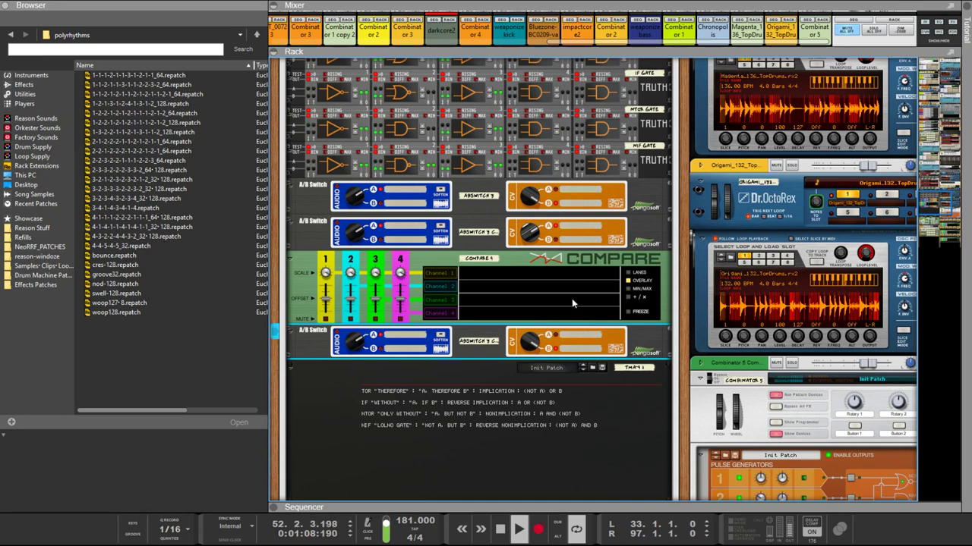
Step: Check the rear cabling around the Compare device and show channels 1 to 4 together on its display
key(Tab)
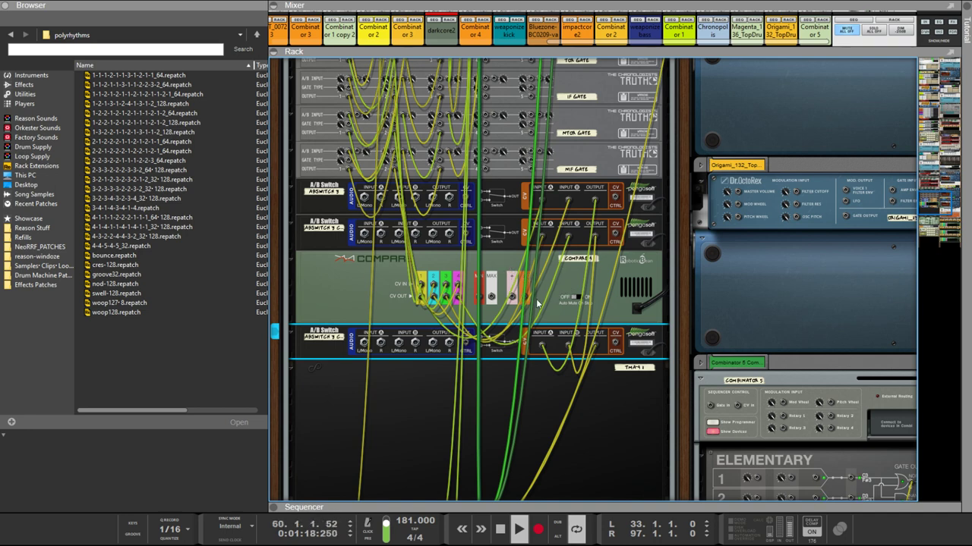
key(Tab)
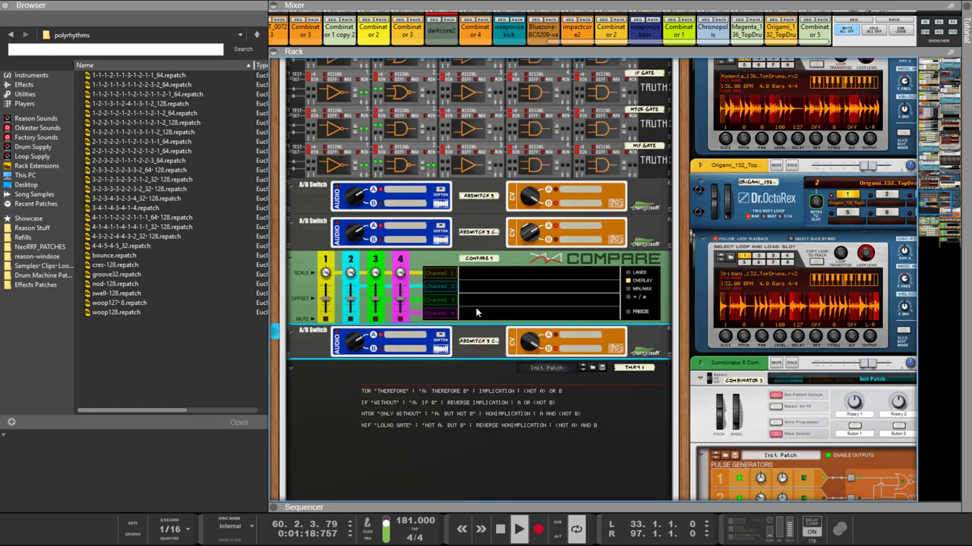
click(439, 286)
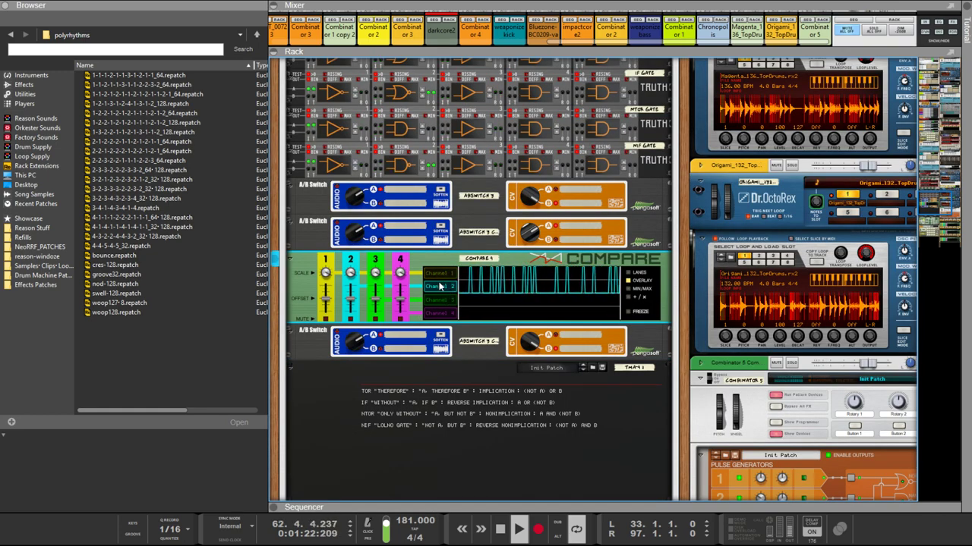
click(437, 274)
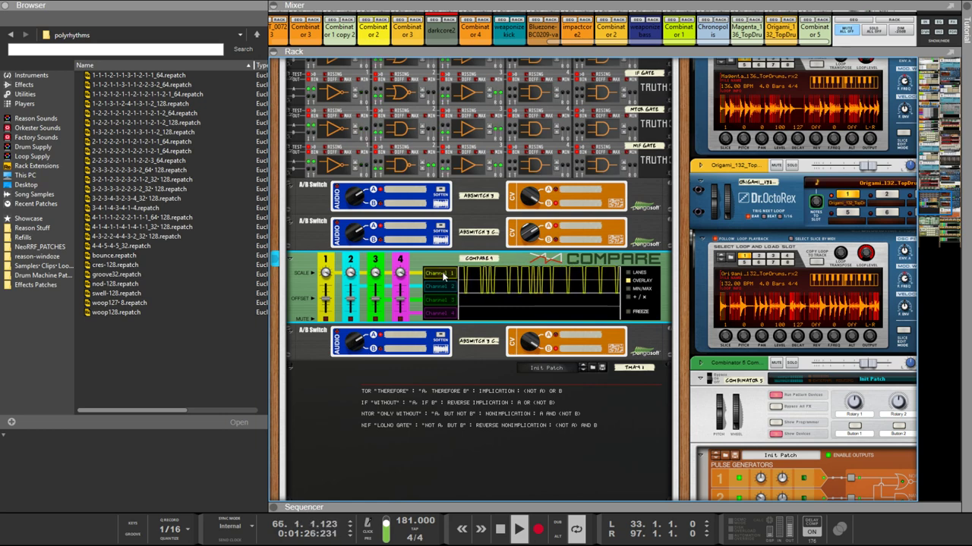
shift+click(438, 299)
shift+click(439, 312)
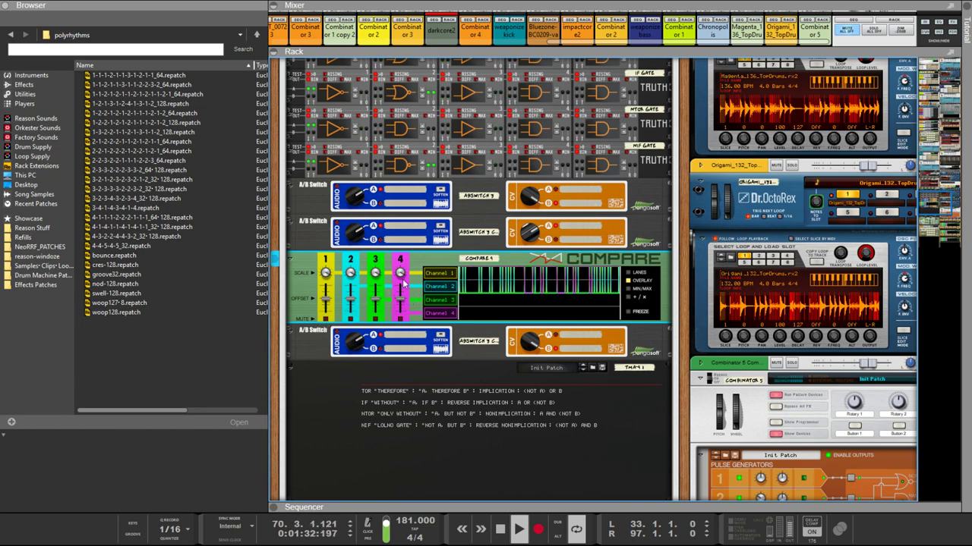
Step: Mute Compare channels 1 to 3 to view channel 4 alone, and unmute them again
click(529, 221)
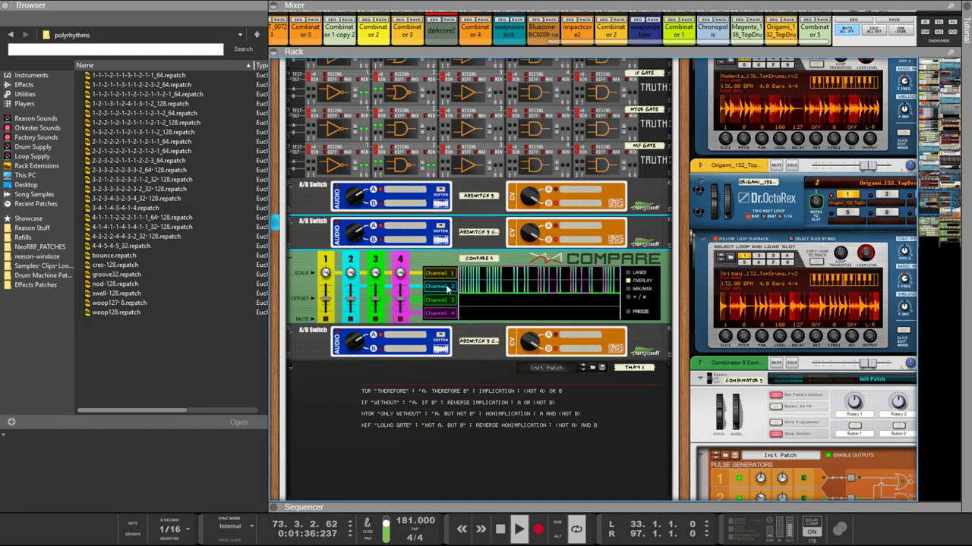
click(400, 322)
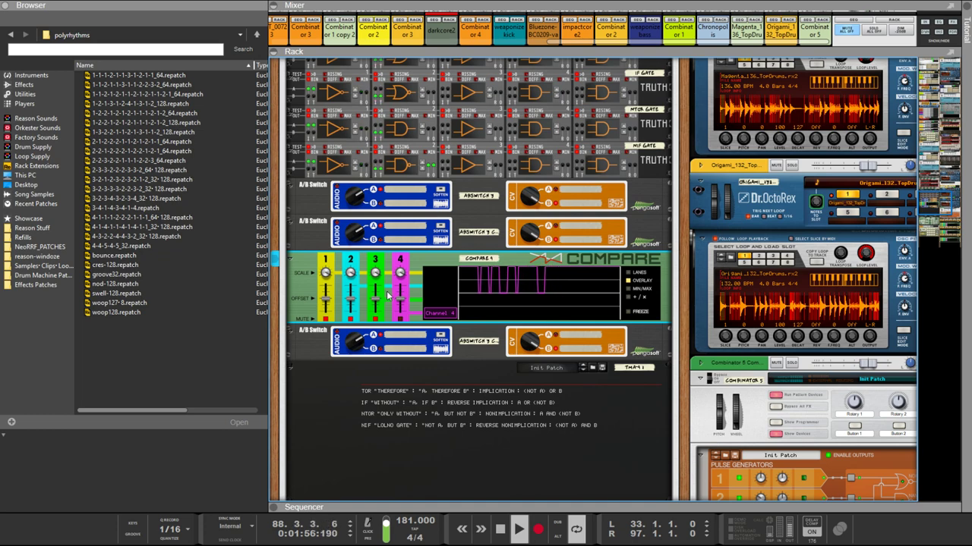
click(458, 331)
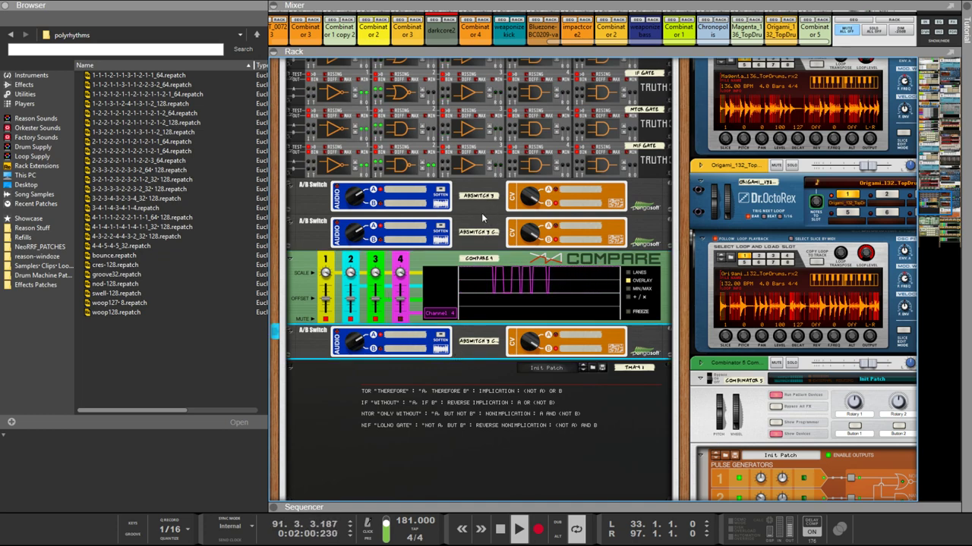
click(400, 317)
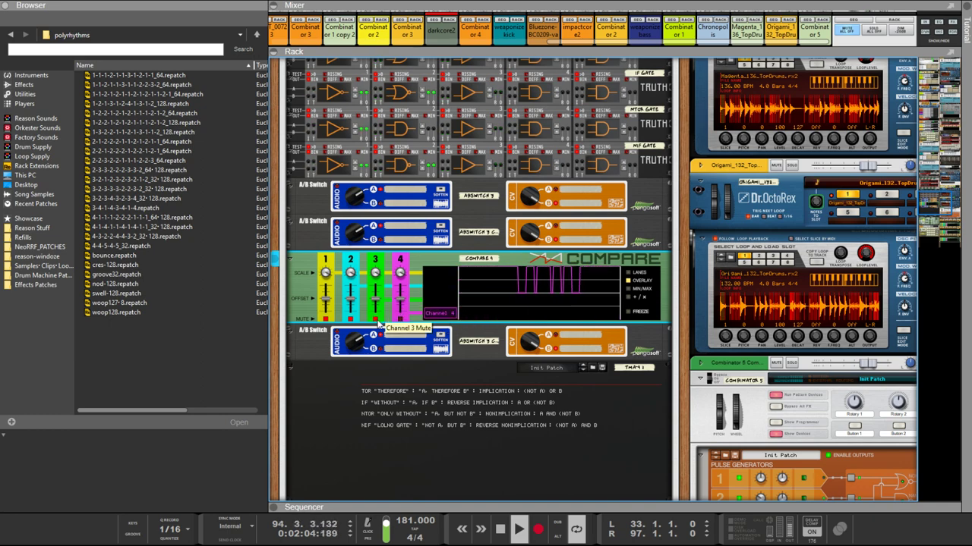
Step: Add a Skope below the lowest A/B Switch and route that switch's CV output through the Skope's In and Thru jacks
click(469, 358)
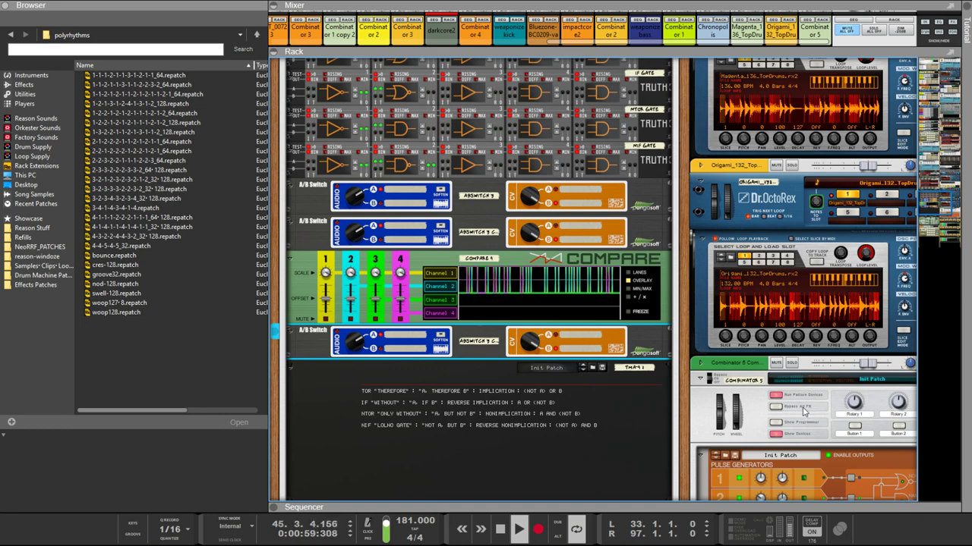
key(Tab)
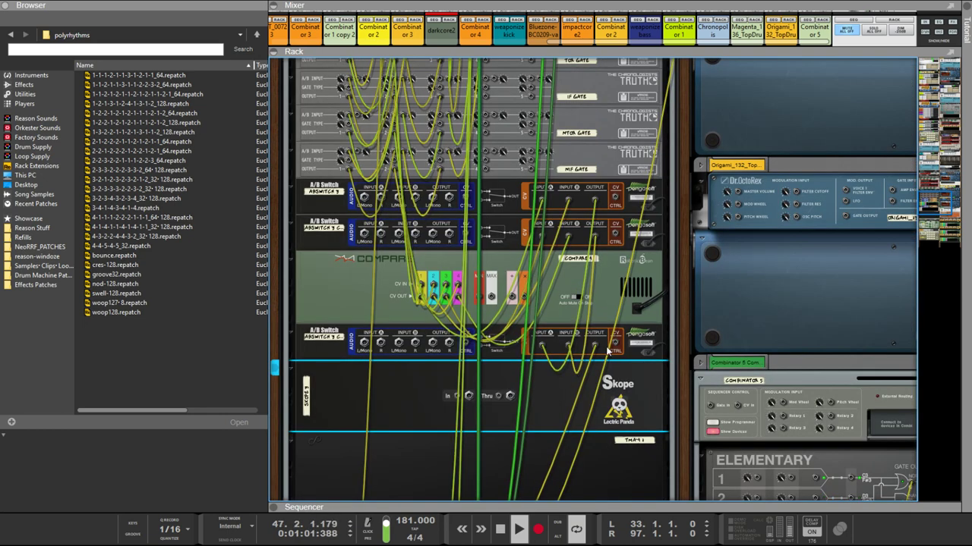
drag(598, 349, 498, 397)
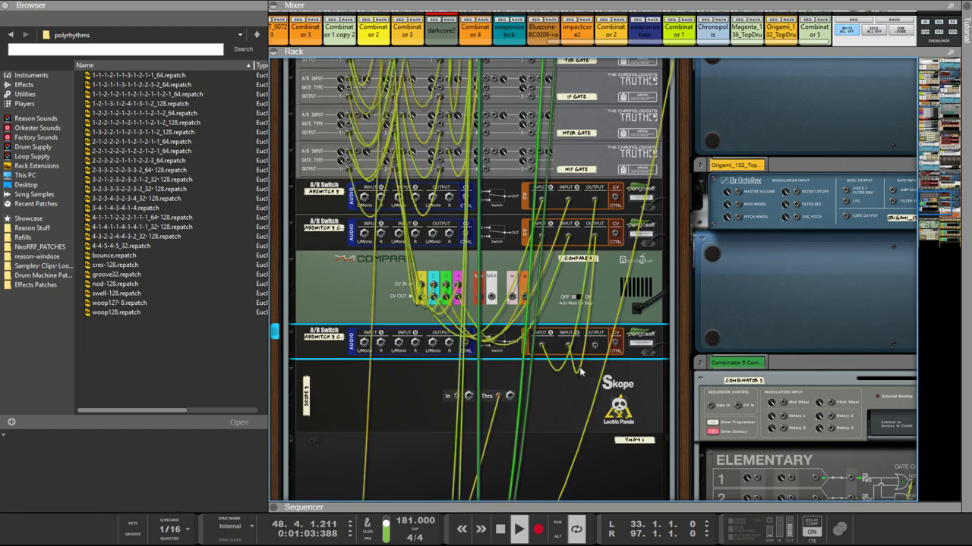
drag(595, 348, 486, 400)
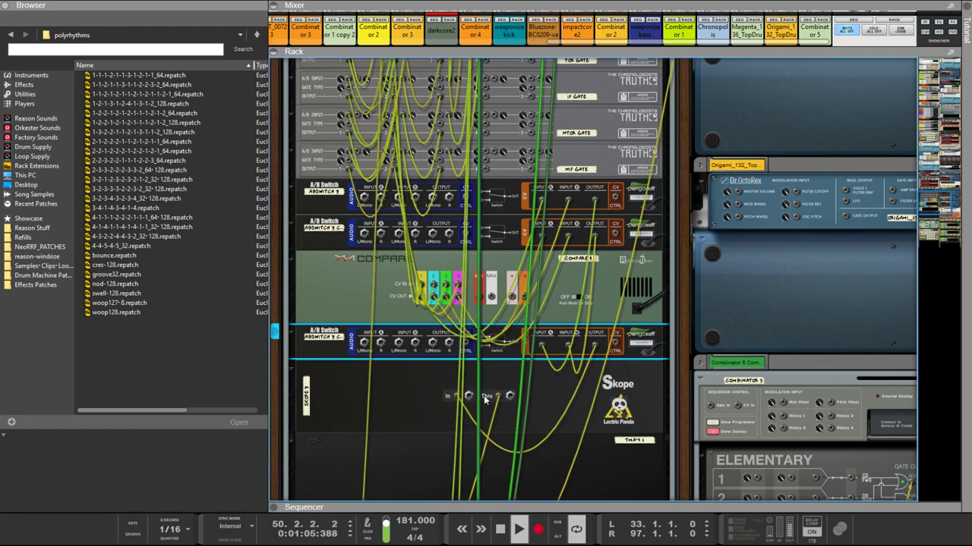
key(Tab)
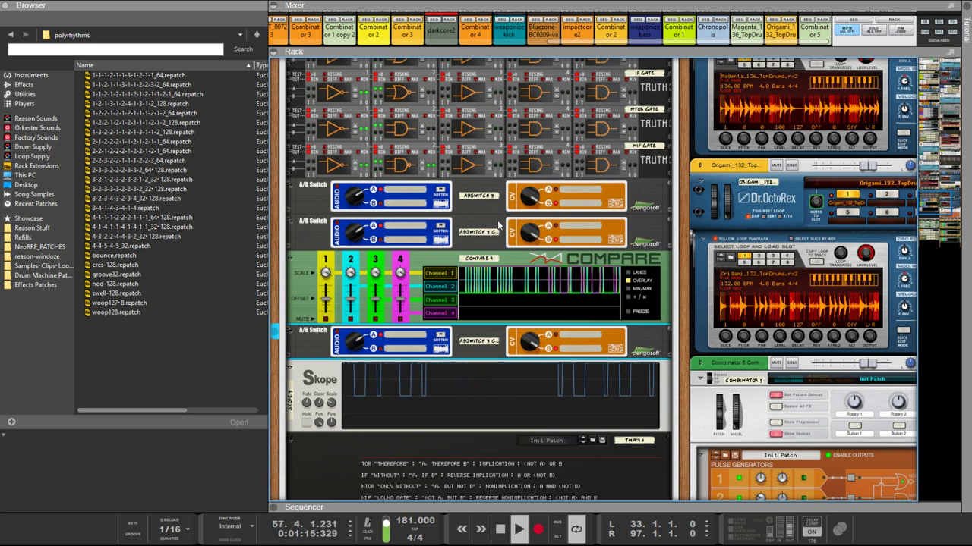
Step: Change the CV A/B selection on the three A/B Switches above the Skope
click(553, 238)
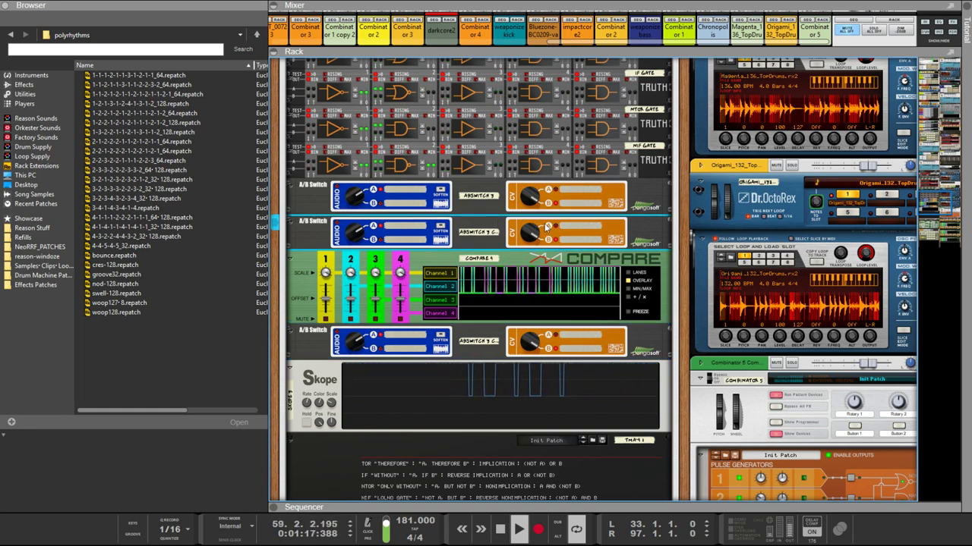
click(531, 198)
click(530, 346)
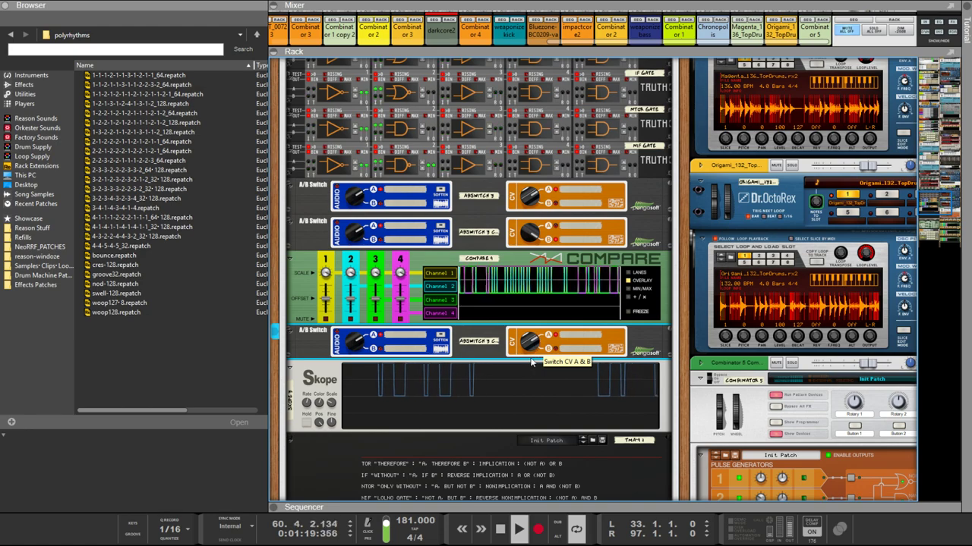
Step: Unfold the Euclid 1 and Euclid 2 rhythm generators in the weaponize kick Combinator
scroll(682, 290, up, 5)
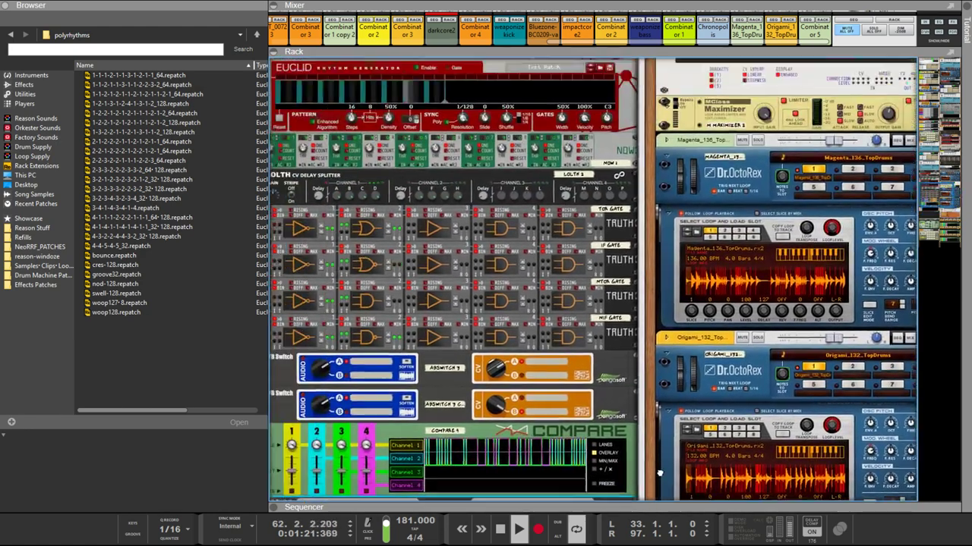
scroll(618, 439, up, 8)
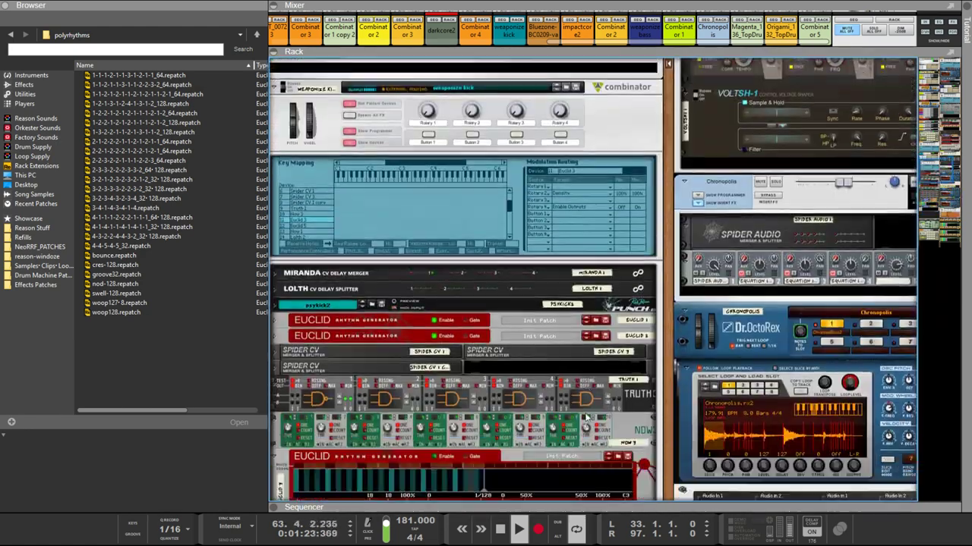
scroll(585, 398, down, 3)
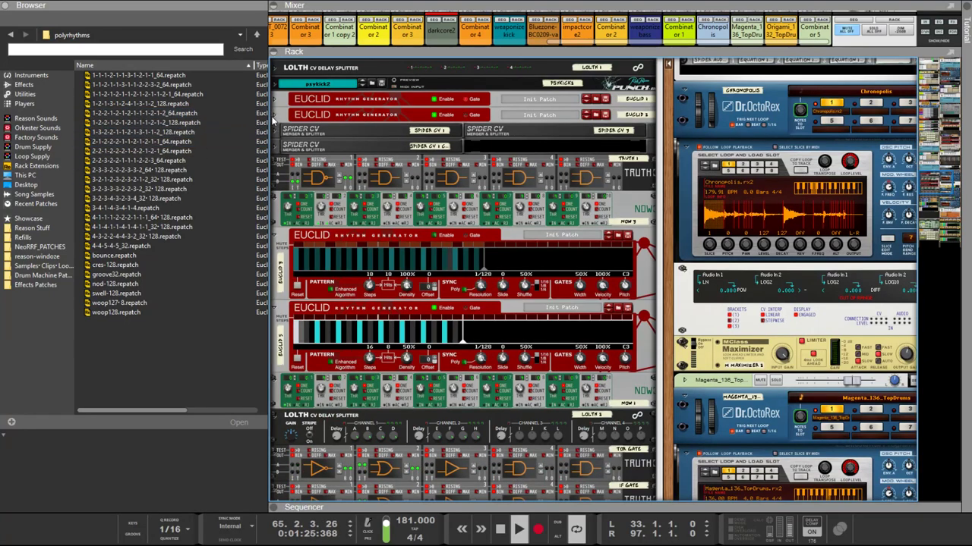
click(275, 114)
click(292, 99)
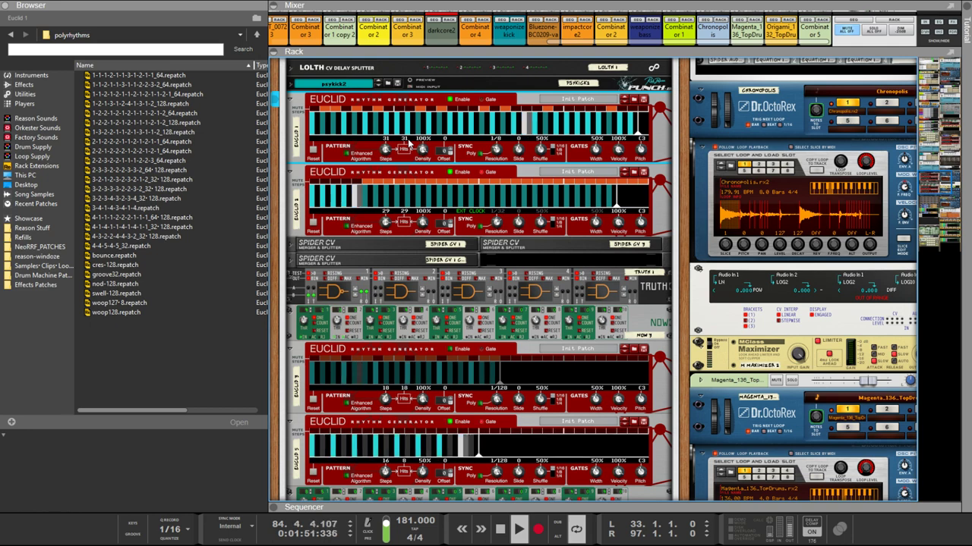
Step: Trace the cabling from Euclid 1's gate output down to the Lolth splitter and the Truth logic gates
key(Tab)
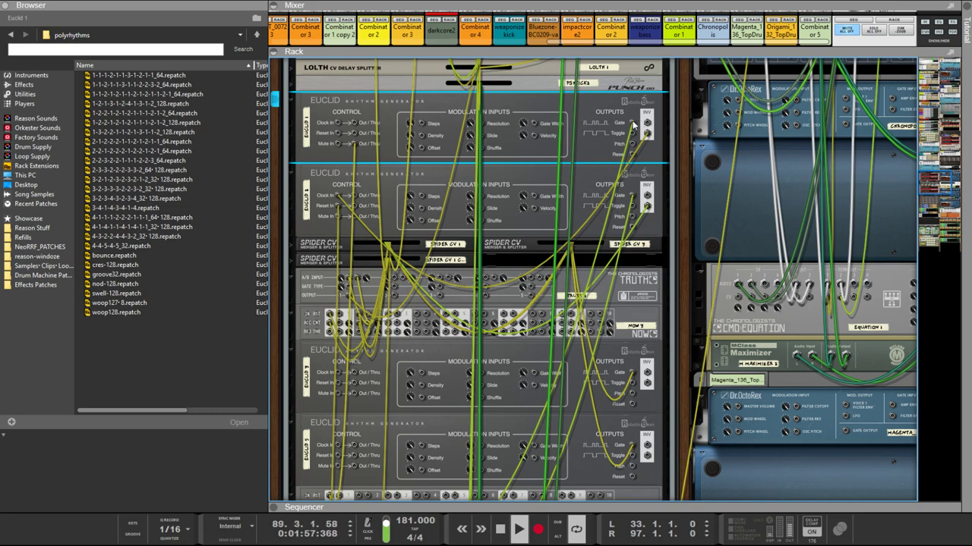
drag(634, 125, 635, 126)
key(Tab)
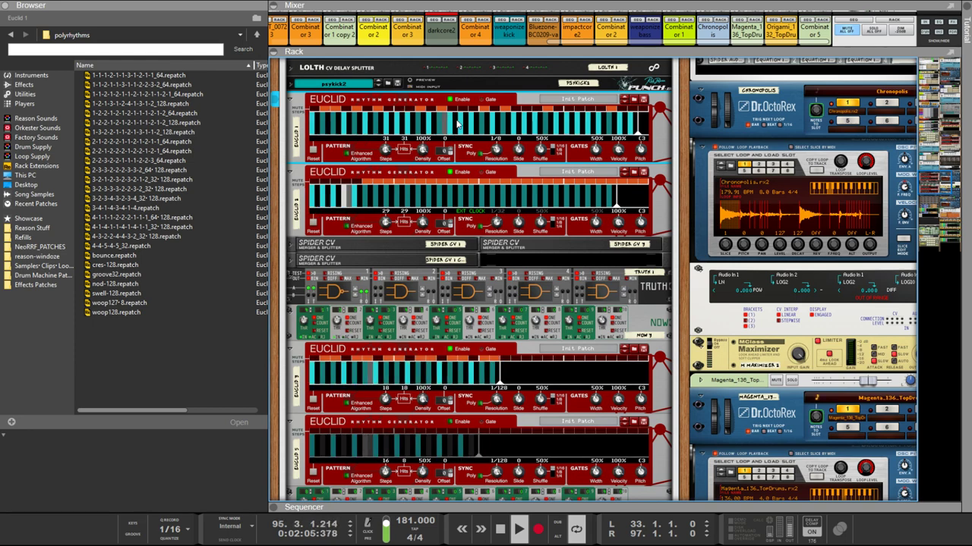
scroll(654, 391, down, 3)
key(Tab)
scroll(654, 391, down, 5)
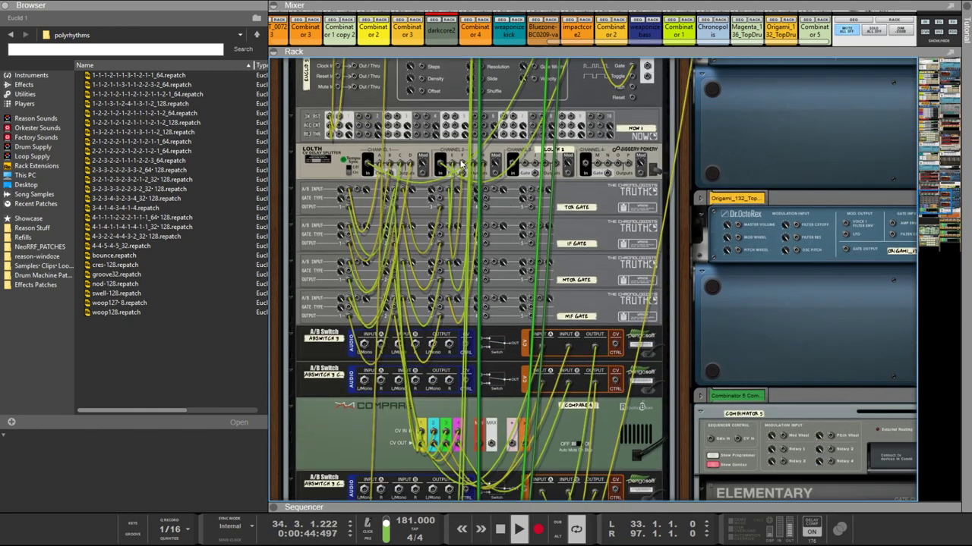
scroll(458, 166, up, 3)
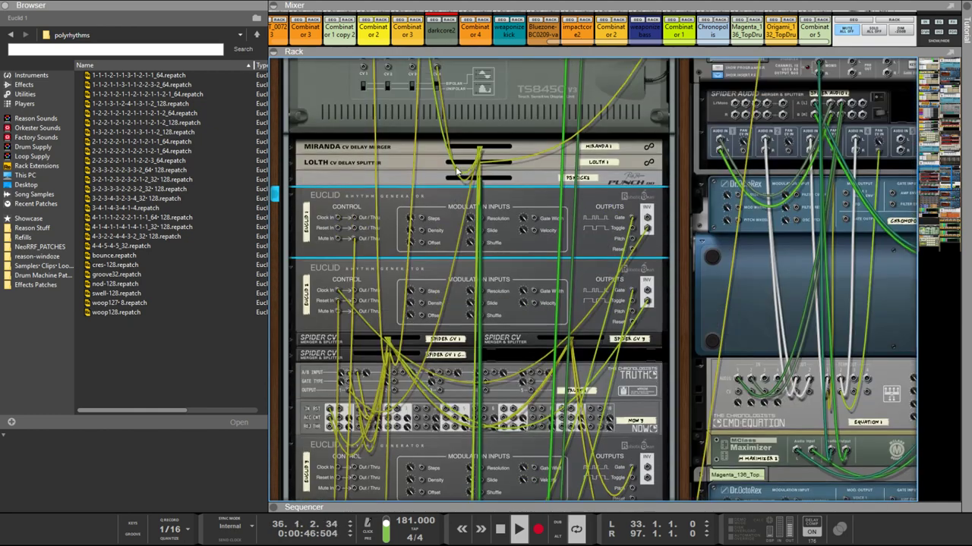
Step: Examine the front settings and rear control cabling of Euclid 1, Euclid 2 and the Now device below them
key(Tab)
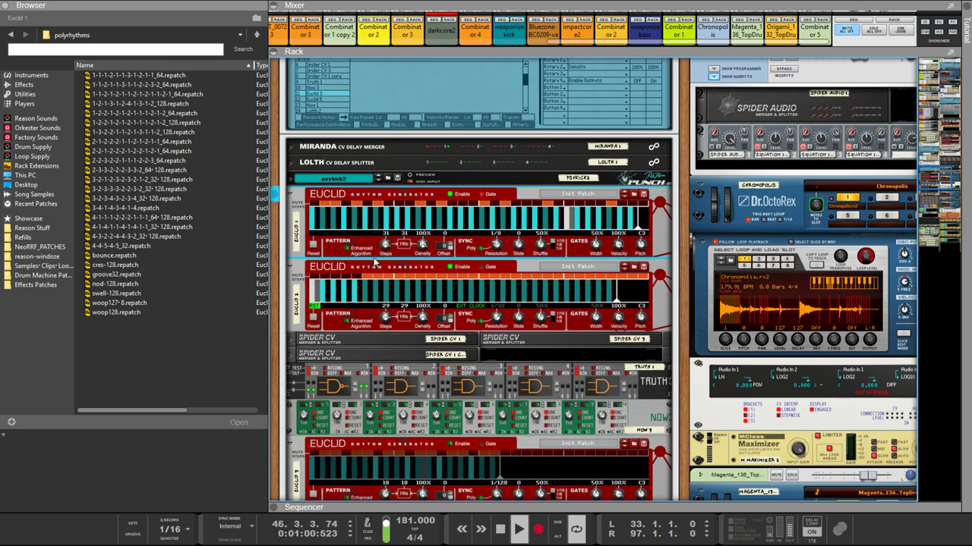
key(Tab)
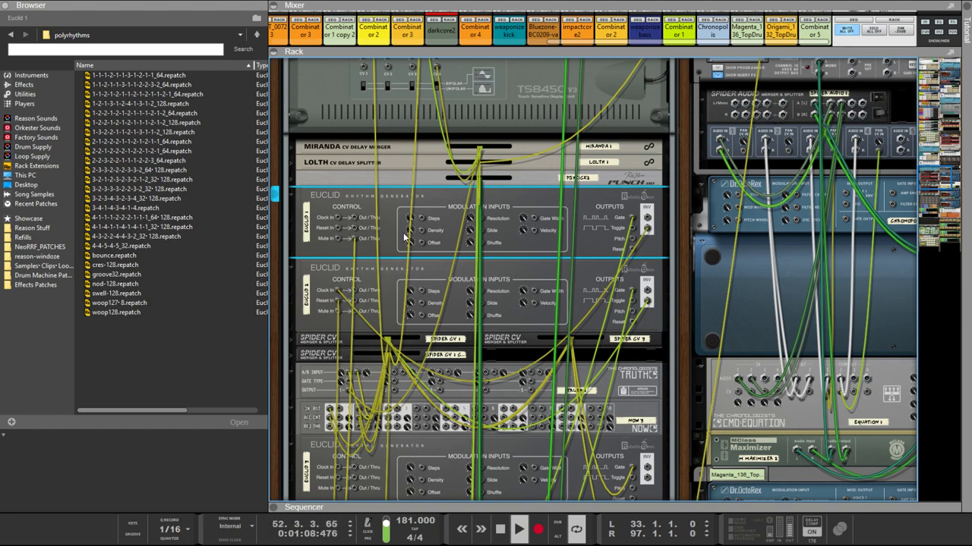
key(Tab)
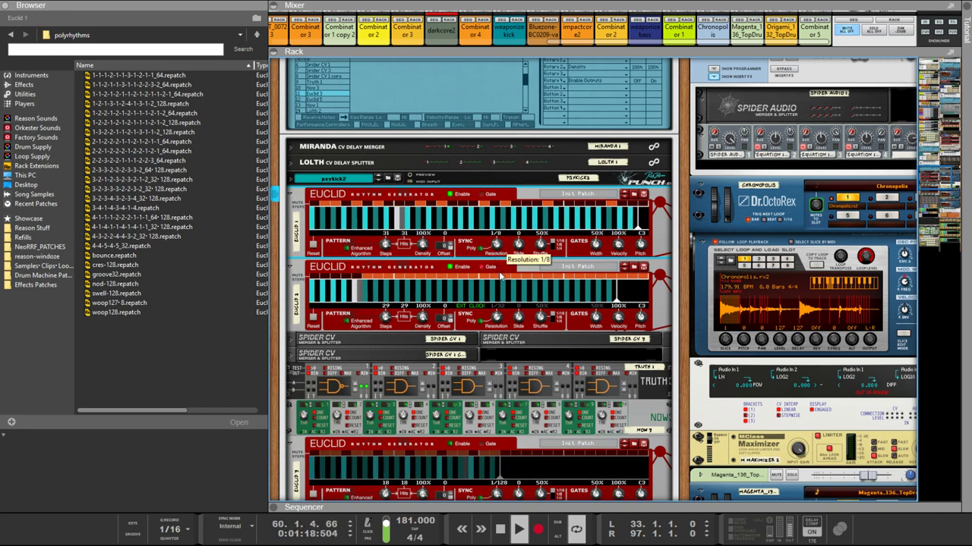
drag(498, 255, 500, 277)
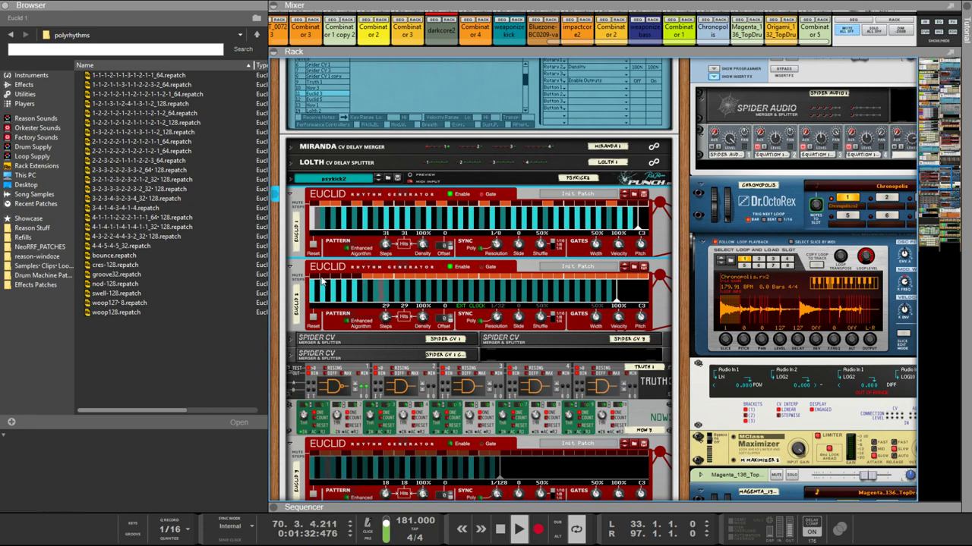
scroll(327, 282, down, 3)
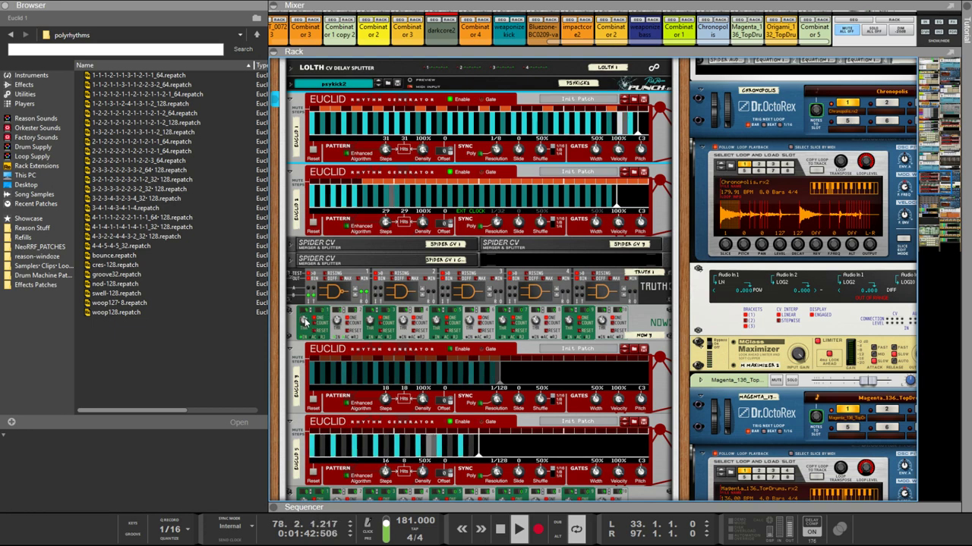
key(Tab)
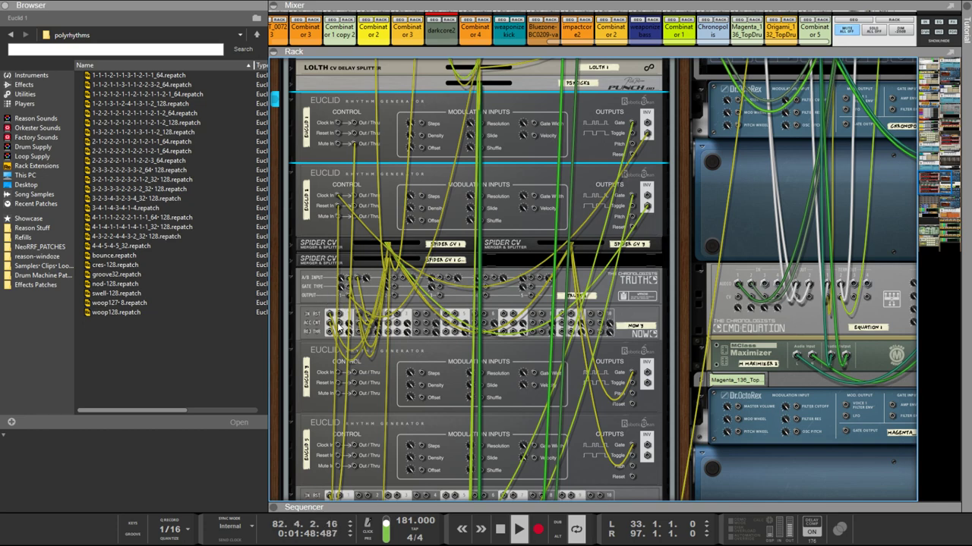
key(Tab)
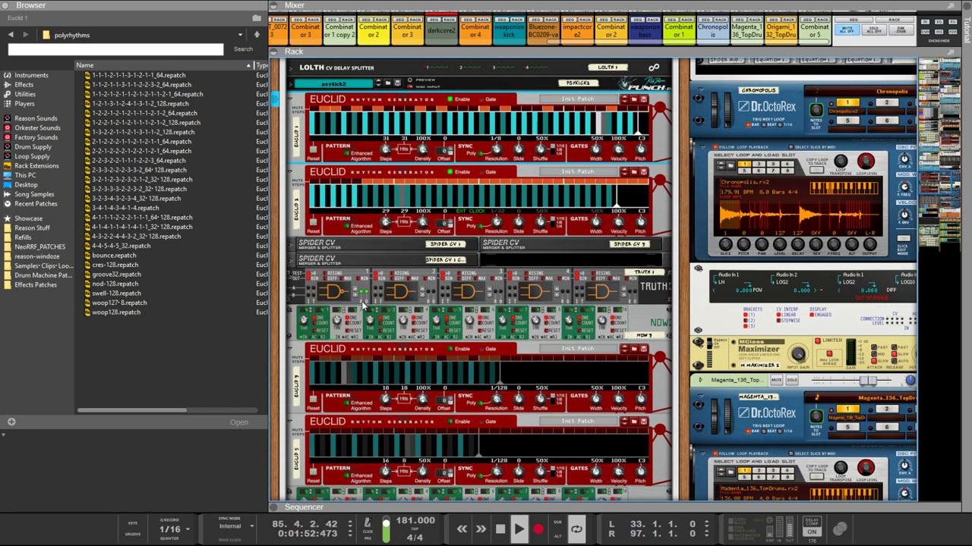
Step: Unfold the three Spider CV units on the rack's rear and trace the Now device's first input to Spider CV 1
key(Tab)
click(291, 262)
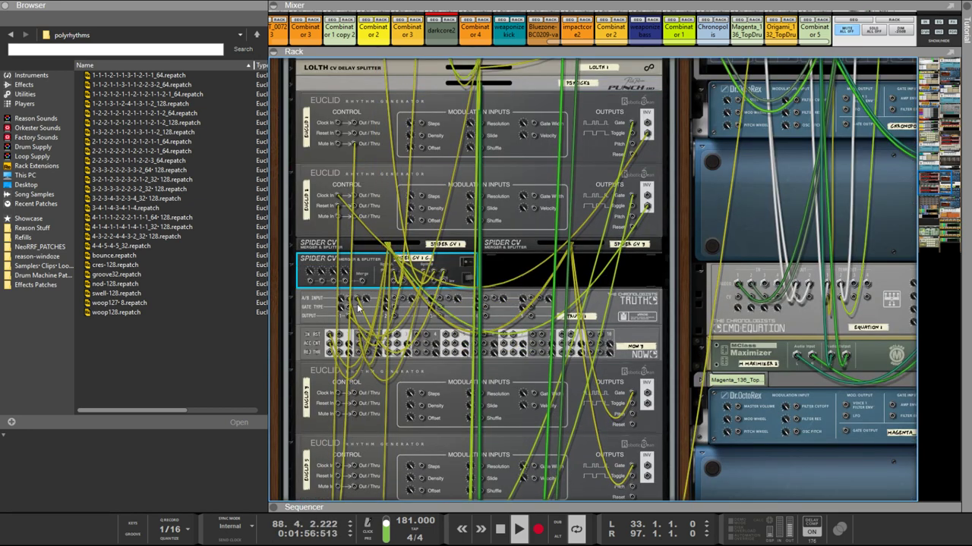
mouse_move(329, 339)
mouse_down()
mouse_move(339, 334)
mouse_move(325, 322)
mouse_up()
click(292, 245)
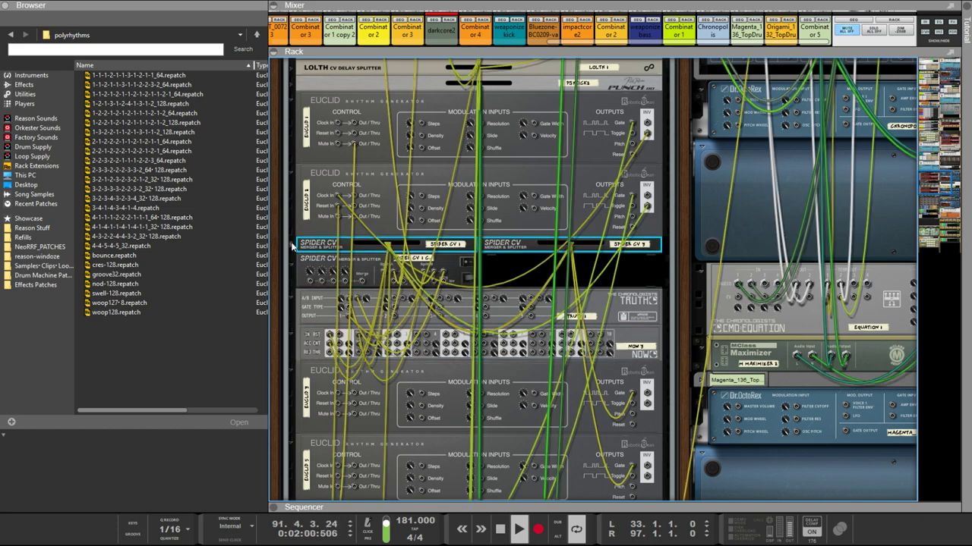
drag(362, 355, 331, 359)
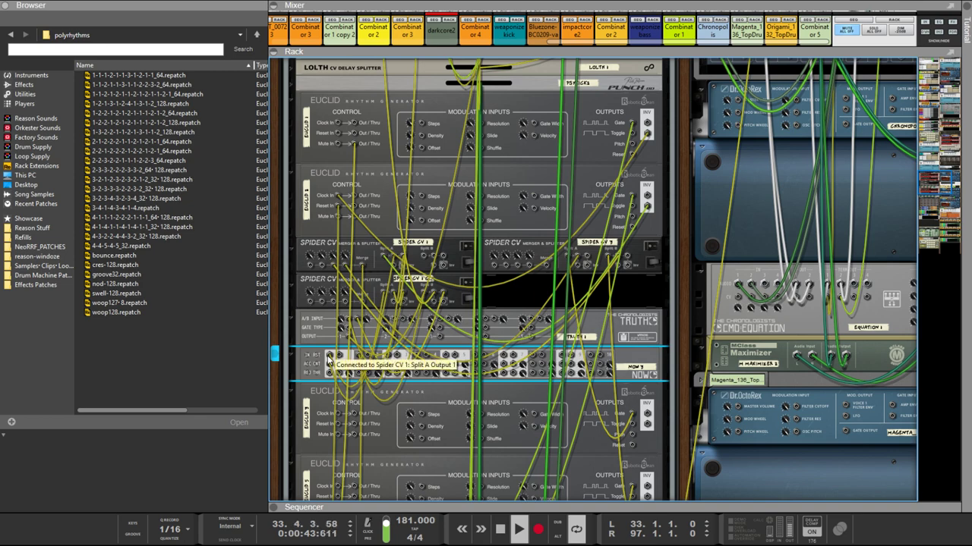
click(386, 260)
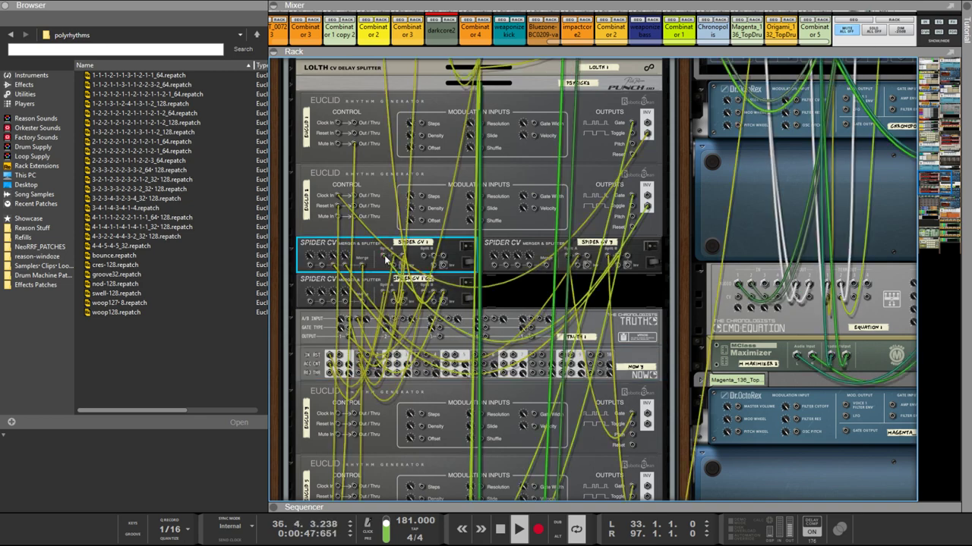
Step: Examine the Now 3 device's front settings and trace Euclid 2's inverted toggle output to Spider CV 1
key(Tab)
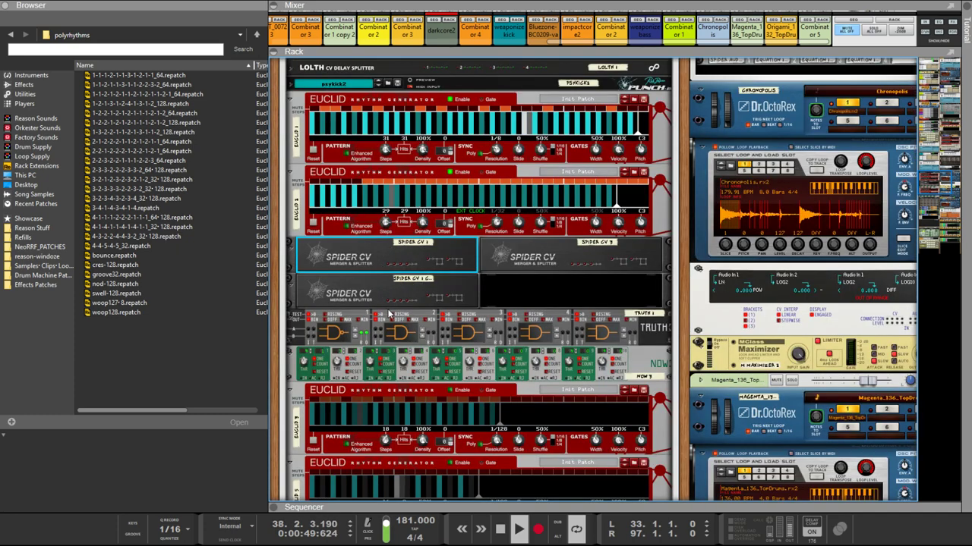
click(313, 363)
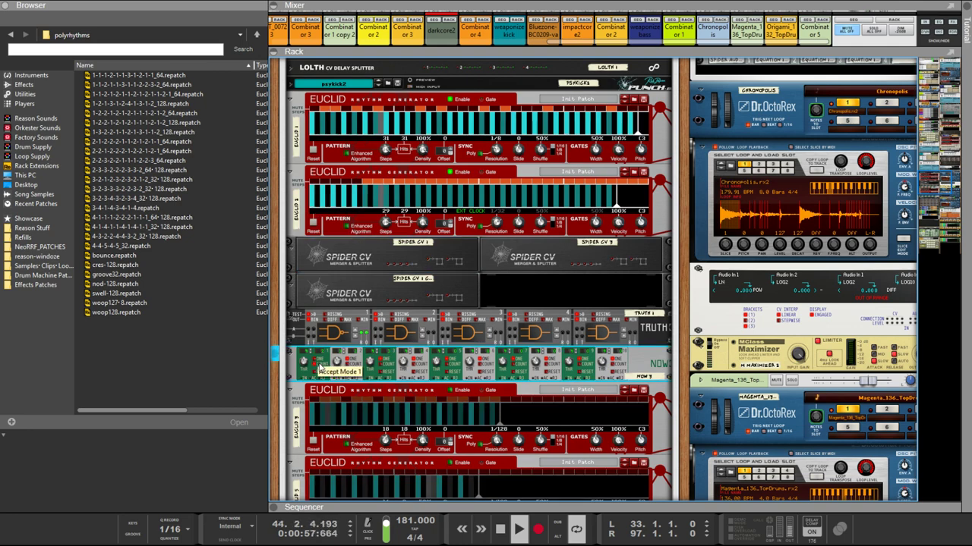
scroll(448, 280, down, 3)
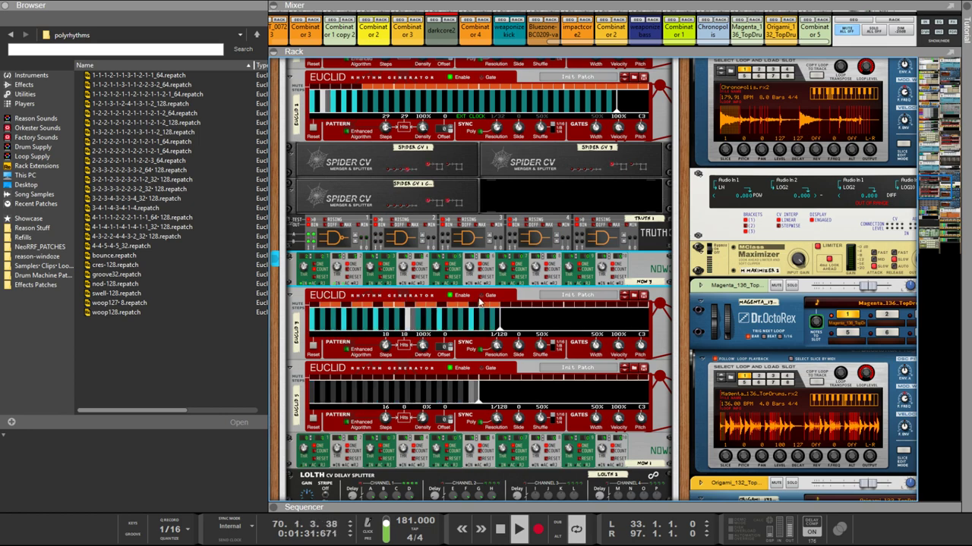
key(Tab)
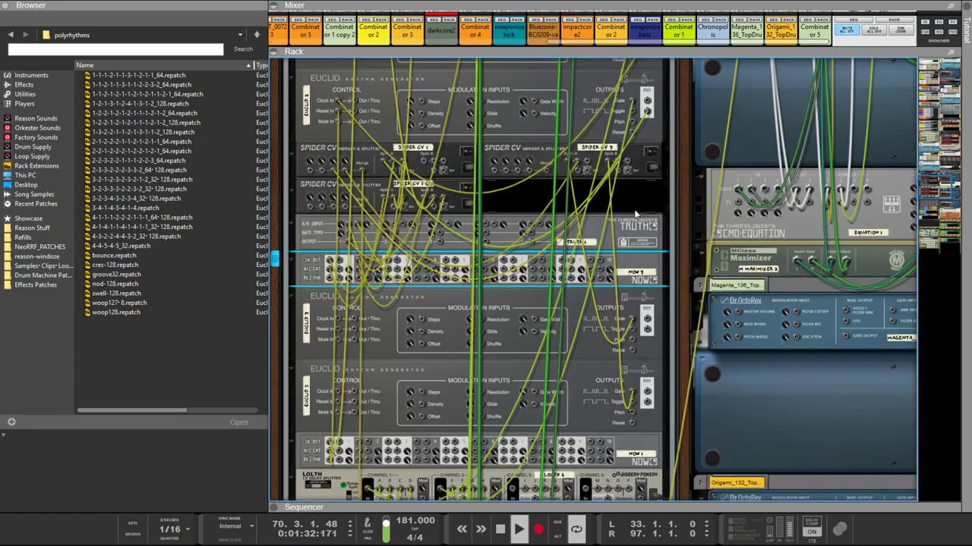
click(647, 112)
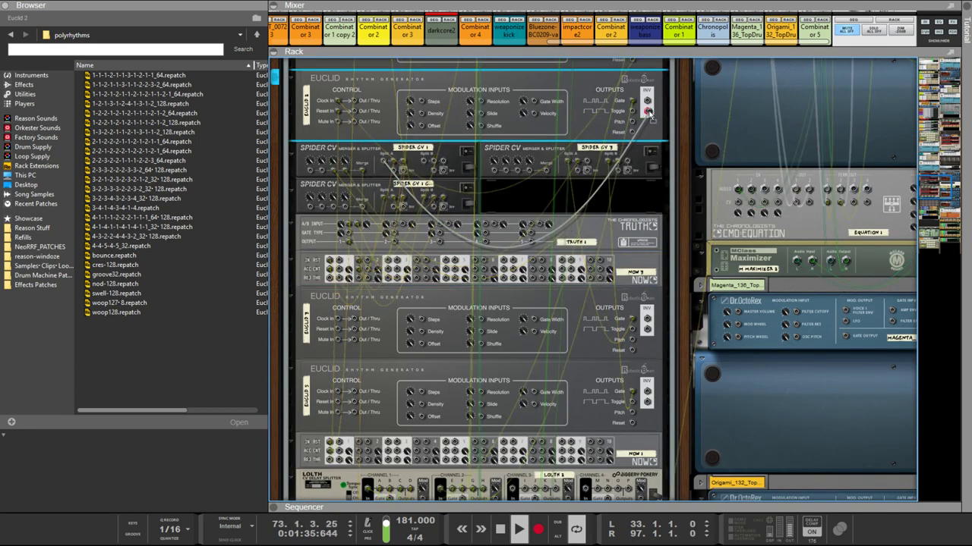
key(Tab)
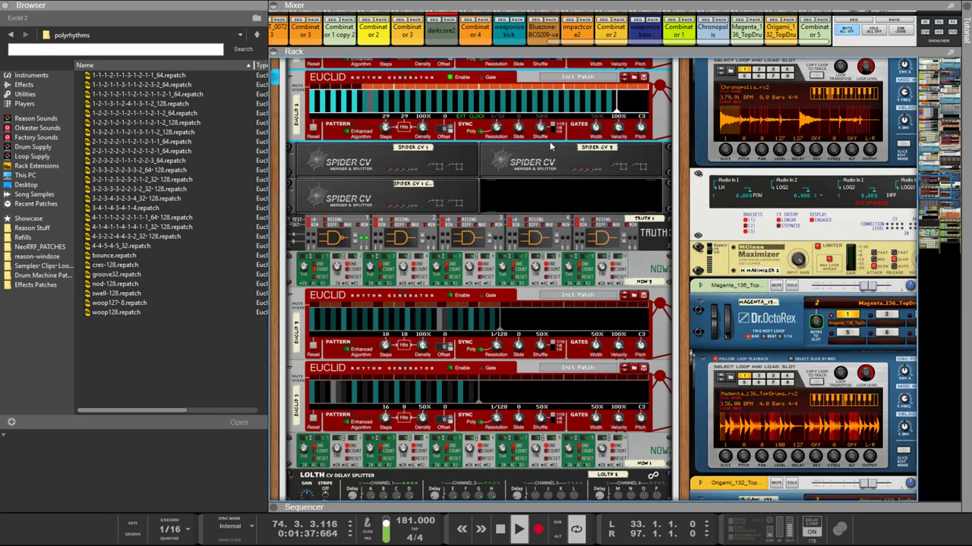
Step: Compare the running patterns of Euclid 1 and Euclid 2 with Now 3, and follow their rear cabling down to Euclid 5
scroll(362, 261, up, 4)
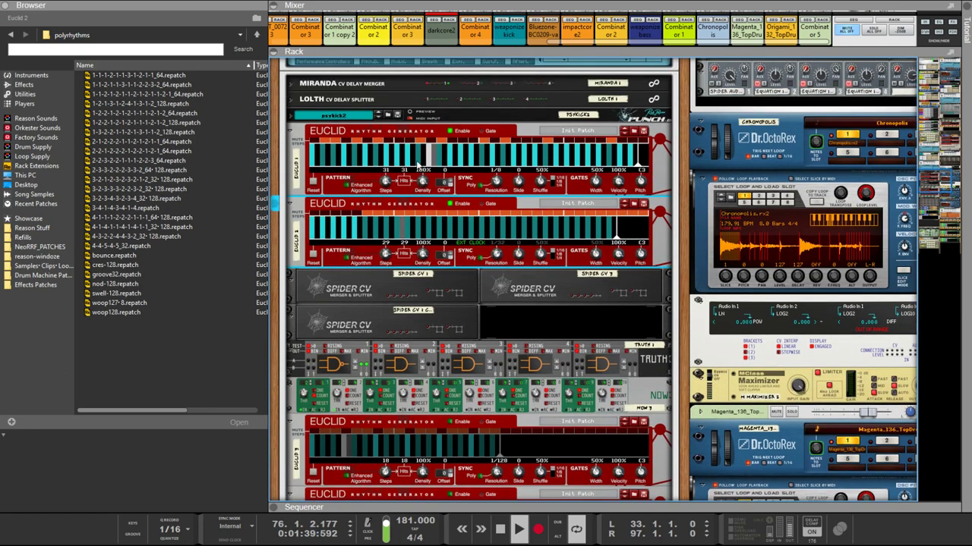
click(309, 385)
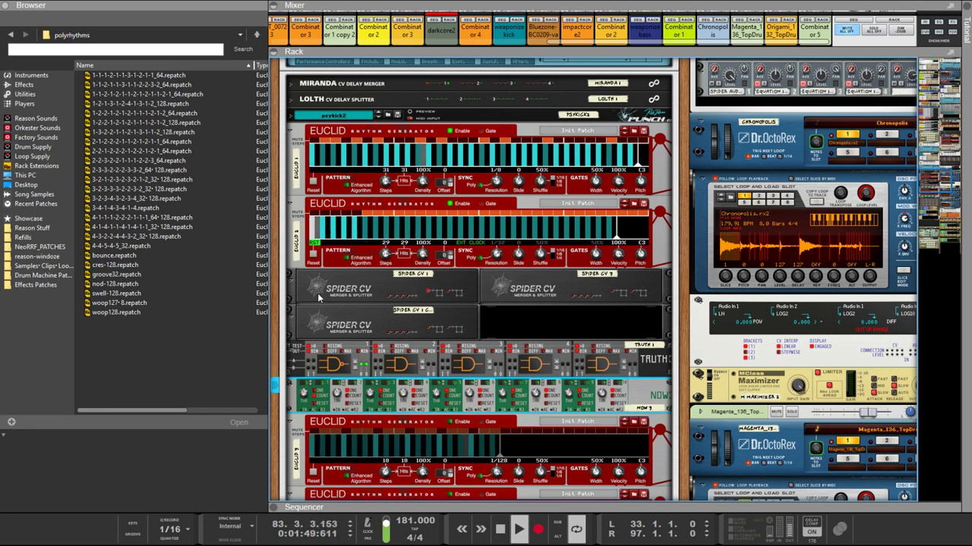
scroll(393, 281, down, 1)
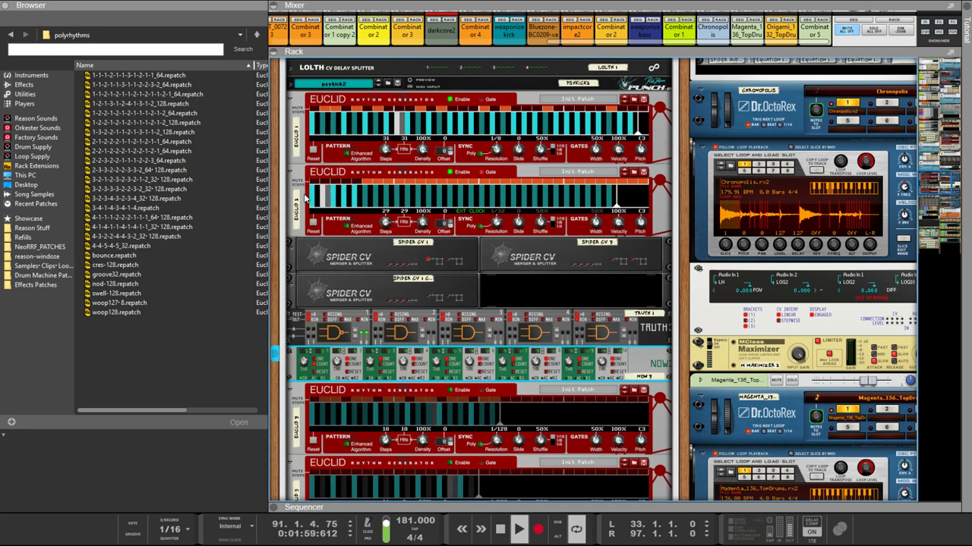
key(Tab)
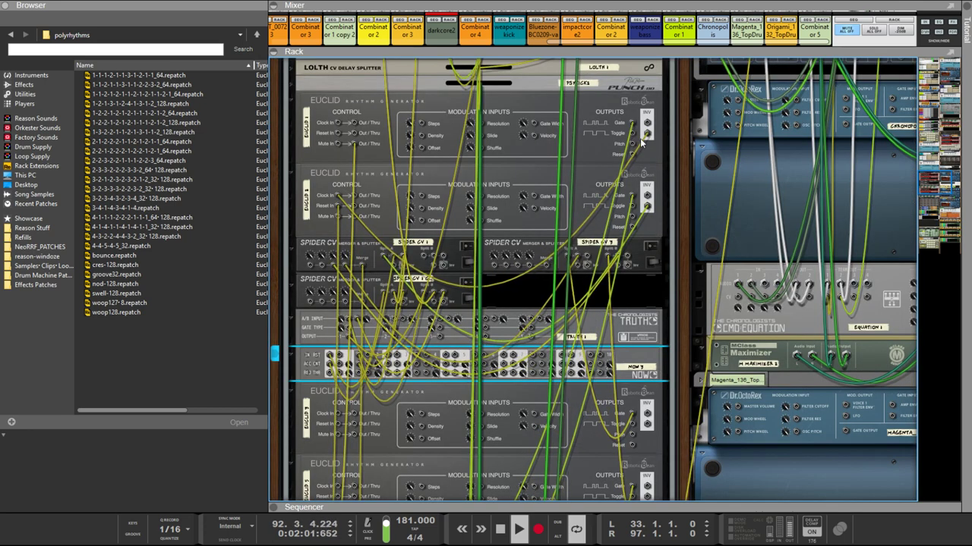
scroll(332, 214, down, 5)
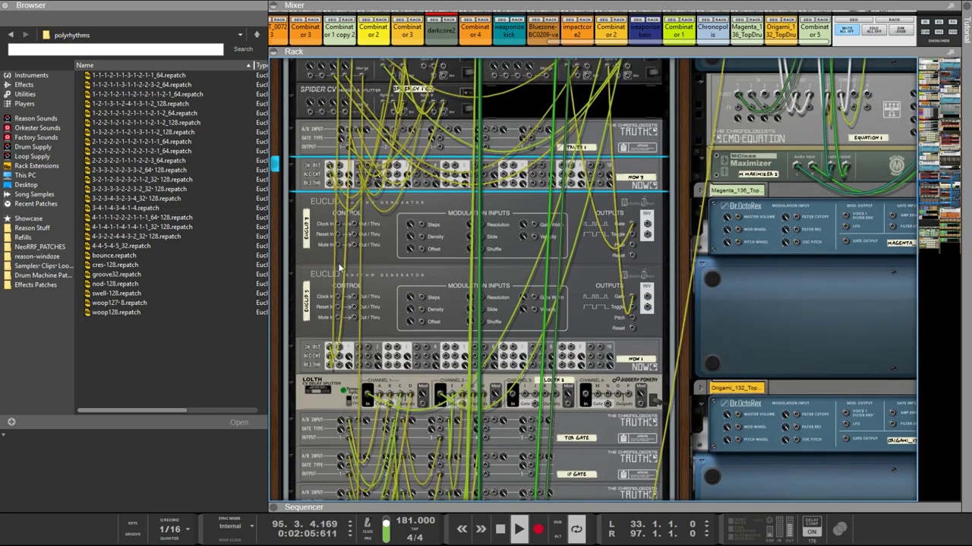
scroll(340, 267, up, 3)
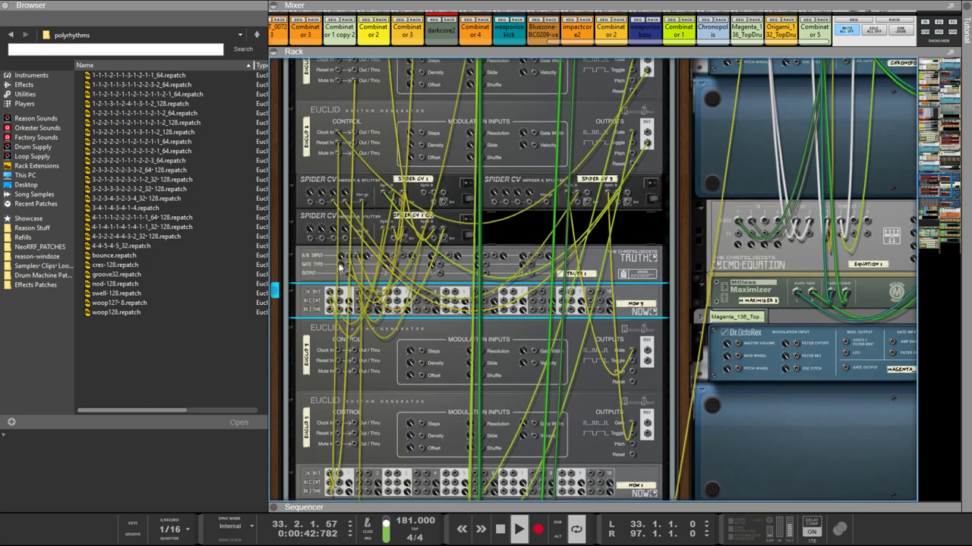
Step: Examine Euclid 2's external-clock sync settings and its rear clock and reset inputs
key(Tab)
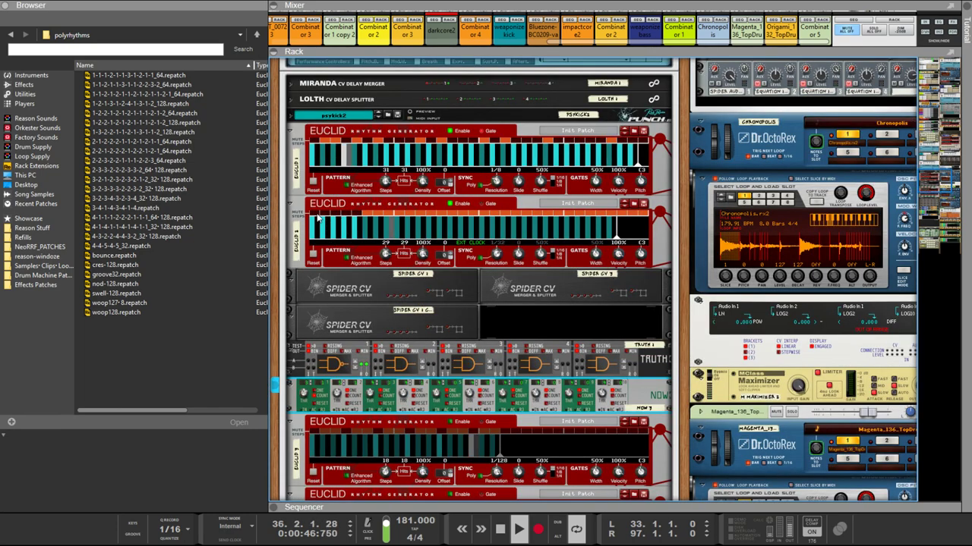
drag(495, 258, 496, 264)
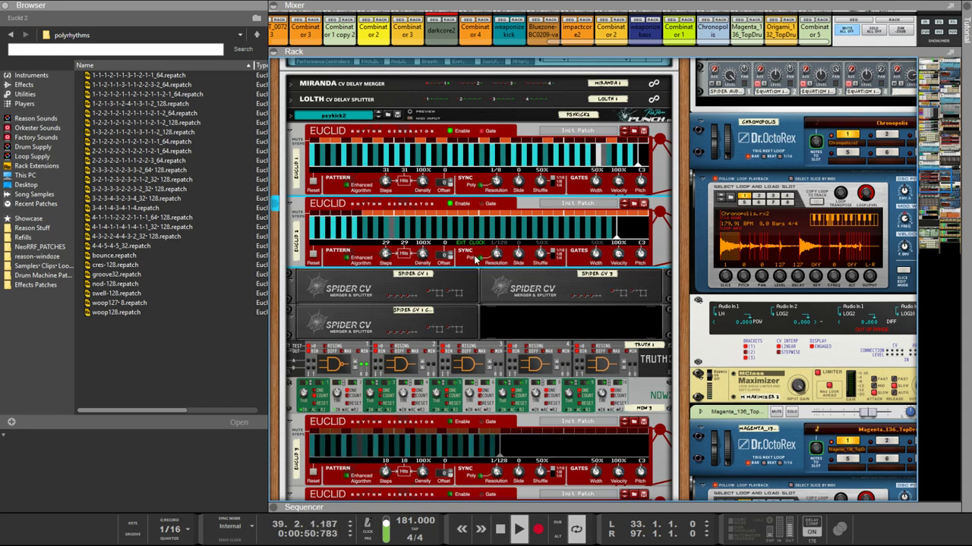
key(Tab)
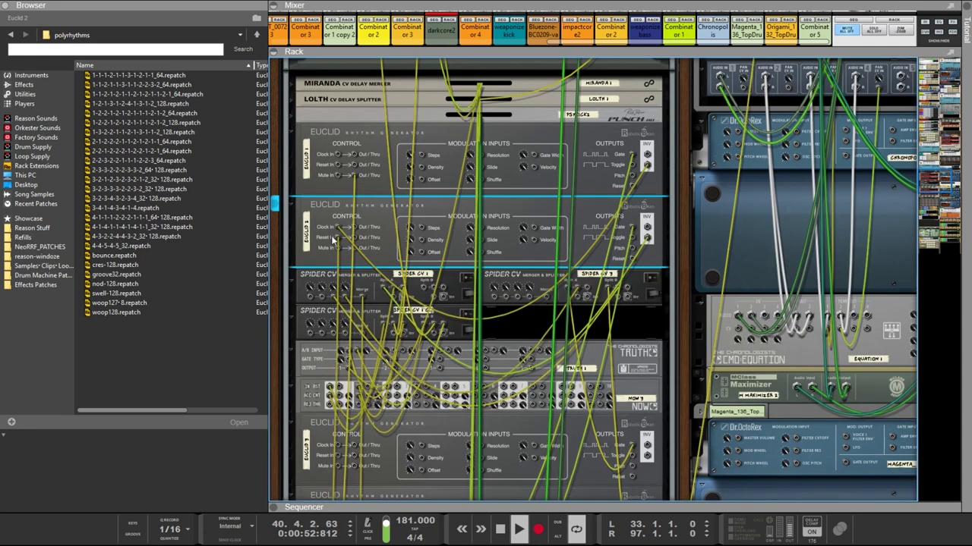
key(Tab)
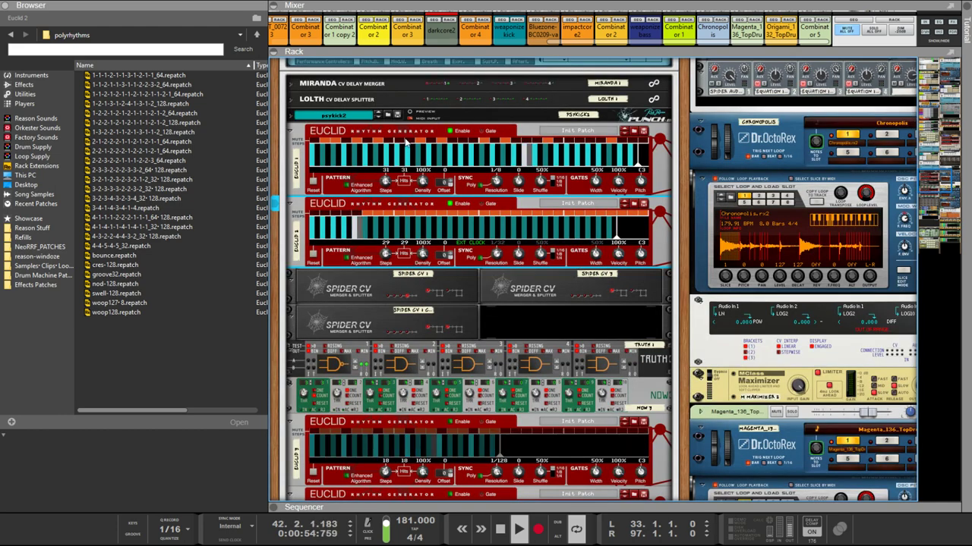
Step: Trace the cable connected to Euclid 1's mute Out/Thru jack on the rack's rear
key(Tab)
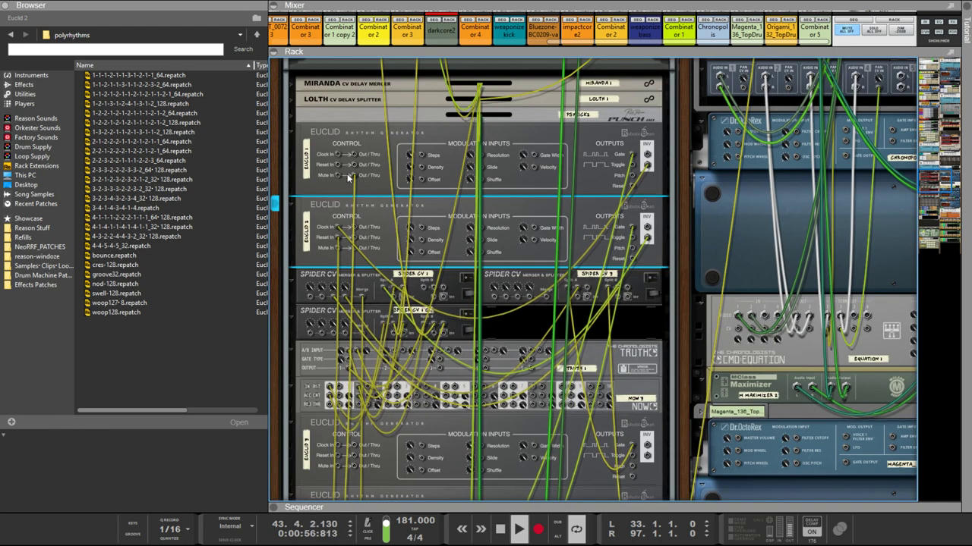
drag(355, 177, 355, 181)
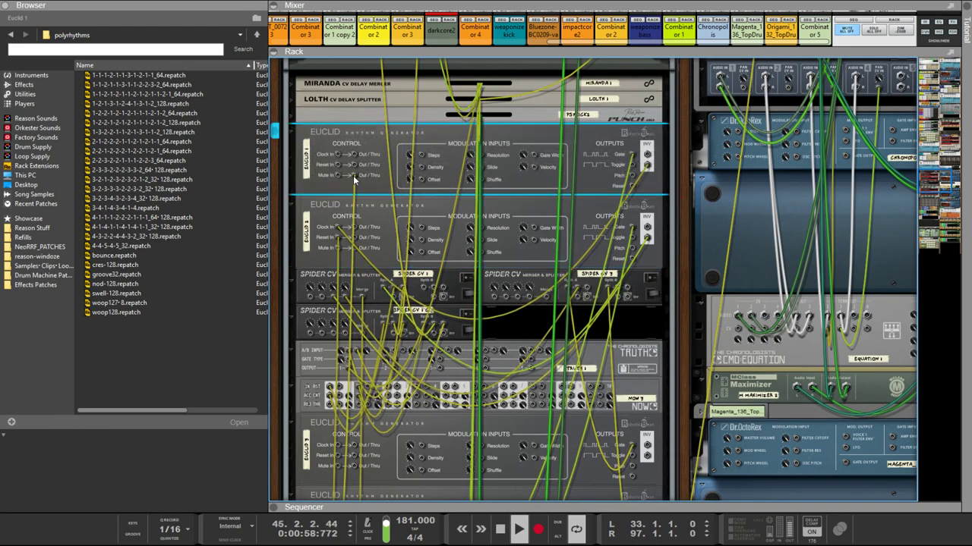
key(Tab)
key(Tab)
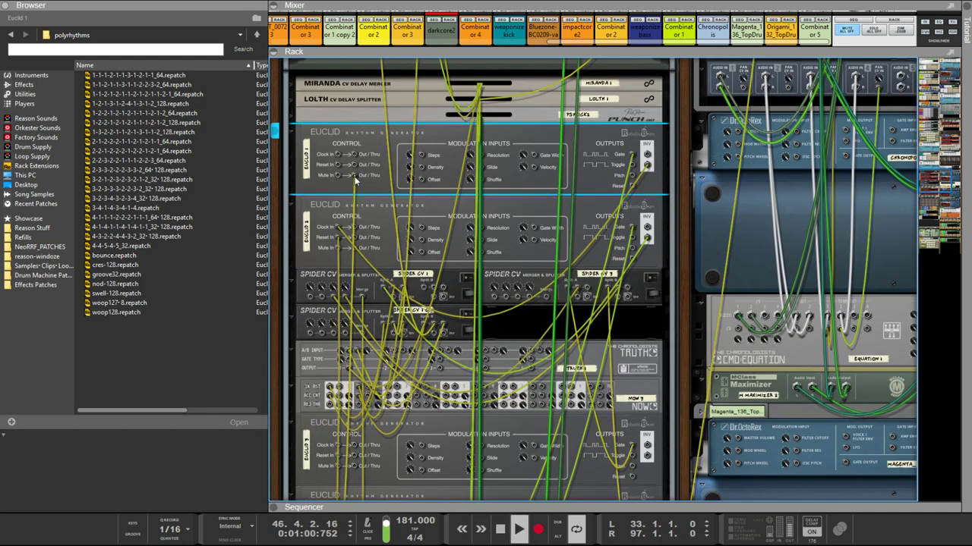
Step: Try cabling Euclid 2's mute Out/Thru to Euclid 1's Clock In and check Euclid 1's front display
click(351, 250)
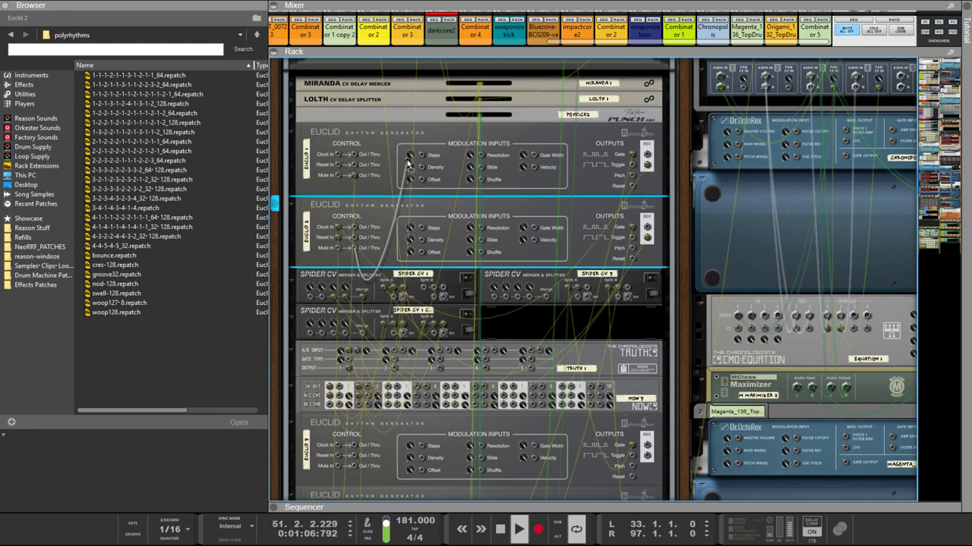
drag(408, 163, 347, 167)
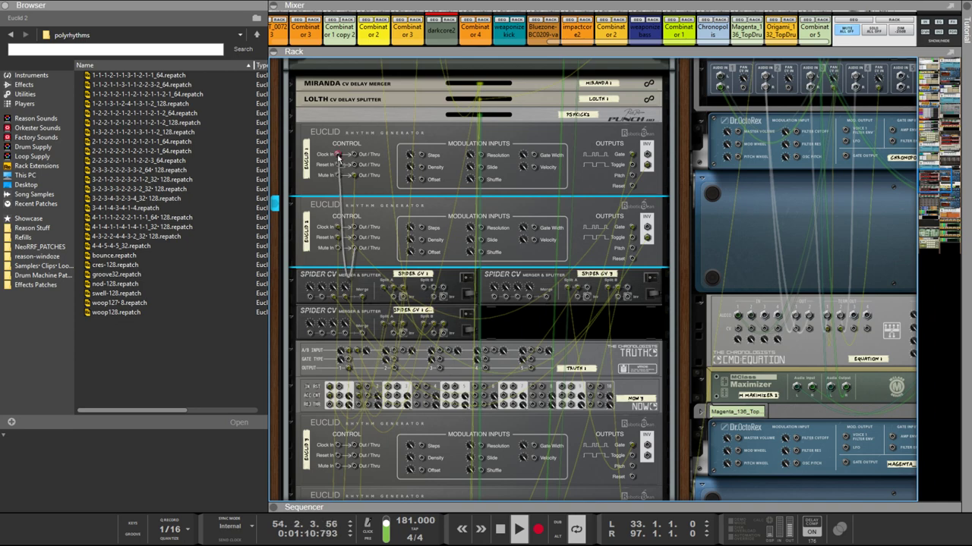
key(Tab)
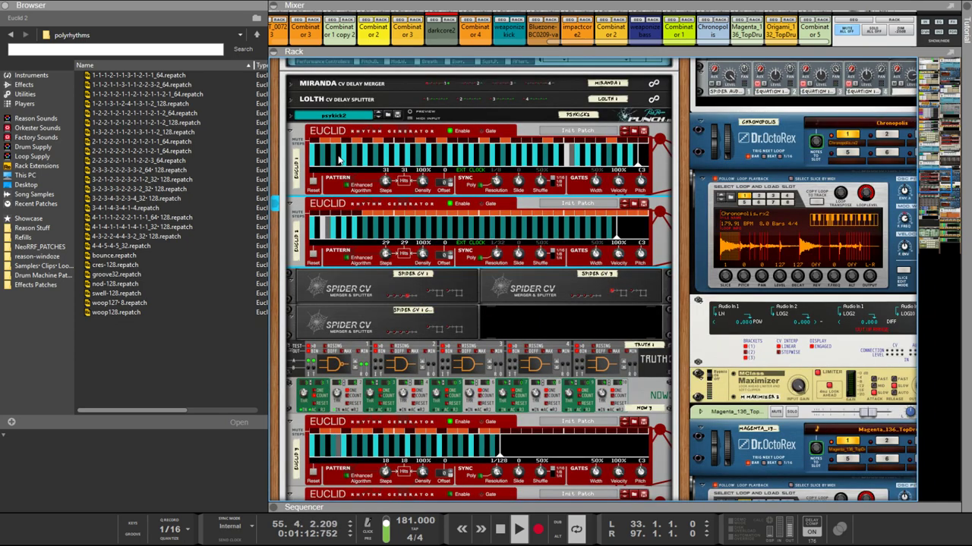
click(253, 189)
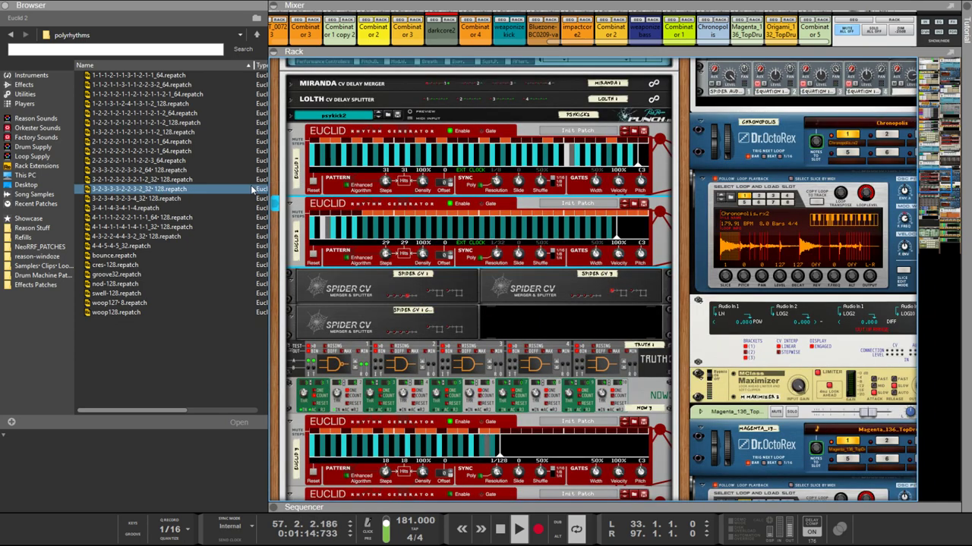
Step: Disconnect the test cable from Euclid 1's Clock In
key(Tab)
click(338, 171)
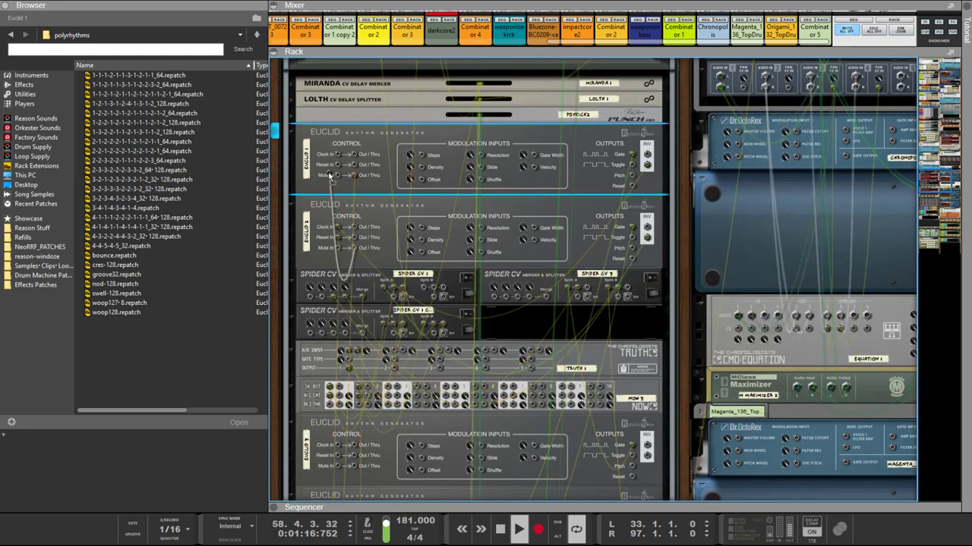
drag(328, 174, 326, 174)
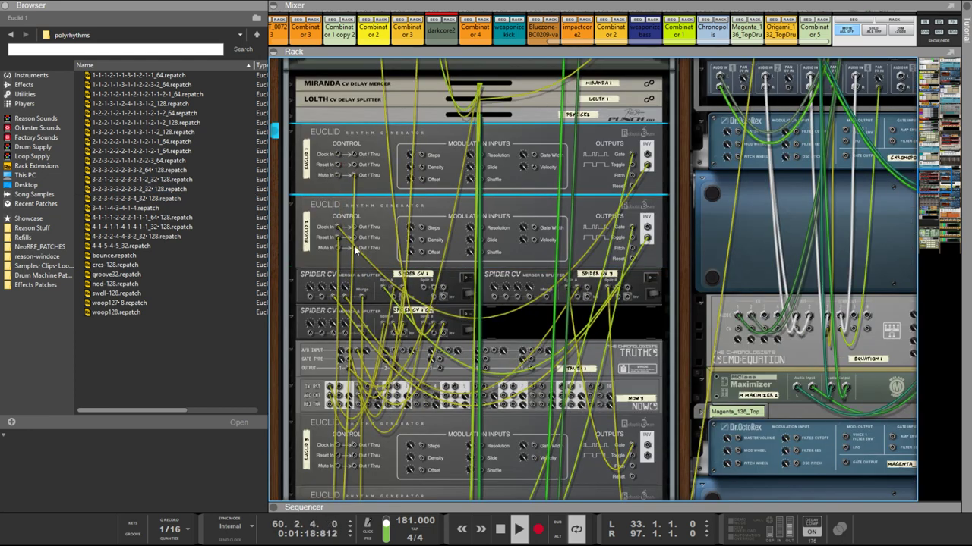
Step: Try cabling Euclid 2's mute Out/Thru to Euclid 1's Reset In, check the front patterns, and remove the cable
drag(353, 251, 340, 202)
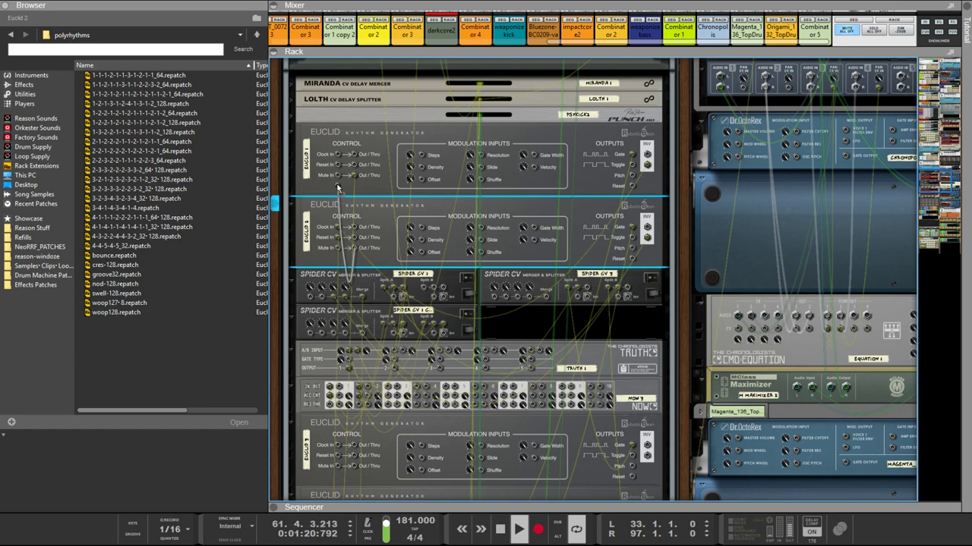
drag(339, 165, 339, 165)
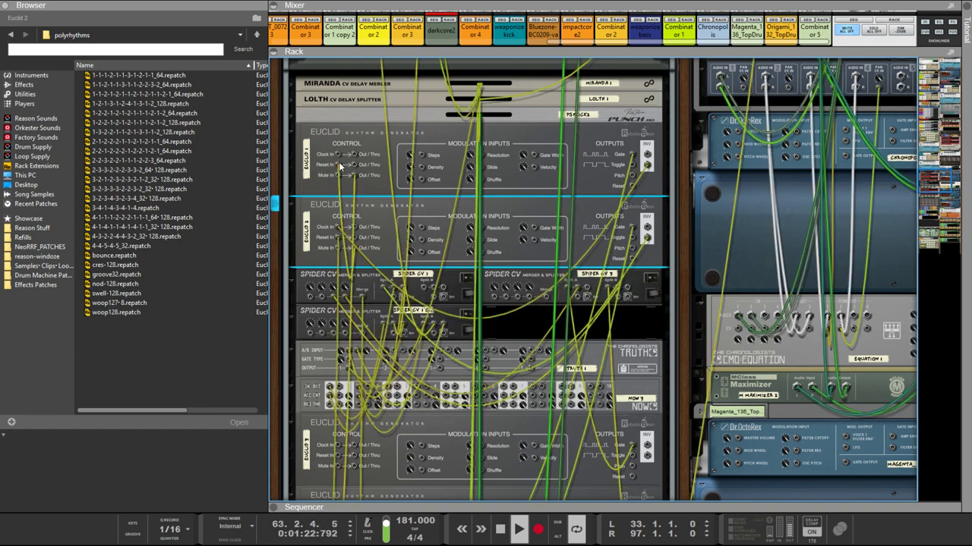
key(Tab)
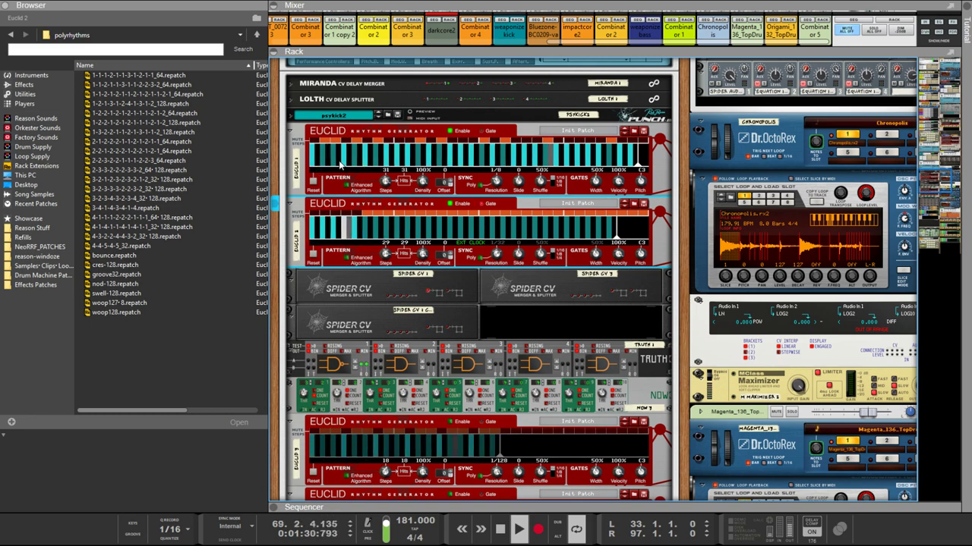
key(Tab)
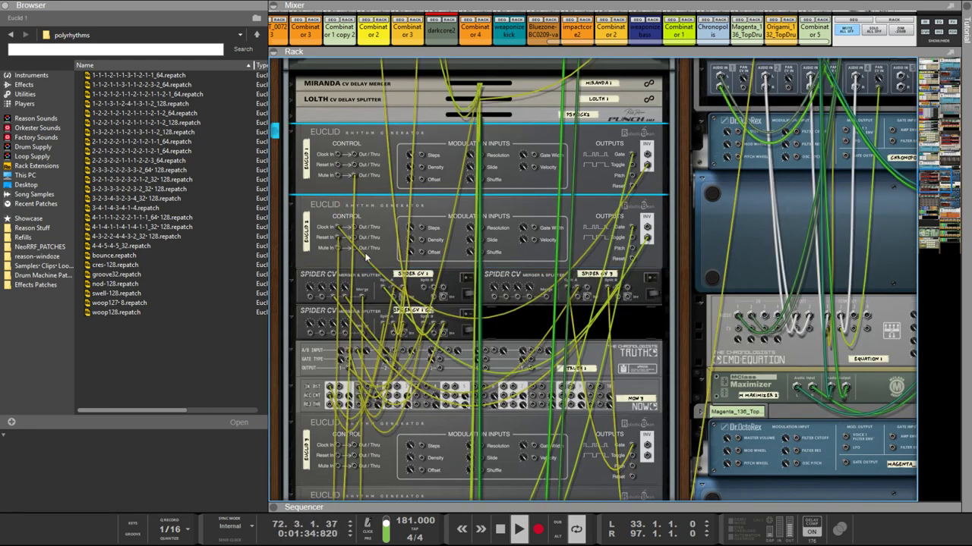
Step: Switch Euclid 2's Enable Outputs off and back on from its front panel
key(Tab)
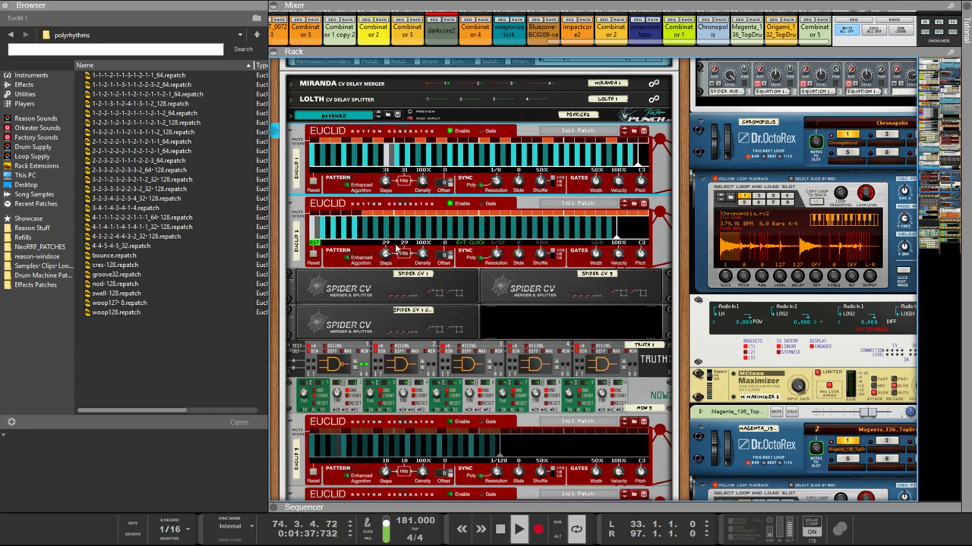
click(451, 204)
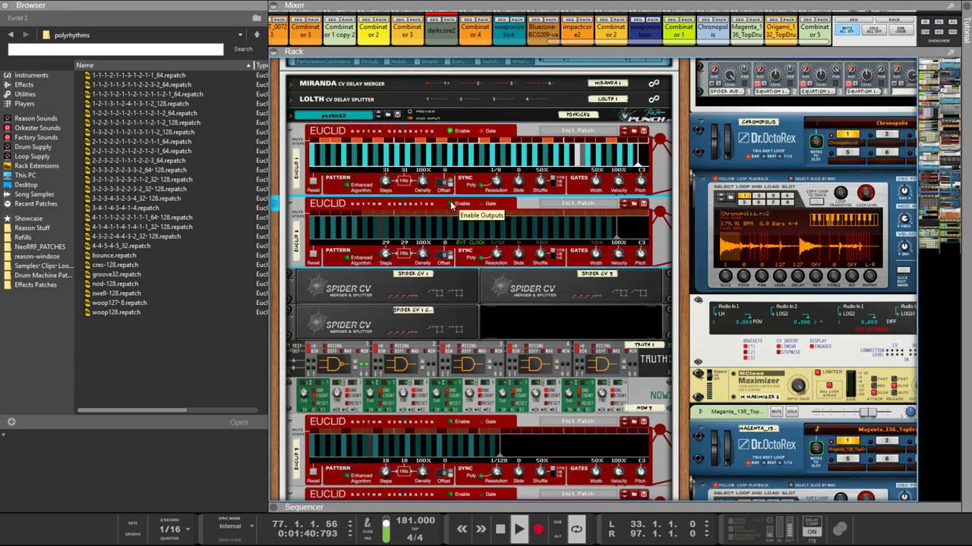
click(451, 204)
Step: Examine the Truth gates, A/B switches, Compare and Skope displays, and the Little LFO Combinator in the neighbouring rack column
scroll(486, 265, down, 15)
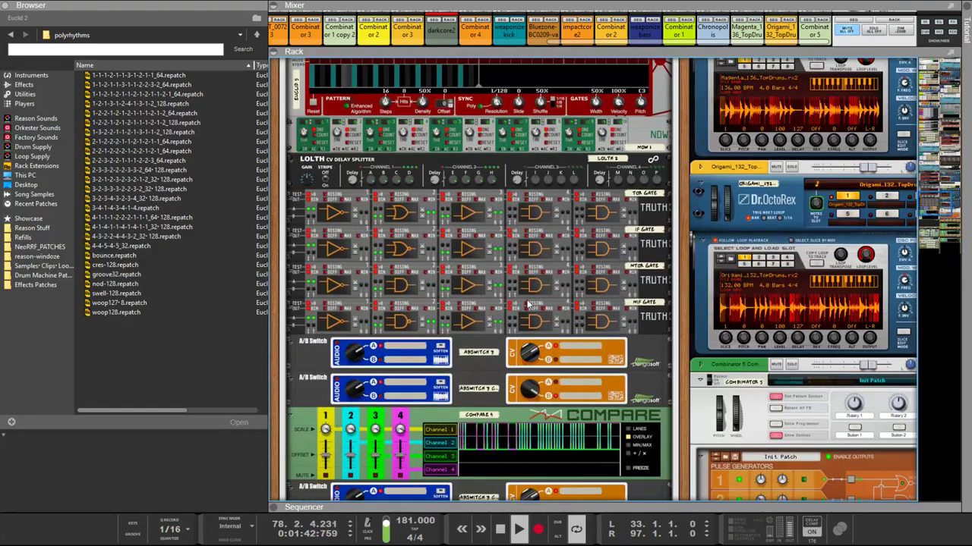
scroll(529, 303, down, 3)
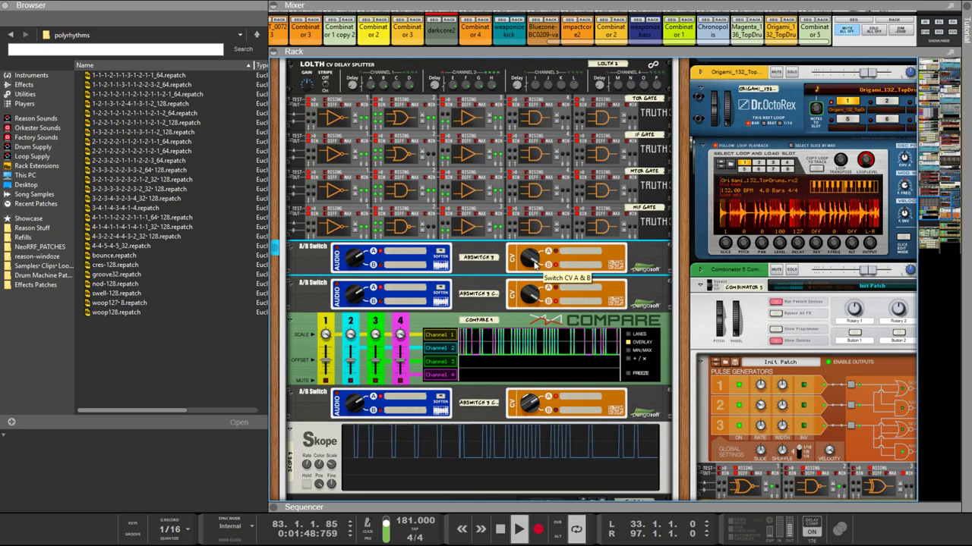
scroll(507, 263, up, 2)
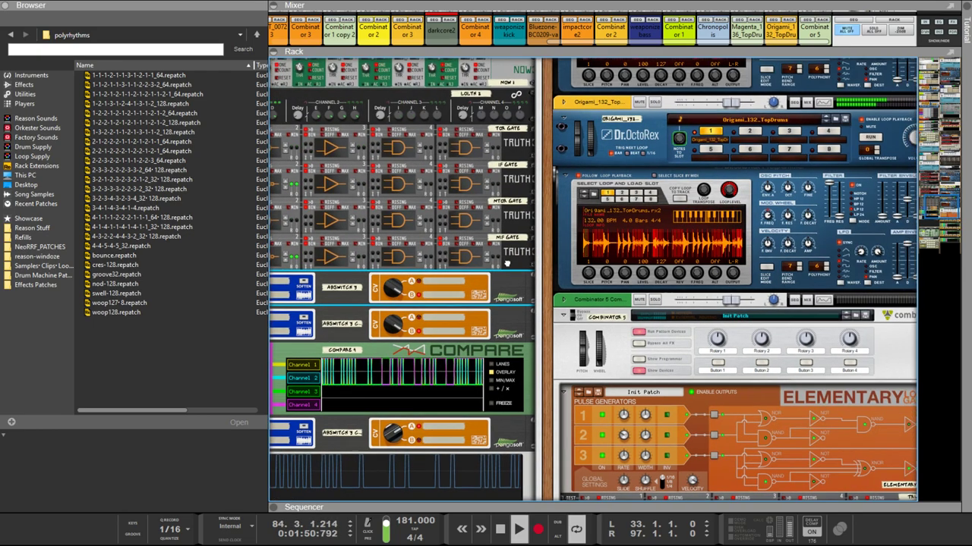
scroll(507, 263, up, 10)
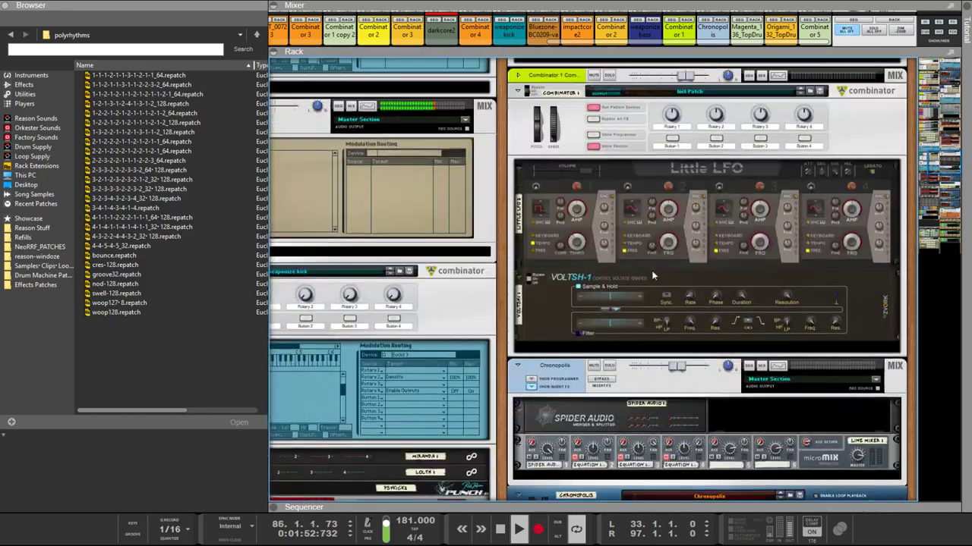
Step: Set the sync resolution of the Groove32 Euclid rhythm generator to 1/64
scroll(652, 276, up, 10)
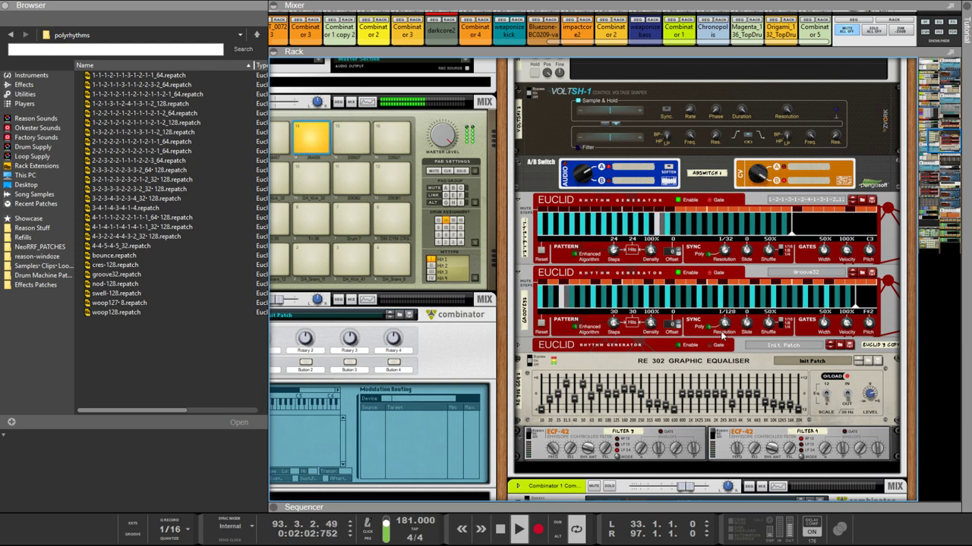
drag(725, 324, 725, 329)
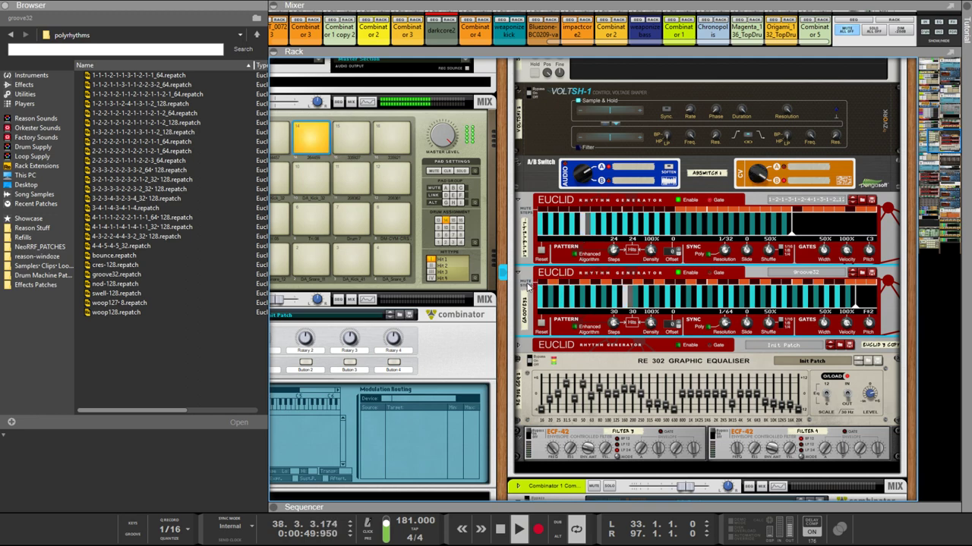
Step: Insert a TS-1 Time Slider from the Robotic Bean utilities directly below the darkcore2 Kong Drum Designer
scroll(605, 283, down, 5)
scroll(582, 314, down, 8)
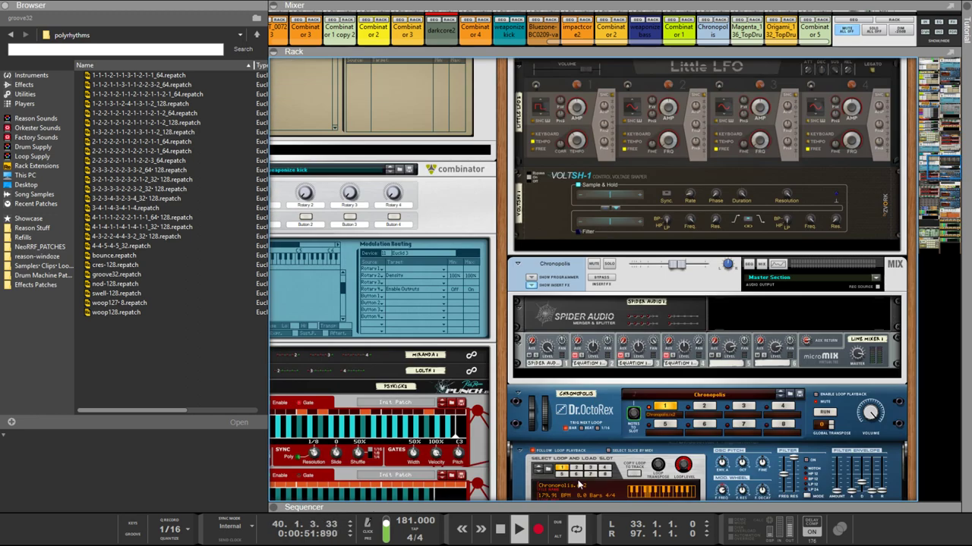
click(552, 507)
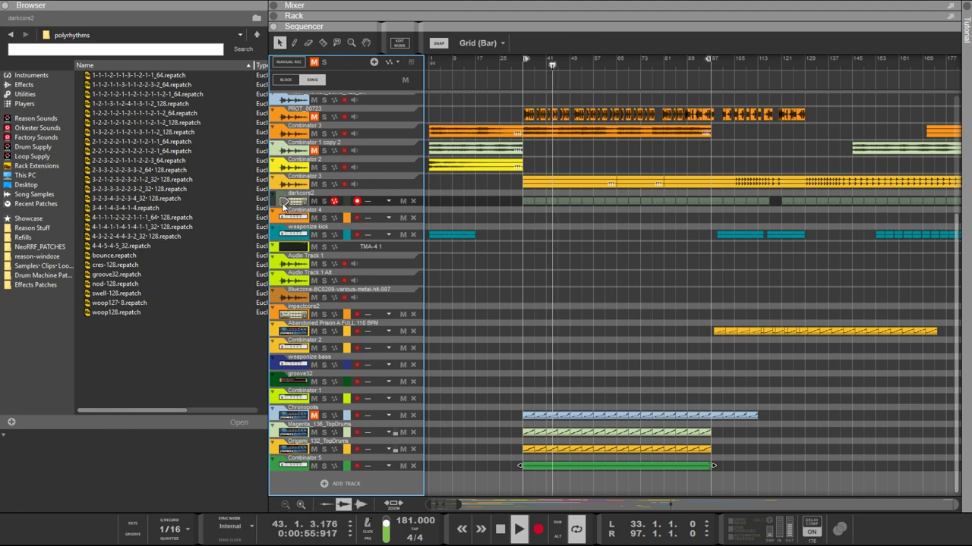
key(F6)
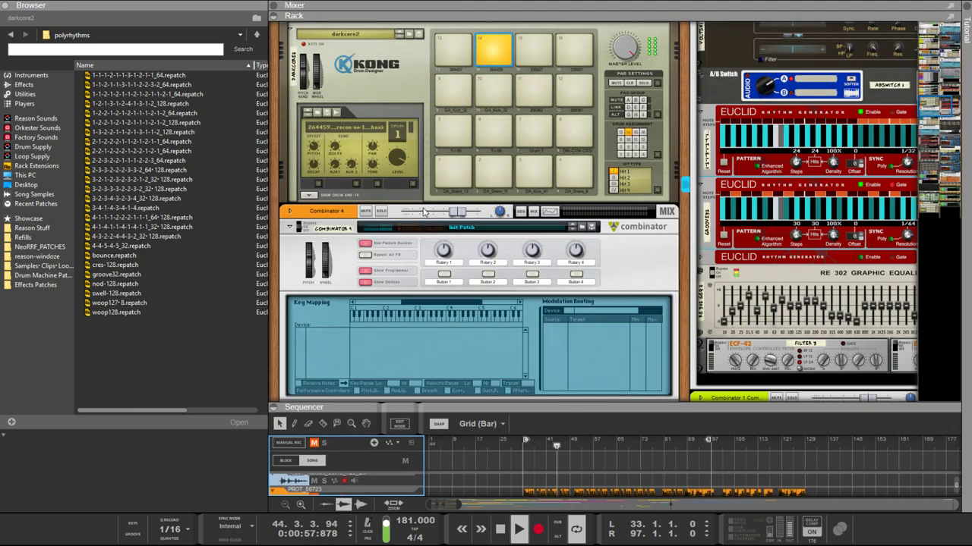
click(25, 94)
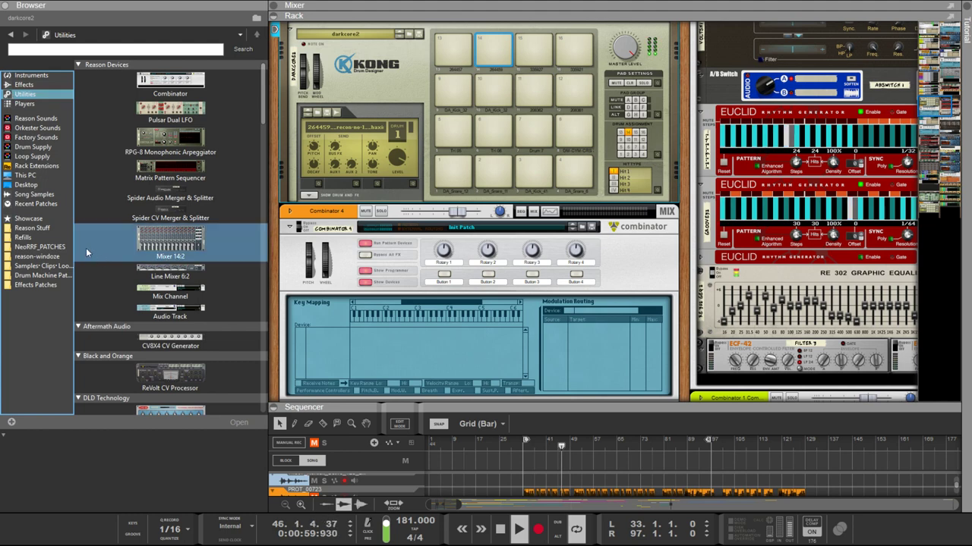
scroll(184, 231, down, 15)
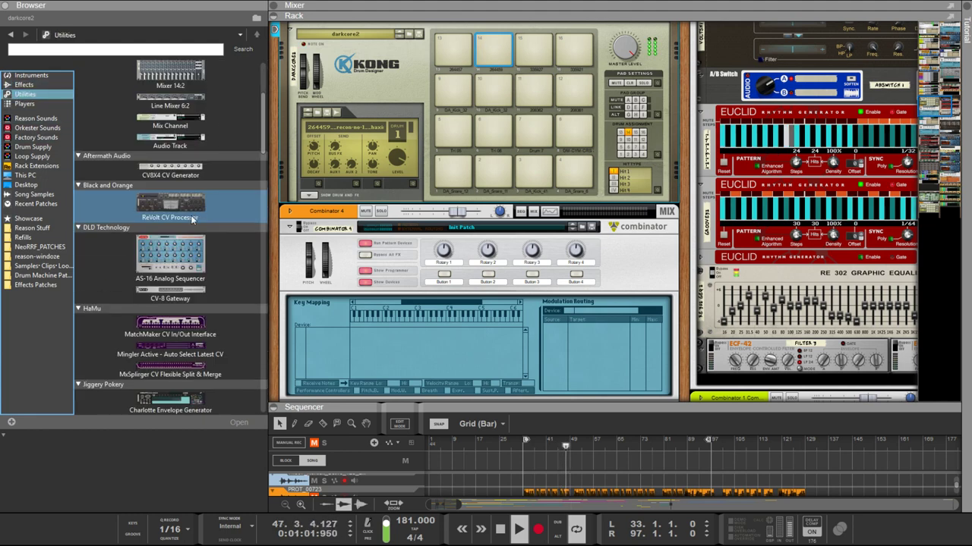
scroll(183, 231, down, 15)
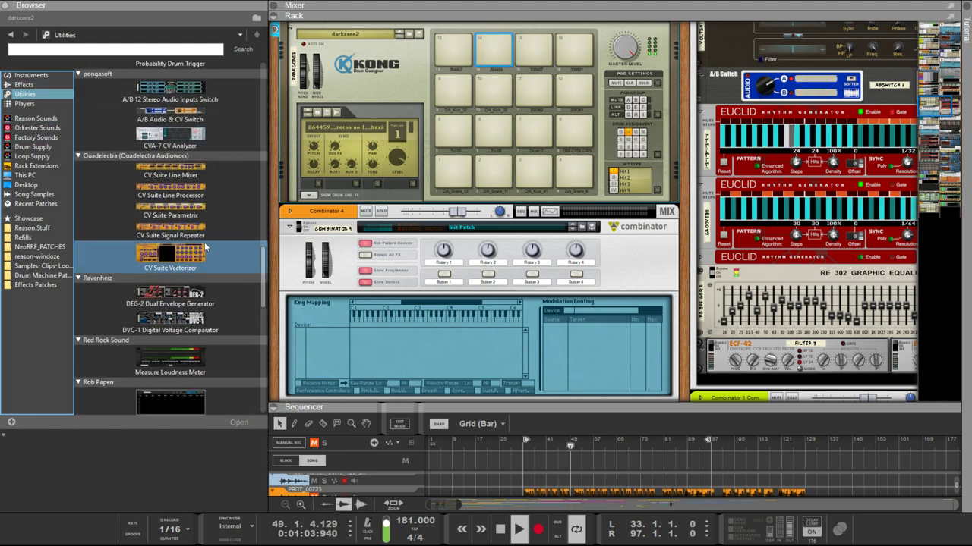
scroll(182, 213, up, 1)
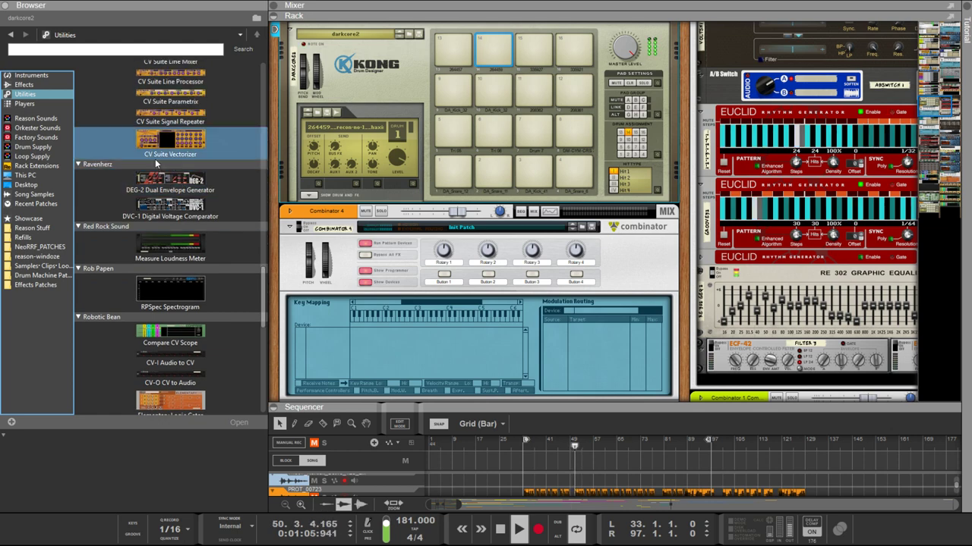
scroll(155, 159, up, 1)
scroll(94, 174, down, 3)
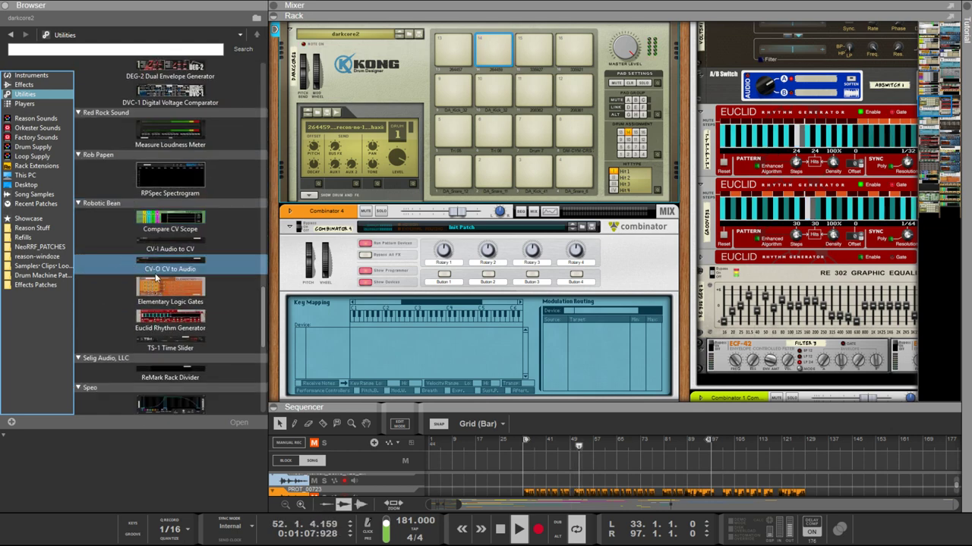
drag(162, 344, 455, 220)
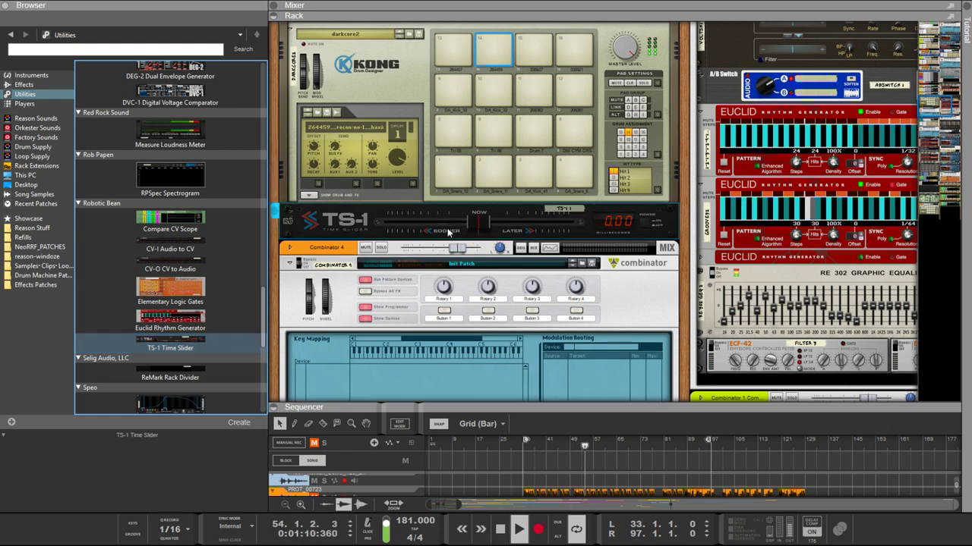
Step: Toggle the TS-1's power, try its slide at 100 ms, and return the slide to 0.00 ms
click(644, 225)
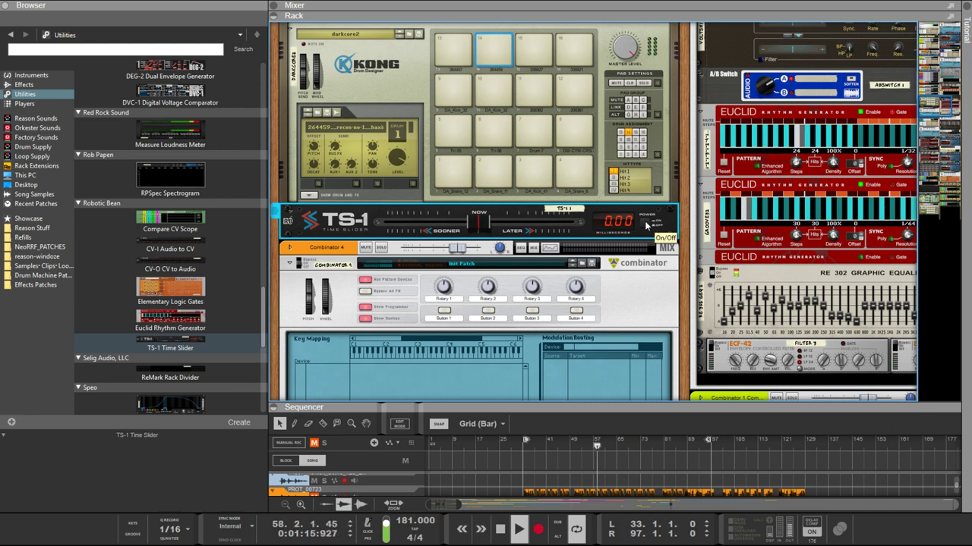
click(646, 225)
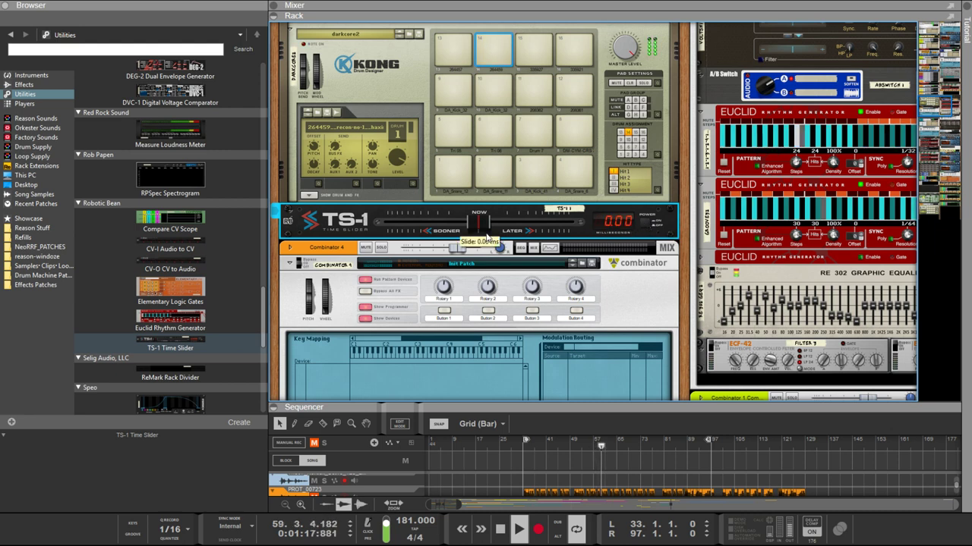
click(582, 225)
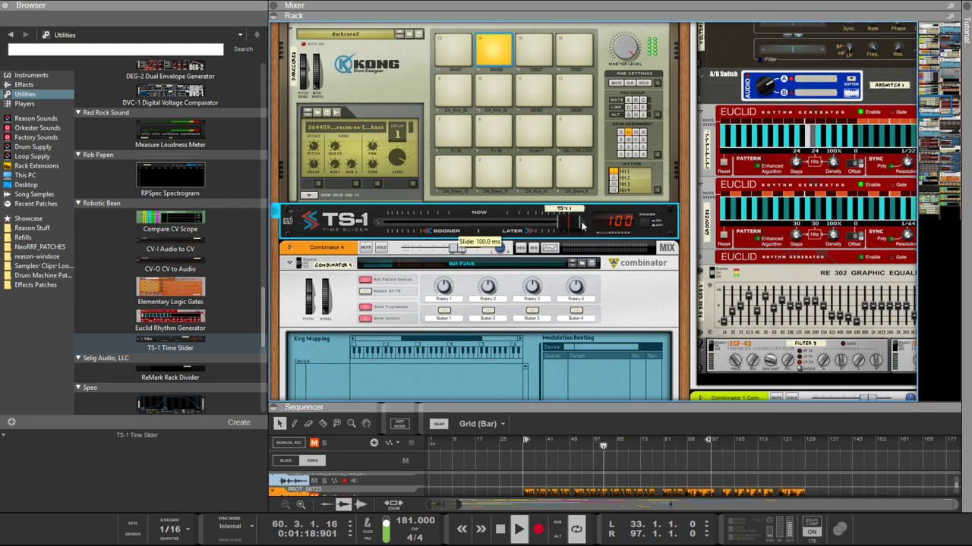
click(478, 224)
Step: Check the TS-1's rear audio cabling, try its slide at -100 ms and 100 ms, and reset it to 0.00 ms
key(Tab)
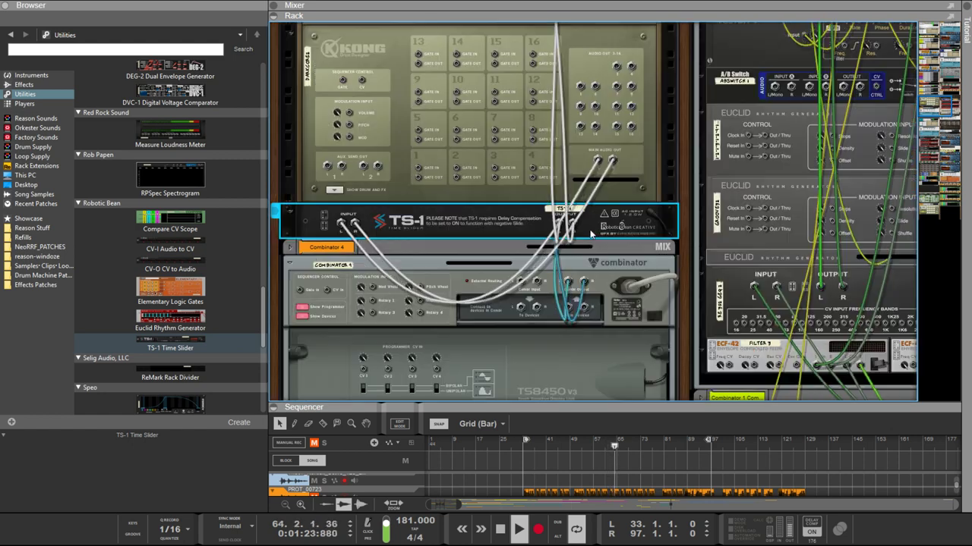
key(Tab)
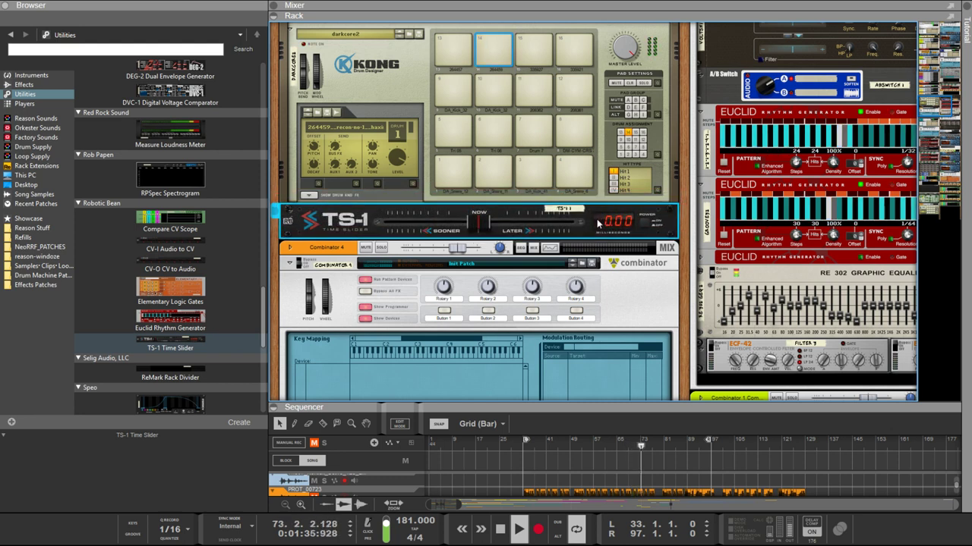
drag(474, 222, 602, 225)
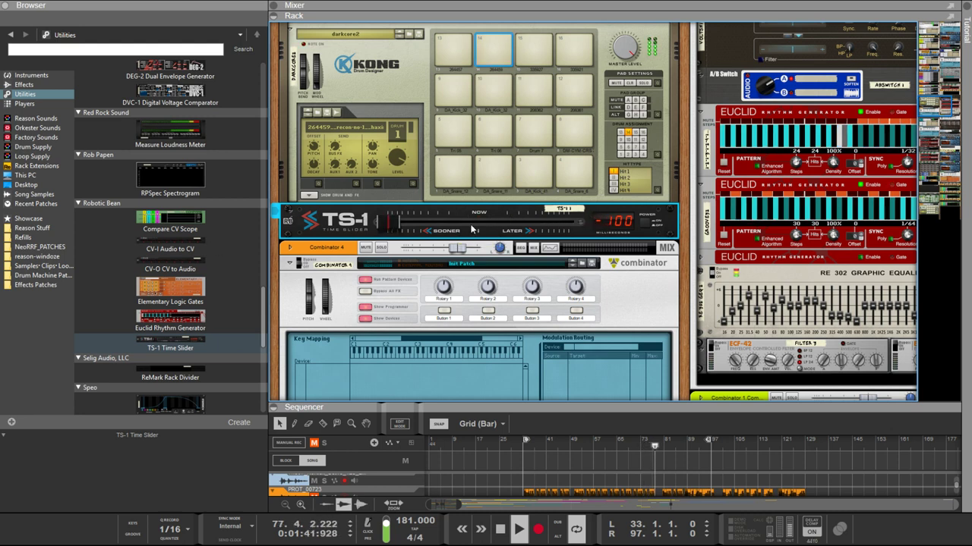
drag(472, 225, 627, 226)
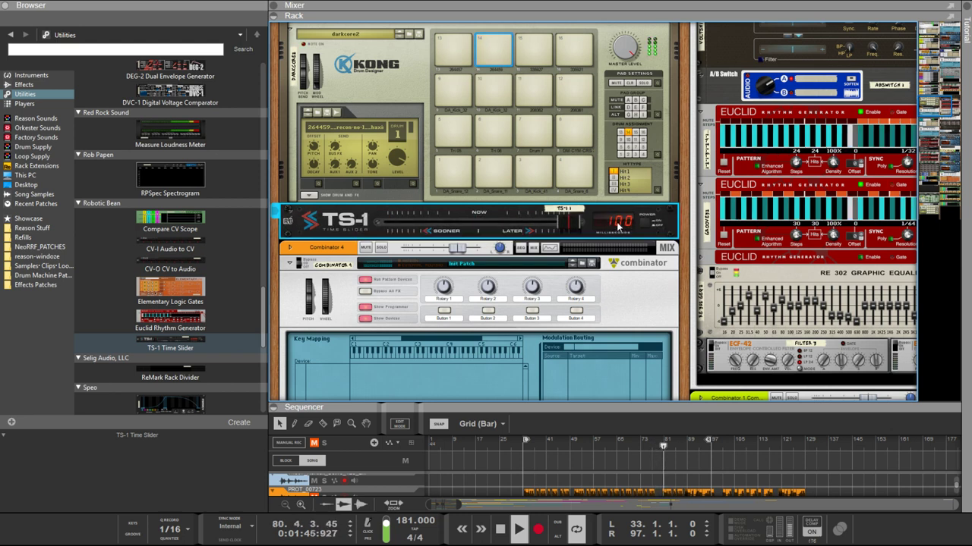
ctrl+click(579, 225)
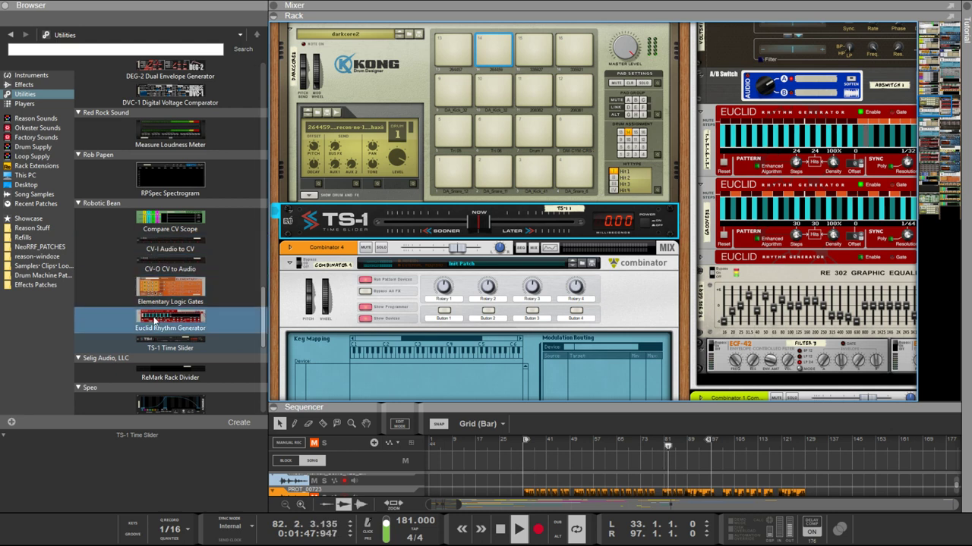
Step: Look through the Utilities and Effects device collections in the browser
click(183, 351)
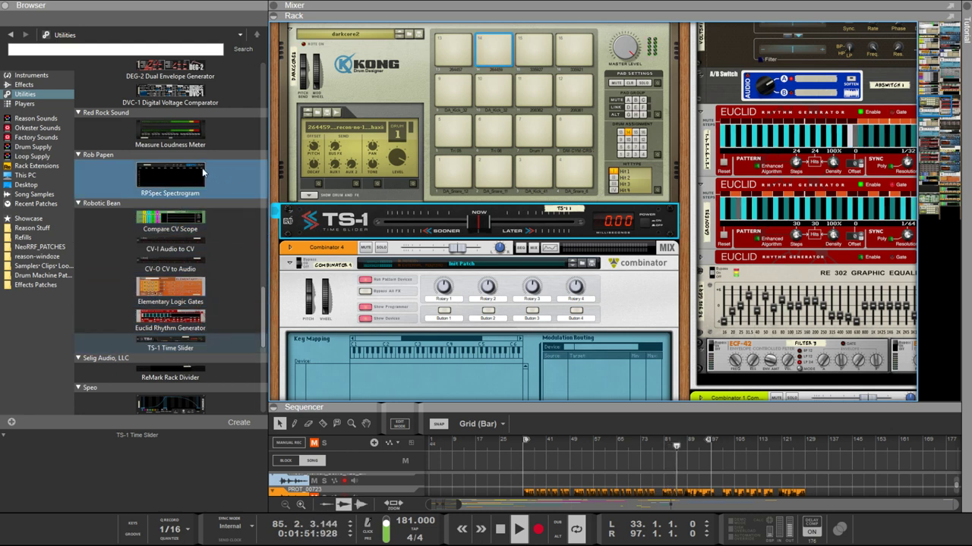
scroll(201, 177, up, 3)
scroll(152, 197, up, 5)
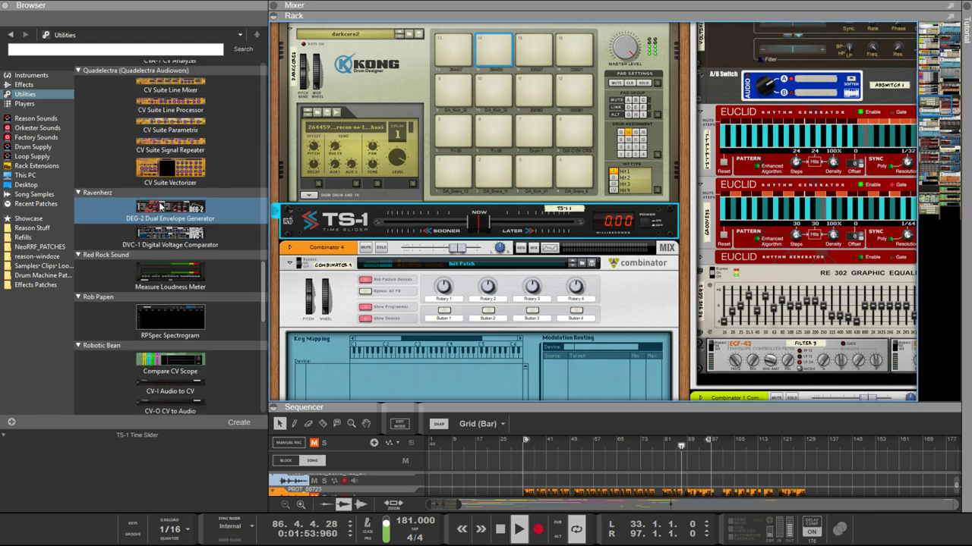
scroll(148, 205, up, 12)
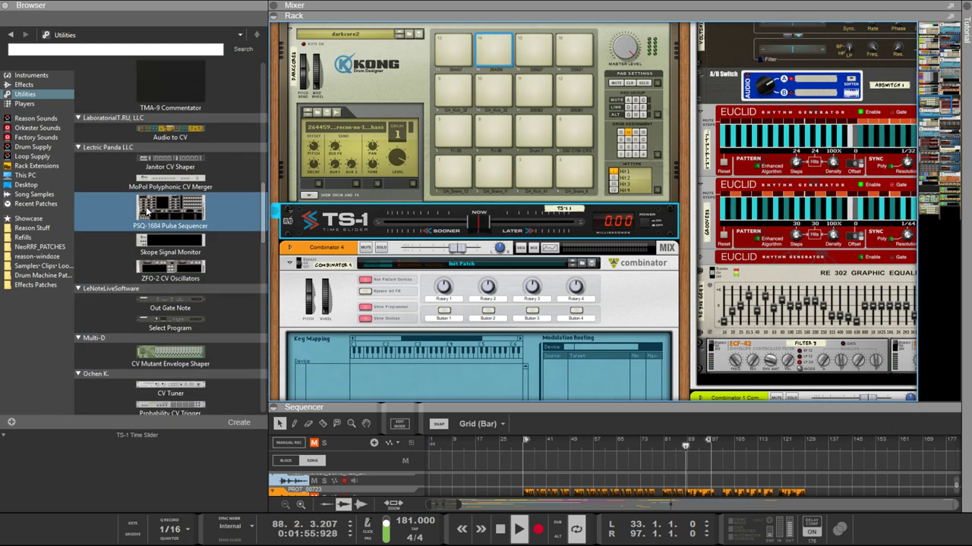
scroll(146, 206, up, 6)
scroll(141, 206, down, 10)
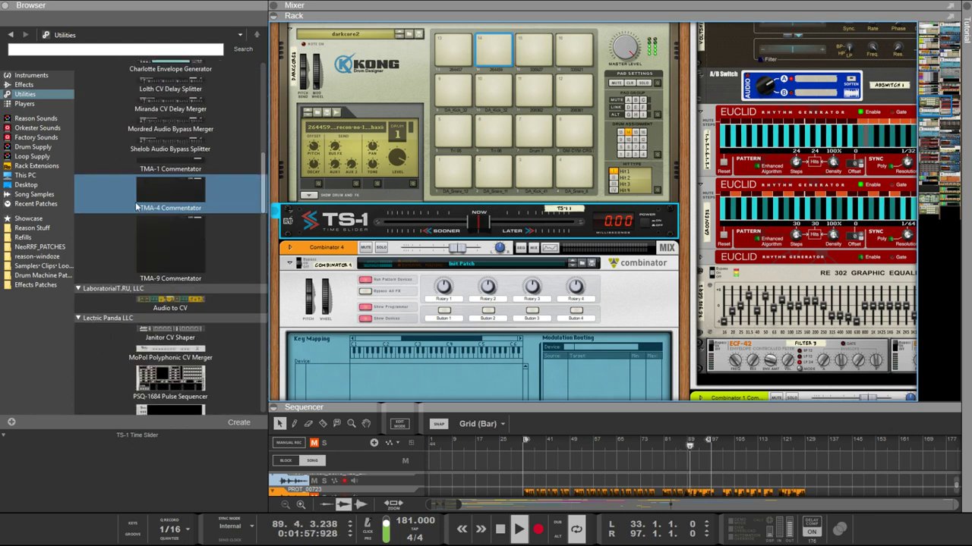
click(26, 84)
scroll(131, 207, down, 15)
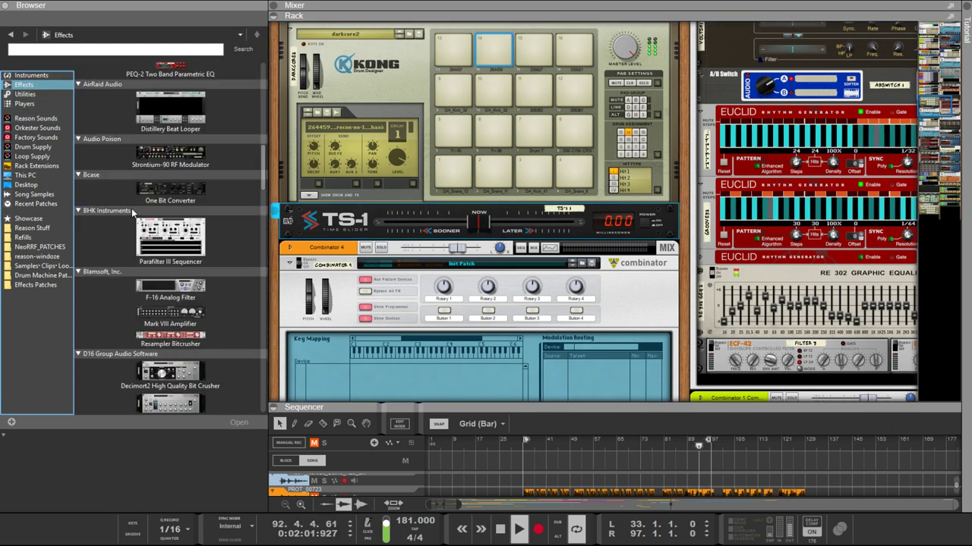
scroll(132, 208, down, 8)
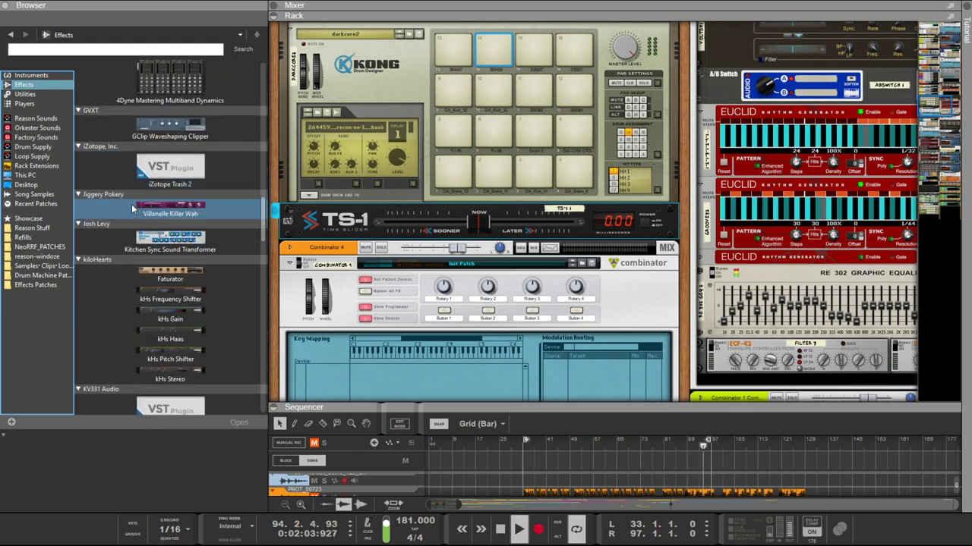
scroll(133, 209, down, 10)
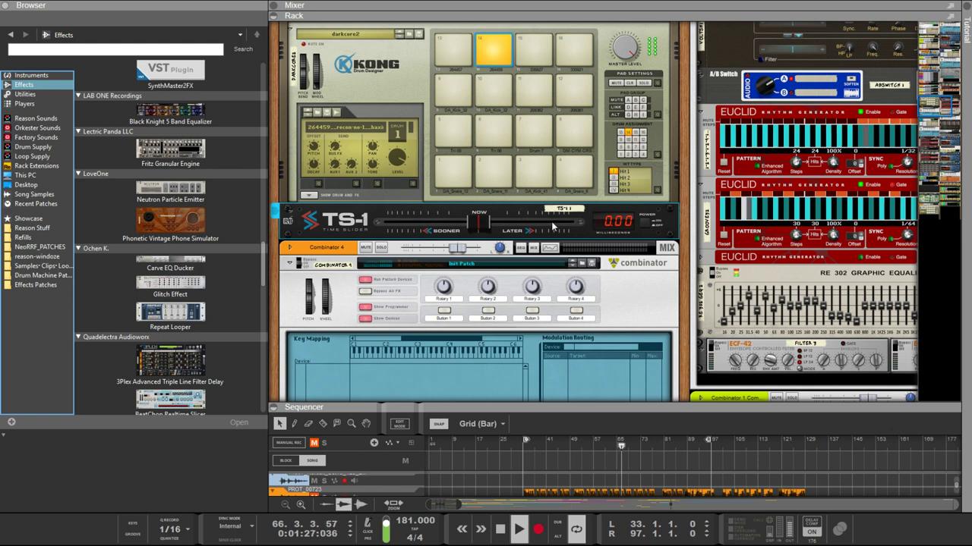
Step: Try the TS-1's slide at 100 ms, undo it, and delete the TS-1 from below Kong
drag(478, 222, 618, 221)
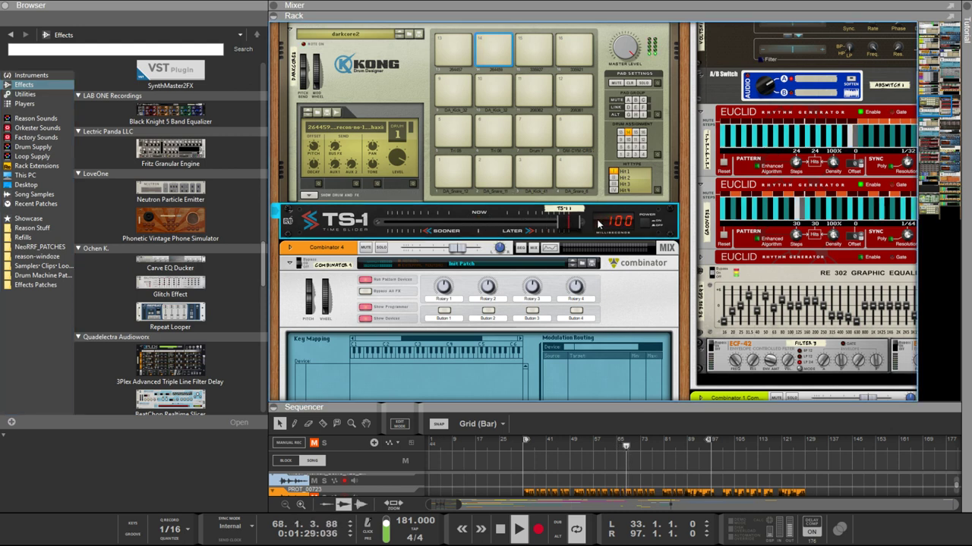
key(ctrl+z)
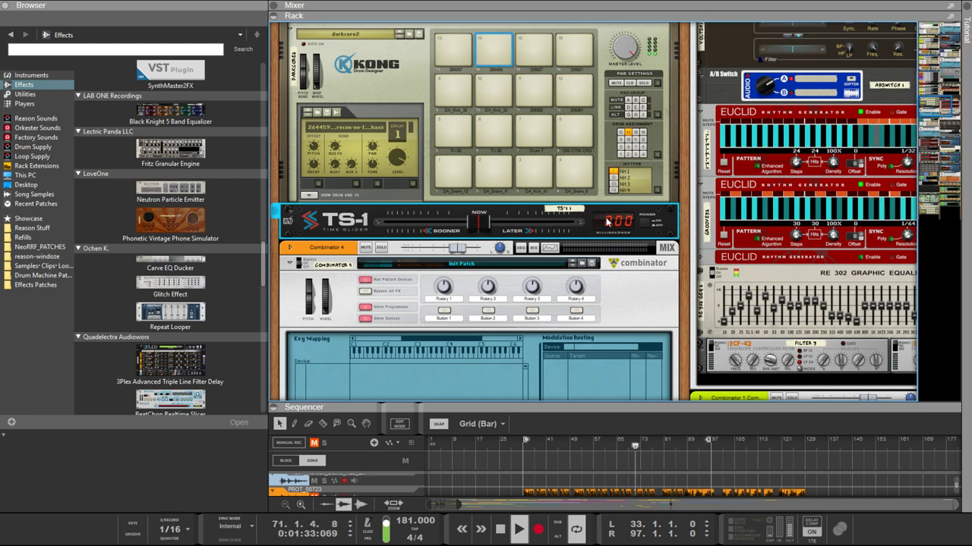
click(308, 215)
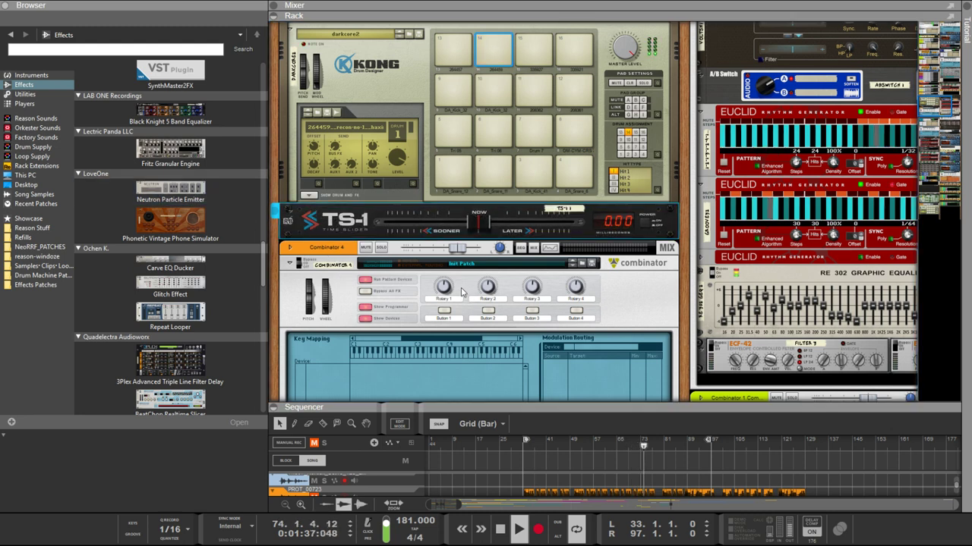
key(Delete)
Step: Browse the Quadelectra, Red Rock Sound and Rob Papen devices in the Effects collection
scroll(230, 337, down, 8)
scroll(229, 337, up, 5)
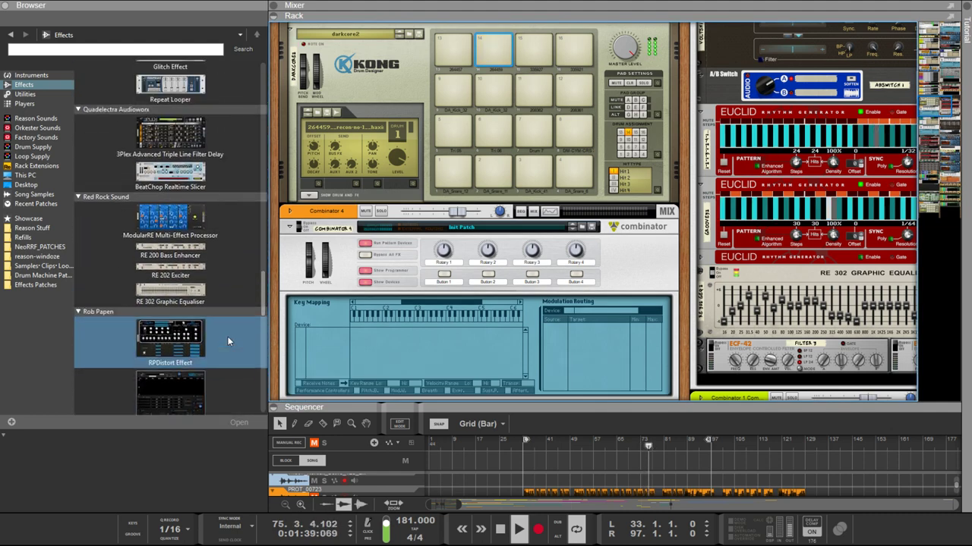
scroll(231, 337, down, 2)
scroll(196, 296, up, 1)
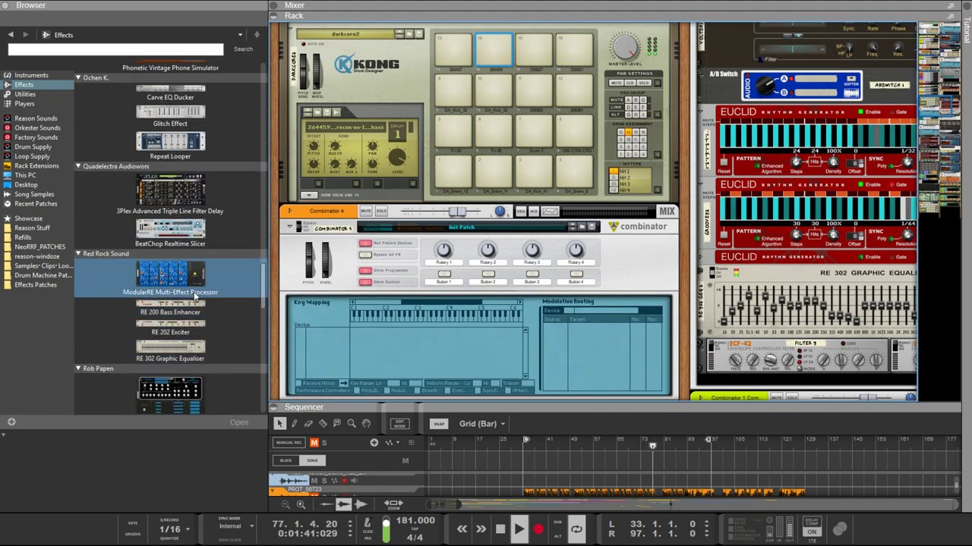
drag(202, 275, 322, 375)
Step: Move the Magenta_136_TopDrums and Origami_132_TopDrums sequencer clips so both start at bar 97
key(F6)
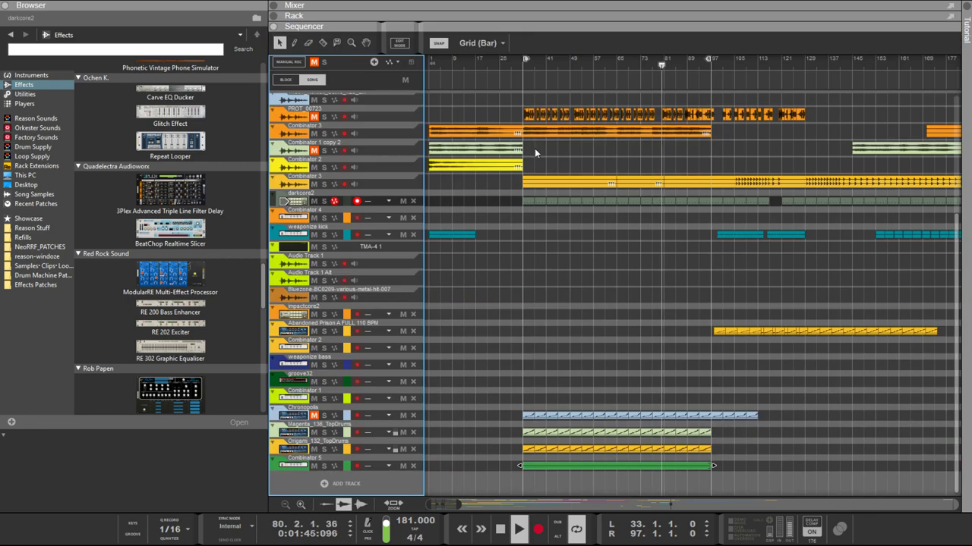
drag(772, 447, 713, 431)
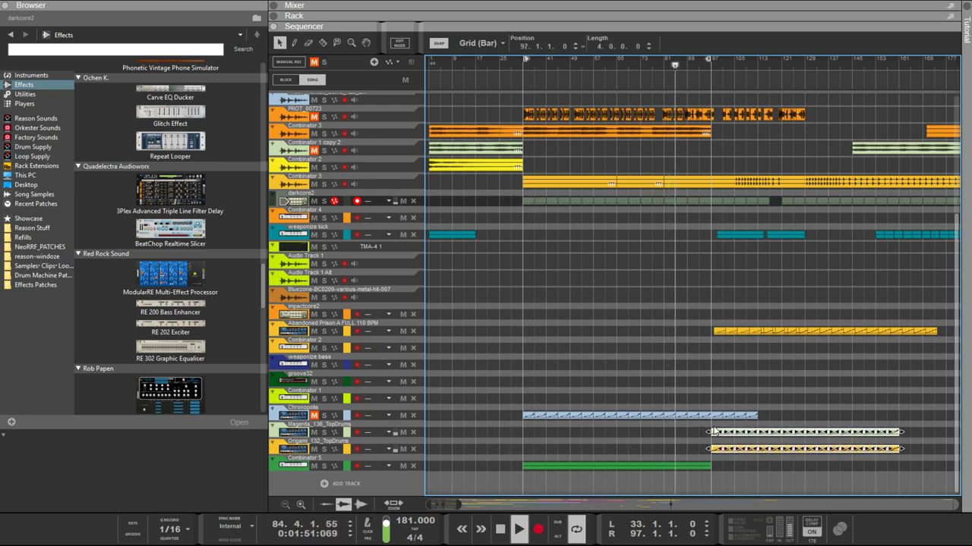
Step: Toggle the Chronopolis track's mute, leaving the track unmuted
click(314, 415)
click(314, 416)
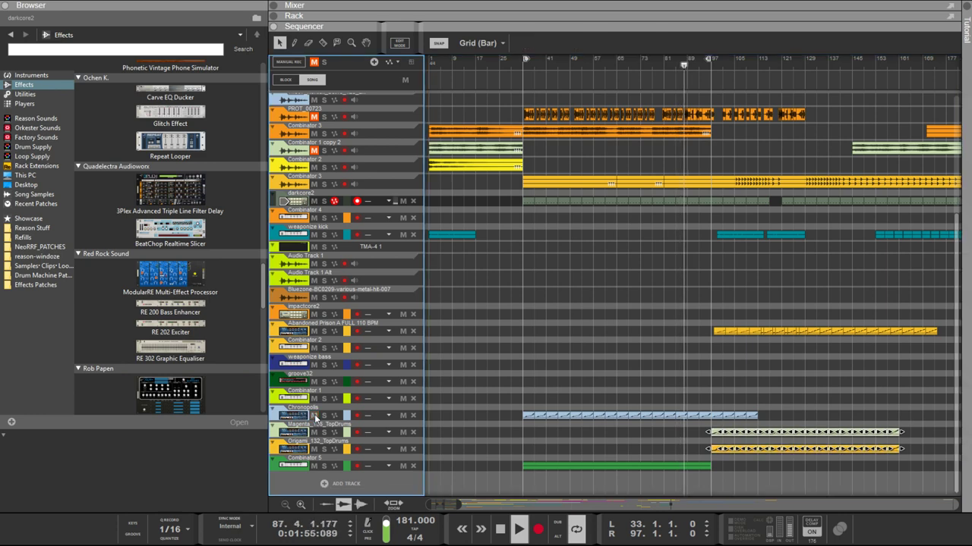
click(314, 416)
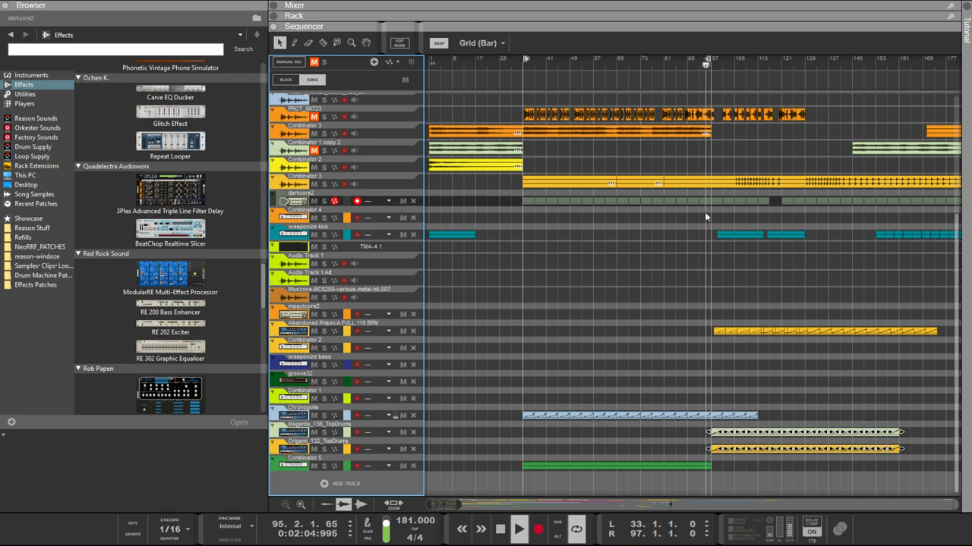
Step: Nudge the darkcore2 clips between bars 33 and 97 earlier in 1/8 steps so they start at 31.4.1.0
drag(705, 212, 524, 199)
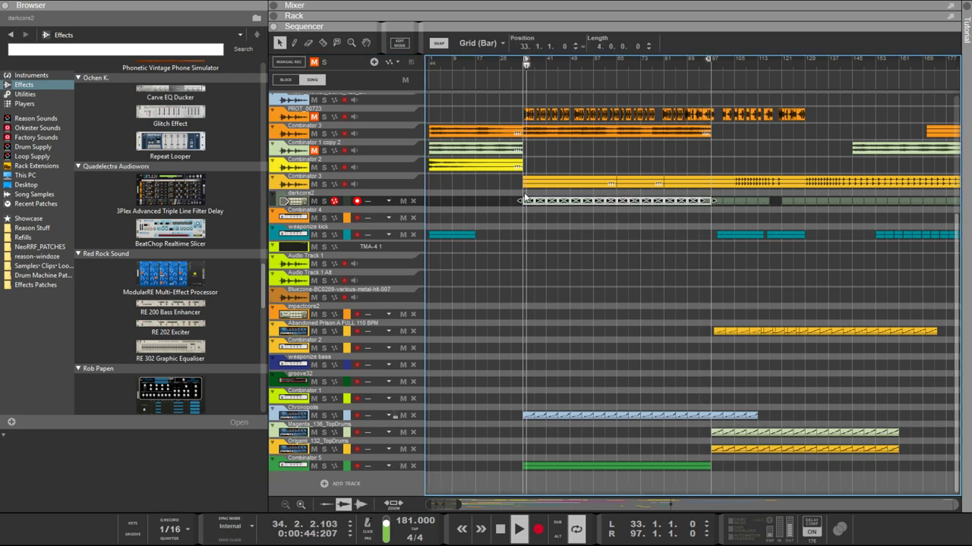
click(477, 42)
click(479, 99)
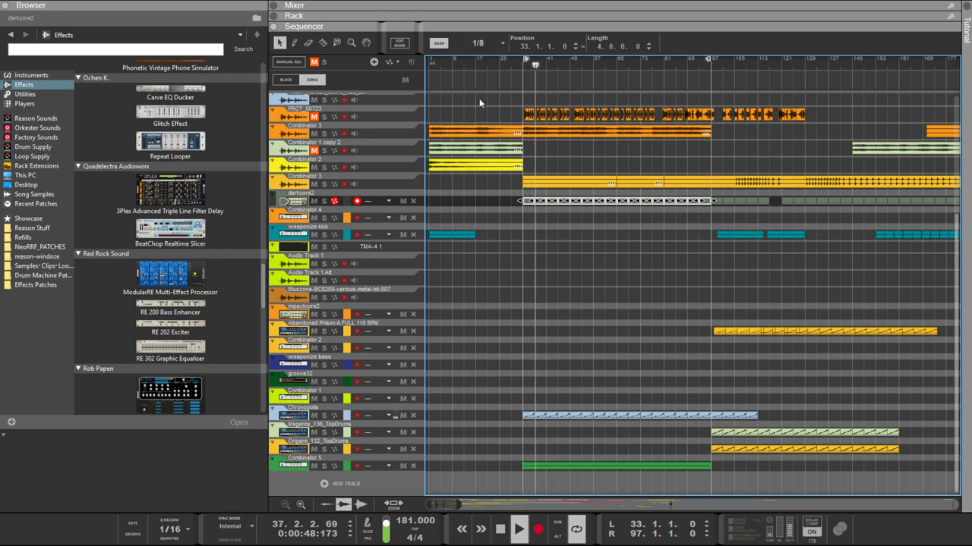
key(Left)
key(Left)
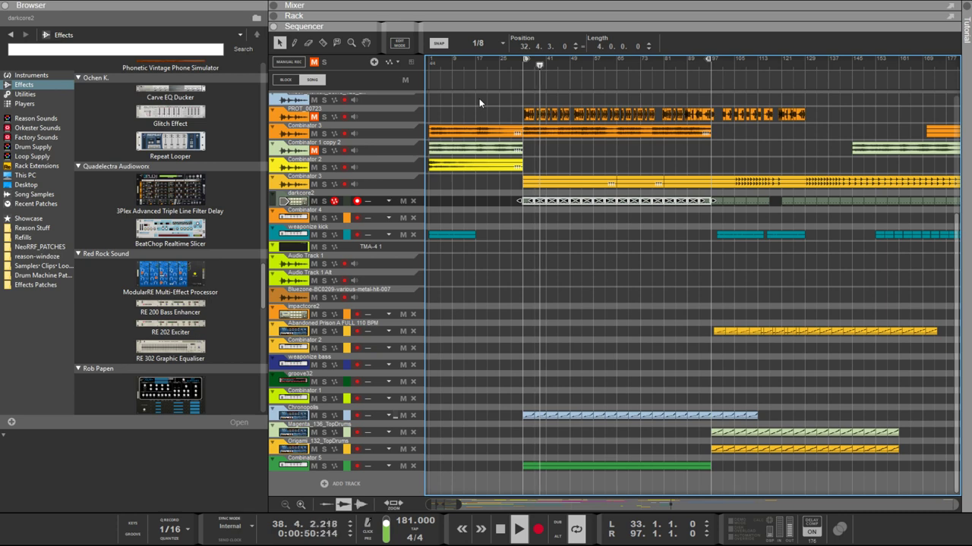
key(Left)
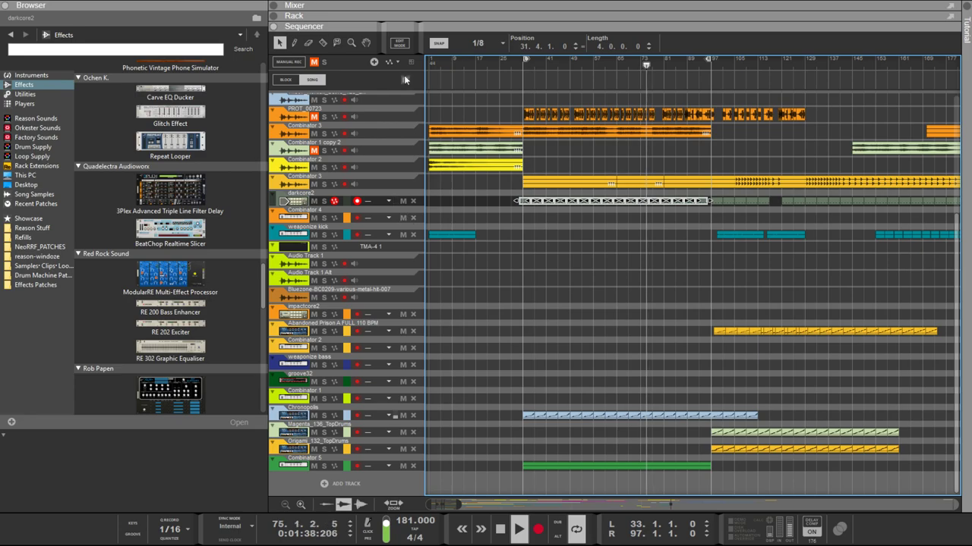
Step: Show the rack and examine the Elementary, Truth, Parametrix and Compare devices inside Combinator 5
drag(466, 21, 448, 381)
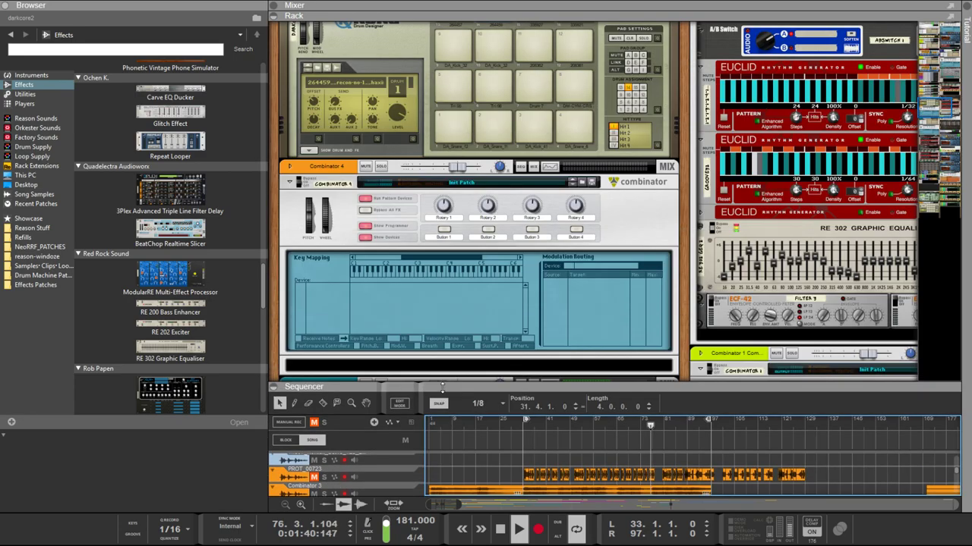
scroll(678, 334, down, 10)
scroll(678, 334, down, 10)
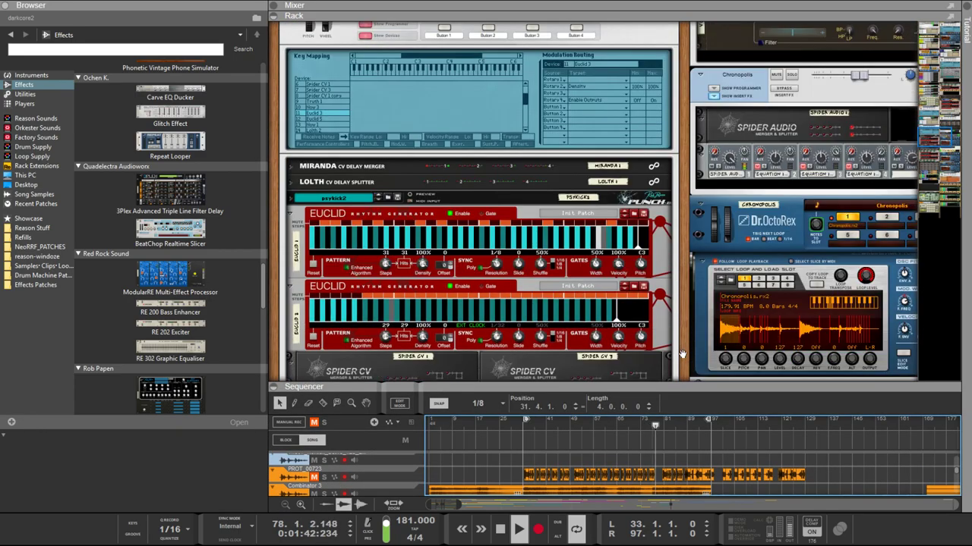
scroll(684, 274, down, 15)
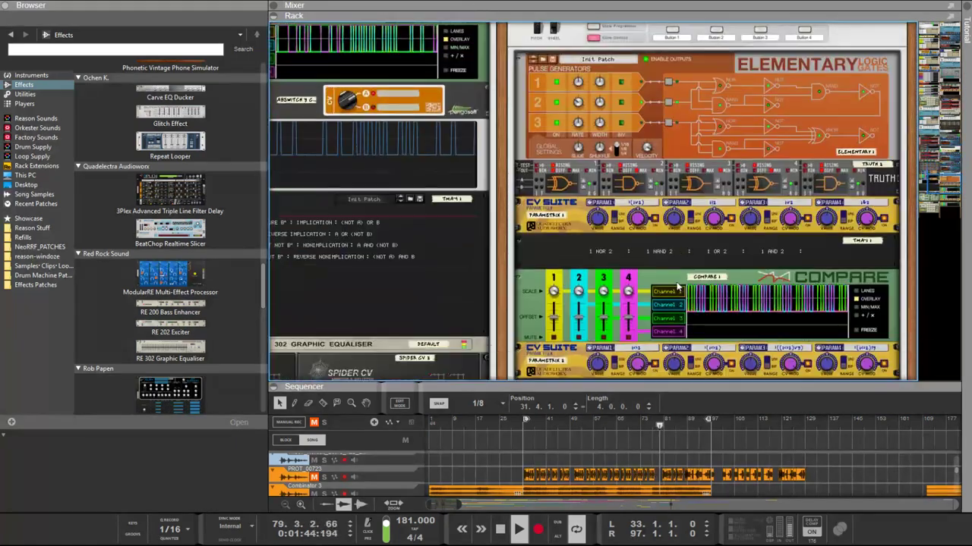
scroll(605, 245, up, 15)
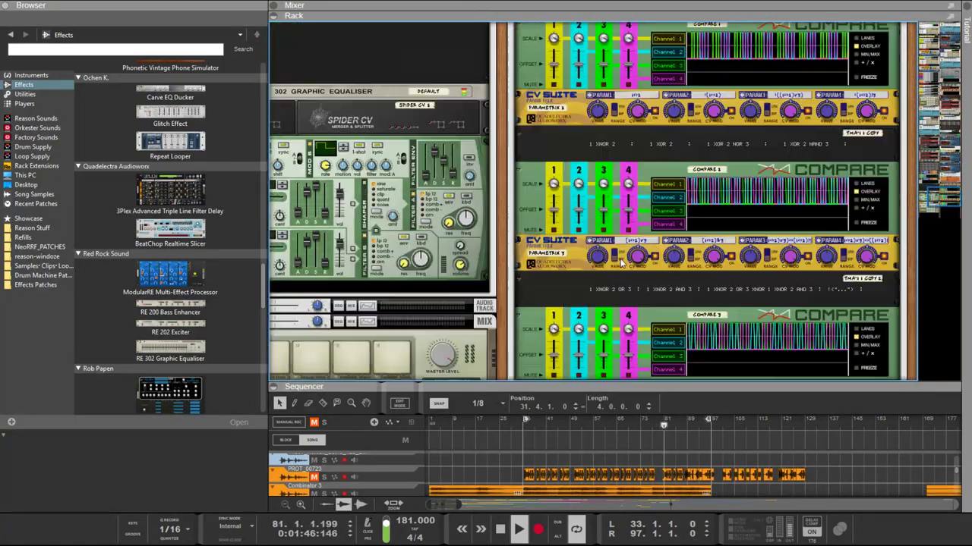
scroll(621, 262, down, 5)
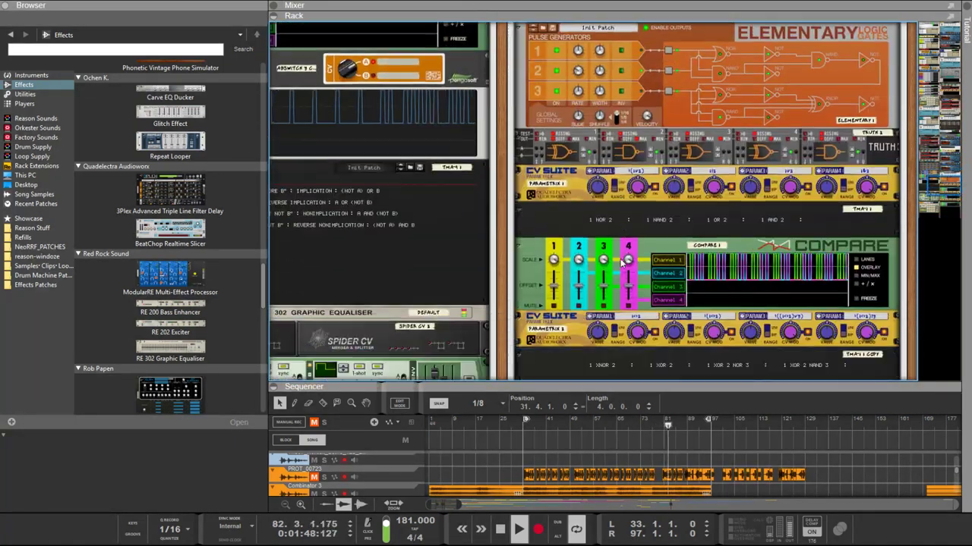
scroll(620, 270, up, 7)
scroll(620, 269, down, 5)
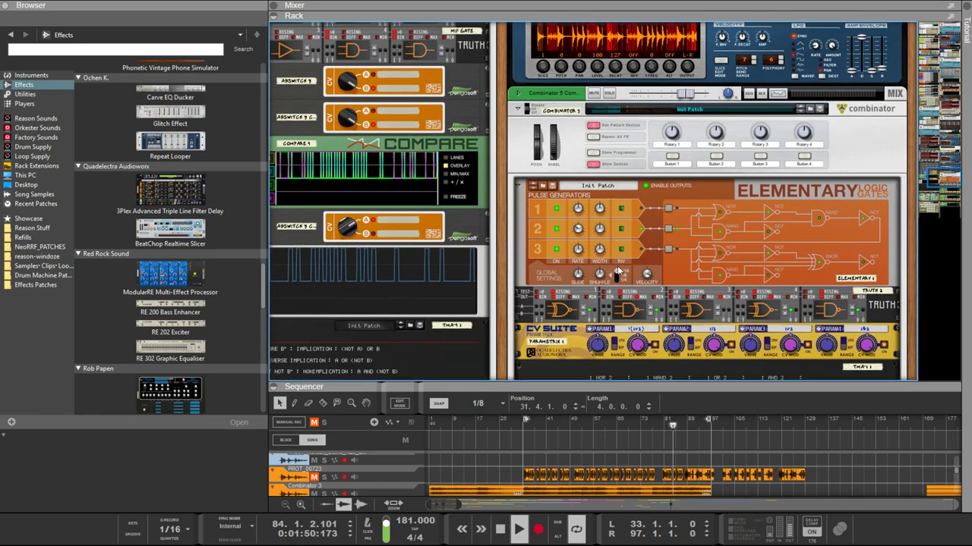
scroll(619, 271, up, 4)
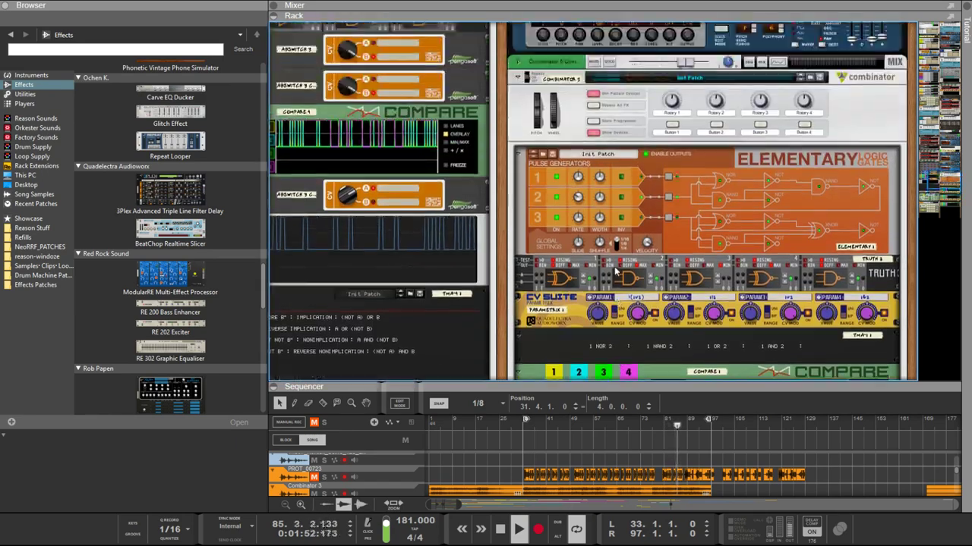
scroll(615, 270, down, 8)
scroll(608, 265, up, 5)
scroll(607, 264, up, 3)
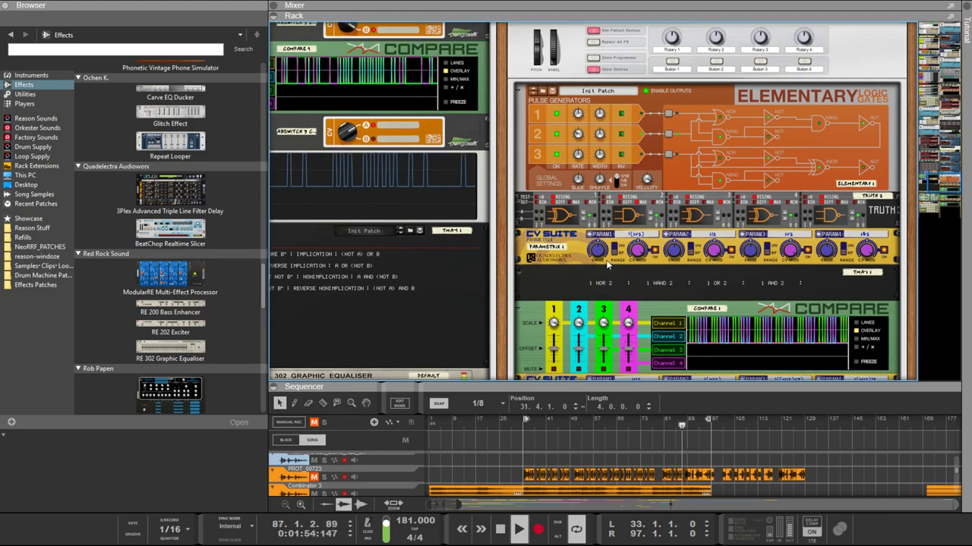
Step: Inspect the rear CV cabling between Elementary, Truth 2, Parametrix and Compare in Combinator 5, comparing it with the front panels
key(Tab)
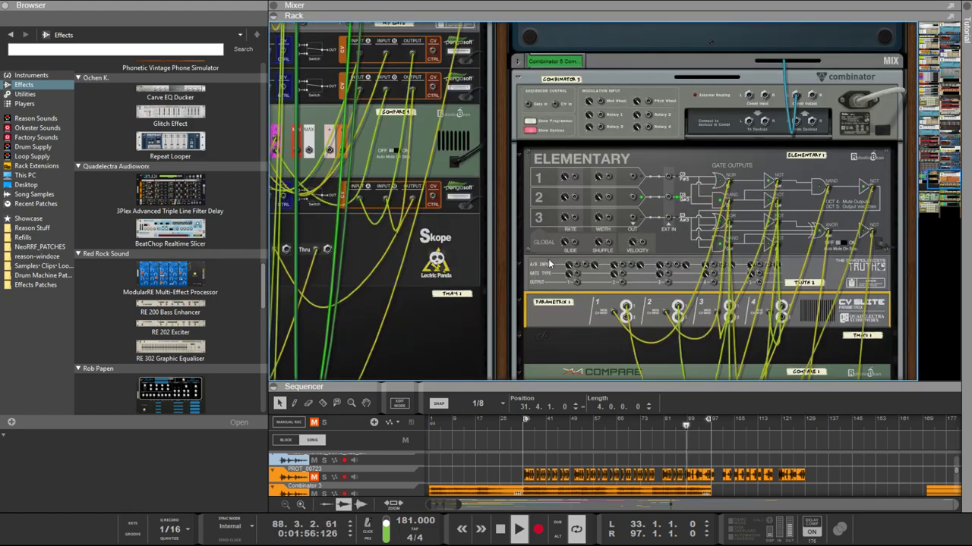
key(Tab)
scroll(582, 269, down, 3)
scroll(582, 272, down, 5)
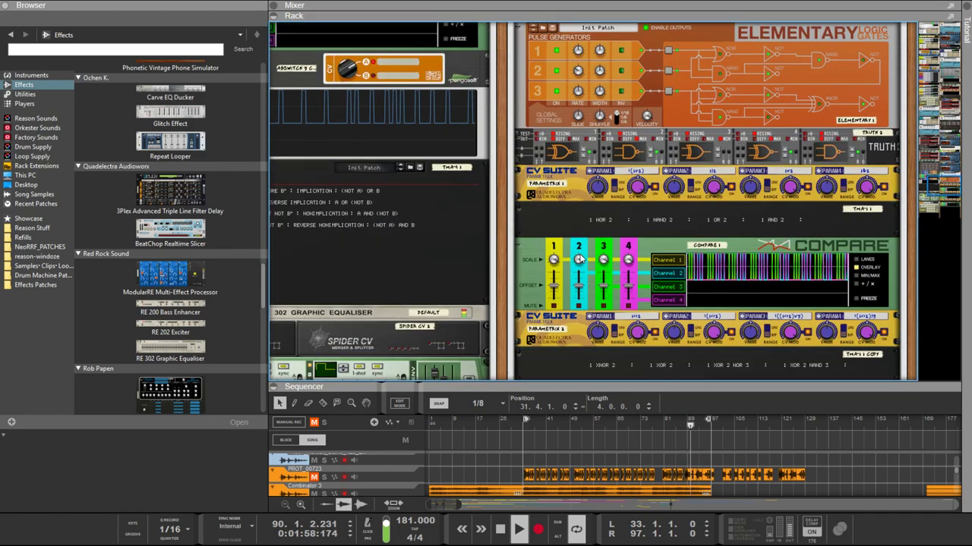
scroll(645, 252, up, 3)
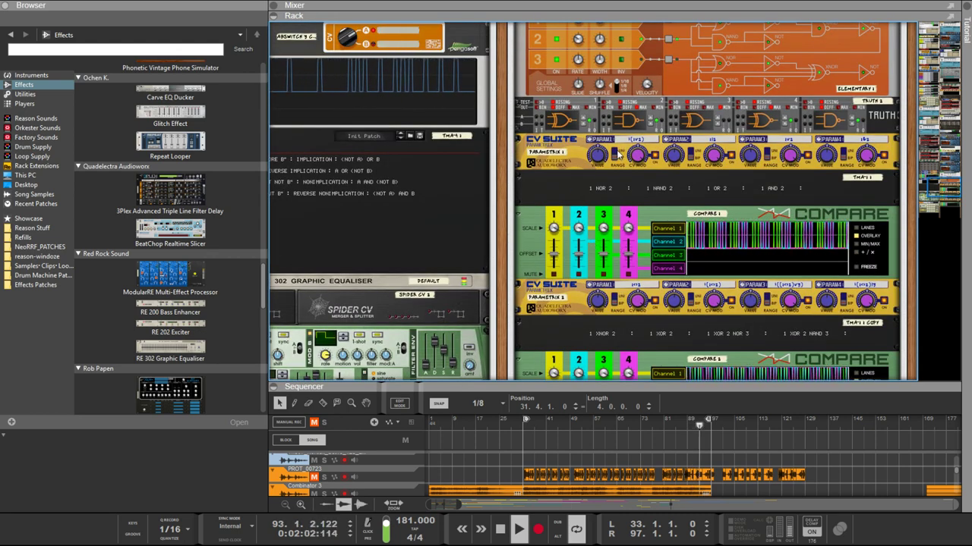
key(Tab)
scroll(612, 161, up, 3)
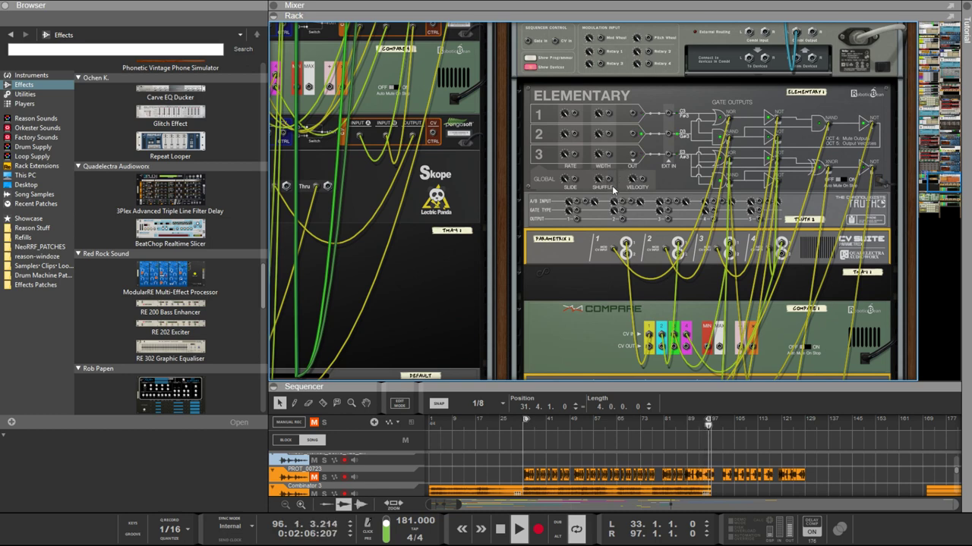
scroll(617, 196, down, 3)
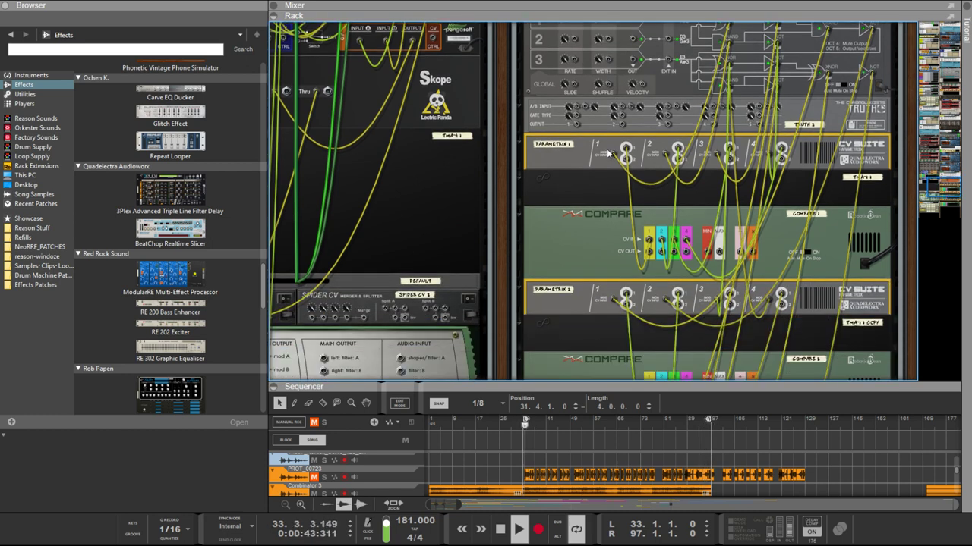
scroll(627, 167, up, 3)
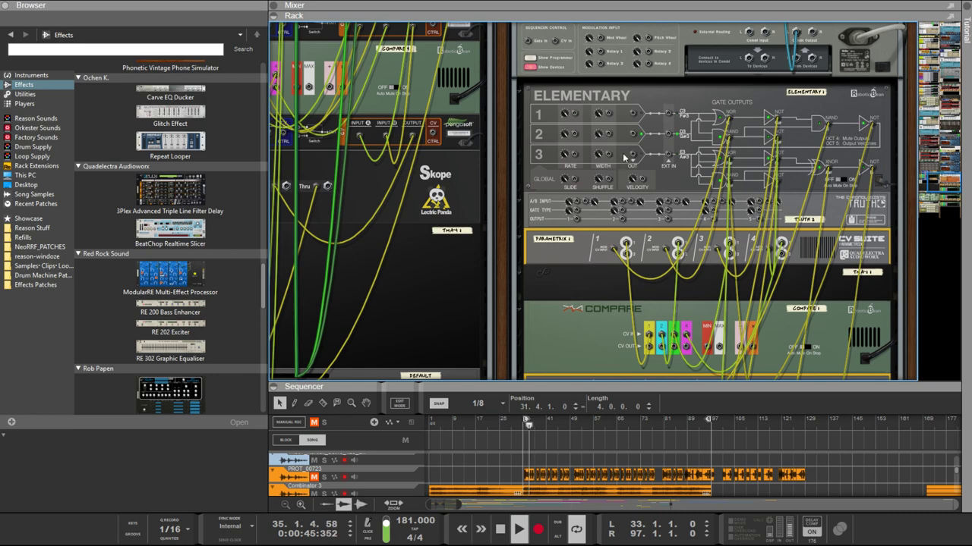
scroll(553, 179, up, 5)
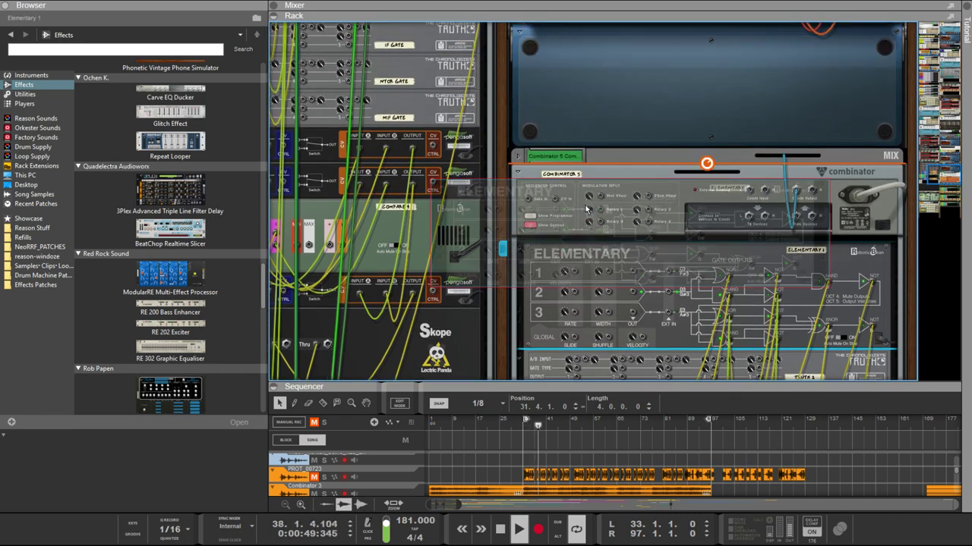
Step: Connect CV sources from the Euclid patch in Combinator 4 to Elementary 1's three external inputs
drag(665, 272, 433, 115)
scroll(622, 296, down, 3)
scroll(713, 258, up, 2)
scroll(547, 237, up, 3)
scroll(429, 242, up, 3)
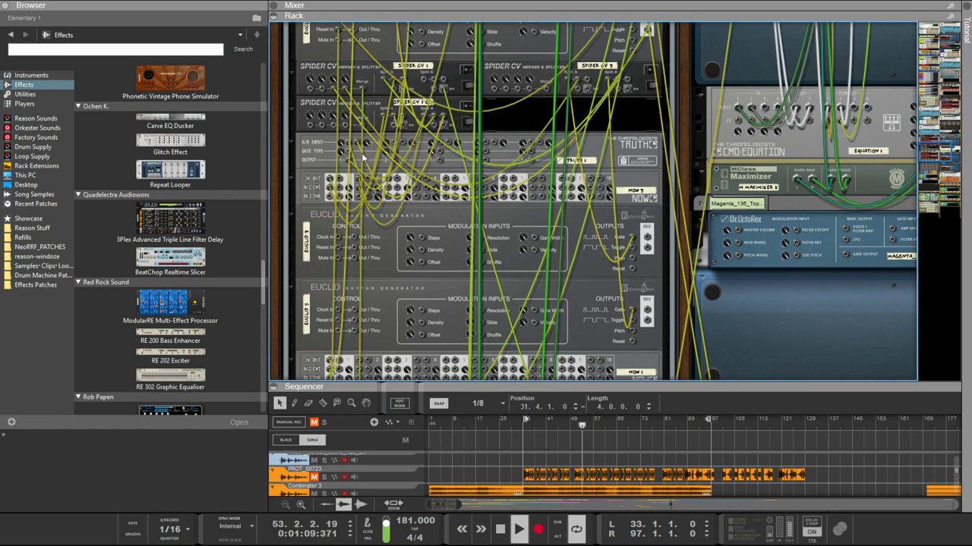
drag(349, 164, 365, 144)
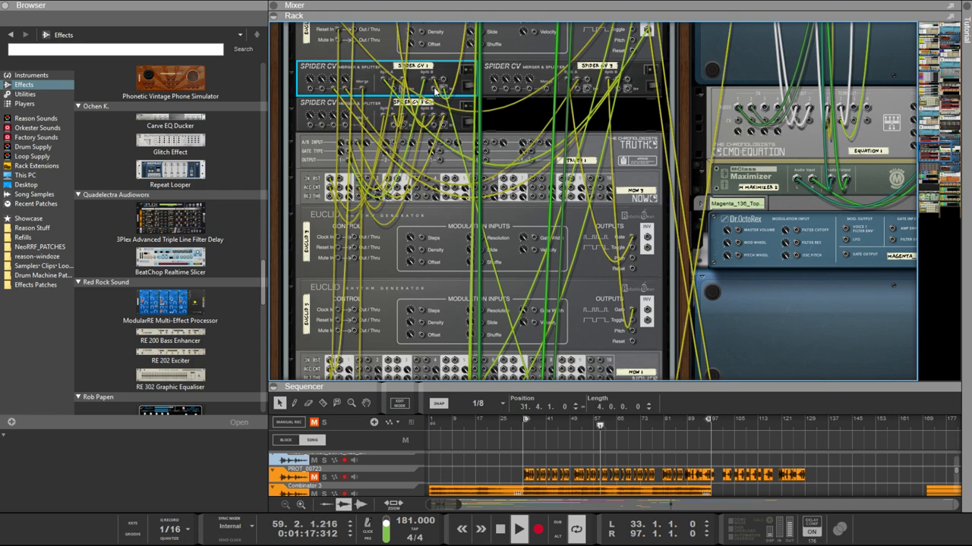
scroll(660, 201, down, 10)
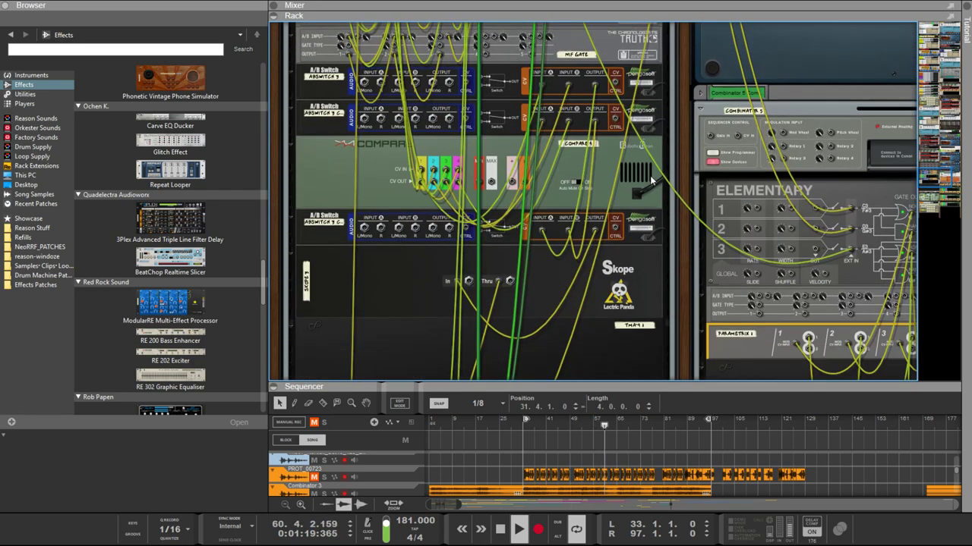
scroll(694, 215, right, 6)
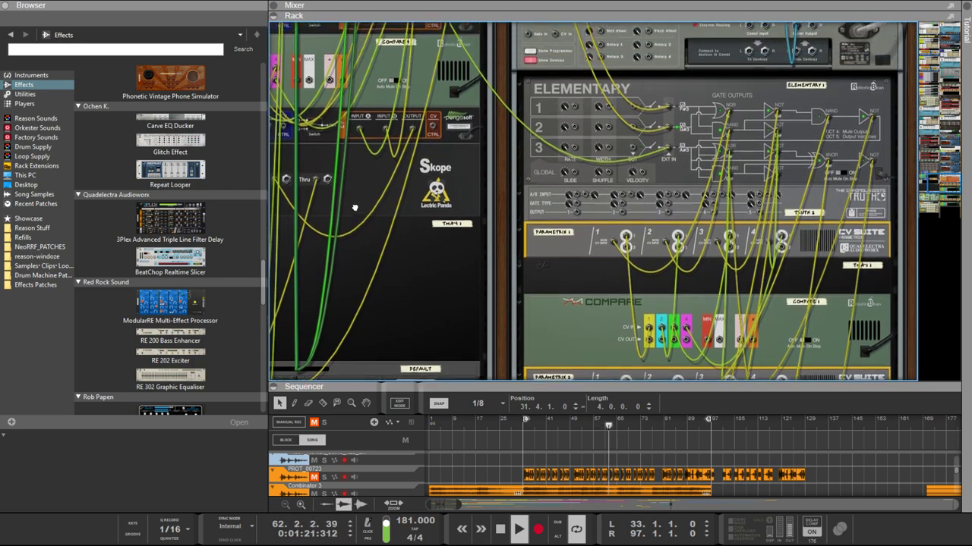
key(Tab)
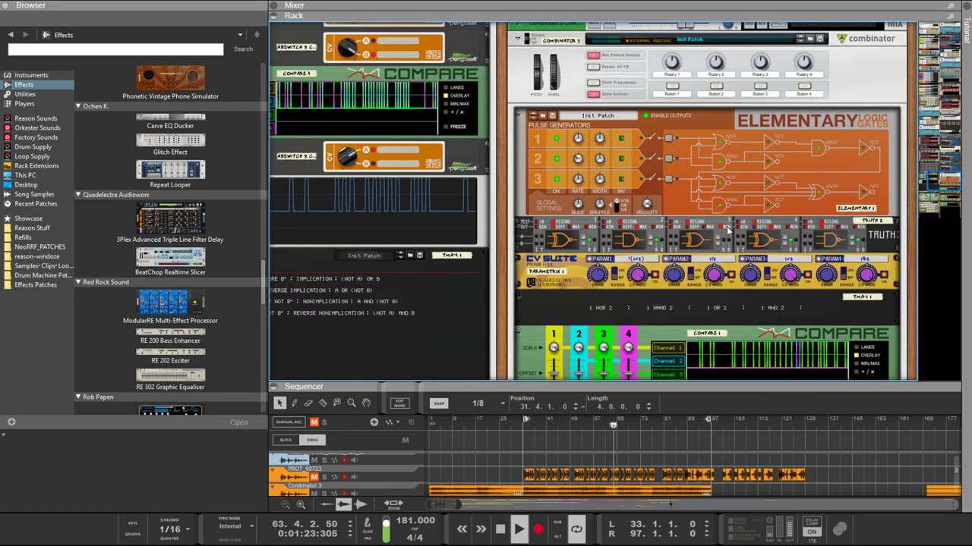
key(Tab)
Step: Patch CV outputs 1 and 3 of Compare 1 into the A/B inputs of Truth 2
scroll(714, 236, down, 3)
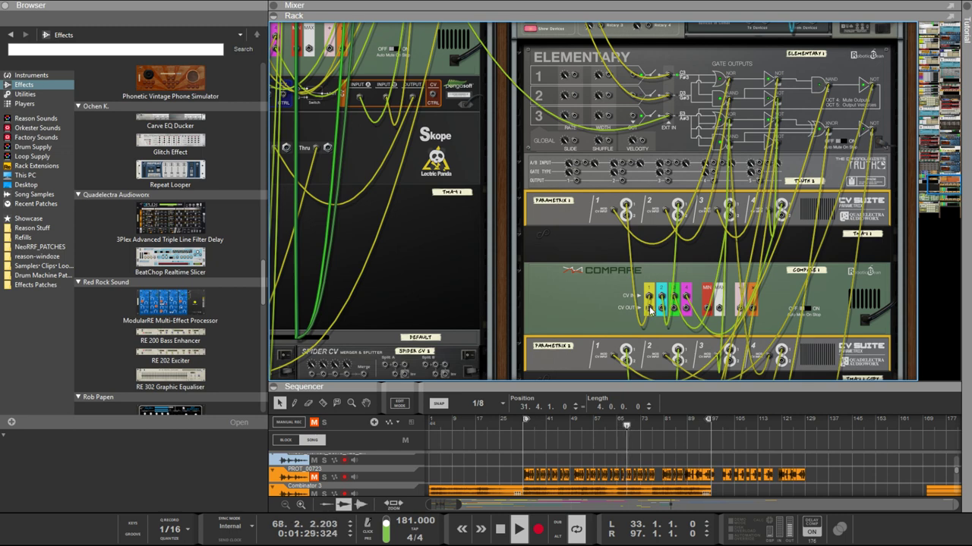
drag(649, 310, 576, 164)
drag(675, 309, 668, 136)
scroll(673, 311, down, 5)
scroll(645, 251, up, 4)
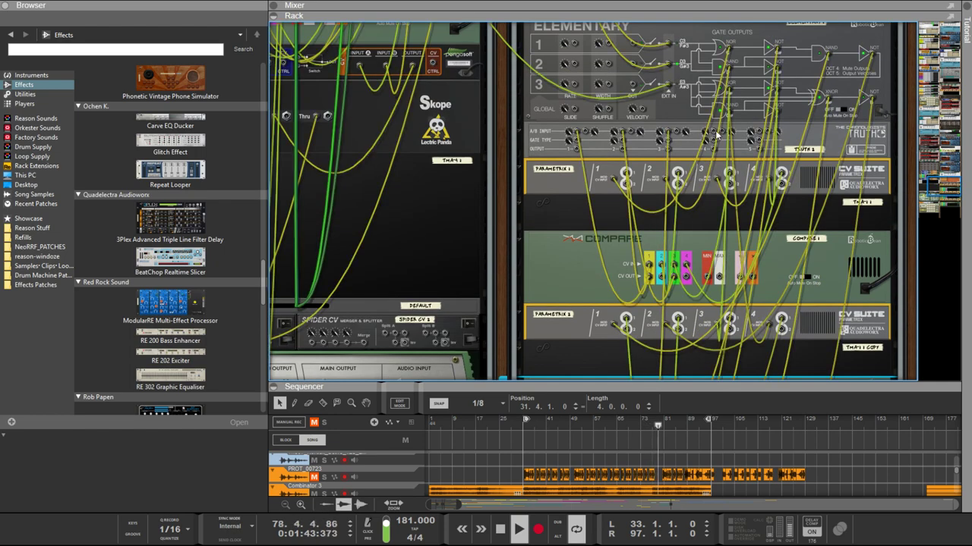
Step: Wire the A/B inputs of Truth 2's fourth and fifth gates, patching the fifth from Compare 3's CV output 4
click(717, 138)
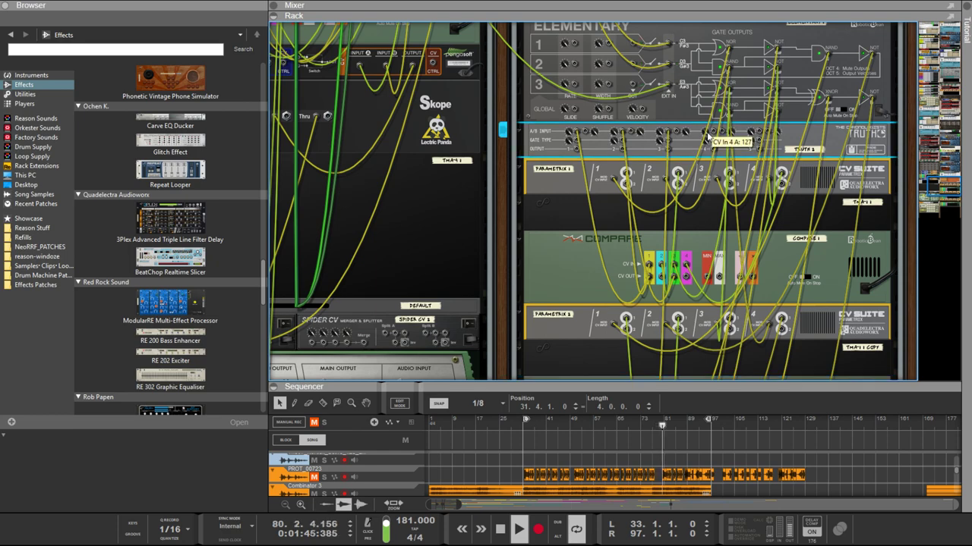
mouse_move(706, 137)
mouse_down()
mouse_move(705, 265)
mouse_move(695, 129)
mouse_up()
scroll(706, 265, down, 6)
scroll(698, 214, down, 2)
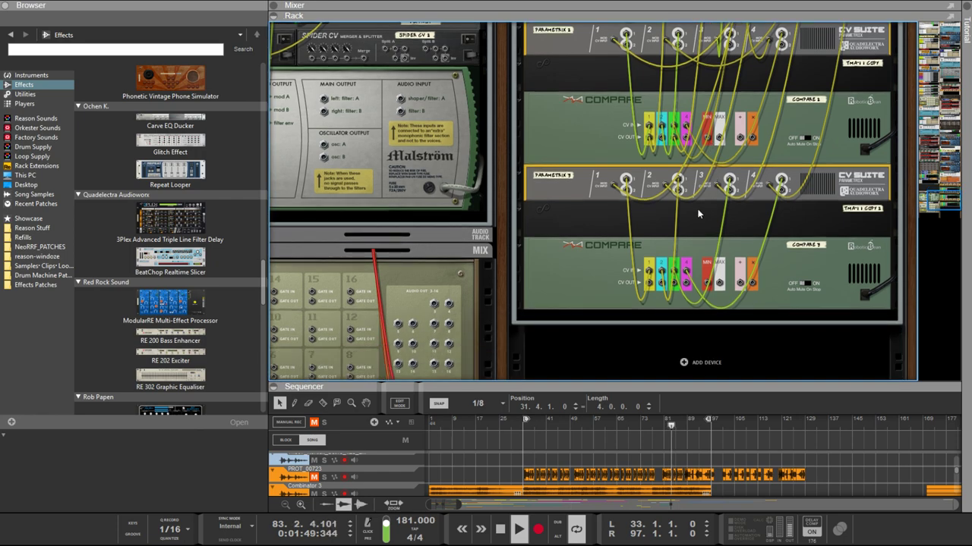
drag(687, 287, 757, 131)
scroll(675, 237, up, 9)
click(746, 152)
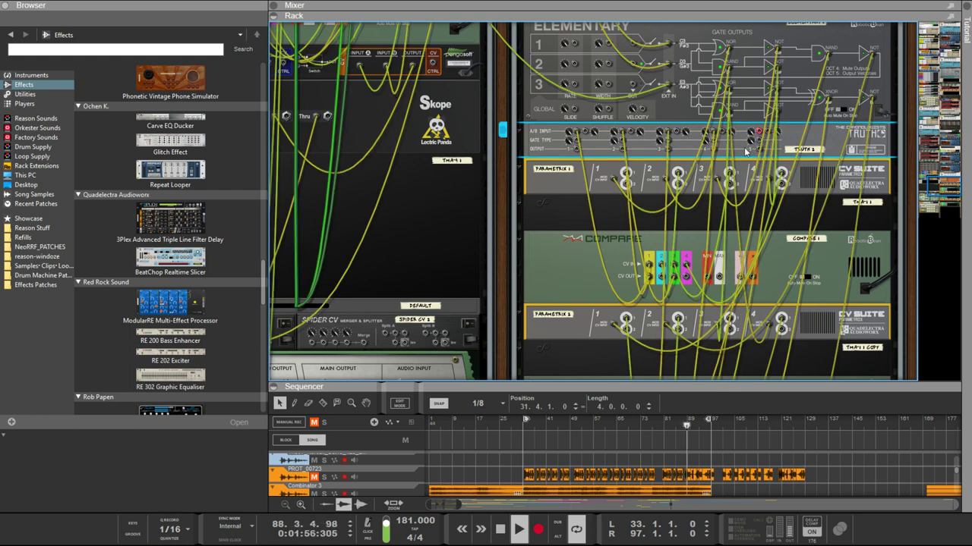
click(657, 191)
drag(763, 135, 685, 186)
scroll(759, 171, down, 12)
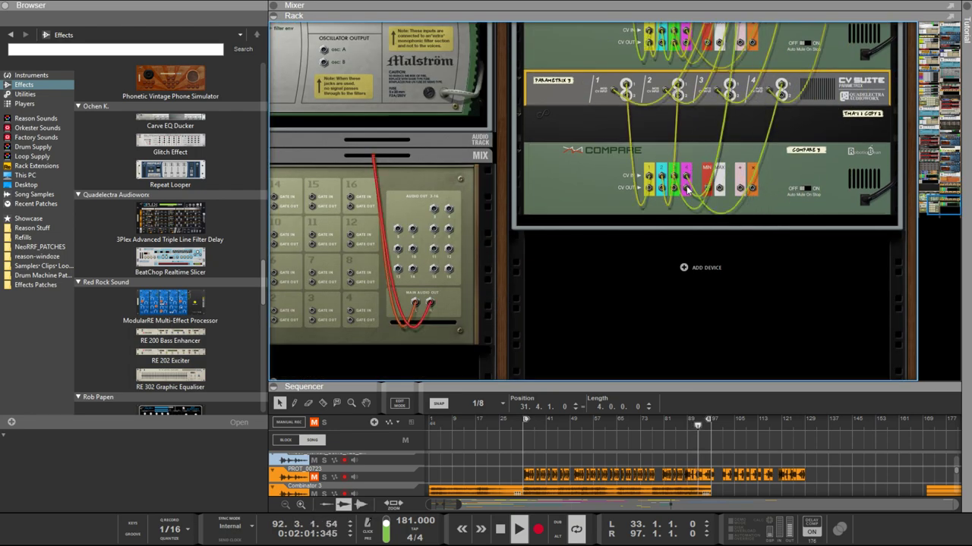
scroll(698, 137, up, 10)
scroll(697, 138, up, 8)
Step: Patch the remaining CV connections on Truth 2, cabling across its first to fifth gate sections
drag(698, 137, 589, 196)
drag(639, 213, 677, 165)
scroll(640, 214, down, 10)
scroll(642, 241, down, 5)
scroll(683, 186, up, 10)
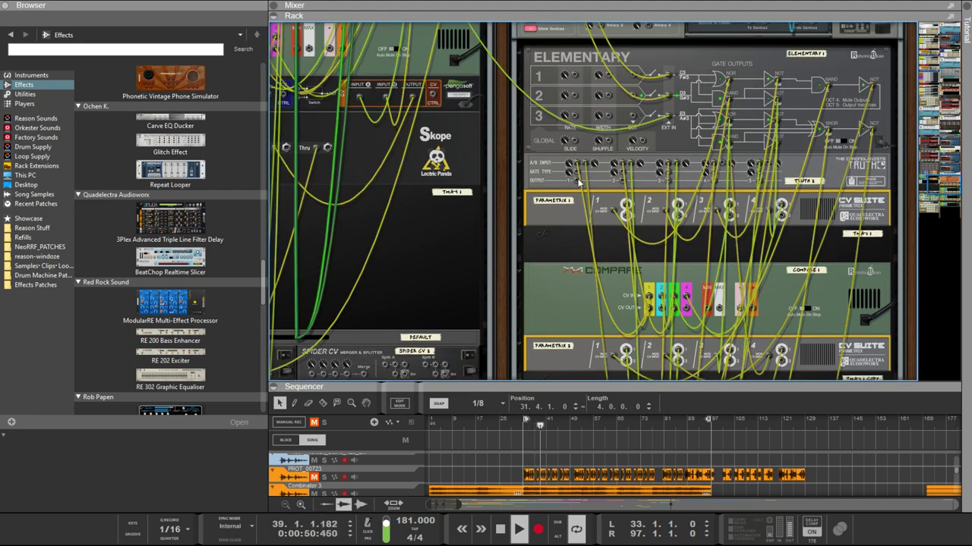
drag(579, 182, 770, 165)
scroll(771, 175, up, 3)
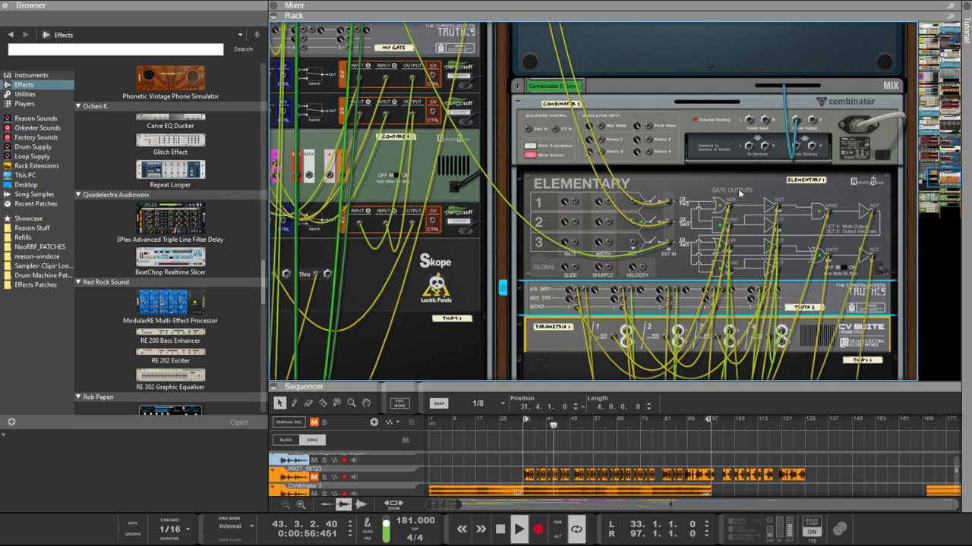
Step: Review the finished Elementary and Truth 2 wiring from front and back, and select the Elementary 1 device
key(Tab)
key(Tab)
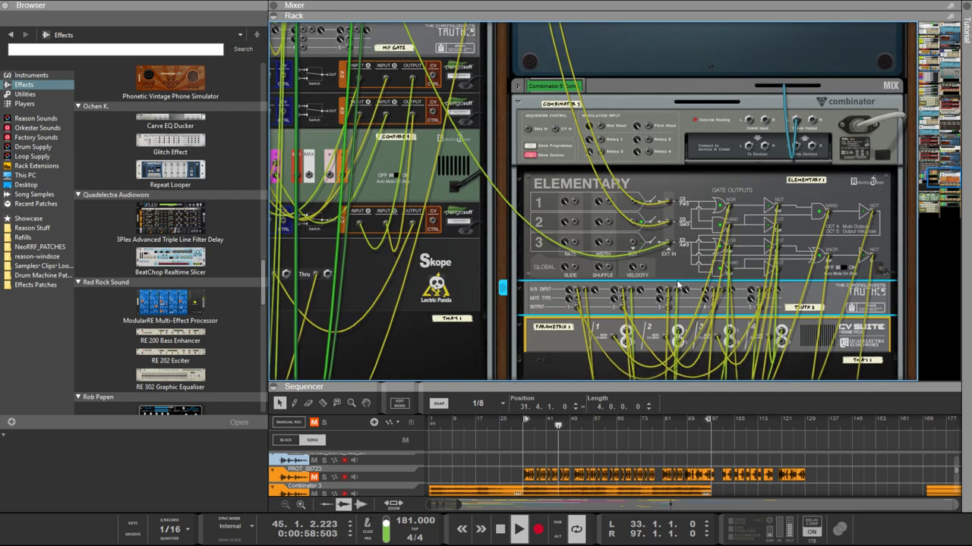
scroll(678, 285, up, 2)
scroll(660, 227, down, 2)
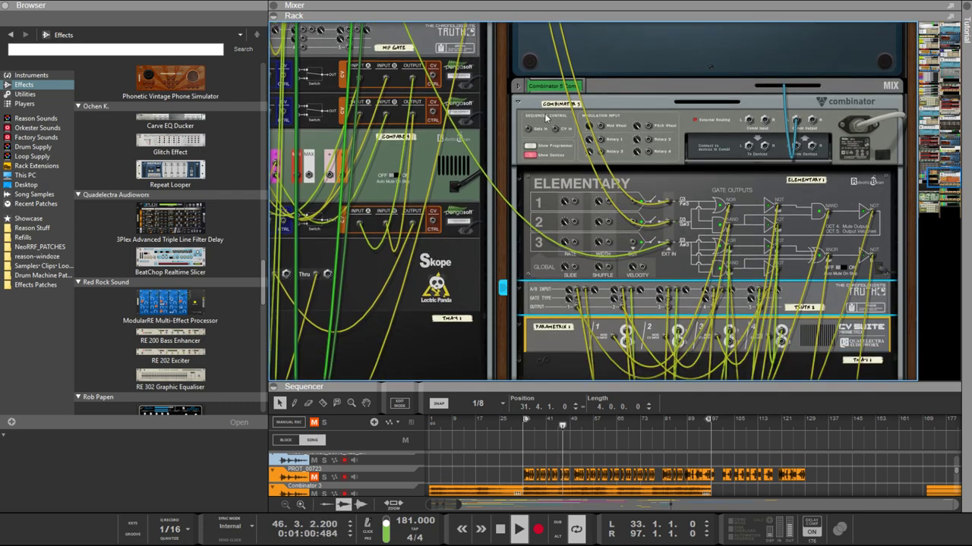
click(557, 183)
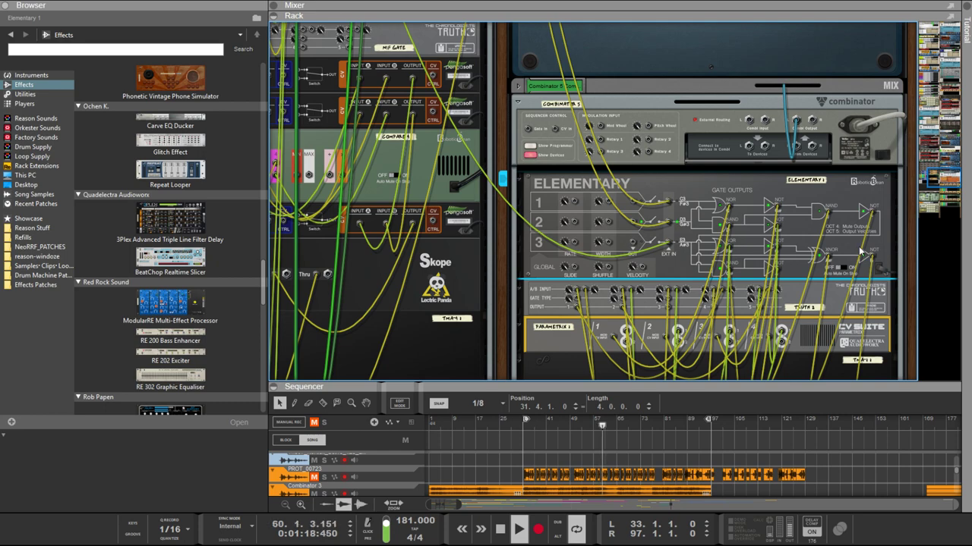
Step: Add a ZF02 LFO device to the rack between Elementary 1 and Truth 2
drag(861, 250, 861, 250)
scroll(757, 273, down, 3)
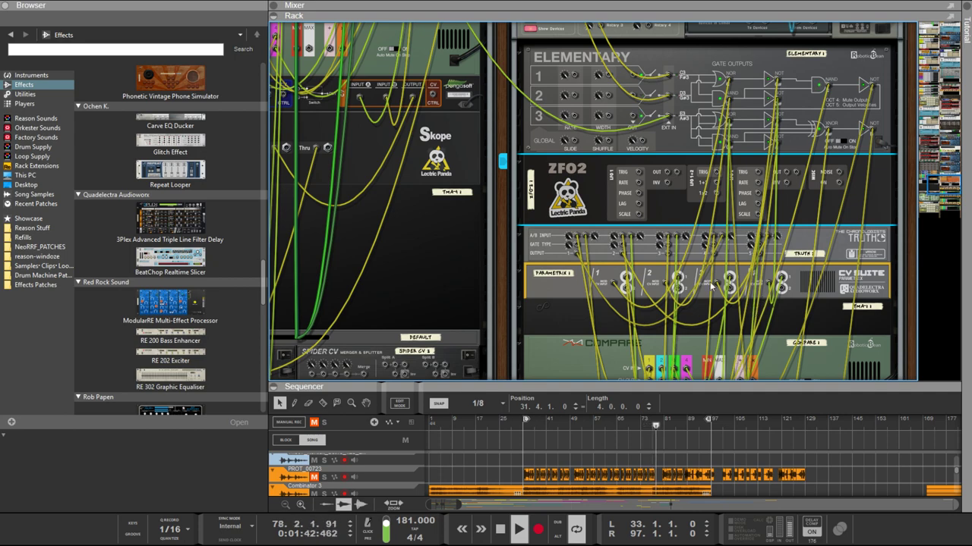
Step: Examine the Euclid, Now and Truth 1 devices, then the Elementary, ZF02, Truth 2 and Compare 1 section of the rack
scroll(332, 217, down, 15)
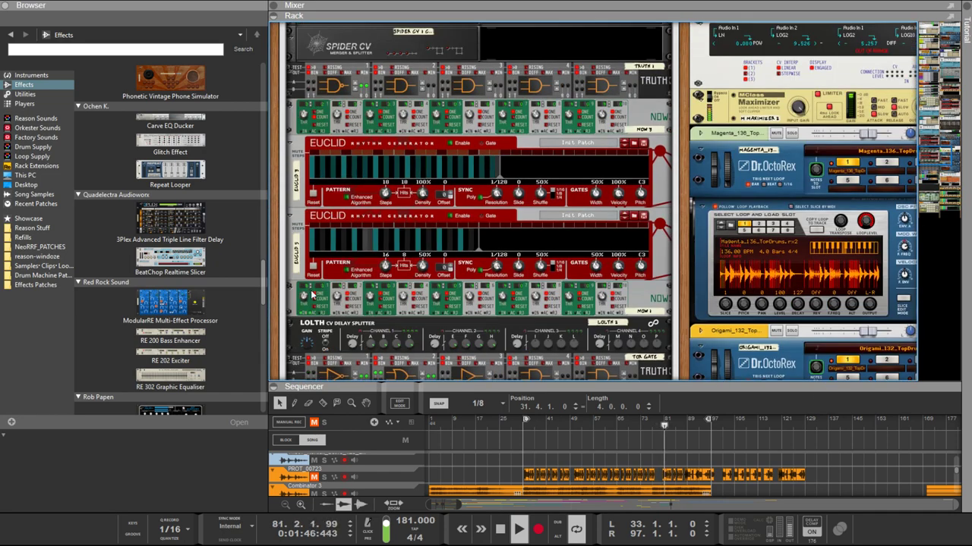
scroll(332, 218, down, 3)
scroll(324, 304, up, 5)
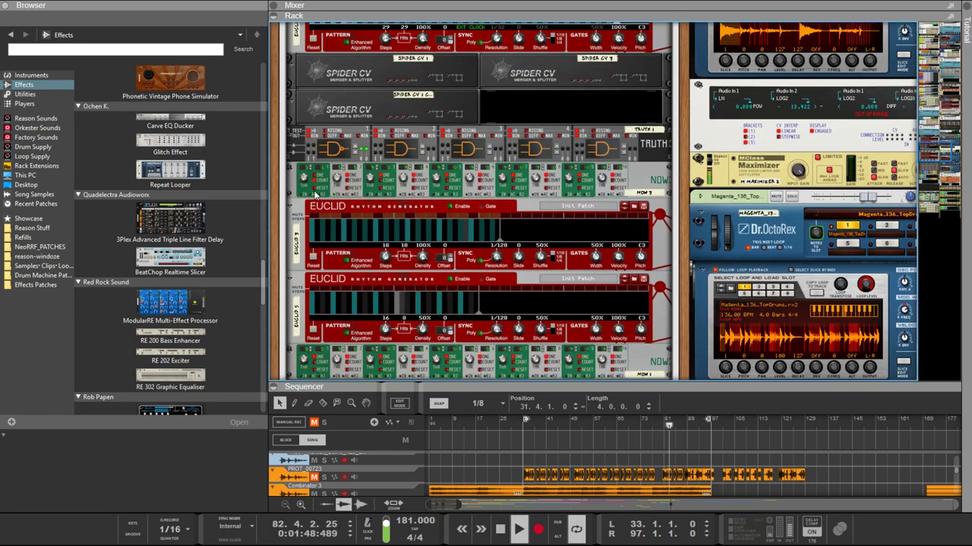
click(311, 167)
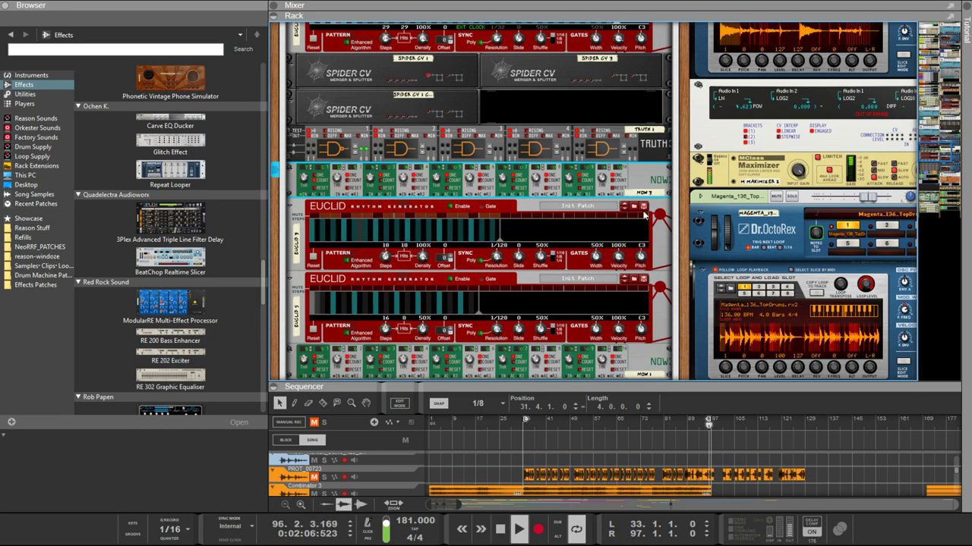
scroll(685, 224, down, 5)
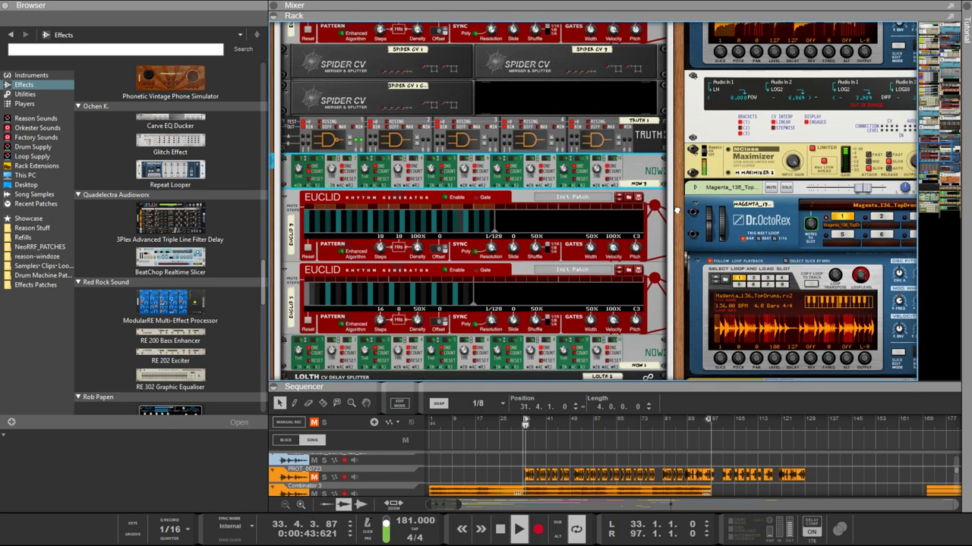
scroll(812, 209, down, 8)
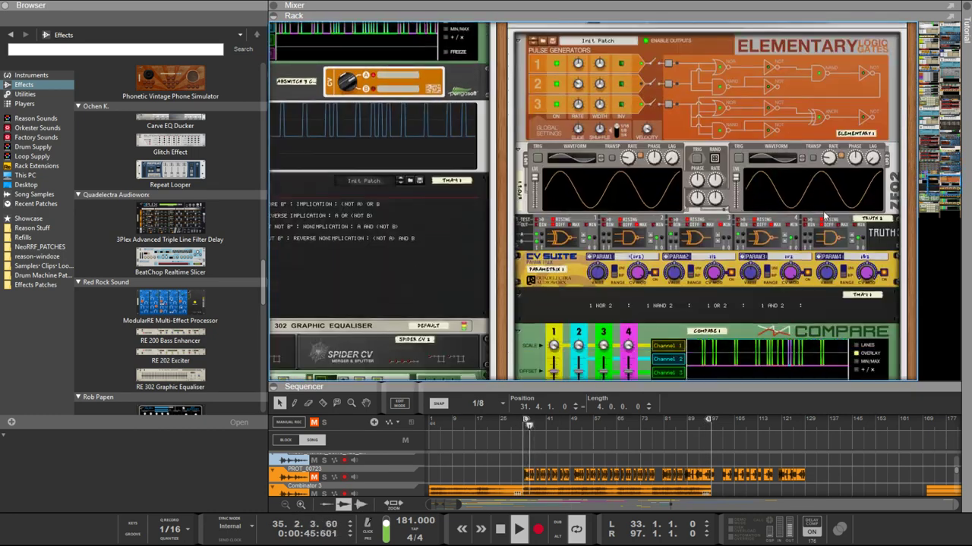
scroll(807, 209, up, 1)
scroll(807, 209, up, 1)
scroll(759, 197, down, 3)
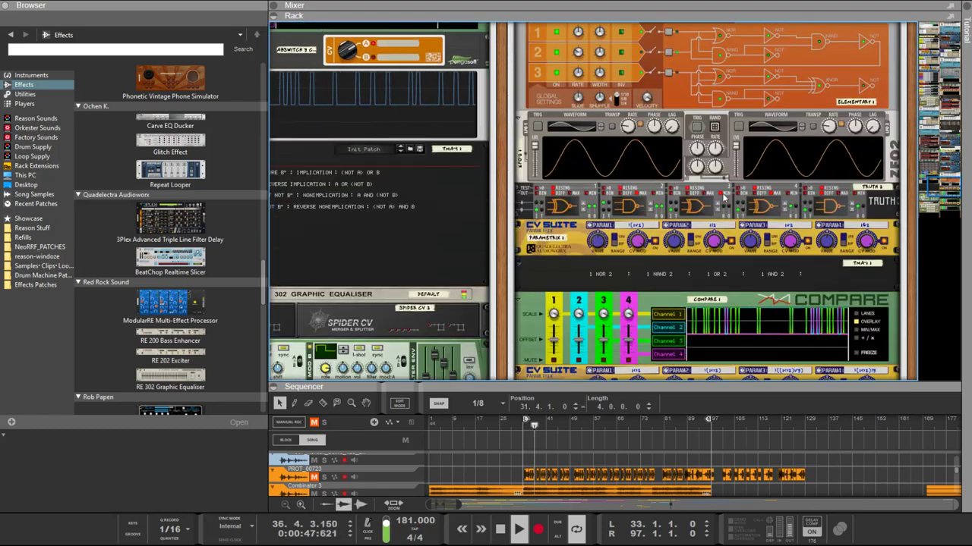
Step: Find the Little LFO among the instruments and add it to the rack between the ZF02 and Truth 2
key(Tab)
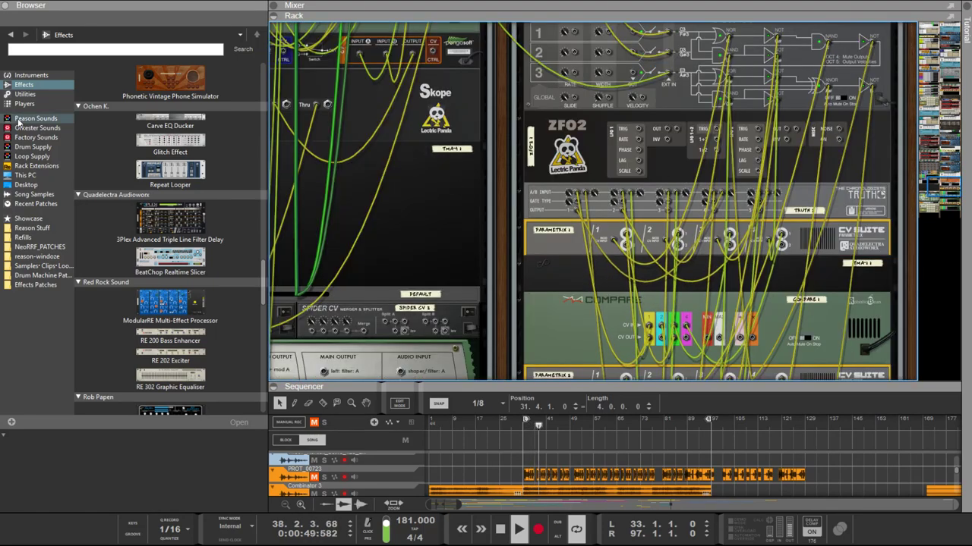
click(31, 76)
scroll(182, 243, down, 10)
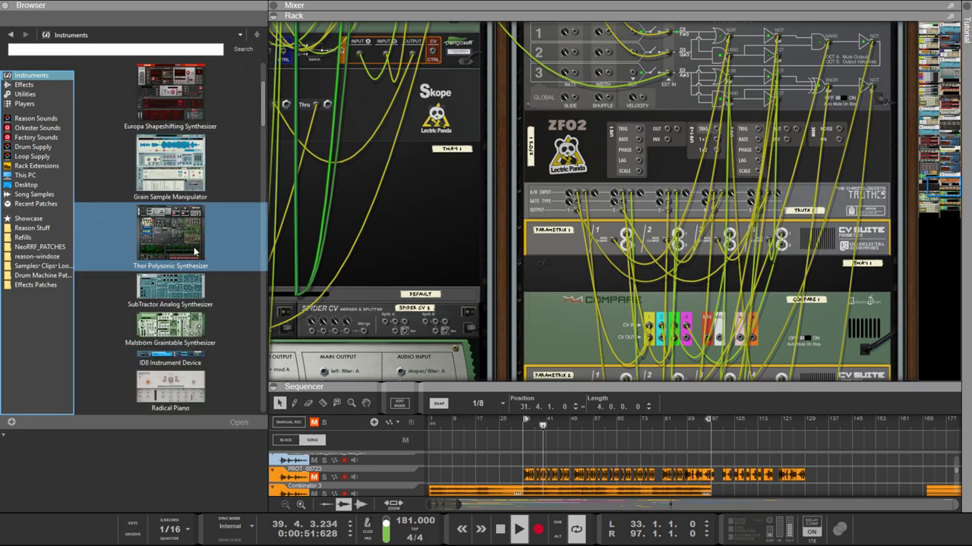
scroll(192, 251, up, 8)
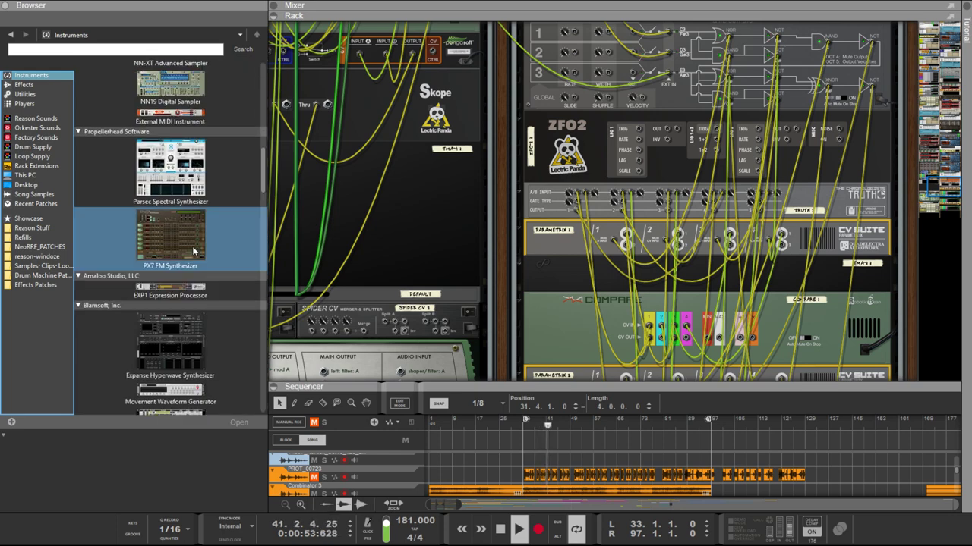
scroll(193, 251, down, 8)
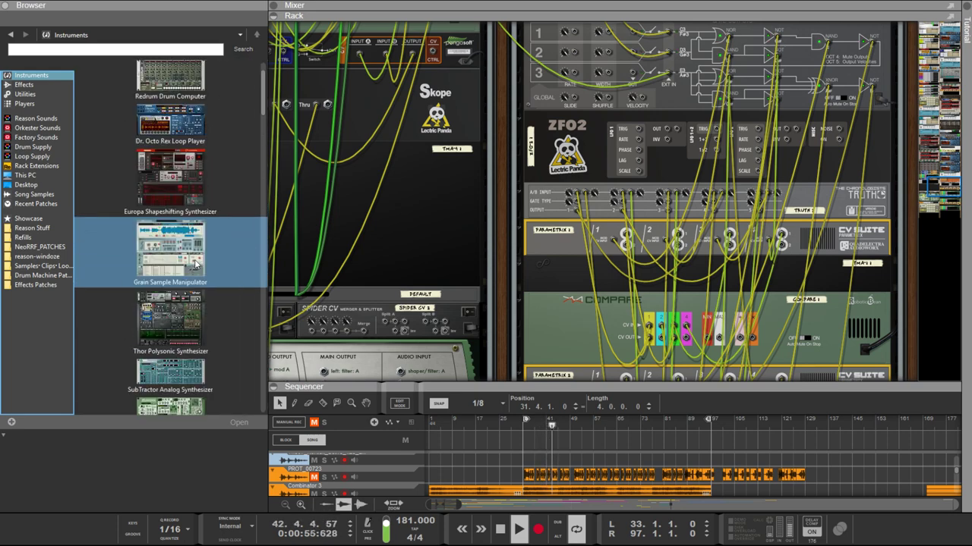
scroll(196, 266, down, 12)
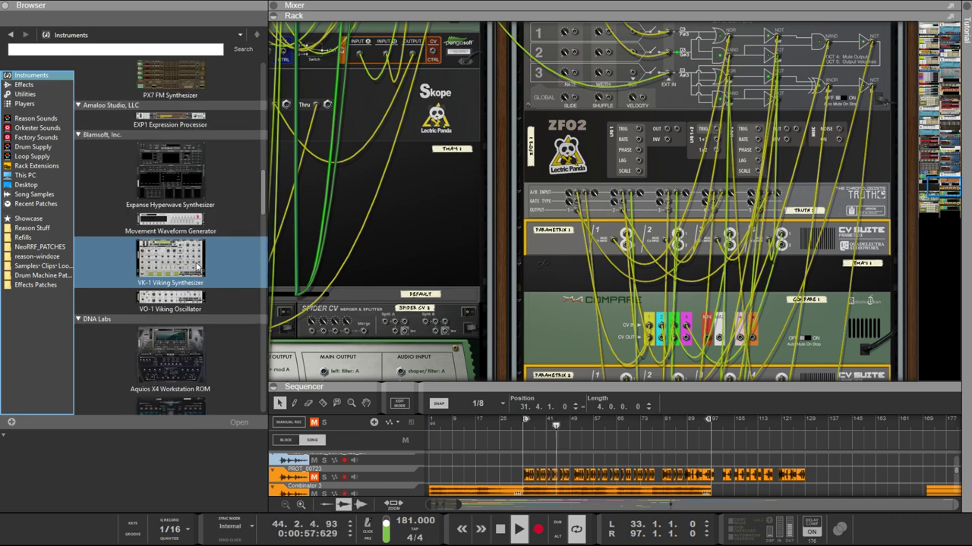
scroll(195, 267, down, 8)
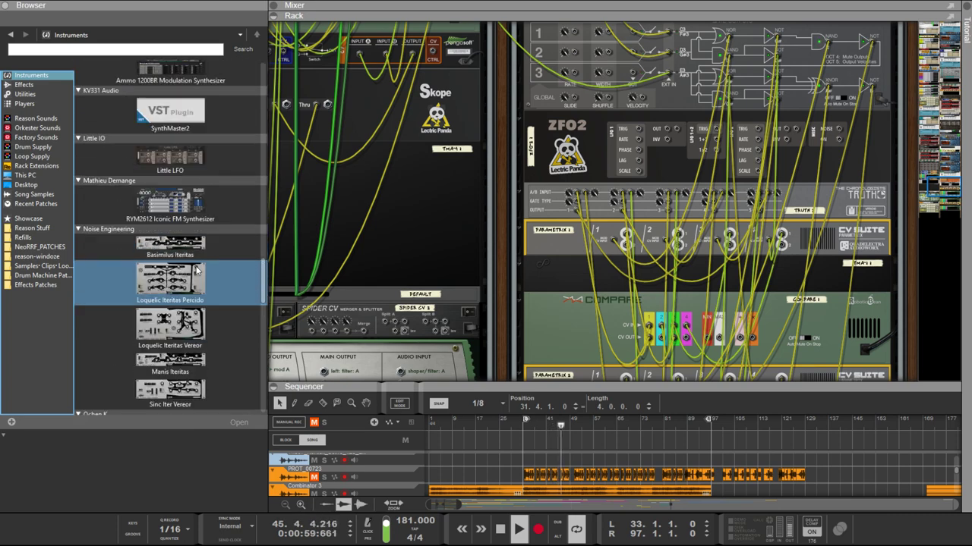
scroll(196, 268, up, 5)
scroll(196, 267, down, 5)
scroll(196, 270, up, 3)
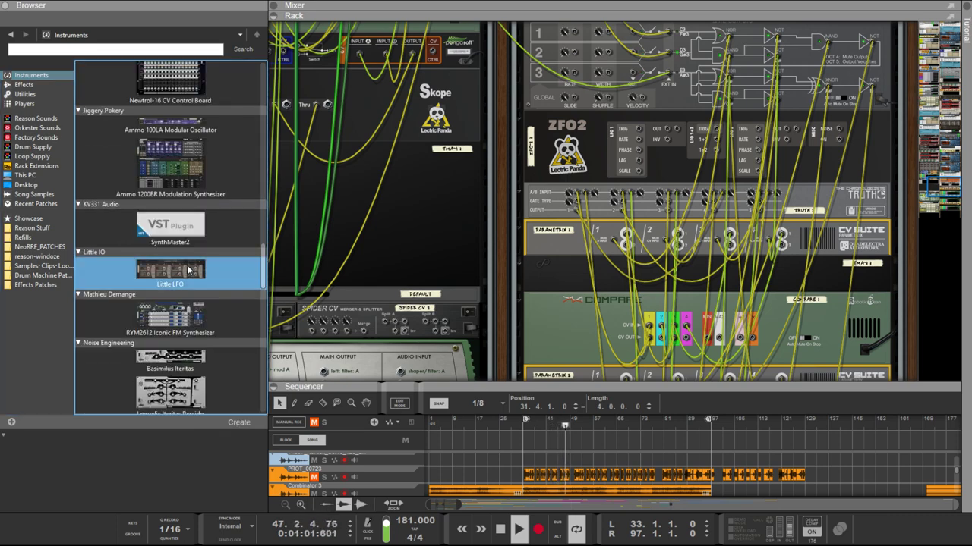
drag(196, 270, 668, 178)
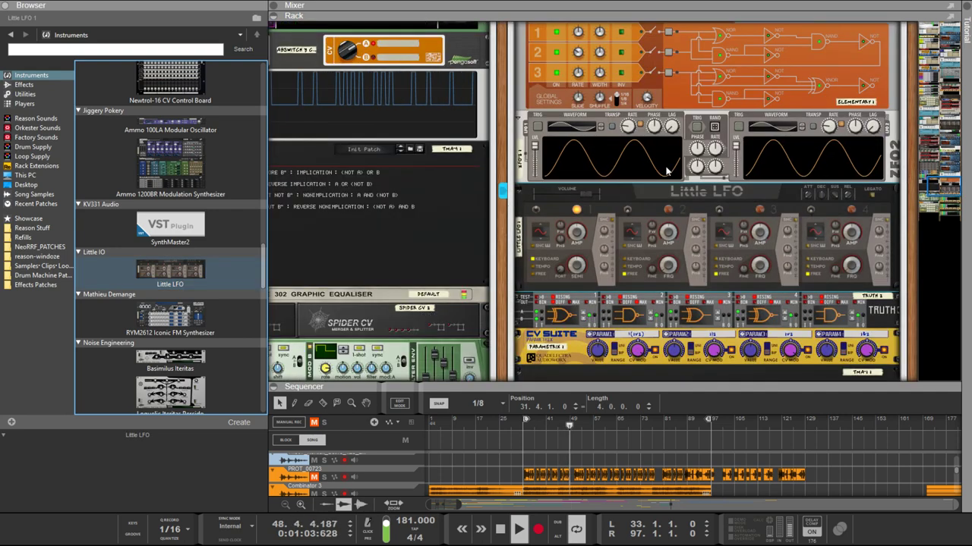
scroll(711, 201, up, 3)
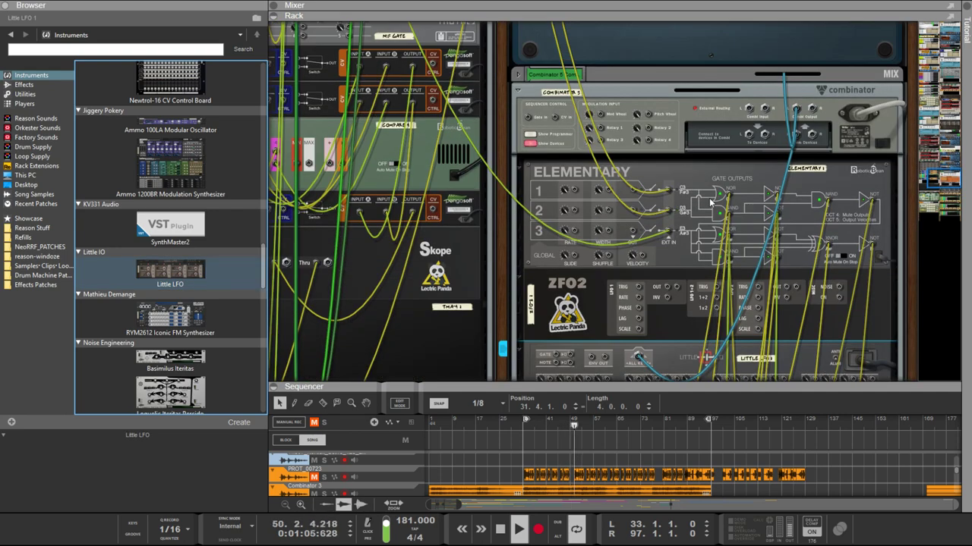
scroll(711, 200, down, 3)
key(Tab)
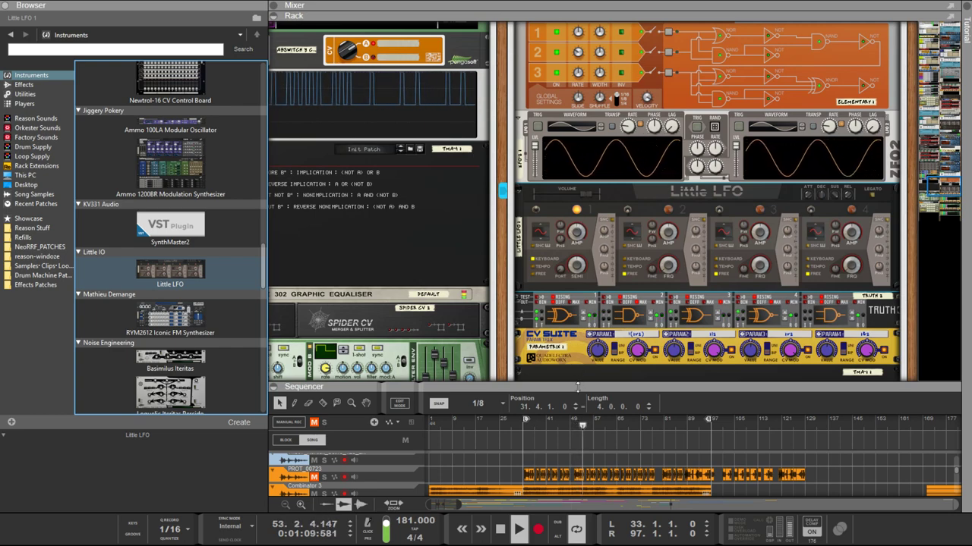
Step: Enlarge the sequencer to move the song position back to bar 33, and shrink it again to show more rack
drag(577, 382, 568, 121)
scroll(604, 337, down, 3)
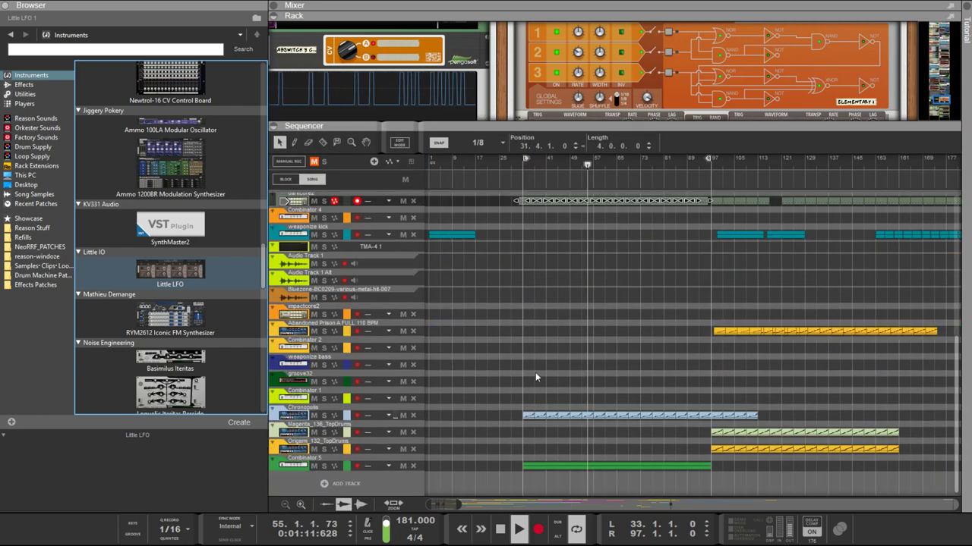
click(520, 174)
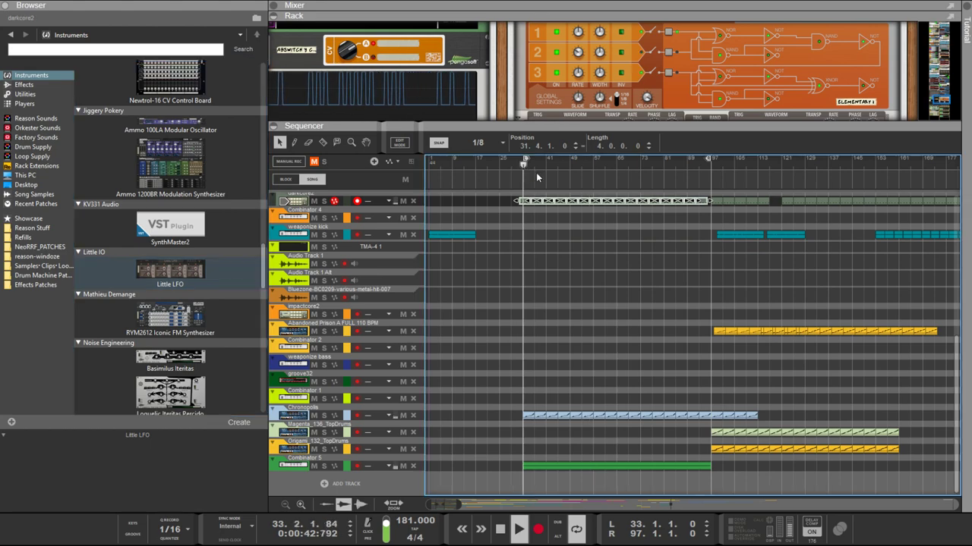
drag(572, 134, 575, 307)
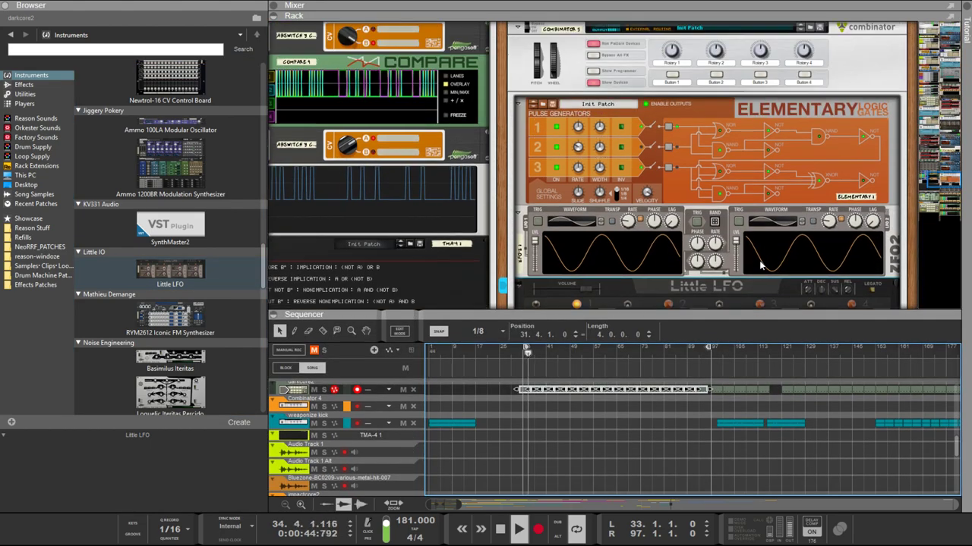
Step: Duplicate the Truth 2 device and place the copy between the ZF02 and the Little LFO
key(Tab)
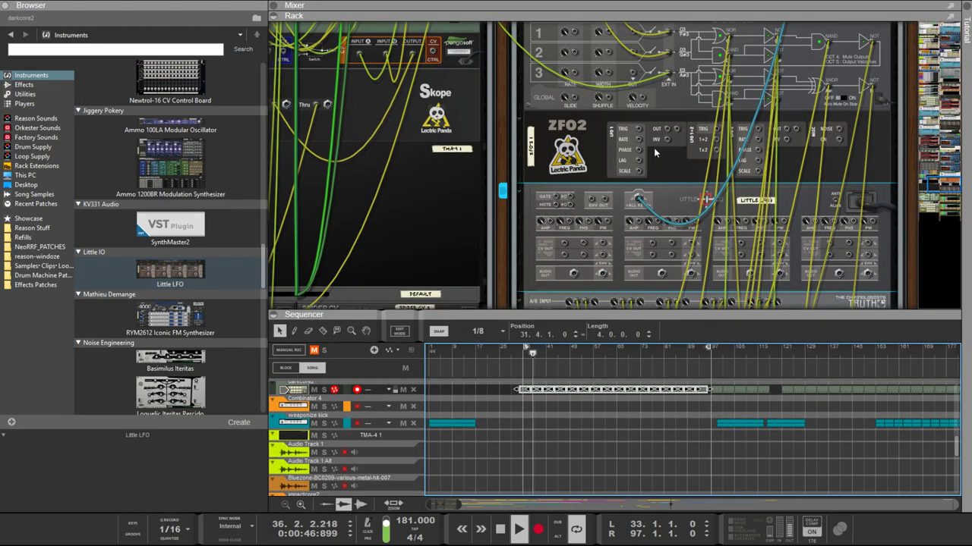
scroll(654, 148, down, 2)
scroll(654, 147, down, 1)
scroll(653, 146, up, 3)
scroll(650, 145, down, 4)
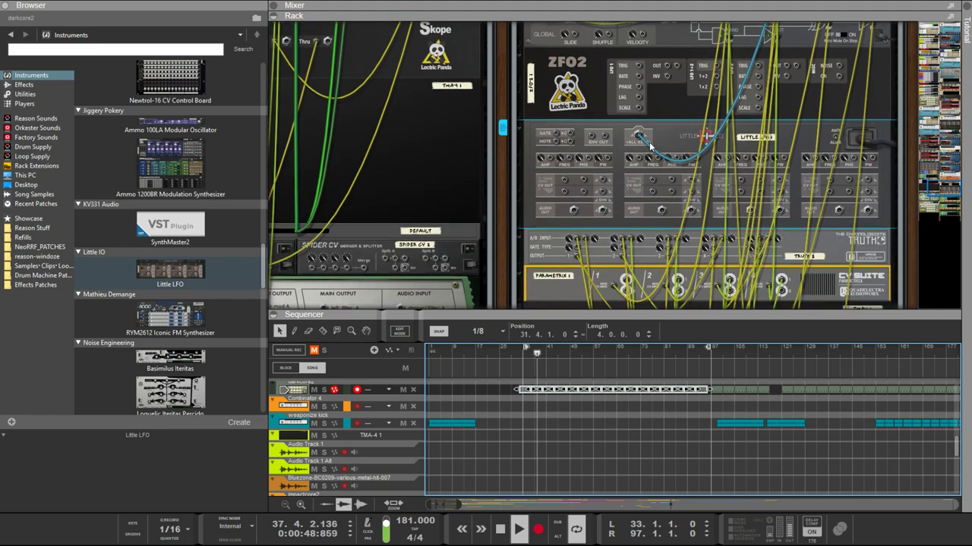
scroll(592, 202, up, 3)
scroll(596, 201, down, 4)
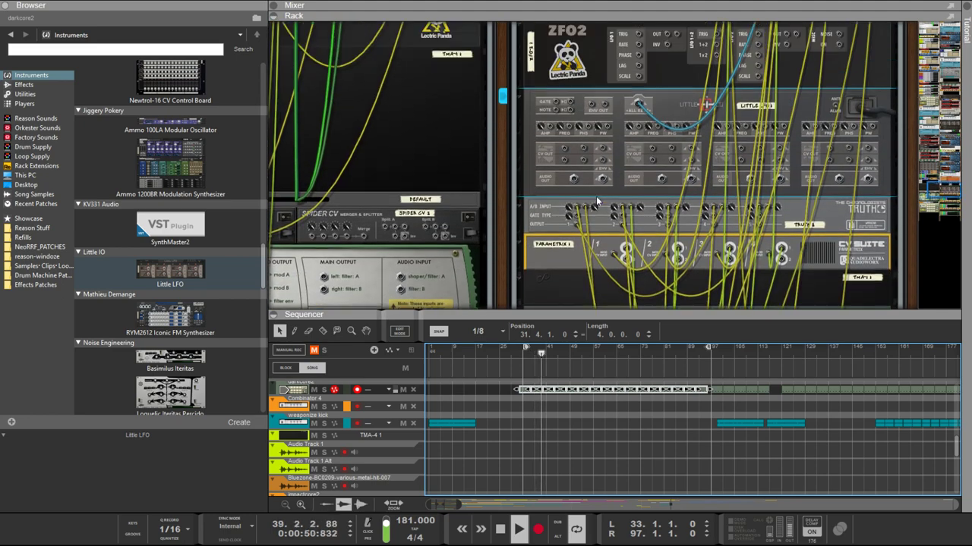
click(550, 218)
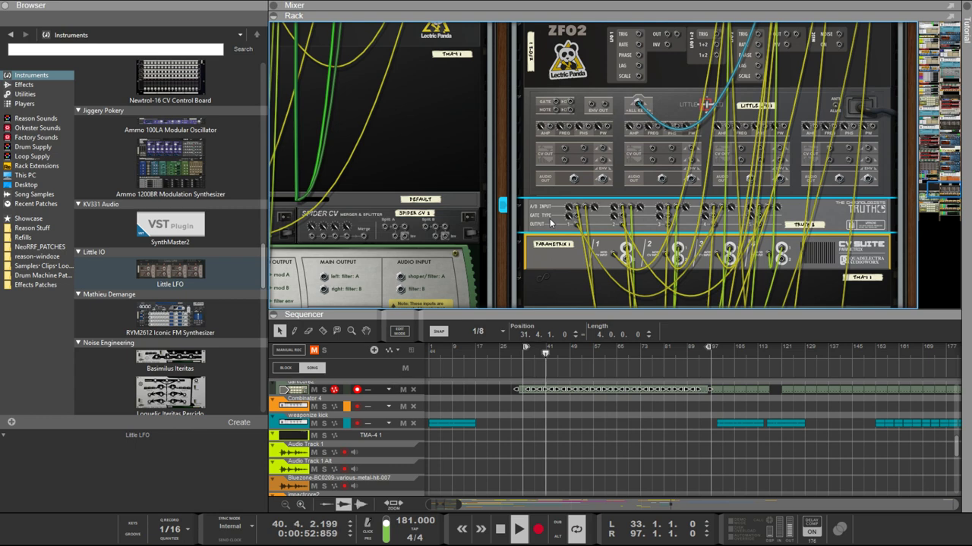
drag(549, 219, 545, 194)
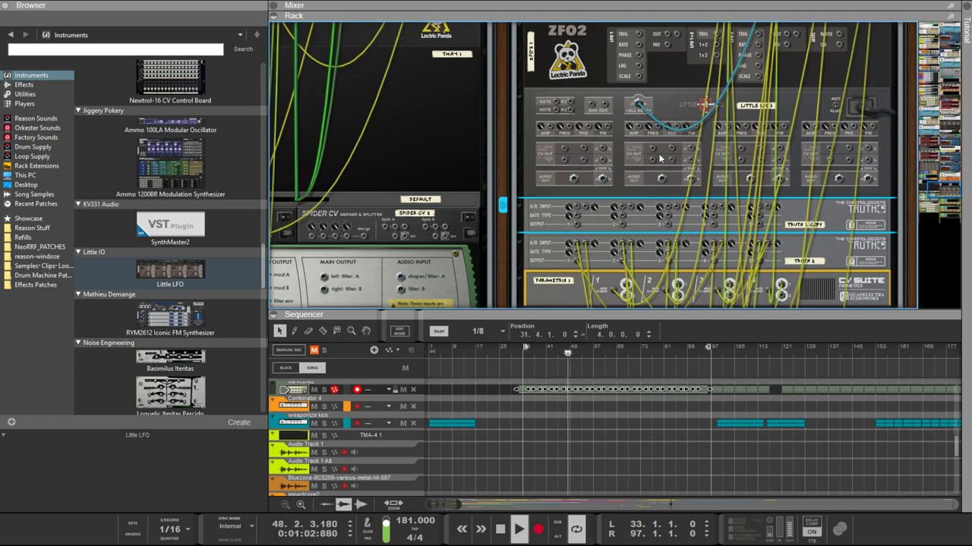
drag(657, 159, 569, 109)
click(581, 206)
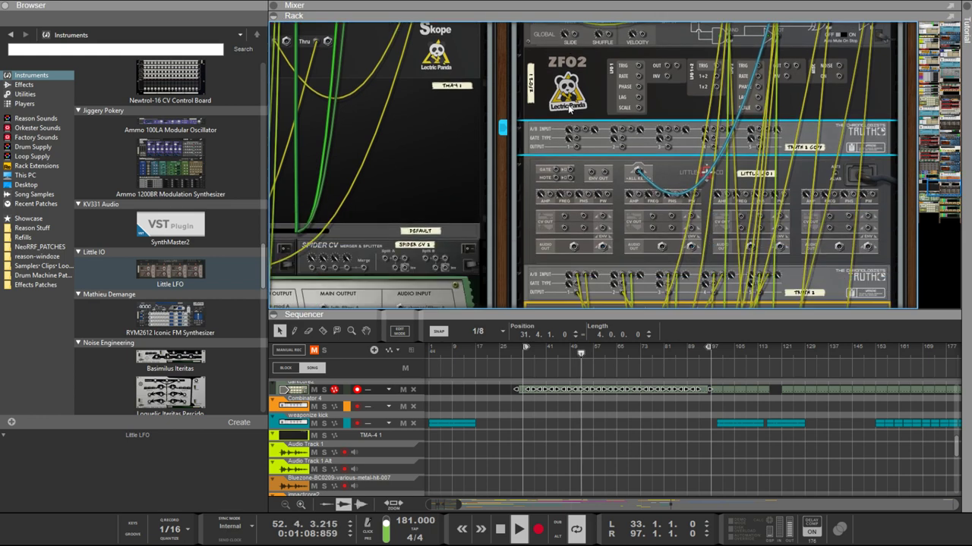
Step: Patch both ZF02 LFO outputs into gate 1's A/B inputs on the Truth 2 copy, and gate 1's output into Little LFO's first section
drag(668, 67, 741, 90)
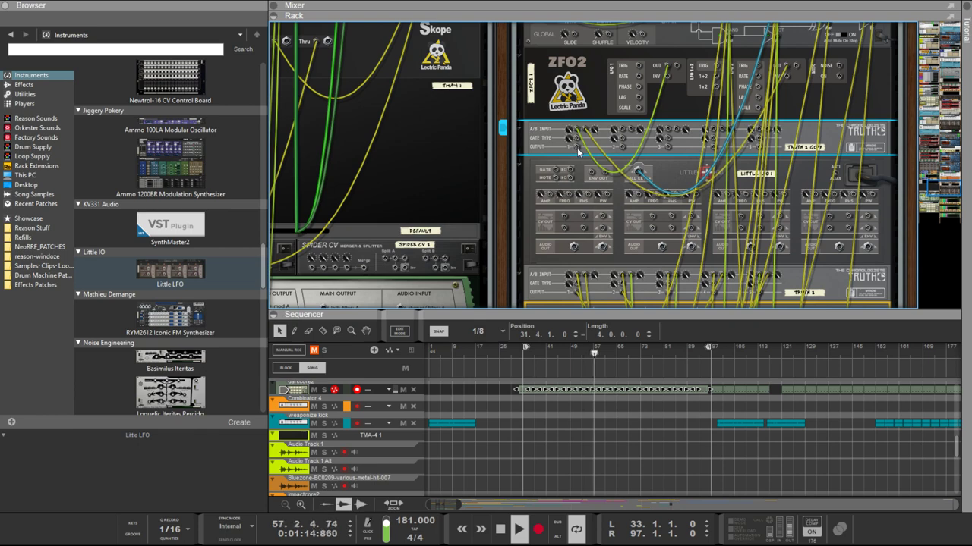
drag(578, 151, 576, 218)
key(Tab)
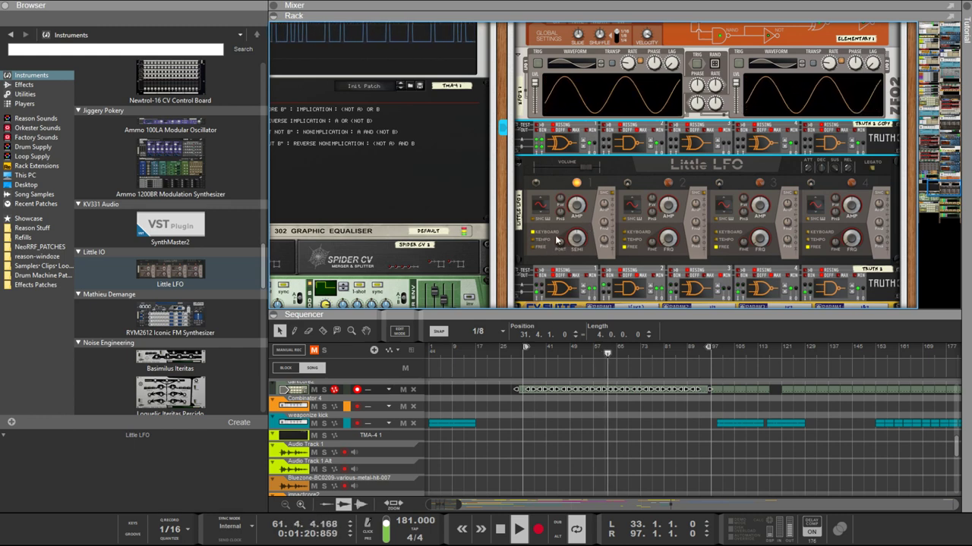
Step: Examine the ZF02, Truth 2 copy and Little LFO patch from front and back, and select the Truth 2 copy
click(578, 239)
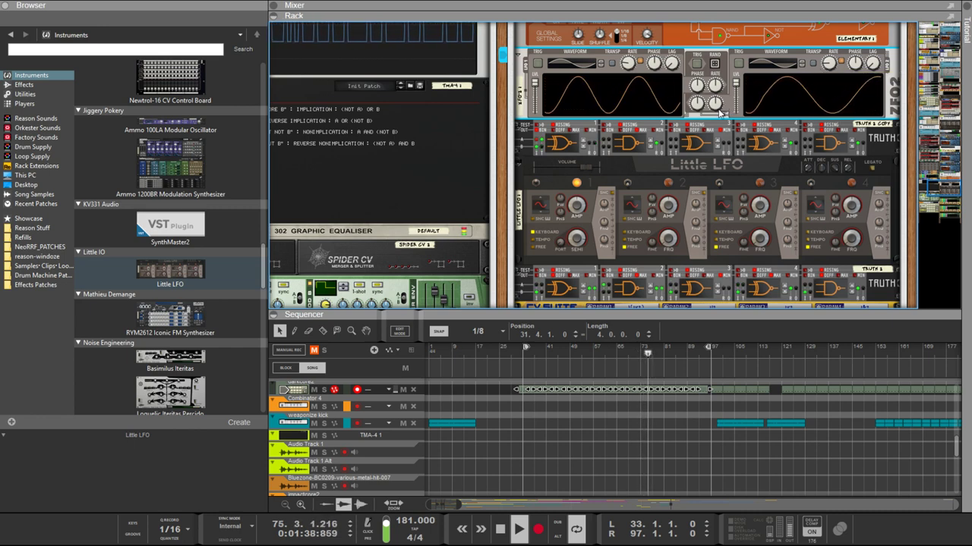
key(Tab)
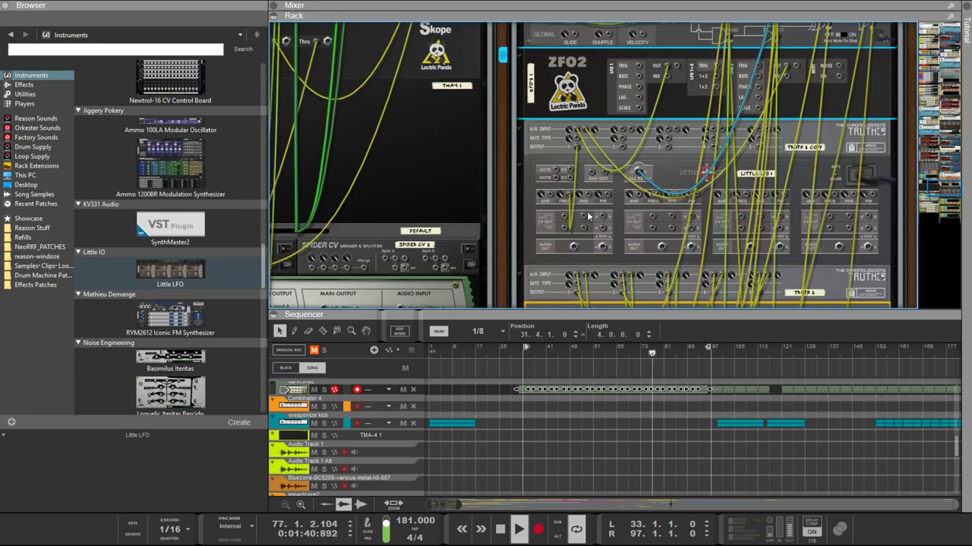
key(Tab)
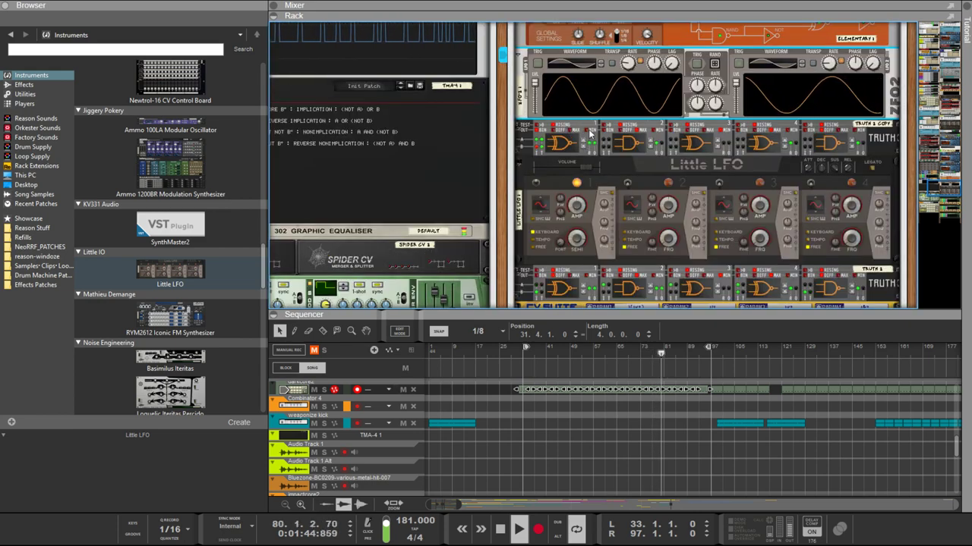
click(589, 138)
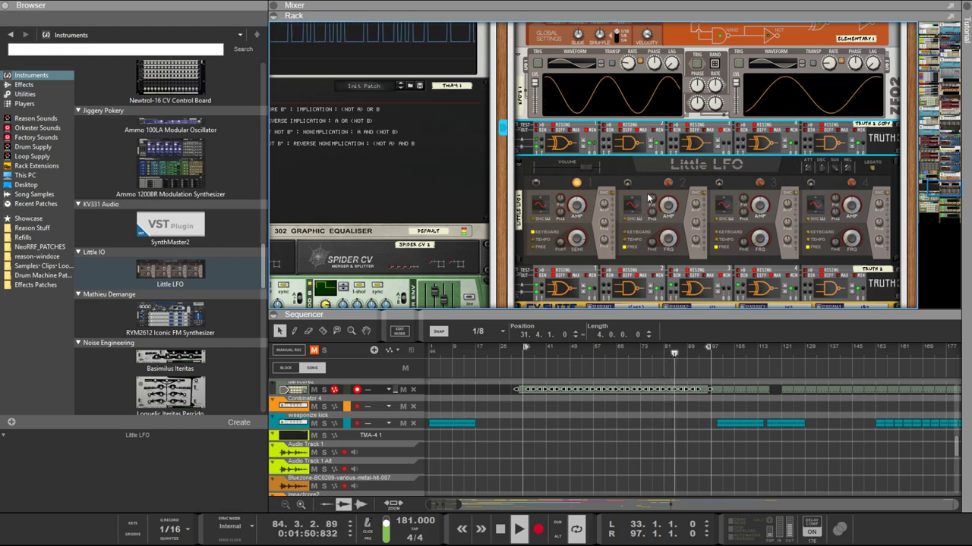
Step: Change the waveforms of LFO 1 and LFO 2 on the ZF02 from smooth sines to jagged shapes
click(599, 64)
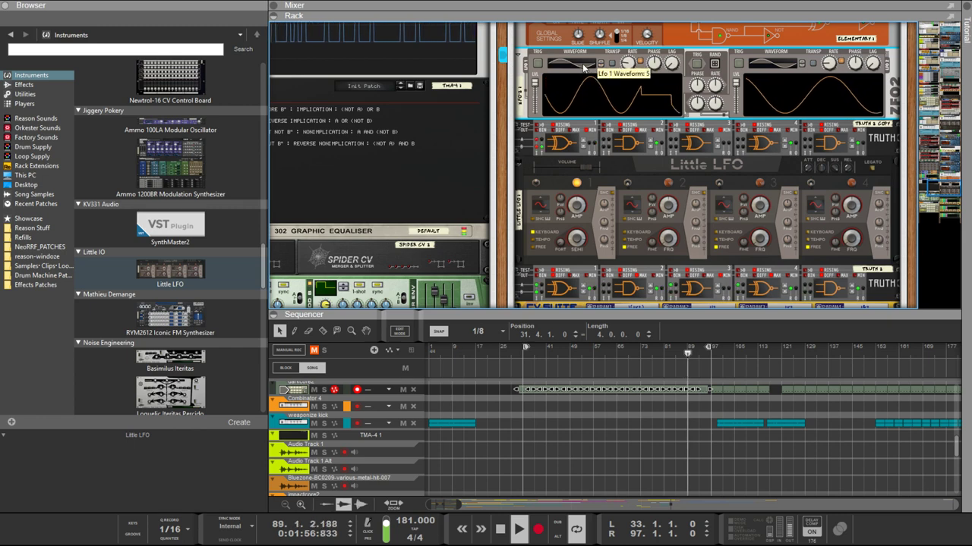
mouse_move(585, 68)
mouse_down()
mouse_move(588, 42)
mouse_move(602, 70)
mouse_up()
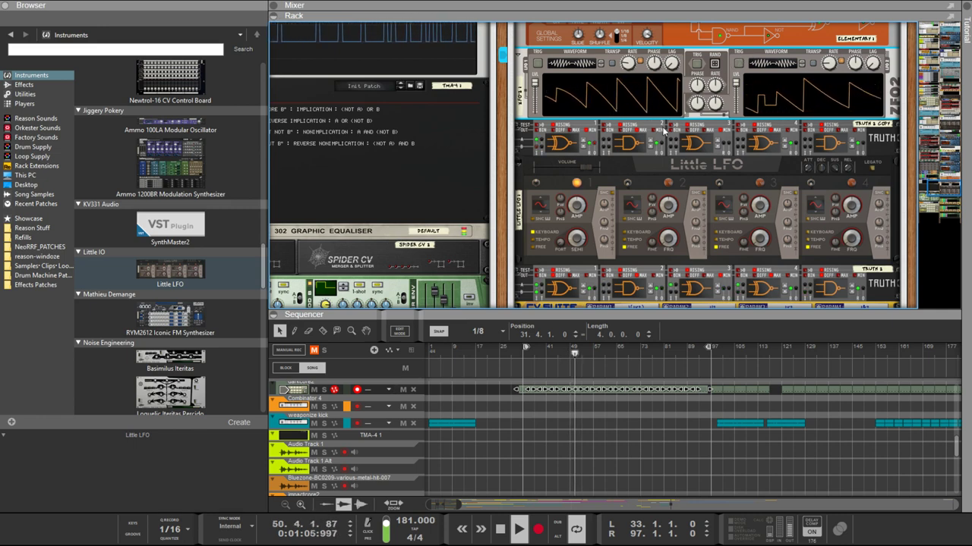
key(Tab)
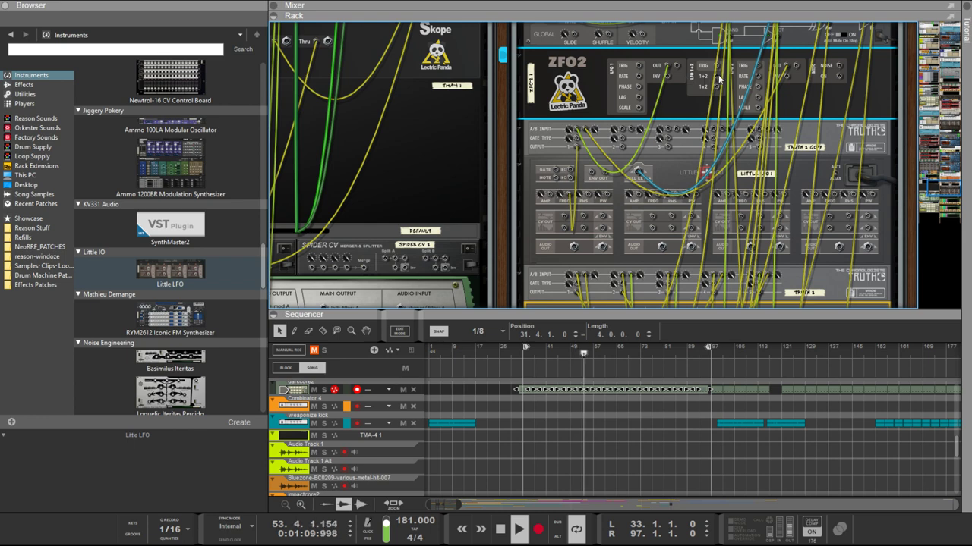
Step: Patch the ZF02's LFO 1, LFO 2 and combined outputs into the A/B inputs of gates 2 and 3 on the Truth 2 copy
drag(720, 78, 620, 129)
drag(668, 78, 629, 146)
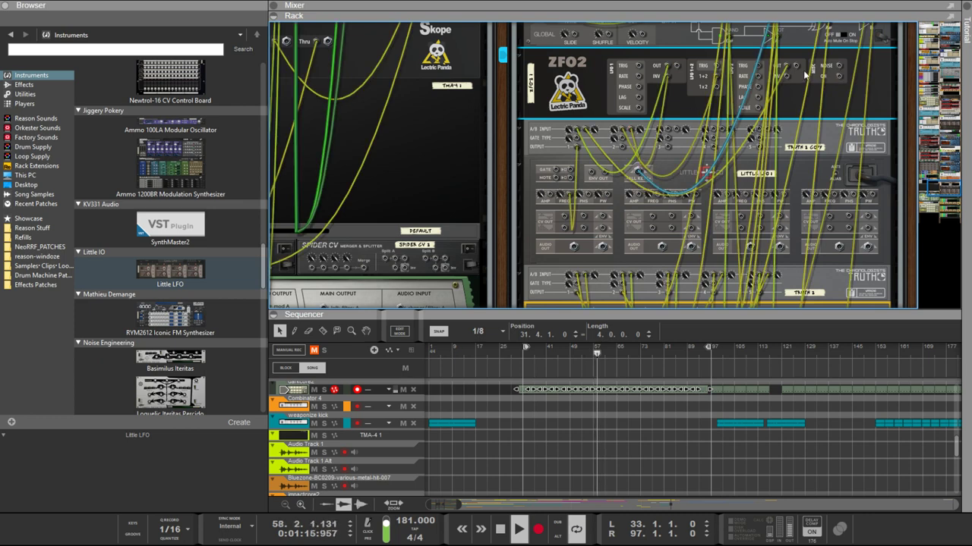
drag(795, 68, 668, 181)
drag(719, 90, 671, 151)
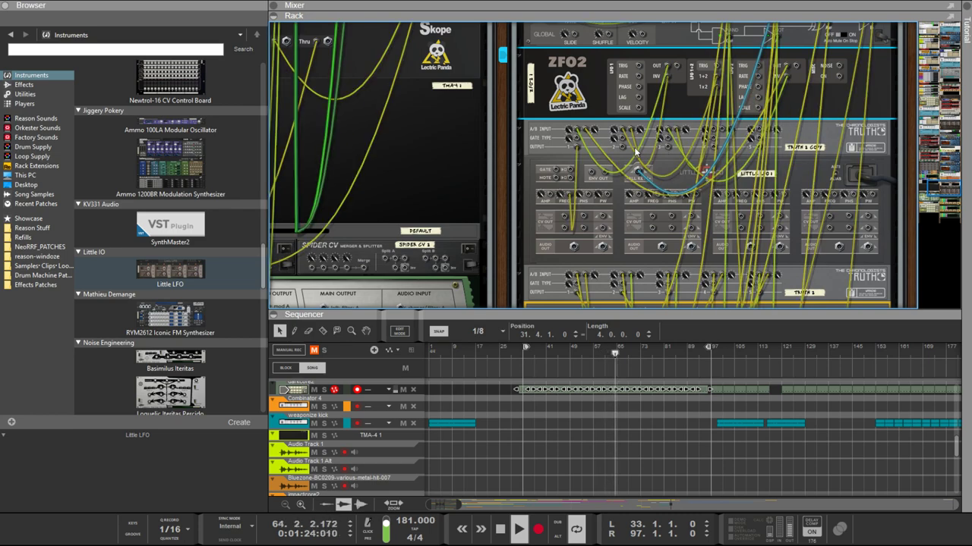
scroll(636, 151, up, 3)
scroll(636, 150, up, 3)
scroll(636, 149, down, 9)
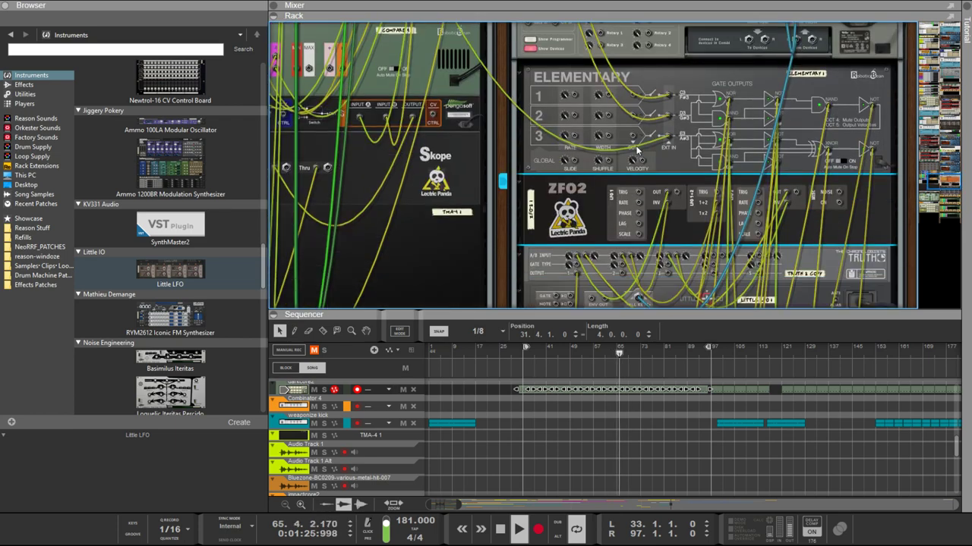
Step: Enable LFO 2 and LFO 3 on the Little LFO with keyboard frequency source and raise their semitone offsets, LFO 2 to 22.96 semitones
key(Tab)
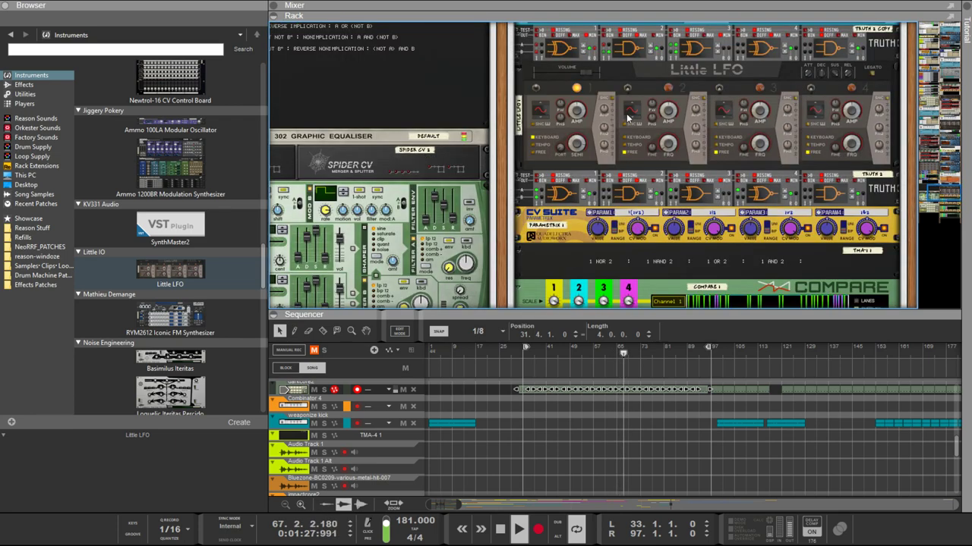
click(634, 107)
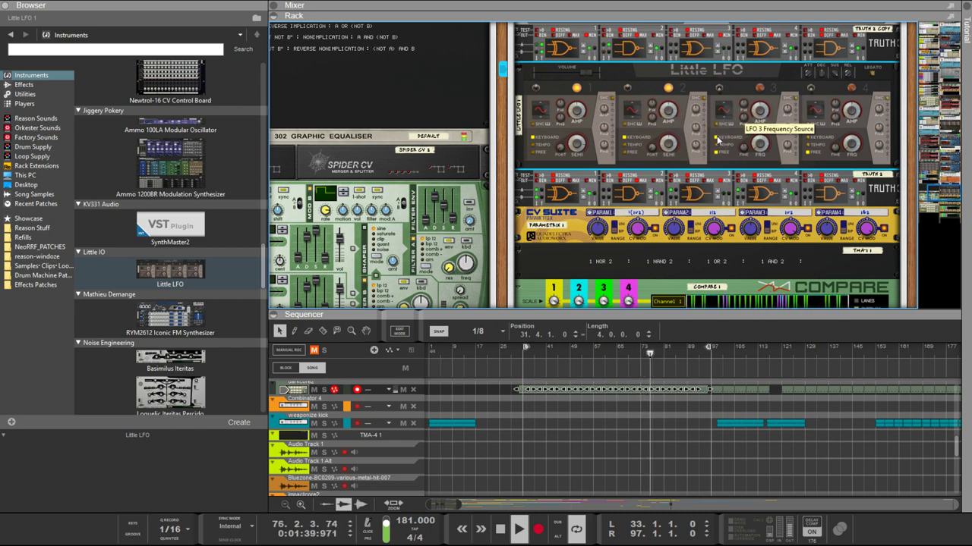
scroll(786, 142, up, 1)
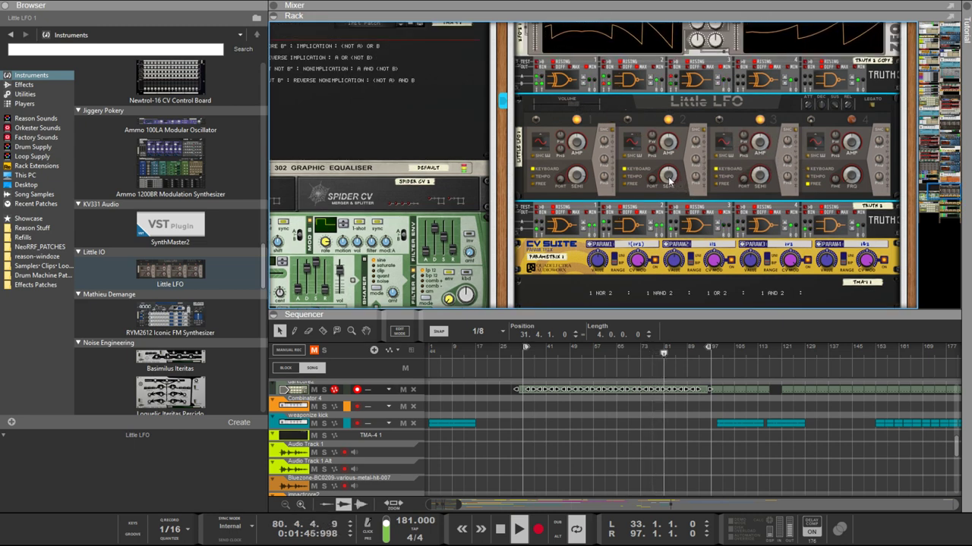
drag(667, 178, 664, 135)
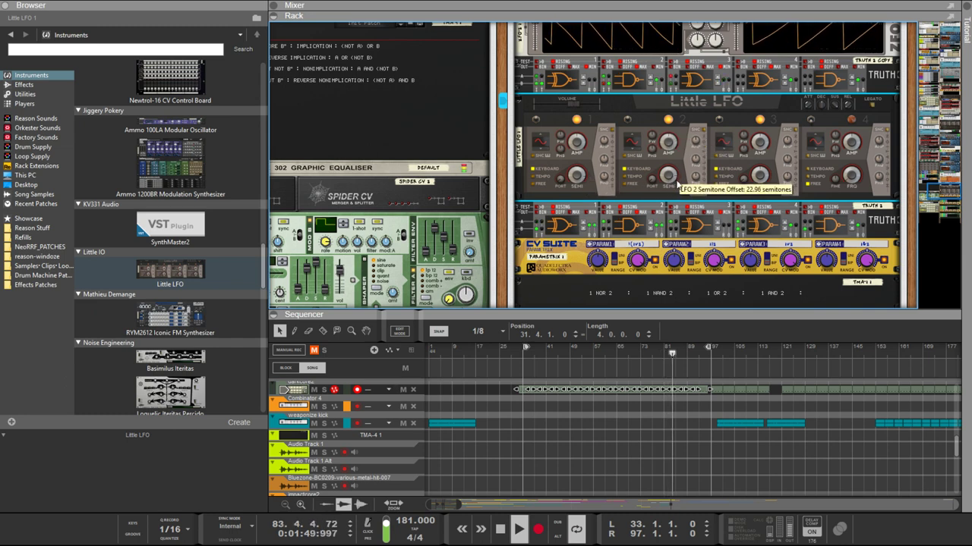
drag(759, 174, 757, 135)
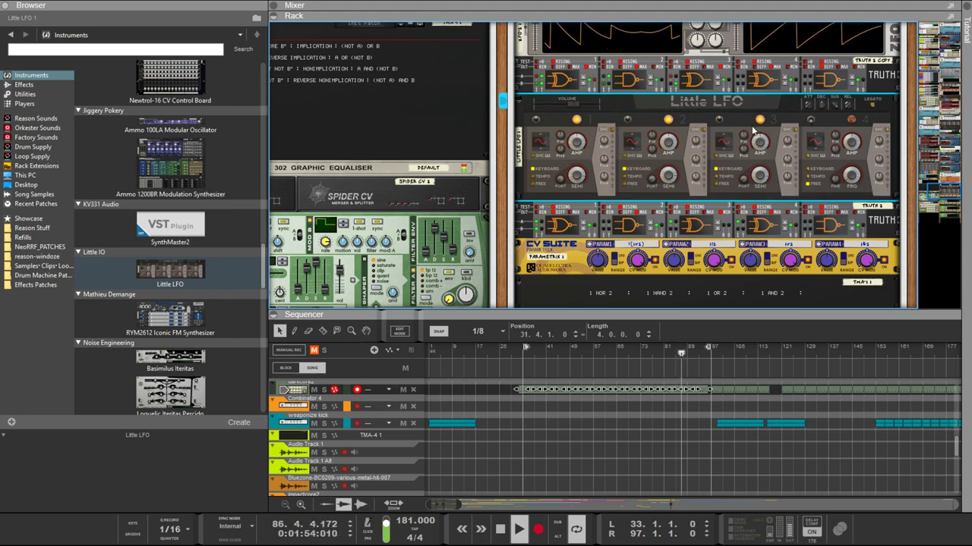
Step: Patch the outputs of gates 2 and 3 on the Truth 2 copy into the frequency inputs of Little LFO sections 2 and 3
key(Tab)
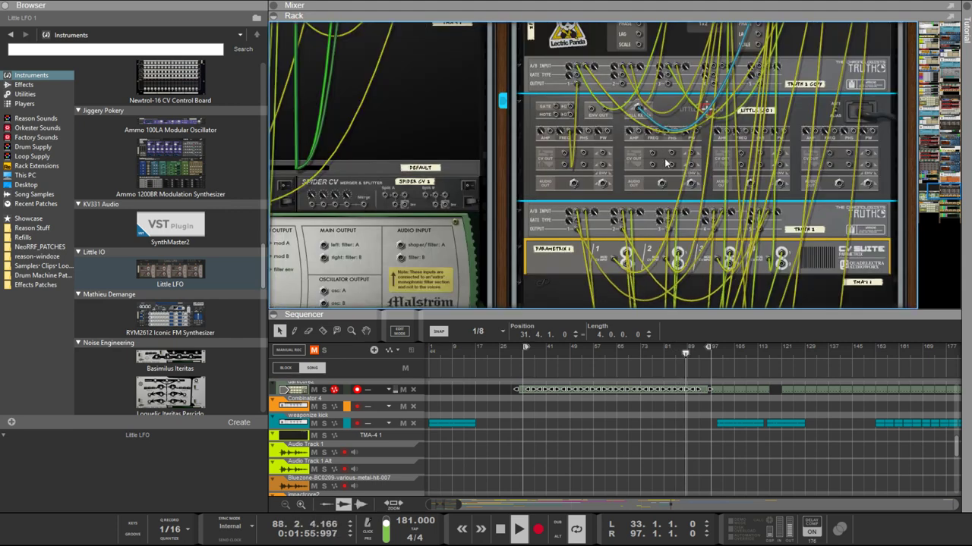
drag(654, 129, 735, 141)
key(Tab)
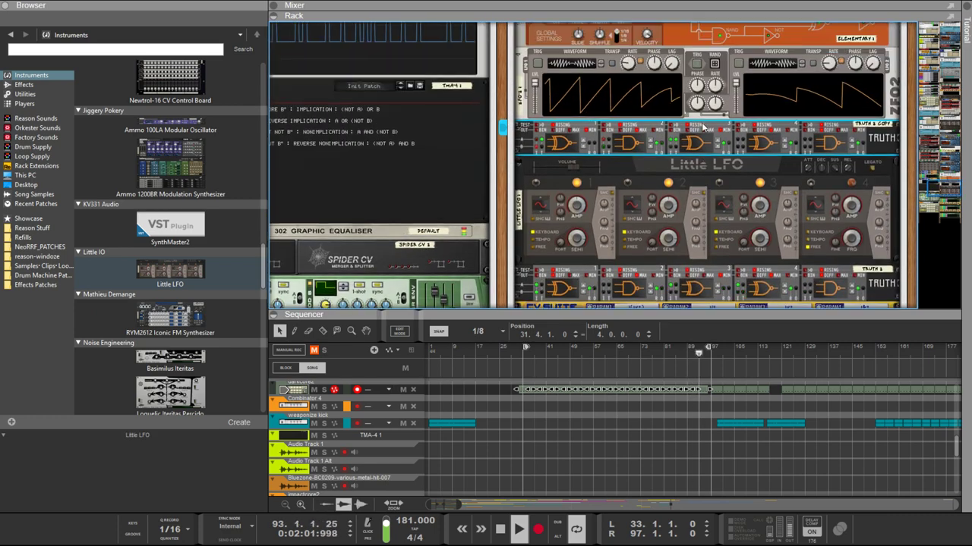
Step: Examine the Elementary, ZF02, Truth 2 copy and Little LFO chain from the front and the back
scroll(735, 141, up, 2)
scroll(657, 201, up, 3)
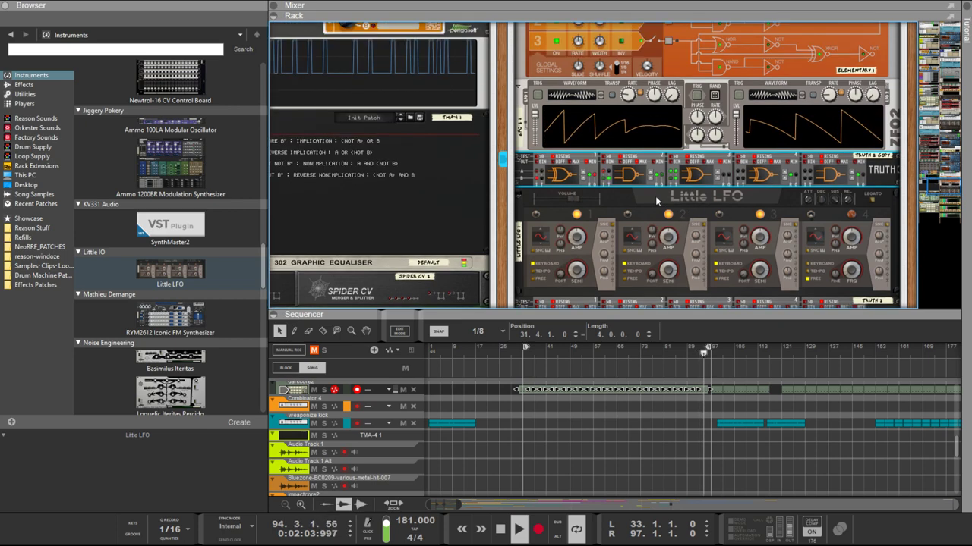
scroll(619, 237, down, 4)
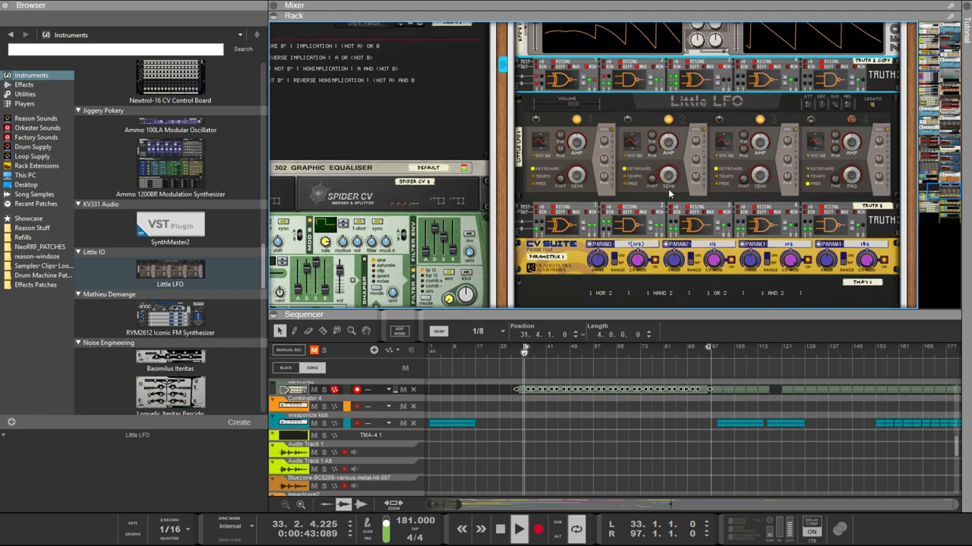
scroll(829, 156, down, 2)
scroll(642, 151, up, 3)
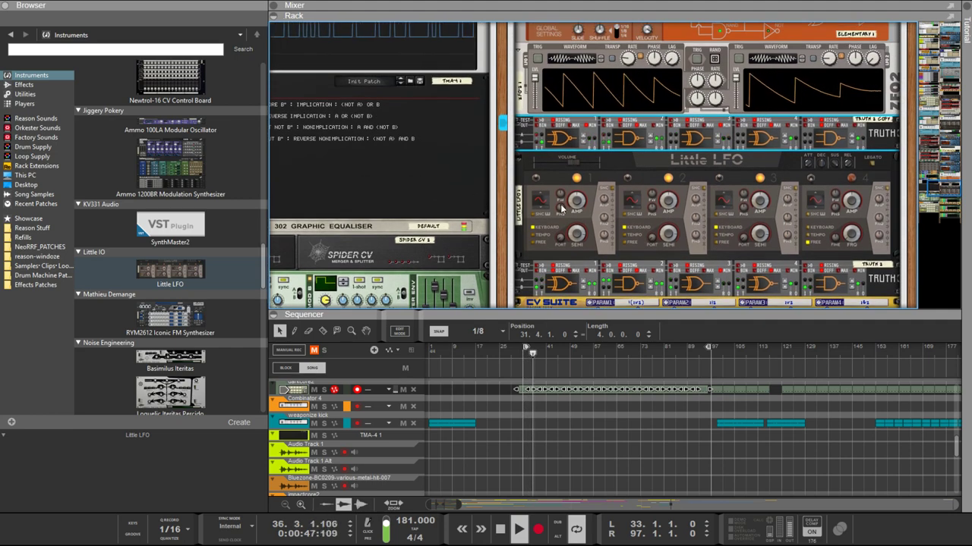
key(Tab)
scroll(706, 187, down, 1)
scroll(706, 186, up, 1)
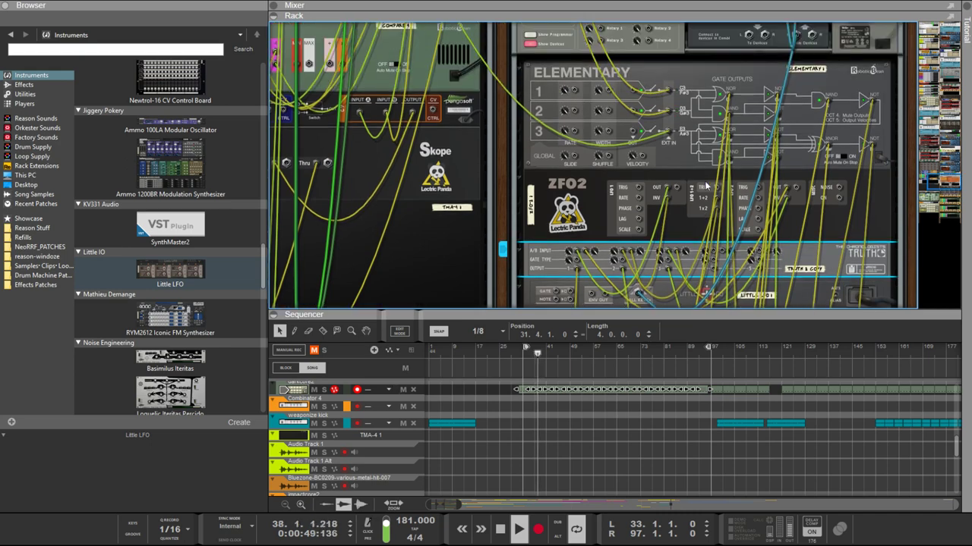
scroll(706, 183, down, 1)
scroll(706, 181, up, 3)
scroll(707, 178, down, 2)
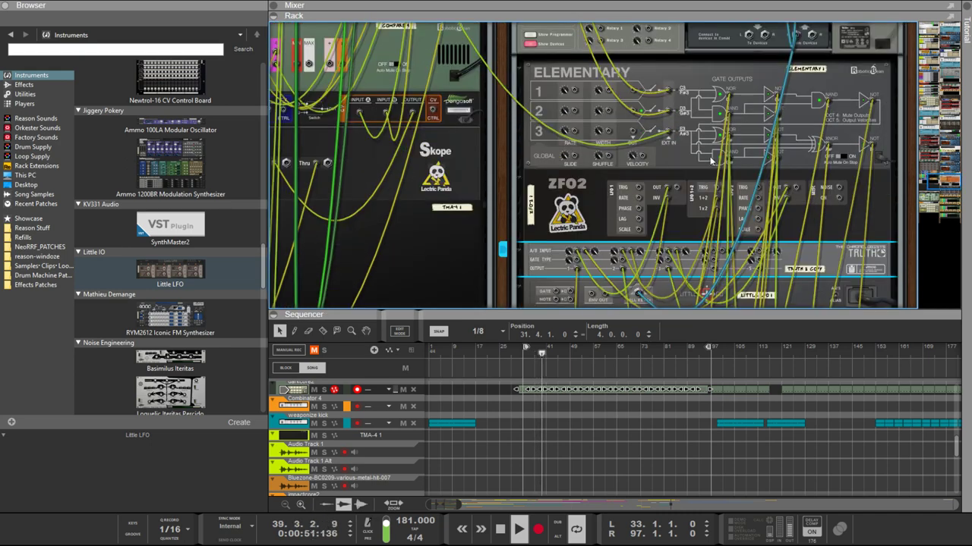
Step: Repatch the inputs of gates 2 and 3 on the Truth 2 copy using the ZF02's inverted LFO 1 and LFO 2 outputs
scroll(810, 142, down, 3)
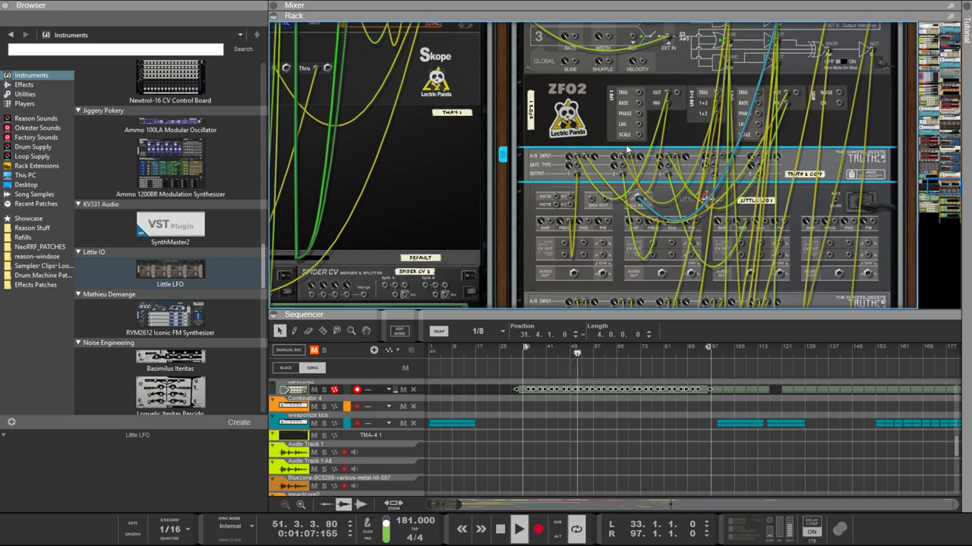
click(668, 106)
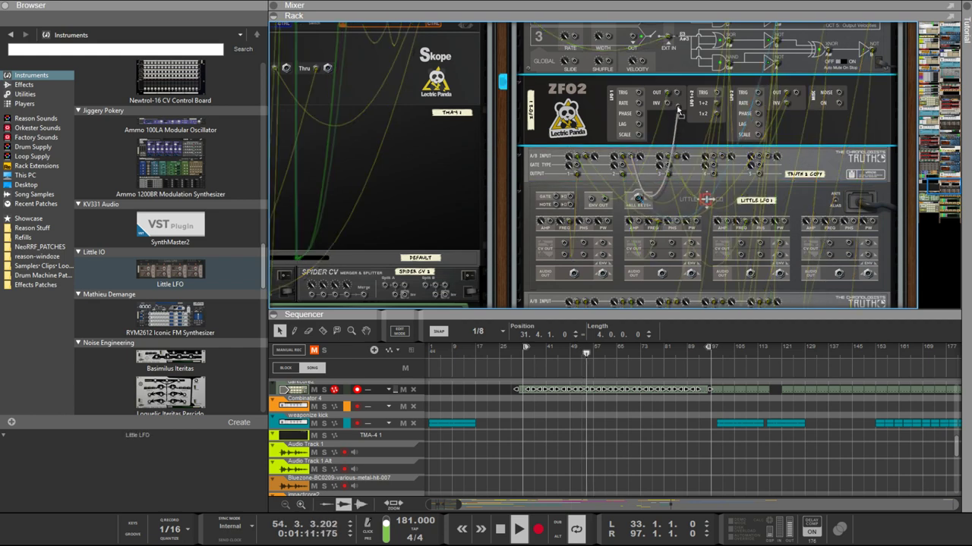
click(644, 150)
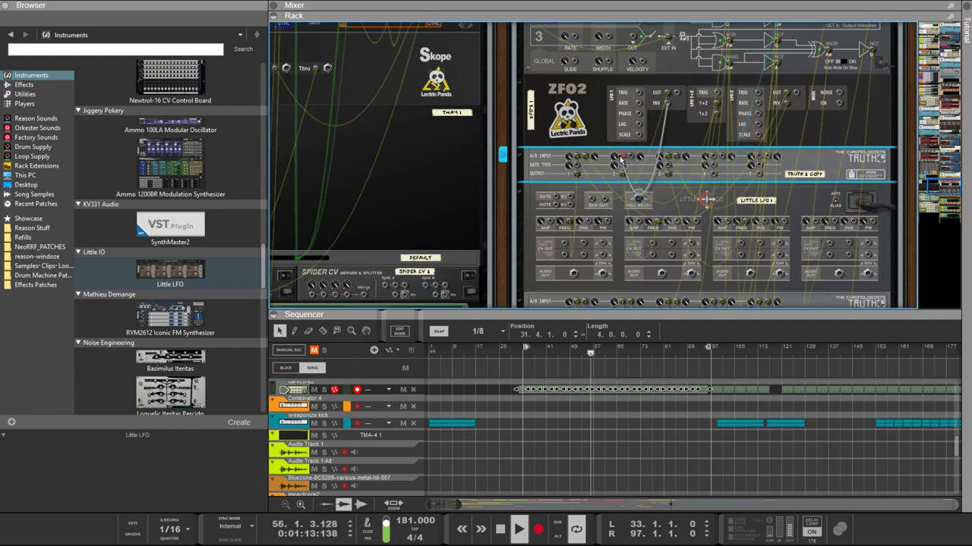
click(718, 115)
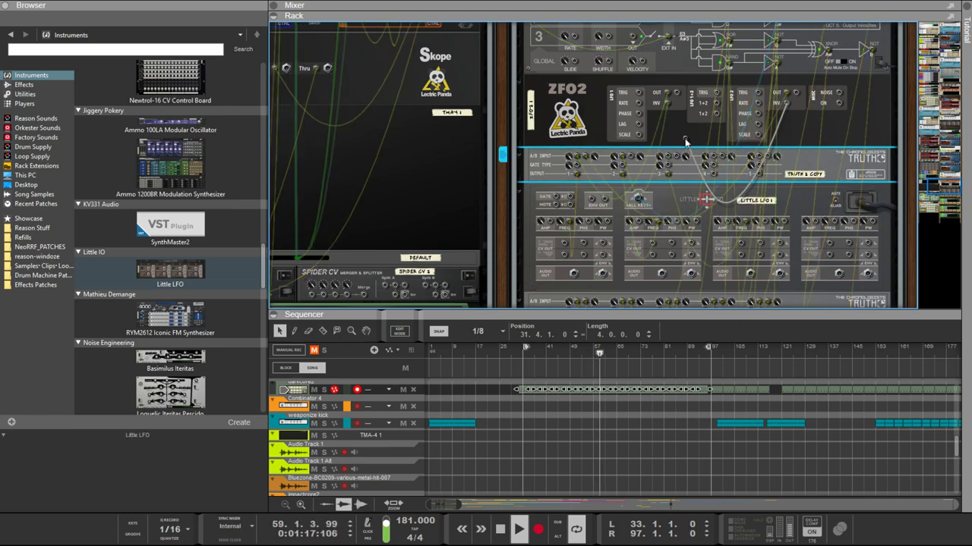
drag(671, 160, 788, 92)
scroll(716, 121, up, 2)
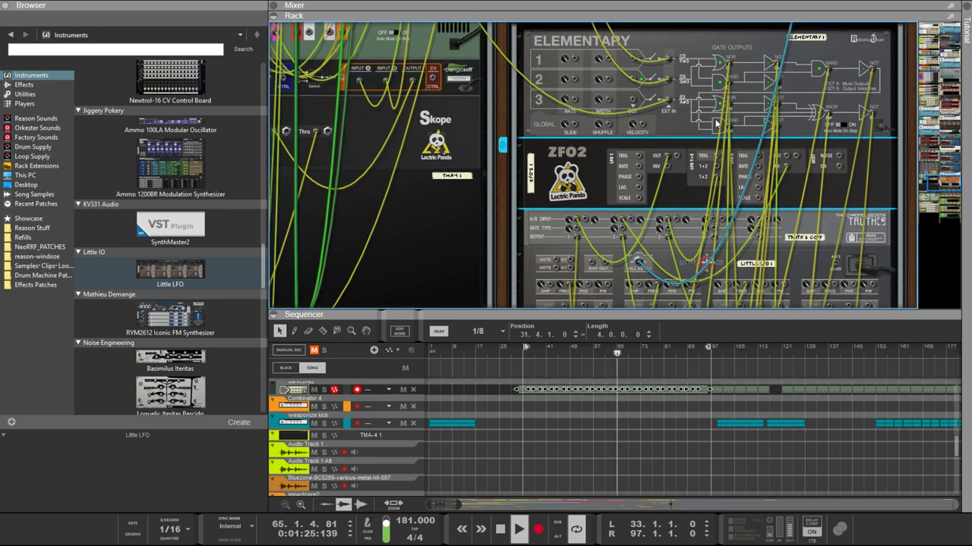
Step: Reroute the gate output cables of Truth 2, taking gate 1's output up to the Truth 2 copy and moving gate 3's cable
scroll(705, 113, down, 3)
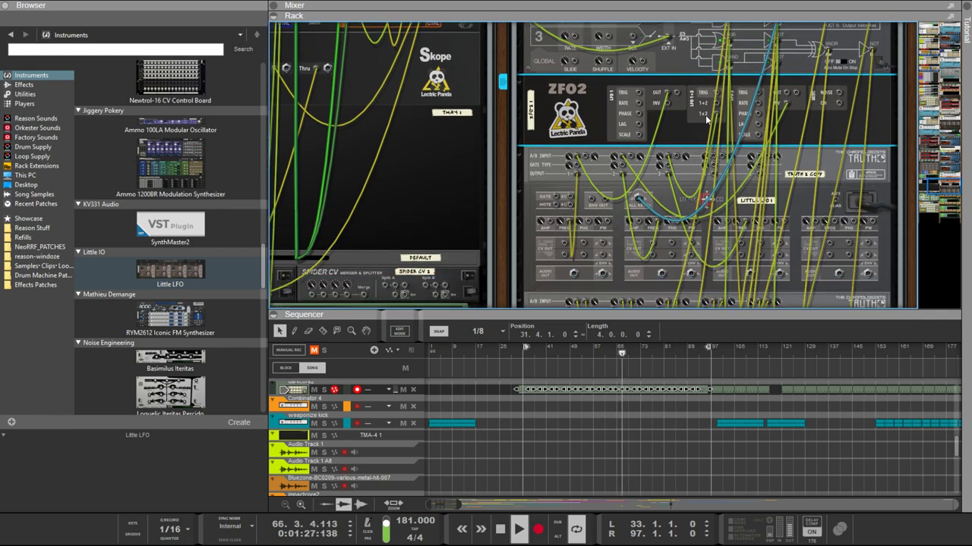
scroll(668, 122, down, 2)
scroll(664, 128, up, 4)
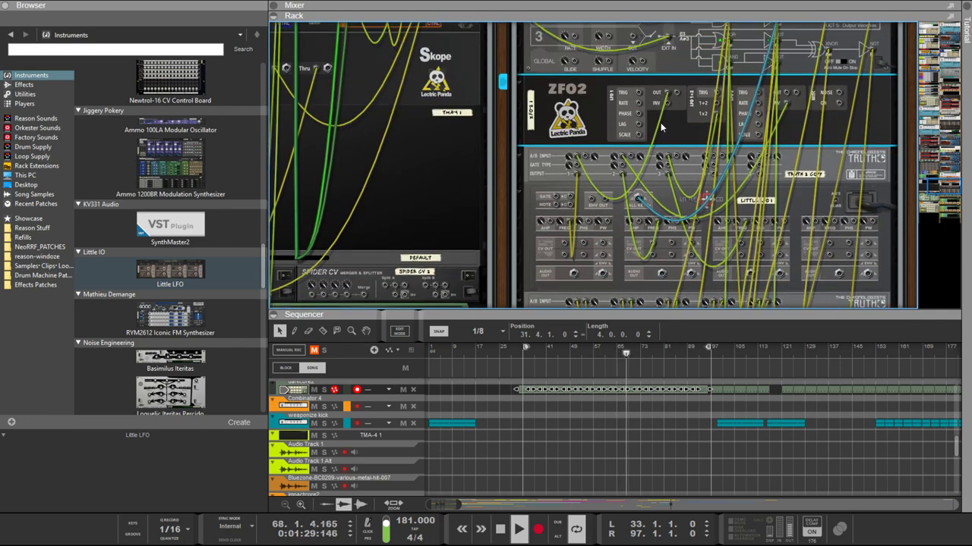
scroll(660, 129, down, 10)
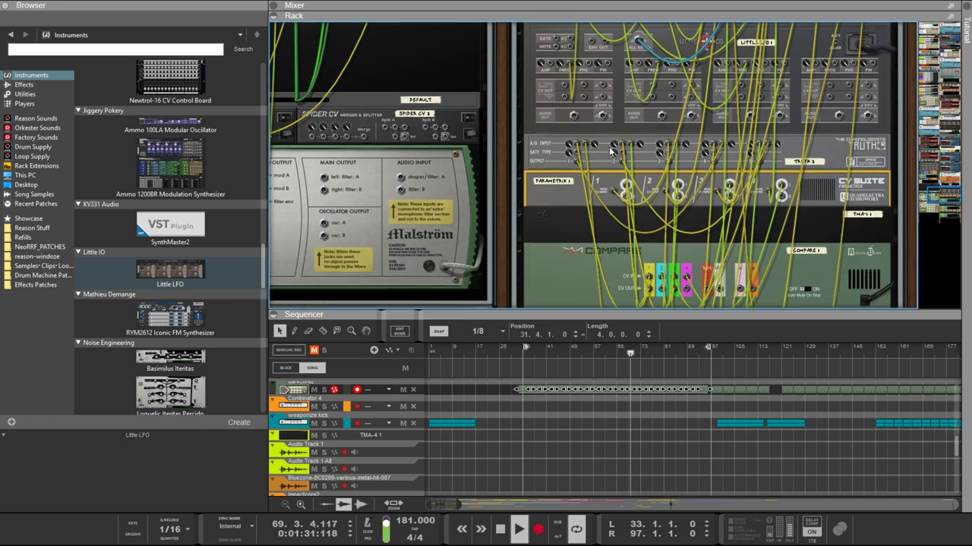
scroll(608, 147, up, 4)
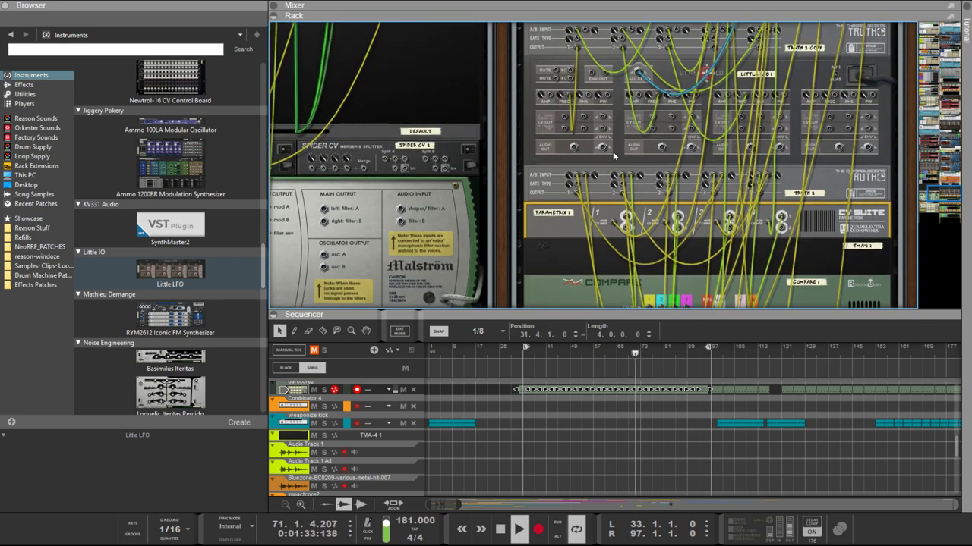
click(626, 195)
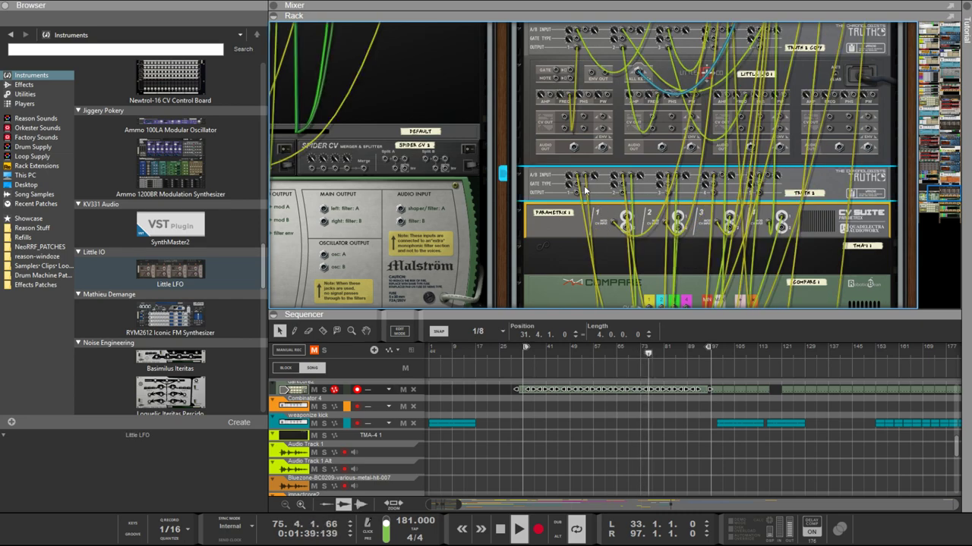
drag(576, 196, 588, 77)
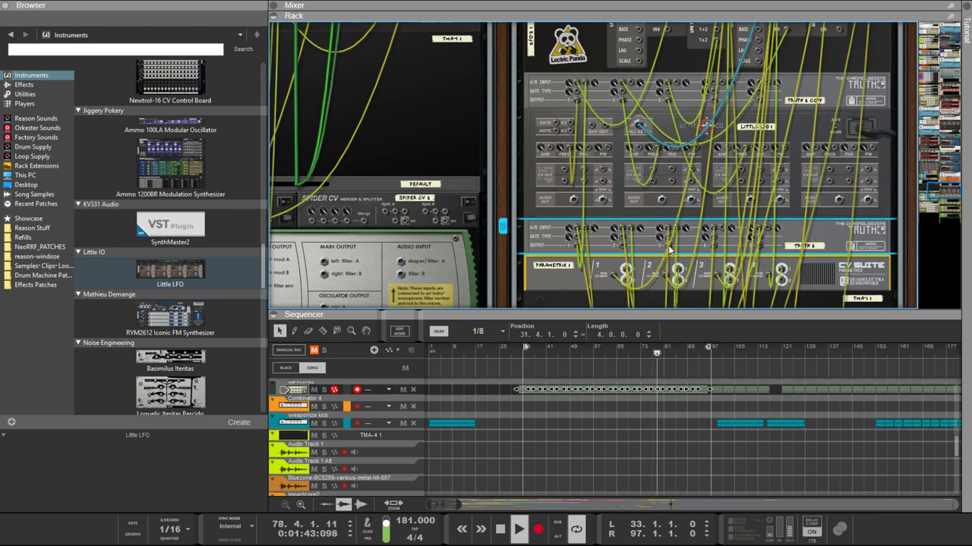
drag(669, 249, 771, 251)
Step: Examine the gate activity on Truth 2, the Truth 2 copy, the ZF02 and Elementary from the front
key(Tab)
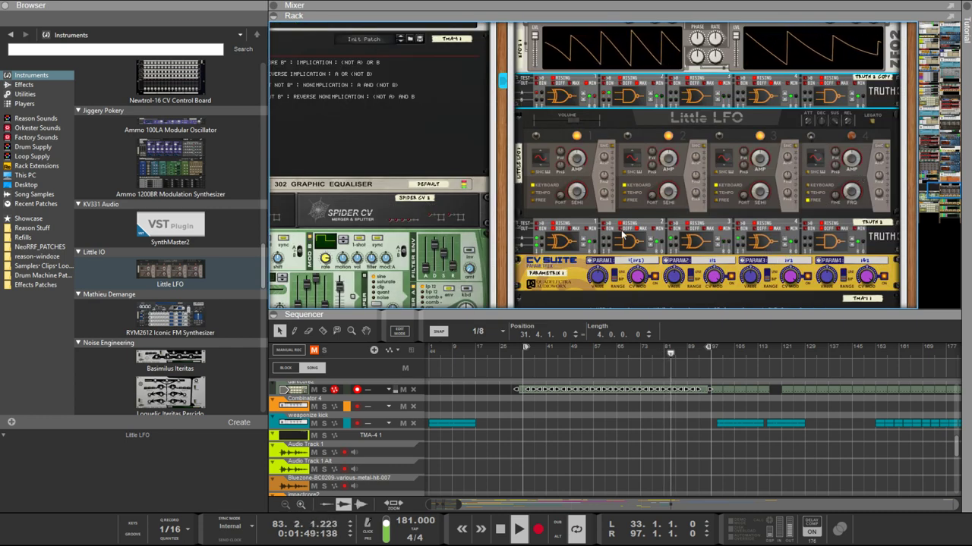
click(536, 227)
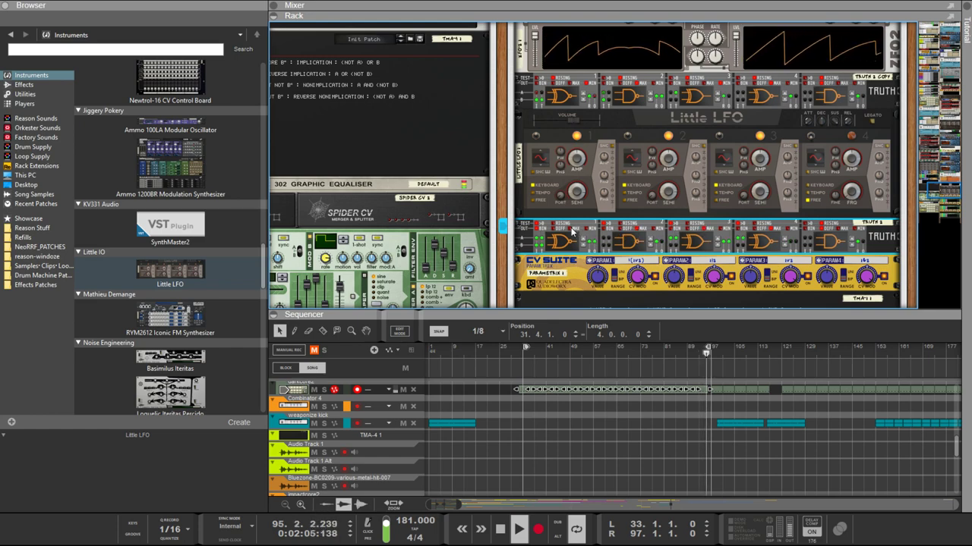
scroll(574, 236, up, 3)
scroll(600, 234, up, 4)
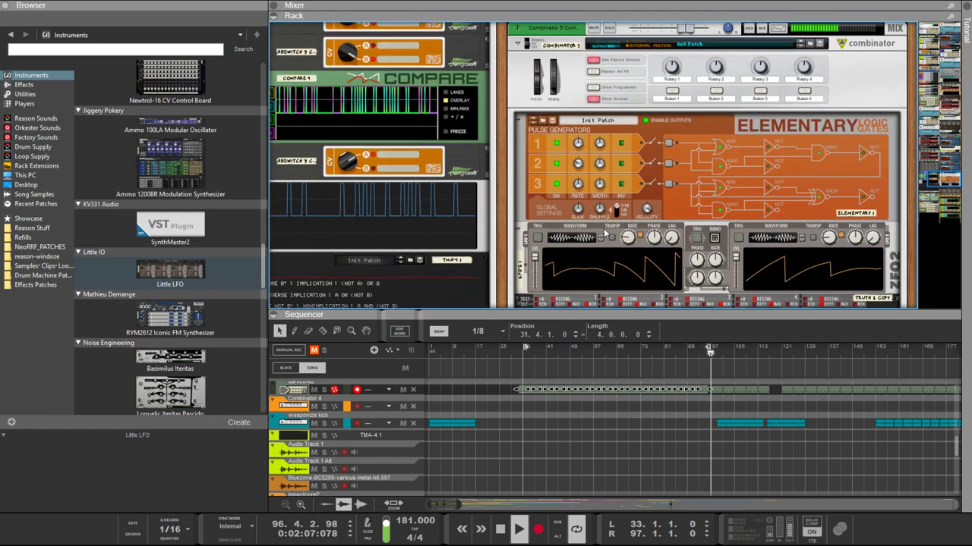
scroll(607, 233, down, 4)
scroll(607, 233, up, 3)
scroll(607, 234, down, 3)
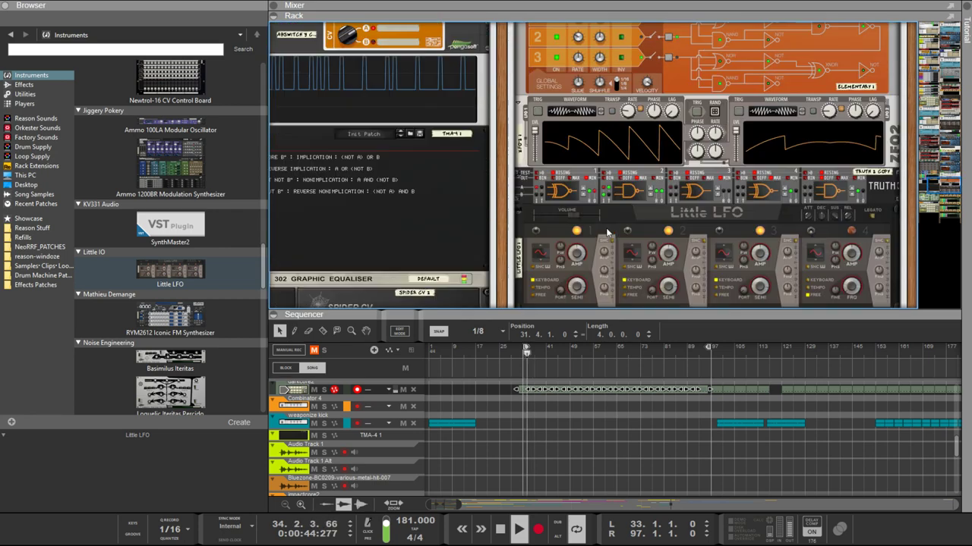
scroll(608, 235, up, 4)
scroll(611, 235, up, 1)
scroll(608, 233, down, 5)
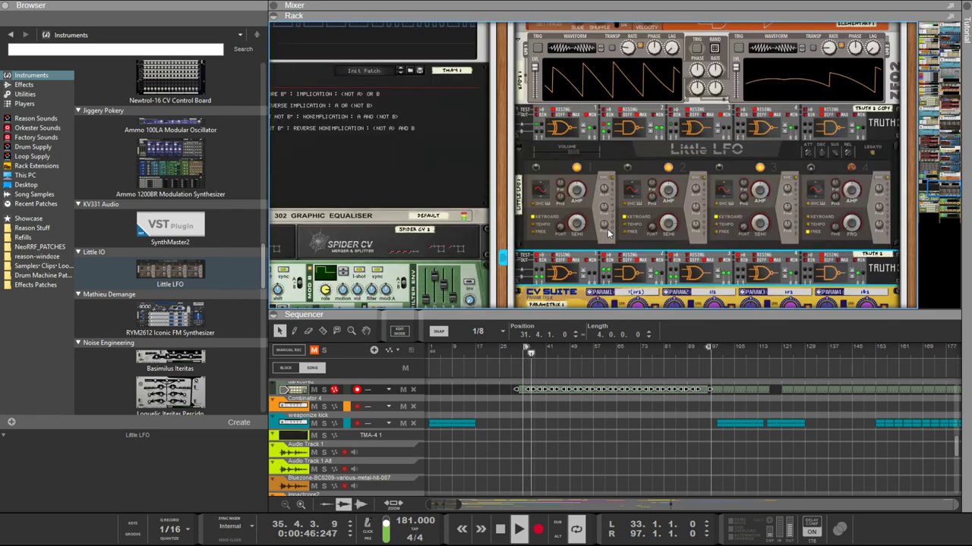
Step: Adjust the semitone offsets of LFO 1, LFO 2 and LFO 3 on the Little LFO, setting LFO 2 to 32.00 semitones
click(586, 231)
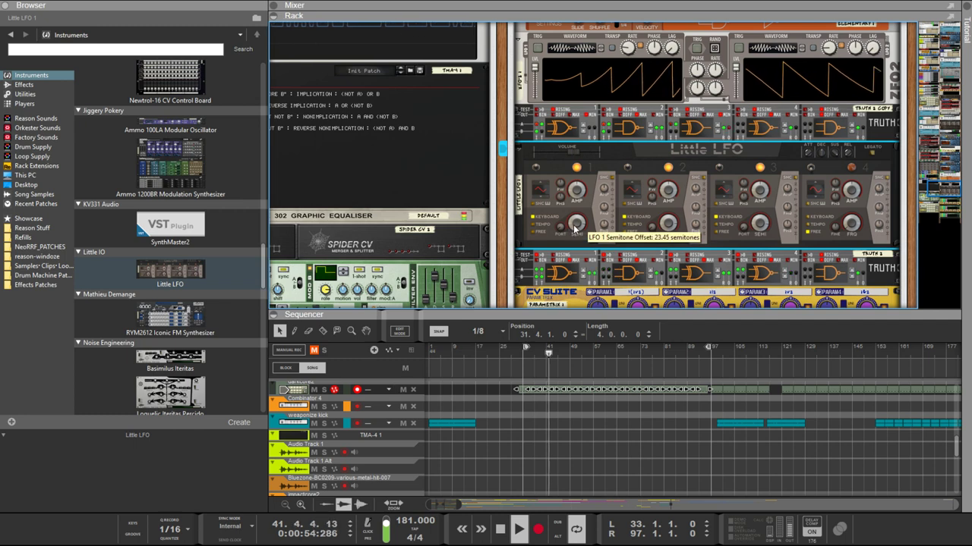
drag(575, 227, 569, 214)
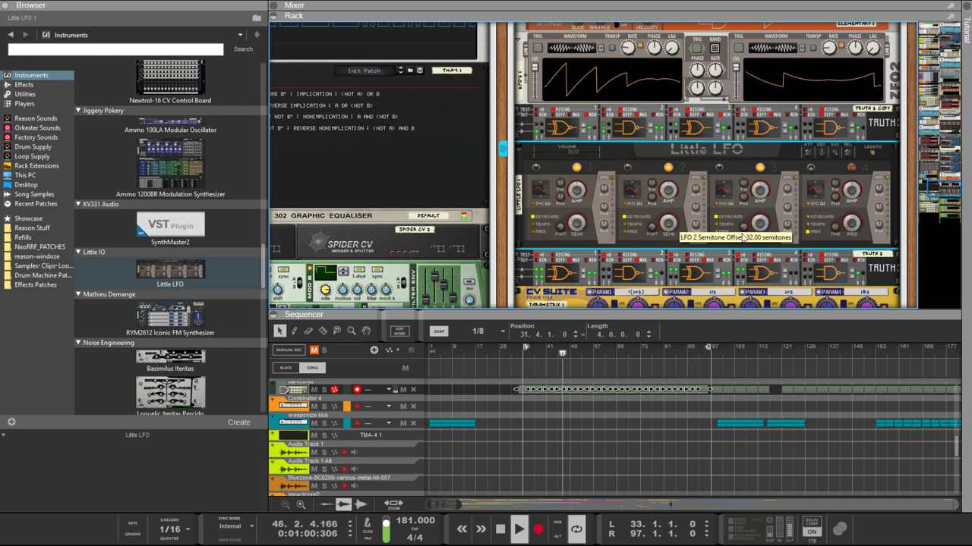
drag(760, 227, 756, 215)
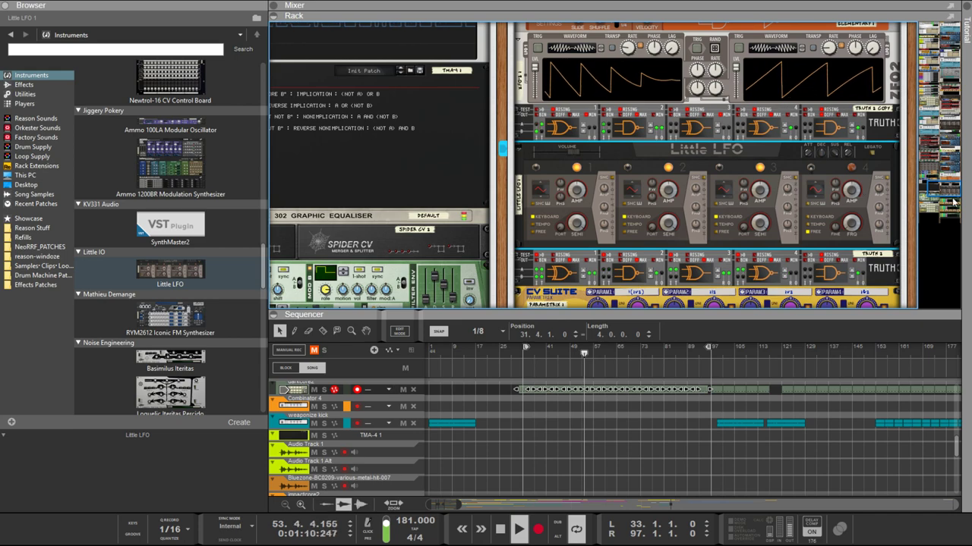
key(Tab)
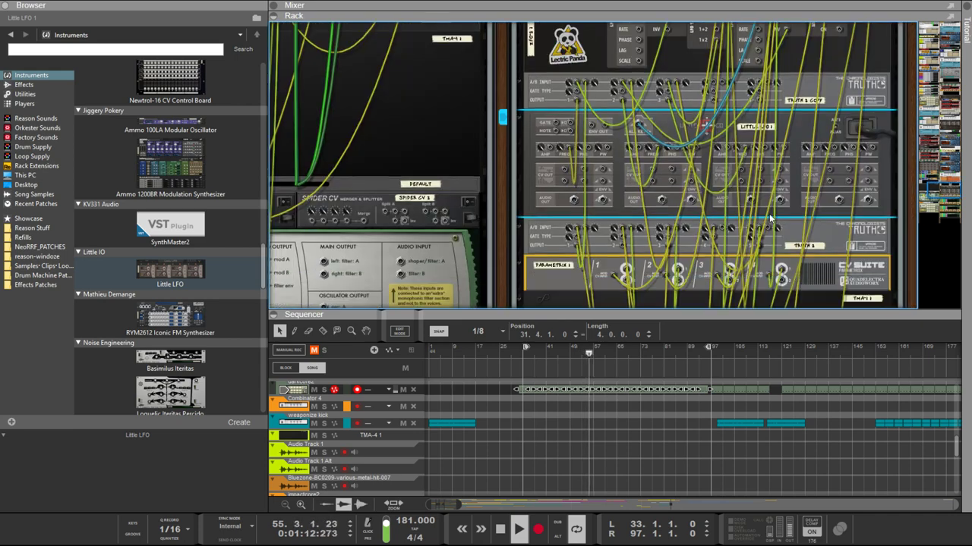
Step: Patch gate 4's output on the Truth 2 copy into the modulation input of LFO 4 on the Little LFO
scroll(754, 176, down, 3)
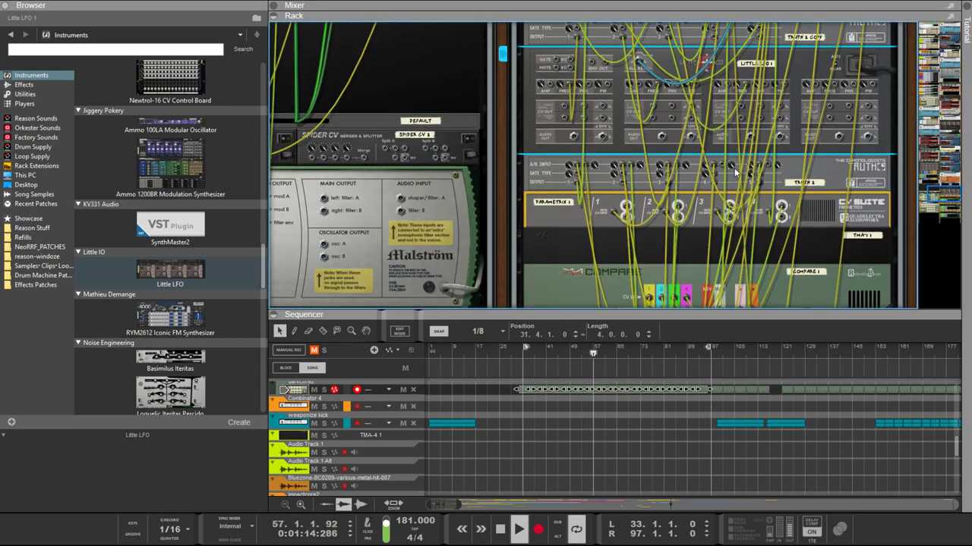
scroll(624, 182, up, 3)
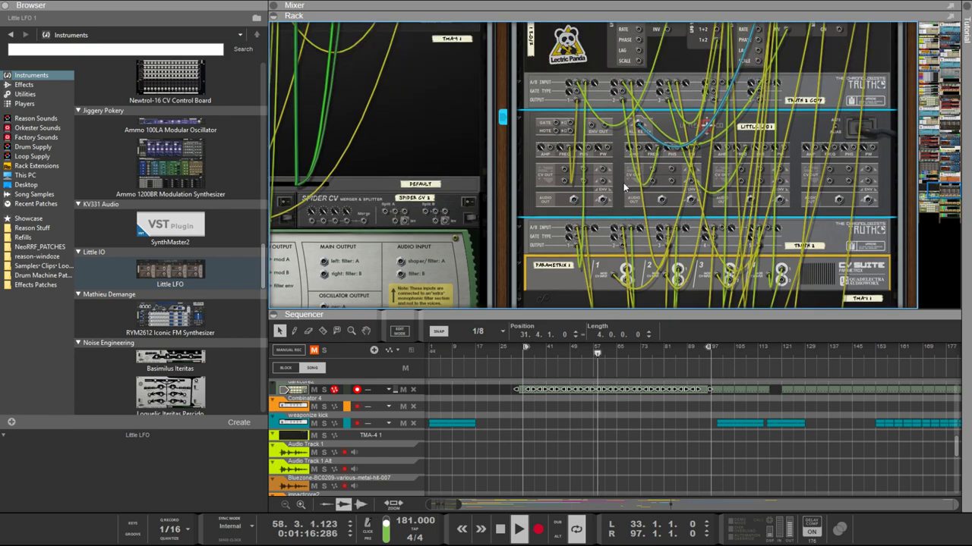
click(714, 98)
drag(734, 205, 715, 261)
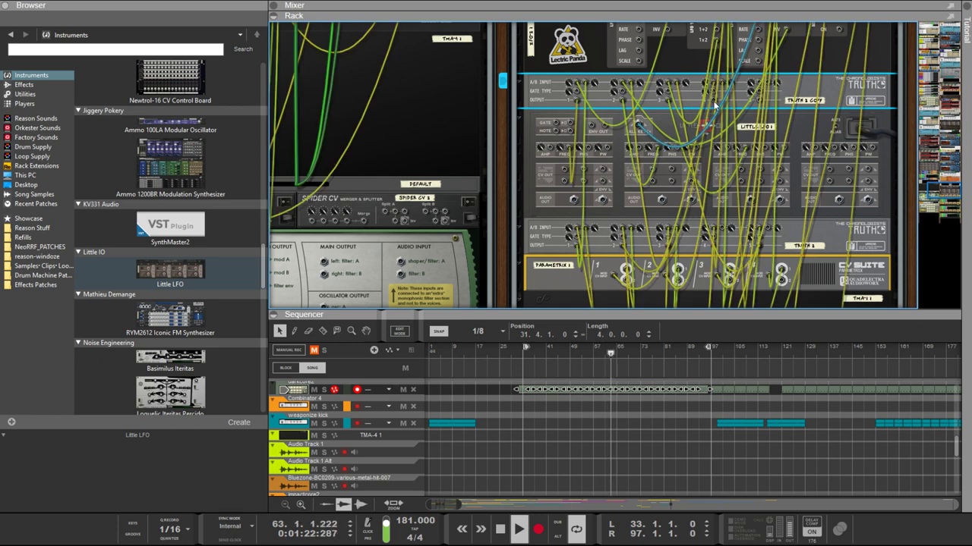
drag(713, 104, 839, 161)
click(829, 173)
Step: Switch on LFO 4 on the Little LFO and adjust its semitone offset
key(Tab)
click(834, 190)
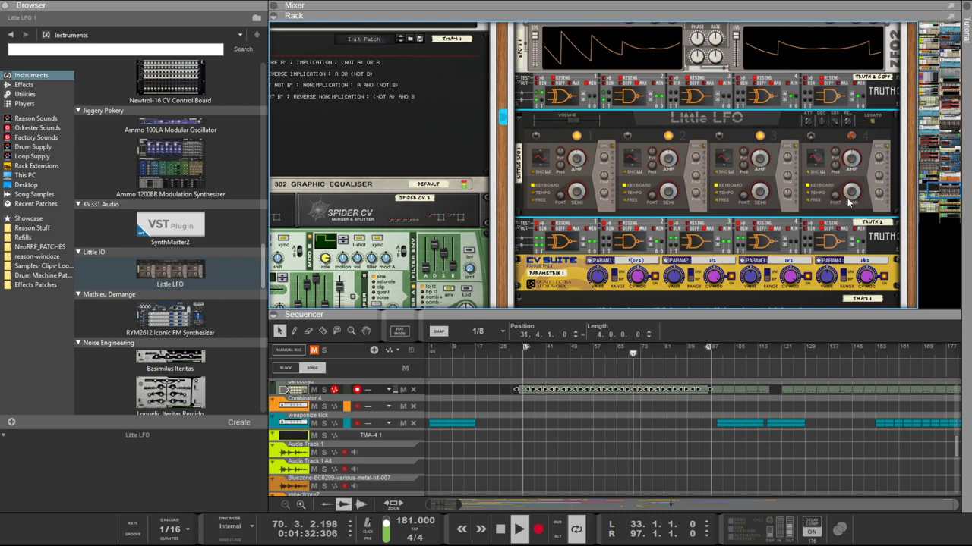
drag(850, 193, 848, 204)
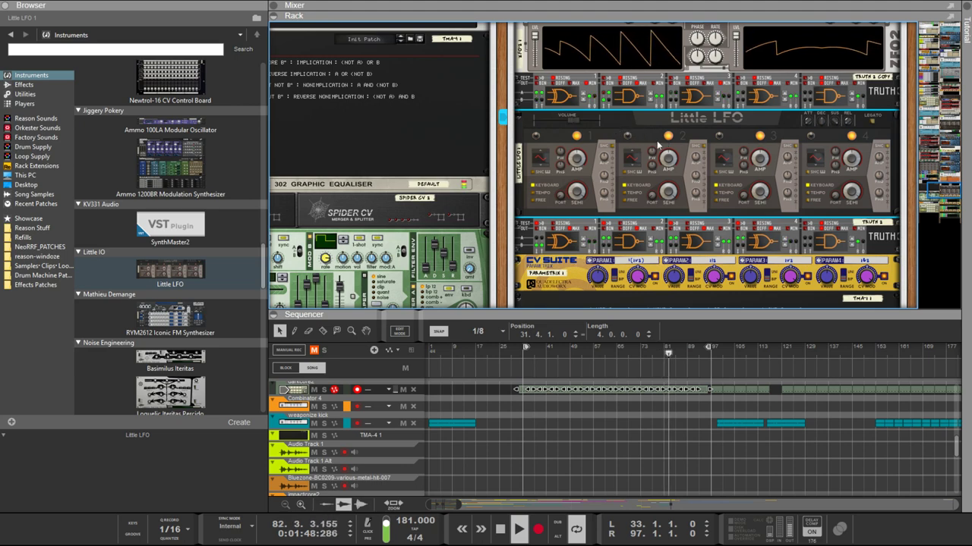
Step: Add a line mixer beneath the Little LFO and move the Little LFO's main output connection to the mixer's master outputs
scroll(619, 167, up, 1)
scroll(622, 198, down, 1)
key(Tab)
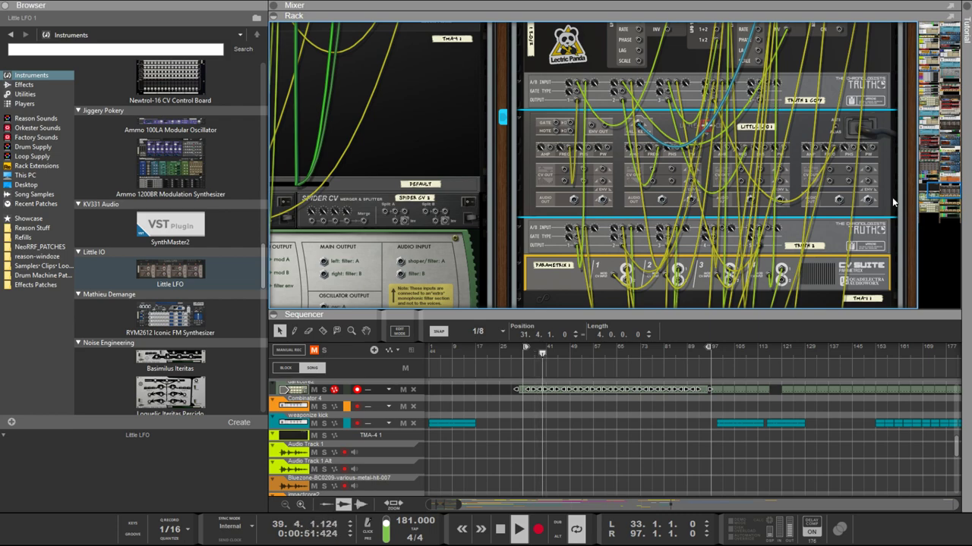
key(ctrl+z)
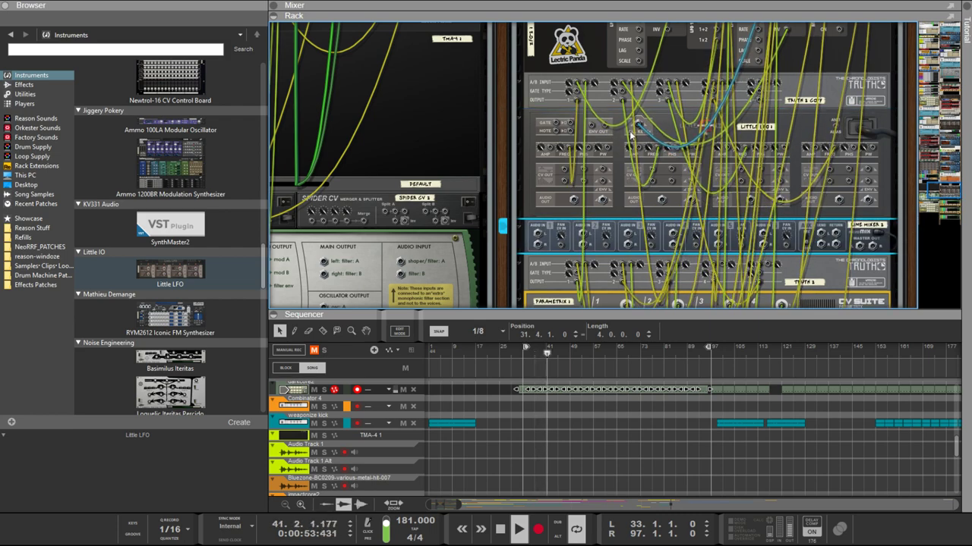
drag(630, 135, 859, 246)
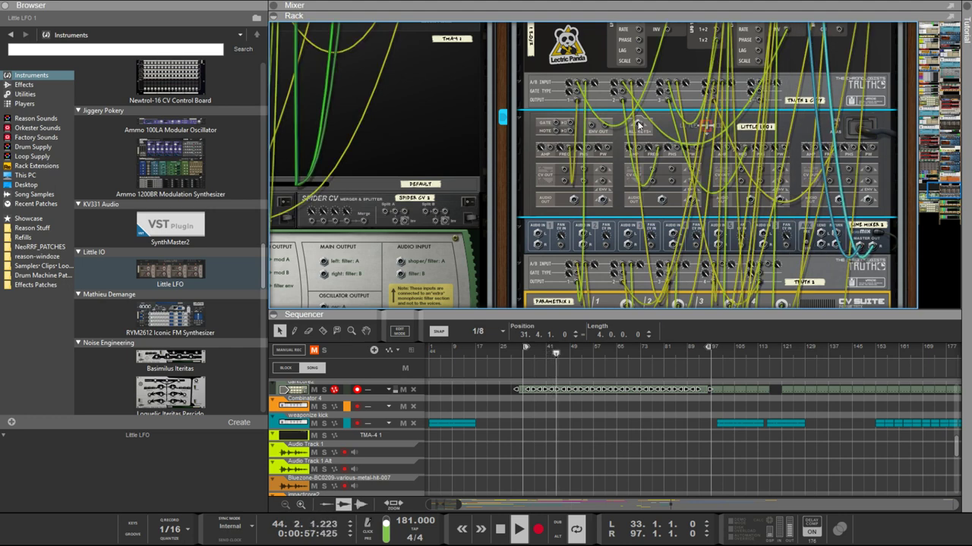
Step: Patch the separate audio outputs of LFO 1 to LFO 4 into individual channels of the line mixer
drag(573, 202, 538, 235)
drag(664, 201, 584, 235)
drag(749, 202, 673, 235)
drag(839, 201, 759, 240)
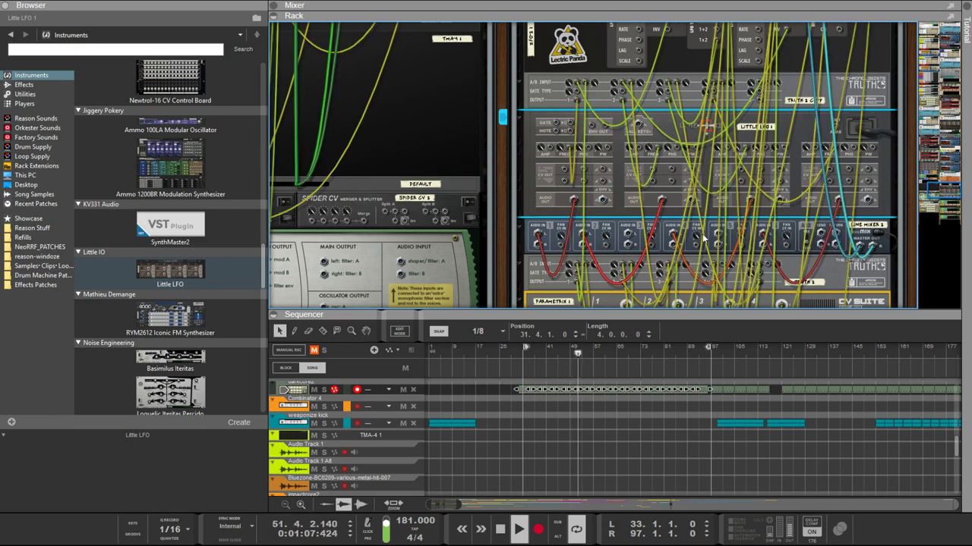
Step: Move the LFO 3 and LFO 4 audio cables to line mixer channels 3 and 4
key(Tab)
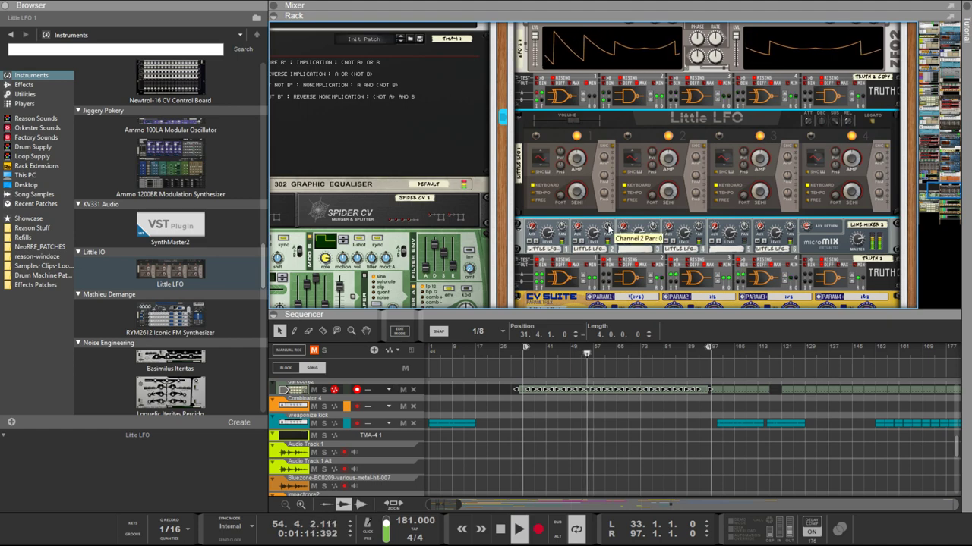
key(Tab)
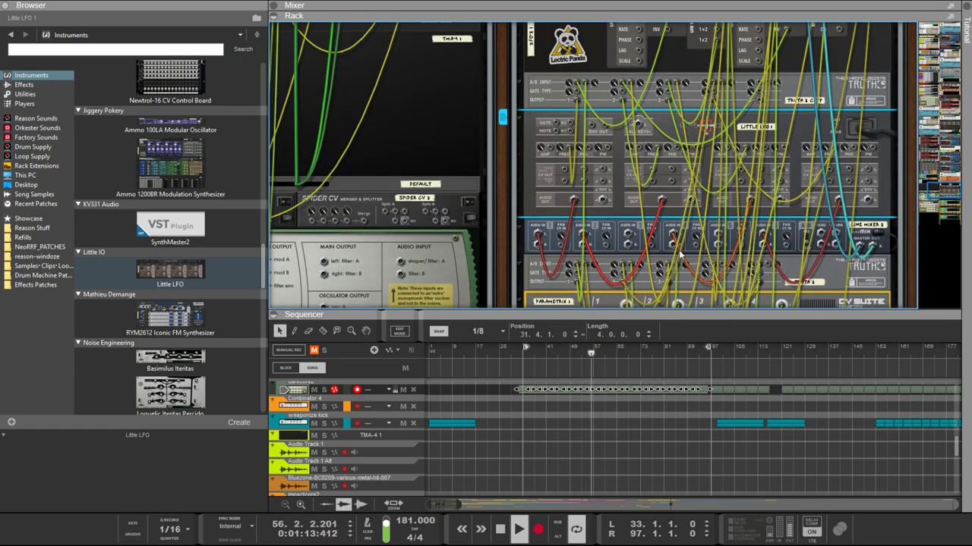
key(Tab)
key(Tab)
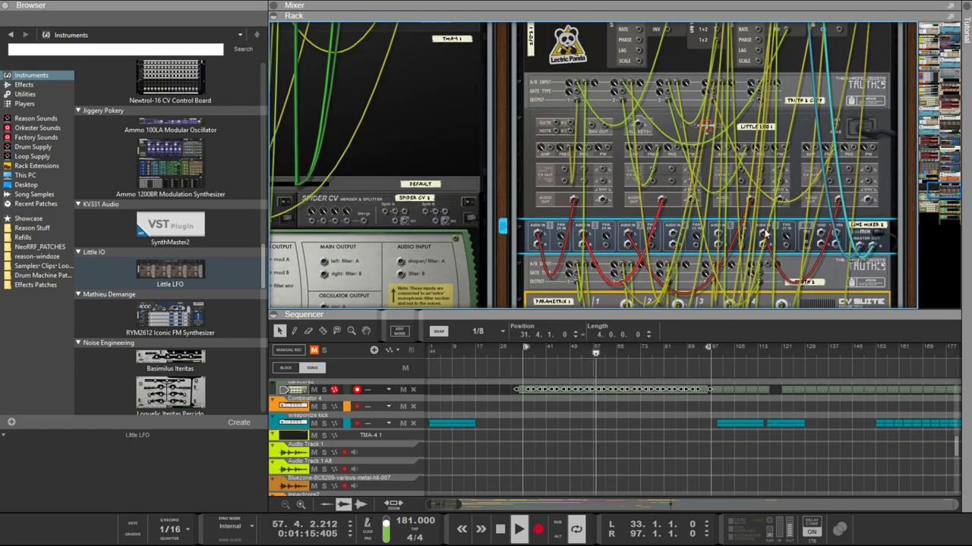
key(Tab)
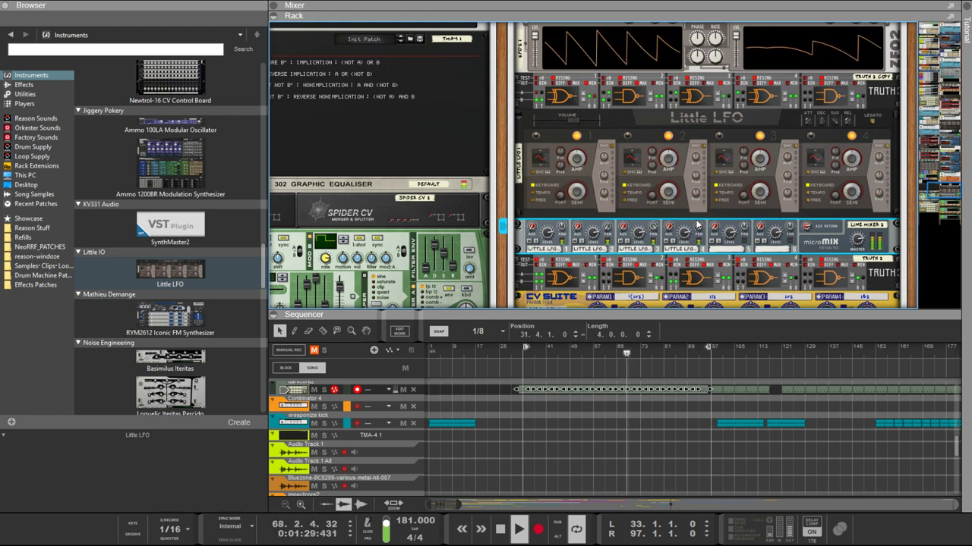
Step: Examine the activity on the Little LFO, its line mixer and the surrounding Truth gates from the front
scroll(683, 205, up, 1)
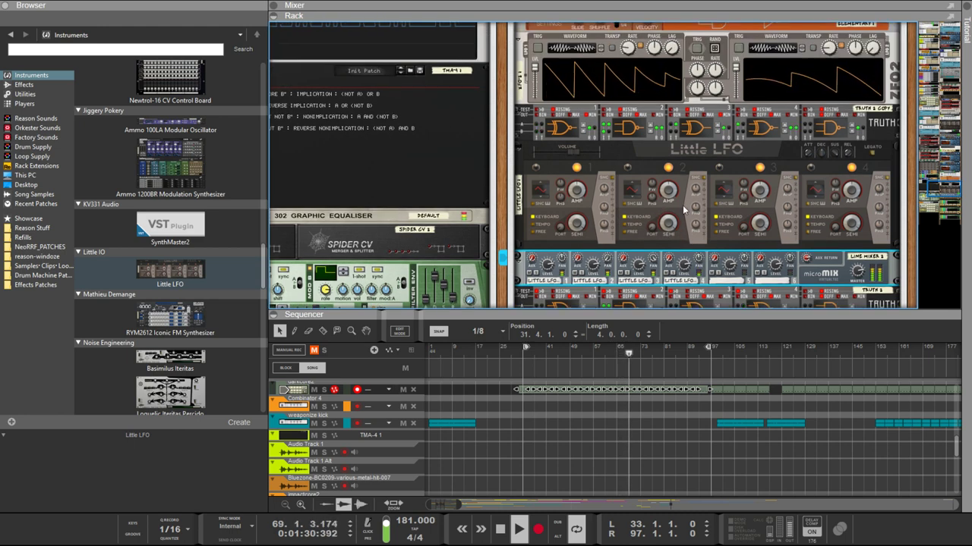
click(577, 191)
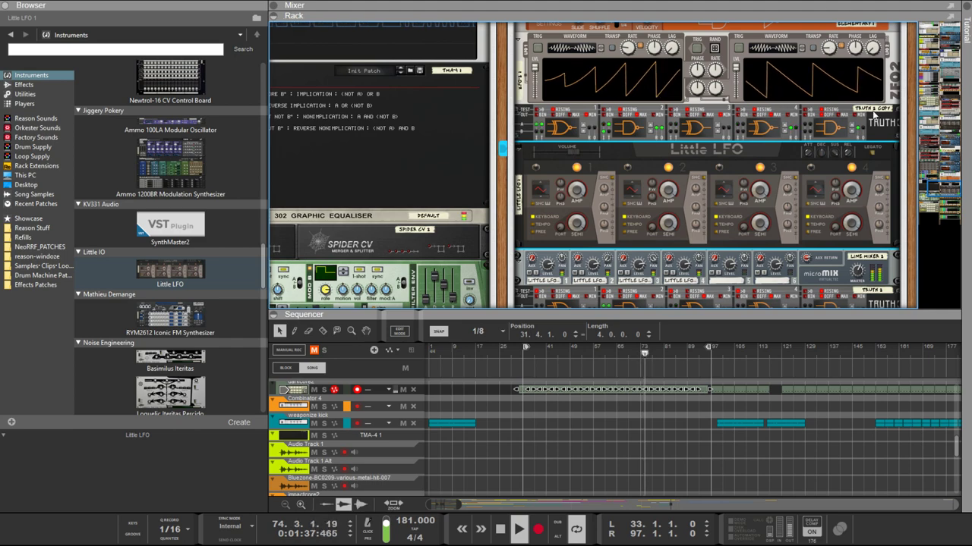
click(858, 267)
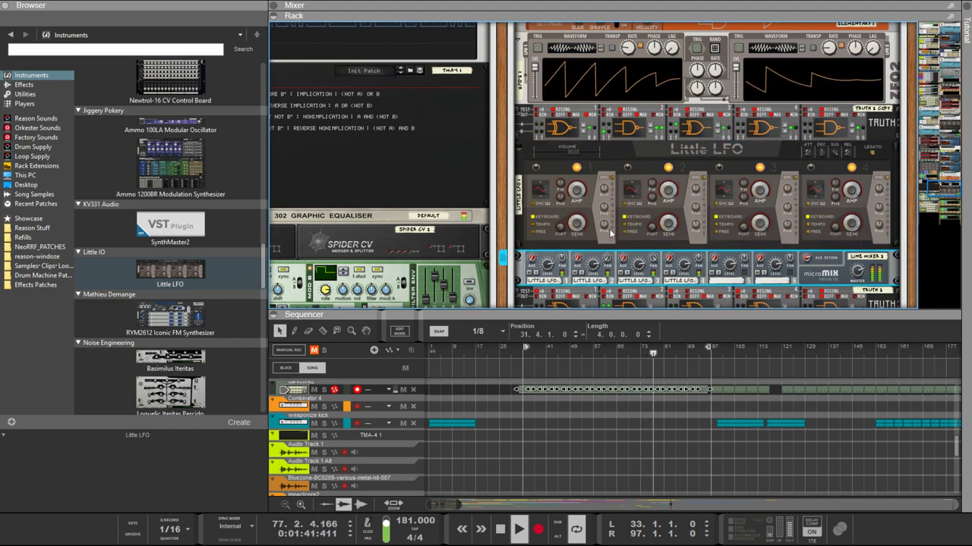
scroll(611, 237, down, 3)
scroll(611, 237, up, 2)
scroll(623, 215, down, 1)
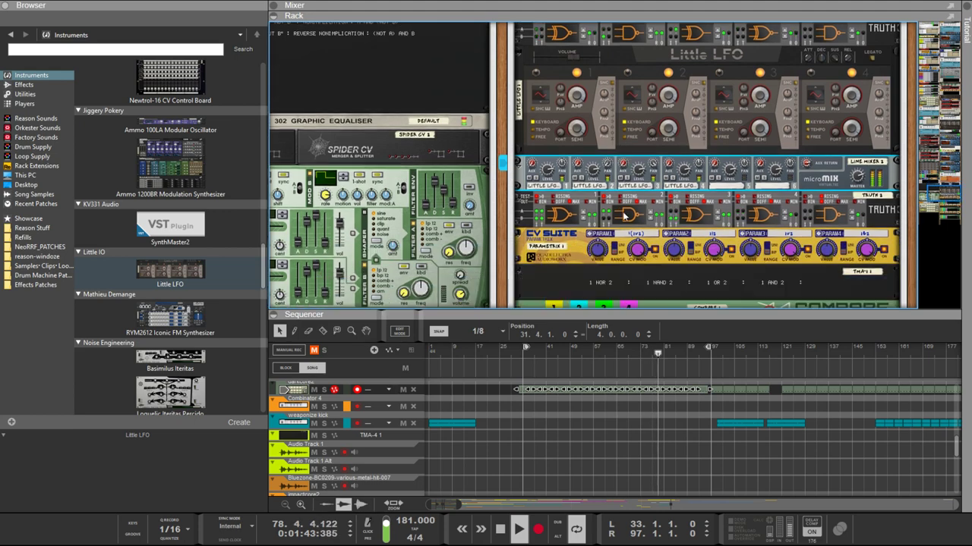
scroll(622, 215, up, 1)
scroll(624, 218, down, 1)
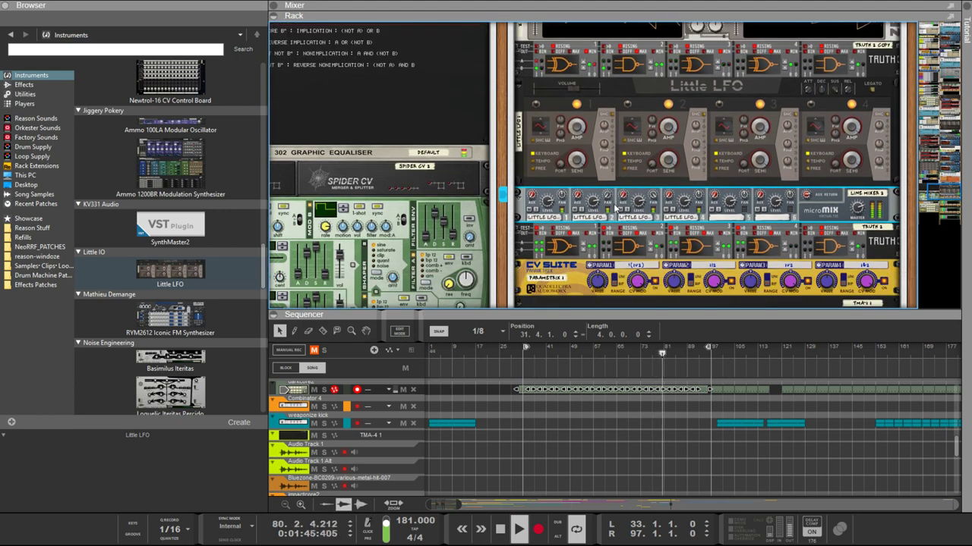
scroll(633, 203, up, 1)
scroll(634, 209, down, 1)
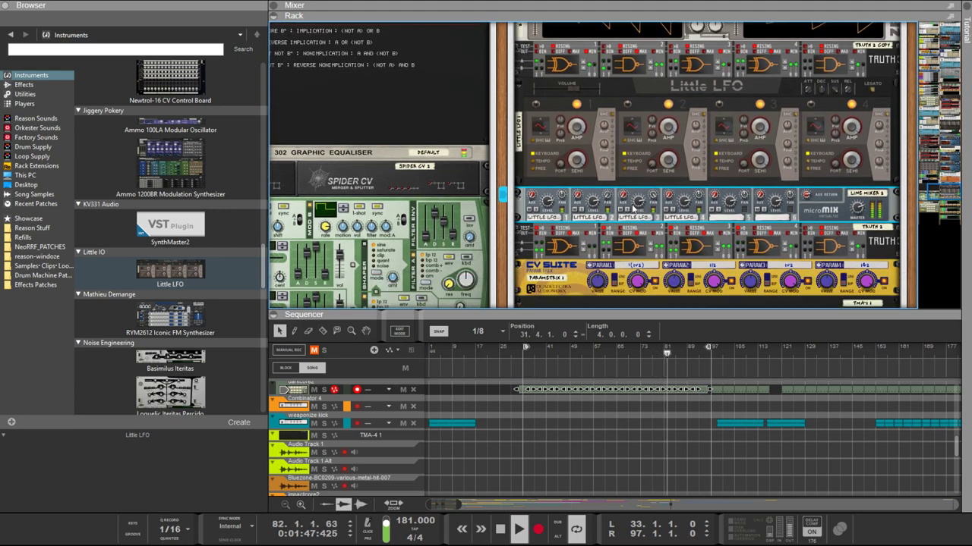
scroll(633, 206, up, 1)
scroll(633, 205, down, 1)
scroll(631, 204, up, 1)
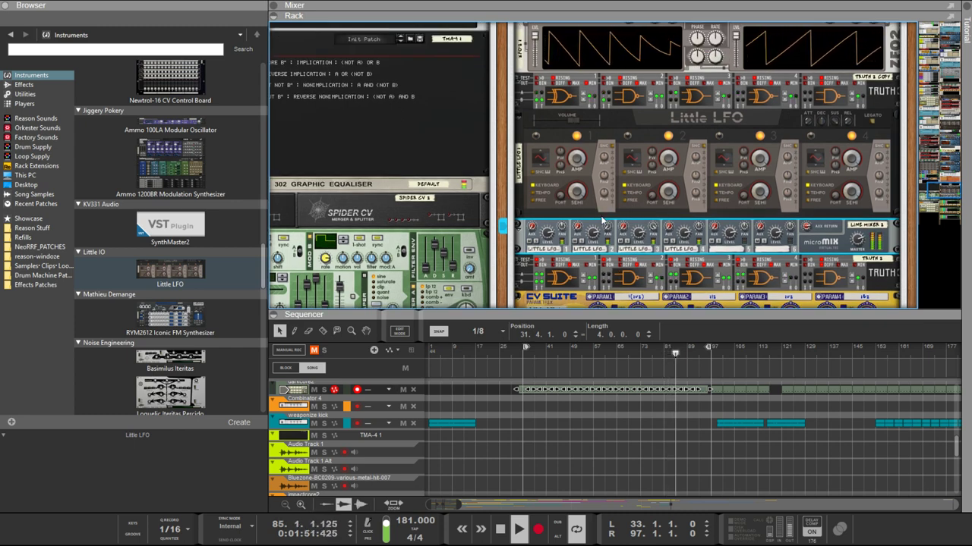
Step: Insert a Scream 4 distortion unit between the Little LFO and the line mixer
click(602, 218)
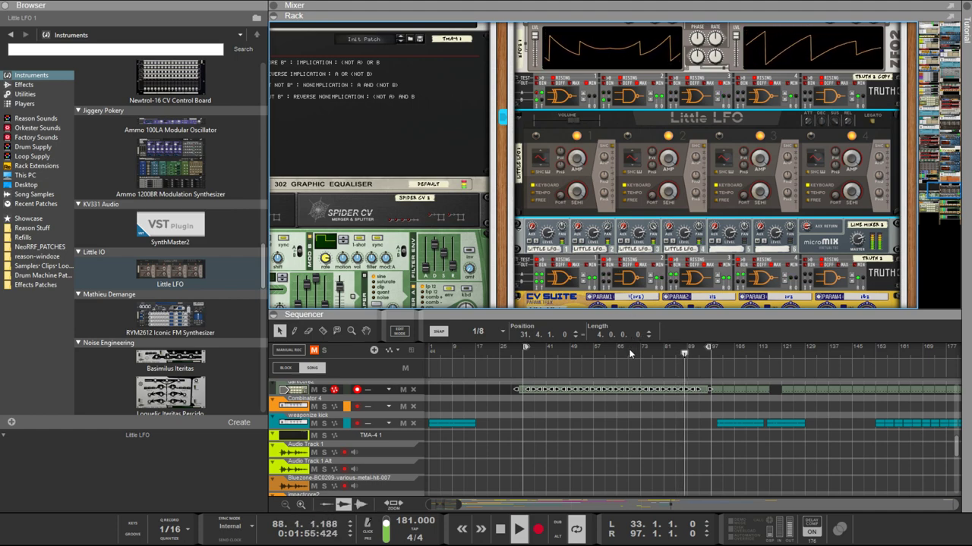
click(660, 218)
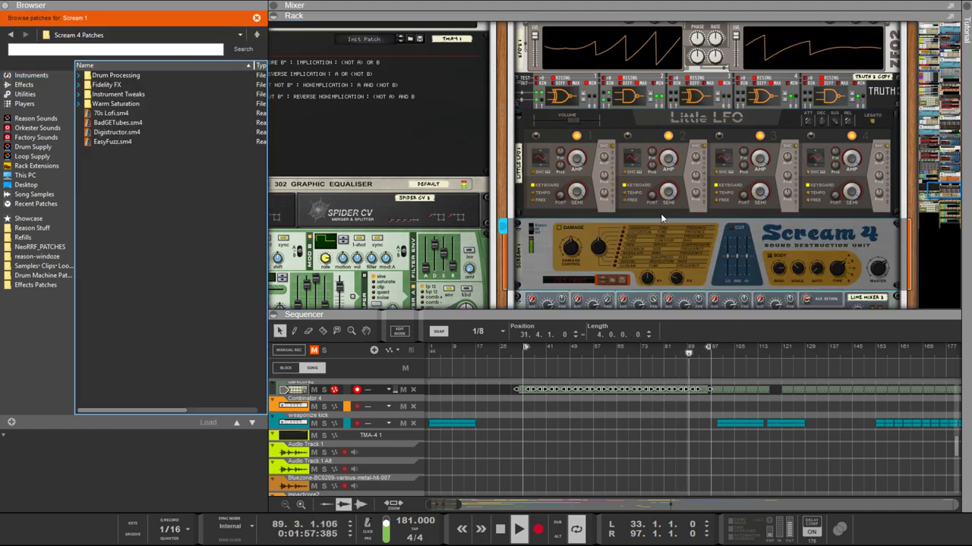
click(852, 216)
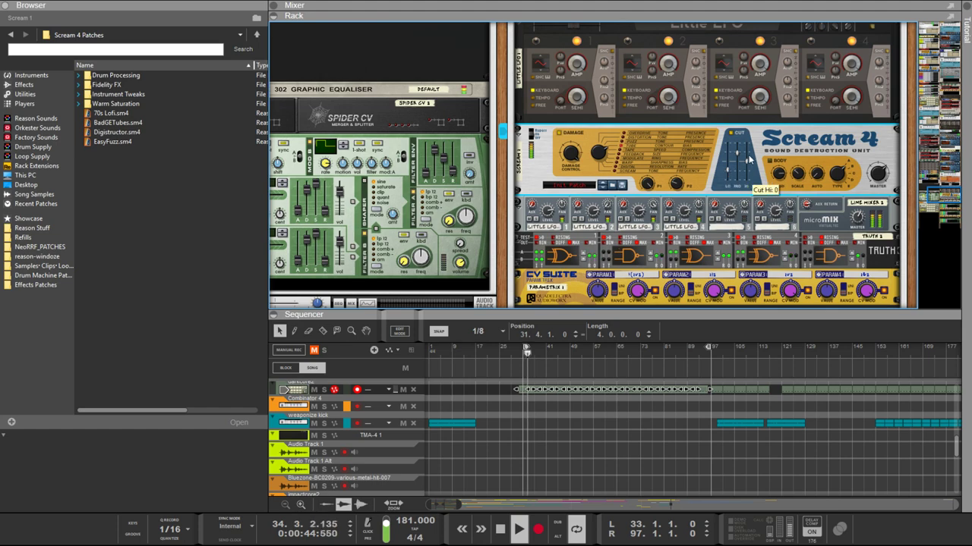
Step: Remove the Scream 4's automatic audio cabling and patch its input and output to the line mixer's aux send and return
scroll(748, 157, up, 5)
key(Tab)
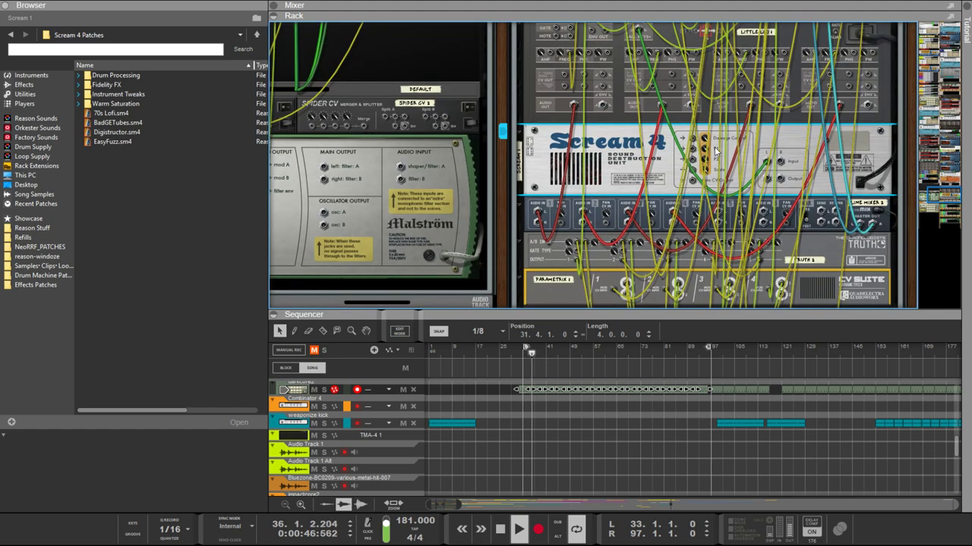
scroll(767, 190, up, 2)
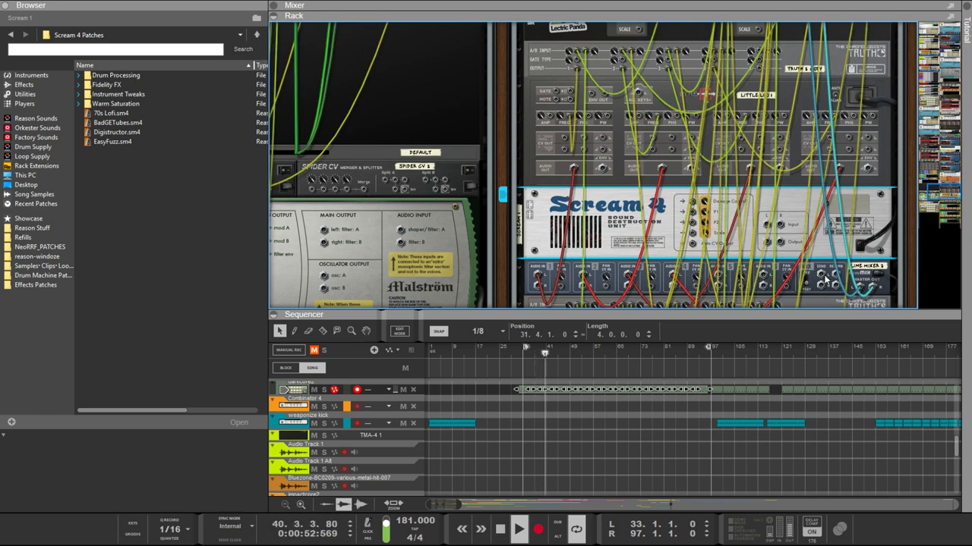
click(820, 261)
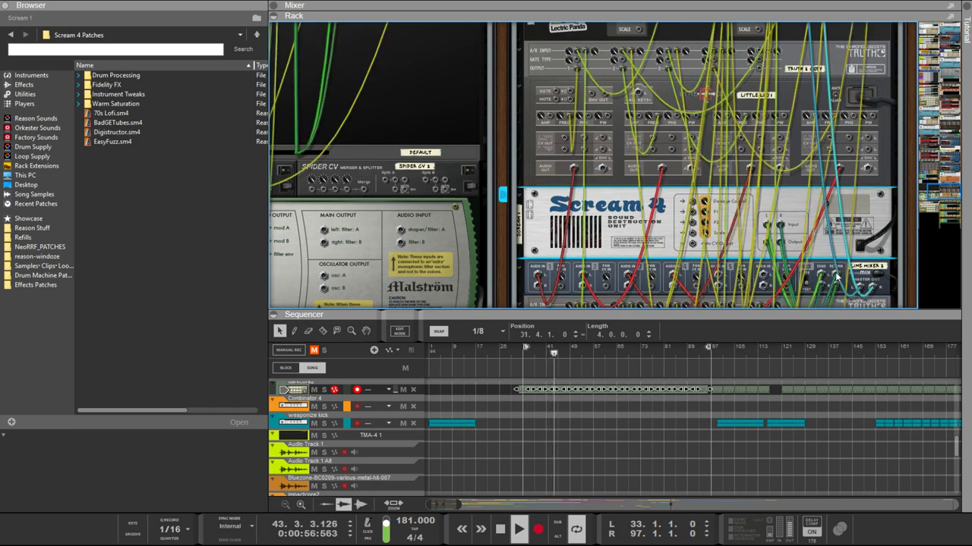
Step: Raise the aux sends on the four Little LFO channels of the line mixer and set the aux return level to 110
key(Tab)
scroll(820, 275, down, 3)
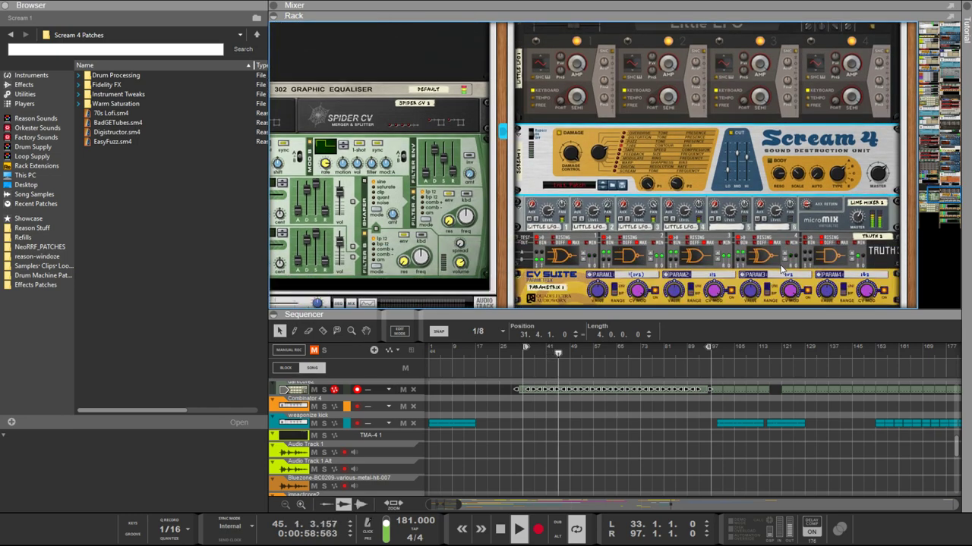
scroll(790, 272, up, 2)
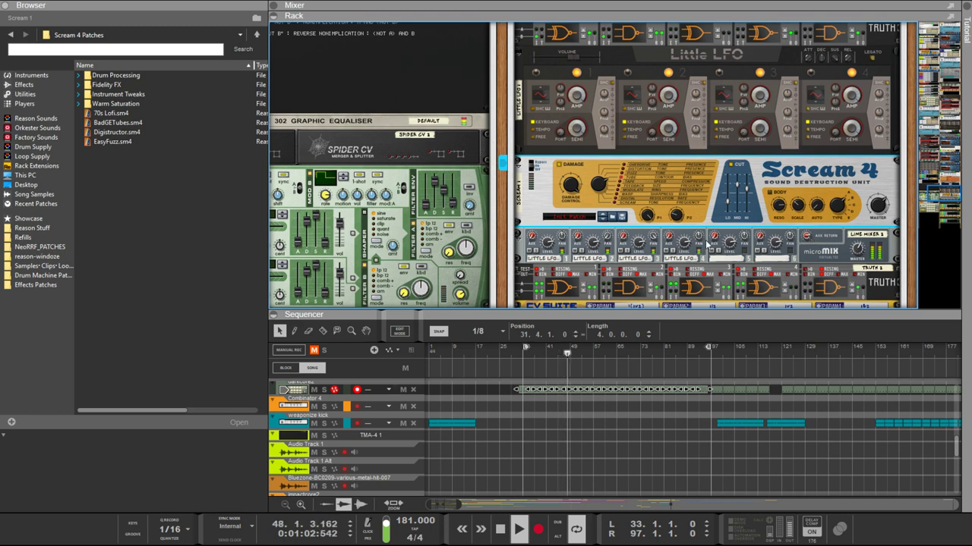
click(534, 238)
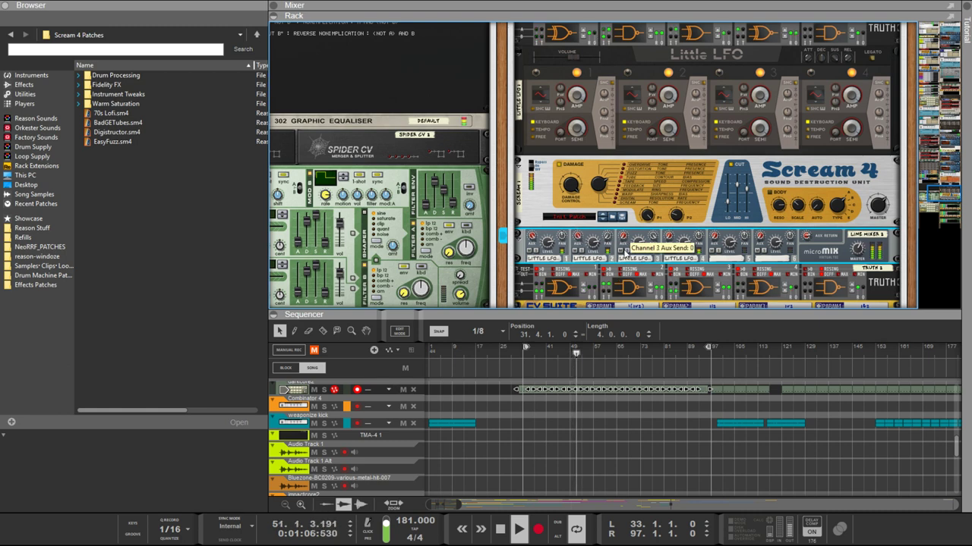
drag(673, 241, 672, 91)
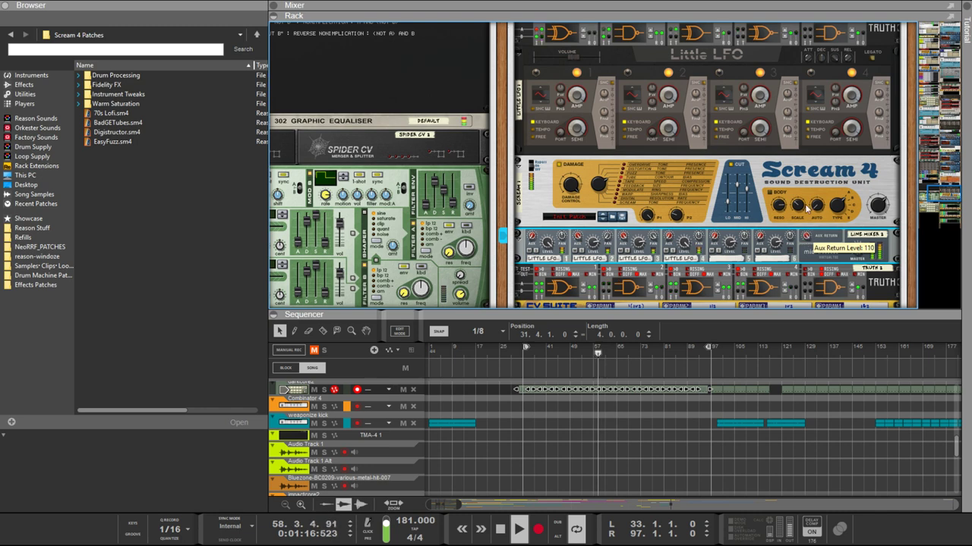
Step: Adjust the Scream 4's Cut sliders and the rate of LFO 1 on the ZF02
click(746, 183)
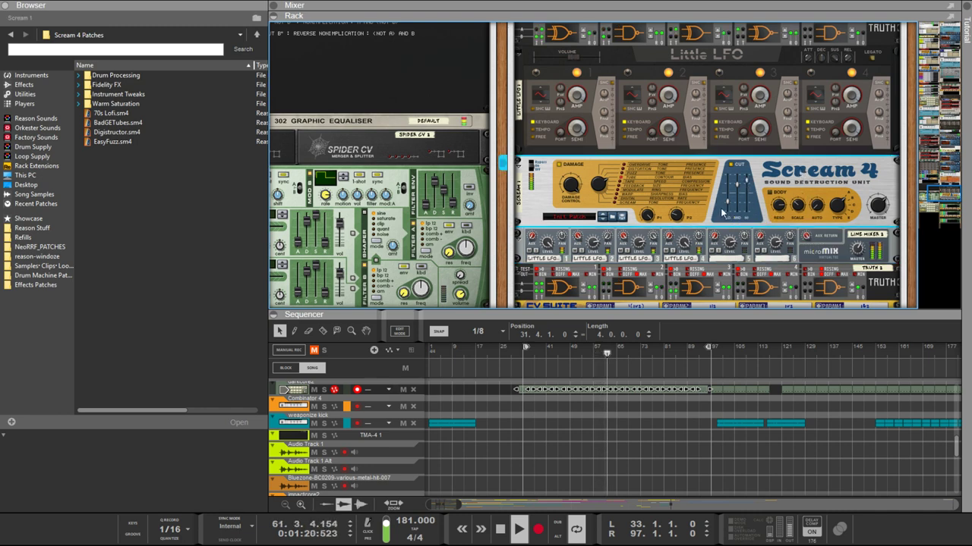
scroll(721, 213, up, 2)
scroll(721, 213, up, 2)
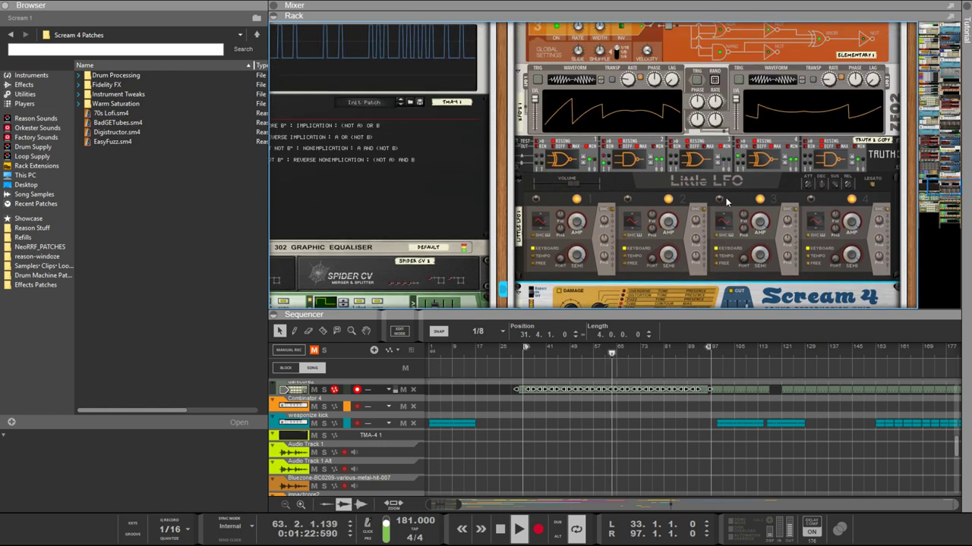
click(631, 82)
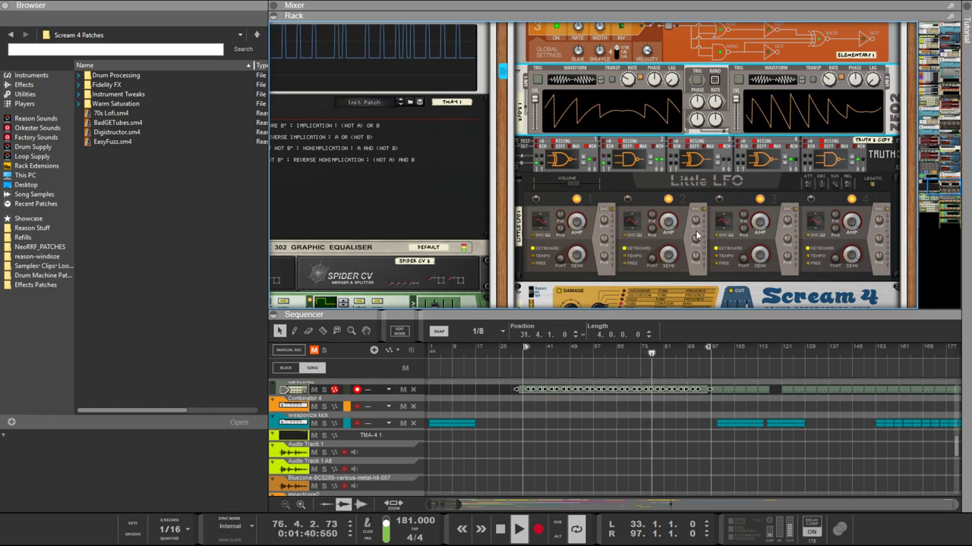
Step: Set the channel 1 aux send on the line mixer to 127
scroll(696, 237, down, 5)
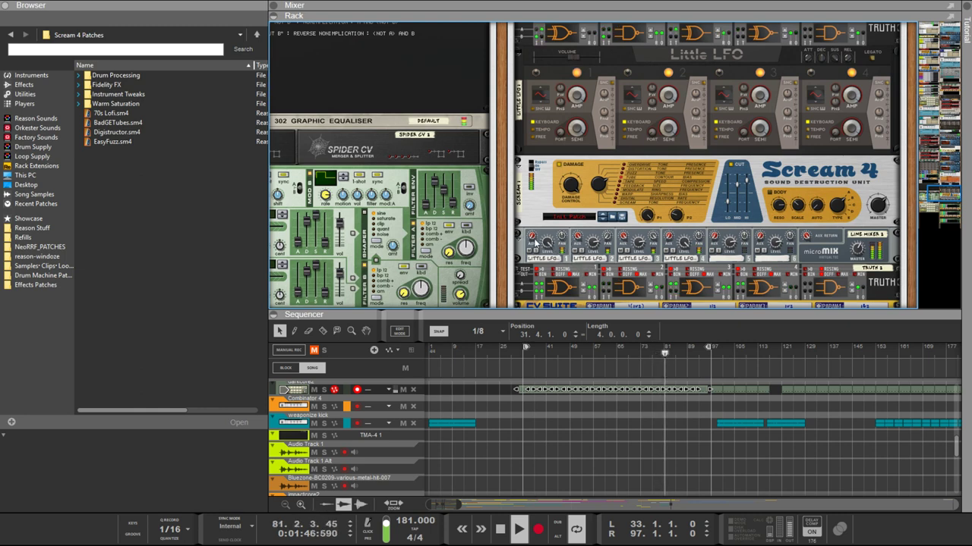
click(548, 243)
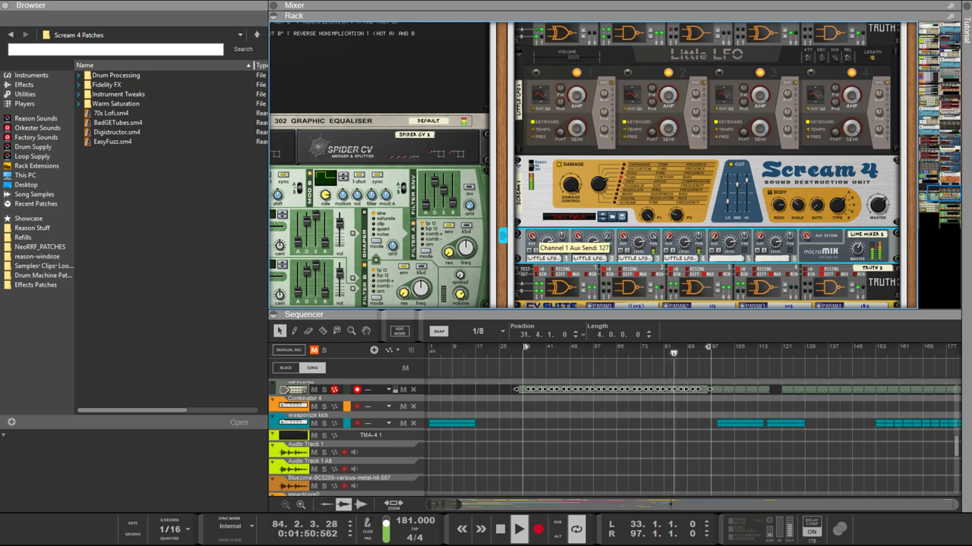
Step: Adjust the P1 and P2 knobs on the Scream 4 and lower the line mixer's master level to 55
mouse_move(668, 238)
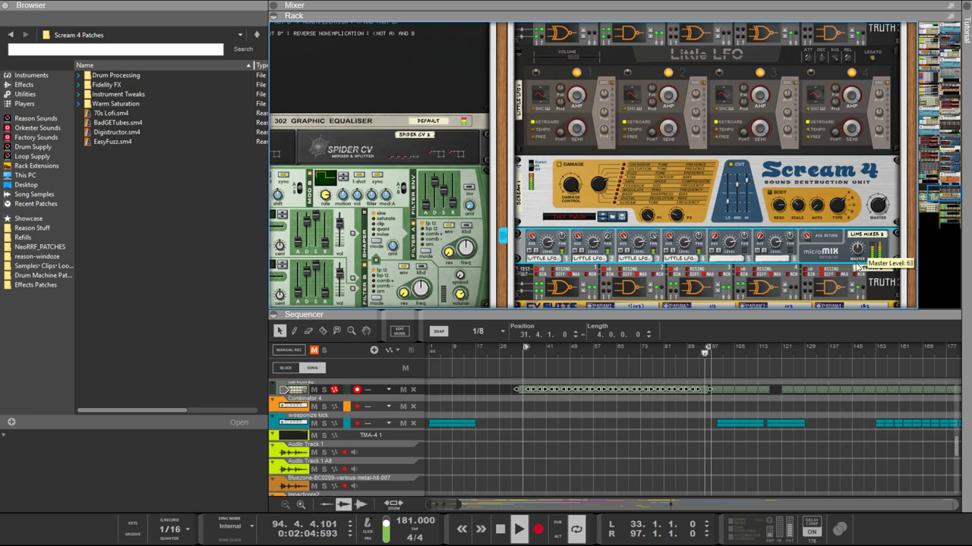
drag(678, 217, 677, 295)
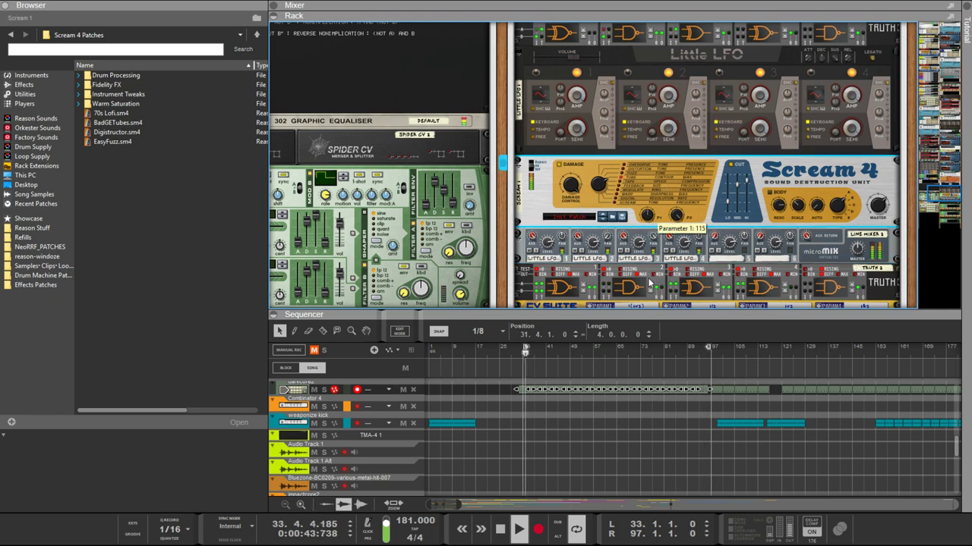
drag(647, 215, 642, 397)
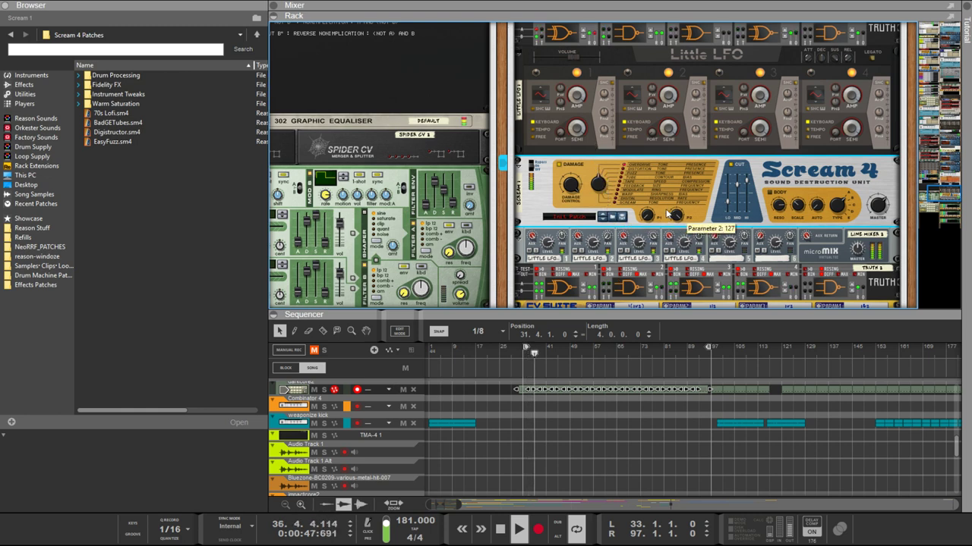
drag(647, 216, 651, 83)
drag(677, 216, 680, 327)
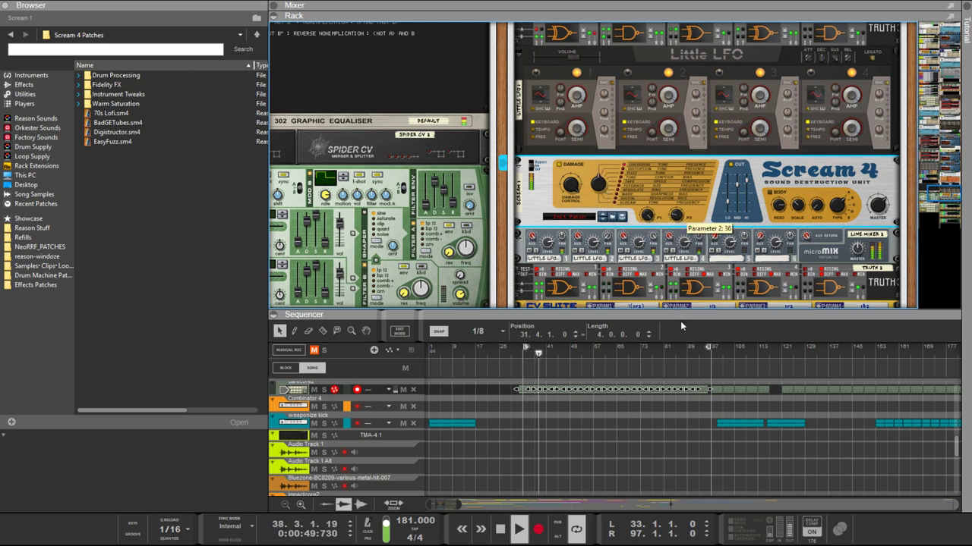
drag(675, 278, 675, 292)
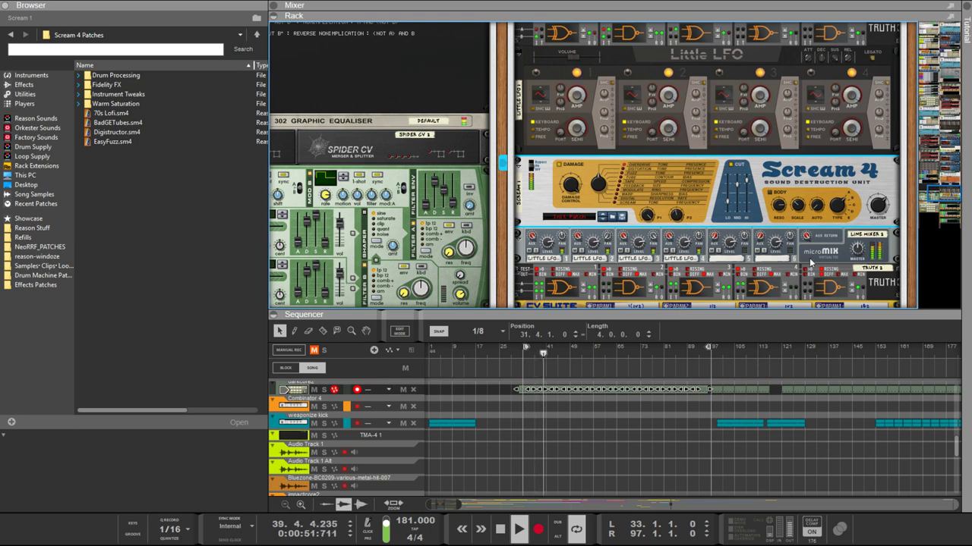
drag(861, 254, 857, 298)
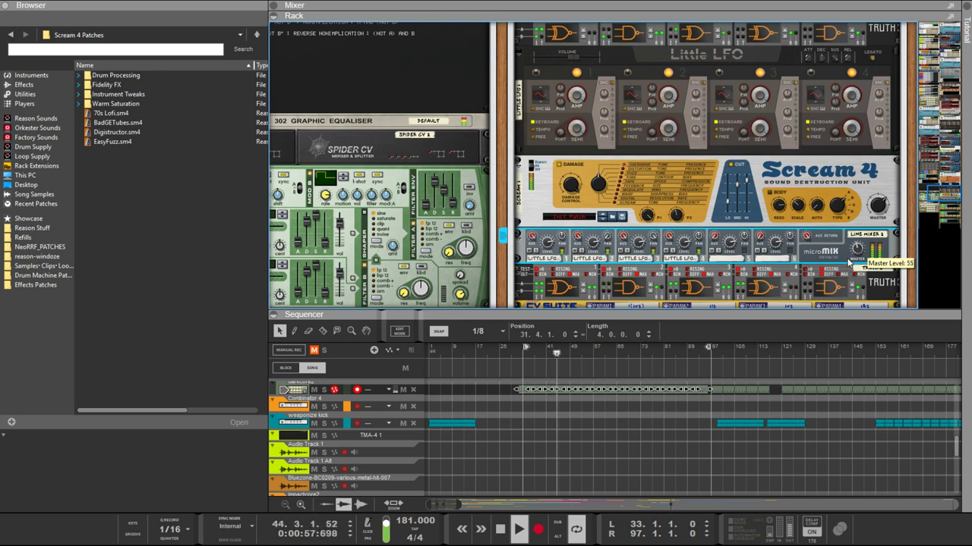
Step: Adjust the synced rates of LFO 1 and LFO 2 on the ZF02
scroll(666, 166, up, 5)
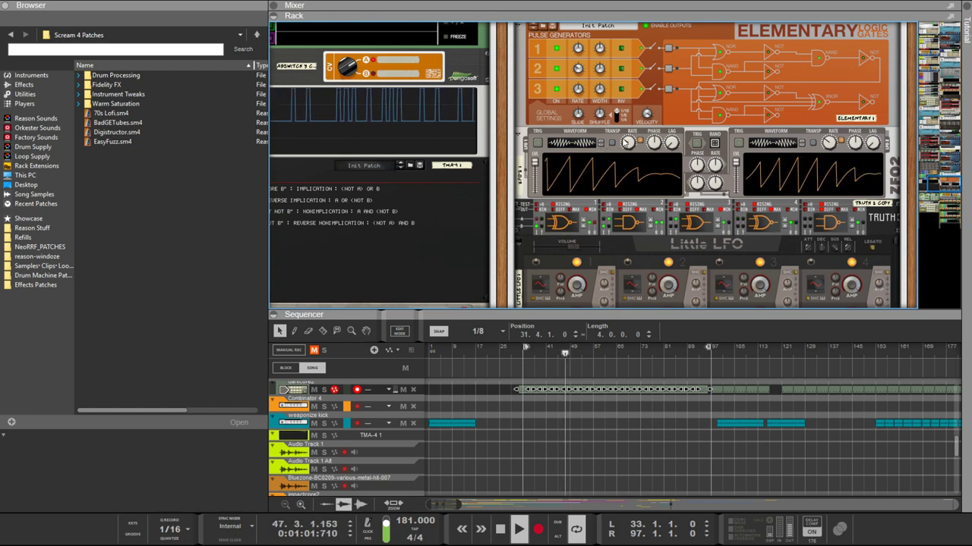
click(622, 134)
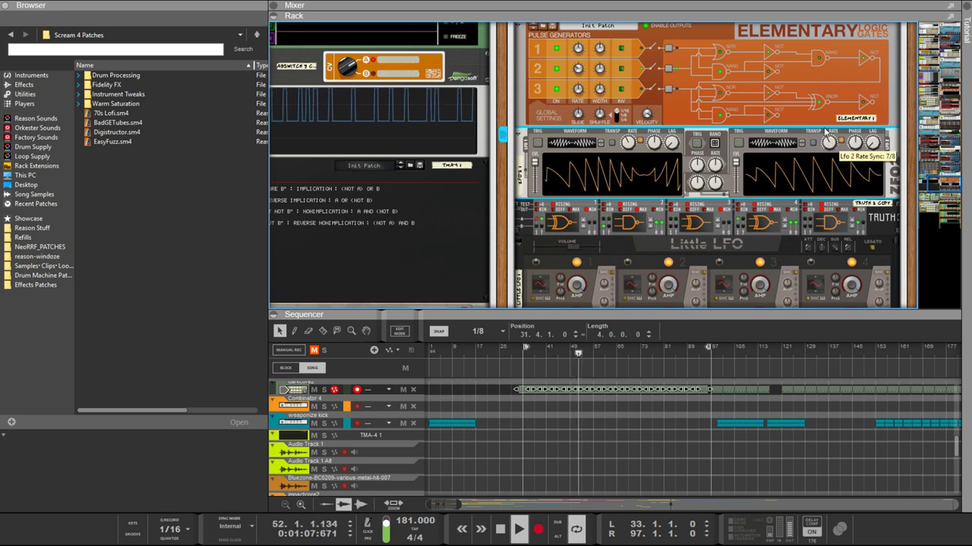
drag(825, 133, 820, 127)
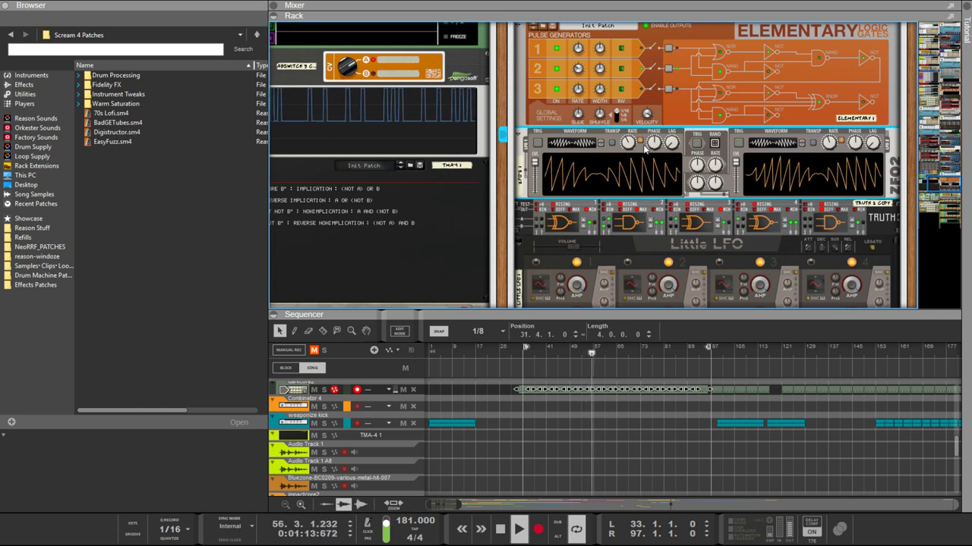
Step: Patch the Little LFO's combined audio output to line mixer channel 5 and set that channel's aux send to 127
scroll(663, 212, down, 2)
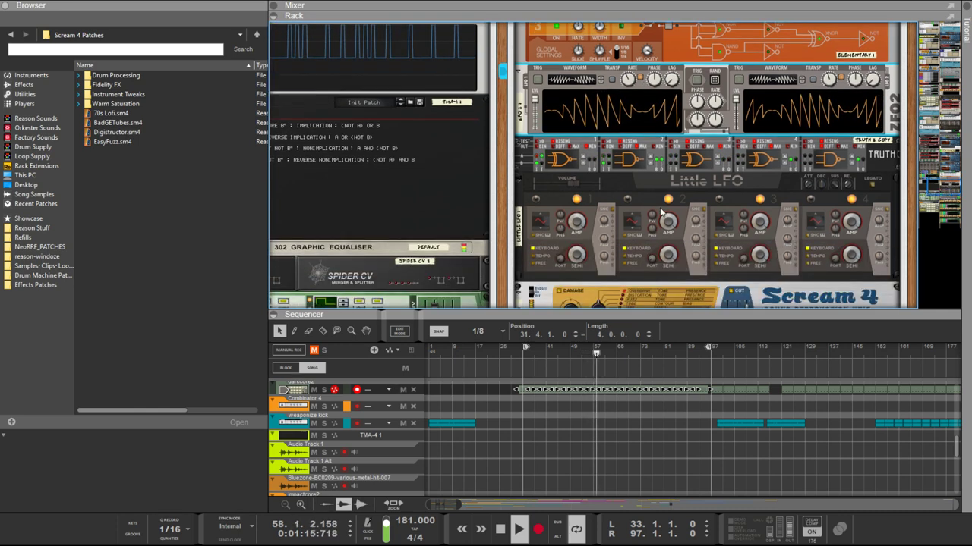
scroll(663, 212, down, 1)
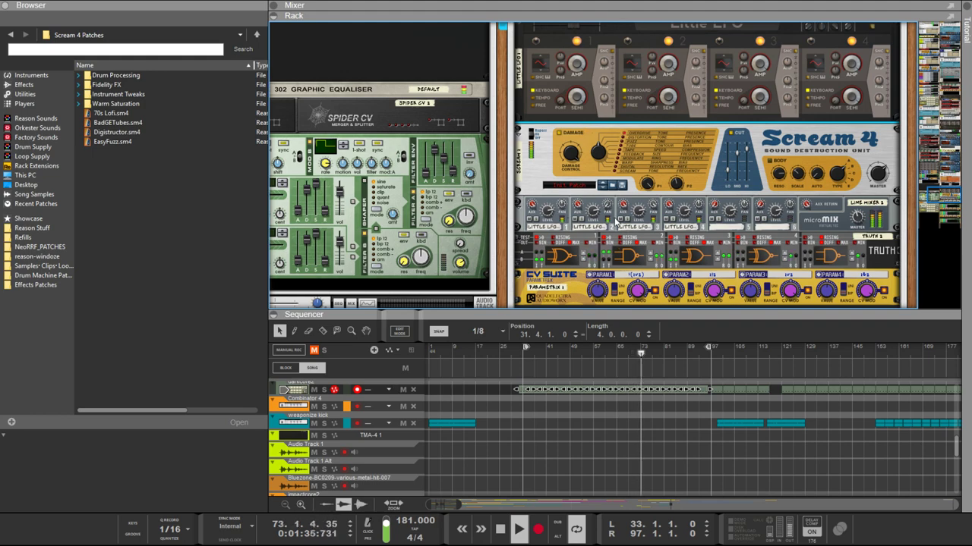
scroll(612, 204, up, 1)
scroll(613, 202, down, 3)
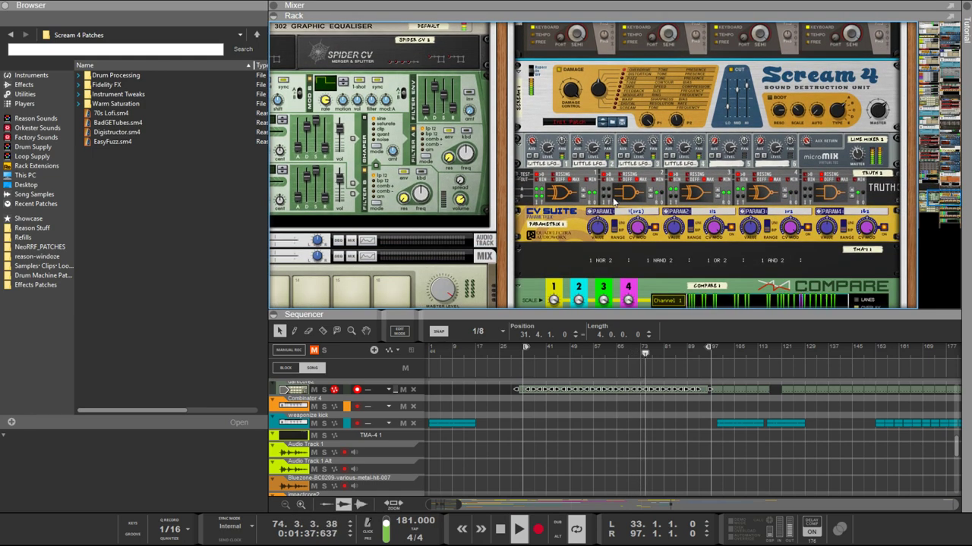
scroll(613, 201, down, 2)
key(Tab)
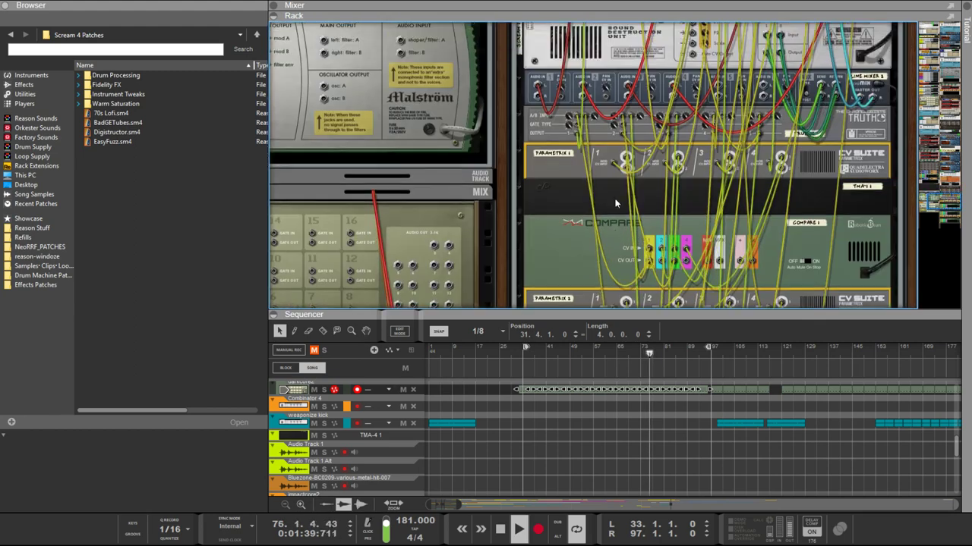
scroll(615, 202, up, 3)
scroll(616, 204, up, 3)
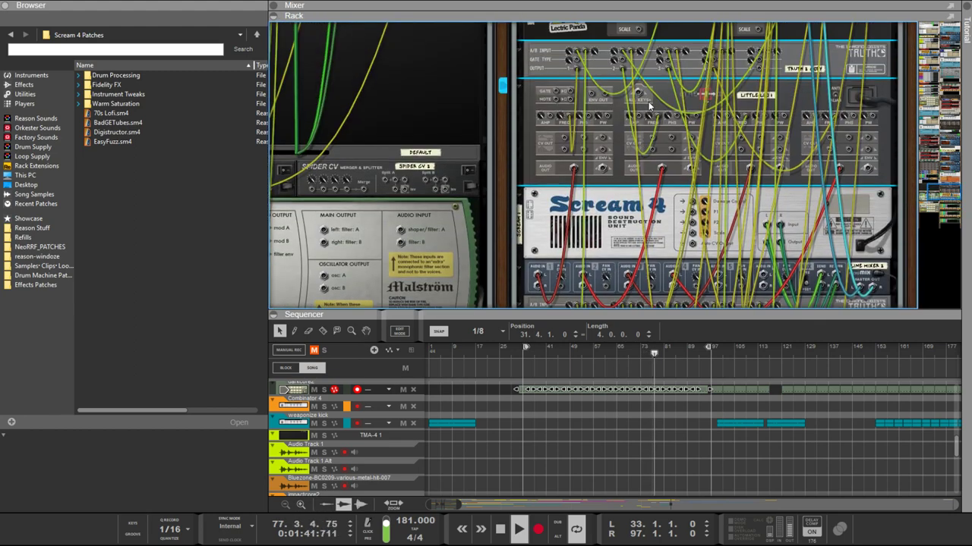
key(l)
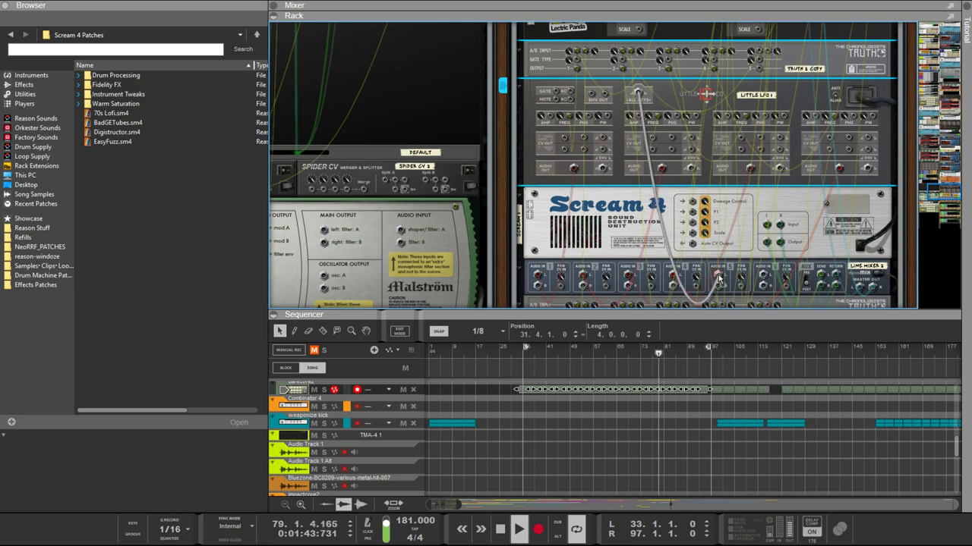
key(l)
key(Tab)
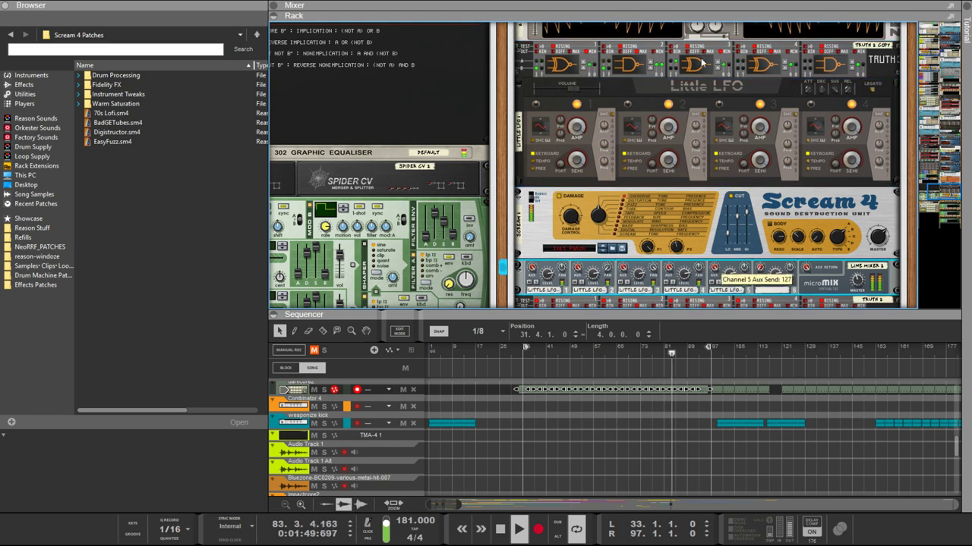
Step: Add a CMD:EQUATION device below the Little LFO and route the first oscillator's audio output to its audio input 1
scroll(692, 248, down, 2)
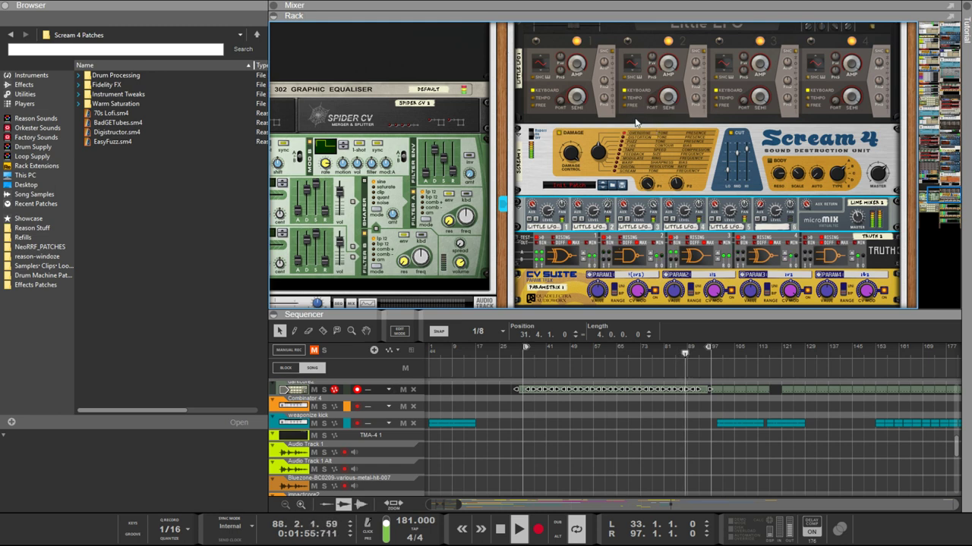
click(593, 111)
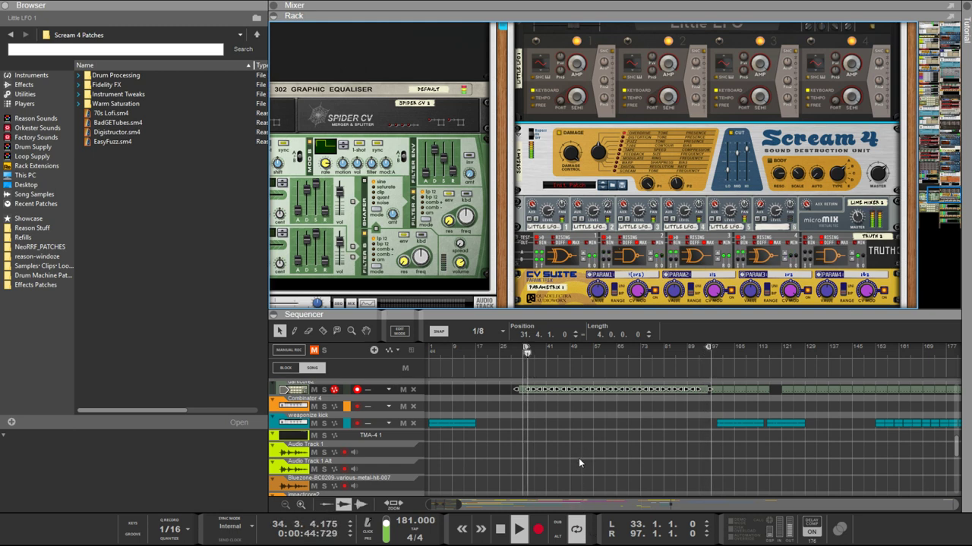
key(Tab)
scroll(592, 194, down, 1)
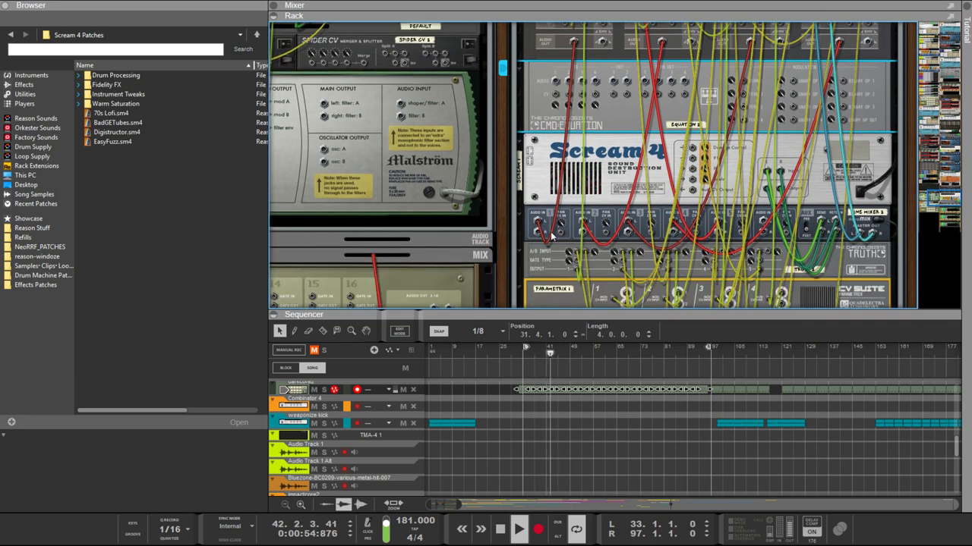
drag(537, 225, 556, 83)
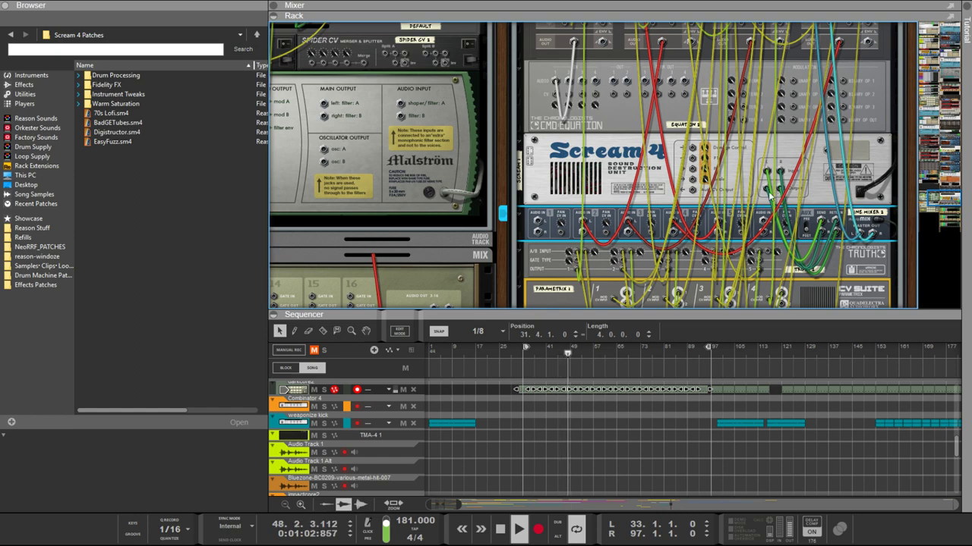
Step: Set the Scream 4's Cut Mid to 0 and its Cut Lo to -29
key(Tab)
click(598, 162)
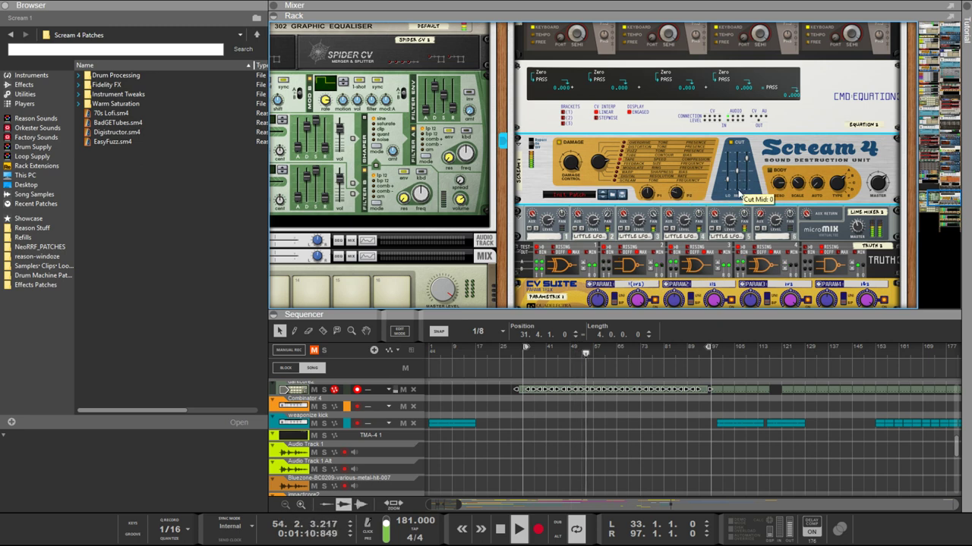
drag(731, 184, 729, 198)
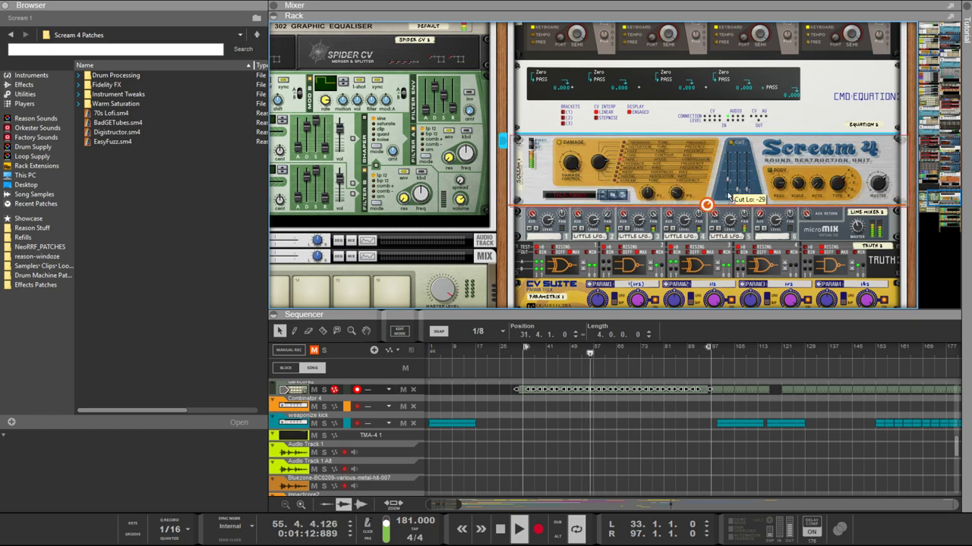
Step: Reroute the Little LFO's oscillator 2, 3 and 4 audio outputs from the line mixer to CMD:EQUATION audio inputs 2, 3 and 4
key(Tab)
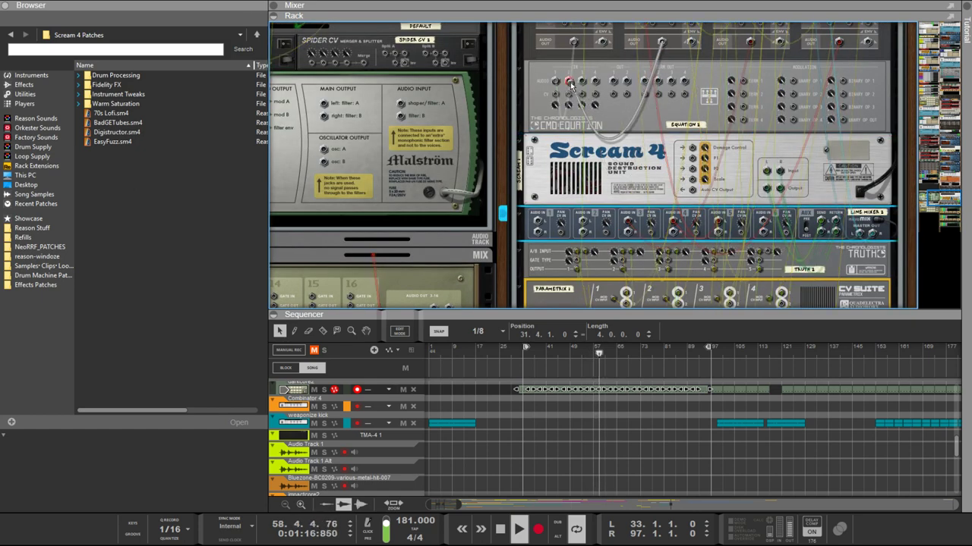
click(628, 211)
mouse_move(628, 211)
mouse_down()
mouse_move(627, 84)
mouse_move(616, 224)
mouse_up()
key(k)
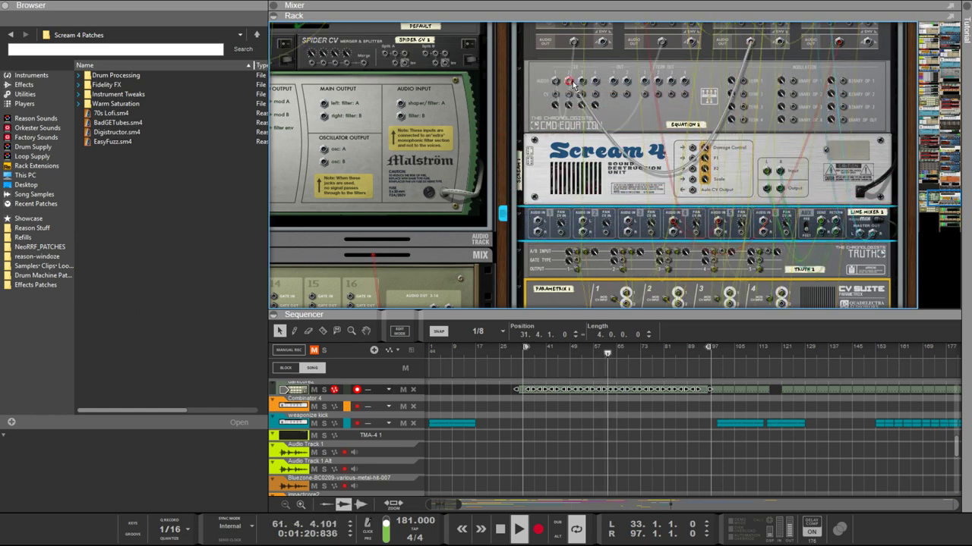
key(k)
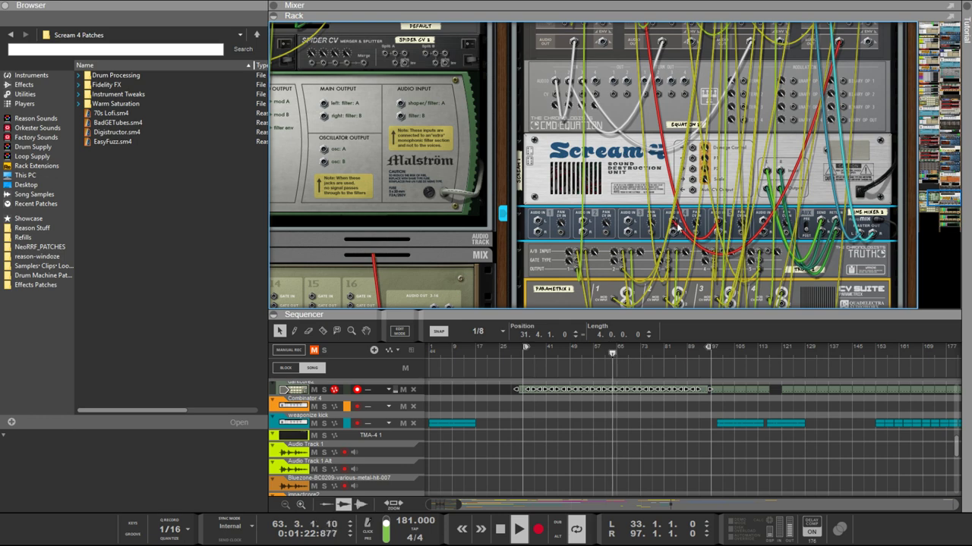
key(k)
key(k)
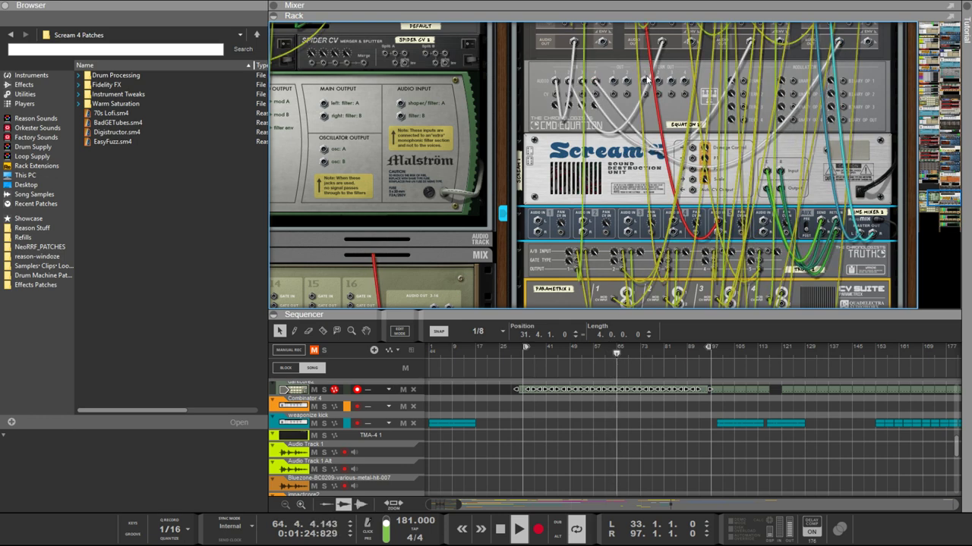
Step: Patch the CMD:EQUATION's four individual term outputs to line mixer channels 1 to 4 and its main output to channel 6
drag(644, 86, 668, 112)
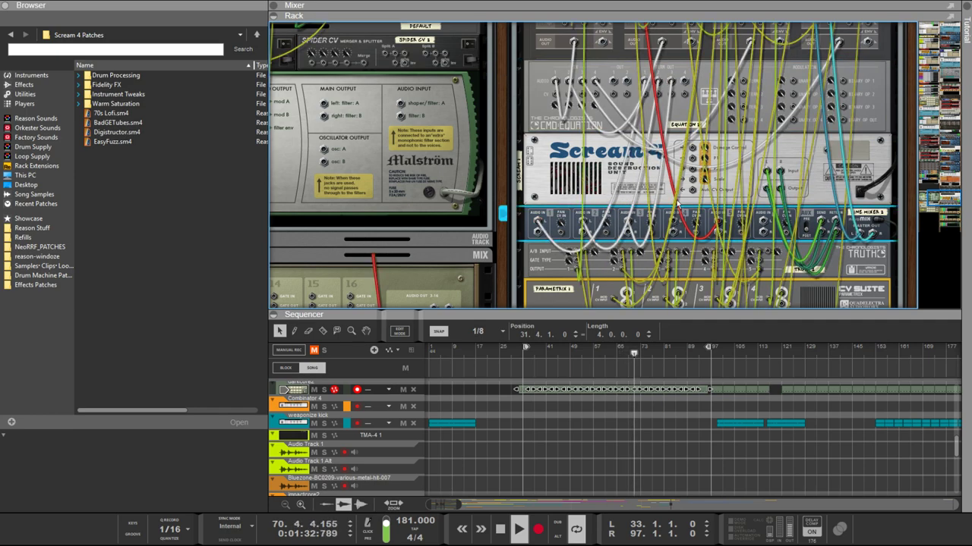
drag(677, 204, 683, 80)
click(615, 88)
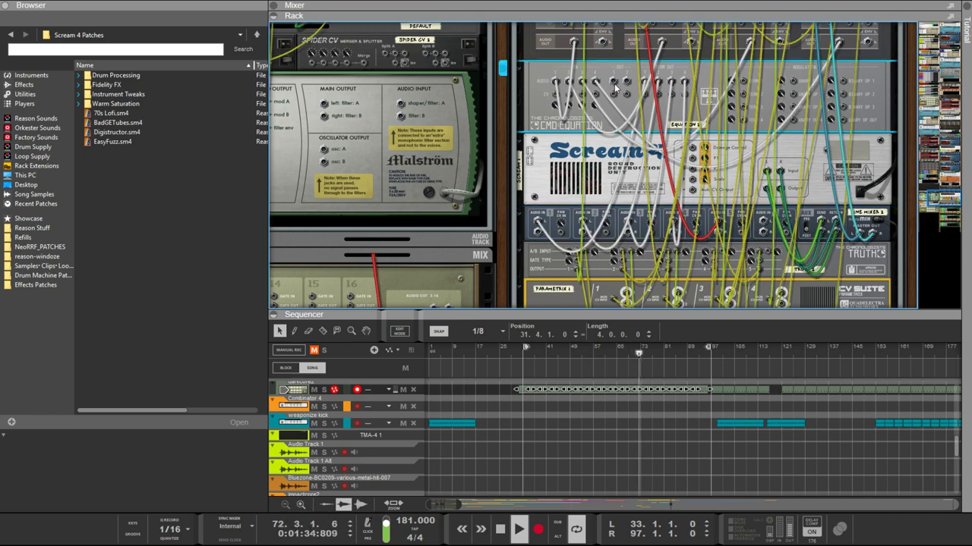
mouse_move(615, 89)
mouse_down()
mouse_move(683, 182)
mouse_move(759, 228)
mouse_move(622, 95)
mouse_move(628, 87)
mouse_up()
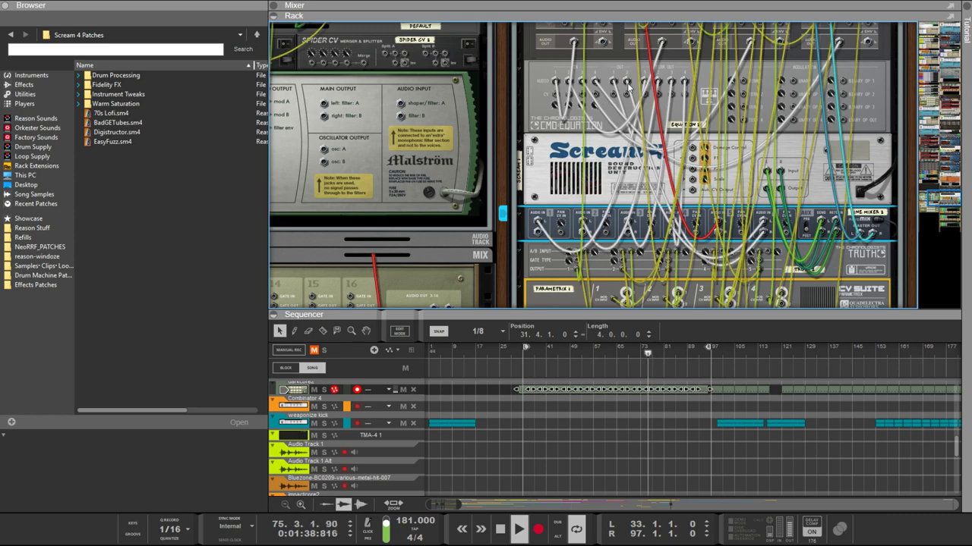
Step: Assign Audio In 1 to 4 as the equation's terms with LN, LOG10, LOG2 and SQRT functions, and set the mixer's master level to 44
key(Tab)
click(544, 79)
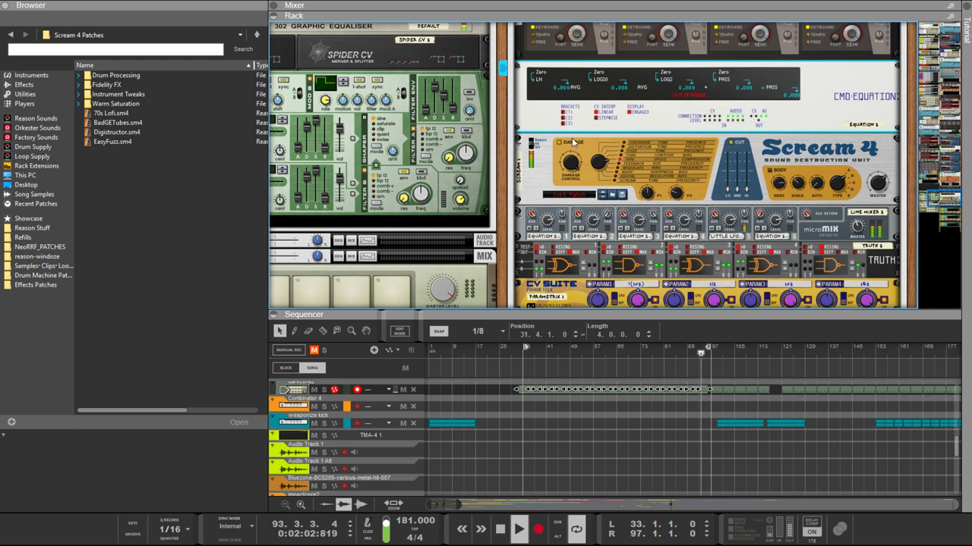
click(859, 241)
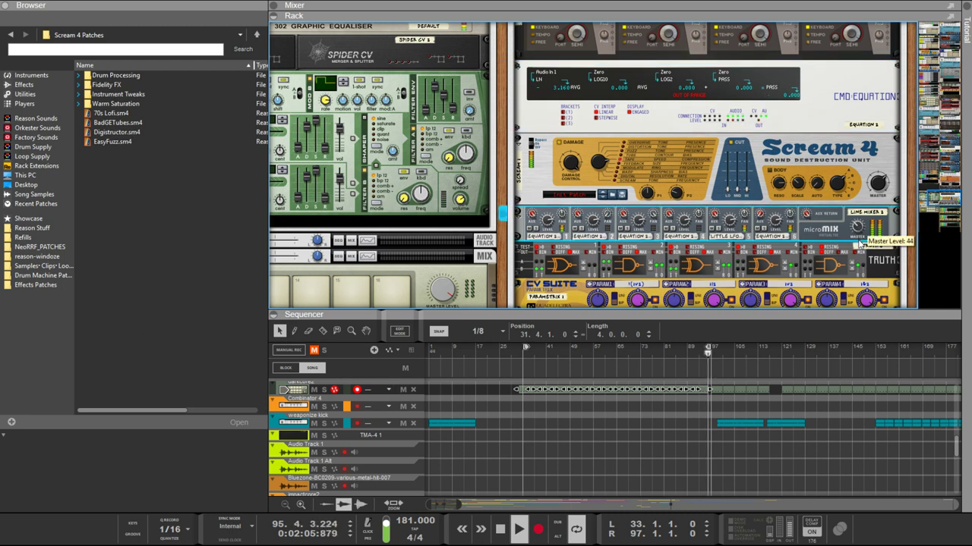
click(599, 76)
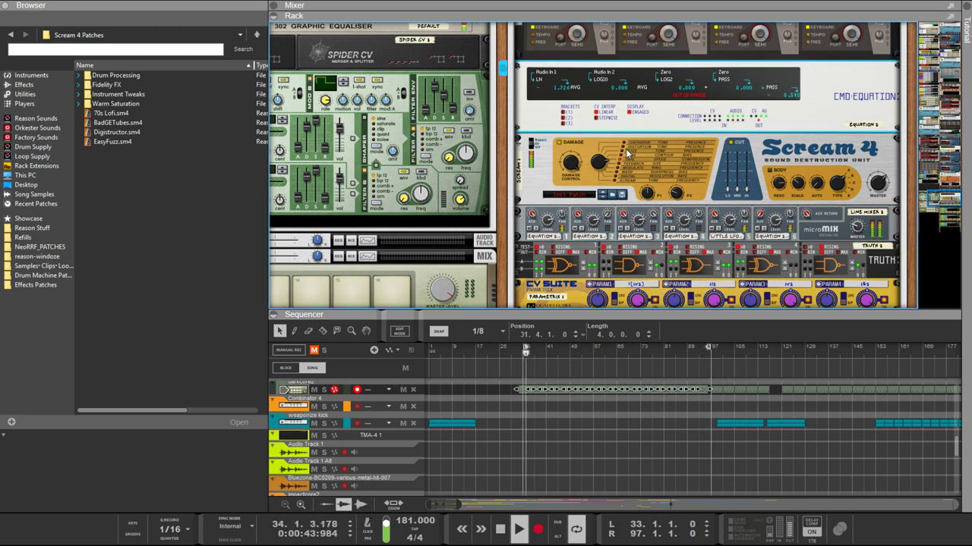
click(666, 73)
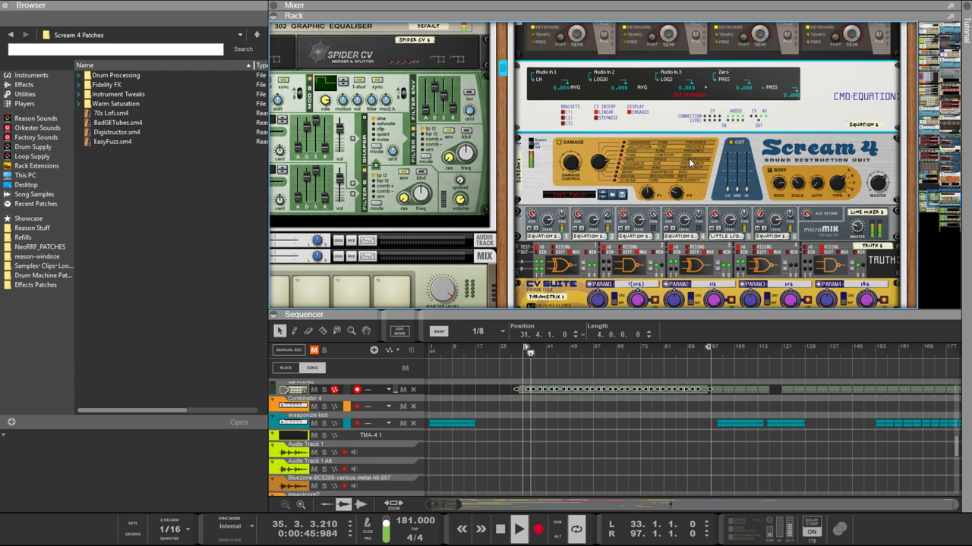
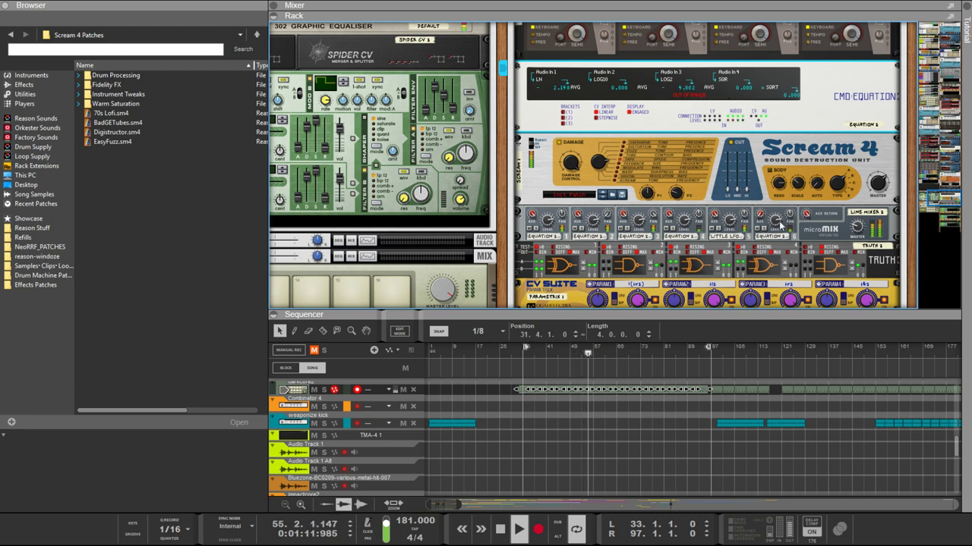
Step: Raise the Scream 4's Cut Mid and set its master level to 124
click(734, 186)
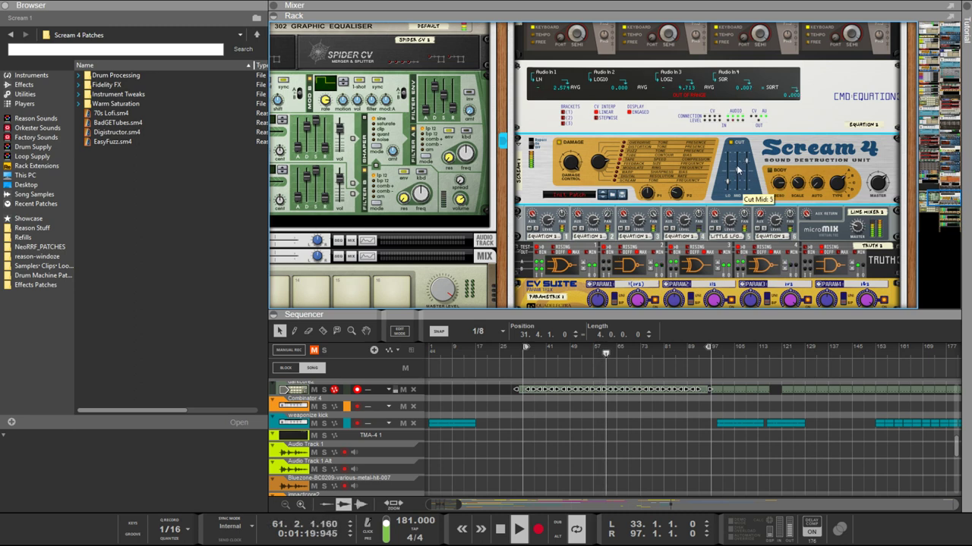
drag(734, 170, 738, 149)
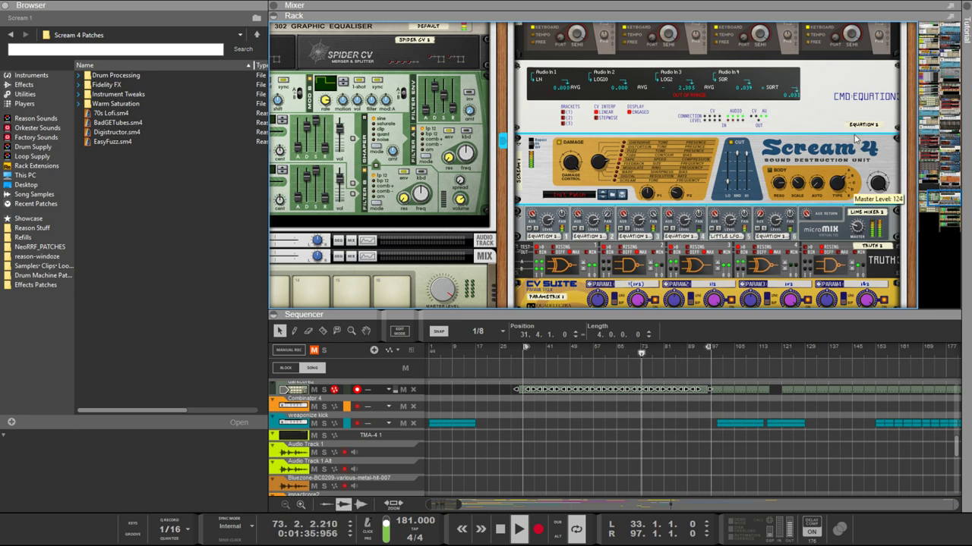
drag(856, 139, 863, 166)
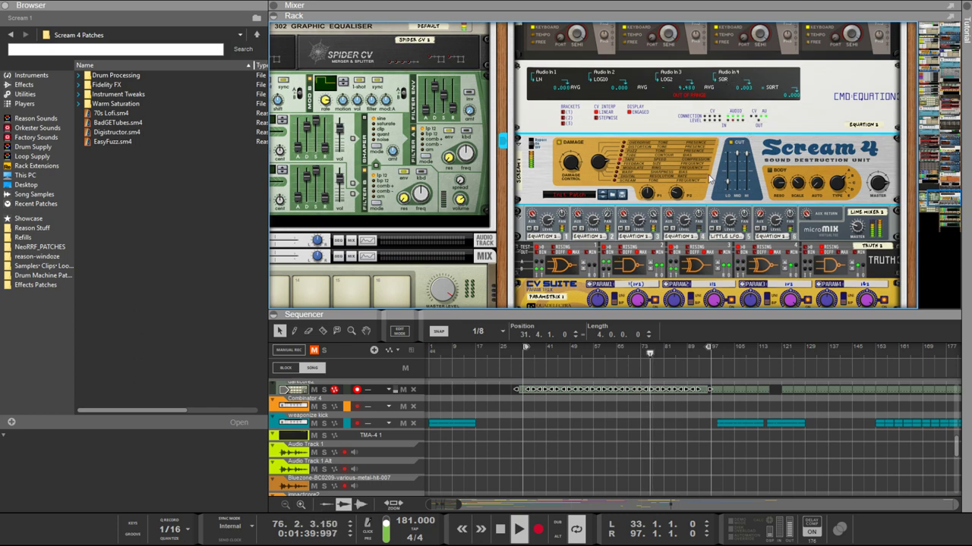
Step: Review the Truth gates, the TMA-1 formulas and the Compare scope displays in the logic section of the patch
scroll(709, 179, up, 3)
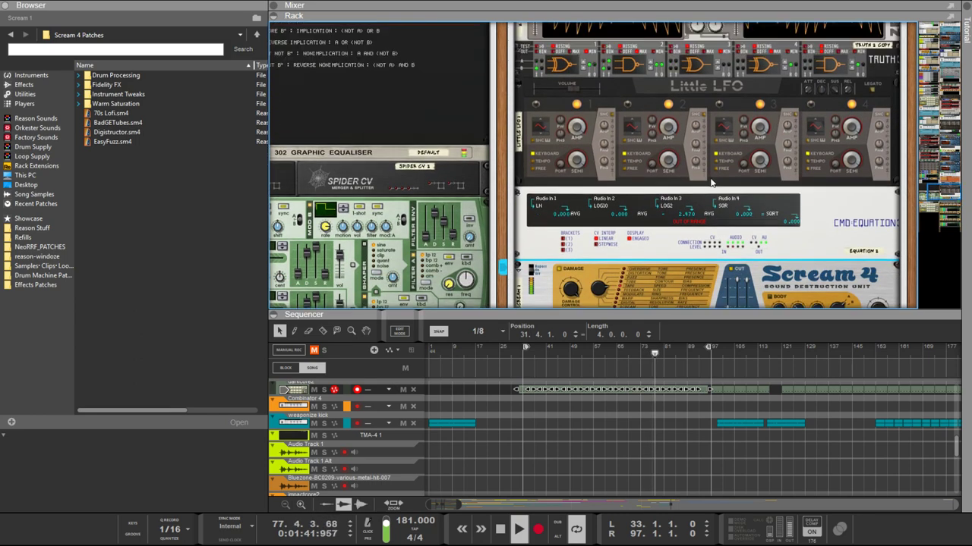
scroll(712, 184, down, 4)
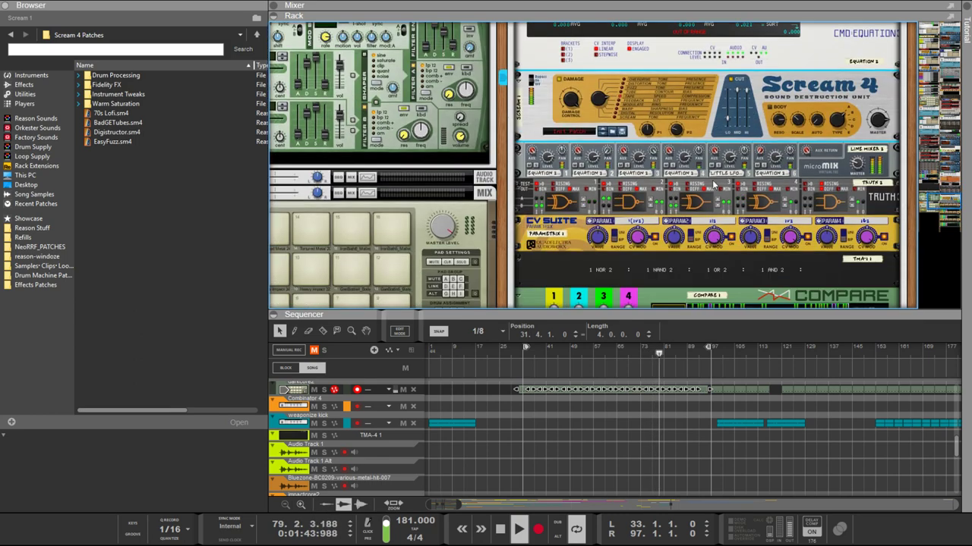
scroll(710, 186, down, 10)
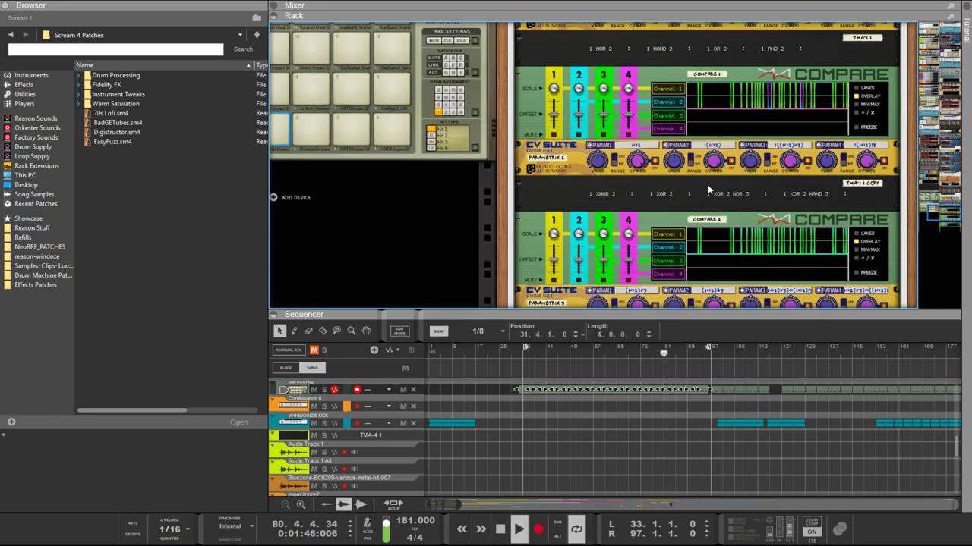
scroll(707, 184, up, 2)
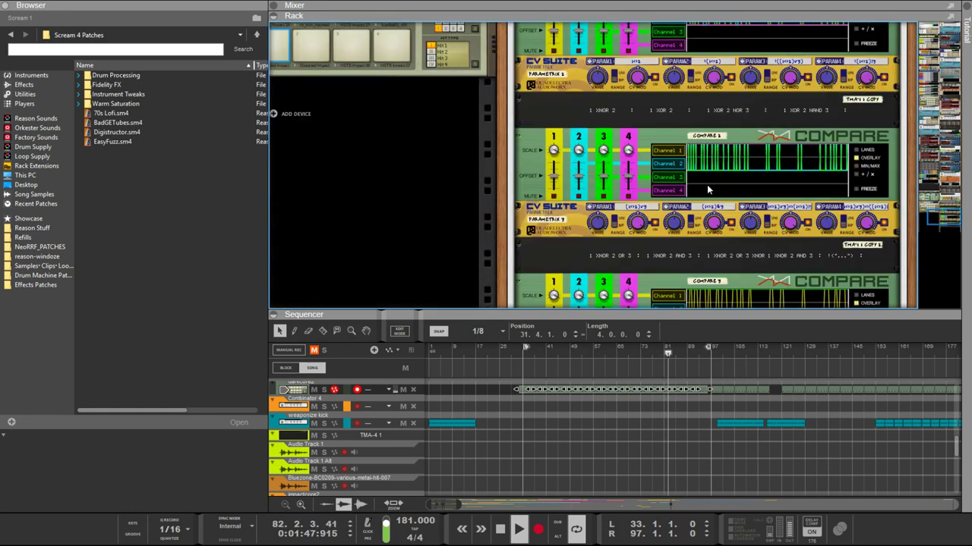
scroll(666, 225, up, 10)
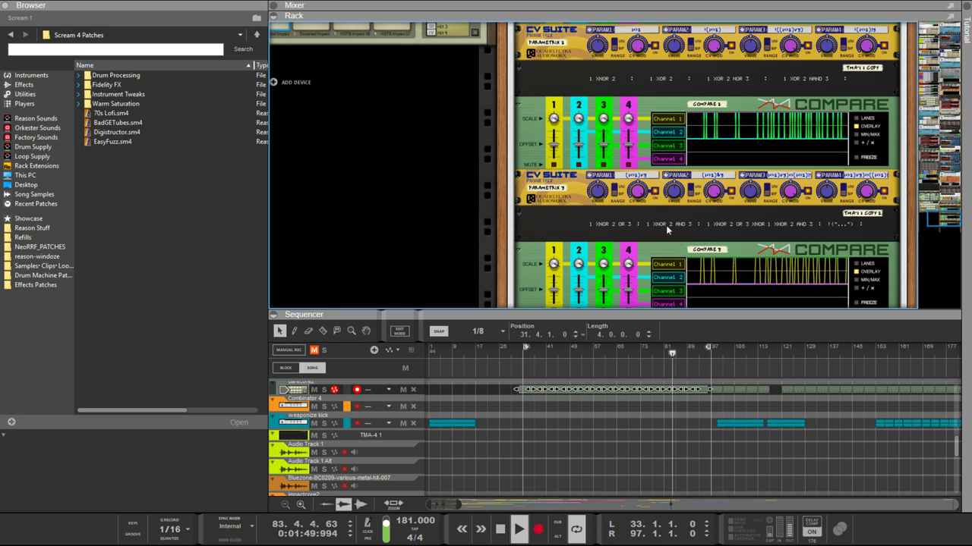
scroll(666, 223, up, 5)
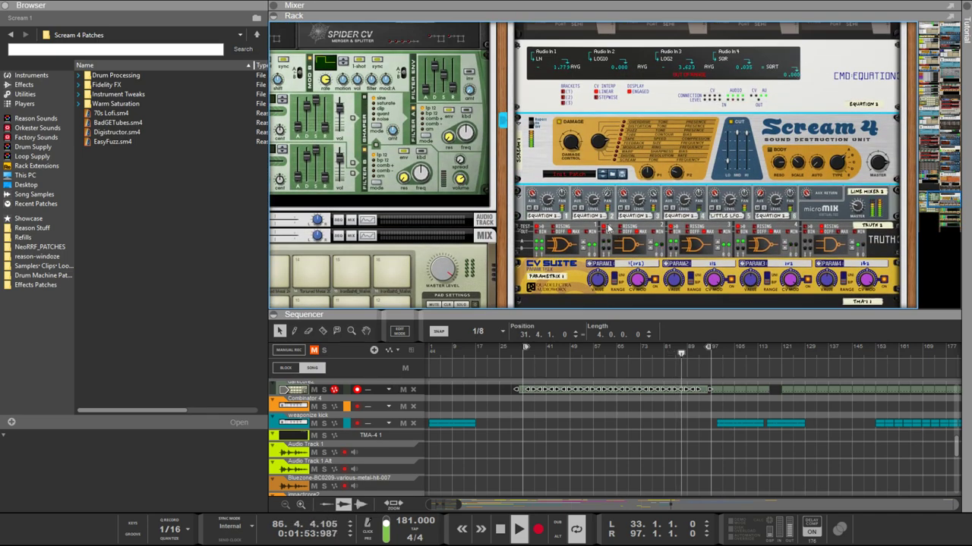
click(557, 238)
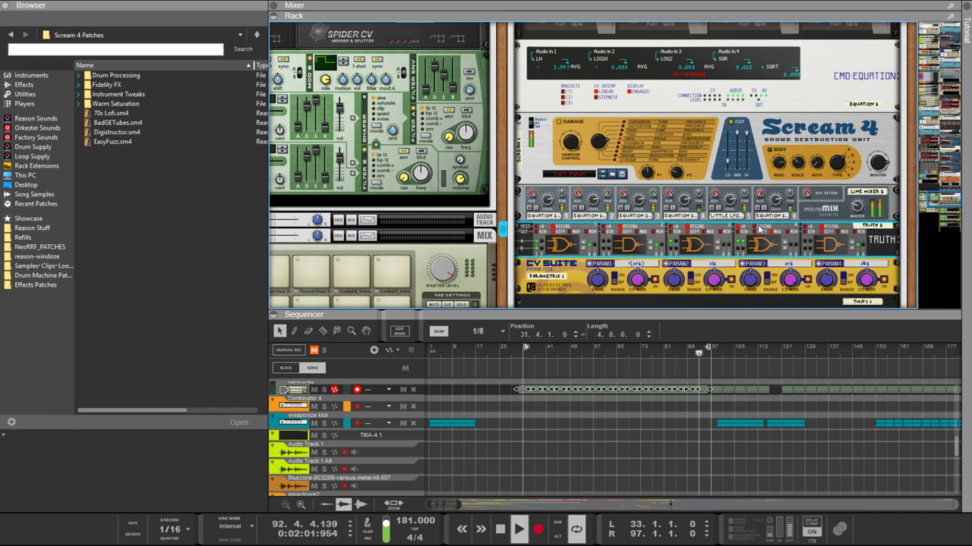
scroll(778, 241, up, 3)
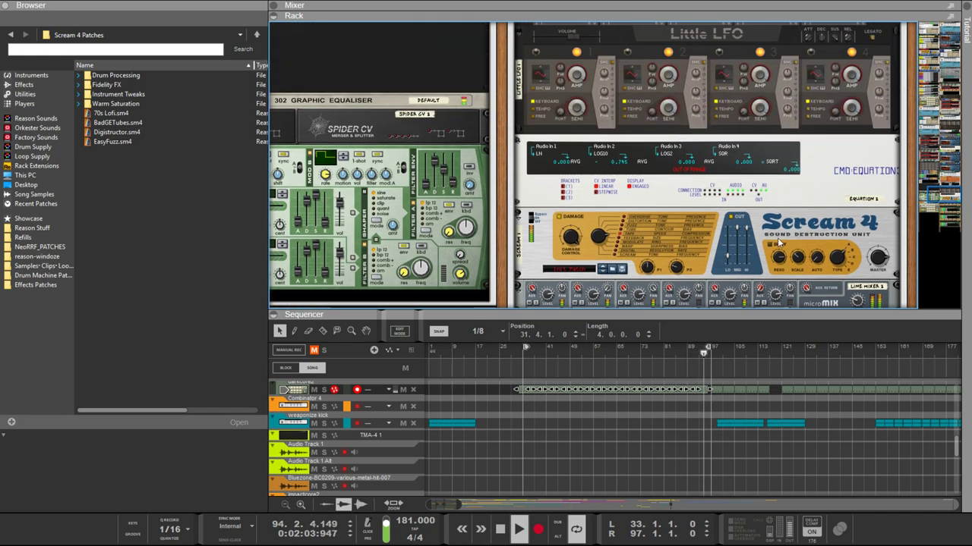
scroll(732, 230, down, 10)
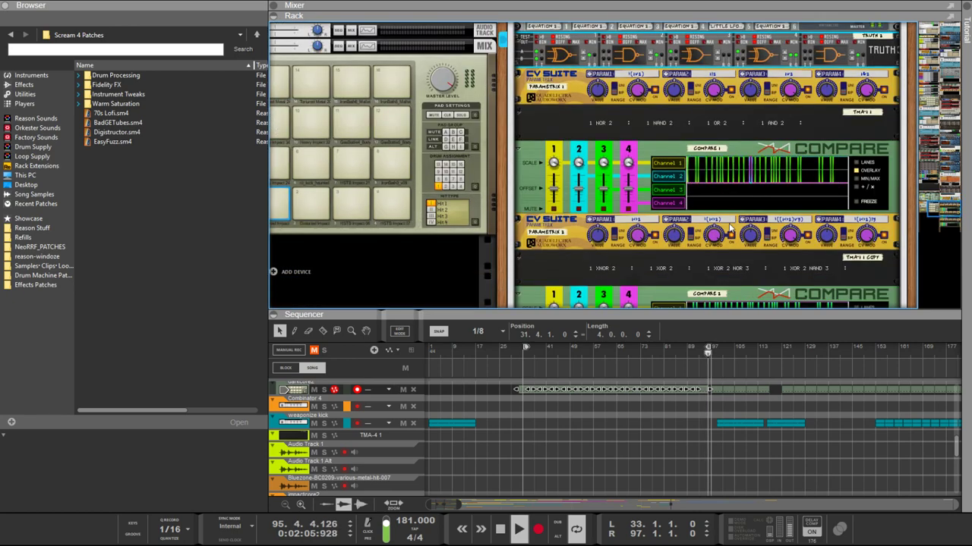
scroll(729, 226, down, 4)
Step: Inspect the audio chain from ZF02 and the upper Truth gates through Little LFO and CMD:EQUATION to the line mixer
scroll(729, 227, up, 10)
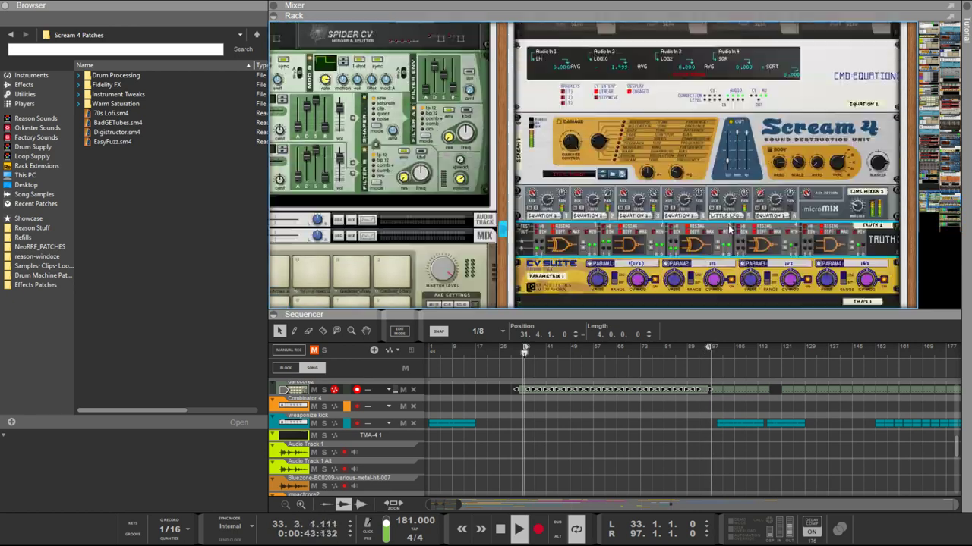
scroll(729, 228, up, 9)
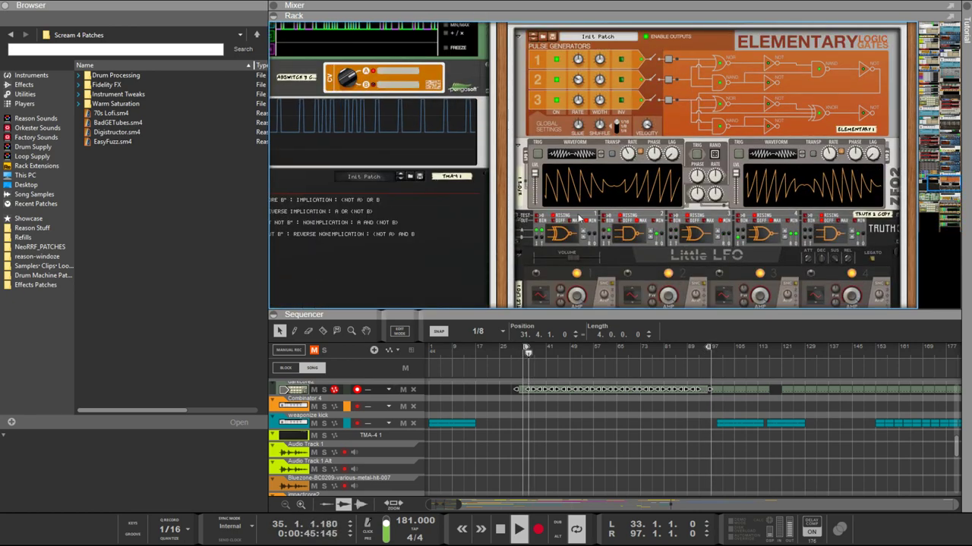
click(676, 232)
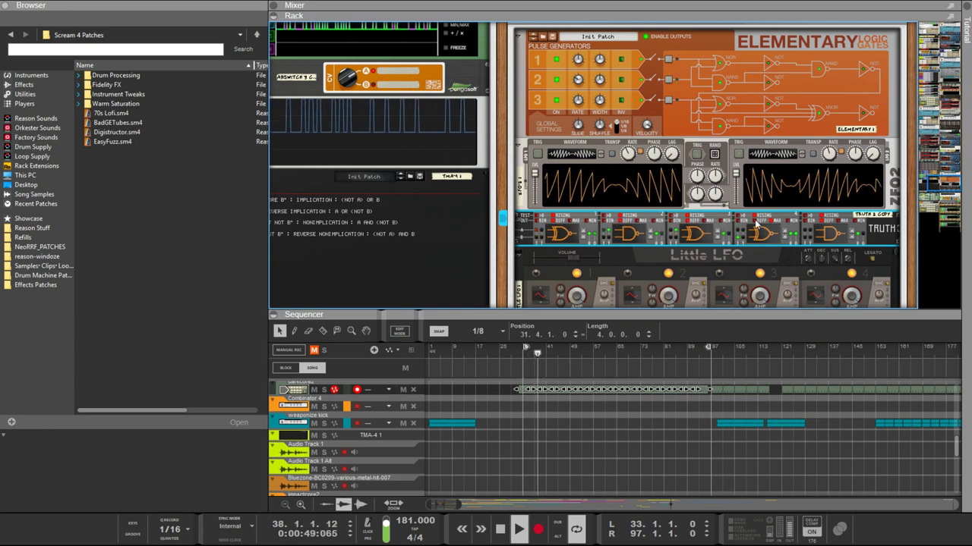
scroll(774, 235, down, 3)
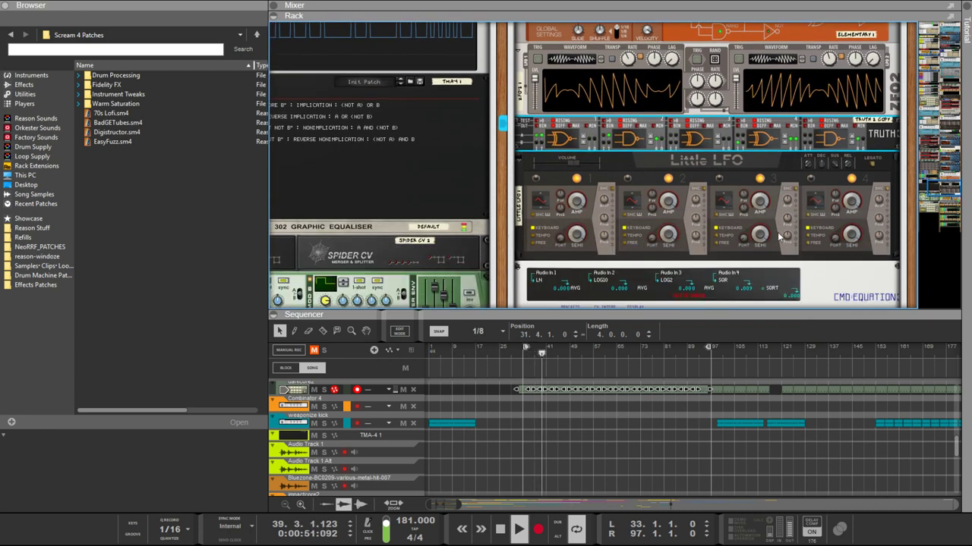
scroll(775, 235, down, 6)
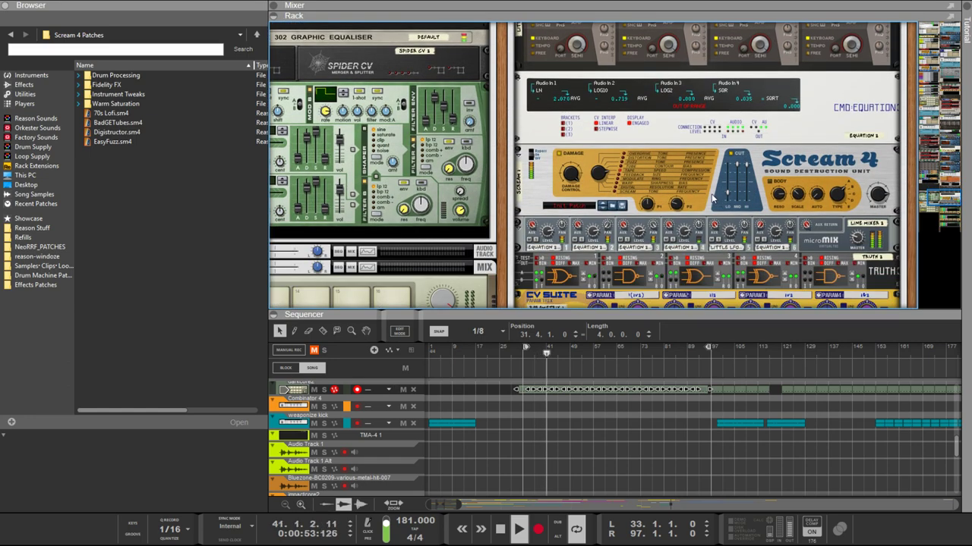
scroll(711, 199, down, 1)
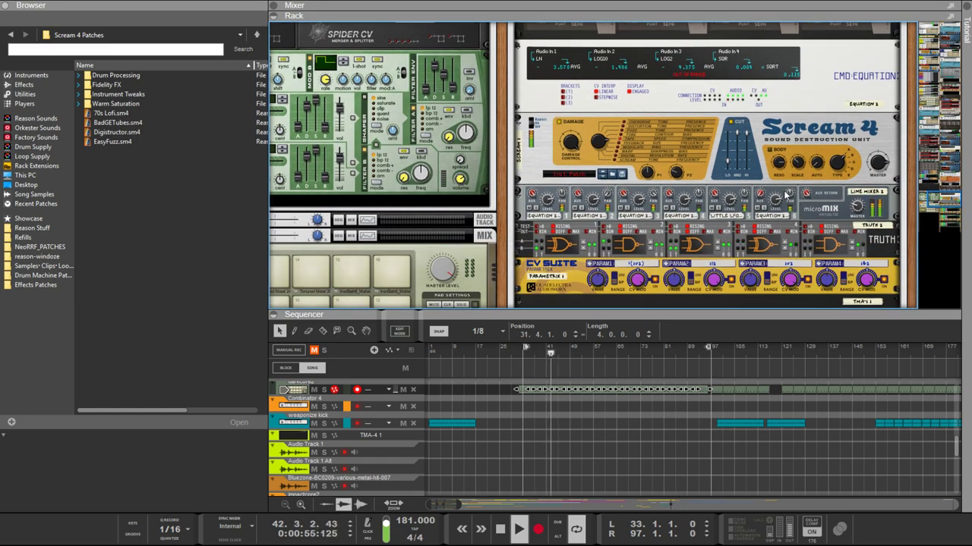
Step: Delete the Scream 4 distortion unit between CMD:EQUATION and the line mixer
click(786, 194)
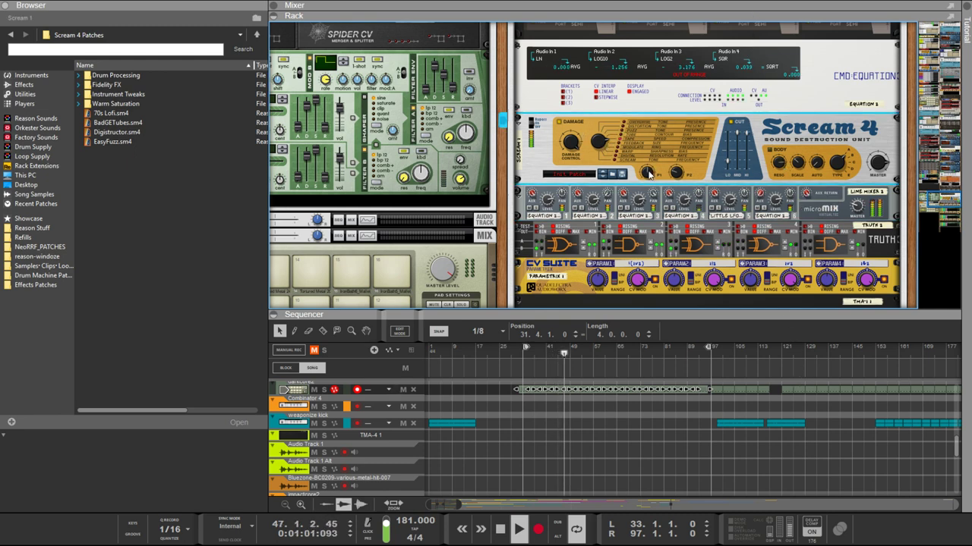
mouse_move(673, 177)
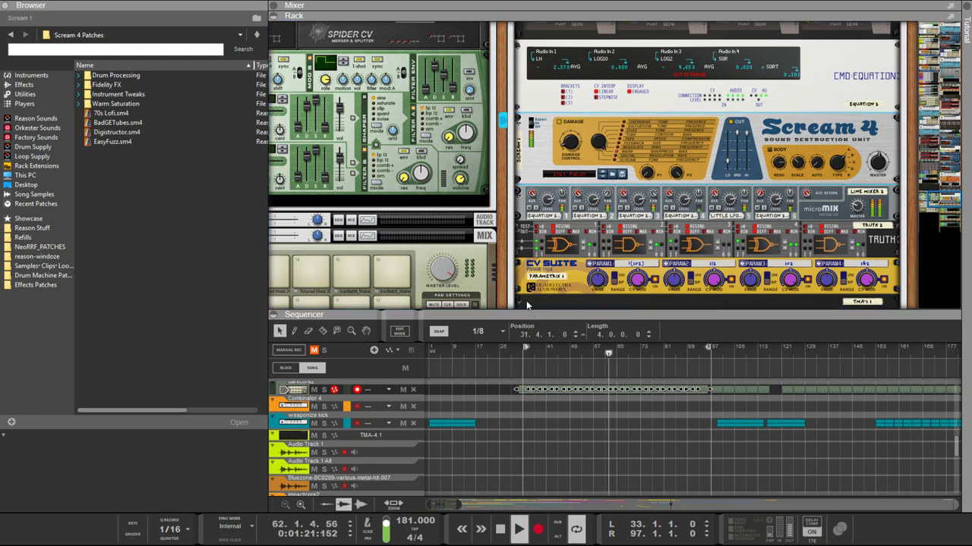
click(849, 207)
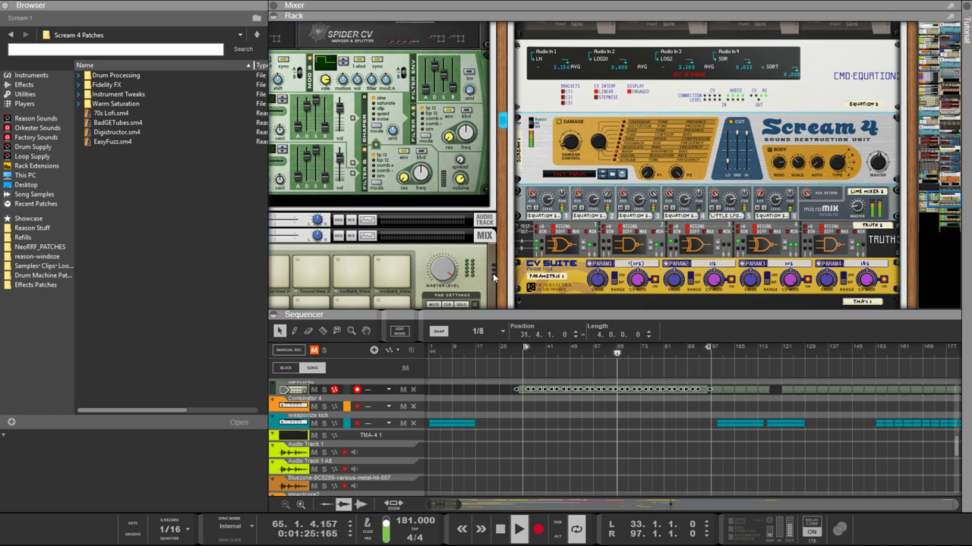
key(Delete)
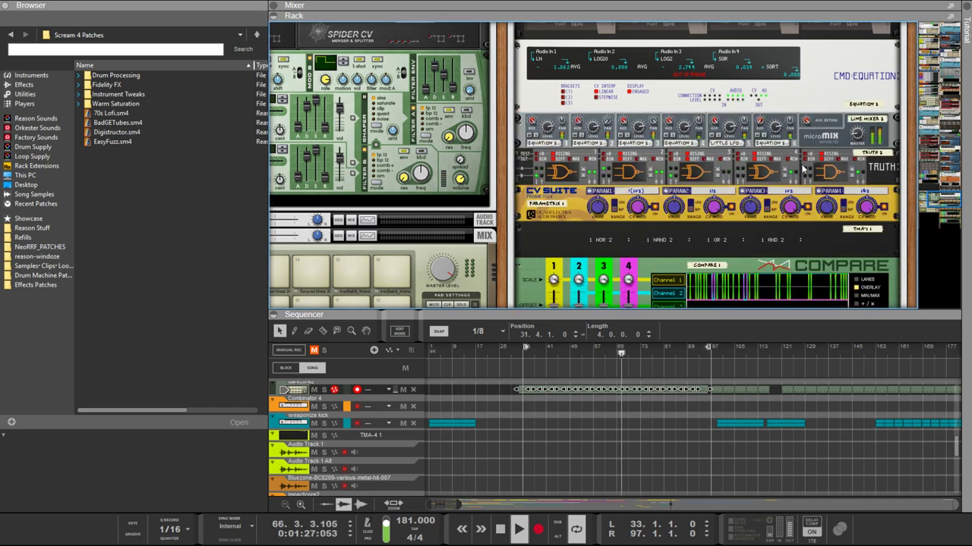
scroll(803, 168, up, 1)
Step: Set CMD:EQUATION's Audio In 2, 3 and 4 functions to LOG2, LOG10 and LOG2, its last two operators to MAX, and its final function to LN
click(665, 153)
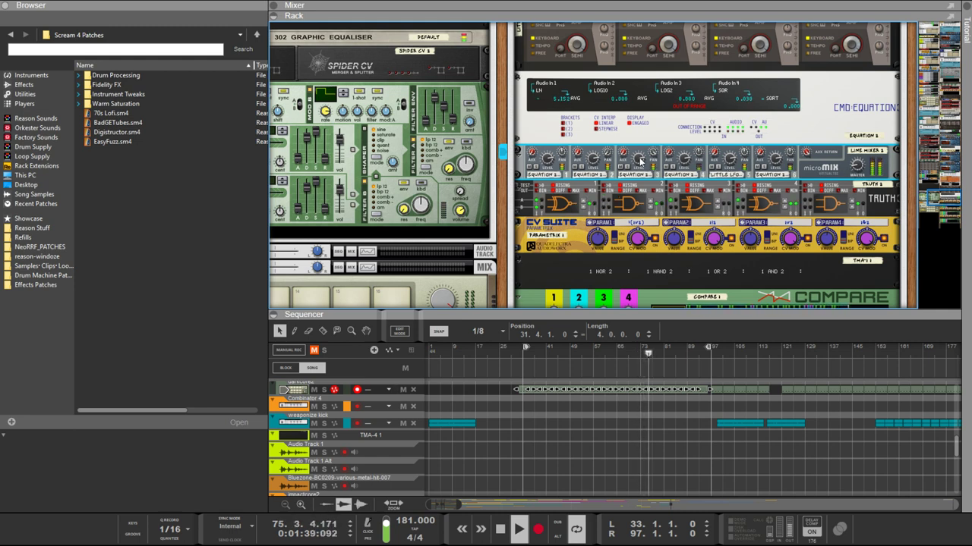
click(731, 110)
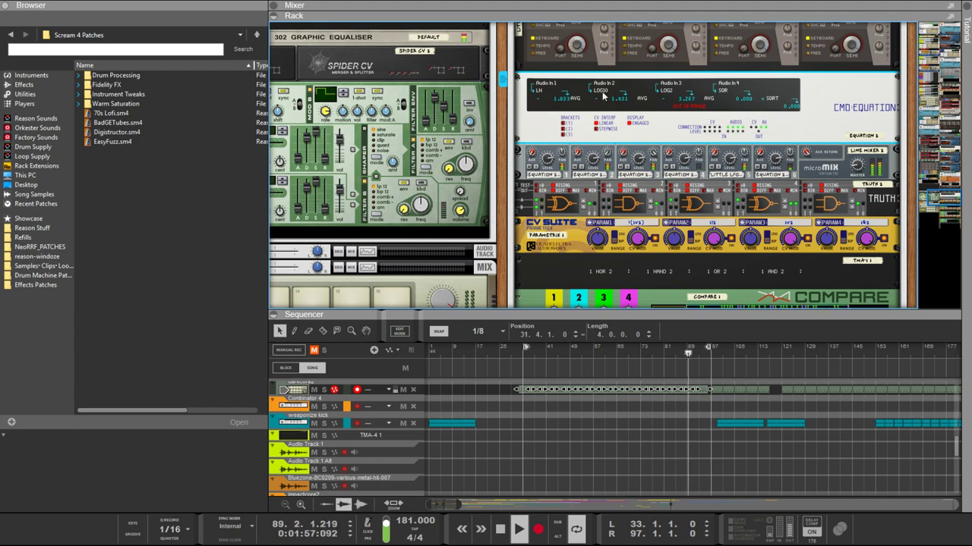
key(Tab)
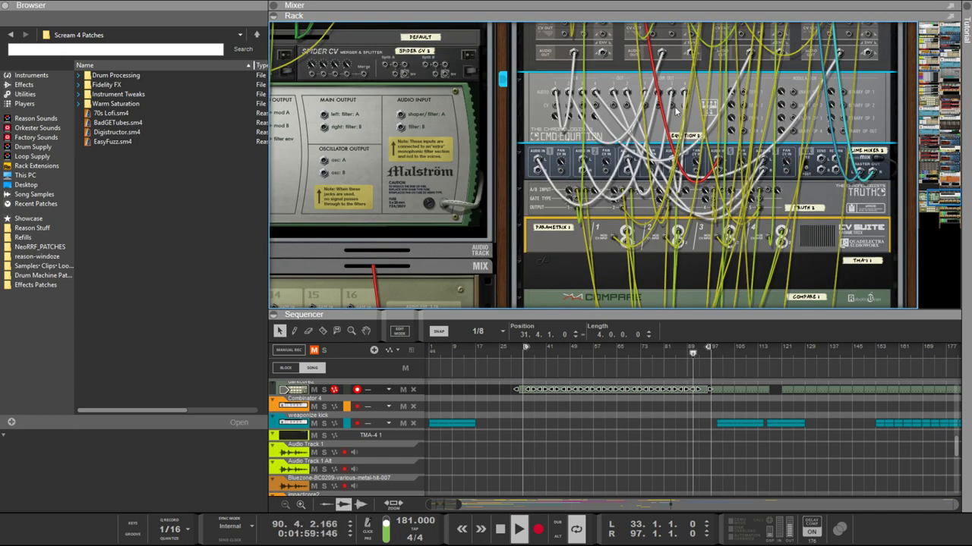
key(Tab)
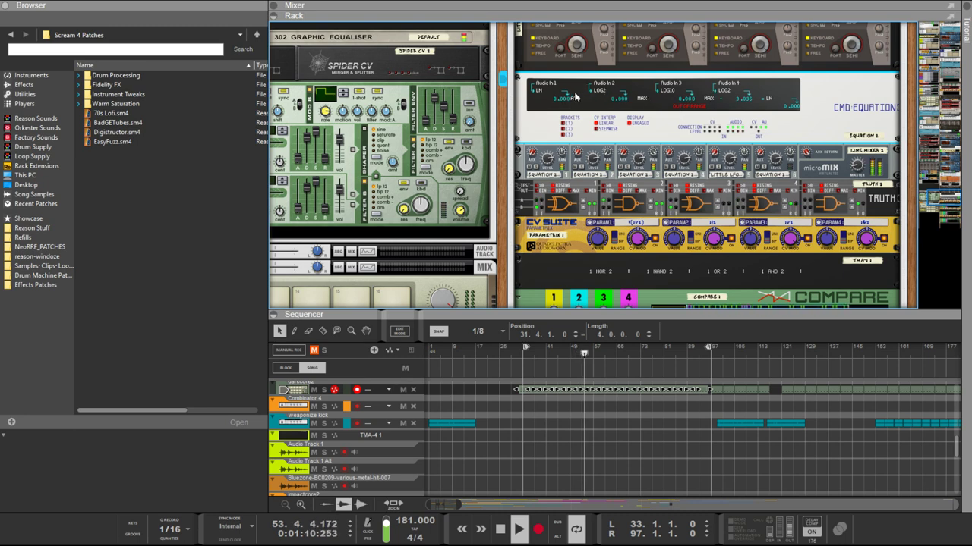
Step: Add a Pitch Shifter below the Little LFO and set its pitch to -24.00
scroll(642, 104, up, 2)
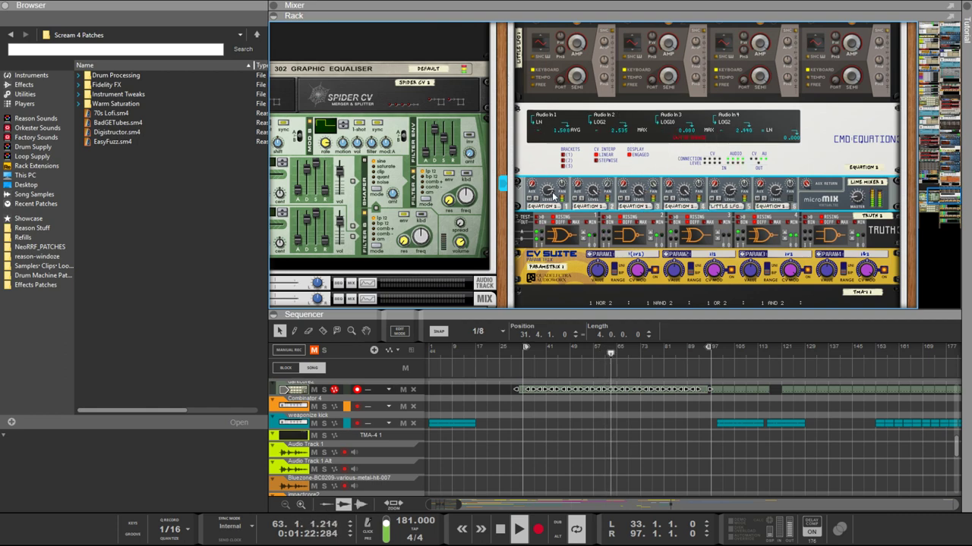
scroll(723, 184, up, 3)
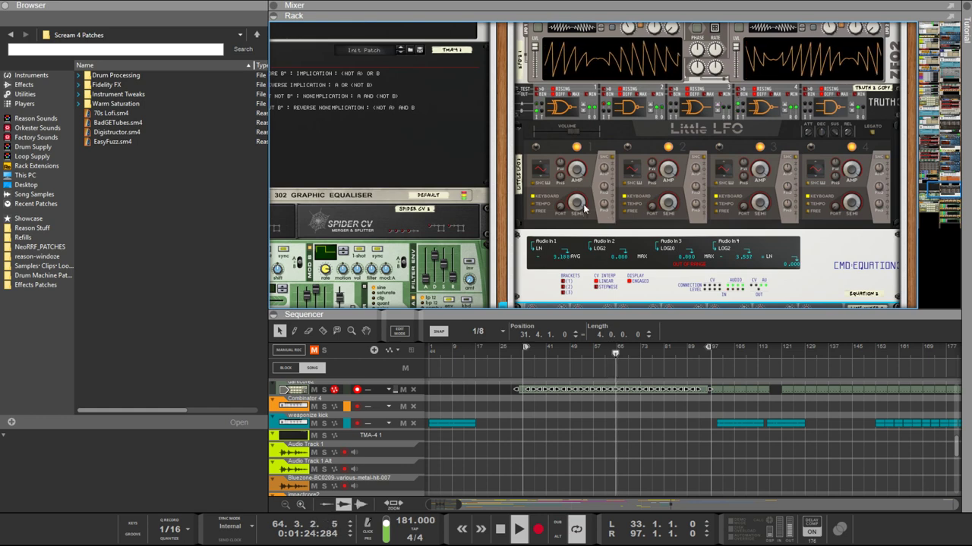
click(589, 226)
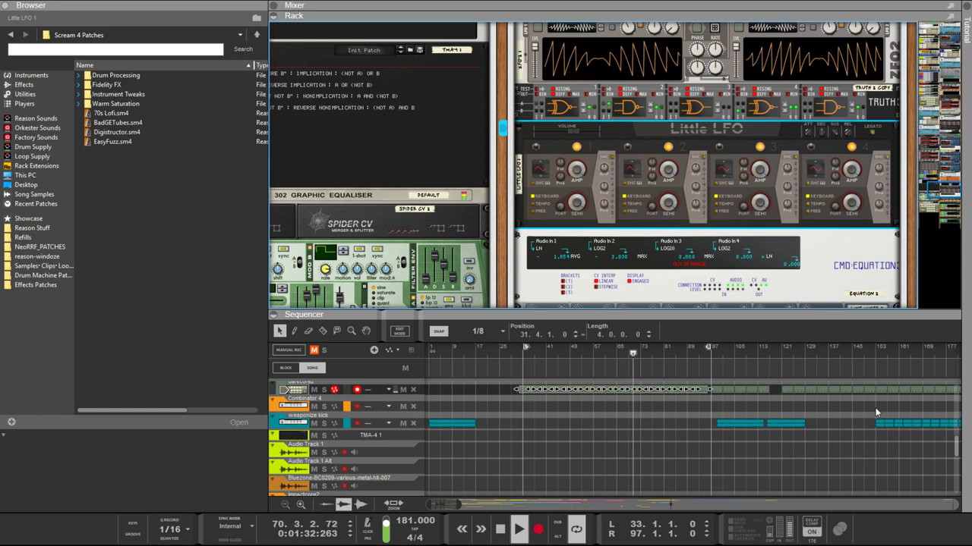
key(ctrl+z)
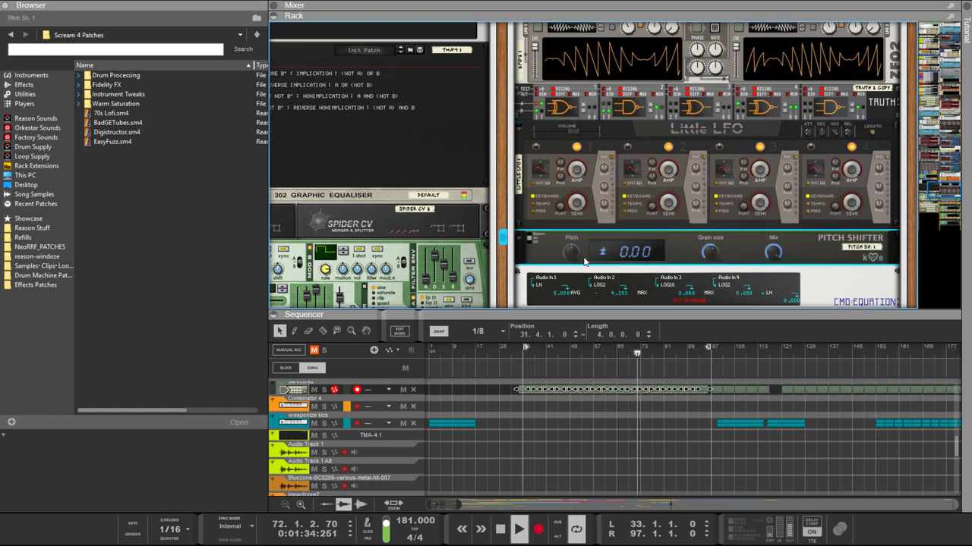
drag(576, 258, 586, 356)
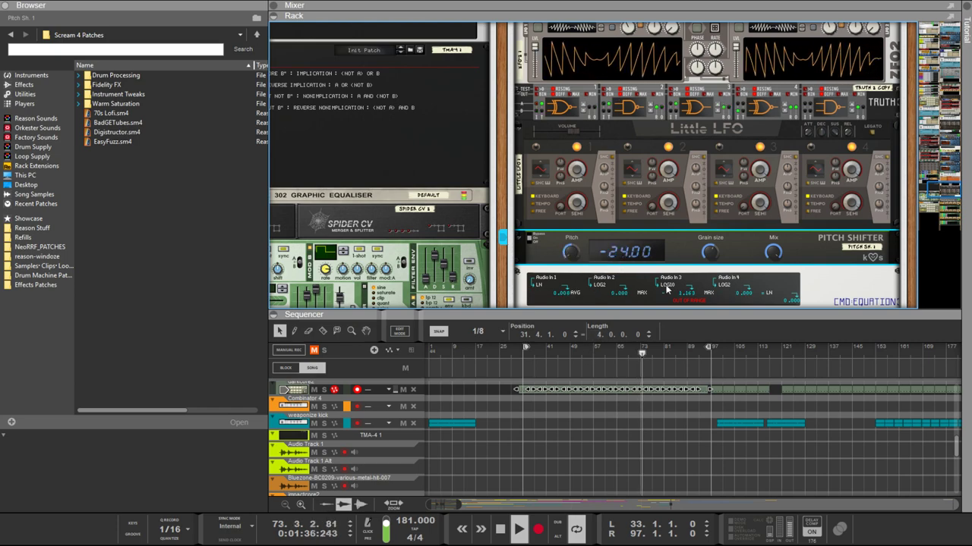
Step: Reroute the line mixer's master output into the Pitch Shifter's audio input
key(Tab)
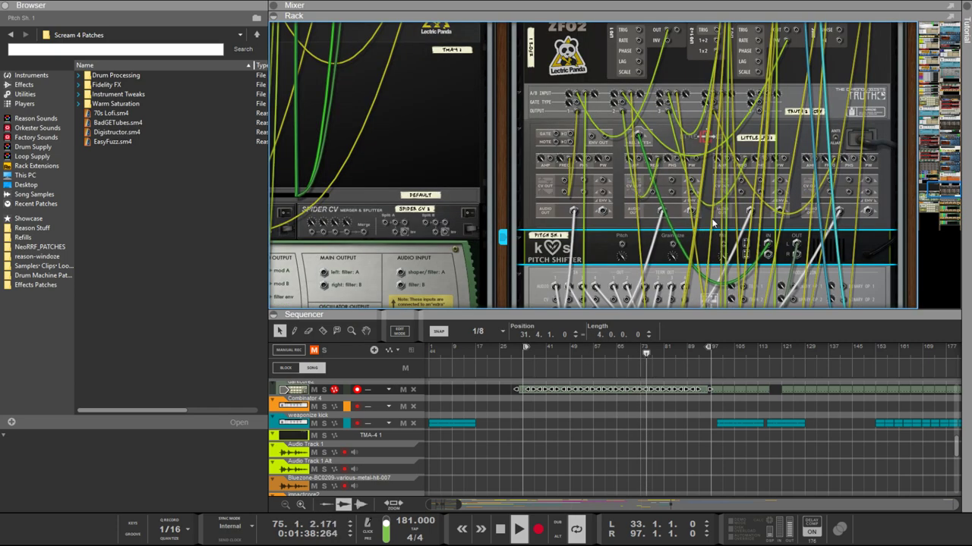
scroll(721, 228, up, 1)
scroll(720, 227, down, 1)
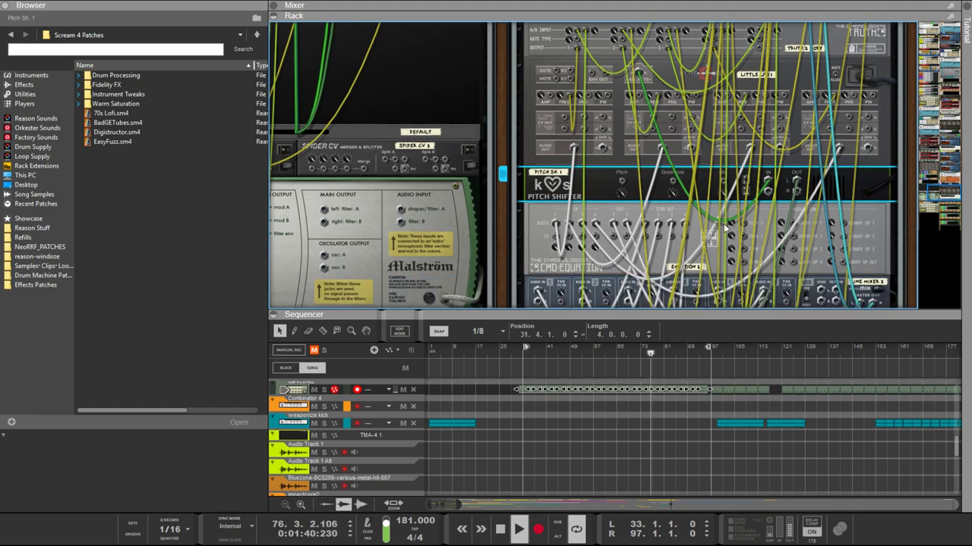
scroll(786, 216, down, 2)
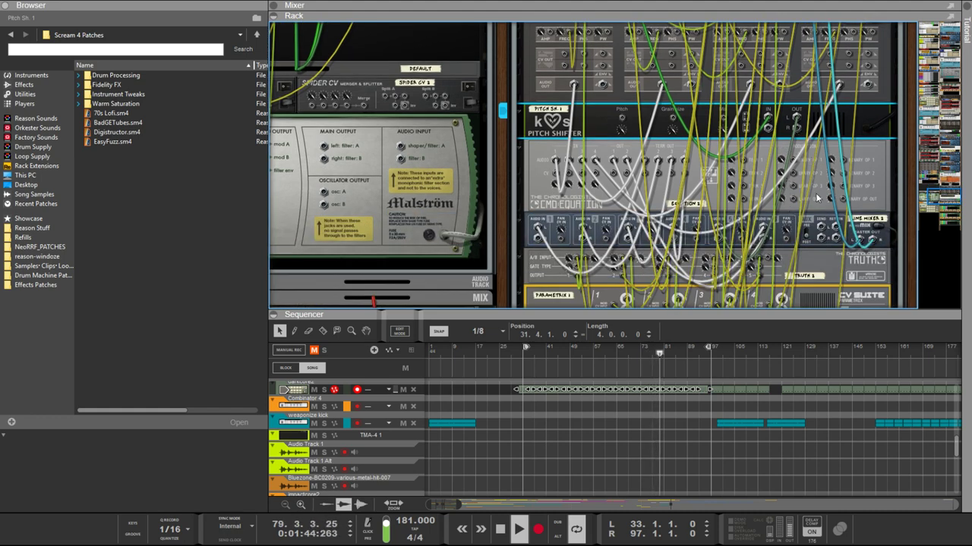
click(856, 242)
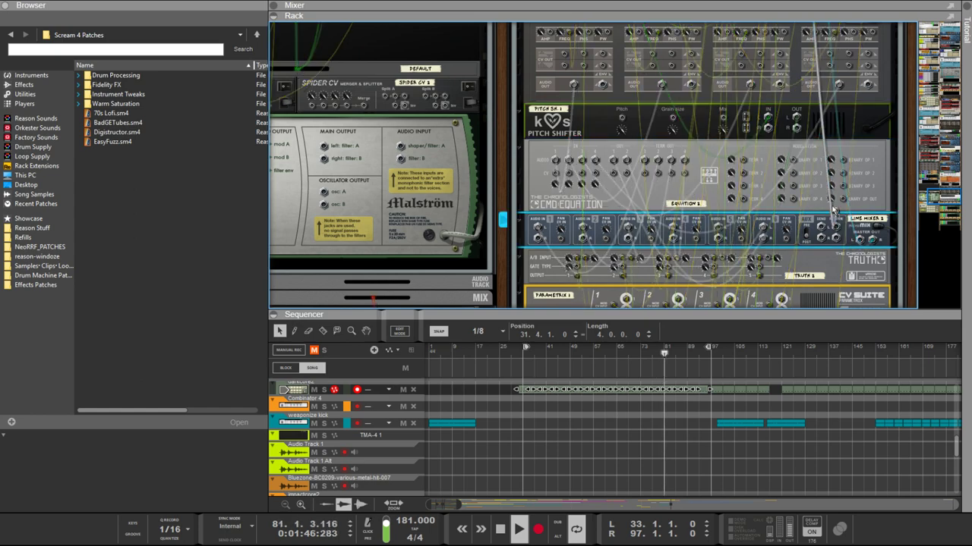
drag(879, 241, 844, 184)
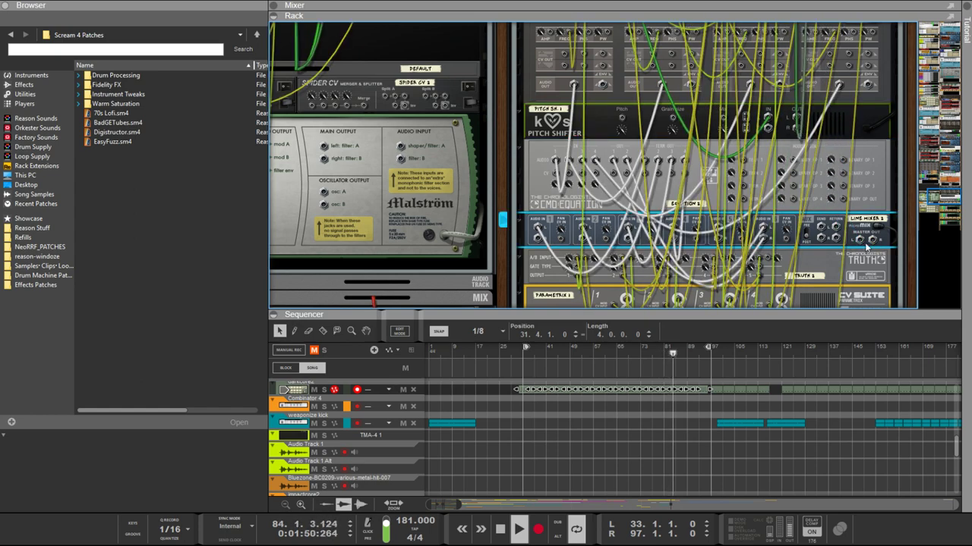
drag(865, 246, 769, 121)
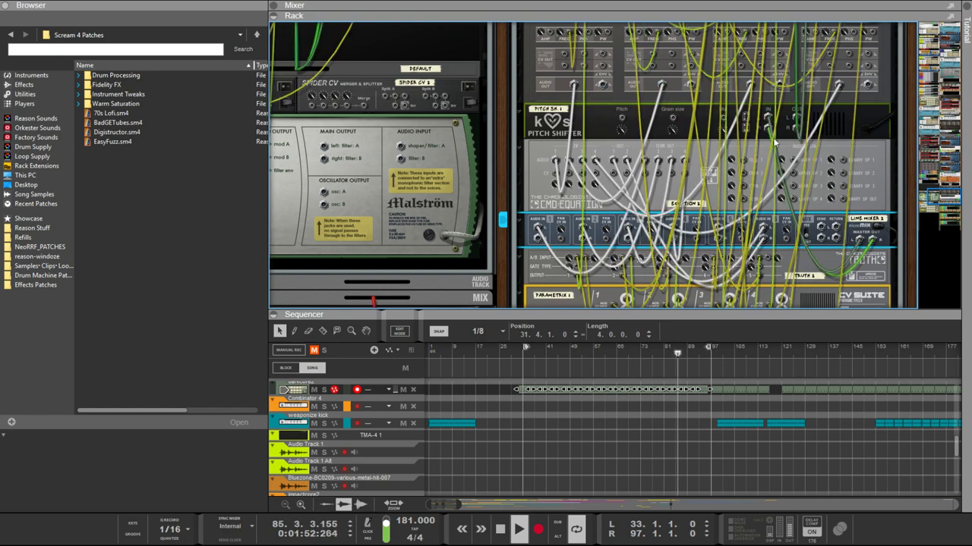
Step: Set the Pitch Shifter's pitch to +24.00
key(Tab)
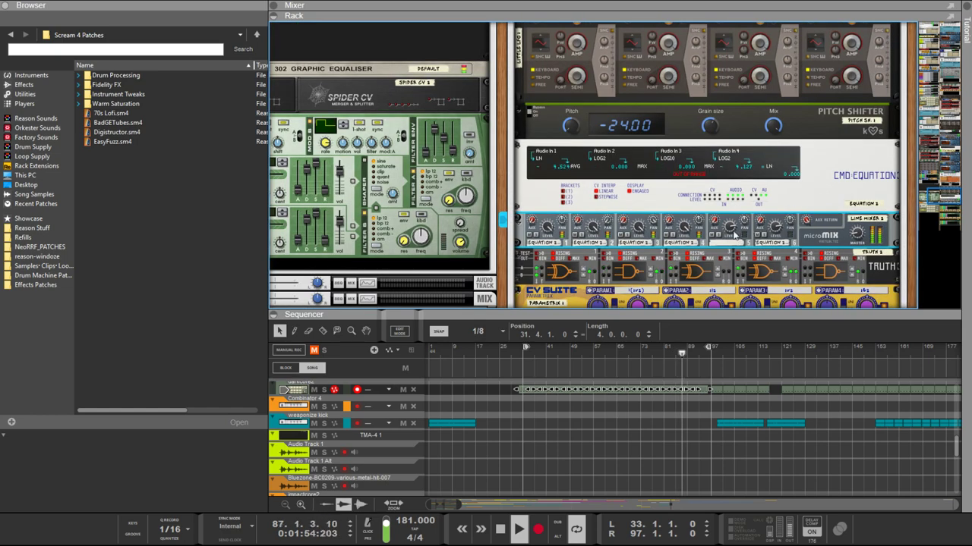
scroll(733, 236, up, 3)
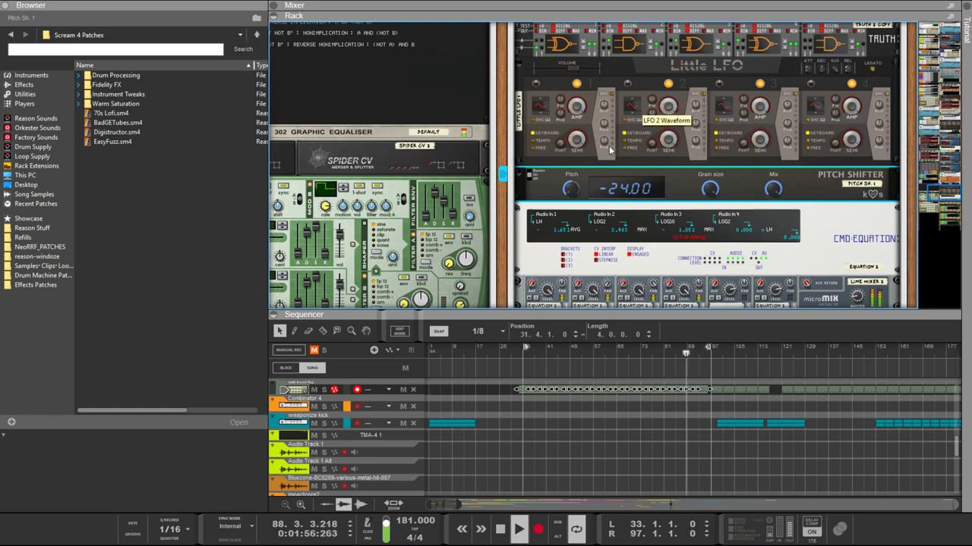
drag(571, 189, 554, 12)
Step: Try the semitone offsets of LFO 1, 2 and 3 on the Little LFO
click(581, 142)
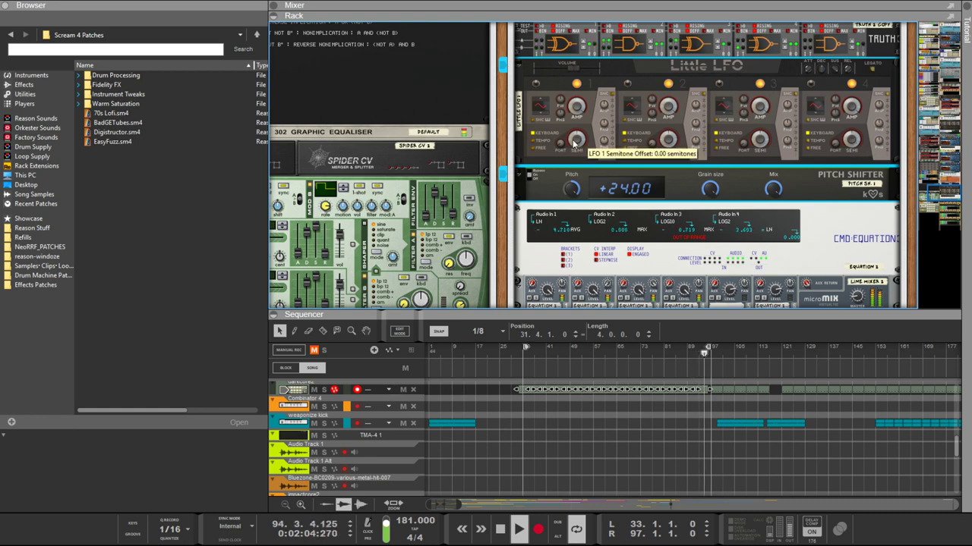
drag(575, 144, 576, 140)
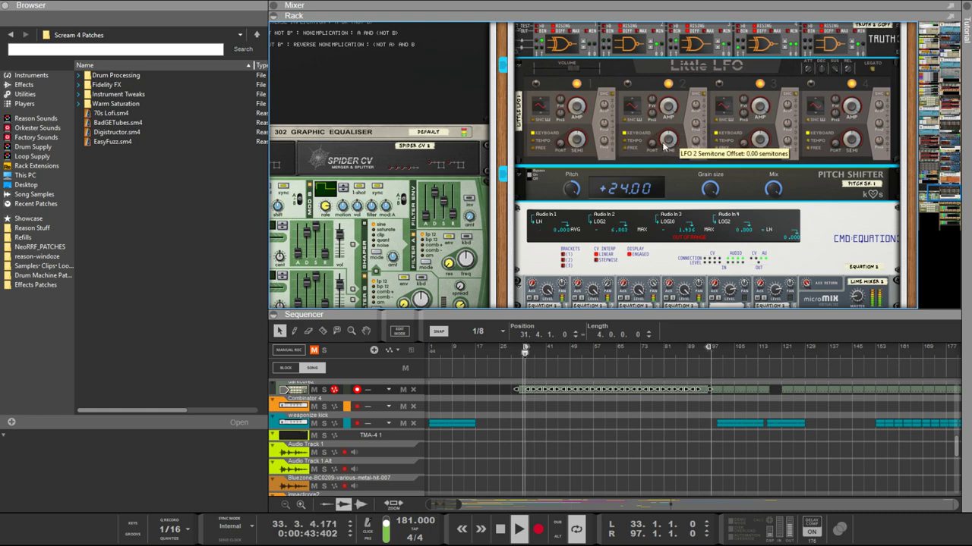
drag(663, 140, 666, 143)
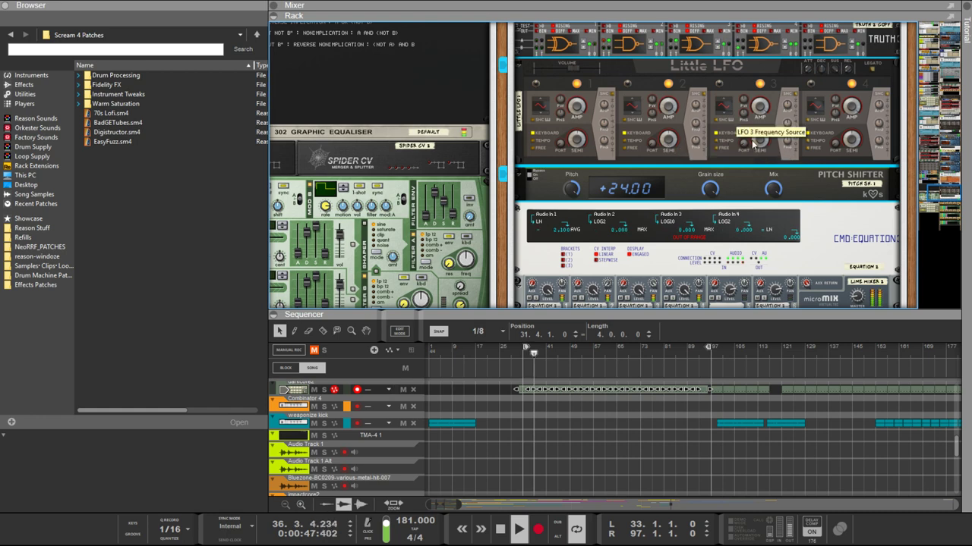
drag(761, 141, 763, 142)
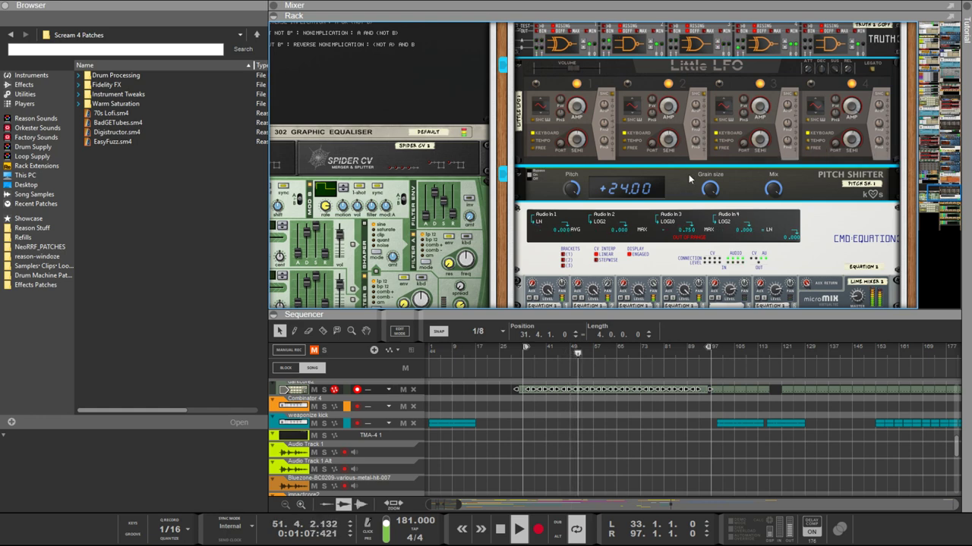
Step: Examine the patch from ZF02 and Little LFO through CMD:EQUATION and the line mixer to the Parametrix and Compare units
scroll(666, 187, down, 2)
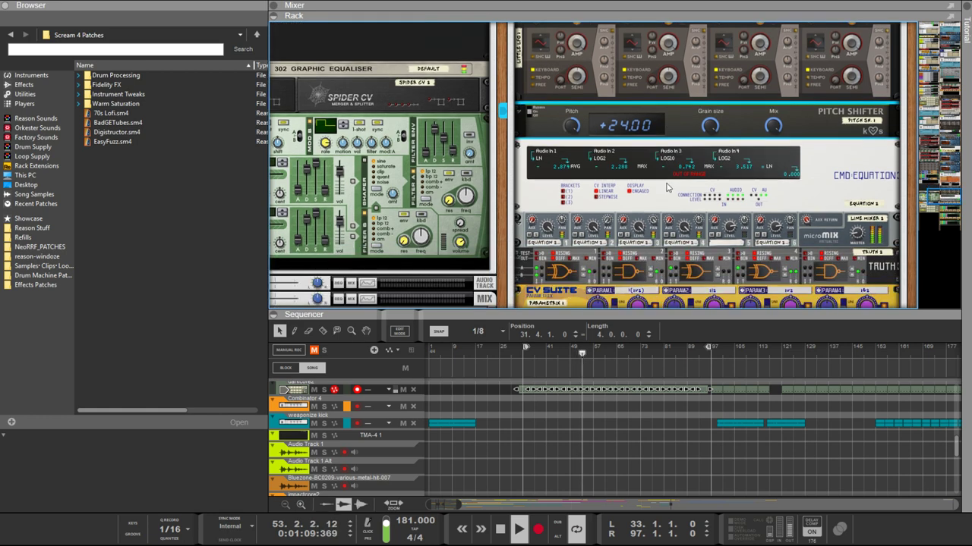
scroll(667, 186, up, 3)
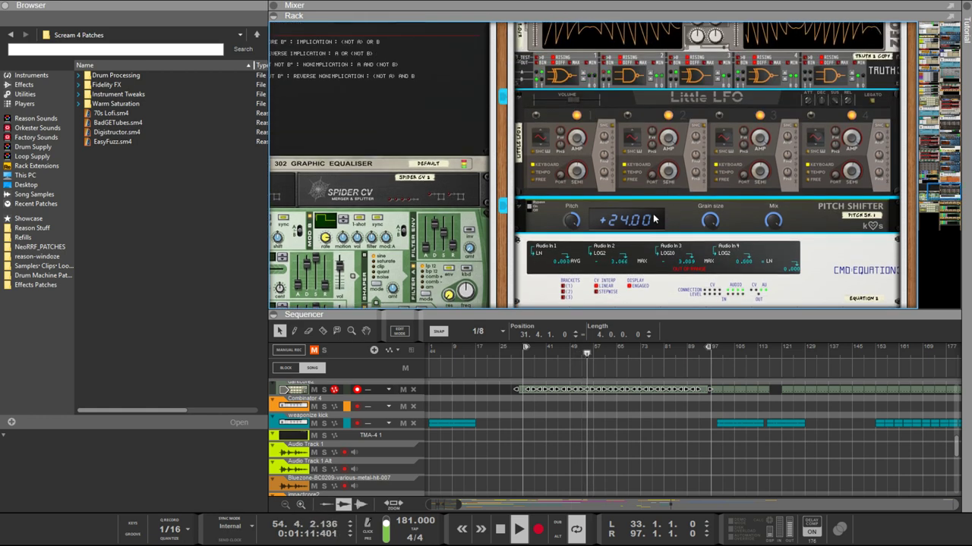
scroll(664, 219, up, 3)
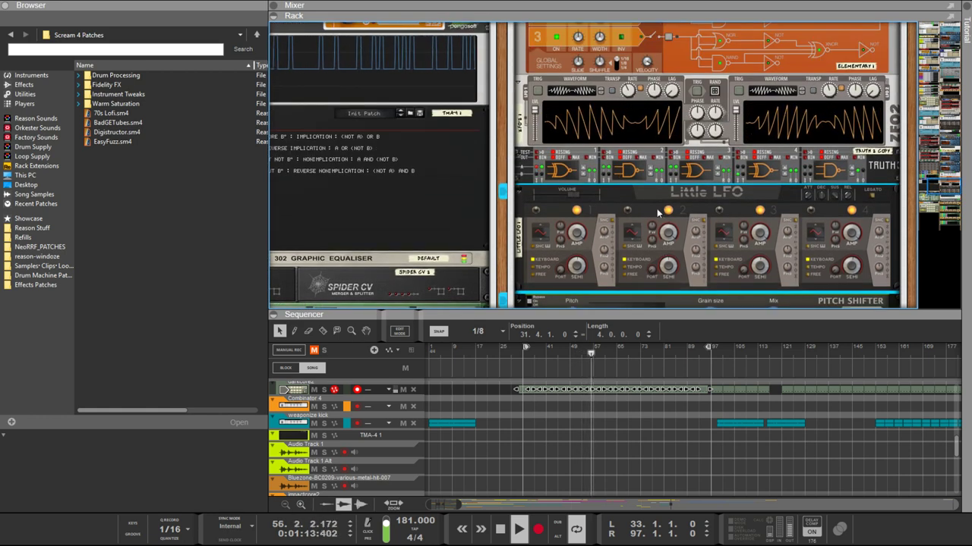
scroll(660, 189, down, 3)
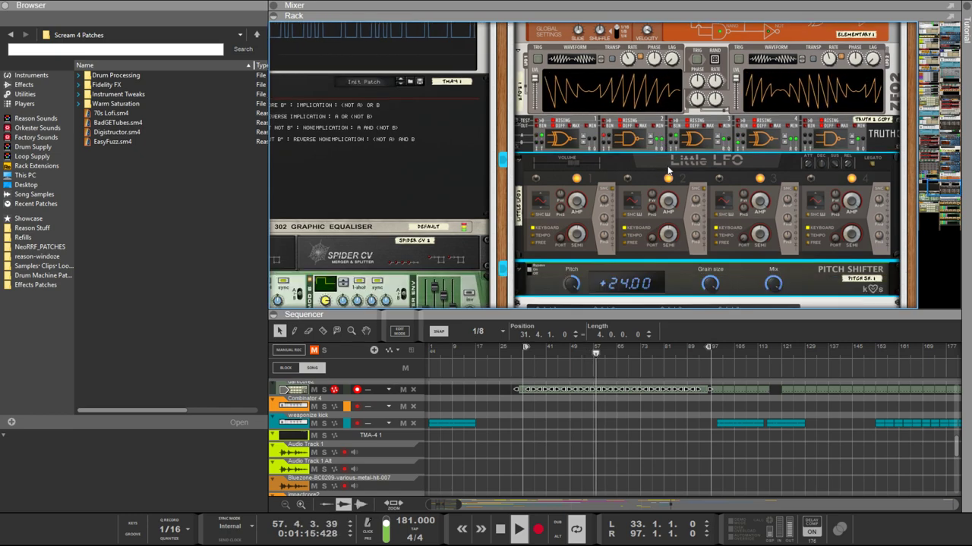
scroll(666, 167, down, 3)
scroll(668, 167, up, 6)
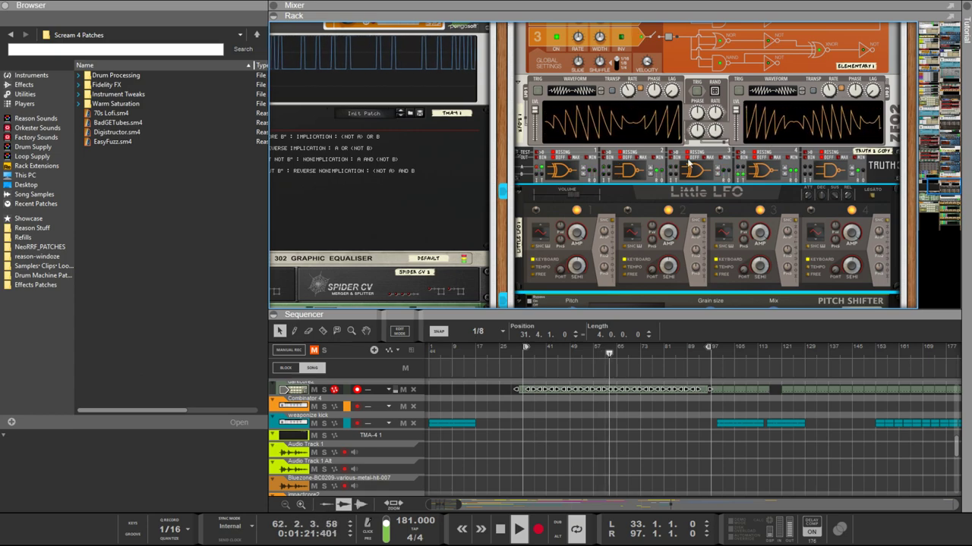
scroll(715, 177, down, 2)
scroll(715, 177, up, 3)
key(Tab)
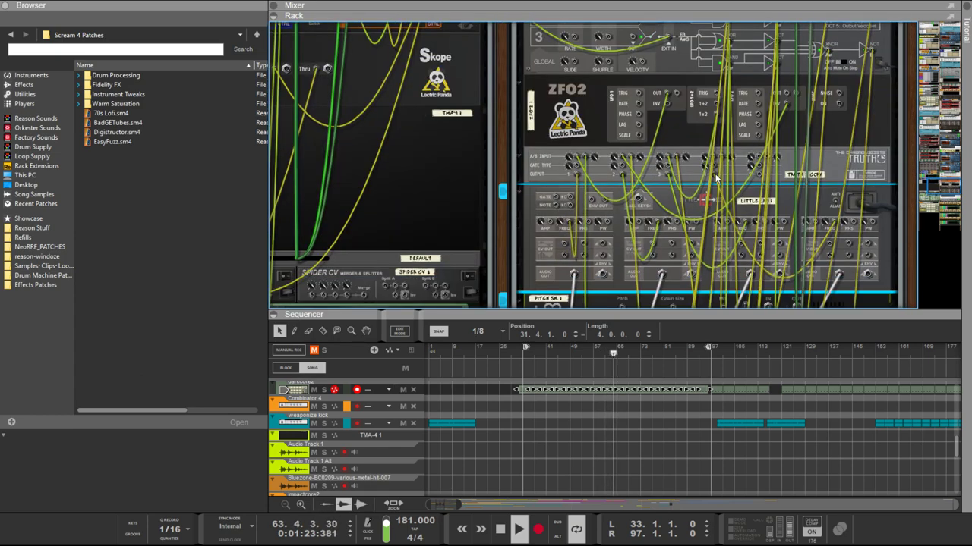
scroll(740, 160, down, 10)
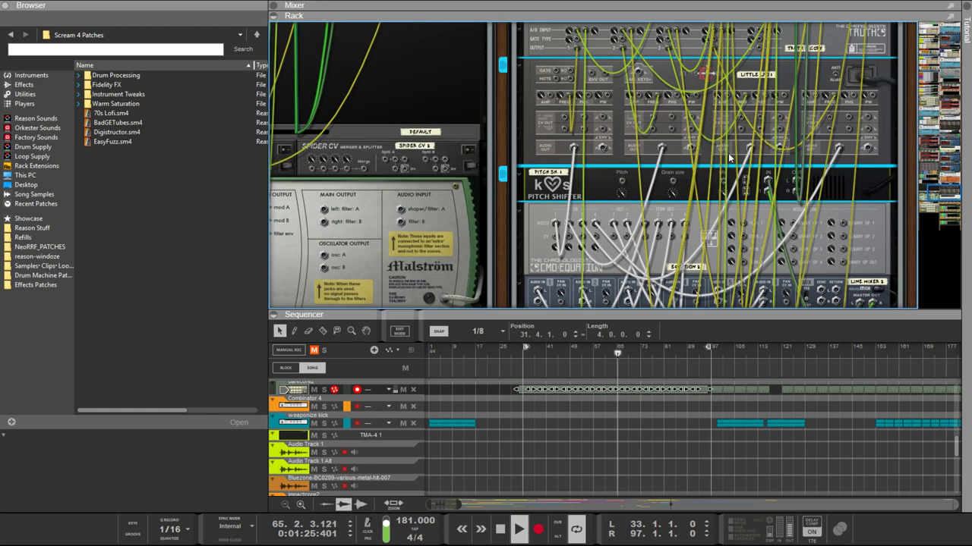
scroll(730, 156, up, 2)
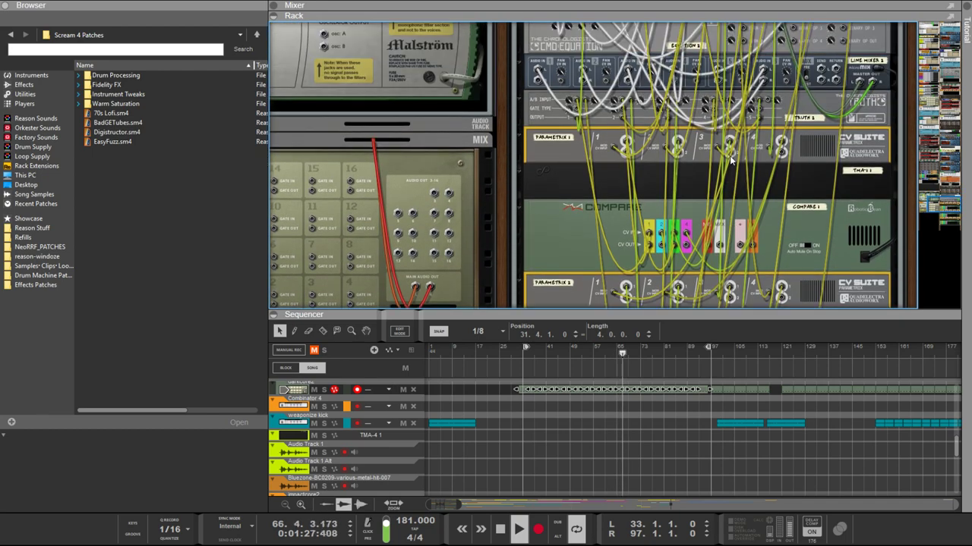
key(Tab)
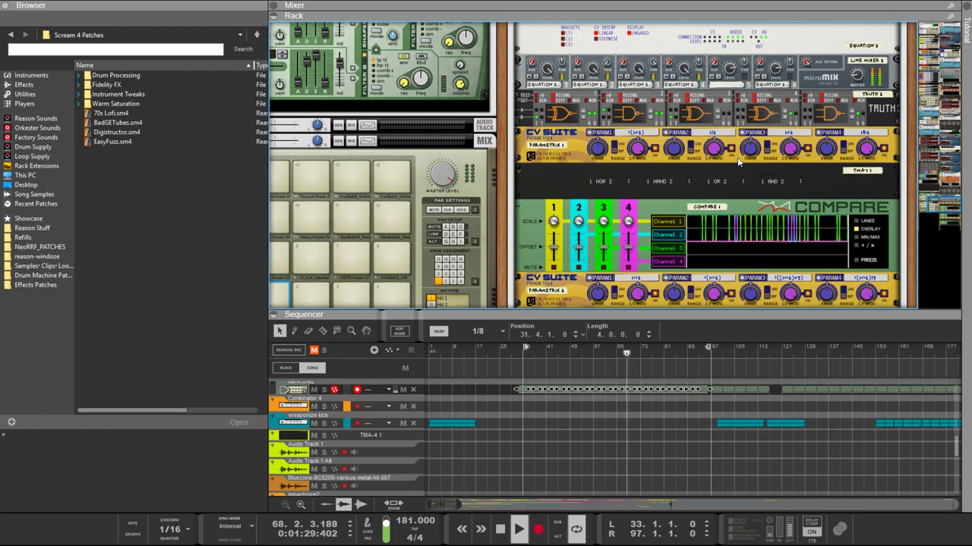
scroll(759, 213, down, 2)
scroll(767, 226, down, 6)
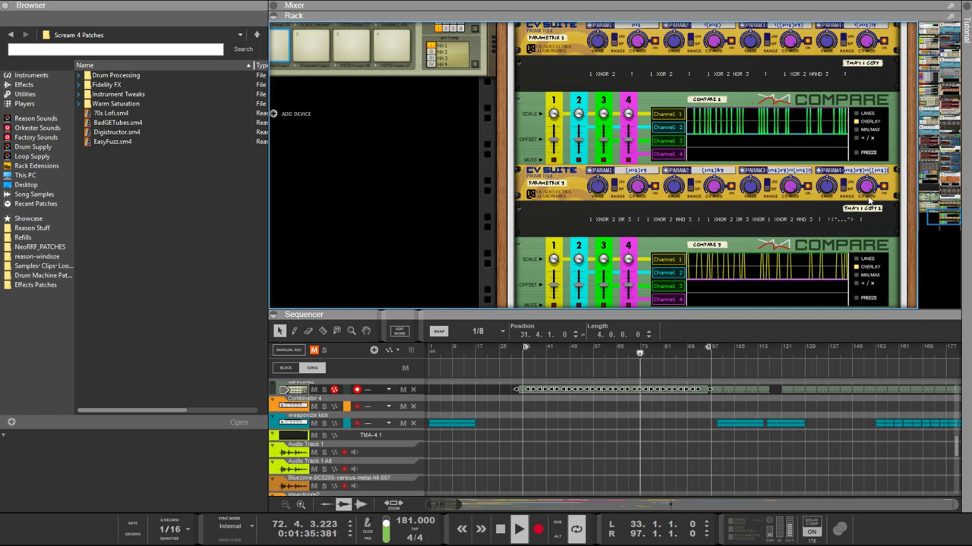
Step: Switch off the display of all four channels on the Compare unit at the end of the Combinator
scroll(721, 205, down, 2)
click(671, 223)
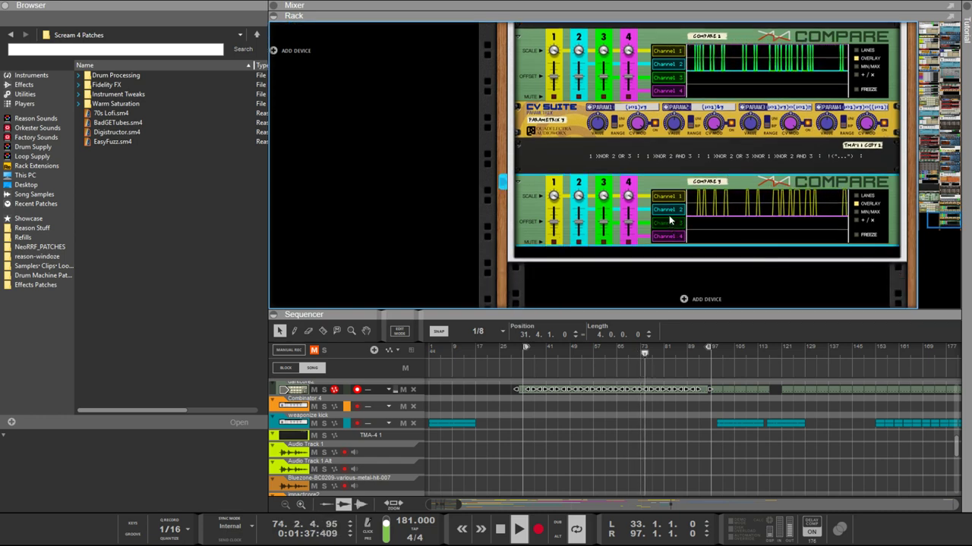
click(664, 209)
click(662, 196)
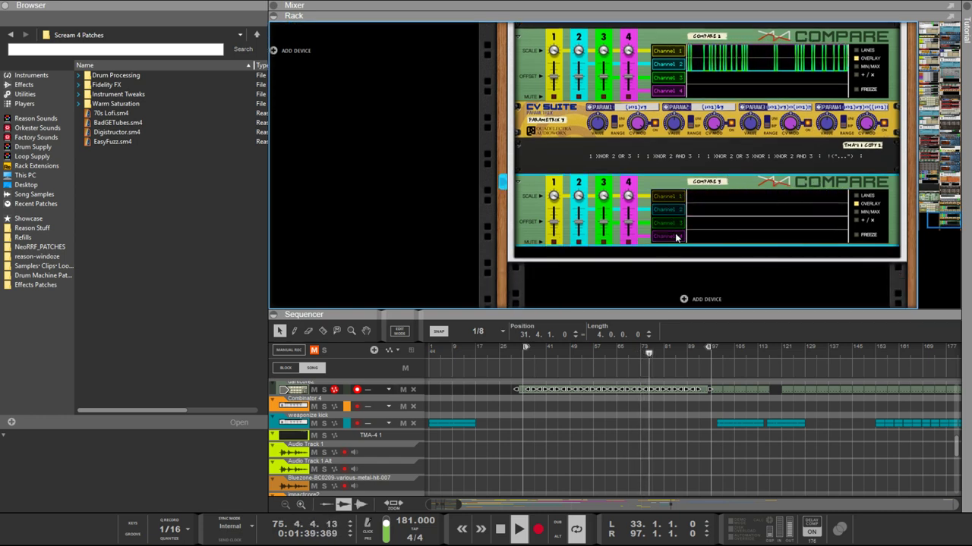
Step: Swap the incoming CV cables between Elementary's external inputs 2 and 3
key(Tab)
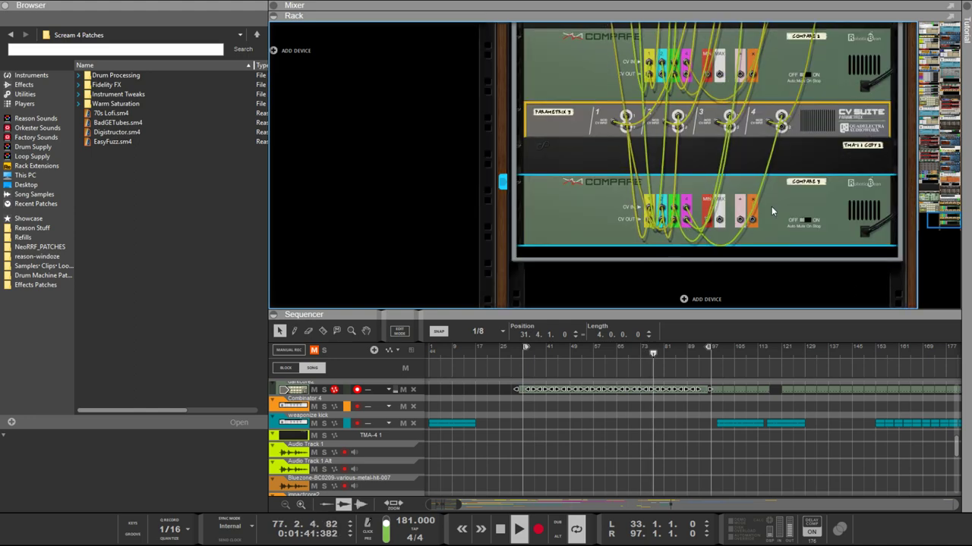
scroll(778, 203, up, 5)
scroll(779, 204, up, 6)
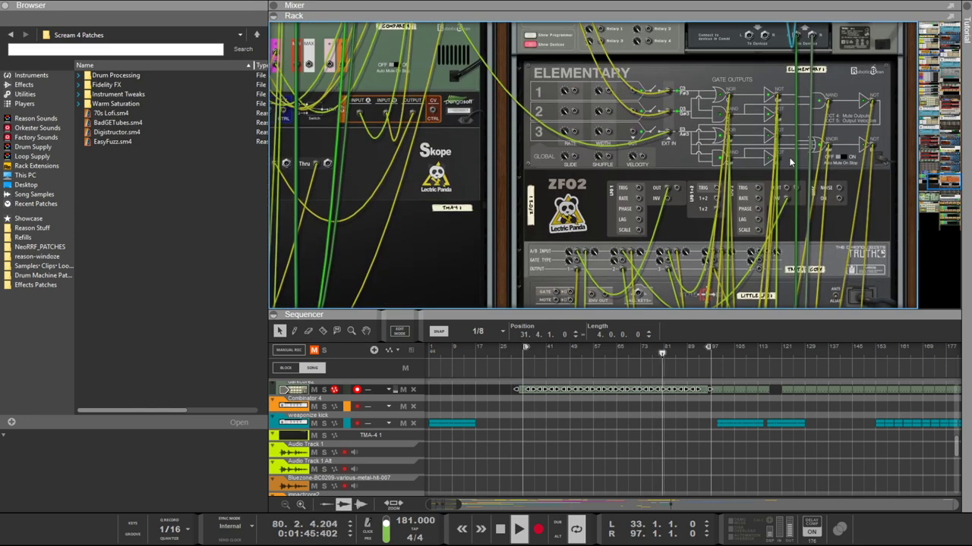
key(Tab)
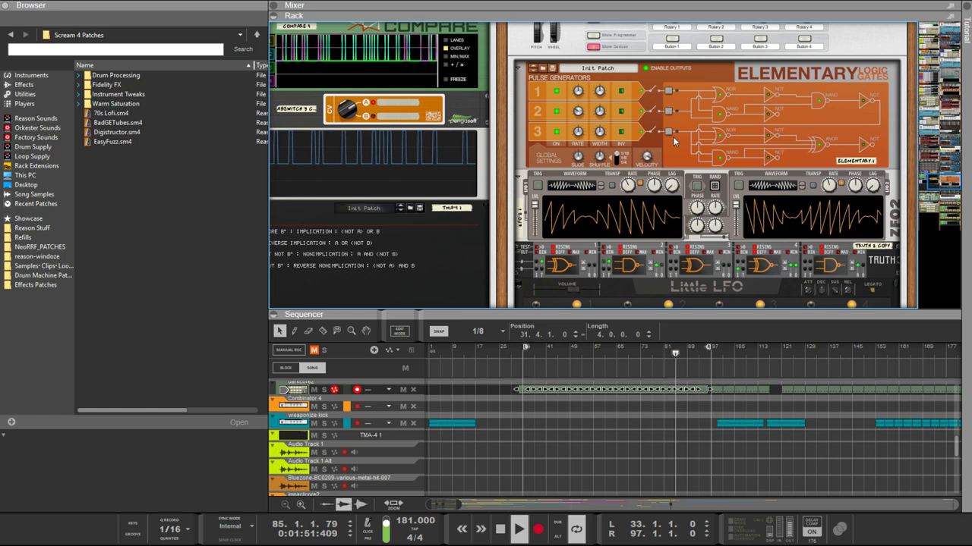
key(Tab)
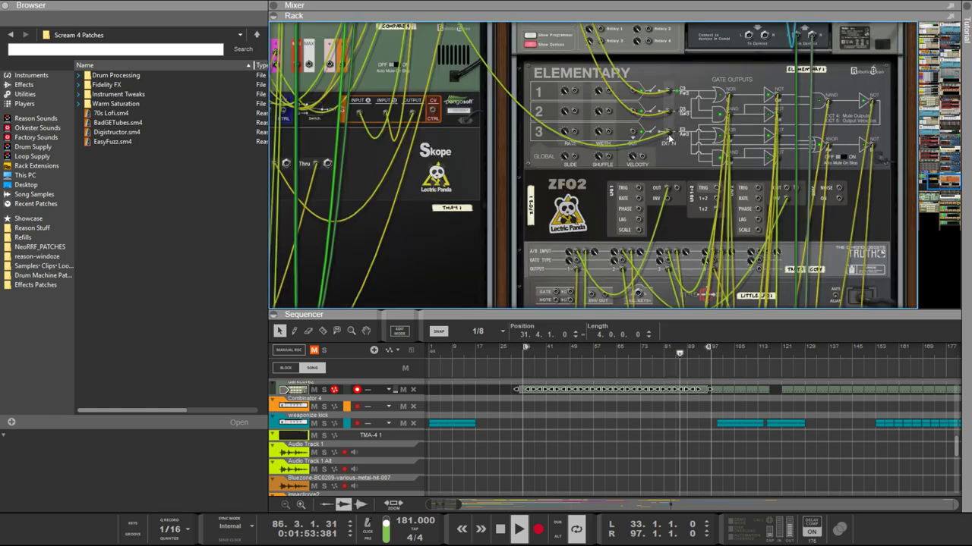
drag(674, 124, 607, 160)
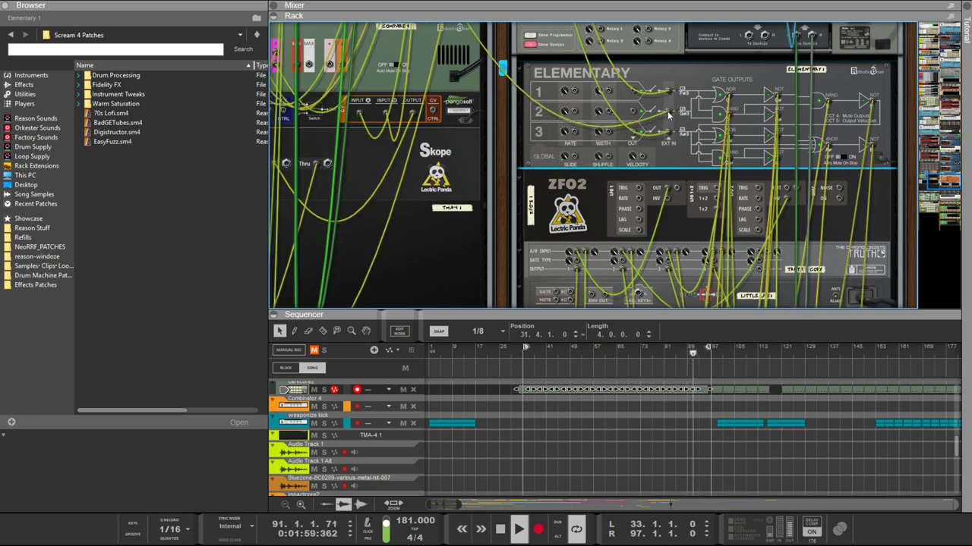
key(Tab)
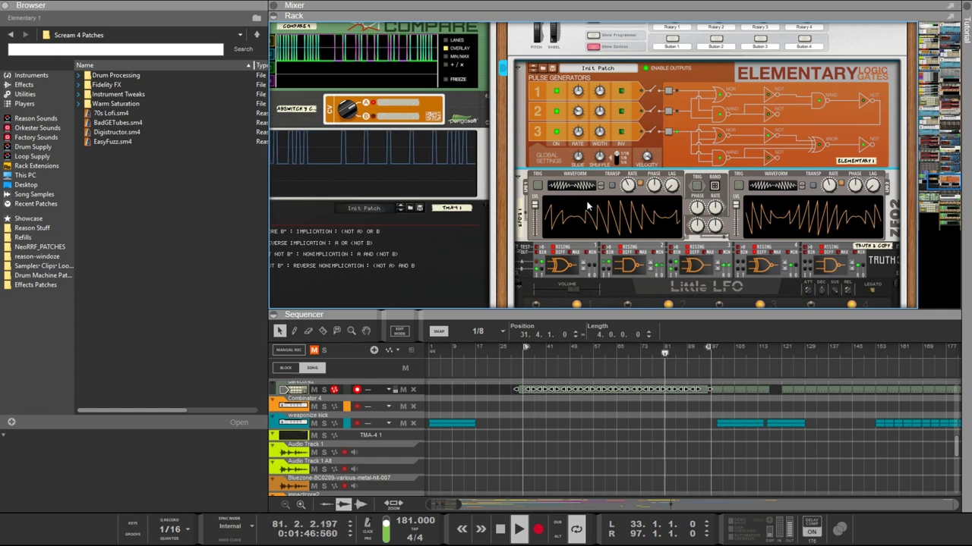
Step: Review the rack devices around Elementary and the full track arrangement in the enlarged sequencer
scroll(487, 96, down, 5)
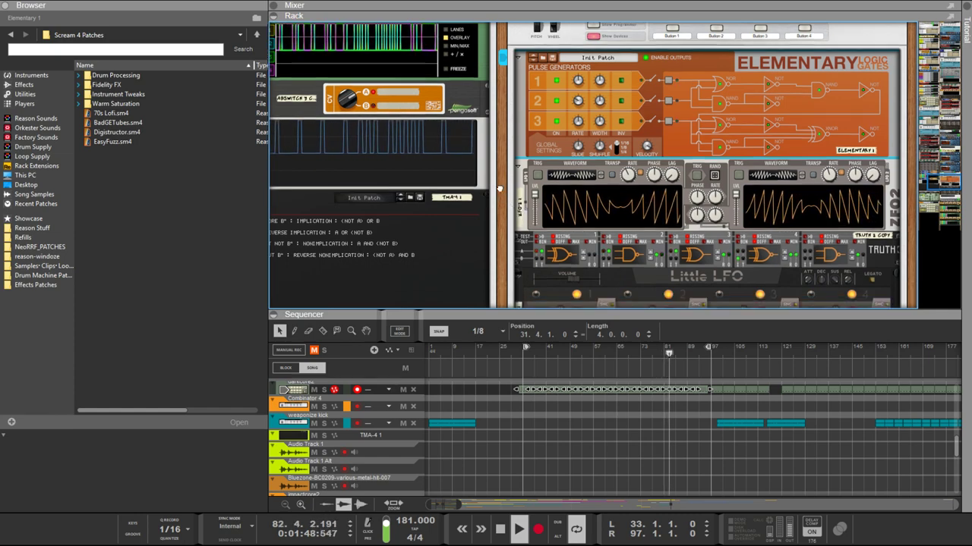
scroll(614, 173, up, 2)
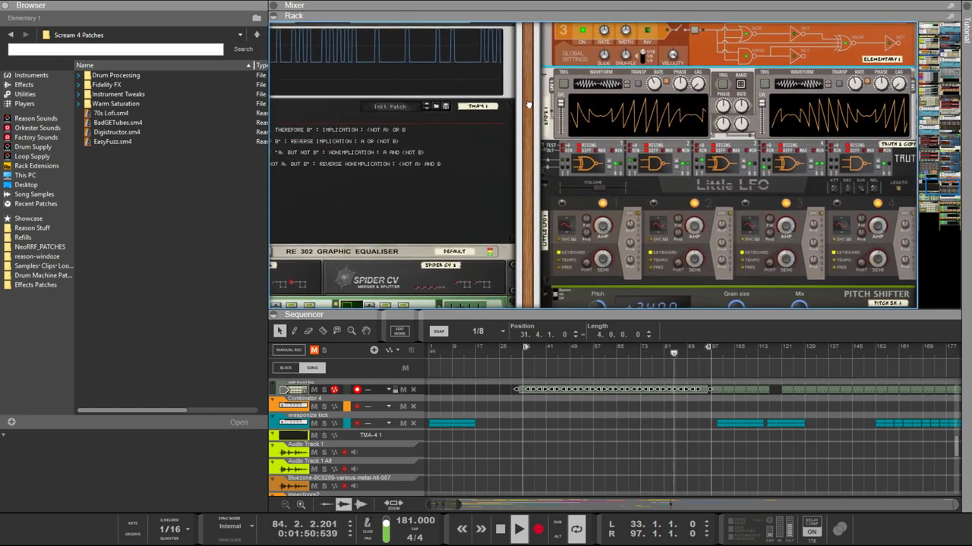
scroll(613, 174, up, 7)
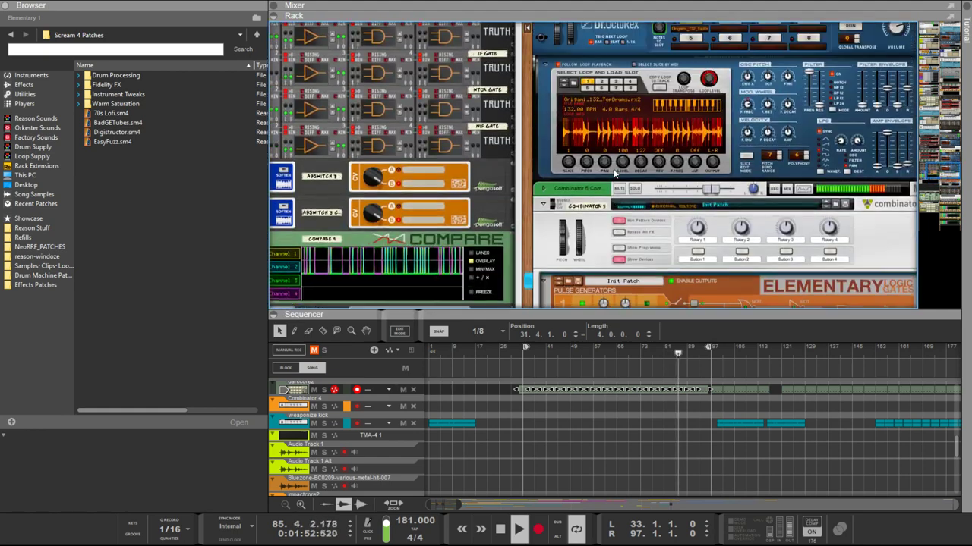
scroll(615, 173, up, 5)
scroll(615, 173, down, 5)
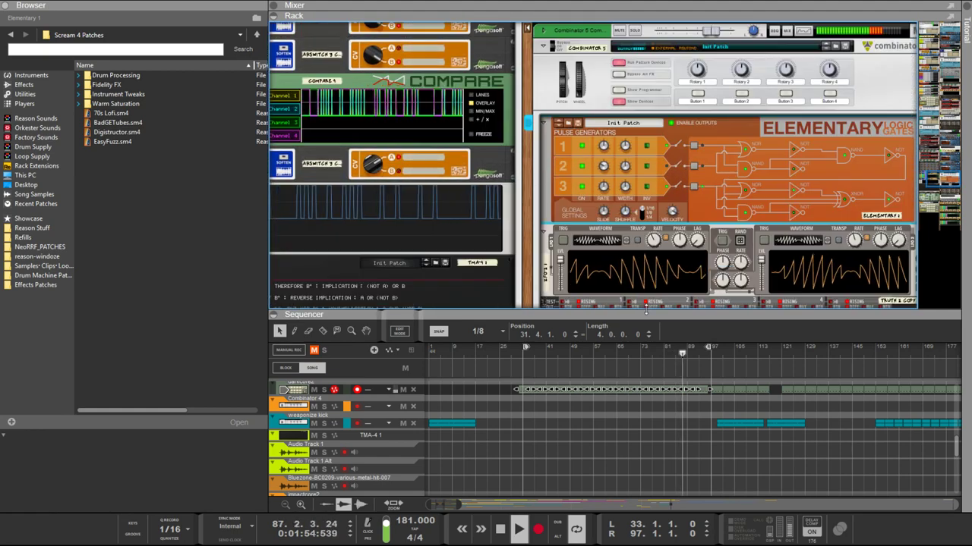
drag(642, 311, 642, 29)
scroll(592, 263, up, 3)
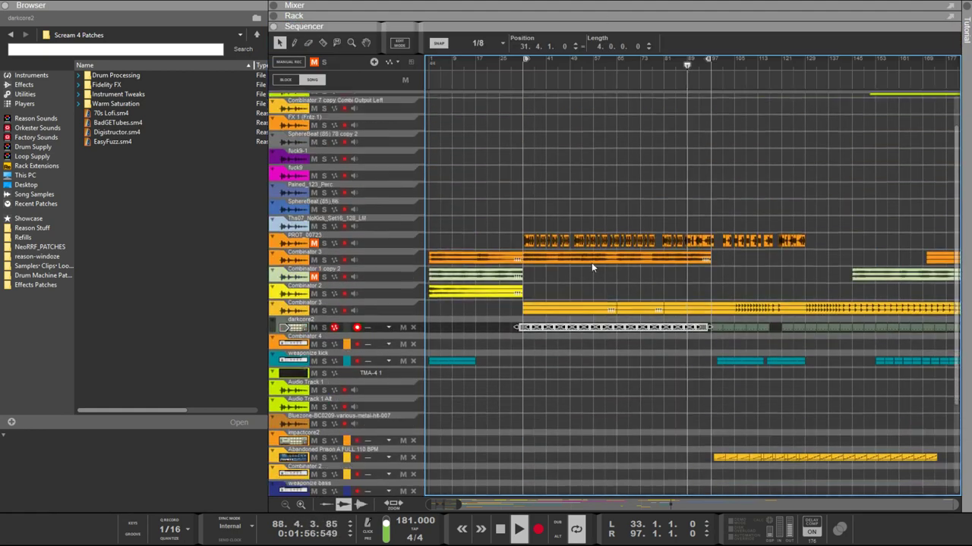
scroll(592, 263, down, 3)
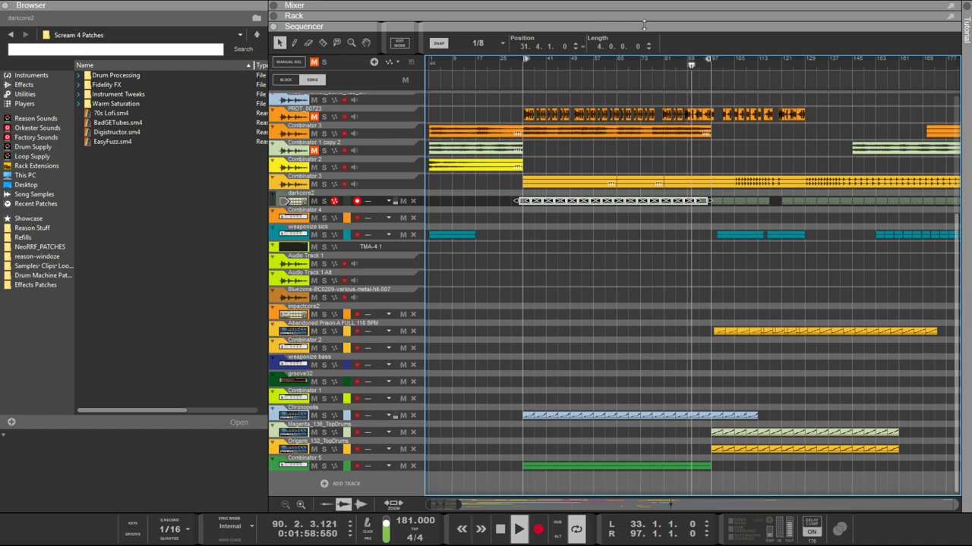
drag(643, 25, 643, 302)
Step: Set the Pitch Shifter's pitch back down to -24.00
scroll(659, 200, down, 5)
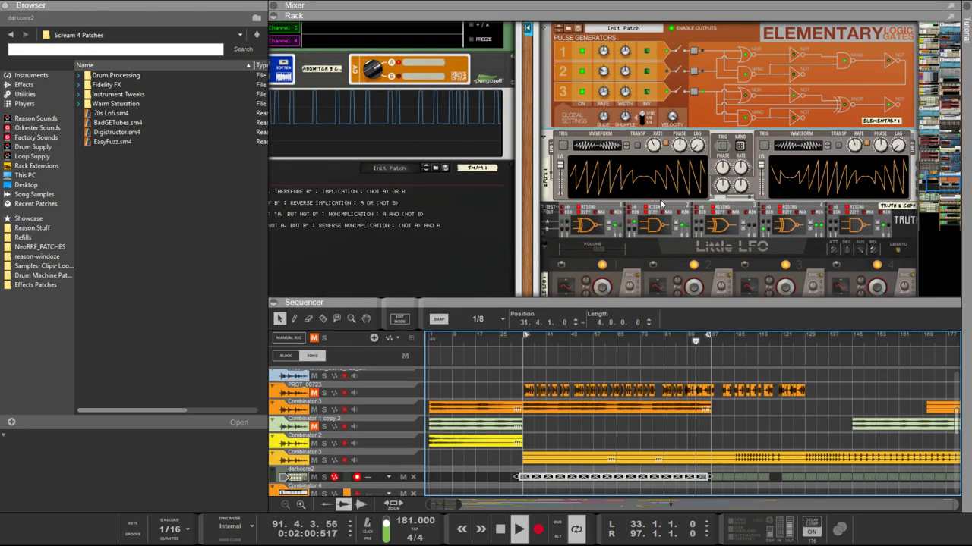
click(735, 244)
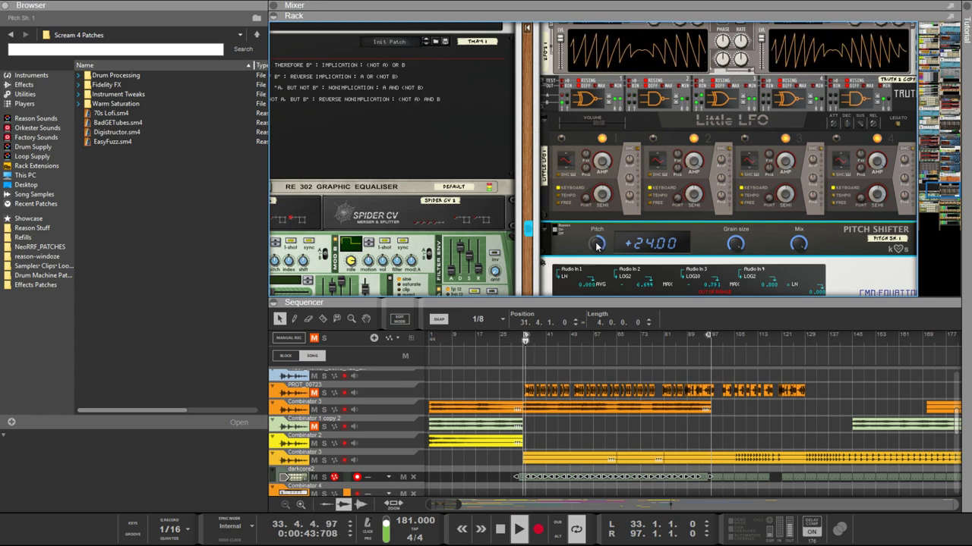
drag(597, 245, 596, 319)
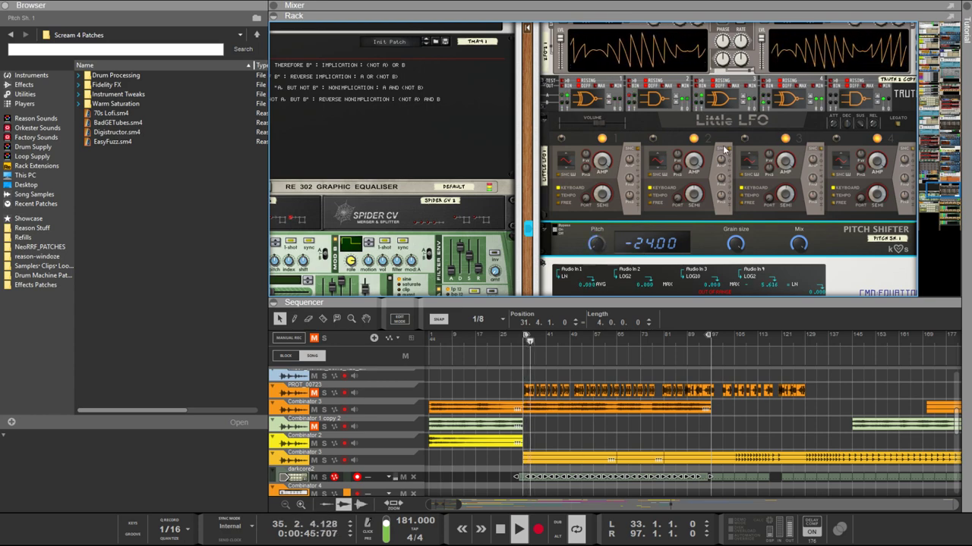
scroll(395, 286, up, 3)
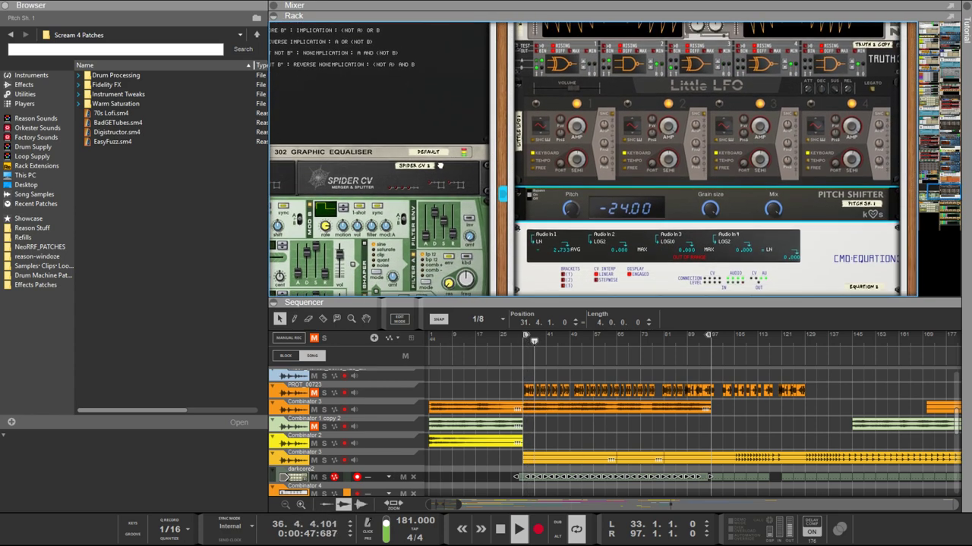
Step: Examine the effects and CV devices in the rack, from the Magenta_136 loop player down to the line mixer
scroll(695, 220, down, 2)
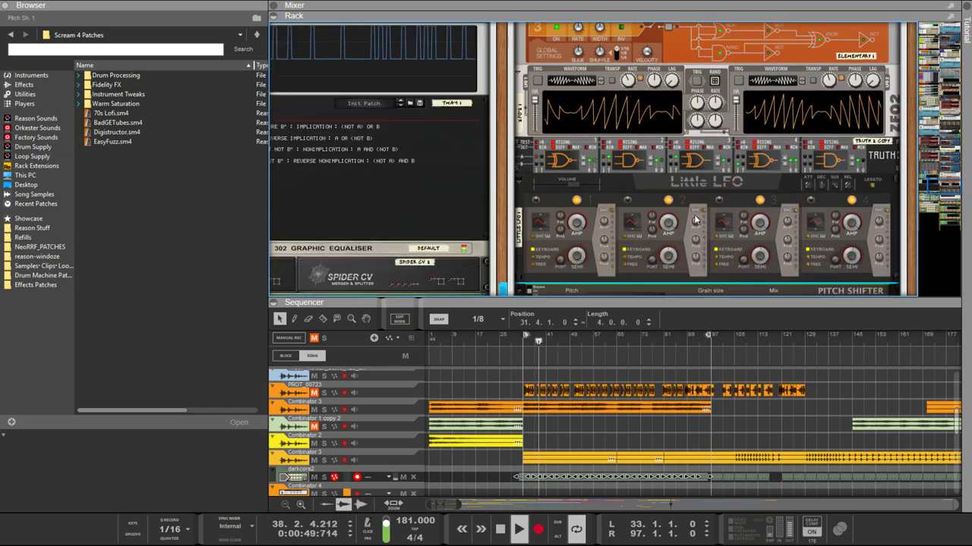
key(F6)
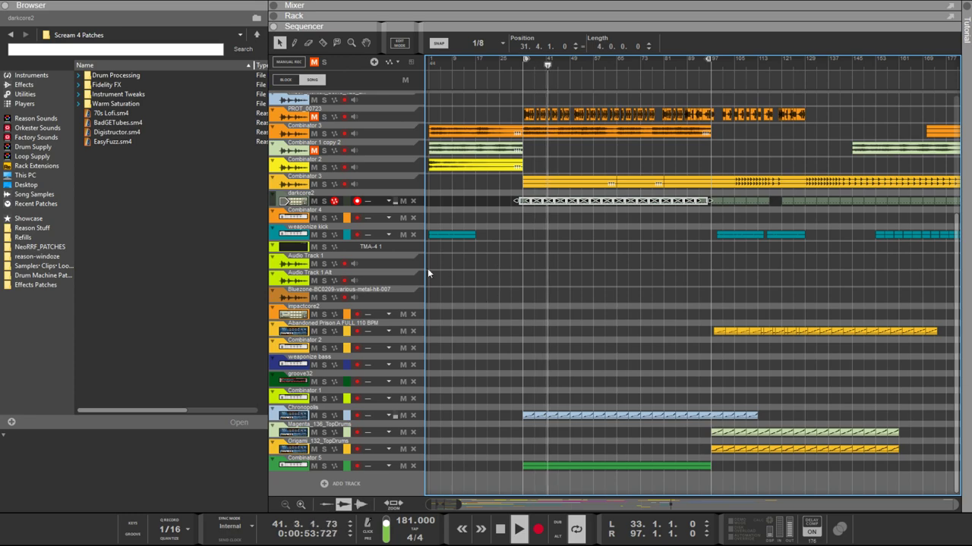
drag(535, 25, 539, 317)
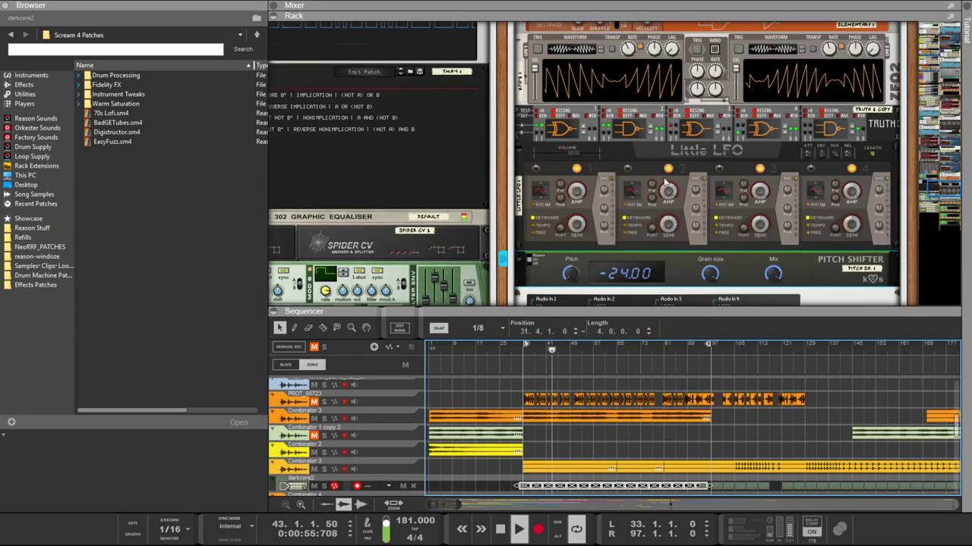
scroll(824, 235, up, 2)
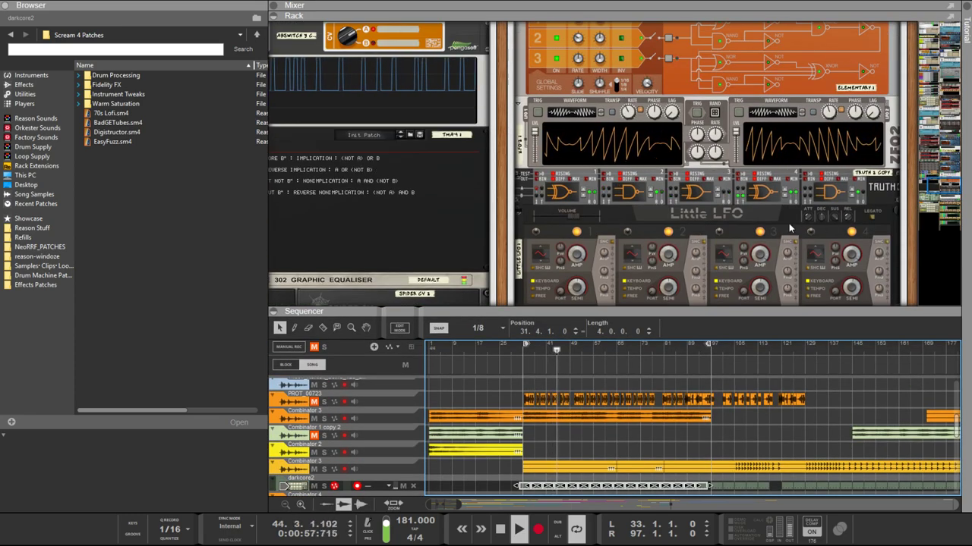
scroll(823, 236, down, 6)
mouse_move(857, 165)
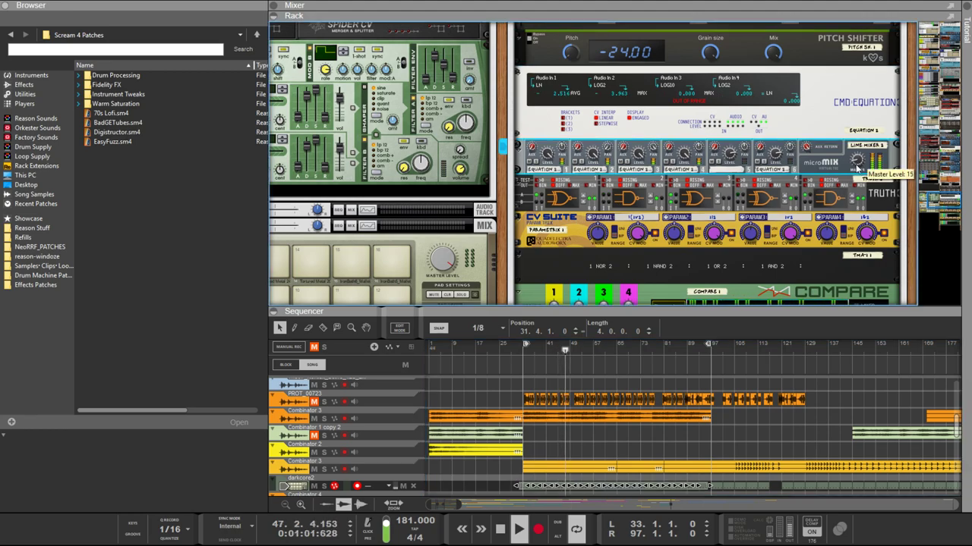
scroll(857, 168, up, 8)
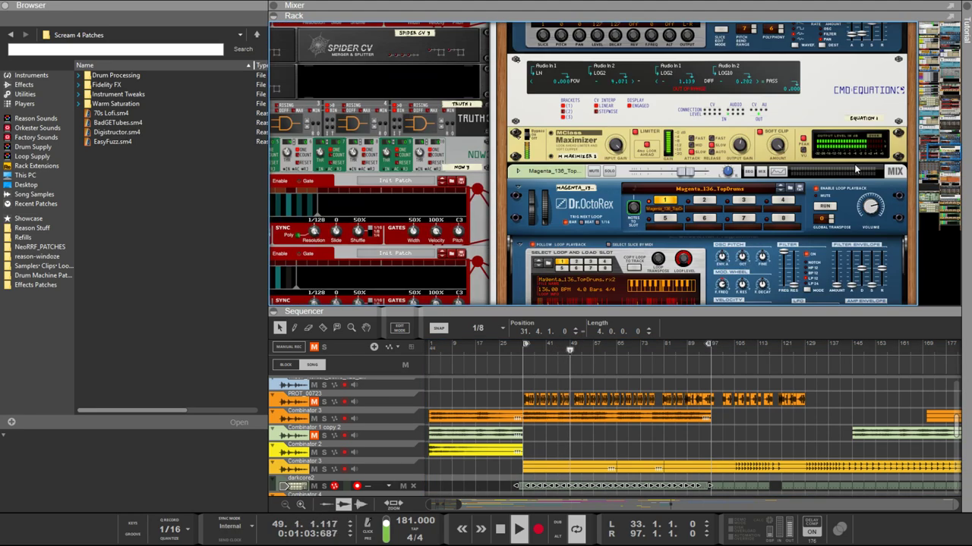
scroll(855, 168, down, 4)
scroll(856, 168, down, 8)
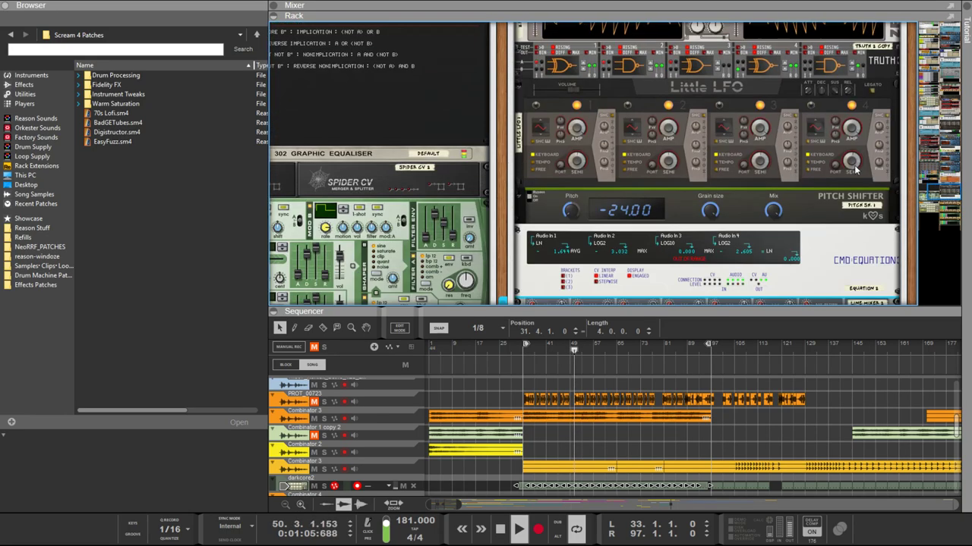
scroll(803, 155, up, 6)
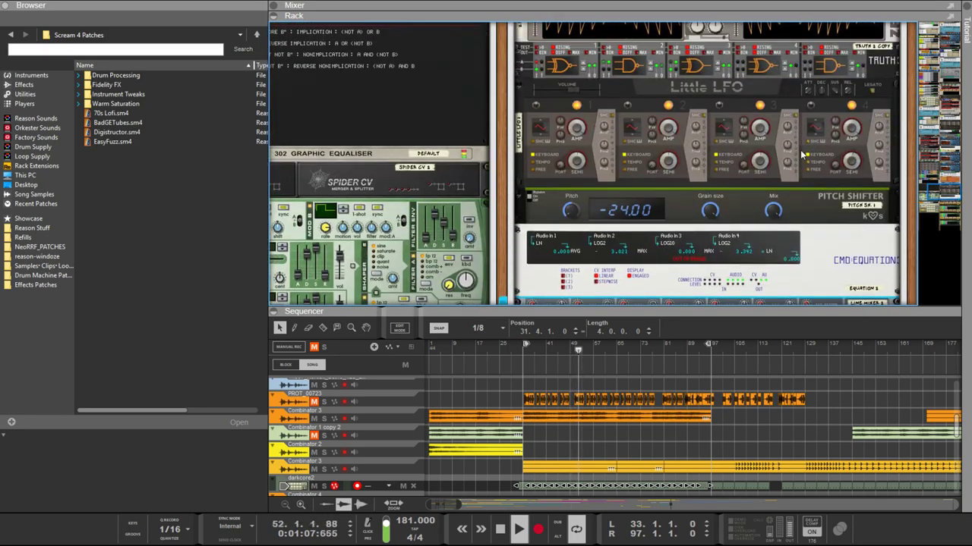
scroll(803, 156, down, 5)
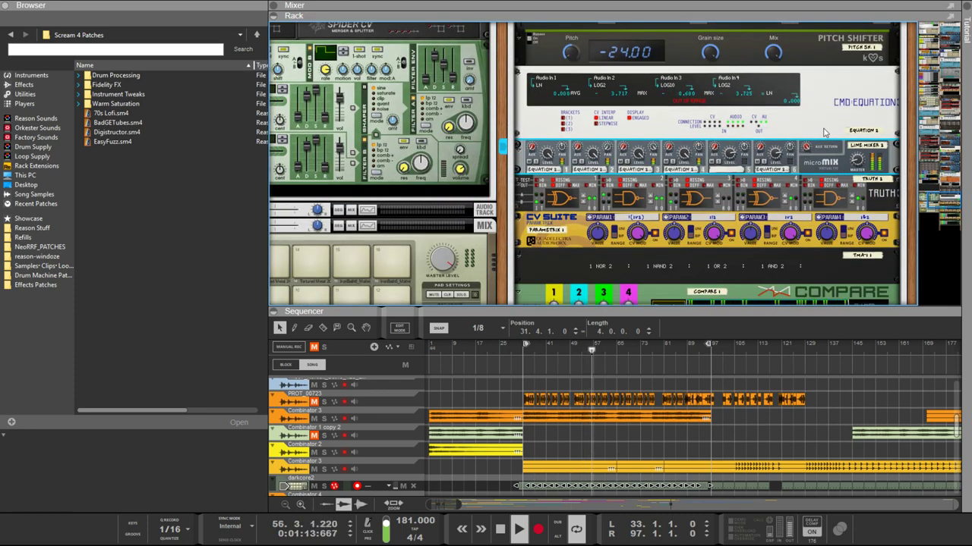
scroll(825, 133, up, 3)
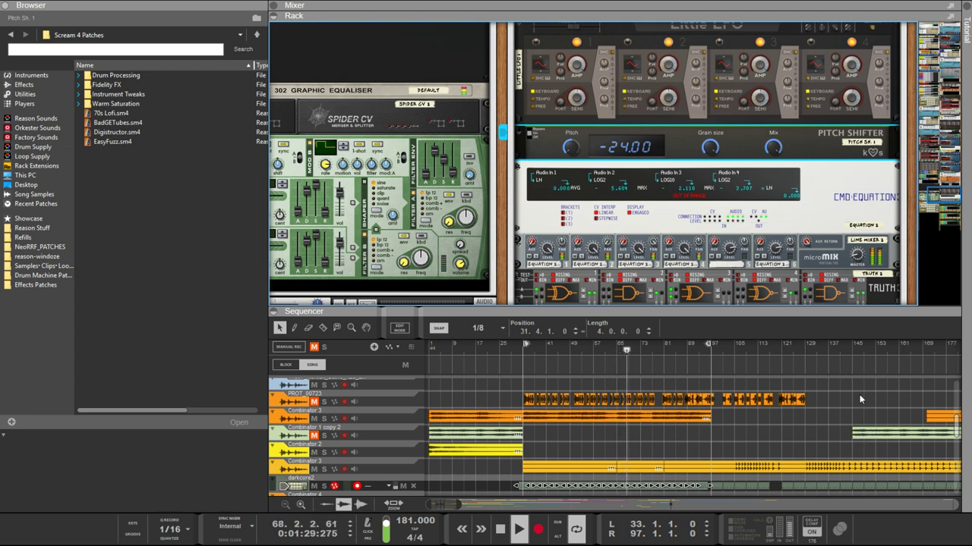
Step: Insert a ModularRE multi-effect below the Pitch Shifter, load a graphic EQ into its first slot and cut the lowest bands
key(ctrl+v)
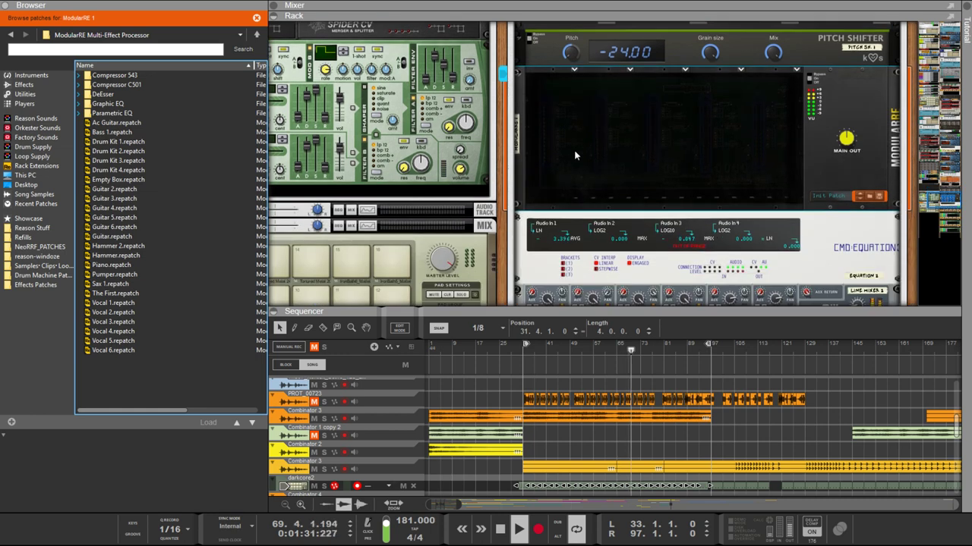
click(573, 71)
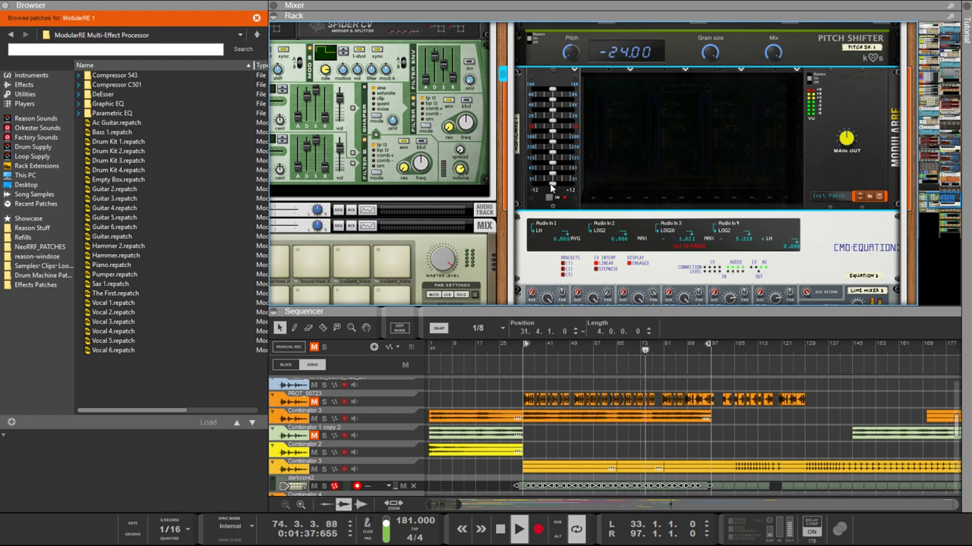
drag(552, 187, 552, 199)
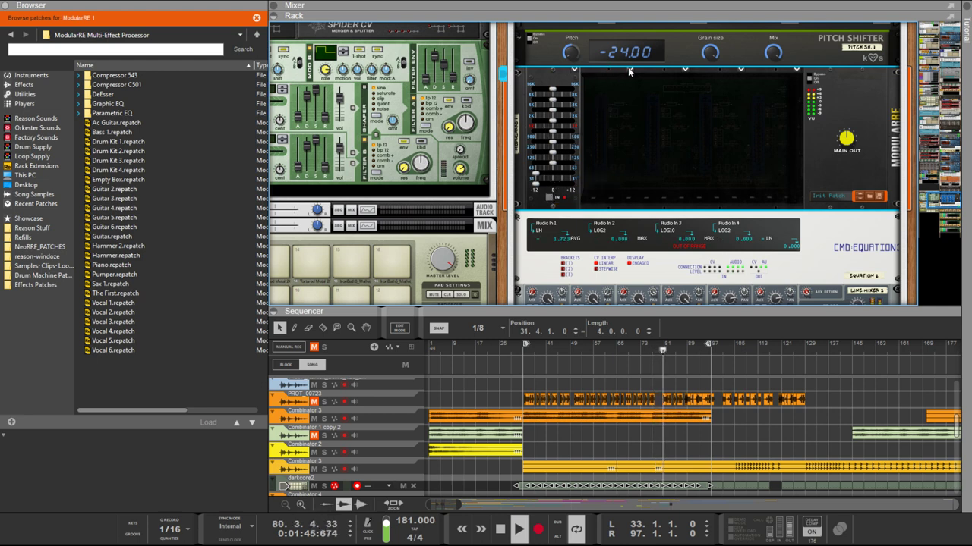
Step: Load the 543 compressor into ModularRE's second slot and adjust its threshold and ratio
click(657, 115)
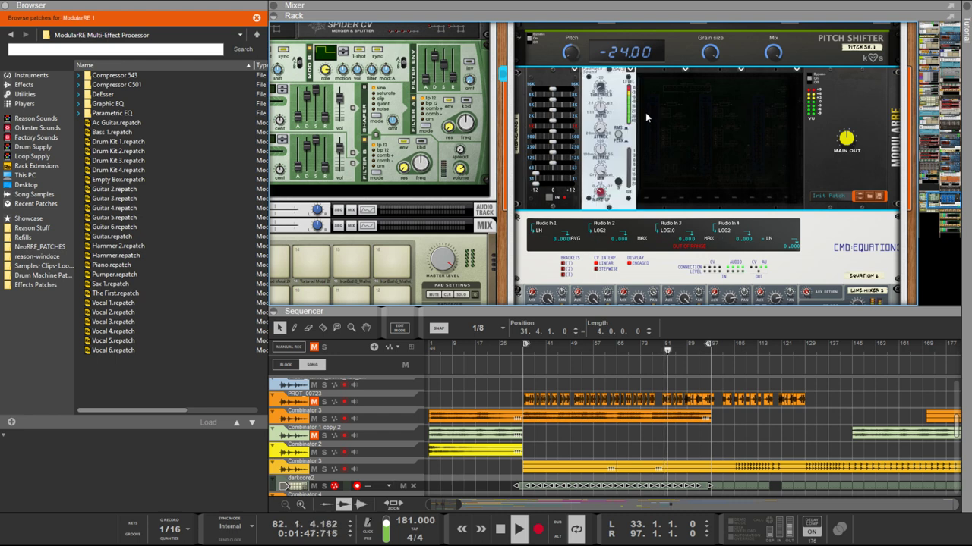
drag(590, 53, 586, 42)
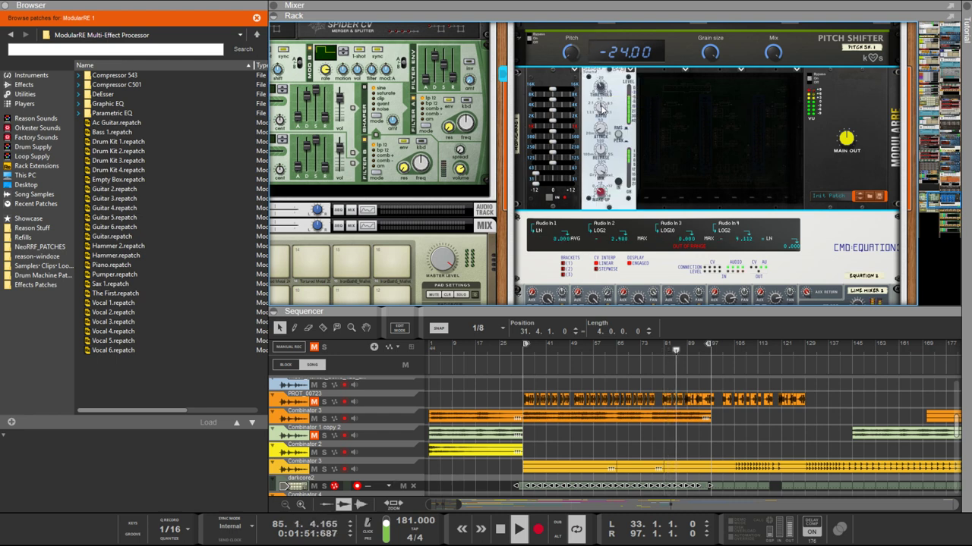
drag(604, 128, 610, 151)
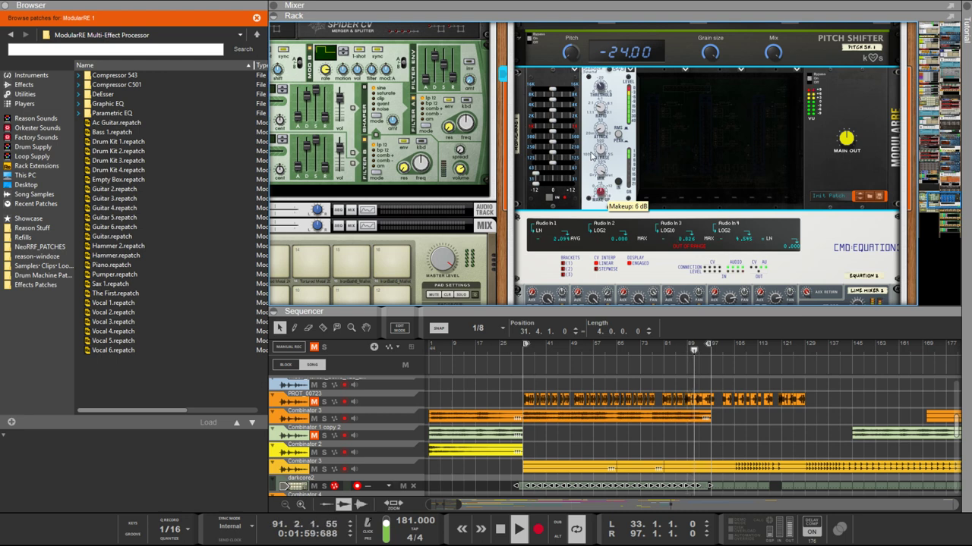
drag(602, 109, 596, 71)
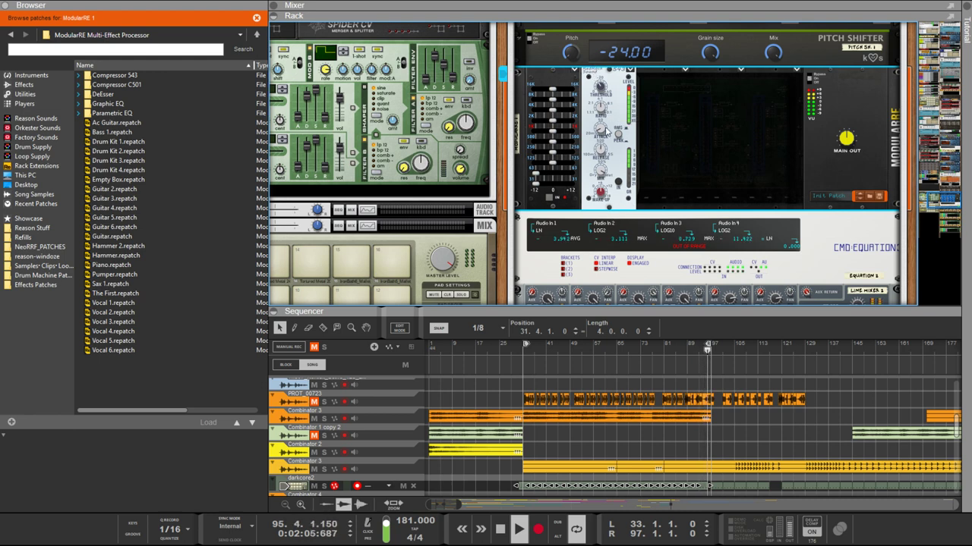
drag(602, 110, 599, 72)
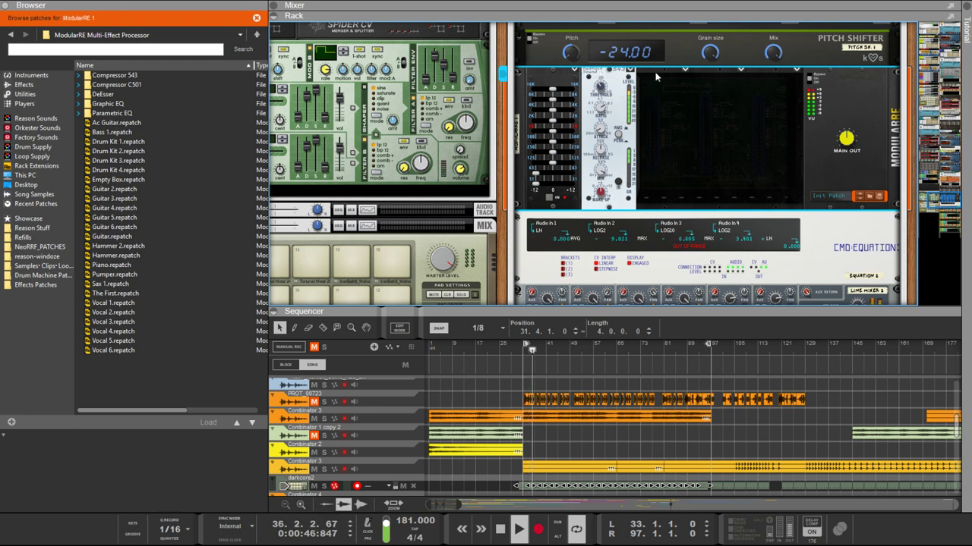
Step: Load a graphic EQ into ModularRE's third slot, cut the lows and boost 500 Hz to about 2.7 and 2 kHz to about 4.3
click(705, 150)
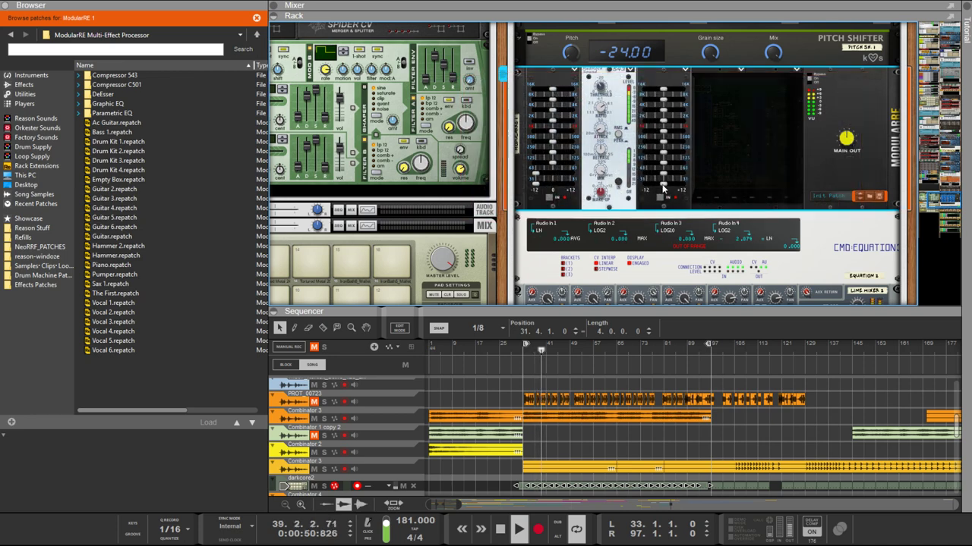
mouse_move(650, 173)
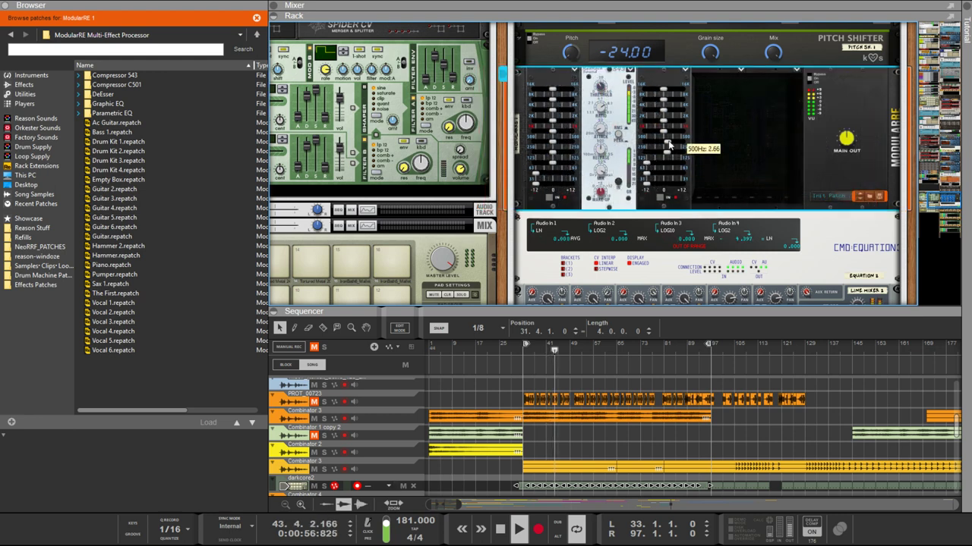
mouse_move(671, 137)
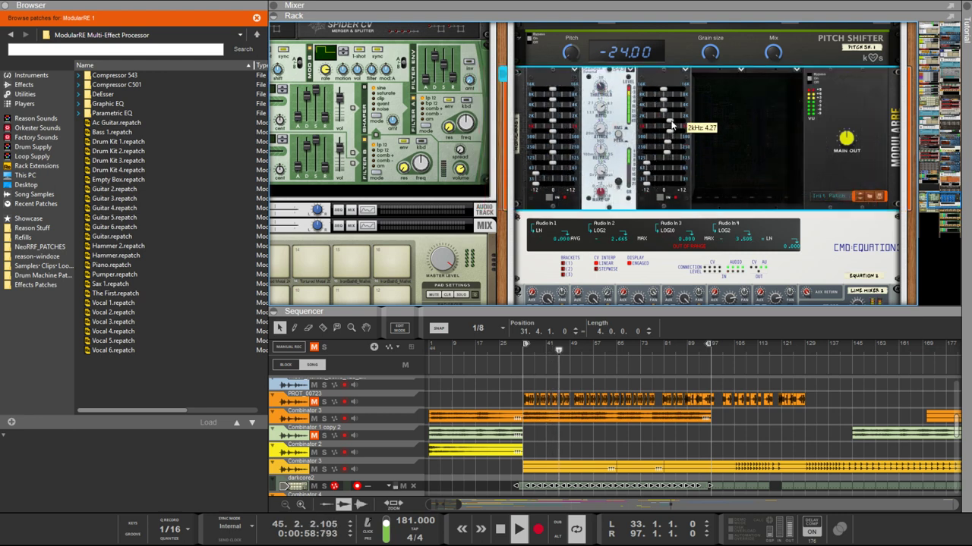
mouse_move(673, 113)
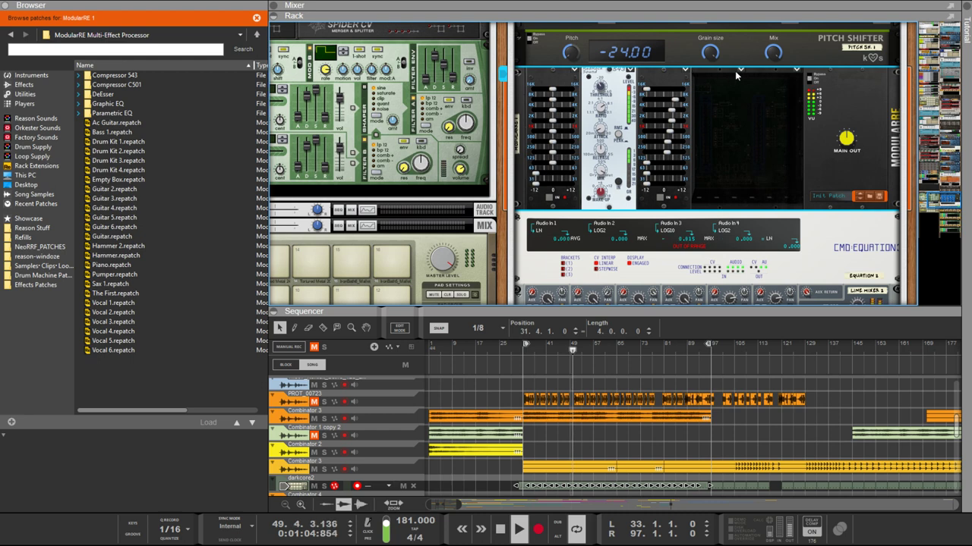
Step: Load the C501 compressor into ModularRE's fourth slot and adjust its attack, threshold and makeup, with the ratio at about 6
click(783, 133)
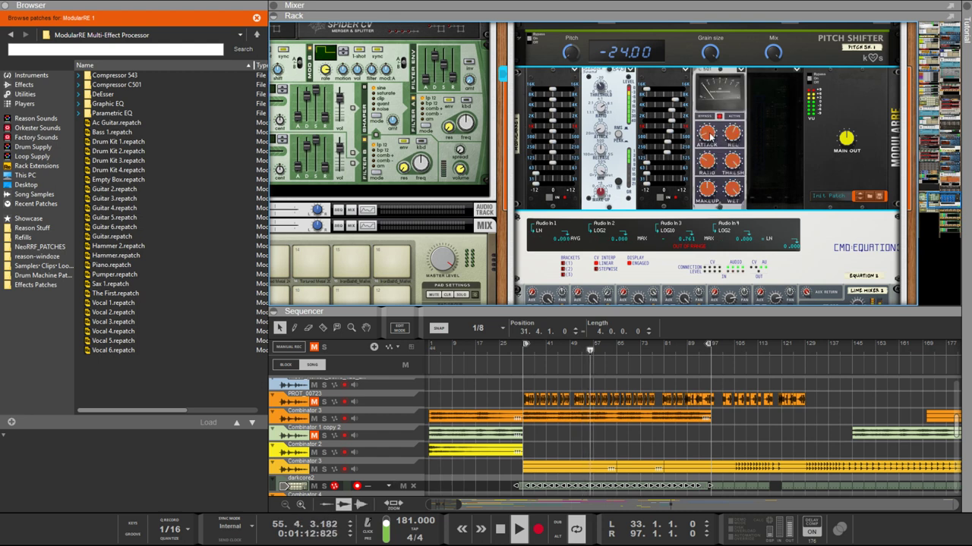
mouse_move(710, 135)
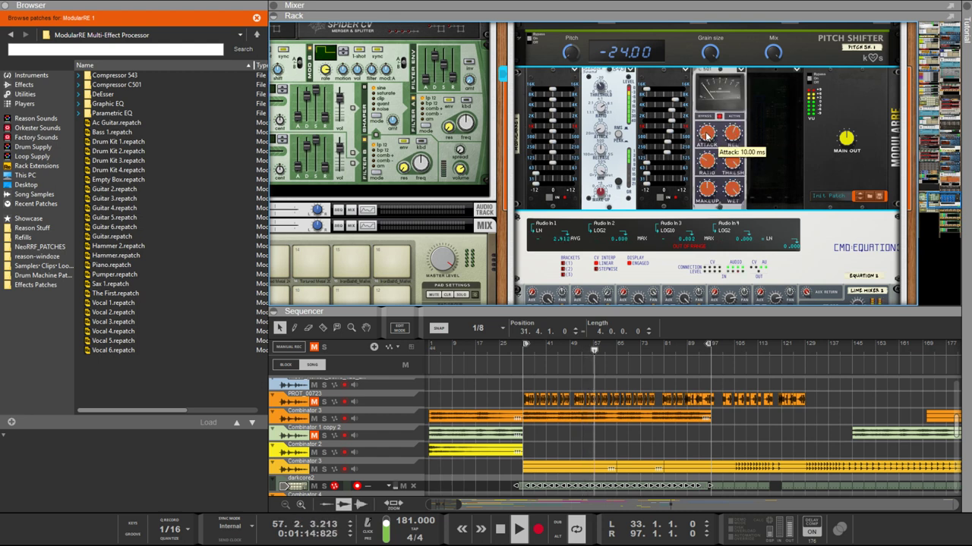
drag(707, 134, 741, 189)
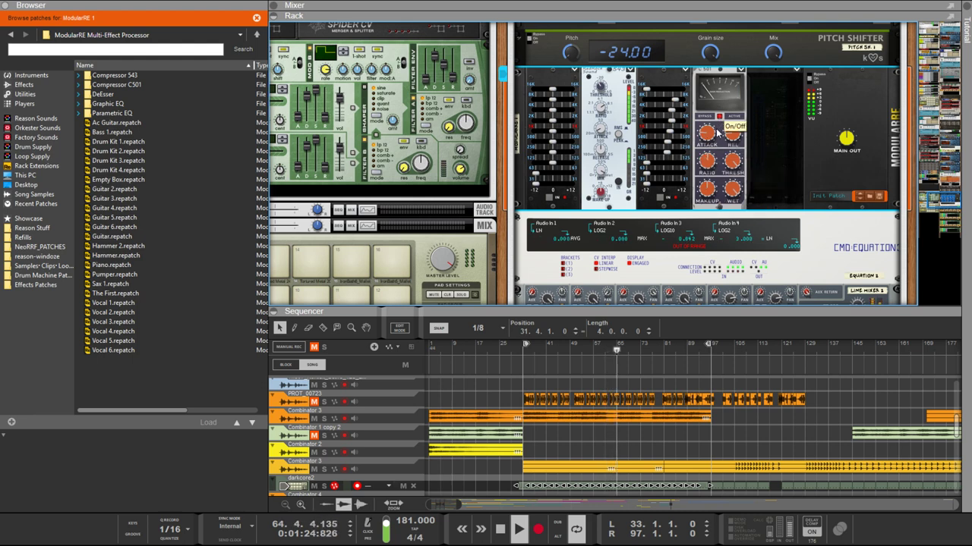
drag(732, 160, 731, 204)
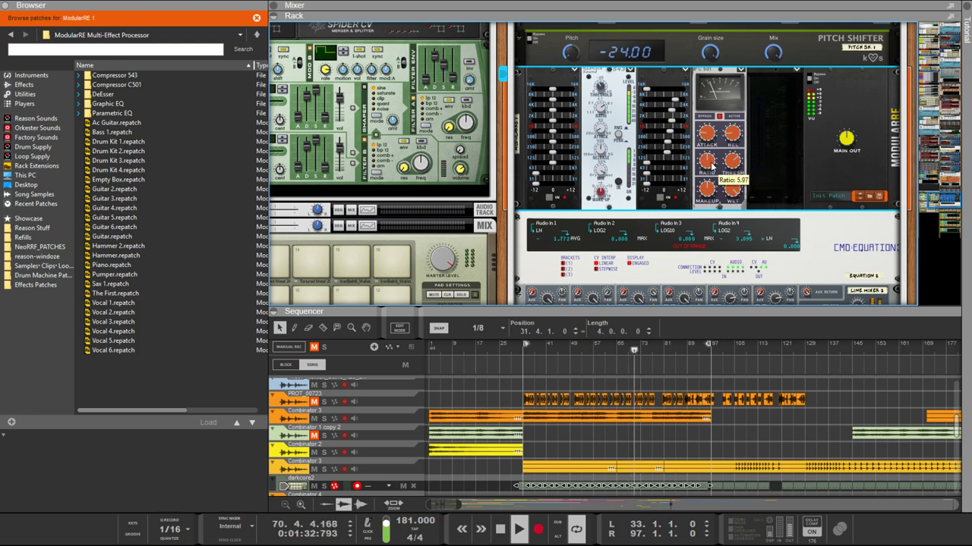
drag(707, 187, 708, 174)
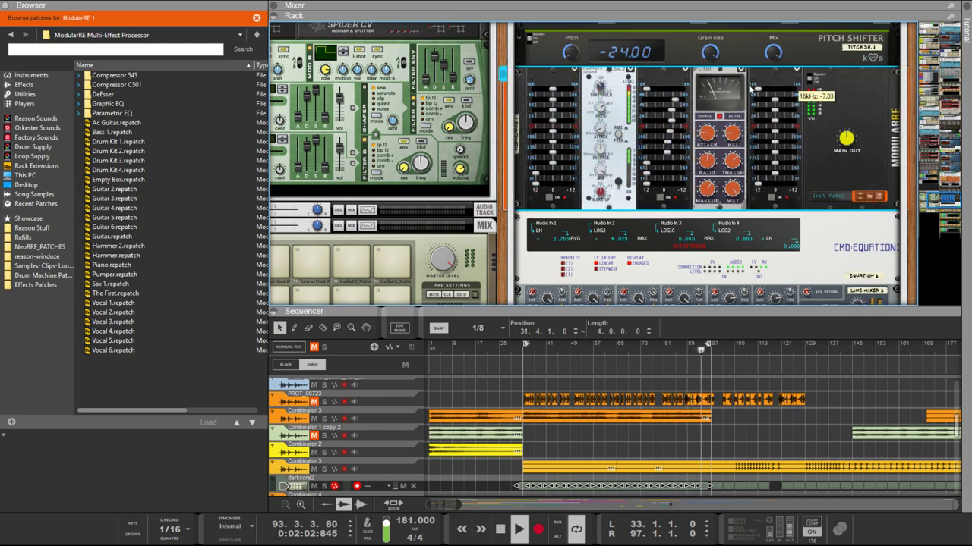
Step: Shape the graphic EQ in ModularRE's fifth slot around 500 Hz and lower the main output gain to -6.6 dB
mouse_move(778, 145)
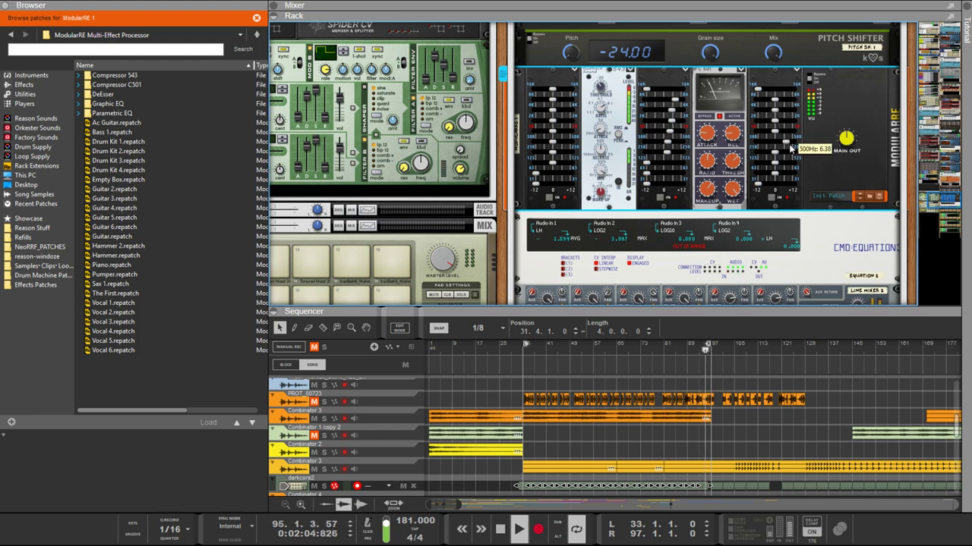
drag(780, 147, 801, 148)
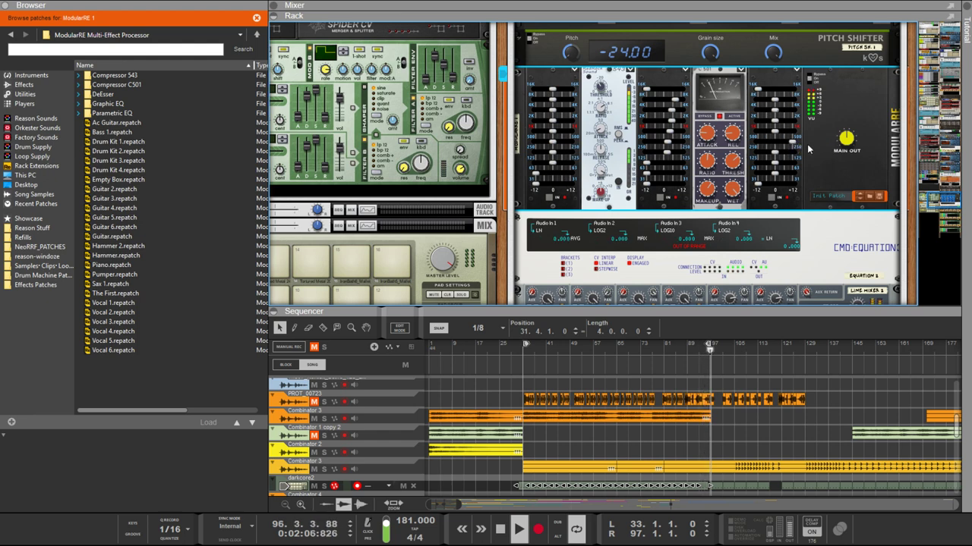
mouse_move(848, 160)
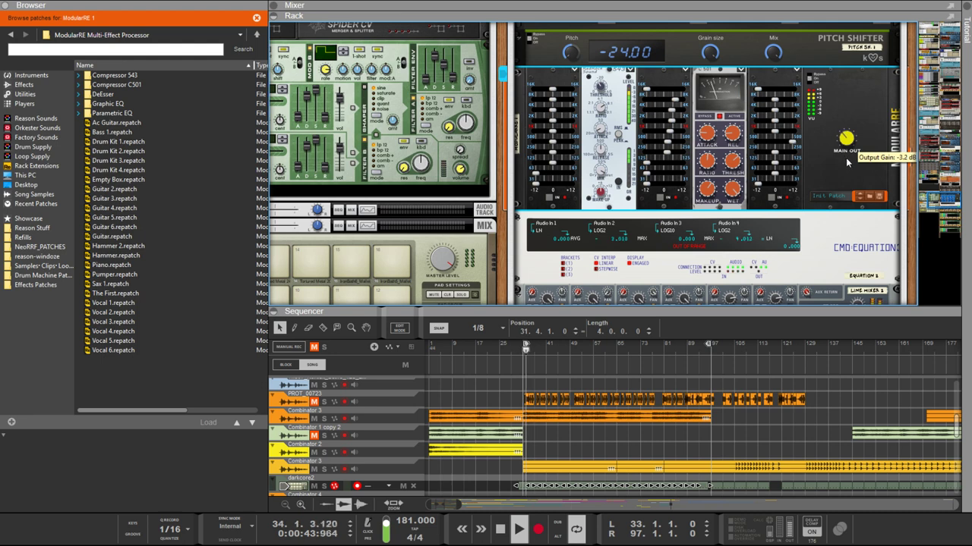
drag(847, 165, 845, 178)
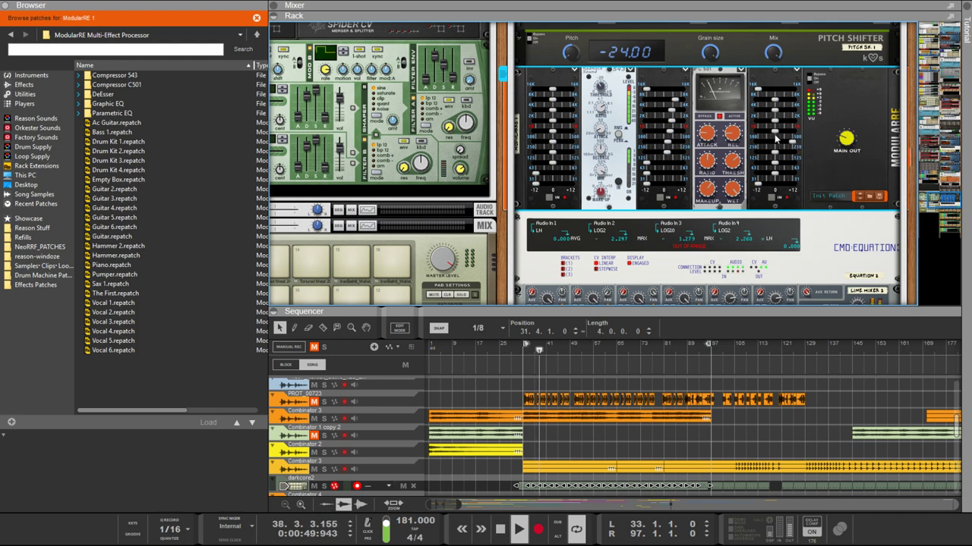
mouse_move(804, 133)
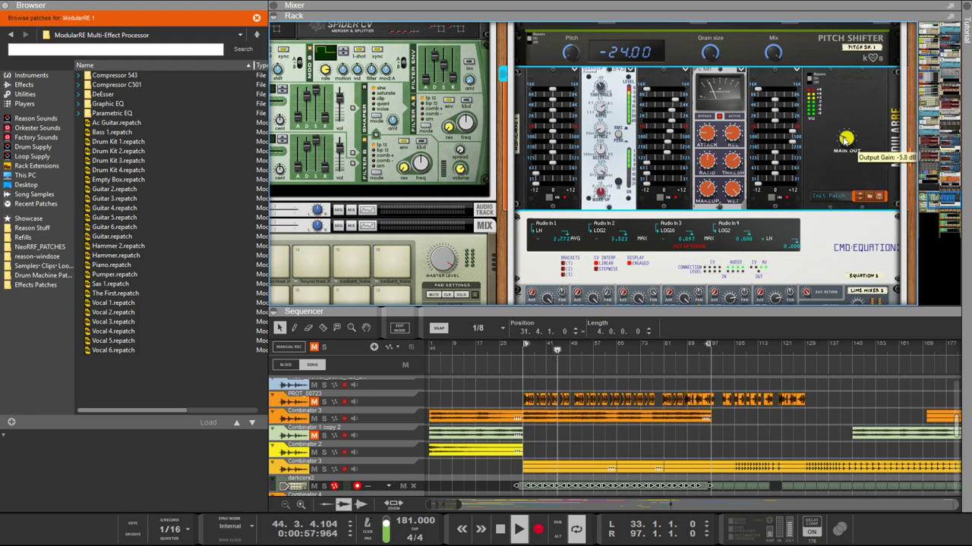
scroll(845, 139, down, 1)
scroll(845, 139, down, 2)
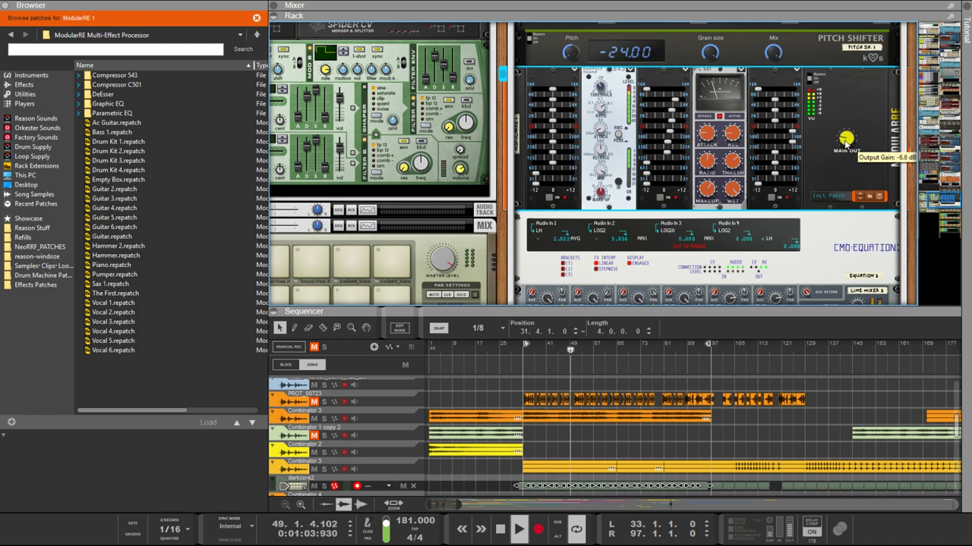
scroll(681, 168, down, 3)
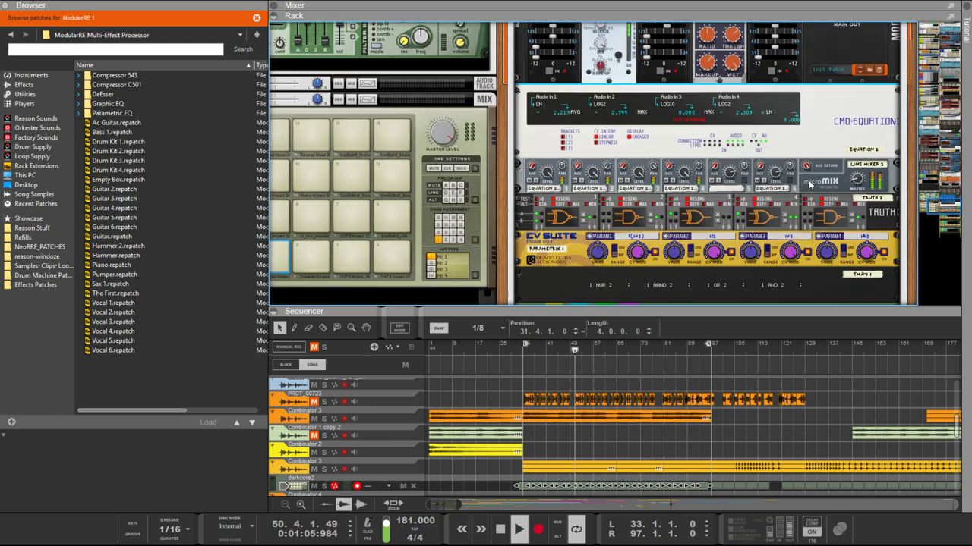
scroll(681, 169, up, 1)
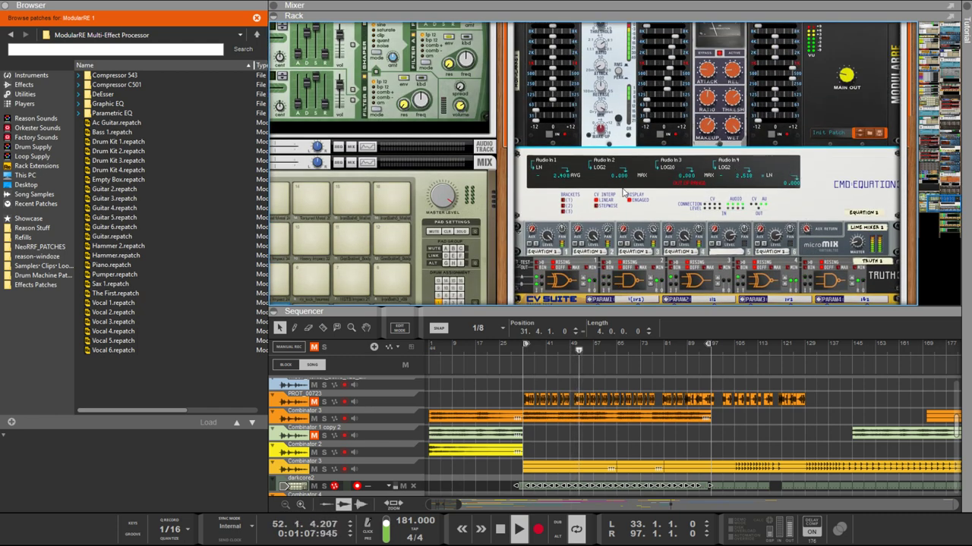
Step: Adjust ModularRE's main output level and check the C501 compressor's makeup gain
scroll(478, 133, up, 2)
scroll(478, 133, up, 10)
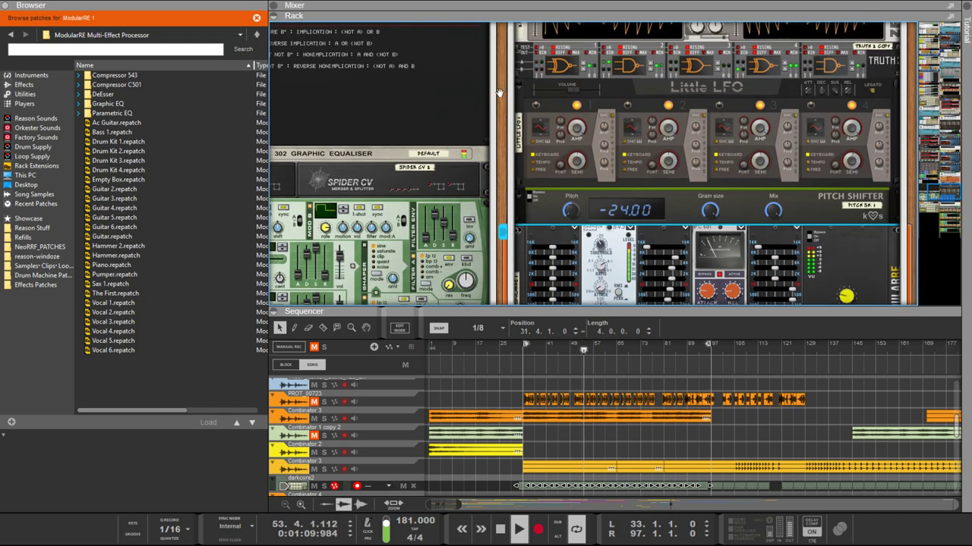
scroll(759, 273, up, 10)
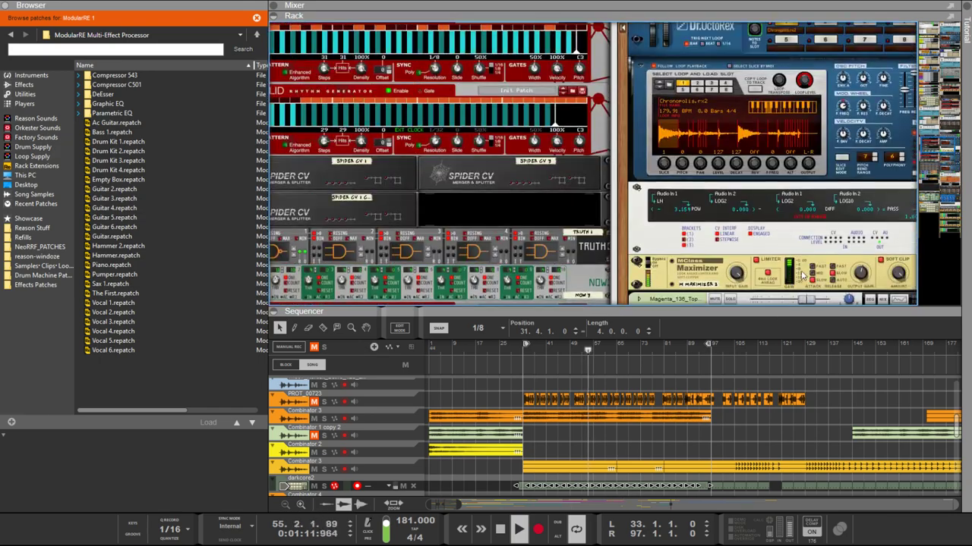
scroll(702, 258, up, 10)
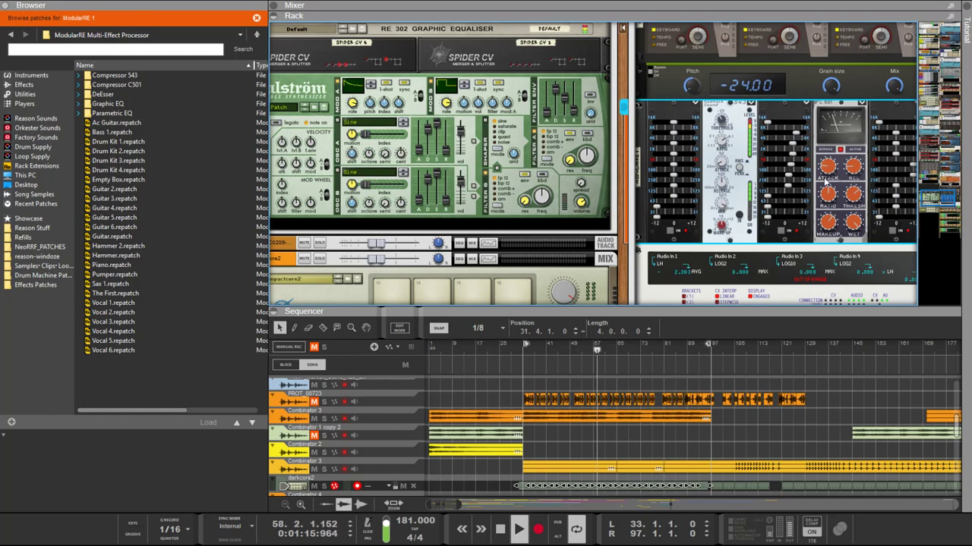
drag(626, 257, 529, 256)
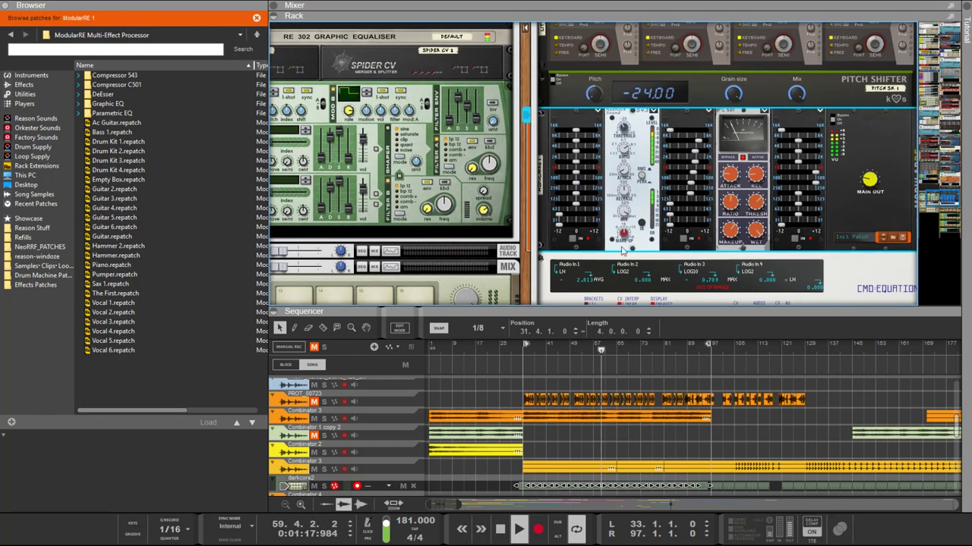
drag(874, 191, 874, 202)
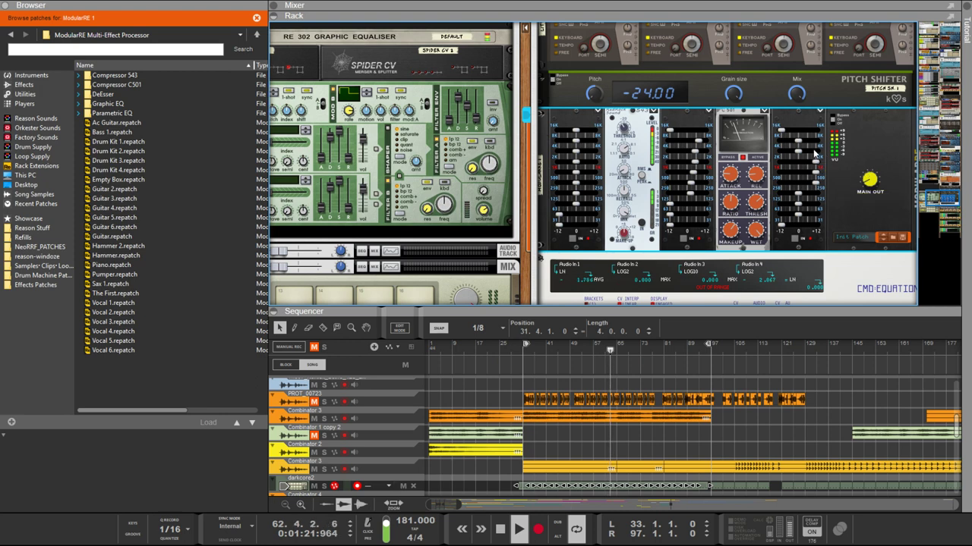
drag(866, 179, 872, 198)
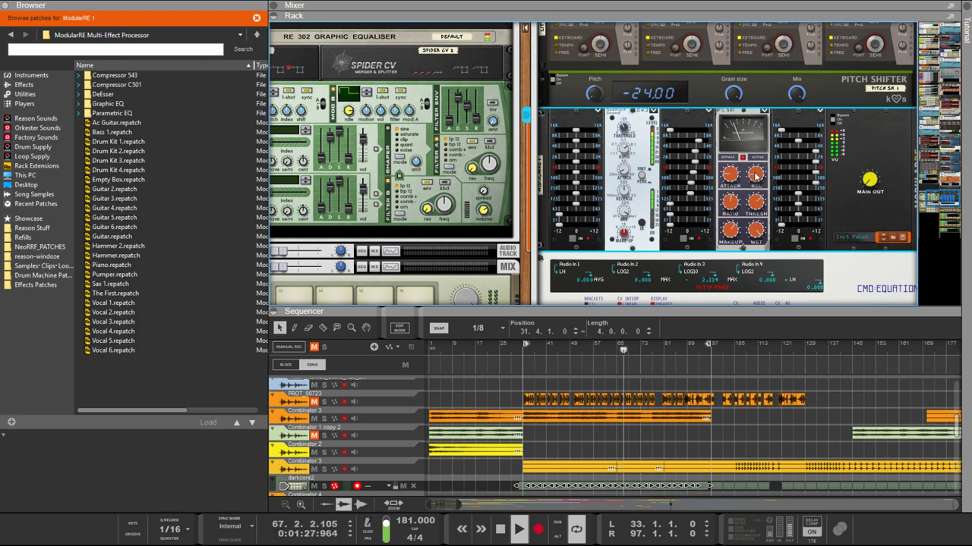
mouse_move(732, 241)
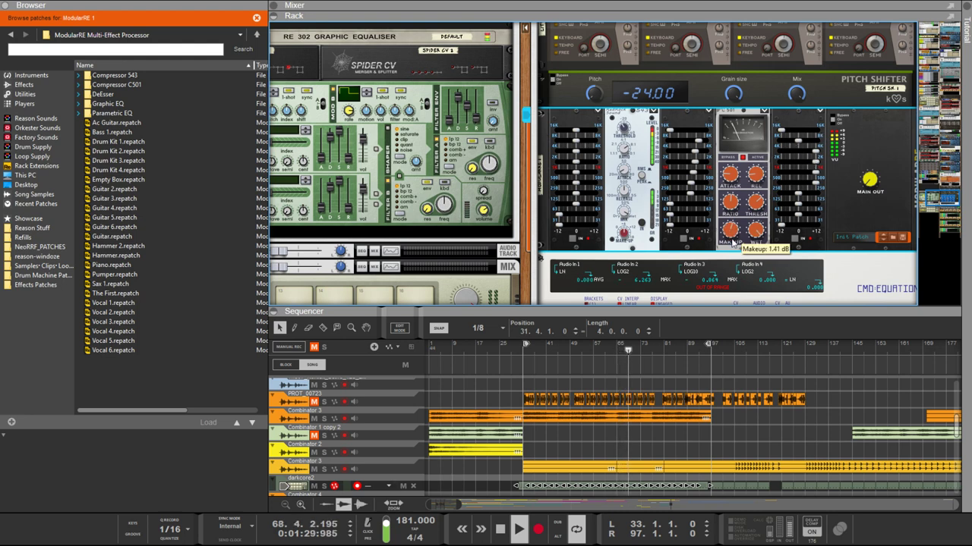
scroll(732, 240, down, 3)
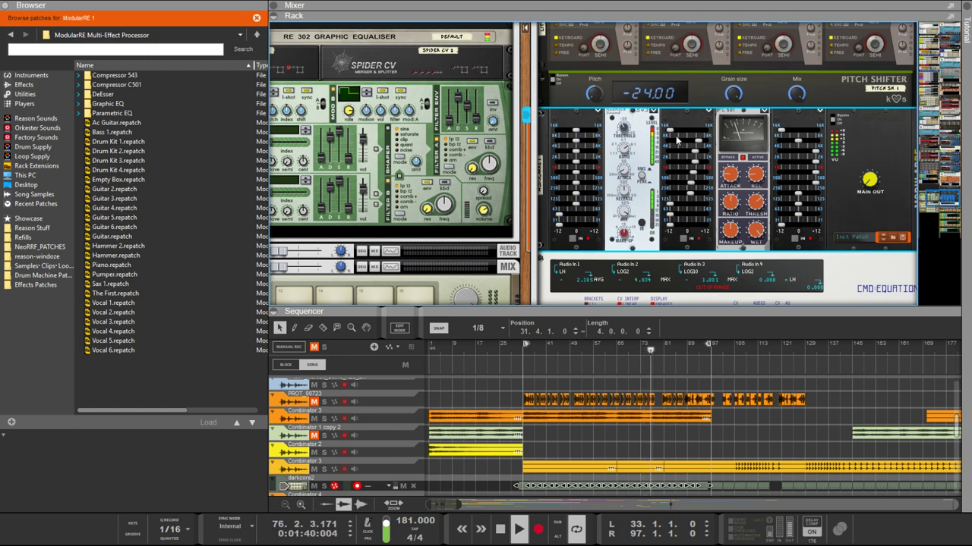
Step: Look through the rack devices above ModularRE, including Combinator 5, Dr. OctoRex, Little LFO, the Euclid generators and the RE 302 equaliser
scroll(867, 179, up, 5)
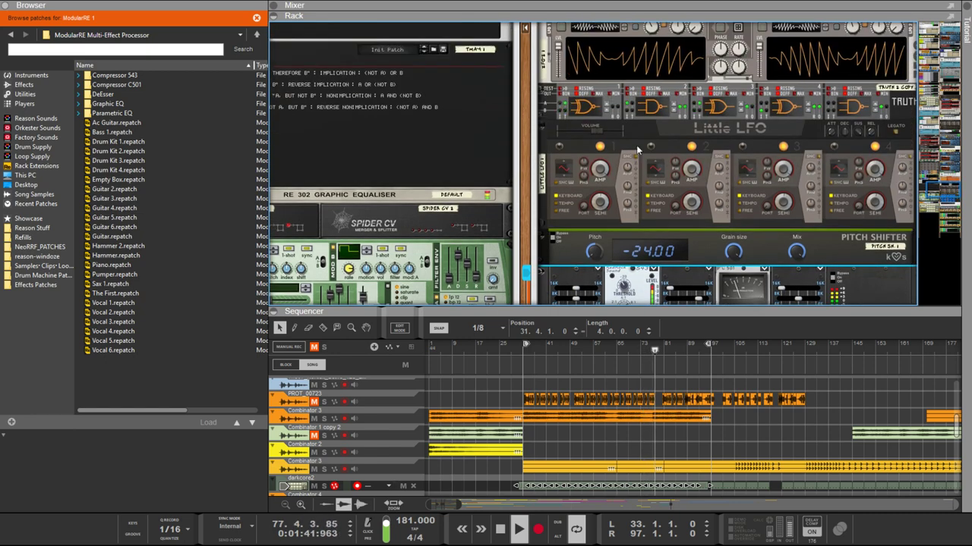
scroll(492, 199, up, 1)
scroll(492, 199, up, 6)
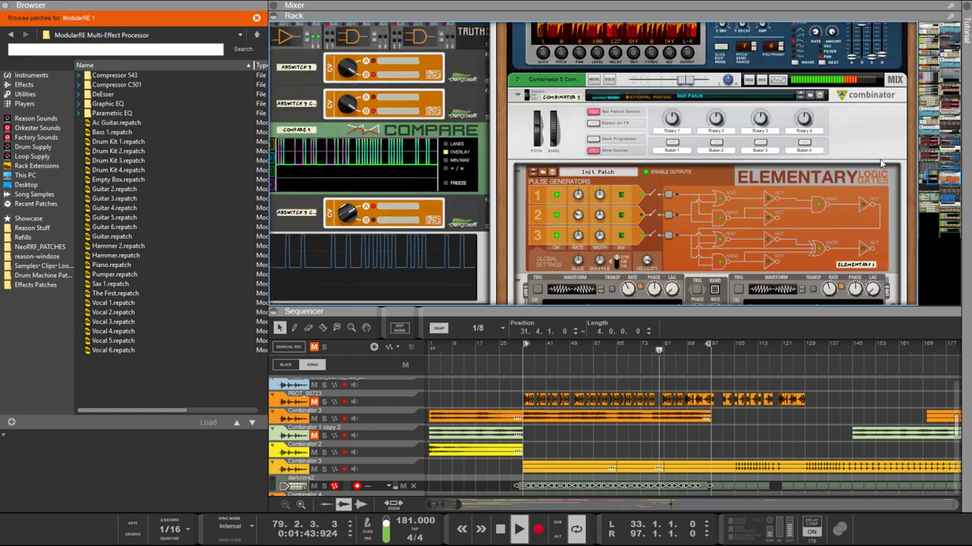
scroll(863, 135, down, 3)
mouse_move(805, 11)
mouse_down()
mouse_move(805, 304)
mouse_move(806, 15)
mouse_up()
scroll(666, 179, up, 10)
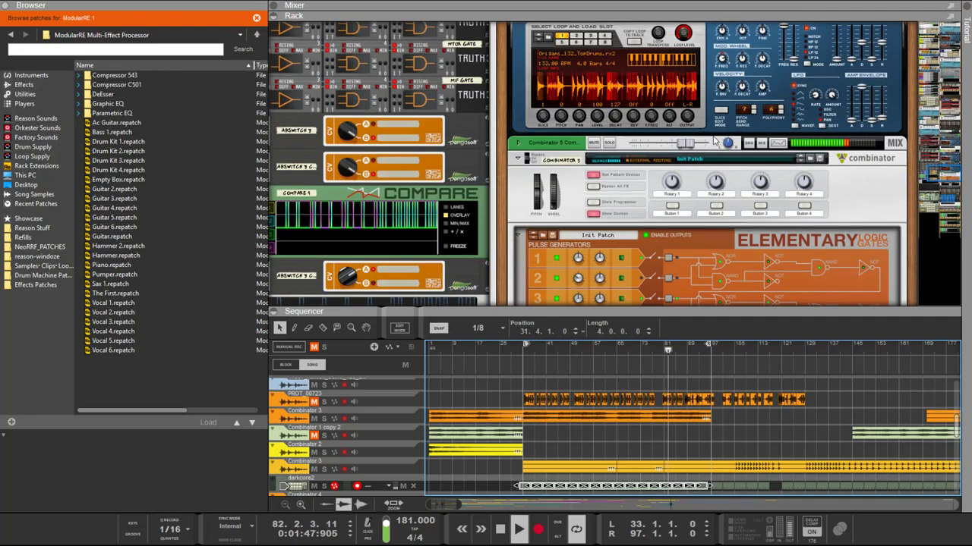
scroll(666, 180, down, 20)
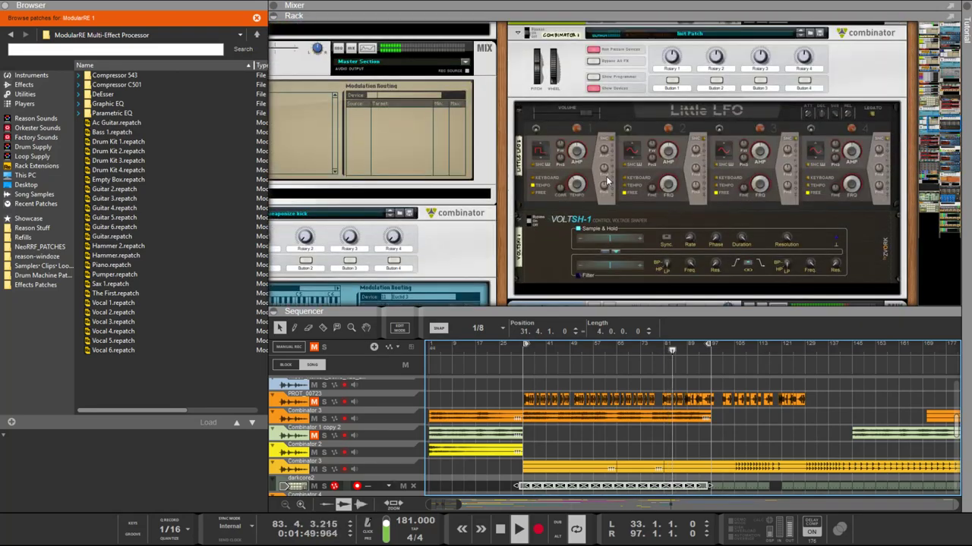
scroll(607, 180, down, 3)
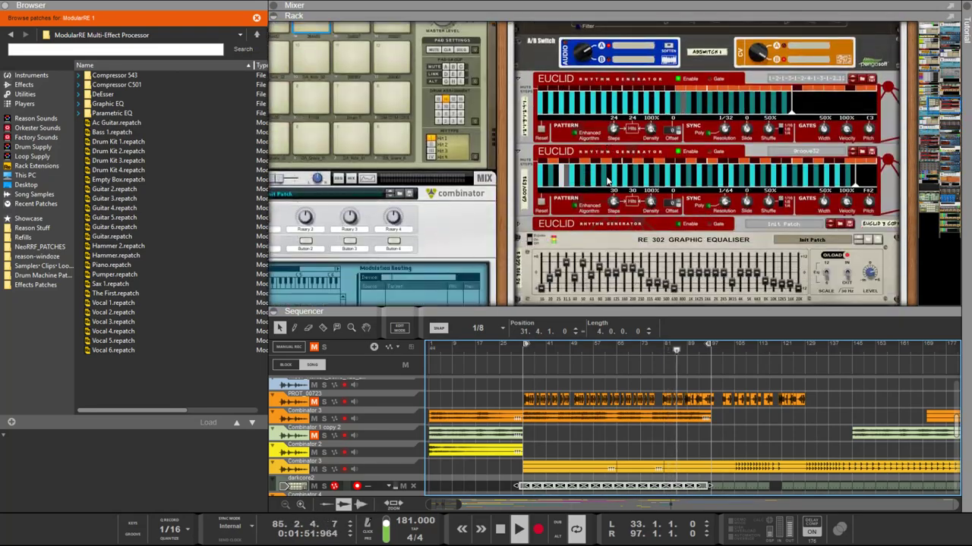
scroll(607, 180, down, 2)
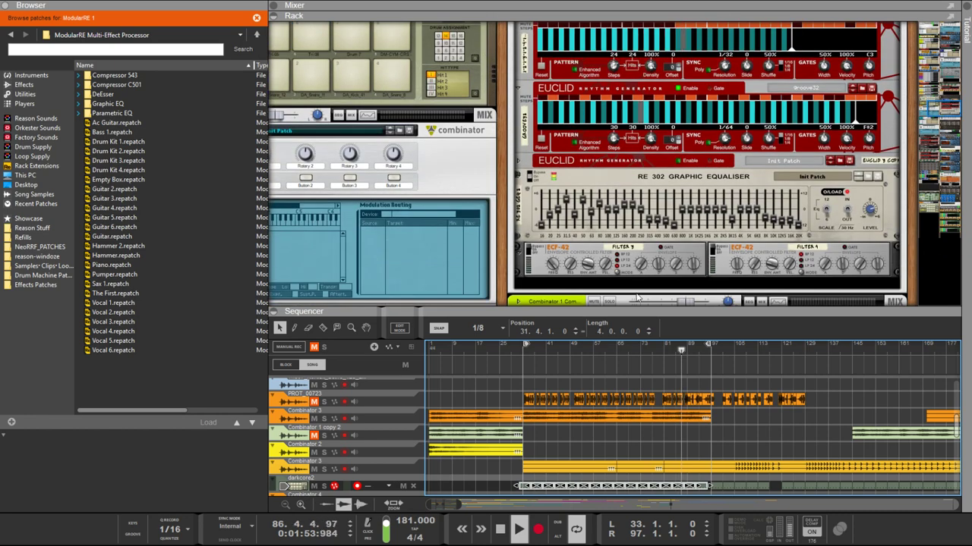
Step: In the enlarged sequencer, move the Combinator 5 clip to position 108.2.1.0 and return playback to about bar 33
drag(630, 310, 638, 2)
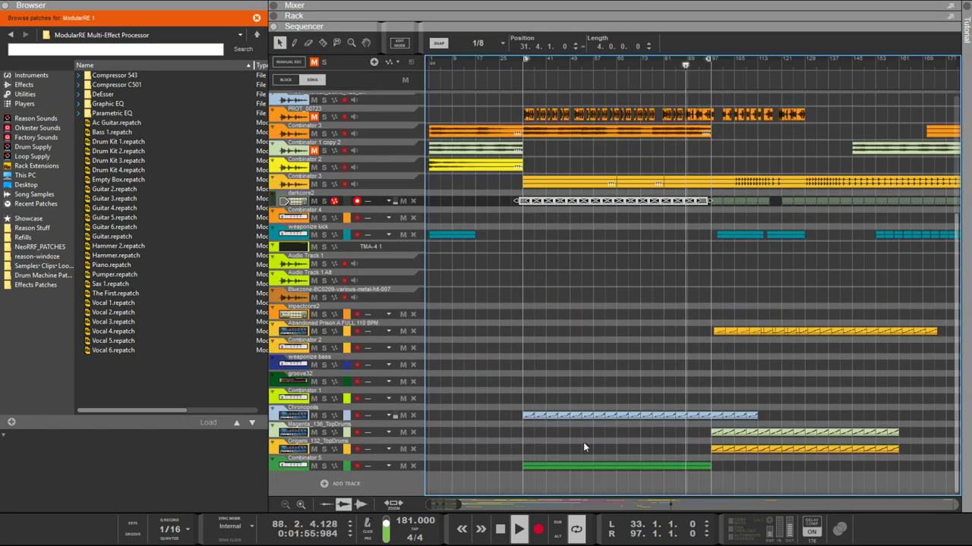
drag(582, 466, 786, 476)
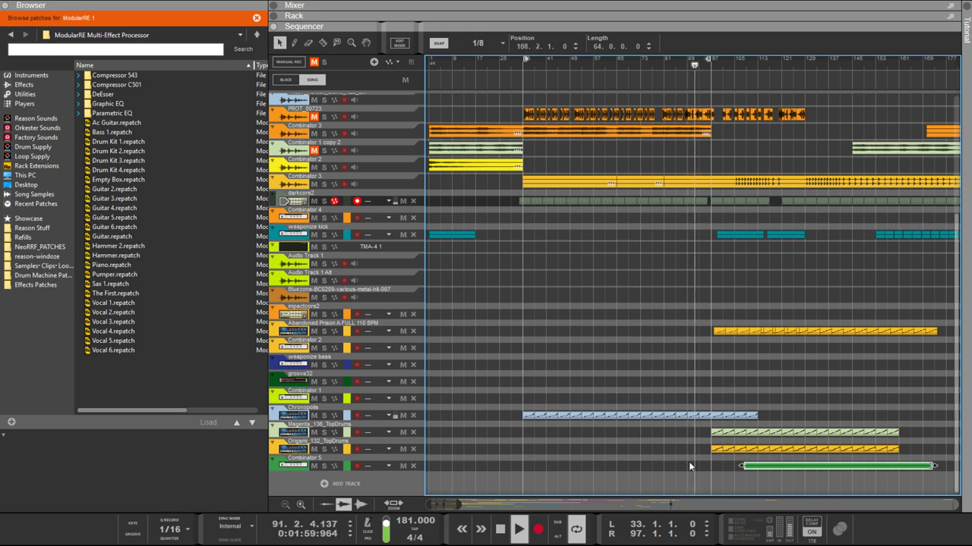
click(522, 67)
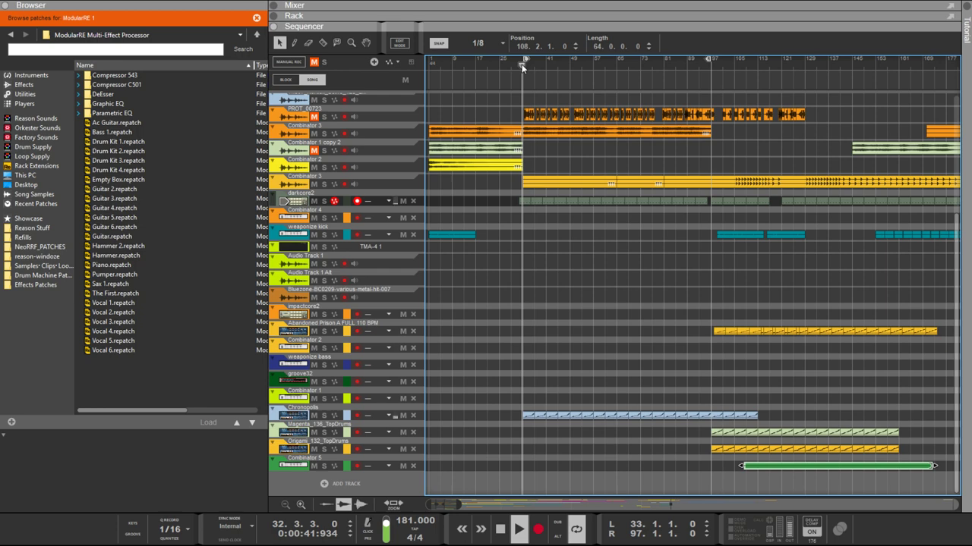
drag(523, 64, 523, 63)
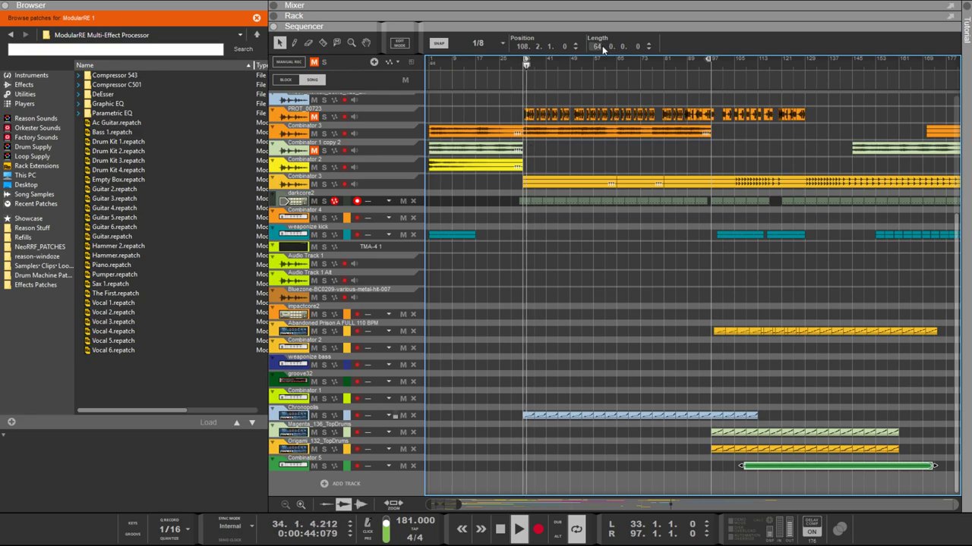
Step: Return to the rack, look through the Combinator devices and examine the cabling around Combinator 5's Little LFO and Pitch Shifter
key(F6)
scroll(574, 274, down, 15)
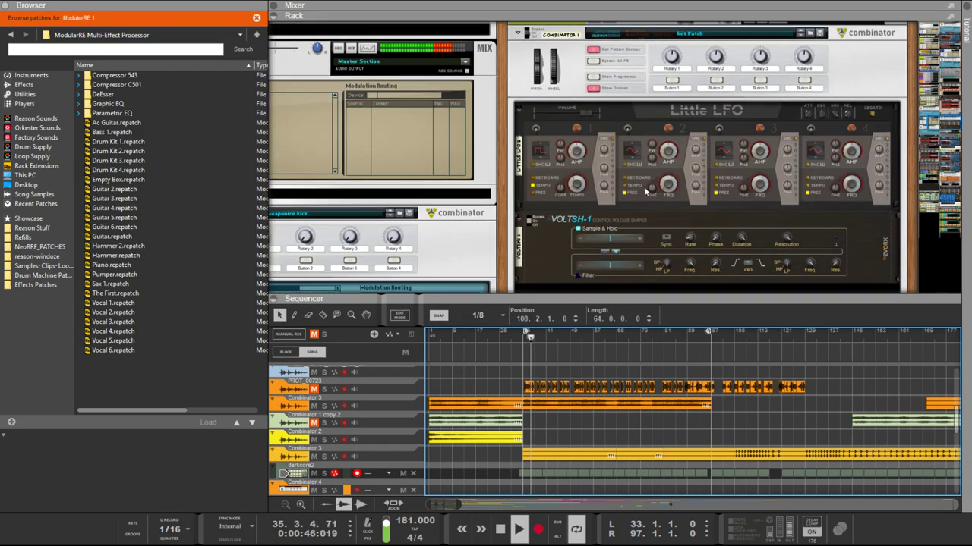
scroll(648, 202, down, 10)
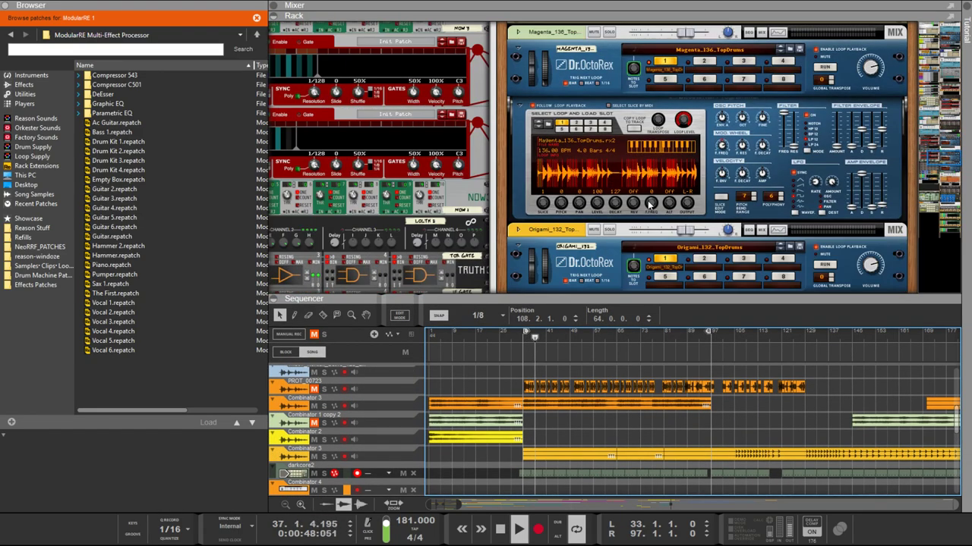
scroll(648, 203, up, 10)
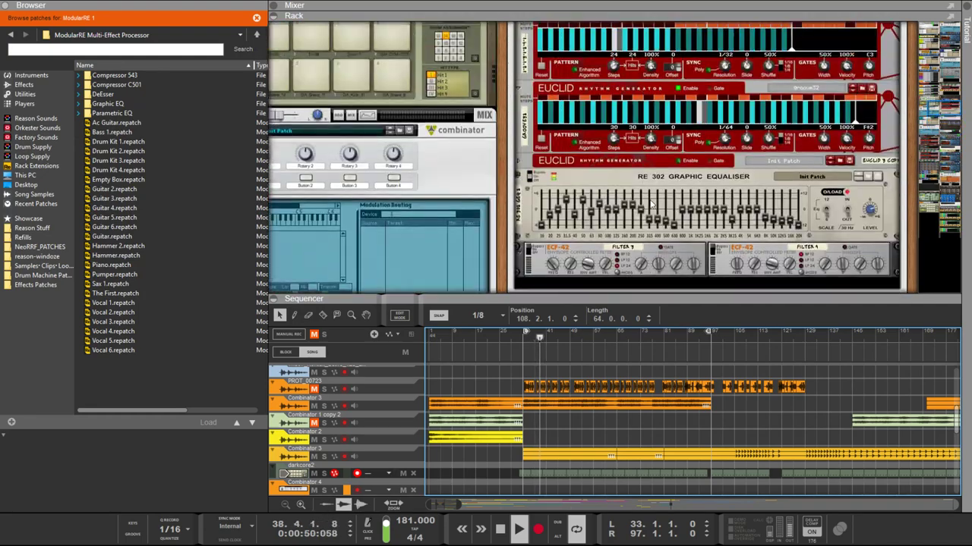
scroll(649, 204, up, 5)
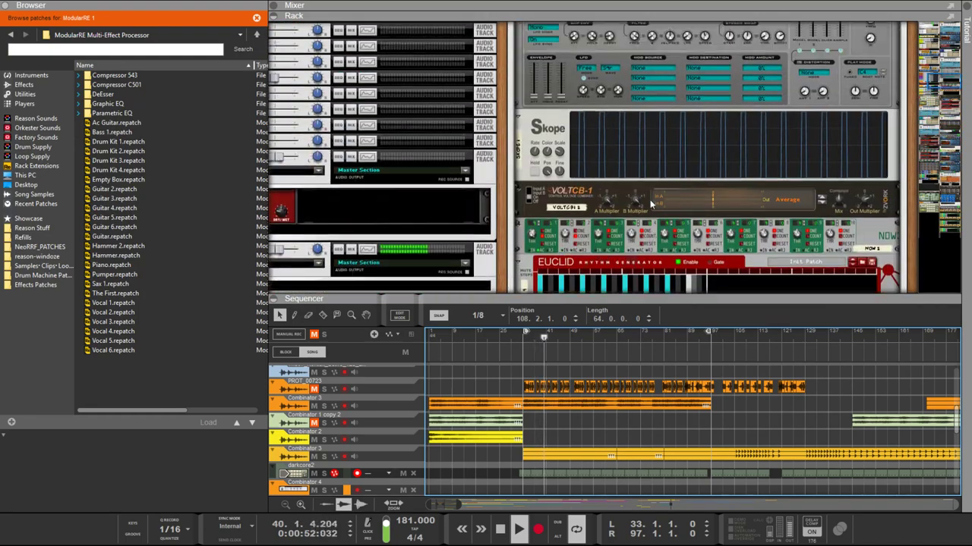
scroll(651, 204, down, 5)
scroll(652, 205, down, 15)
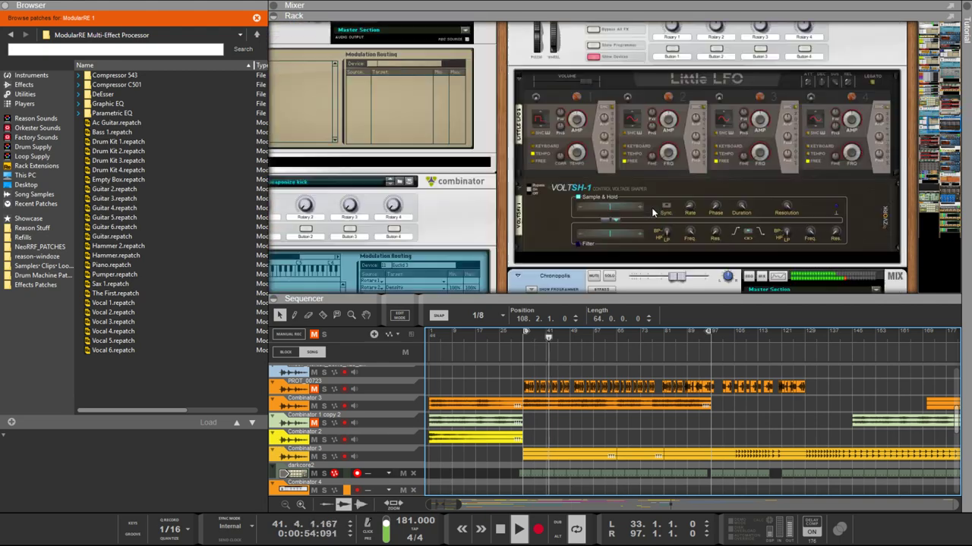
scroll(652, 214, down, 15)
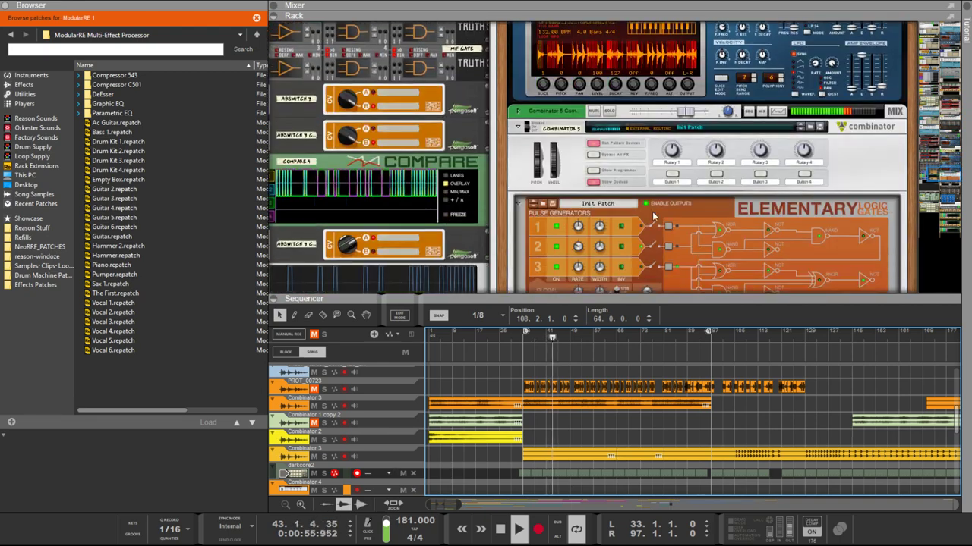
scroll(652, 212, down, 3)
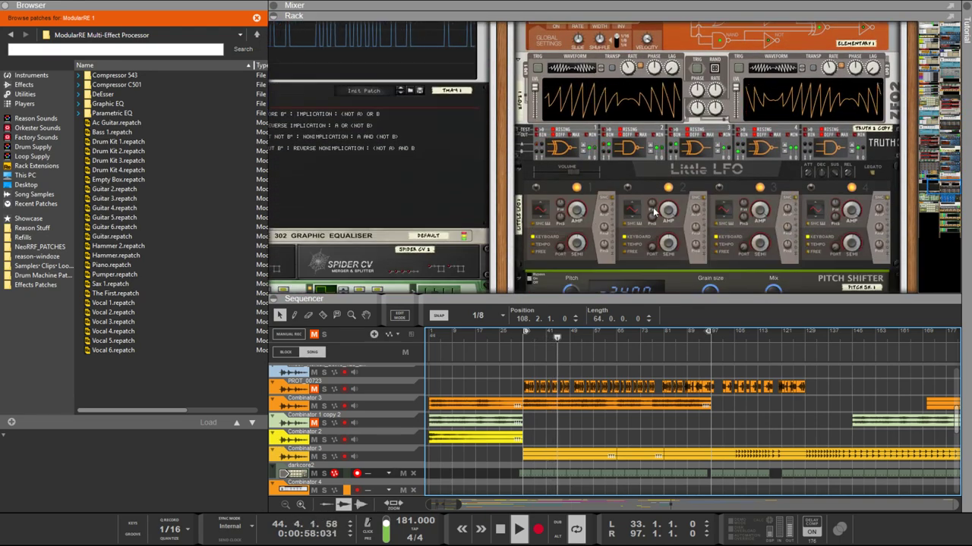
key(Tab)
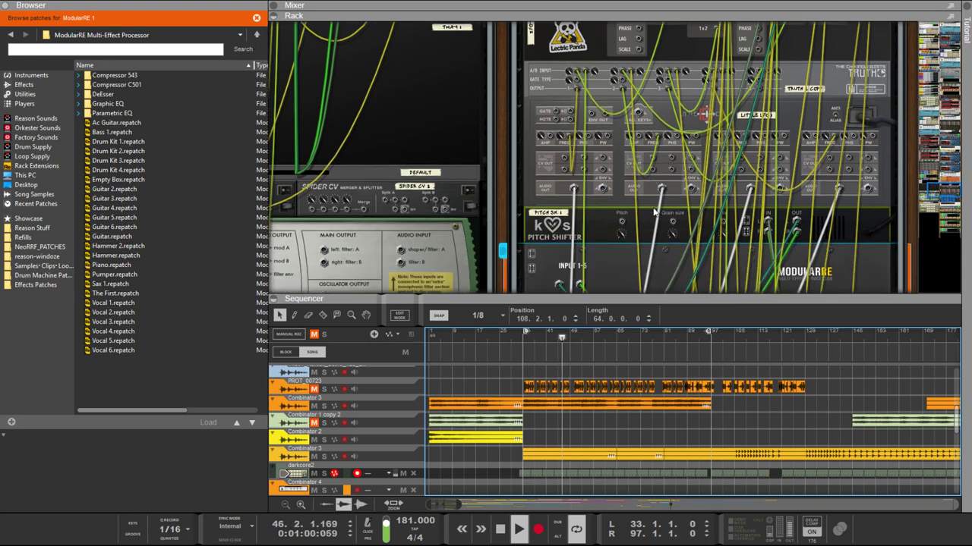
key(Tab)
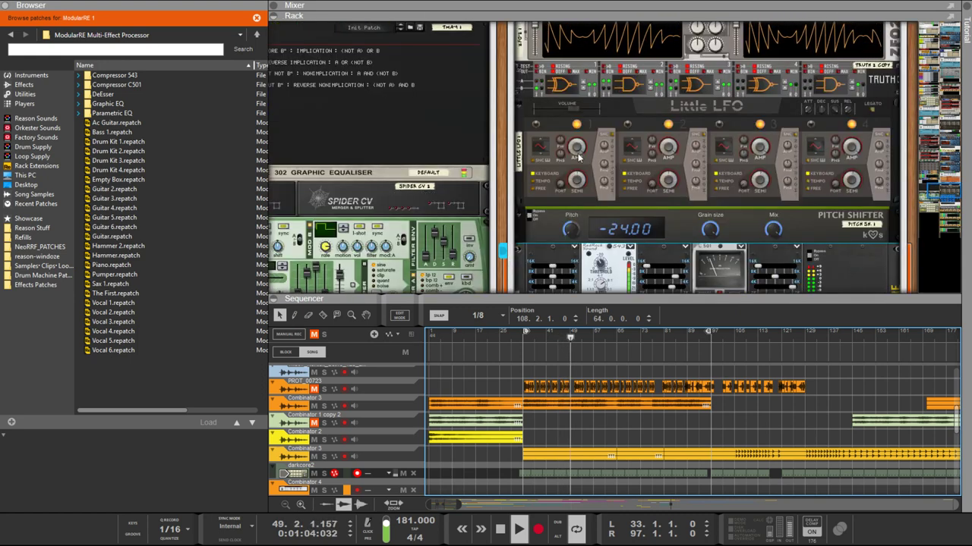
Step: Raise the pitch of the Pitch Shifter above ModularRE until its display shows +24.00
scroll(657, 177, down, 3)
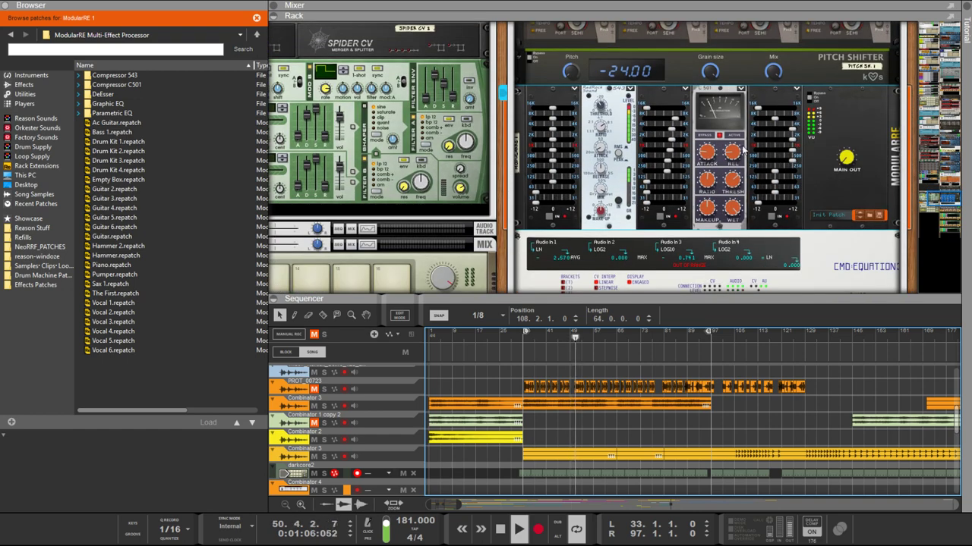
scroll(746, 141, down, 3)
scroll(683, 106, up, 4)
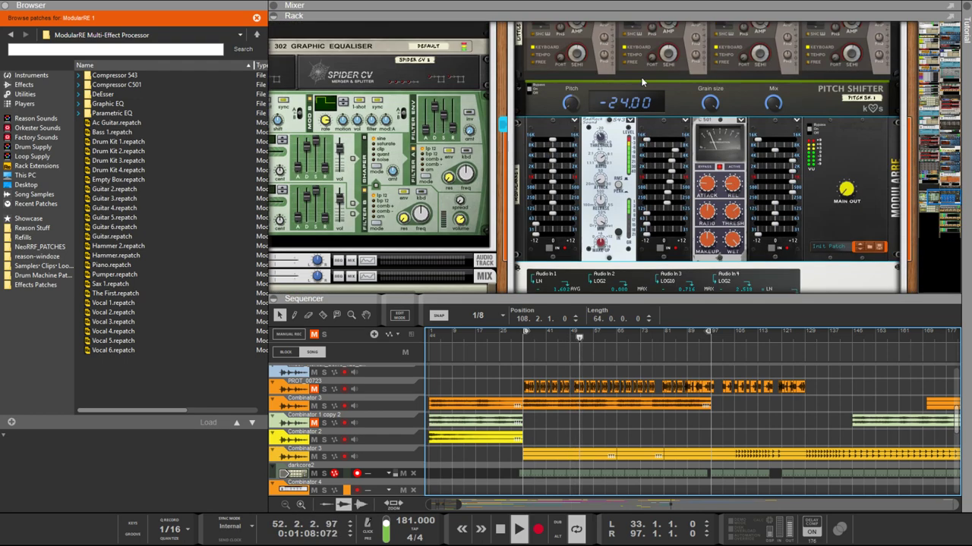
drag(575, 107, 582, 69)
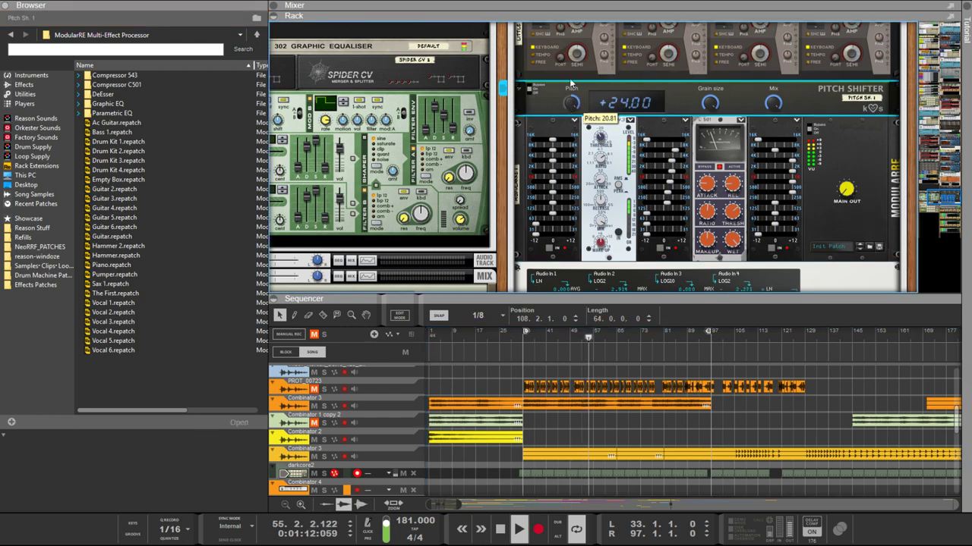
Step: Examine Combinator 5's devices and the rear cabling between Elementary, ZF02, Truth, Little LFO and the Pitch Shifter
scroll(735, 182, down, 3)
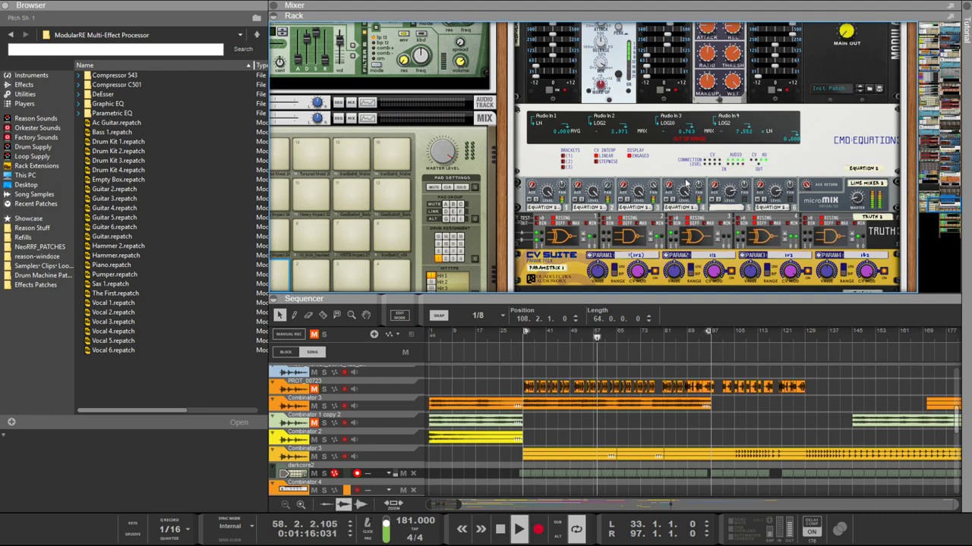
scroll(682, 180, up, 15)
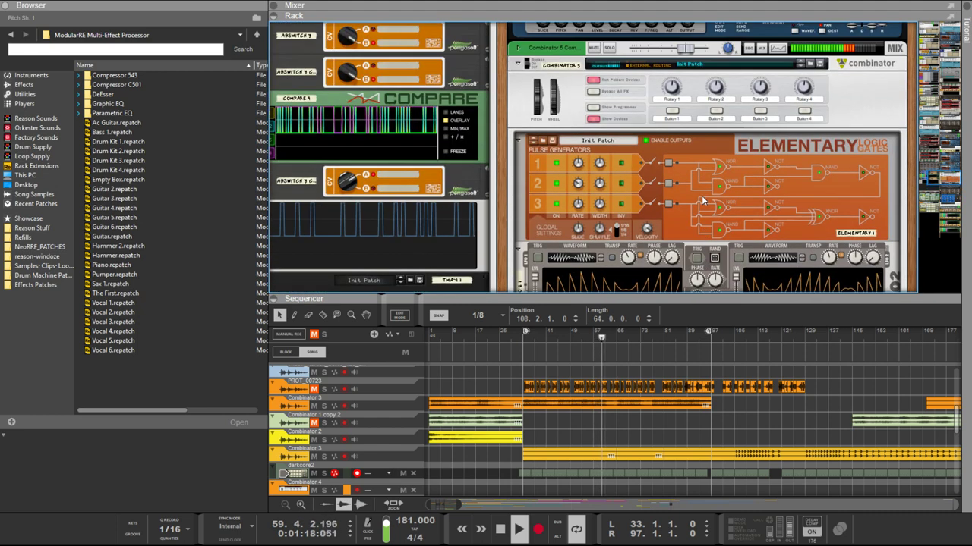
scroll(703, 203, up, 3)
scroll(703, 204, down, 6)
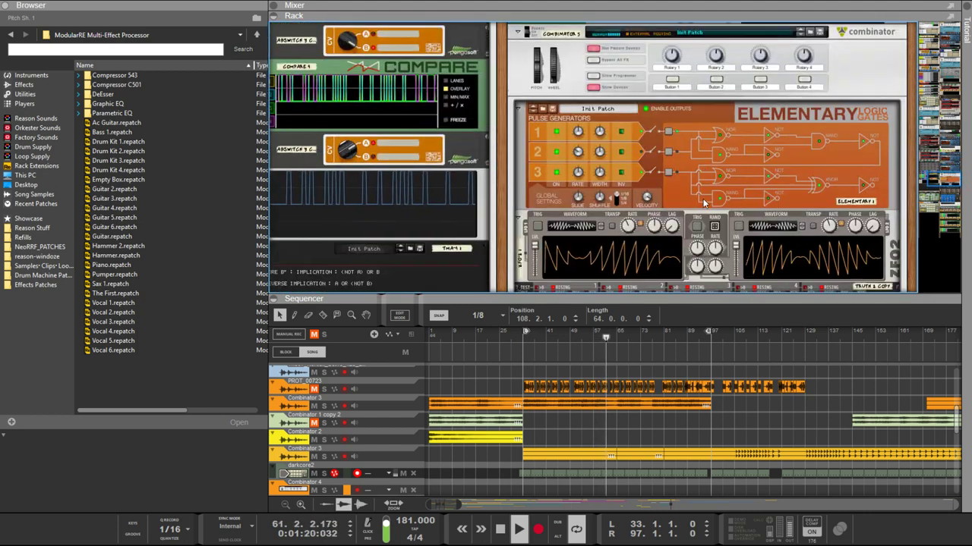
key(Tab)
scroll(694, 176, down, 2)
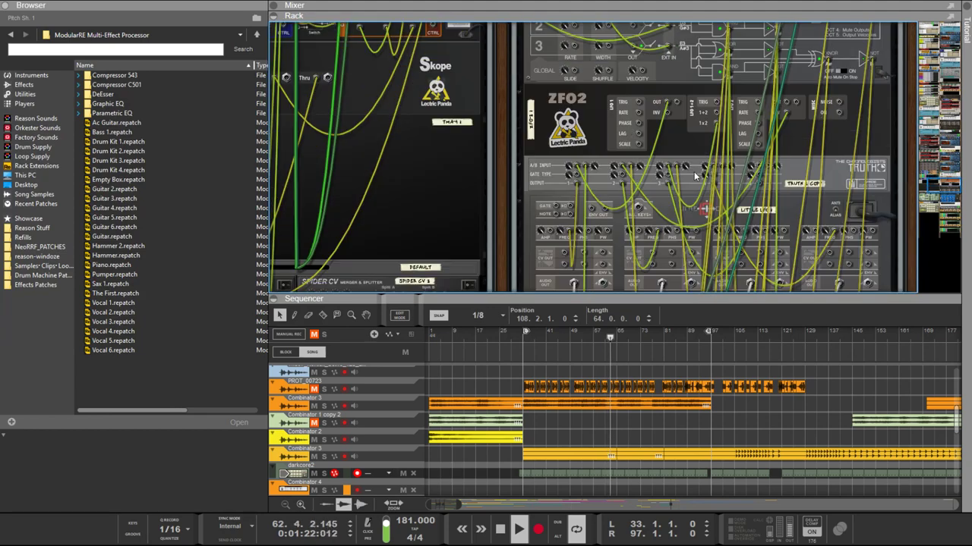
scroll(630, 166, down, 2)
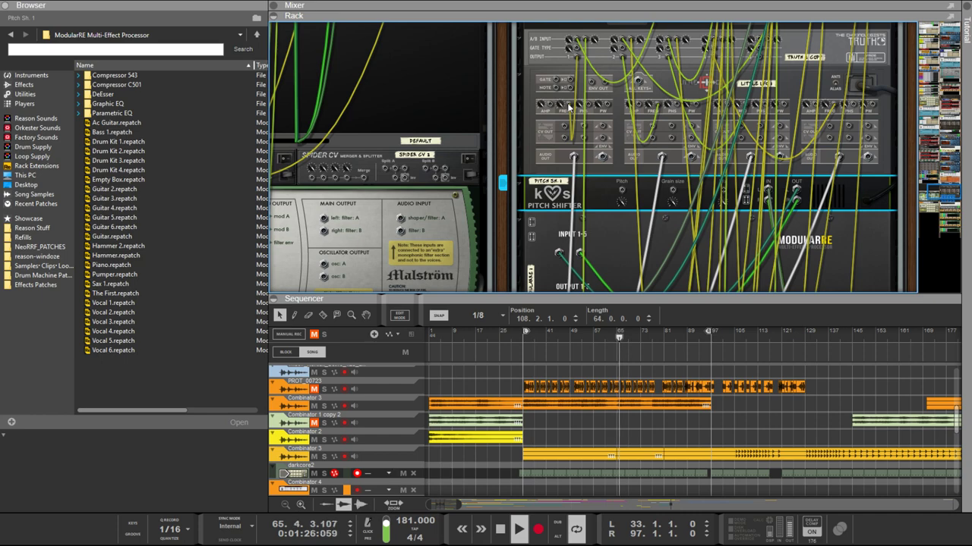
Step: Examine Combinator 5's devices front and rear, from Elementary and ZF02 down through Little LFO, Pitch Shifter and ModularRE to CV Suite
scroll(631, 138, down, 2)
scroll(632, 141, up, 2)
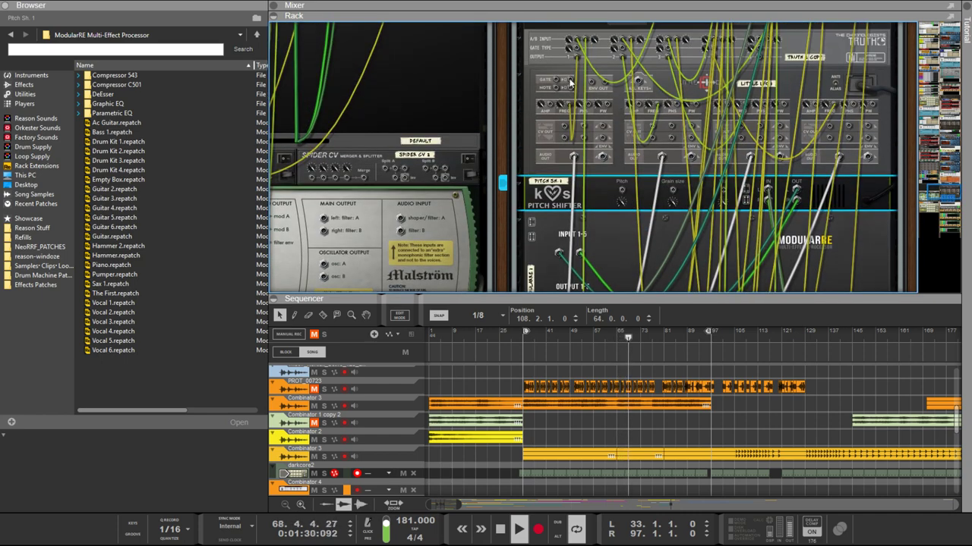
key(Tab)
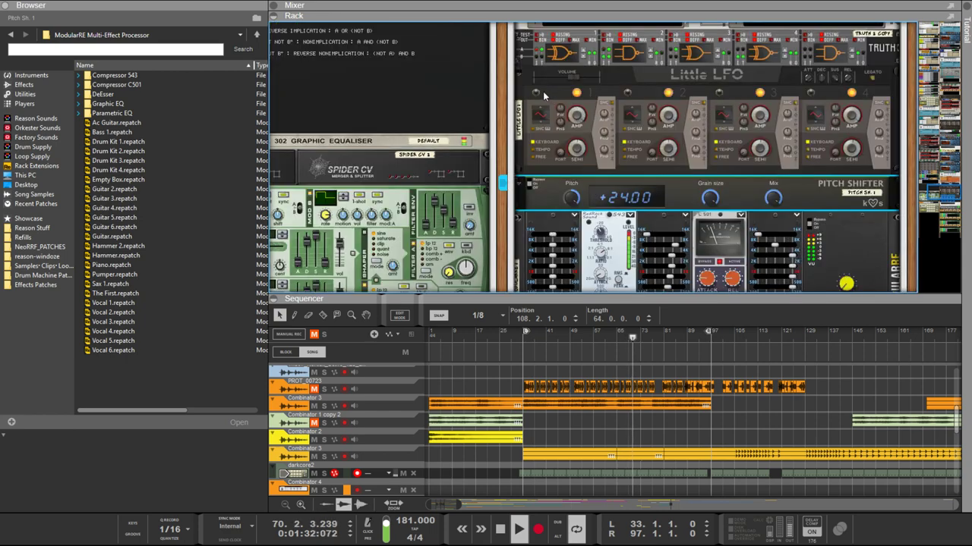
scroll(557, 96, down, 2)
scroll(585, 114, up, 2)
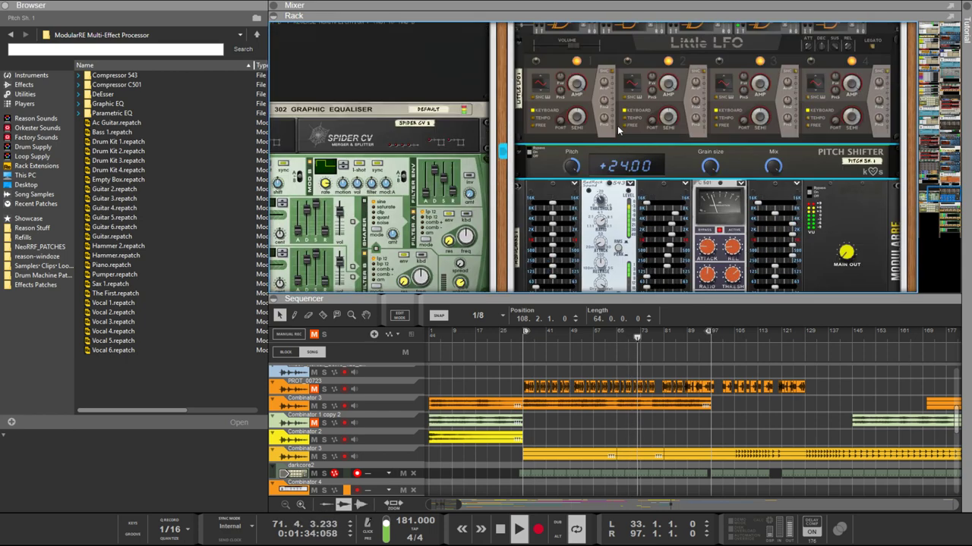
scroll(620, 134, down, 2)
scroll(785, 133, up, 10)
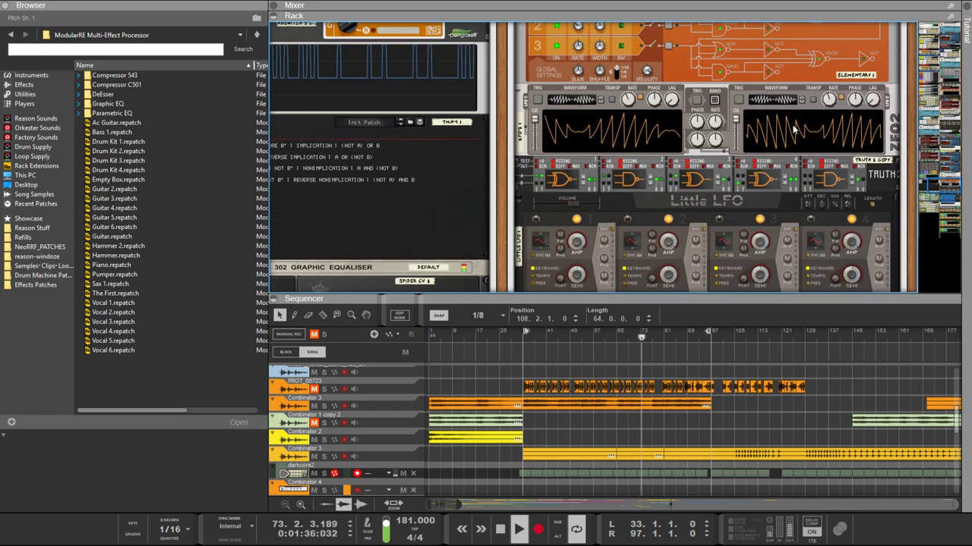
scroll(799, 136, down, 15)
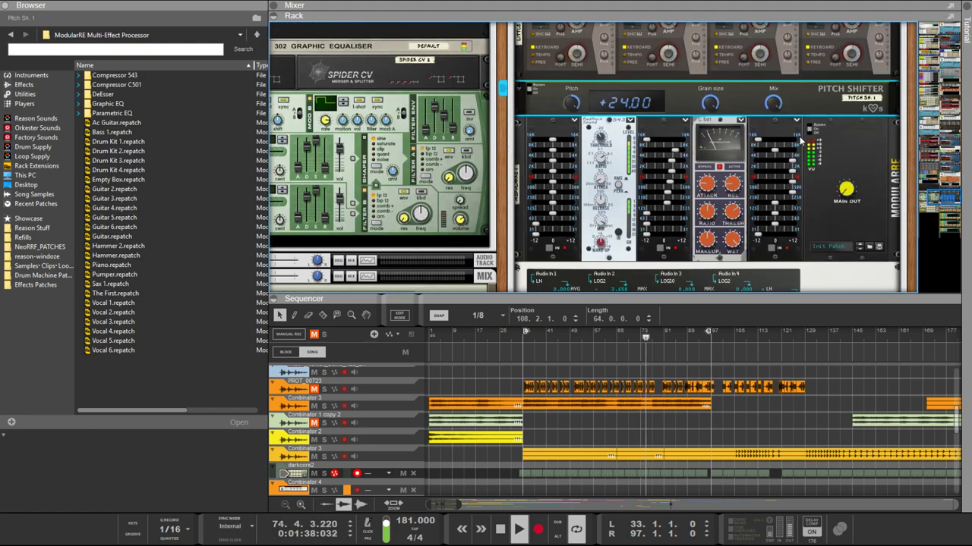
click(857, 197)
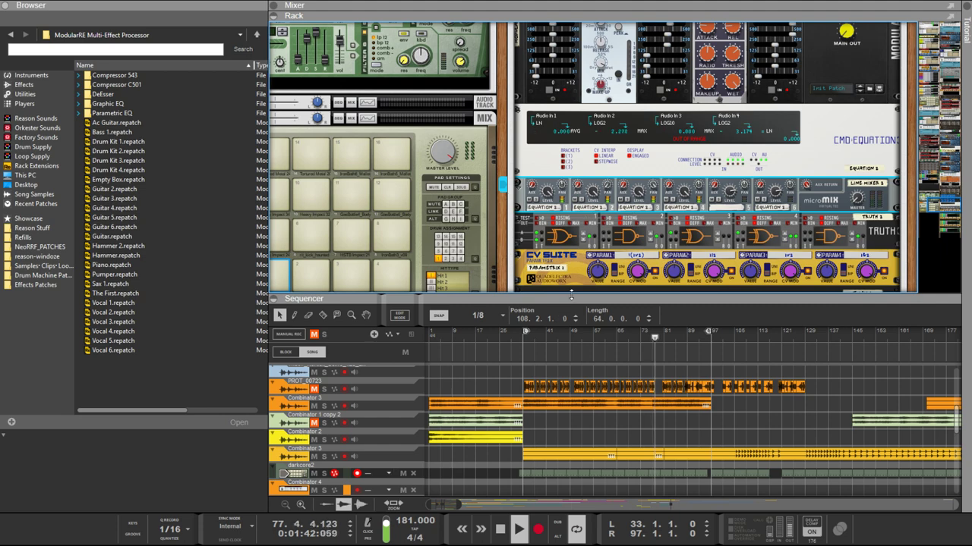
Step: Enlarge the sequencer and move the opening Combinator 1 copy 2 clip to position 33.1.1.0
drag(571, 295, 572, 25)
scroll(642, 180, up, 5)
scroll(642, 180, down, 2)
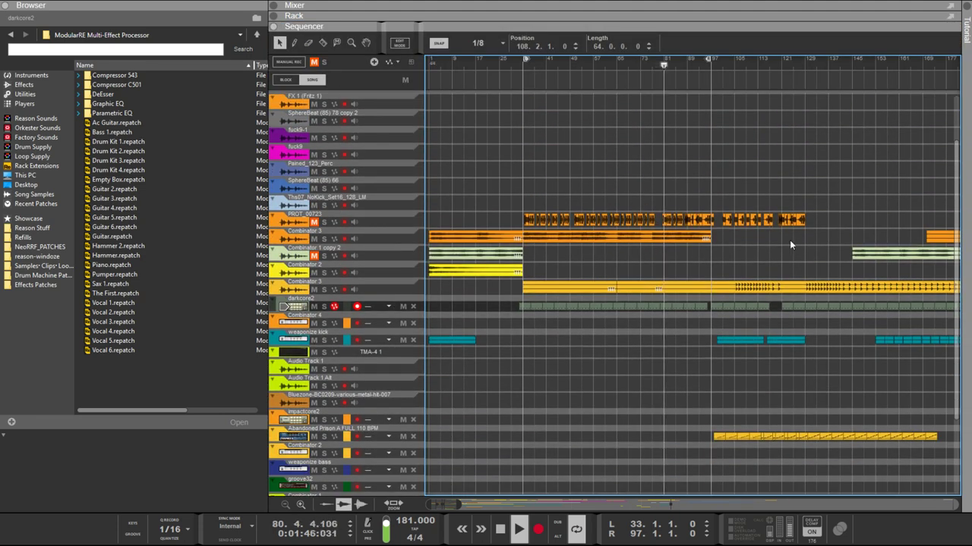
mouse_move(860, 257)
mouse_down()
mouse_move(571, 253)
mouse_move(850, 253)
mouse_up()
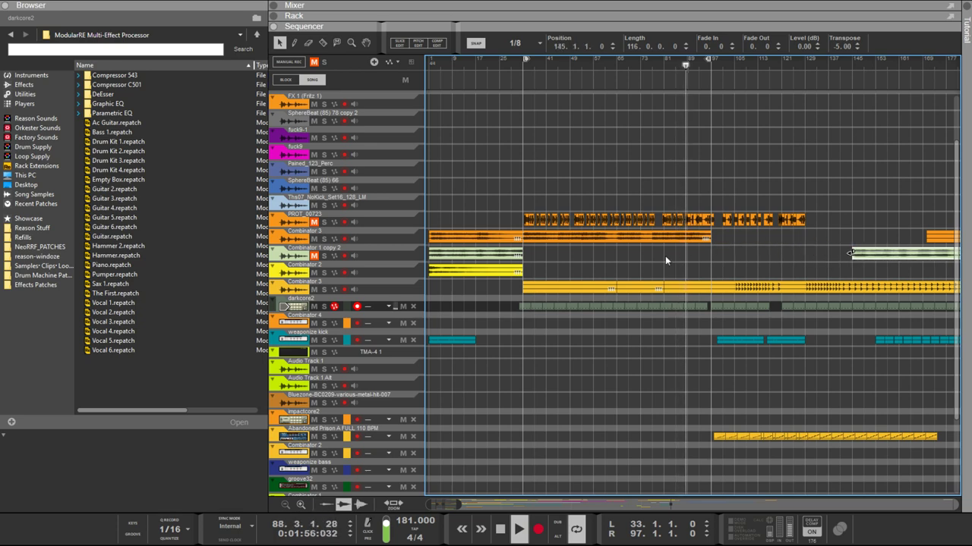
drag(477, 255, 569, 253)
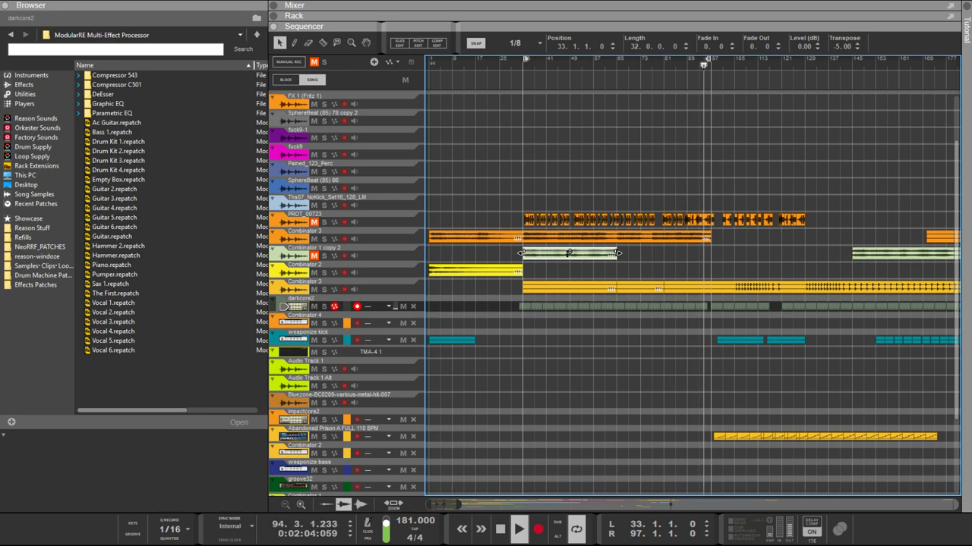
Step: Audition the Combinator 1 copy 2 clip around bar 33 with its track unmuted, and select the clip
scroll(526, 244, up, 3)
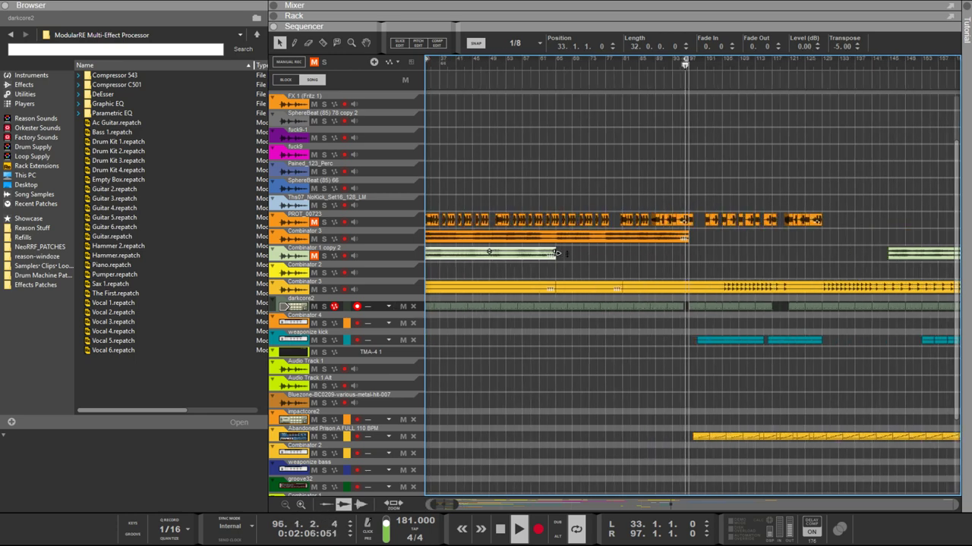
scroll(444, 267, up, 2)
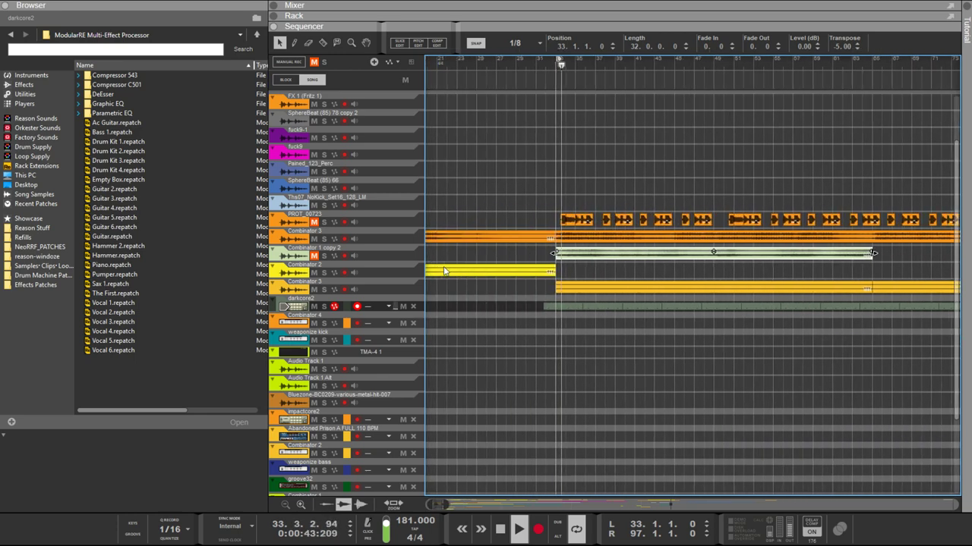
scroll(601, 322, up, 2)
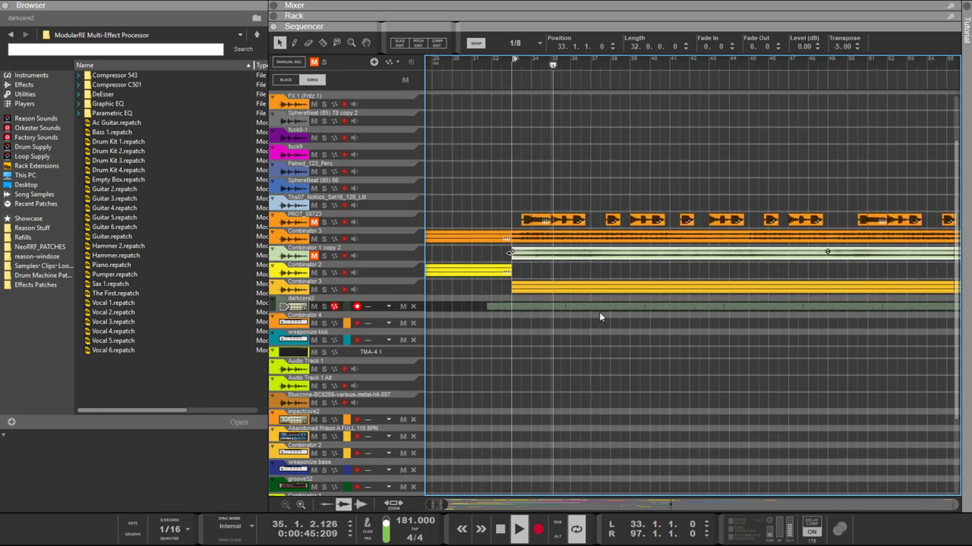
click(313, 258)
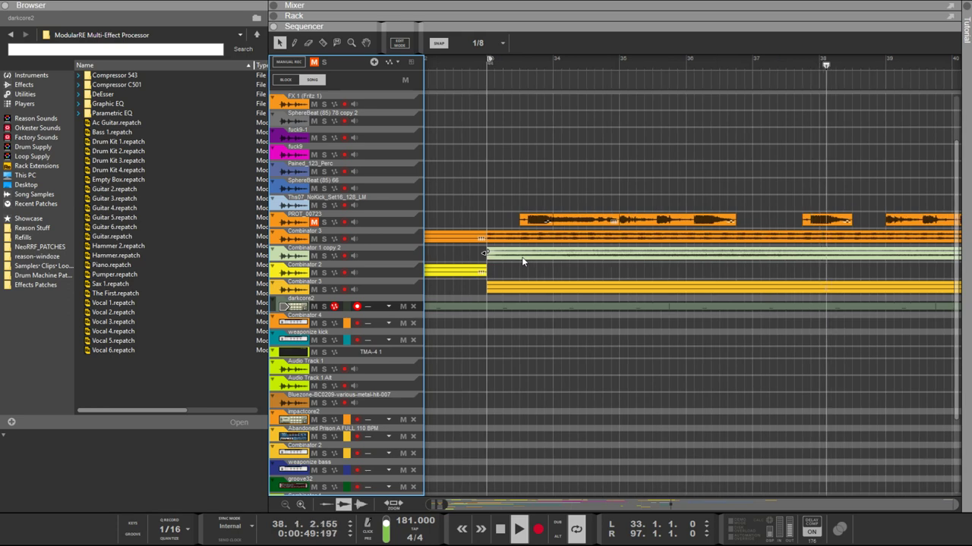
scroll(522, 262, down, 4)
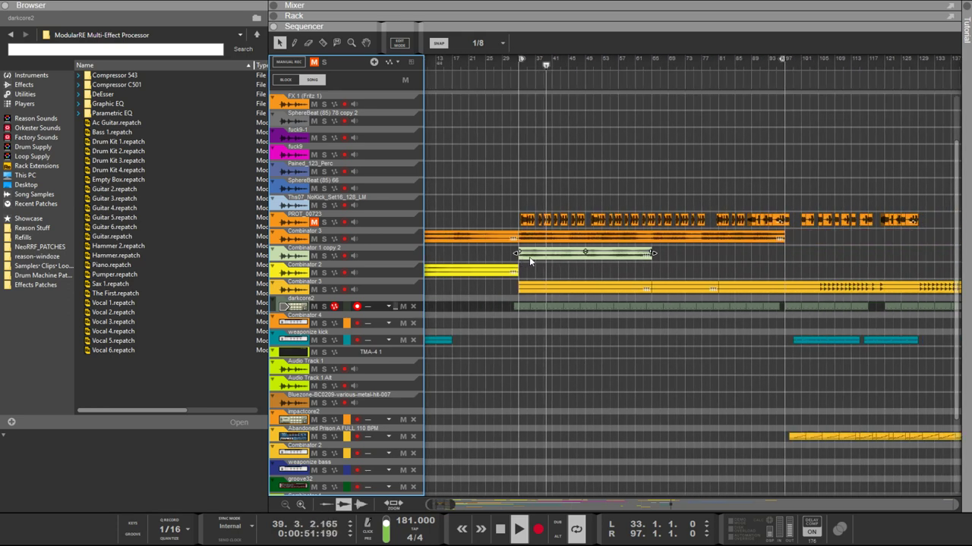
click(561, 256)
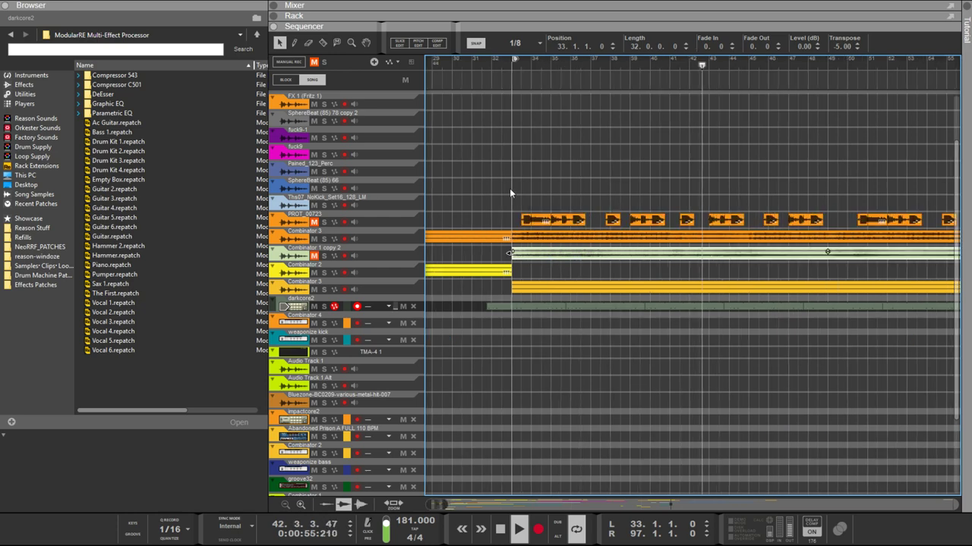
Step: Set the snap value to Grid (1/2) and unmute the Combinator 1 copy 2 track
scroll(509, 188, up, 4)
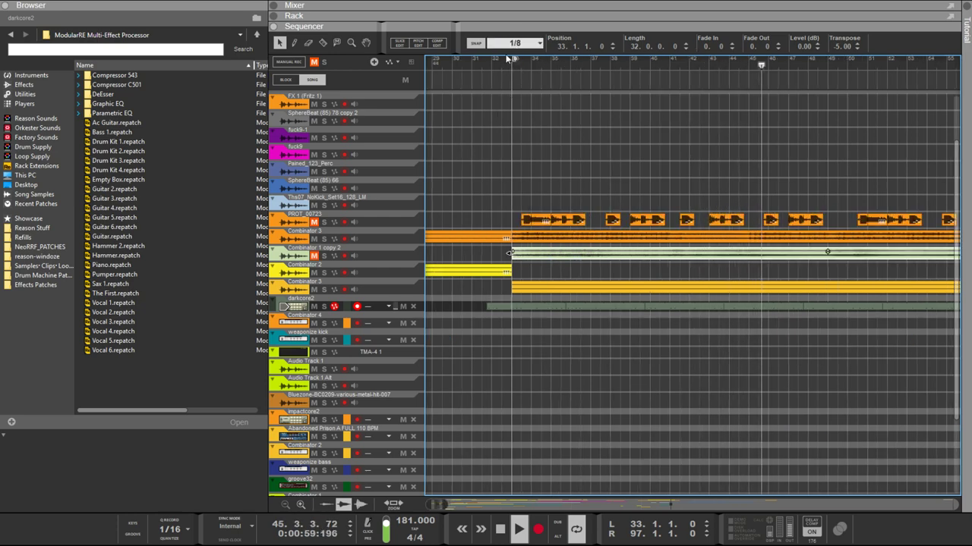
click(515, 43)
click(508, 128)
scroll(508, 128, up, 1)
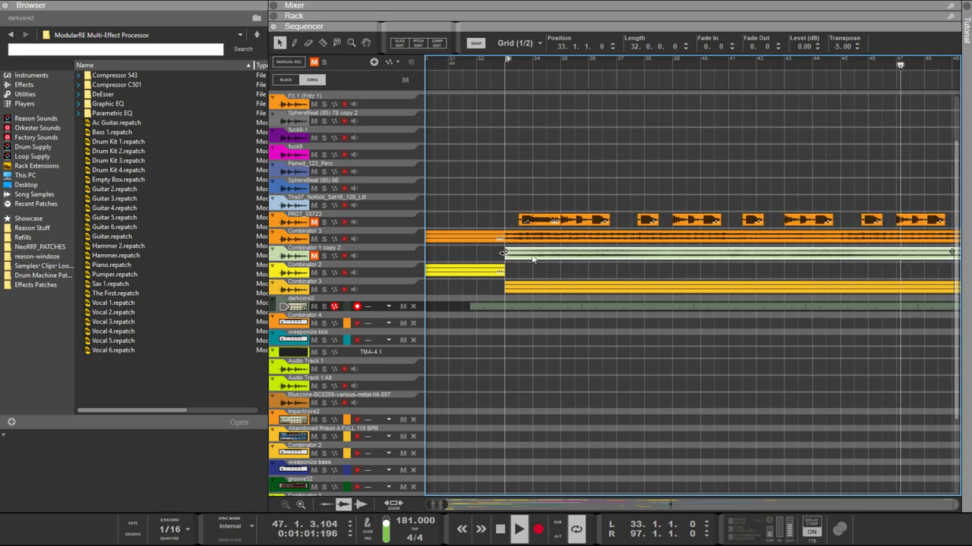
click(532, 258)
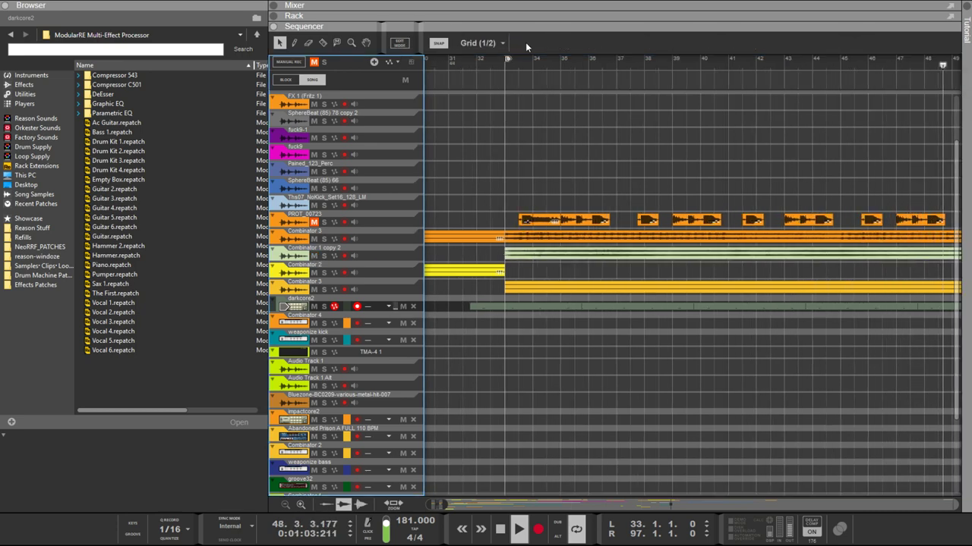
Step: Set the snap value to Grid (Bar) and lengthen the Combinator 1 copy 2 clip at bar 33 to 64 bars
scroll(605, 199, down, 3)
scroll(618, 184, down, 4)
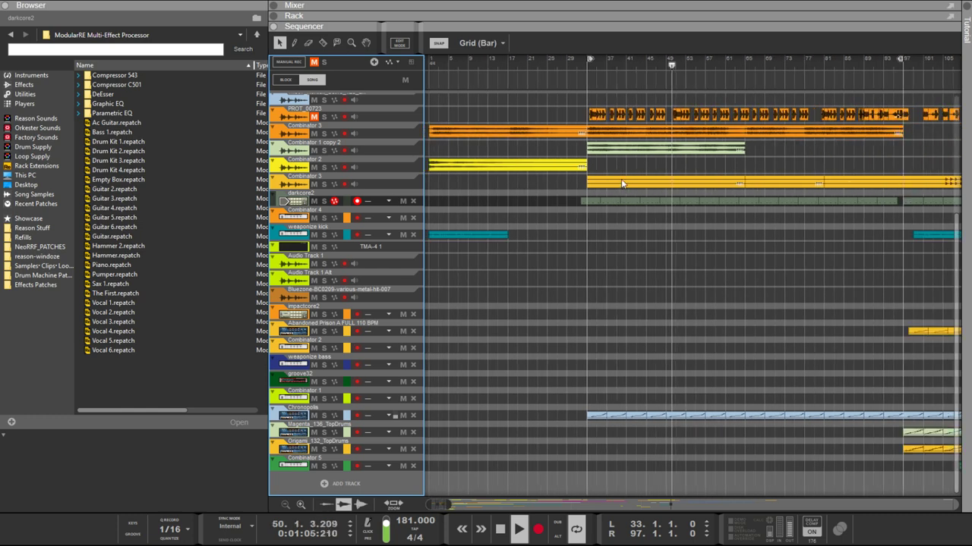
click(580, 148)
drag(586, 148, 666, 146)
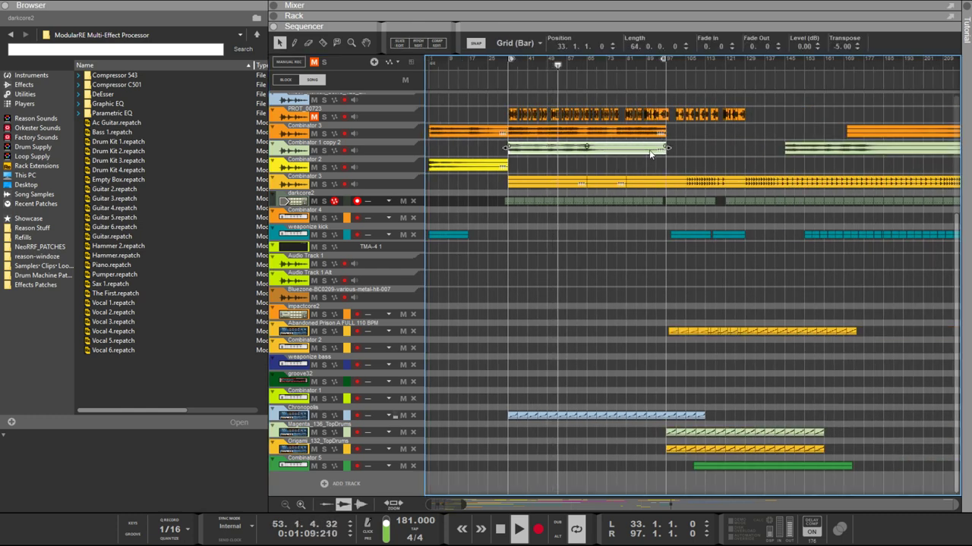
Step: Try the 64-bar Combinator 1 copy 2 clip at position 49.1.1.0 with an extended start, and return it to 33.1.1.0
drag(653, 149, 692, 148)
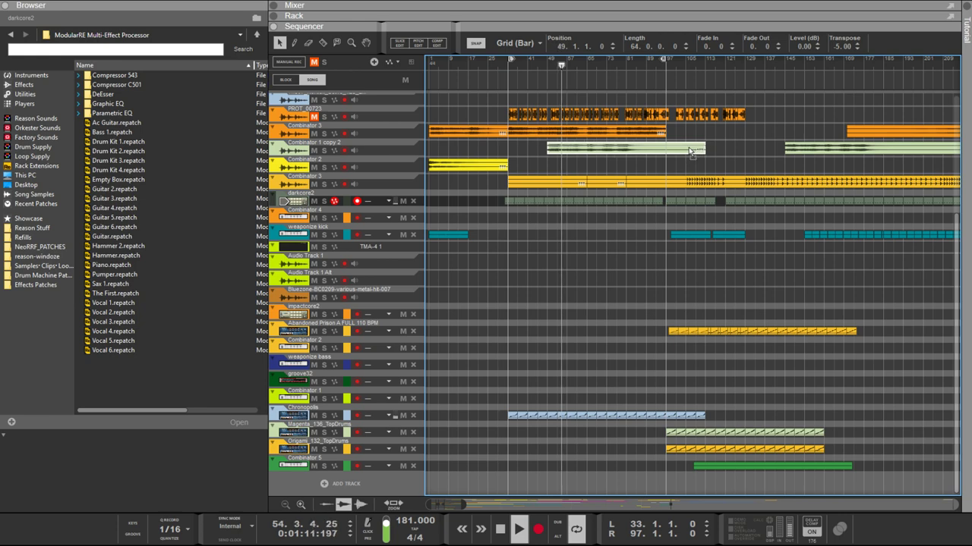
drag(551, 148, 446, 147)
key(ctrl+z)
key(ctrl+z)
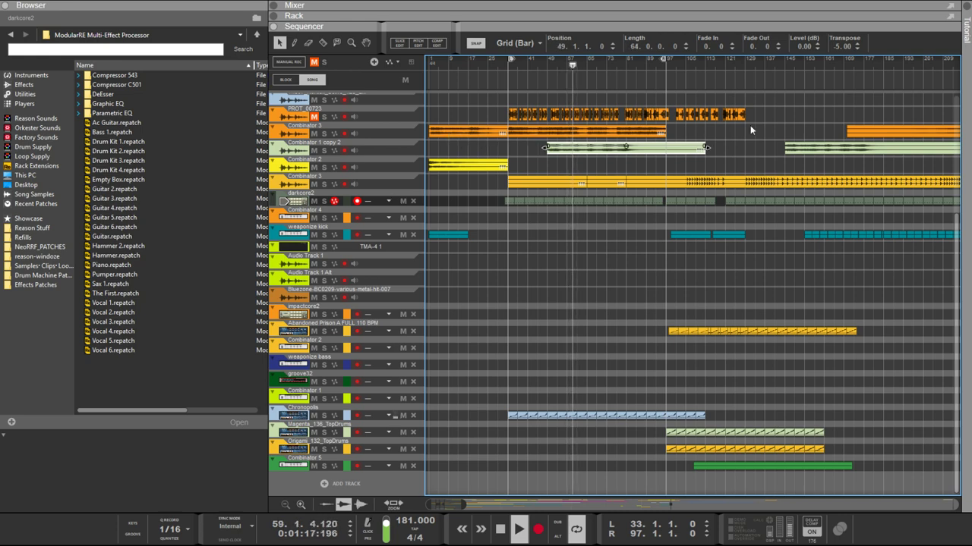
drag(681, 155, 639, 148)
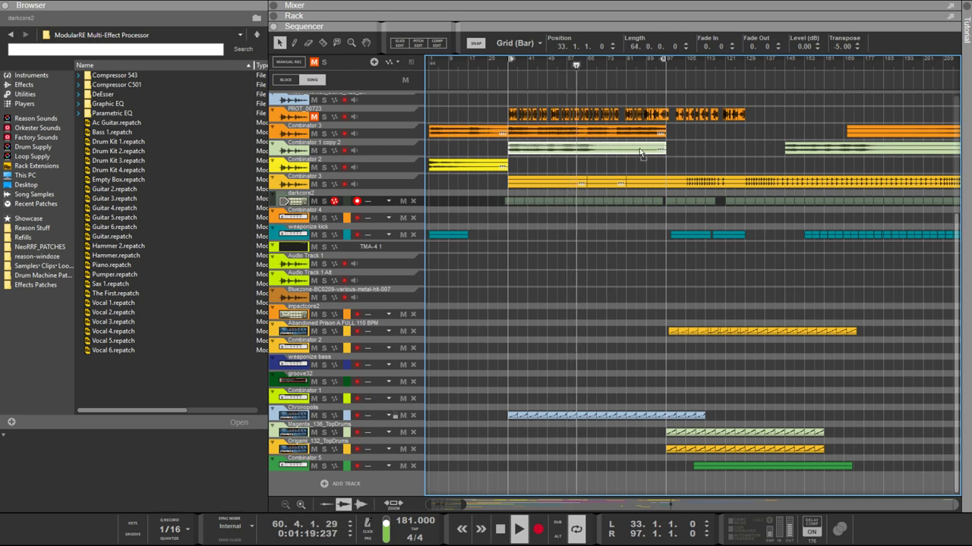
Step: Try the 116-bar Combinator 1 copy 2 clip against the one at bar 33, and move it out to position 208.1.1.0
drag(807, 148, 595, 156)
click(629, 171)
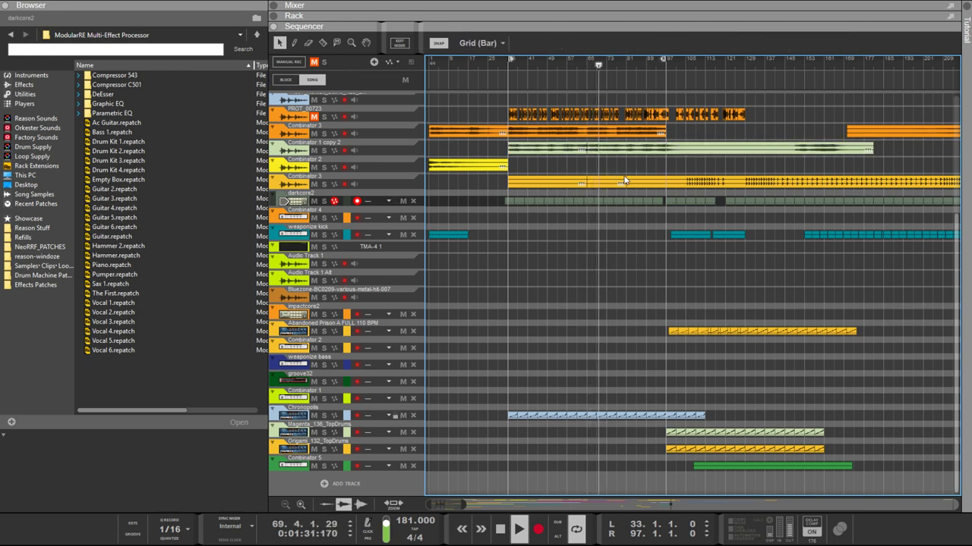
ctrl+scroll(574, 164, up, 2)
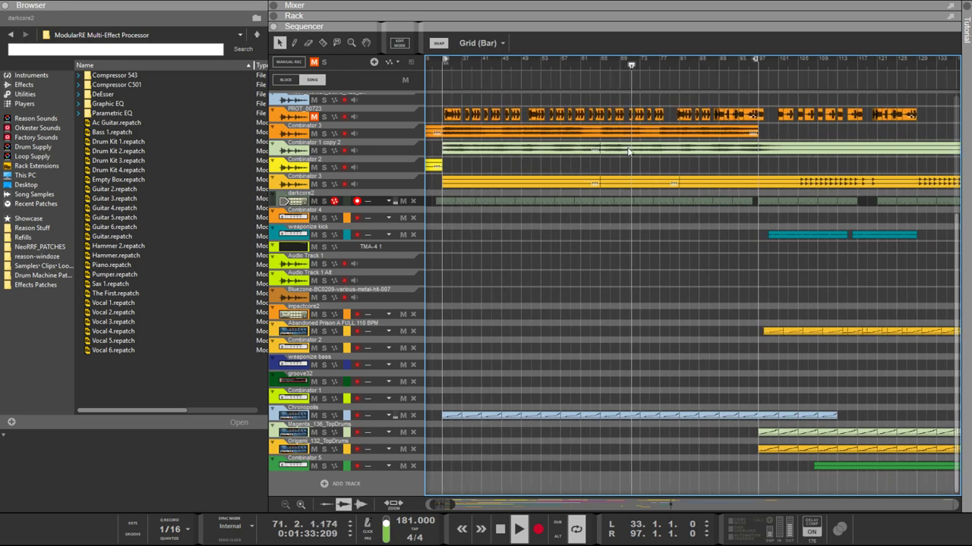
scroll(693, 164, up, 1)
ctrl+scroll(691, 171, down, 4)
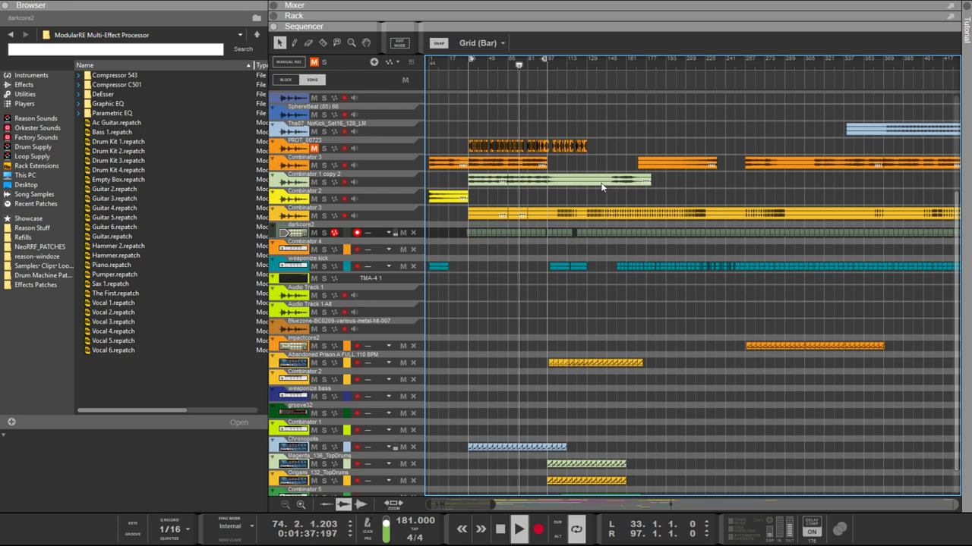
drag(602, 187, 719, 181)
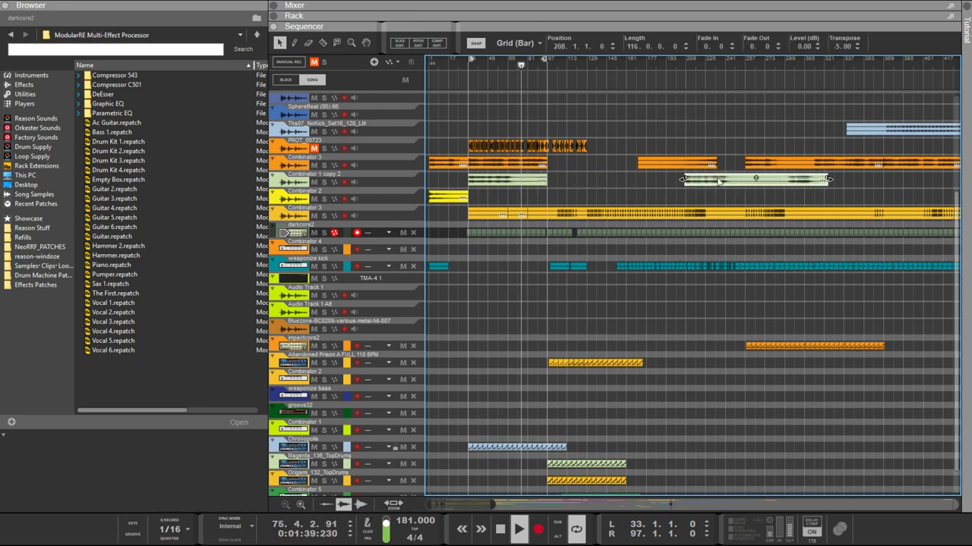
Step: Lengthen the Combinator 1 copy 2 clip at bar 33 to 161 bars and delete it
click(541, 184)
drag(553, 177, 668, 179)
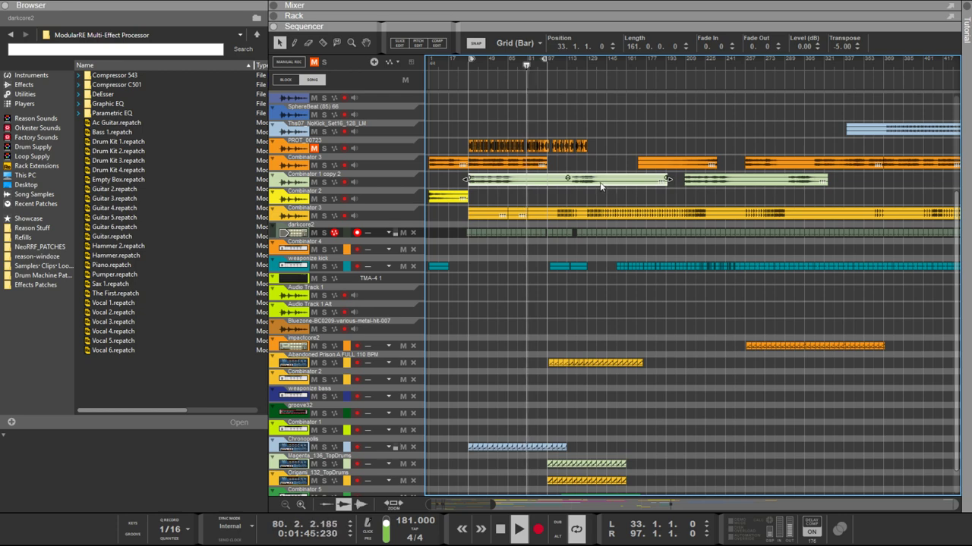
key(Delete)
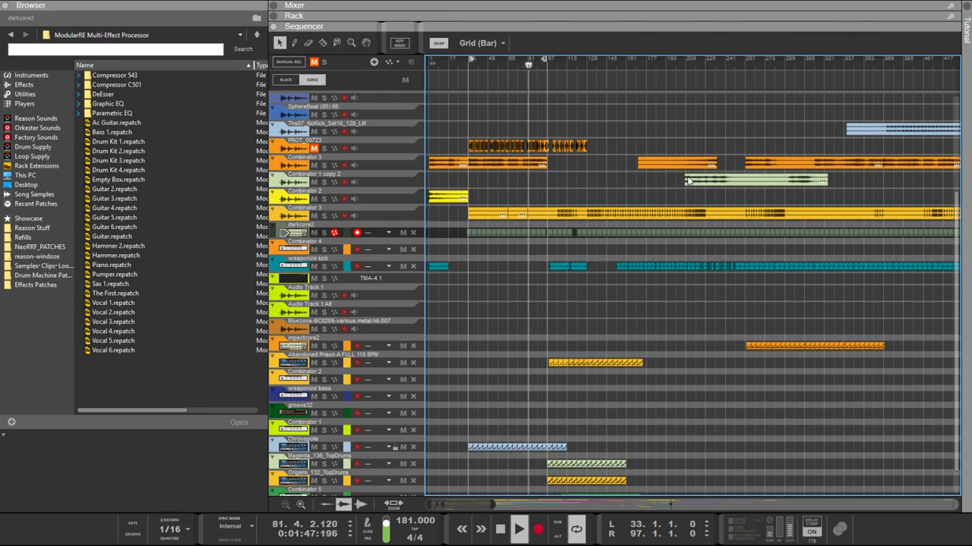
Step: Move the remaining Combinator 1 copy 2 clip later and extend its start repeatedly, until it spans 575 bars from 1.1.1.0
click(716, 182)
drag(642, 182, 321, 156)
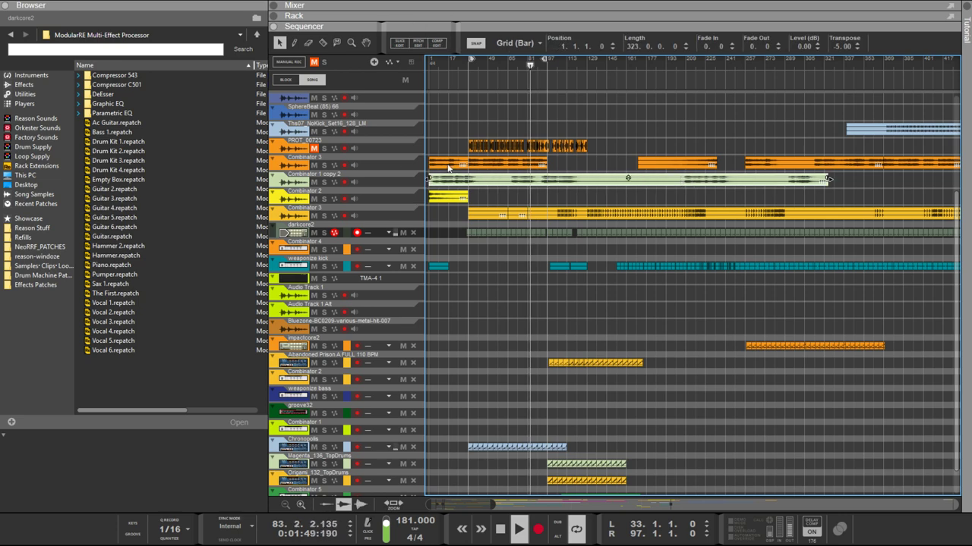
drag(493, 182, 602, 192)
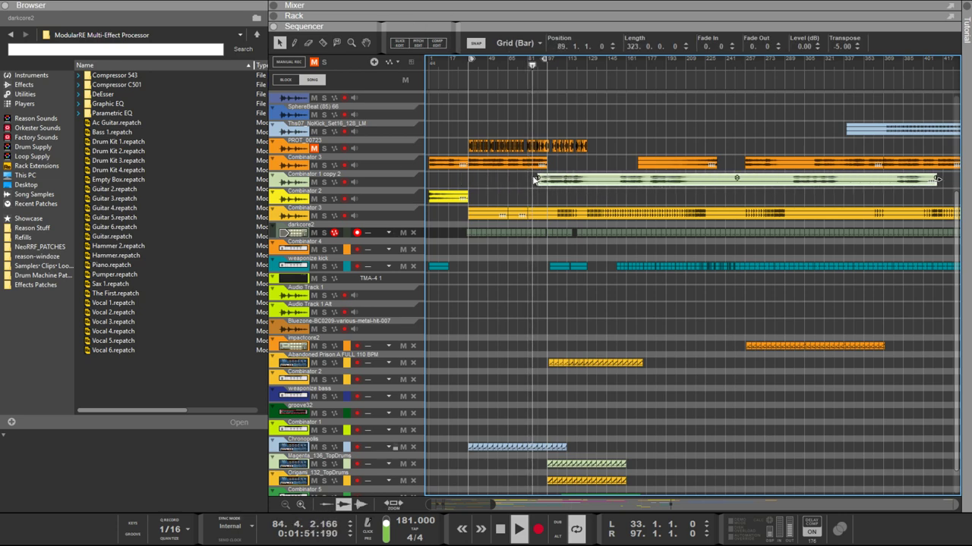
drag(534, 179, 385, 160)
scroll(492, 184, down, 1)
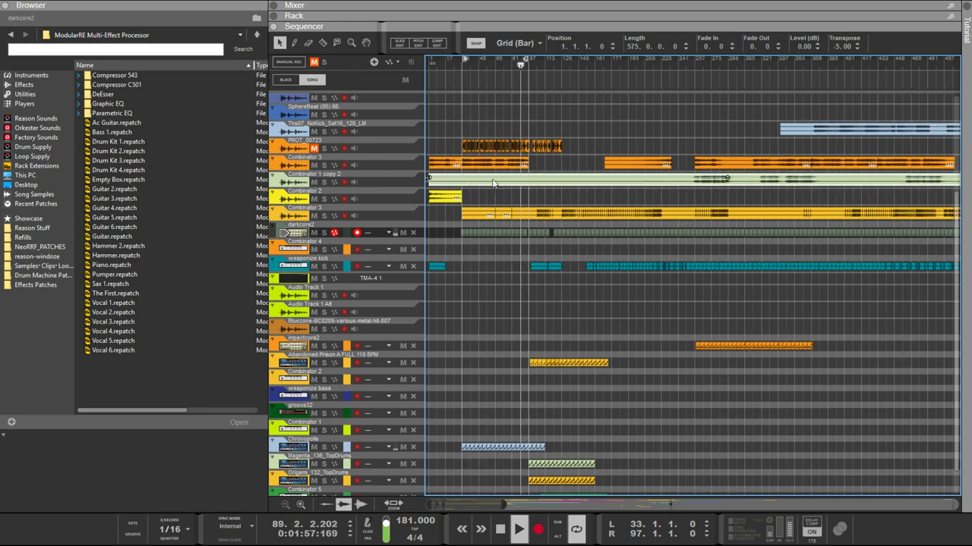
Step: Shift the Combinator 1 copy 2 clip's audio earlier, leaving the clip at 1.1.1.0 with a length of 411 bars
drag(494, 182, 328, 181)
drag(425, 201, 639, 196)
drag(779, 182, 529, 179)
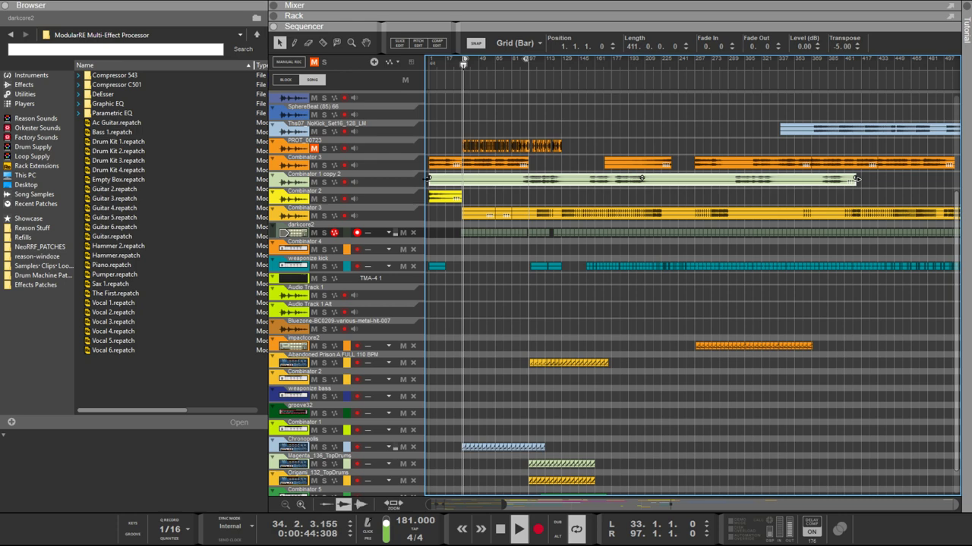
Step: Trim the Combinator 1 copy 2 clip to start at 29.1.1.0 and split it at bars 69 and 97
drag(425, 181, 482, 180)
scroll(520, 189, up, 3)
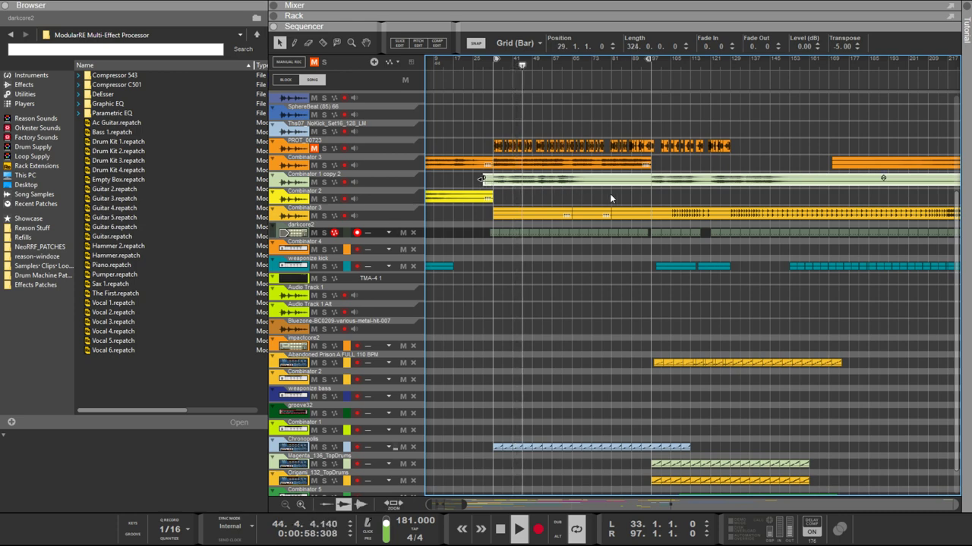
key(r)
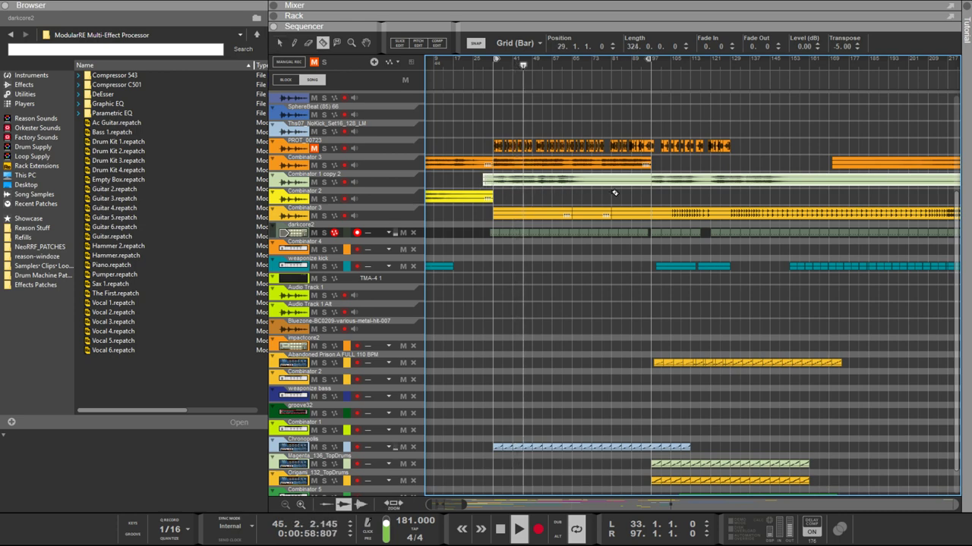
click(657, 181)
click(654, 180)
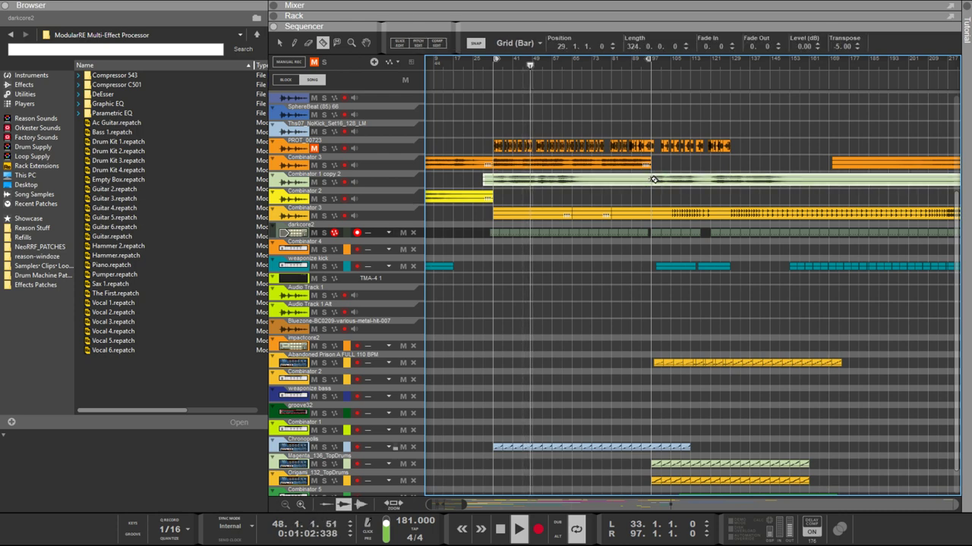
drag(654, 180, 637, 192)
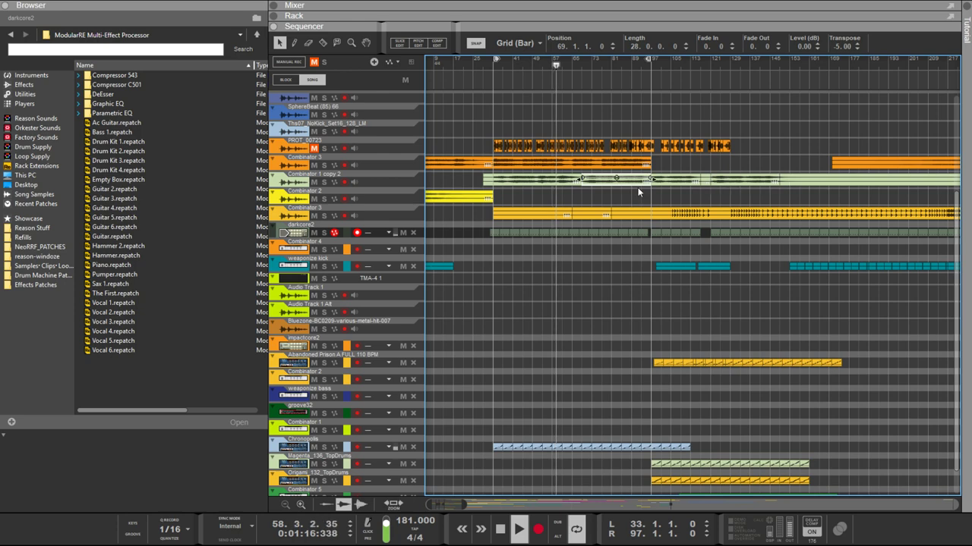
click(621, 195)
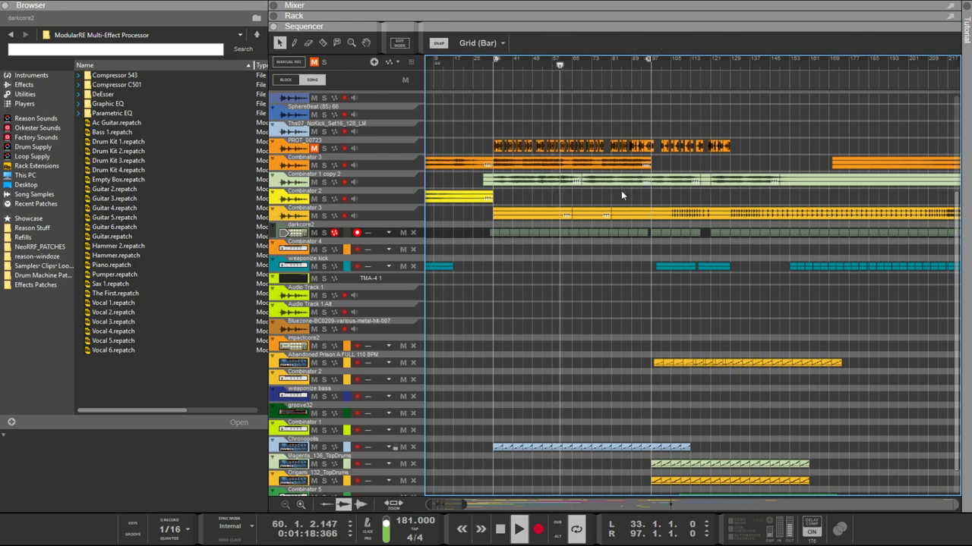
Step: Move the 64-bar clip on the orange Combinator 3 track from bar 33 to 97.1.1.0
click(507, 164)
drag(519, 170, 677, 171)
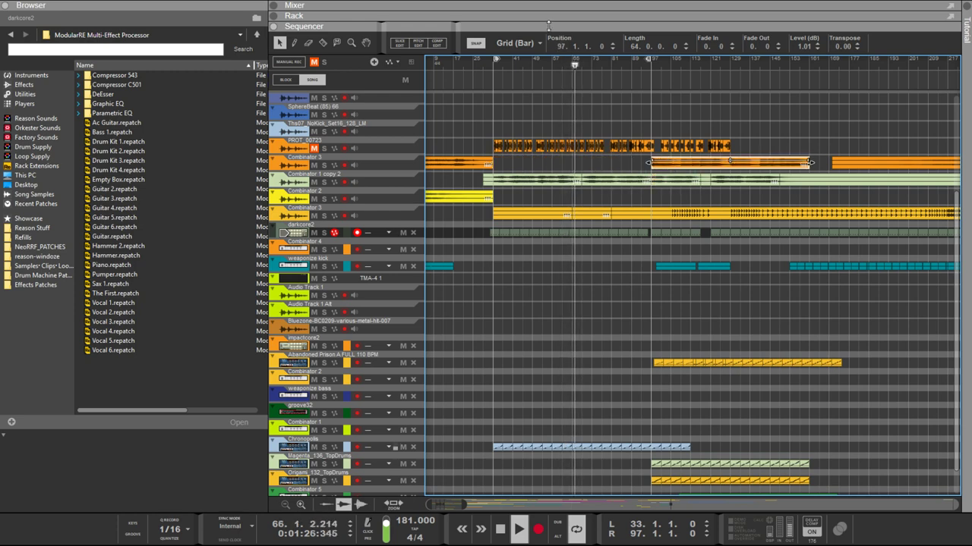
Step: Show the rack and toggle the CV A/B selector on the A/B Switch directly above the Compare device
key(F6)
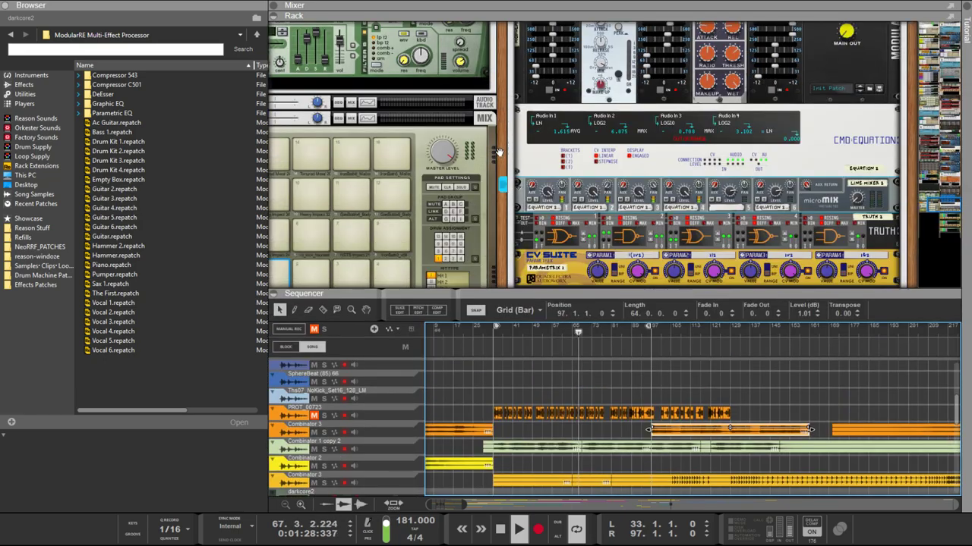
scroll(501, 156, up, 10)
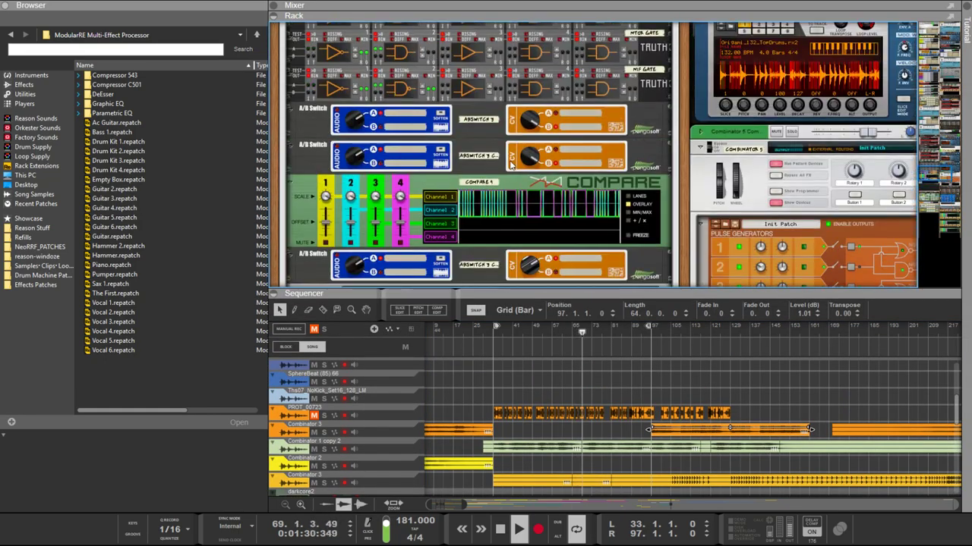
scroll(511, 164, down, 10)
scroll(511, 164, up, 4)
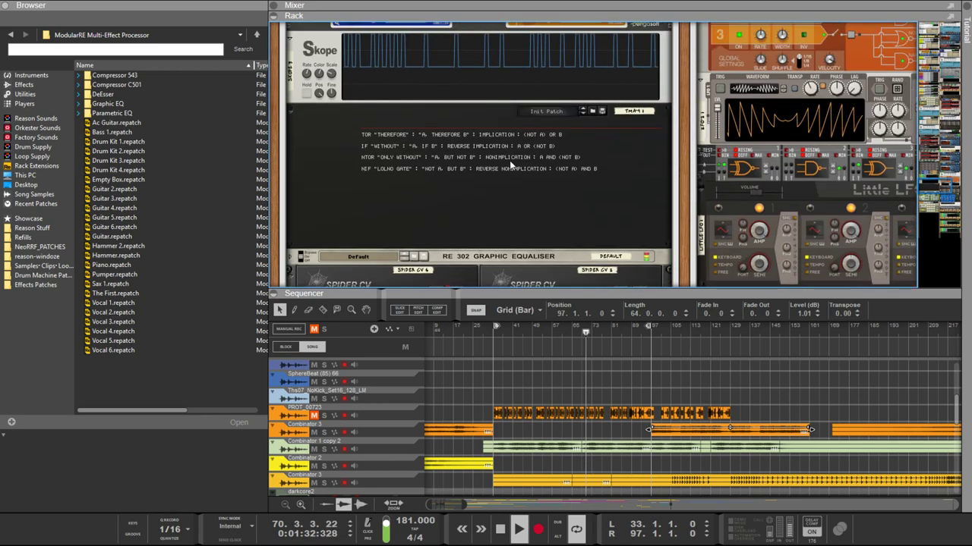
scroll(511, 163, down, 6)
scroll(511, 165, up, 7)
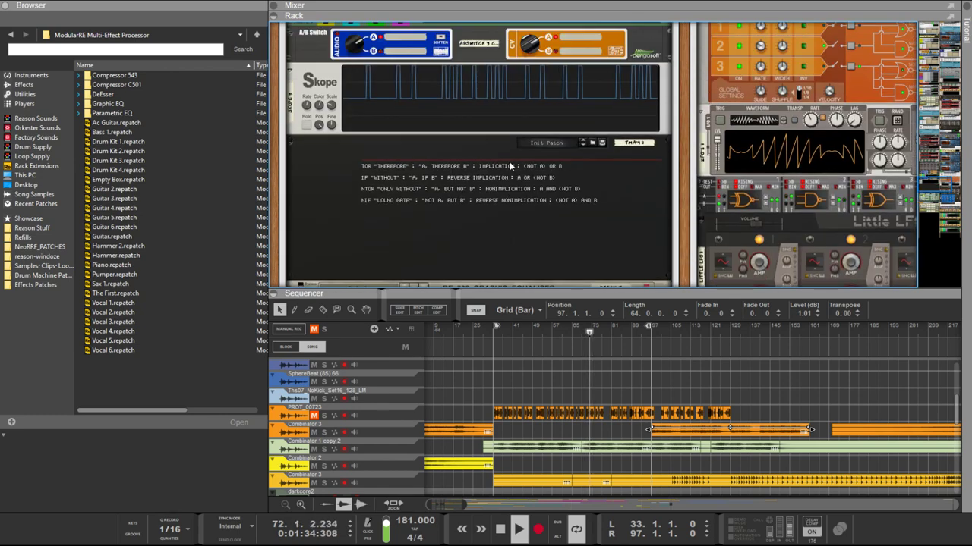
scroll(511, 165, up, 8)
scroll(516, 152, down, 4)
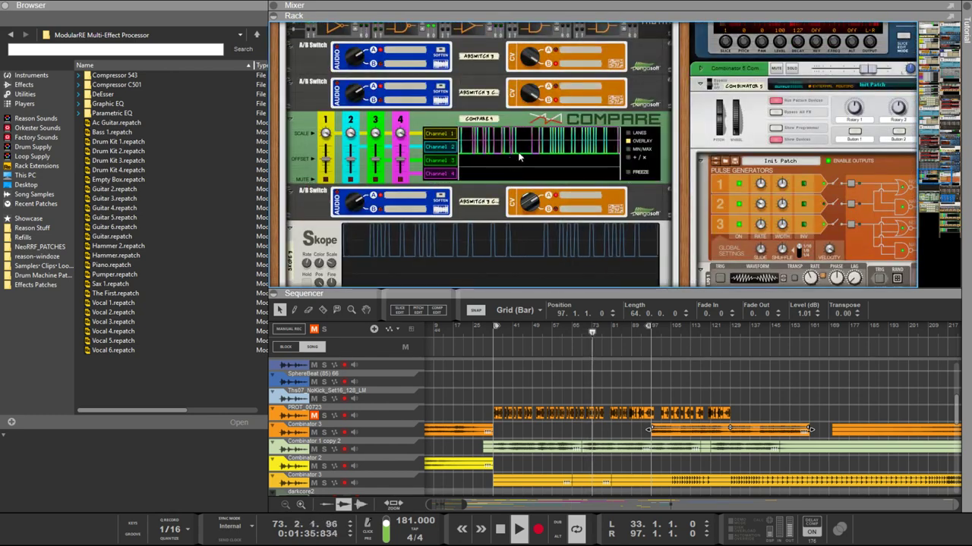
click(529, 94)
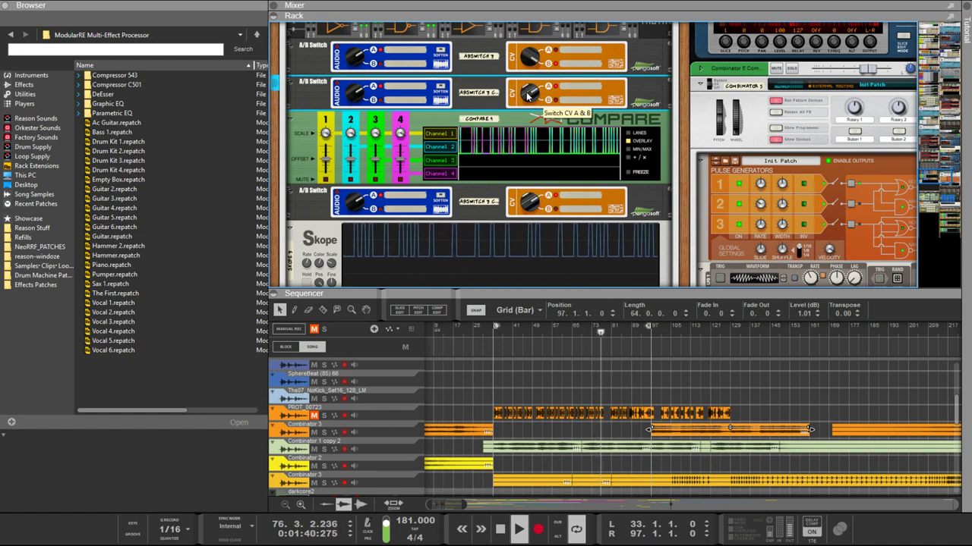
scroll(684, 124, up, 1)
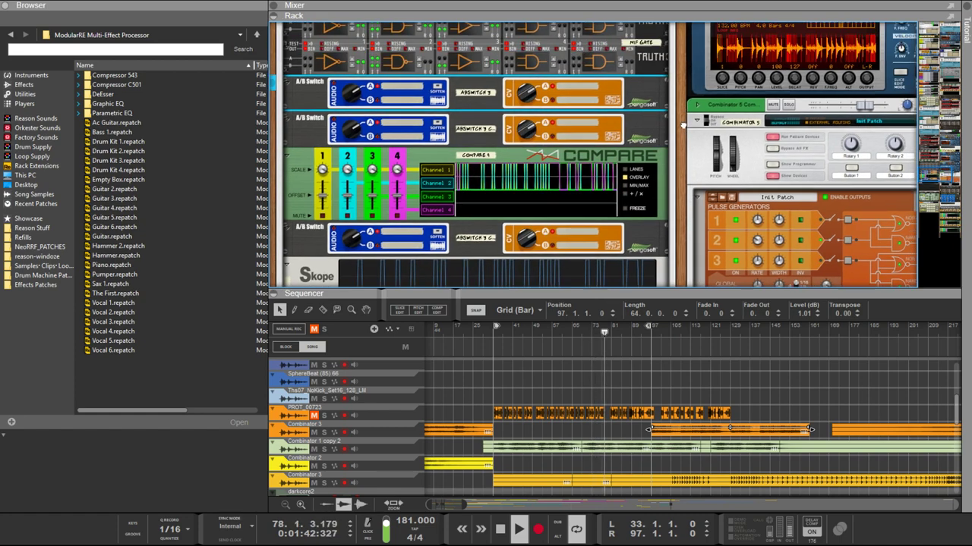
Step: Set the sync resolution of the Euclid 1 rhythm generator to 1/4
scroll(684, 123, up, 10)
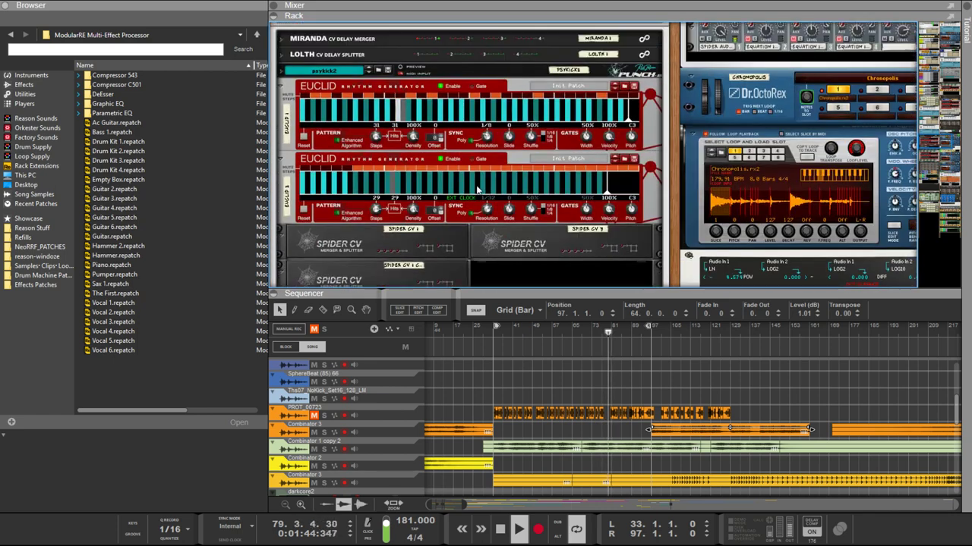
scroll(477, 189, up, 2)
scroll(475, 189, down, 4)
scroll(475, 189, up, 3)
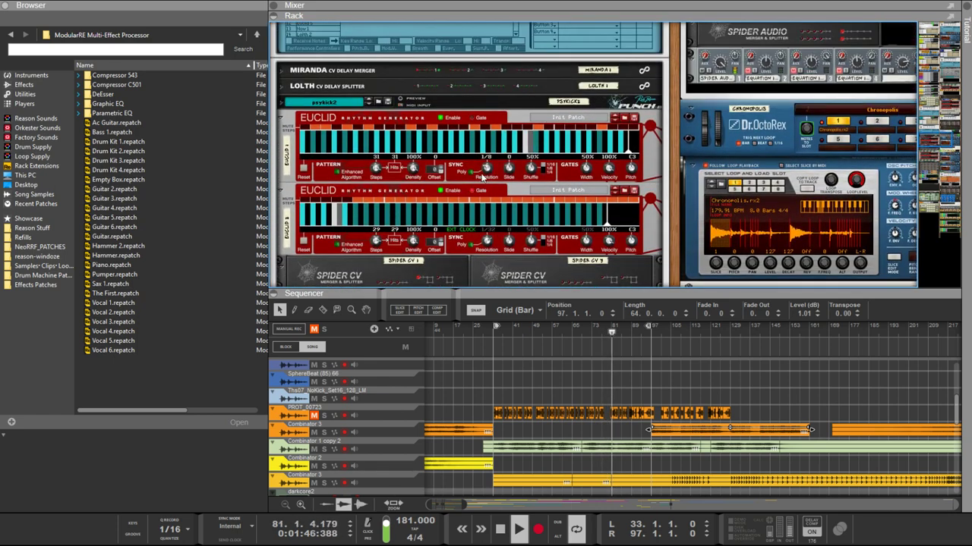
scroll(481, 172, down, 3)
scroll(471, 123, up, 3)
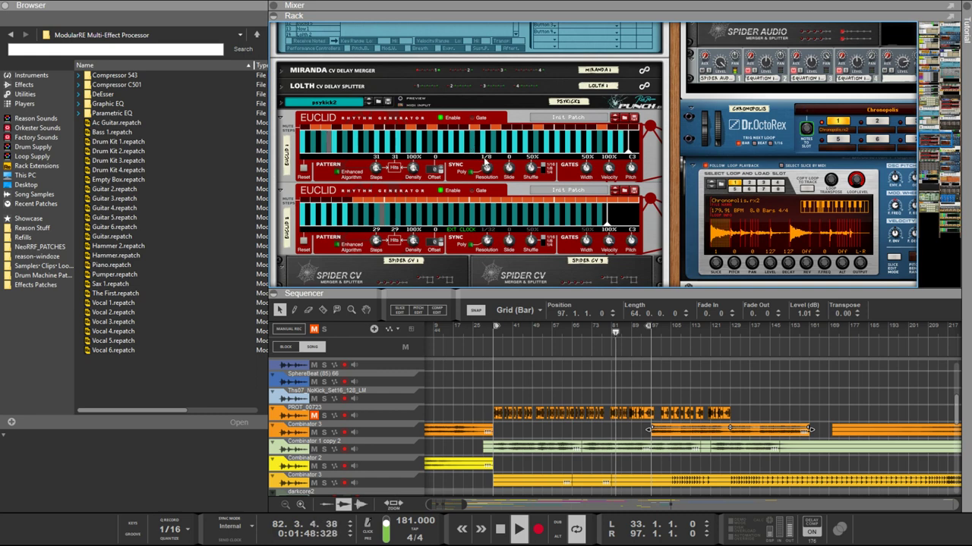
drag(488, 167, 492, 185)
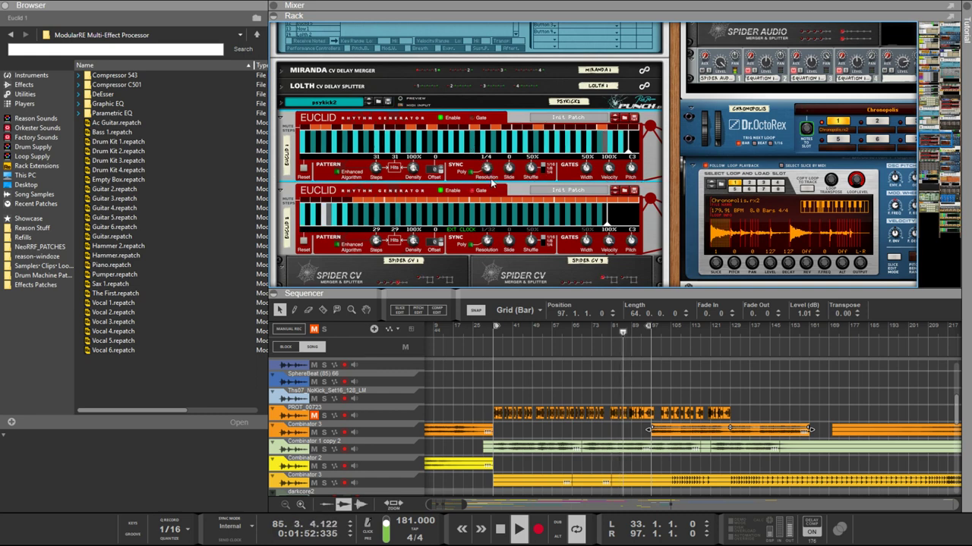
Step: Examine the lower Euclid rhythm generators and the TOR, IF, NTOR and NIF gate devices beneath them
scroll(490, 182, down, 3)
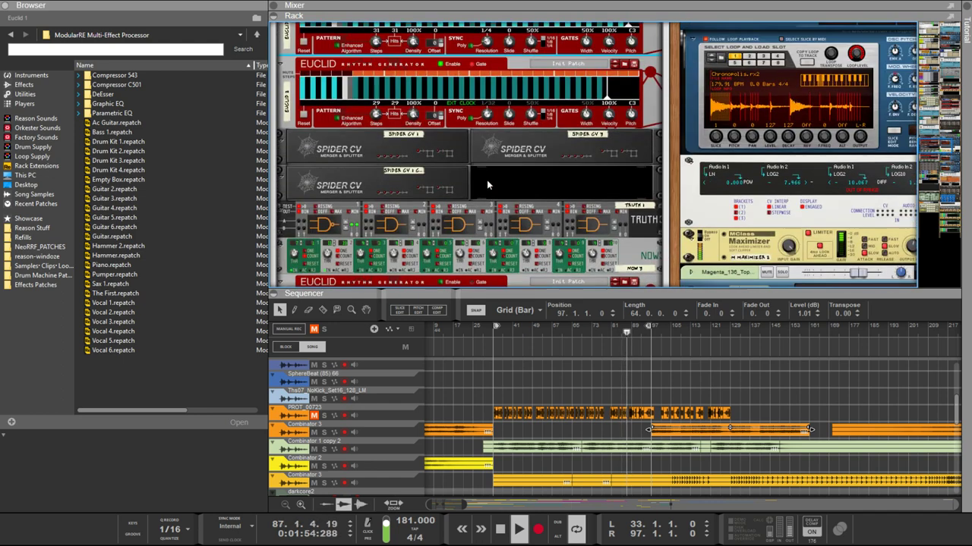
scroll(486, 180, down, 4)
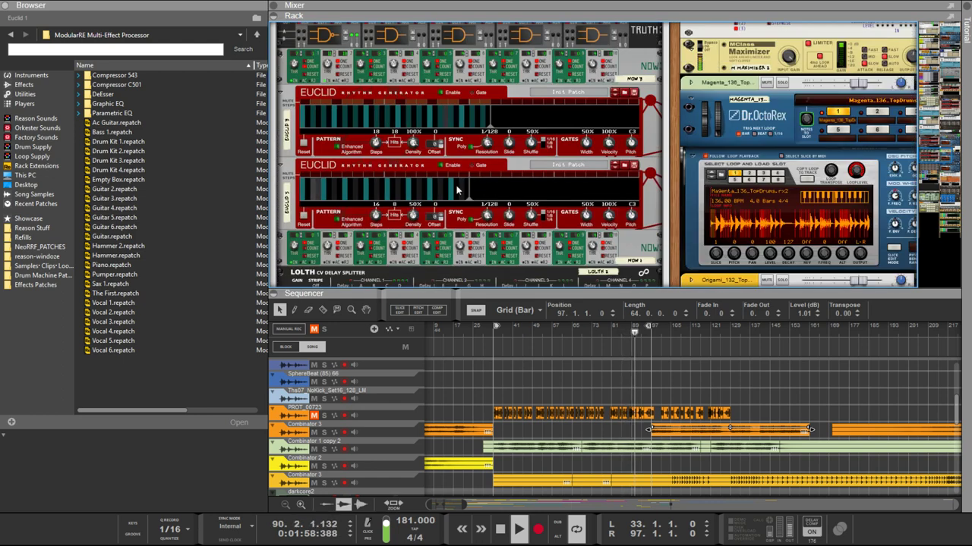
scroll(534, 378, up, 5)
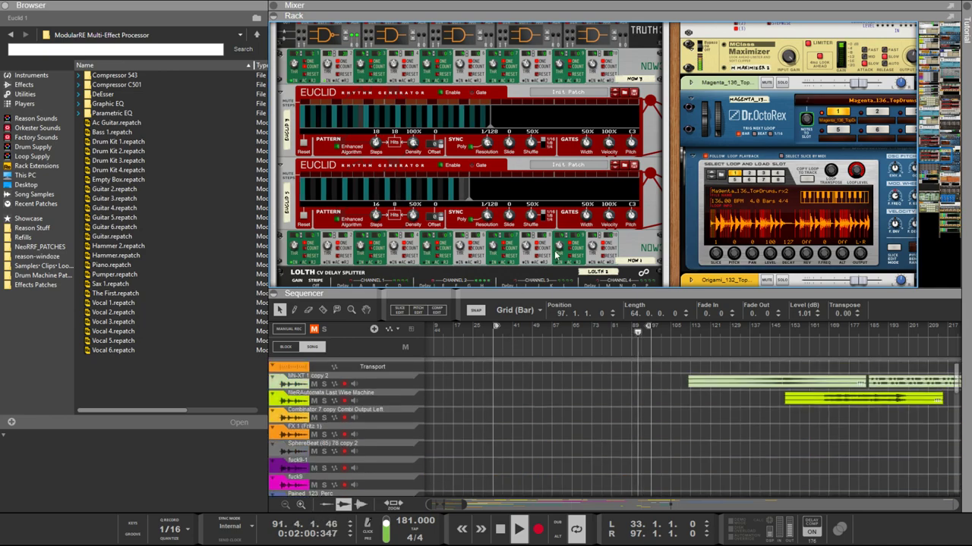
scroll(564, 258, up, 3)
scroll(564, 258, down, 3)
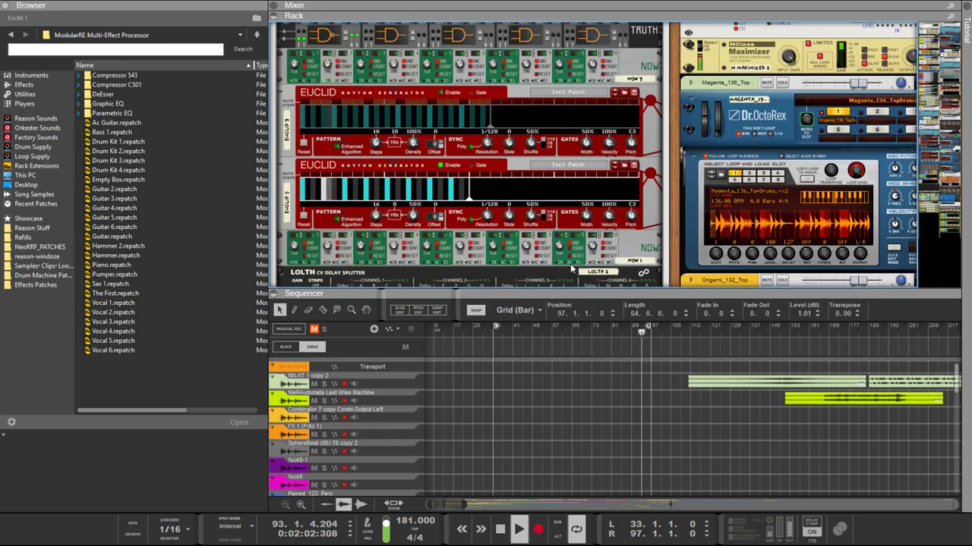
scroll(570, 265, down, 2)
scroll(570, 265, down, 3)
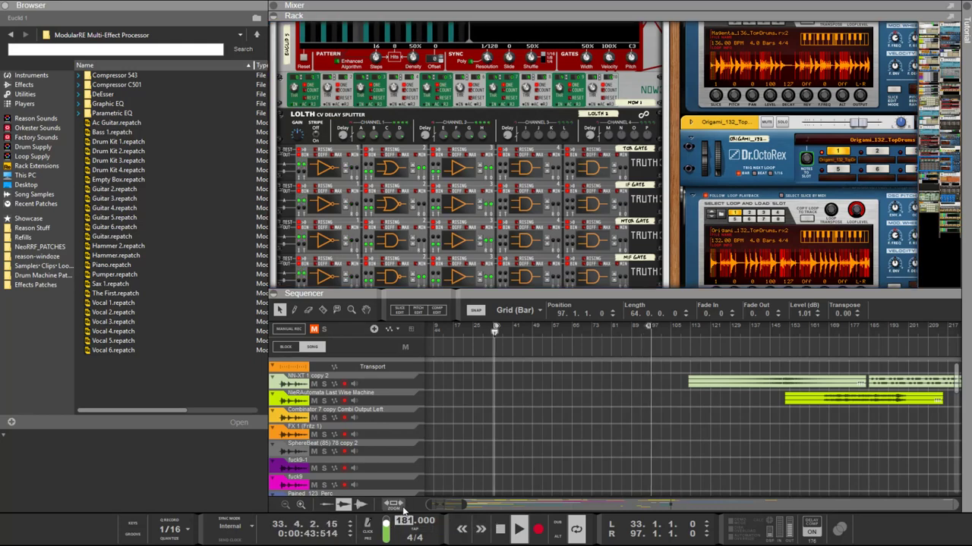
Step: Raise the song tempo to 211 BPM
scroll(403, 512, up, 1)
scroll(403, 512, up, 9)
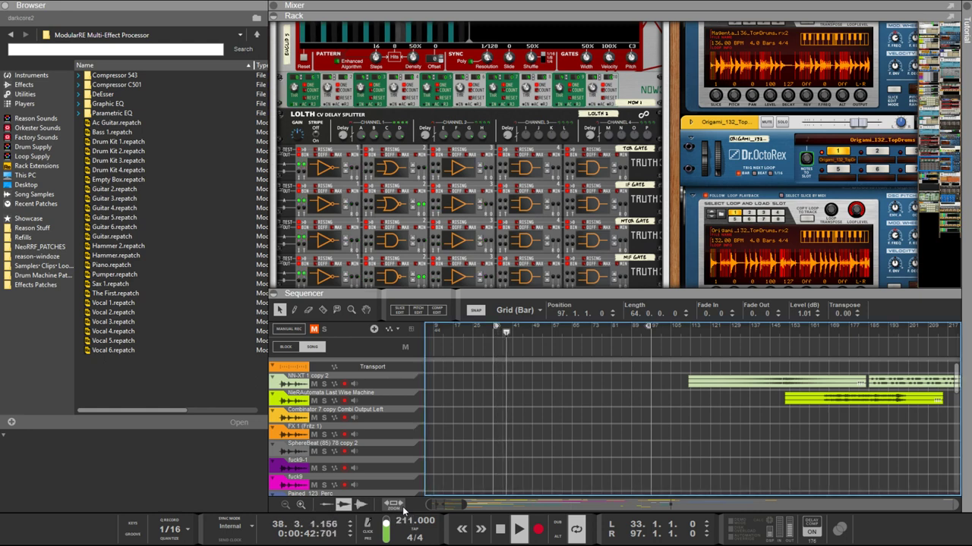
Step: Examine the Chronopolis Dr.OctoRex and its mixer chain, and return to the Euclid 1 and Euclid 2 generators
scroll(630, 205, up, 4)
scroll(630, 205, right, 4)
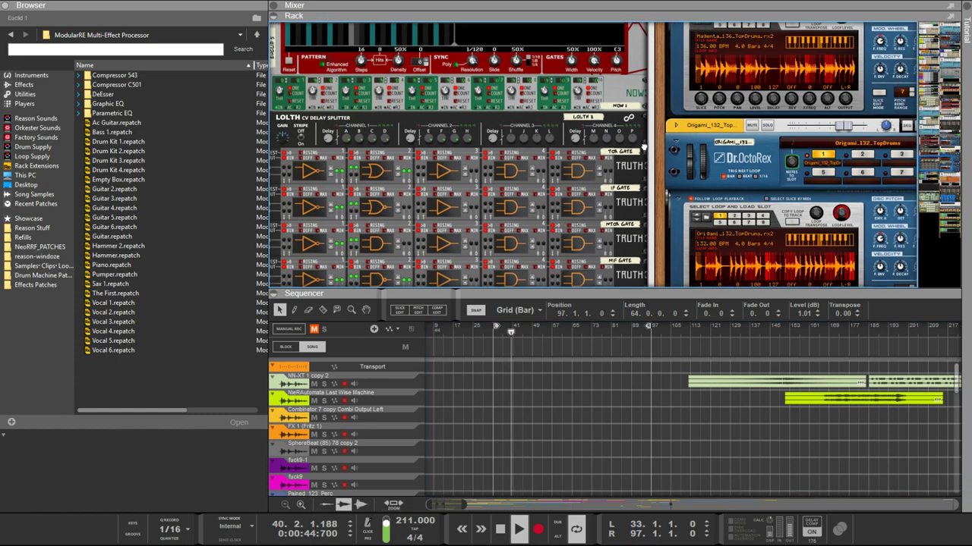
scroll(764, 218, up, 5)
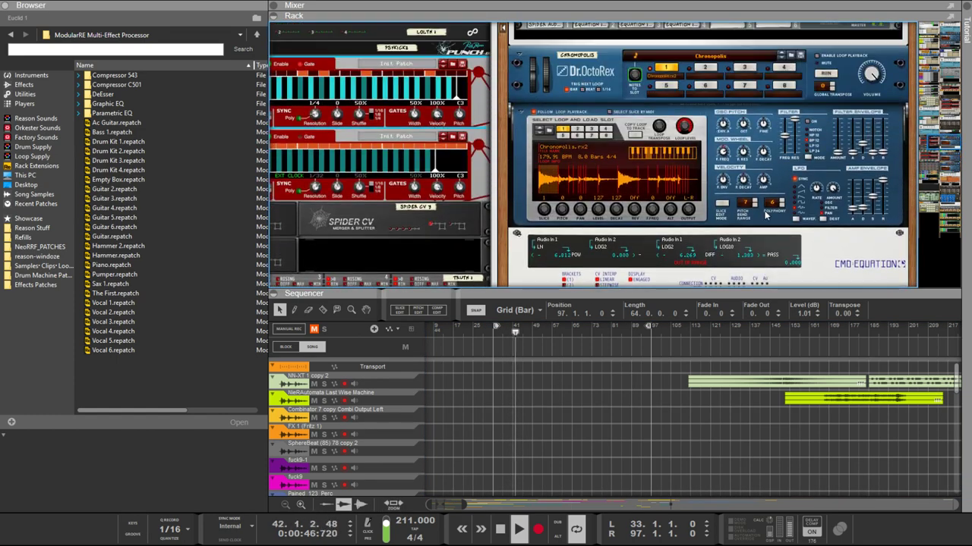
scroll(763, 217, up, 5)
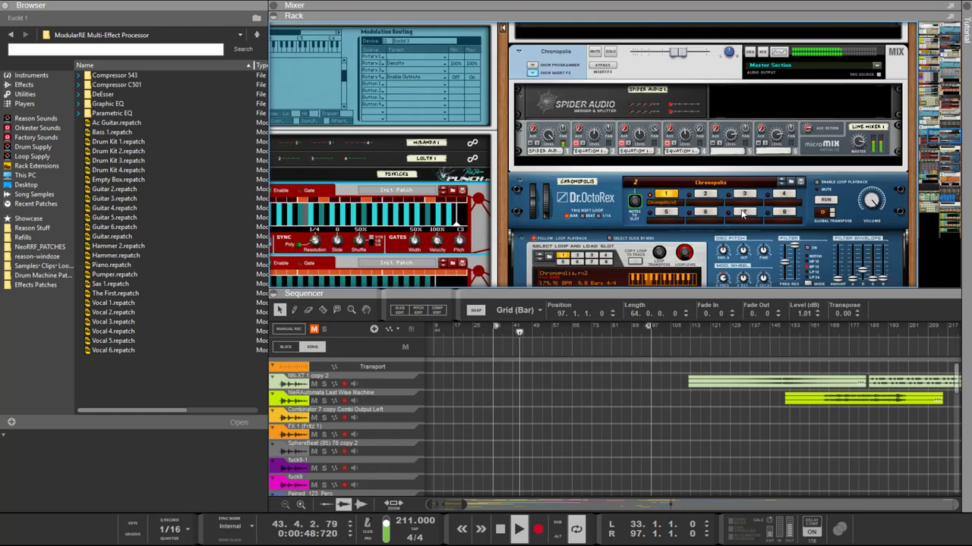
scroll(743, 216, down, 5)
scroll(740, 212, up, 4)
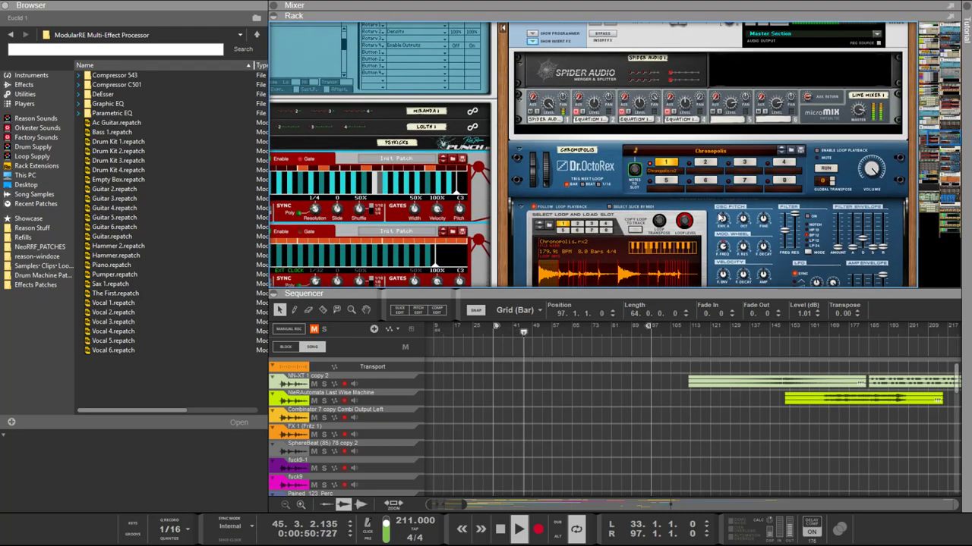
scroll(532, 186, down, 3)
scroll(531, 185, left, 5)
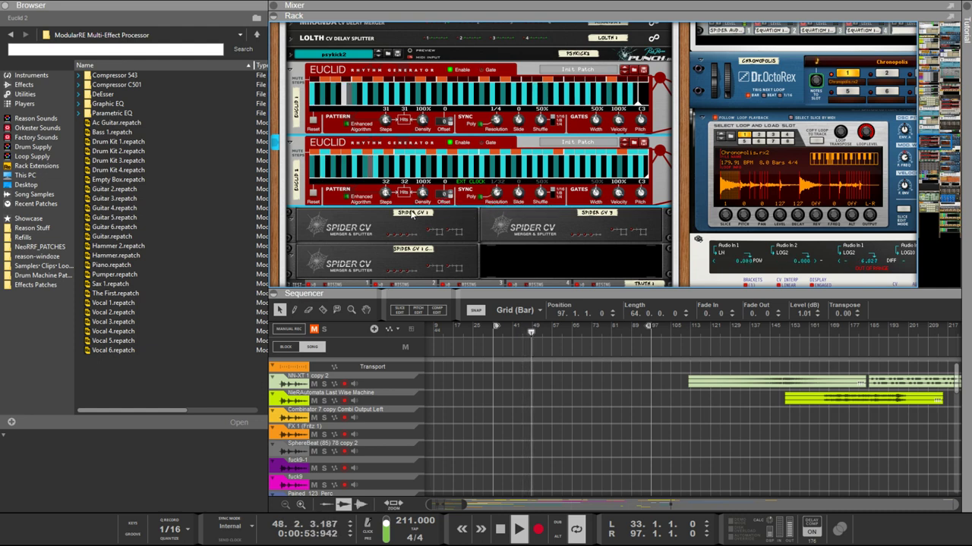
Step: Try a 1/16 sync resolution on Euclid 1 and set it to 1/8
drag(496, 120, 499, 80)
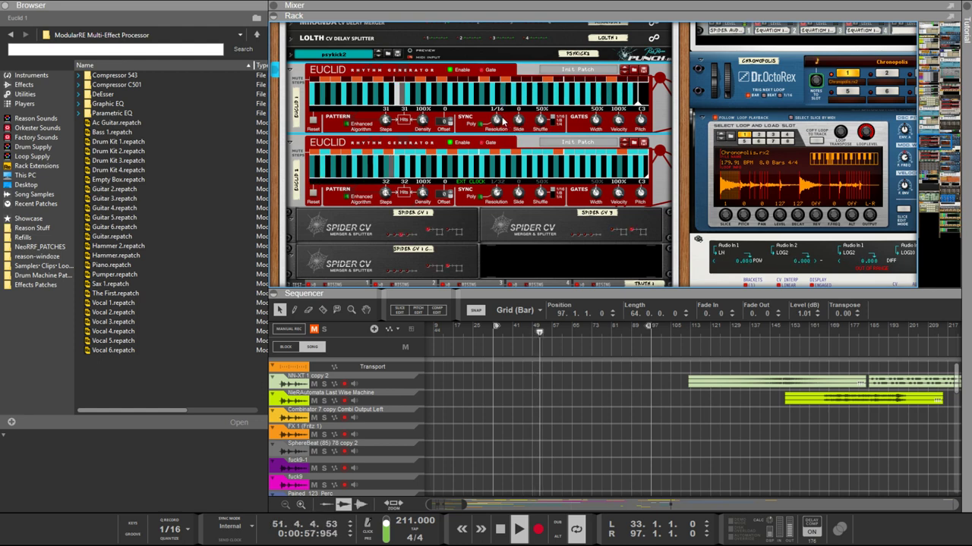
drag(501, 121, 501, 151)
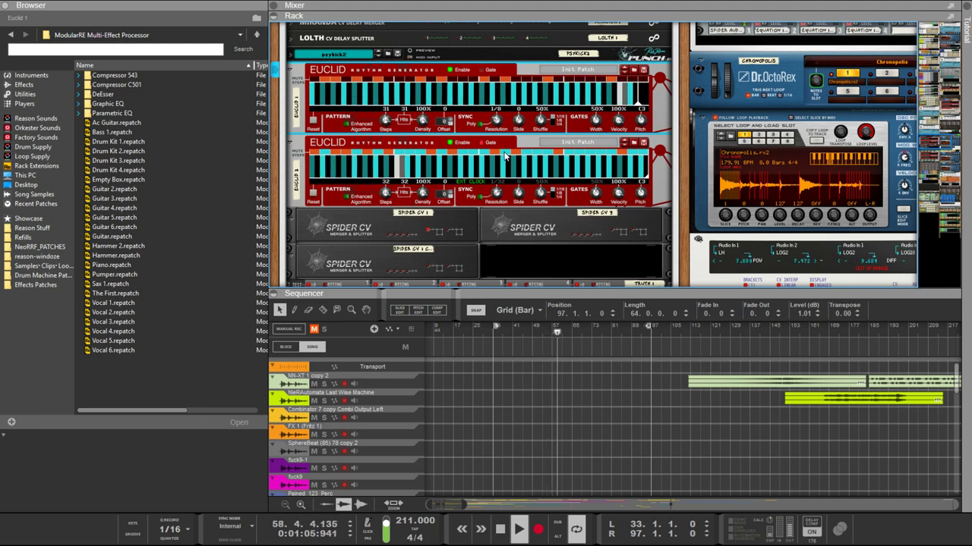
Step: Examine the pattern of Euclid 5 and the logic gates and A/B switches further down the rack
scroll(507, 160, down, 4)
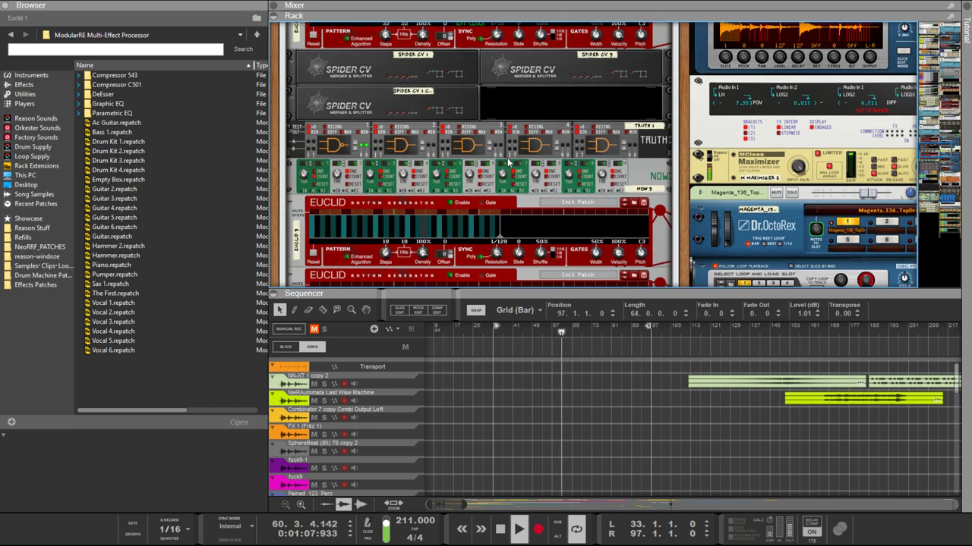
scroll(507, 160, down, 4)
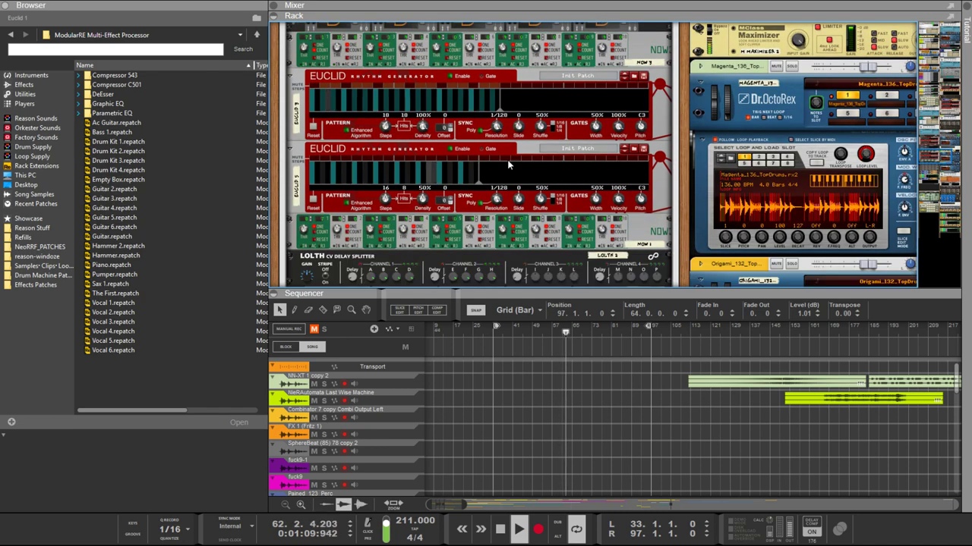
click(342, 170)
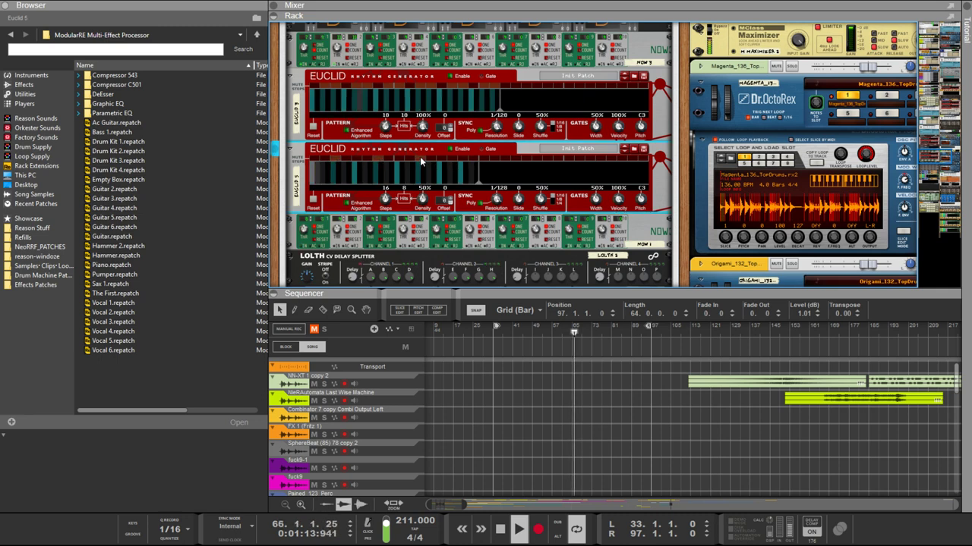
click(464, 156)
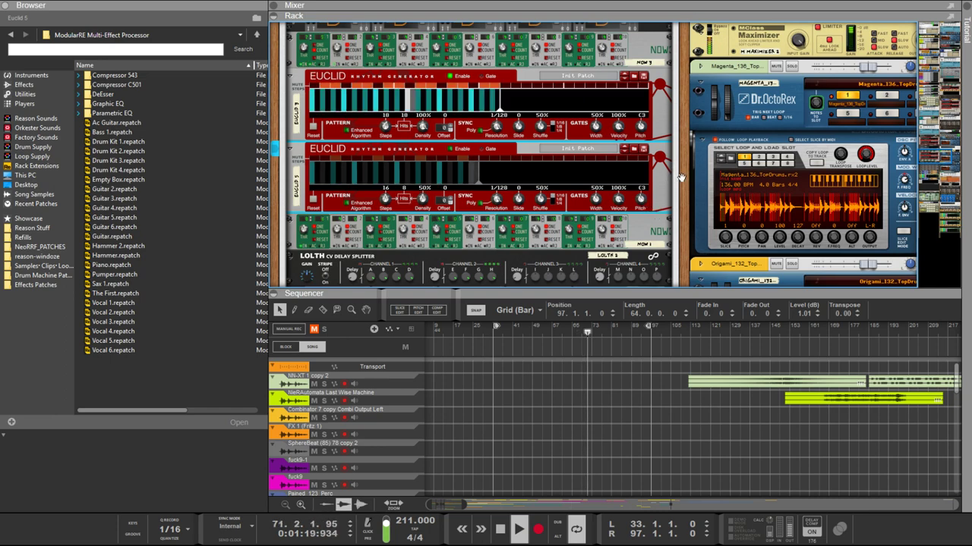
drag(681, 177, 625, 142)
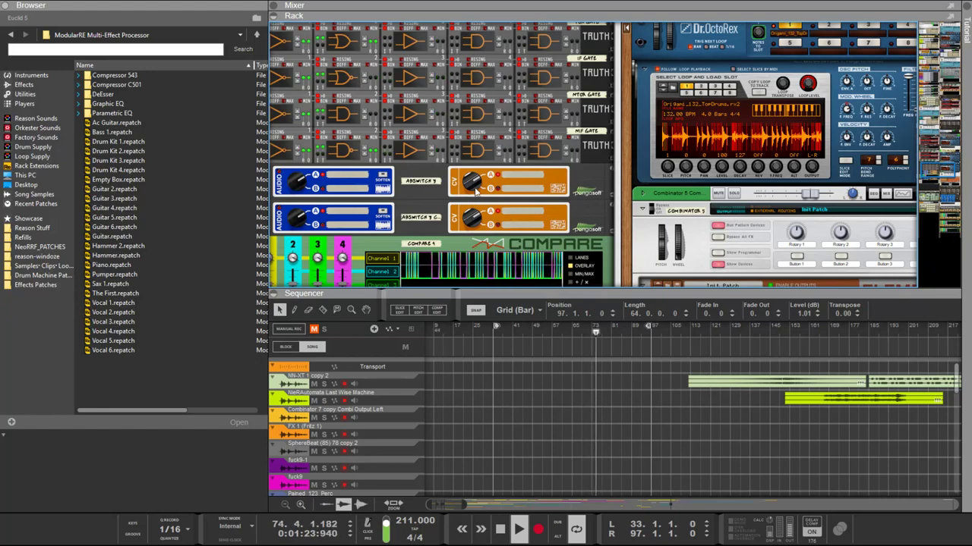
Step: Examine the A/B switches, the Compare and scope displays, and the TOR, IF, NTOR and NIF logic gates
scroll(475, 191, down, 3)
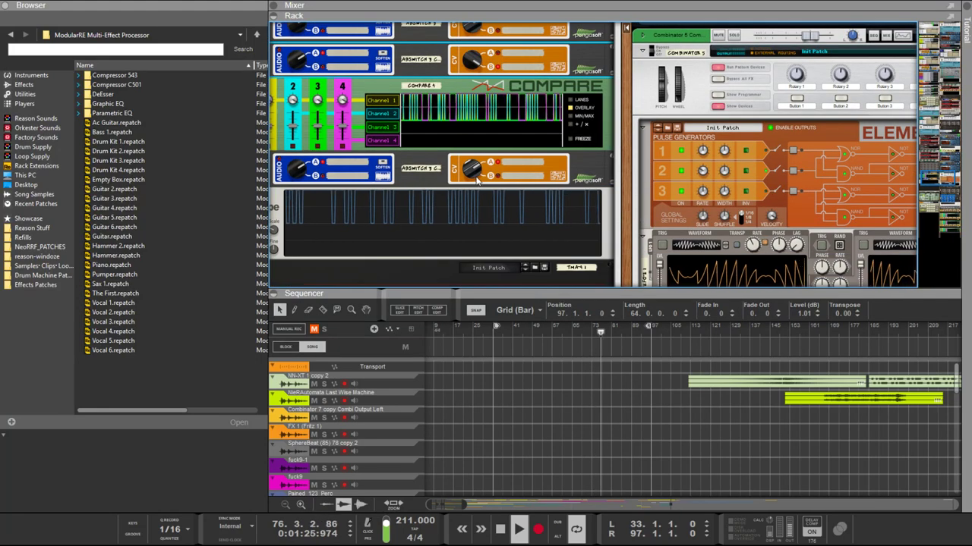
scroll(476, 180, up, 3)
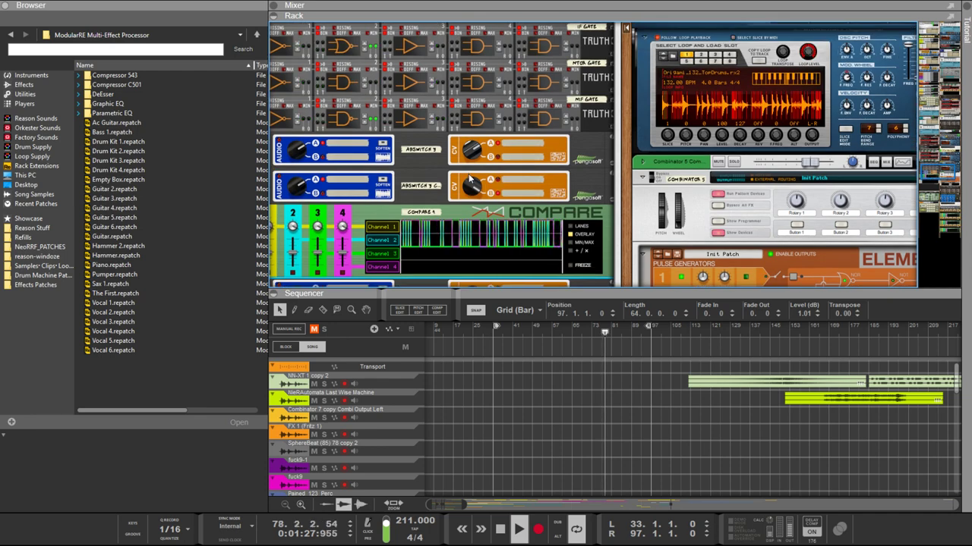
scroll(478, 199, up, 2)
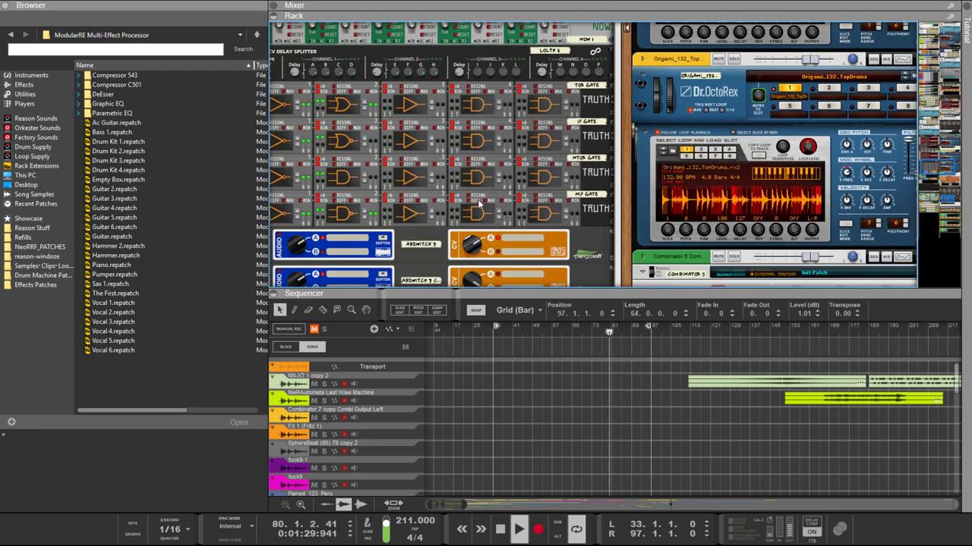
scroll(478, 205, down, 3)
scroll(478, 205, up, 3)
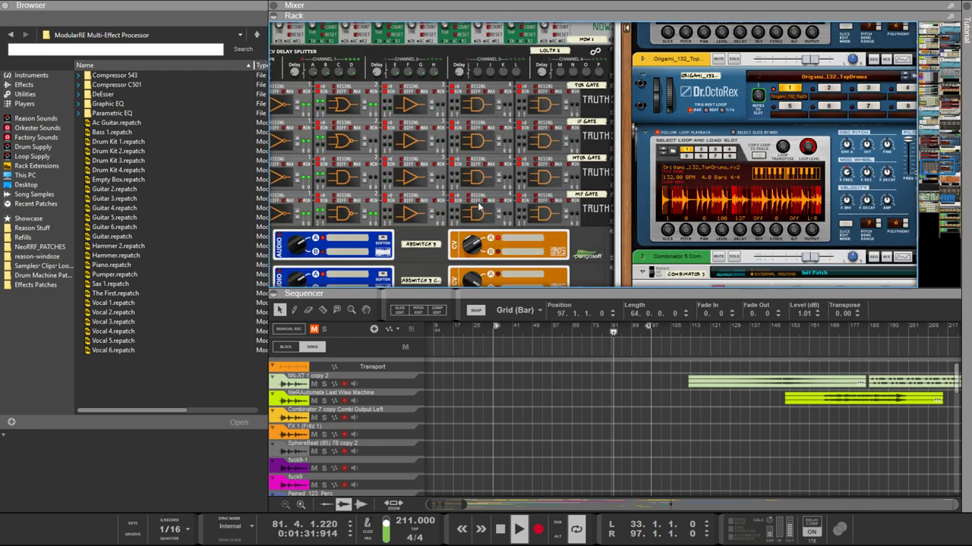
scroll(478, 207, down, 5)
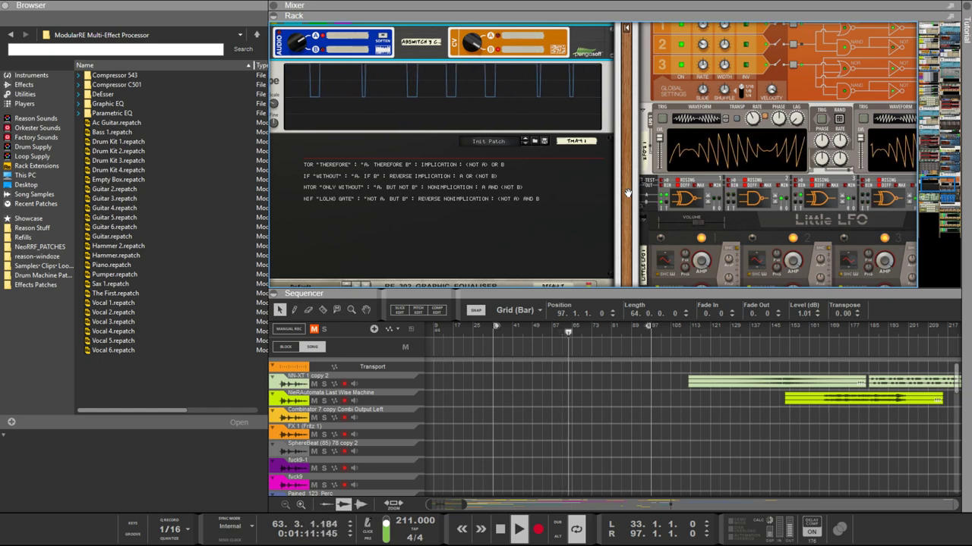
Step: Look over the devices below the logic gate notes and return up the rack to the Chronopolis Dr.OctoRex
scroll(630, 183, down, 15)
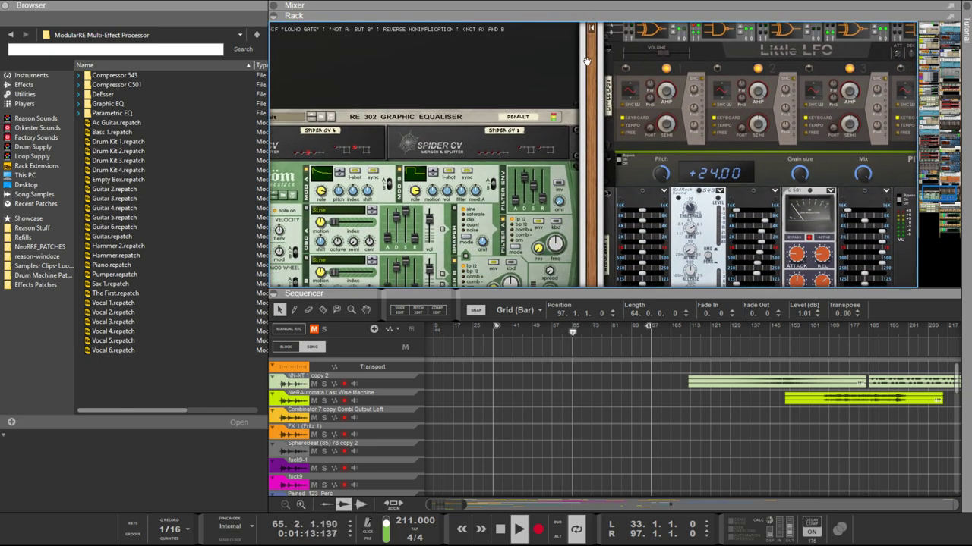
scroll(585, 135, up, 10)
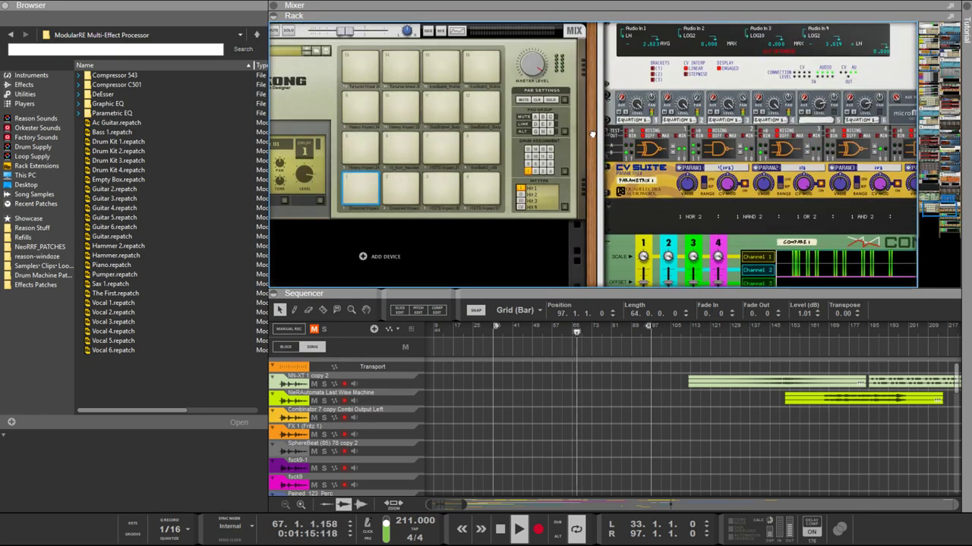
scroll(583, 198, up, 10)
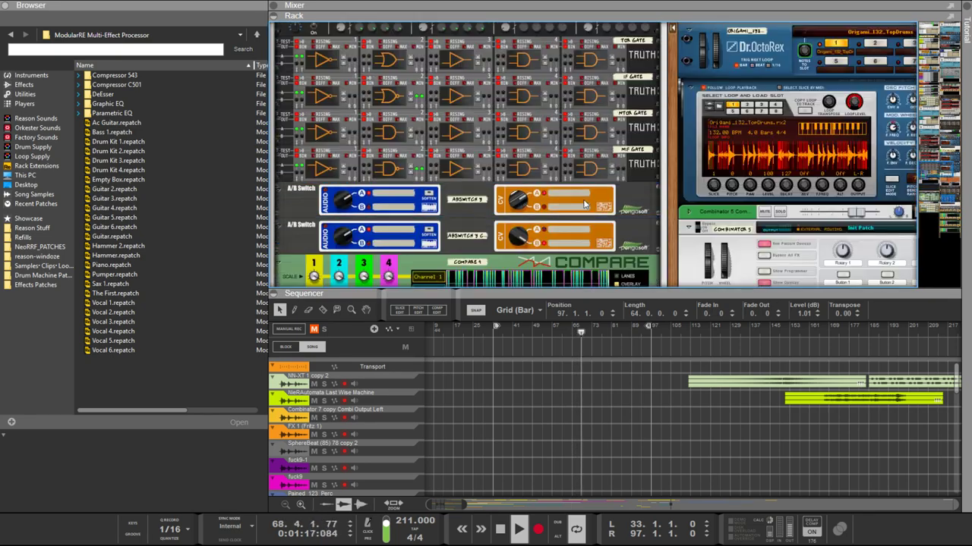
scroll(683, 152, up, 10)
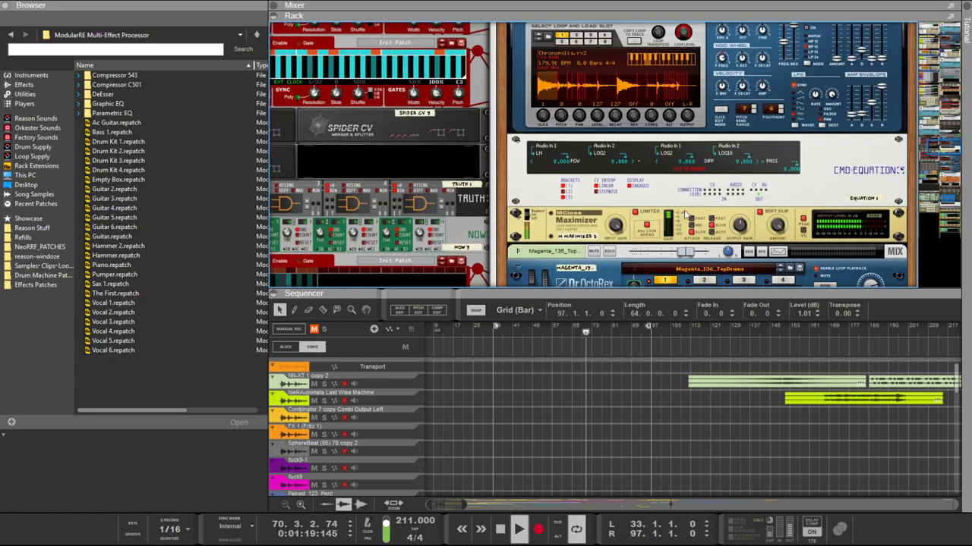
scroll(691, 205, down, 10)
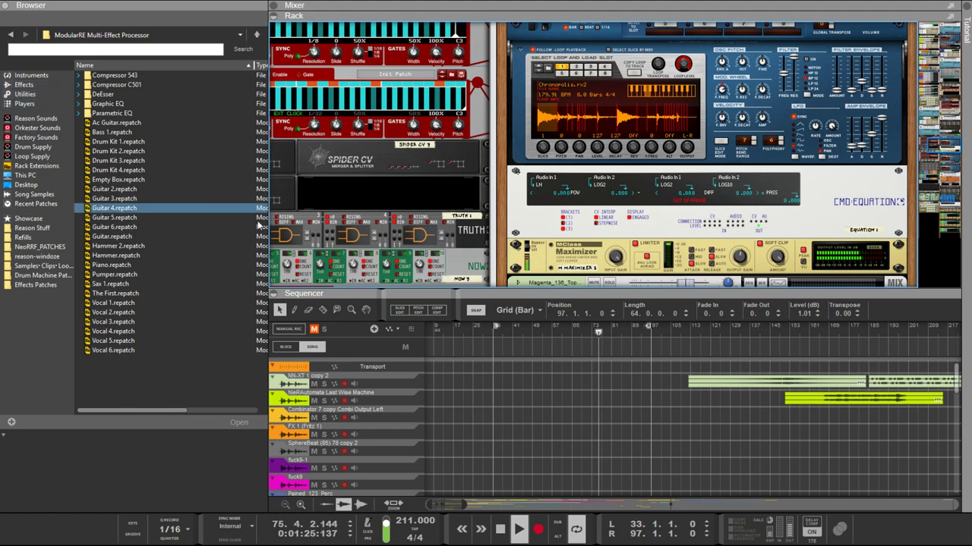
scroll(497, 249, up, 10)
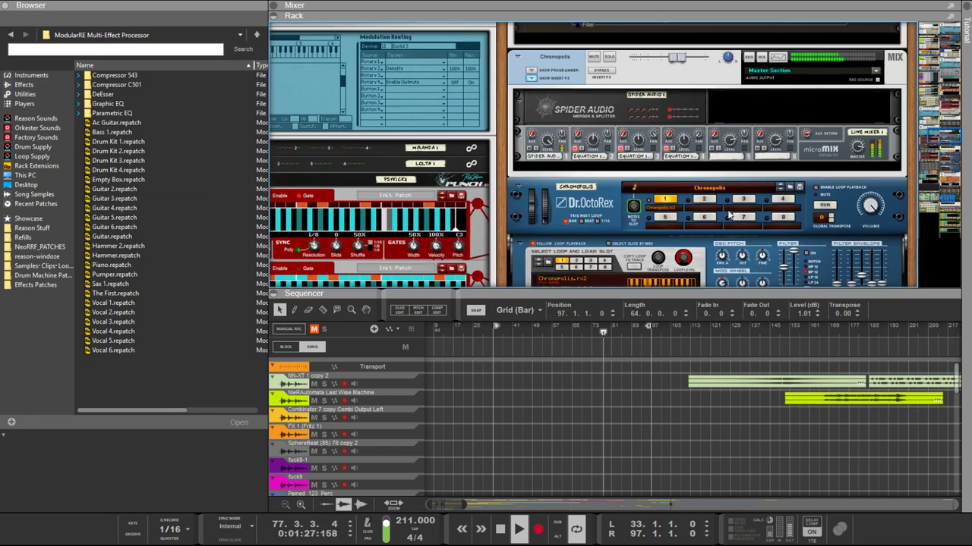
Step: Load the 4-4-5-4-5_32 polyrhythm patch into the first Euclid below ABSwitch 1
scroll(731, 216, up, 4)
scroll(612, 201, down, 3)
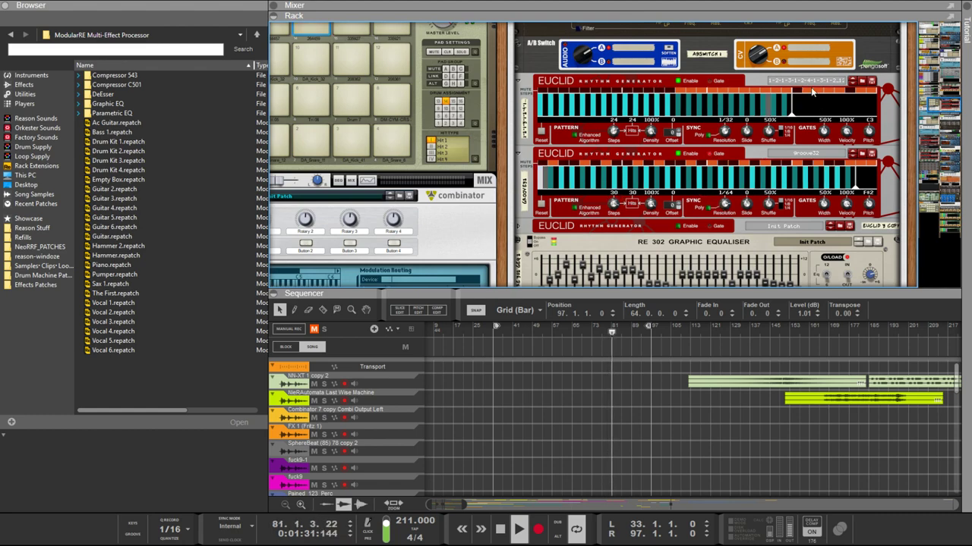
click(863, 82)
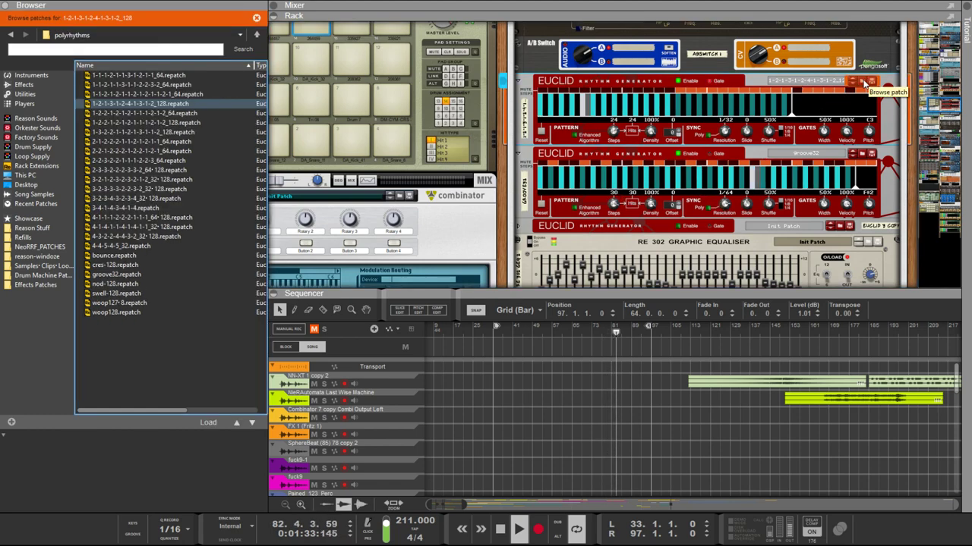
click(121, 248)
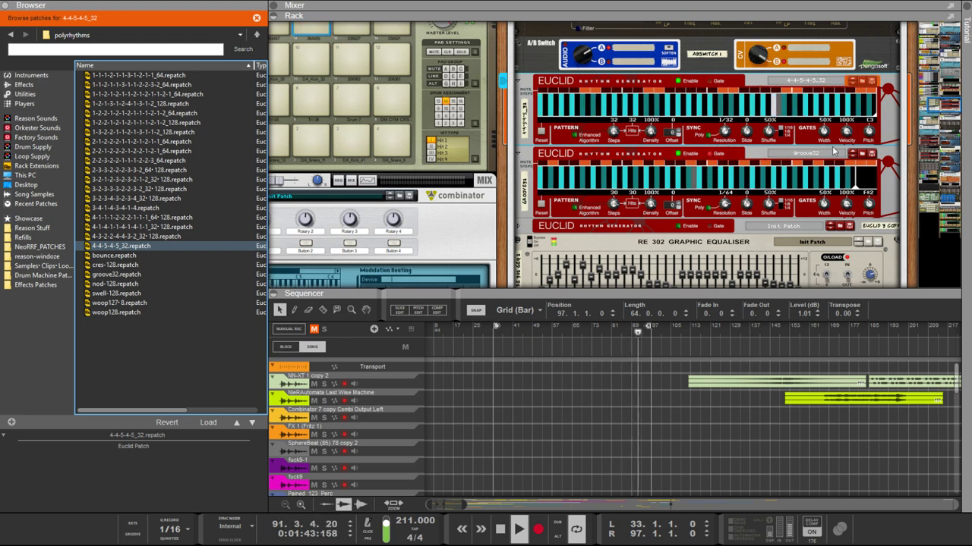
Step: Replace the groove32 patch on the second Euclid with nod-128
click(863, 155)
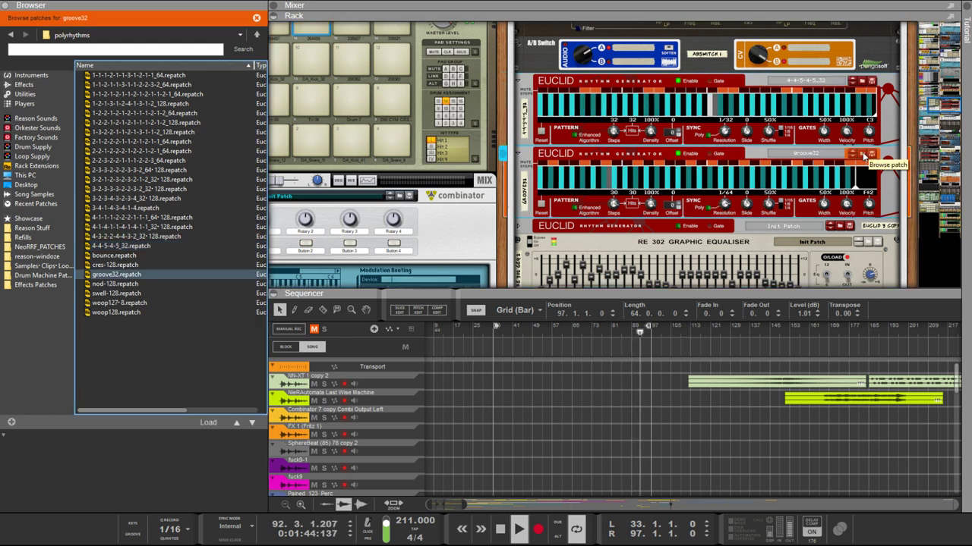
click(173, 285)
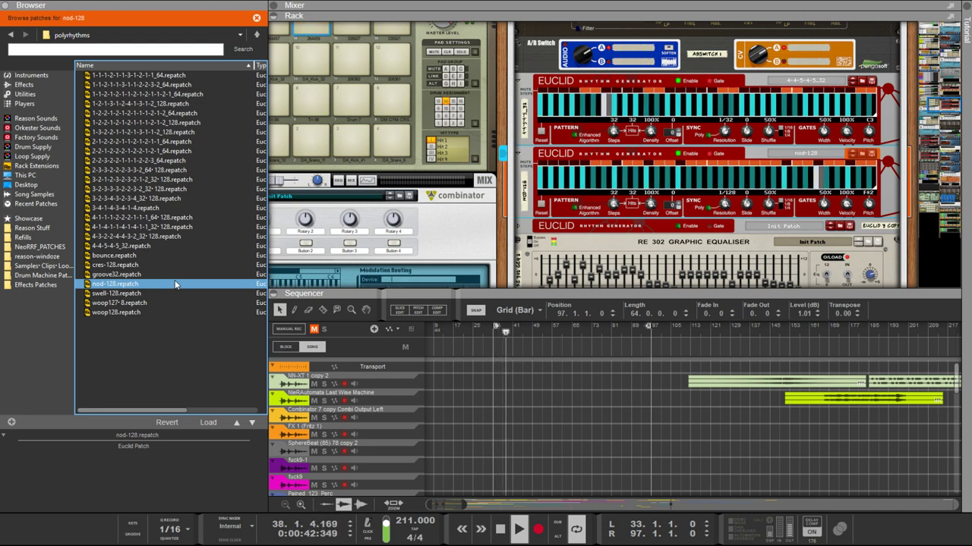
click(490, 173)
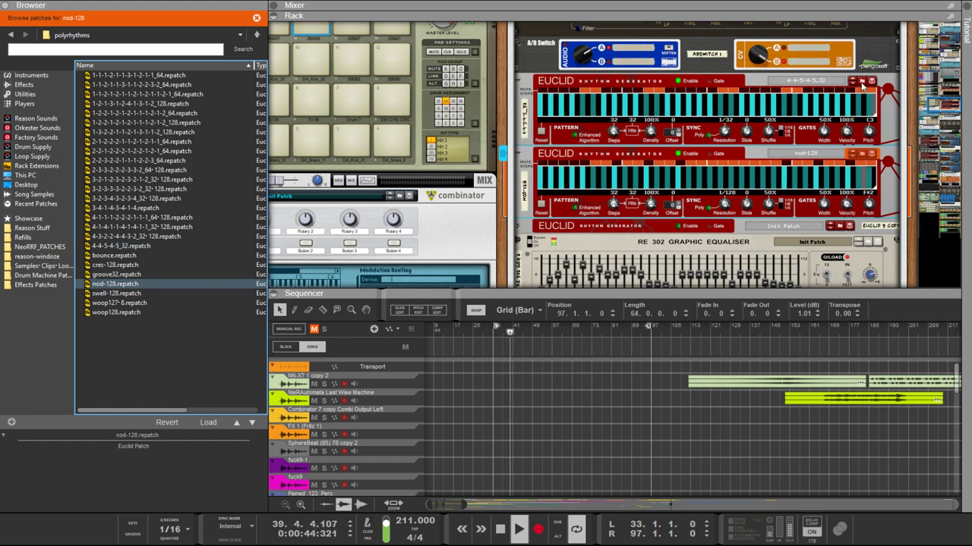
Step: Try the swell-128 patch on the first Euclid and switch it to the woop127 8 patch
key(Up)
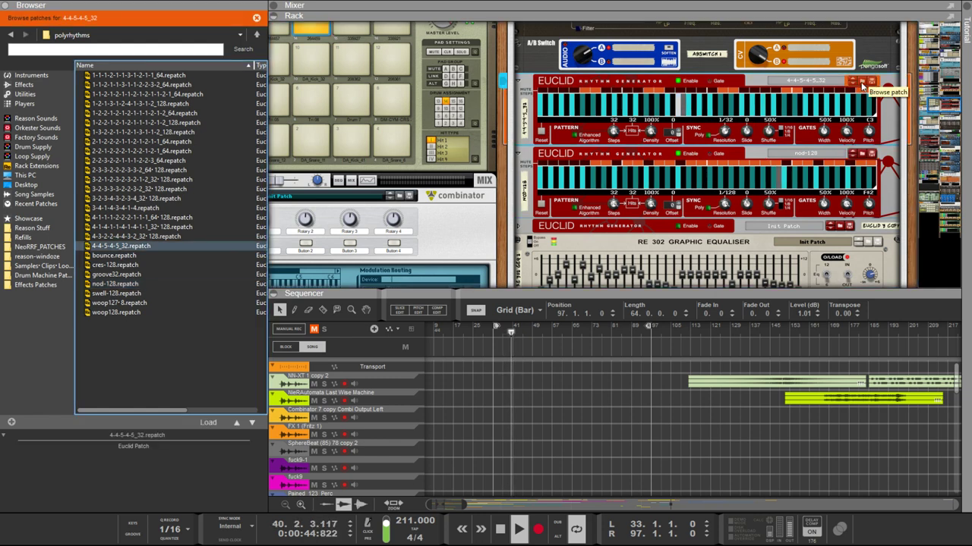
click(140, 294)
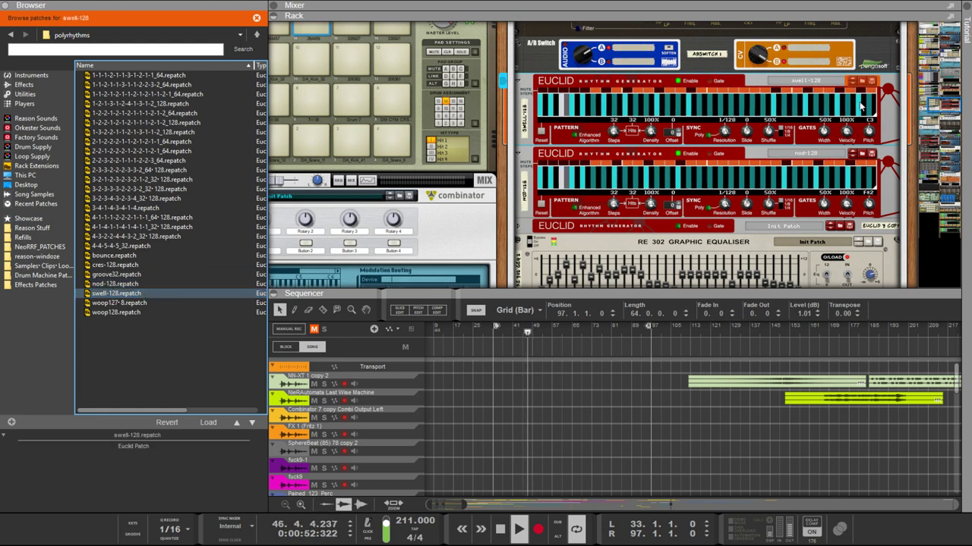
click(854, 82)
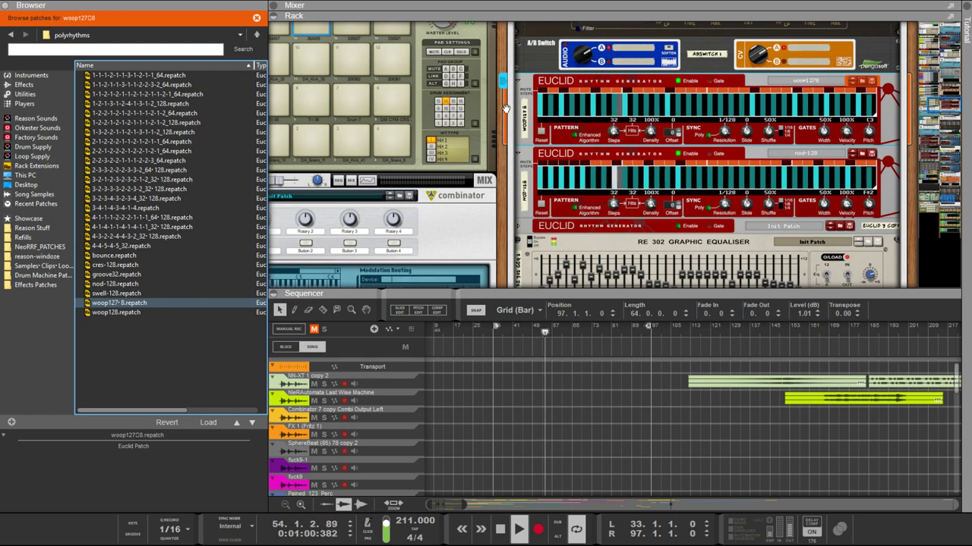
Step: Examine the cabling on the rear of the Euclid generators, A/B switch, Skope and CV Suite, and flip the rack back to the front
drag(503, 167, 511, 232)
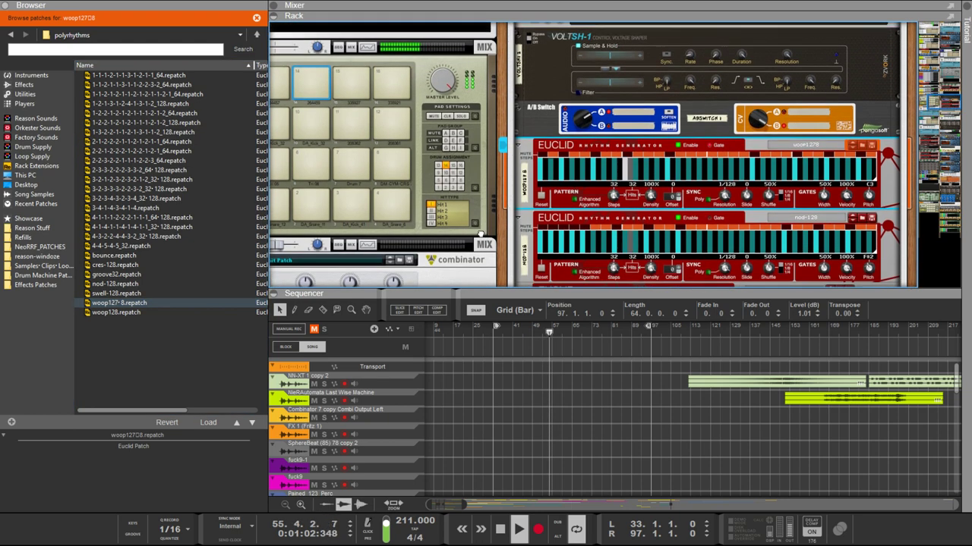
scroll(507, 230, down, 3)
scroll(507, 231, up, 3)
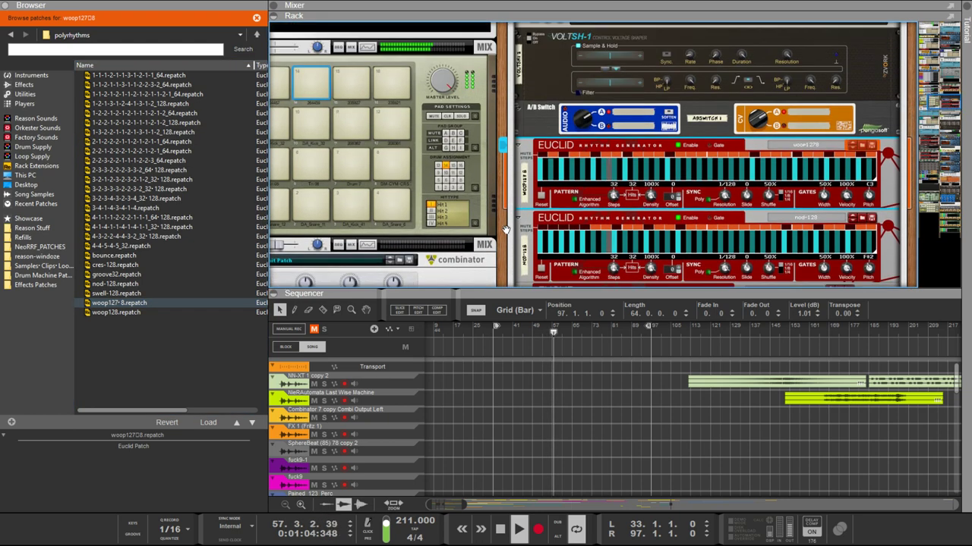
scroll(505, 230, down, 3)
scroll(505, 229, up, 3)
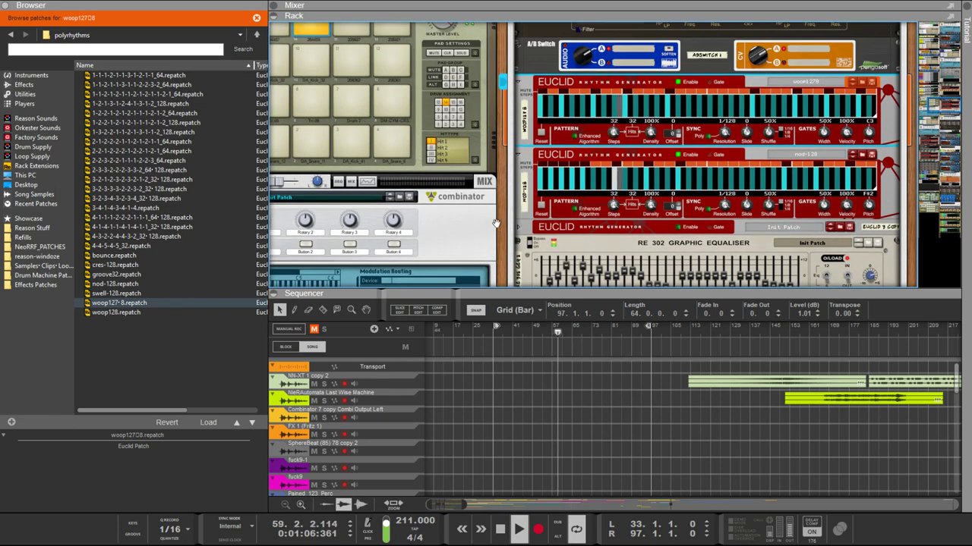
key(Tab)
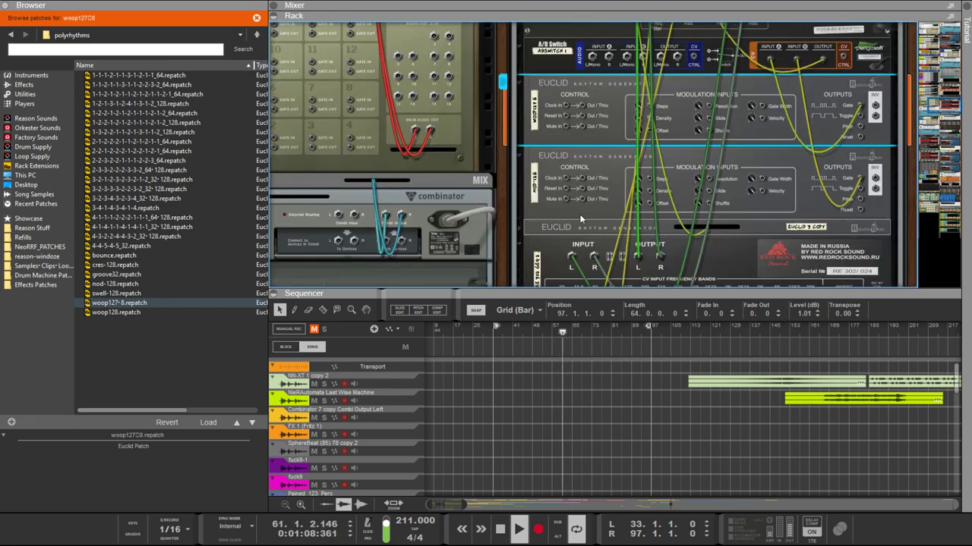
scroll(582, 218, up, 1)
scroll(583, 213, down, 5)
scroll(583, 213, up, 2)
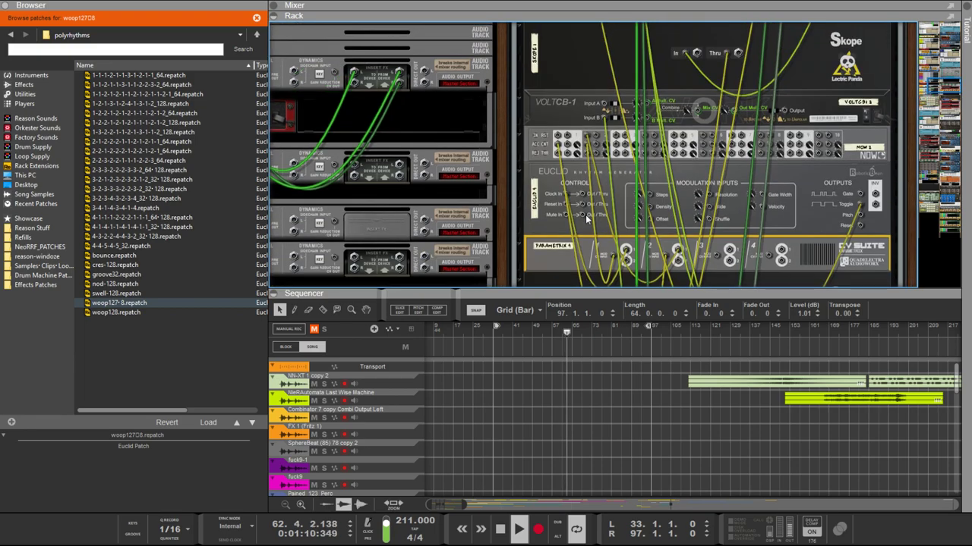
scroll(585, 215, down, 1)
scroll(587, 220, up, 3)
scroll(587, 219, down, 3)
scroll(587, 219, up, 8)
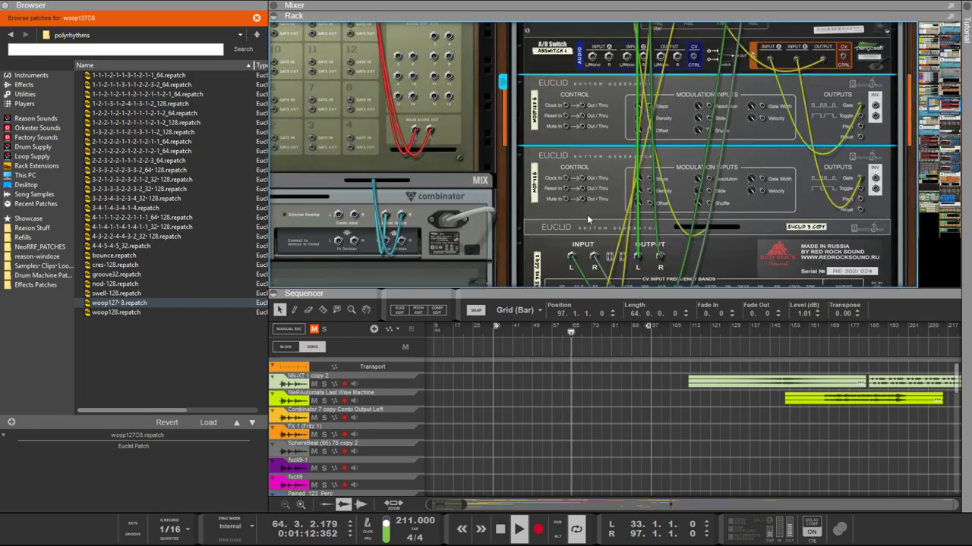
scroll(587, 218, up, 1)
scroll(573, 207, down, 3)
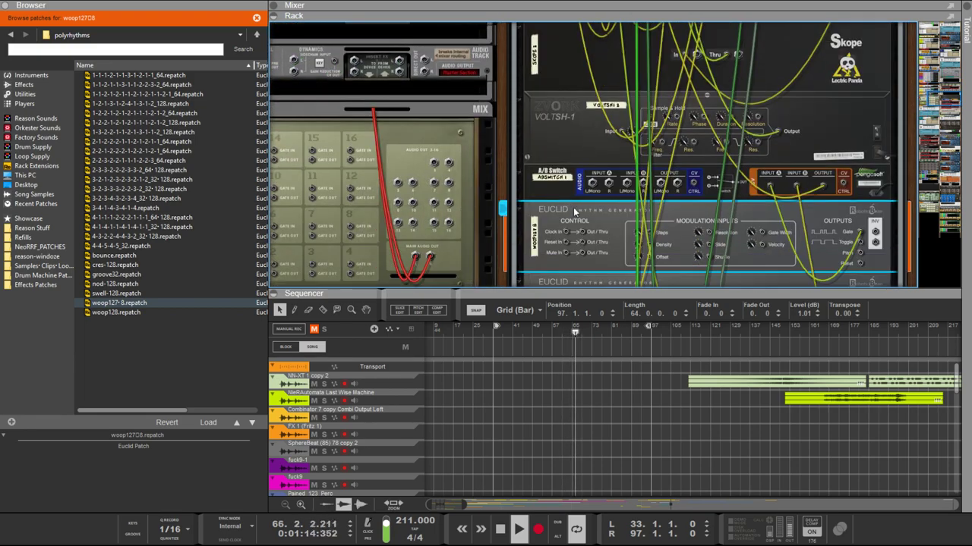
scroll(497, 173, down, 2)
key(Tab)
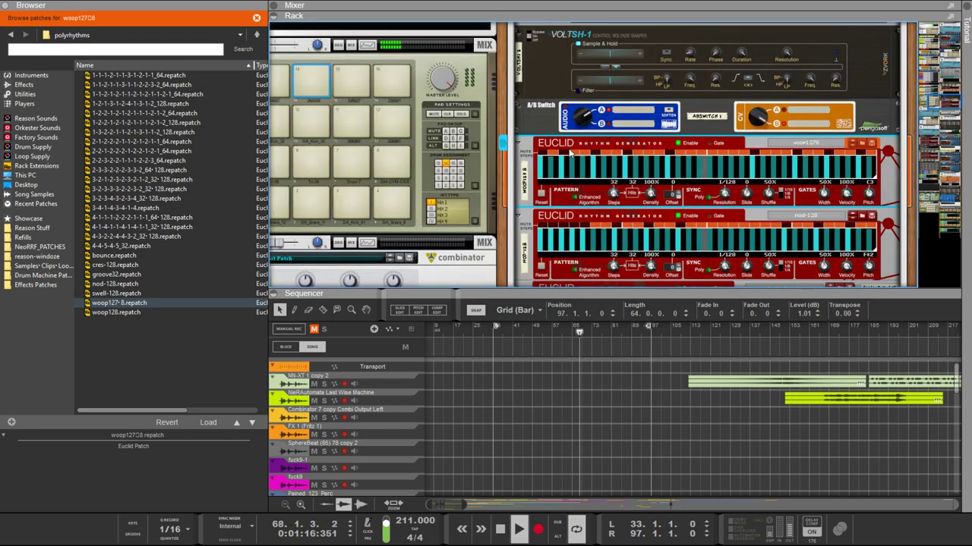
Step: Select the darkcore2 clips from about bar 32 to bar 97 and move them to start at 32.2.1 on a 1/4 snap grid
scroll(581, 250, down, 4)
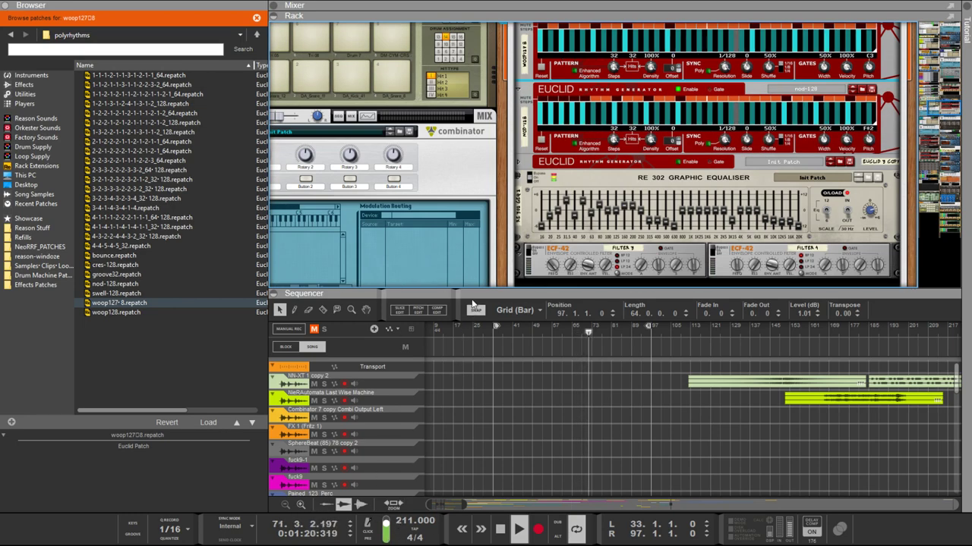
key(F6)
scroll(497, 269, down, 1)
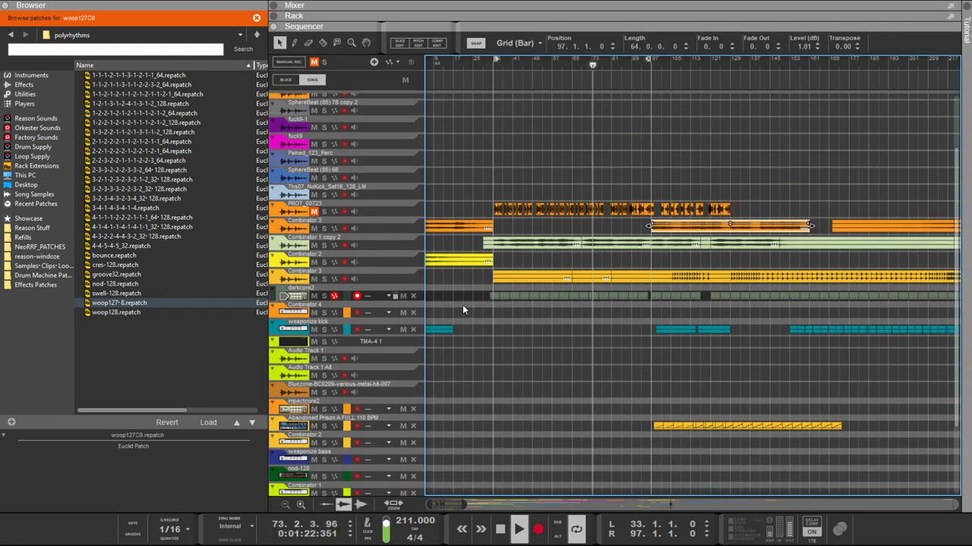
drag(462, 301, 643, 299)
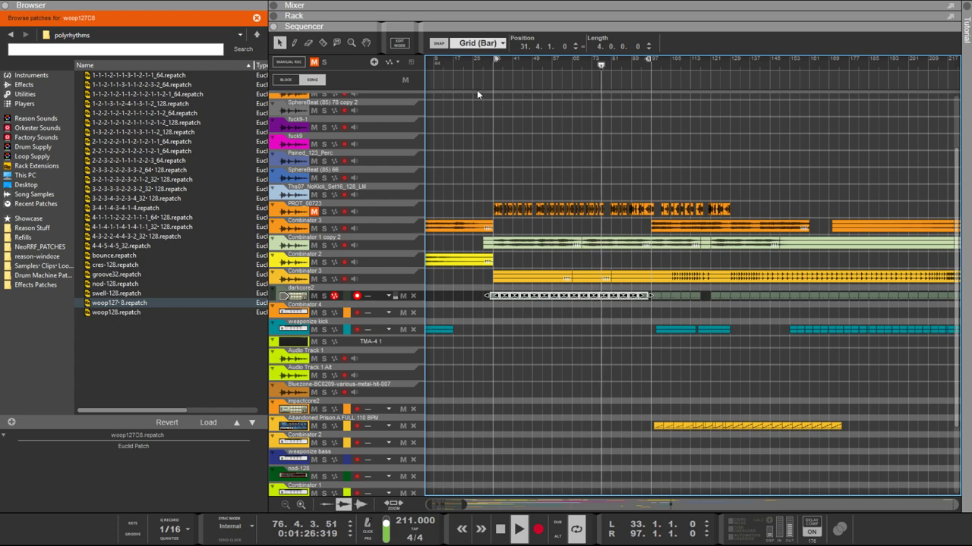
key(ctrl+3)
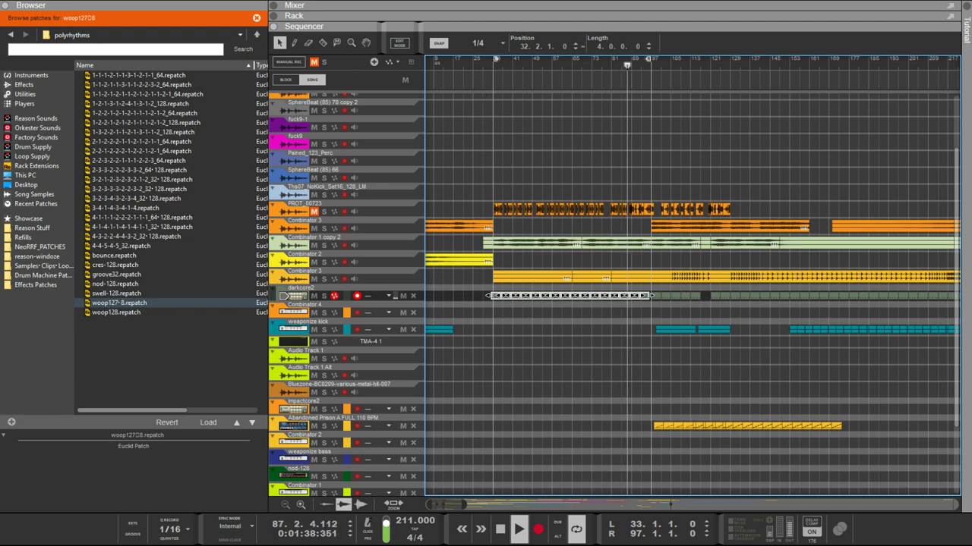
Step: Show the rack again above the sequencer and load the woop128 patch into the first Euclid below ABSwitch 1
key(F6)
drag(497, 263, 497, 277)
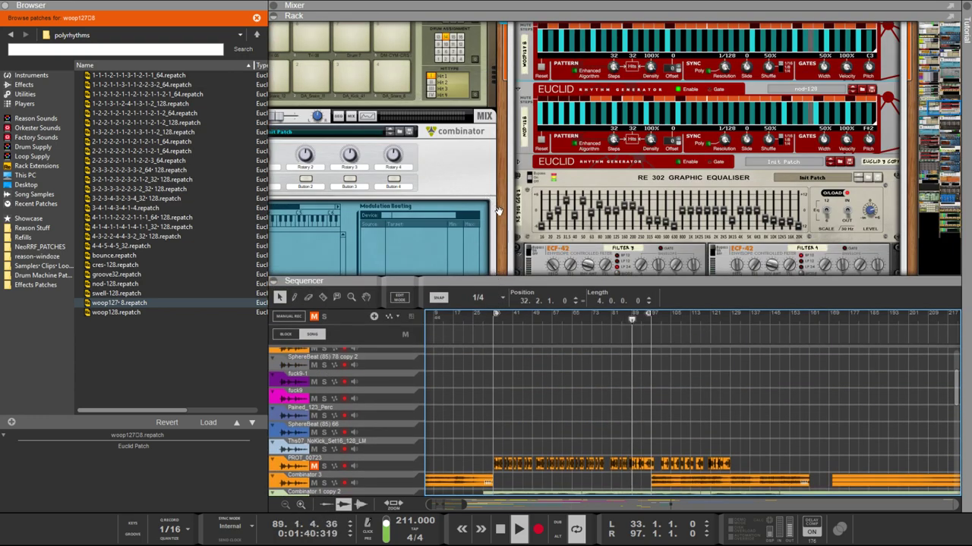
scroll(734, 196, up, 3)
scroll(734, 196, down, 3)
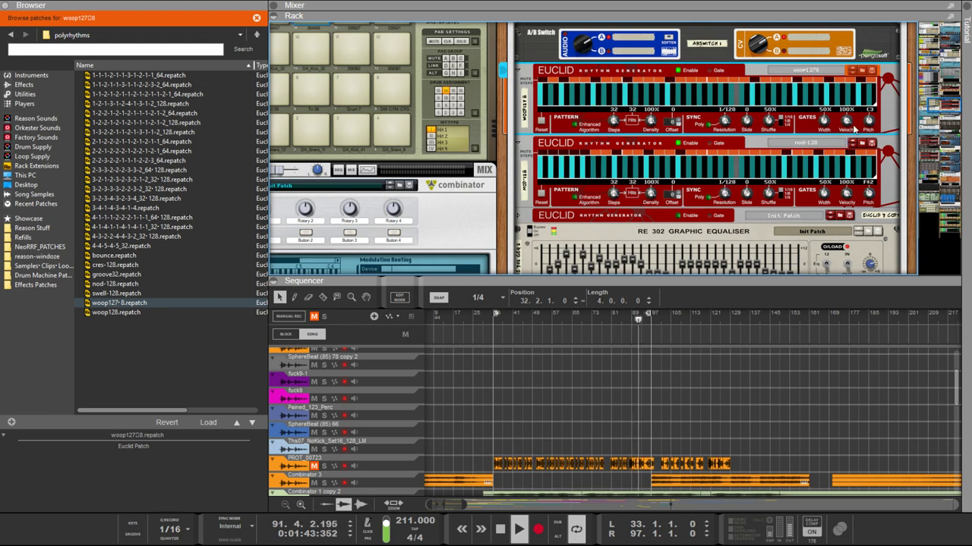
click(854, 71)
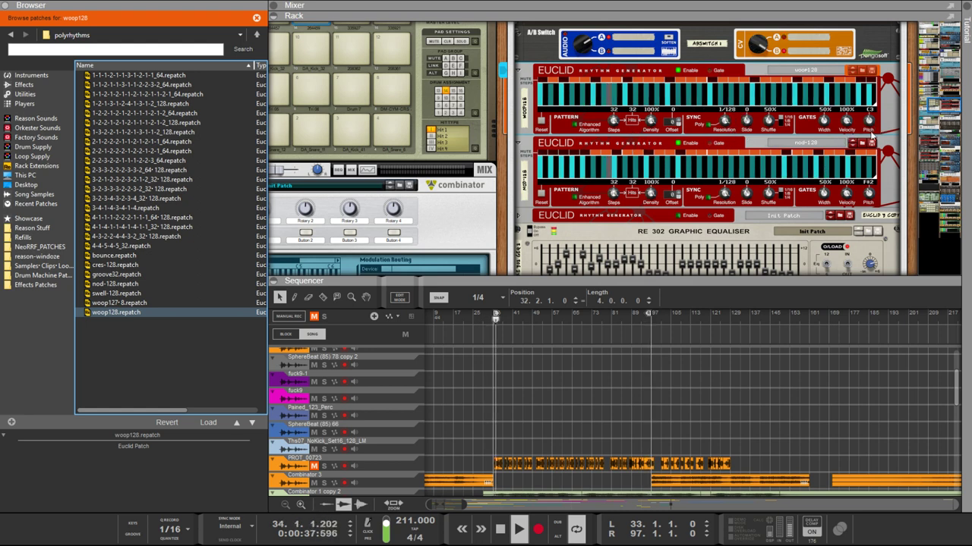
Step: Try the swell-128 patch on the second Euclid below ABSwitch 1 and switch it to the cres-128 patch
click(853, 143)
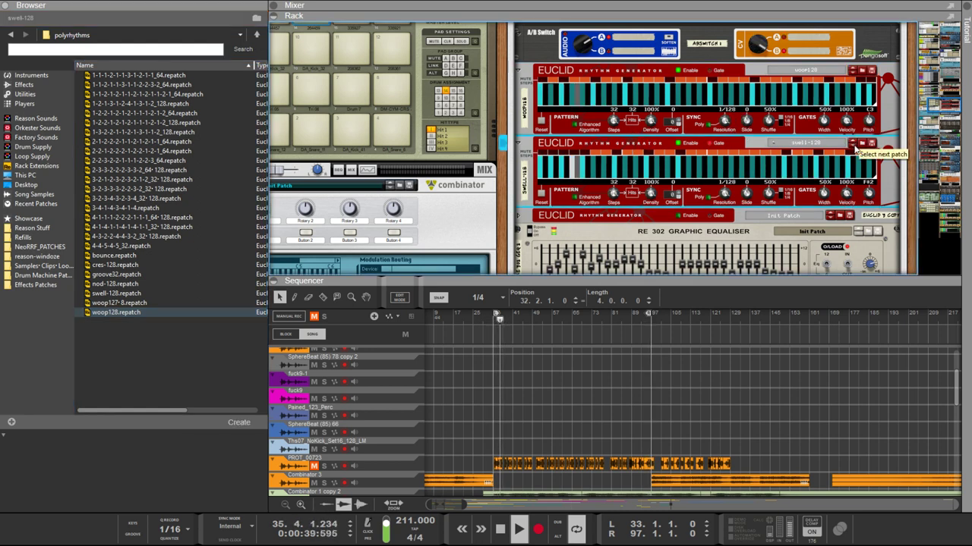
click(852, 144)
click(852, 143)
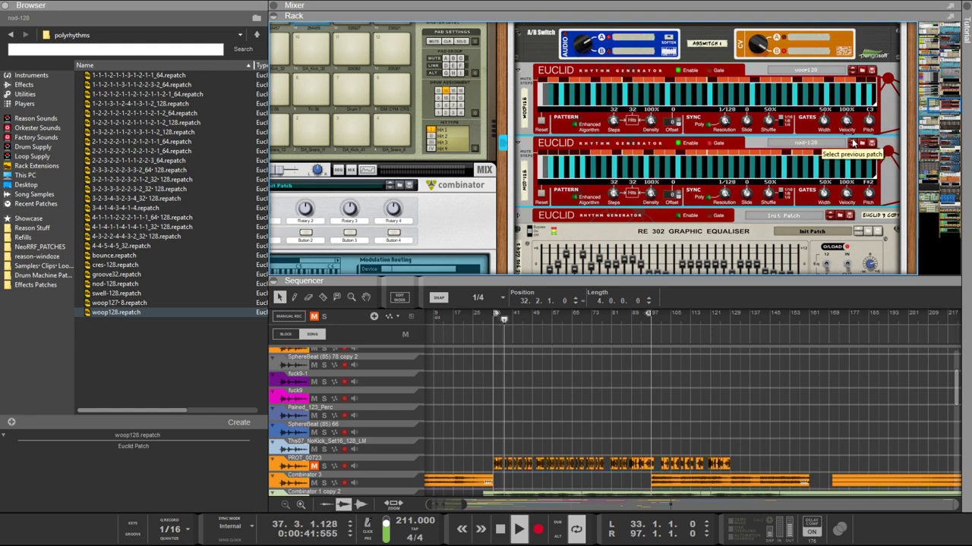
click(852, 143)
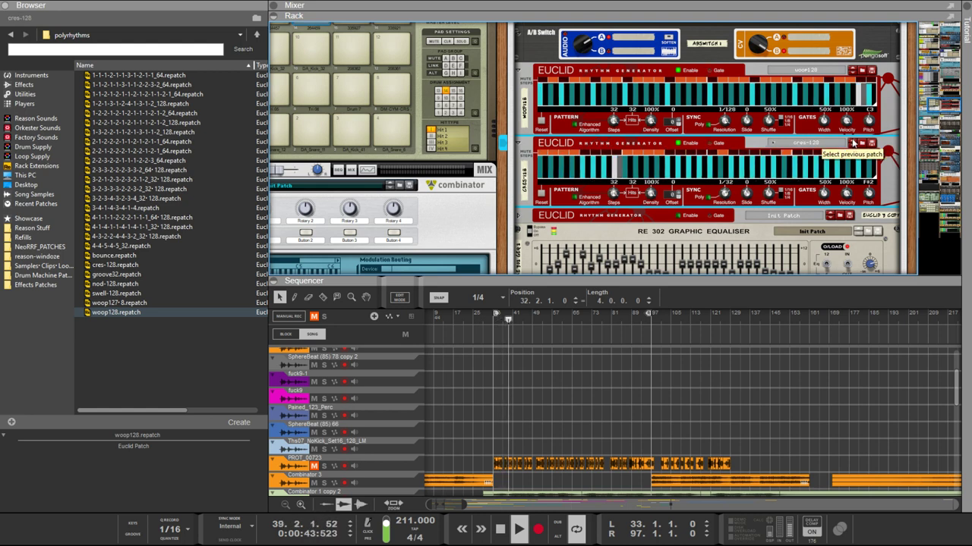
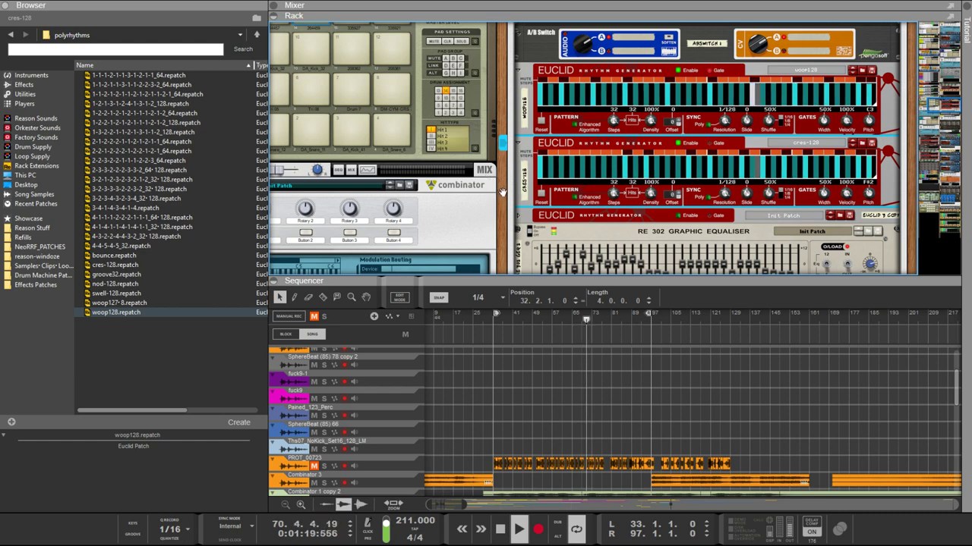
Step: Examine the Skope and Voltsh-1 above the Euclids, the weaponize kick Punch device and the weaponize bass Combinator holding them
scroll(573, 175, up, 10)
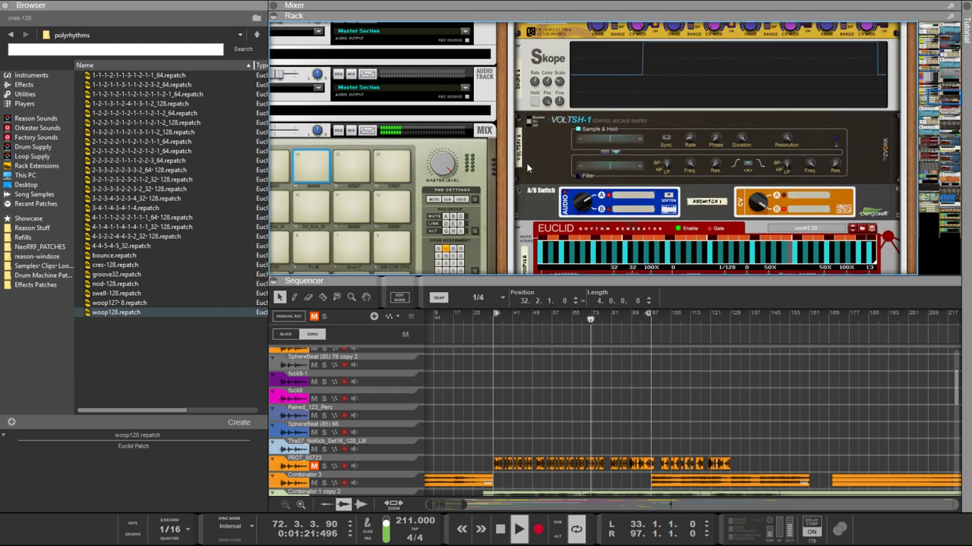
scroll(573, 175, up, 5)
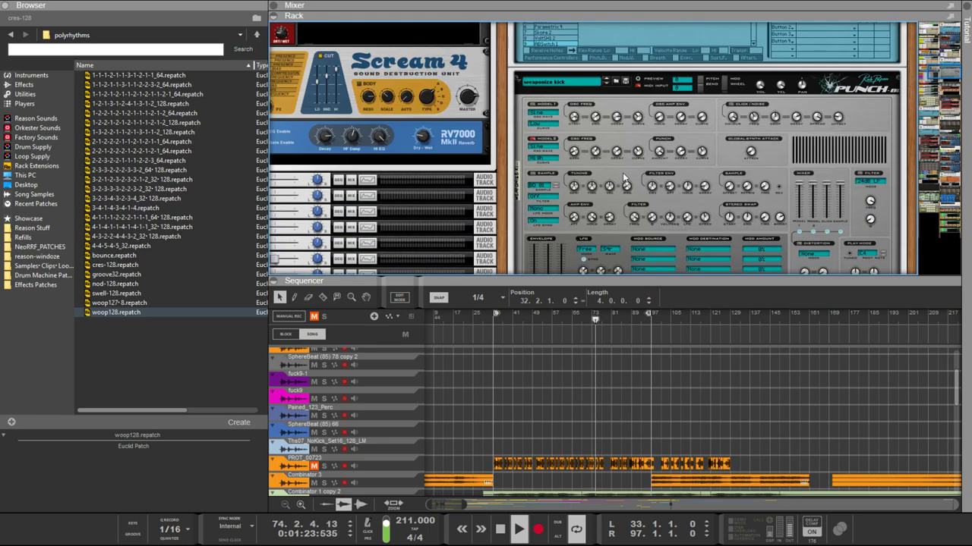
click(638, 152)
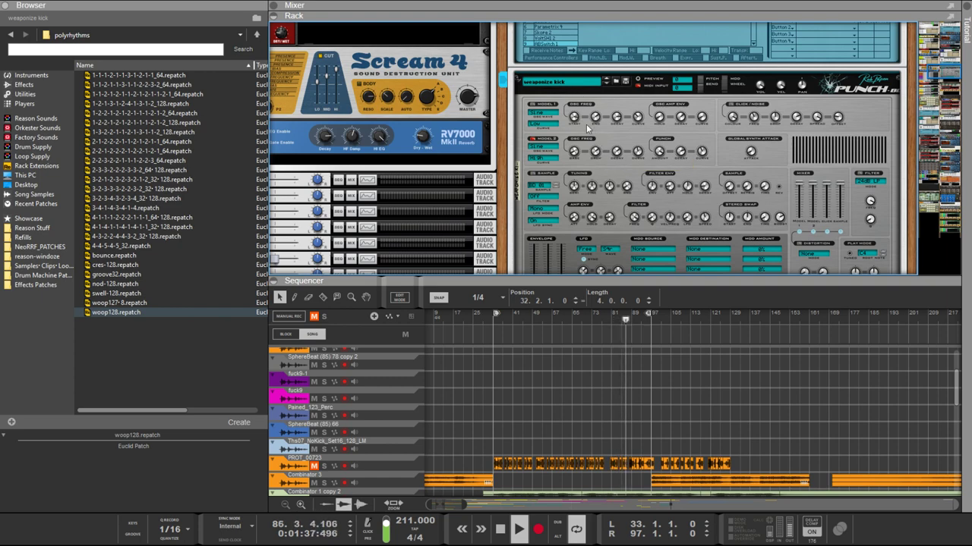
scroll(776, 160, up, 3)
click(803, 76)
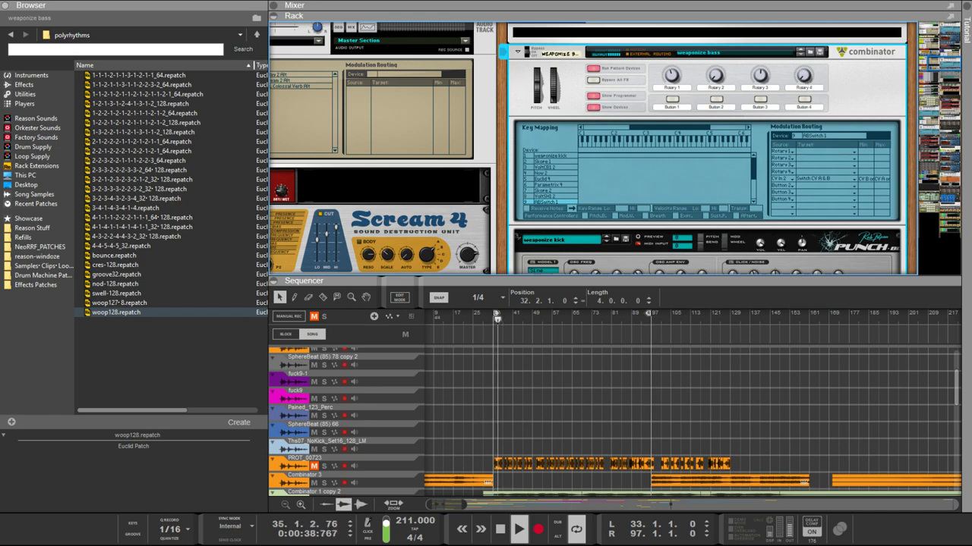
Step: Enlarge the rack to full height over the sequencer and examine the Euclid, CV Suite, Skope and ABSwitch 1 chain
scroll(639, 341, up, 2)
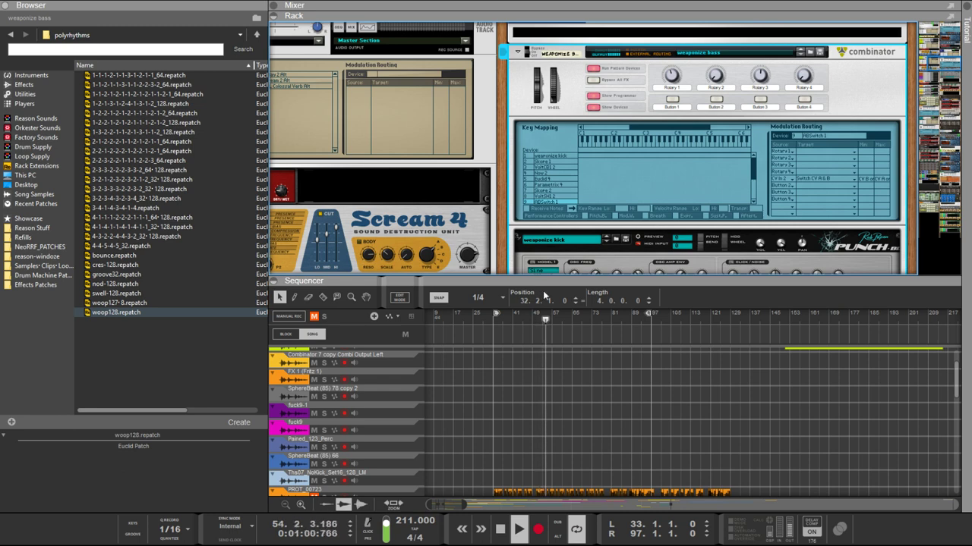
drag(515, 282, 516, 504)
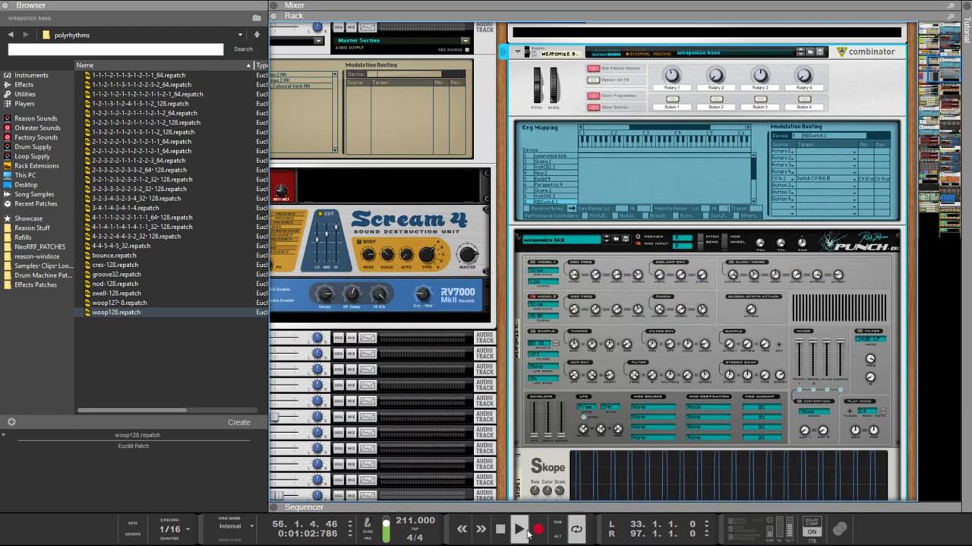
scroll(703, 135, down, 5)
scroll(704, 135, down, 15)
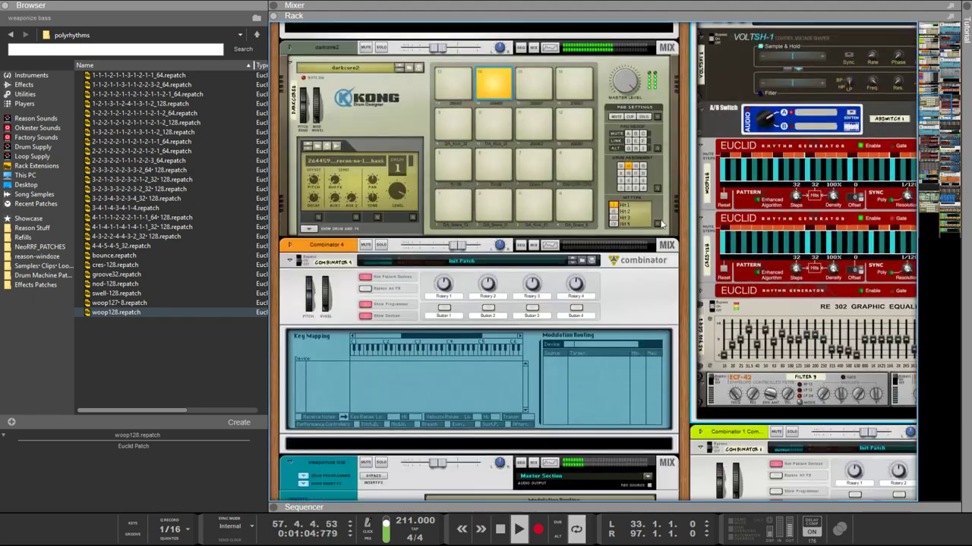
scroll(691, 177, up, 10)
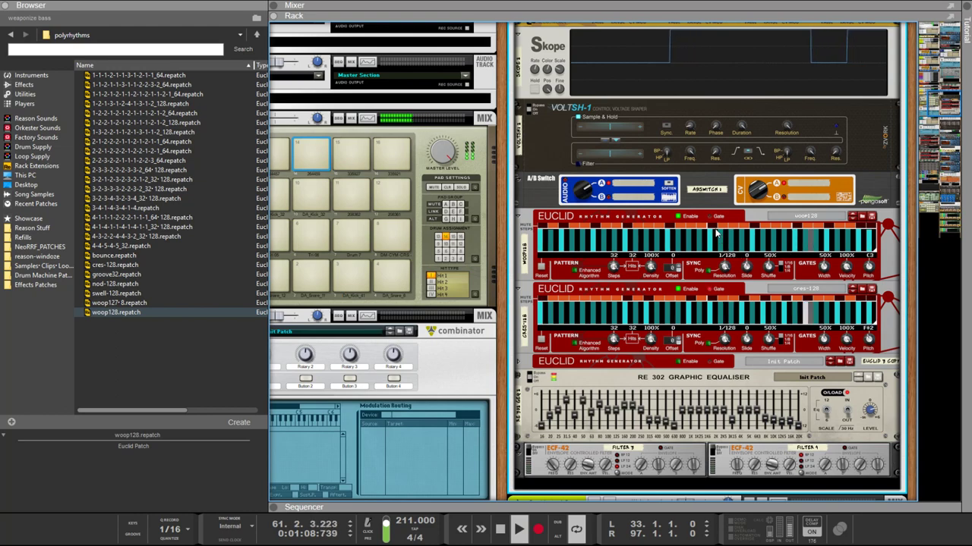
scroll(716, 226, up, 3)
scroll(704, 221, up, 1)
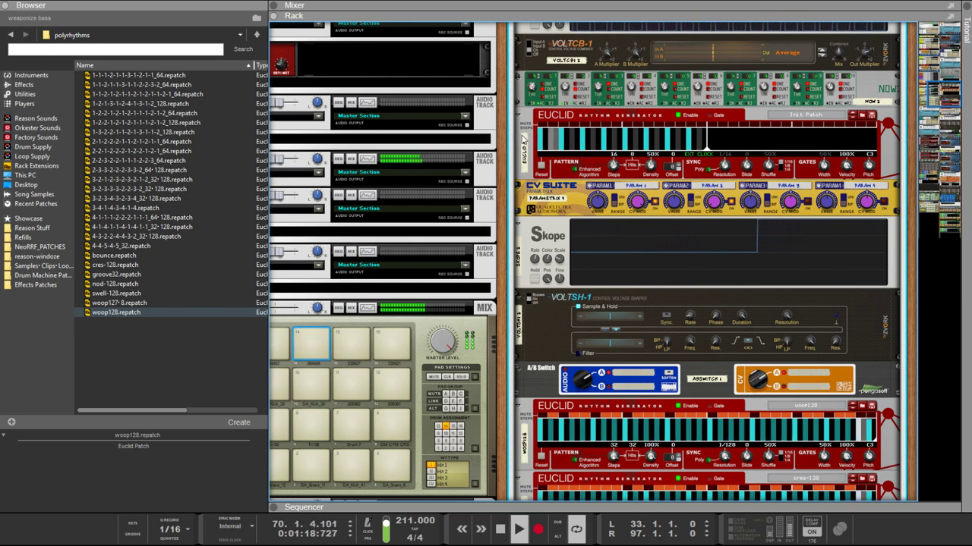
scroll(523, 148, down, 5)
scroll(529, 142, up, 3)
scroll(529, 142, down, 3)
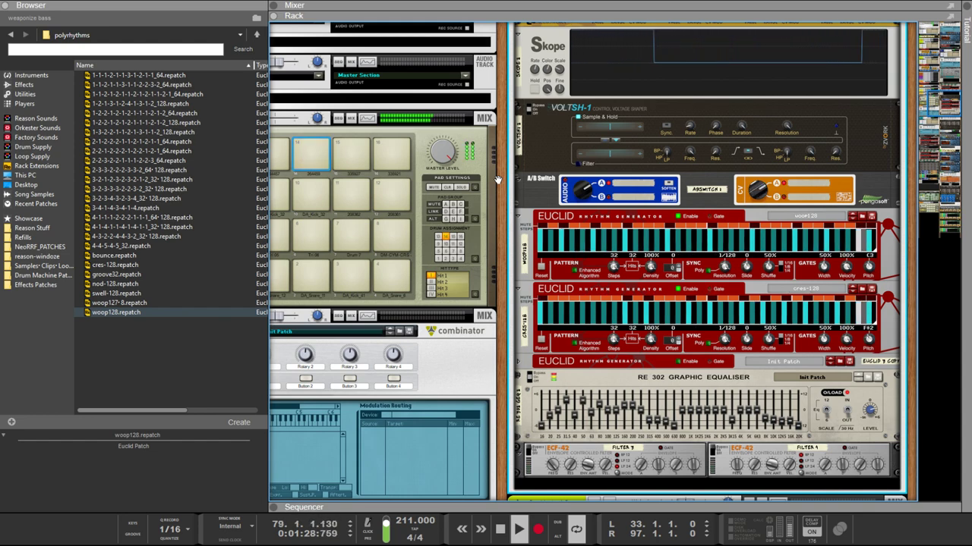
Step: Survey the darkcore2 Kong and the psykick2 chain below it with its Euclid generators, Spider CVs and Truth gates
drag(497, 179, 579, 245)
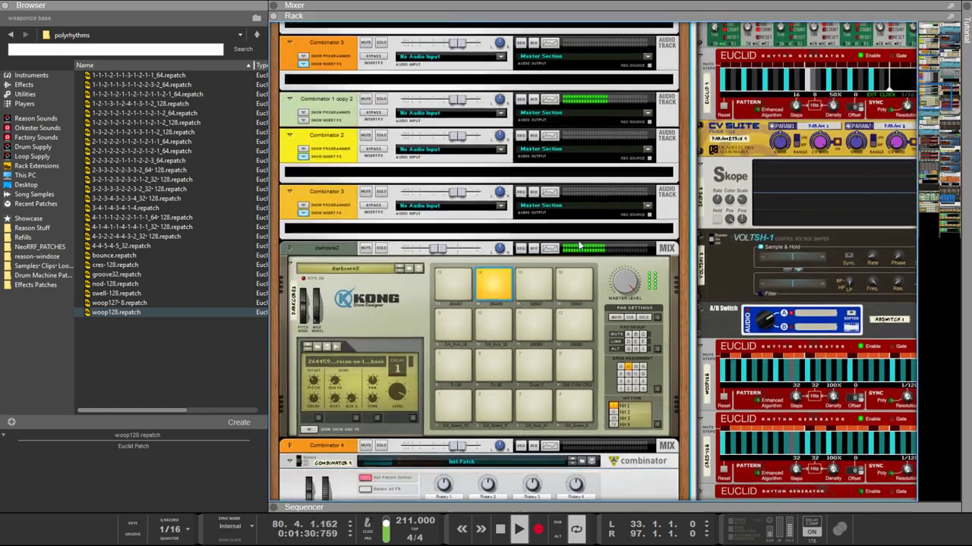
scroll(579, 245, down, 4)
scroll(531, 243, up, 10)
scroll(512, 232, down, 12)
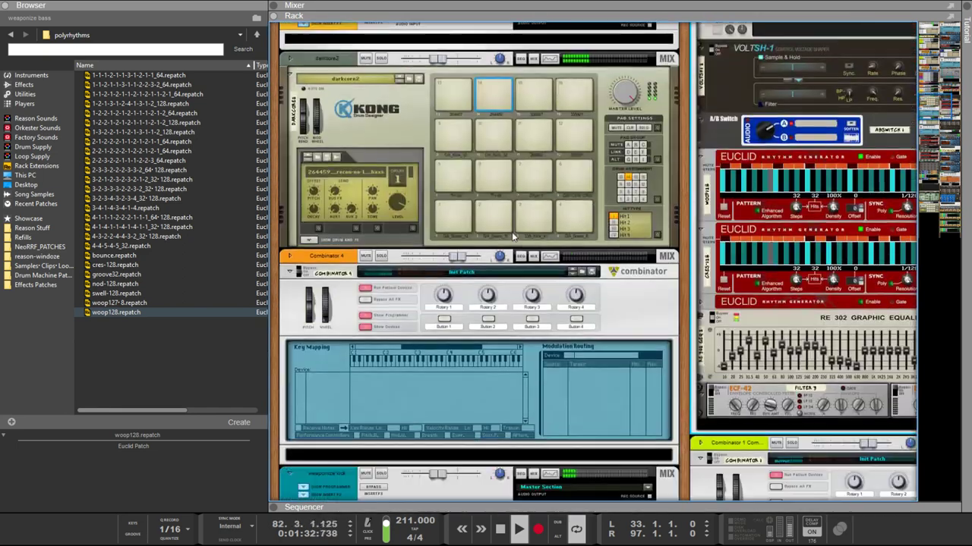
scroll(511, 233, down, 15)
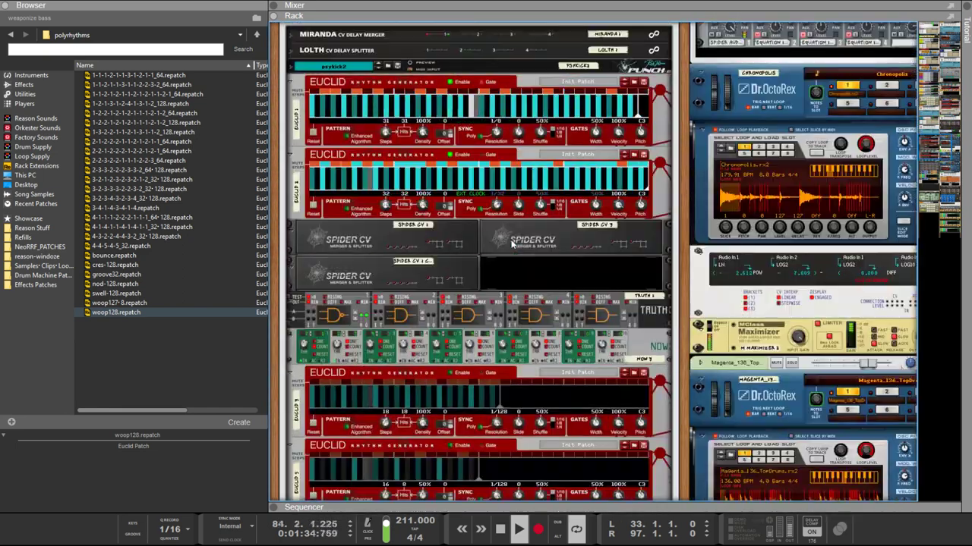
scroll(512, 241, down, 2)
scroll(494, 326, up, 2)
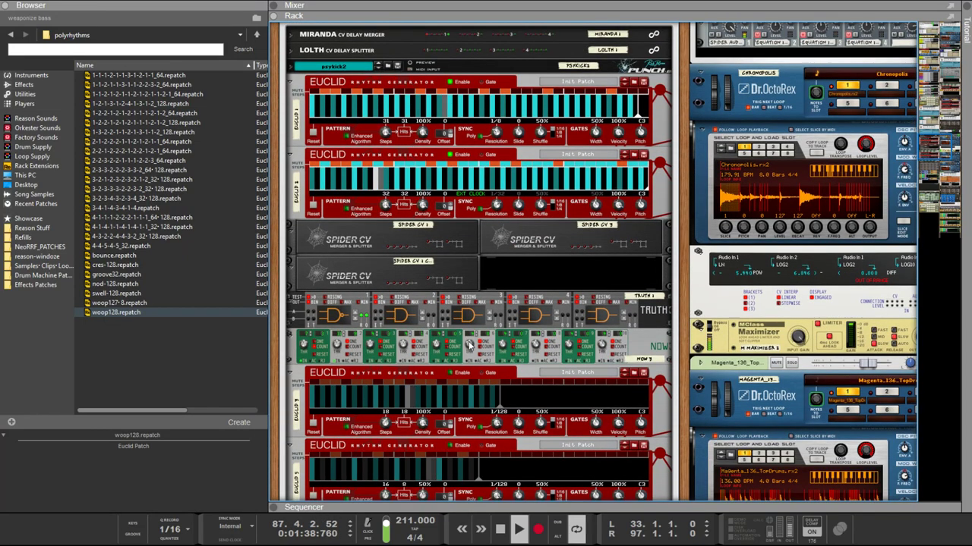
Step: Examine the Euclid 3 and Euclid 5 generators, the Now counters and the Lolth CV splitter feeding the Truth gates
scroll(469, 345, down, 4)
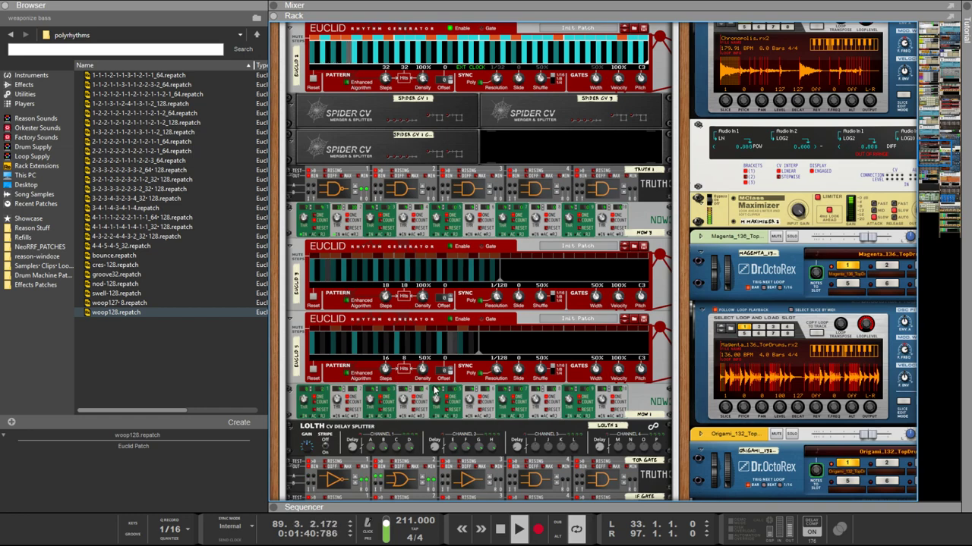
scroll(435, 389, up, 2)
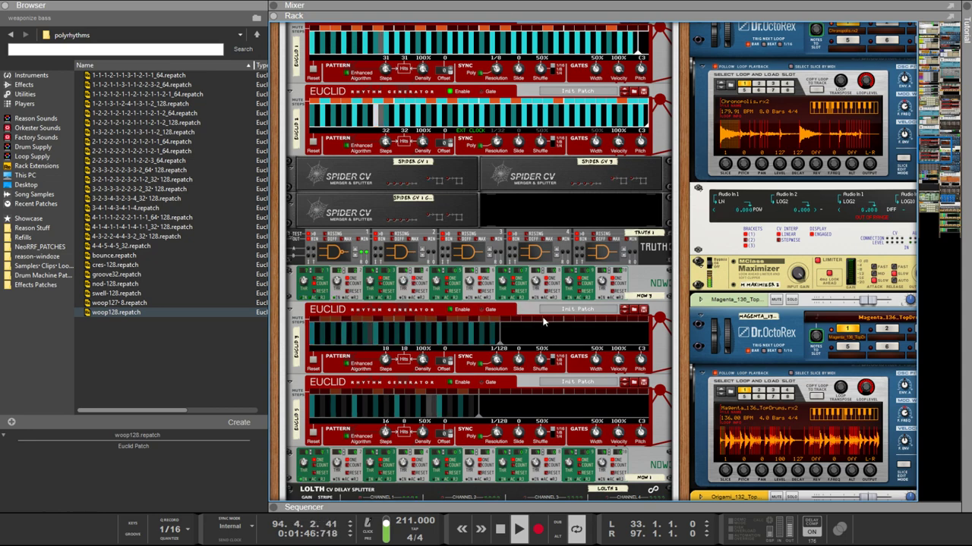
scroll(551, 317, down, 4)
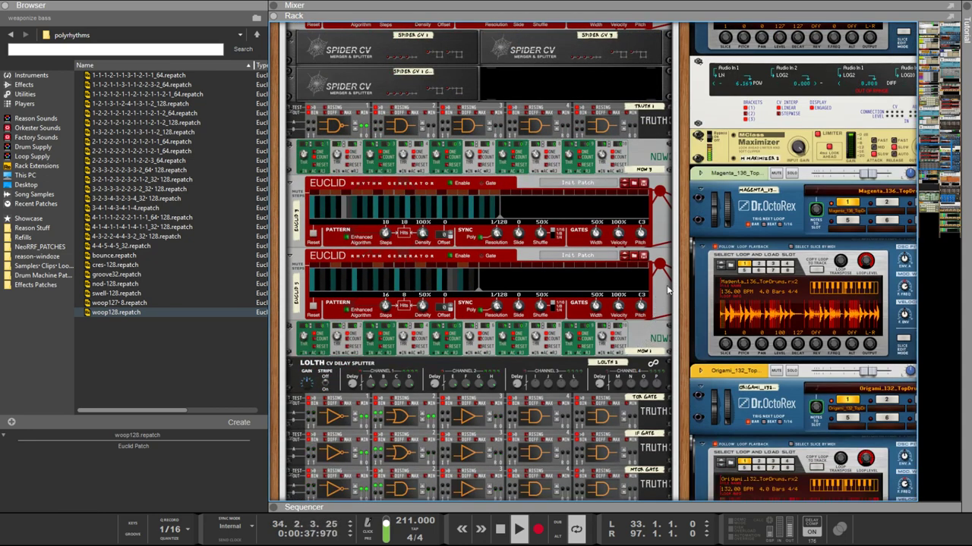
scroll(664, 288, up, 5)
scroll(641, 284, down, 3)
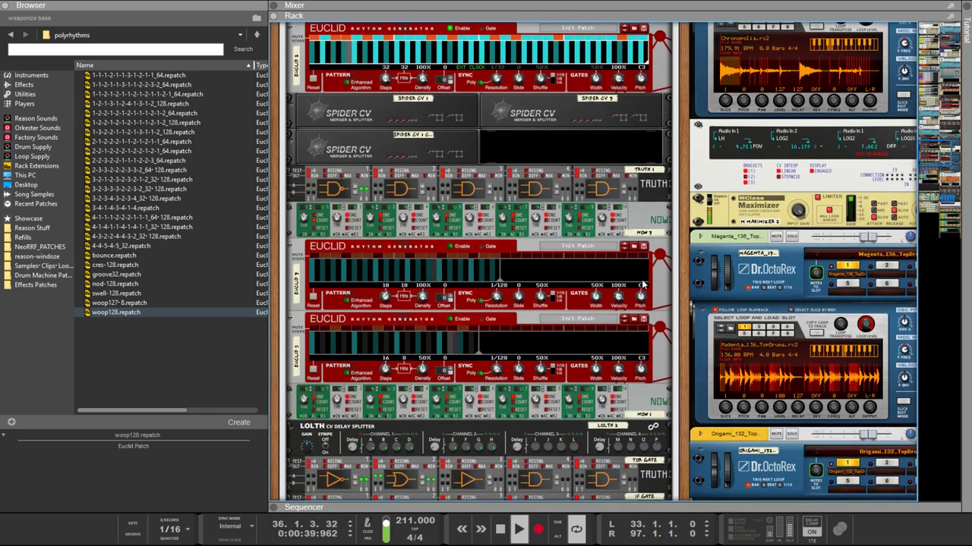
scroll(583, 443, down, 6)
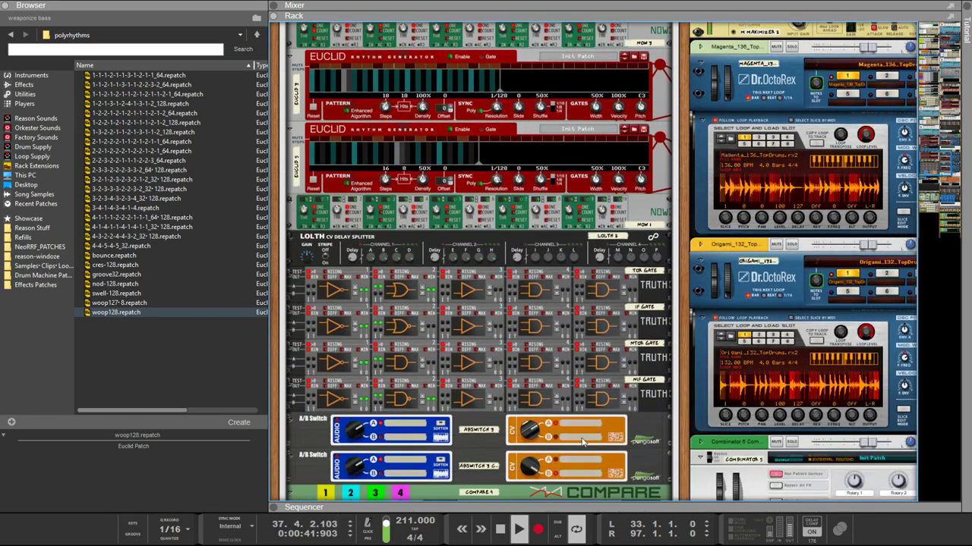
Step: Select the A/B Switch directly above Compare and trace the Euclid and Truth gate devices that lead to it
click(519, 440)
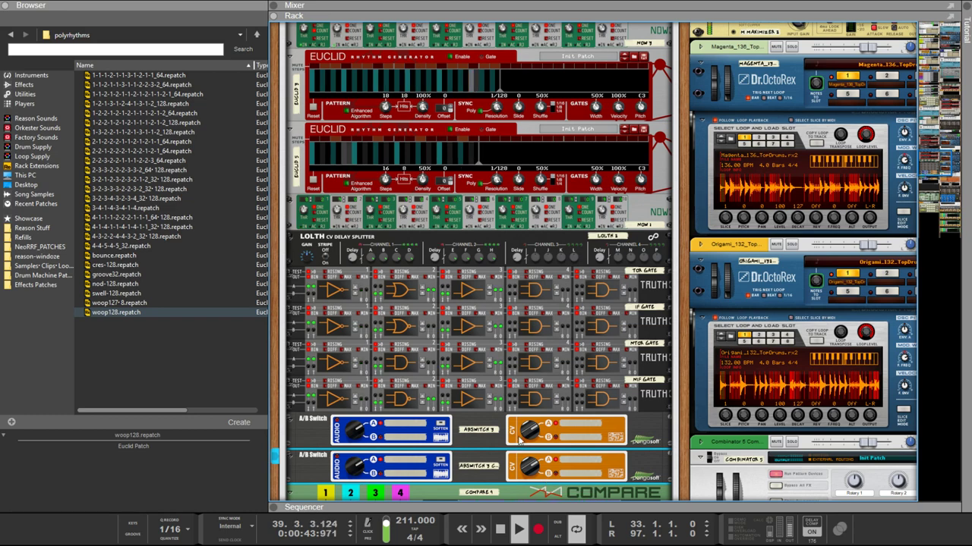
scroll(480, 397, up, 5)
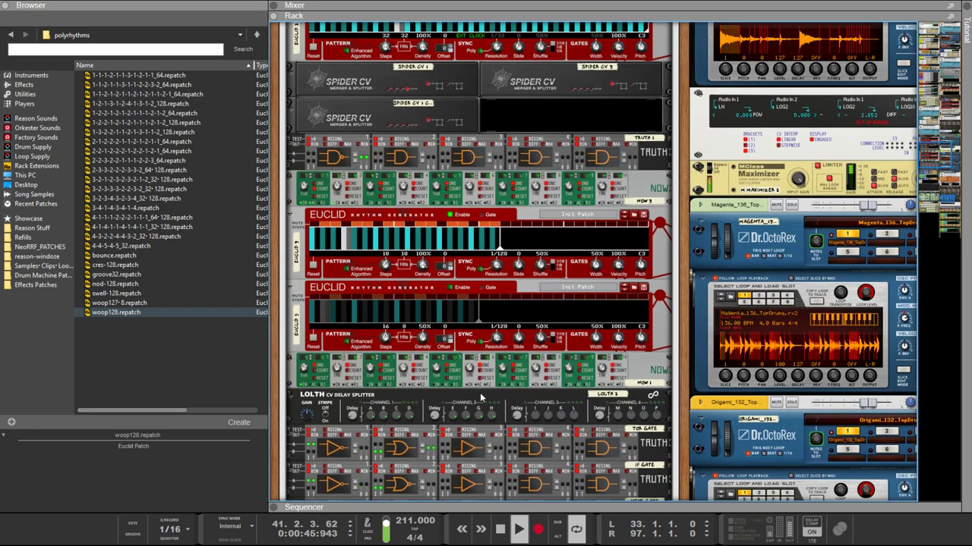
scroll(480, 395, up, 9)
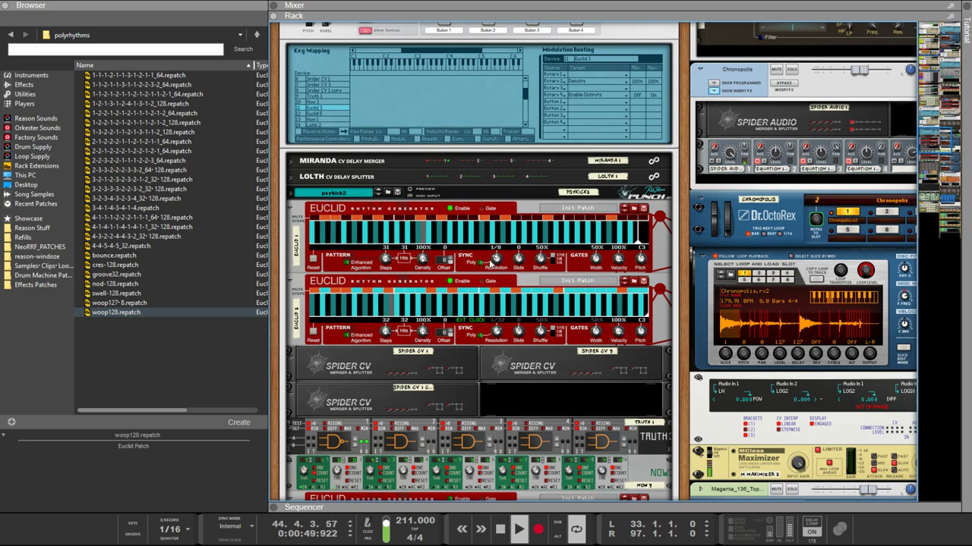
scroll(500, 267, down, 8)
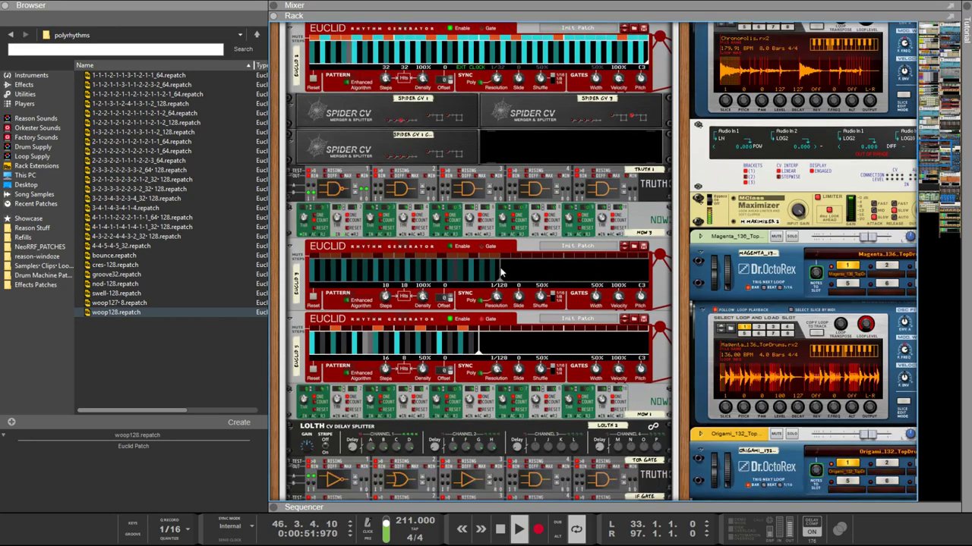
scroll(500, 271, down, 3)
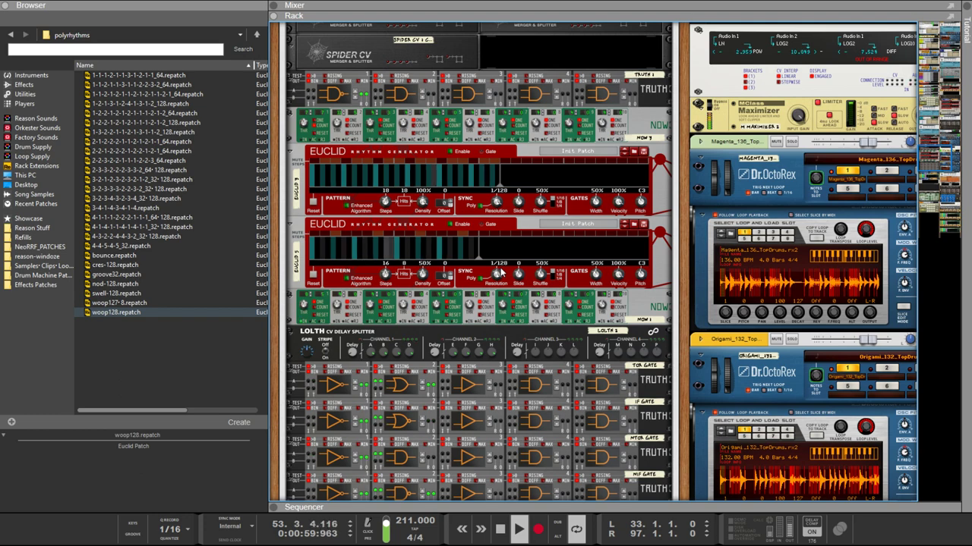
scroll(459, 271, down, 3)
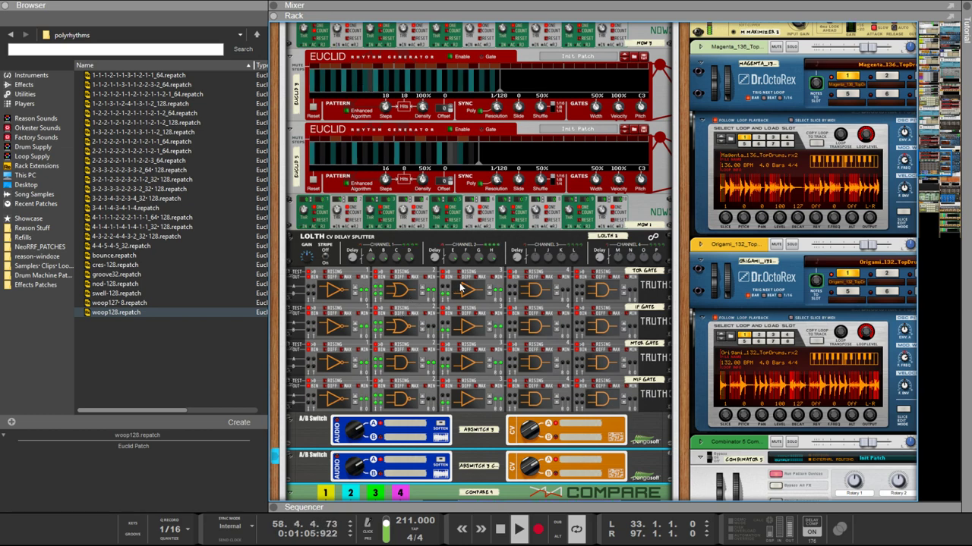
Step: Examine the rear cabling between the Lolth splitter, Truth gates, A/B Switches and Compare, and flip the rack back to the front
key(Tab)
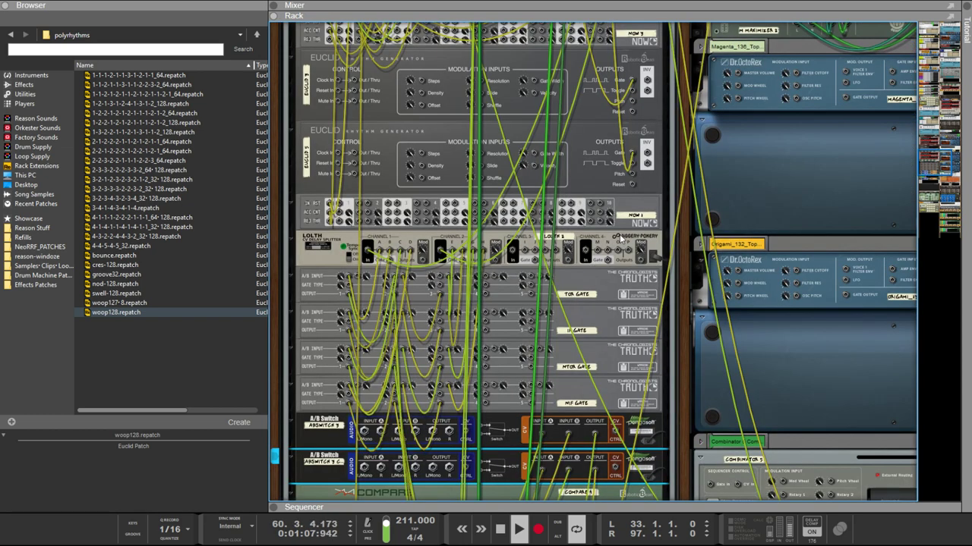
scroll(621, 239, down, 5)
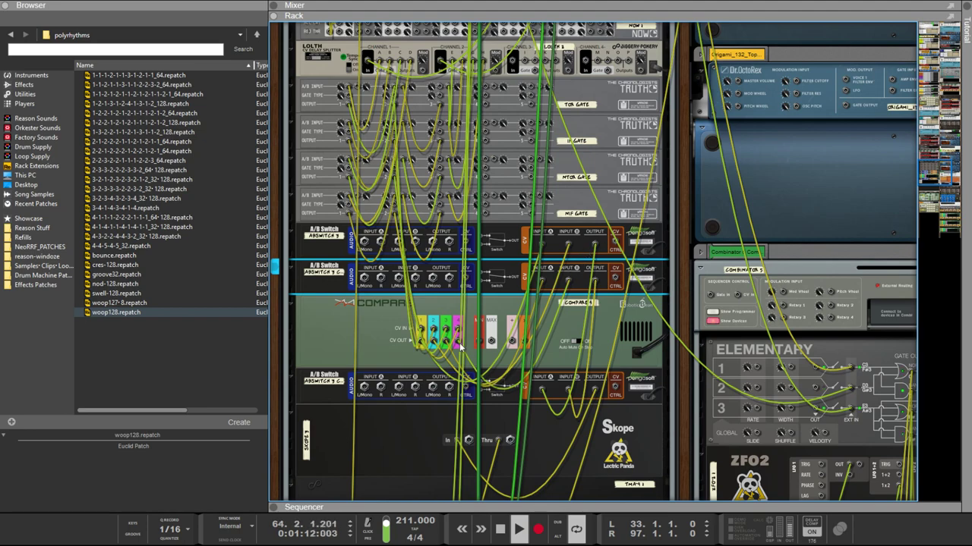
key(Tab)
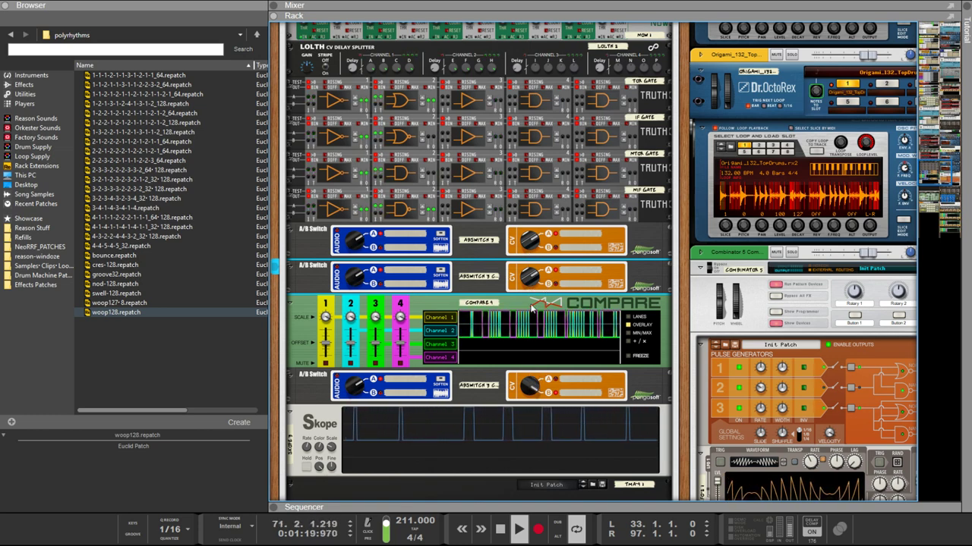
Step: Inspect the CV switches on the A/B Switches above and below Compare, together with the Truth gates that feed them
click(531, 243)
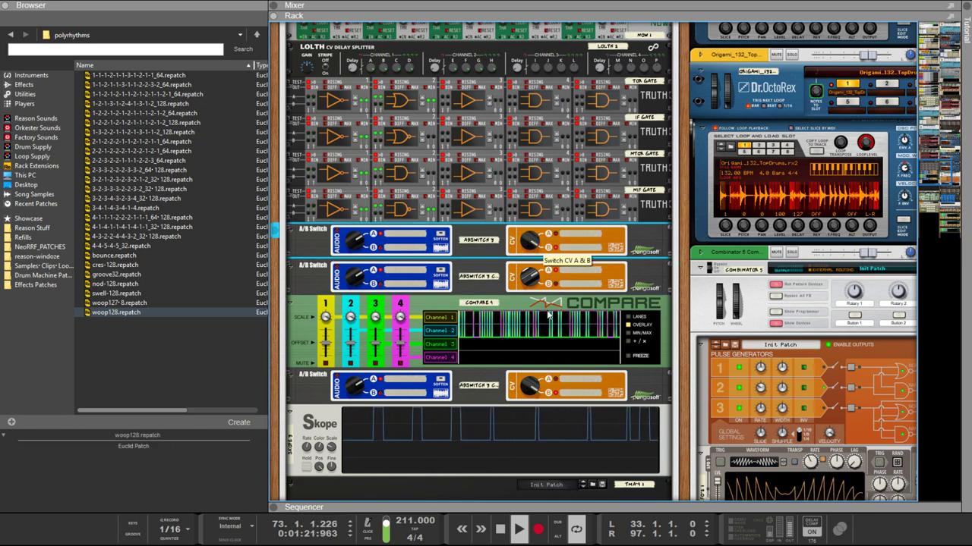
click(537, 389)
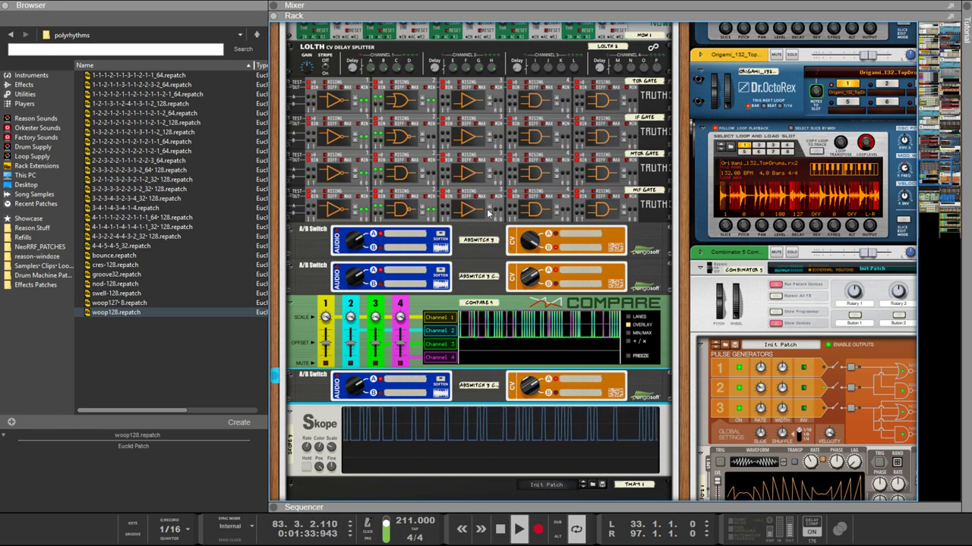
scroll(494, 223, up, 5)
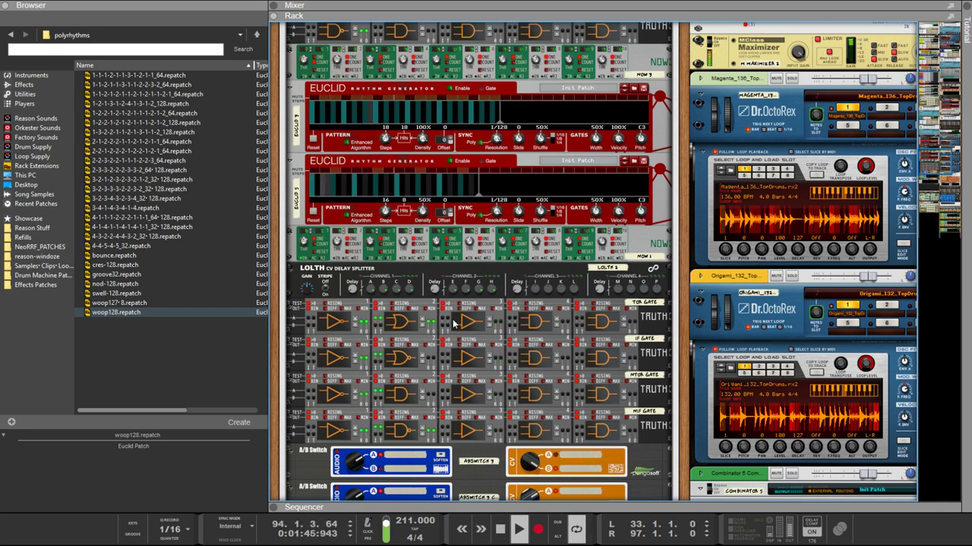
Step: Examine the Truth gates, A/B Switches, Compare, Skope, gate notes and Malström, plus the Elementary, oscillator and Pitch Shifter devices in Combinator 5
scroll(454, 322, down, 5)
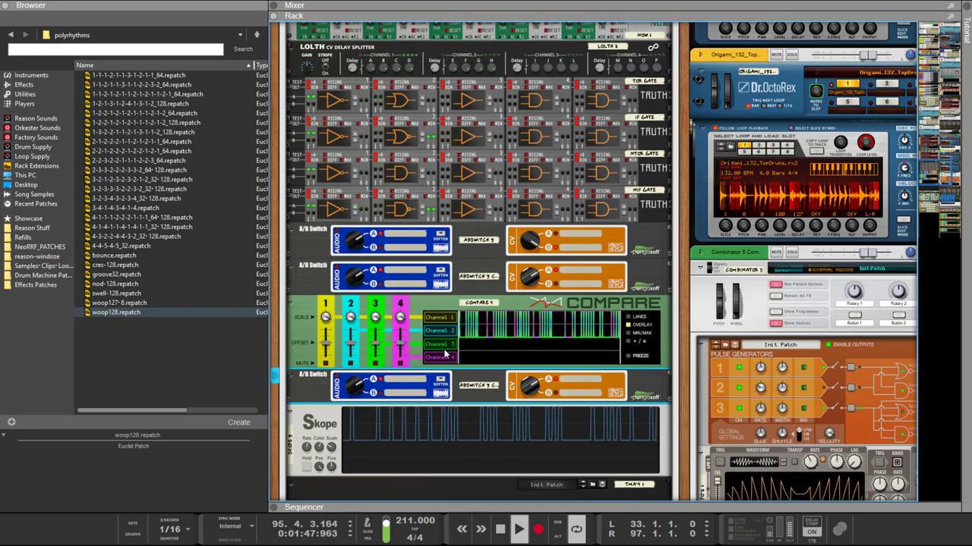
scroll(446, 355, down, 2)
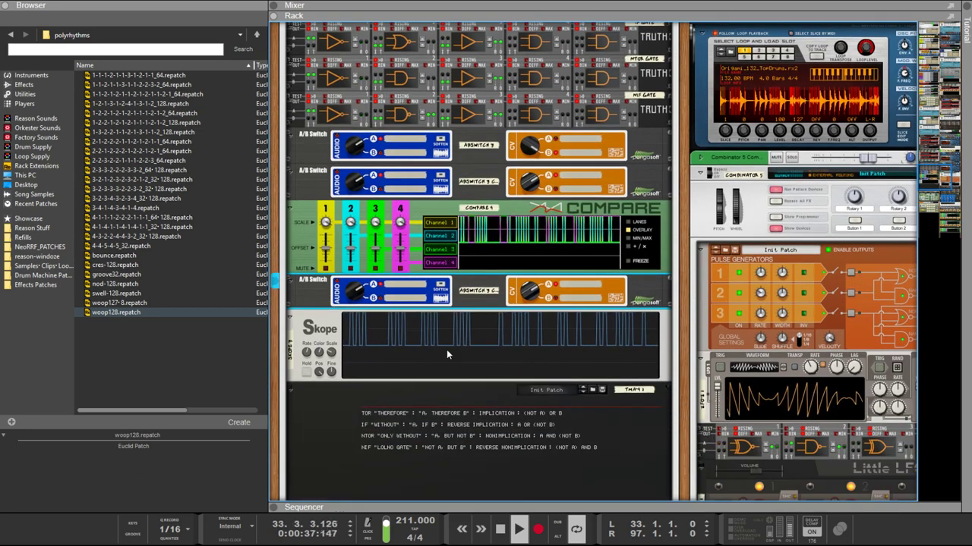
scroll(447, 355, down, 2)
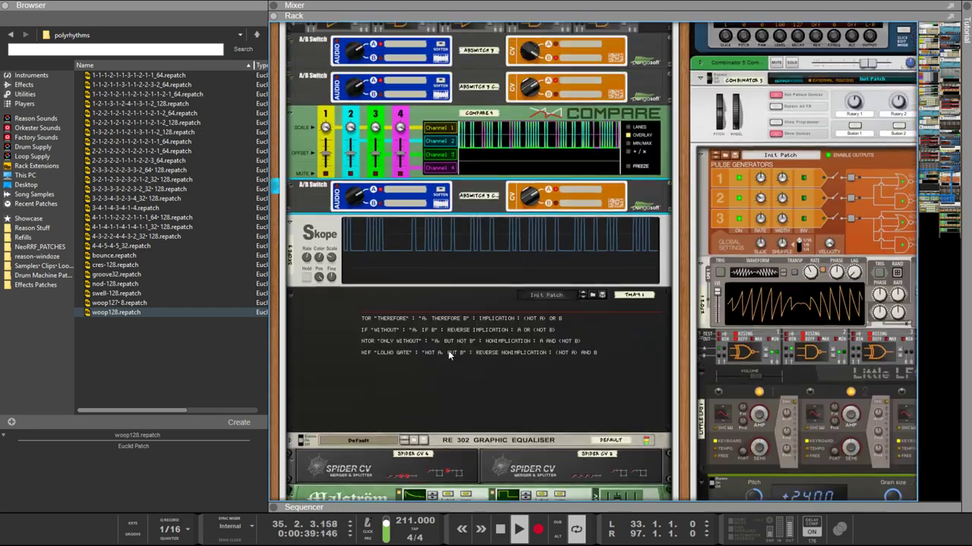
scroll(453, 344, down, 3)
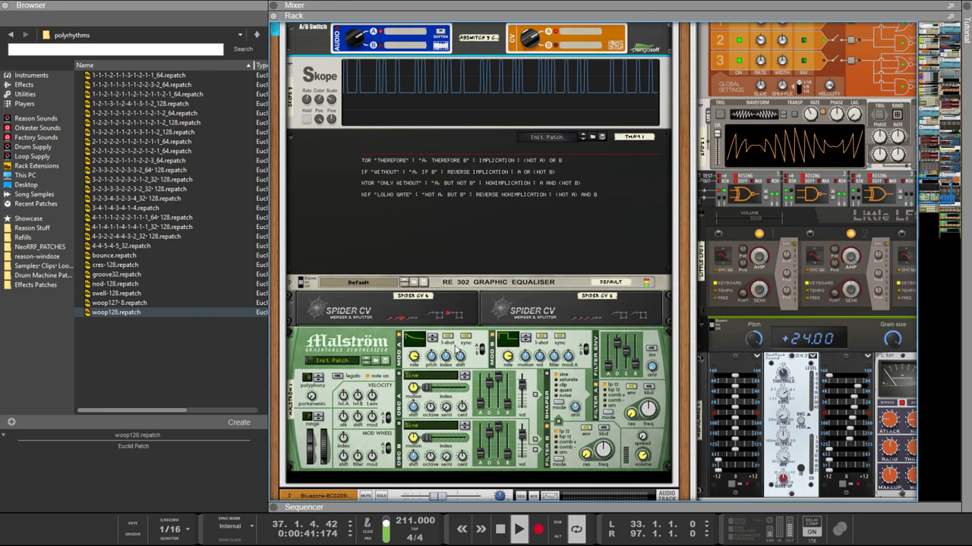
scroll(453, 344, down, 2)
scroll(454, 346, up, 5)
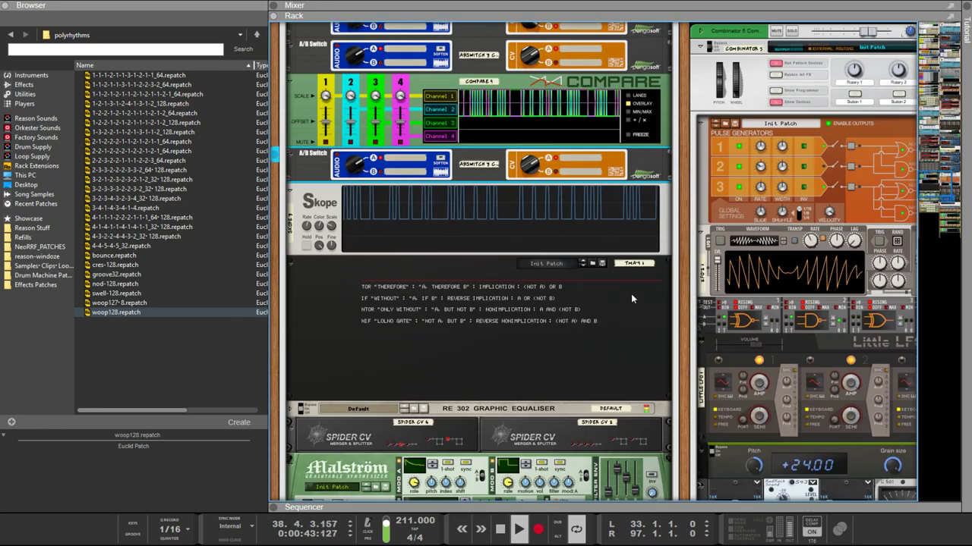
scroll(630, 299, right, 5)
scroll(631, 298, down, 1)
scroll(676, 369, down, 2)
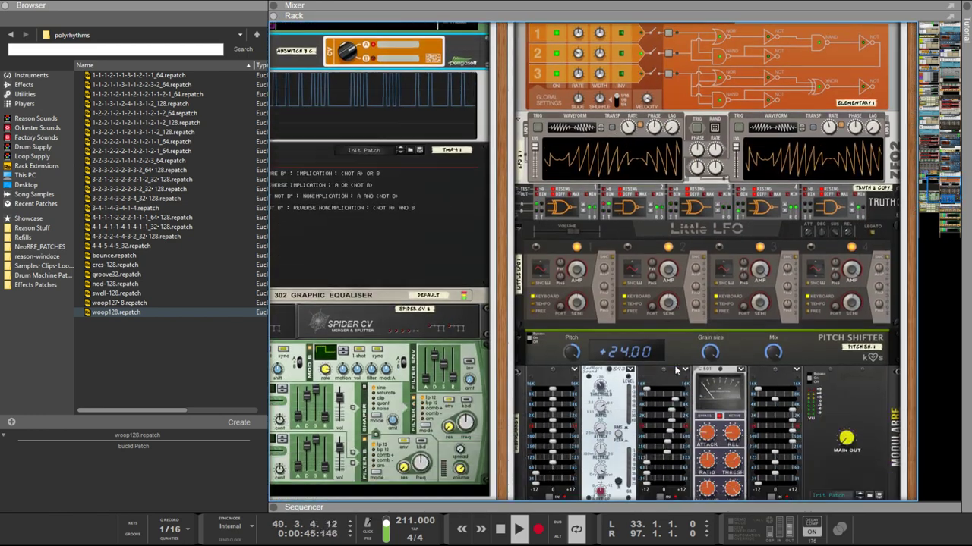
scroll(676, 369, down, 1)
scroll(675, 369, up, 2)
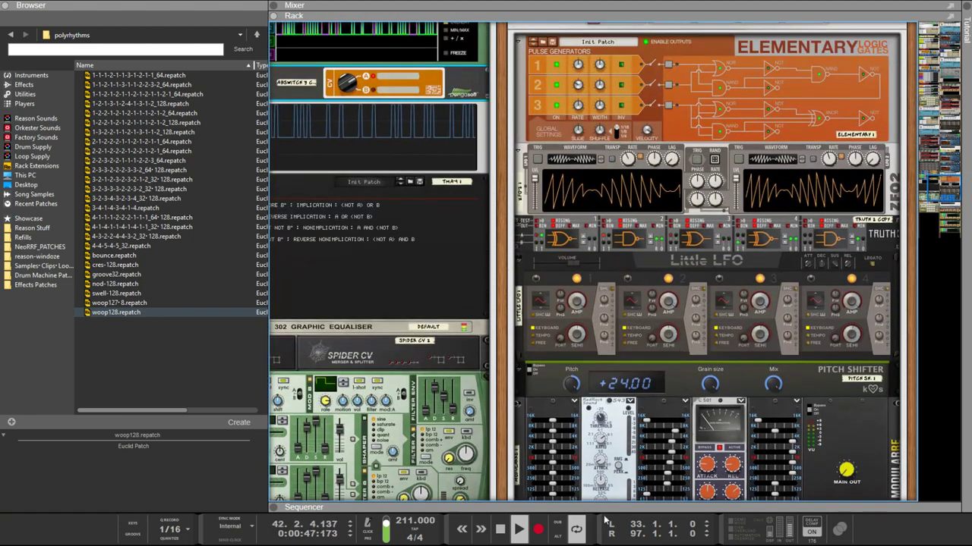
Step: Show the rack above the sequencer and inspect the Chronopolis Dr. OctoRex, its Equation and line mixer devices, and the LFO and VoltSH-1 above
key(F7)
scroll(600, 333, down, 4)
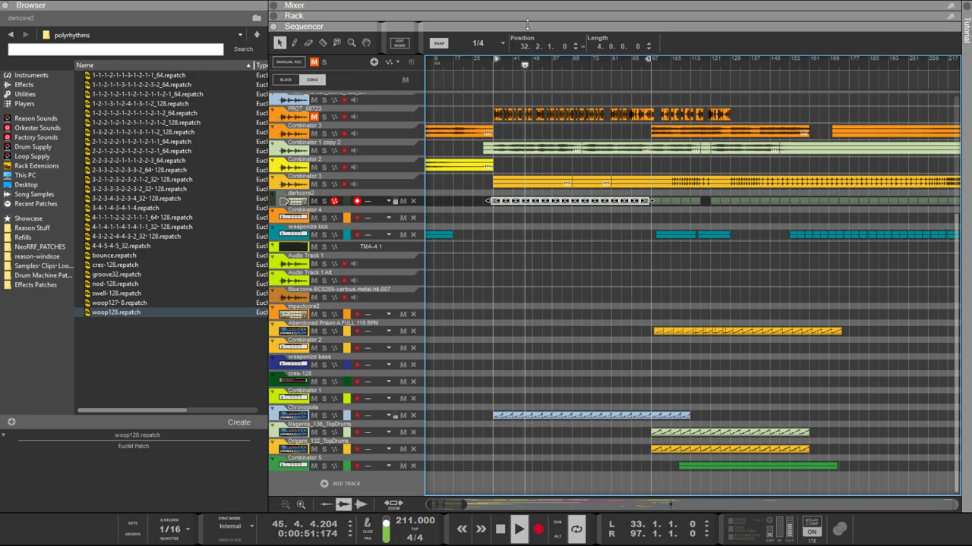
drag(526, 25, 529, 315)
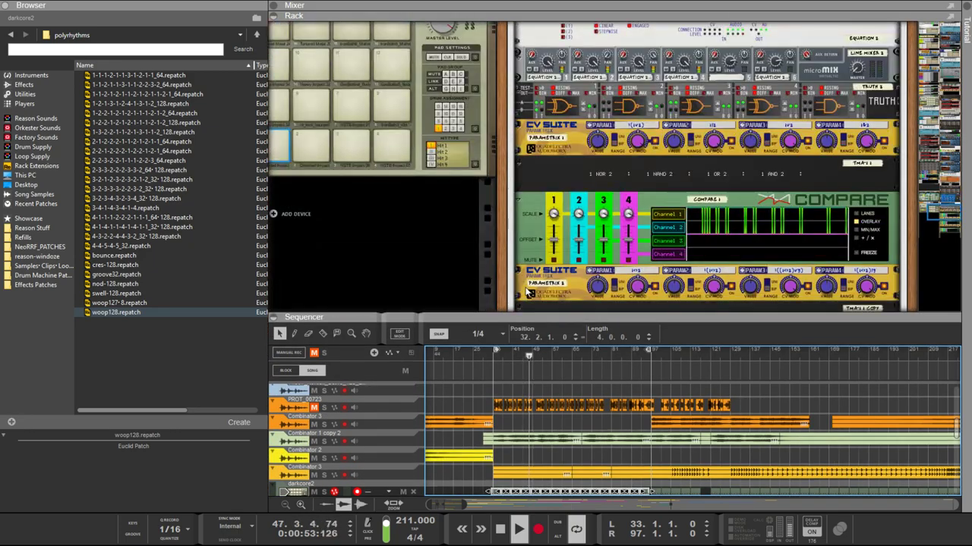
scroll(529, 292, up, 15)
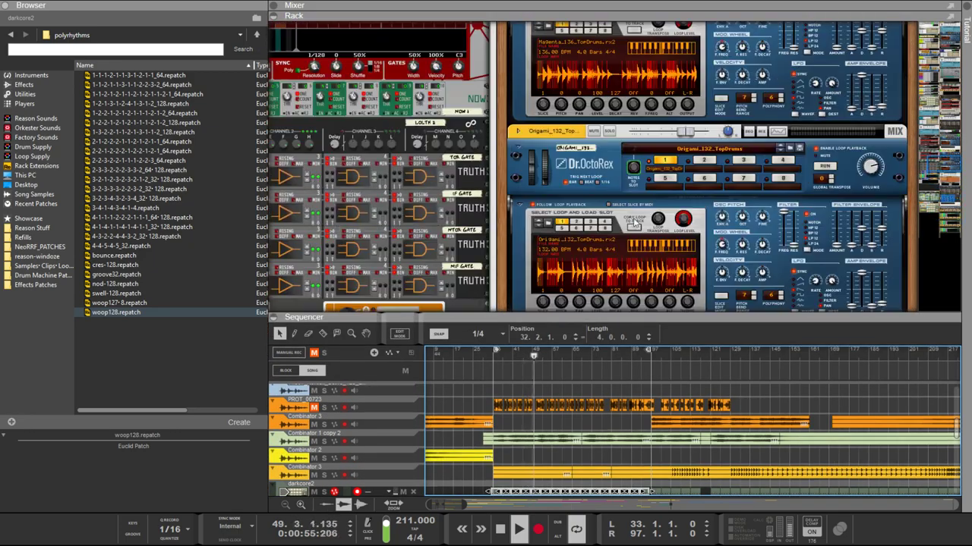
scroll(638, 222, up, 12)
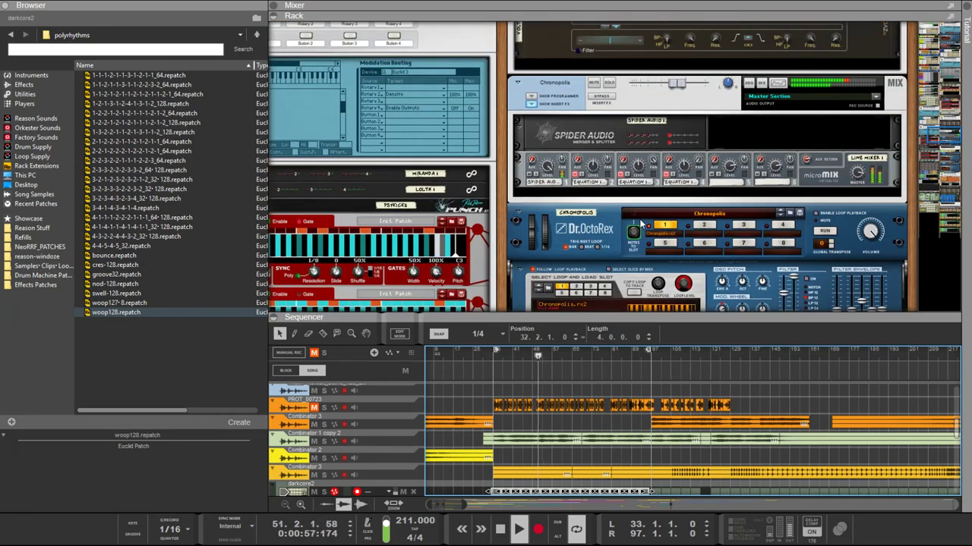
scroll(640, 223, down, 5)
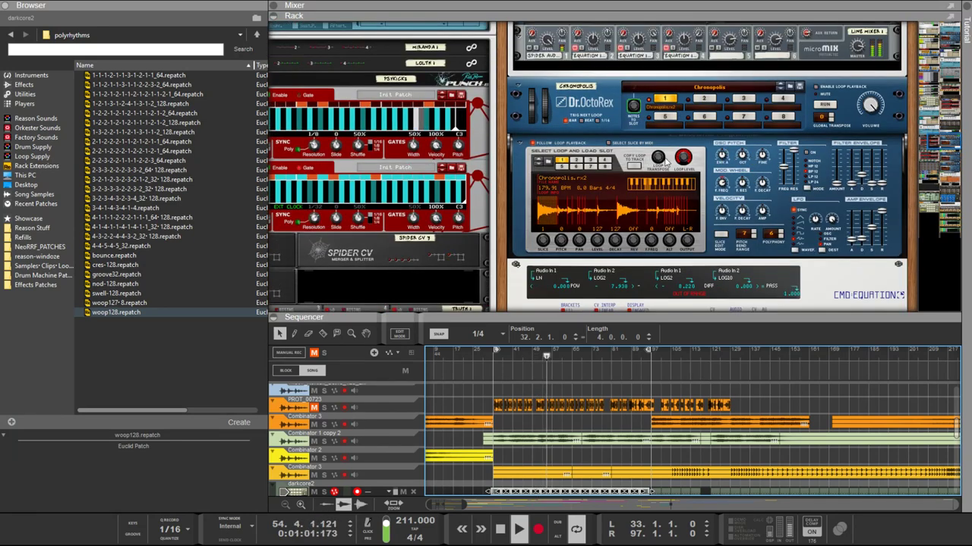
click(659, 157)
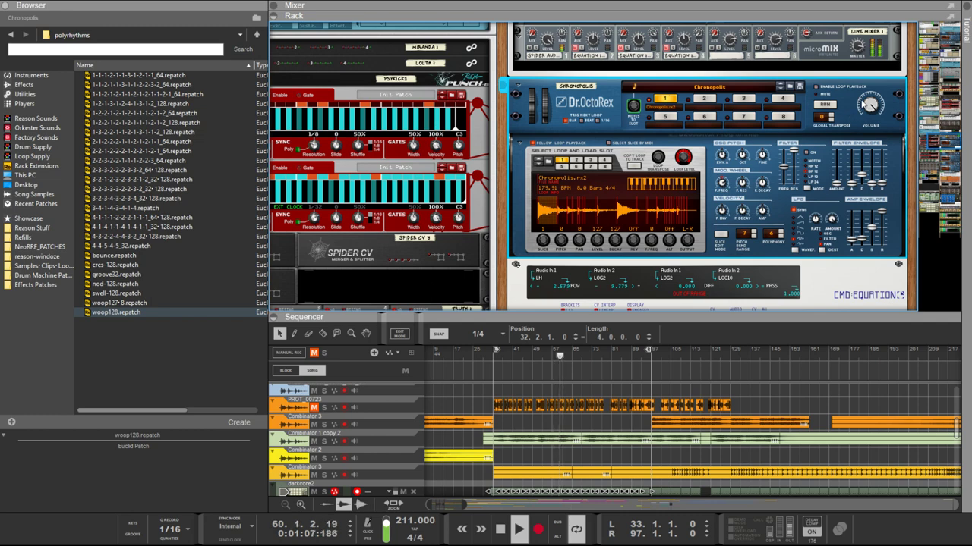
scroll(872, 137, down, 3)
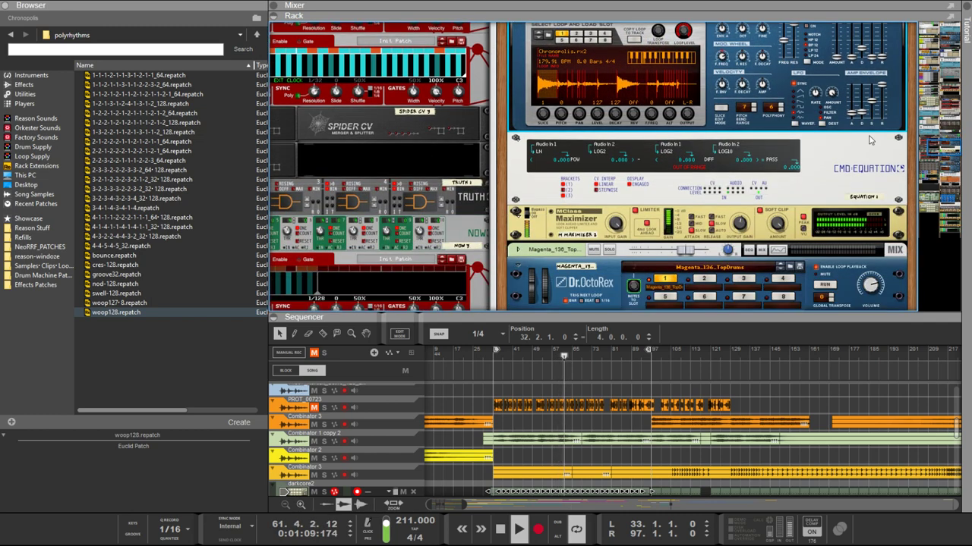
scroll(807, 201, up, 3)
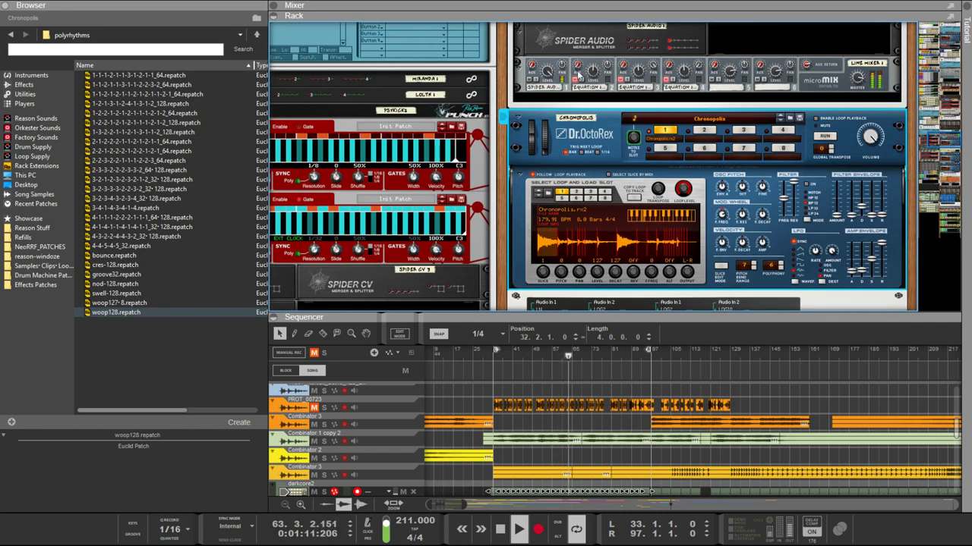
mouse_move(858, 80)
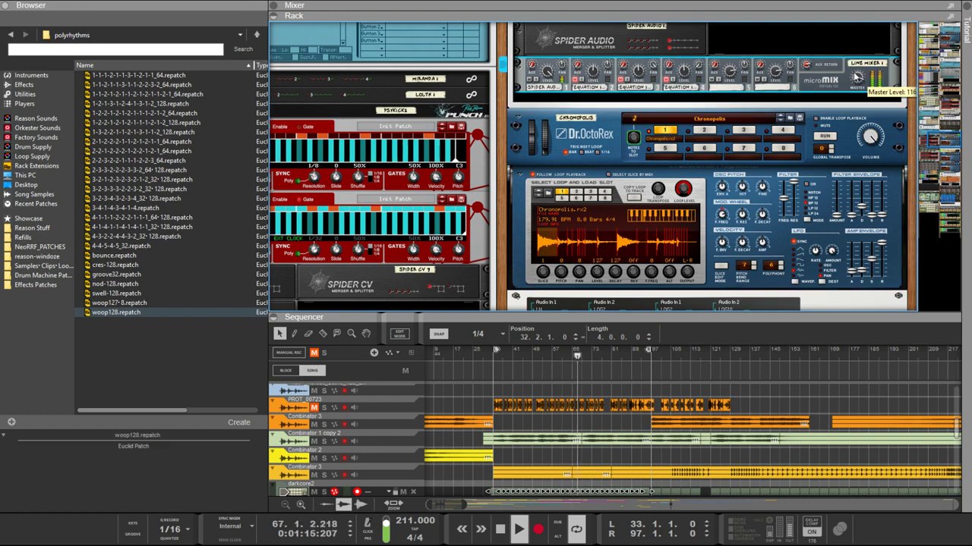
scroll(856, 76, up, 10)
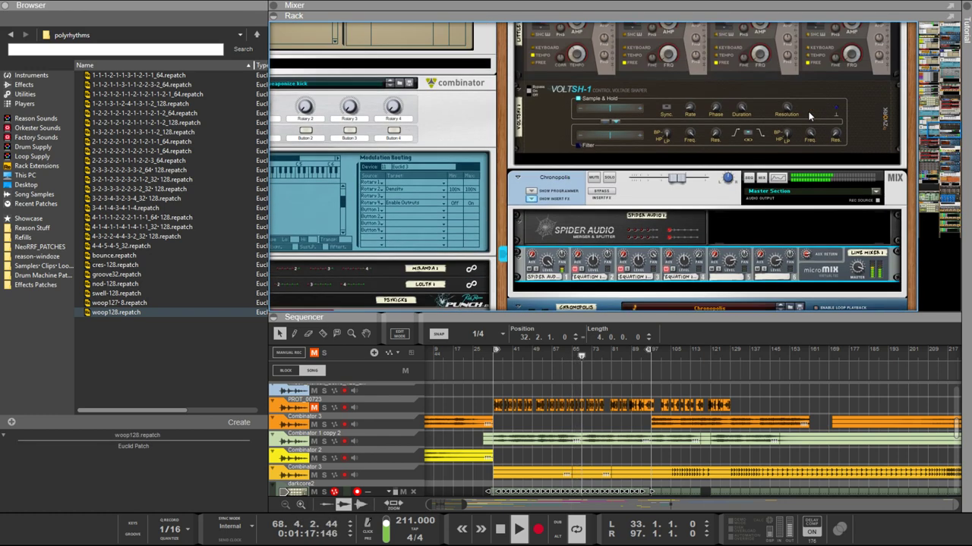
scroll(755, 135, down, 5)
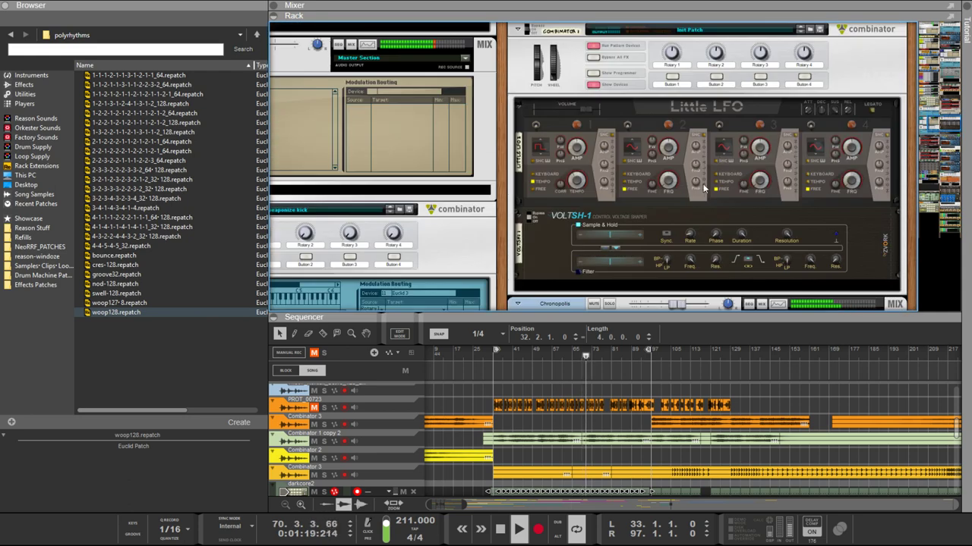
Step: Expand the sequencer and set the transpose of the Combinator 1 copy 2 clip starting at bar 29 to -12
key(F6)
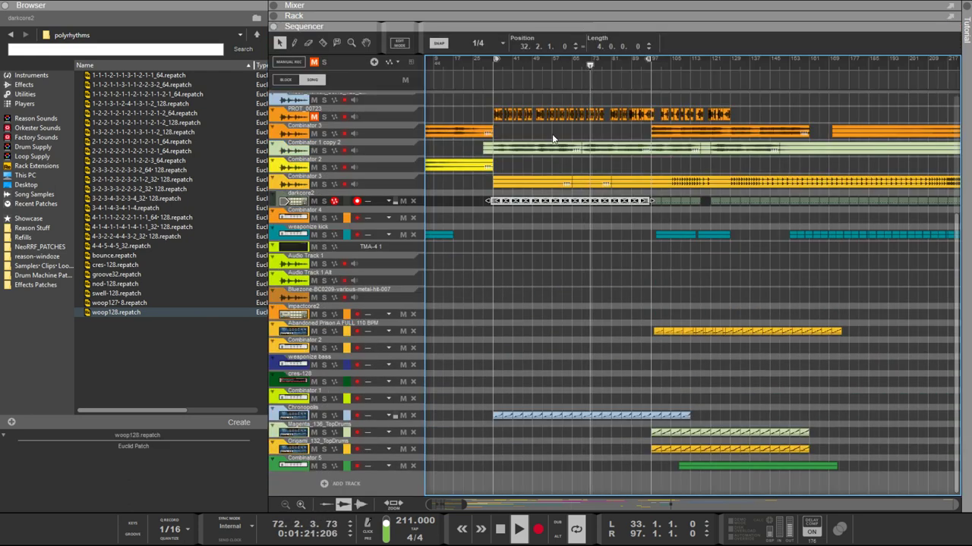
click(612, 151)
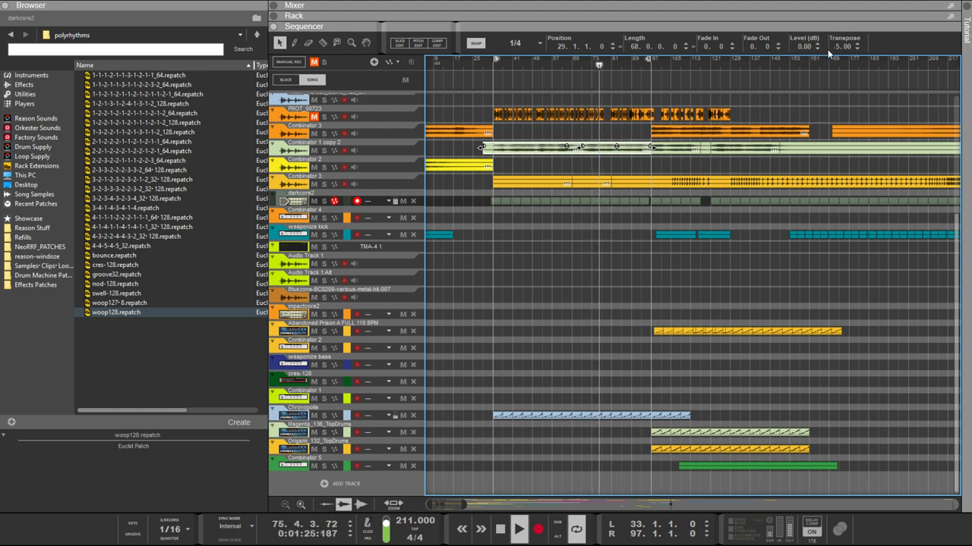
scroll(838, 46, down, 12)
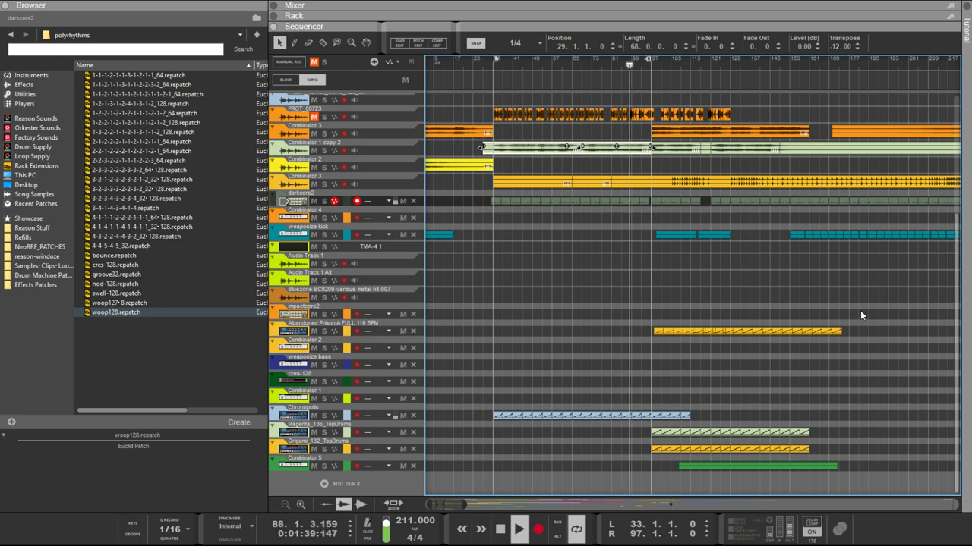
Step: Shift the opening PROT_00723 clips earlier to start at bar 33 and remove the short clip portion ahead of them
scroll(860, 291, right, 10)
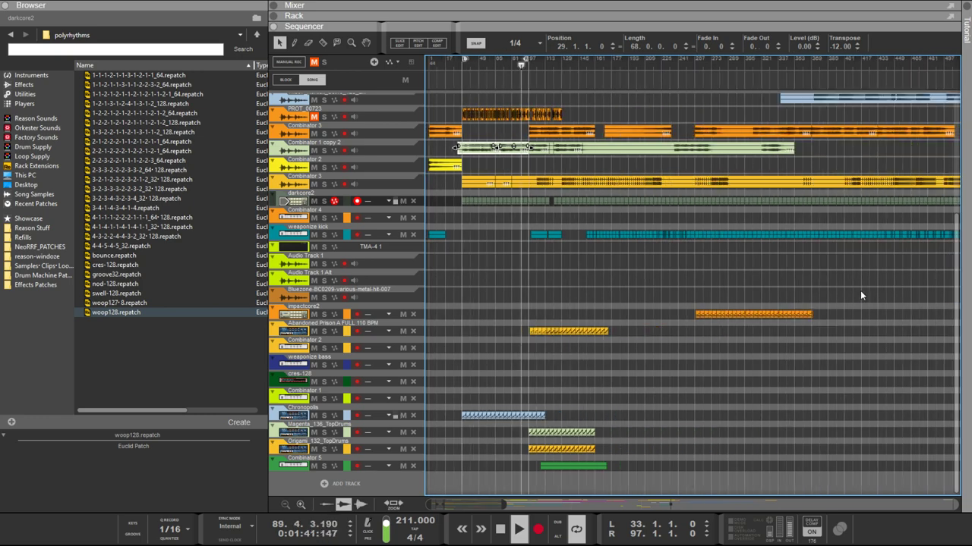
scroll(807, 314, left, 10)
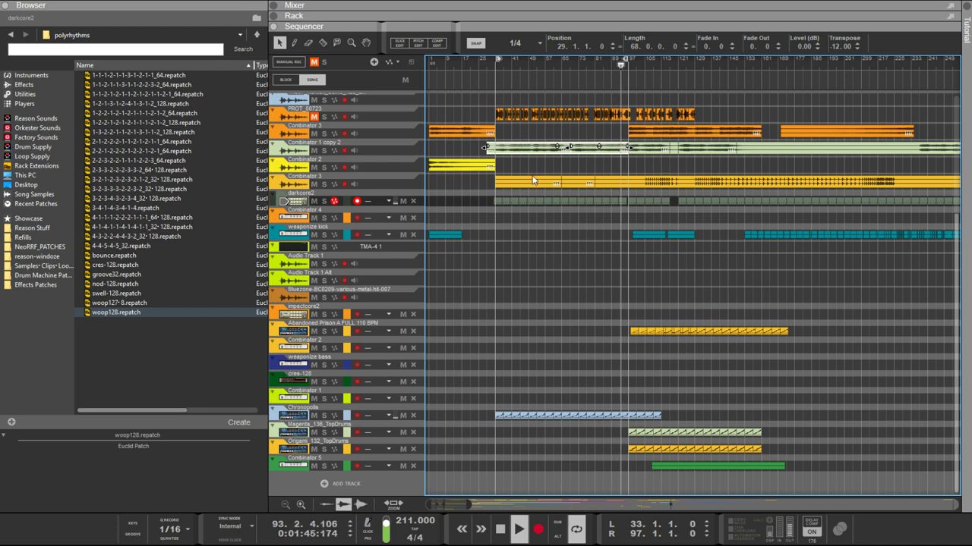
scroll(533, 180, up, 5)
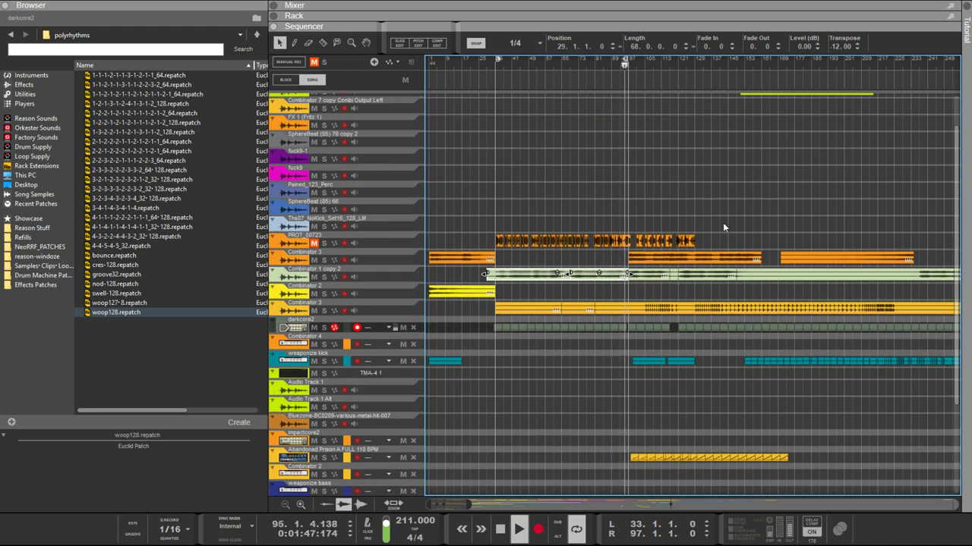
drag(738, 218, 502, 248)
scroll(512, 251, up, 3)
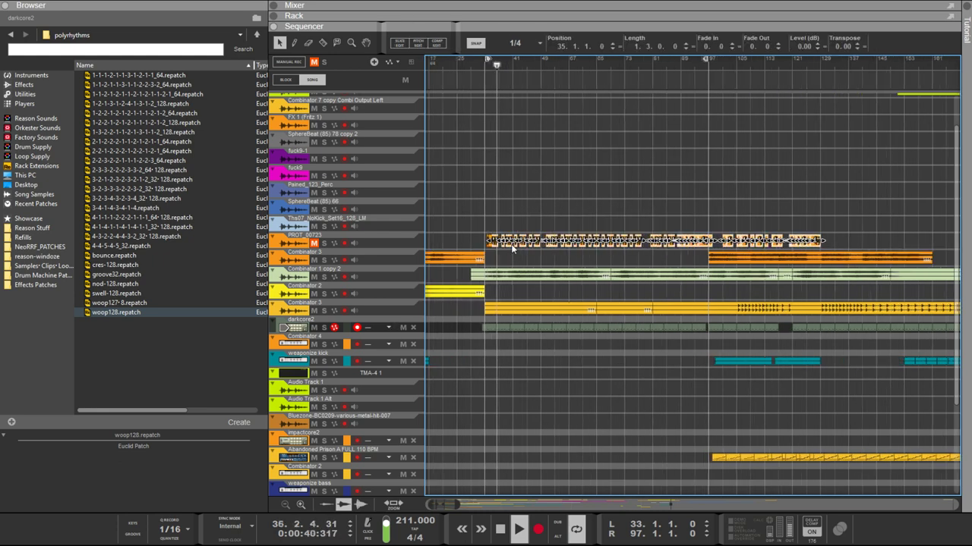
scroll(512, 251, left, 3)
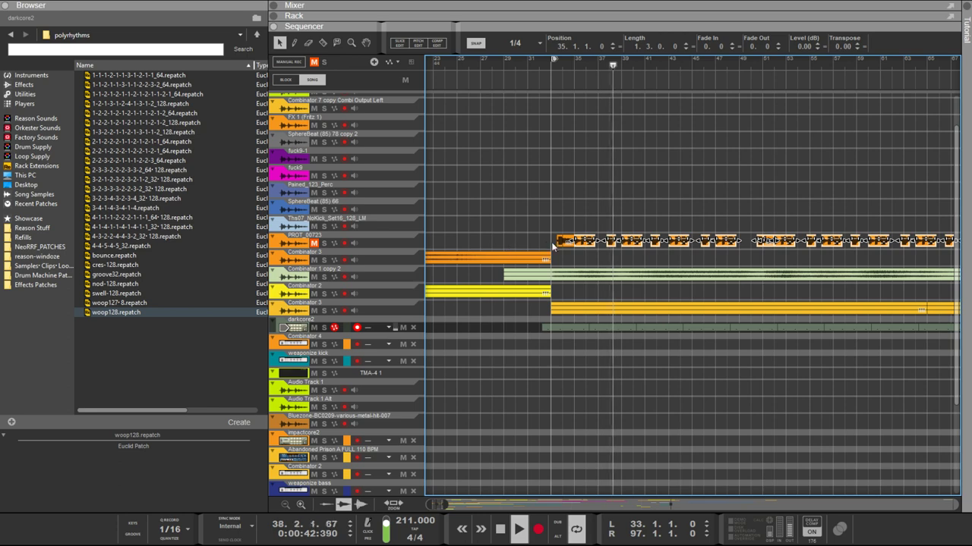
click(579, 224)
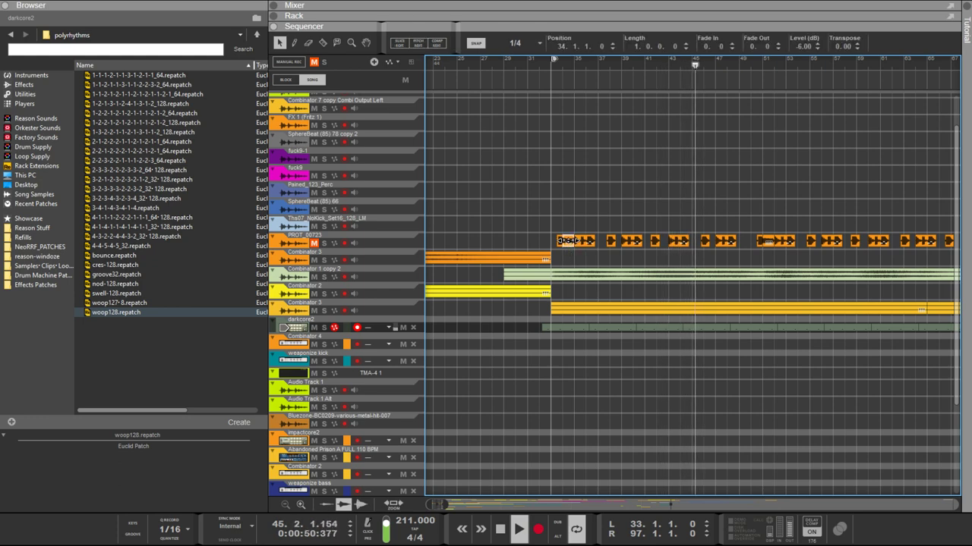
drag(592, 217, 548, 226)
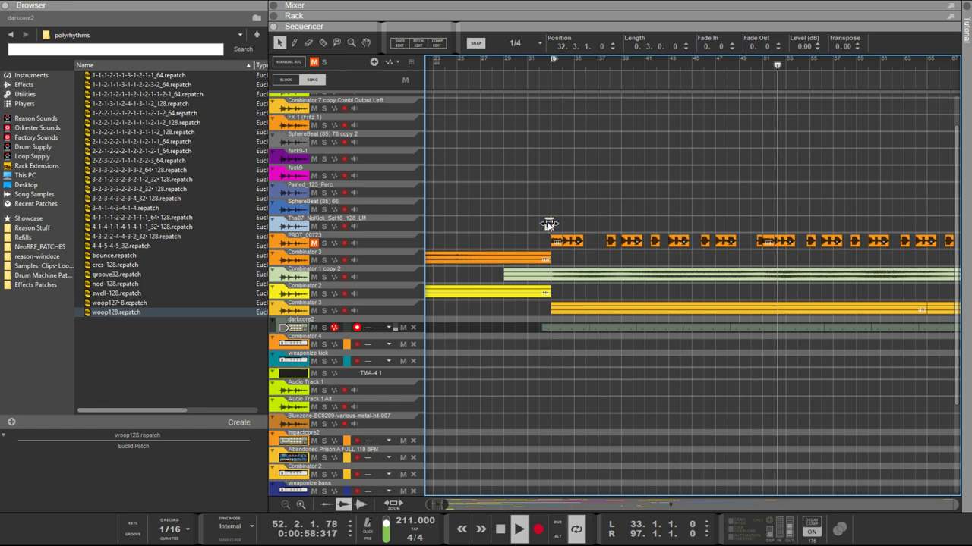
key(Delete)
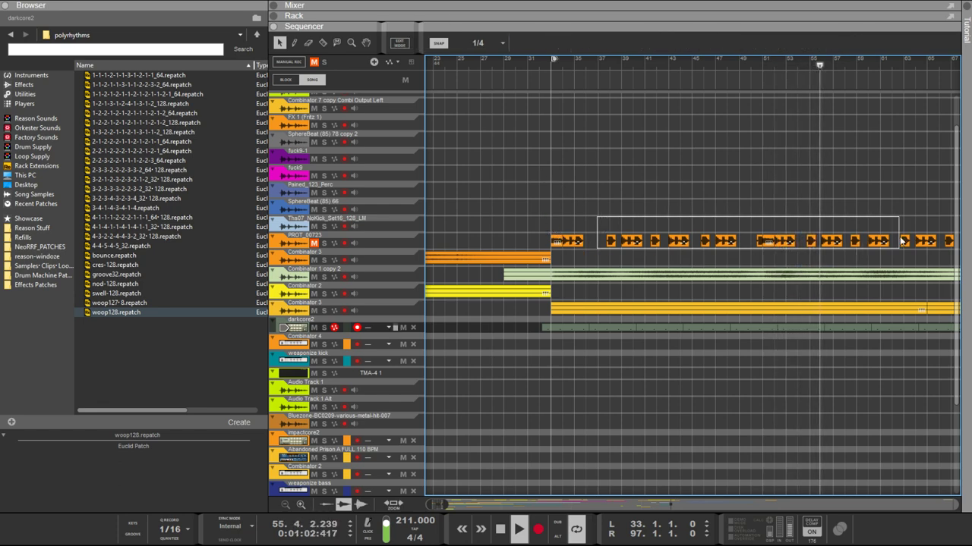
Step: Delete the PROT_00723 clips that follow the opening phrase, up to the end of the loop around bar 97
scroll(575, 197, right, 5)
scroll(692, 273, right, 2)
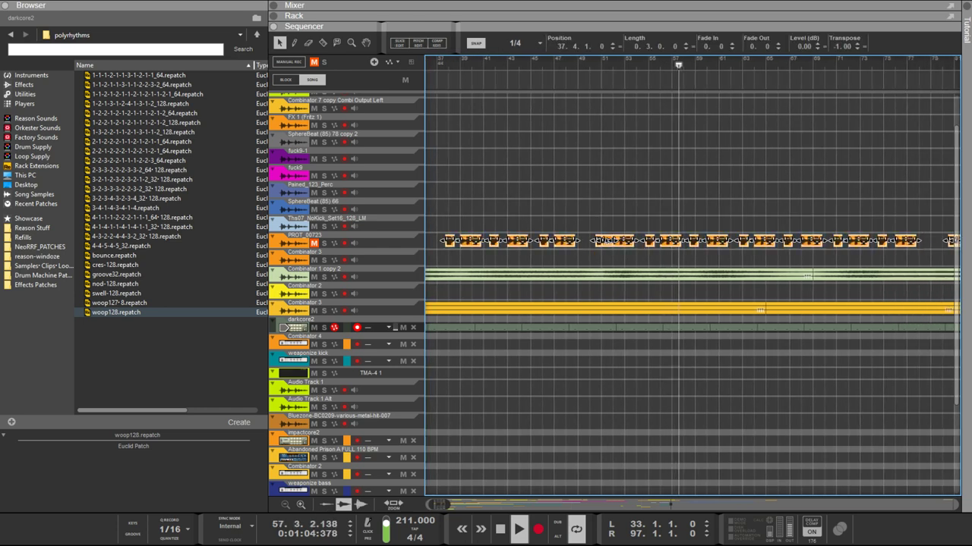
key(Delete)
scroll(872, 223, down, 3)
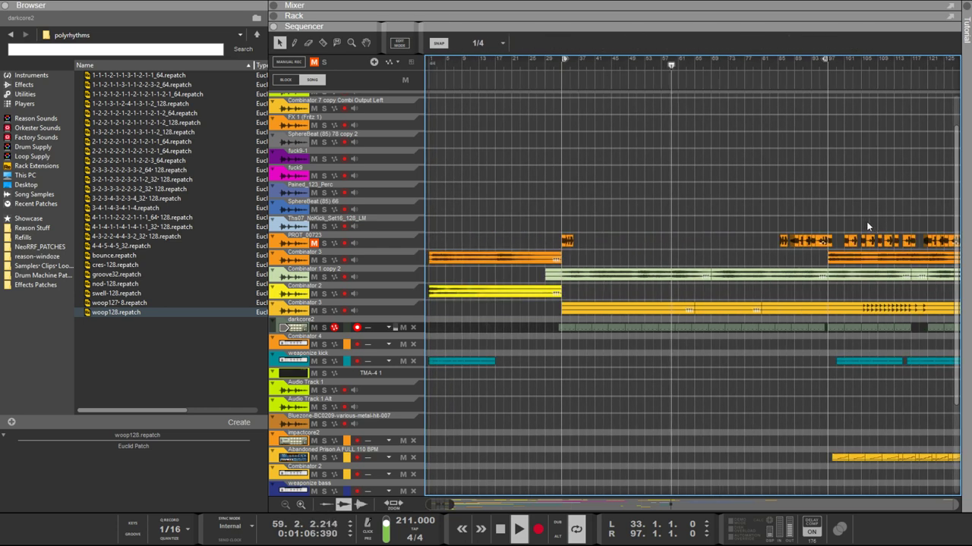
drag(743, 233, 835, 243)
key(Delete)
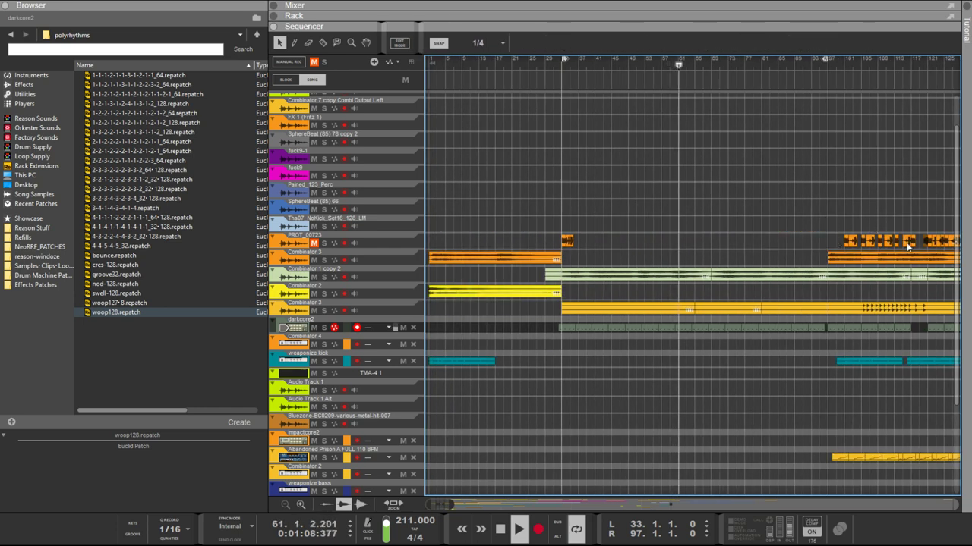
Step: Copy the opening PROT_00723 phrase to 36.3.1, and copy the resulting pair of phrases to start at 40.1.1
scroll(578, 239, up, 4)
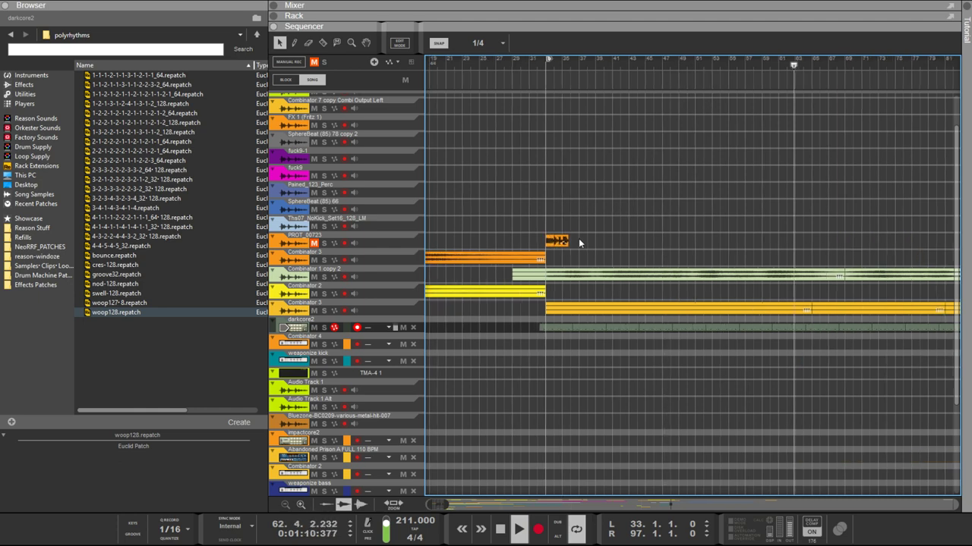
scroll(577, 239, up, 1)
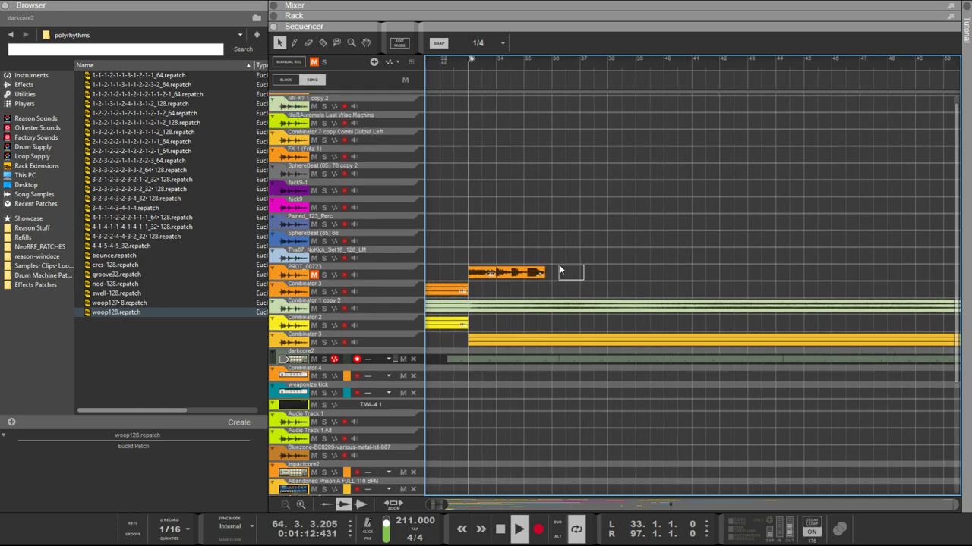
drag(560, 268, 532, 282)
click(489, 271)
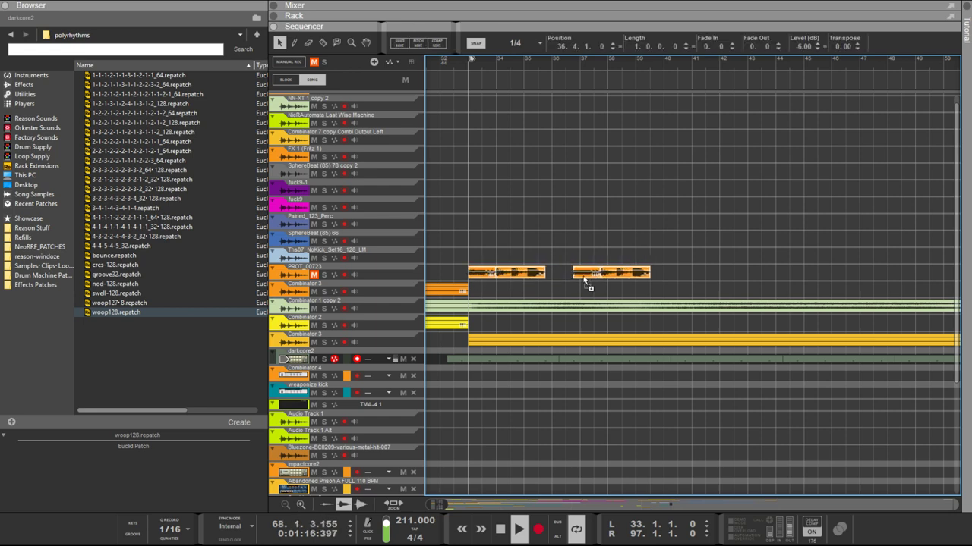
mouse_move(574, 280)
mouse_down()
mouse_move(602, 280)
mouse_move(571, 280)
mouse_up()
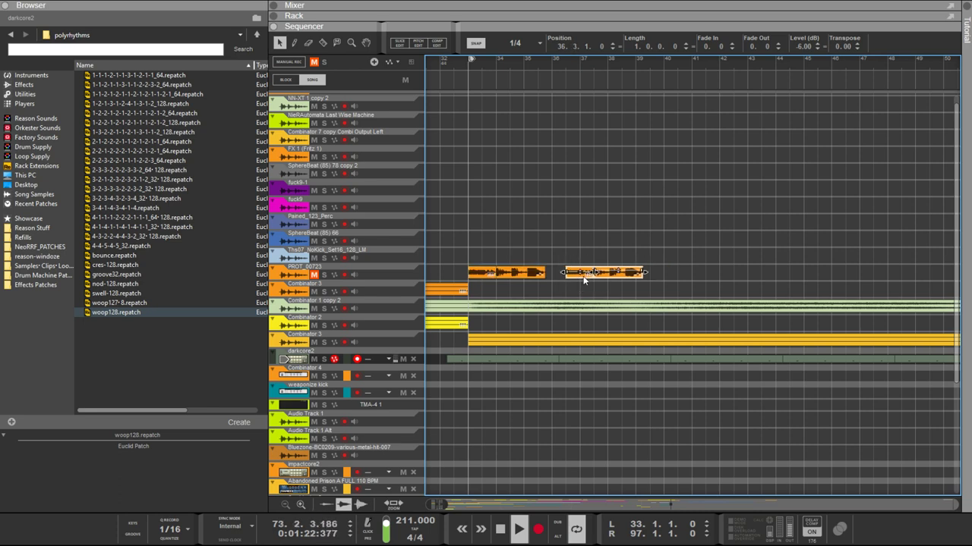
drag(697, 248, 573, 272)
drag(479, 281, 670, 284)
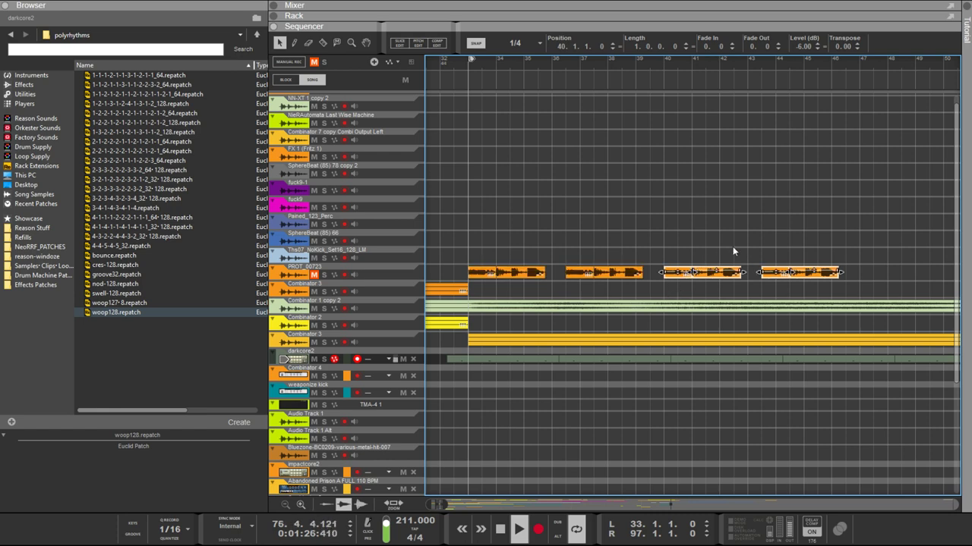
Step: Copy the four PROT_00723 phrases to start at 47.1.1, and delete the last three copies so five phrases stay
click(837, 247)
drag(839, 233, 818, 248)
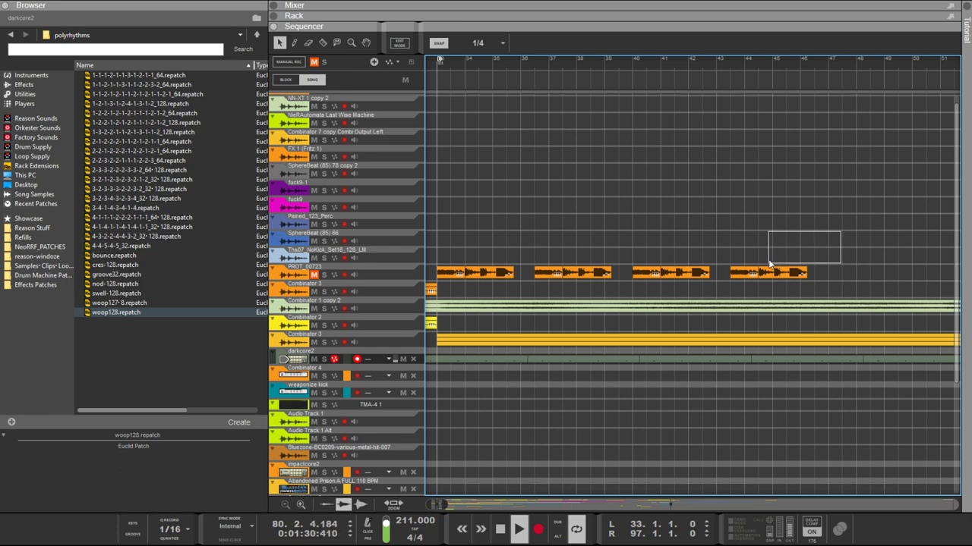
drag(479, 271, 841, 274)
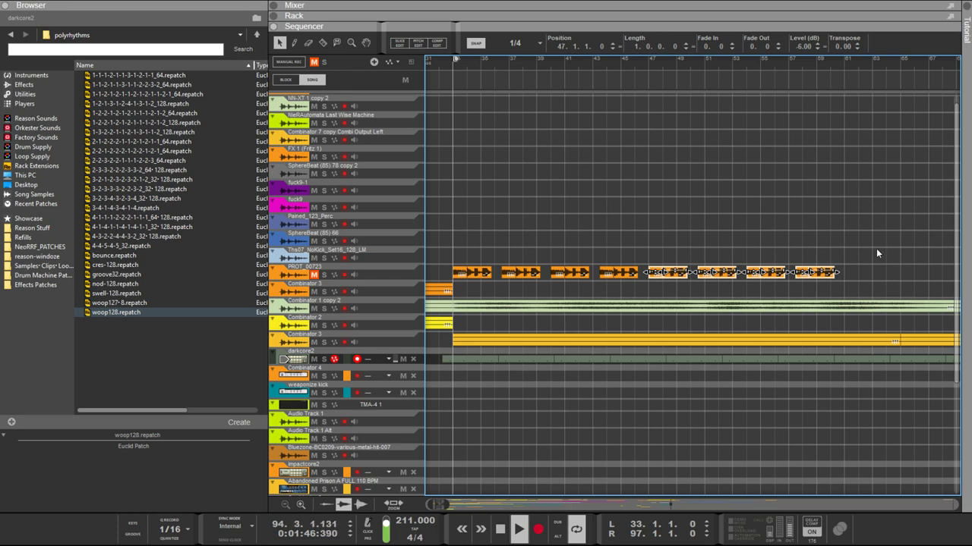
drag(874, 249, 456, 275)
key(Delete)
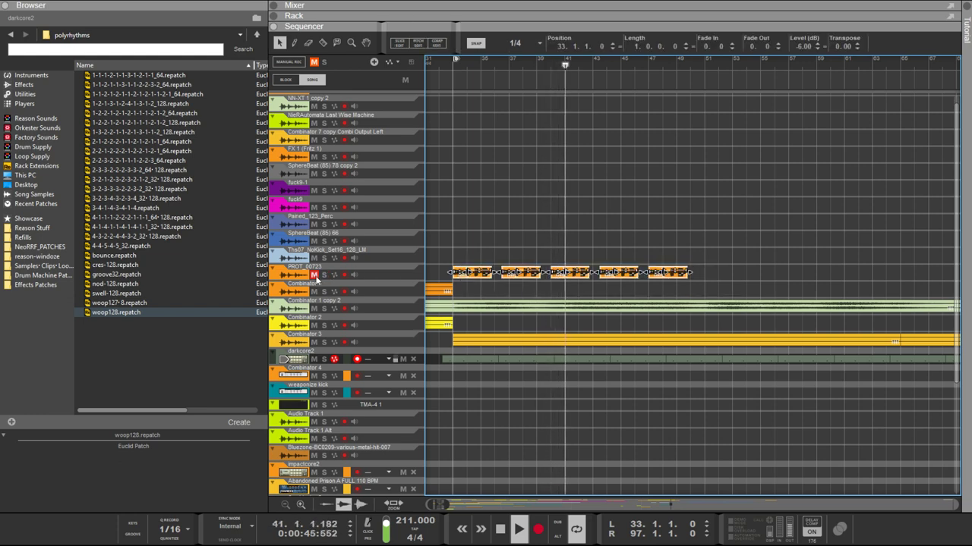
Step: Unmute the PROT_00723 track and copy its five phrases to start at 49.1.1
click(336, 276)
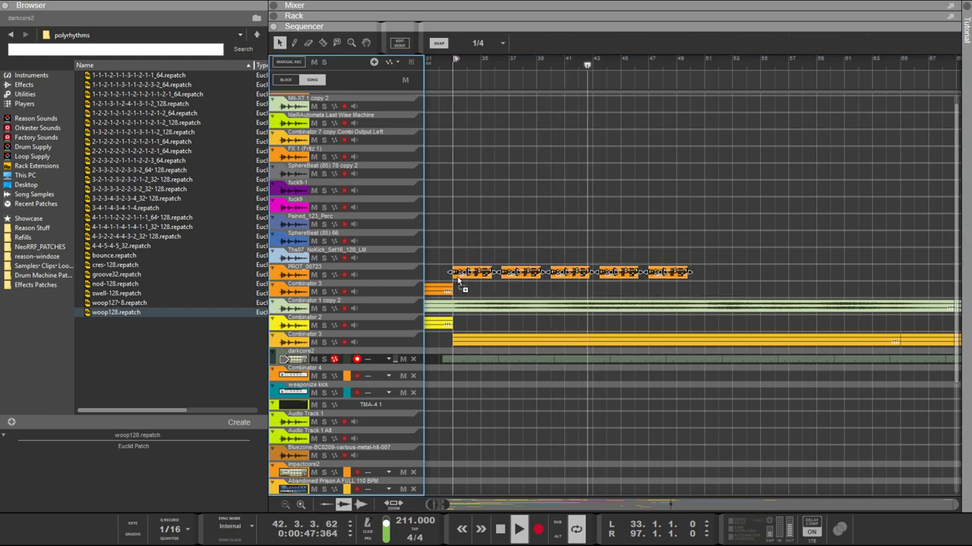
drag(455, 273, 680, 275)
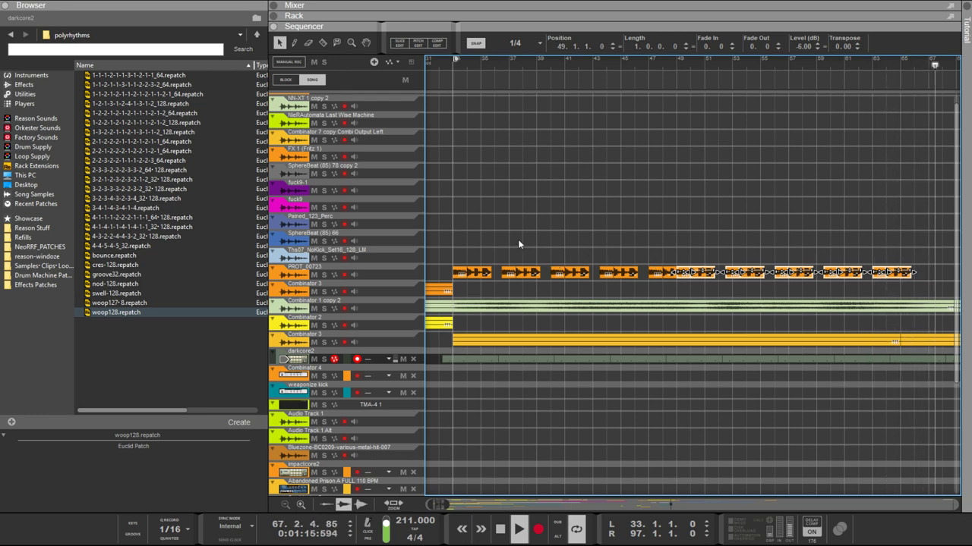
Step: Split the last hit off the first PROT_00723 phrase with snap at Grid (1/8), and move it an eighth note later
scroll(507, 250, up, 1)
scroll(497, 256, down, 3)
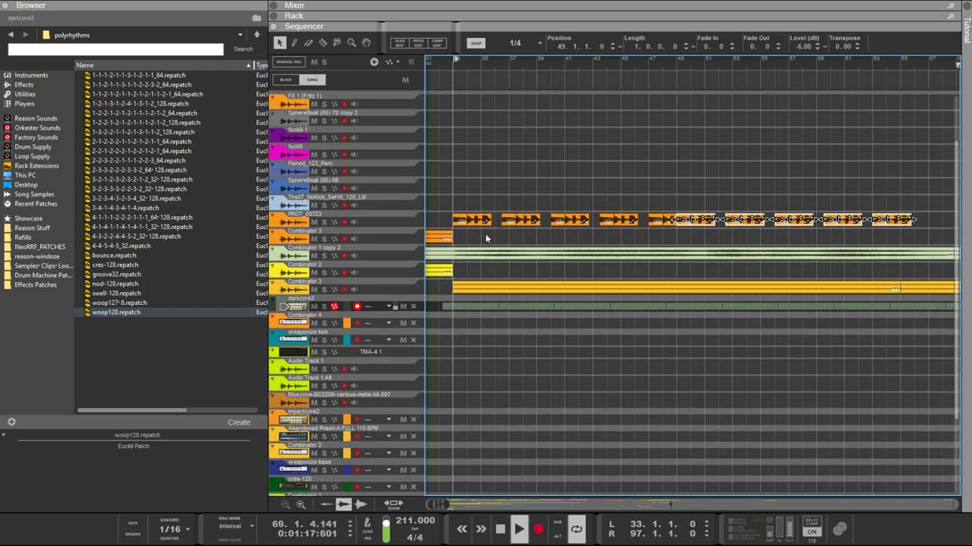
scroll(488, 227, up, 3)
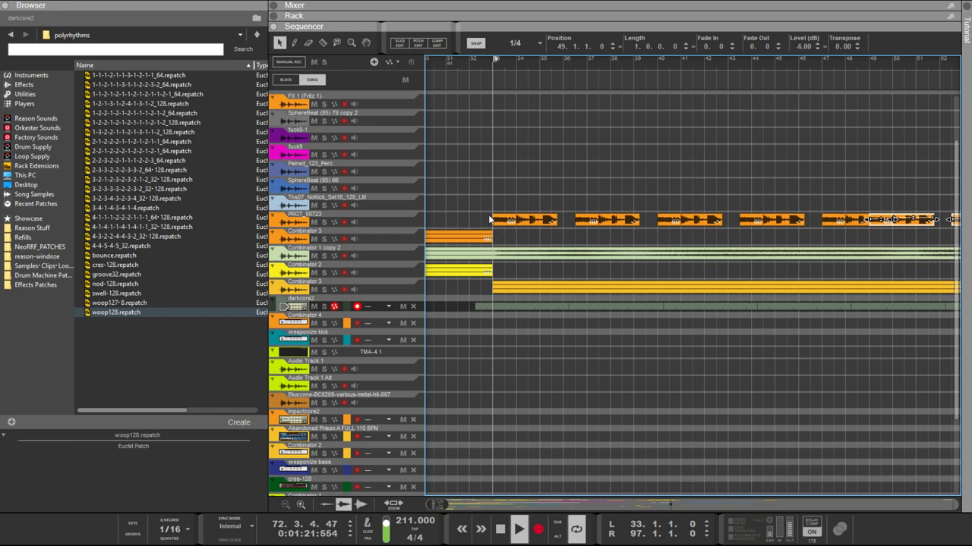
scroll(522, 234, up, 5)
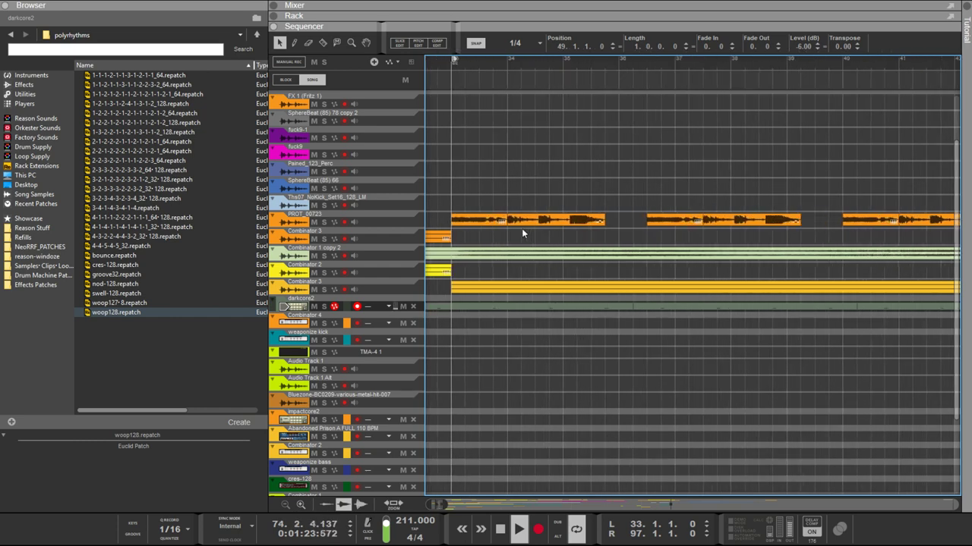
scroll(522, 233, up, 2)
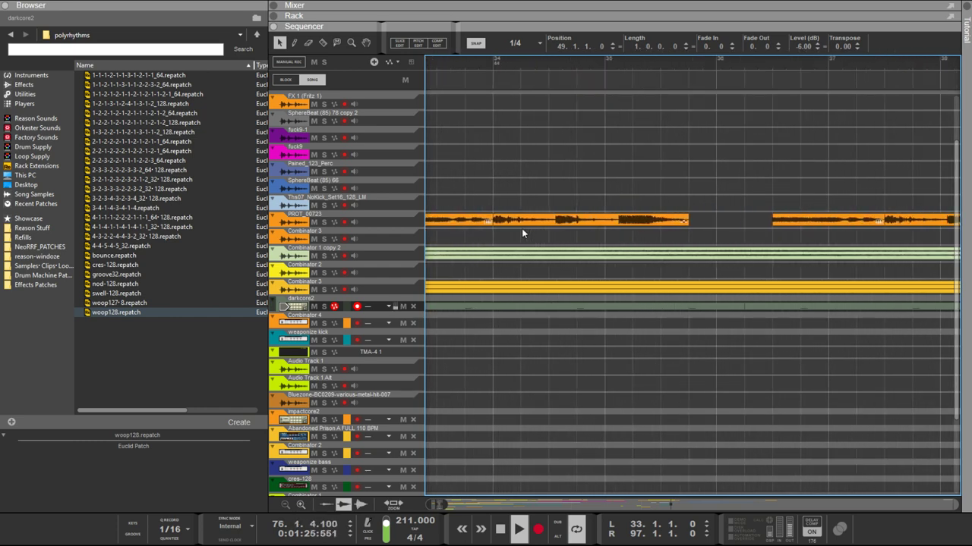
scroll(522, 233, down, 2)
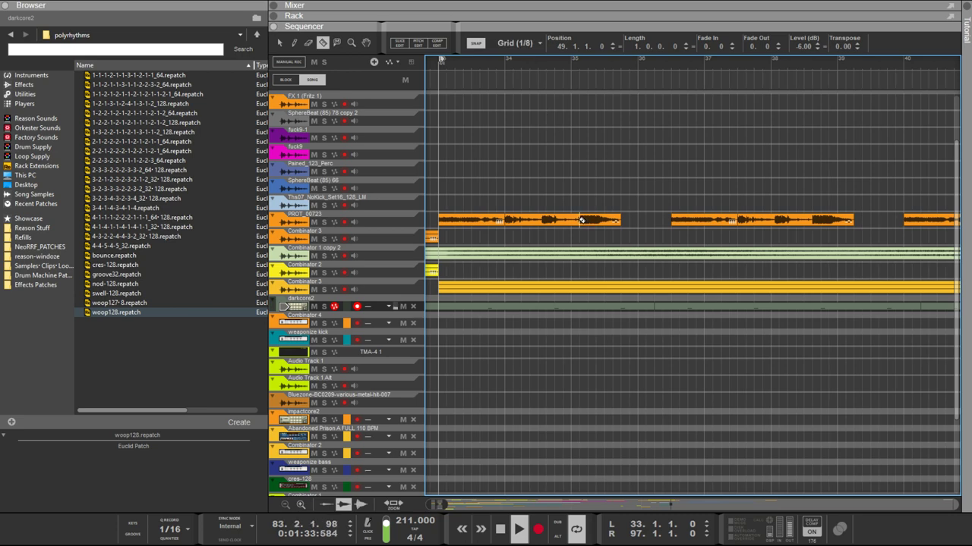
click(607, 226)
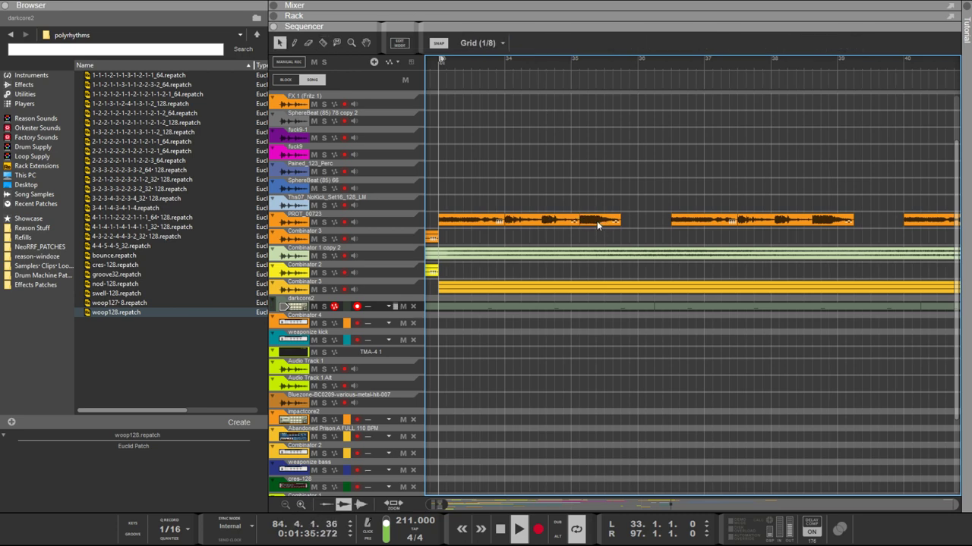
drag(595, 221, 490, 226)
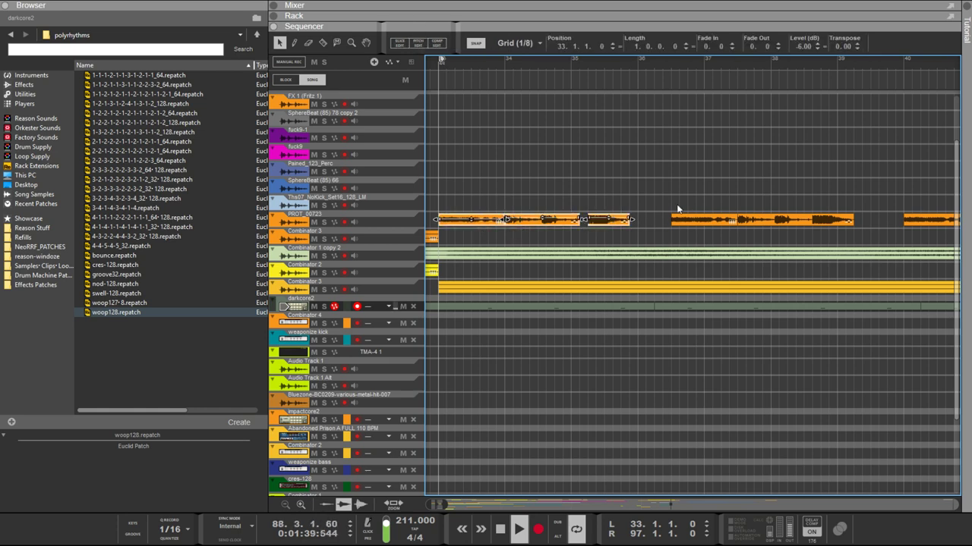
Step: Delete all PROT_00723 phrases that follow the edited first phrase, from 36.3.1 onward
scroll(678, 209, down, 5)
drag(676, 196, 957, 221)
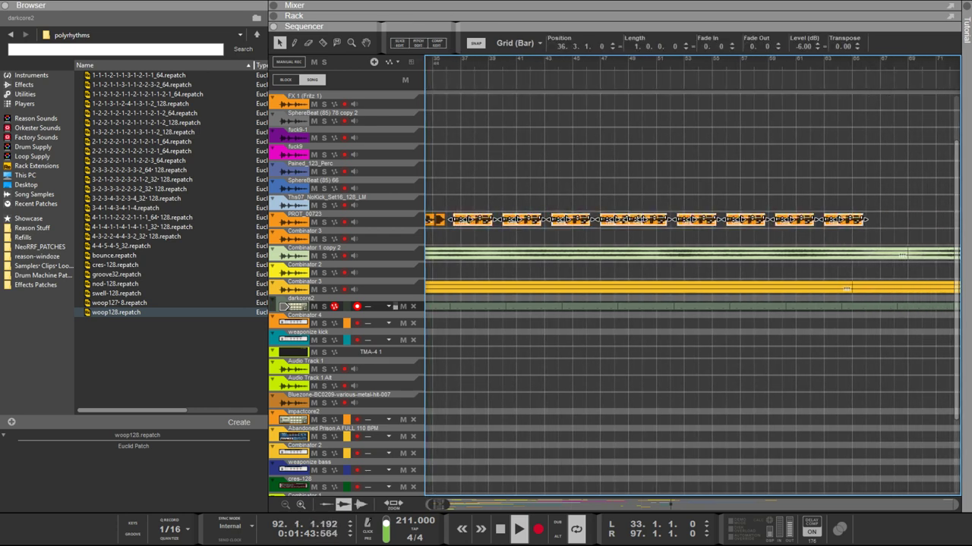
key(Delete)
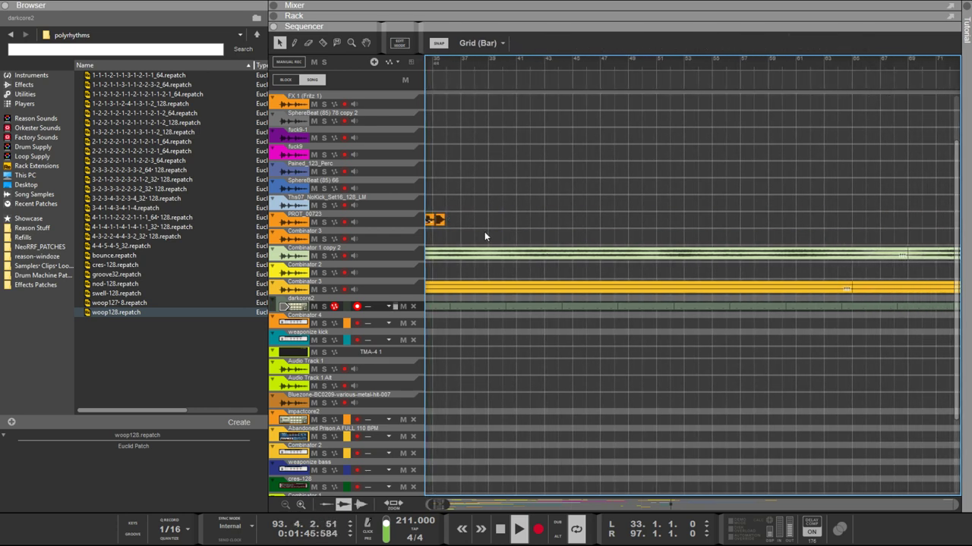
Step: Copy the edited PROT_00723 phrase with its shifted last hit to 36.3.1 and to 40.1.1
scroll(494, 215, left, 3)
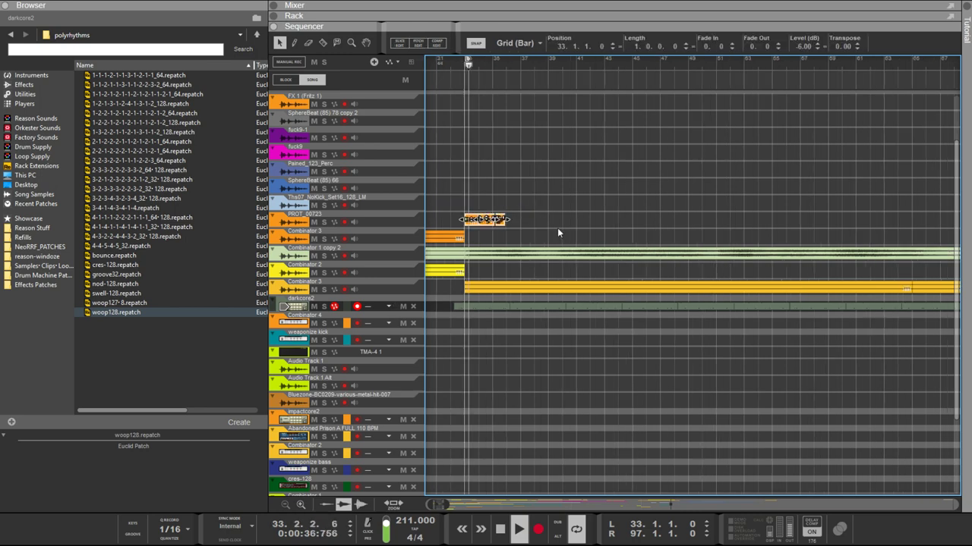
scroll(503, 236, up, 2)
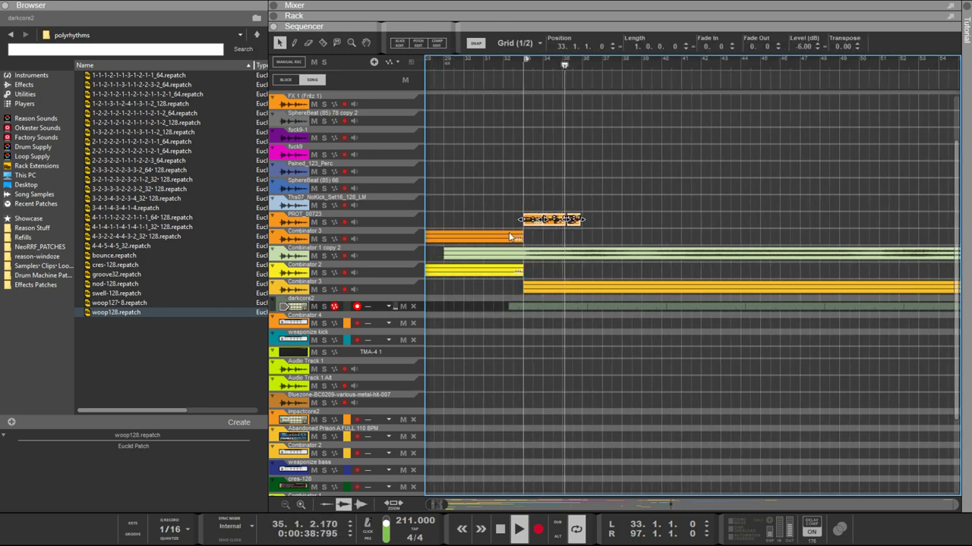
drag(530, 227, 598, 222)
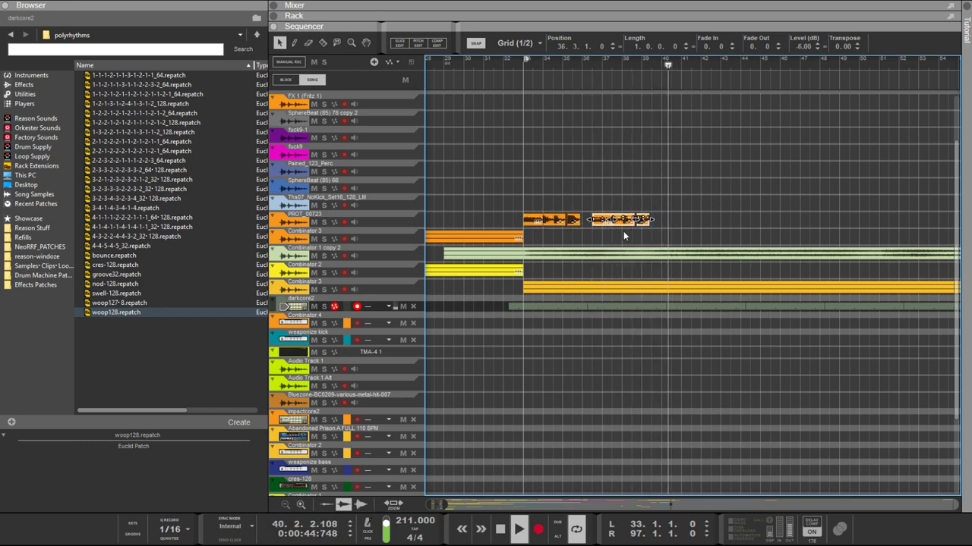
drag(622, 221, 675, 228)
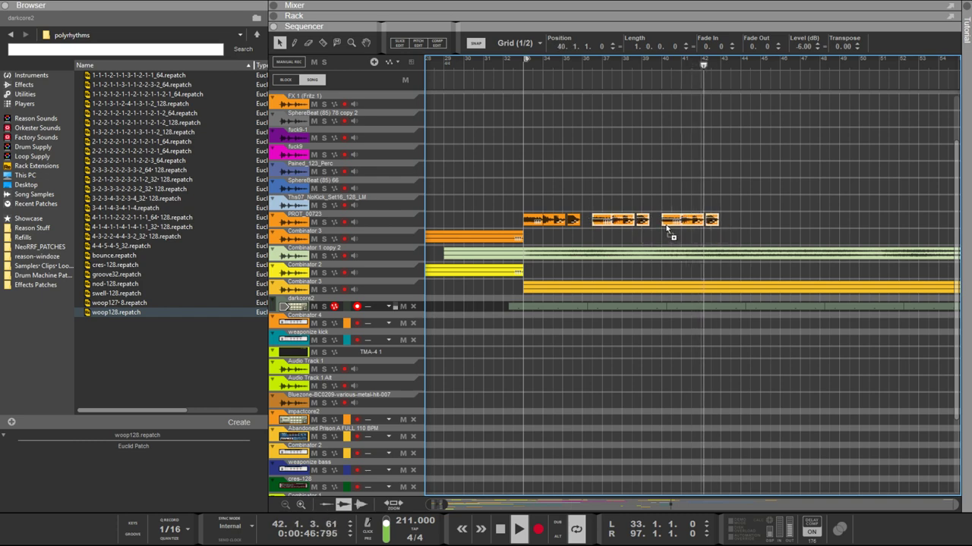
Step: Duplicate the three edited PROT_00723 phrases so the copies start at 43.3.1
drag(746, 226, 574, 232)
key(ctrl+d)
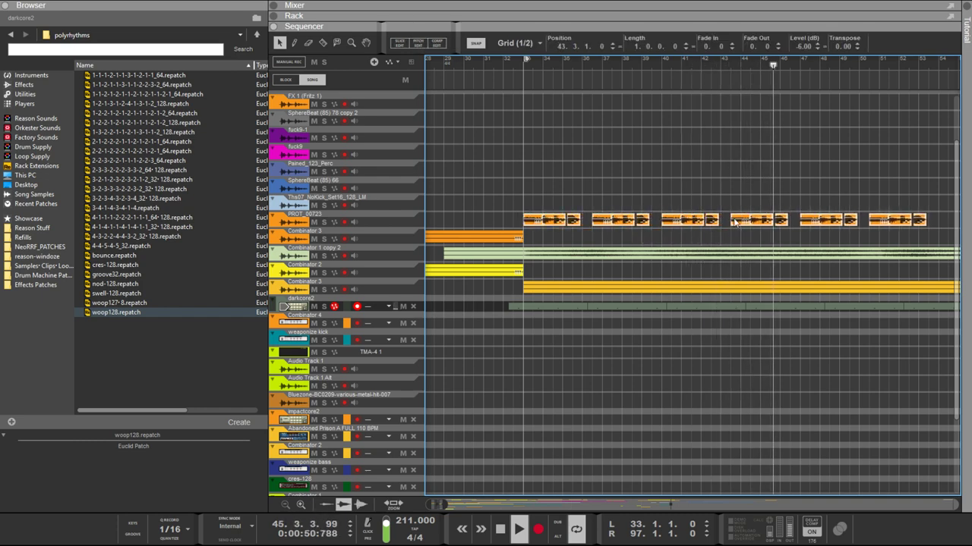
drag(740, 228, 738, 222)
scroll(740, 223, down, 3)
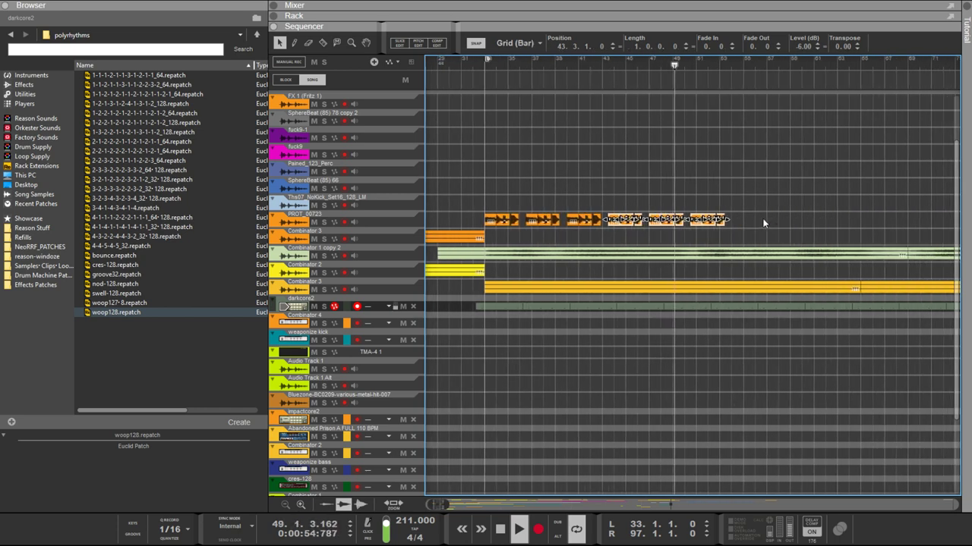
Step: Remove the sixth PROT_00723 phrase and the end of the fifth so the pattern stops at bar 49
click(751, 225)
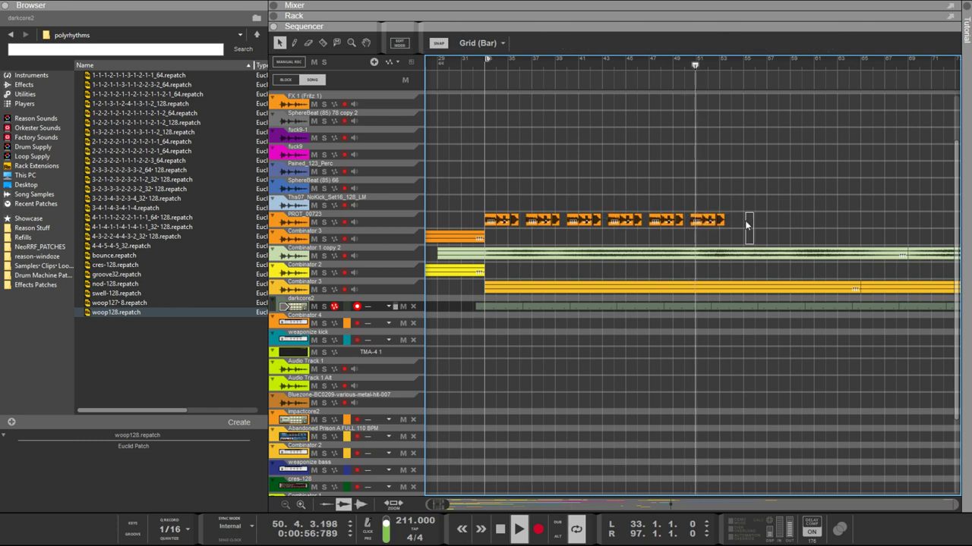
drag(787, 196, 501, 222)
key(Delete)
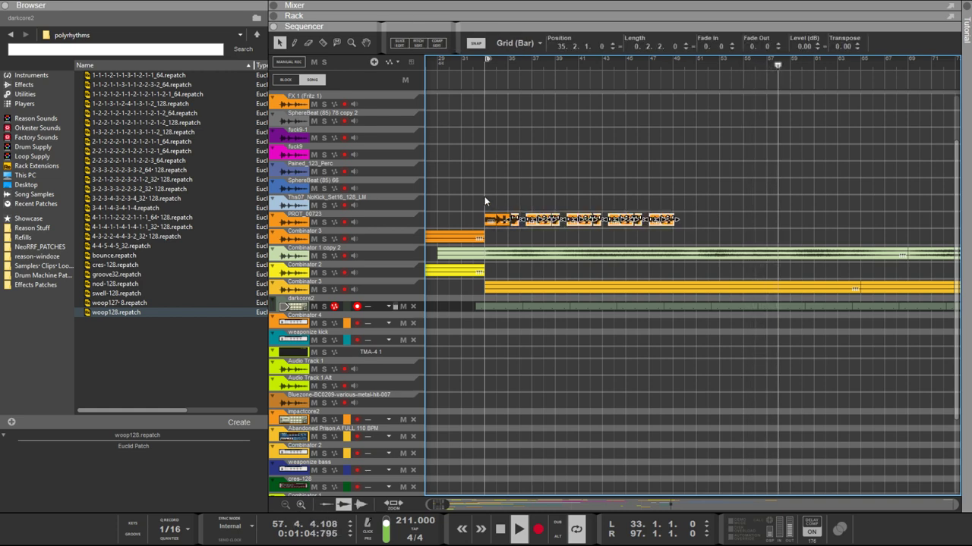
Step: Try repeating four PROT_00723 phrases from 50.1.1, and delete those copies
drag(644, 179, 689, 220)
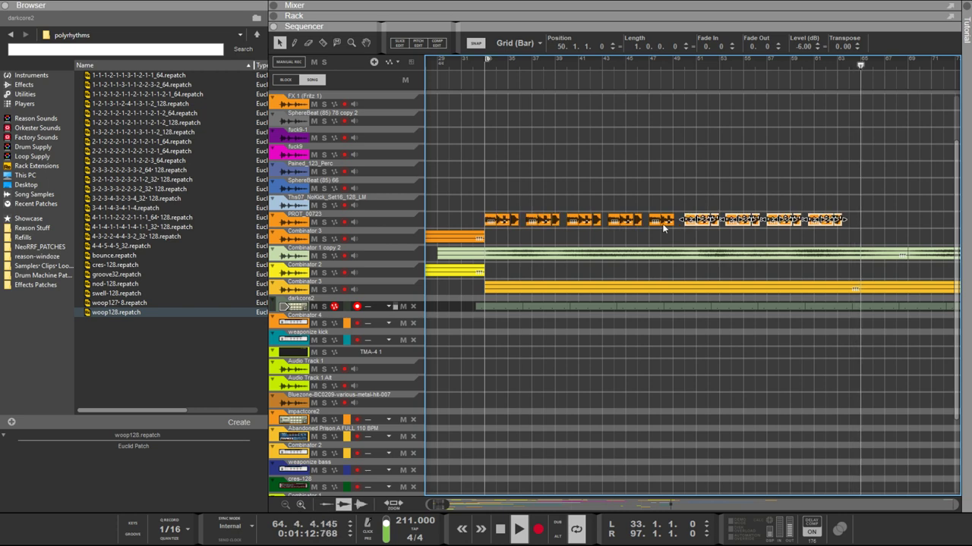
click(665, 219)
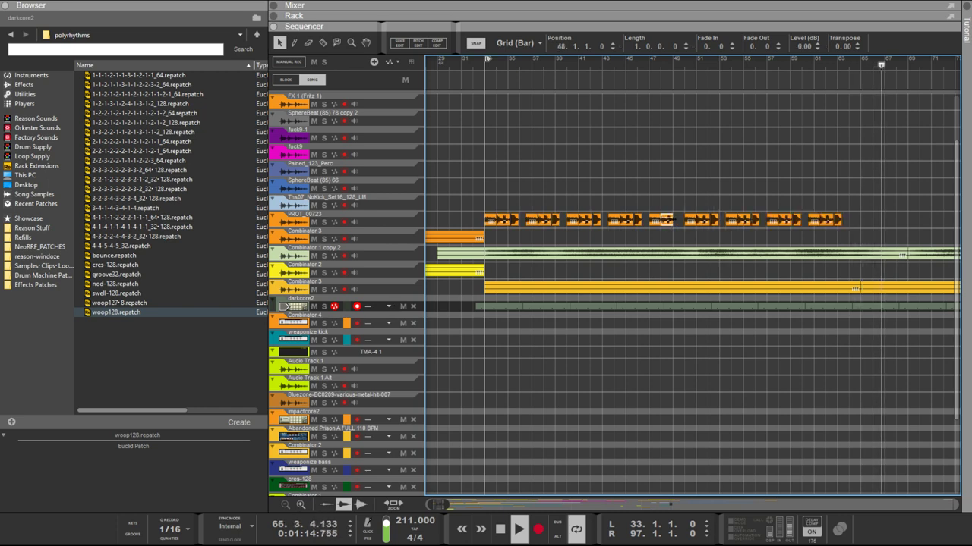
drag(860, 196, 683, 227)
key(Delete)
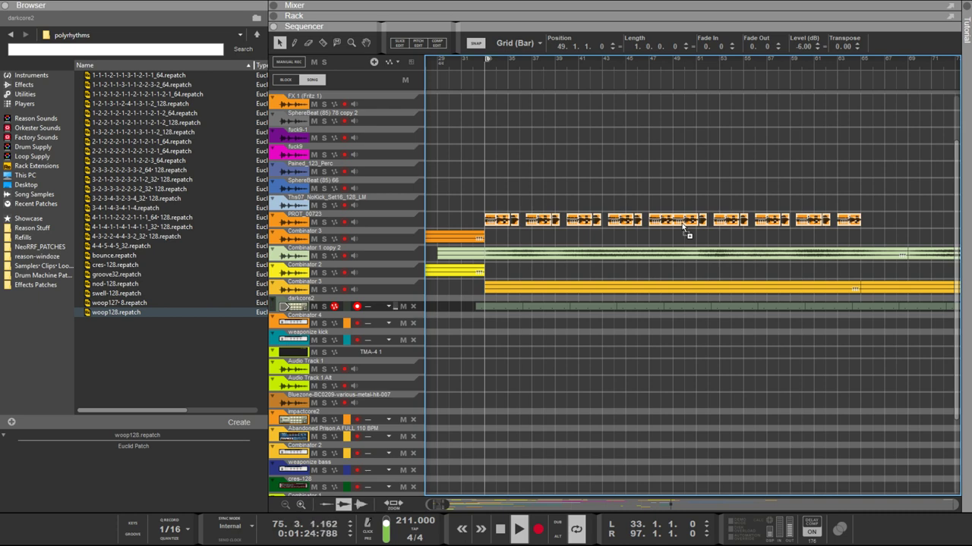
Step: Repeat the 16-bar block of PROT_00723 phrases from bars 49, 65 and 81 to fill the loop up to bar 97
drag(683, 226, 875, 226)
scroll(875, 226, up, 2)
scroll(872, 227, down, 4)
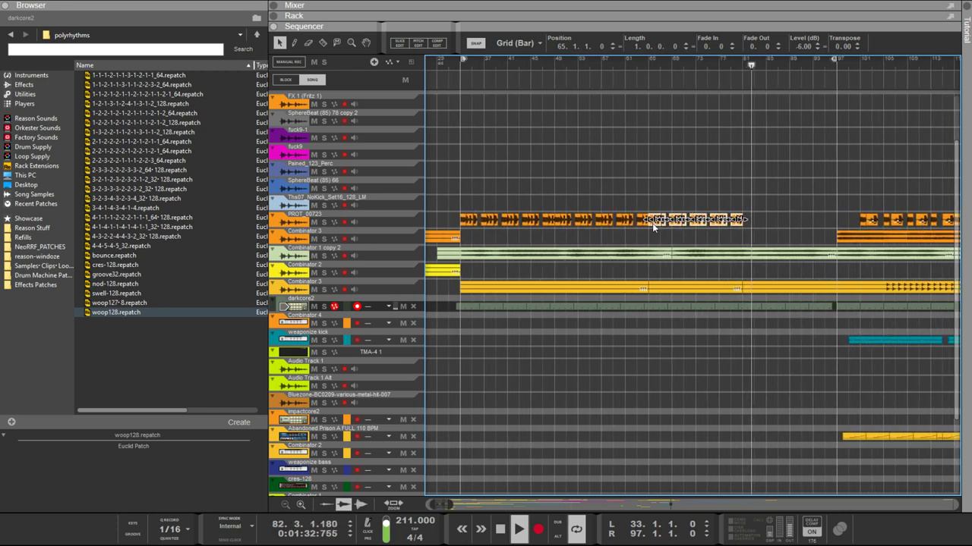
drag(652, 224, 745, 221)
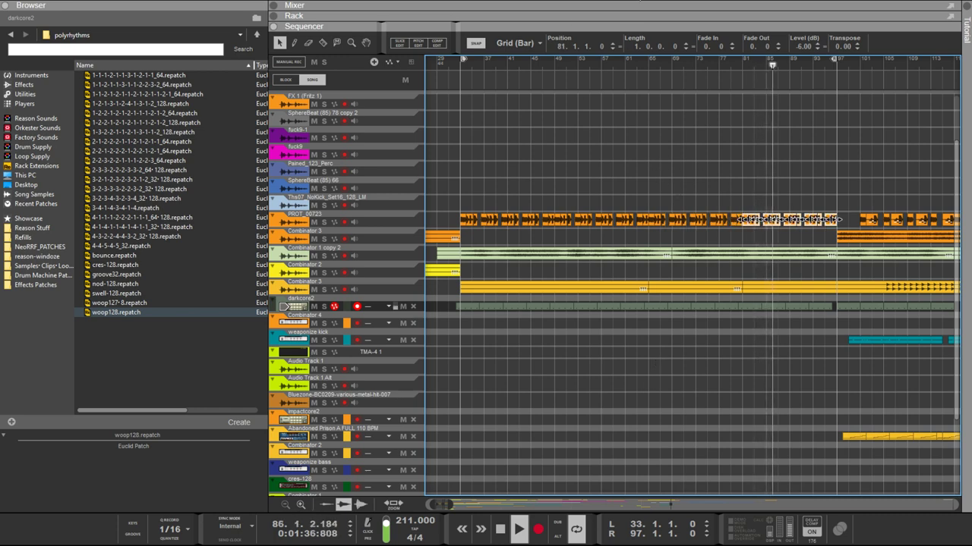
Step: Show the rack above the sequencer and inspect the Euclid rhythm generators with the Spider CV and Truth devices
key(F6)
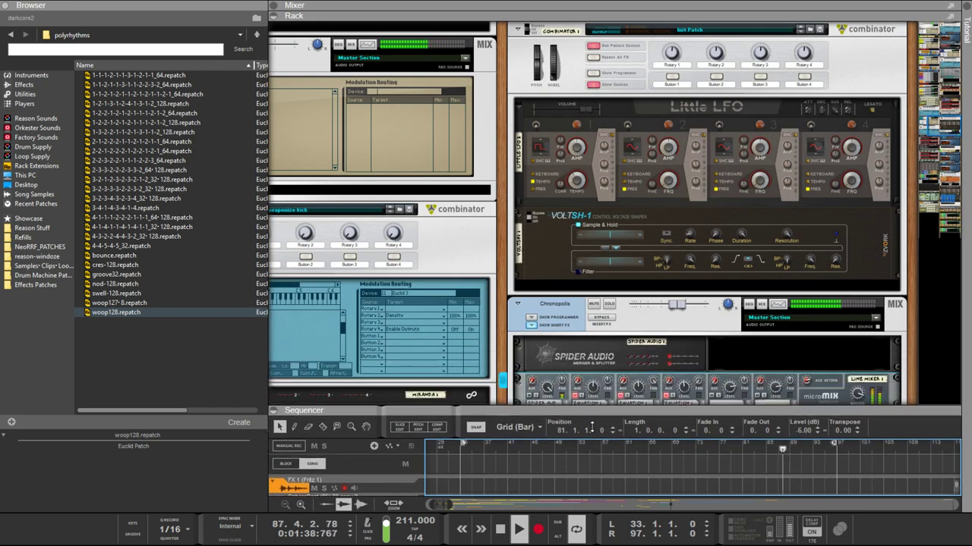
scroll(542, 157, down, 10)
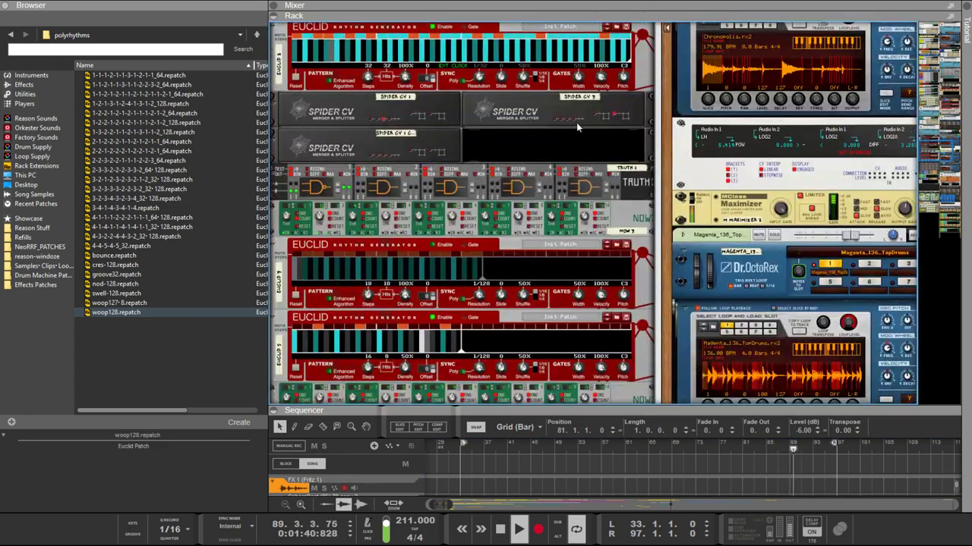
scroll(541, 157, down, 4)
scroll(542, 157, up, 9)
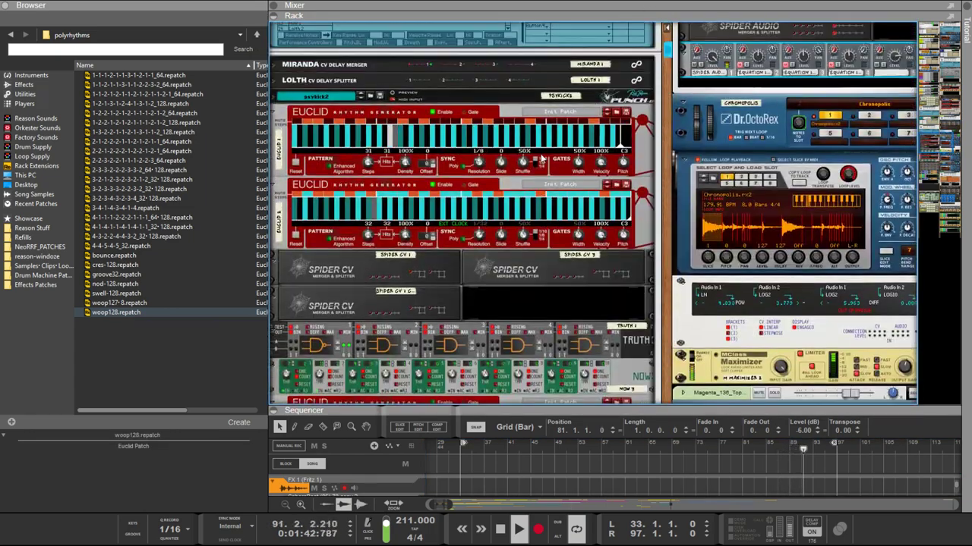
Step: Examine the Euclid, Truth gate, A/B Switch, Compare and Skope devices farther down the rack, including their CV cabling on the back
scroll(542, 157, down, 5)
scroll(531, 159, up, 3)
scroll(494, 162, down, 1)
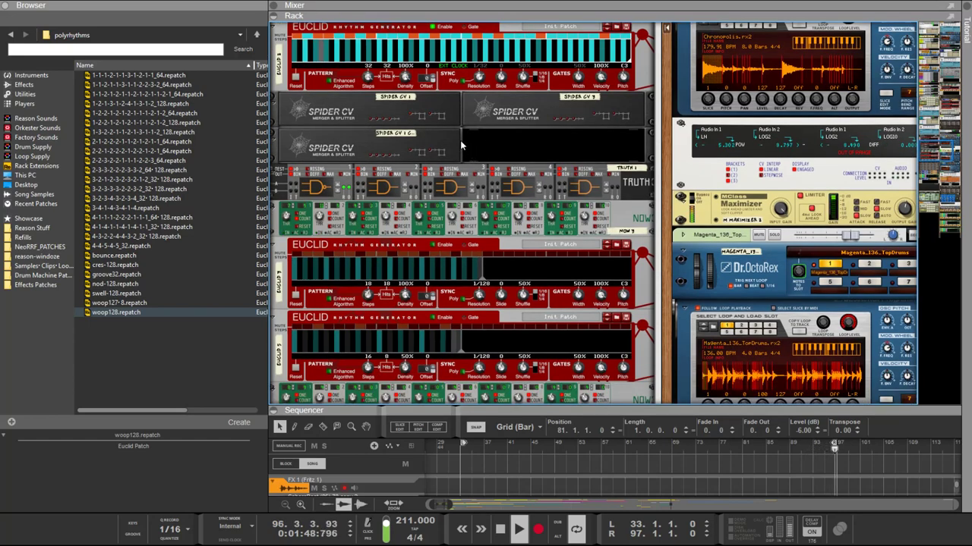
scroll(461, 145, down, 5)
scroll(461, 142, down, 6)
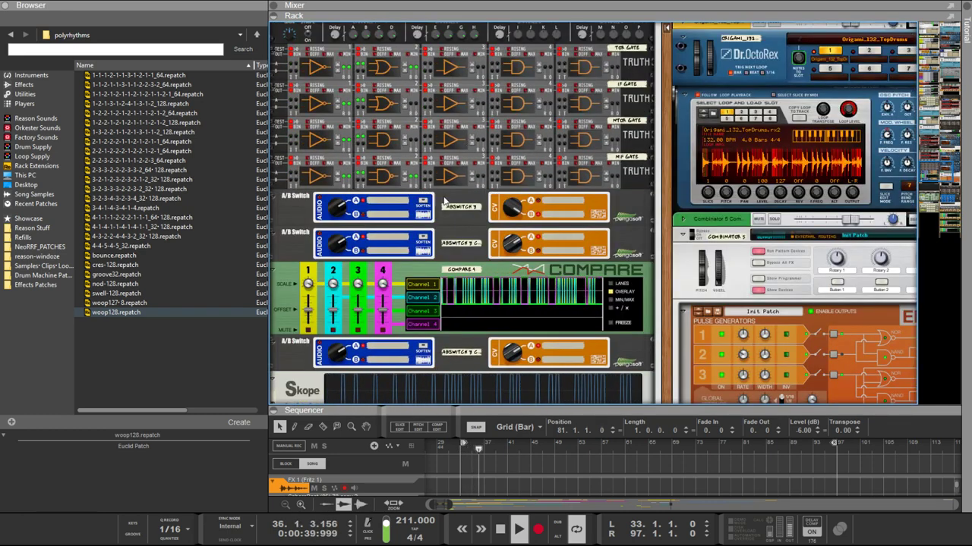
key(Tab)
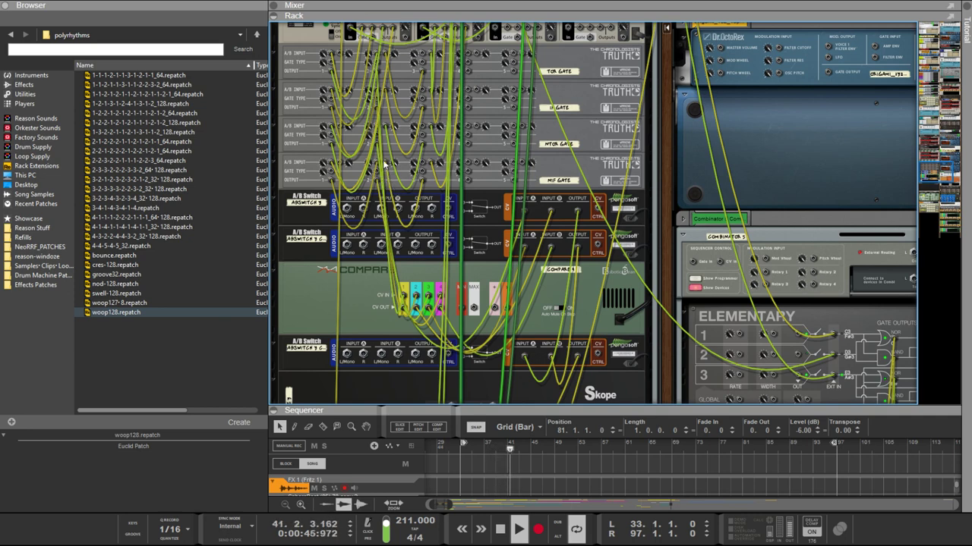
scroll(435, 243, down, 3)
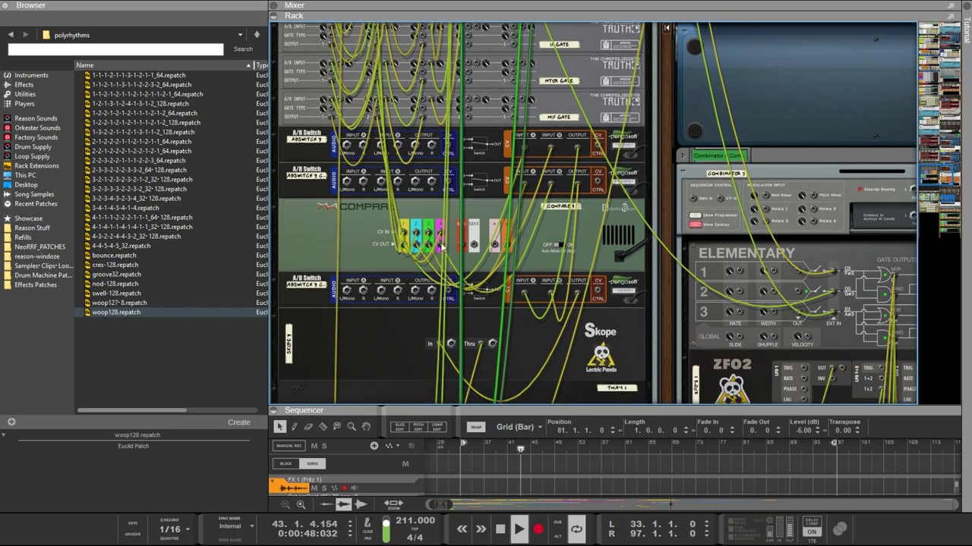
click(464, 239)
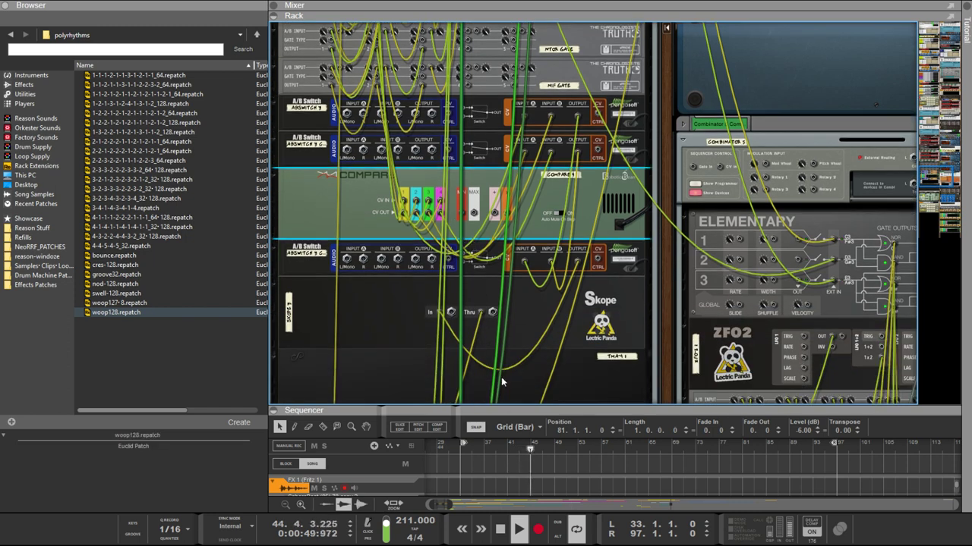
Step: Add a Basimilus Iteritas instrument to the rack directly below the Origami_132_TopDrums Dr. OctoRex
click(811, 122)
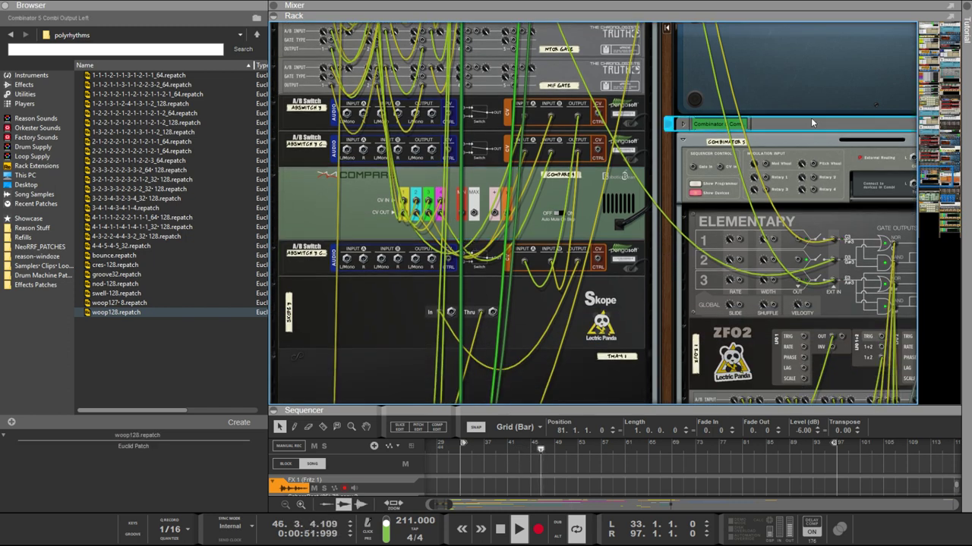
click(687, 107)
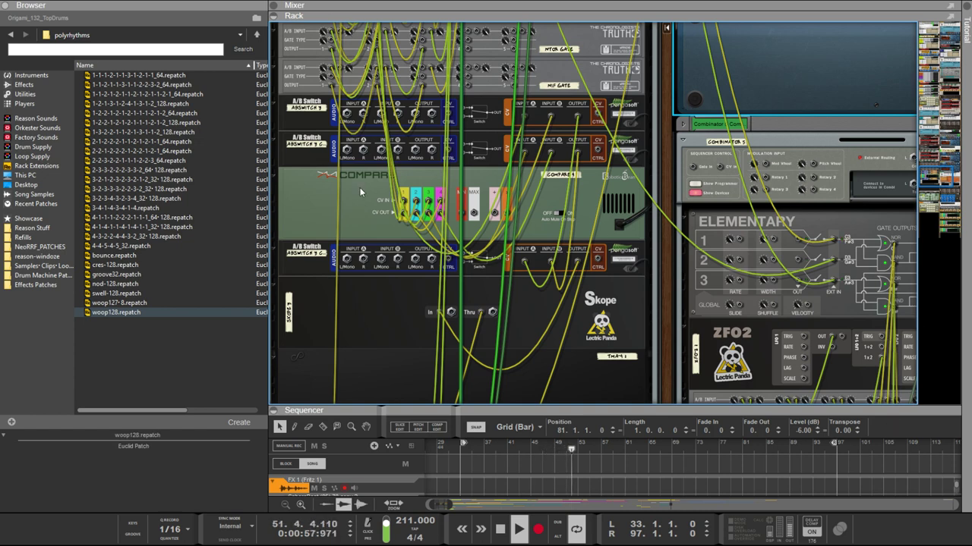
click(9, 94)
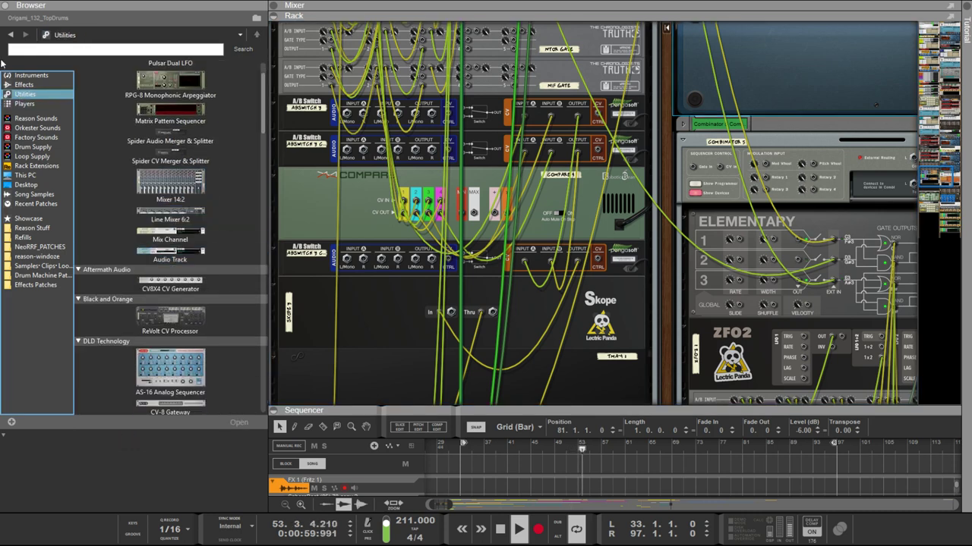
click(22, 76)
scroll(240, 285, down, 3)
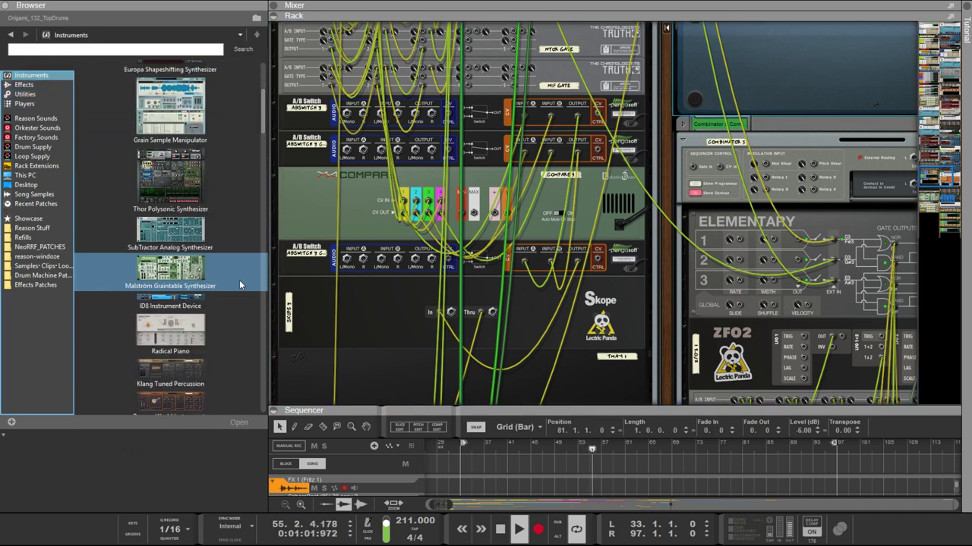
scroll(205, 287, down, 10)
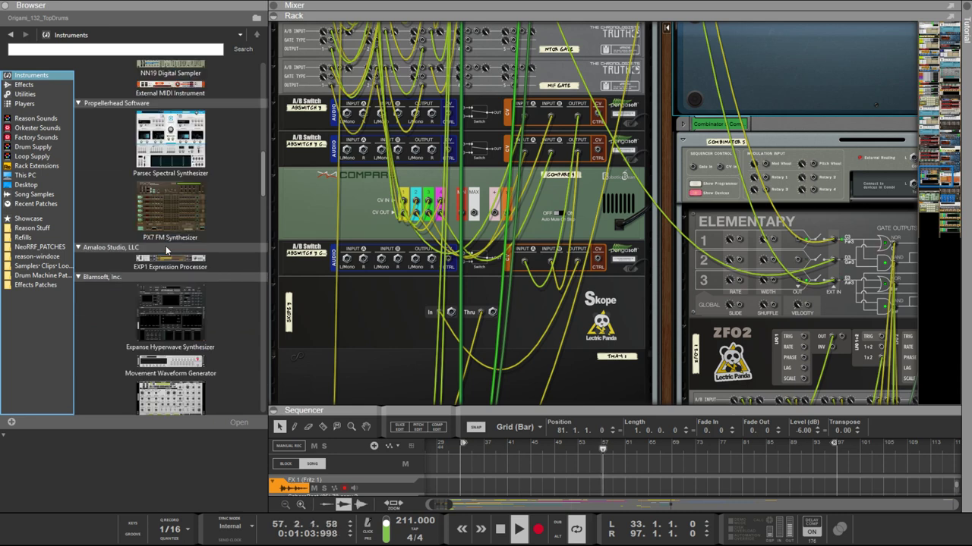
scroll(196, 325, down, 6)
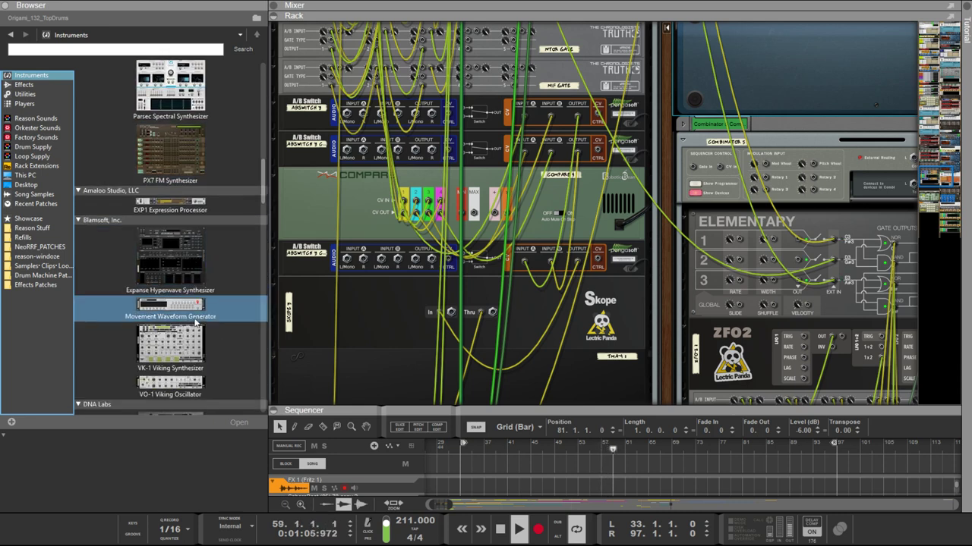
scroll(196, 325, down, 5)
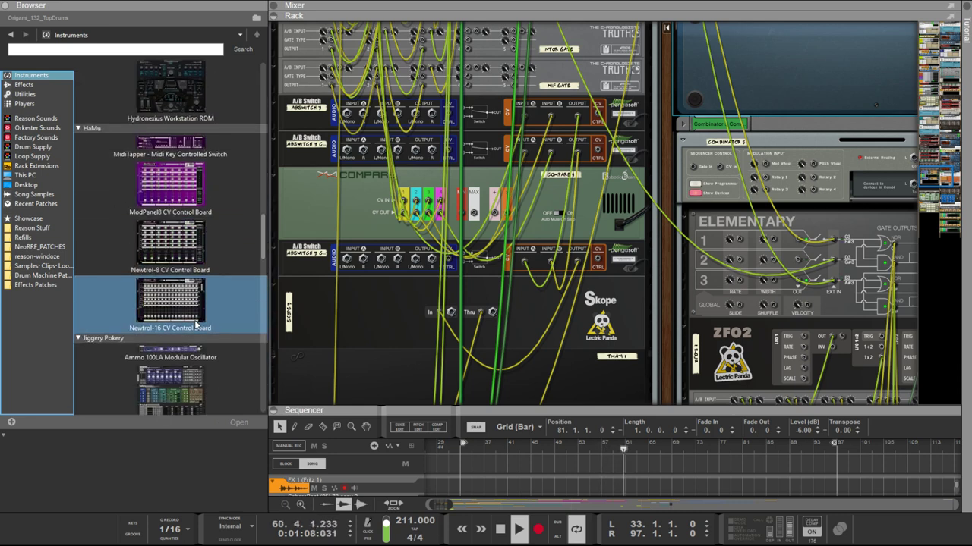
scroll(181, 318, down, 8)
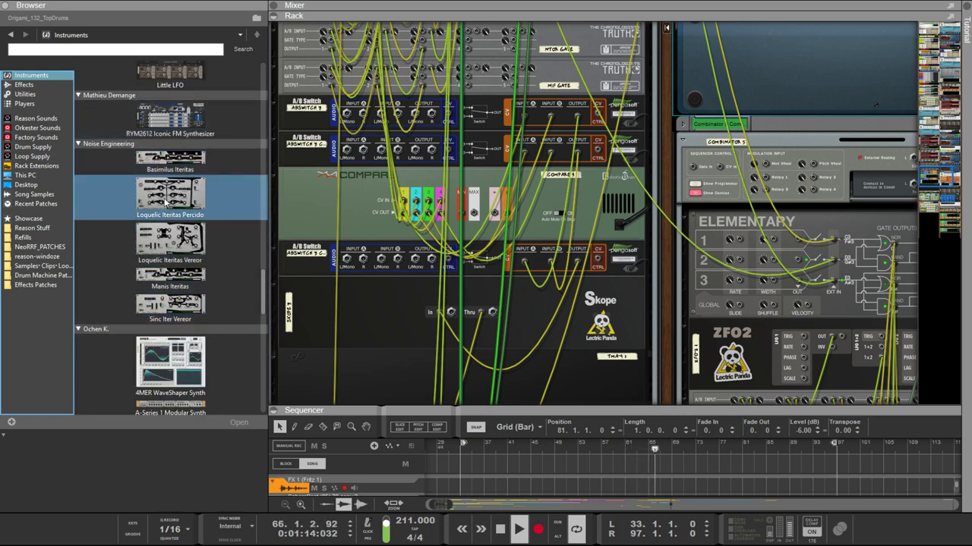
drag(151, 161, 714, 122)
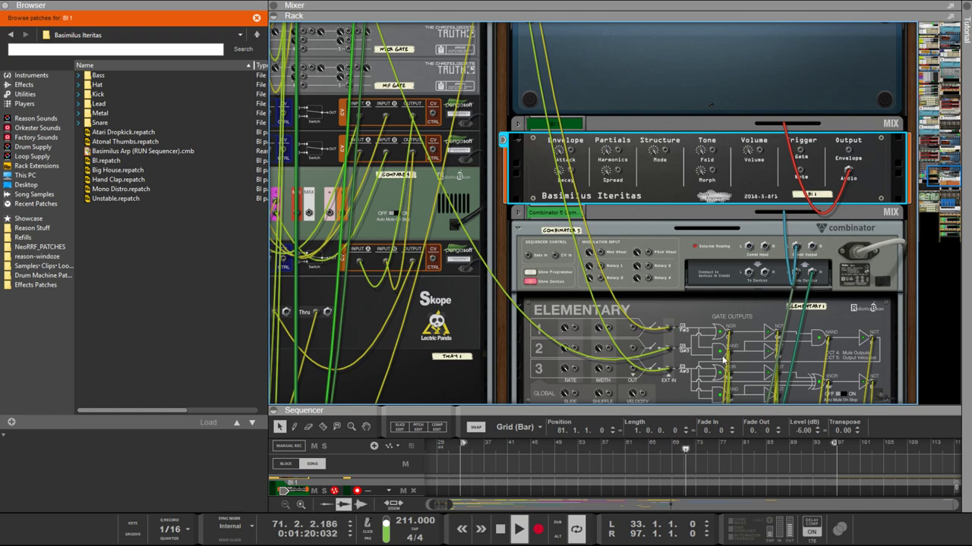
Step: Combine the Basimilus Iteritas into a new Combinator and check the device on both its front and back
key(ctrl+j)
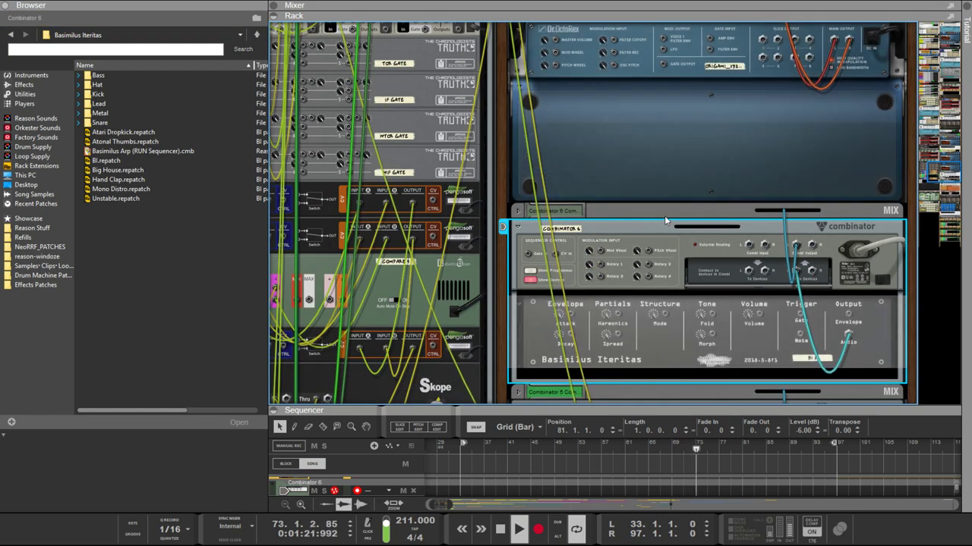
key(Tab)
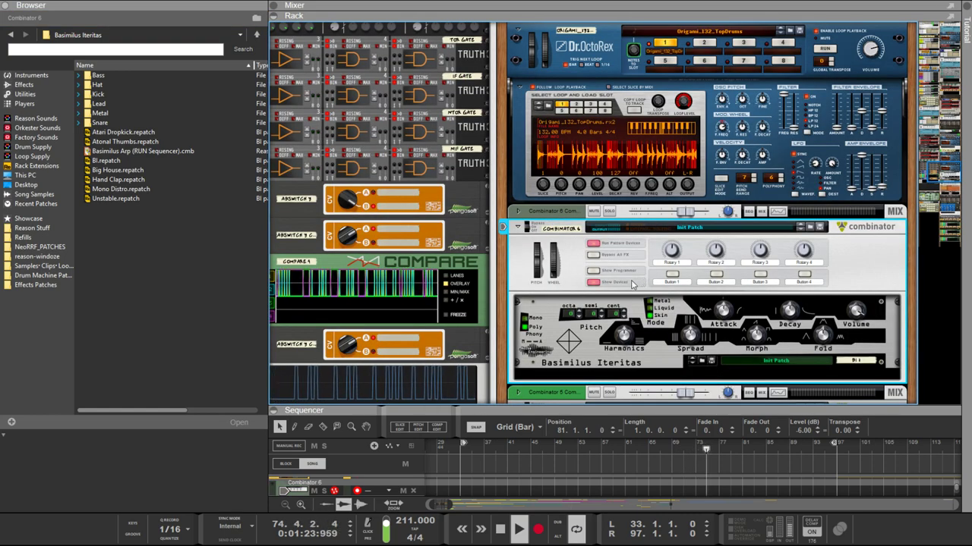
key(Tab)
scroll(605, 350, down, 1)
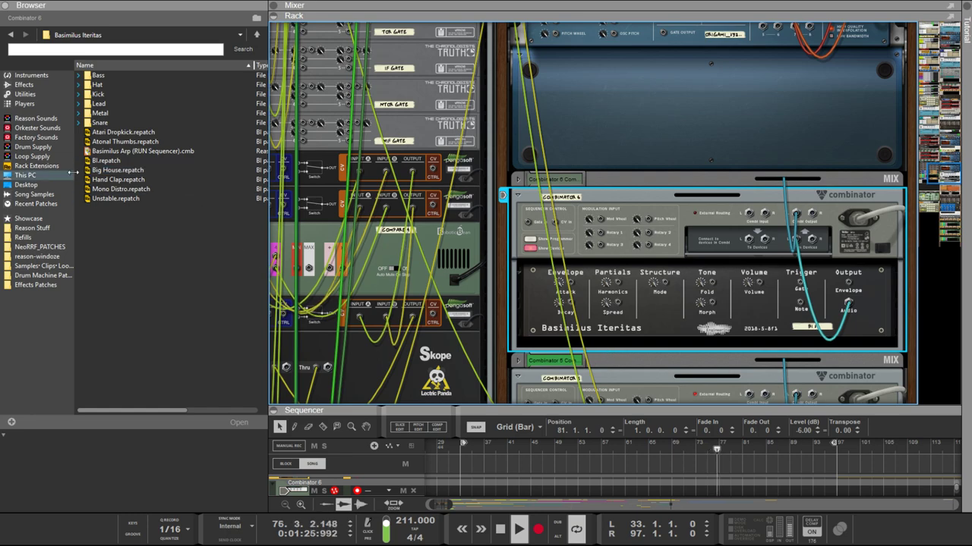
Step: Browse the instrument devices and add a VO-1 Viking Oscillator below the Basimilus Iteritas inside its Combinator
click(30, 75)
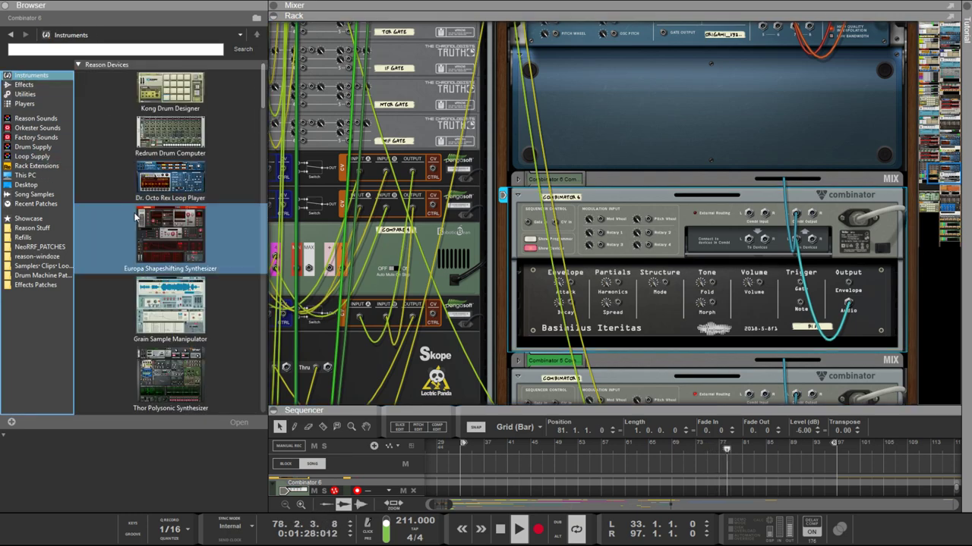
scroll(155, 250, down, 8)
scroll(154, 250, down, 12)
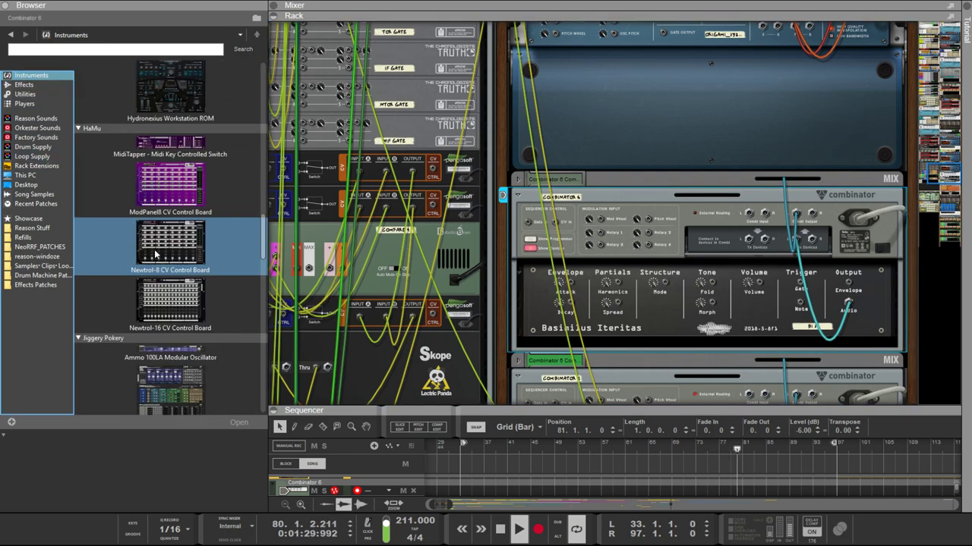
scroll(154, 256, down, 4)
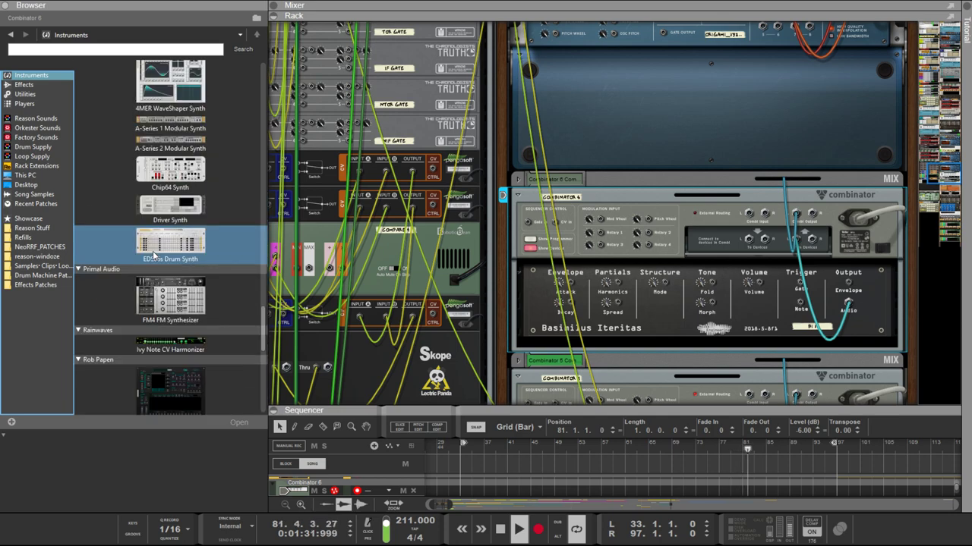
scroll(154, 256, down, 3)
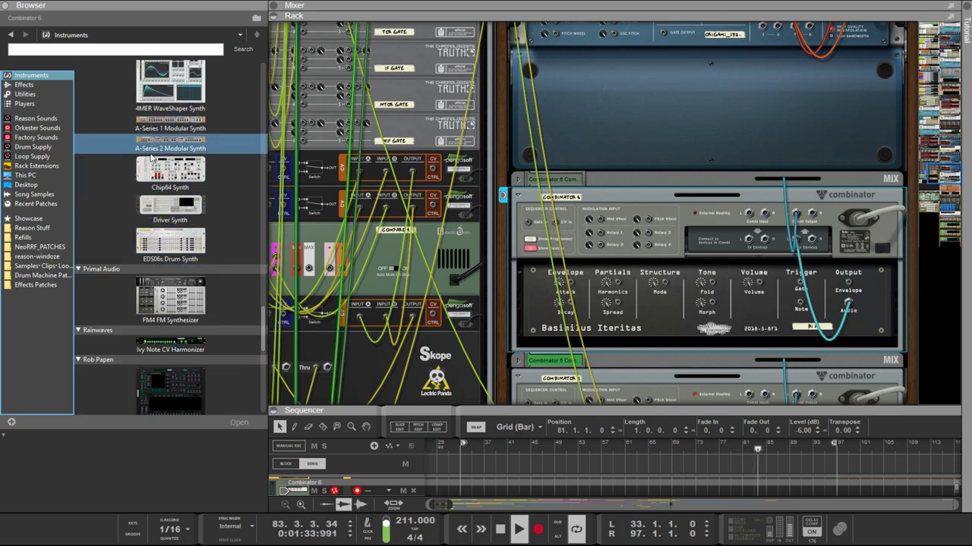
scroll(159, 151, down, 2)
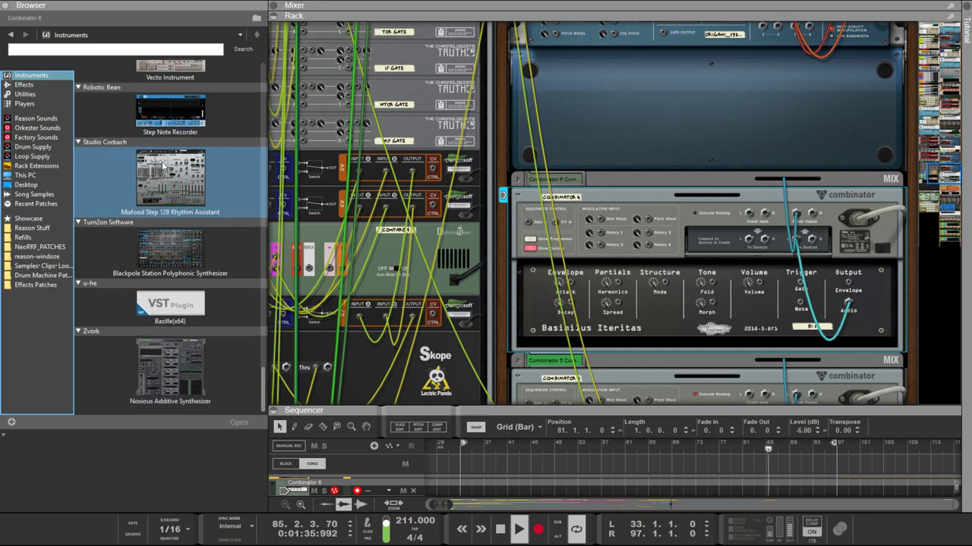
scroll(162, 160, up, 3)
scroll(163, 168, up, 12)
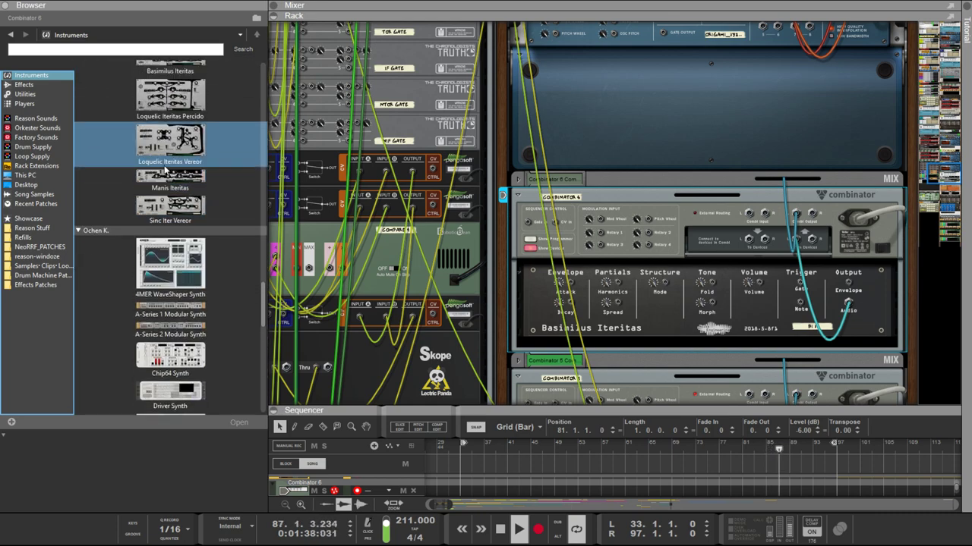
scroll(163, 160, up, 10)
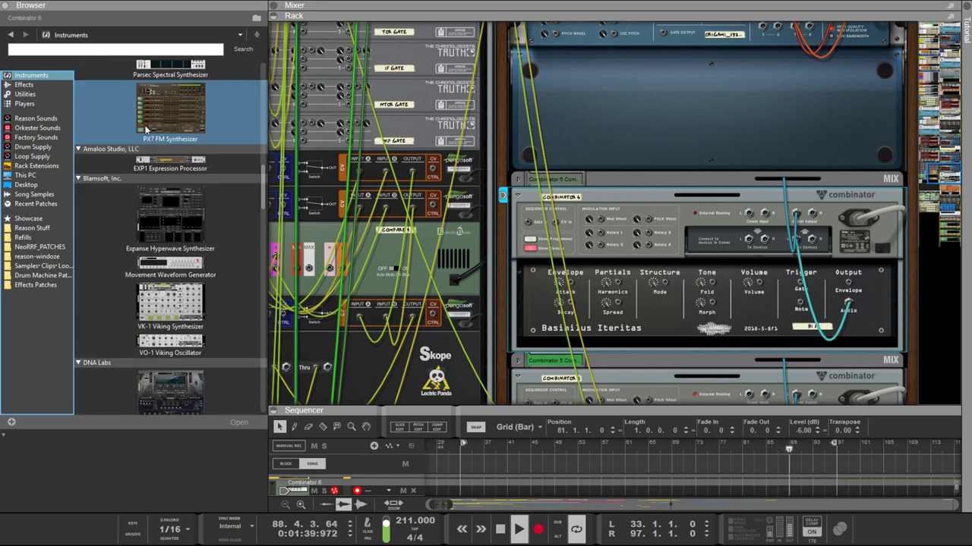
scroll(146, 130, up, 10)
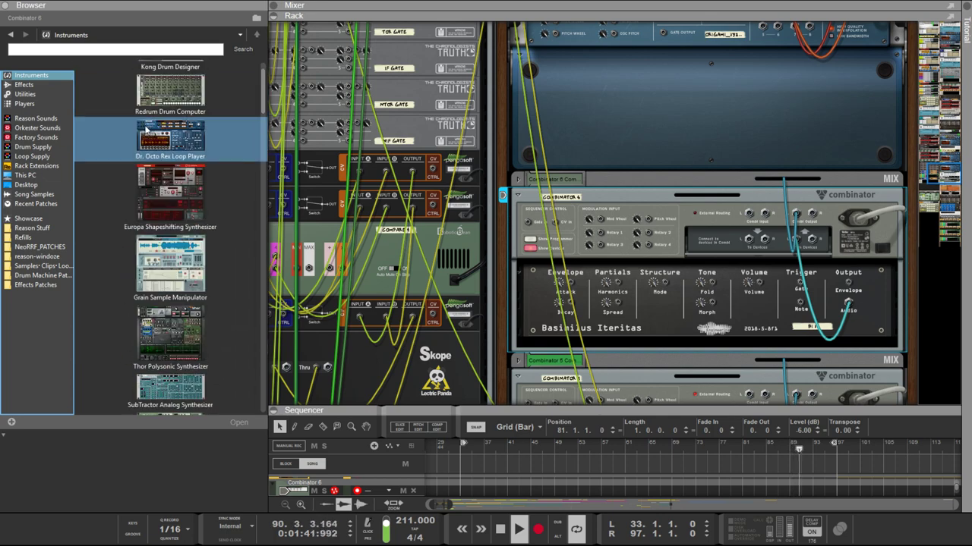
scroll(147, 131, down, 20)
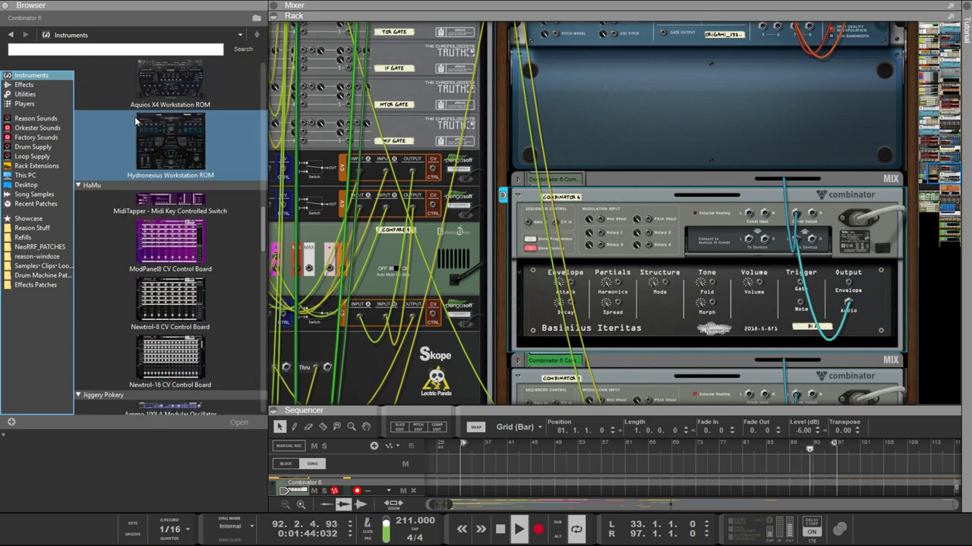
scroll(133, 121, down, 15)
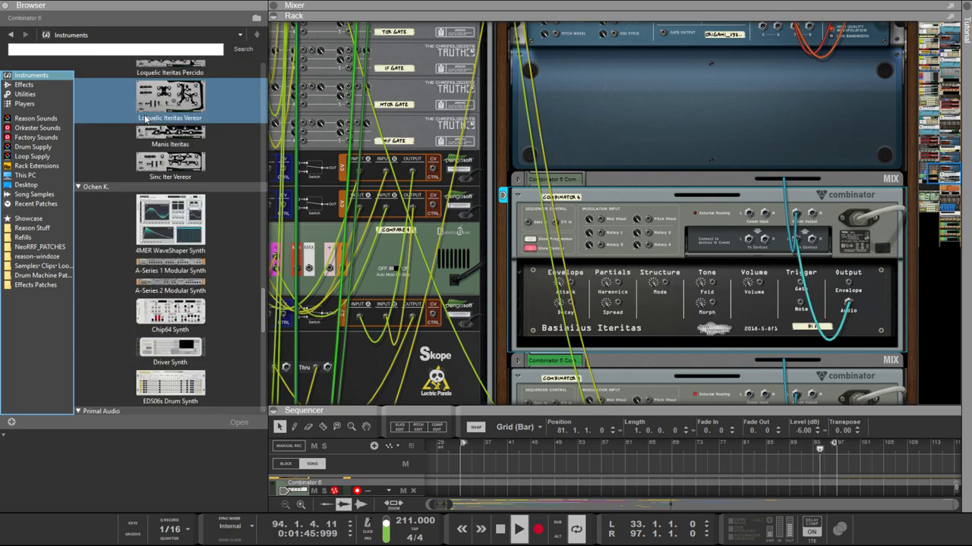
scroll(157, 216, down, 8)
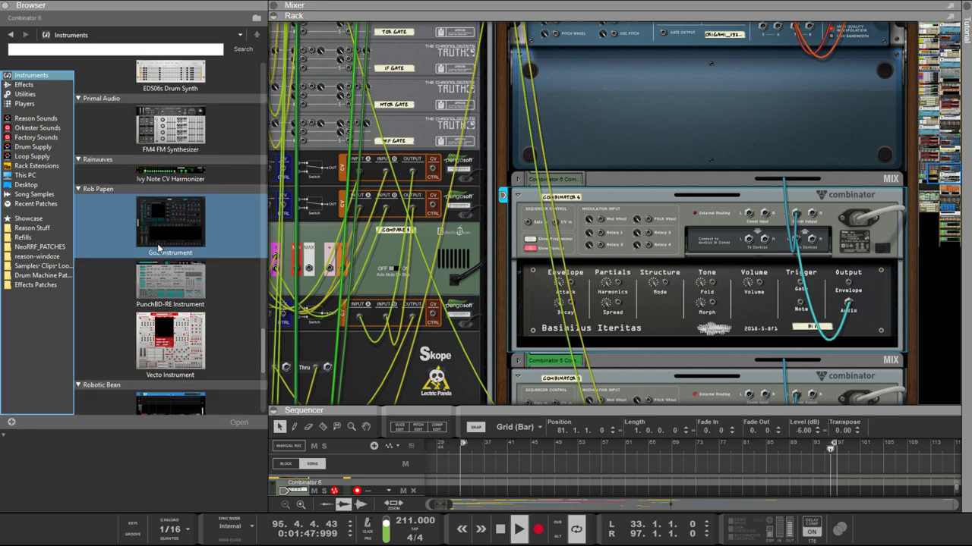
scroll(158, 248, down, 8)
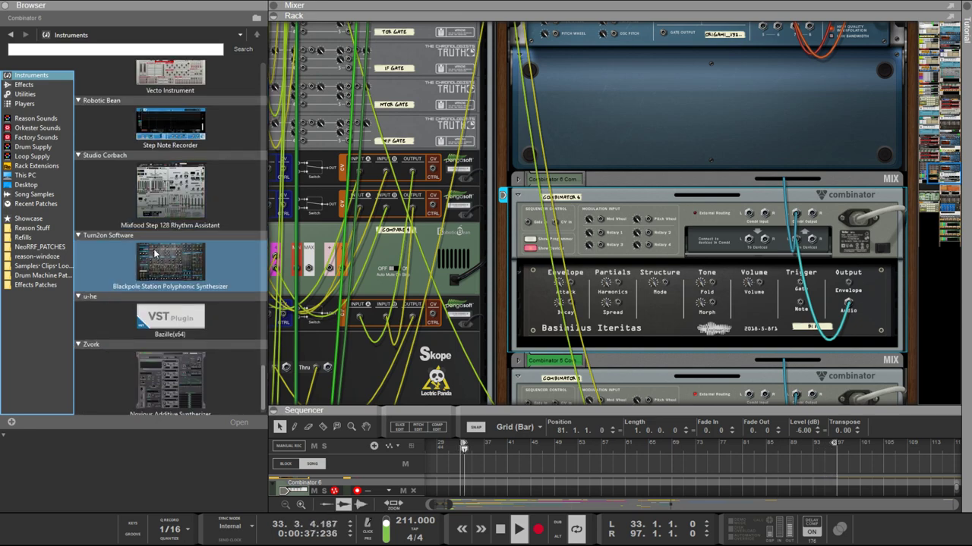
scroll(155, 254, up, 12)
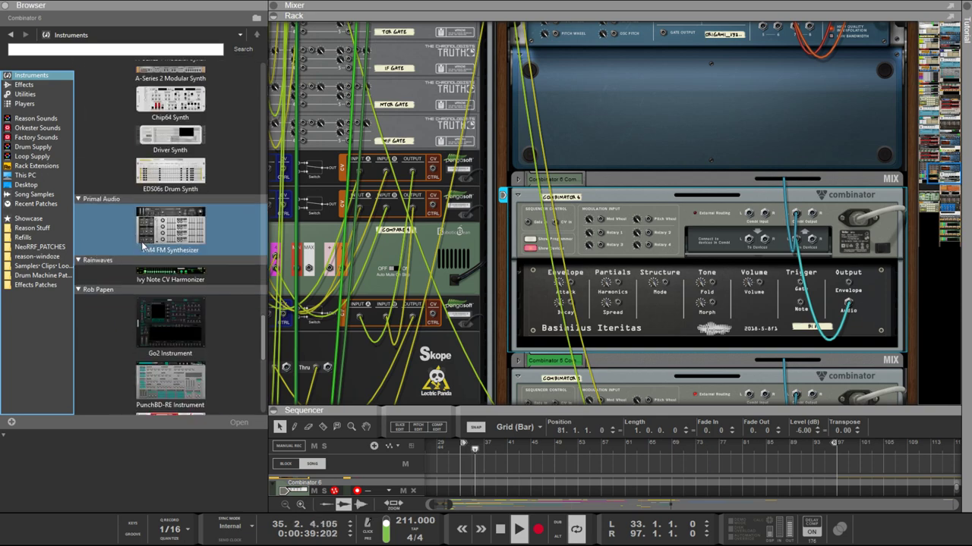
scroll(144, 247, up, 12)
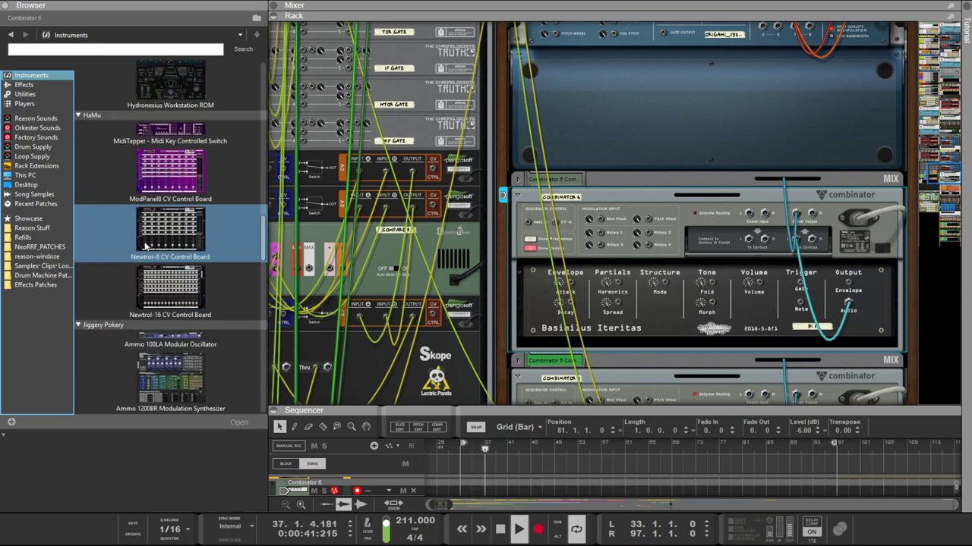
scroll(144, 247, up, 10)
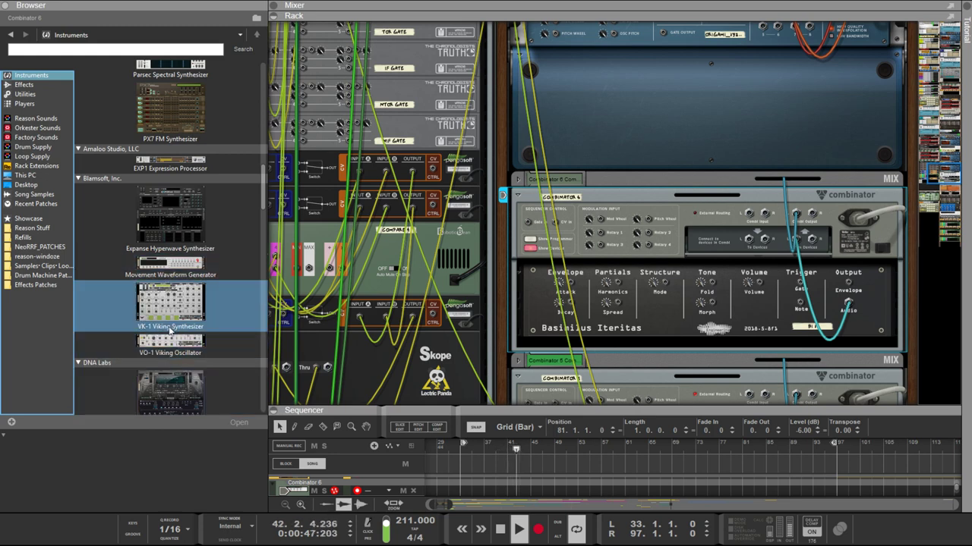
drag(164, 343, 578, 340)
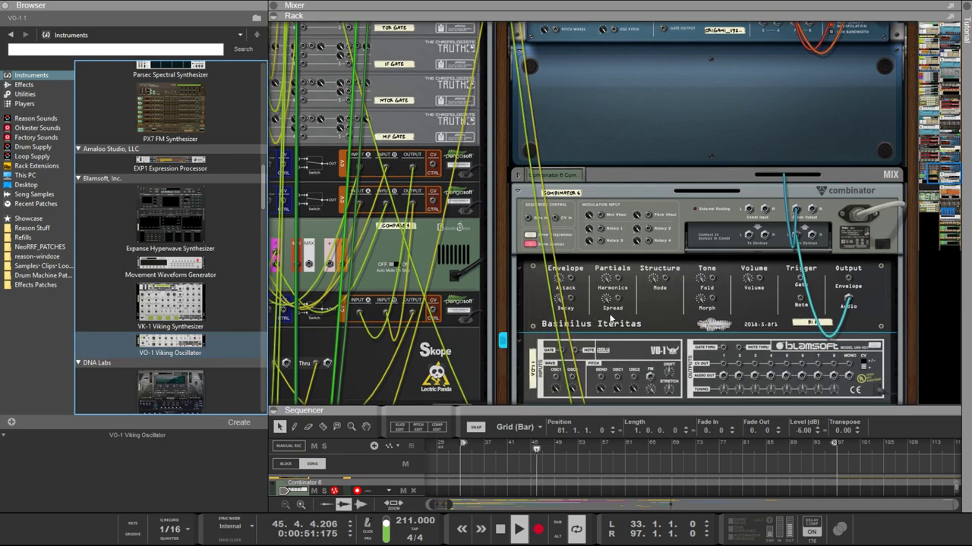
Step: Add a Manis Iteritas instrument below the VO-1 Viking Oscillator in the same Combinator
scroll(196, 345, down, 8)
scroll(196, 345, down, 10)
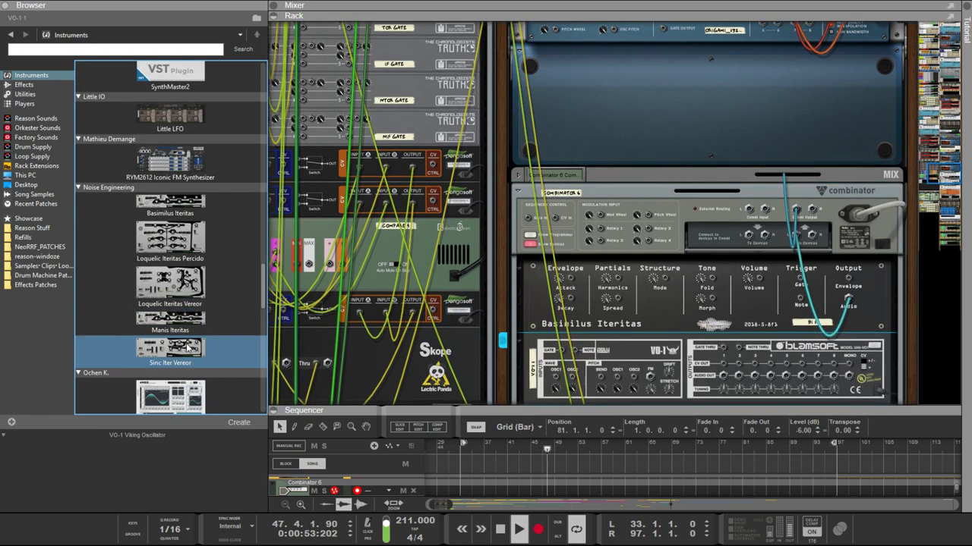
mouse_move(190, 331)
mouse_down()
mouse_move(296, 323)
mouse_move(577, 357)
mouse_move(624, 402)
mouse_move(627, 385)
mouse_up()
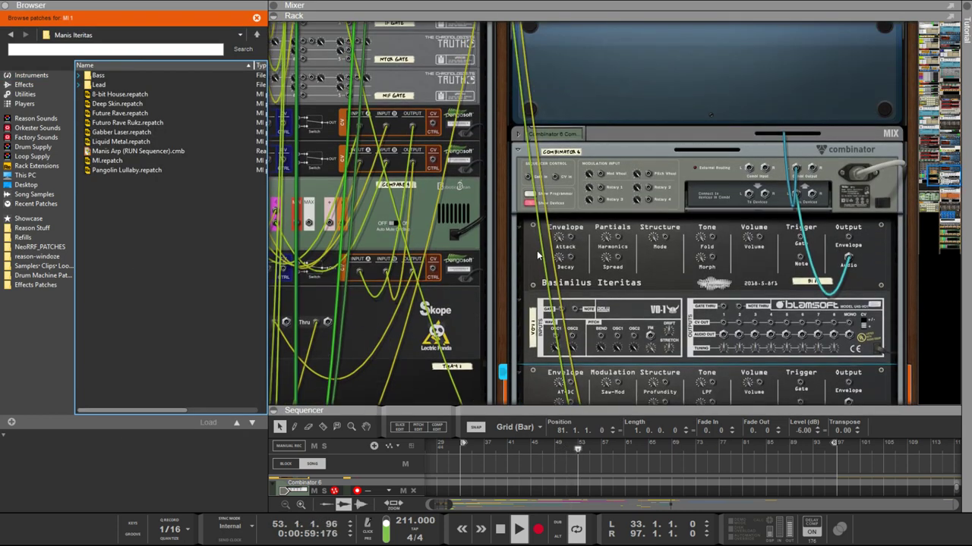
Step: Examine the new Combinator's three instruments on front and back, along with the CV outputs of the neighbouring Compare device
key(Tab)
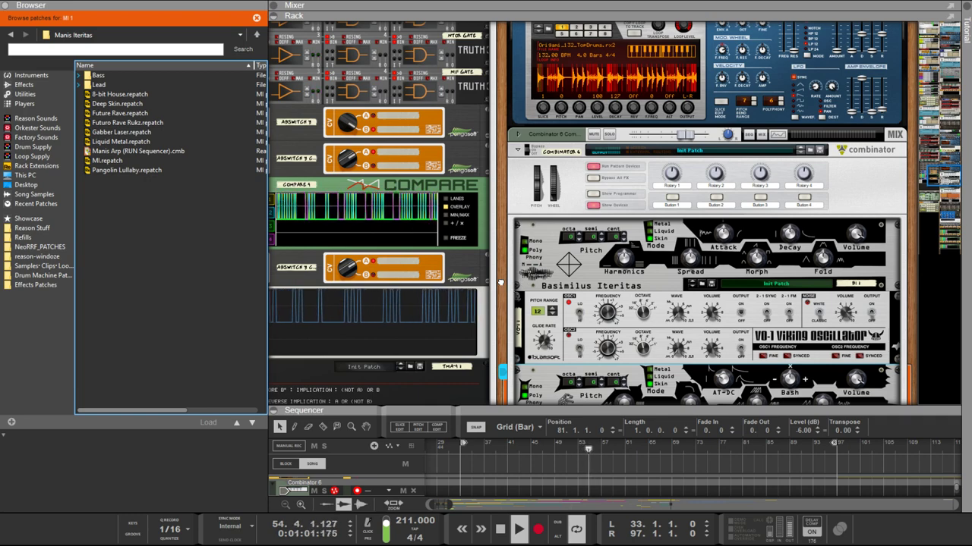
drag(500, 282, 501, 218)
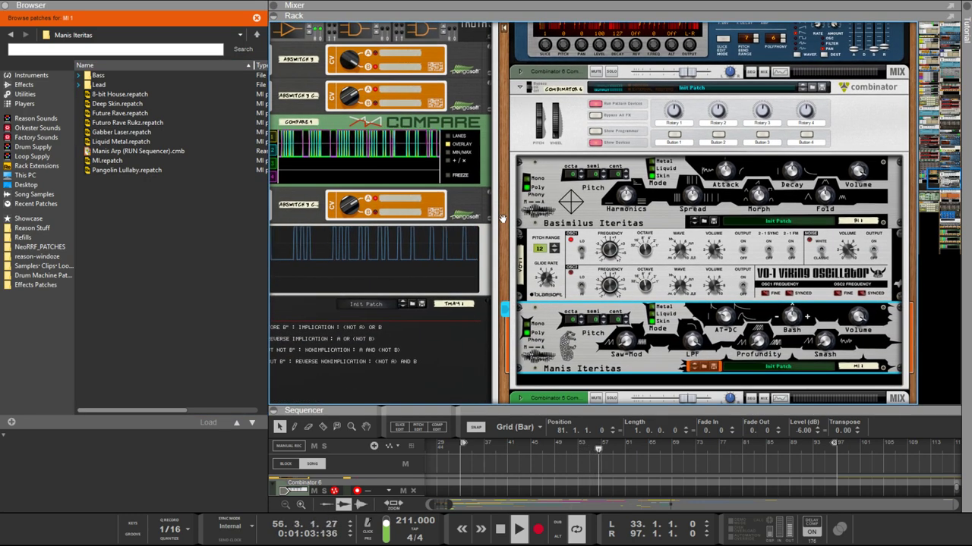
scroll(501, 219, up, 3)
key(Tab)
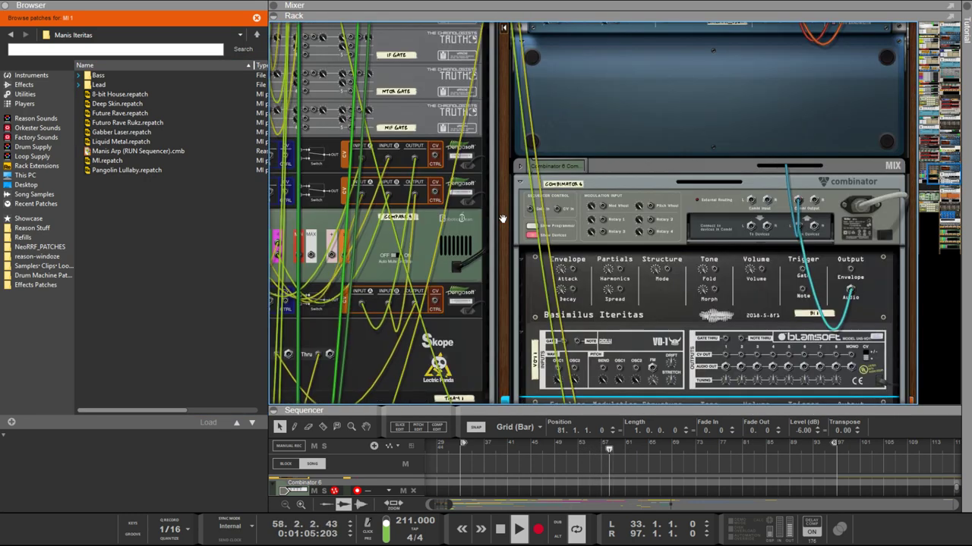
drag(502, 219, 522, 103)
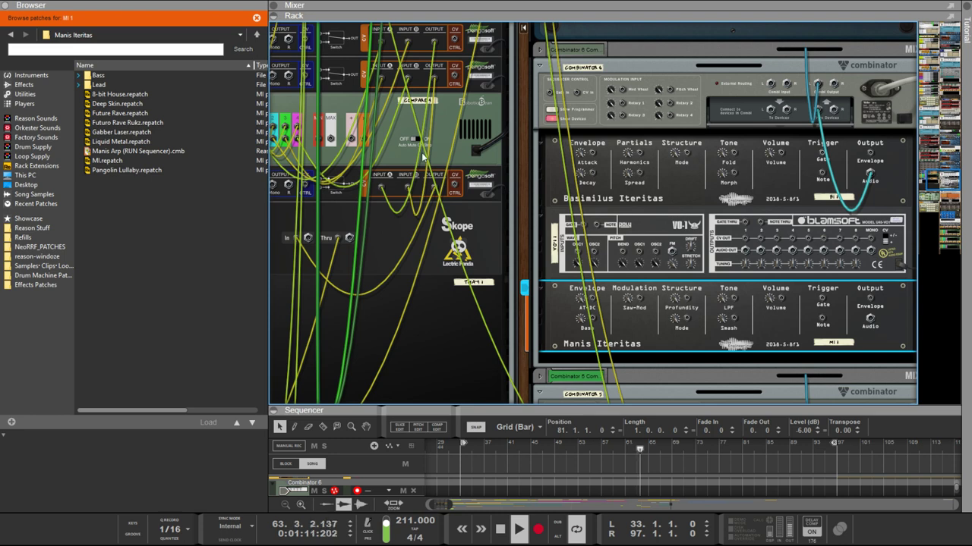
scroll(425, 158, up, 1)
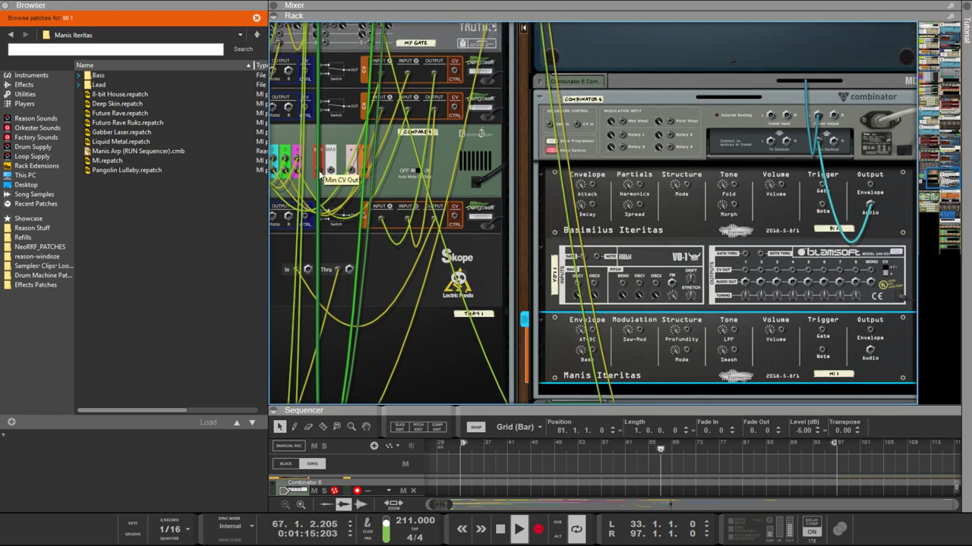
drag(320, 174, 549, 254)
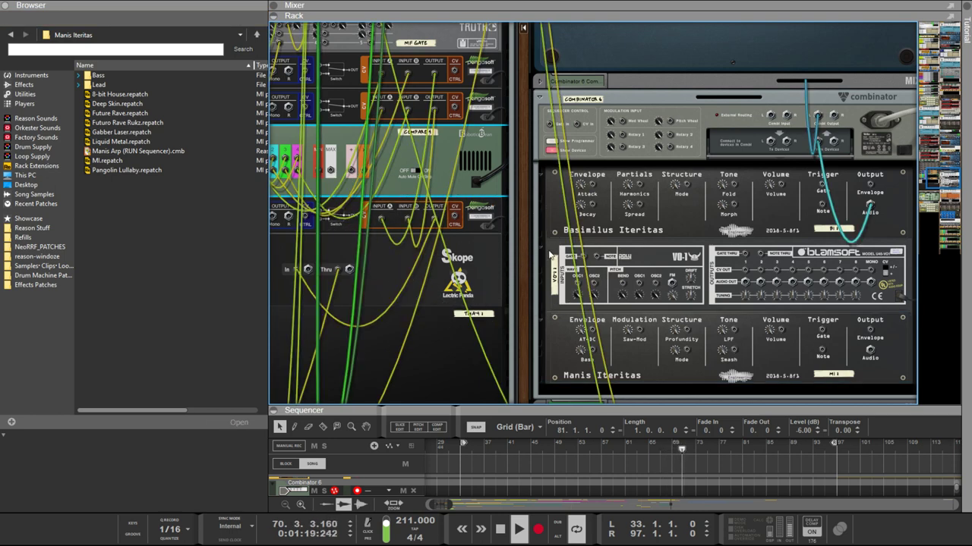
click(565, 393)
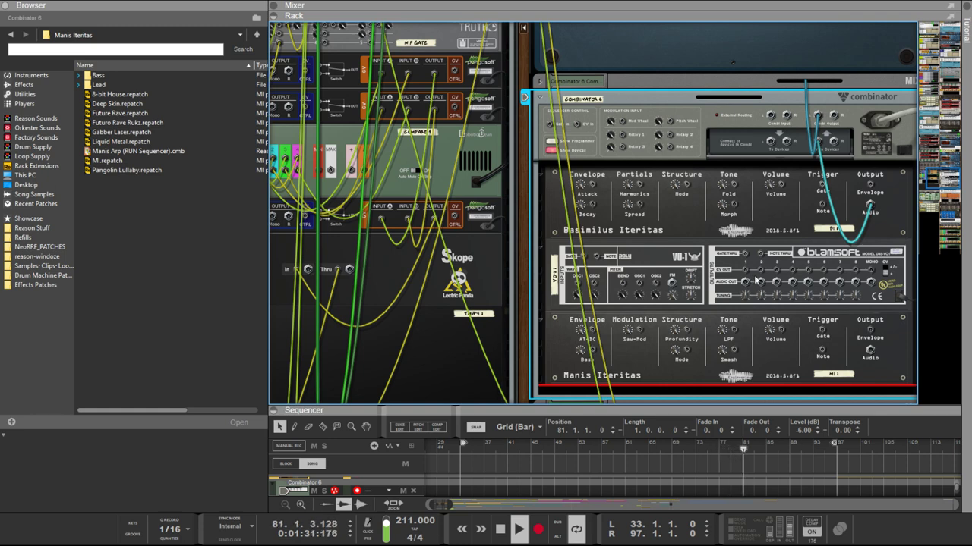
scroll(541, 361, right, 1)
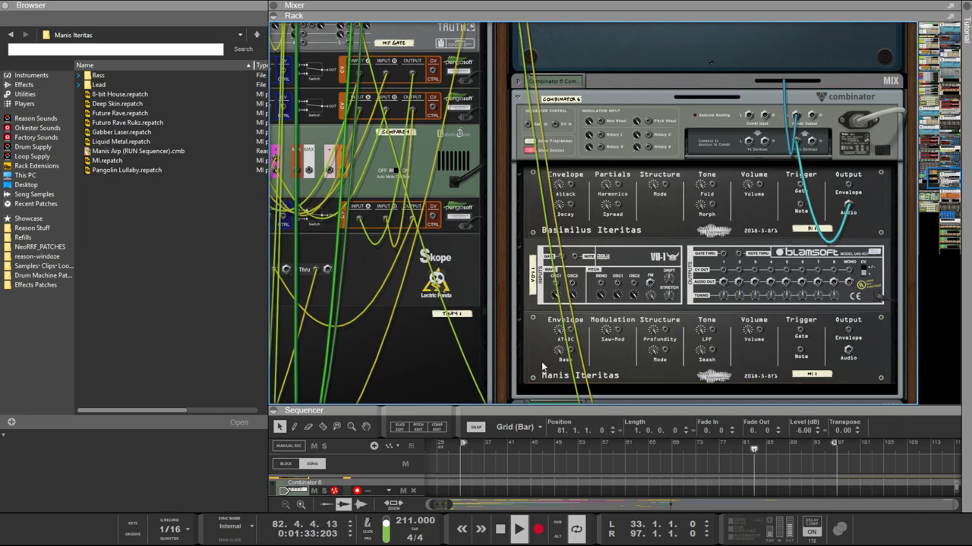
Step: Review the weaponize kick Punch-BD's Model 2 frequency and punch curves and the Skope, Euclid and Parametrix devices below it
scroll(522, 279, up, 3)
scroll(775, 195, down, 15)
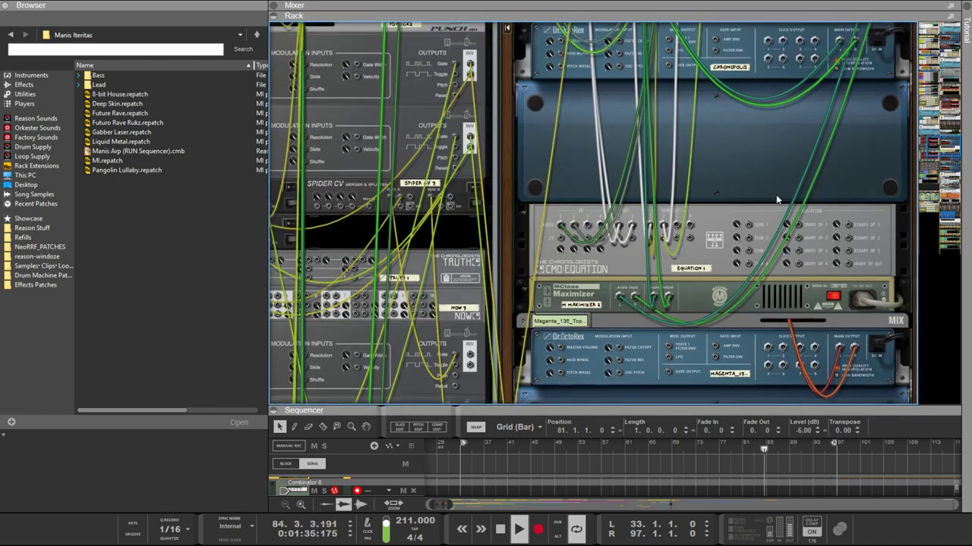
scroll(776, 194, down, 15)
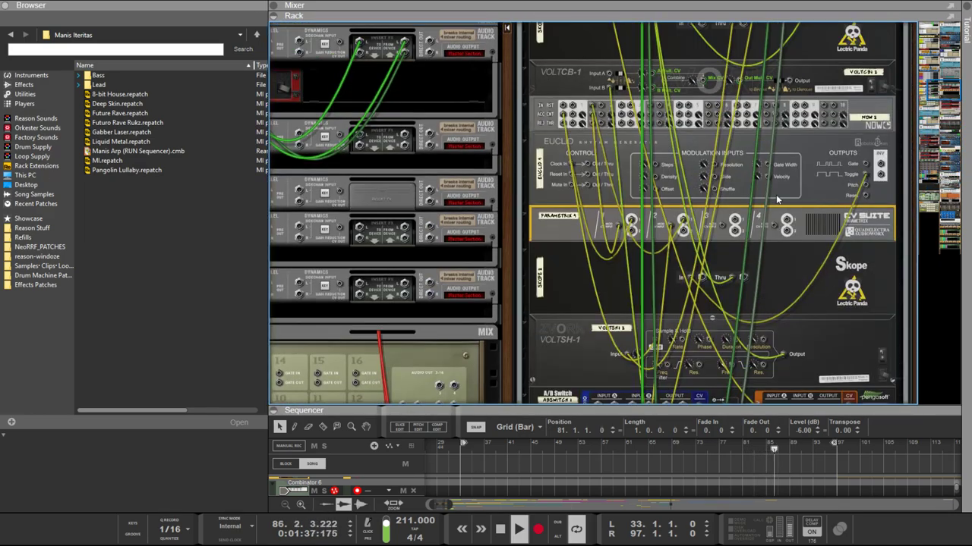
scroll(776, 194, down, 4)
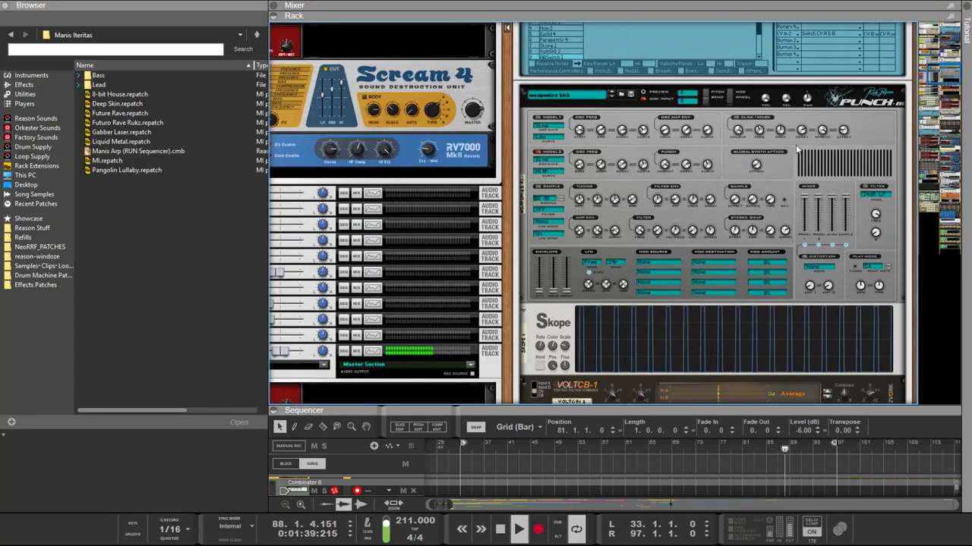
click(766, 104)
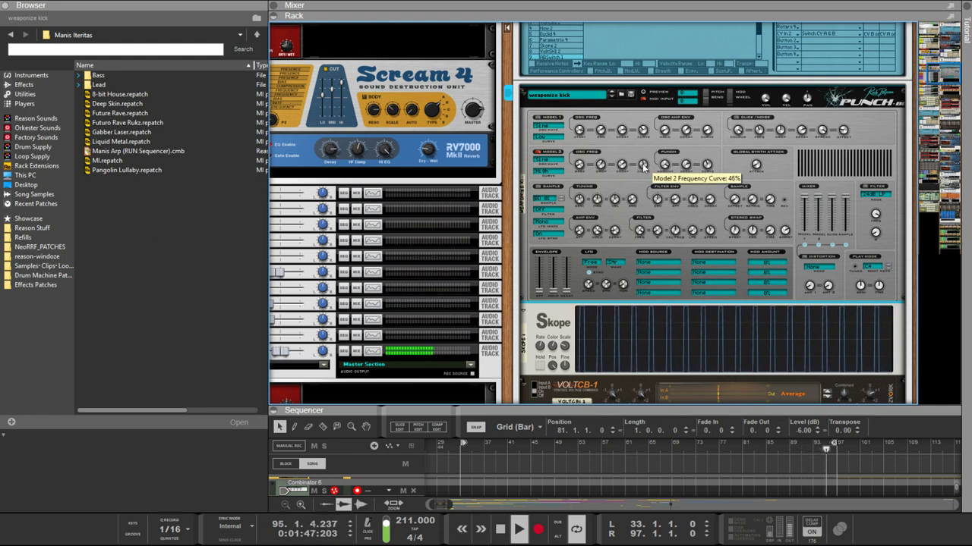
drag(642, 163, 643, 162)
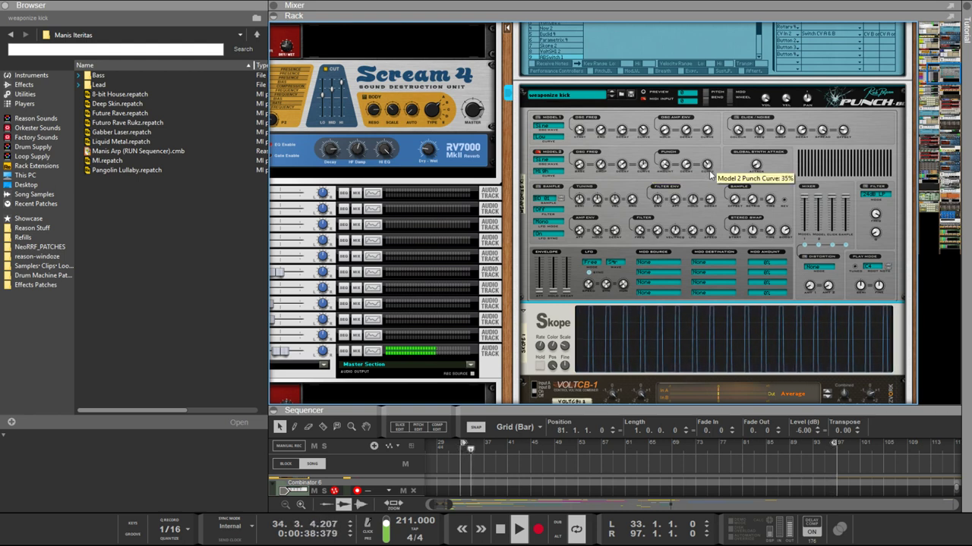
drag(708, 171, 709, 173)
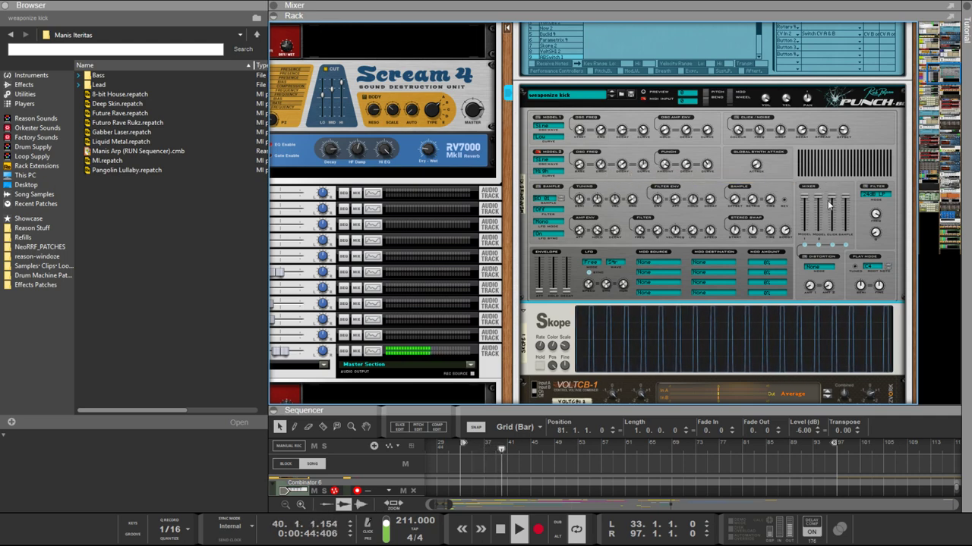
scroll(753, 204, up, 5)
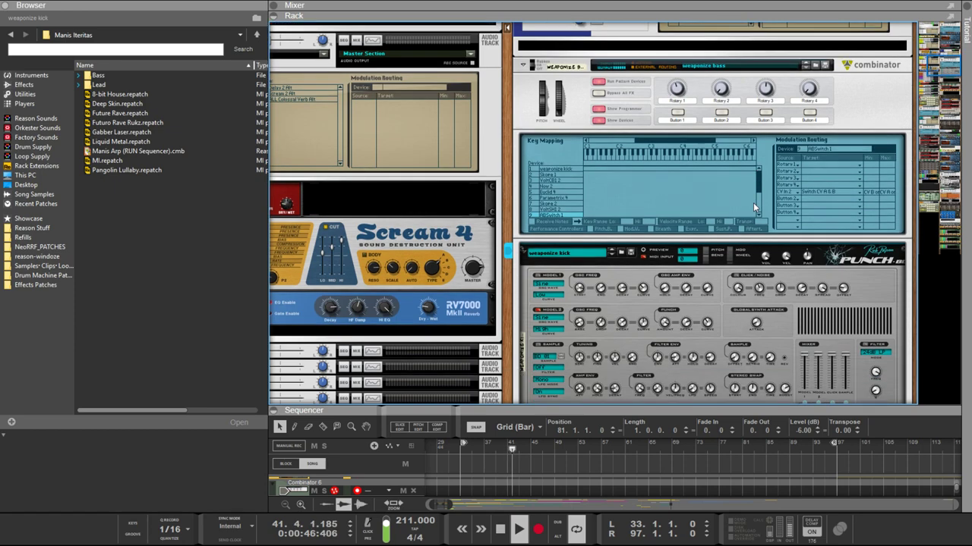
scroll(753, 203, up, 4)
scroll(753, 203, down, 9)
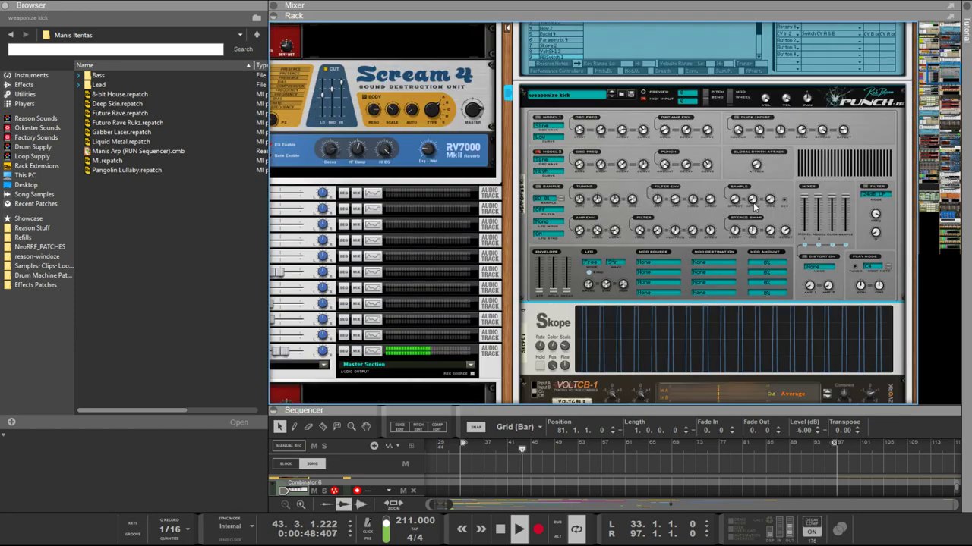
scroll(753, 203, down, 5)
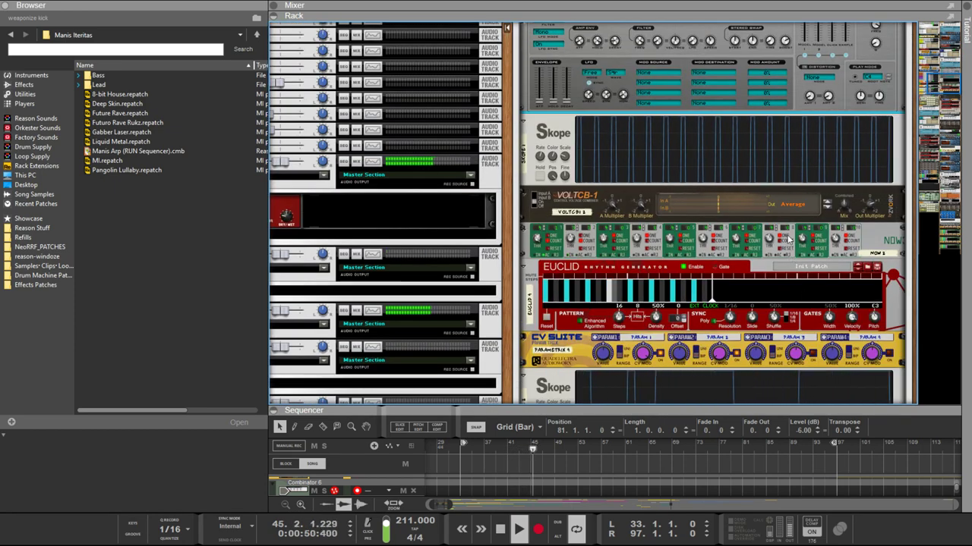
scroll(788, 240, up, 3)
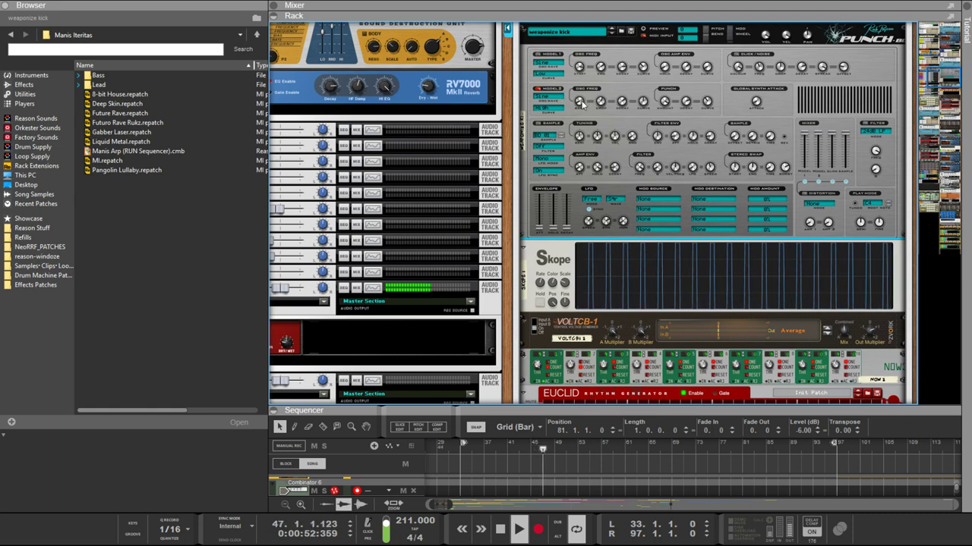
mouse_move(582, 104)
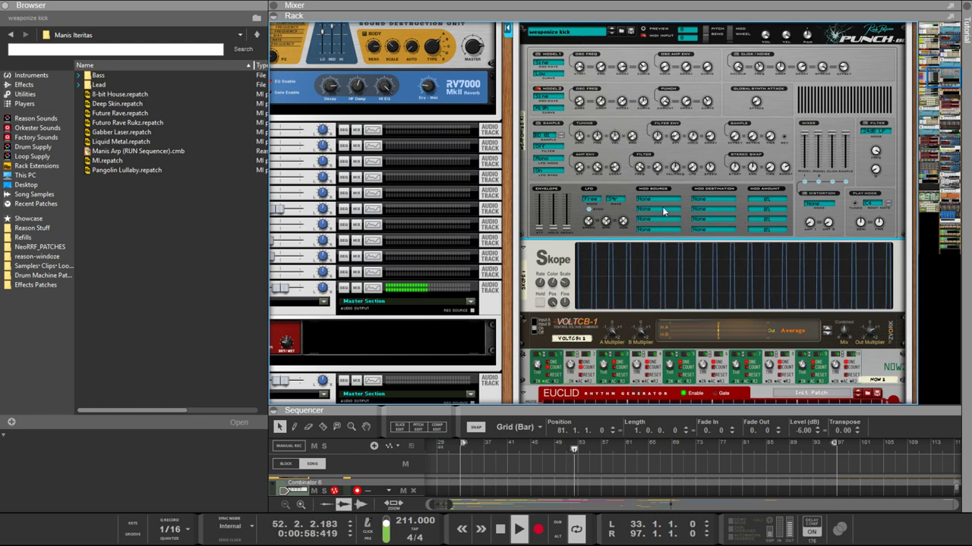
scroll(663, 212, down, 10)
scroll(563, 291, up, 6)
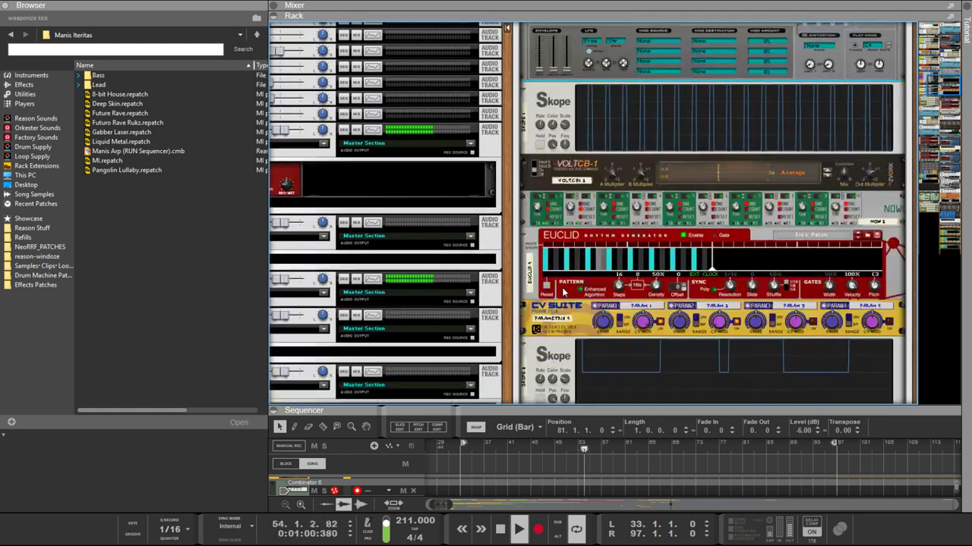
scroll(563, 291, up, 5)
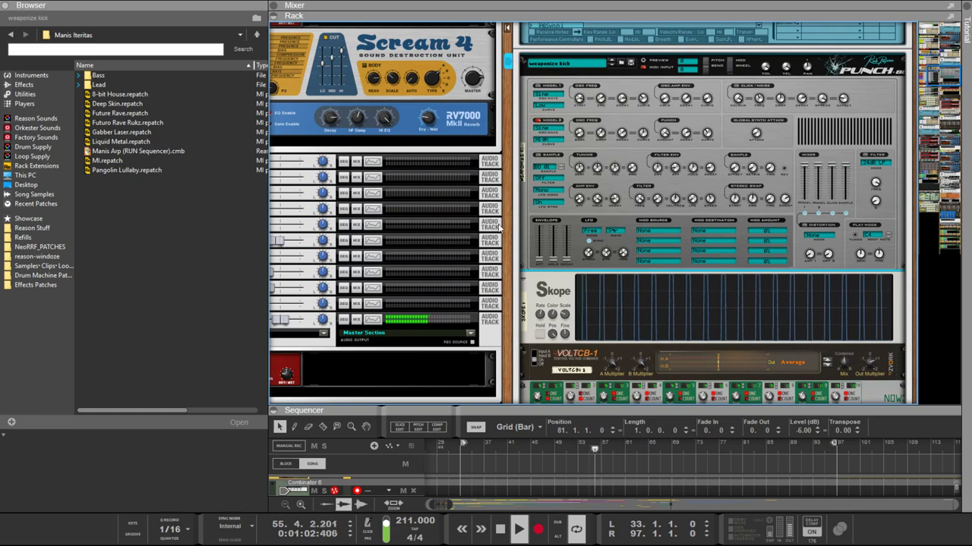
Step: Examine the Euclid generators, Lolth splitter, Truth logic gates, A/B Switches and Compare device in the rhythm Combinator
scroll(499, 226, down, 10)
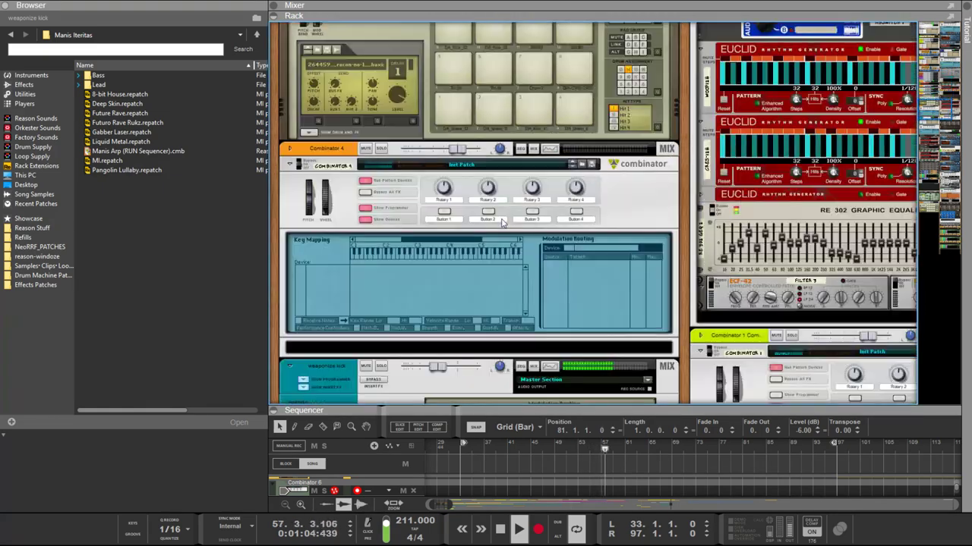
scroll(501, 222, down, 15)
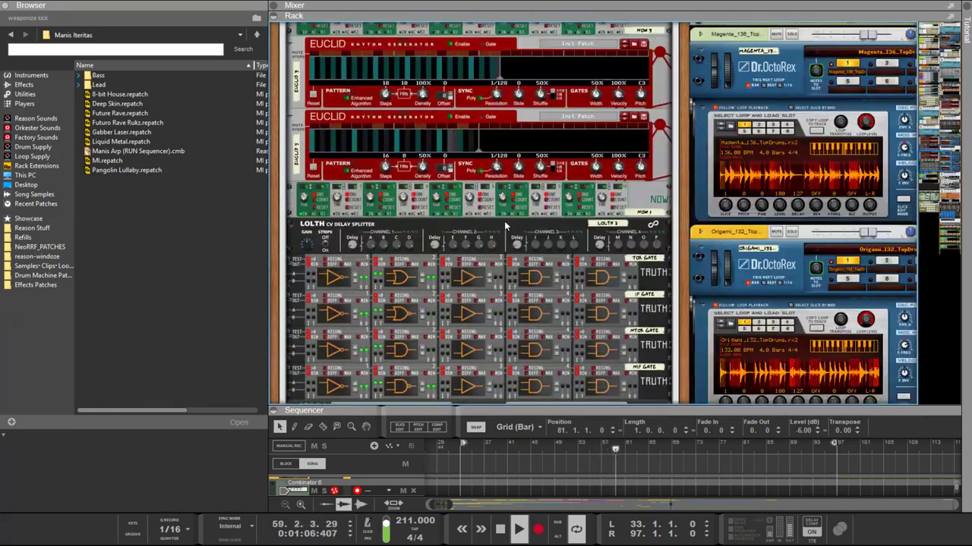
scroll(504, 221, down, 8)
scroll(529, 196, up, 2)
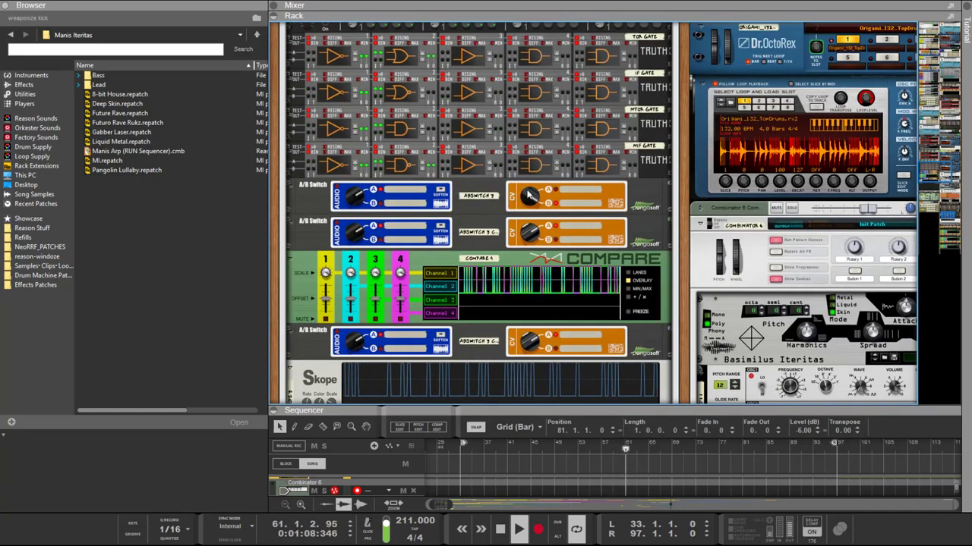
click(529, 196)
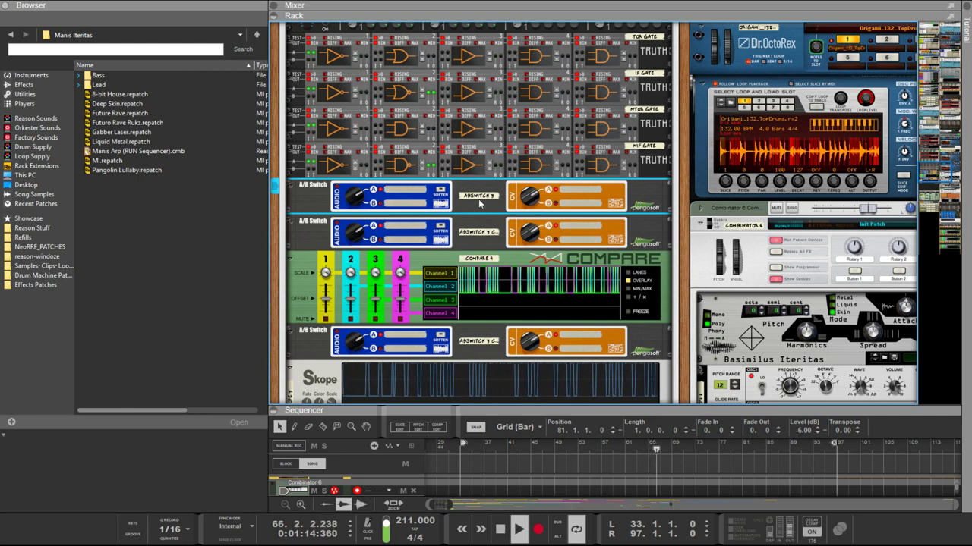
scroll(490, 205, up, 5)
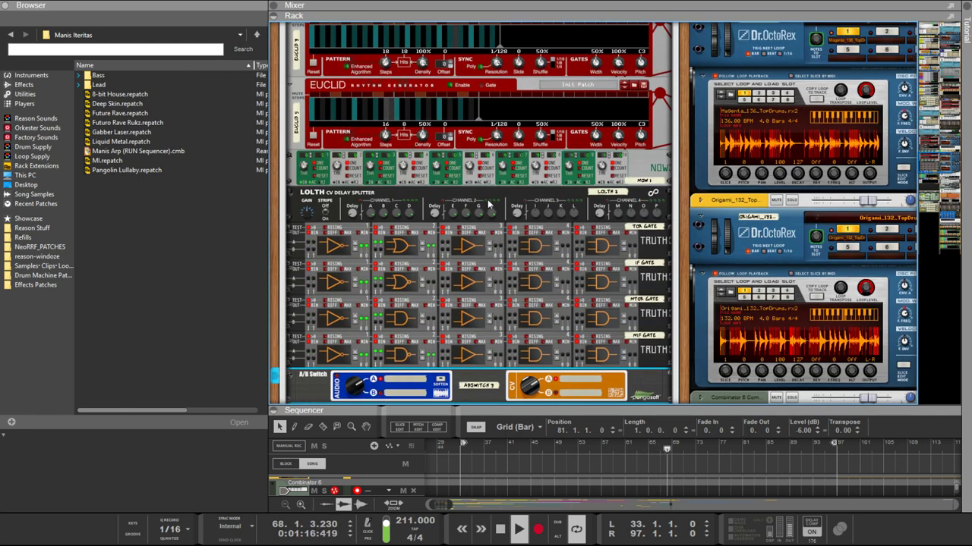
scroll(490, 205, up, 10)
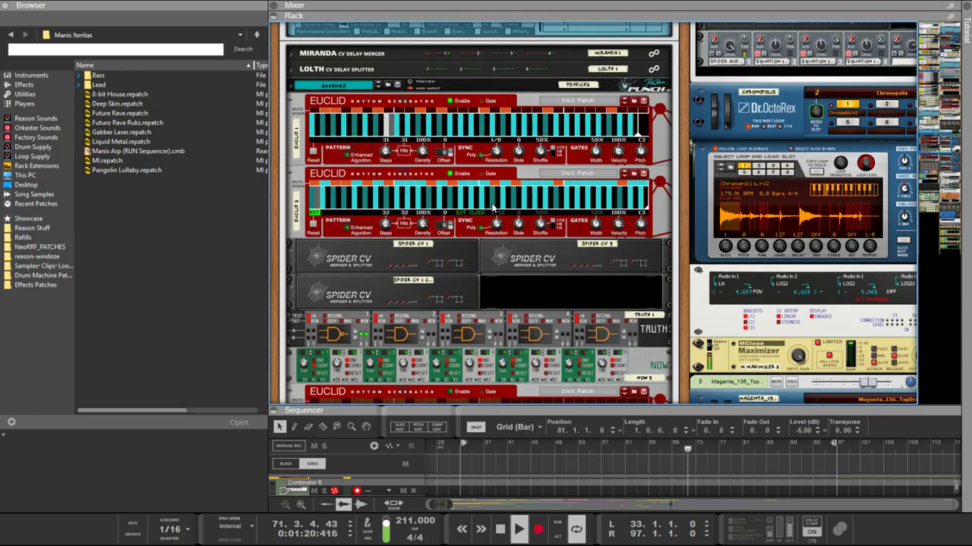
scroll(492, 209, down, 3)
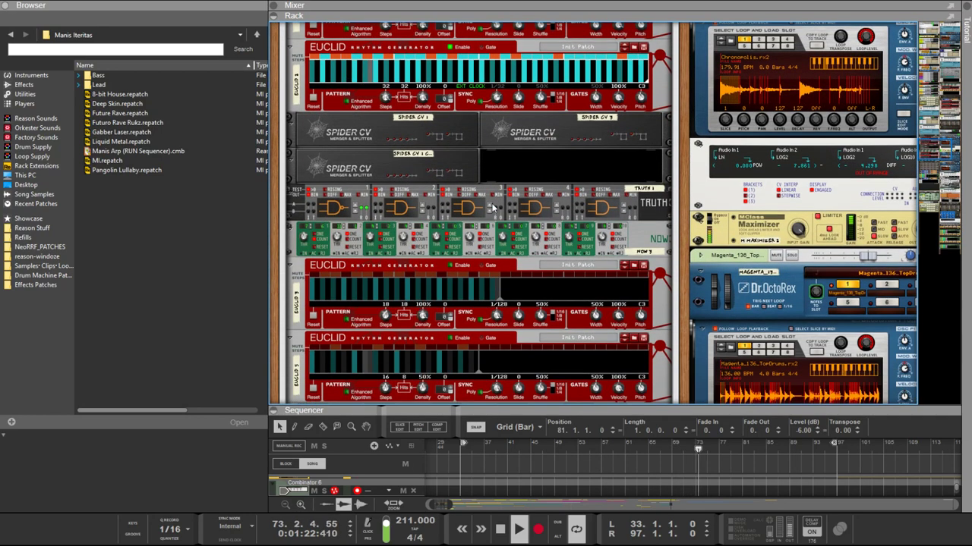
scroll(492, 208, up, 3)
scroll(488, 160, down, 5)
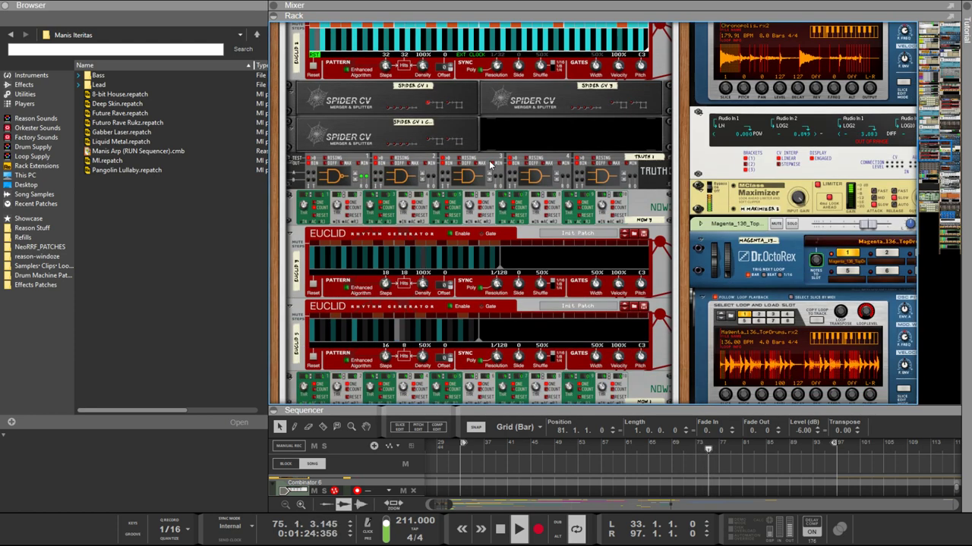
scroll(489, 160, down, 3)
scroll(489, 160, down, 2)
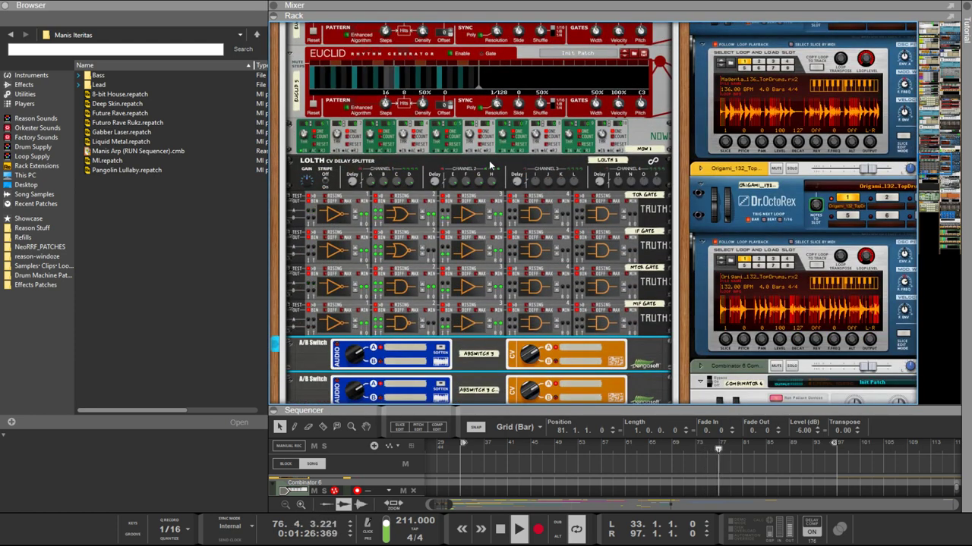
scroll(489, 160, down, 3)
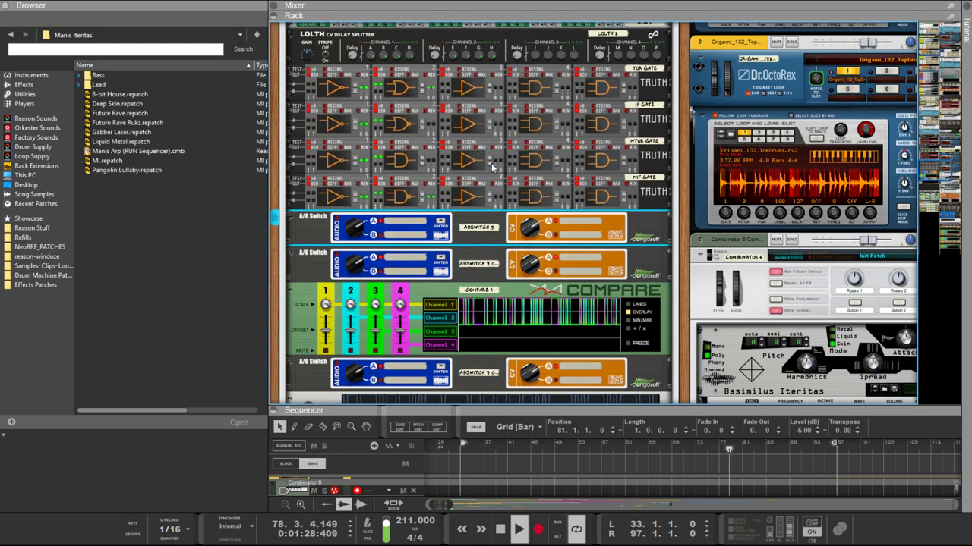
Step: Add a Spider CV Merger & Splitter directly below the A/B Switch that follows the MIF Gate
key(Tab)
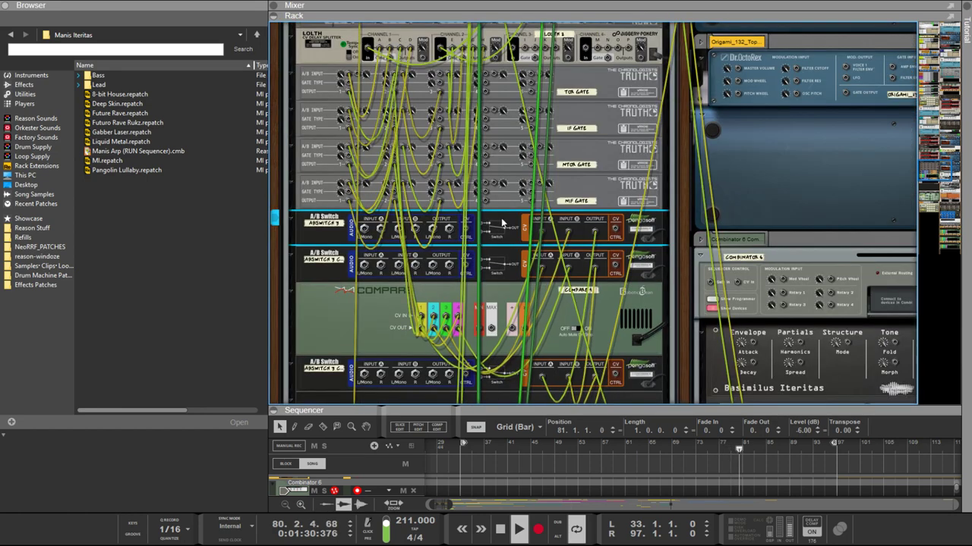
scroll(503, 224, up, 1)
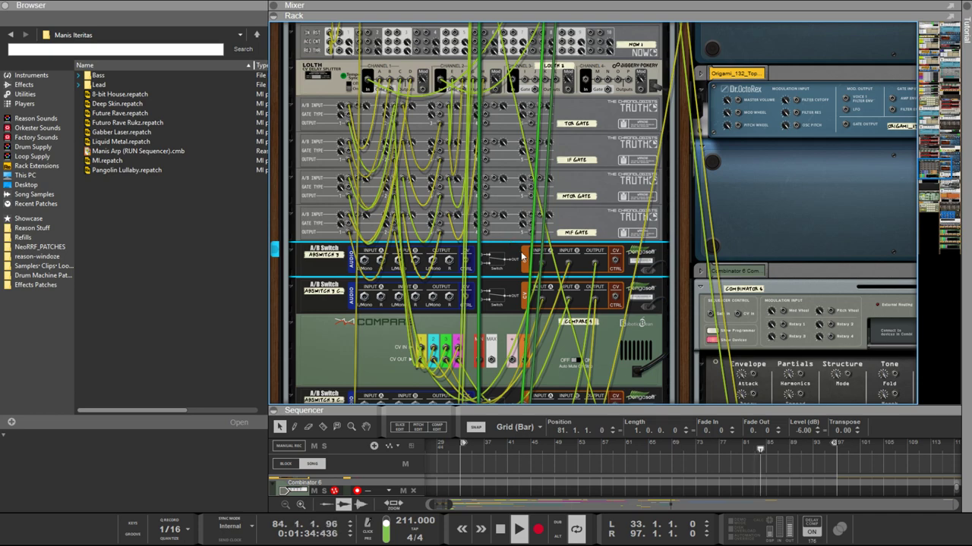
key(Tab)
scroll(572, 281, down, 1)
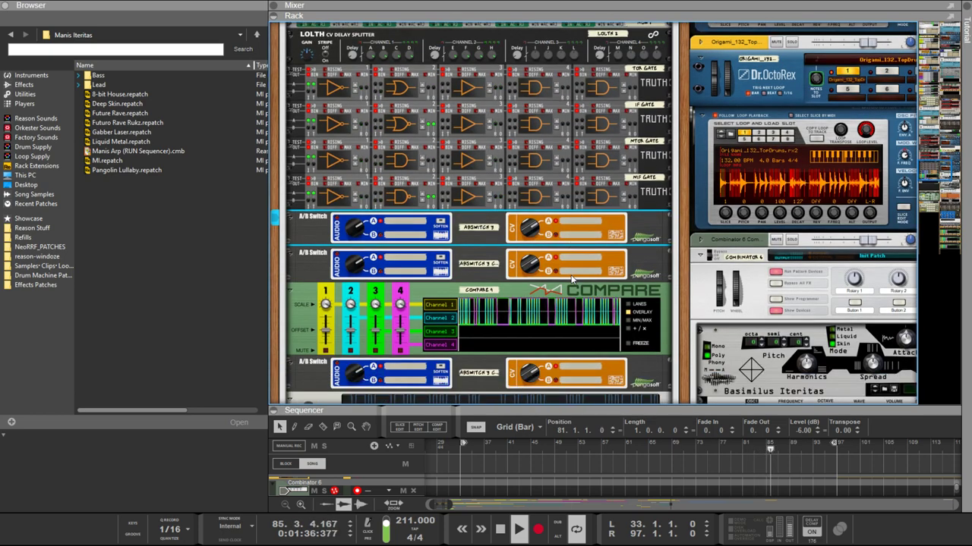
scroll(572, 281, down, 1)
key(Tab)
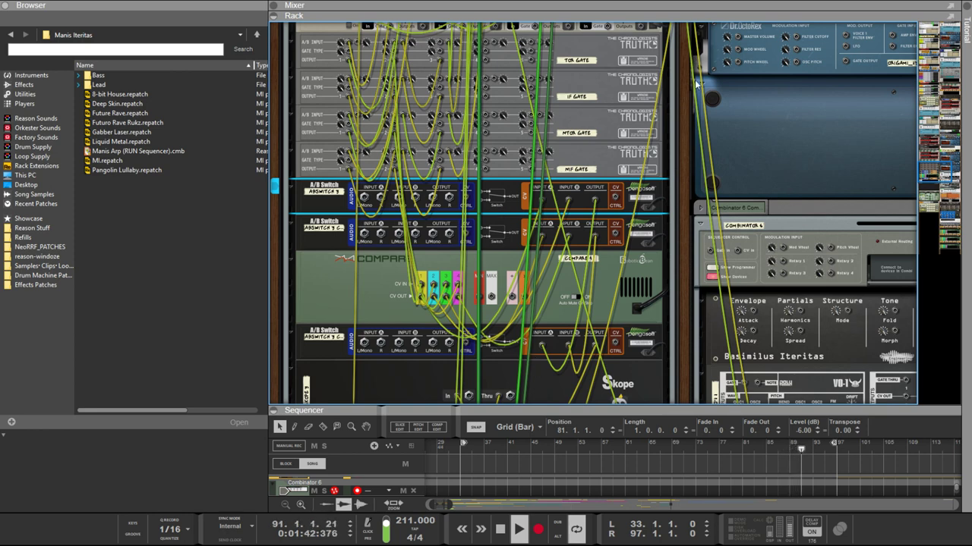
drag(466, 377, 468, 279)
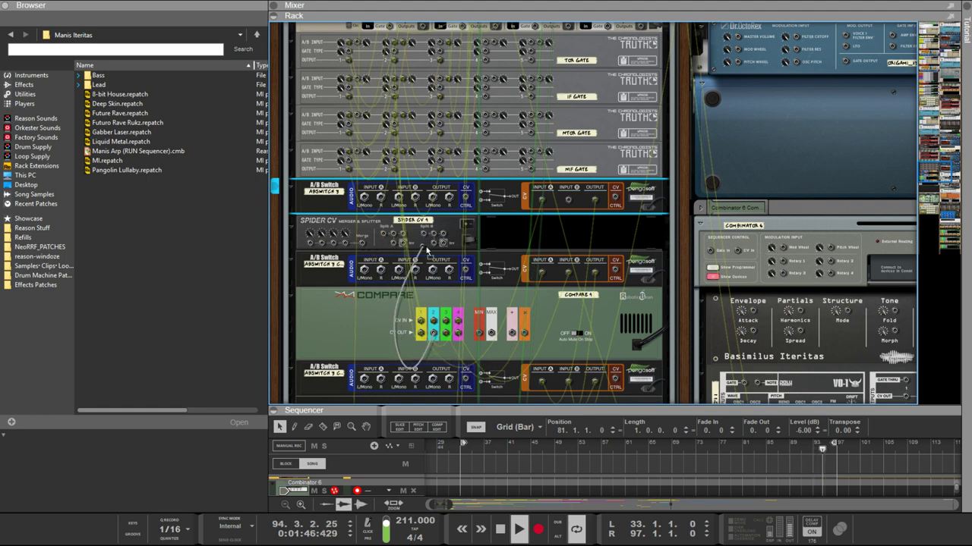
Step: Try to reroute the Compare's CV Output 2 cable from the A/B Switch's CV Input B through the Spider CV's Split B
drag(427, 250, 570, 204)
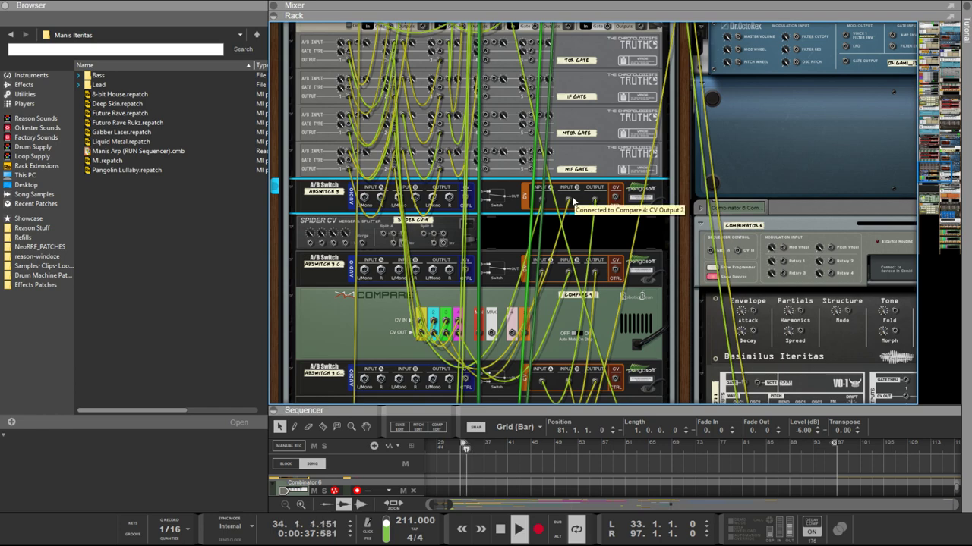
key(Tab)
key(Tab)
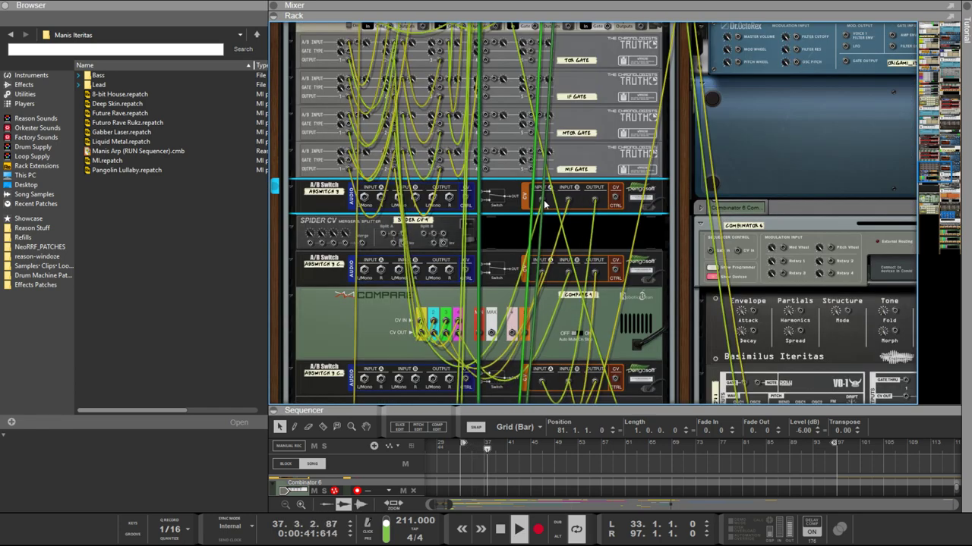
Step: Route the Compare's CV Output 1 through the Spider CV's Split A to CV Input A of the A/B Switch above it
drag(544, 202, 542, 203)
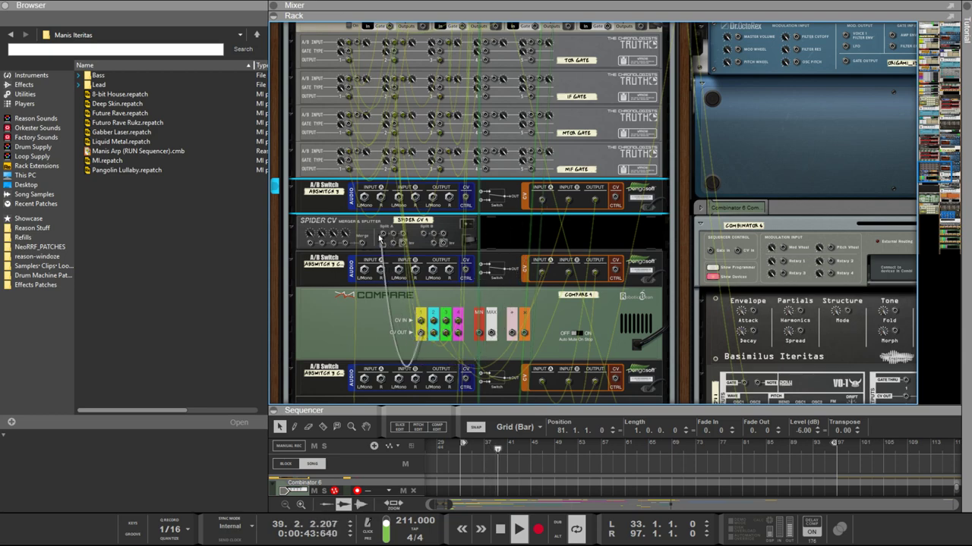
drag(384, 242, 544, 203)
key(Tab)
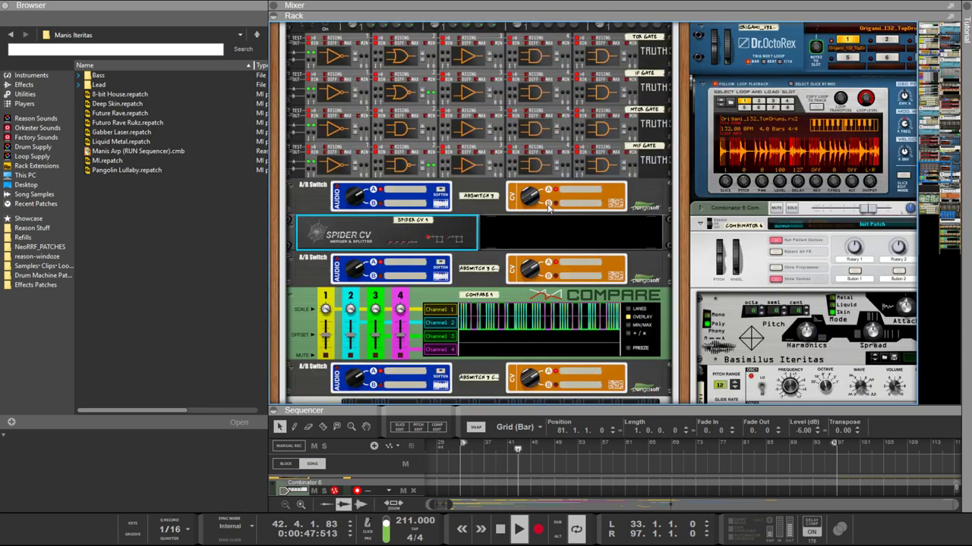
Step: Move the CV cable from the Spider CV below the Truth gates to CV Input A of the A/B Switch above it
key(Tab)
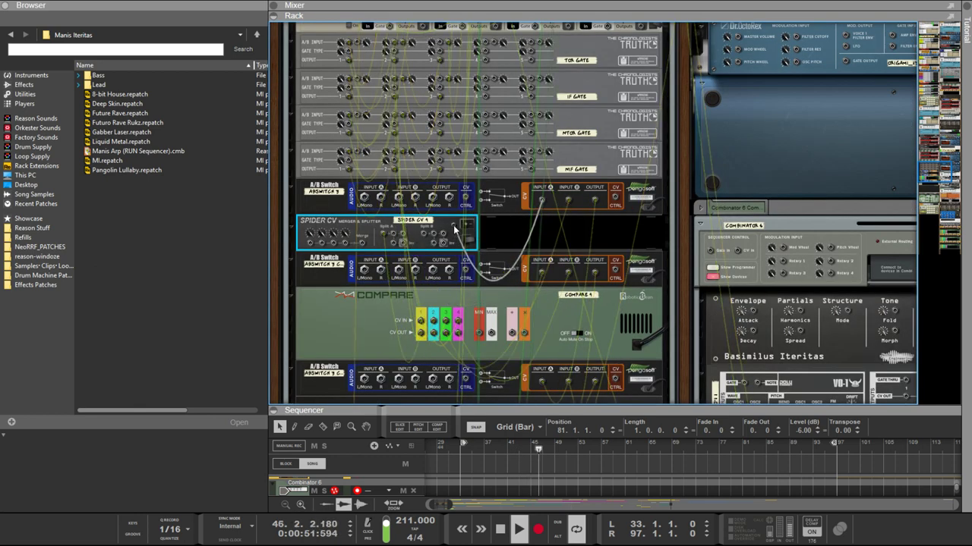
drag(454, 228, 453, 229)
drag(386, 237, 544, 205)
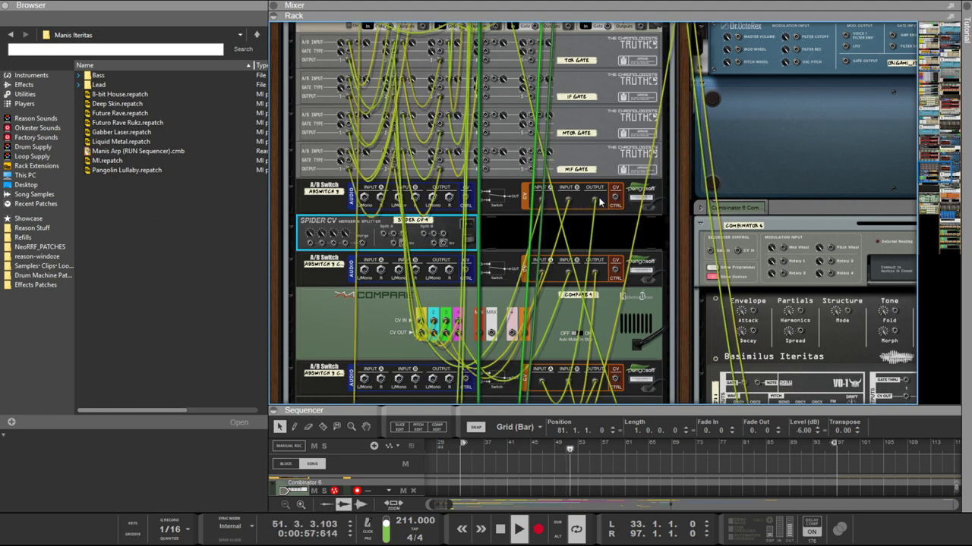
Step: Move the Spider CV into Combinator 6, placing it above the Basimilus Iteritas
scroll(595, 203, down, 3)
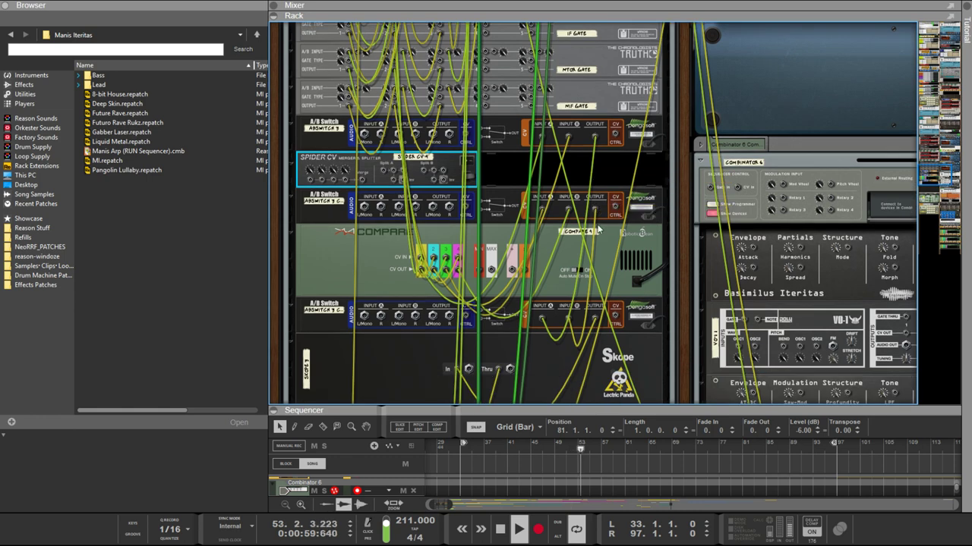
key(Tab)
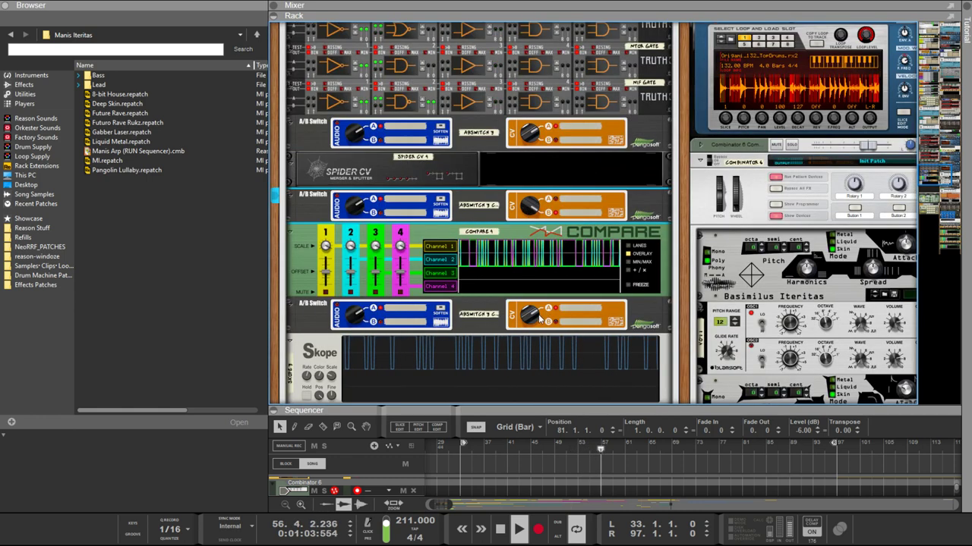
key(Down)
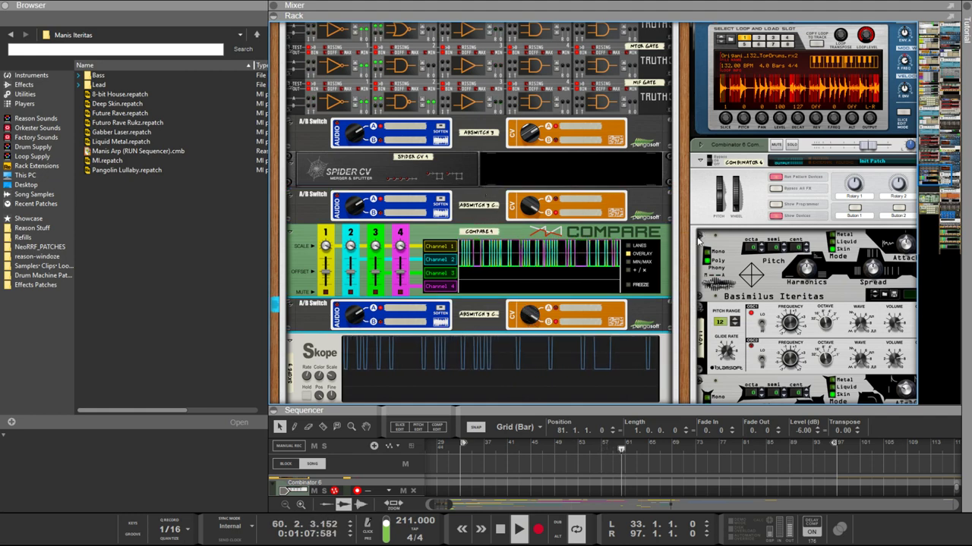
drag(674, 231, 595, 144)
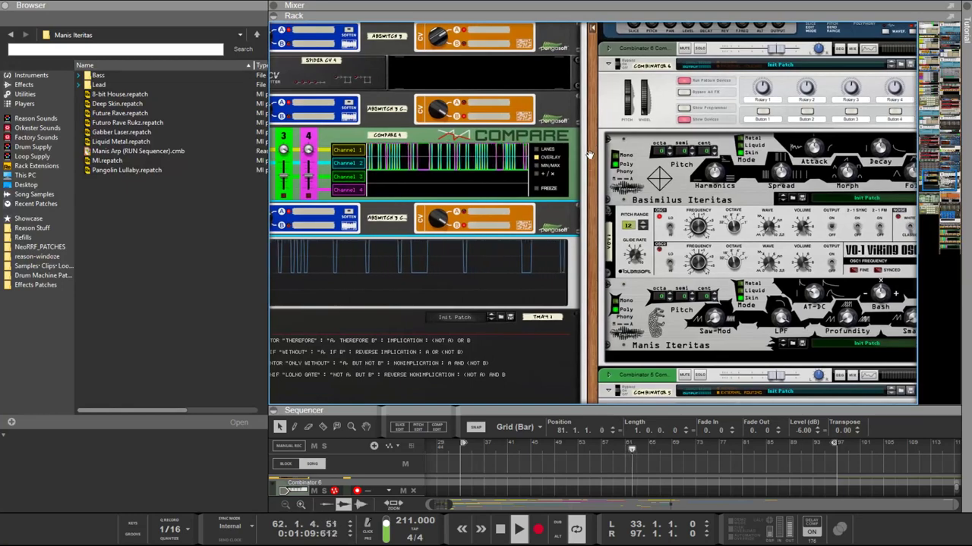
key(Tab)
drag(586, 249, 533, 207)
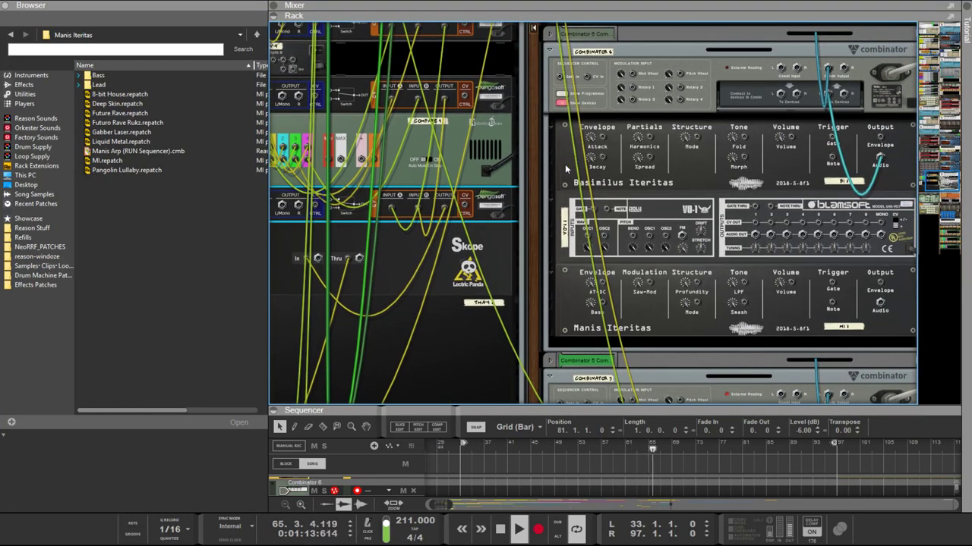
drag(306, 58, 645, 129)
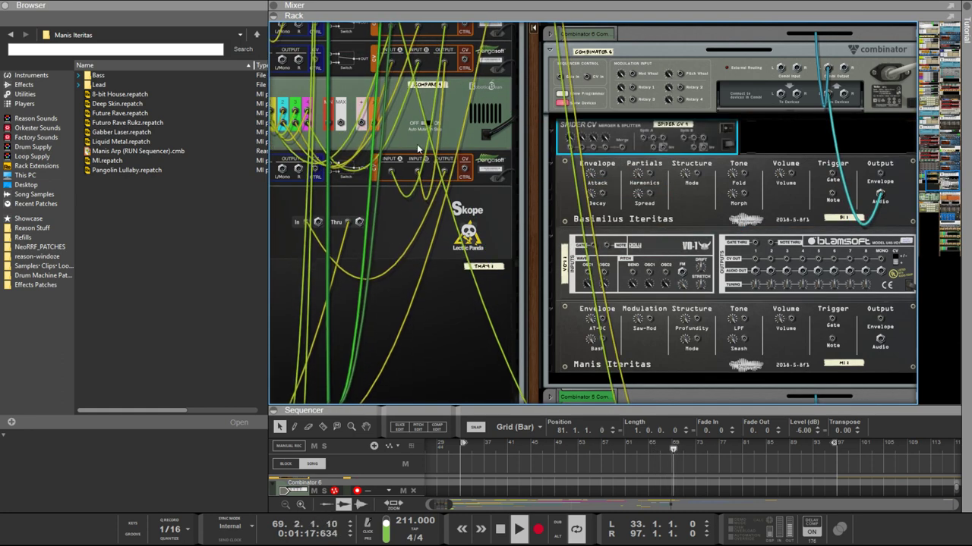
Step: Route Compare's MIN output through Spider CV Split A to the gate inputs of Basimilus Iteritas, VO-1 and Manis Iteritas
drag(326, 127, 664, 154)
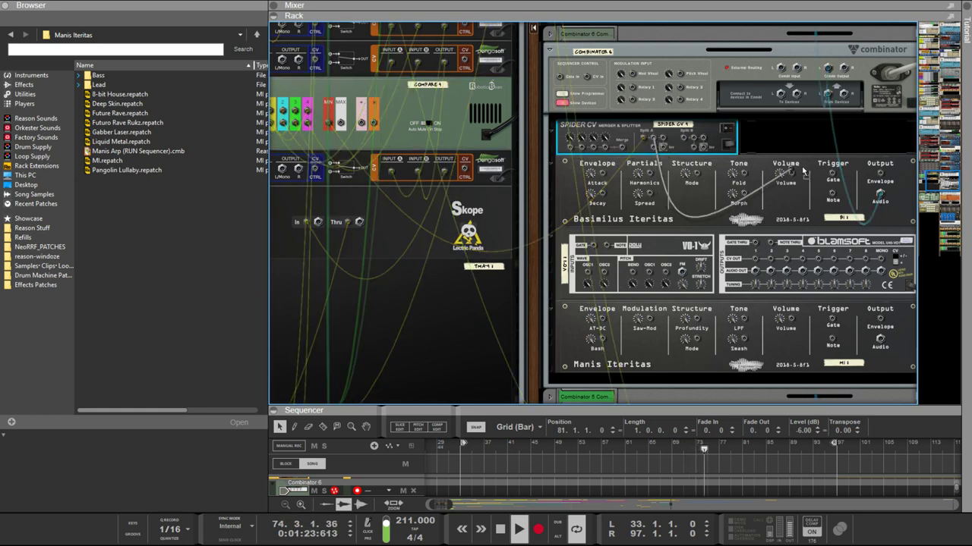
drag(803, 173, 746, 179)
drag(683, 251, 563, 248)
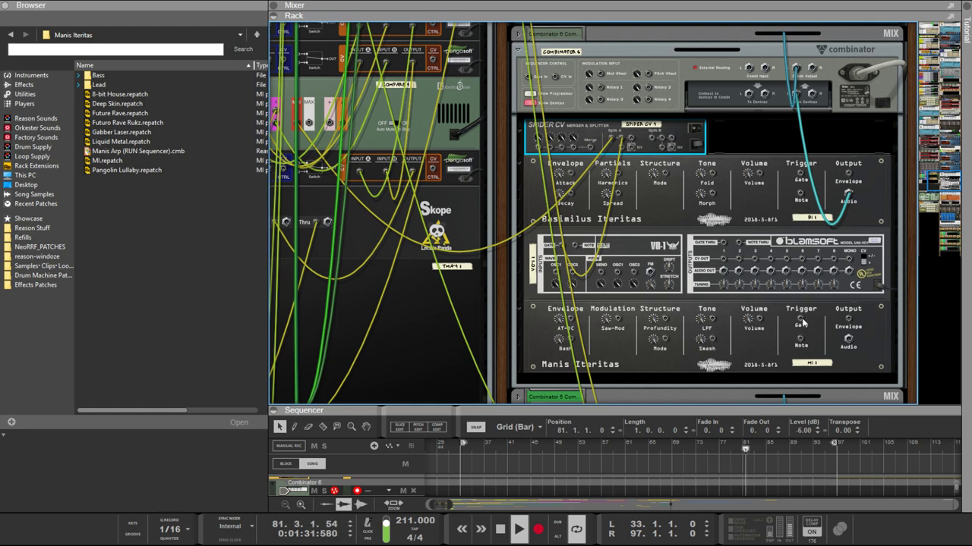
drag(802, 324, 807, 182)
key(Tab)
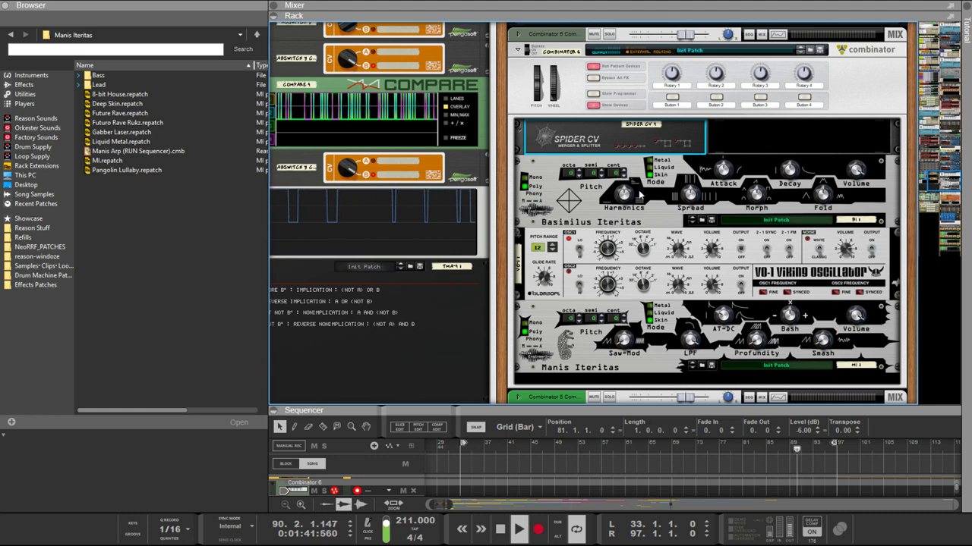
Step: Connect Compare's MAX output to Basimilus Iteritas Harmonics, and its + output through Spider CV Split B to the VO-1's OSC1 wave input
key(Tab)
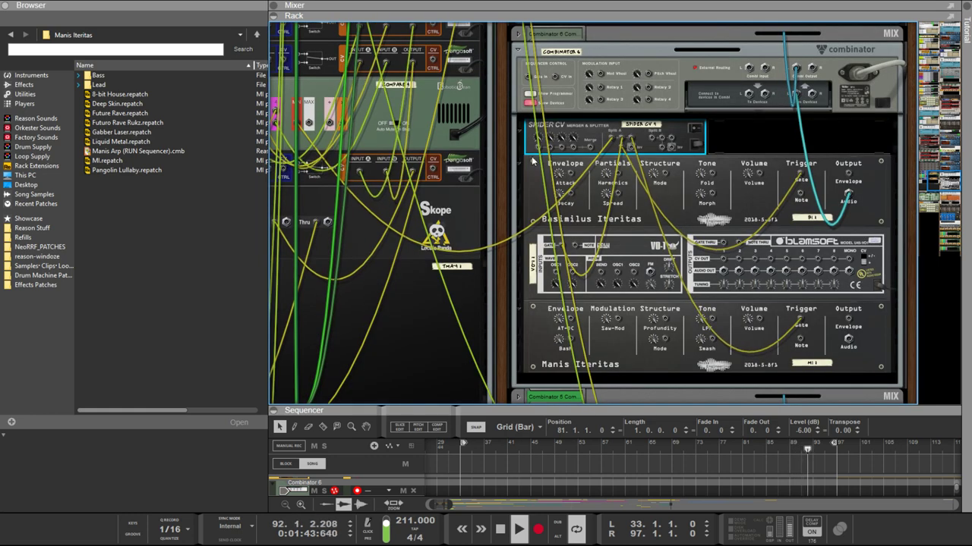
drag(308, 125, 617, 176)
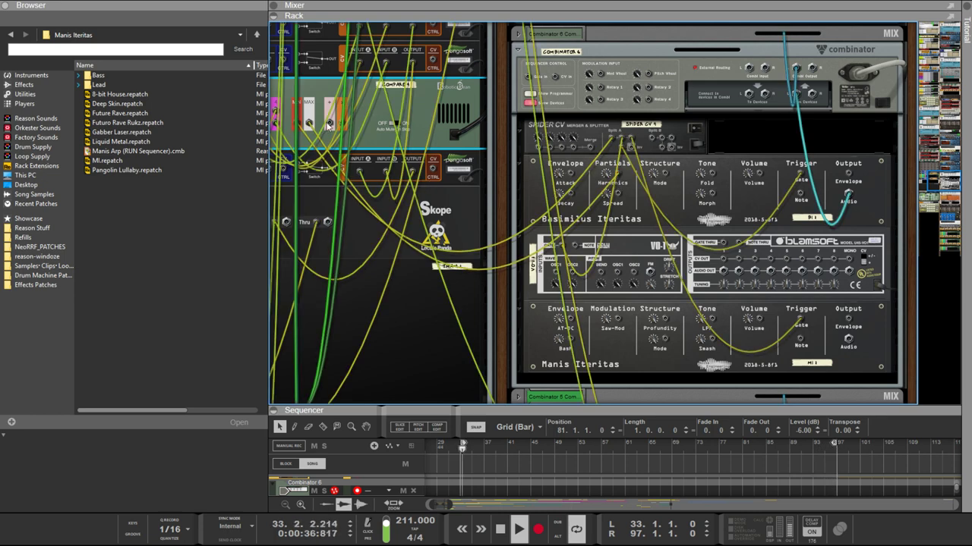
drag(328, 126, 652, 142)
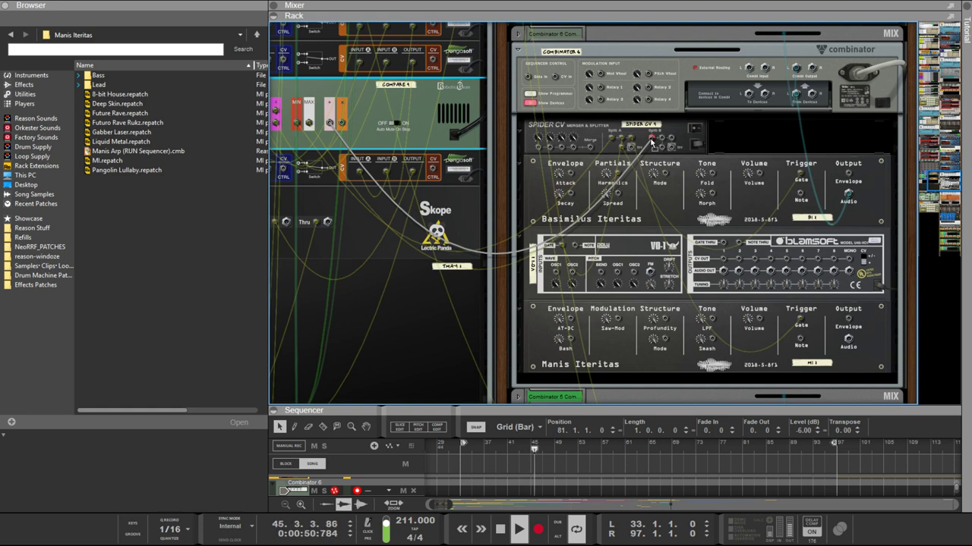
drag(652, 142, 557, 275)
Step: Connect the inverted Split B output to the VO-1's OSC1 pitch input and Compare's × output to Manis Iteritas Profundity
drag(671, 151, 650, 195)
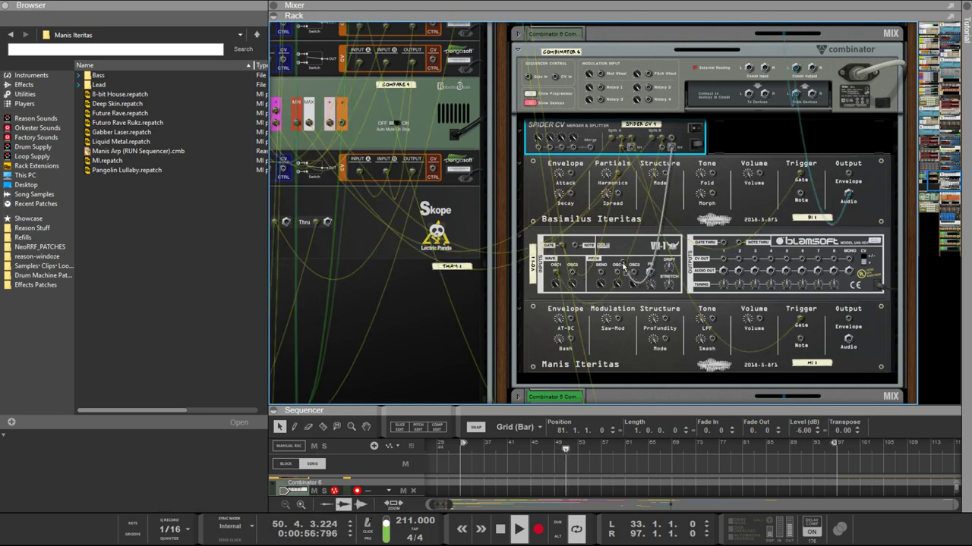
drag(619, 275, 618, 276)
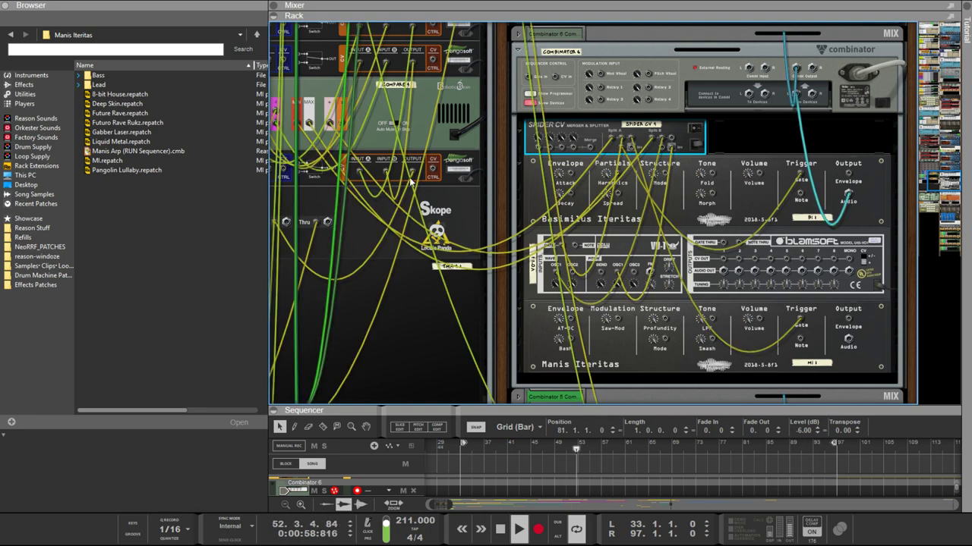
drag(336, 128, 667, 323)
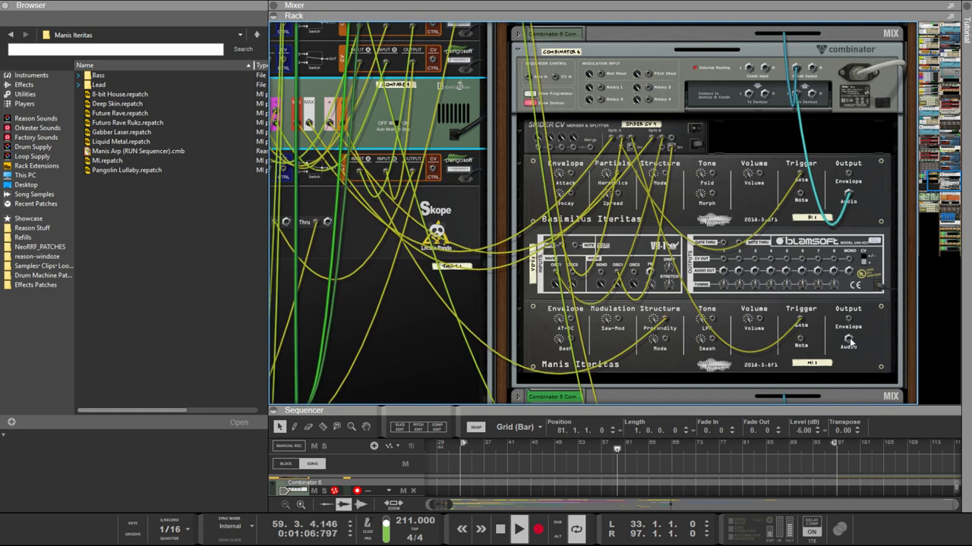
Step: Insert a Line Mixer below the Spider CV, between Basimilus Iteritas's audio output on channel 1 and the Combinator's From Devices inputs
click(733, 133)
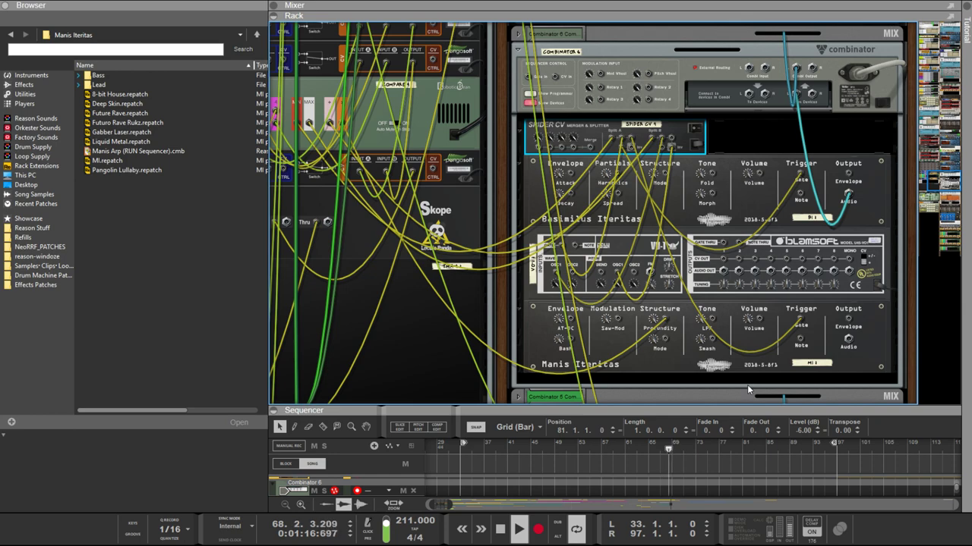
key(ctrl+z)
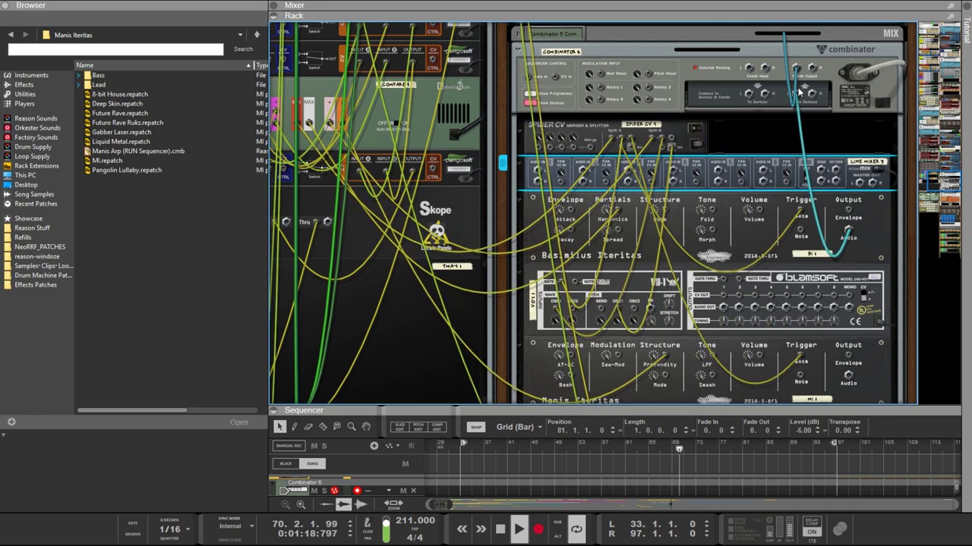
drag(799, 93, 539, 176)
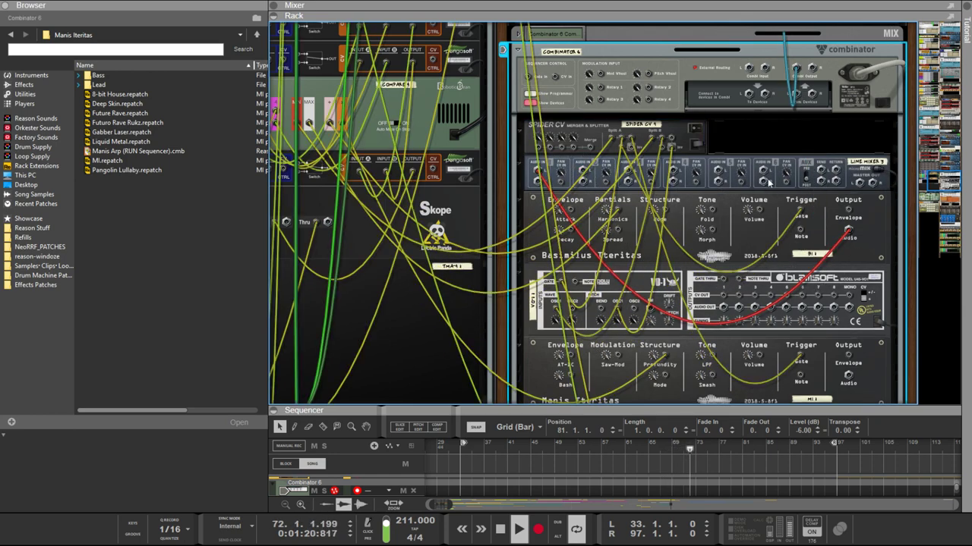
drag(861, 182, 797, 97)
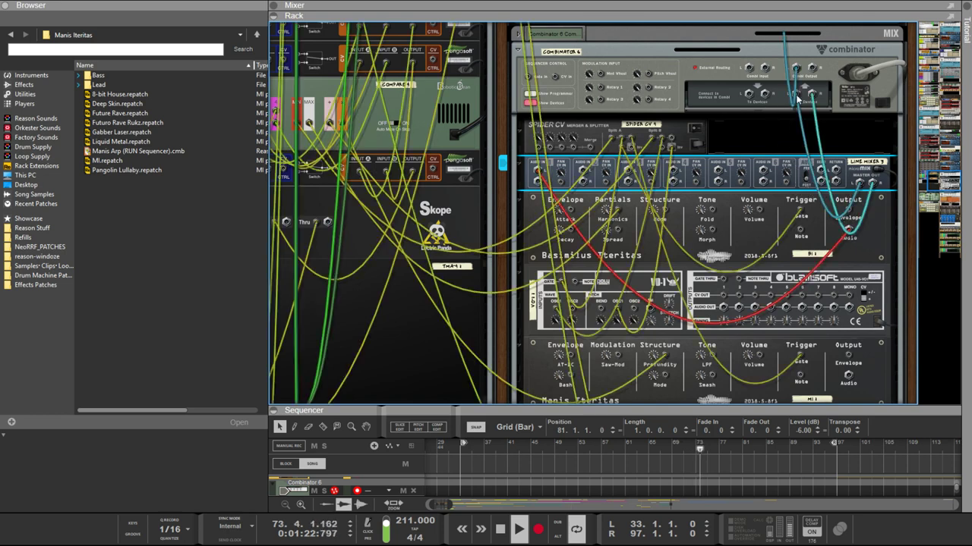
Step: Connect the VO-1's audio outputs 1 and 2 to Line Mixer channel 2 and the Manis Iteritas audio output to channel 3
scroll(820, 129, down, 2)
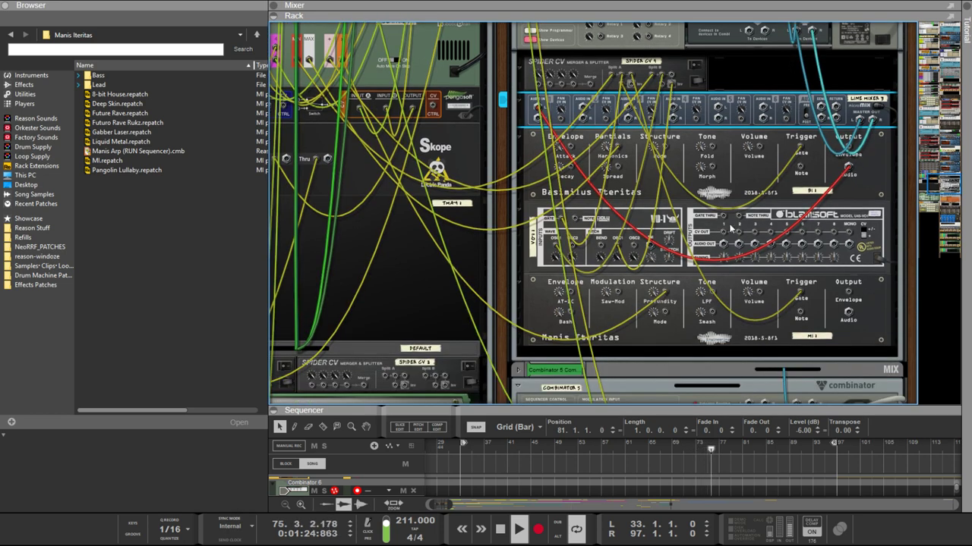
drag(735, 245, 583, 109)
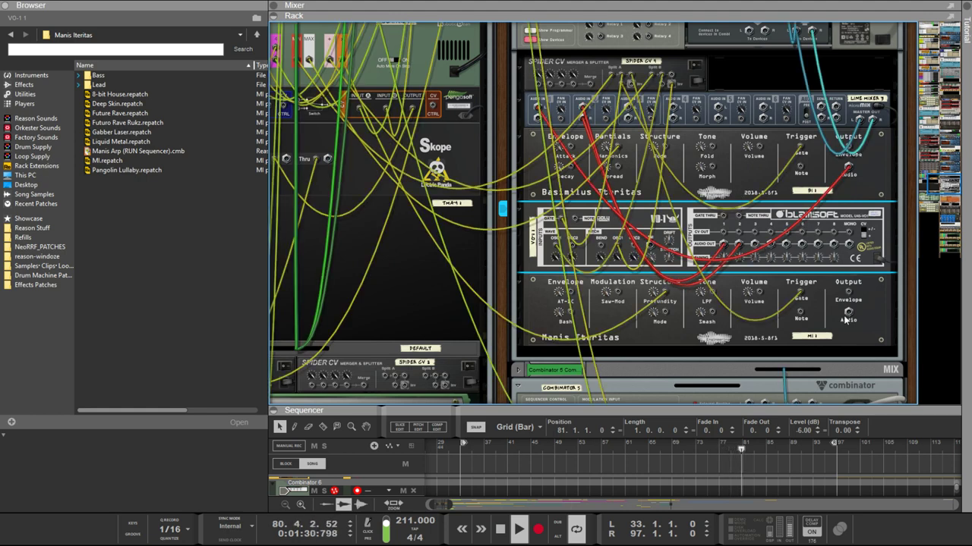
drag(847, 314, 629, 112)
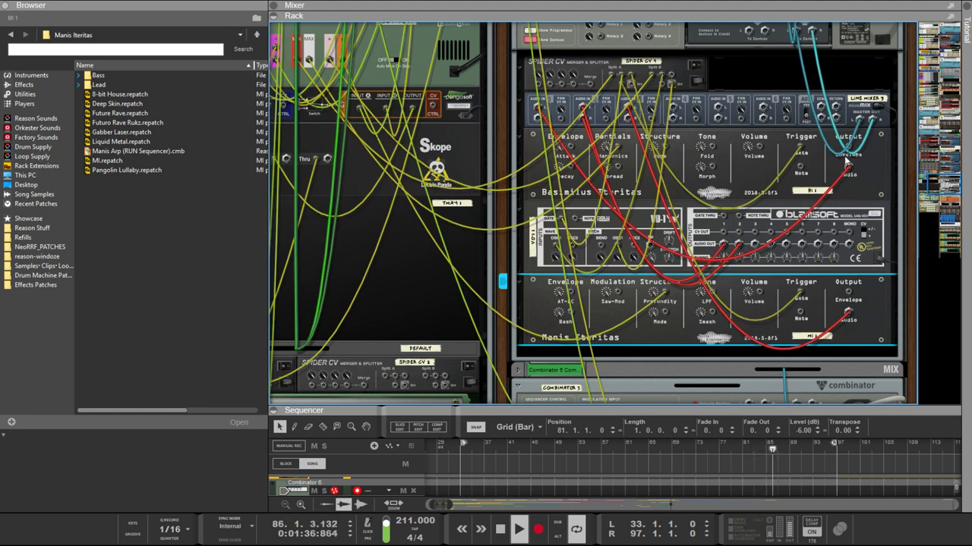
Step: Connect the Manis Iteritas envelope output to the Basimilus Iteritas note input, and the VO-1's Note Thru to the Manis Iteritas note input
drag(848, 295, 803, 173)
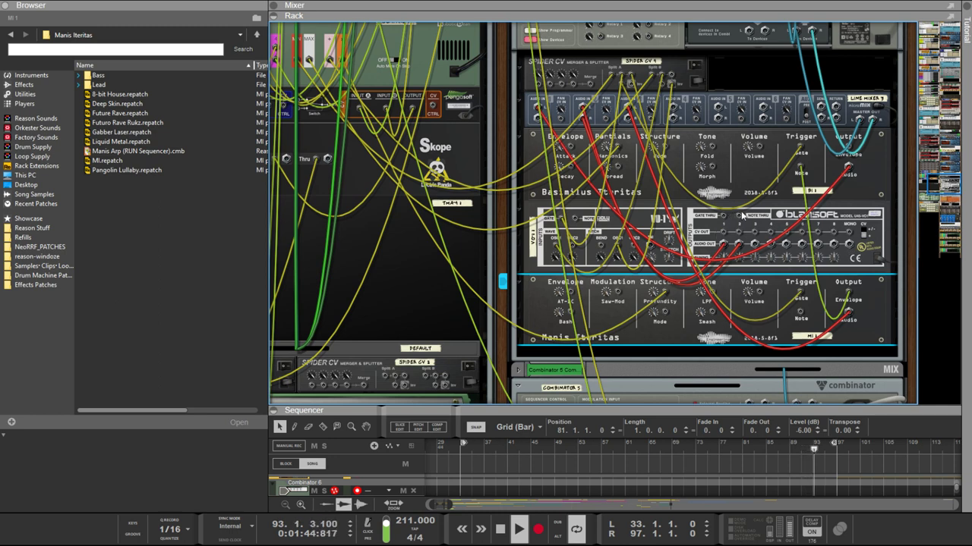
drag(740, 218, 803, 319)
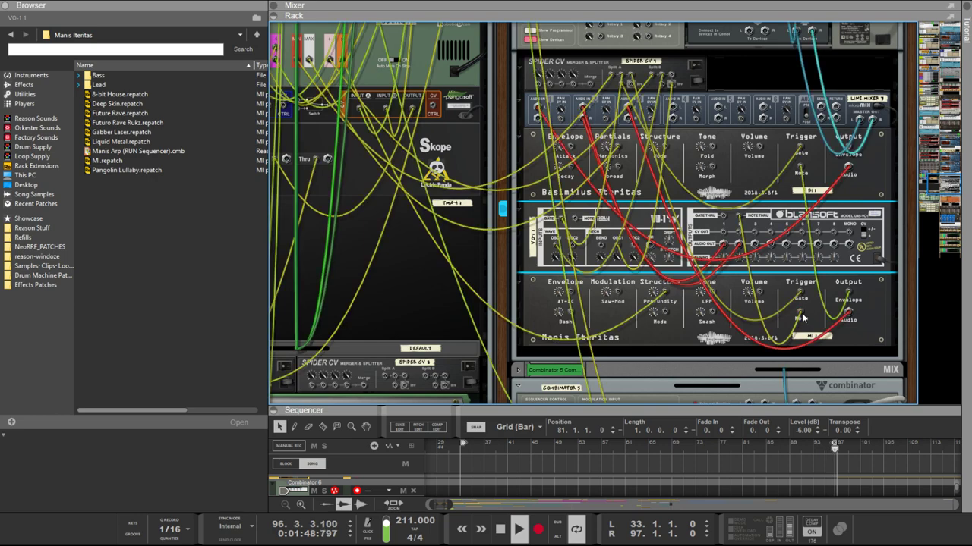
key(Tab)
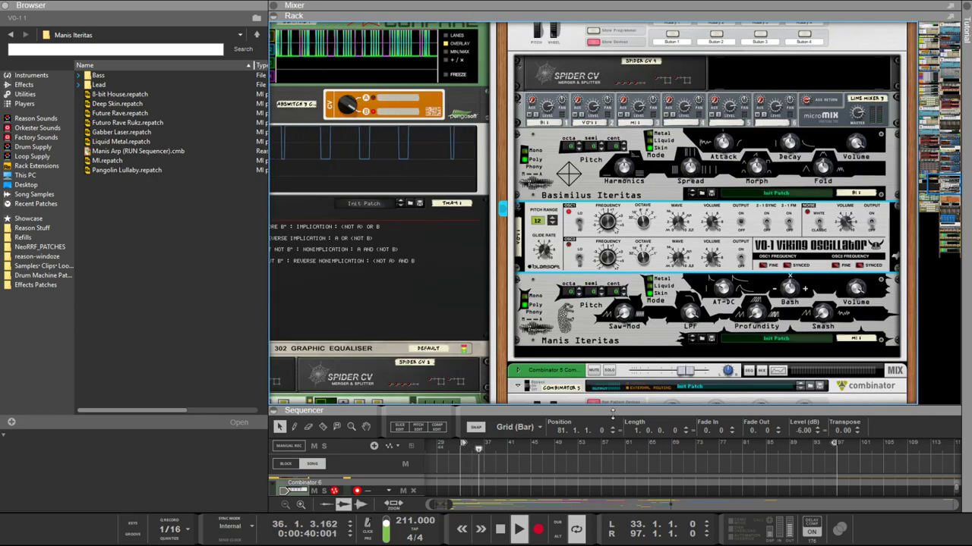
Step: Copy the green Combinator 5 clip onto the Combinator 6 track and fit its ends to the loop from bar 33 to bar 97
key(F7)
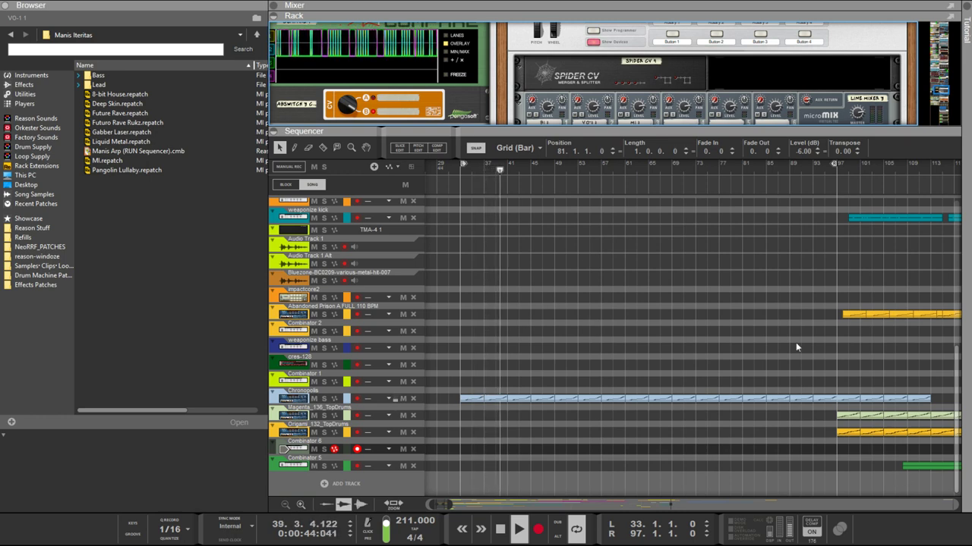
scroll(778, 122, up, 2)
scroll(778, 122, up, 2)
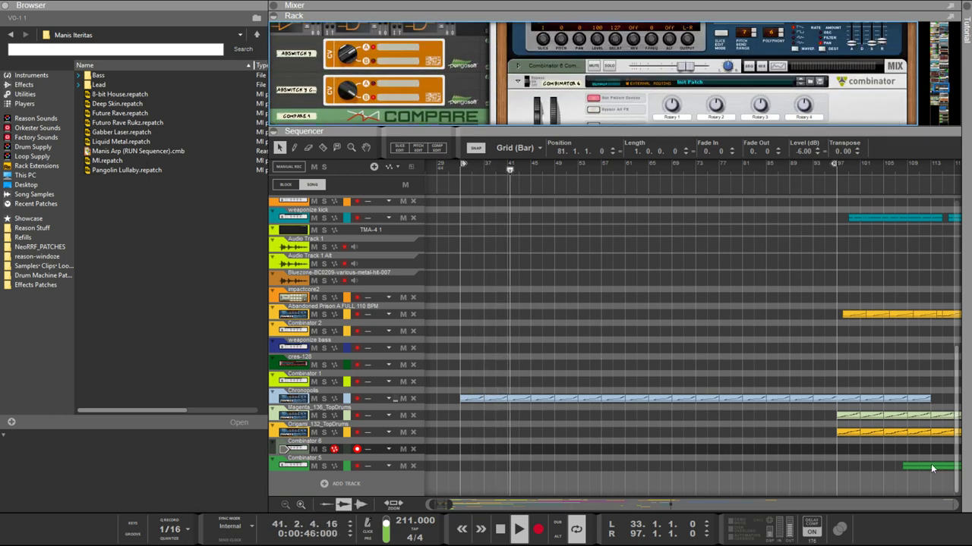
click(488, 432)
drag(488, 431, 489, 449)
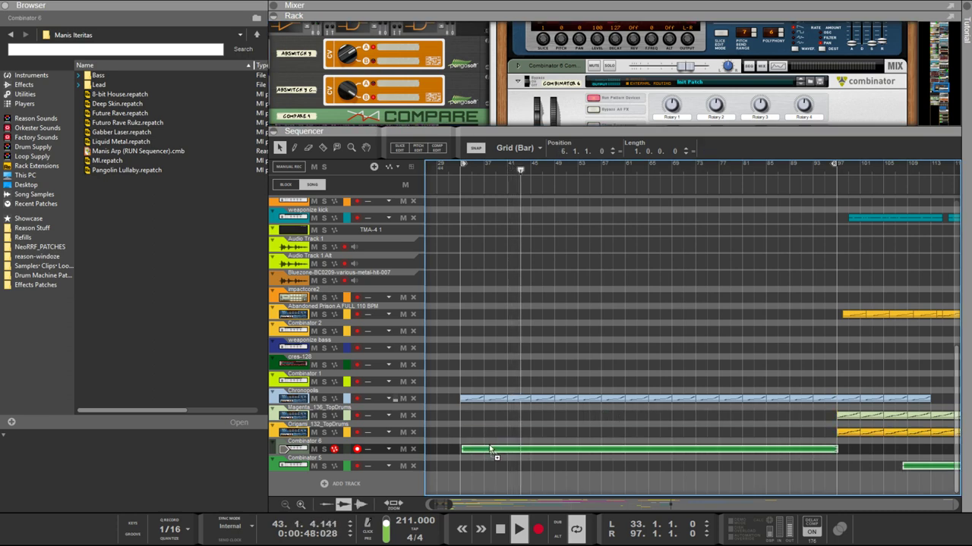
key(m)
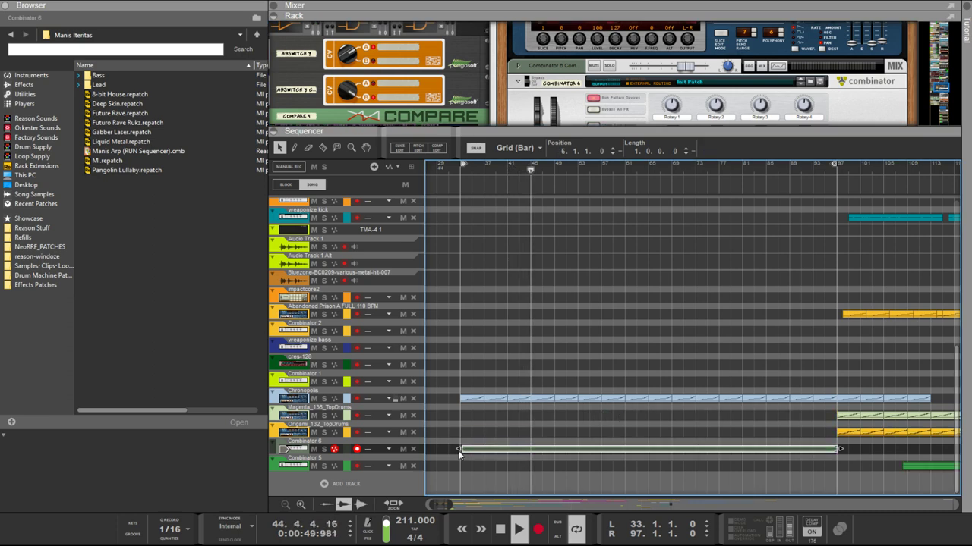
drag(462, 451, 457, 450)
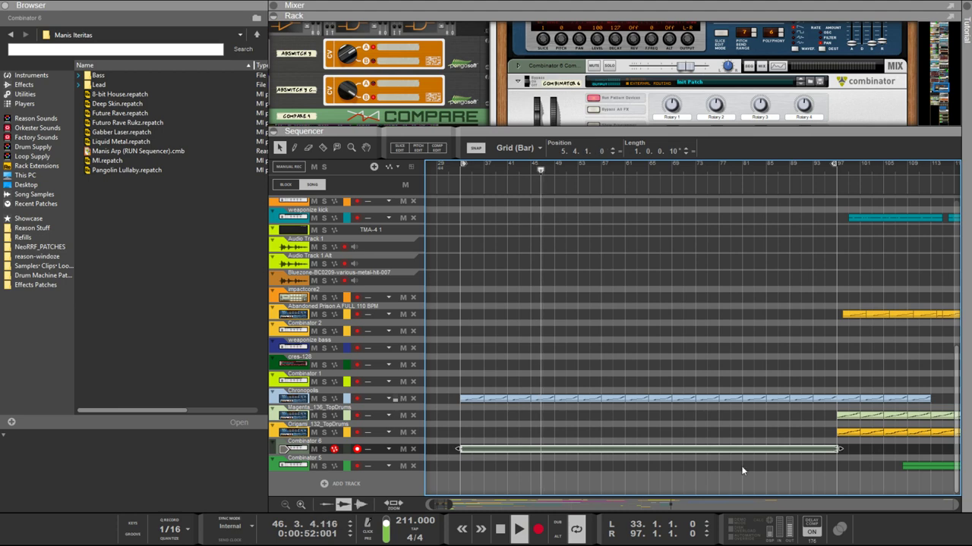
drag(845, 453, 842, 451)
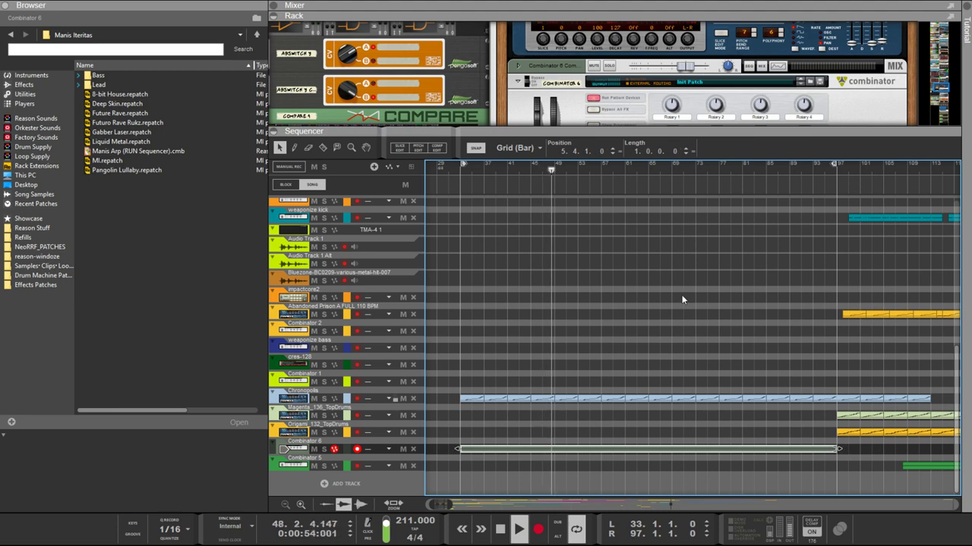
Step: Play the loop from bar 33 and enlarge the rack area to show the instruments inside Combinator 6
click(459, 171)
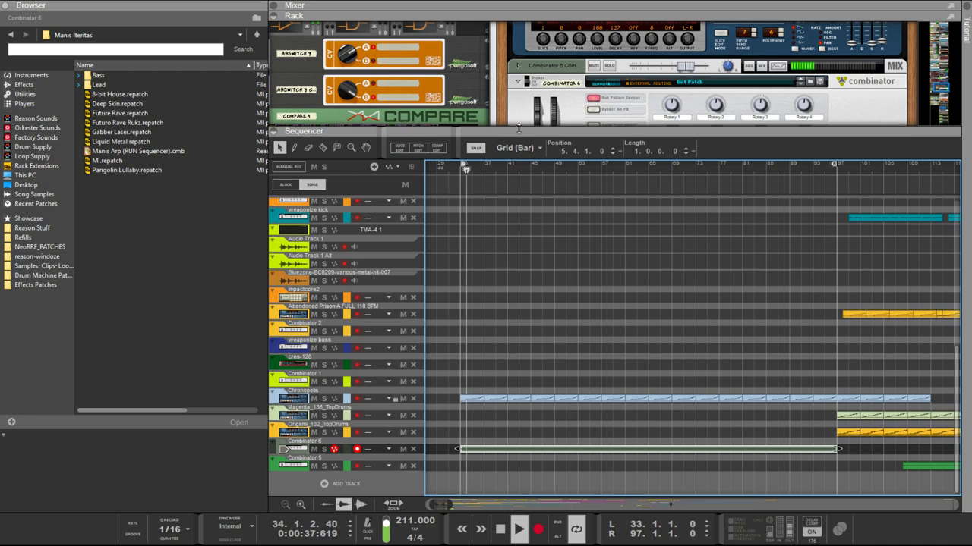
drag(525, 131, 526, 293)
scroll(619, 213, down, 6)
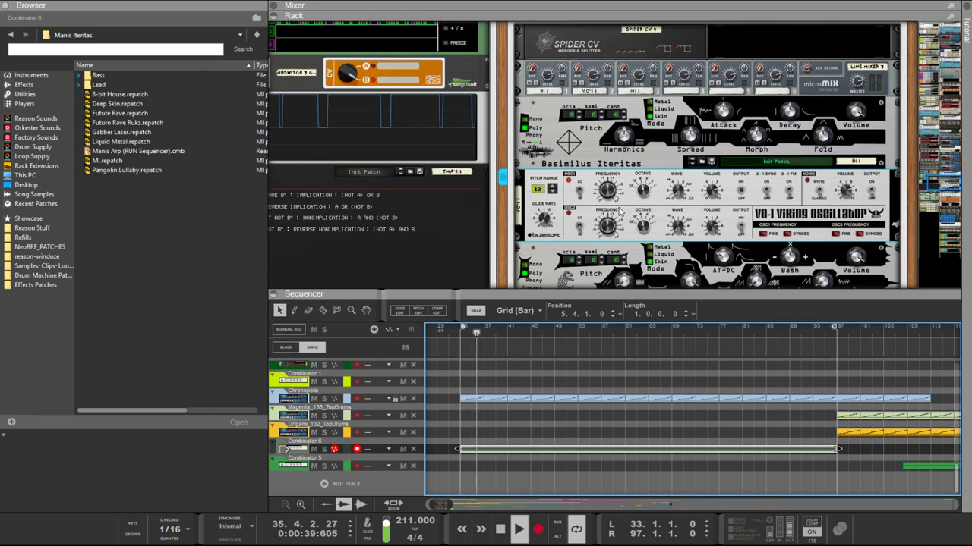
Step: Examine the front-panel settings of Basimilus Iteritas, VO-1 and Manis Iteritas while the loop plays
scroll(620, 213, down, 2)
scroll(619, 213, up, 1)
scroll(620, 212, down, 1)
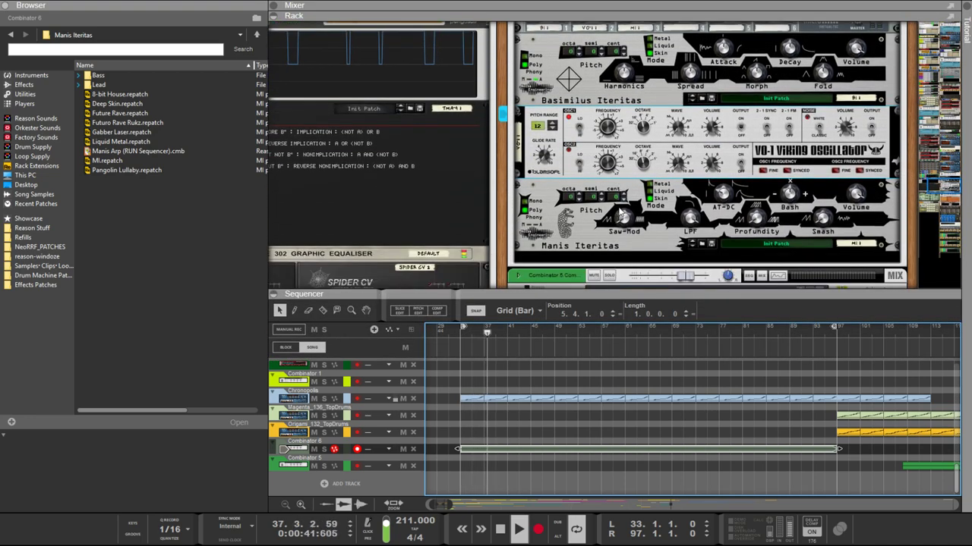
scroll(620, 212, up, 1)
scroll(620, 212, up, 1)
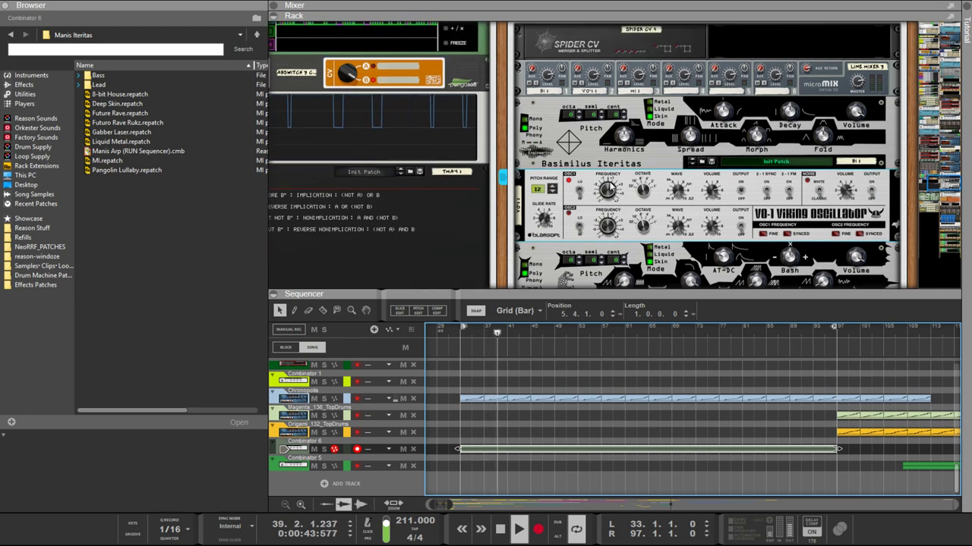
click(650, 253)
click(731, 108)
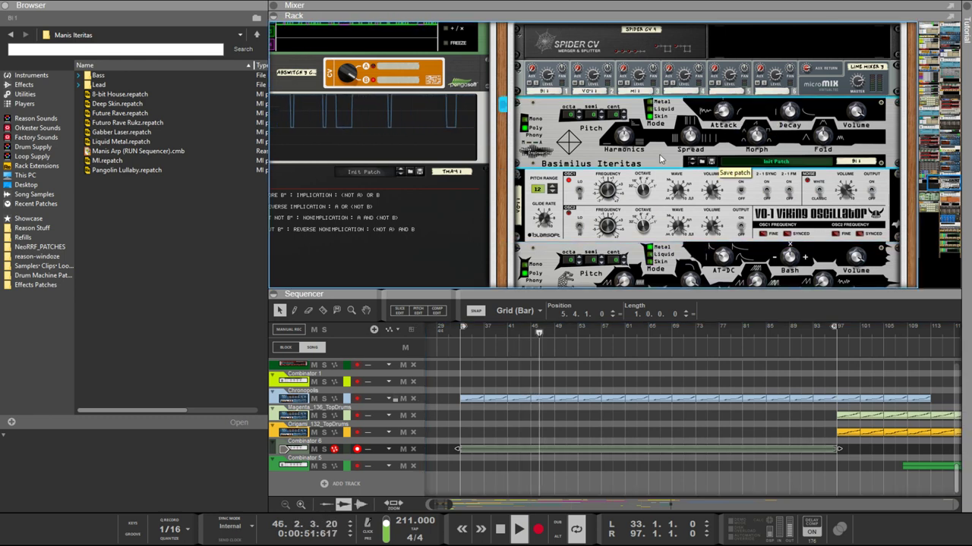
scroll(630, 155, down, 2)
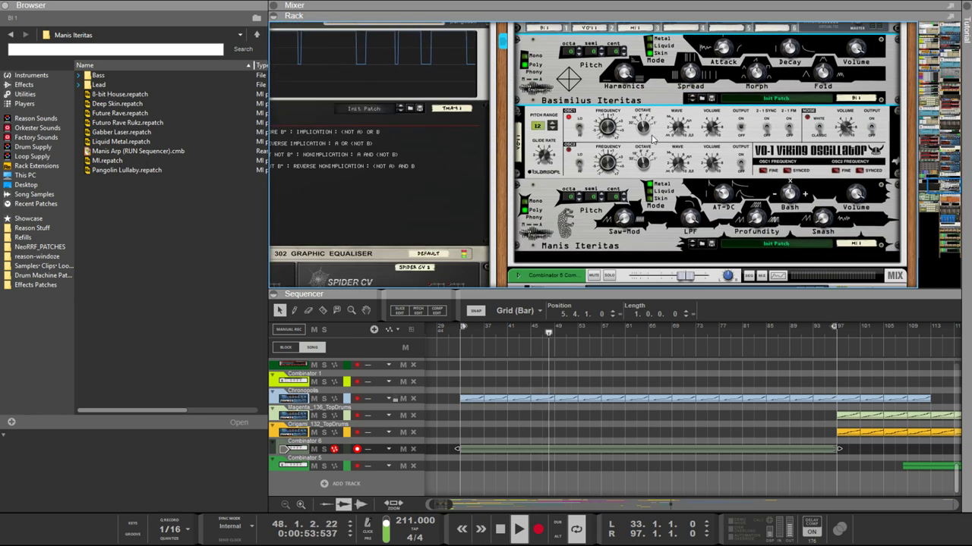
click(636, 262)
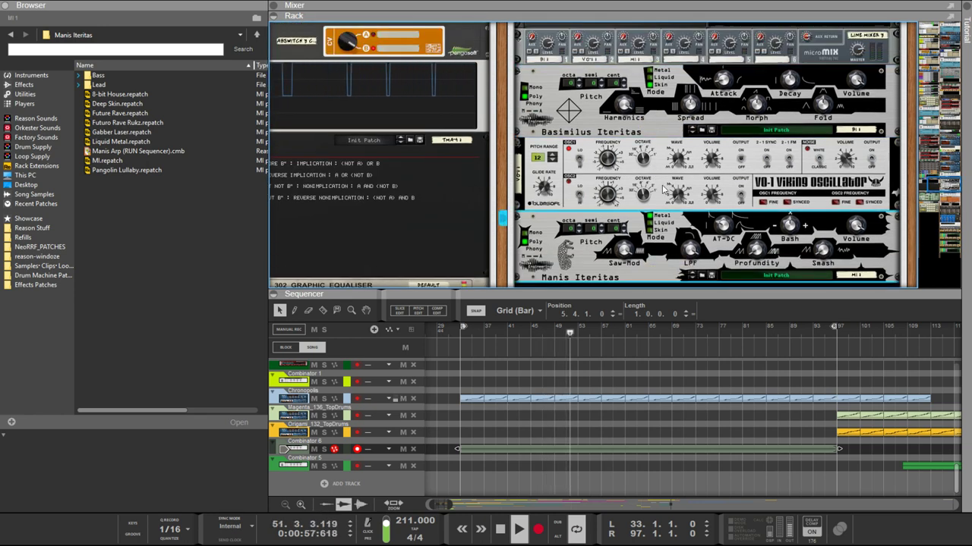
Step: Compare the instruments' rear cabling with their front panels and with the Line Mixer during playback
key(Tab)
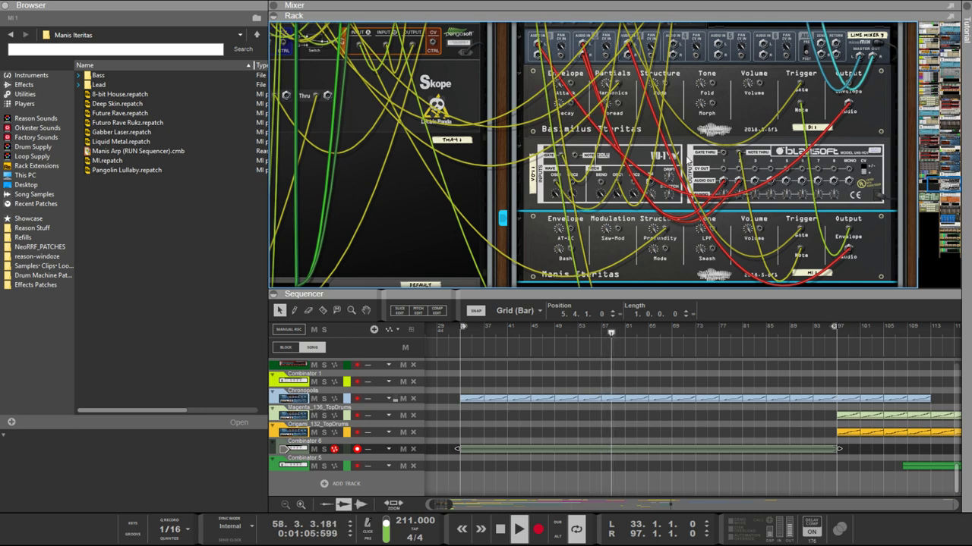
key(Tab)
scroll(731, 132, down, 4)
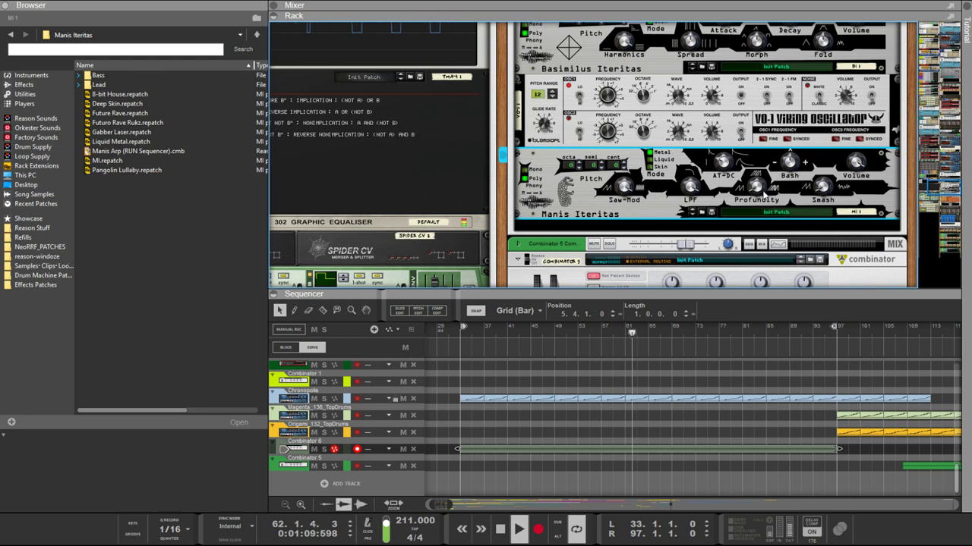
scroll(735, 109, up, 3)
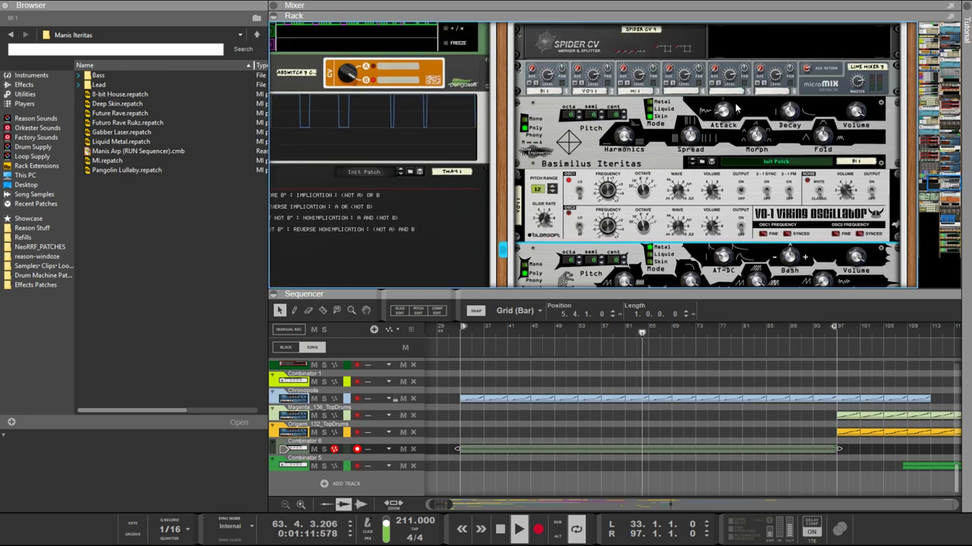
scroll(735, 109, down, 1)
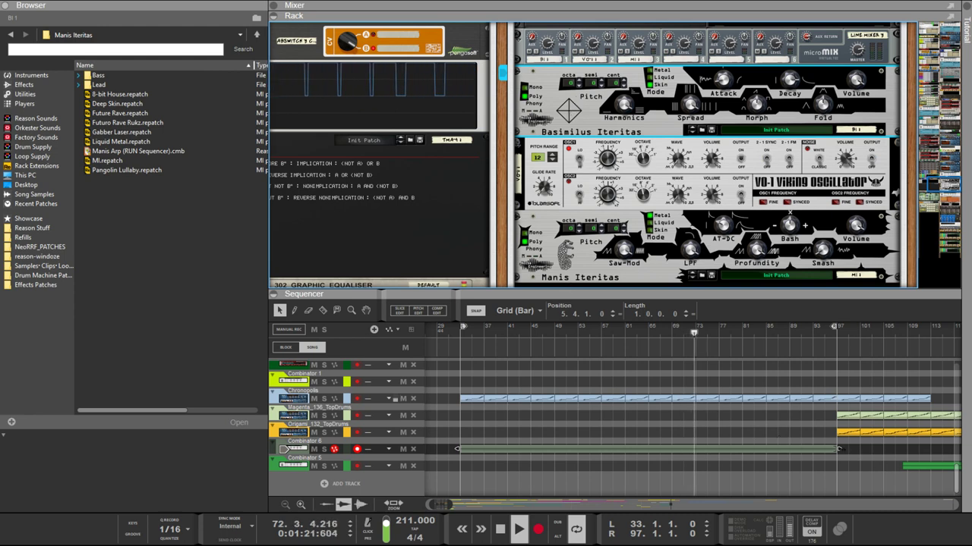
scroll(590, 135, up, 2)
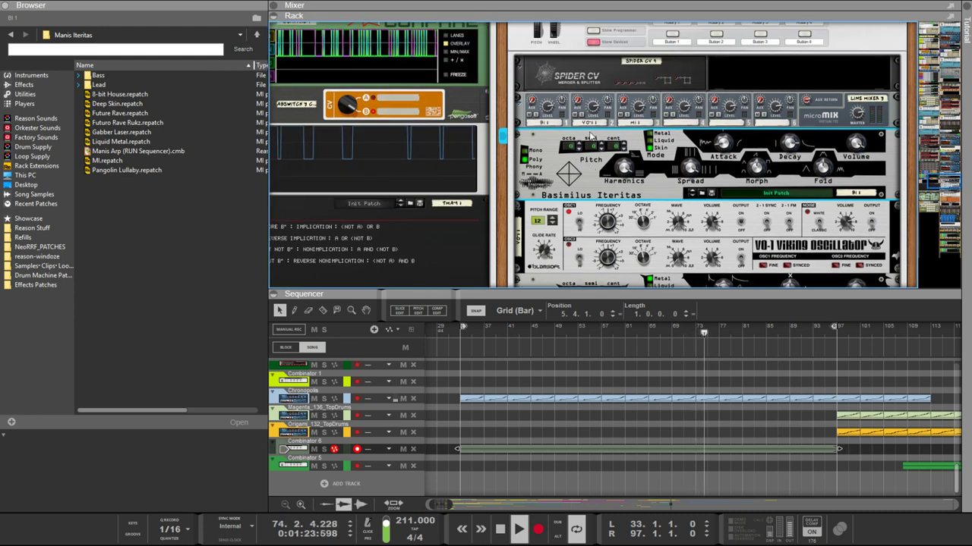
scroll(590, 137, down, 2)
key(Tab)
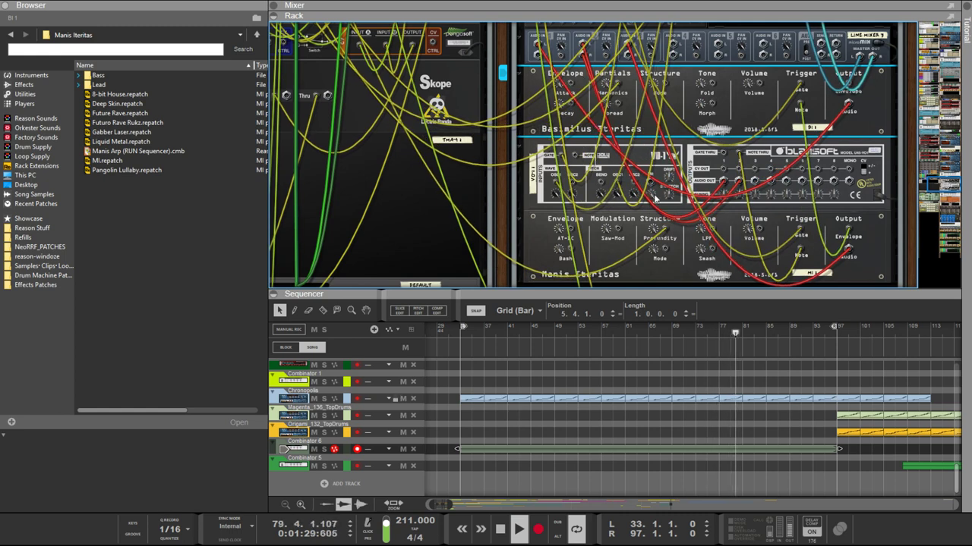
scroll(645, 212, down, 2)
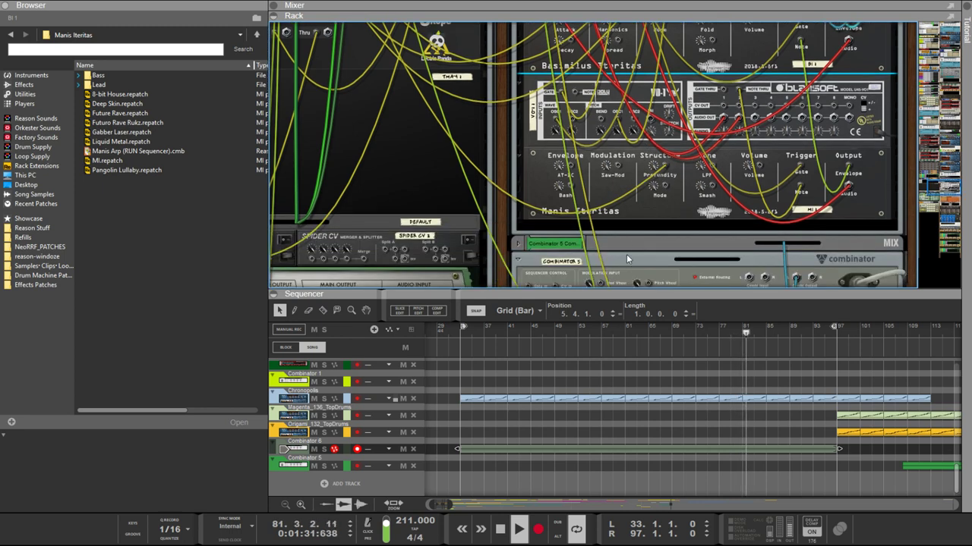
click(608, 227)
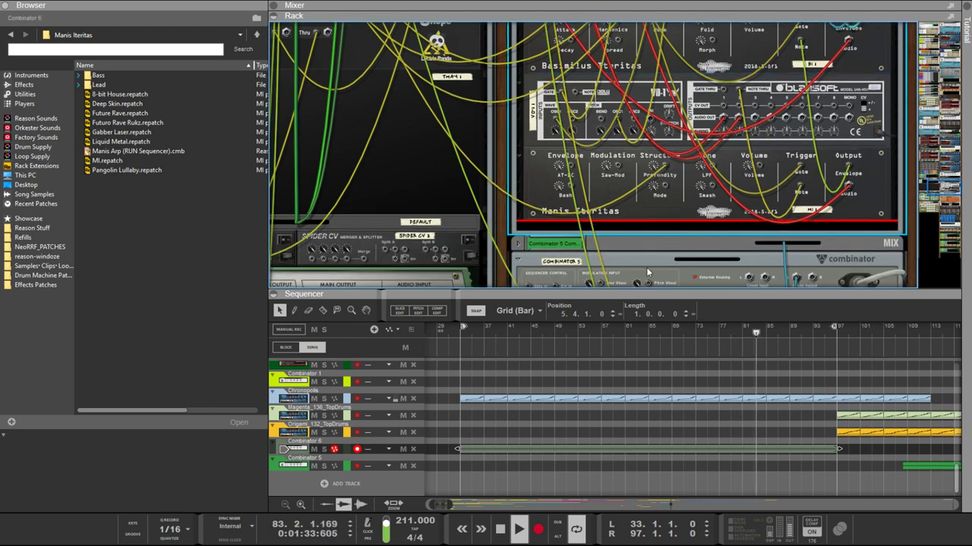
Step: Reduce the Combinator 6 clip to one bar and repeat it from bar 33 to bar 41
click(548, 412)
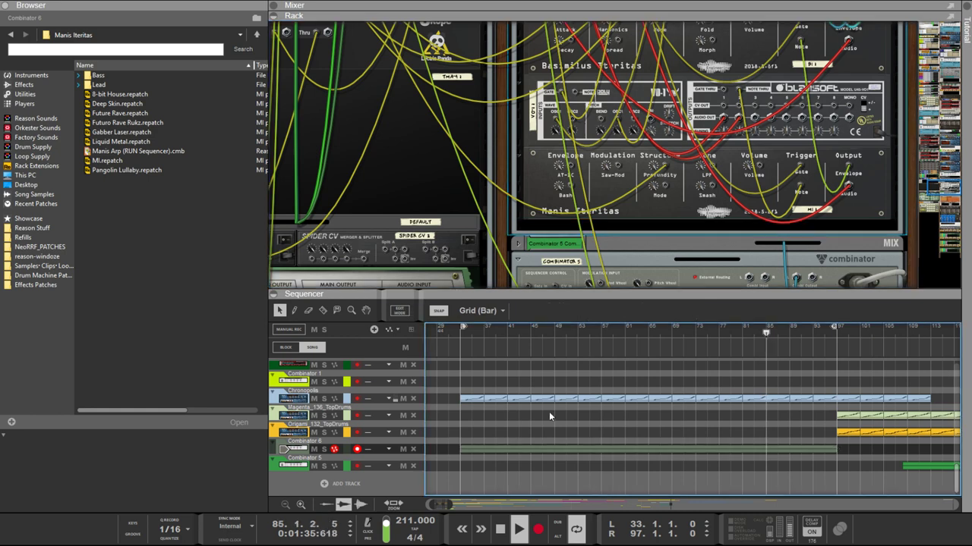
drag(828, 456, 479, 456)
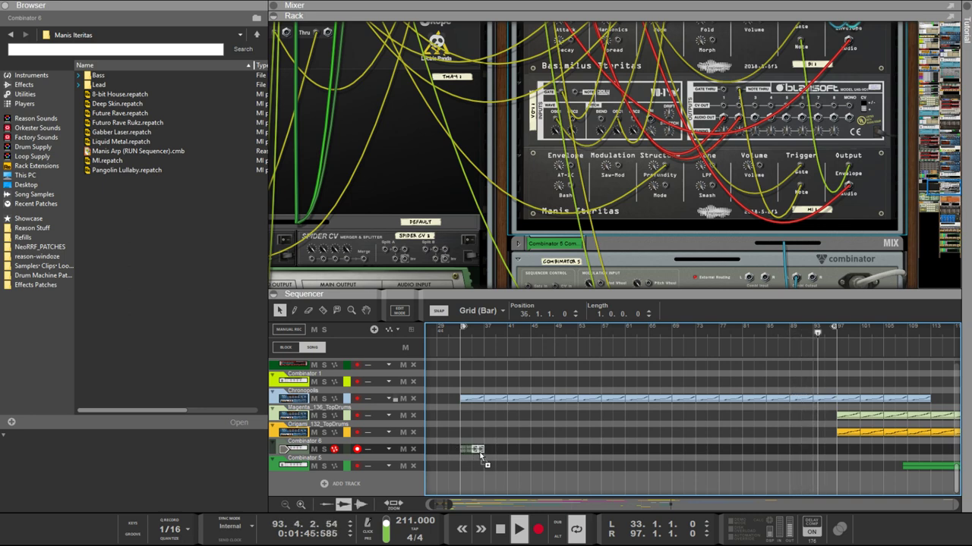
drag(496, 452, 457, 454)
scroll(729, 214, up, 5)
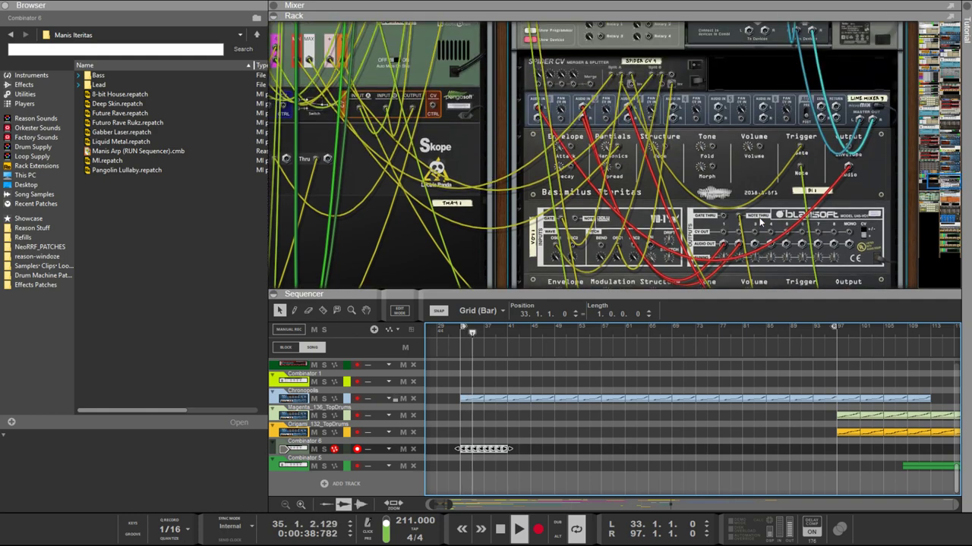
key(Tab)
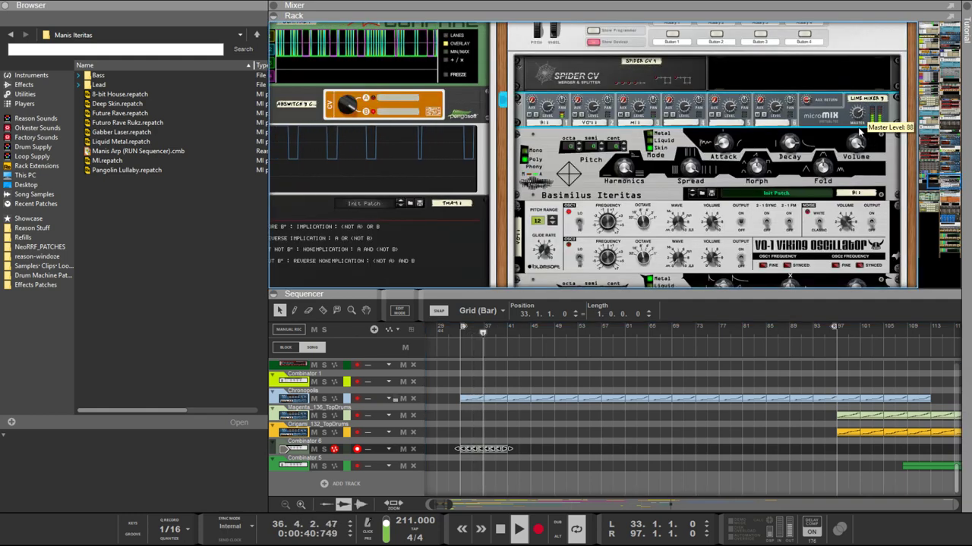
Step: Scale the one-bar clips to end at bar 37 and build a single 8-bar clip from bar 33
click(514, 451)
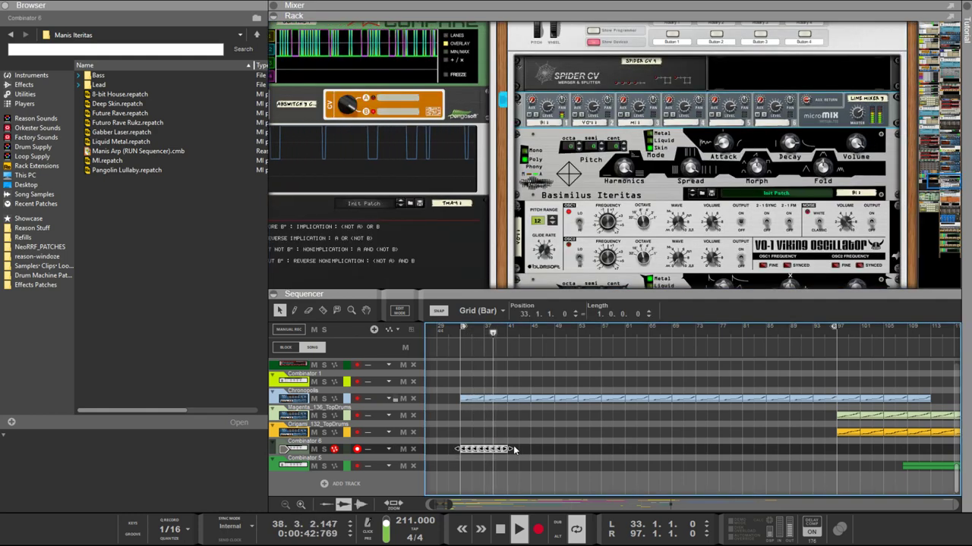
drag(514, 449, 483, 457)
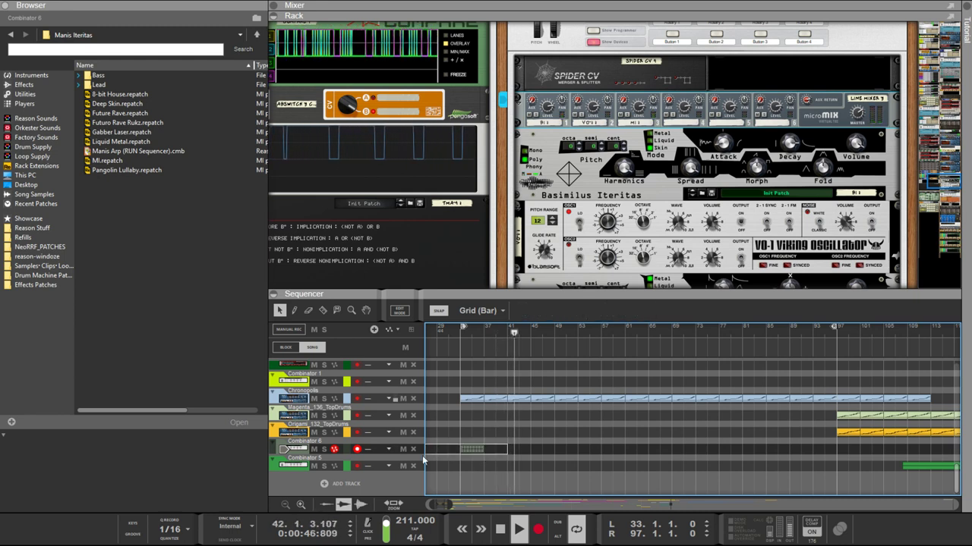
scroll(516, 454, left, 2)
drag(495, 453, 453, 456)
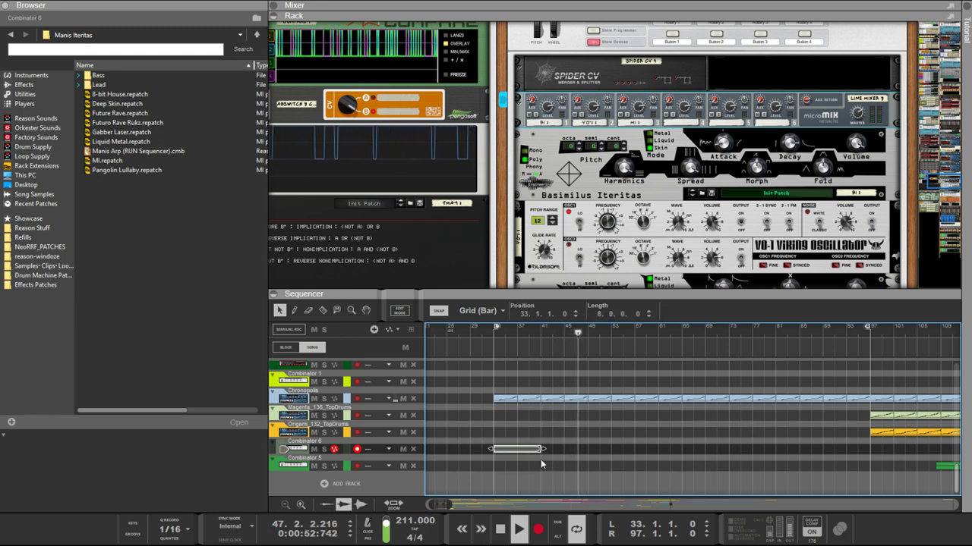
Step: Duplicate the 8-bar clip along the Combinator 6 track to fill the loop from bar 33 to bar 97
drag(529, 449, 715, 461)
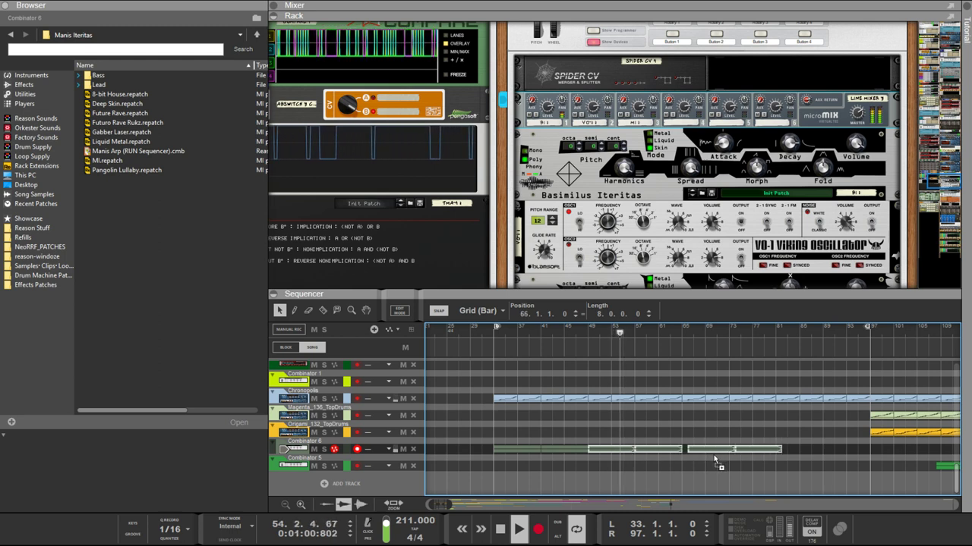
drag(796, 429, 493, 466)
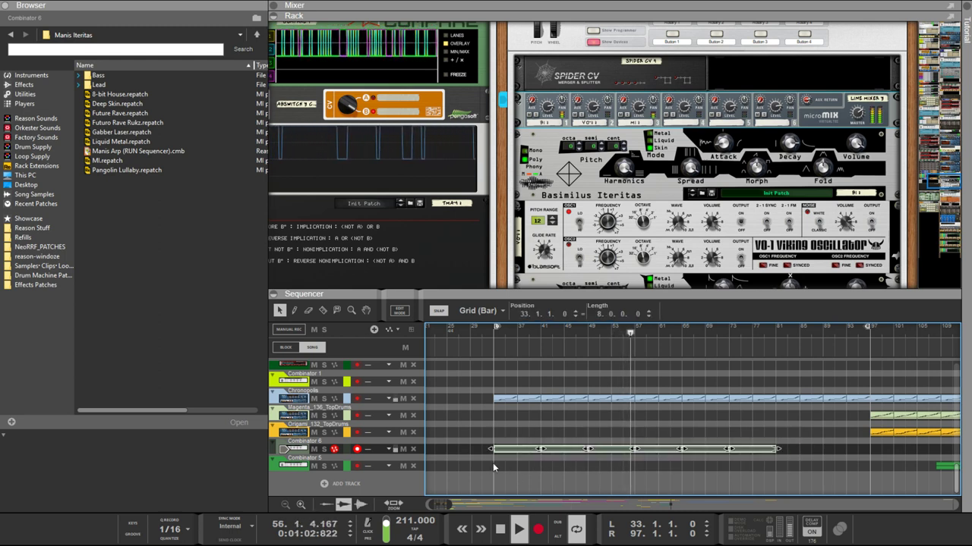
drag(714, 453, 801, 448)
Step: Scale the Combinator 6 clips to 4 bars each and copy the set to fill bars 65 to 97
drag(874, 455, 474, 459)
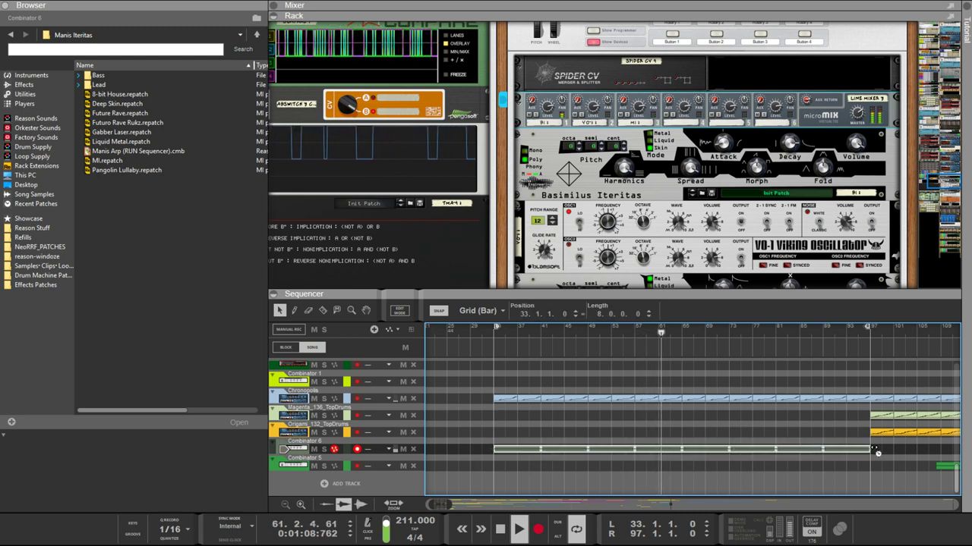
mouse_move(876, 452)
mouse_down()
mouse_move(705, 475)
mouse_move(683, 461)
mouse_move(862, 446)
mouse_up()
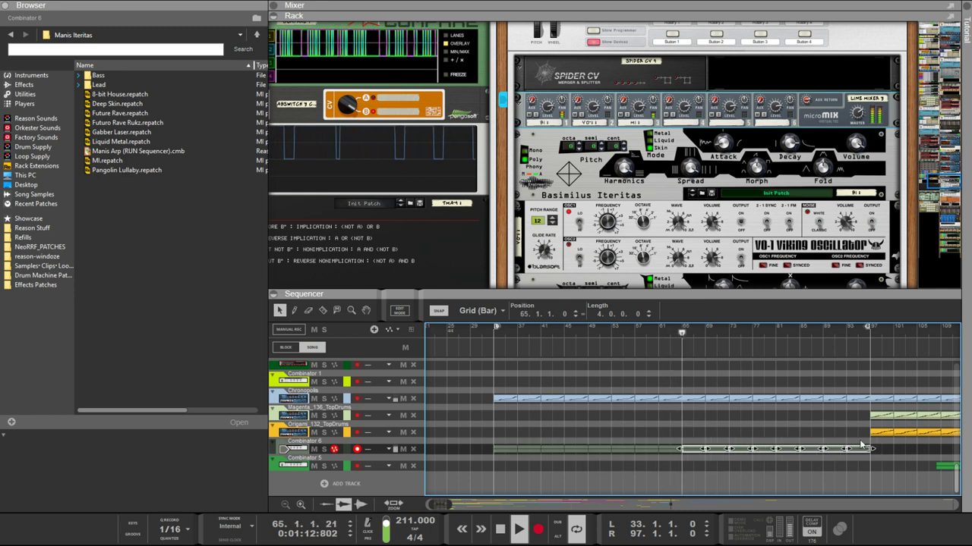
Step: Adjust Harmonics on Basimilus Iteritas and Saw-Mod on Manis Iteritas while the loop plays
click(627, 166)
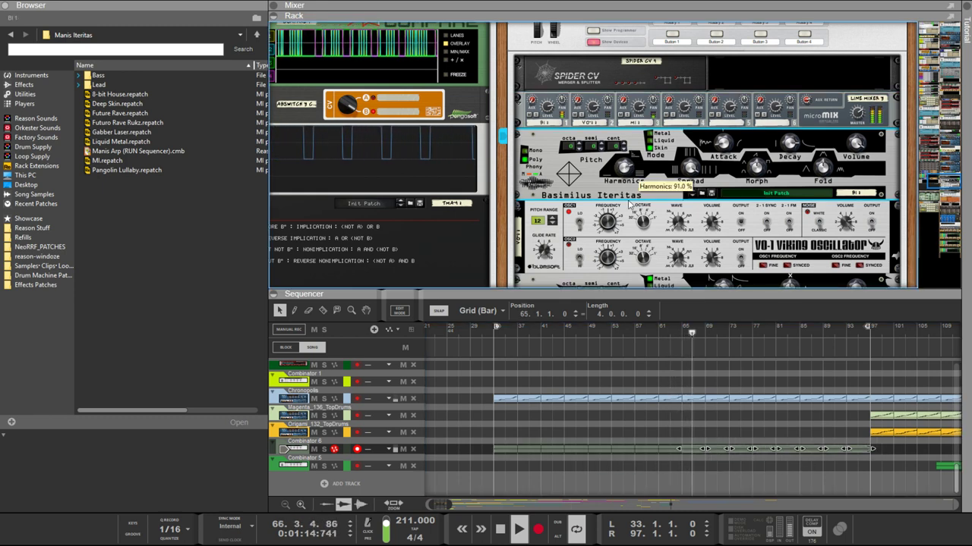
click(640, 255)
scroll(642, 227, down, 3)
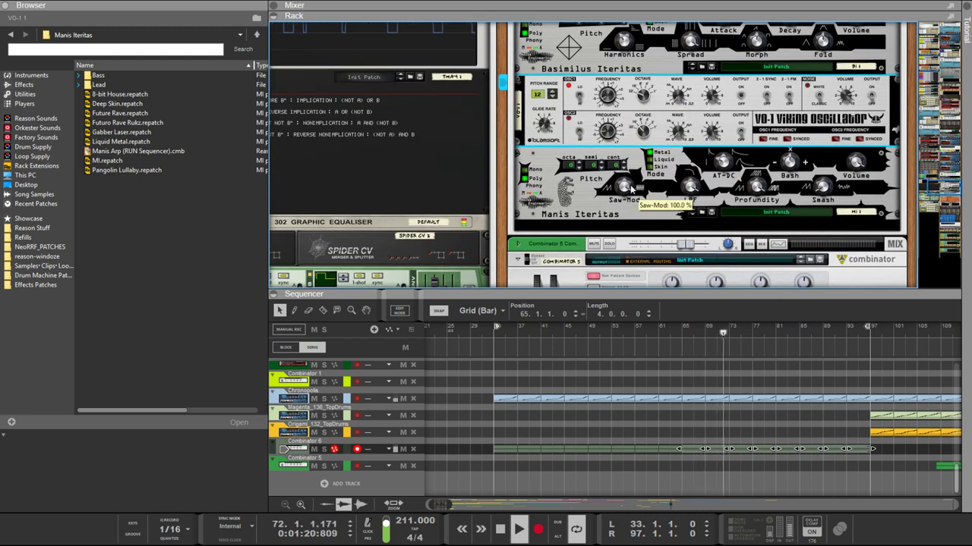
click(630, 187)
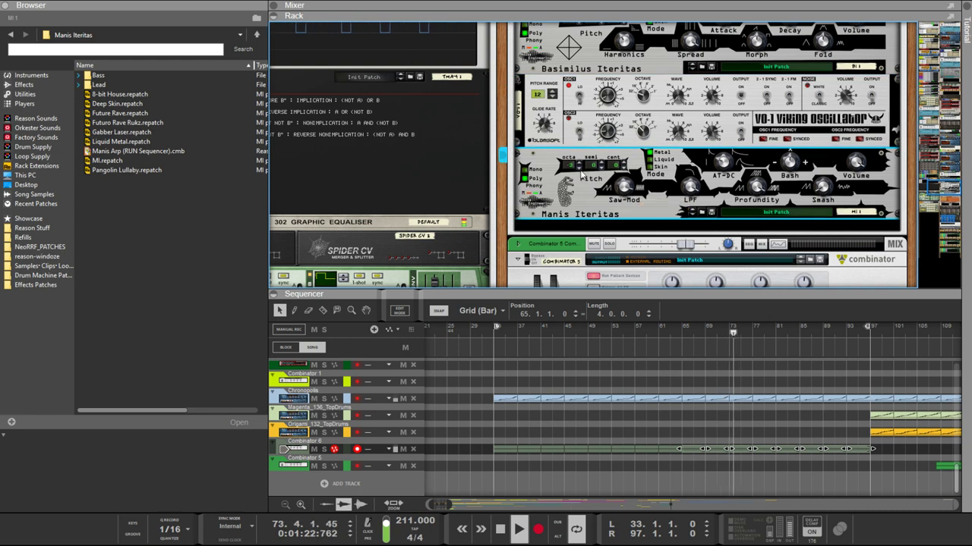
Step: Lower the octave of Basimilus Iteritas and set its Fold to 46.5 %
scroll(600, 167, up, 3)
click(582, 154)
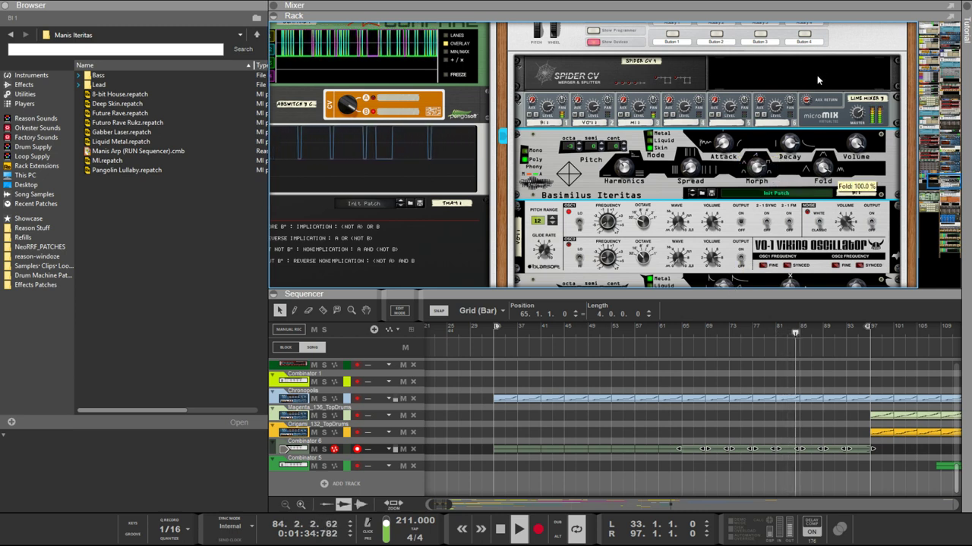
drag(823, 163, 807, 179)
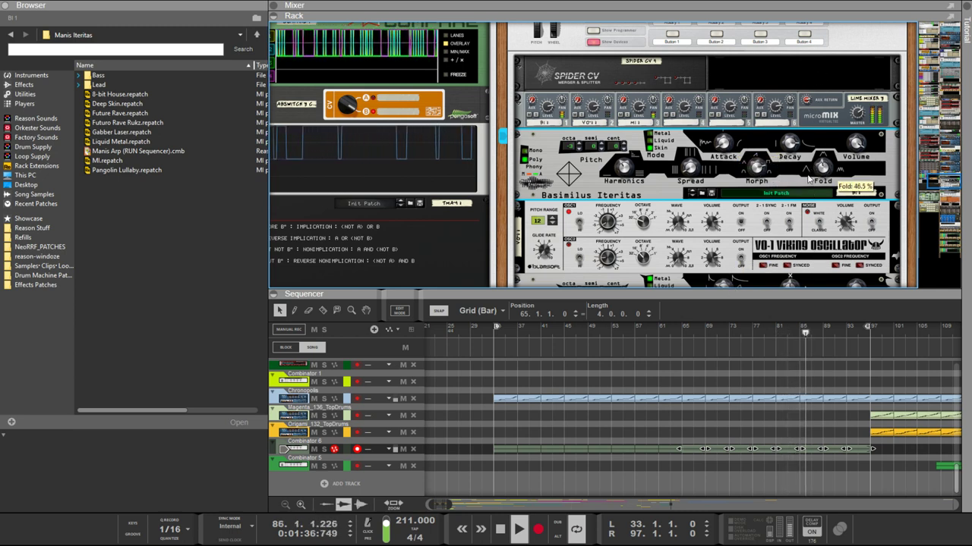
scroll(789, 167, down, 1)
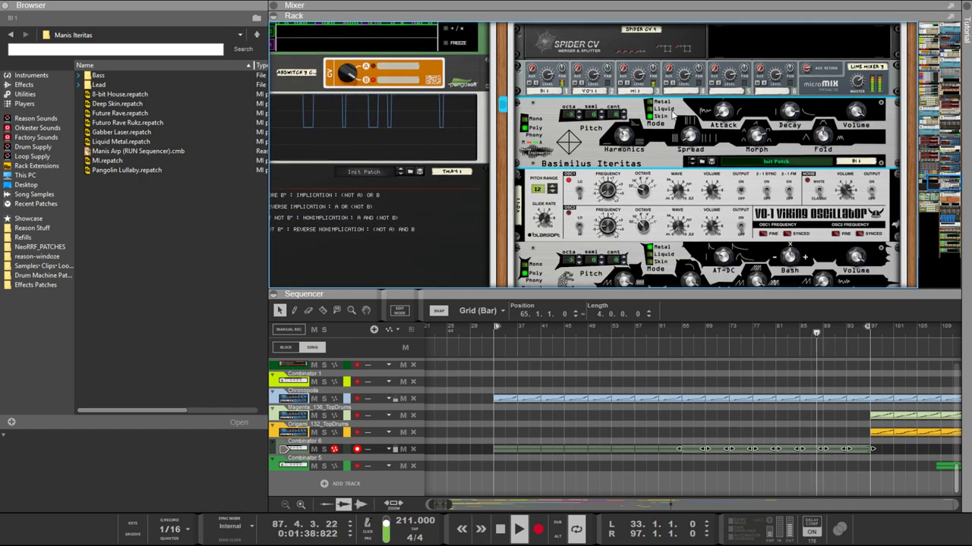
Step: Reroute the Basimilus Iteritas audio output from Line Mixer channel 1 to the VO-1's audio input
key(Tab)
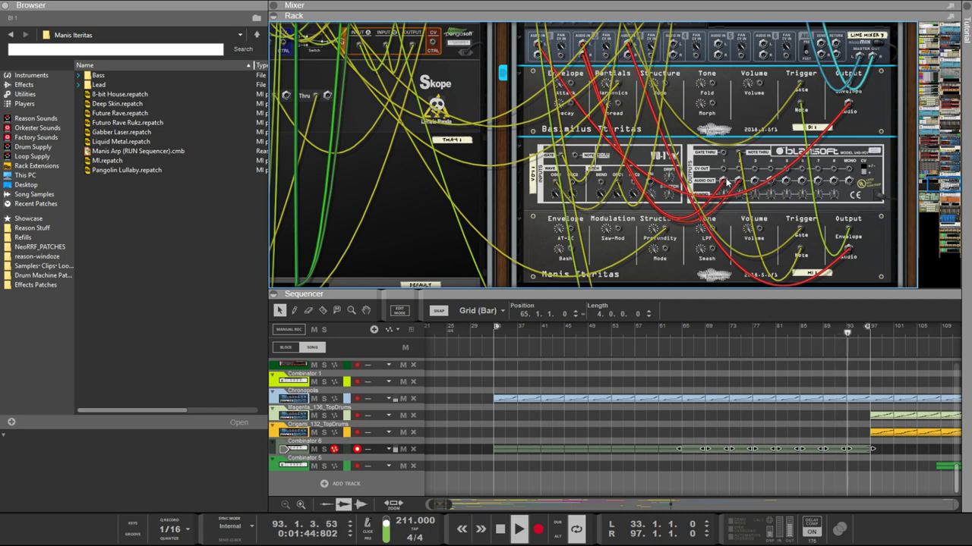
click(651, 184)
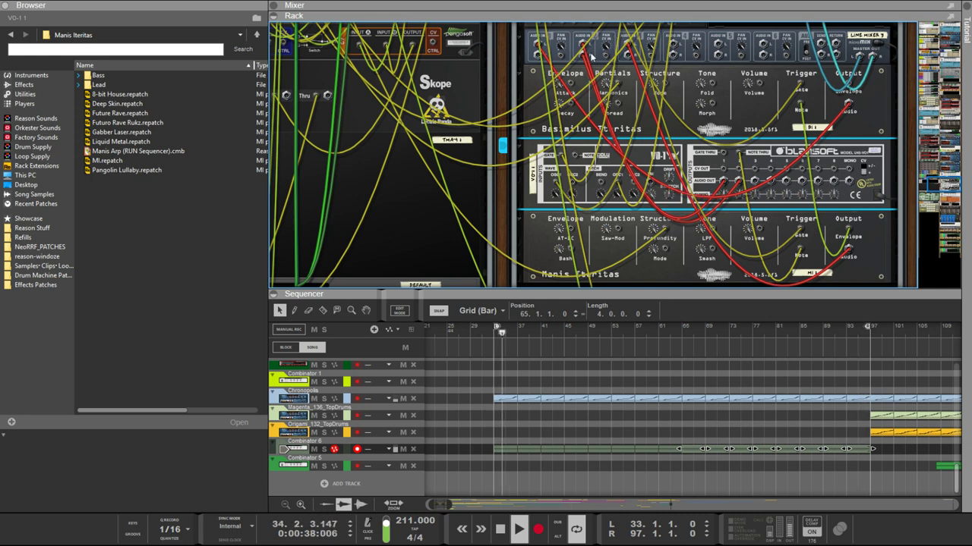
drag(537, 45, 651, 186)
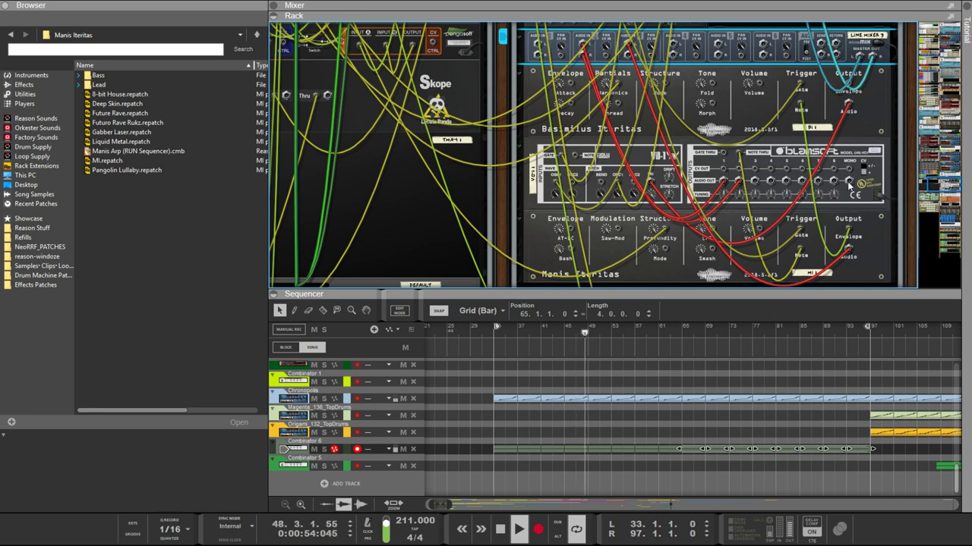
Step: Connect the VO-1's mono audio output to Line Mixer channel 1 and return to the front panels
drag(851, 184, 538, 45)
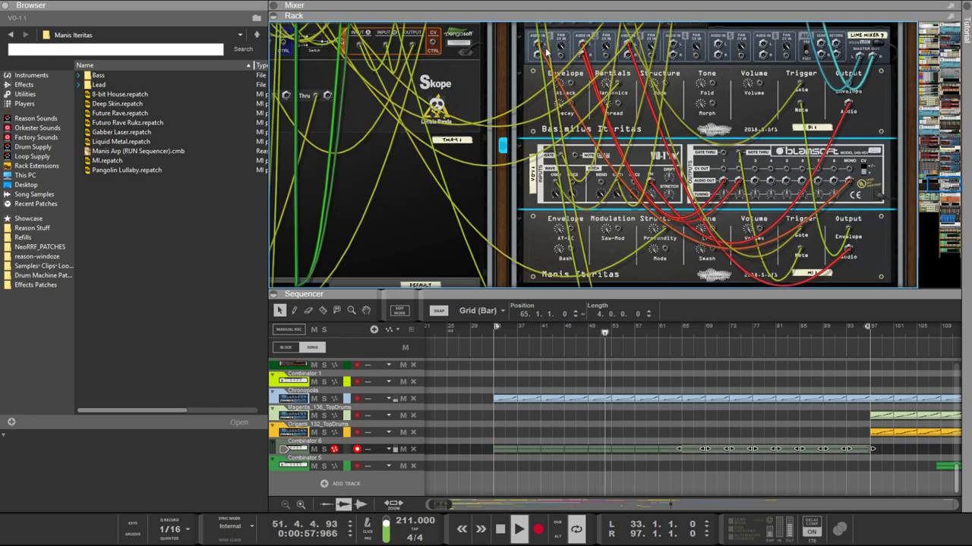
key(Tab)
scroll(615, 122, up, 2)
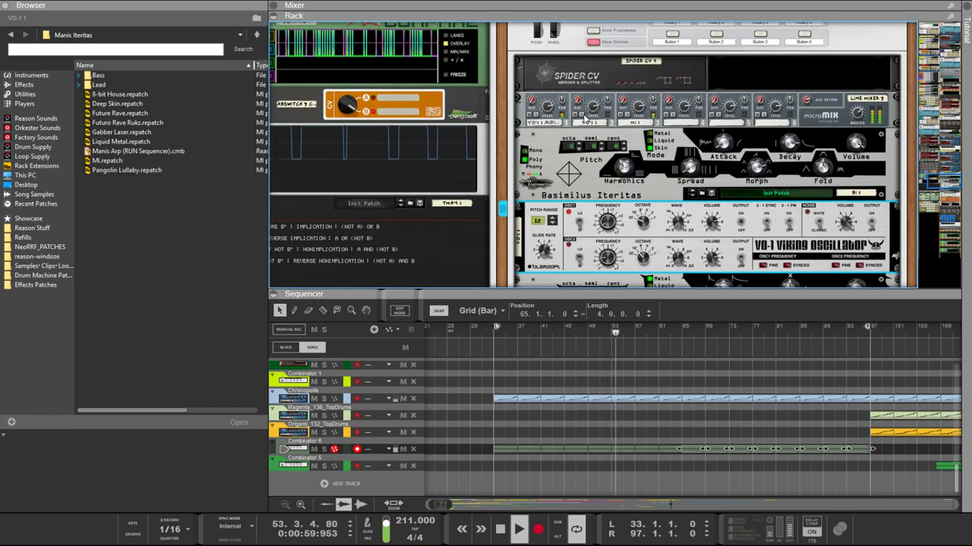
Step: Adjust the frequencies of oscillators 1 and 2 on the VO-1 while the loop plays
key(Tab)
scroll(642, 163, down, 2)
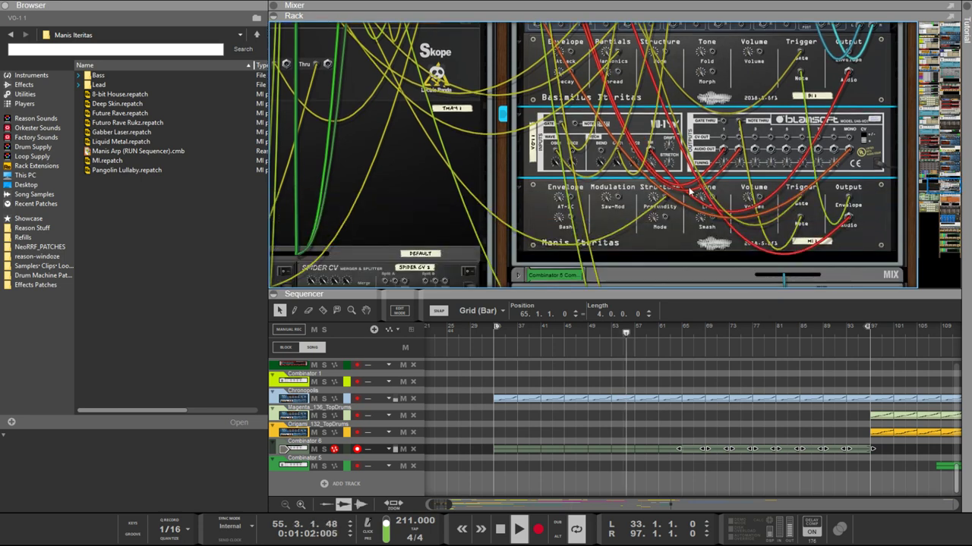
key(Tab)
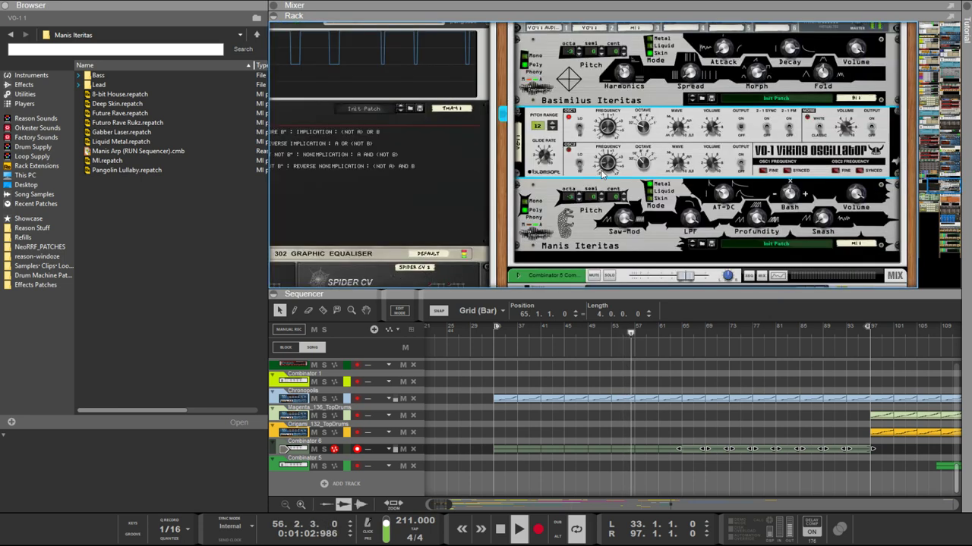
click(581, 132)
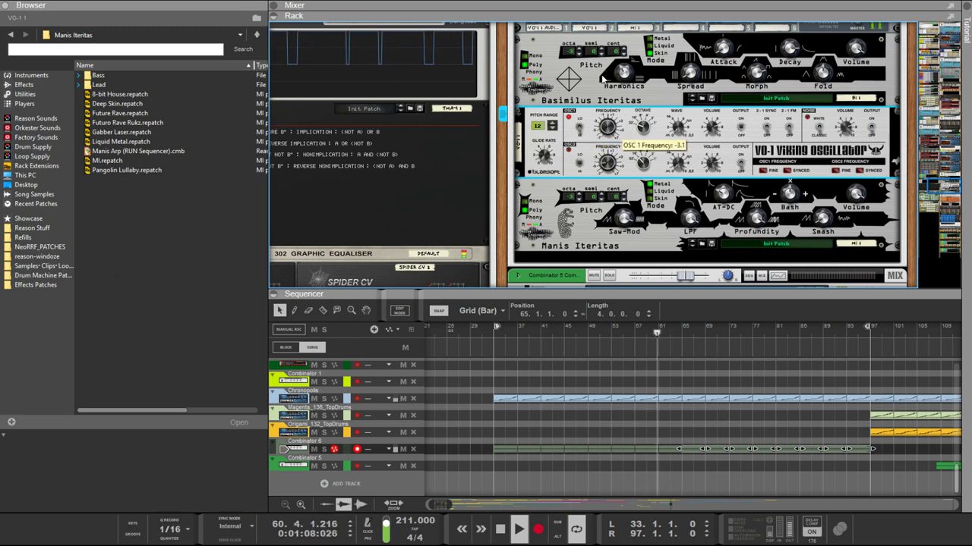
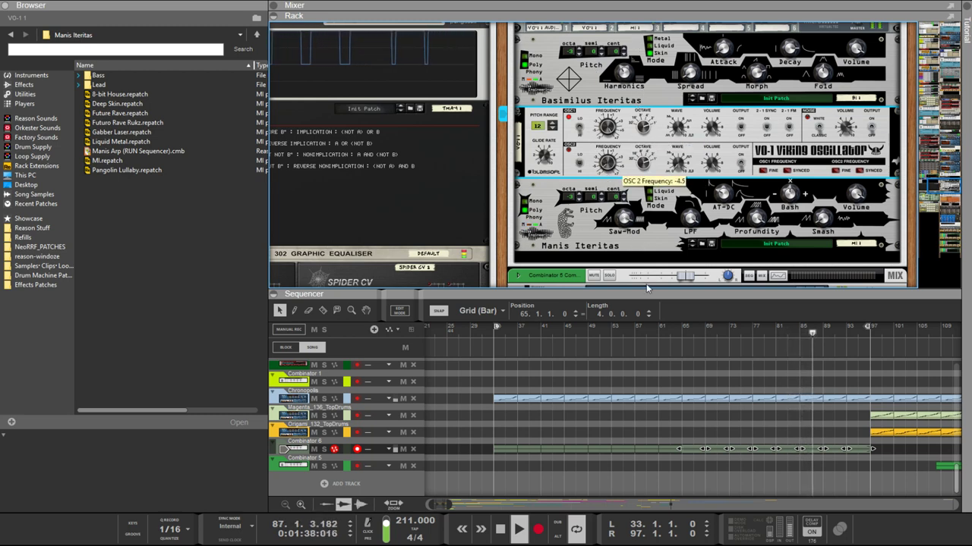
drag(612, 190, 605, 216)
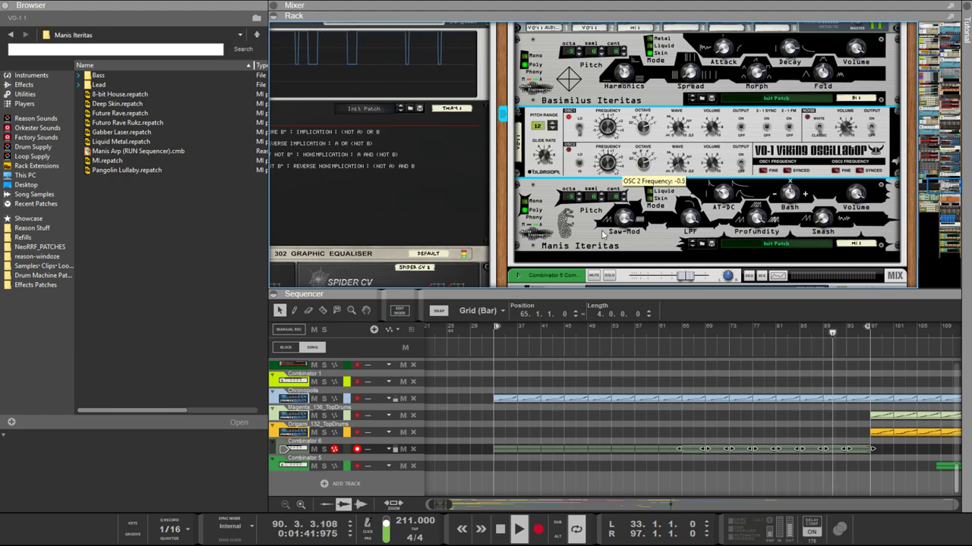
key(Tab)
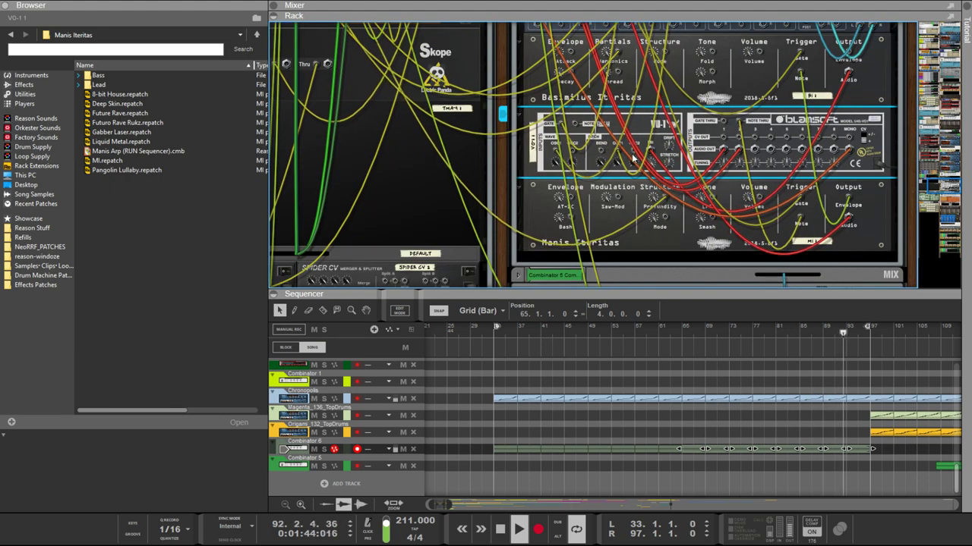
key(Tab)
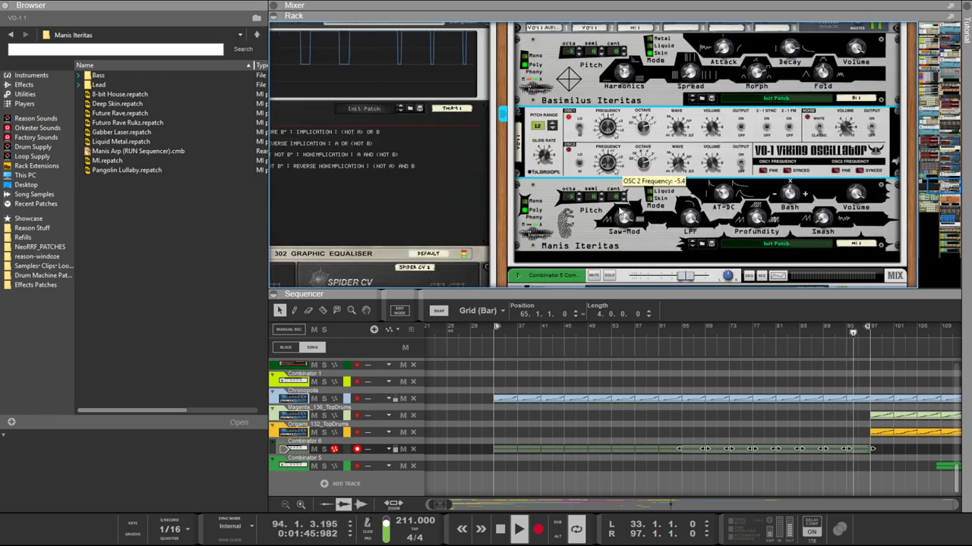
drag(618, 214, 611, 163)
Step: Patch the envelope output of Manis Iteritas to the VO-1's OSC2 pitch CV input and return to the front panels
key(Tab)
key(Tab)
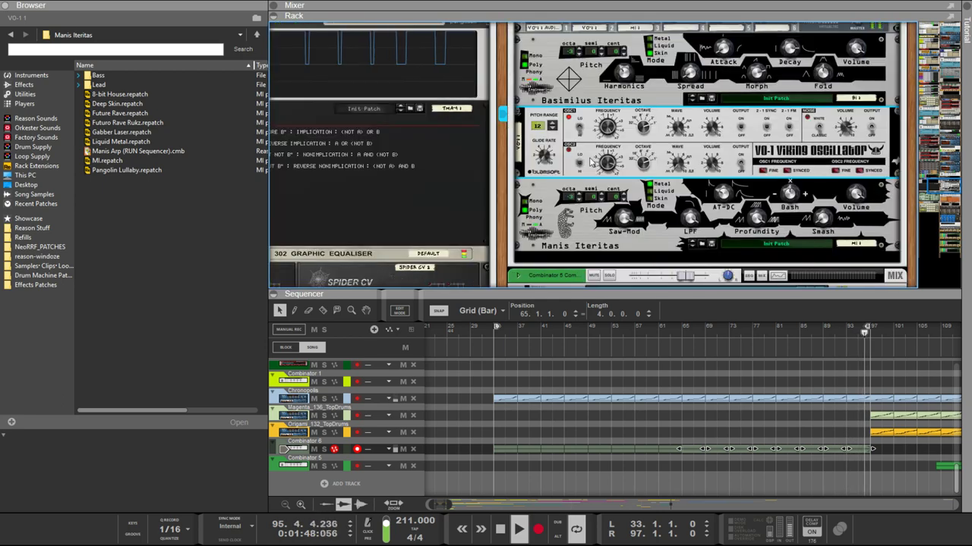
key(Tab)
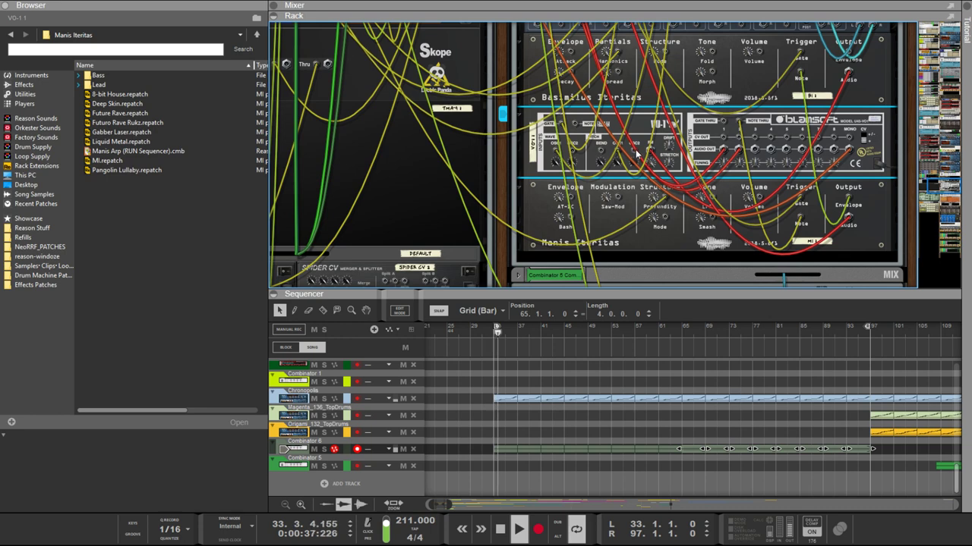
drag(636, 155, 851, 202)
key(Tab)
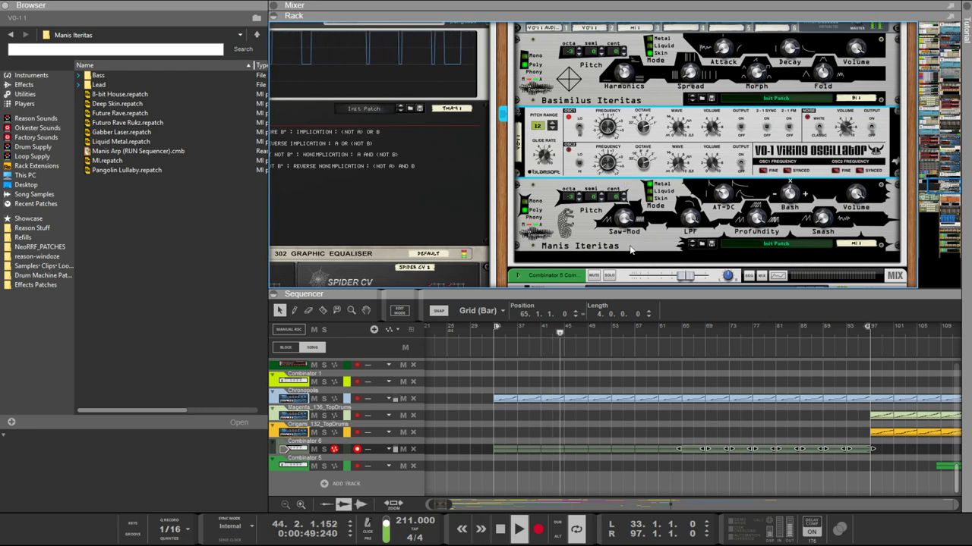
Step: Set the Manis Iteritas level on Line Mixer channel 3 to 101
click(623, 220)
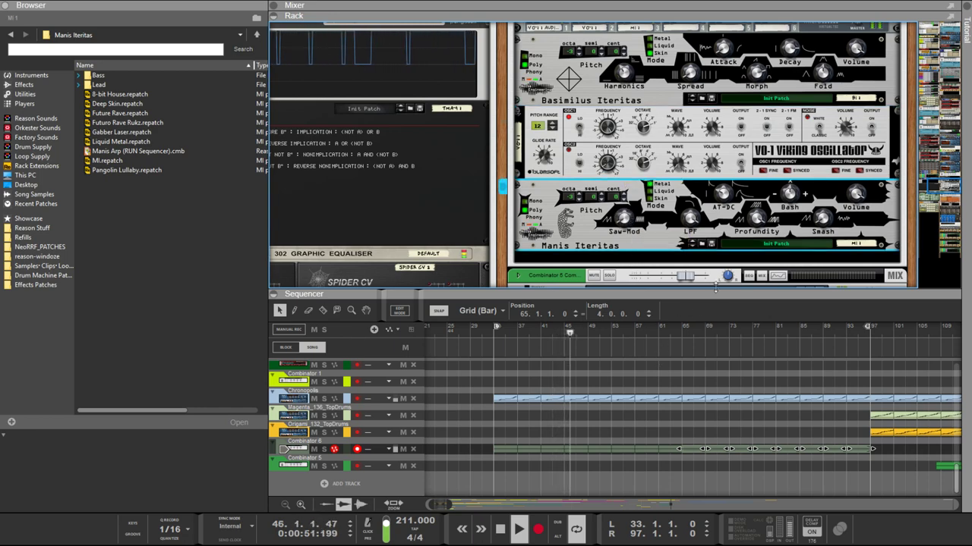
key(Tab)
key(Tab)
scroll(756, 195, up, 3)
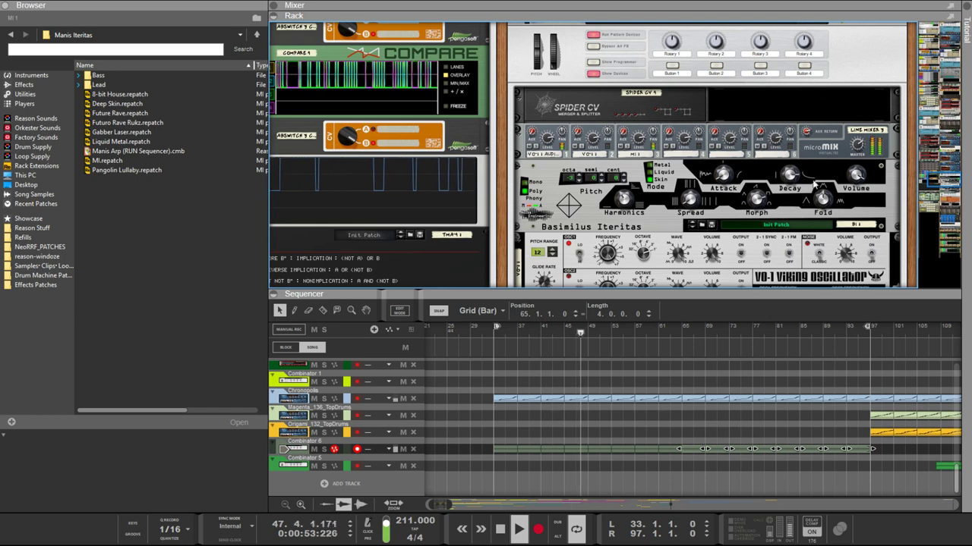
click(865, 157)
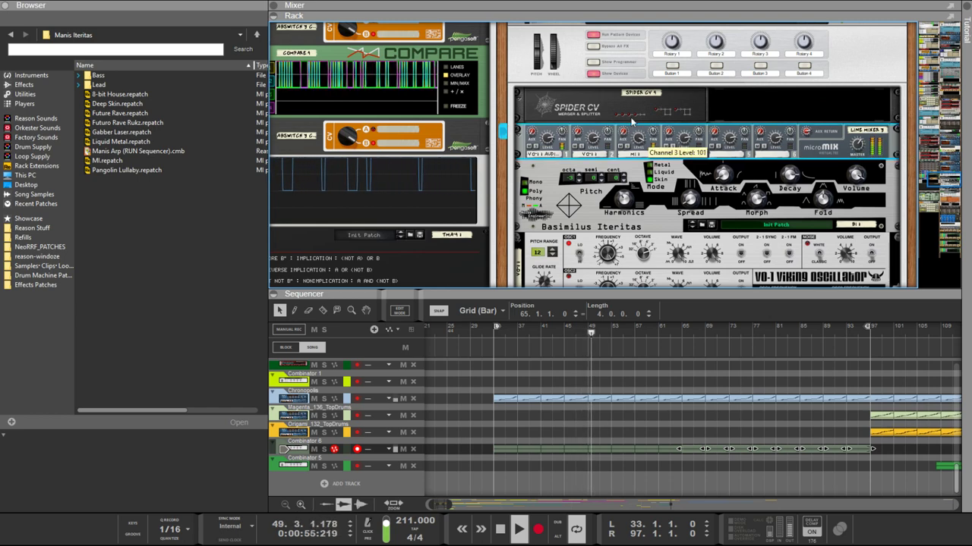
Step: Lower Manis Iteritas to octave -4 and set its AT-DC to 4.2 seconds
scroll(667, 201, down, 3)
scroll(670, 204, down, 4)
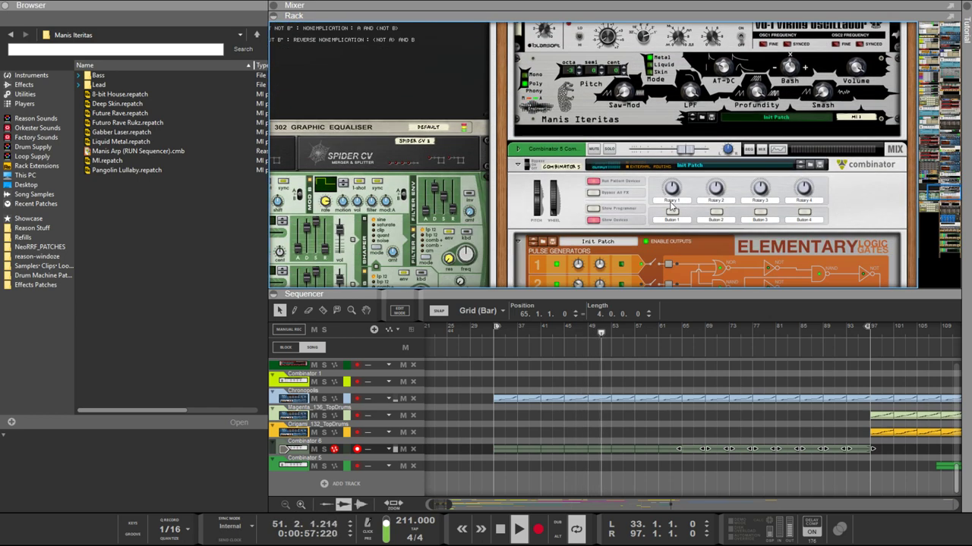
scroll(671, 205, up, 3)
click(575, 163)
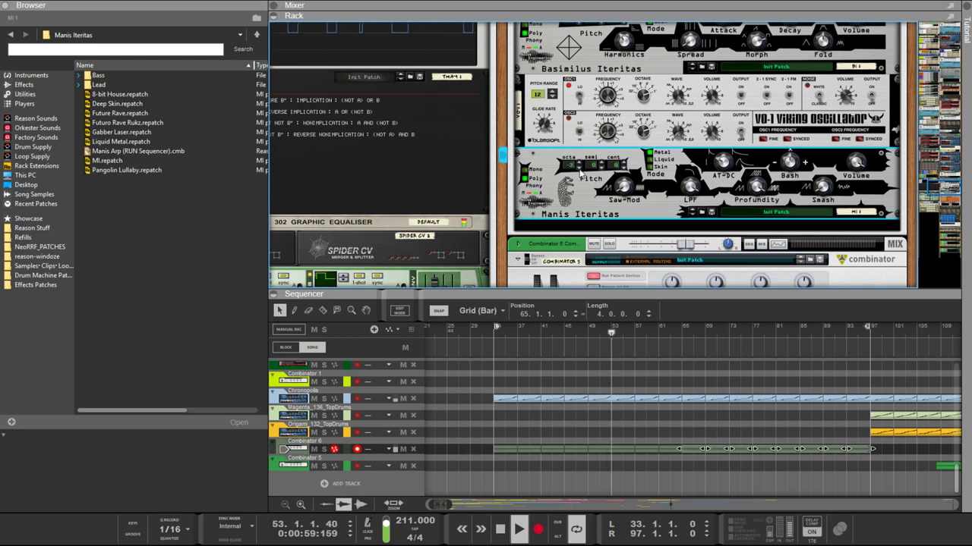
mouse_move(731, 168)
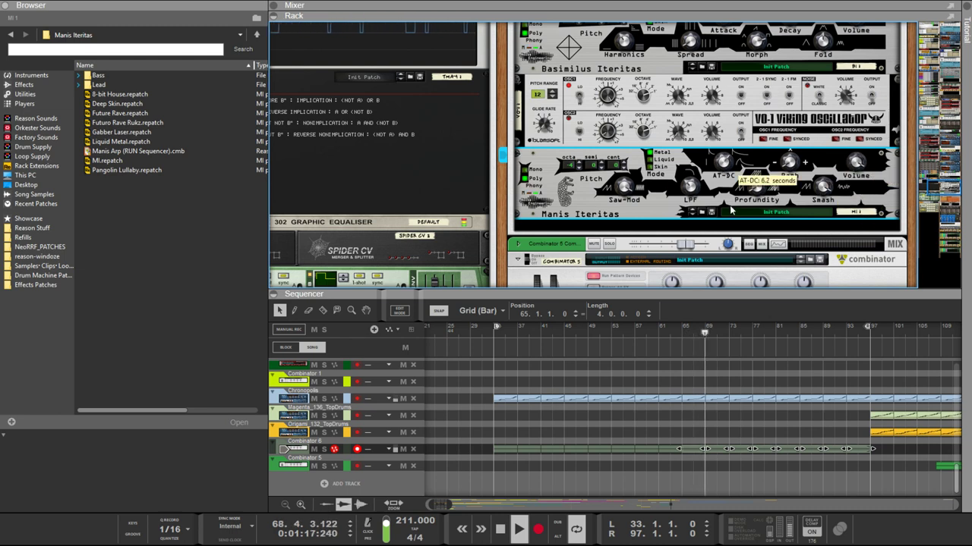
mouse_move(731, 211)
mouse_down()
mouse_move(755, 297)
mouse_move(728, 225)
mouse_up()
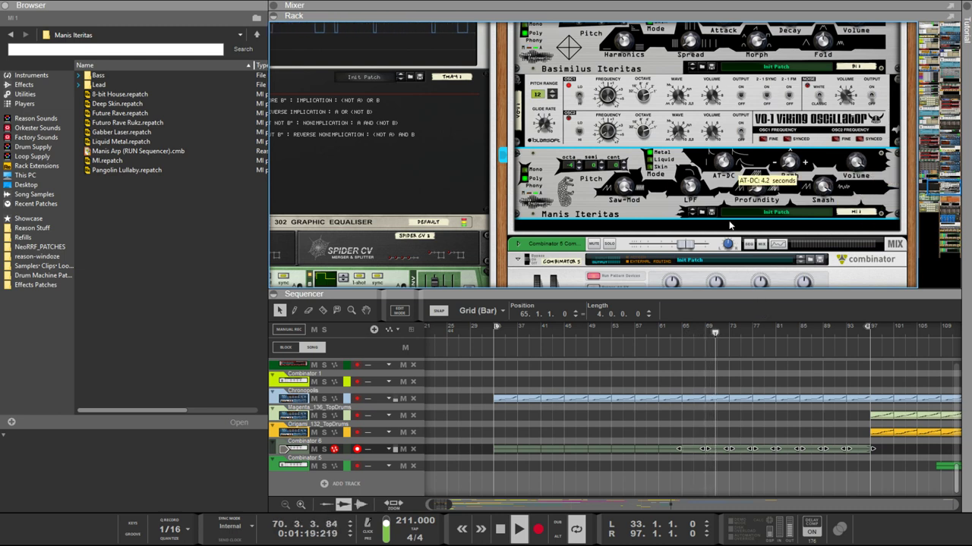
Step: Try adding a VK-1 Viking Synthesizer above Basimilus Iteritas, inspect its rear connections, and undo the addition
scroll(713, 196, up, 4)
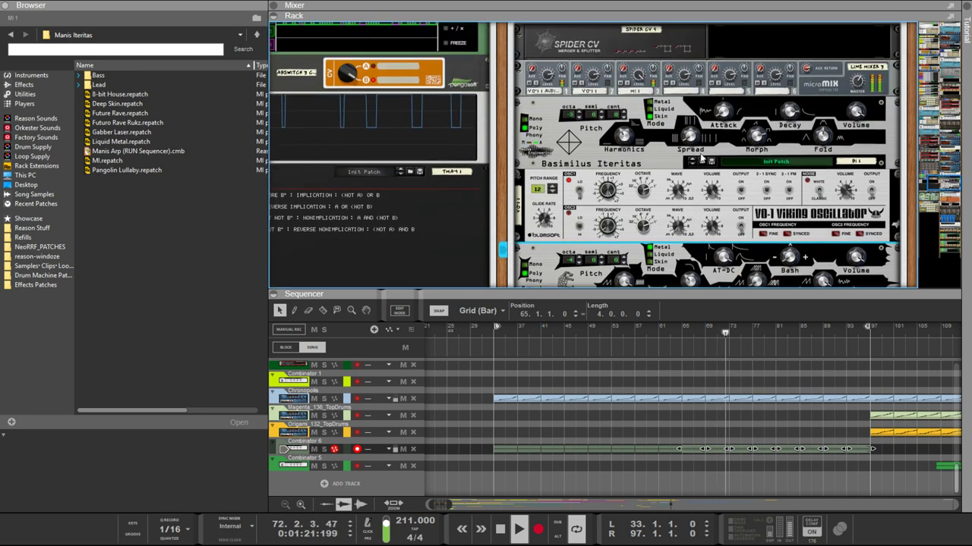
scroll(708, 157, down, 2)
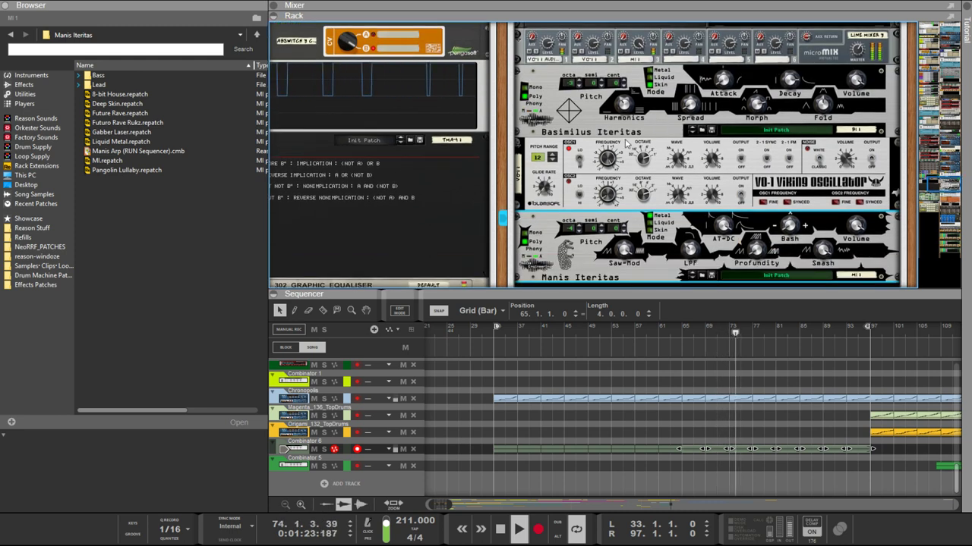
click(596, 130)
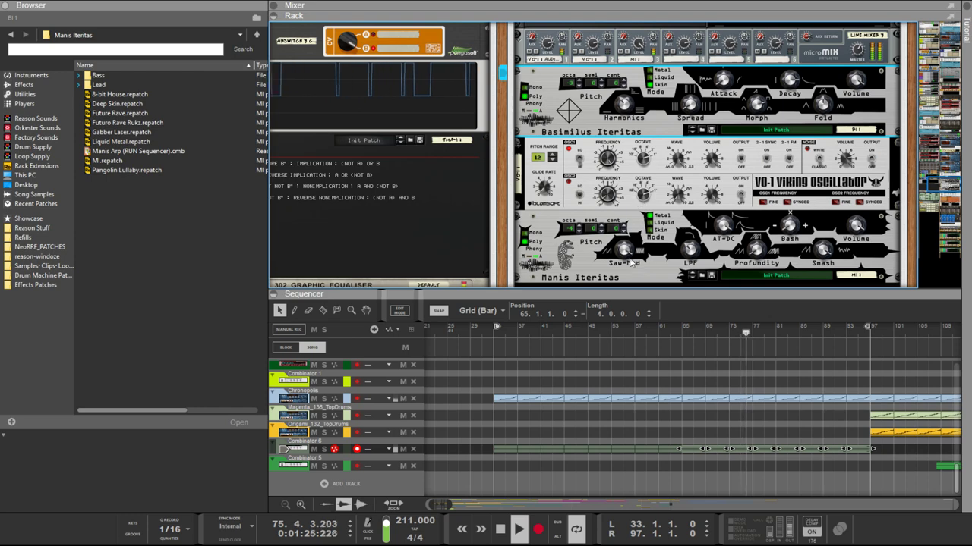
click(32, 75)
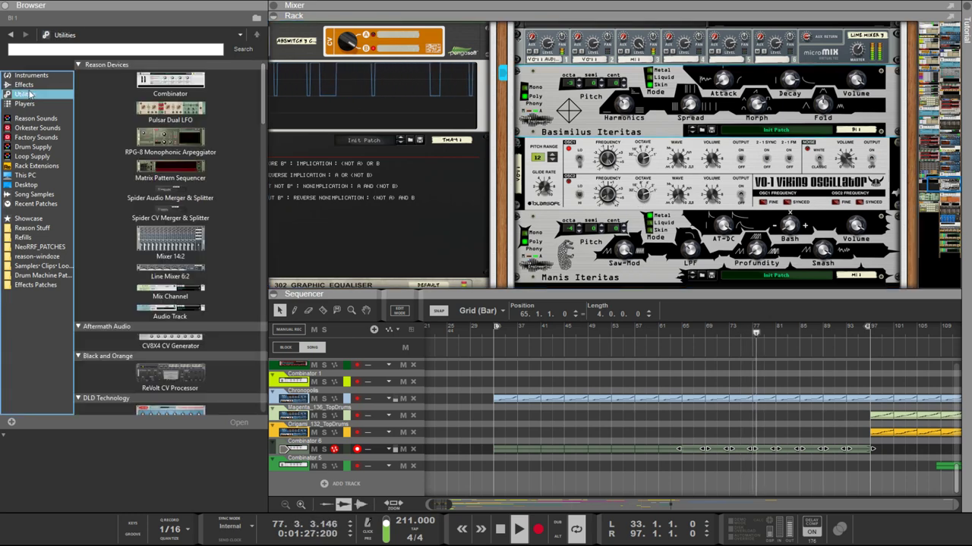
scroll(135, 238, down, 15)
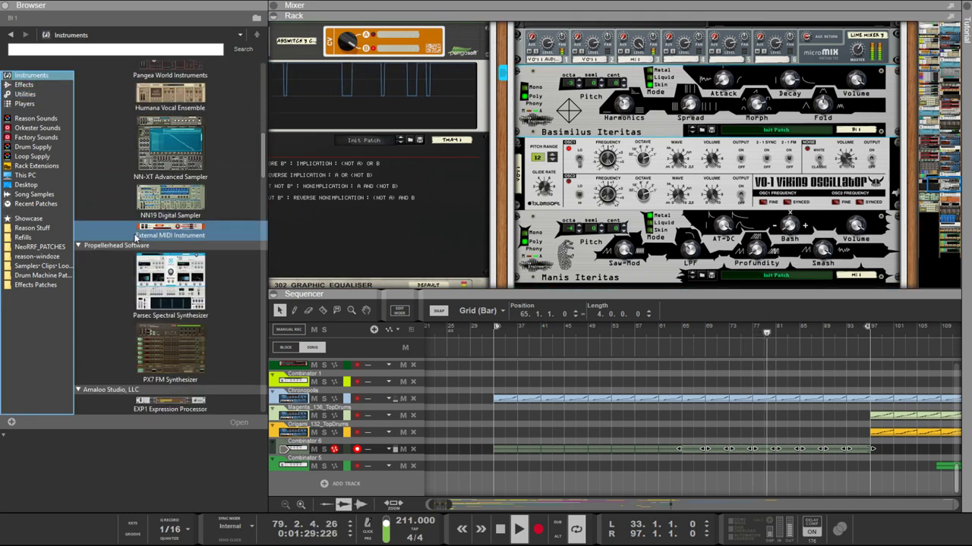
scroll(140, 227, down, 10)
scroll(148, 217, up, 6)
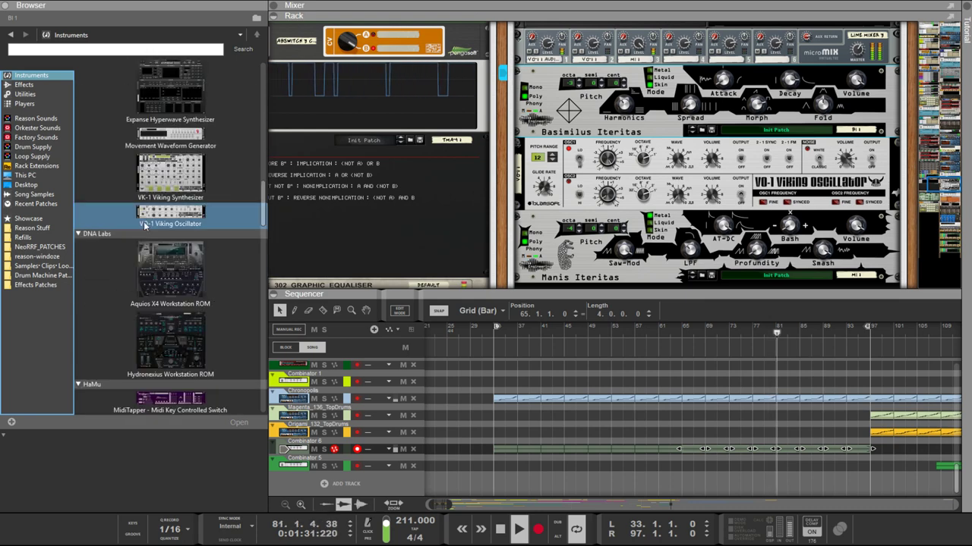
click(169, 176)
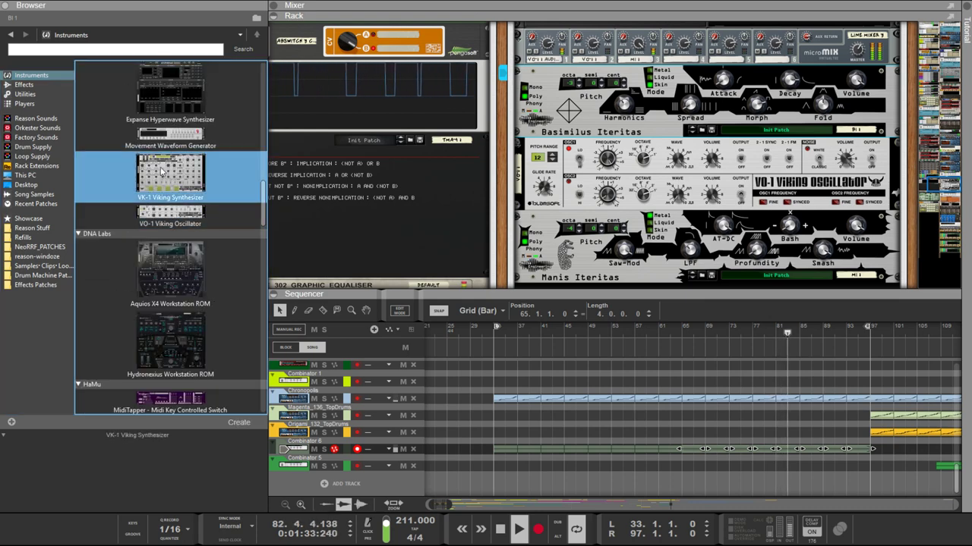
key(Tab)
mouse_move(168, 176)
mouse_down()
mouse_move(288, 220)
mouse_move(379, 277)
mouse_move(586, 75)
mouse_up()
drag(621, 106, 637, 121)
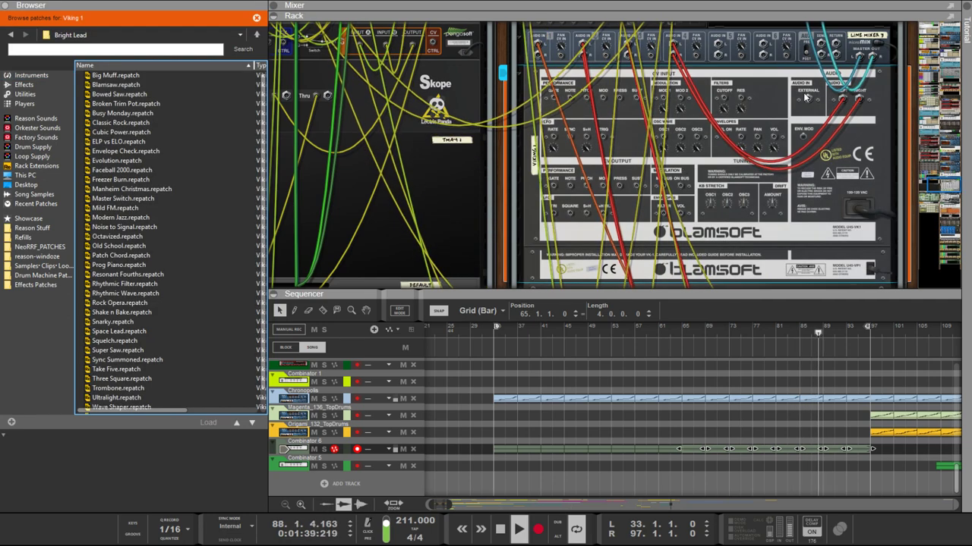
scroll(809, 109, down, 3)
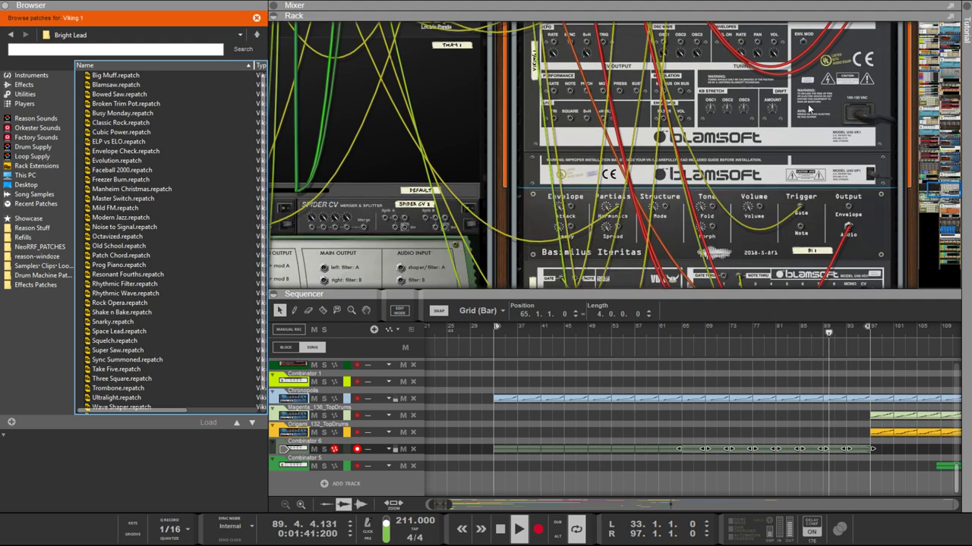
key(ctrl+z)
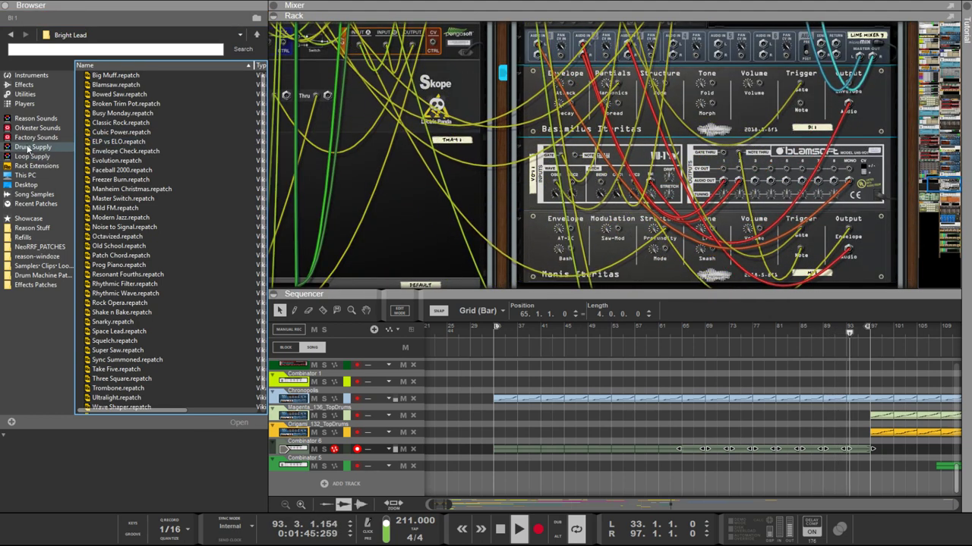
click(25, 94)
scroll(152, 228, down, 5)
scroll(169, 243, down, 15)
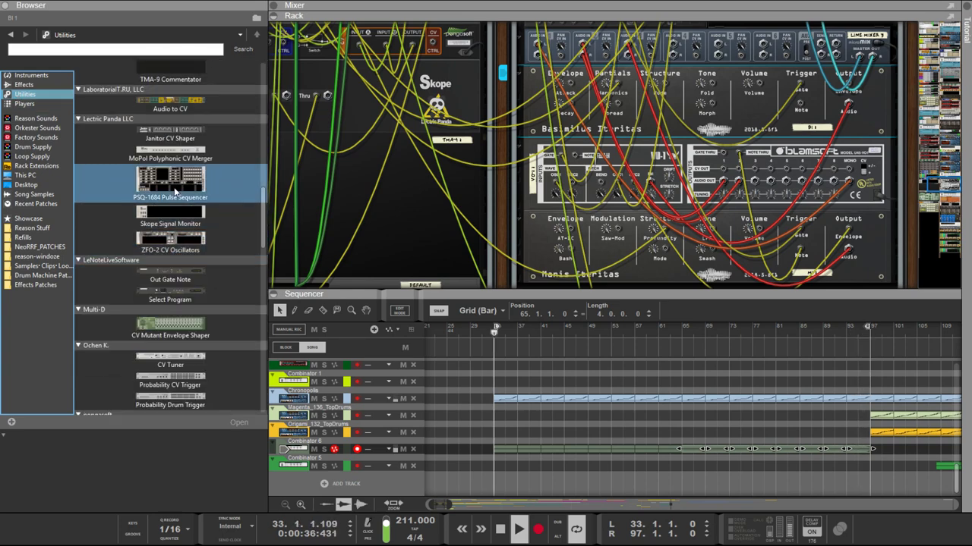
scroll(175, 191, down, 8)
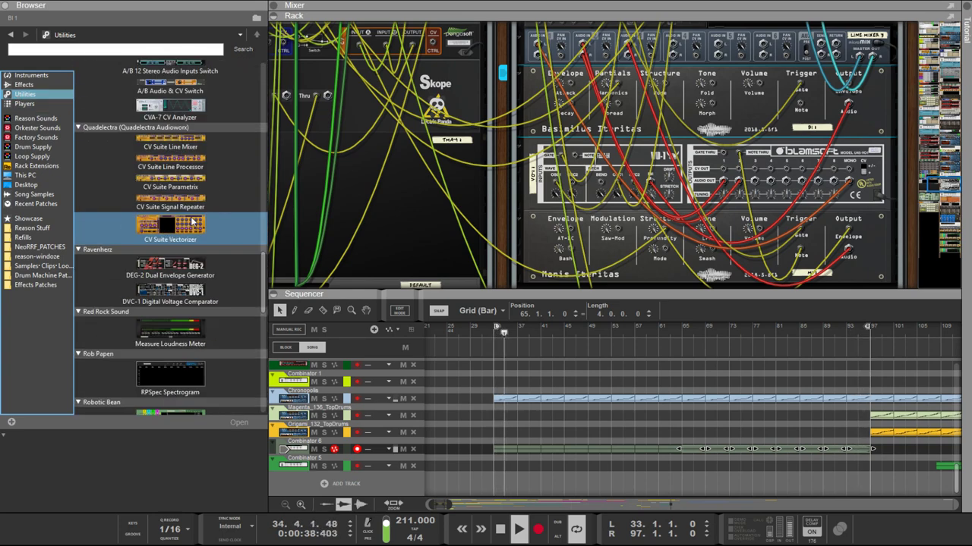
scroll(174, 228, up, 5)
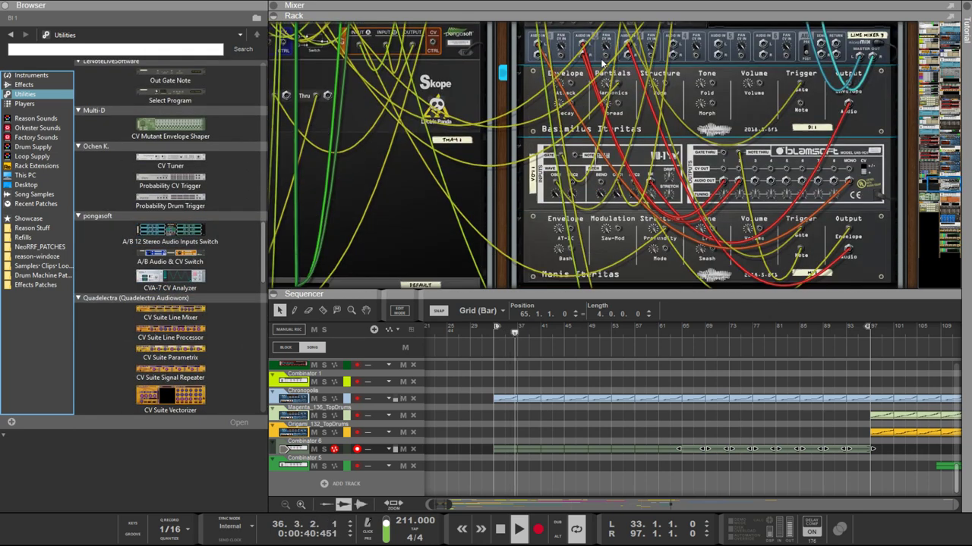
Step: Add a Loquelic Iteritas Percido below the Line Mixer in Combinator 6 and remove Basimilus Iteritas
click(29, 85)
click(30, 75)
scroll(174, 265, down, 15)
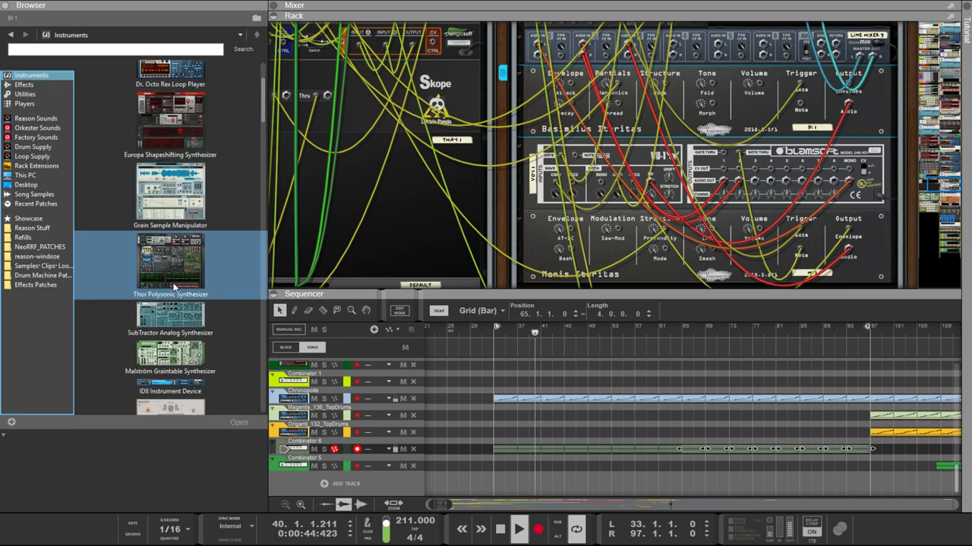
scroll(185, 299, down, 20)
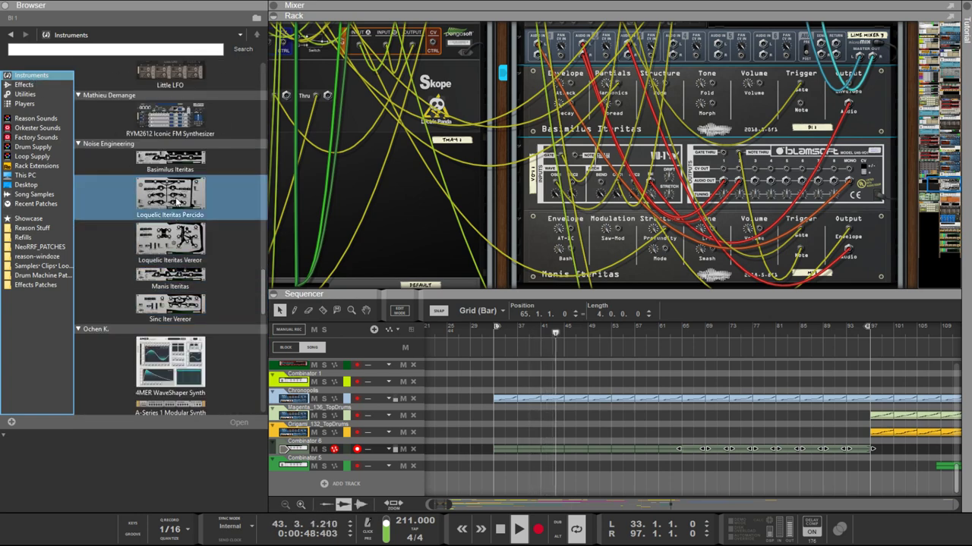
drag(173, 196, 635, 91)
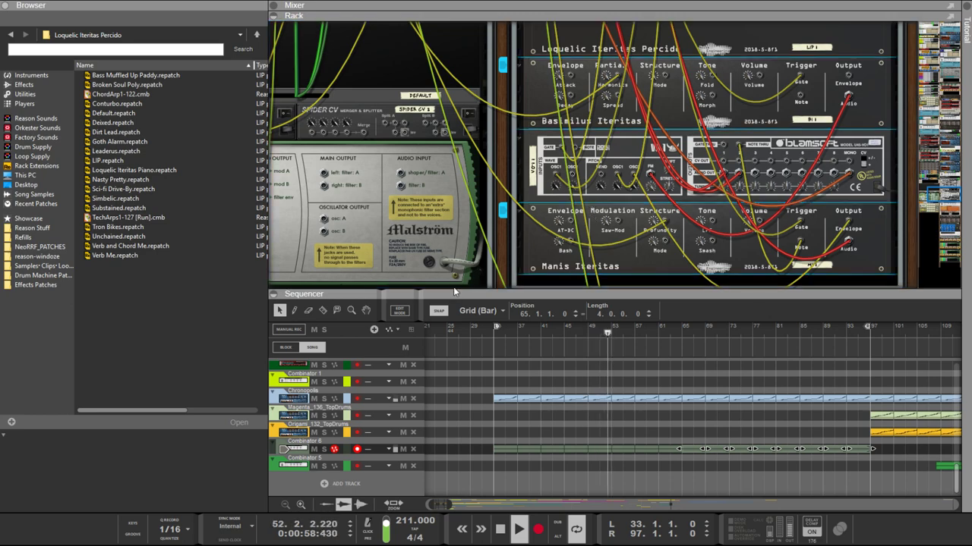
scroll(453, 287, up, 10)
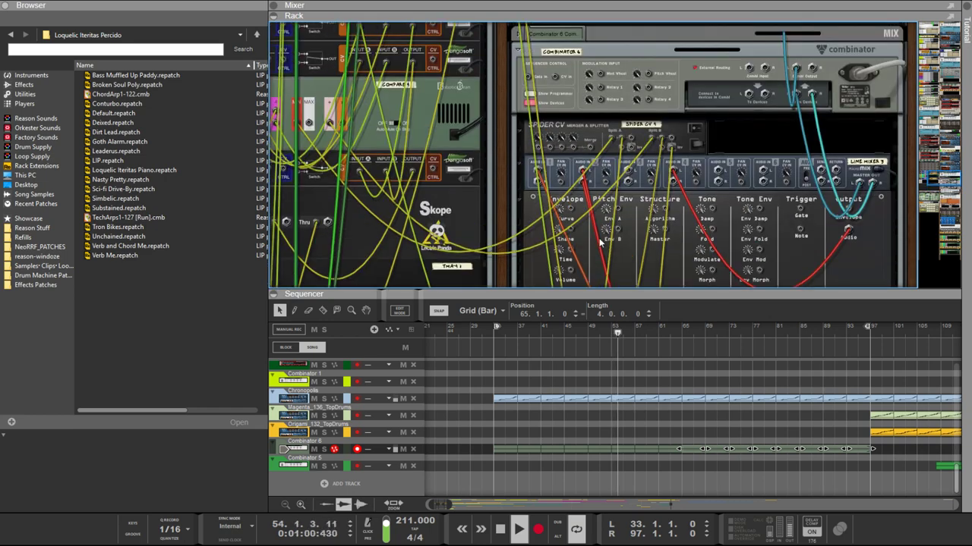
scroll(599, 241, down, 5)
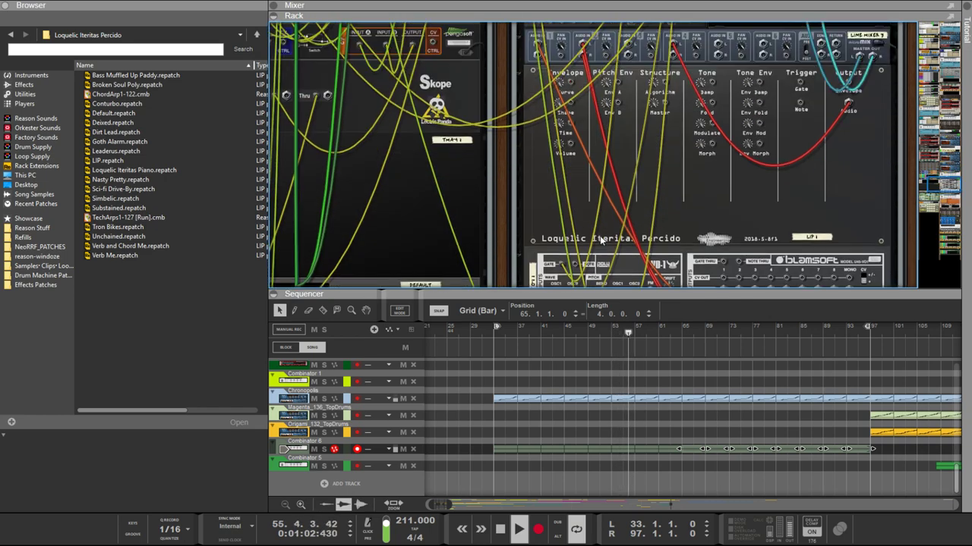
Step: Rewire Loquelic Iteritas Percido's audio output to Line Mixer channel 1 and connect the mixer's aux send to VO-1's FM input
scroll(599, 241, down, 3)
scroll(581, 141, up, 5)
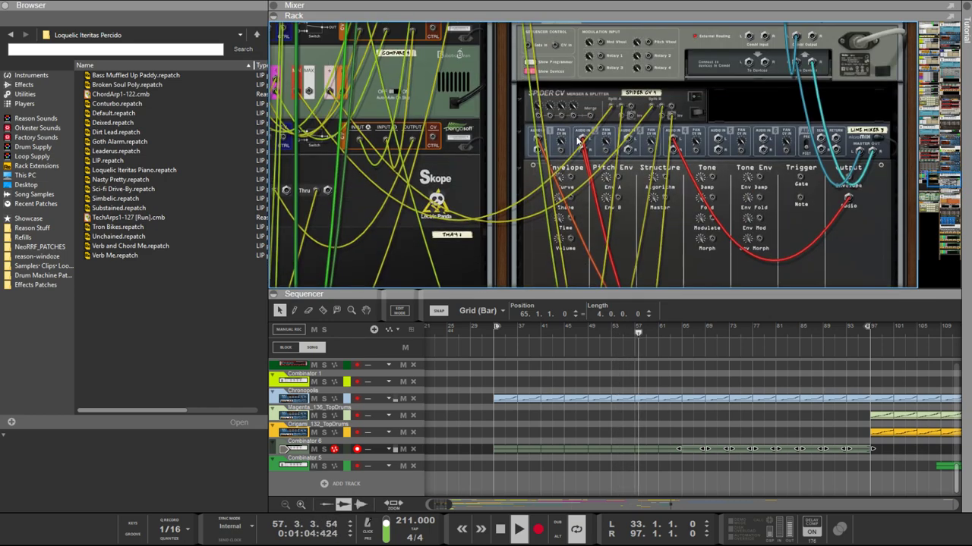
scroll(574, 123, down, 3)
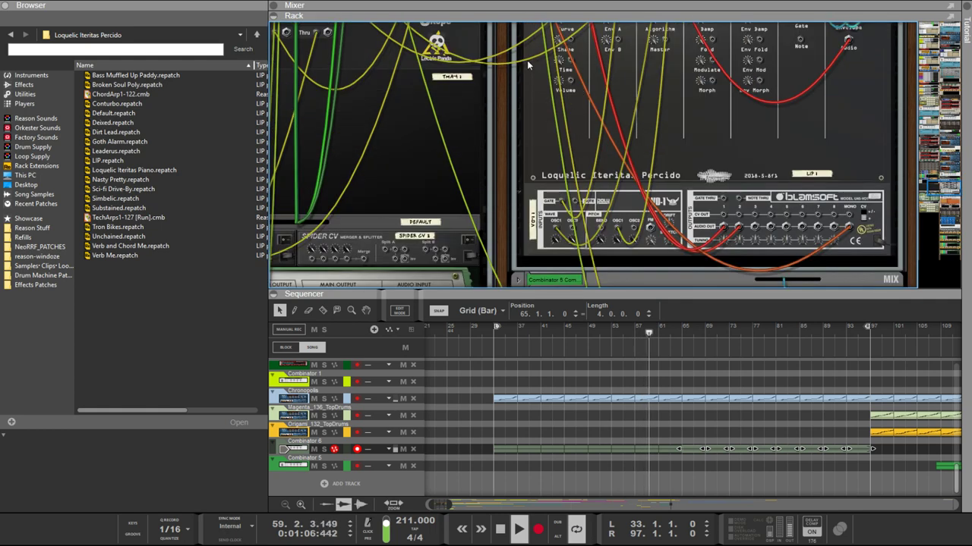
scroll(527, 69, up, 2)
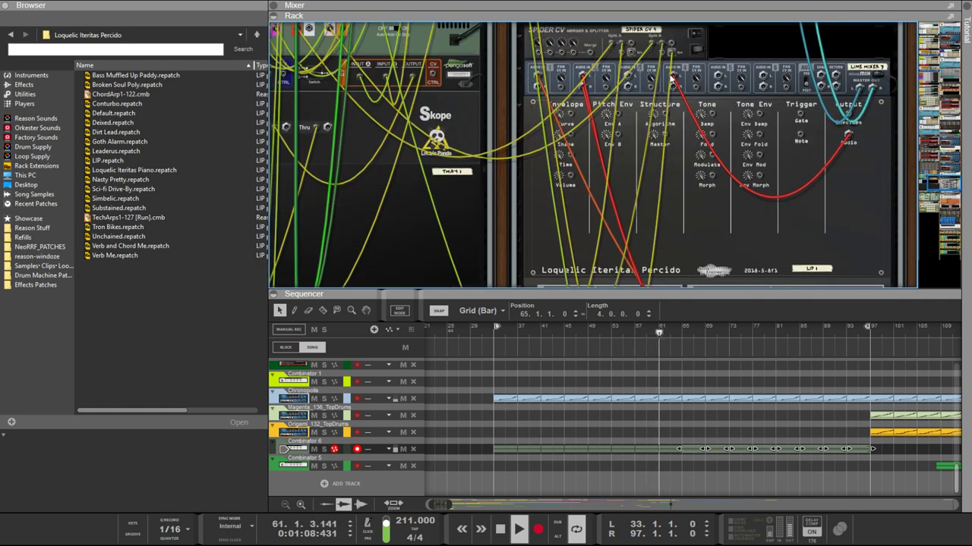
drag(674, 76, 537, 79)
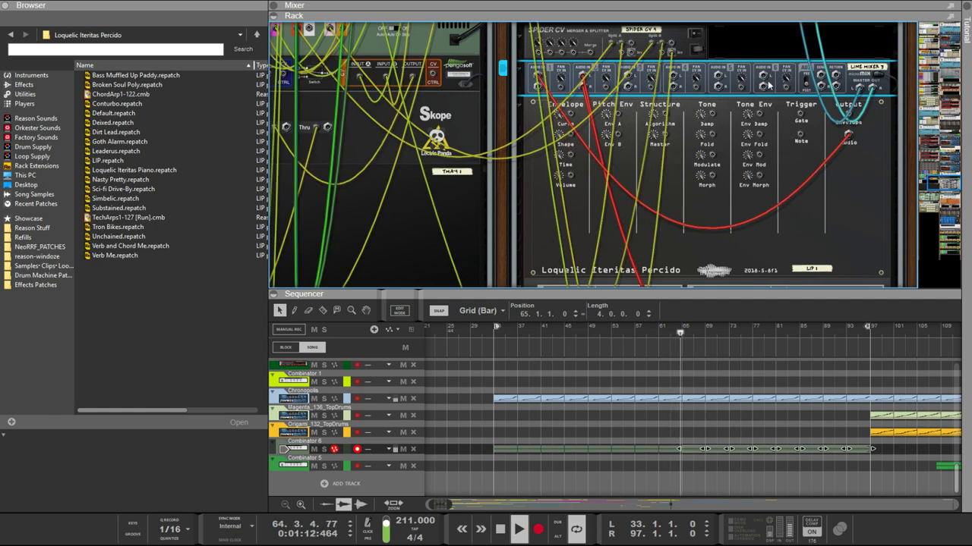
drag(820, 79, 651, 199)
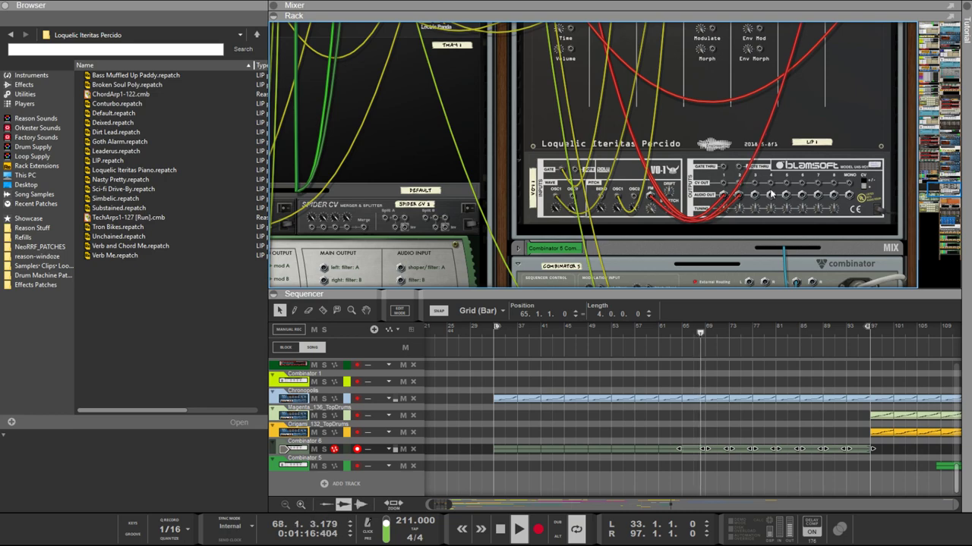
Step: Add a Spider Audio between Loquelic Iteritas Percido and VO-1, and route the mixer's aux send through its splitter into VO-1's FM input
scroll(754, 184, up, 4)
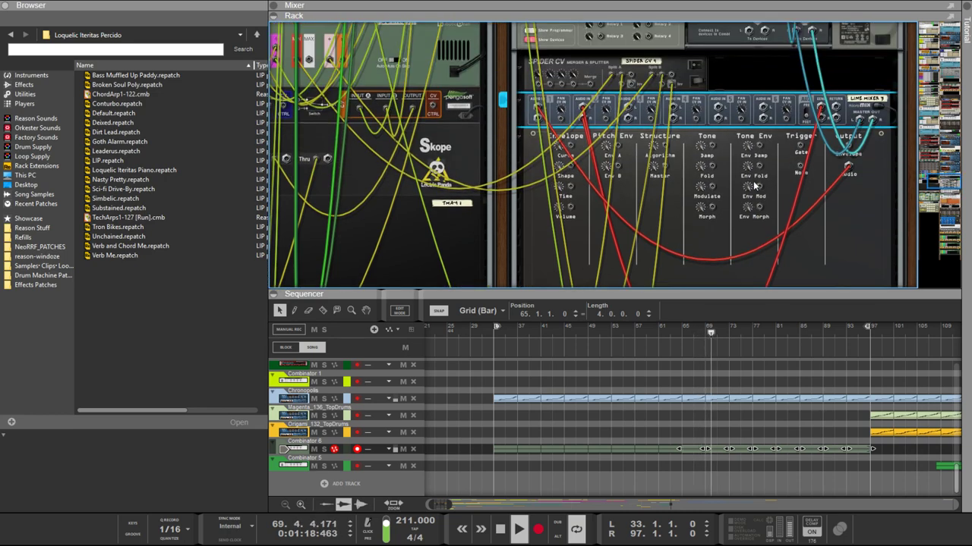
scroll(752, 150, down, 4)
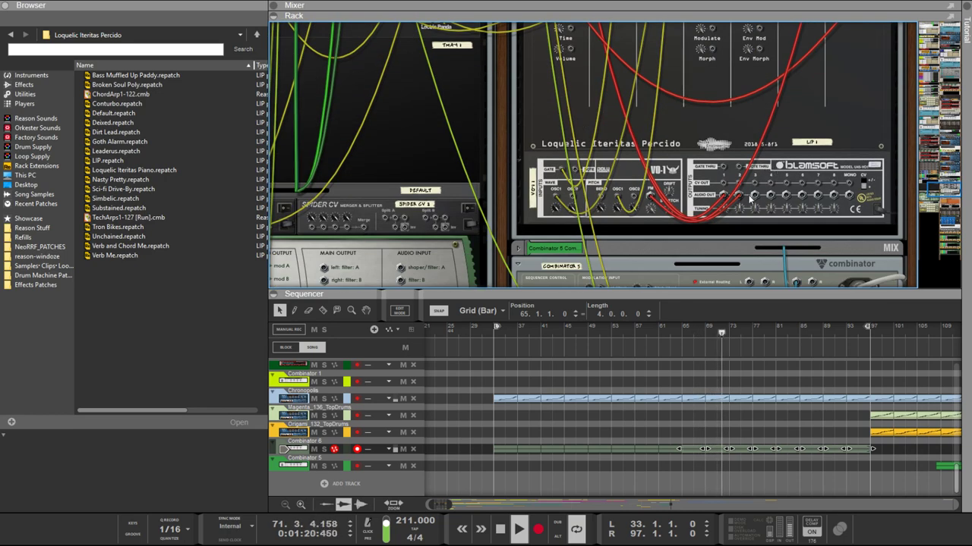
scroll(751, 197, up, 2)
scroll(715, 192, down, 3)
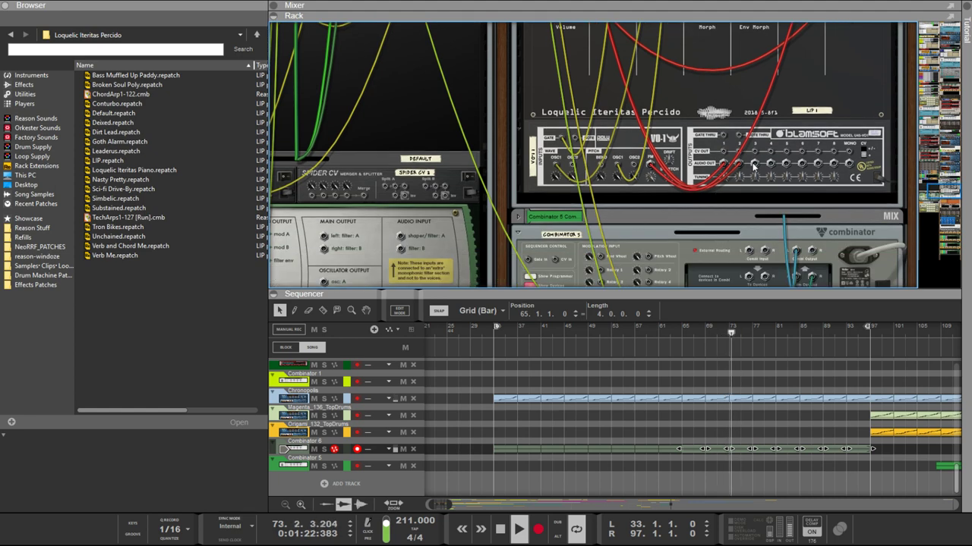
key(Tab)
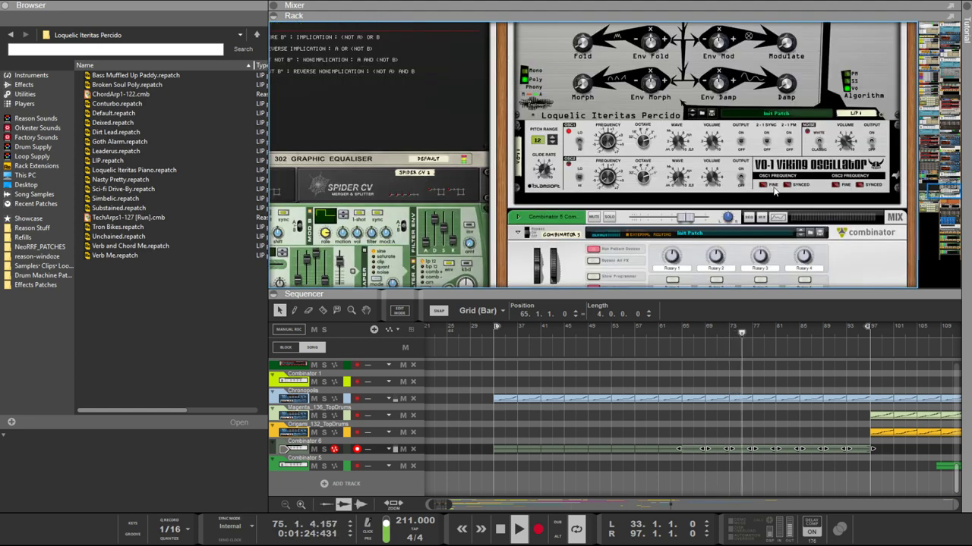
key(Tab)
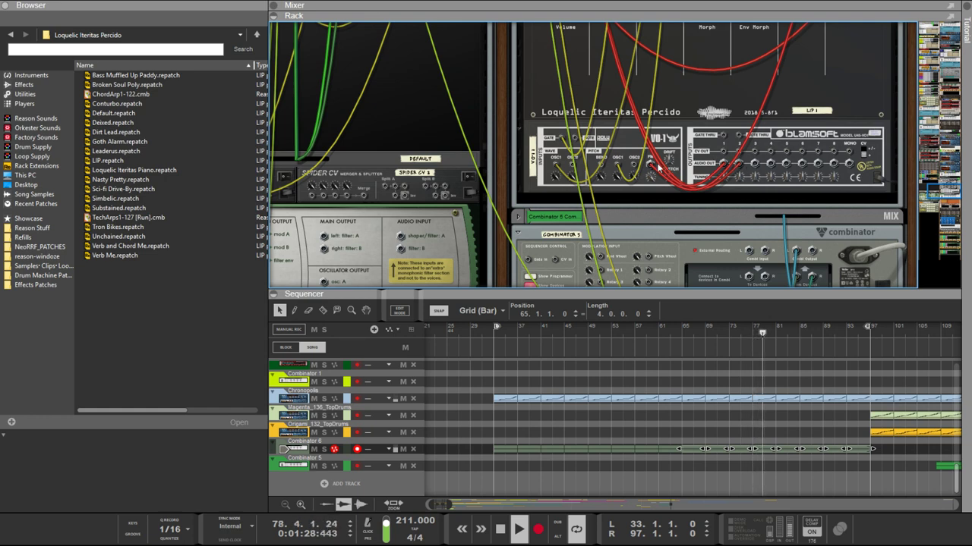
scroll(654, 168, up, 5)
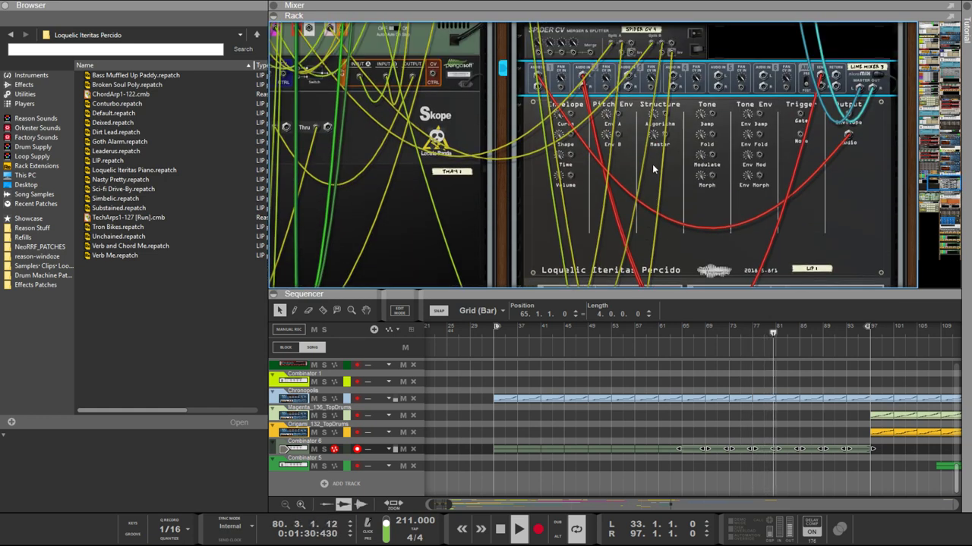
scroll(657, 163, down, 1)
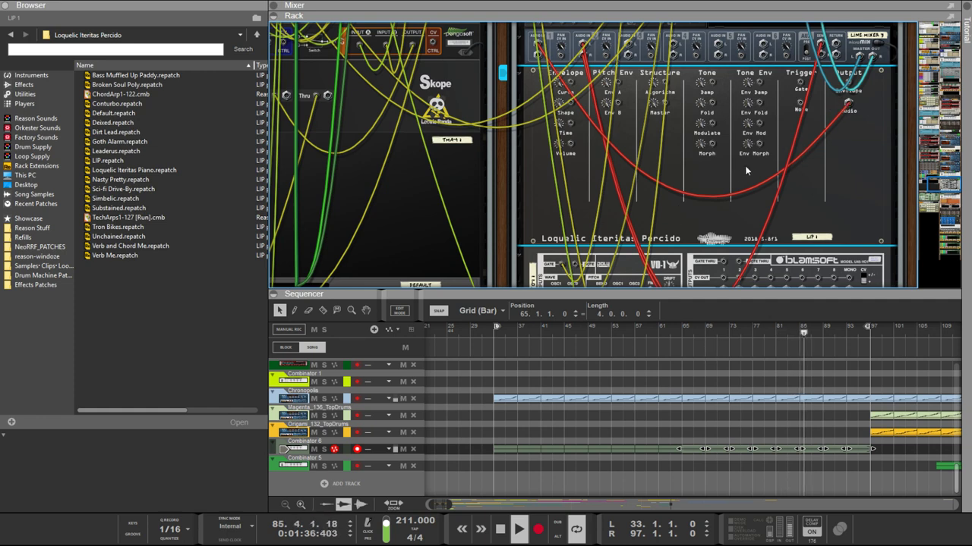
scroll(728, 155, down, 3)
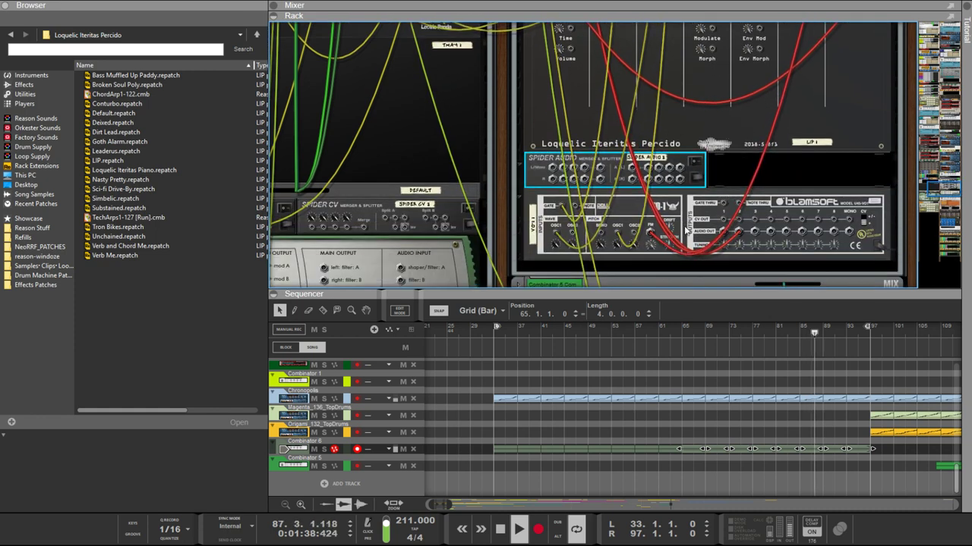
mouse_move(649, 235)
mouse_down()
mouse_move(651, 225)
mouse_move(664, 230)
mouse_up()
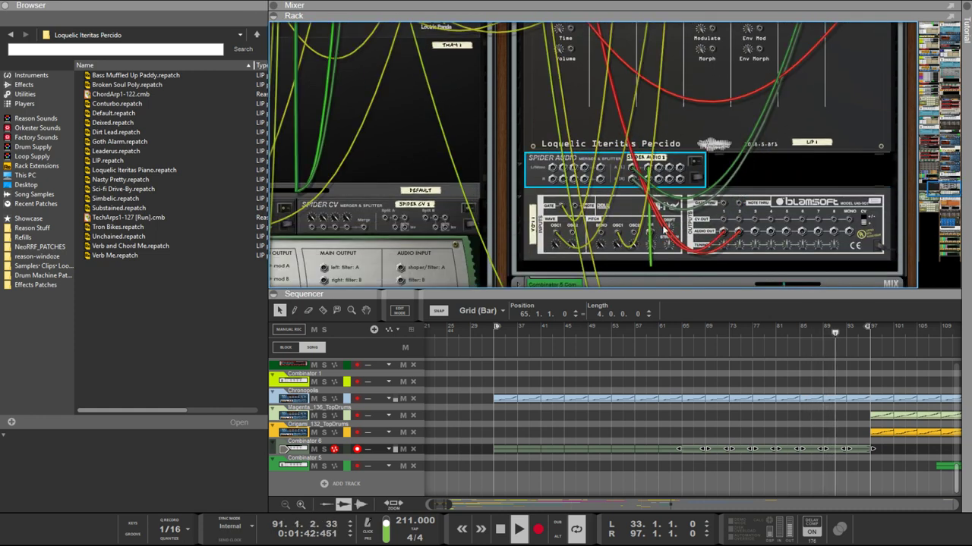
scroll(800, 232, down, 1)
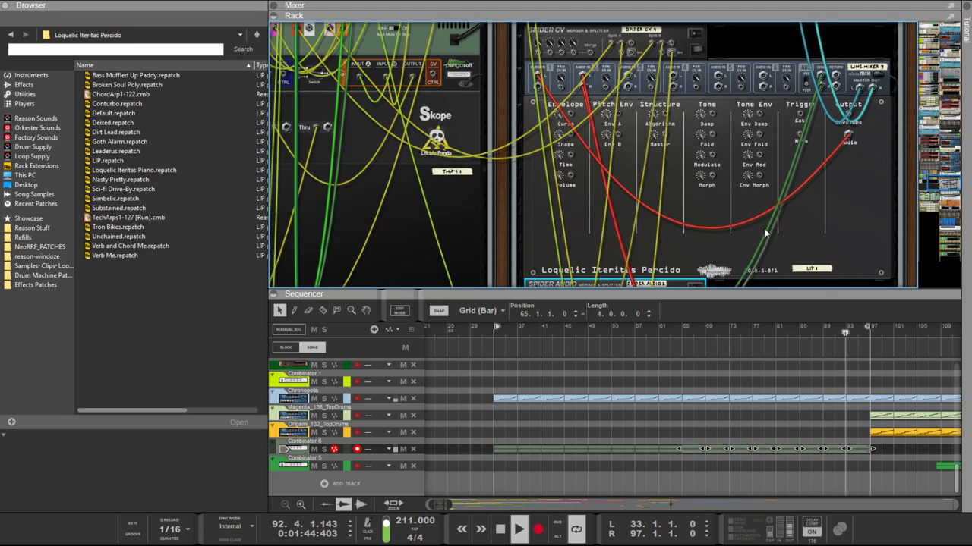
Step: Inspect the rear cabling around Loquelic Iteritas Percido and the Spider Audio, as well as the synth's front-panel controls
scroll(695, 187, down, 8)
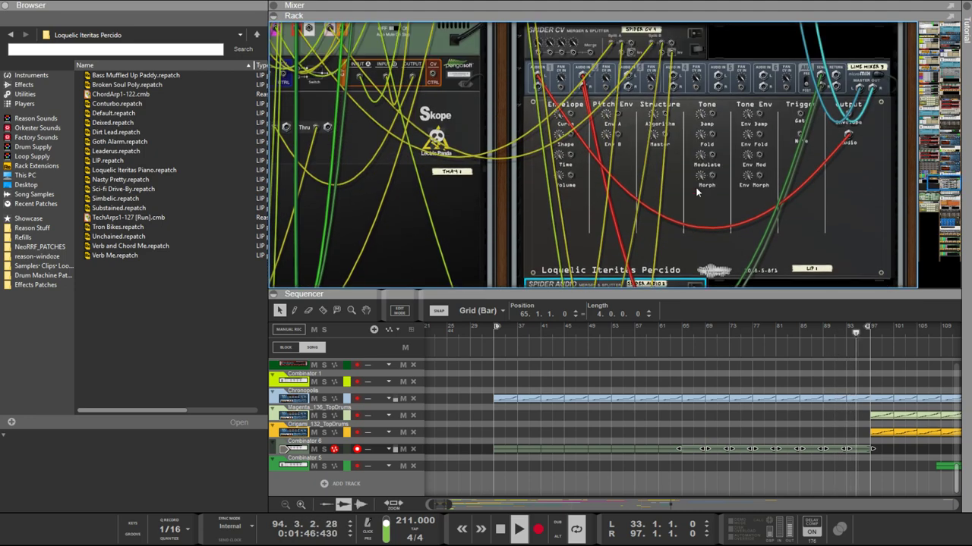
scroll(690, 183, up, 2)
scroll(680, 180, down, 1)
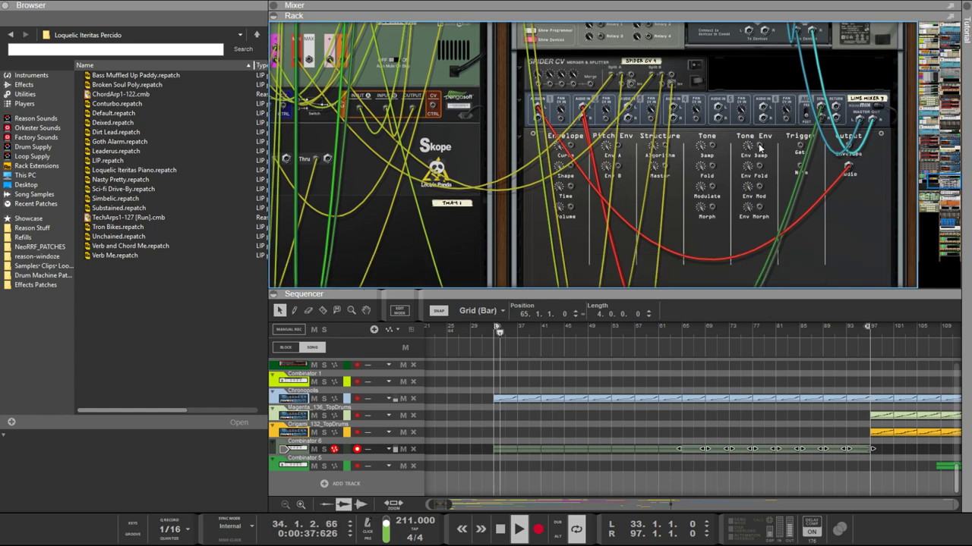
scroll(759, 148, down, 6)
scroll(785, 174, up, 6)
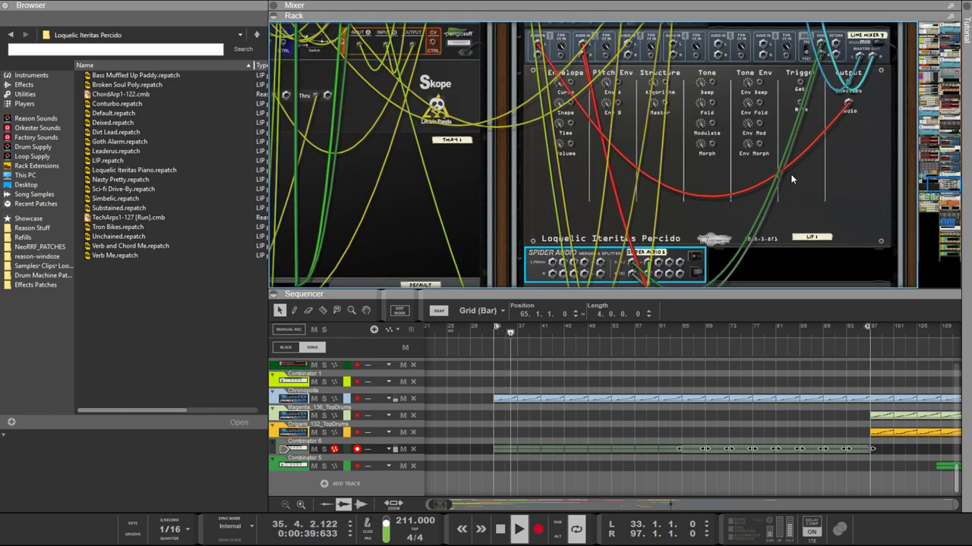
scroll(770, 176, down, 4)
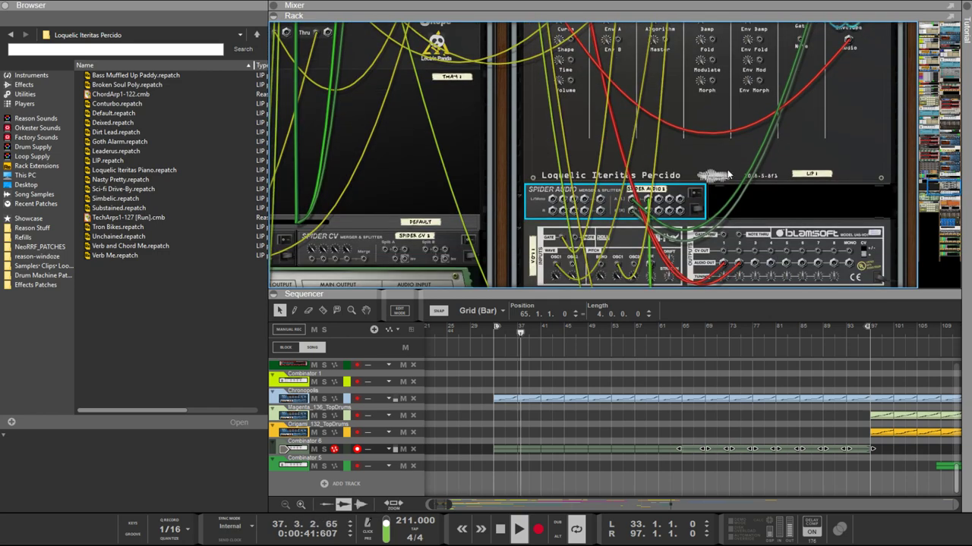
key(Tab)
scroll(727, 174, up, 3)
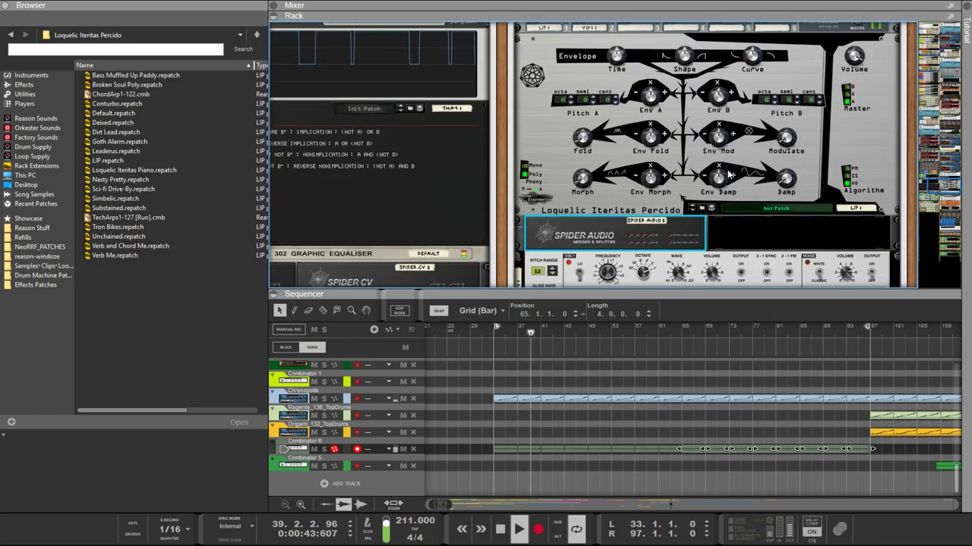
scroll(728, 174, down, 3)
scroll(730, 159, up, 3)
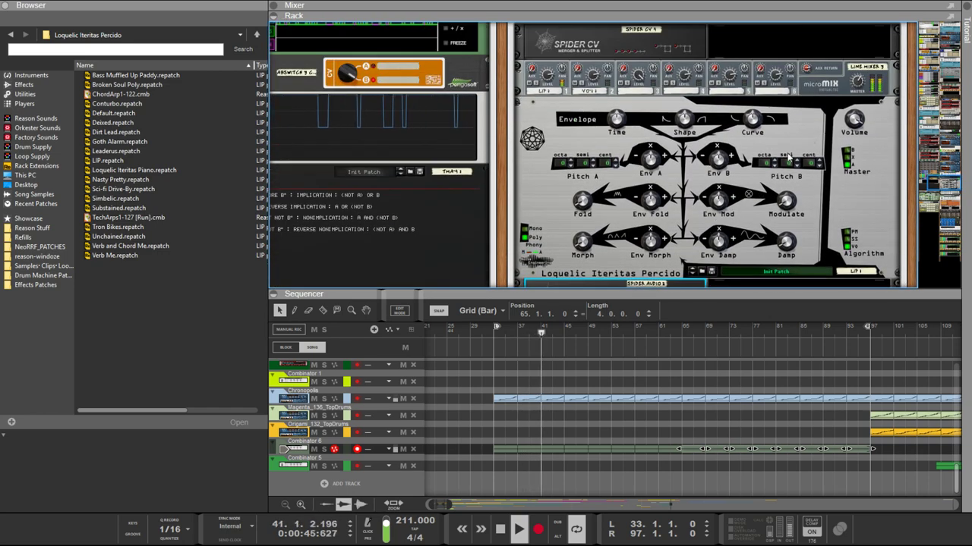
Step: Browse patches for Loquelic Iteritas Percido, back out through the Instruments and Rack Extensions locations, and open the Reason Stuff folder
click(702, 273)
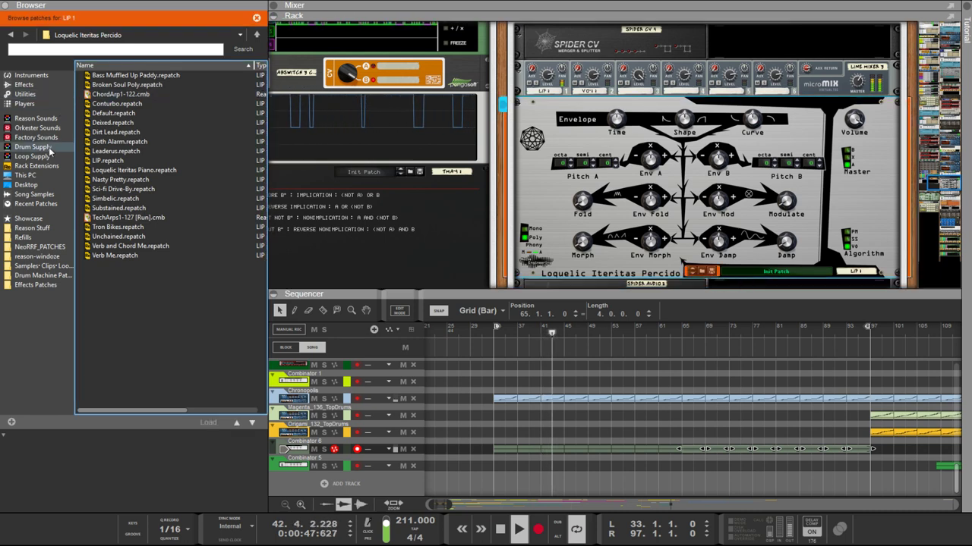
click(99, 95)
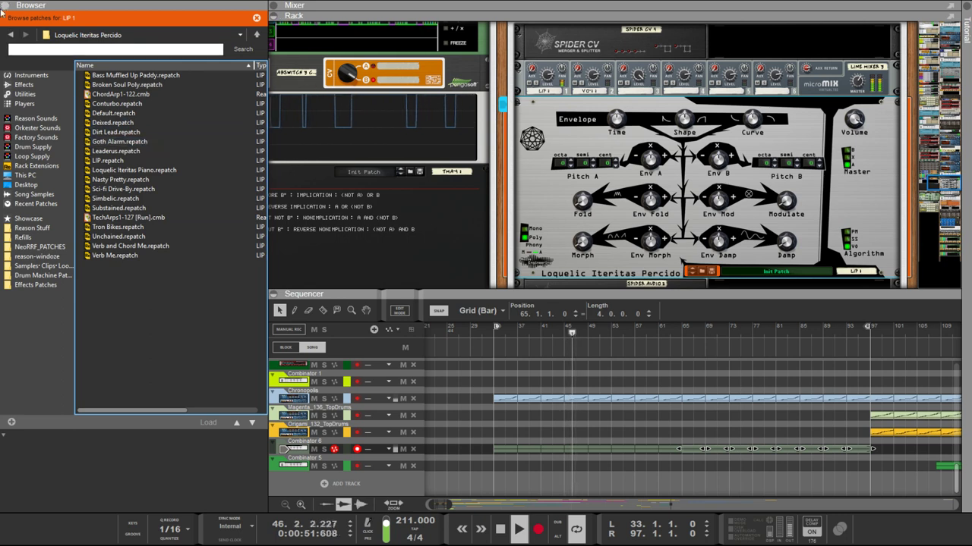
click(8, 35)
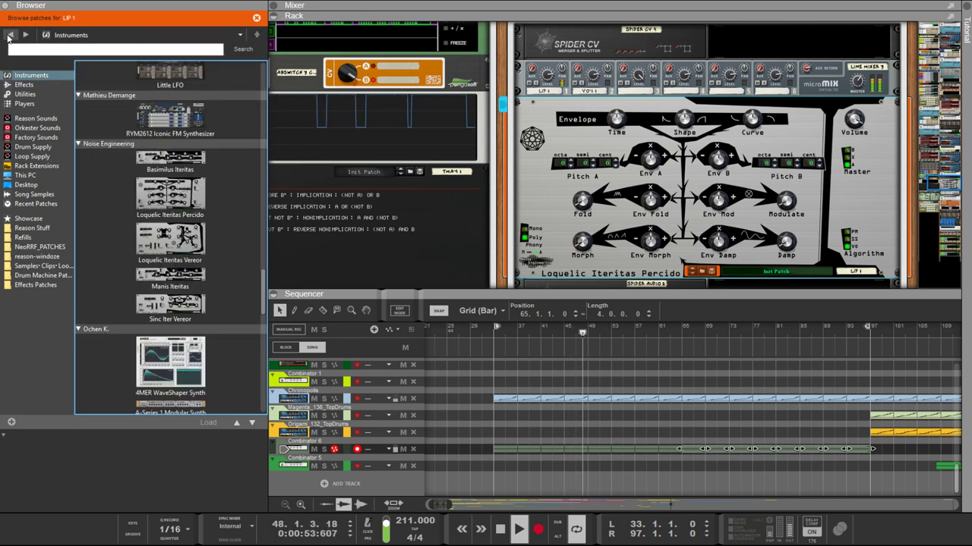
click(10, 35)
click(10, 35)
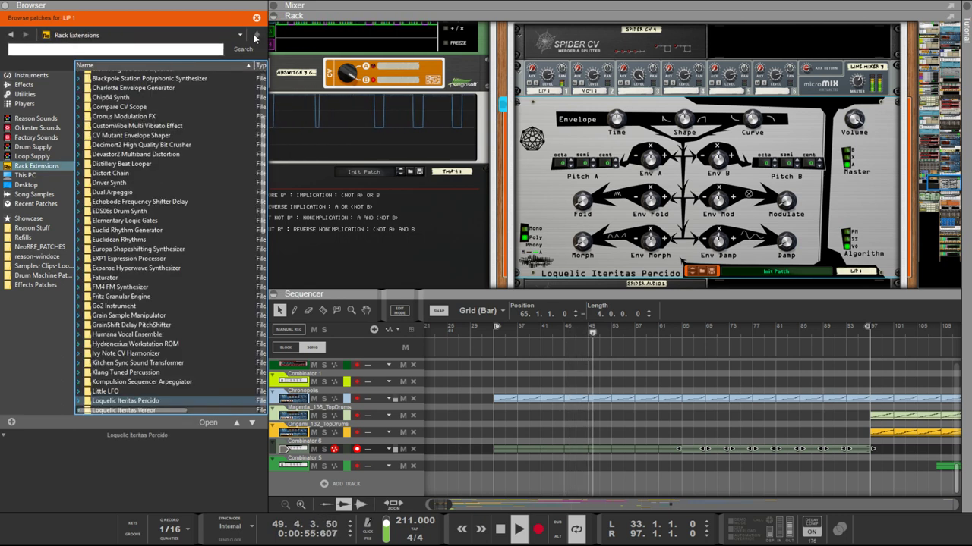
click(24, 84)
click(46, 227)
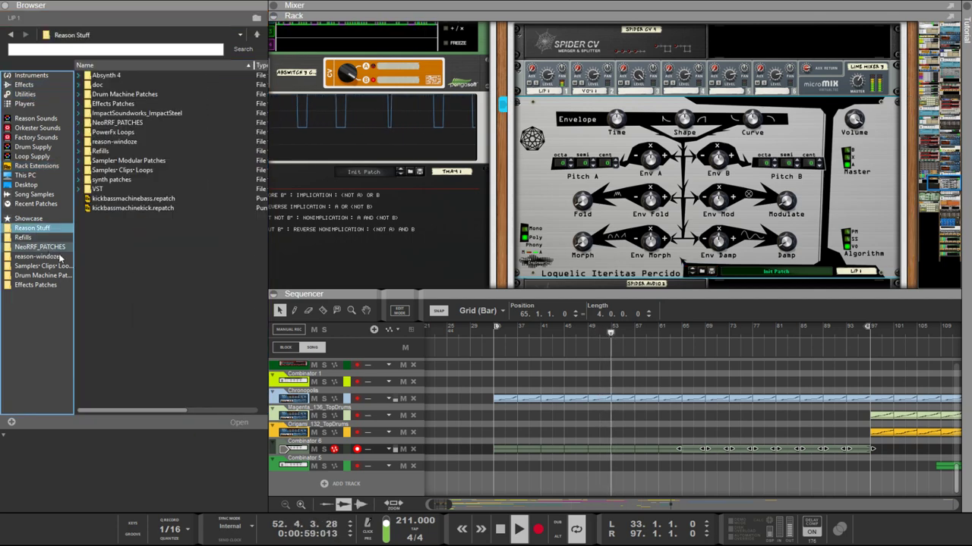
Step: Look through the NeoRRF_PATCHES folder for a suitable Combinator patch
click(42, 247)
click(106, 228)
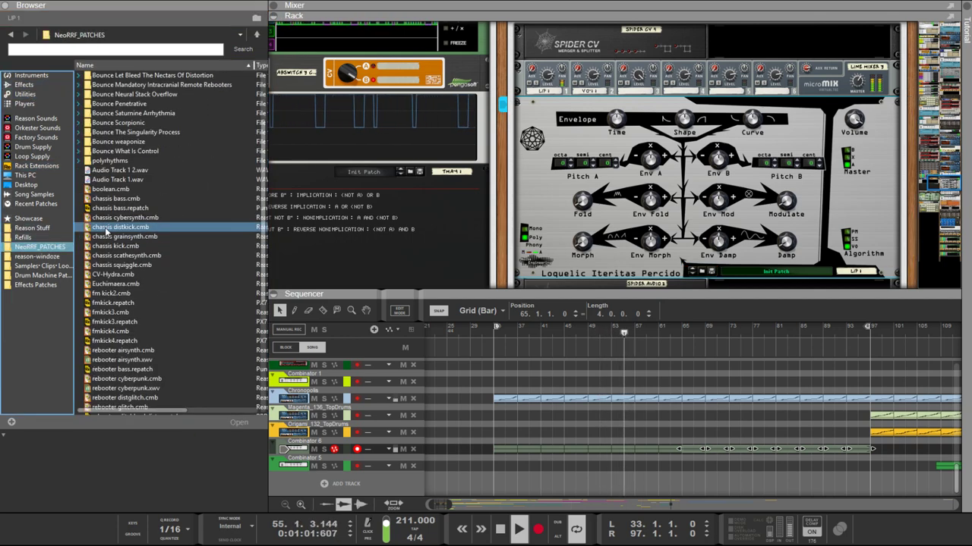
scroll(106, 232, down, 7)
click(108, 222)
click(114, 269)
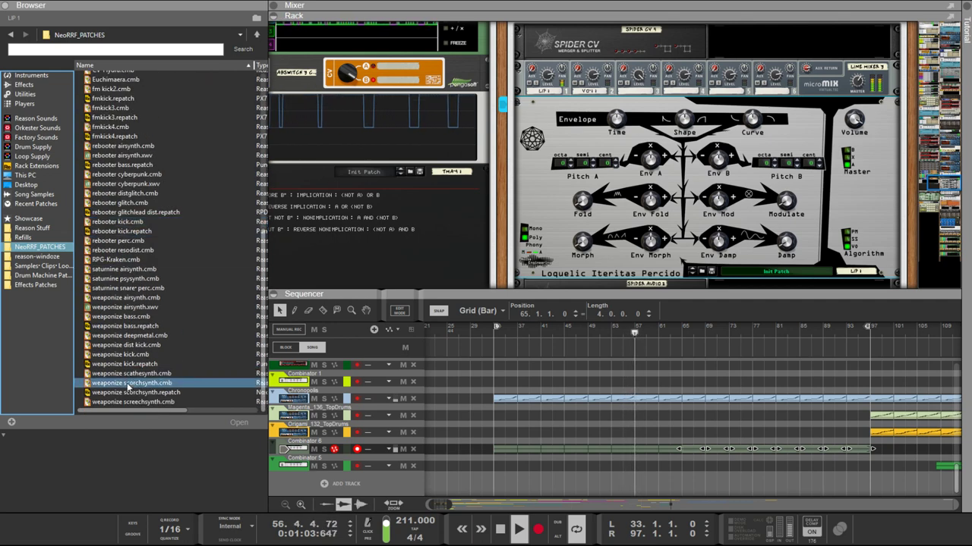
click(121, 384)
click(122, 212)
click(121, 193)
scroll(122, 199, up, 2)
click(123, 204)
click(119, 193)
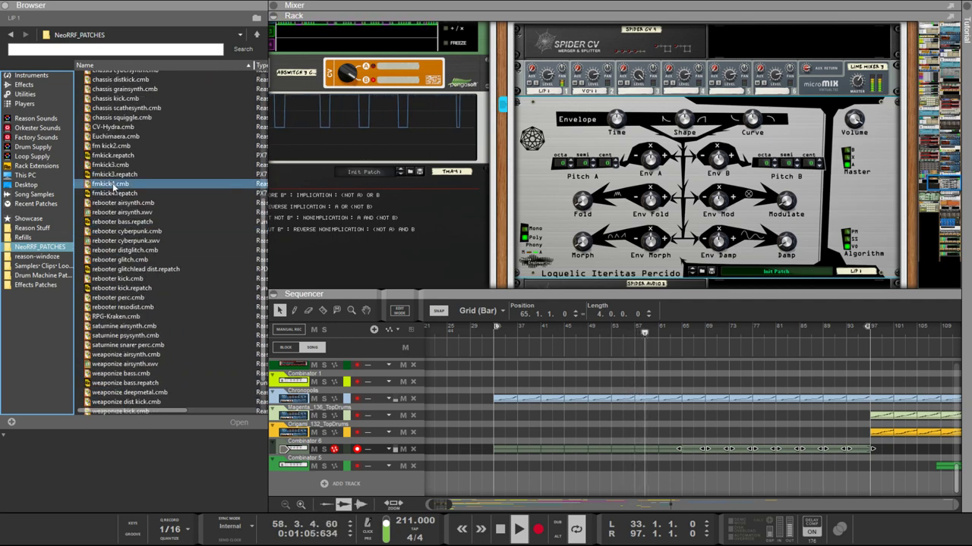
scroll(118, 186, up, 5)
click(116, 175)
scroll(122, 222, up, 3)
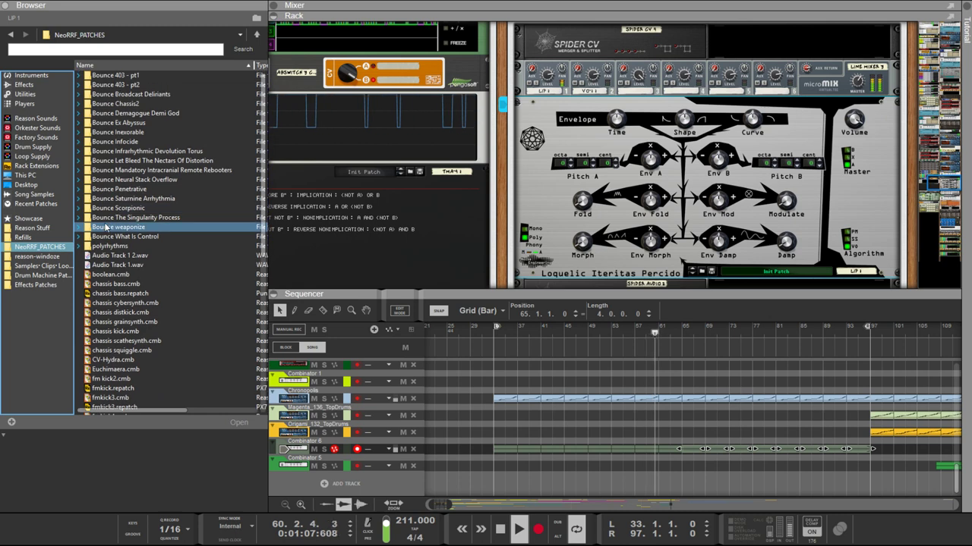
Step: Open the reason-windoze folder inside Reason Stuff and select the beast.cmb Combinator patch
click(257, 34)
click(116, 142)
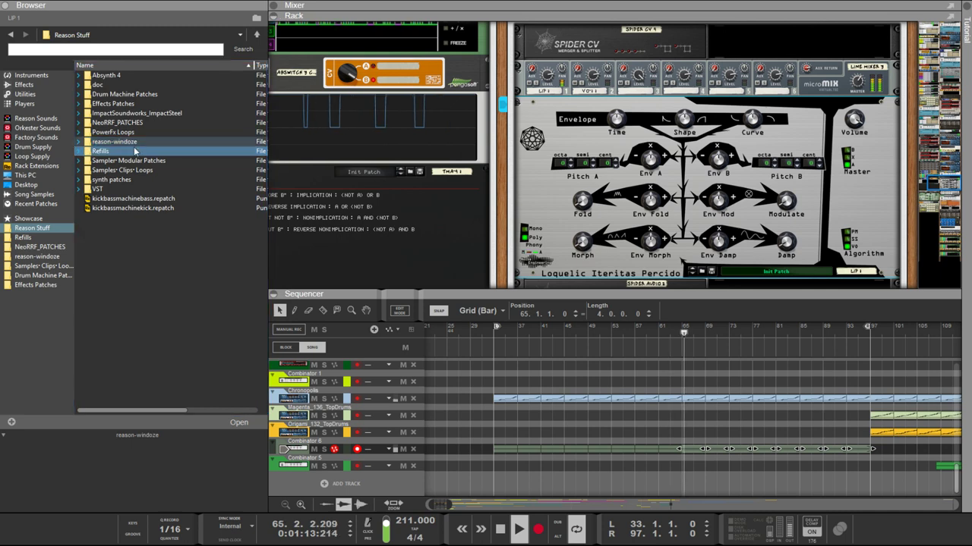
double_click(121, 142)
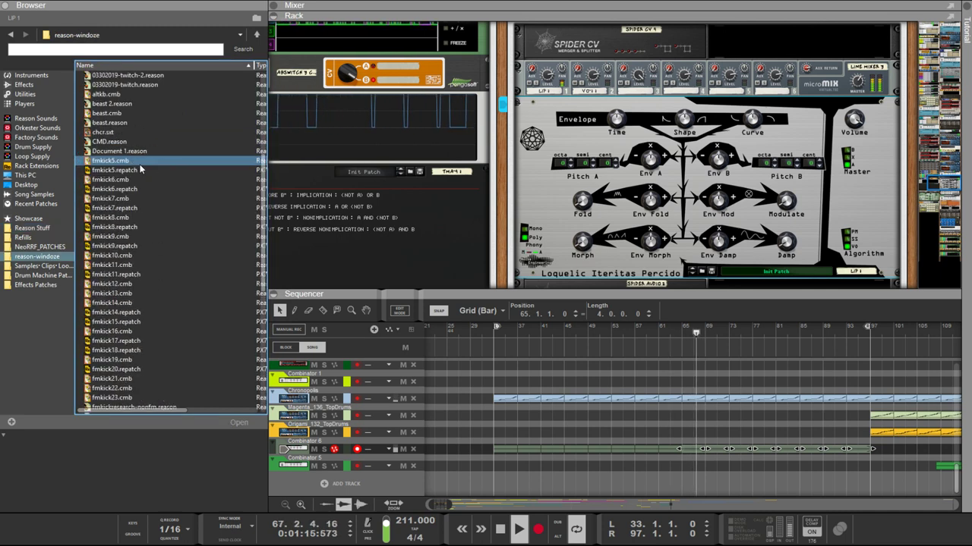
scroll(139, 170, up, 2)
click(121, 161)
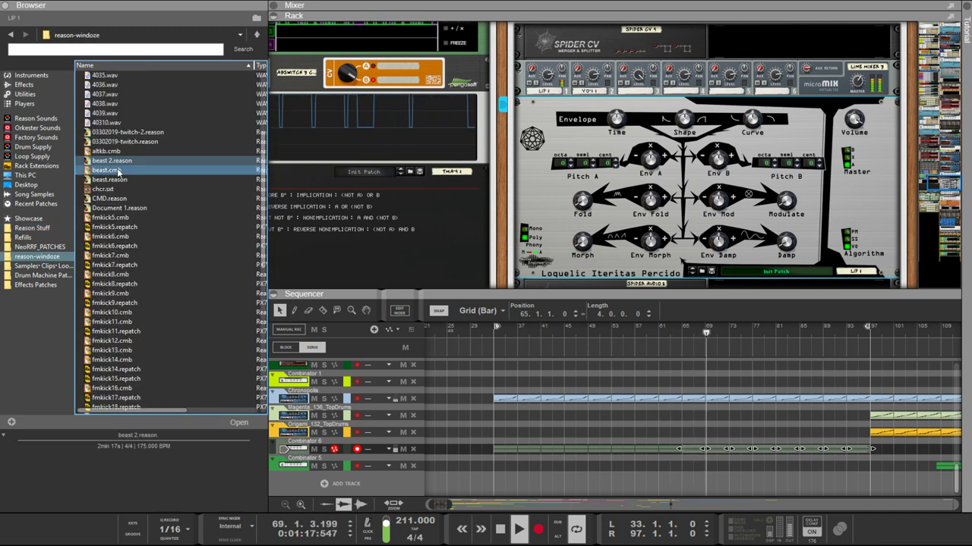
click(118, 171)
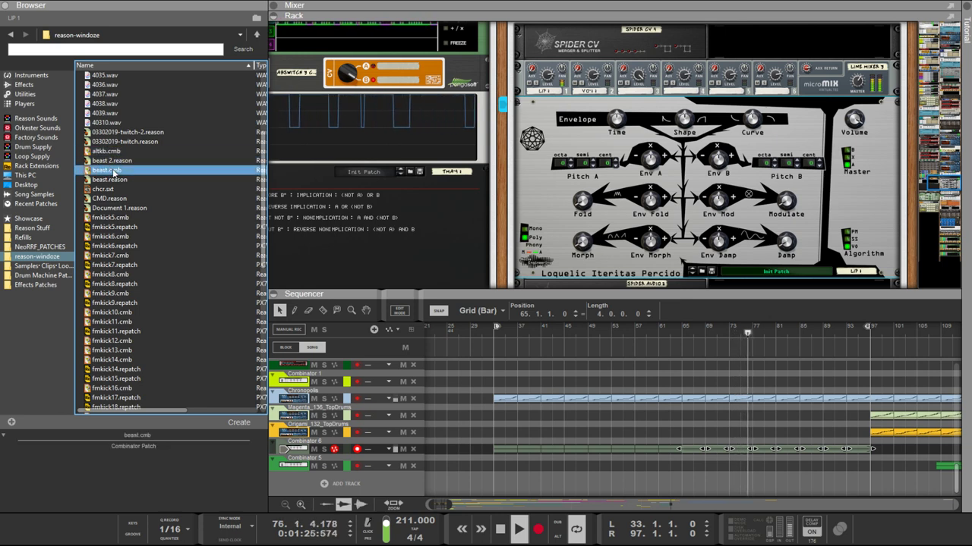
Step: Create a Combinator from the beast.cmb patch directly above Combinator 6 in the rack
drag(461, 162, 641, 267)
drag(531, 158, 531, 157)
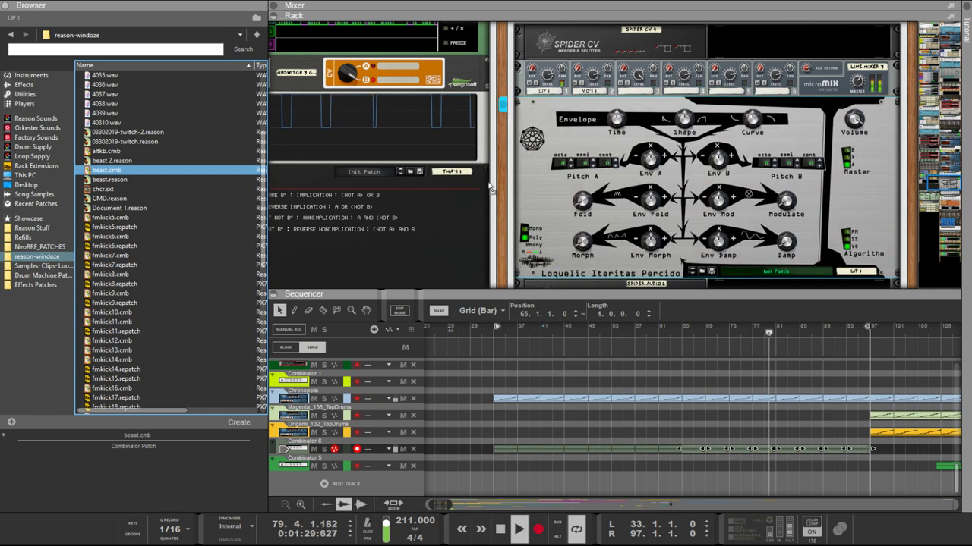
scroll(497, 278, down, 2)
scroll(497, 278, down, 2)
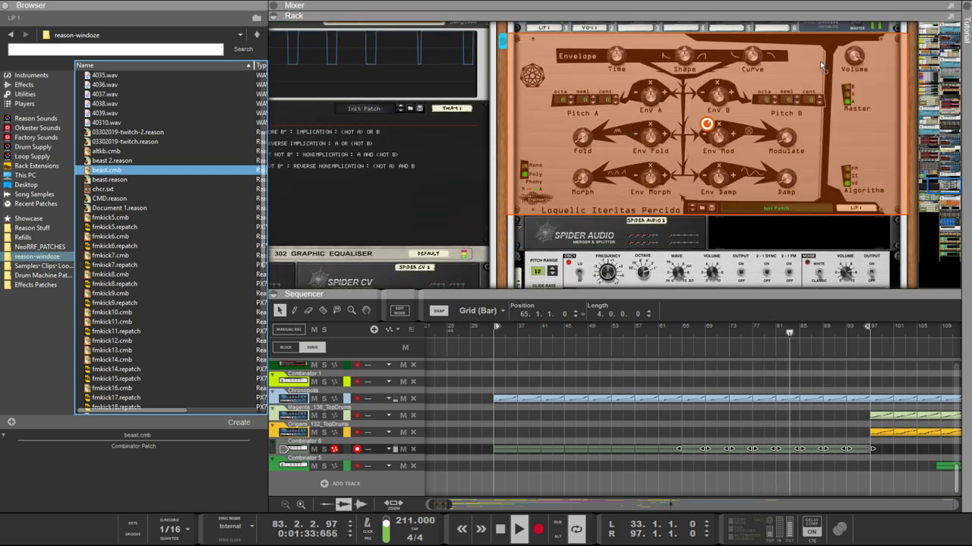
scroll(655, 183, up, 6)
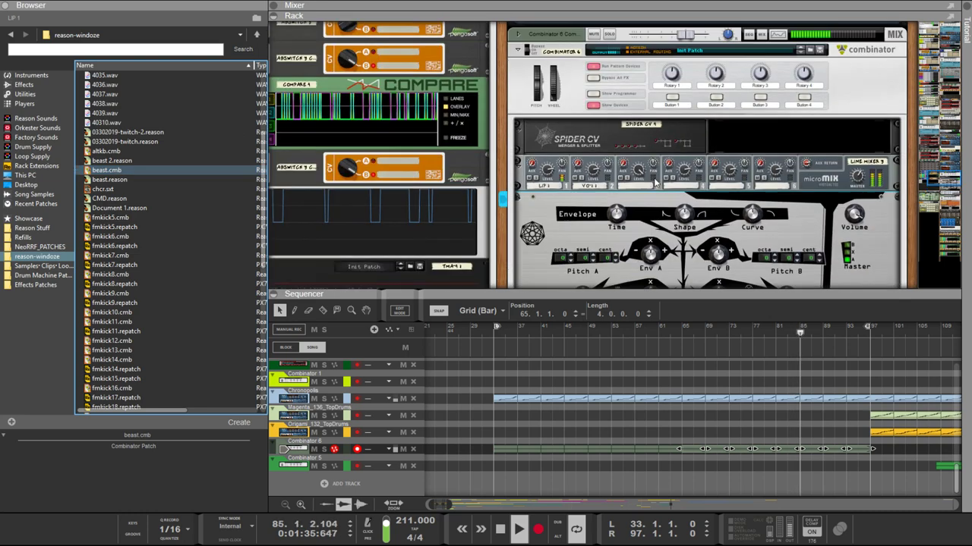
scroll(655, 183, up, 2)
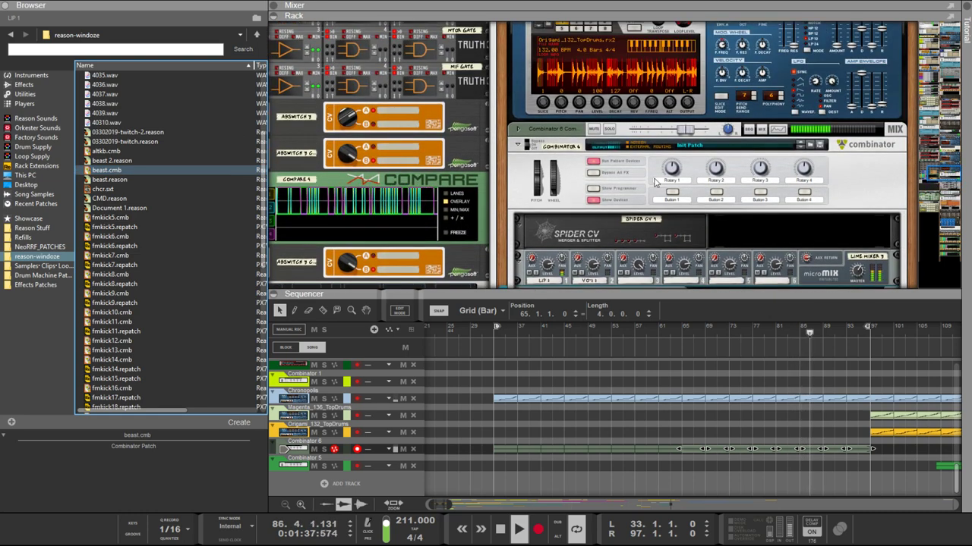
click(110, 171)
drag(111, 176, 706, 119)
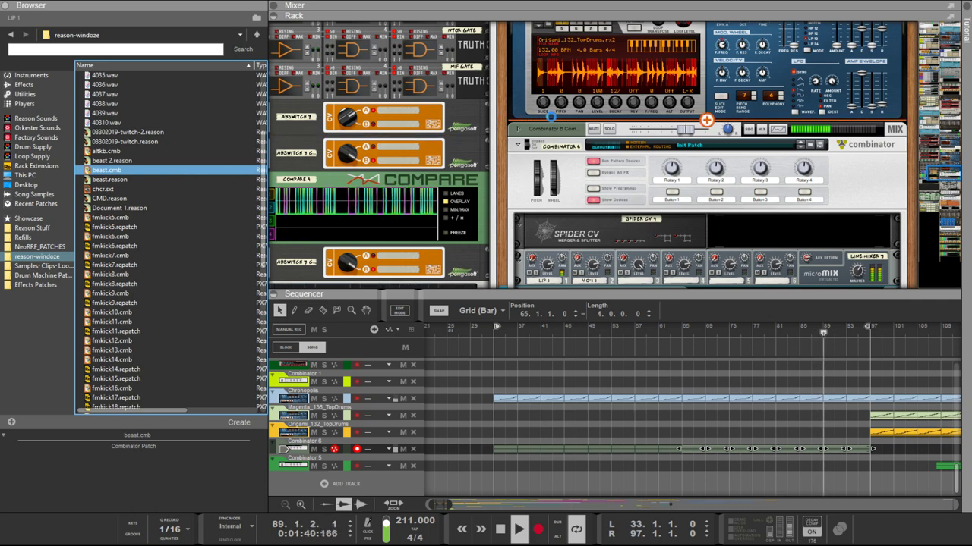
drag(553, 121, 552, 121)
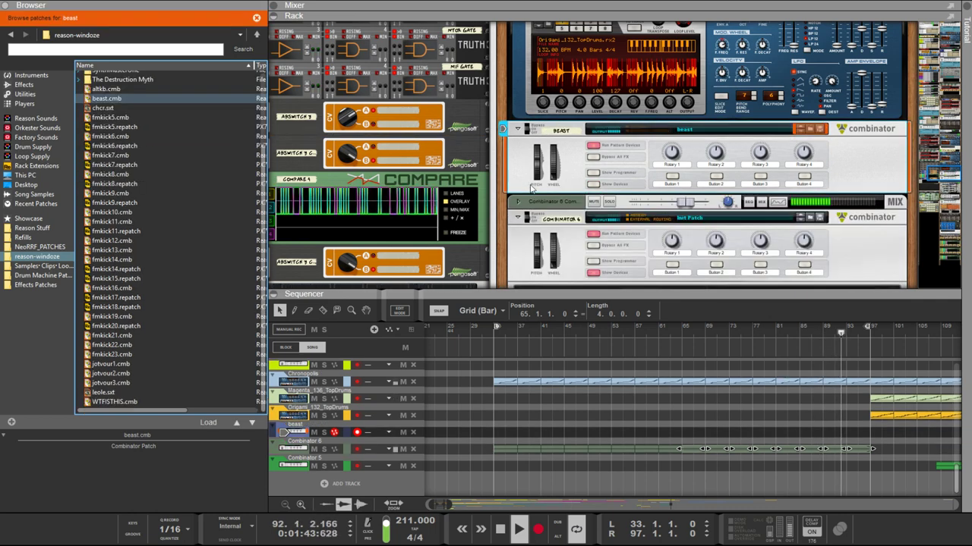
Step: Show the beast Combinator's devices, look through its device chain, and remove the Combinator from the rack
click(599, 185)
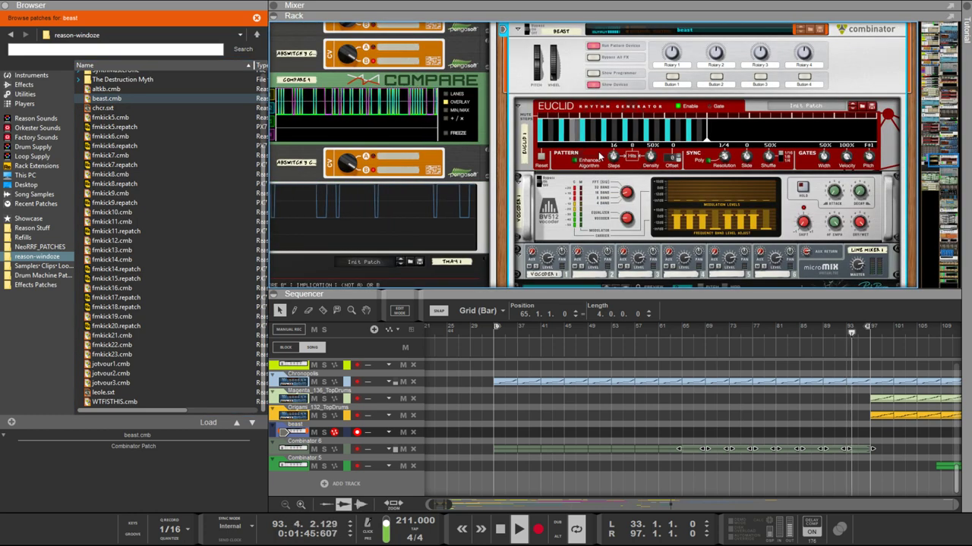
scroll(599, 156, down, 20)
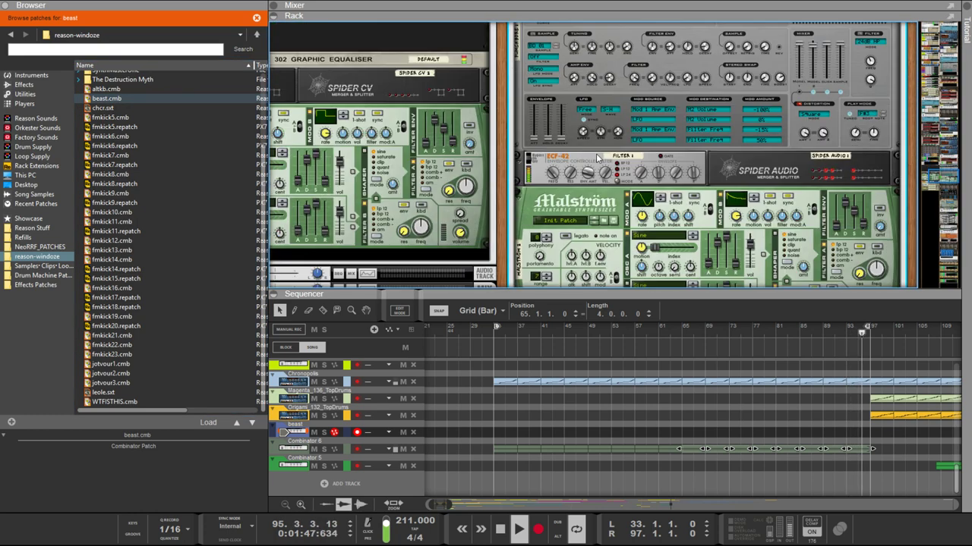
scroll(595, 156, down, 15)
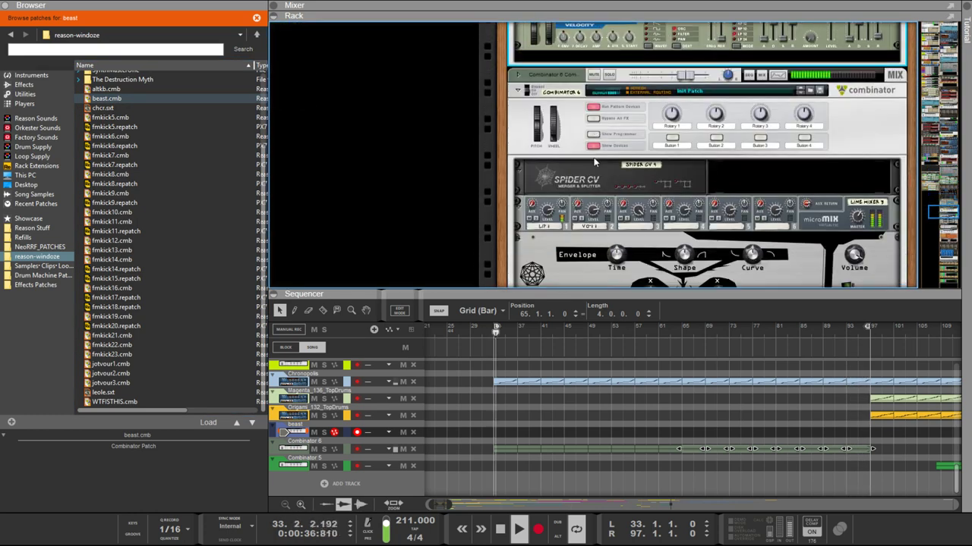
scroll(595, 163, up, 20)
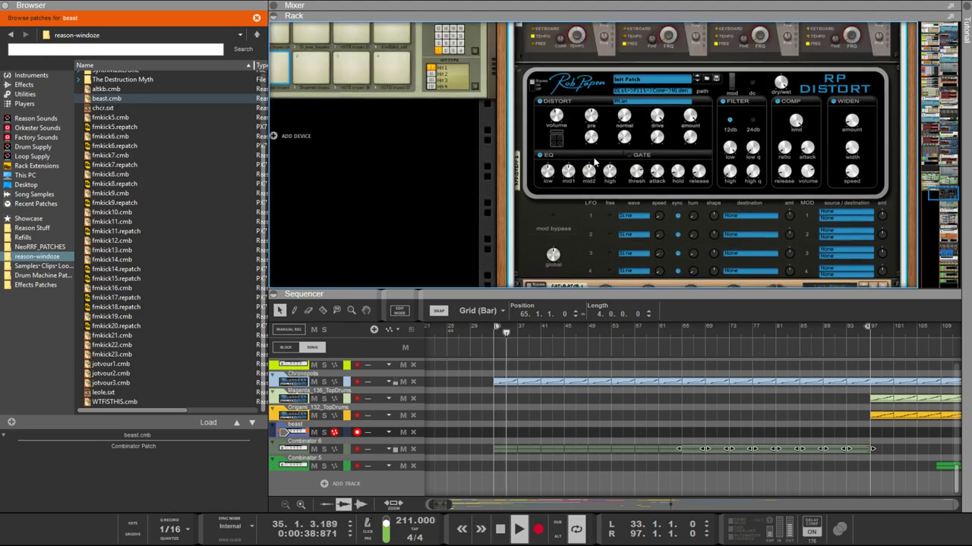
scroll(595, 162, up, 10)
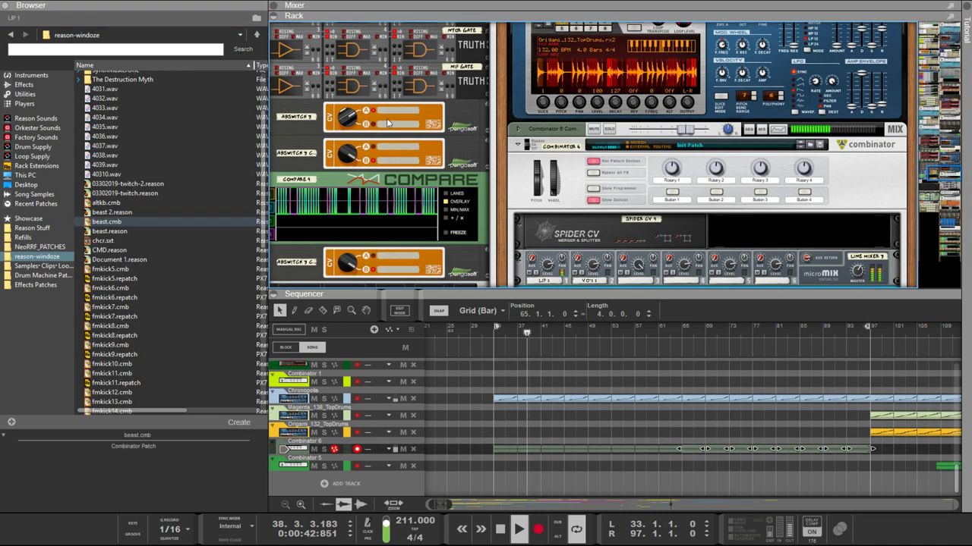
Step: Create a Combinator from the altkb.cmb patch directly above Combinator 6
click(112, 203)
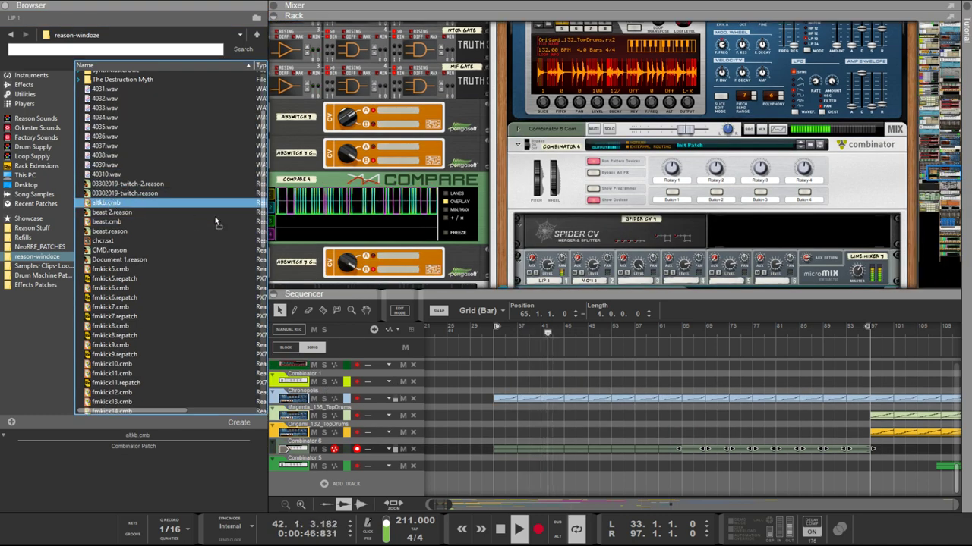
drag(217, 222, 585, 123)
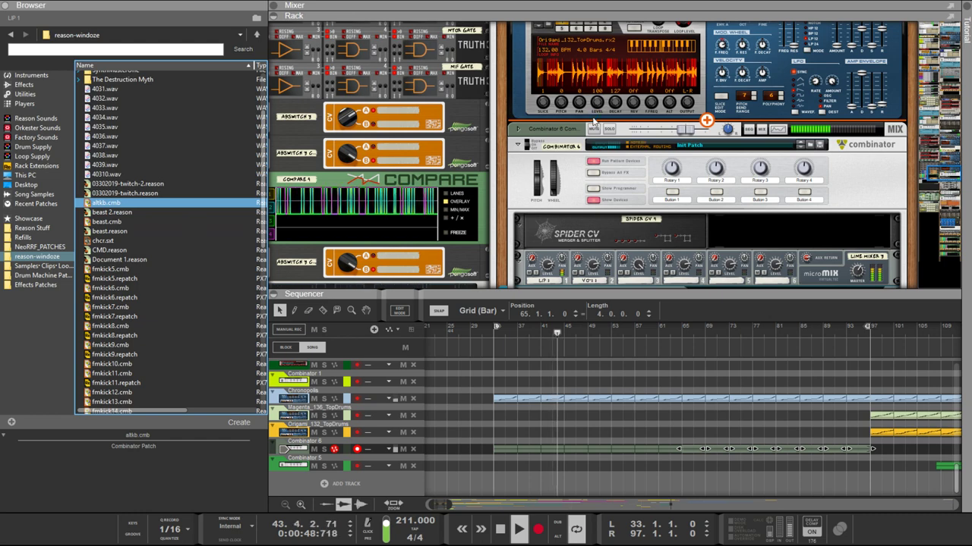
drag(593, 121, 594, 121)
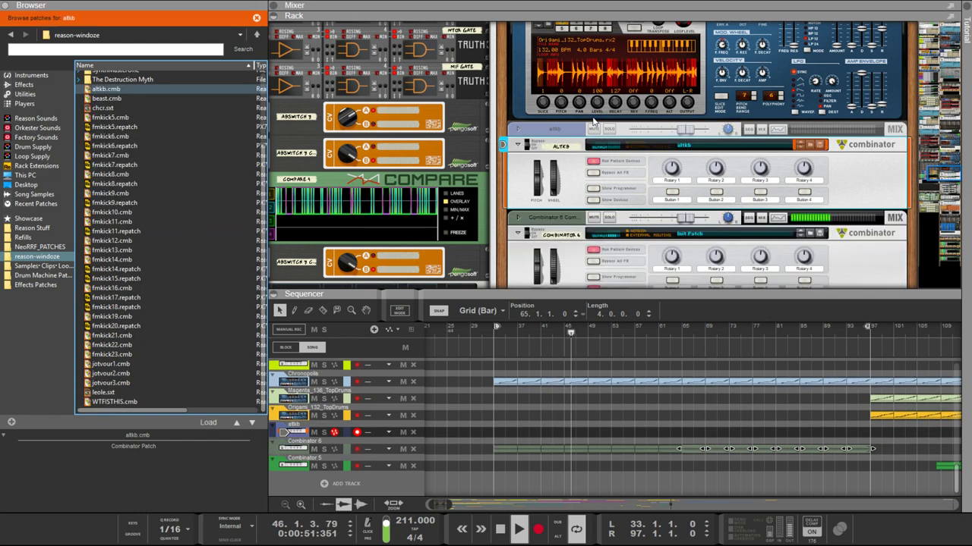
Step: Reveal the altkb Combinator's programmer and devices, examine its device chain, and remove the Combinator from the rack
click(590, 199)
scroll(596, 194, down, 5)
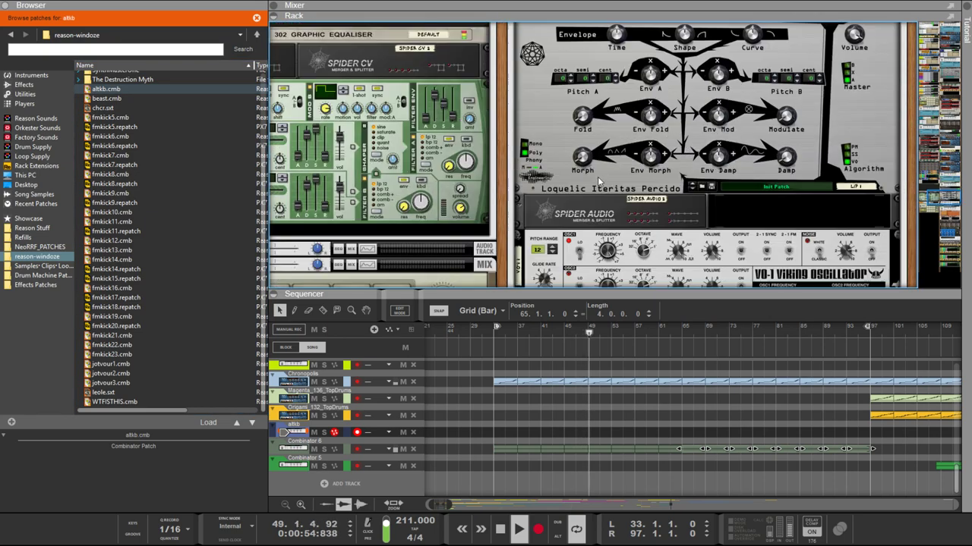
scroll(598, 181, up, 4)
scroll(598, 180, down, 3)
scroll(598, 180, down, 6)
scroll(599, 182, up, 4)
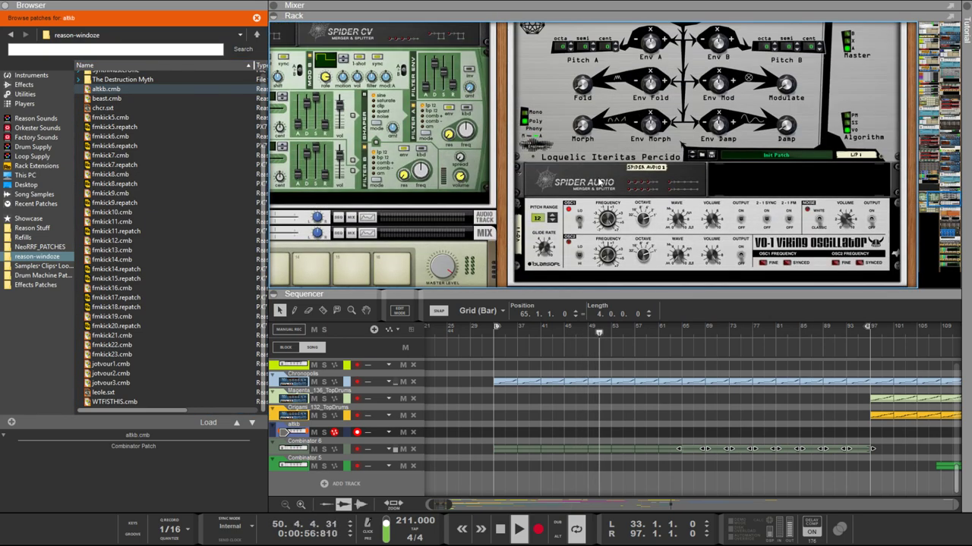
scroll(598, 181, up, 6)
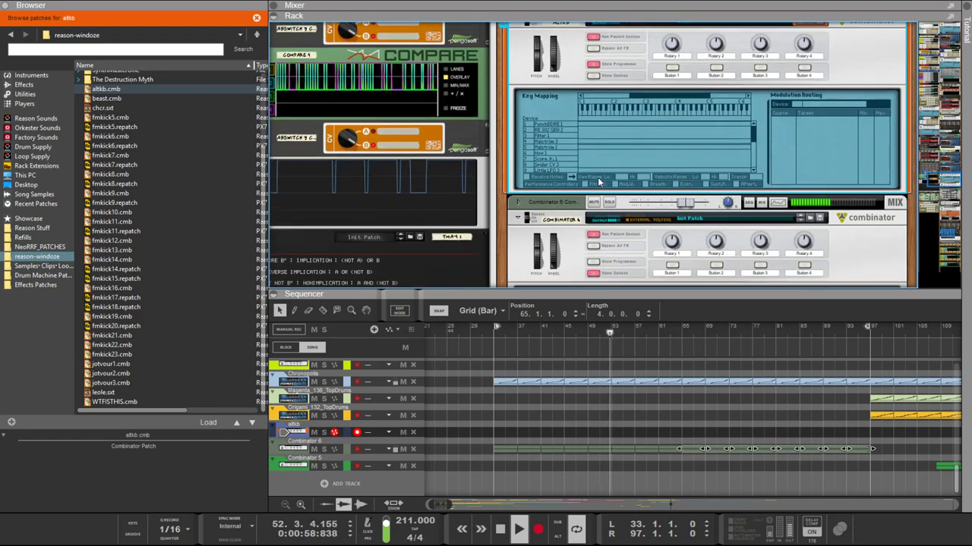
scroll(598, 180, up, 3)
scroll(594, 141, up, 5)
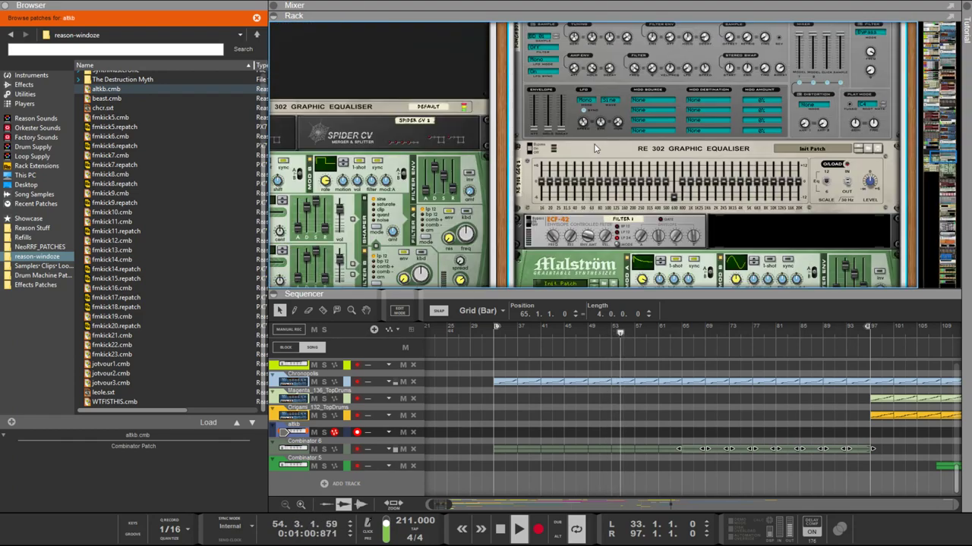
scroll(595, 144, down, 5)
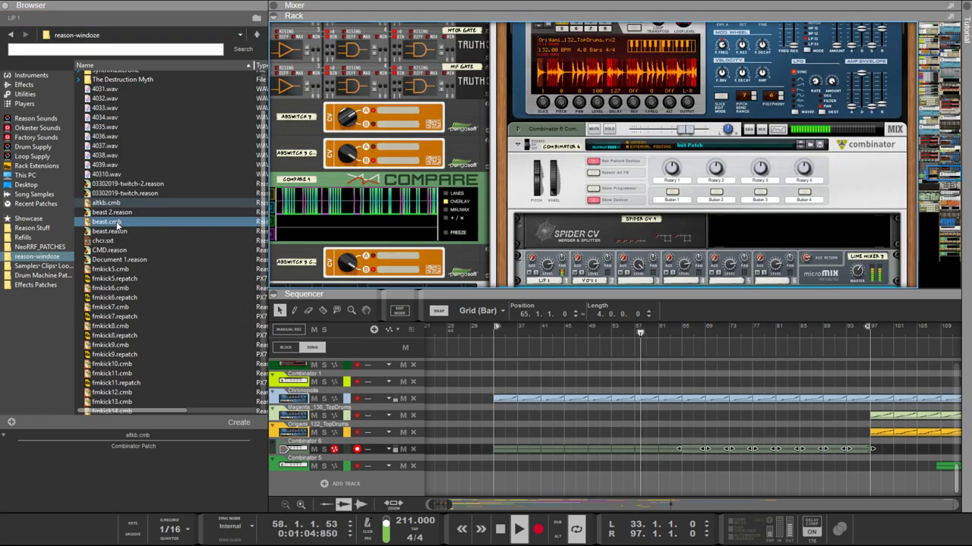
Step: Create a Combinator from the jotvour1.cmb patch directly above Combinator 6
scroll(118, 231, down, 9)
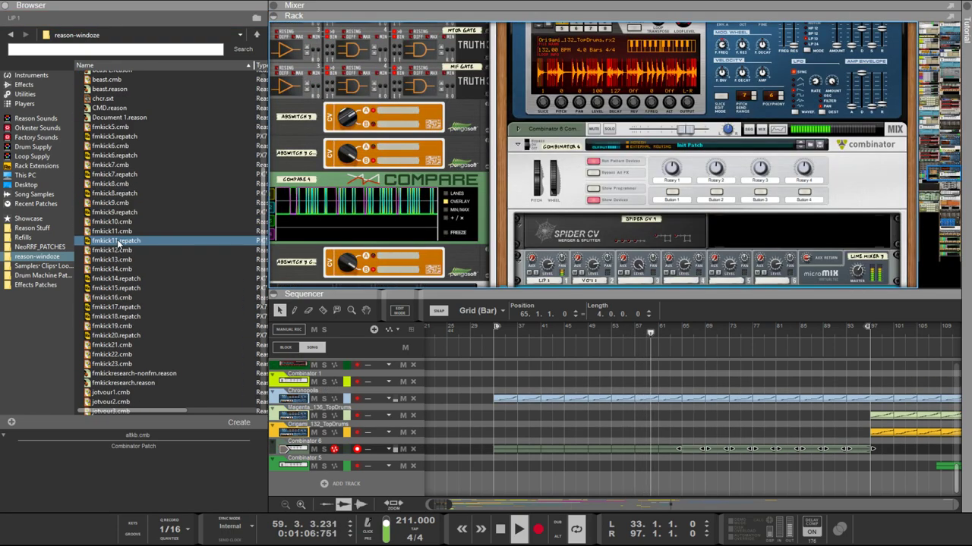
click(118, 280)
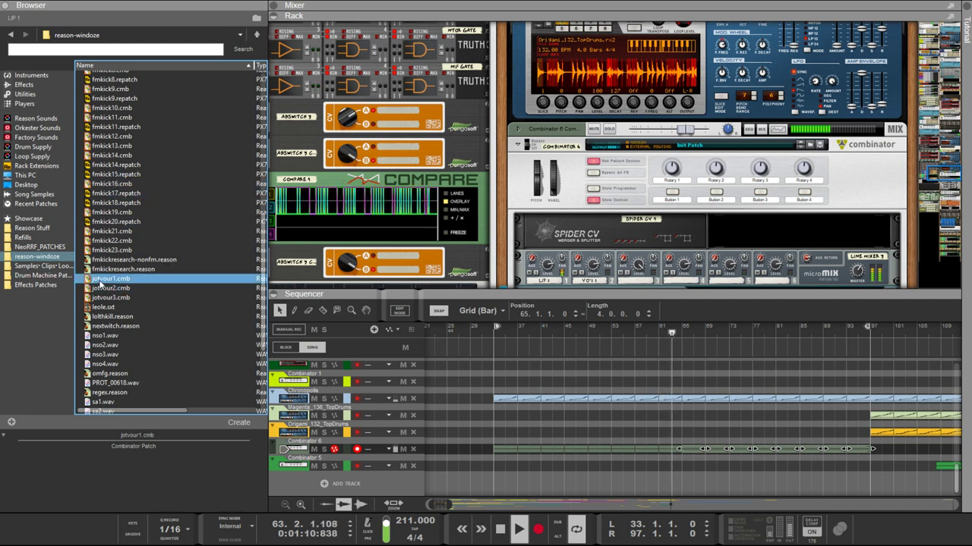
mouse_move(99, 283)
mouse_down()
mouse_move(605, 173)
mouse_move(604, 120)
mouse_up()
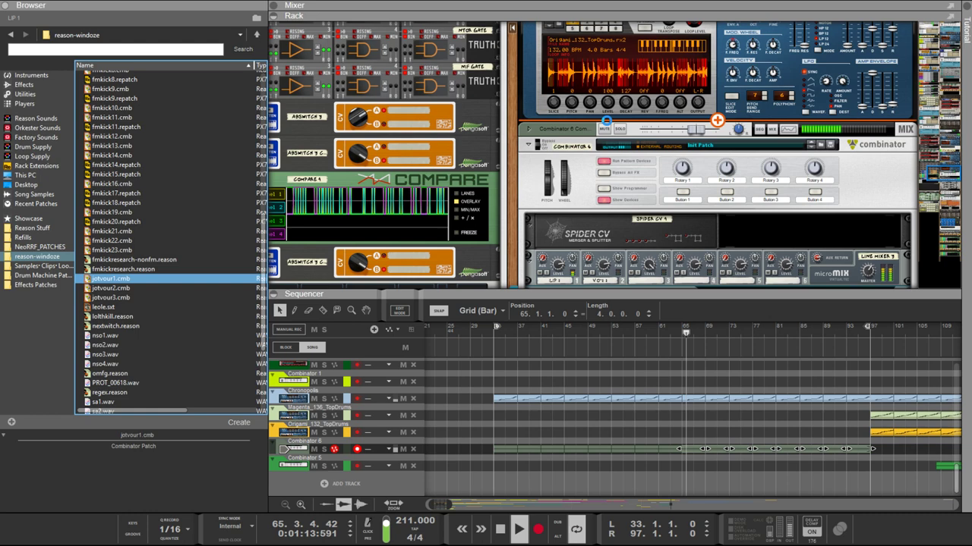
drag(608, 125, 608, 123)
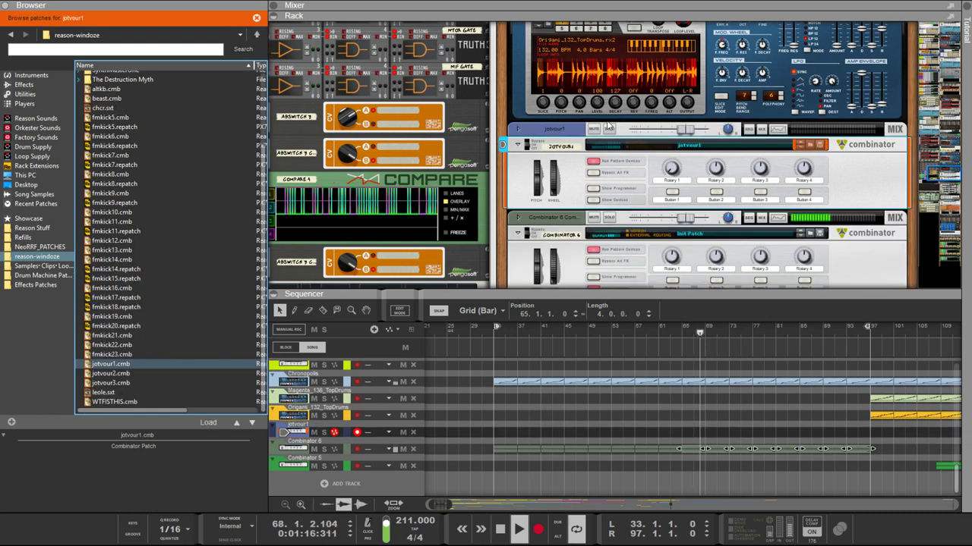
Step: Show the jotvour1 Combinator's devices and programmer, and examine its chain from the Euclid generator down to the distortion effects
click(592, 200)
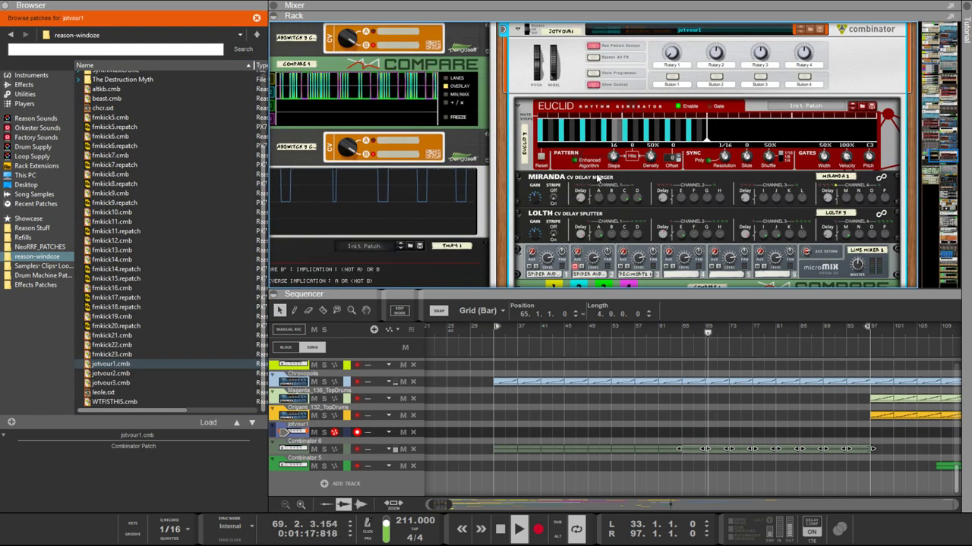
click(599, 72)
scroll(621, 108, down, 8)
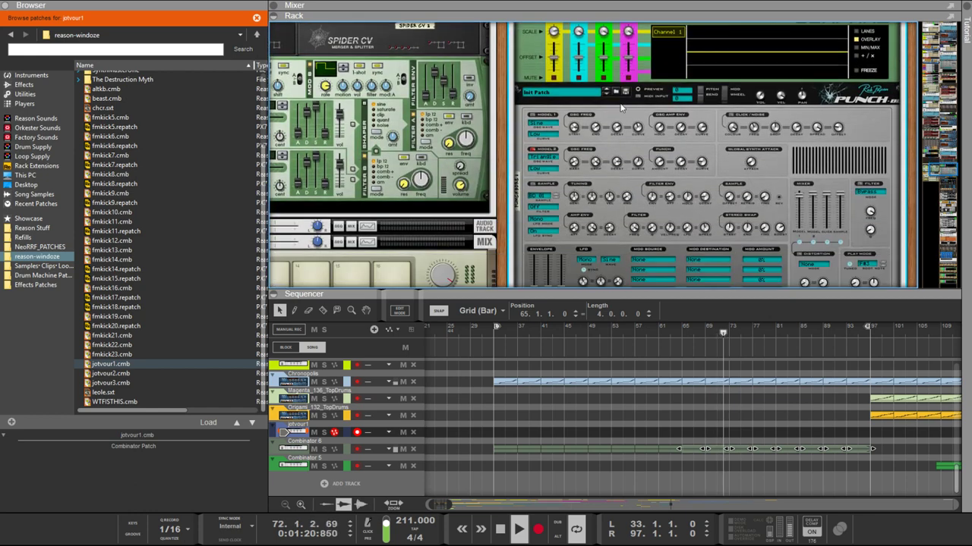
scroll(620, 108, down, 15)
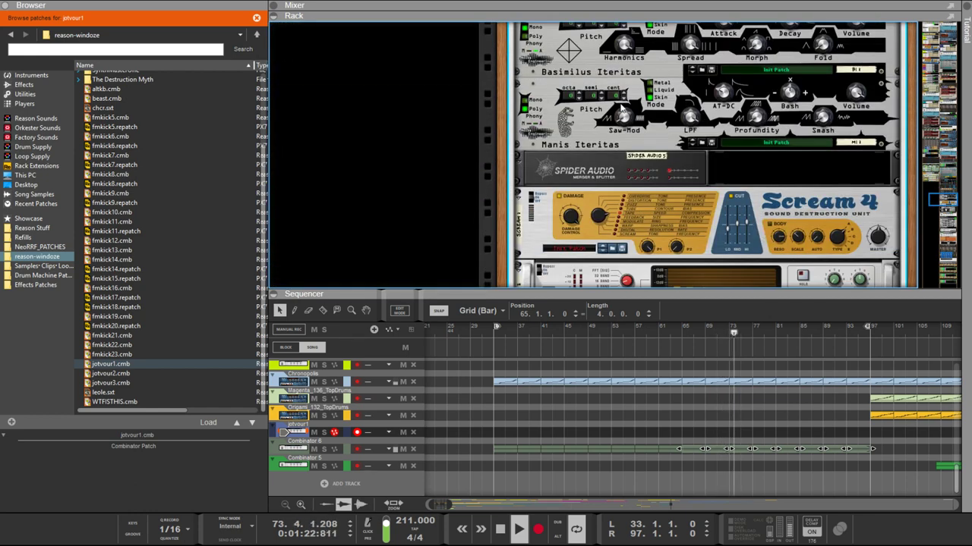
scroll(621, 108, down, 6)
scroll(621, 108, up, 8)
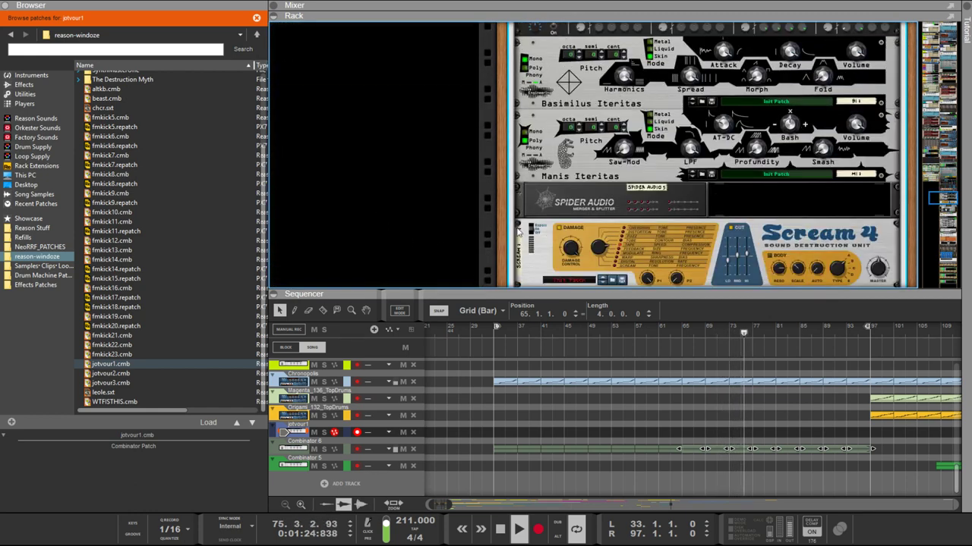
scroll(519, 231, up, 12)
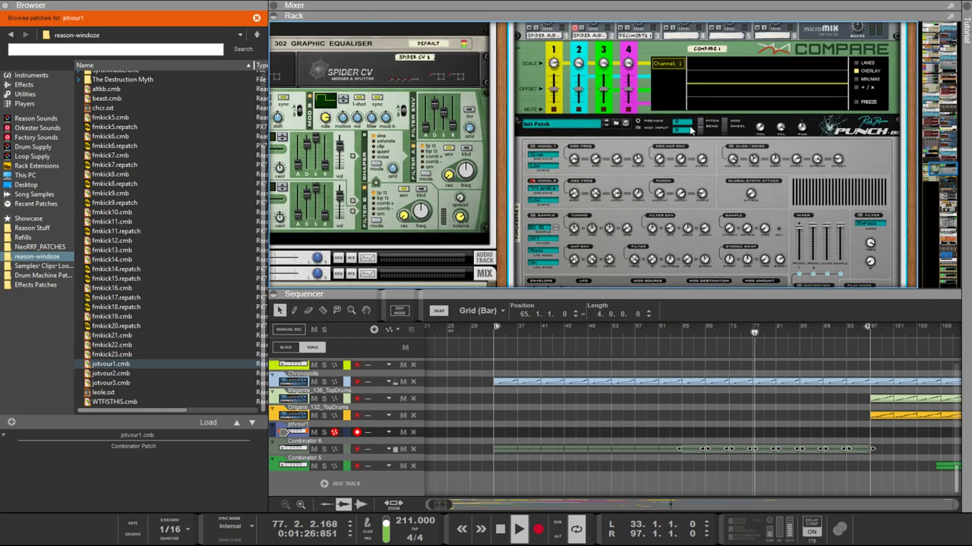
scroll(690, 131, up, 10)
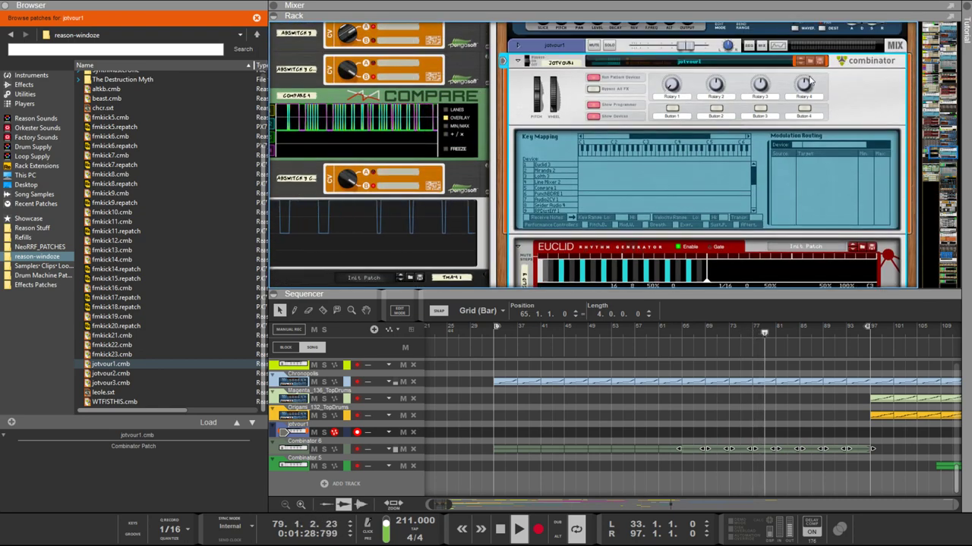
Step: Switch the jotvour1 Combinator to jotvour2, and advance it to the following patch
click(798, 66)
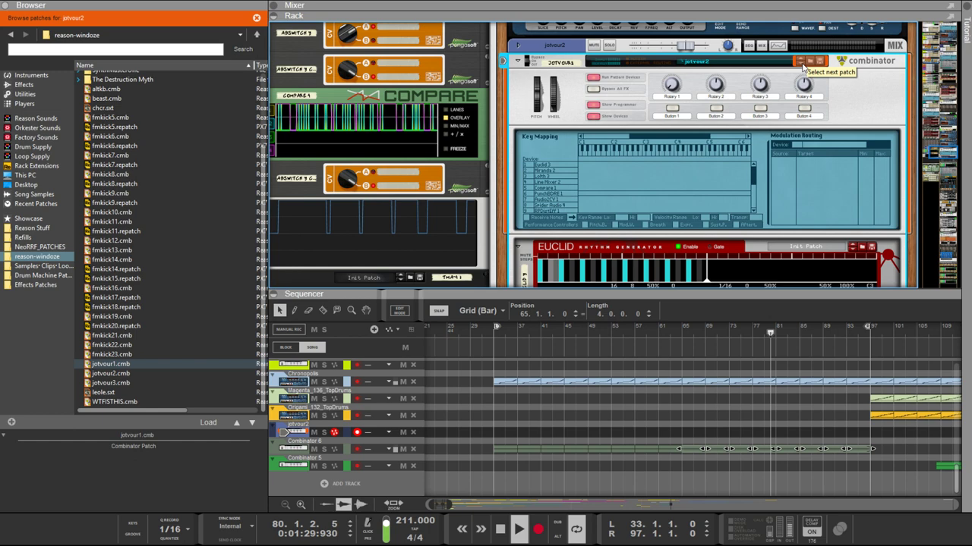
click(801, 63)
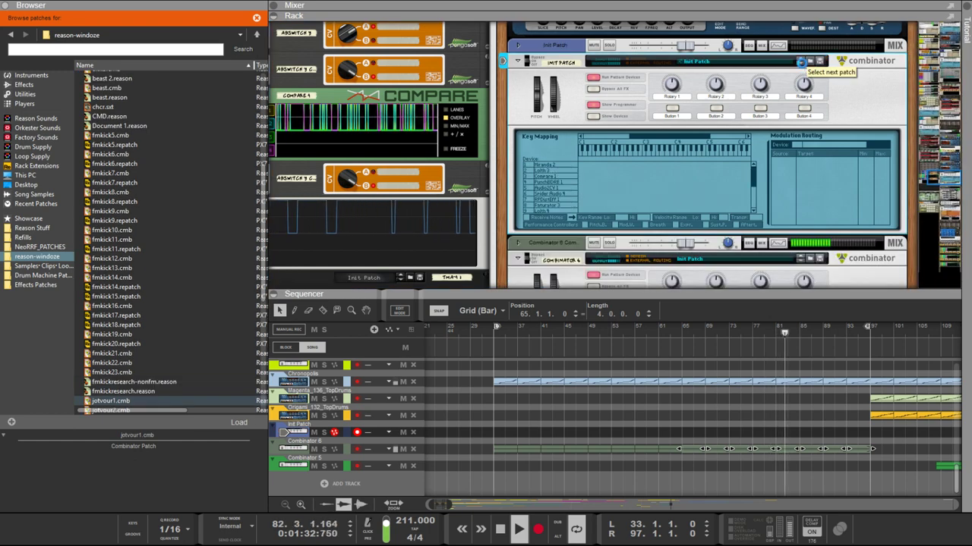
Step: Load the jotvour2 patch into the auditioned Combinator and examine its Punch-BD and audio-to-CV devices
click(801, 63)
scroll(765, 142, down, 5)
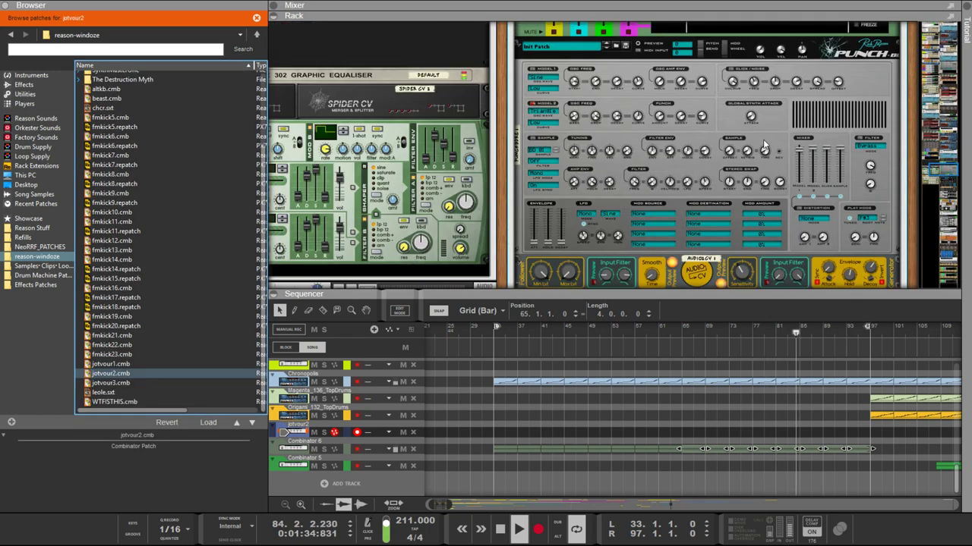
scroll(764, 144, up, 5)
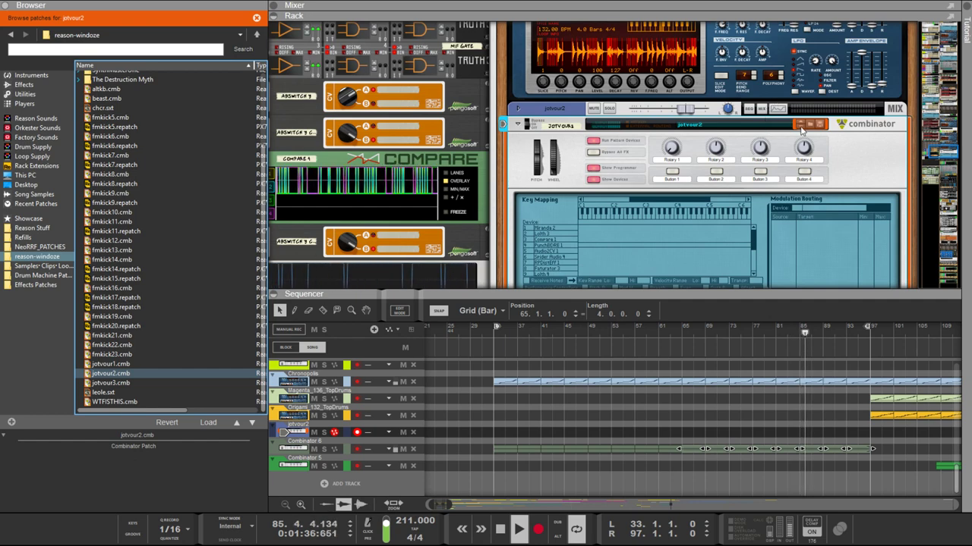
Step: Advance the Combinator to jotvour3 and examine its chain from the Miranda delay merger down to Scream 4 and Phonetic
click(802, 128)
scroll(770, 140, down, 2)
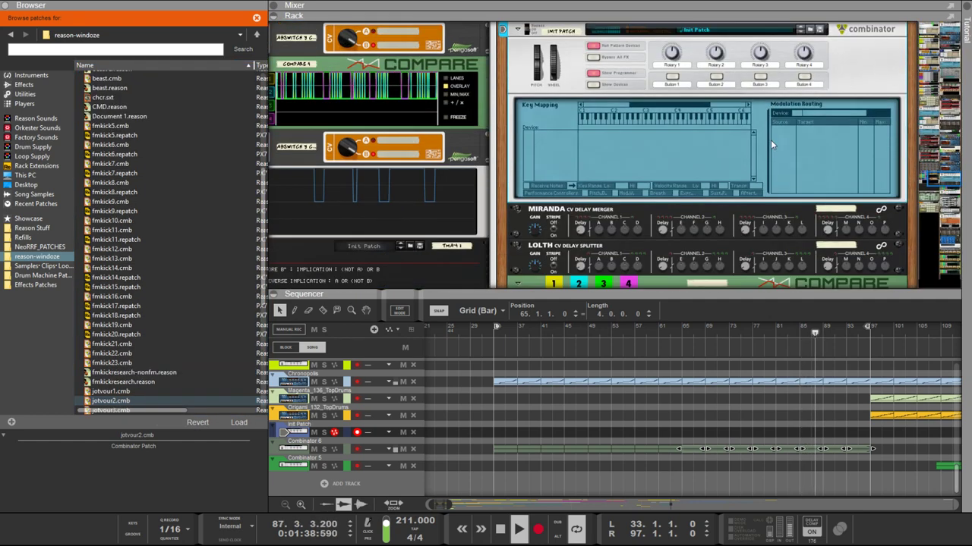
scroll(770, 140, down, 5)
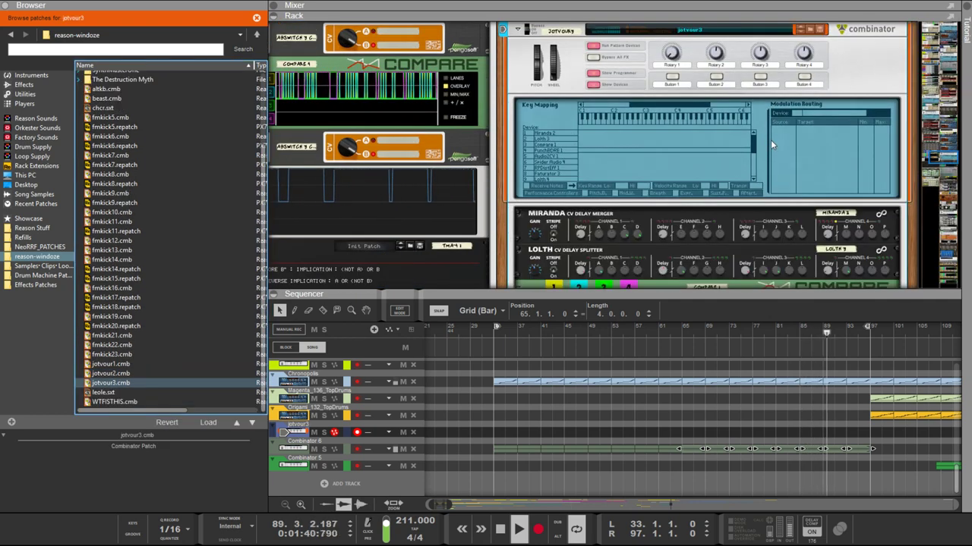
scroll(771, 145, down, 10)
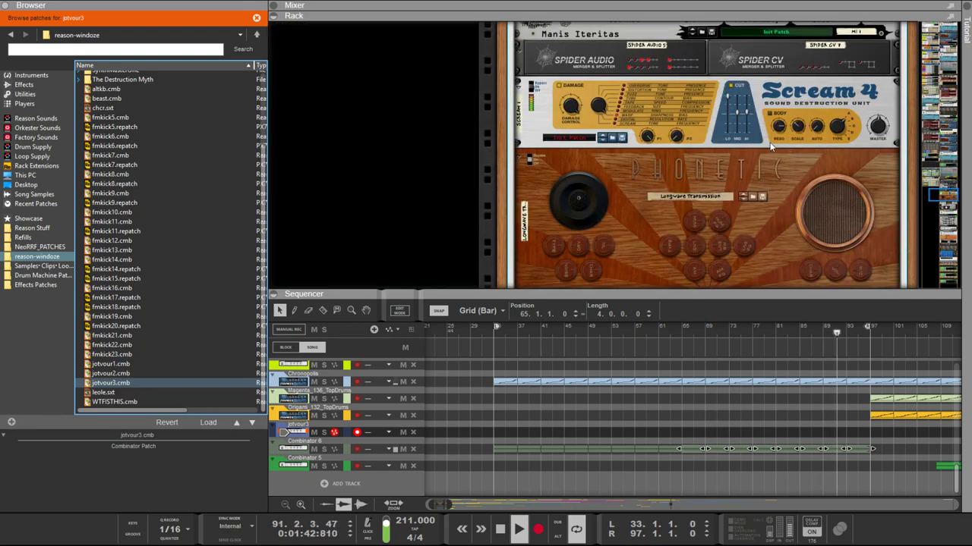
scroll(770, 147, up, 10)
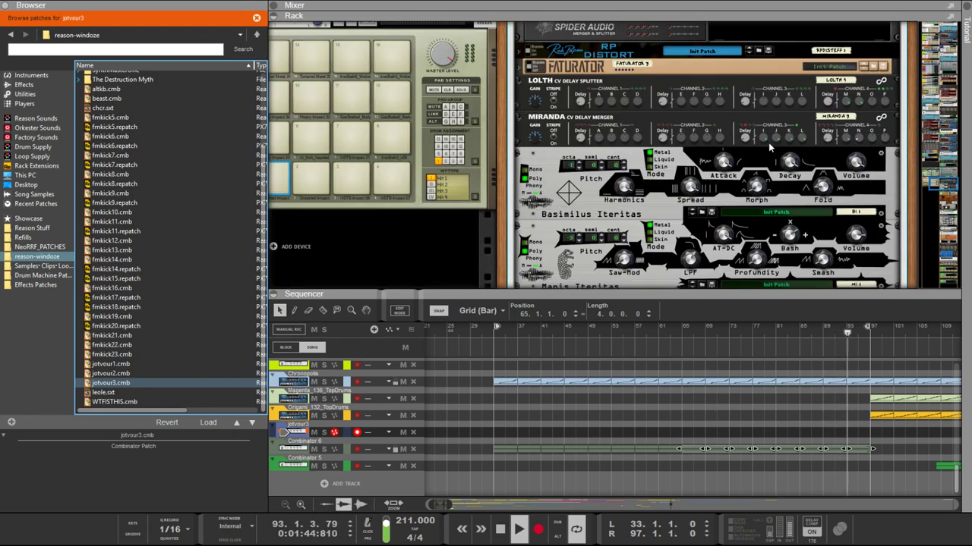
scroll(767, 144, up, 5)
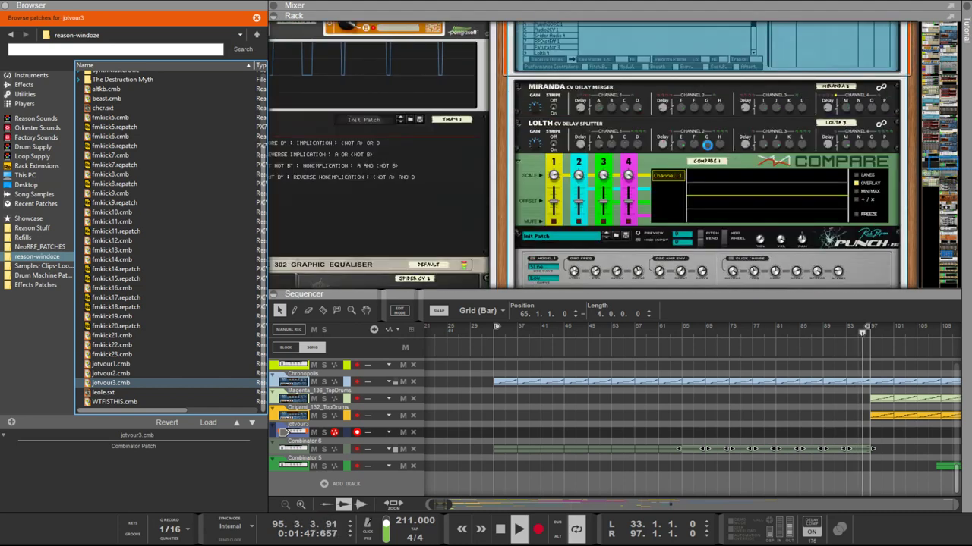
Step: Step the Combinator back through jotvour2 to jotvour1, and remove it from the rack
key(Up)
scroll(708, 152, up, 8)
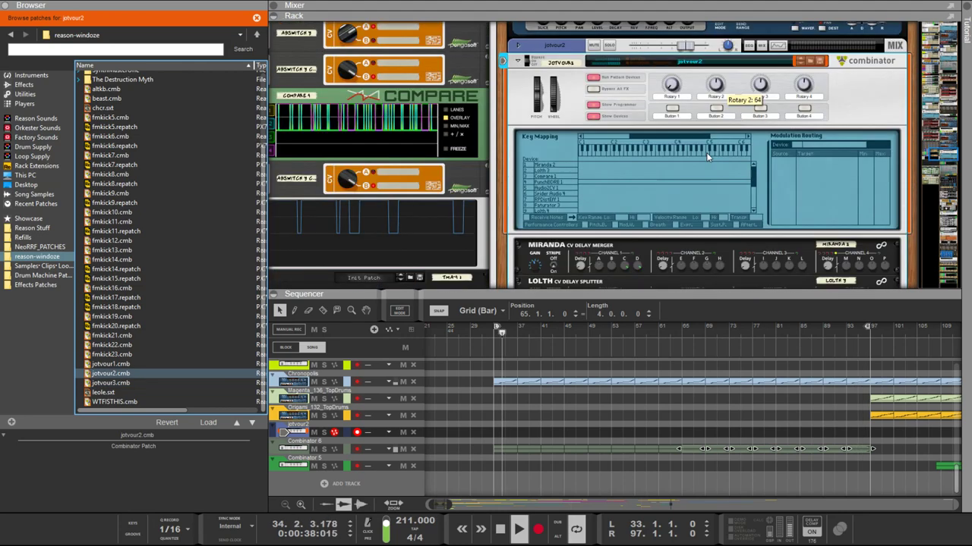
scroll(708, 160, down, 1)
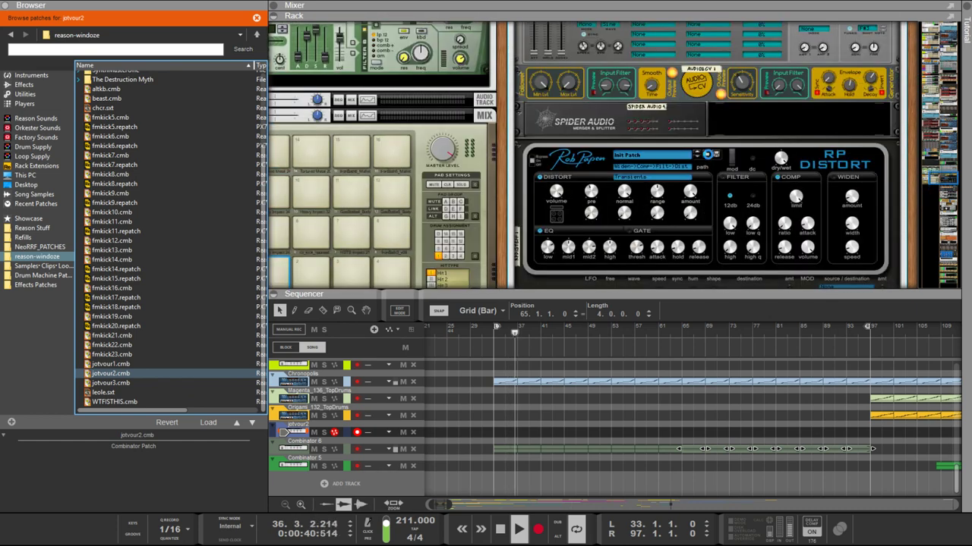
key(Up)
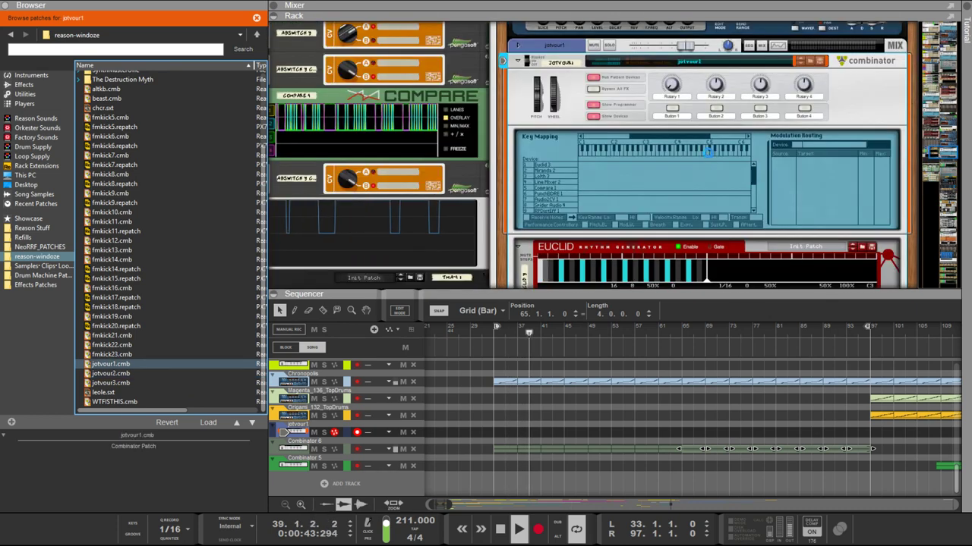
key(Delete)
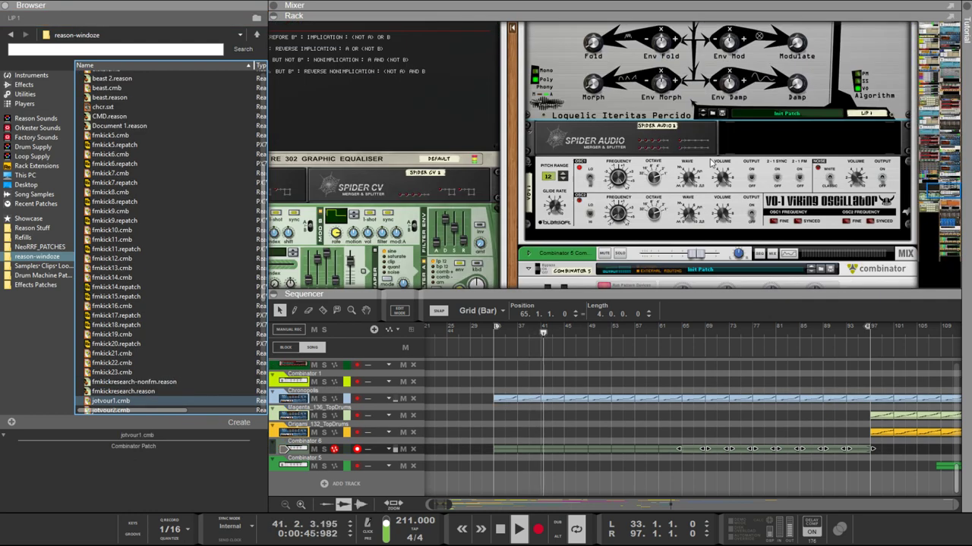
Step: Patch CV to Loquelic Iteritas Percido's trigger inputs, and route its Envelope output to a VO-1 oscillator input
key(Tab)
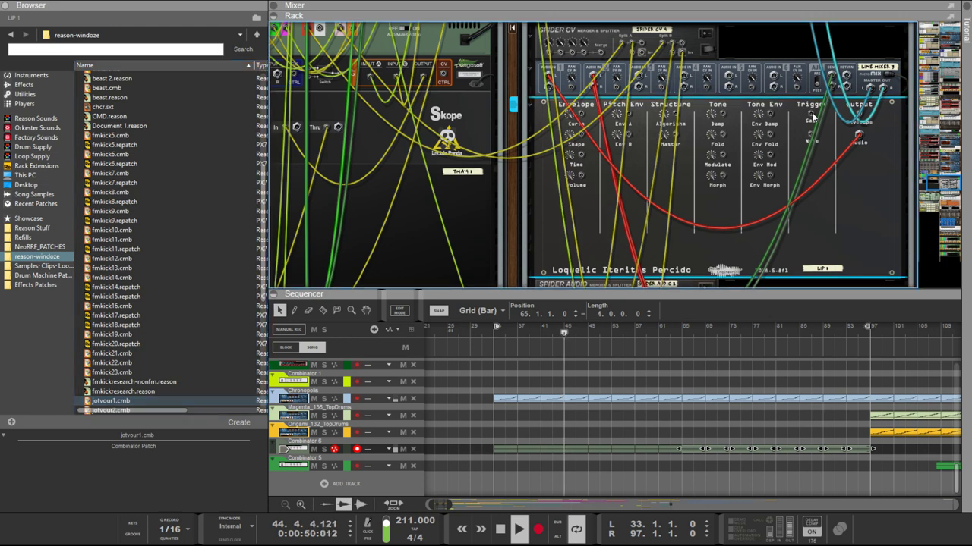
drag(810, 115, 818, 180)
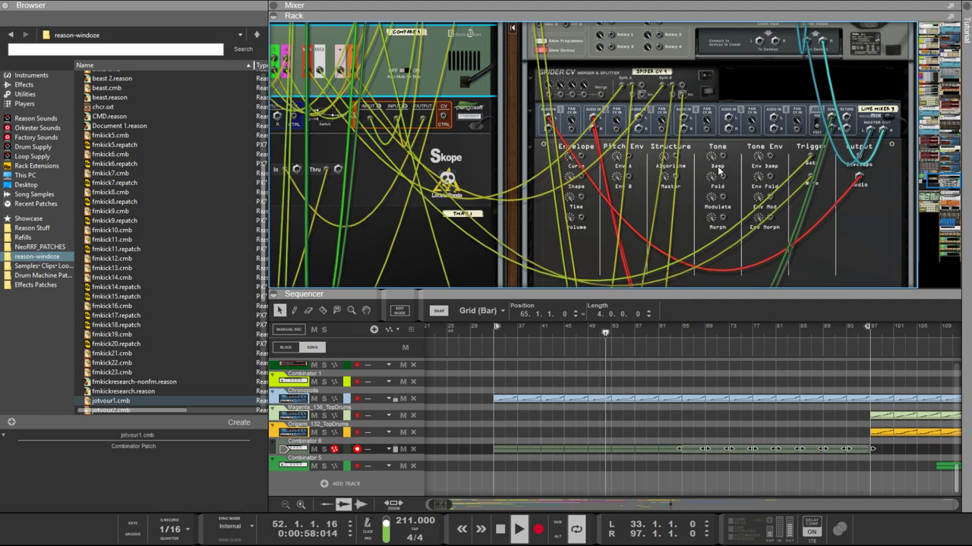
drag(860, 159, 648, 249)
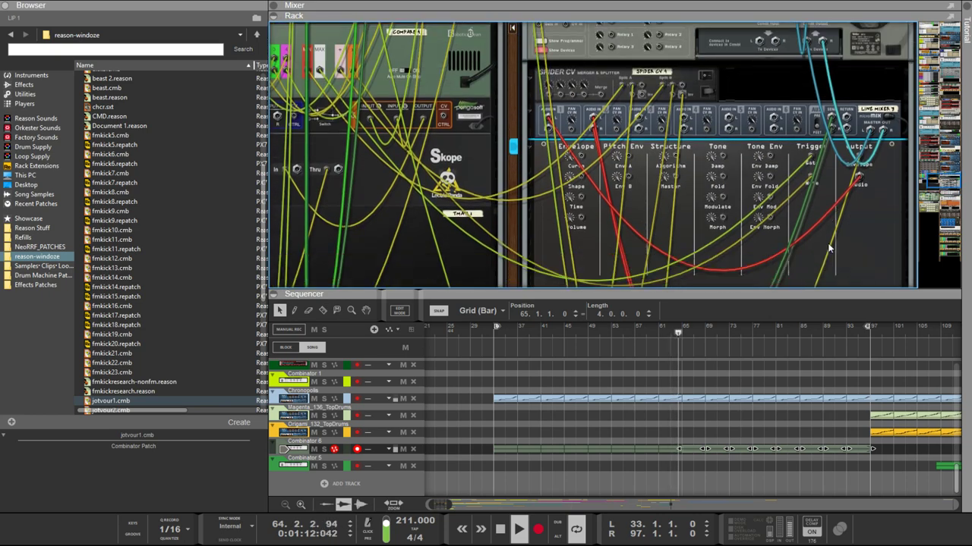
Step: Move a VO-1 audio cable to another of its audio outputs, comparing the front and rear of the rack
key(Tab)
scroll(716, 194, up, 2)
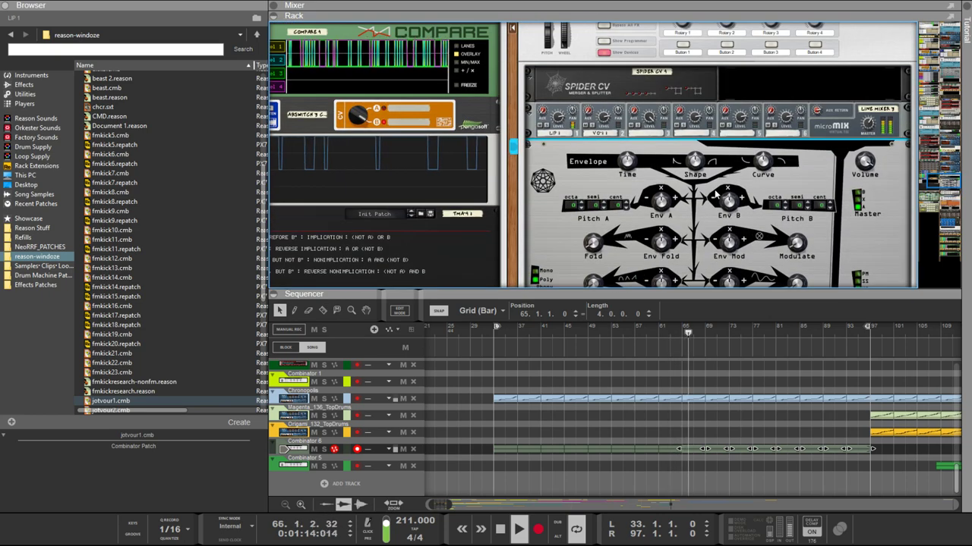
scroll(716, 194, down, 4)
key(Tab)
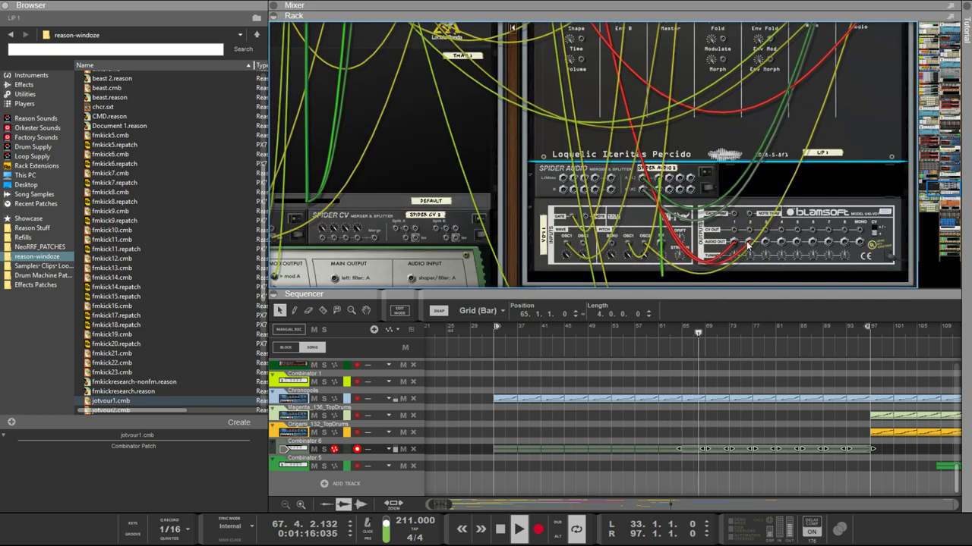
click(759, 245)
key(Tab)
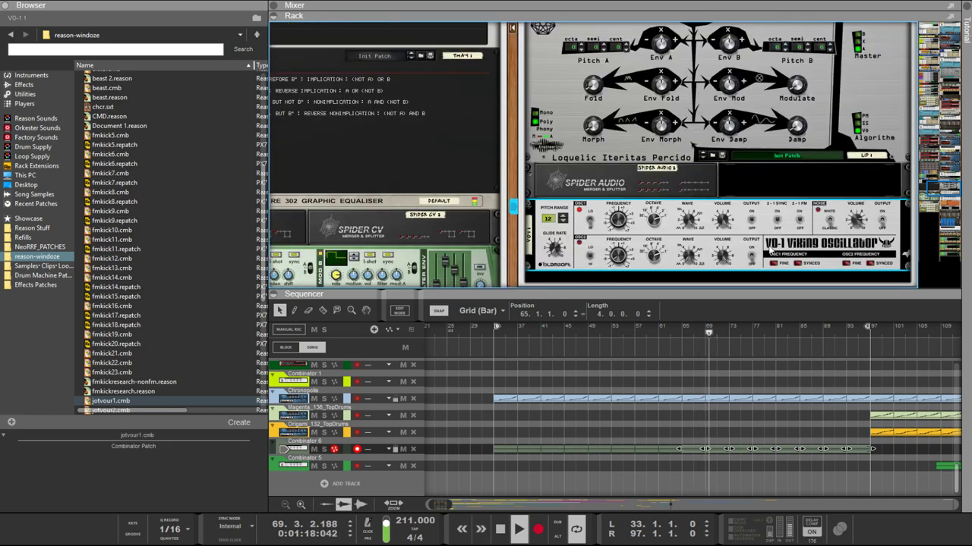
key(Tab)
key(Tab)
Step: Enlarge the rack area over the sequencer, and feed the line mixer's second channel from the VO-1's mono audio output
scroll(748, 239, up, 3)
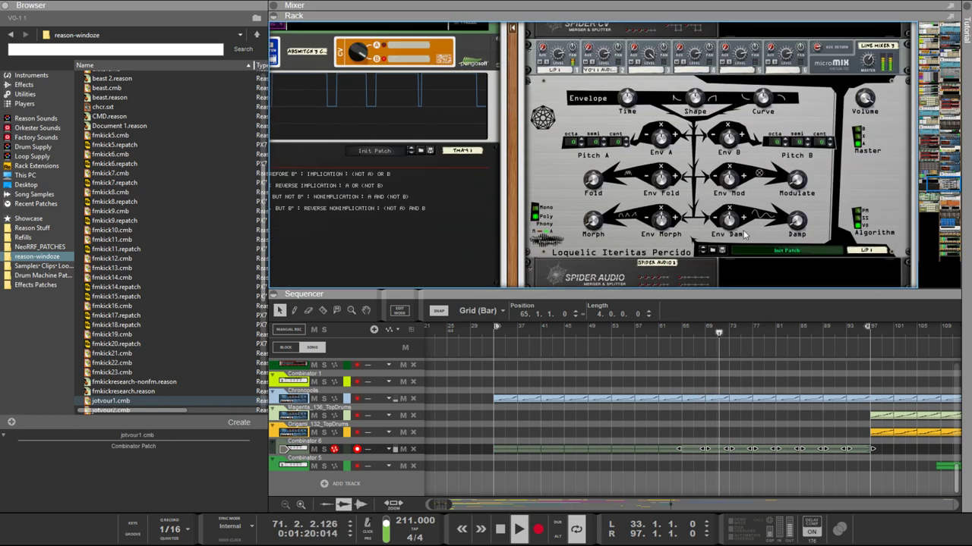
scroll(746, 236, up, 2)
drag(742, 292, 743, 474)
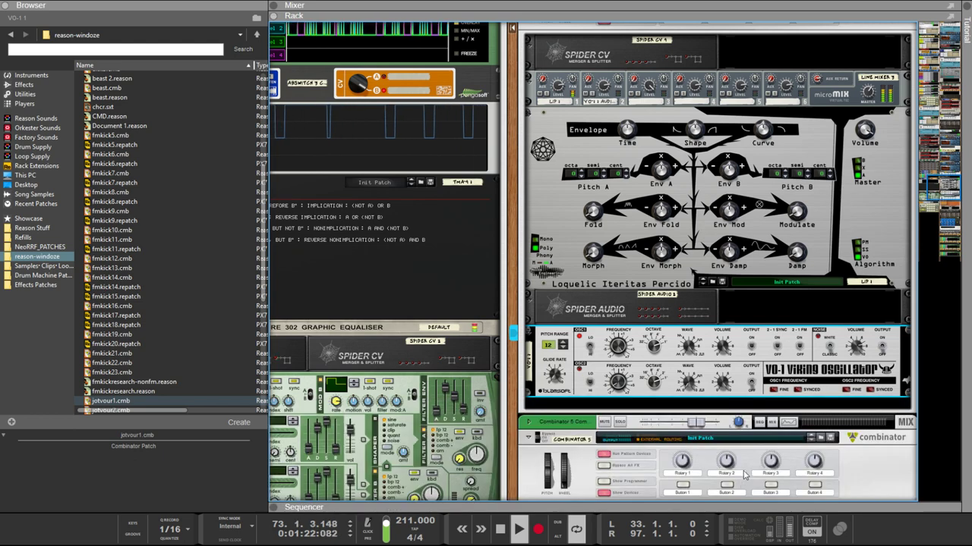
key(Tab)
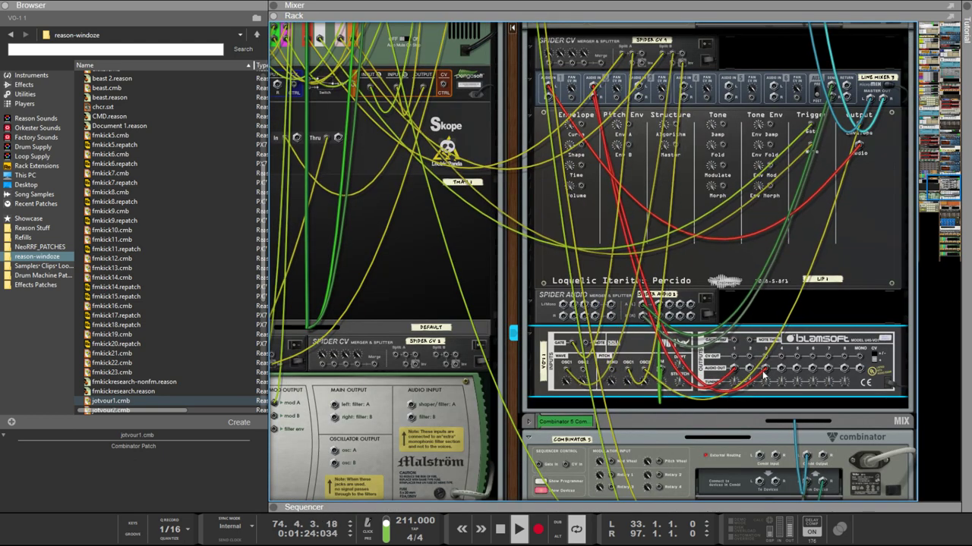
drag(737, 372, 774, 366)
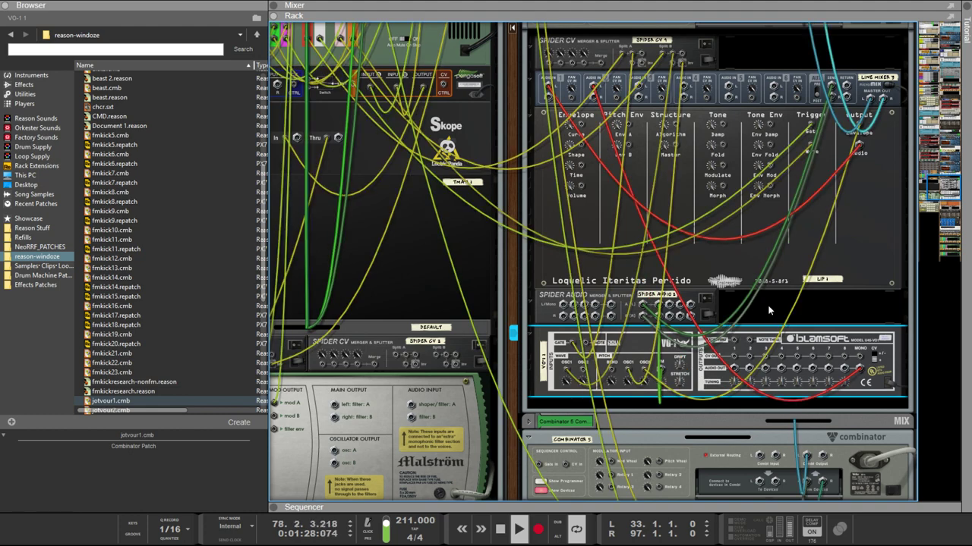
key(Tab)
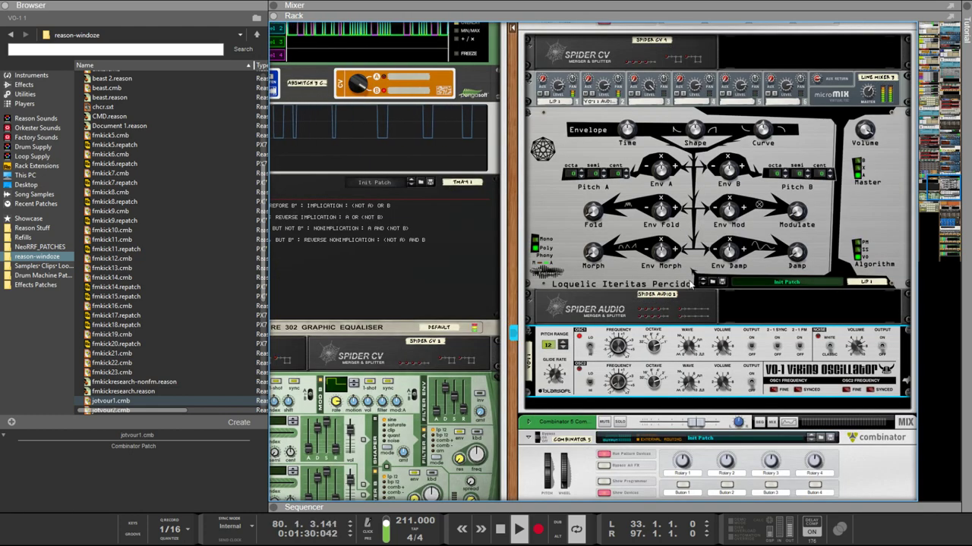
Step: Set Loquelic Iteritas Percido's Pitch A octave to -3 and the VO-1's OSC 2 frequency to -7.0, and stop playback
click(578, 180)
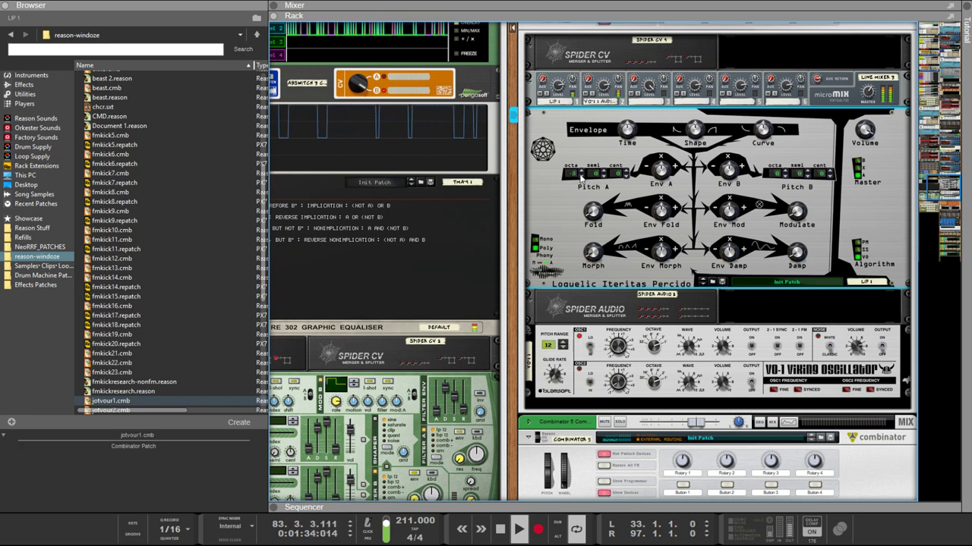
click(605, 385)
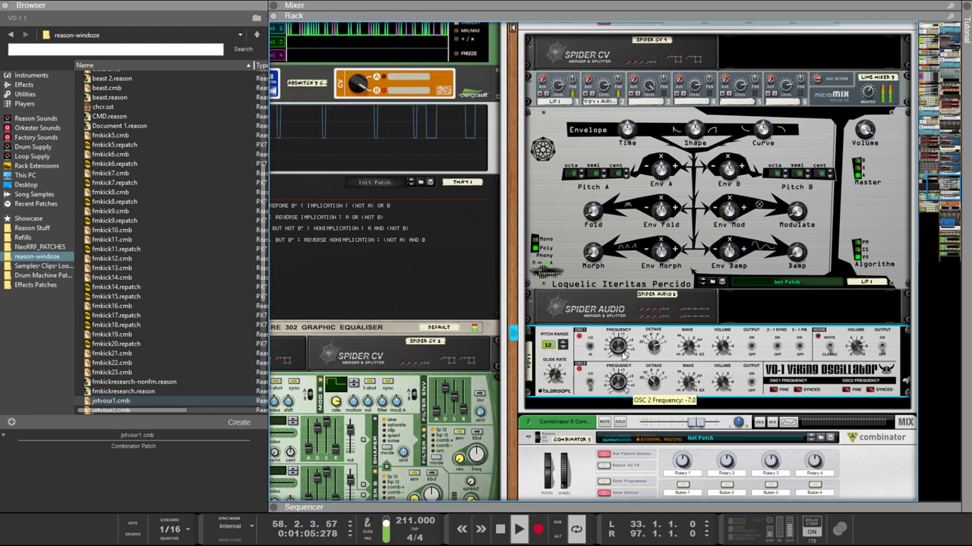
click(611, 455)
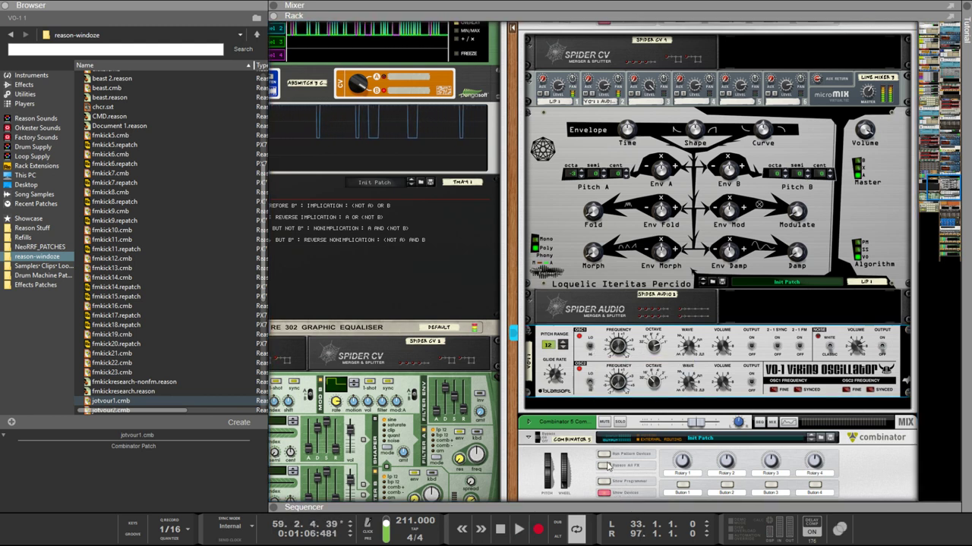
key(space)
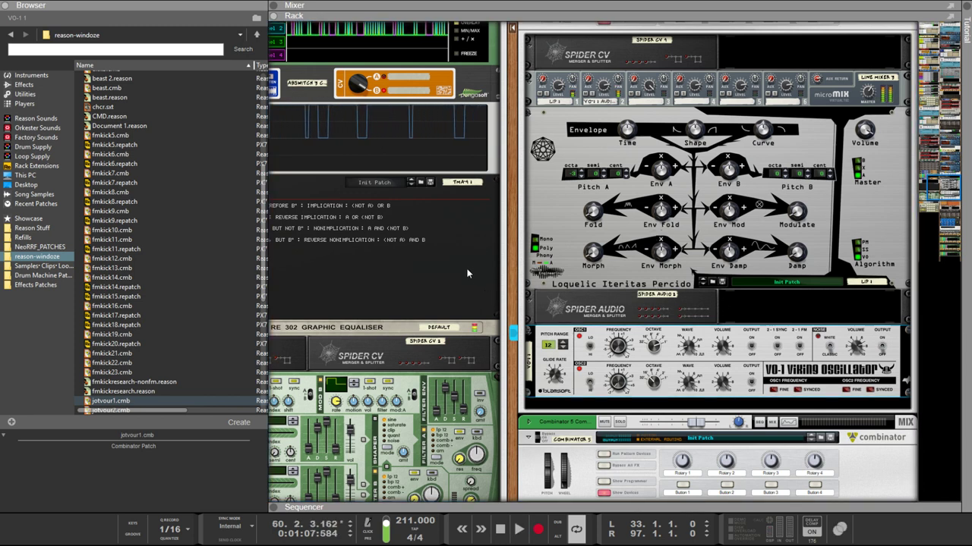
Step: Delete Loquelic Iteritas Percido, the Spider Audio below it and the VO-1 from Combinator 6
click(873, 90)
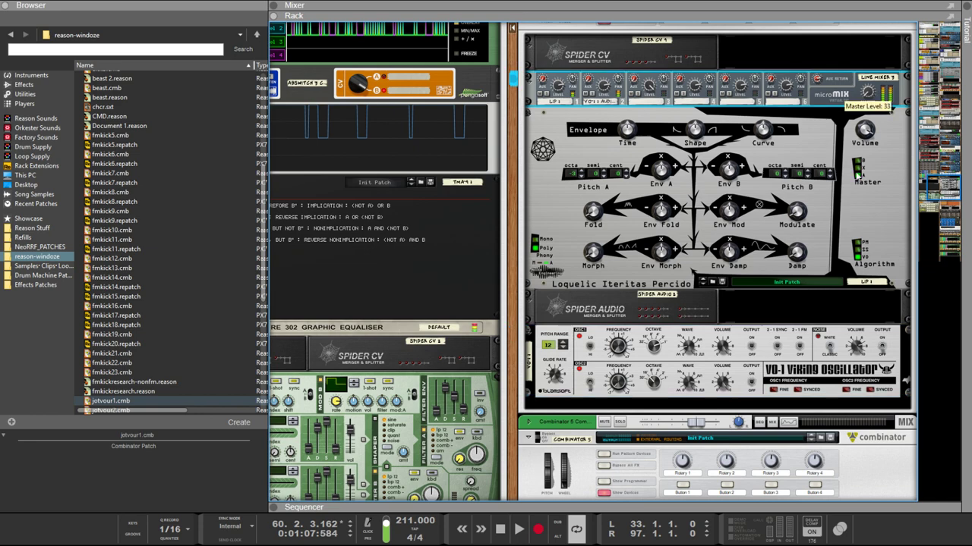
click(848, 201)
click(821, 353)
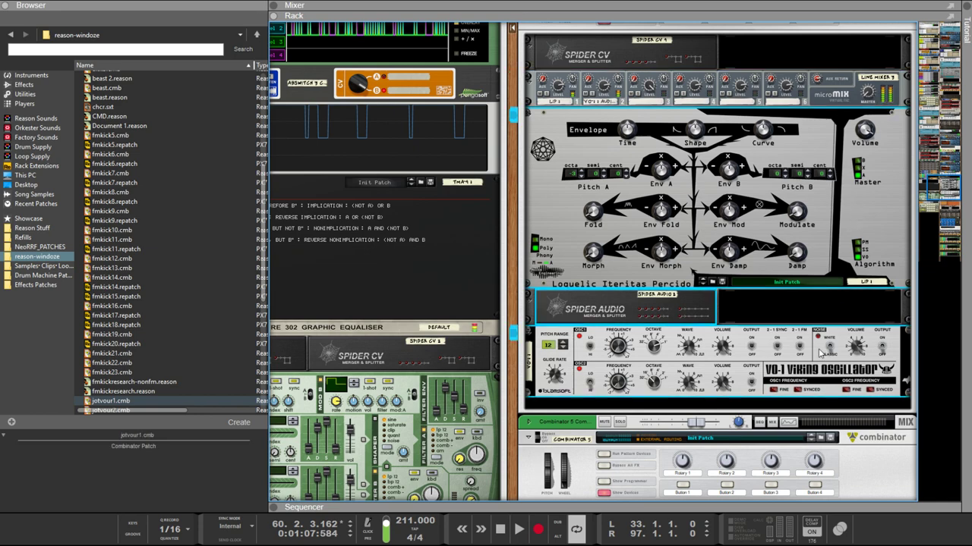
click(897, 169)
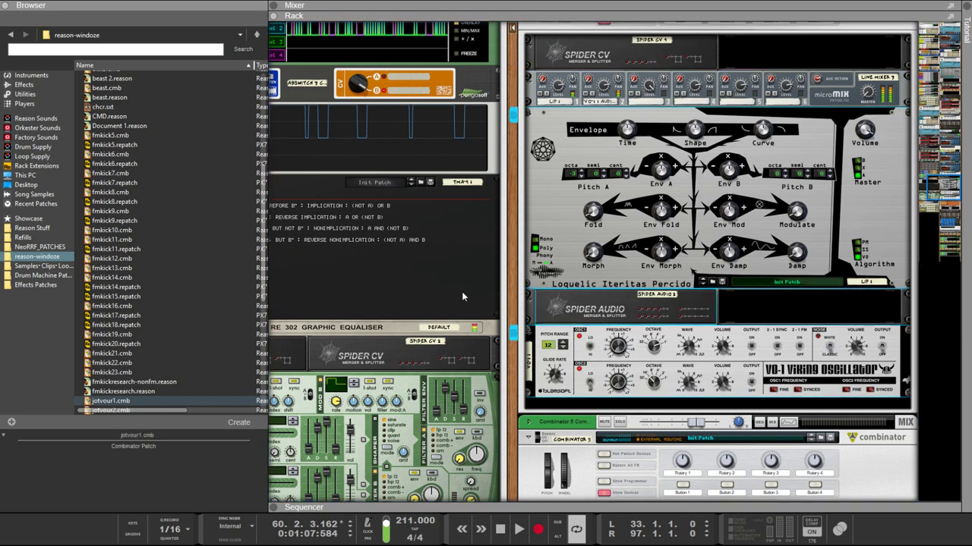
key(Delete)
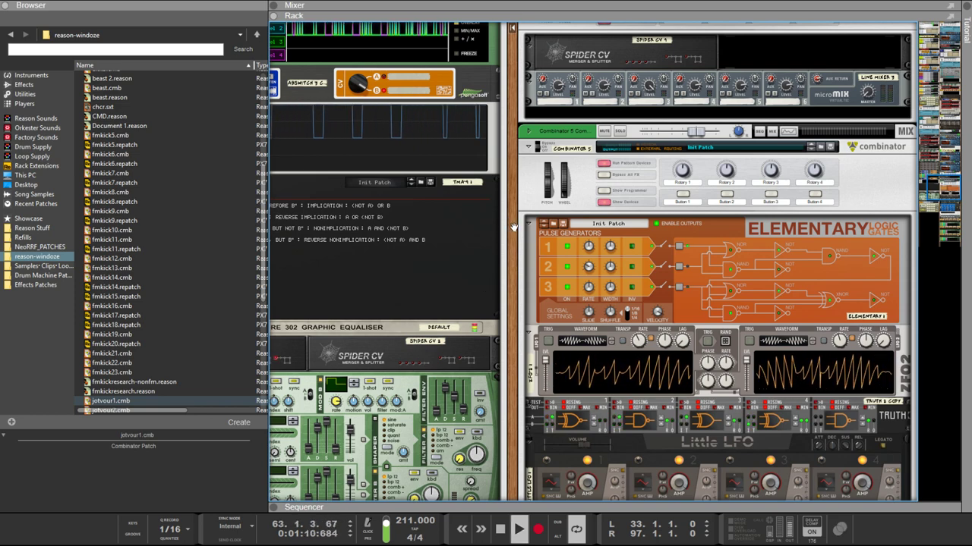
Step: Look through the rack from Combinator 5's logic-gate devices up to Combinator 2 and its Dr. OctoRex chain
scroll(498, 125, down, 2)
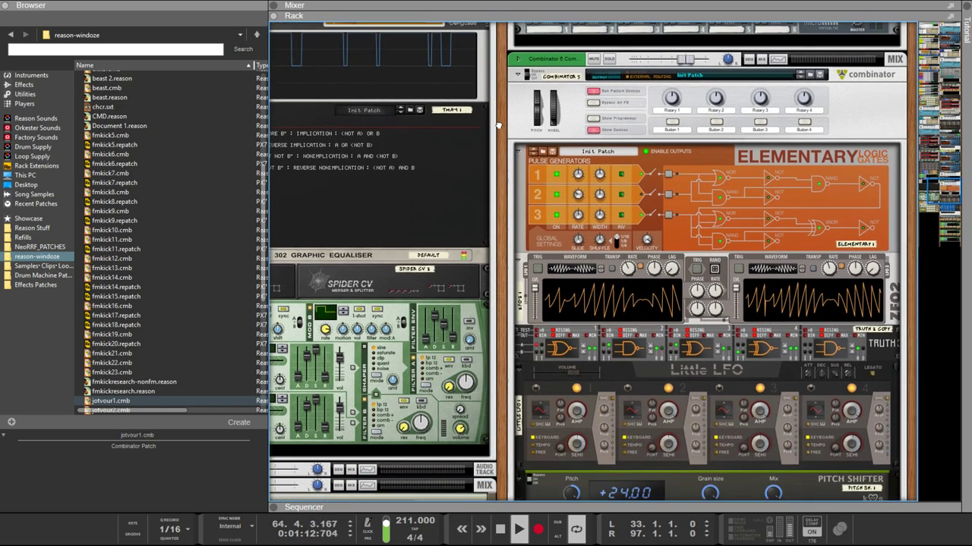
scroll(498, 125, up, 8)
scroll(681, 258, down, 4)
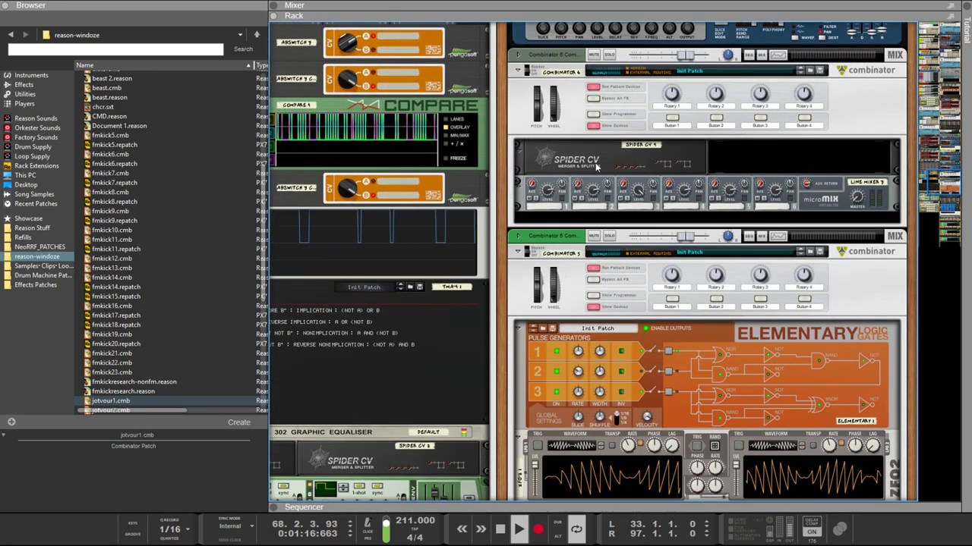
scroll(607, 164, up, 15)
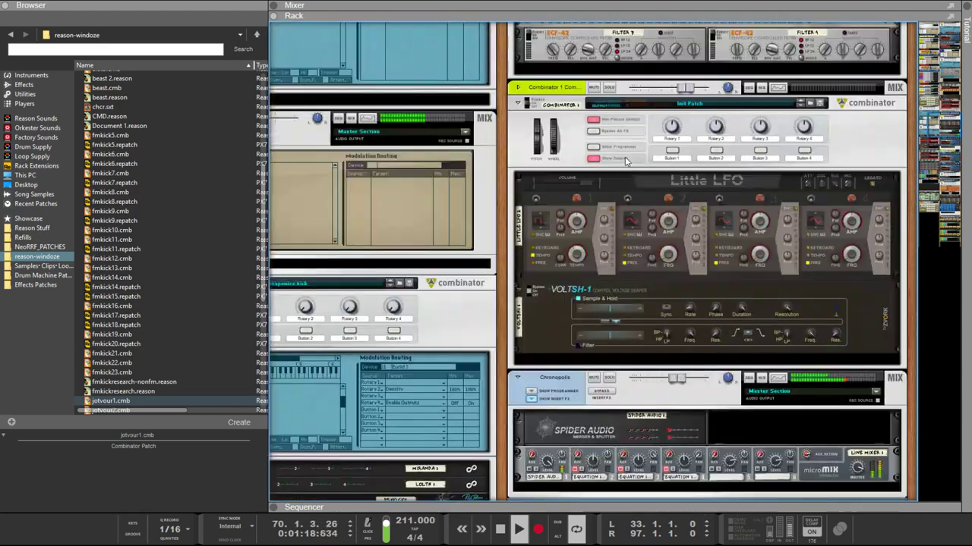
scroll(625, 156, up, 15)
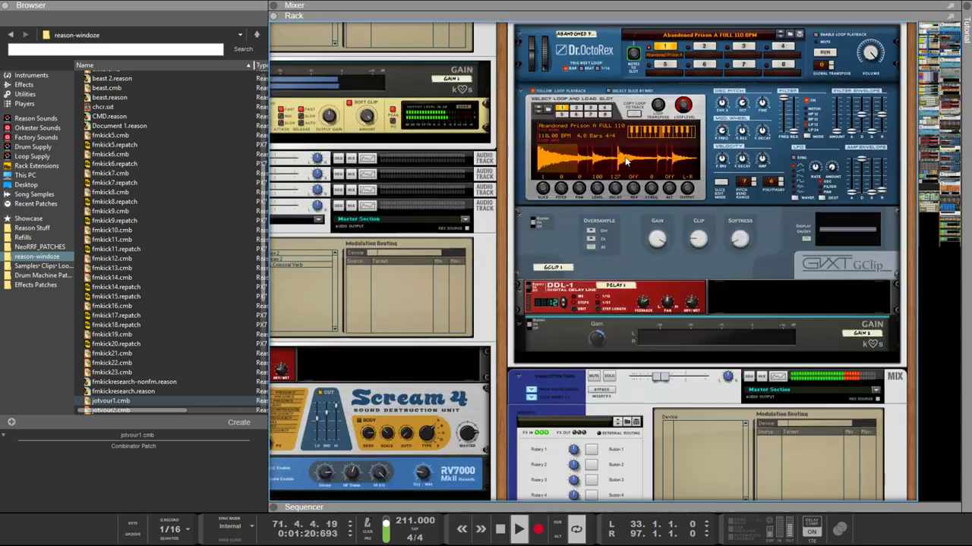
scroll(626, 161, up, 5)
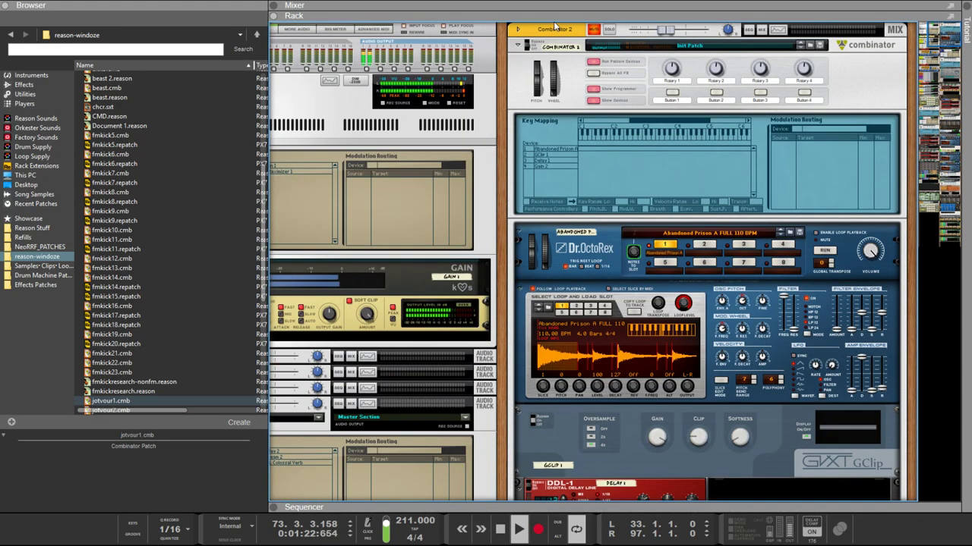
Step: Look through the rack from Combinator 2 past the Weaponize devices and audio tracks to the logic gates and Compare
click(558, 66)
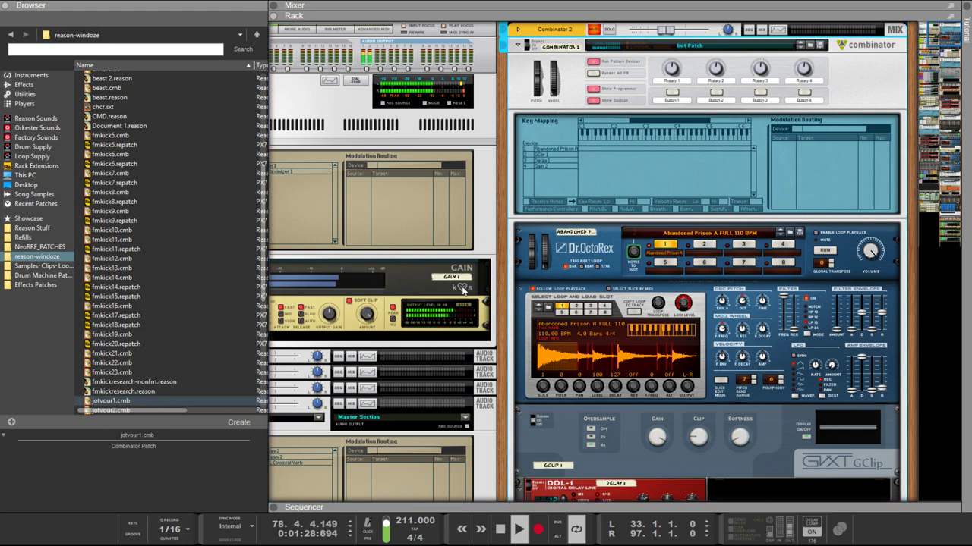
scroll(489, 263, down, 10)
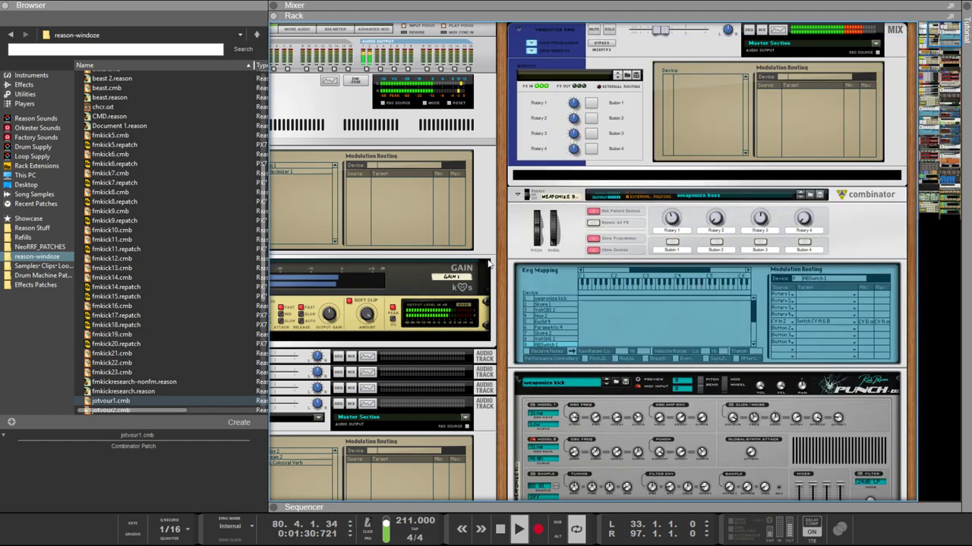
scroll(499, 261, down, 15)
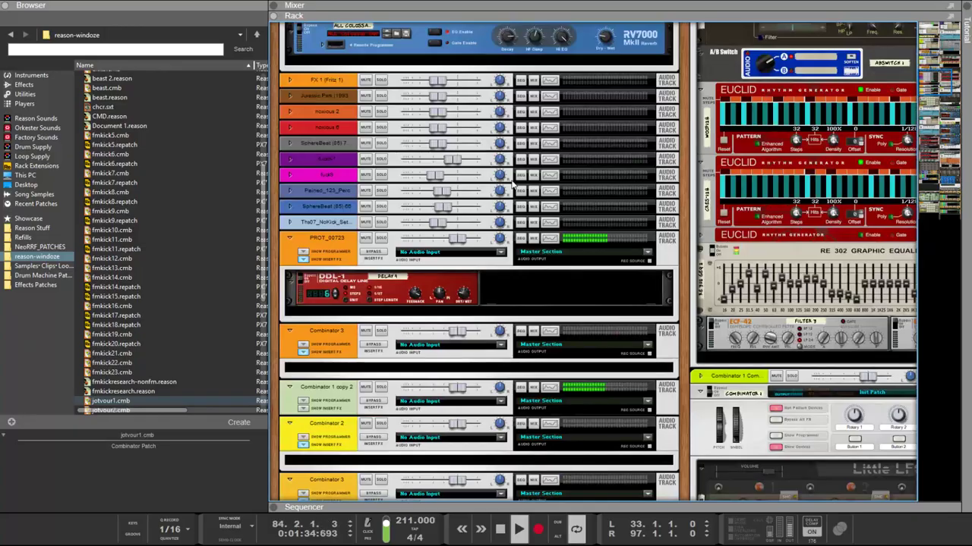
scroll(516, 182, down, 5)
scroll(511, 185, down, 15)
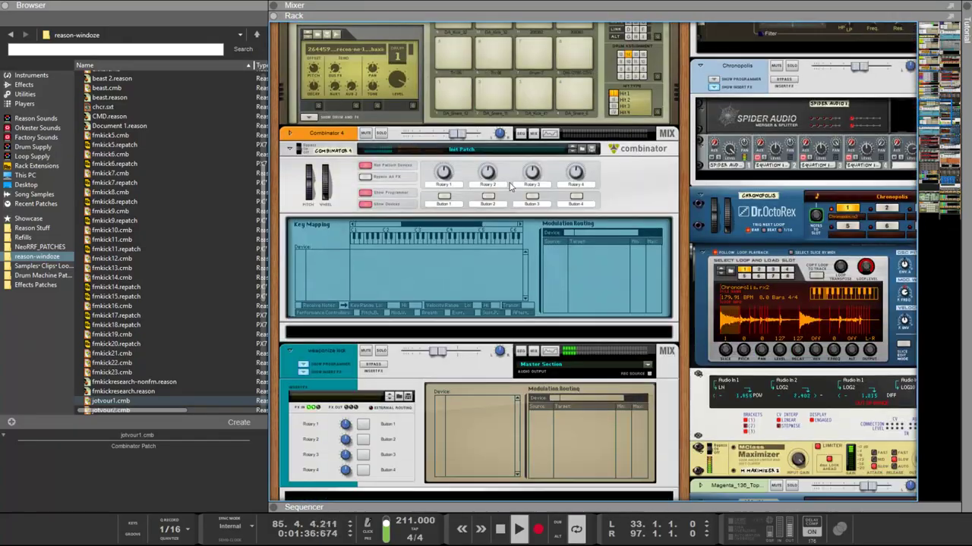
scroll(508, 182, down, 5)
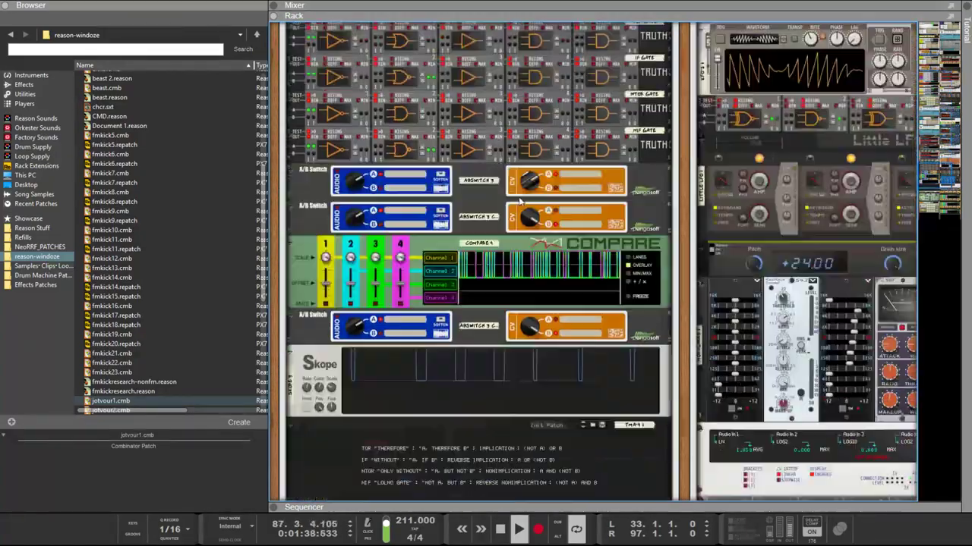
Step: Mute the Origami_132_TopDrums and Magenta_136_TopDrums tracks in the sequencer
key(F7)
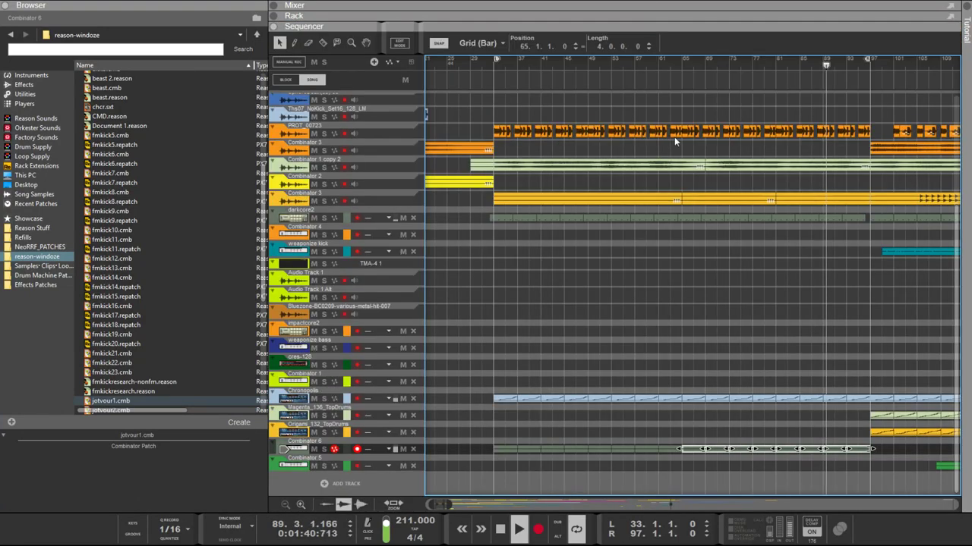
click(313, 432)
click(314, 415)
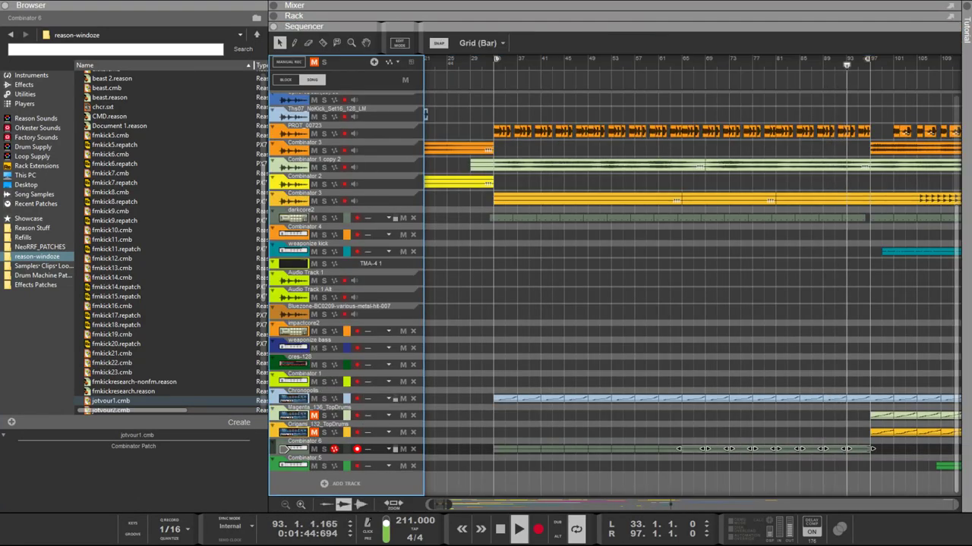
Step: Enlarge the rack area and turn off loop playback on the Origami_132 and Magenta_136 Dr. OctoRex devices
drag(681, 28, 653, 410)
scroll(621, 362, up, 2)
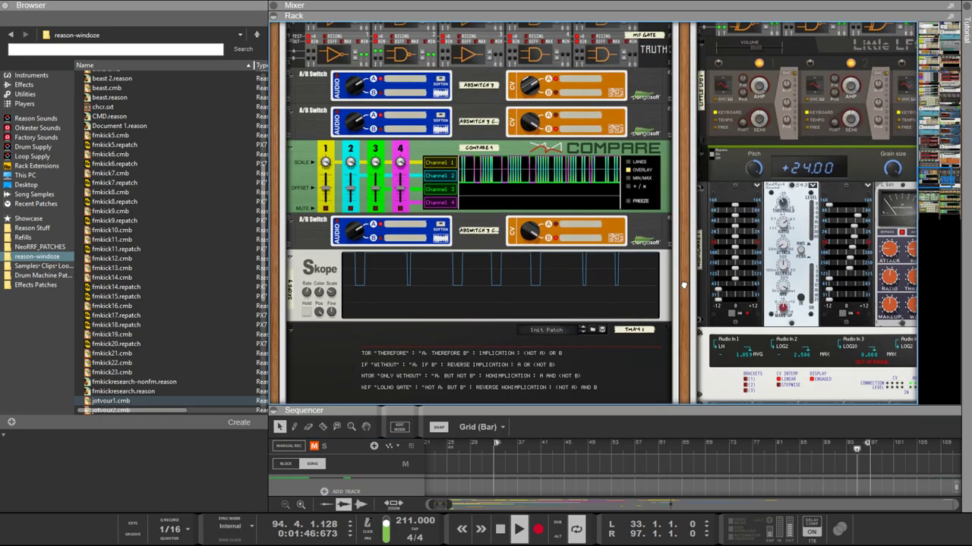
scroll(621, 362, up, 10)
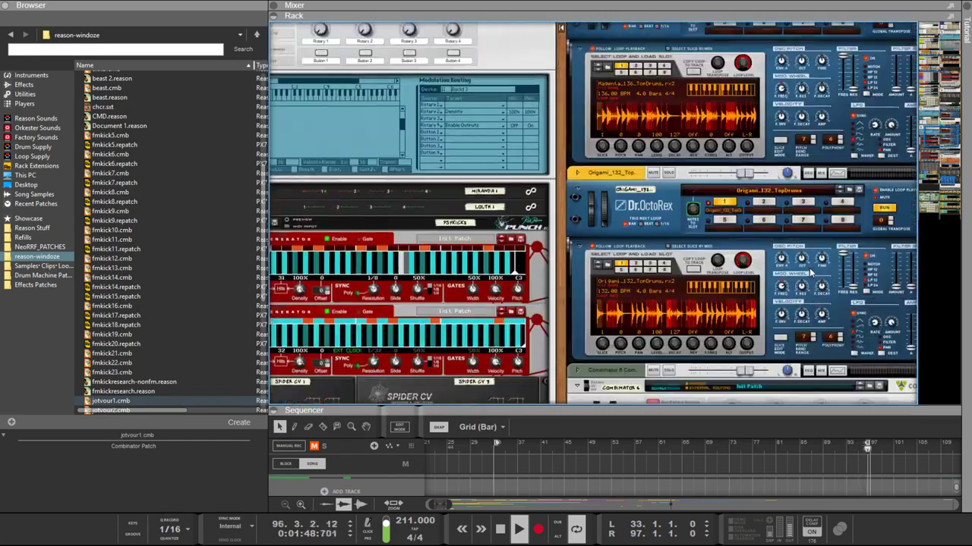
scroll(809, 270, down, 2)
scroll(797, 271, down, 8)
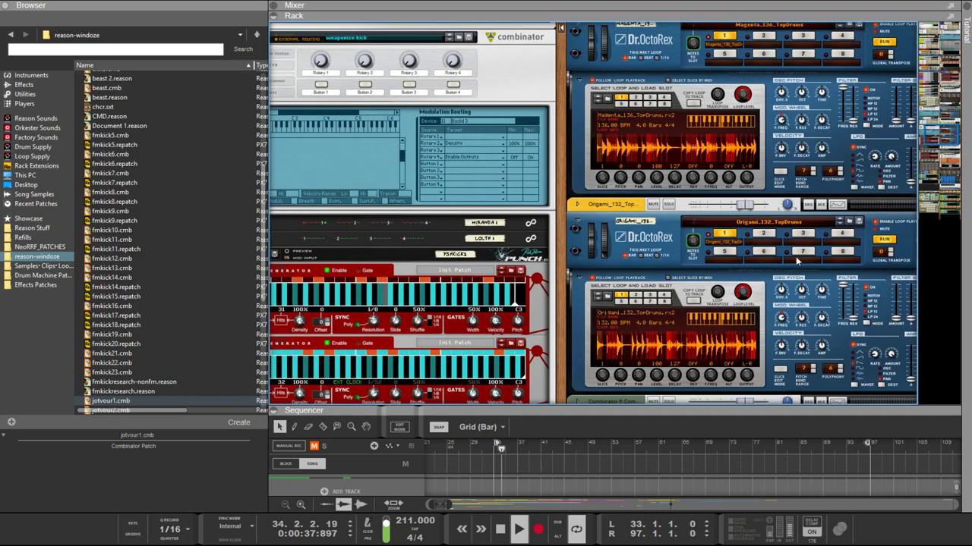
click(874, 228)
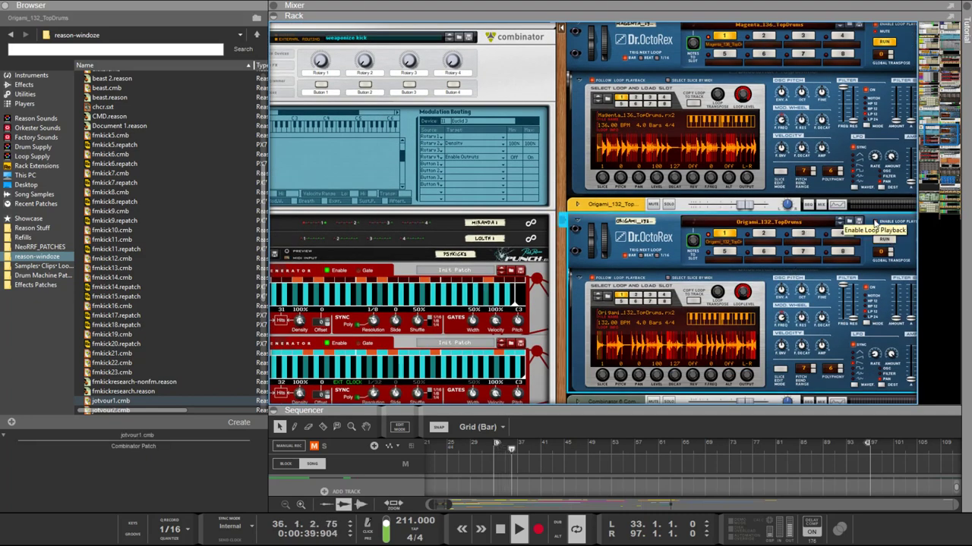
click(878, 43)
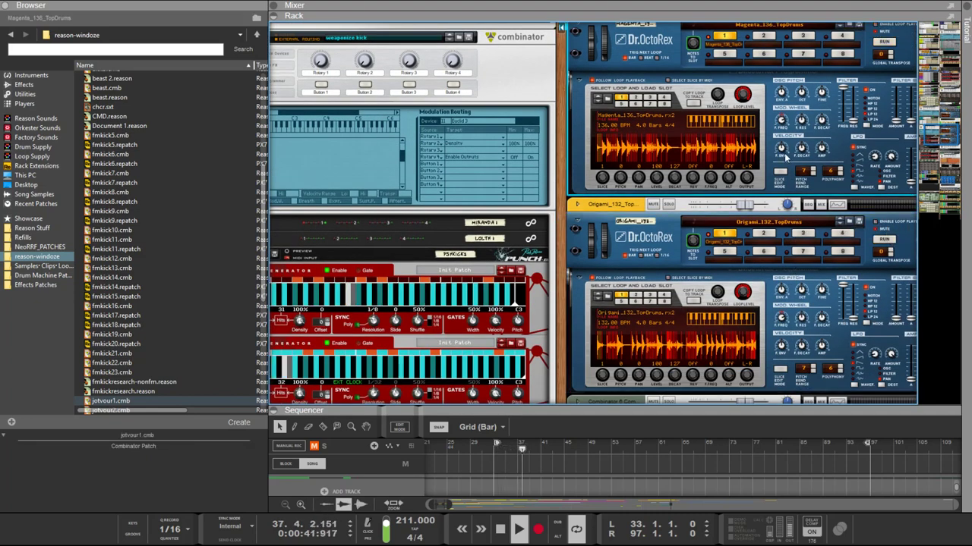
Step: Fold the Magenta_136 and Origami_132 Dr. OctoRex devices in the rack
scroll(571, 208, up, 12)
click(574, 214)
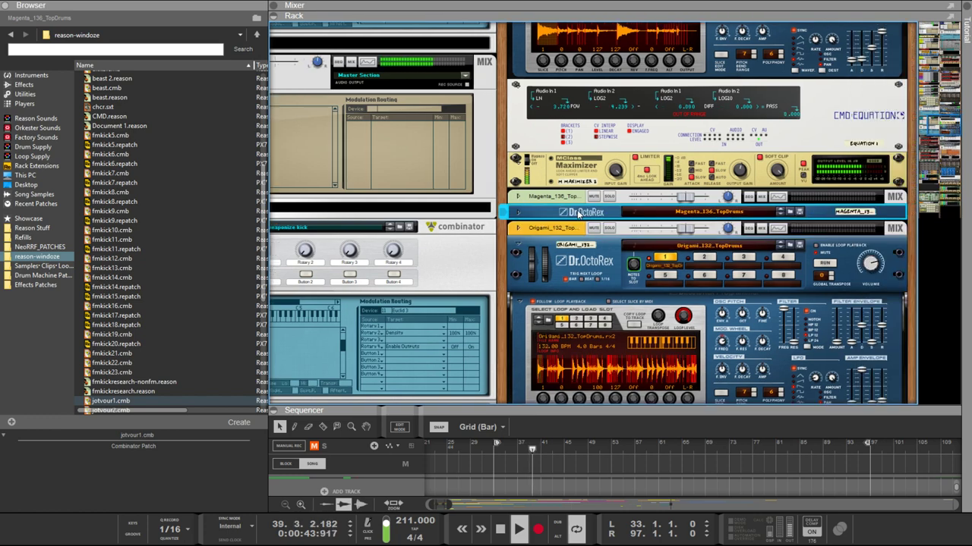
click(519, 242)
Step: Examine the Chronopolis Dr. OctoRex chain with its Spider Audio, line mixer and Equation, including the cabling behind it
scroll(540, 228, up, 12)
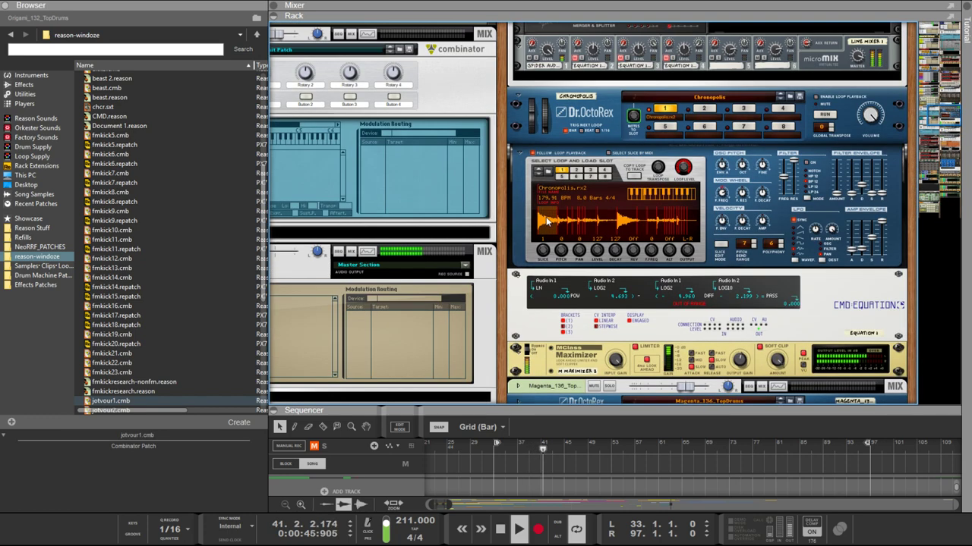
scroll(552, 196, up, 15)
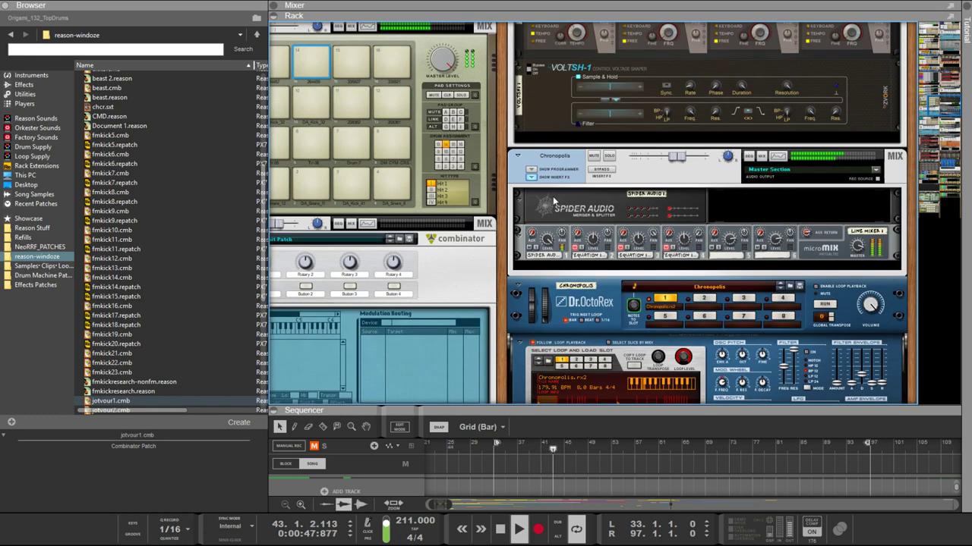
scroll(553, 196, down, 10)
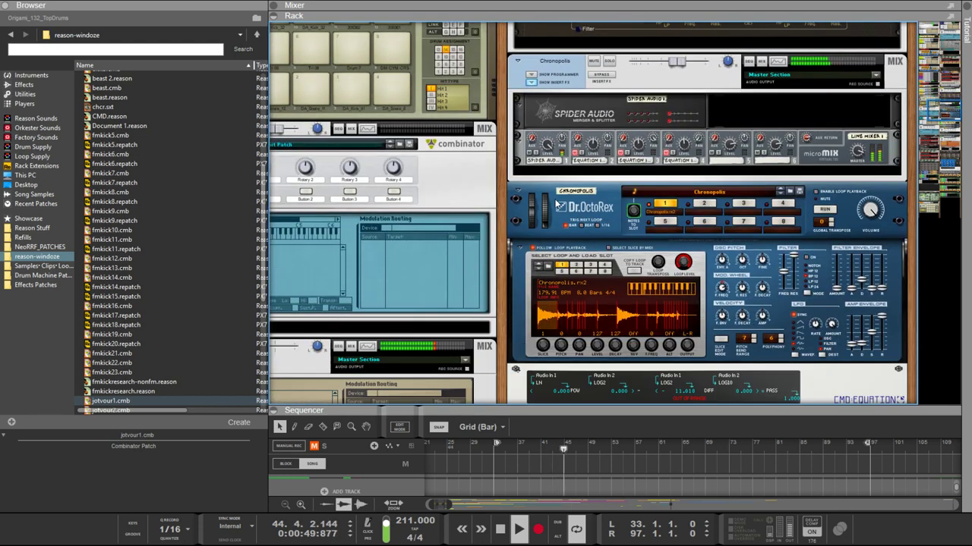
scroll(555, 199, up, 15)
scroll(554, 198, down, 10)
key(Tab)
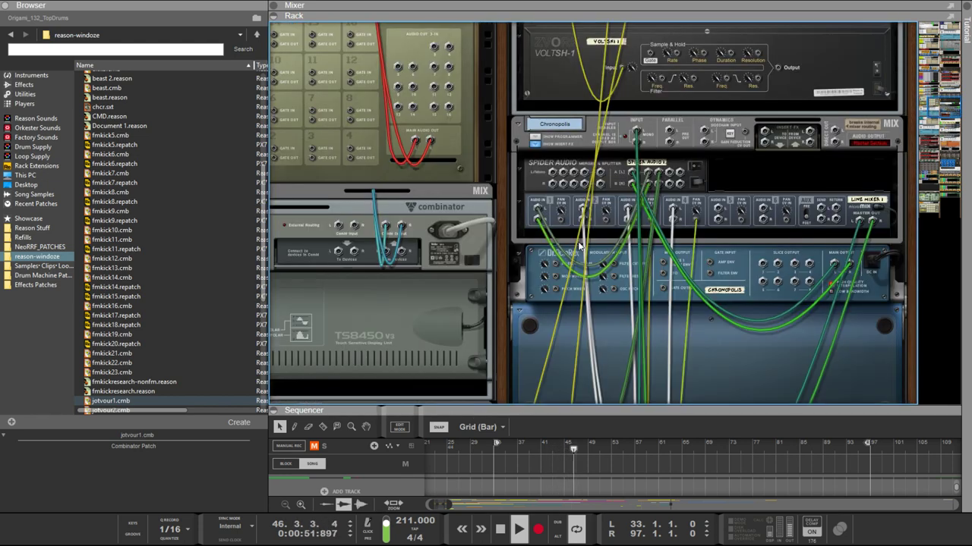
key(Tab)
Step: Check the Little LFO and VoltSH-1 cabling in Combinator 1 and toggle LFO 1's active state
scroll(583, 241, up, 10)
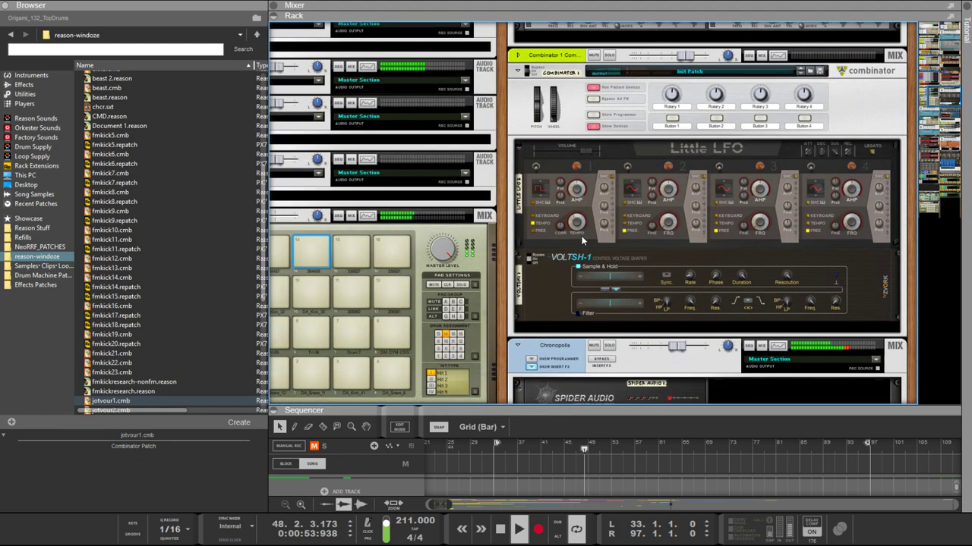
scroll(583, 241, up, 3)
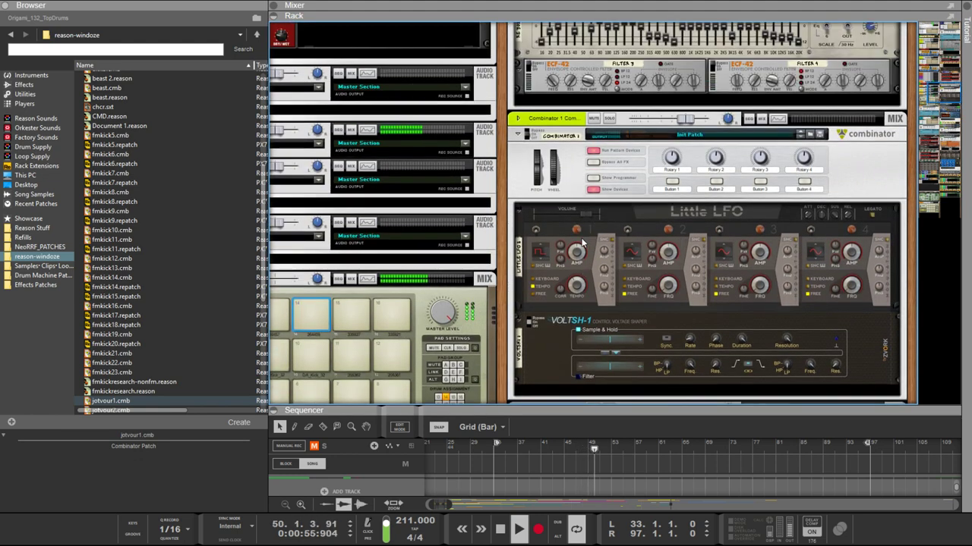
key(Tab)
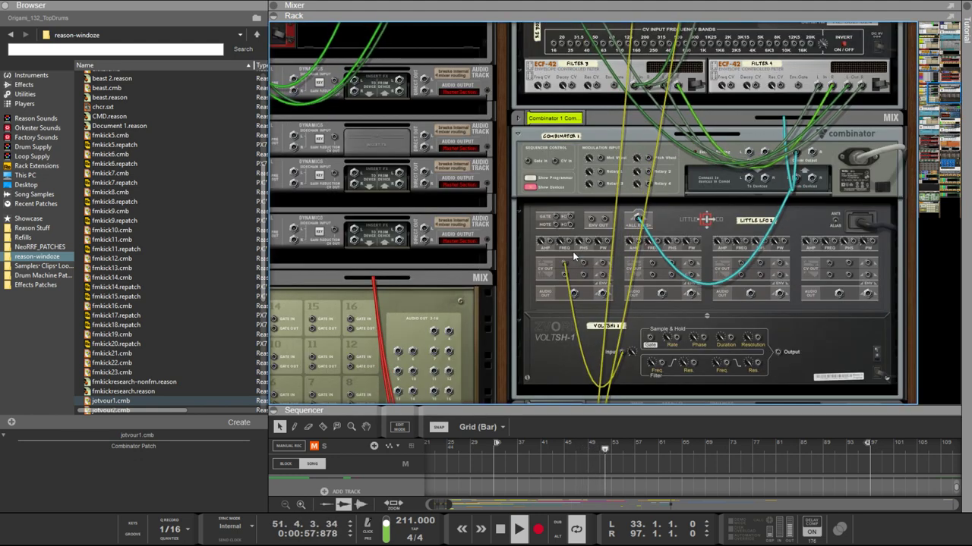
scroll(574, 255, down, 5)
scroll(574, 256, up, 4)
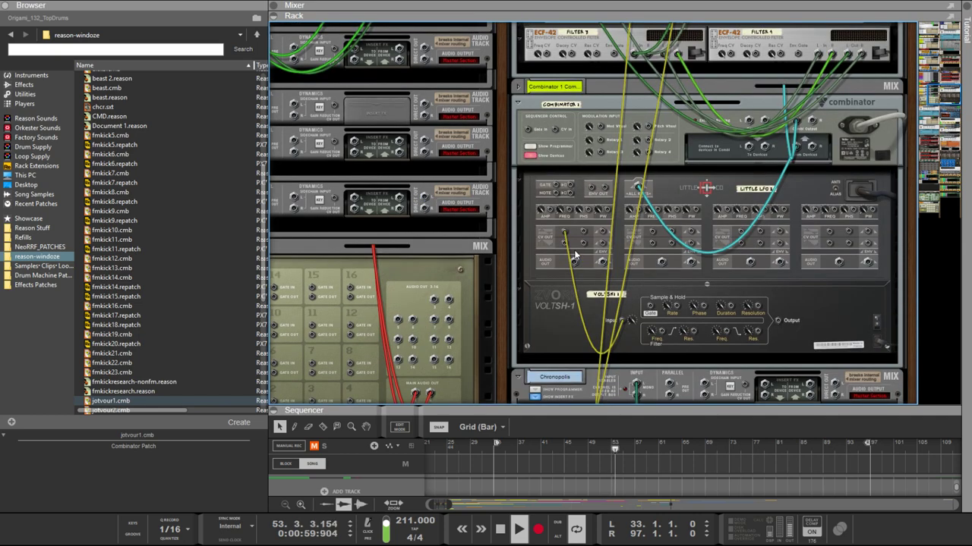
key(Tab)
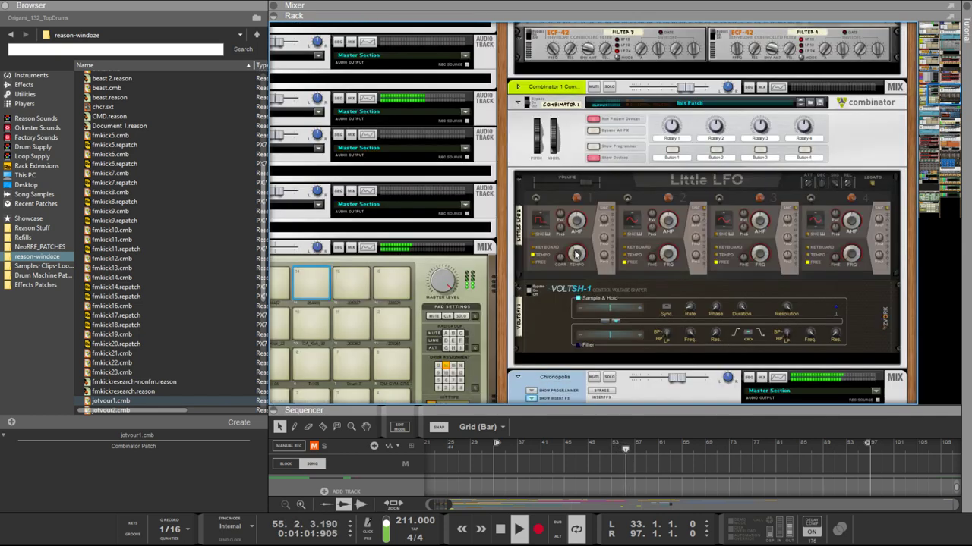
click(535, 200)
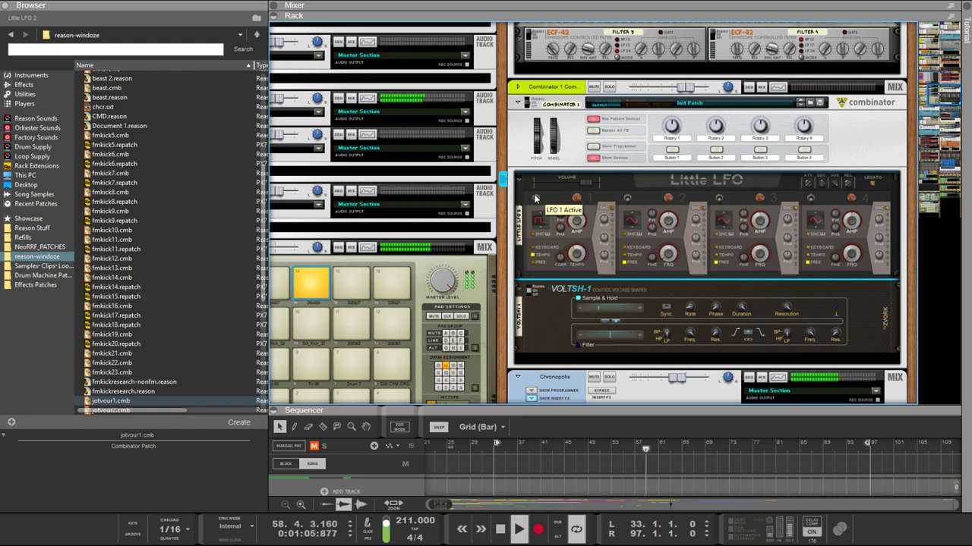
key(Tab)
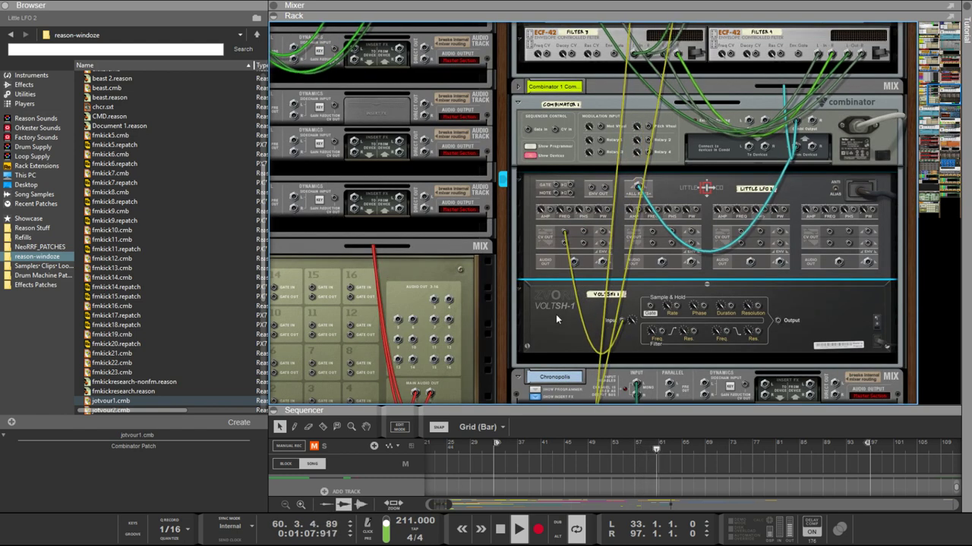
Step: Enlarge the sequencer, copy Combinator 6's clips onto the Combinator 1 track starting at bar 33, and set the tempo to 133
drag(553, 408, 565, 125)
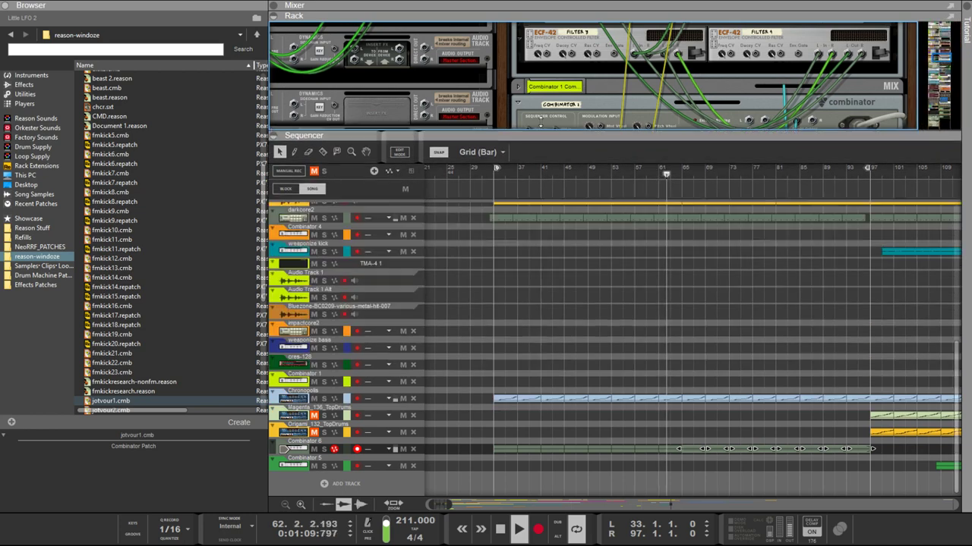
scroll(619, 273, up, 6)
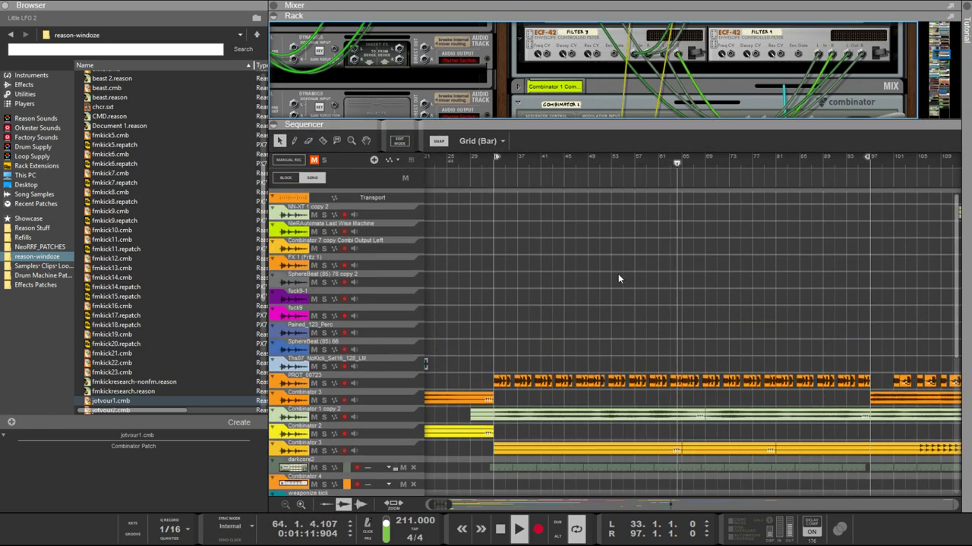
scroll(618, 273, down, 4)
scroll(617, 279, down, 3)
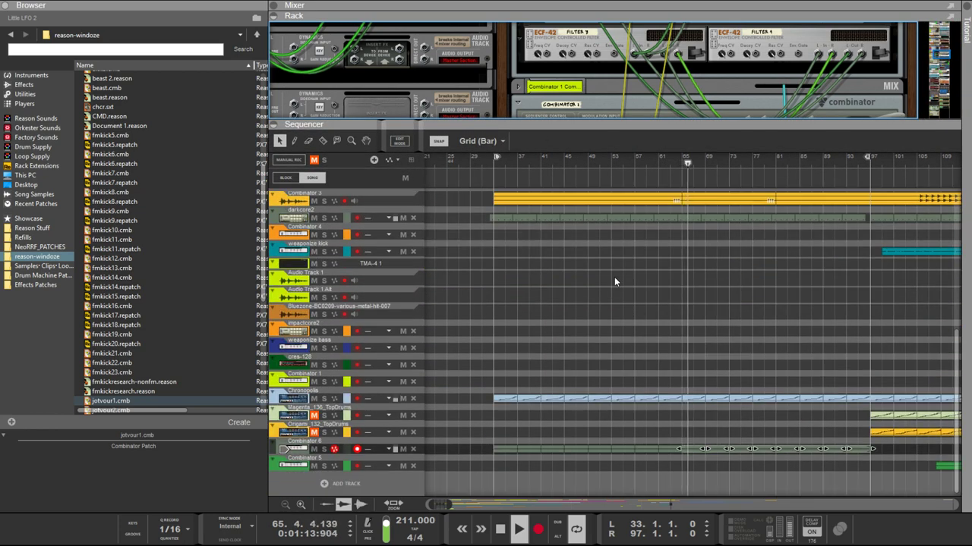
scroll(615, 282, up, 8)
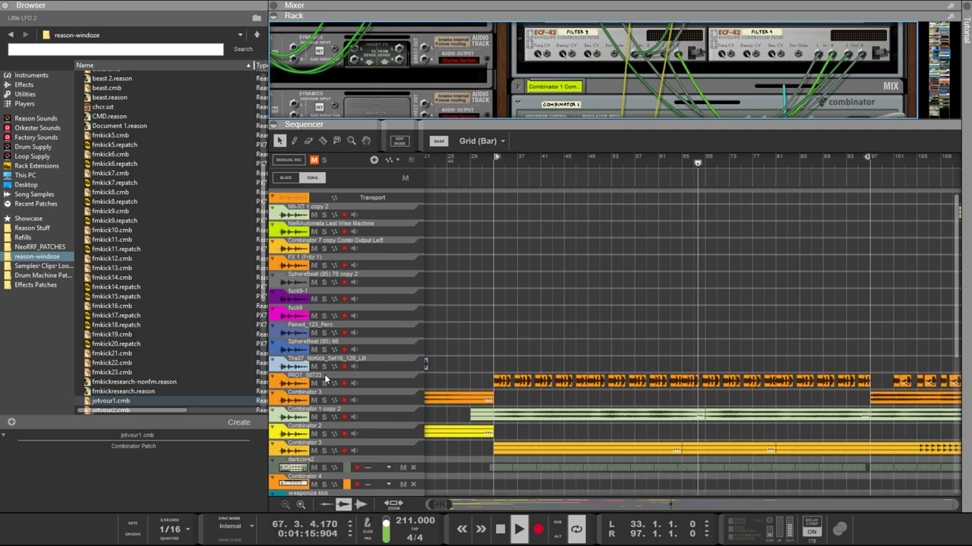
scroll(335, 422, down, 4)
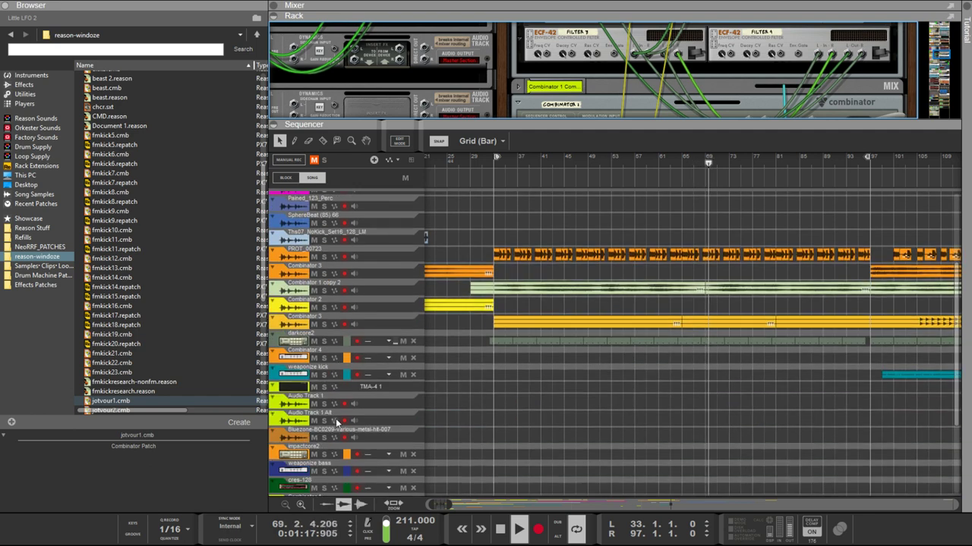
scroll(339, 422, down, 4)
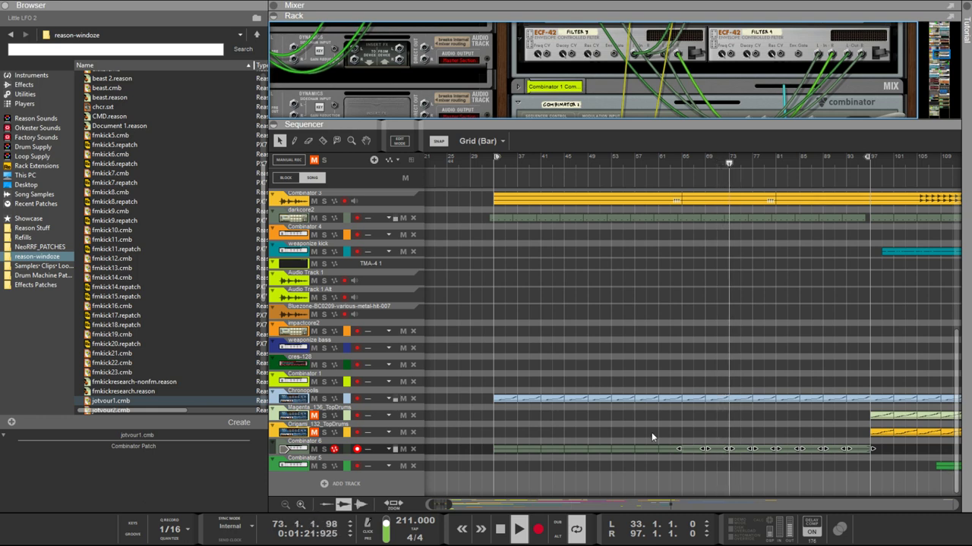
click(681, 451)
drag(503, 449, 505, 380)
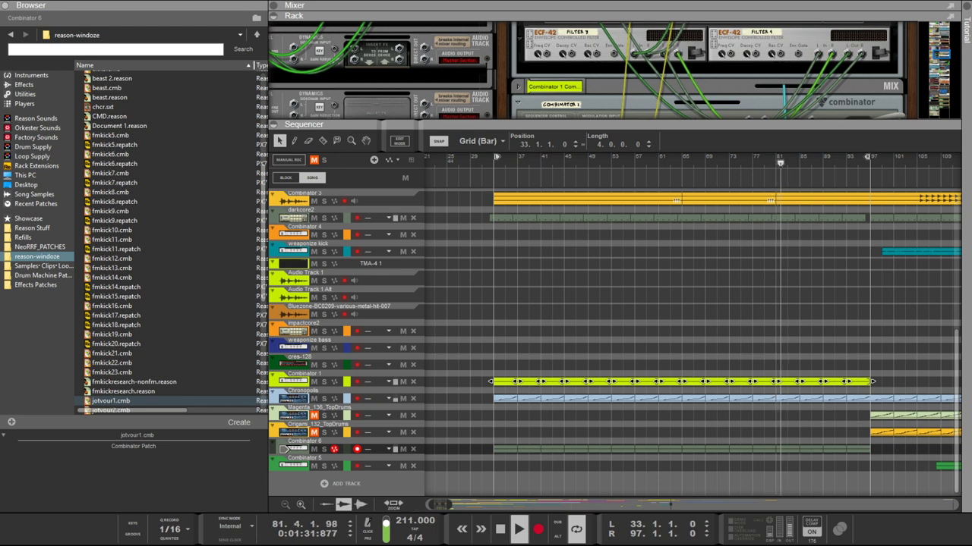
key(ctrl+z)
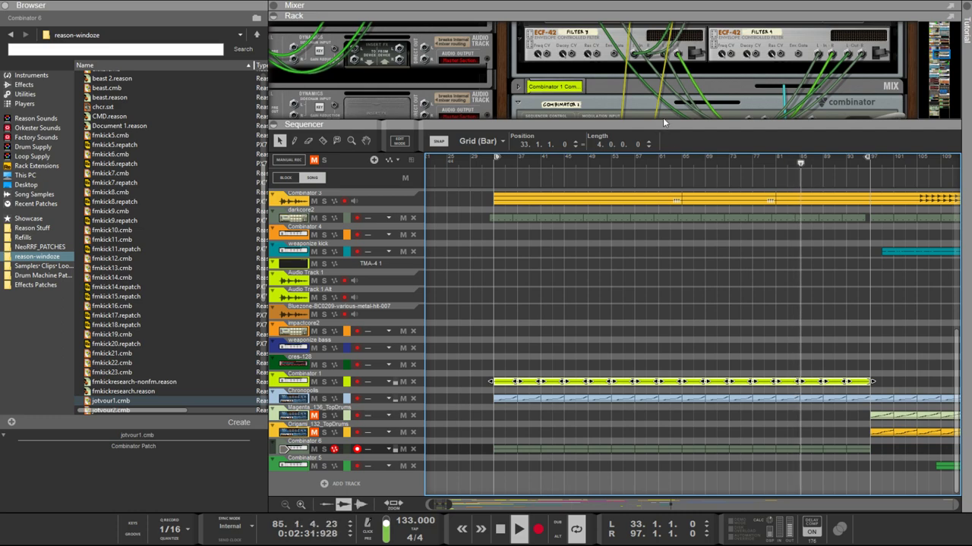
Step: Enlarge the rack area and toggle a mute step in the Euclid rhythm generator directly above cres-128
drag(662, 125, 642, 354)
scroll(681, 207, up, 10)
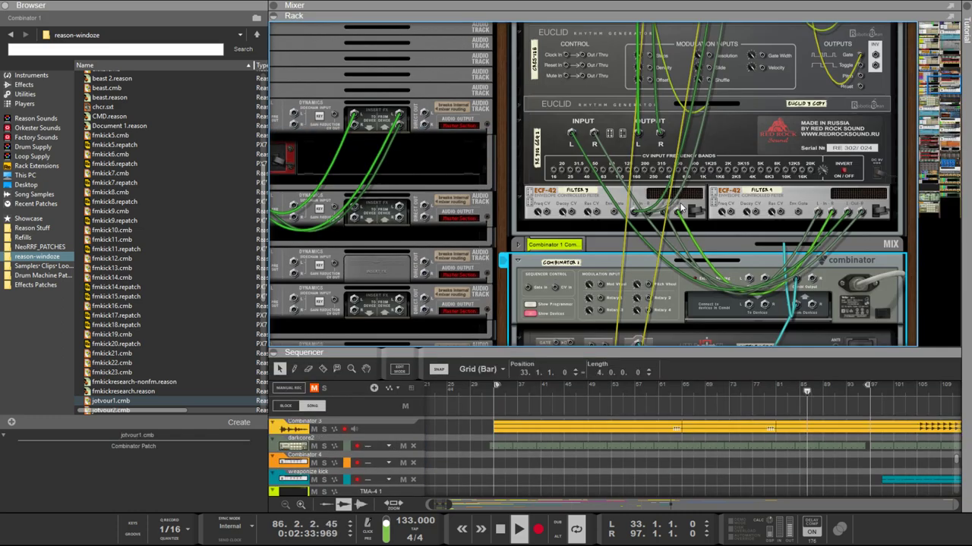
scroll(680, 208, down, 3)
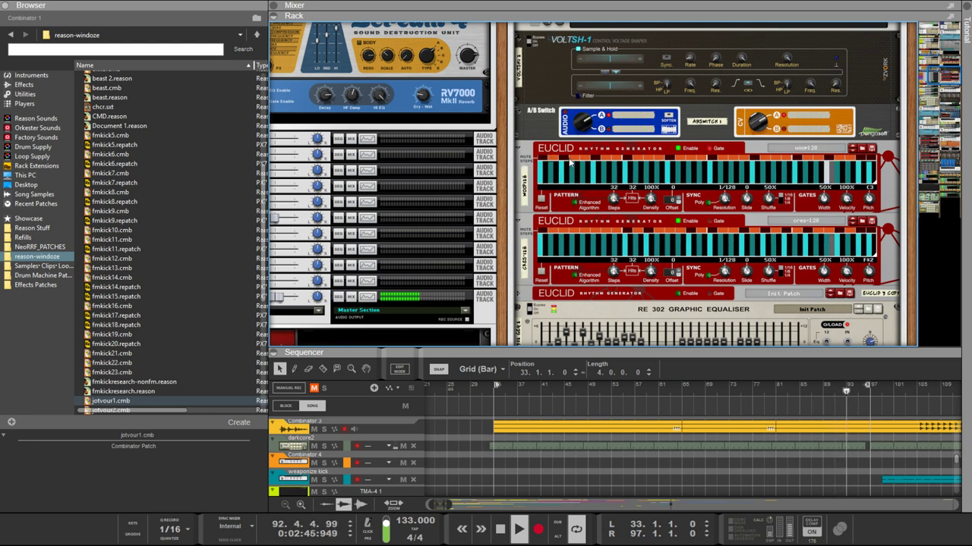
click(600, 159)
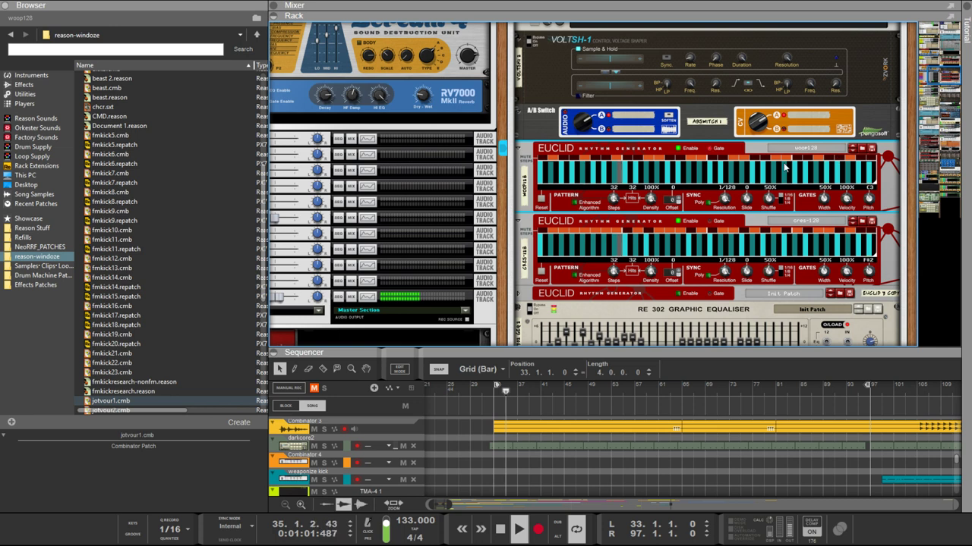
Step: Switch the woop128 Euclid rhythm generator to the woop127-8 patch
click(853, 148)
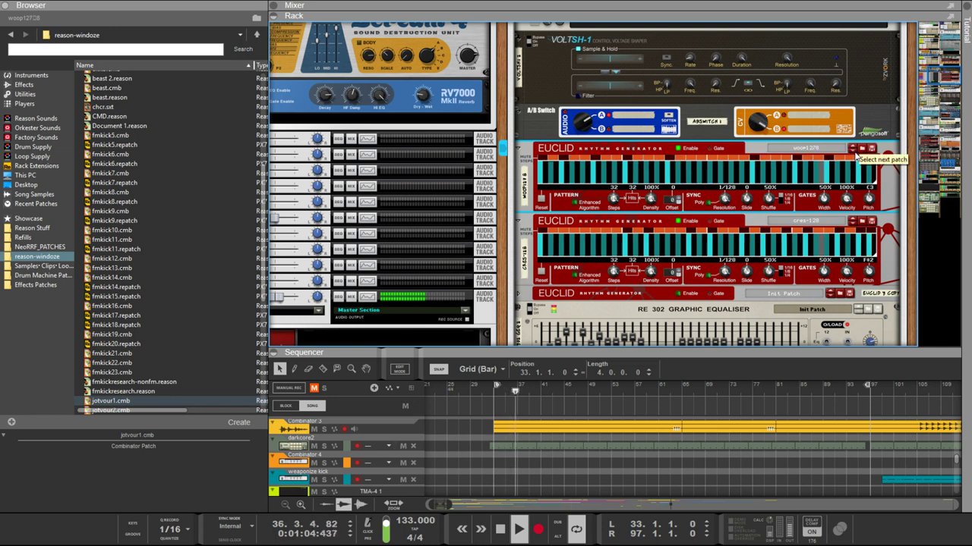
click(856, 155)
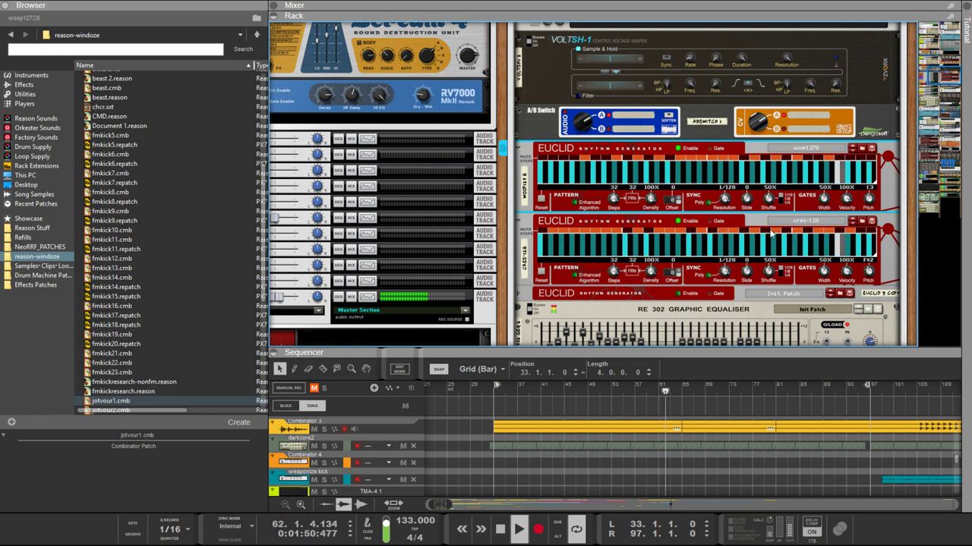
Step: Audition polyrhythm patches on the cres-128 Euclid generator and load 3-2-3-4-3-2-3-4_32-128
click(579, 237)
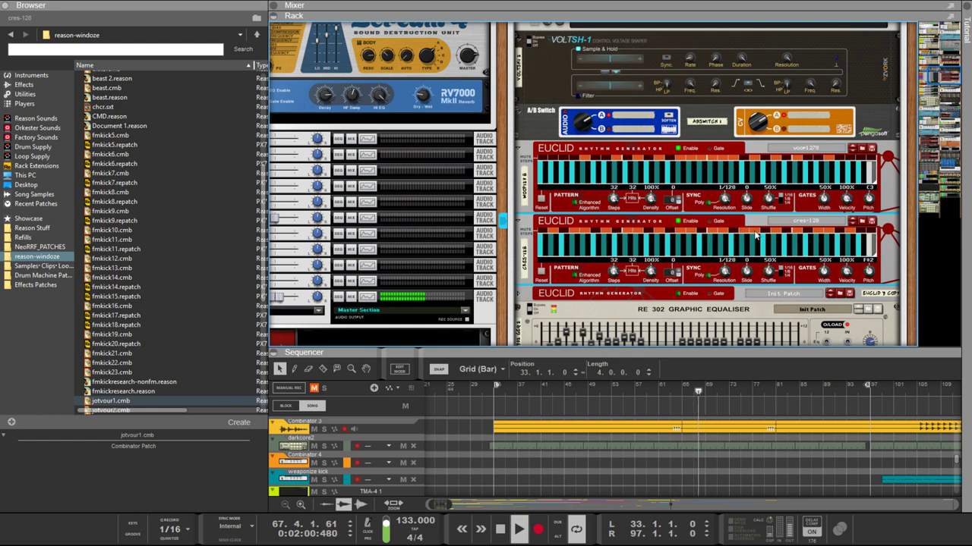
click(851, 221)
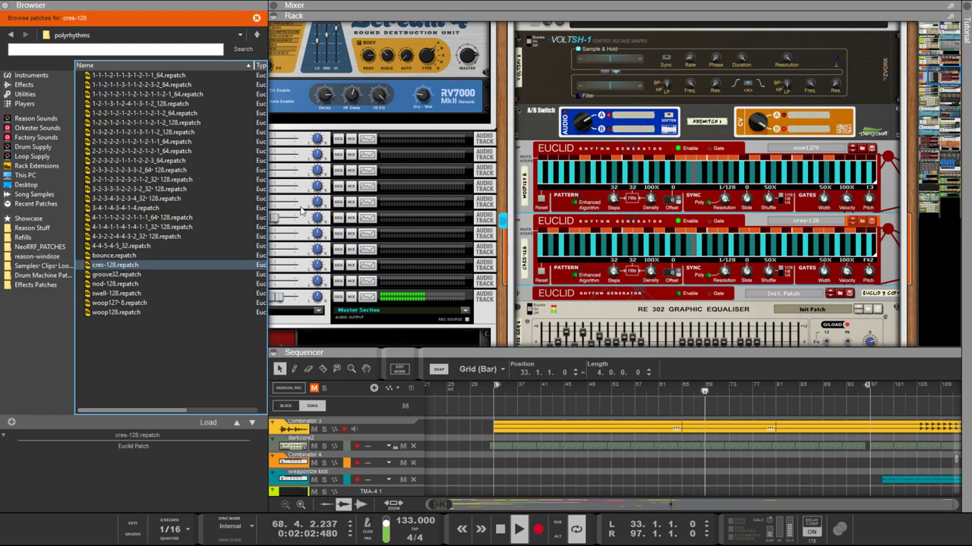
click(125, 142)
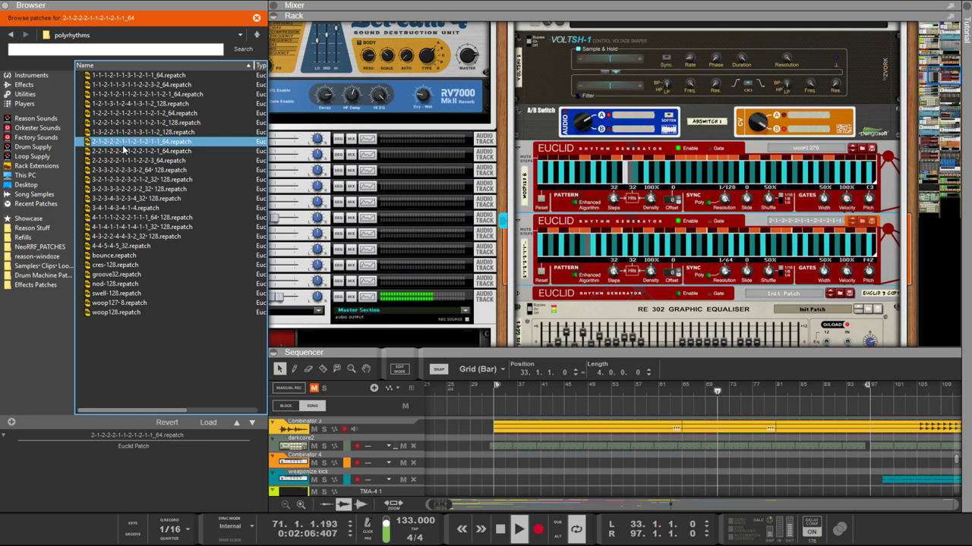
click(117, 135)
click(117, 141)
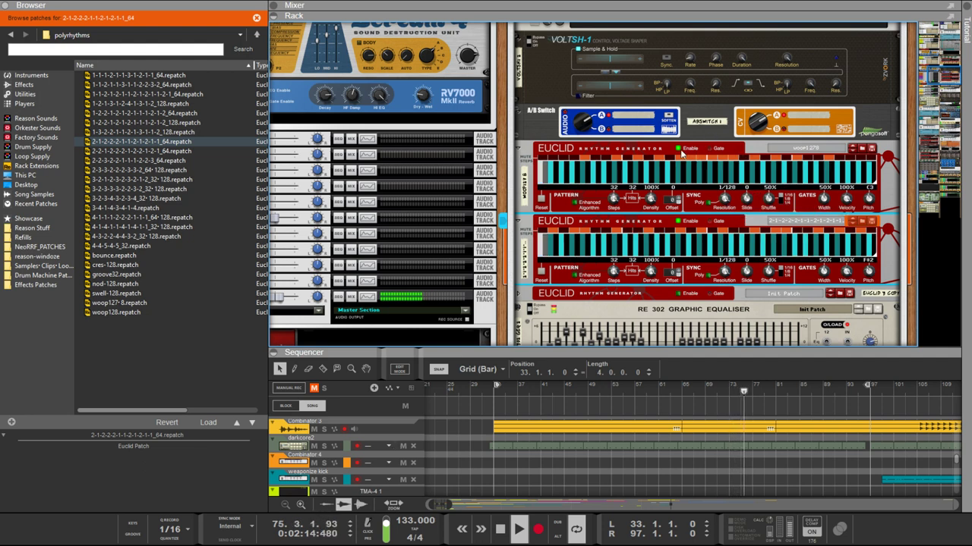
click(118, 141)
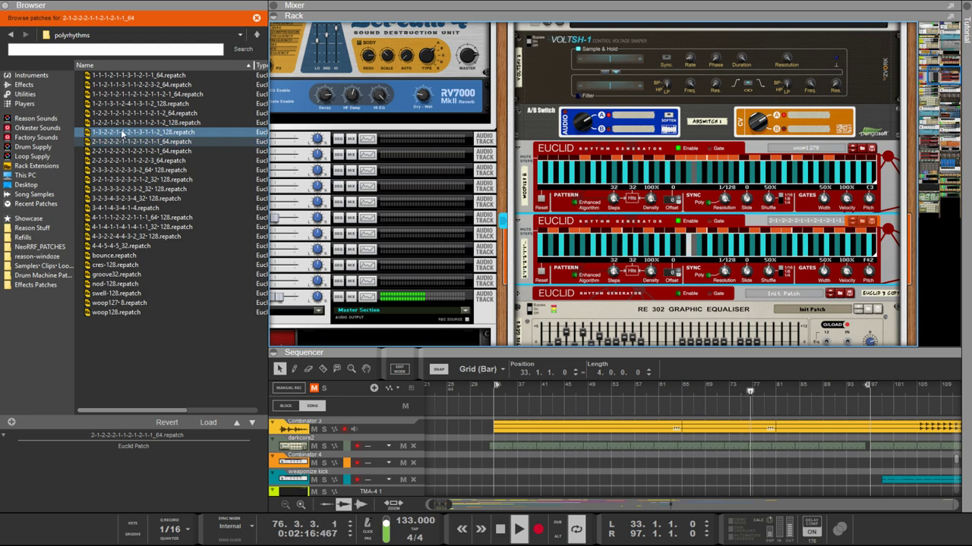
click(104, 208)
click(117, 170)
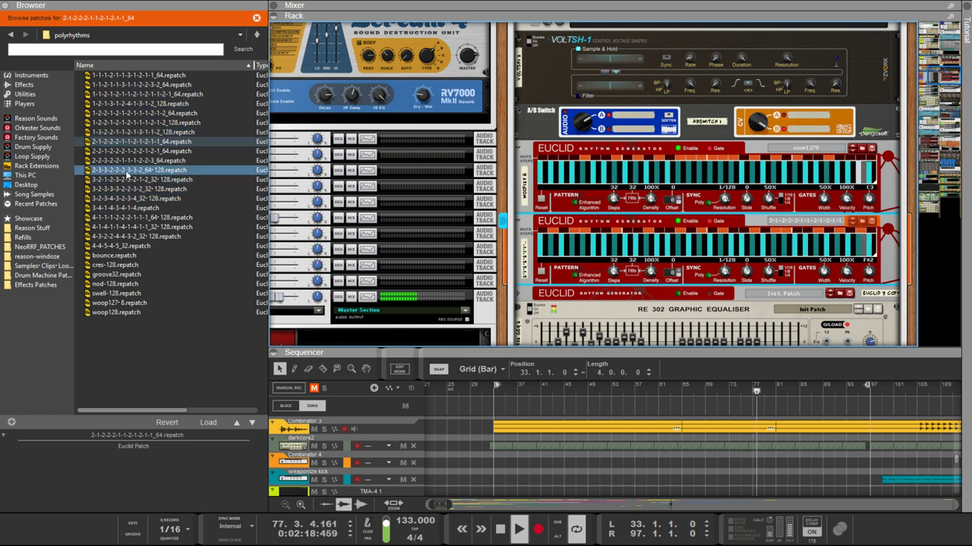
click(122, 160)
click(129, 188)
click(141, 198)
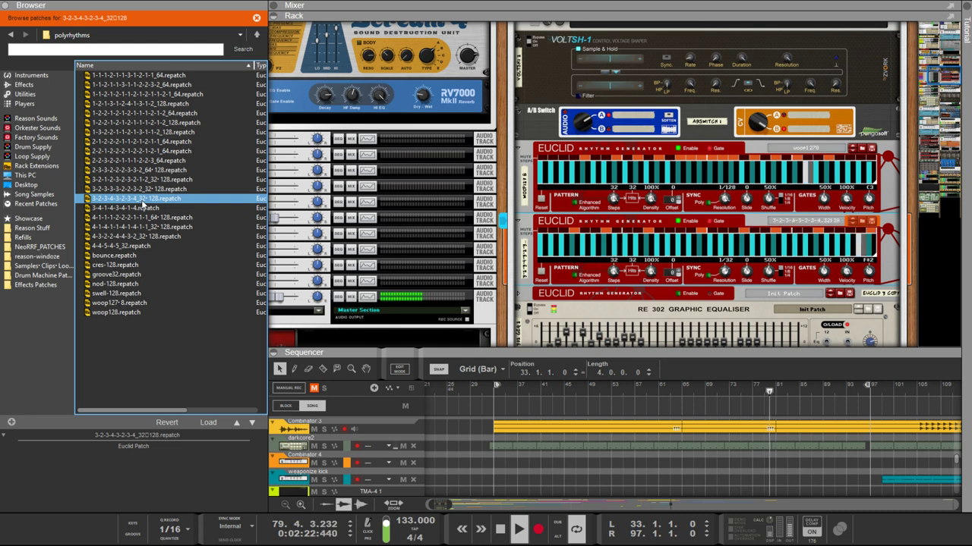
Step: Set the resolution of the generator holding the 3-2-3-4-3-2-3-4 patch to 1/64
click(725, 265)
scroll(724, 265, up, 1)
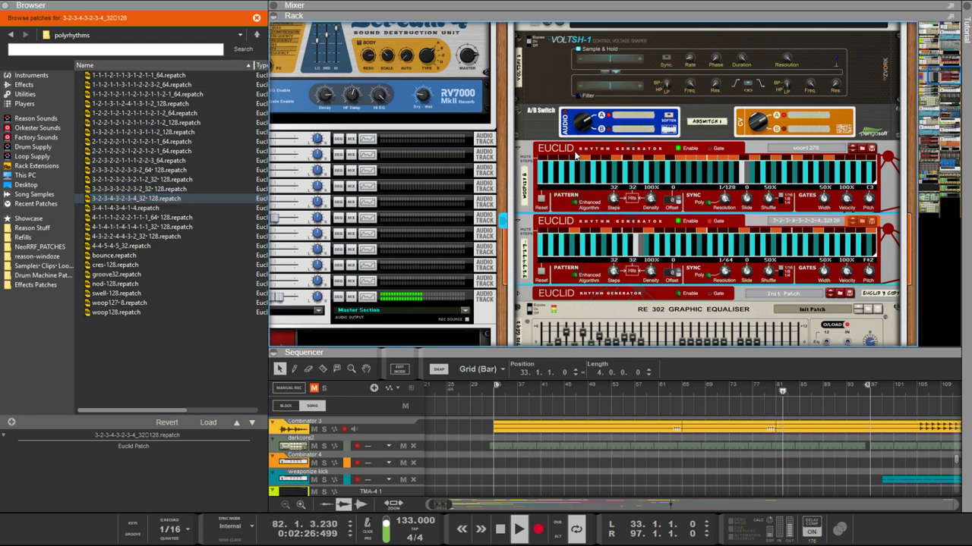
click(120, 189)
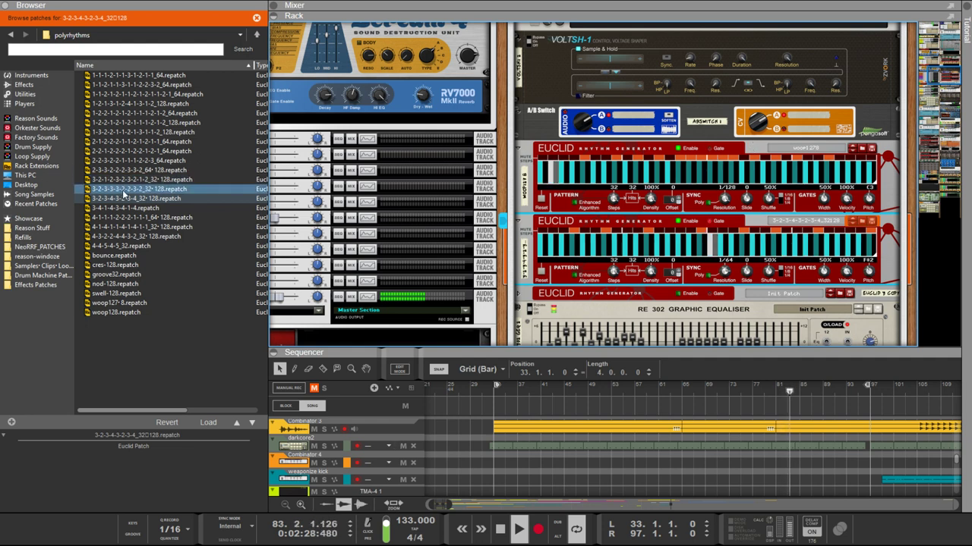
click(120, 197)
Step: Switch the Euclid generator holding woop127-8 to the polyrhythm patch beginning 1-2-2 and ending in _64, with a 1/64 resolution
click(809, 156)
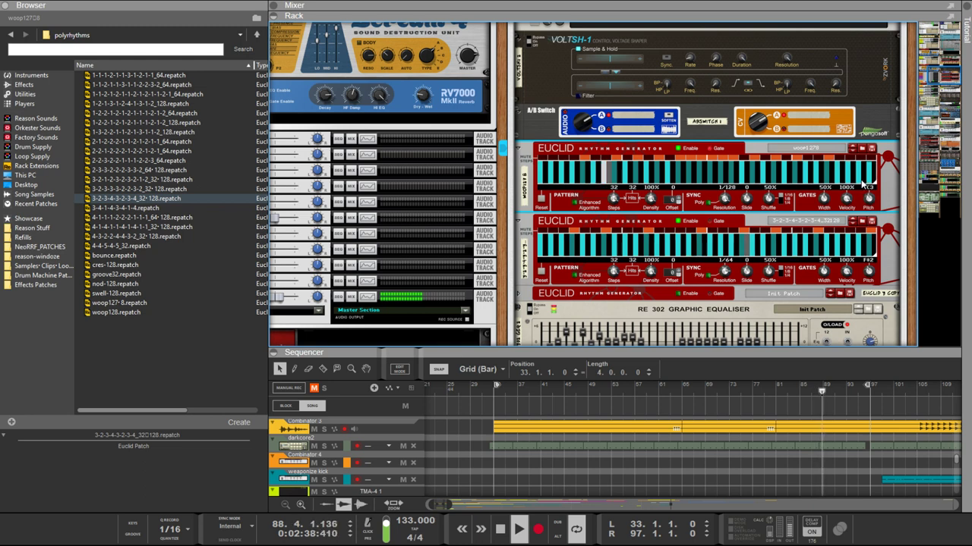
click(860, 148)
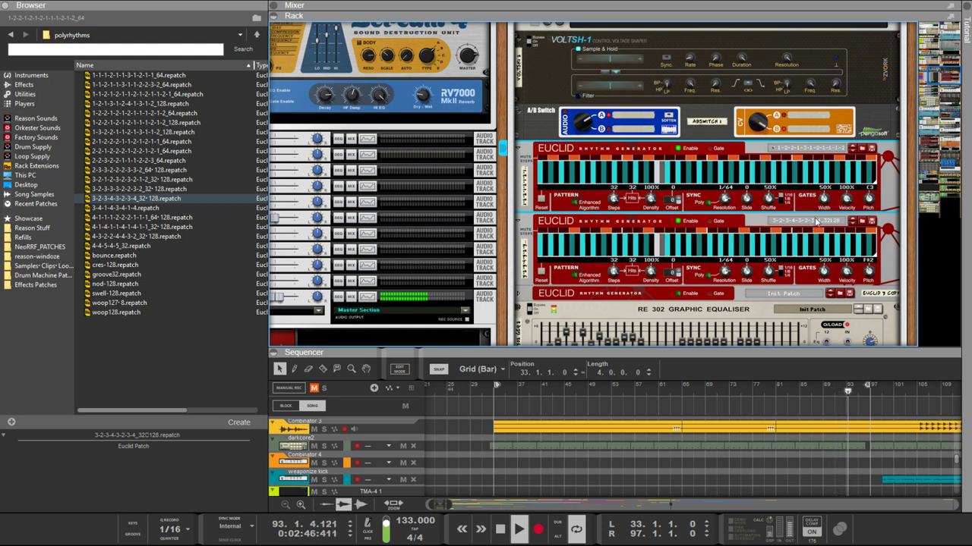
click(861, 148)
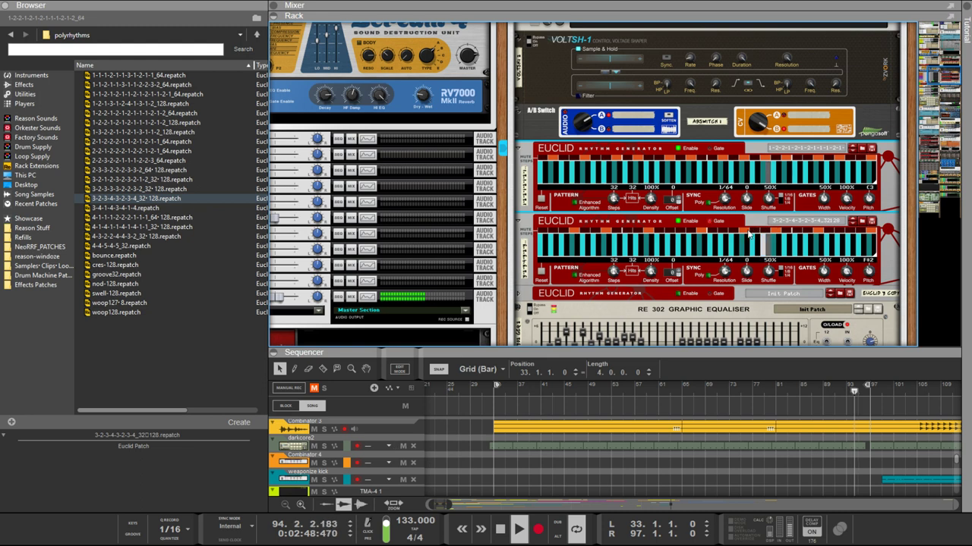
click(797, 221)
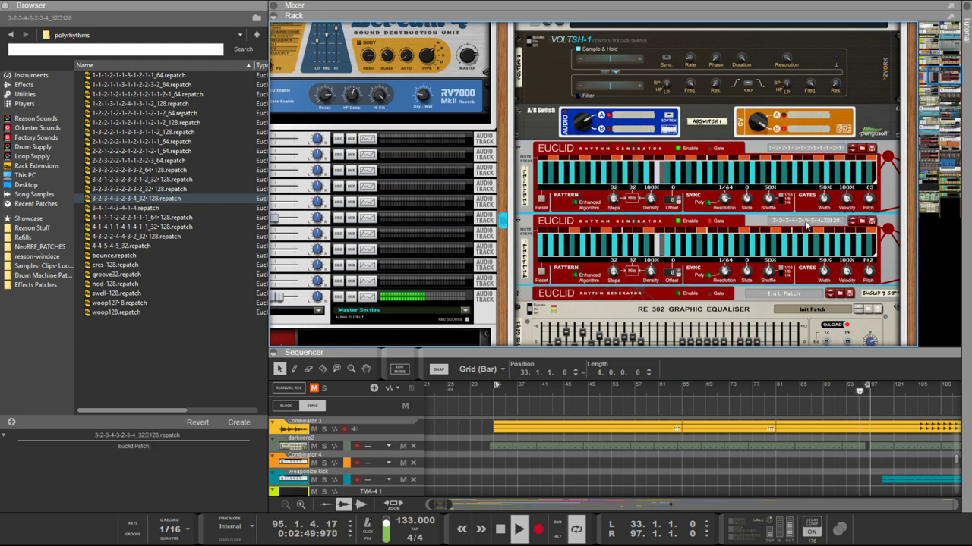
Step: Give the other two Euclid generators the polyrhythm patch beginning 1-2-2 and set the uppermost generator's resolution to 1/128
click(817, 296)
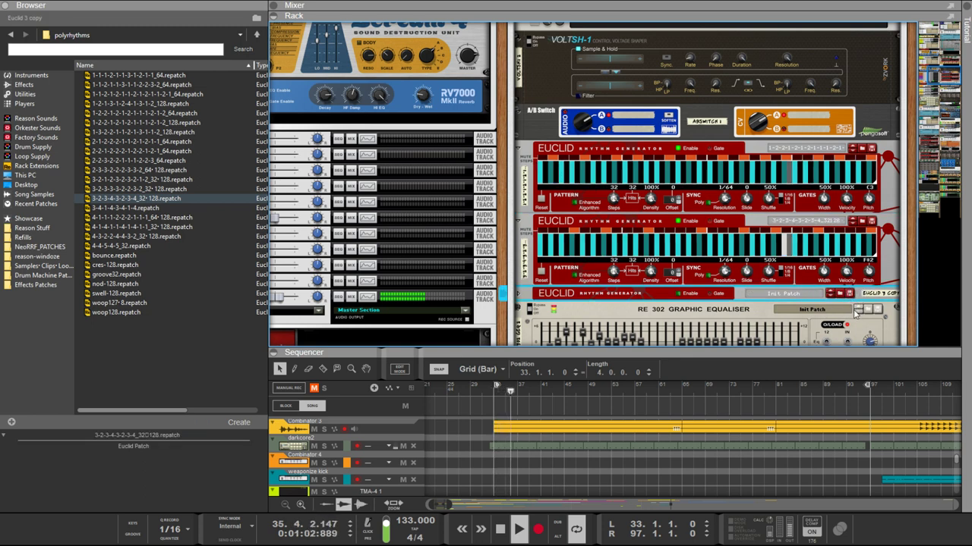
click(839, 294)
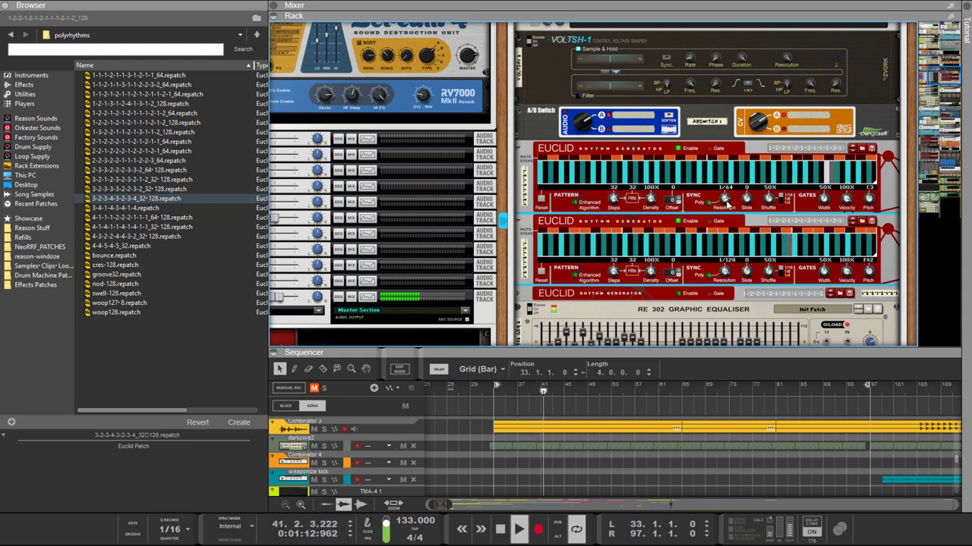
click(683, 241)
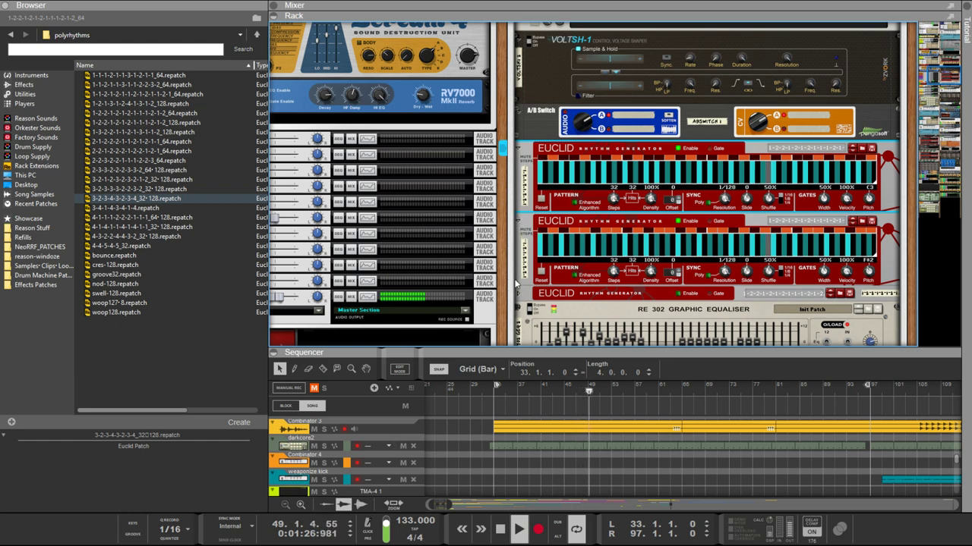
Step: Set the snap grid to 1/4 and move the run of clips on the darkcore2 track to start at 33.4.1.0
scroll(516, 282, down, 20)
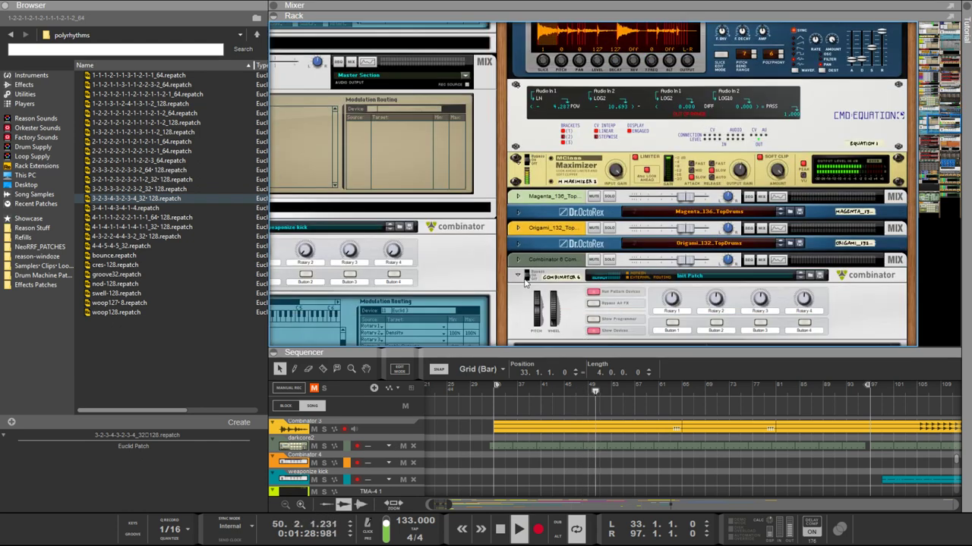
scroll(522, 71, up, 15)
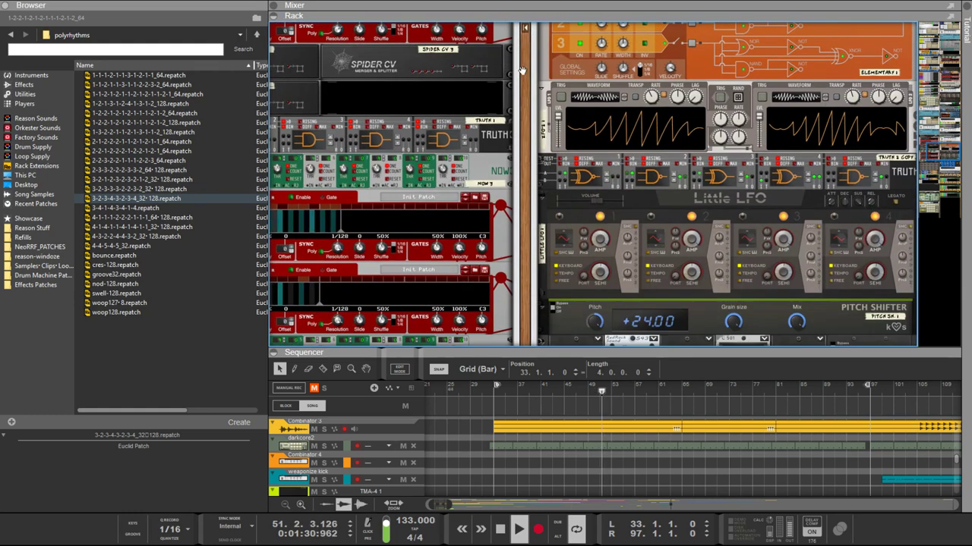
click(623, 447)
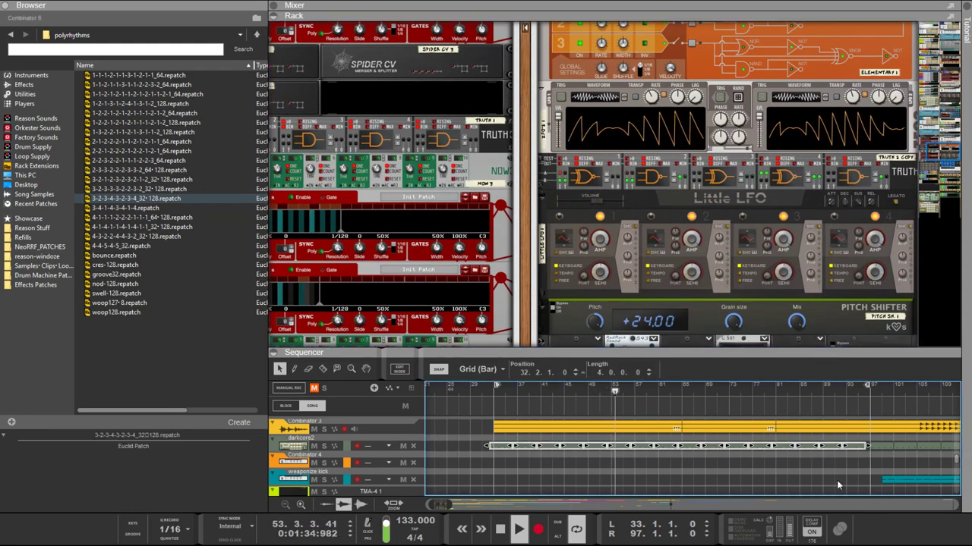
key(ctrl+Right)
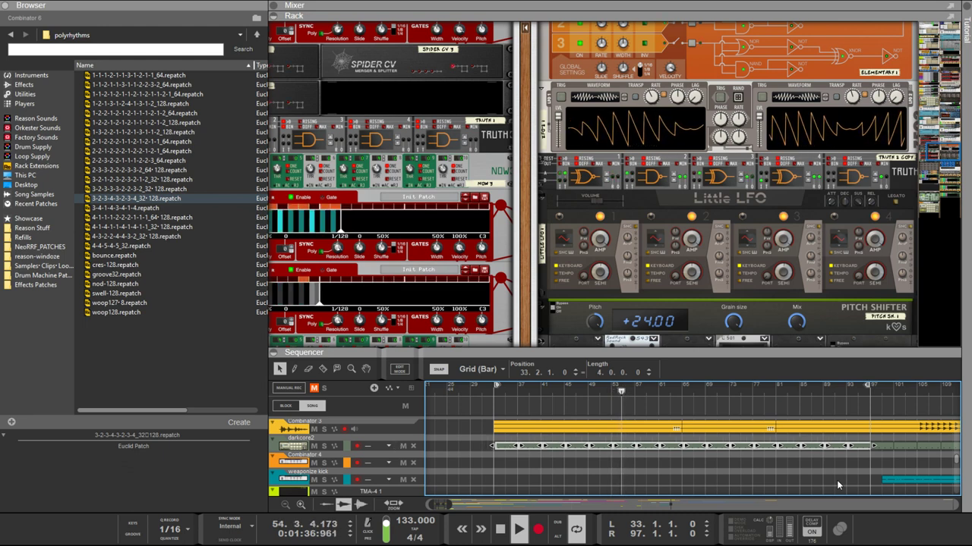
key(ctrl+Left)
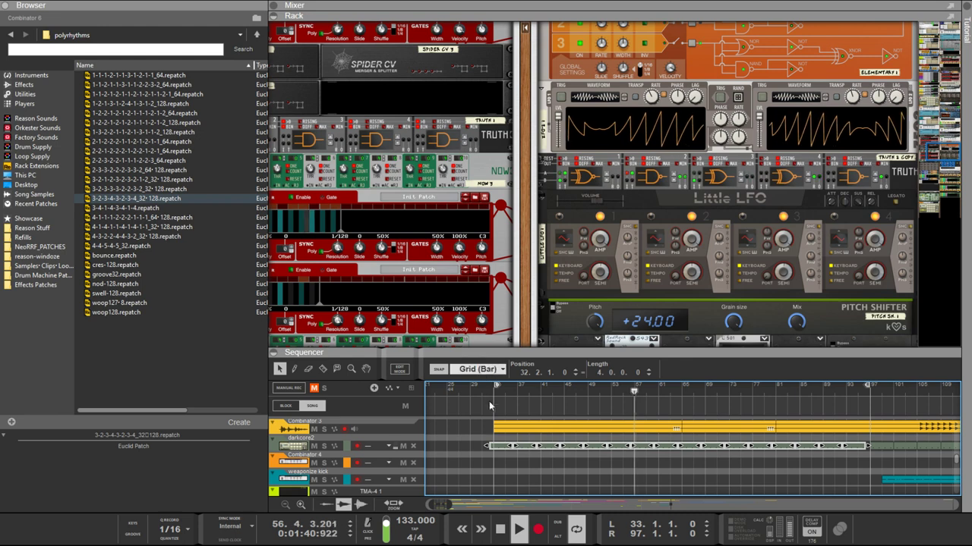
key(ctrl+3)
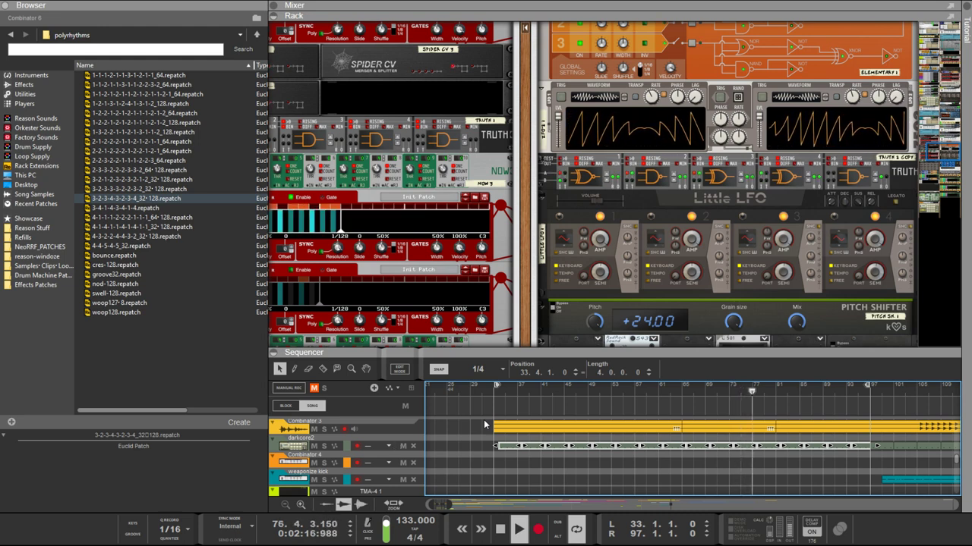
Step: Examine the logic-gate chain with its Truth, Compare and Little LFO devices, and the Combinator 5 and Combinator 6 racks
scroll(533, 325, down, 8)
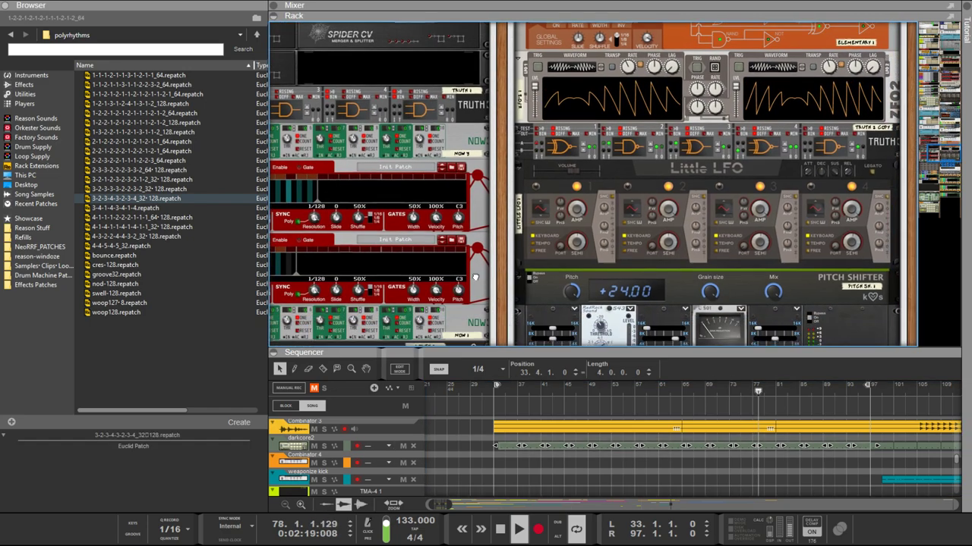
scroll(744, 324, down, 12)
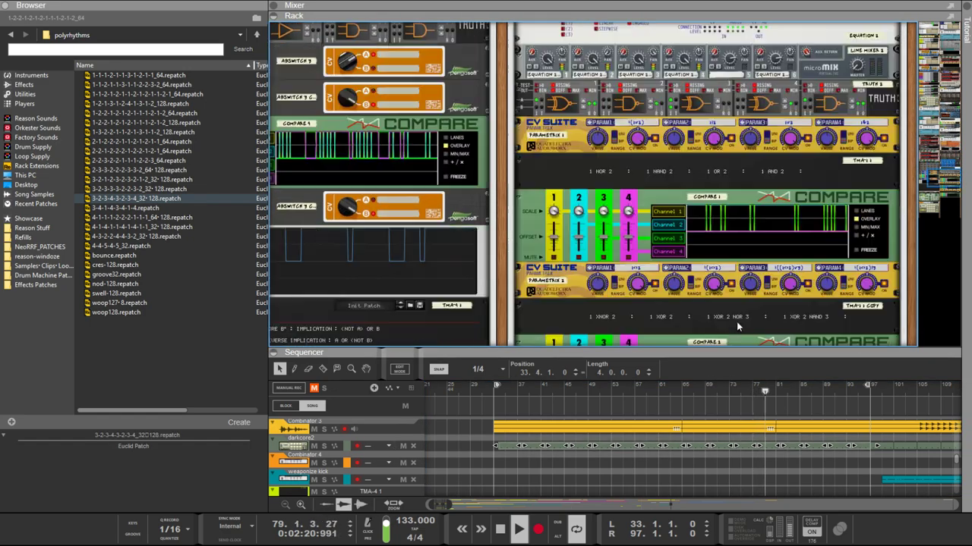
scroll(739, 326, up, 2)
scroll(739, 326, up, 10)
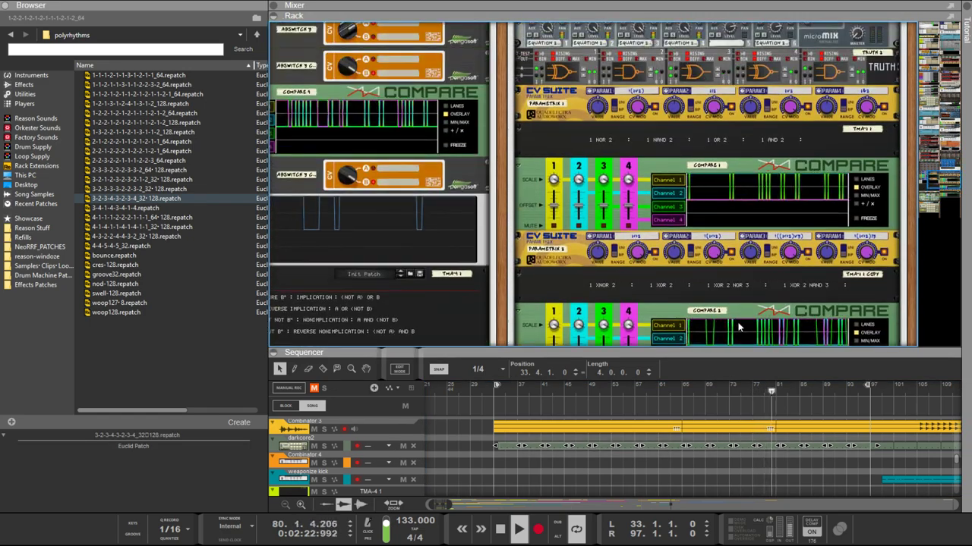
scroll(738, 326, up, 5)
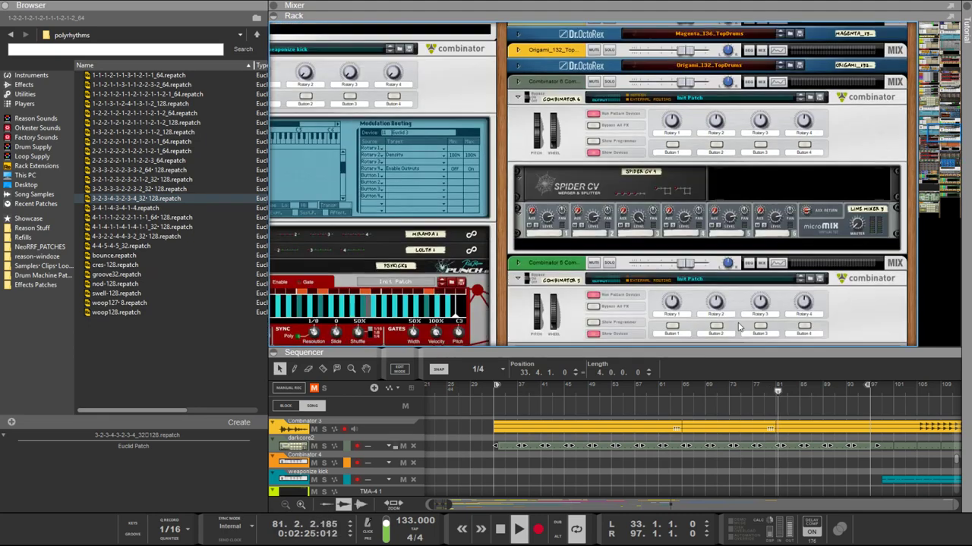
scroll(715, 327, down, 10)
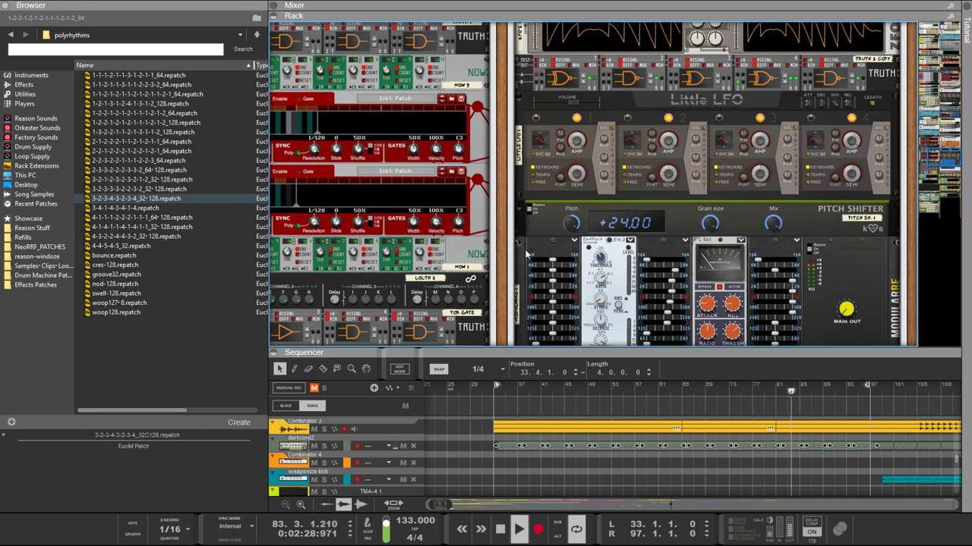
scroll(530, 258, up, 10)
scroll(530, 258, up, 4)
scroll(530, 258, down, 3)
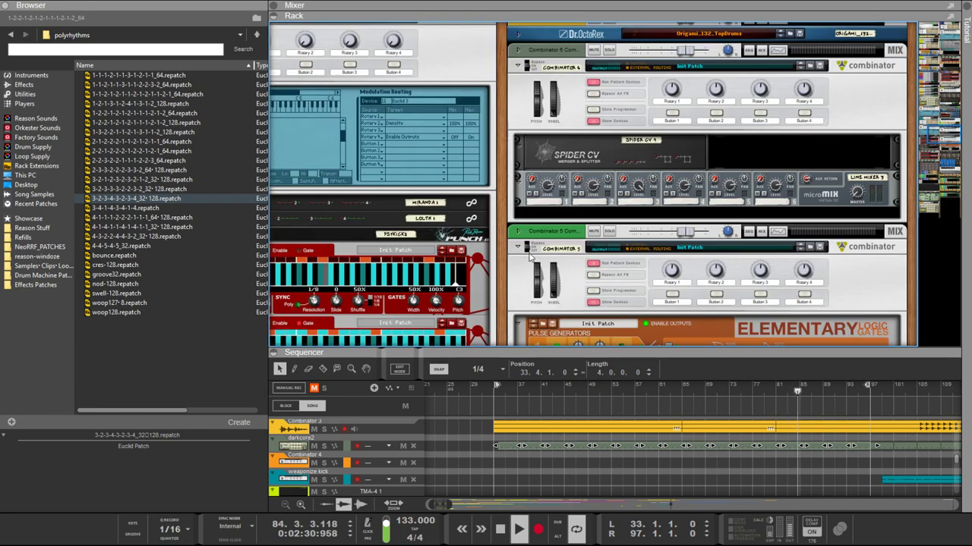
Step: Browse the effects devices, from the Reason devices through the third-party makers, for a suitable effect for the chain
click(24, 84)
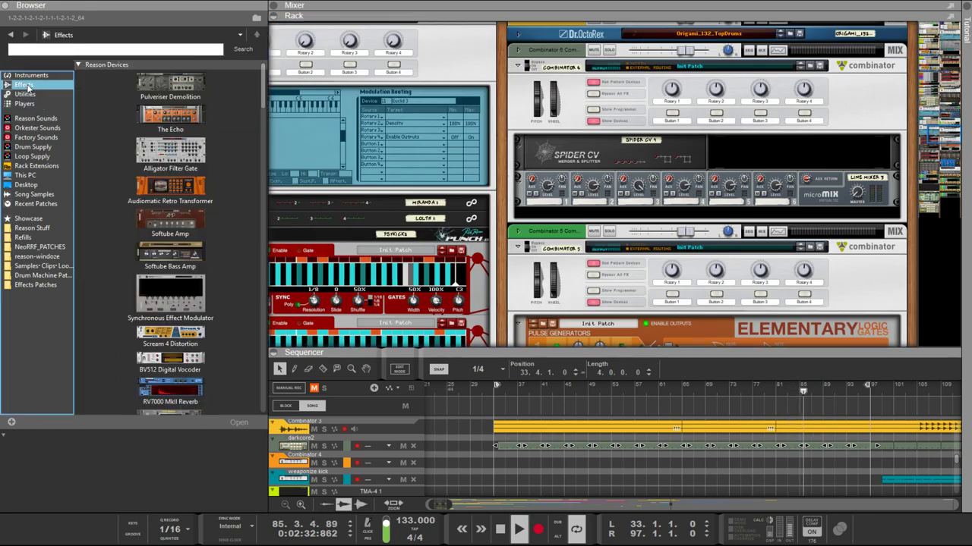
scroll(186, 223, down, 15)
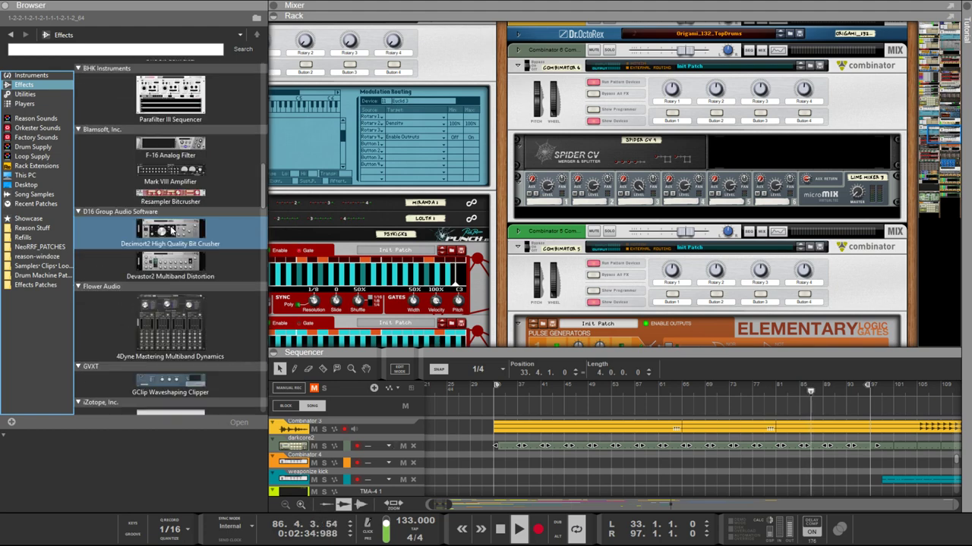
scroll(171, 234, down, 15)
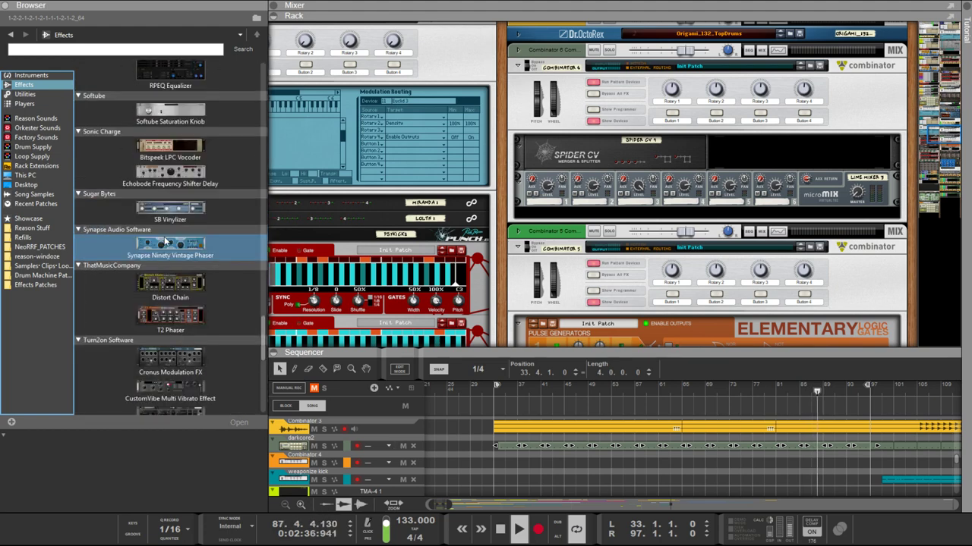
scroll(164, 241, down, 5)
scroll(161, 243, up, 15)
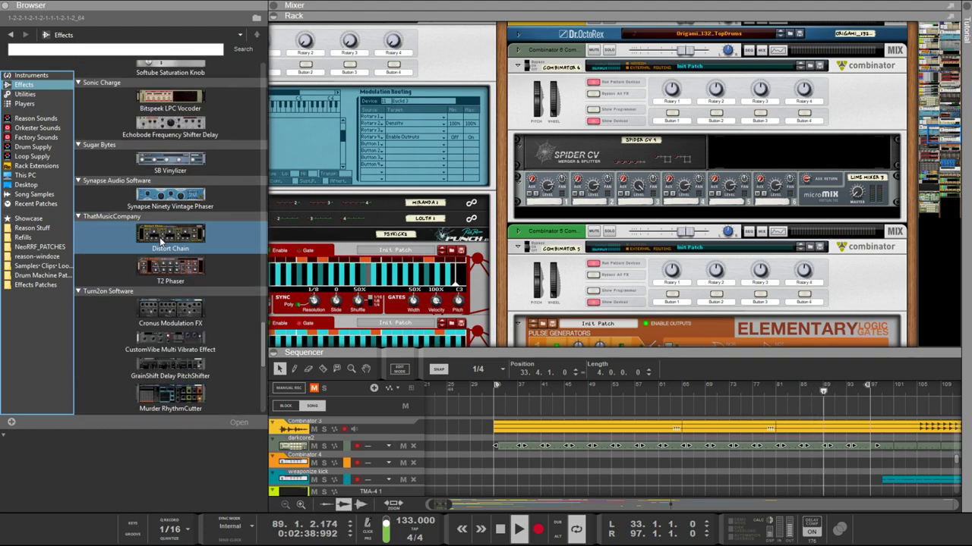
scroll(162, 240, up, 5)
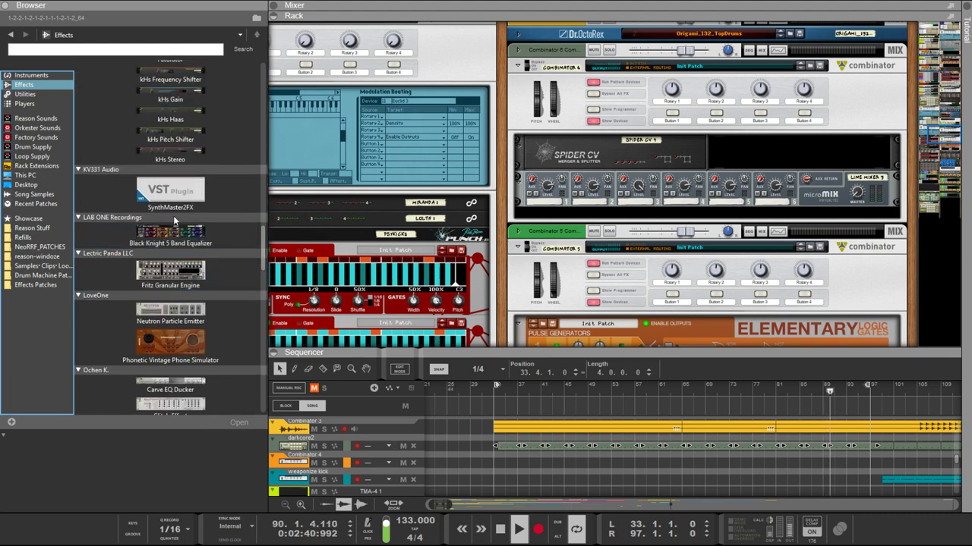
scroll(159, 152, up, 20)
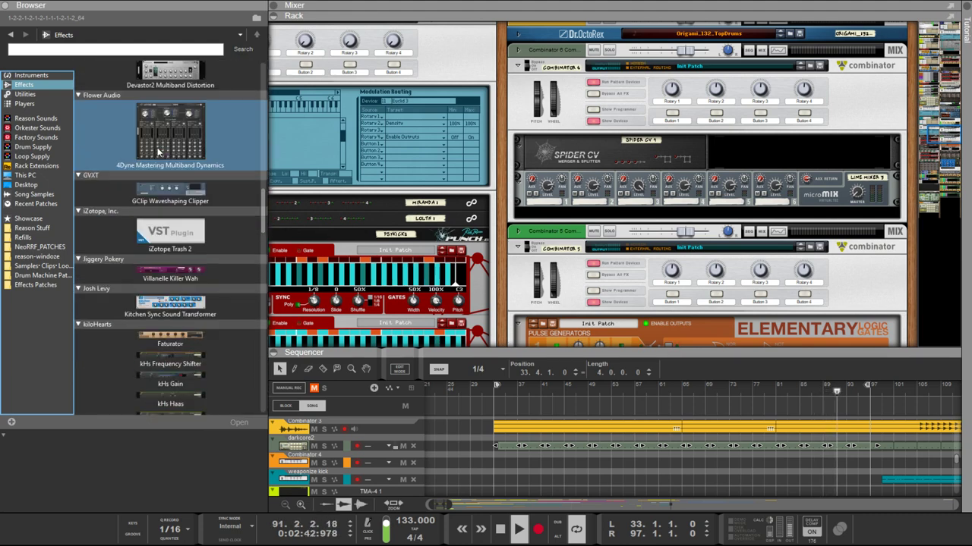
scroll(163, 156, up, 5)
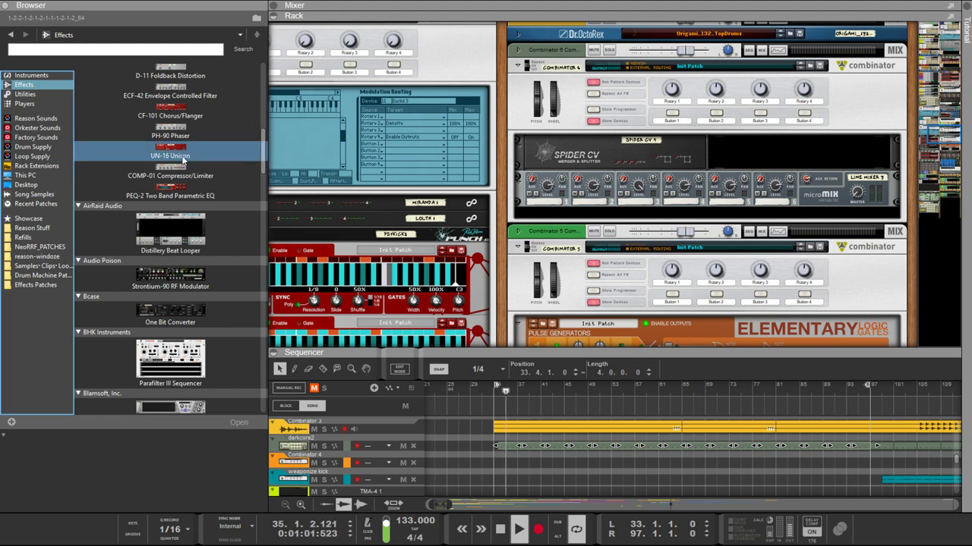
scroll(171, 304, up, 5)
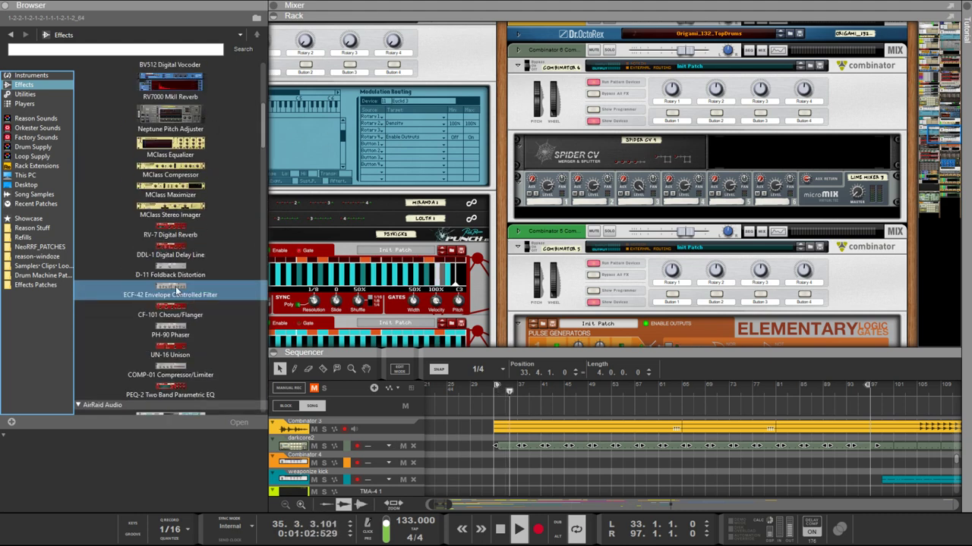
Step: Add a Loquelic Iteritas Percido instrument inside Combinator 6, below the Spider CV and line mixer
click(16, 76)
scroll(154, 225, down, 15)
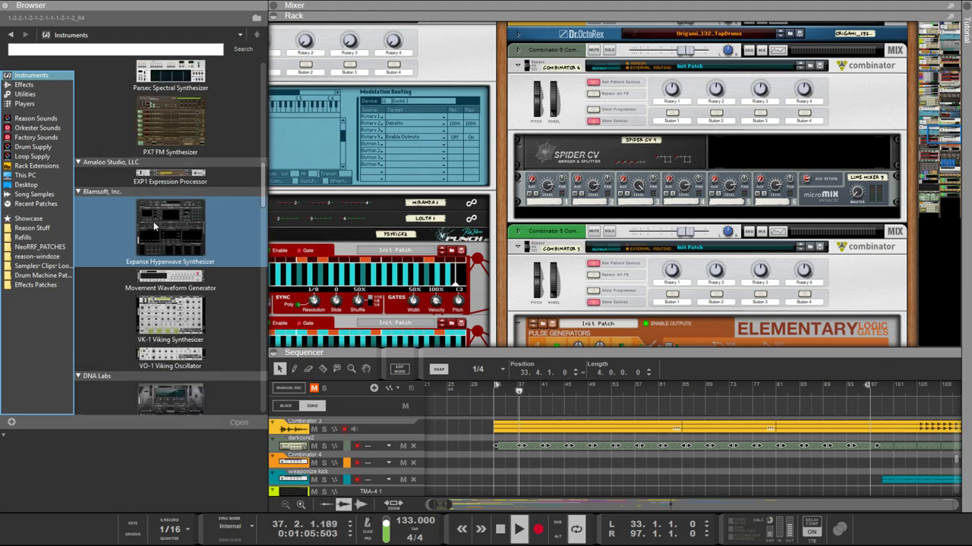
scroll(154, 225, down, 15)
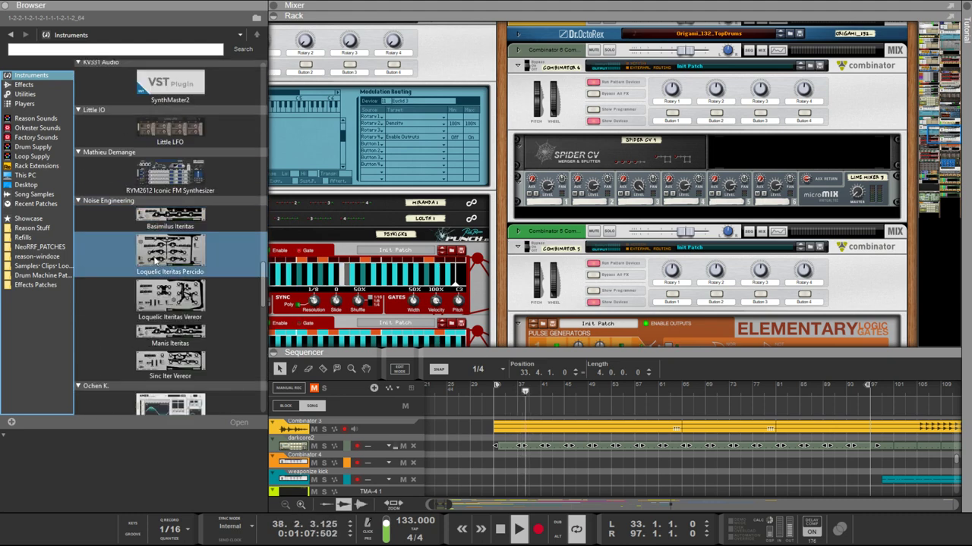
drag(154, 256, 589, 212)
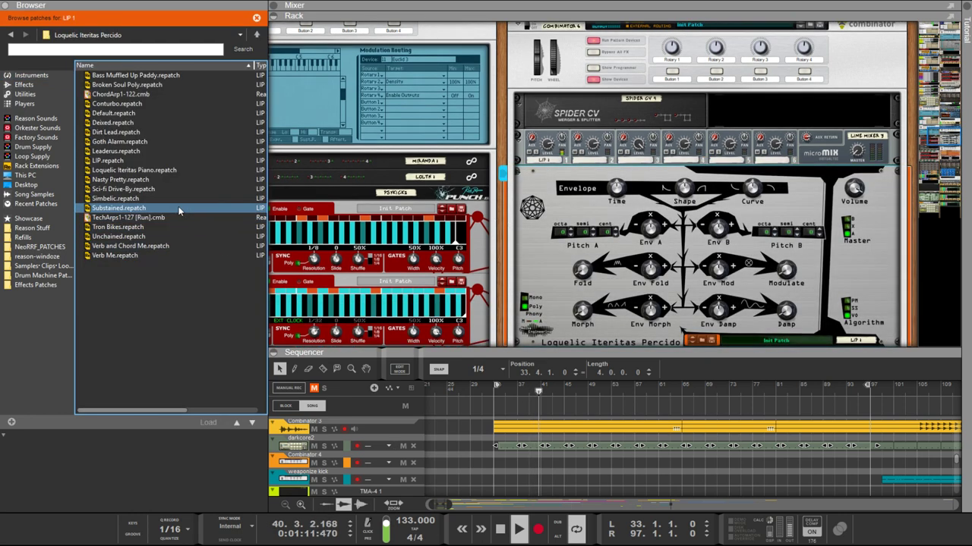
Step: Add the A-Series 1 and A-Series 2 Modular Synths to Combinator 6 beneath the Loquelic Iteritas Percido
click(6, 80)
scroll(224, 368, down, 10)
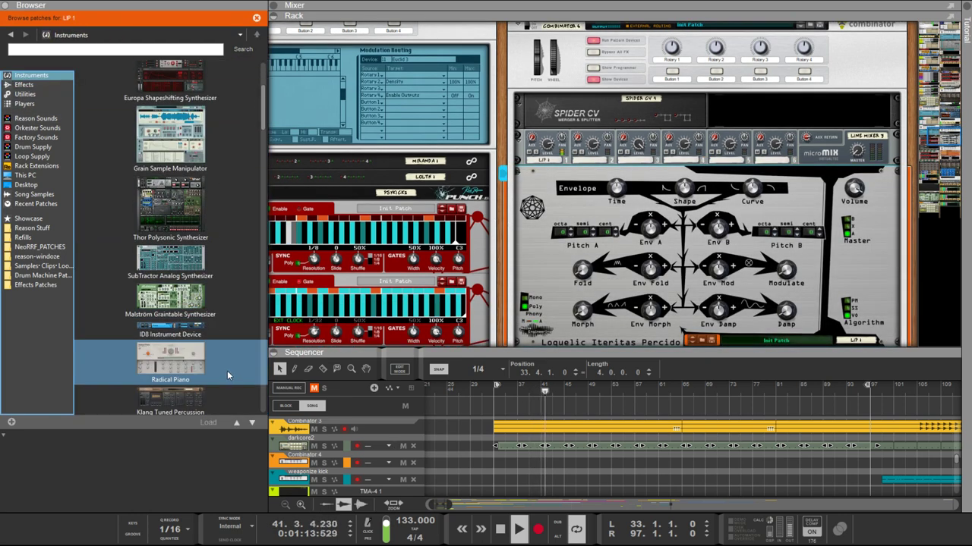
scroll(212, 361, down, 15)
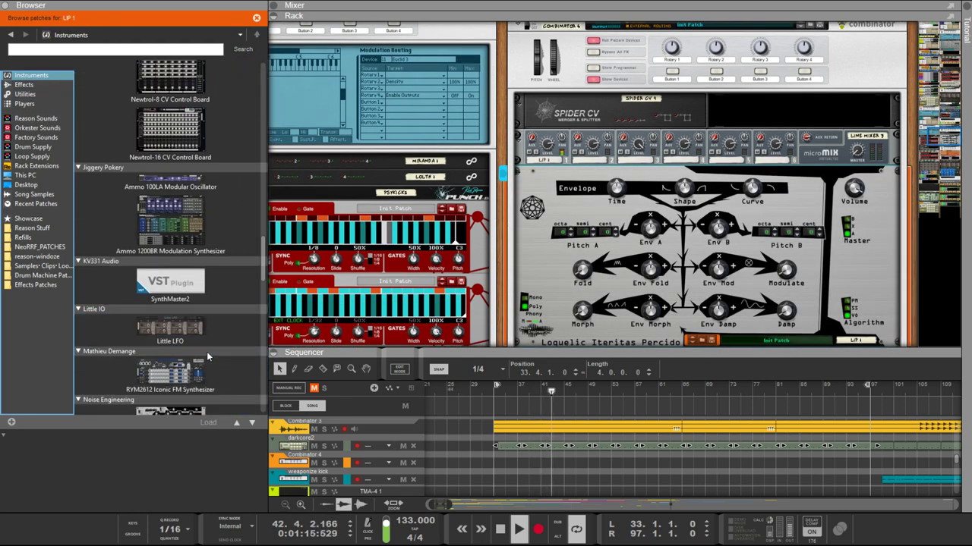
scroll(207, 357, down, 4)
click(170, 242)
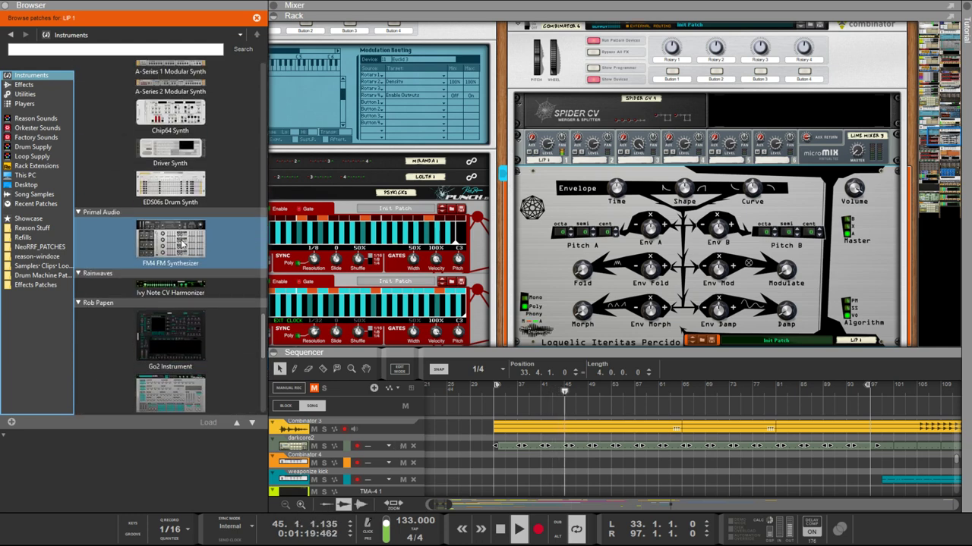
key(Up)
key(Up)
key(Up)
key(Up)
key(Up)
key(Up)
key(Up)
key(Up)
key(Up)
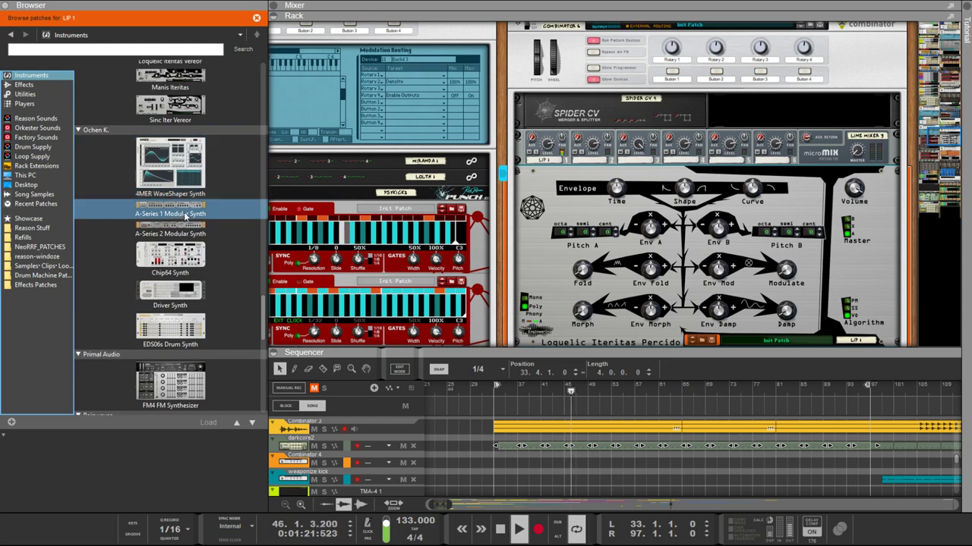
scroll(180, 218, down, 3)
click(162, 215)
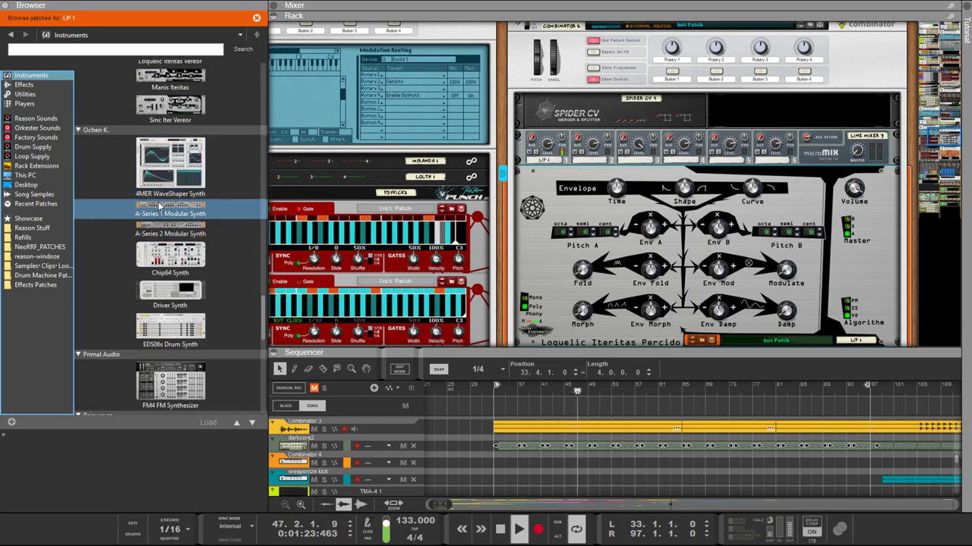
drag(159, 207, 612, 328)
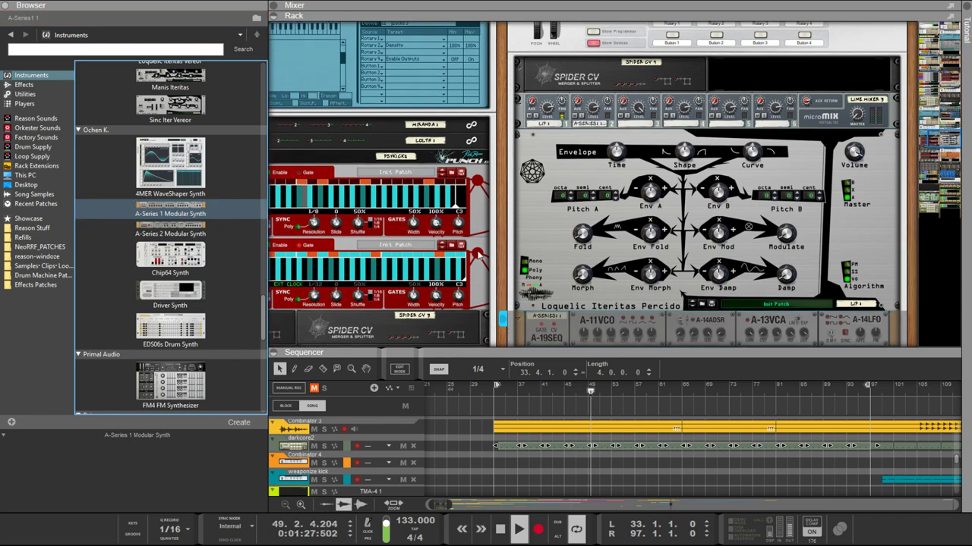
drag(170, 232, 640, 316)
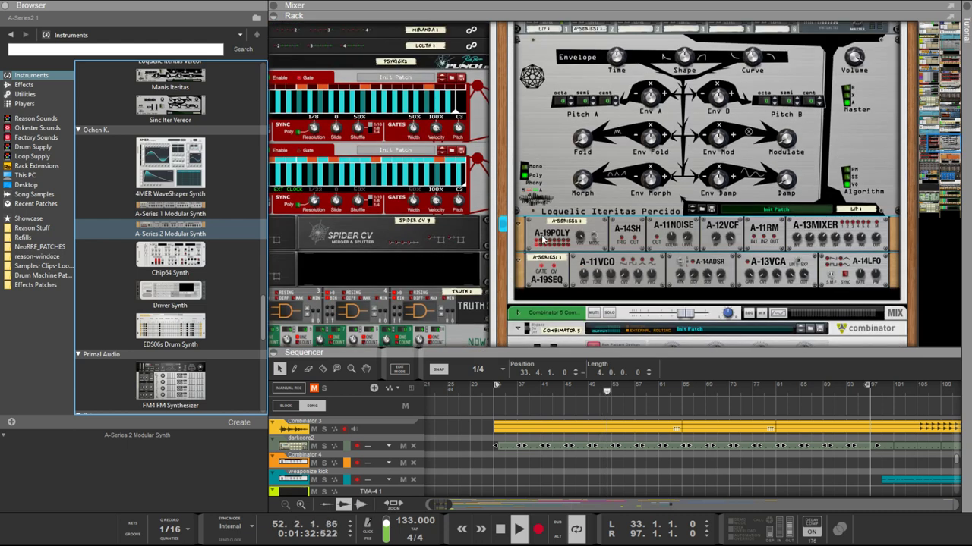
Step: Move both A-Series modular synths above the Loquelic Iteritas Percido, directly under the line mixer, with A-Series 2 uppermost
drag(542, 240, 545, 46)
drag(531, 284, 535, 79)
scroll(591, 181, up, 3)
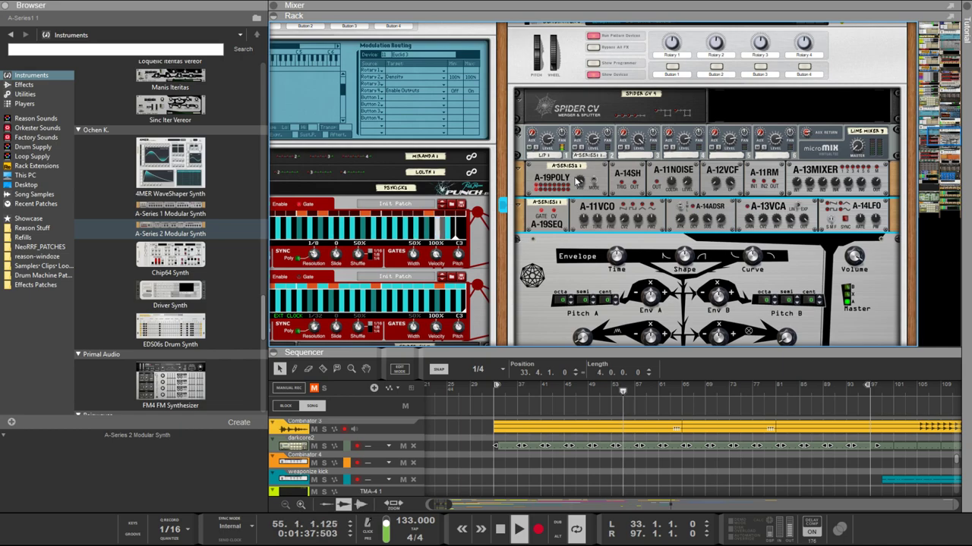
Step: Examine the rack's logic-gate chain, including the Truth, Compare, CV Suite and Euclid devices down to the Kong drum machine
scroll(577, 181, down, 15)
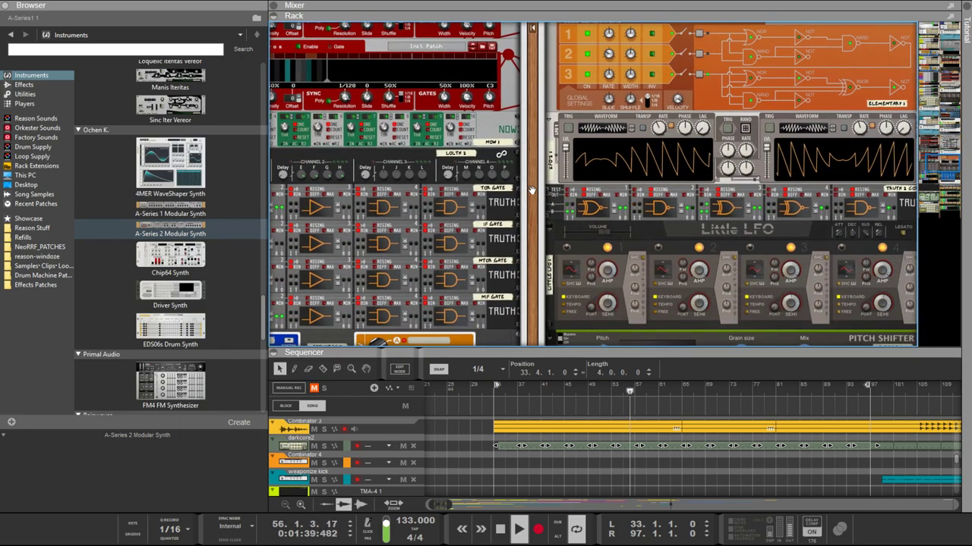
scroll(524, 194, down, 10)
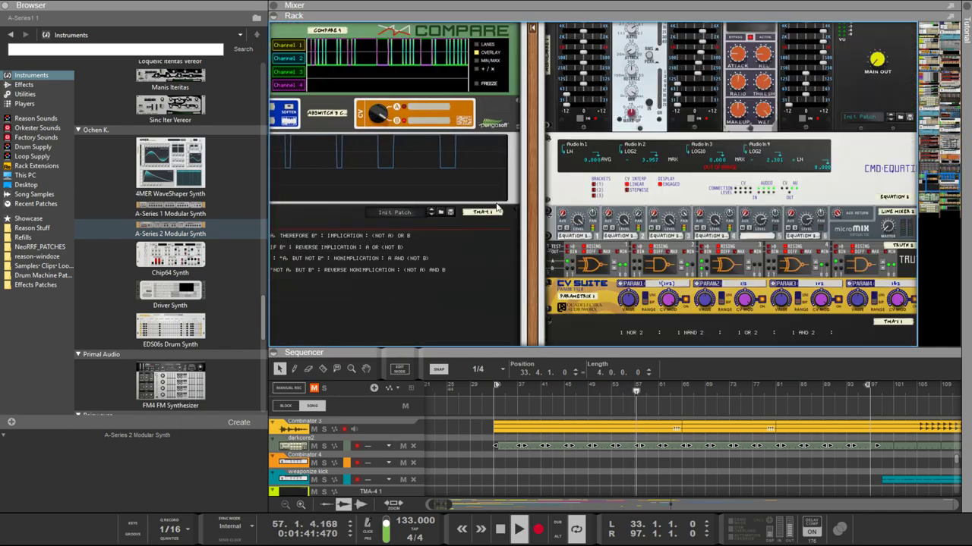
scroll(495, 213, down, 15)
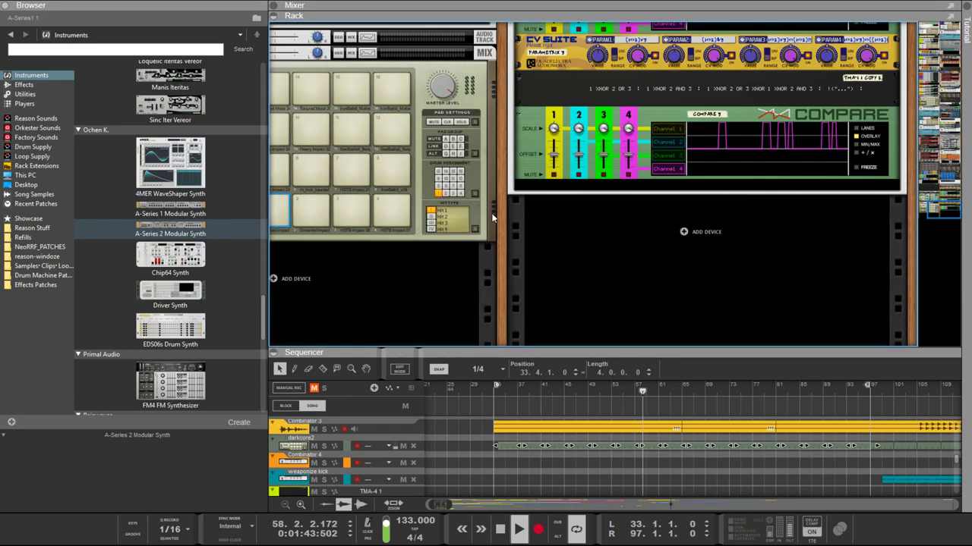
scroll(492, 218, up, 8)
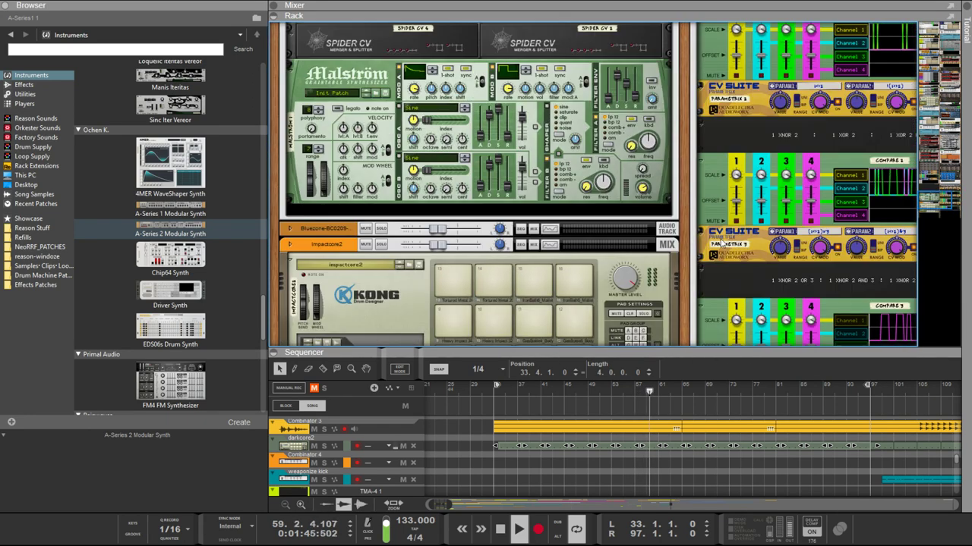
scroll(725, 259, up, 1)
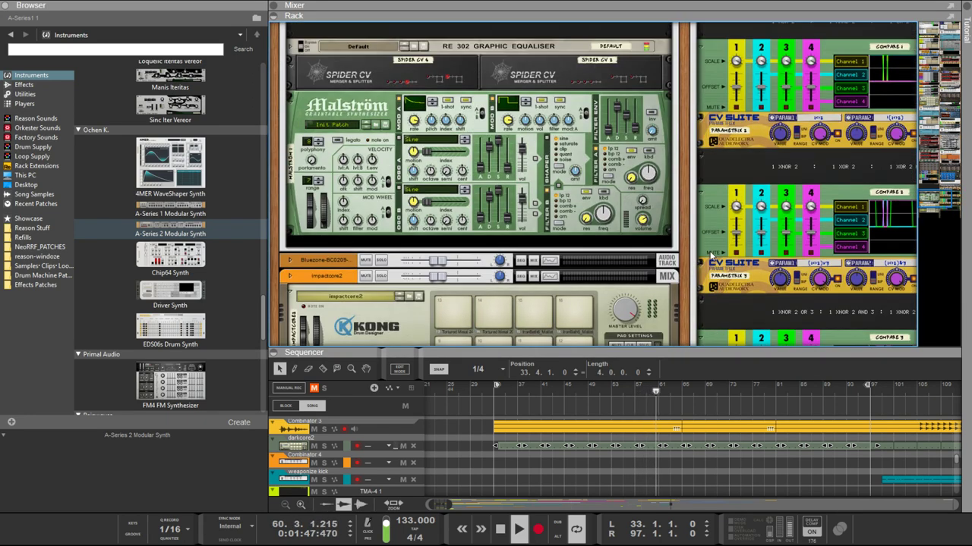
scroll(709, 254, up, 10)
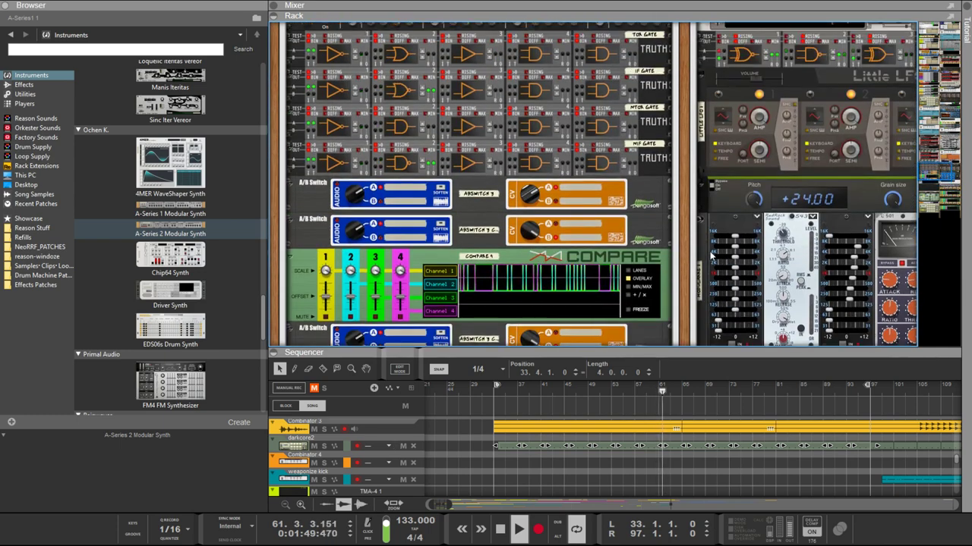
scroll(709, 254, up, 8)
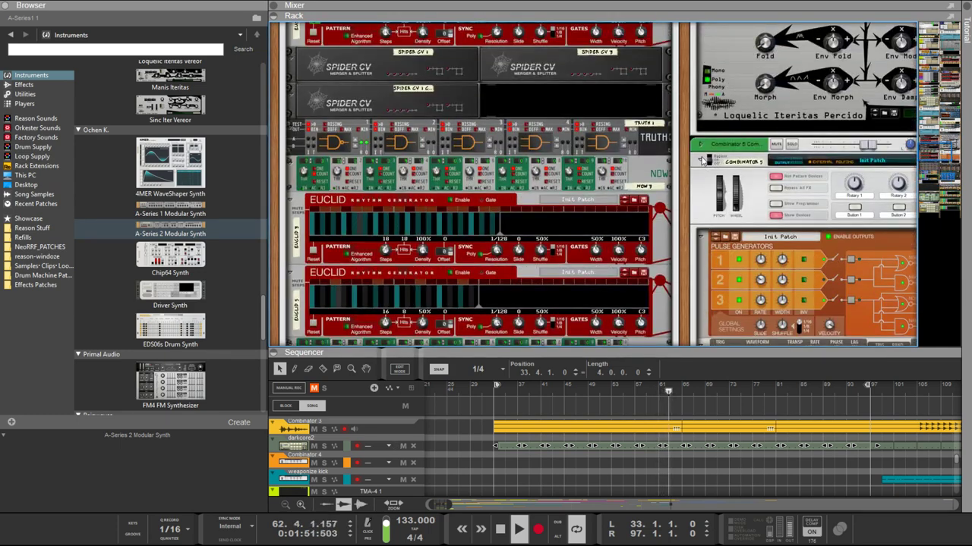
Step: Save the Combinator 5 patch as GATESYNTH in the reason-windoze folder
click(702, 160)
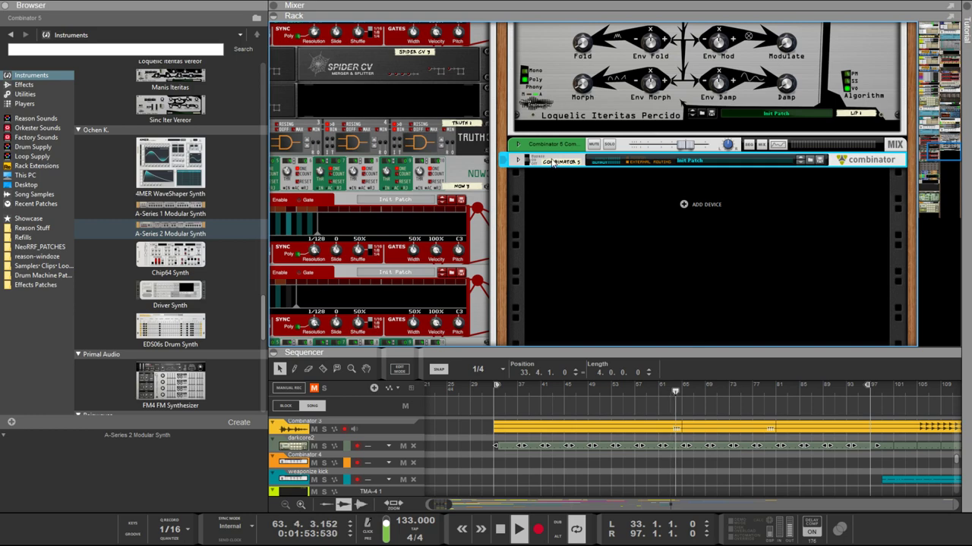
click(517, 161)
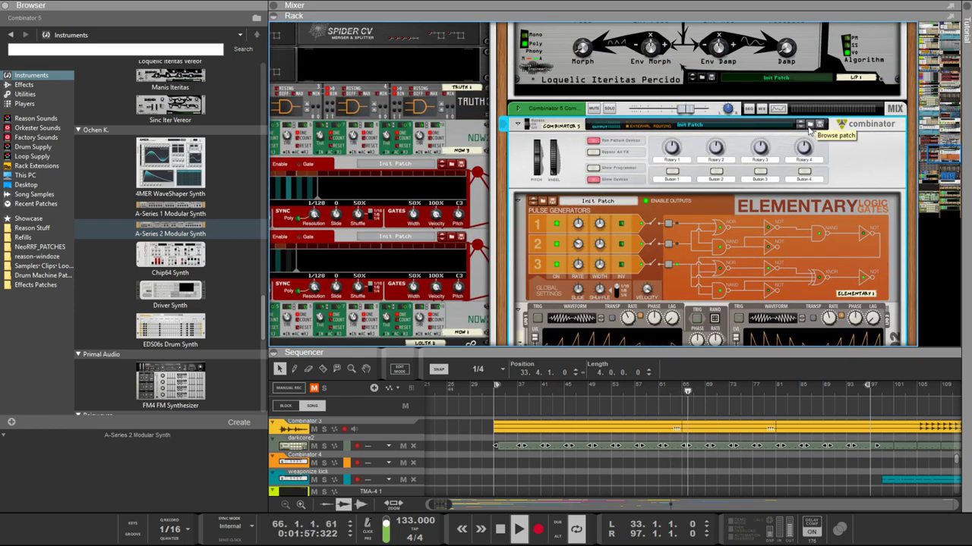
click(809, 128)
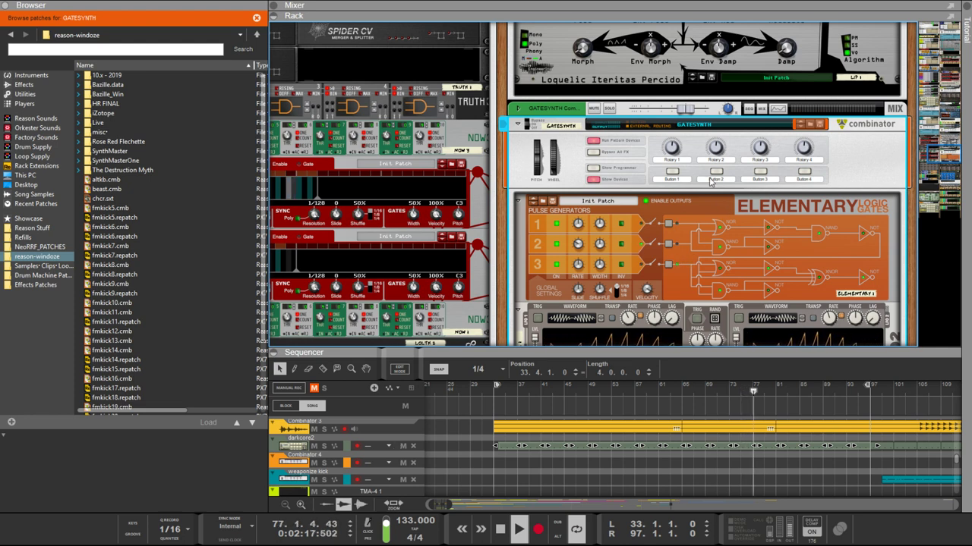
click(553, 108)
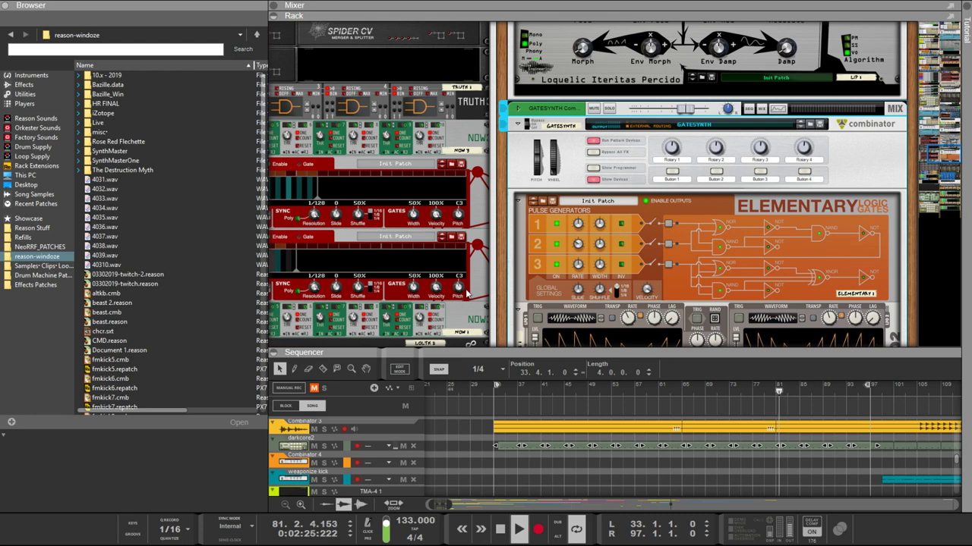
Step: Examine the rear cabling of the A-Series synths, the Loquelic Iteritas Percido, and the neighbouring Euclid, Spider CV and Truth devices
scroll(685, 269, up, 5)
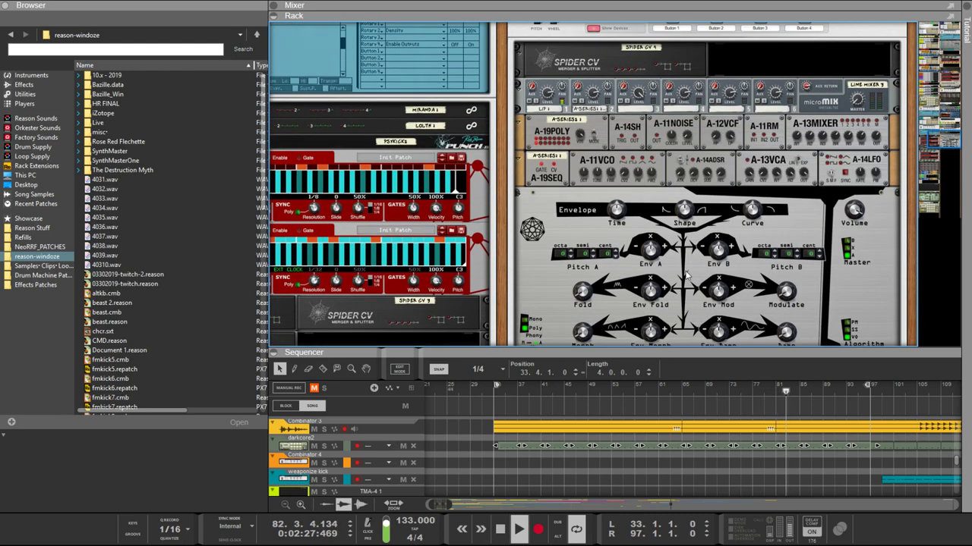
scroll(617, 304, down, 3)
key(Tab)
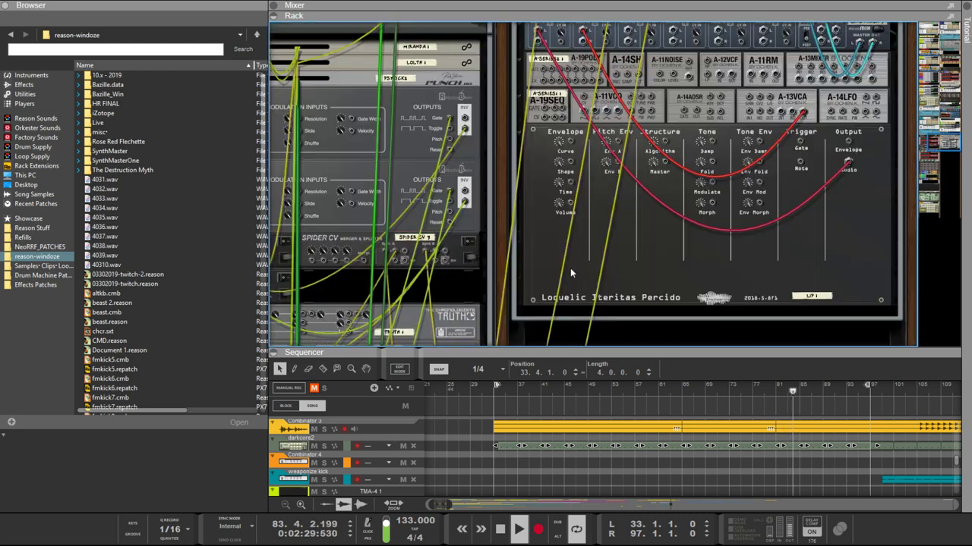
scroll(497, 275, up, 3)
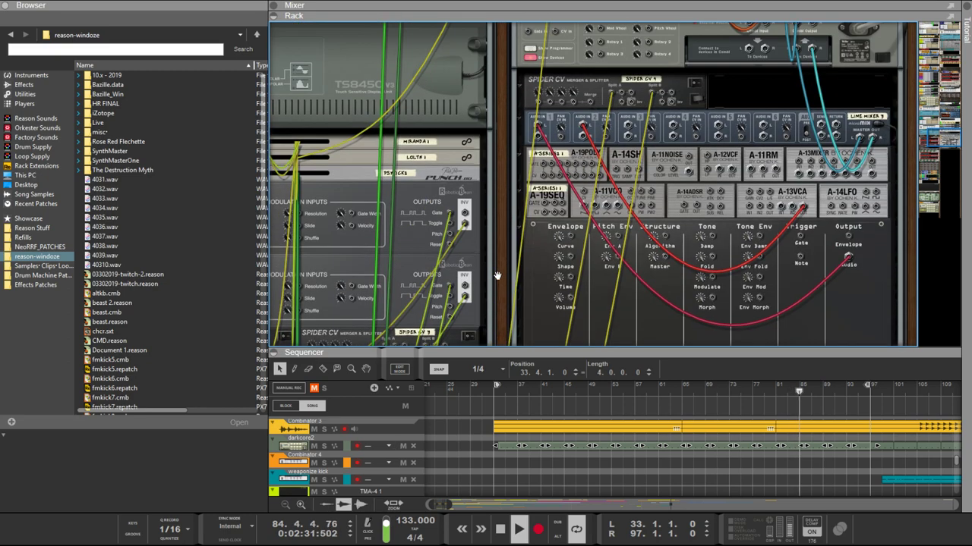
drag(501, 266, 768, 235)
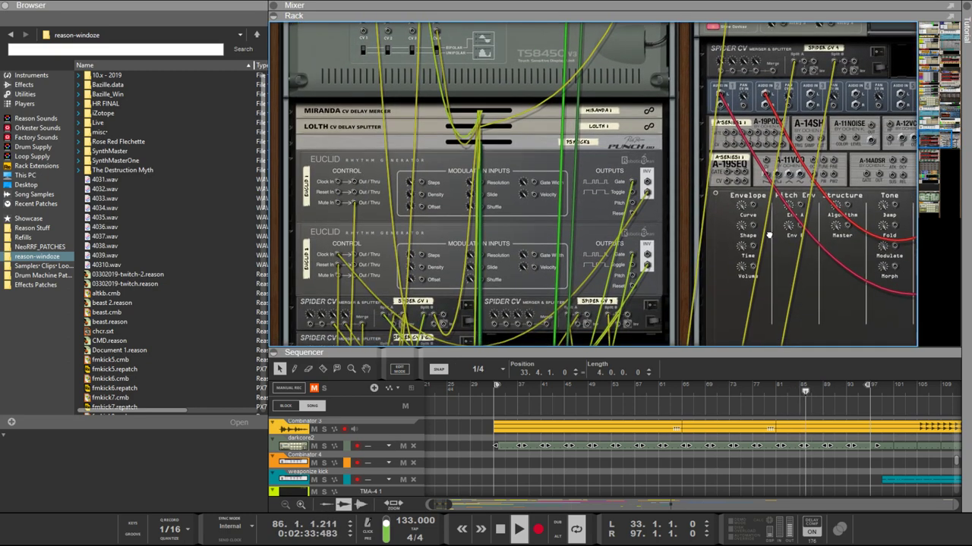
key(Tab)
scroll(304, 190, up, 1)
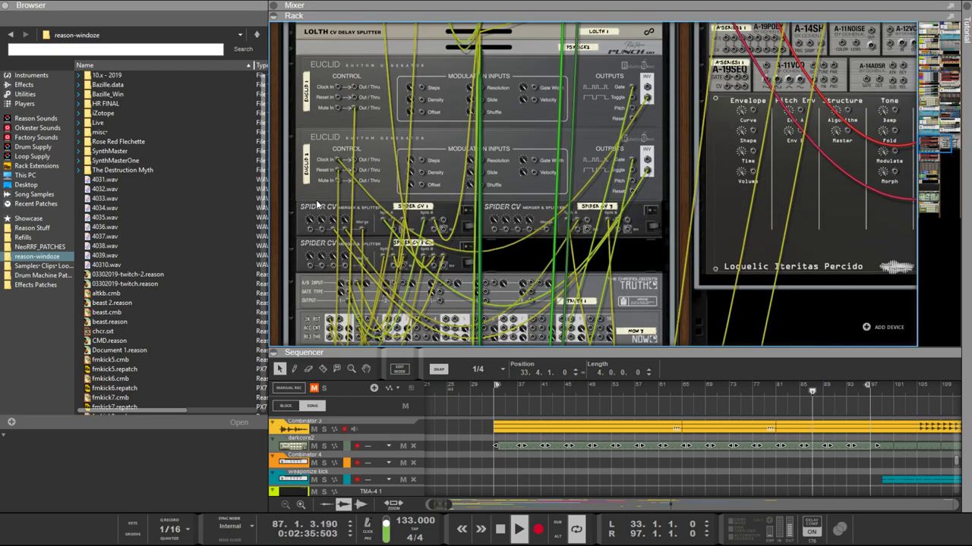
Step: Collapse Euclid 1, Euclid 2 and the three Spider CV units in the weaponize kick combinator
key(Tab)
click(291, 194)
click(291, 194)
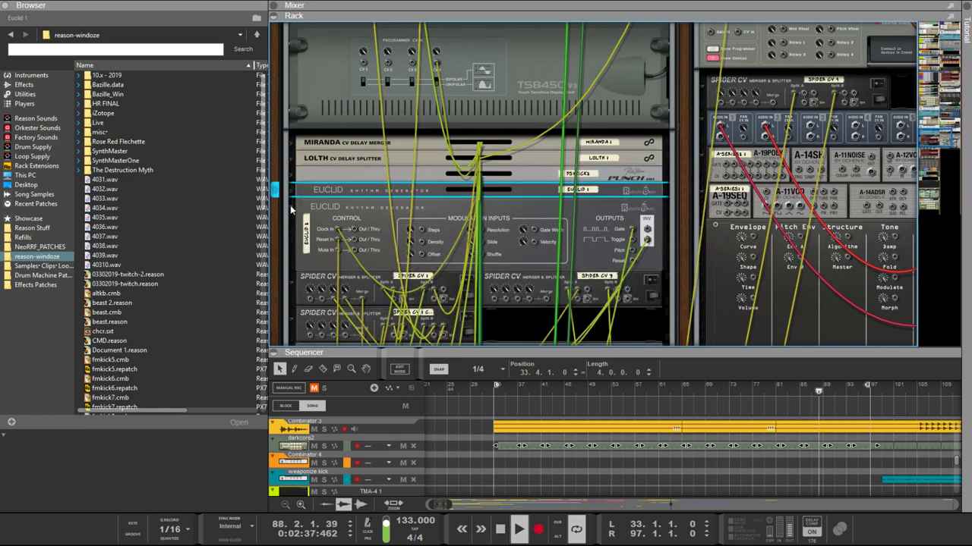
click(290, 204)
click(292, 224)
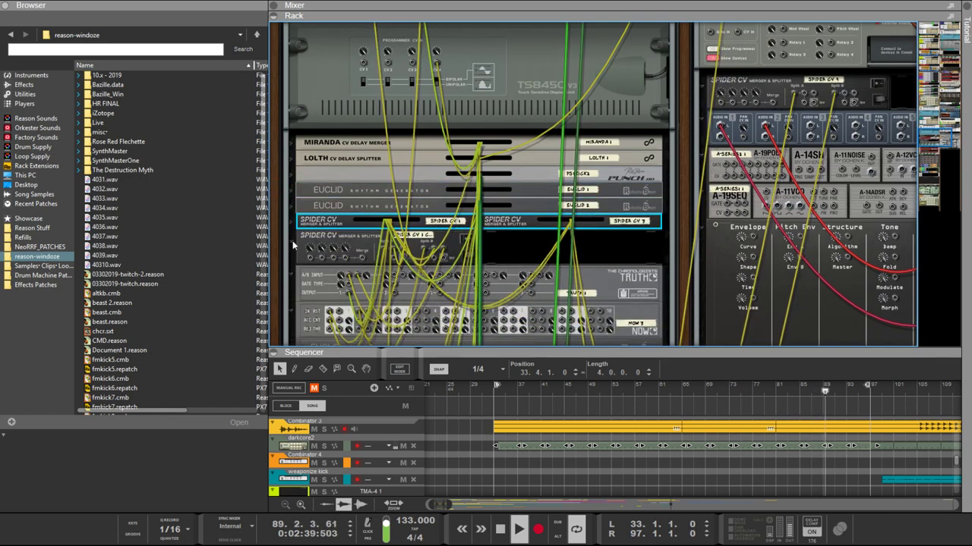
click(293, 241)
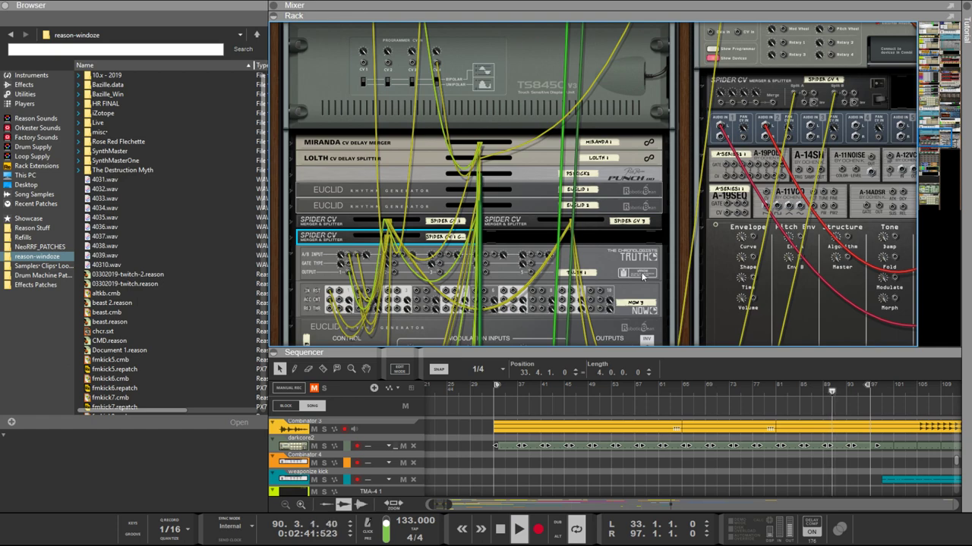
Step: Collapse Euclid 3, Euclid 5, Truth 1, Now 3, Now 1 and the Lolth splitter above the TOR gate
scroll(680, 287, down, 5)
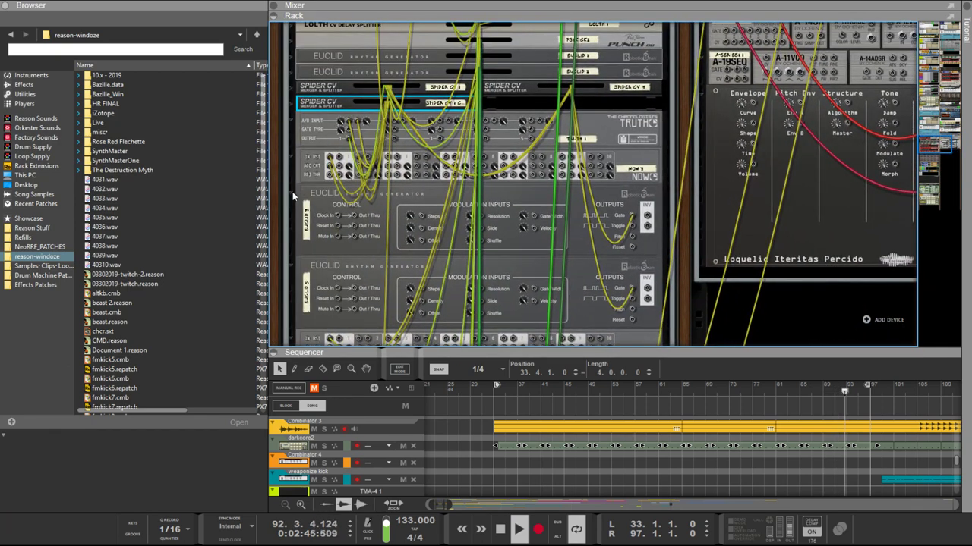
click(293, 191)
click(289, 207)
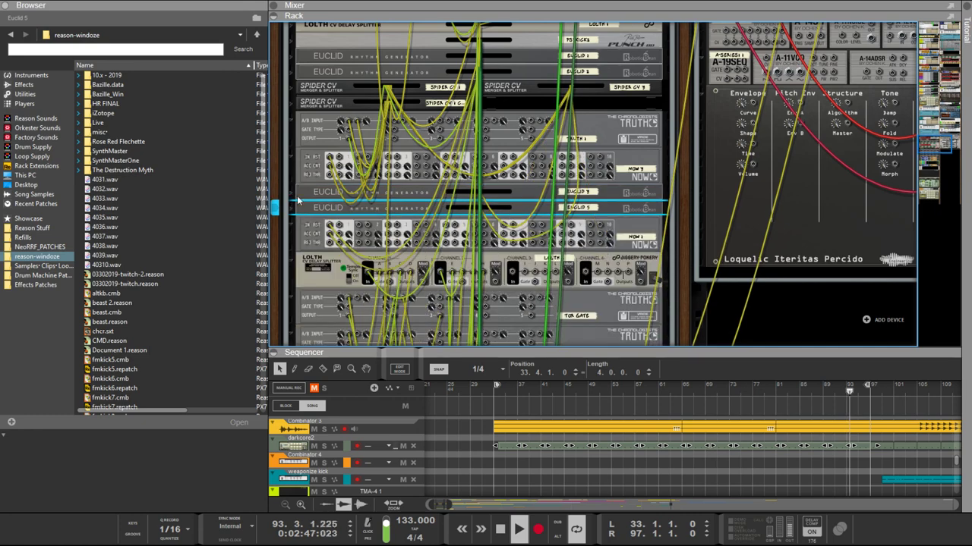
click(291, 120)
click(292, 135)
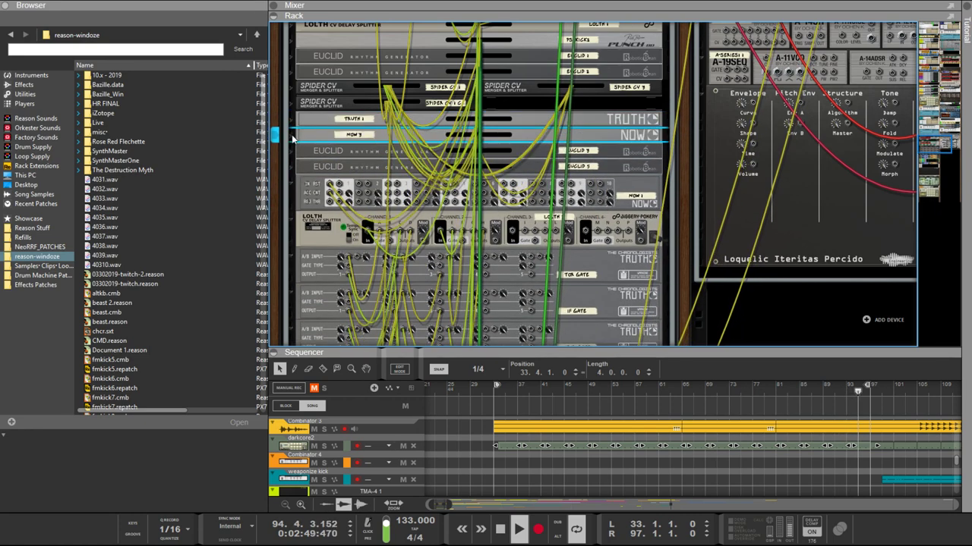
click(293, 186)
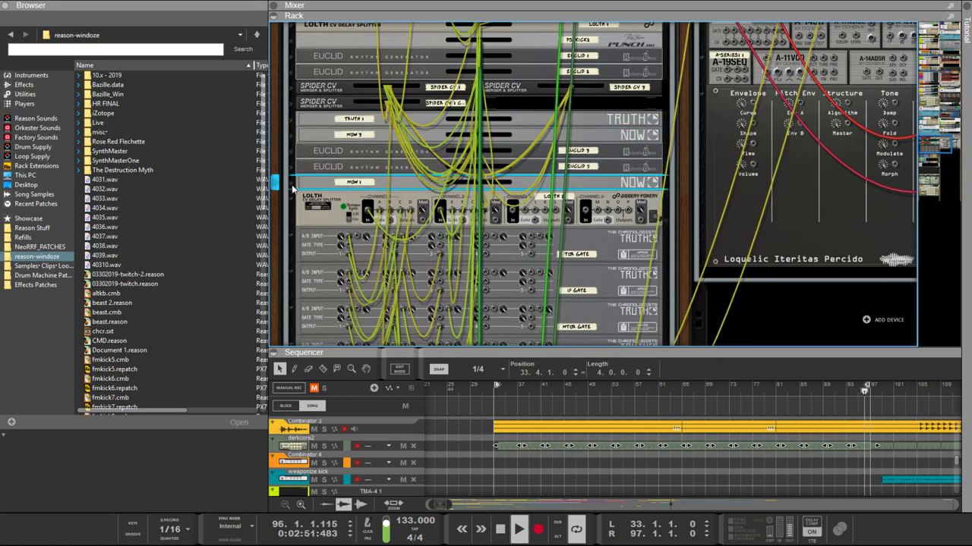
click(292, 202)
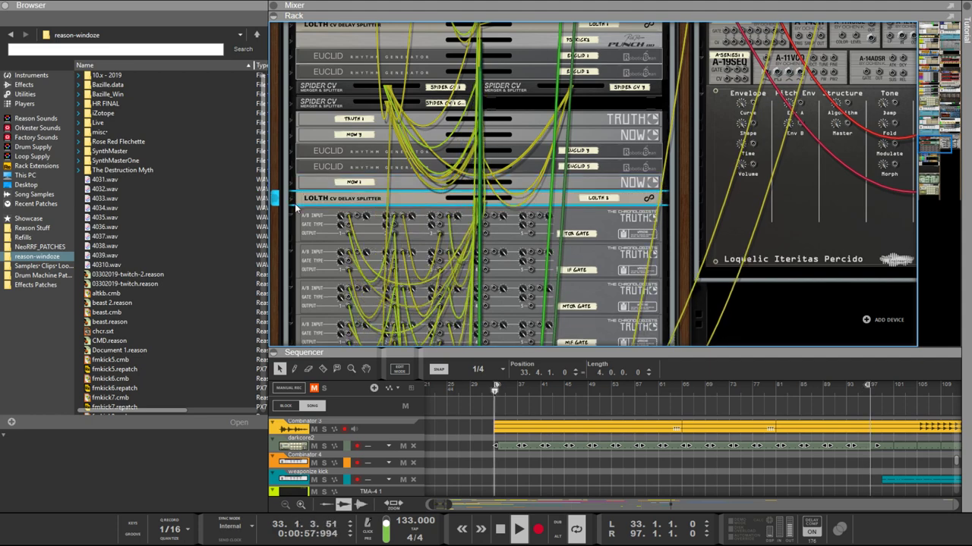
Step: Move the weaponize kick combinator with its mix channel directly under the Kong drum machine, above Combinator 4
scroll(298, 212, down, 10)
scroll(301, 221, up, 10)
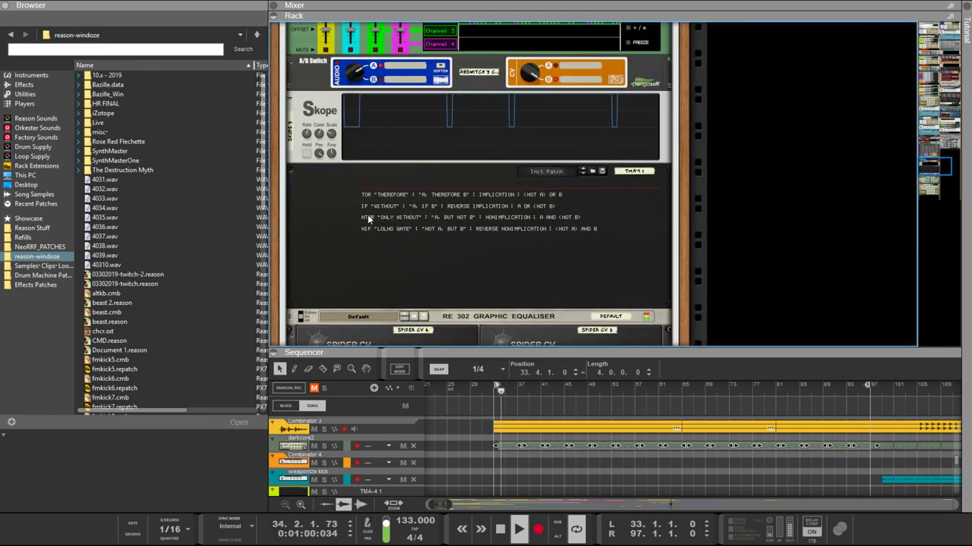
scroll(515, 220, up, 6)
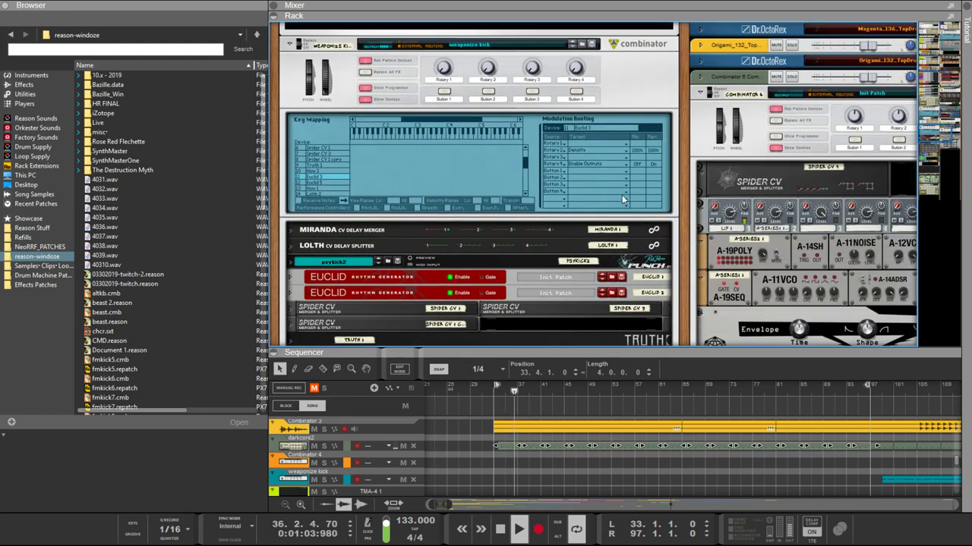
scroll(622, 195, up, 4)
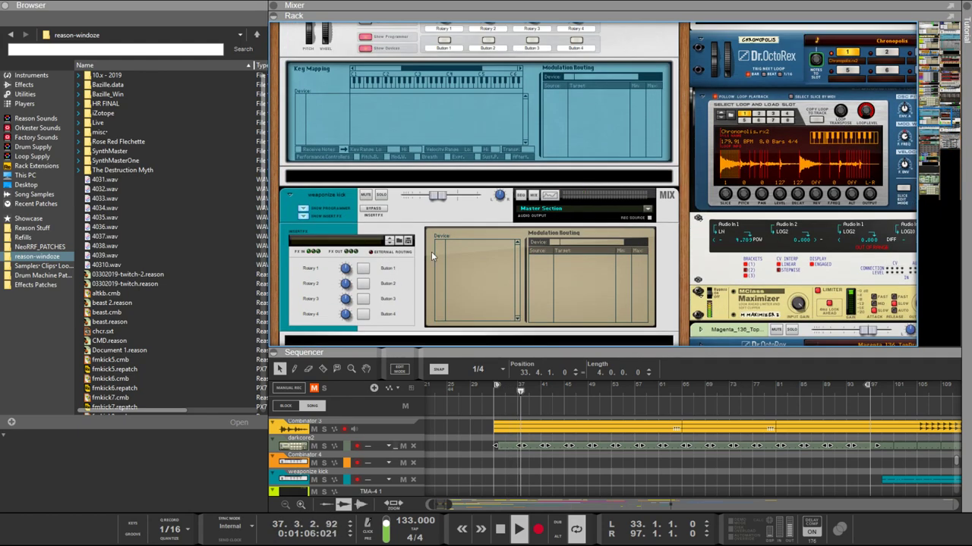
scroll(431, 252, down, 2)
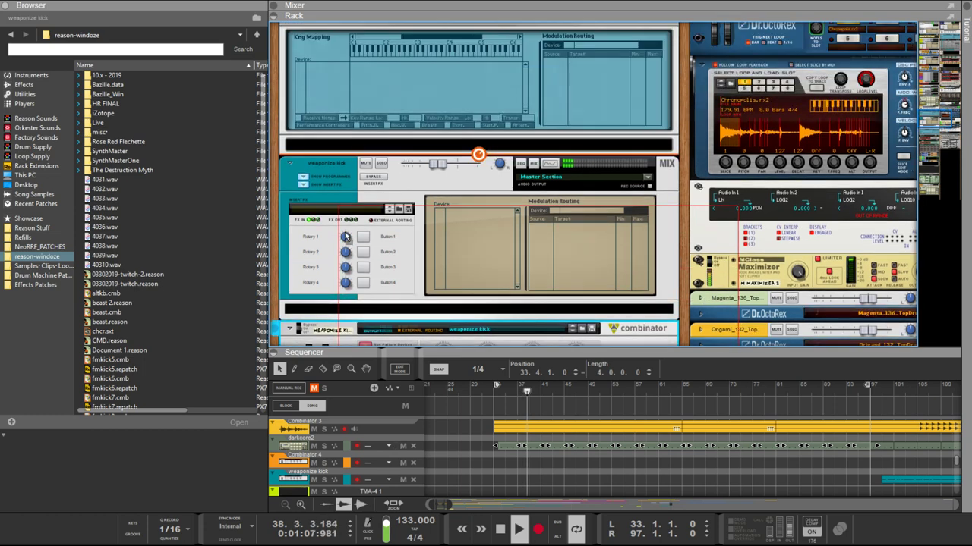
scroll(344, 237, up, 6)
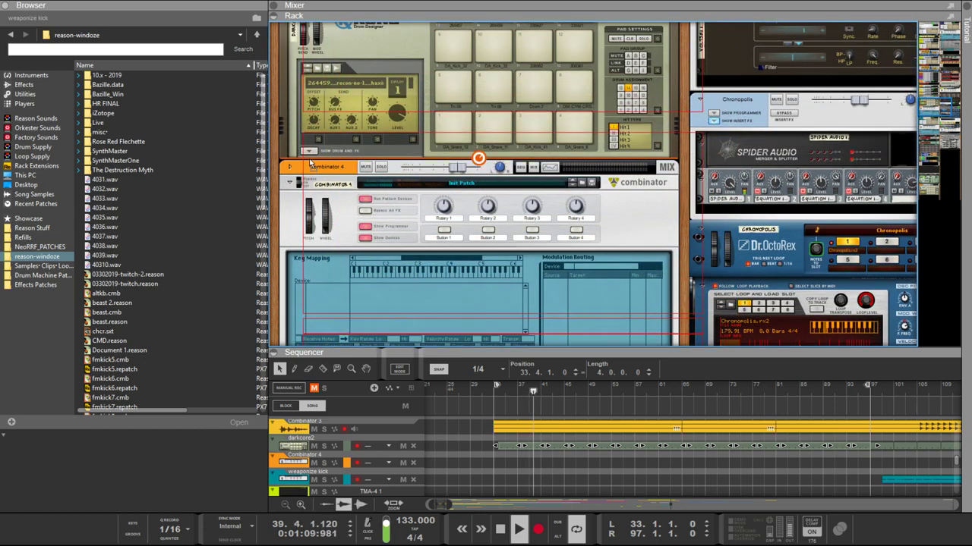
scroll(309, 159, down, 8)
scroll(536, 254, up, 6)
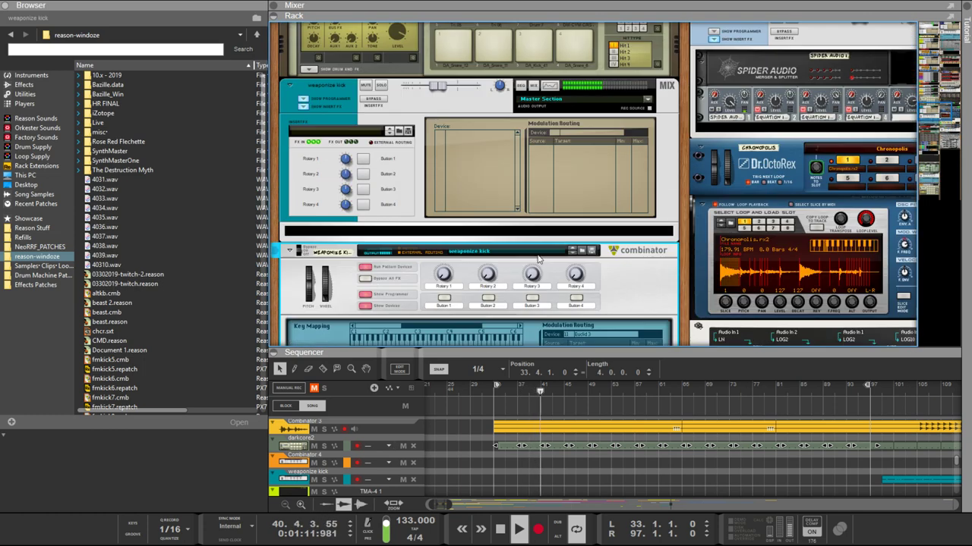
Step: Examine the rear connections of the Truth gates, A/B switches and Compare beside the Combinator 6 synths
scroll(538, 259, down, 10)
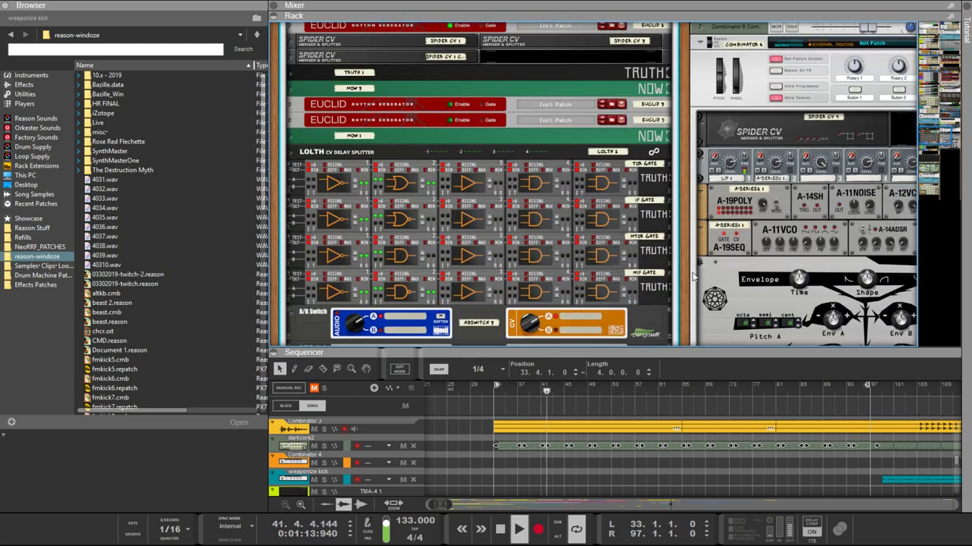
key(Tab)
scroll(563, 129, down, 4)
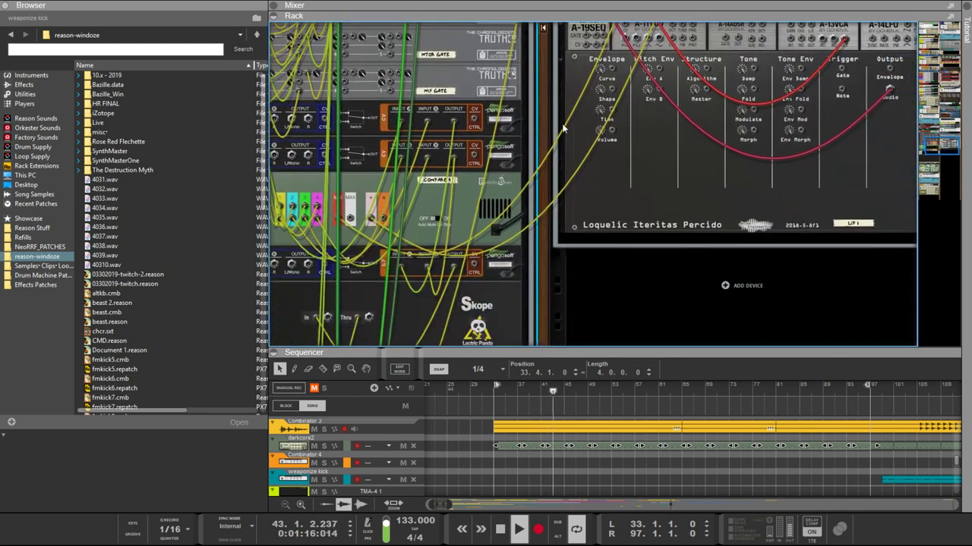
scroll(573, 144, up, 4)
scroll(584, 159, down, 2)
scroll(592, 171, up, 2)
scroll(600, 184, down, 1)
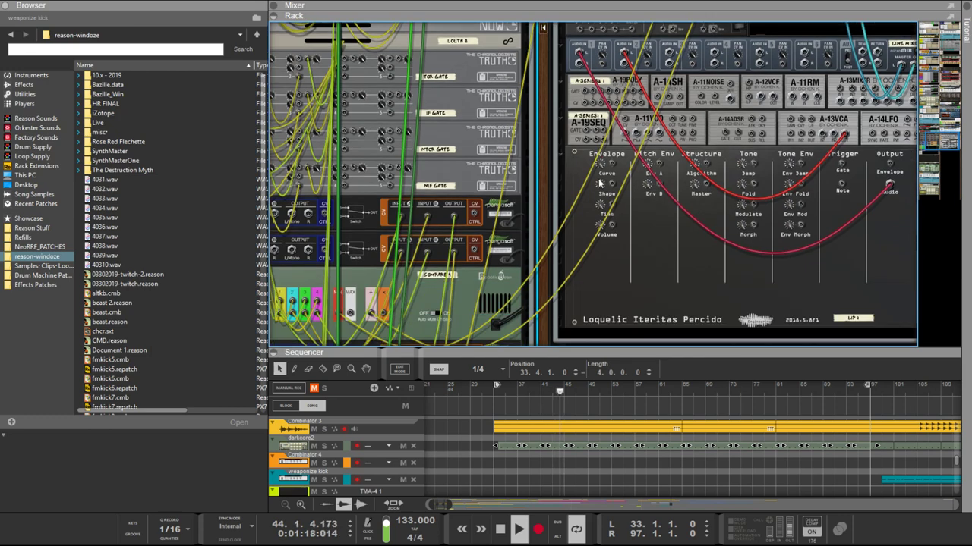
scroll(589, 182, down, 1)
drag(350, 285, 713, 189)
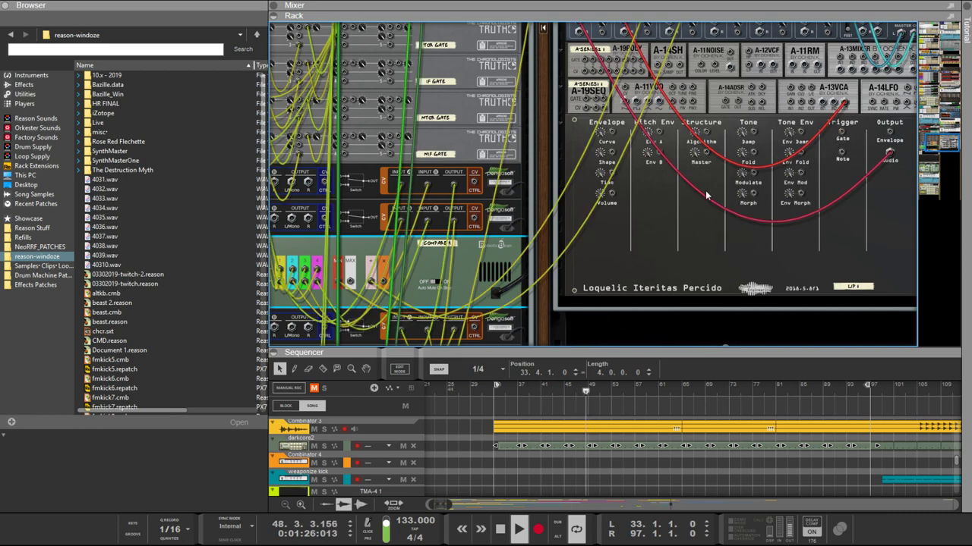
scroll(636, 177, up, 3)
key(Tab)
key(Tab)
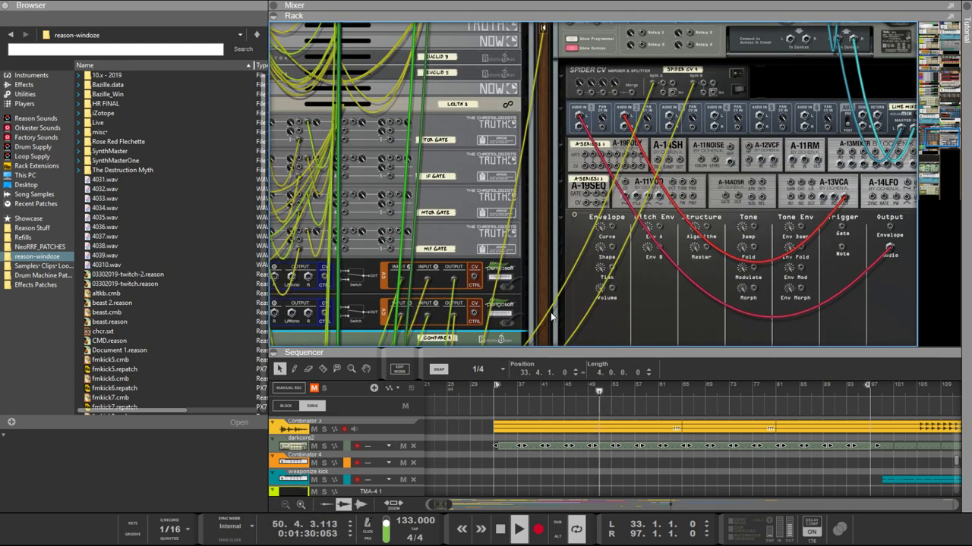
drag(538, 306, 491, 143)
Step: Enlarge the sequencer area and mute the PROT_00723 and Combinator 1 copy 2 tracks
drag(531, 353, 532, 74)
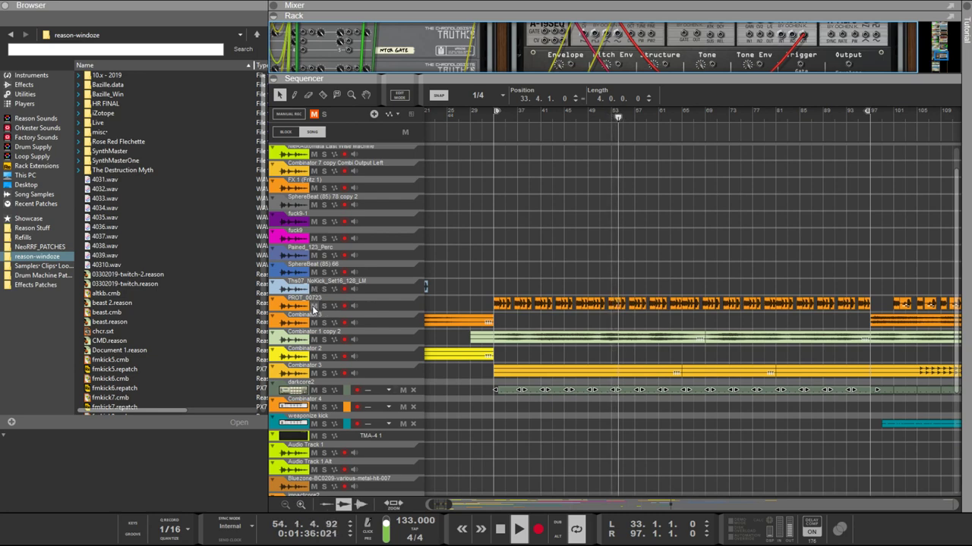
click(314, 306)
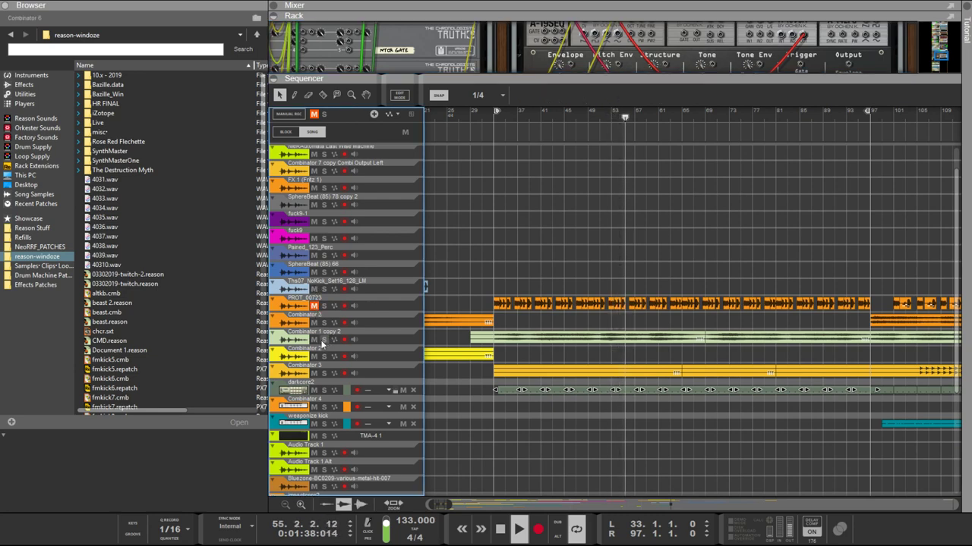
scroll(310, 337, down, 5)
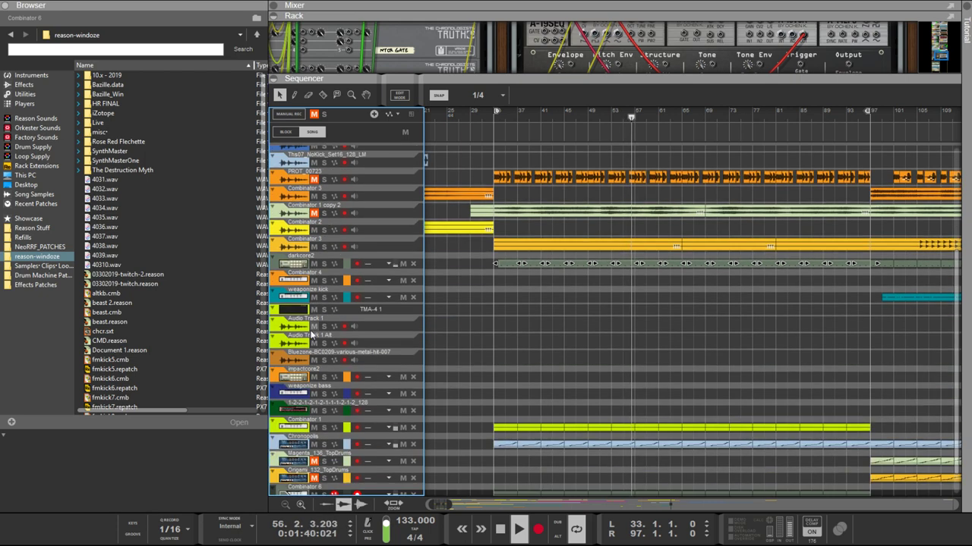
Step: Delete the audio clips from bar 33 on the Combinator 3 track and copy a four-bar darkcore2 clip to position 29.4.1
drag(562, 236, 787, 245)
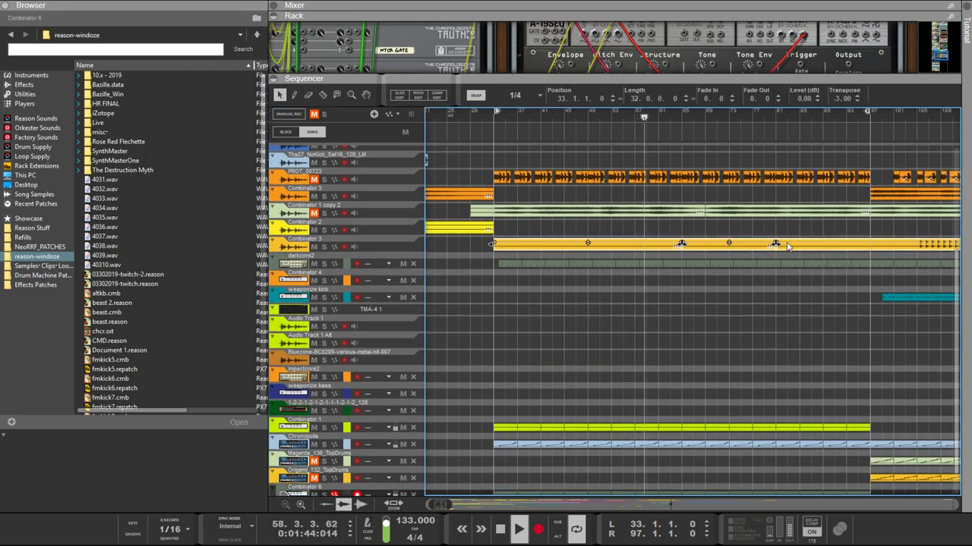
key(Delete)
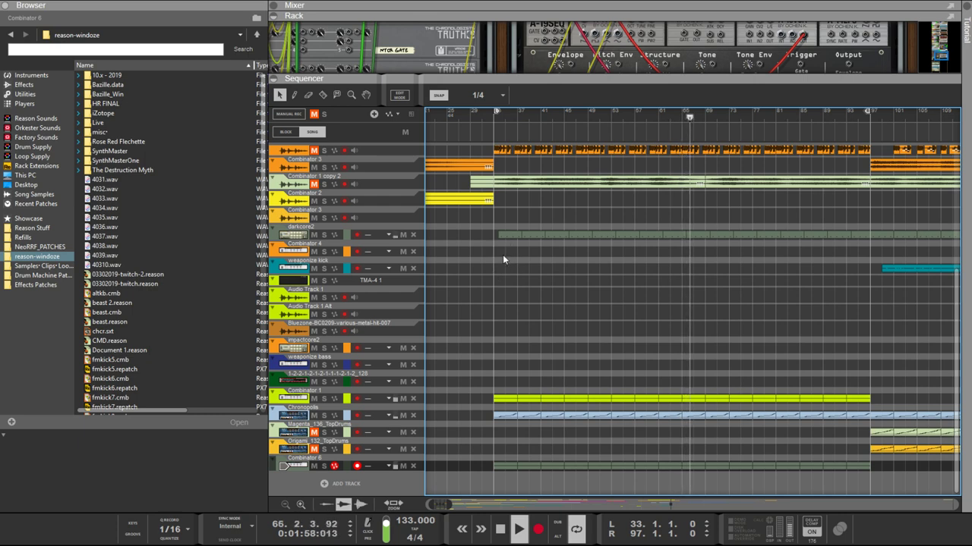
drag(511, 234, 491, 243)
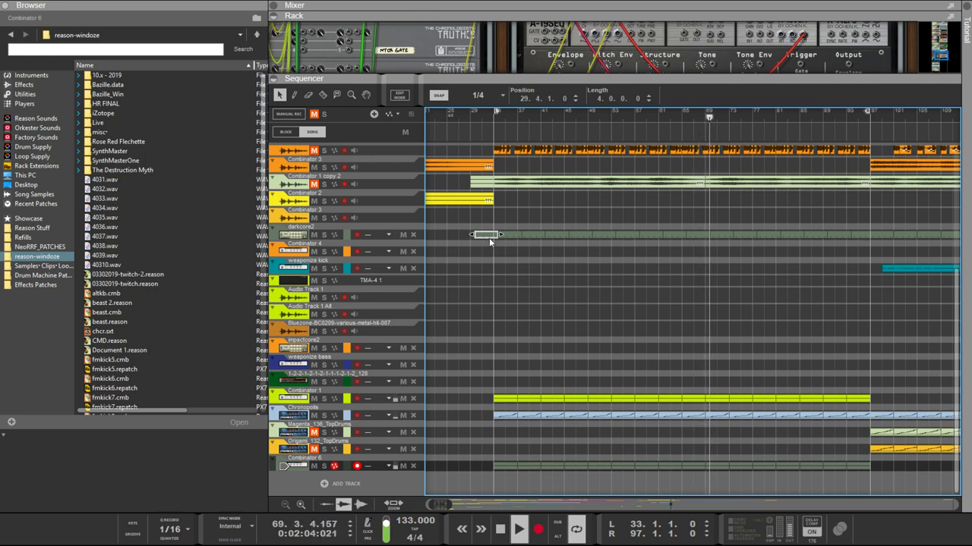
click(575, 354)
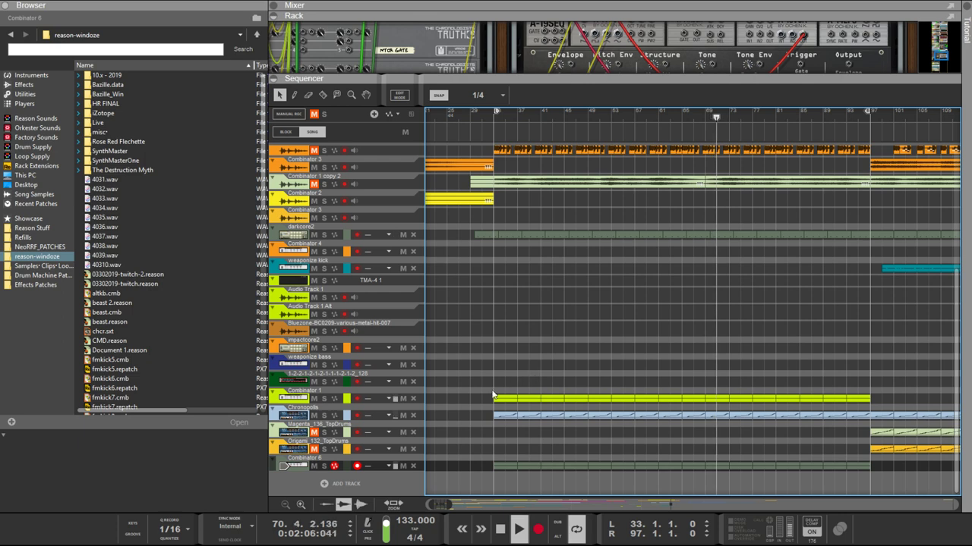
Step: Delete all clips between the loop locators on the Combinator 1 track and expand the rack to full height
drag(479, 387, 861, 383)
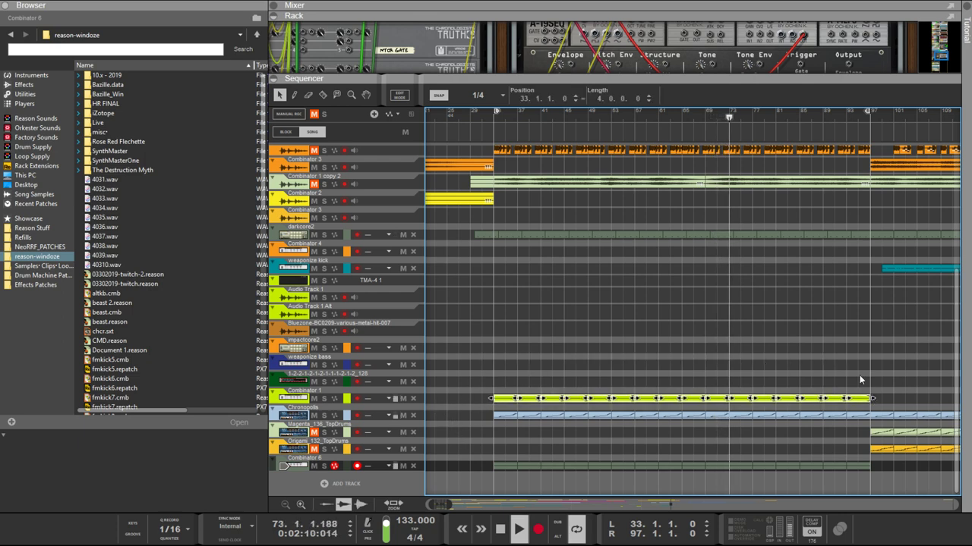
key(Delete)
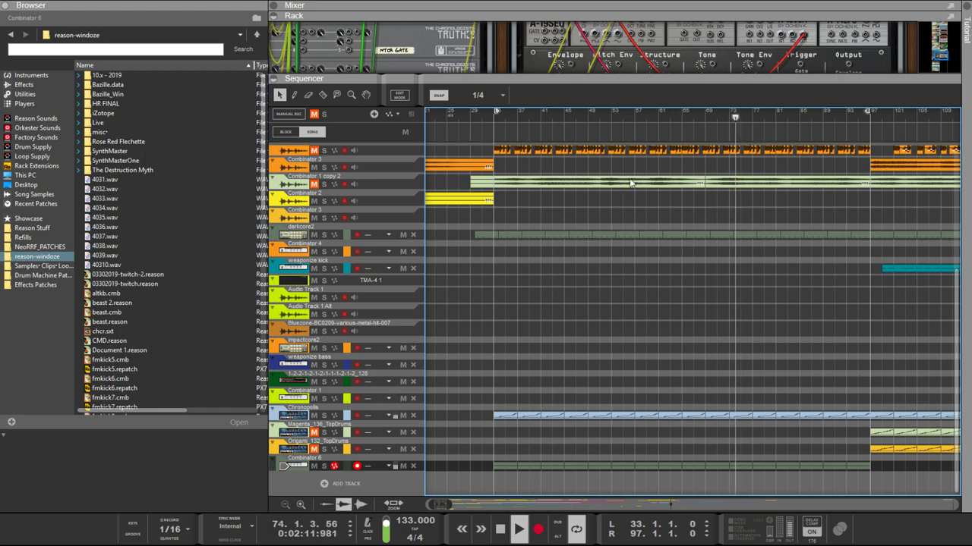
double_click(584, 80)
Step: Examine the A/B switches, Compare and the Combinator 6 synth modules from the front and rear
scroll(647, 408, up, 4)
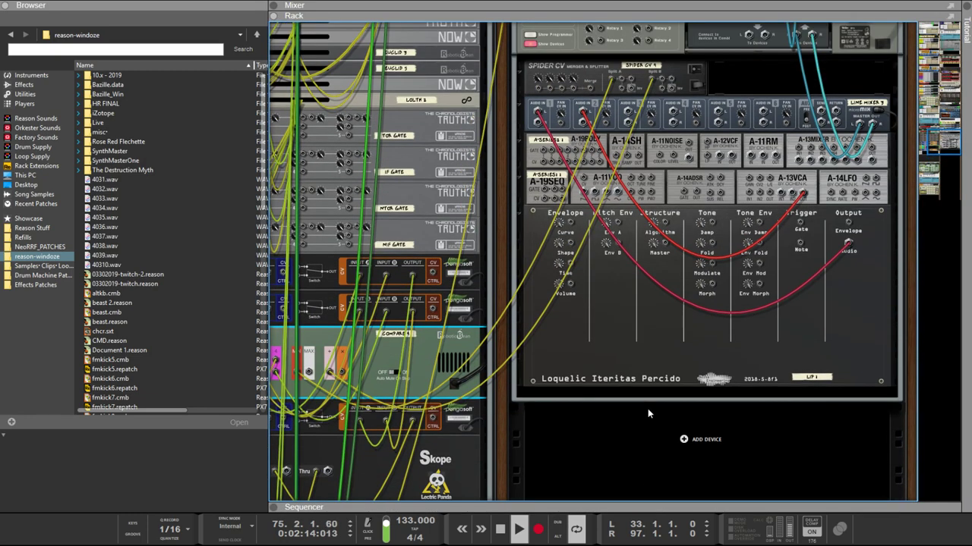
key(Tab)
scroll(300, 370, up, 2)
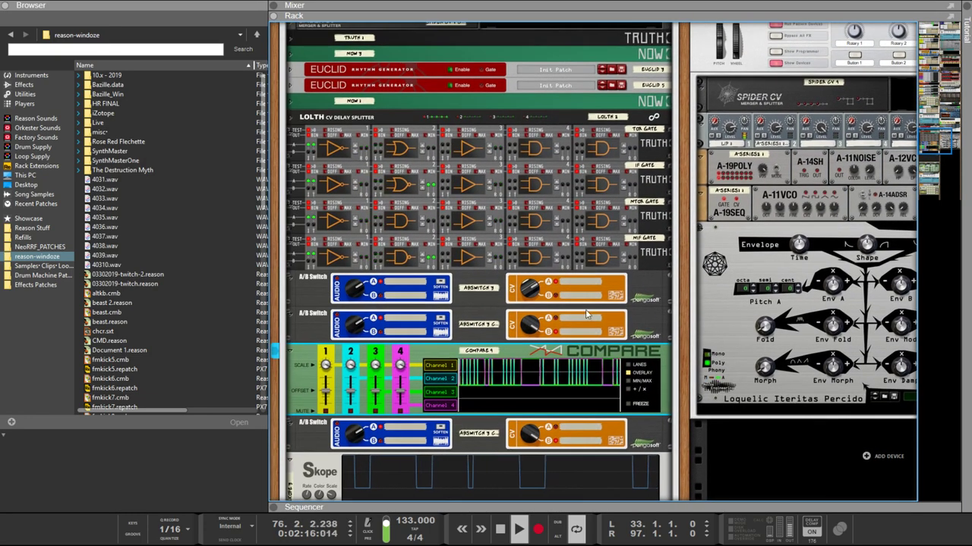
click(518, 301)
click(530, 421)
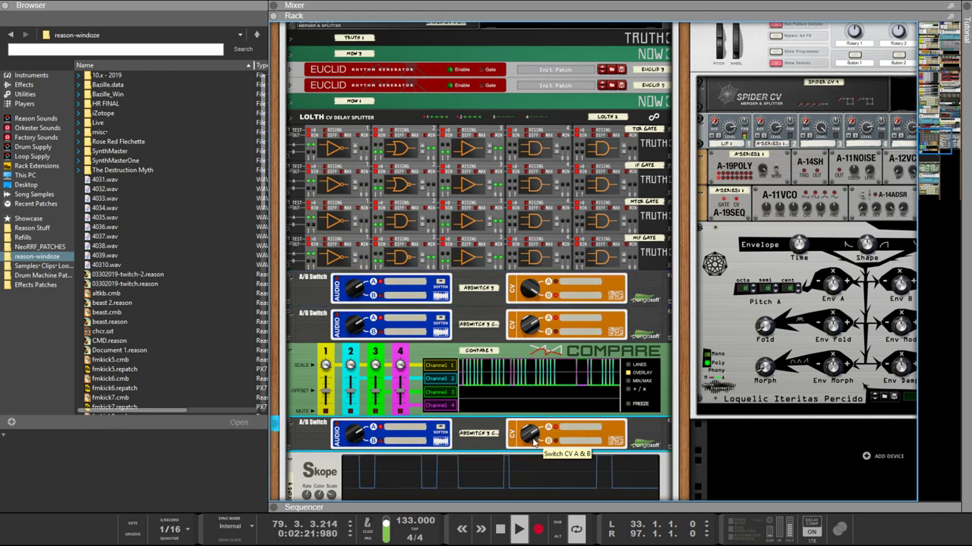
drag(683, 428, 488, 434)
scroll(488, 434, up, 3)
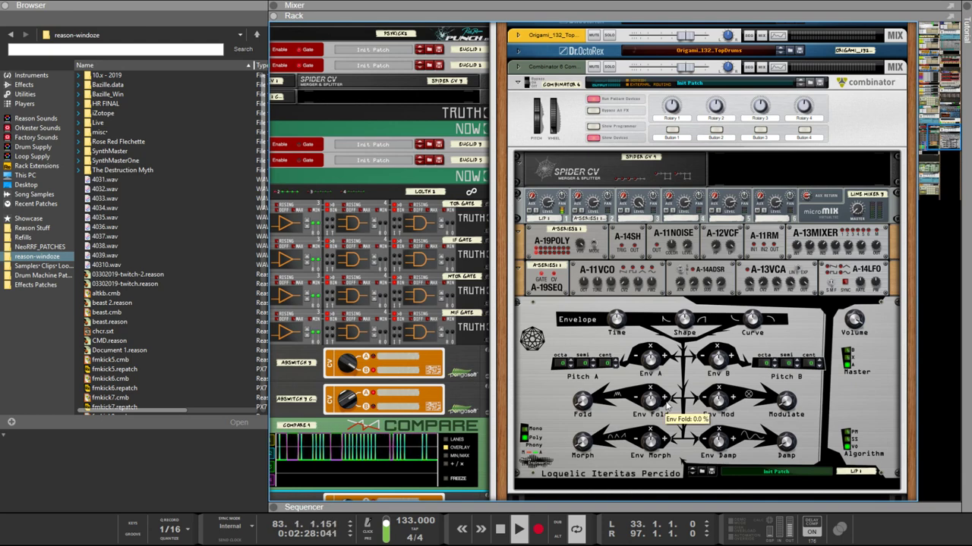
key(Tab)
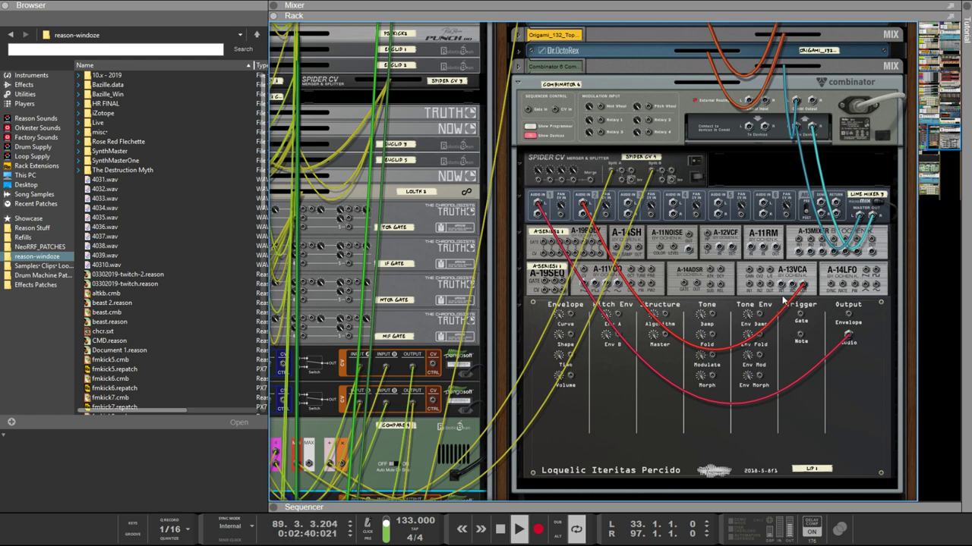
Step: Replace the Loquelic Iteritas Percido's line mixer connection with a Spider Audio splitter feeding the A-12VCF and A-11RM modules
drag(539, 205, 730, 174)
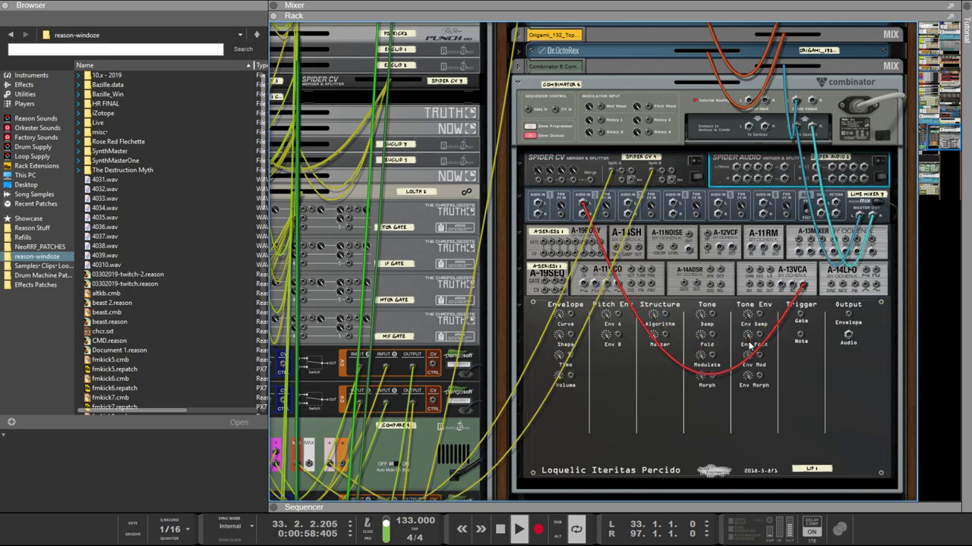
drag(848, 334, 755, 250)
drag(755, 250, 800, 259)
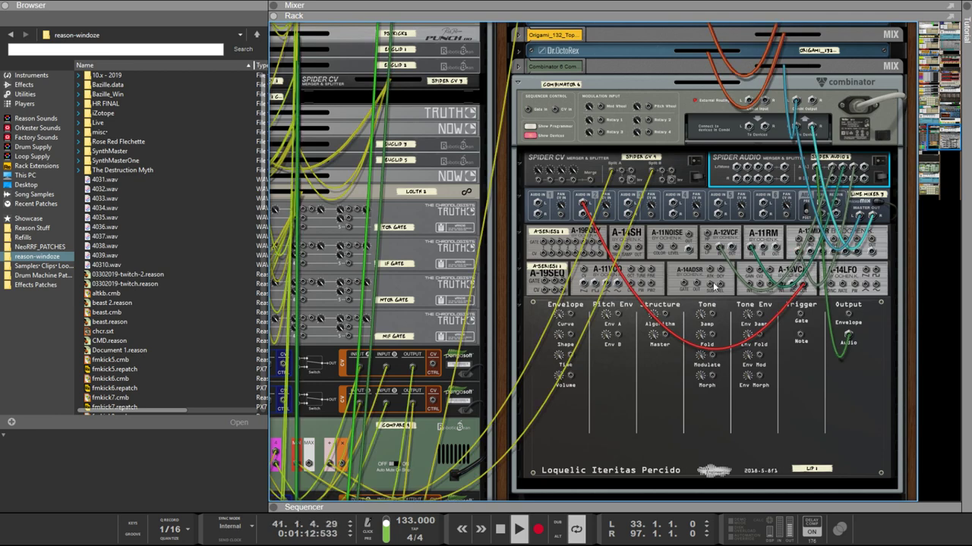
Step: Feed the A-13VCA from the Spider Audio splitter and patch the A-12VCF, A-11RM, A-13VCA and A-11NOISE outputs into the A-13MIXER
click(810, 253)
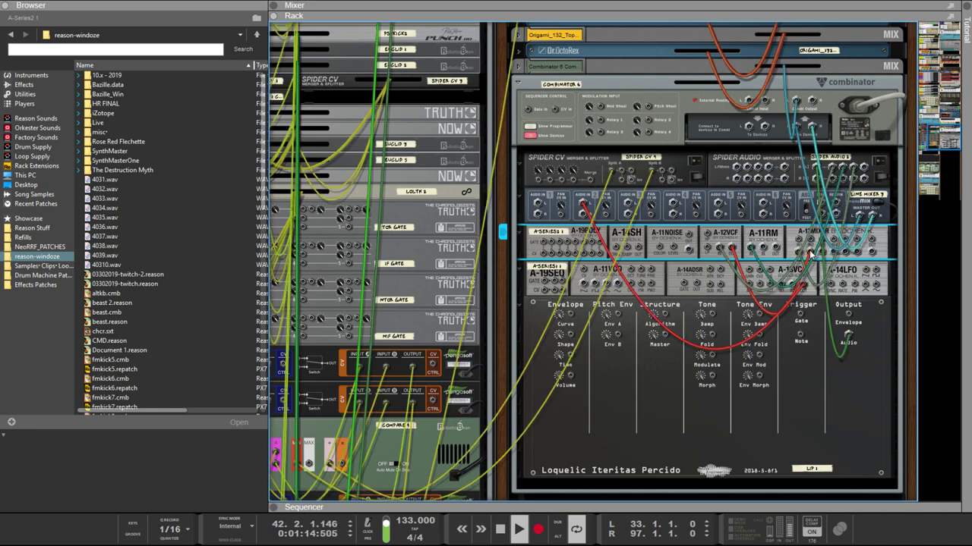
drag(782, 254, 827, 261)
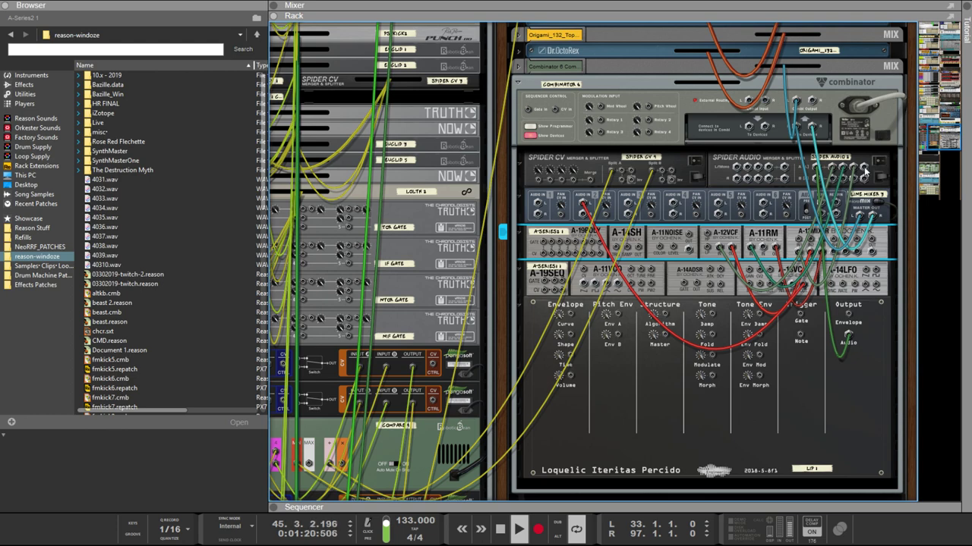
drag(863, 173, 784, 289)
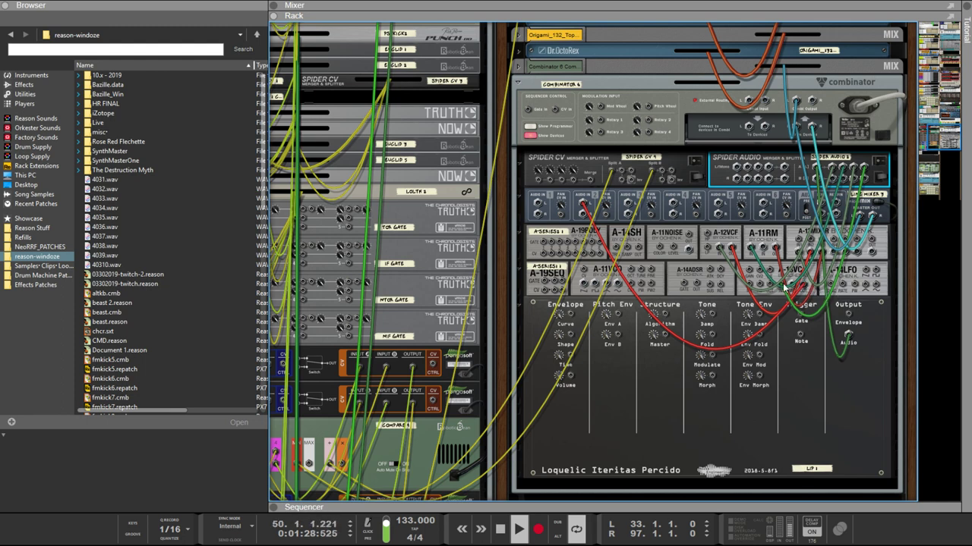
mouse_move(803, 287)
mouse_down()
mouse_move(848, 290)
mouse_move(884, 247)
mouse_move(831, 262)
mouse_move(806, 289)
mouse_up()
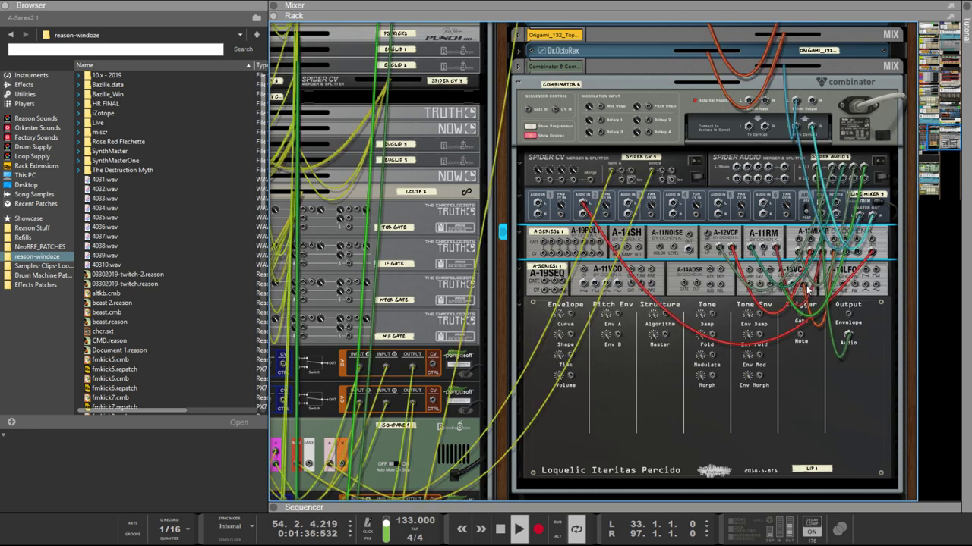
drag(850, 256, 689, 253)
Step: Connect the Loquelic Iteritas Percido's Gate and Note trigger inputs to the Compare device's CV outputs
key(Tab)
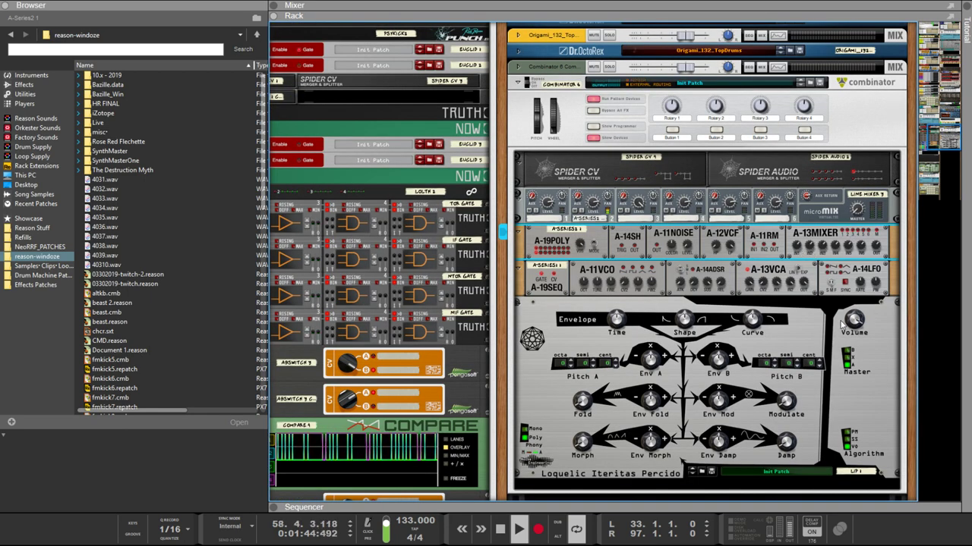
key(Tab)
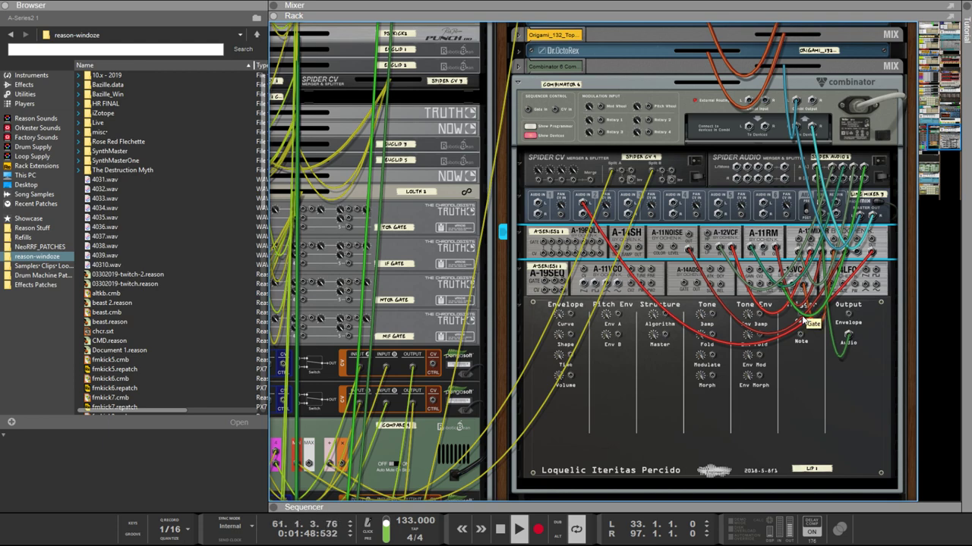
drag(806, 319, 801, 340)
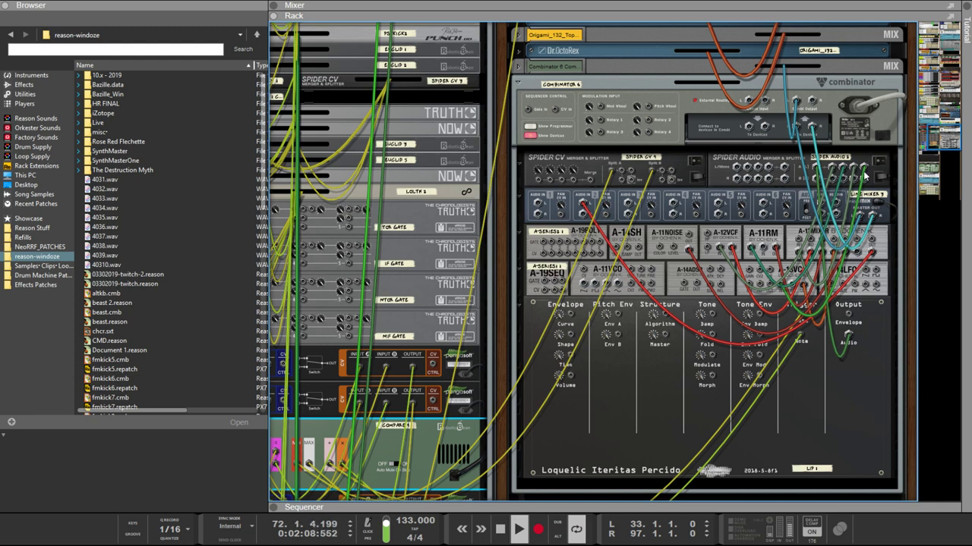
Step: Duplicate the Spider Audio splitter inside Combinator 6
click(798, 184)
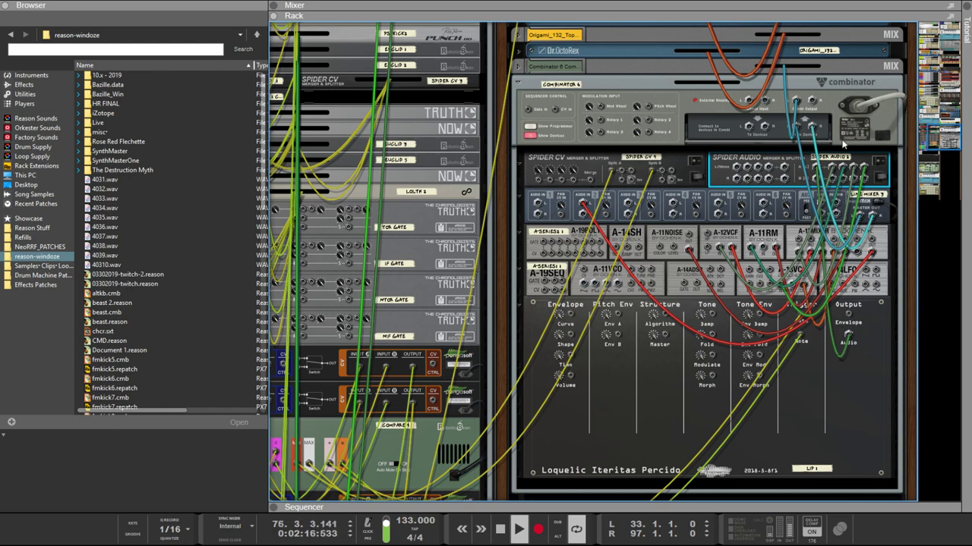
key(ctrl+d)
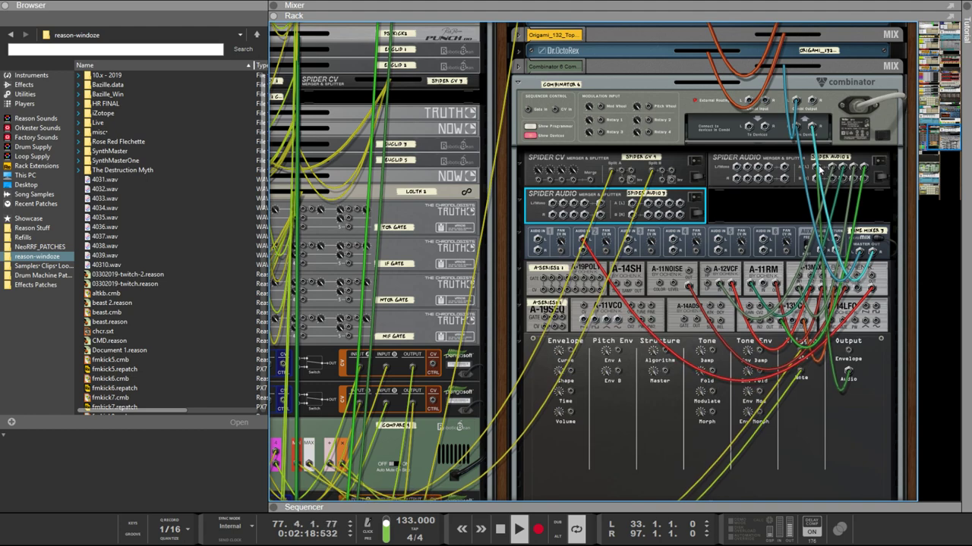
Step: Split the Loquelic Iteritas Percido audio through Spider Audio 3 to Spider Audio 2 and line mixer channel 1, and set the mixer's master level to 65
click(797, 179)
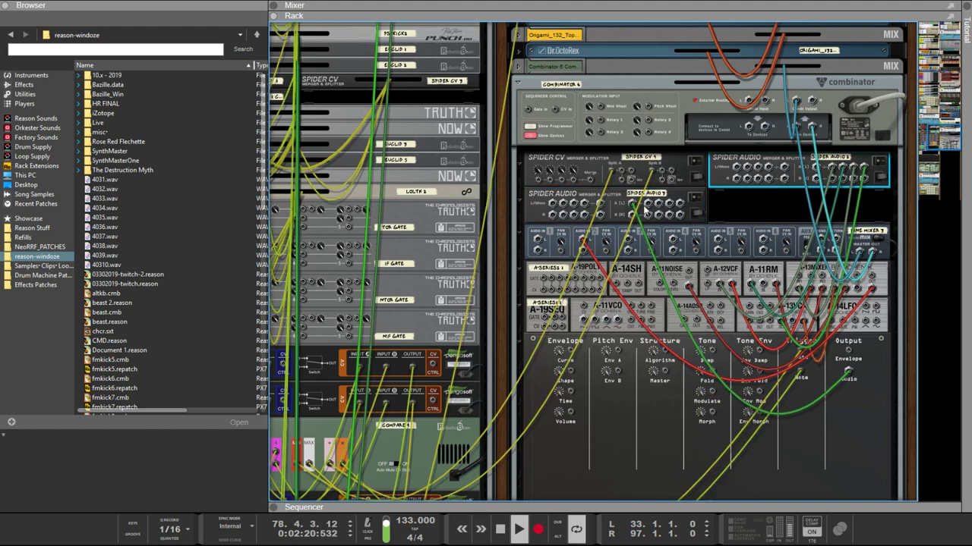
click(654, 204)
drag(654, 205, 820, 173)
drag(660, 202, 548, 240)
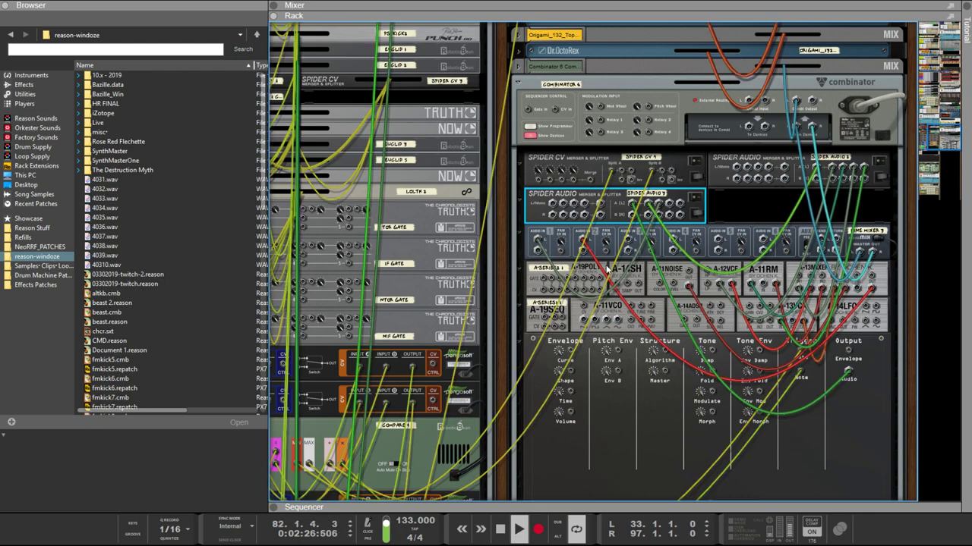
key(Tab)
click(880, 244)
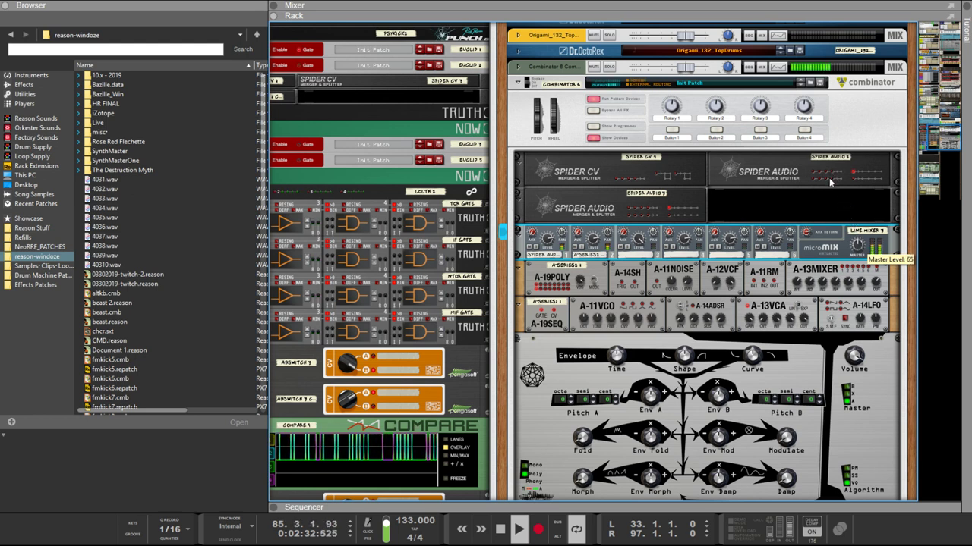
Step: On Loquelic Iteritas Percido, set Env A to -51.6 %, Env Fold to 100 % and Env Morph to 37.5 %
scroll(770, 291, down, 3)
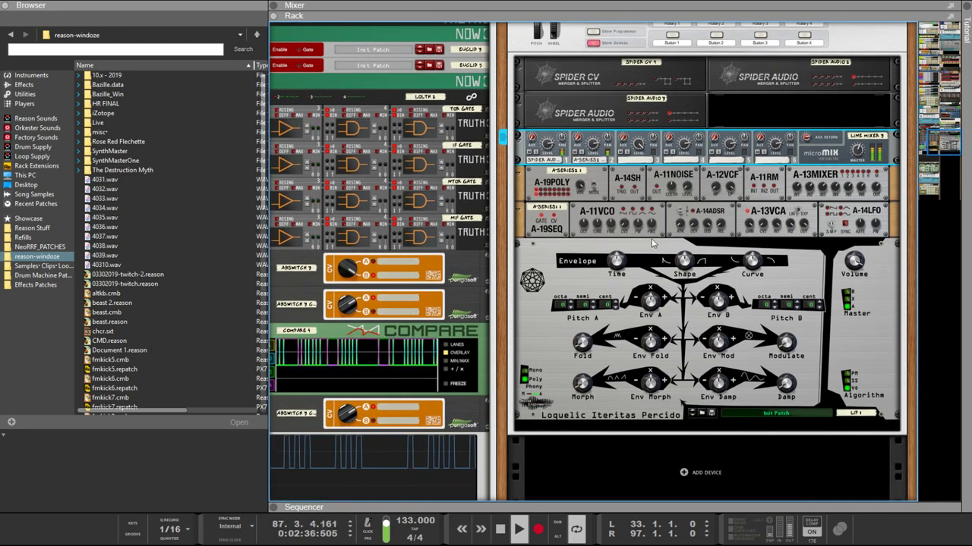
key(Tab)
key(Tab)
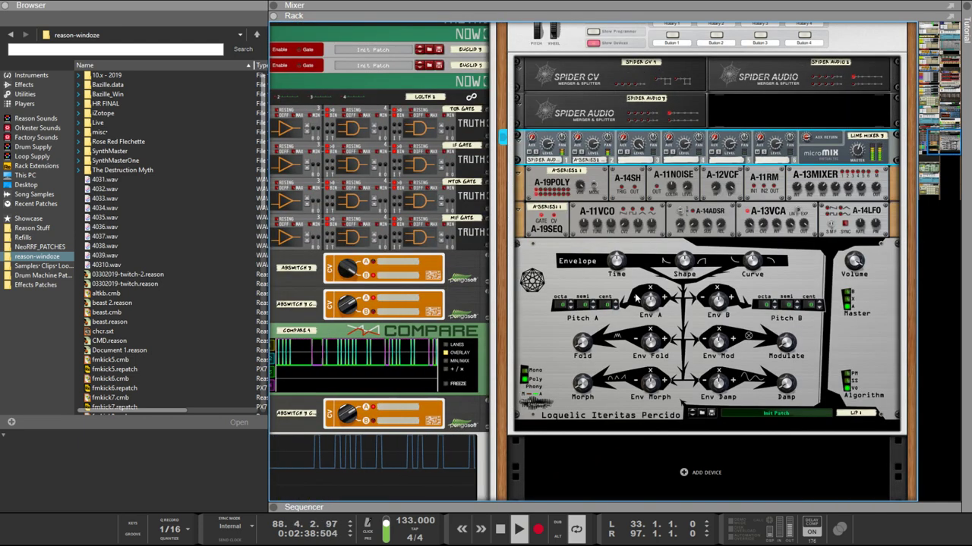
drag(650, 300, 651, 306)
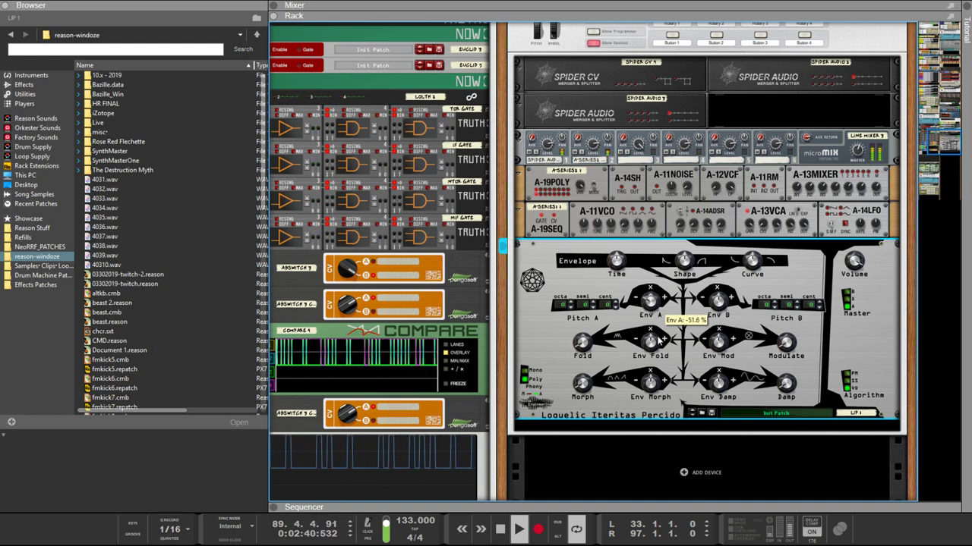
mouse_move(651, 345)
drag(651, 351, 627, 256)
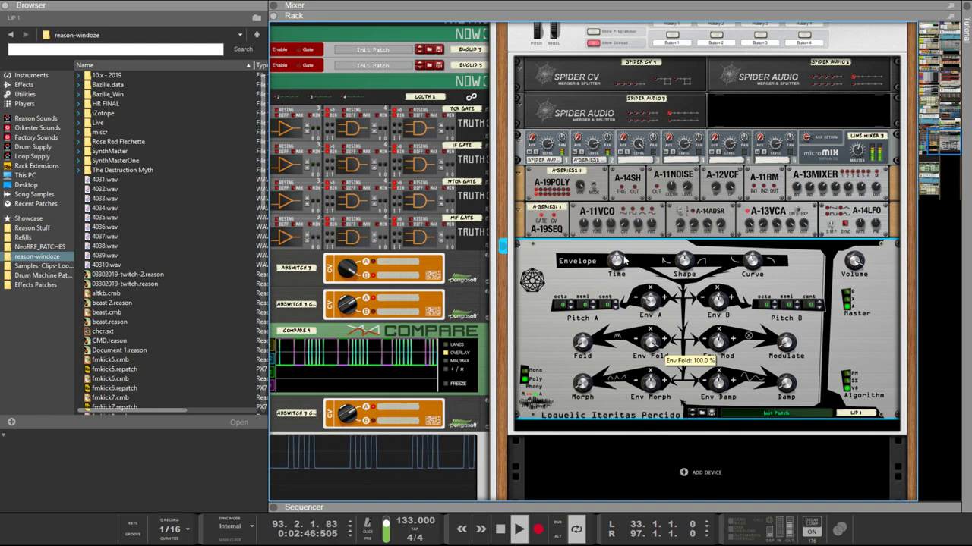
drag(661, 388, 638, 319)
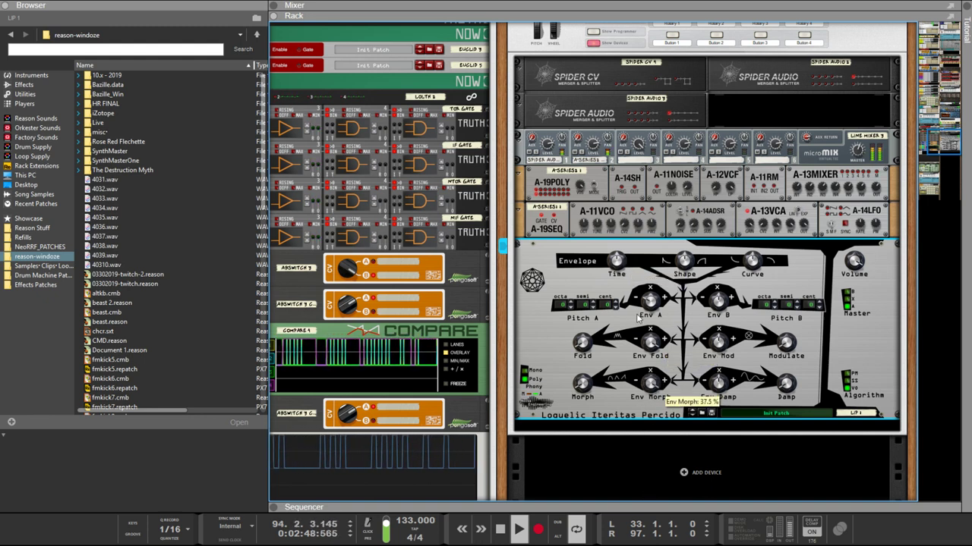
Step: On Loquelic Iteritas Percido, set Pitch A to -1 octave and Env B to -73.4 %, and adjust Env Mod and the Algorithm selector
drag(583, 383, 591, 212)
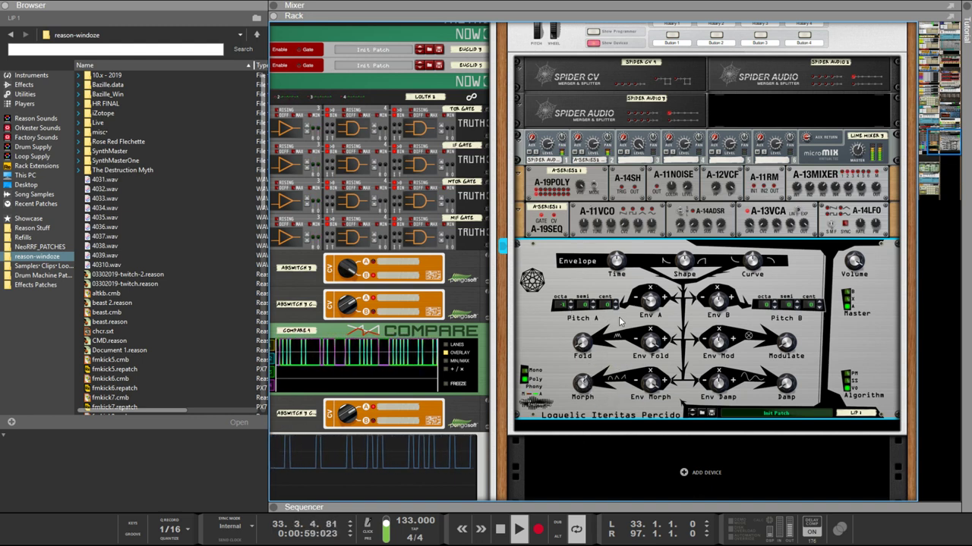
drag(734, 309, 721, 342)
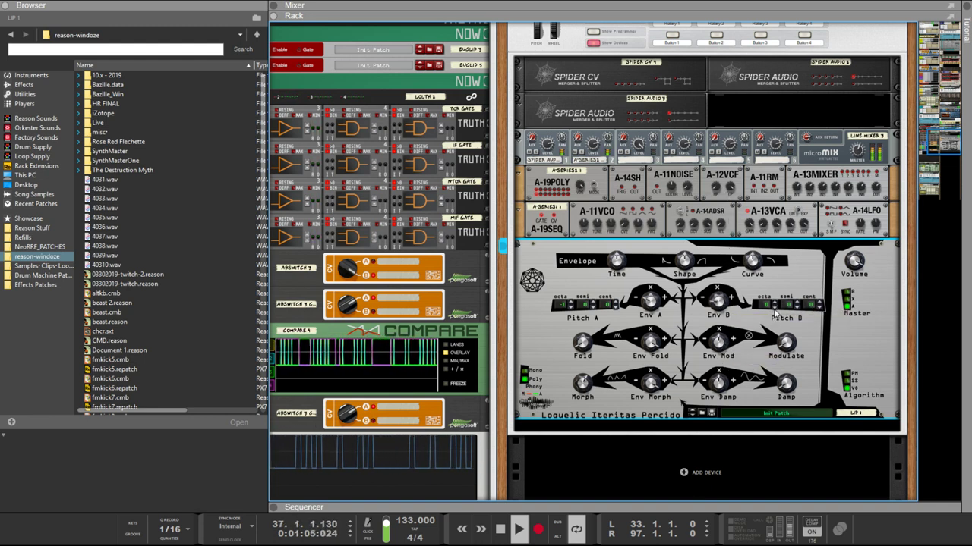
drag(725, 345, 728, 416)
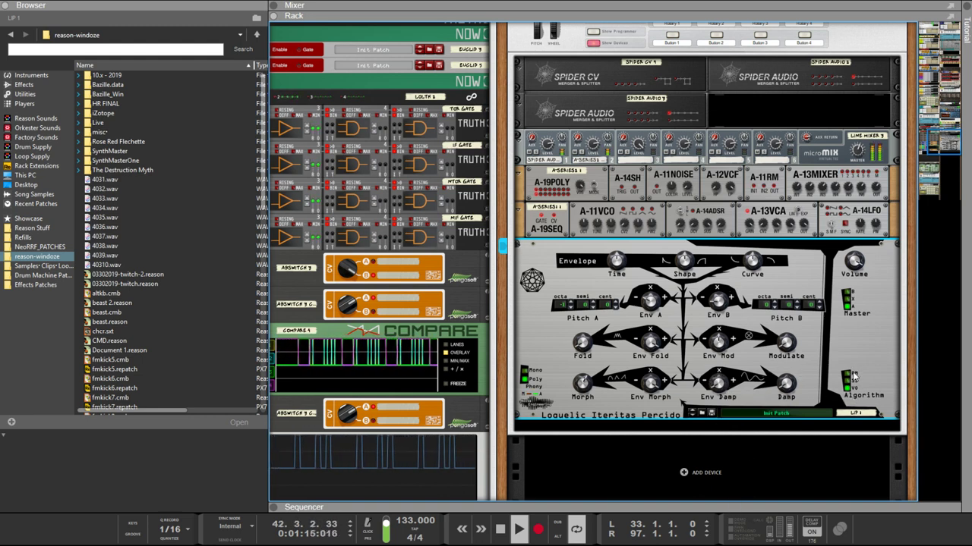
drag(852, 387, 852, 394)
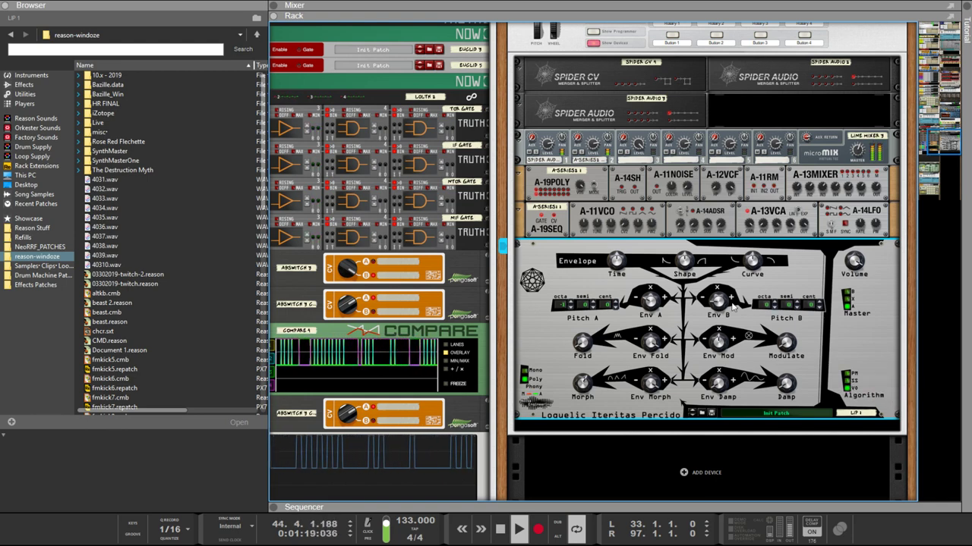
key(Tab)
key(Tab)
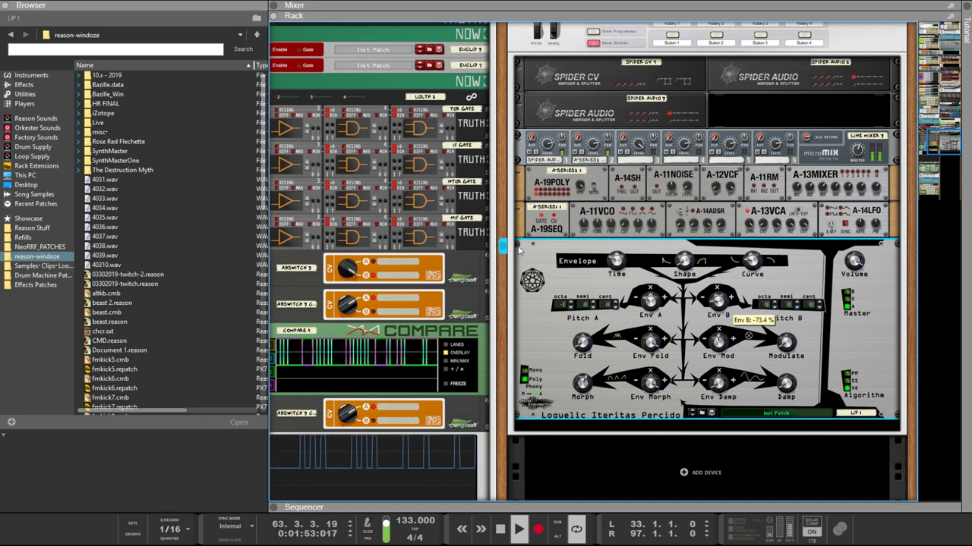
Step: Flip the CV A/B selectors on the ABSwitch 3 modules around the Compare device
scroll(459, 263, down, 3)
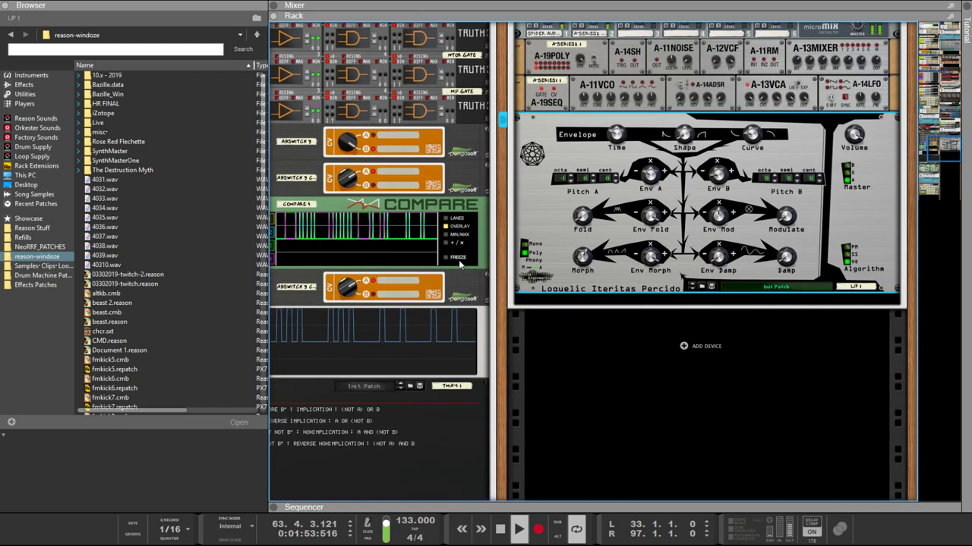
click(343, 144)
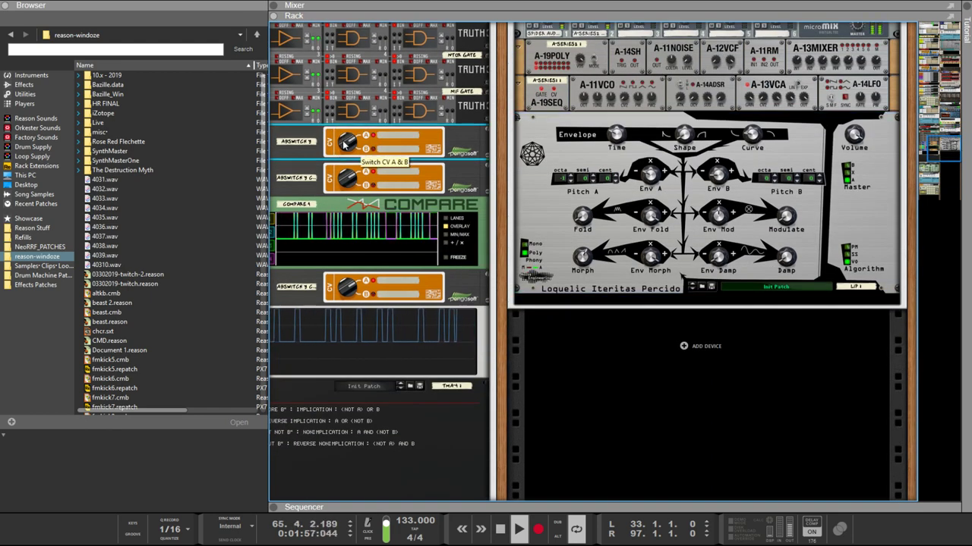
click(344, 180)
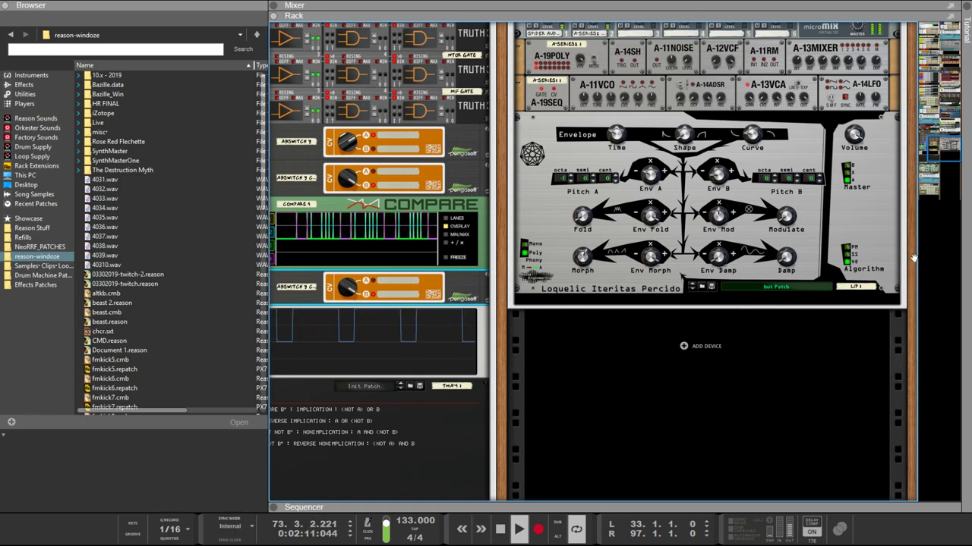
Step: Select the upper Euclid rhythm generator above Combinator 1 and examine its pattern
scroll(913, 258, up, 15)
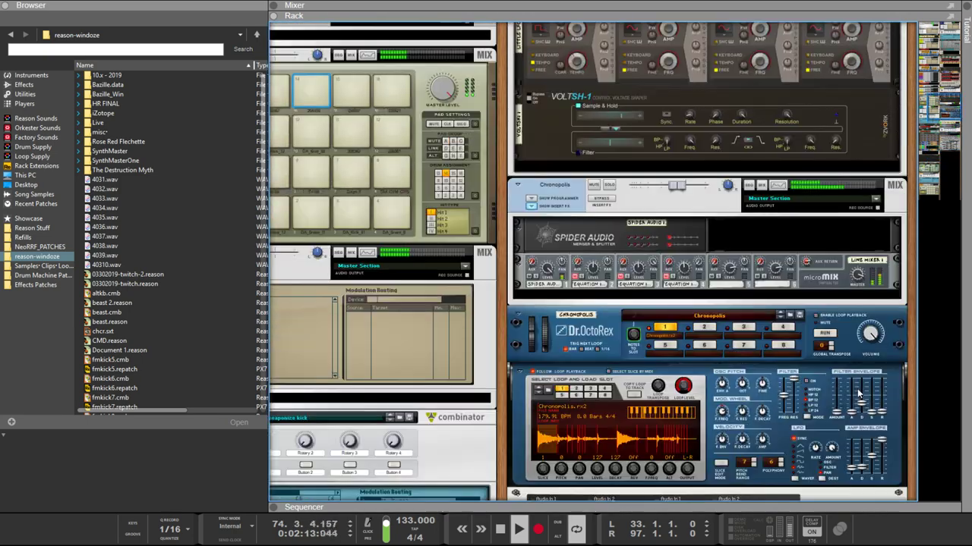
scroll(857, 388, up, 15)
scroll(865, 377, down, 1)
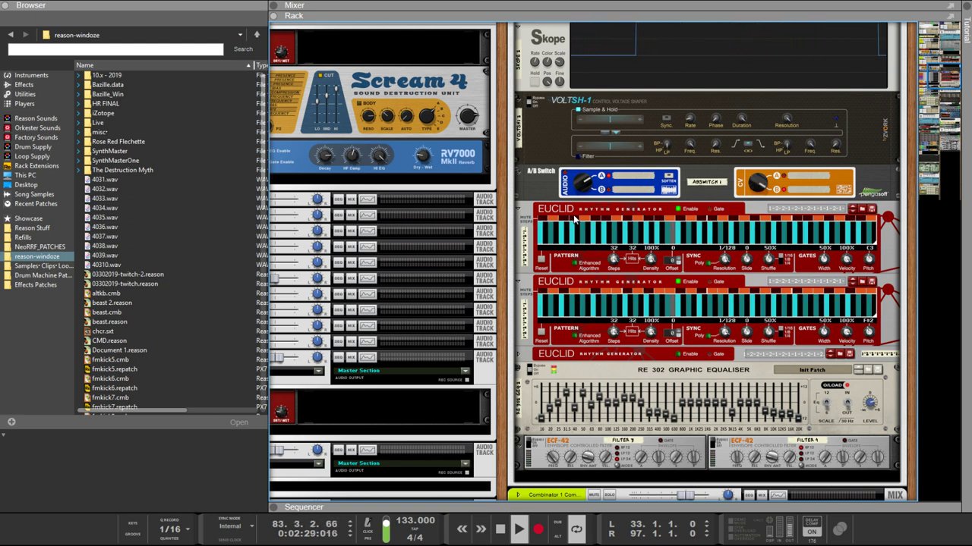
click(658, 225)
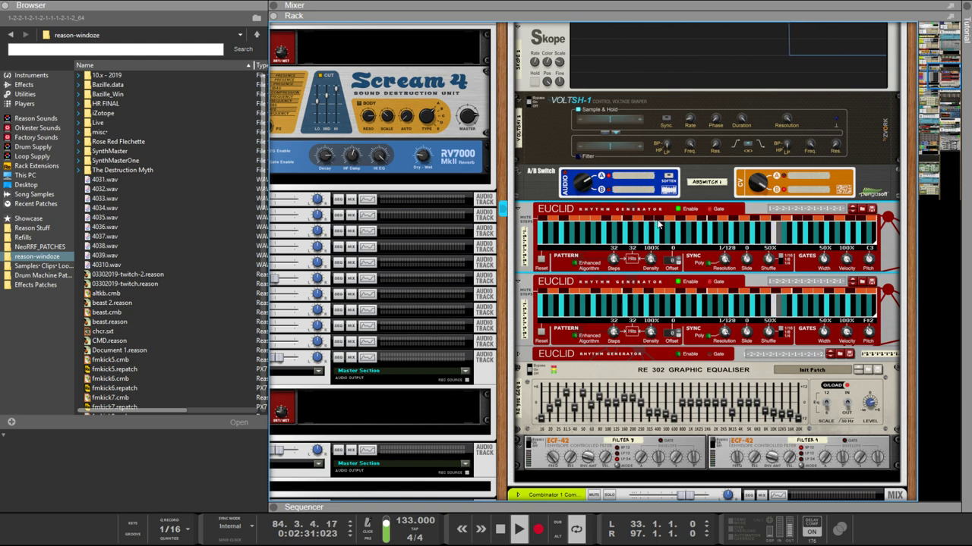
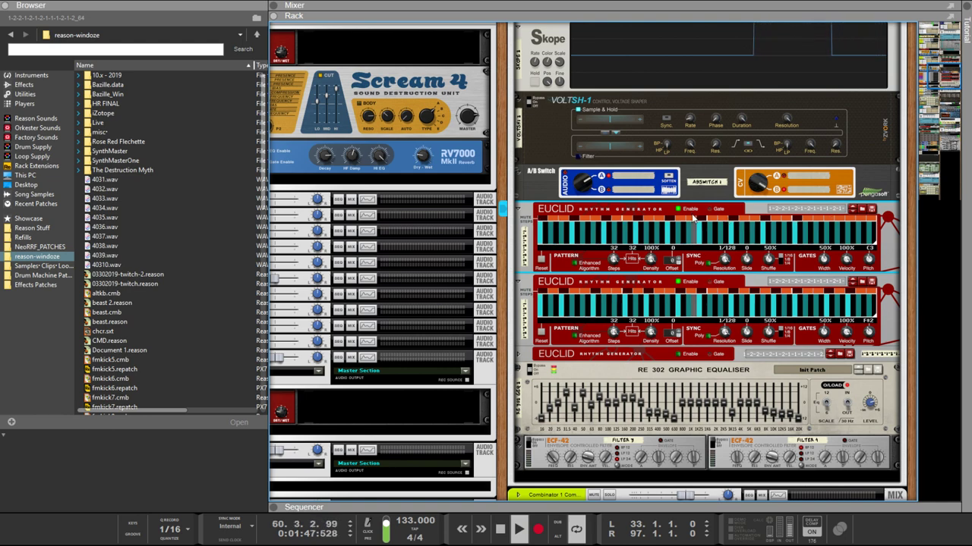
Step: Patch a Spider CV split output in Combinator 6 to the Reset input of the upper Euclid rhythm generator
key(Tab)
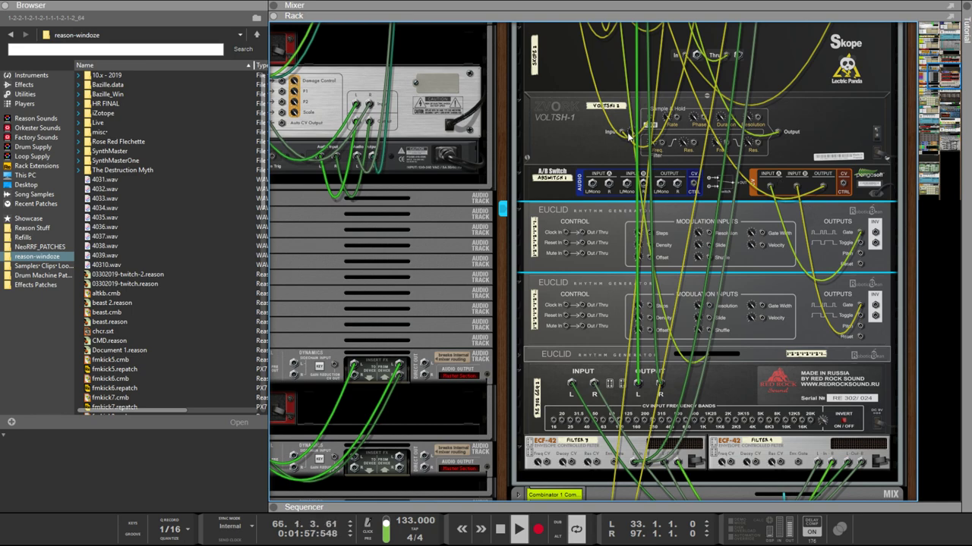
scroll(628, 137, up, 2)
scroll(576, 167, down, 6)
scroll(501, 233, down, 10)
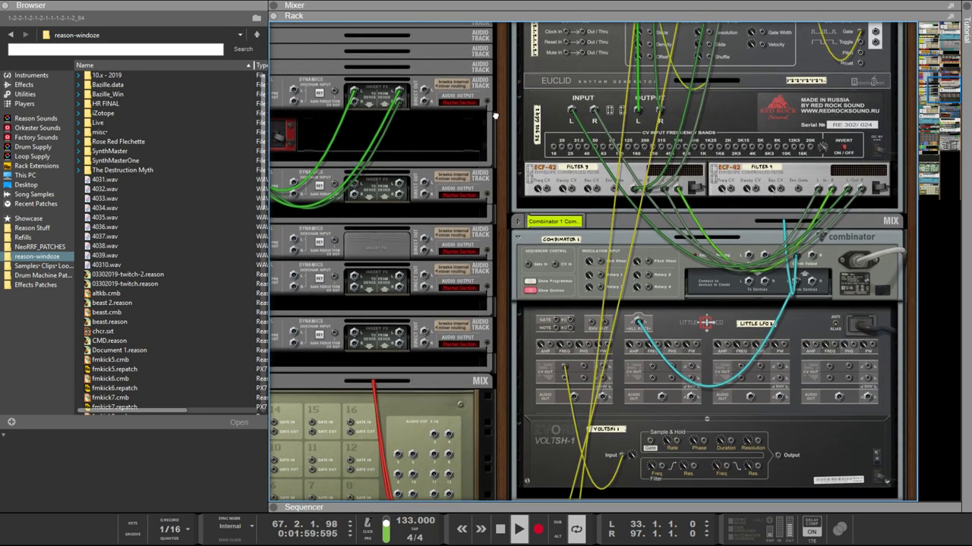
scroll(476, 210, down, 10)
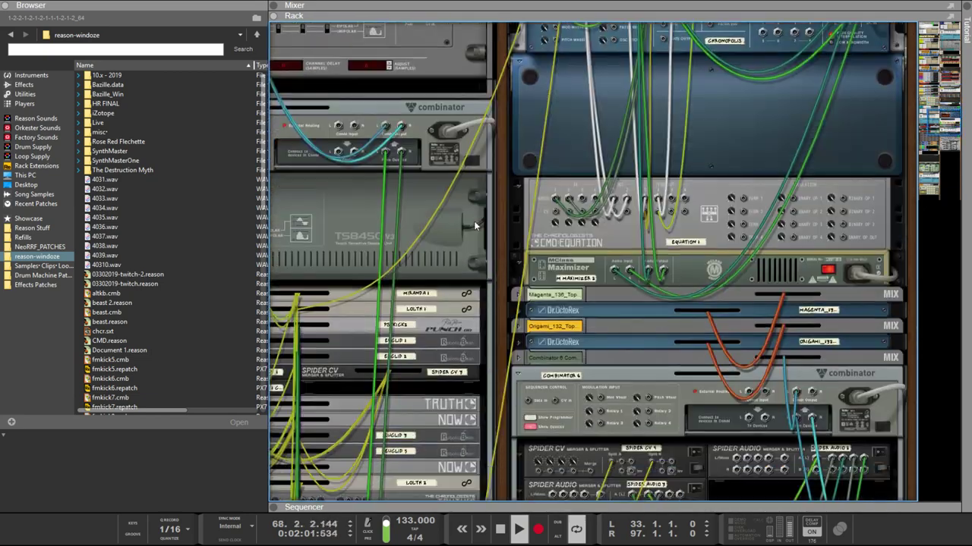
scroll(434, 280, down, 3)
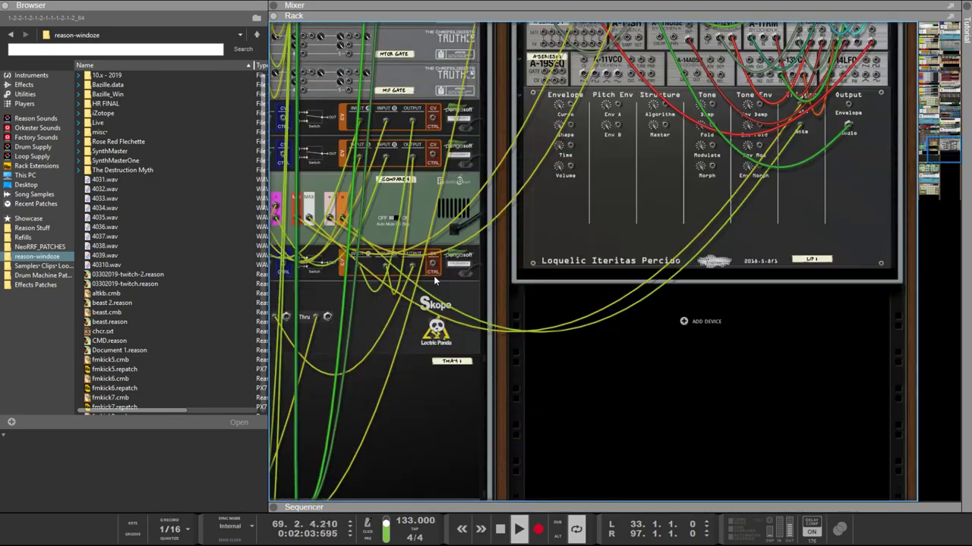
scroll(606, 241, up, 5)
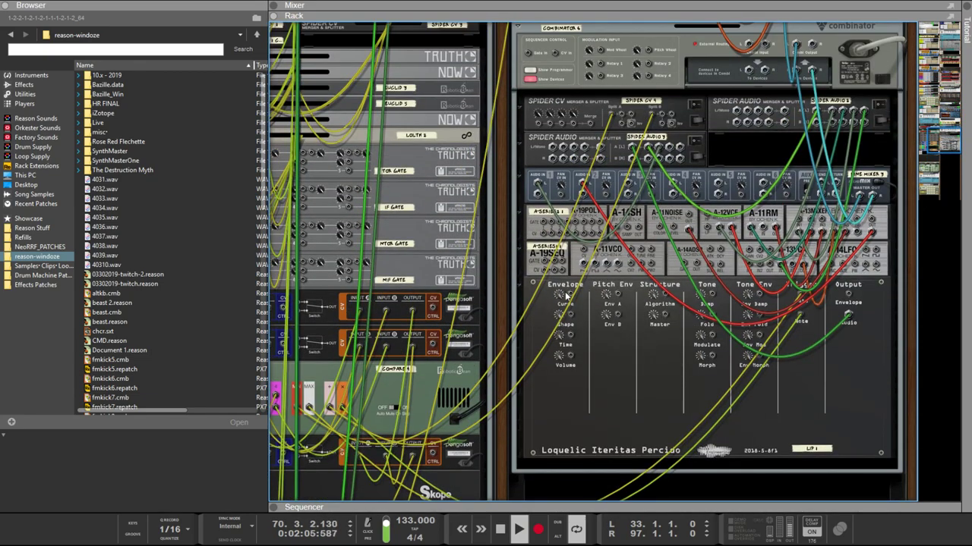
scroll(580, 284, up, 2)
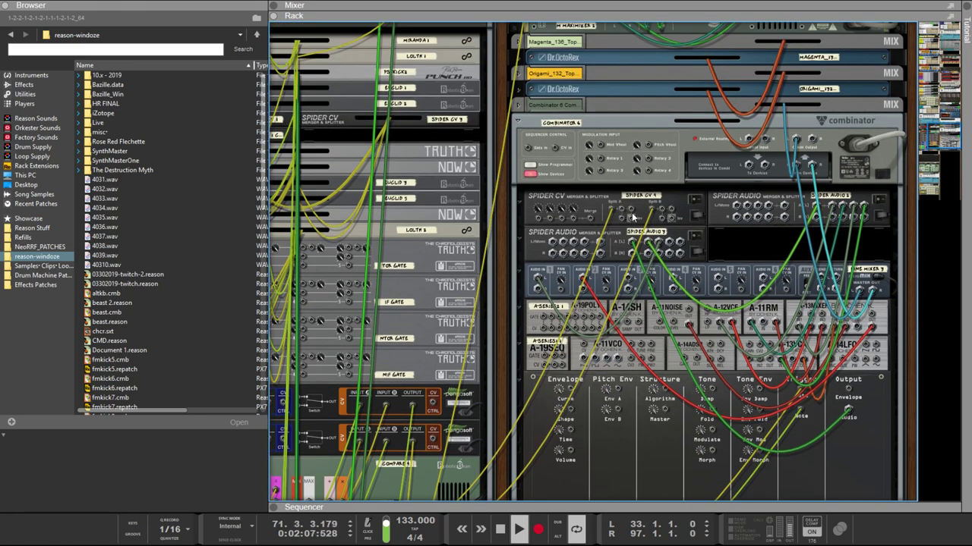
scroll(641, 190, up, 8)
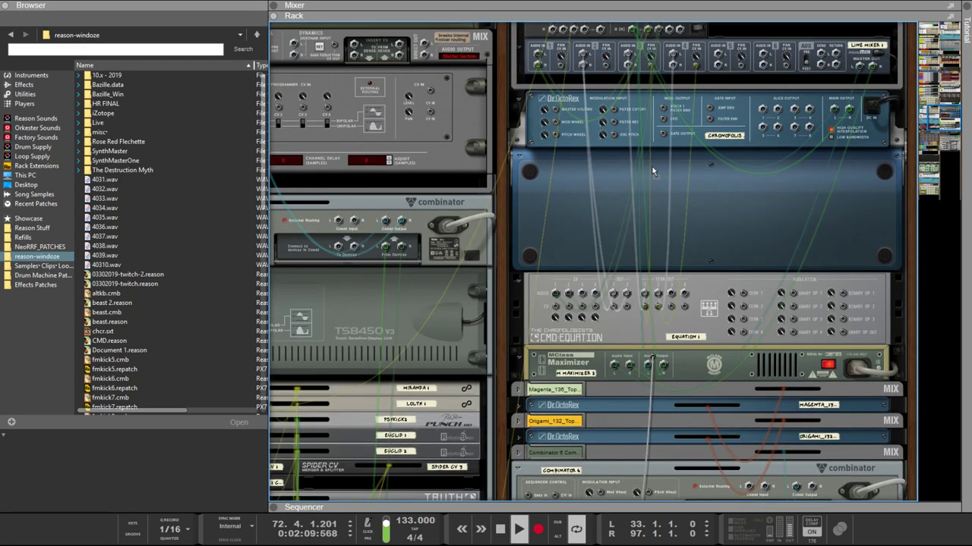
scroll(652, 171, up, 8)
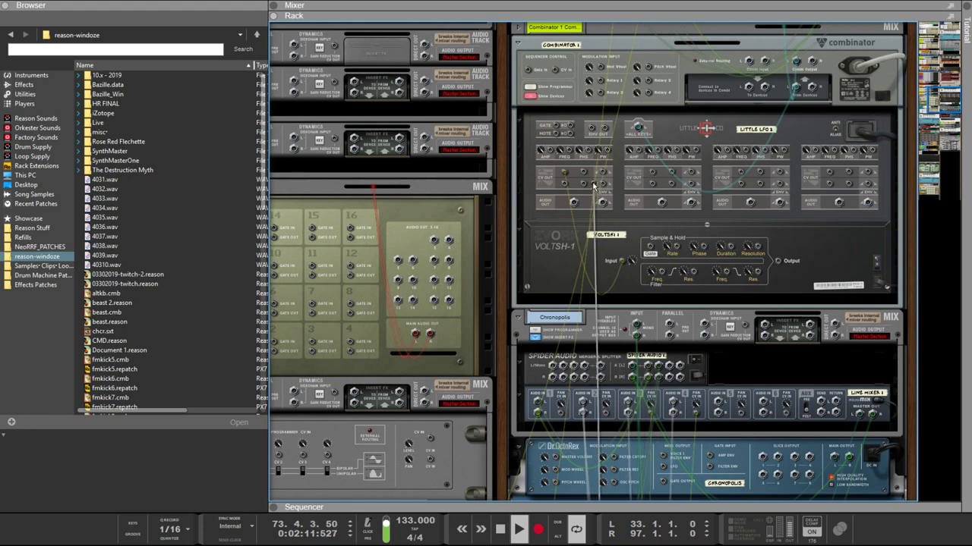
scroll(594, 184, up, 9)
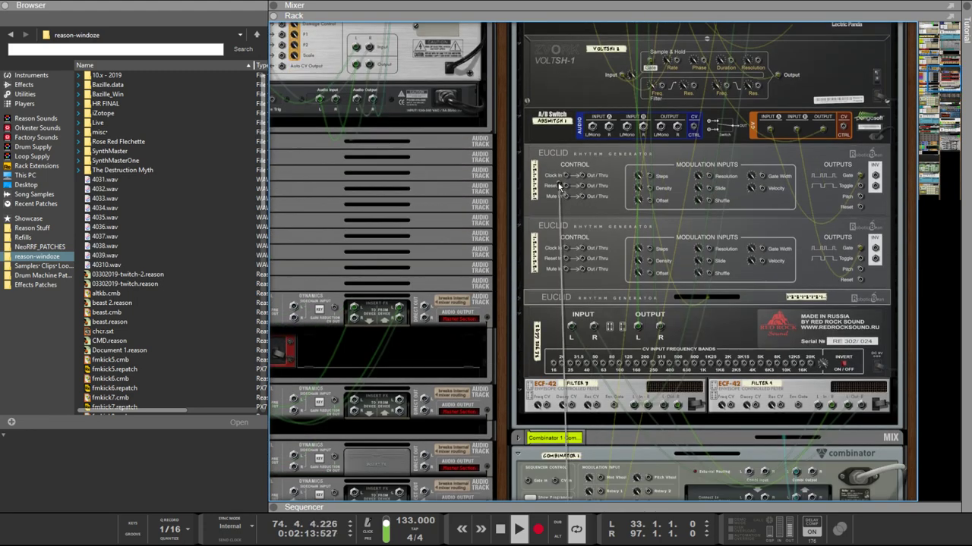
key(Tab)
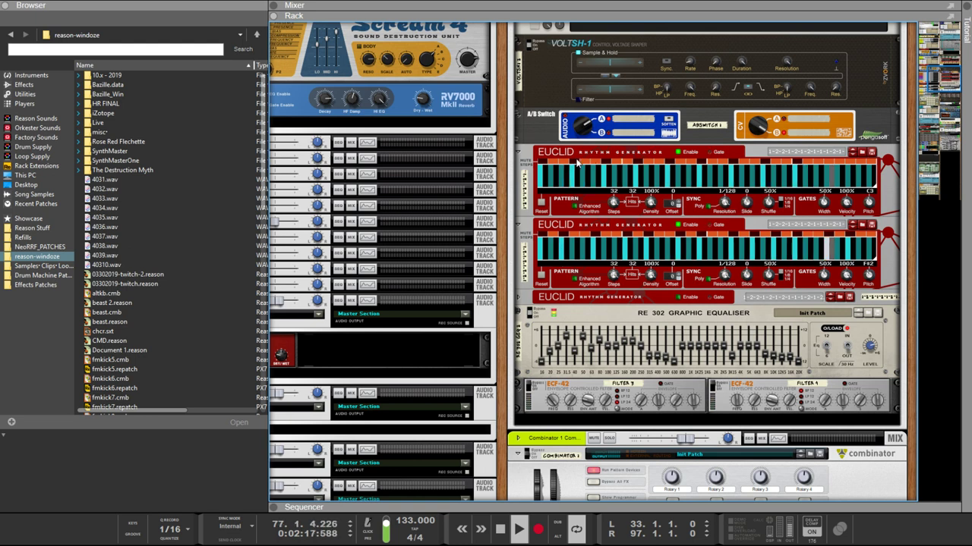
Step: Merge the split outputs of the Spider CV in Combinator 6 and feed the merged output to the upper Euclid's Reset cable
click(578, 162)
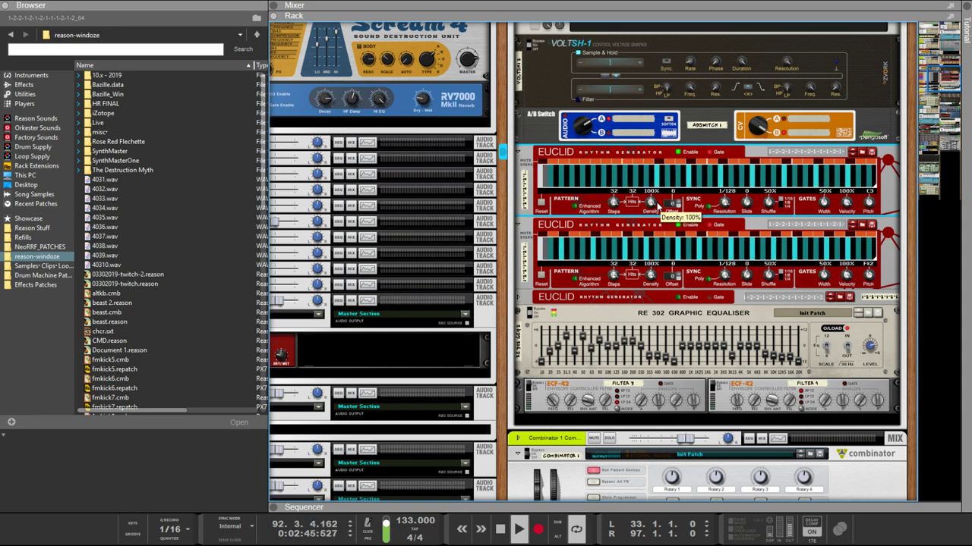
key(Tab)
key(Tab)
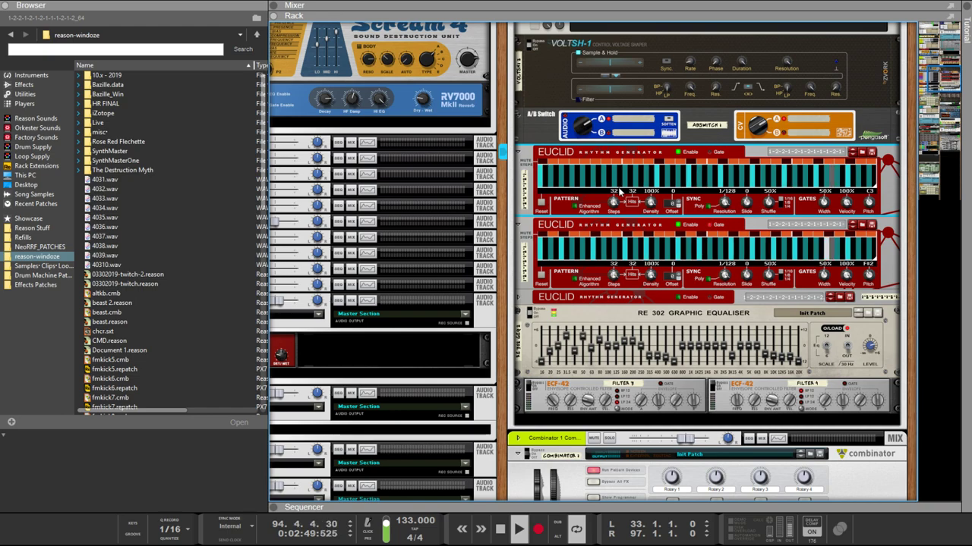
scroll(621, 196, down, 5)
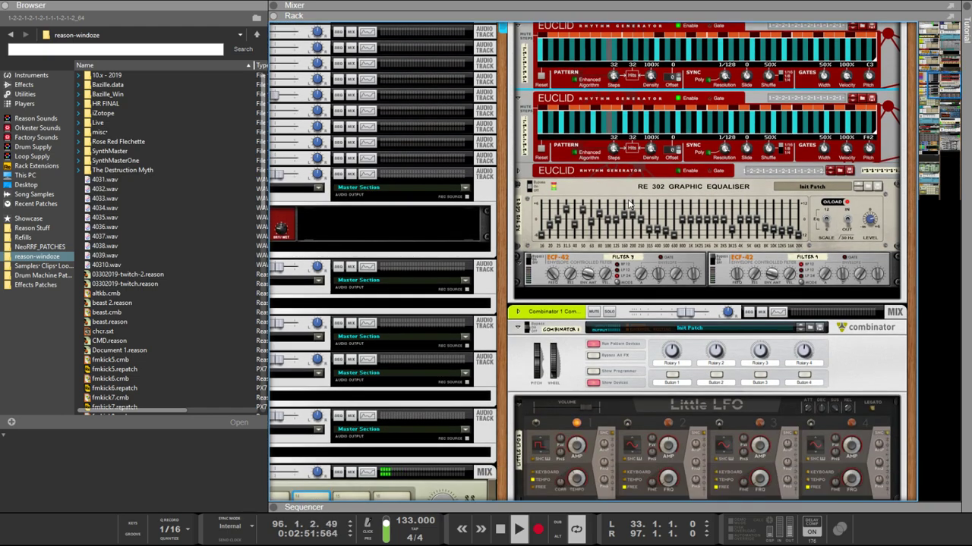
scroll(628, 204, down, 20)
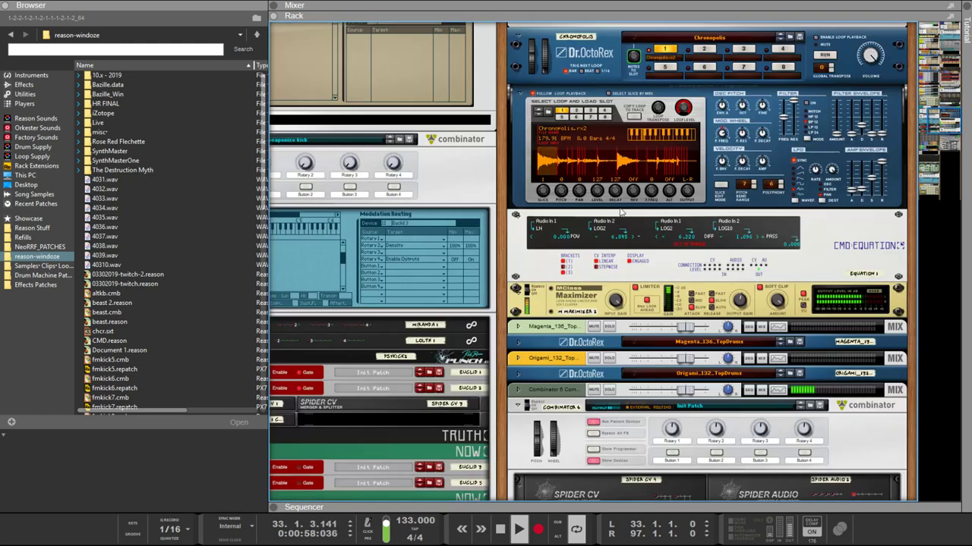
scroll(620, 211, down, 20)
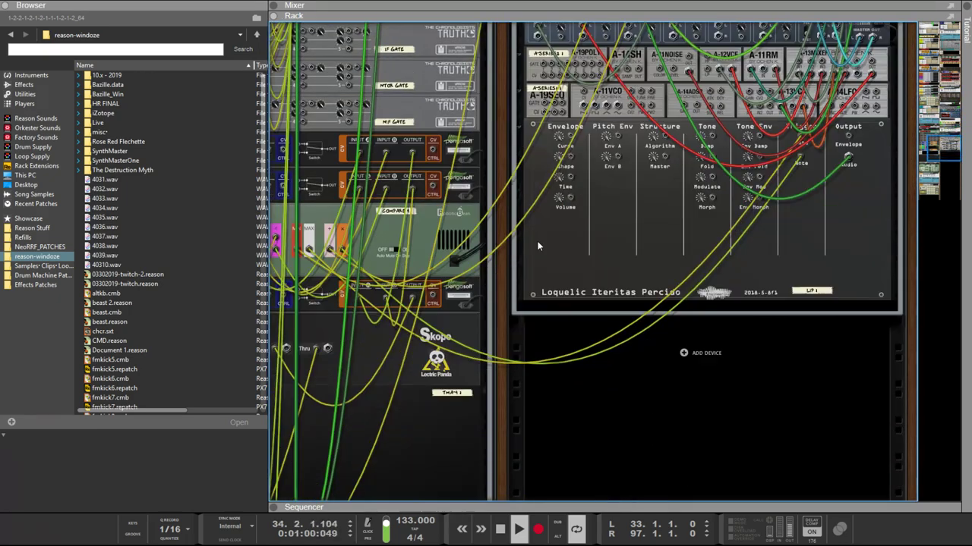
scroll(538, 245, up, 14)
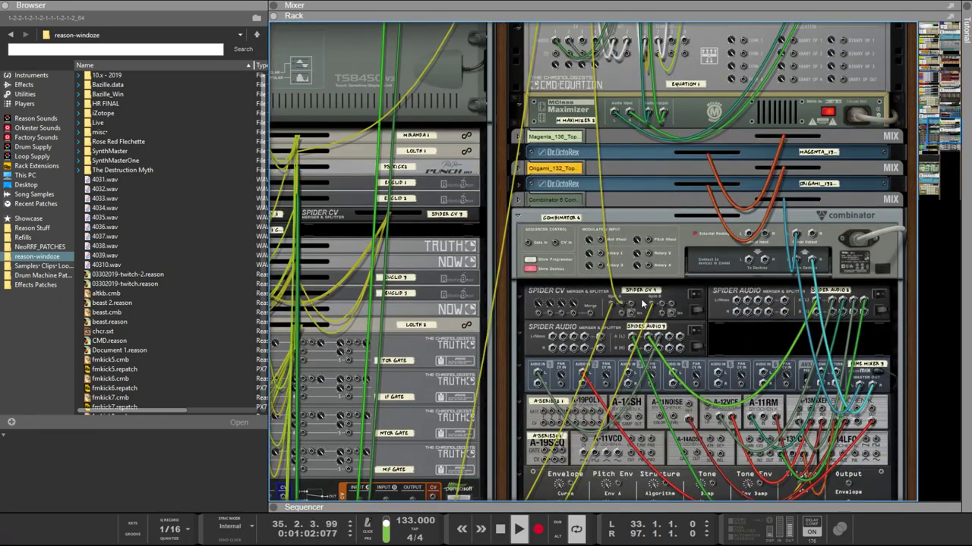
click(624, 302)
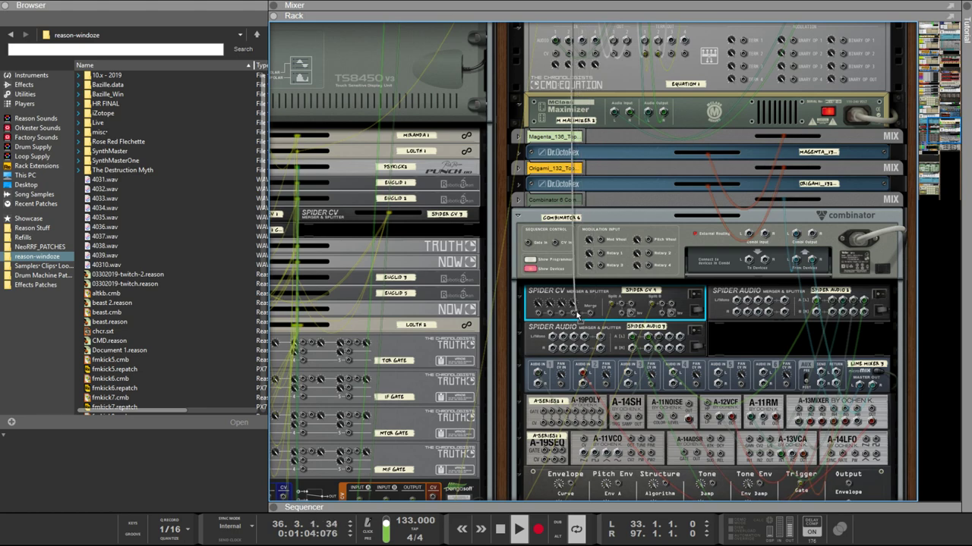
drag(583, 317, 650, 324)
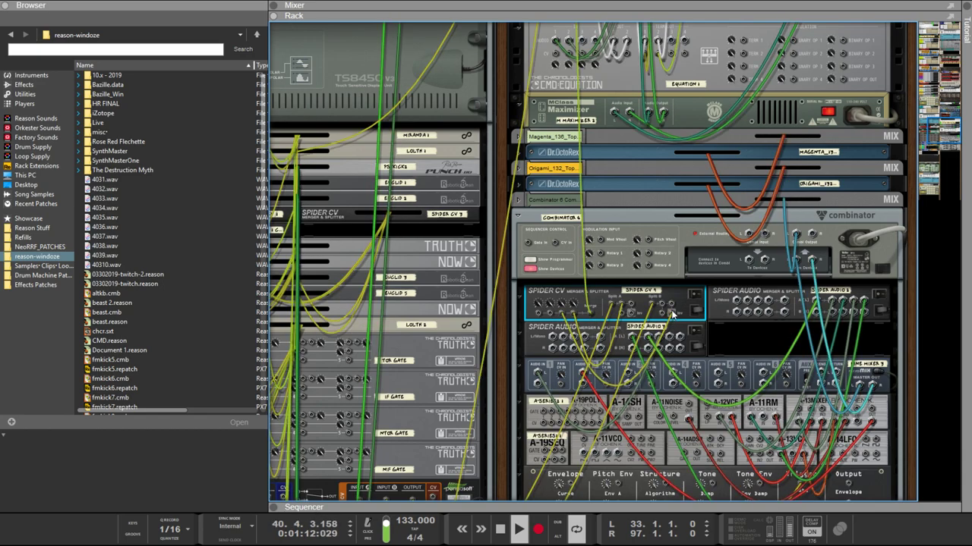
Step: Set Steps to 28 on the upper Euclid rhythm generator above Combinator 1
scroll(672, 307, down, 5)
scroll(672, 310, down, 3)
key(Tab)
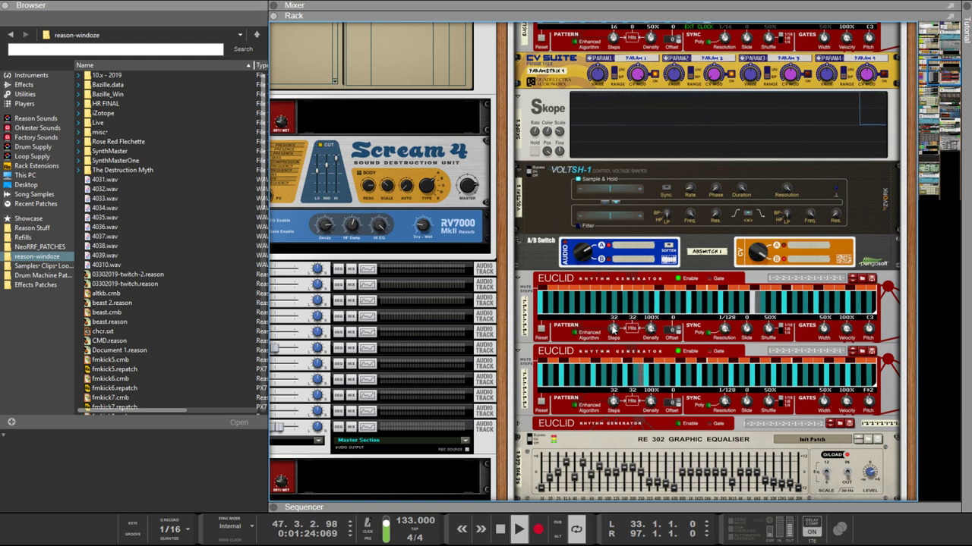
drag(613, 329, 628, 362)
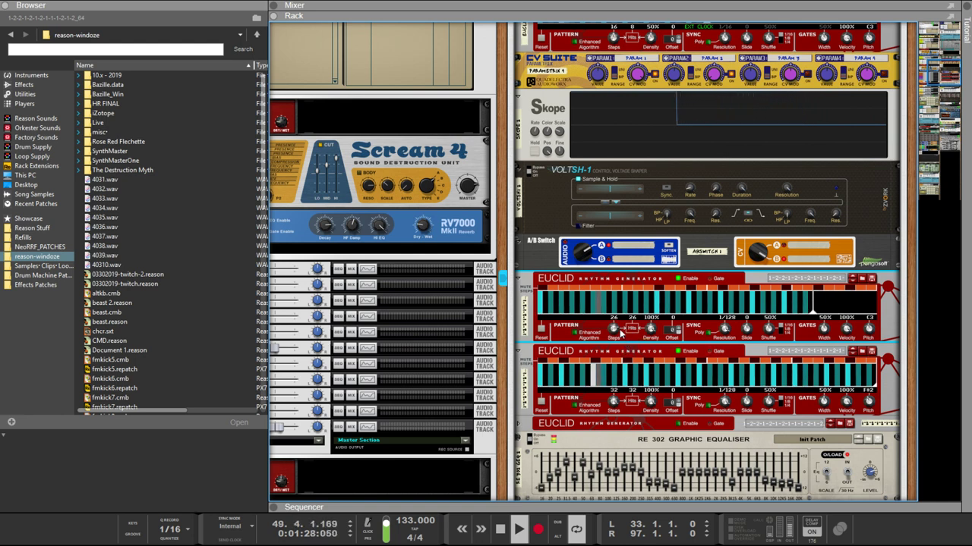
scroll(620, 333, down, 2)
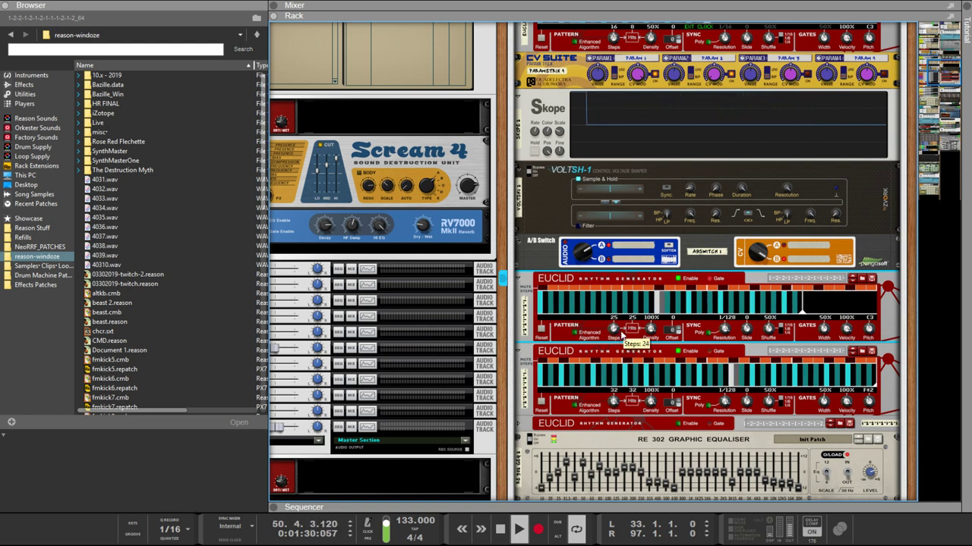
scroll(621, 331, up, 2)
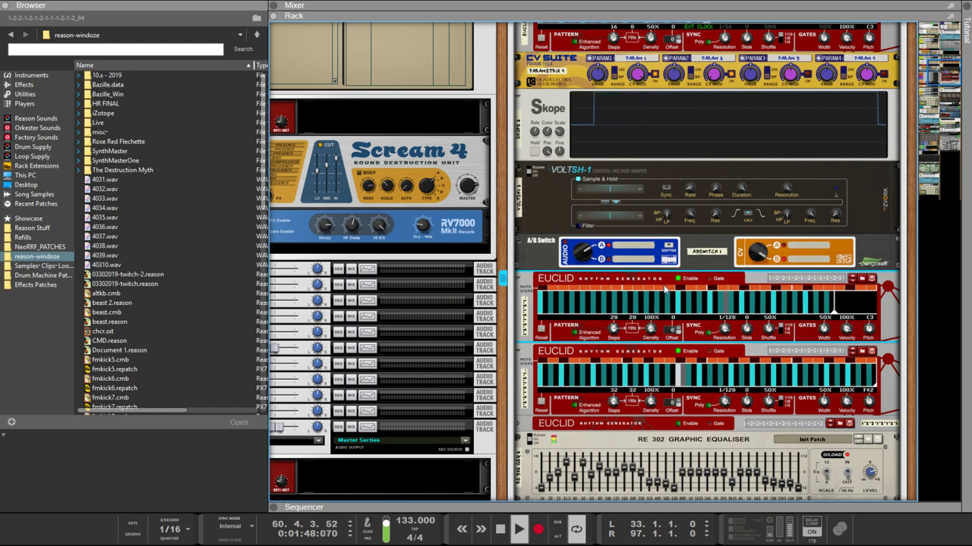
Step: Set Steps to 20 and Resolution to 1/64 on the lower Euclid rhythm generator
scroll(683, 307, down, 2)
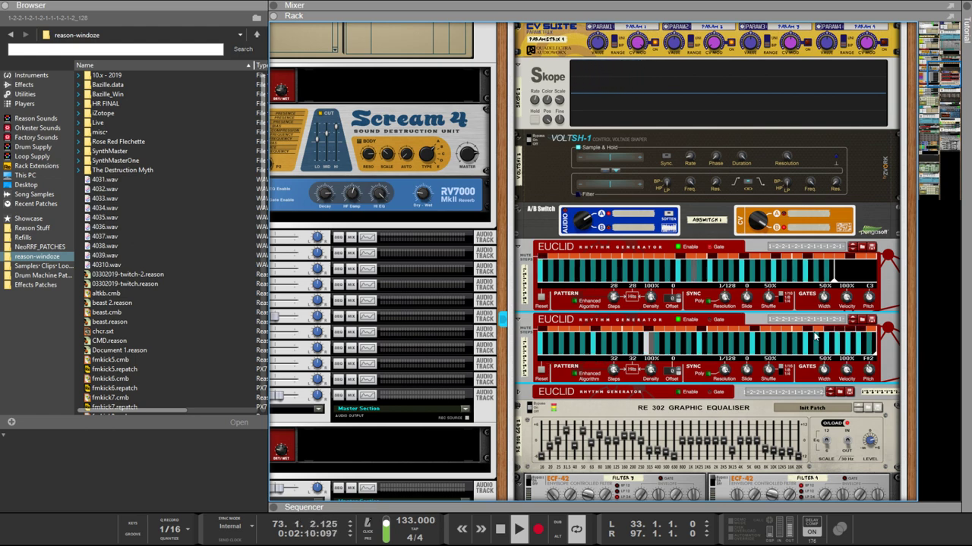
drag(611, 368, 616, 405)
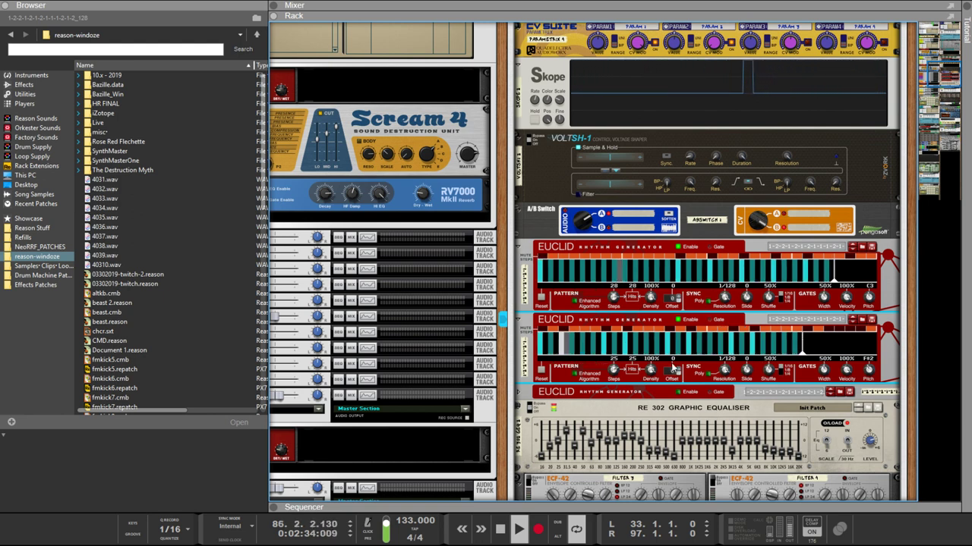
drag(614, 370, 614, 385)
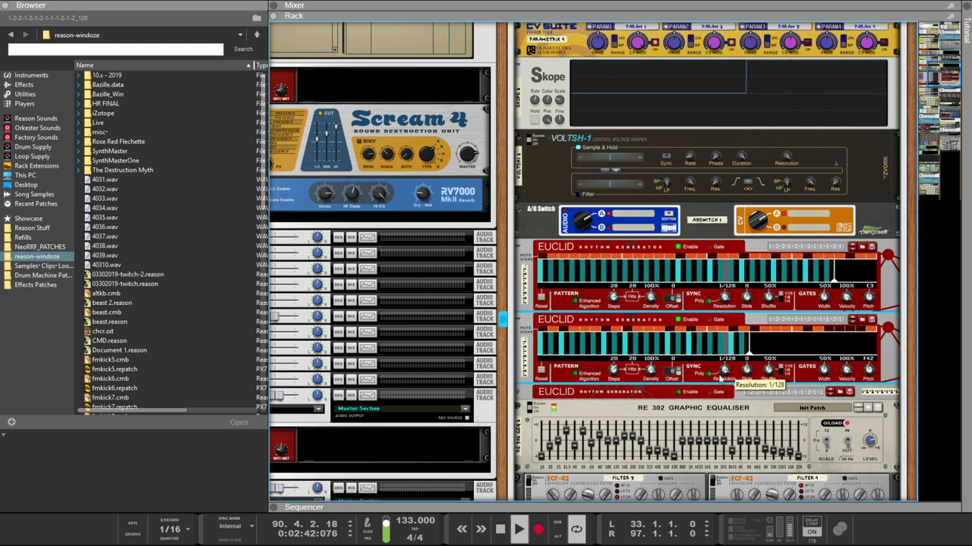
scroll(725, 369, down, 1)
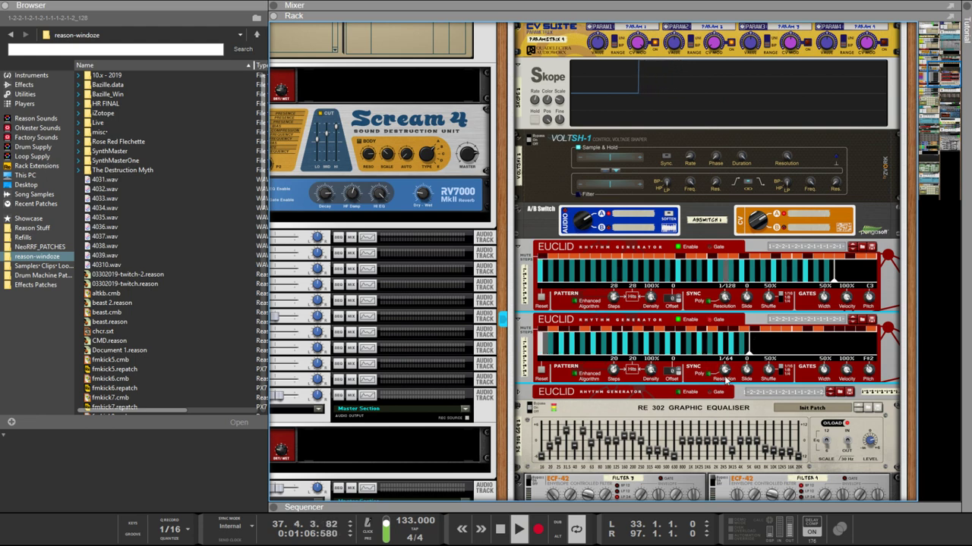
Step: Audition other patches on the lower Euclid rhythm generator, load swell-128 and set its Steps to 20
scroll(676, 387, down, 6)
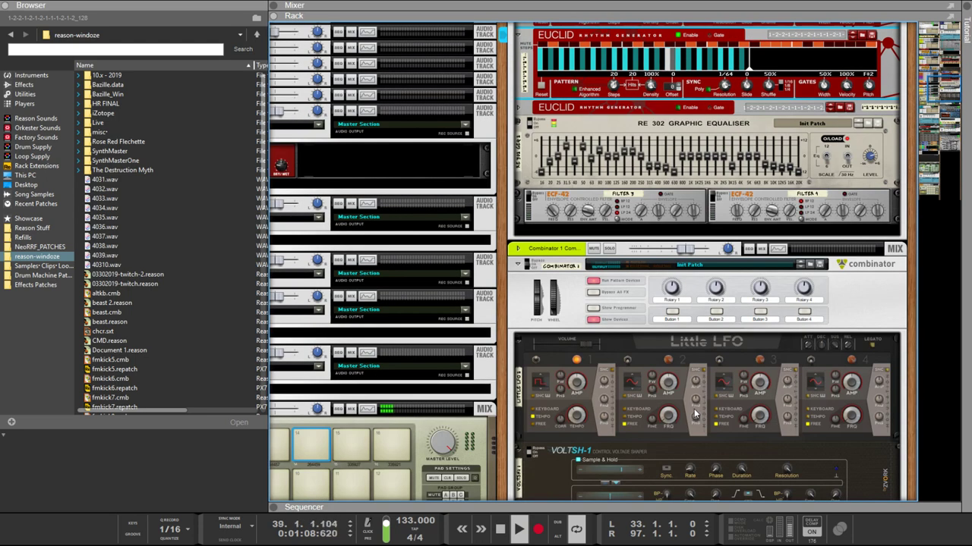
scroll(693, 414, up, 5)
scroll(693, 414, up, 2)
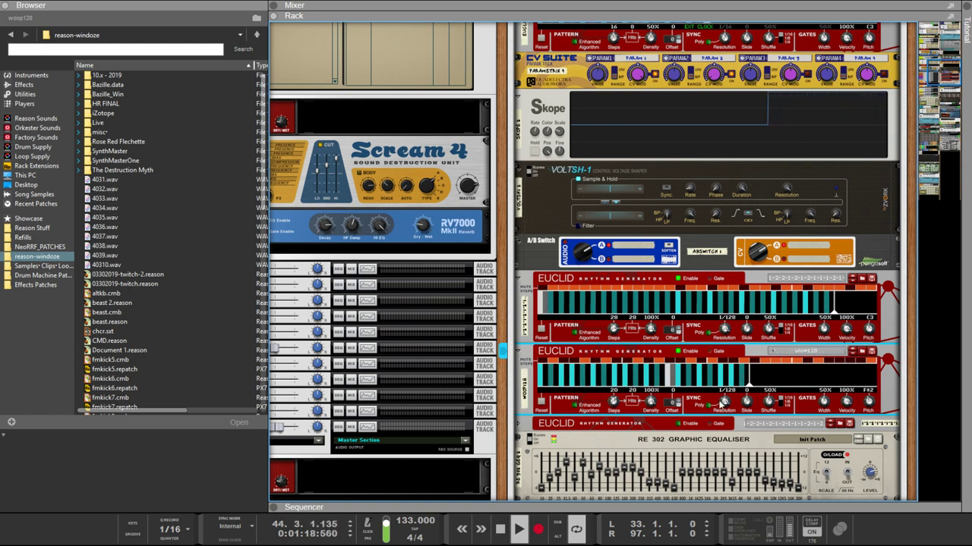
click(818, 352)
click(704, 404)
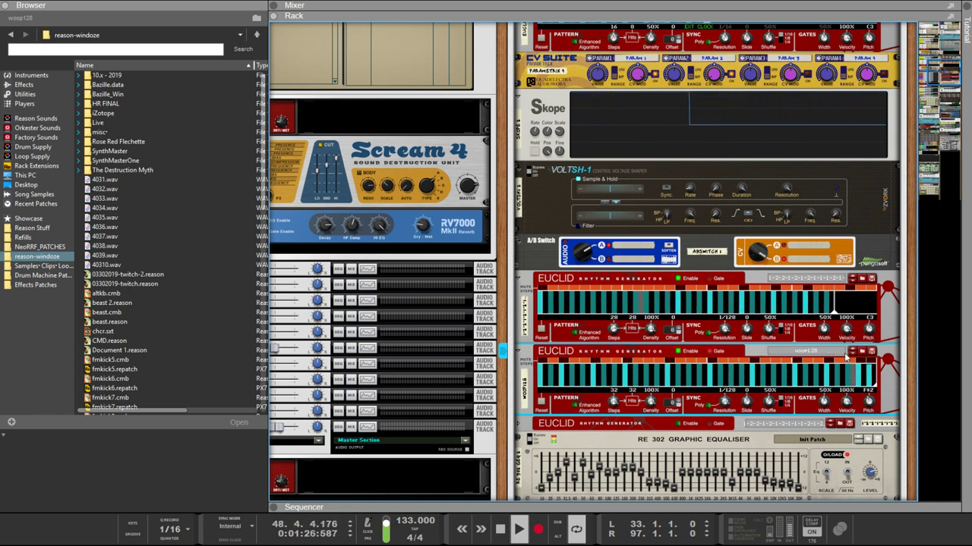
click(853, 351)
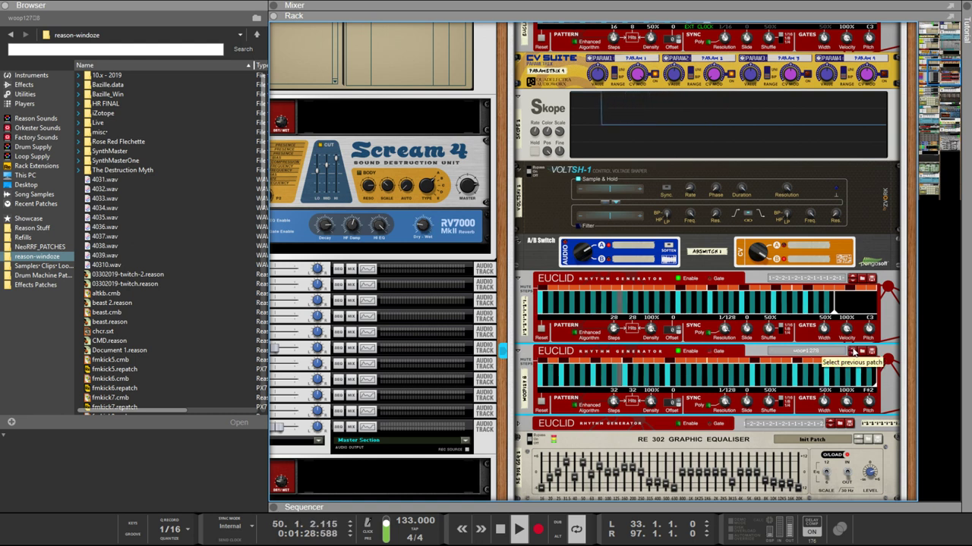
click(854, 352)
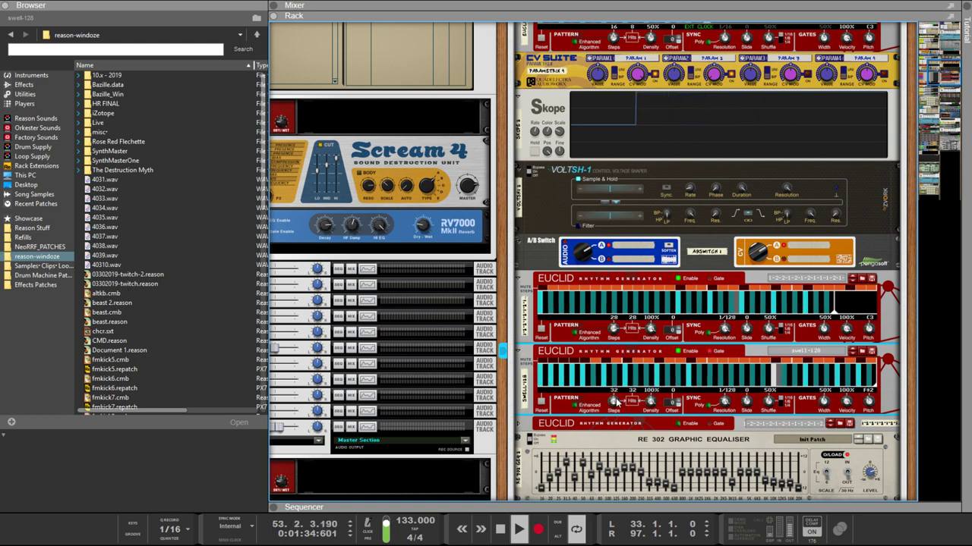
drag(613, 400, 621, 454)
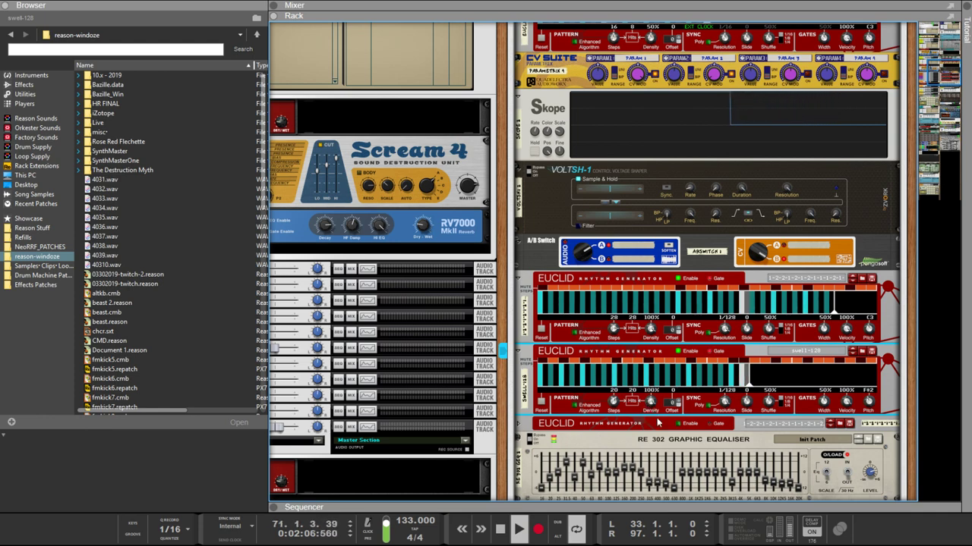
Step: In Combinator 6, patch an A-11VCO output to an input of the A-13MIXER
scroll(714, 428, down, 3)
scroll(689, 392, down, 20)
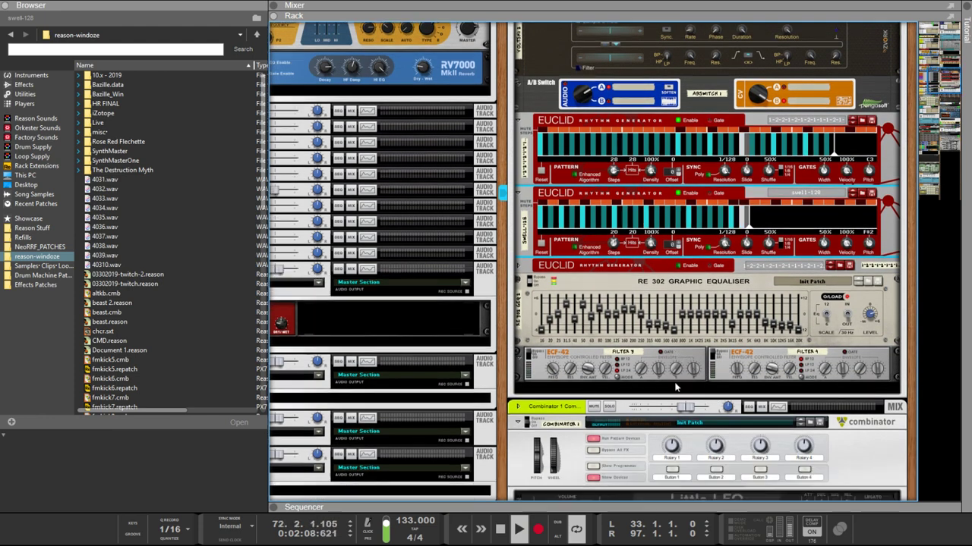
scroll(668, 405, down, 15)
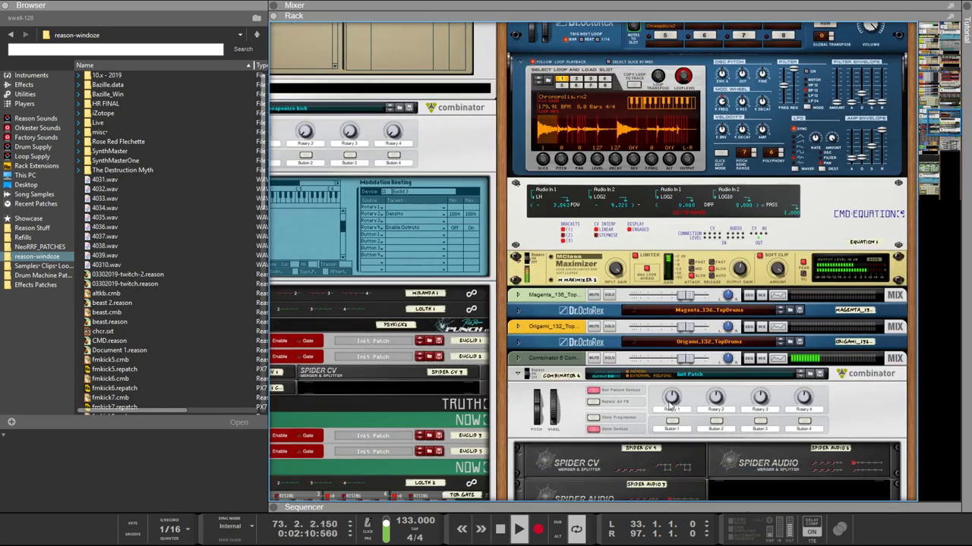
scroll(669, 407, down, 3)
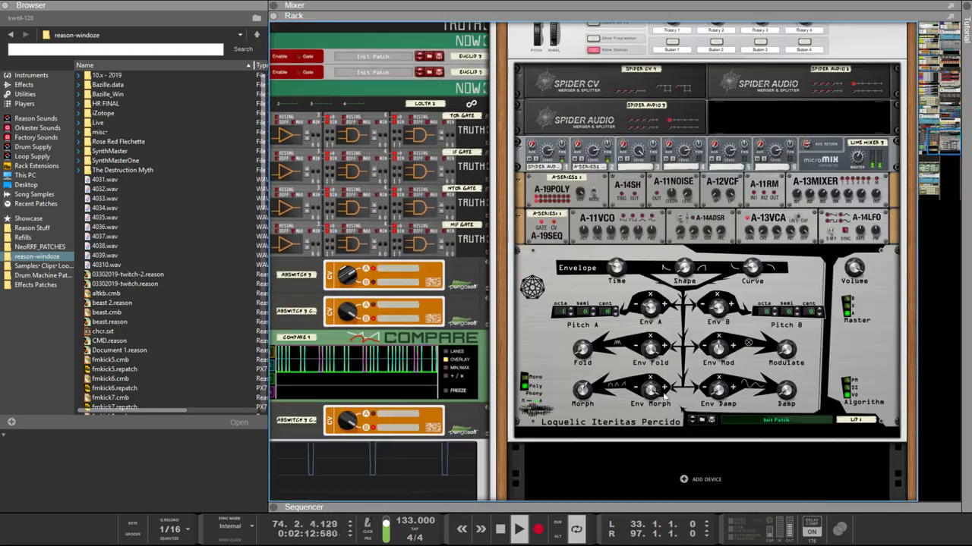
key(Tab)
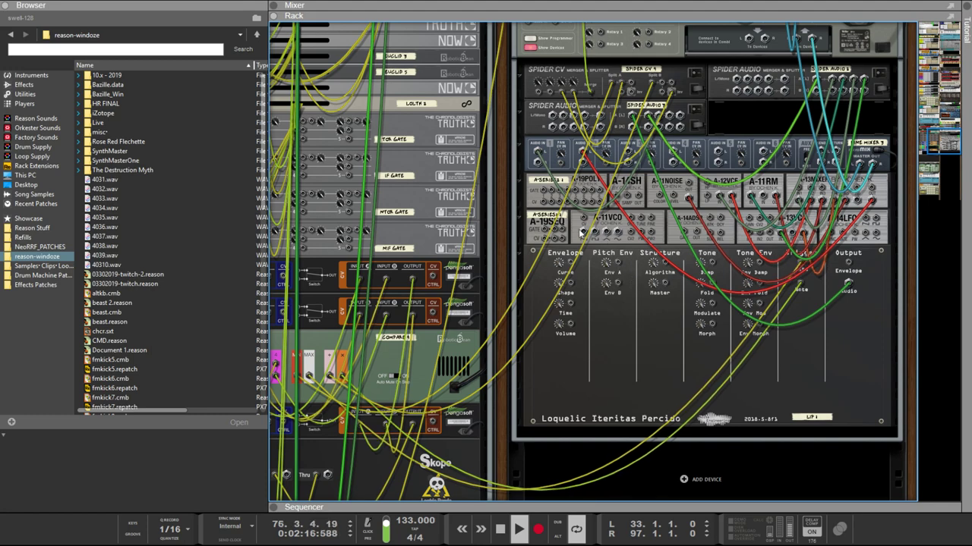
drag(582, 234, 622, 278)
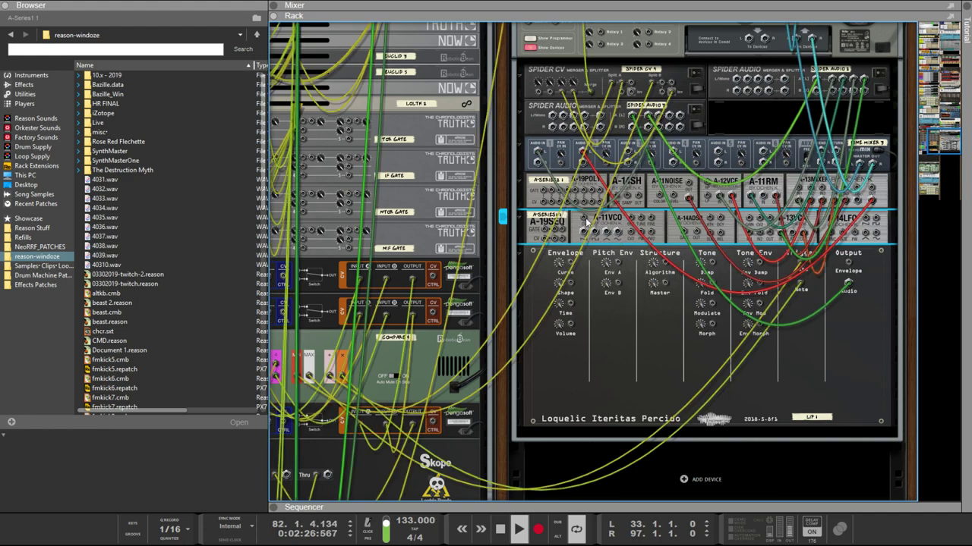
drag(587, 222, 574, 238)
drag(587, 232, 854, 206)
Step: Adjust the A-14ADSR envelope speed and the A-11VCO waveform, checking the noise level on the A-11NOISE
key(Tab)
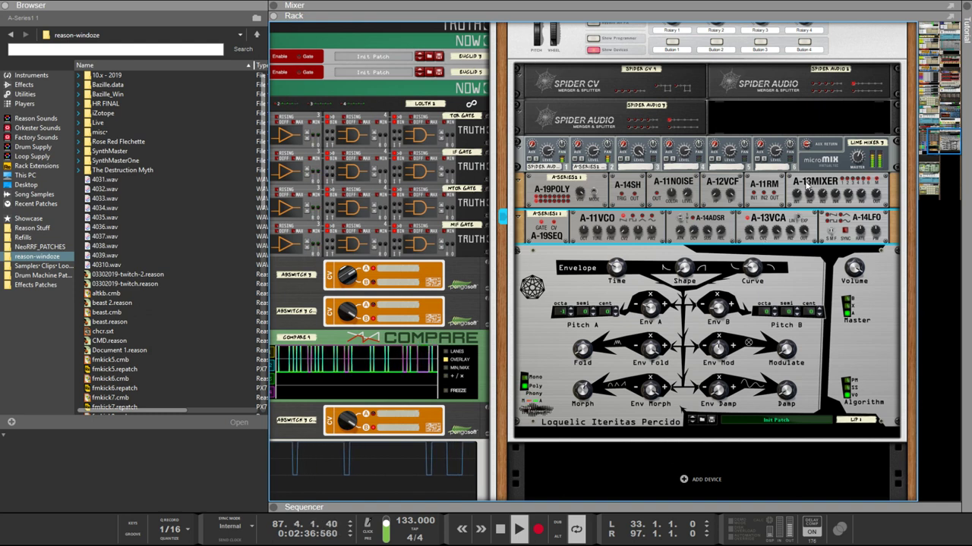
click(803, 185)
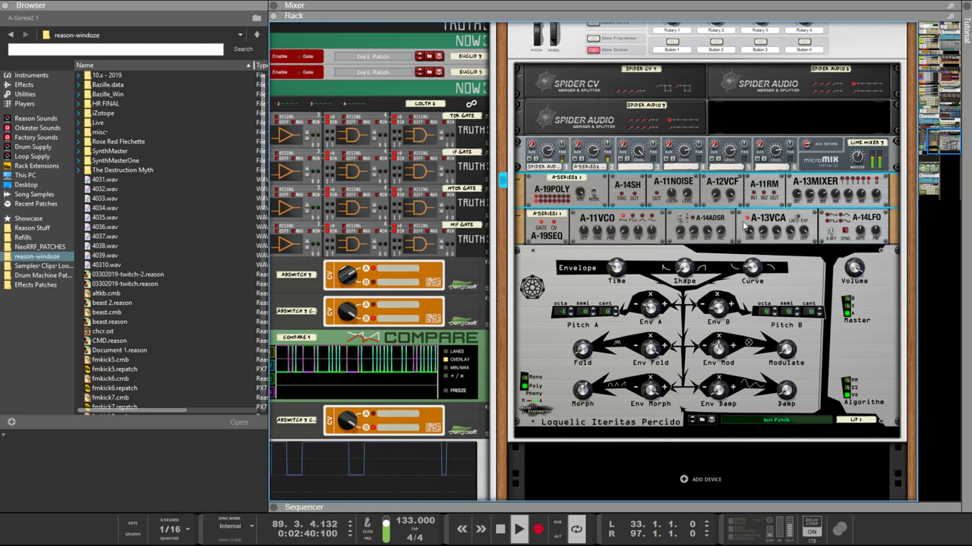
click(681, 222)
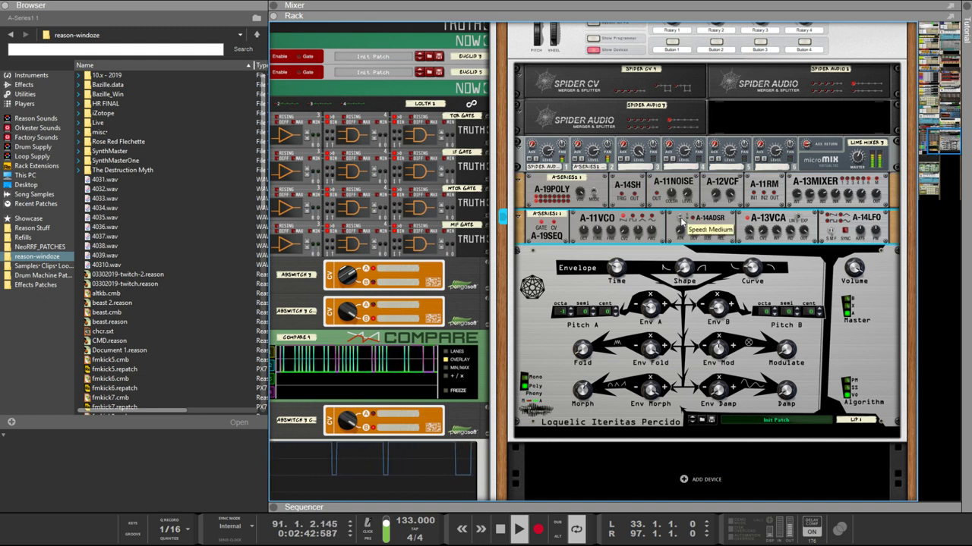
click(682, 224)
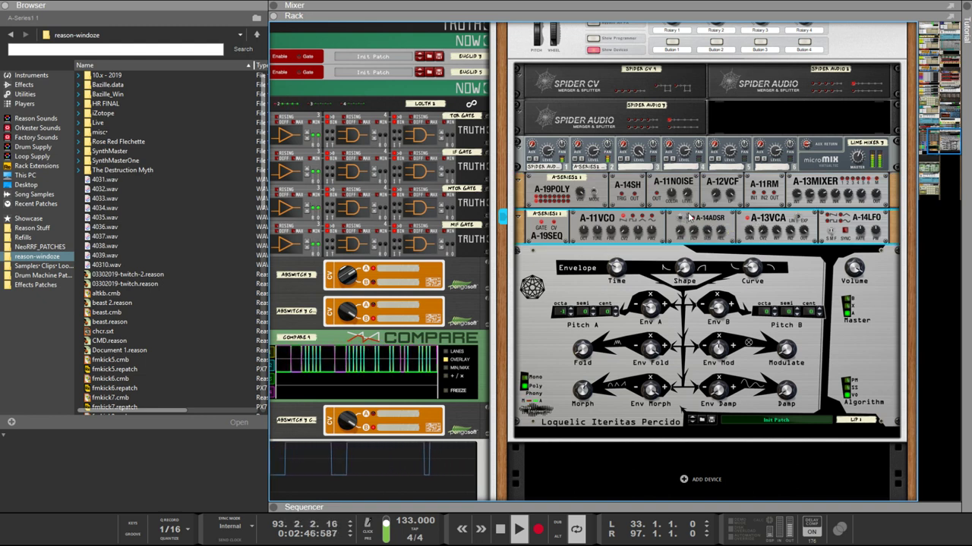
click(687, 196)
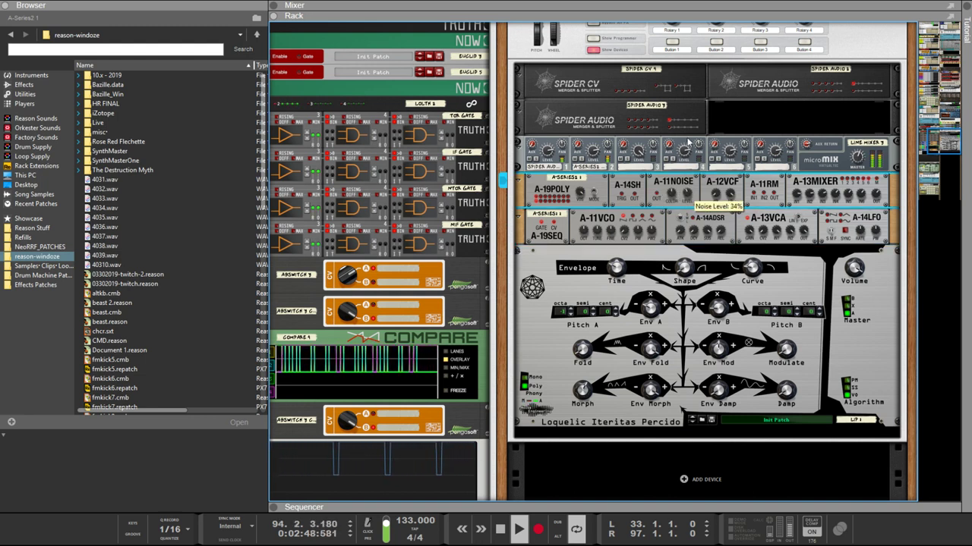
click(636, 223)
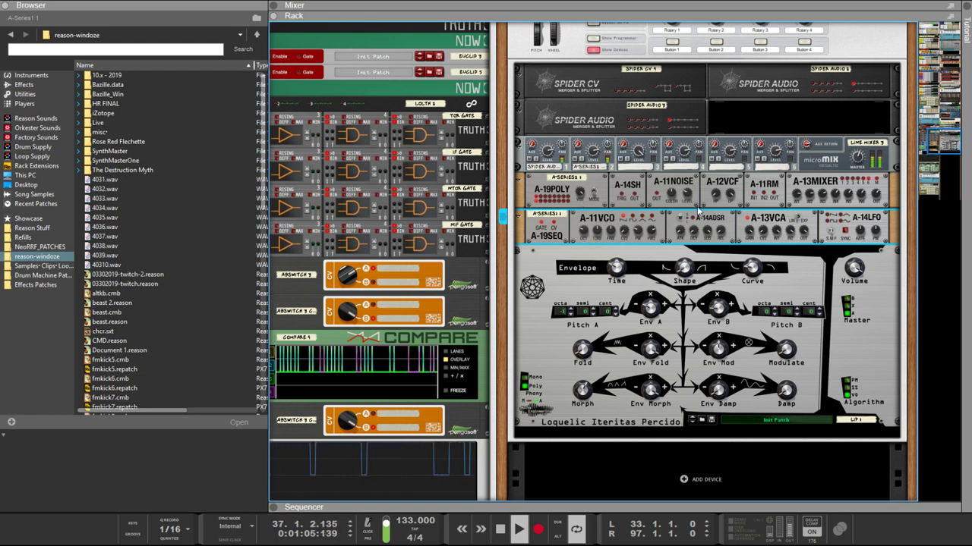
Step: Raise two input levels on the A-13MIXER and show its cabling
drag(835, 195, 832, 159)
drag(796, 195, 789, 157)
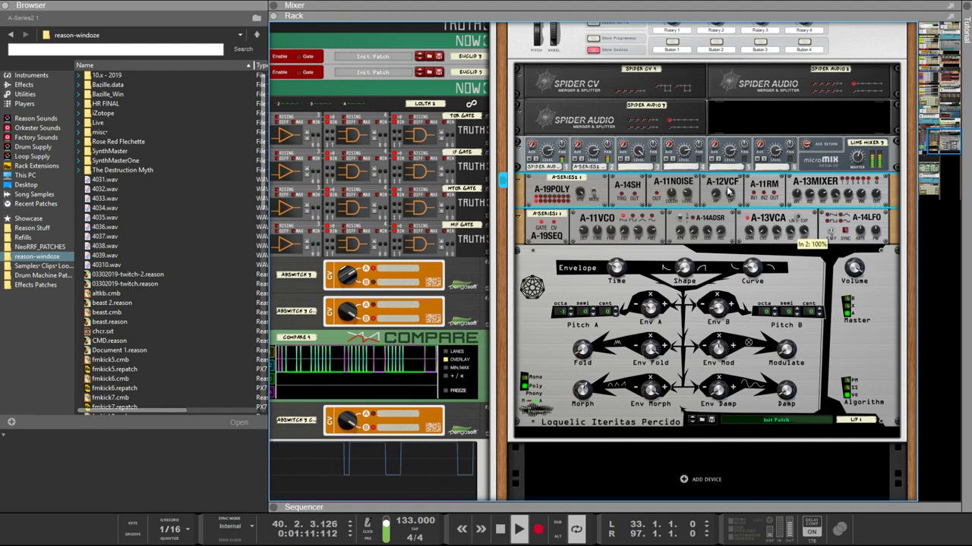
key(Tab)
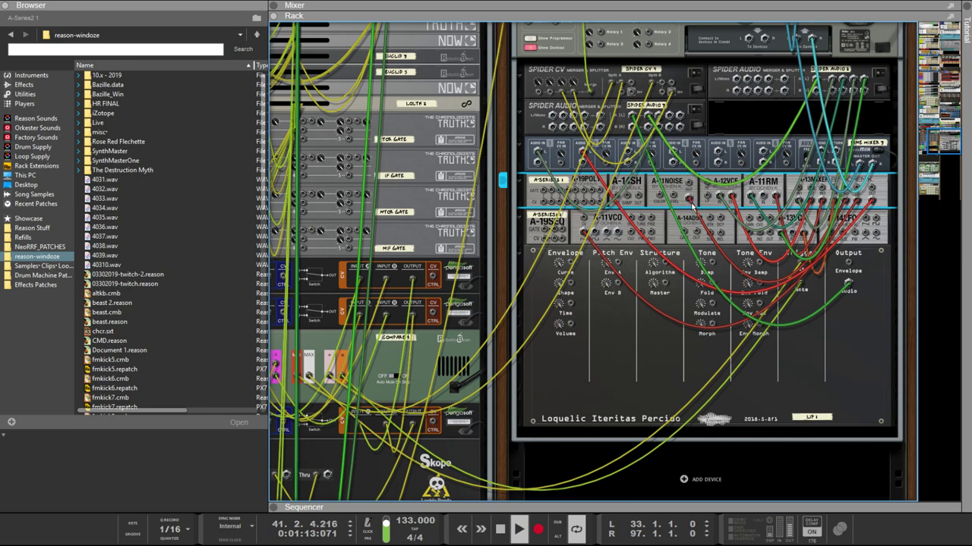
Step: Patch A-14LFO outputs to the envelope Shape and tone Modulate CV inputs of Loquelic Iteritas Percido
key(Tab)
key(Tab)
key(Tab)
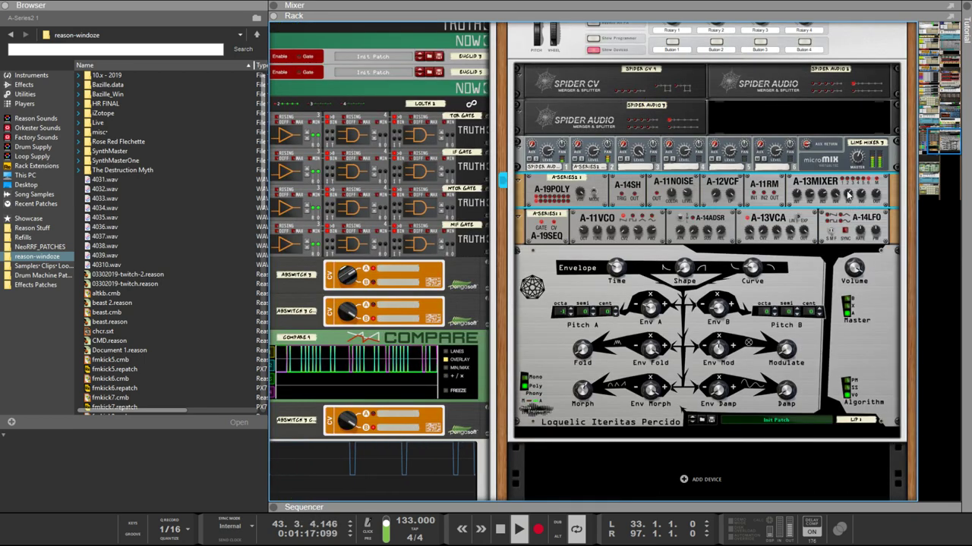
mouse_move(848, 195)
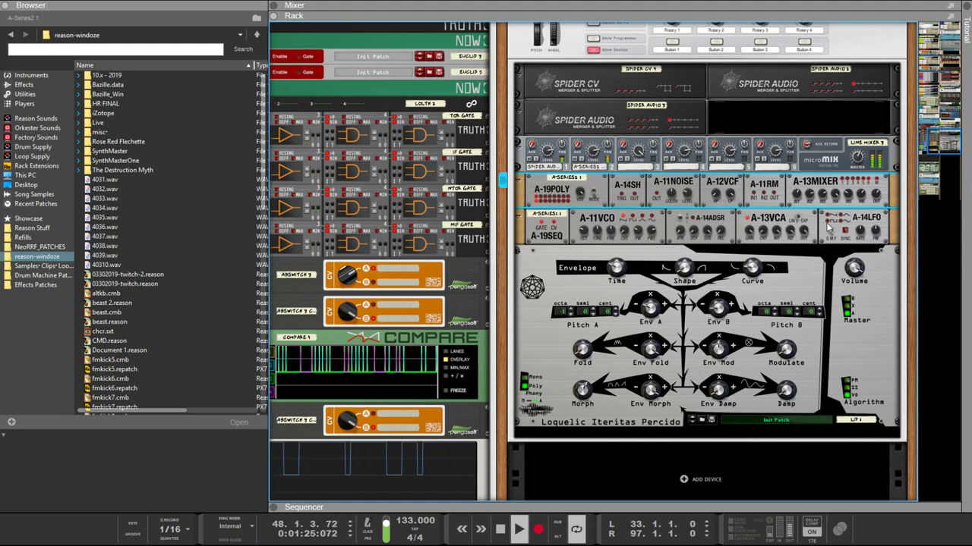
key(Tab)
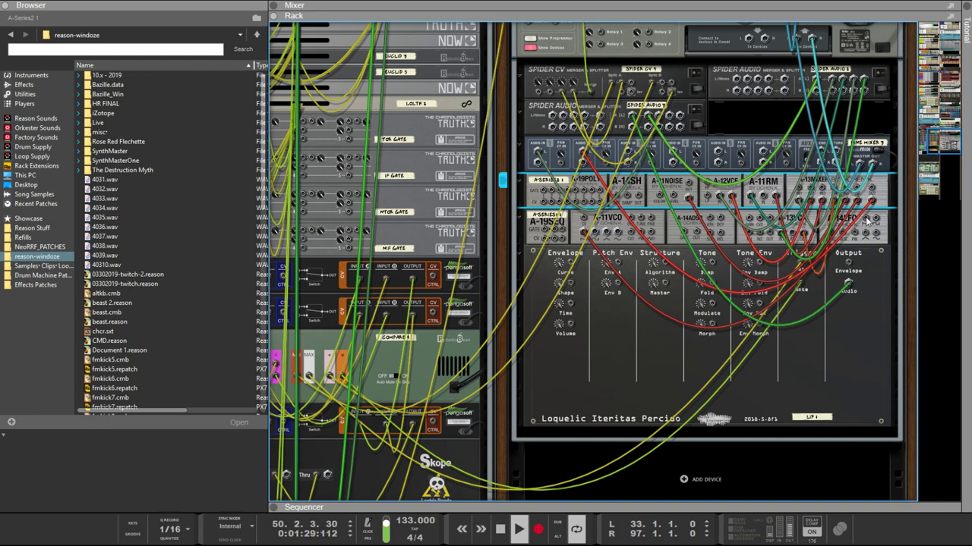
click(867, 219)
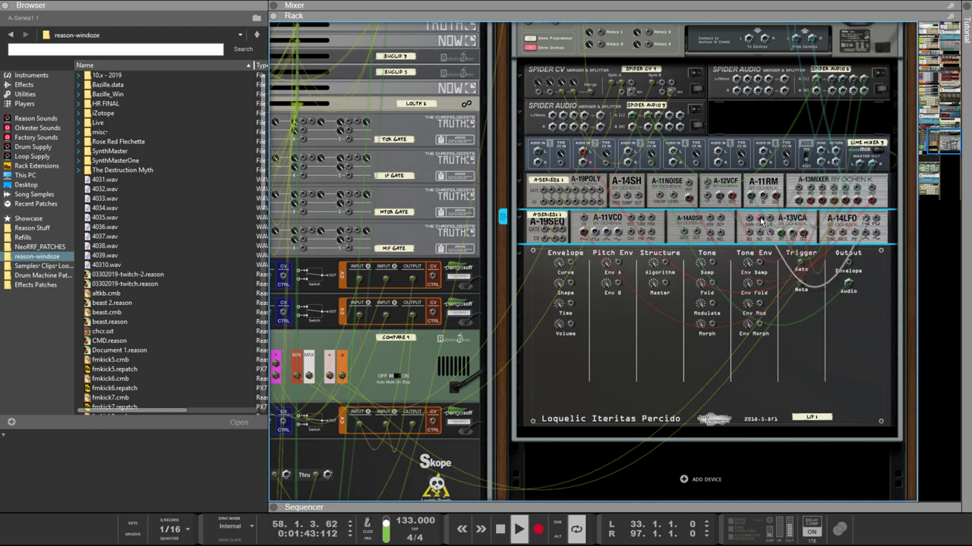
key(k)
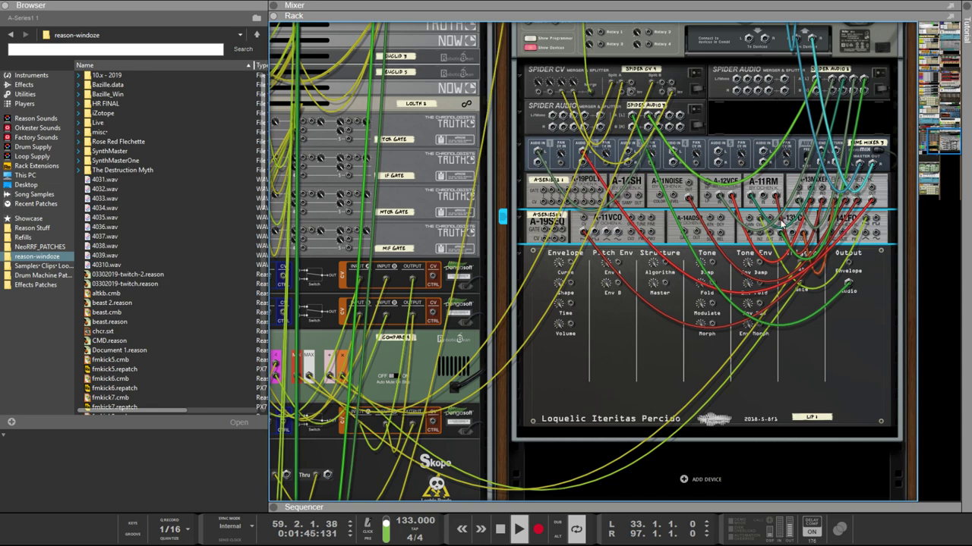
drag(765, 221, 845, 242)
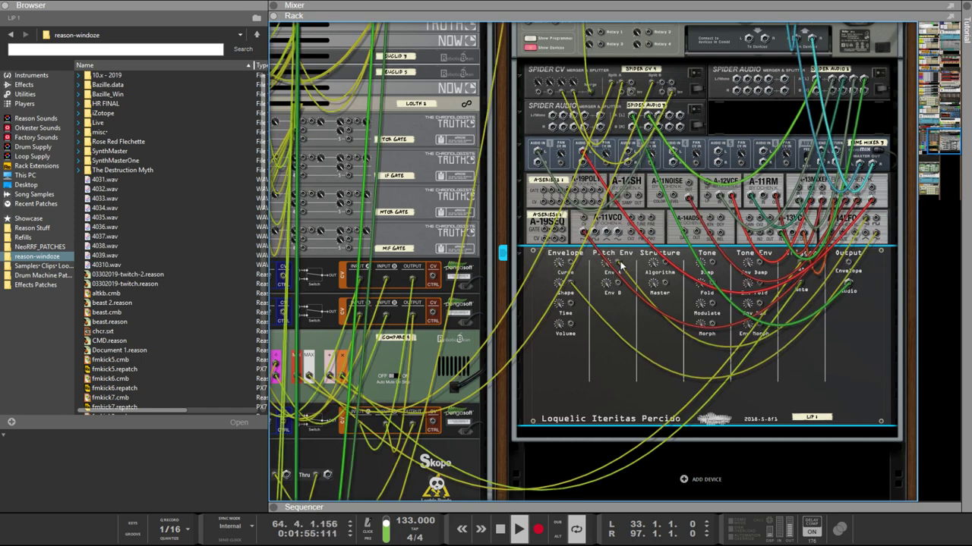
drag(621, 264, 722, 311)
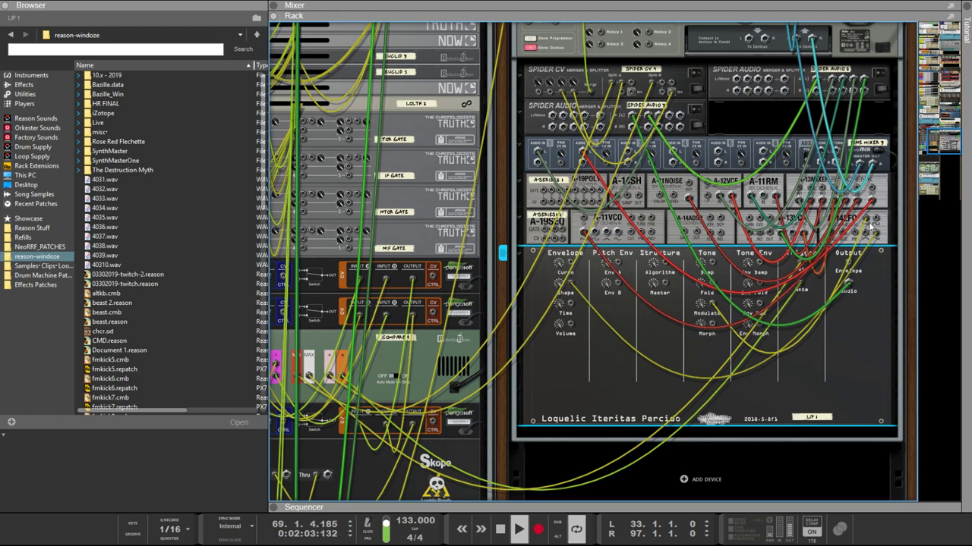
Step: Enable sync on the A-14LFO and adjust its rate, and set Percido's envelope Curve to 0.0 %
key(Tab)
click(846, 233)
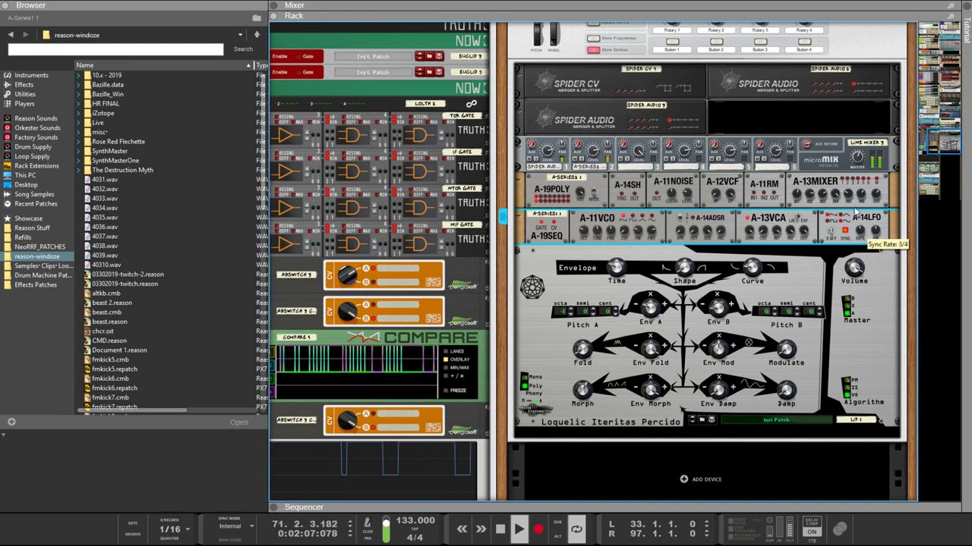
drag(856, 213, 850, 199)
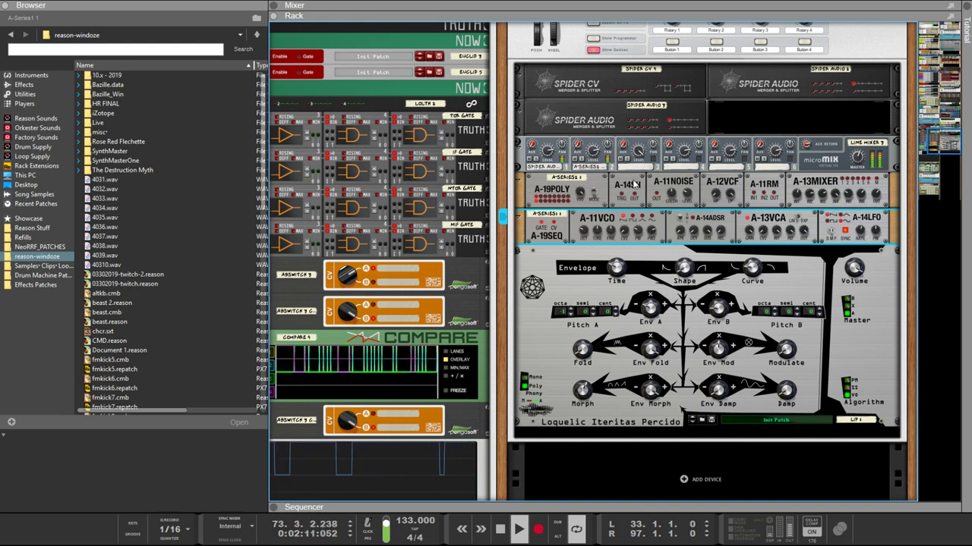
click(691, 271)
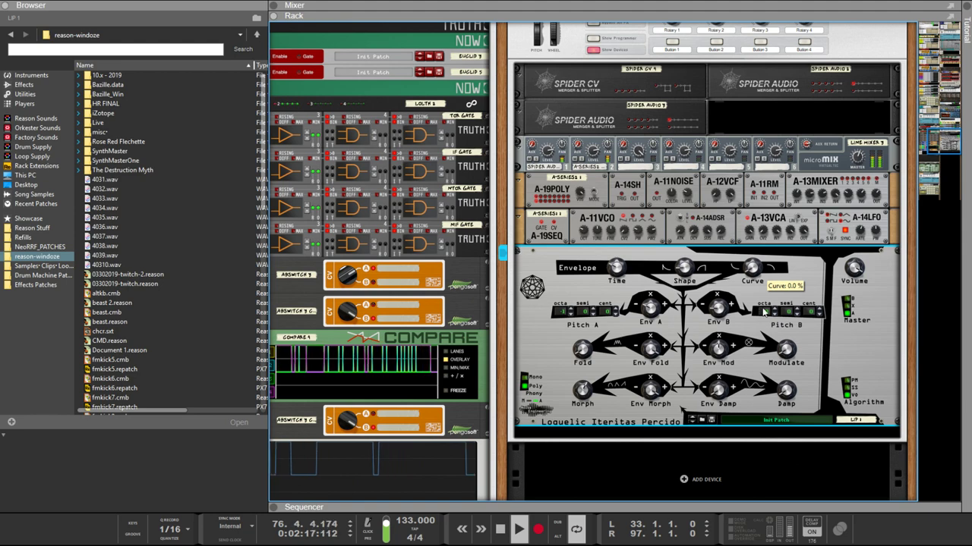
Step: Inspect the cabling of Percido's trigger input and the split outputs of the Spider CV in Combinator 6
key(Tab)
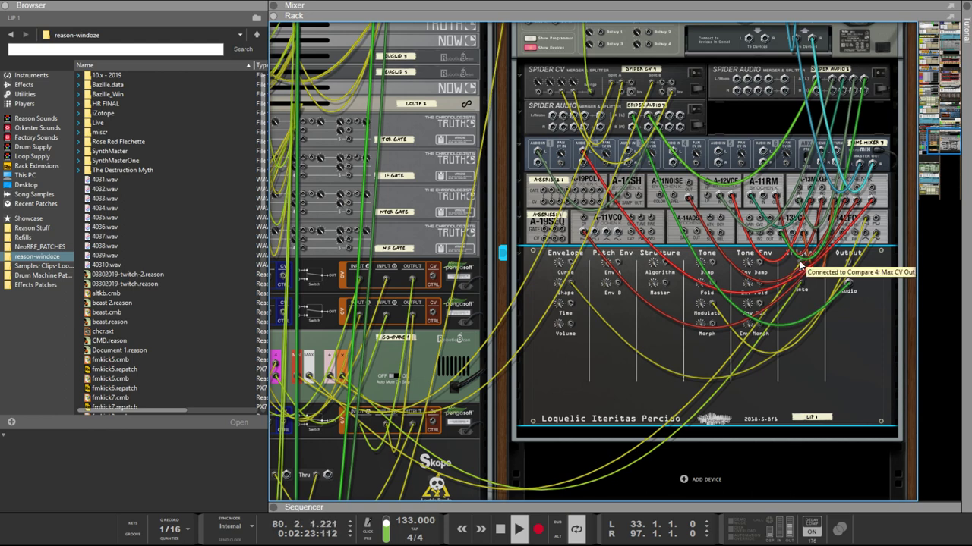
key(Tab)
key(Tab)
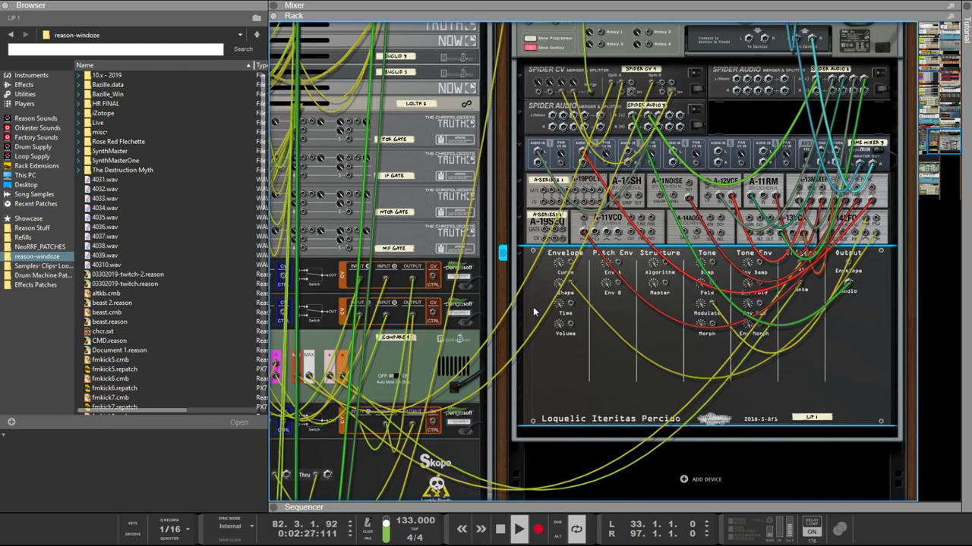
scroll(536, 343, up, 3)
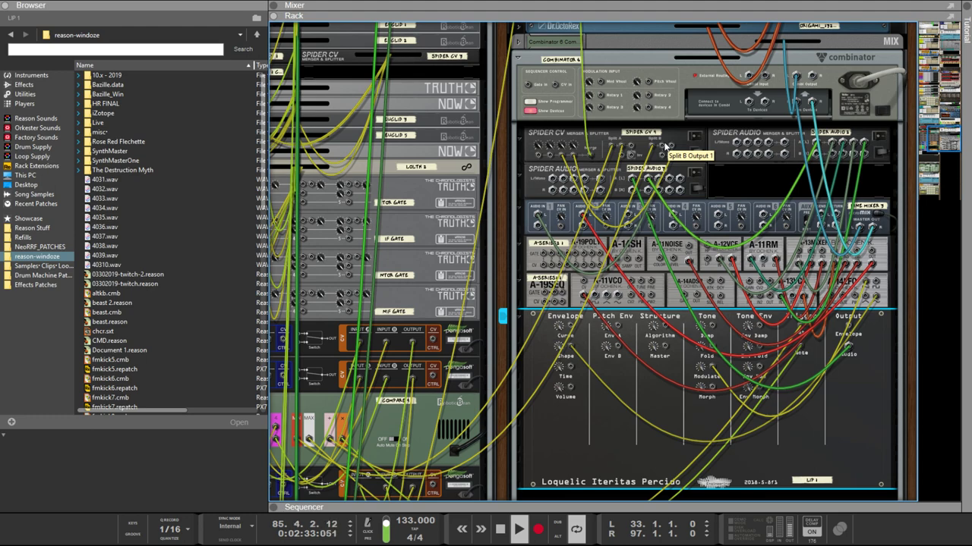
click(665, 146)
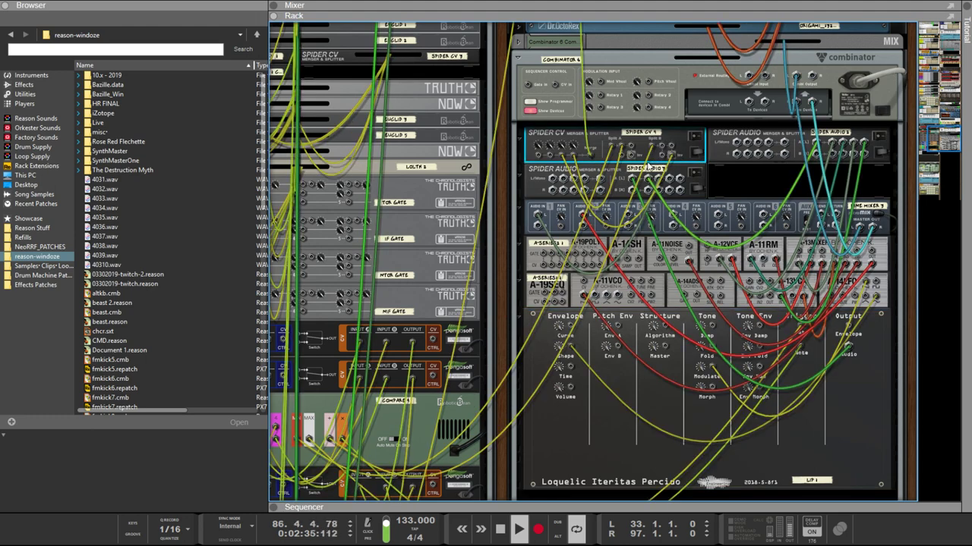
Step: Set the Channel 1 Level on Combinator 6's line mixer to 112
key(Tab)
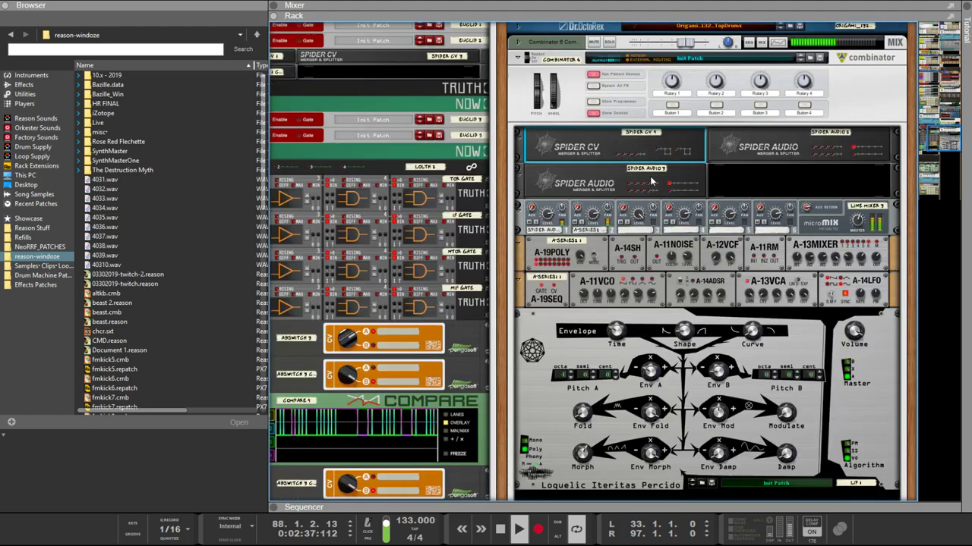
click(547, 215)
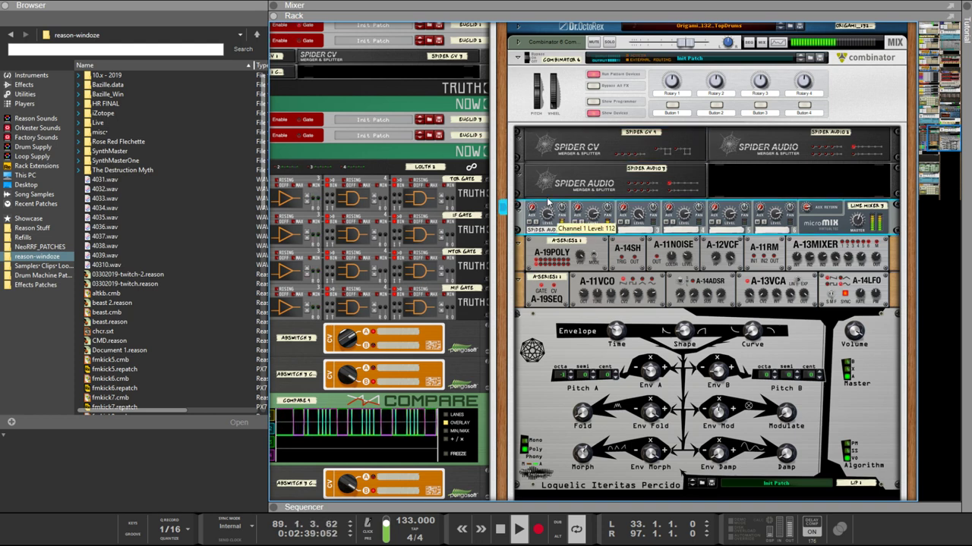
click(579, 263)
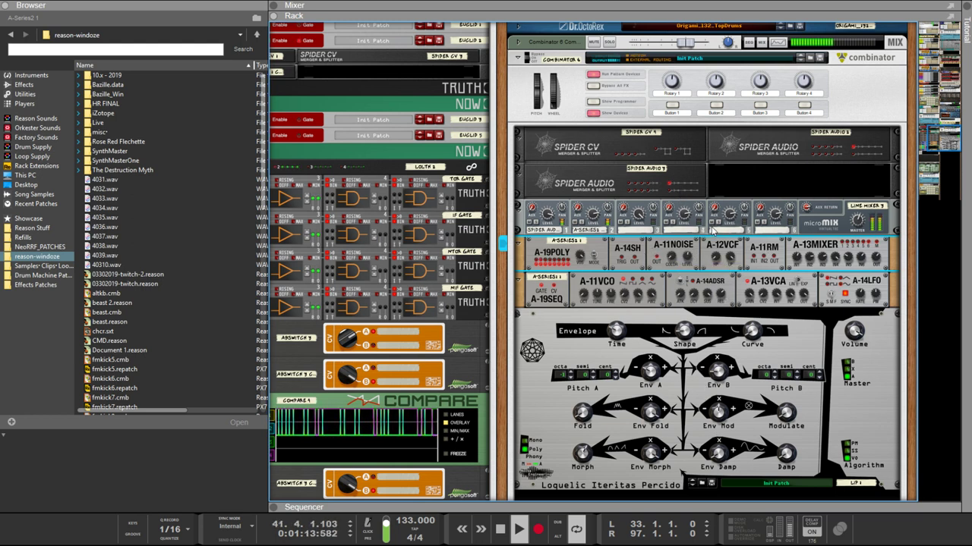
Step: Add a Scream 4 below the line mixer and route the mixer's master output through it into Combinator 6
click(806, 233)
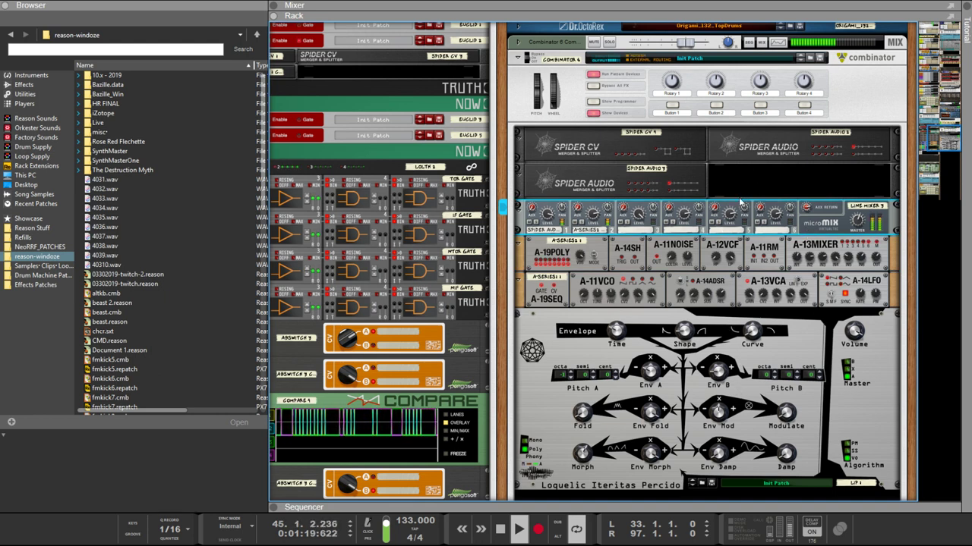
key(ctrl+v)
key(Tab)
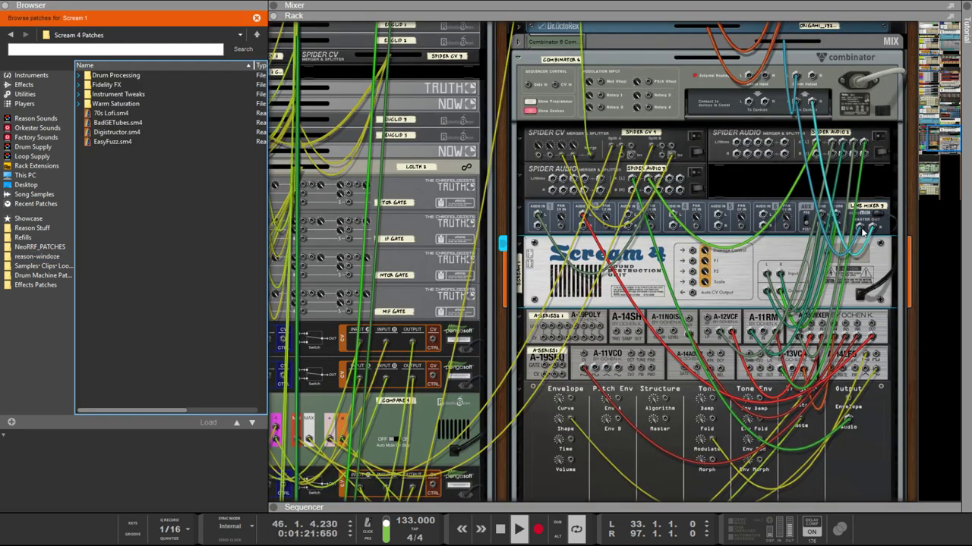
mouse_move(768, 274)
mouse_down()
mouse_move(799, 299)
mouse_move(841, 245)
mouse_move(797, 289)
mouse_move(778, 296)
mouse_move(779, 281)
mouse_up()
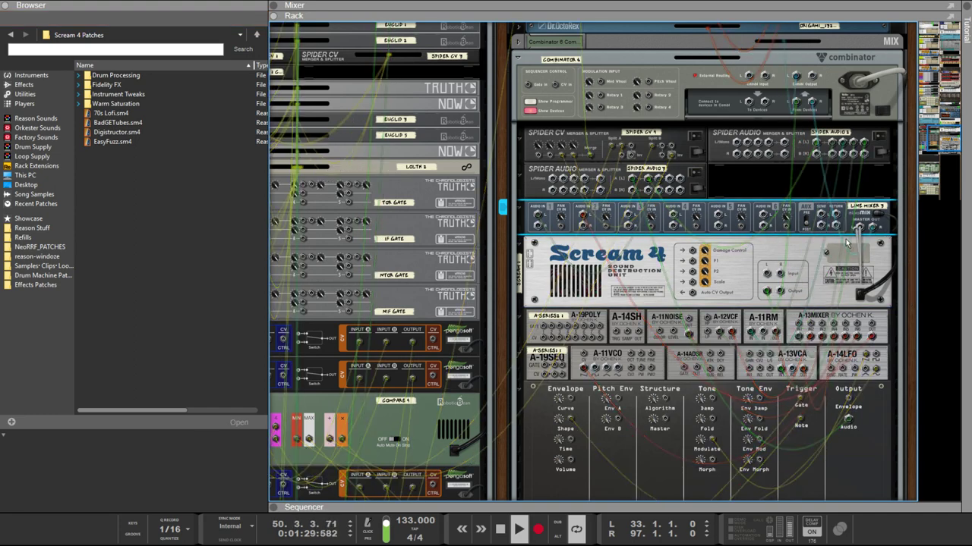
drag(857, 230, 881, 228)
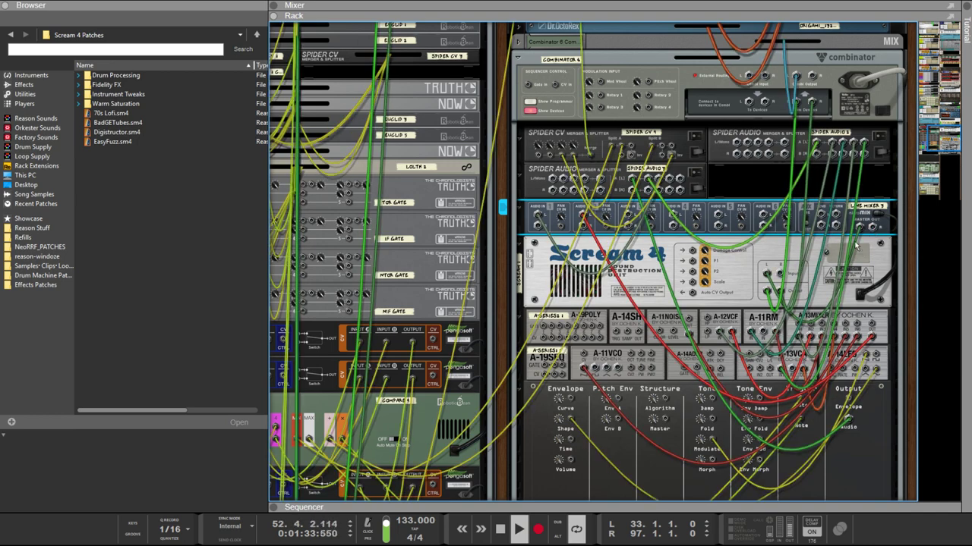
key(Tab)
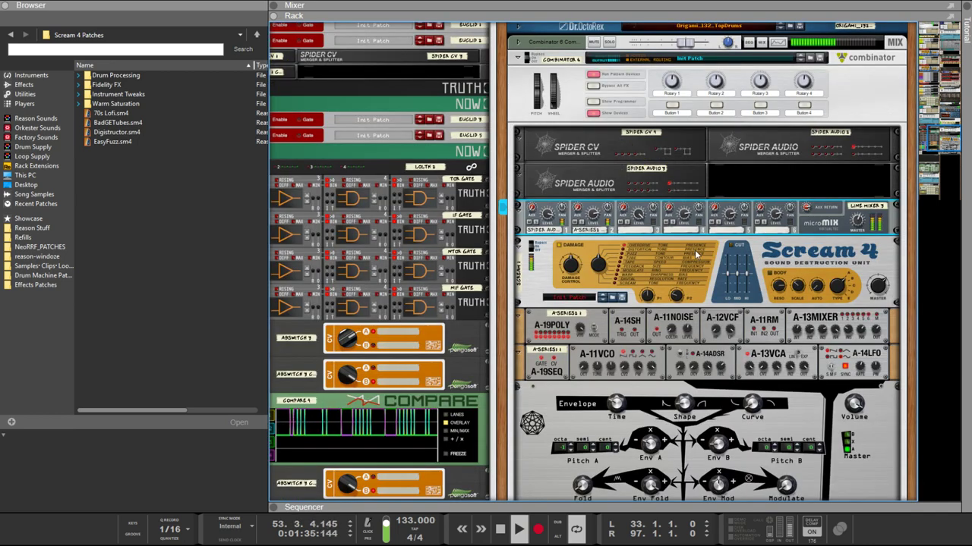
Step: Change Scream 4's damage type and Parameter 1, and enable and shape its Cut EQ bands
click(620, 282)
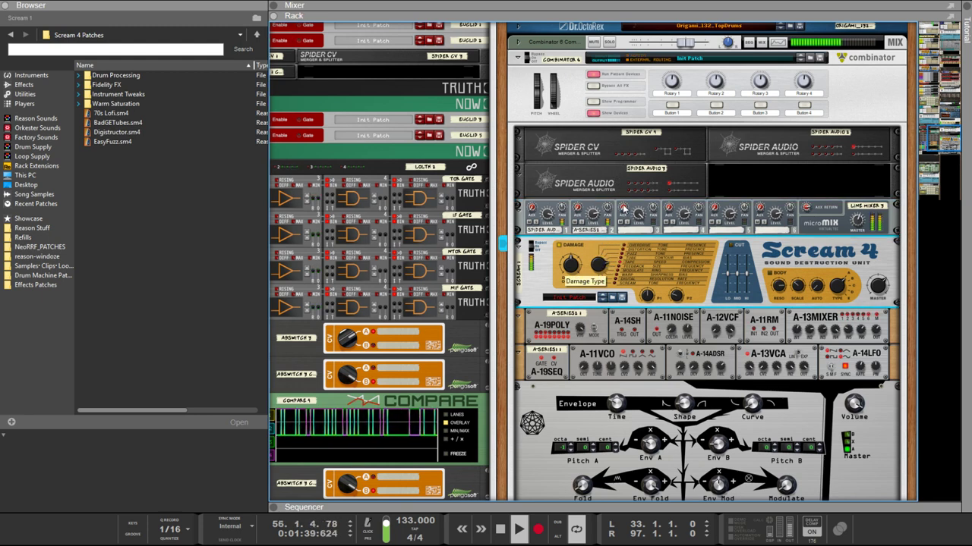
drag(647, 296, 632, 245)
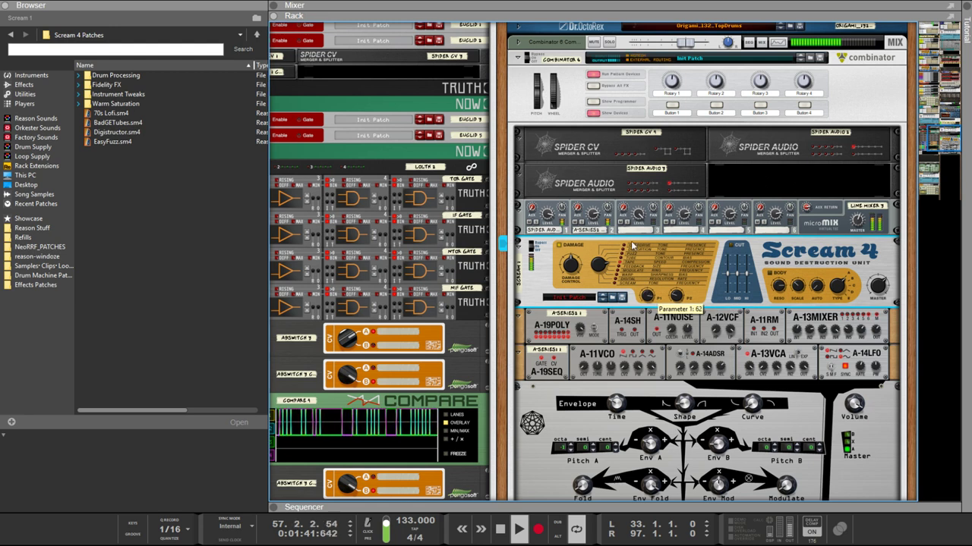
drag(632, 196, 631, 196)
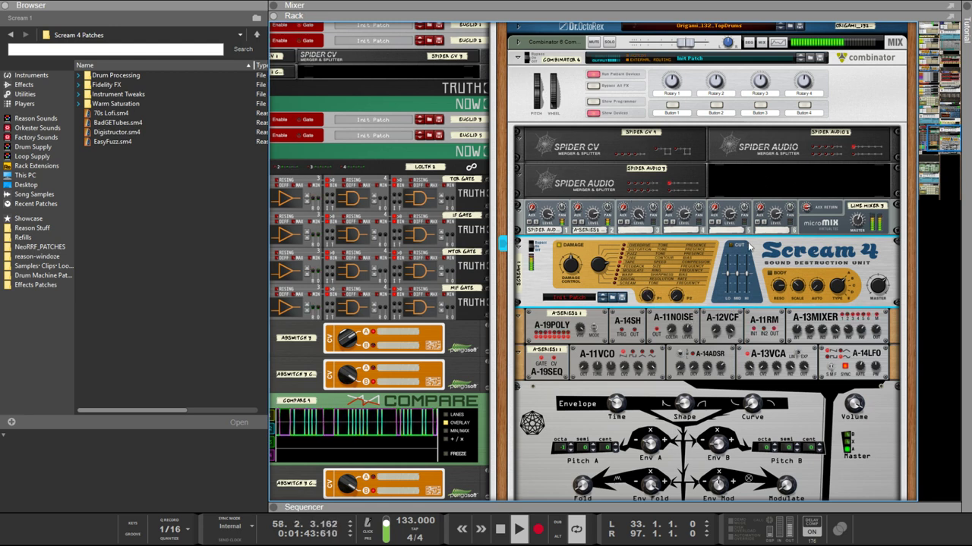
drag(737, 275, 735, 278)
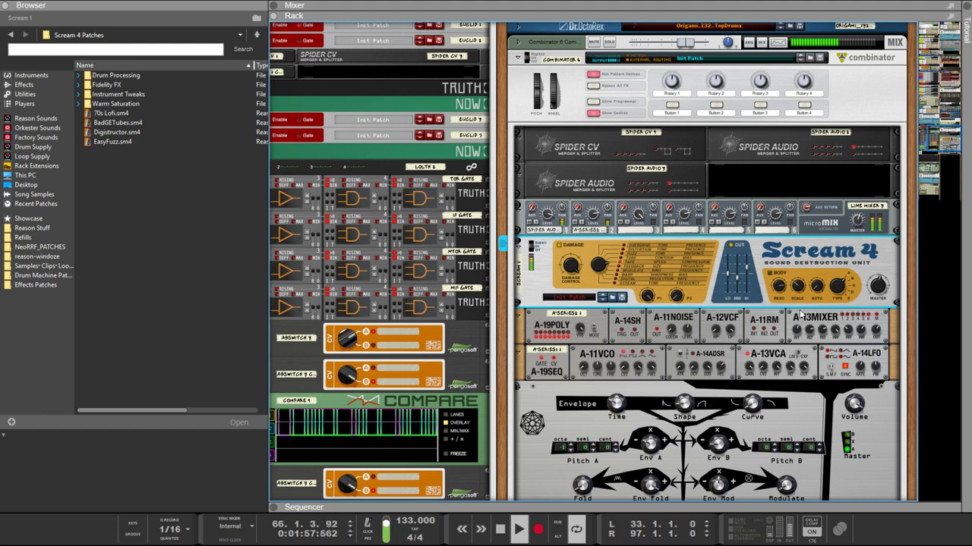
Step: Add a GClip below Scream 4, and adjust Scream 4's damage type with its Master Level at 75
key(ctrl+v)
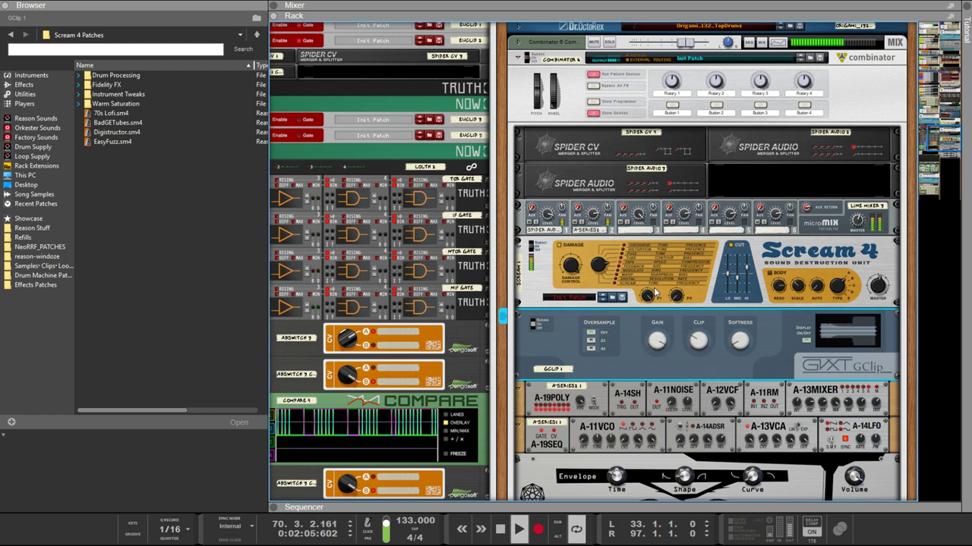
click(594, 262)
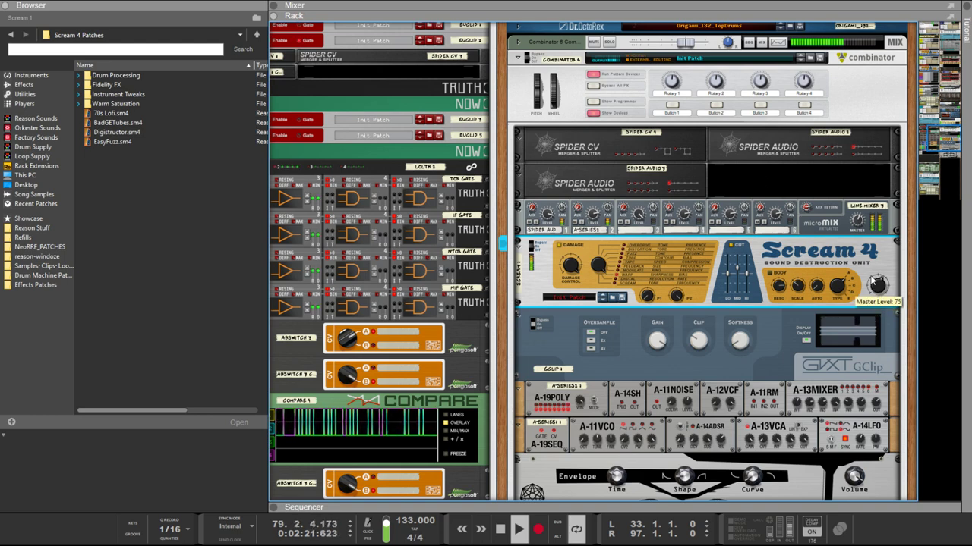
Step: Rebalance the A-Series voice through its line mixer channel level, the A-11VCO settings and A-13VCA In 1 at 46 %
scroll(614, 199, down, 2)
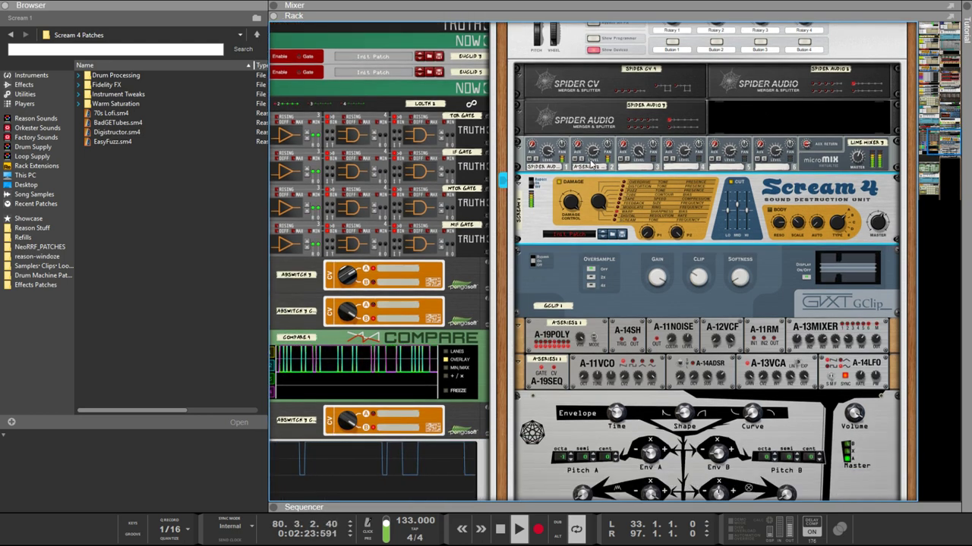
click(589, 162)
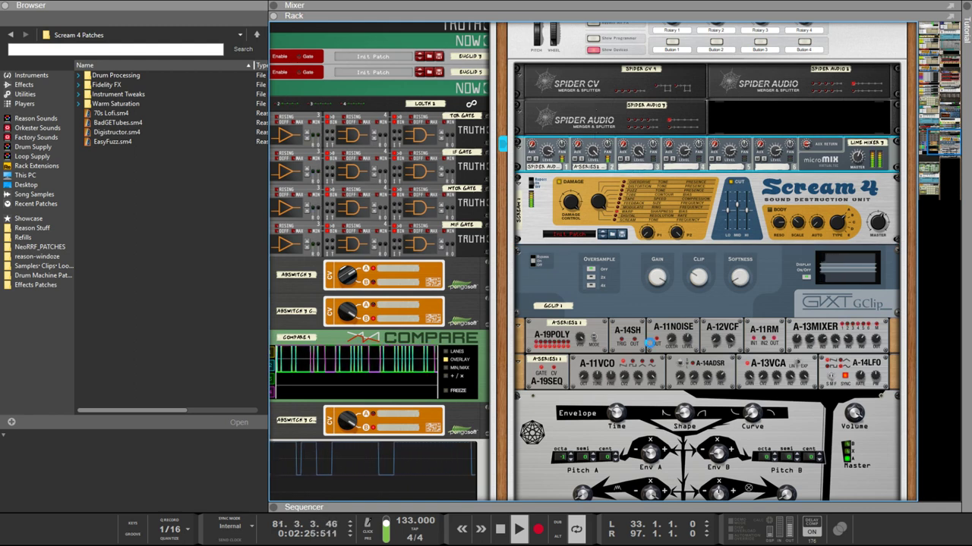
click(605, 375)
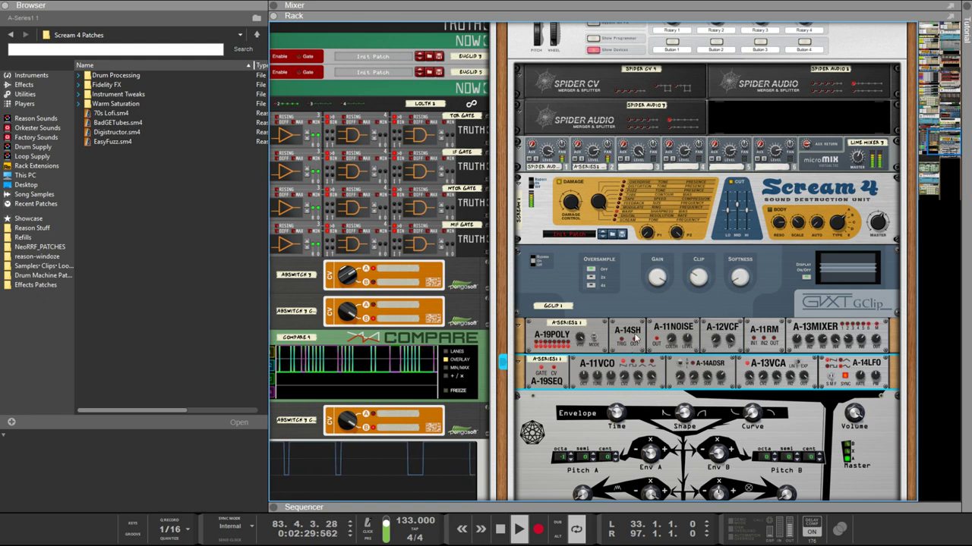
click(637, 337)
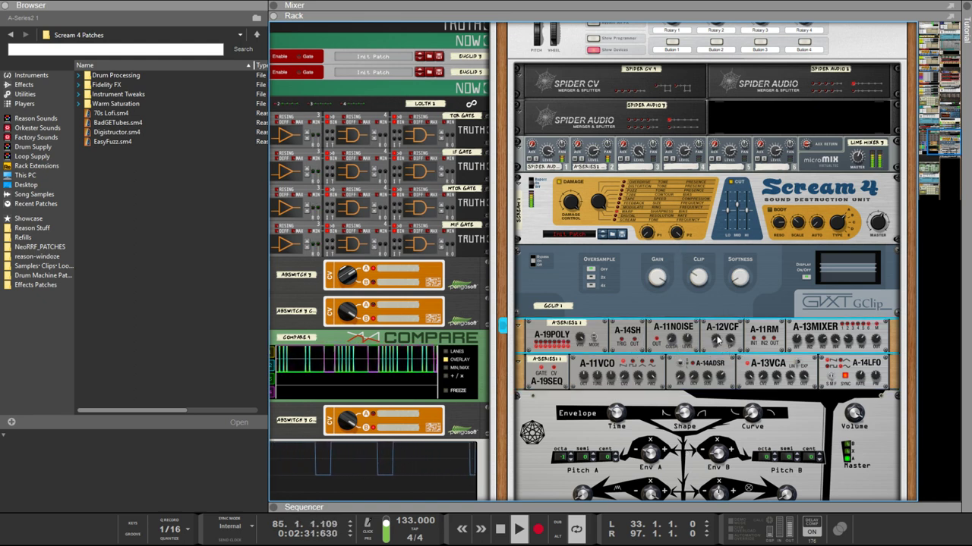
click(757, 376)
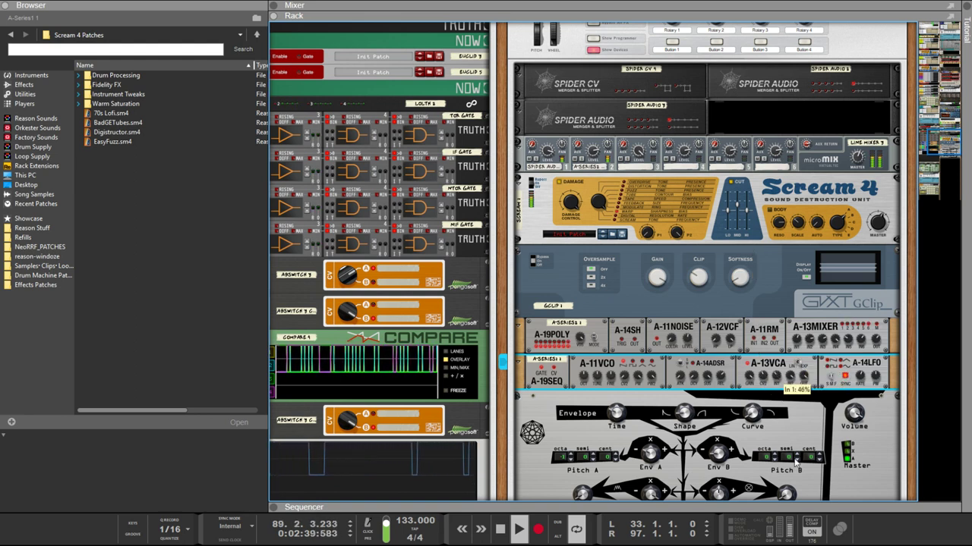
Step: In Percido, set the Pitch B octave to -2, Env A to -51.6 % and Env Morph to -8.6 %
scroll(795, 463, down, 2)
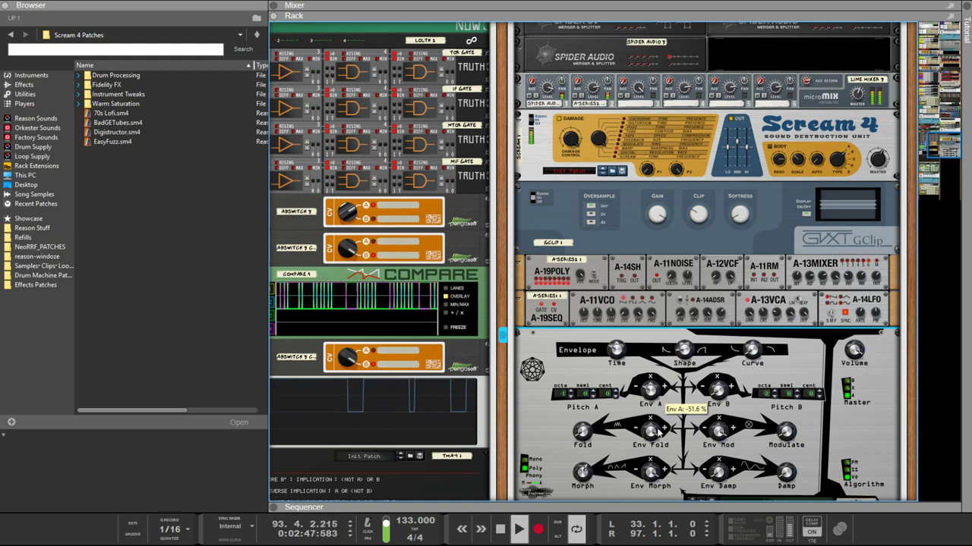
drag(657, 484, 657, 531)
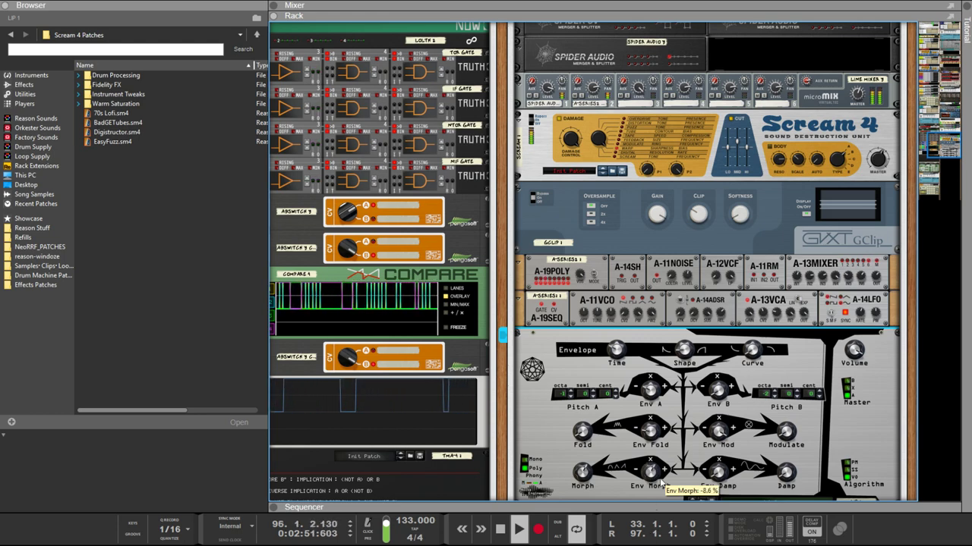
Step: Reshape Percido with Morph at 76.6 %, Damp at 73.8 %, Modulate at 100 %, Env B at -52.3 % and Time at 3.5 seconds
drag(583, 472, 580, 449)
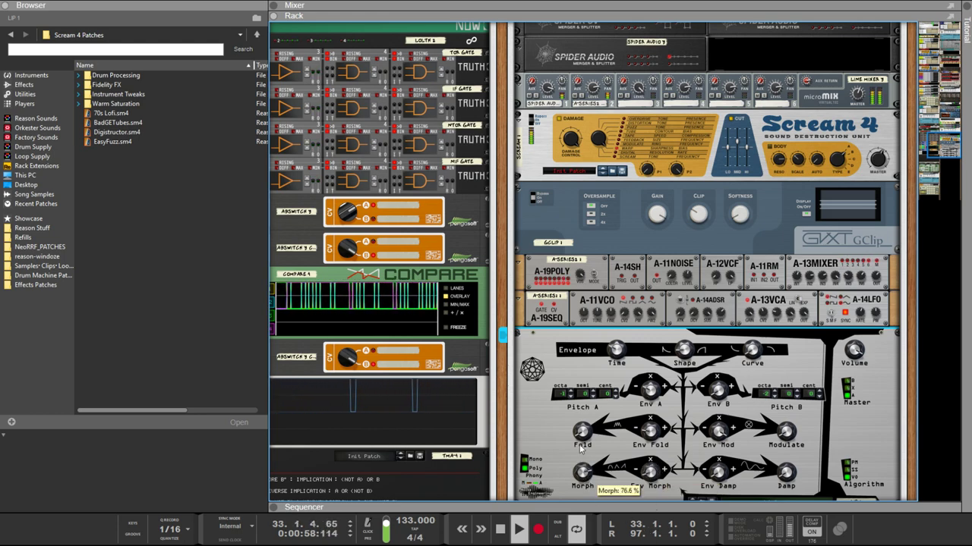
scroll(720, 393, down, 3)
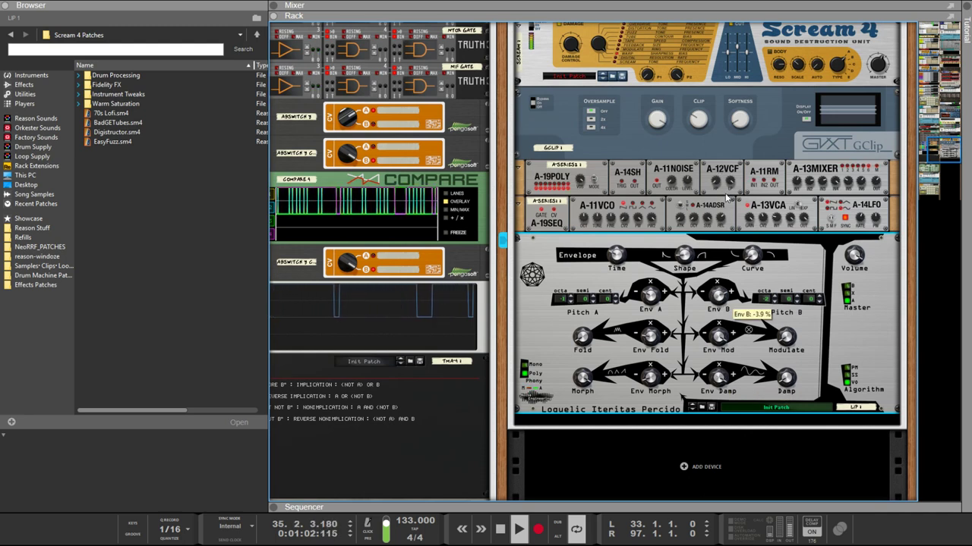
click(847, 378)
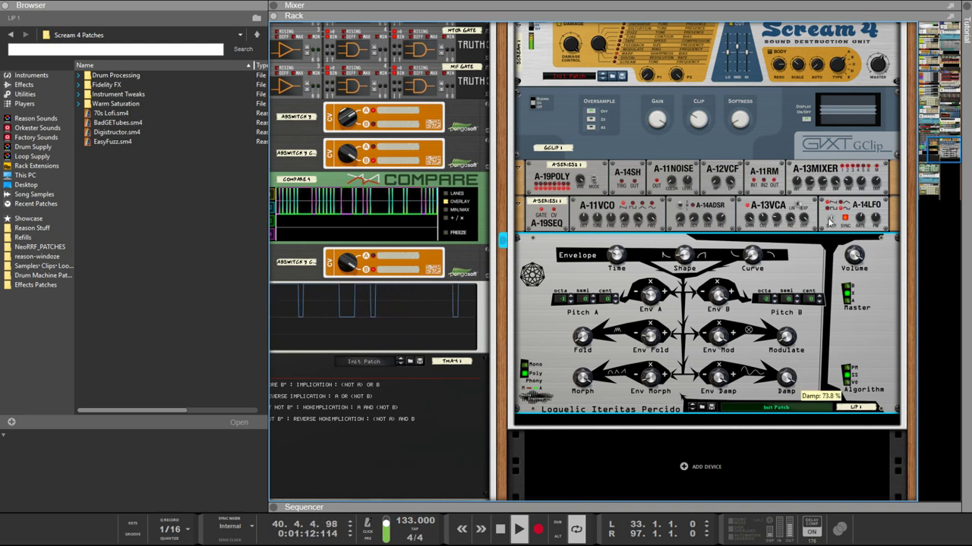
drag(718, 373, 731, 539)
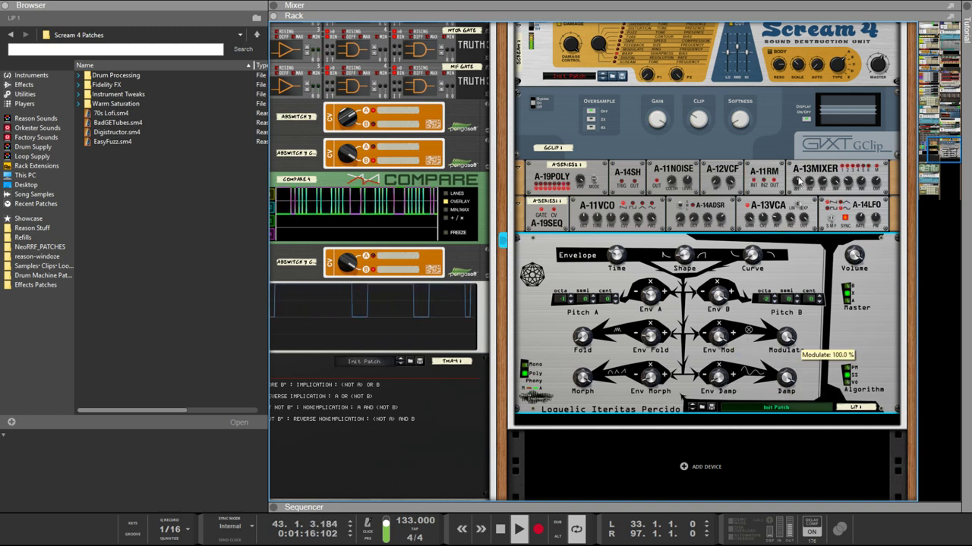
drag(727, 317, 727, 393)
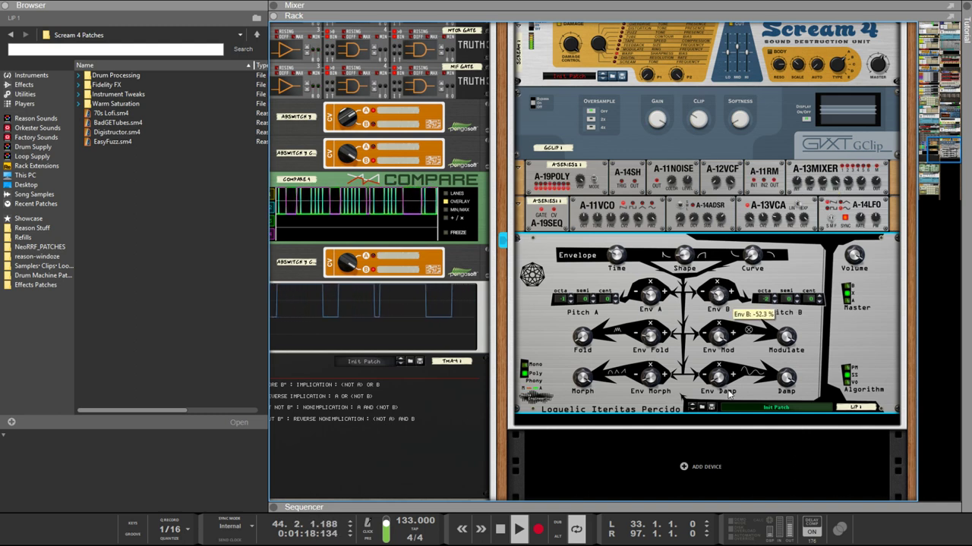
drag(650, 334, 659, 207)
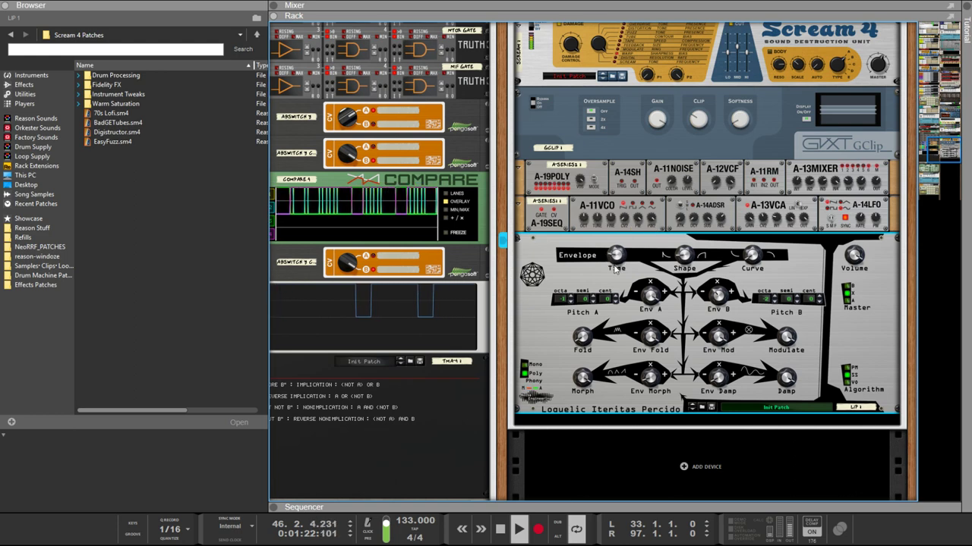
drag(614, 269, 621, 239)
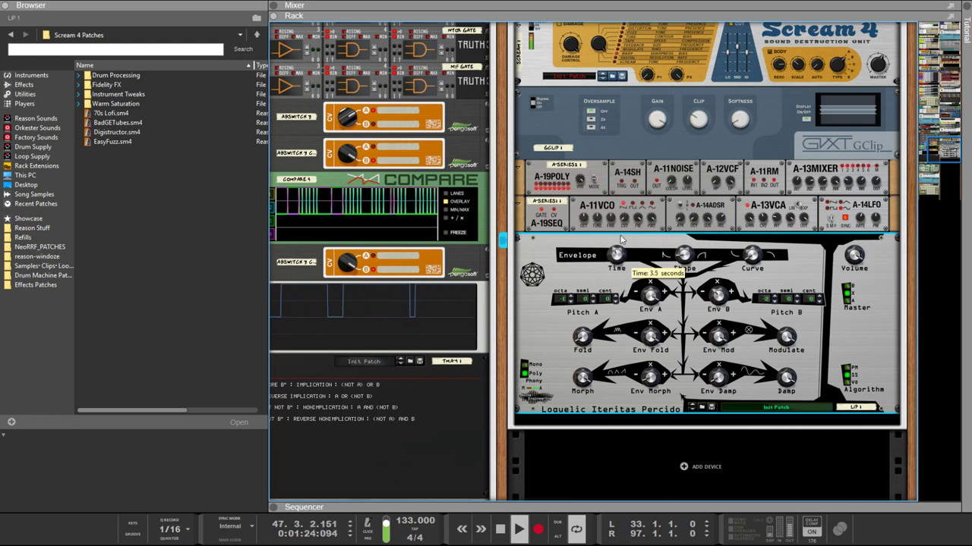
Step: Adjust the A-11NOISE level, and retune Percido with Pitch A octave -3, Env A at 93.8 % and a changed Env B amount
scroll(661, 250, up, 3)
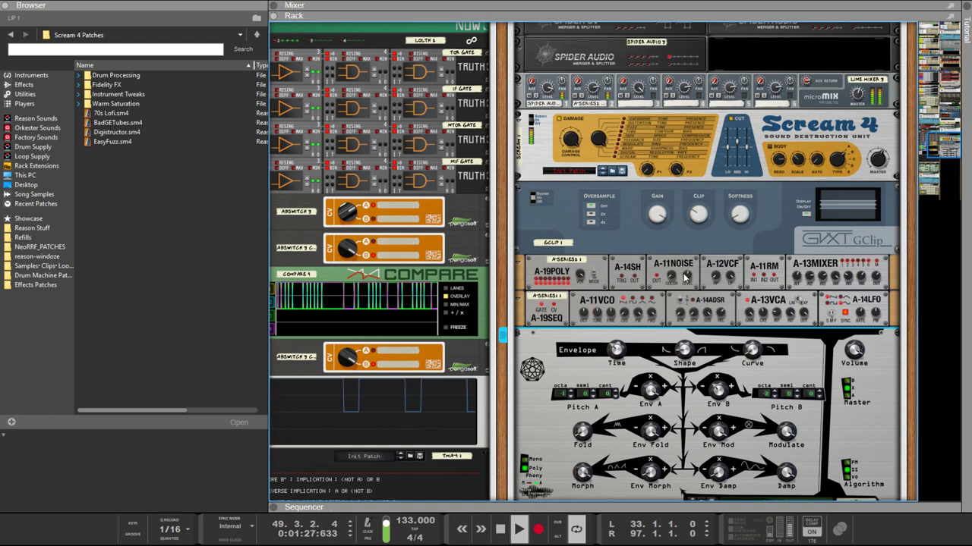
click(685, 277)
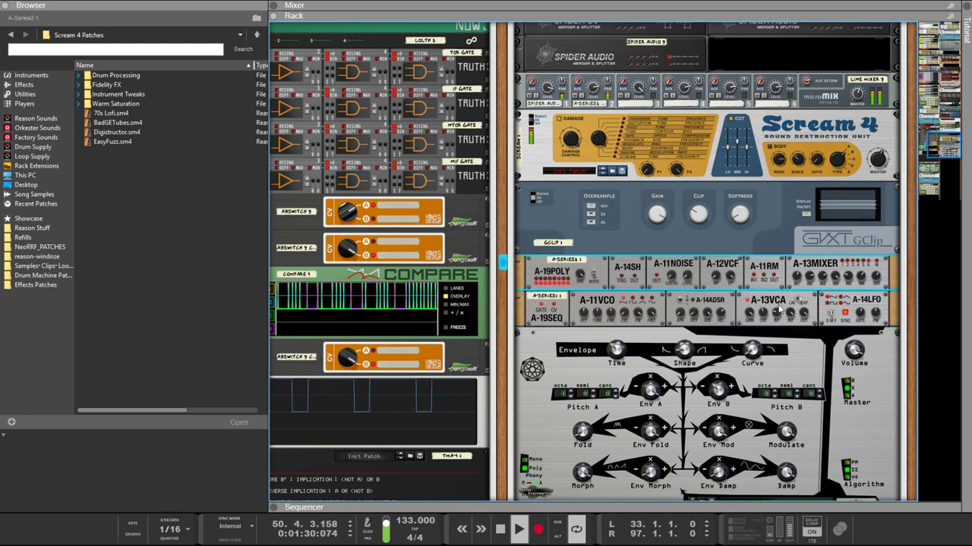
click(571, 395)
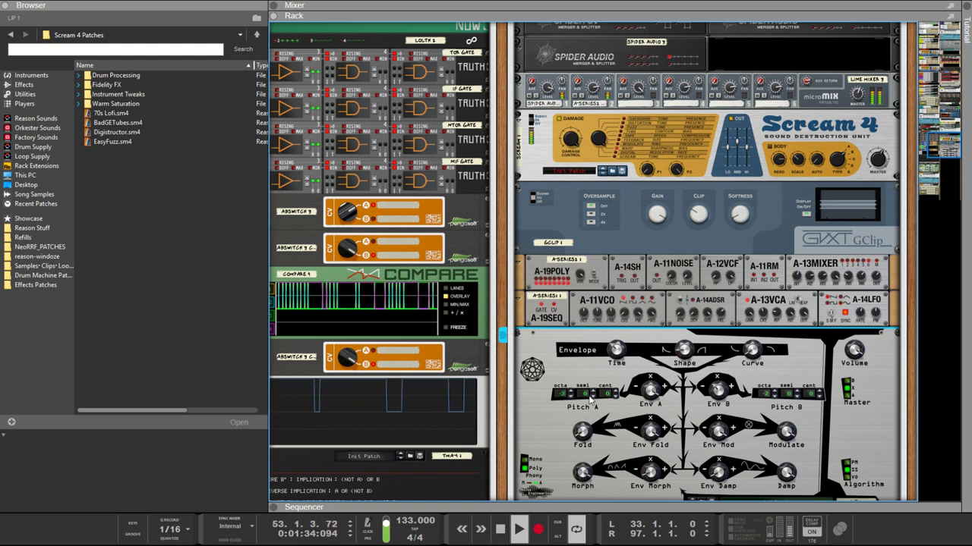
drag(653, 394, 653, 410)
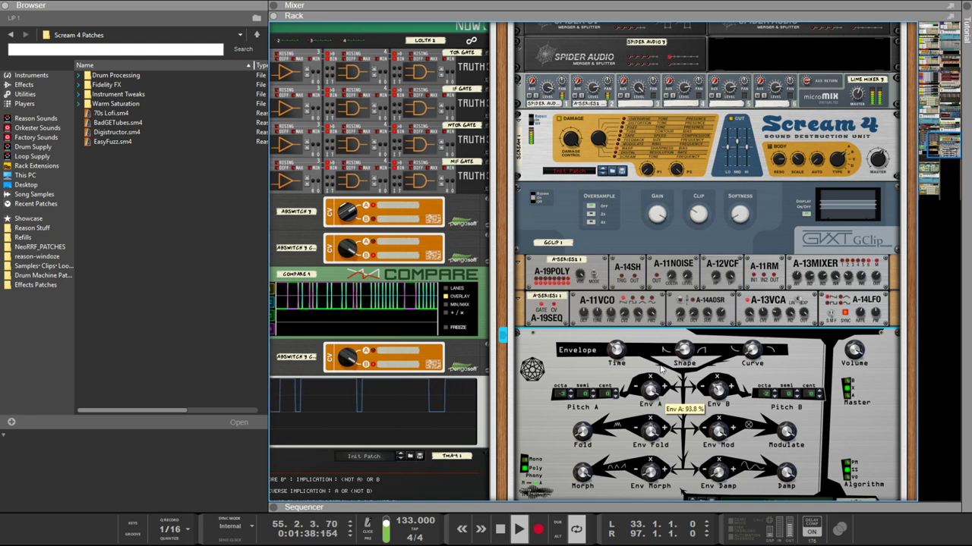
drag(717, 390, 699, 278)
drag(700, 323, 717, 481)
Step: Set Percido's Env Mod and Env Fold to 100 %, and readjust its Modulate, Env Morph and Env Damp amounts
drag(718, 432, 713, 516)
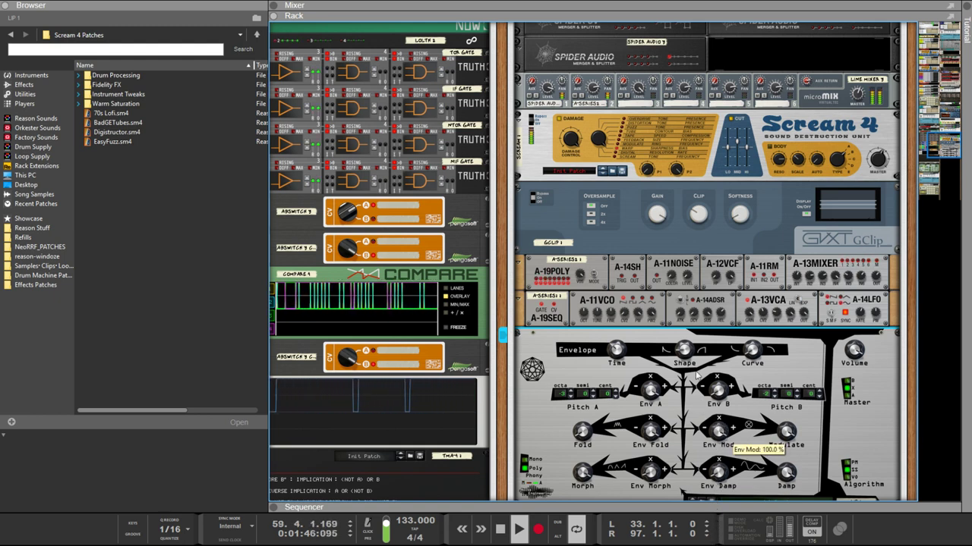
drag(786, 432, 792, 506)
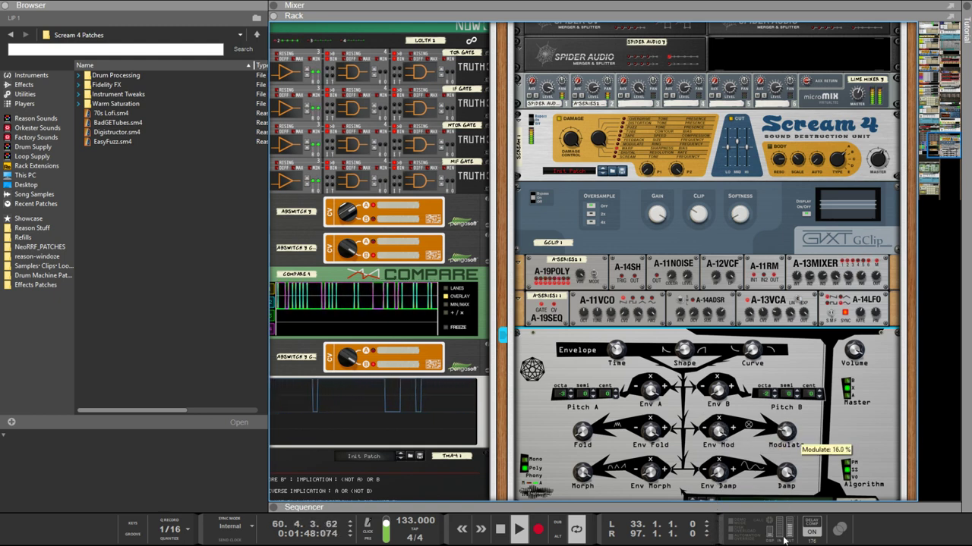
drag(786, 539, 774, 459)
mouse_move(651, 431)
mouse_down()
mouse_move(665, 516)
mouse_move(651, 431)
mouse_up()
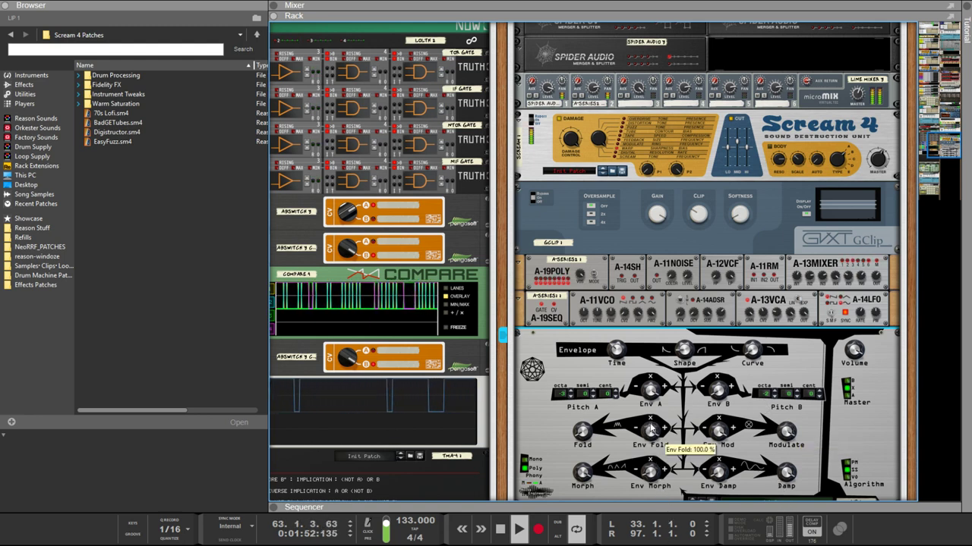
drag(651, 470, 646, 338)
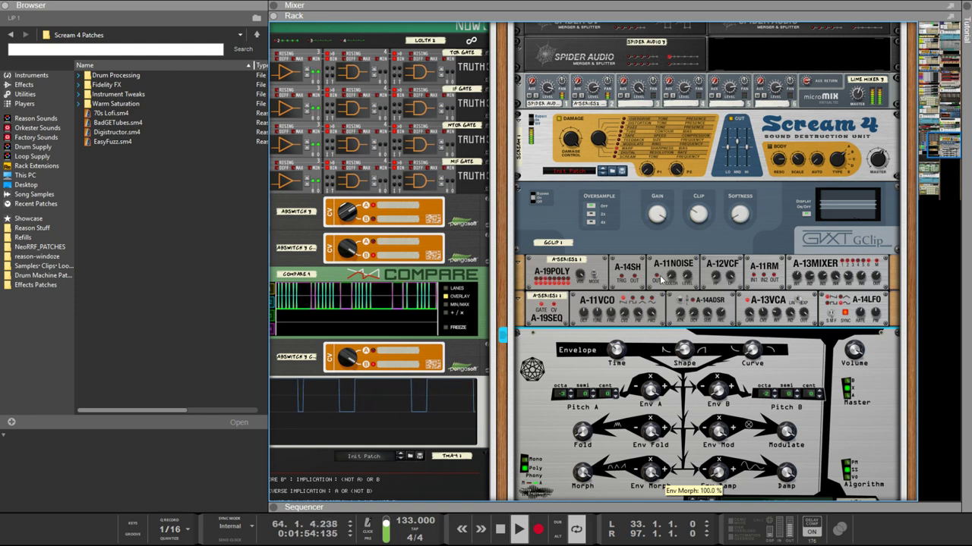
drag(660, 279, 668, 524)
drag(718, 470, 715, 386)
drag(785, 431, 782, 537)
Step: Adjust the A-Series voice's A-14ADSR envelope, including Attack at 76 %, and set A-13MIXER Mixer 2 to 83 %
scroll(748, 410, up, 3)
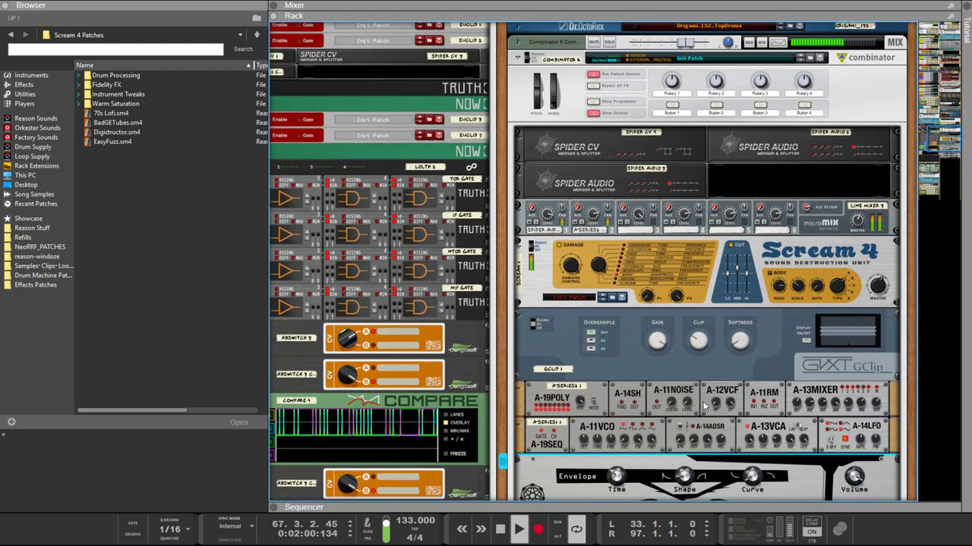
scroll(683, 318, down, 4)
click(683, 285)
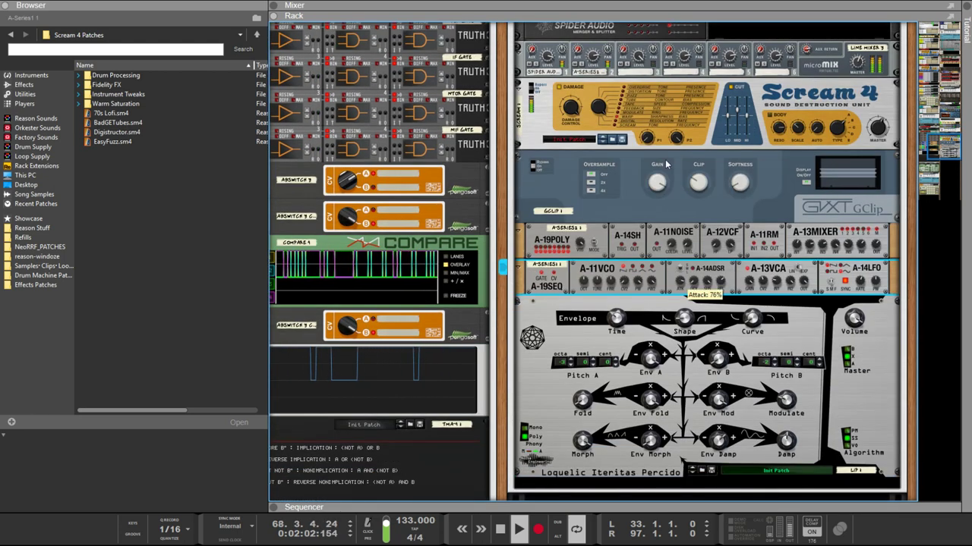
click(702, 254)
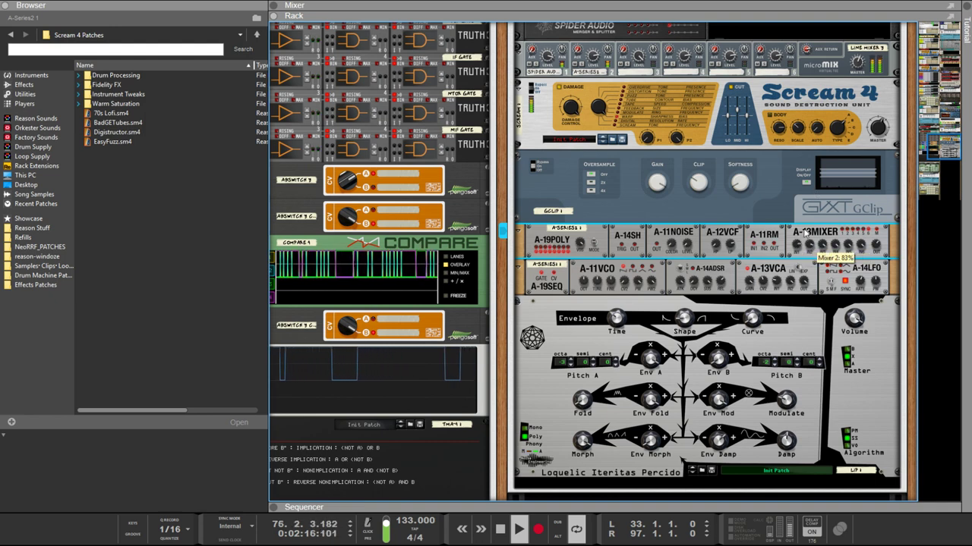
click(689, 284)
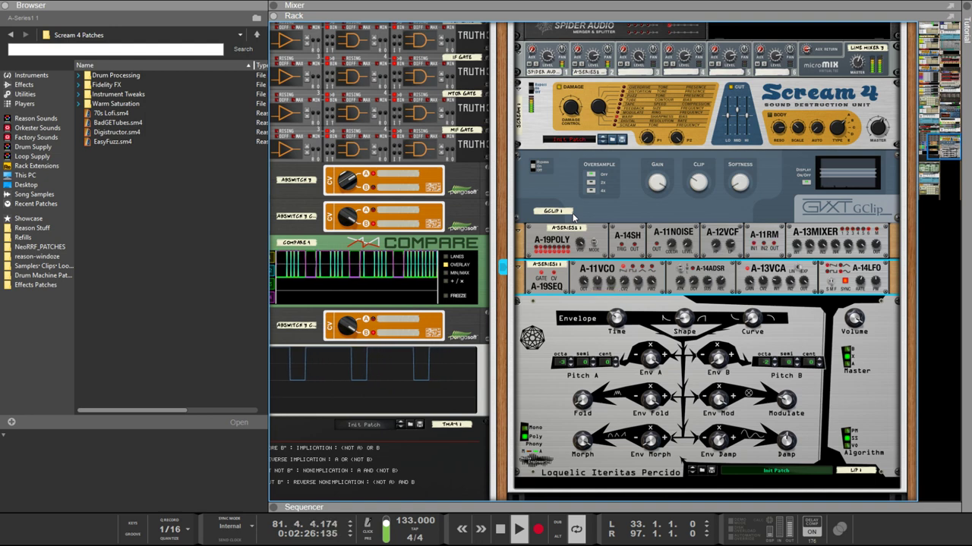
Step: Lower both Percido pitch octaves to -4, and set A-13MIXER Mixer 5 to 100 %, A-13VCA In 2 to 100 % and A-11VCO CV 2 to 41 %
scroll(570, 361, up, 1)
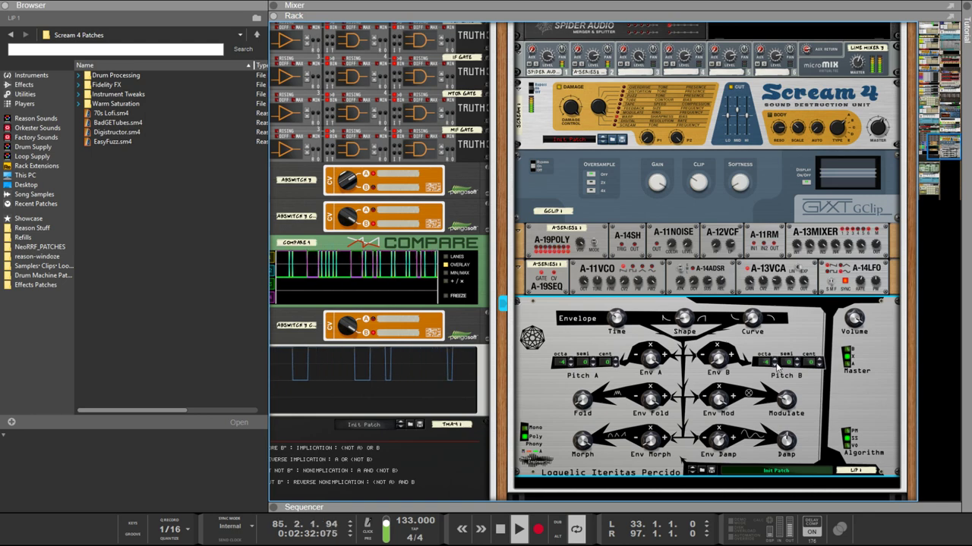
key(Tab)
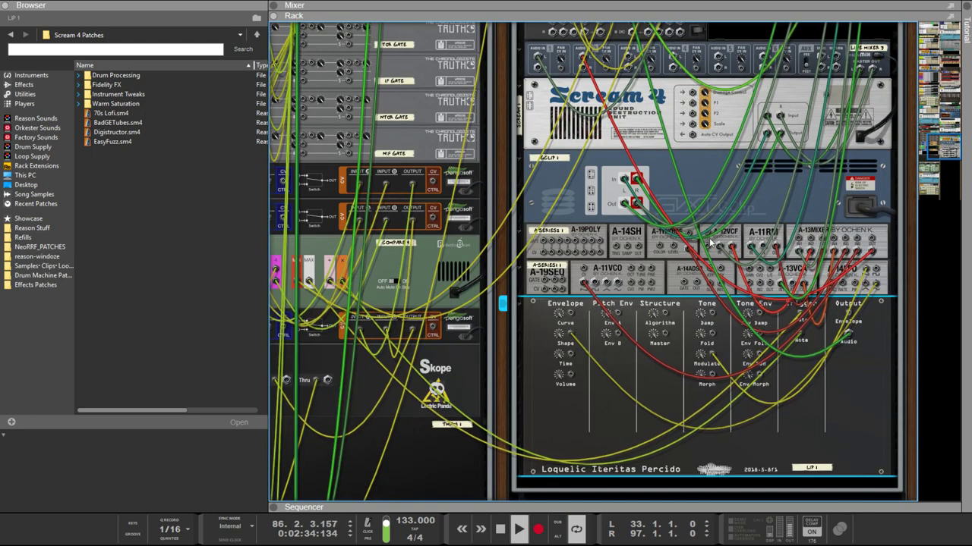
key(Tab)
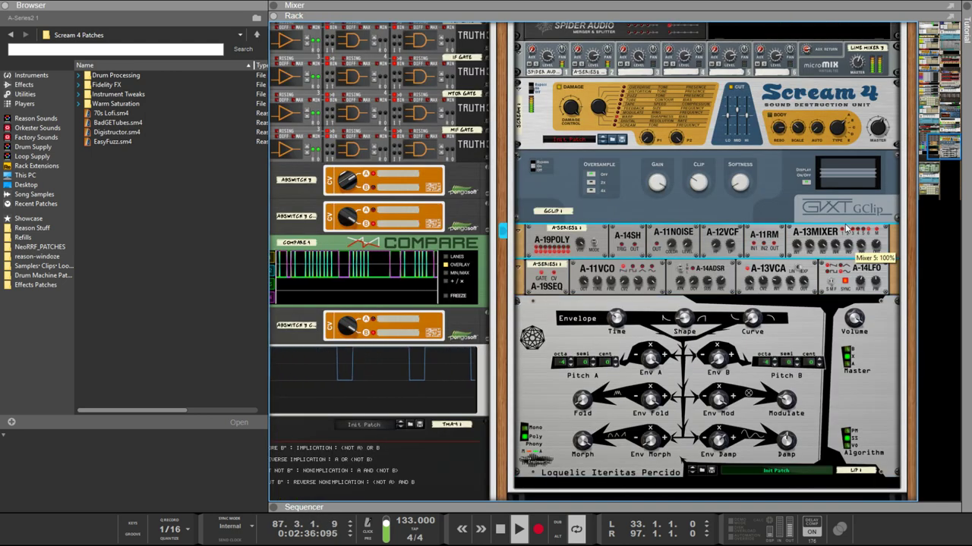
click(791, 281)
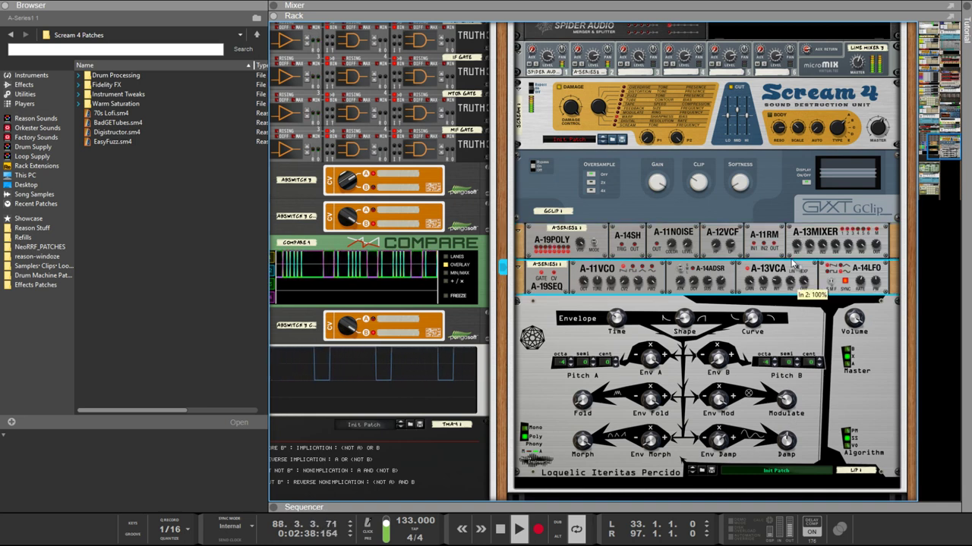
click(715, 244)
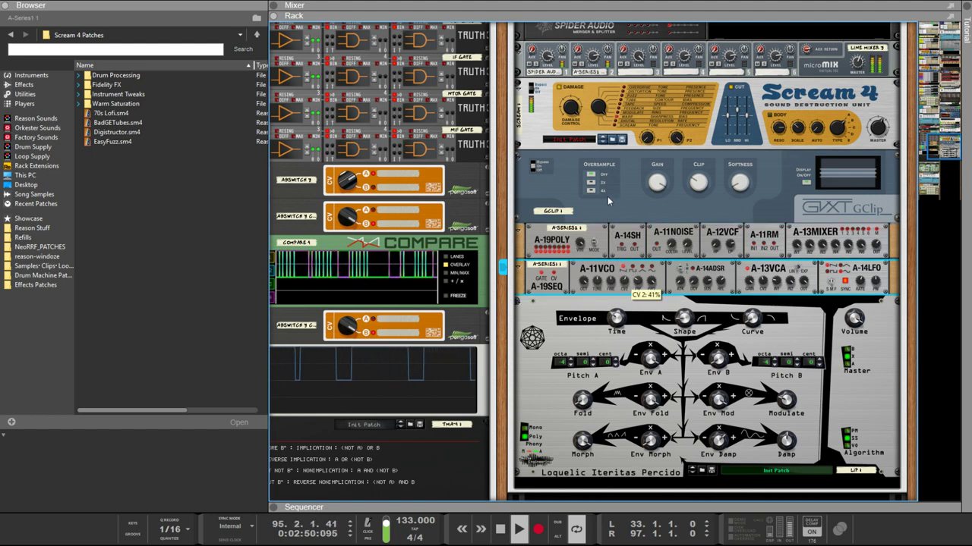
Step: On the rear of the rack, patch Percido's Envelope output into the A-11VCO
key(Tab)
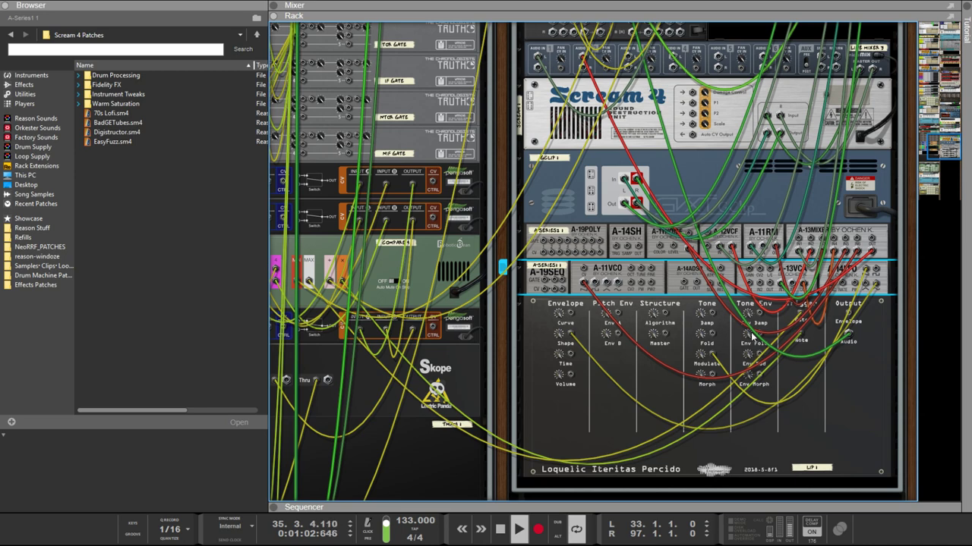
click(850, 309)
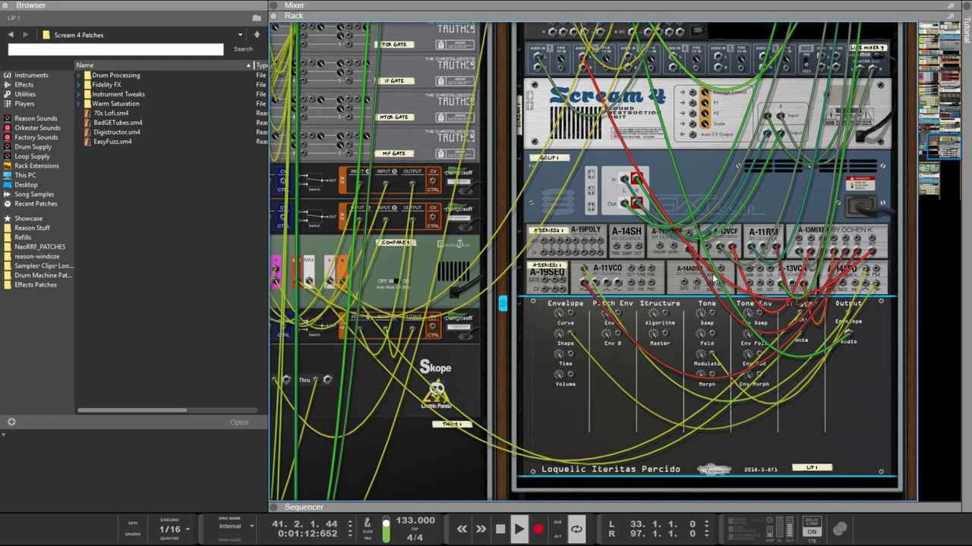
Step: Try to patch a cable from the A-13VCA to Percido's Algorithm and Master CV inputs, reducing cable visibility while routing
click(761, 271)
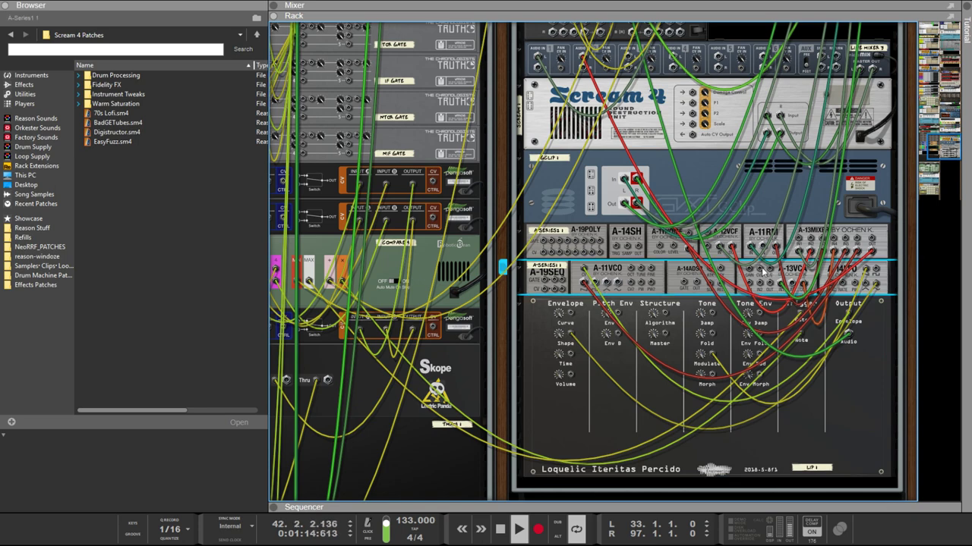
key(k)
key(k)
key(k)
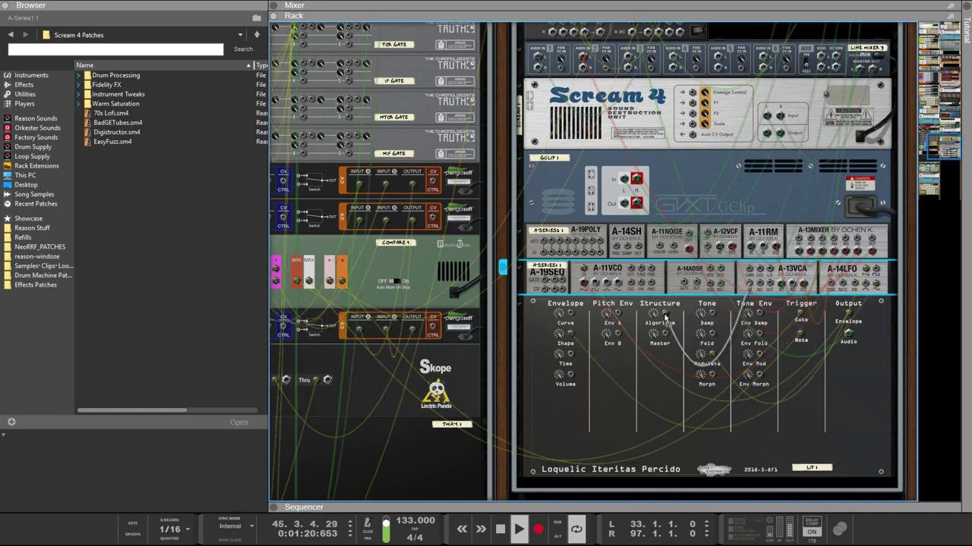
key(k)
key(k)
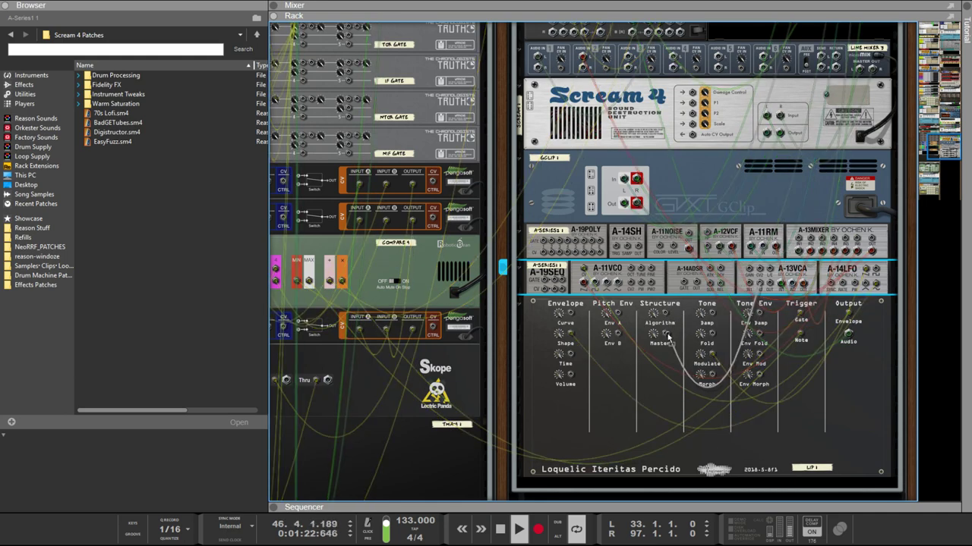
key(k)
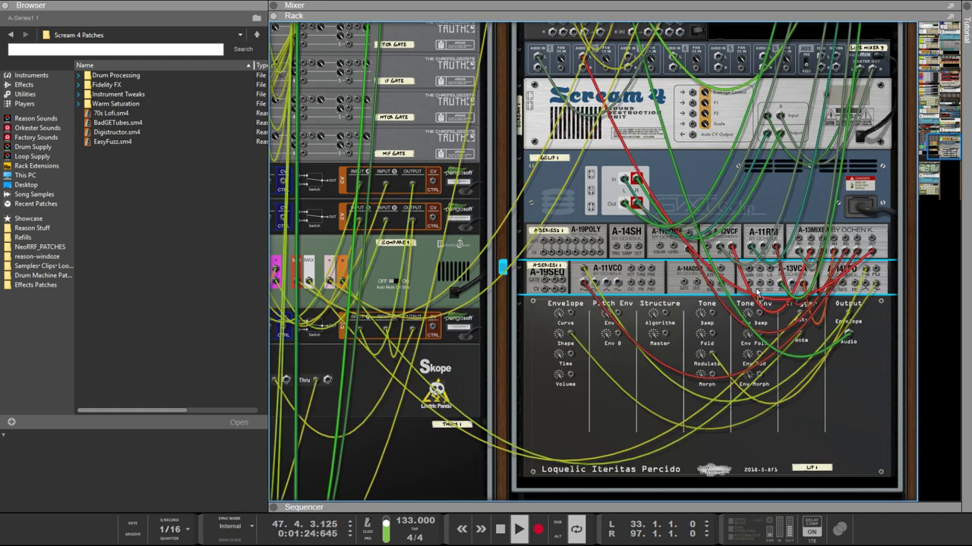
Step: Try to patch a cable from the A-13VCA to Percido's Damp CV input
key(k)
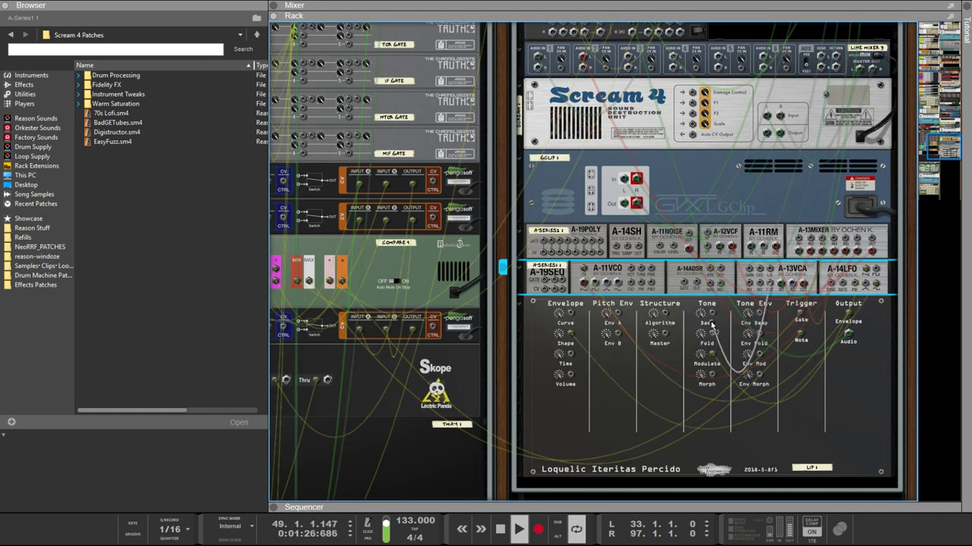
drag(712, 324, 761, 319)
key(k)
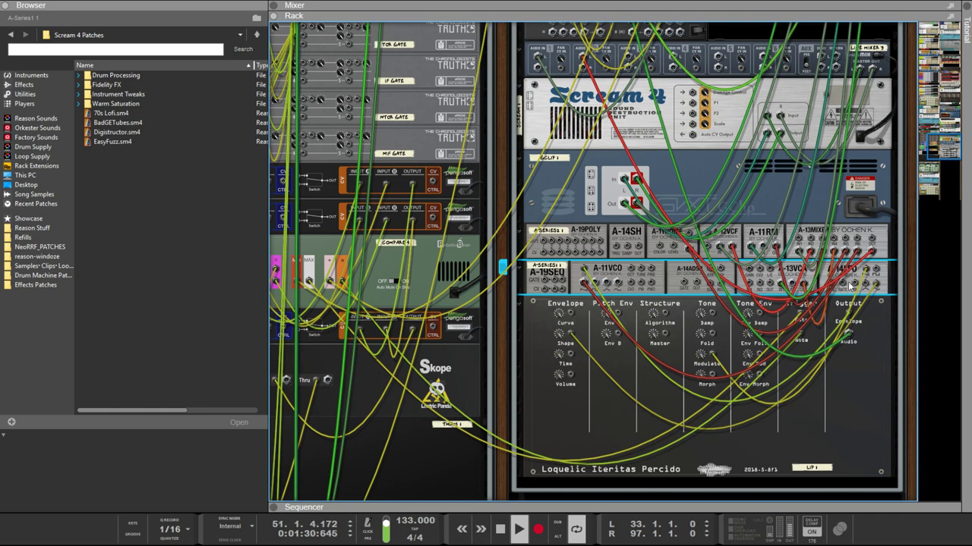
key(k)
drag(824, 307, 771, 282)
key(k)
Step: On the rear of the rack, patch the A-14SH output into Percido's Structure Master CV input
click(707, 238)
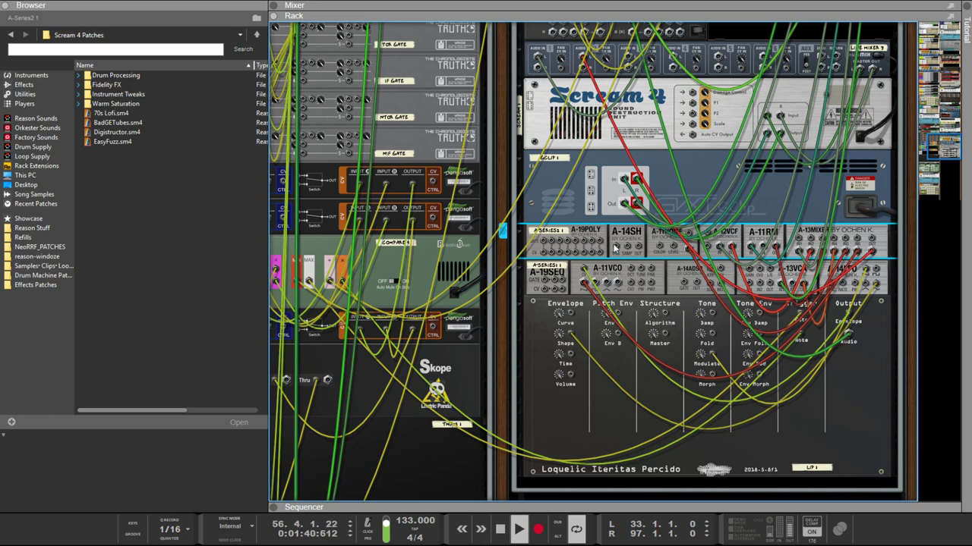
key(k)
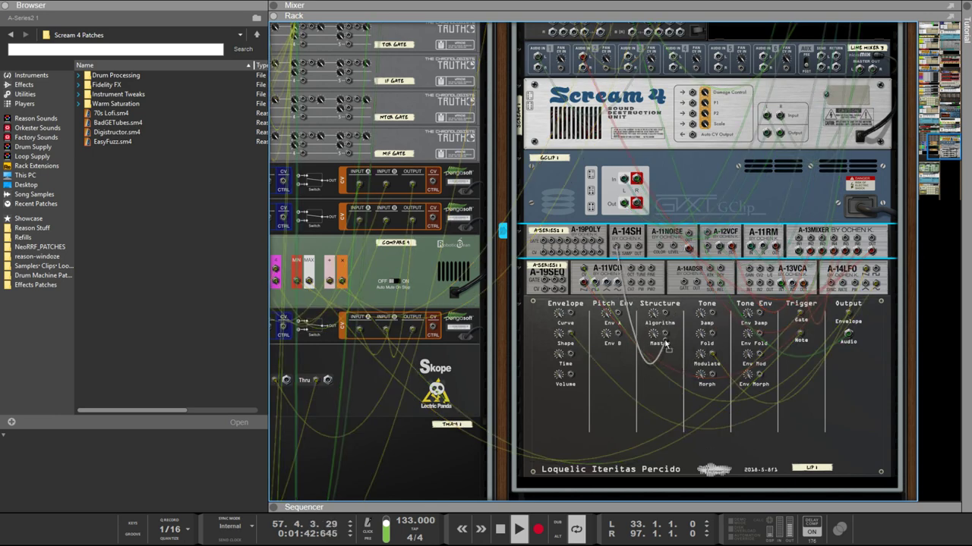
key(k)
click(646, 365)
key(k)
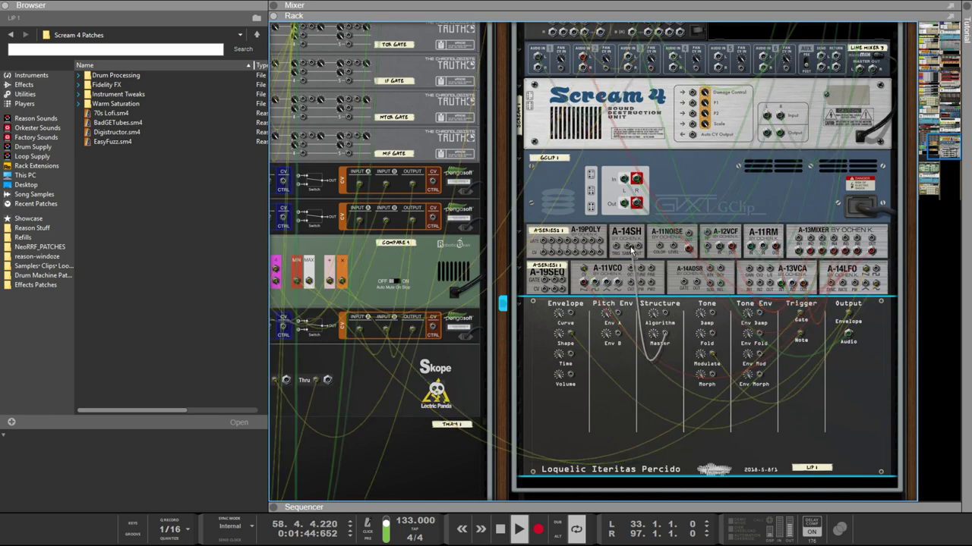
key(k)
click(638, 248)
key(k)
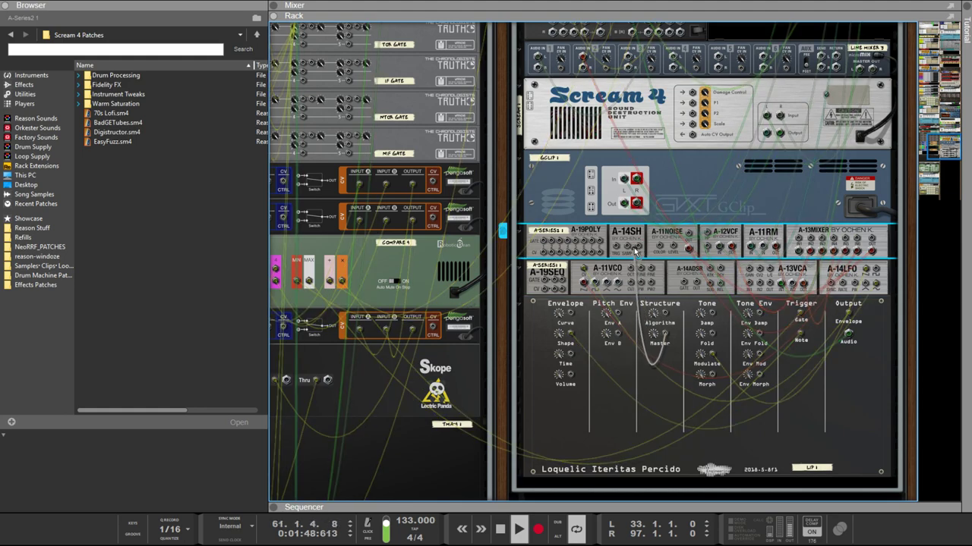
key(k)
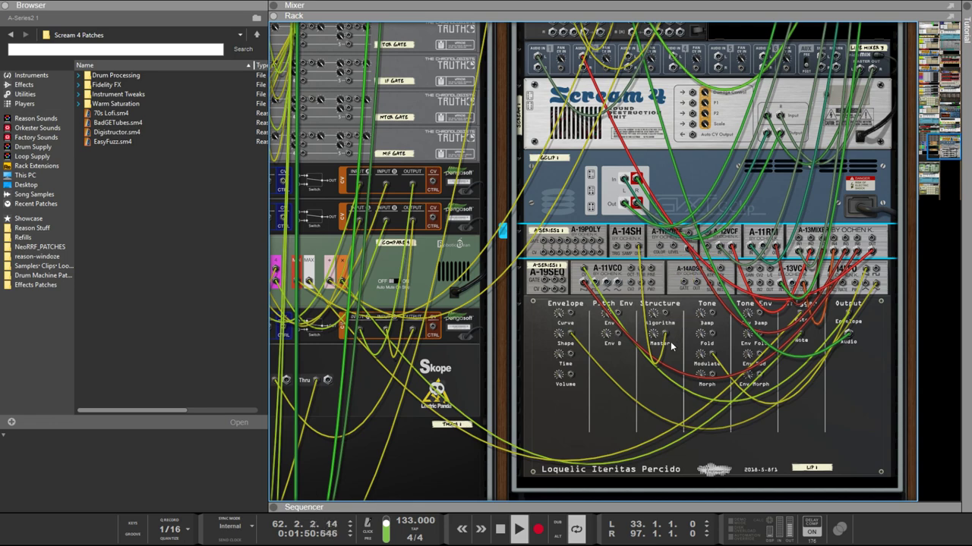
Step: Move the A-14SH cable from Percido's Master CV input to its Pitch Env B CV input
key(k)
drag(663, 334, 620, 336)
key(k)
key(k)
key(k)
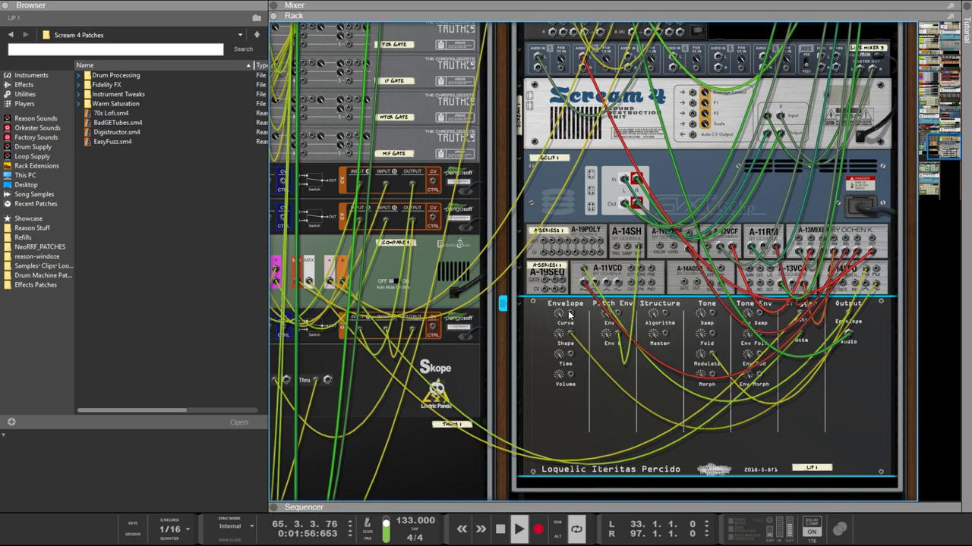
Step: Patch A-19SEQ outputs into Percido's envelope Curve and Time CV inputs
key(k)
drag(569, 314, 542, 292)
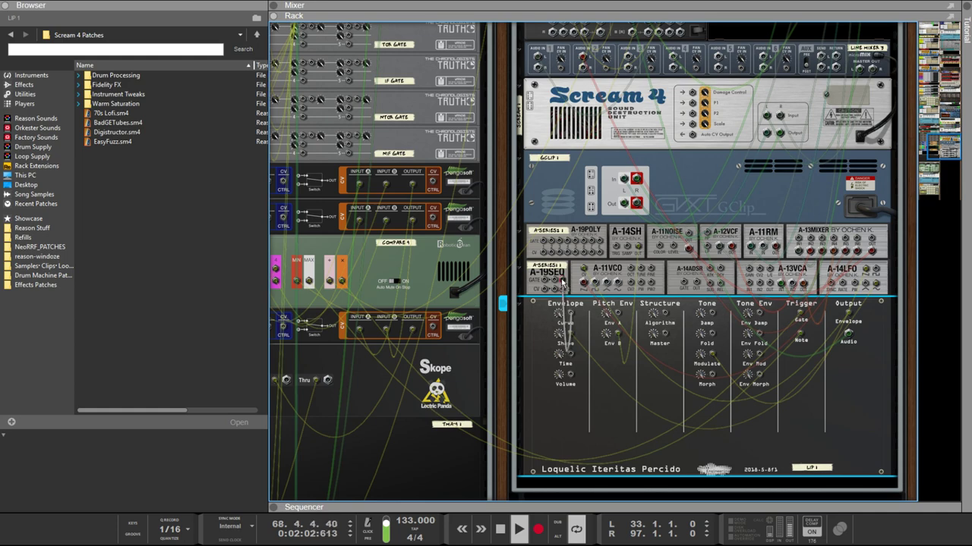
drag(562, 281, 571, 357)
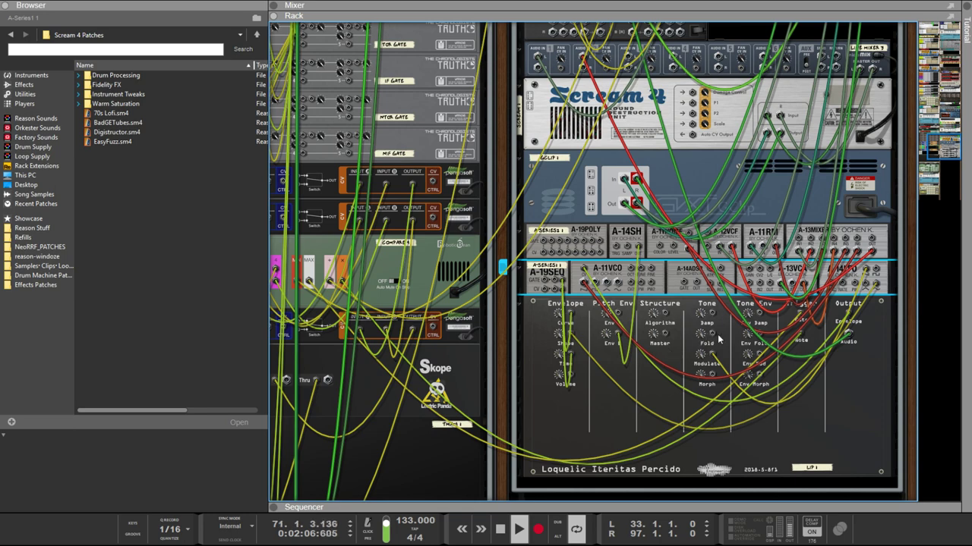
Step: Patch A-19SEQ outputs into Percido's Fold and Morph tone CV inputs
drag(711, 337, 552, 282)
drag(711, 313, 679, 330)
drag(713, 379, 557, 295)
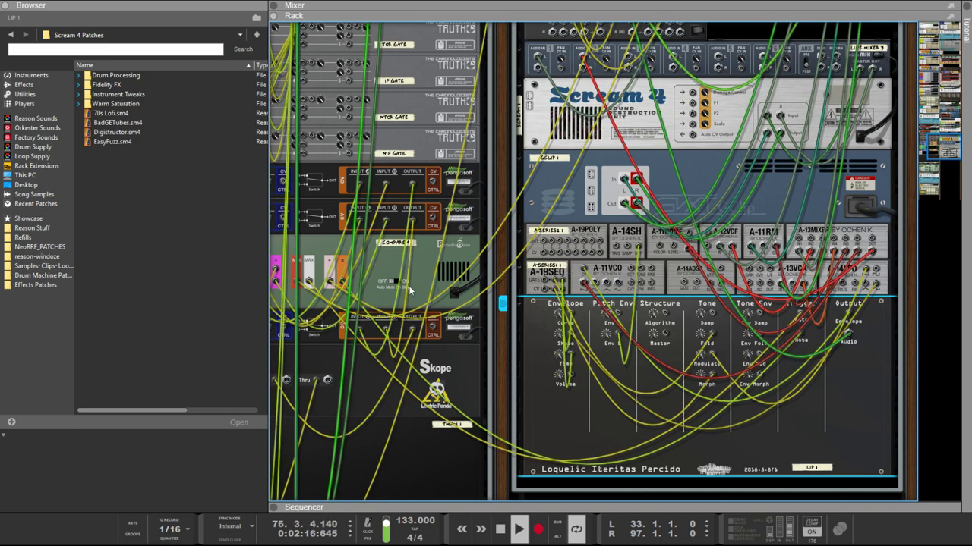
Step: Patch a cable between the Split A and Split B sections of Spider CV 4
scroll(574, 208, up, 2)
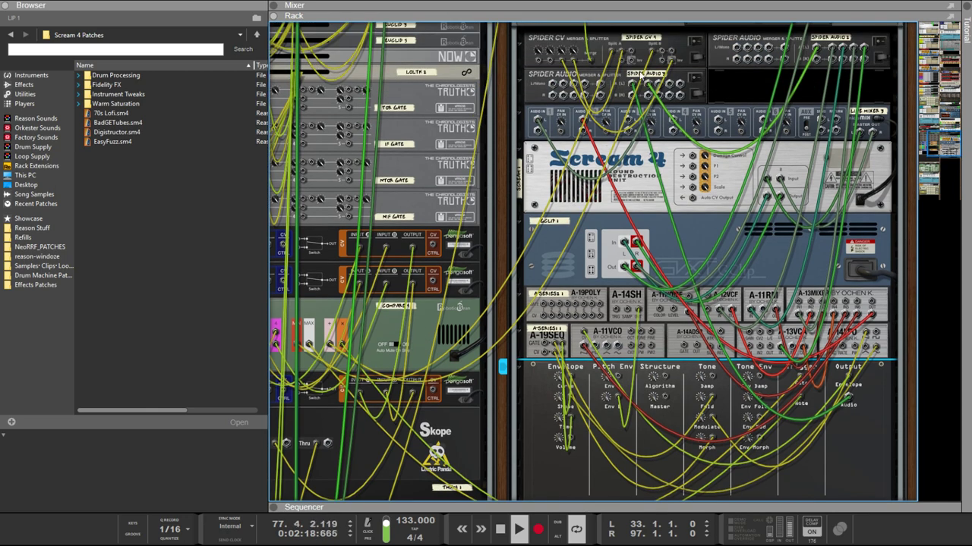
drag(633, 60, 661, 53)
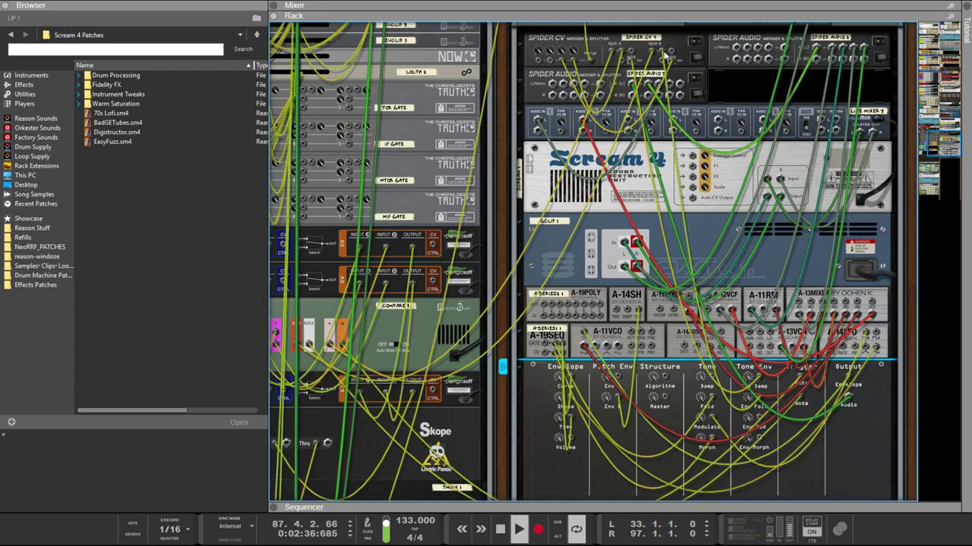
drag(663, 53, 672, 54)
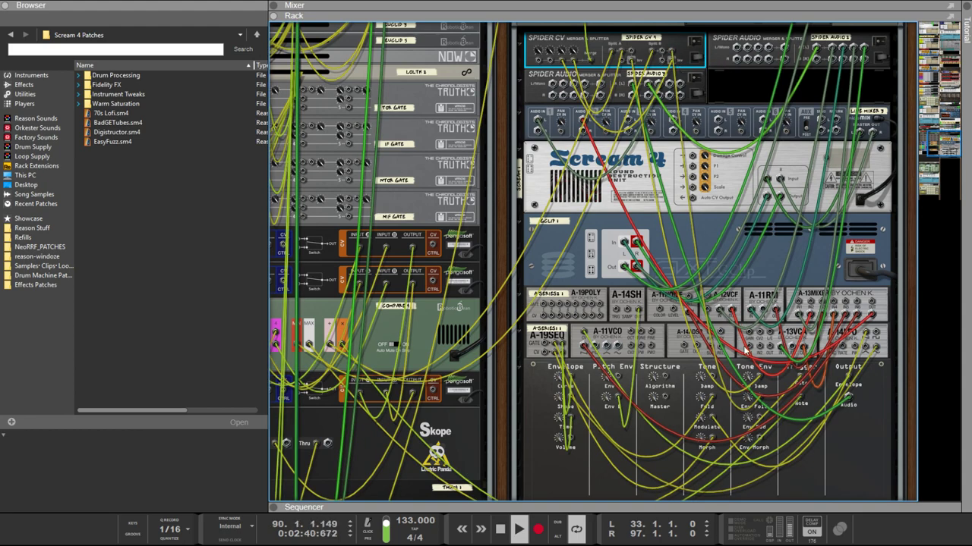
Step: Patch Spider CV 4 split outputs into Percido's Env Mod, Env Morph and Damp CV inputs
drag(761, 420, 631, 52)
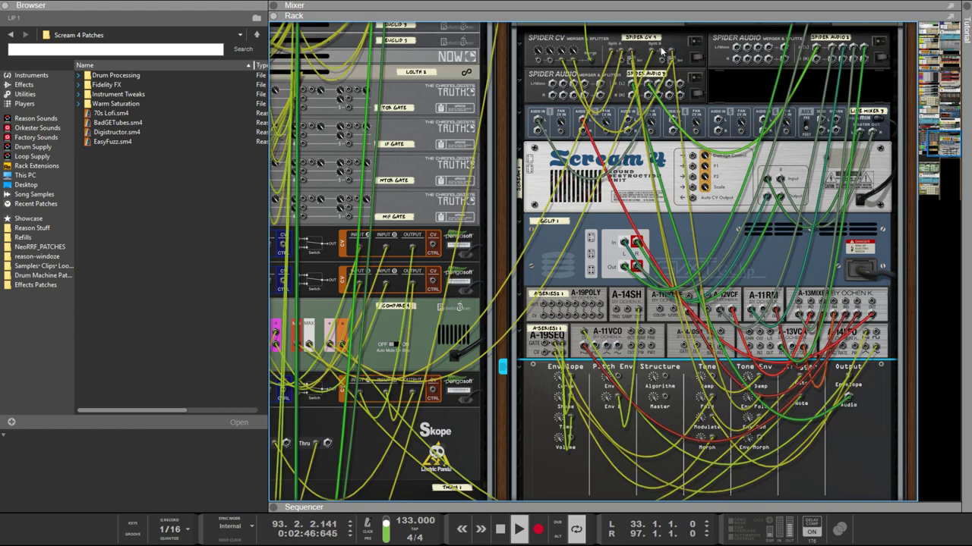
drag(663, 53, 758, 439)
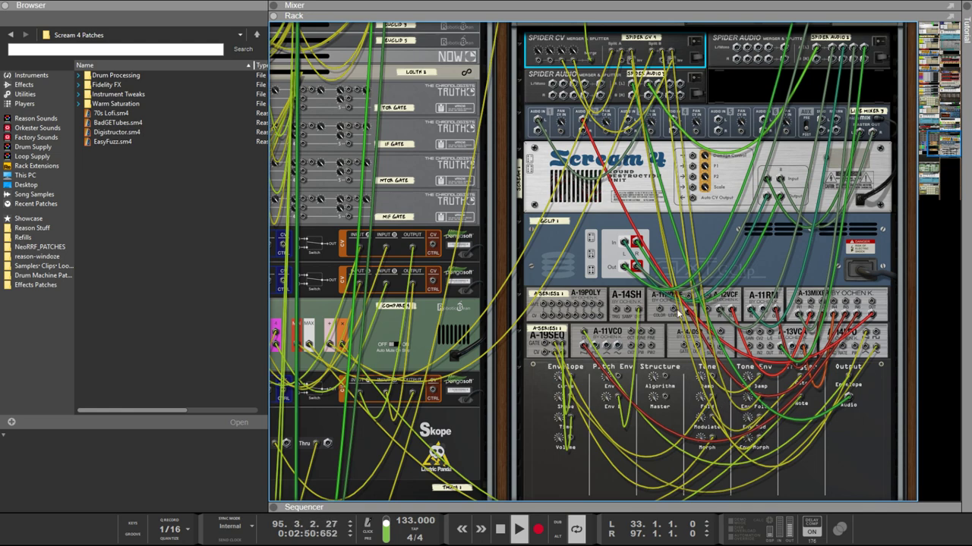
drag(713, 378, 624, 66)
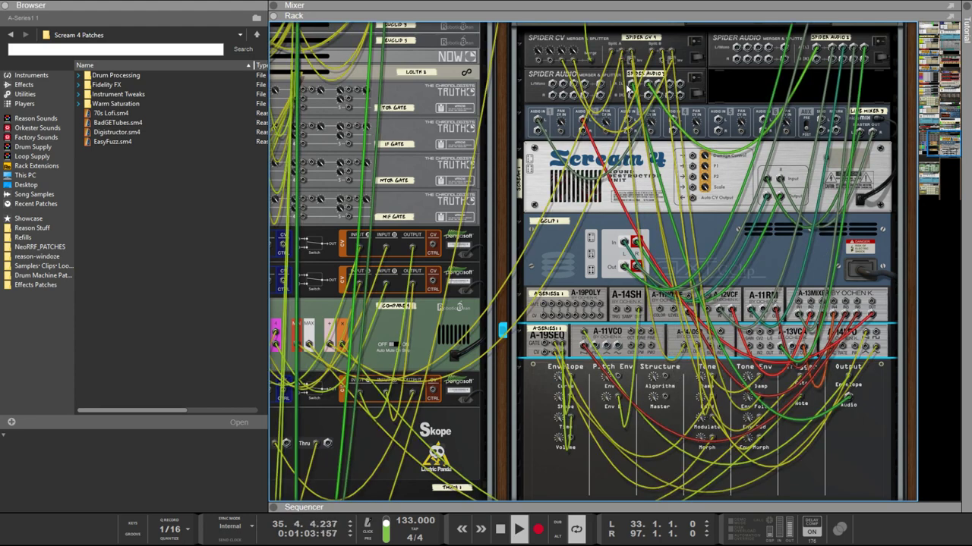
Step: Check the A-14ADSR on the front, and try to patch its rear jack to Percido's Pitch Env A CV input
key(Tab)
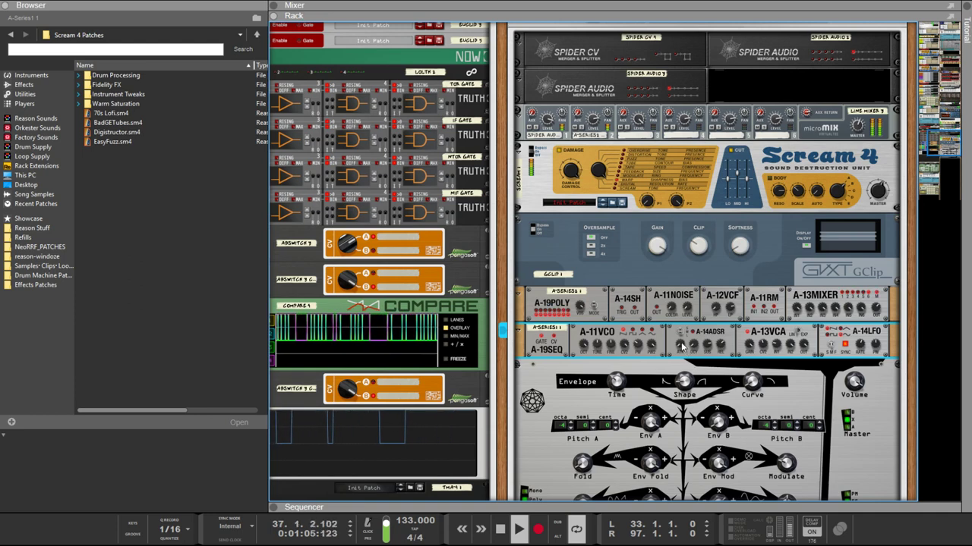
key(Tab)
mouse_move(683, 352)
mouse_down()
mouse_move(629, 350)
mouse_move(650, 346)
mouse_move(634, 336)
mouse_move(641, 349)
mouse_move(668, 345)
mouse_move(649, 319)
mouse_move(639, 47)
mouse_move(668, 144)
mouse_move(732, 99)
mouse_move(641, 345)
mouse_move(659, 355)
mouse_move(671, 337)
mouse_move(627, 349)
mouse_move(623, 363)
mouse_move(682, 341)
mouse_move(661, 319)
mouse_move(630, 353)
mouse_move(636, 334)
mouse_move(616, 313)
mouse_move(671, 315)
mouse_move(692, 300)
mouse_move(669, 391)
mouse_move(619, 381)
mouse_up()
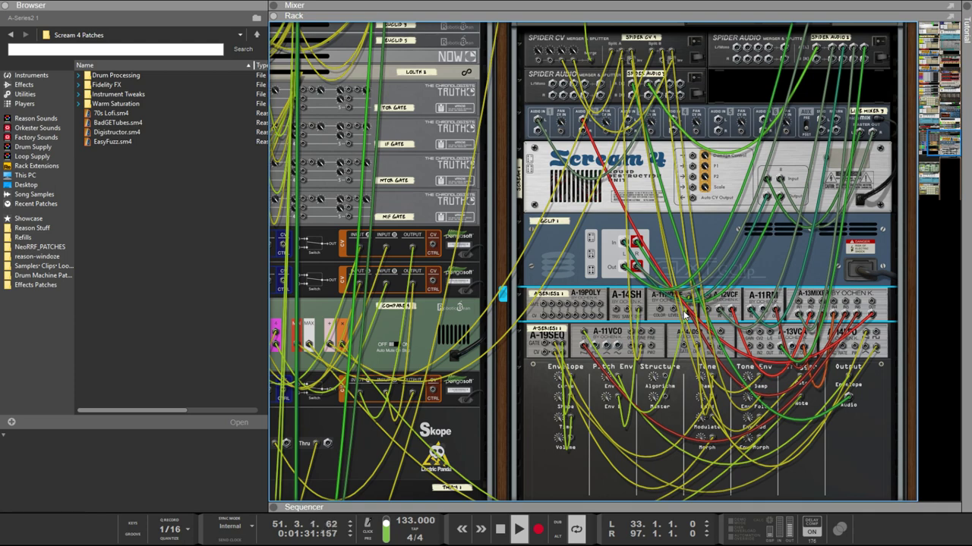
Step: On the rack front, set Percido's Pitch A and Pitch B octaves to -2
key(Tab)
click(591, 365)
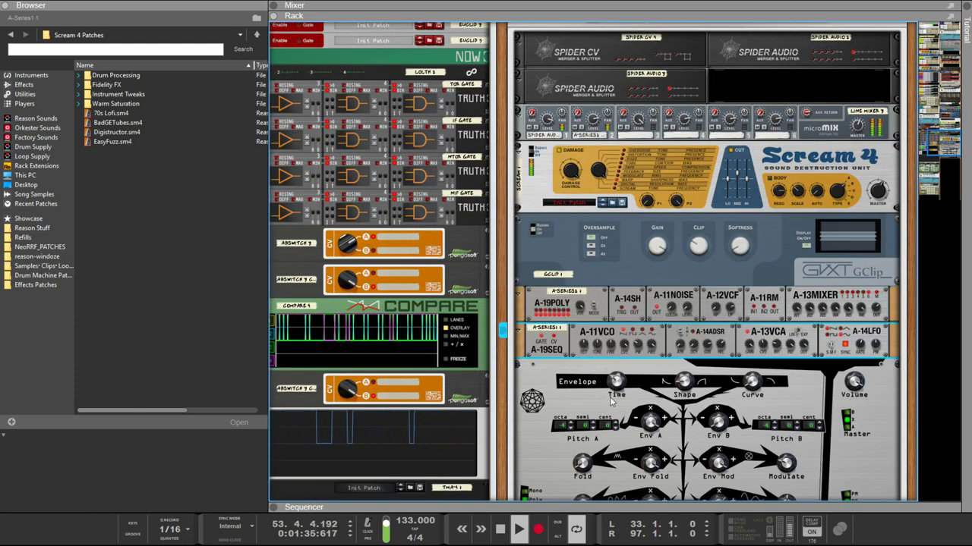
click(571, 425)
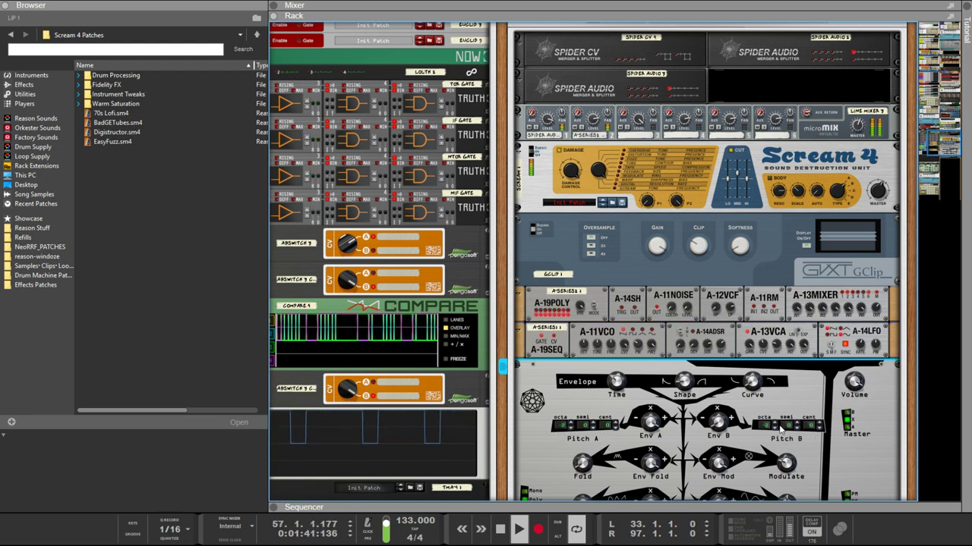
Step: Look through the upper part of the rack, examine the swell-128 Euclid pattern, and return to Percido
scroll(730, 260, up, 15)
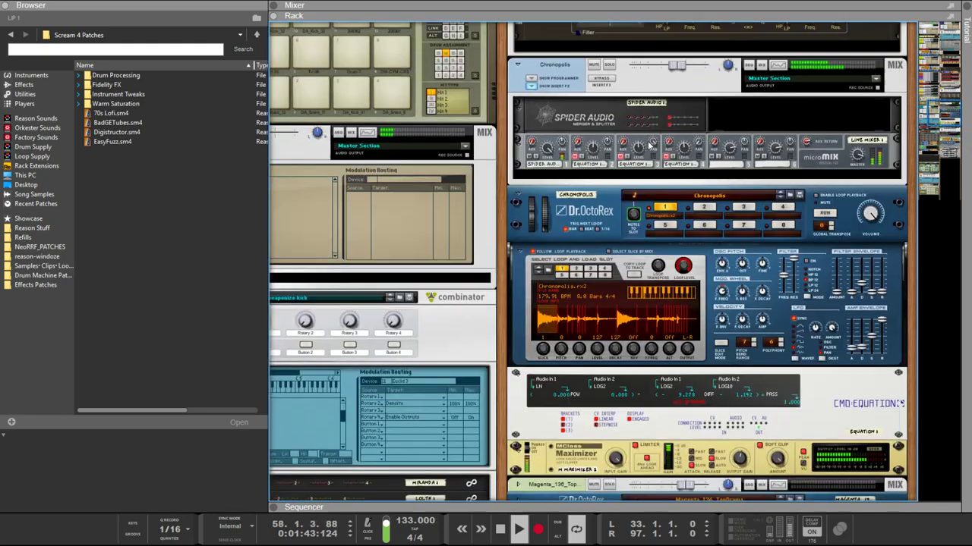
scroll(649, 146, up, 15)
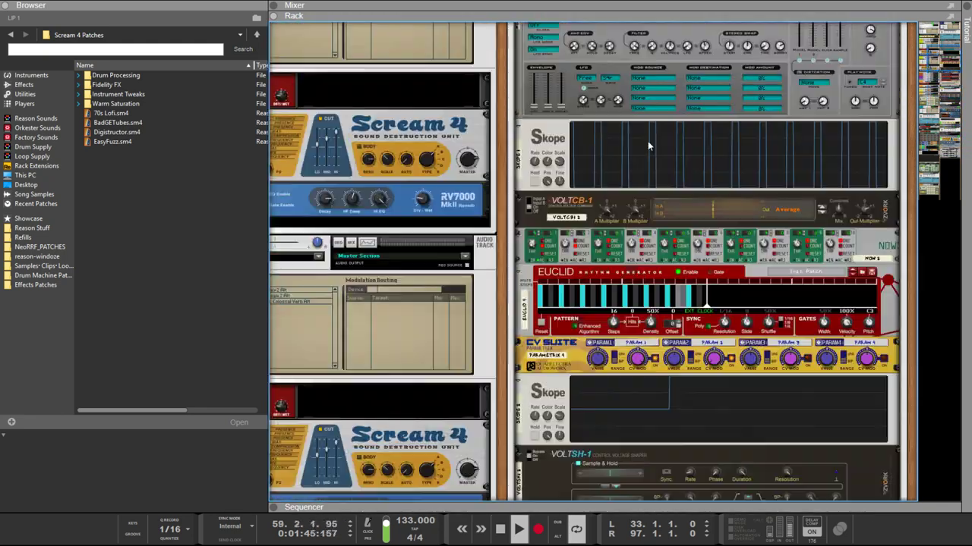
scroll(649, 145, down, 10)
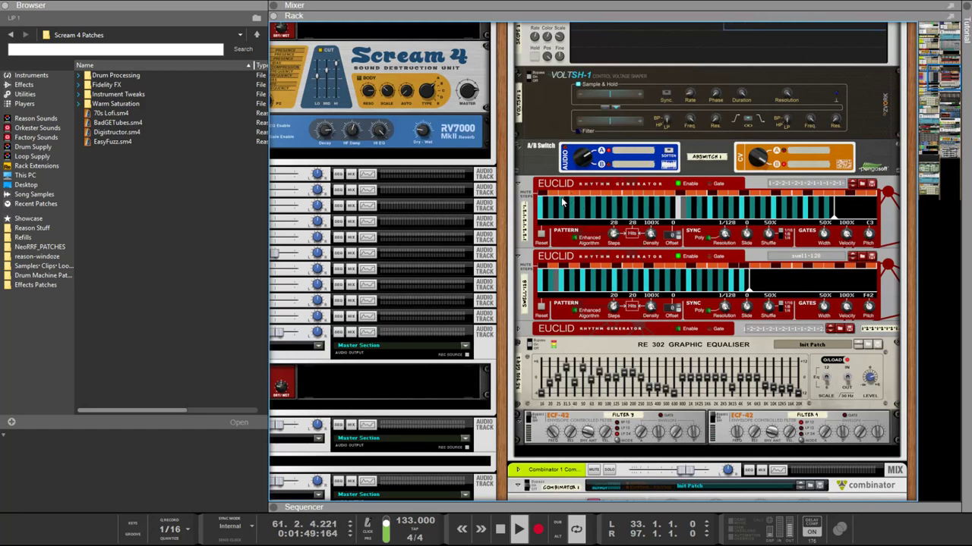
click(563, 268)
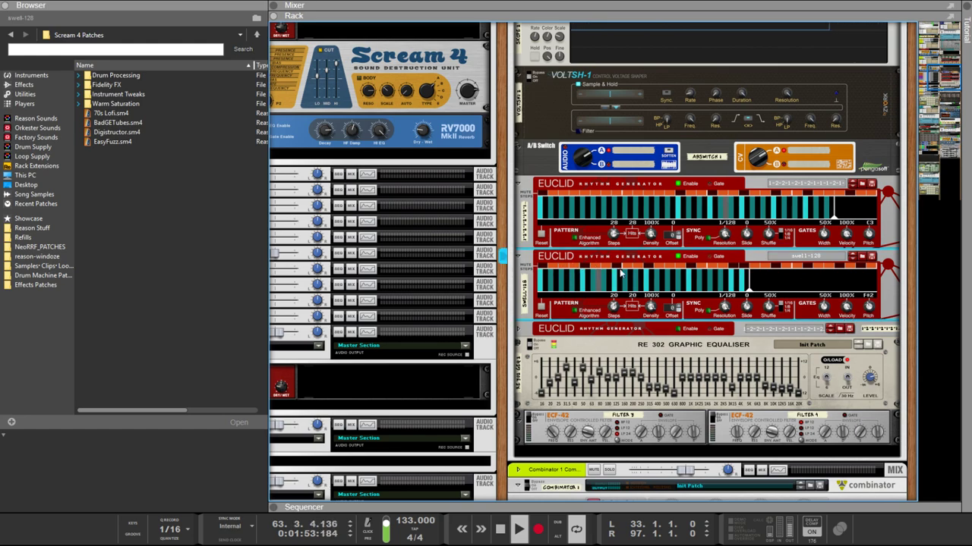
scroll(672, 255, down, 20)
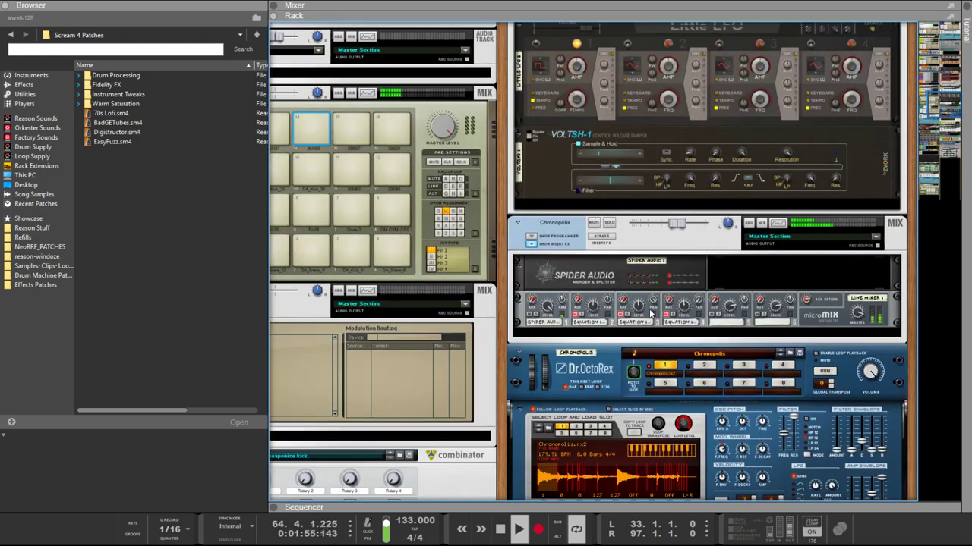
scroll(644, 366, down, 6)
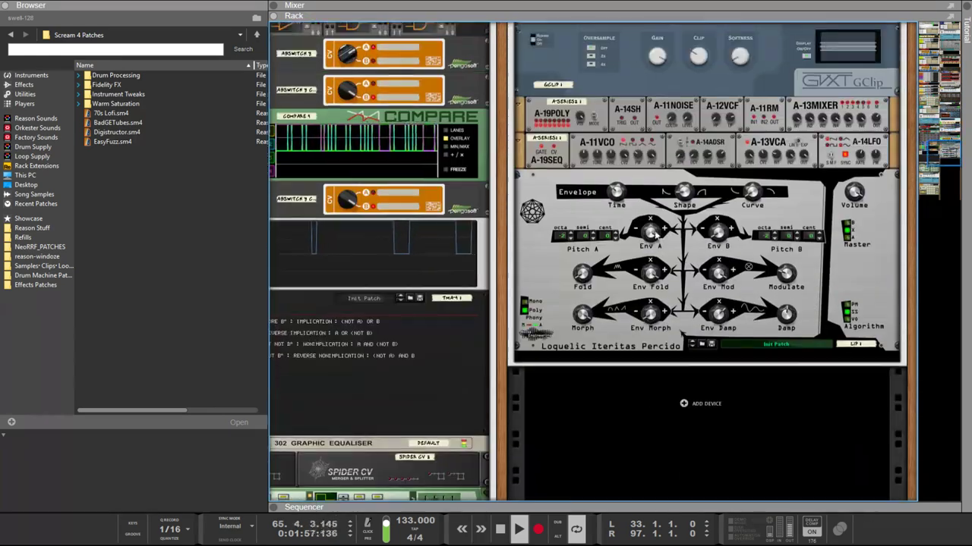
Step: Set Percido's Pitch B octave to 1 and the A-11VCO octave to -2, and readjust Percido's Pitch A octave
click(652, 230)
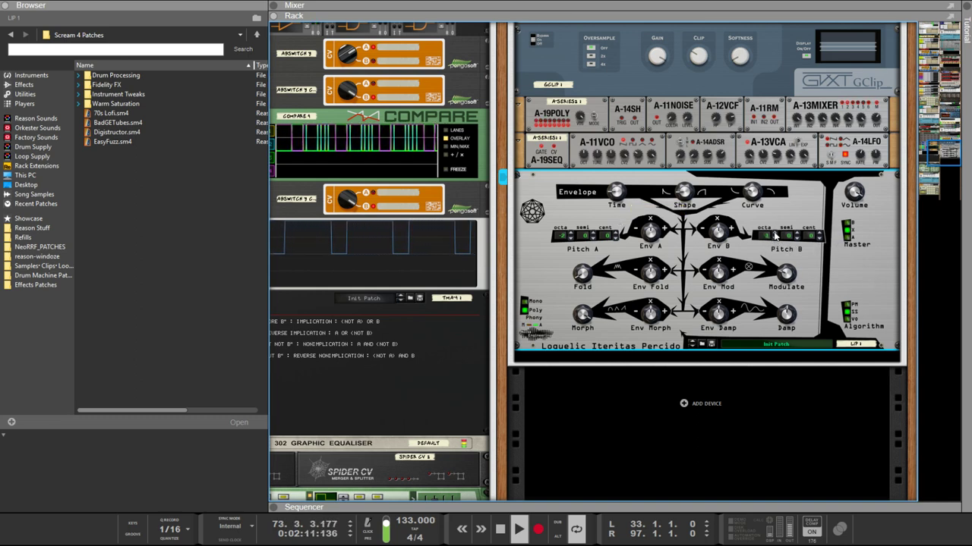
click(586, 156)
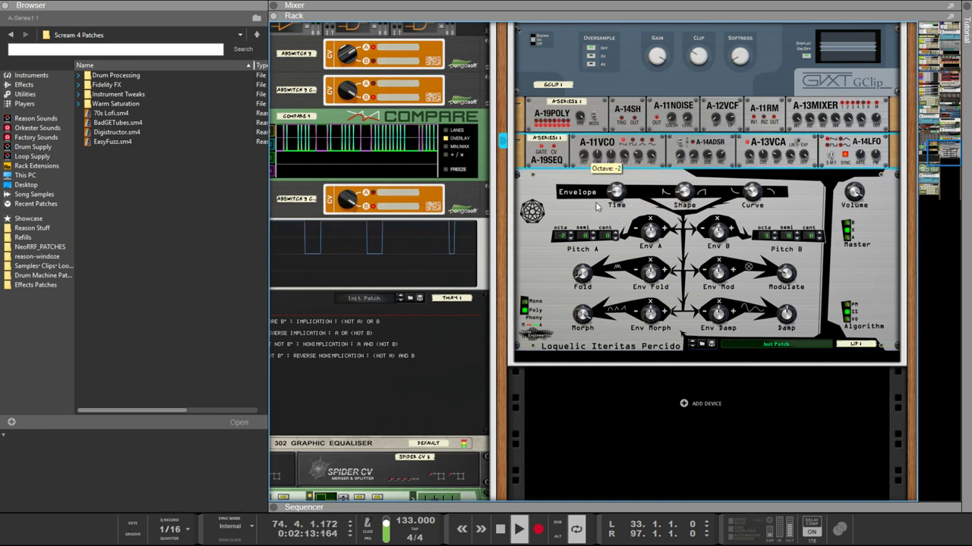
drag(571, 235, 572, 234)
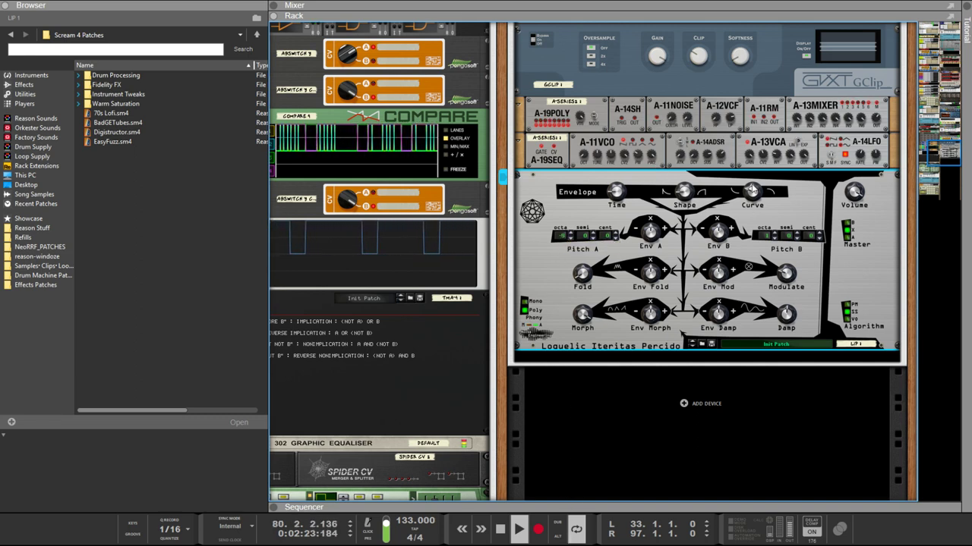
Step: On the rear of the rack, try to patch a cable between the A-13MIXER and the A-14LFO
scroll(773, 258, down, 1)
scroll(728, 228, up, 5)
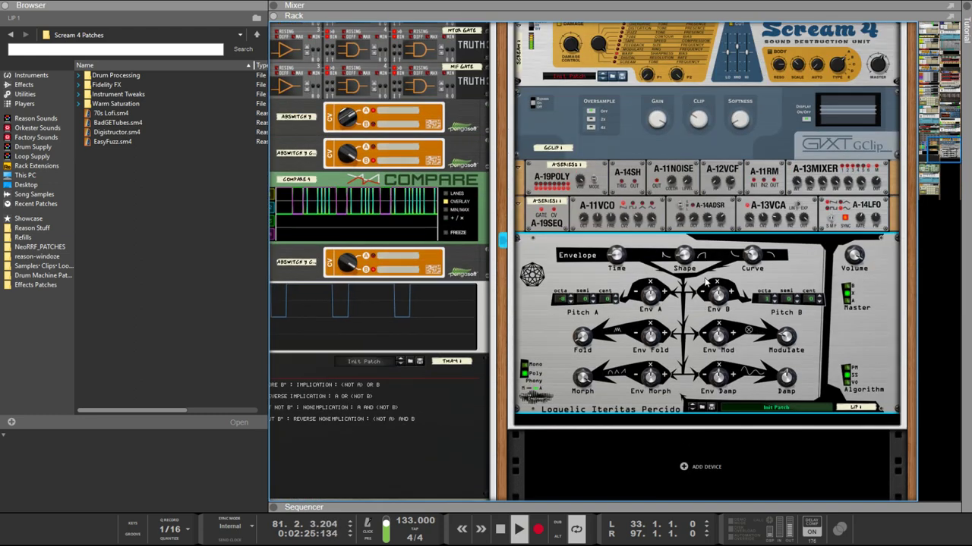
key(Tab)
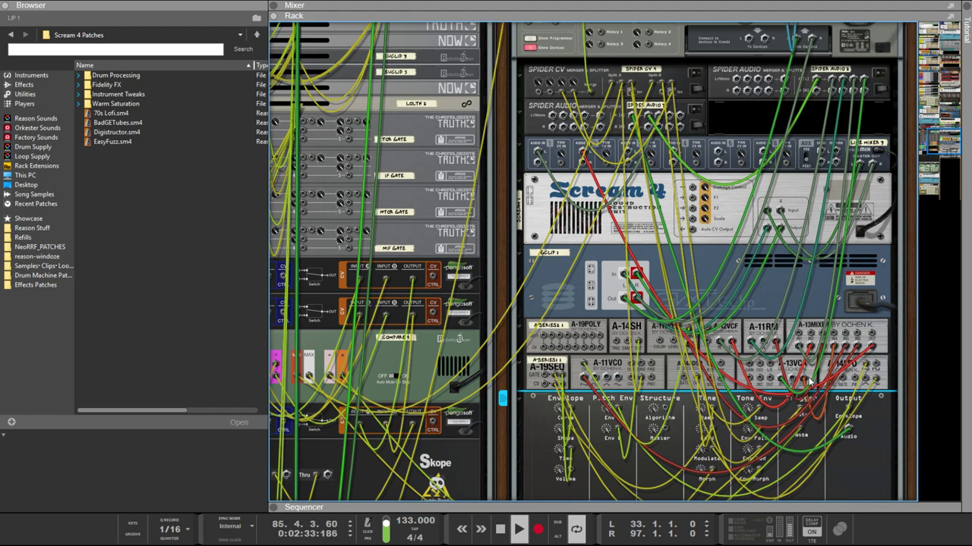
key(Tab)
key(Tab)
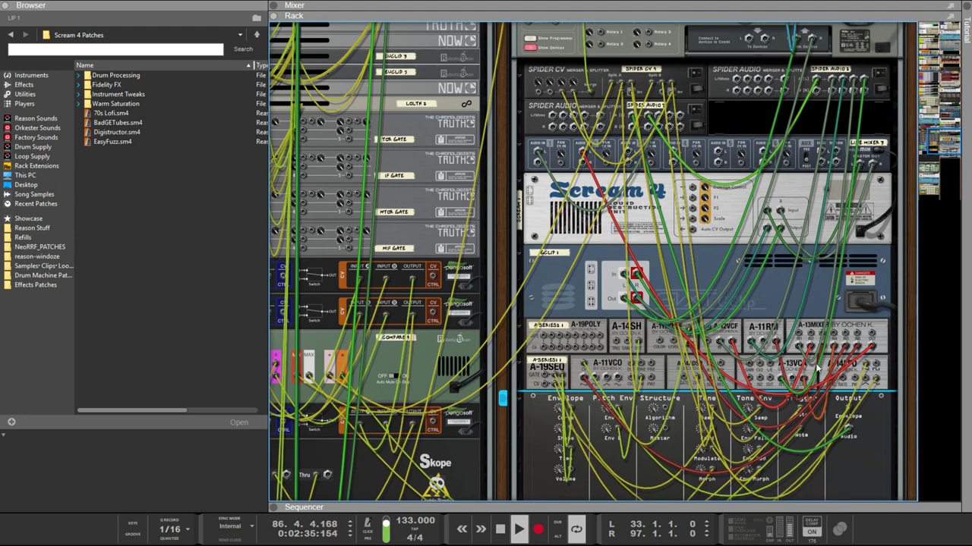
click(835, 386)
key(l)
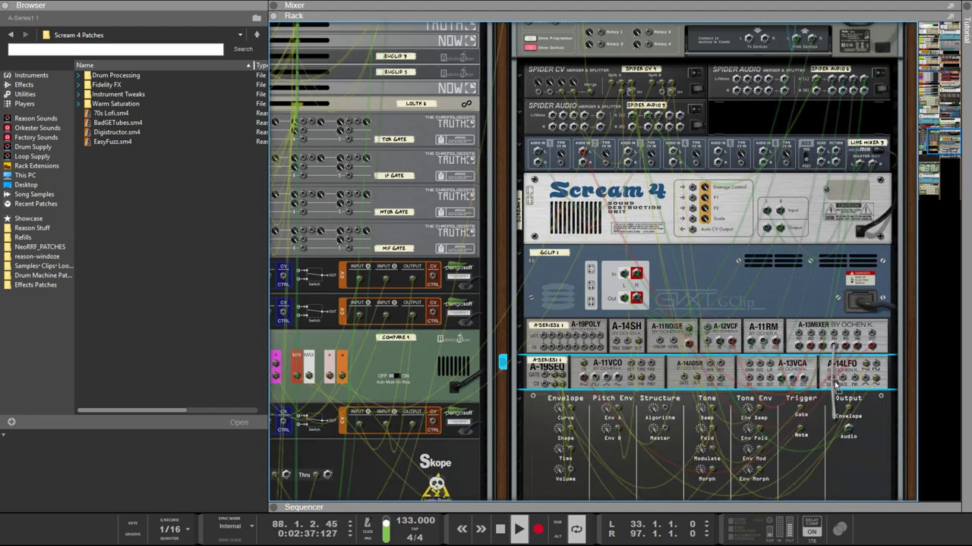
Step: Try to patch a cable from the A-13VCA into Spider Audio 3, reducing cable visibility while routing
drag(836, 391, 633, 152)
key(l)
key(l)
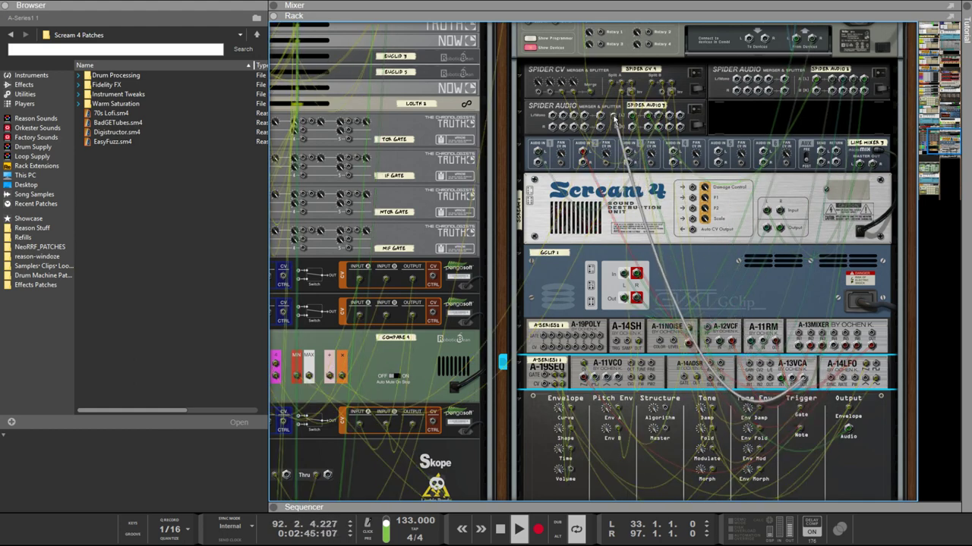
drag(630, 152, 585, 115)
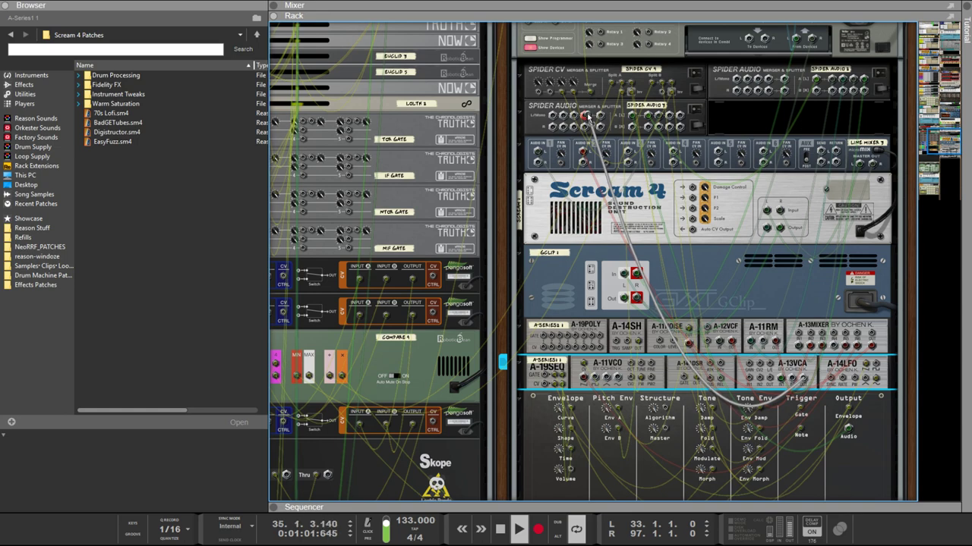
key(l)
click(699, 121)
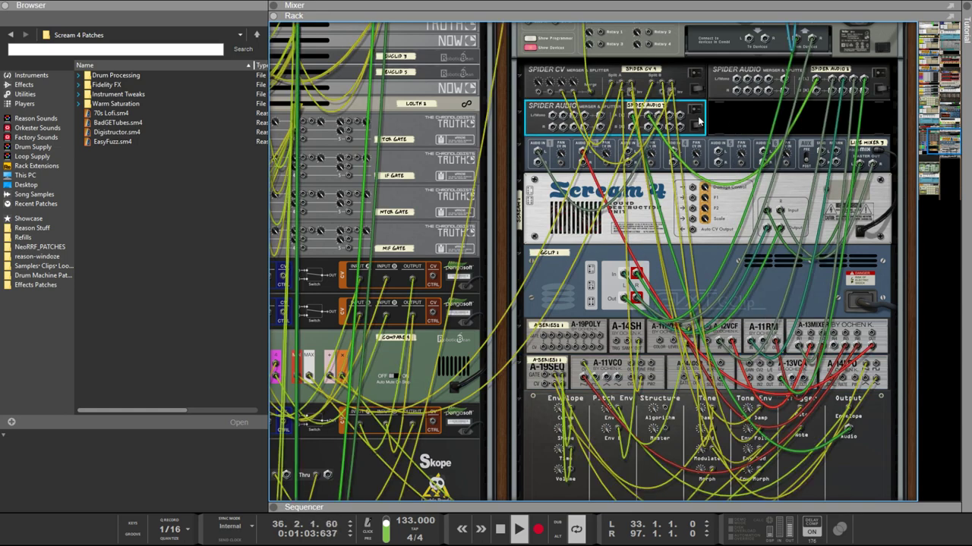
Step: Duplicate Spider Audio 3 beside itself and route the A-13VCA output through the copy into Line Mixer channel 3
drag(697, 120, 797, 118)
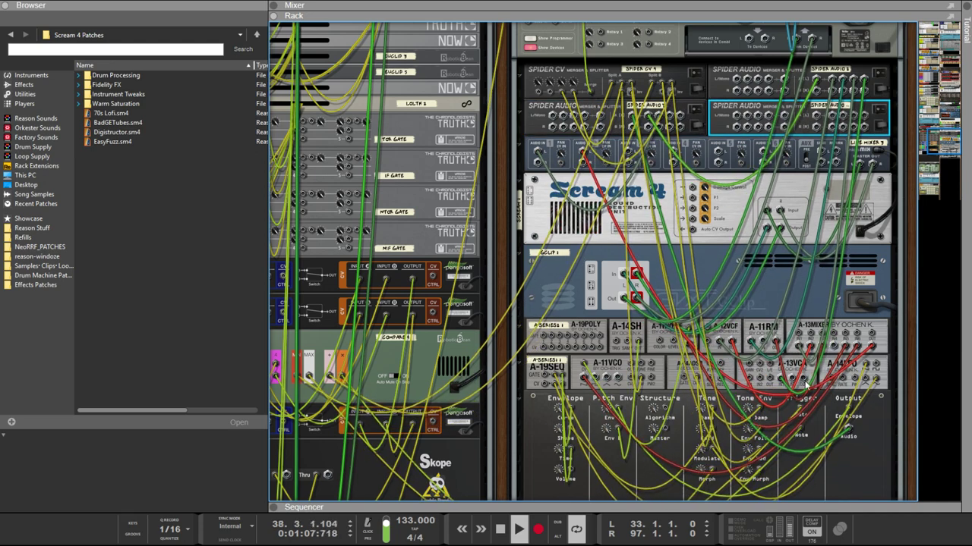
drag(806, 387, 831, 118)
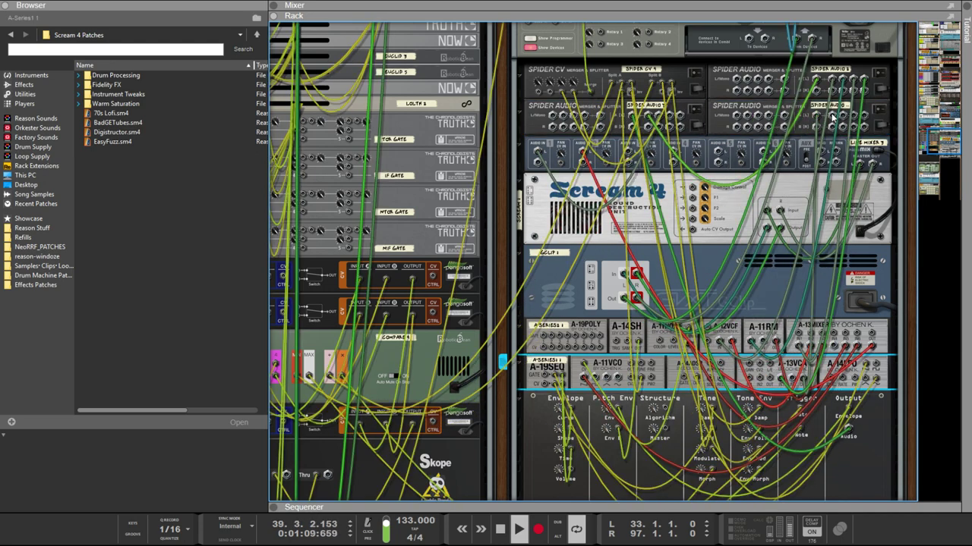
click(831, 117)
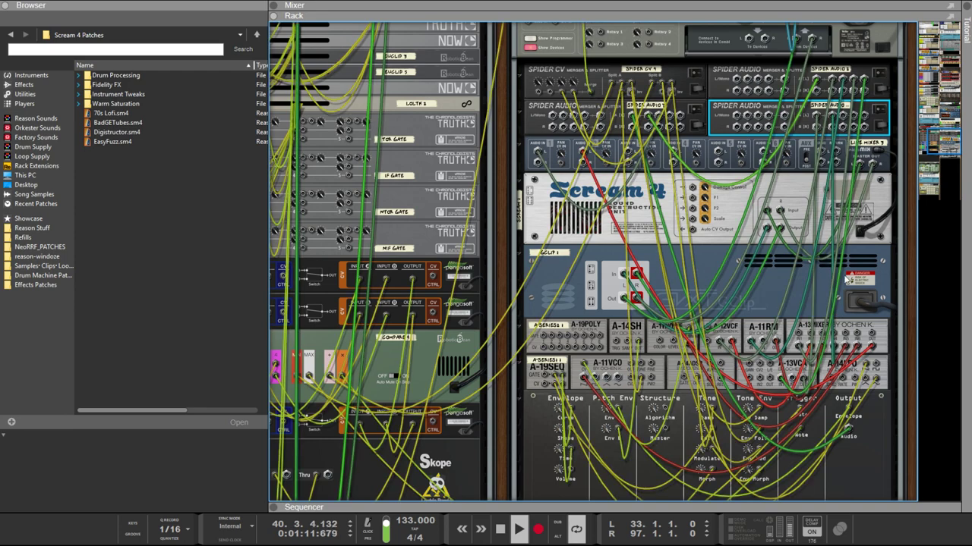
drag(845, 116, 631, 156)
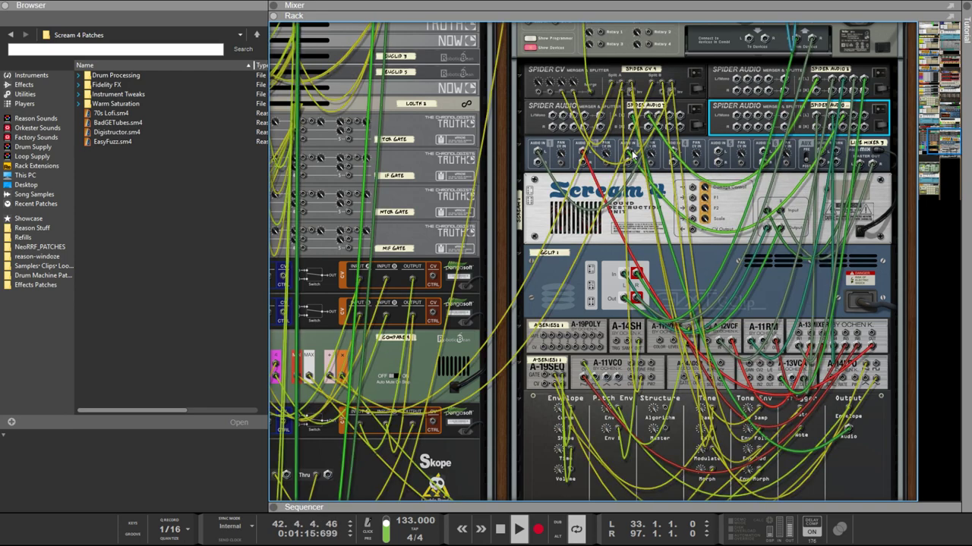
key(Tab)
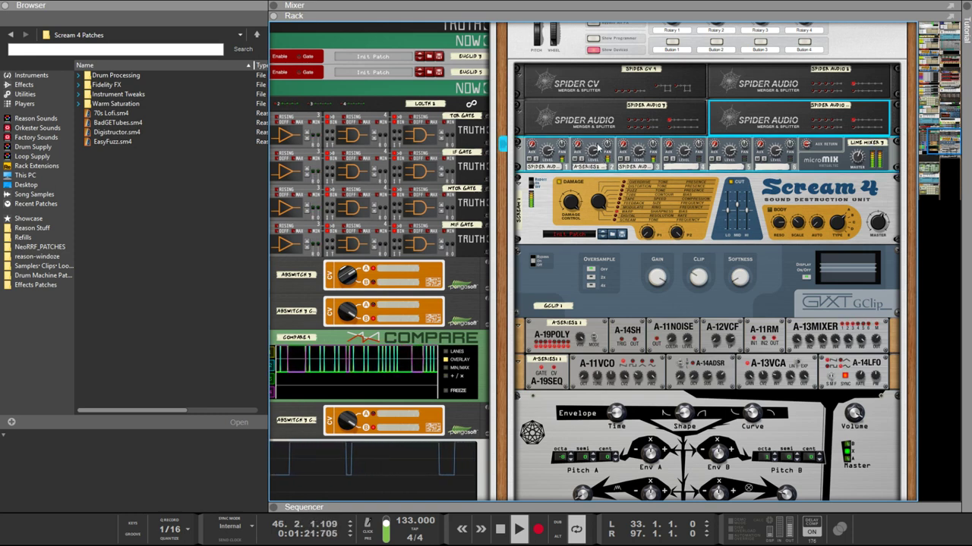
key(Tab)
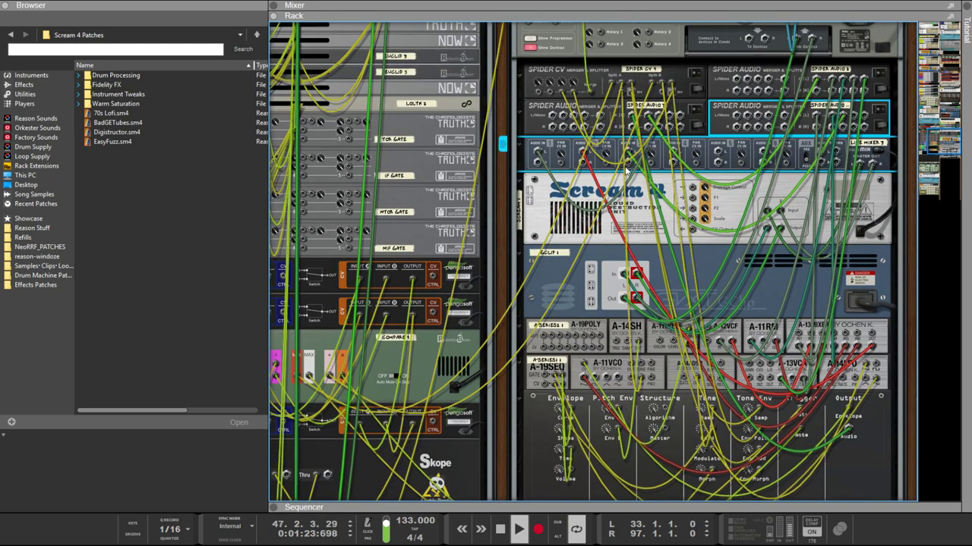
key(Tab)
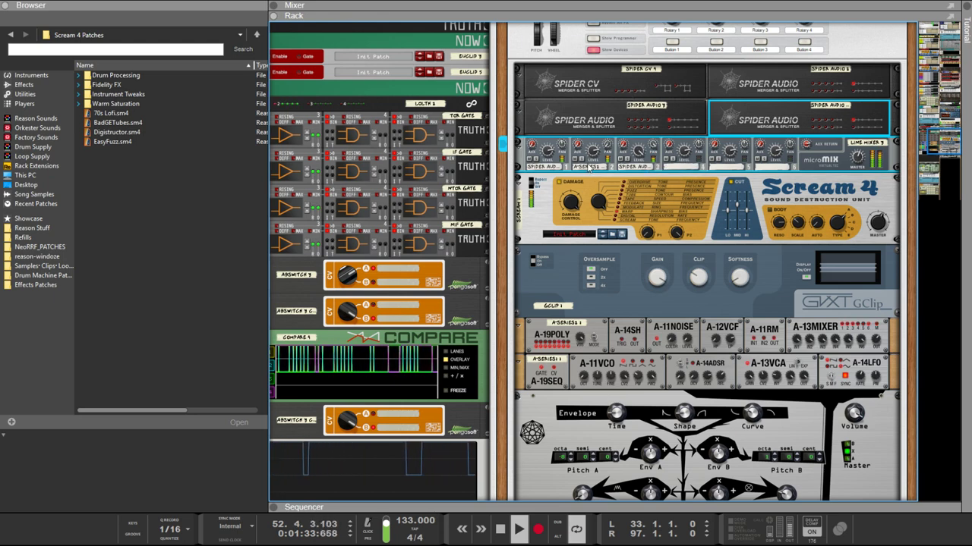
Step: Adjust the A-11VCO oscillator controls, setting Pulse Width 2 to 10%
scroll(642, 228, down, 3)
scroll(646, 213, down, 3)
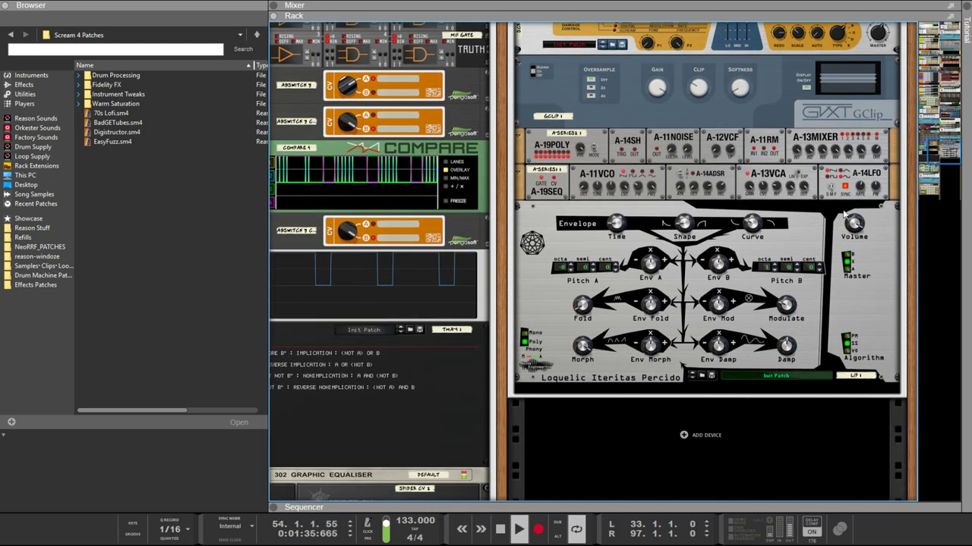
click(596, 188)
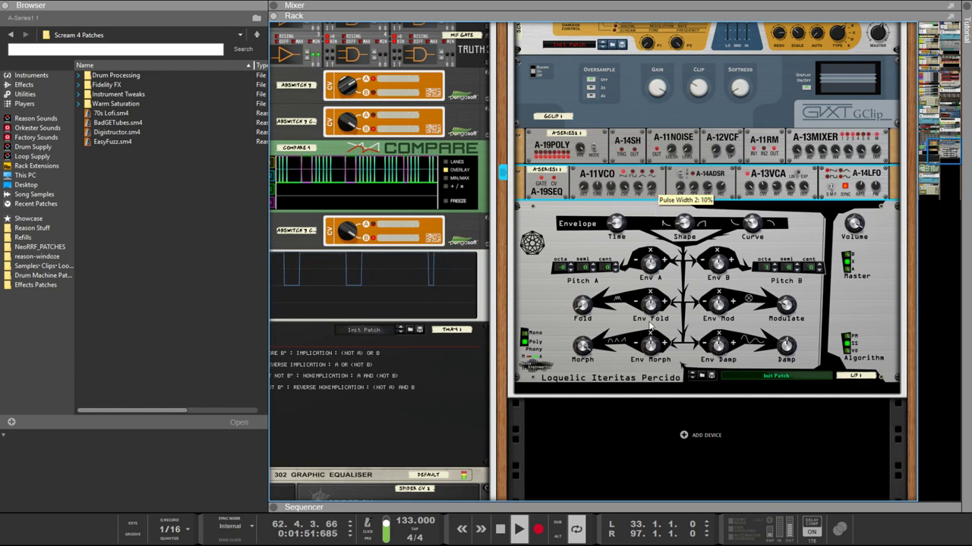
Step: Patch the A-11VCO square output and a second waveform output into Line Mixer channels 4 and 5, and adjust channel 4's level
key(Tab)
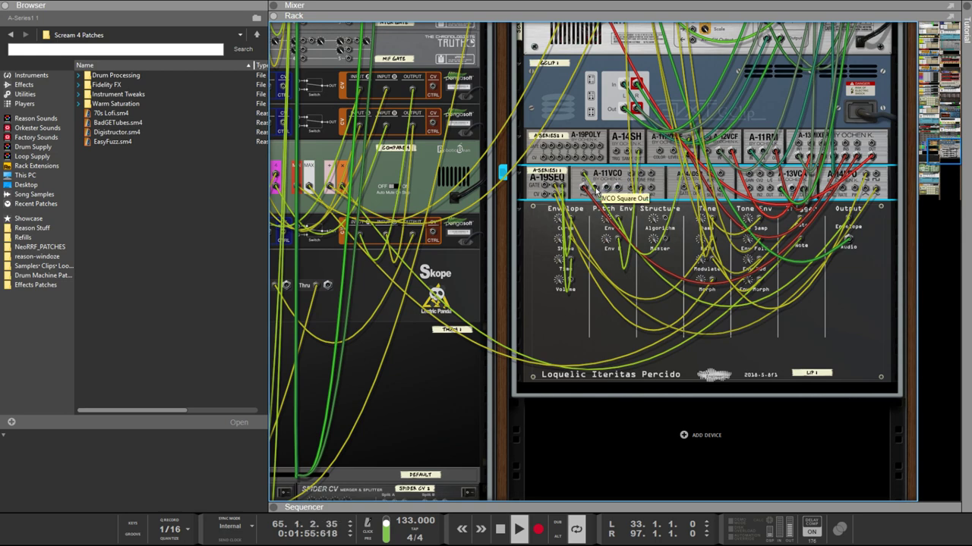
drag(599, 193, 674, 94)
scroll(672, 179, up, 3)
drag(607, 318, 718, 95)
key(Tab)
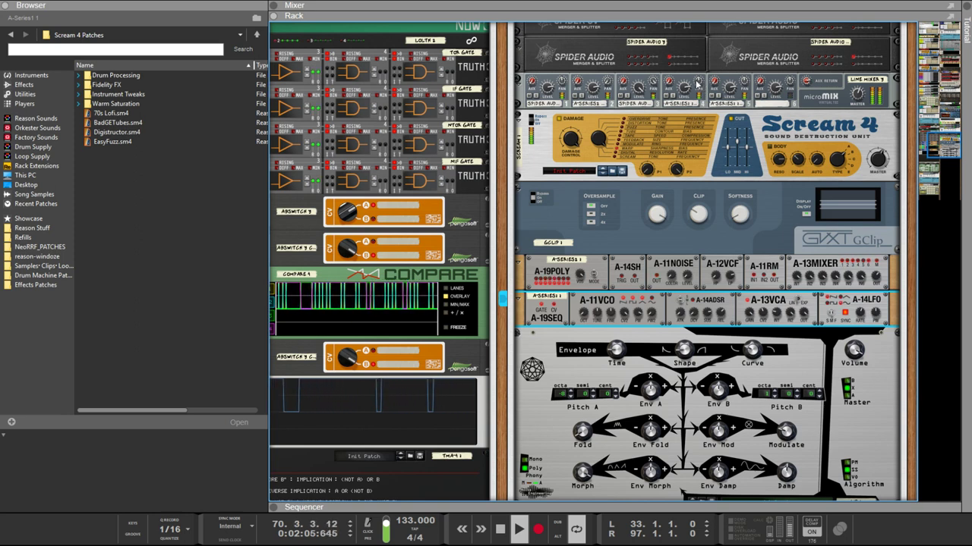
click(687, 81)
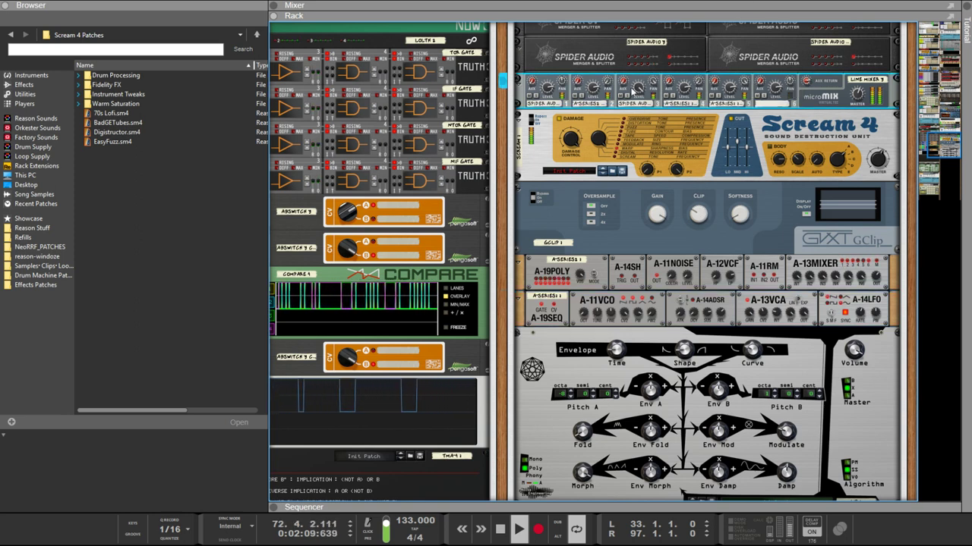
scroll(699, 95, down, 2)
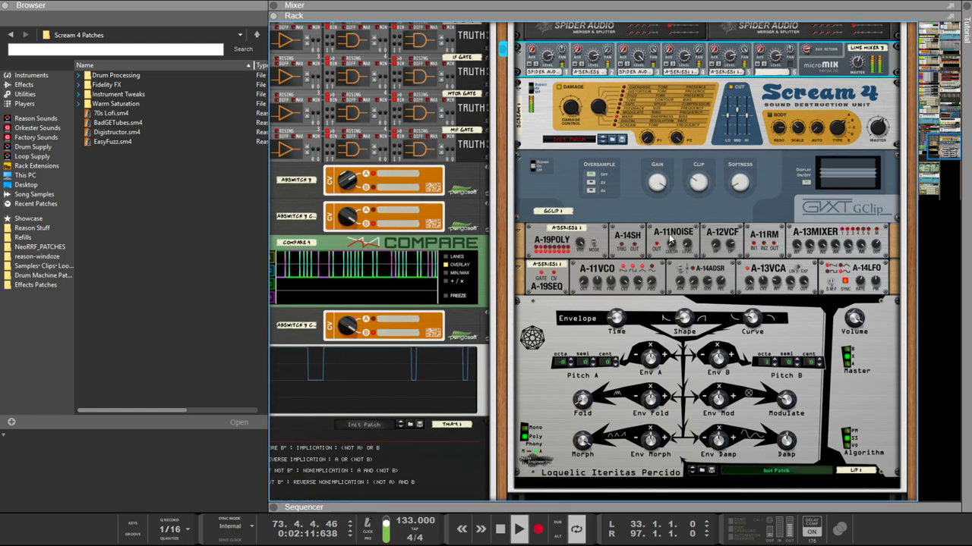
click(642, 268)
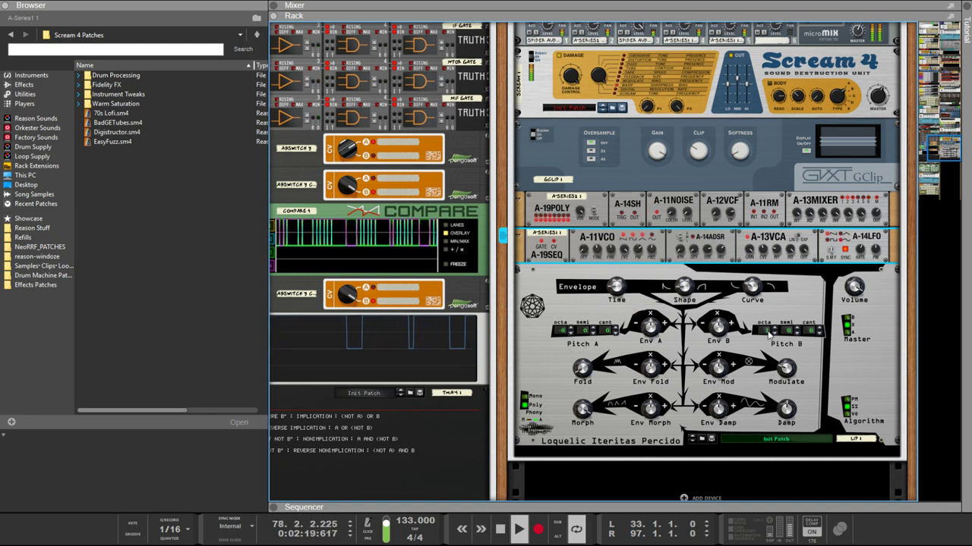
Step: Set Percido's Pitch B octave to -8, Env Mod to -100% and Modulate to 0%
drag(769, 334, 769, 381)
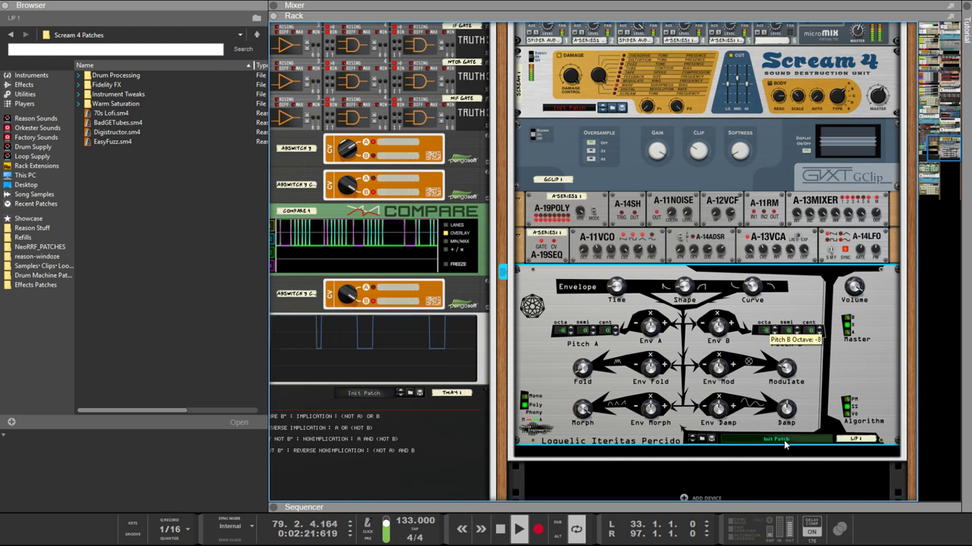
drag(774, 529, 722, 490)
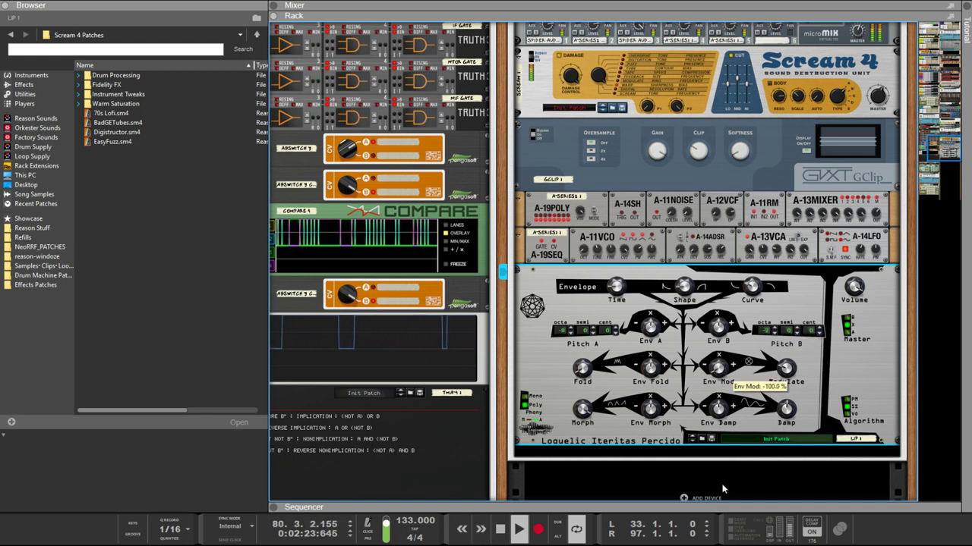
drag(788, 367, 800, 456)
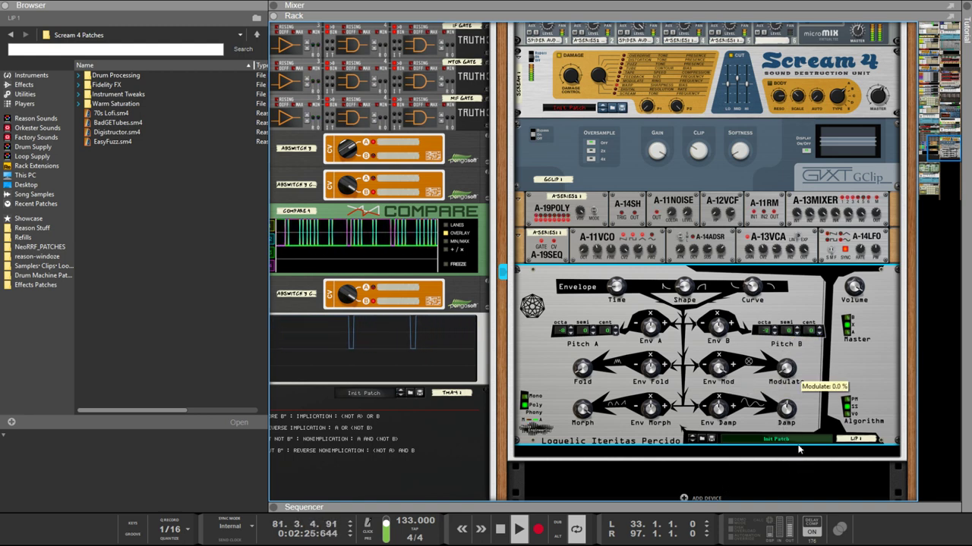
Step: Adjust Percido's Env B and Env Fold amounts and set Fold to 100%
drag(719, 325, 720, 472)
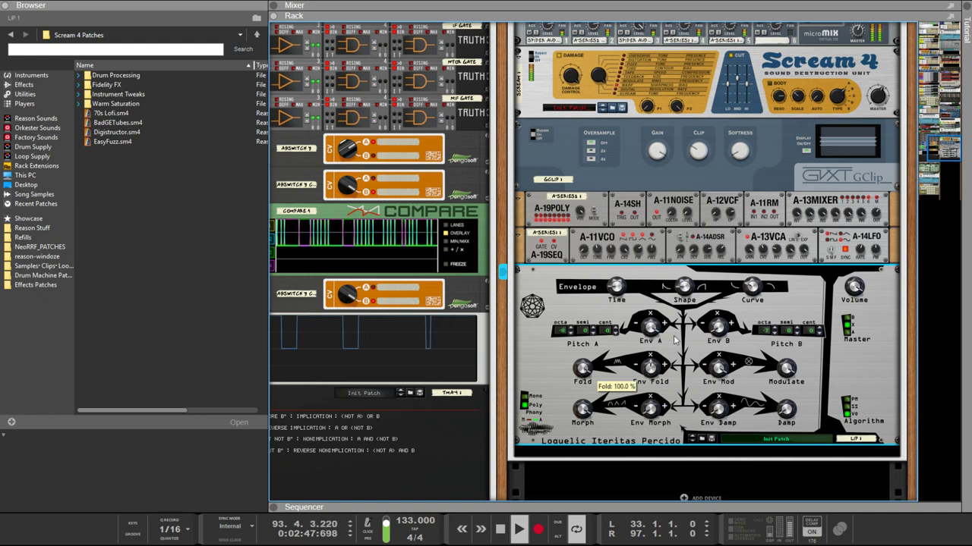
drag(651, 367, 659, 462)
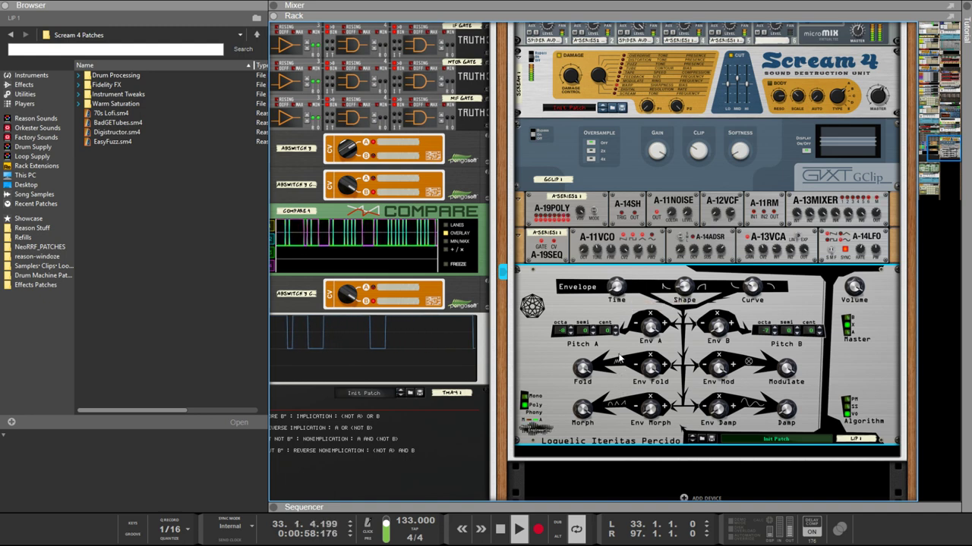
mouse_move(618, 285)
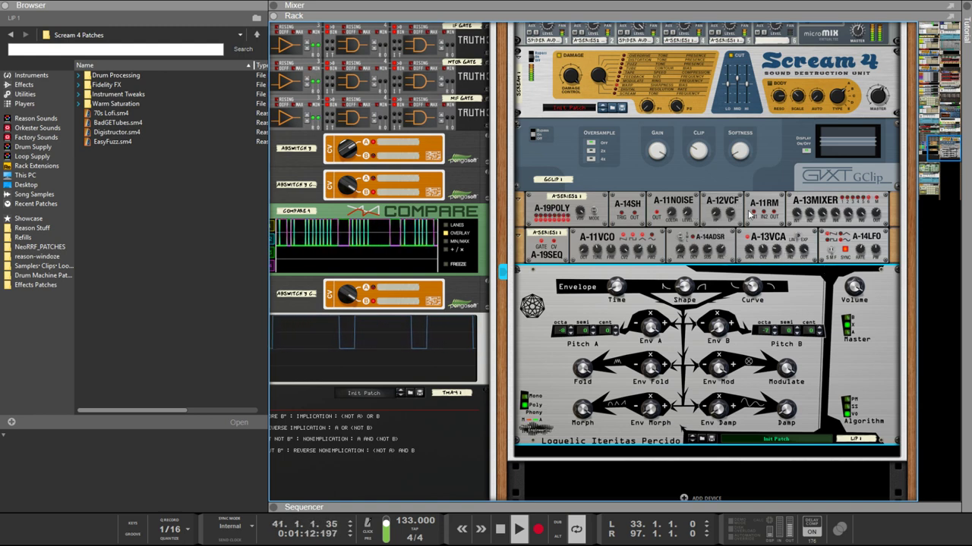
Step: Switch the A-19POLY assign mode, and set the A-12VCF low pass to 59% and high pass to 0%
click(593, 215)
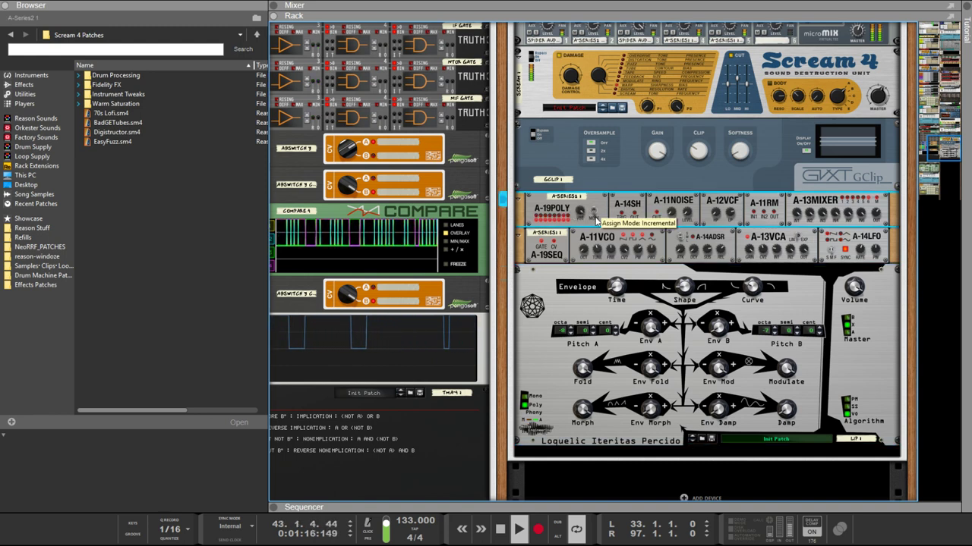
click(595, 215)
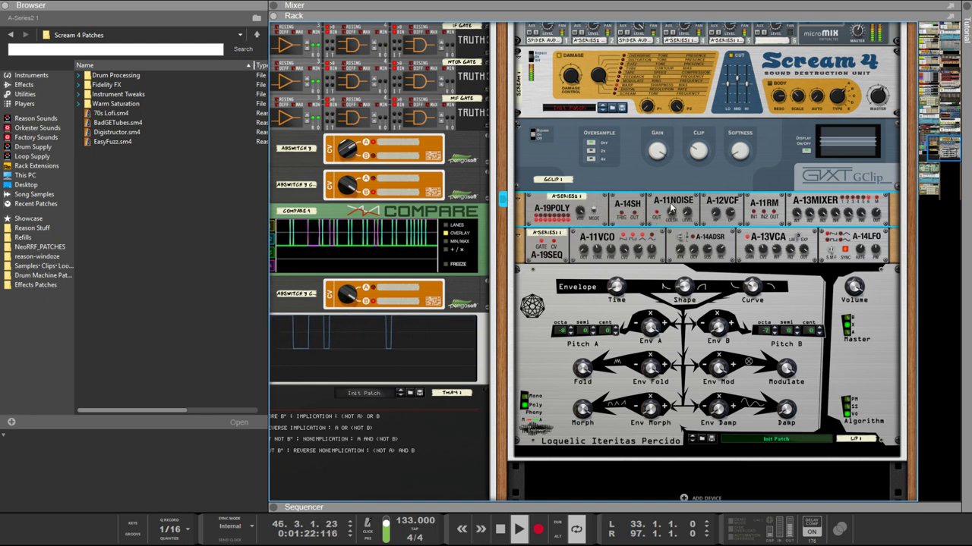
drag(724, 214, 734, 252)
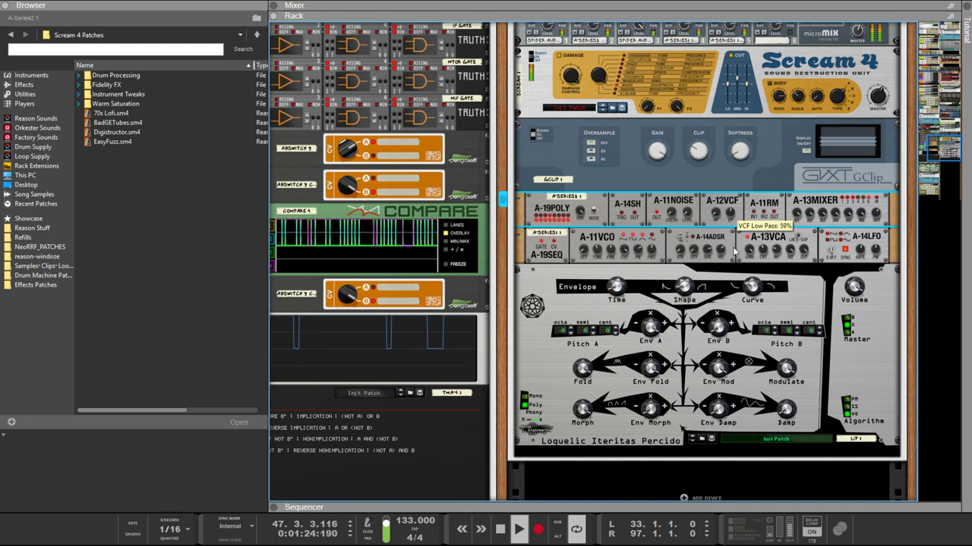
drag(717, 194, 724, 105)
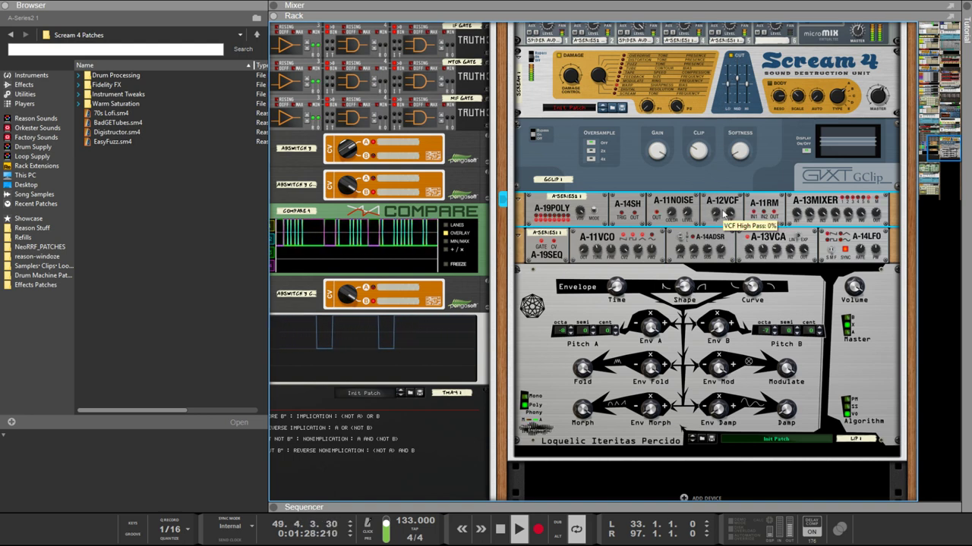
drag(725, 214, 733, 237)
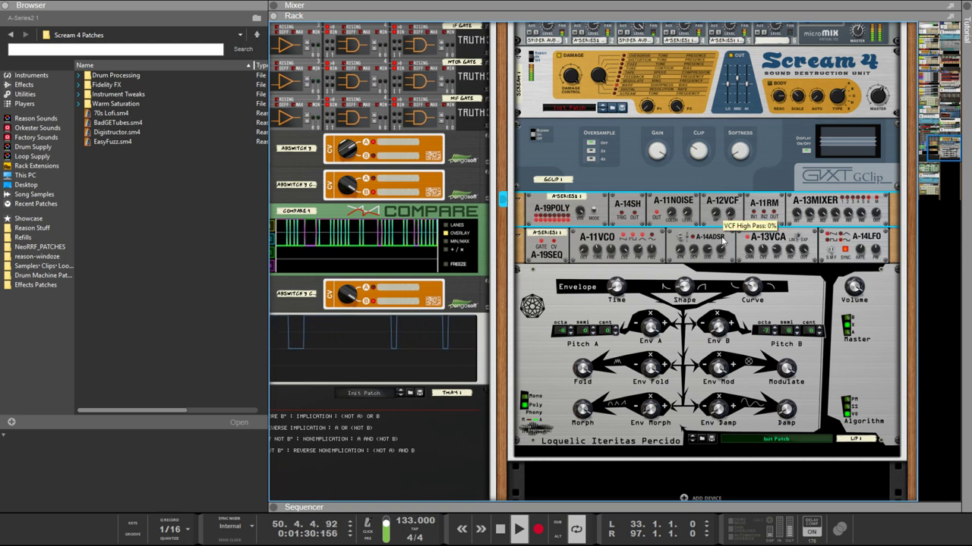
Step: Adjust the A-14LFO rate and try to patch its outputs into Line Mixer channel 5 and Spider Audio 3
drag(867, 253, 863, 309)
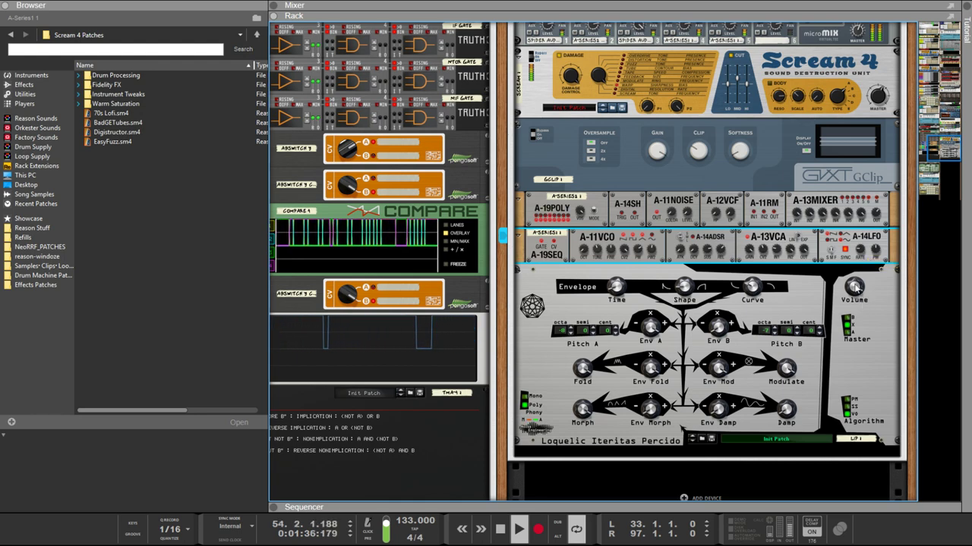
key(Tab)
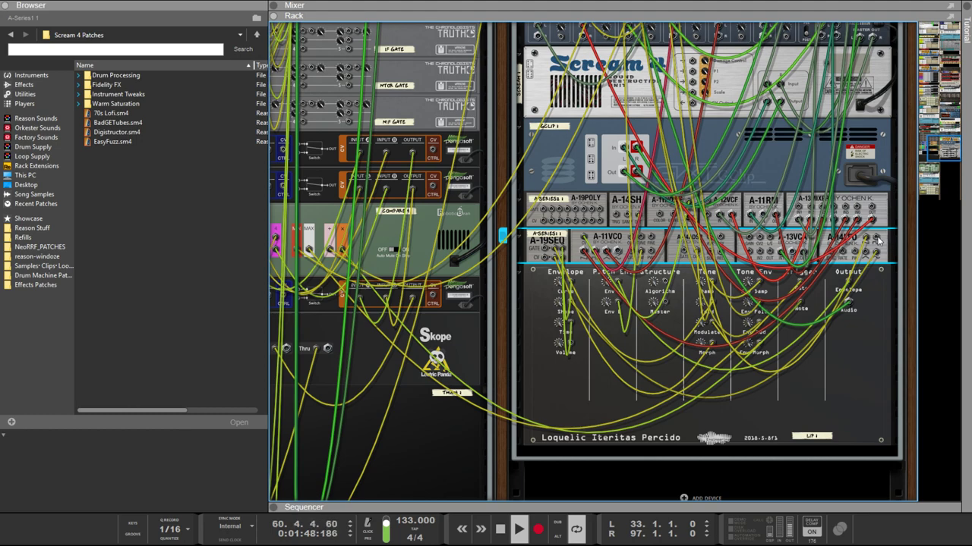
drag(876, 240, 718, 182)
scroll(699, 129, up, 4)
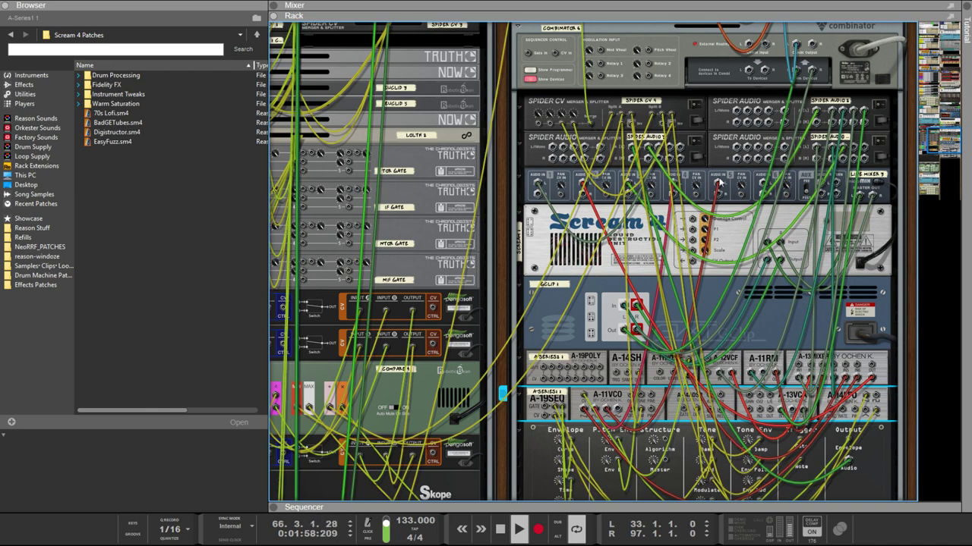
drag(843, 413, 663, 133)
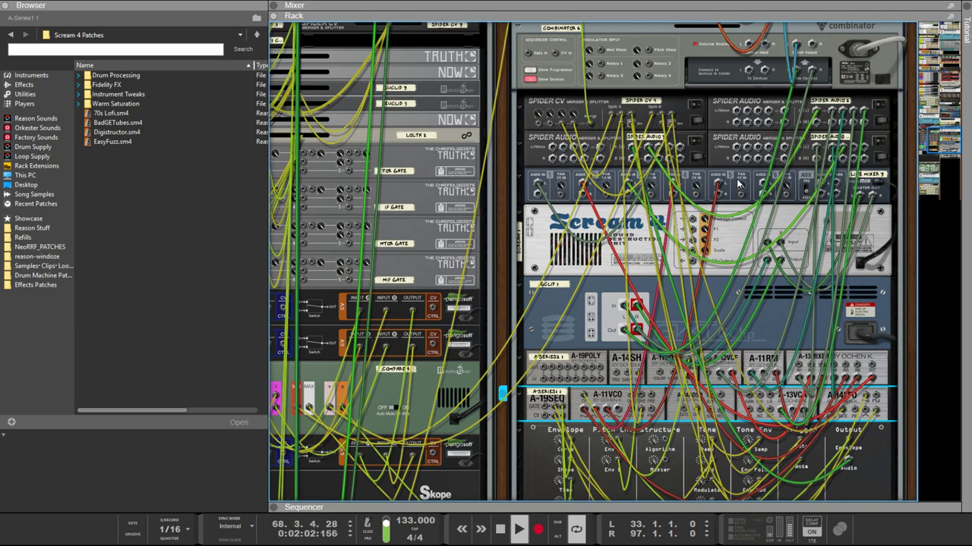
Step: Examine the A-14LFO's sync and speed controls and its rear connections, and return to the mixer section of the rack
key(Tab)
scroll(775, 216, down, 3)
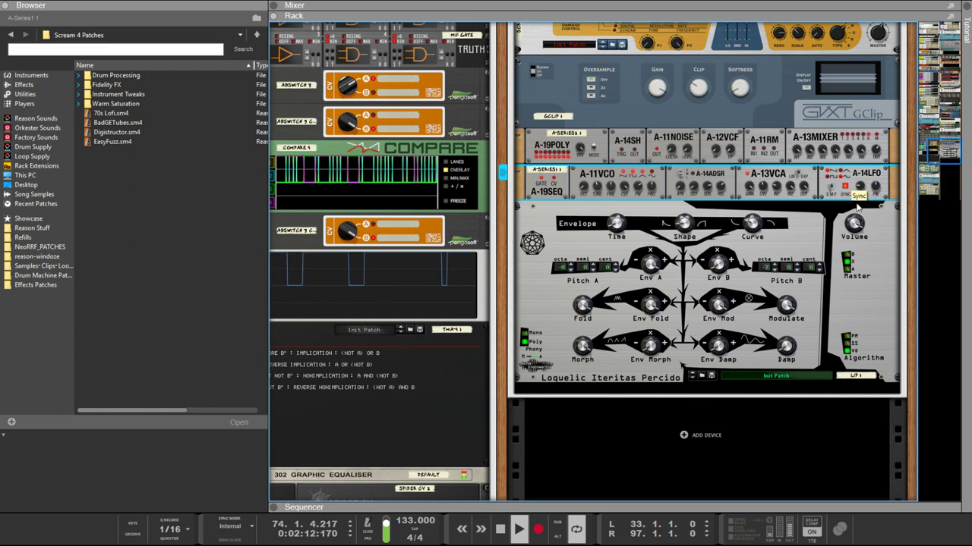
key(Tab)
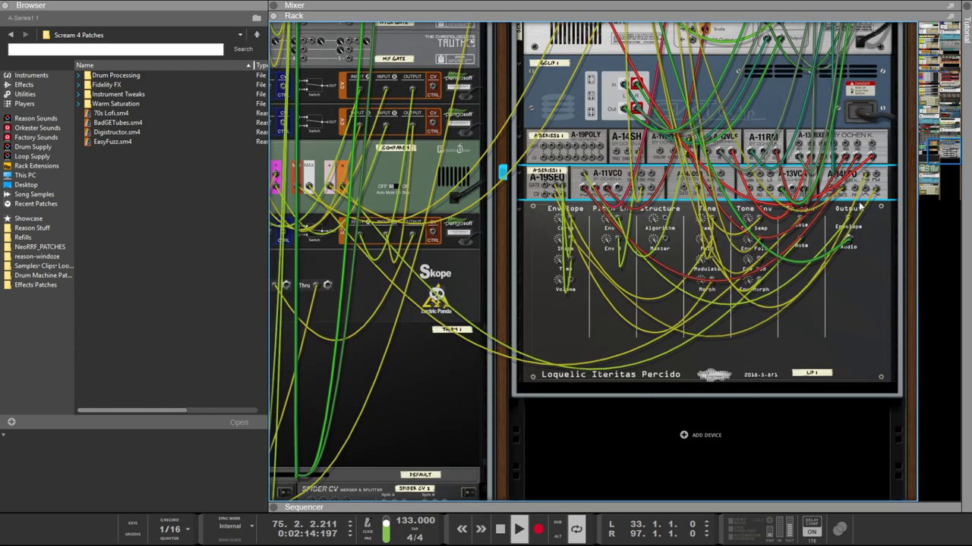
key(Tab)
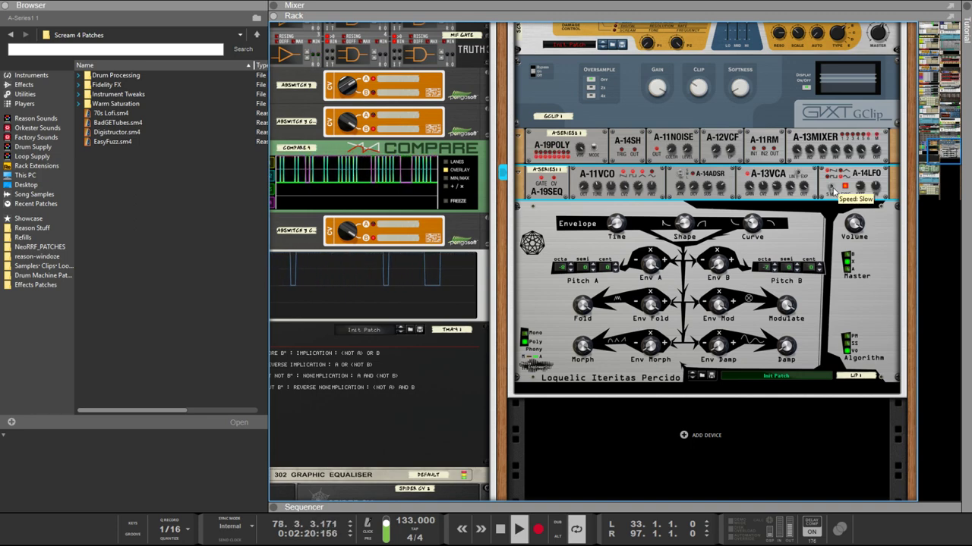
key(Tab)
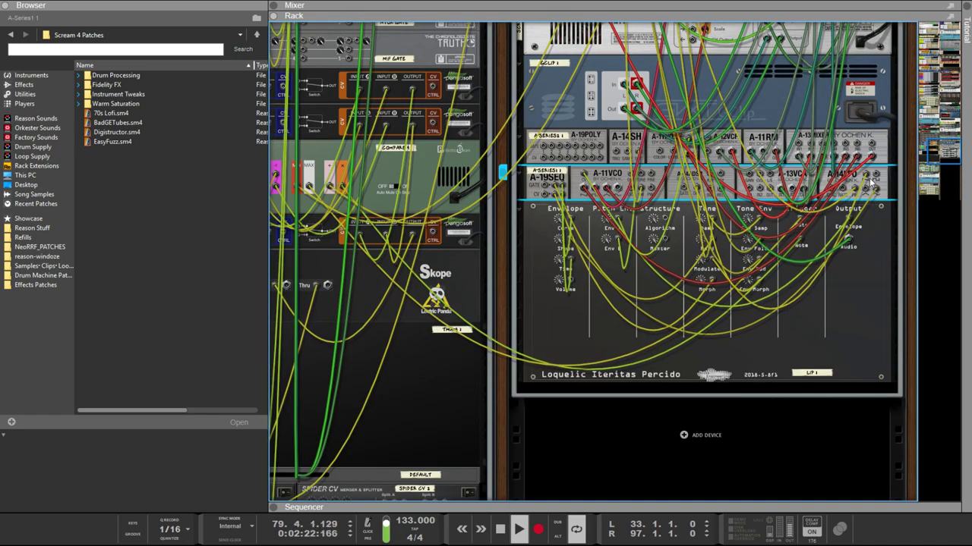
key(Tab)
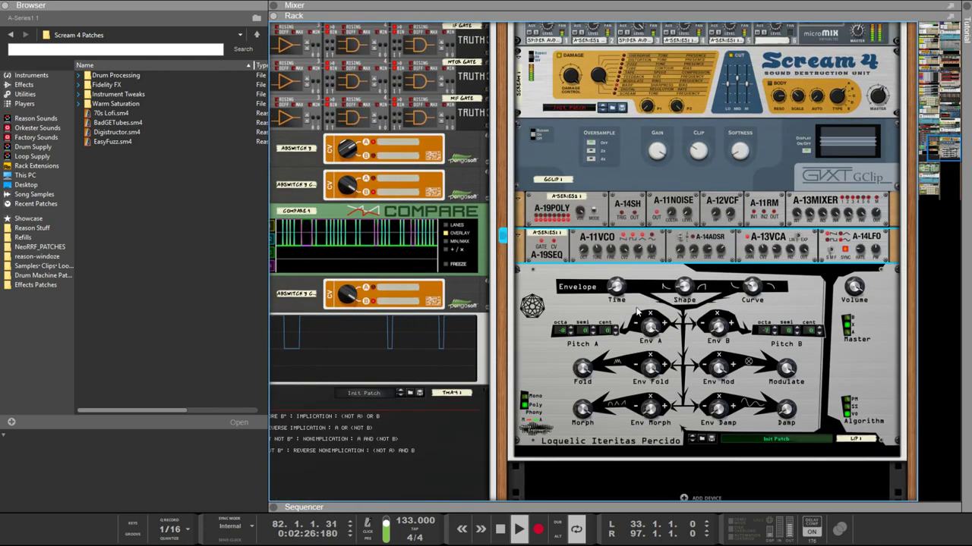
scroll(622, 262, down, 2)
scroll(645, 253, up, 2)
scroll(645, 253, up, 3)
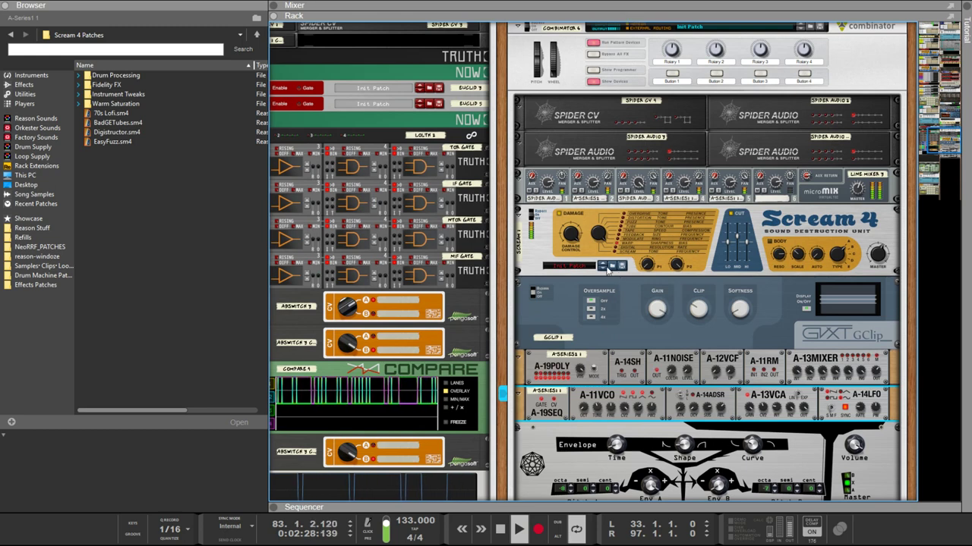
Step: Insert a kHs Pitch Shifter with its pitch at -24.00 between the Scream 4 and GClip
click(609, 275)
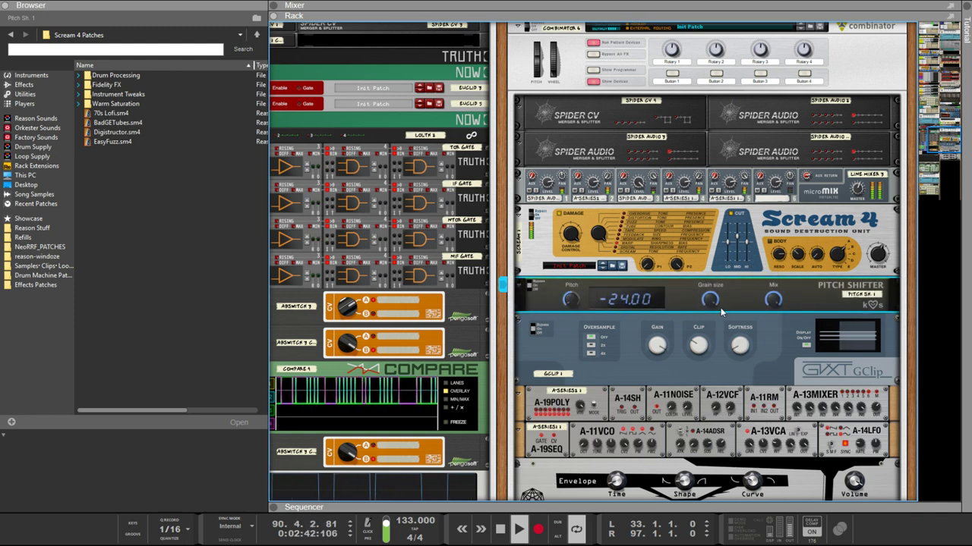
click(681, 373)
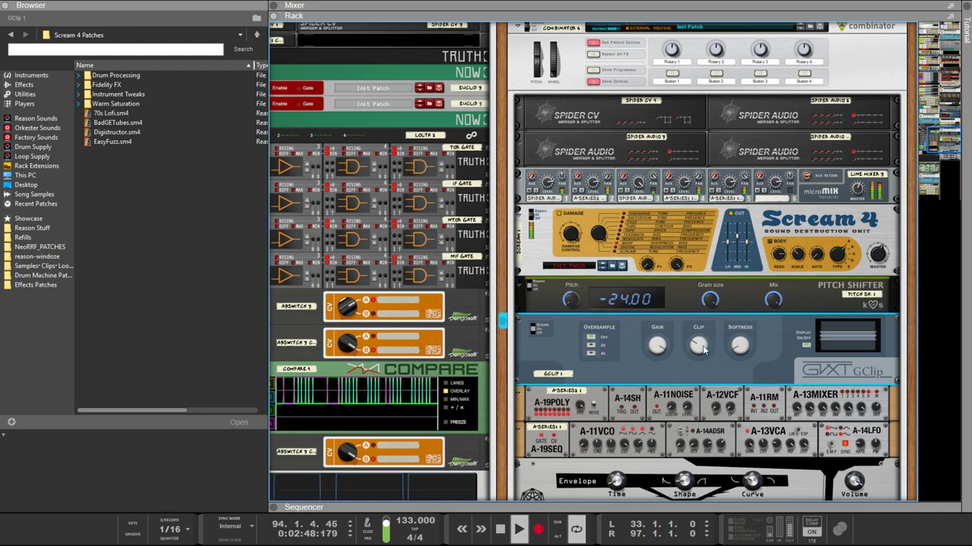
click(882, 253)
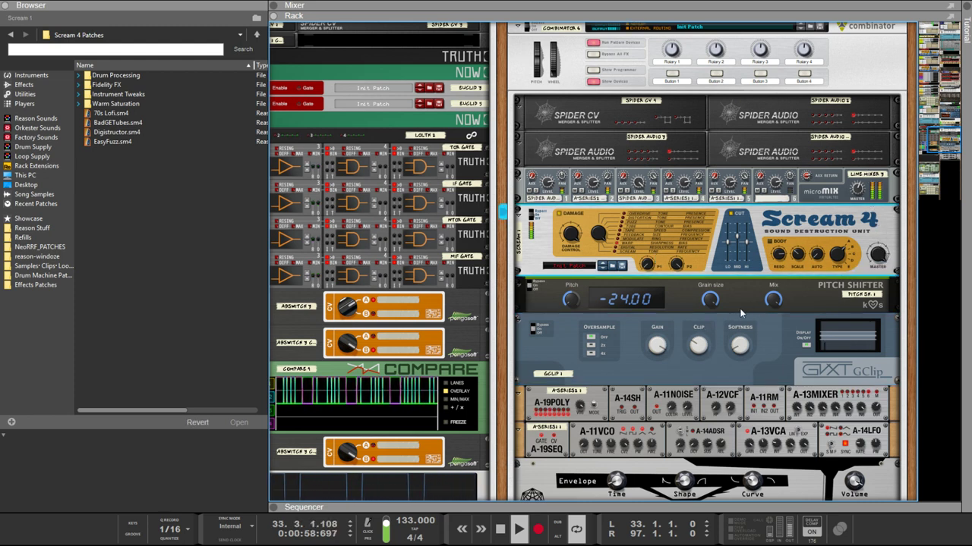
Step: Try the Pitch Shifter with its pitch at -12.00 and different mix and grain size settings
drag(574, 303, 567, 268)
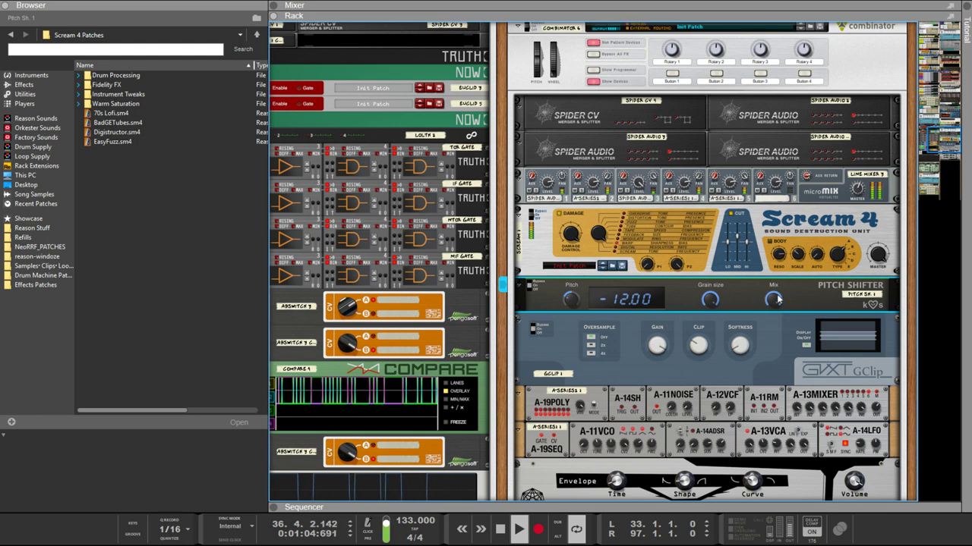
drag(777, 300, 776, 317)
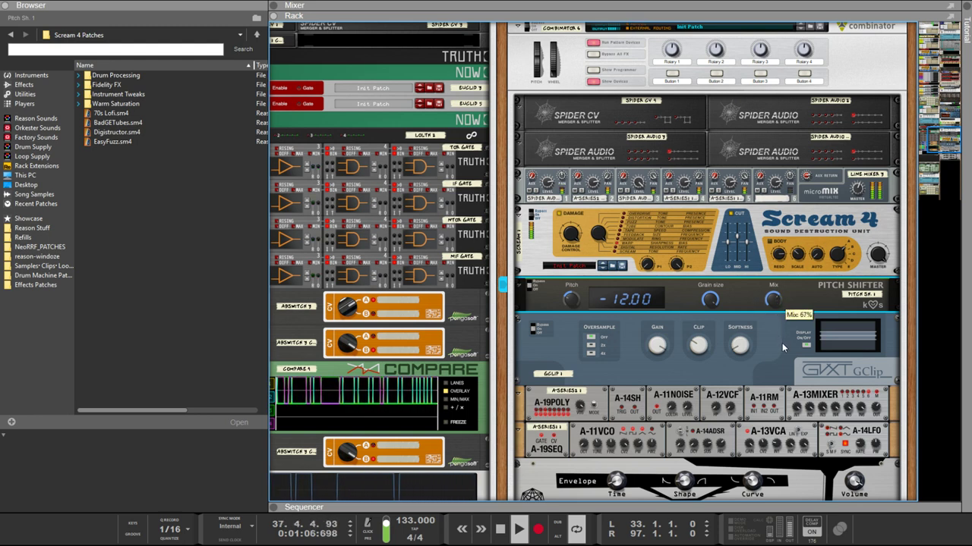
drag(787, 352, 794, 363)
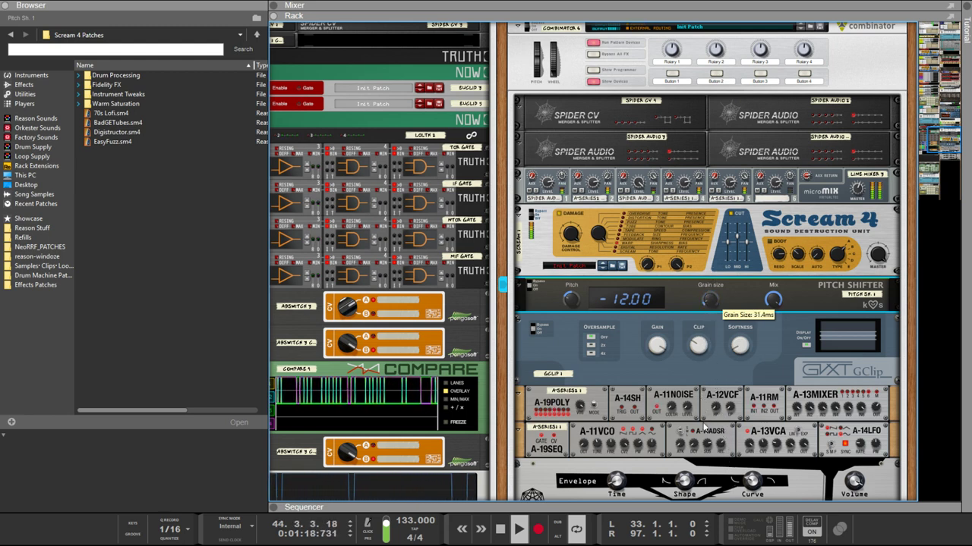
Step: Insert a Villanelle Killer Wah effect between the Scream 4 and the Pitch Shifter
click(687, 274)
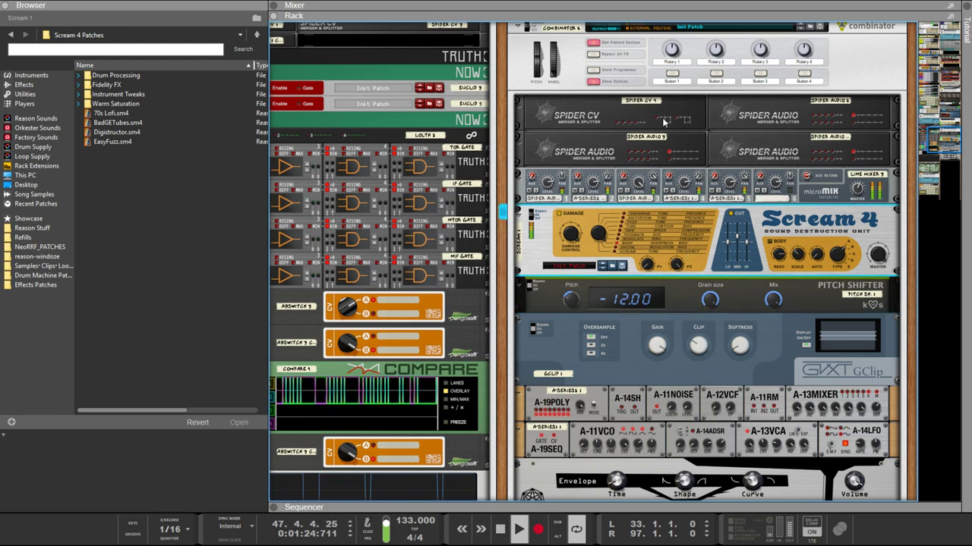
click(24, 85)
scroll(170, 228, down, 5)
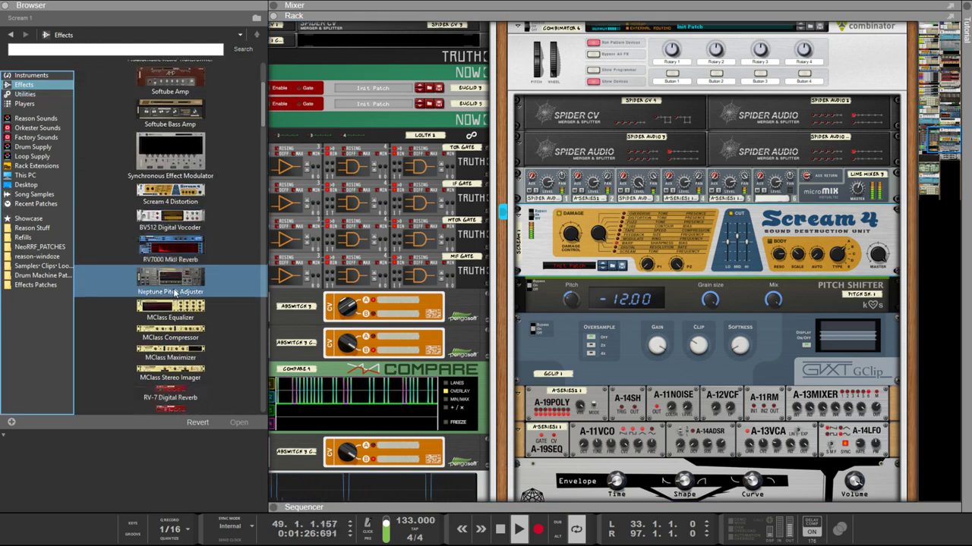
scroll(177, 296, down, 10)
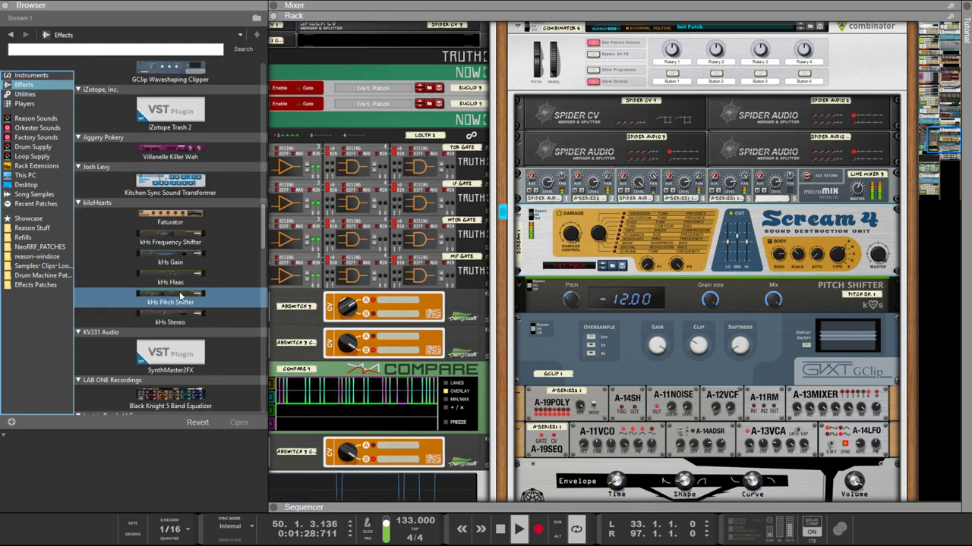
click(169, 213)
drag(168, 214, 620, 281)
Step: Duplicate the Combinator's Spider CV and route the merged CV through the copy's Split A into the Killer Wah's Wah CV input
key(Tab)
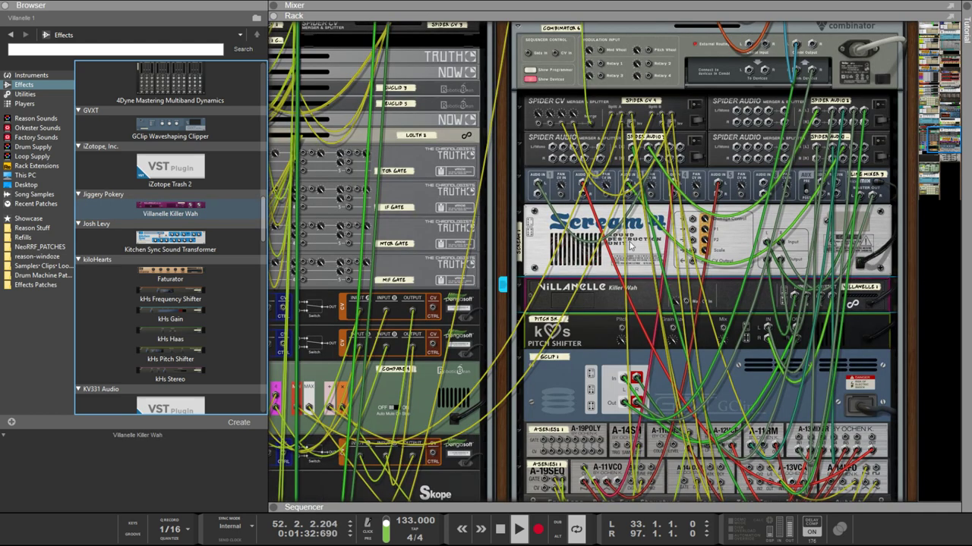
drag(691, 302, 549, 117)
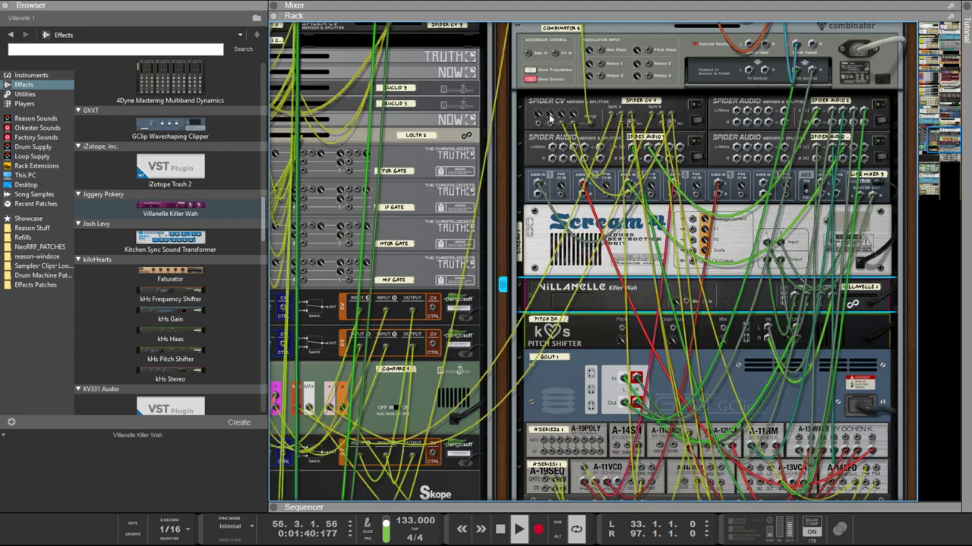
click(687, 129)
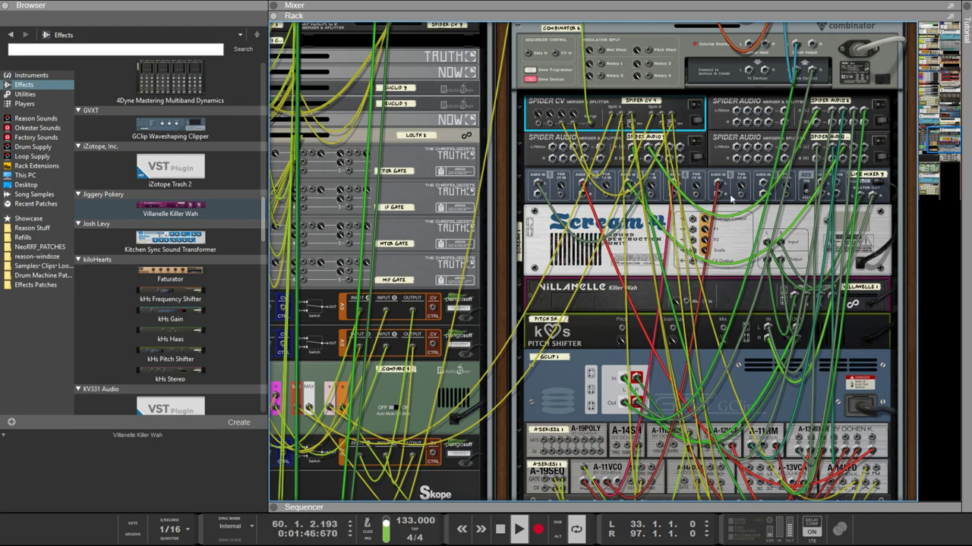
key(ctrl+d)
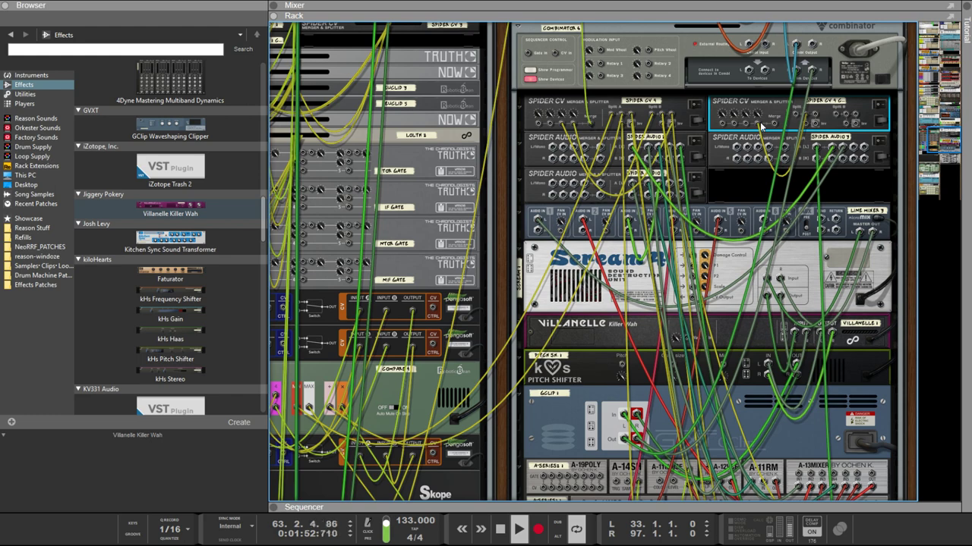
click(594, 124)
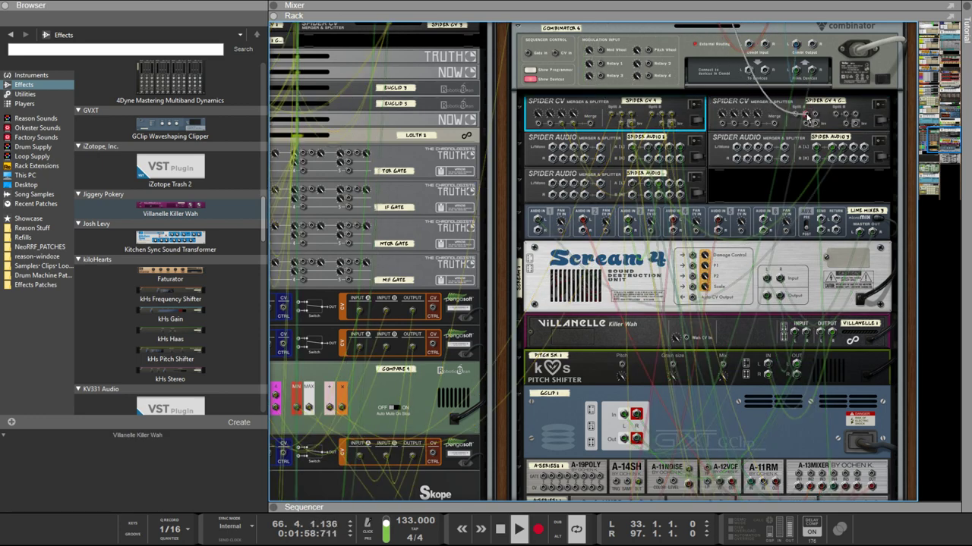
click(816, 122)
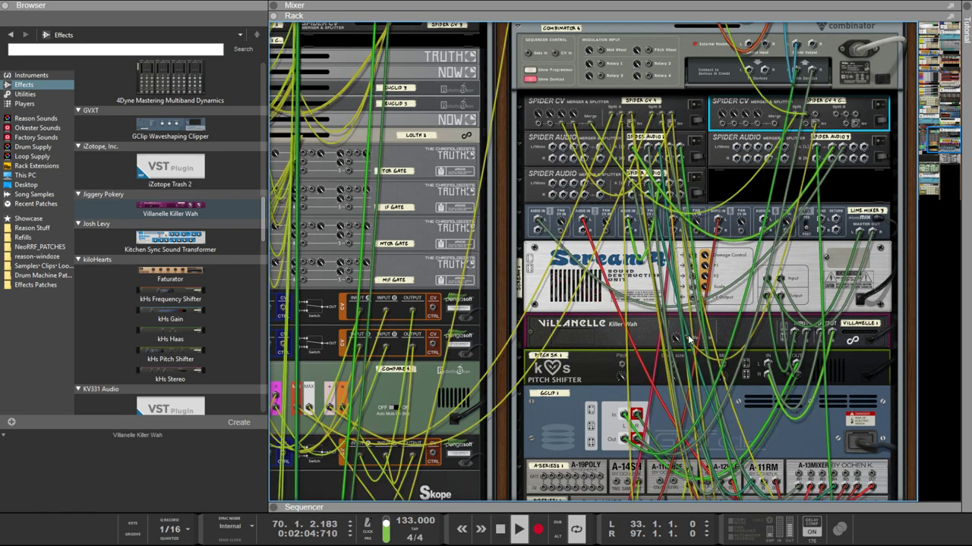
Step: Set the Killer Wah to the Wide-Comer type with Colour enabled
key(Tab)
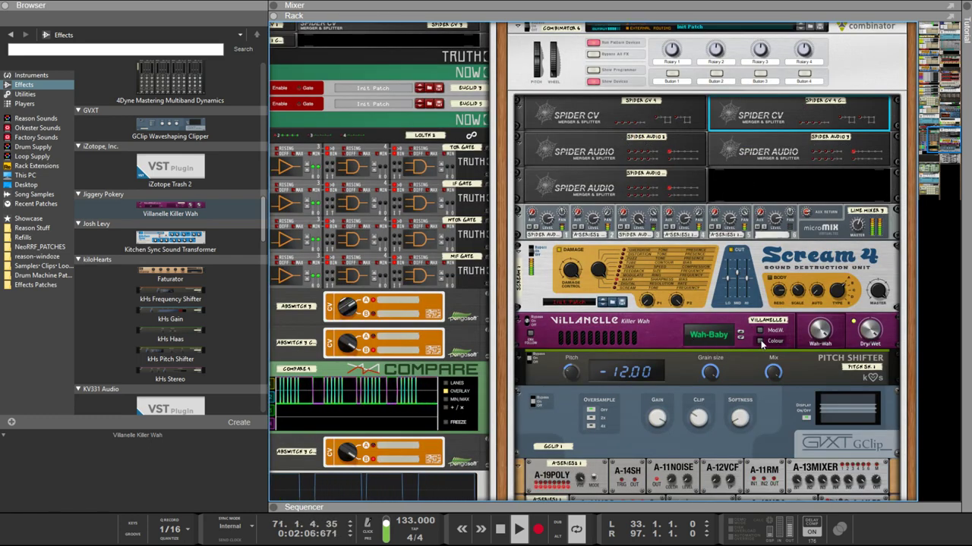
click(761, 344)
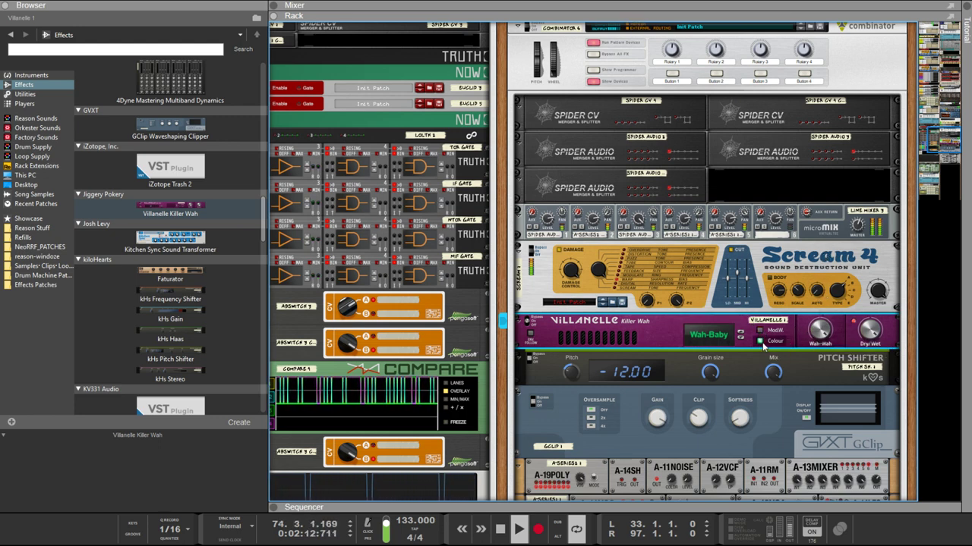
key(Tab)
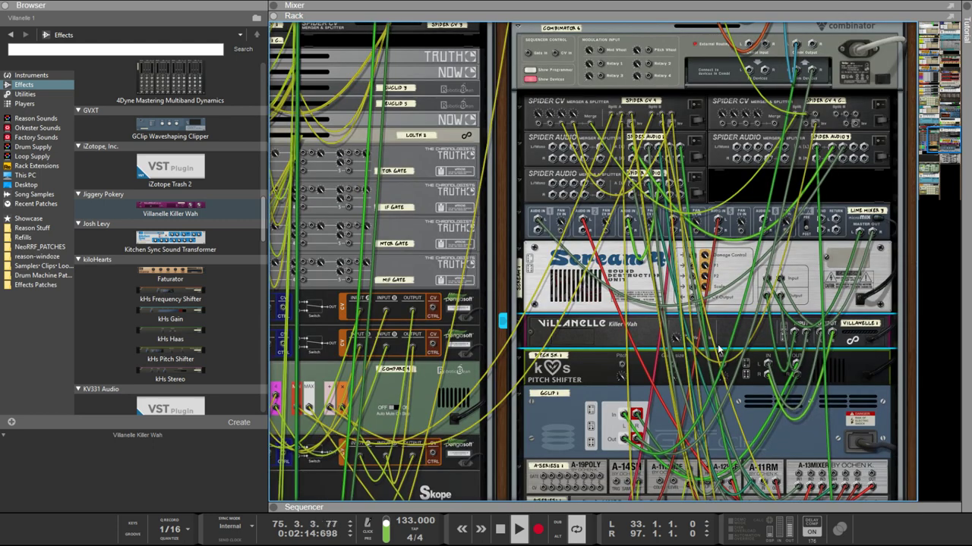
key(Tab)
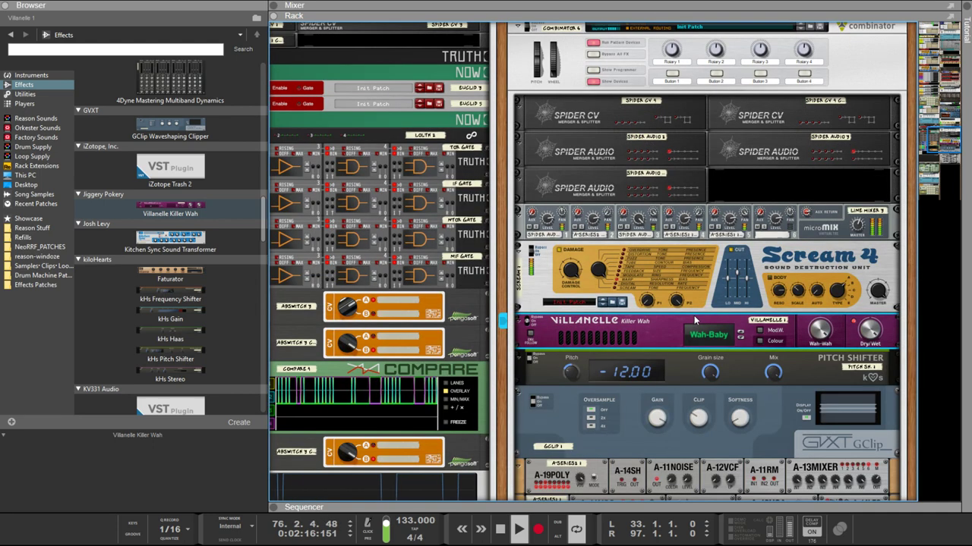
click(738, 334)
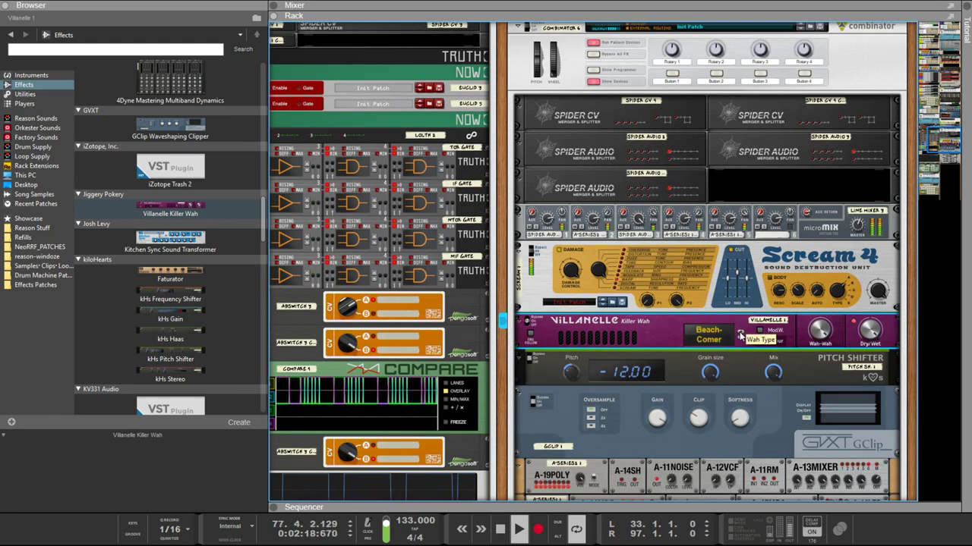
click(740, 337)
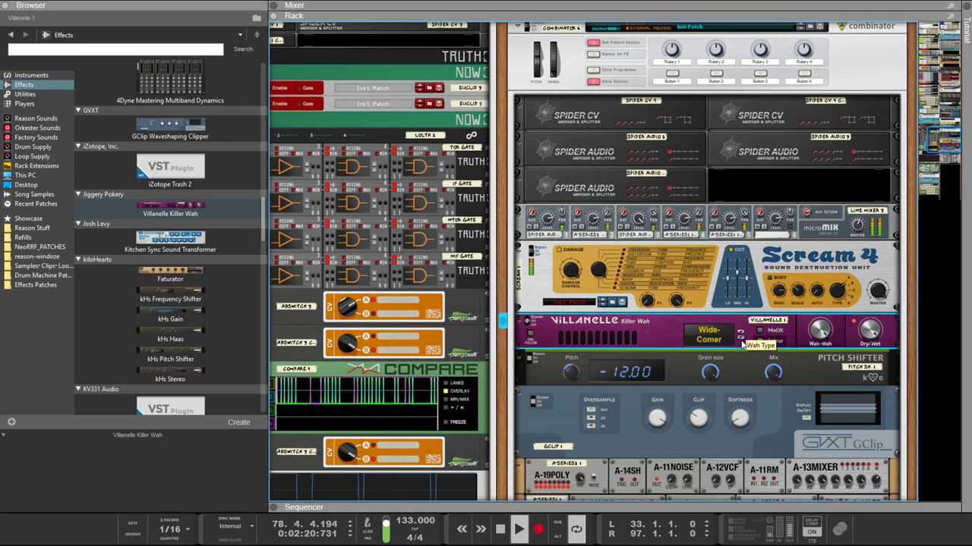
click(758, 342)
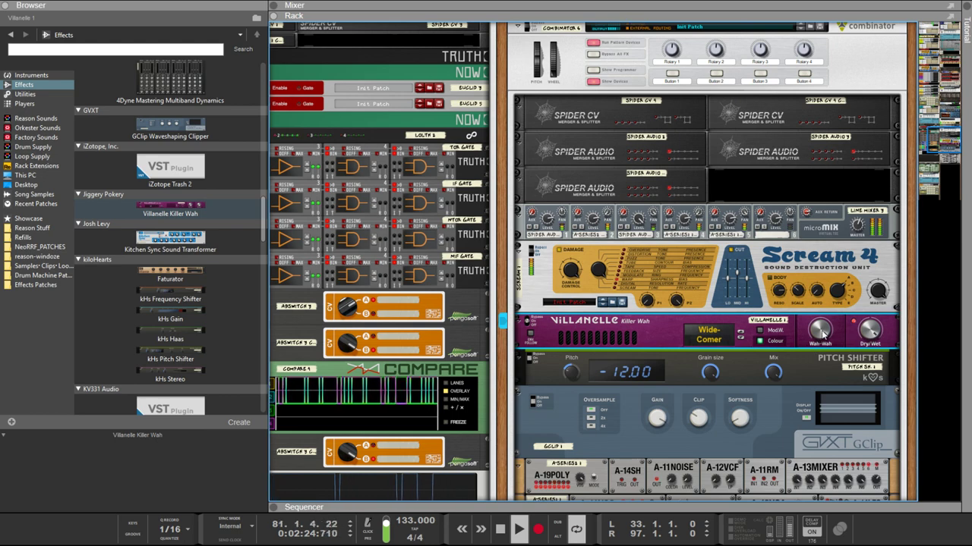
Step: Try the Pitch Shifter's pitch at -24.00, -0.57 and +12.00
scroll(820, 344, down, 5)
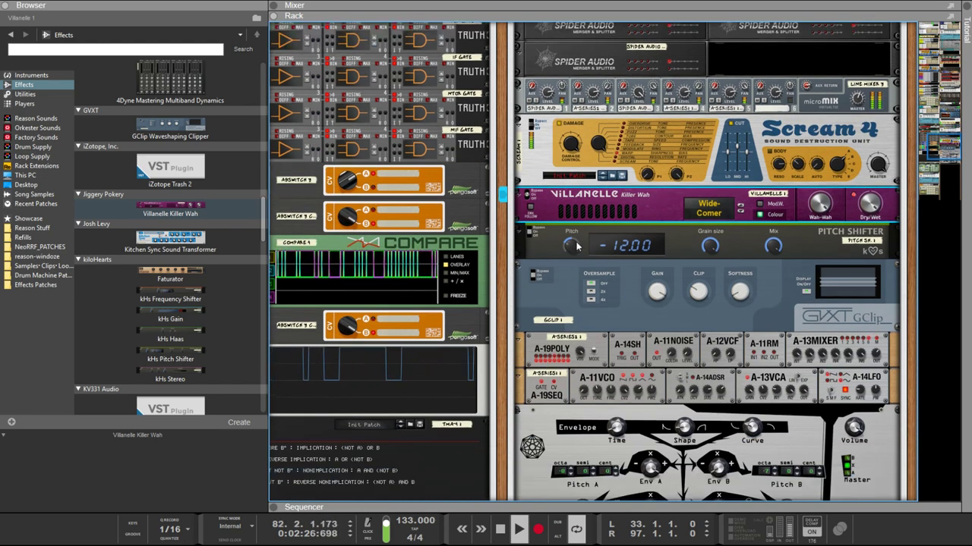
drag(575, 245, 596, 421)
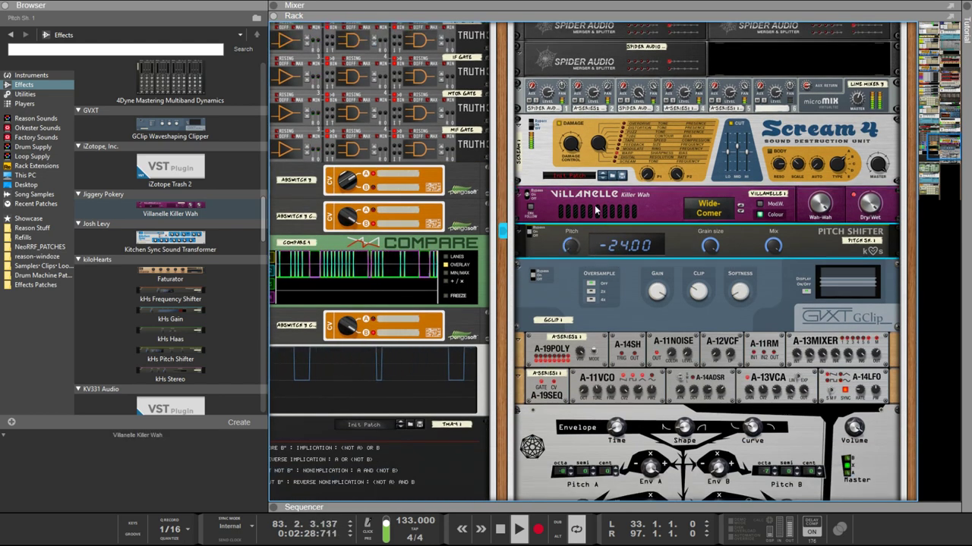
drag(571, 253, 565, 236)
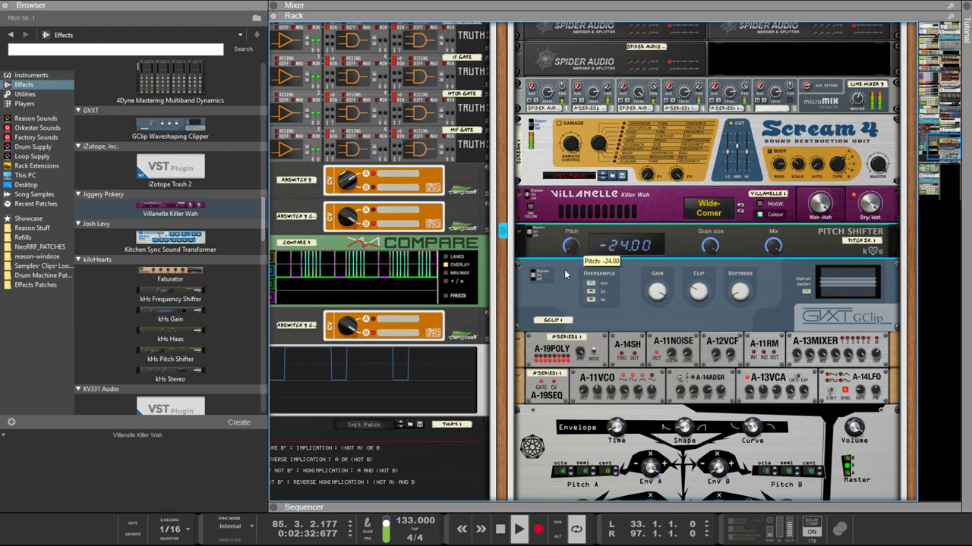
drag(564, 275, 545, 60)
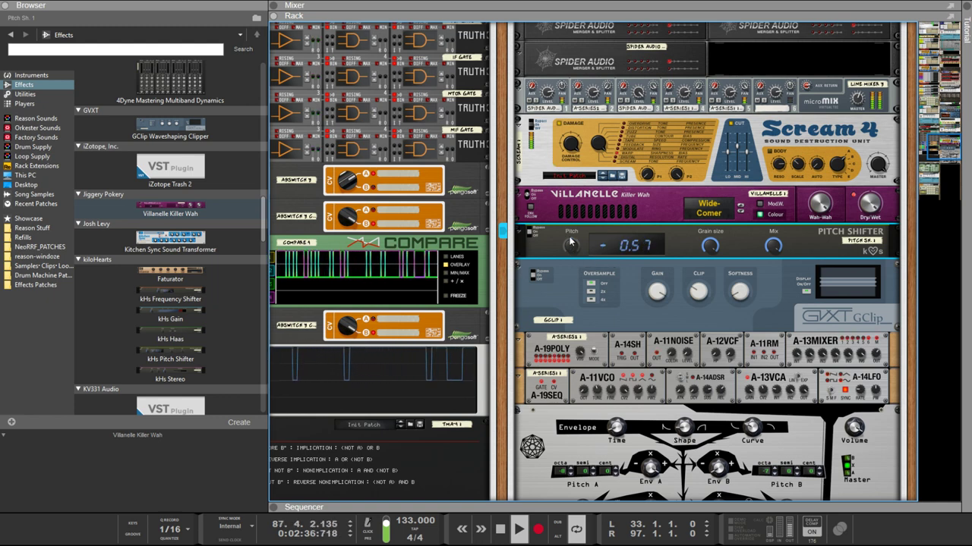
drag(571, 243, 569, 211)
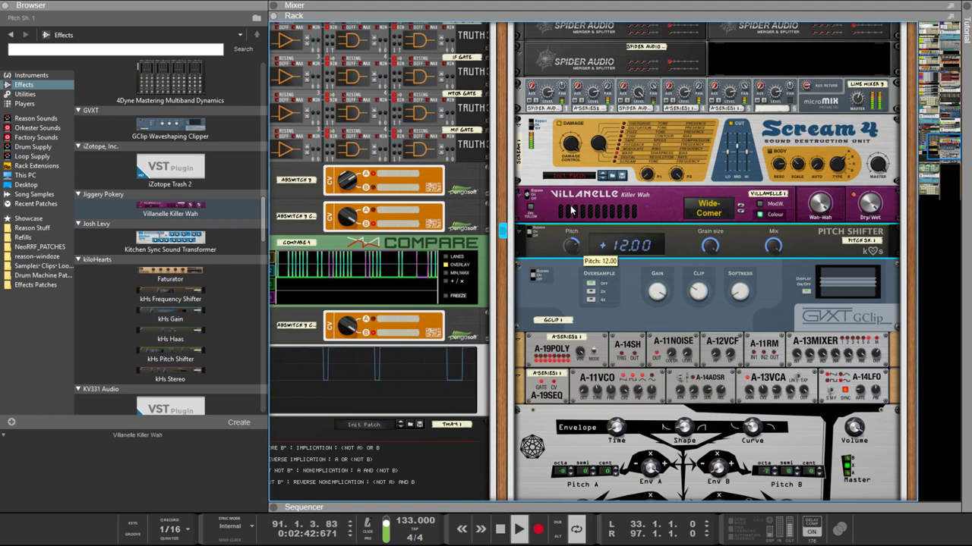
Step: Set the A-11VCO octave to -2 and adjust Percido's pitch and the A-14LFO rate
scroll(571, 210, down, 3)
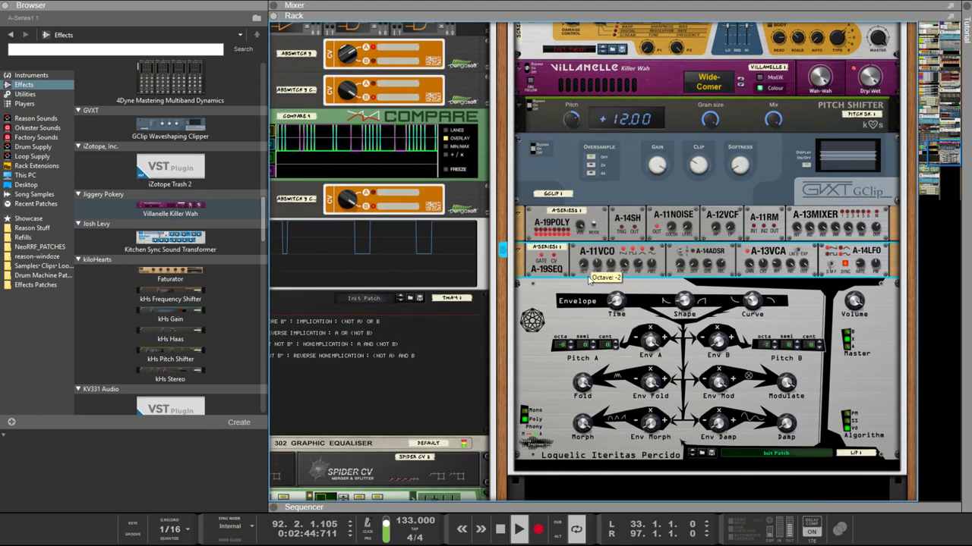
click(565, 357)
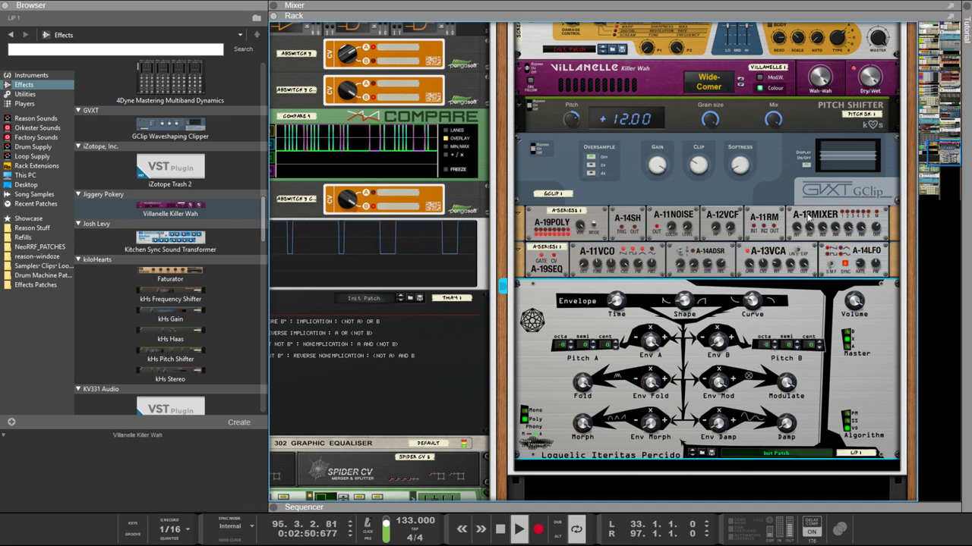
click(861, 264)
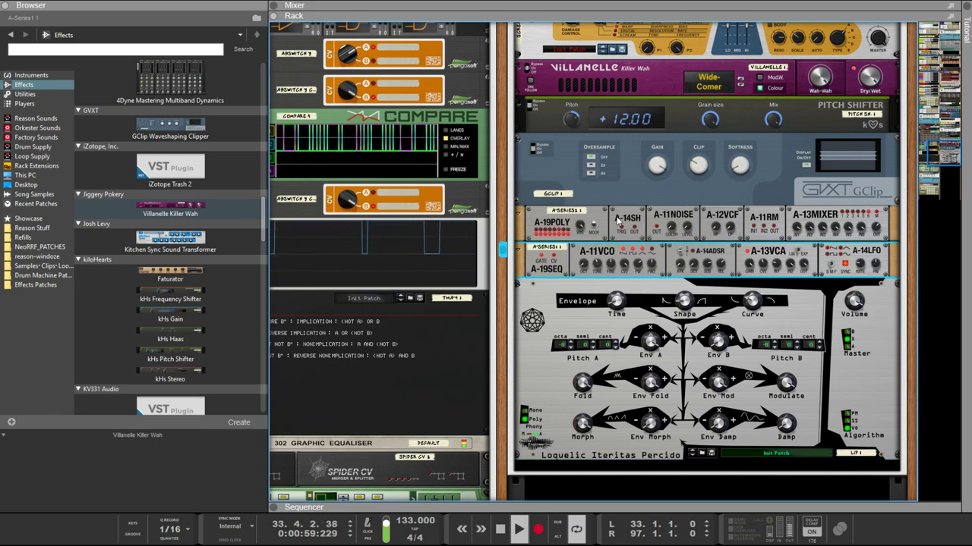
Step: Set the Pitch Shifter's pitch to -24.00
scroll(618, 220, down, 2)
scroll(591, 255, up, 4)
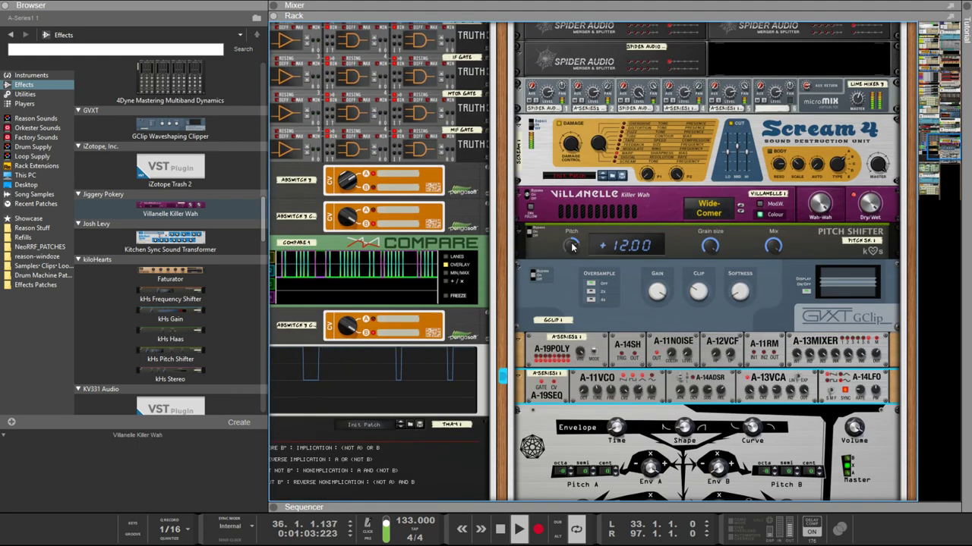
drag(572, 245, 574, 318)
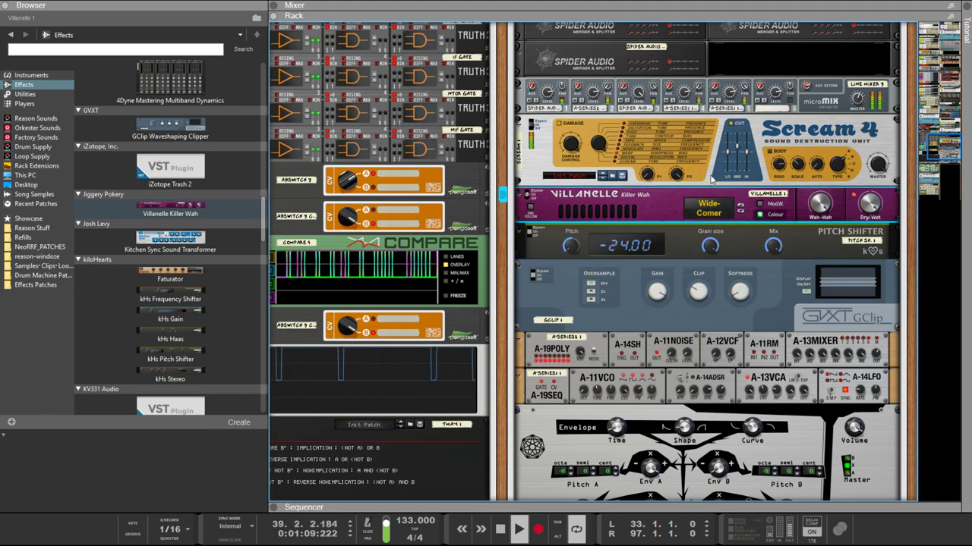
Step: Try the Pitch Shifter's pitch at -12.00
key(Tab)
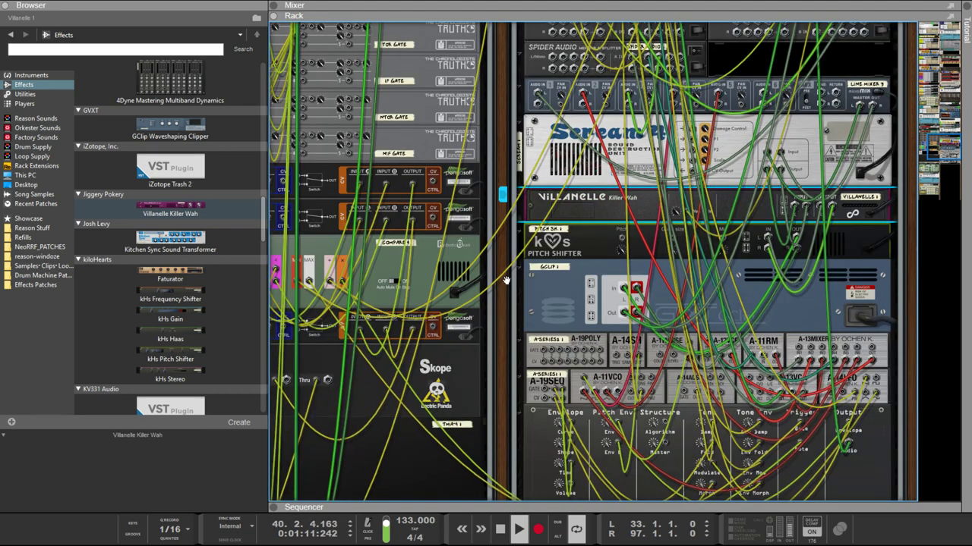
scroll(544, 253, up, 2)
scroll(631, 269, down, 3)
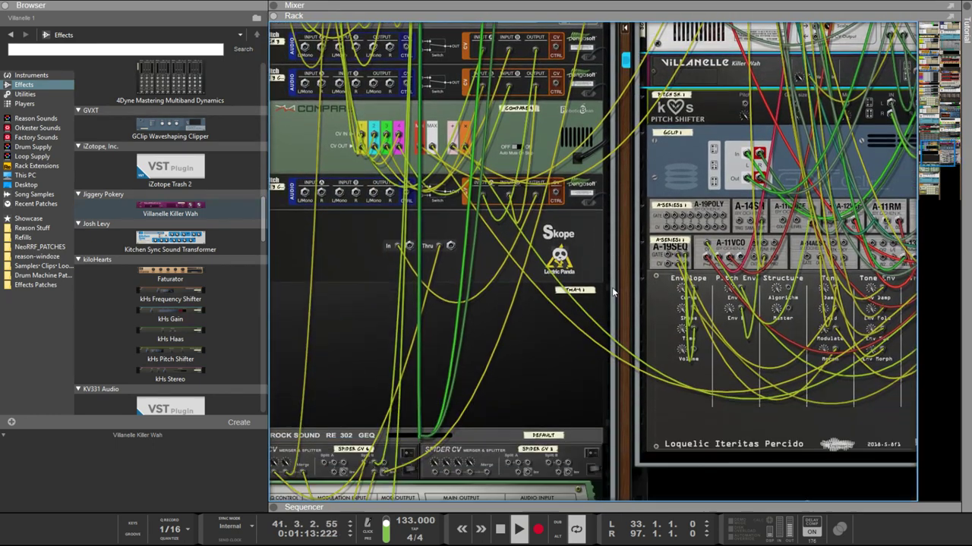
scroll(626, 274, up, 6)
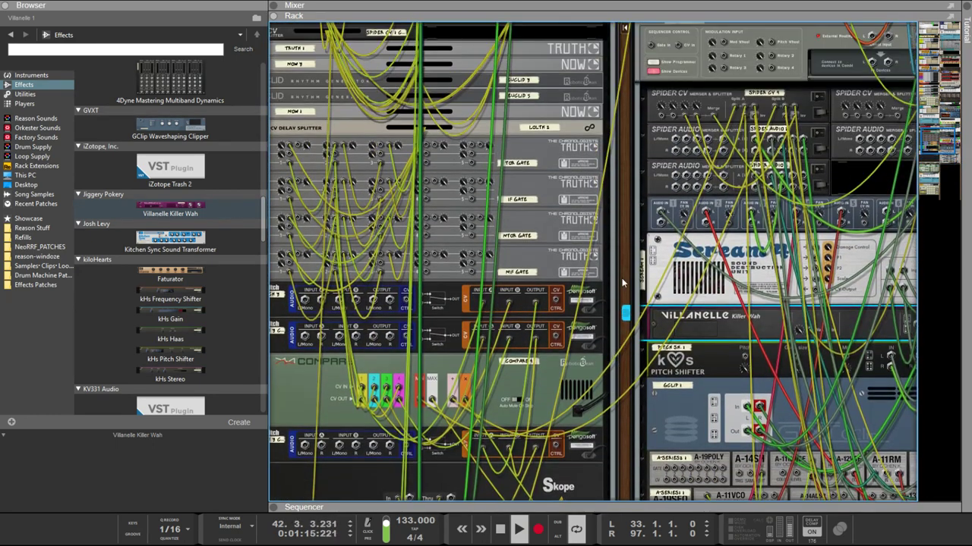
drag(629, 250, 570, 223)
key(Tab)
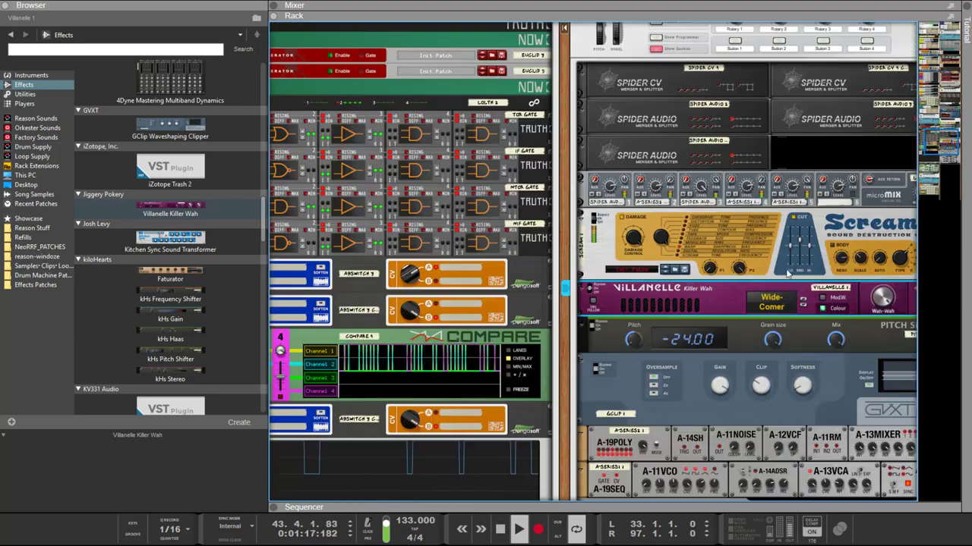
drag(638, 343, 626, 305)
Step: Check the A-14LFO's rear connections and adjust its pulse width
scroll(759, 353, down, 4)
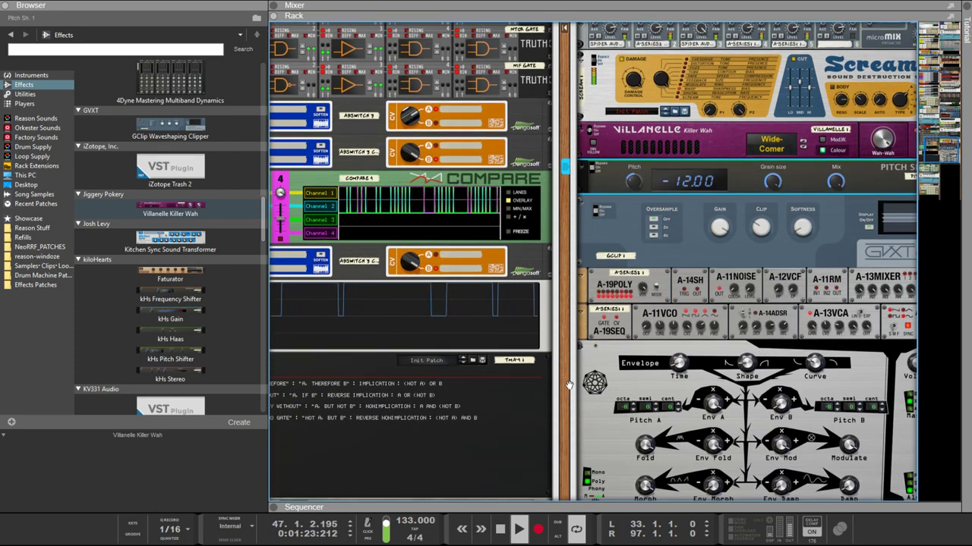
scroll(759, 353, down, 2)
scroll(759, 353, right, 2)
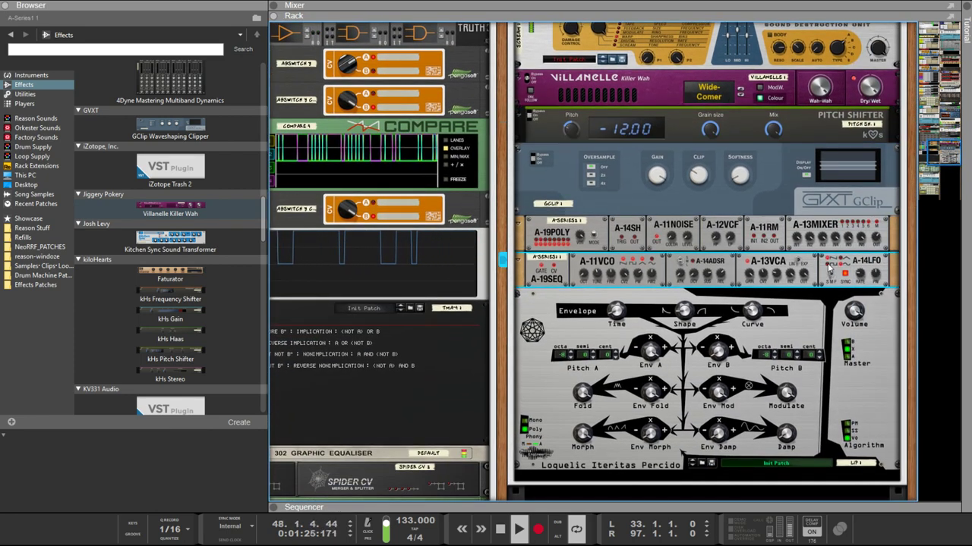
key(Tab)
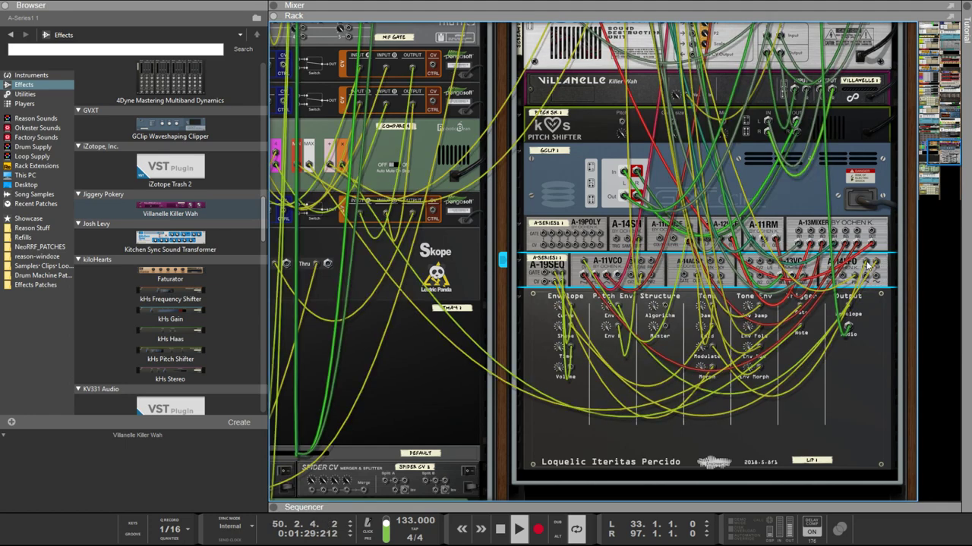
key(Tab)
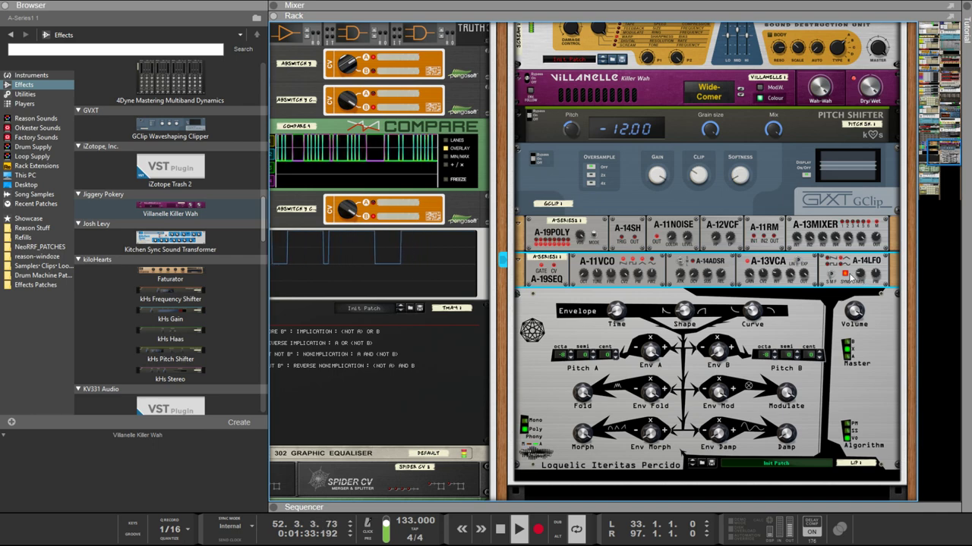
key(Tab)
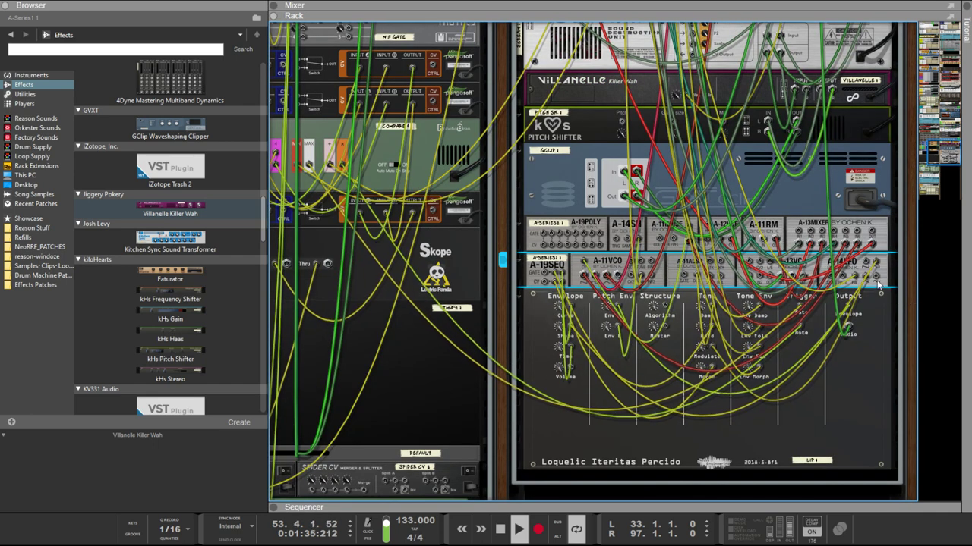
key(Tab)
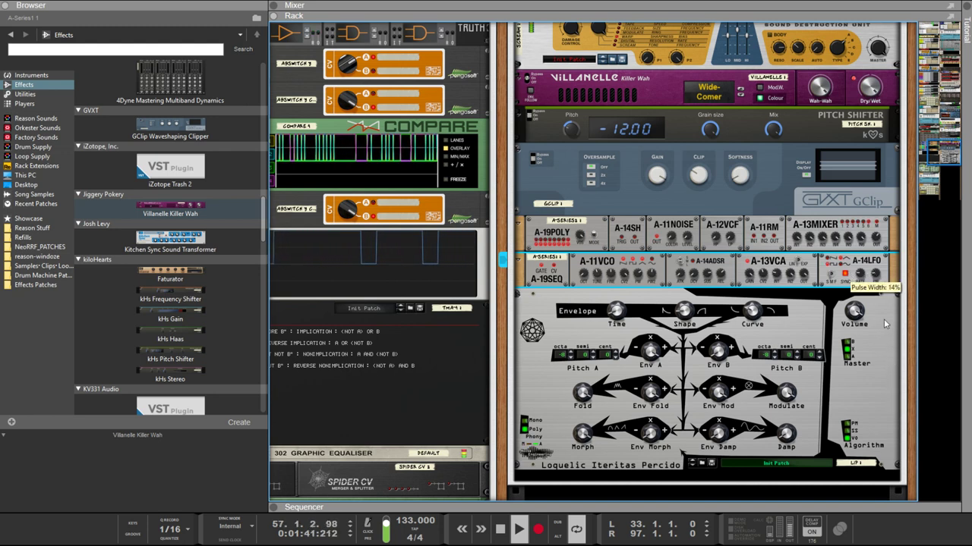
drag(876, 275, 876, 281)
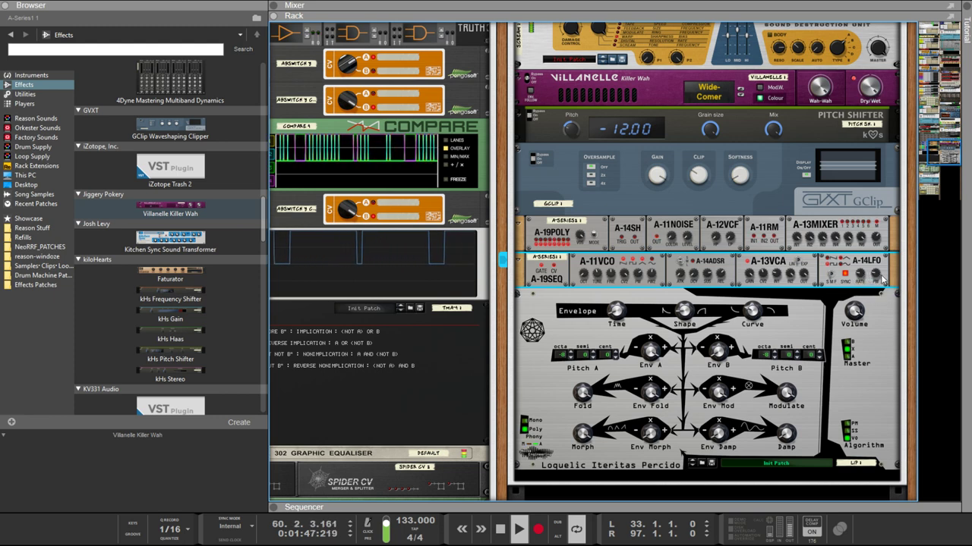
drag(877, 277, 901, 84)
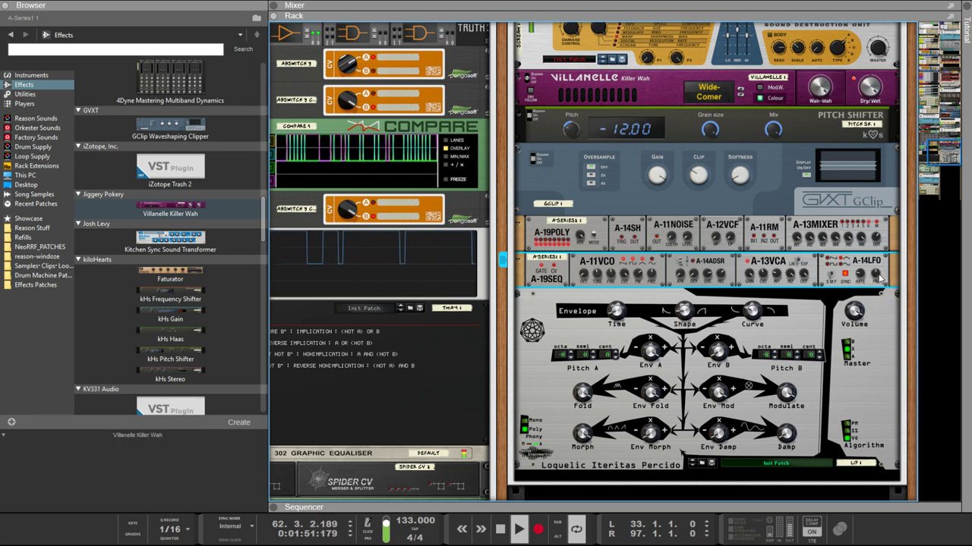
Step: Trace the A-14LFO's cables on the rear of the rack and patch the LFO to the second Spider CV's split section
key(Tab)
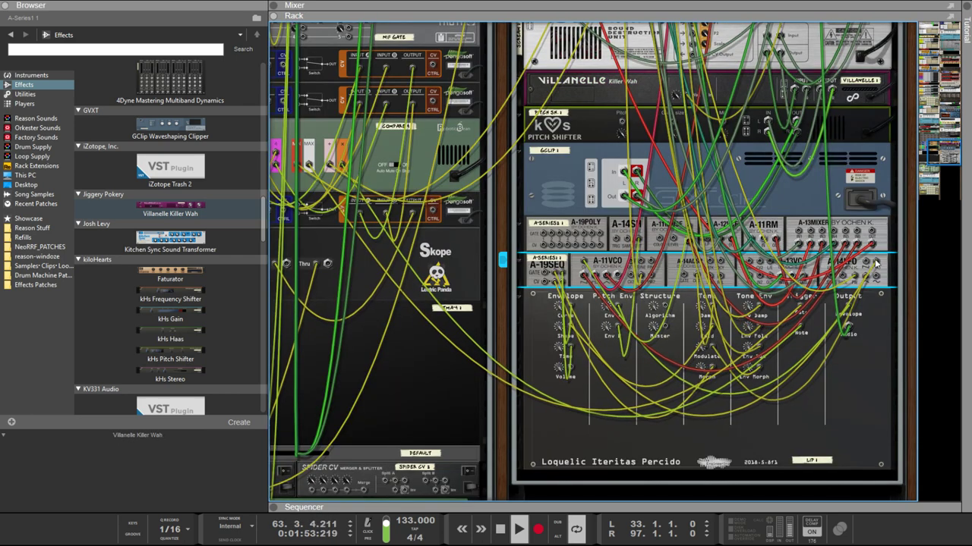
key(k)
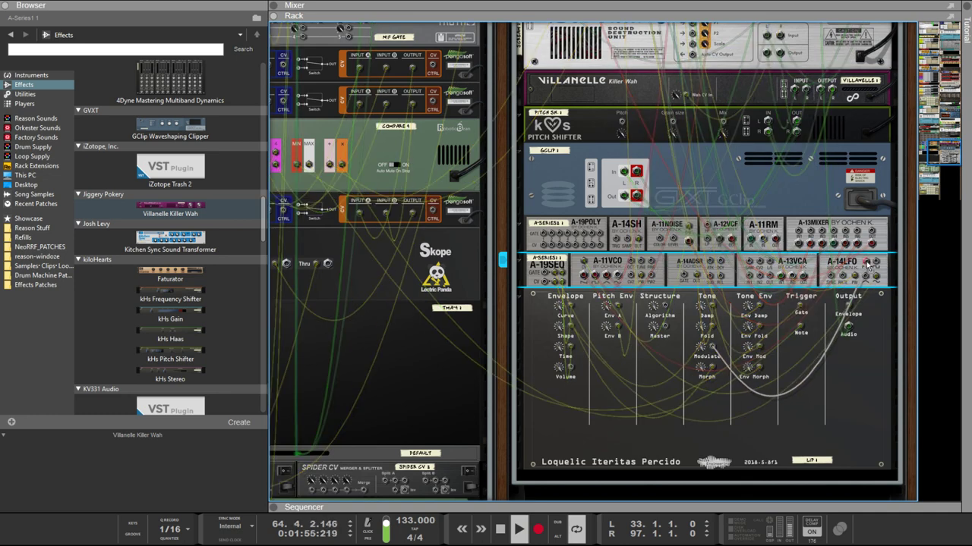
key(k)
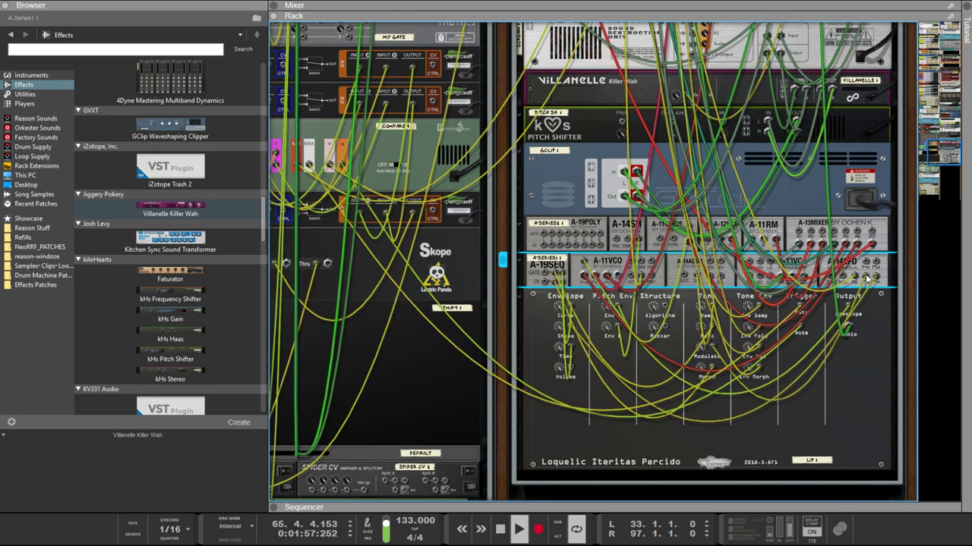
key(k)
key(k)
key(k)
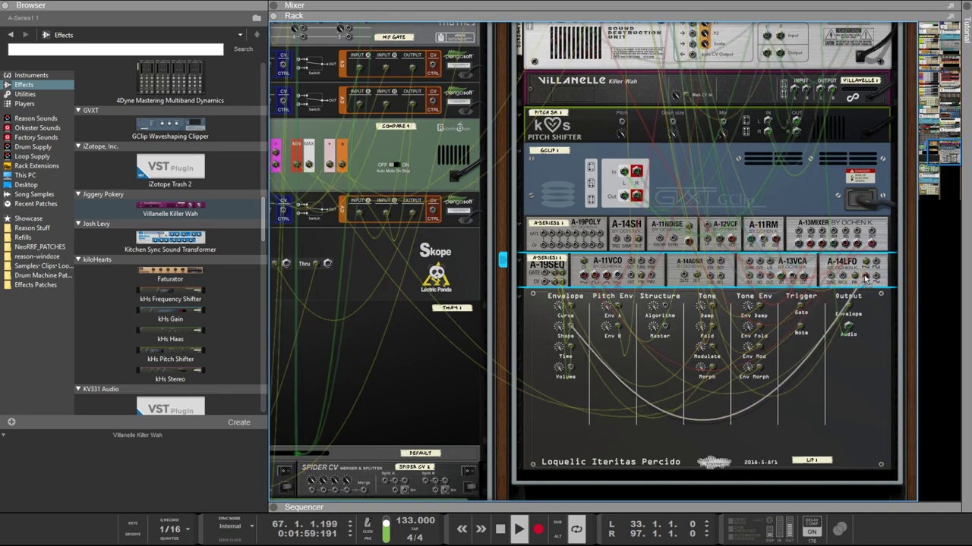
key(k)
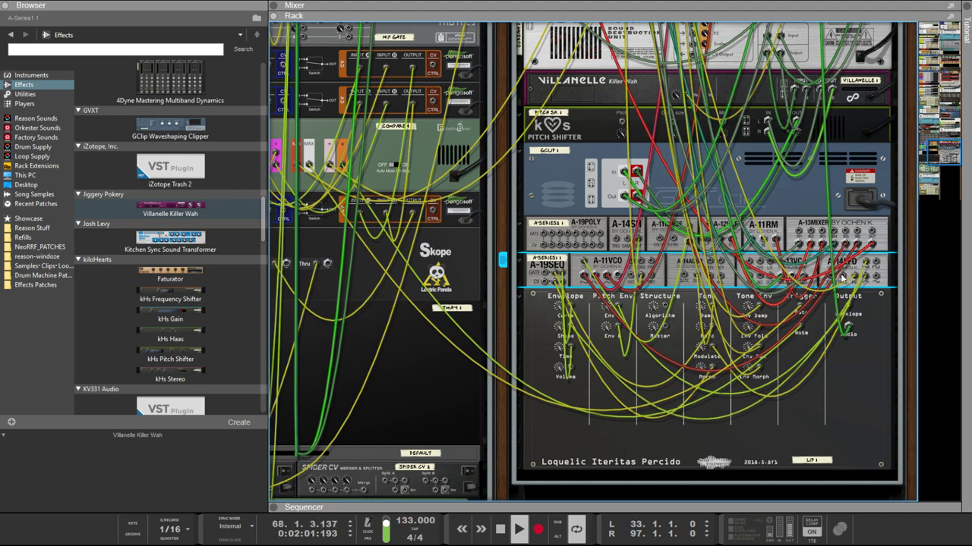
key(k)
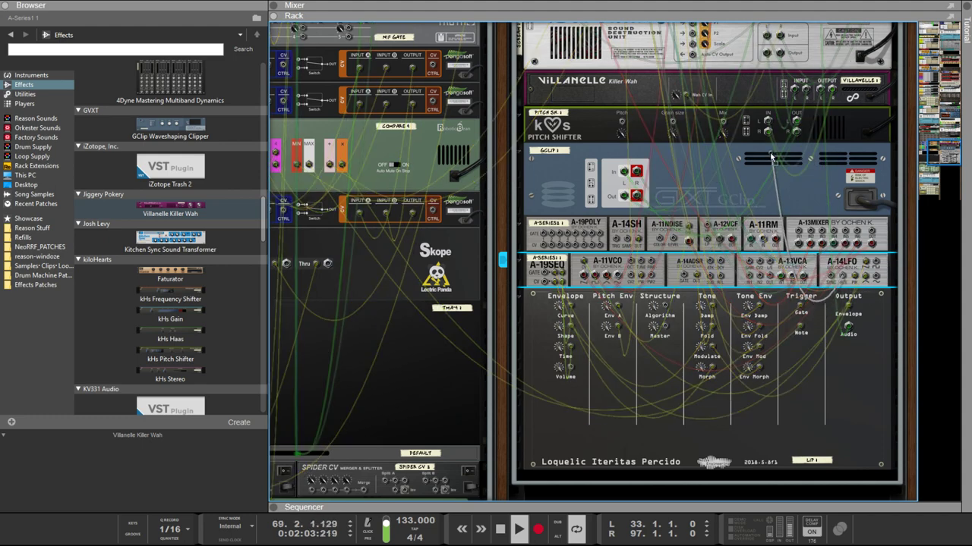
scroll(776, 157, up, 6)
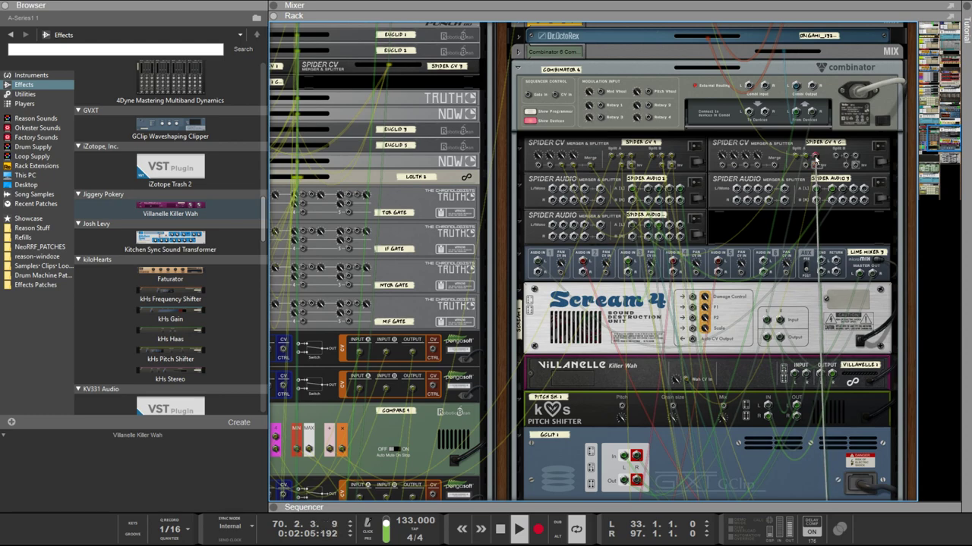
key(k)
key(Tab)
scroll(822, 273, down, 10)
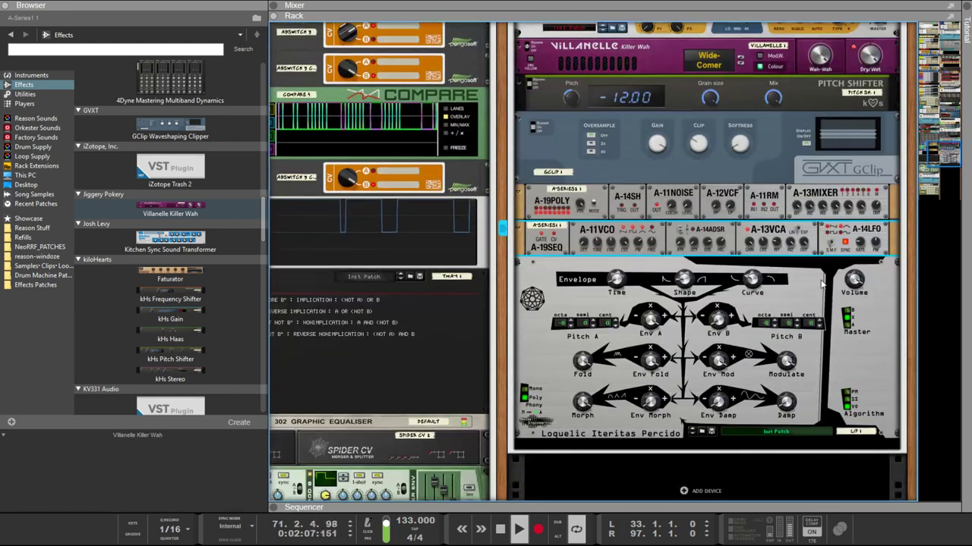
Step: Examine the A-14LFO's cabling on the rear of the rack
scroll(822, 287, up, 3)
key(Tab)
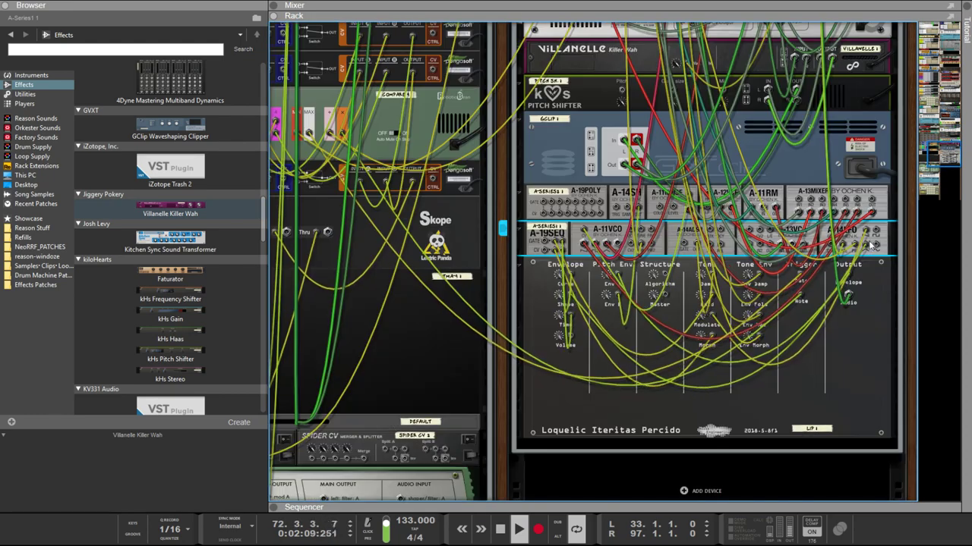
key(k)
key(k)
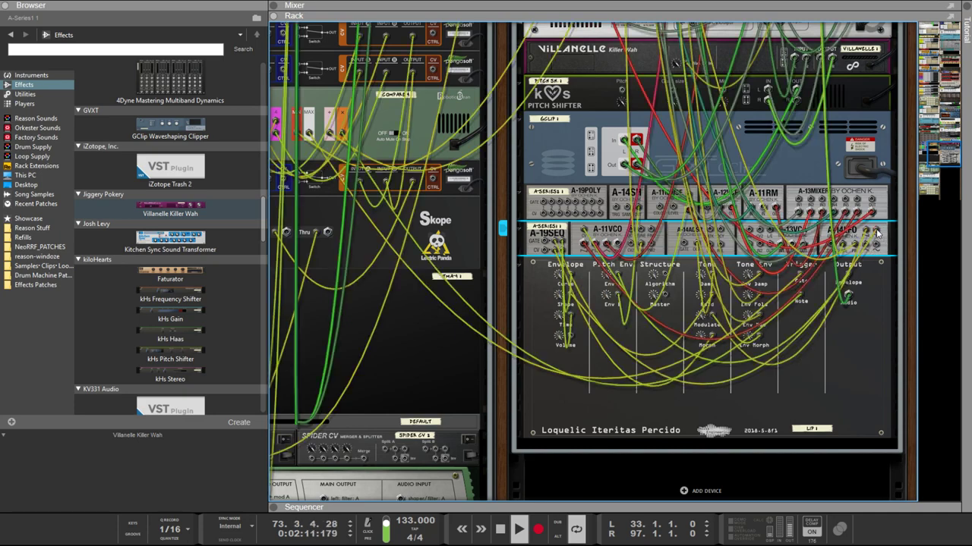
scroll(747, 247, up, 2)
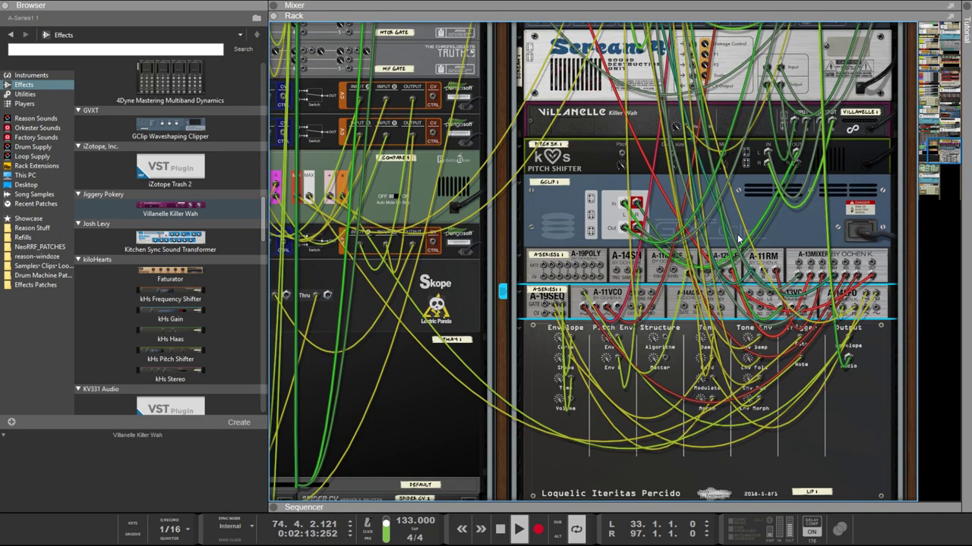
scroll(746, 248, down, 2)
key(Tab)
Step: Set Scream 4's Cut Mid to 20 and lower its Lo and Hi cut levels to the minimum
scroll(729, 243, up, 5)
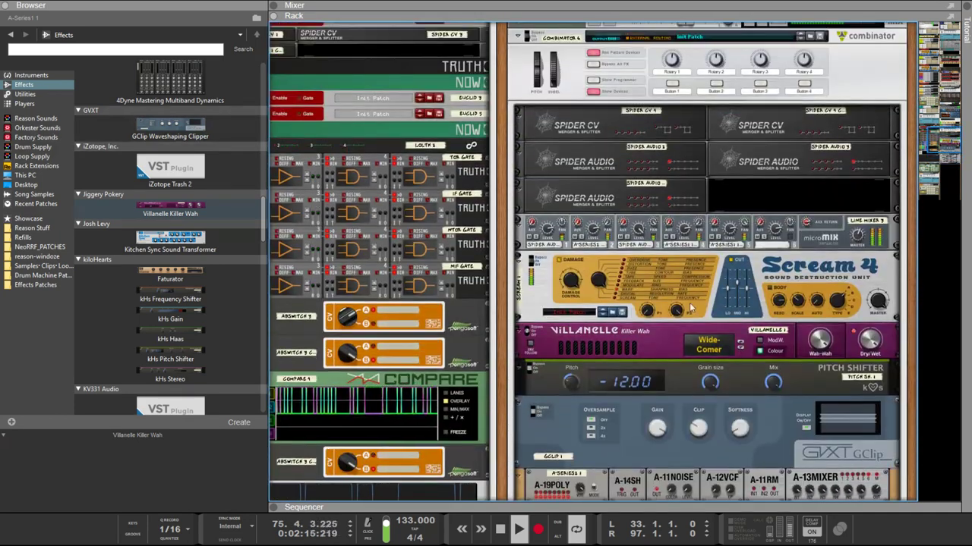
click(820, 342)
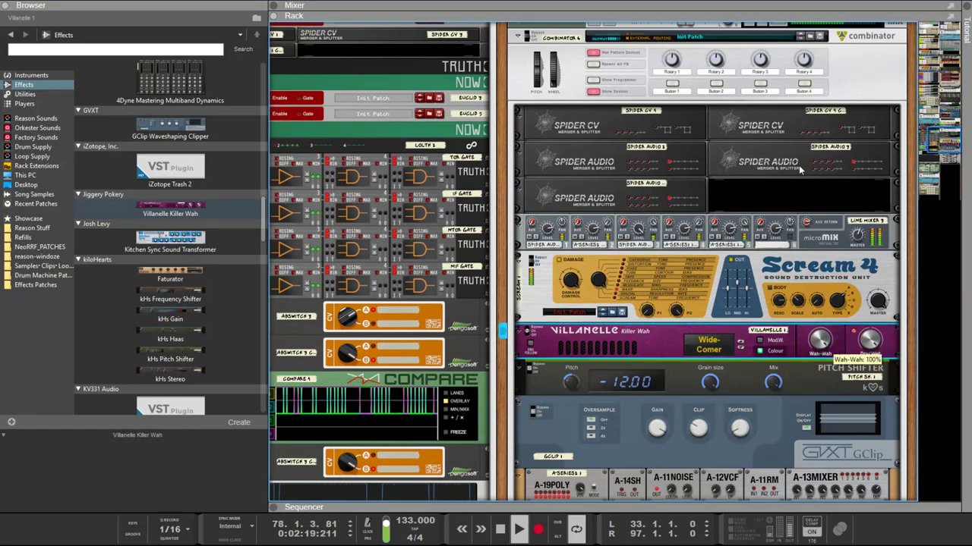
click(770, 290)
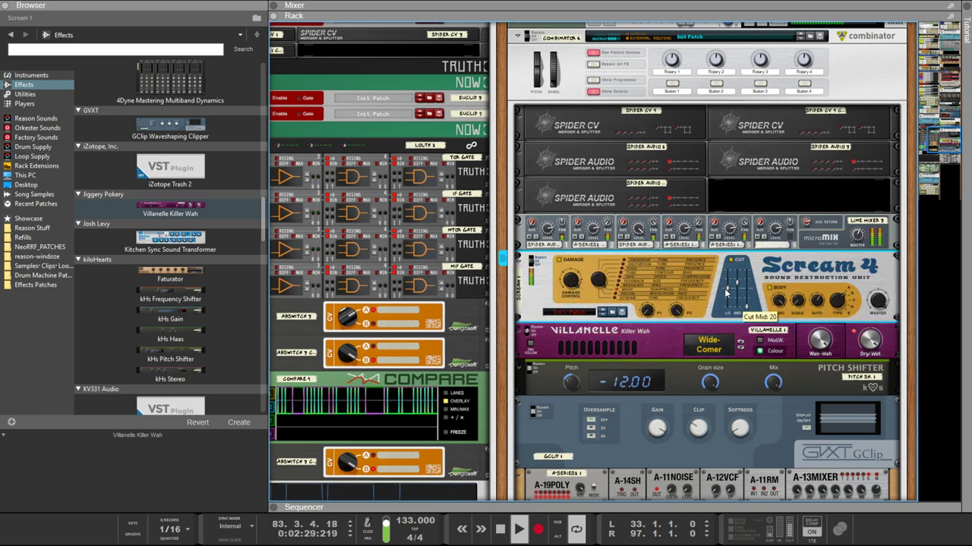
drag(727, 293, 732, 322)
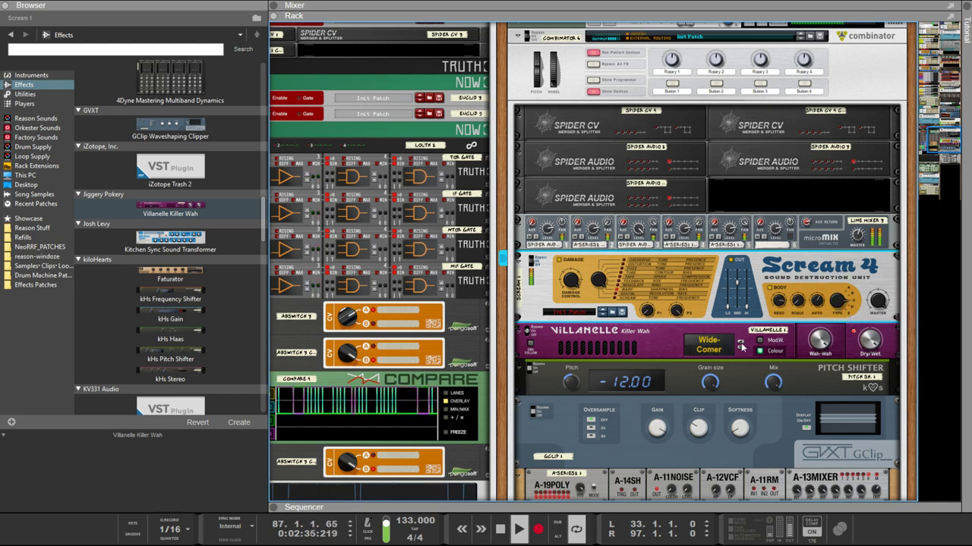
Step: Enable the envelope follower on the Villanelle Killer Wah
click(533, 346)
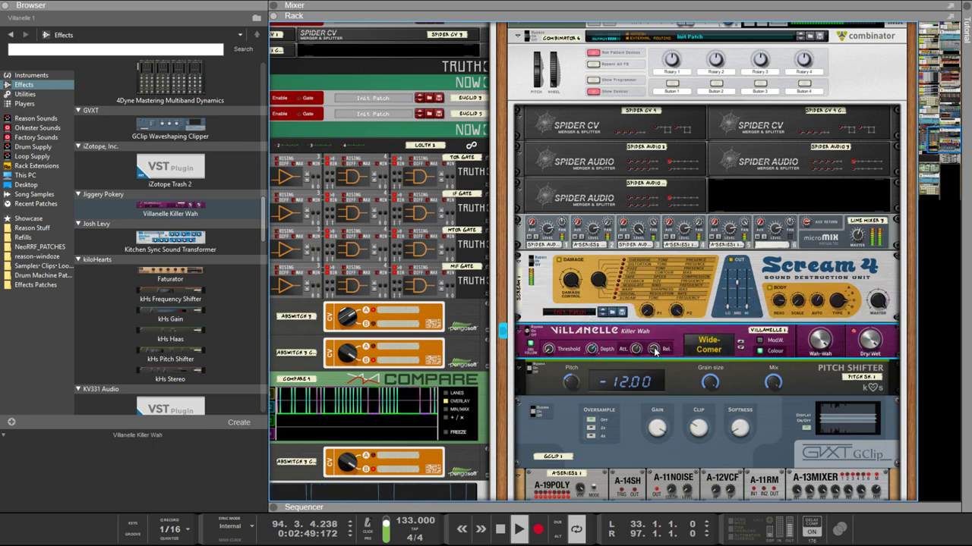
mouse_move(633, 351)
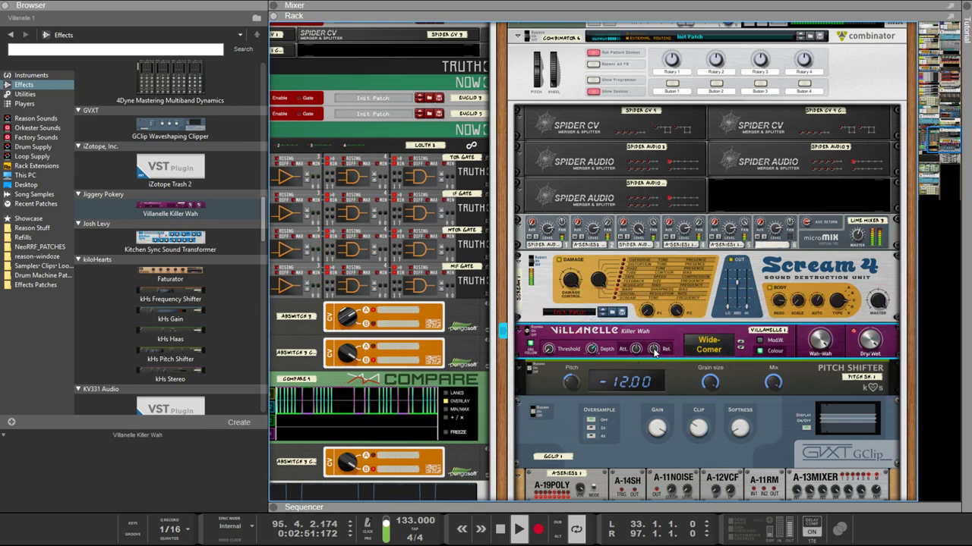
Step: Try the Pitch Shifter at +24.00, set its grain size to 200.0 ms and return the pitch to -24.00
drag(574, 384, 599, 141)
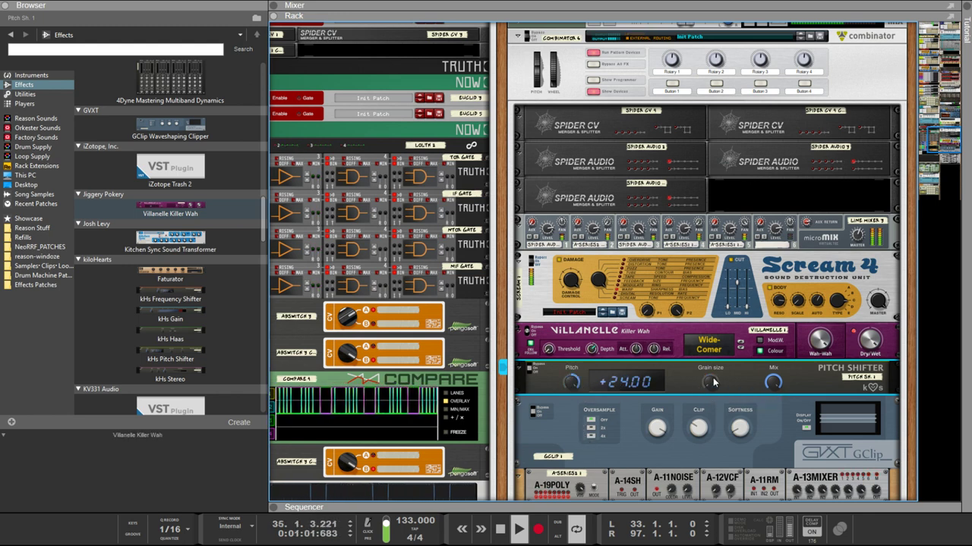
drag(710, 382, 701, 349)
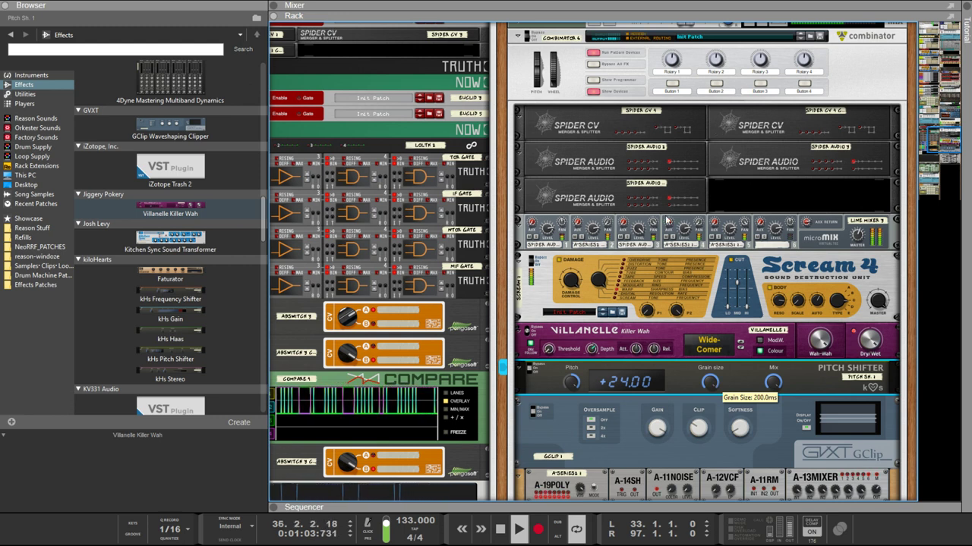
drag(571, 382, 585, 538)
Step: Set GClip's clip amount to 8%
scroll(677, 251, down, 5)
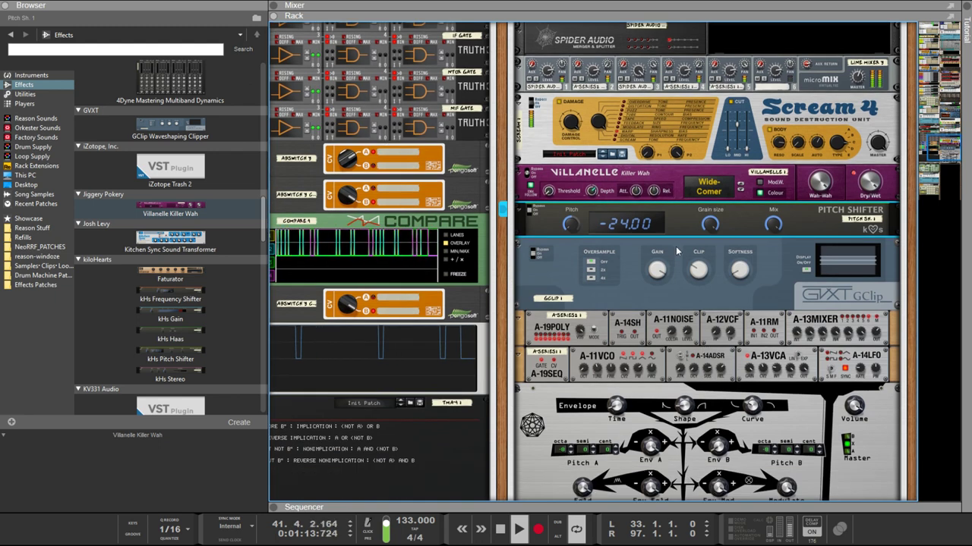
click(677, 251)
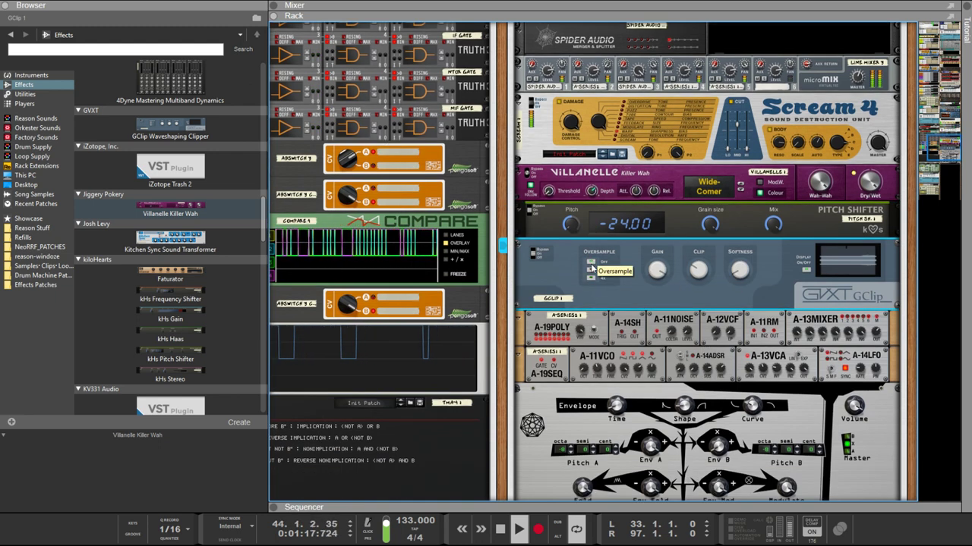
mouse_move(699, 277)
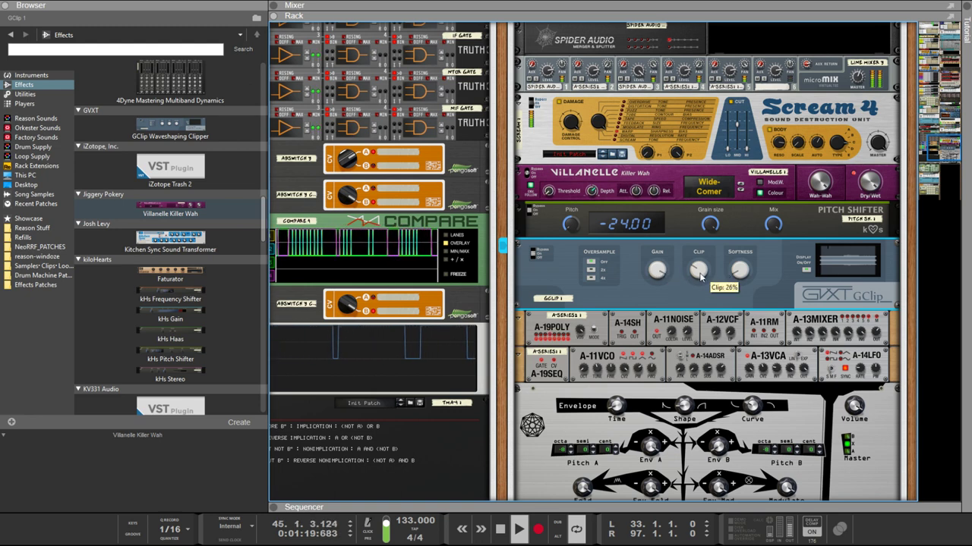
drag(700, 277, 706, 320)
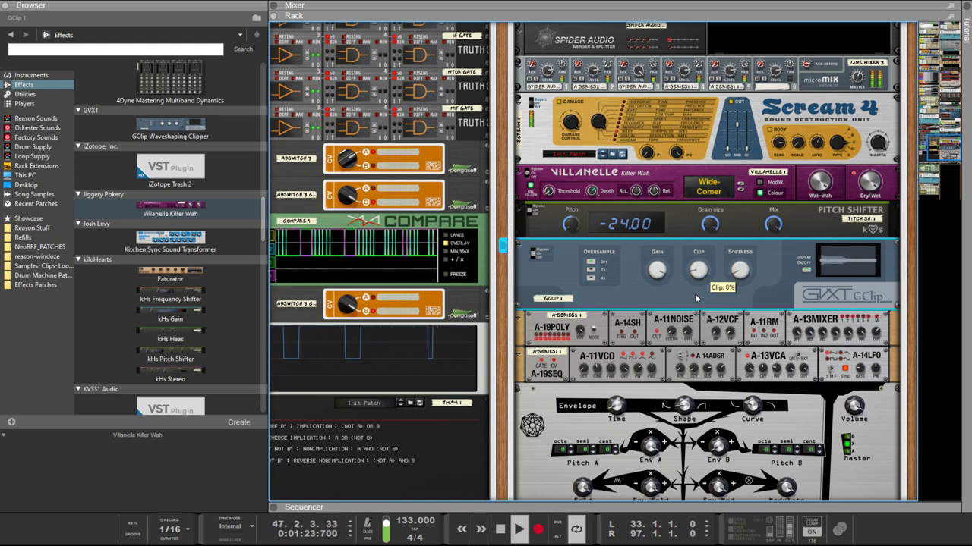
Step: Look over the combinator's effect chain from the line mixer and Scream 4 to GClip, along with the A-Series and Percido voices
mouse_move(740, 274)
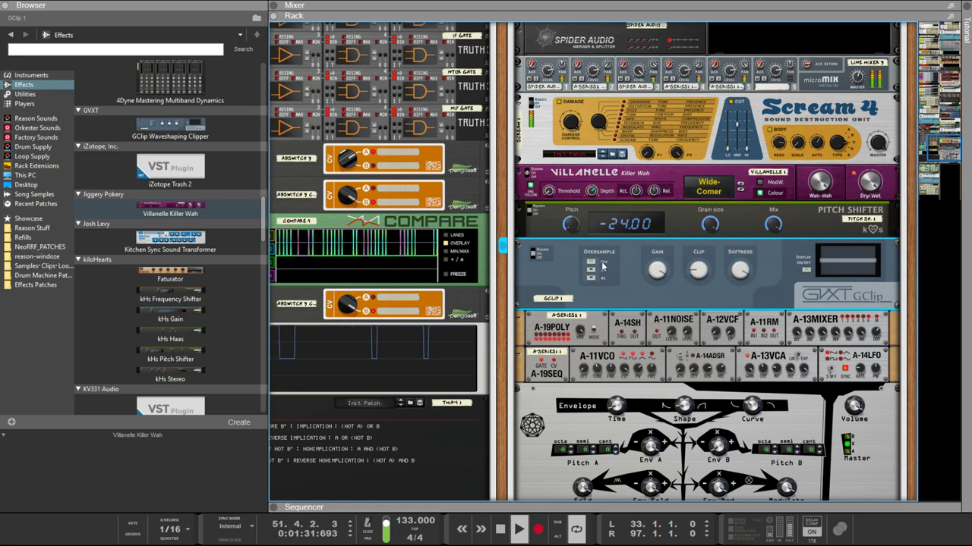
scroll(615, 258, up, 2)
scroll(629, 251, down, 4)
scroll(645, 239, up, 2)
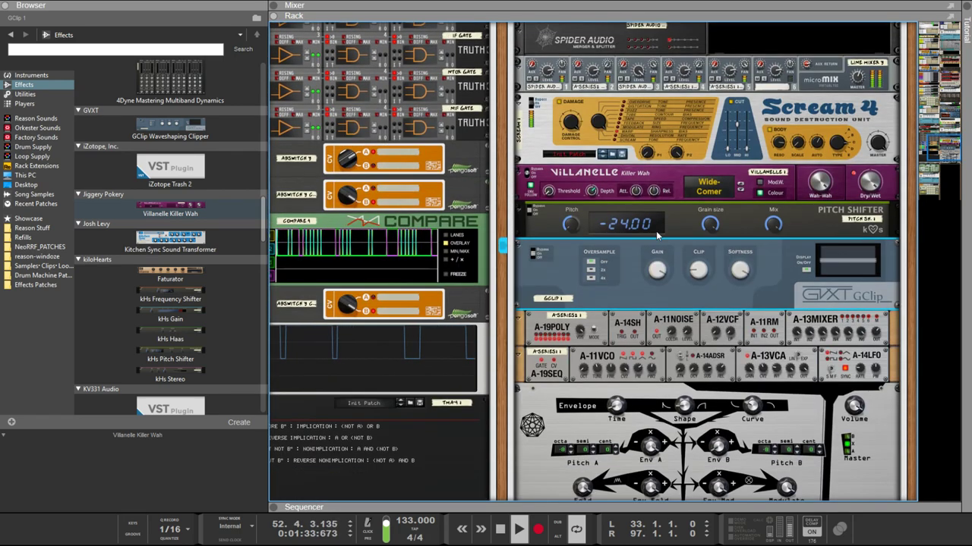
scroll(656, 231, down, 3)
scroll(747, 279, up, 2)
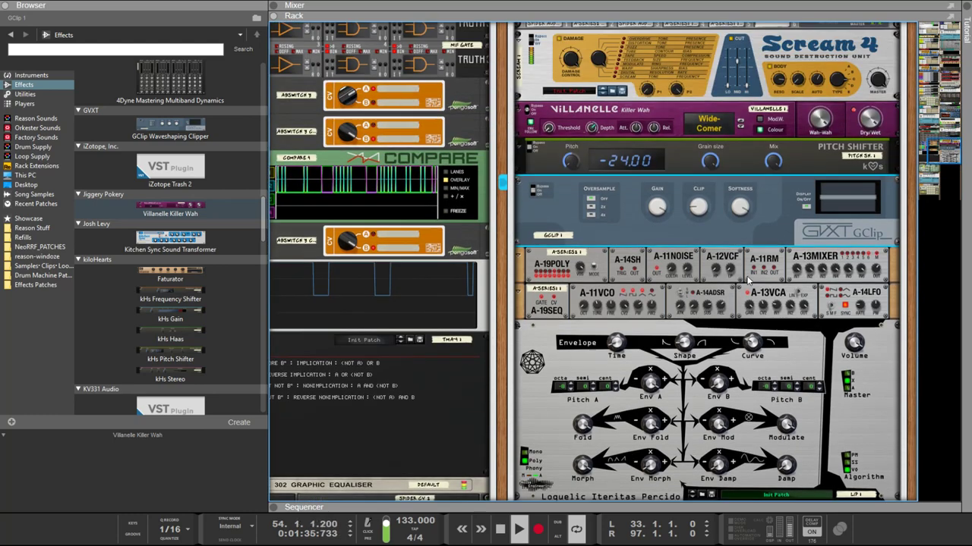
scroll(747, 280, up, 2)
scroll(718, 270, up, 3)
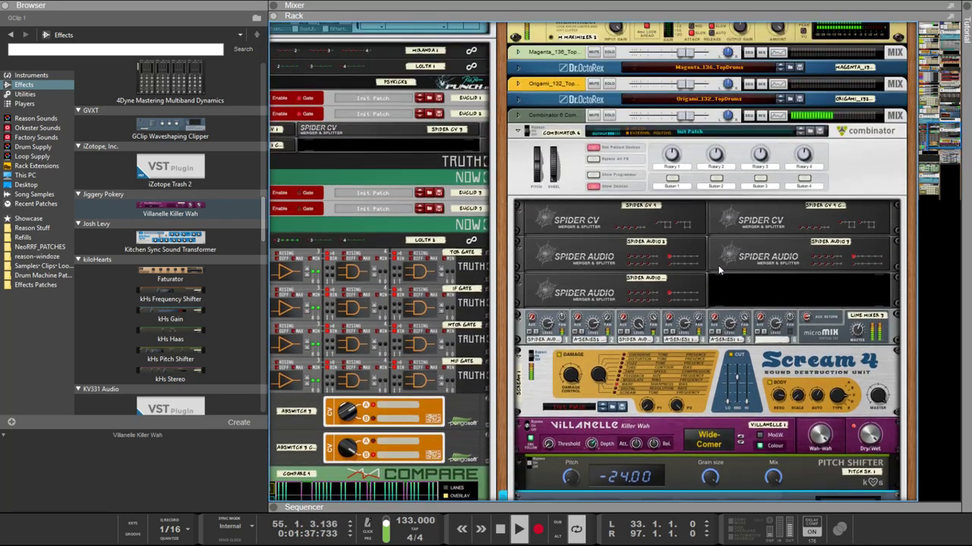
scroll(714, 271, down, 6)
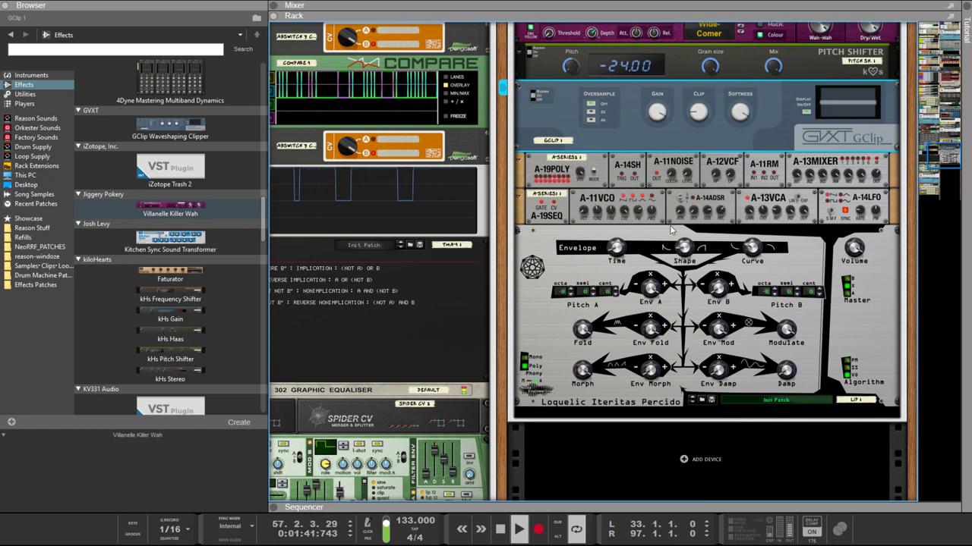
Step: Inspect the rear CV connections of the lower A-Series device, especially the A-14LFO outputs
click(671, 222)
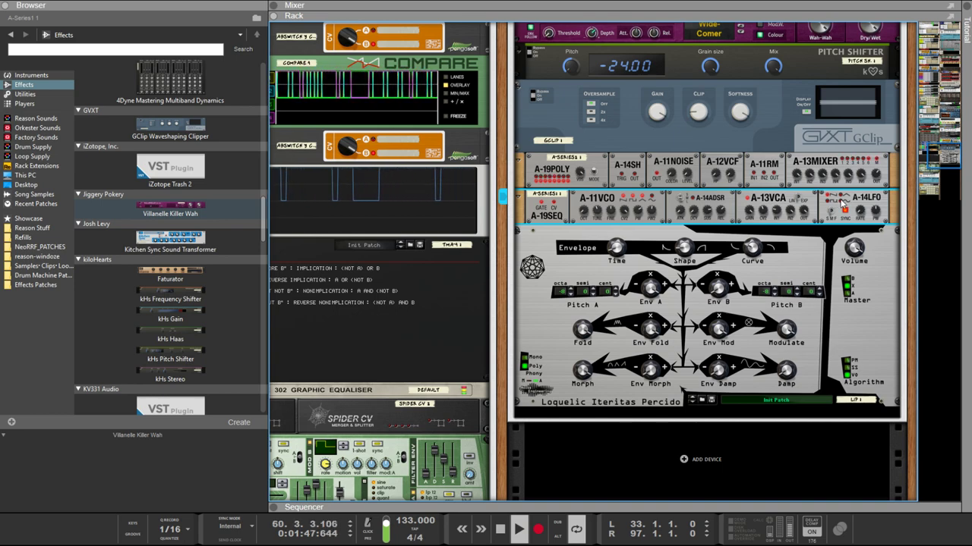
key(Tab)
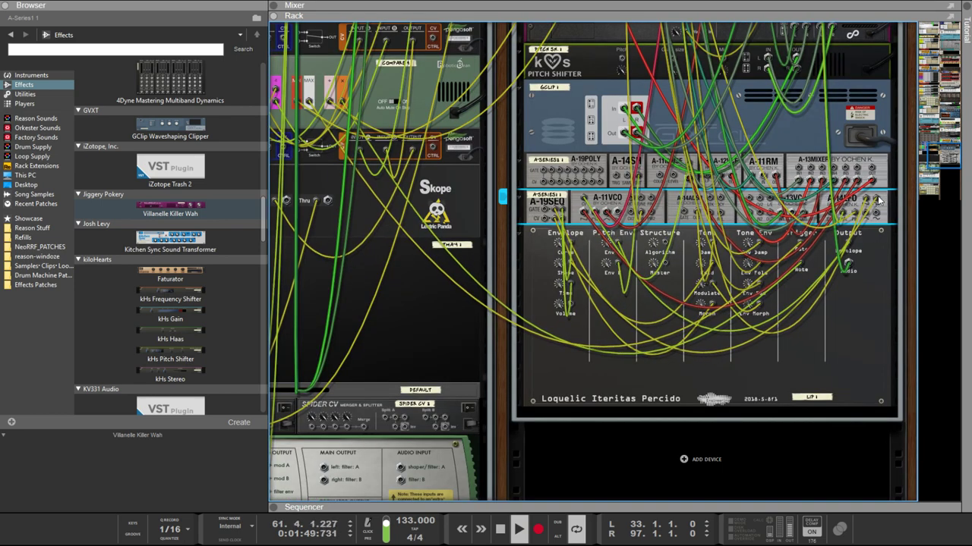
drag(879, 212, 868, 218)
key(Tab)
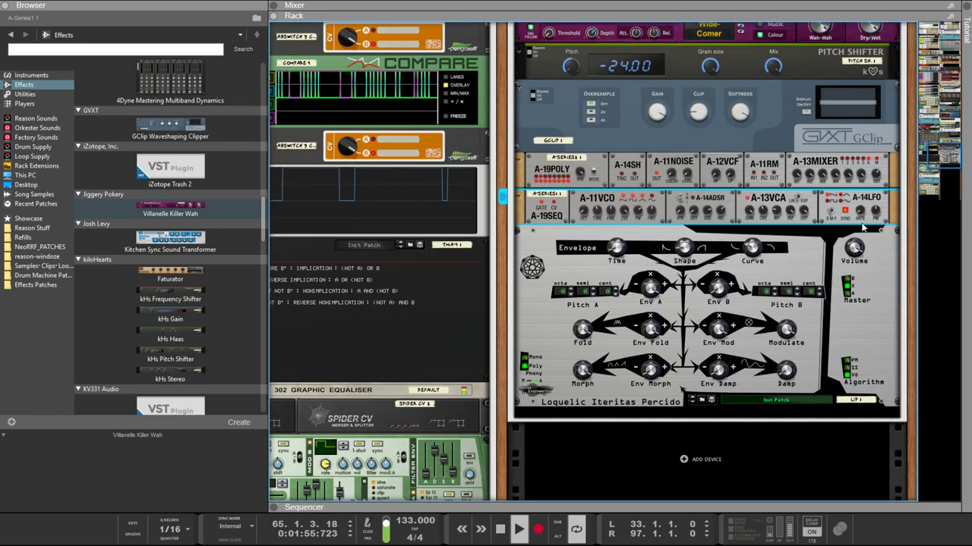
key(Tab)
key(Tab)
key(Tab)
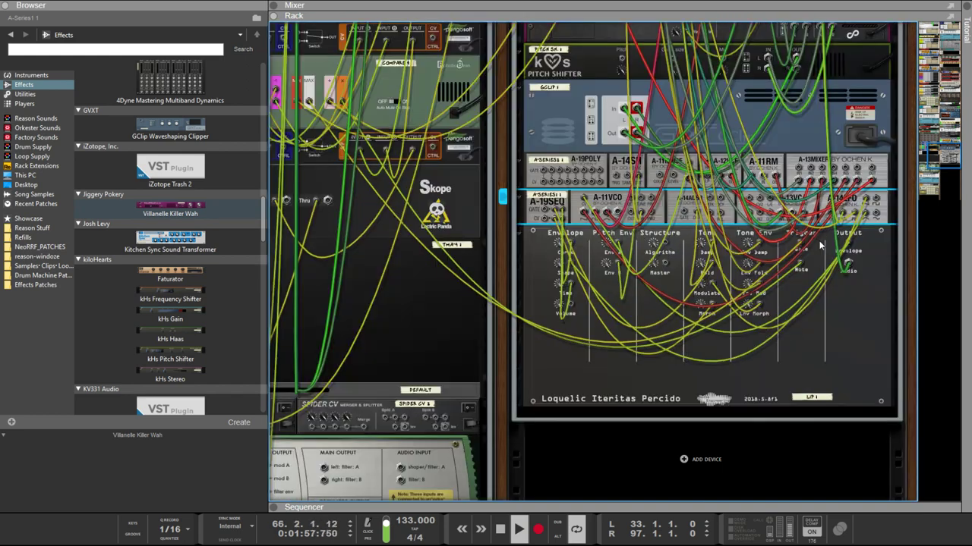
key(Tab)
Step: Set GClip's clip amount to 29% and Percido's Env Fold to -72.6%
scroll(700, 287, up, 4)
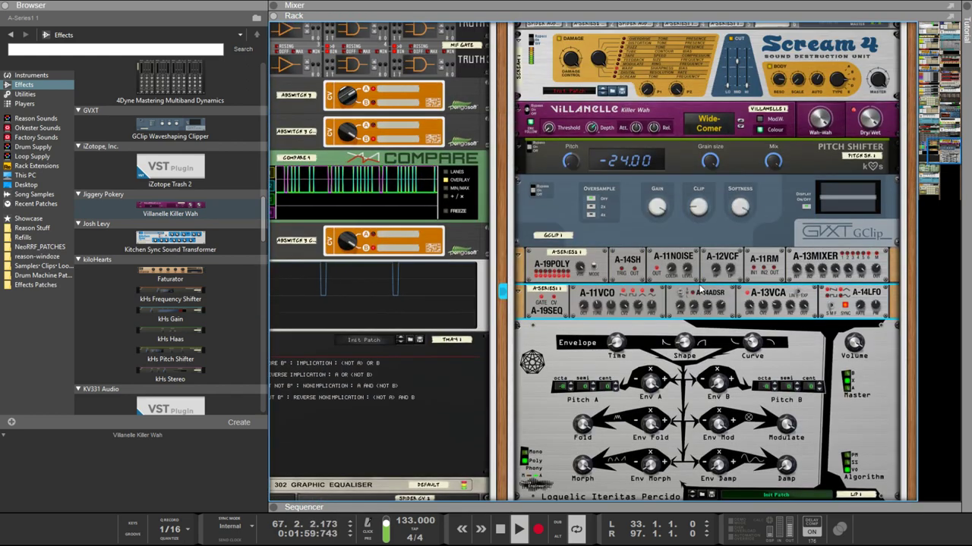
click(692, 220)
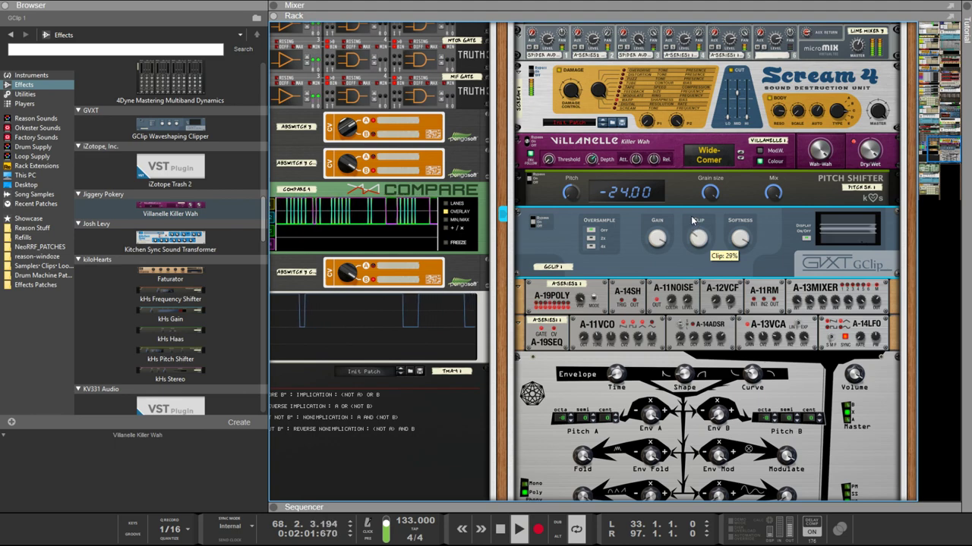
scroll(713, 273, down, 3)
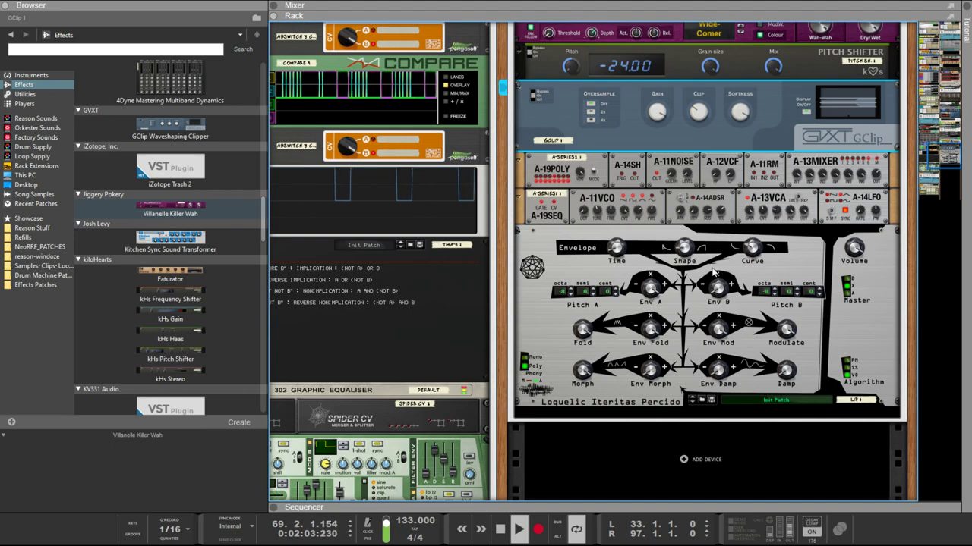
click(649, 288)
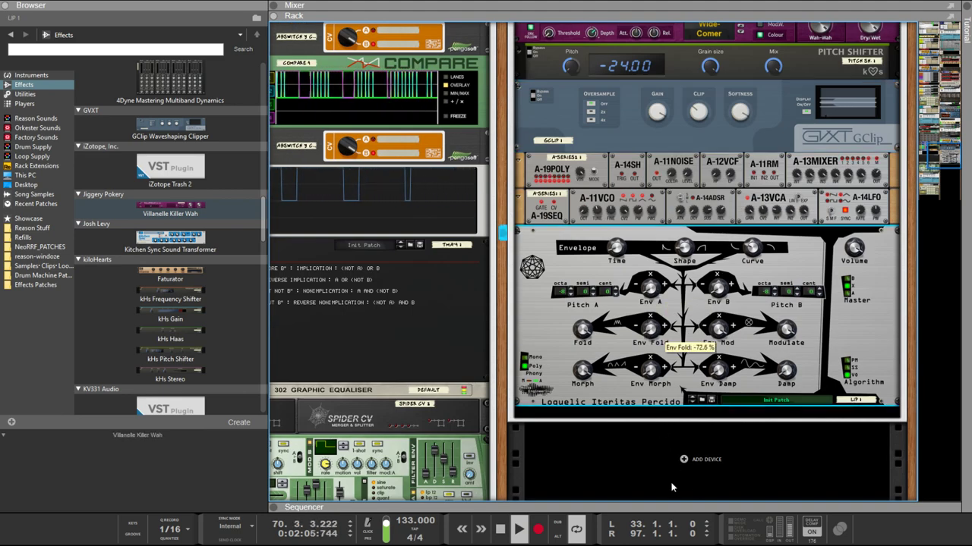
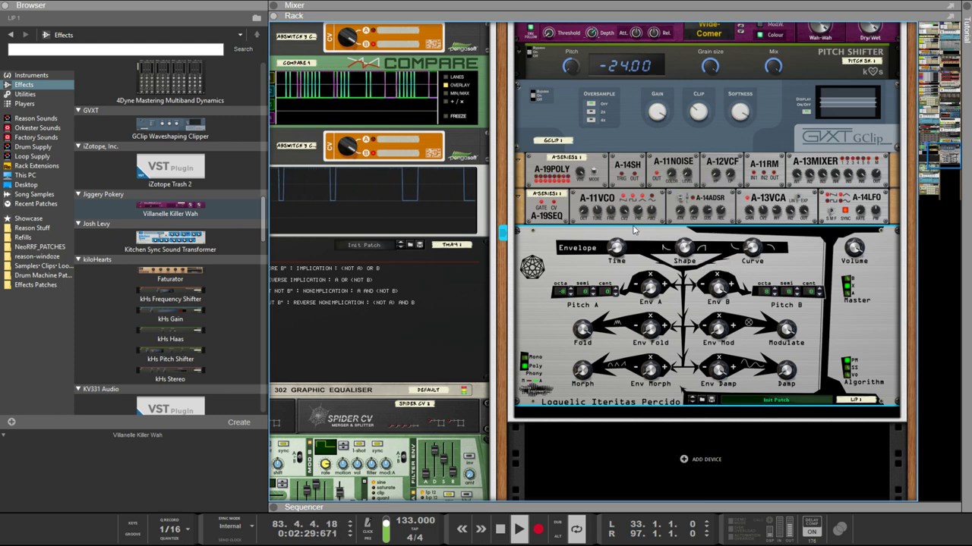
Step: Examine the rear cabling of Percido and the A-Series devices, as well as the front settings of the effects above them
scroll(633, 229, up, 1)
scroll(634, 229, down, 1)
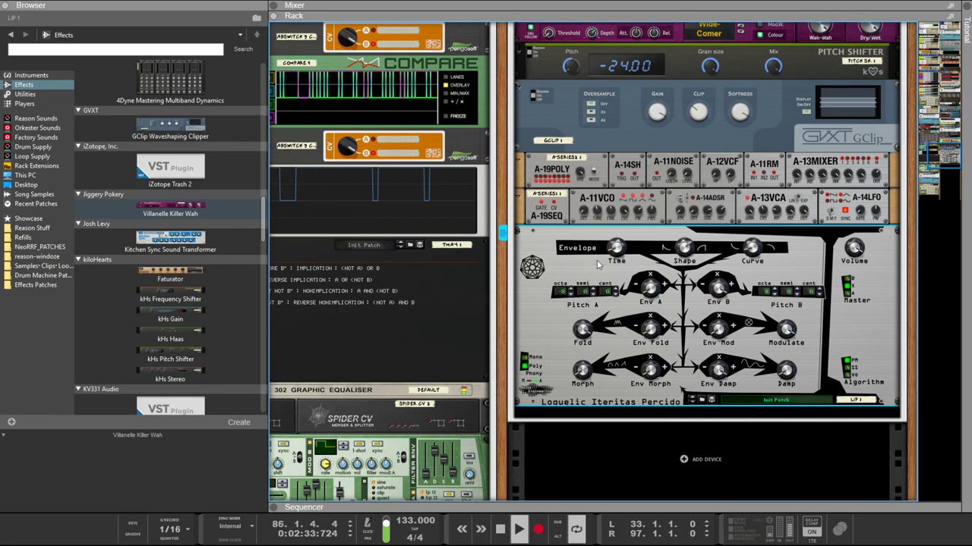
scroll(594, 203, up, 1)
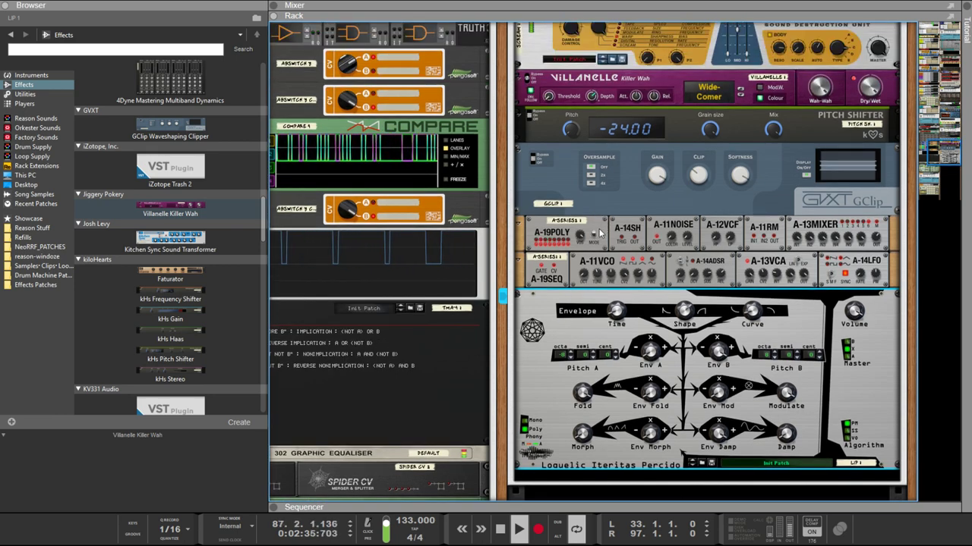
scroll(599, 235, up, 2)
scroll(599, 236, down, 4)
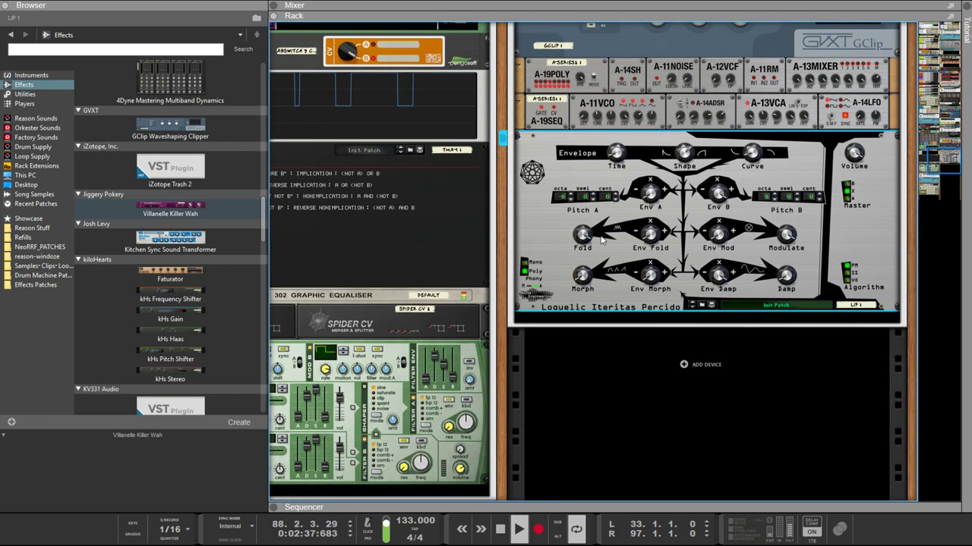
key(Tab)
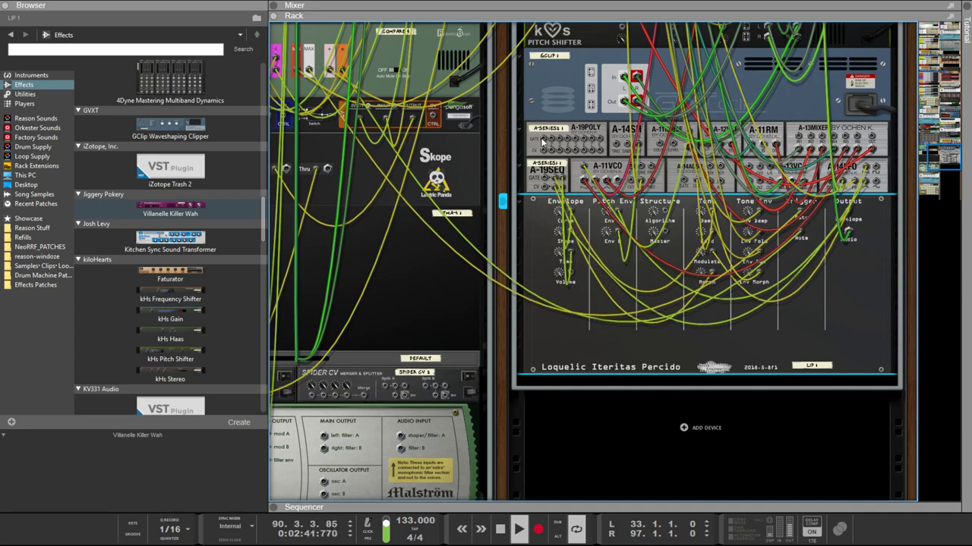
scroll(626, 183, down, 1)
scroll(630, 190, up, 1)
key(Tab)
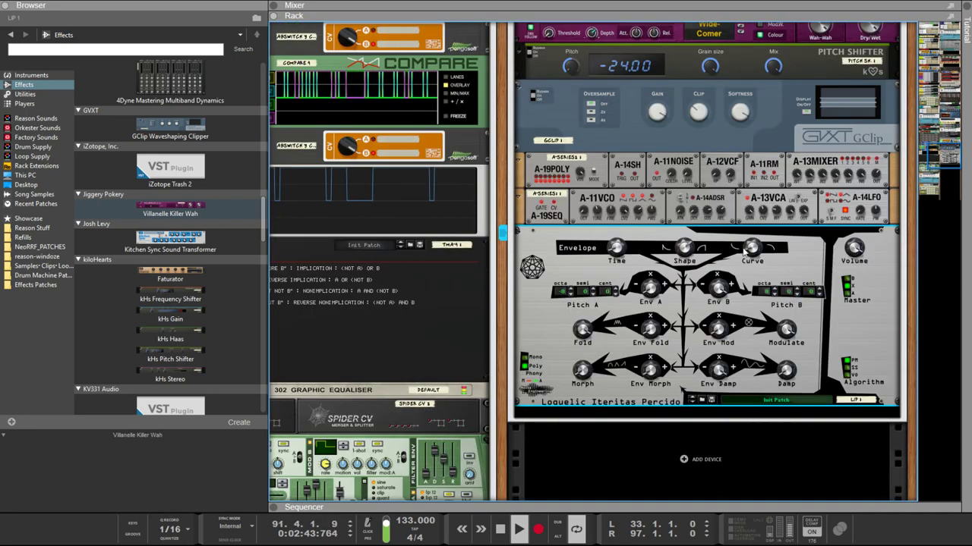
scroll(706, 224, up, 10)
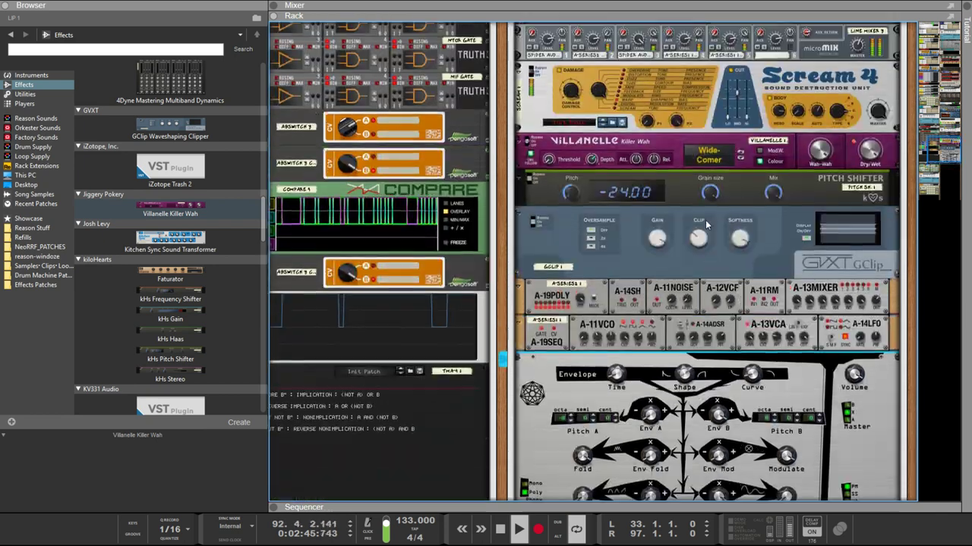
scroll(705, 223, down, 10)
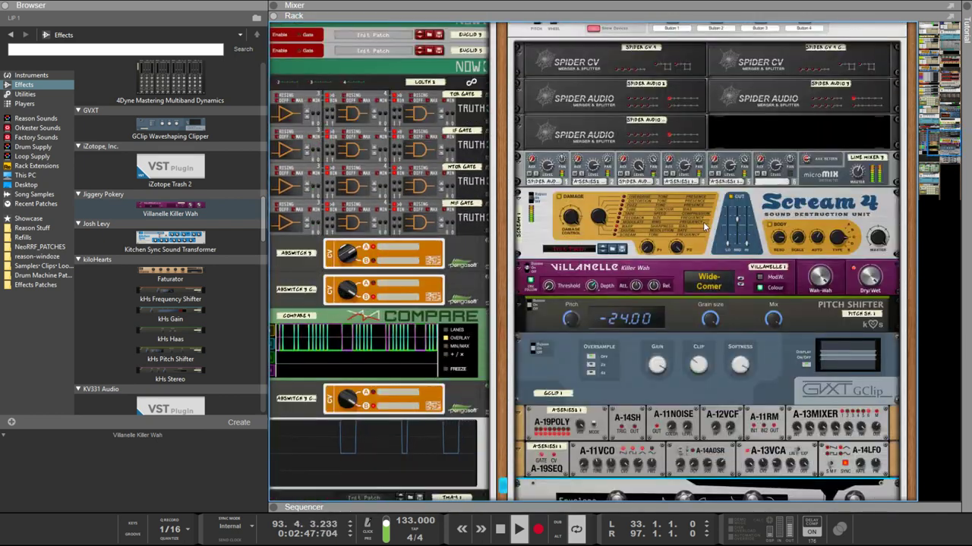
scroll(685, 221, up, 1)
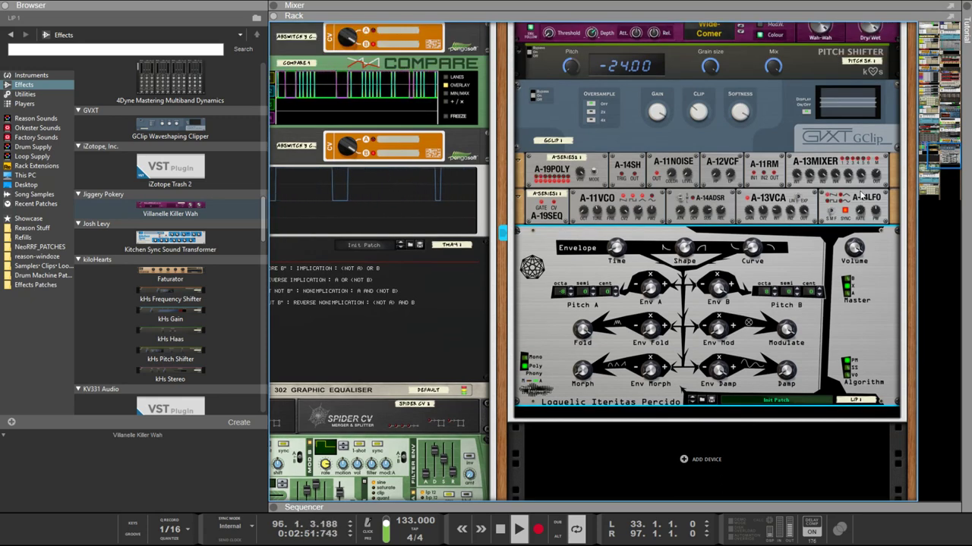
Step: Lower the line mixer's channel 5 level to 0 and Percido's volume to -∞ dB
click(877, 174)
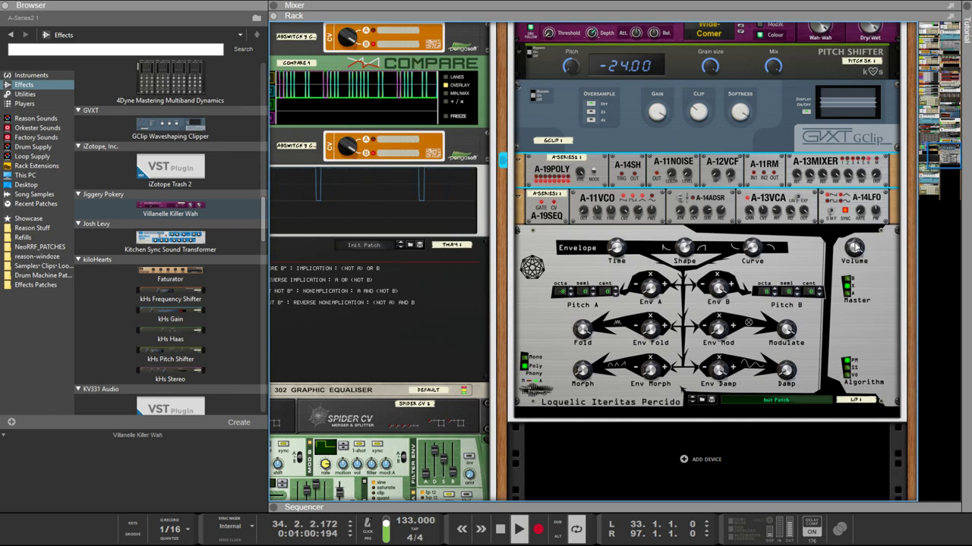
click(852, 258)
drag(852, 261, 853, 304)
scroll(629, 198, up, 3)
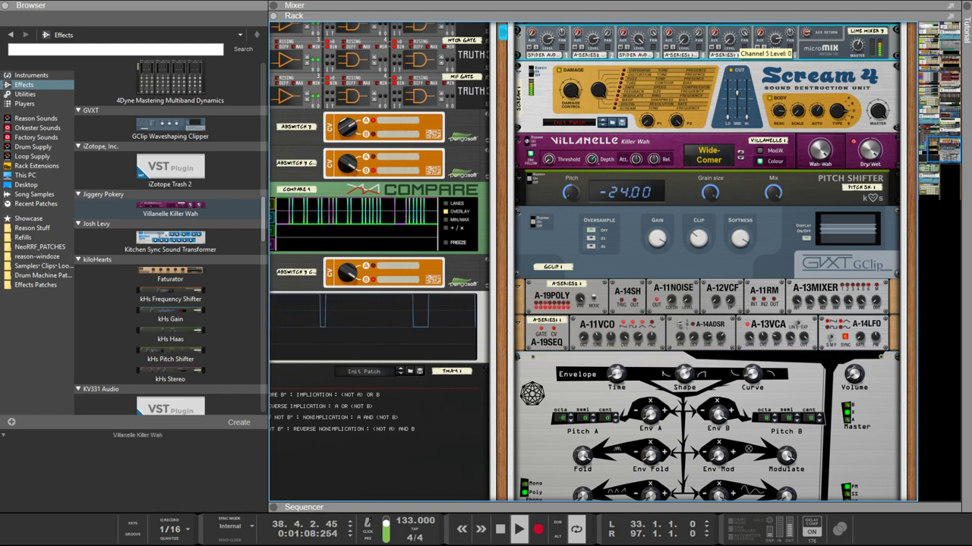
click(856, 373)
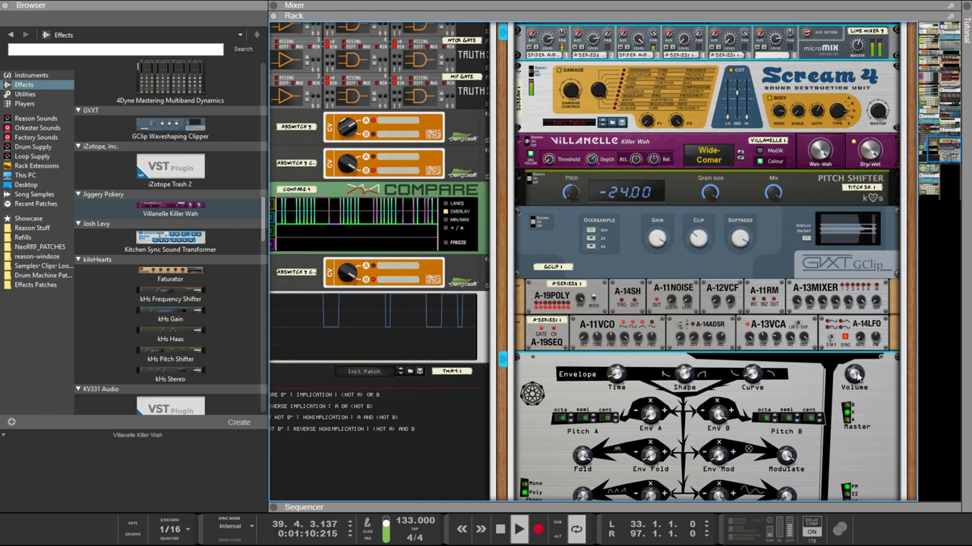
scroll(751, 383, down, 3)
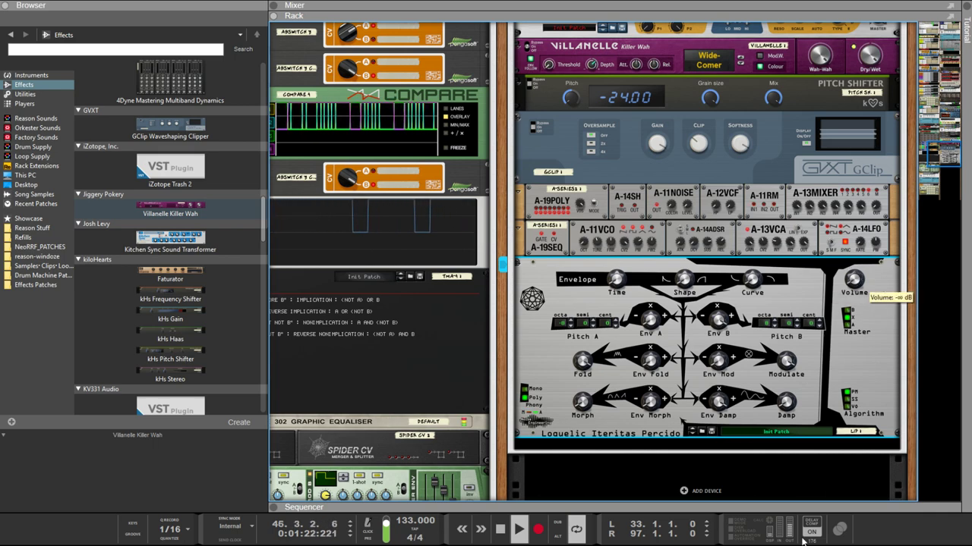
Step: Collapse the Combinator 6 device and rename it as asdfadsfadsfasdf
scroll(608, 126, up, 10)
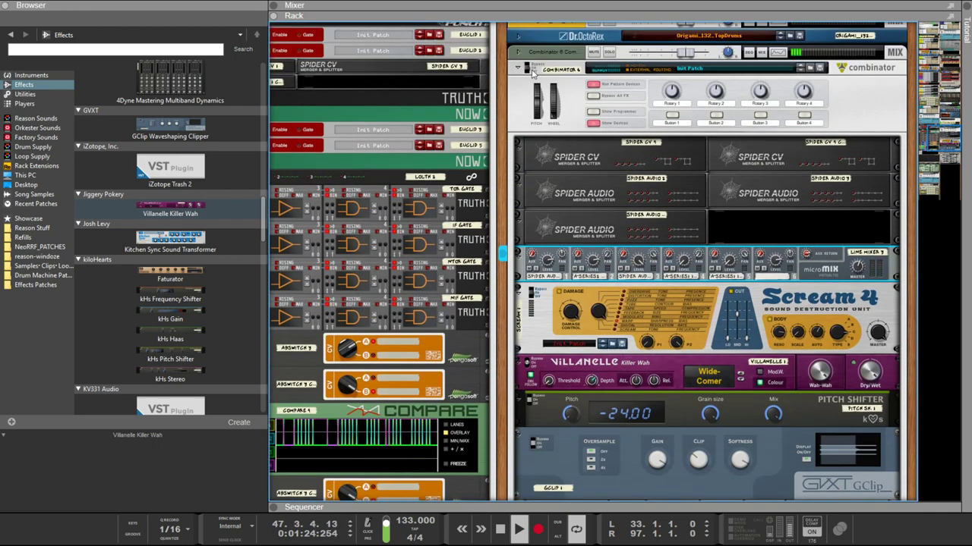
click(517, 69)
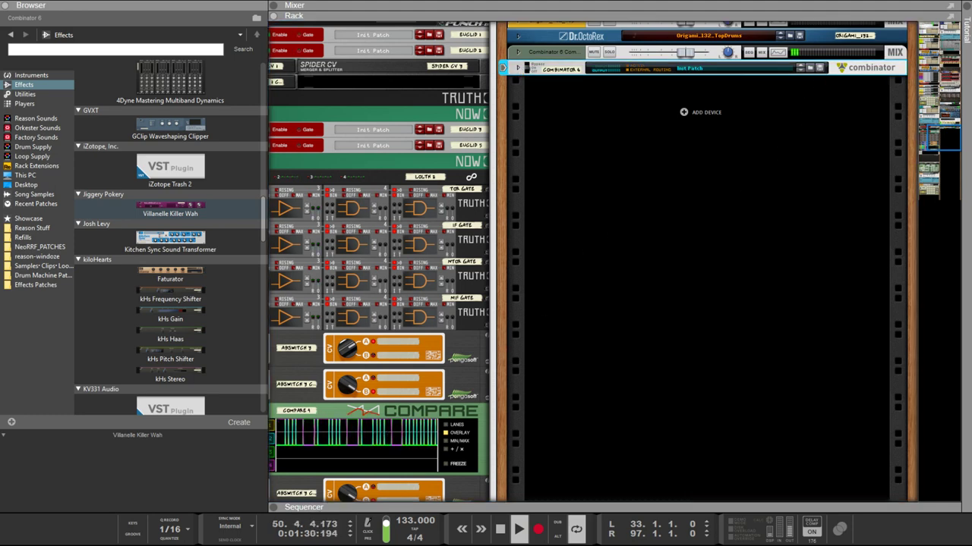
text(asdfadsfadsfasdf)
key(Return)
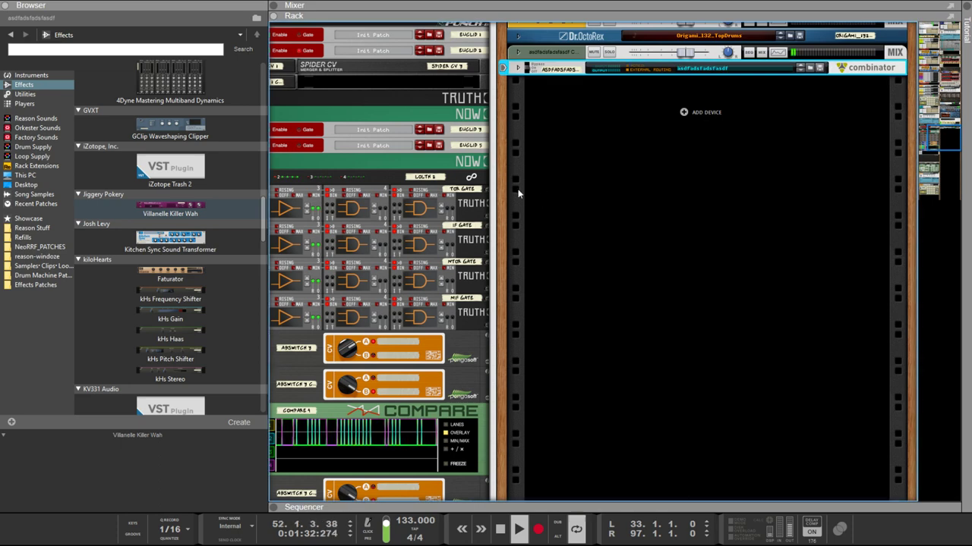
Step: Delete the asdfadsfadsfasdf combinator together with its mix channel
click(553, 53)
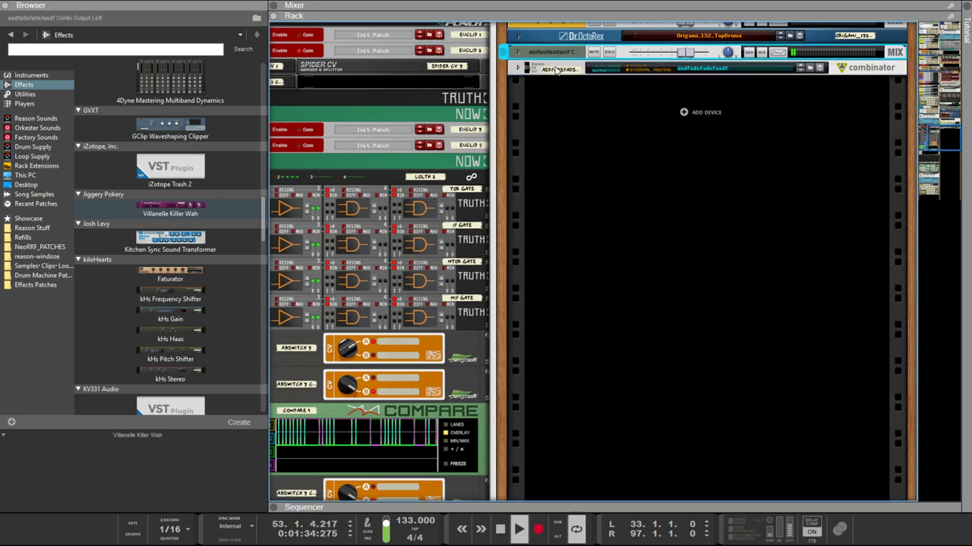
click(557, 69)
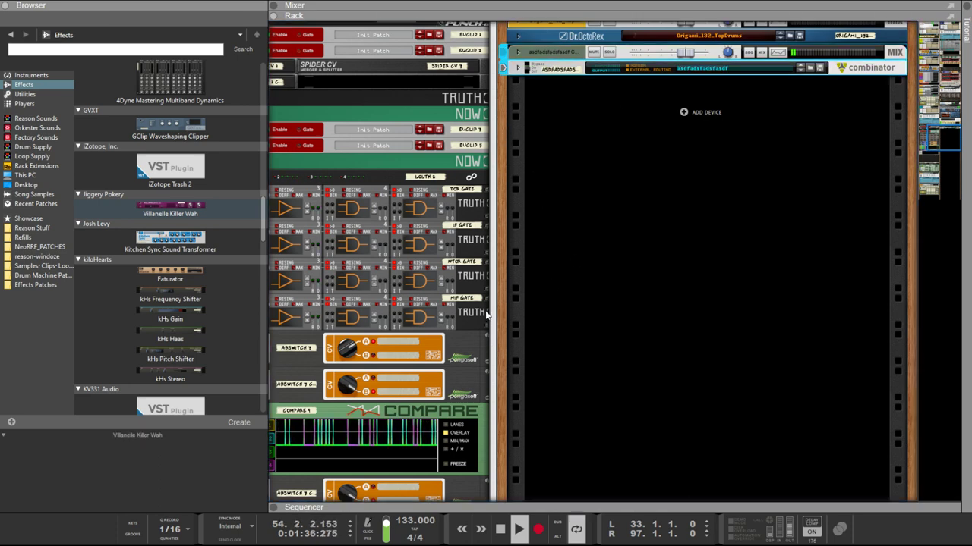
key(Delete)
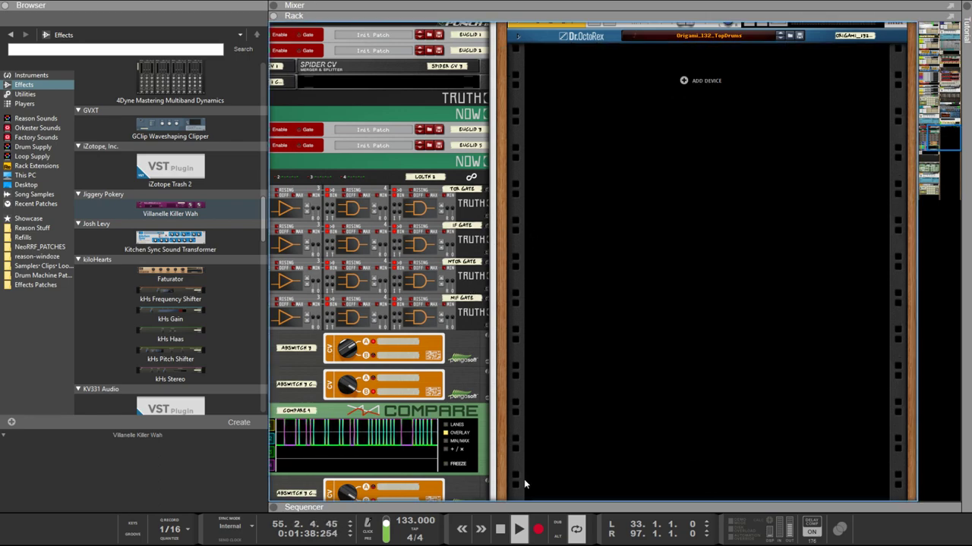
Step: Open the sequencer and unmute the PROT_00723 audio track
click(523, 508)
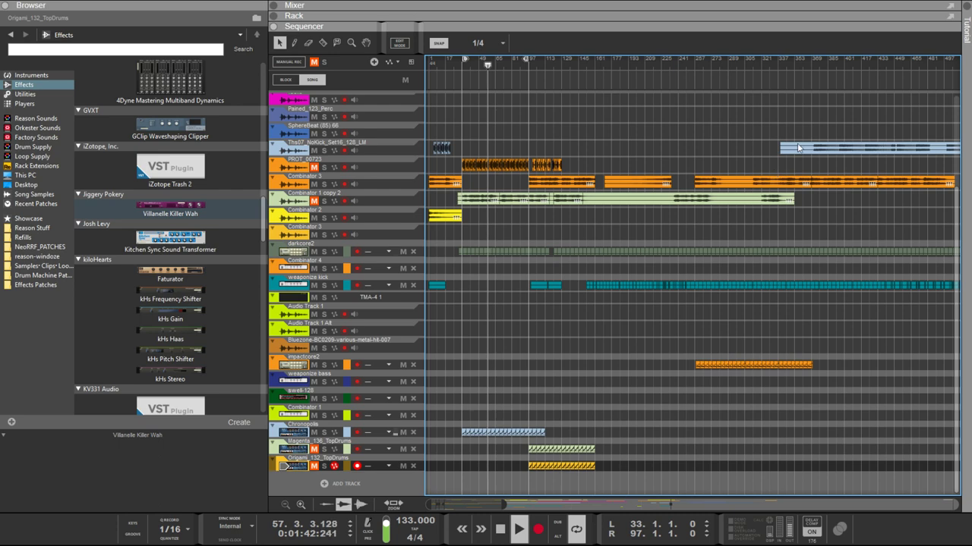
scroll(538, 246, up, 3)
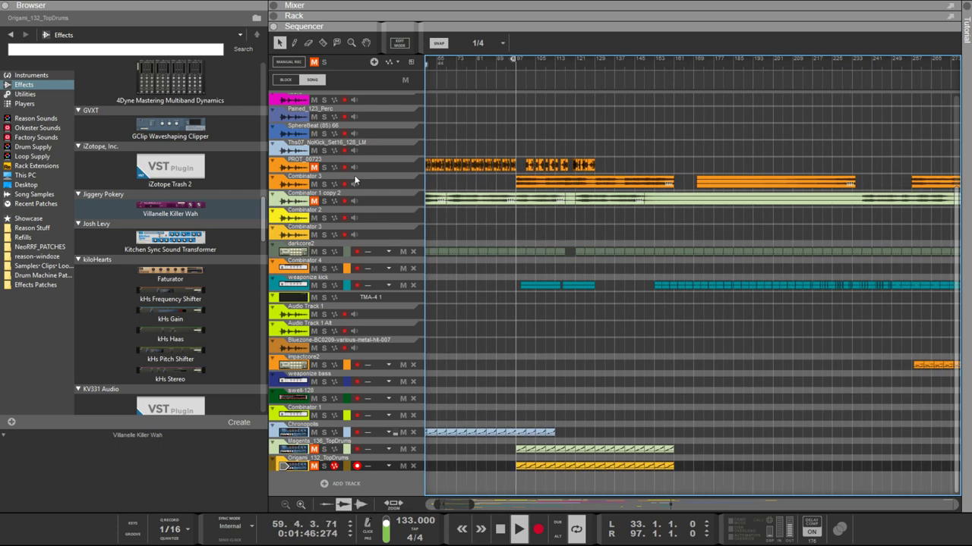
click(313, 170)
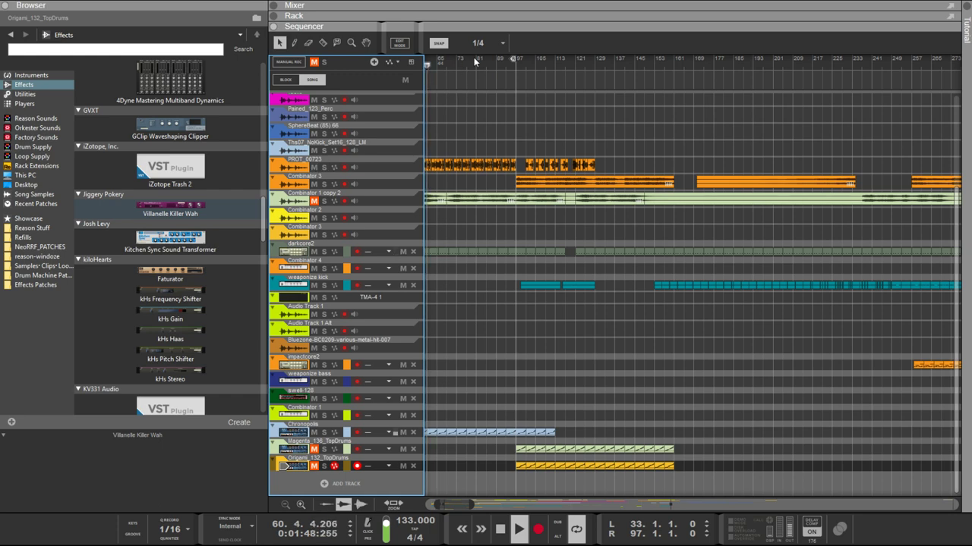
scroll(472, 118, up, 4)
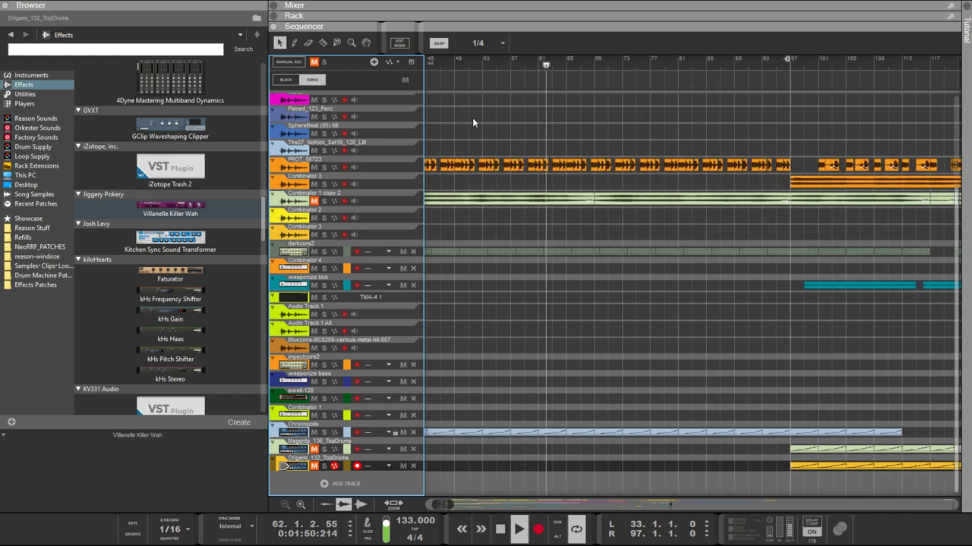
click(501, 23)
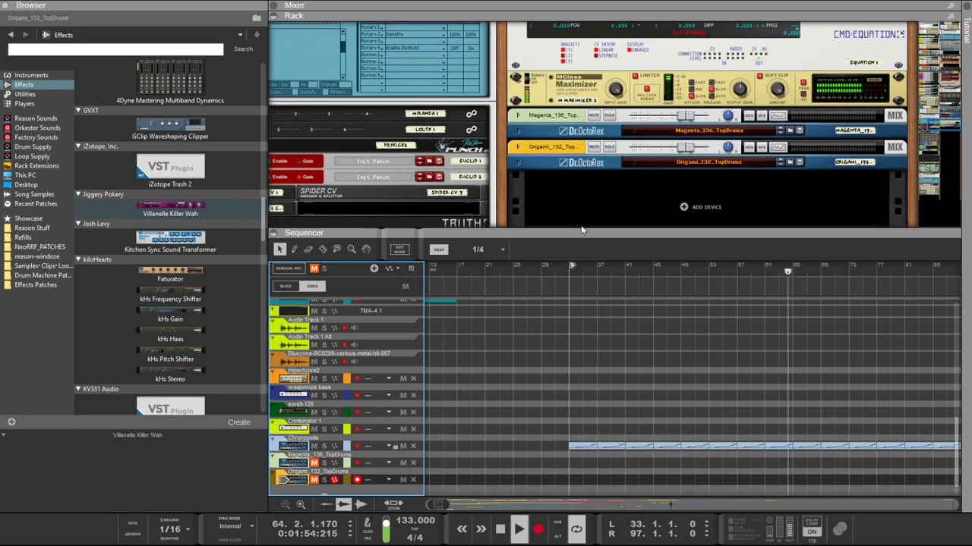
click(581, 16)
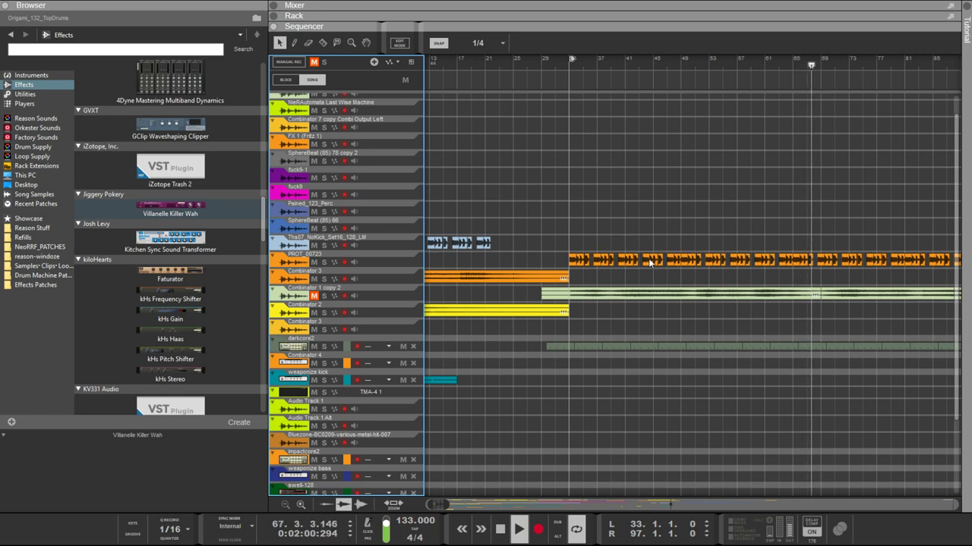
Step: Select the short fill clips on the PROT_00723 track from bar 35 up to bar 97 and set their level to 2.01 dB
click(590, 262)
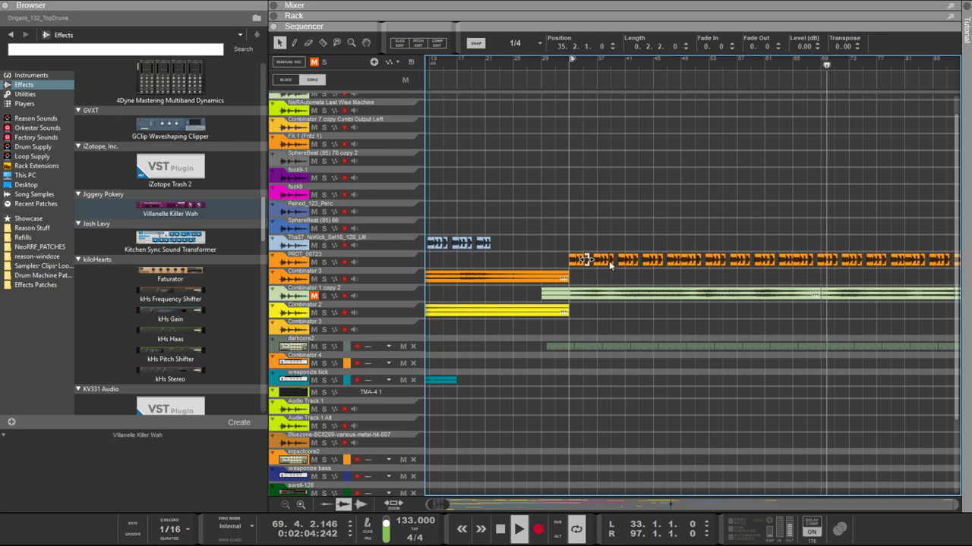
shift+click(618, 260)
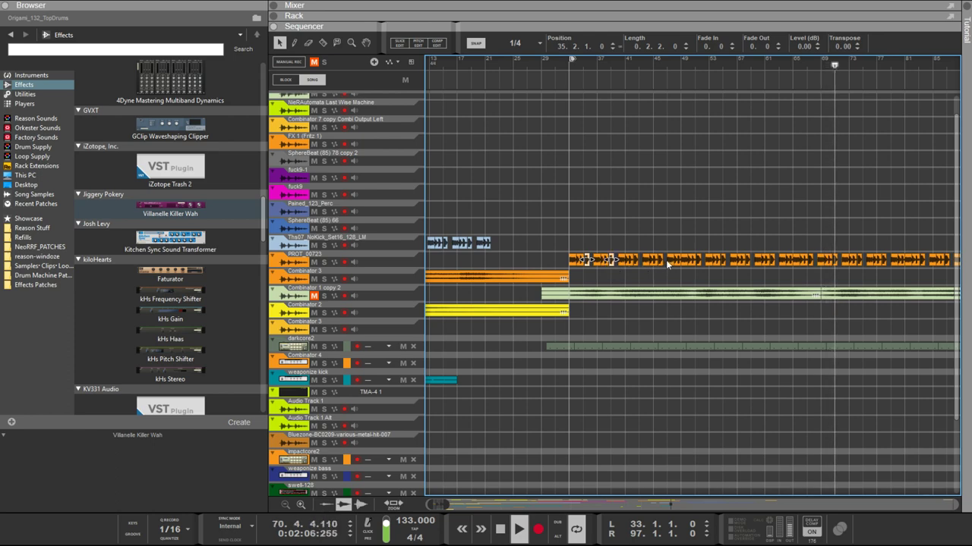
shift+click(634, 263)
shift+click(657, 262)
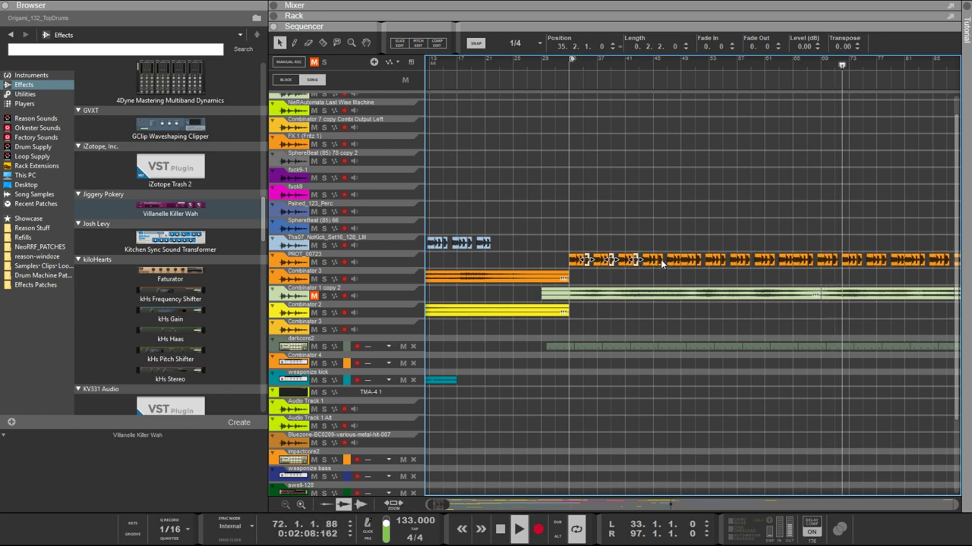
shift+click(697, 262)
shift+click(722, 262)
shift+click(748, 261)
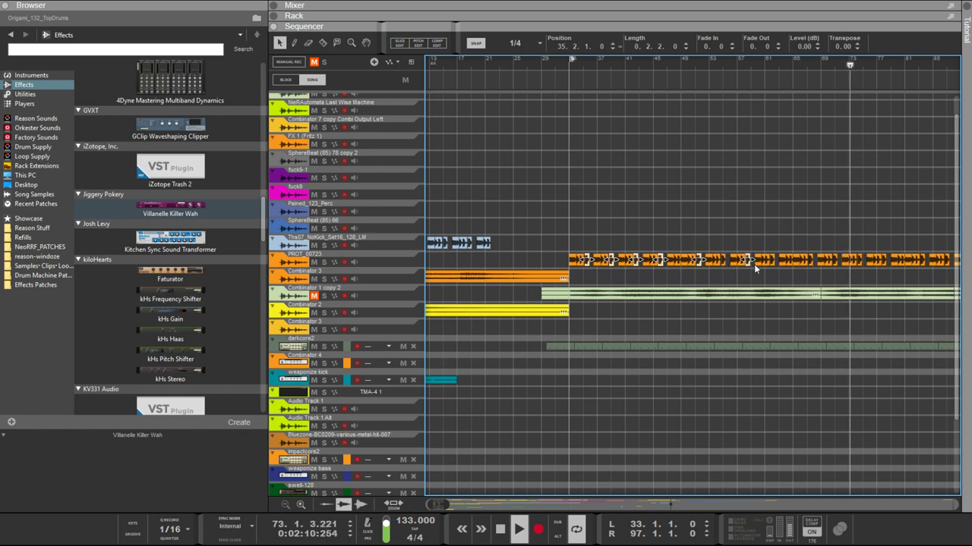
shift+click(774, 264)
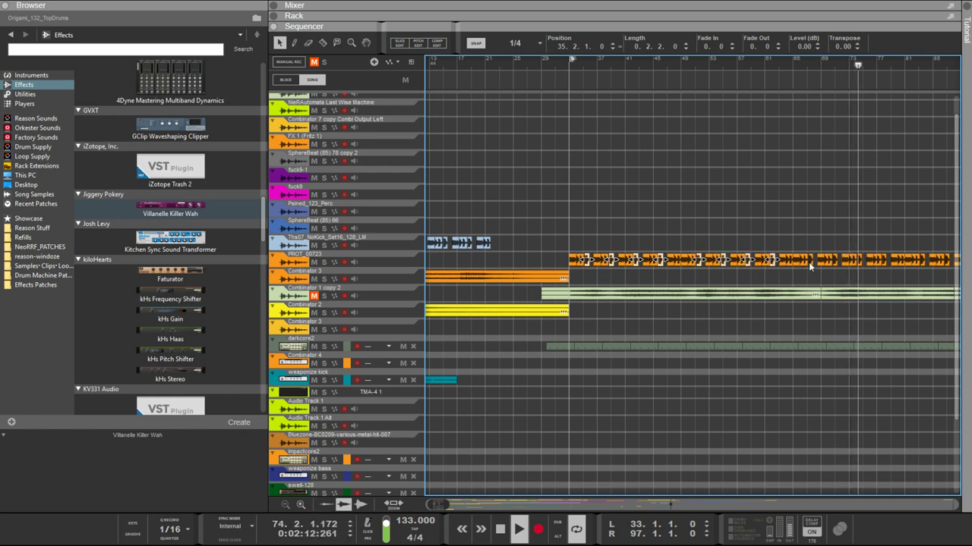
shift+click(808, 262)
shift+click(837, 262)
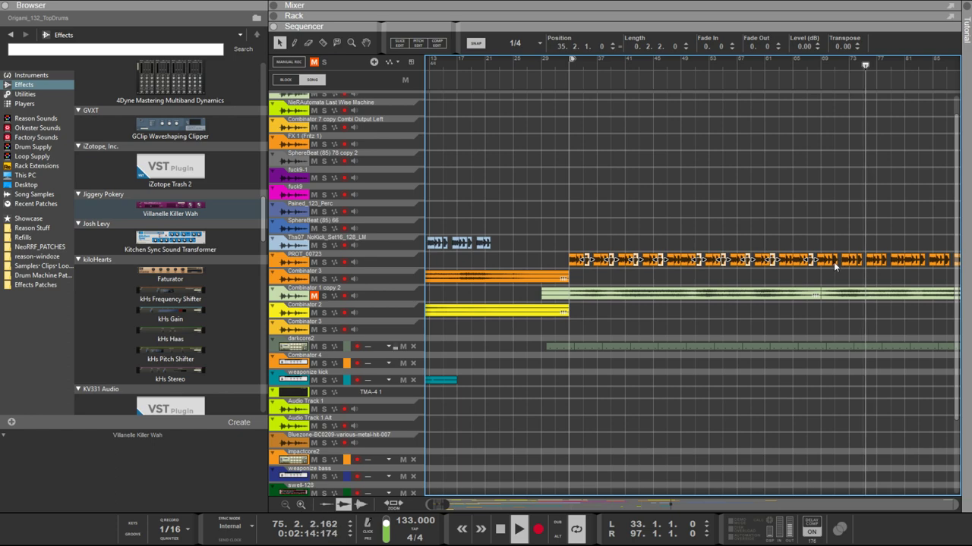
shift+click(859, 262)
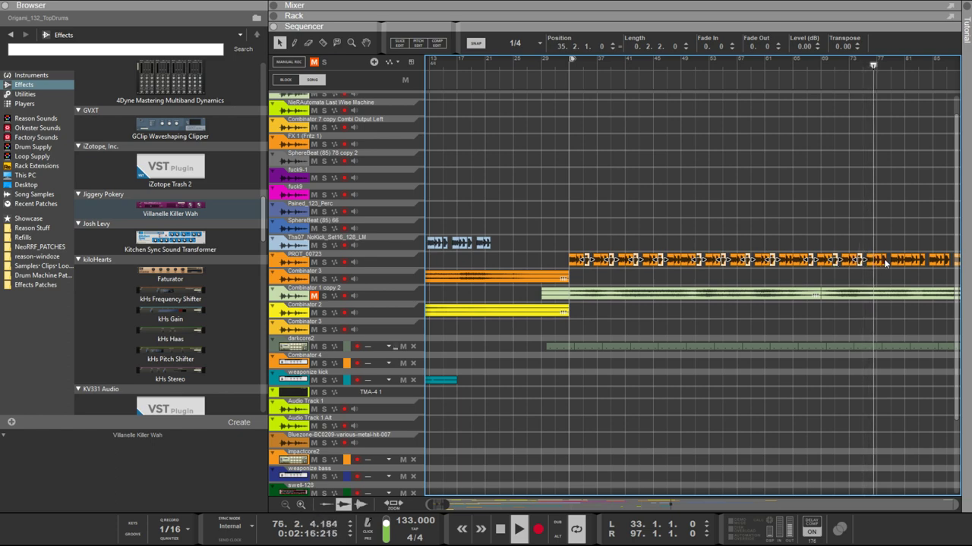
shift+click(882, 262)
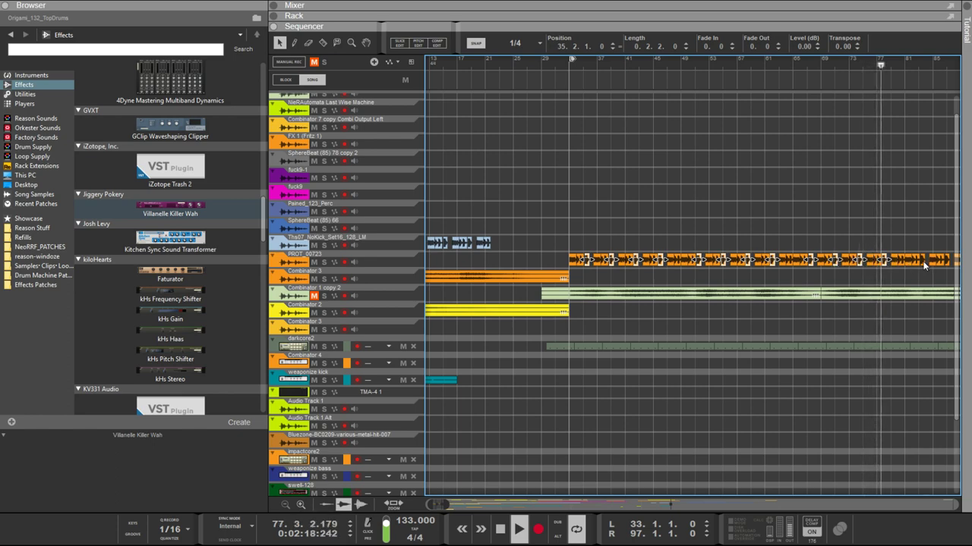
shift+click(784, 260)
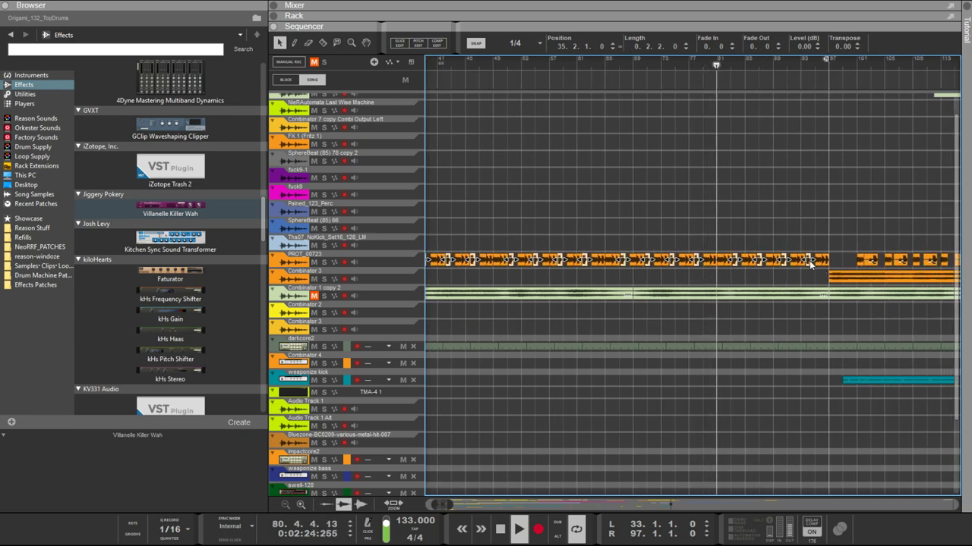
double_click(802, 46)
text(2.01)
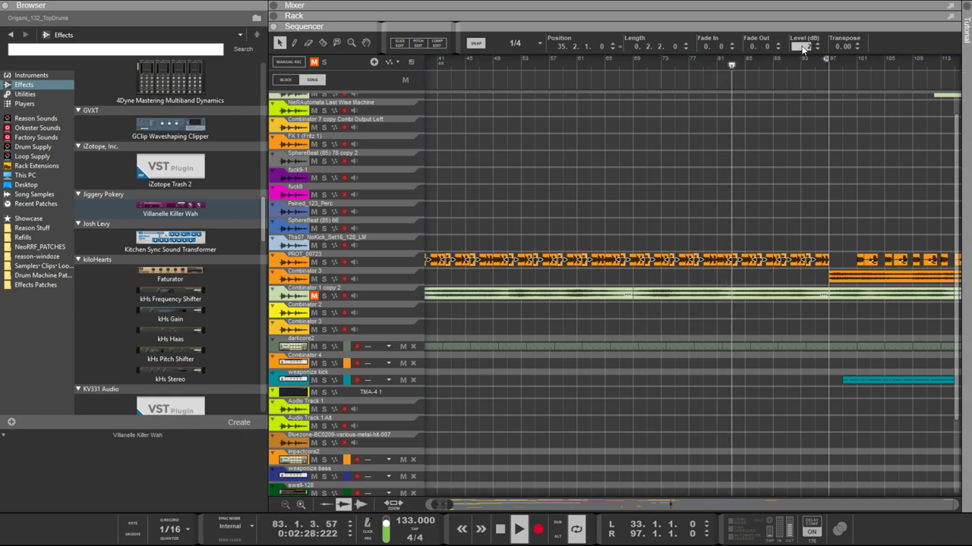
key(Return)
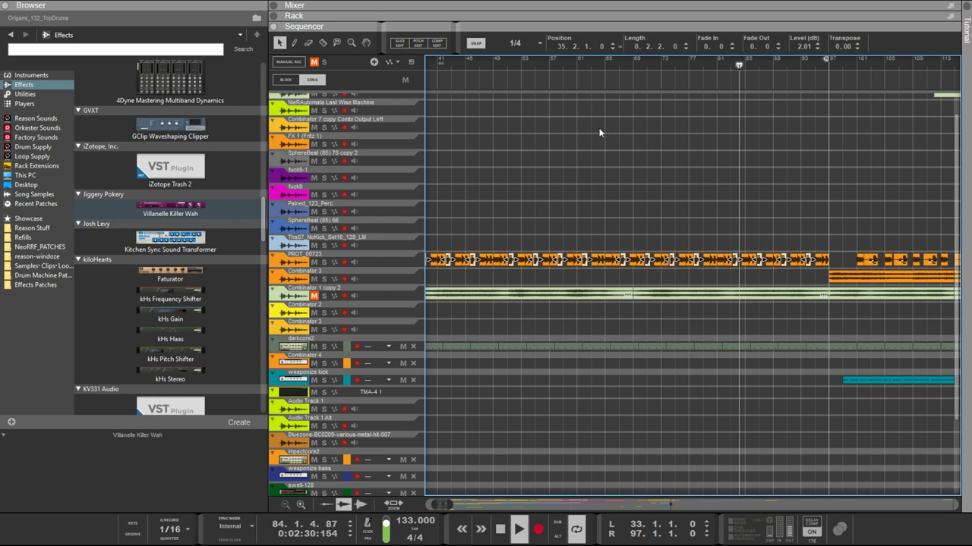
click(520, 212)
Step: Select the darkcore2 clips up to bar 97 and nudge them to start at position 30.4.1.0
scroll(501, 257, down, 3)
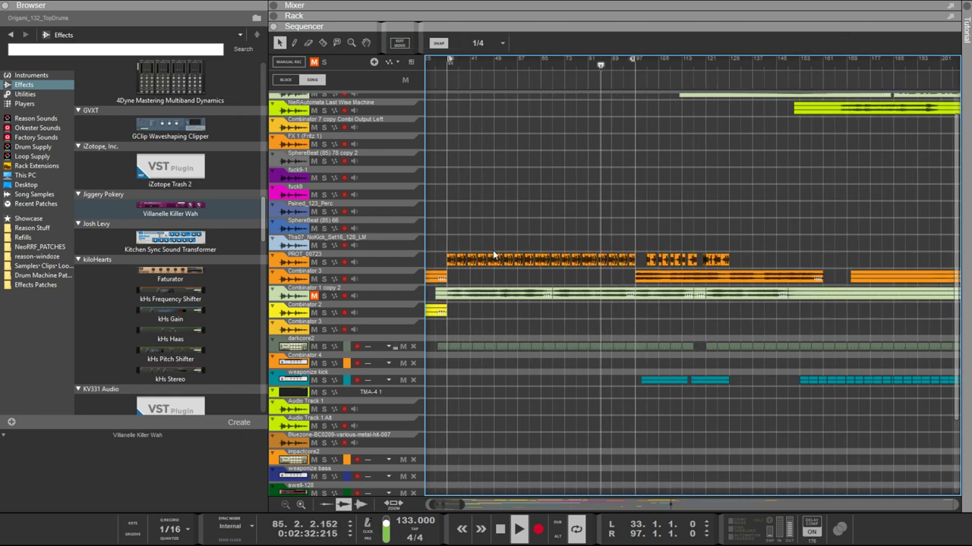
drag(430, 332, 631, 365)
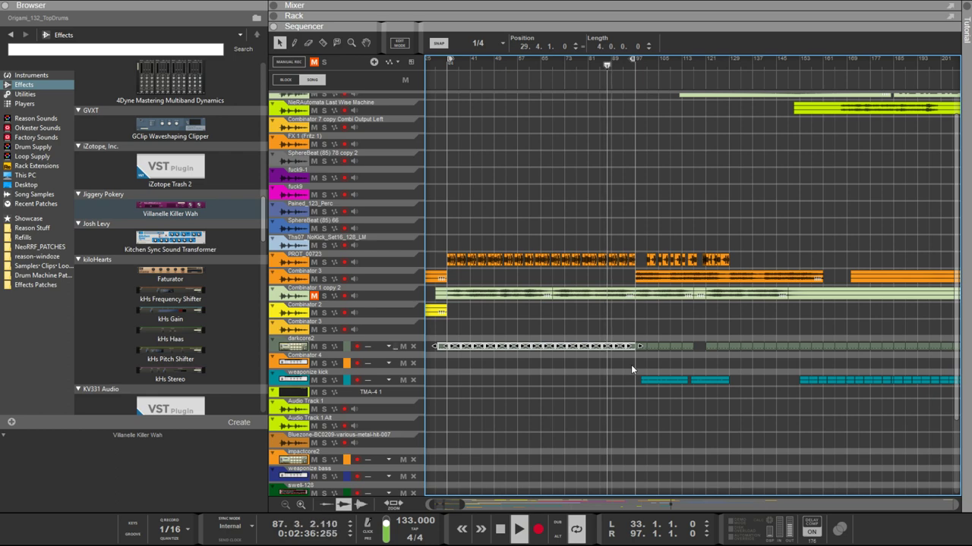
key(ctrl+Right)
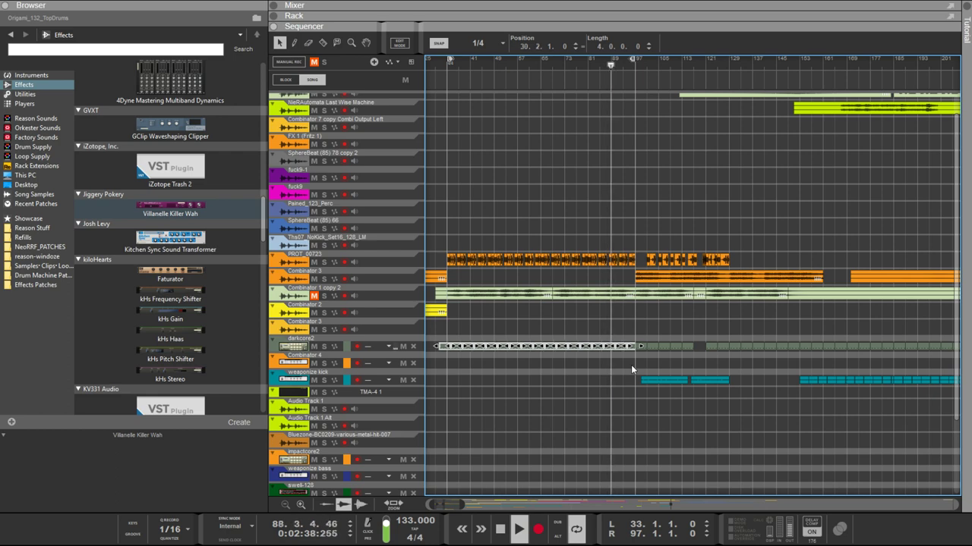
key(ctrl+Right)
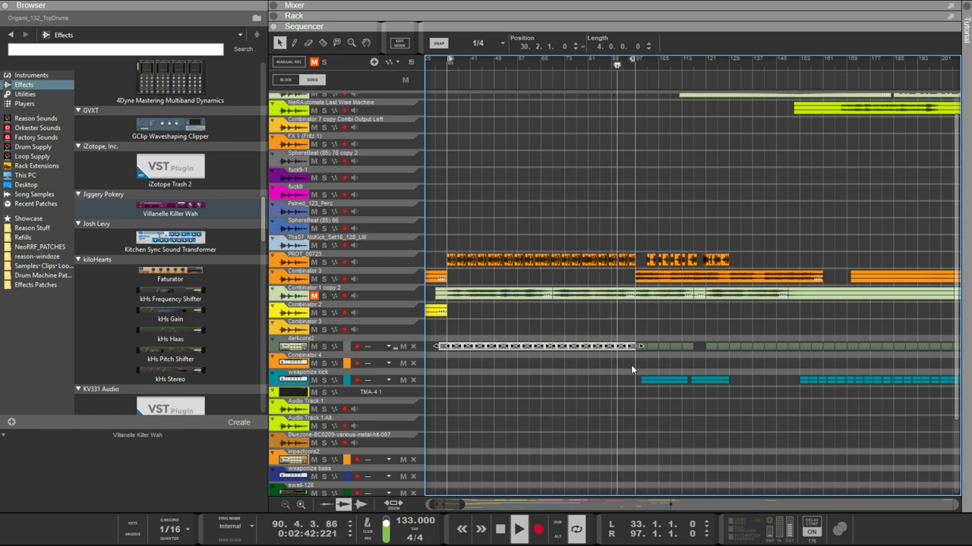
key(ctrl+Right)
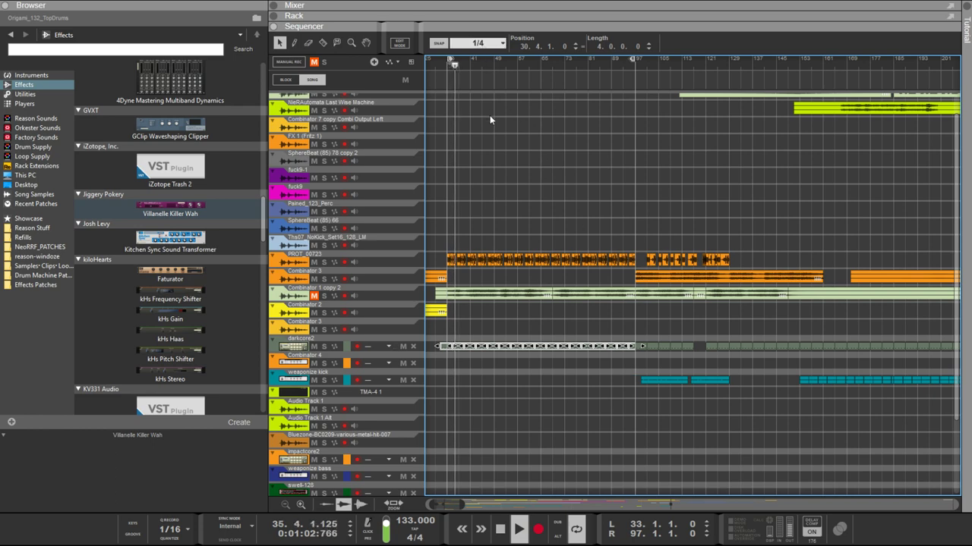
Step: Set the snap value to 1/8 and nudge the selected darkcore2 clips to start at position 31.2.1.0
key(ctrl+2)
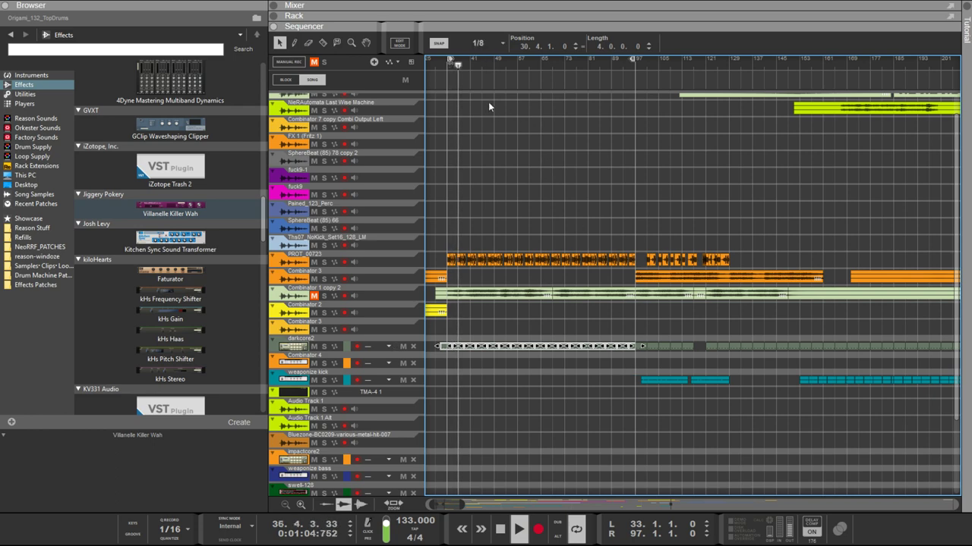
key(Right)
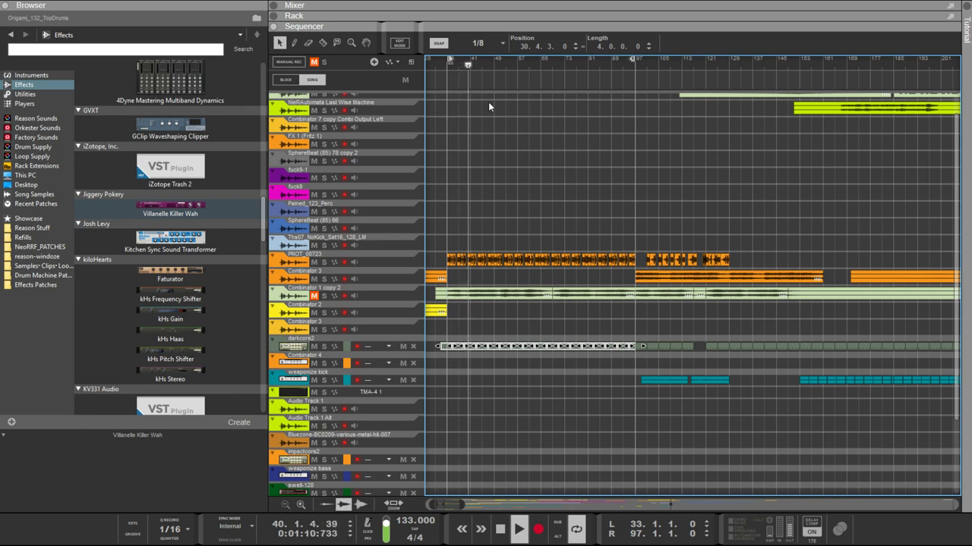
key(Right)
key(Right)
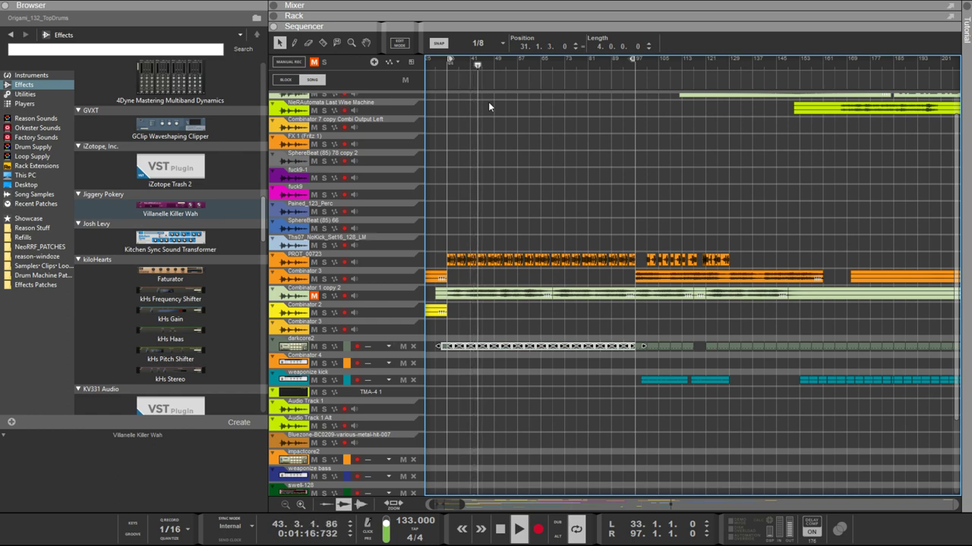
key(Right)
key(Right)
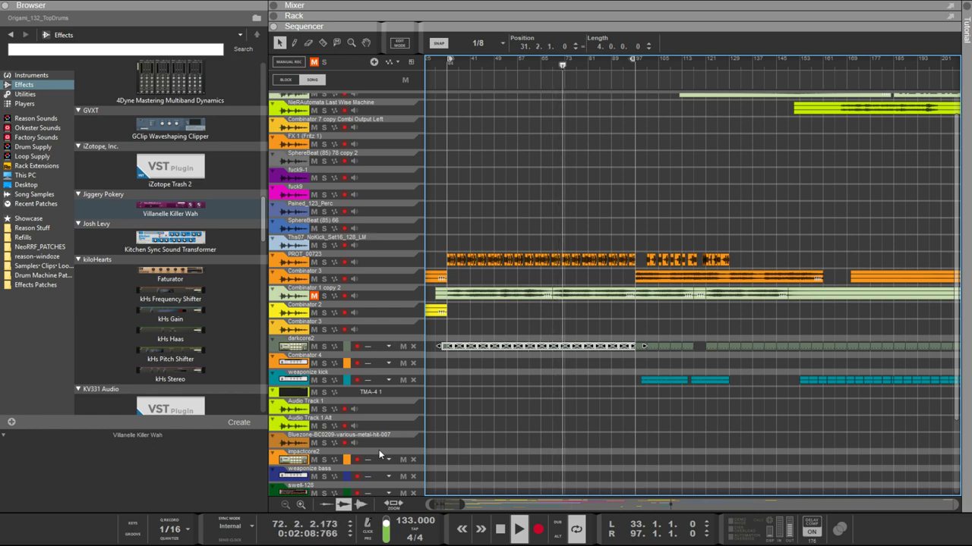
Step: Shift the selected darkcore2 clips back to start at position 29.1.1.0
key(Left)
key(Left)
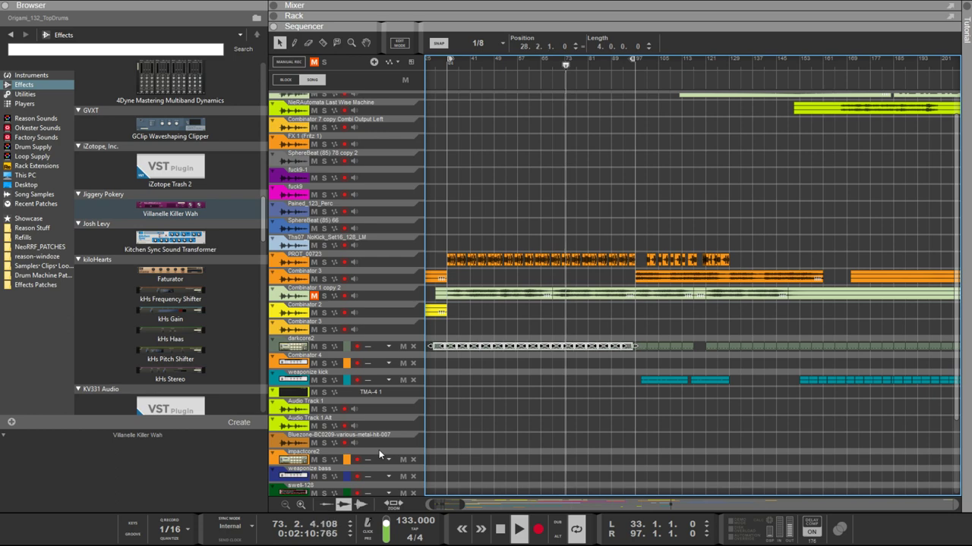
key(Right)
key(Right)
key(Right)
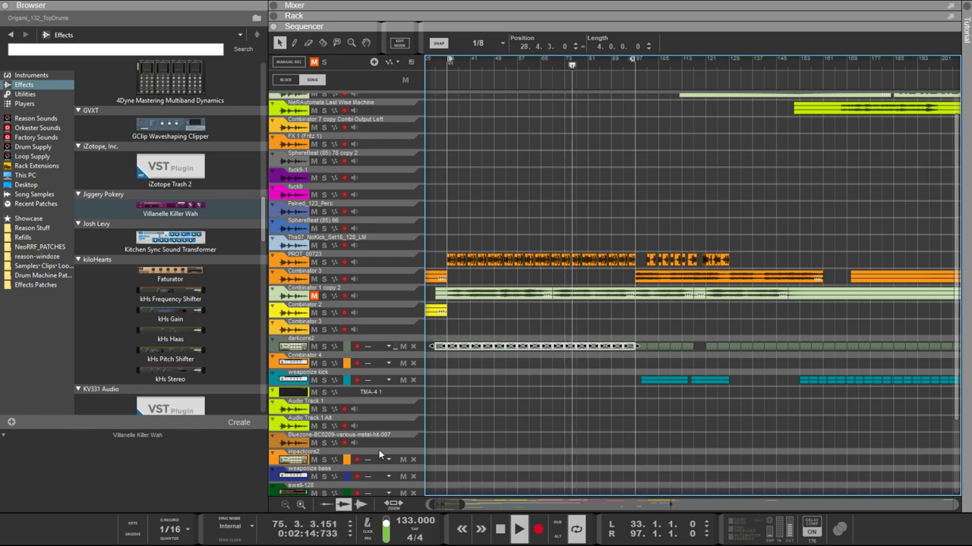
key(Right)
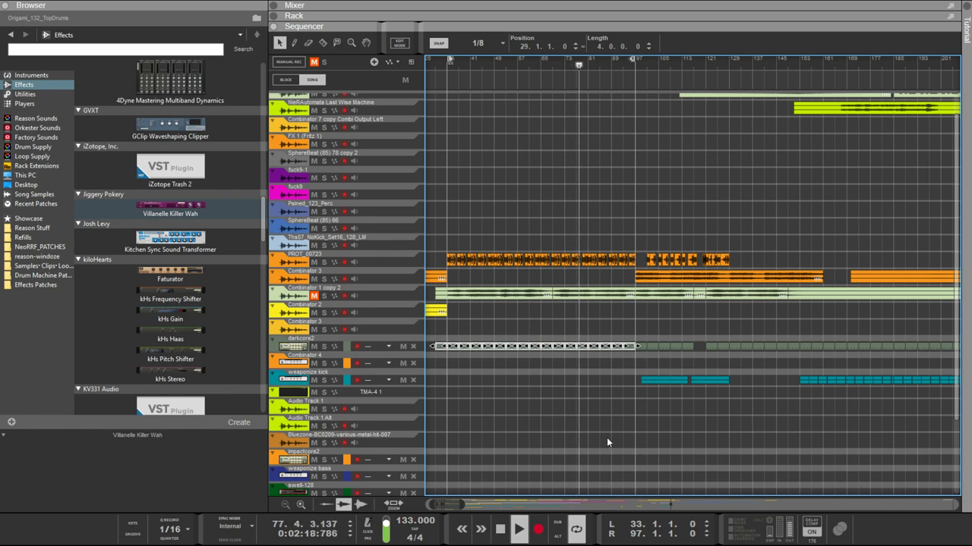
Step: Move the clips on the Combinator 1 copy 2 track so that they start at position 171.4.3.0
scroll(594, 431, up, 4)
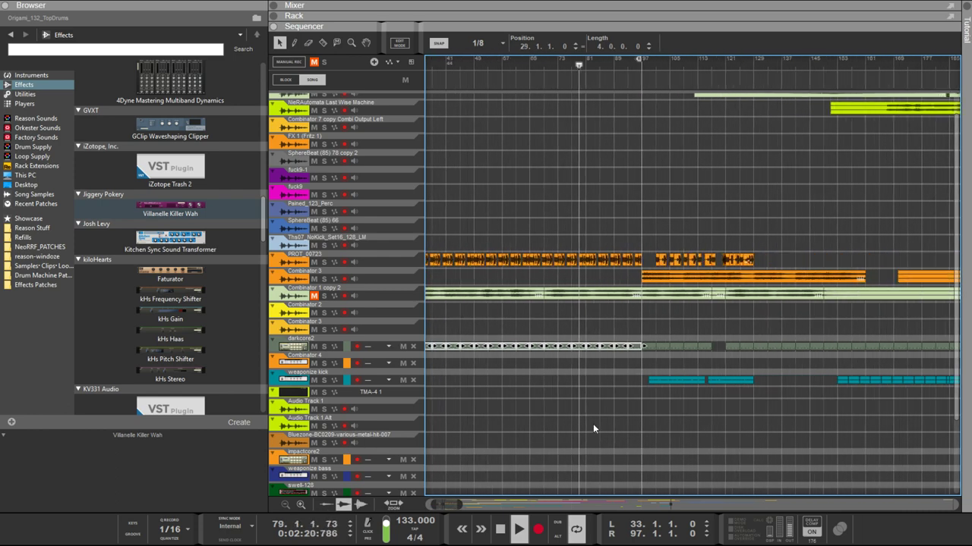
scroll(593, 429, down, 4)
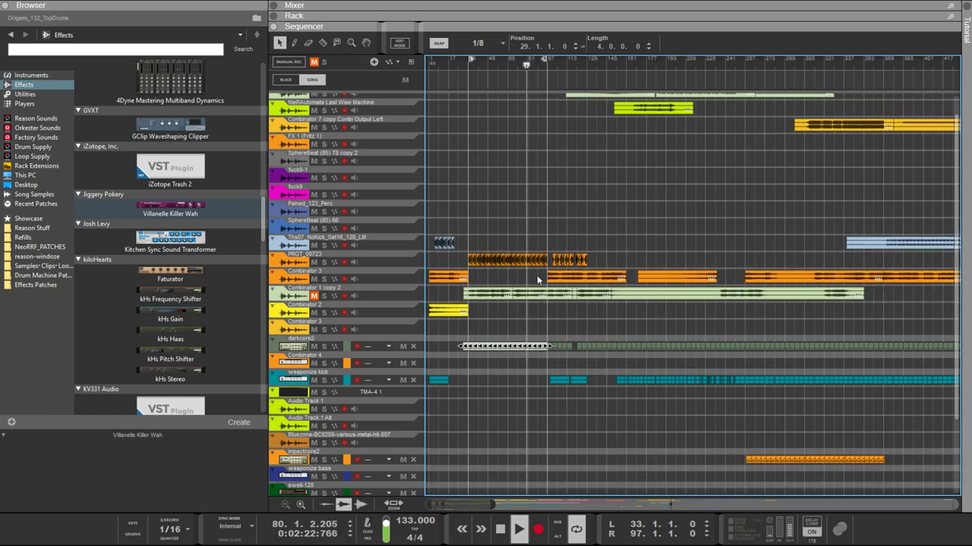
click(467, 293)
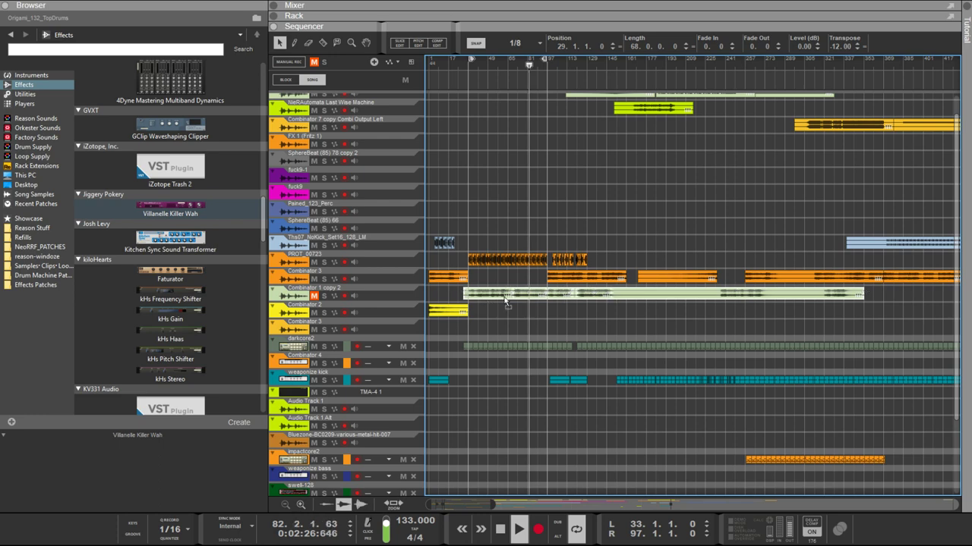
drag(510, 298, 657, 307)
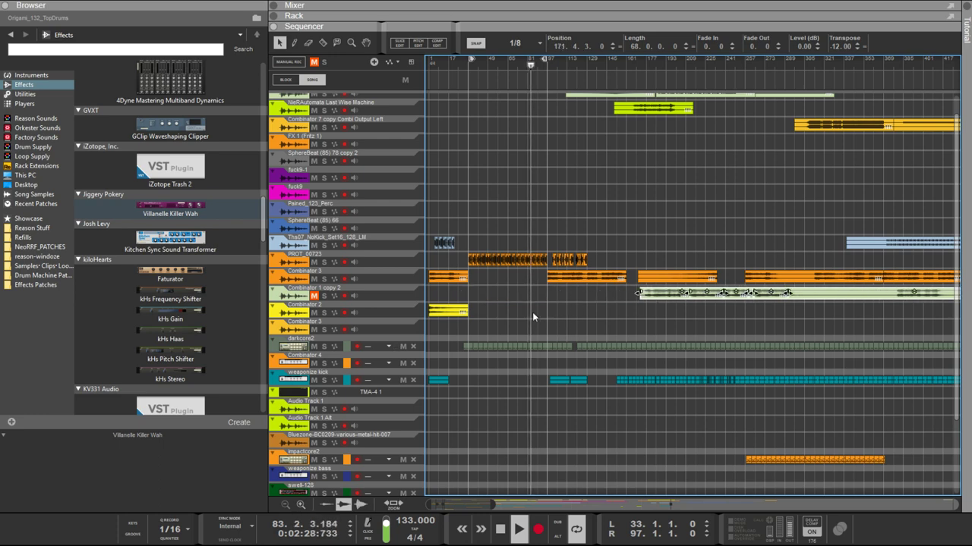
Step: Lengthen the Combinator 2 audio clip to 128.2.0.0 and shift it along the timeline so that it ends around bar 225
click(433, 312)
mouse_move(433, 312)
mouse_down()
mouse_move(557, 324)
mouse_move(416, 318)
mouse_up()
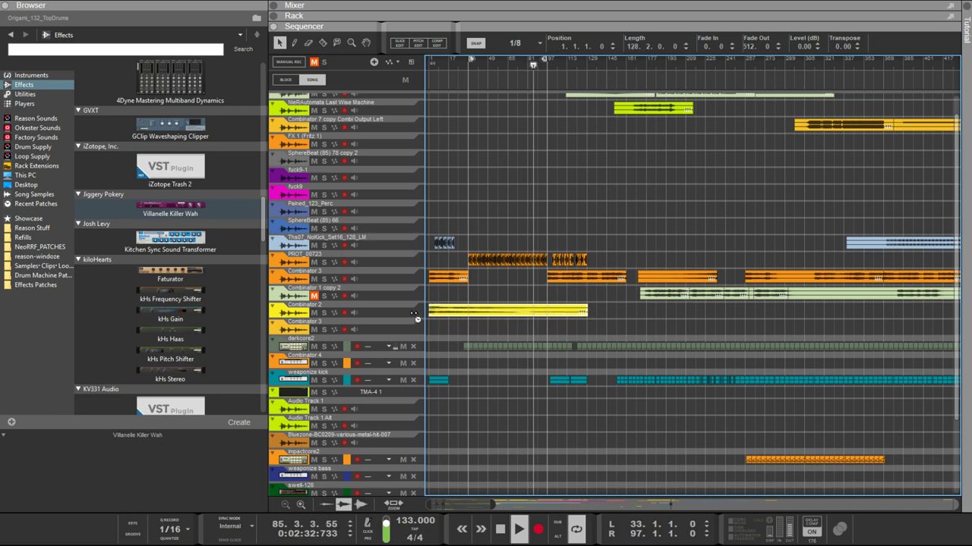
drag(528, 314, 627, 309)
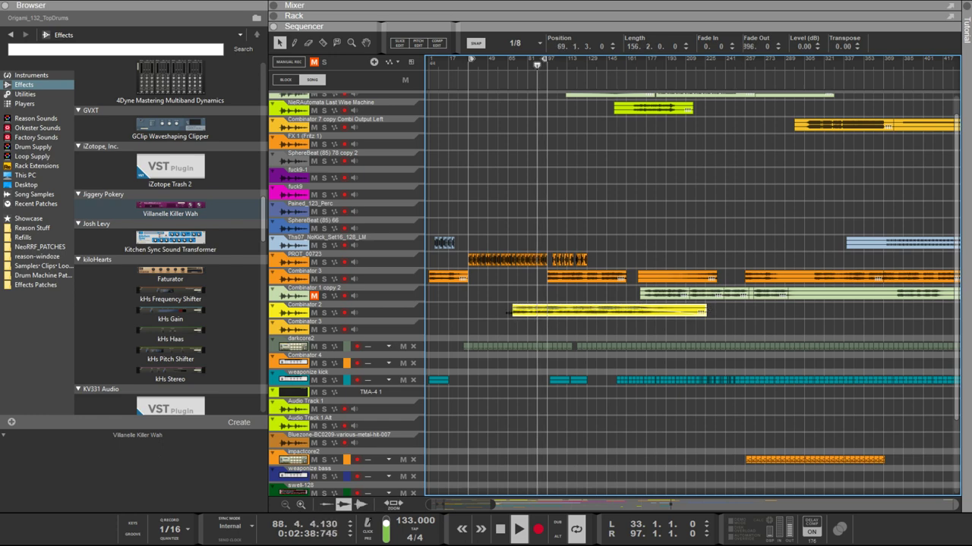
Step: Resize the Combinator 2 clip from both ends so it starts at 57.3.1.0 with a length of 55.1.2.0
drag(507, 312, 462, 312)
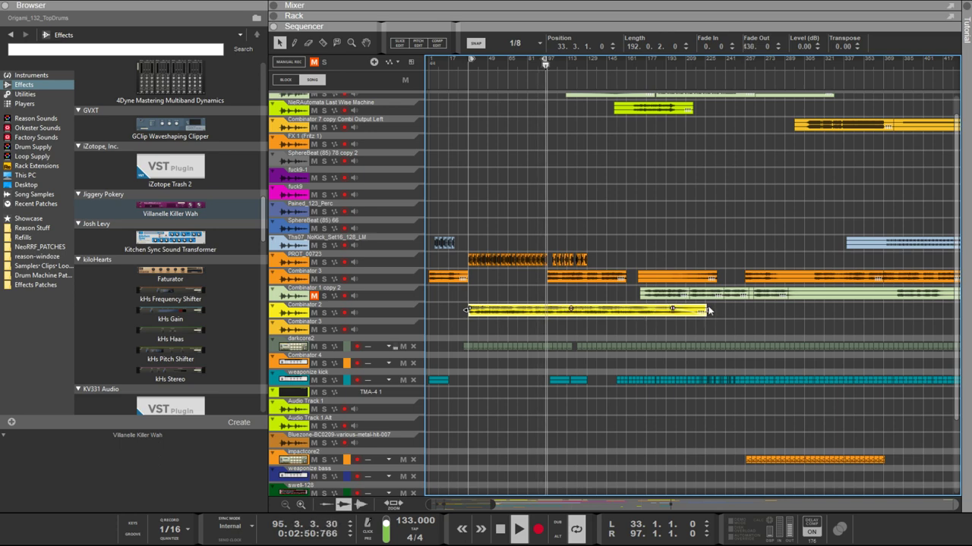
drag(709, 312, 570, 321)
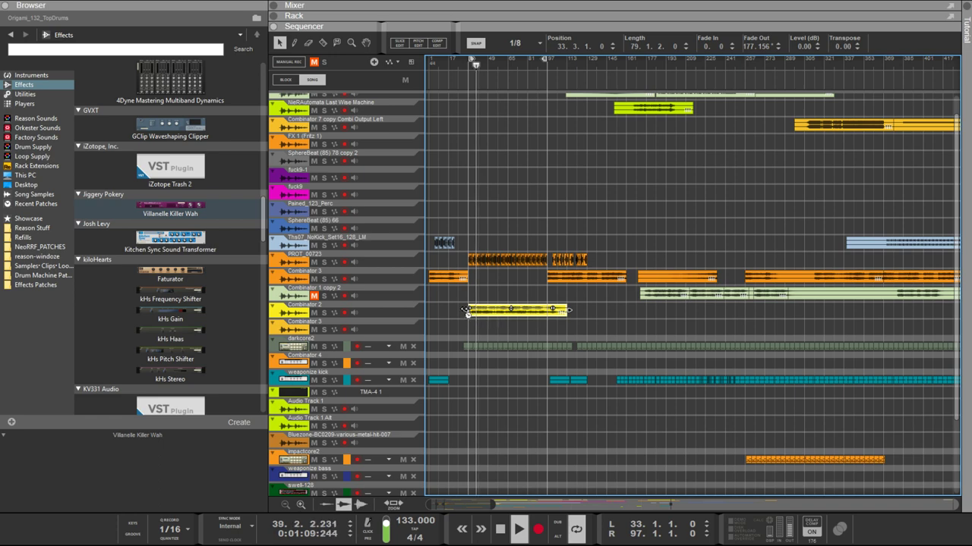
drag(470, 311, 498, 318)
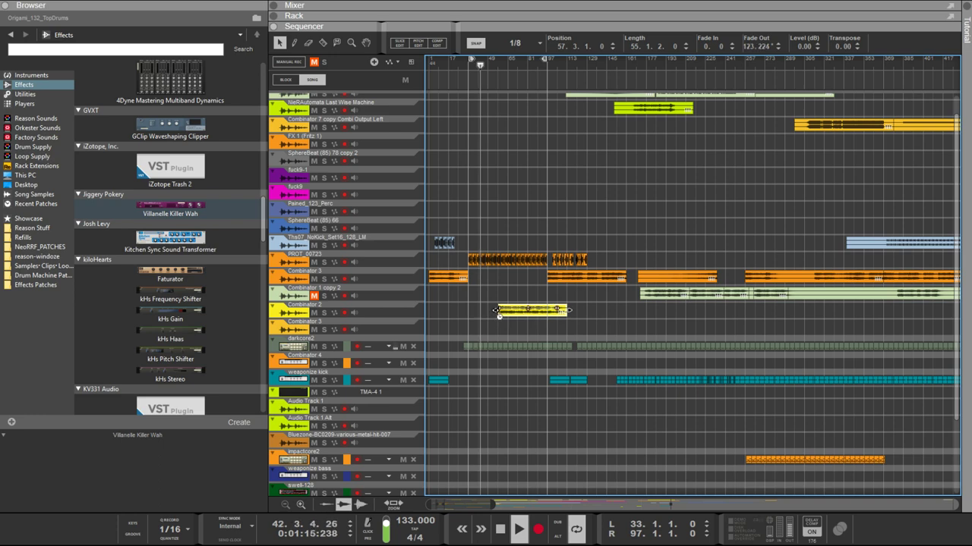
Step: Lengthen and shift the Combinator 2 clip so it starts at 1.1.1.0 with a length of 96.1.0.0
drag(458, 309, 466, 318)
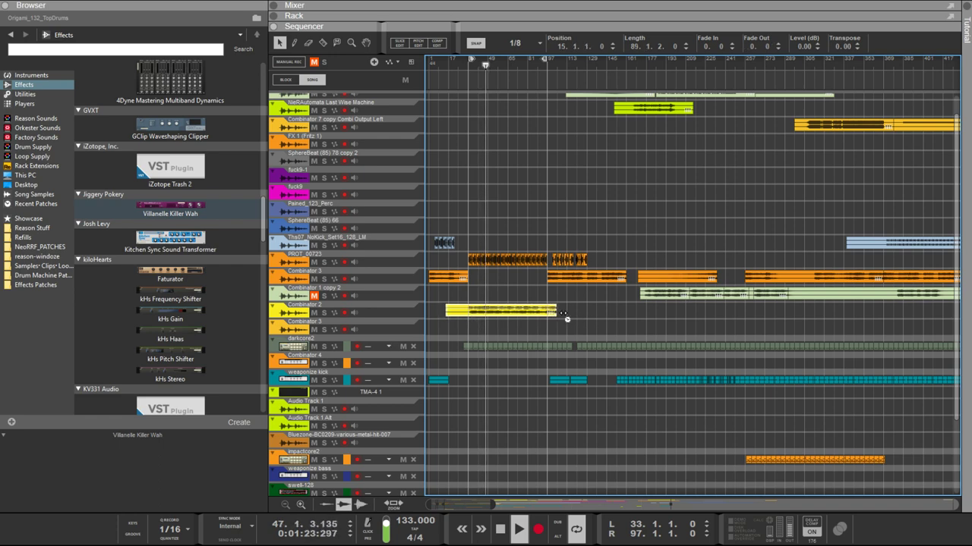
drag(562, 313, 532, 316)
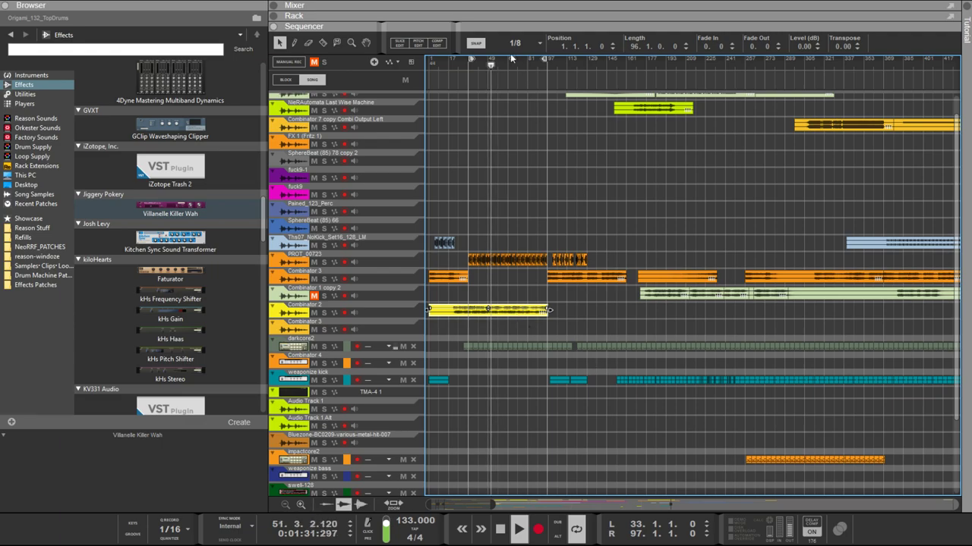
Step: Set the resolution of the swell-128 Euclid rhythm generator in the rack to 1/32 and the song tempo to 167 BPM
drag(501, 22, 501, 501)
scroll(644, 325, up, 10)
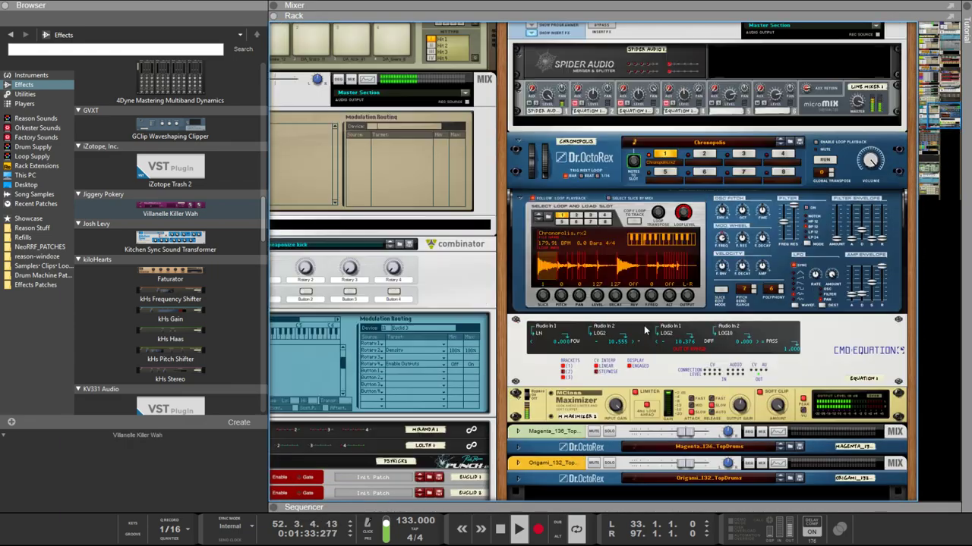
scroll(638, 310, down, 3)
scroll(639, 304, up, 3)
scroll(641, 294, down, 3)
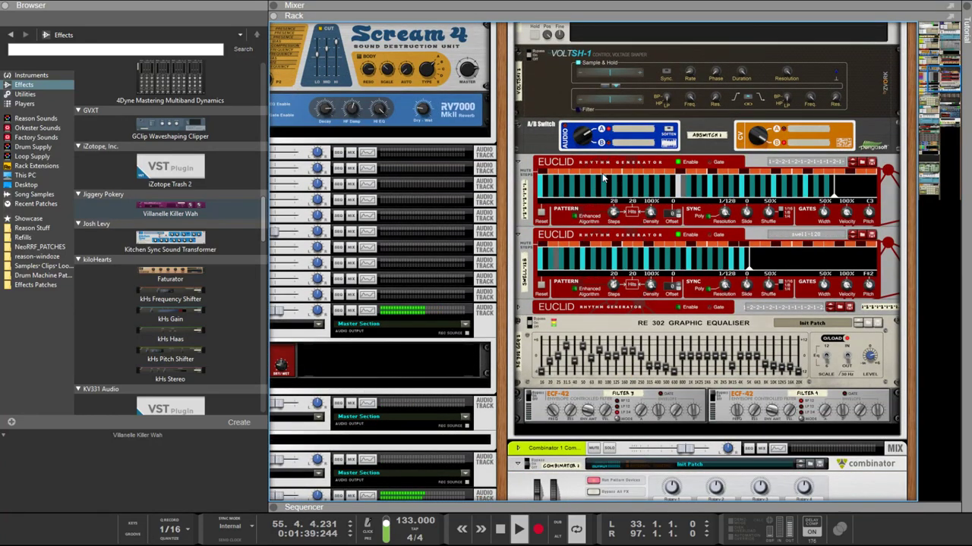
click(576, 176)
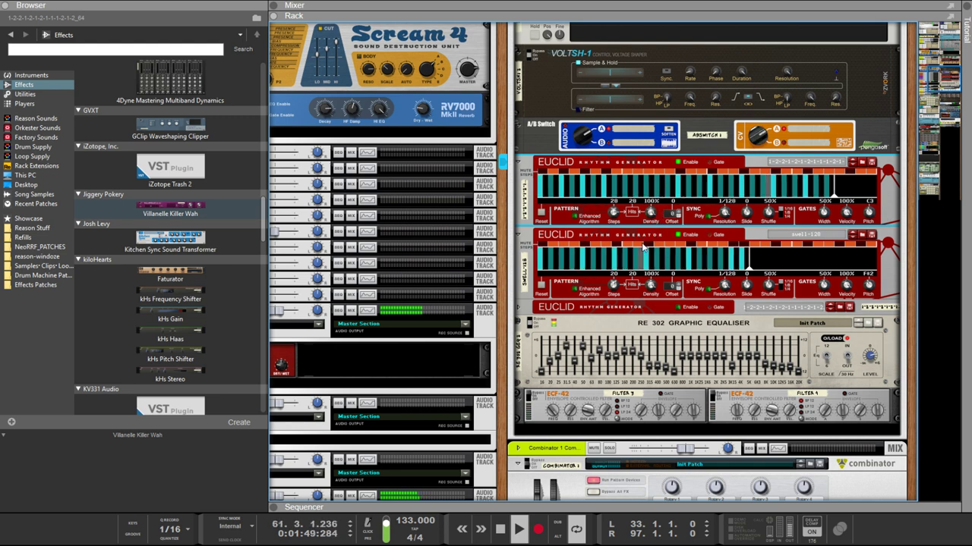
click(568, 248)
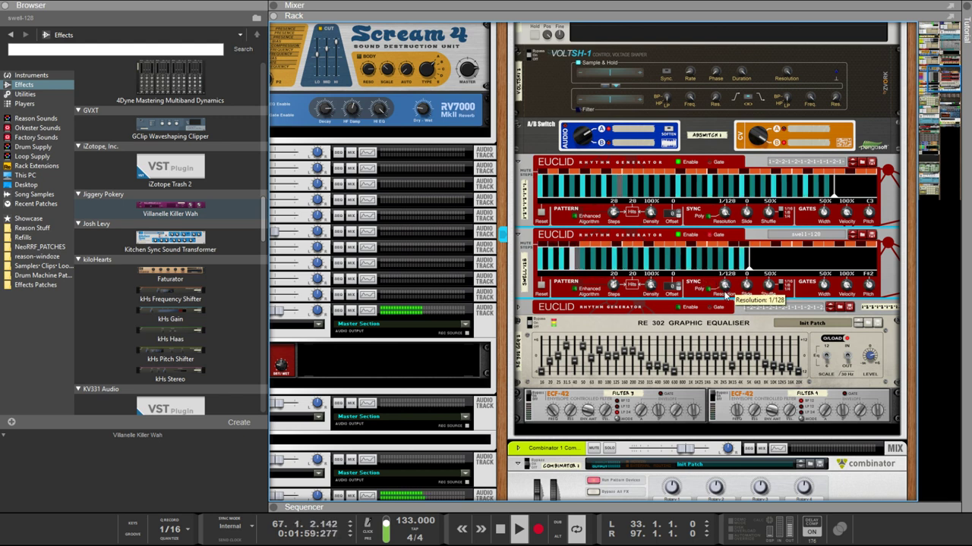
scroll(725, 296, down, 1)
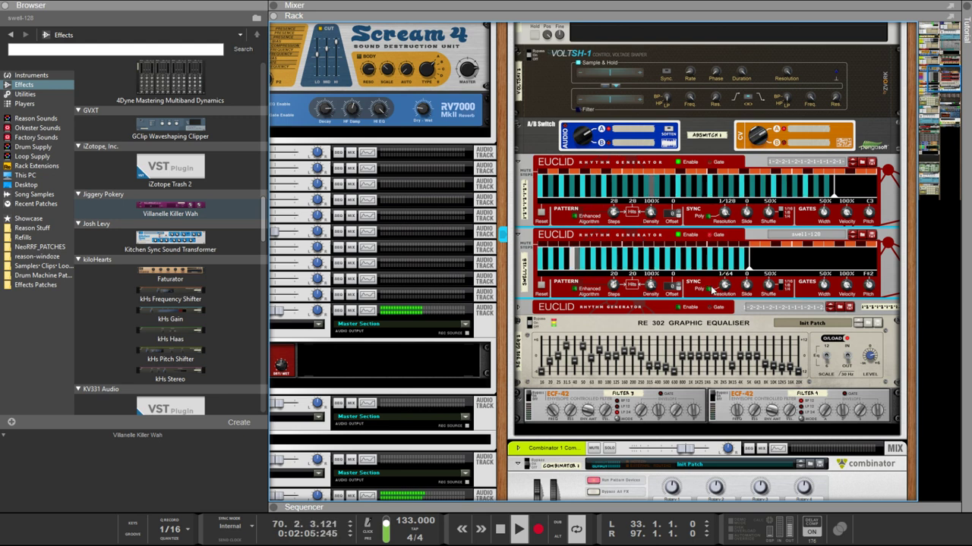
scroll(725, 297, down, 1)
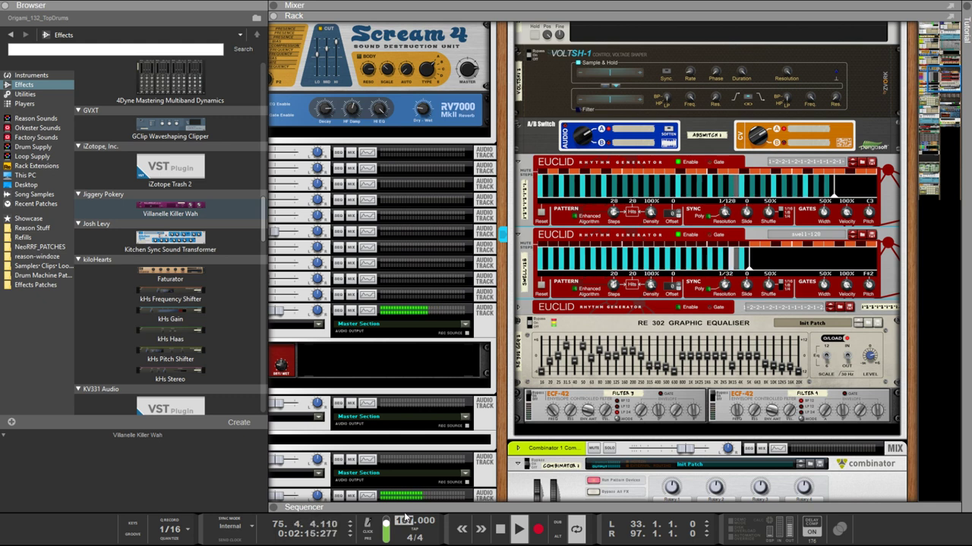
scroll(404, 518, up, 10)
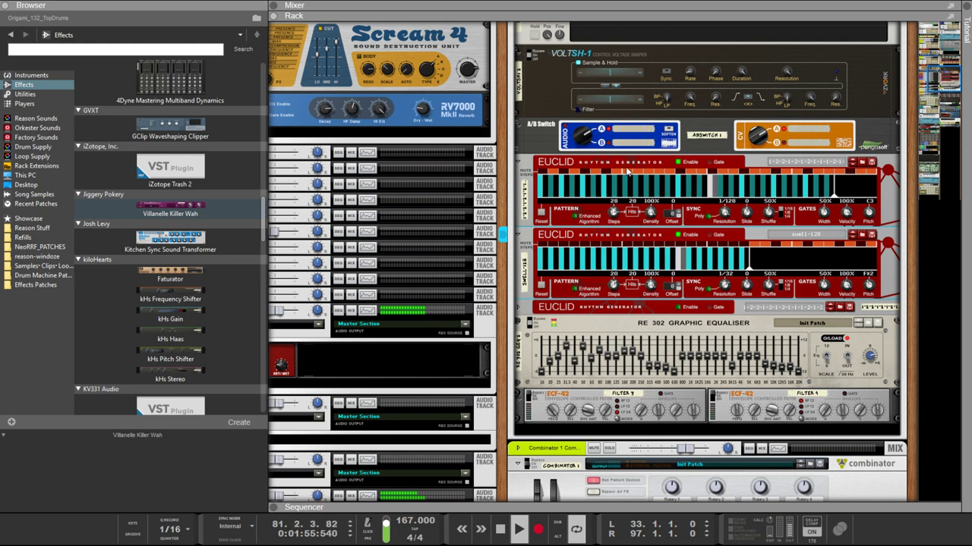
Step: Toggle the mute steps across the upper Euclid generator's pattern and set the velocity of its last step to 54
click(552, 176)
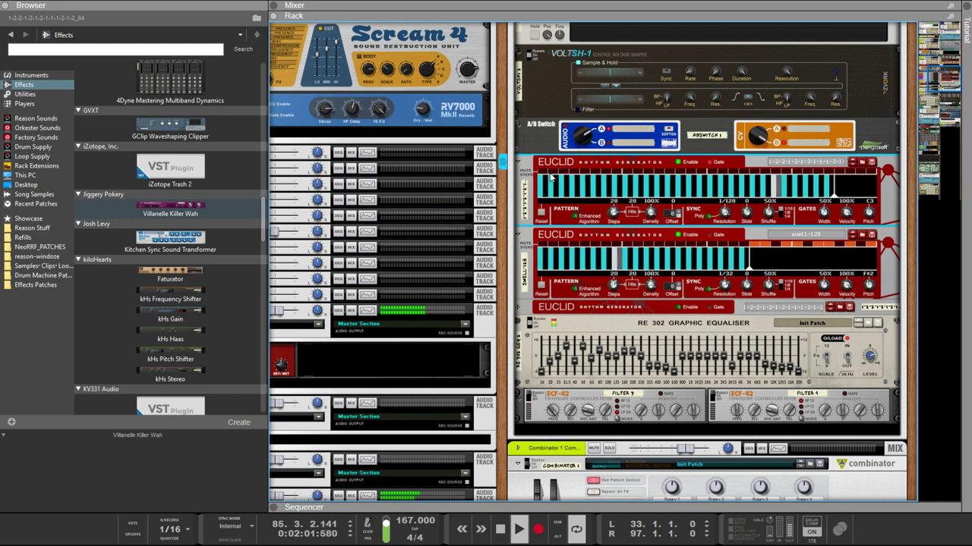
drag(553, 173, 826, 176)
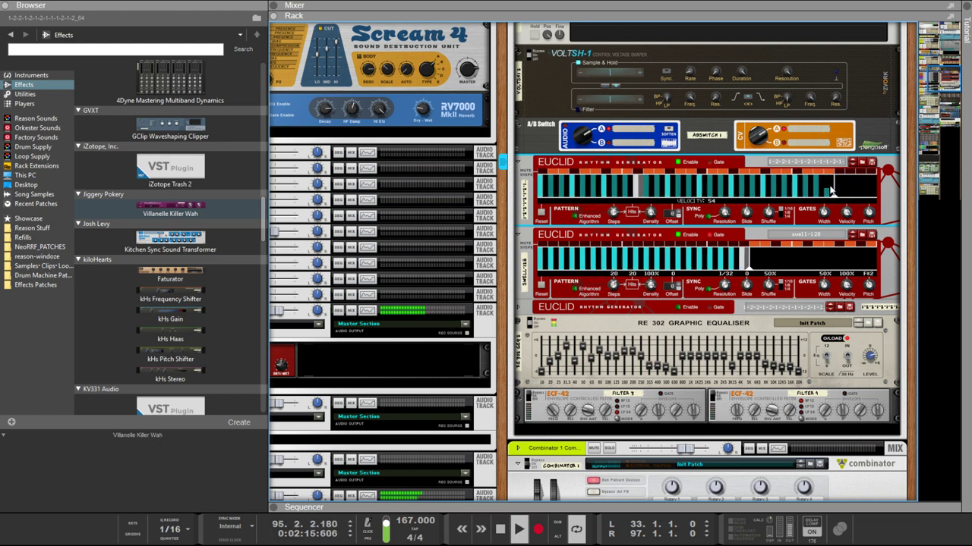
Step: Set the steps of the Euclid directly below the A/B Switch to 24 and the song tempo to 223.000
drag(615, 218, 621, 235)
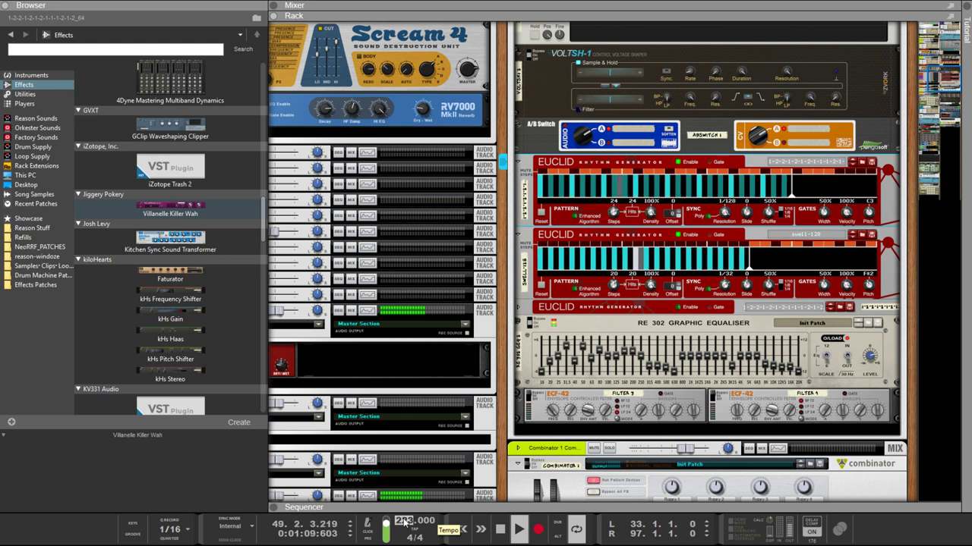
scroll(406, 522, up, 10)
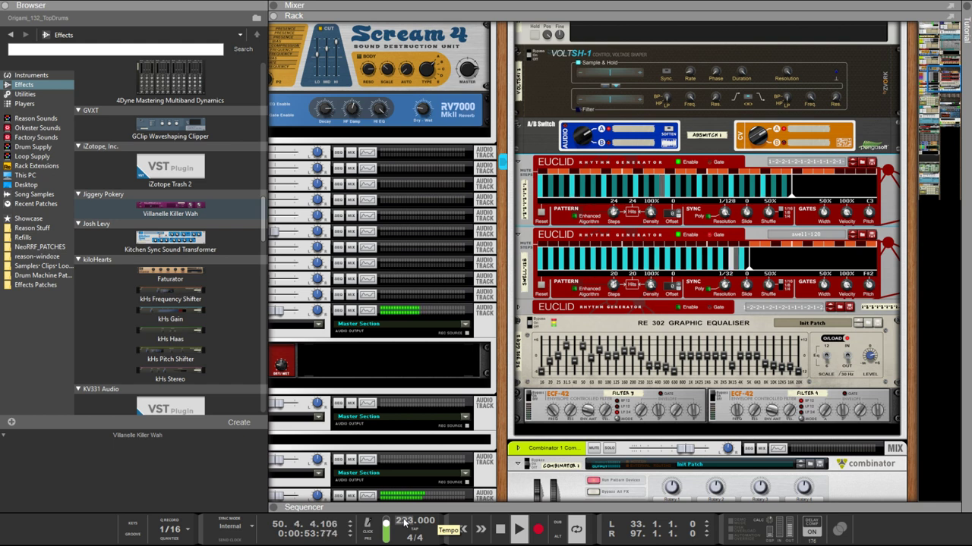
scroll(406, 522, down, 10)
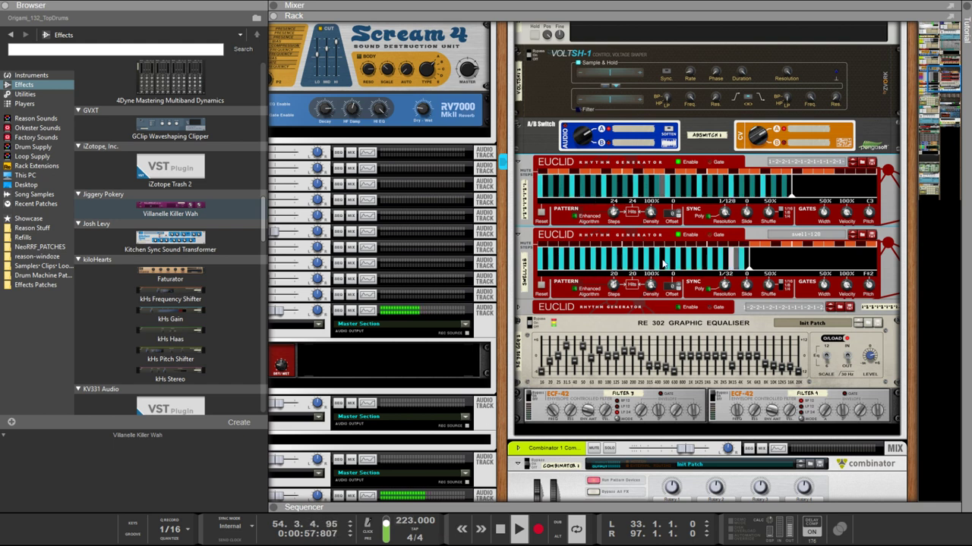
Step: Set the resolution of the swell-128 Euclid to 1/128, and raise its steps to 30 after trying other step counts
click(604, 255)
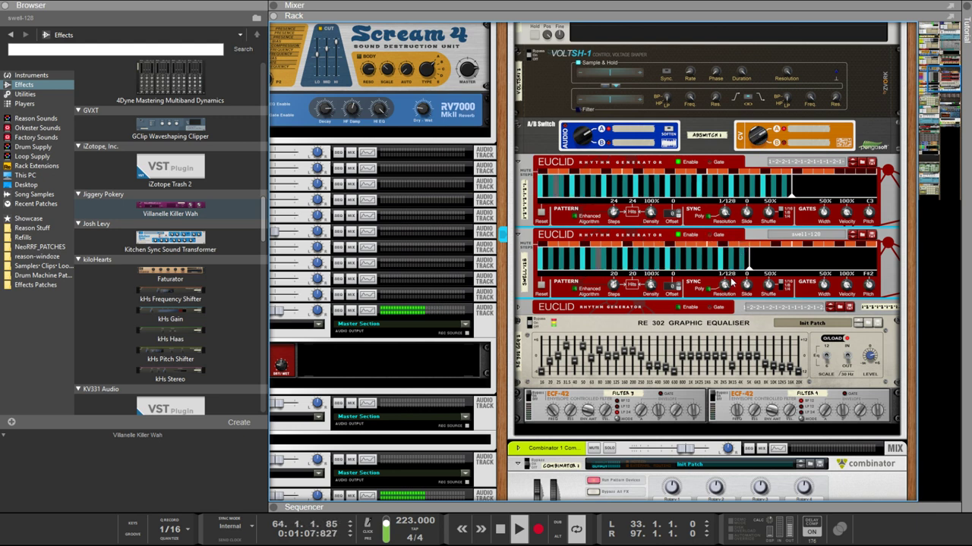
mouse_move(725, 286)
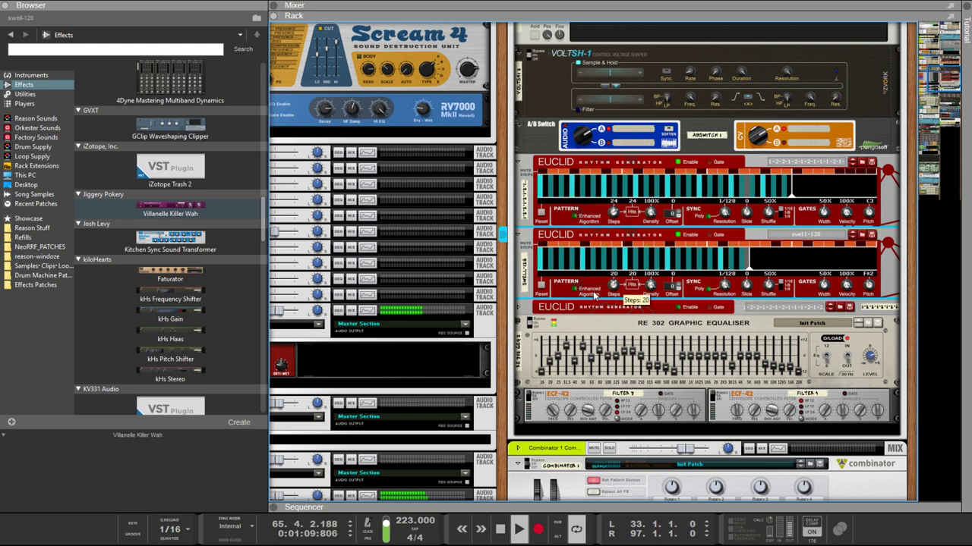
drag(614, 286, 605, 269)
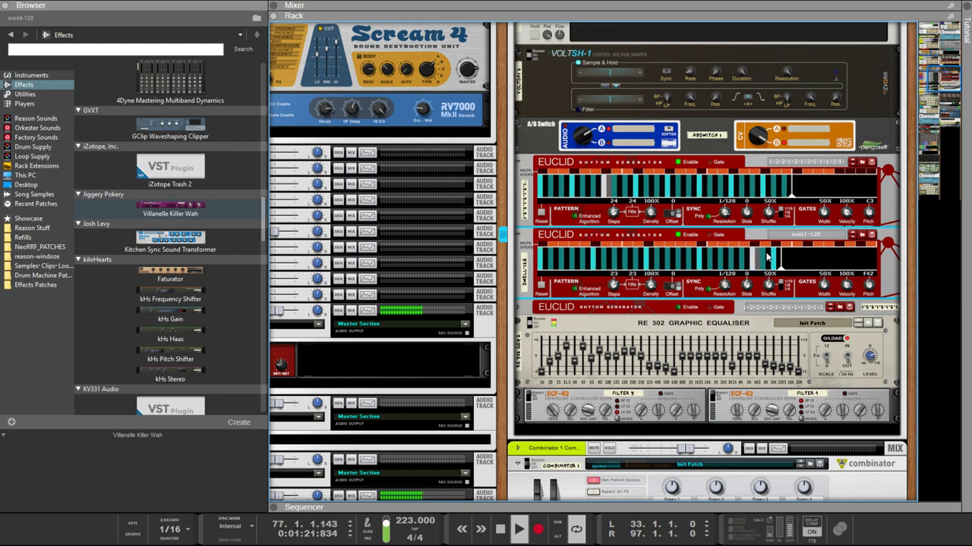
drag(623, 294, 621, 299)
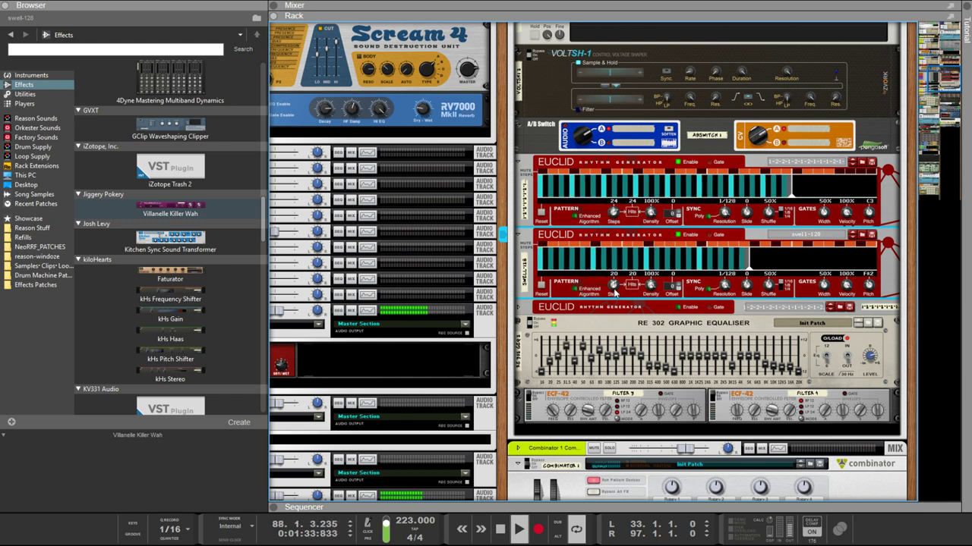
drag(613, 285, 624, 249)
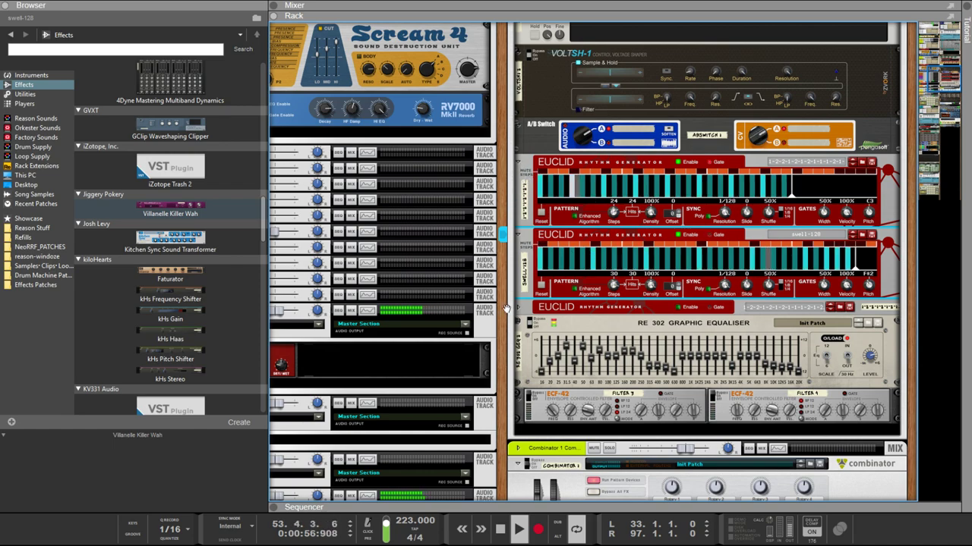
Step: Toggle the CV switches on the two copied A/B Switch devices directly above and below the Compare display
scroll(482, 291, down, 5)
scroll(646, 285, up, 5)
scroll(646, 286, up, 5)
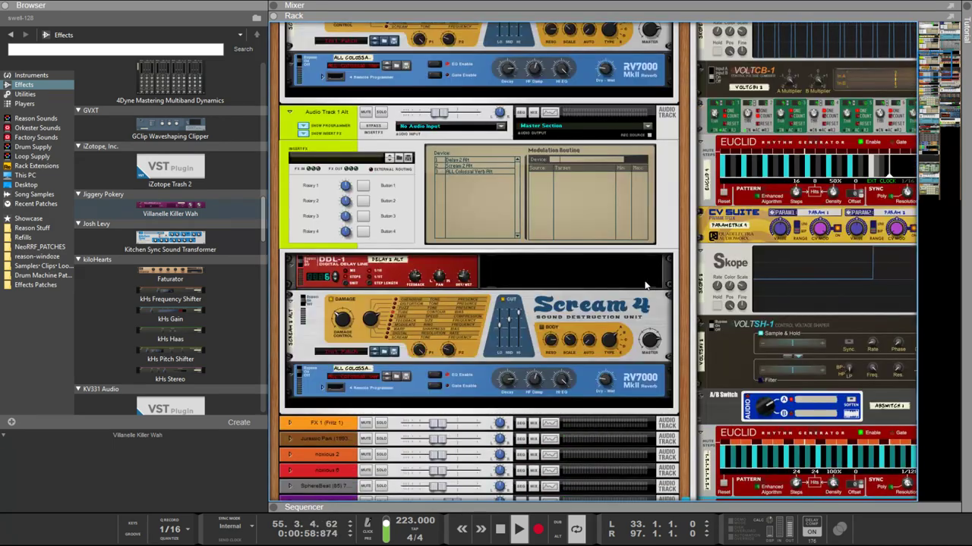
scroll(596, 311, down, 10)
scroll(545, 391, down, 8)
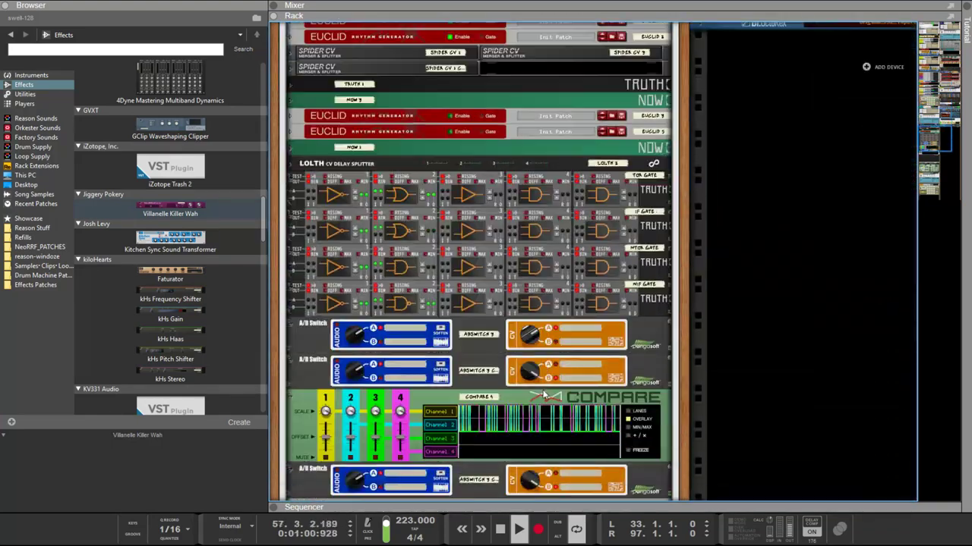
scroll(524, 367, up, 3)
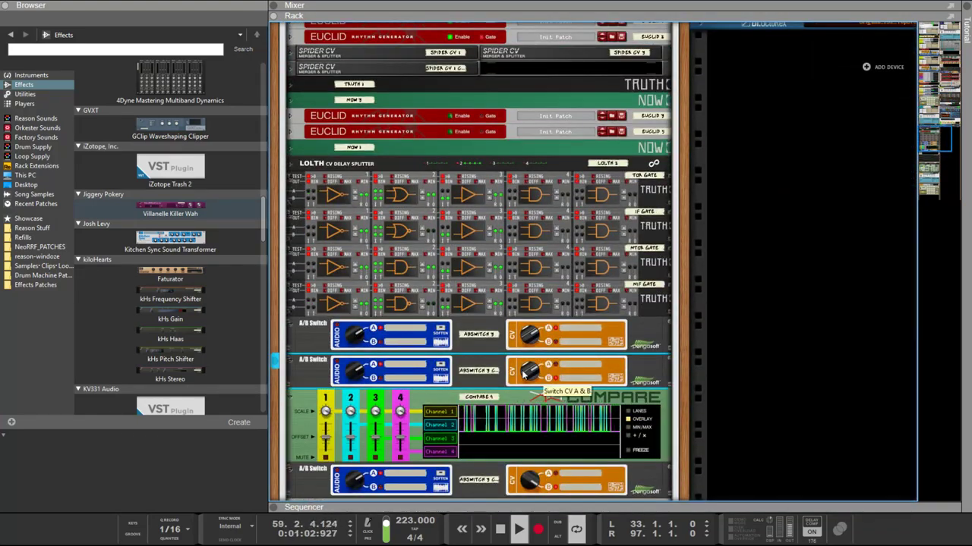
click(523, 367)
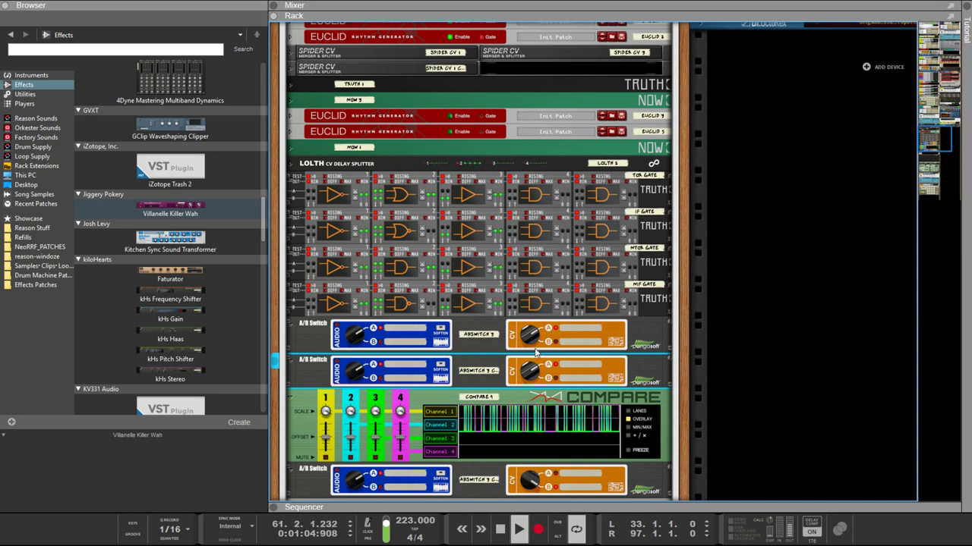
scroll(520, 486, down, 1)
scroll(520, 484, up, 1)
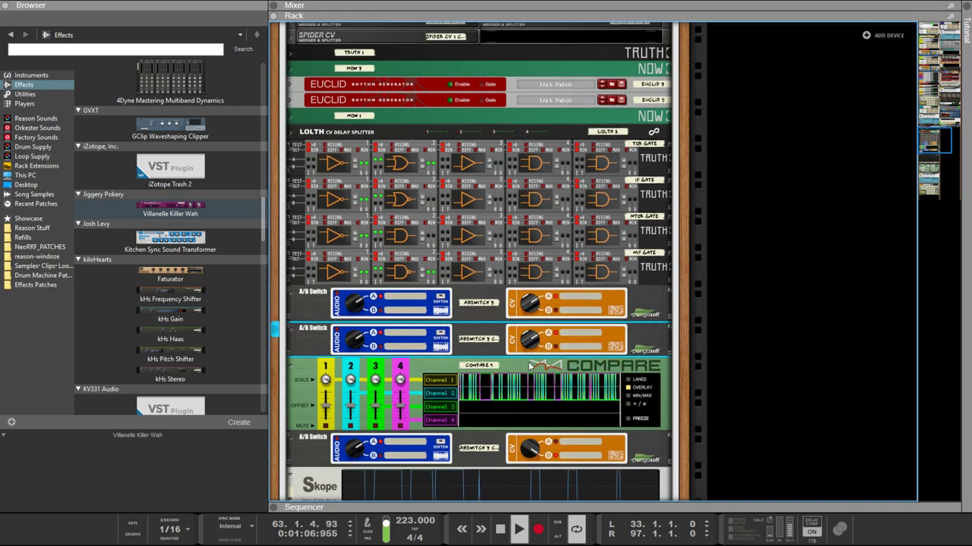
click(531, 452)
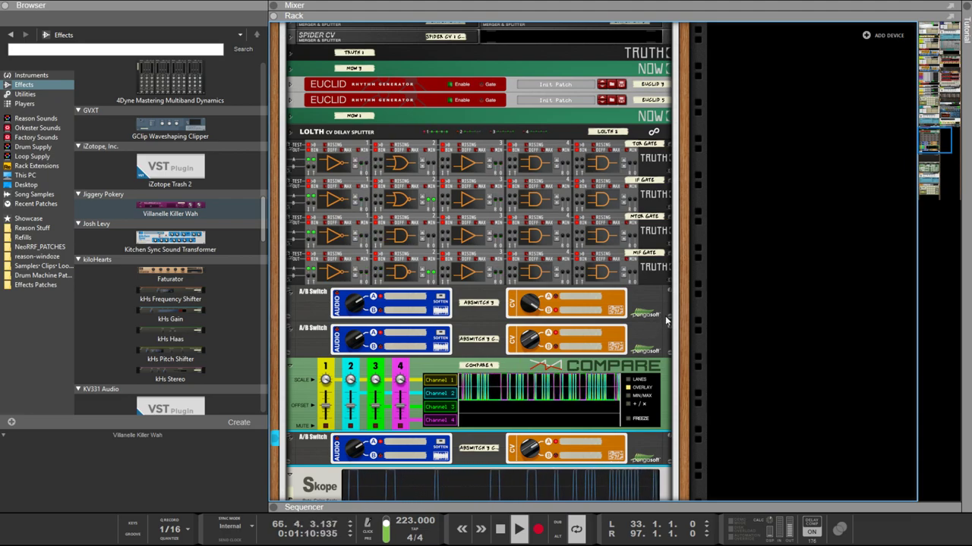
Step: Unfold the Euclid 5 and Euclid 3 rhythm generators located above the Lolth splitter and the Truth gates
scroll(658, 334, up, 8)
scroll(665, 346, down, 9)
scroll(665, 346, down, 12)
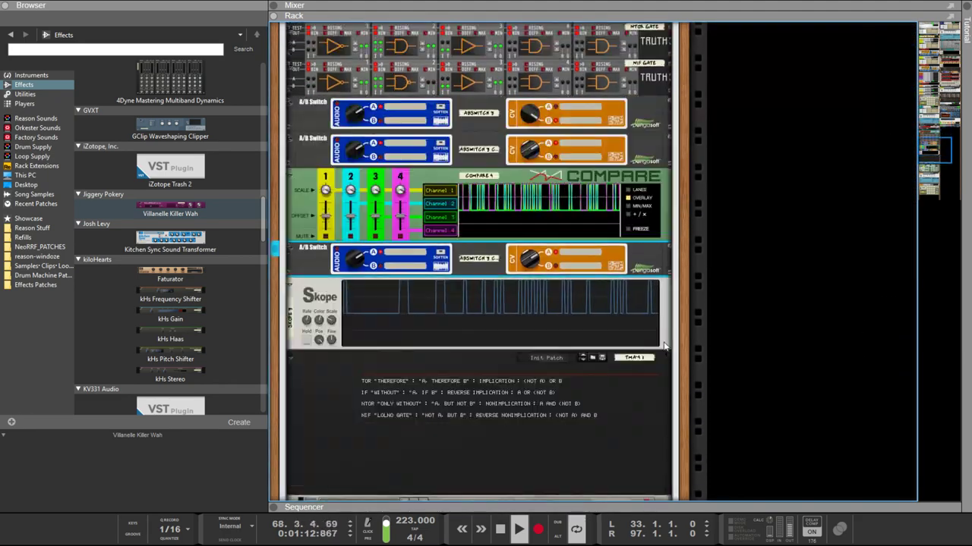
scroll(660, 351, up, 12)
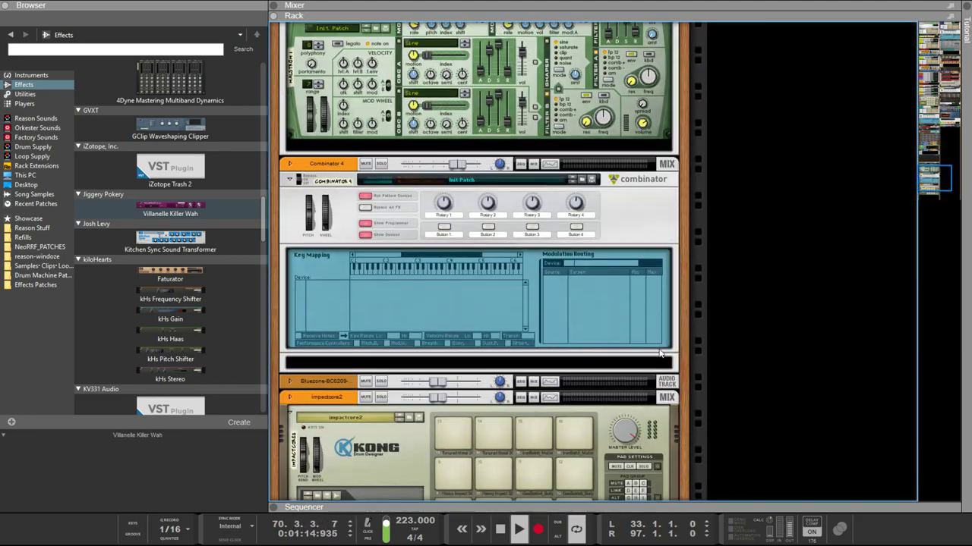
scroll(660, 352, up, 4)
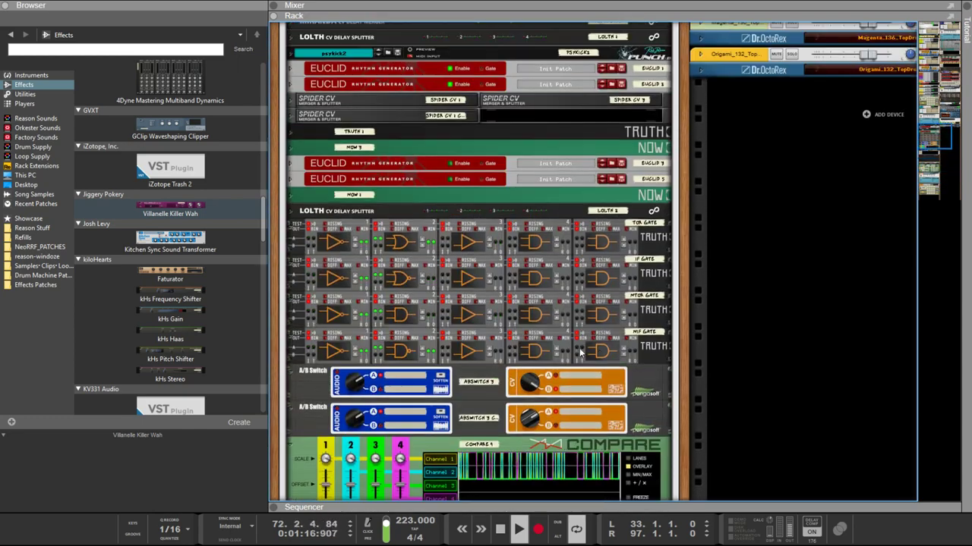
click(288, 179)
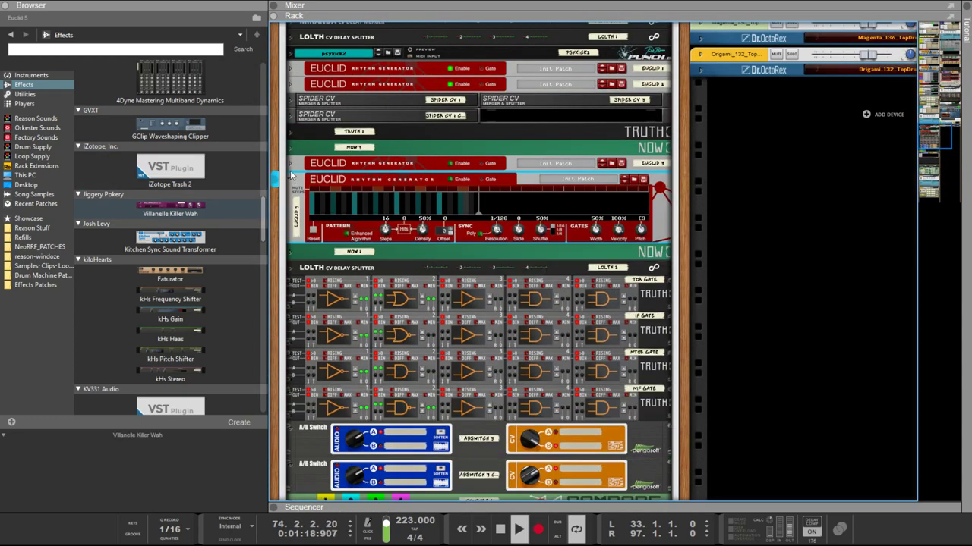
click(289, 162)
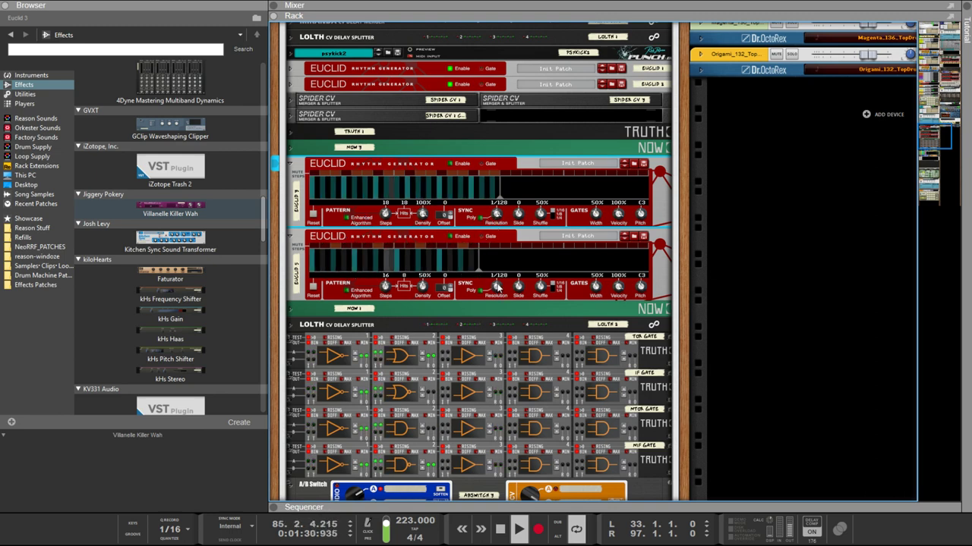
Step: Set Euclid 5's resolution to 1/64 and try out its density, leaving it at 50%
mouse_move(497, 286)
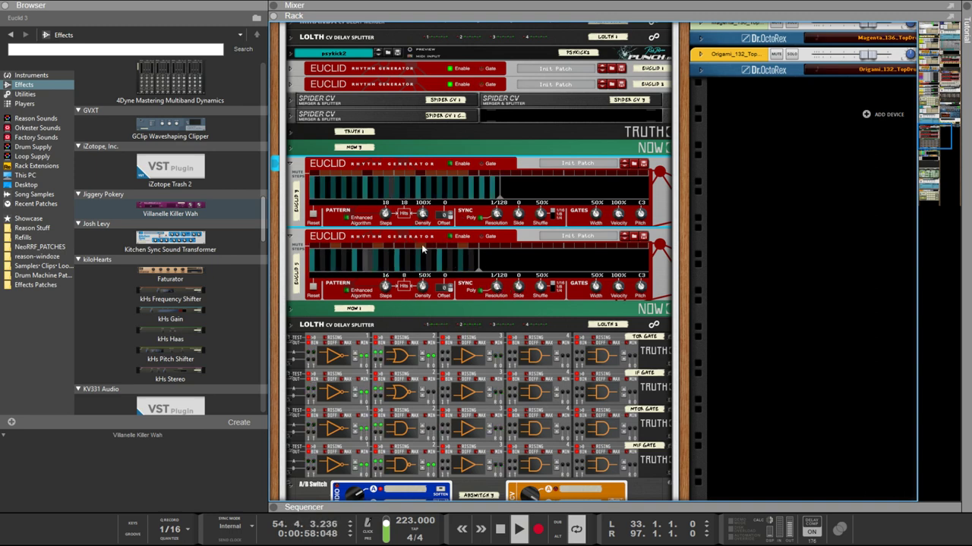
drag(495, 286, 496, 279)
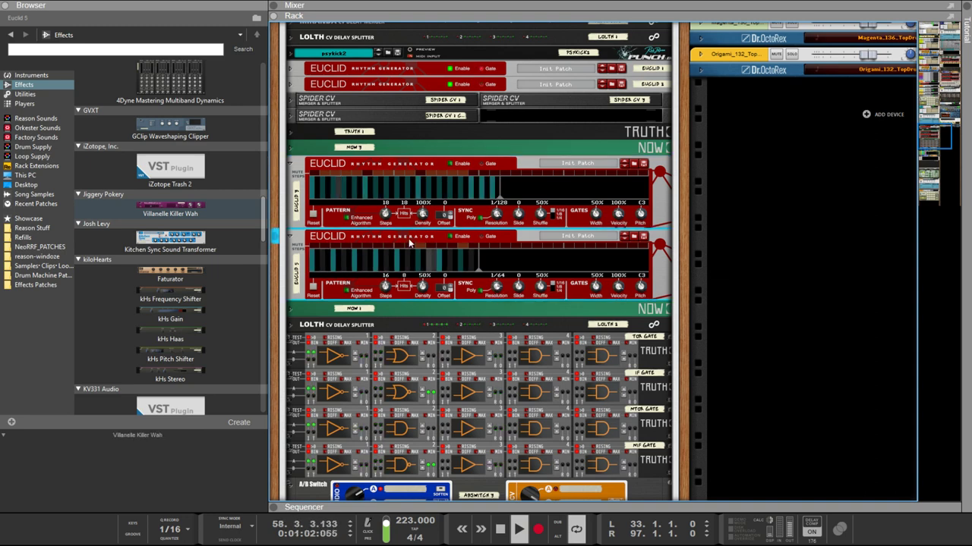
drag(422, 288, 423, 262)
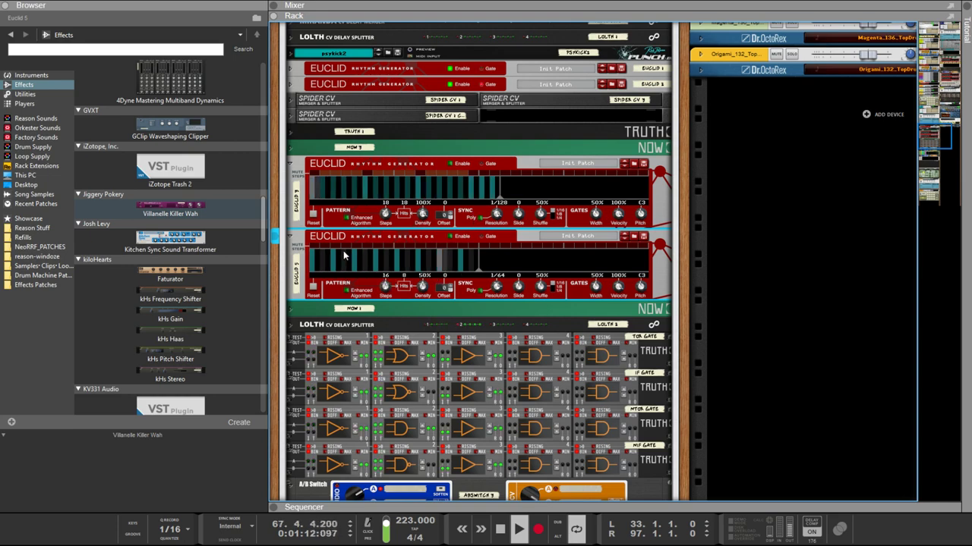
Step: Set the number of steps to 20 on Euclid 3 and to 1 on Euclid 5
scroll(446, 313, down, 3)
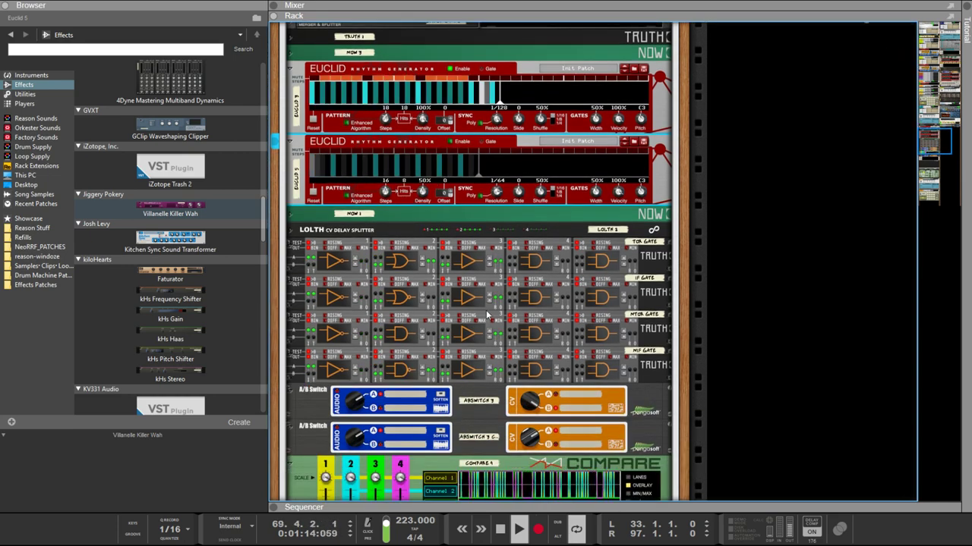
scroll(479, 301, up, 5)
scroll(479, 301, up, 2)
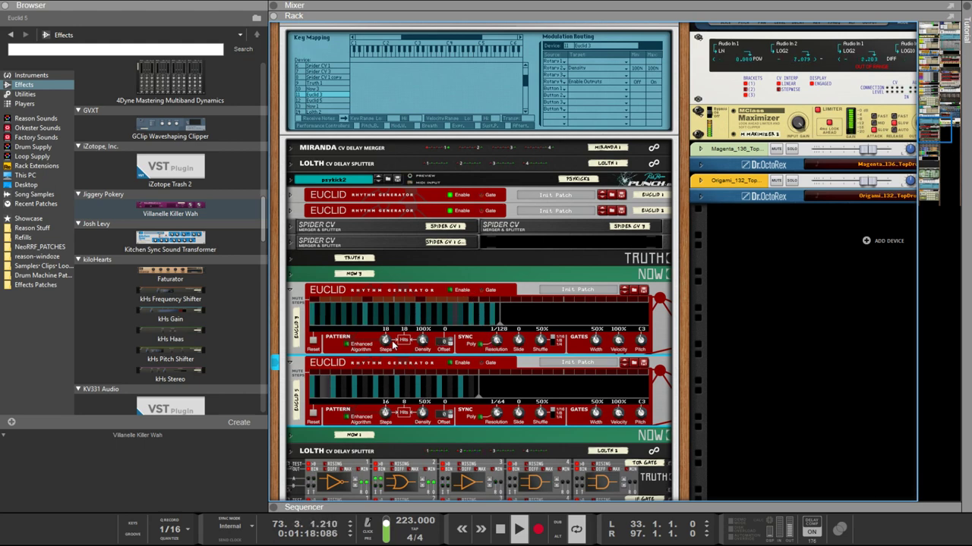
mouse_move(385, 341)
mouse_down()
mouse_move(393, 355)
mouse_move(395, 334)
mouse_up()
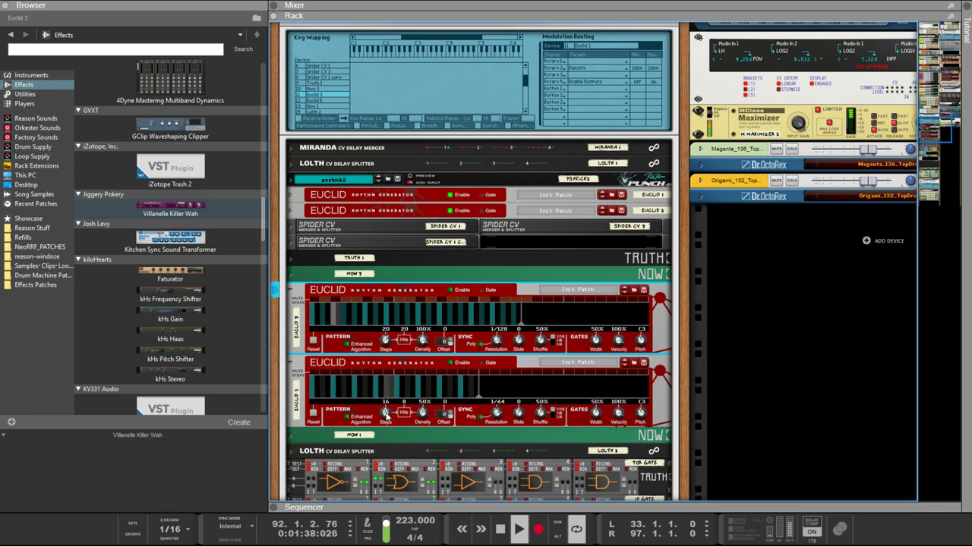
mouse_move(385, 416)
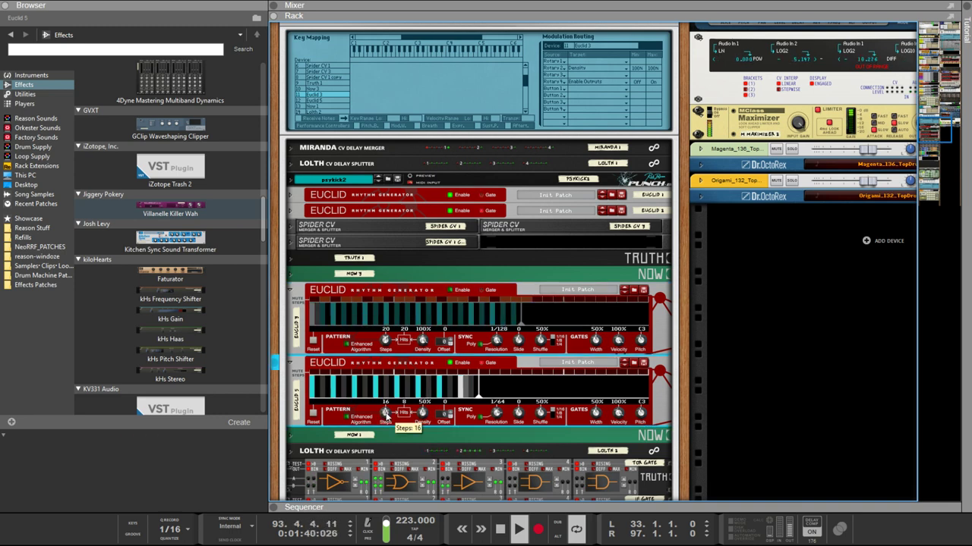
drag(386, 415, 370, 536)
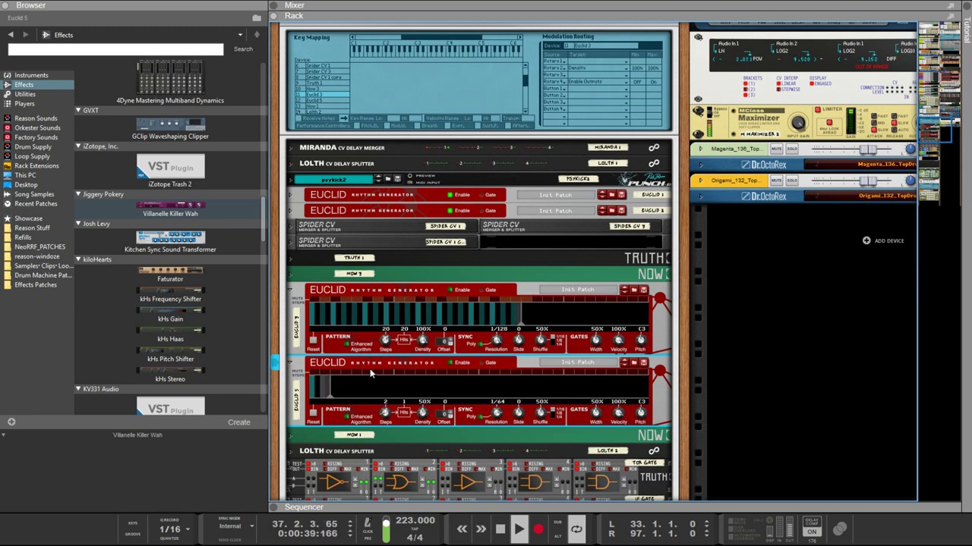
mouse_move(382, 417)
mouse_down()
mouse_move(387, 440)
mouse_move(386, 411)
mouse_up()
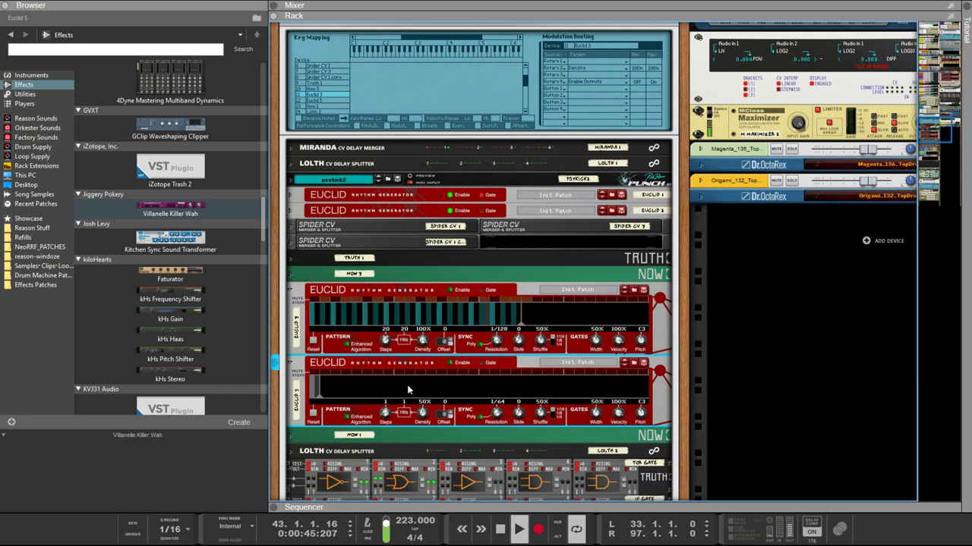
Step: Raise Euclid 3's steps through 24, 26 and 30 to 32, and set Euclid 5's steps to 32
click(347, 303)
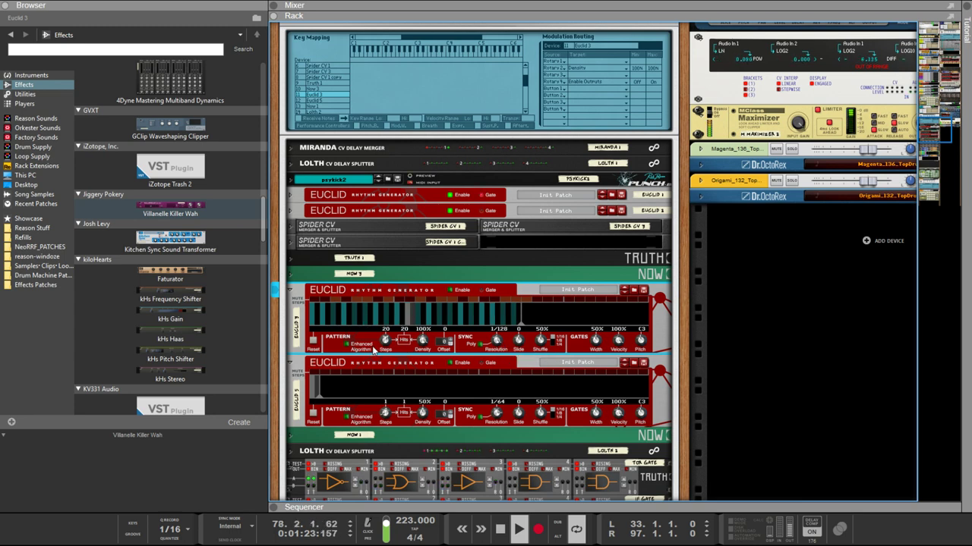
drag(382, 342, 384, 335)
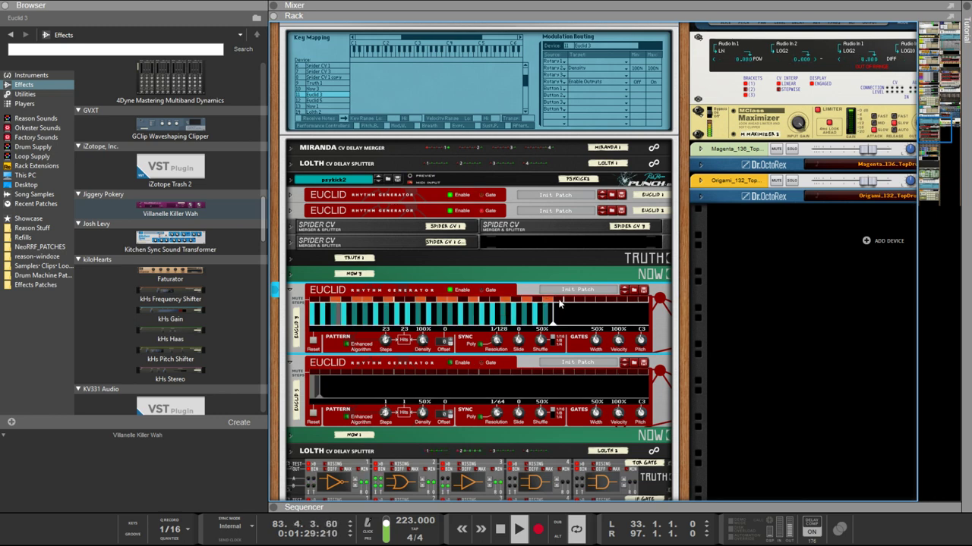
mouse_move(384, 343)
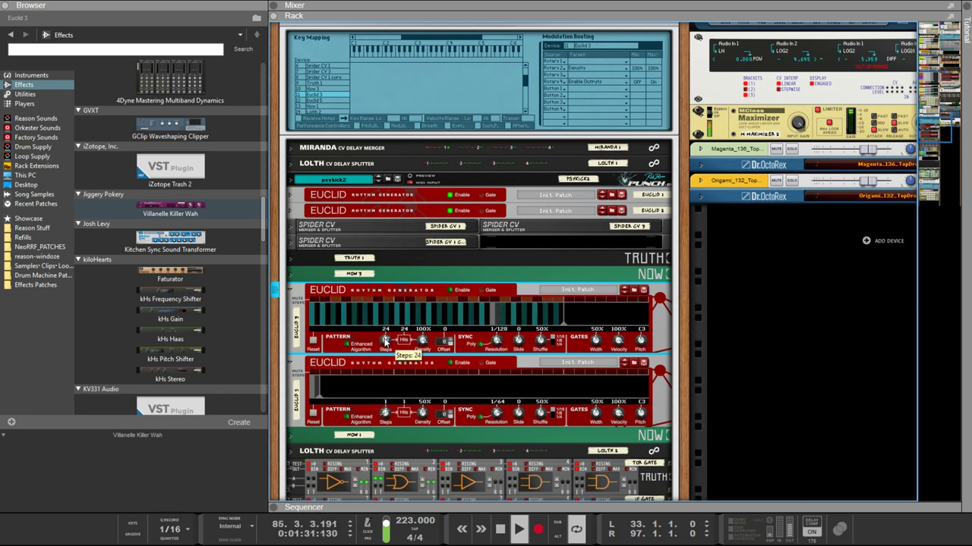
drag(381, 343, 385, 340)
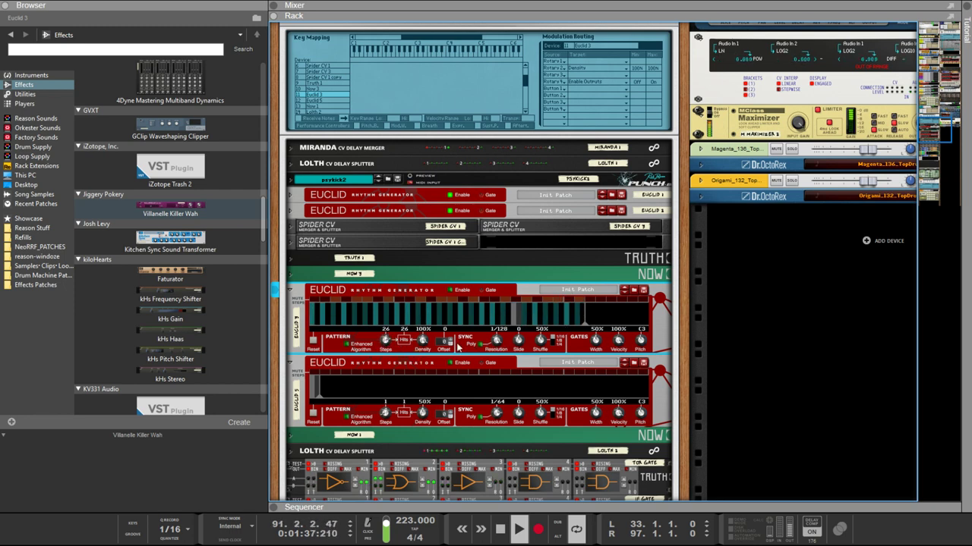
drag(386, 340, 392, 326)
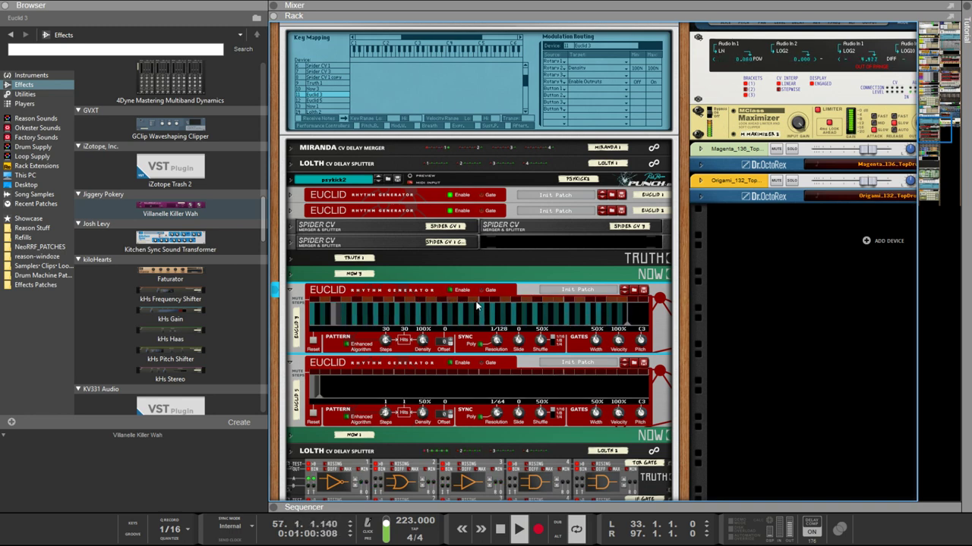
drag(385, 342, 387, 334)
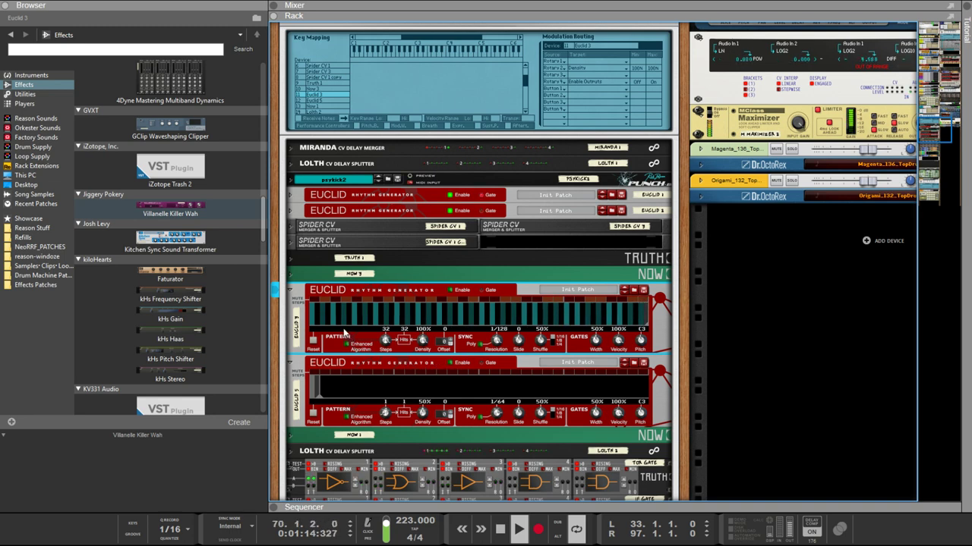
drag(392, 414, 378, 337)
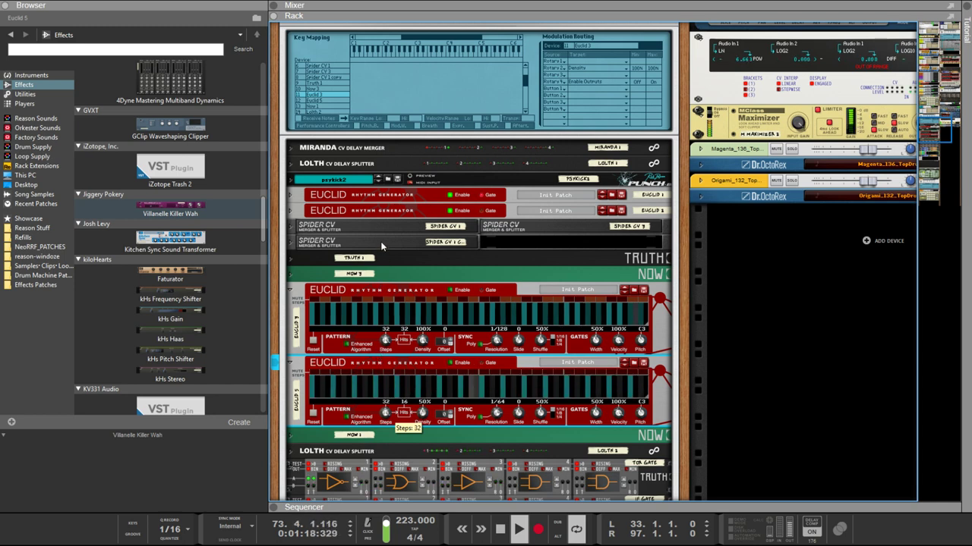
Step: Load the bounce patch from the polyrhythms folder into the Euclid 3 rhythm generator
click(624, 290)
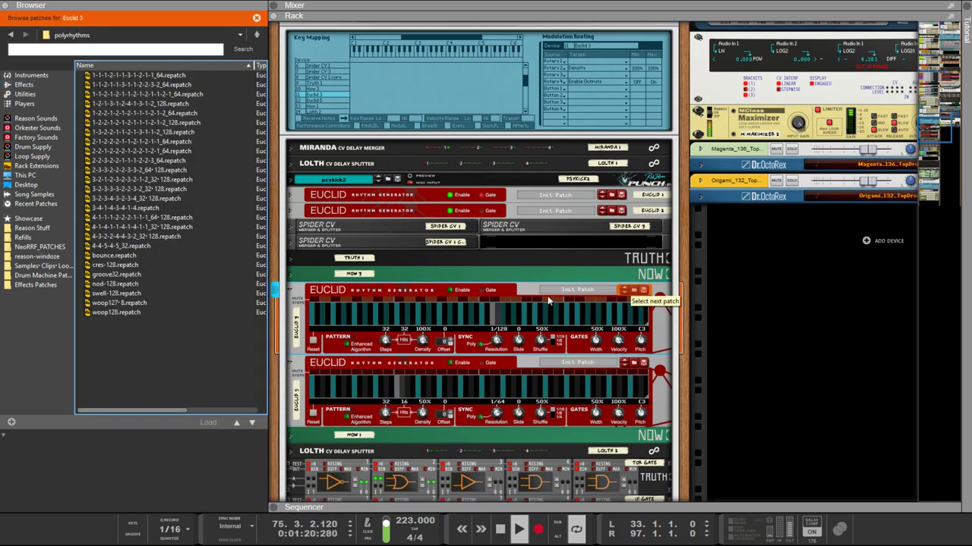
click(124, 266)
click(121, 257)
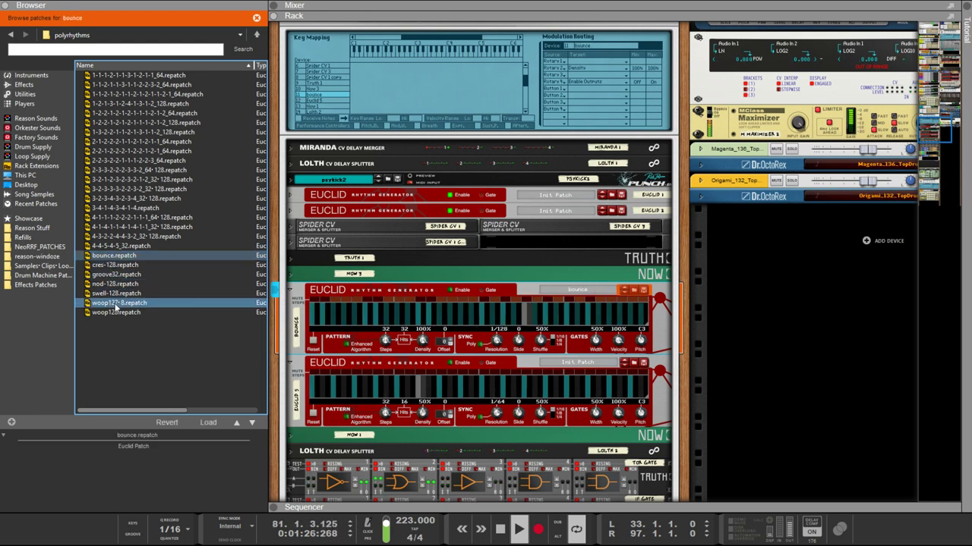
Step: Load the nod-128 patch into Euclid 5, and set the resolution of both the nod-128 and bounce generators to 1/64
click(548, 367)
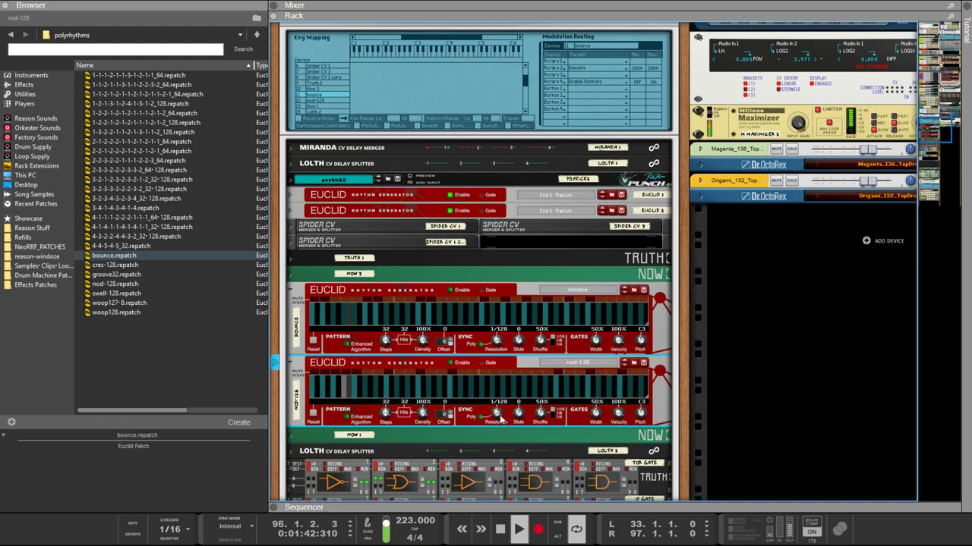
drag(497, 414, 501, 427)
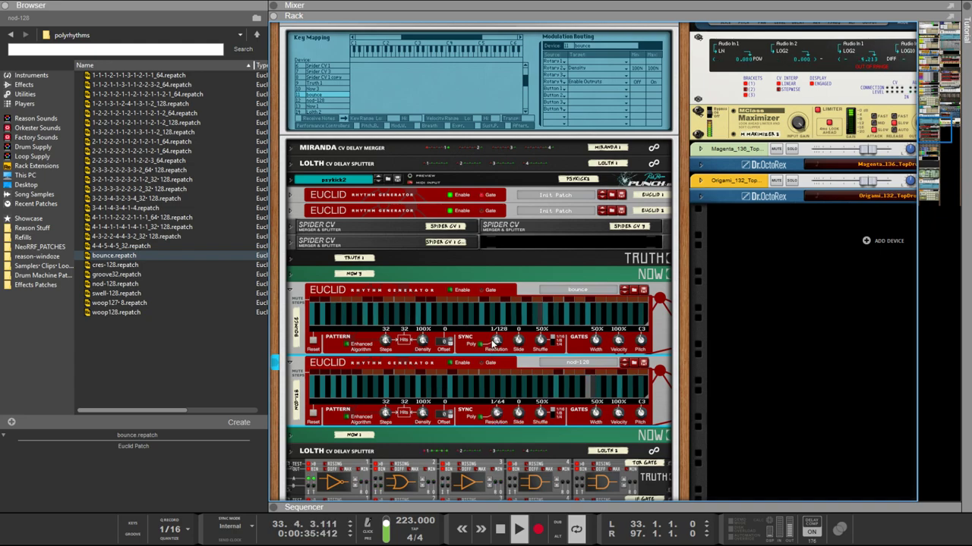
drag(497, 341, 501, 354)
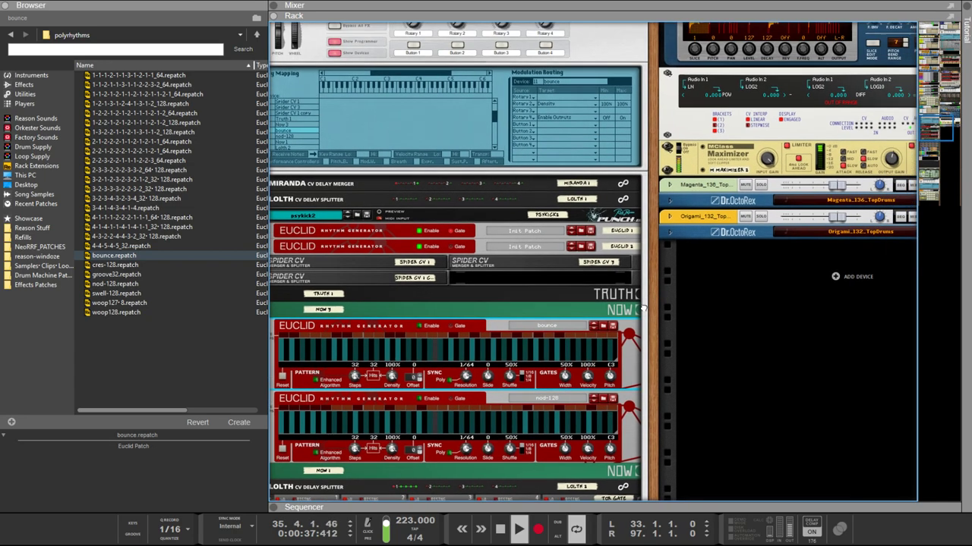
Step: Load bounce and groove32 into the two unfolded Euclid generators below the A/B Switch, and lower the tempo to 149 BPM
scroll(526, 461, up, 3)
scroll(525, 458, up, 10)
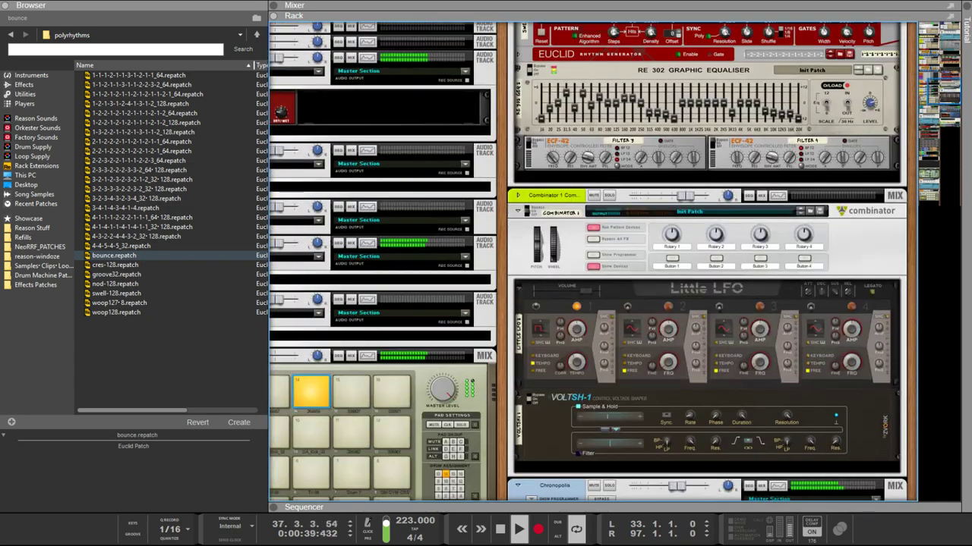
scroll(830, 201, up, 5)
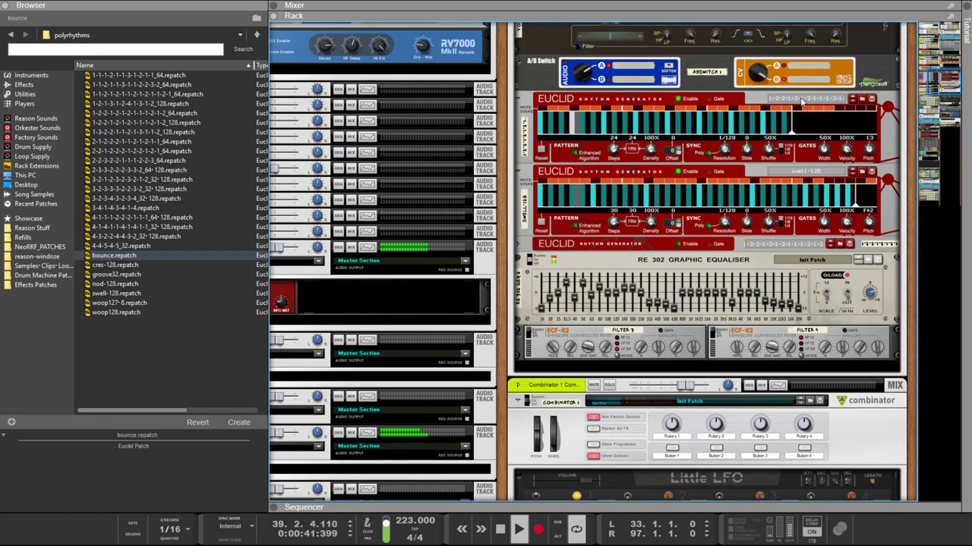
click(809, 162)
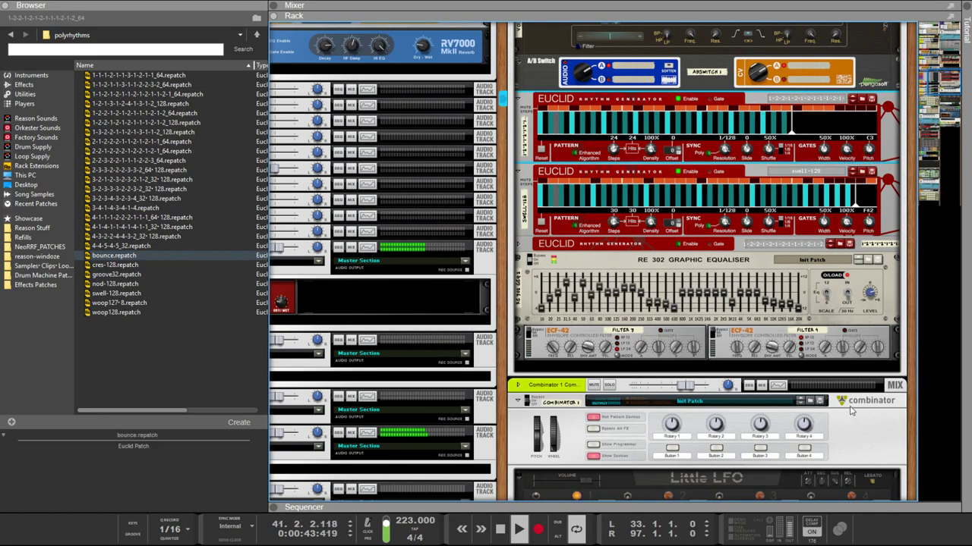
click(835, 345)
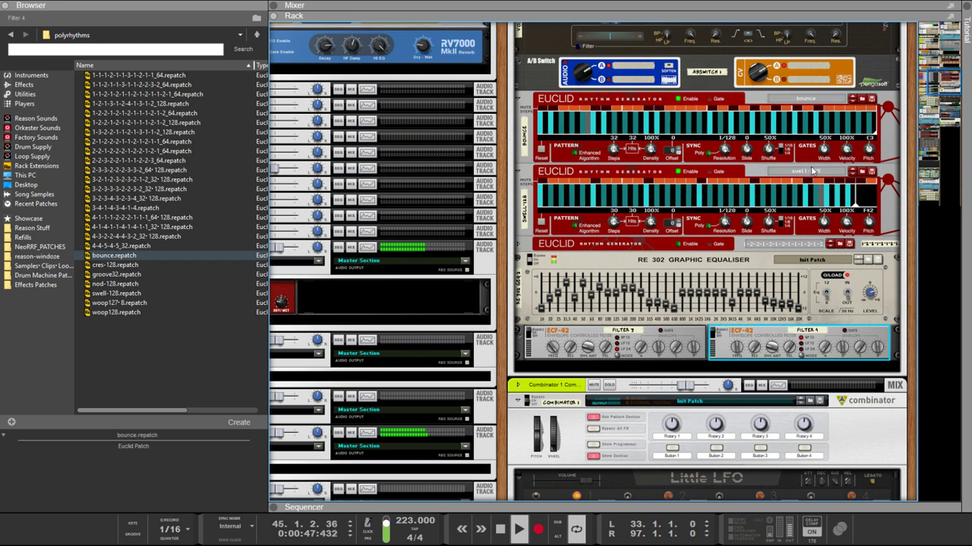
click(812, 170)
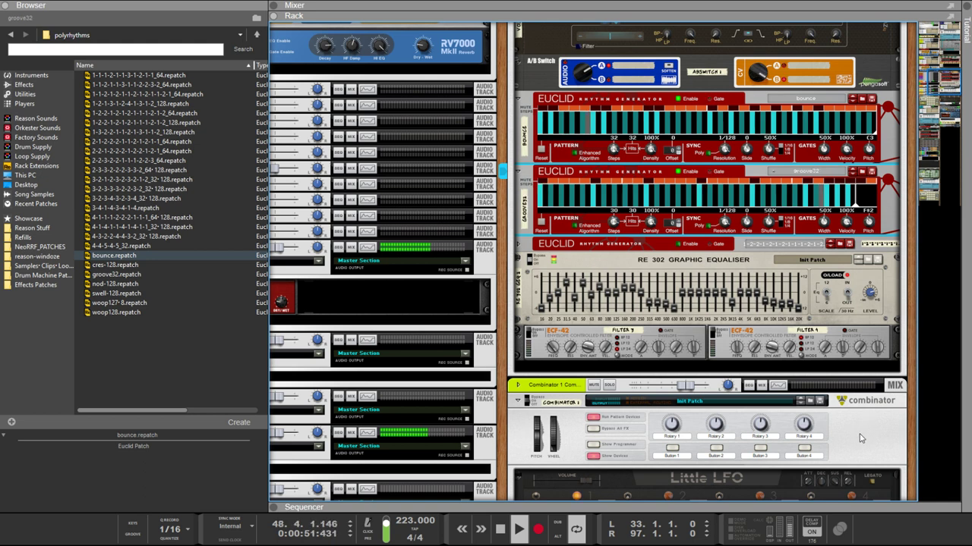
click(861, 170)
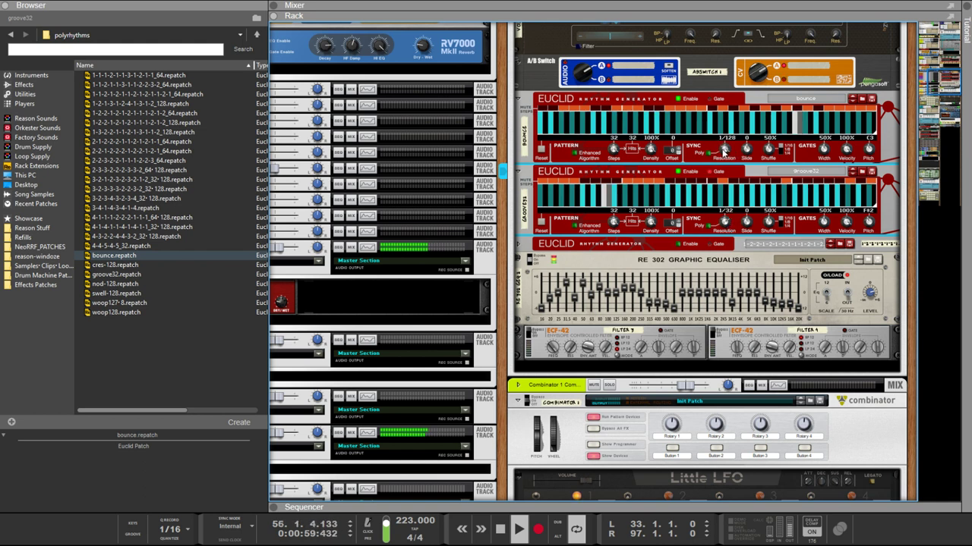
mouse_move(724, 149)
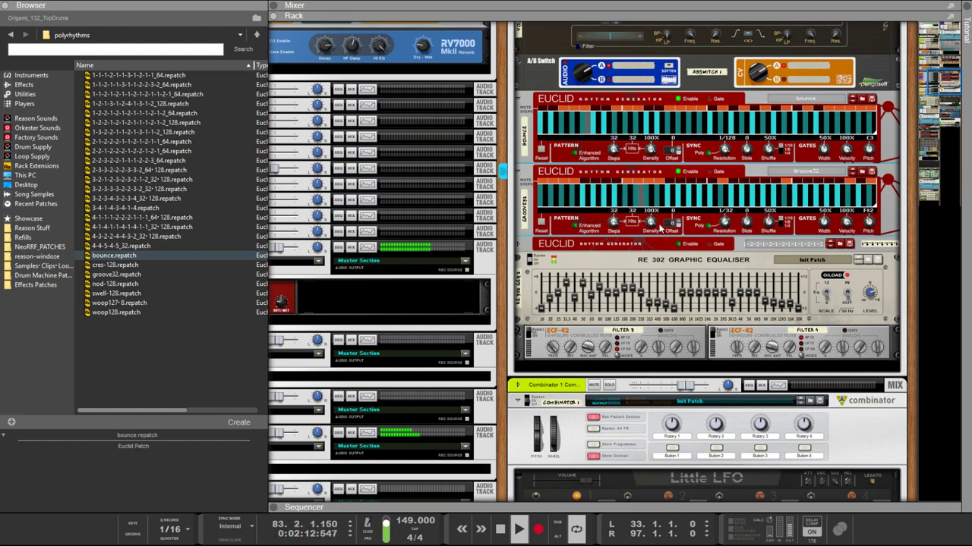
Step: Tune the weaponize kick with Model 2 frequency curve at 50%, Model 1 frequency decay at 124.9 ms and Model 2 punch curve at 14%
scroll(694, 208, up, 10)
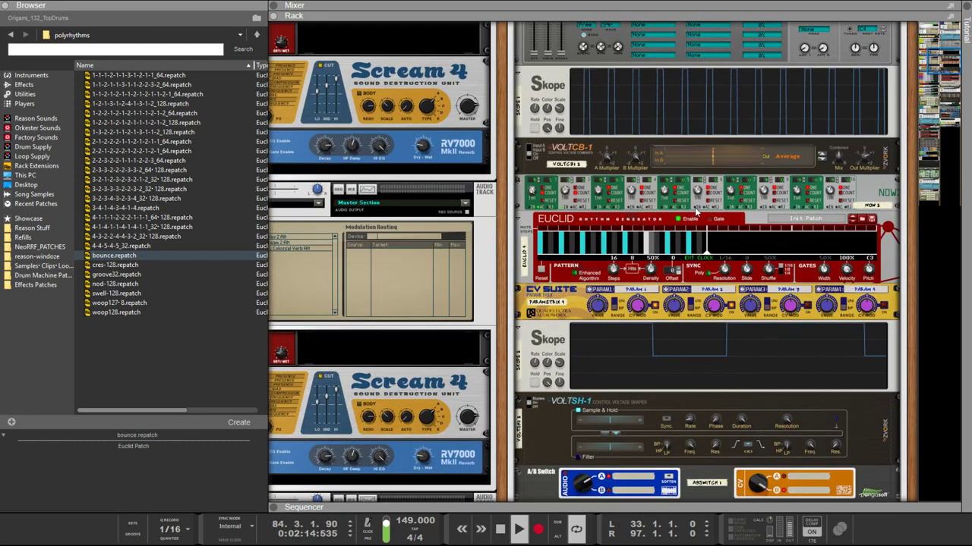
scroll(693, 209, up, 5)
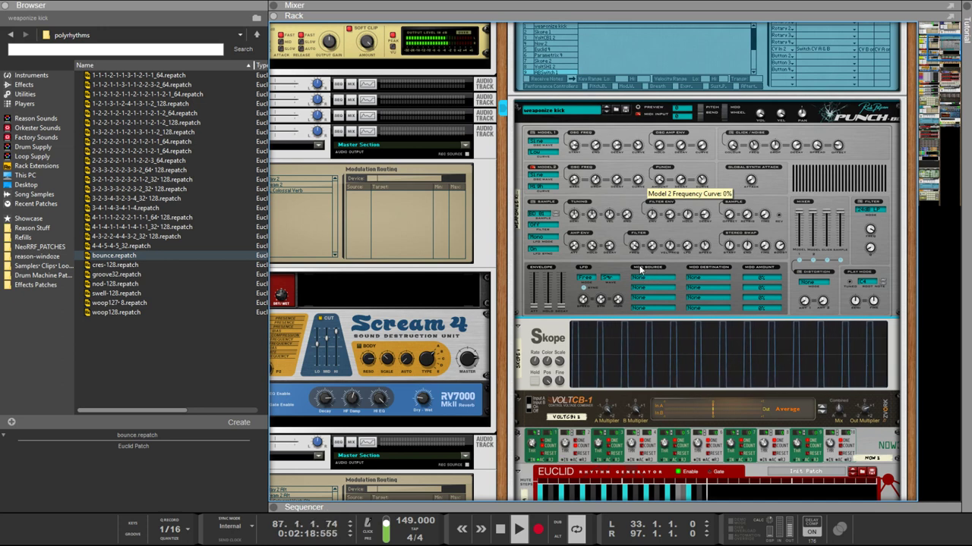
drag(644, 211, 593, 72)
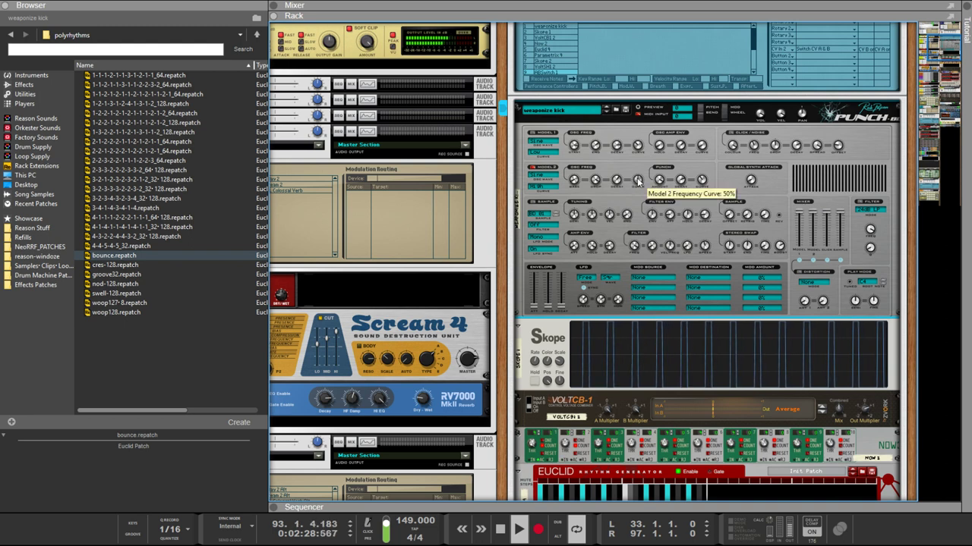
drag(643, 202, 614, 162)
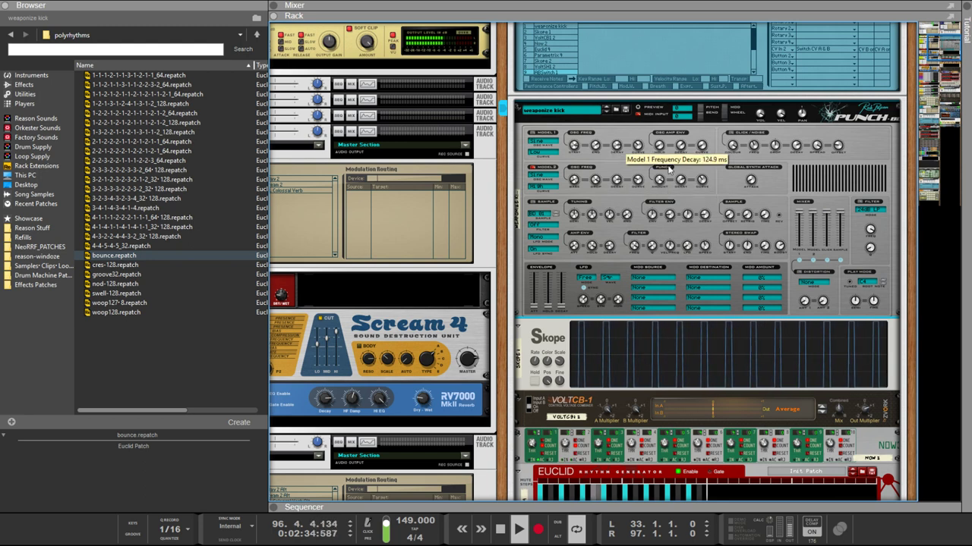
mouse_move(682, 185)
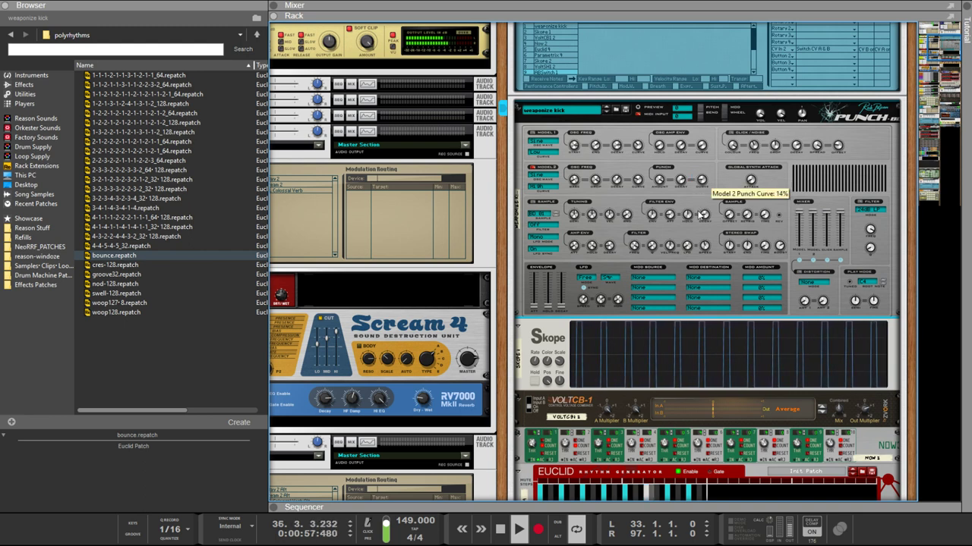
mouse_move(697, 232)
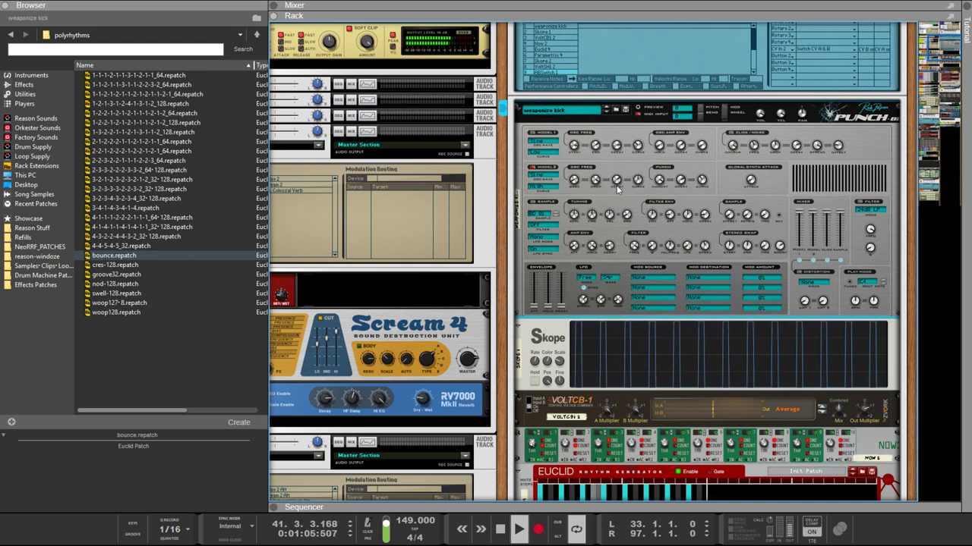
Step: Try out Rotary 4 on the weaponize bass Combinator together with the Model 2 punch settings of the weaponize kick
scroll(811, 201, up, 2)
scroll(811, 201, up, 4)
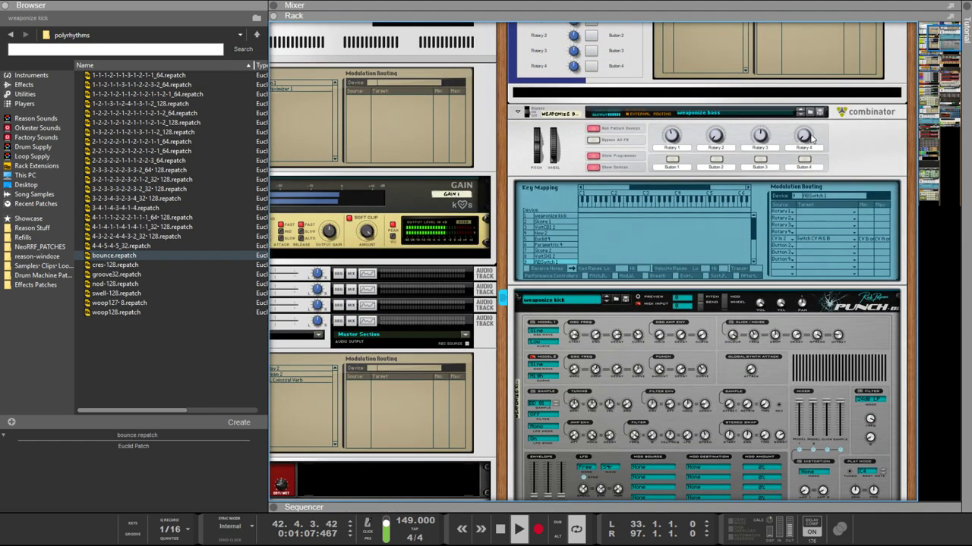
click(811, 136)
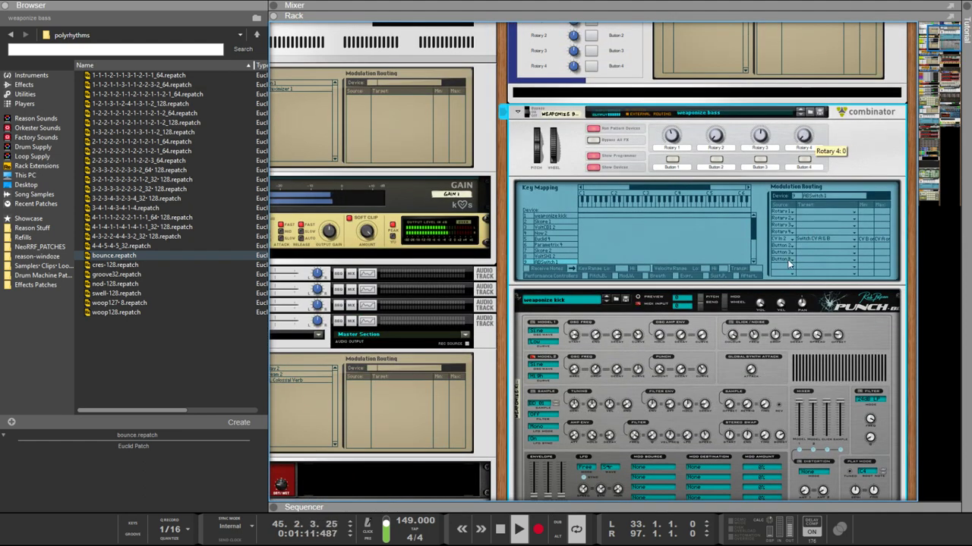
click(704, 368)
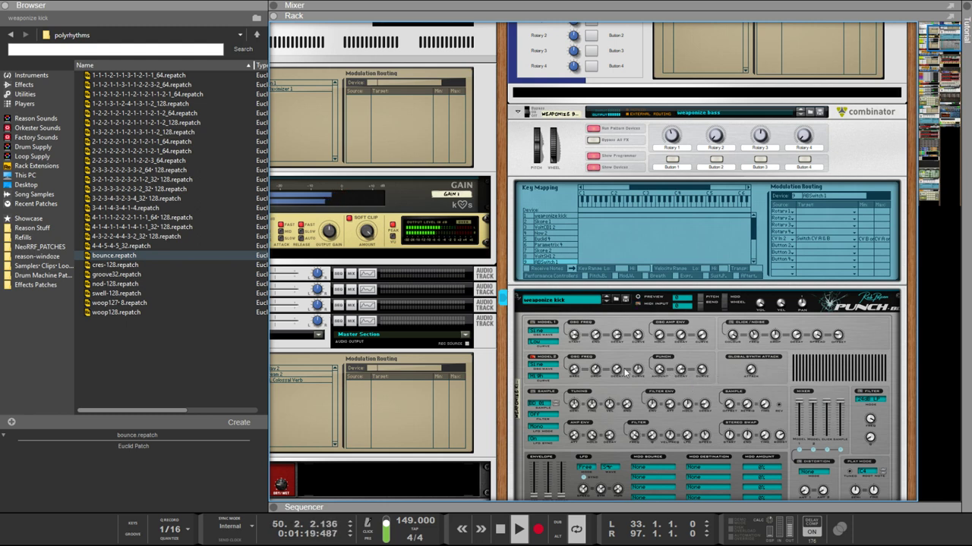
click(803, 137)
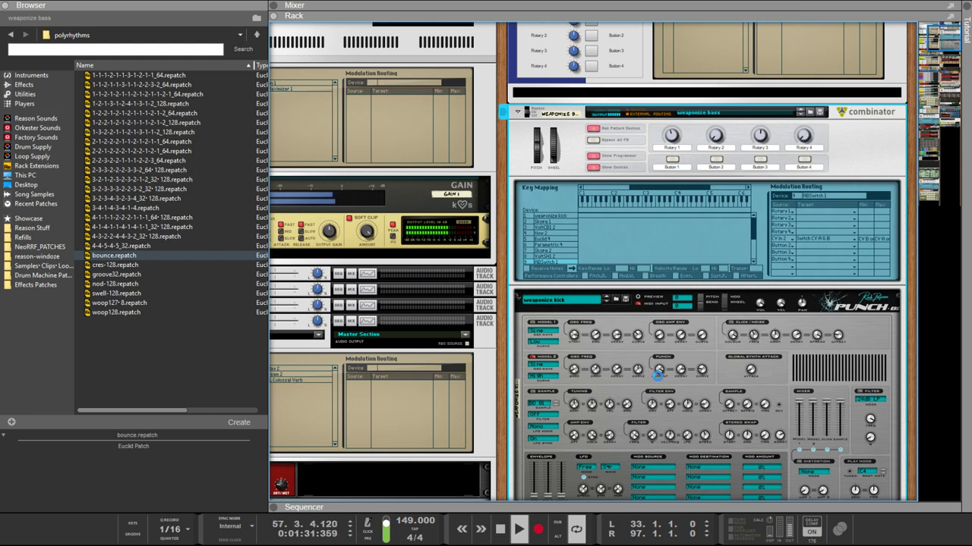
click(562, 300)
Step: Check the CV devices below the weaponize kick and set its Model 2 punch curve to 55%
scroll(843, 229, down, 10)
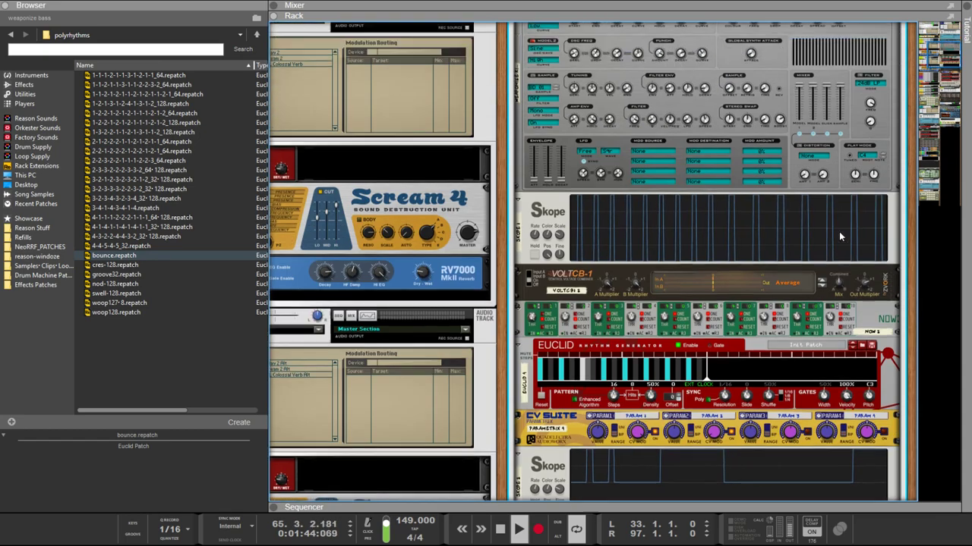
scroll(839, 231, up, 8)
scroll(830, 255, down, 9)
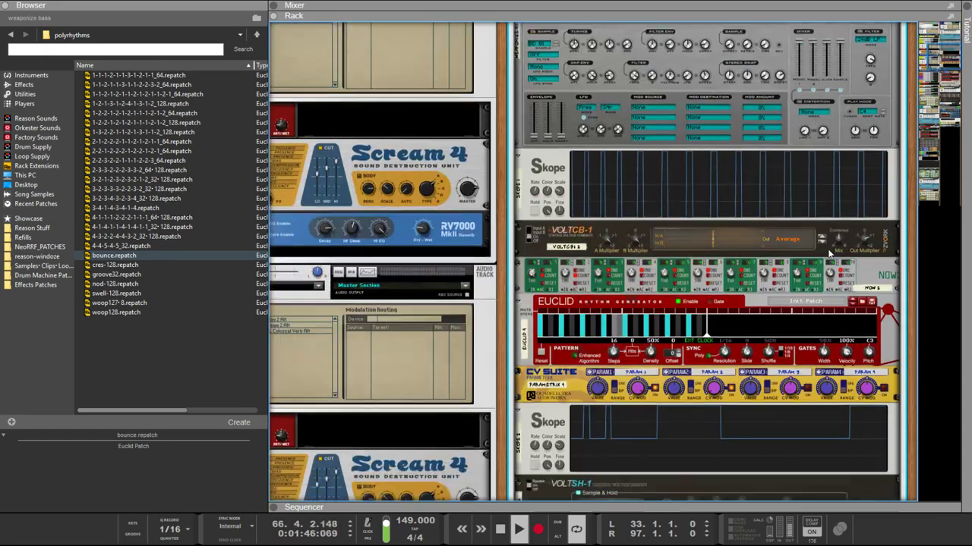
scroll(828, 252, down, 6)
scroll(828, 252, up, 6)
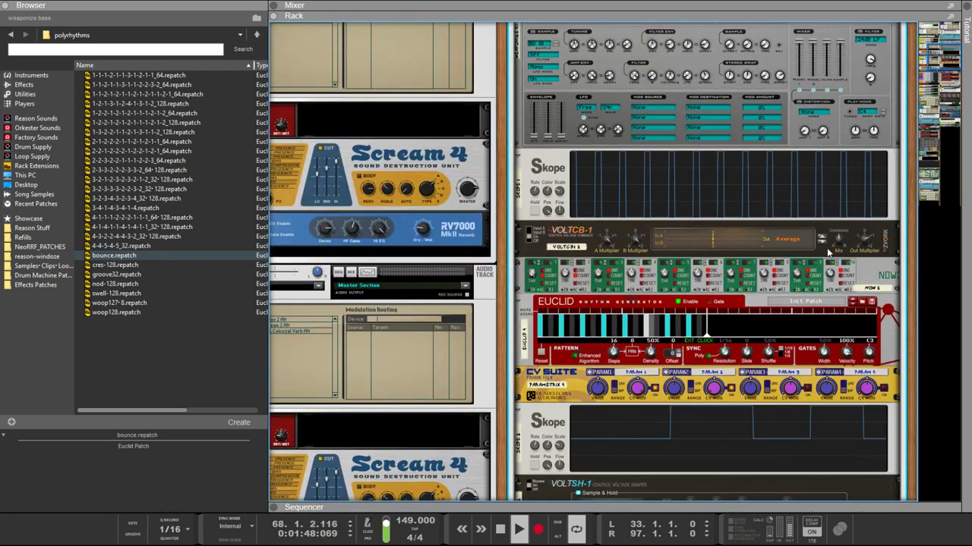
scroll(828, 252, up, 3)
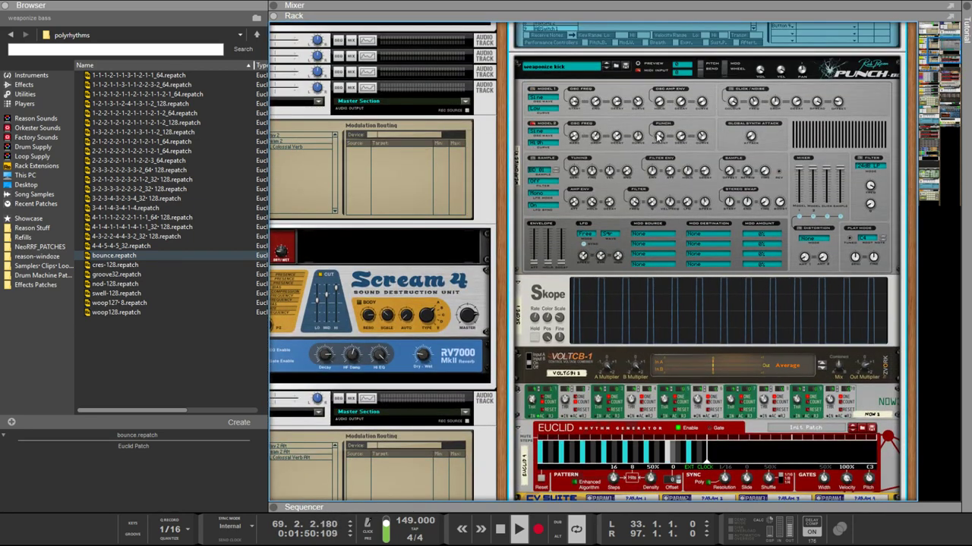
scroll(860, 91, up, 3)
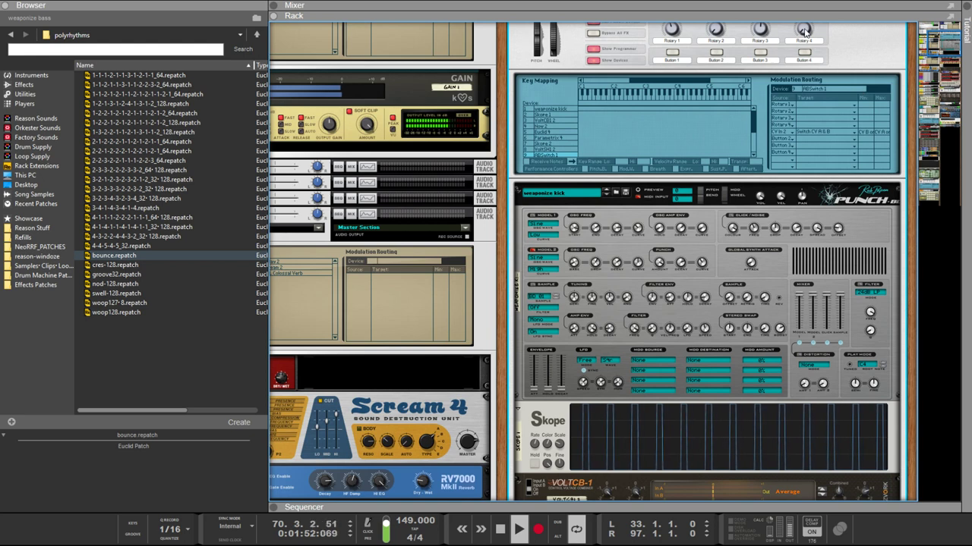
click(638, 264)
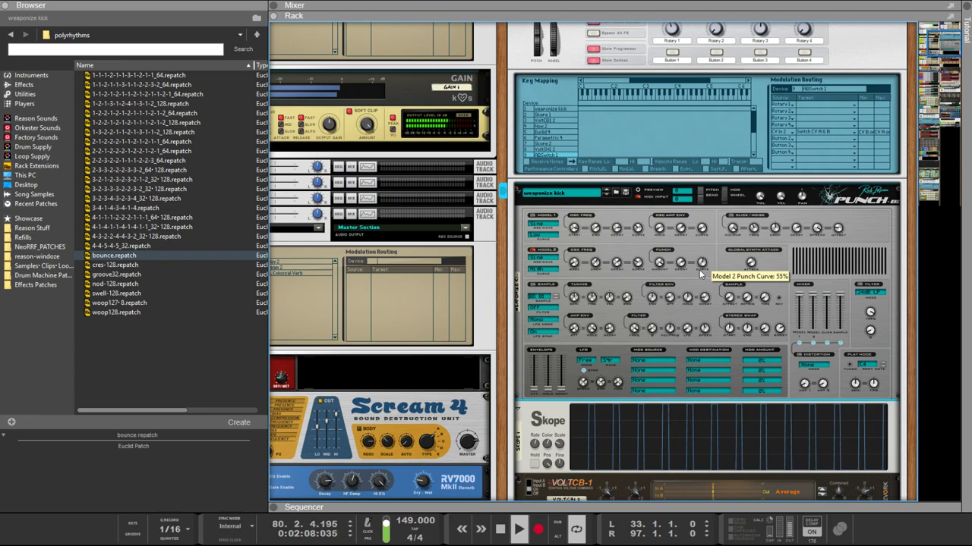
Step: Set the groove32 Euclid's resolution to 1/64, and try 1/64 on the bounce Euclid before returning it to 1/128
scroll(695, 296, down, 10)
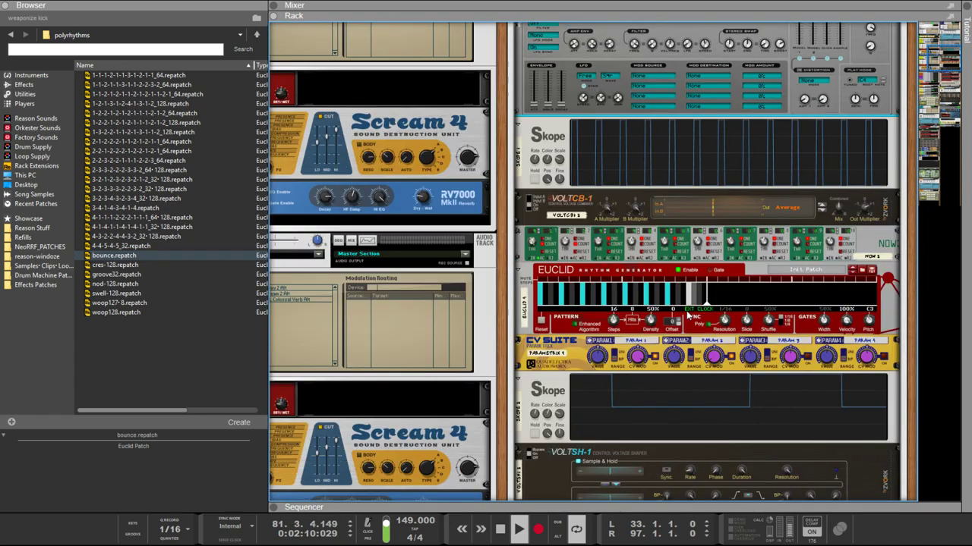
scroll(688, 320, down, 8)
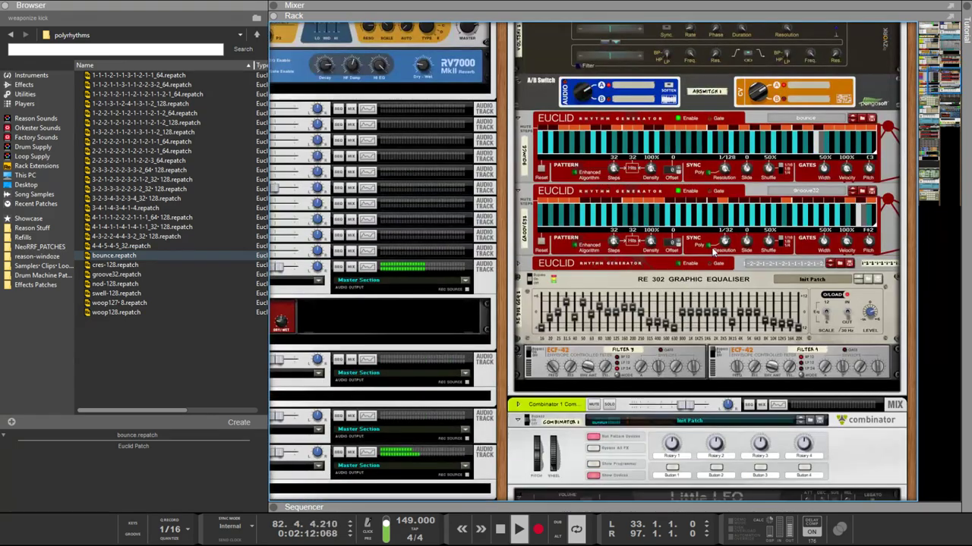
drag(725, 244, 717, 222)
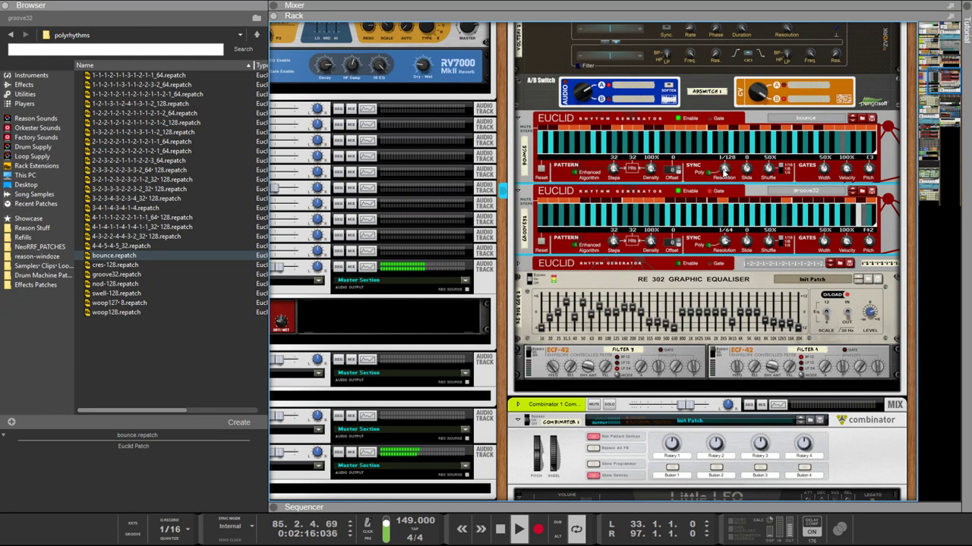
drag(724, 171, 725, 191)
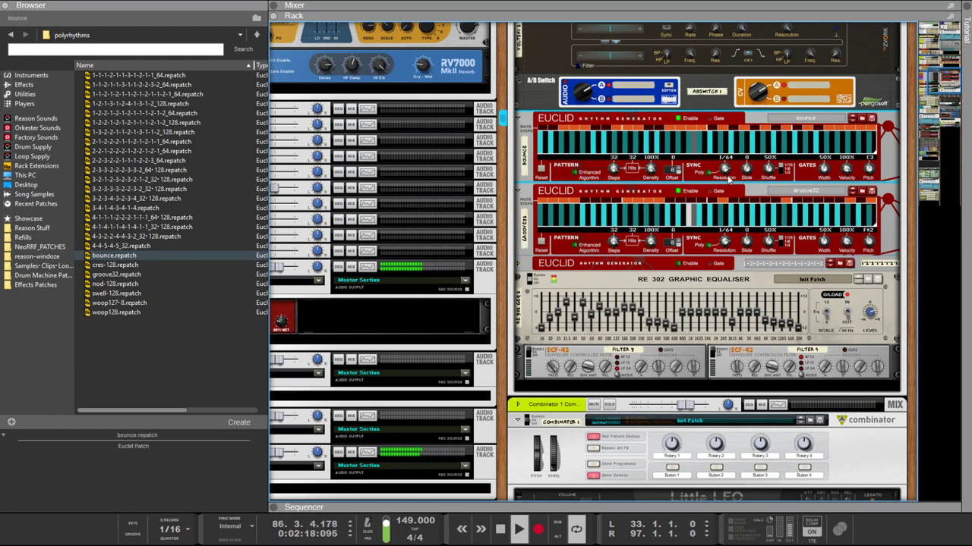
drag(727, 178, 718, 180)
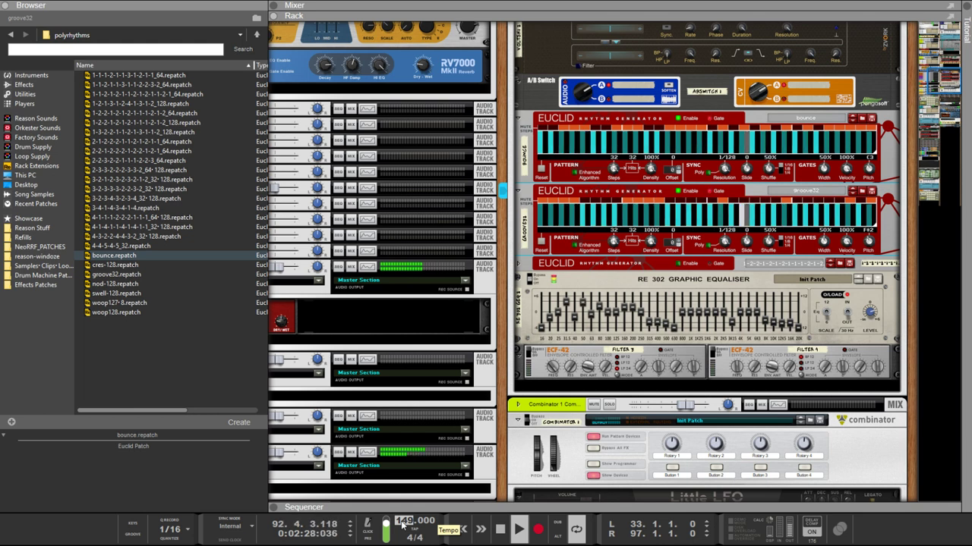
Step: Lower the tempo to 113 BPM and adjust the resolution of the groove32 Euclid generator
scroll(403, 524, down, 20)
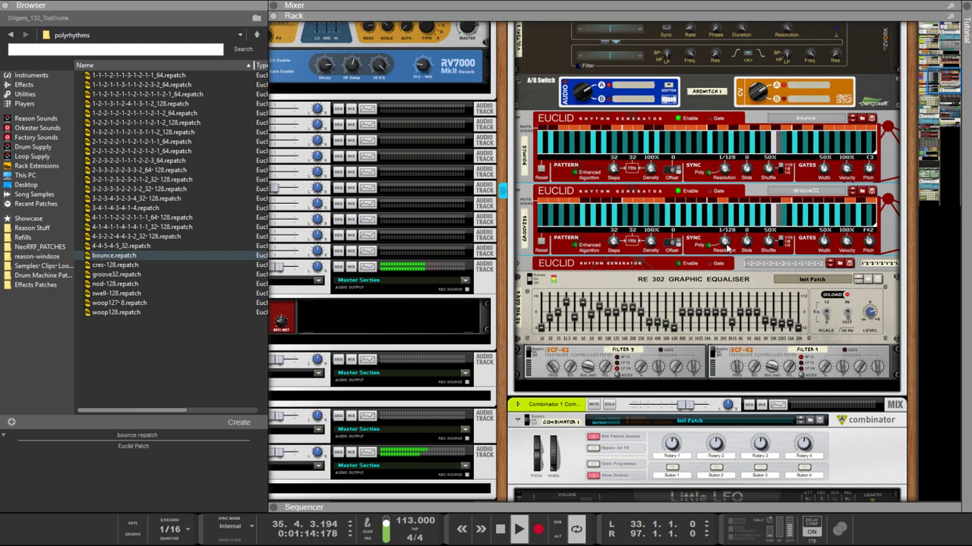
drag(727, 247, 735, 255)
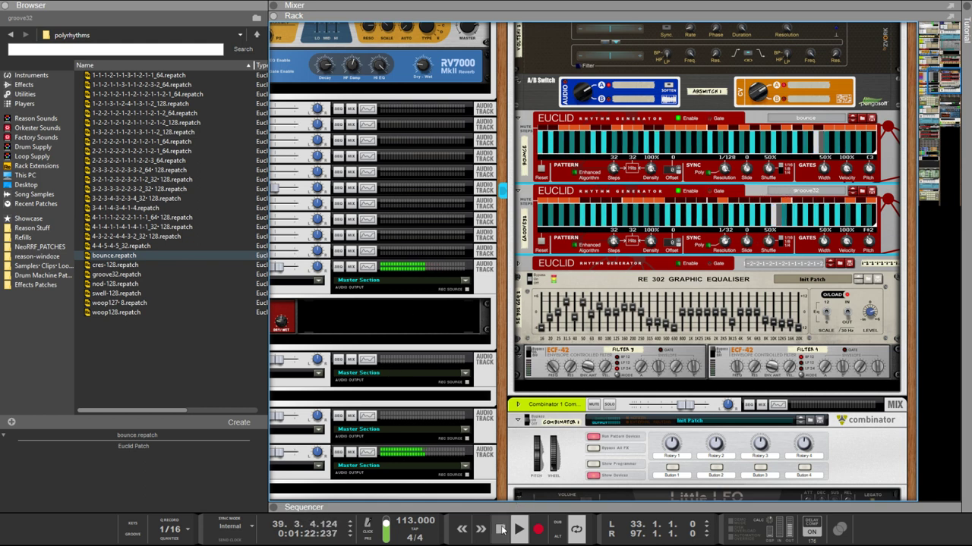
Step: Set the tempo to 160 BPM and load the groove32 patch into the bounce Euclid generator
drag(415, 521, 400, 425)
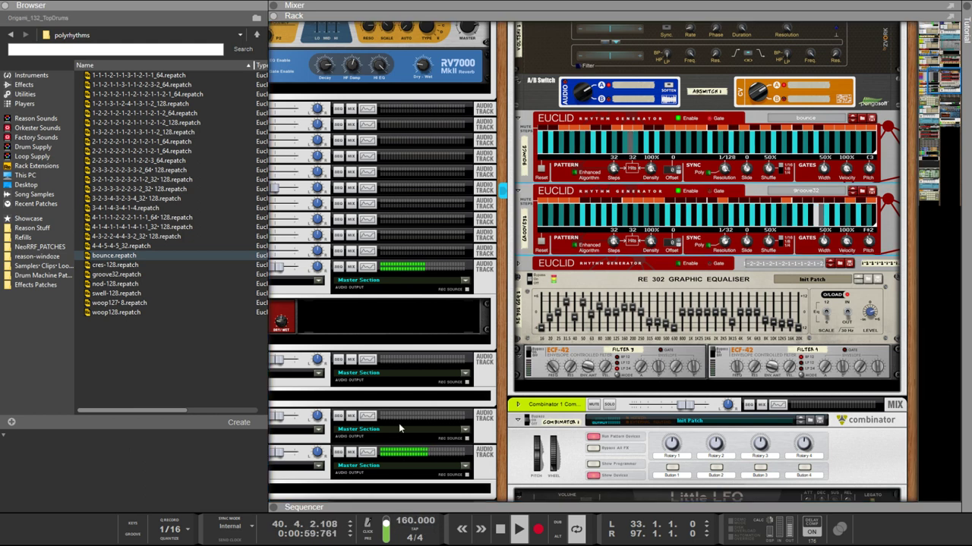
click(758, 90)
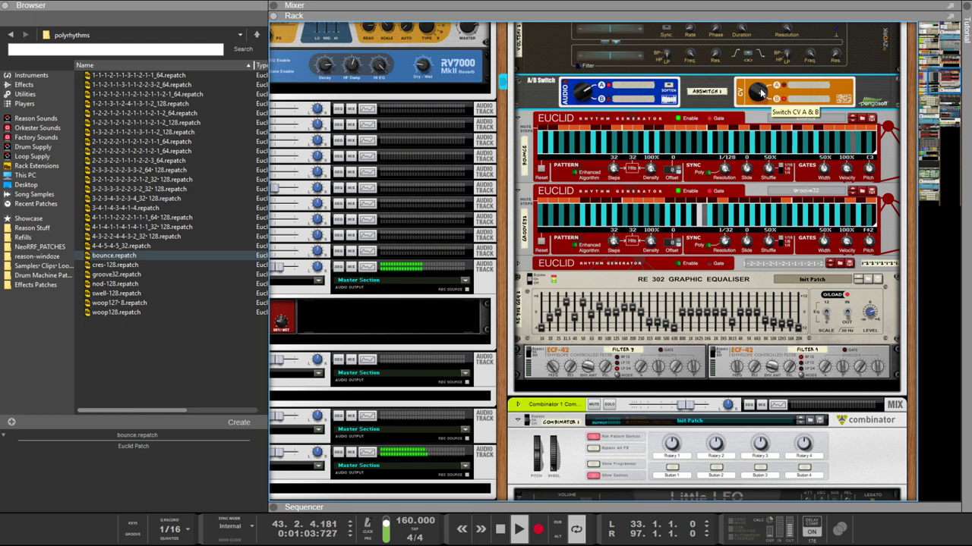
click(806, 117)
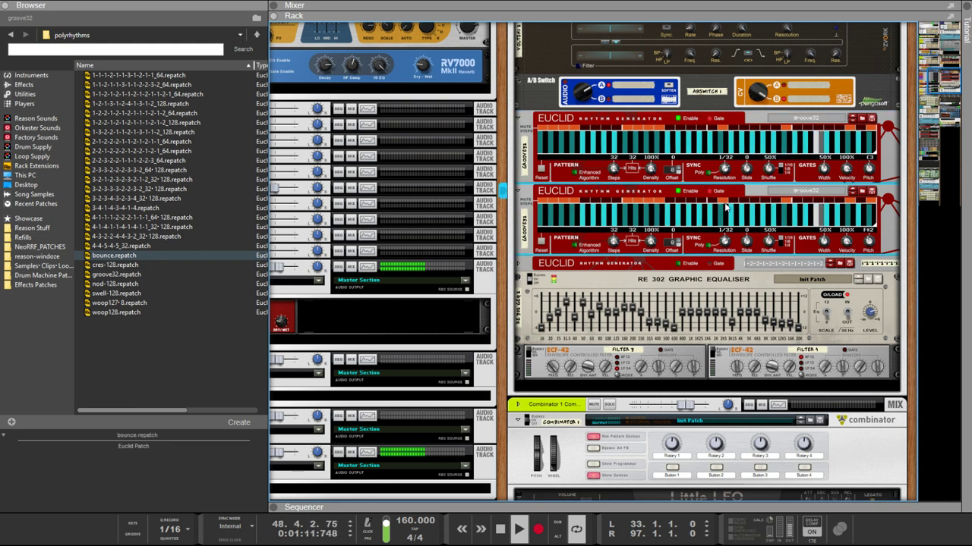
Step: Try step counts of 18, 12, 8, 16, 23 and 20 on the second groove32 Euclid, just below the first
drag(615, 243, 624, 304)
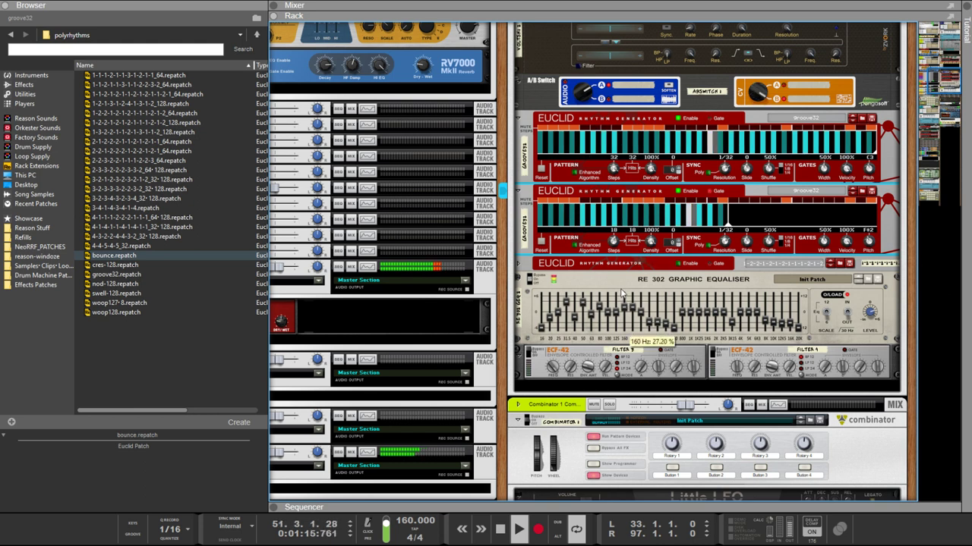
drag(614, 241, 621, 274)
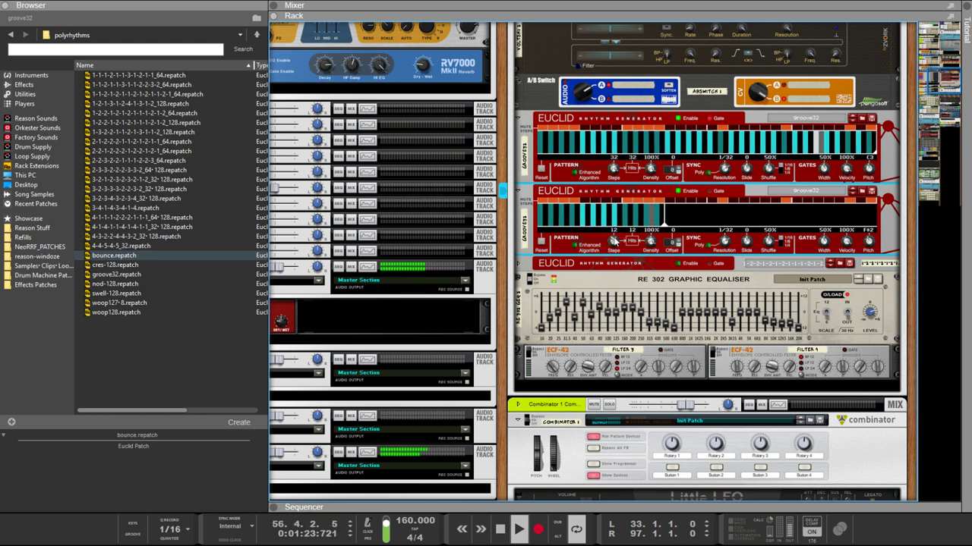
drag(618, 246, 621, 252)
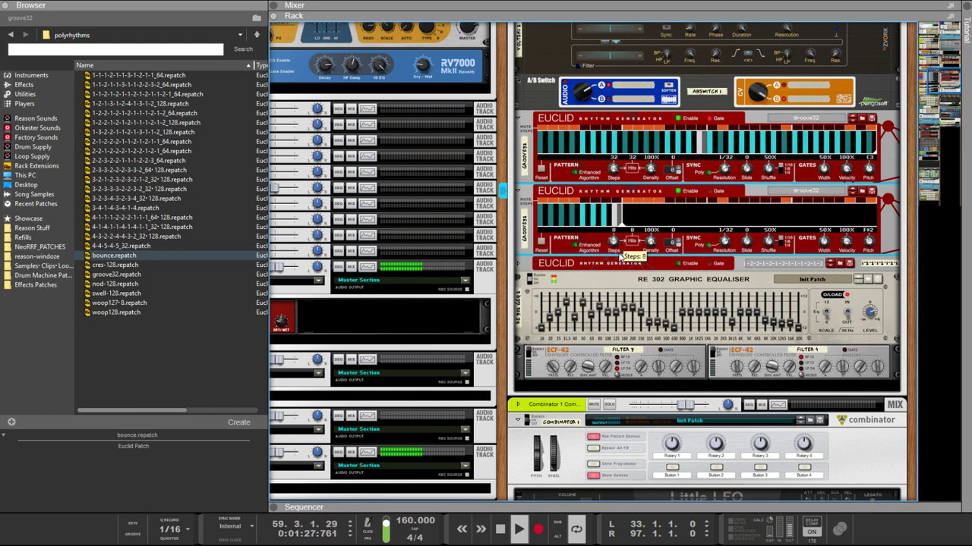
drag(620, 253, 619, 226)
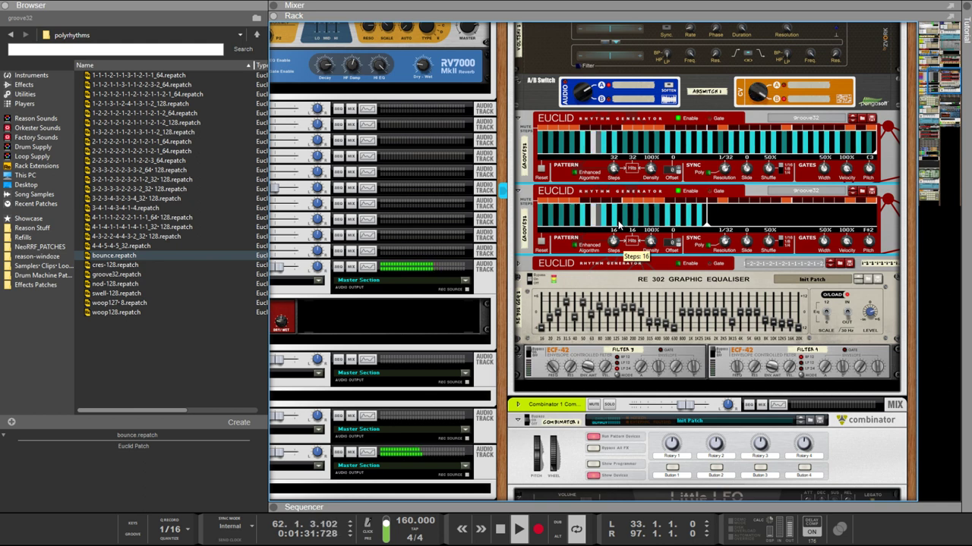
drag(618, 224, 617, 195)
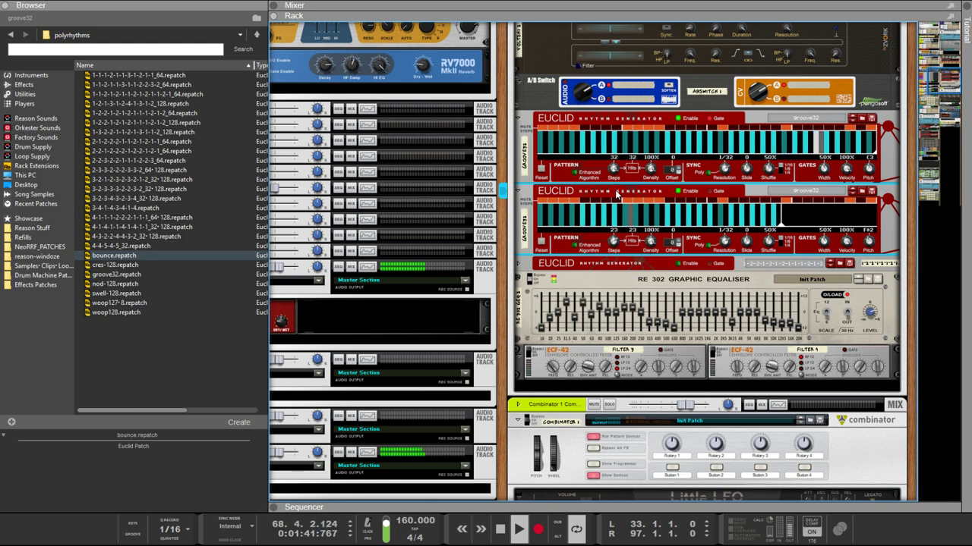
drag(615, 245, 616, 255)
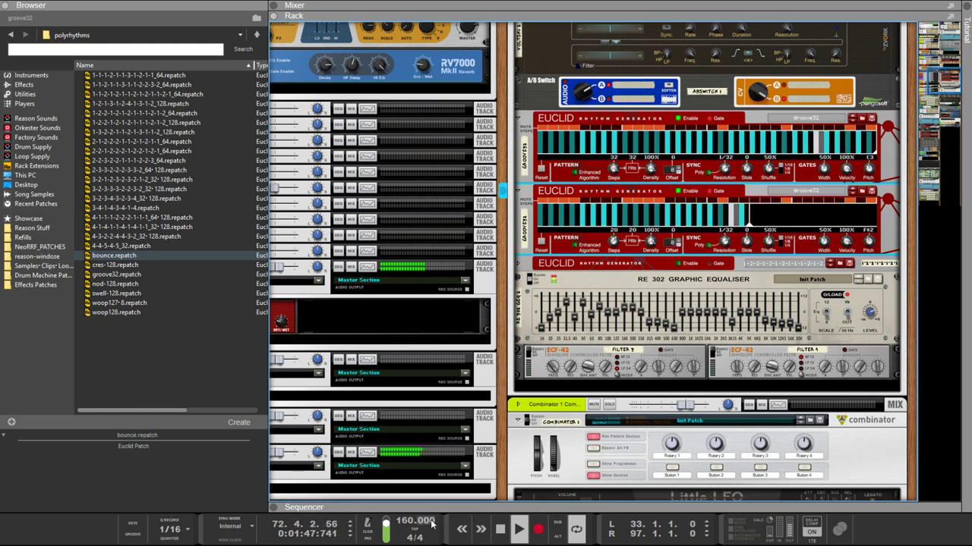
Step: Raise the tempo to 181 BPM, and try the cres-128 patch on the second Euclid before loading bounce into it
drag(404, 521, 410, 481)
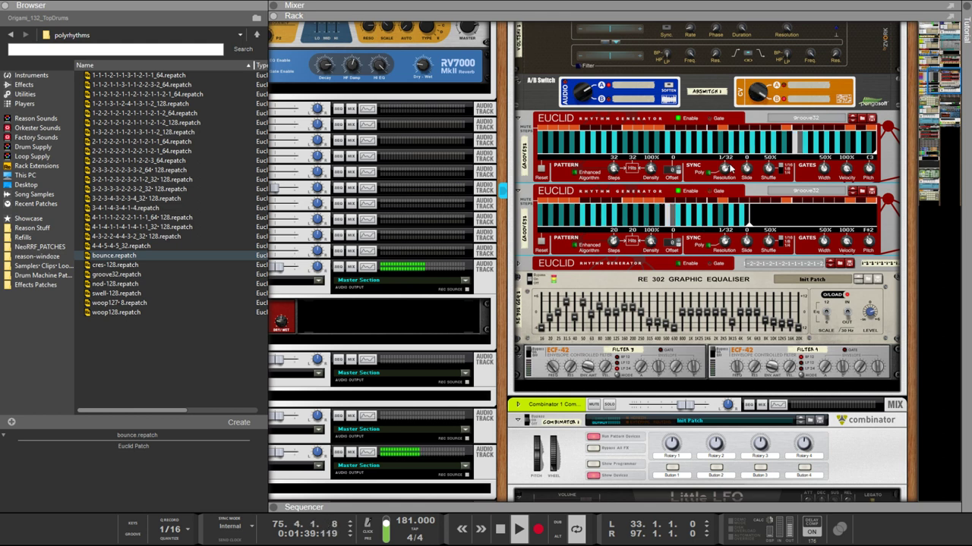
mouse_move(727, 168)
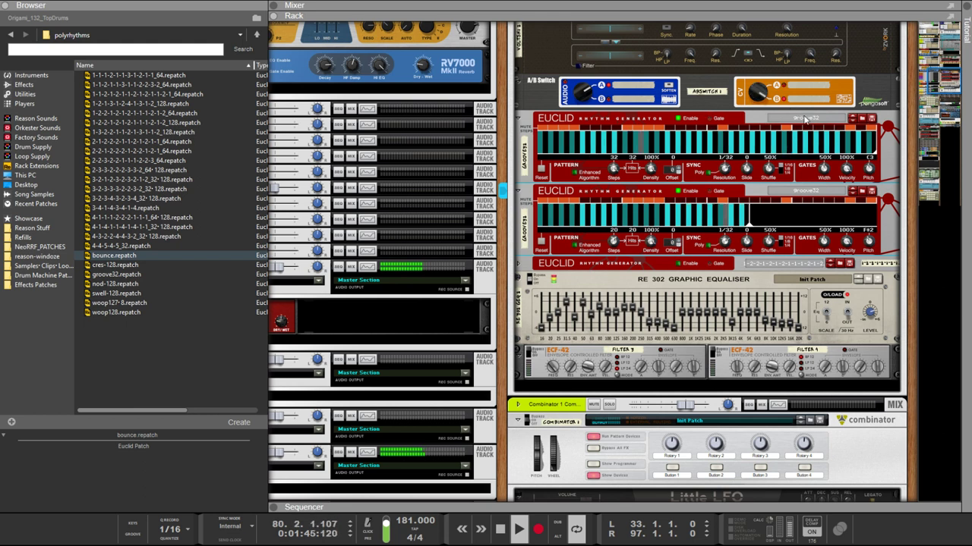
click(789, 192)
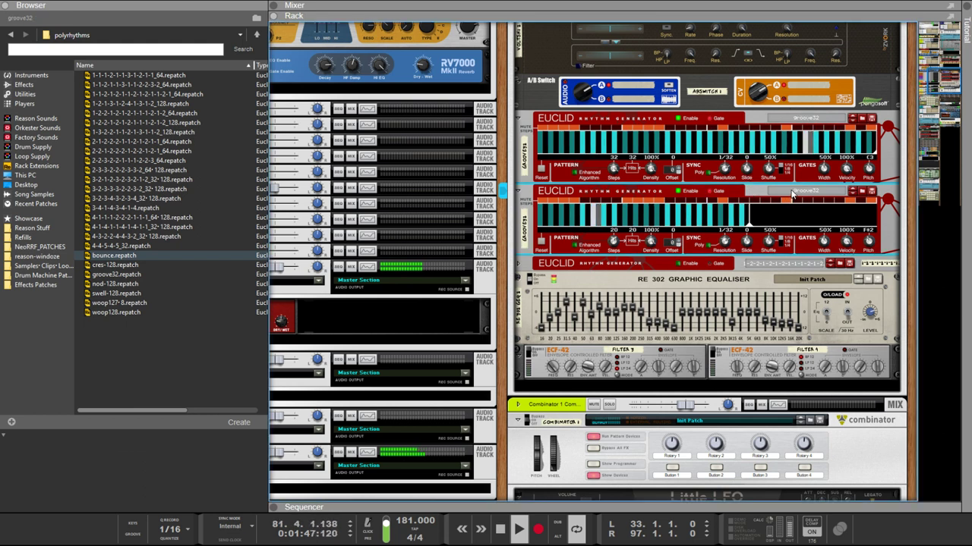
click(828, 448)
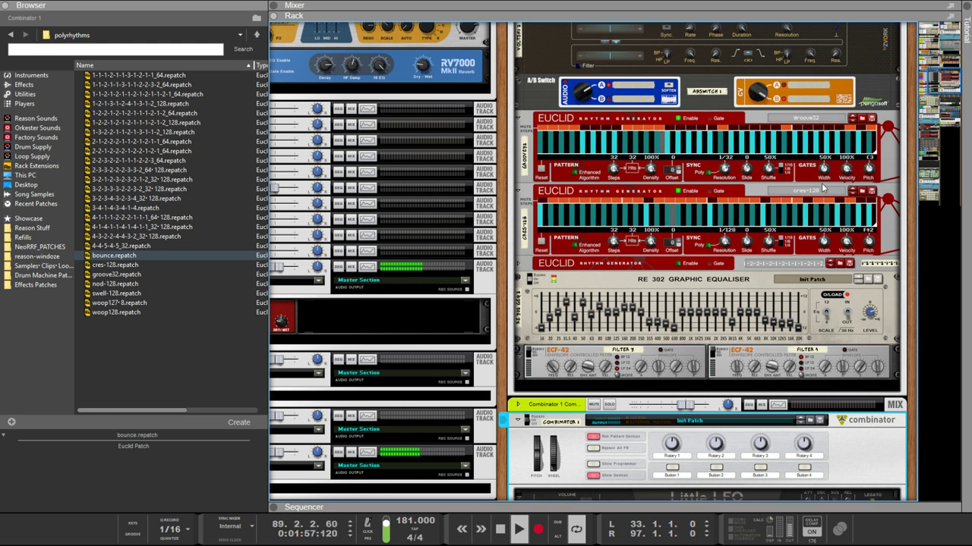
click(853, 194)
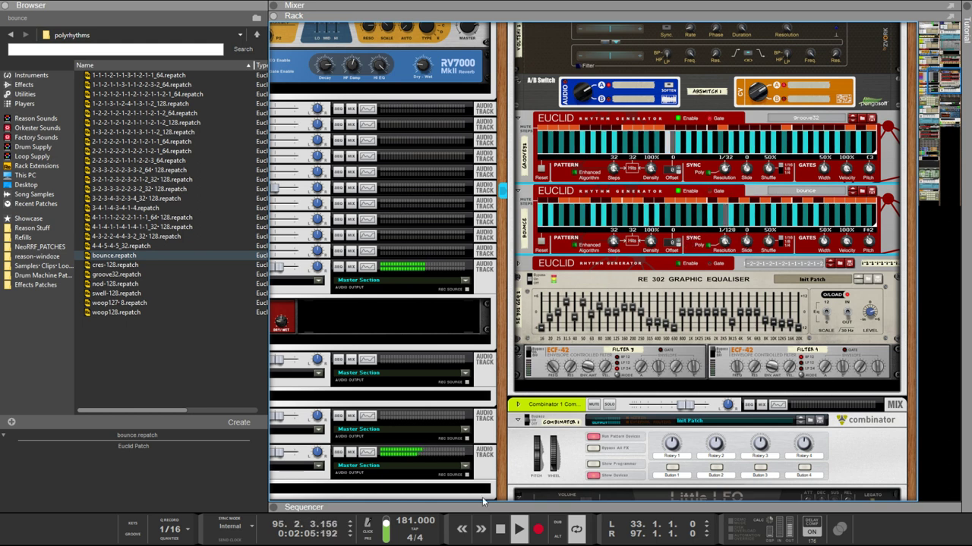
Step: Raise the tempo to 218 BPM and set the bounce Euclid's resolution to 1/64
drag(402, 522, 407, 441)
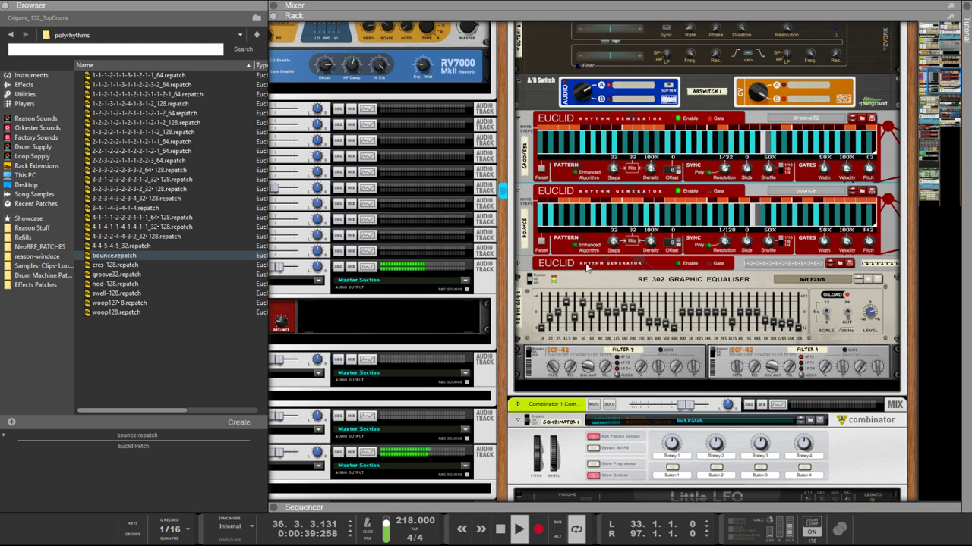
click(729, 258)
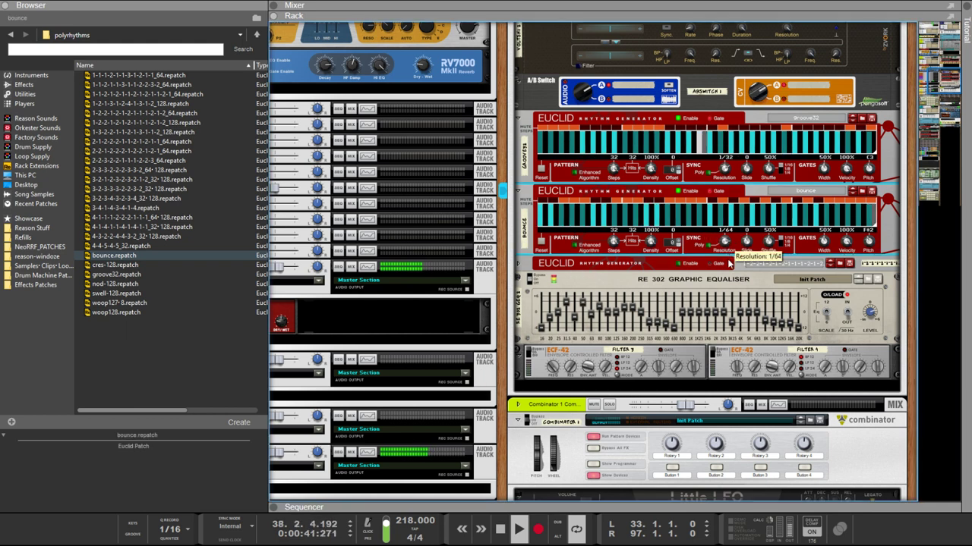
scroll(729, 262, down, 1)
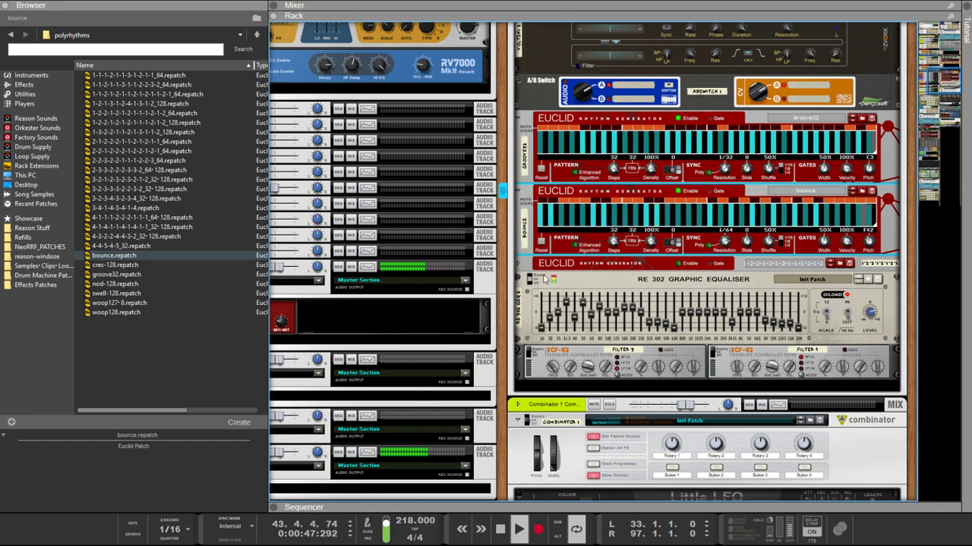
Step: Expand the Sequencer to full height and select the clips on the Magenta_136_TopDrums and Origami_132_TopDrums tracks
scroll(512, 111, down, 3)
scroll(512, 111, down, 20)
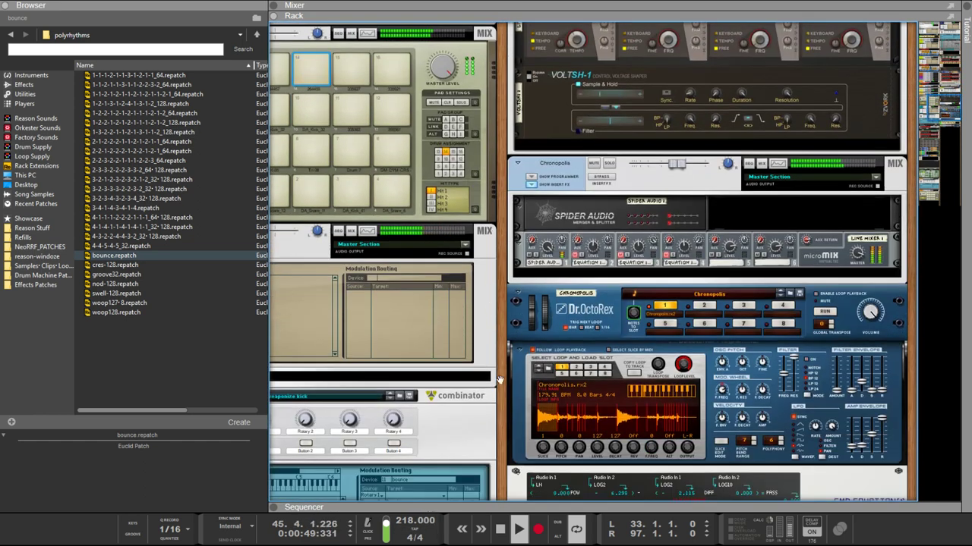
scroll(539, 360, down, 5)
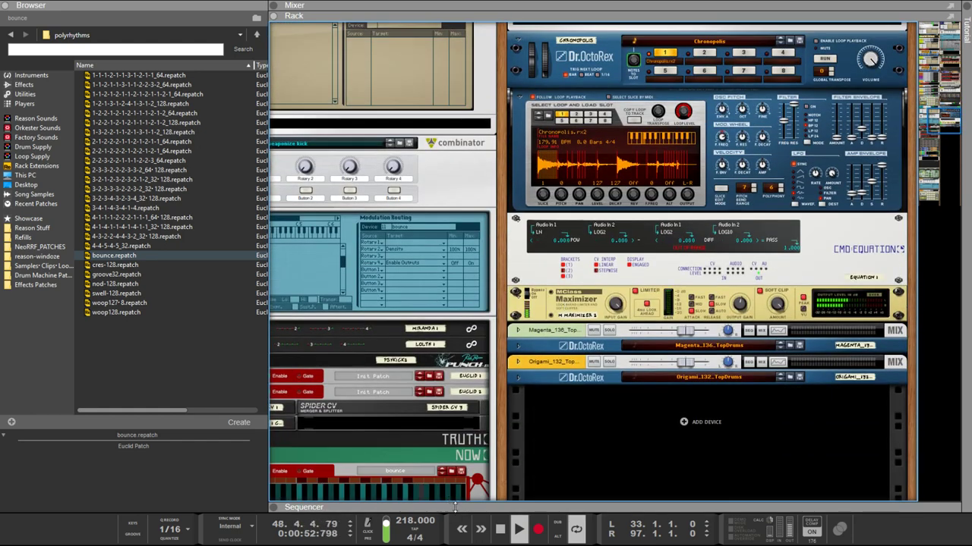
drag(455, 505, 455, 387)
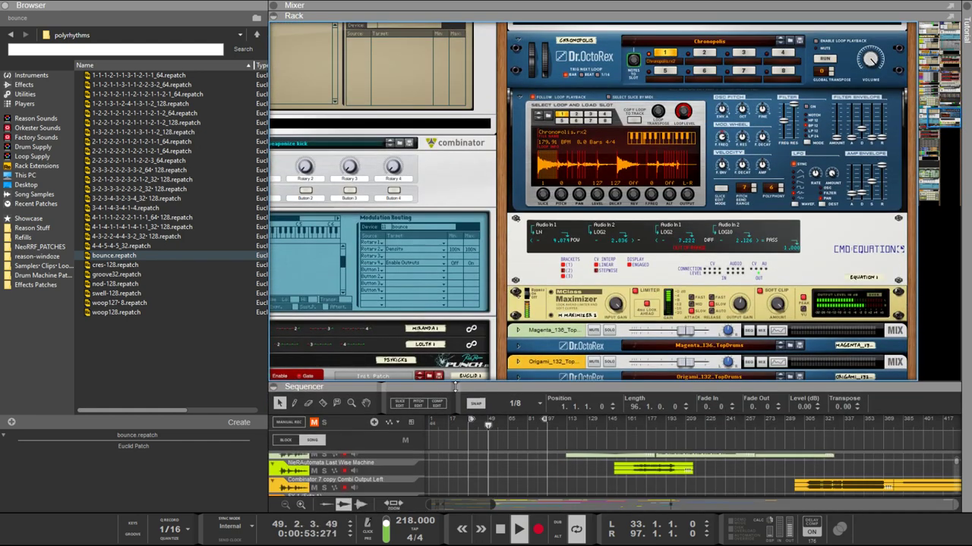
scroll(544, 335, down, 8)
drag(533, 387, 534, 24)
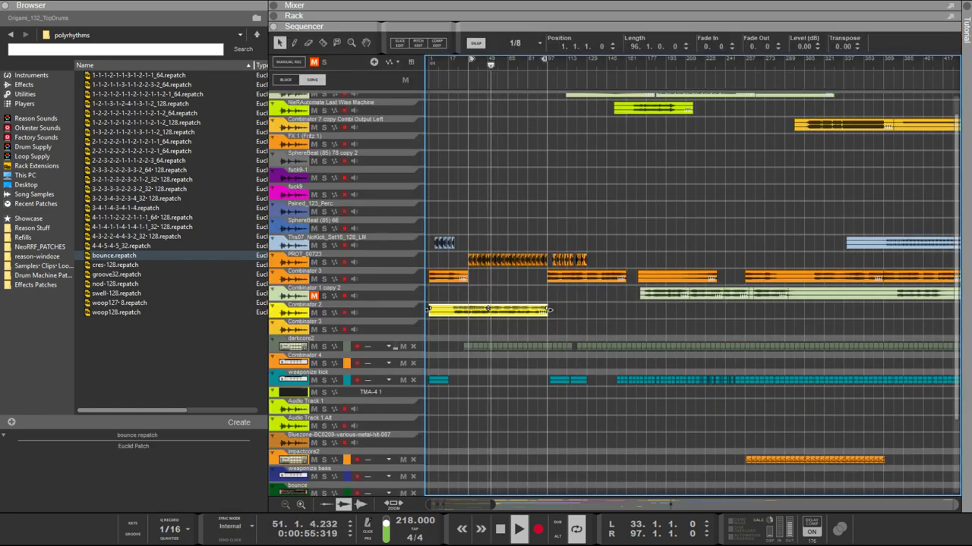
scroll(592, 235, down, 3)
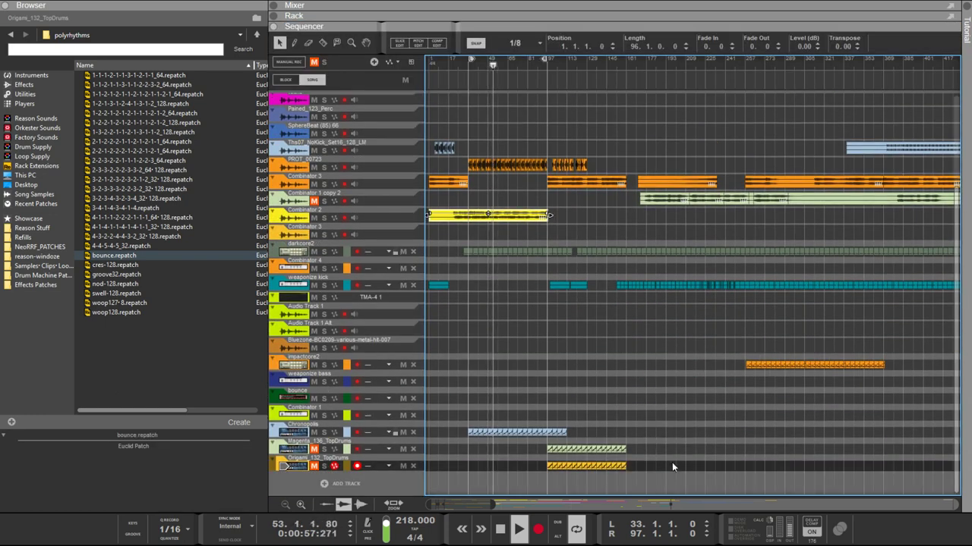
drag(671, 466, 541, 444)
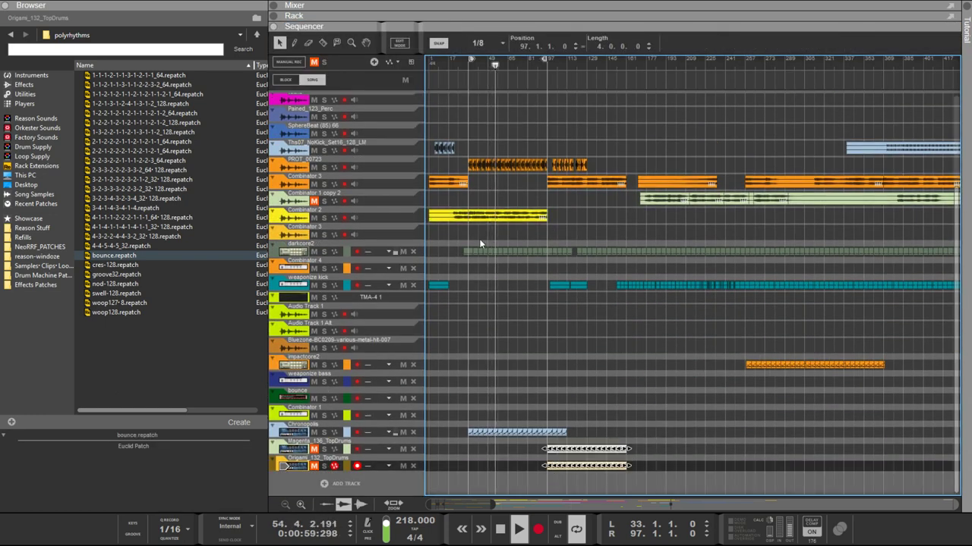
Step: Set snapping to Grid (Bar), copy the Combinator 2 clip, trim the copy to start near bar 161, and place another trimmed copy at bar 16
click(431, 218)
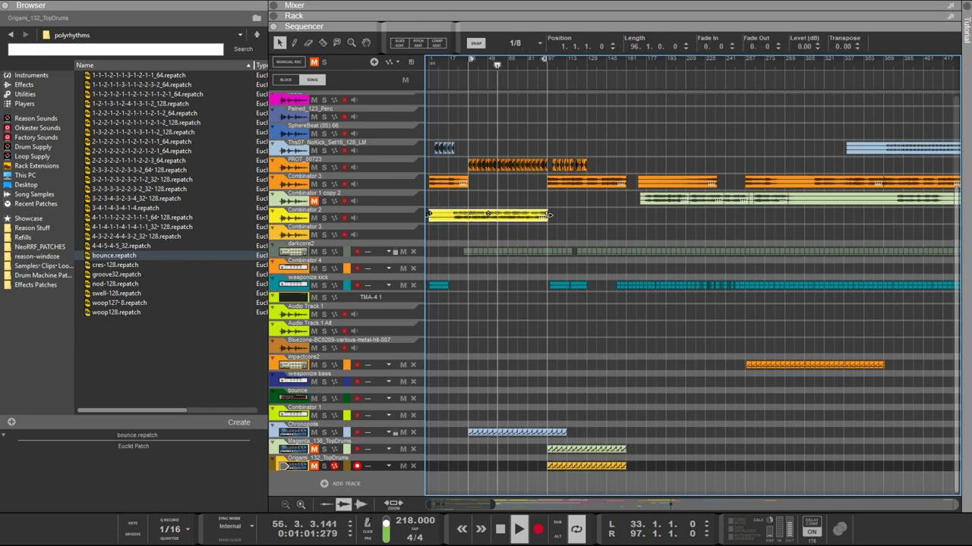
drag(438, 219, 623, 225)
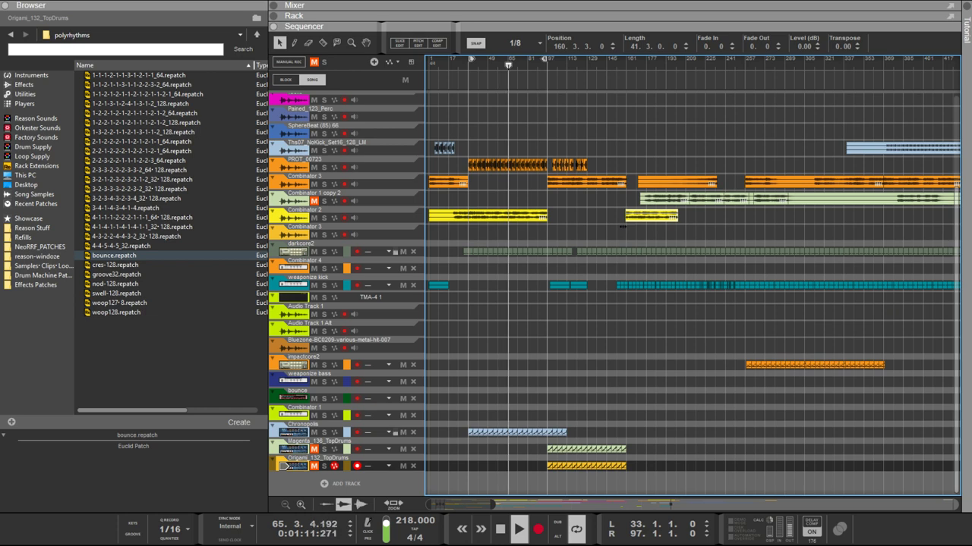
drag(626, 216, 558, 216)
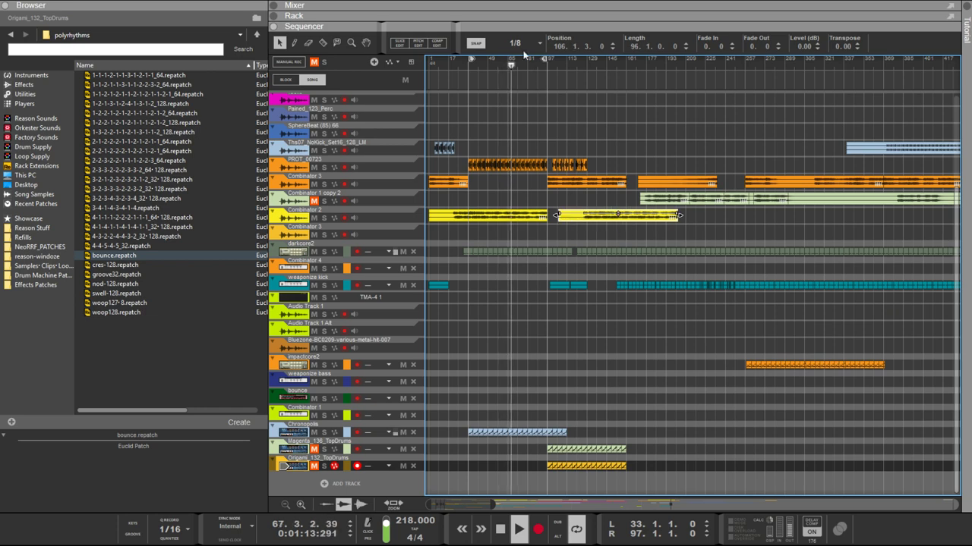
scroll(516, 43, up, 3)
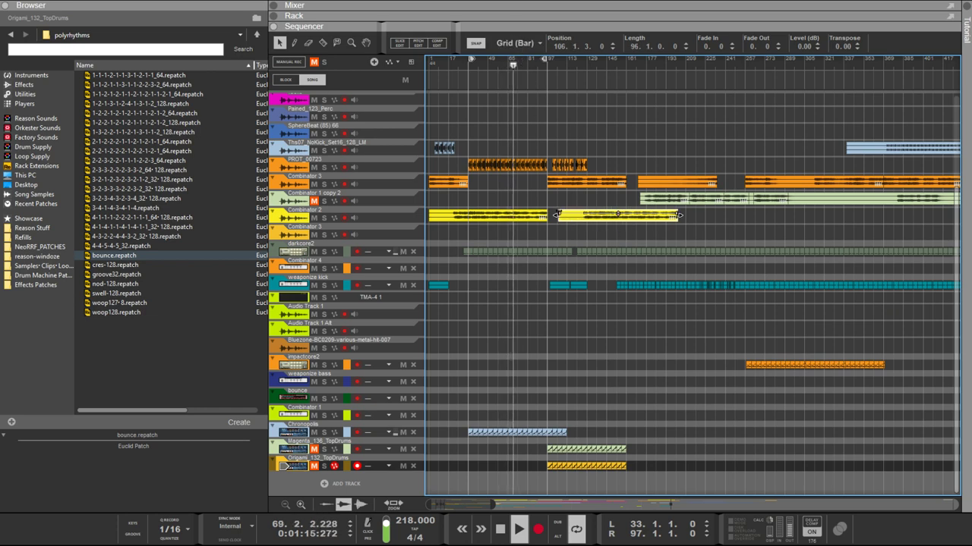
drag(556, 215, 493, 222)
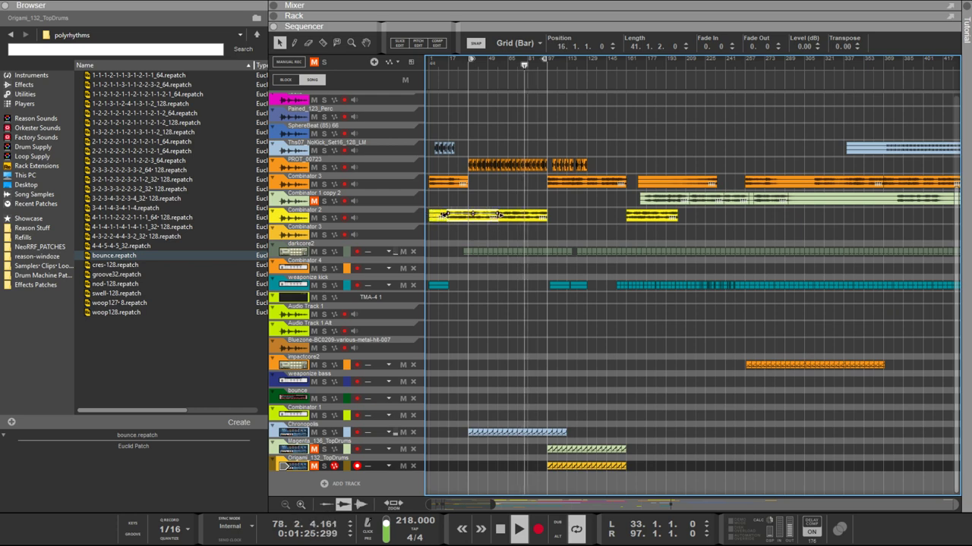
Step: Extend the overlapping Combinator 2 clip back to bar 1 and select it together with the original clip
click(434, 216)
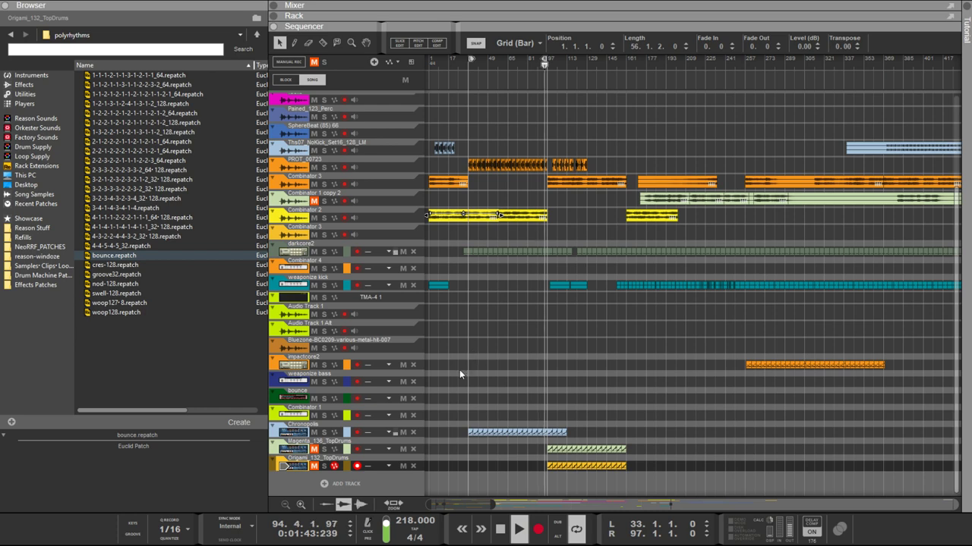
click(549, 282)
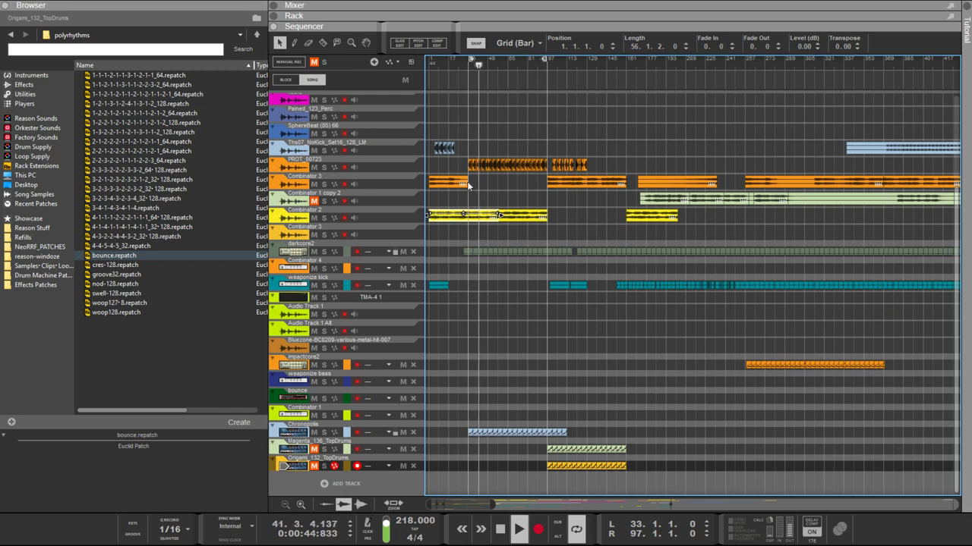
drag(574, 198, 411, 232)
Step: Mute the PROT_00723 and Chronopolis tracks
click(314, 167)
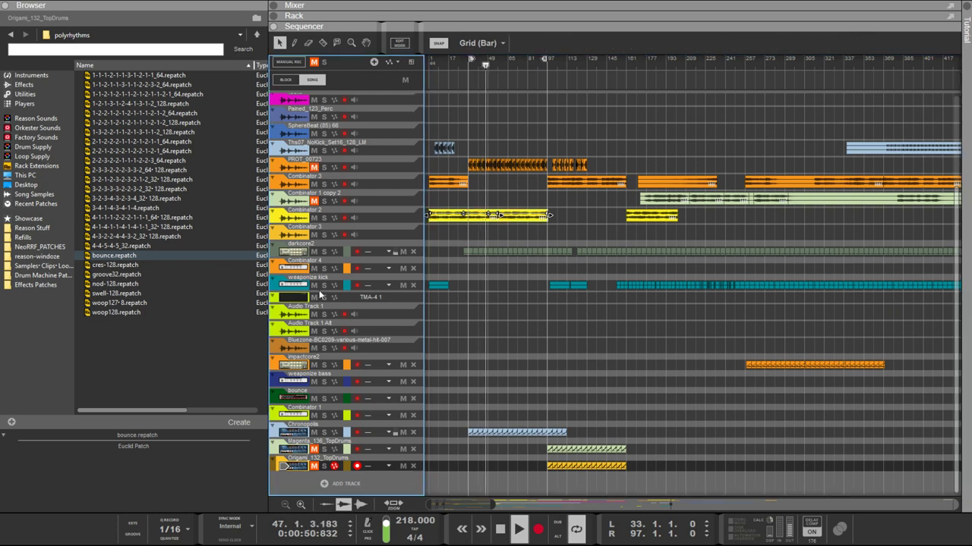
click(313, 433)
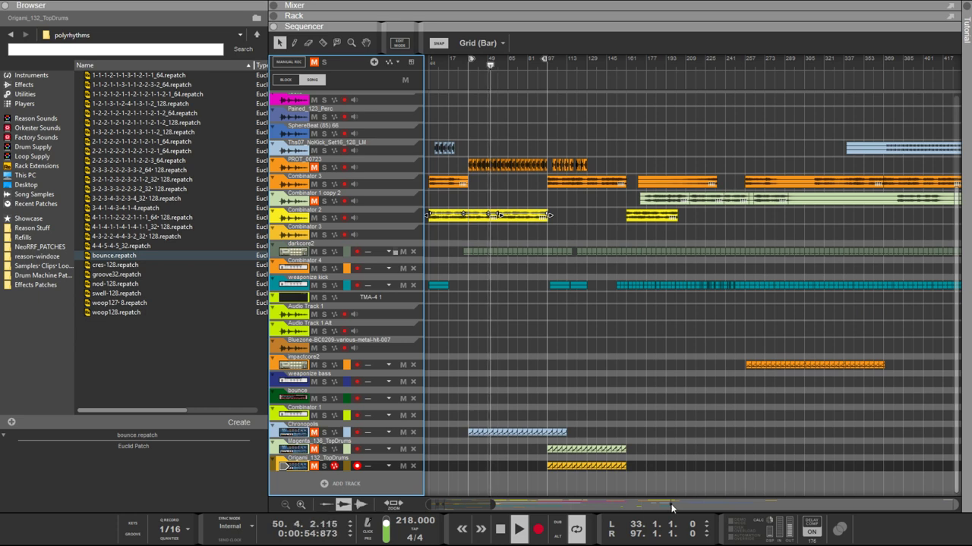
Step: Copy the Magenta and Origami TopDrums clips to start at bar 33, and unmute both tracks
drag(641, 440, 470, 467)
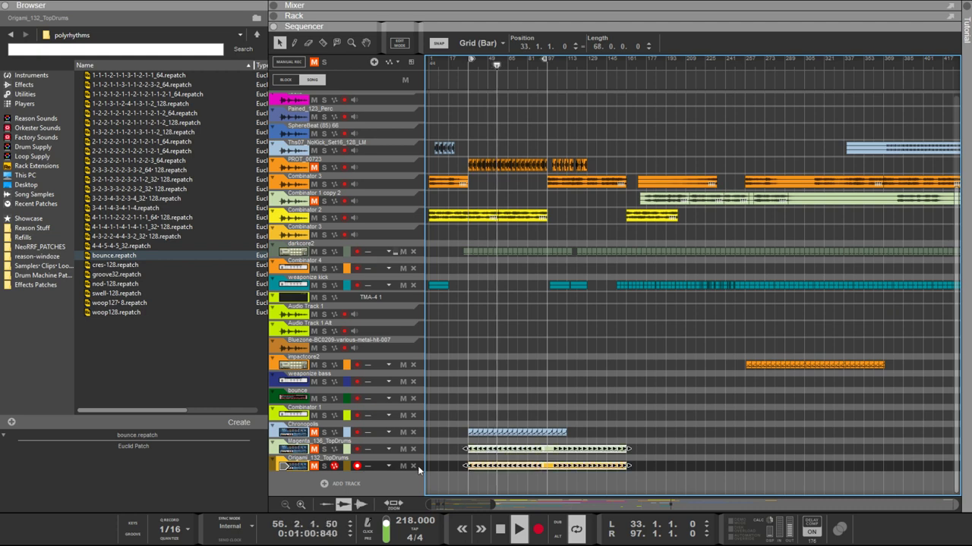
click(324, 466)
click(324, 466)
click(315, 467)
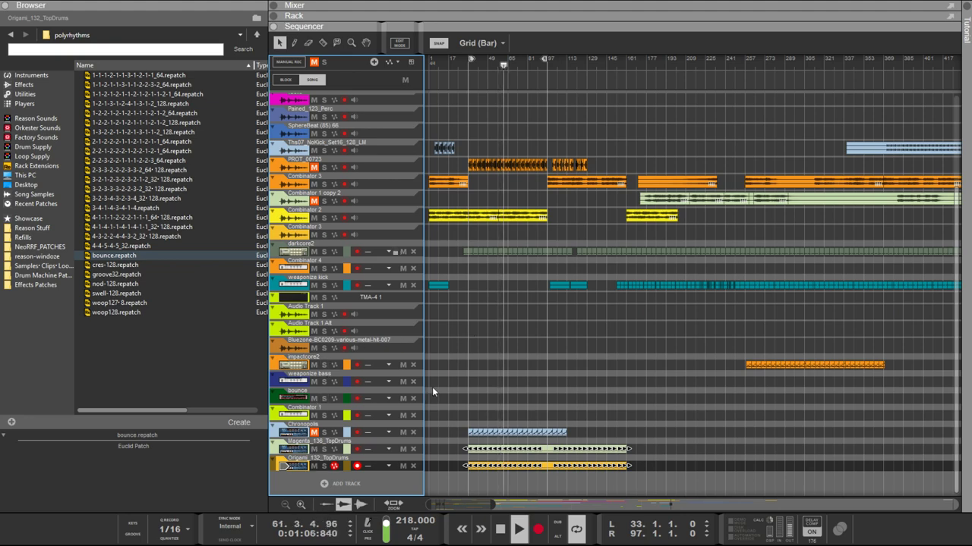
key(F6)
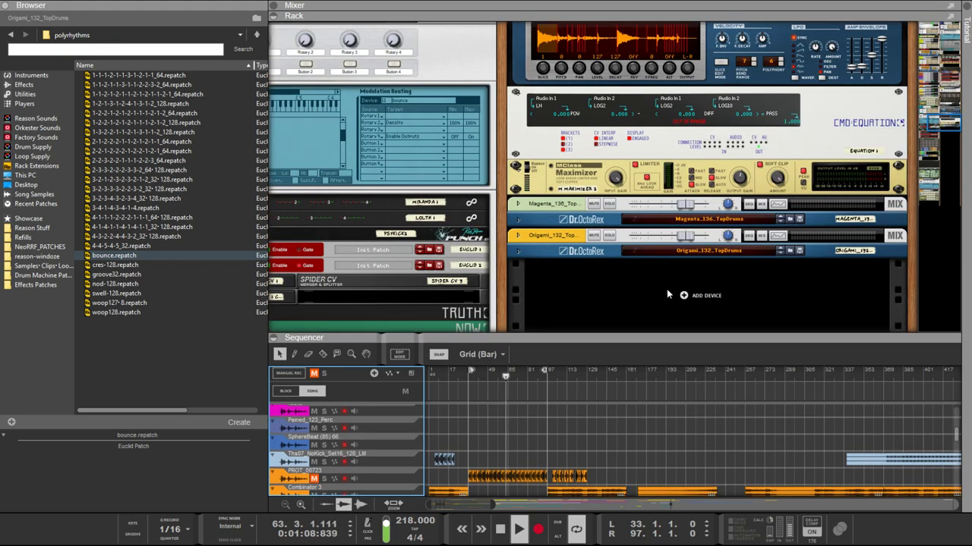
Step: Unfold the Origami_132_TopDrums and Magenta_136_TopDrums Dr. OctoRex devices in the rack
scroll(669, 293, down, 5)
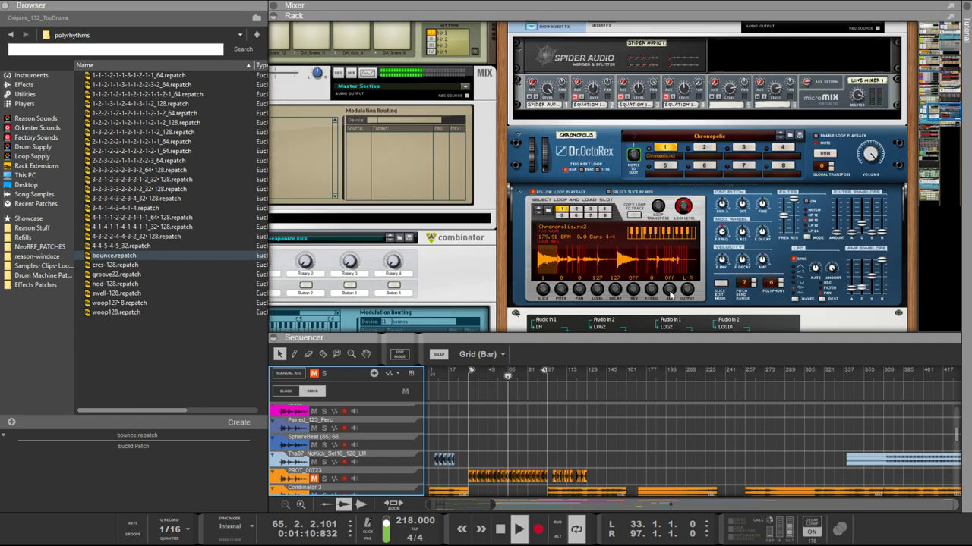
scroll(668, 293, down, 3)
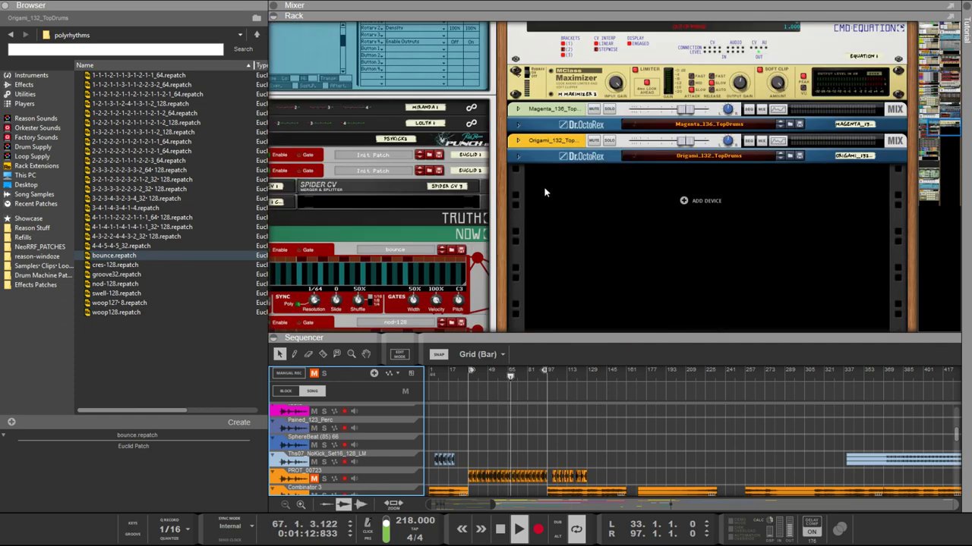
click(517, 157)
click(517, 124)
scroll(668, 228, down, 3)
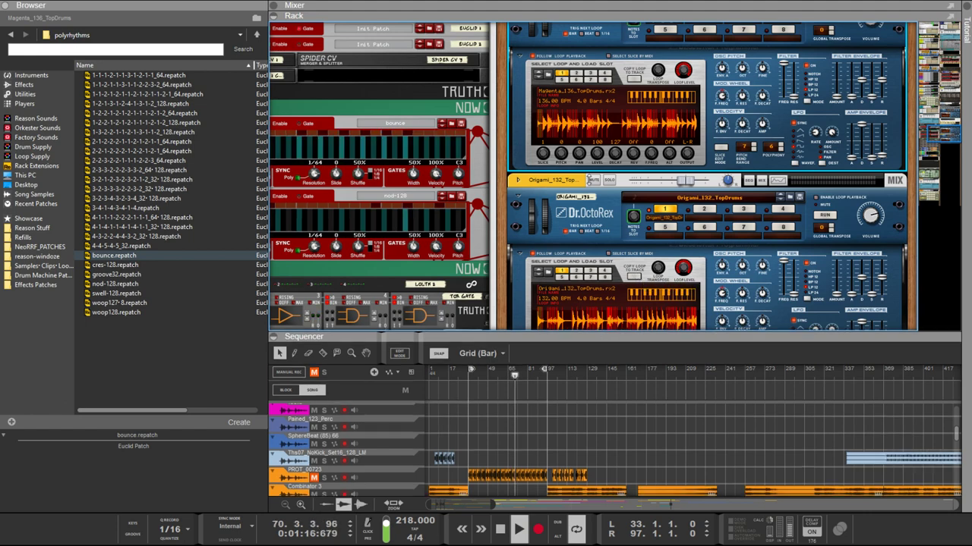
Step: Enlarge the sequencer and trim the Magenta and Origami TopDrums clips to span bars 33 to 97
key(F6)
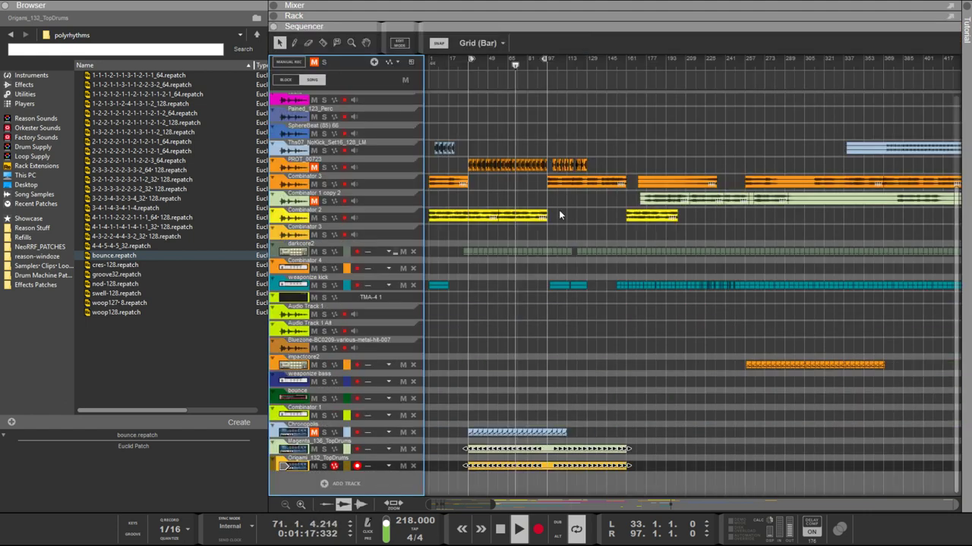
click(431, 419)
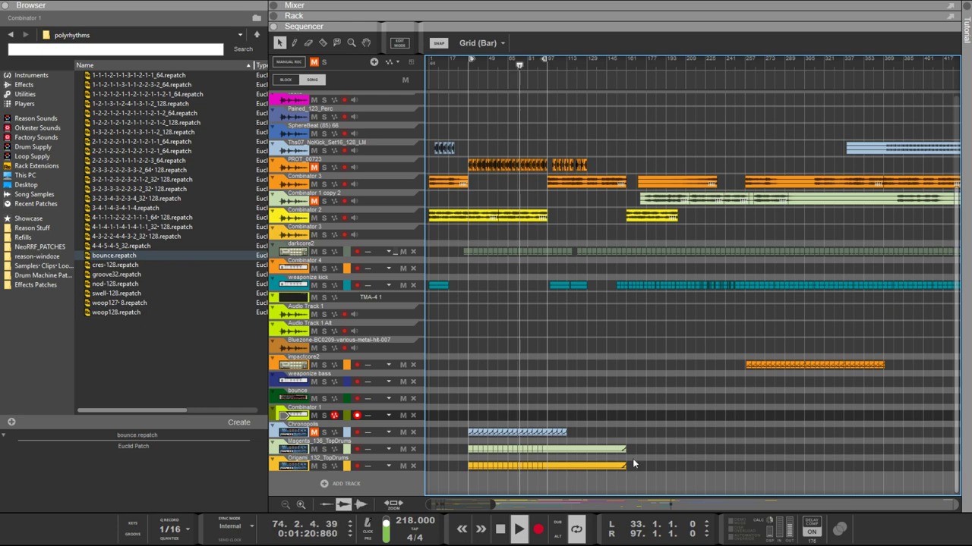
drag(696, 470, 470, 449)
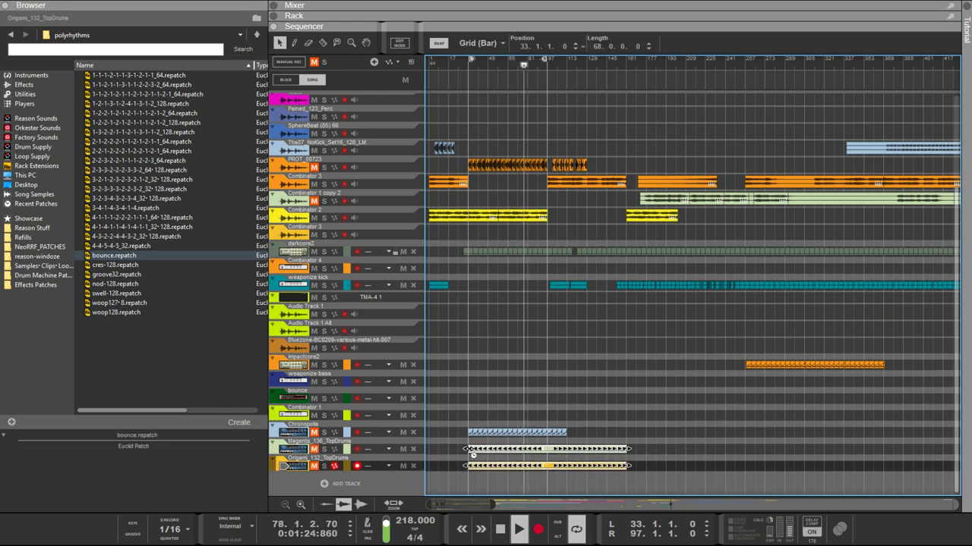
key(s)
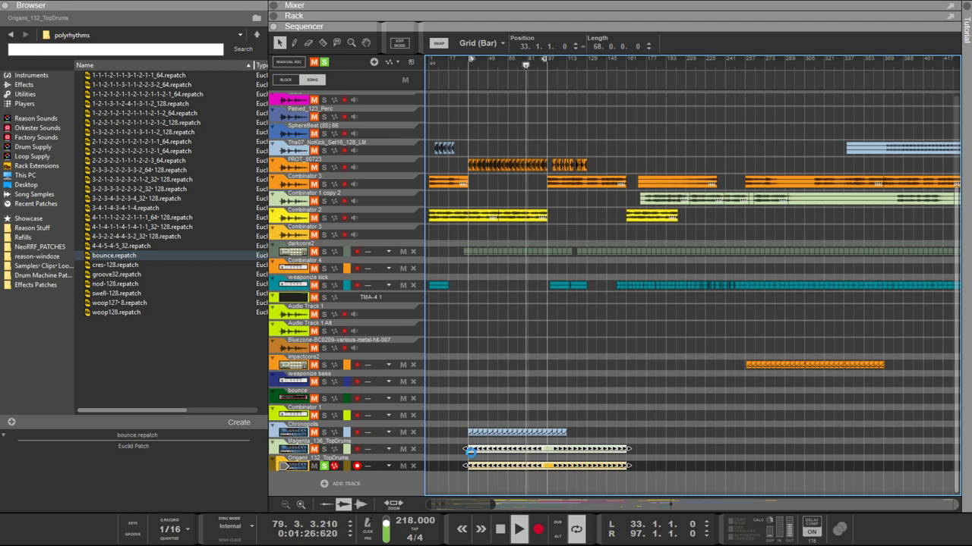
key(s)
drag(466, 450, 544, 449)
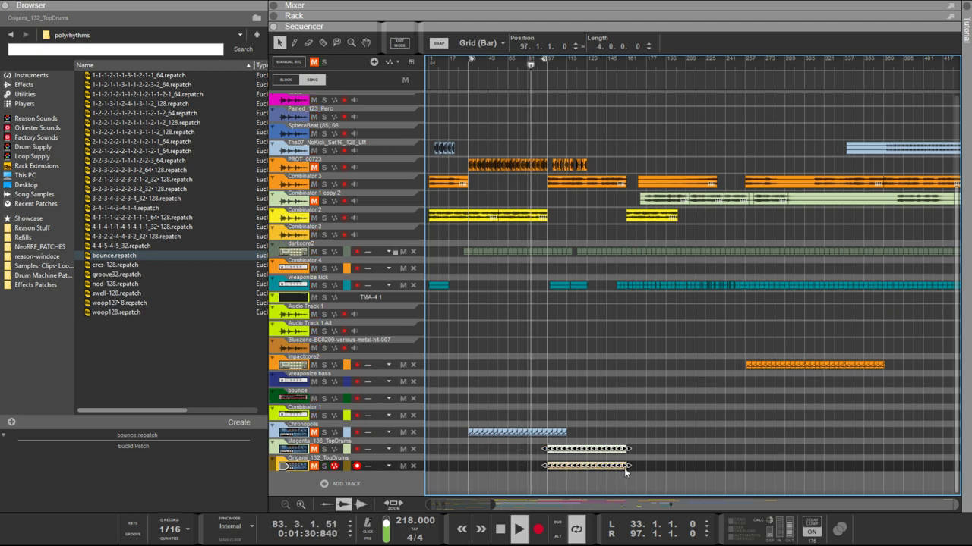
drag(620, 470, 547, 469)
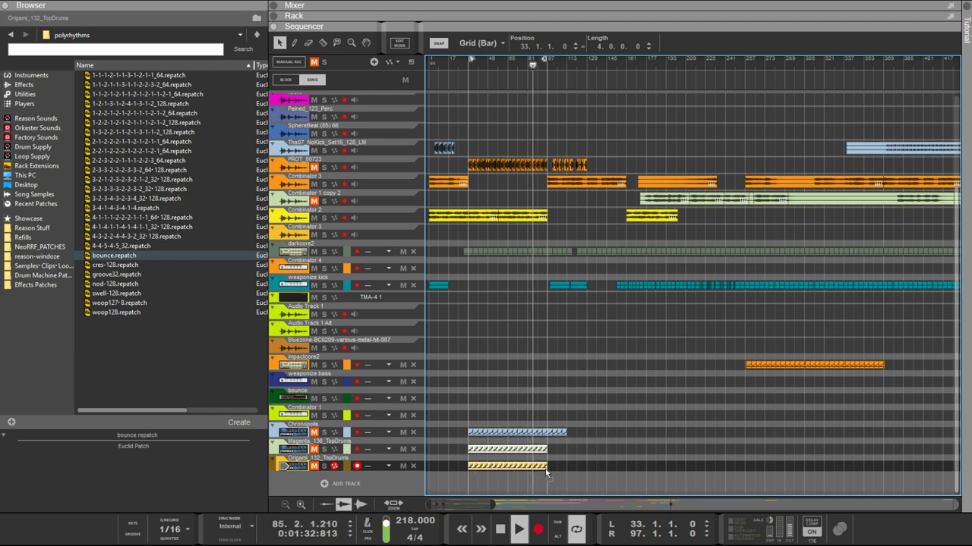
Step: Solo the Magenta and Origami TopDrums tracks briefly, clear the solo and reselect both clips
click(325, 450)
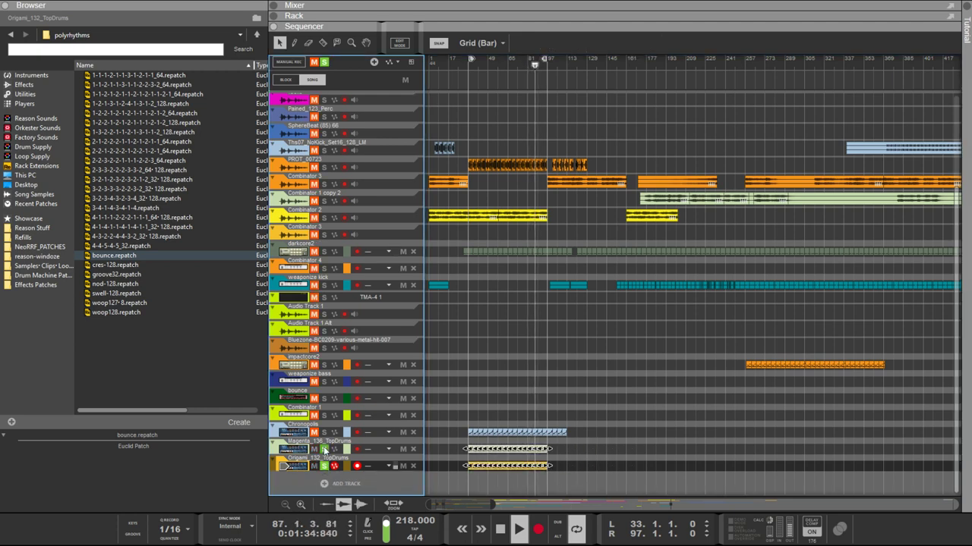
click(325, 466)
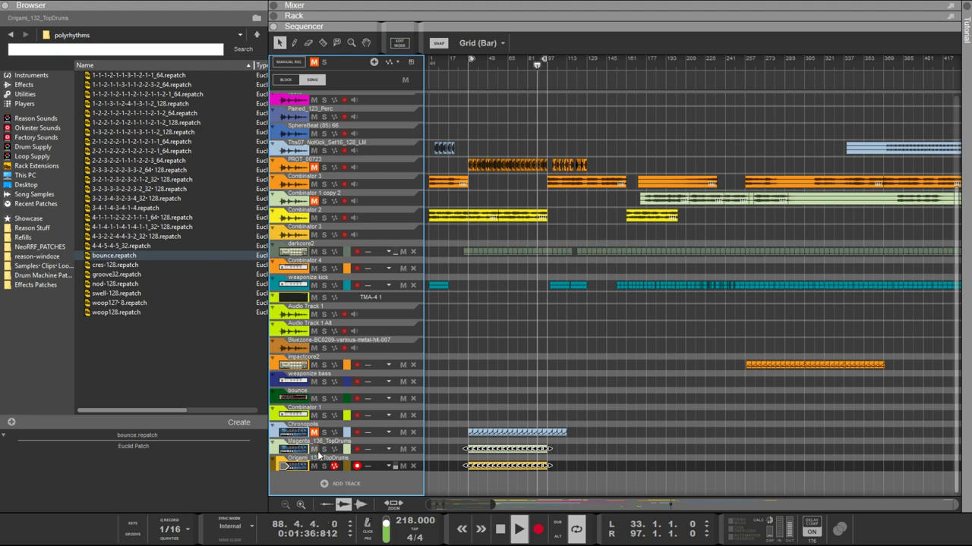
click(531, 448)
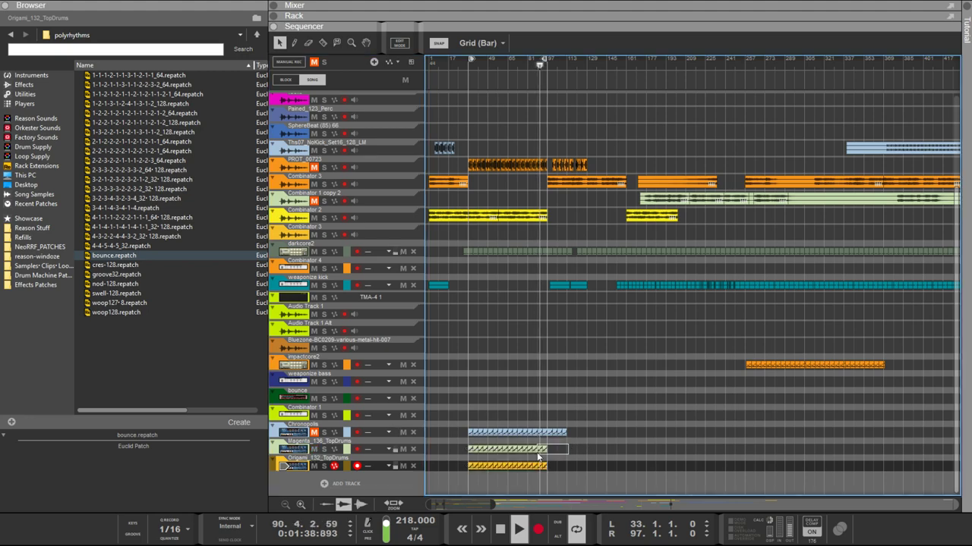
Step: Show the rack, unfold both TopDrums Dr. OctoRex devices and add a CMD Equation below the Magenta one
key(F6)
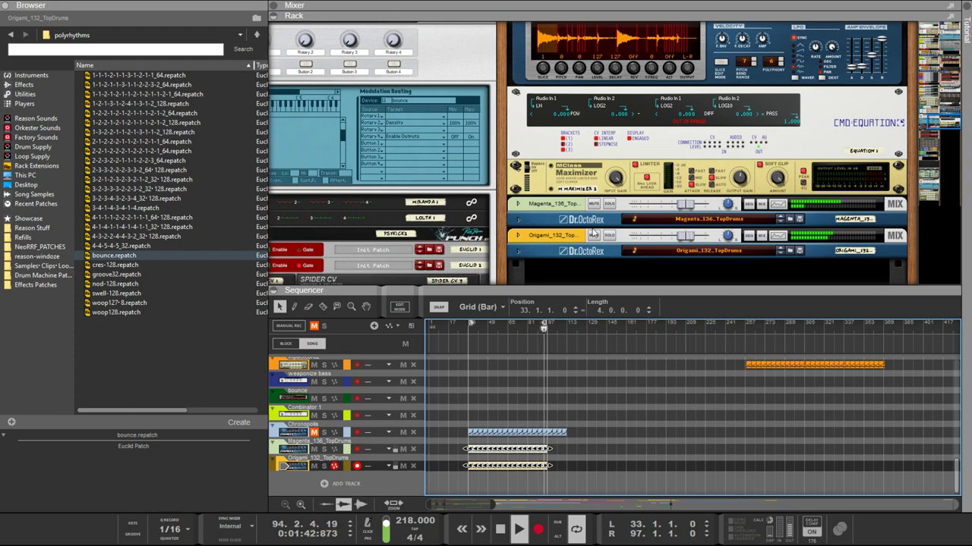
click(517, 251)
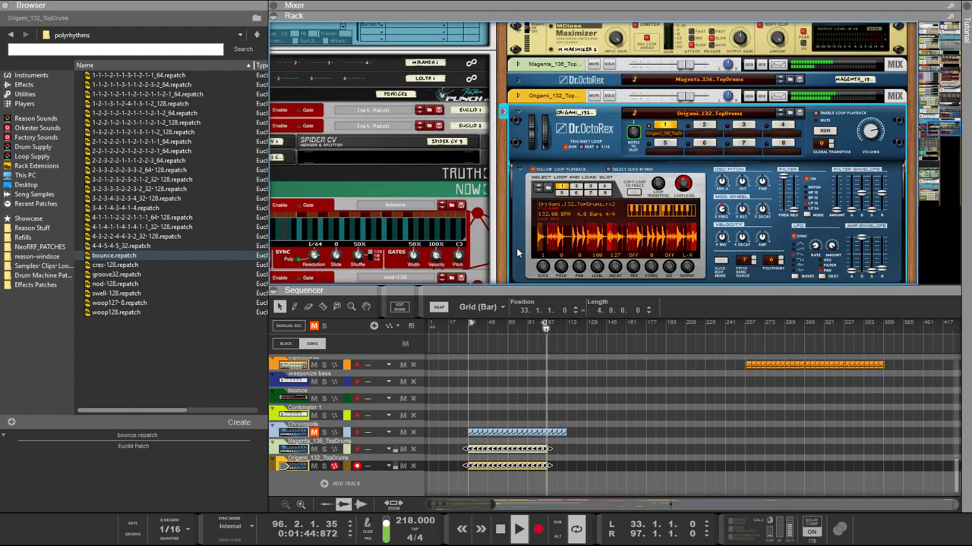
click(518, 79)
scroll(625, 53, down, 3)
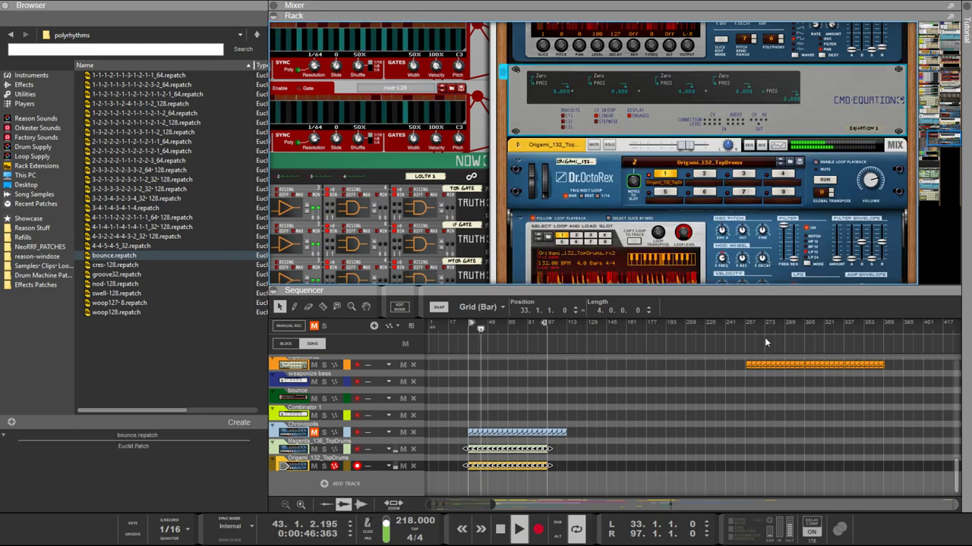
Step: On the rack's rear, move the Magenta mix channel's two input cables from the Dr. OctoRex main outputs to the CMD Equation's term outputs
scroll(767, 339, up, 5)
scroll(792, 240, up, 3)
key(Tab)
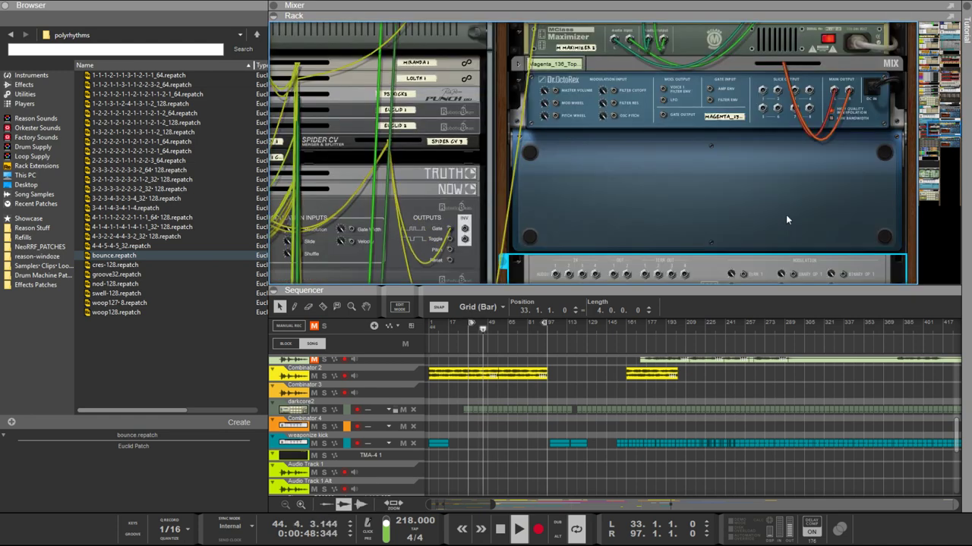
scroll(785, 214, up, 2)
key(Tab)
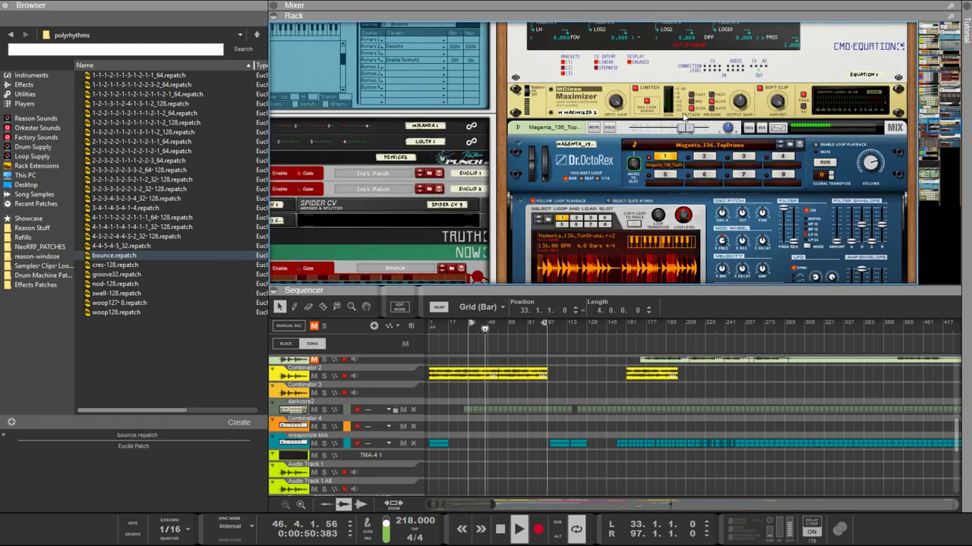
click(819, 126)
scroll(725, 150, down, 4)
key(Tab)
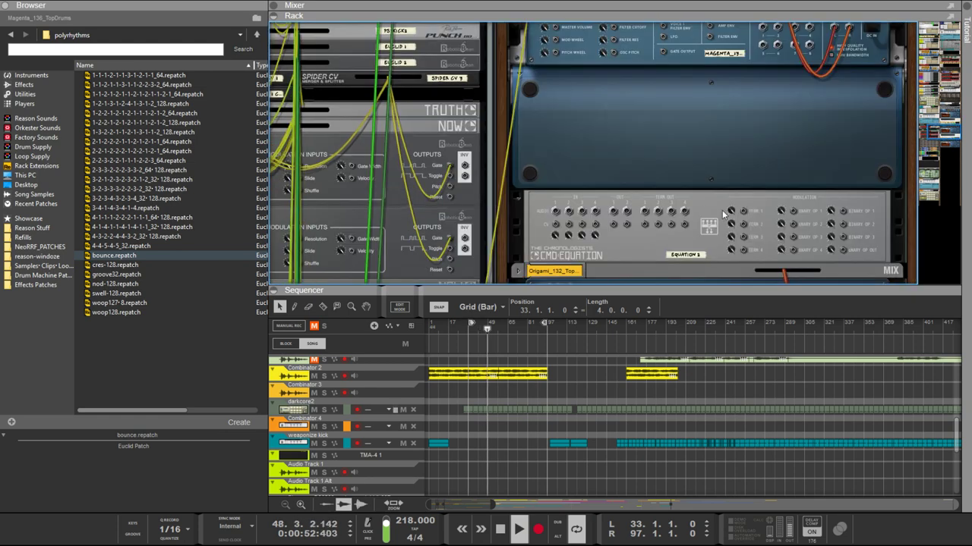
scroll(651, 171, up, 1)
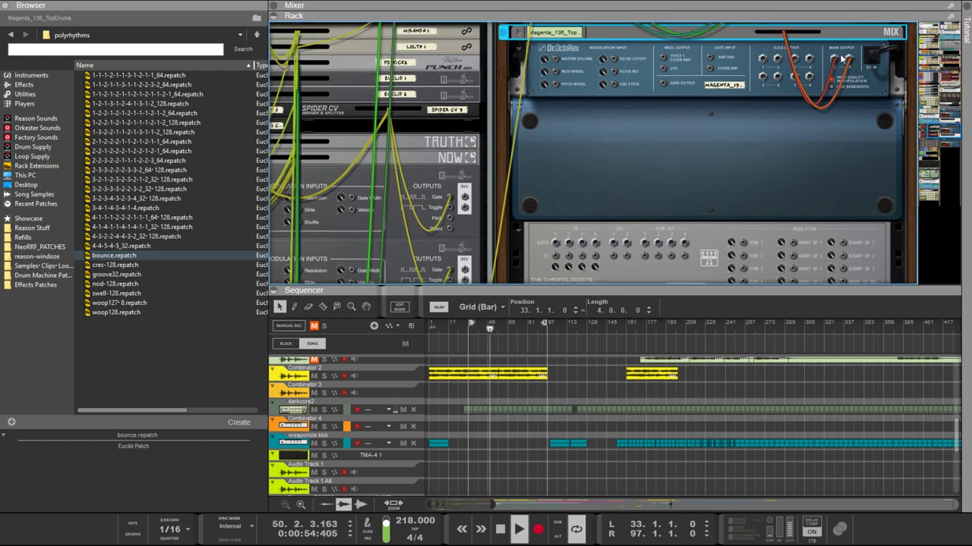
drag(840, 59, 645, 243)
drag(848, 61, 668, 254)
Step: Connect the Magenta Dr. OctoRex main outputs to CMD Equation audio inputs 1 and 2, and feed the mix channel from its outputs 1 and 2
drag(833, 58, 555, 242)
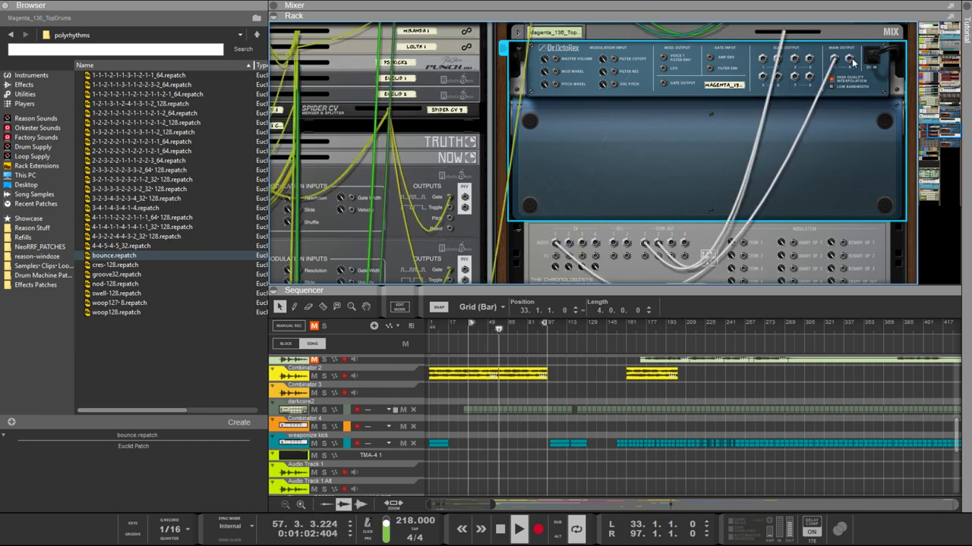
drag(849, 60, 569, 245)
drag(649, 244, 659, 243)
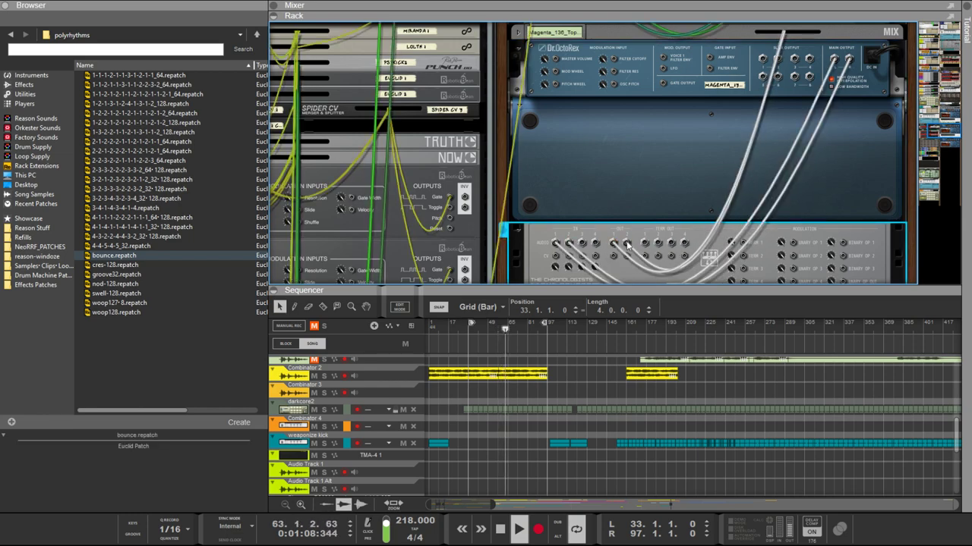
Step: On the rack's front, set the Magenta CMD Equation to Audio In 1 LOG10, AVG, Audio In 2 LOG2, with LN on the result
key(Tab)
scroll(543, 180, down, 2)
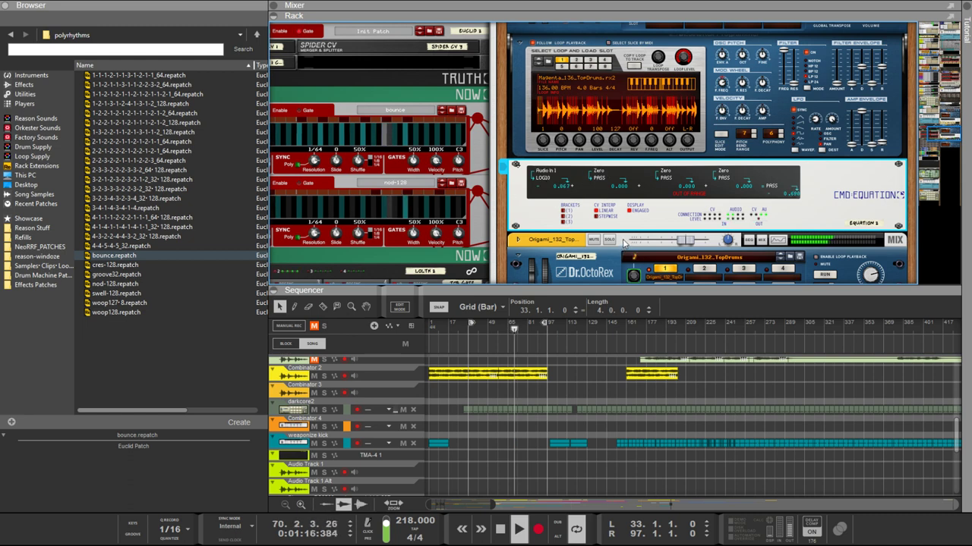
click(596, 179)
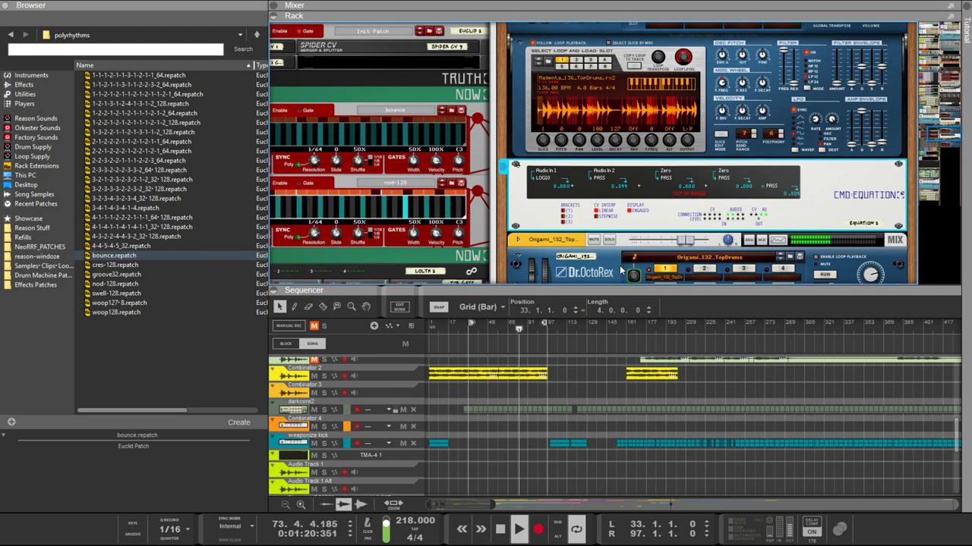
click(613, 185)
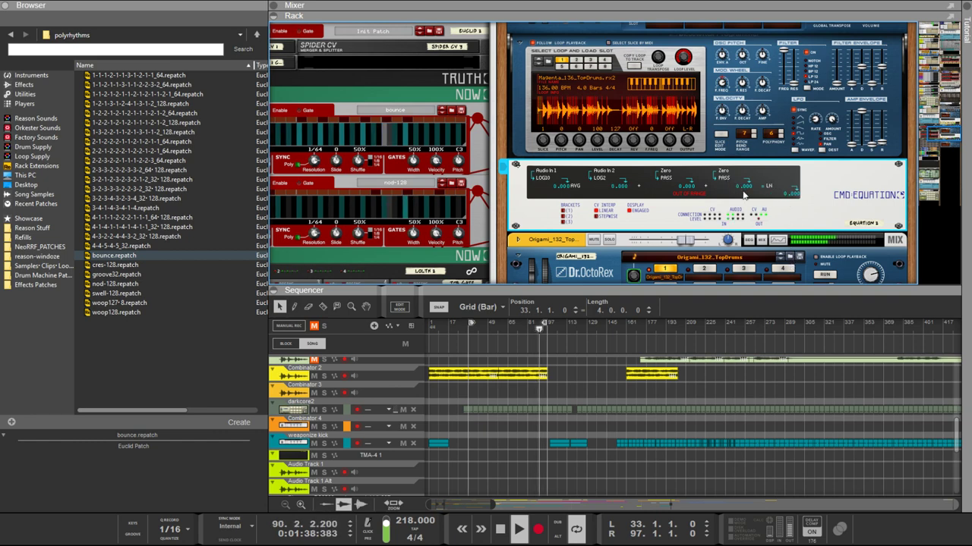
Step: Raise the level of the Magenta_136_TopDrums mix channel
scroll(735, 91, up, 3)
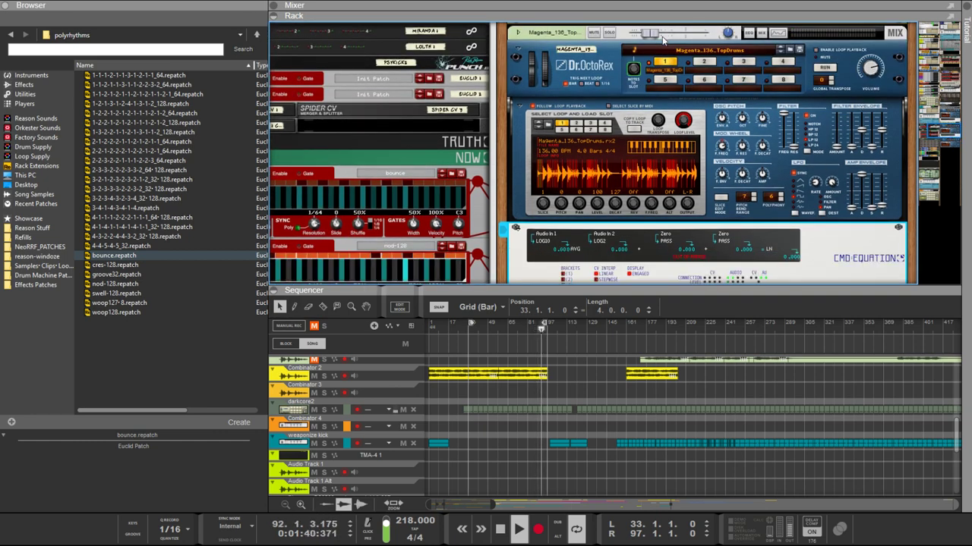
drag(650, 34, 681, 42)
scroll(649, 139, down, 6)
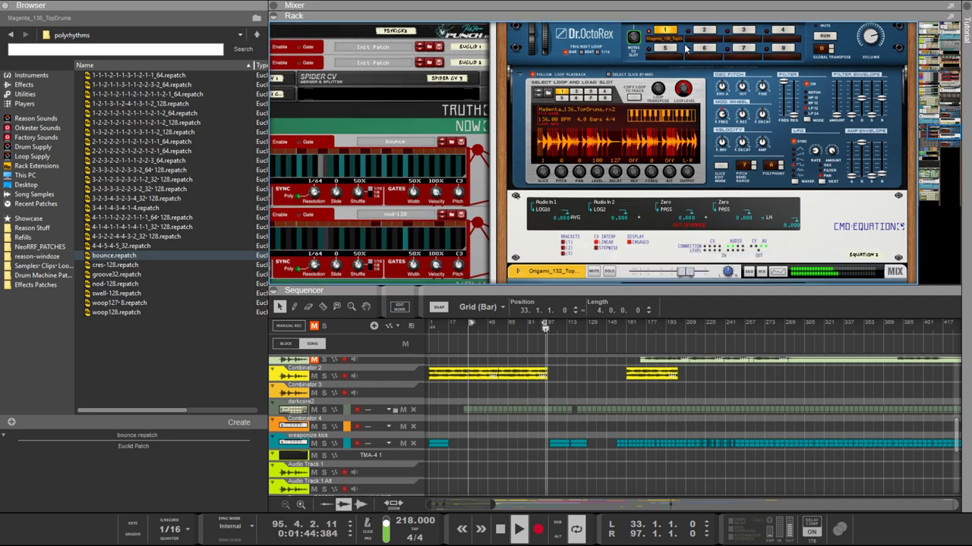
scroll(649, 139, up, 2)
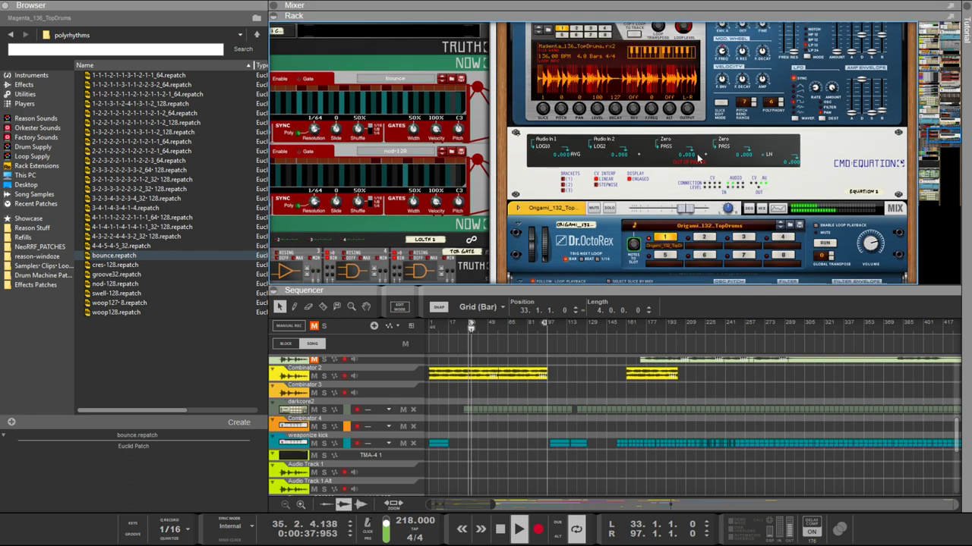
Step: Change the Magenta CMD Equation to Audio In 1 LN, POW, Audio In 2 LN, with LOG10 on the result
click(691, 178)
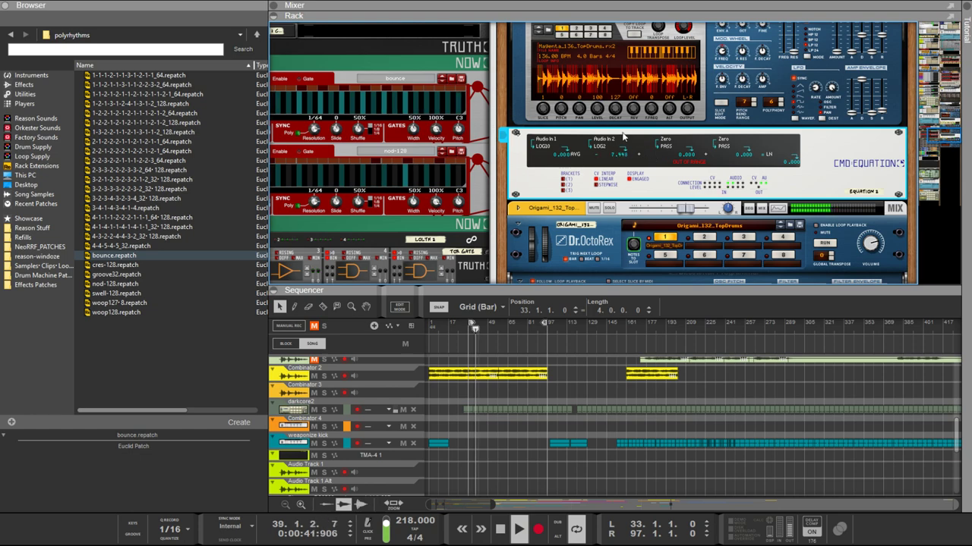
scroll(787, 160, up, 3)
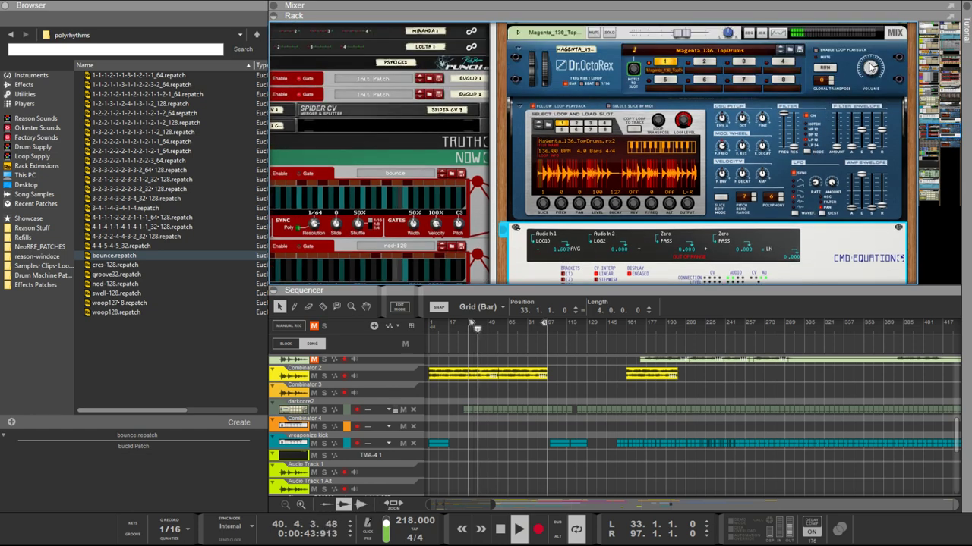
click(758, 49)
scroll(628, 177, down, 3)
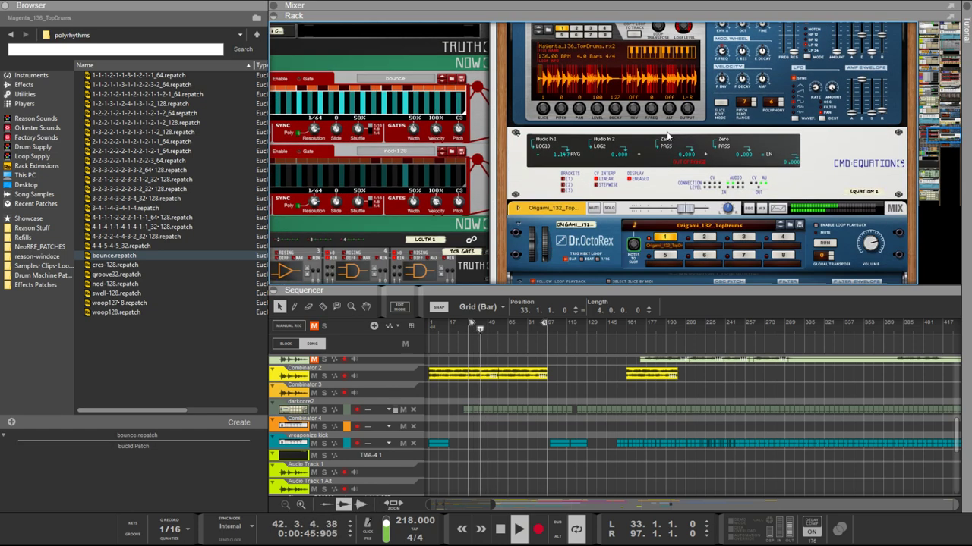
scroll(869, 38, up, 2)
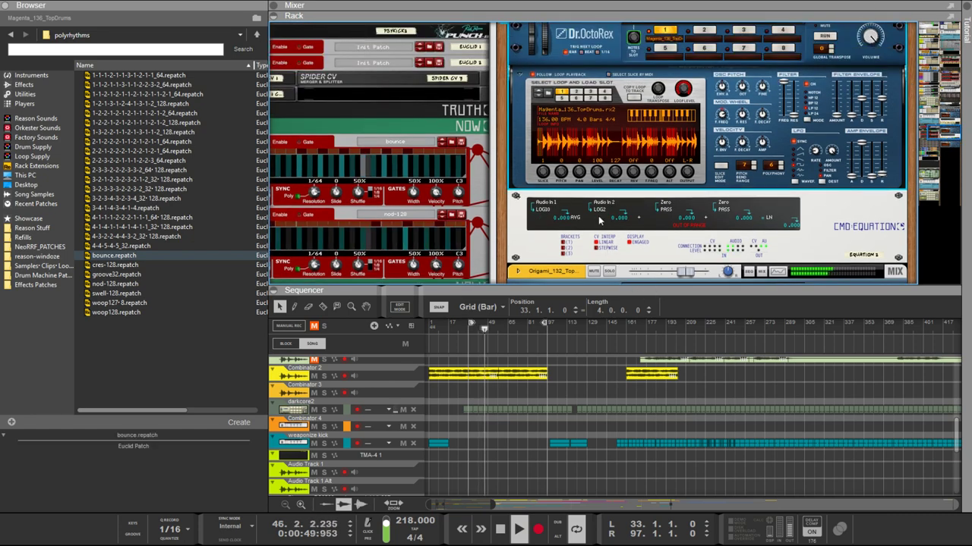
click(541, 215)
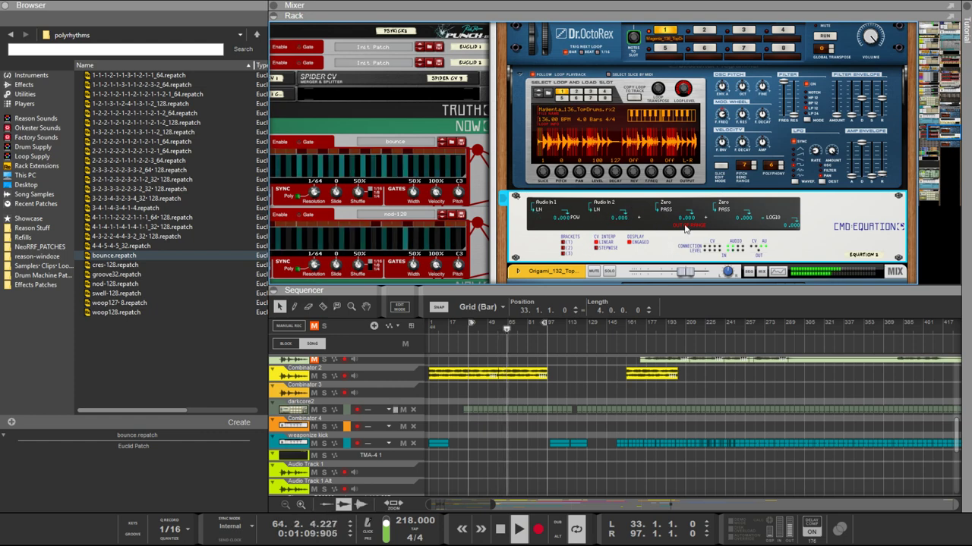
Step: Set the Magenta_136_TopDrums mix channel level to 0.60 dB
scroll(789, 180, up, 3)
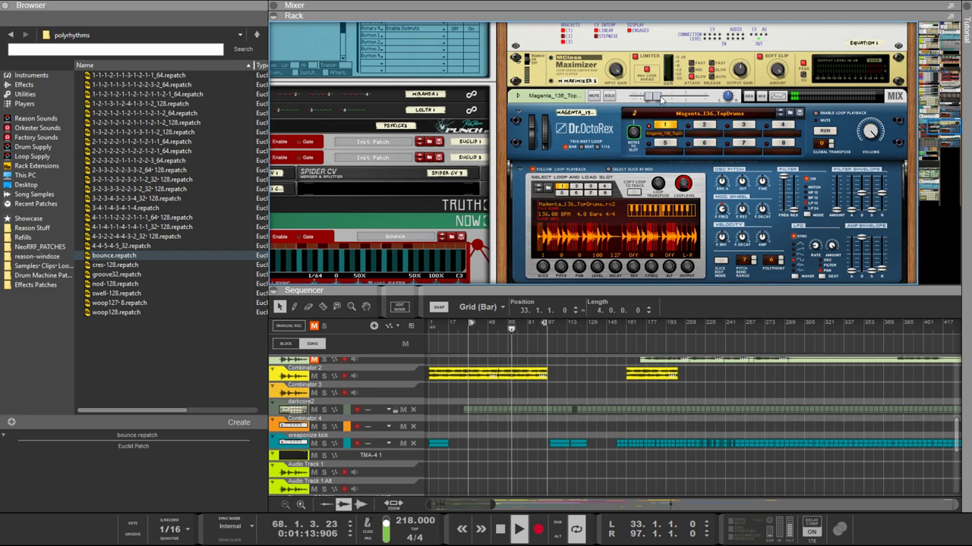
drag(660, 98, 697, 114)
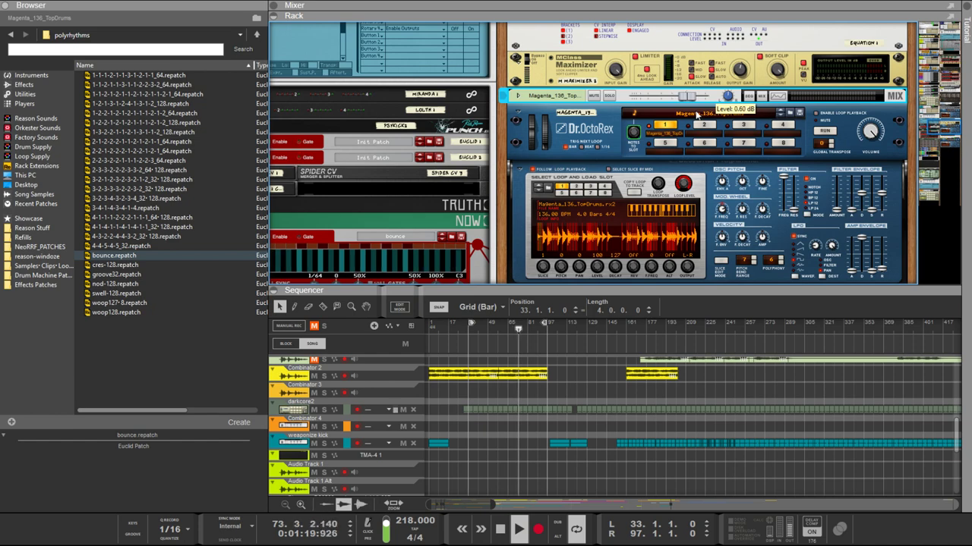
key(Tab)
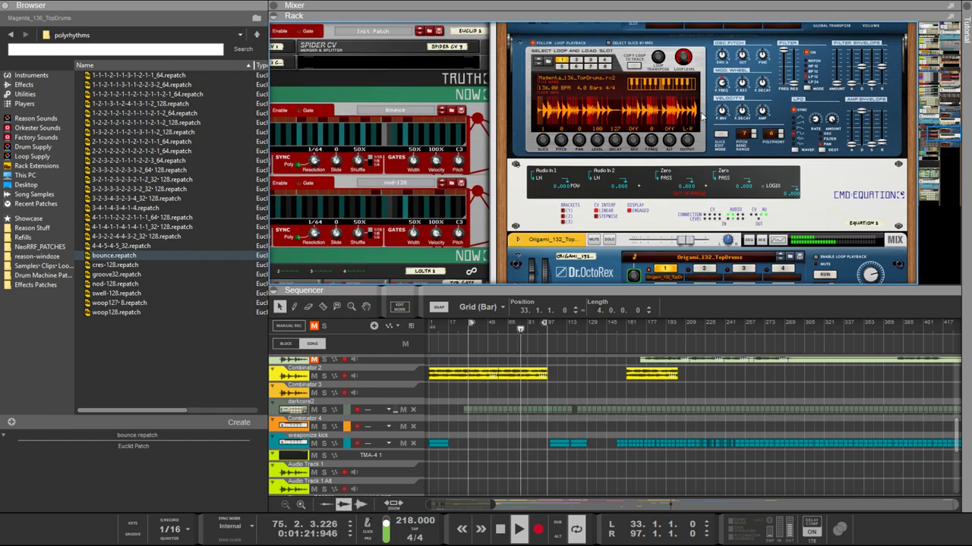
Step: Enable all three brackets in the Magenta CMD Equation
scroll(701, 115, up, 2)
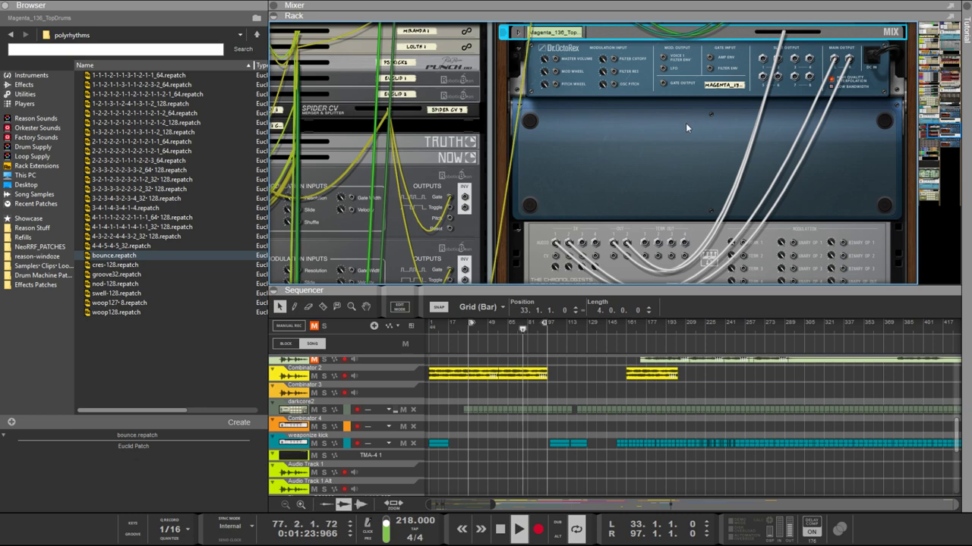
key(Tab)
scroll(582, 228, down, 3)
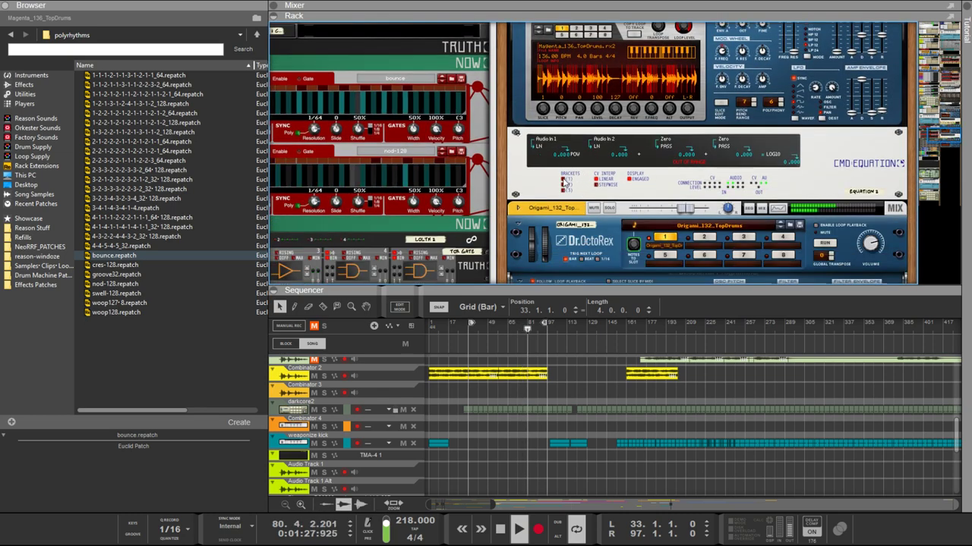
click(564, 186)
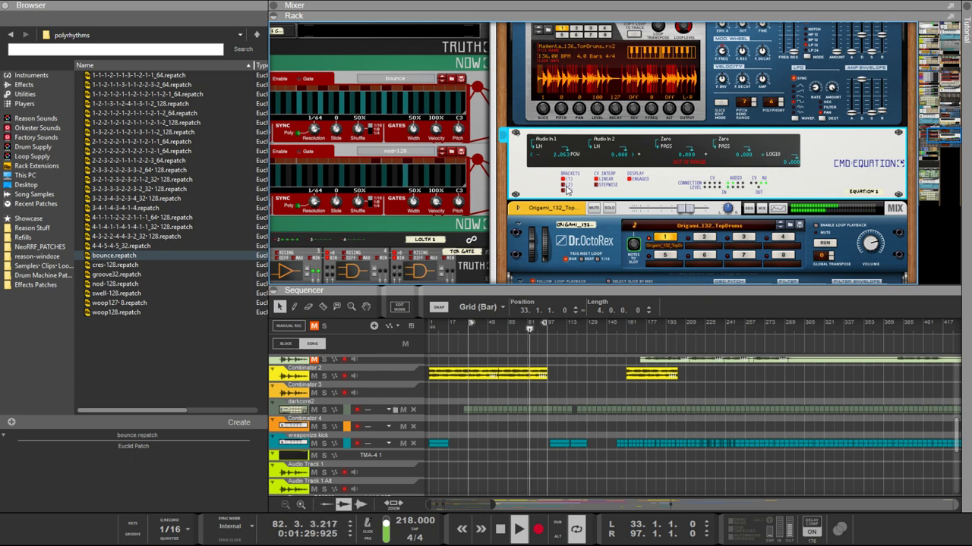
click(567, 189)
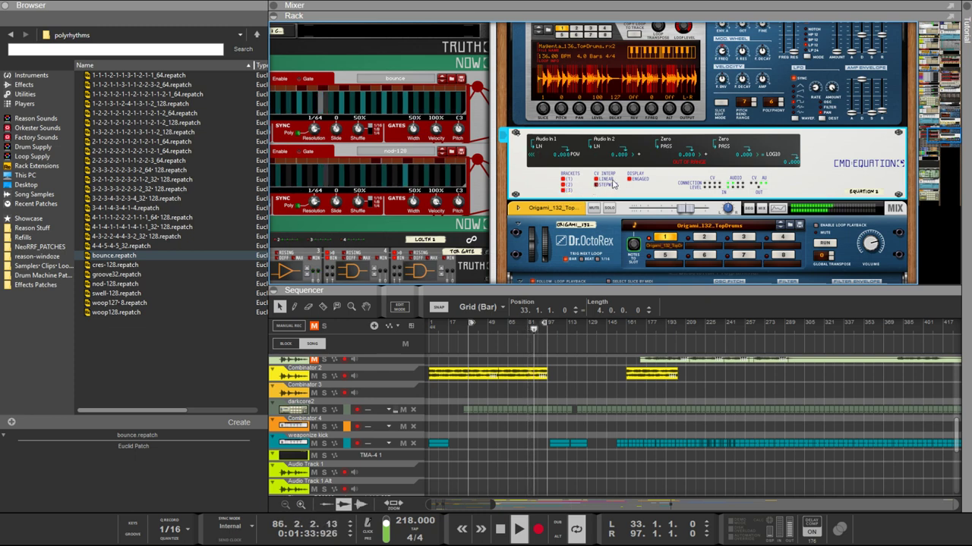
Step: On the rack's back, move the Magenta CMD Equation's output cables from the main Outs to Term Outs 1 and 2
key(Tab)
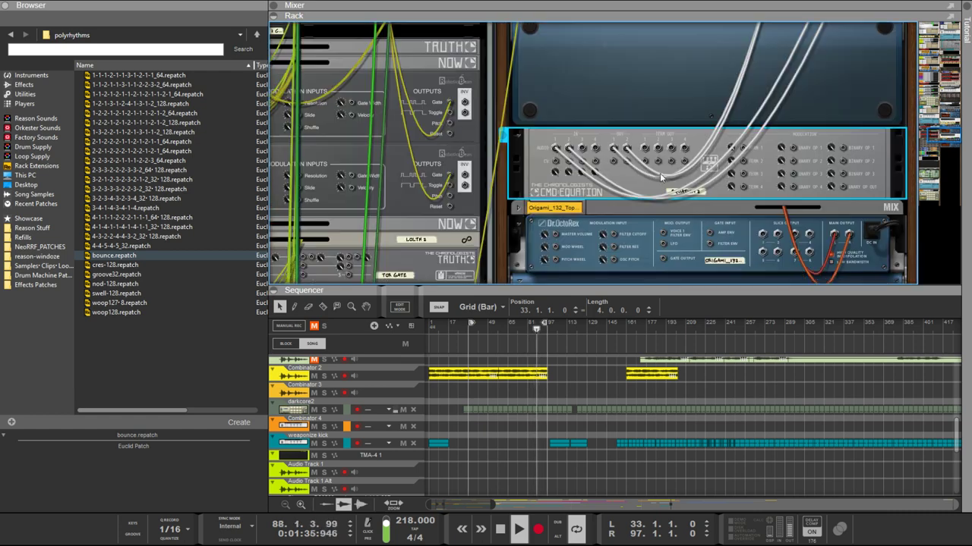
key(Tab)
key(Tab)
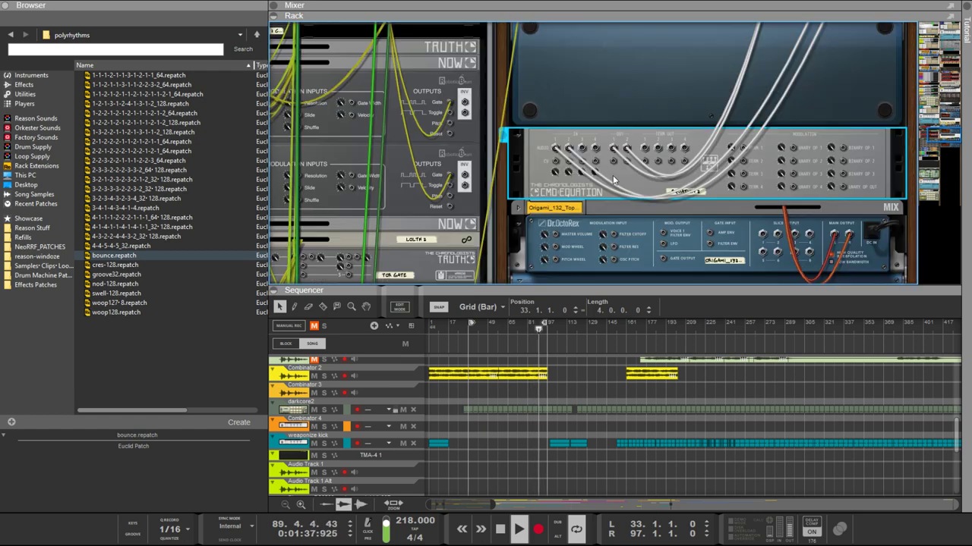
key(Tab)
key(Tab)
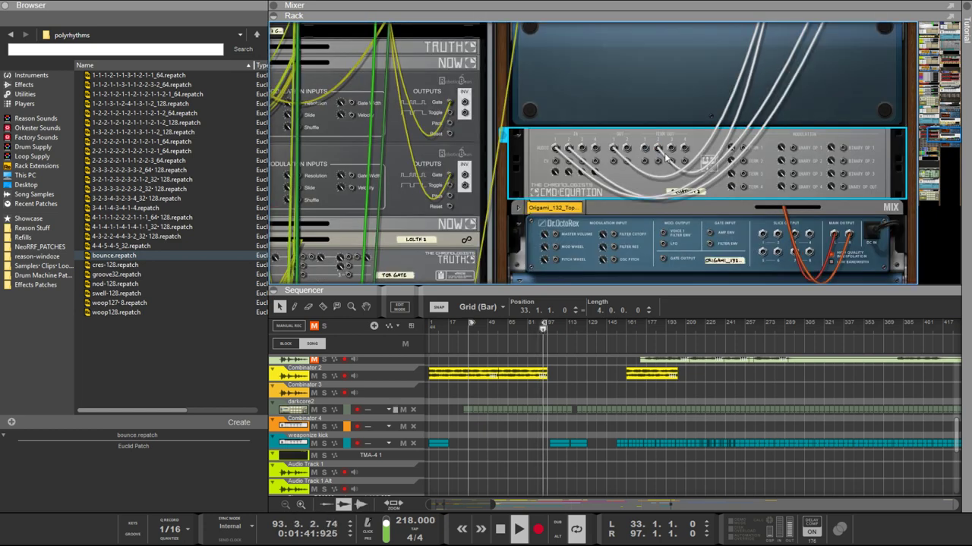
key(Tab)
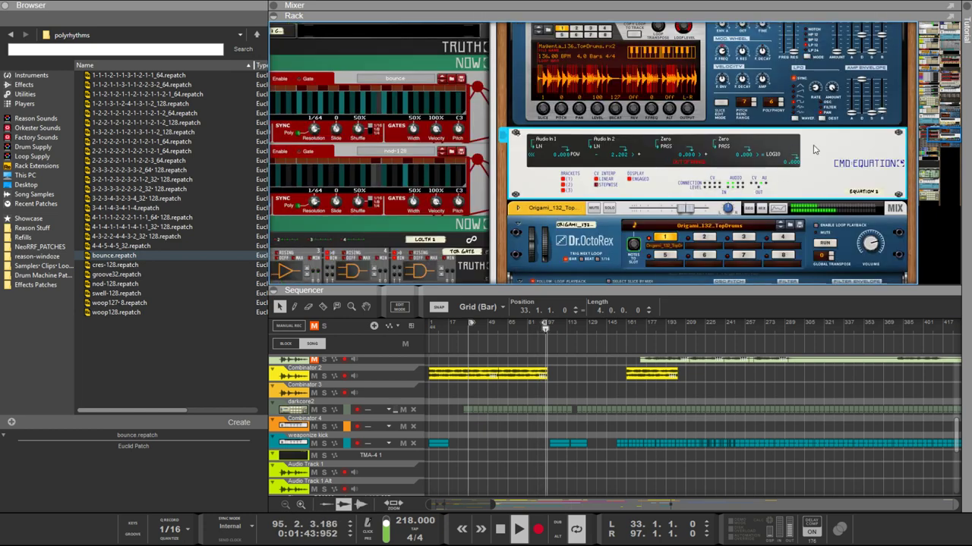
scroll(709, 188, up, 4)
mouse_move(657, 98)
scroll(658, 97, down, 5)
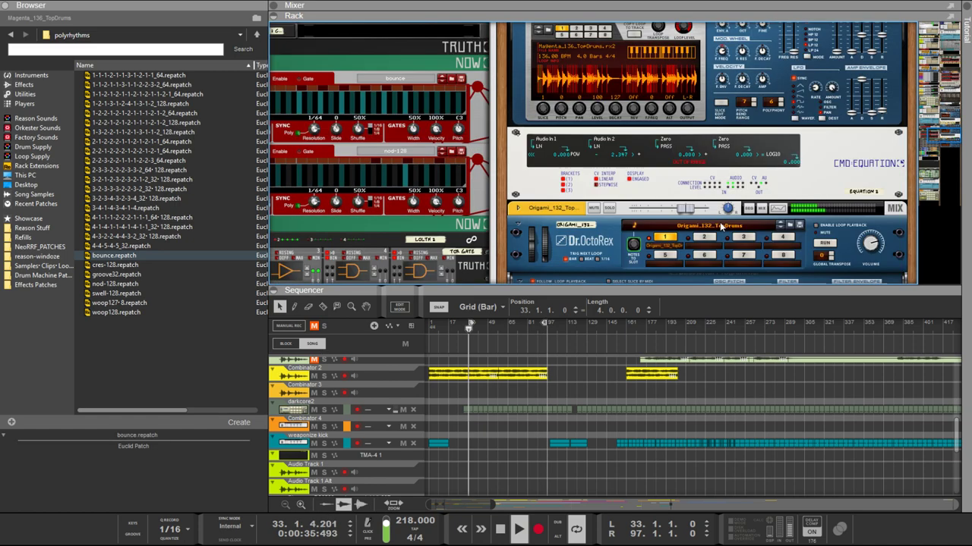
key(Tab)
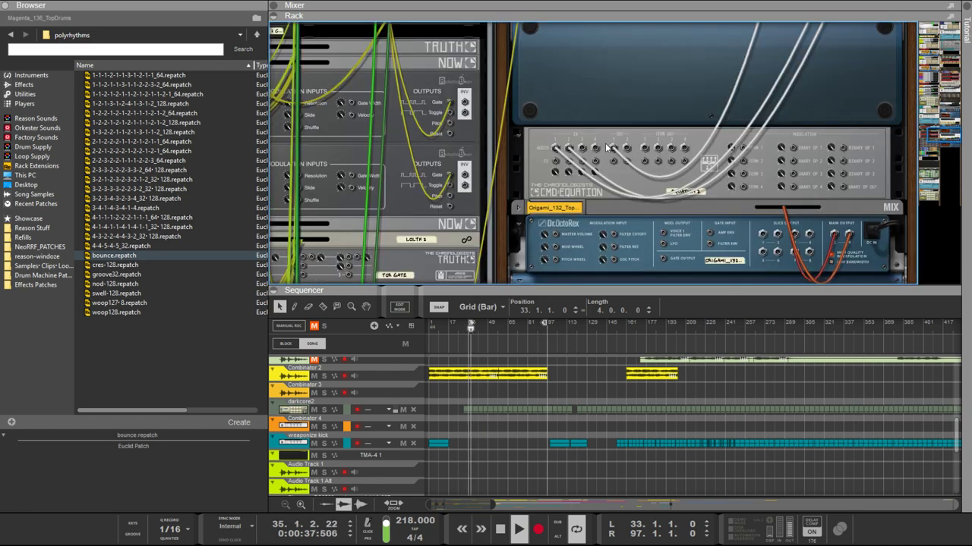
click(608, 147)
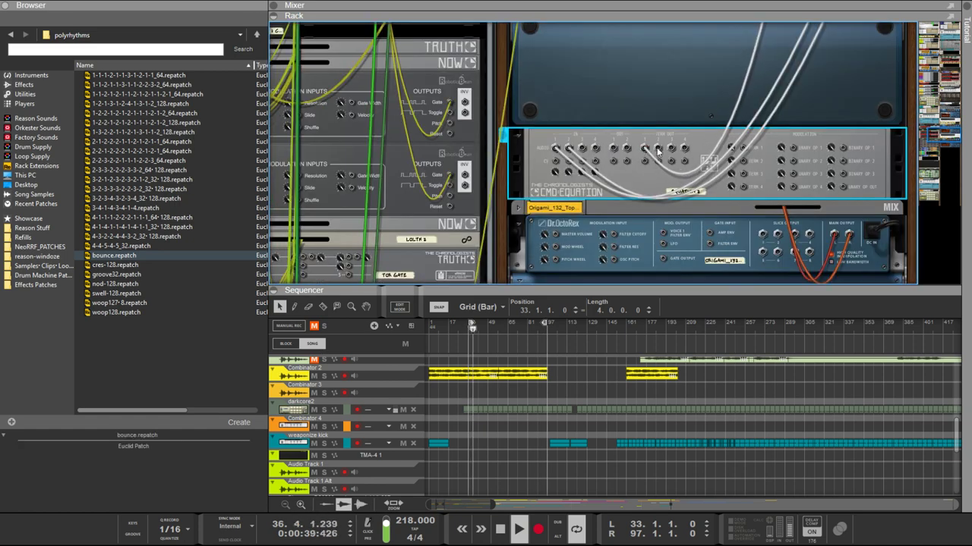
Step: Unfold the Magenta_136_TopDrums mix channel on the rack's back and patch its input to the CMD Equation's second Term Out
scroll(728, 144, up, 5)
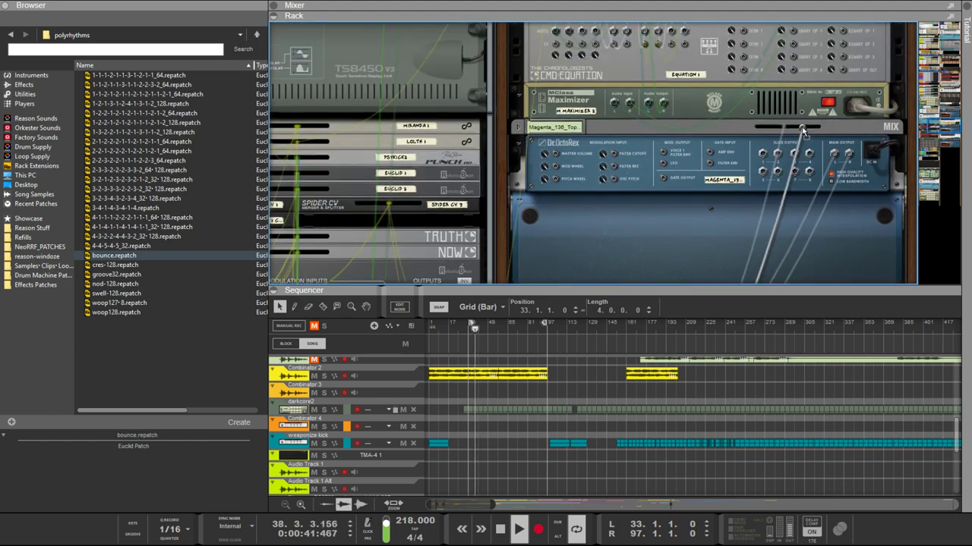
key(l)
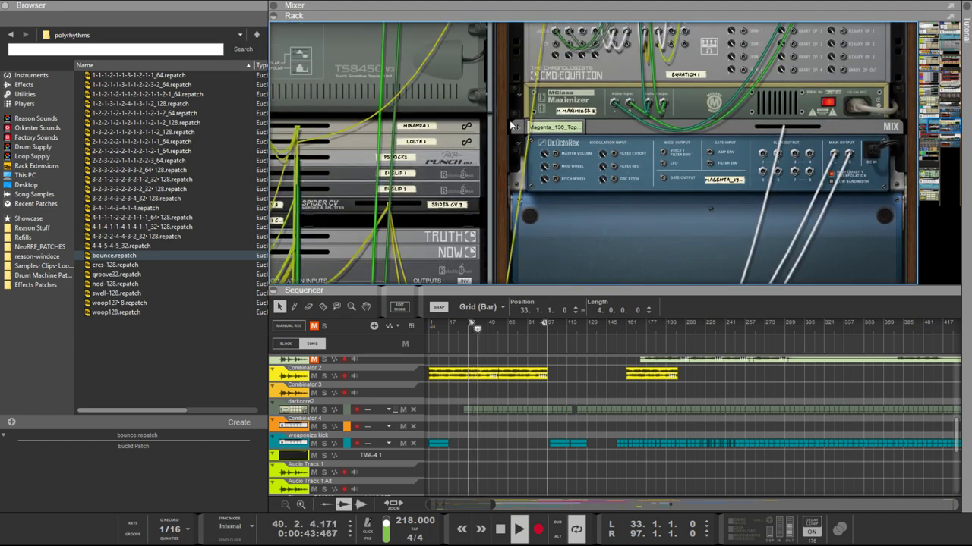
click(511, 123)
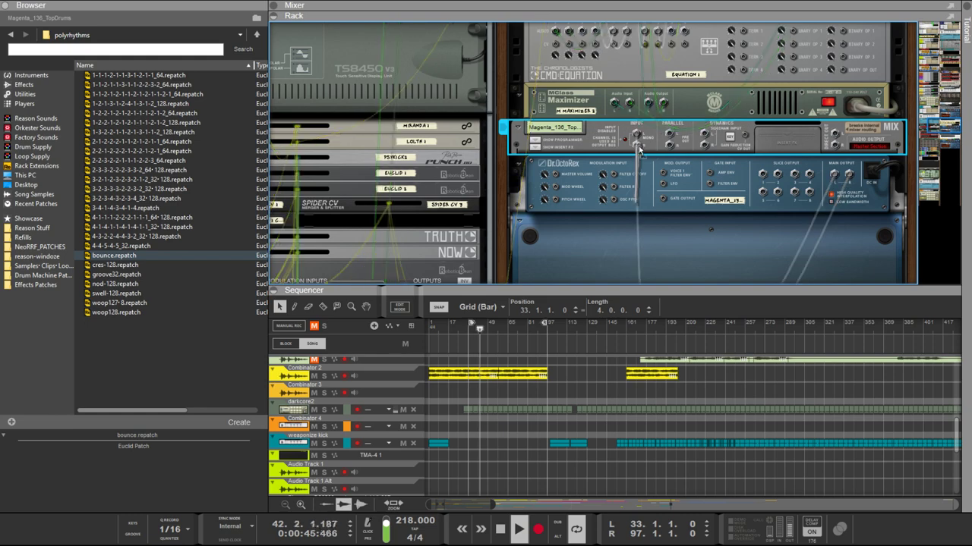
drag(639, 150, 657, 201)
scroll(655, 206, down, 4)
key(Tab)
scroll(693, 214, down, 1)
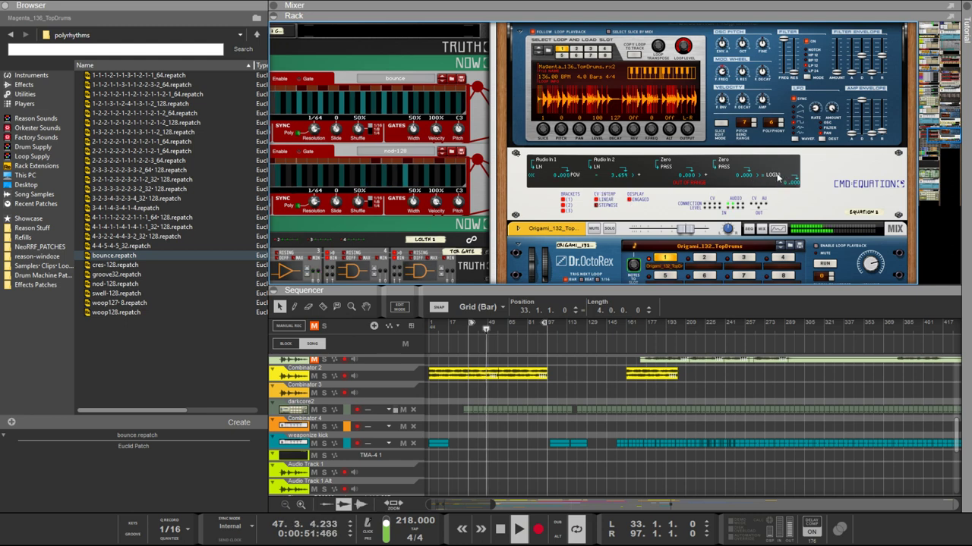
Step: Set the Magenta CMD Equation to LOG2 on Audio In 1, LOG10 on Audio In 2 and LN on the result, without brackets
click(573, 175)
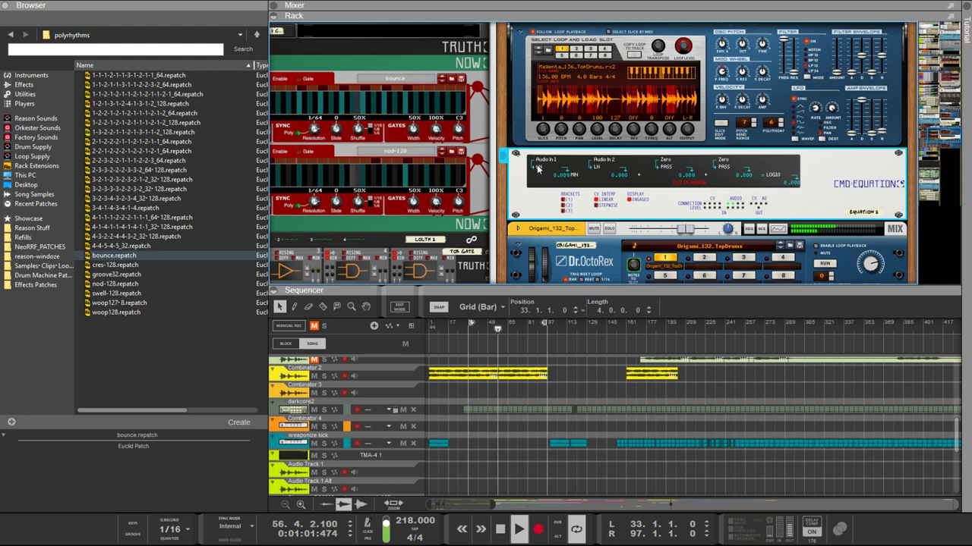
click(537, 168)
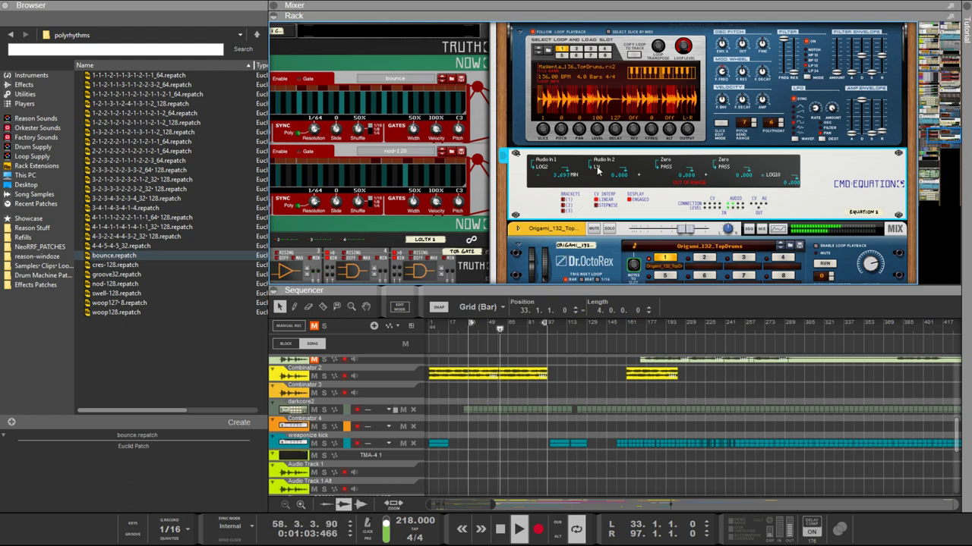
click(603, 168)
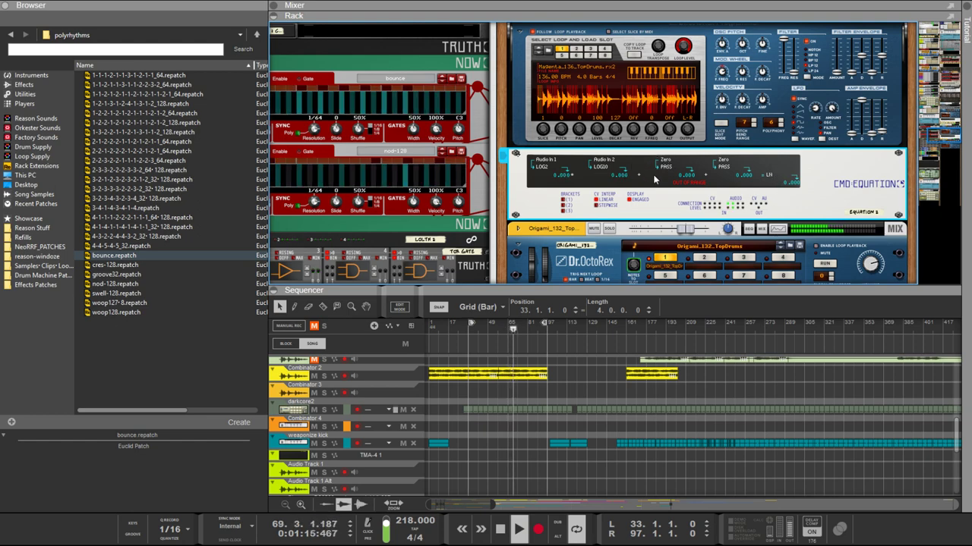
Step: On the rack's back, move the Magenta CMD Equation's second input cable to its third audio input
scroll(654, 179, up, 2)
key(Tab)
scroll(624, 234, down, 1)
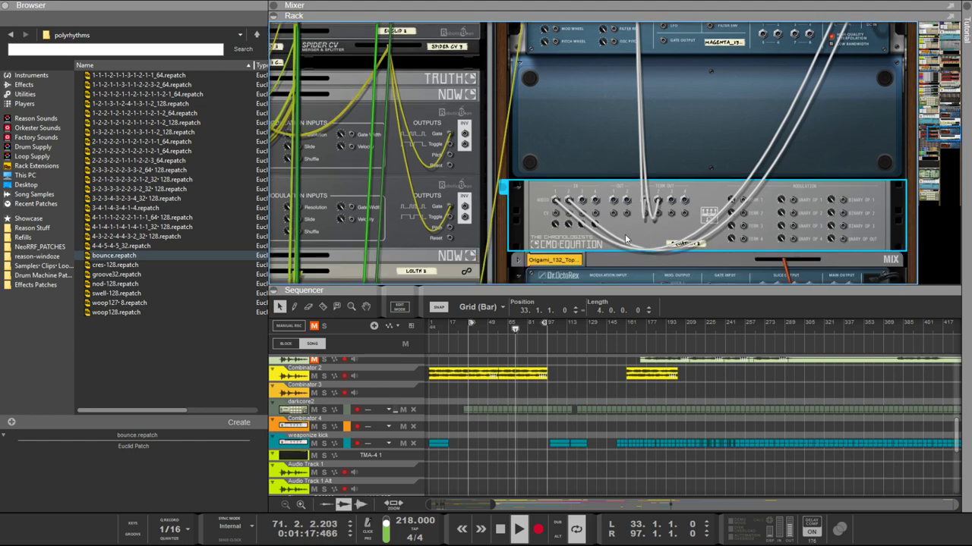
drag(588, 201, 654, 199)
scroll(683, 160, up, 3)
scroll(741, 166, down, 3)
scroll(618, 190, down, 1)
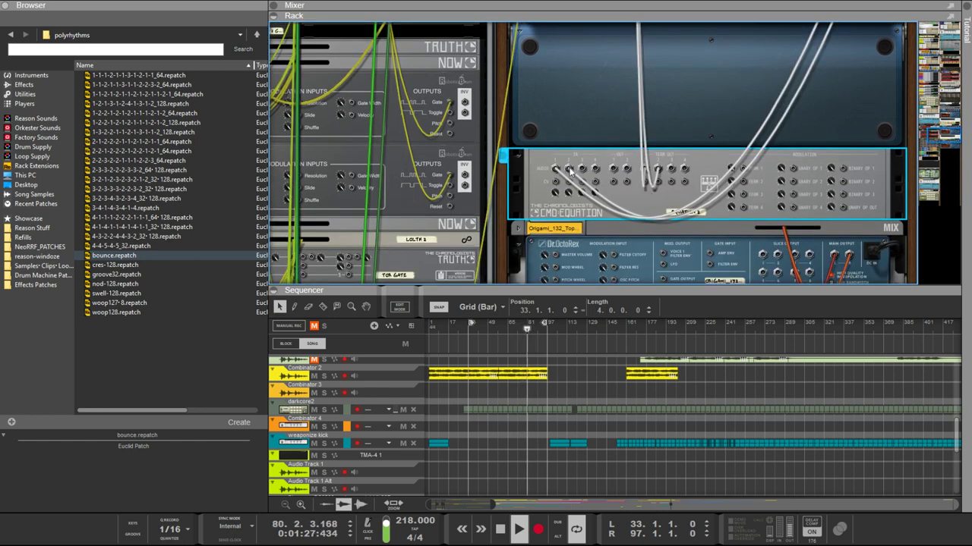
drag(570, 172, 583, 170)
Step: Set the Magenta CMD Equation terms to Audio In 1 LOG2, Audio In 1 PASS, Audio In 2 LN and Audio In 2 PASS, joined by AVG
key(Tab)
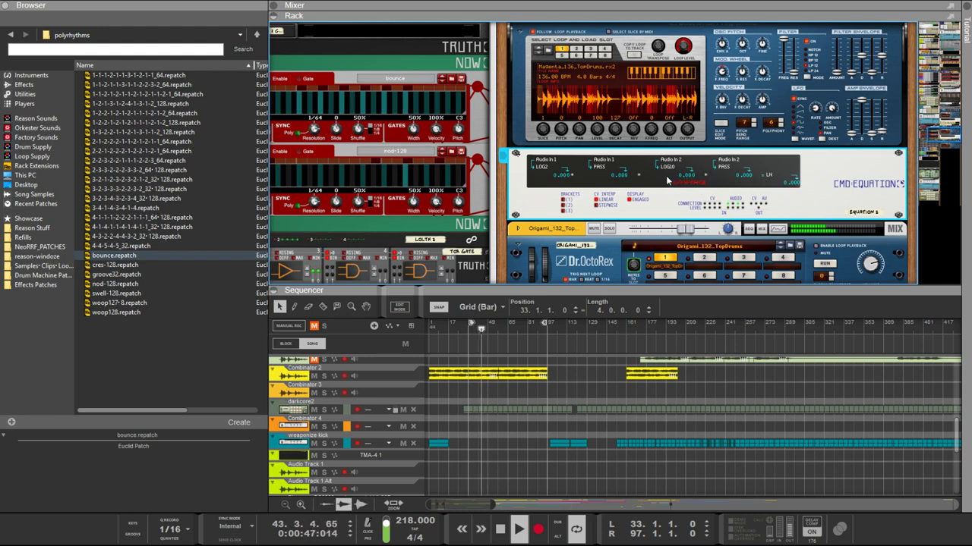
scroll(668, 182, up, 1)
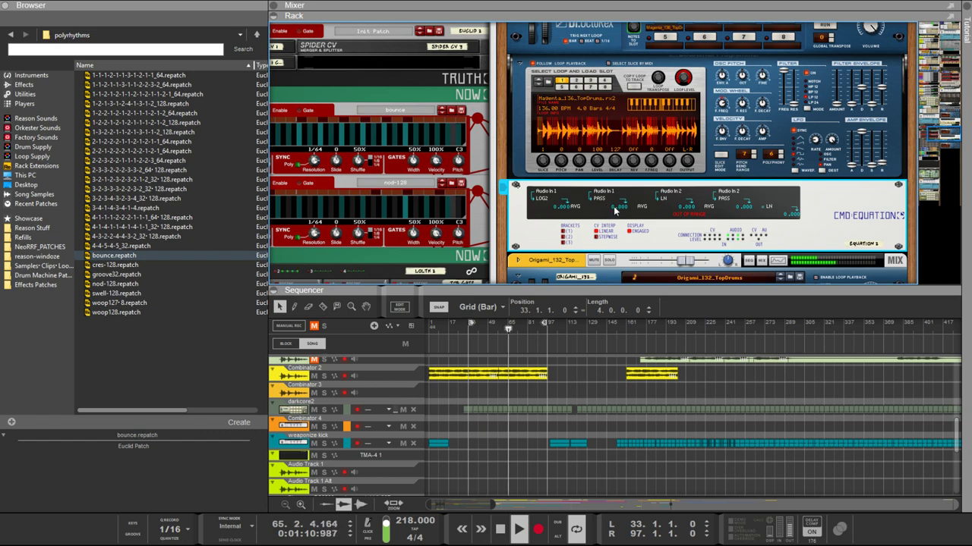
Step: Move the Magenta CMD Equation's output cables from the Term Outs back to the two main Outs
key(Tab)
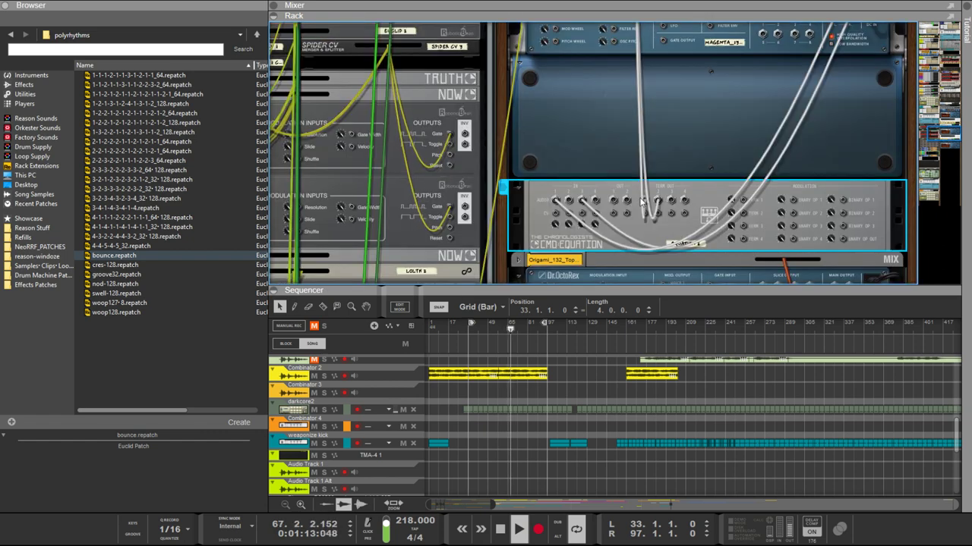
key(k)
key(k)
key(k)
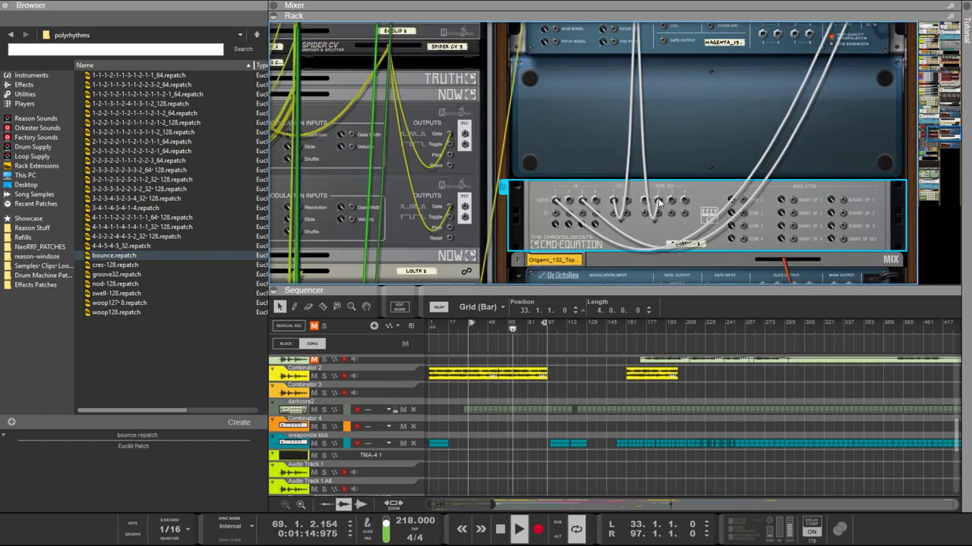
key(k)
key(Tab)
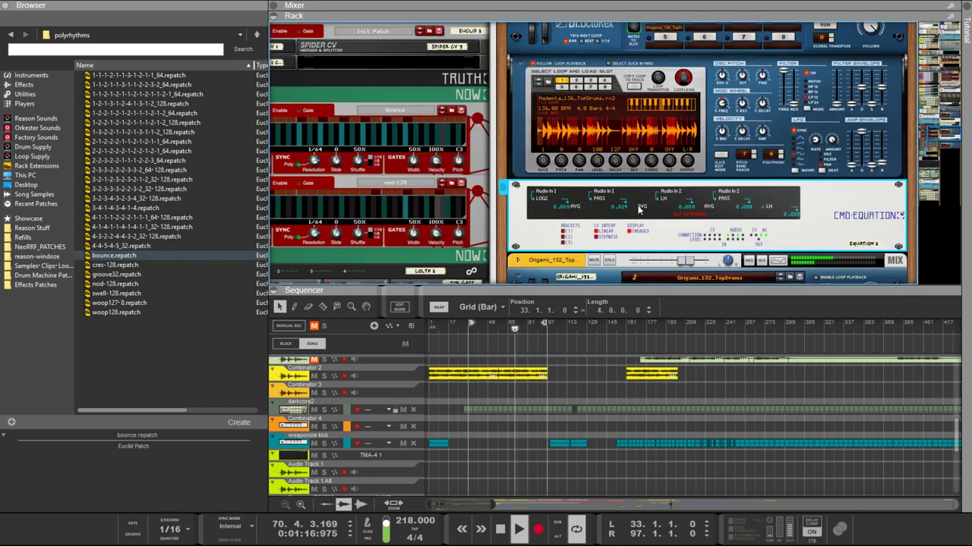
Step: Add a Scream 4 distortion unit directly below the Magenta CMD Equation
scroll(736, 231, up, 1)
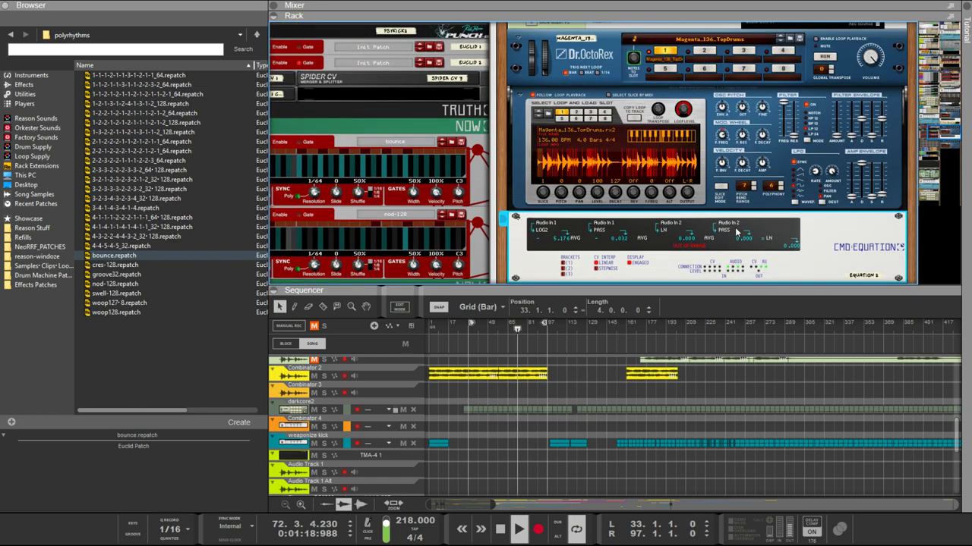
scroll(731, 238, up, 3)
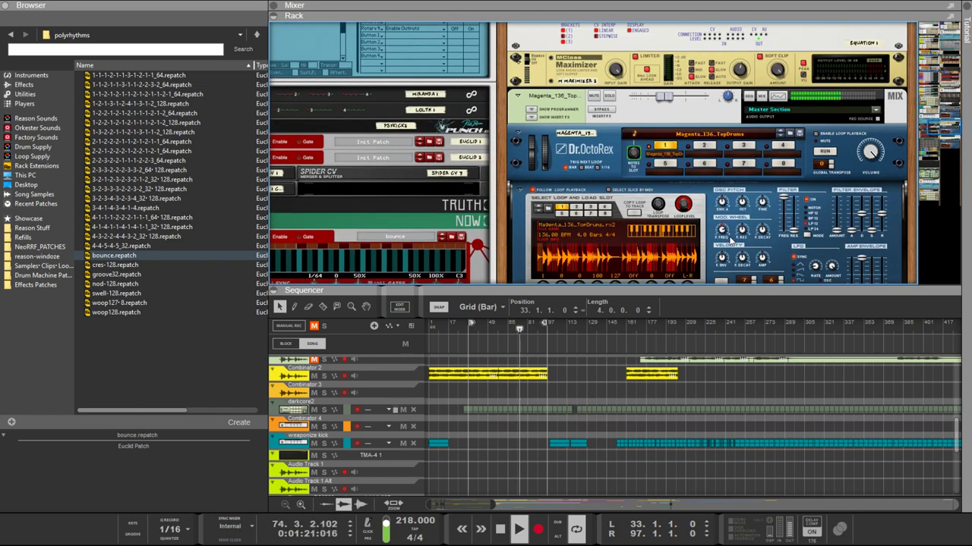
scroll(729, 241, down, 5)
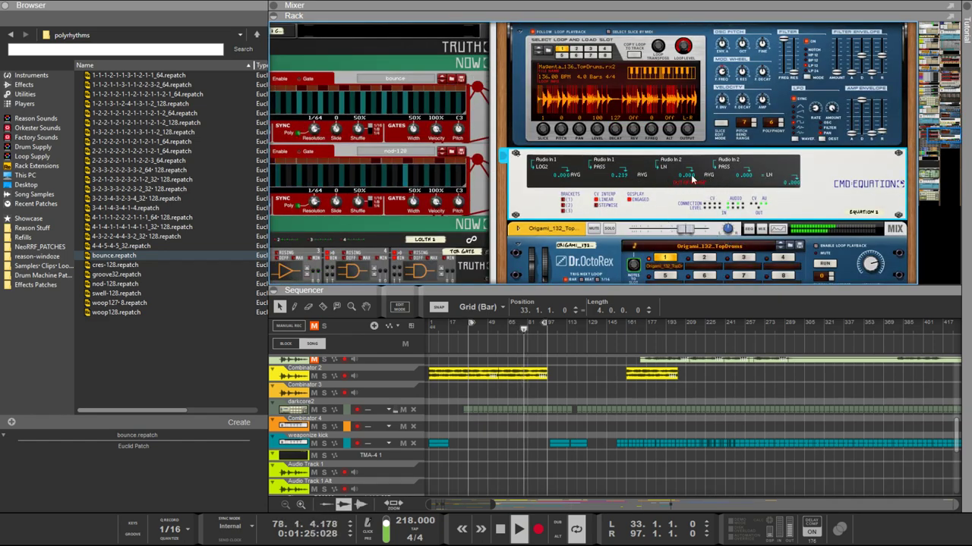
scroll(665, 199, down, 1)
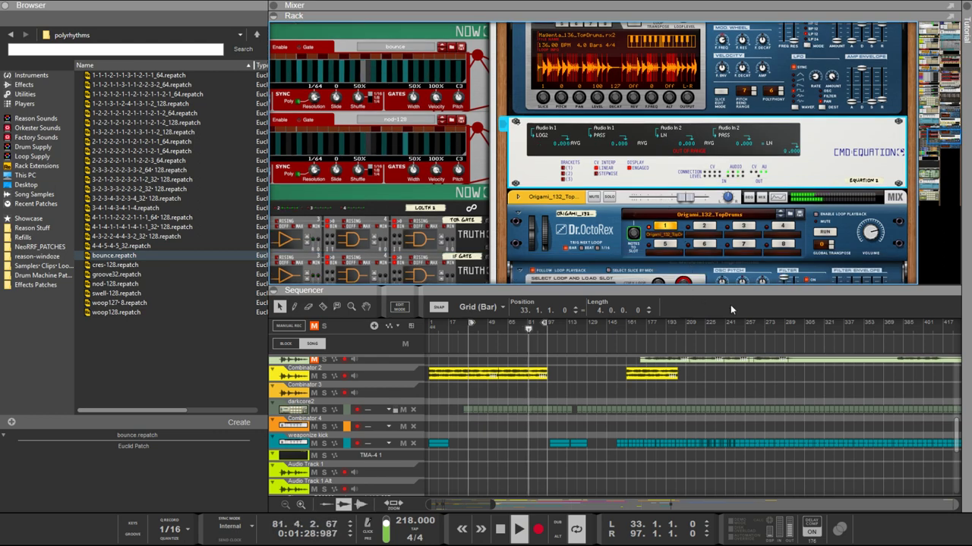
right_click(826, 190)
click(654, 195)
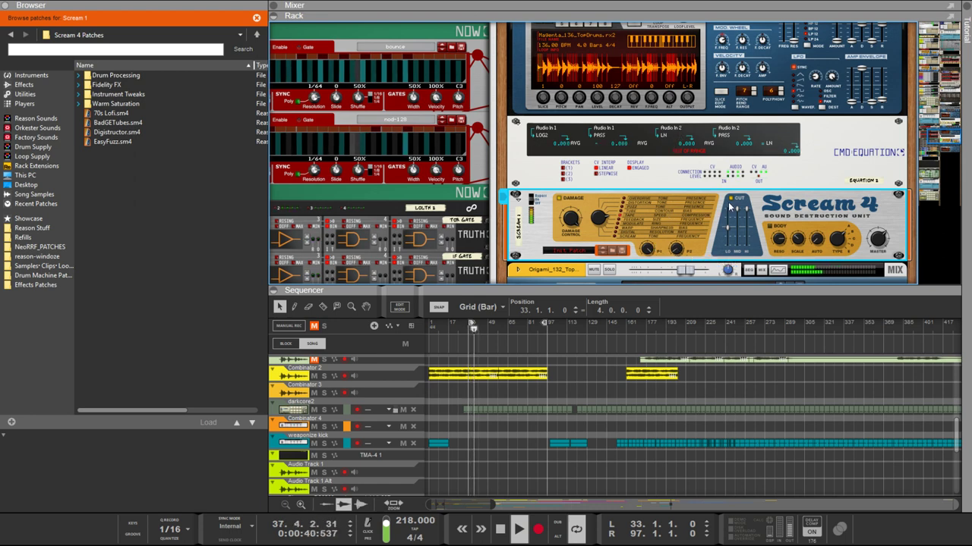
Step: Adjust the Scream 4's Cut Lo band and set its Cut Mid band to -16
mouse_move(729, 220)
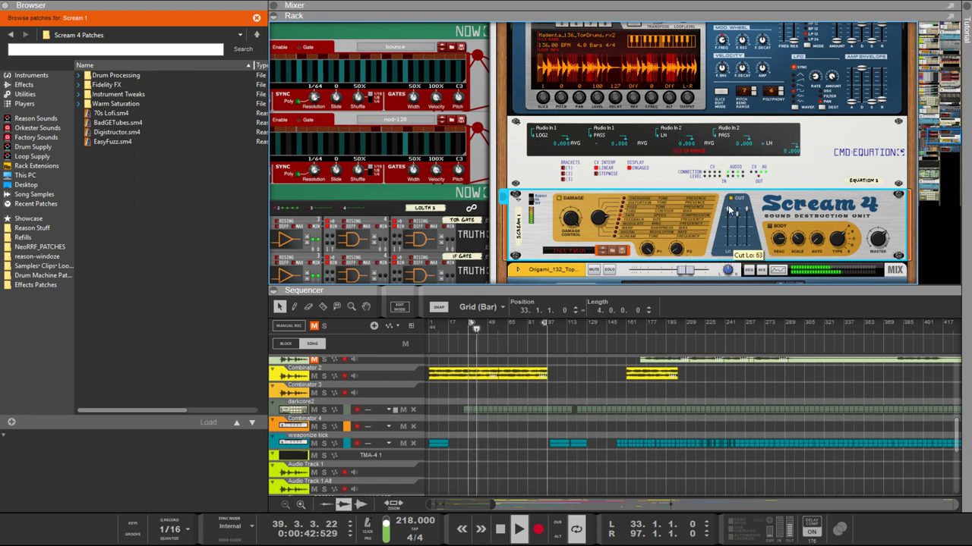
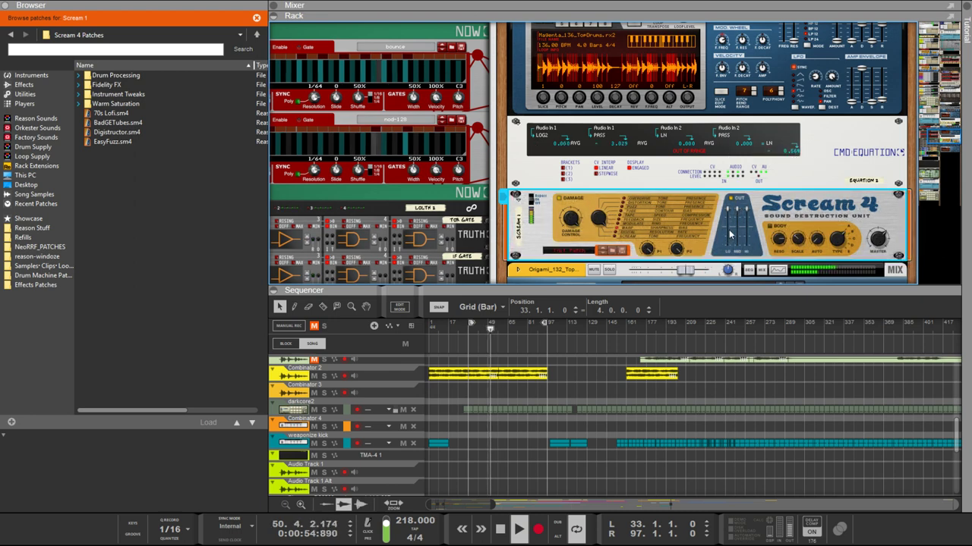
drag(733, 230, 730, 229)
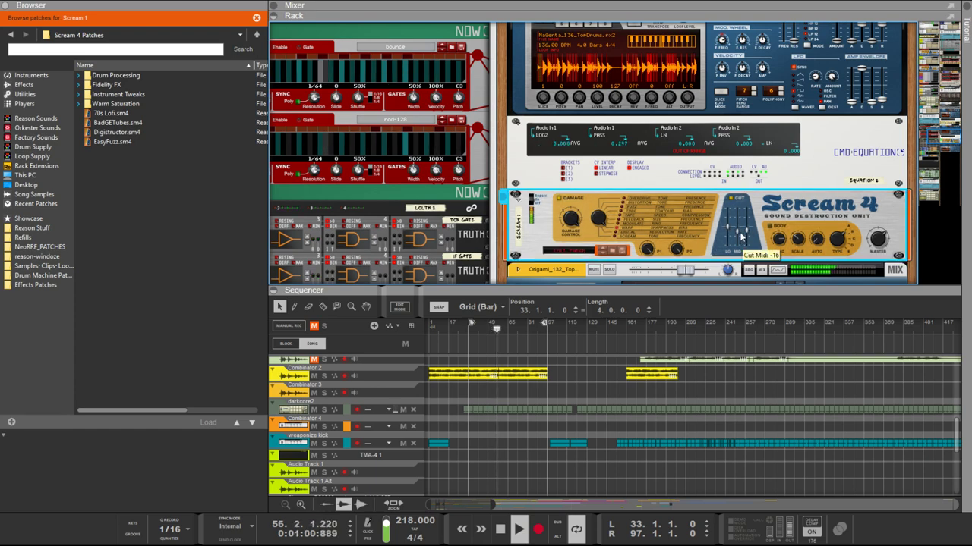
Step: Examine the Scream 4's cable routing to the CMD Equation and the Magenta Dr. OctoRex on the rack's back
key(Tab)
scroll(743, 227, down, 2)
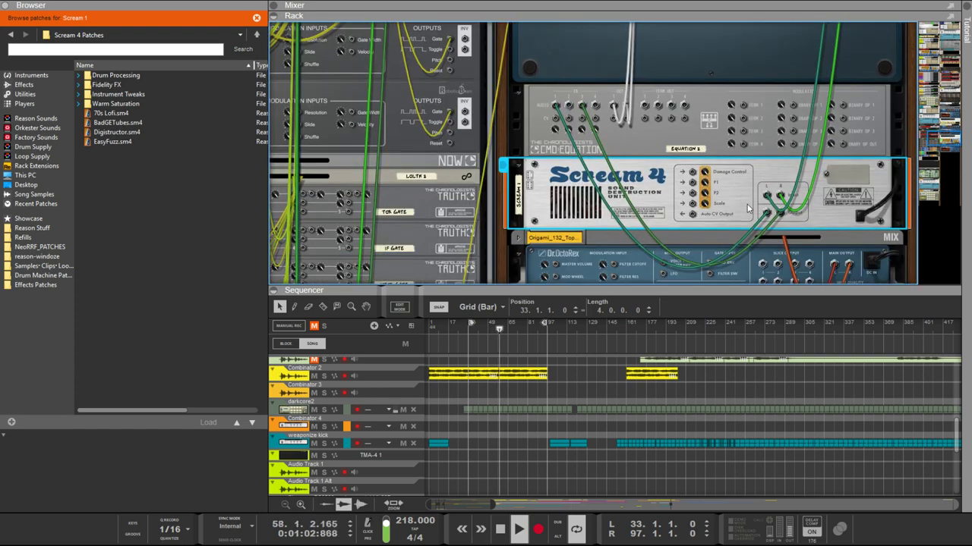
scroll(748, 212, up, 2)
scroll(750, 205, up, 2)
scroll(750, 204, down, 3)
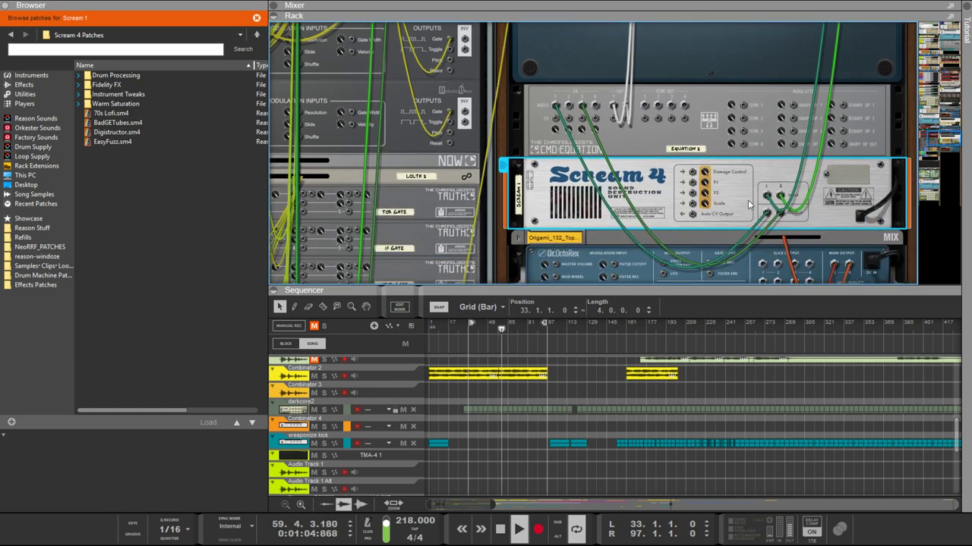
Step: Rewire the Magenta chain so the Dr. OctoRex feeds the CMD Equation, whose main outs run through the Scream 4 to the mix channel
drag(770, 199, 659, 116)
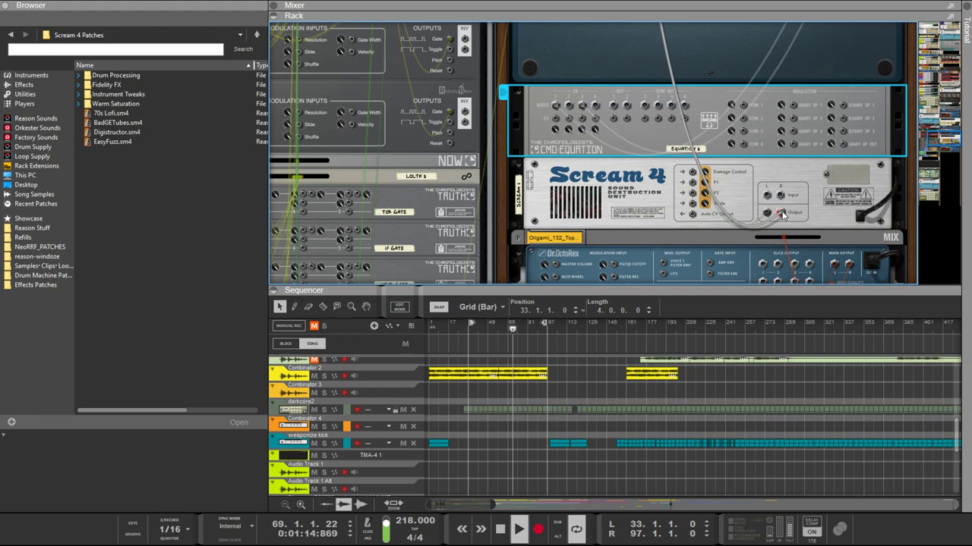
key(Tab)
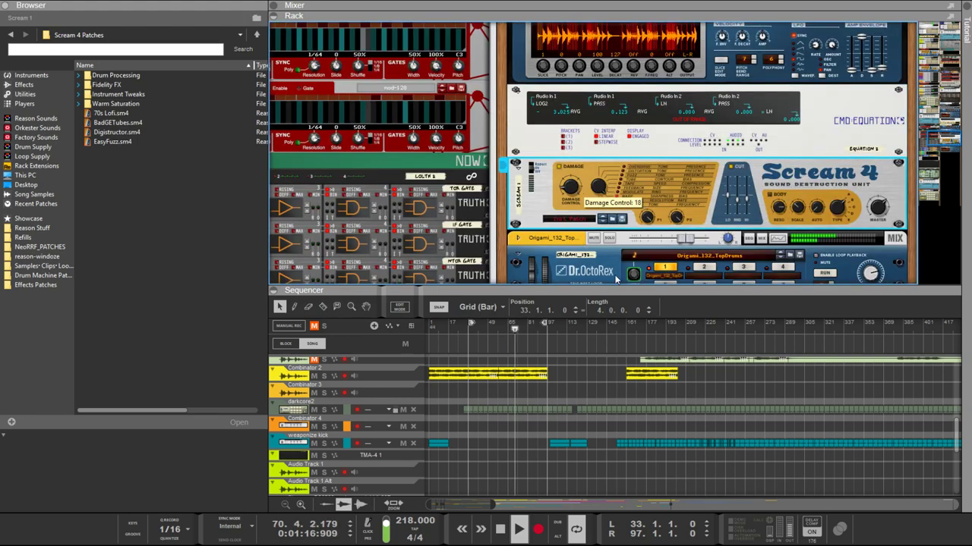
key(Tab)
mouse_move(620, 113)
mouse_down()
mouse_move(713, 174)
mouse_move(767, 195)
mouse_move(625, 107)
mouse_up()
key(Tab)
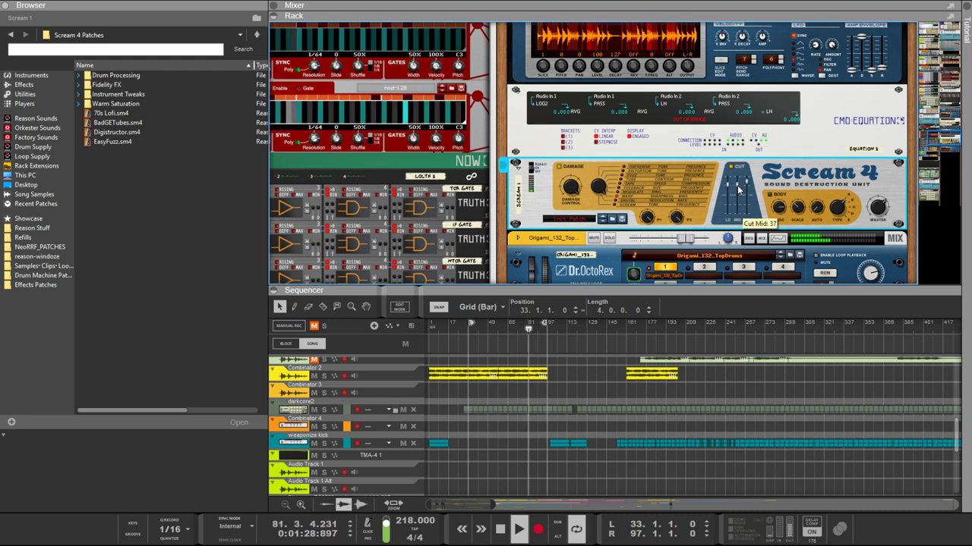
Step: Raise the Magenta Scream 4's Cut Mid and Cut Hi bands
drag(741, 188, 748, 175)
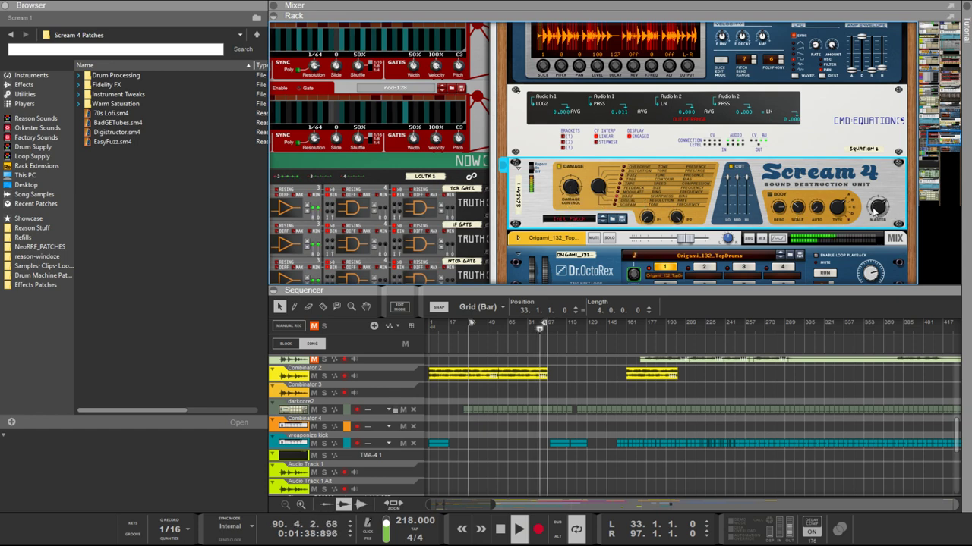
scroll(846, 202, down, 3)
scroll(847, 205, up, 4)
scroll(847, 205, up, 3)
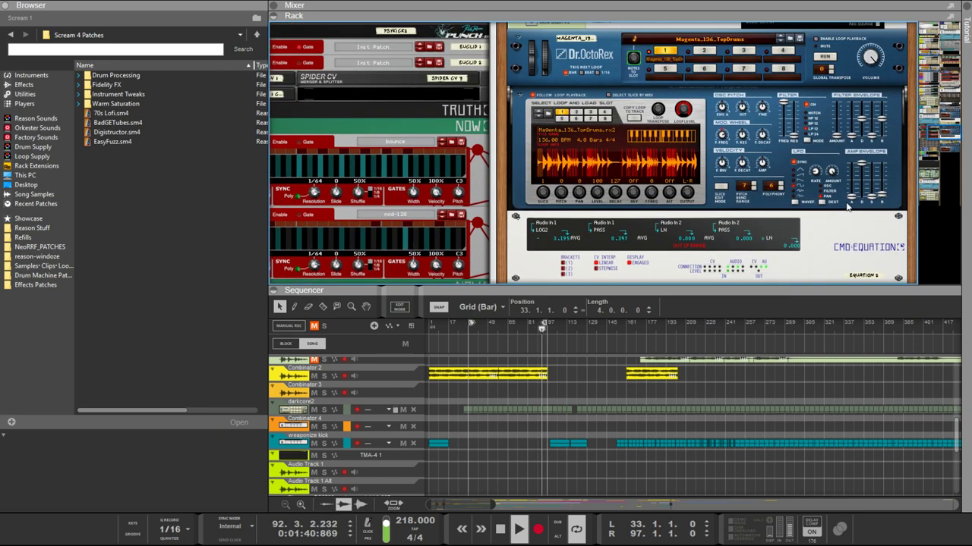
scroll(843, 204, down, 4)
Step: Unfold the Origami mix channel on the rack's back to expose its input cables
key(Tab)
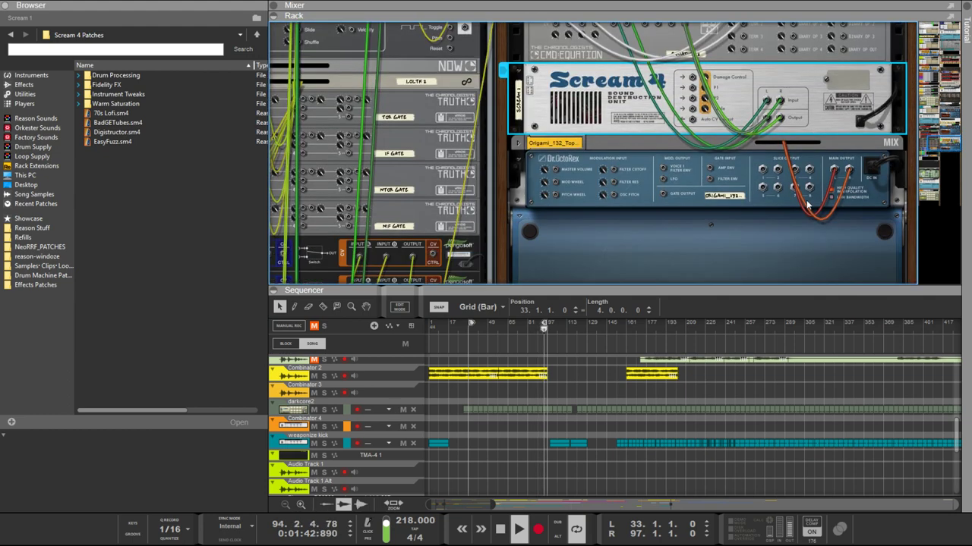
scroll(812, 197, down, 4)
scroll(794, 202, up, 2)
scroll(794, 205, up, 3)
scroll(794, 205, down, 2)
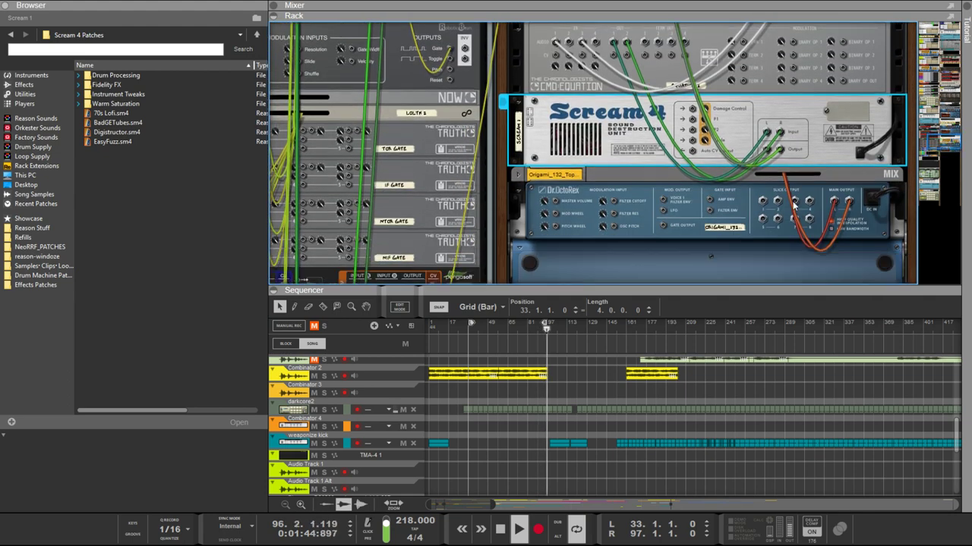
click(516, 175)
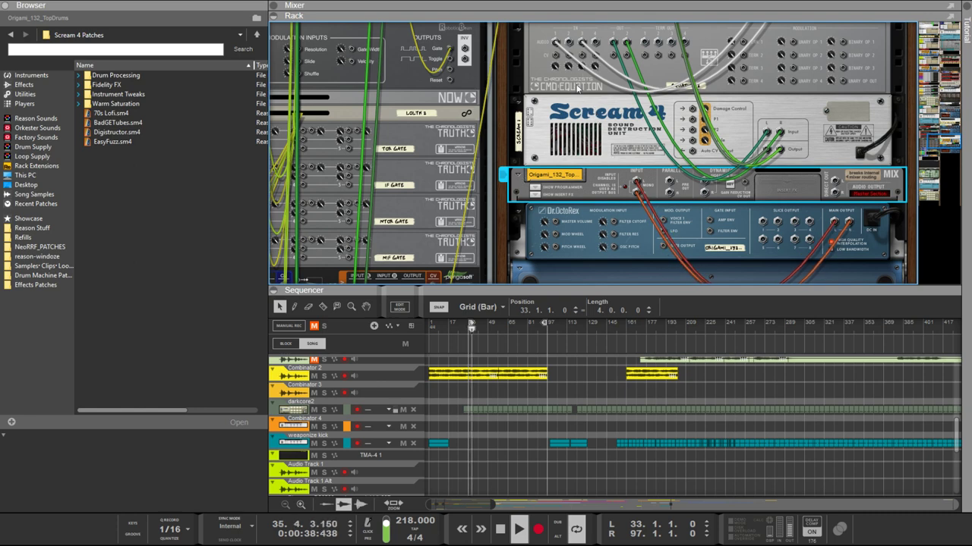
click(587, 111)
shift+click(590, 87)
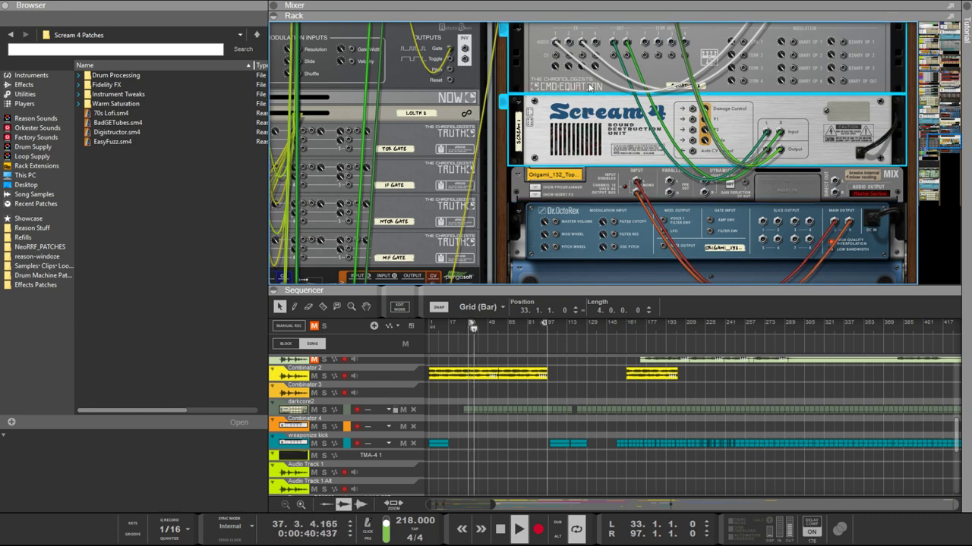
drag(570, 121, 666, 204)
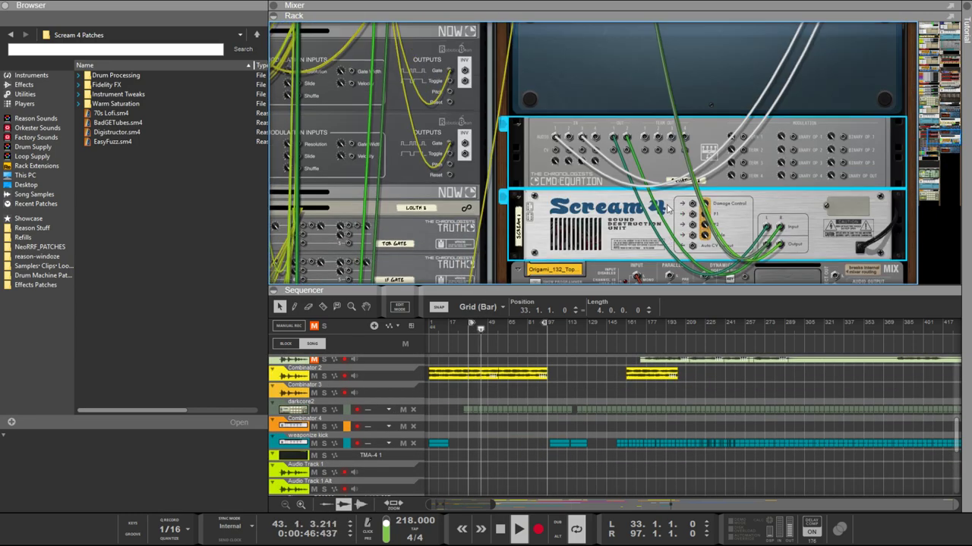
Step: Find the CMD:Equation Math Module among The Chronologists' utilities and add one directly below the Origami Dr. OctoRex
scroll(626, 191, down, 5)
scroll(626, 192, down, 3)
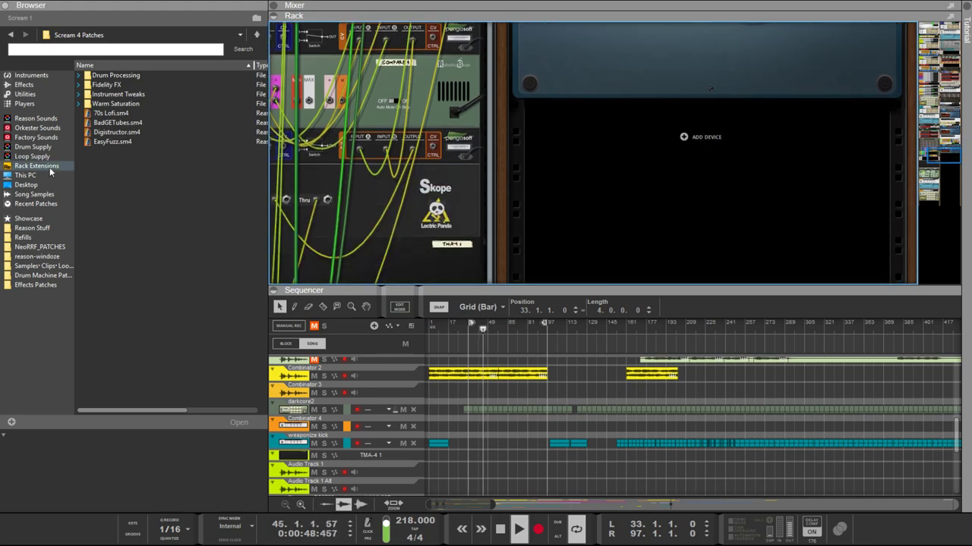
click(25, 95)
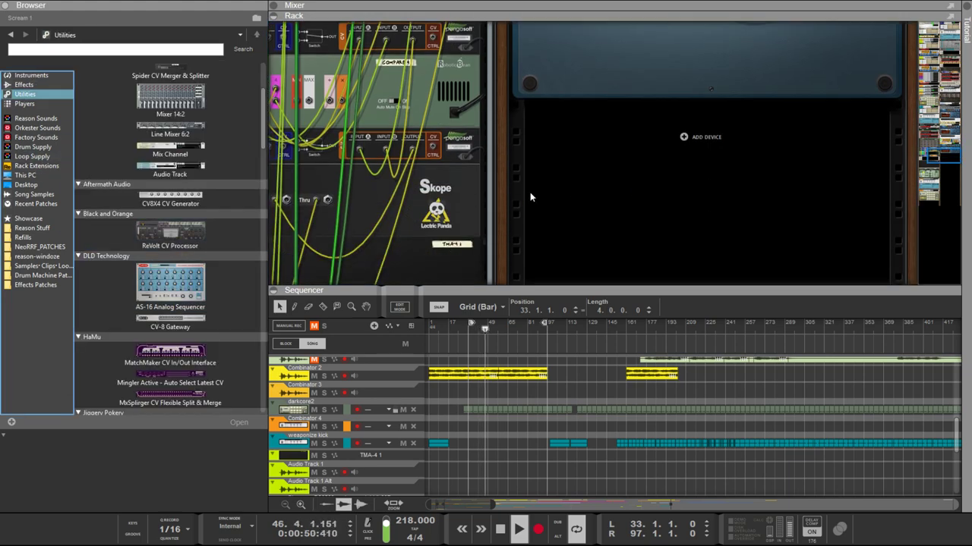
key(Tab)
click(372, 141)
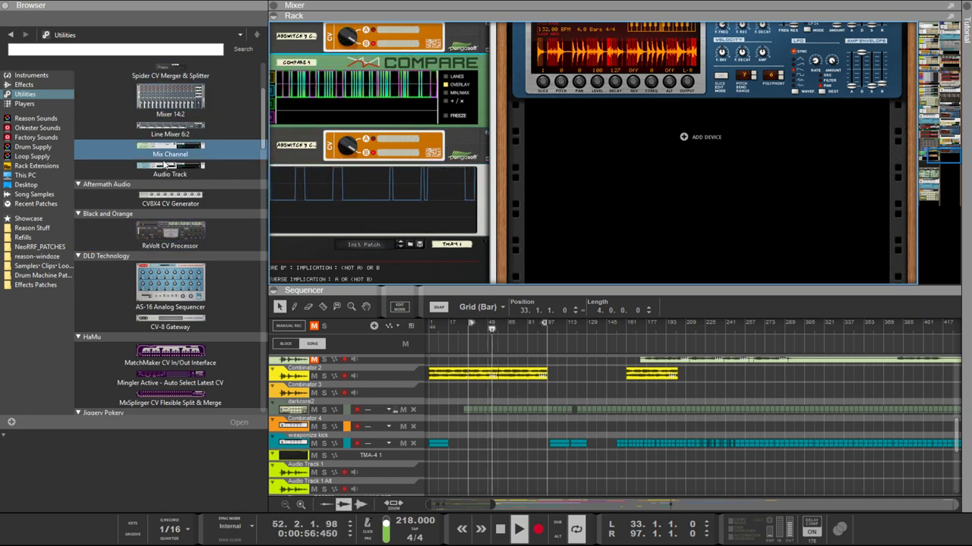
scroll(311, 136, up, 2)
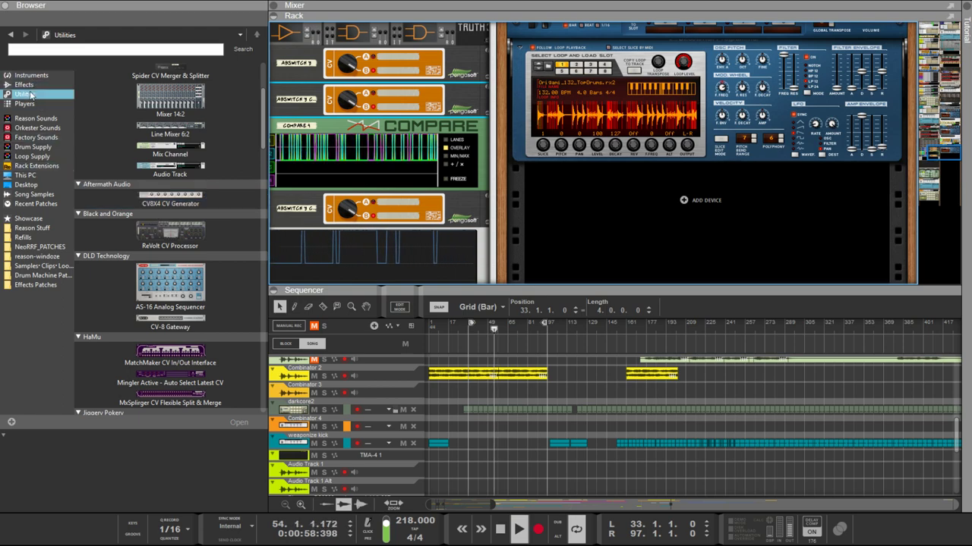
scroll(118, 199, up, 4)
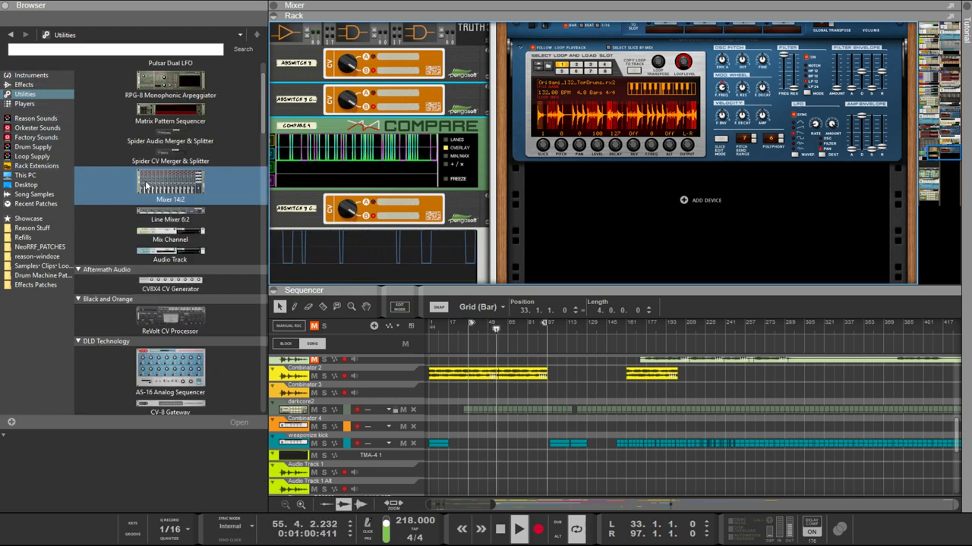
scroll(636, 237, up, 3)
scroll(636, 237, up, 4)
scroll(634, 232, down, 8)
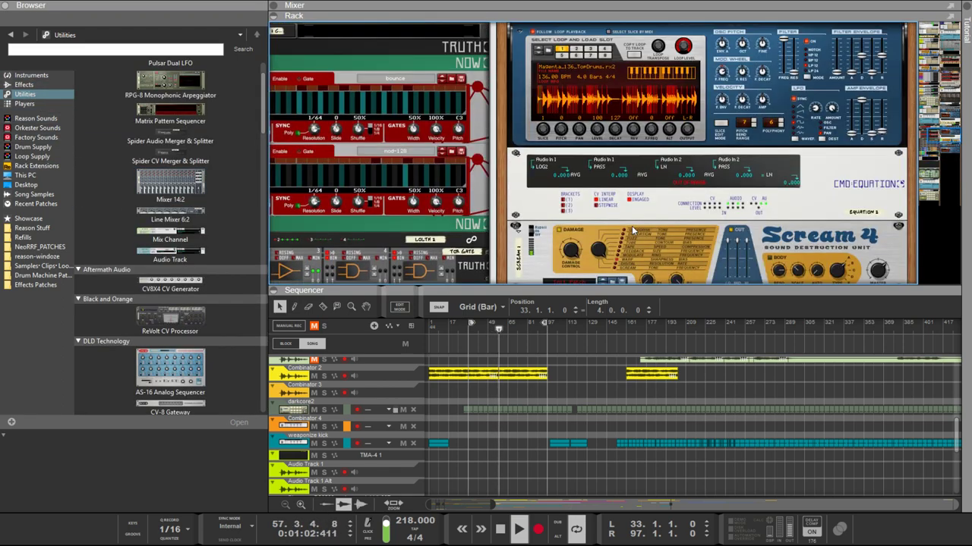
scroll(633, 227, up, 7)
scroll(632, 229, down, 5)
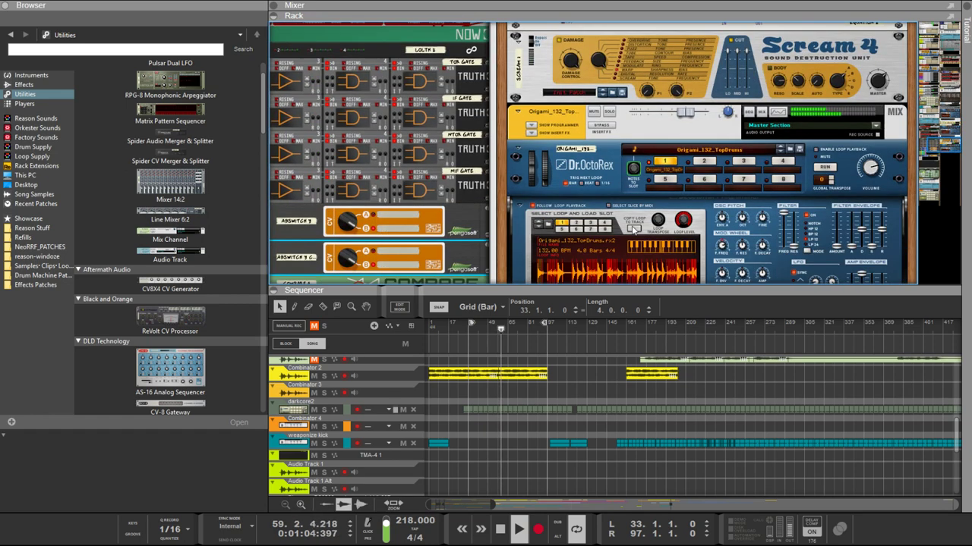
scroll(207, 253, down, 8)
scroll(207, 249, down, 15)
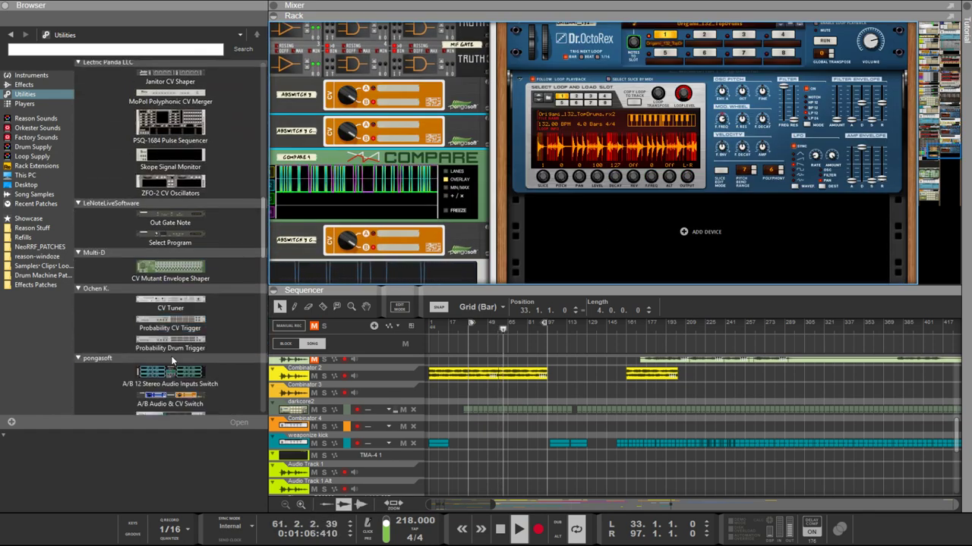
scroll(165, 364, down, 10)
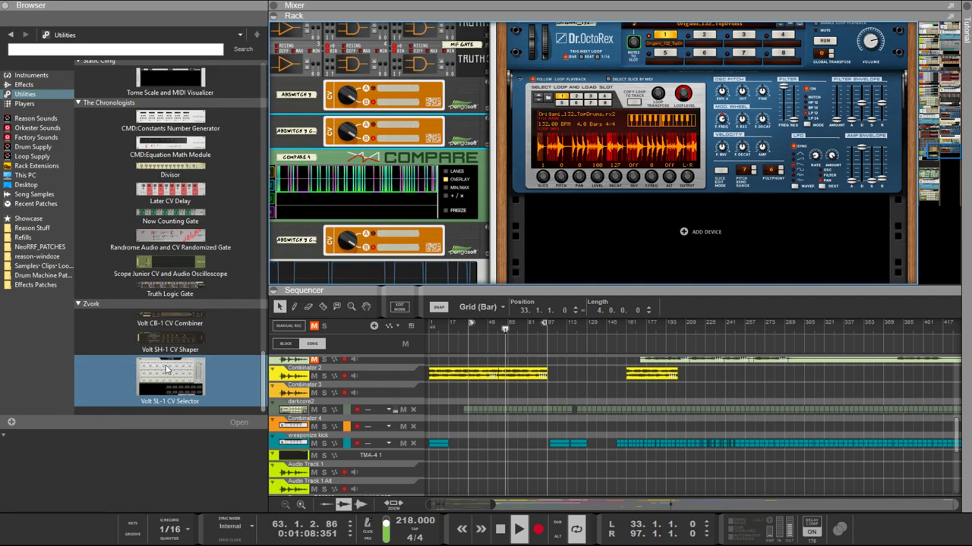
scroll(171, 335, up, 15)
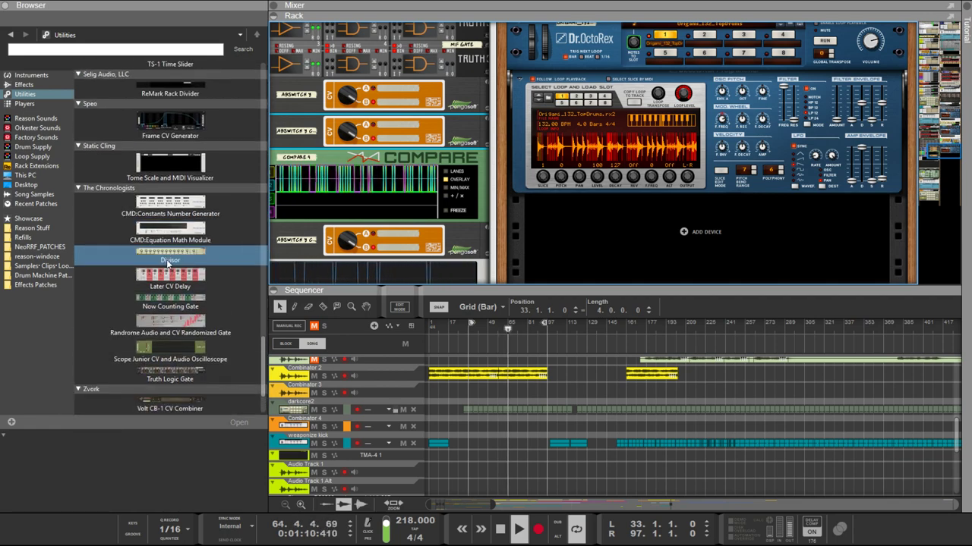
scroll(169, 262, up, 5)
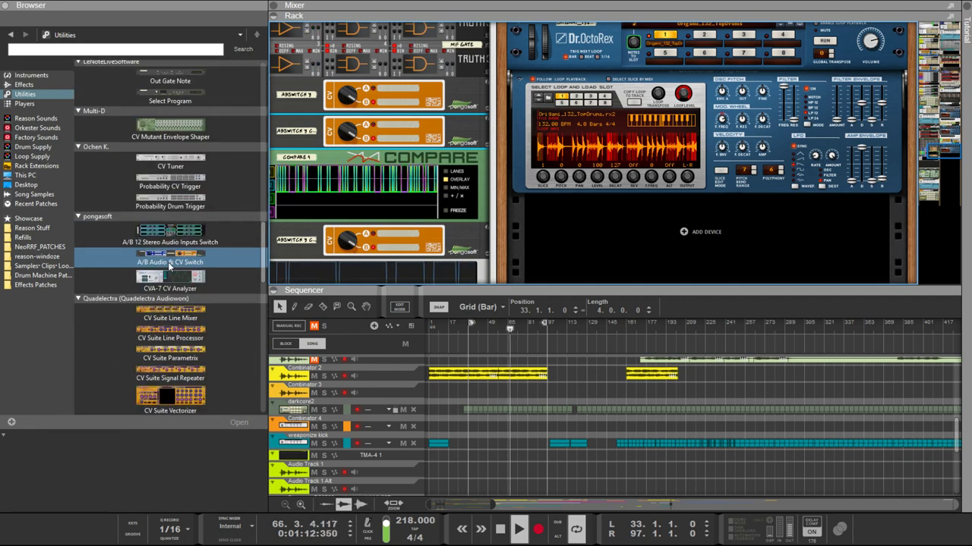
scroll(173, 206, down, 18)
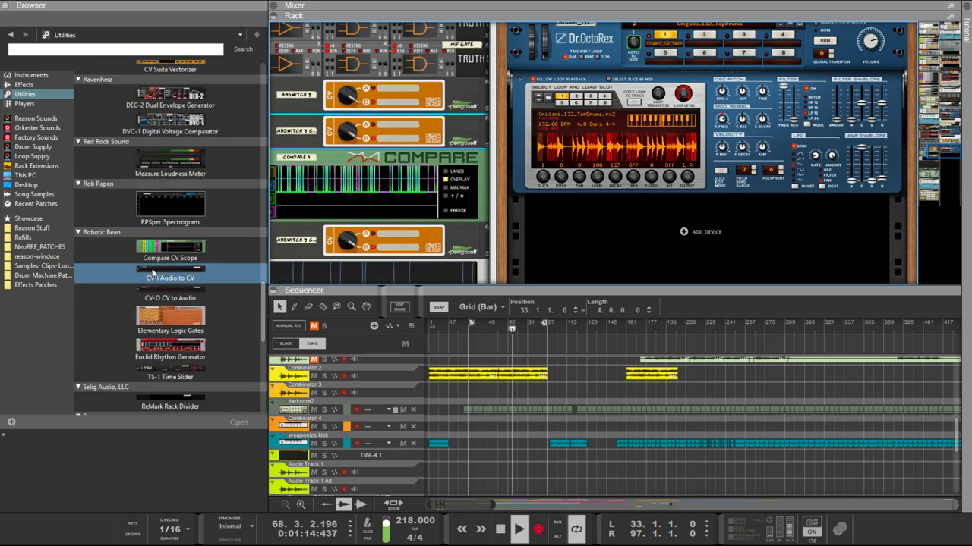
scroll(165, 240, down, 3)
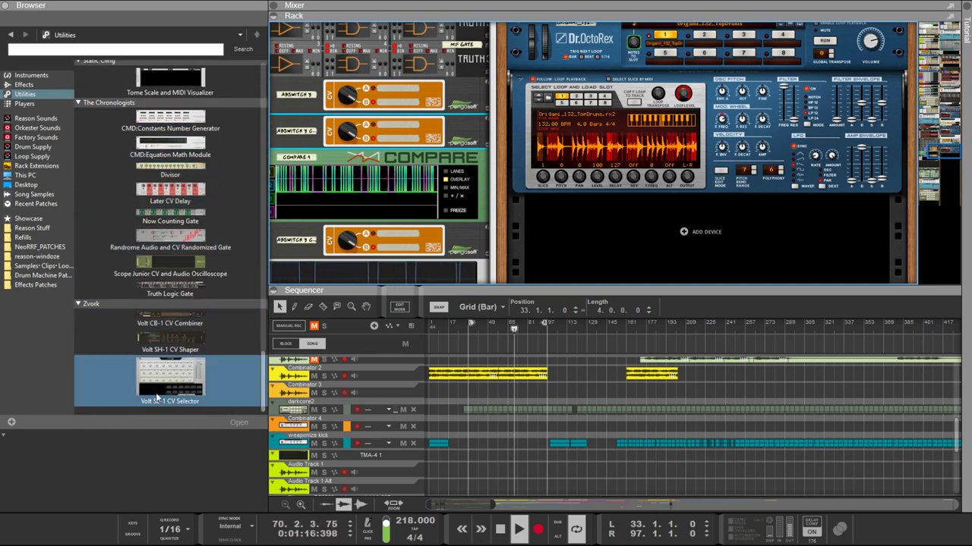
drag(173, 147, 705, 198)
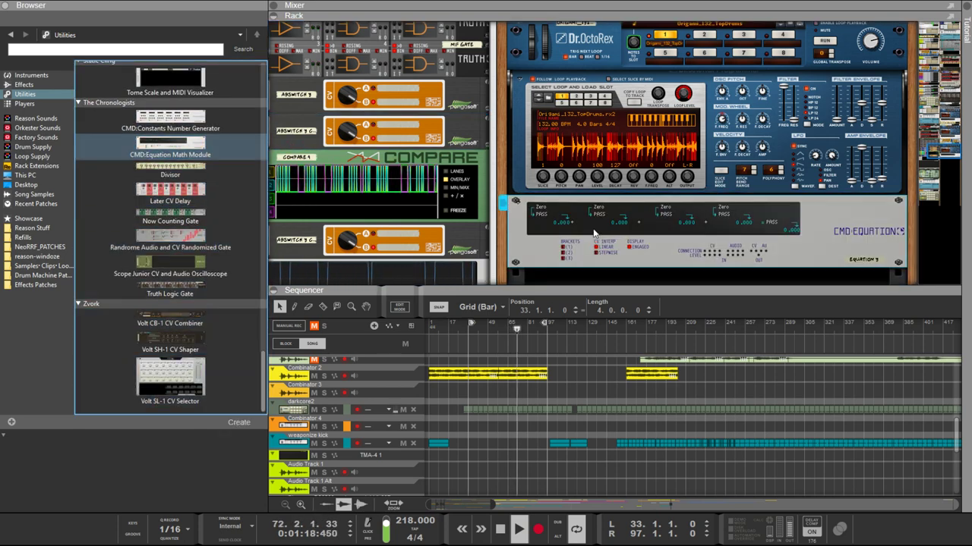
Step: Add a Scream 4 distortion unit directly below the Origami loop's CMD Equation
key(Tab)
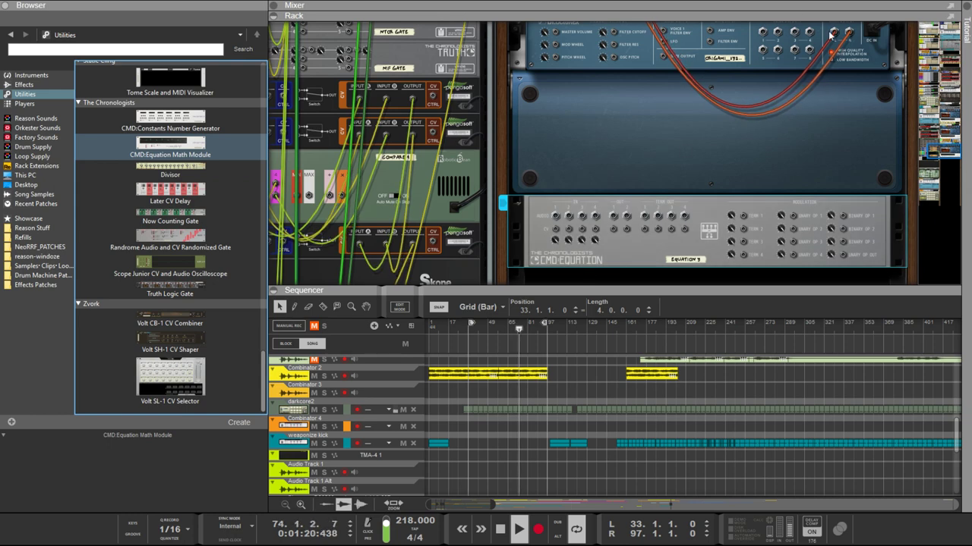
mouse_move(832, 34)
mouse_down()
mouse_move(794, 130)
mouse_move(621, 243)
mouse_move(683, 61)
mouse_move(832, 42)
mouse_up()
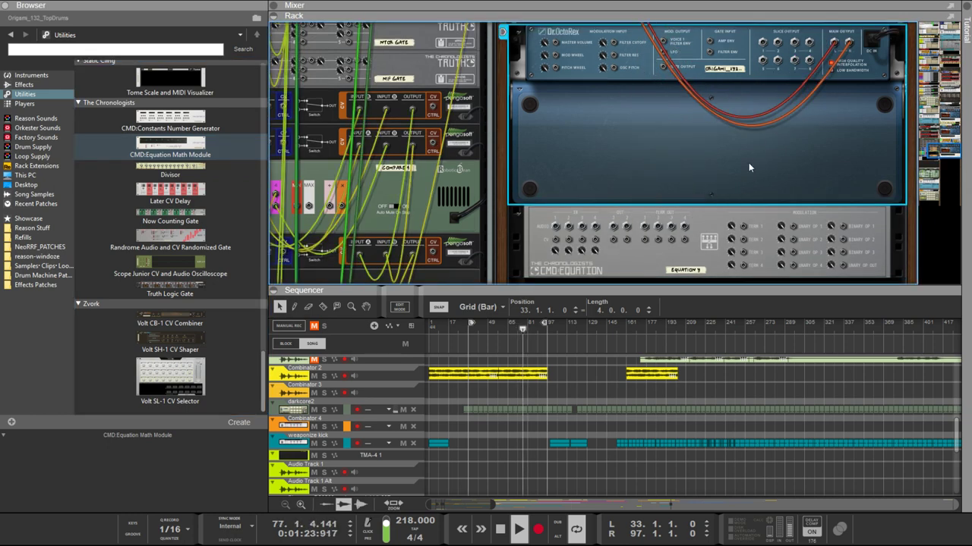
click(708, 268)
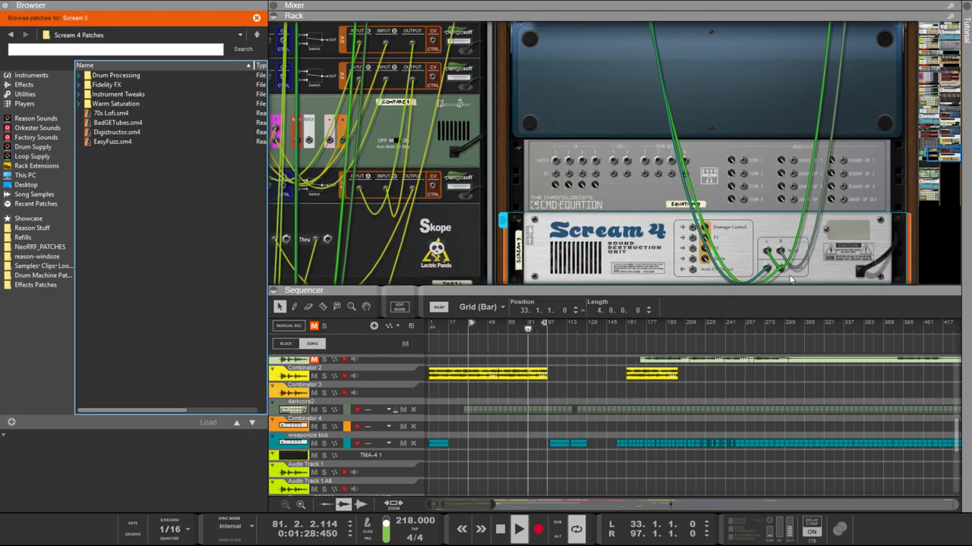
Step: Route the Origami Dr. OctoRex into the CMD Equation's audio inputs 1 and 2, its main outs into the Scream 4, and that into the mix channel
drag(780, 250, 570, 161)
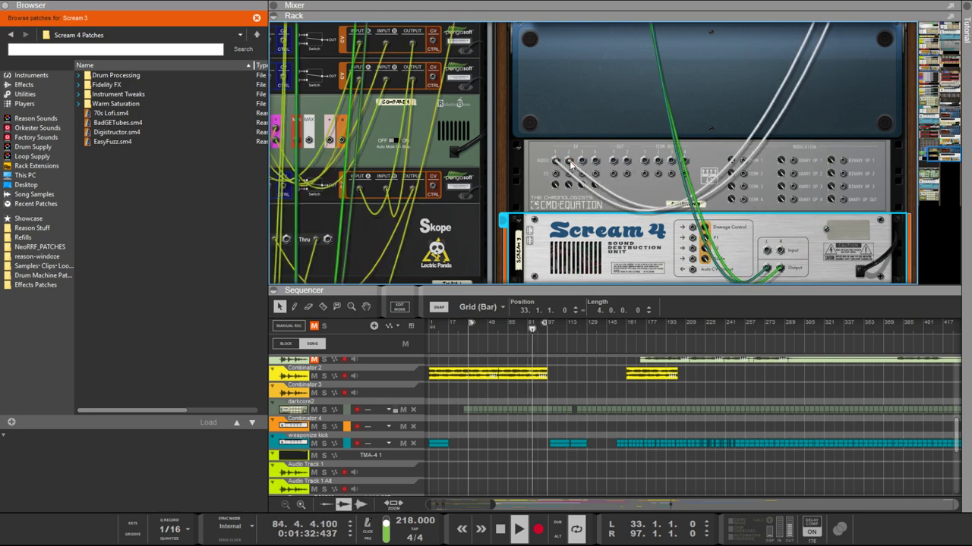
drag(767, 268, 761, 241)
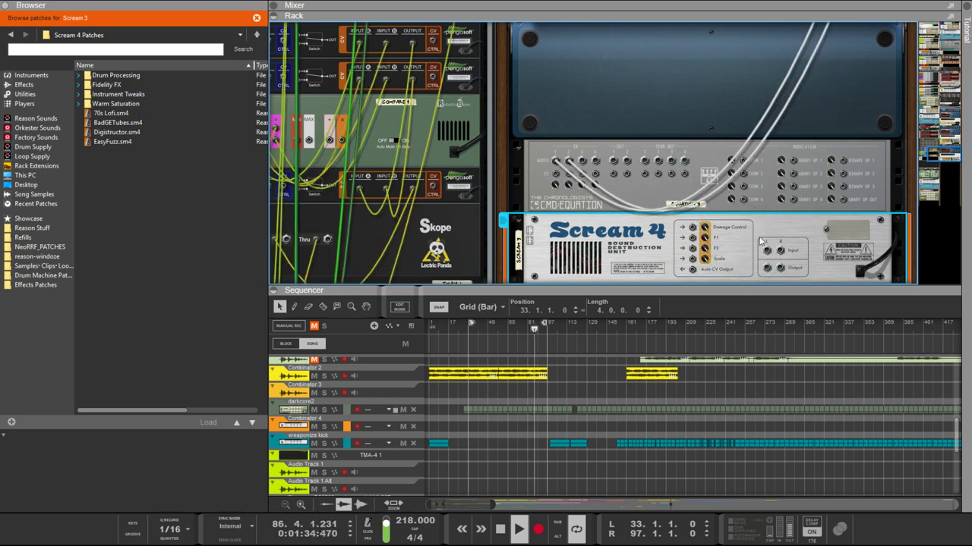
mouse_move(614, 166)
mouse_down()
mouse_move(668, 243)
mouse_move(766, 251)
mouse_move(687, 186)
mouse_move(626, 161)
mouse_up()
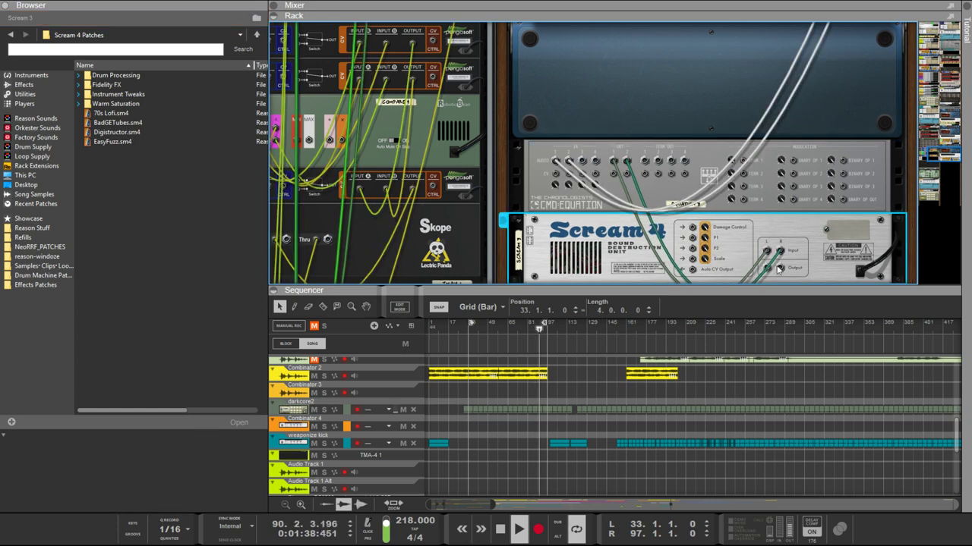
drag(767, 250, 638, 63)
scroll(776, 182, up, 3)
Step: Examine the Chronopolis CMD Equation's formula settings and its rear cabling to the MClass Maximizer
key(Tab)
scroll(755, 142, down, 5)
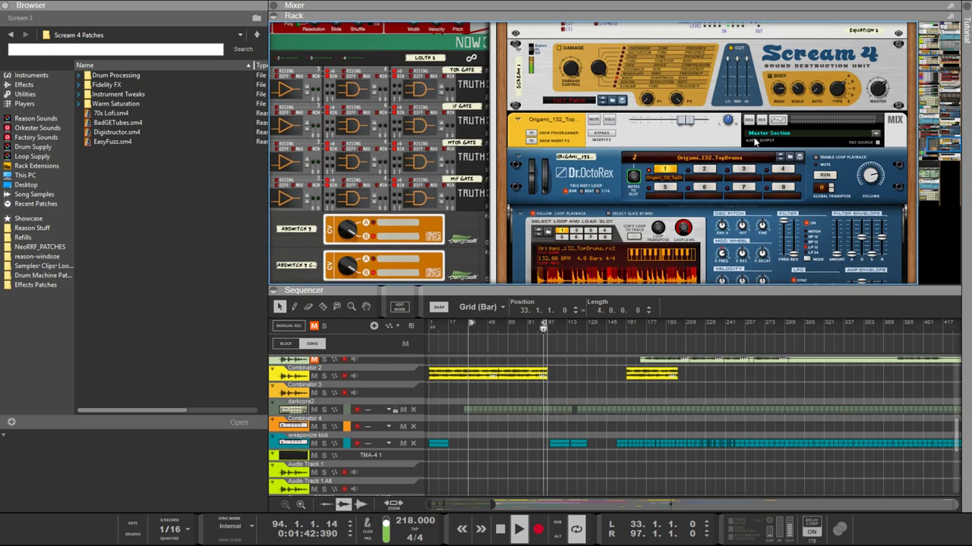
scroll(755, 142, down, 5)
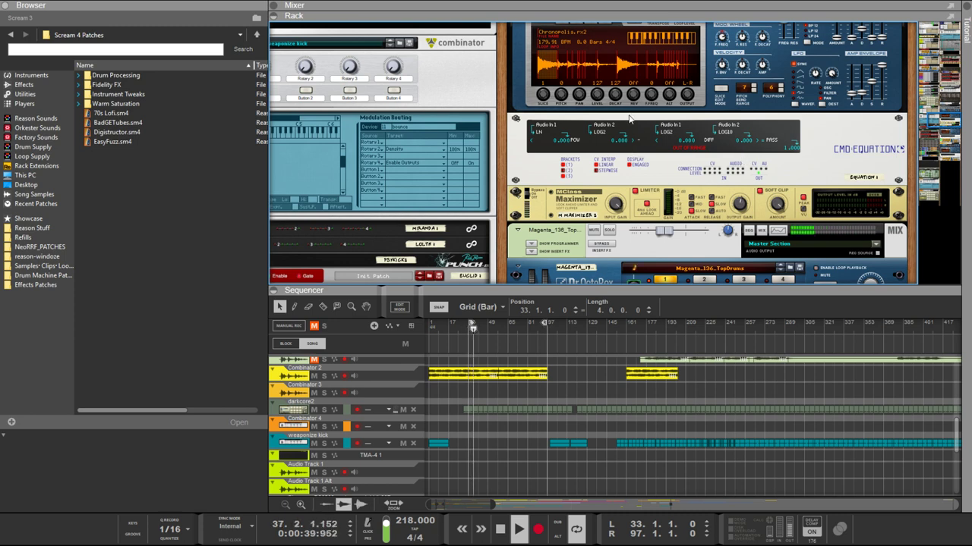
key(Tab)
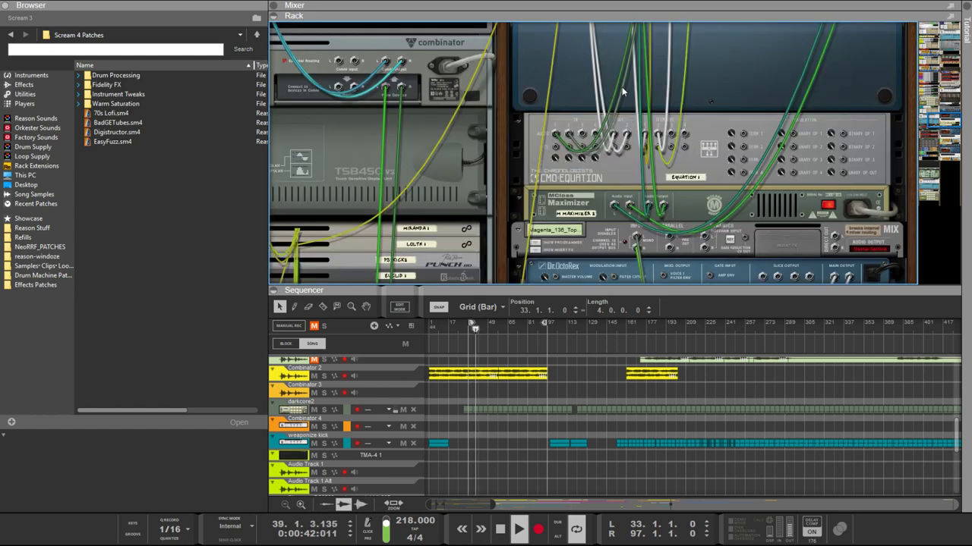
scroll(621, 87, down, 3)
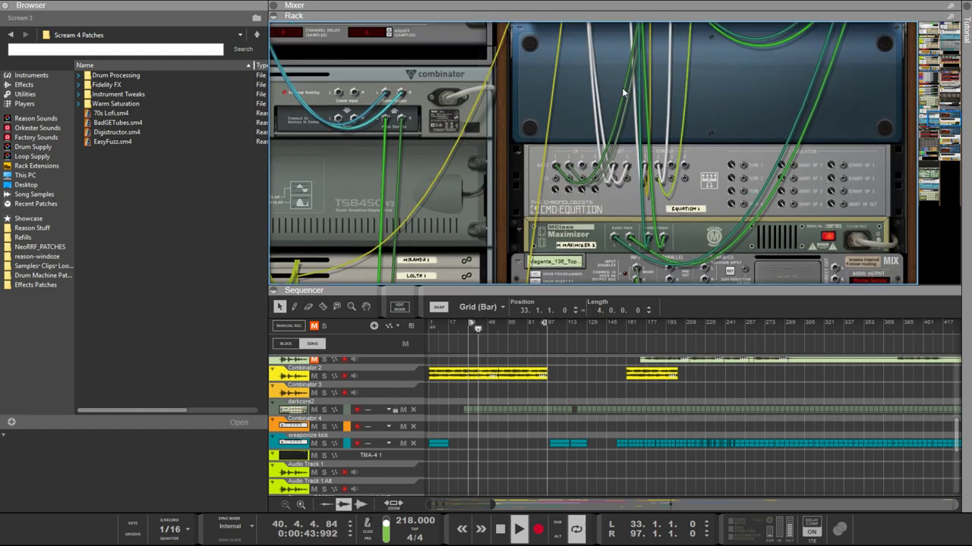
key(Tab)
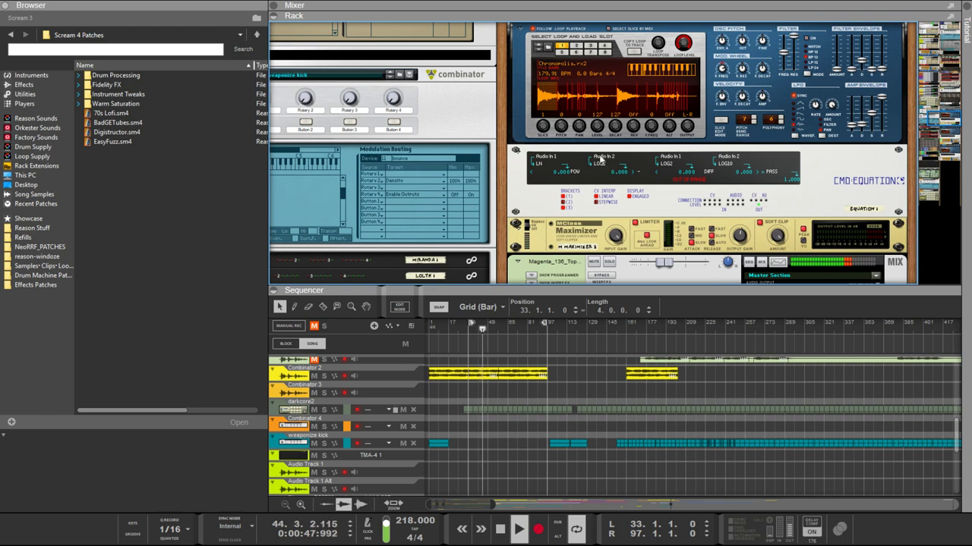
Step: Examine the formula of the Origami loop's CMD Equation and its rear cabling to the Scream 4
scroll(599, 160, down, 2)
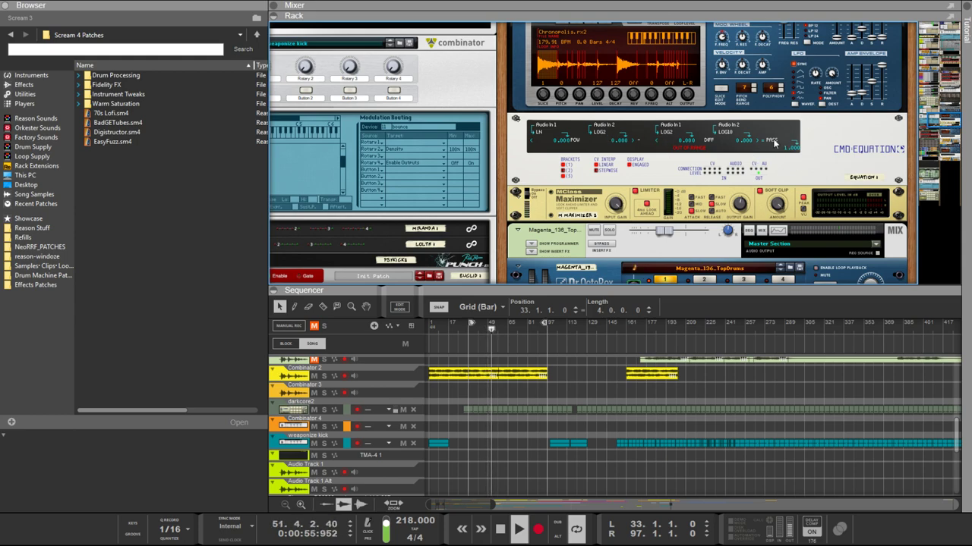
scroll(775, 142, down, 15)
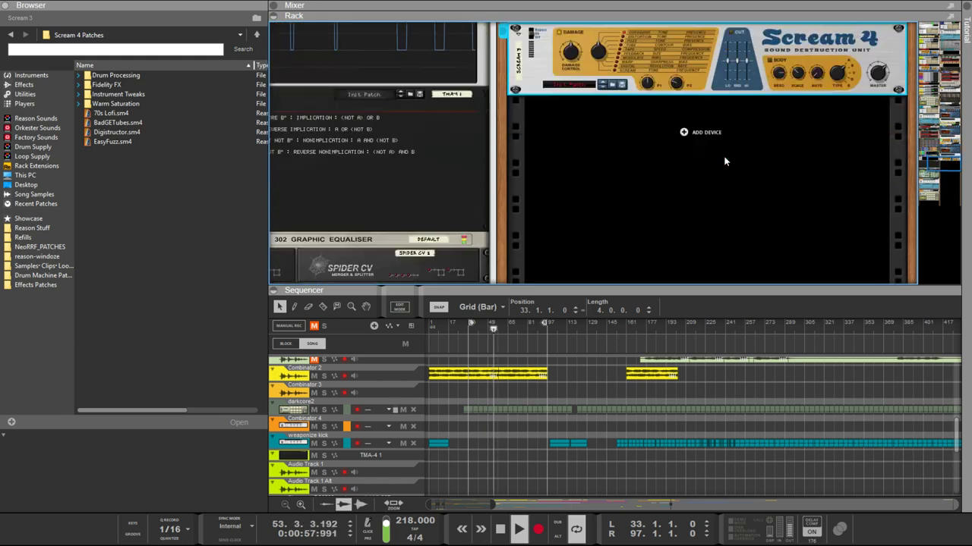
scroll(725, 161, up, 2)
click(539, 94)
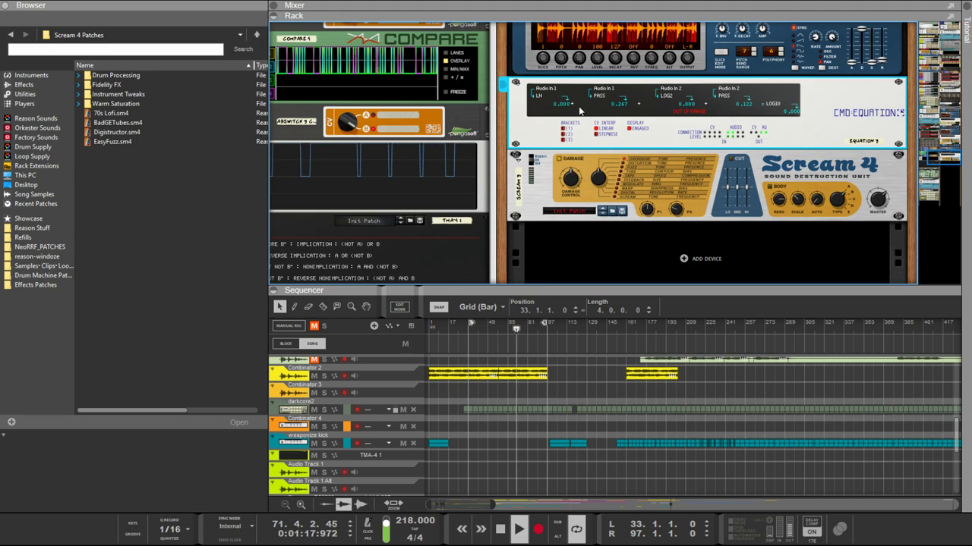
key(Tab)
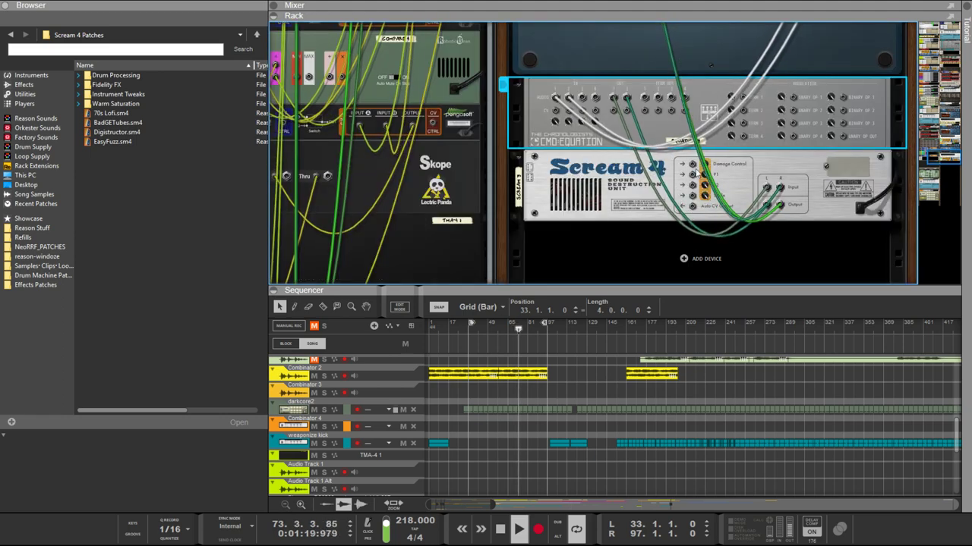
key(Tab)
Step: Change the damage type on the Origami loop's Scream 4 and adjust its Cut sliders, setting Cut Lo to 63
click(600, 179)
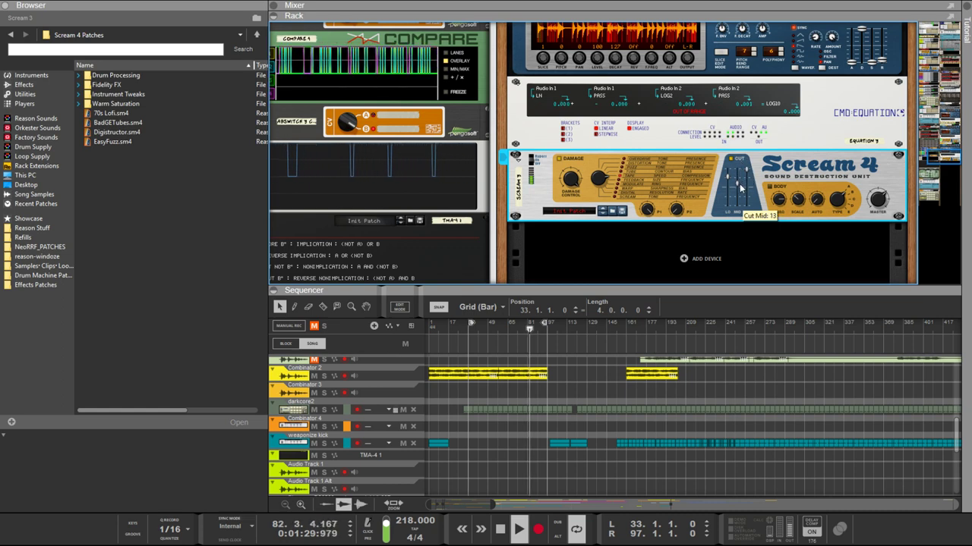
click(707, 111)
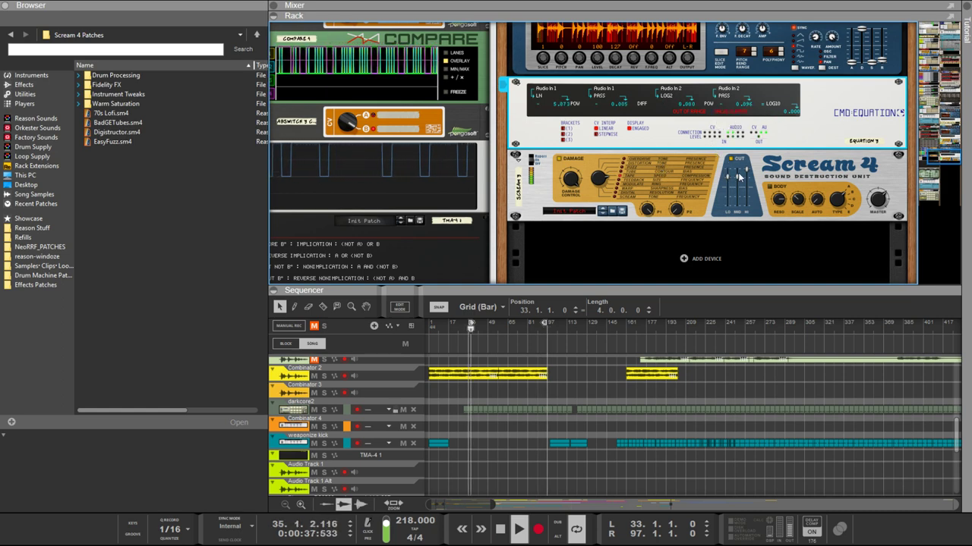
drag(738, 176, 744, 200)
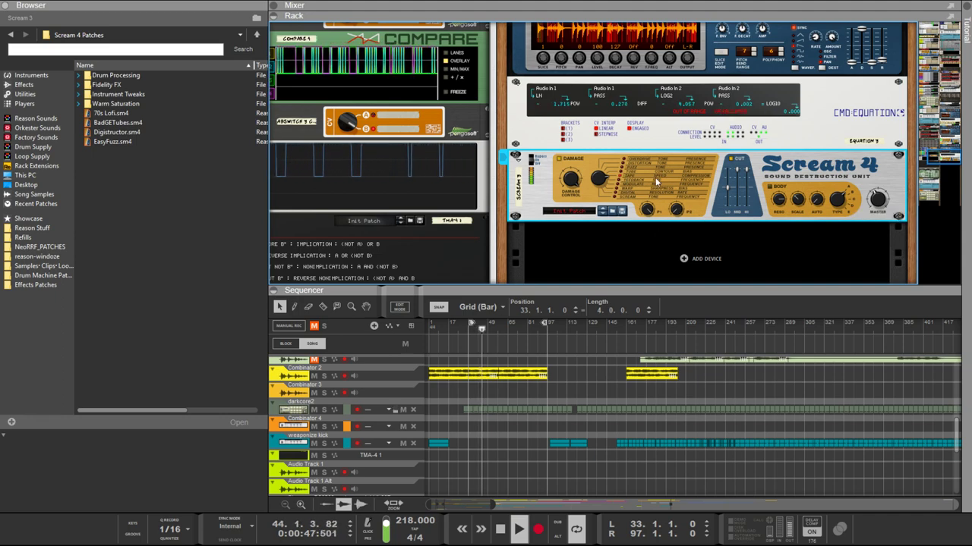
scroll(656, 182, up, 2)
scroll(611, 203, down, 3)
scroll(742, 169, down, 8)
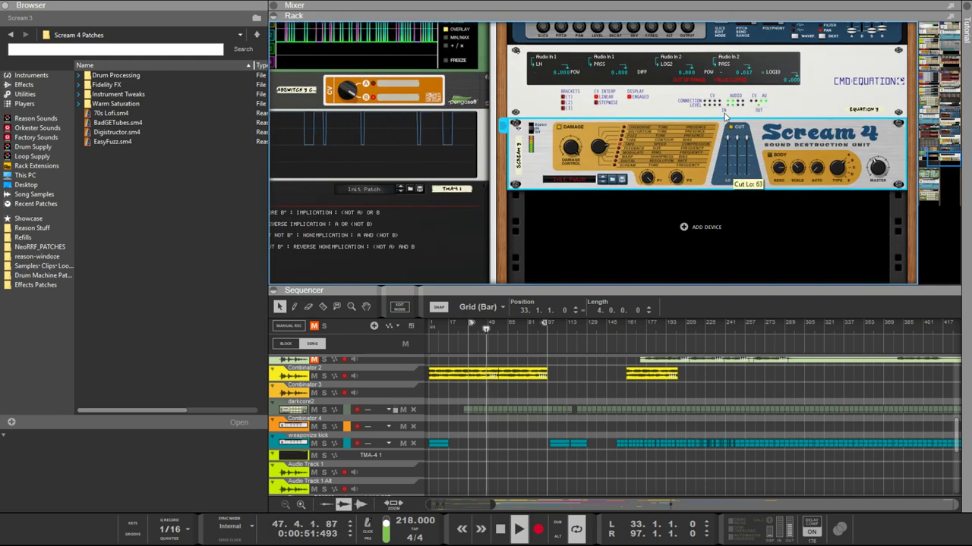
Step: Compare the Magenta, Chronopolis and Origami device chains in the rack, including their rear cabling
scroll(721, 122, up, 5)
scroll(698, 152, down, 3)
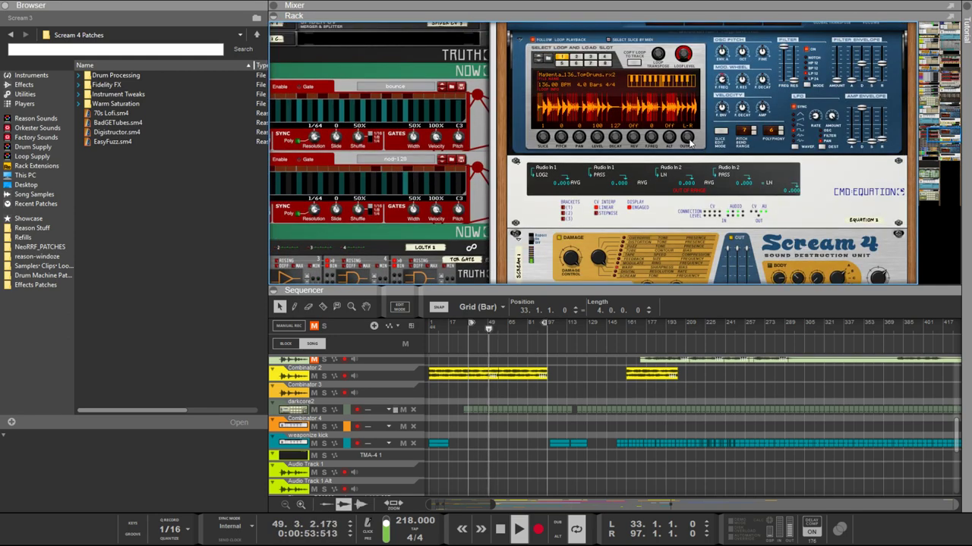
scroll(687, 141, down, 8)
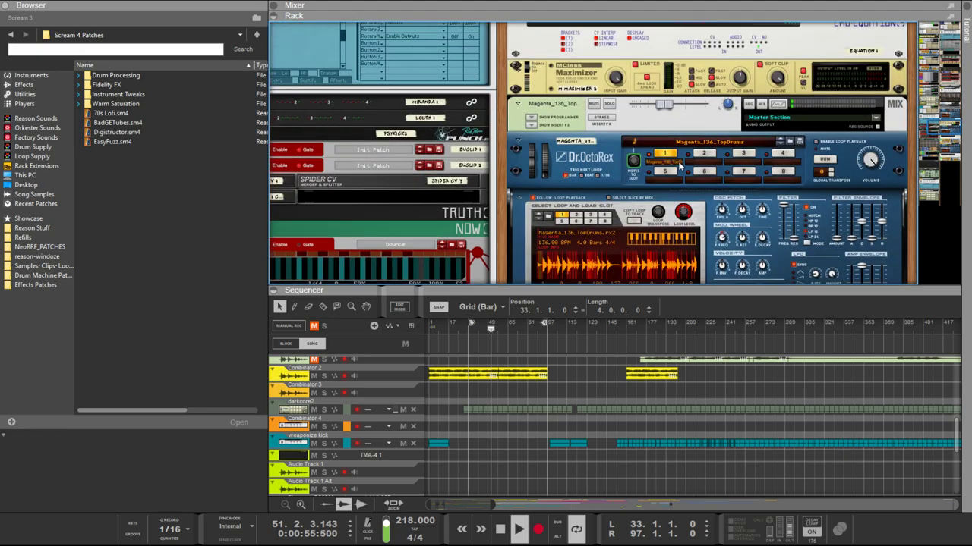
scroll(679, 167, down, 2)
scroll(679, 167, up, 2)
scroll(679, 167, down, 2)
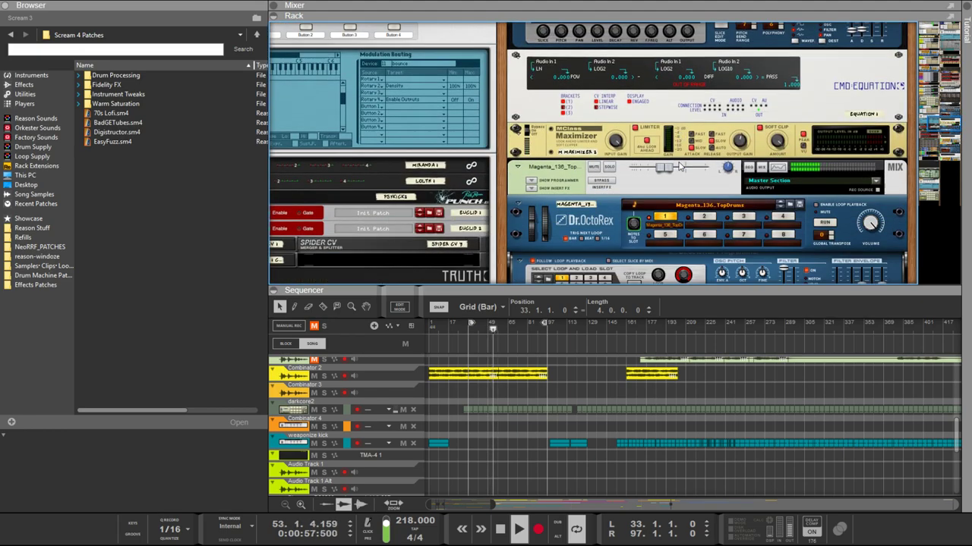
scroll(679, 167, up, 2)
key(Tab)
scroll(679, 167, down, 2)
scroll(680, 167, up, 2)
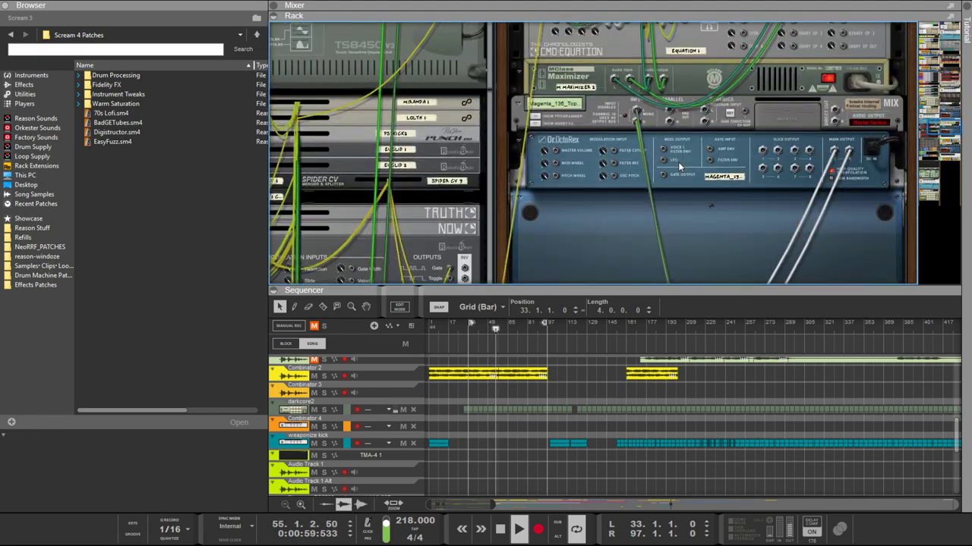
scroll(679, 167, down, 2)
scroll(682, 169, down, 8)
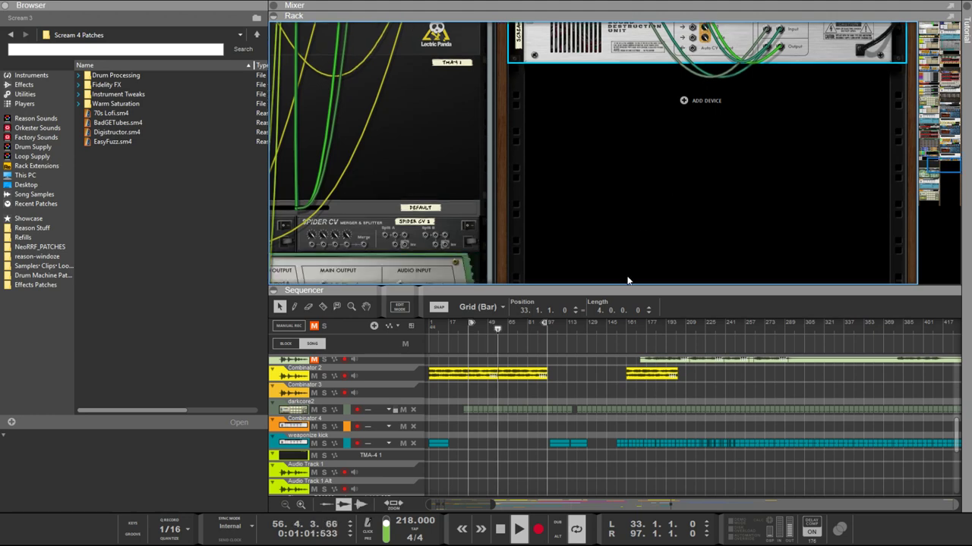
Step: Enlarge the sequencer and move the Magenta and Origami TopDrums clips together to bar 329
drag(604, 286, 619, 92)
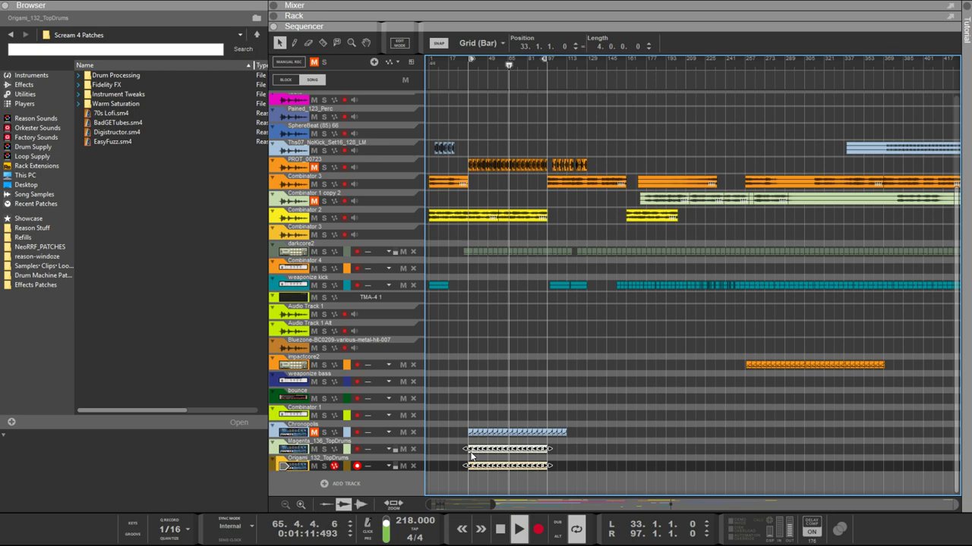
drag(470, 454, 834, 454)
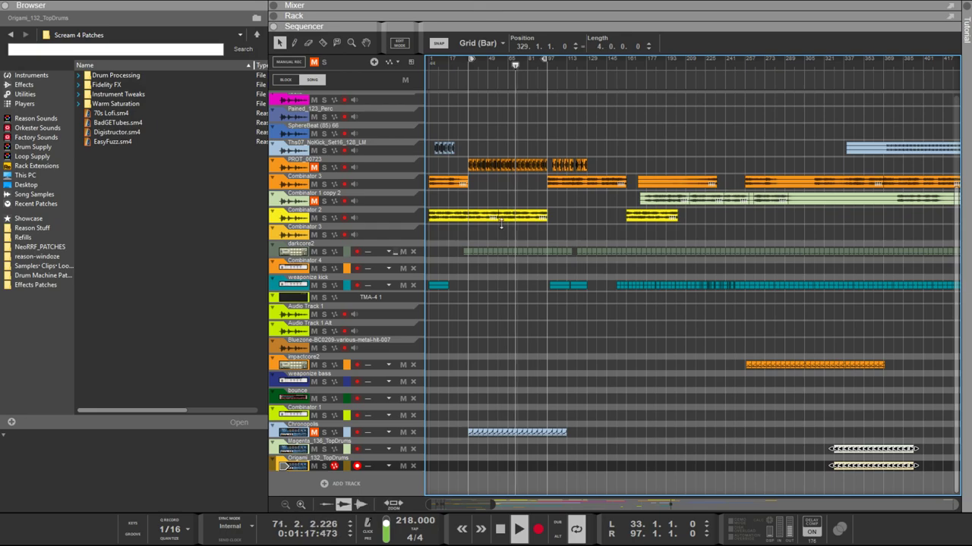
Step: Return to the rack and unfold the two collapsed Euclid rhythm generators, Euclid 1 and Euclid 2, in the weaponize kick Combinator
key(F6)
scroll(657, 274, up, 10)
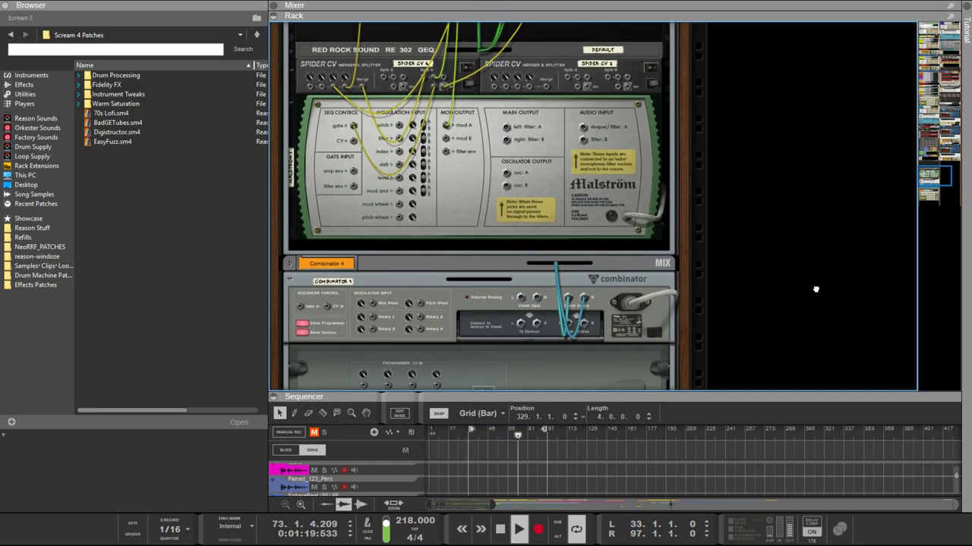
scroll(655, 273, up, 10)
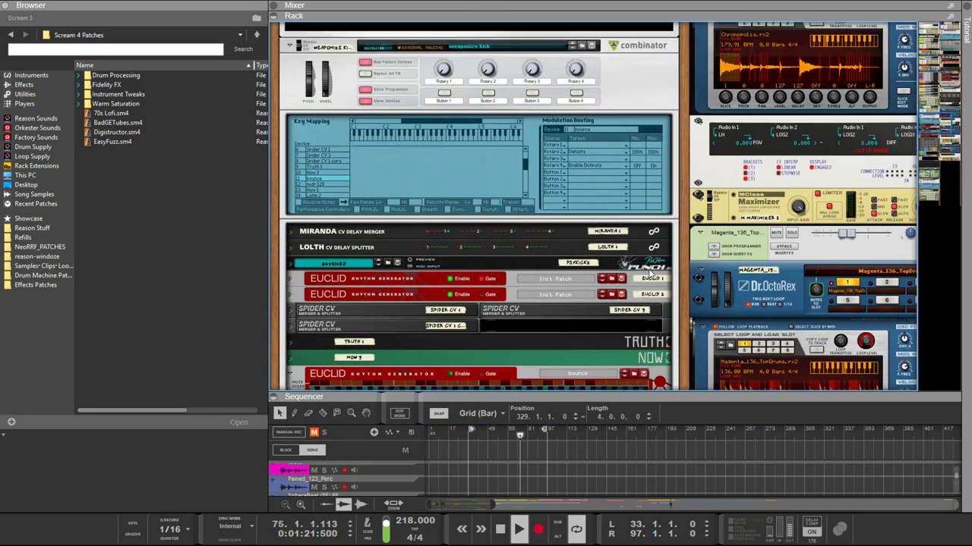
scroll(649, 276, down, 10)
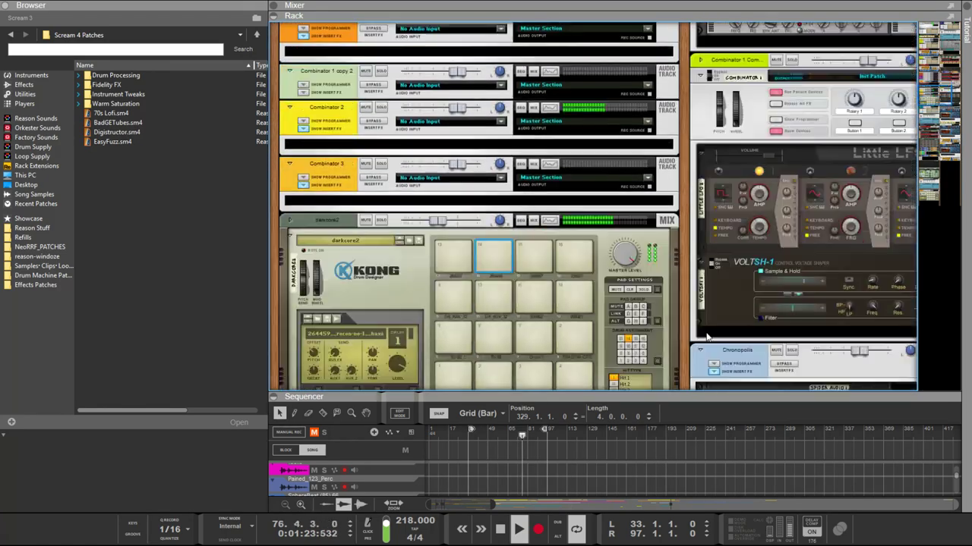
scroll(520, 267, down, 10)
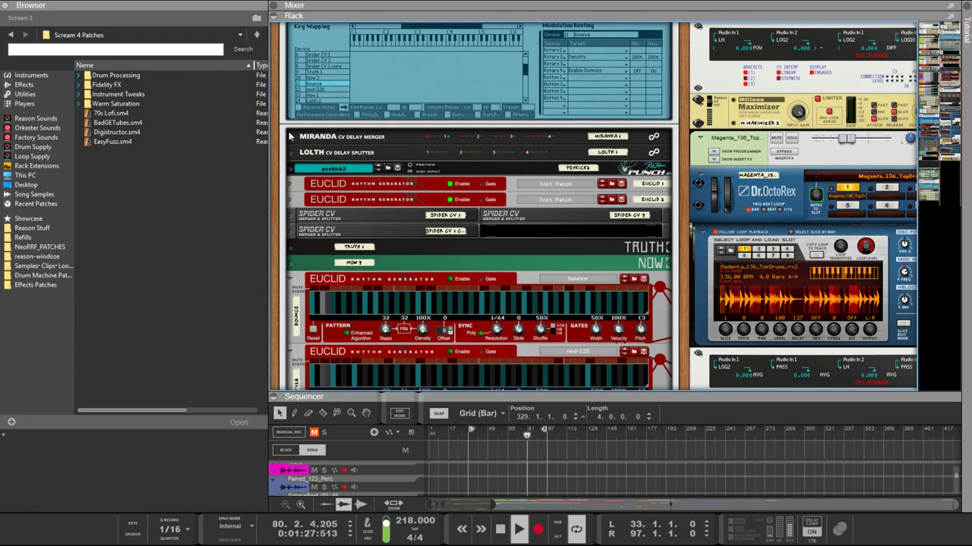
click(292, 200)
click(292, 184)
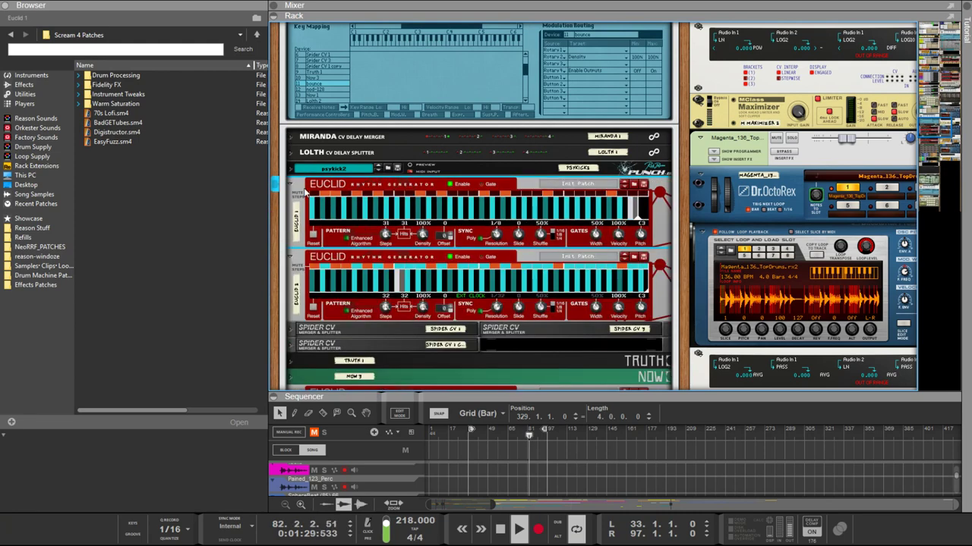
Step: Save the two unfolded Euclids' patterns as patches, PRIME for the upper one and PRIME-1 for the lower one
scroll(360, 210, down, 2)
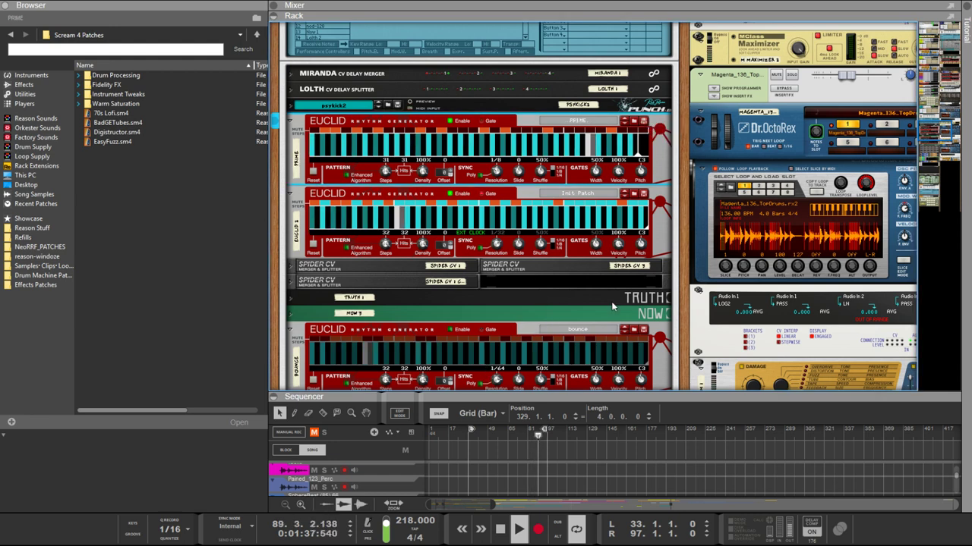
click(638, 199)
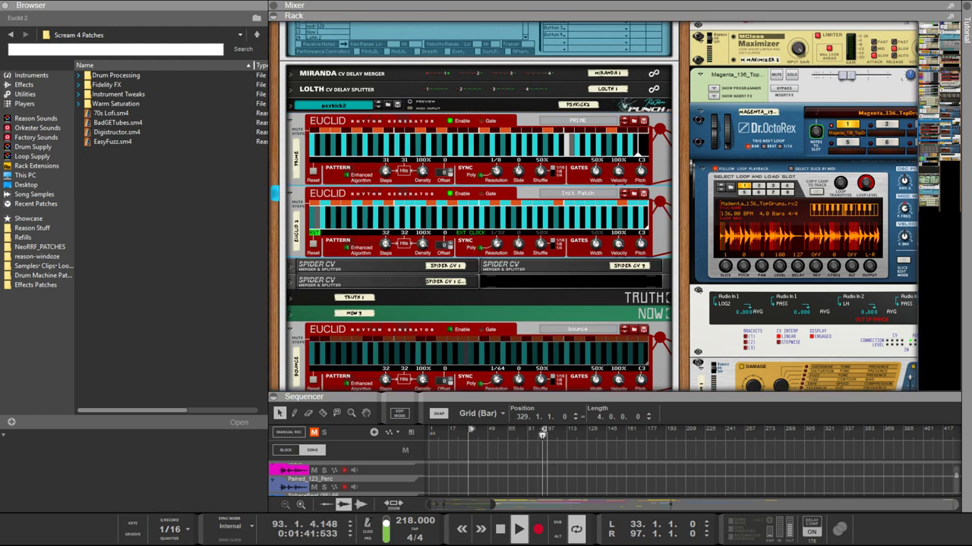
click(538, 288)
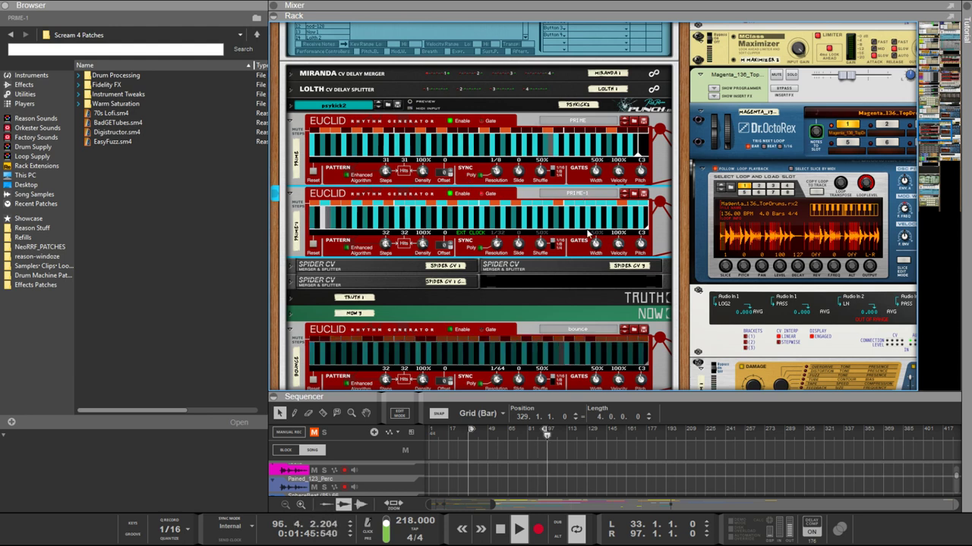
Step: Reset the PRIME and PRIME-1 Euclid rhythm generators to the Init Patch
click(596, 131)
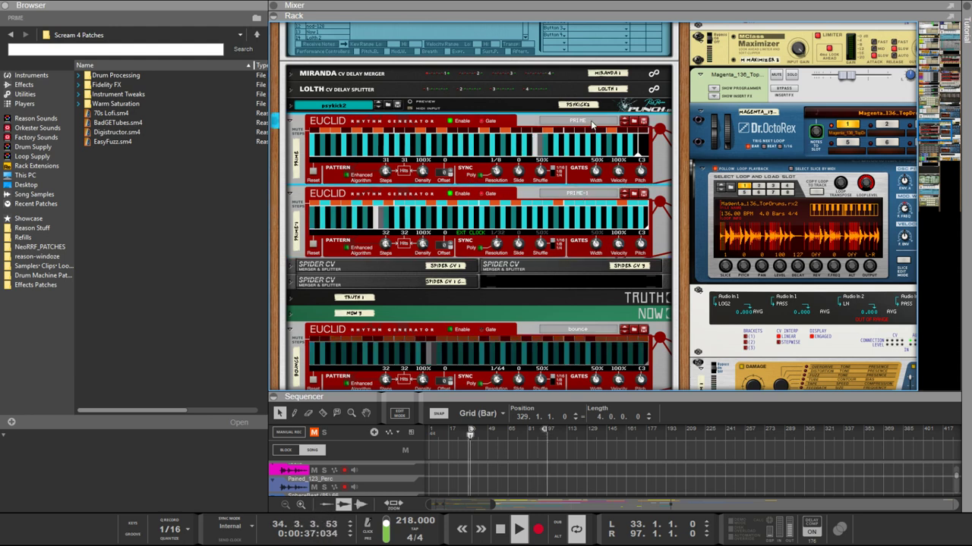
click(510, 193)
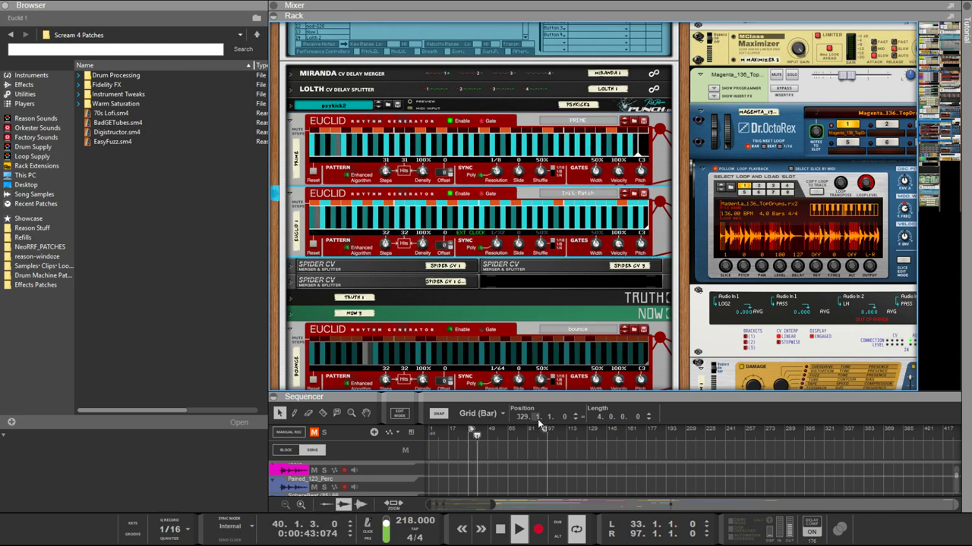
key(ctrl+z)
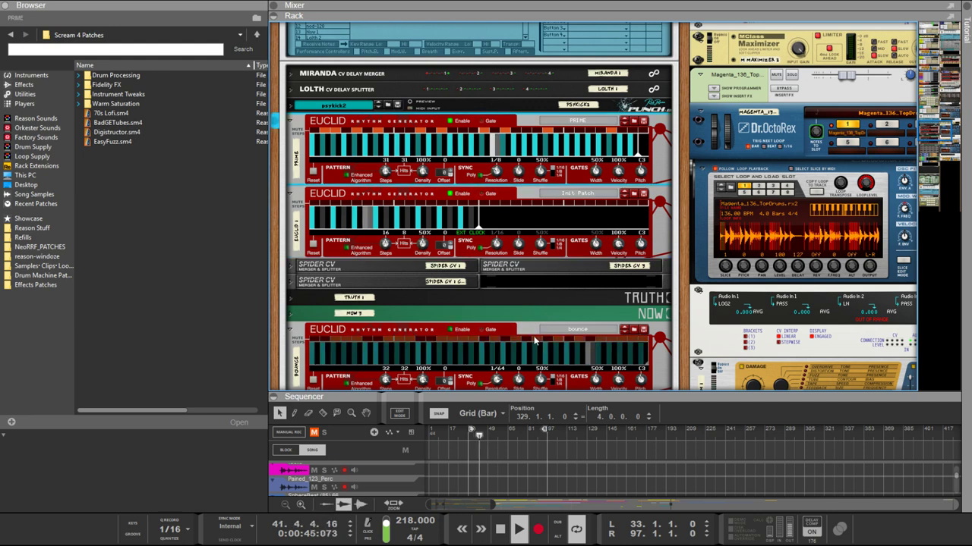
key(ctrl+z)
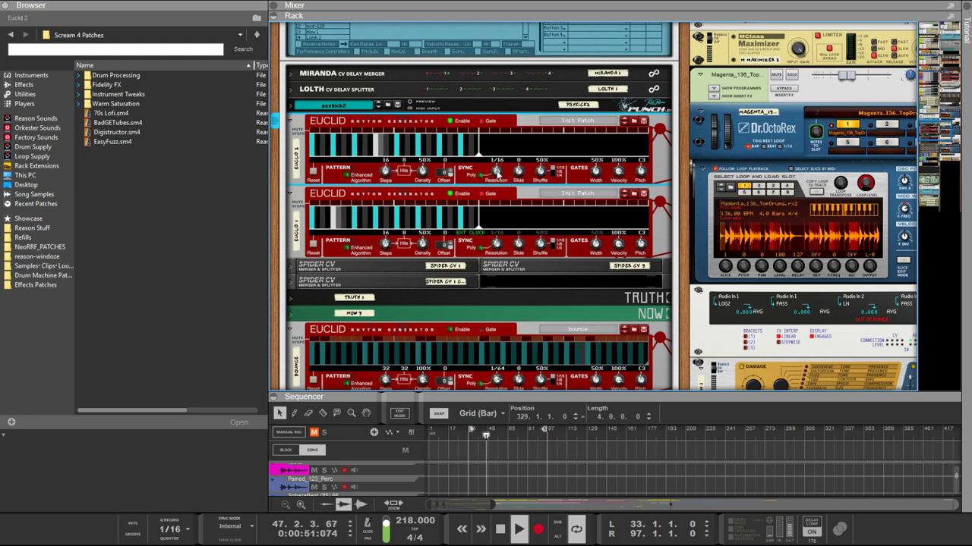
Step: Shorten the upper Euclid's pattern to 5 steps and the lower one's to 7, adjusting the upper one's resolution
mouse_move(512, 180)
mouse_down()
mouse_move(512, 108)
mouse_move(499, 173)
mouse_up()
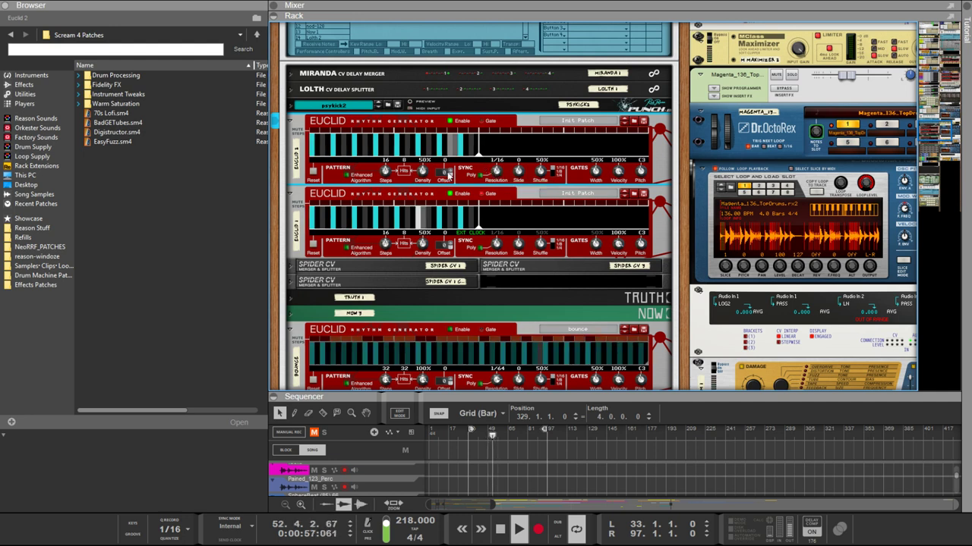
mouse_move(385, 174)
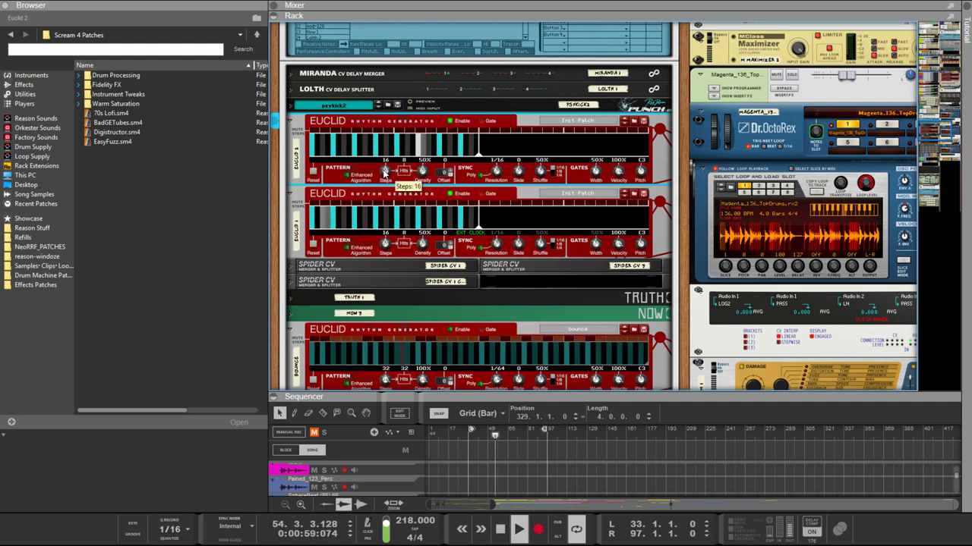
drag(495, 172, 502, 207)
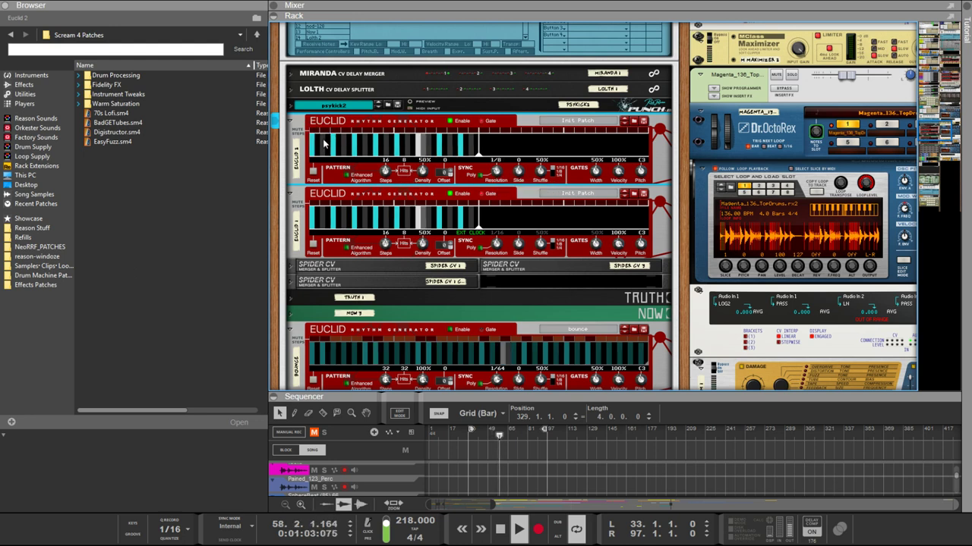
drag(385, 171, 389, 196)
drag(385, 244, 399, 283)
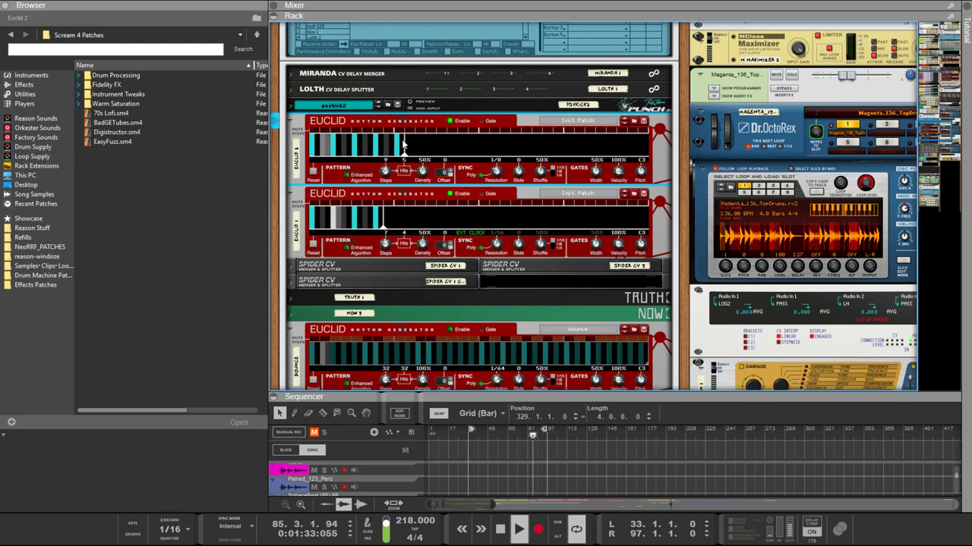
drag(416, 148, 359, 142)
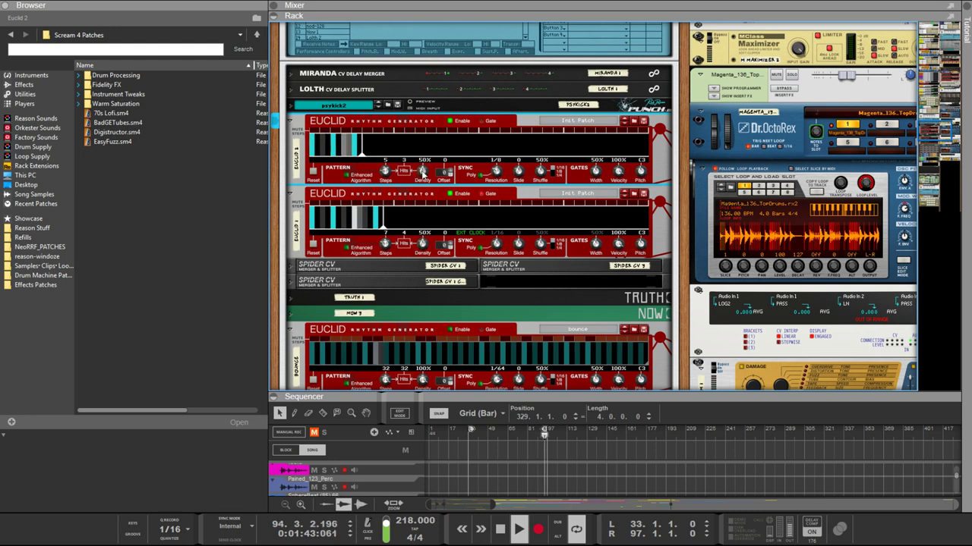
Step: Raise the density of both the 5-step and the 7-step Euclid to 100% and readjust the 5-step one's resolution
drag(422, 171, 397, 91)
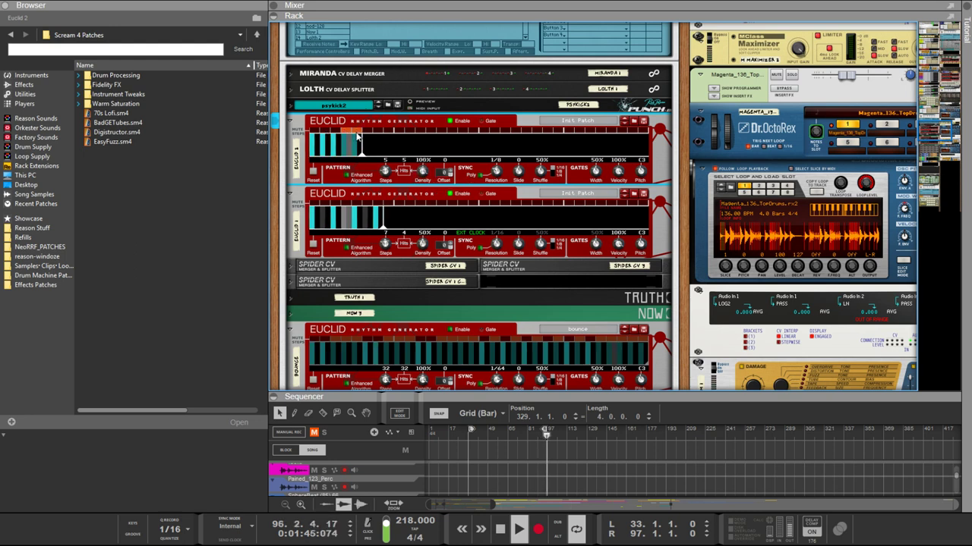
drag(496, 172, 481, 133)
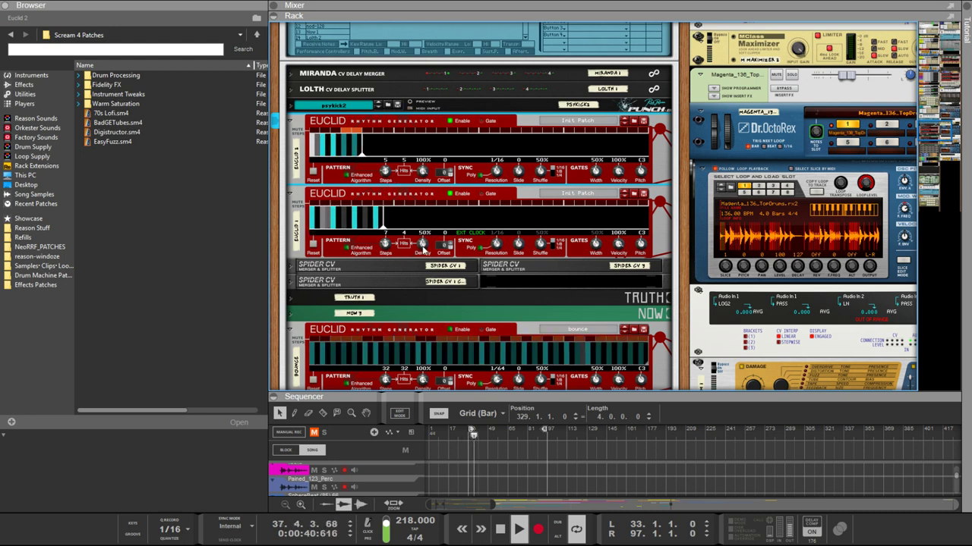
drag(423, 243, 408, 179)
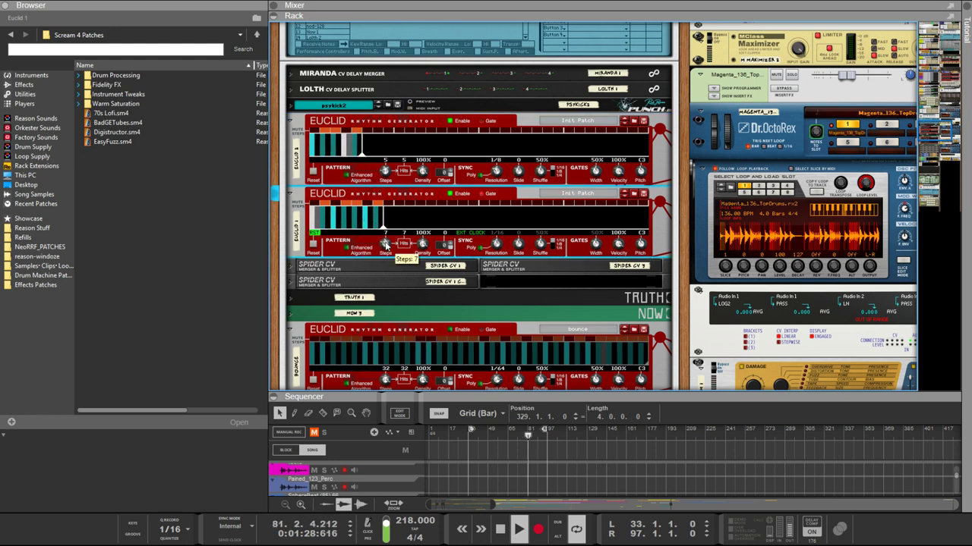
Step: Set the pattern length of the upper Init Patch Euclid to 15 steps and the lower one's to 5
drag(390, 247, 384, 238)
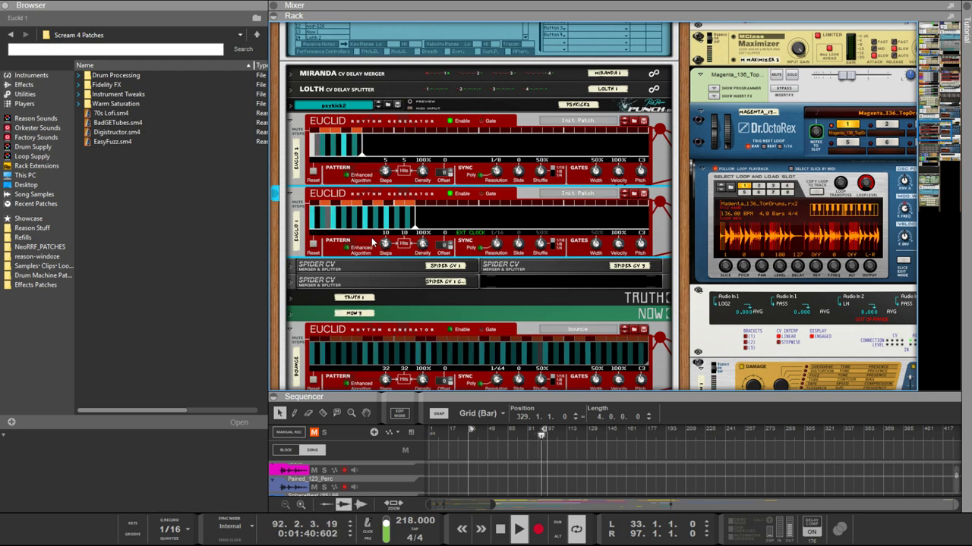
drag(388, 249, 390, 266)
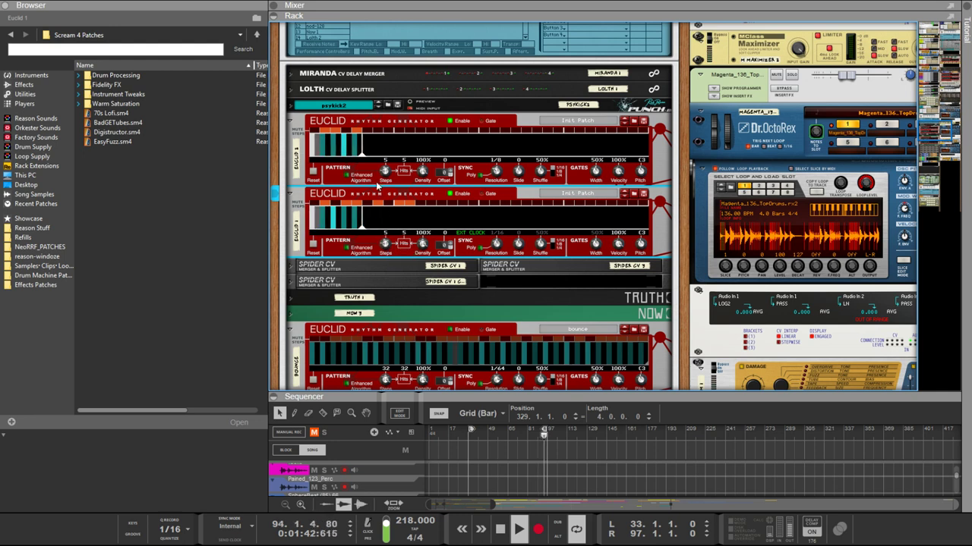
drag(385, 173, 383, 141)
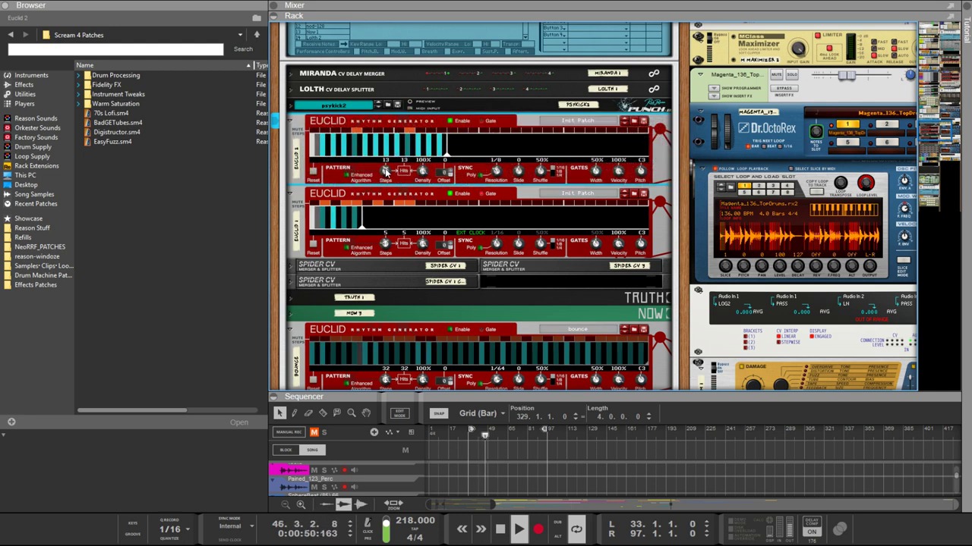
drag(395, 182, 385, 164)
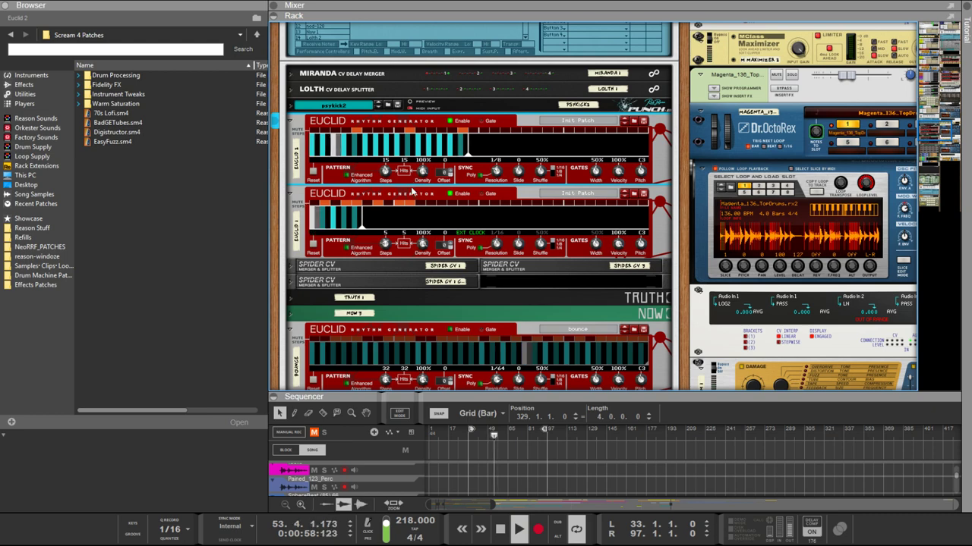
Step: Flip the CV selector on the A/B Switch directly above the Compare device
scroll(502, 307, down, 10)
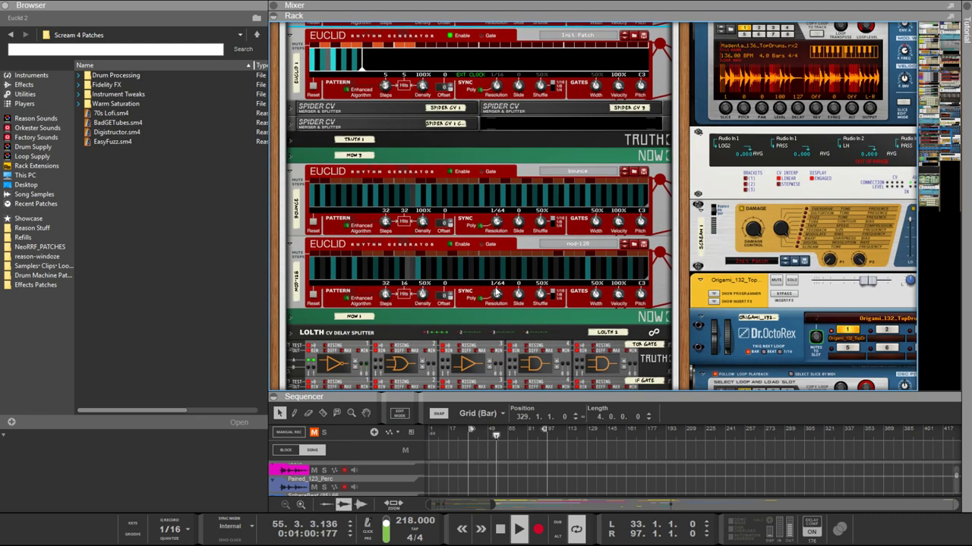
click(535, 256)
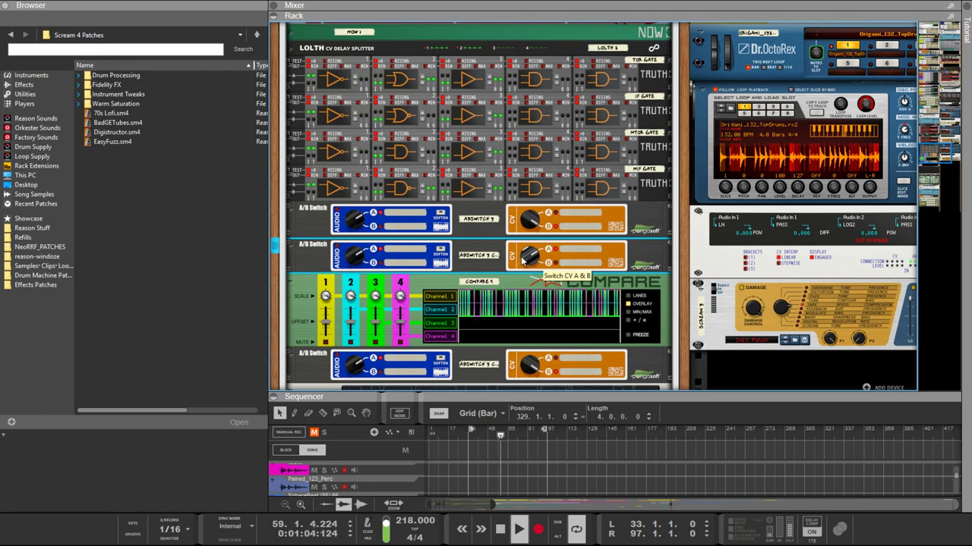
scroll(519, 257, up, 6)
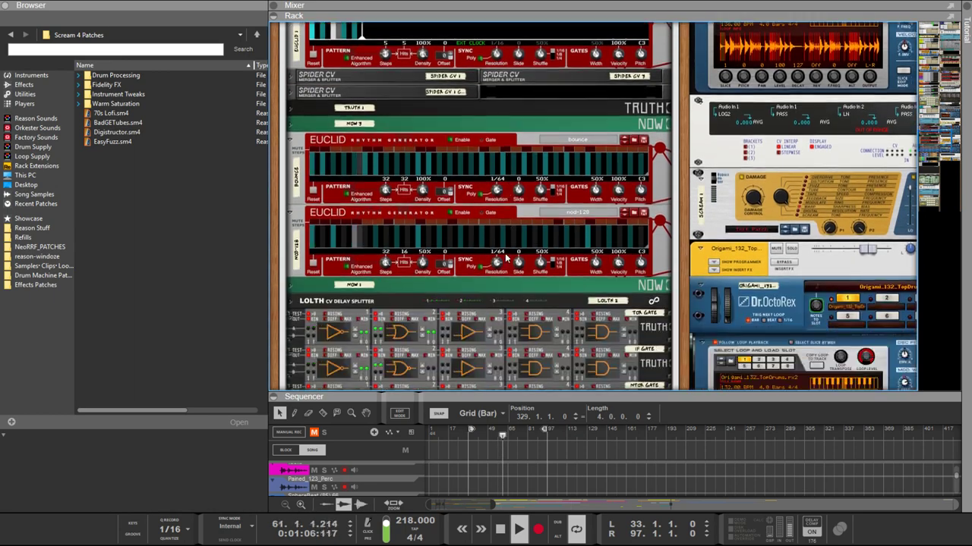
scroll(500, 258, up, 4)
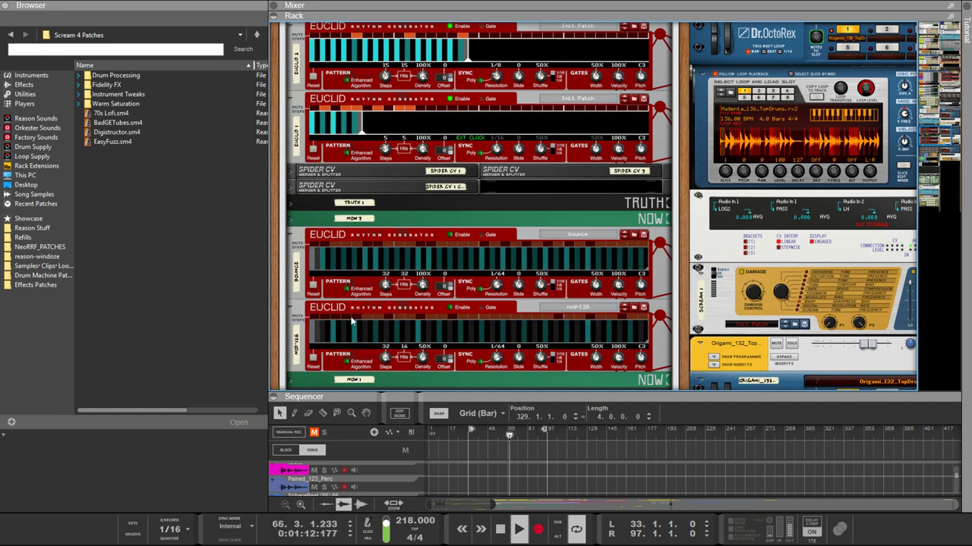
Step: Unfold the Now device directly above the bounce Euclid
click(360, 247)
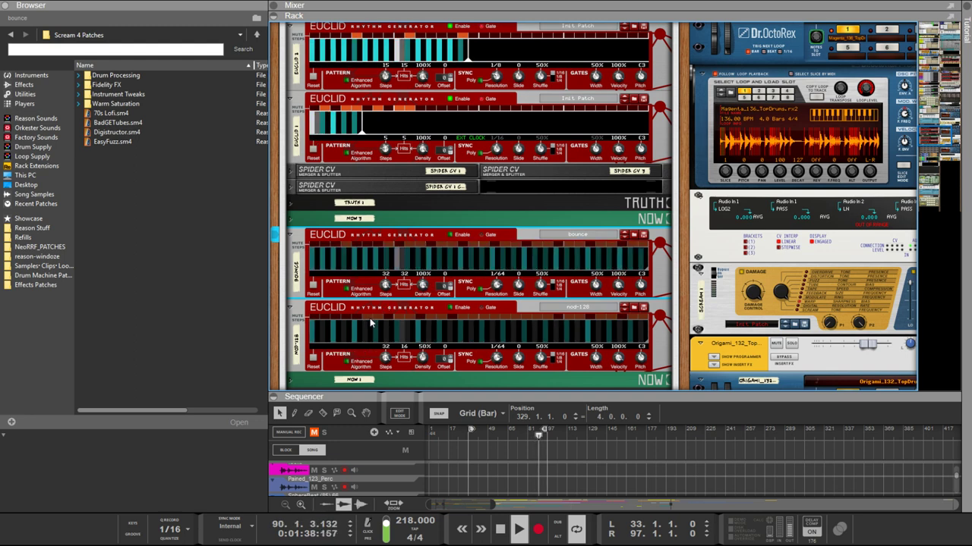
click(467, 303)
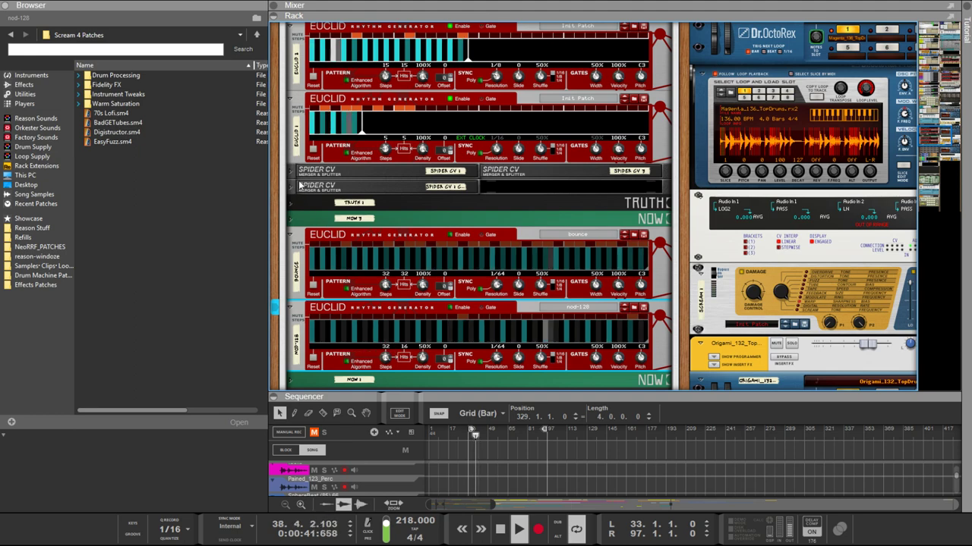
scroll(339, 244, down, 8)
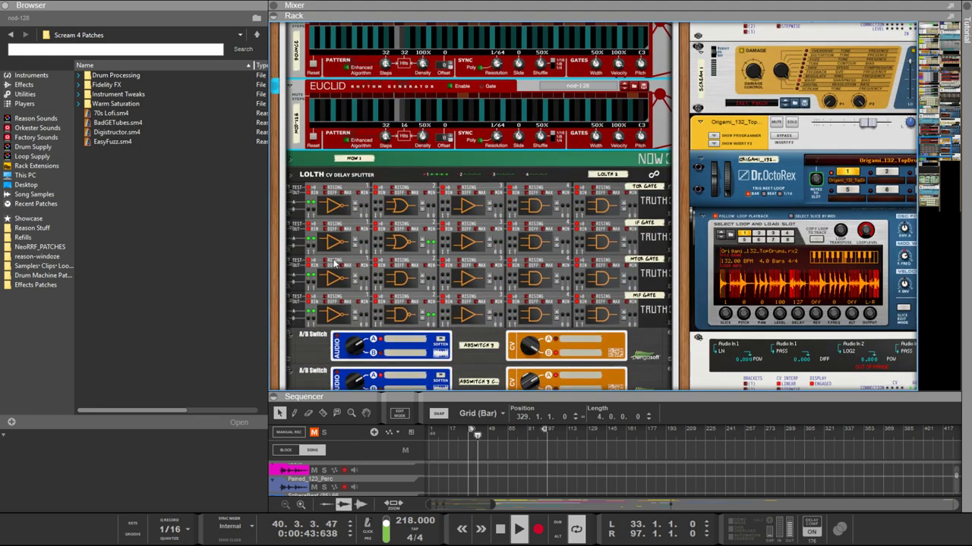
scroll(334, 262, down, 2)
scroll(337, 267, up, 10)
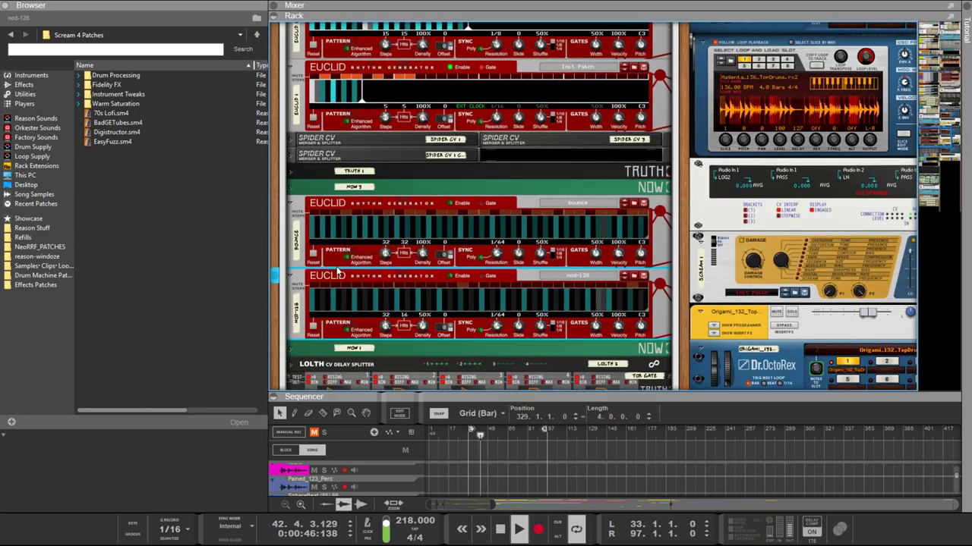
click(291, 186)
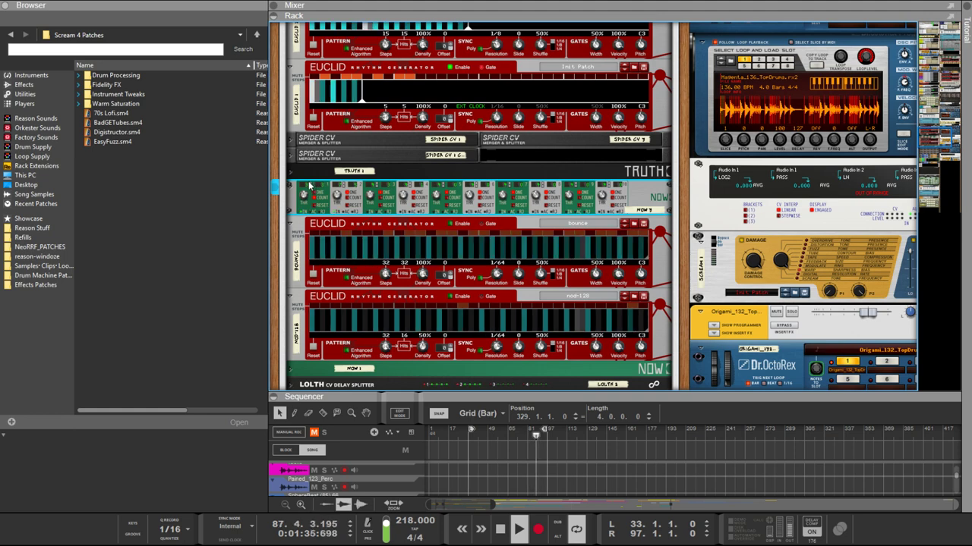
Step: Flip the CV selector on the A/B Switch between the Compare and Skope devices
scroll(453, 140, up, 3)
scroll(453, 140, up, 2)
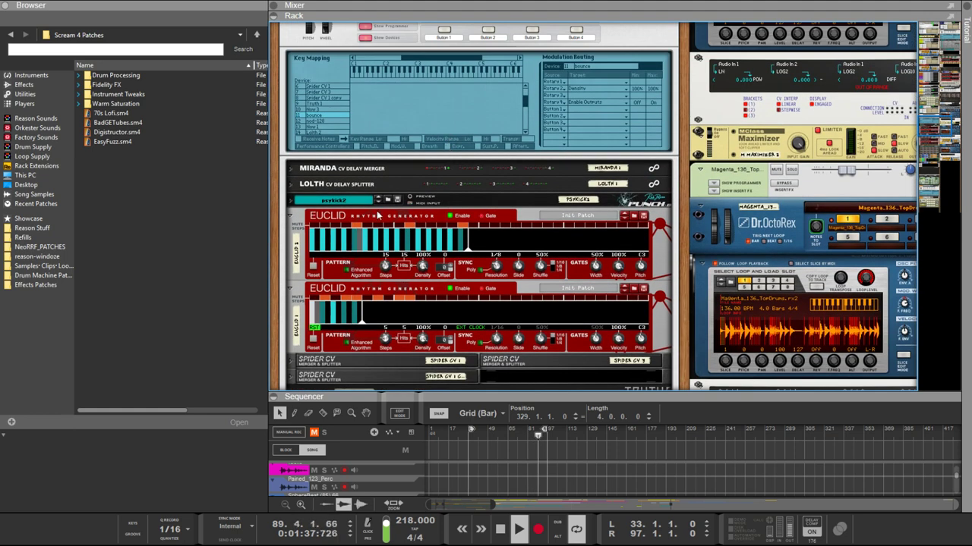
scroll(455, 152, down, 6)
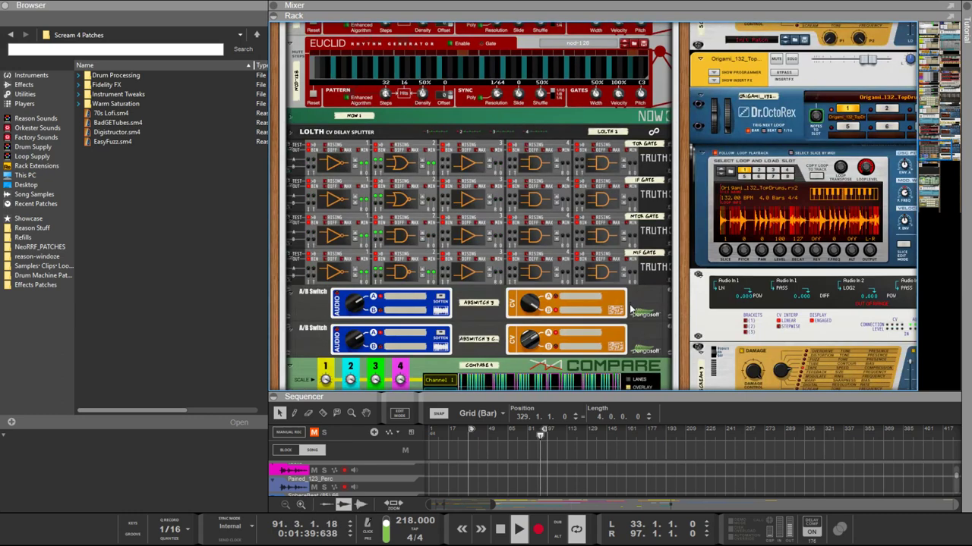
scroll(461, 174, down, 5)
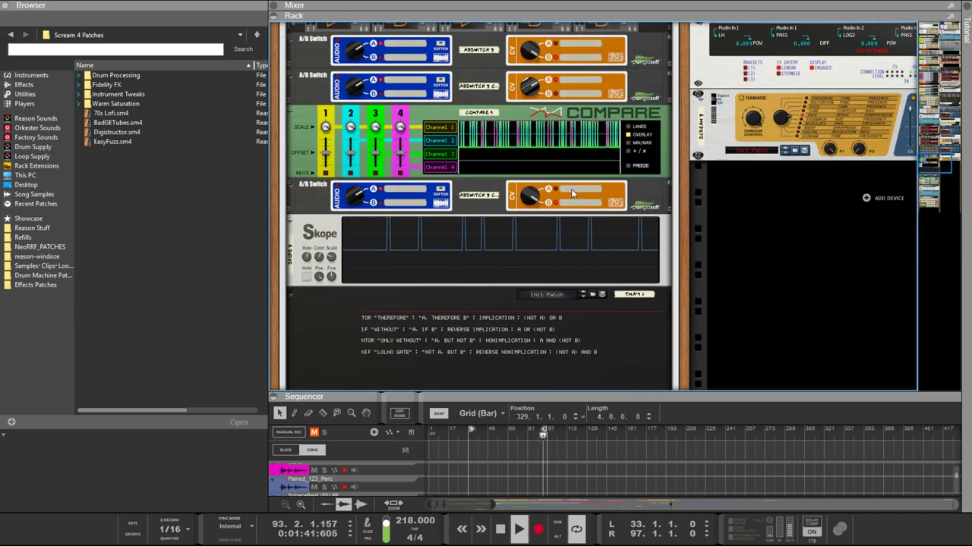
click(532, 196)
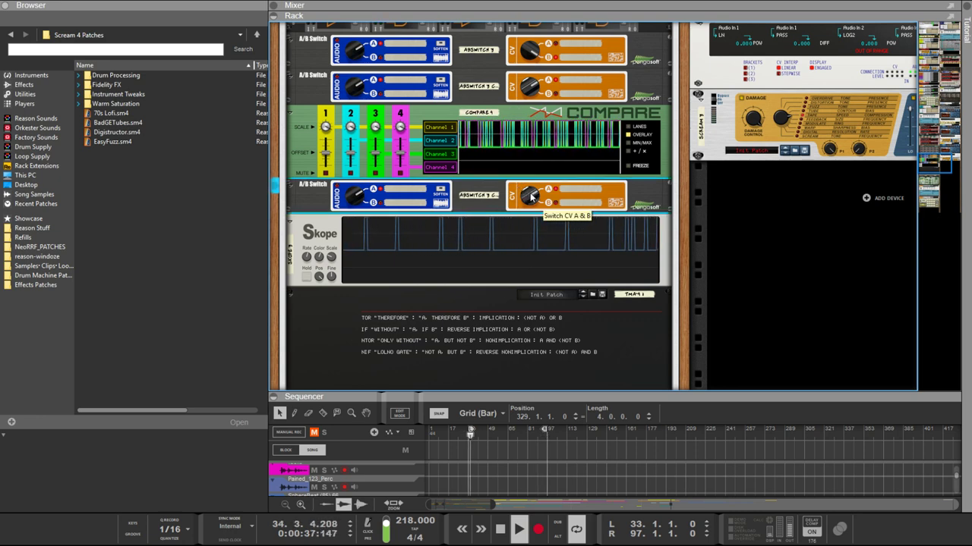
scroll(531, 196, up, 15)
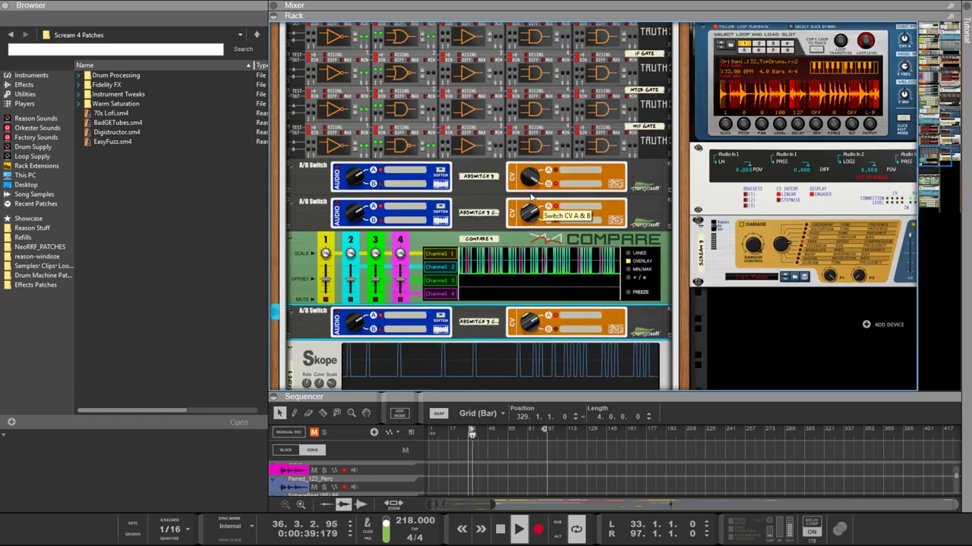
scroll(523, 206, down, 3)
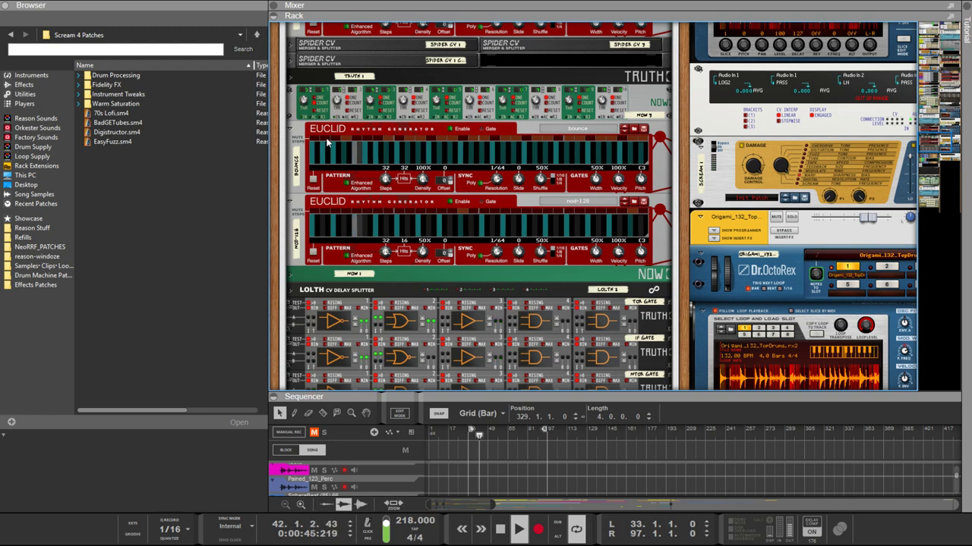
click(329, 142)
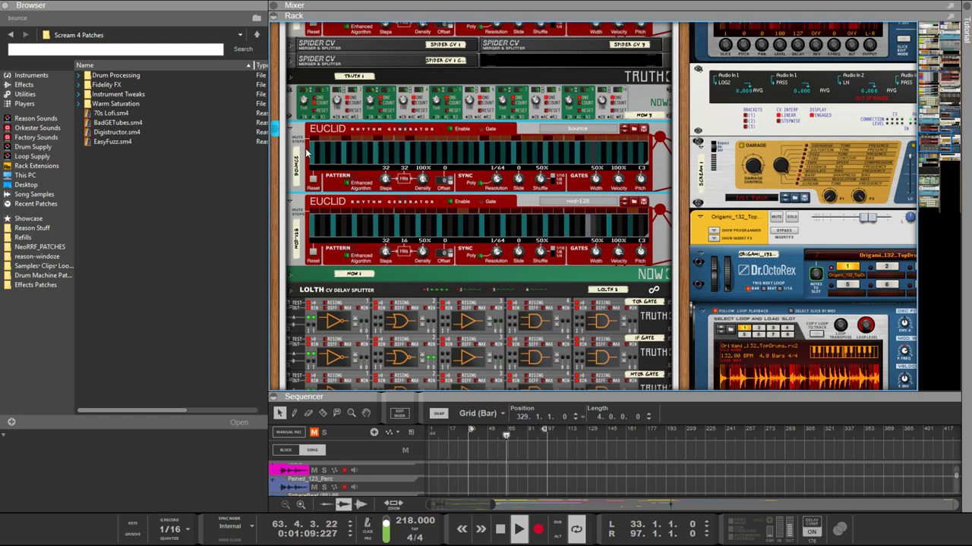
click(259, 145)
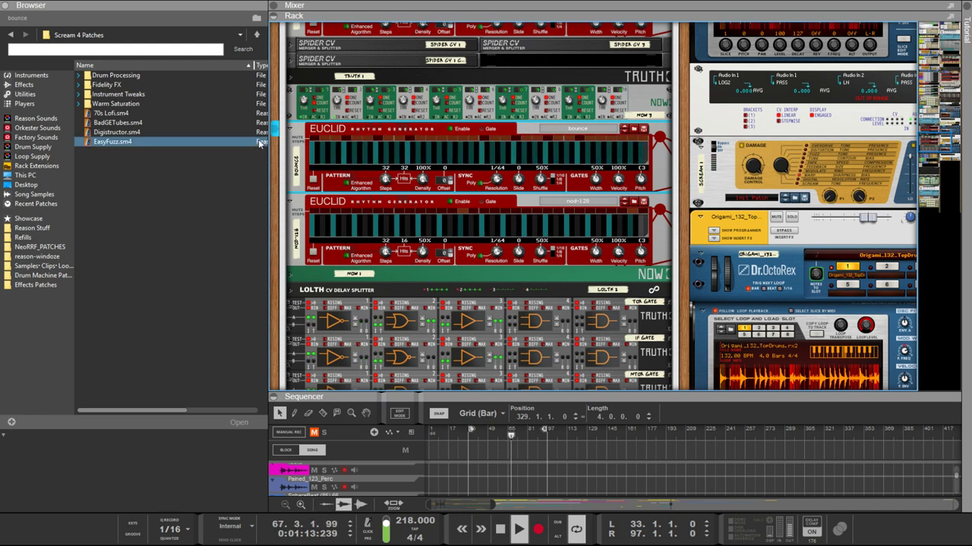
click(296, 171)
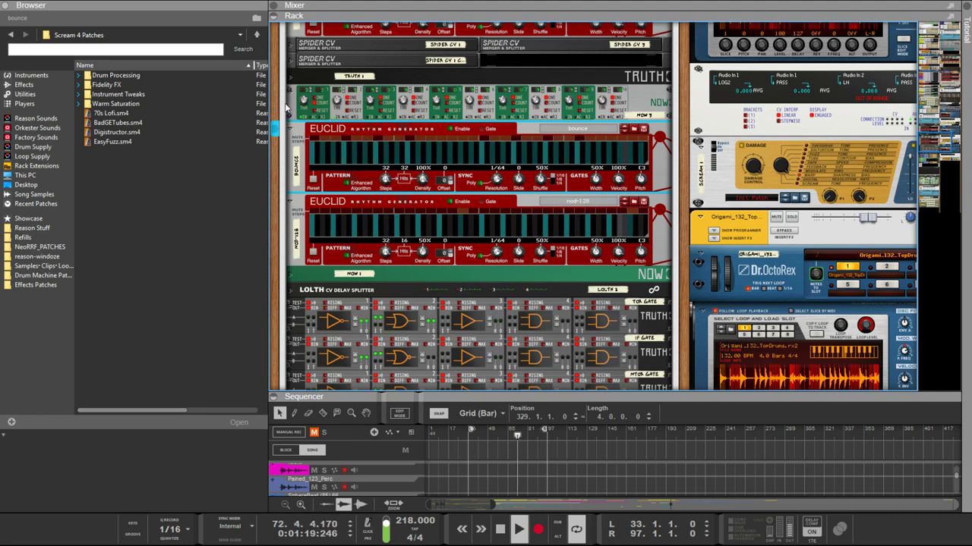
Step: Set the 15-step Euclid's resolution to 1/4 and raise the song tempo to 227 BPM
scroll(328, 123, up, 1)
scroll(331, 142, up, 2)
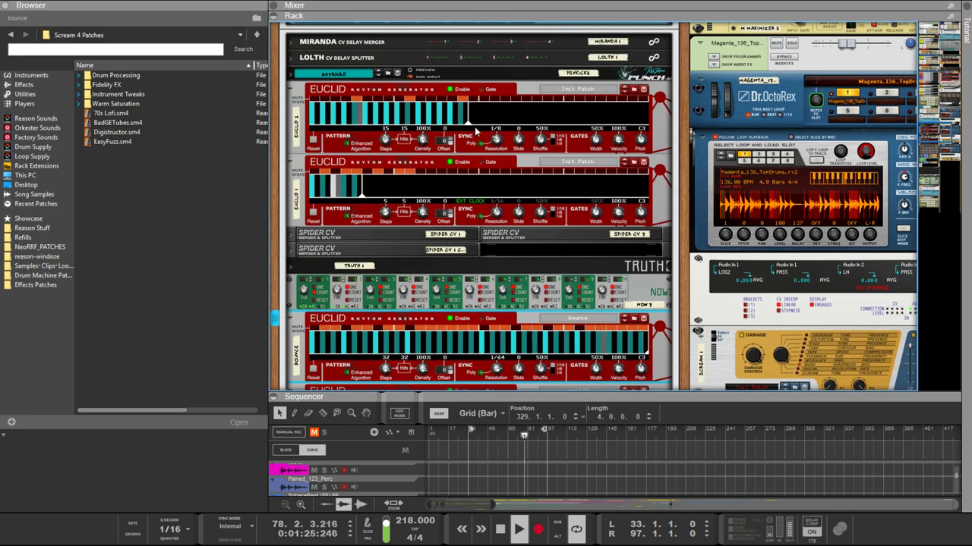
drag(501, 143, 497, 157)
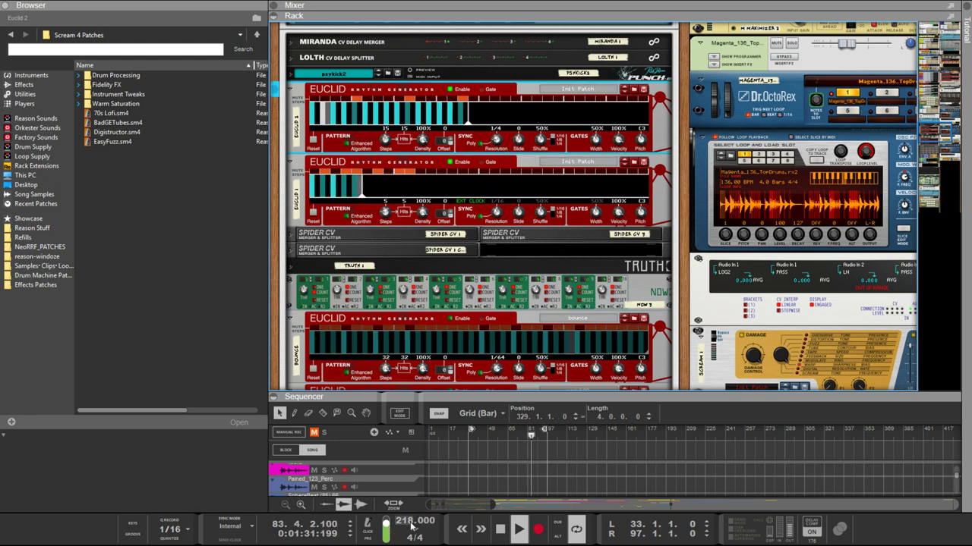
mouse_move(404, 524)
mouse_down()
mouse_move(409, 494)
mouse_move(408, 507)
mouse_up()
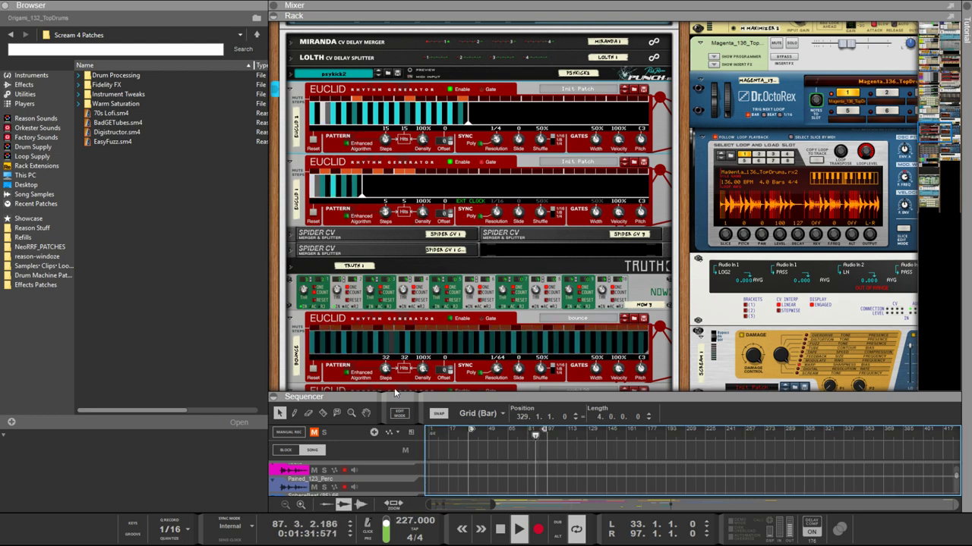
Step: Edit the muted steps of the groove32 Euclid below the A/B Switch and set its resolution to 1/64
scroll(293, 341, down, 2)
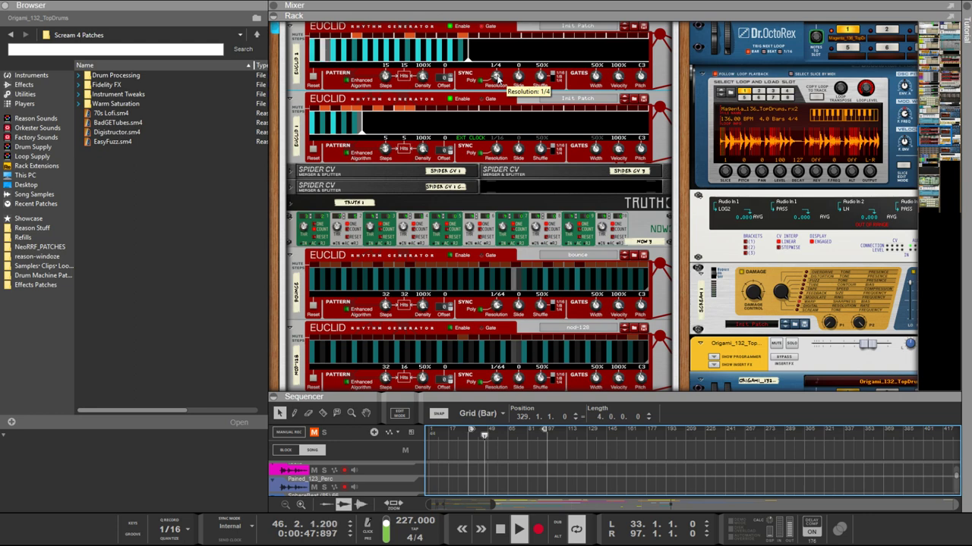
scroll(497, 78, down, 3)
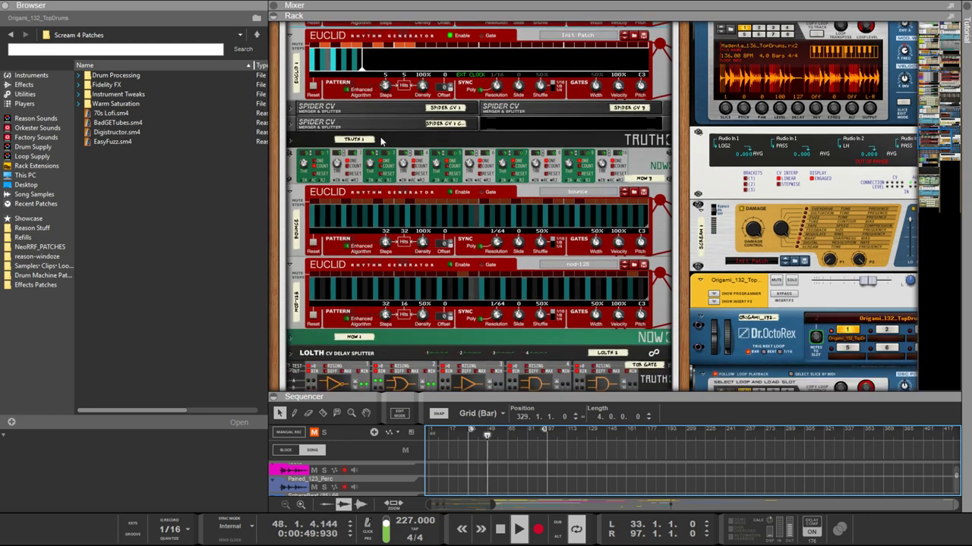
click(344, 157)
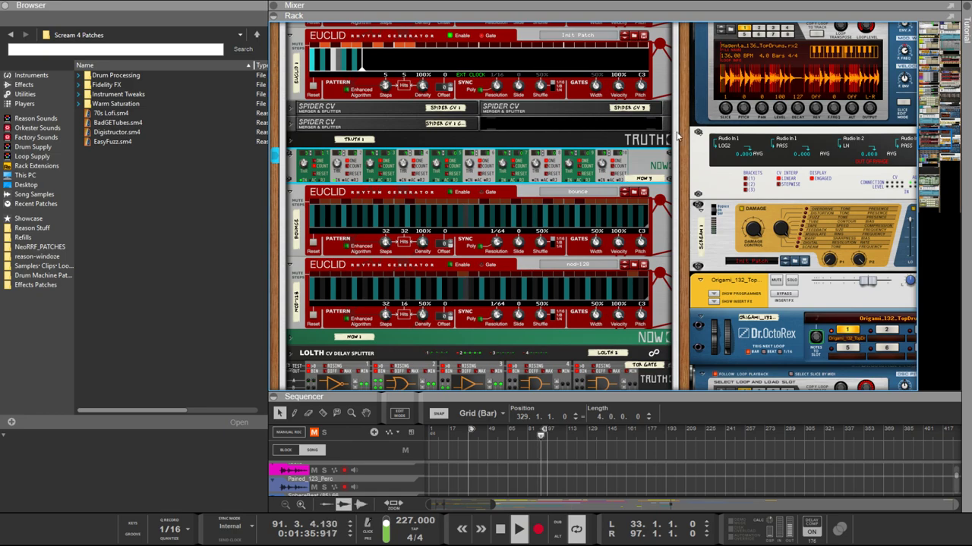
drag(374, 139, 281, 311)
scroll(685, 284, up, 15)
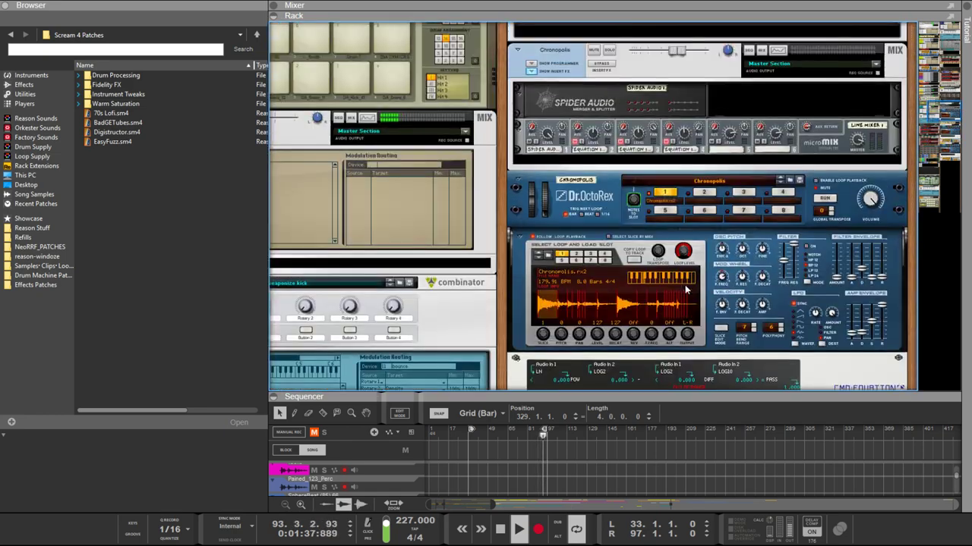
scroll(687, 288, up, 6)
scroll(693, 285, down, 4)
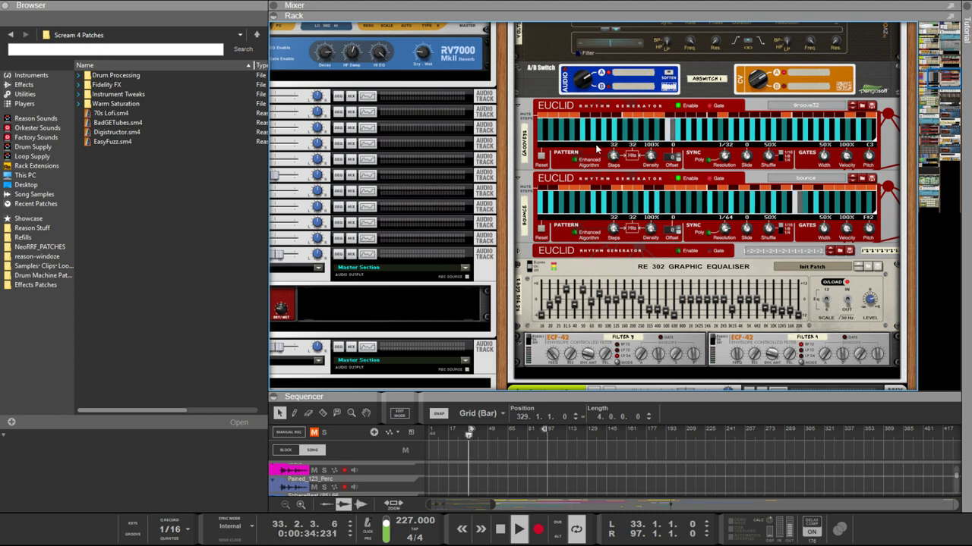
click(547, 118)
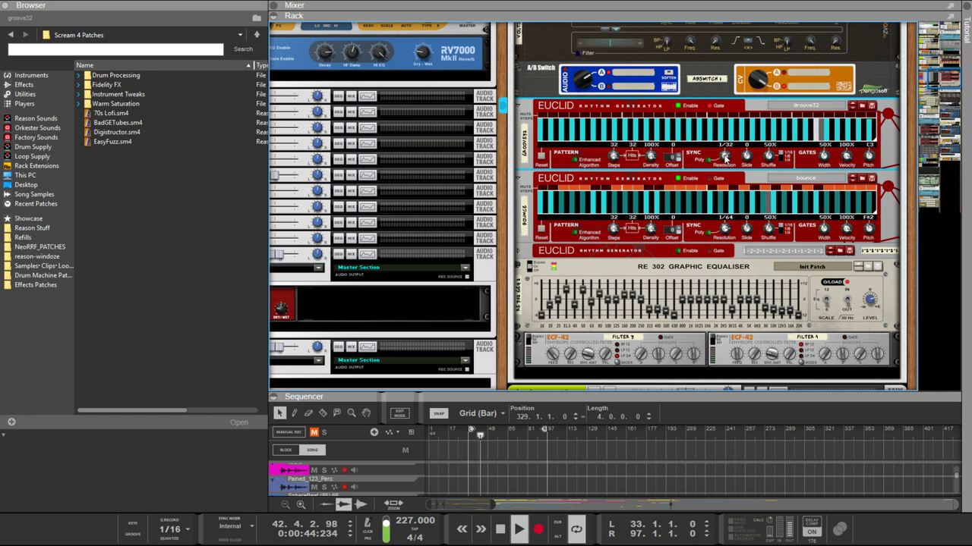
mouse_move(725, 157)
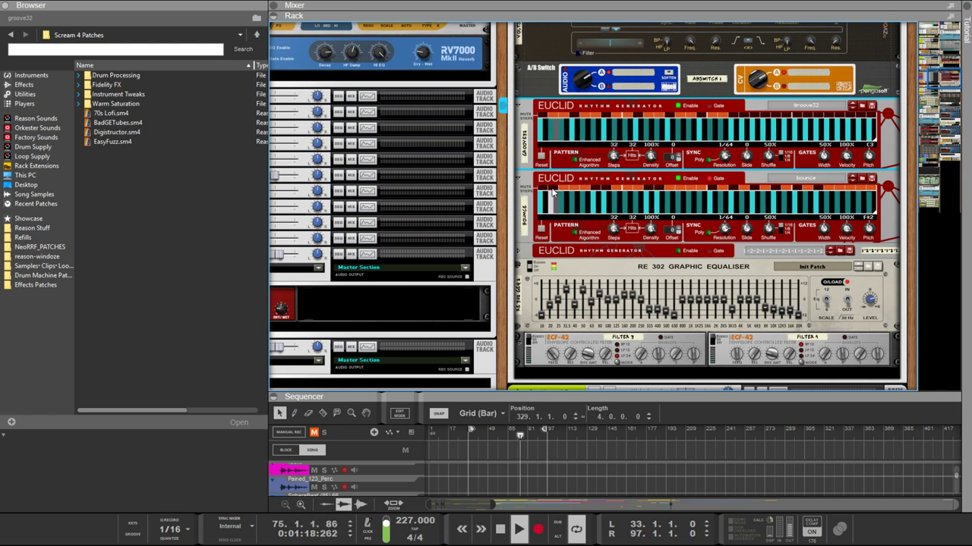
Step: Shorten the pattern of the bounce Euclid beneath groove32 to 20 steps and set its resolution to 1/16T
click(577, 194)
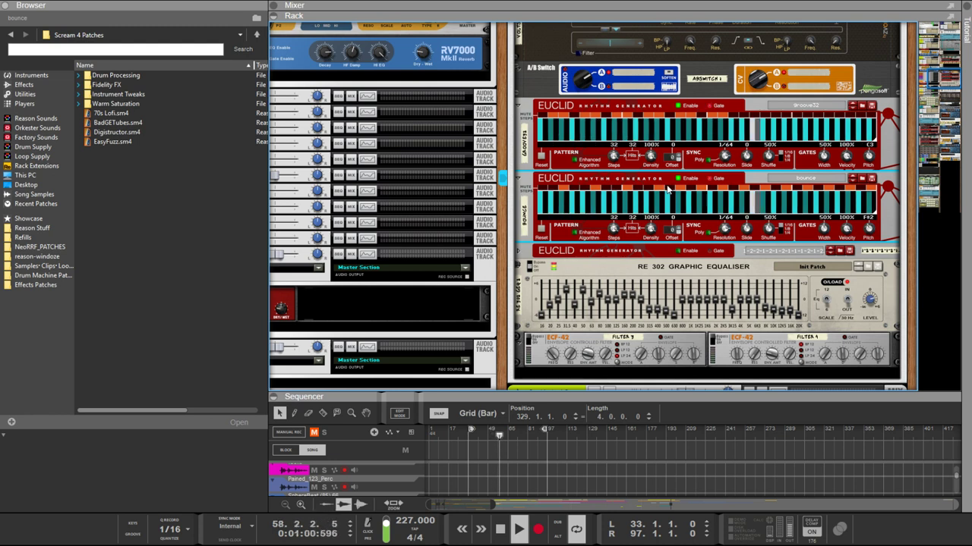
click(702, 118)
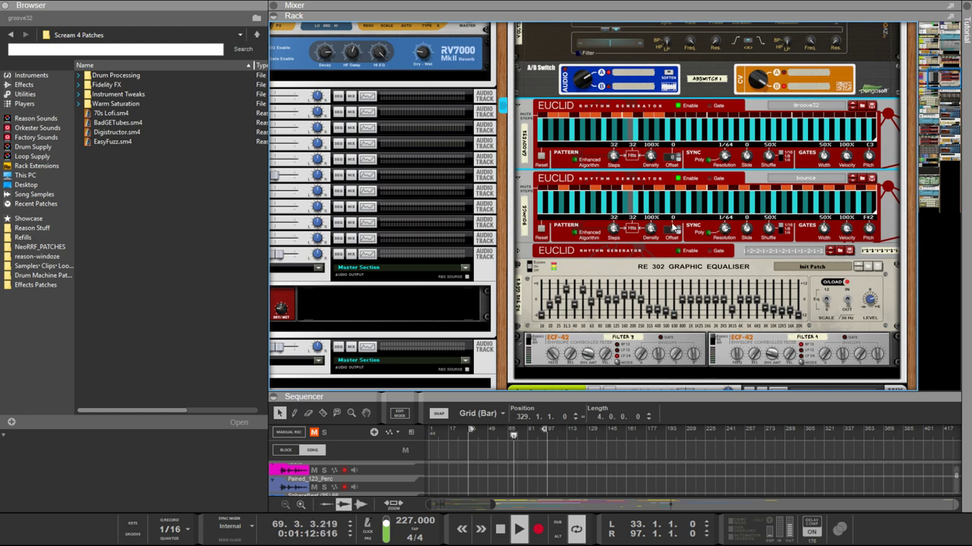
click(612, 228)
drag(615, 236, 628, 283)
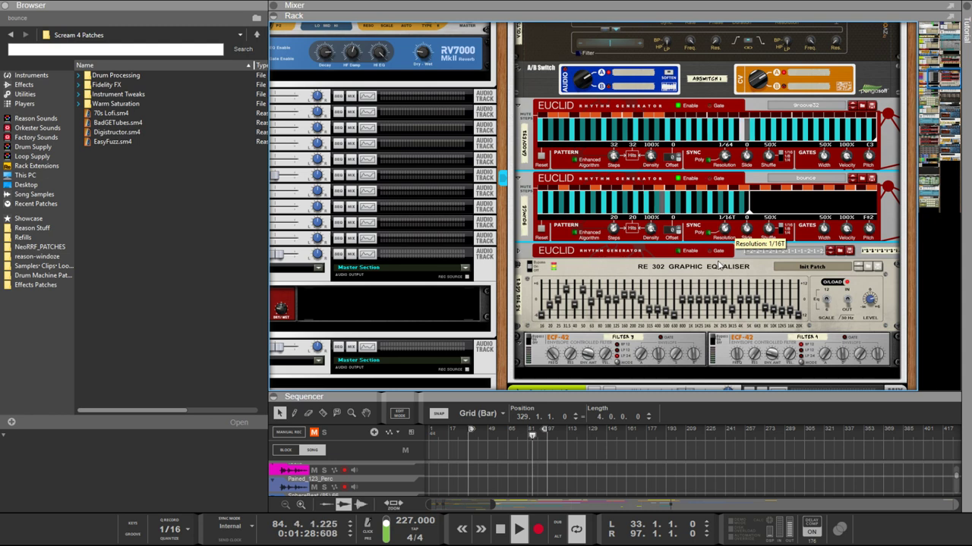
Step: Set the resolution of the bounce Euclid below groove32 to 1/128
drag(716, 247, 720, 210)
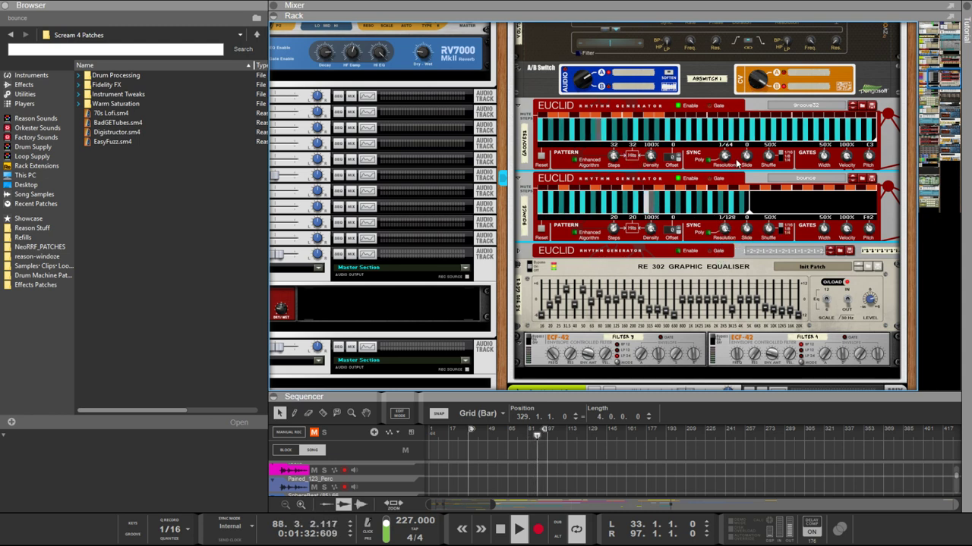
click(653, 155)
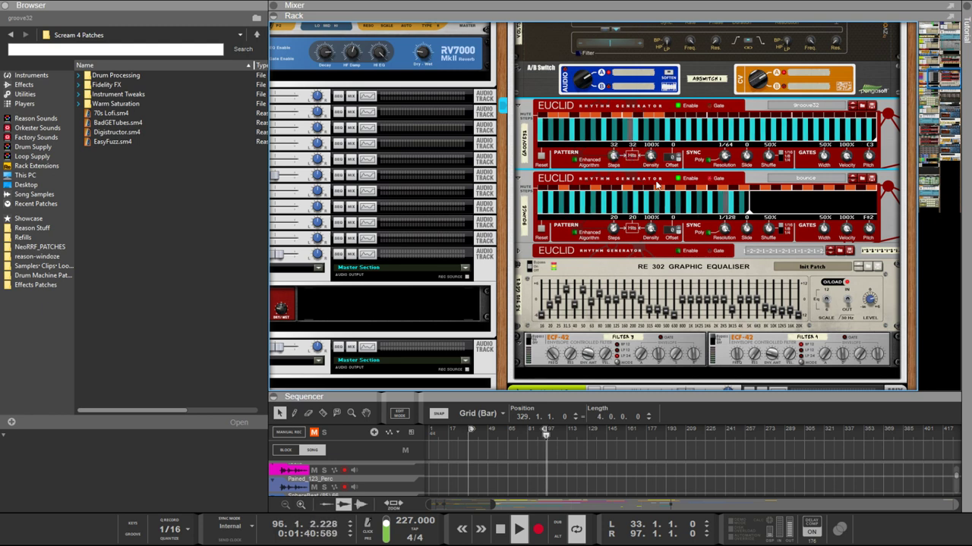
click(725, 230)
Step: Shorten the groove32 Euclid to 28 steps at 1/32 resolution and set the bounce Euclid beneath it to 1/64
mouse_move(618, 162)
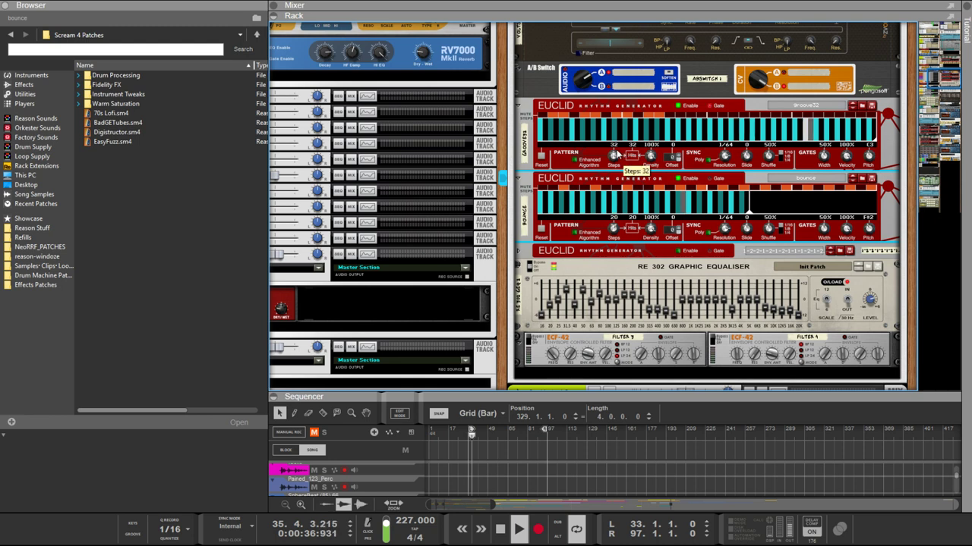
mouse_move(618, 161)
mouse_down()
mouse_move(626, 196)
mouse_move(626, 179)
mouse_up()
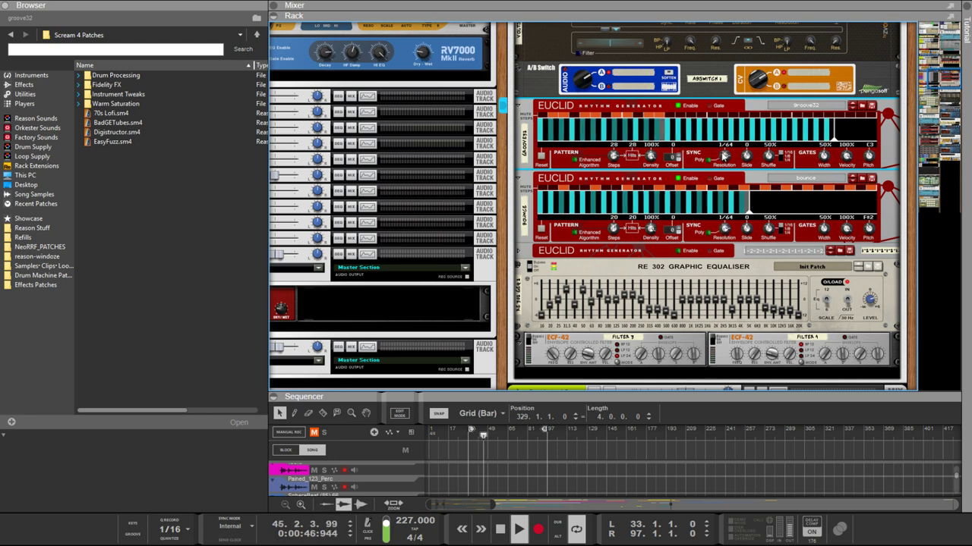
drag(724, 156, 723, 164)
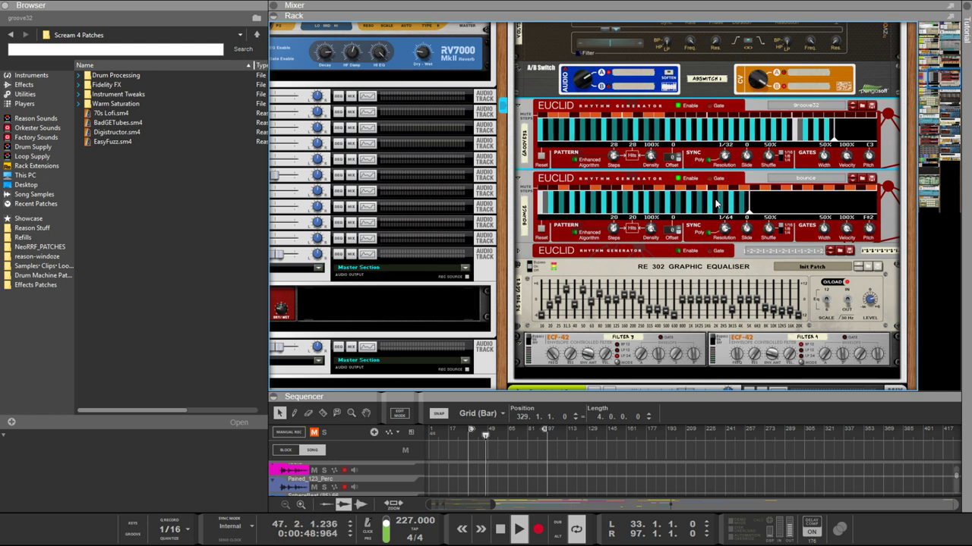
Step: Edit the muted steps of the bounce Euclid below groove32 and set its resolution to 1/128
mouse_move(725, 235)
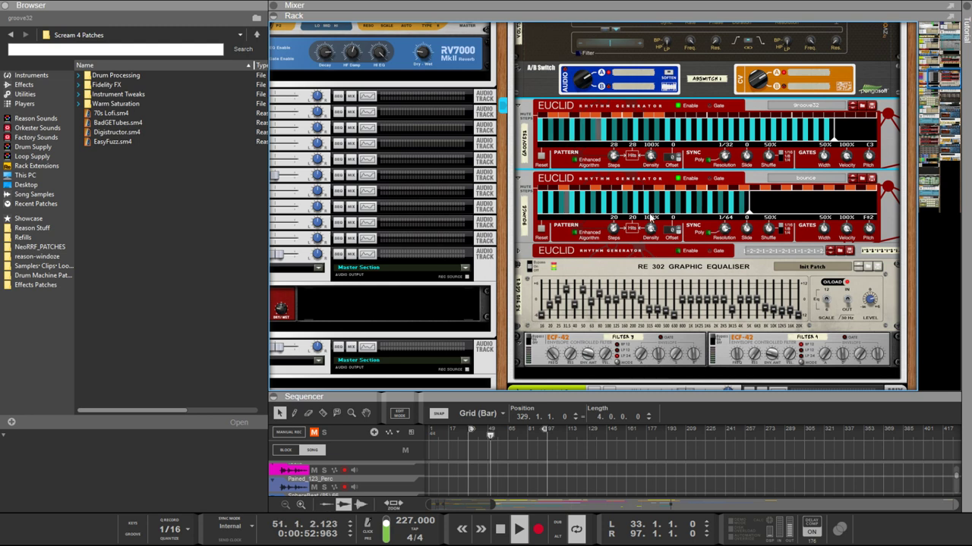
click(557, 192)
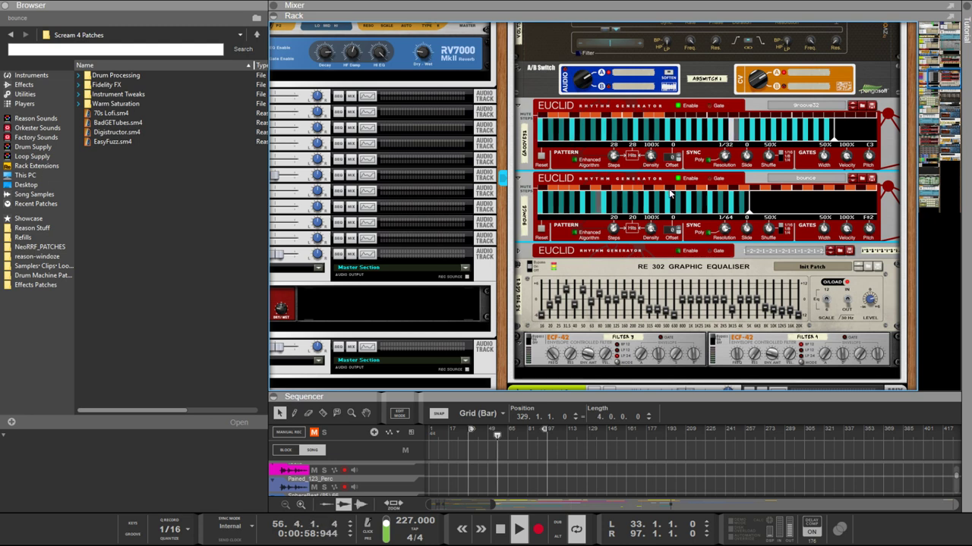
drag(723, 230, 724, 237)
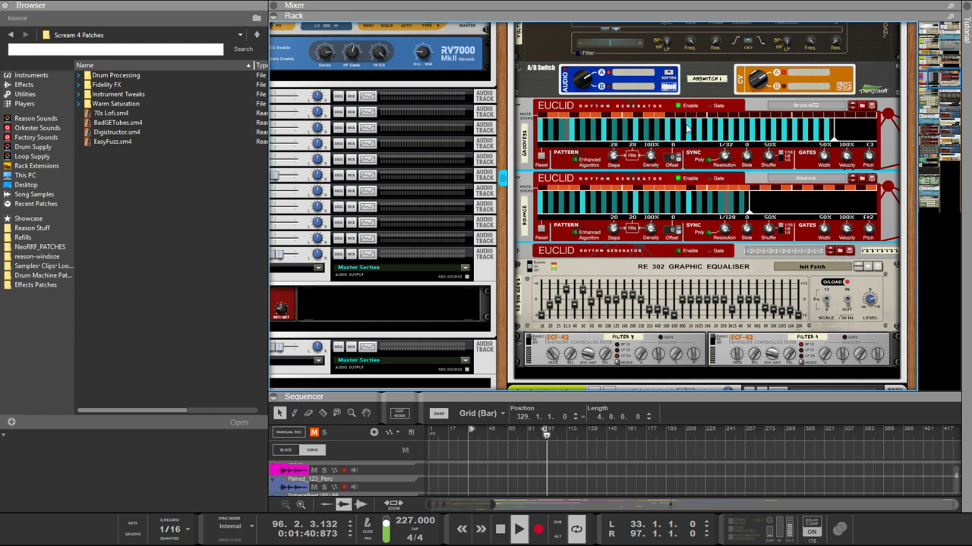
Step: Edit the muted steps of the groove32 Euclid and set its pattern to 21 steps at 1/64 resolution
click(725, 154)
drag(725, 154, 725, 142)
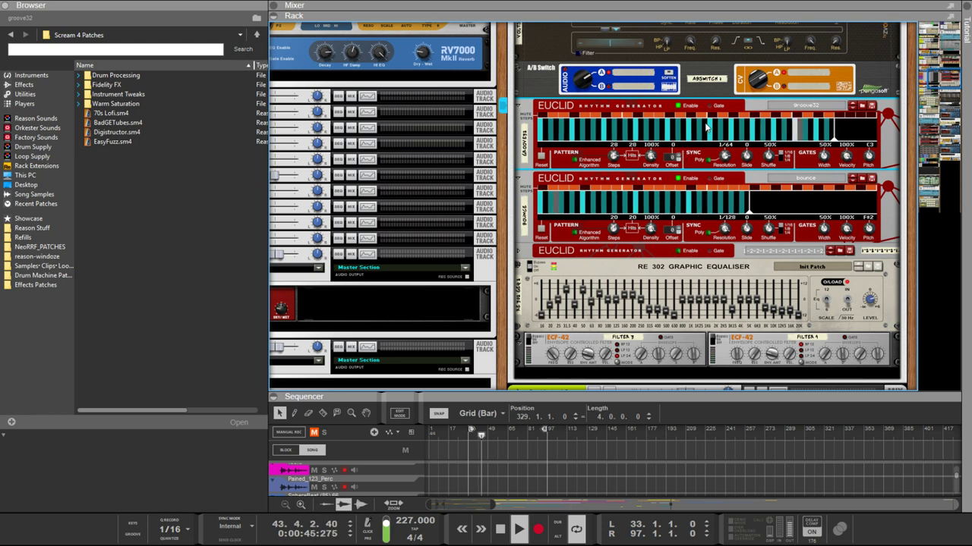
drag(619, 155, 621, 184)
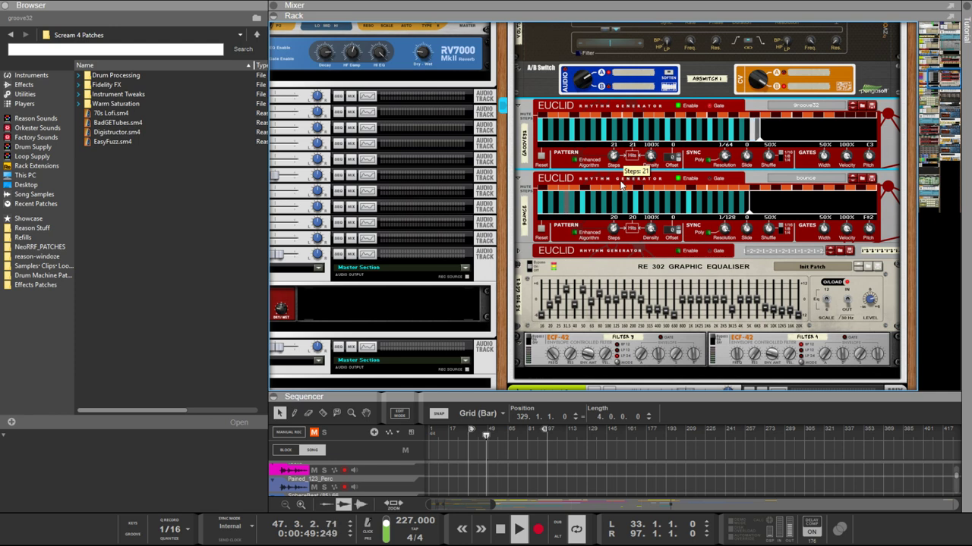
Step: Lengthen the pattern of the bounce Euclid below groove32 to 30 steps
drag(613, 228, 604, 200)
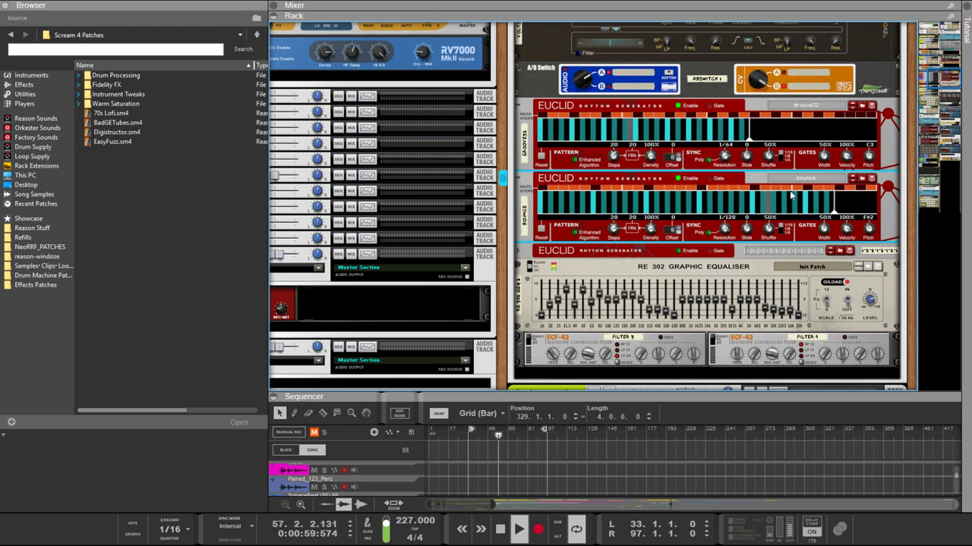
drag(616, 230, 615, 225)
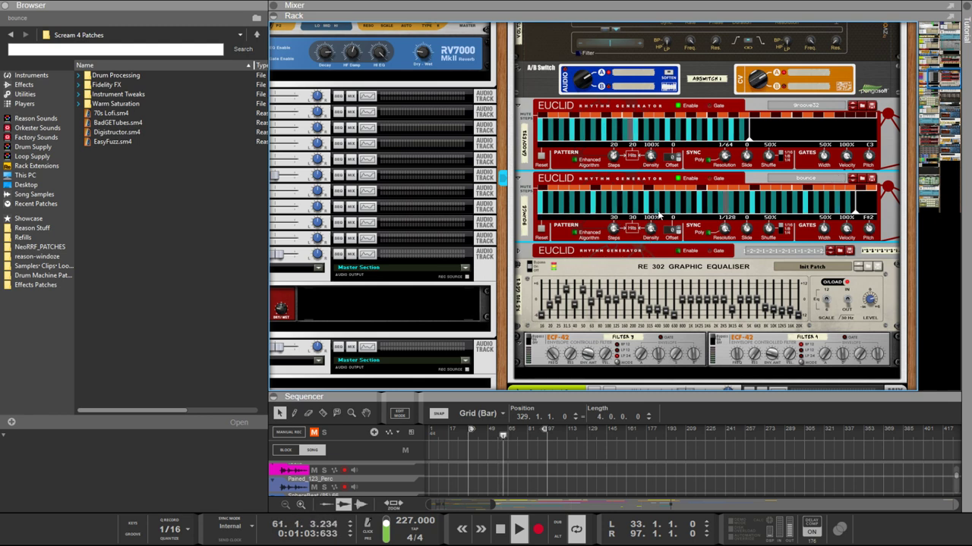
Step: Adjust the muted steps of the groove32 Euclid and set its pattern to 20 steps at 1/128 resolution
click(691, 118)
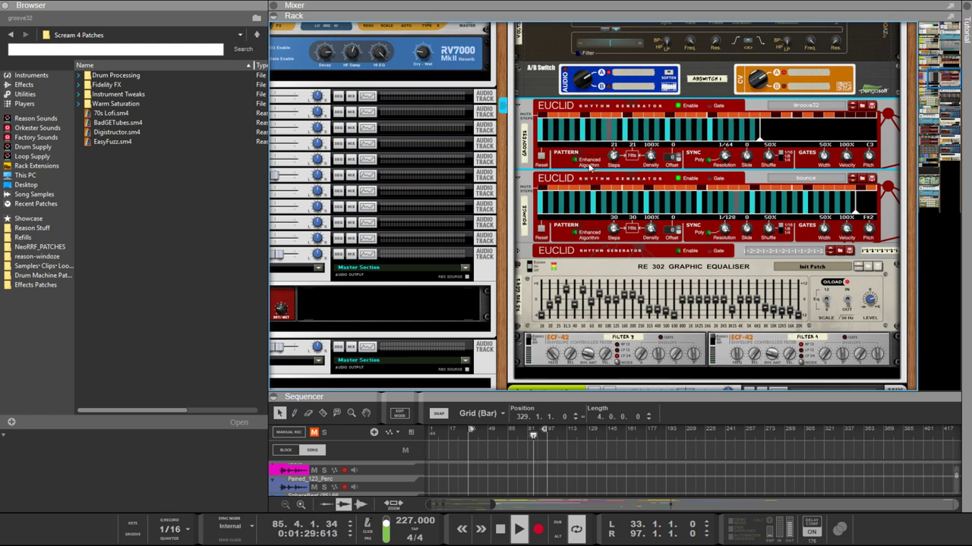
drag(616, 155, 617, 158)
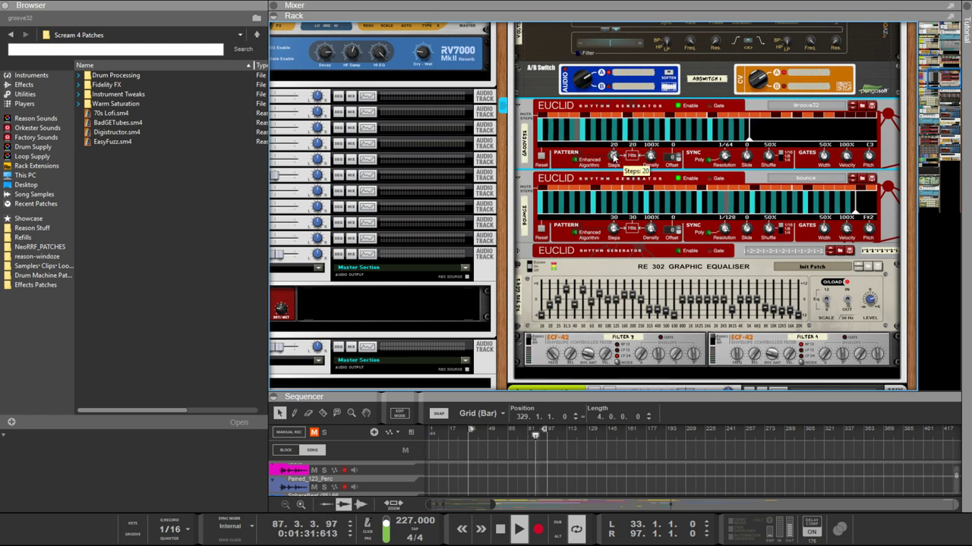
drag(724, 158, 721, 131)
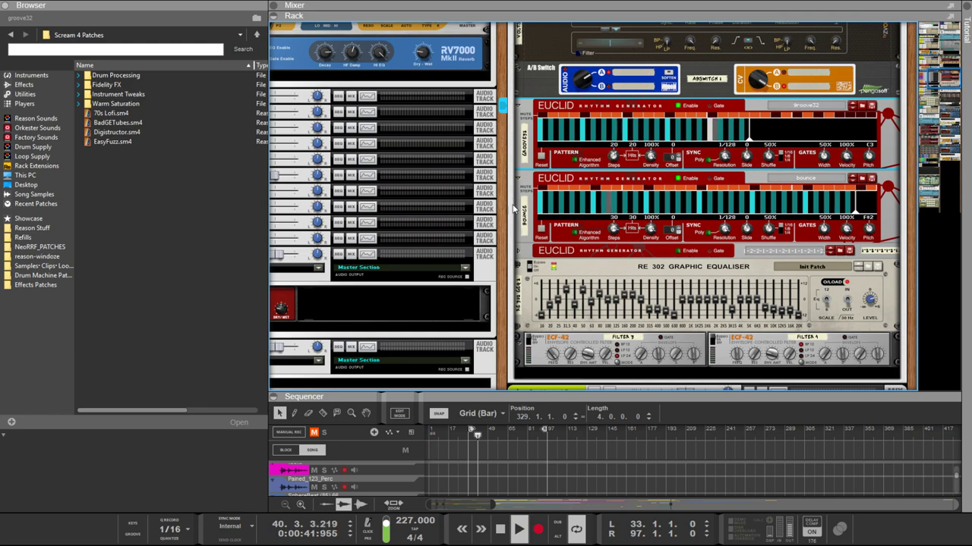
Step: Look over the bounce and mod-128 Euclids, the Now, Truth and Compare devices, and the Origami Dr. OctoRex effect chain in the rack
drag(505, 205, 723, 183)
scroll(723, 184, down, 5)
scroll(570, 290, down, 20)
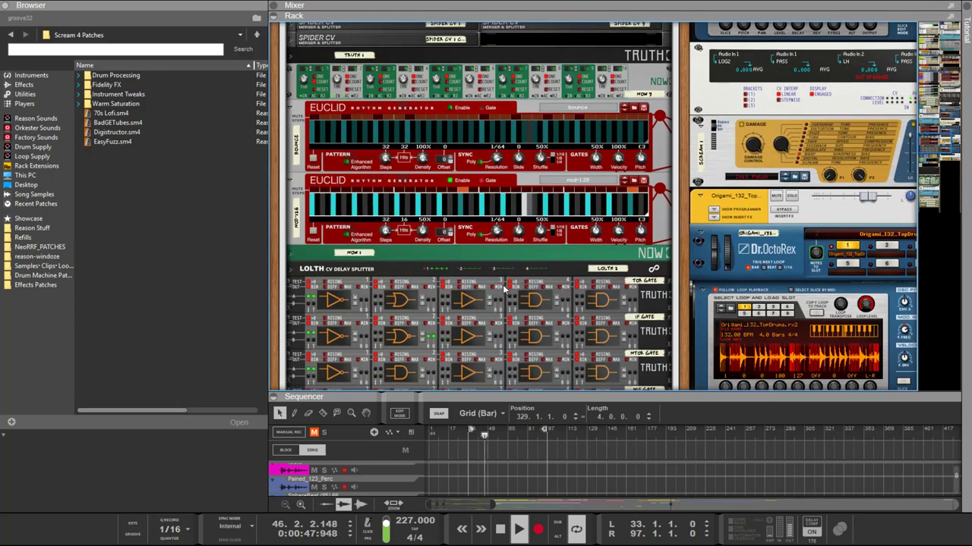
scroll(486, 277, up, 2)
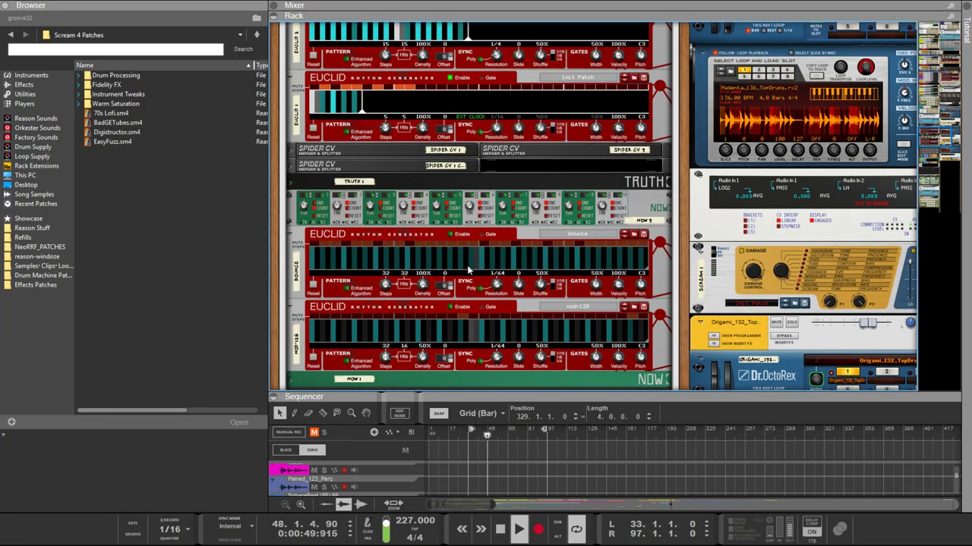
scroll(468, 270, down, 1)
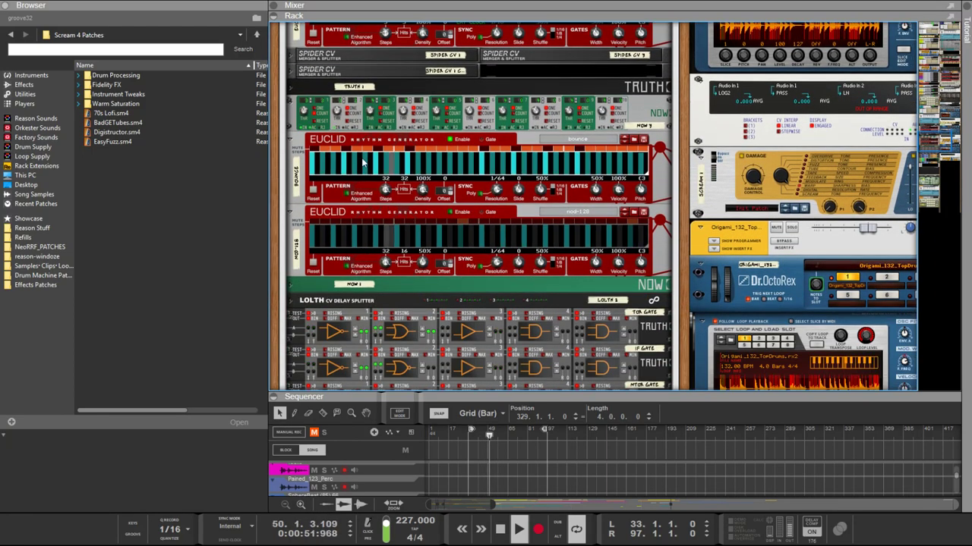
click(318, 118)
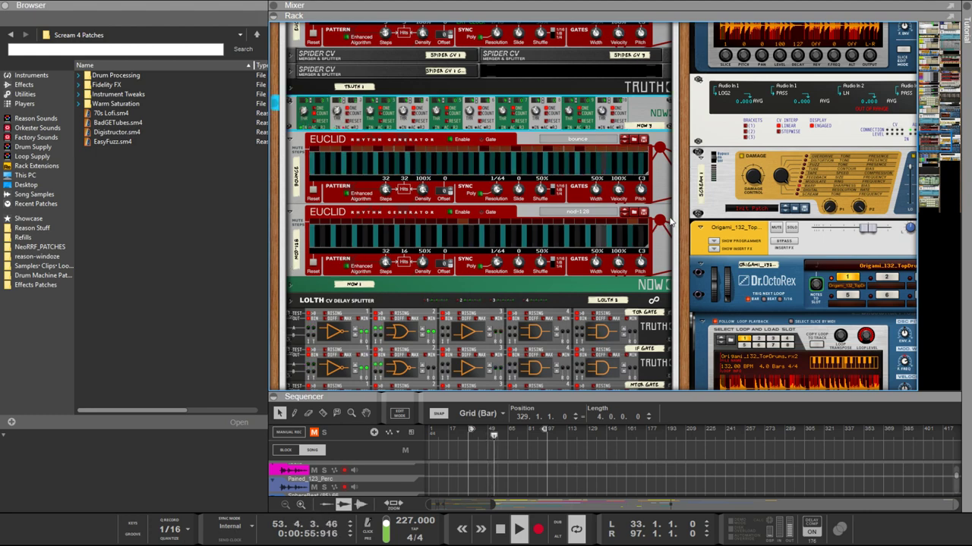
scroll(686, 225, down, 10)
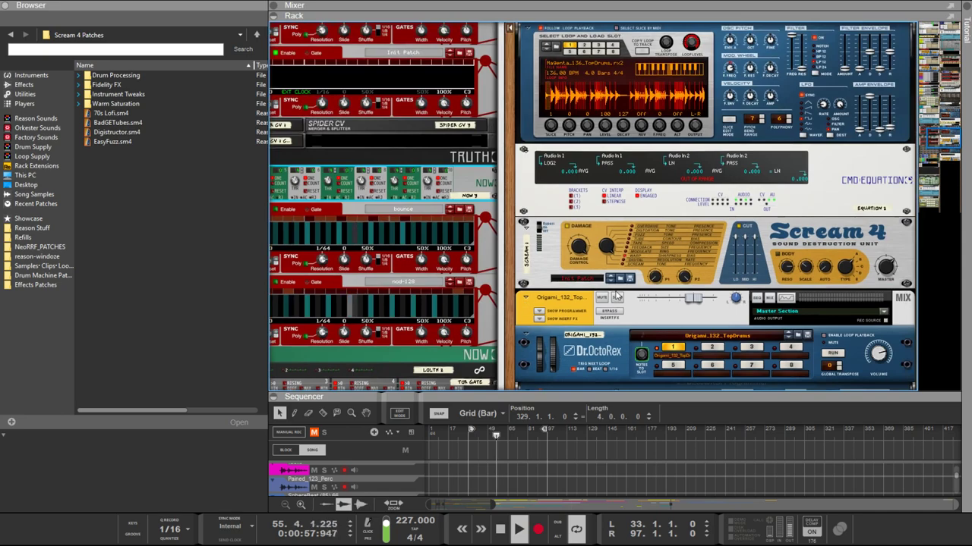
scroll(650, 279, down, 10)
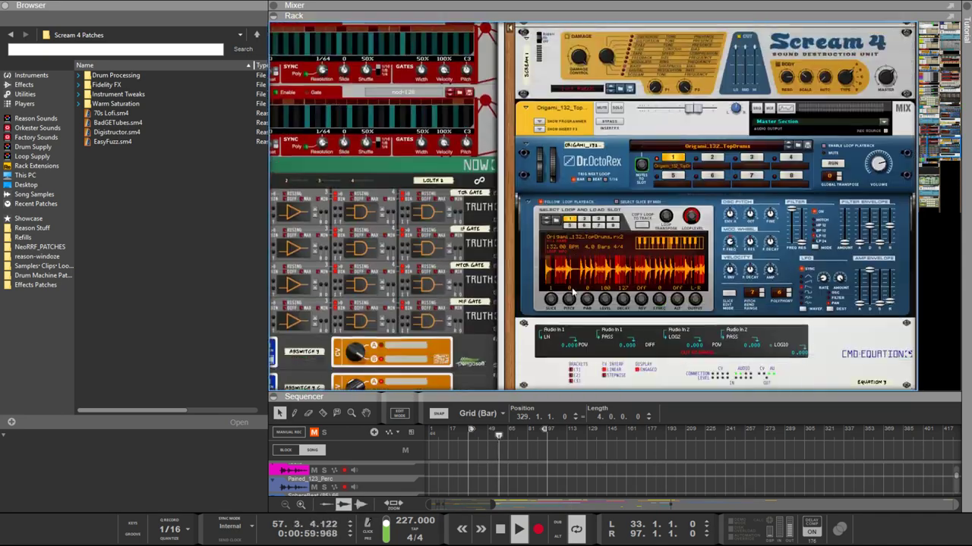
scroll(521, 292, down, 5)
scroll(577, 251, left, 3)
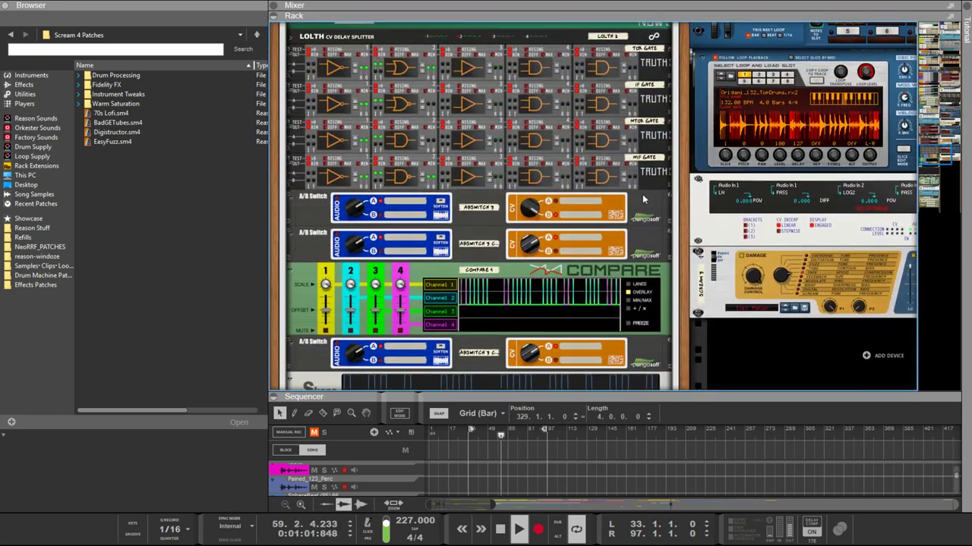
Step: Disconnect the Euclid 2 inverse toggle output from the clock input of Euclid 1 on the back of the rack
scroll(633, 206, up, 10)
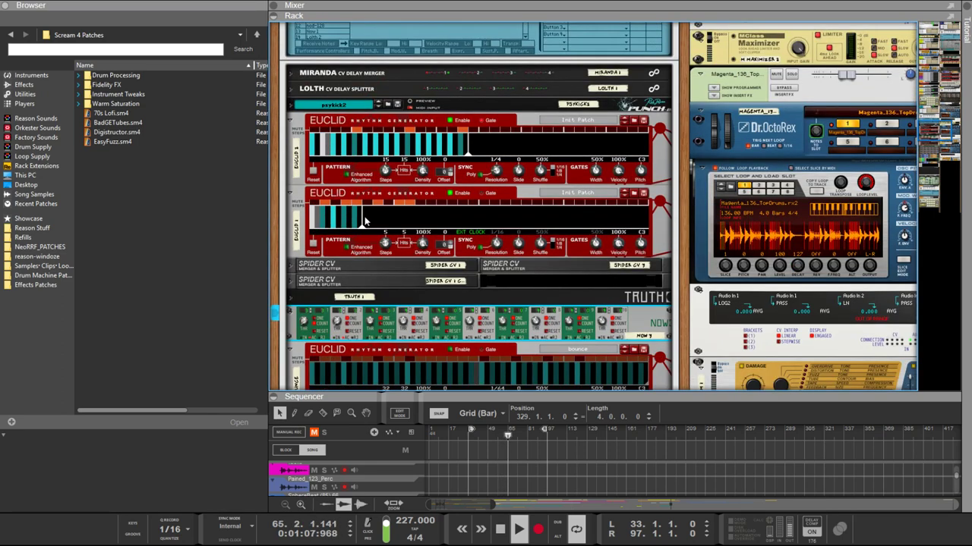
key(Tab)
key(Tab)
key(Tab)
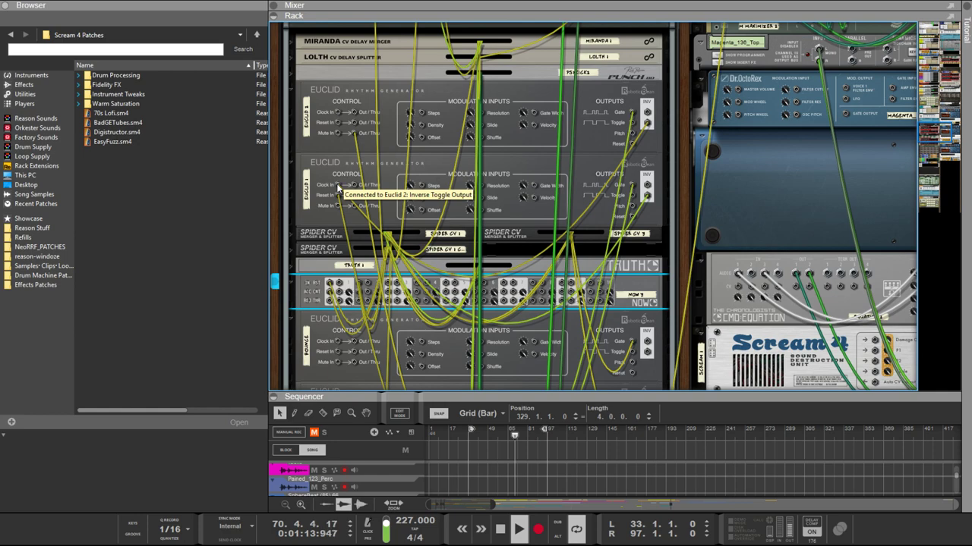
click(337, 188)
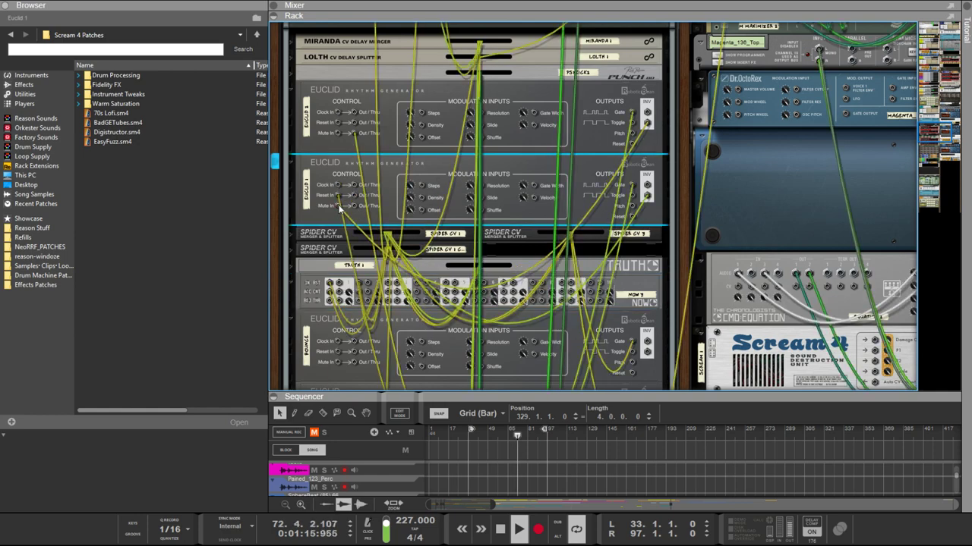
key(Tab)
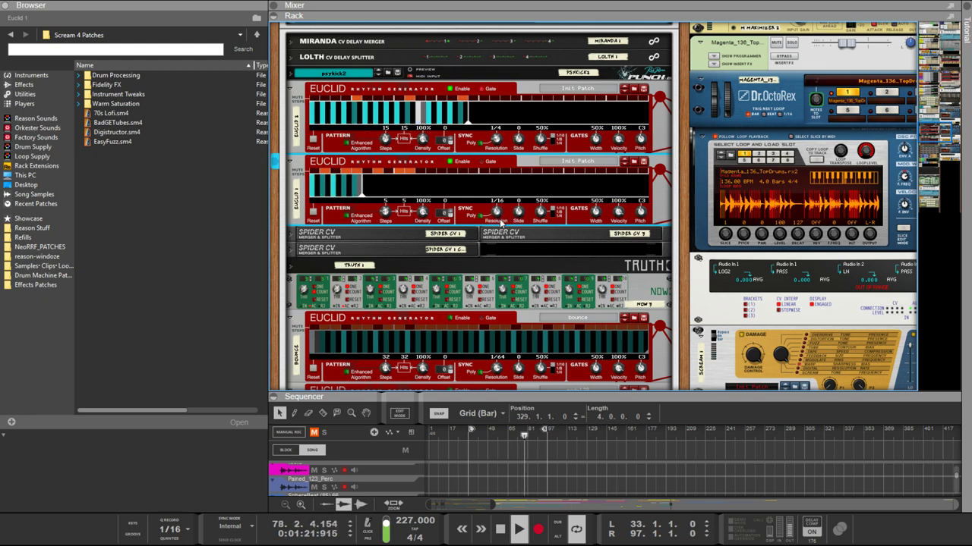
Step: Lengthen the Euclid 2 pattern to 31 steps and the Euclid 1 pattern to 29 steps
drag(384, 213, 387, 131)
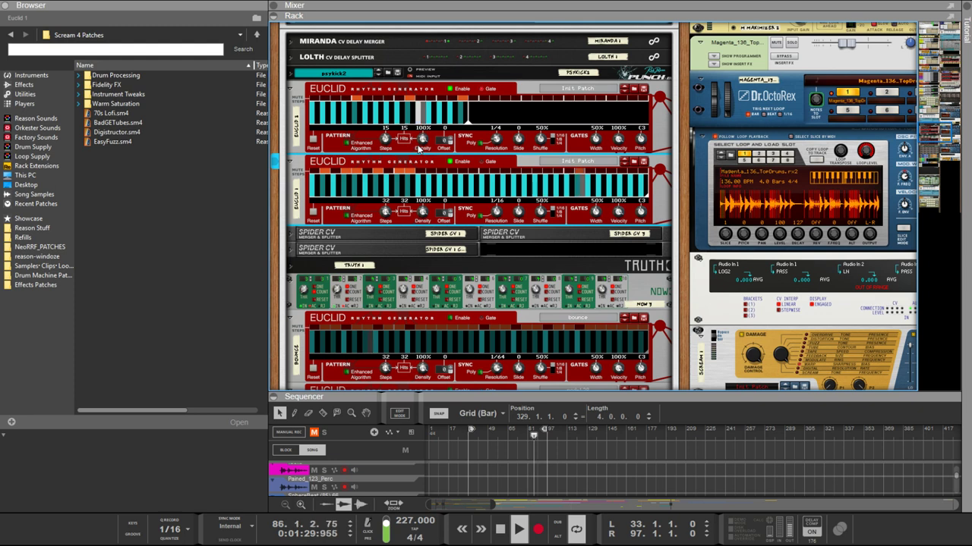
click(385, 138)
drag(384, 139, 381, 73)
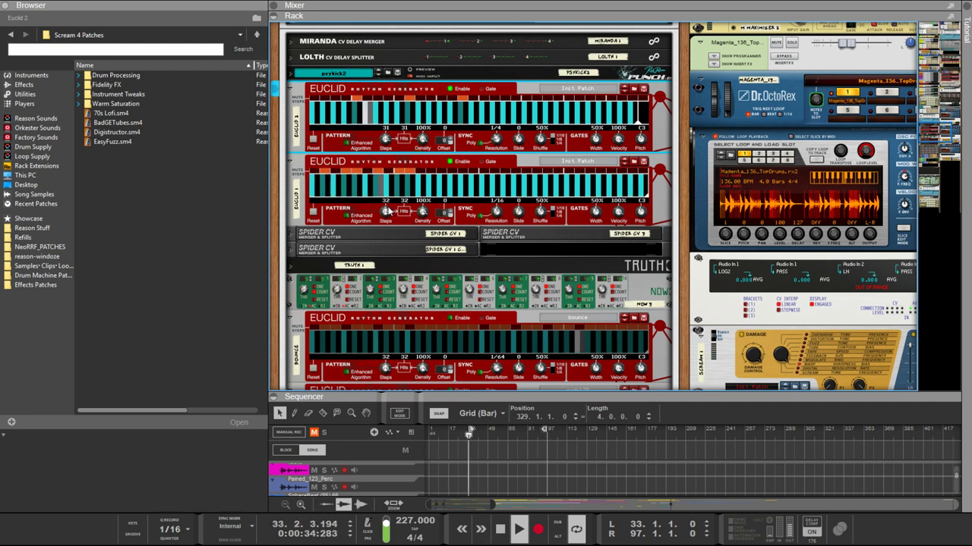
mouse_move(385, 211)
mouse_down()
mouse_move(392, 245)
mouse_move(394, 221)
mouse_up()
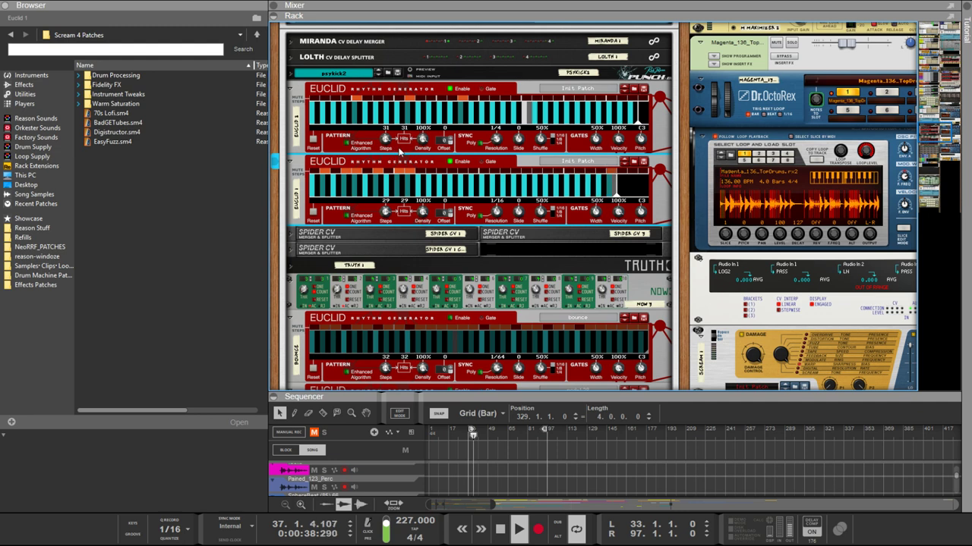
Step: Rework the muted steps of both Init Patch Euclids, setting Euclid 1 to 13 steps at 1/4 resolution and Euclid 2 to 23 steps
drag(496, 211, 501, 245)
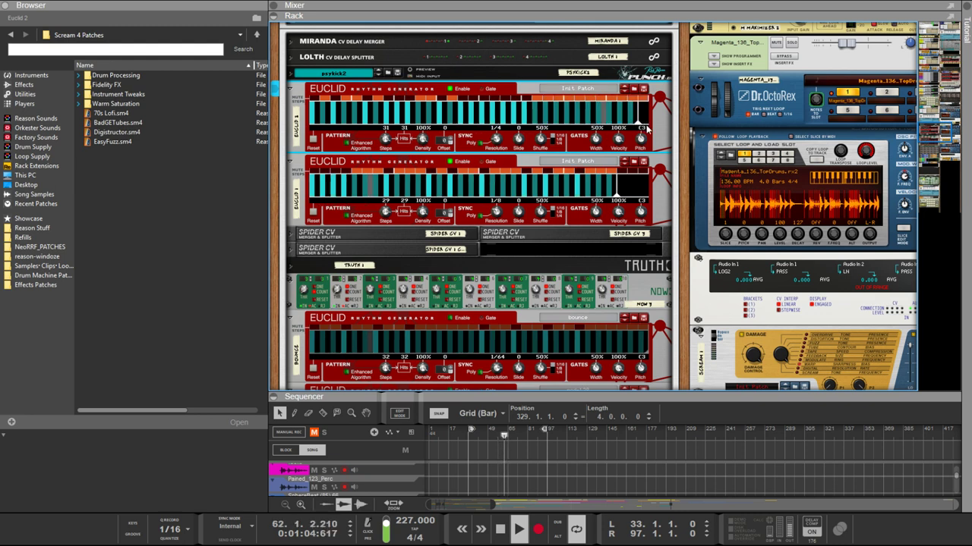
drag(385, 139, 392, 176)
drag(395, 181, 396, 177)
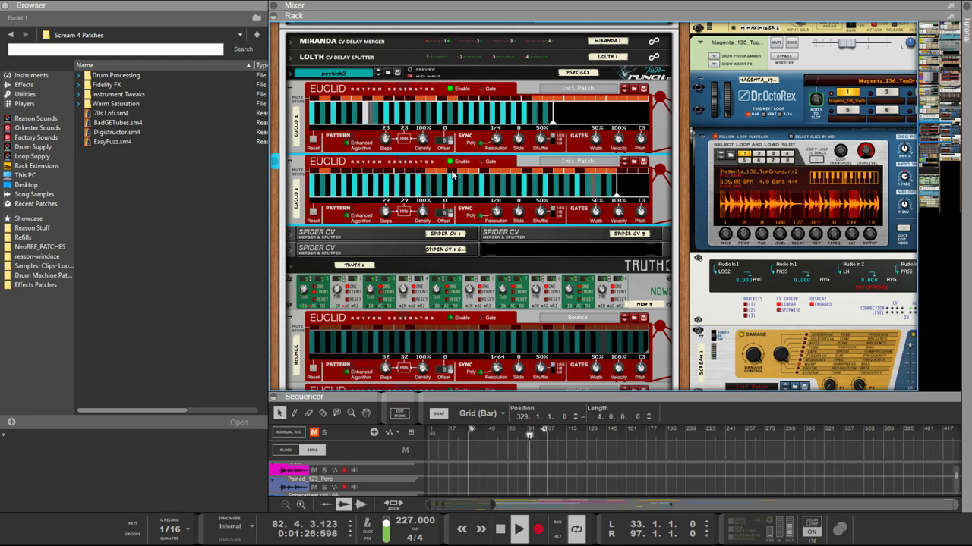
drag(386, 210, 364, 281)
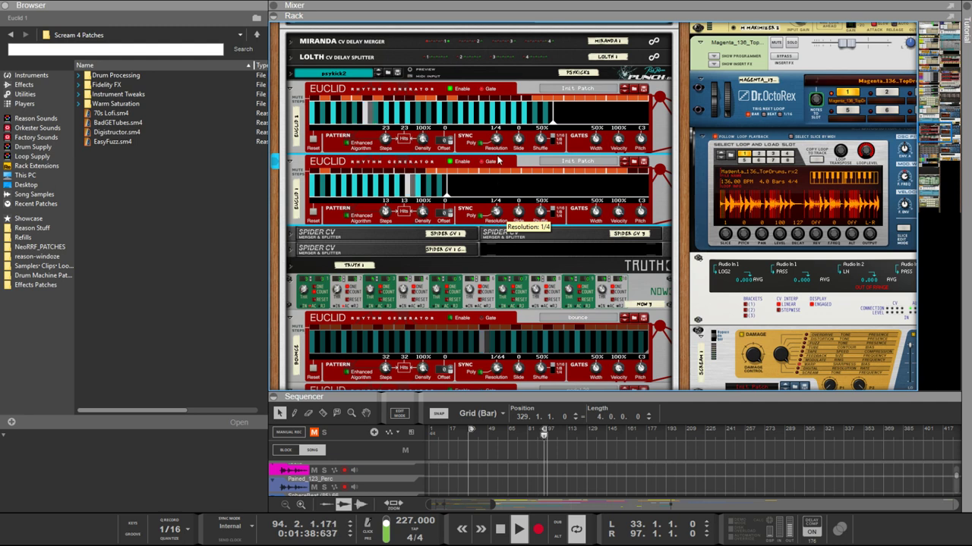
Step: Set the resolution of both Euclid 2 and Euclid 1 to 1/8
drag(496, 139, 490, 120)
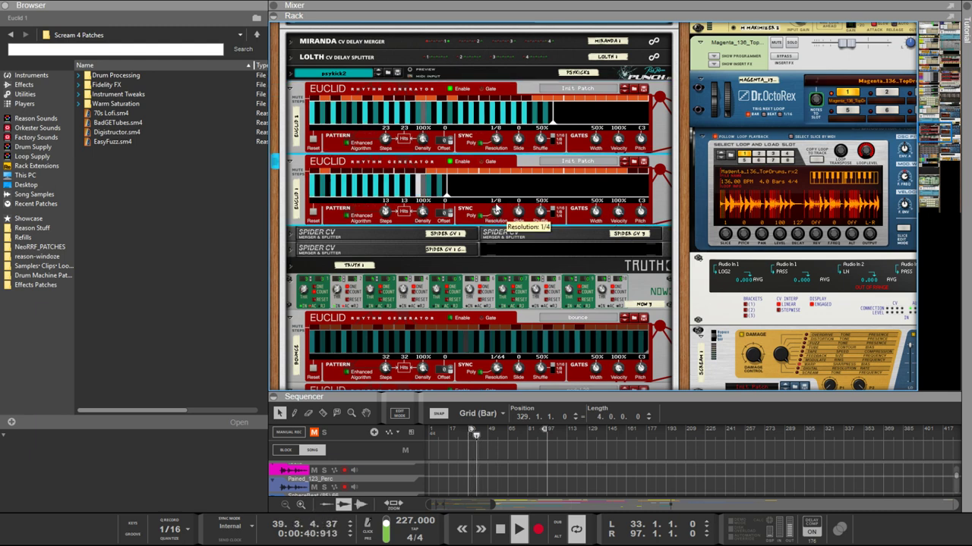
drag(498, 218, 490, 205)
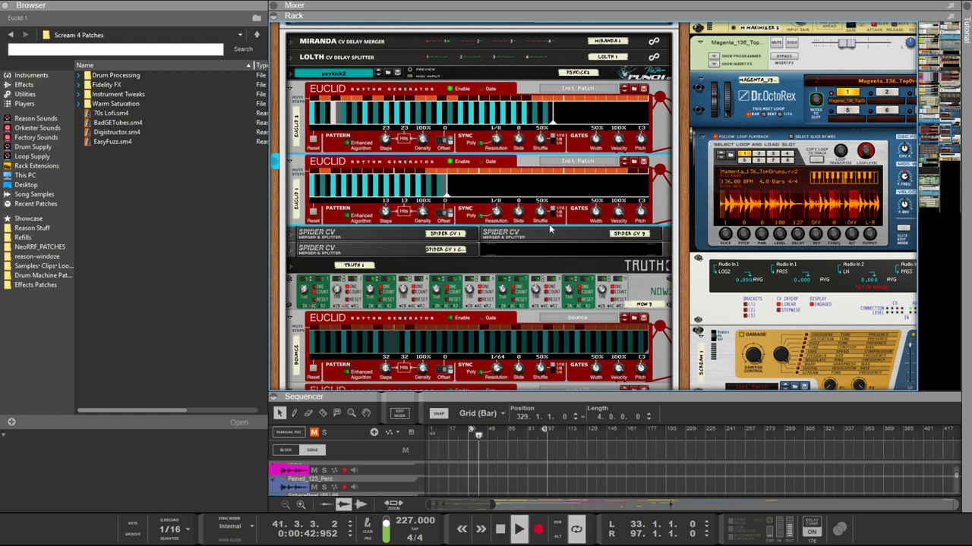
scroll(401, 243, up, 2)
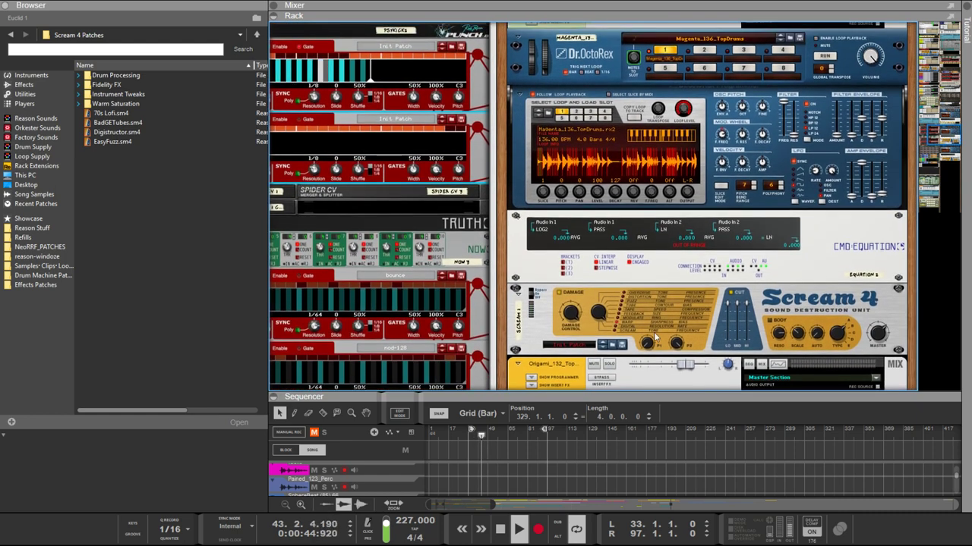
Step: Look over the Dr. OctoRex loop chains and the Euclid generators in the neighbouring rack columns
scroll(698, 294, up, 5)
scroll(697, 296, up, 5)
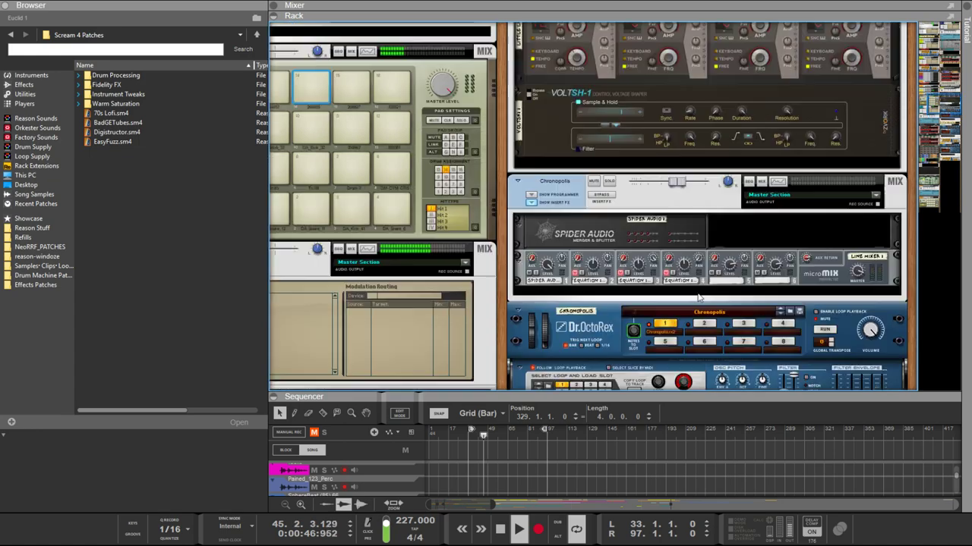
scroll(702, 311, down, 8)
scroll(706, 331, down, 10)
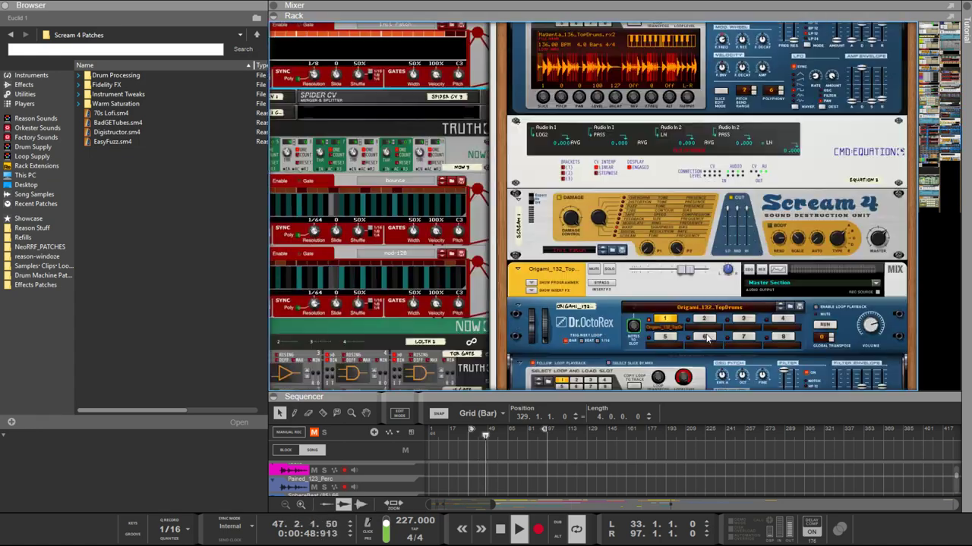
scroll(709, 334, up, 3)
scroll(714, 328, up, 15)
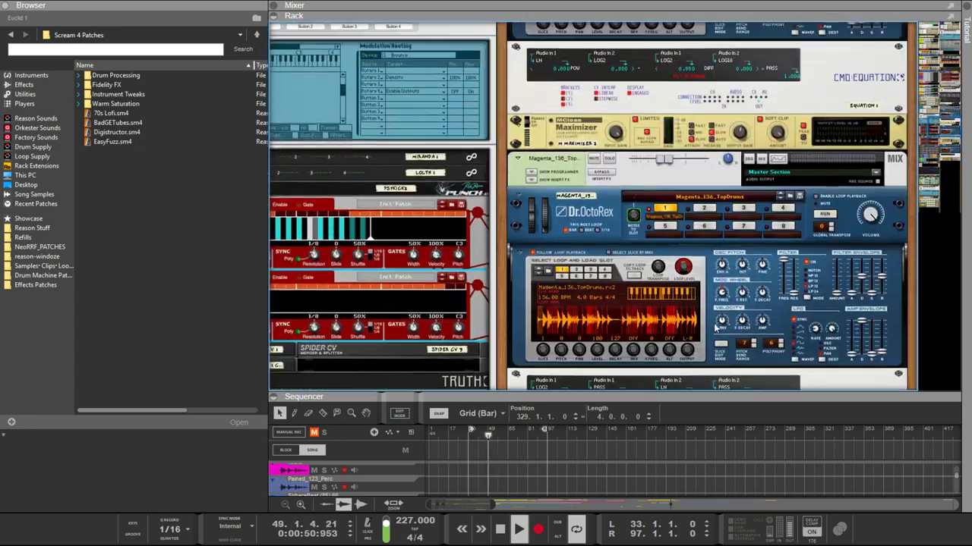
scroll(713, 327, up, 4)
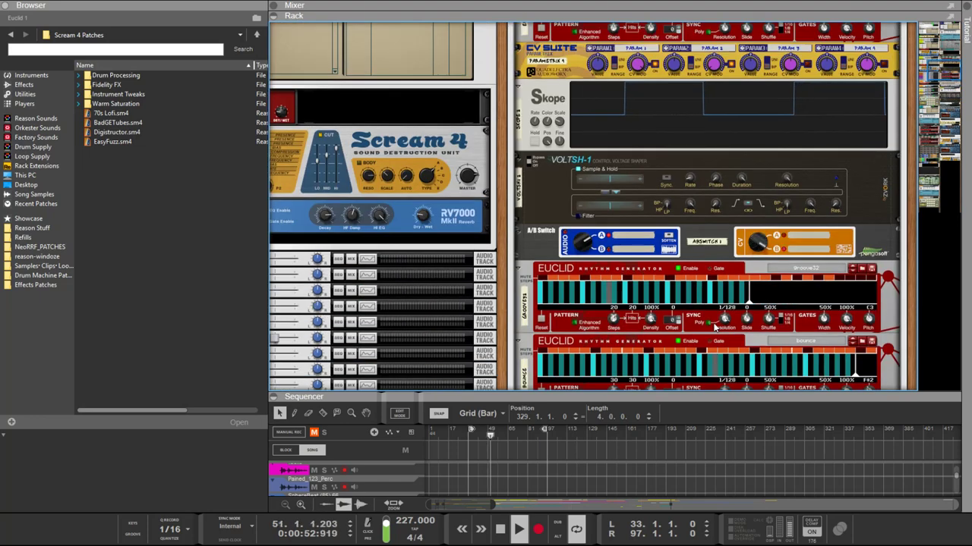
scroll(714, 328, down, 4)
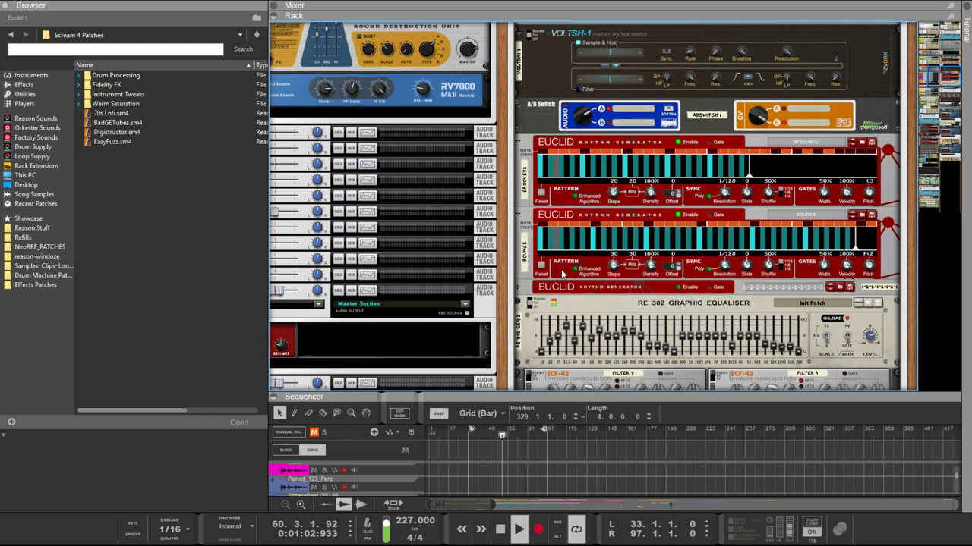
Step: Save the weaponize kick Combinator as a patch named LOGIKICK
click(509, 354)
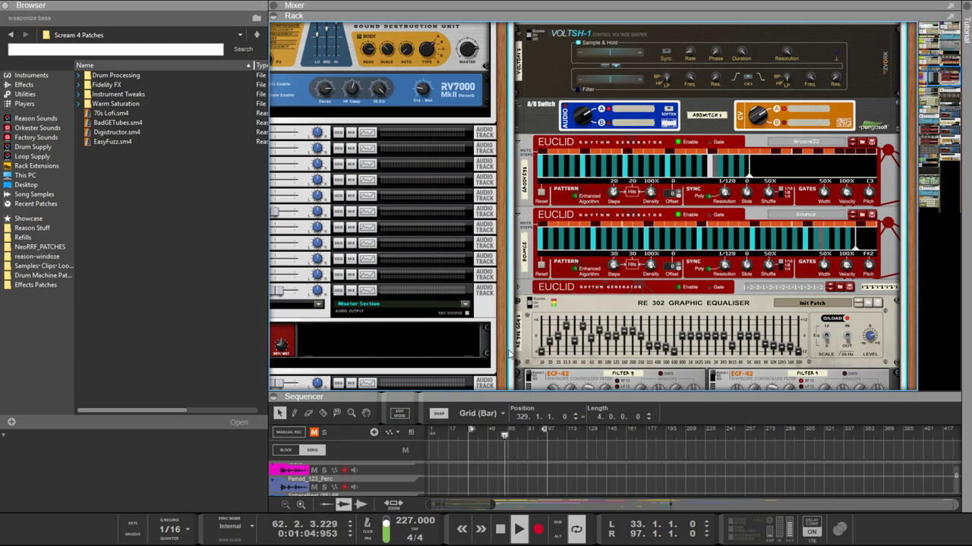
scroll(503, 346, down, 10)
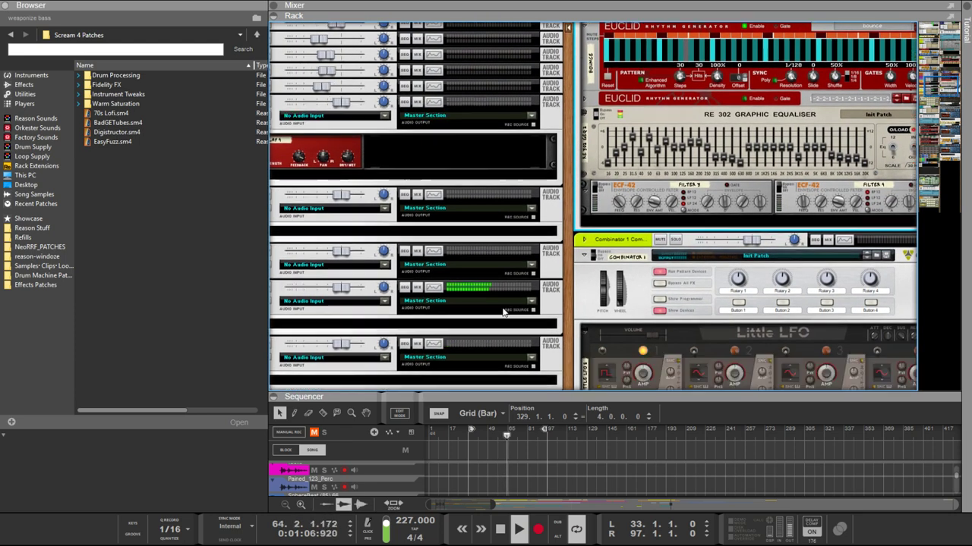
scroll(603, 305, down, 10)
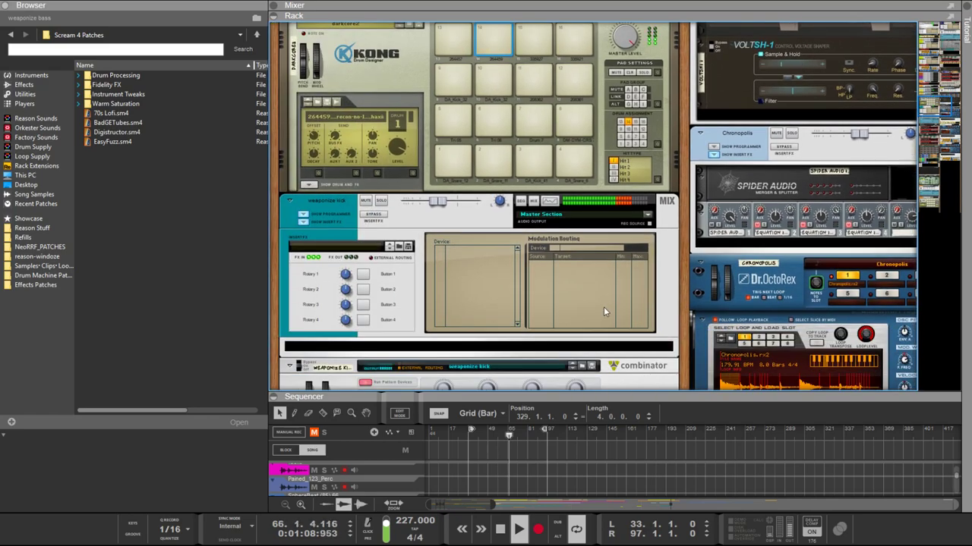
scroll(604, 305, down, 10)
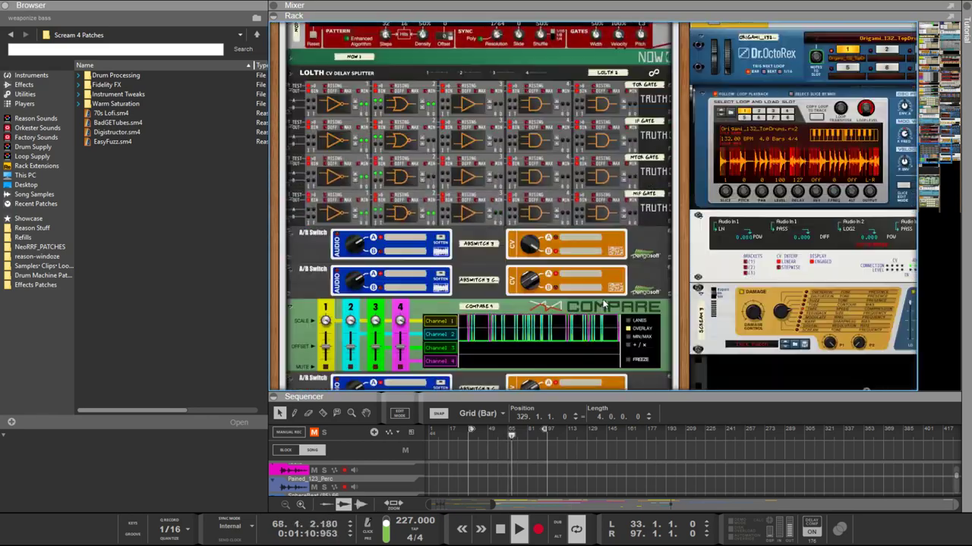
scroll(604, 304, down, 5)
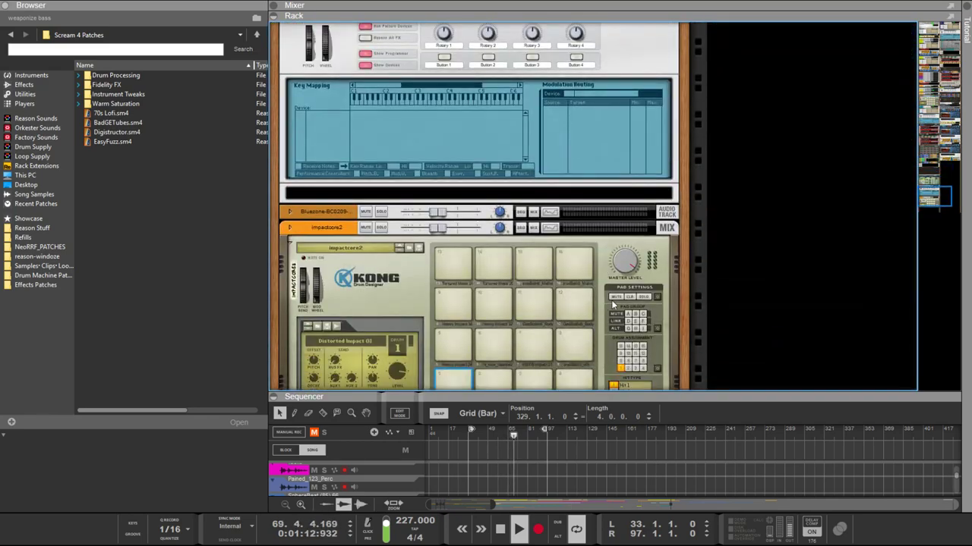
scroll(611, 300, up, 10)
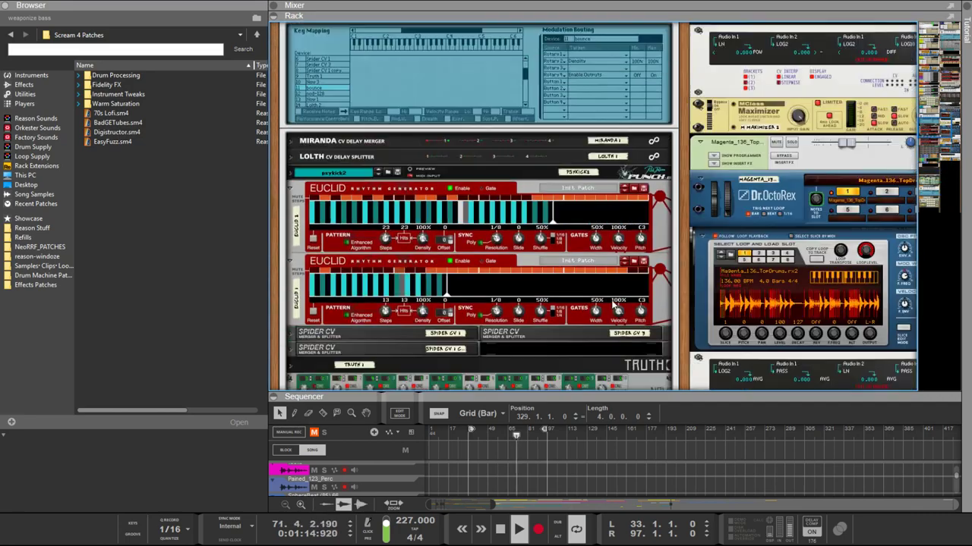
scroll(611, 299, down, 8)
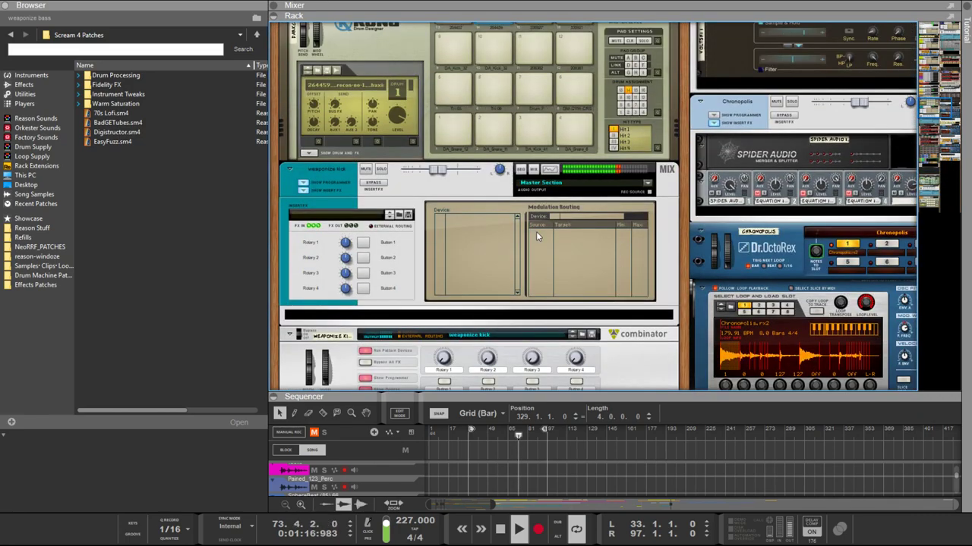
scroll(536, 235, down, 4)
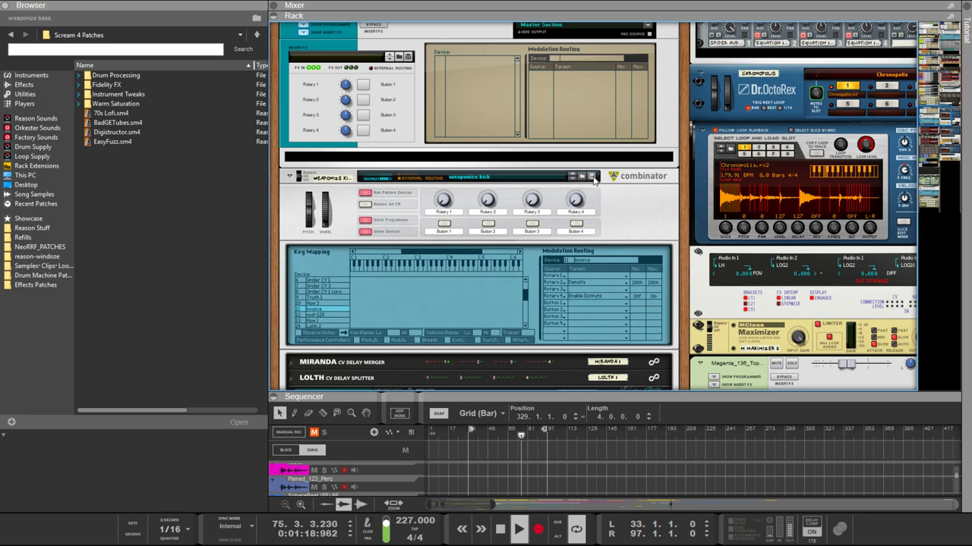
click(594, 179)
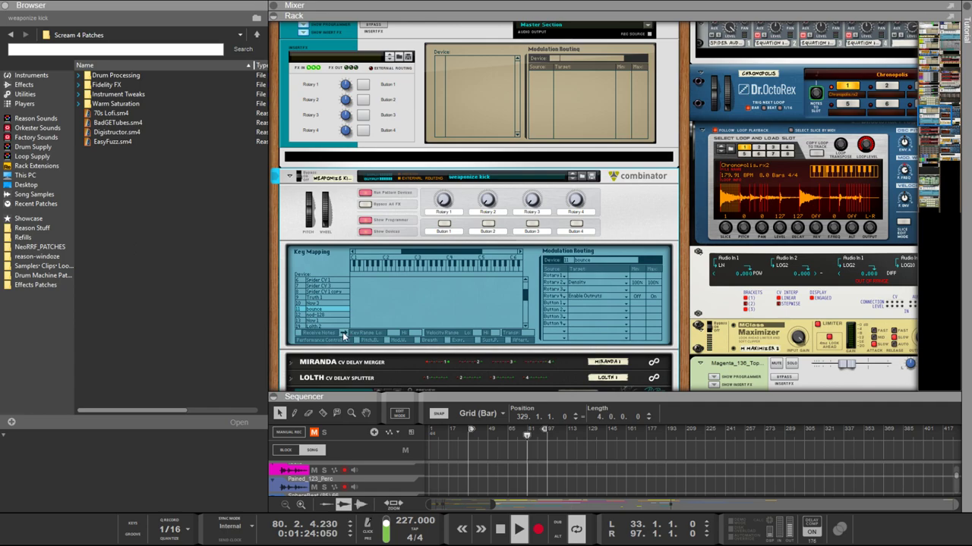
key(Return)
Step: Save the weaponize bass Combinator as a patch named CNVRSNNBSSS
scroll(687, 276, up, 15)
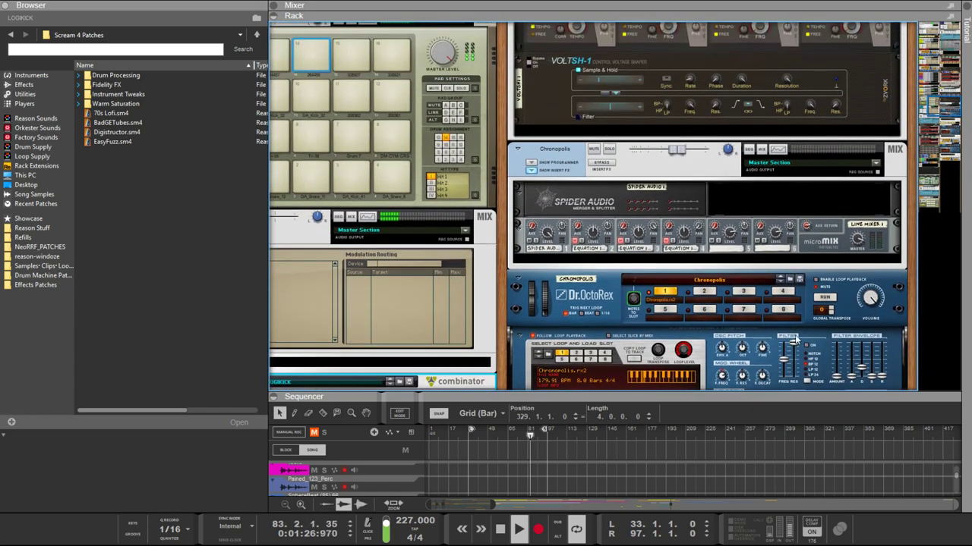
scroll(802, 323, up, 10)
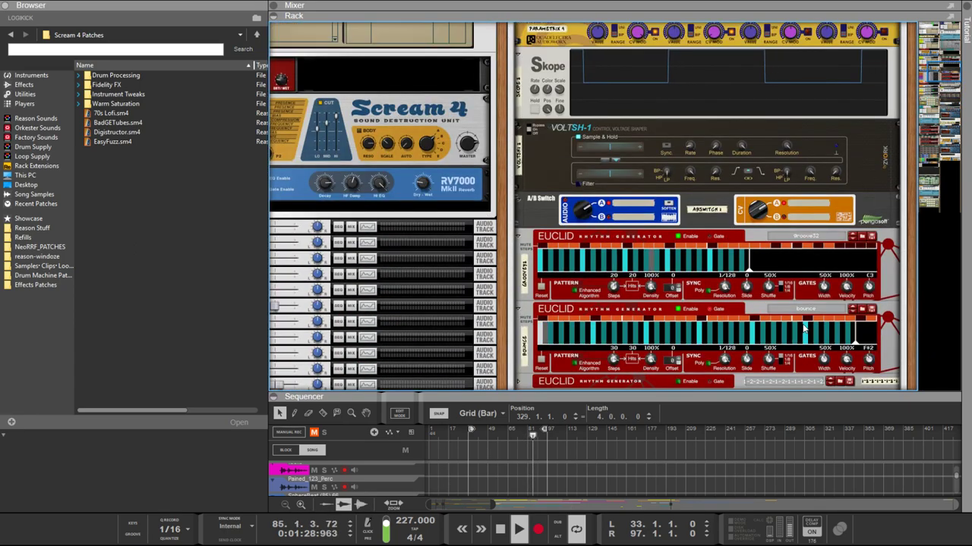
scroll(802, 323, up, 10)
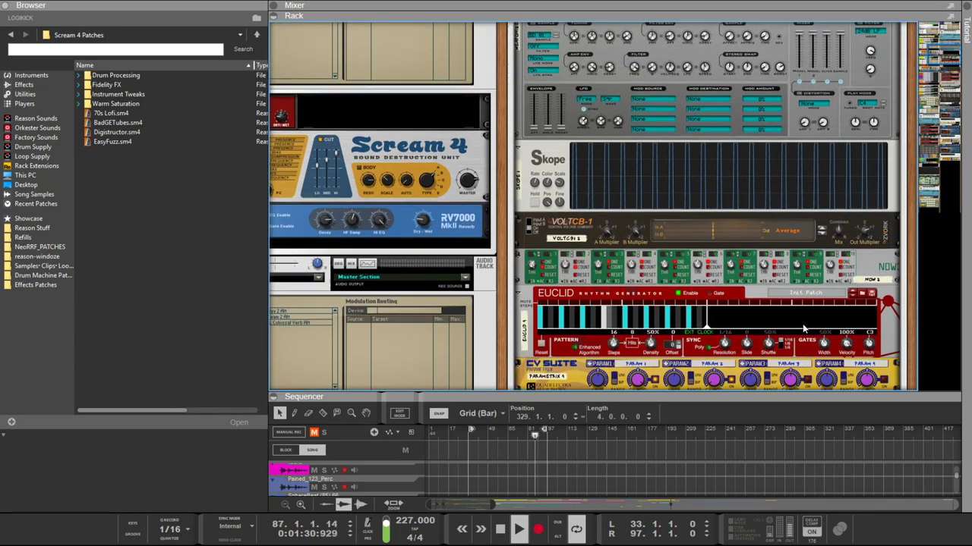
scroll(803, 327, up, 6)
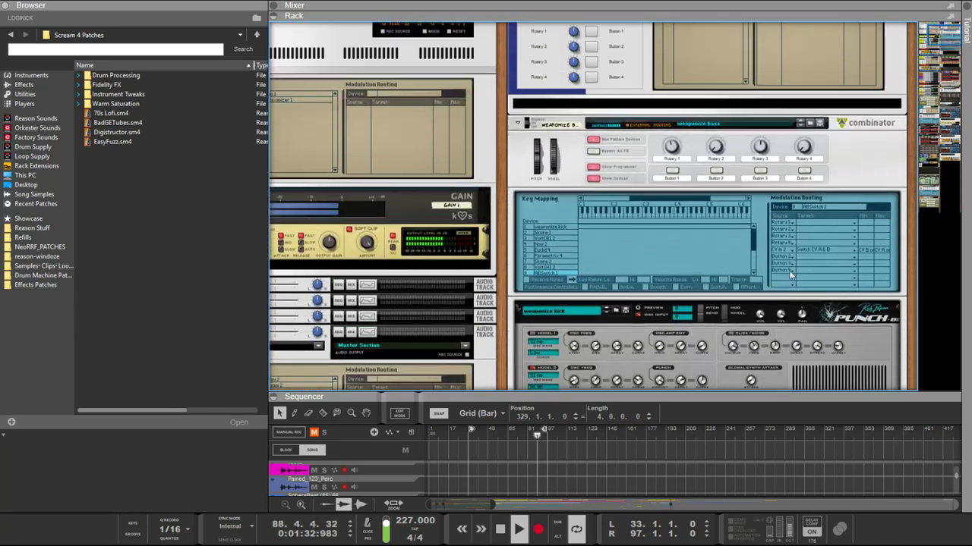
click(819, 120)
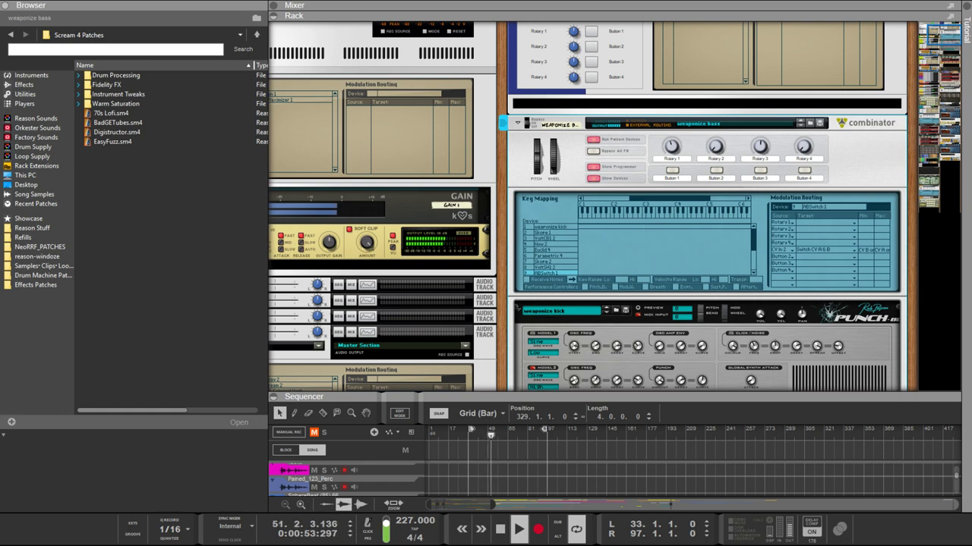
click(639, 228)
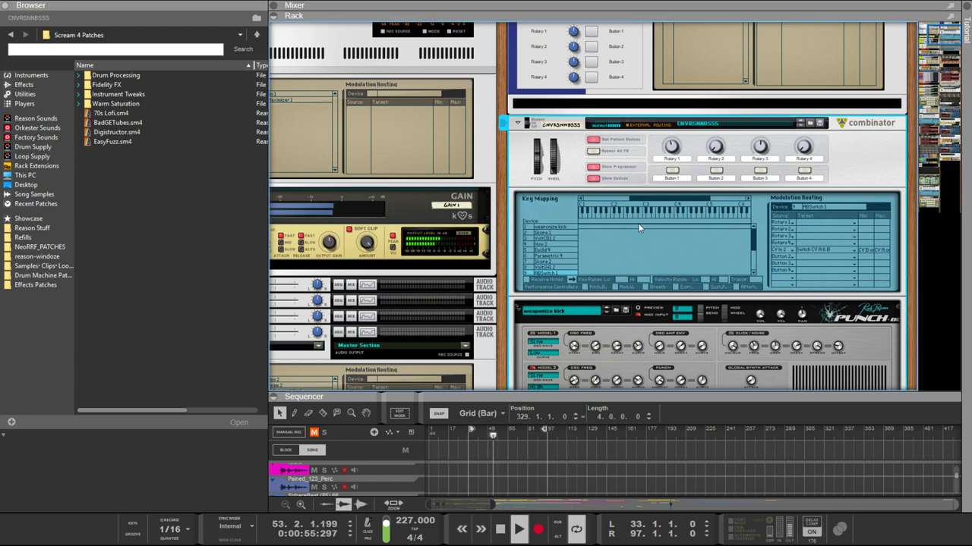
Step: Unfold the collapsed Euclid below the bounce Euclid in the CNVRSNNBSSS Combinator and shorten its pattern to 24 steps
scroll(772, 240, down, 8)
scroll(791, 226, up, 7)
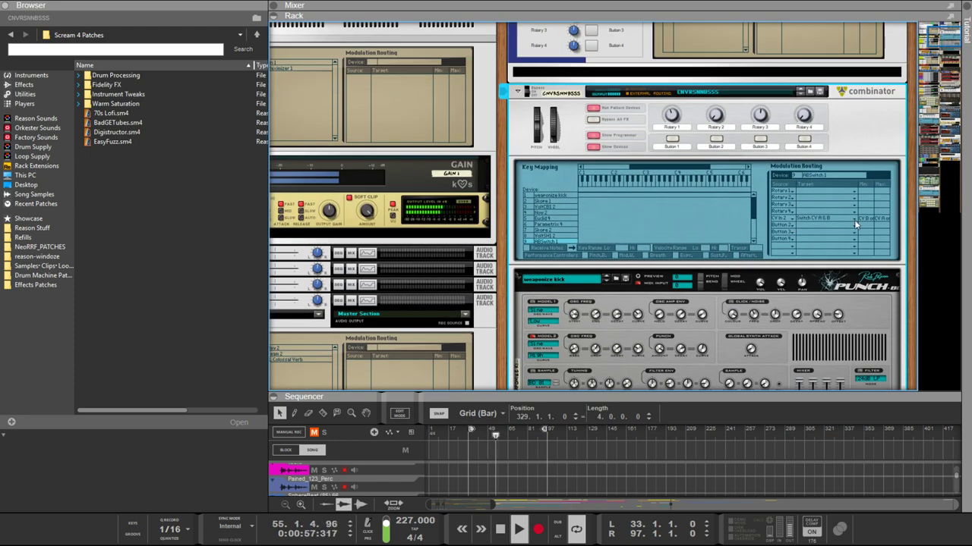
scroll(835, 235, down, 4)
scroll(817, 252, down, 4)
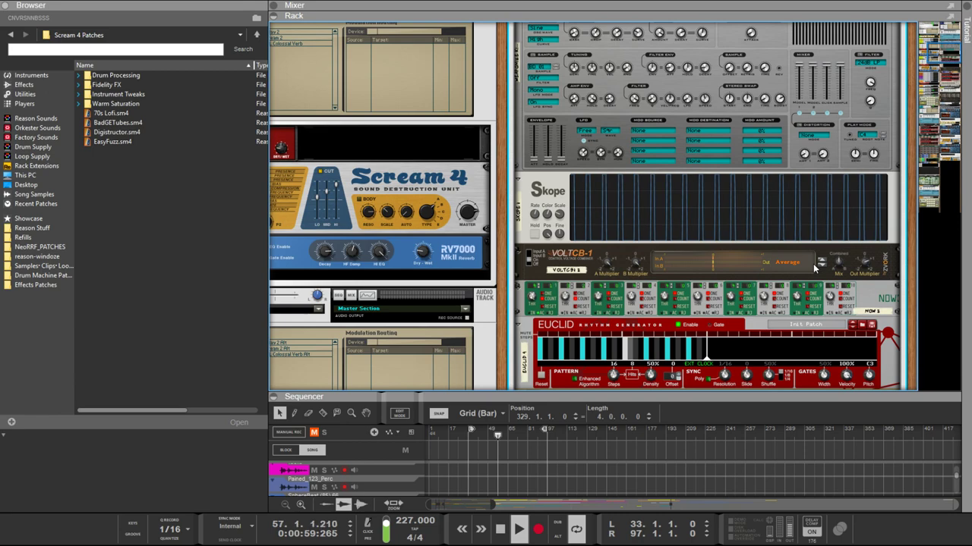
scroll(813, 267, down, 5)
scroll(812, 269, up, 2)
scroll(813, 269, down, 2)
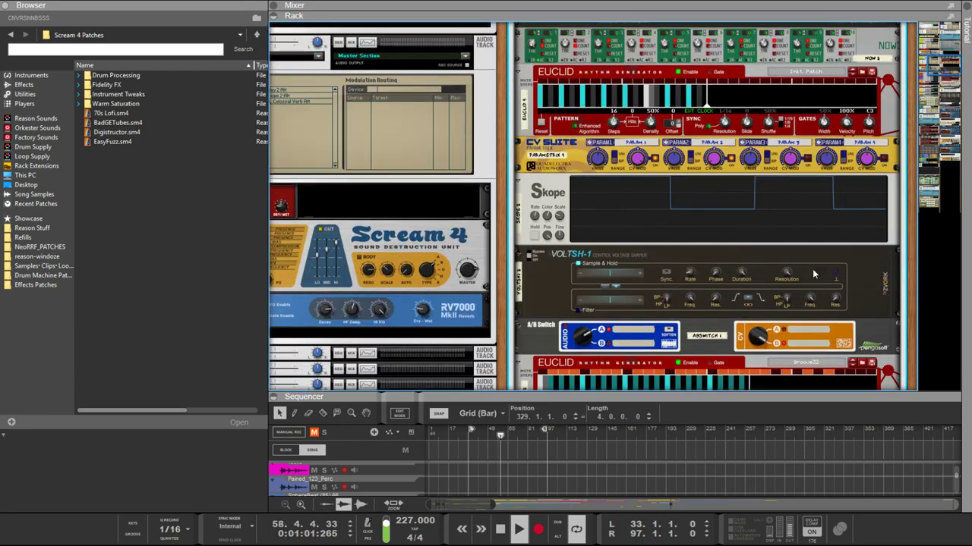
scroll(812, 274, down, 3)
scroll(678, 223, down, 3)
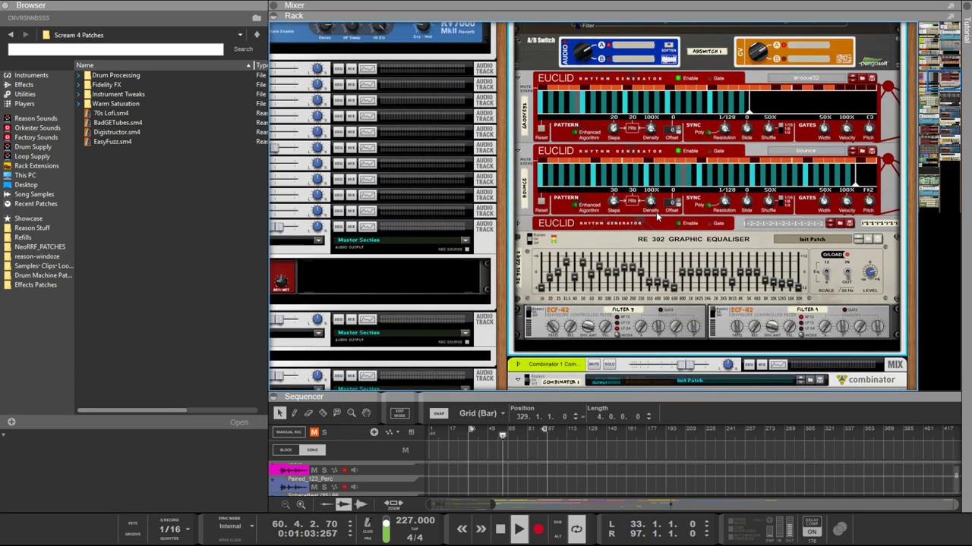
click(656, 212)
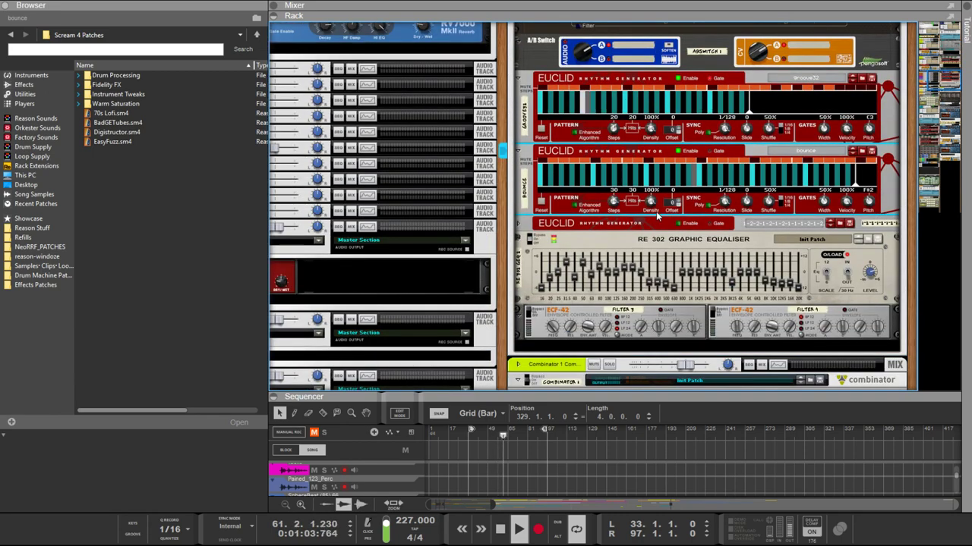
click(516, 225)
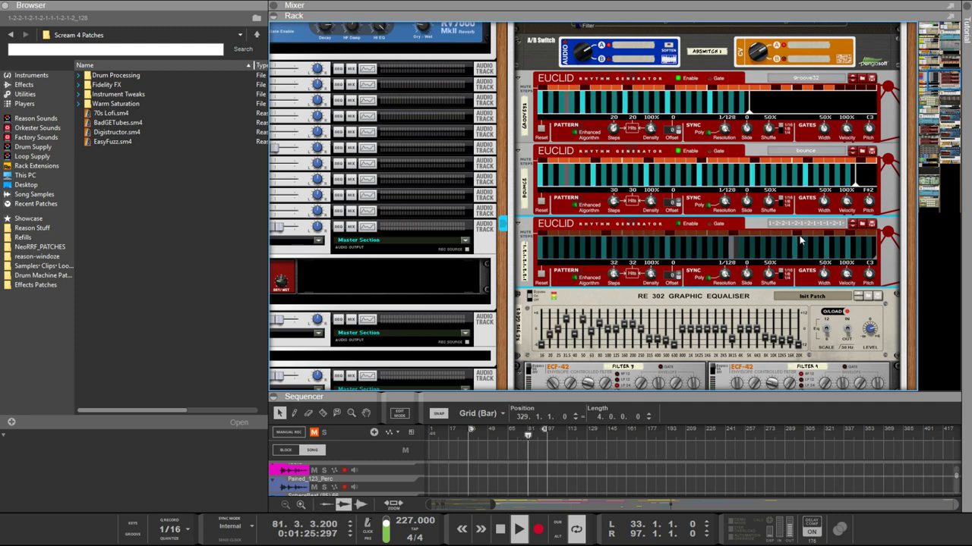
drag(619, 278, 627, 309)
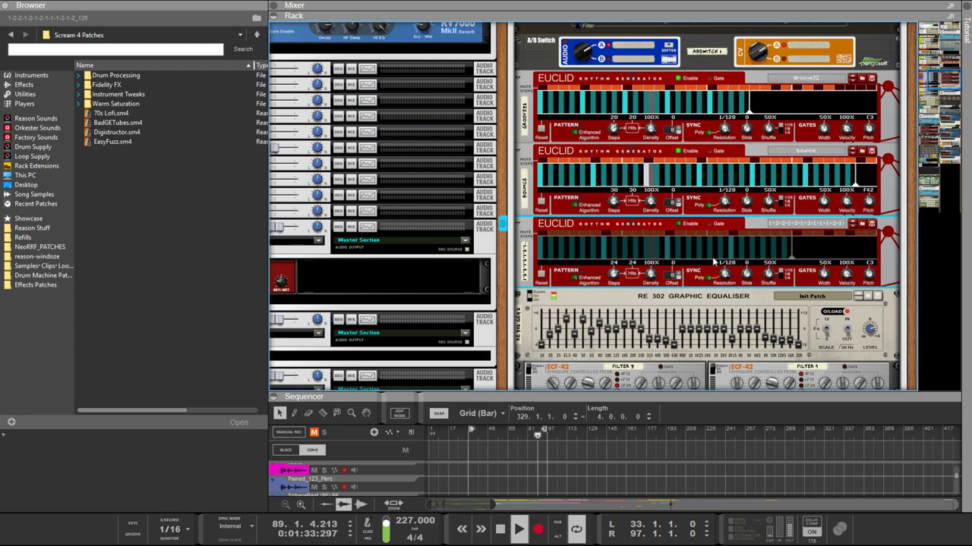
Step: On the back of the rack, add a Truth logic device below the A/B Switch above the Euclids and duplicate that switch
scroll(661, 245, up, 1)
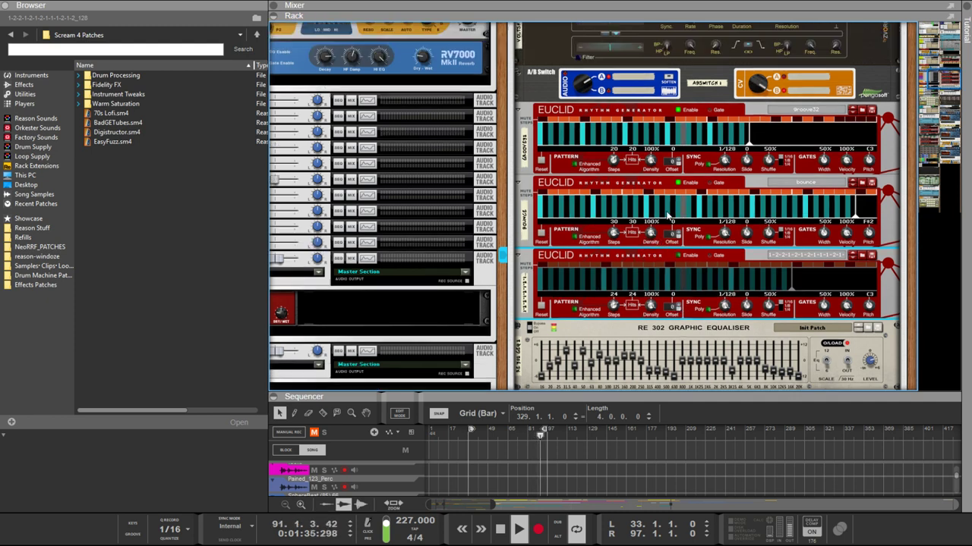
key(Tab)
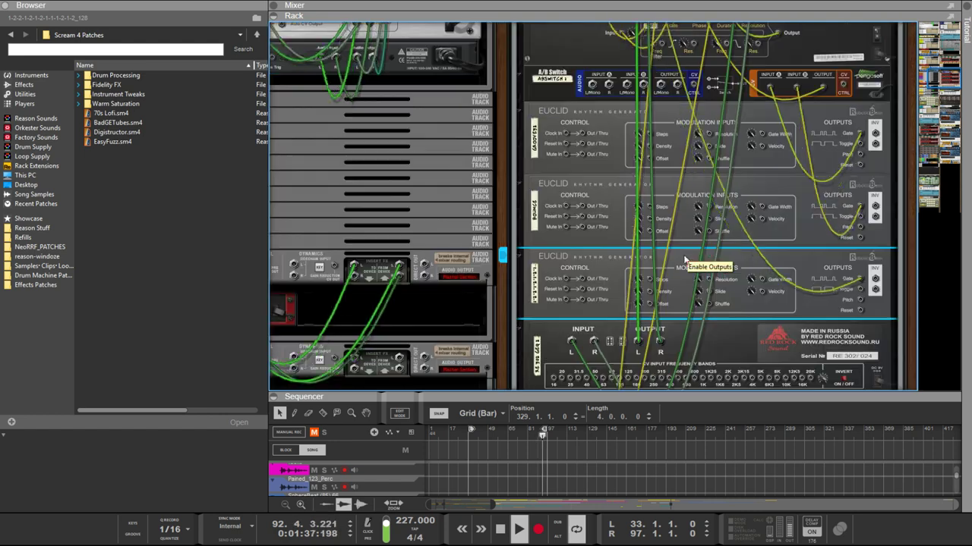
scroll(792, 277, up, 1)
scroll(791, 278, down, 1)
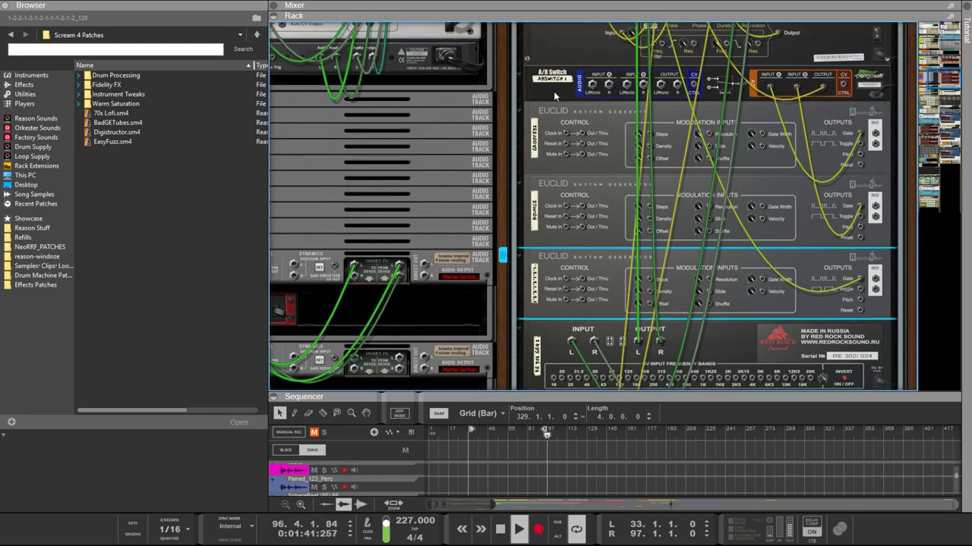
click(554, 91)
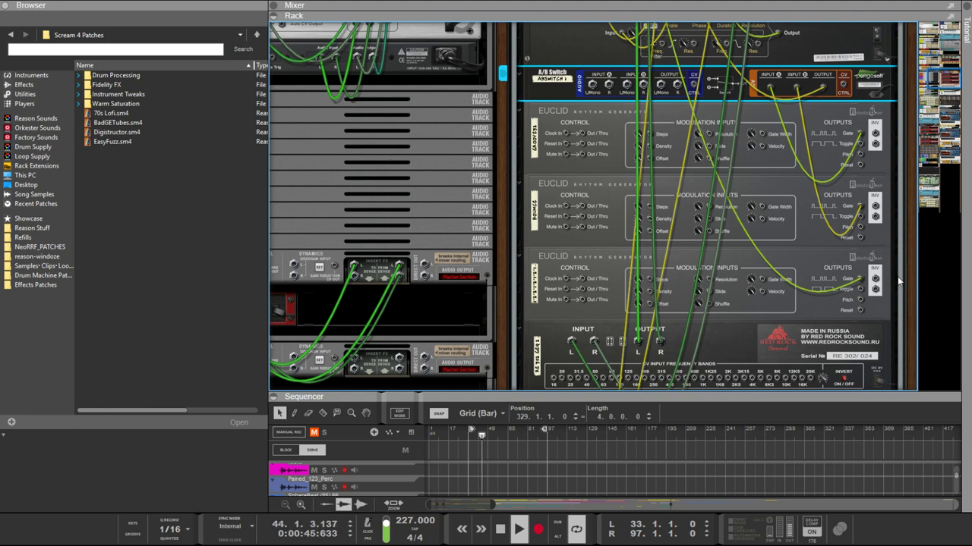
key(ctrl+v)
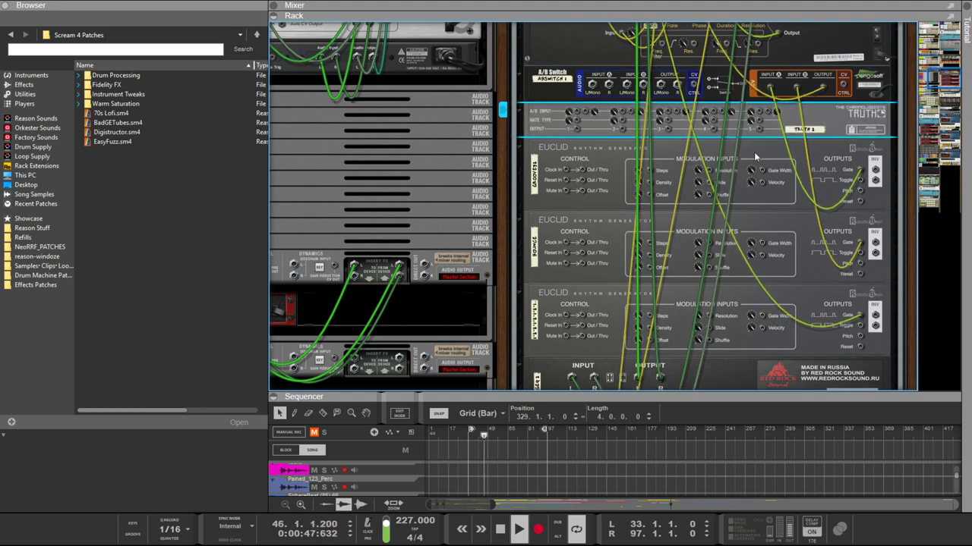
click(645, 92)
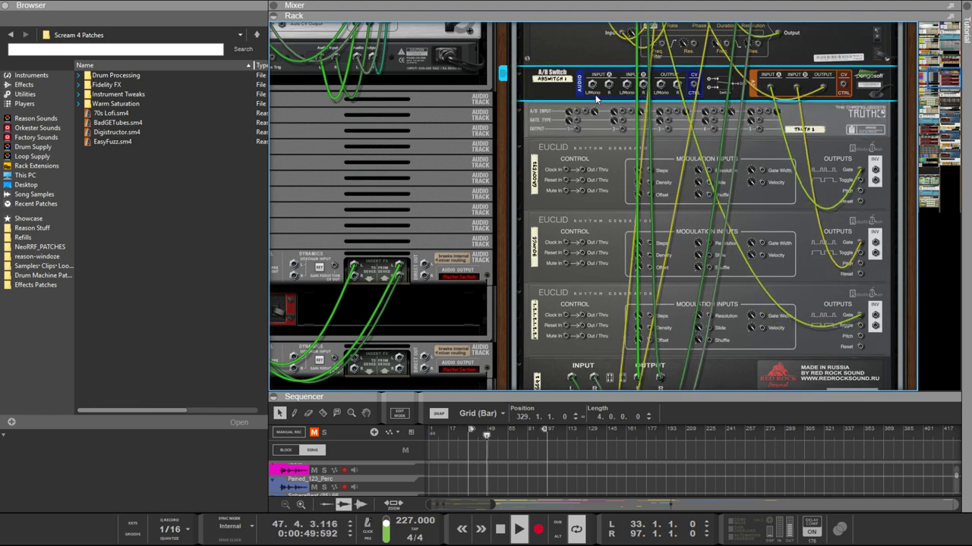
key(ctrl+d)
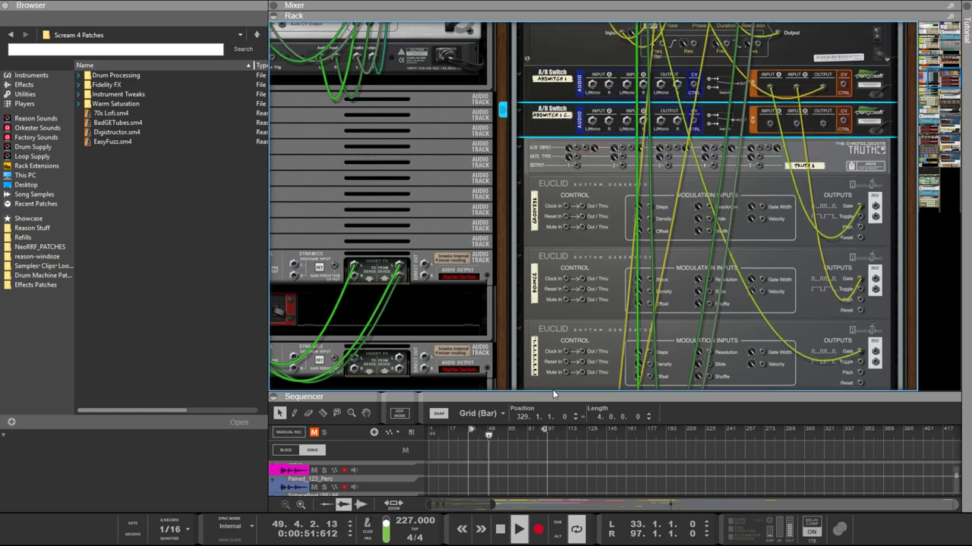
Step: Enlarge the sequencer area over the rack and bring the lower tracks into view
drag(552, 389, 585, 72)
scroll(627, 309, down, 2)
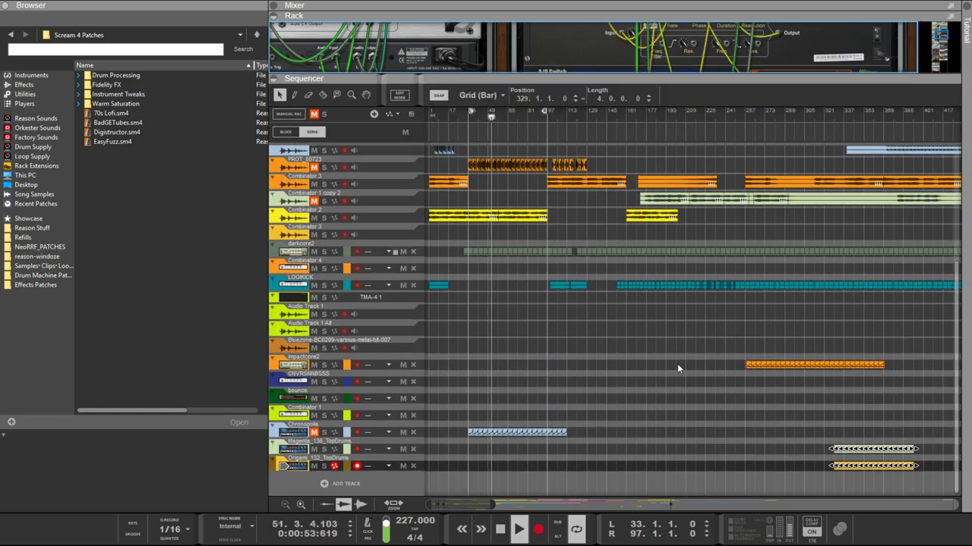
Step: Unmute the Chronopolis track and time-stretch all its clips, starting at bar 33, to a length of 8 bars each
click(314, 433)
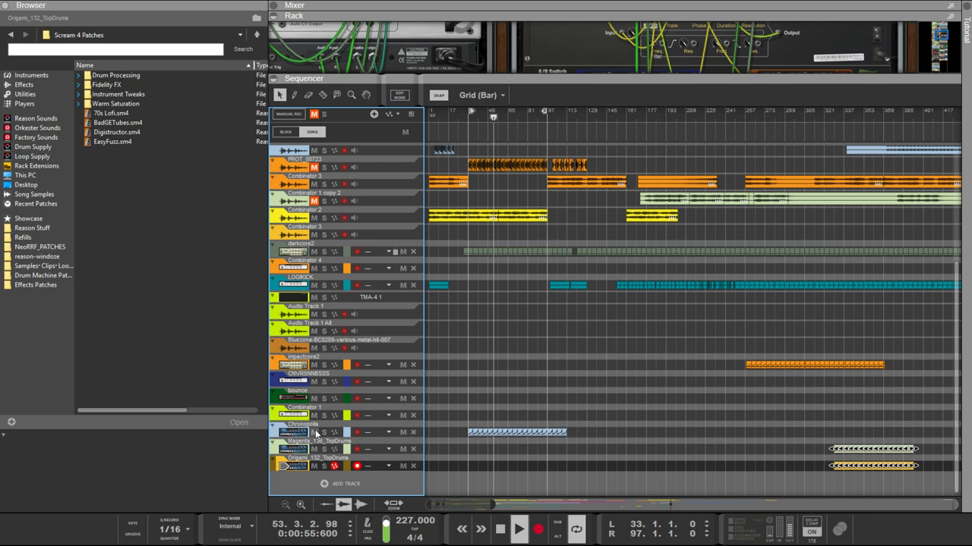
drag(586, 428, 564, 434)
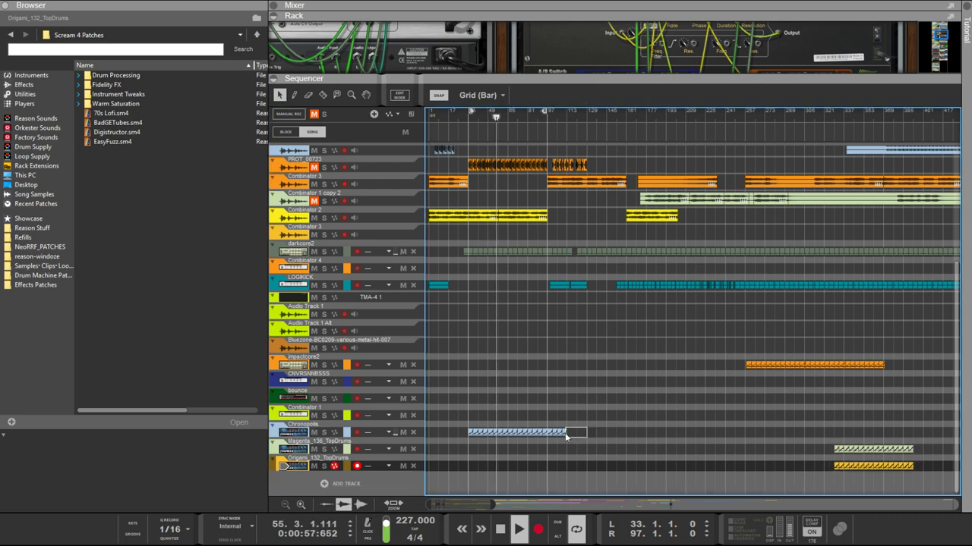
drag(456, 454, 456, 453)
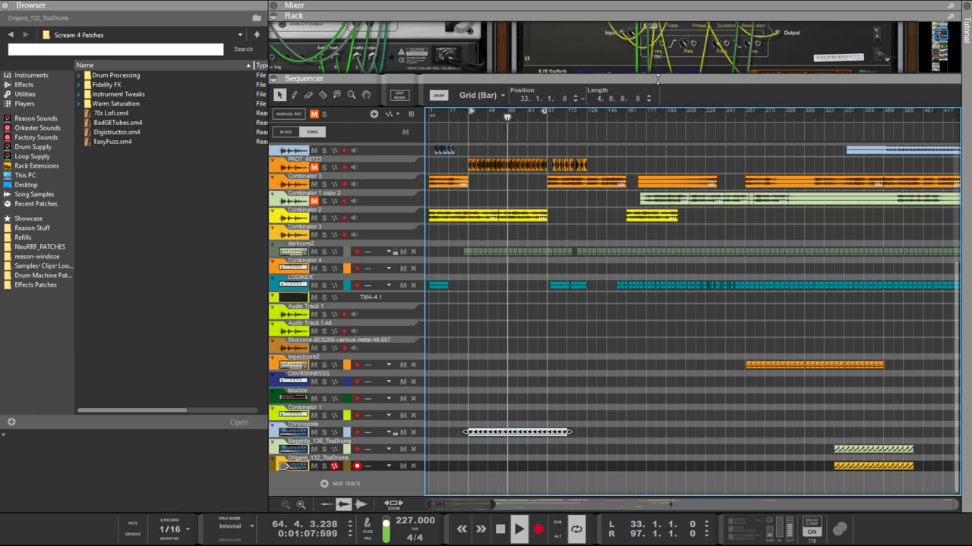
drag(657, 79, 664, 489)
scroll(666, 288, down, 5)
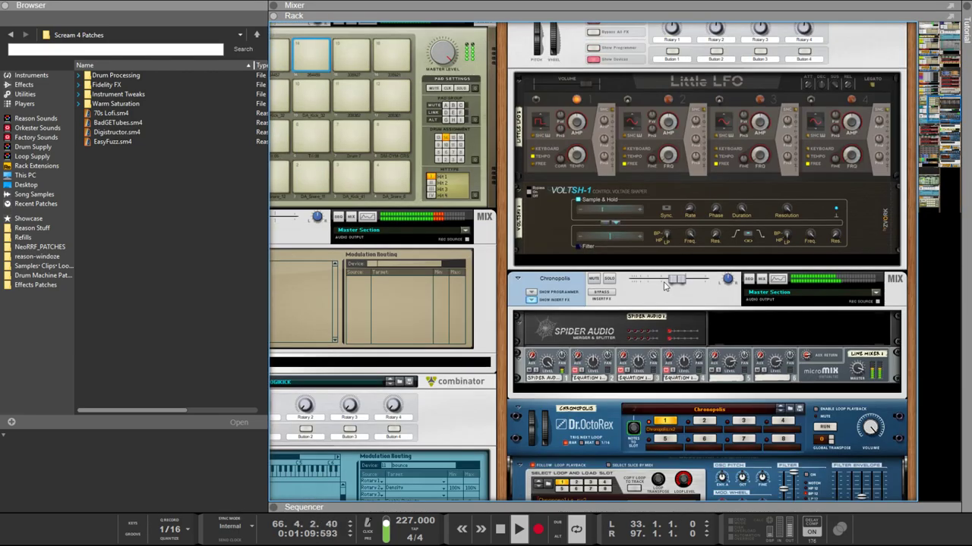
scroll(665, 287, down, 5)
click(659, 164)
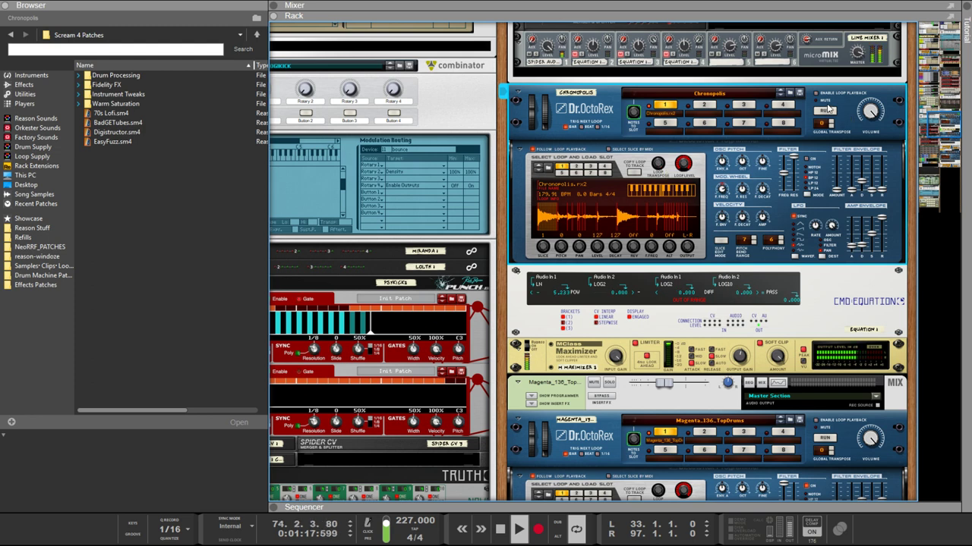
mouse_move(866, 130)
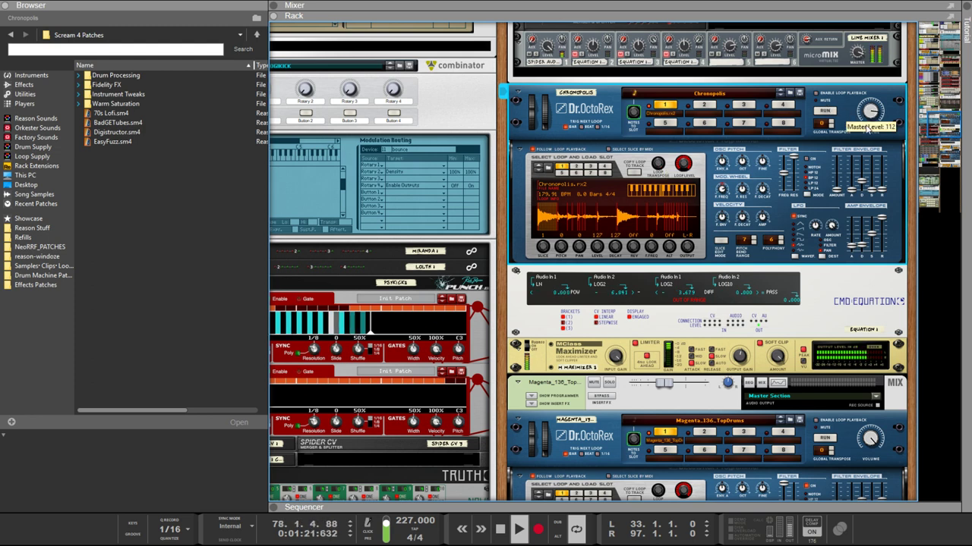
scroll(839, 131, up, 1)
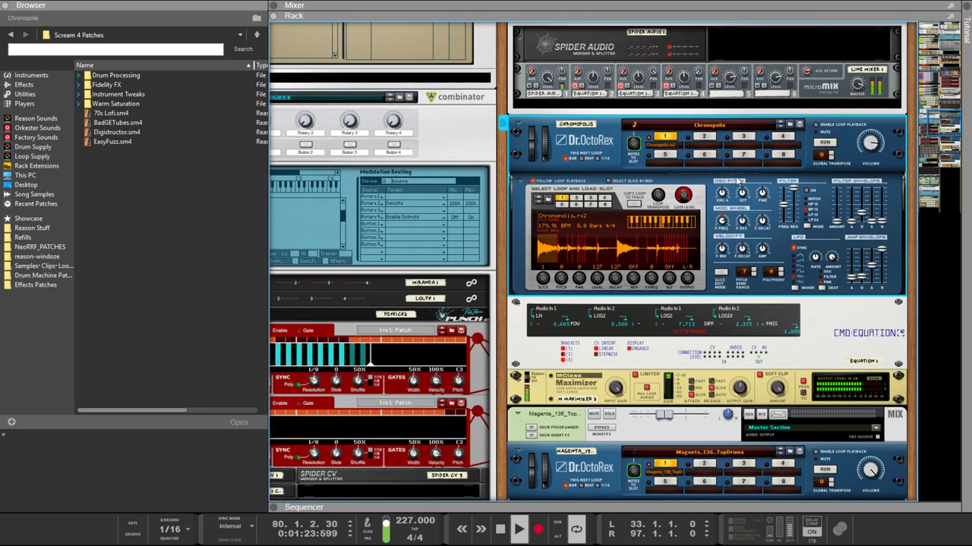
key(F7)
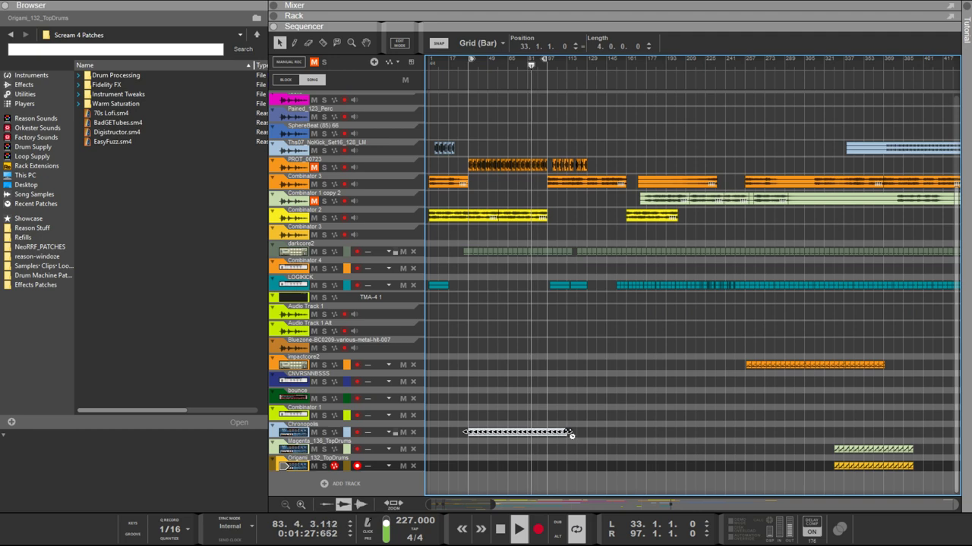
drag(574, 438, 668, 423)
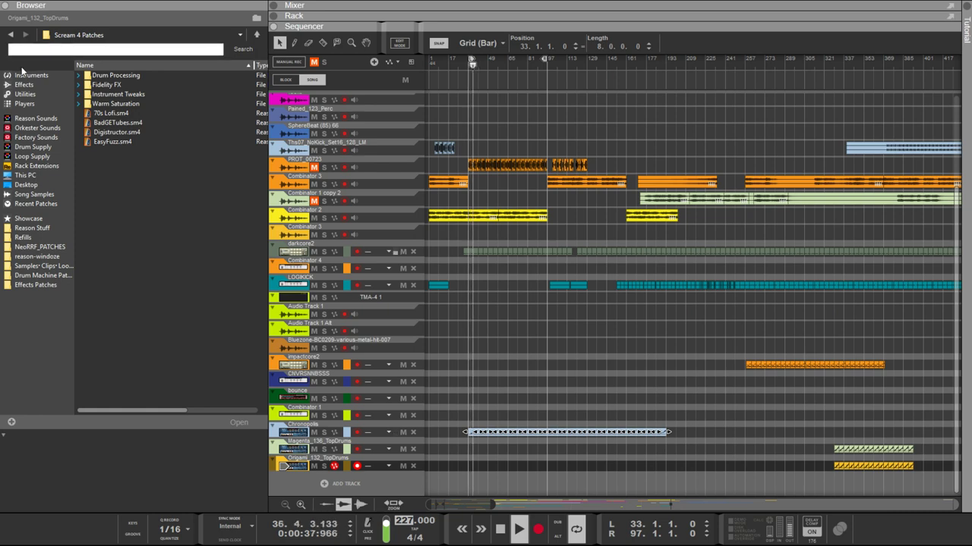
Step: Set the song tempo to 239 BPM
text(9)
key(Return)
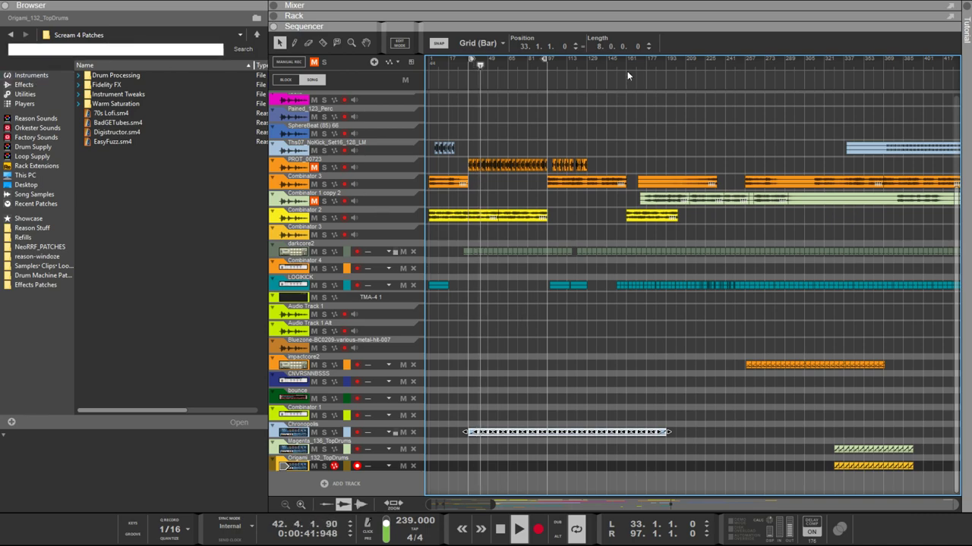
Step: Patch the third Euclid's Gate output into CV Input A of the duplicated A/B Switch on the rack's rear side
drag(621, 21, 608, 391)
scroll(660, 252, up, 10)
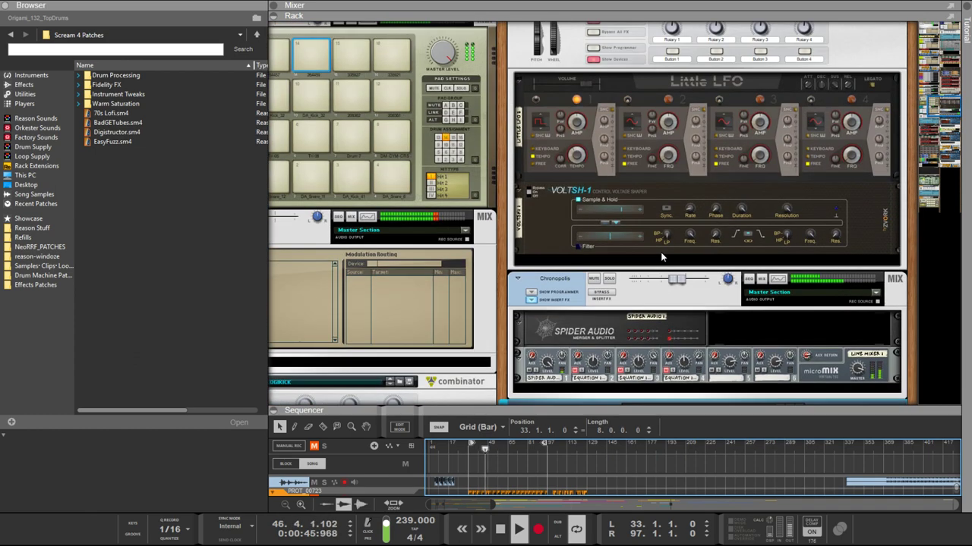
scroll(668, 258, up, 5)
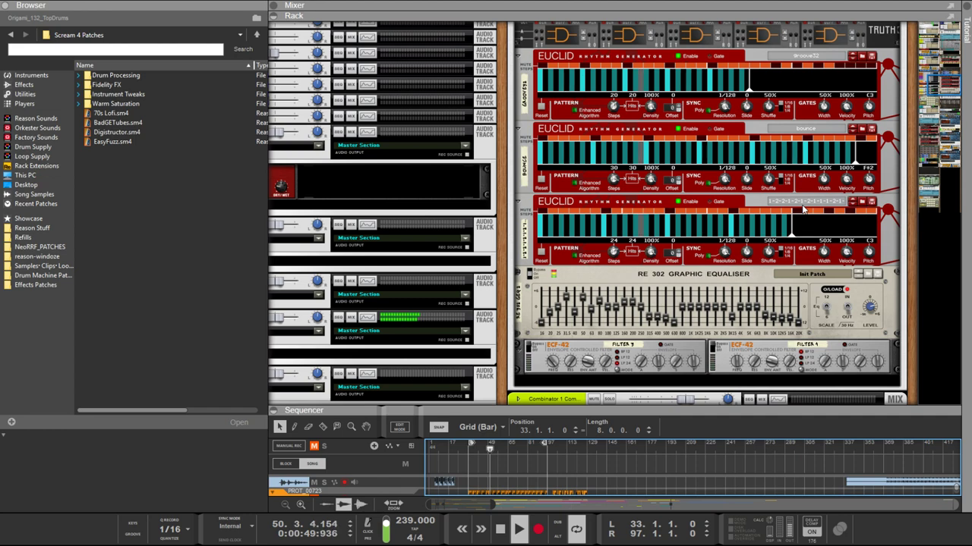
key(Tab)
scroll(793, 258, up, 5)
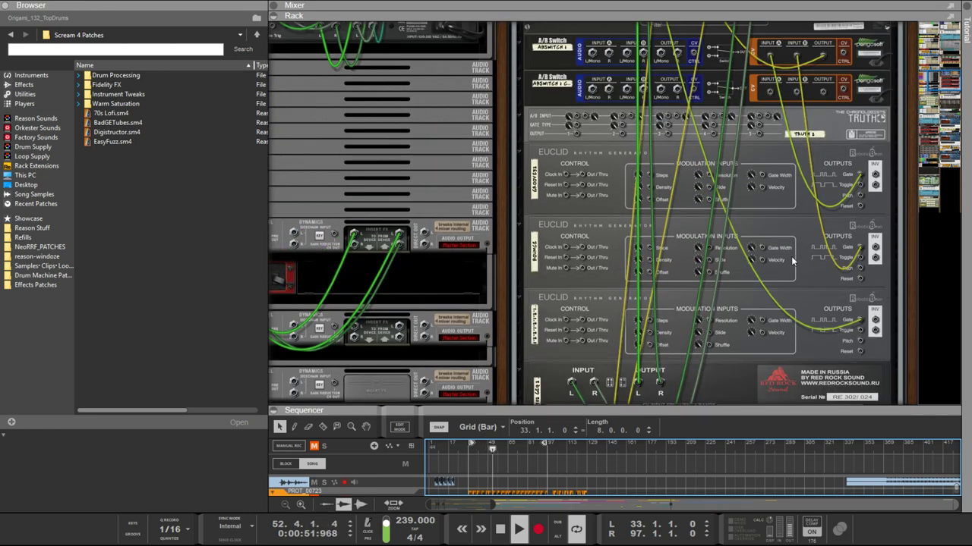
scroll(793, 261, down, 5)
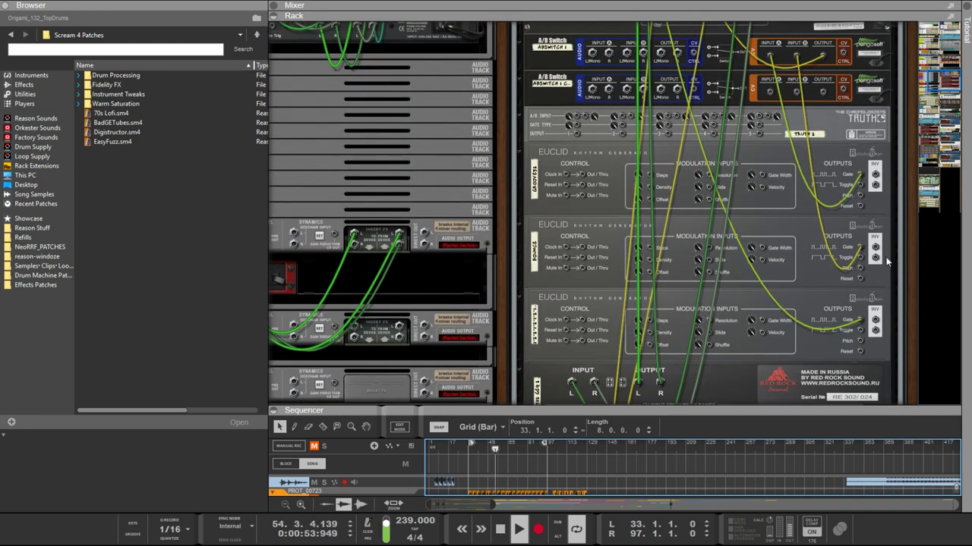
scroll(850, 319, up, 5)
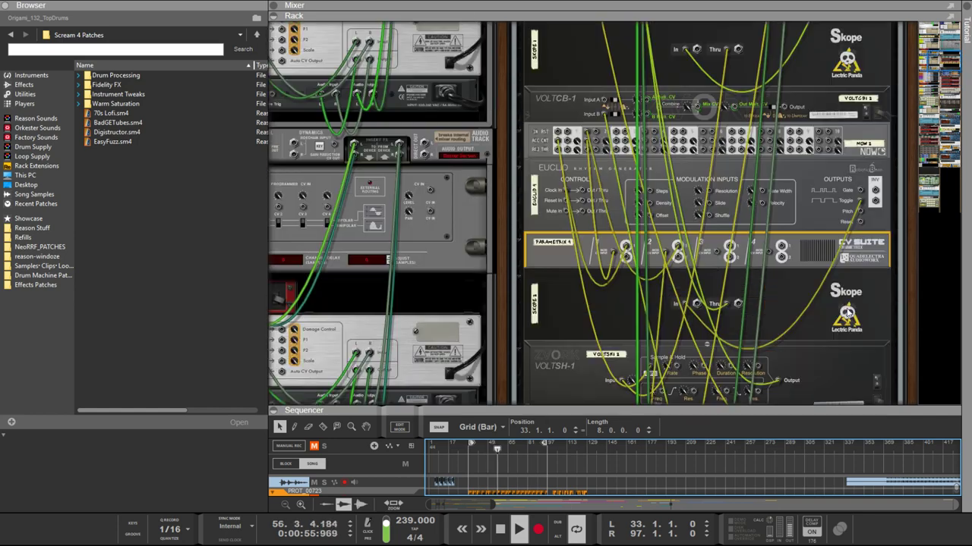
scroll(847, 310, down, 4)
scroll(847, 312, up, 3)
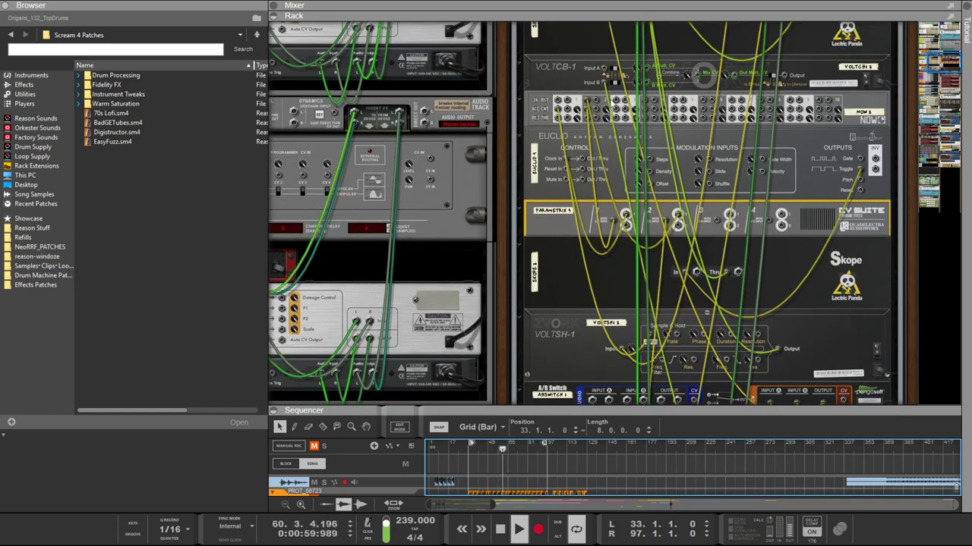
scroll(754, 225, down, 6)
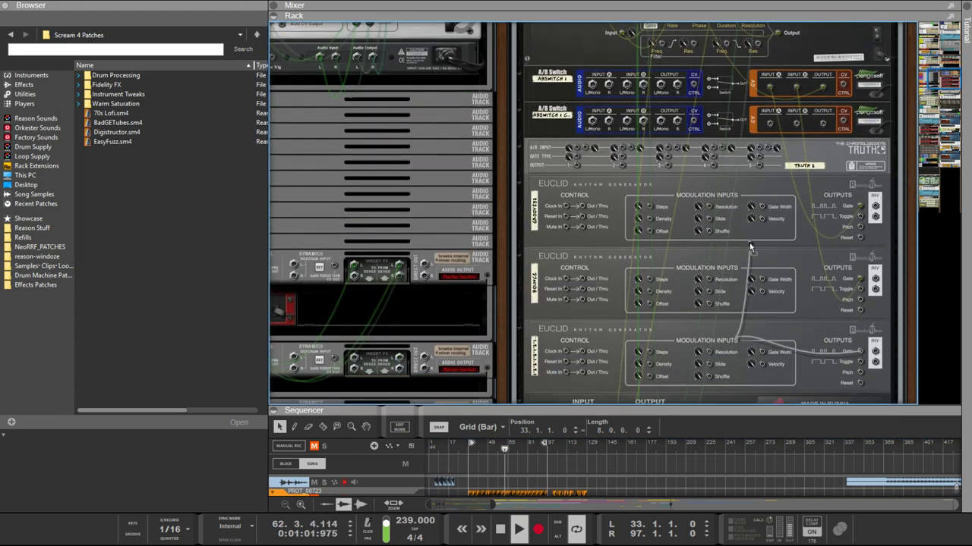
drag(753, 225, 769, 124)
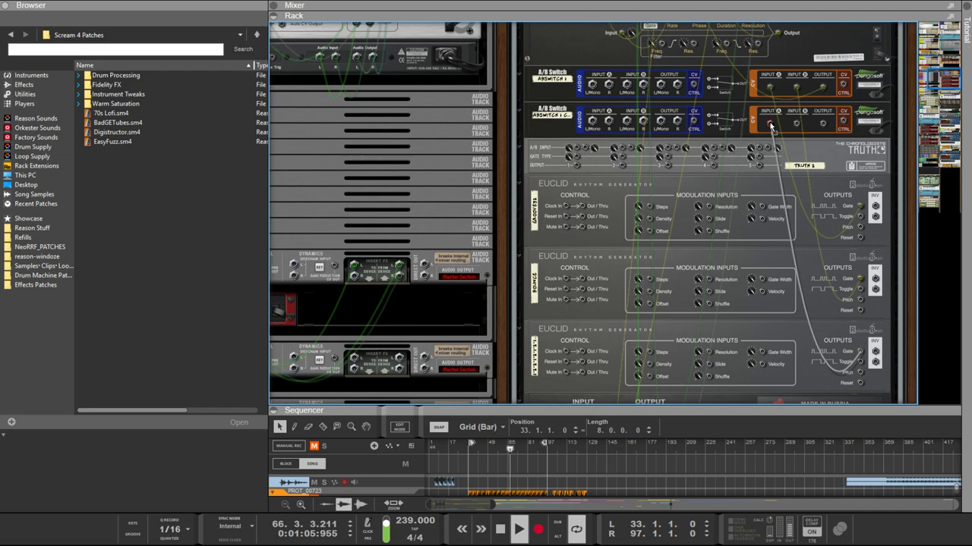
Step: Chain the A/B Switches: move the first switch's CV output cable to the duplicate's output, and connect the first's output to the duplicate's CV Input B
key(Tab)
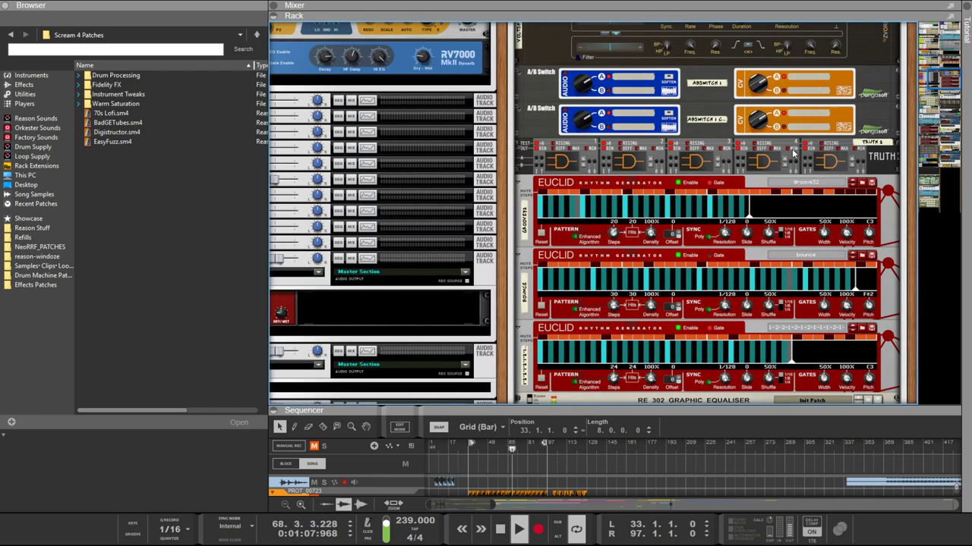
scroll(799, 168, down, 3)
key(Tab)
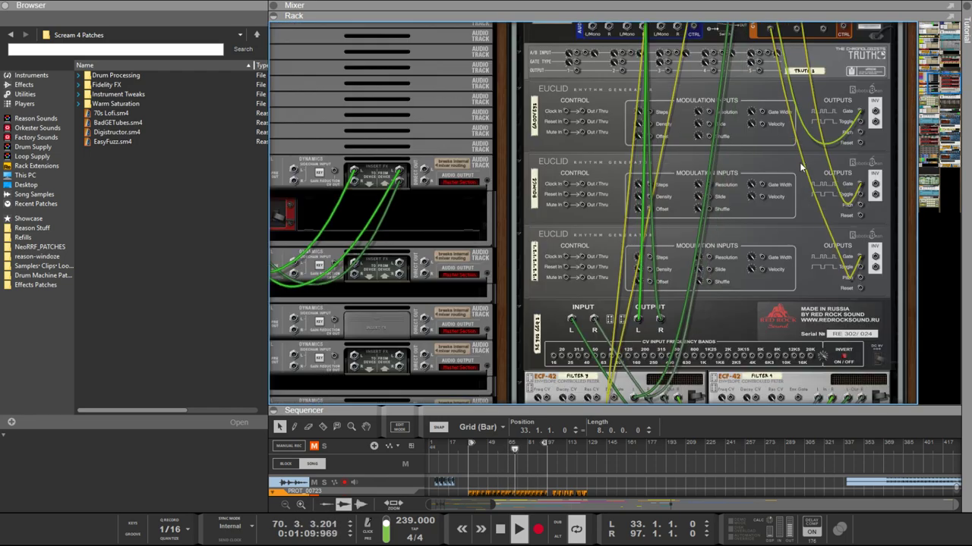
scroll(798, 137, up, 5)
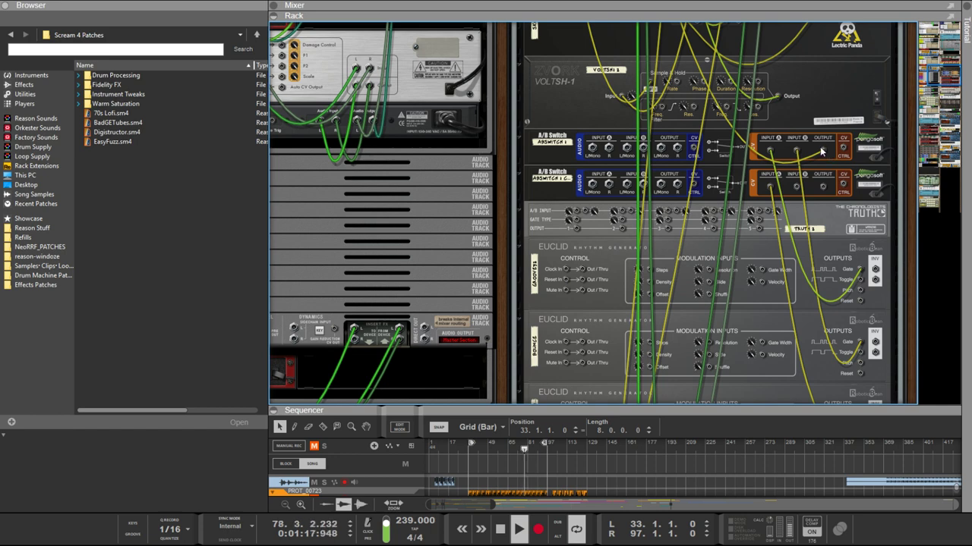
click(823, 154)
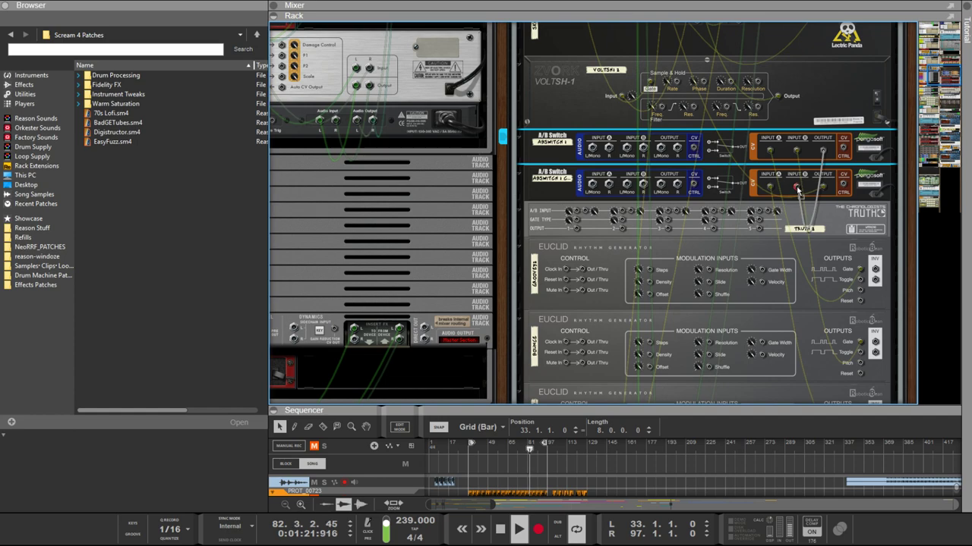
key(Tab)
scroll(824, 189, down, 2)
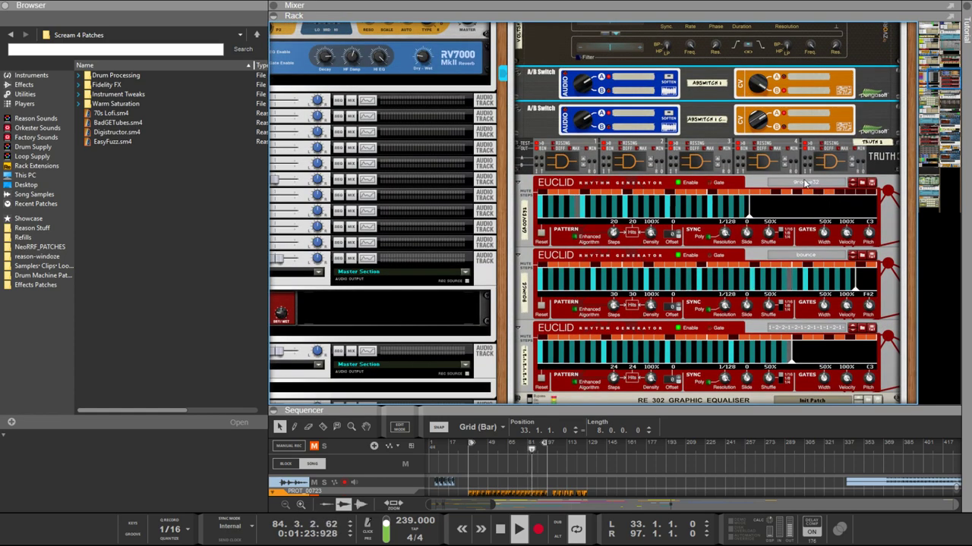
key(Tab)
scroll(799, 173, up, 2)
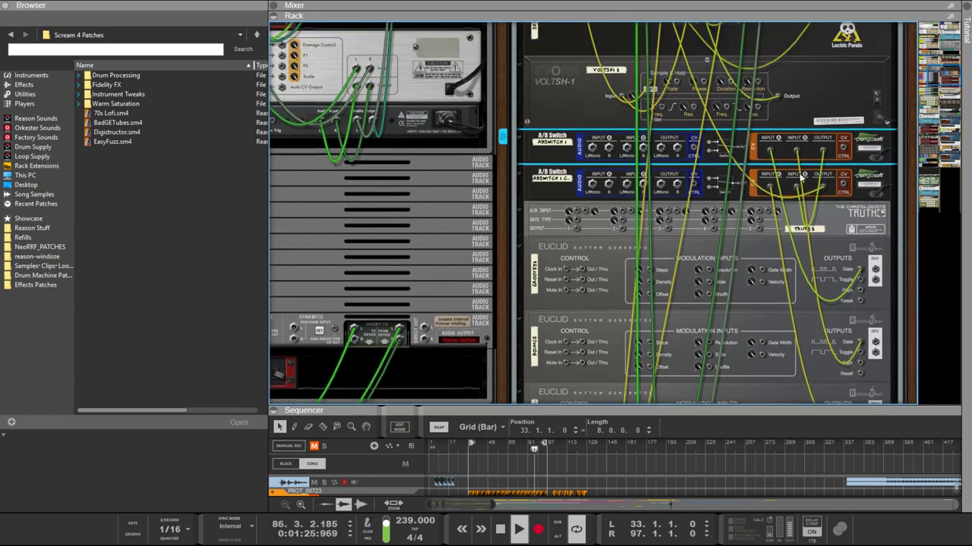
Step: In the CNVRSNNBSSS Combinator's modulation routing, assign CV In 3 as a source for ABSwitch 1 copy
scroll(800, 175, up, 2)
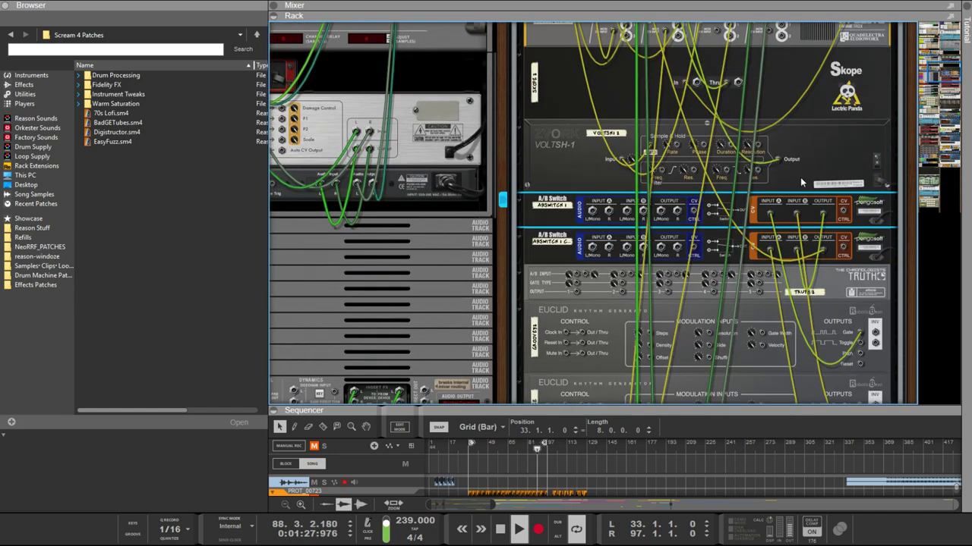
scroll(801, 178, down, 4)
scroll(802, 182, up, 15)
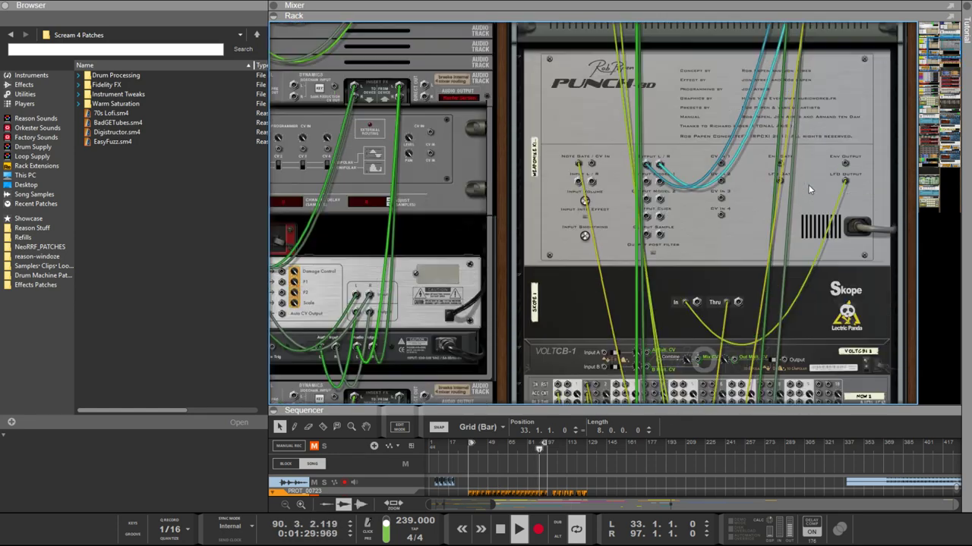
key(Tab)
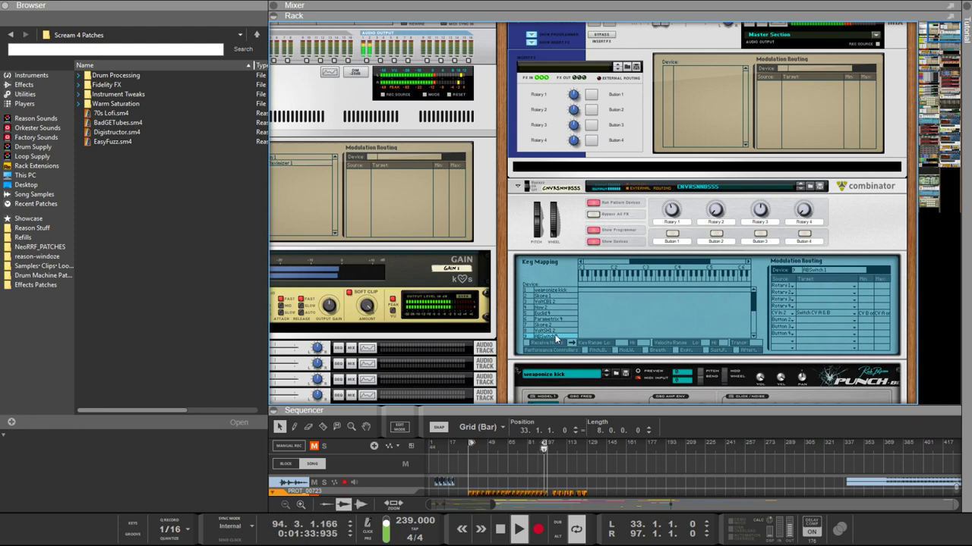
scroll(566, 326, down, 1)
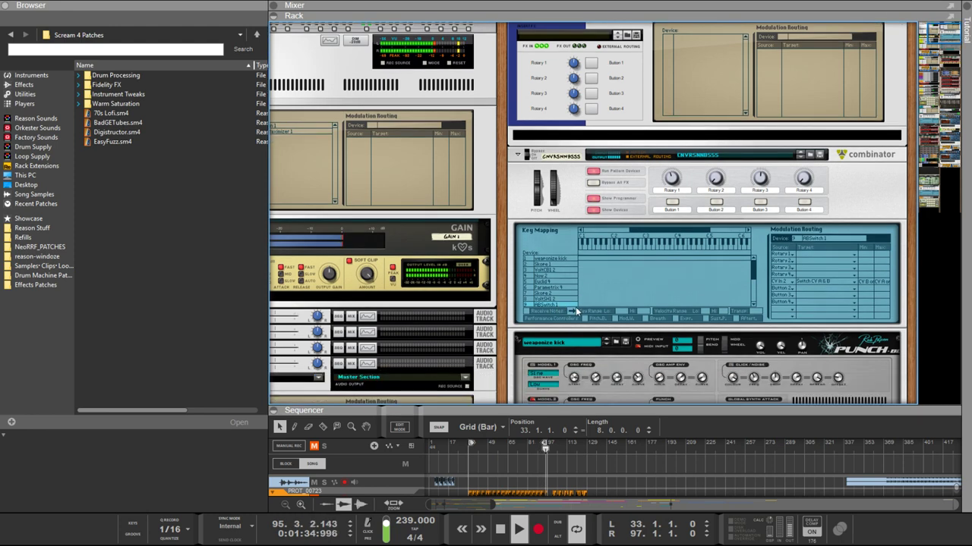
click(754, 306)
click(754, 306)
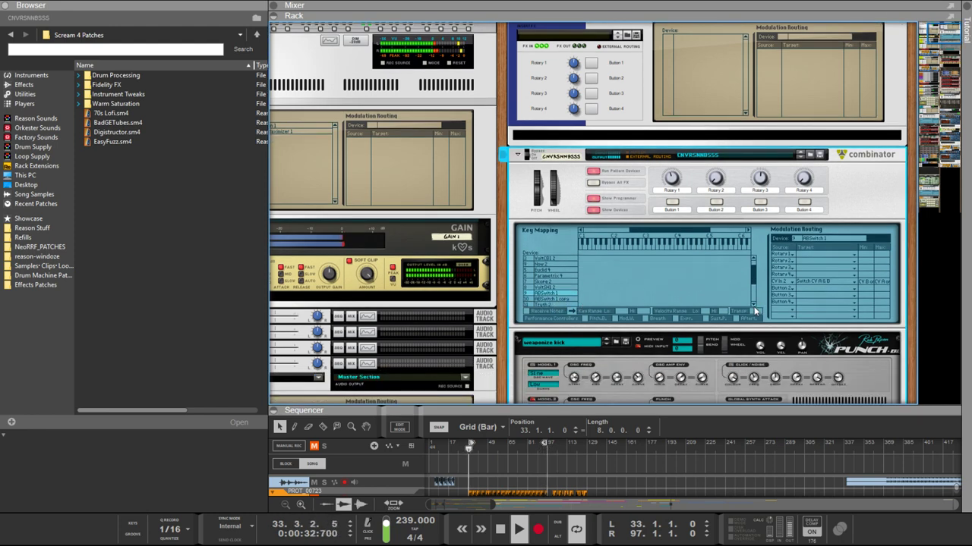
click(560, 301)
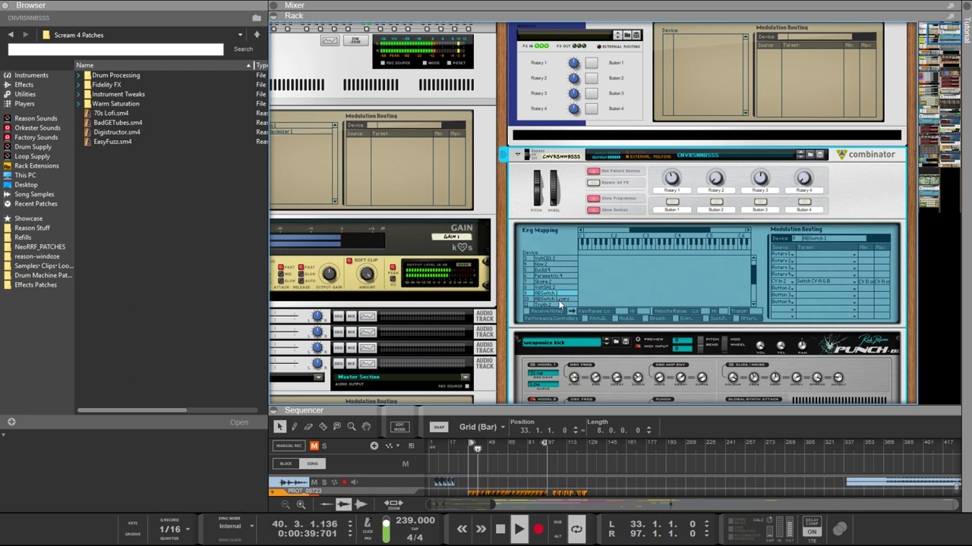
click(781, 287)
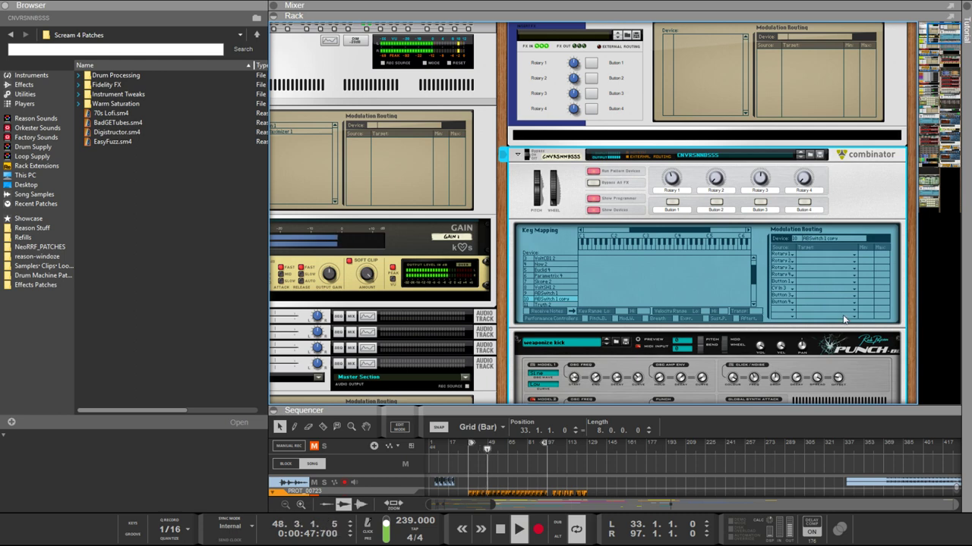
Step: Compare with ABSwitch 1's routing and set the CV In 3 target of ABSwitch 1 copy to Switch CV A & B
click(555, 294)
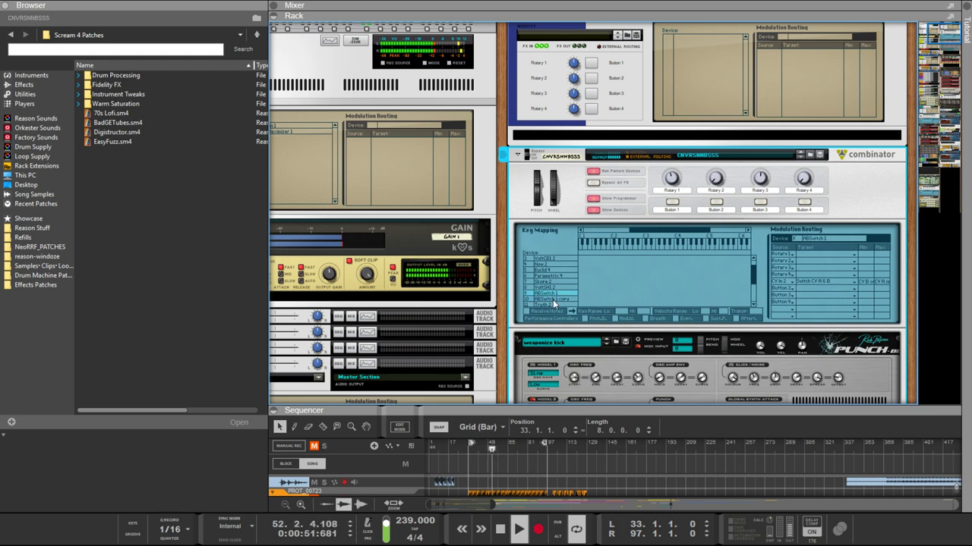
click(552, 299)
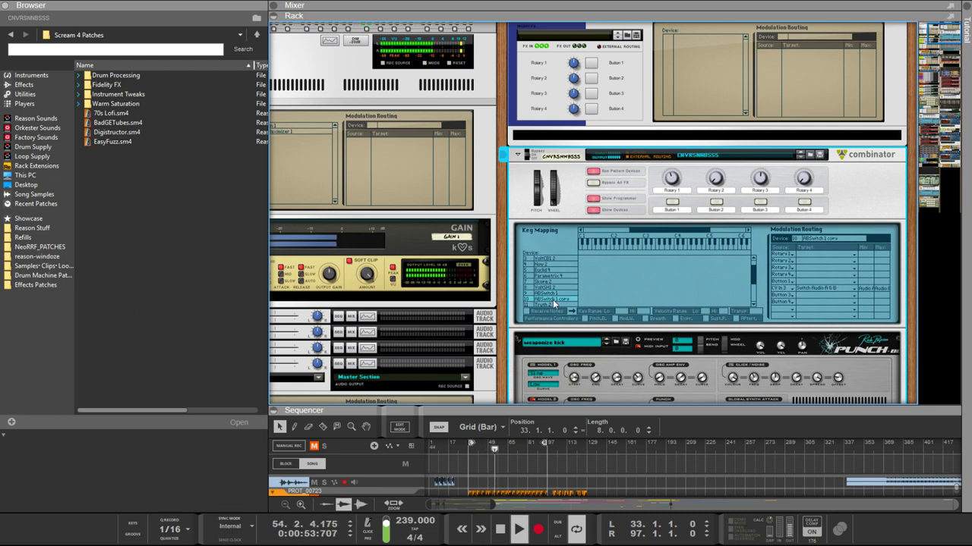
click(550, 282)
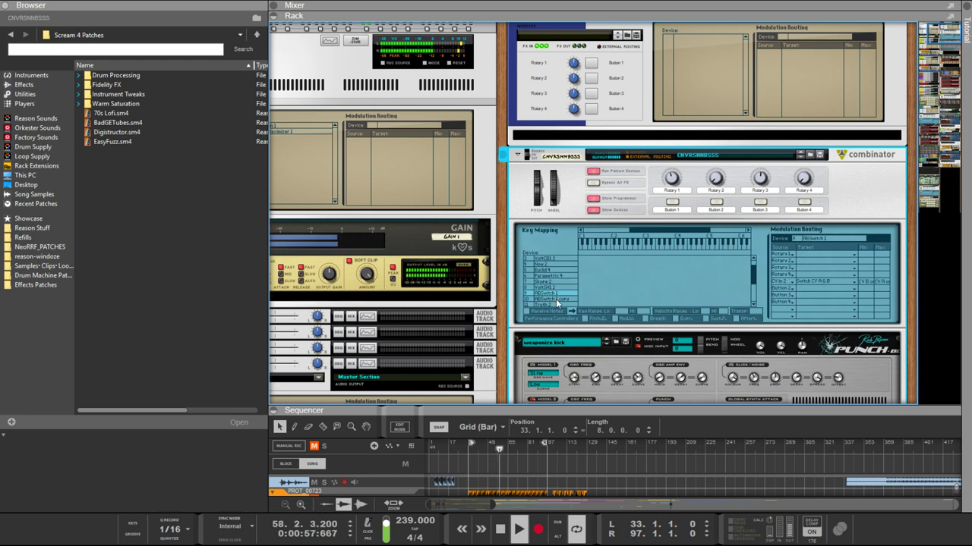
click(556, 299)
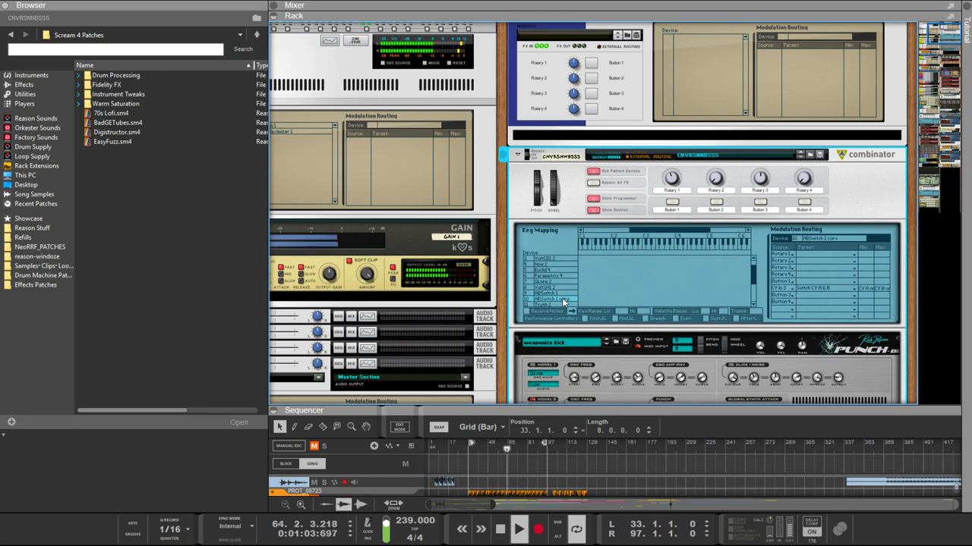
Step: Examine the rear CV cabling from the Combinator's modulation inputs down to the VOLTSH-1, A/B Switches, Truth and Euclid devices
key(Tab)
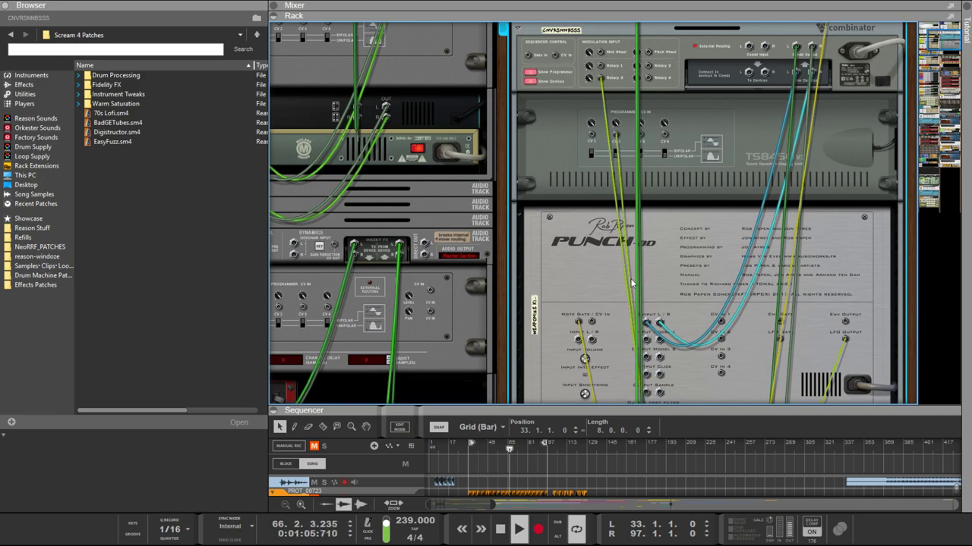
scroll(630, 283, down, 15)
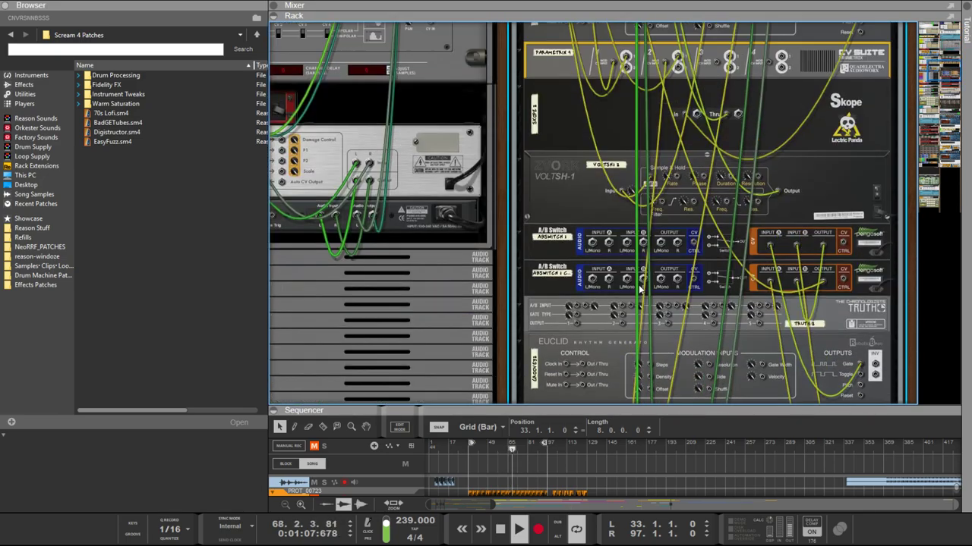
scroll(642, 289, down, 2)
scroll(633, 288, up, 8)
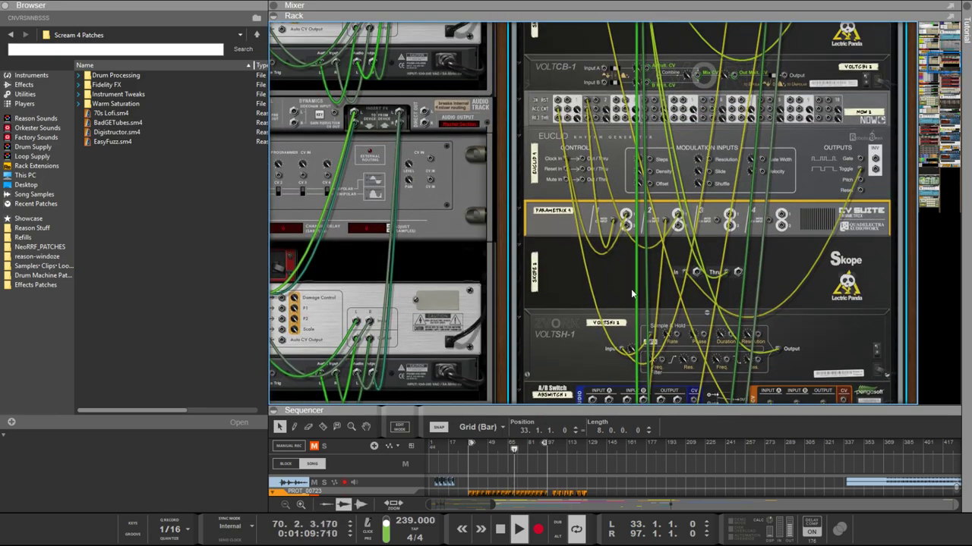
scroll(631, 289, down, 6)
scroll(626, 297, down, 7)
scroll(624, 295, up, 6)
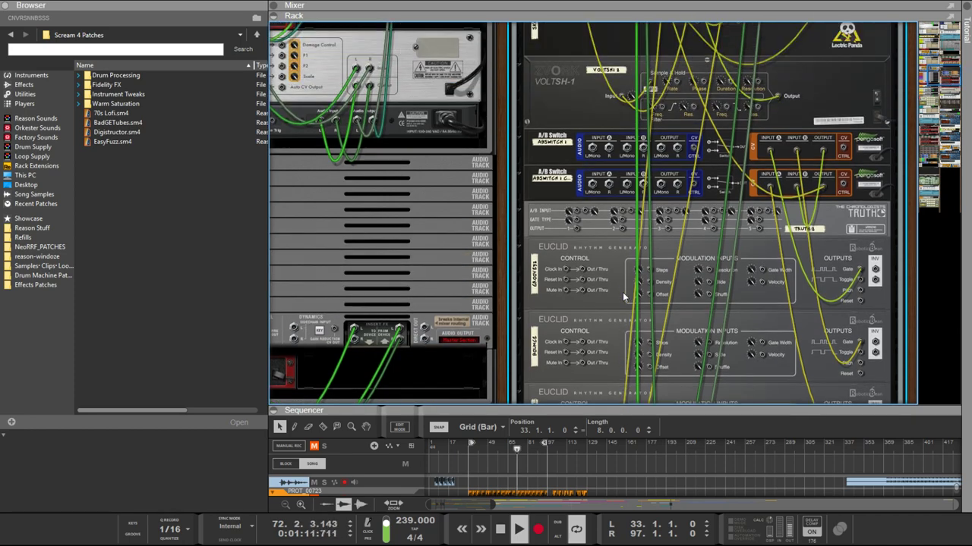
scroll(650, 281, up, 8)
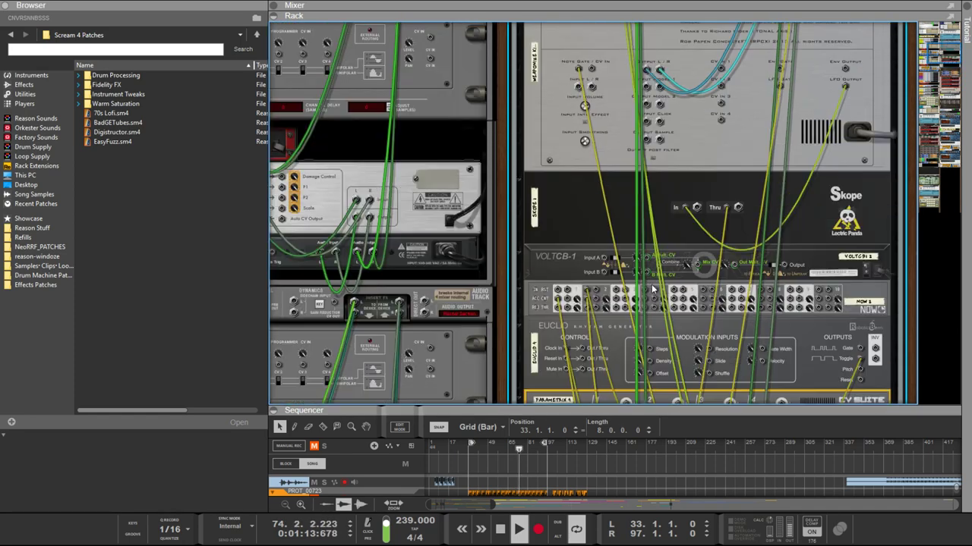
scroll(649, 263, up, 5)
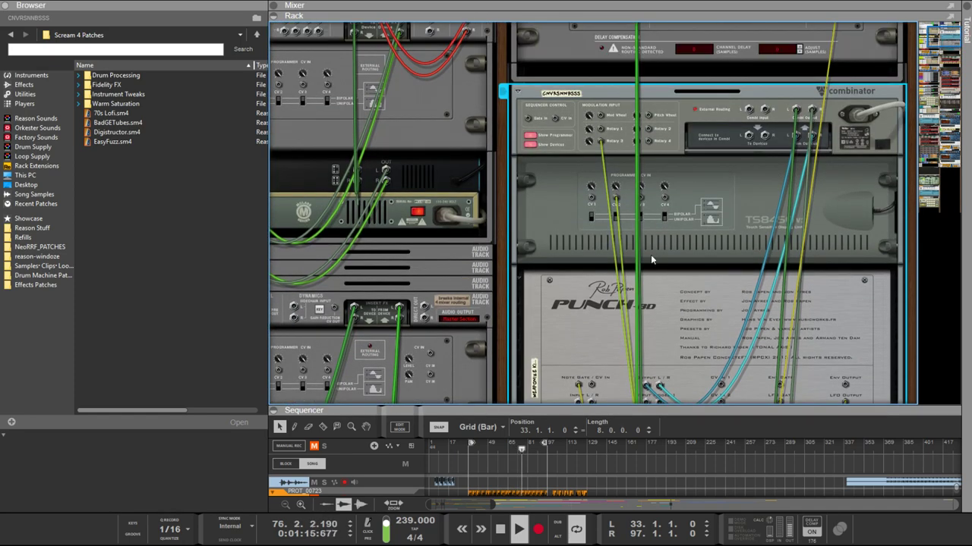
scroll(614, 194, down, 6)
scroll(629, 162, up, 5)
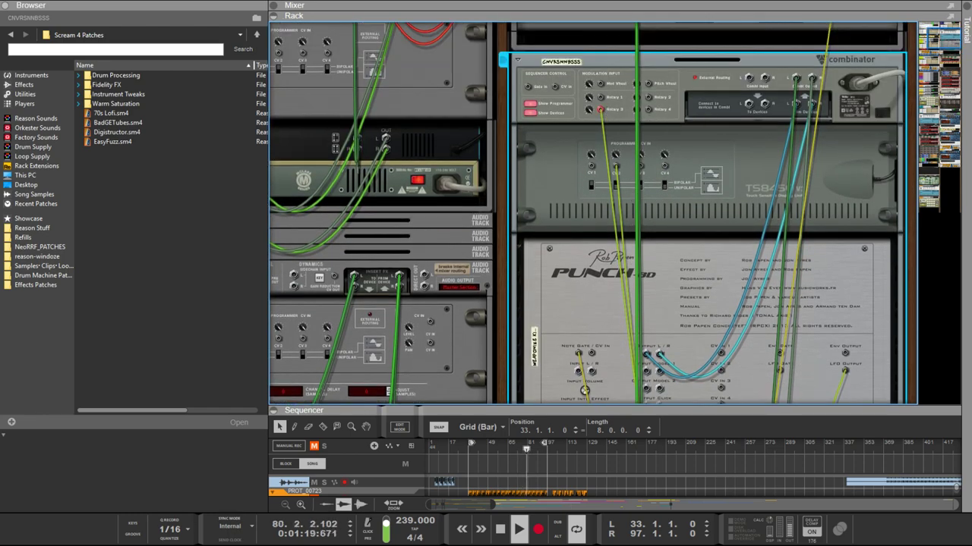
Step: Move the Combinator's Rotary 3 CV cable from VOLTSH-1's output to the Truth's Output 1, and patch VOLTSH-1's output into CV In 1 A
scroll(599, 110, down, 10)
scroll(745, 119, up, 2)
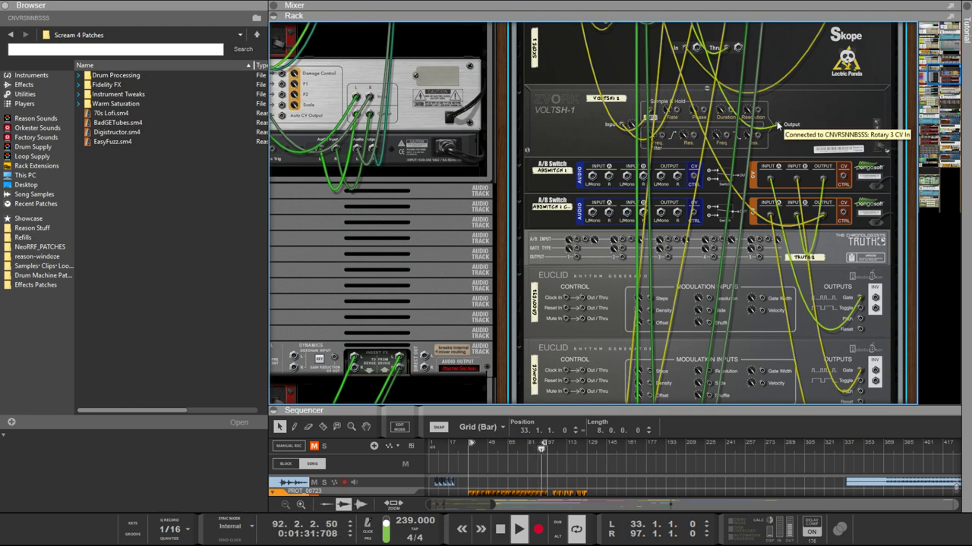
drag(777, 125, 577, 260)
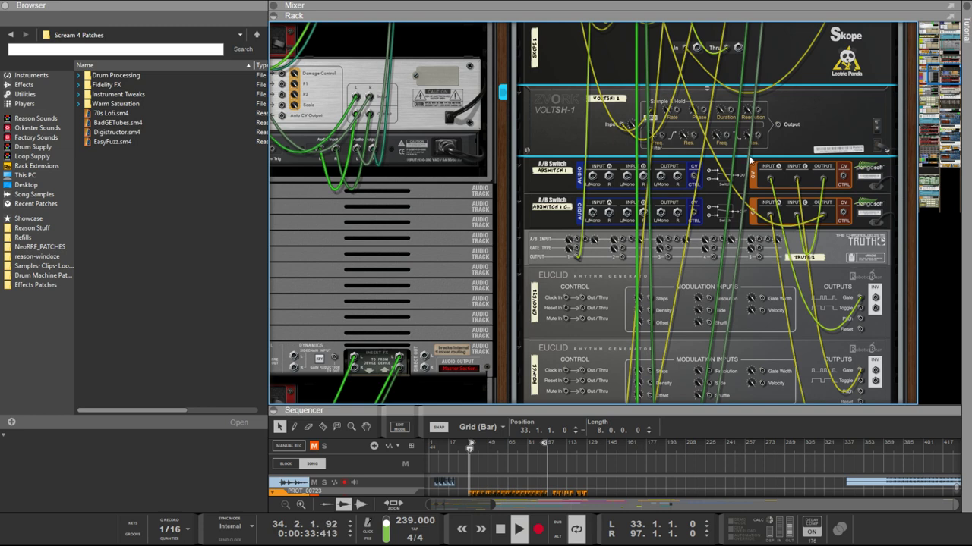
drag(782, 127, 576, 242)
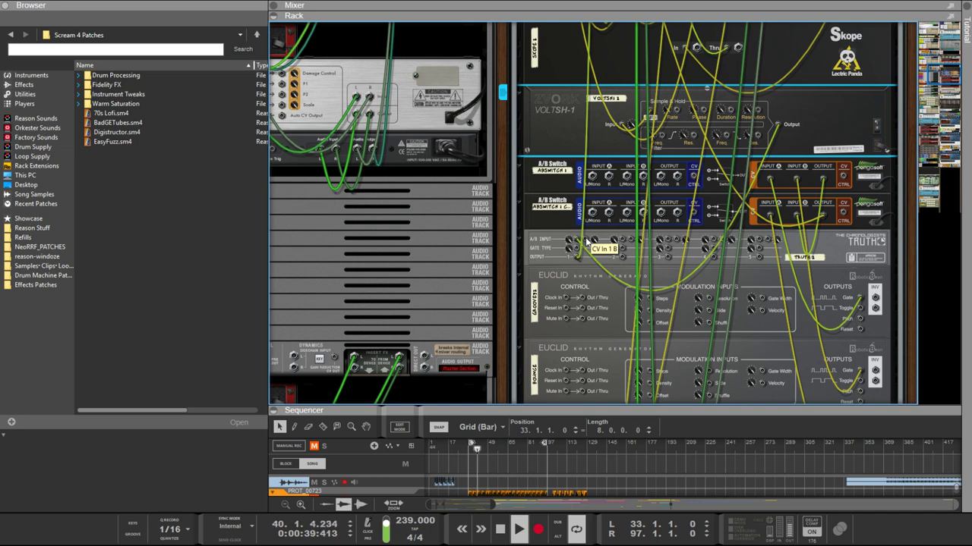
Step: Patch two COMPARE 4 CV outputs into the Combinator's Truth device, one to CV In 1 B and one to the second gate's input
drag(585, 242, 395, 278)
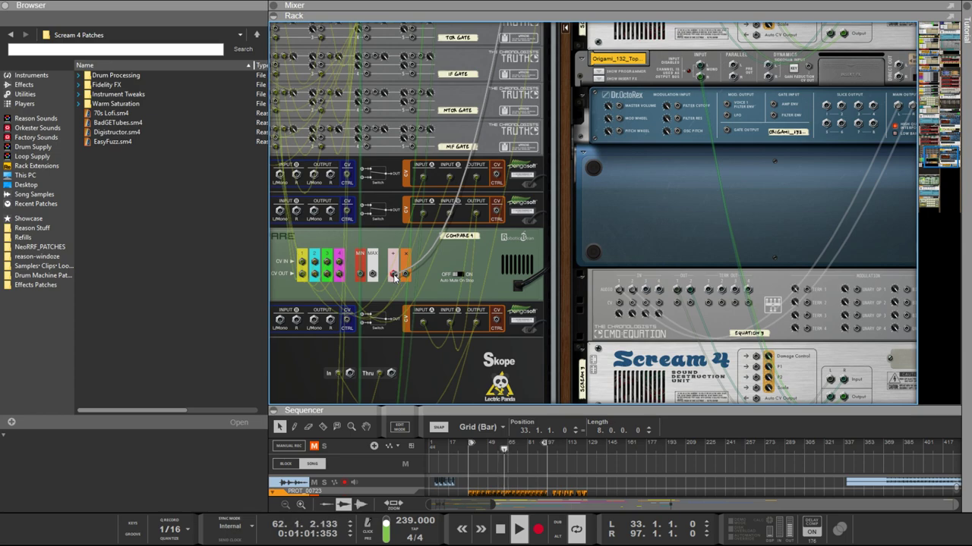
drag(405, 274, 835, 176)
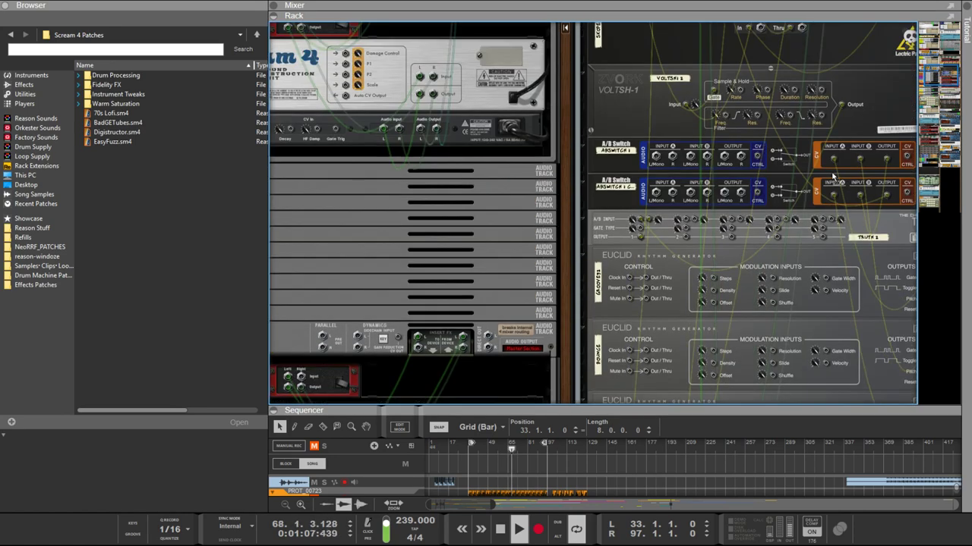
drag(833, 176, 688, 221)
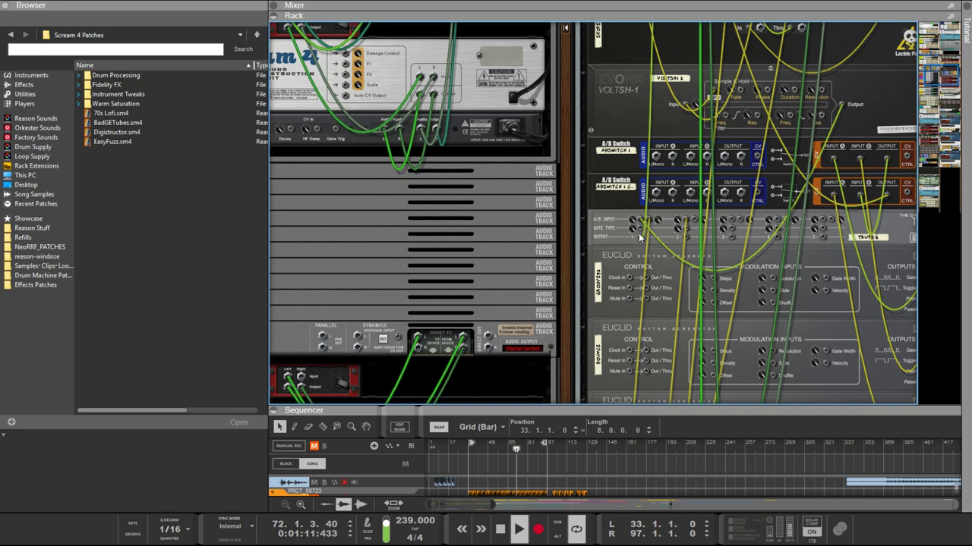
Step: Try to chain the Truth's first two gate outputs into its third gate and move the Rotary 3 CV cable to the third gate's output
scroll(675, 231, up, 2)
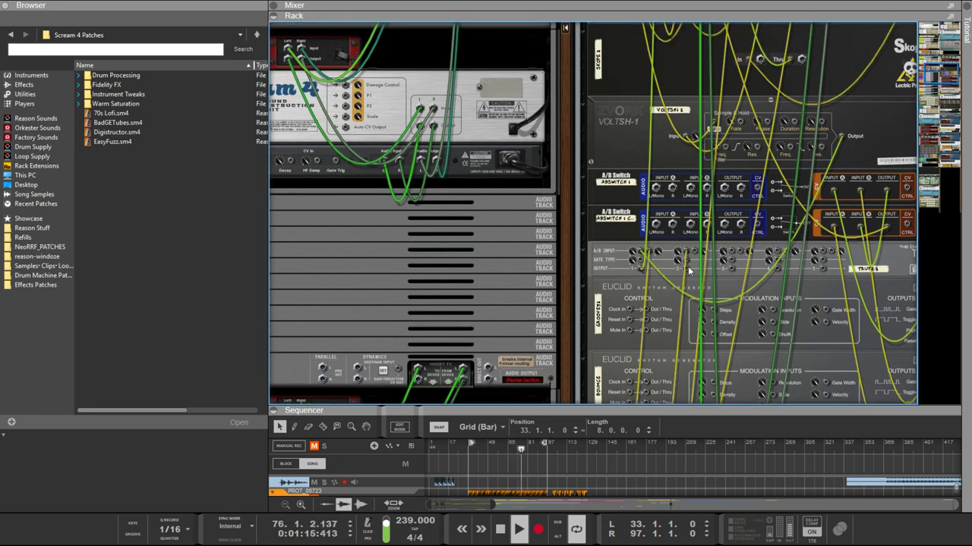
drag(641, 270, 721, 252)
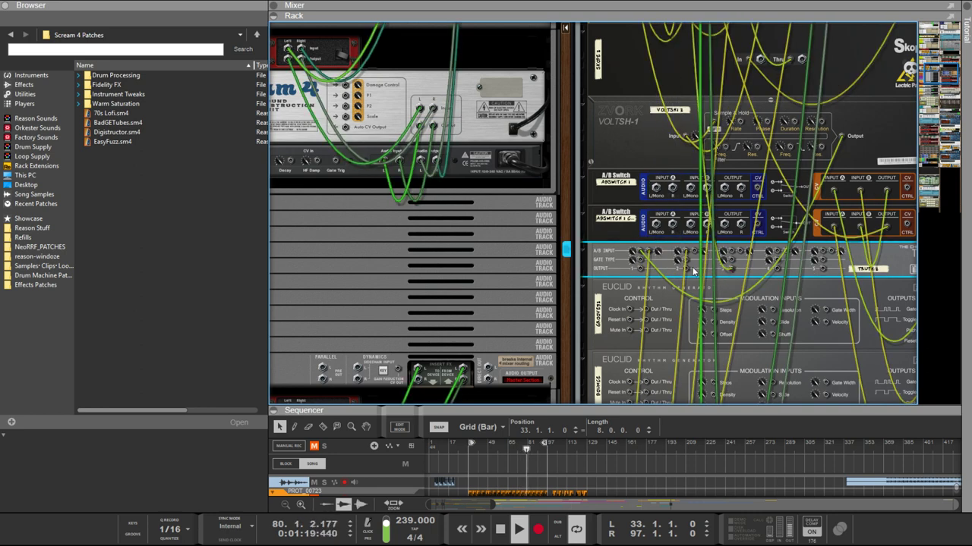
drag(651, 309, 698, 253)
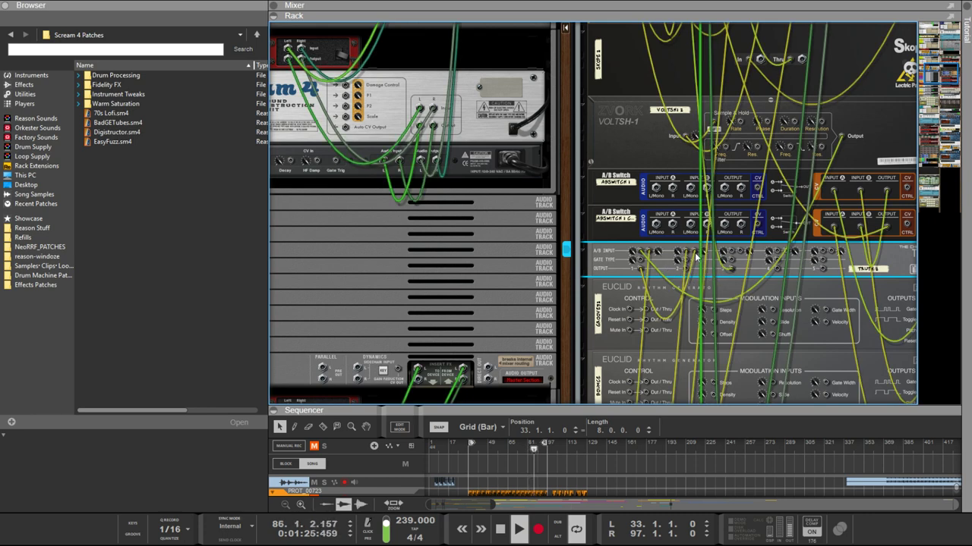
mouse_move(697, 253)
mouse_down()
mouse_move(732, 252)
mouse_move(687, 270)
mouse_up()
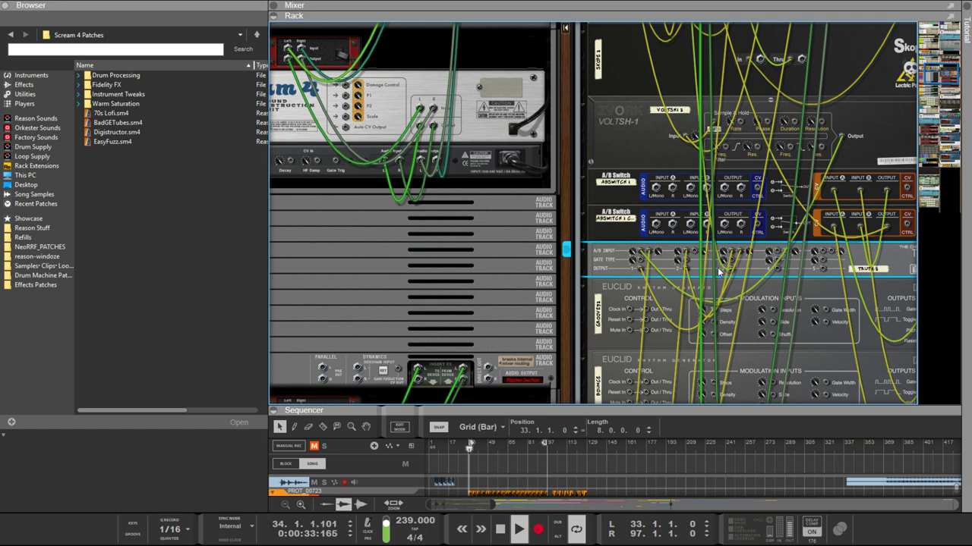
drag(696, 275, 730, 262)
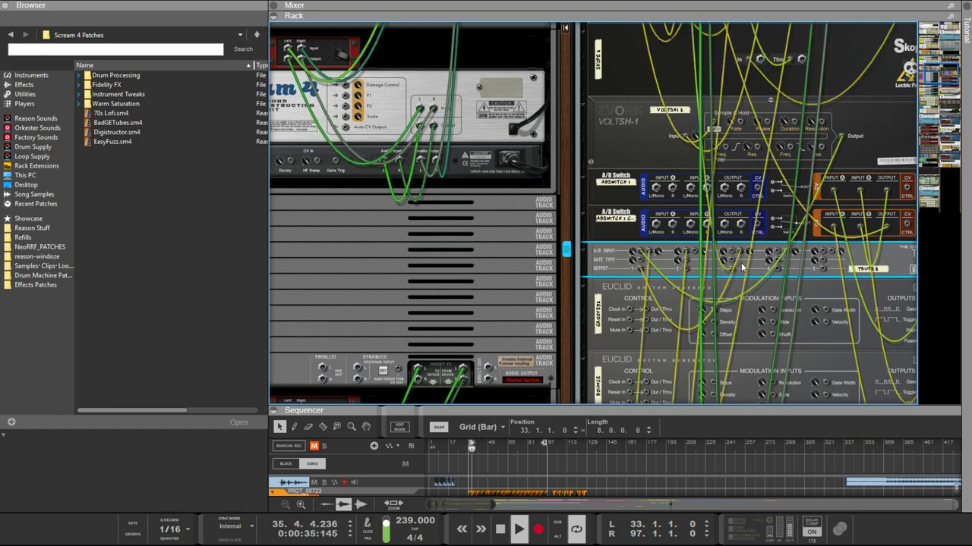
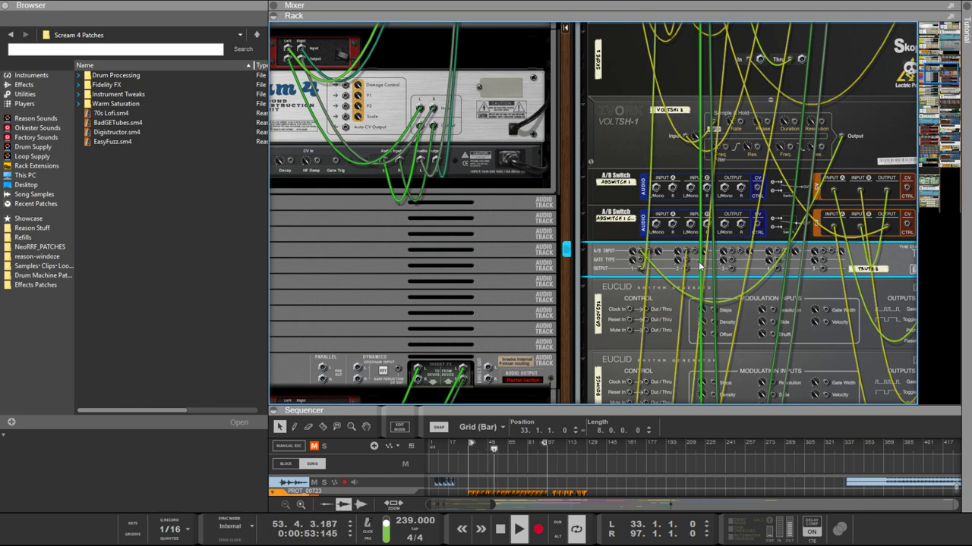
Step: Compare the A/B Switches' front settings with their rear wiring and trace the CV cables up to the NOW 1 device
key(Tab)
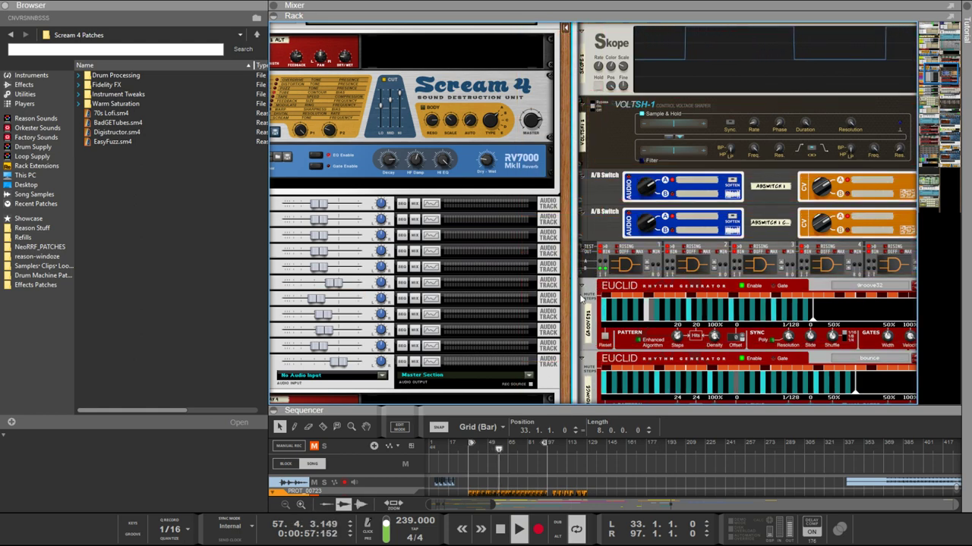
scroll(581, 298, right, 3)
scroll(581, 298, down, 1)
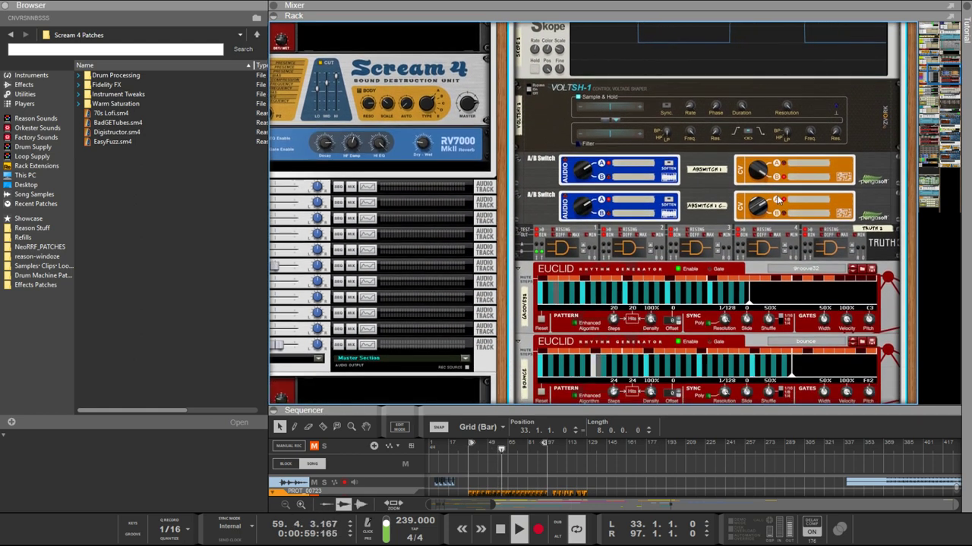
key(Tab)
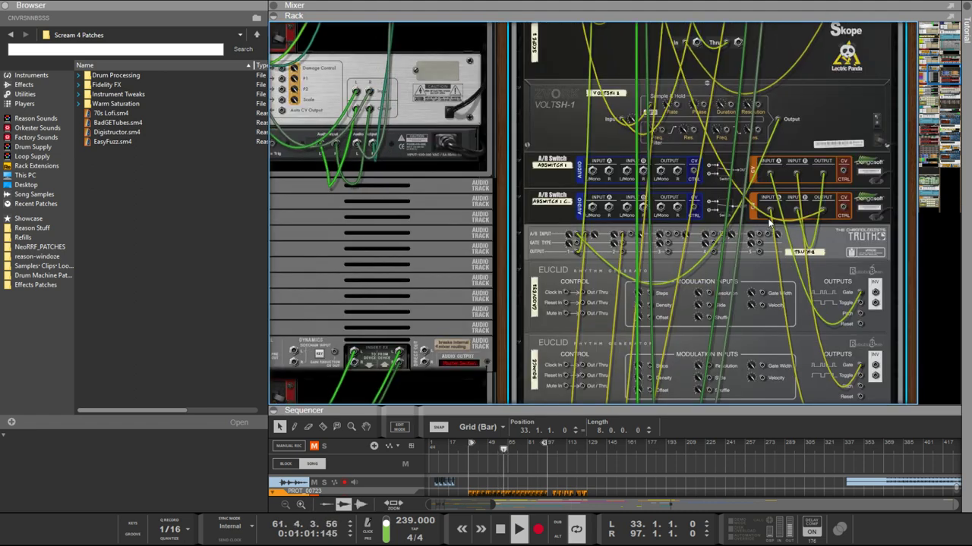
key(Tab)
key(Tab)
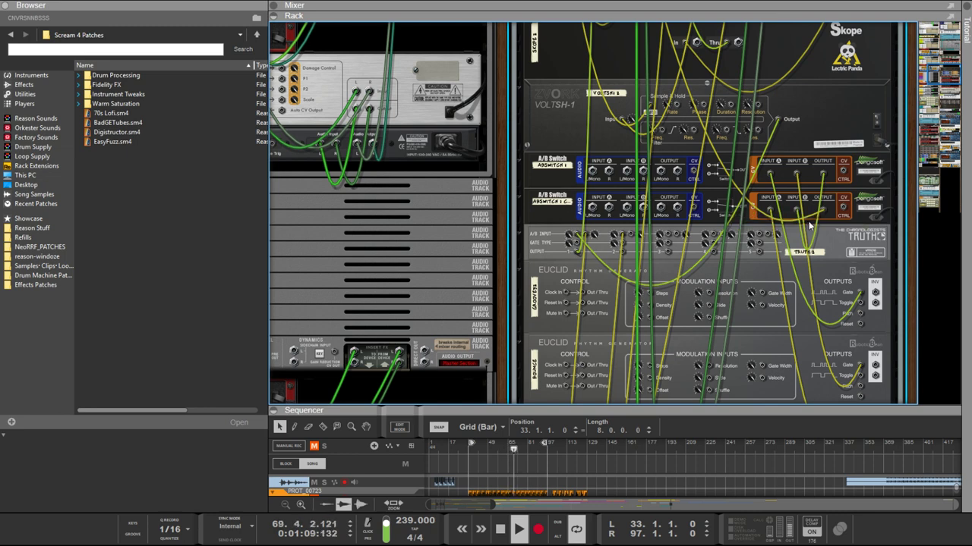
scroll(766, 220, down, 8)
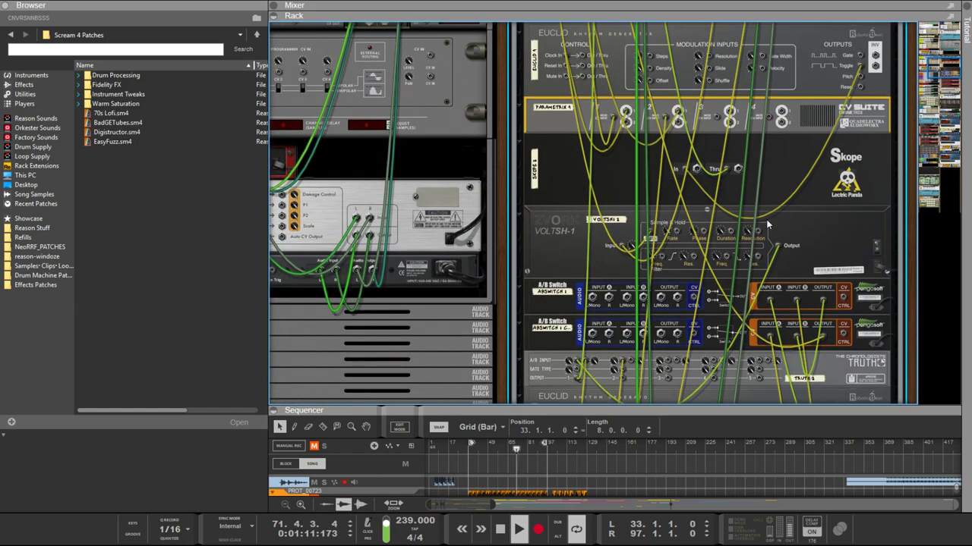
scroll(765, 220, down, 3)
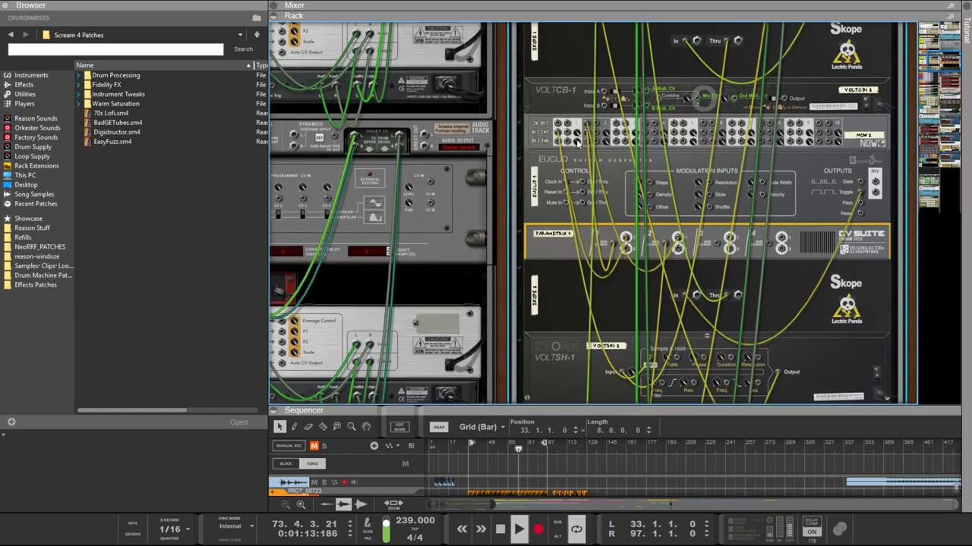
scroll(577, 142, down, 4)
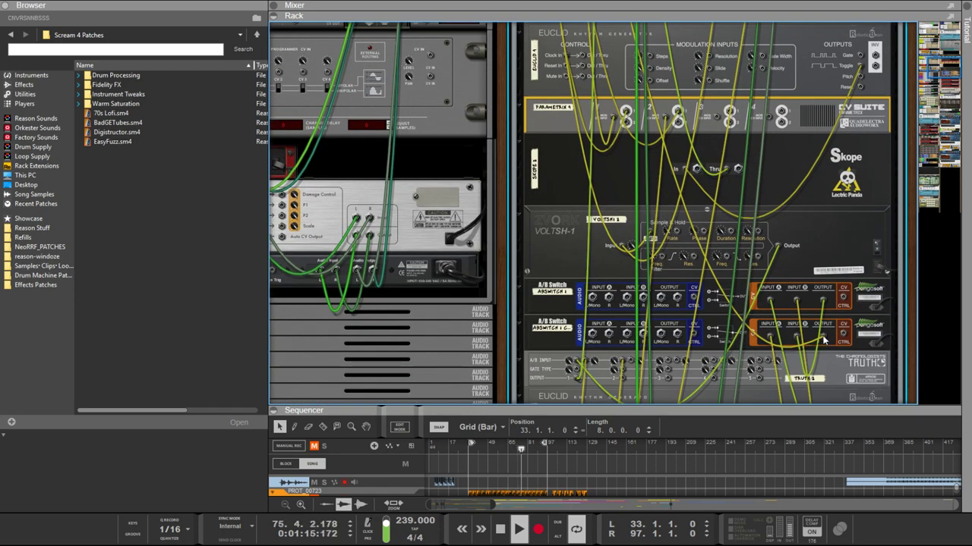
Step: Reroute ABSwitch 1's CV output through the NOW 1 device instead of directly, and patch a cable from there into the duplicate switch's CV Input B
drag(798, 343, 799, 246)
scroll(785, 258, up, 3)
scroll(638, 144, down, 6)
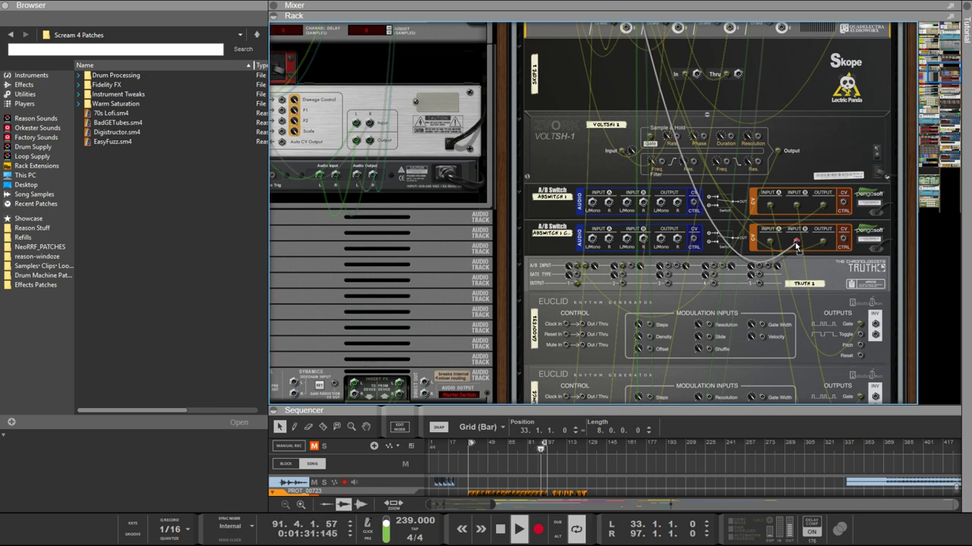
drag(797, 245, 797, 245)
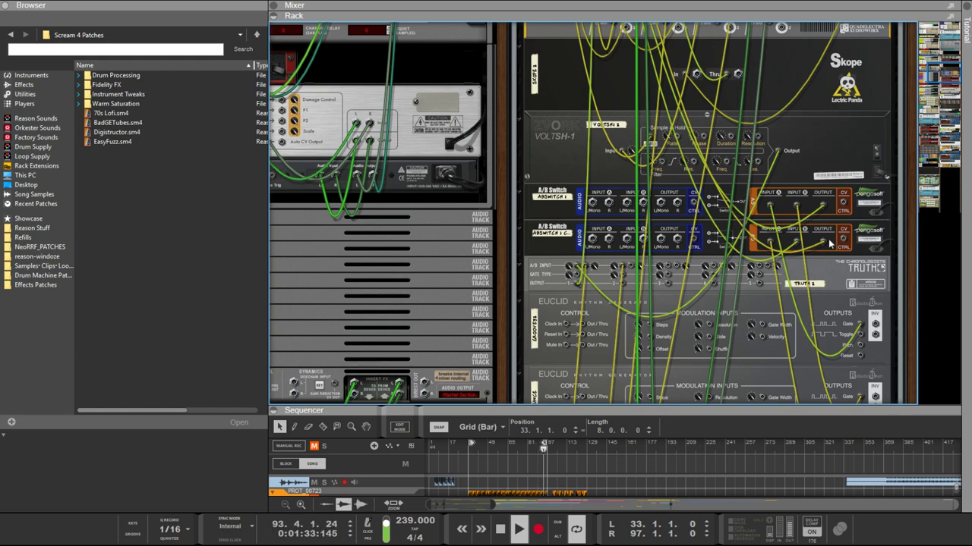
Step: Fold the VOLTSH-1 device on the front side of the Combinator
key(Tab)
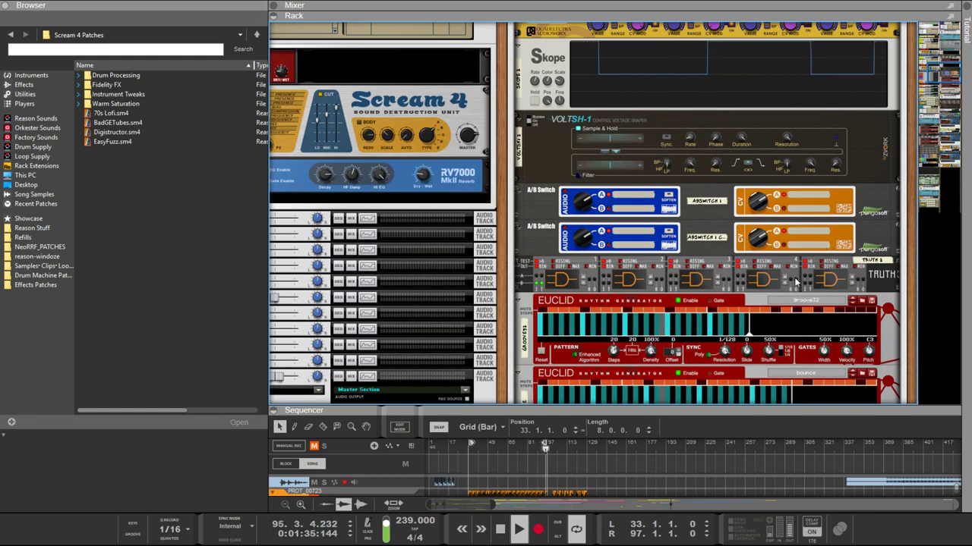
scroll(535, 218, up, 3)
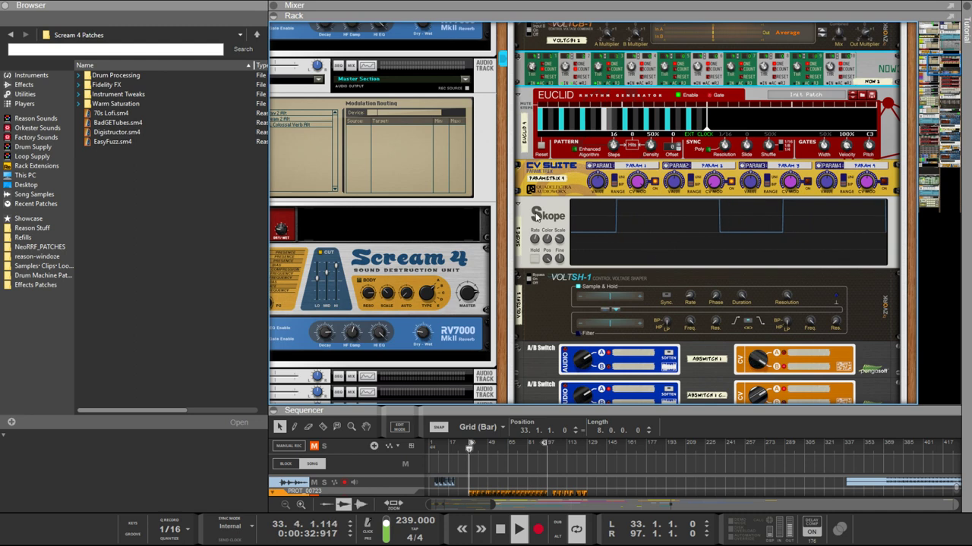
click(519, 275)
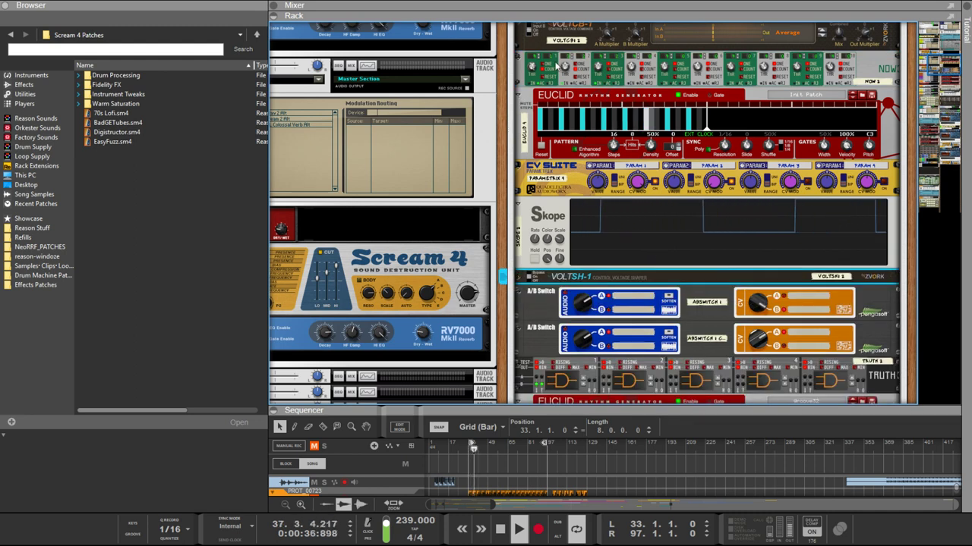
Step: Select the NOW 1 device, then review the devices below it and their rear CV wiring
click(606, 60)
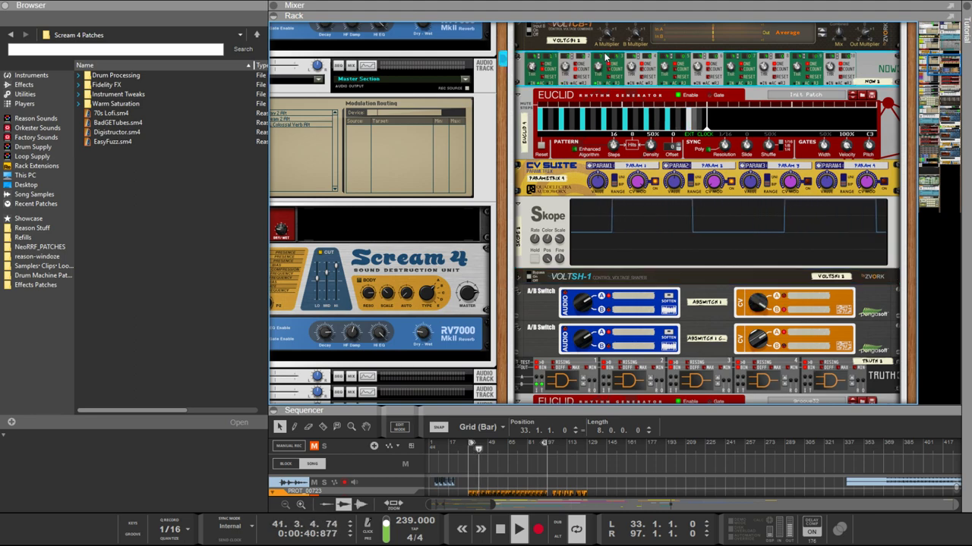
scroll(638, 97, down, 3)
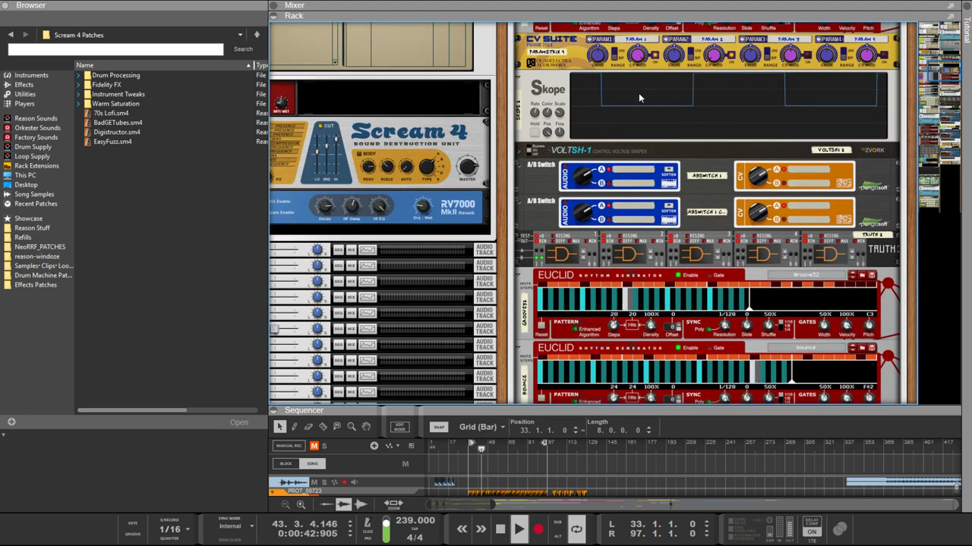
scroll(638, 92, down, 1)
scroll(638, 93, up, 3)
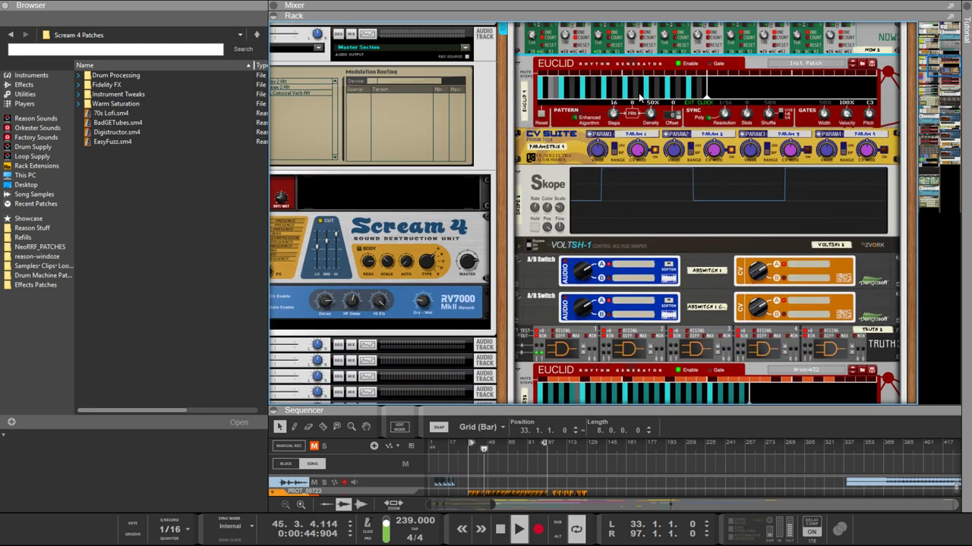
scroll(640, 98, up, 3)
key(Tab)
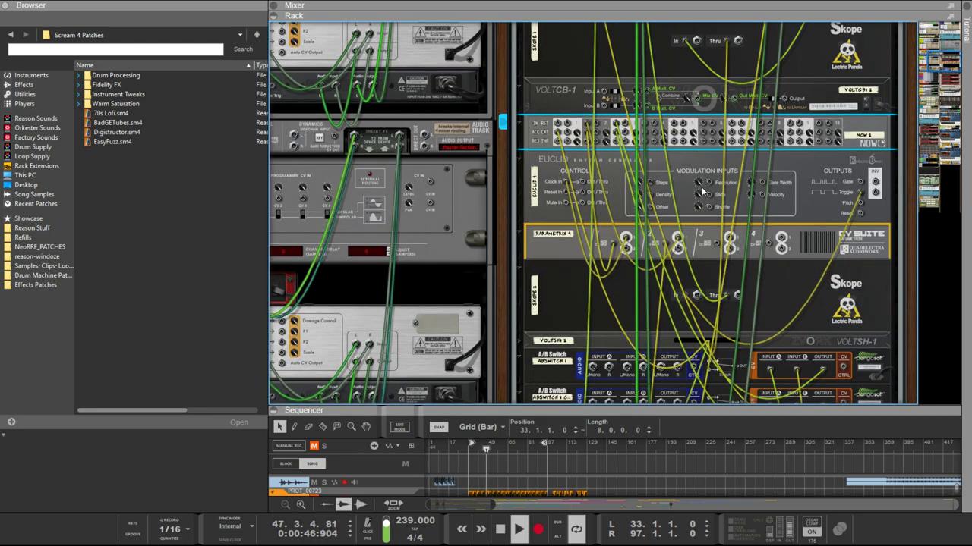
Step: Examine the A/B Switches and the neighbouring TRUTH 2 and Euclid devices from front and rear, following their CV cables
scroll(700, 191, down, 5)
key(Tab)
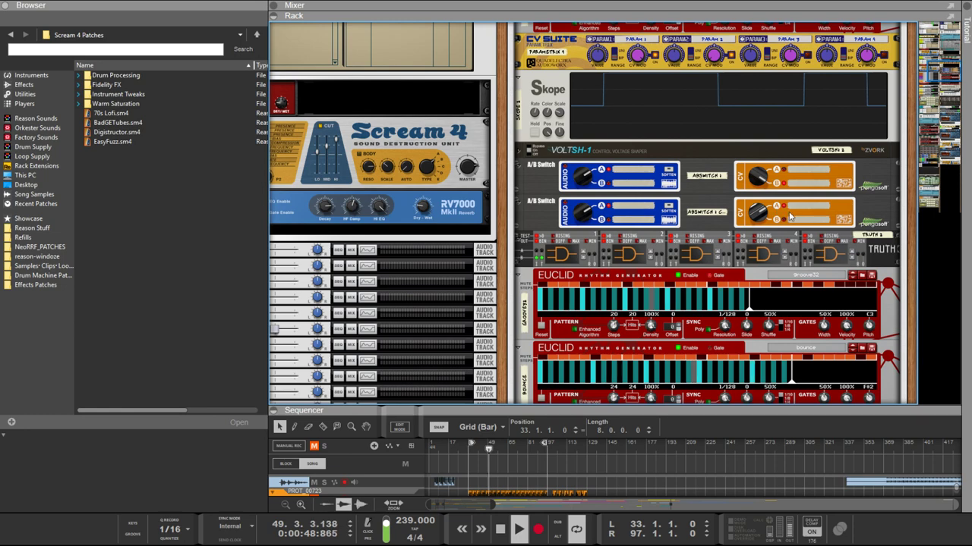
key(Tab)
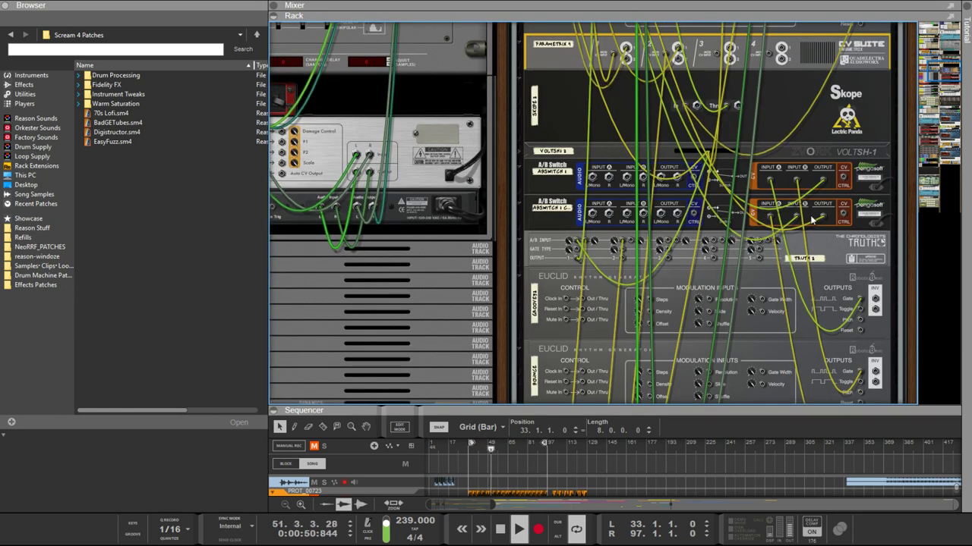
key(Tab)
scroll(811, 217, up, 4)
key(Tab)
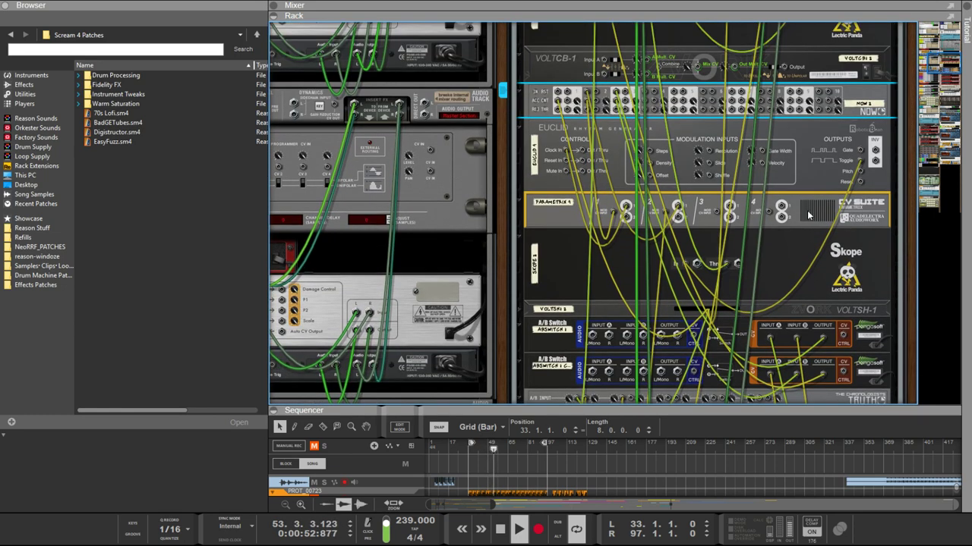
scroll(808, 216, down, 3)
scroll(808, 216, down, 2)
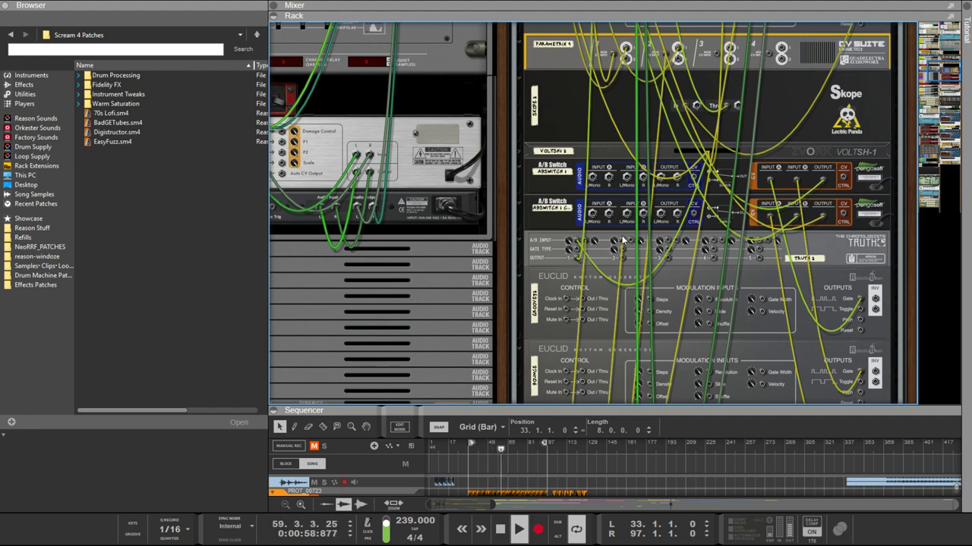
Step: Select the parent Combinator and check its programmer CV inputs and modulation routing for the ABSwitch 1 copy
scroll(623, 240, up, 12)
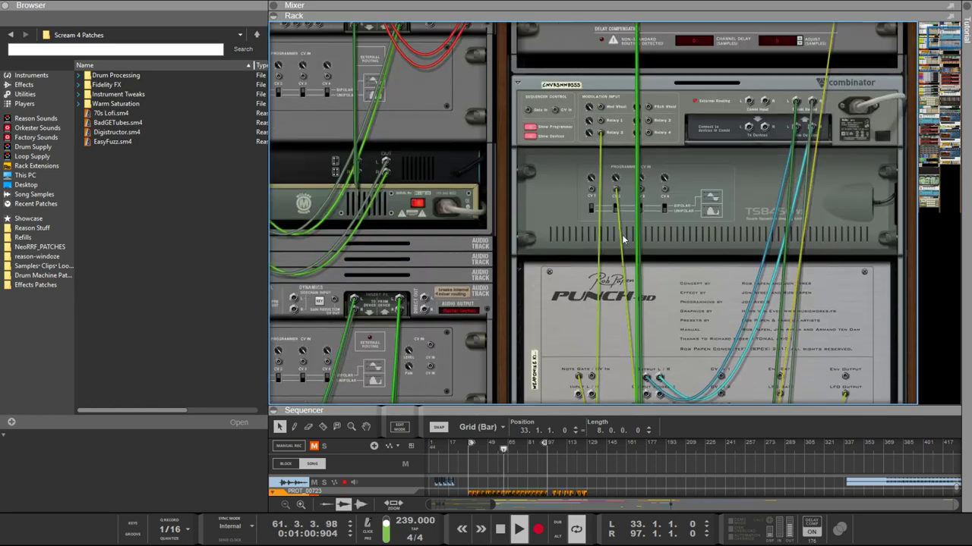
scroll(622, 239, up, 2)
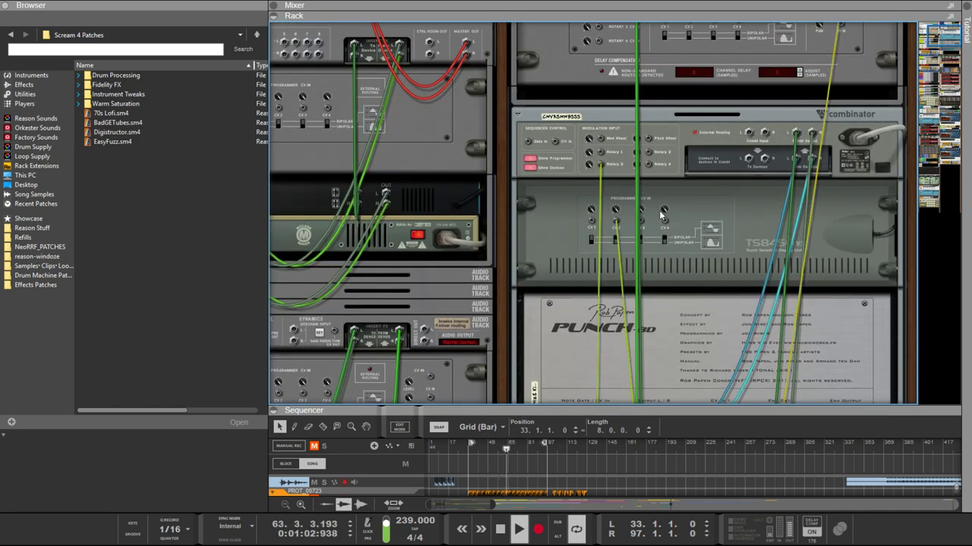
drag(643, 221, 651, 245)
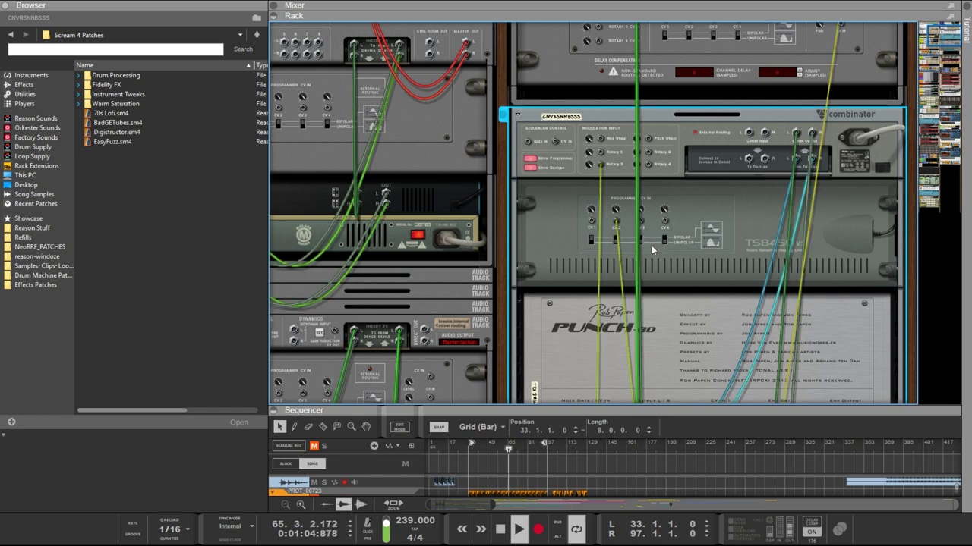
key(Tab)
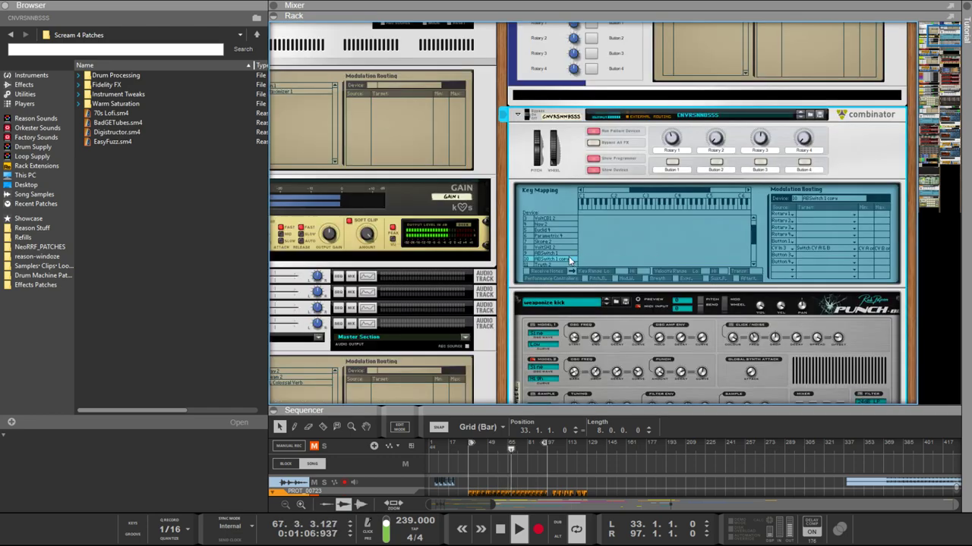
key(Tab)
scroll(636, 274, down, 10)
drag(632, 259, 624, 228)
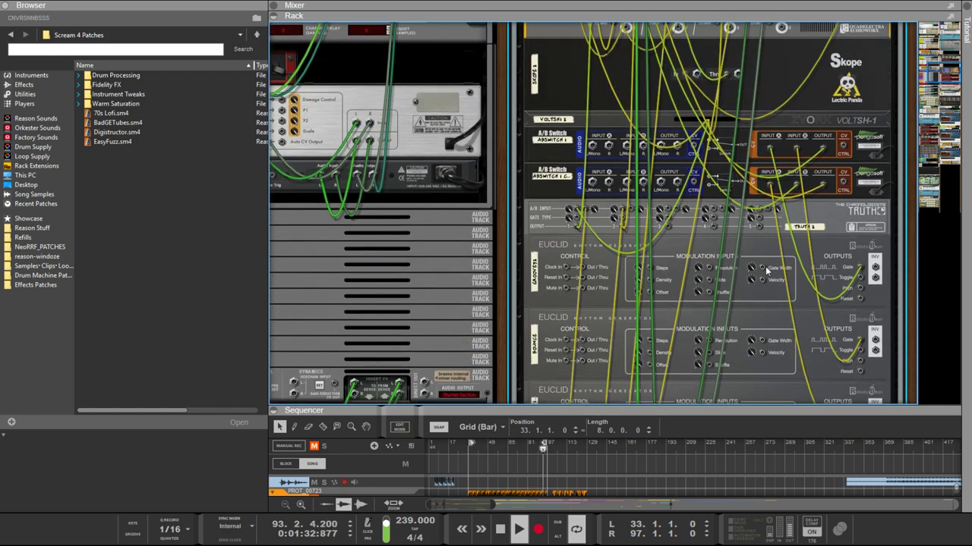
Step: Repatch ABSwitch 1's CV output straight into the duplicate A/B Switch's CV Input B, bypassing the NOW device
scroll(765, 267, down, 1)
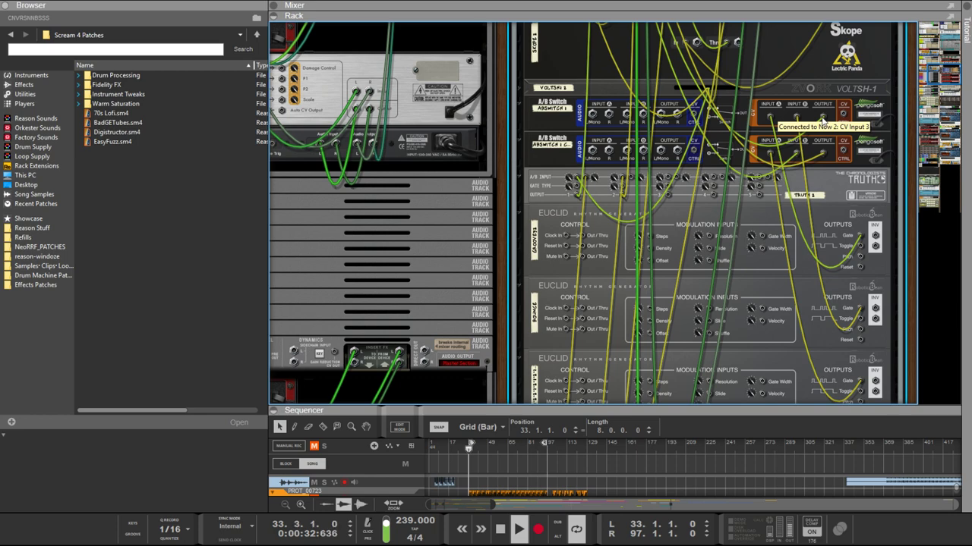
scroll(822, 122, up, 4)
scroll(822, 121, down, 1)
drag(823, 213, 795, 245)
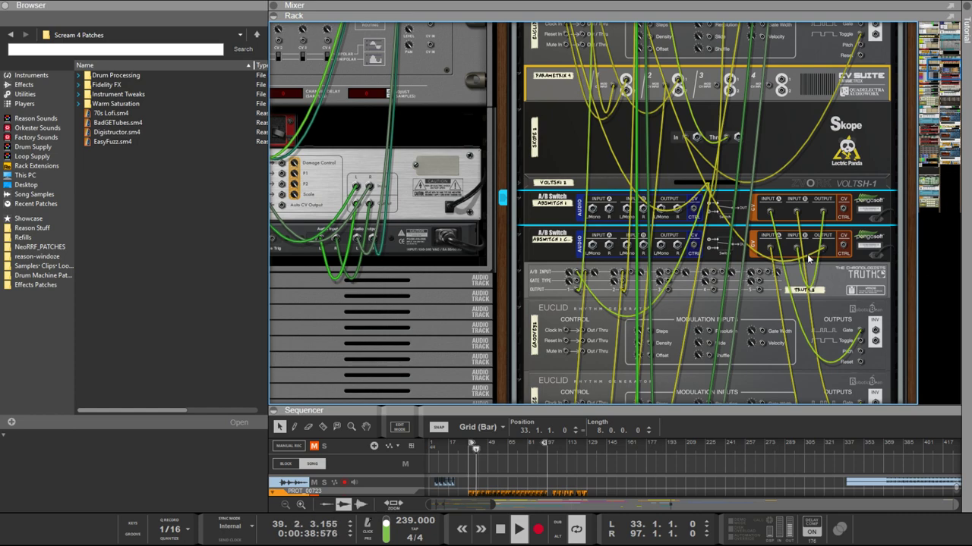
Step: Compare the front and rear of both A/B Switches and the Groove32 and Bounce Euclids, including their reset inputs
key(Tab)
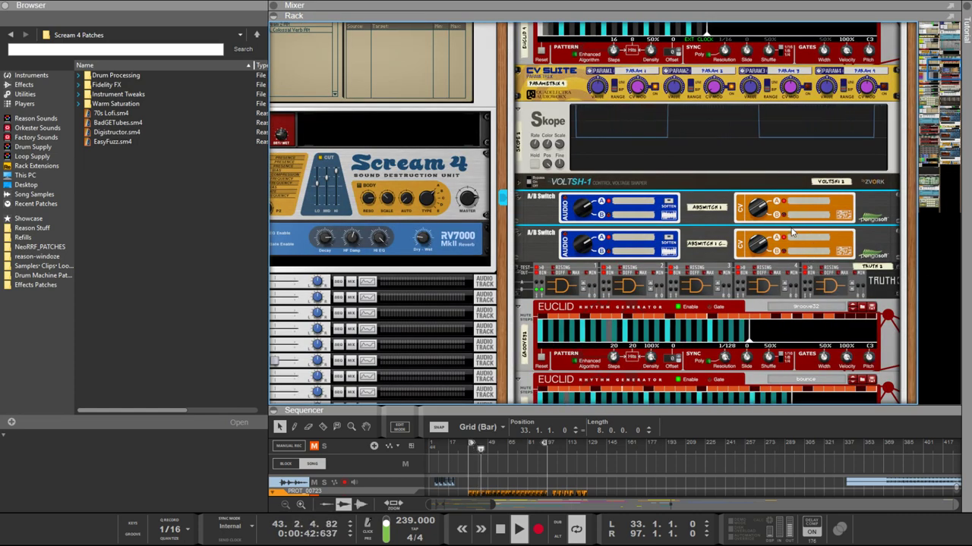
key(Tab)
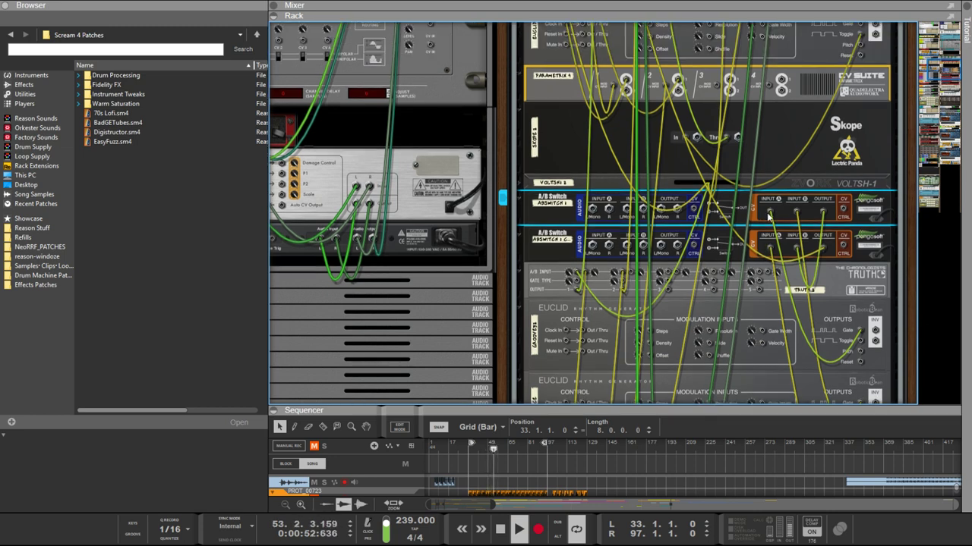
scroll(768, 217, down, 3)
scroll(762, 220, down, 1)
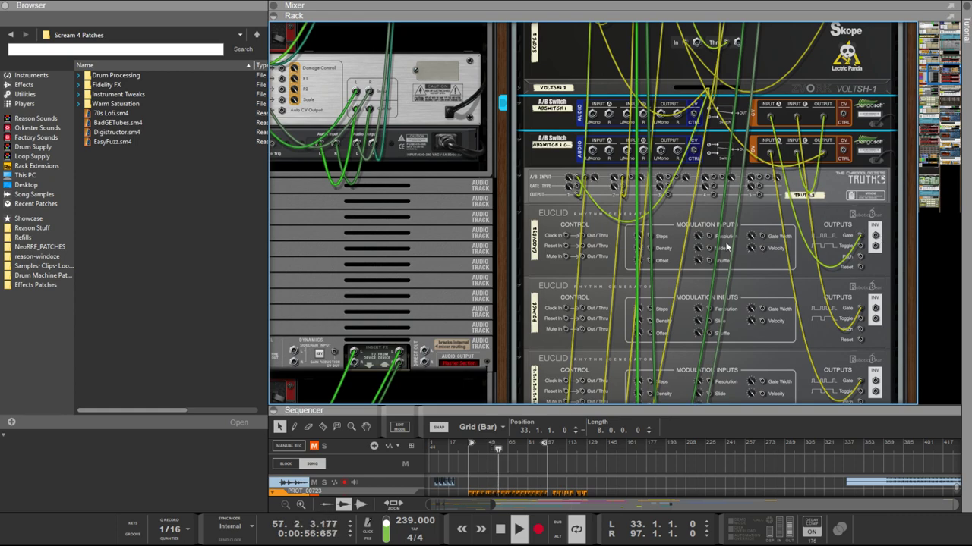
key(Tab)
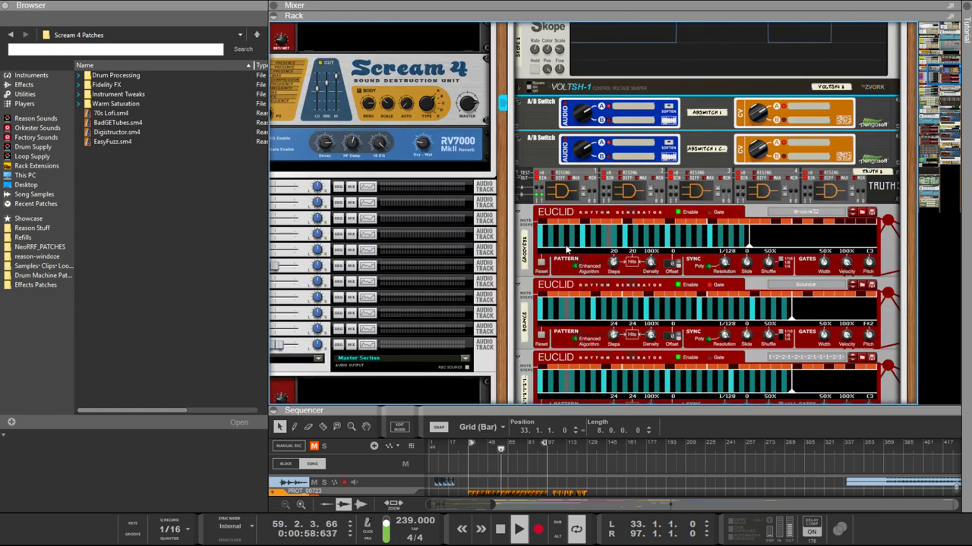
key(Tab)
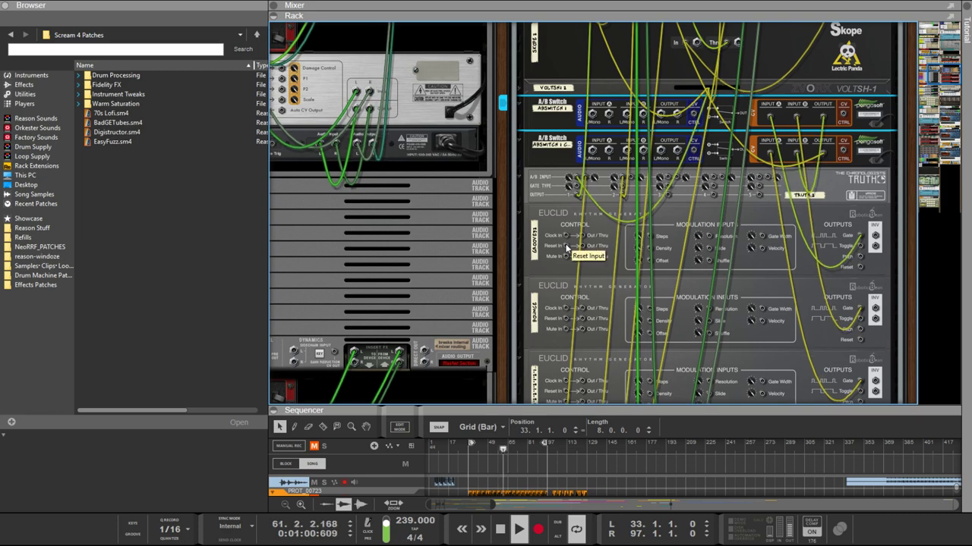
key(Tab)
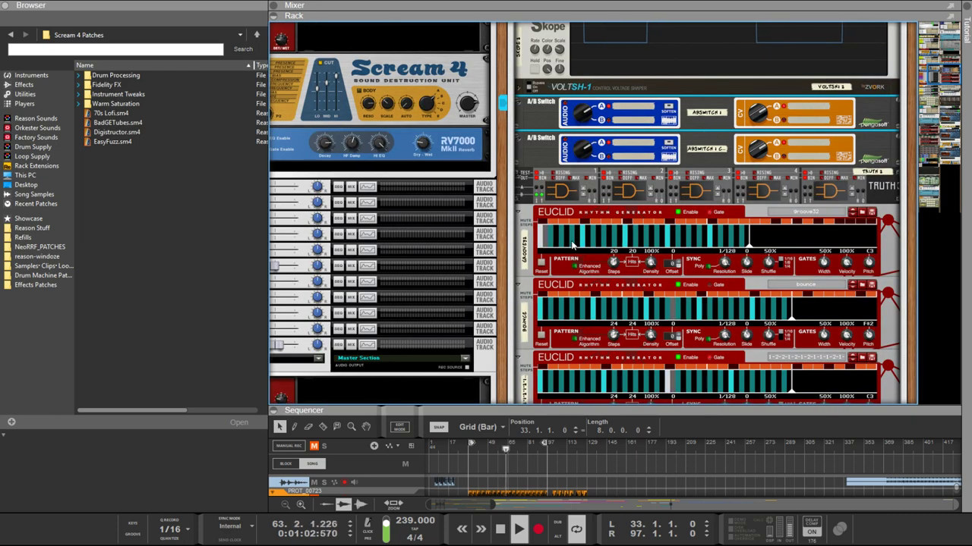
scroll(573, 245, up, 3)
key(Tab)
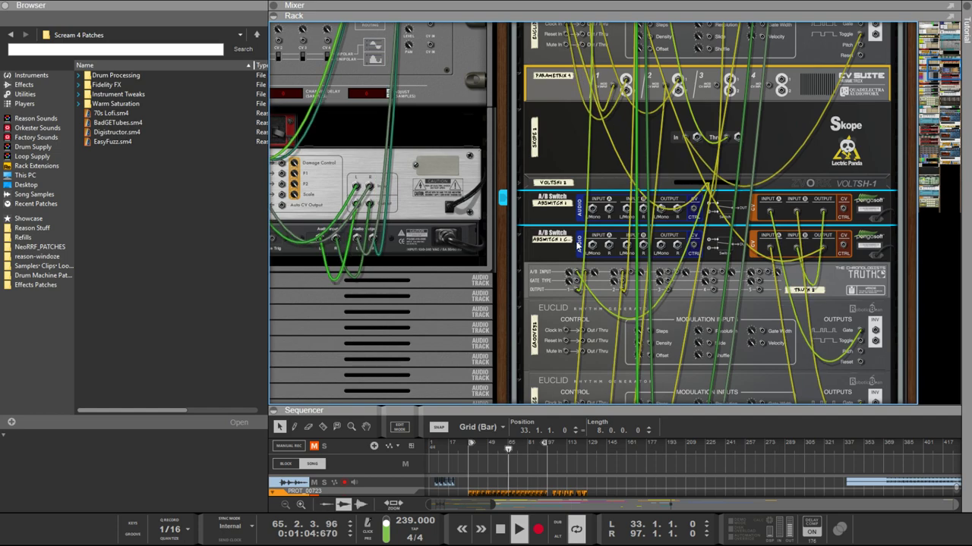
key(Tab)
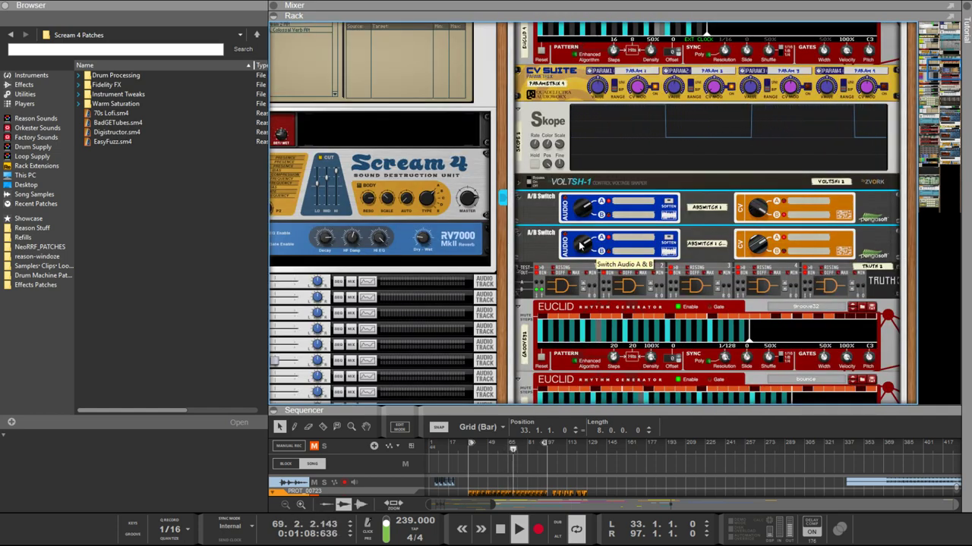
scroll(582, 239, up, 2)
key(Tab)
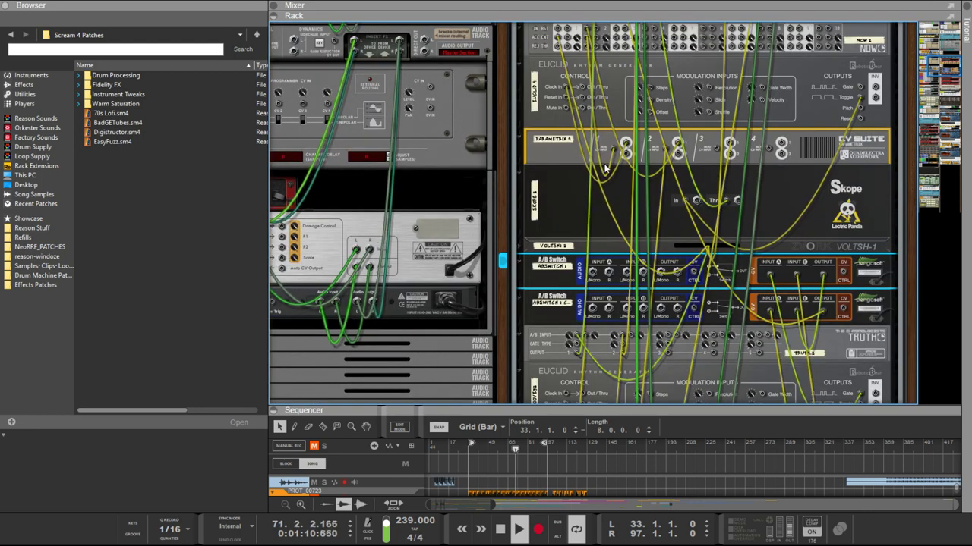
Step: Patch a CV cable from EUCLID 4's Reset input to the second channel of the NOW 3 device lower in the rack
click(568, 101)
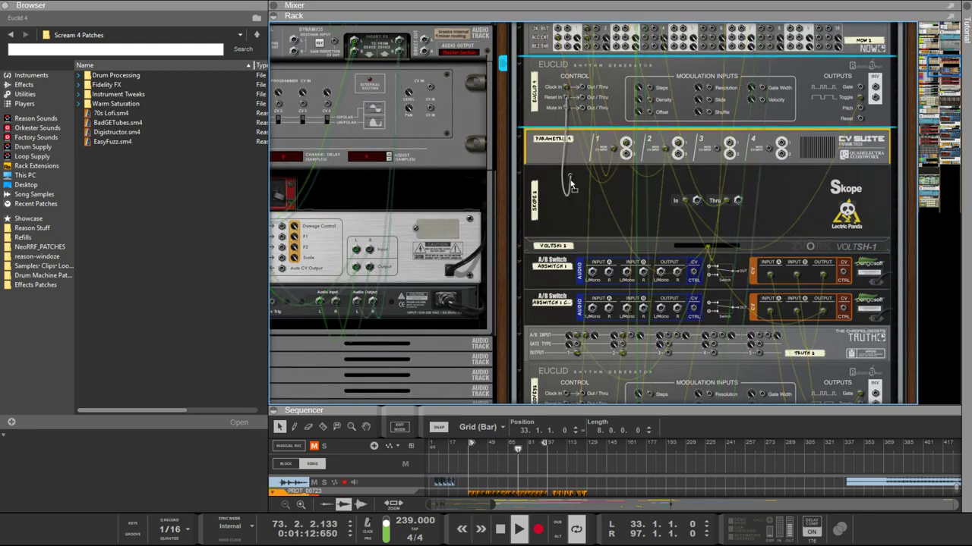
scroll(511, 217, down, 5)
scroll(402, 264, down, 10)
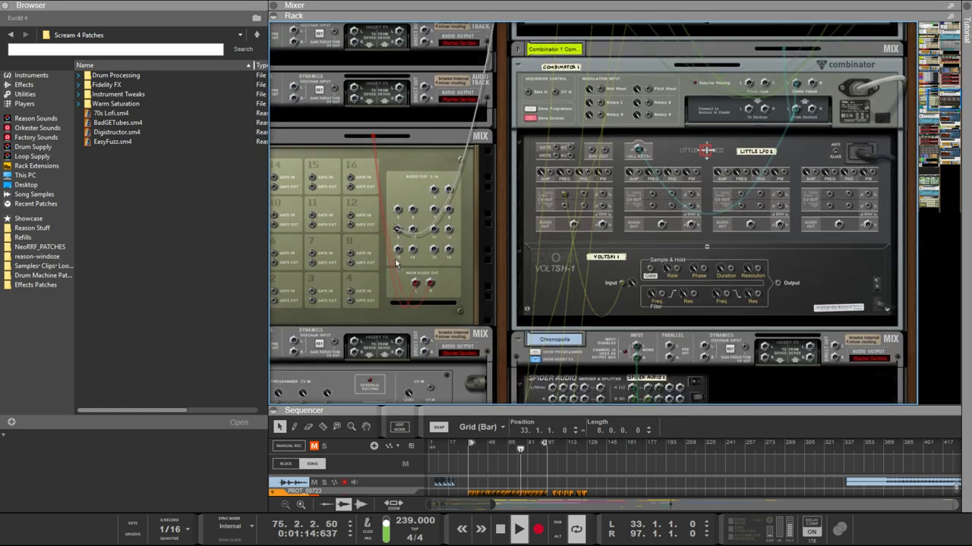
scroll(420, 300, down, 8)
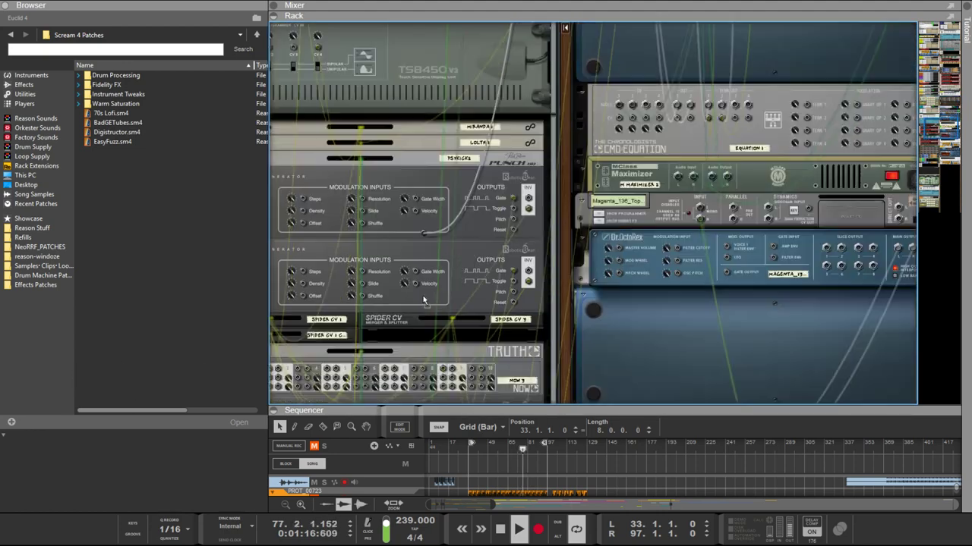
scroll(441, 253, left, 3)
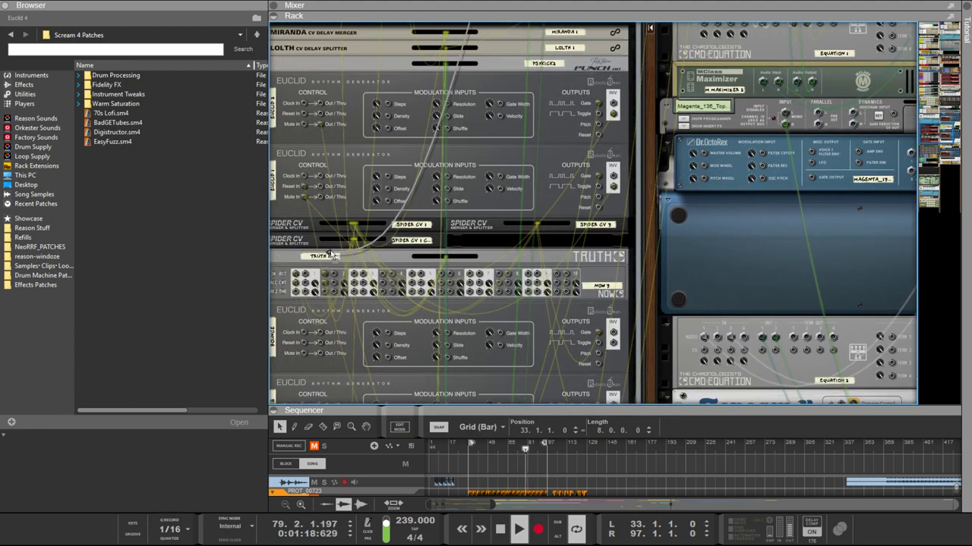
drag(370, 187, 328, 297)
Step: Unfold the NOW 1 device below the nod-128 Euclid on the front of the rack
key(Tab)
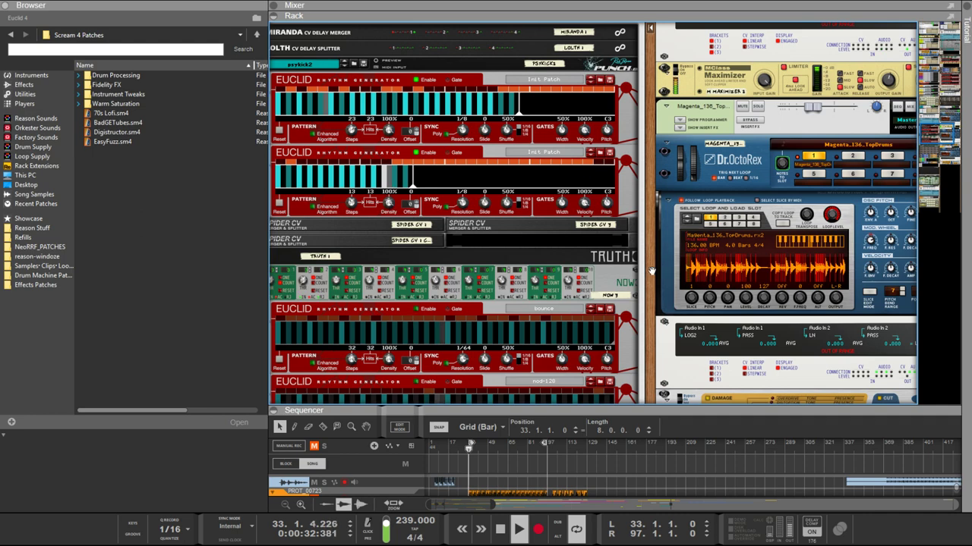
scroll(691, 281, up, 1)
scroll(577, 288, down, 3)
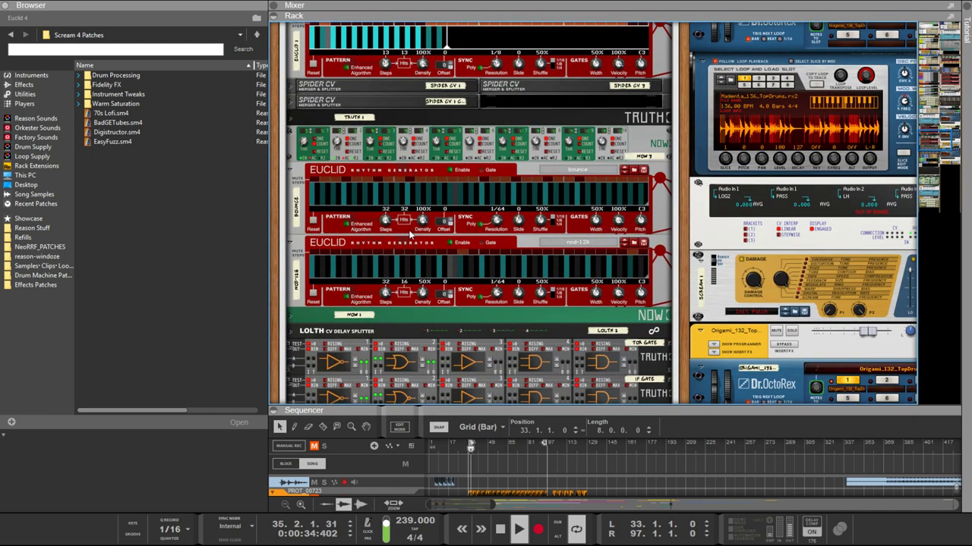
click(289, 319)
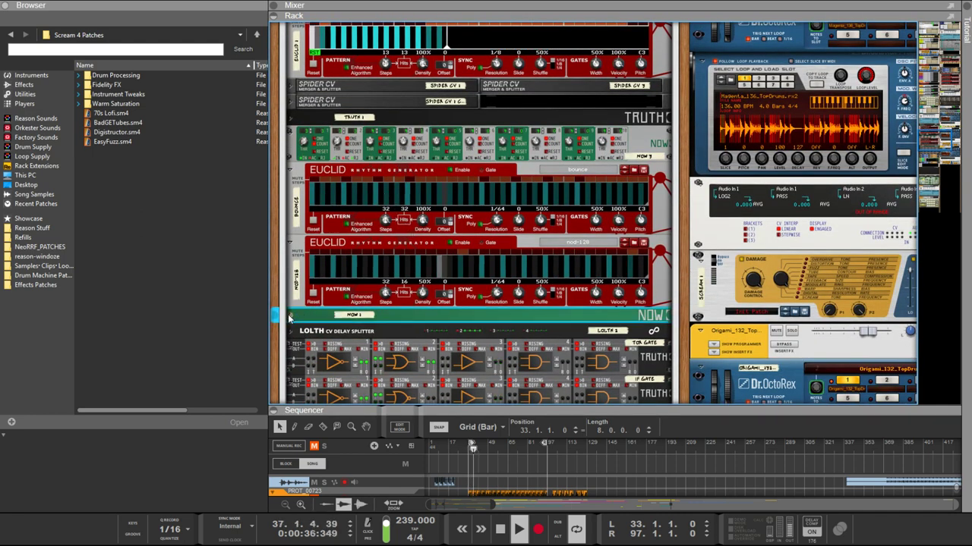
click(289, 316)
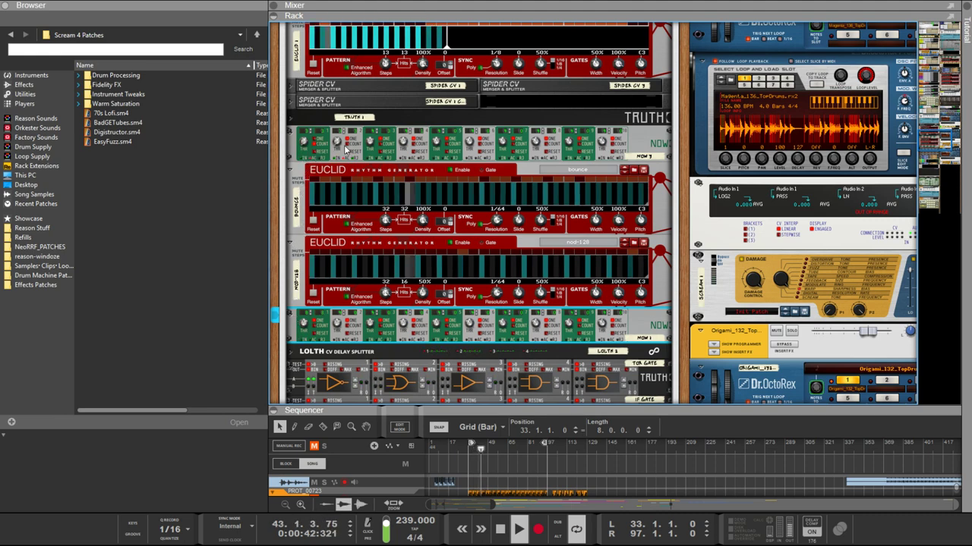
Step: Inspect the NOW 3 device's front and rear, and move the CV cable from its second channel to its last channel
key(Tab)
scroll(357, 163, up, 2)
key(Tab)
scroll(379, 182, up, 2)
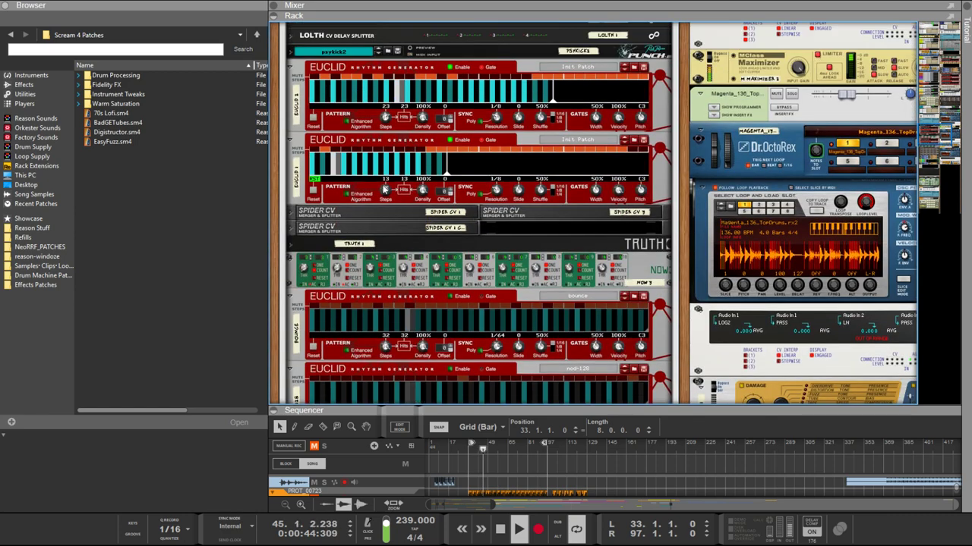
key(Tab)
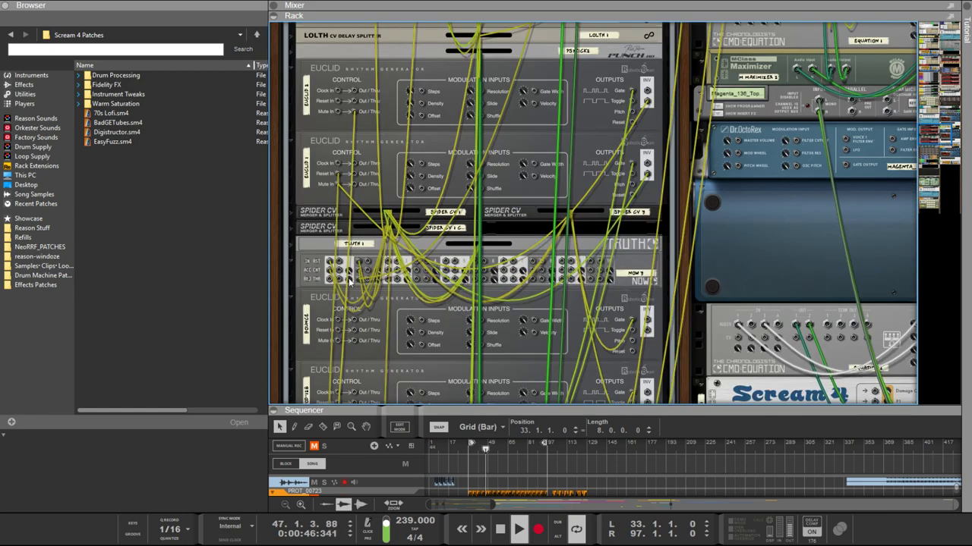
mouse_move(358, 277)
mouse_down()
mouse_move(405, 283)
mouse_move(452, 266)
mouse_move(421, 275)
mouse_move(596, 269)
mouse_up()
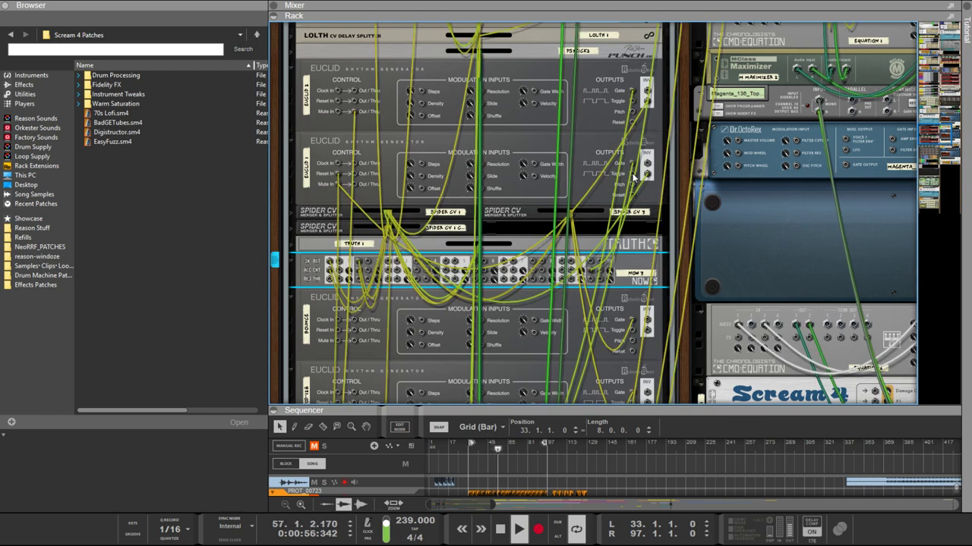
Step: Unfold the TRUTH 1 device, patch the EUCLID 2 and EUCLID 1 outputs towards its fifth gate, and check the gate's front
click(294, 248)
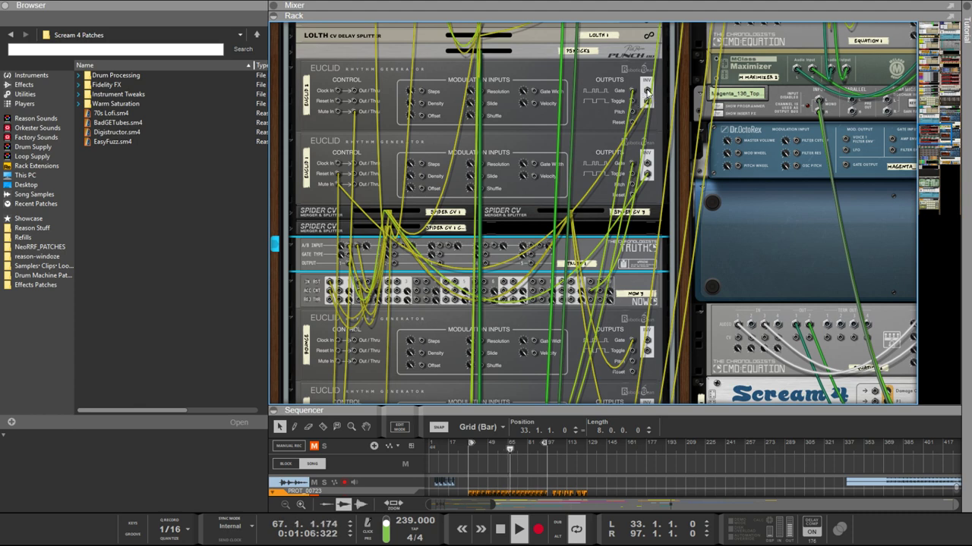
drag(647, 93, 633, 176)
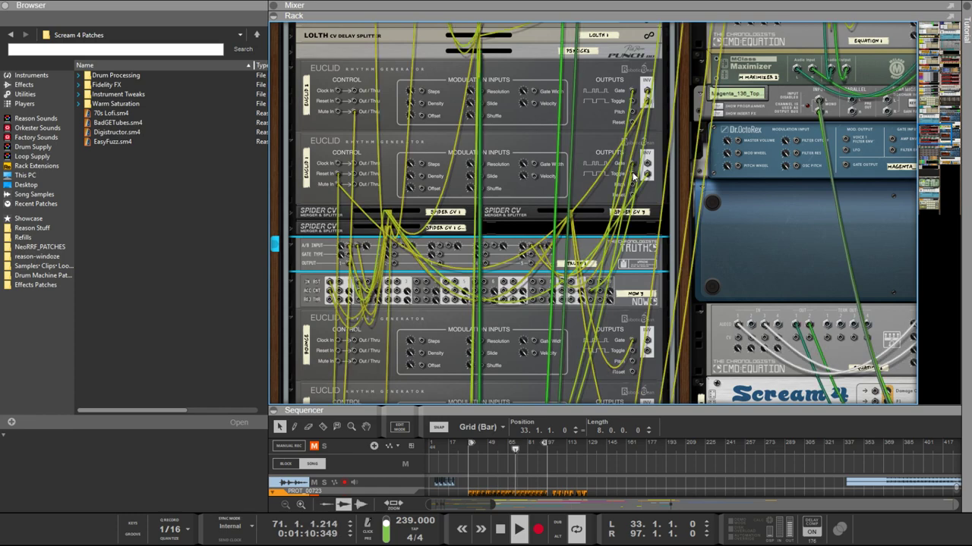
key(Tab)
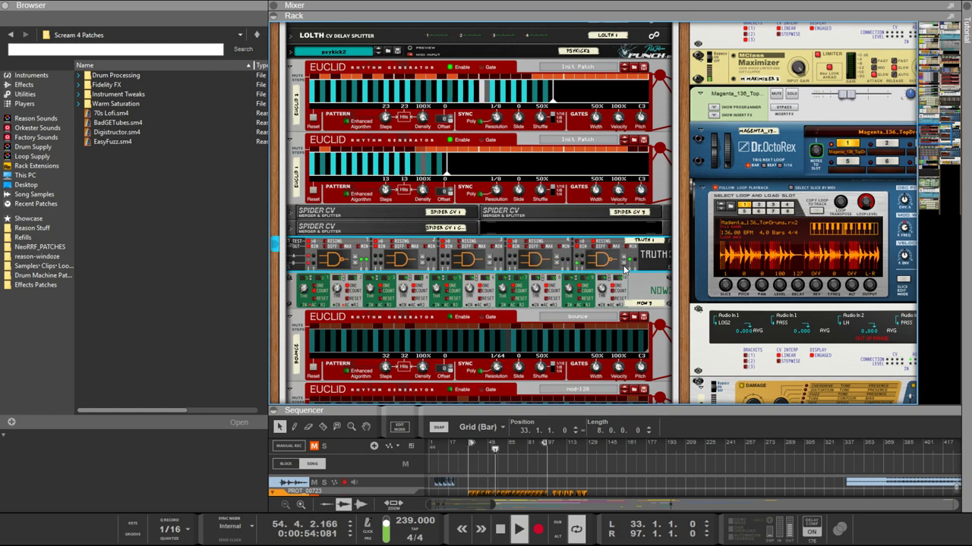
key(Tab)
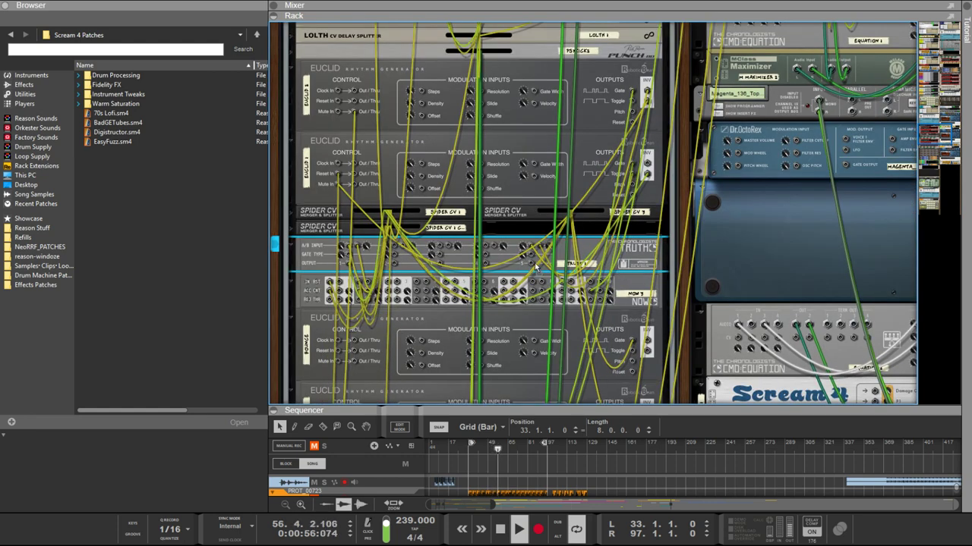
Step: Try patching TRUTH 1's fifth gate output to the Reset input of the lowest of the three Euclids under TRUTH 2, and view its front
scroll(536, 267, up, 5)
scroll(535, 267, right, 3)
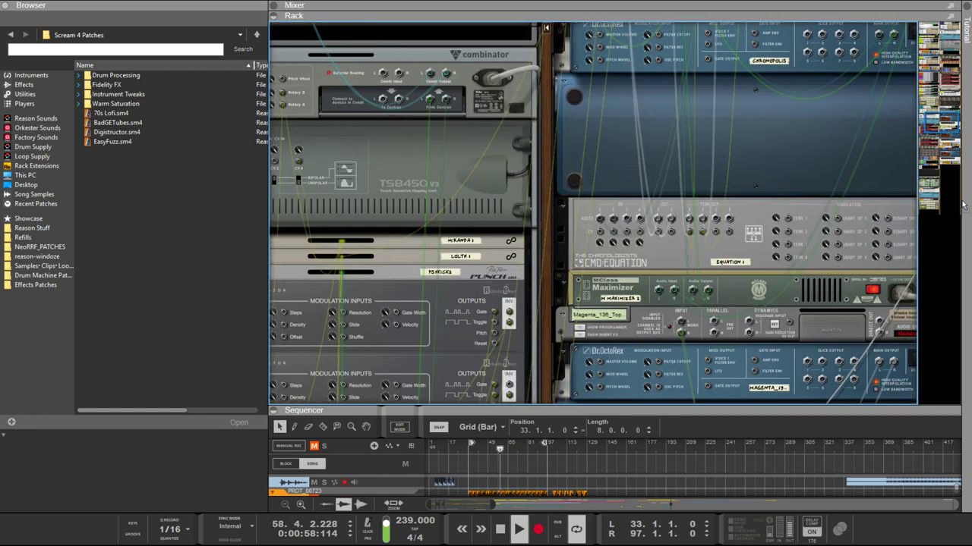
scroll(866, 189, down, 10)
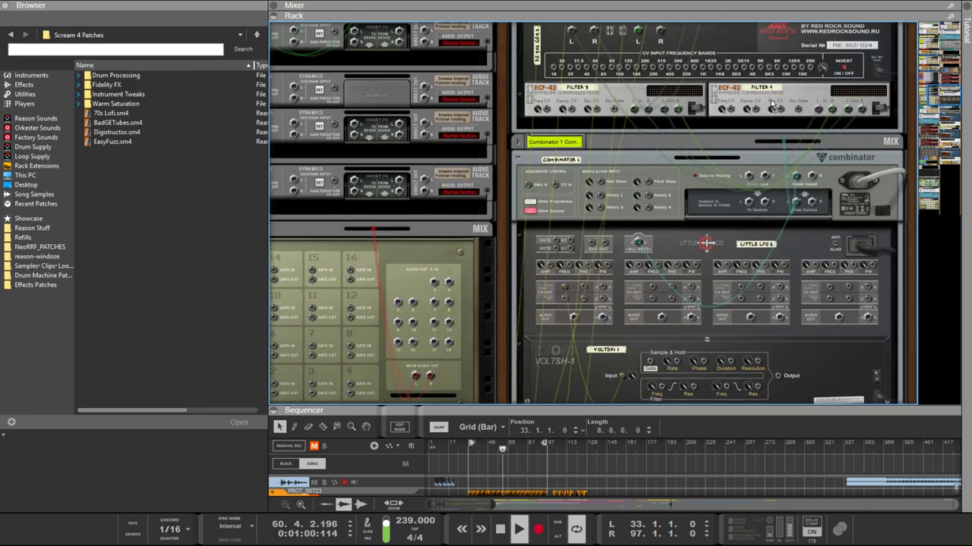
scroll(772, 106, down, 6)
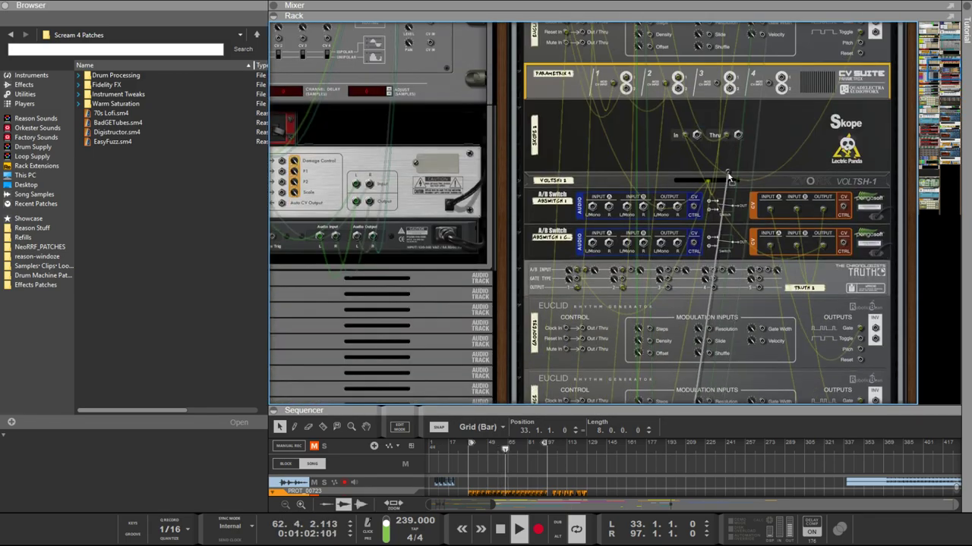
drag(728, 177, 600, 261)
scroll(750, 220, up, 5)
scroll(751, 219, up, 6)
scroll(752, 220, down, 4)
scroll(740, 231, down, 8)
scroll(571, 126, up, 6)
scroll(571, 126, down, 7)
scroll(588, 209, down, 9)
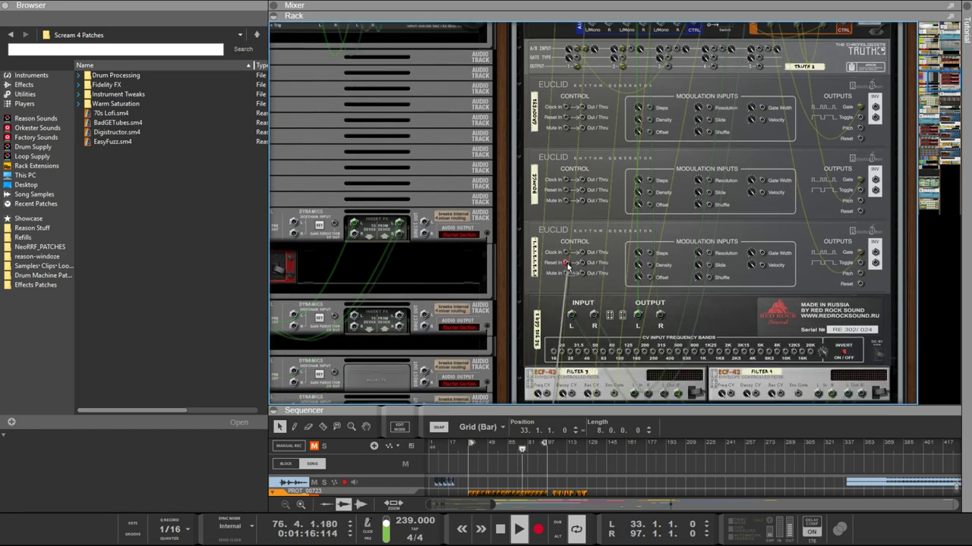
key(Tab)
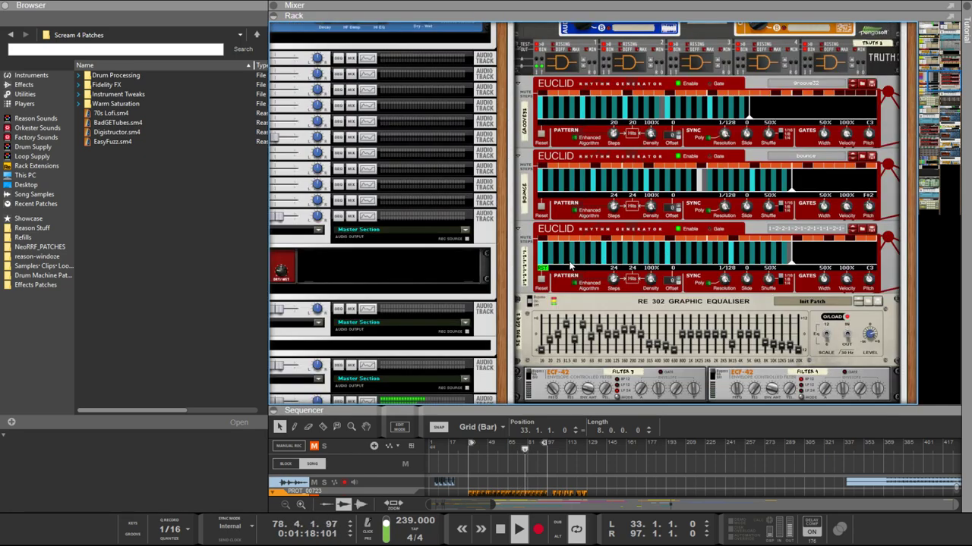
Step: Repatch the CV cable from the lowest Euclid's Reset input to EUCLID 4's Mute input below NOW 1, and check EUCLID 4's front
key(Tab)
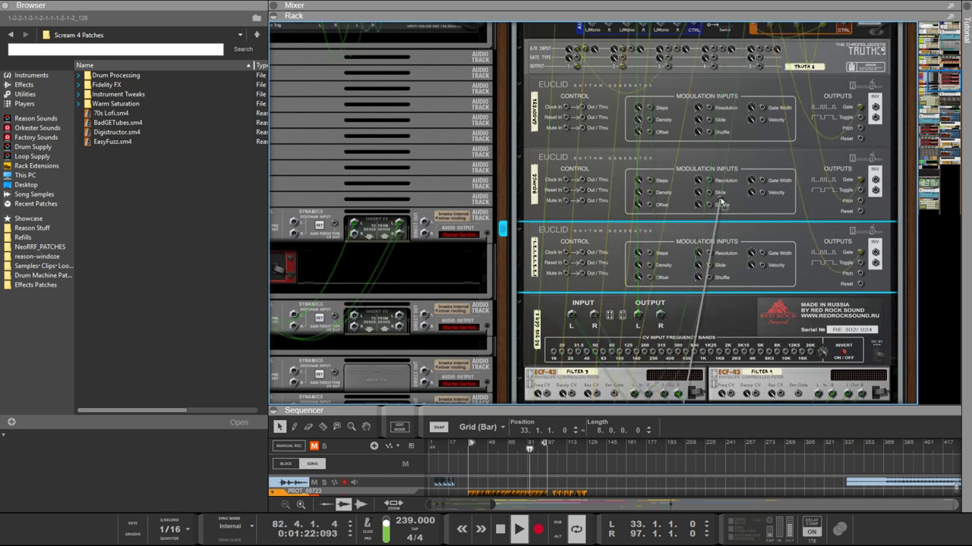
scroll(734, 191, up, 3)
drag(734, 191, 649, 160)
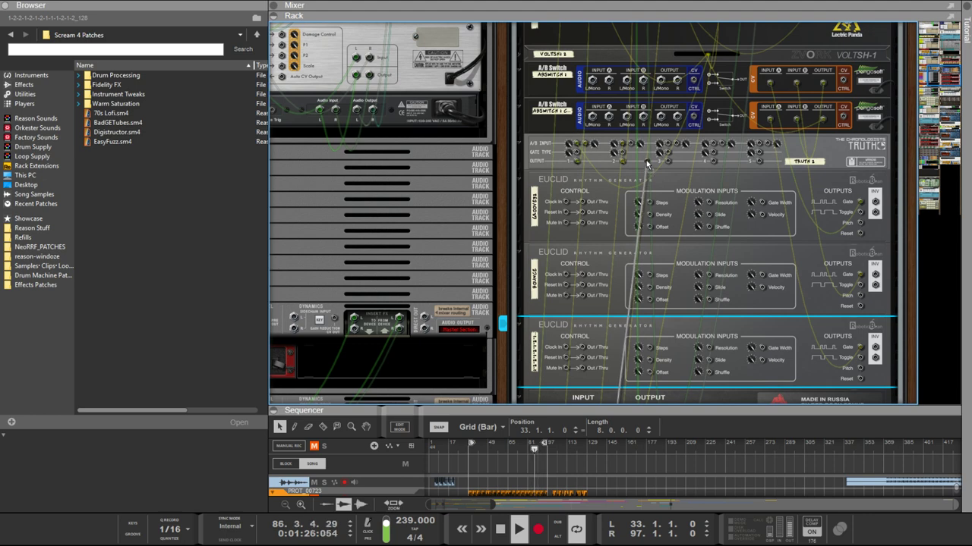
drag(647, 165, 676, 232)
scroll(654, 219, up, 4)
drag(697, 270, 699, 269)
scroll(699, 269, up, 2)
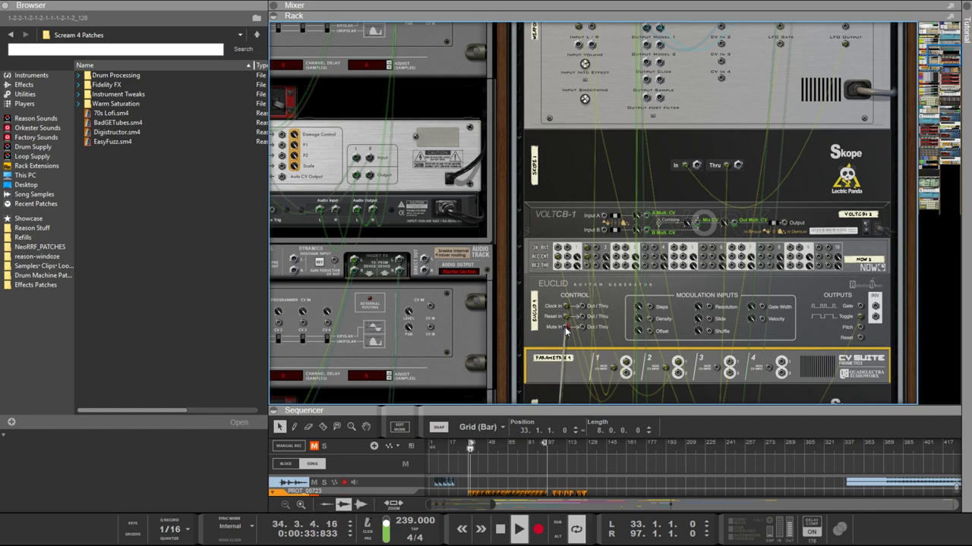
drag(566, 329, 566, 329)
key(Tab)
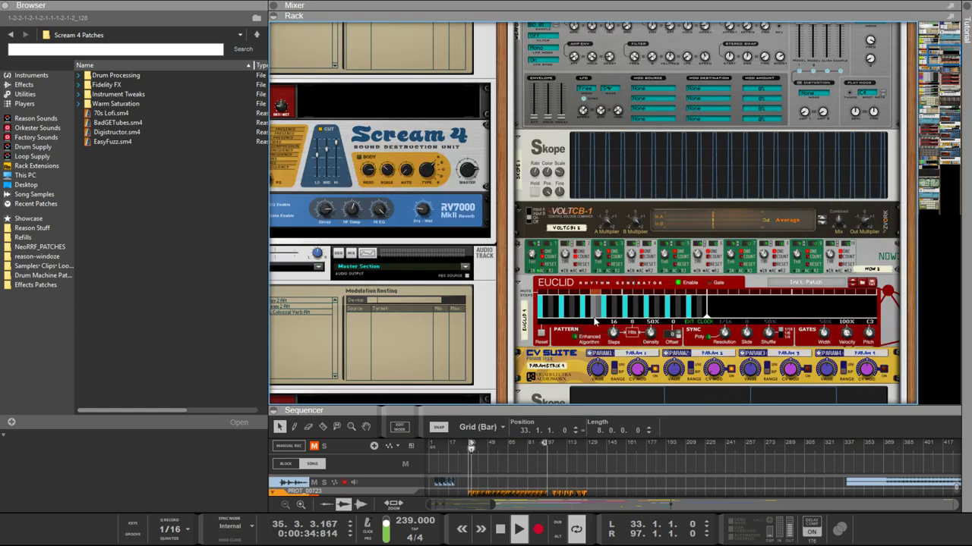
click(551, 304)
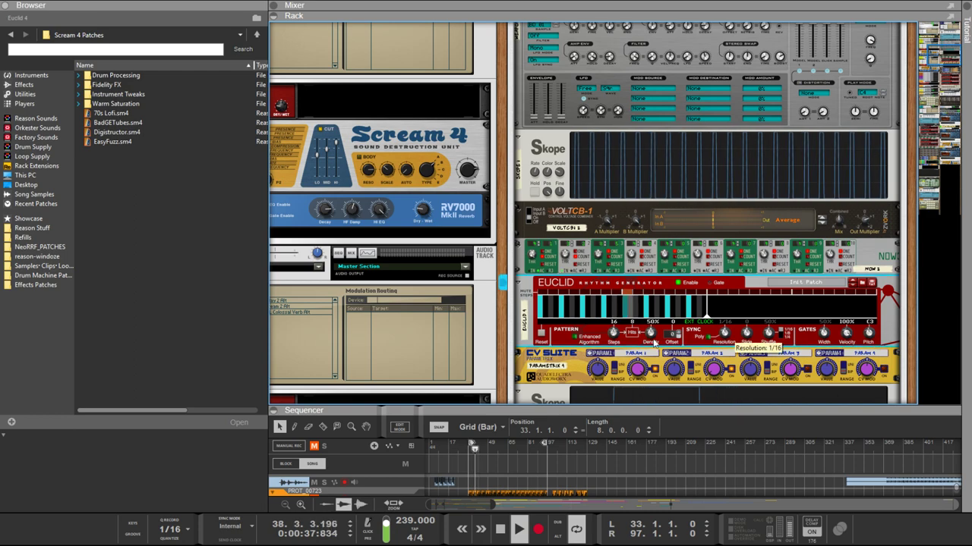
Step: Move the CV cable from EUCLID 4's Mute input to the first channel of NOW 1, and return to the front of the rack
key(Tab)
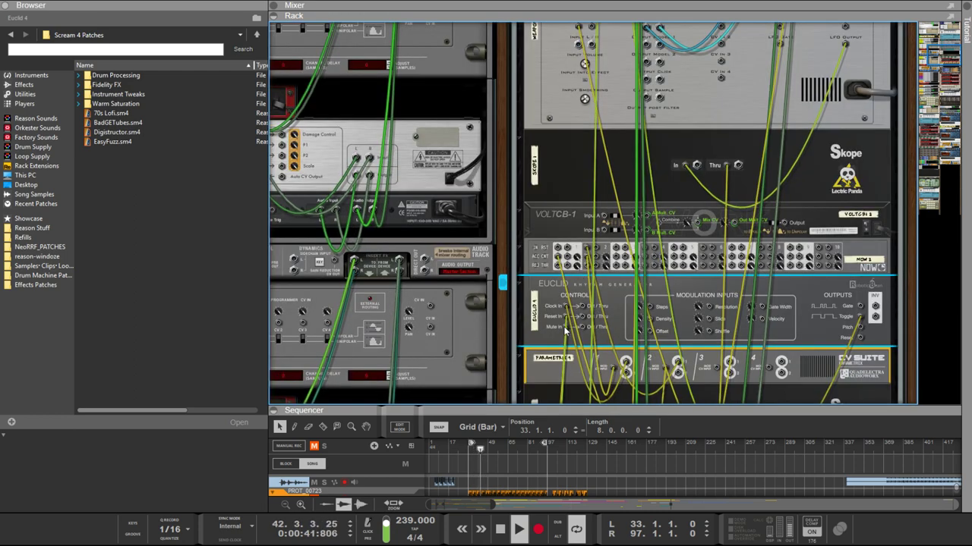
drag(565, 328, 574, 335)
drag(558, 259, 558, 254)
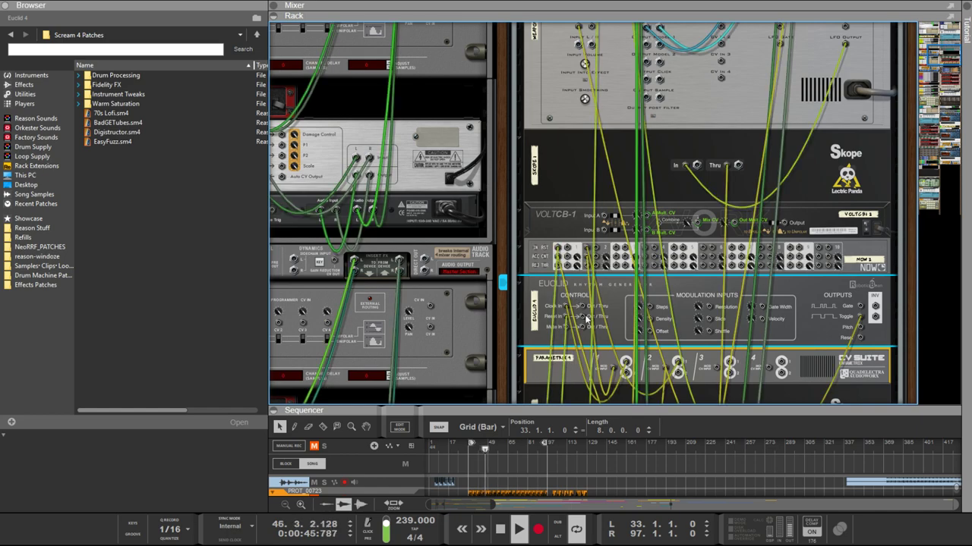
key(Tab)
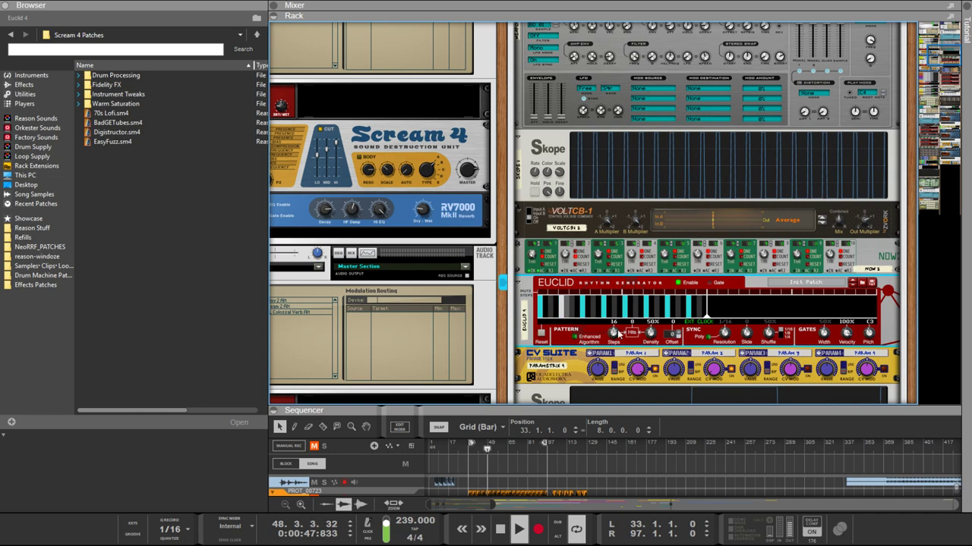
Step: Adjust the Rate of the Skope below PARAMETRIX 4 so its display fits many more pulse cycles
scroll(677, 340, down, 4)
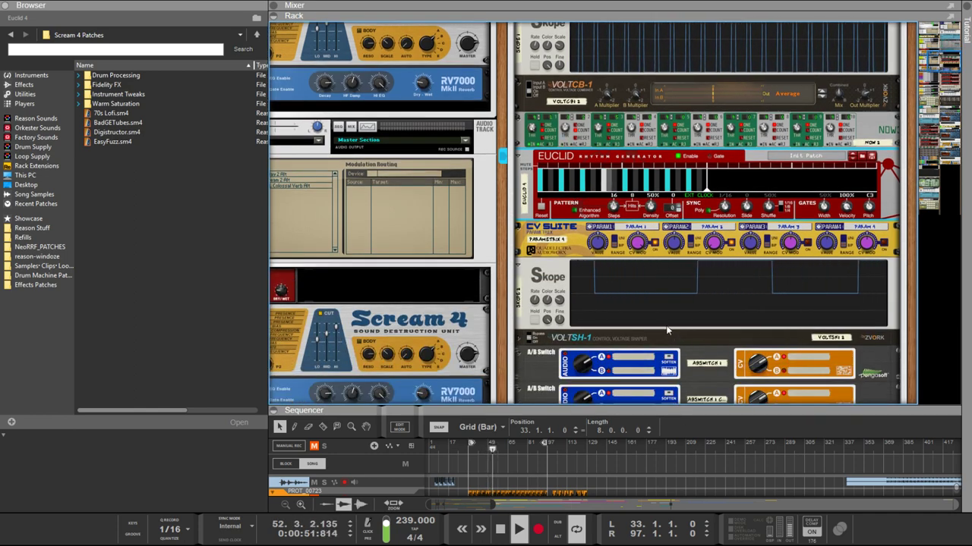
scroll(667, 331, up, 1)
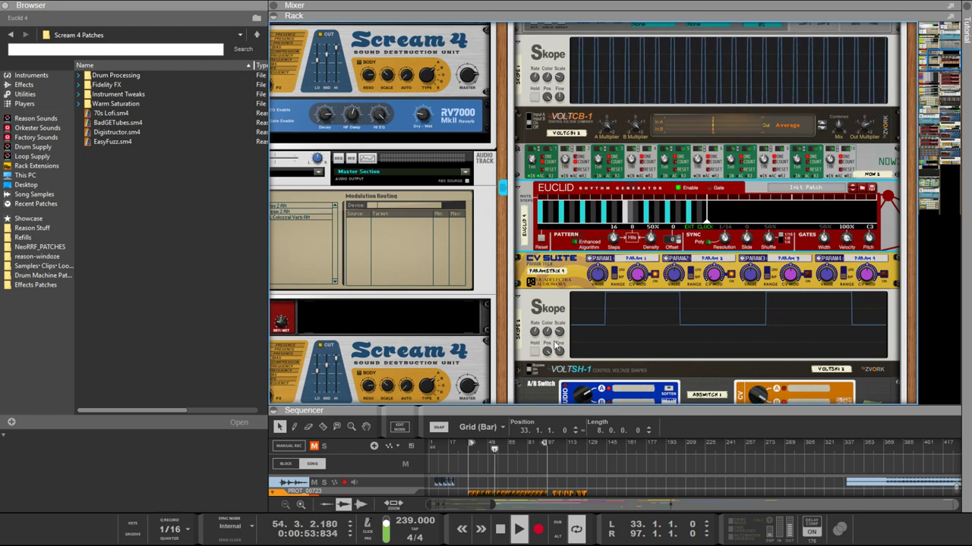
drag(559, 333, 528, 379)
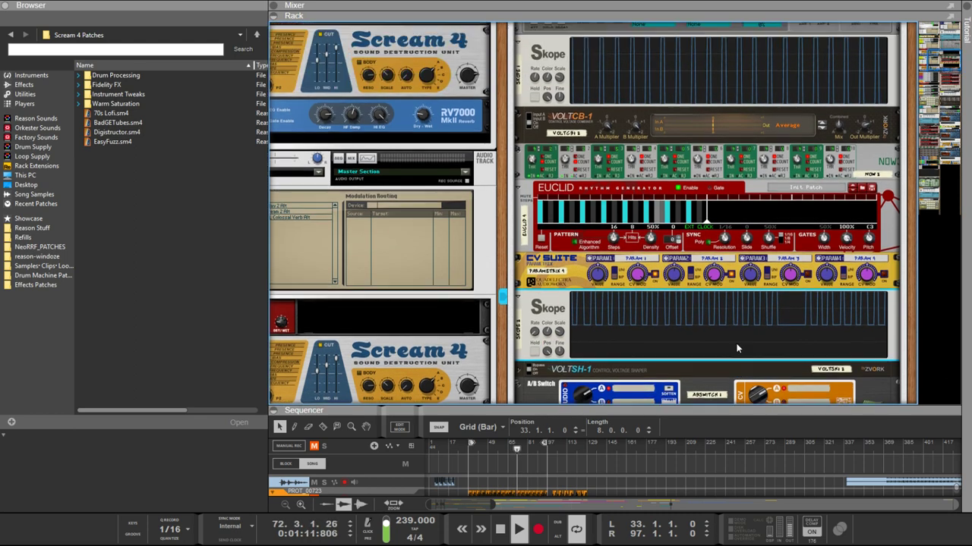
Step: Patch EUCLID 4's inverted Toggle output to the second gate's input on TRUTH 2, and check the gate on the front
scroll(734, 343, down, 3)
scroll(737, 347, down, 3)
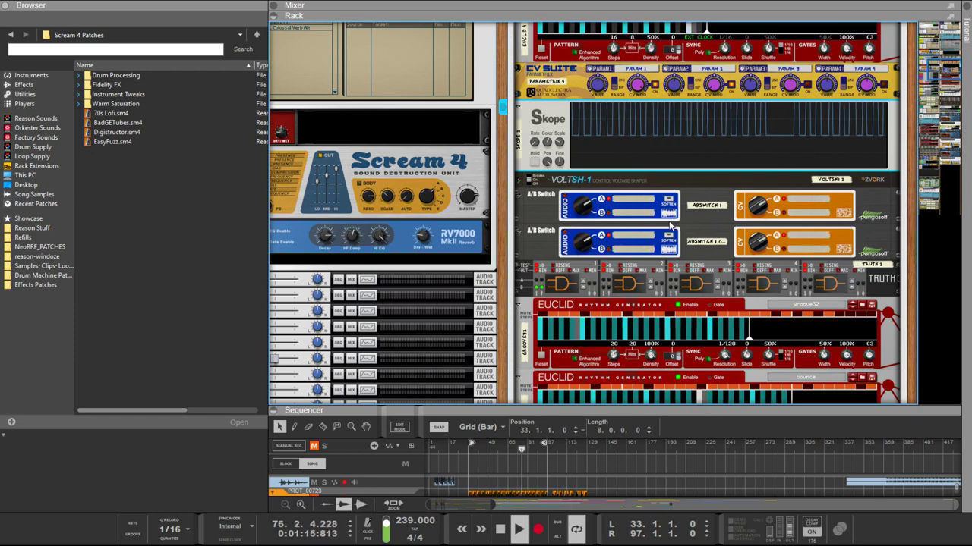
key(Tab)
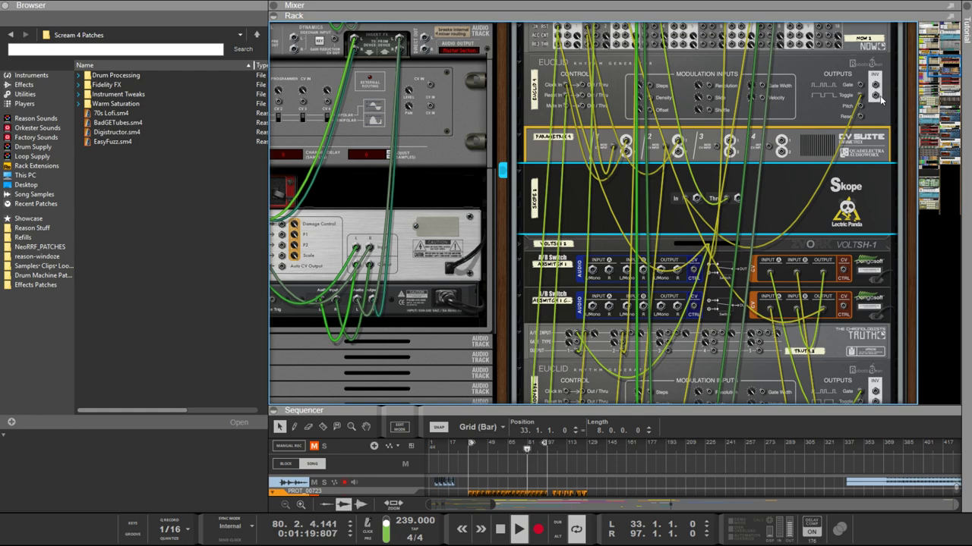
scroll(878, 97, up, 10)
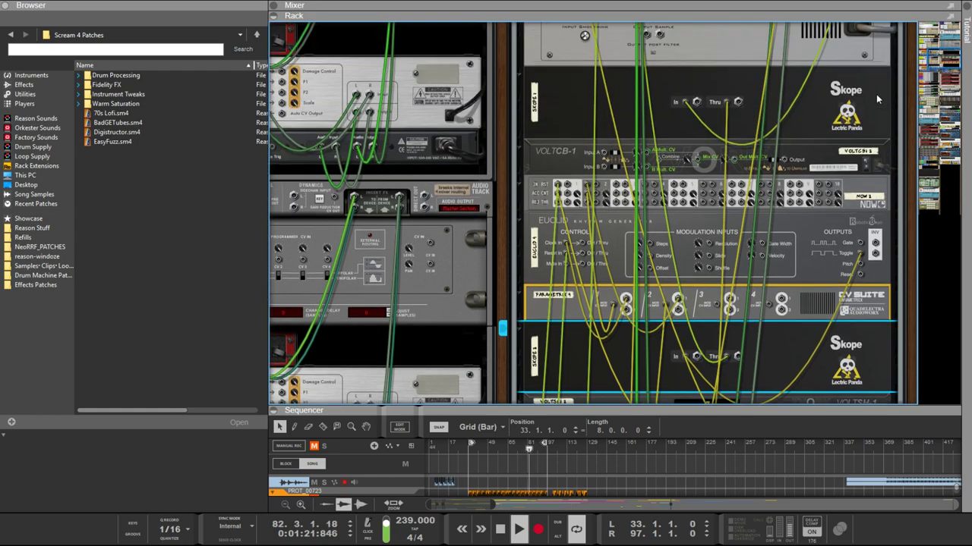
scroll(879, 99, down, 10)
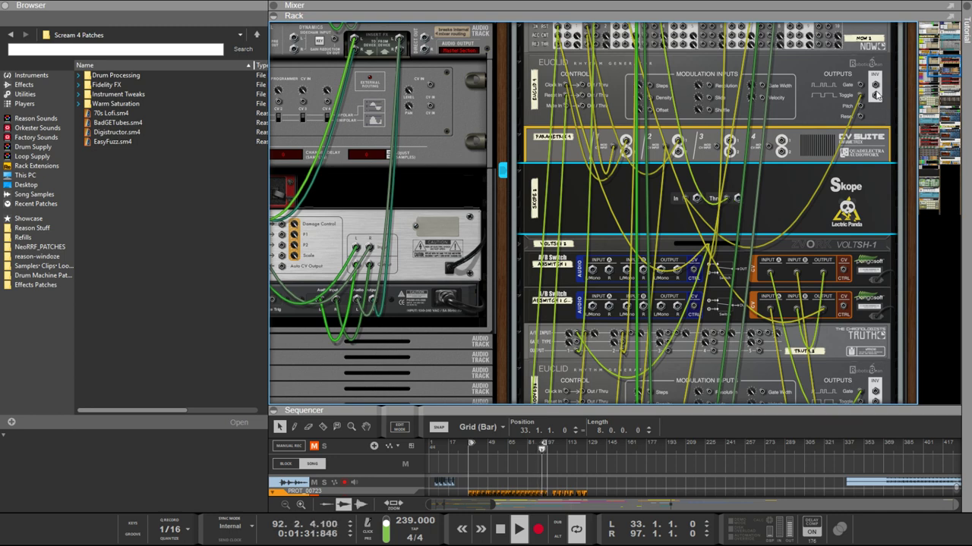
drag(875, 99, 632, 337)
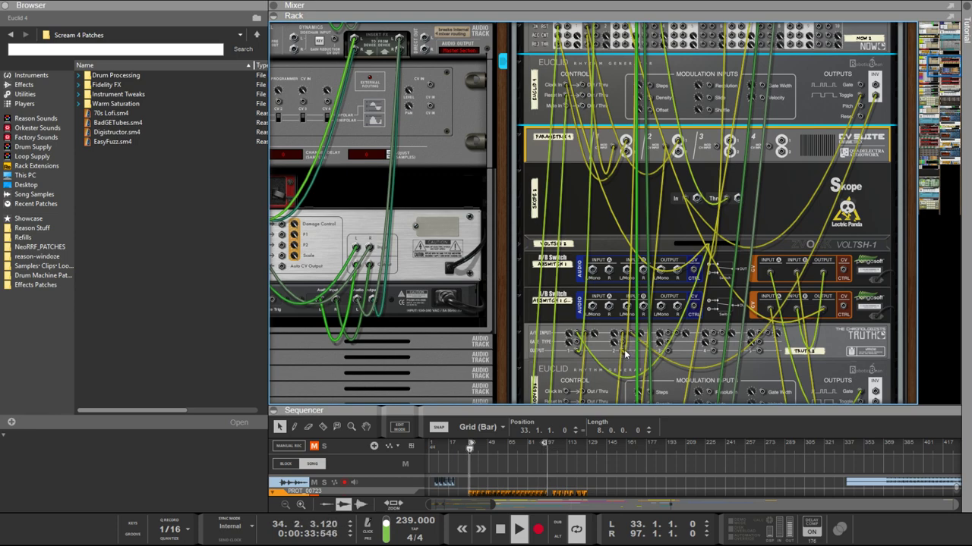
key(Tab)
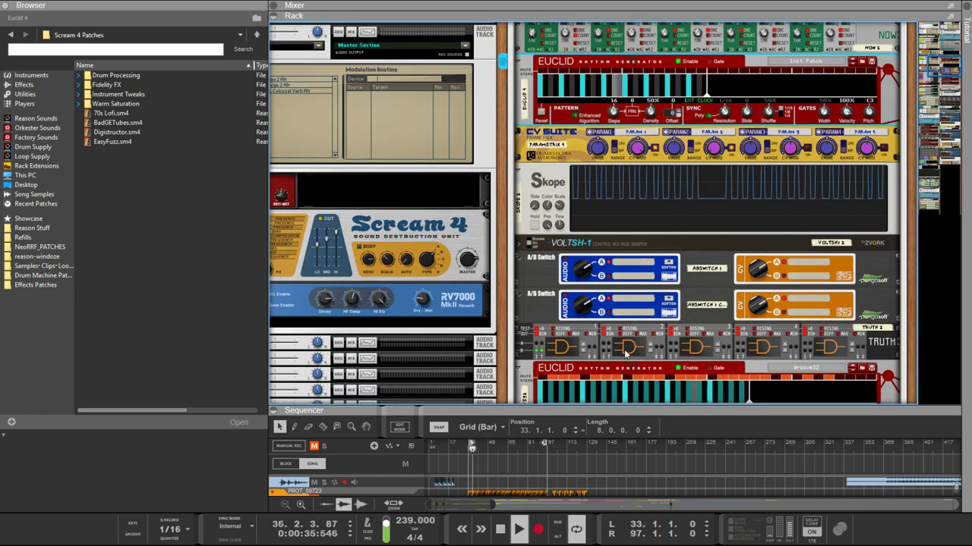
key(Tab)
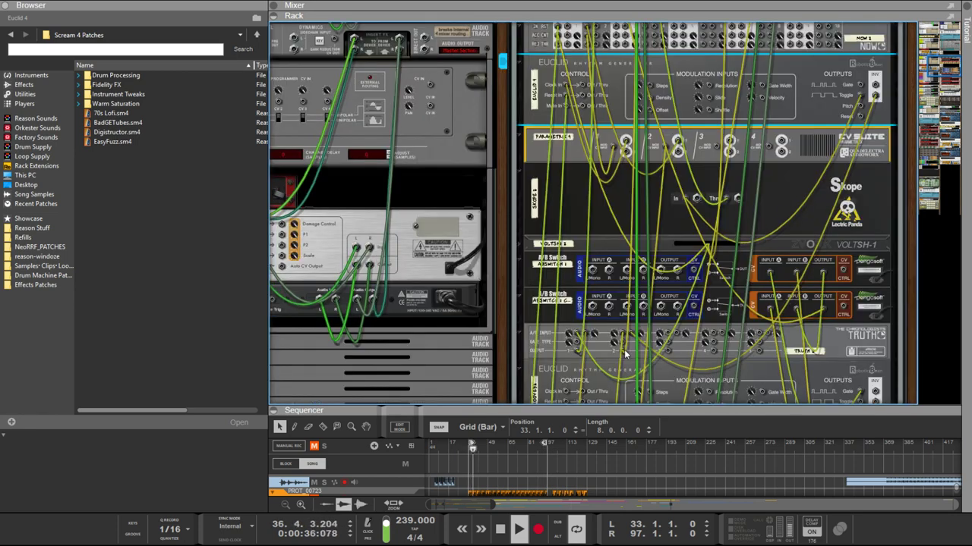
Step: Check where TRUTH 2's second gate output is connected and change that gate to an OR-type logic gate
click(575, 338)
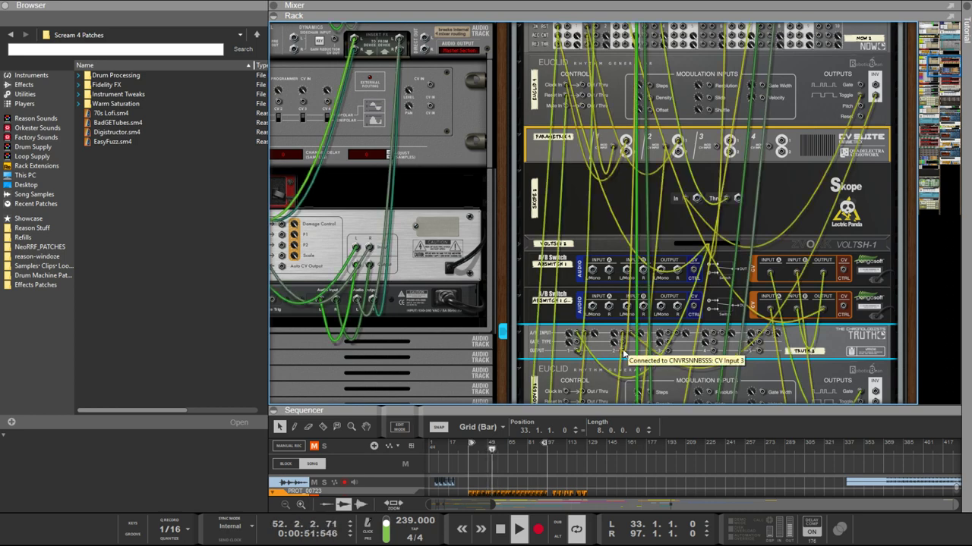
key(Tab)
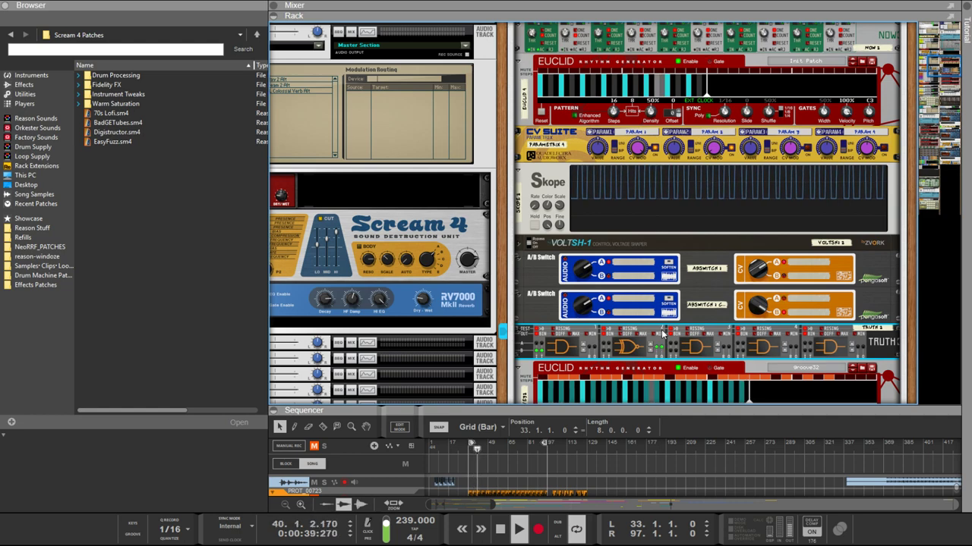
key(Tab)
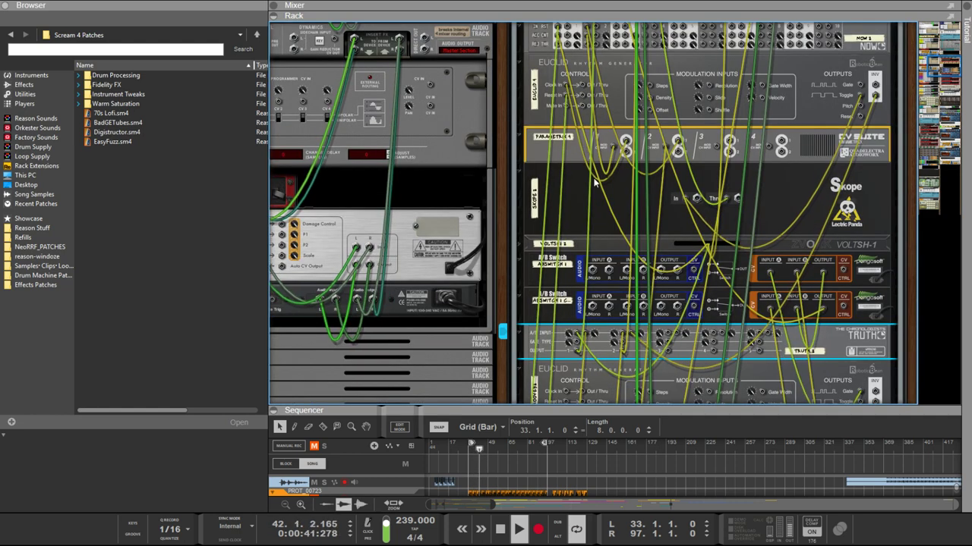
Step: Move the CV cable from EUCLID 4's inverted Toggle output to NOW 1's third channel, and flip to the front of the rack
scroll(627, 346, up, 2)
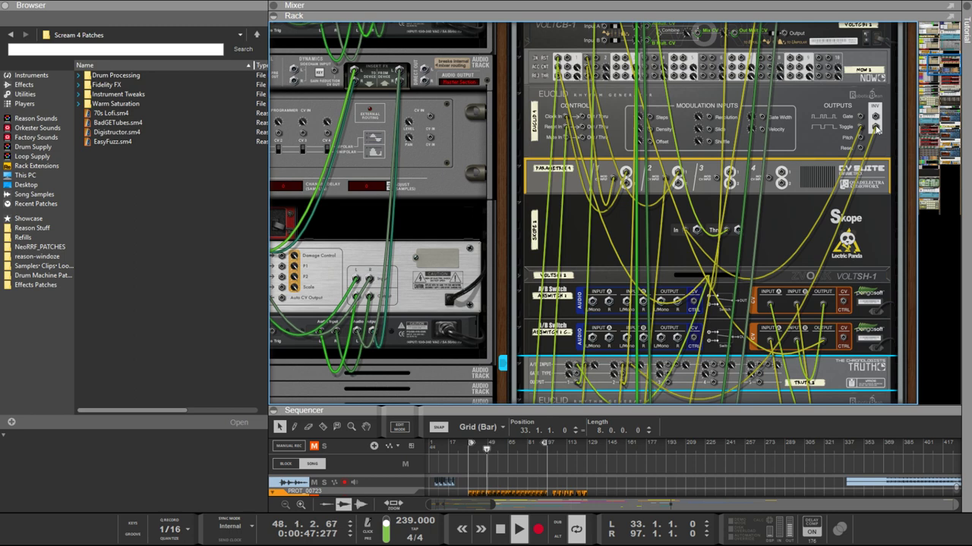
drag(875, 129, 618, 69)
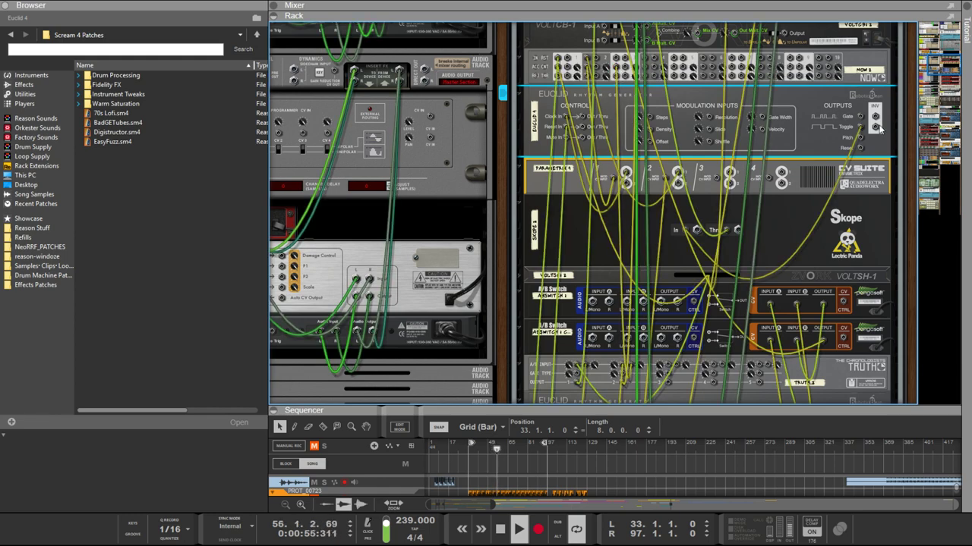
key(Tab)
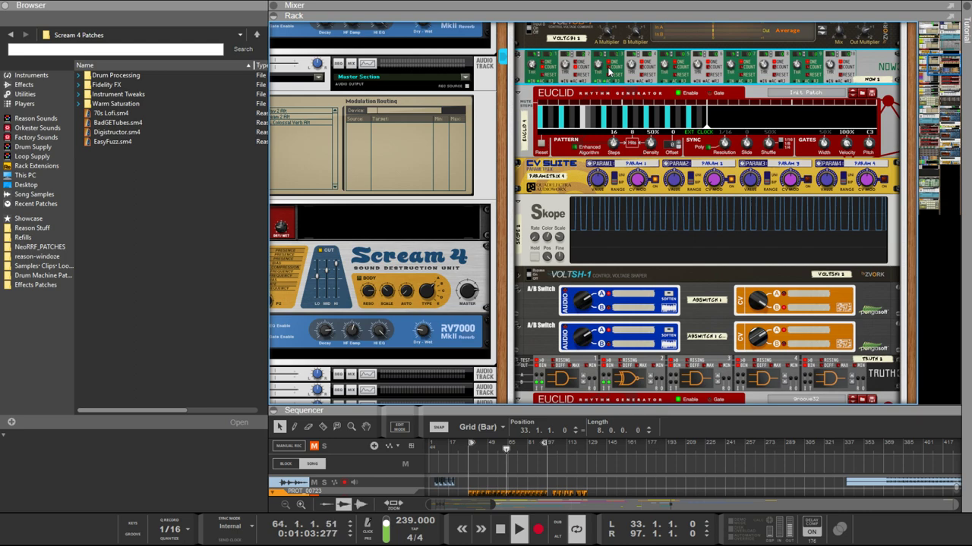
Step: Check the NOW 1 and EUCLID 4 fronts and set the Resolution of the groove32 Euclid under TRUTH 2 to 1/64
scroll(610, 76, down, 2)
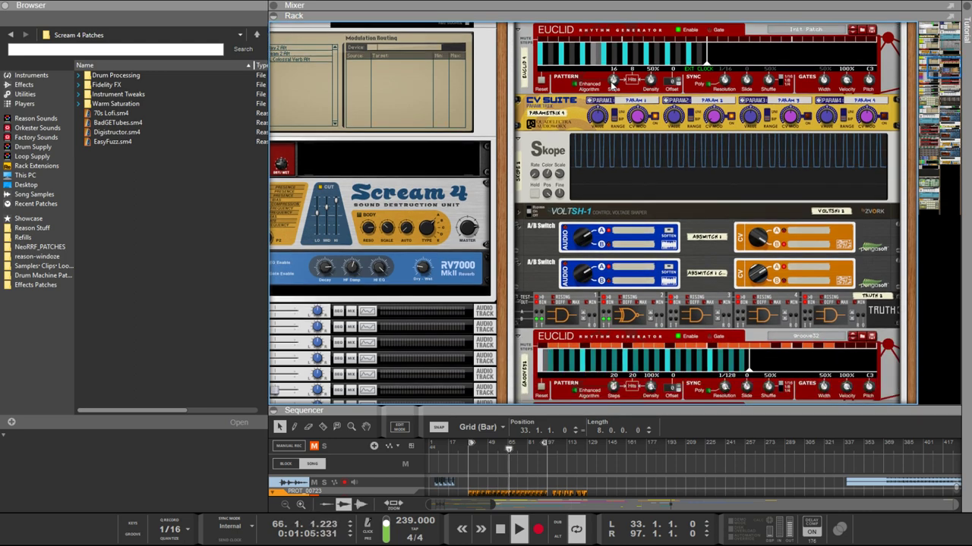
scroll(611, 86, down, 1)
scroll(611, 86, up, 1)
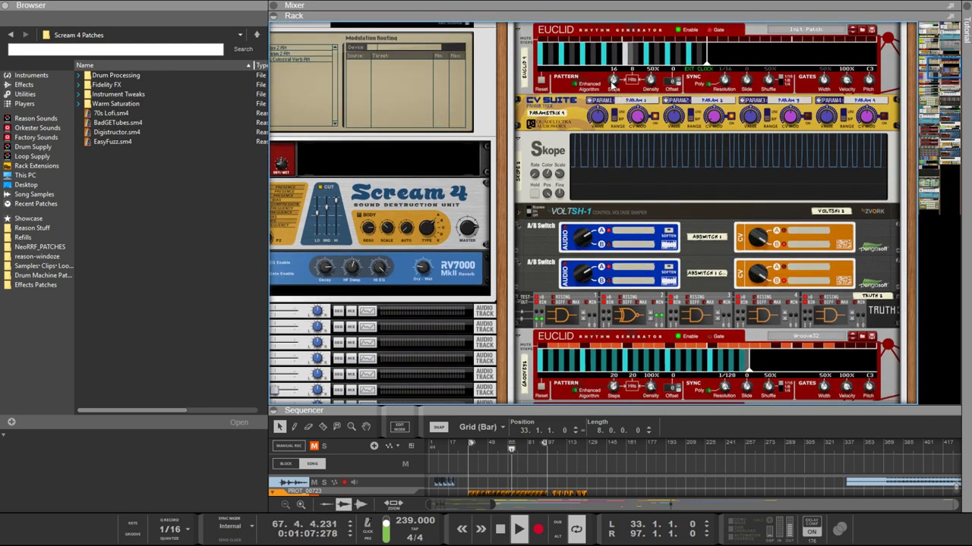
scroll(610, 86, up, 1)
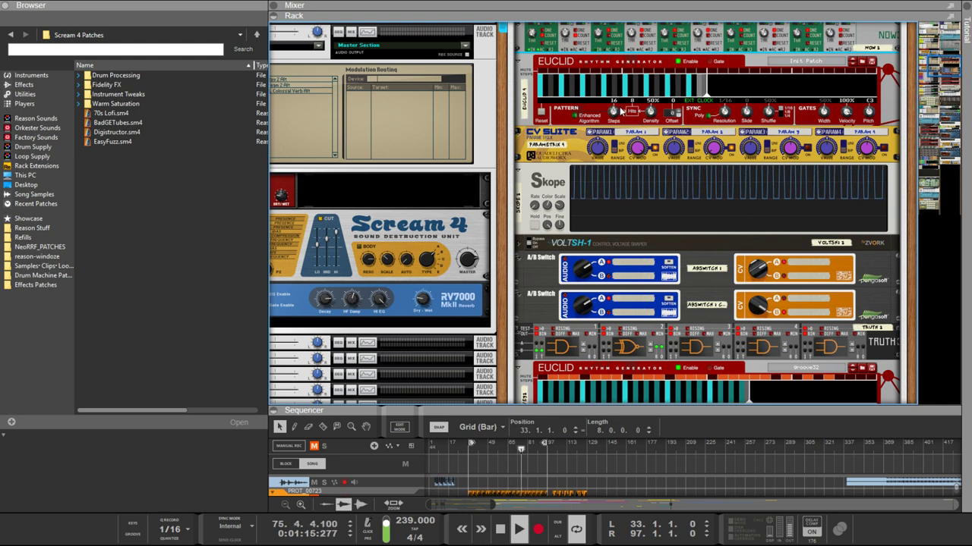
mouse_move(646, 154)
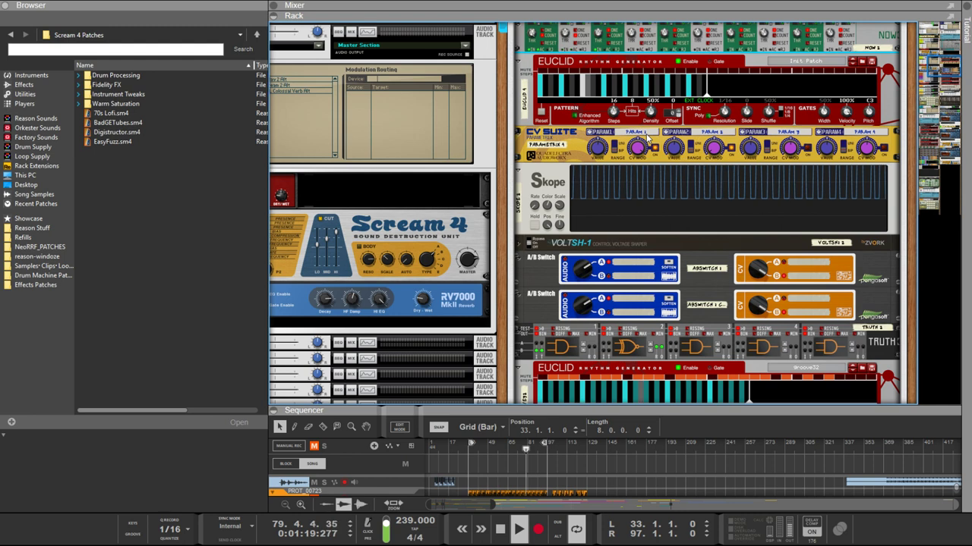
scroll(649, 141, up, 1)
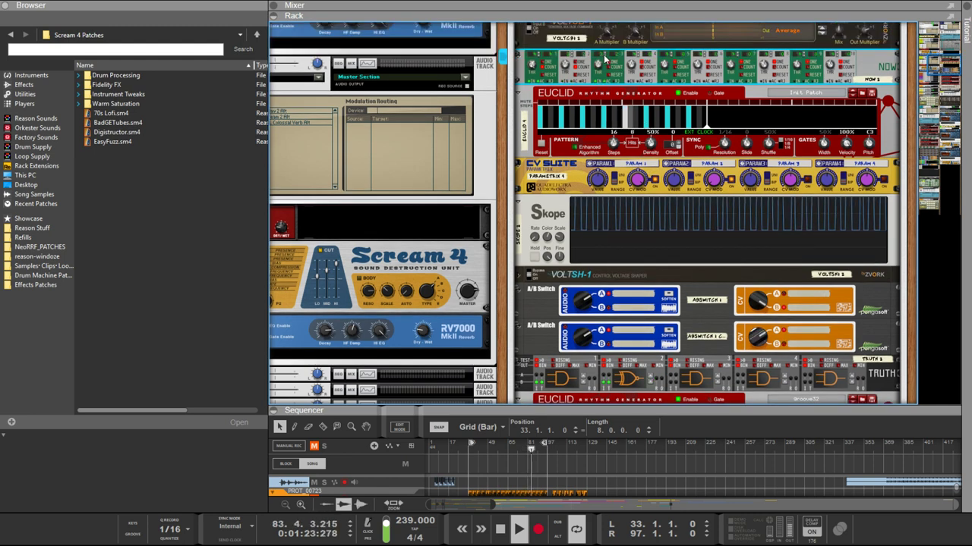
scroll(622, 114, down, 6)
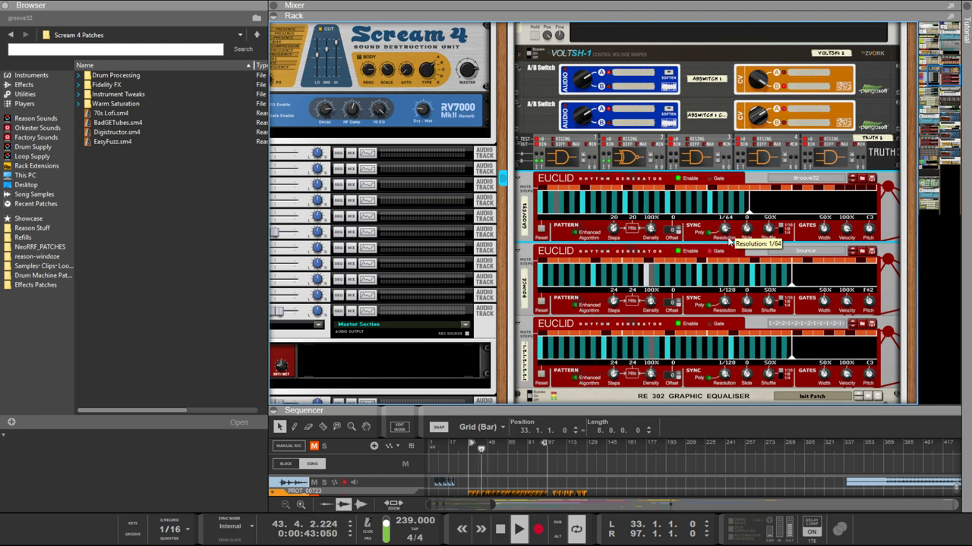
Step: Set the groove32 Euclid to 24 steps at a 1/64 Resolution, and raise the 1-2-2-1 Euclid below bounce to 30 steps
drag(725, 229, 726, 241)
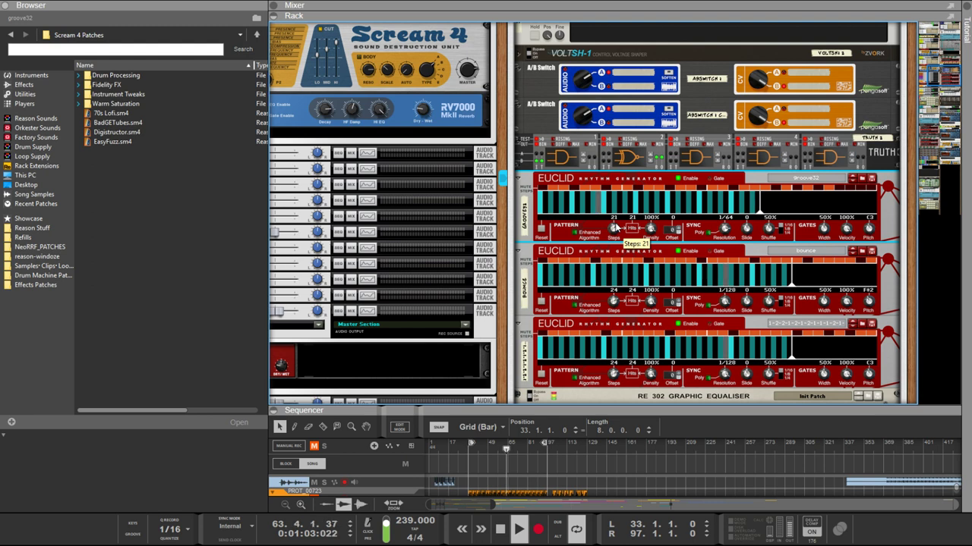
drag(614, 228, 617, 211)
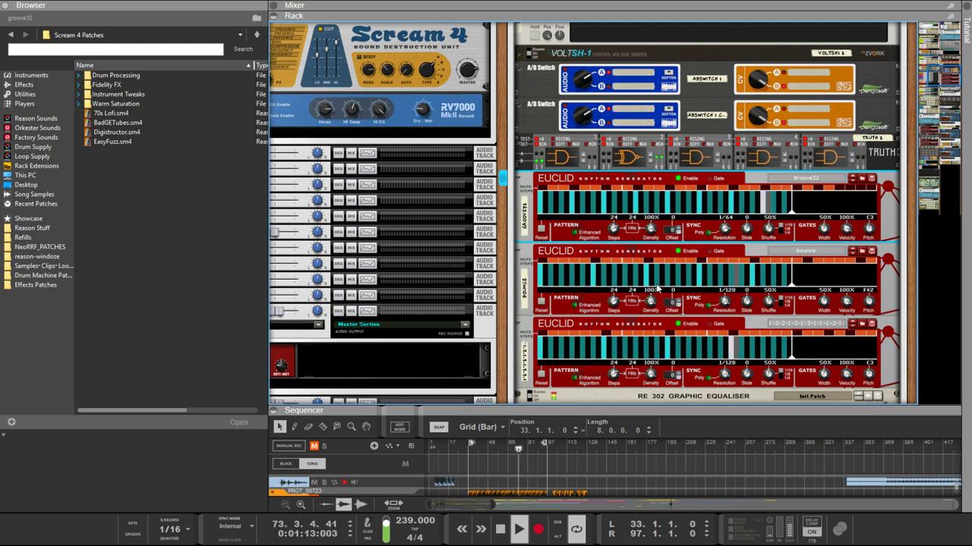
click(589, 339)
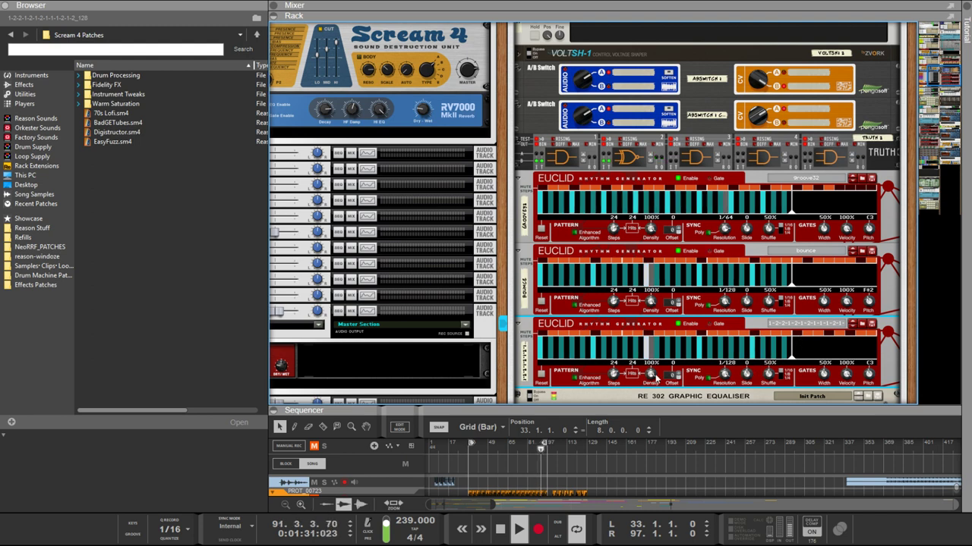
drag(619, 378, 616, 375)
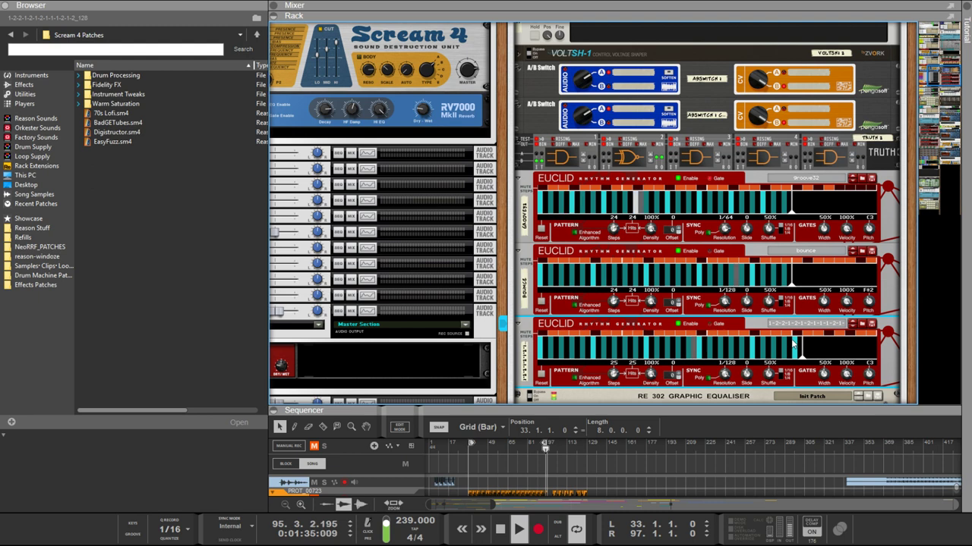
mouse_move(614, 375)
mouse_down()
mouse_move(616, 384)
mouse_move(621, 367)
mouse_up()
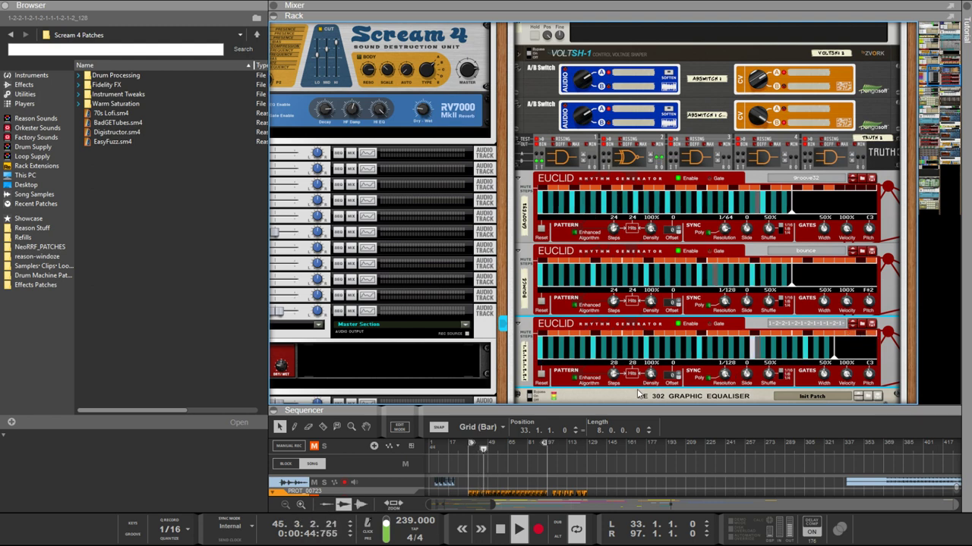
drag(632, 374, 640, 326)
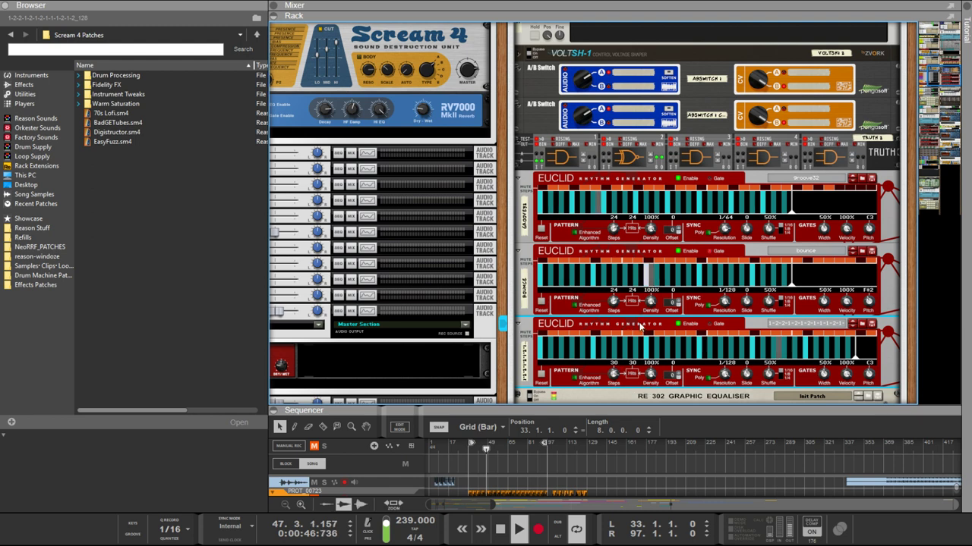
Step: Try the bounce Euclid at 20 steps, and try groove32's Resolution at 1/32 and 1/128 before returning it to 1/64
drag(613, 301, 612, 322)
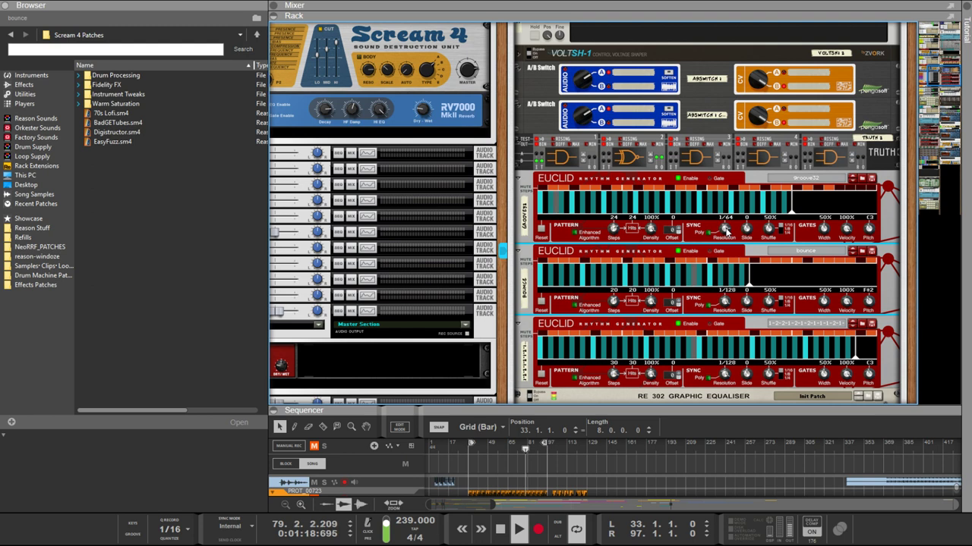
drag(725, 228, 725, 233)
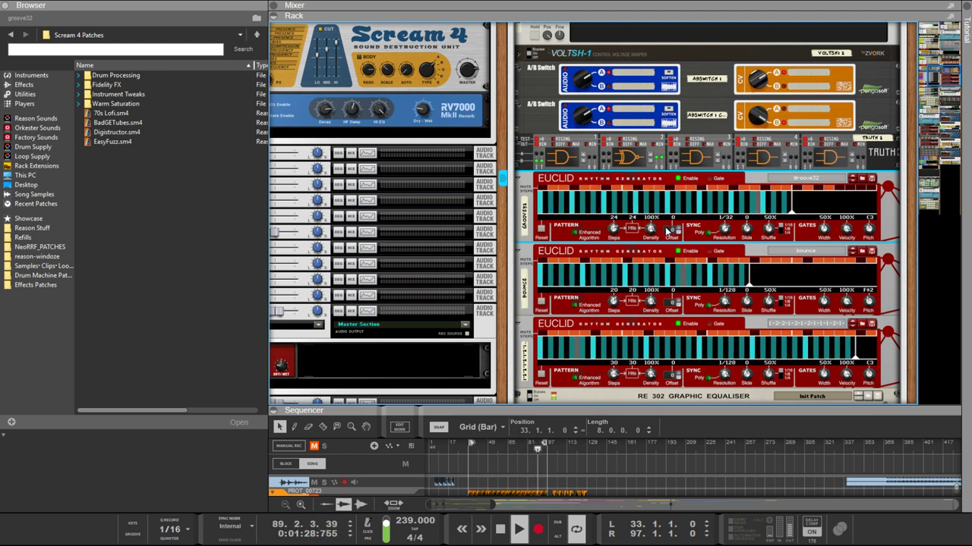
drag(724, 228, 725, 219)
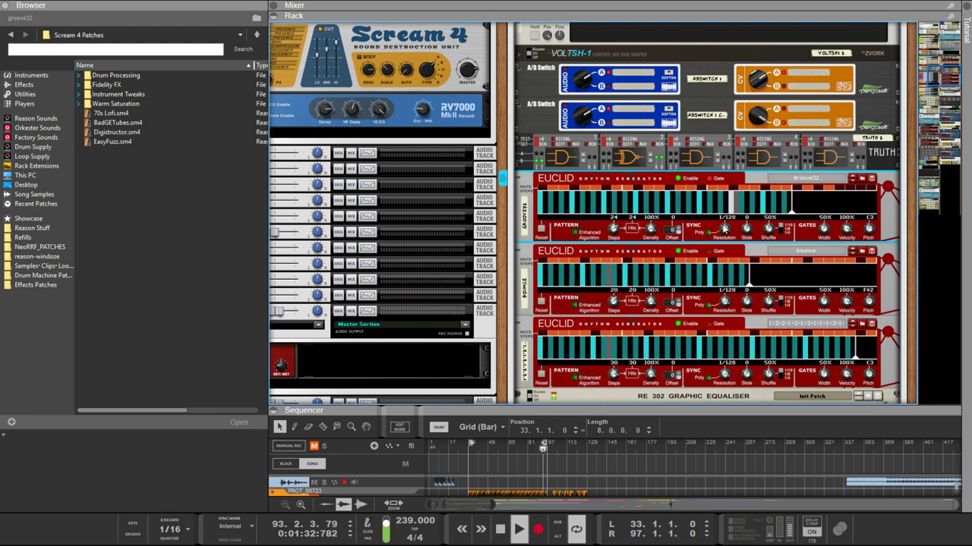
drag(724, 227, 730, 243)
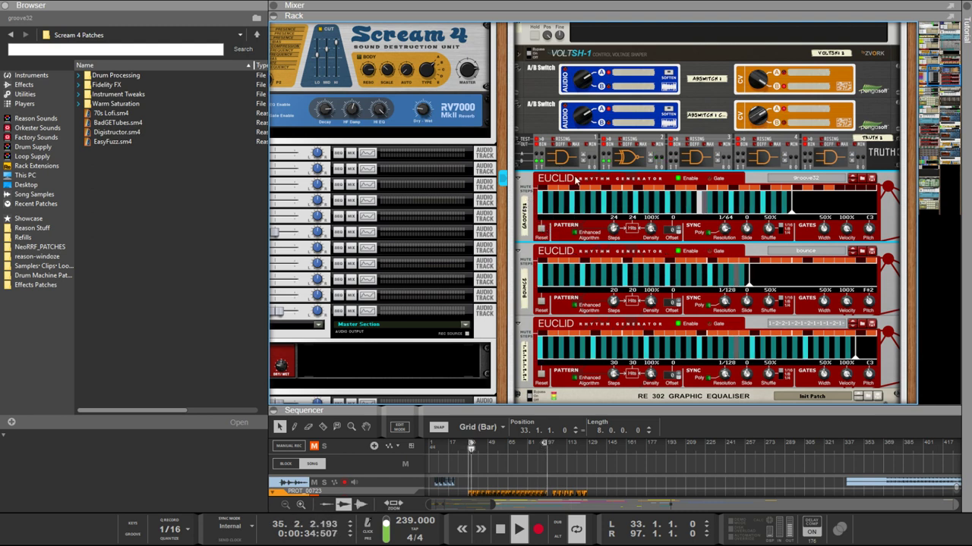
Step: Try the bounce Euclid at 24 steps with a 1/64 Resolution, and return its Resolution to 1/128
click(576, 339)
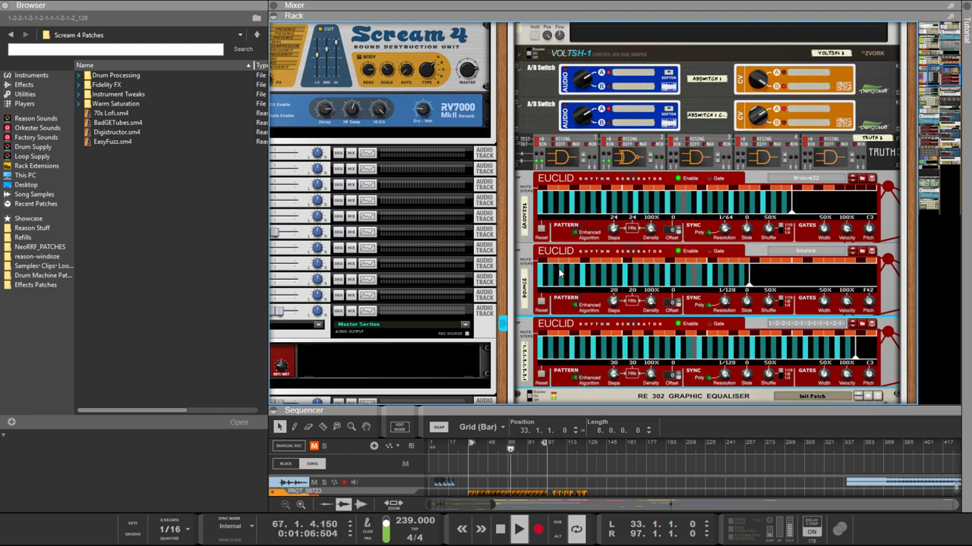
drag(724, 302, 730, 318)
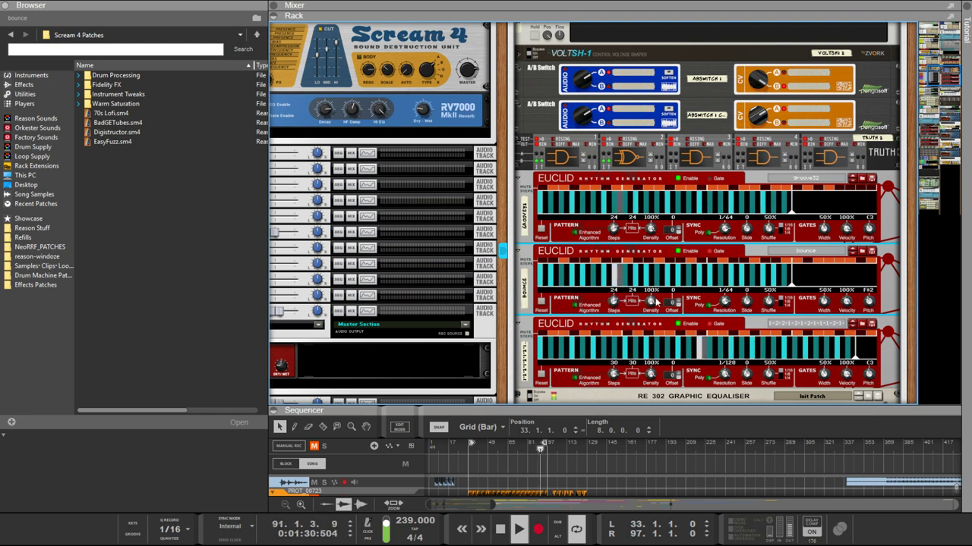
mouse_move(726, 303)
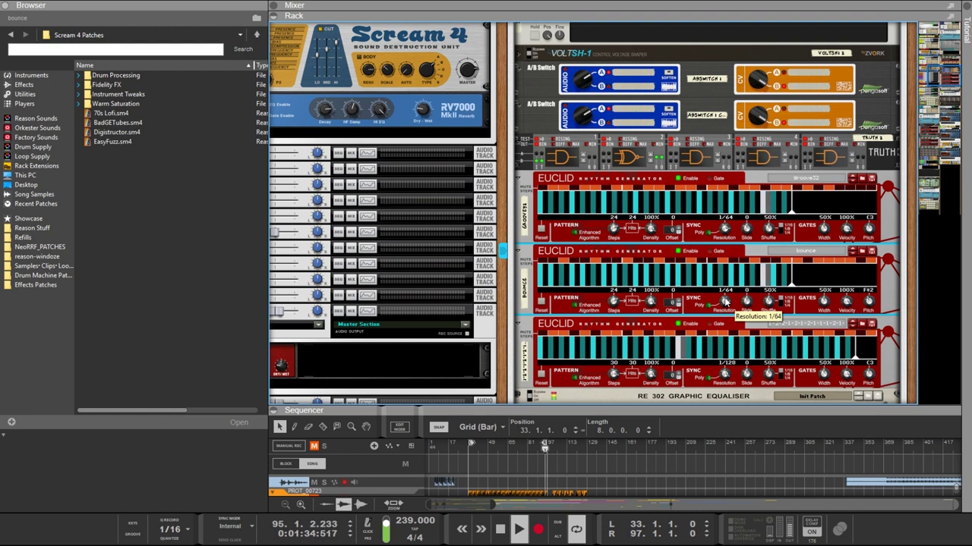
scroll(725, 302, down, 1)
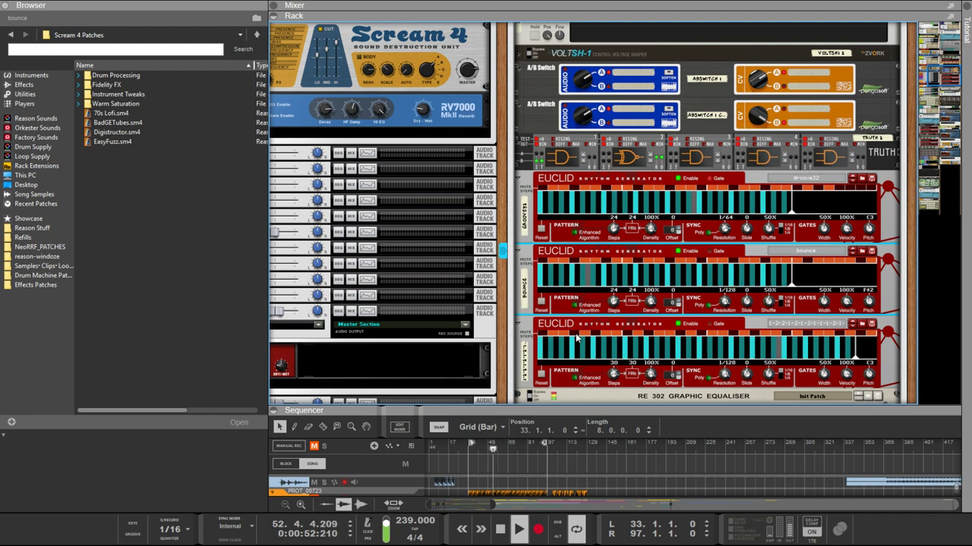
click(600, 341)
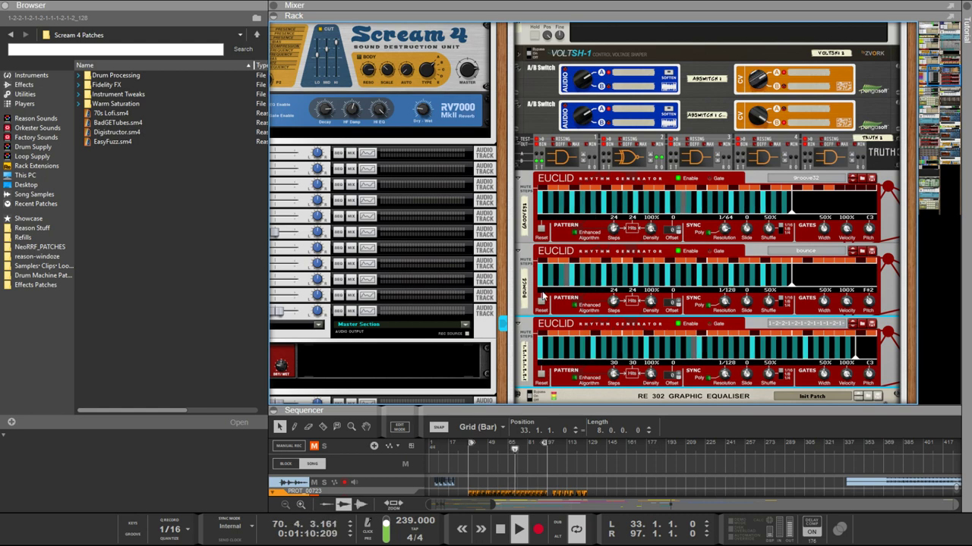
scroll(504, 275, up, 3)
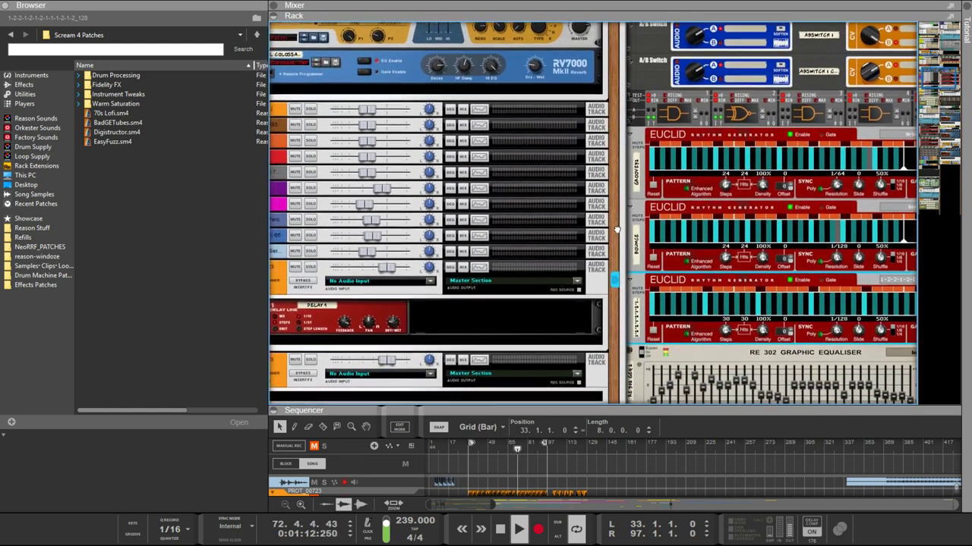
scroll(609, 255, down, 10)
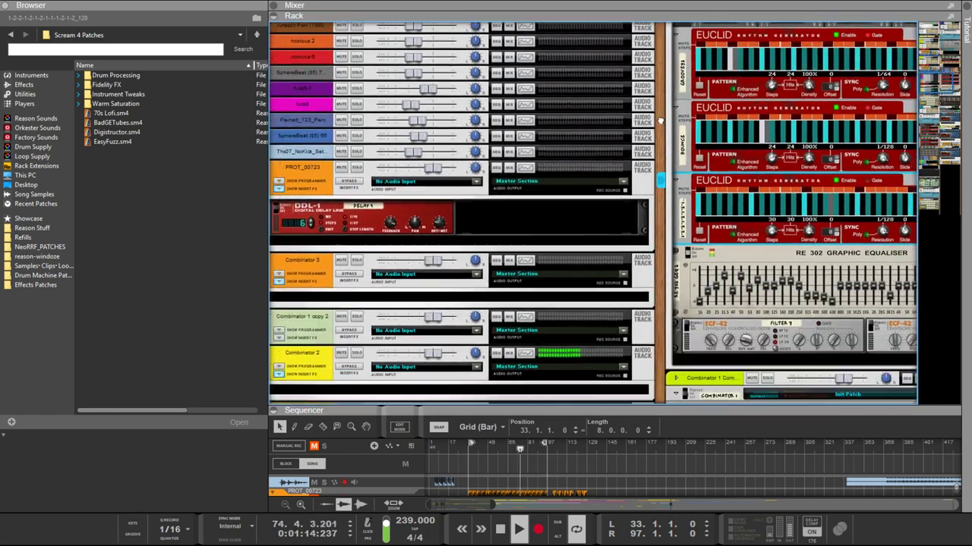
scroll(583, 159, down, 10)
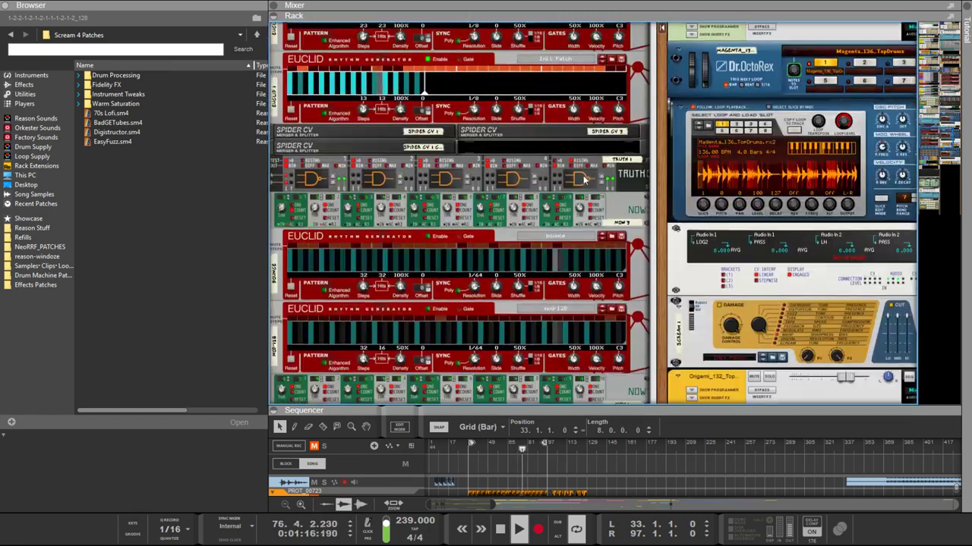
scroll(581, 173, up, 10)
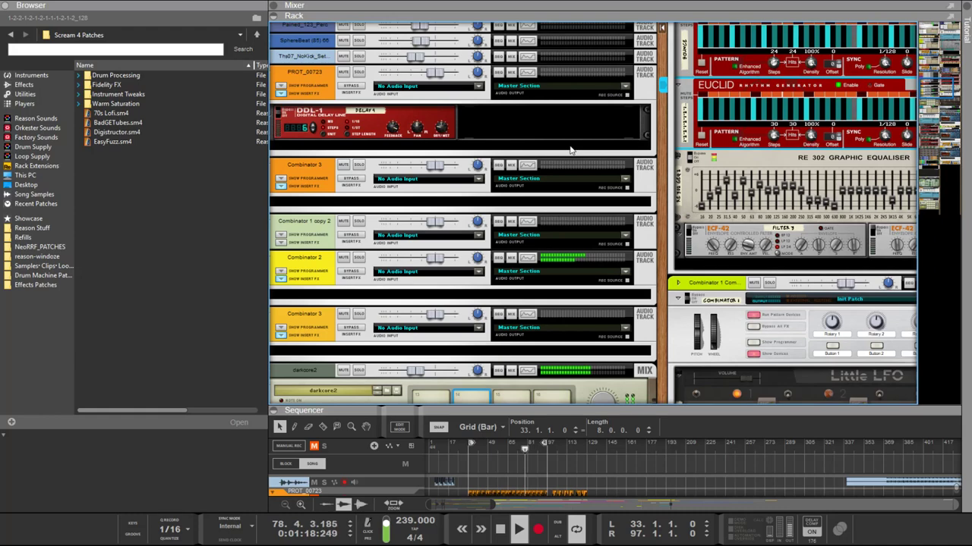
scroll(455, 228, up, 4)
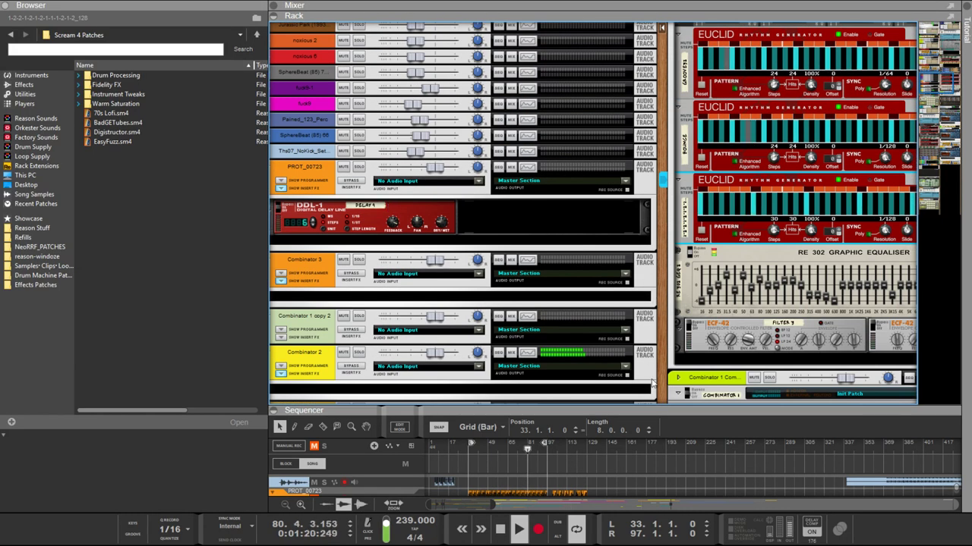
Step: Show the full sequencer and move the last 64-bar clip on the Combinator 3 track to bar 33
click(621, 415)
scroll(607, 333, up, 4)
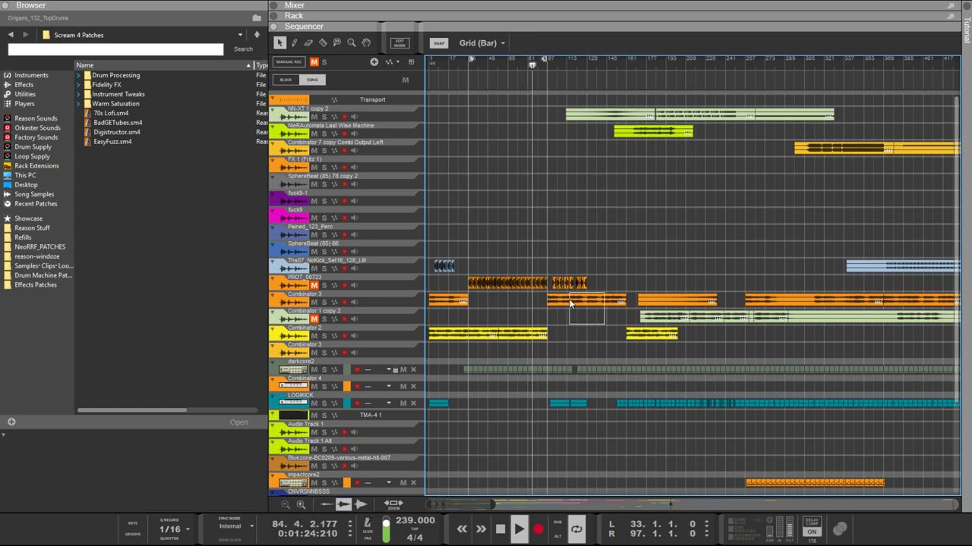
click(598, 301)
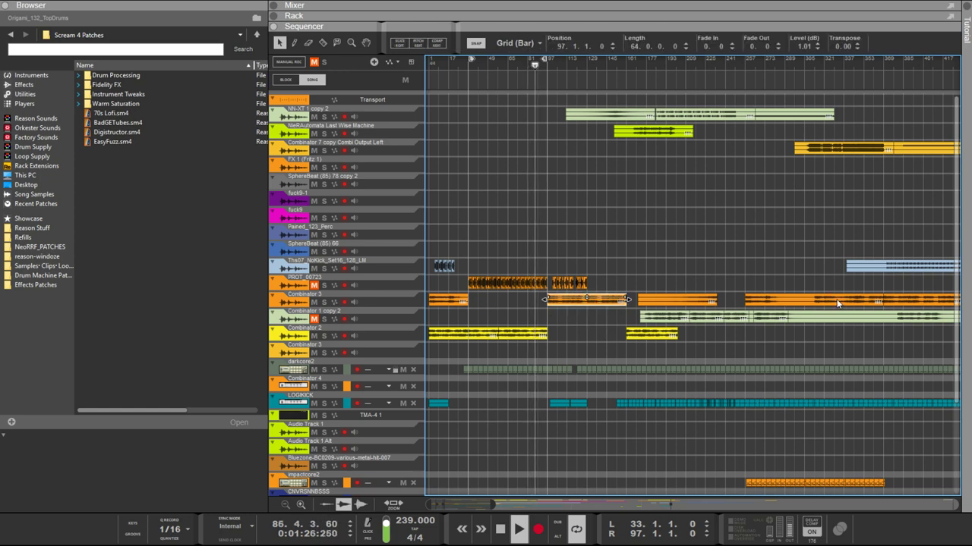
drag(582, 307, 528, 307)
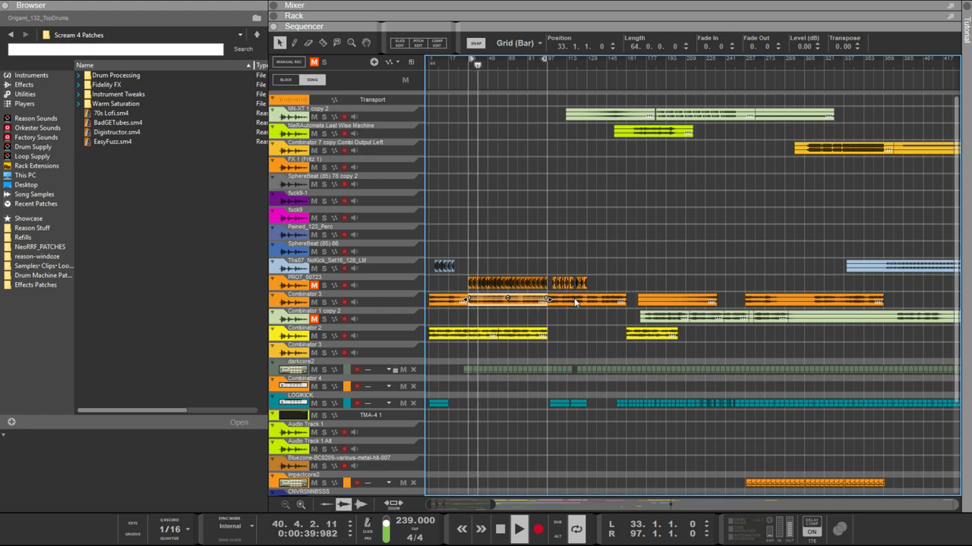
Step: Move the Combinator 3 clip at bar 97 onto the PROT_00723 track just after bar 177, and extend the clip at bar 33 to 128 bars
drag(579, 303, 687, 284)
click(533, 302)
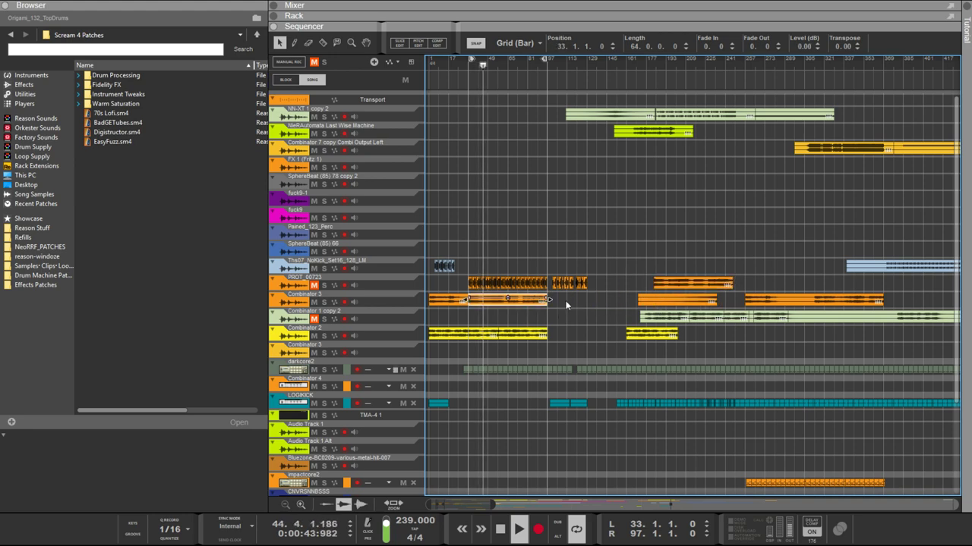
drag(552, 302, 630, 309)
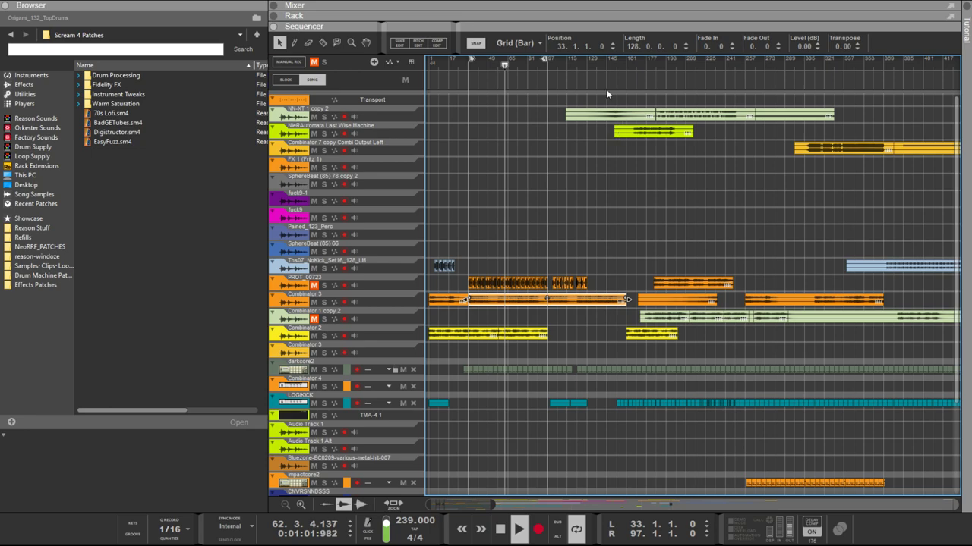
Step: Return to the rack and examine the Euclids around TRUTH 2, the graphic equaliser and filters, and the LOGIKICK Combinator with its Euclids
key(F6)
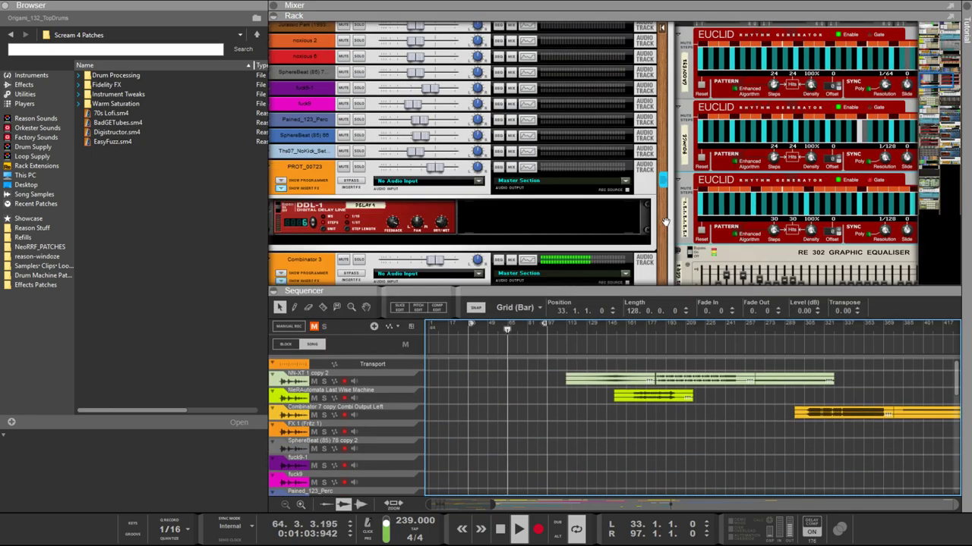
scroll(645, 228, down, 3)
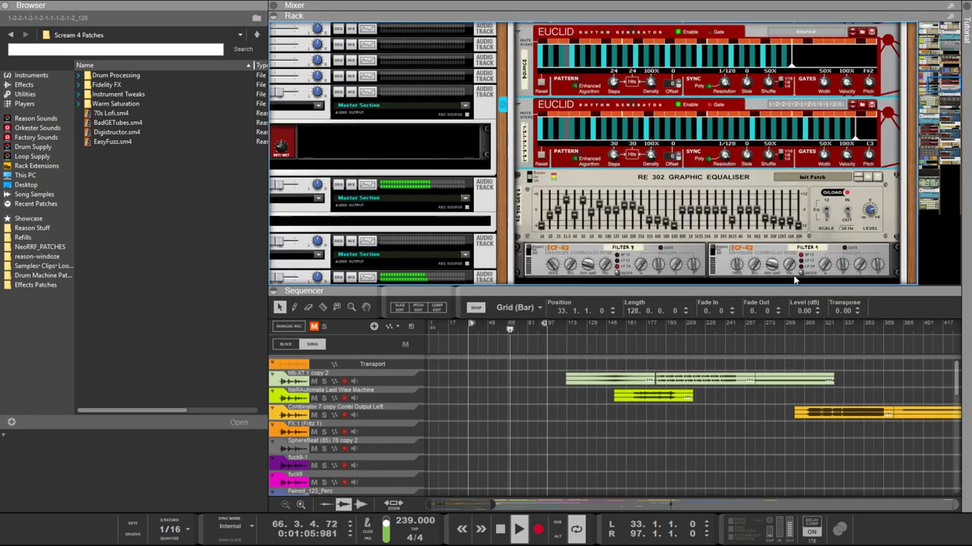
scroll(793, 281, up, 6)
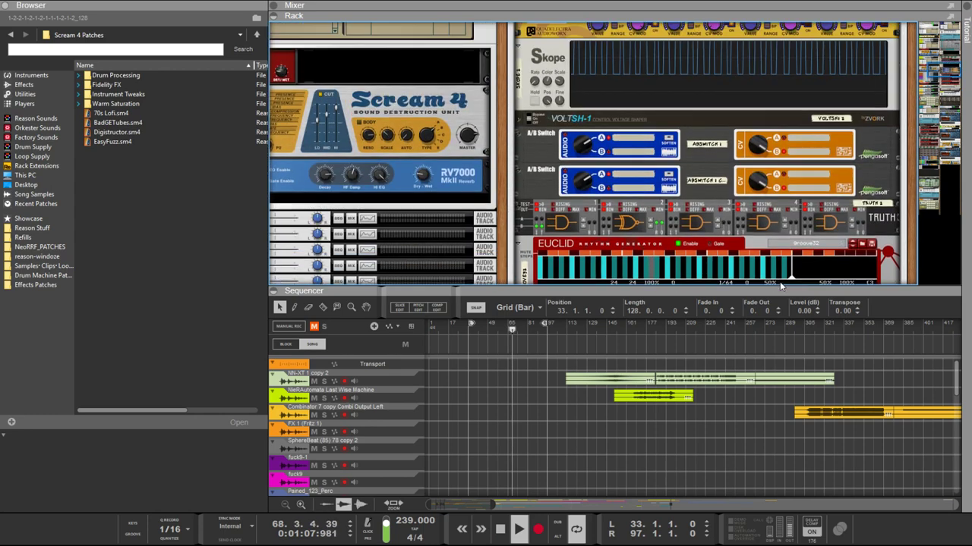
scroll(777, 283, up, 5)
scroll(777, 284, down, 3)
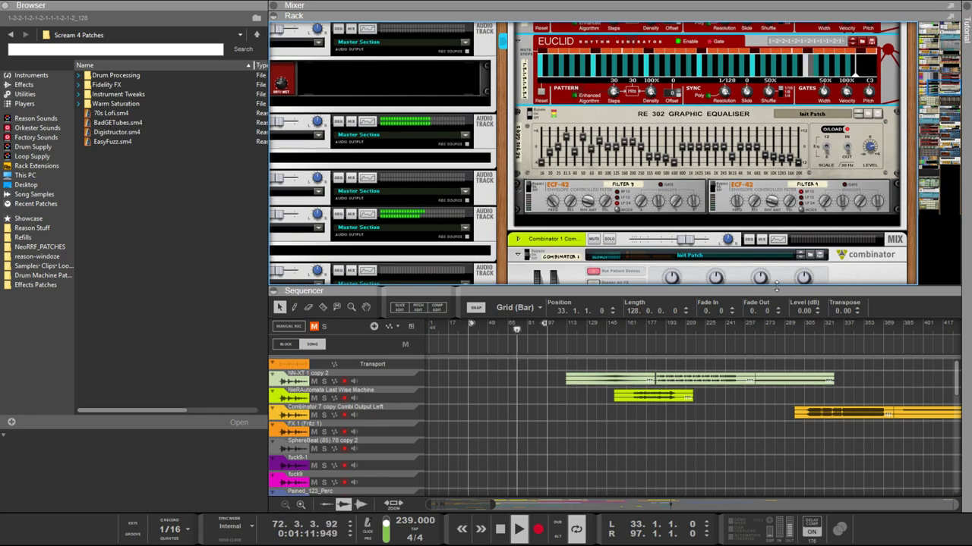
scroll(707, 231, up, 3)
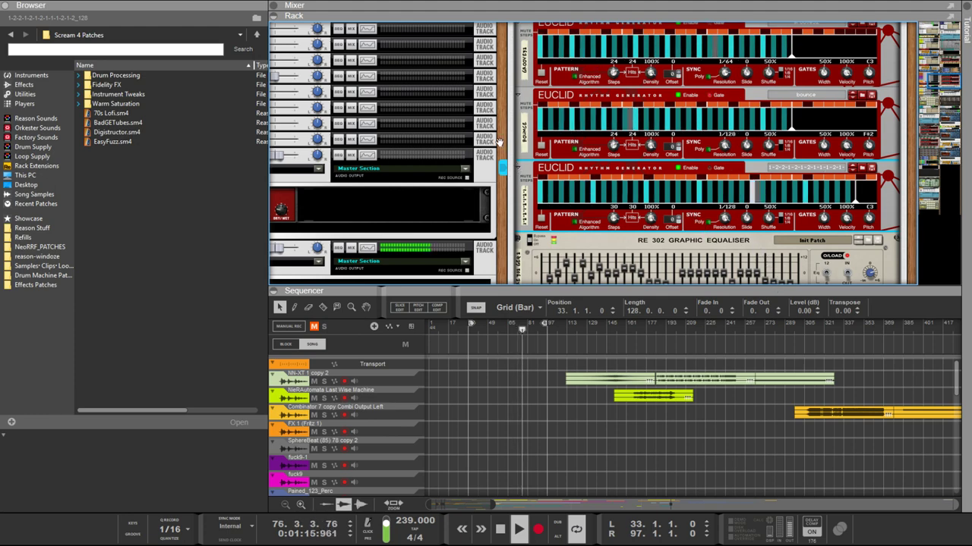
scroll(519, 278, down, 2)
scroll(519, 278, up, 2)
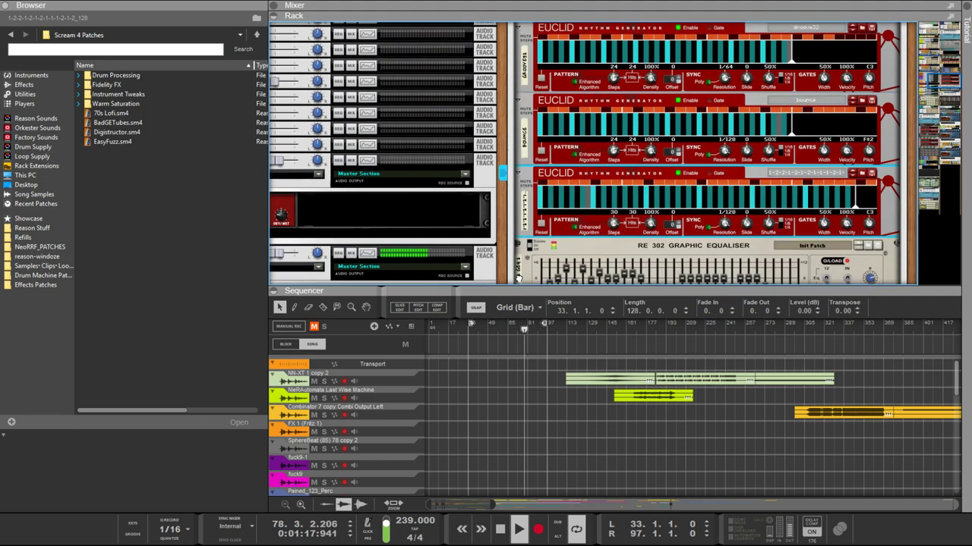
scroll(519, 278, up, 3)
scroll(464, 180, down, 4)
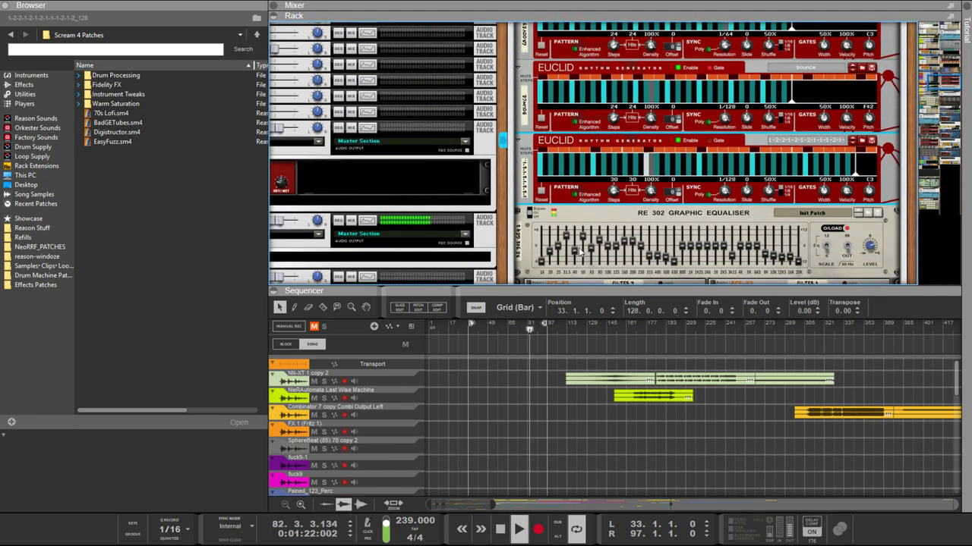
scroll(532, 190, down, 10)
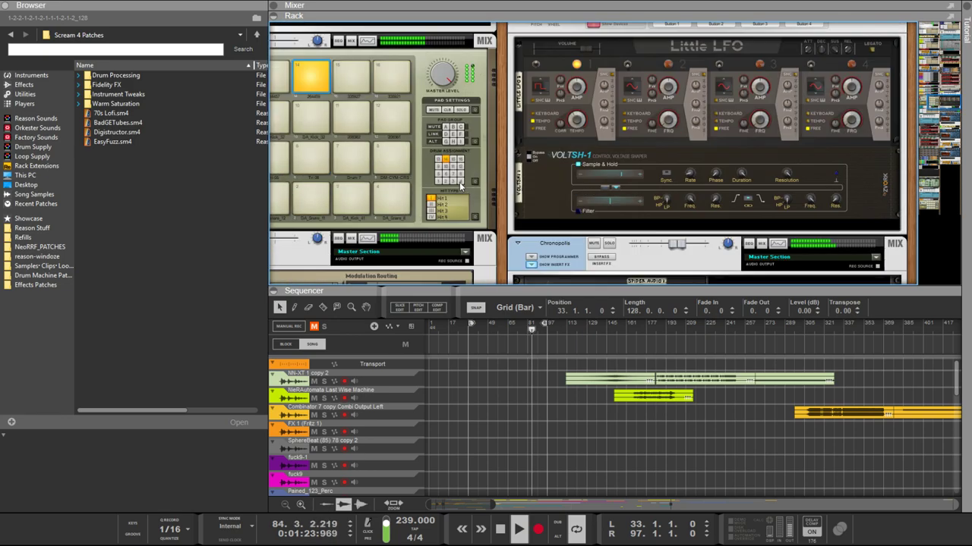
scroll(459, 187, down, 12)
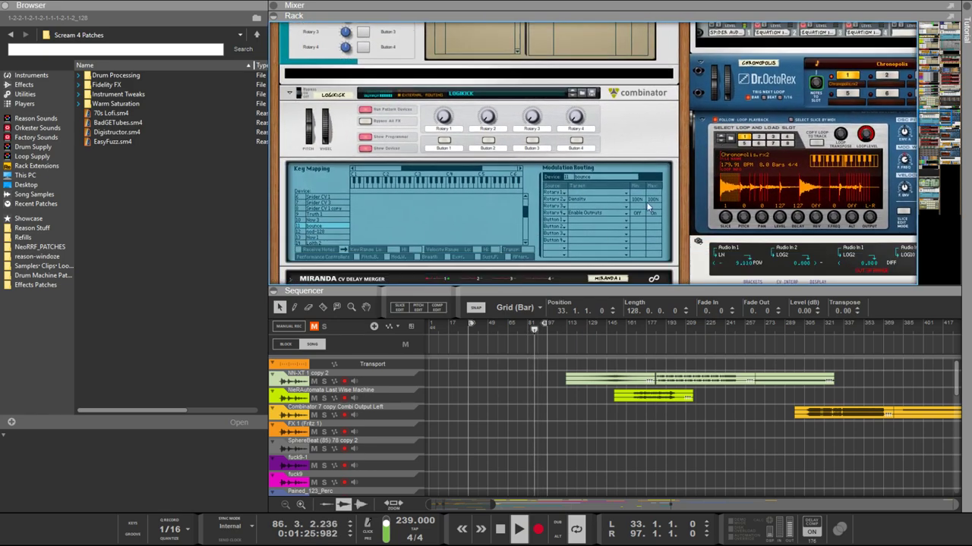
scroll(607, 220, down, 8)
scroll(580, 237, up, 4)
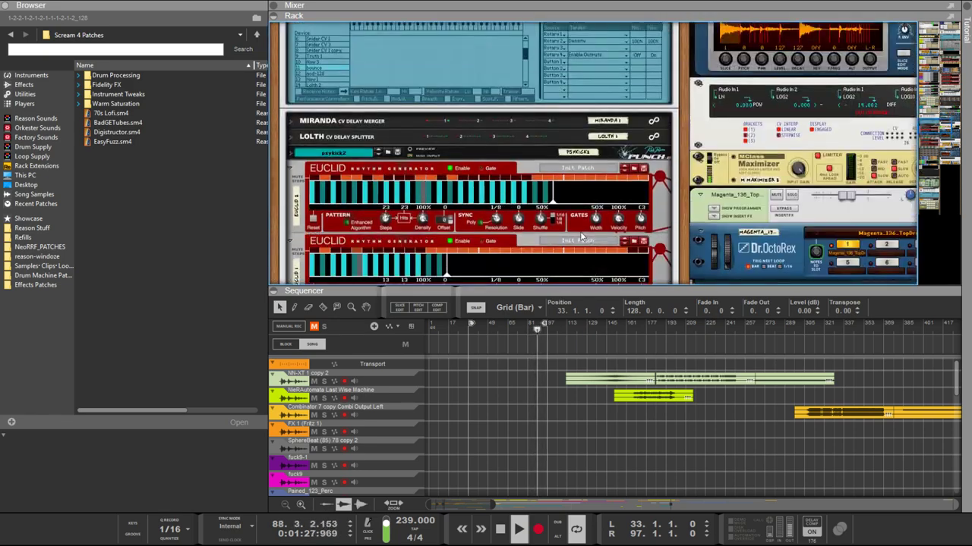
Step: Try Resolutions of 1/4 and 1/16 on Euclid 1, and try 1/16 on Euclid 2 before returning that one to 1/8
scroll(581, 238, down, 4)
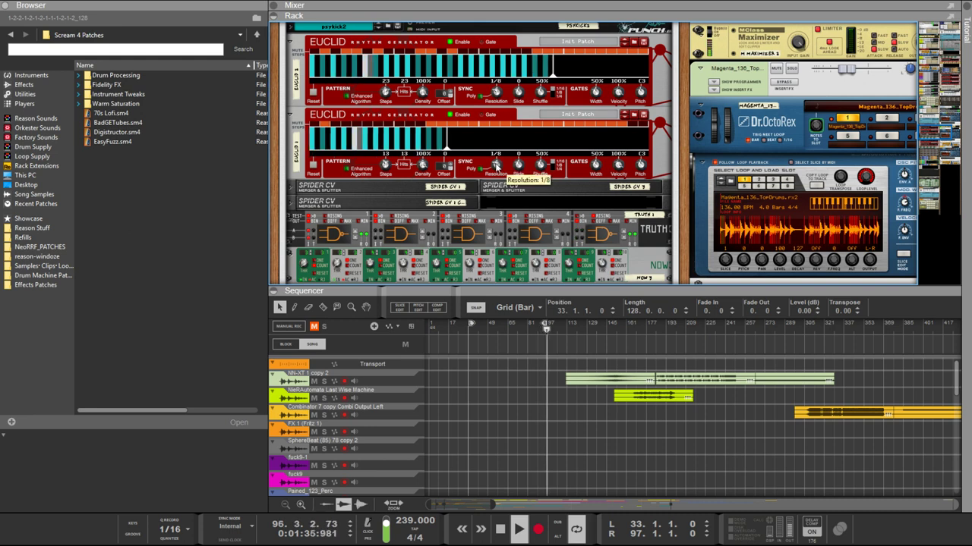
drag(495, 166, 496, 157)
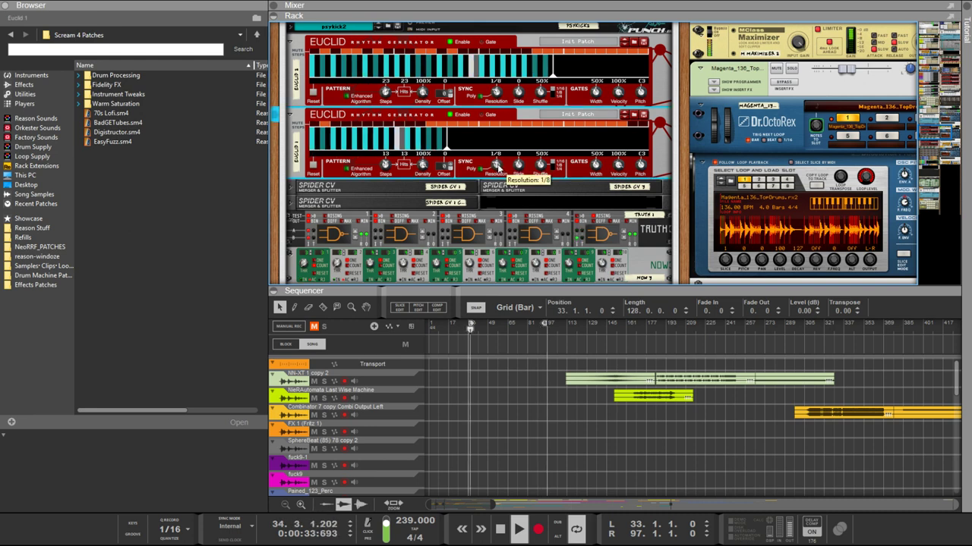
drag(495, 92, 490, 62)
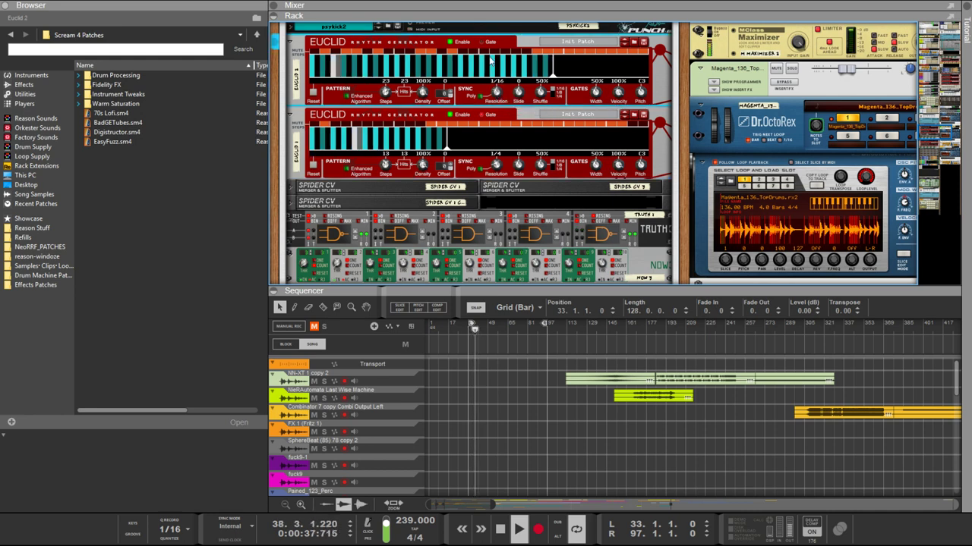
drag(495, 92, 497, 119)
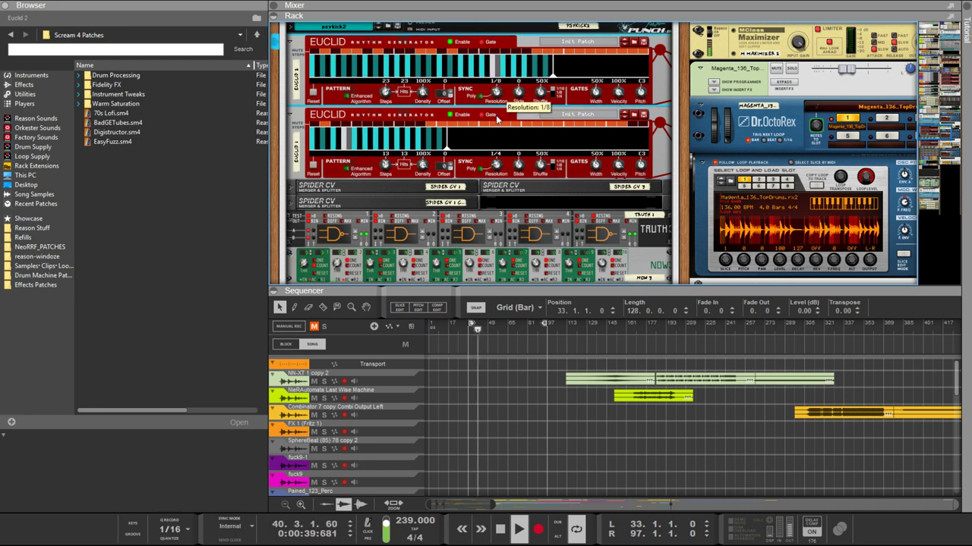
drag(495, 164, 493, 132)
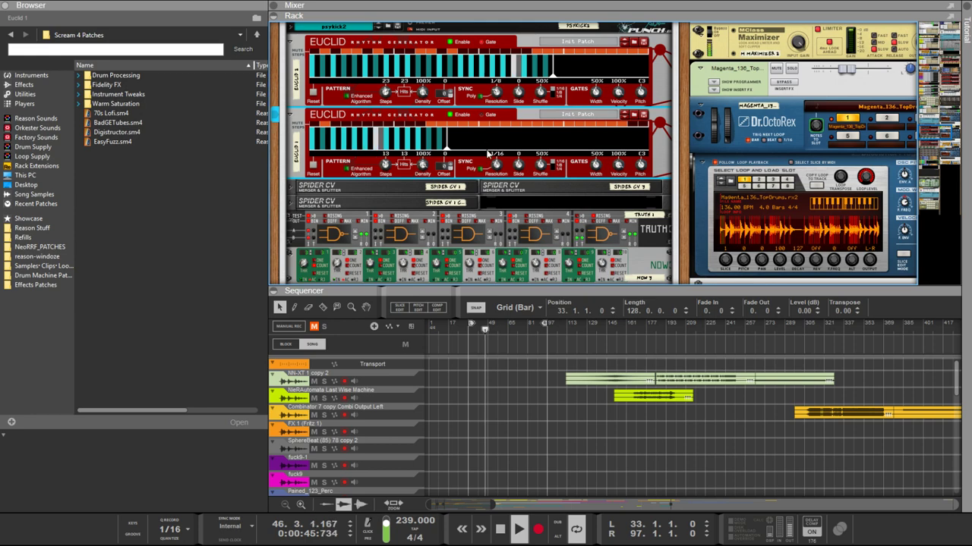
Step: Inspect the CV A/B switches around the COMPARE device, and return Euclid 1's Resolution to 1/8
scroll(552, 205, down, 10)
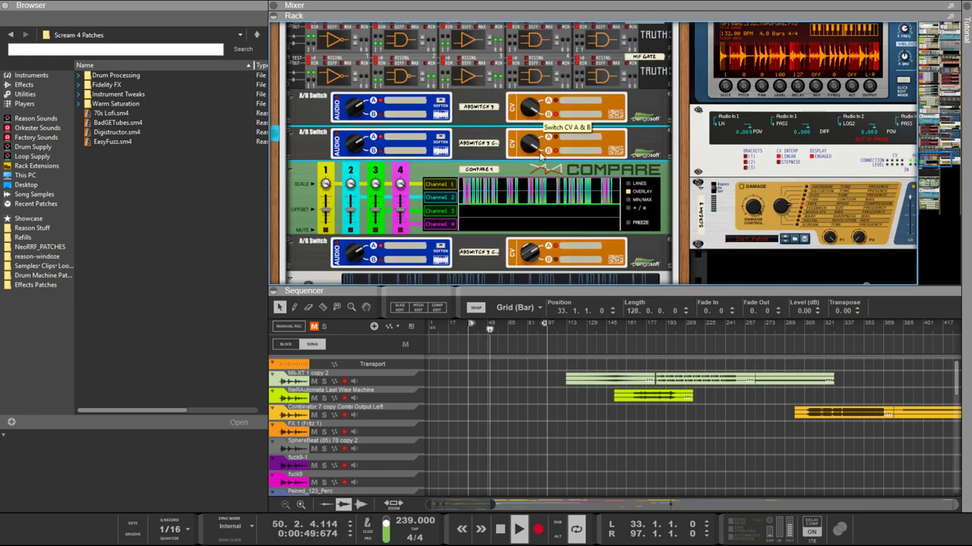
click(530, 254)
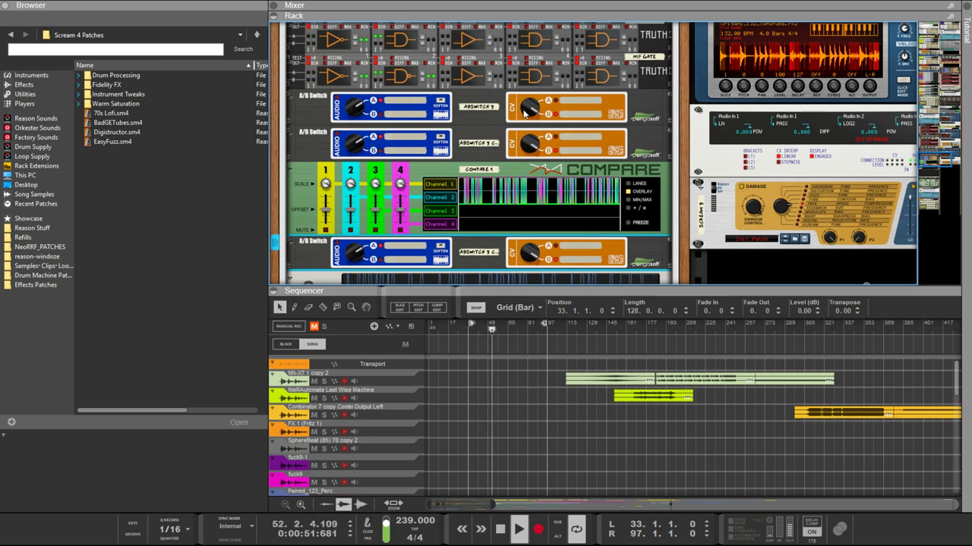
scroll(529, 130, up, 4)
scroll(529, 131, up, 8)
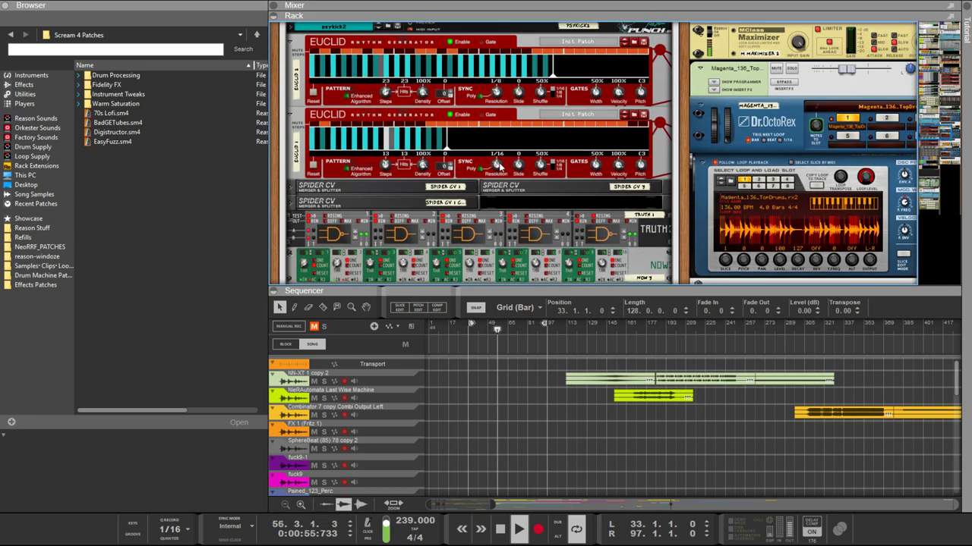
drag(499, 166, 501, 198)
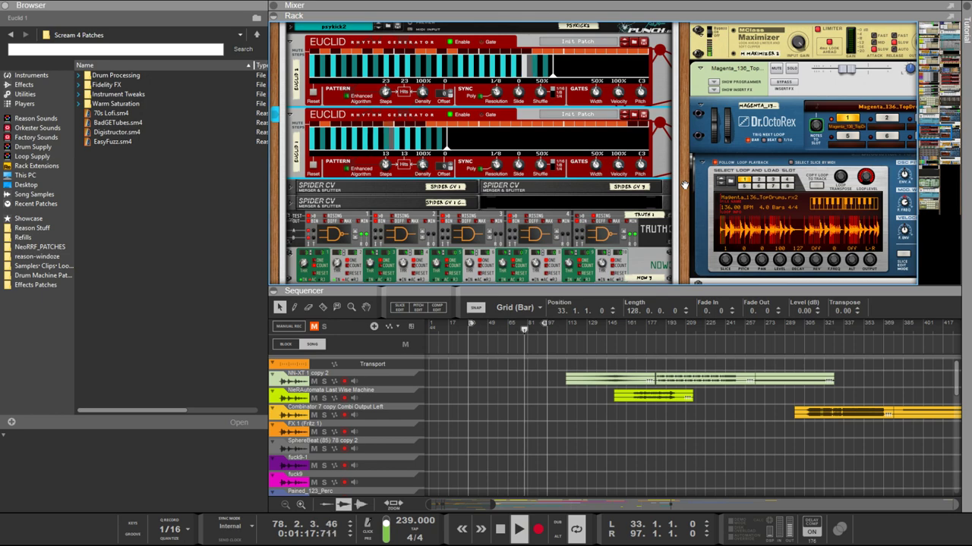
Step: Enlarge the sequencer and look over the arrangement around the loop from bar 33 to bar 97
drag(684, 185, 638, 59)
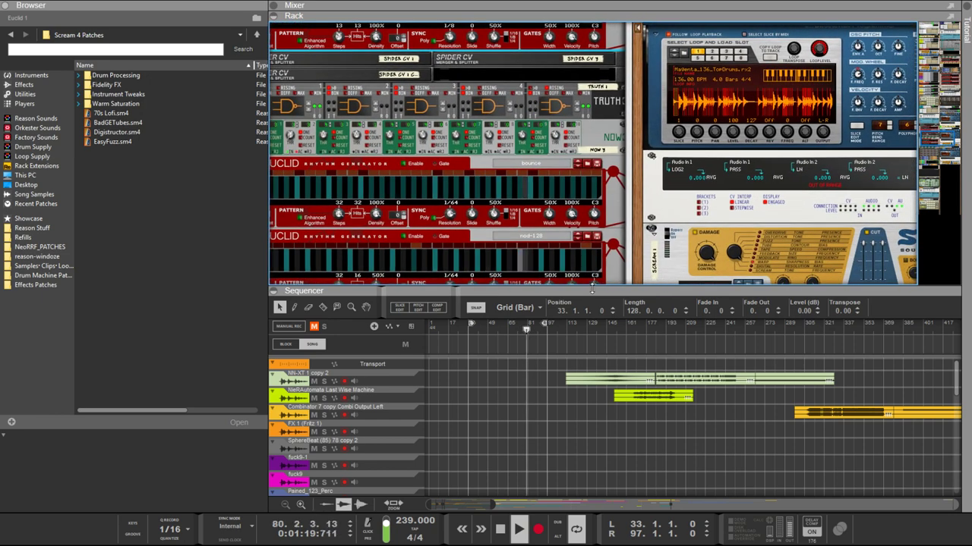
drag(592, 289, 531, 76)
scroll(502, 234, down, 5)
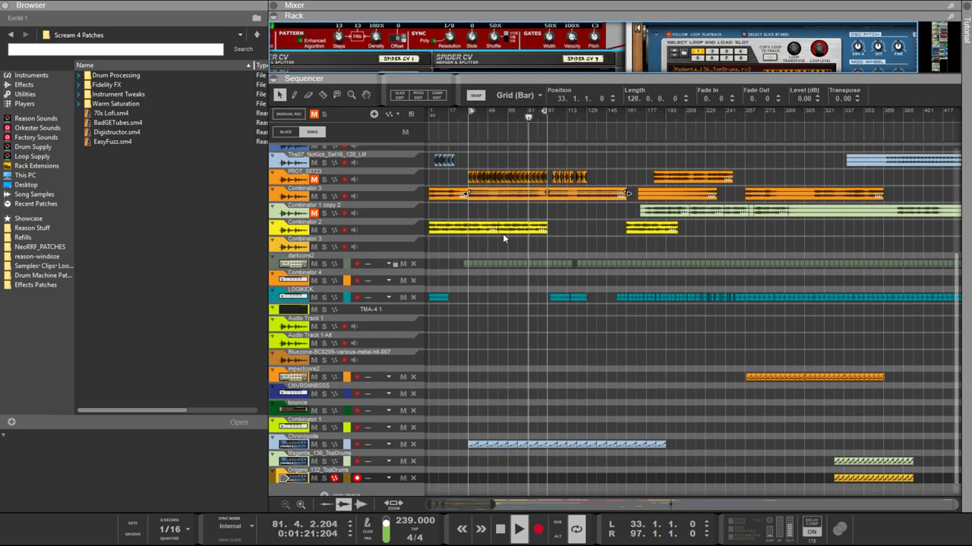
click(472, 278)
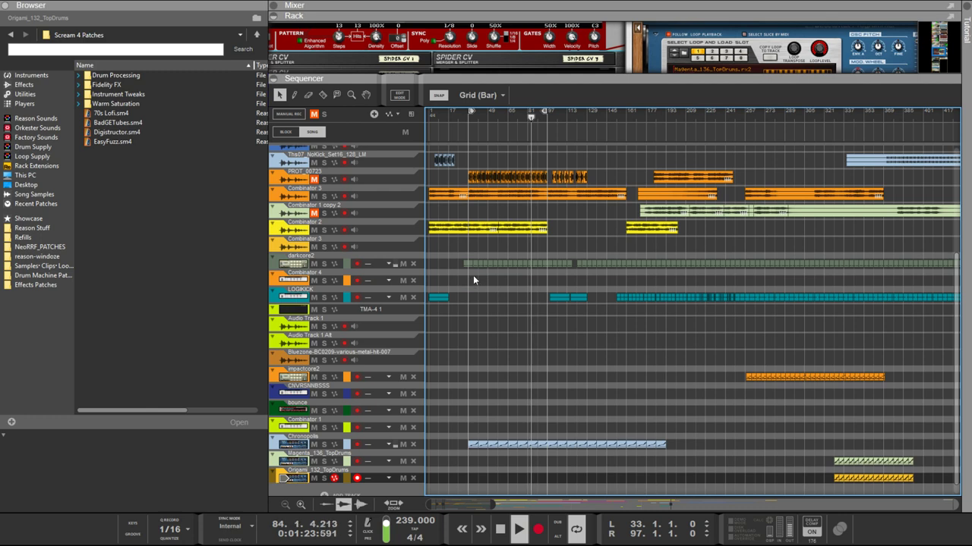
drag(473, 279, 532, 282)
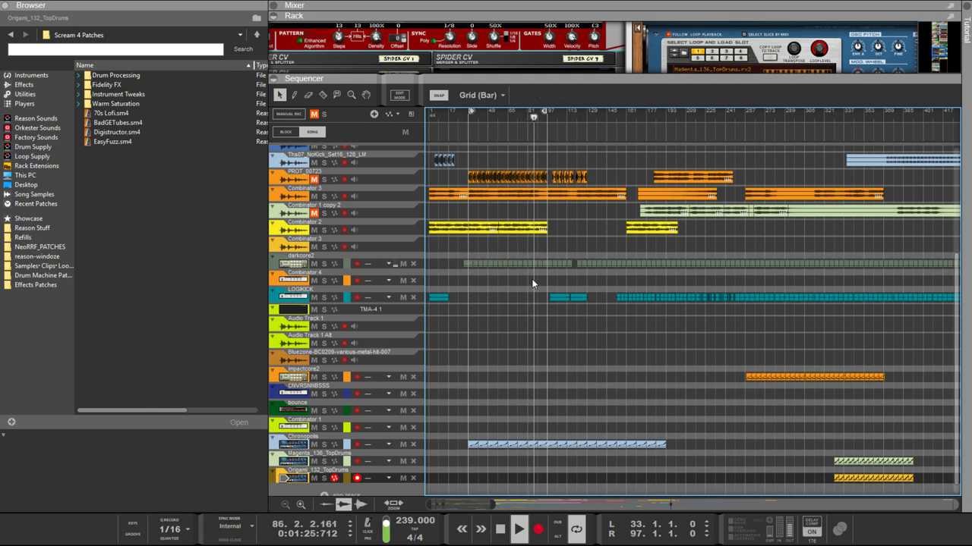
scroll(489, 278, up, 5)
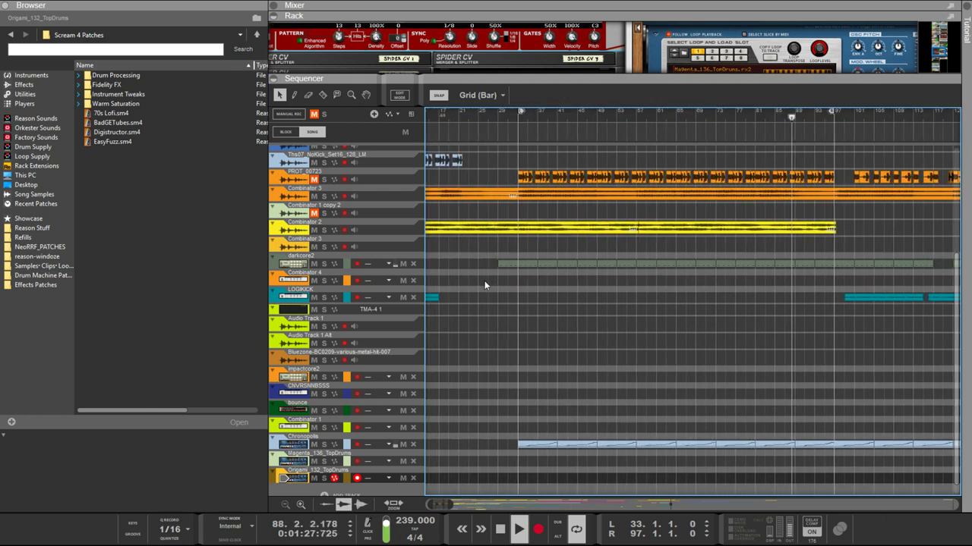
scroll(584, 291, down, 5)
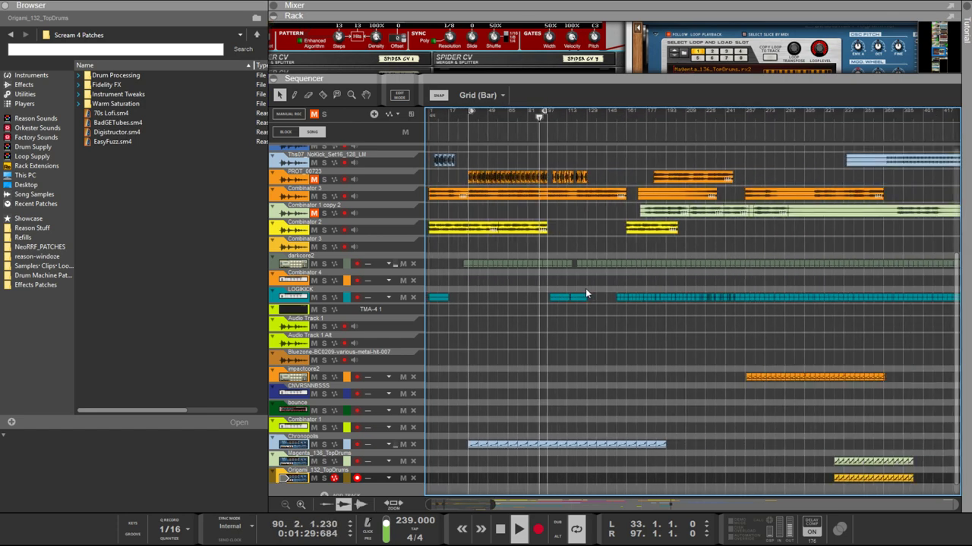
scroll(585, 290, down, 1)
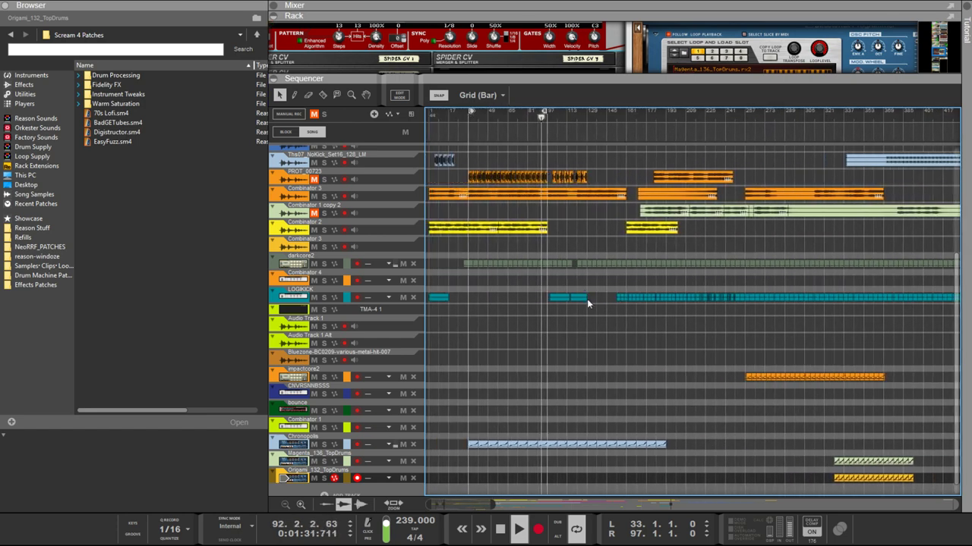
Step: Copy the first 4-bar clip on the impactcore2 track to bars 34 and 46
drag(618, 351, 685, 373)
drag(785, 393, 639, 375)
click(749, 382)
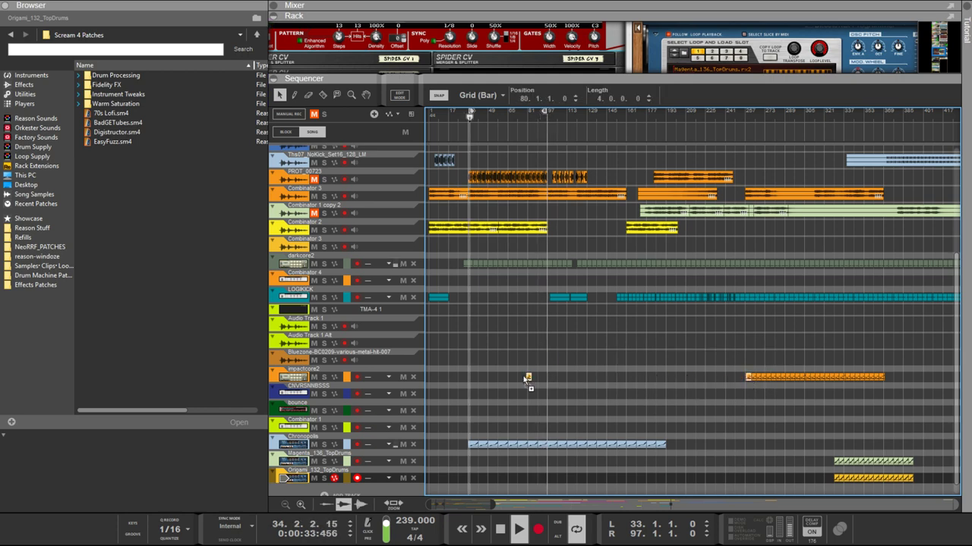
drag(476, 381, 471, 379)
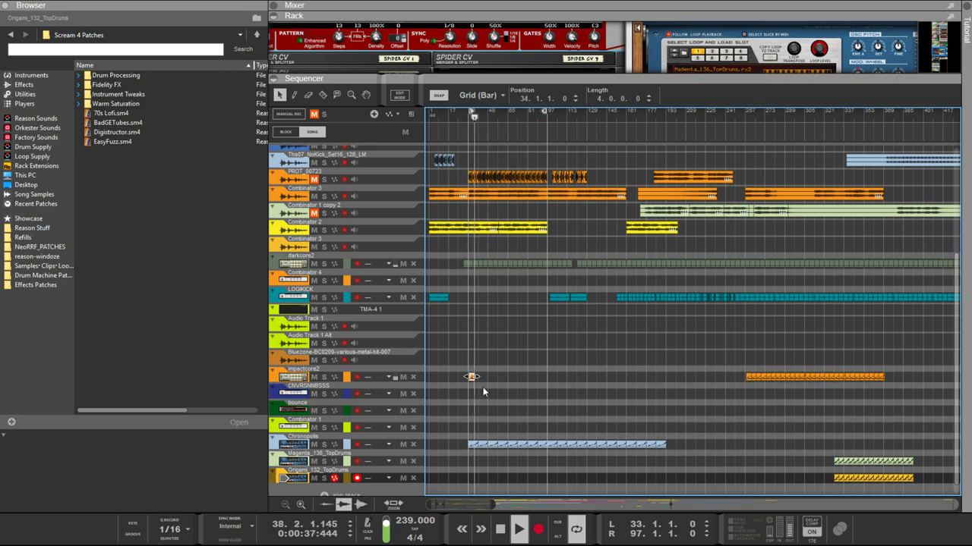
drag(472, 377, 487, 384)
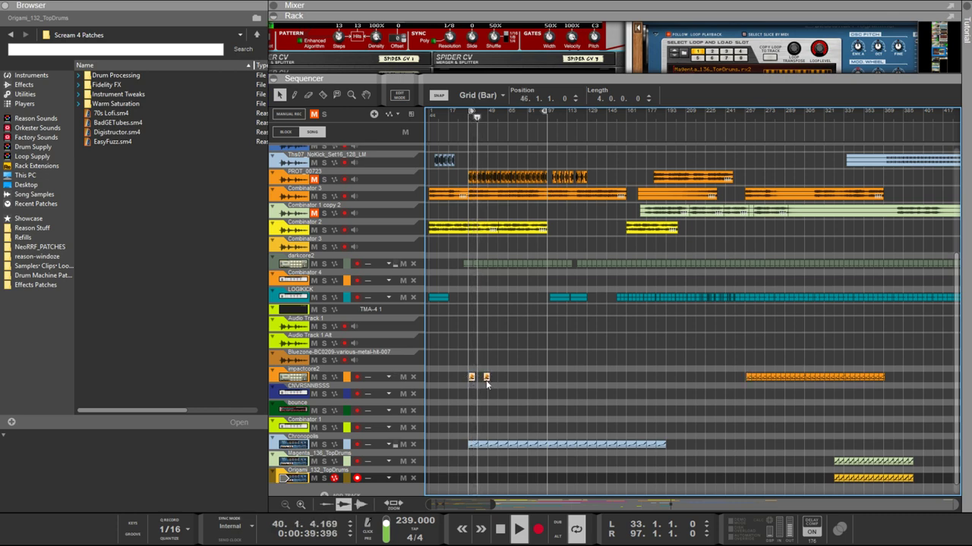
Step: Move the first copied impactcore2 clip to bar 33 and fill the track with 4-bar clips up to bar 97
click(359, 380)
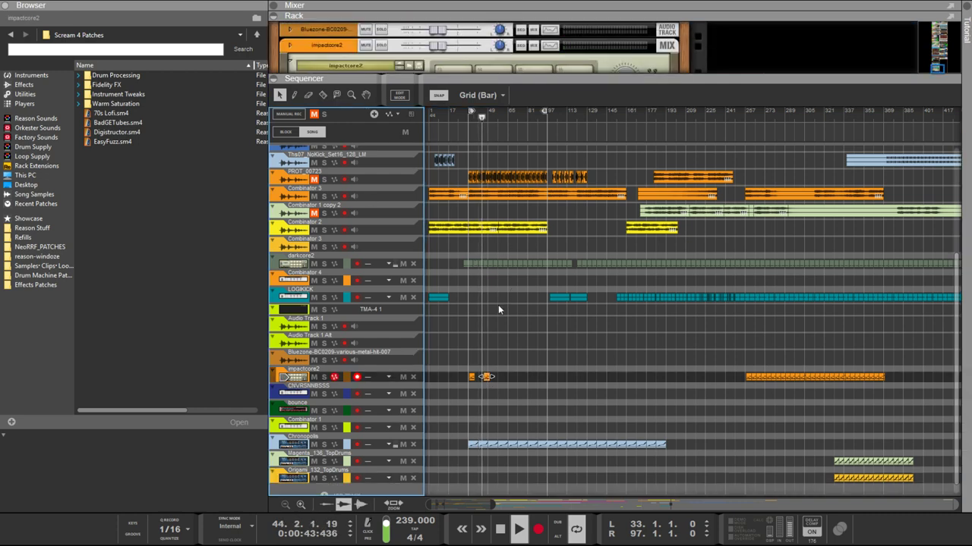
scroll(457, 345, up, 5)
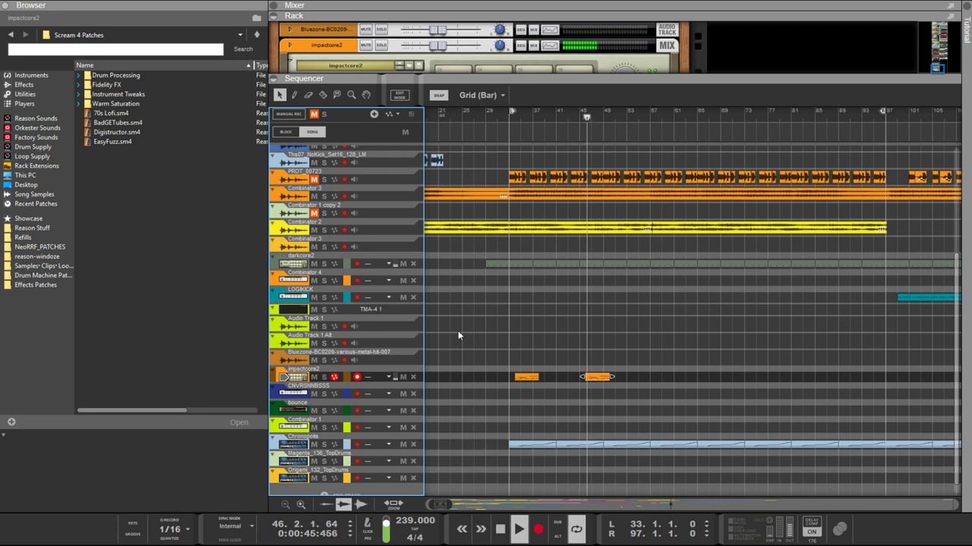
click(530, 390)
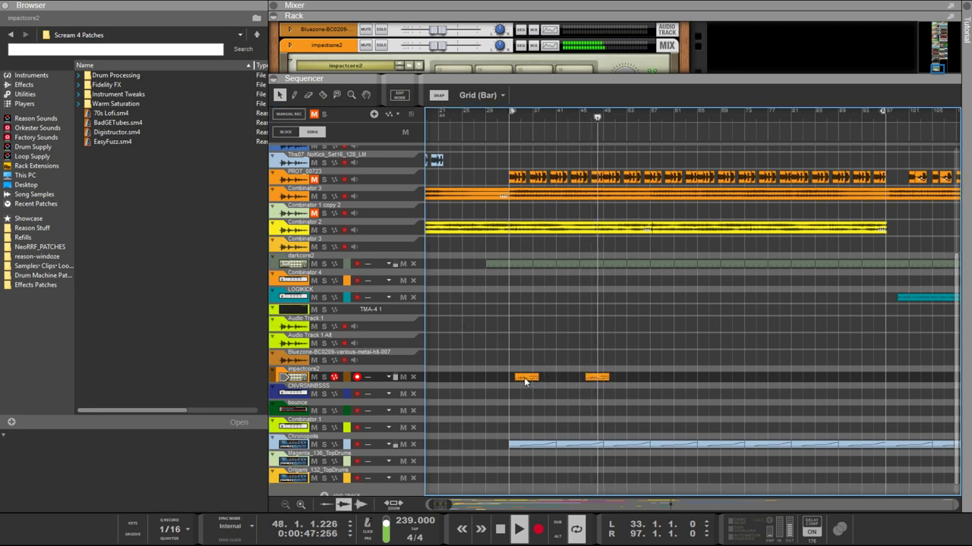
drag(526, 382, 519, 382)
drag(594, 376, 806, 367)
shift+click(516, 378)
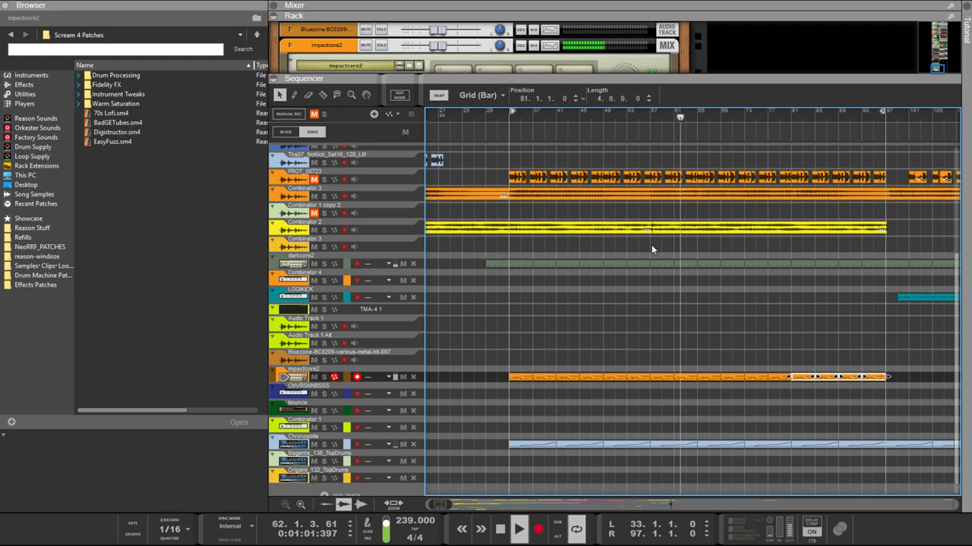
Step: Fade out the opening Combinator 2 clip and shorten it to 32 bars, ending at bar 33, with a Fade Out of 512
drag(899, 226, 585, 225)
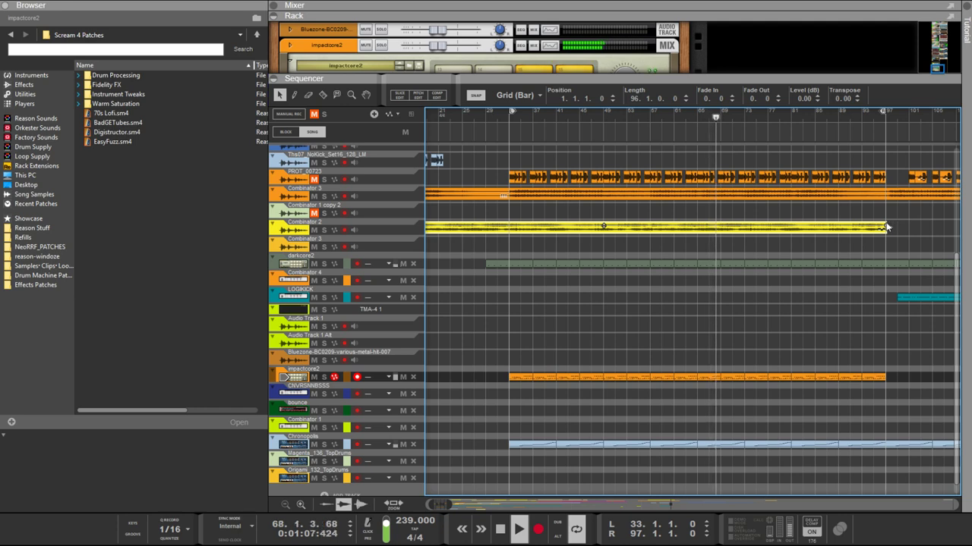
drag(886, 227, 533, 227)
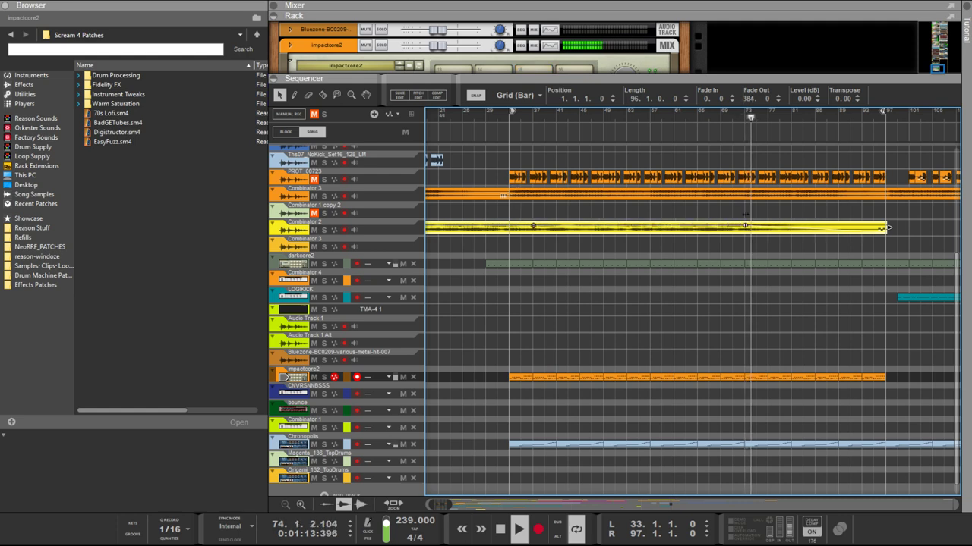
drag(744, 228, 510, 225)
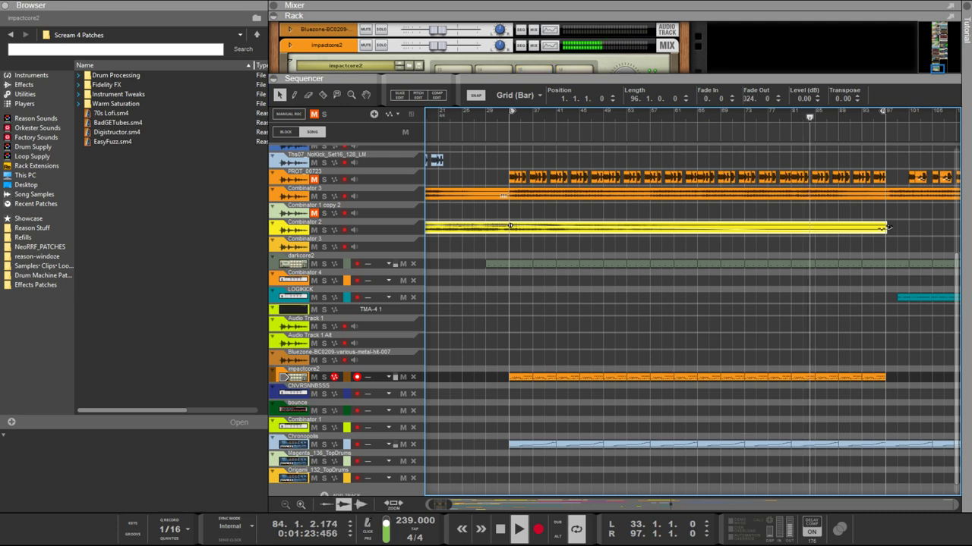
drag(887, 228, 509, 228)
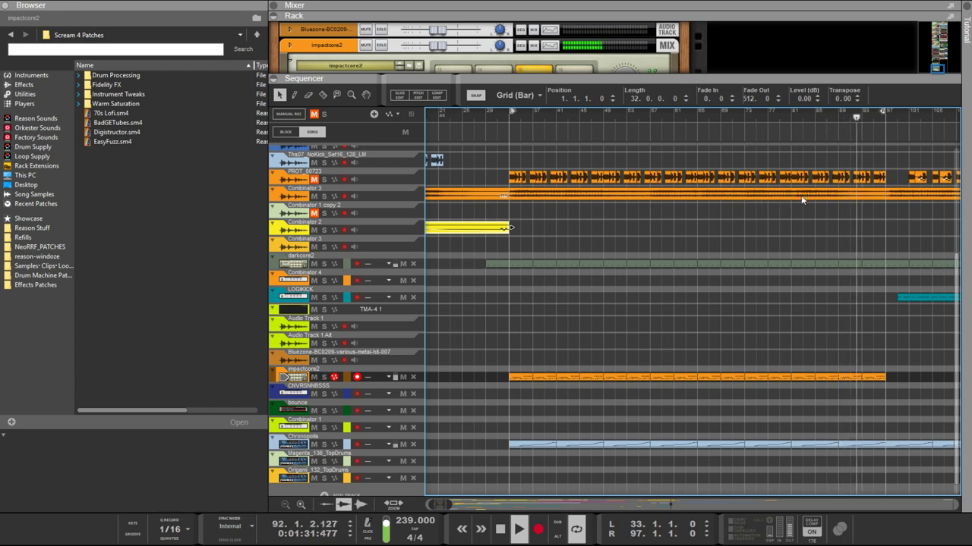
Step: Show the impactcore2 track's device in an enlarged rack and examine the KONG drum designer's pads during playback
scroll(765, 216, down, 1)
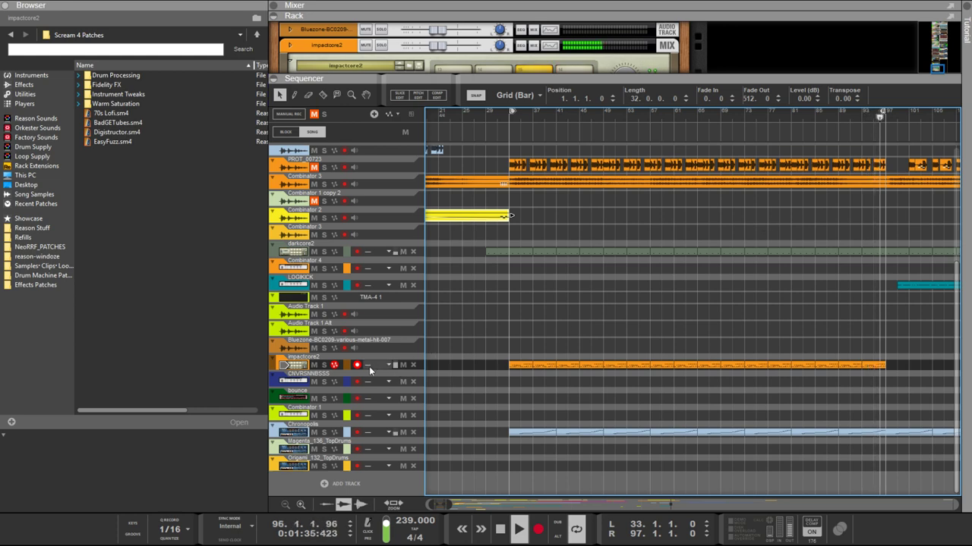
click(295, 368)
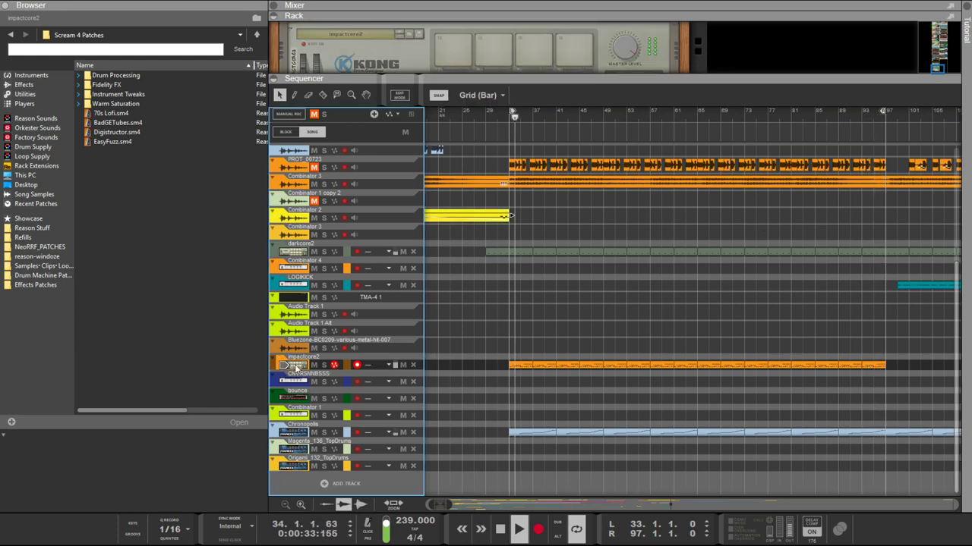
drag(544, 73, 544, 222)
scroll(481, 178, up, 5)
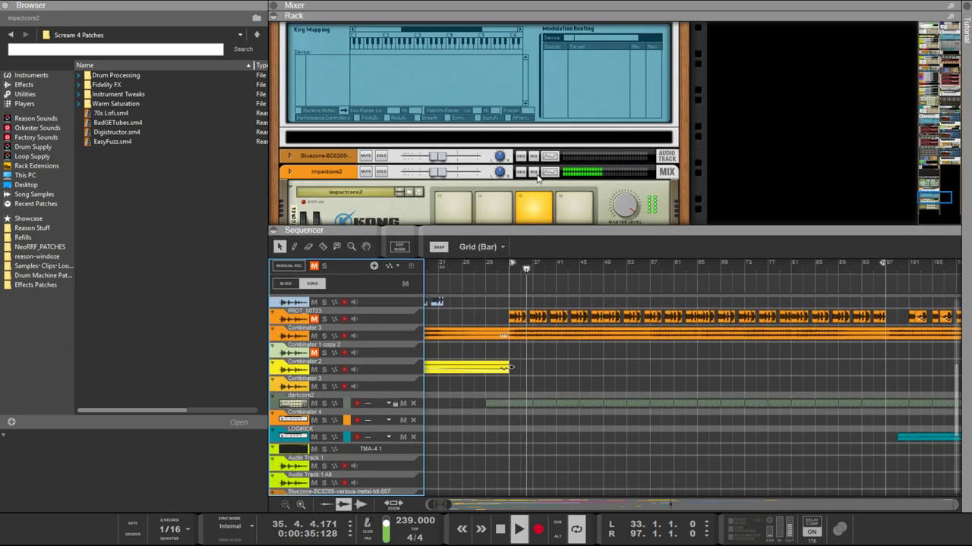
scroll(481, 177, down, 5)
scroll(538, 179, up, 1)
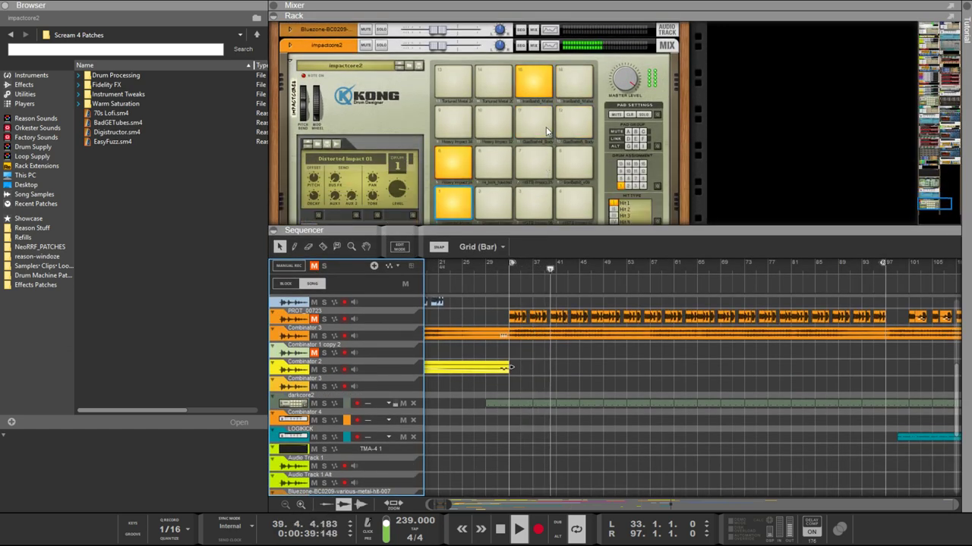
scroll(408, 127, down, 3)
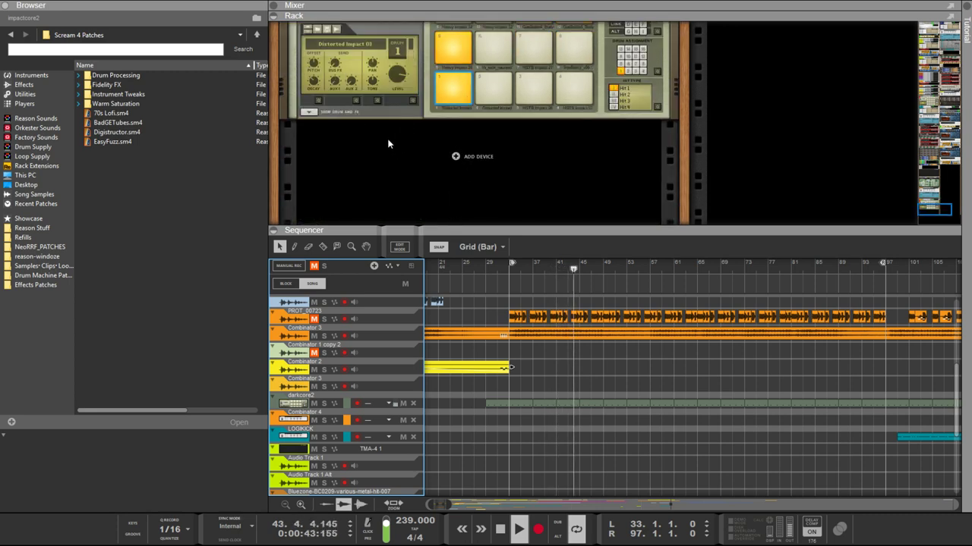
scroll(448, 152, up, 4)
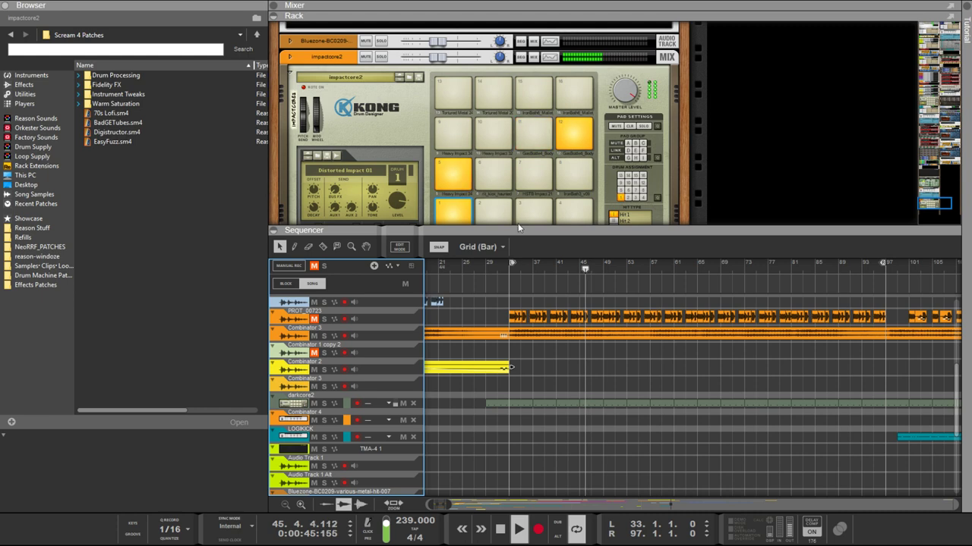
Step: Delete the impactcore2 clips from bar 65 onward and stretch the remaining ones to 8 bars each, ending at bar 97
scroll(573, 321, down, 3)
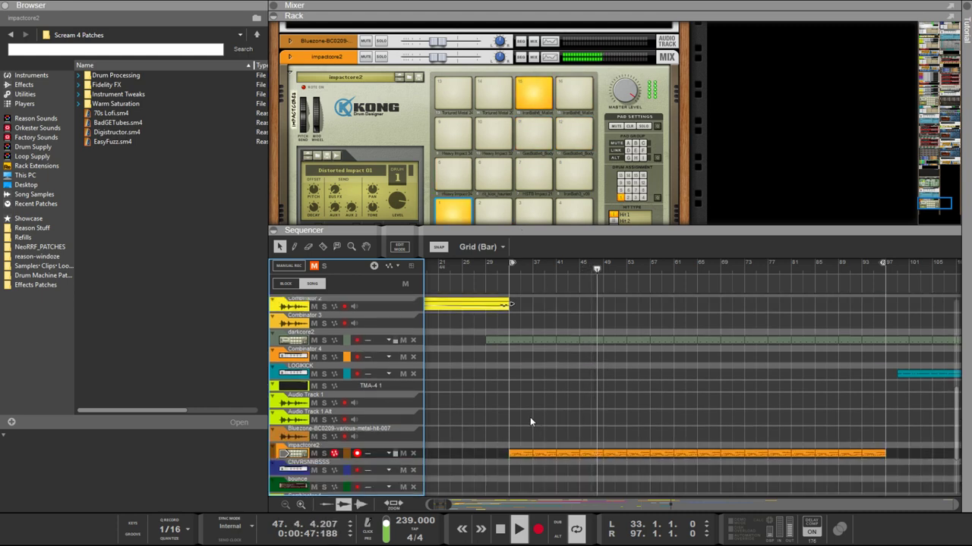
drag(514, 428, 707, 455)
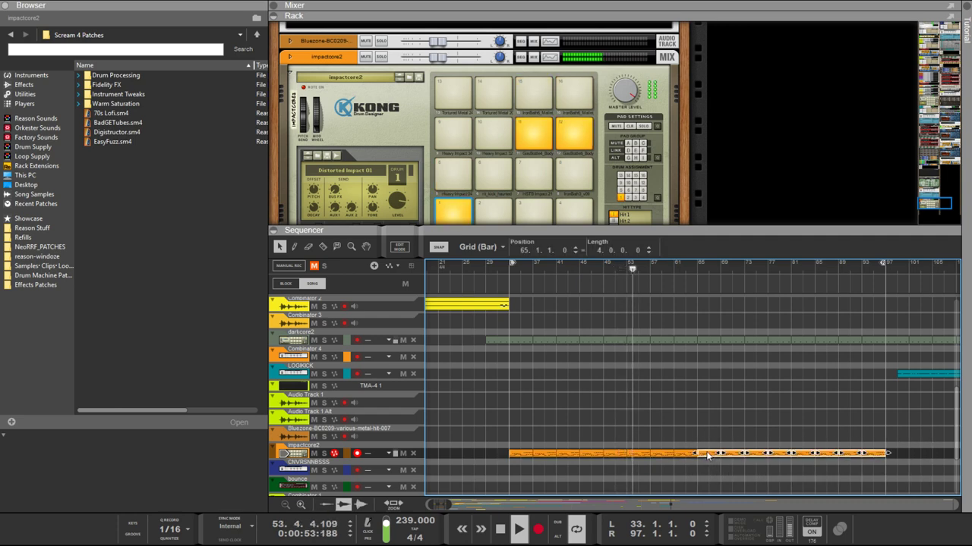
key(Delete)
click(657, 453)
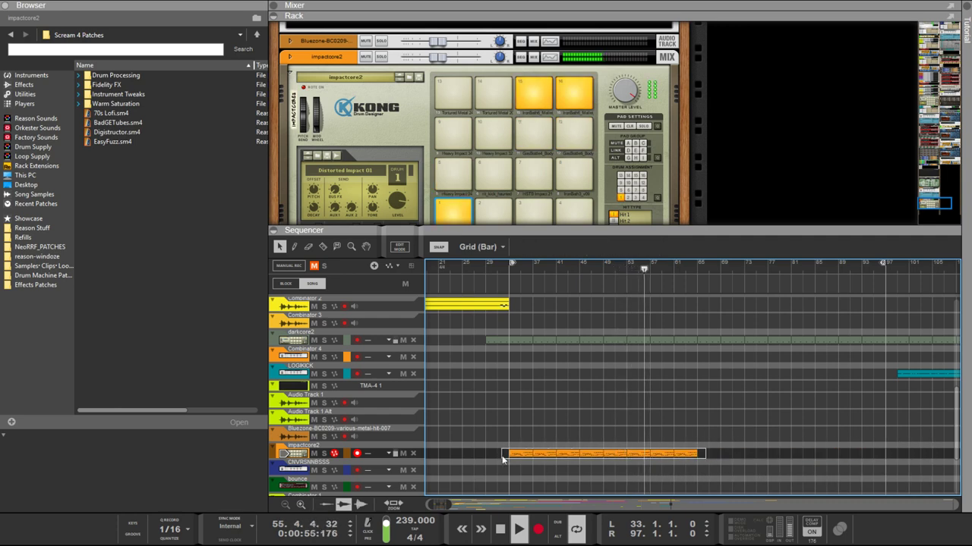
drag(705, 454, 885, 455)
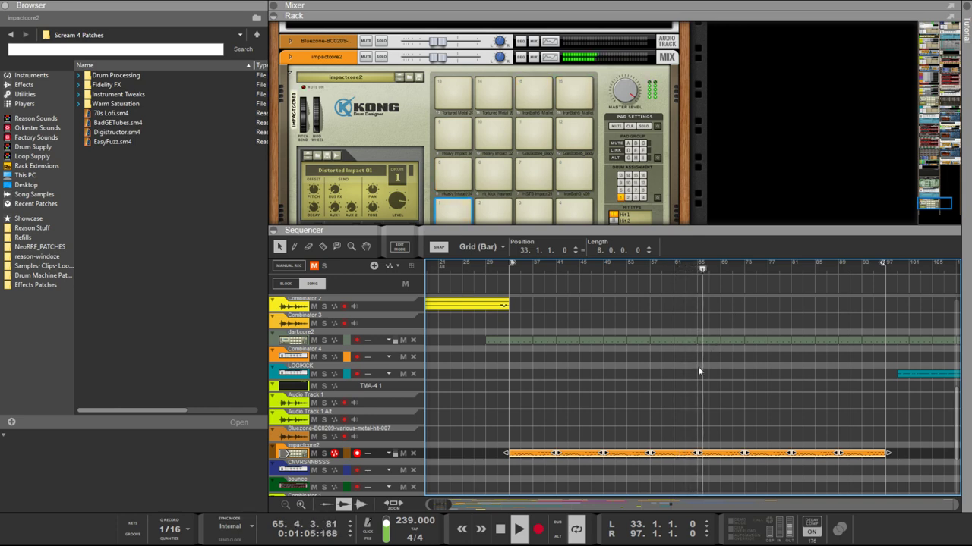
Step: Delete all impactcore2 clips between bars 33 and 97 and unmute the PROT_00723 track
drag(517, 423, 889, 465)
key(Delete)
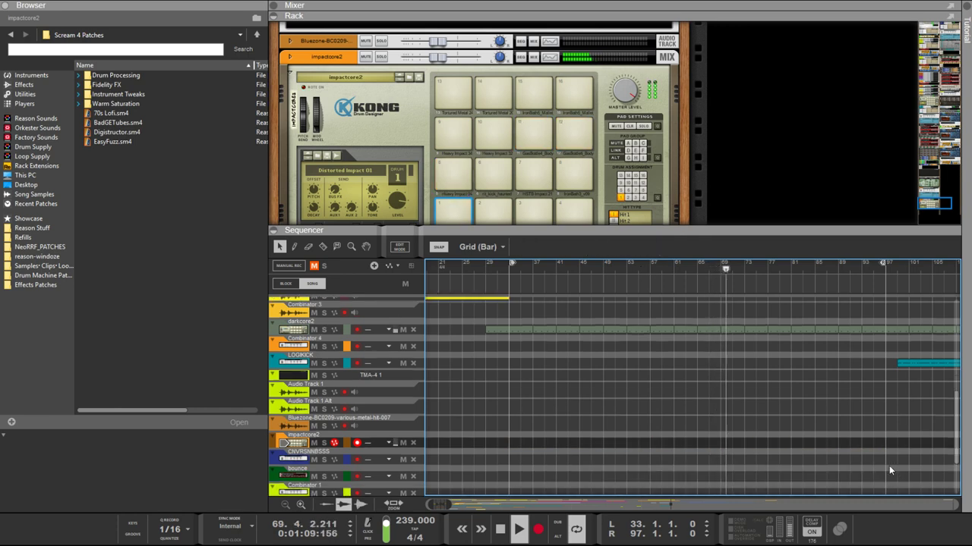
scroll(889, 465, up, 8)
scroll(857, 441, down, 5)
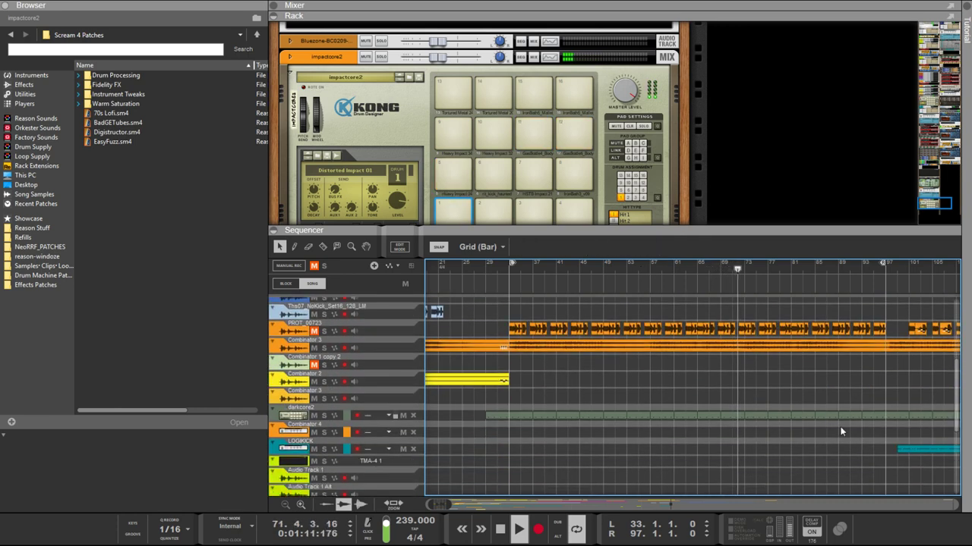
click(314, 332)
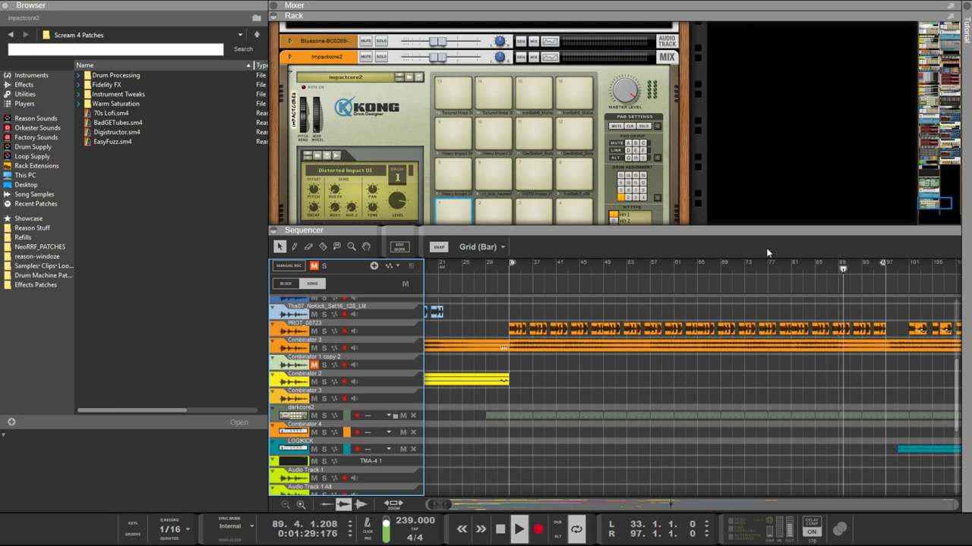
Step: Delete the PROT_00723 clips from bar 49 up to bar 97
click(893, 328)
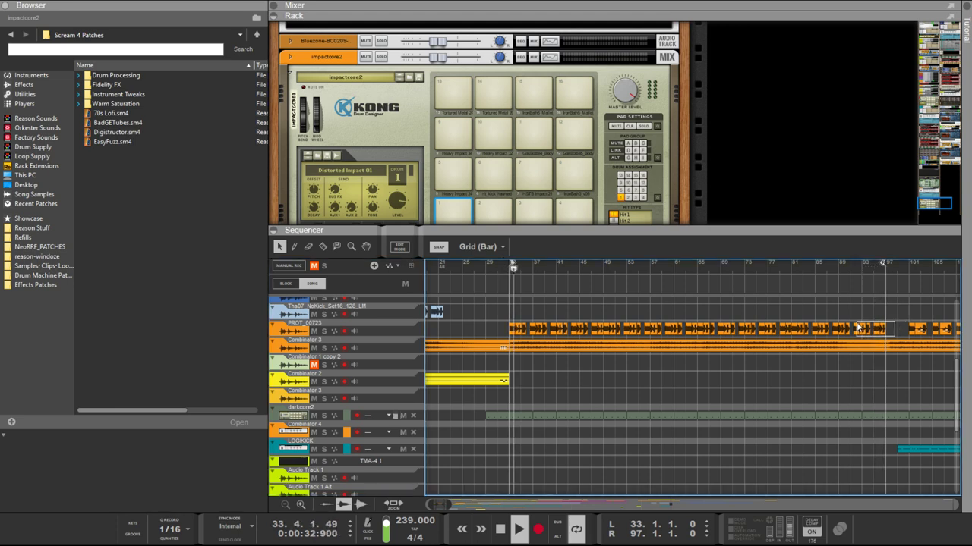
click(617, 331)
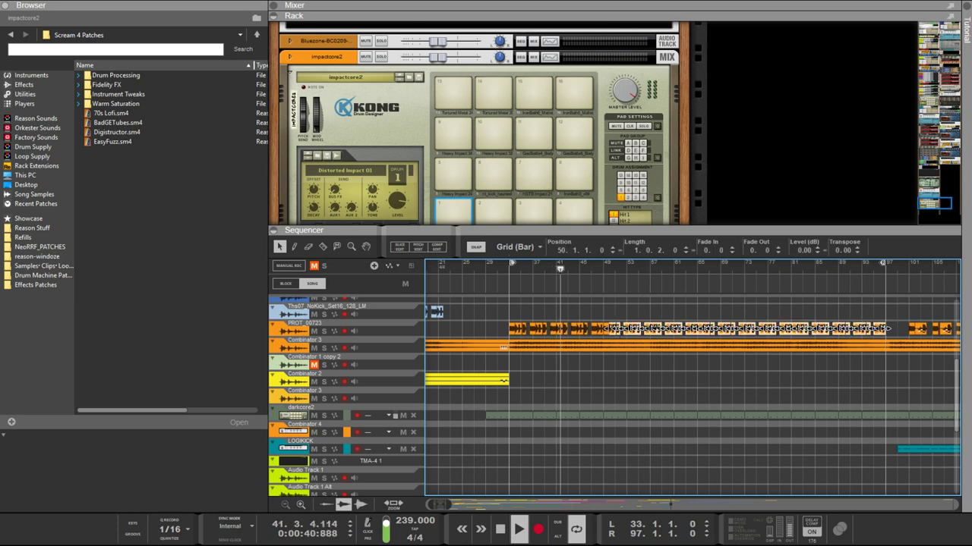
click(605, 335)
click(615, 314)
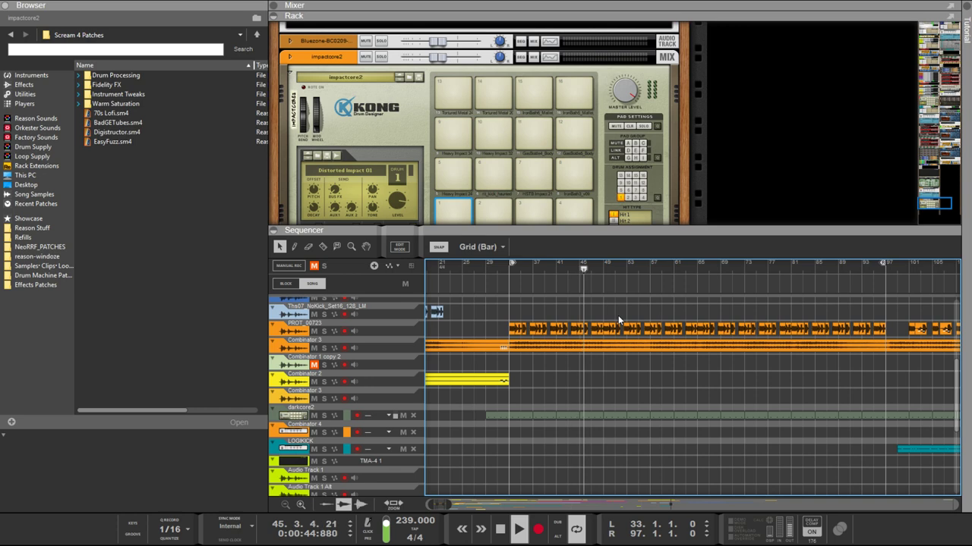
drag(608, 304, 899, 332)
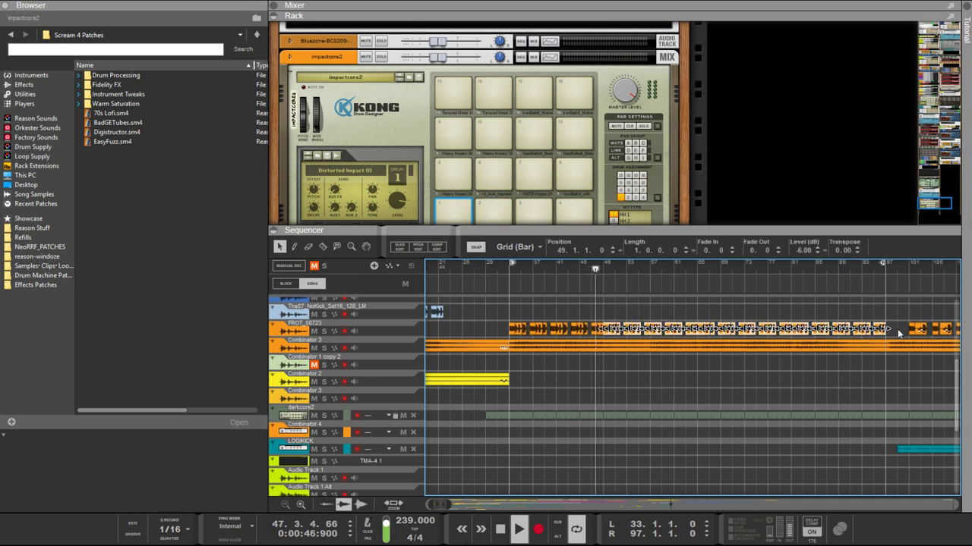
key(Delete)
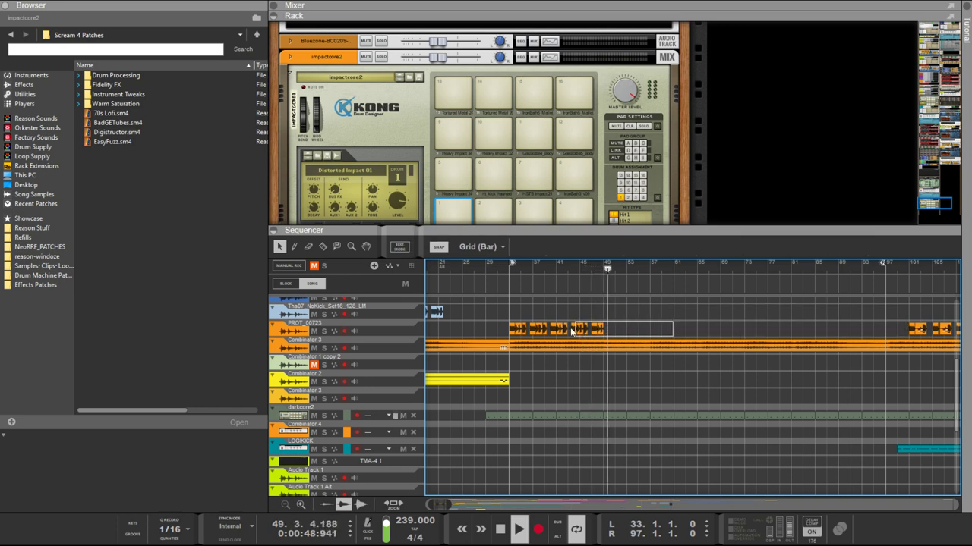
Step: Stretch the five PROT_00723 clips starting at bar 33 to double length, ending at bar 65, and copy them to bar 65
click(514, 331)
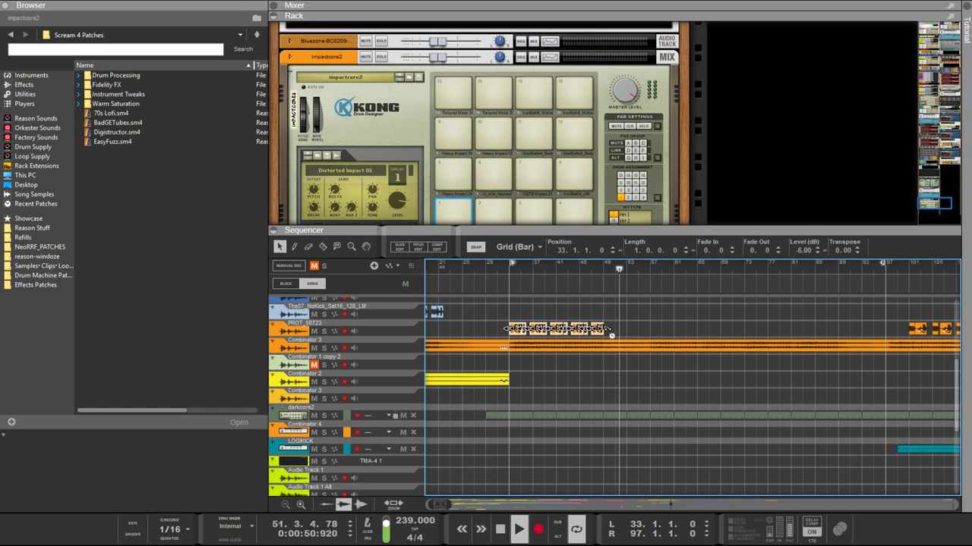
drag(612, 335, 701, 339)
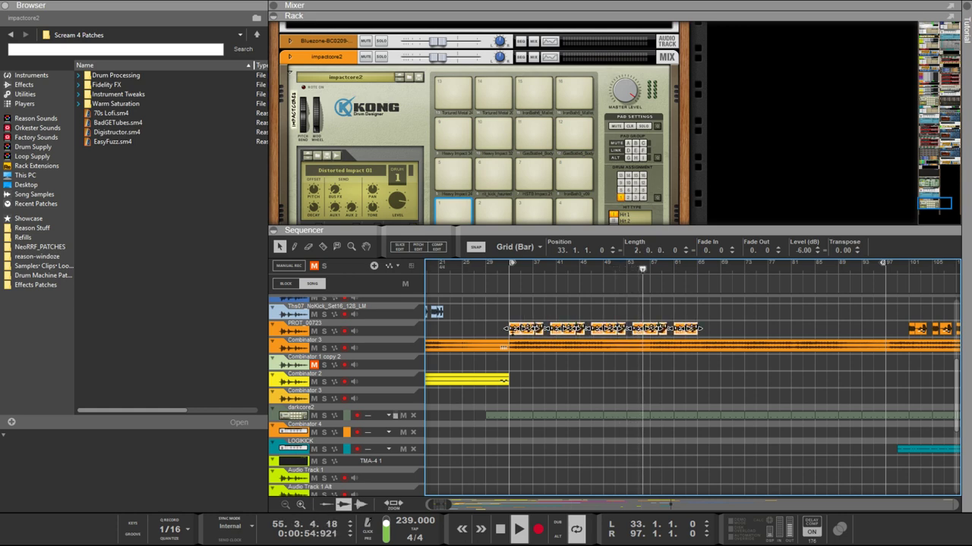
drag(516, 338, 706, 329)
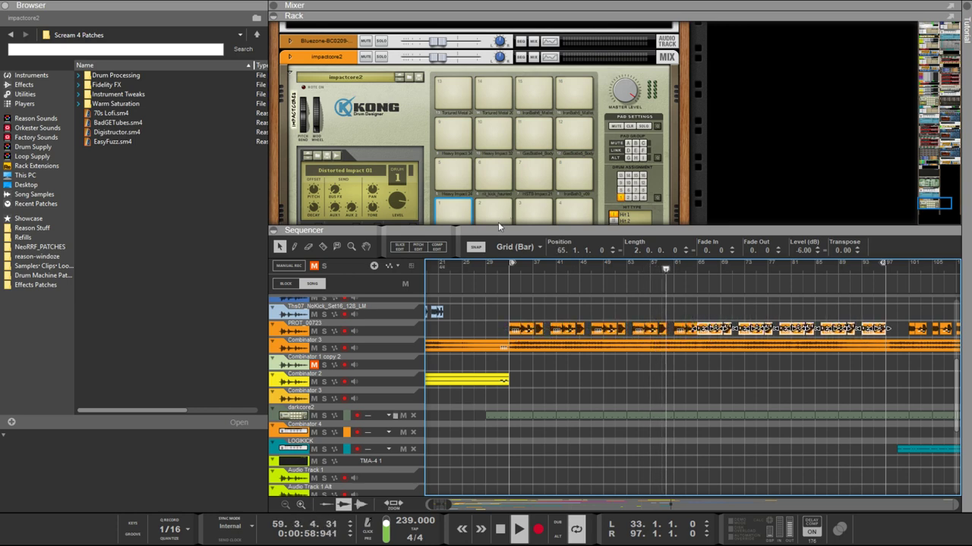
Step: Enlarge the rack area and examine the whole KONG device of the impactcore2 track
drag(498, 228, 498, 381)
scroll(493, 326, up, 3)
scroll(490, 307, down, 3)
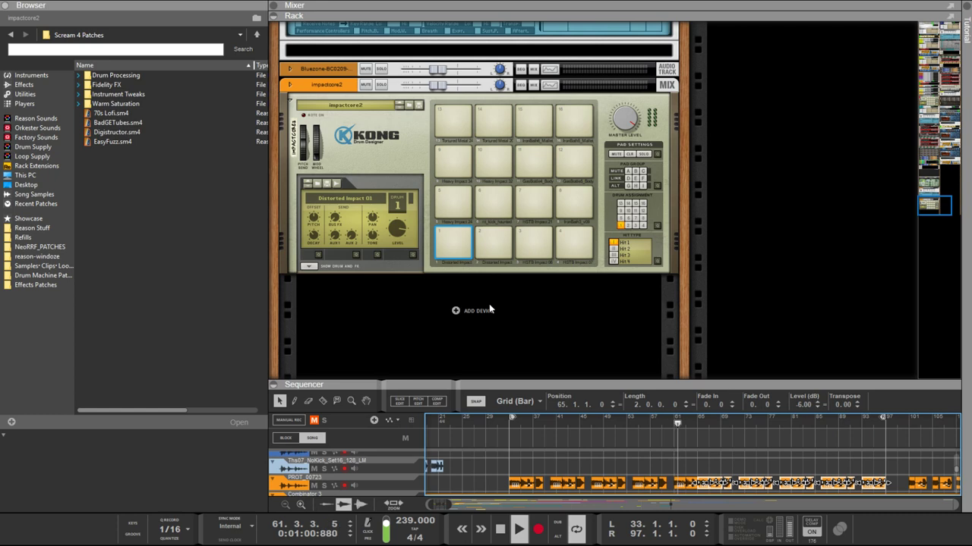
scroll(542, 293, up, 2)
scroll(593, 287, down, 2)
scroll(591, 287, up, 1)
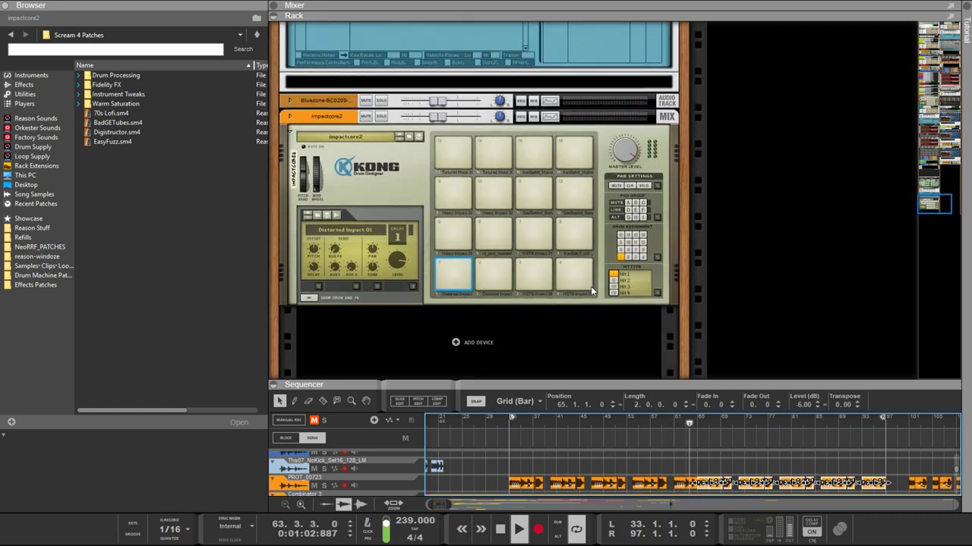
scroll(592, 287, down, 1)
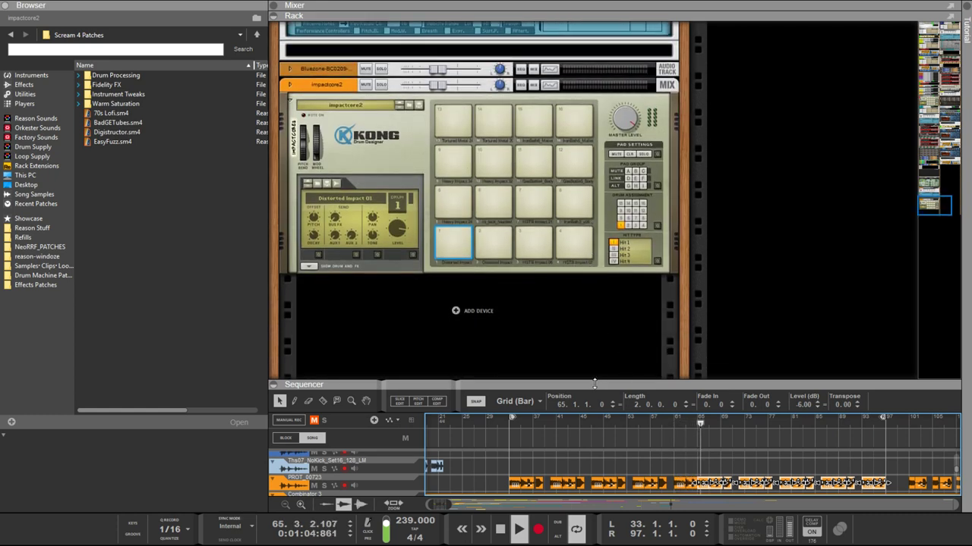
drag(594, 385, 595, 291)
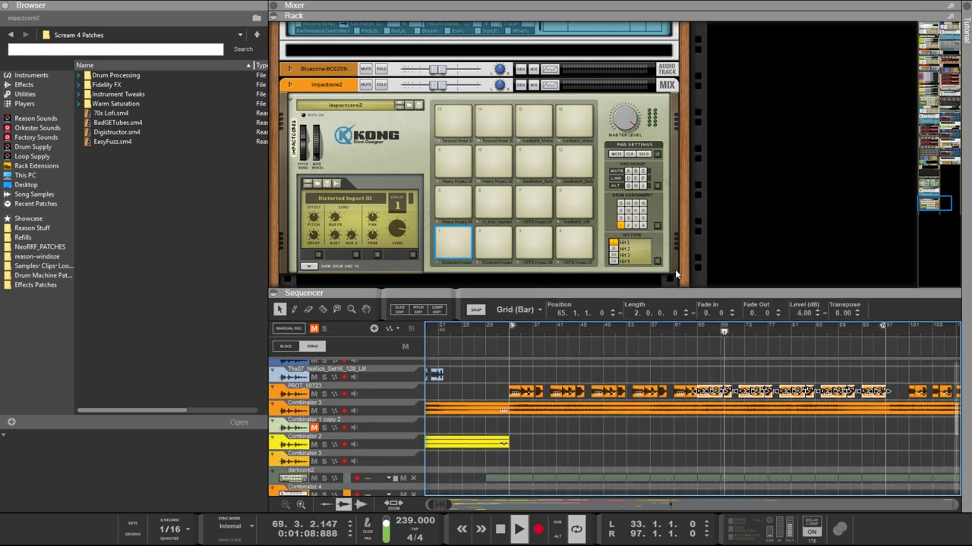
Step: Expand the rack to full height and flip the CV selector on the A/B Switch directly above the Compare device
scroll(675, 271, up, 2)
scroll(674, 271, up, 10)
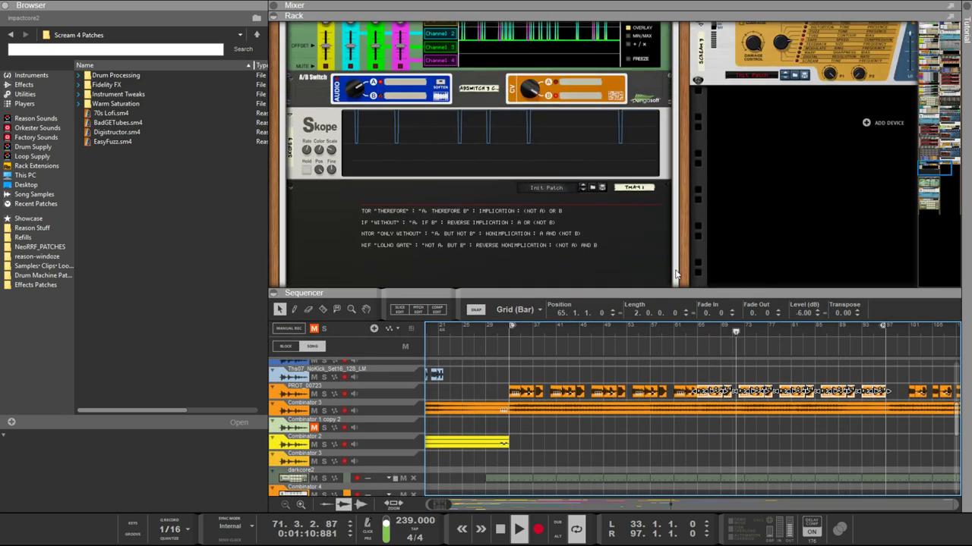
scroll(678, 275, down, 2)
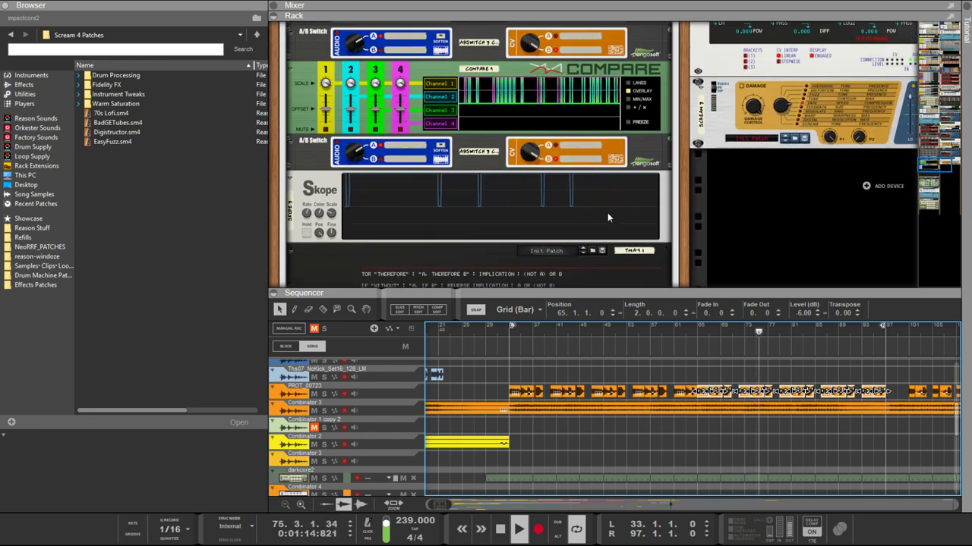
key(F7)
scroll(540, 253, up, 3)
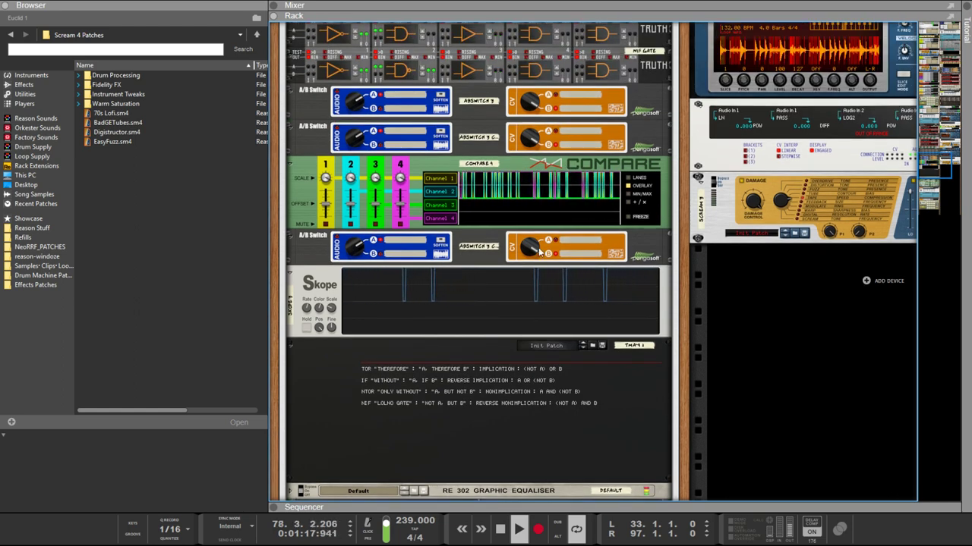
click(532, 136)
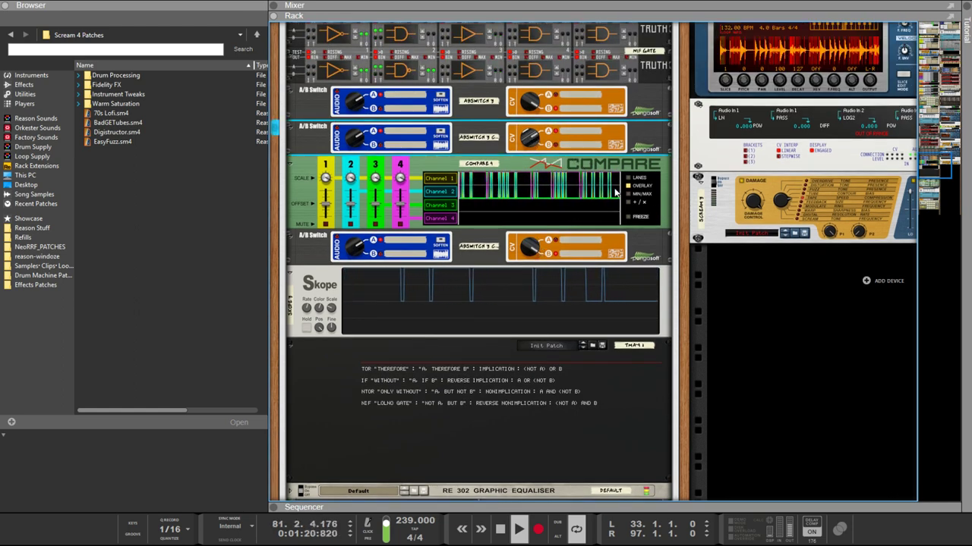
Step: Lower the song tempo to 181 BPM
scroll(660, 192, up, 10)
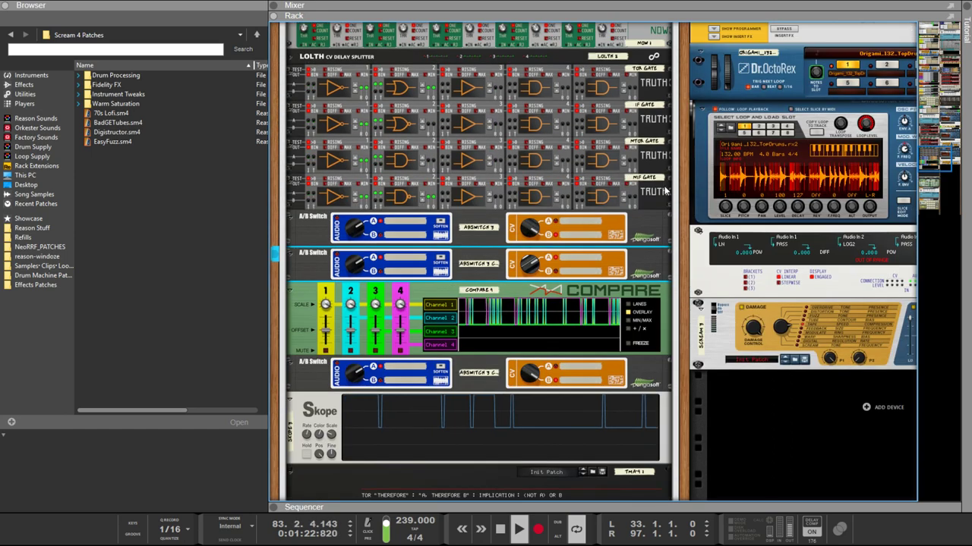
scroll(664, 191, up, 5)
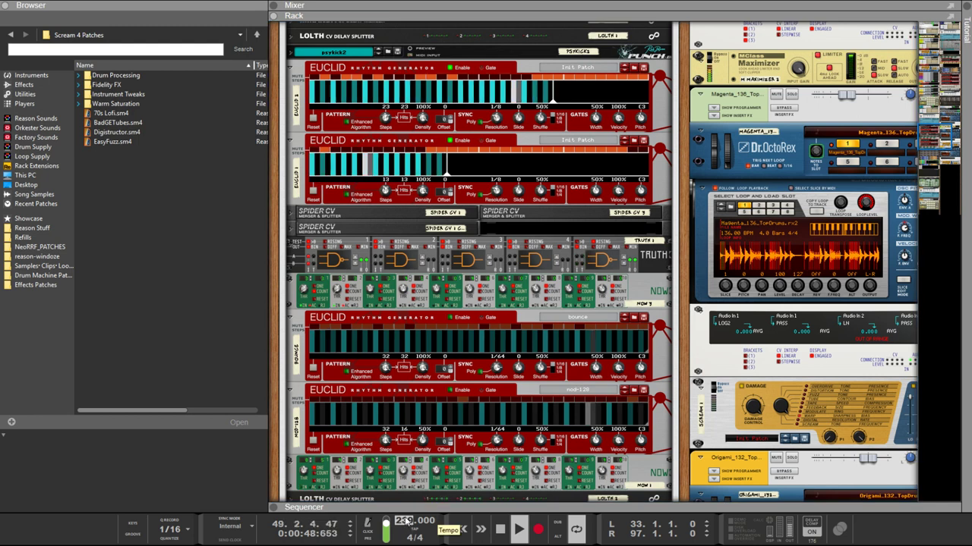
drag(406, 520, 406, 543)
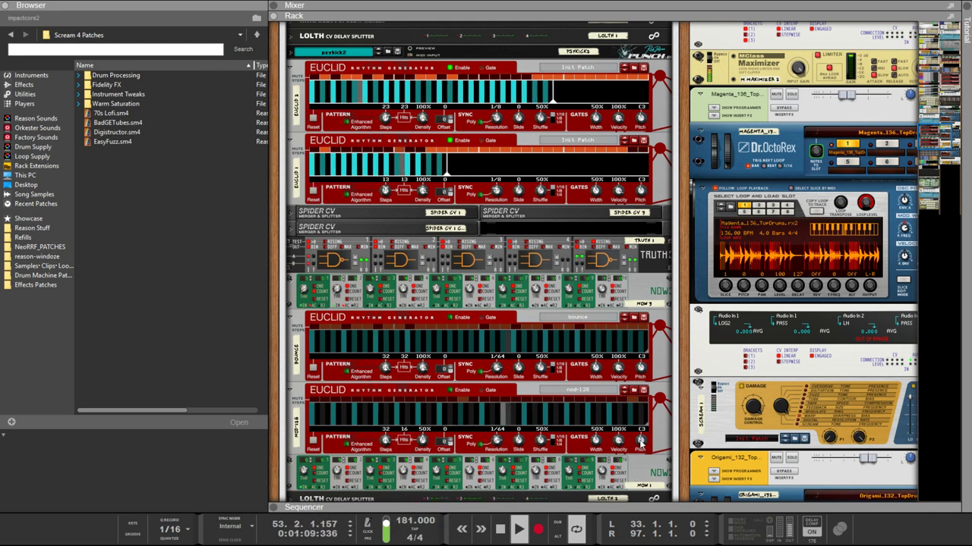
Step: Set the Resolution of the Euclid 2 rhythm generator below the psykick2 device to 1/16
scroll(690, 369, down, 2)
drag(702, 351, 690, 401)
scroll(592, 304, up, 3)
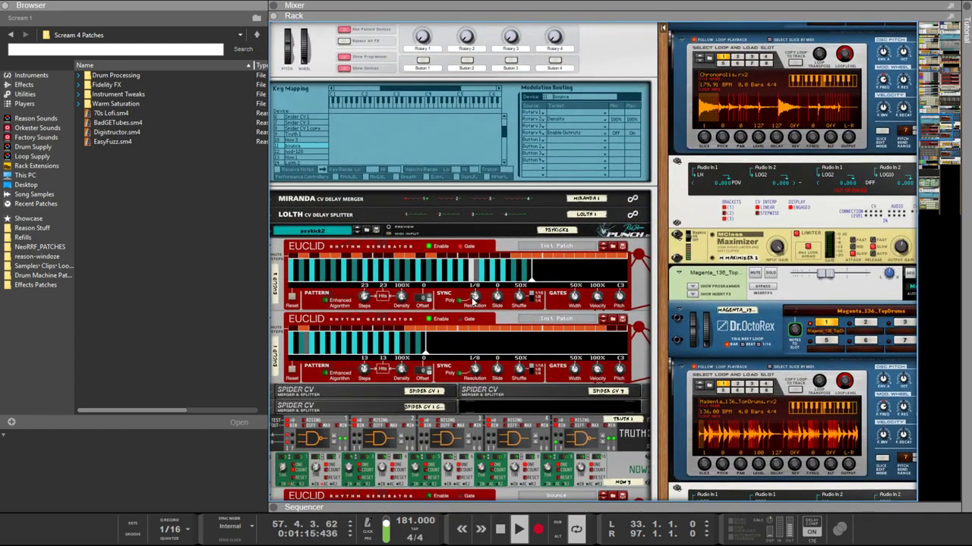
drag(475, 308, 474, 273)
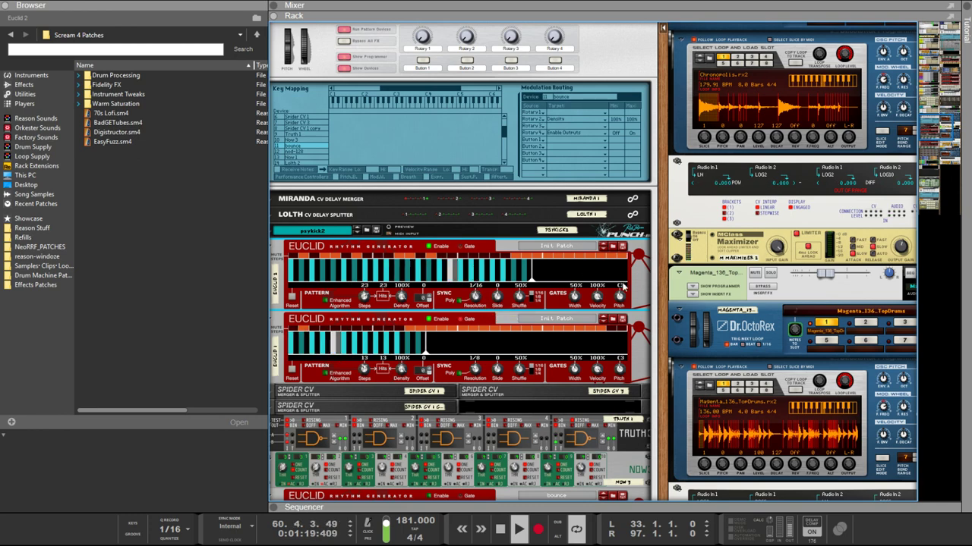
Step: Try a Resolution of 1/128 on the groove32 Euclid and restore it to 1/64
scroll(644, 310, up, 2)
scroll(643, 310, up, 3)
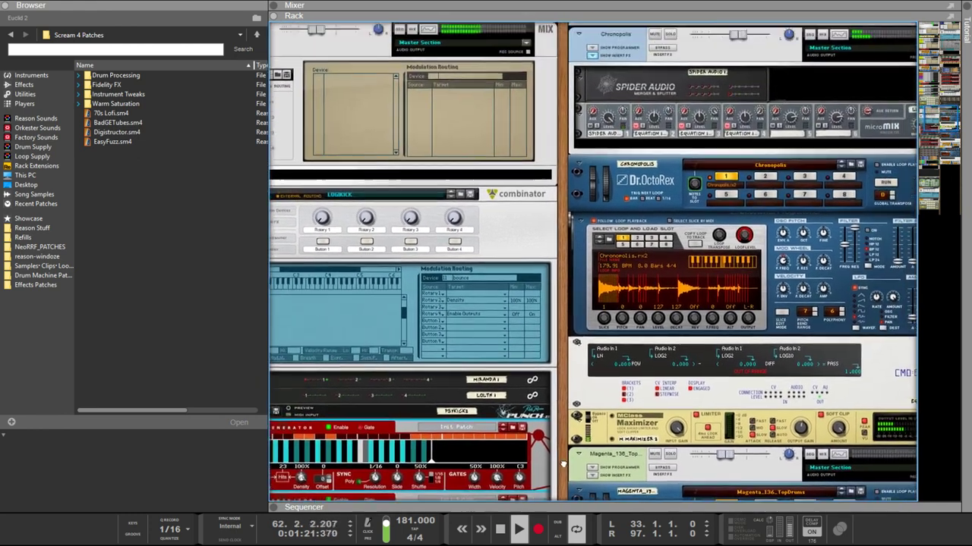
scroll(846, 388, up, 3)
scroll(846, 388, up, 5)
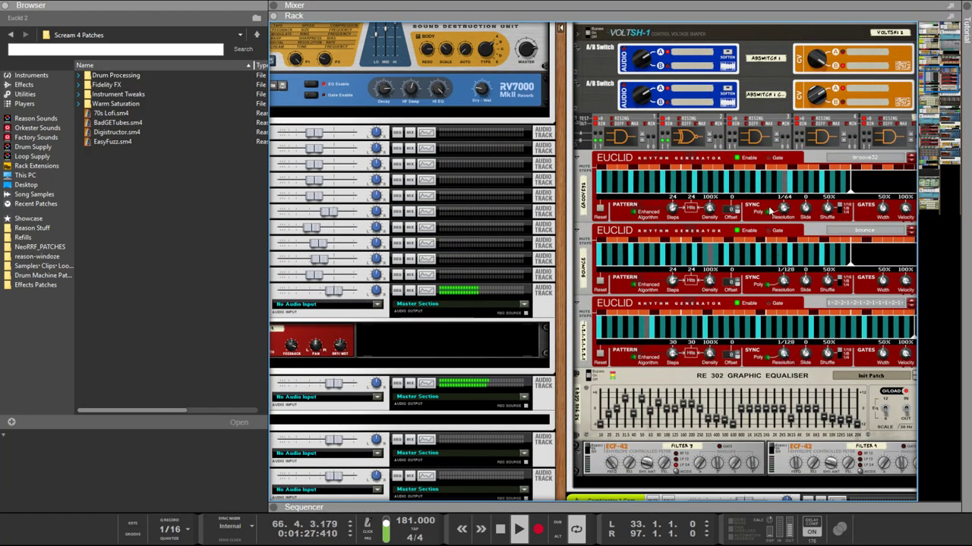
drag(784, 209, 784, 216)
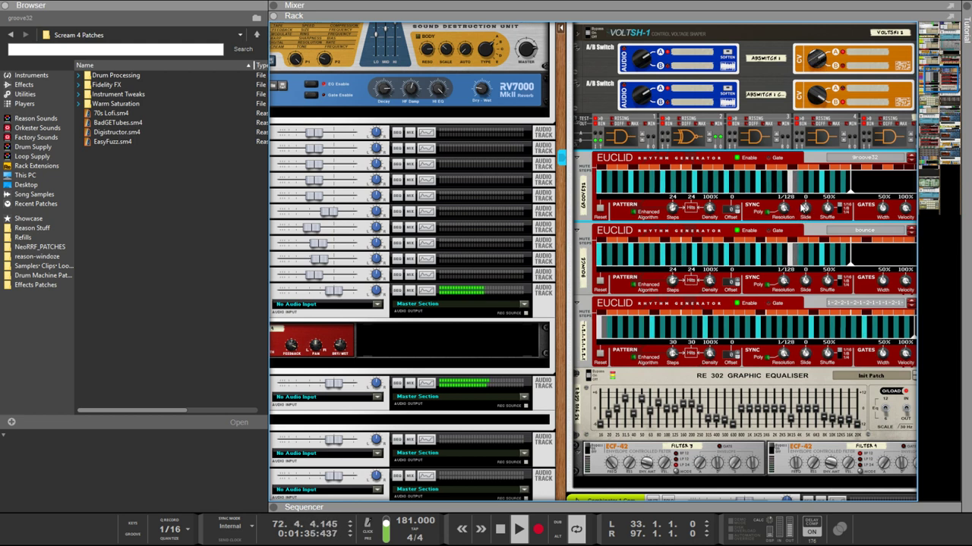
drag(787, 229, 787, 222)
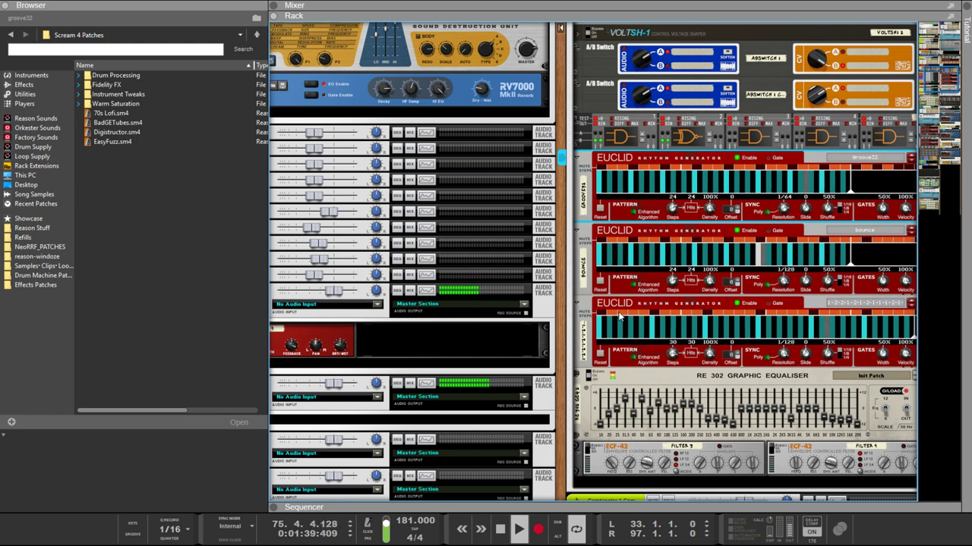
Step: Set the Resolution of the third Euclid, directly below the bounce one, to 1/32
click(676, 319)
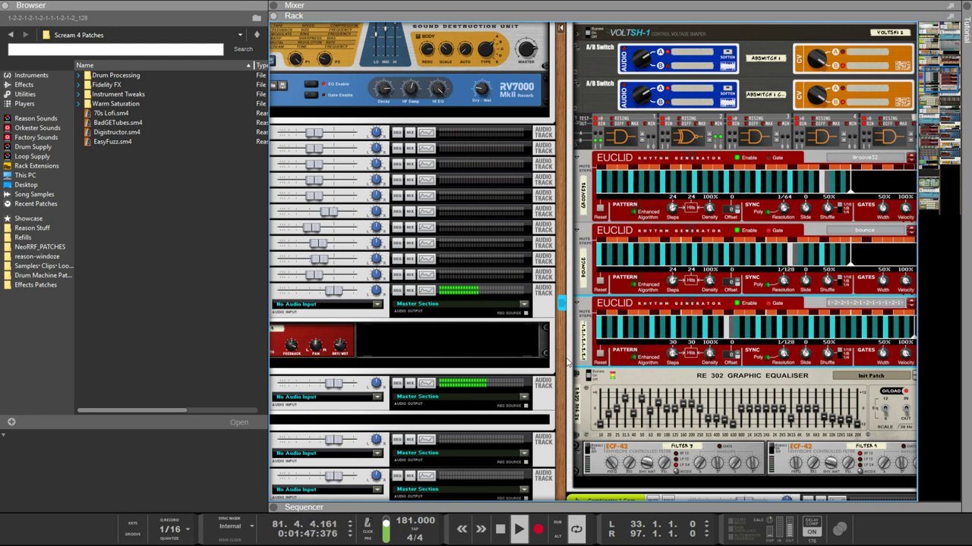
drag(568, 364, 512, 356)
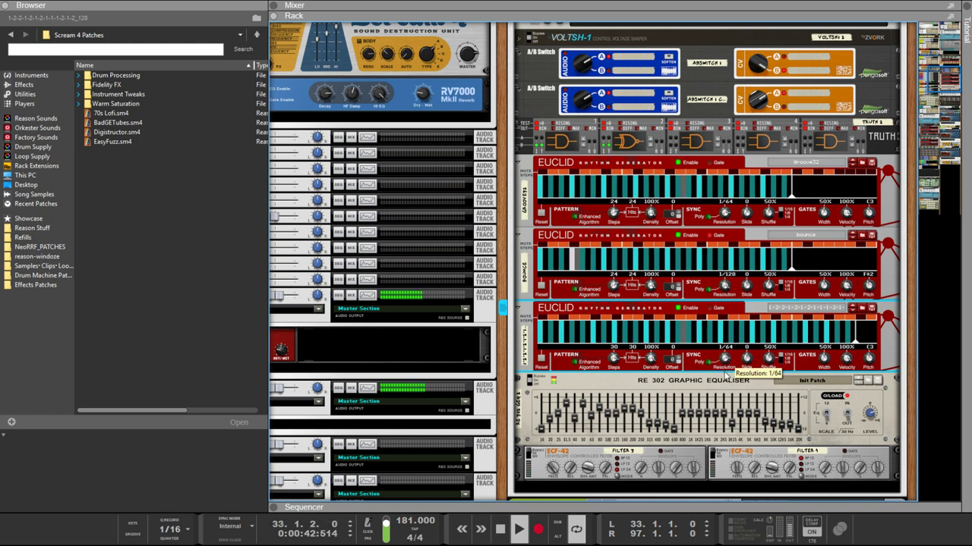
drag(725, 372, 725, 358)
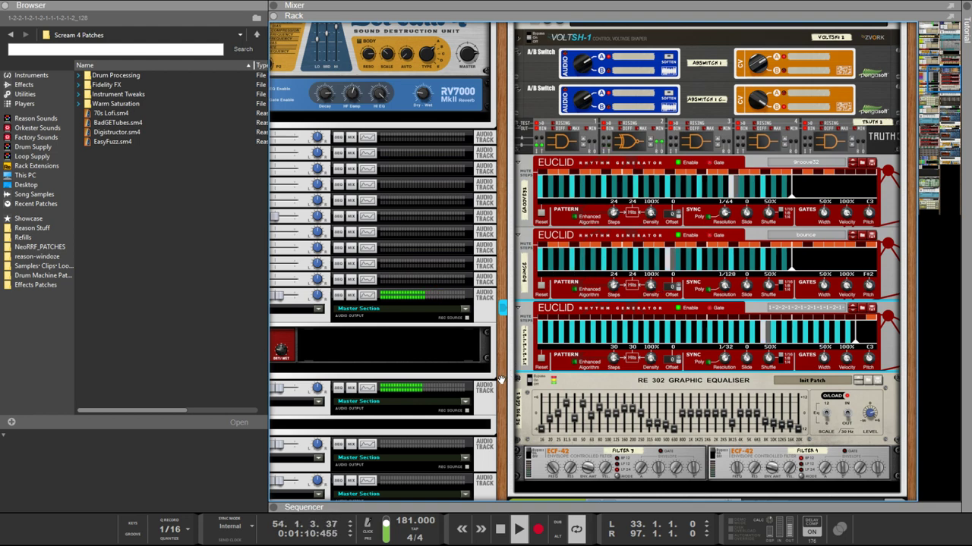
Step: Examine the rack's Euclid rhythm generators and the front controls and rear CV cabling around the psykick2 device
scroll(501, 379, up, 3)
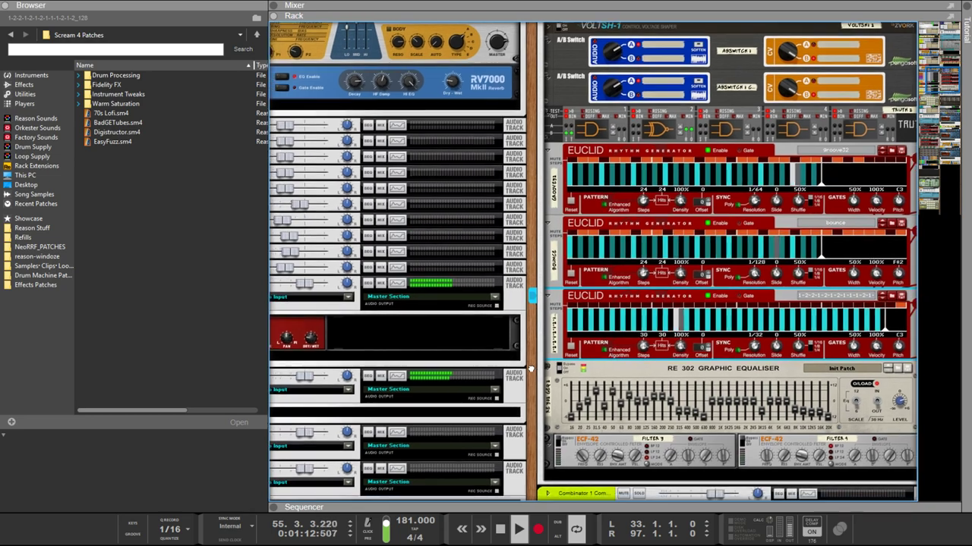
scroll(577, 350, up, 3)
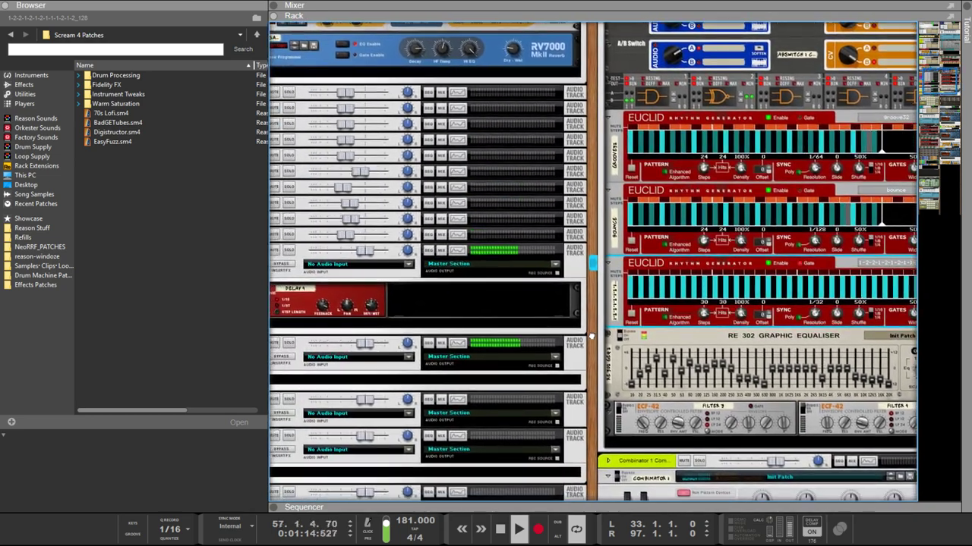
scroll(567, 387, down, 15)
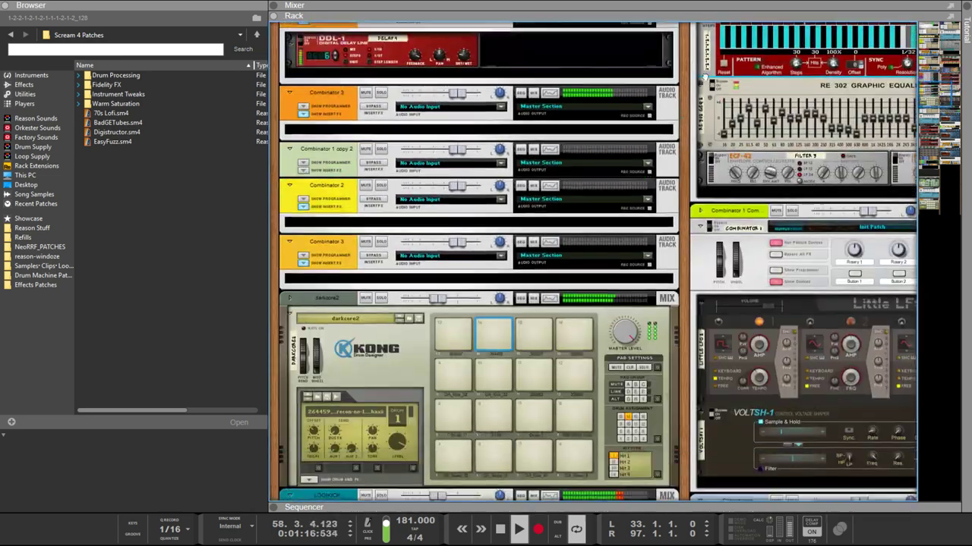
scroll(543, 264, down, 2)
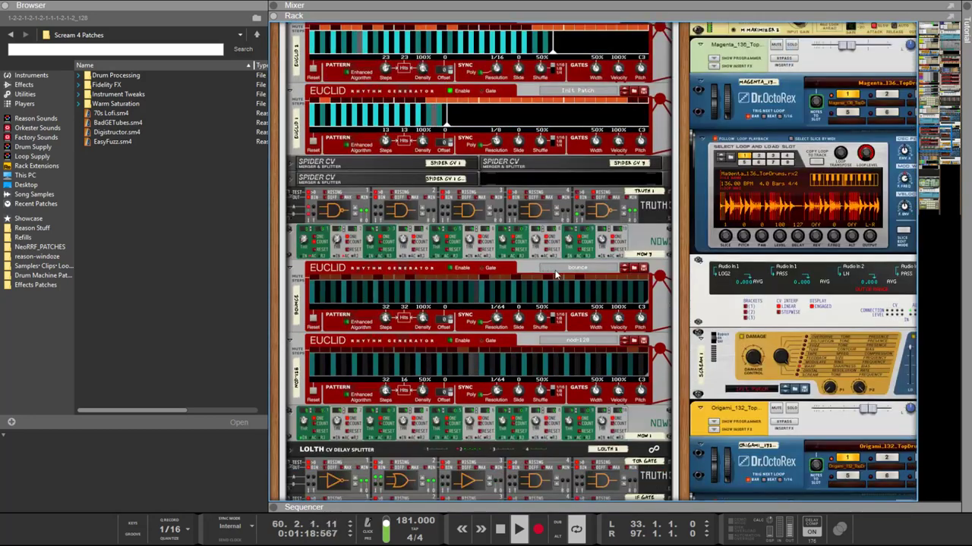
scroll(671, 266, up, 5)
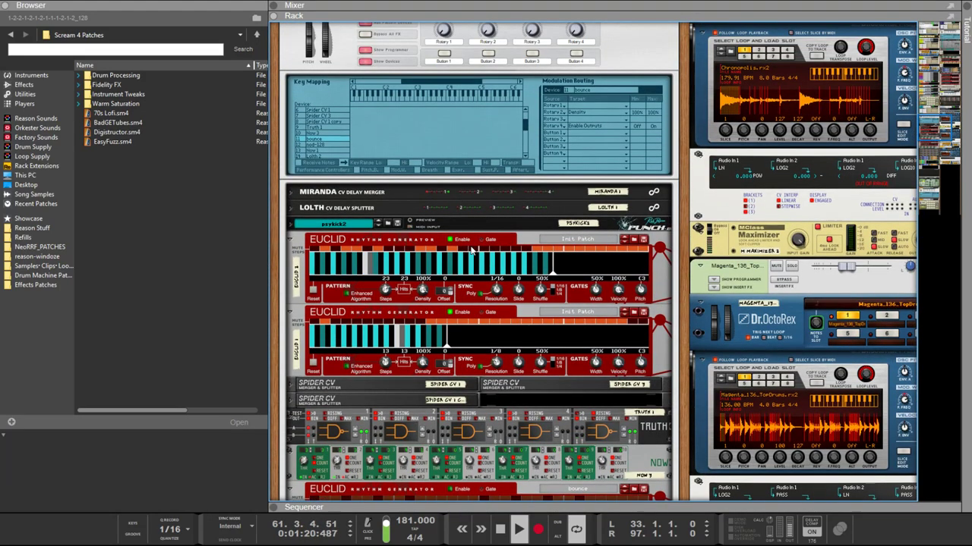
scroll(470, 250, down, 3)
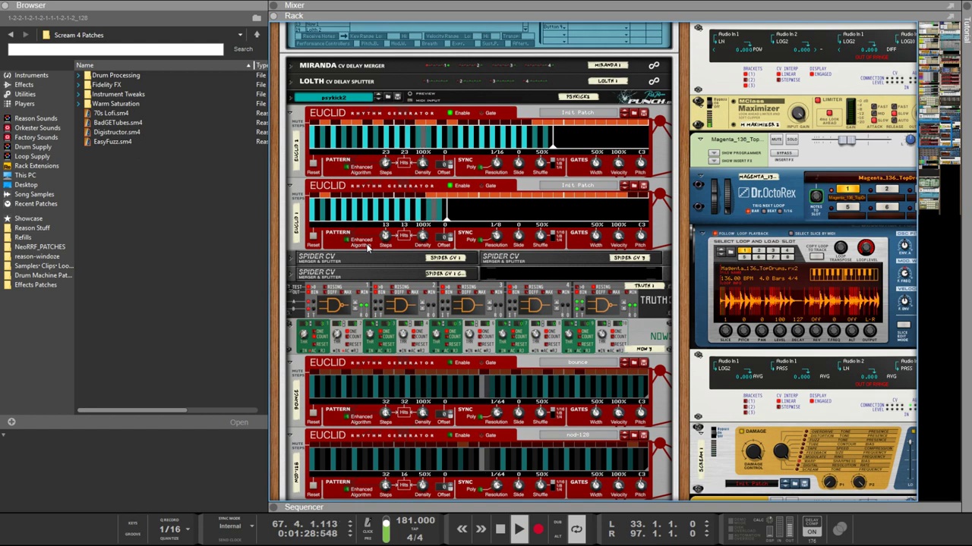
key(Tab)
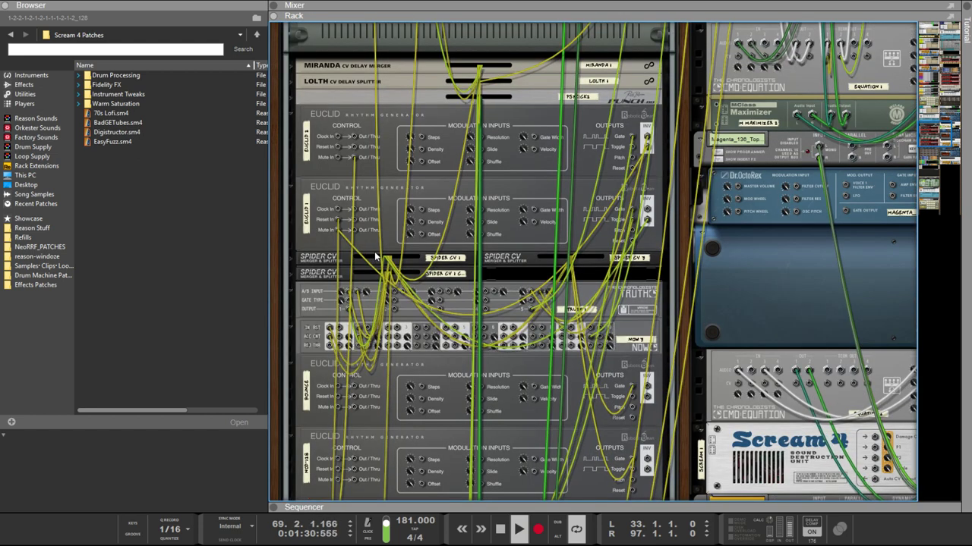
key(Tab)
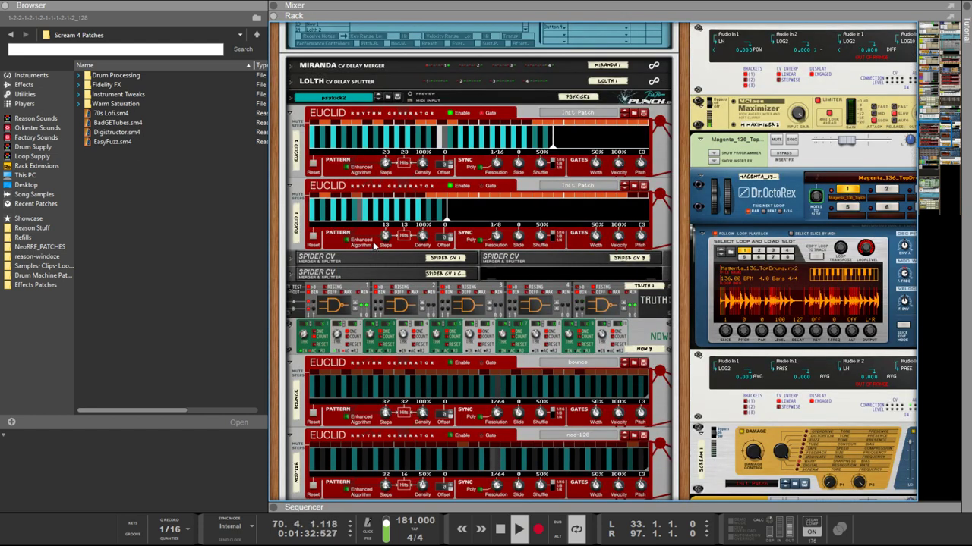
key(Tab)
key(Tab)
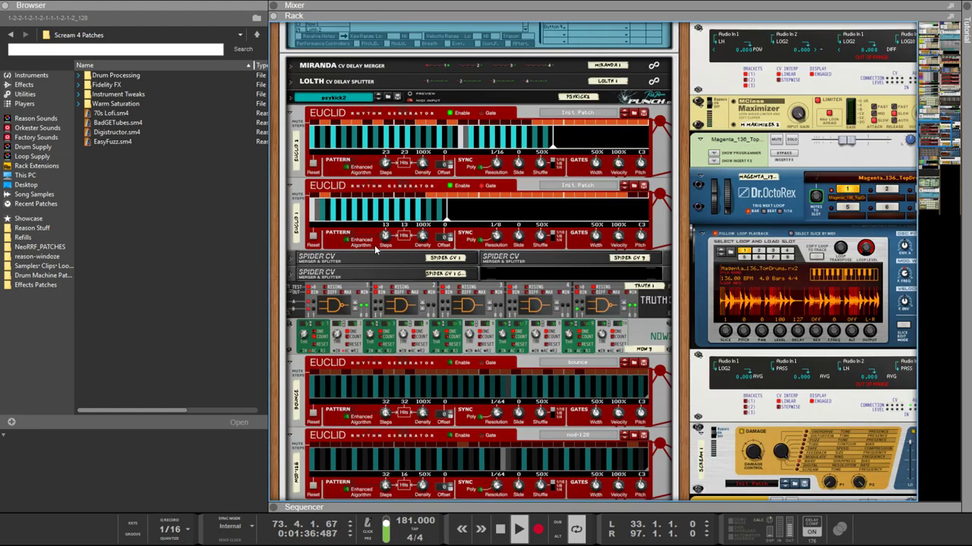
Step: Add a Euclid Rhythm Generator from the utility devices directly below the 23-step Euclid 2
click(365, 173)
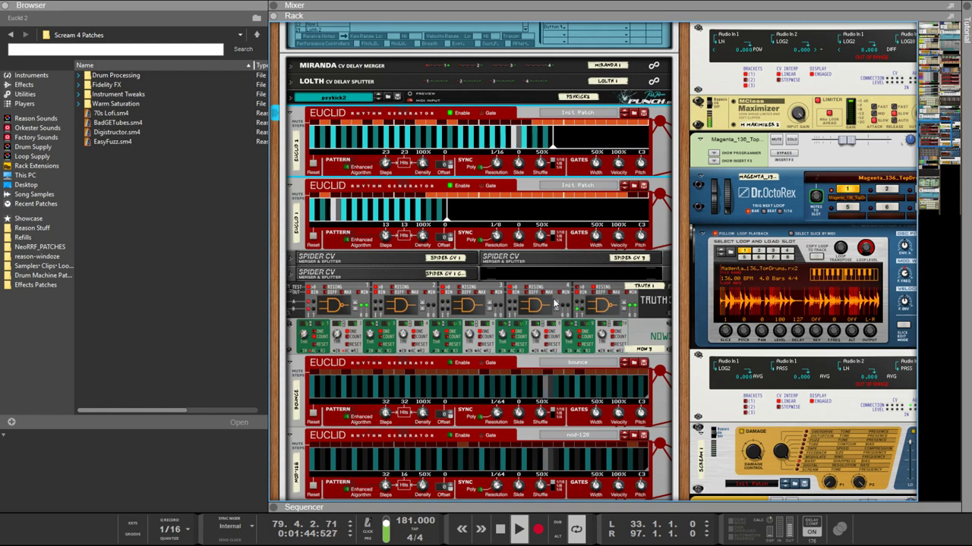
click(25, 94)
scroll(175, 304, down, 10)
scroll(197, 341, down, 15)
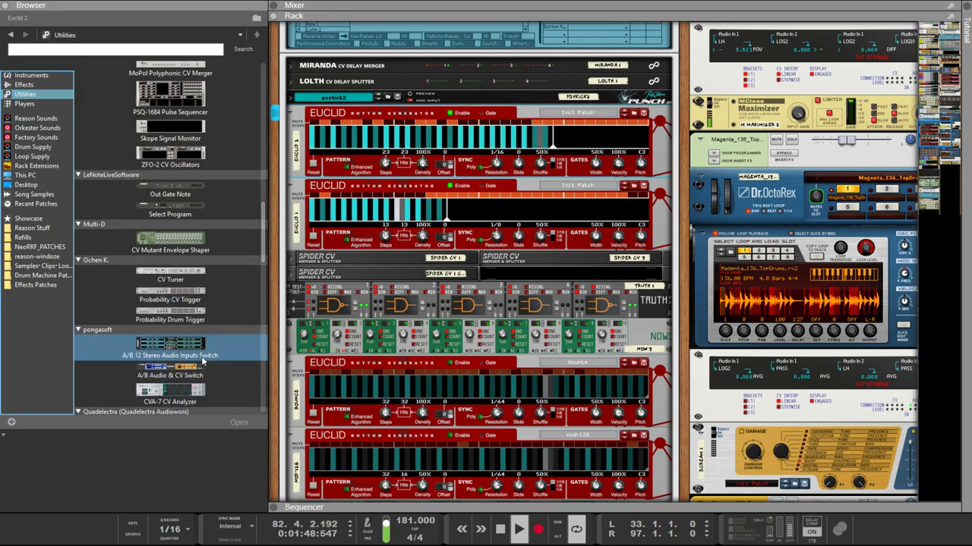
double_click(182, 258)
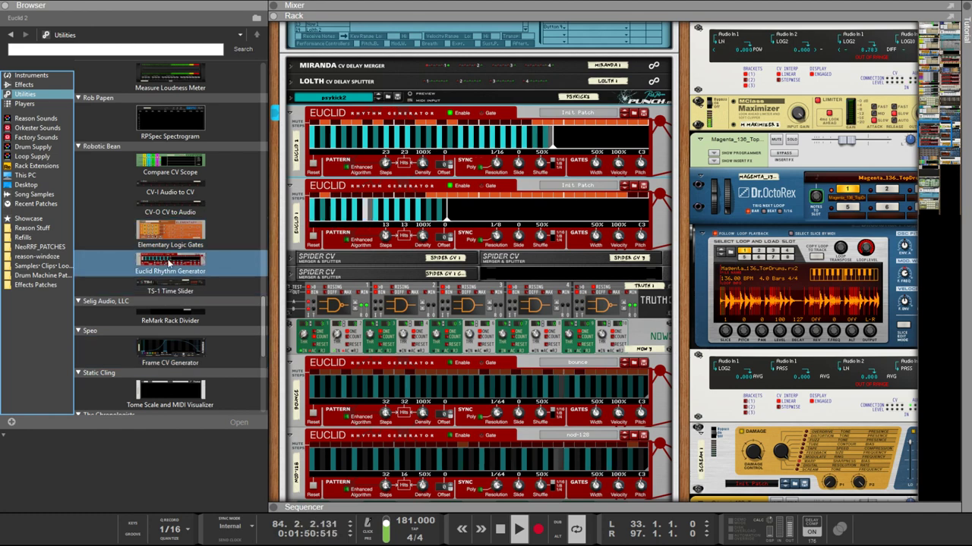
click(181, 255)
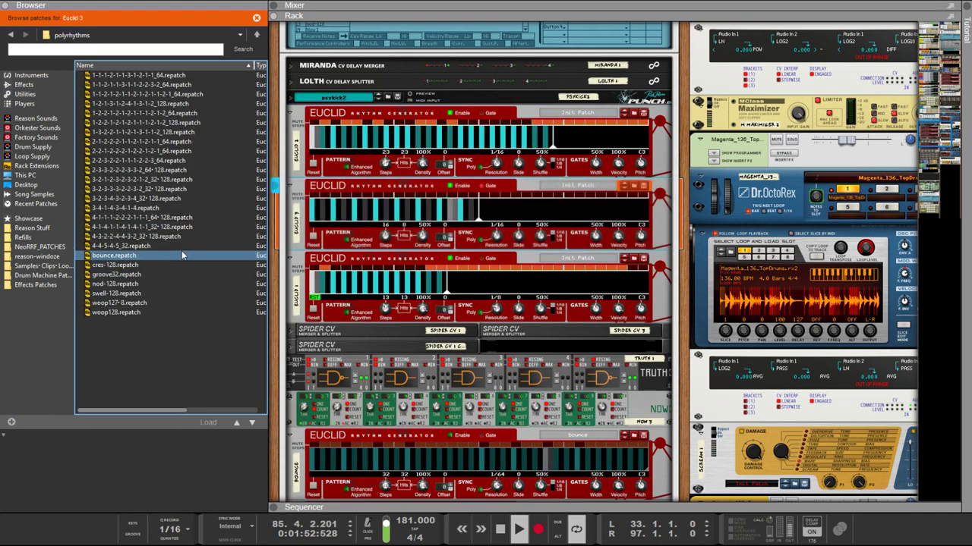
click(136, 217)
Step: Insert another Euclid Rhythm Generator from the utility devices between Euclid 1 and the Spider CV mergers
click(25, 95)
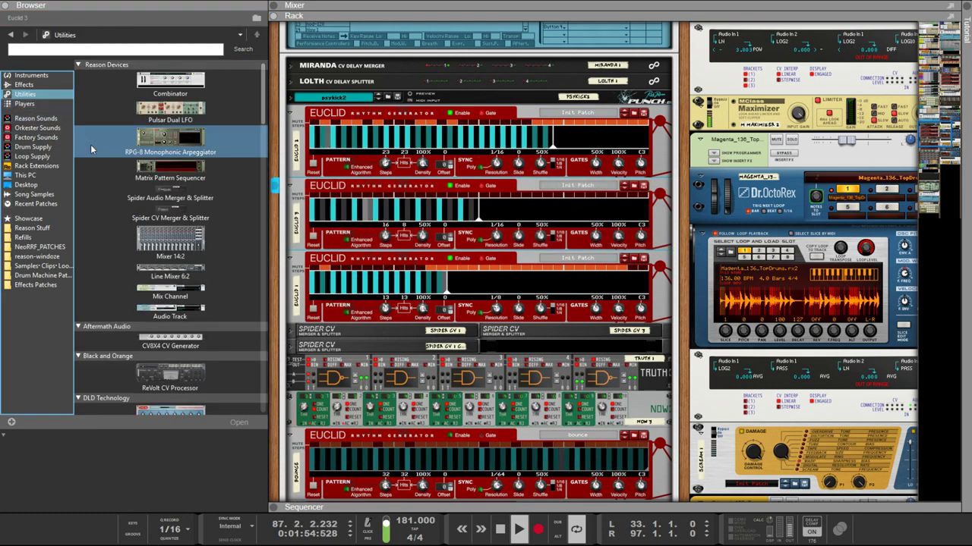
scroll(184, 338, down, 10)
scroll(184, 338, down, 15)
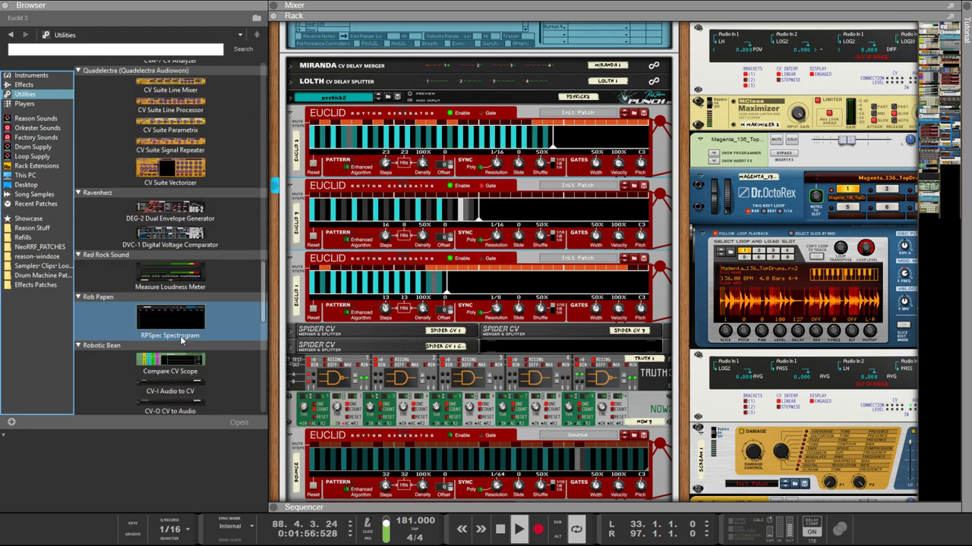
drag(163, 182, 433, 320)
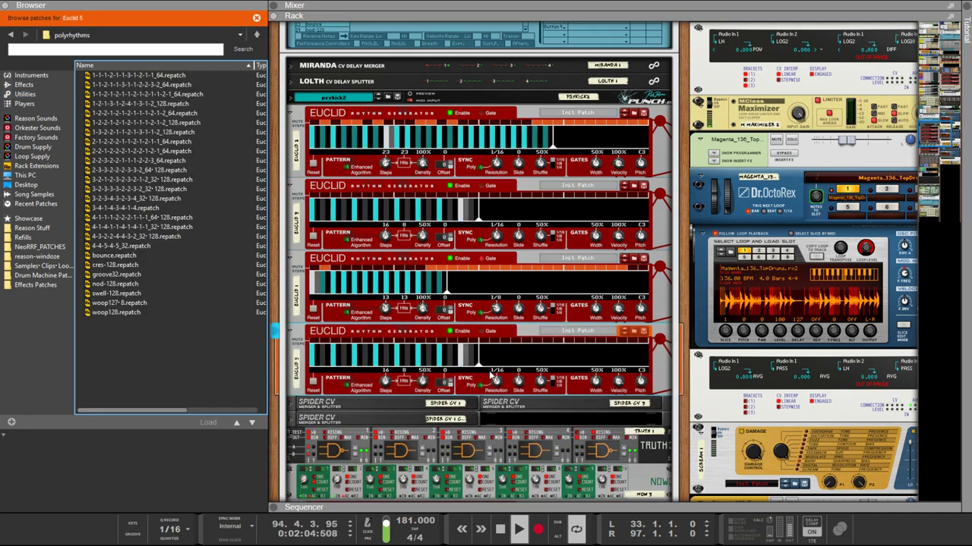
Step: Set the Euclid above the Spider CV mergers to a Resolution of 1/32 and raise its Hits to 16
drag(498, 389, 506, 312)
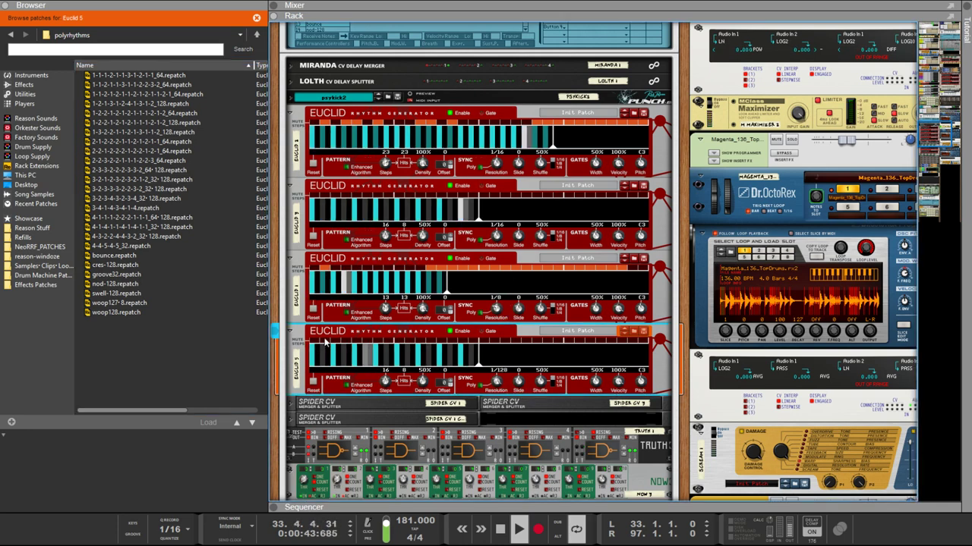
drag(480, 386, 485, 429)
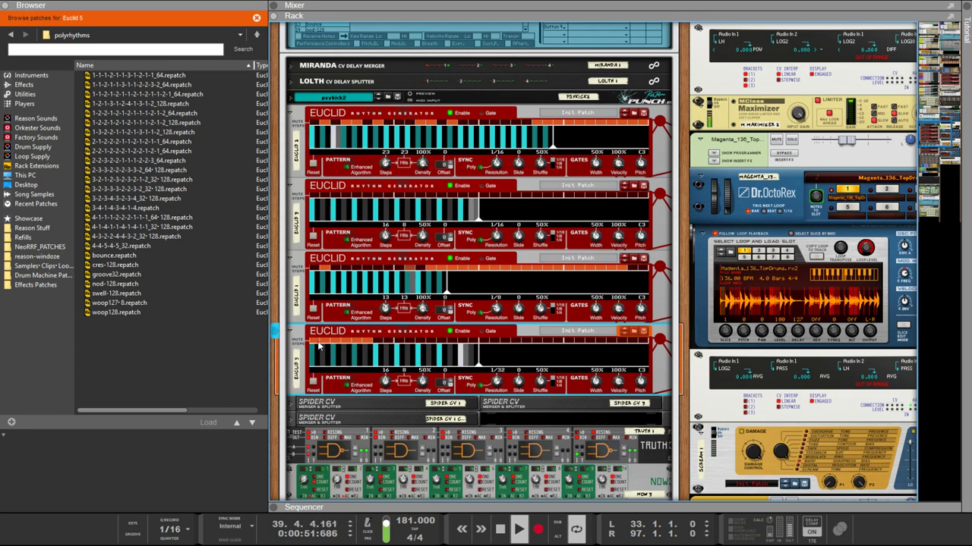
drag(403, 381, 403, 366)
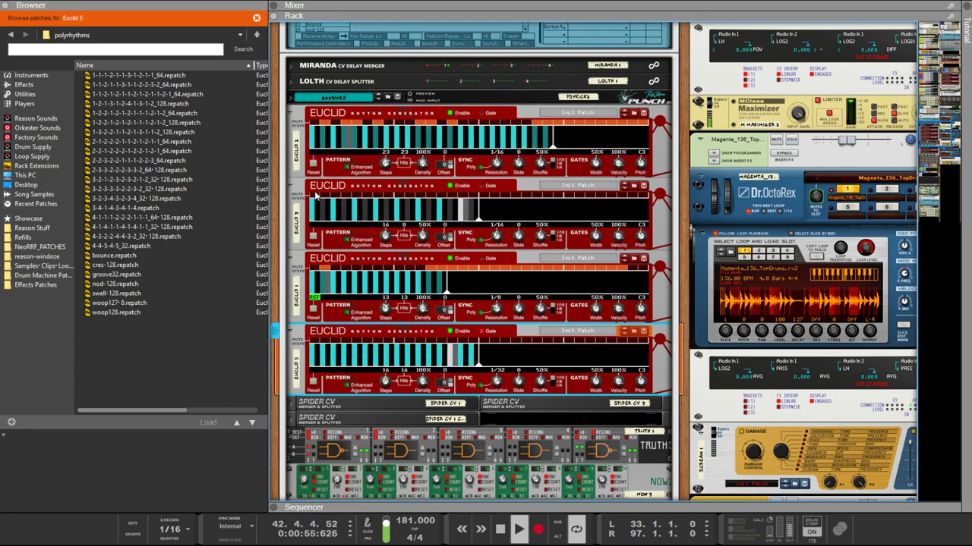
Step: Set the Euclid directly below Euclid 2 to 100% Density and a Resolution of 1/32
click(318, 198)
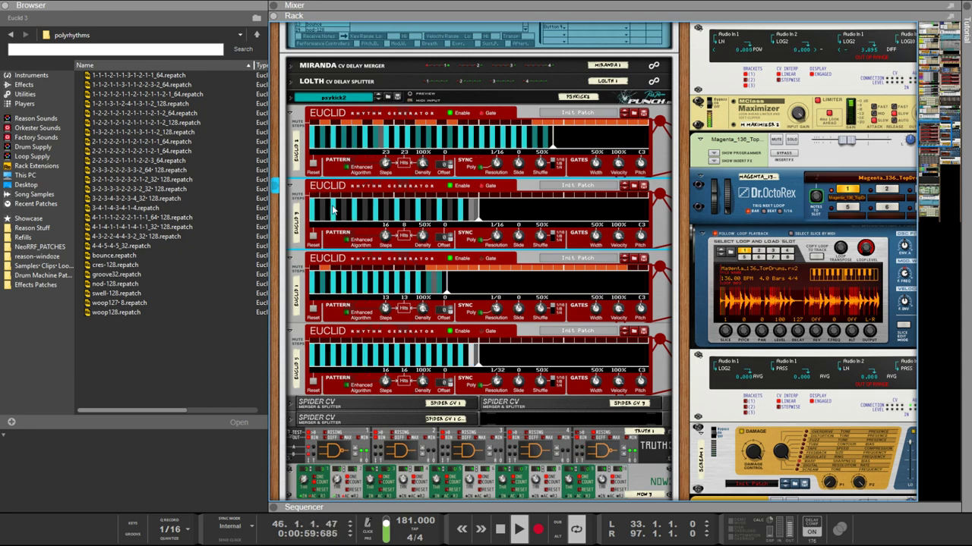
drag(423, 238, 423, 207)
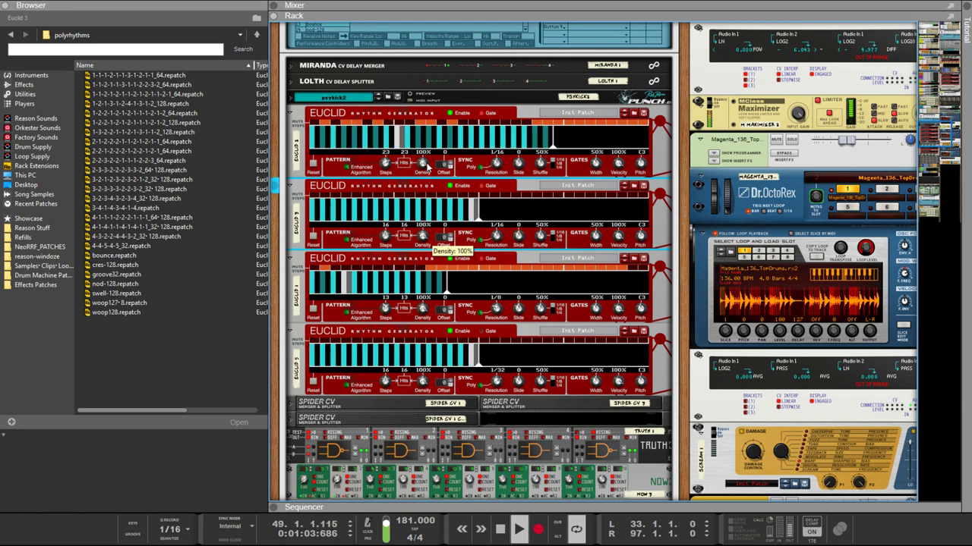
drag(495, 236, 490, 191)
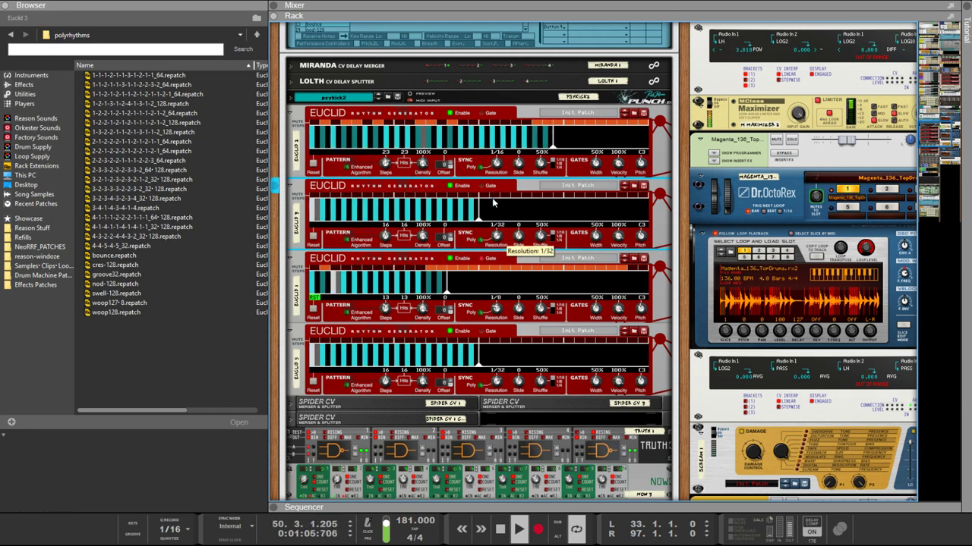
Step: Patch a CV cable between Euclid 2's outputs and the LOGIKICK Combinator on the rear of the rack
click(500, 390)
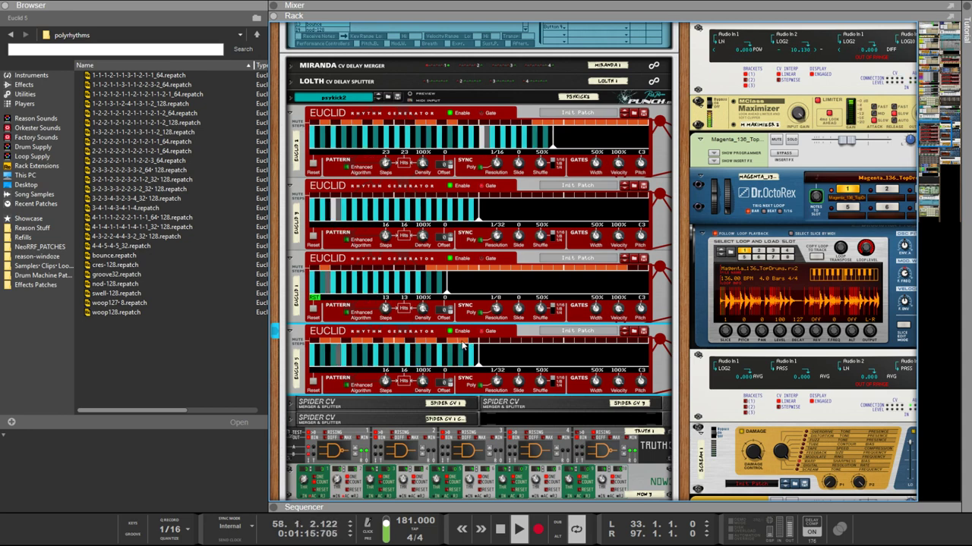
click(255, 217)
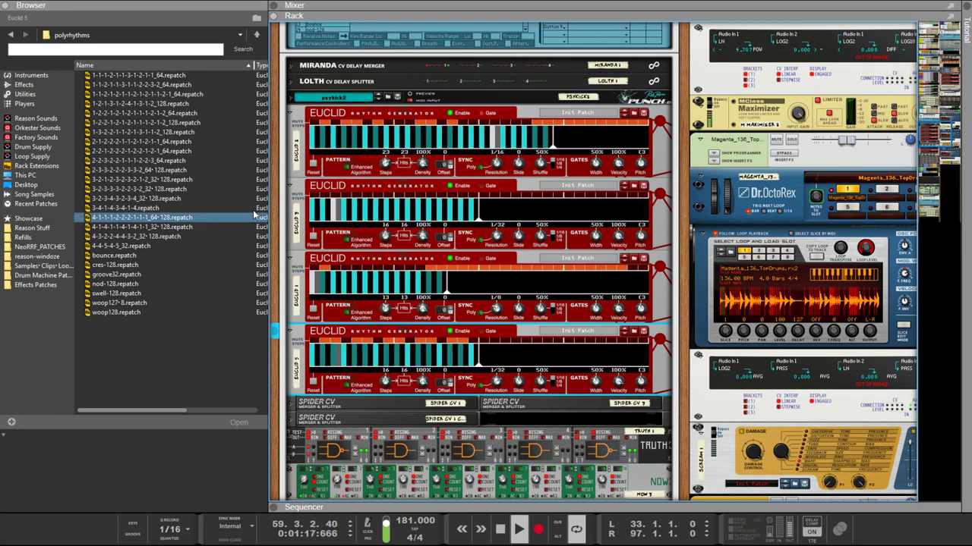
key(Tab)
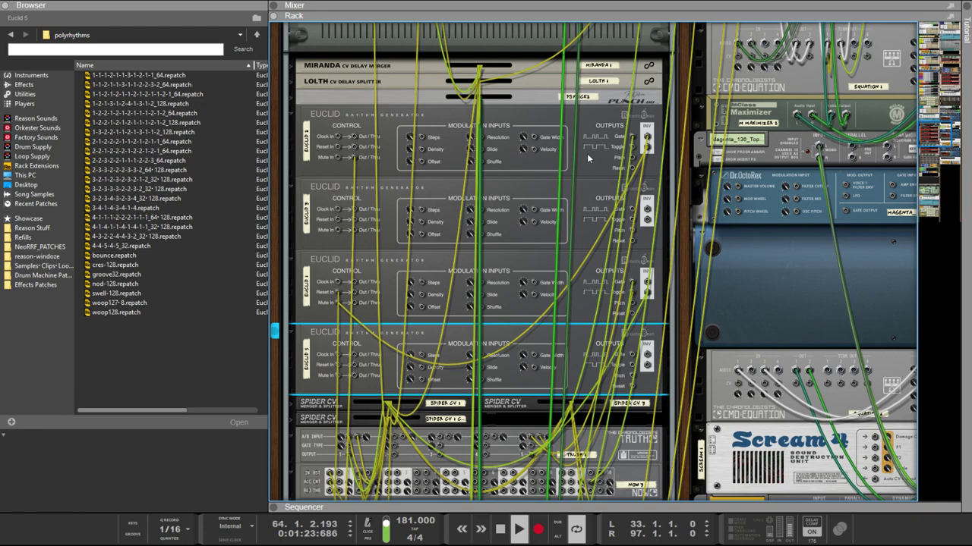
drag(630, 149, 650, 471)
scroll(386, 193, up, 3)
scroll(427, 220, up, 3)
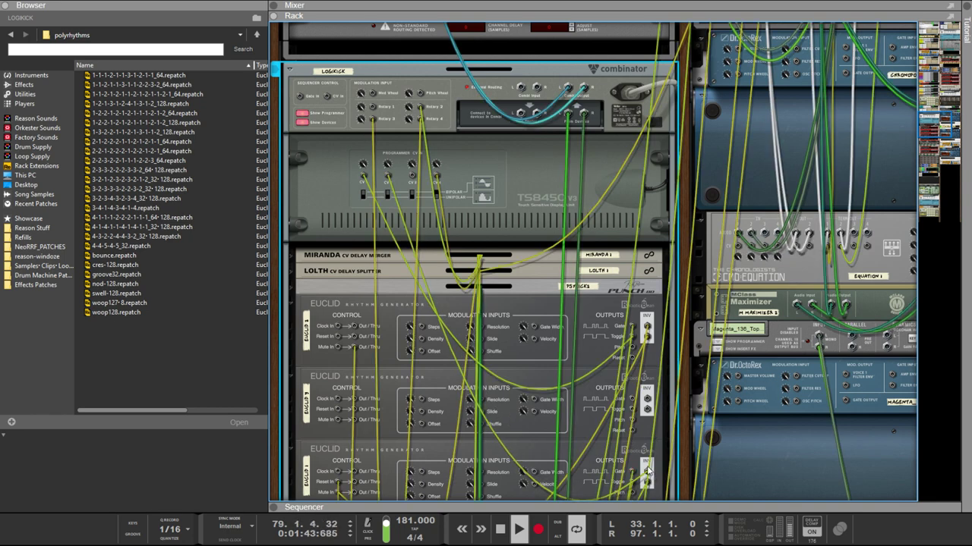
Step: Select Euclid 3 in the LOGIKICK Combinator's programmer device list to open its modulation routing
key(Tab)
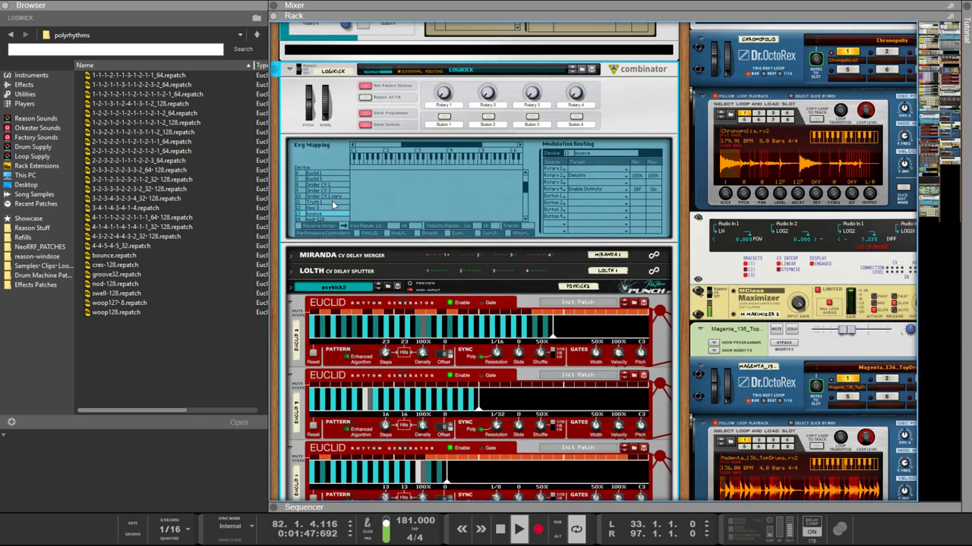
scroll(339, 211, down, 2)
click(331, 165)
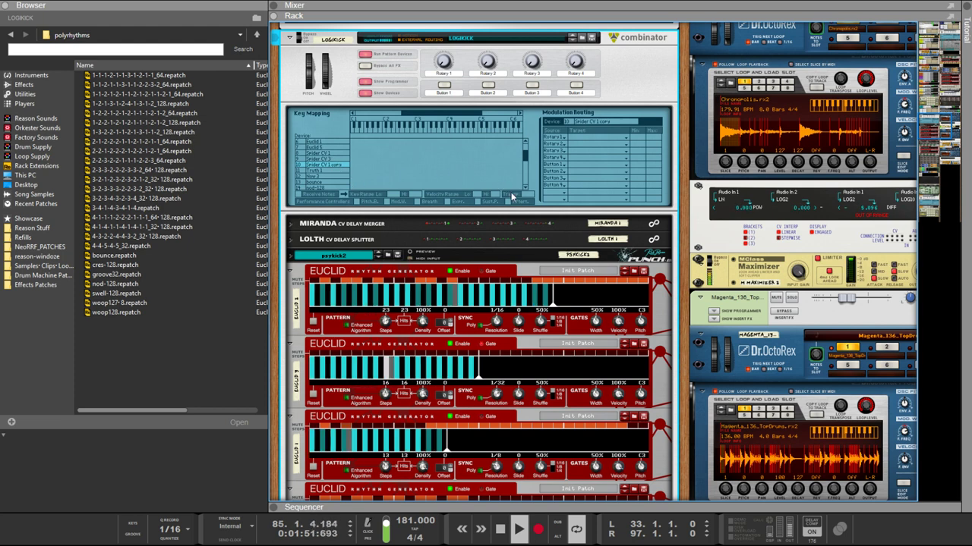
scroll(527, 192, down, 3)
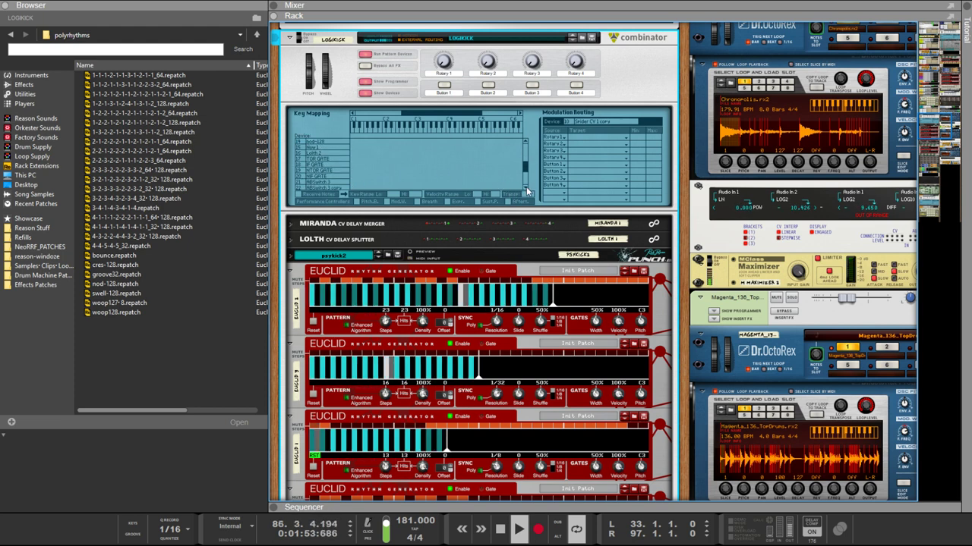
scroll(527, 191, down, 4)
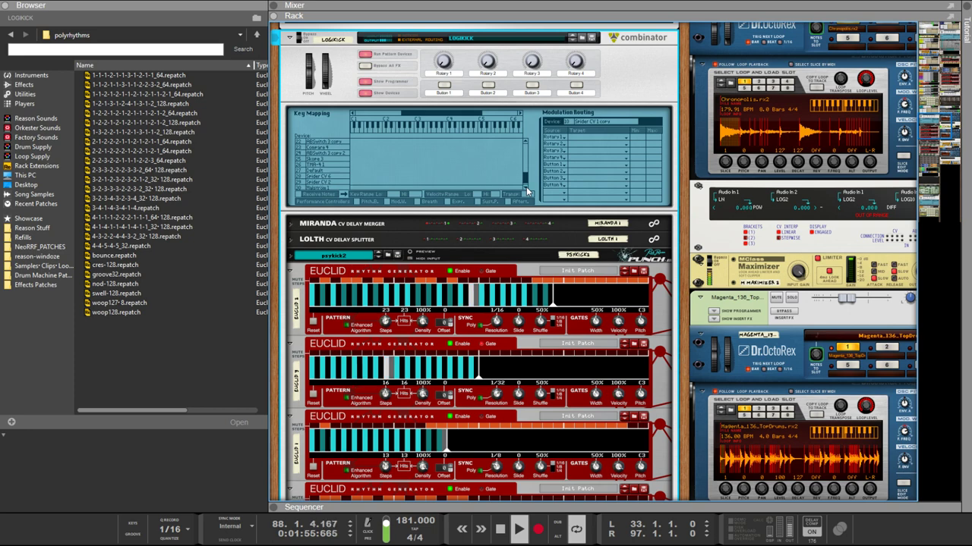
scroll(527, 192, down, 1)
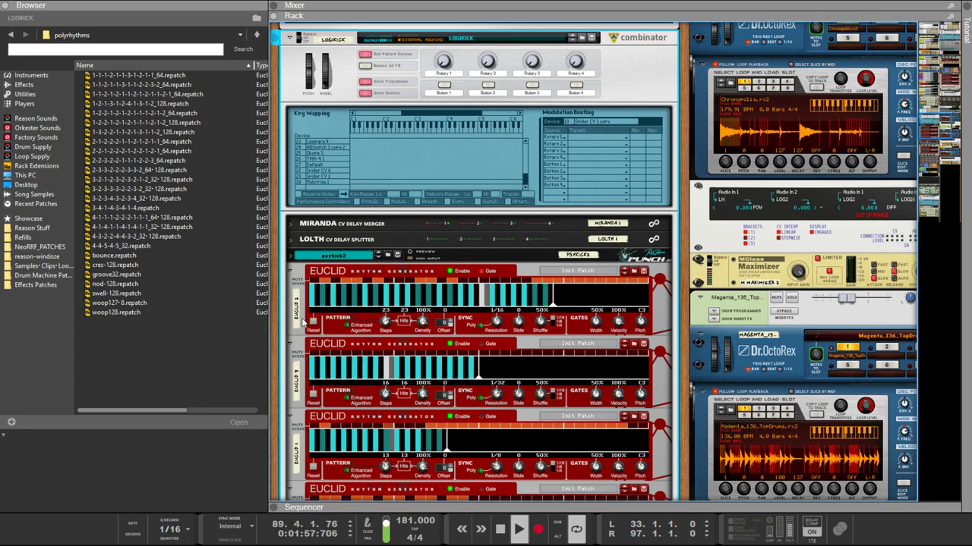
click(303, 390)
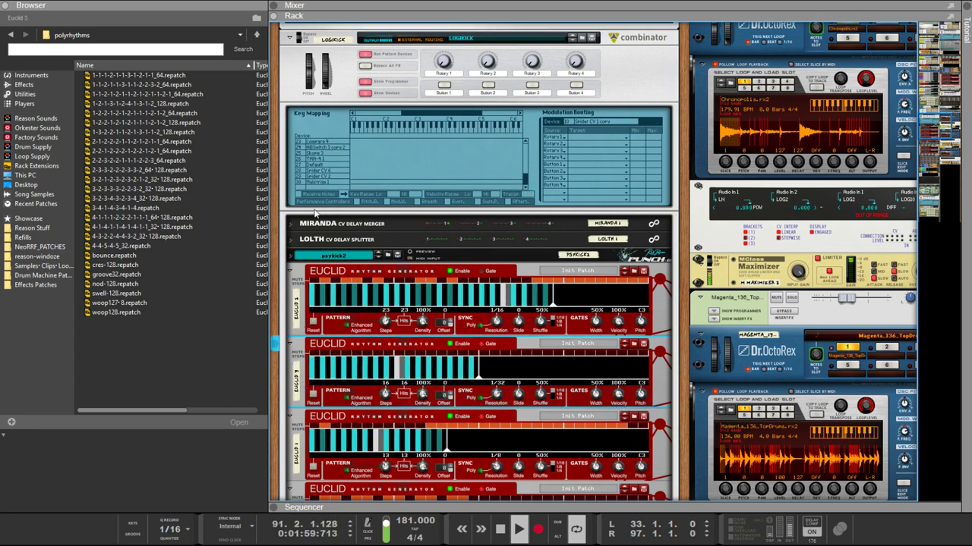
click(527, 140)
scroll(525, 141, up, 3)
scroll(525, 141, up, 3)
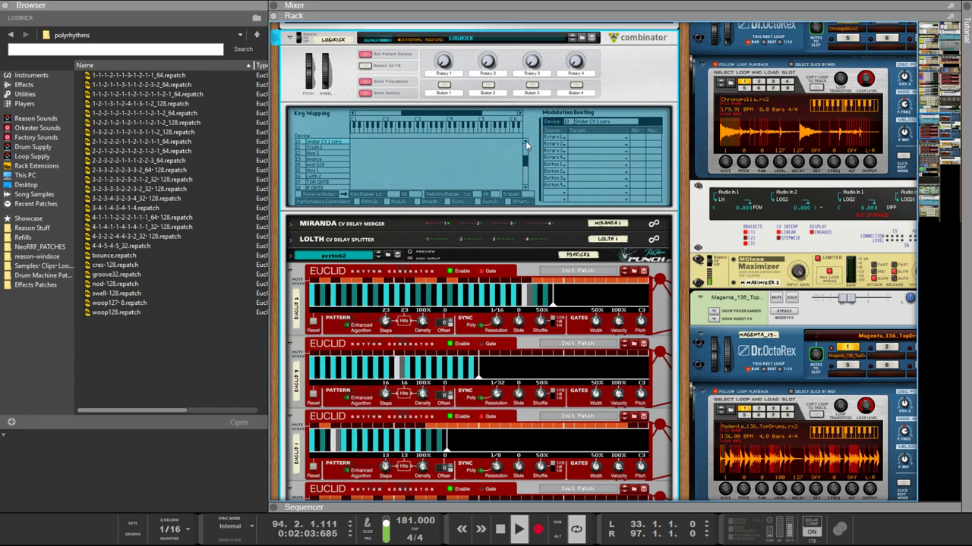
scroll(528, 159, up, 3)
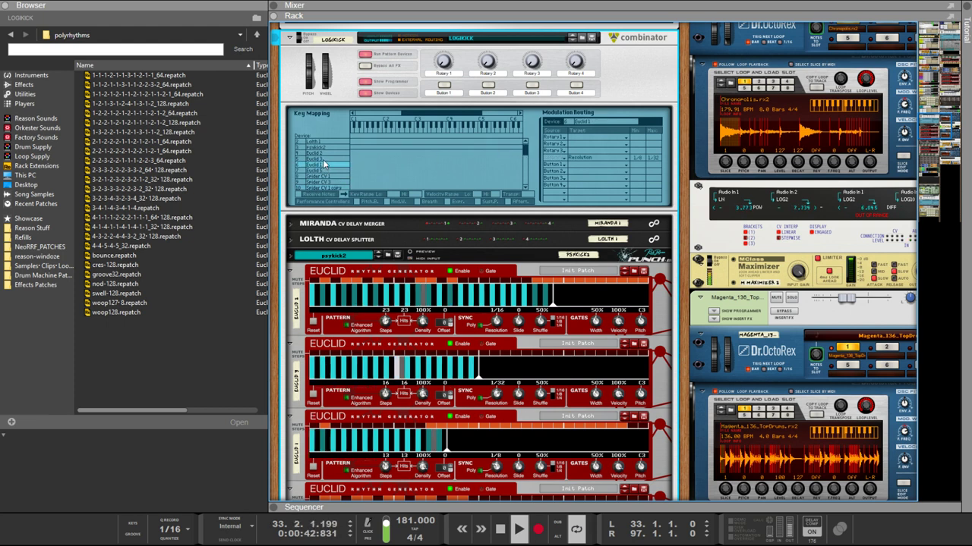
click(323, 159)
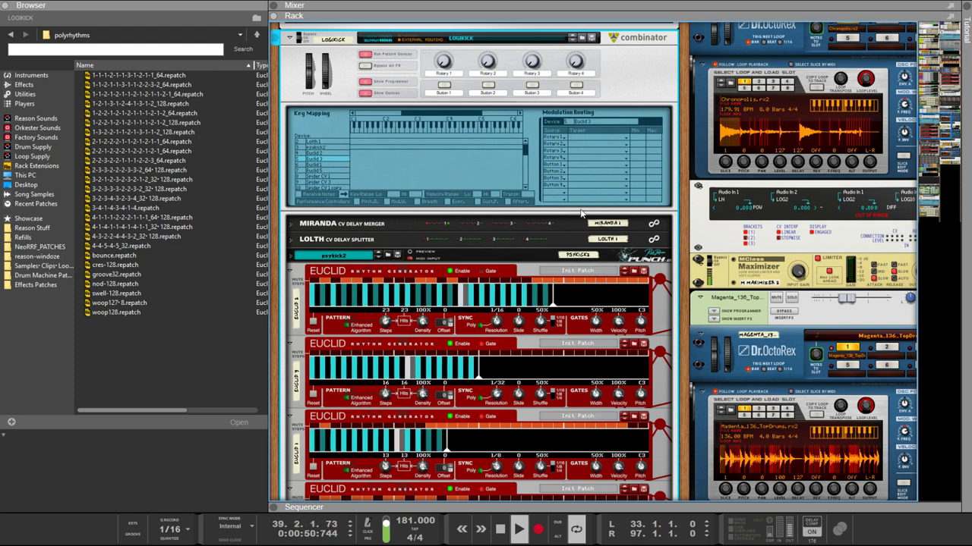
Step: Route Rotary 1 to Enable Outputs for Euclid 5 in the LOGIKICK Combinator's modulation routing
key(Tab)
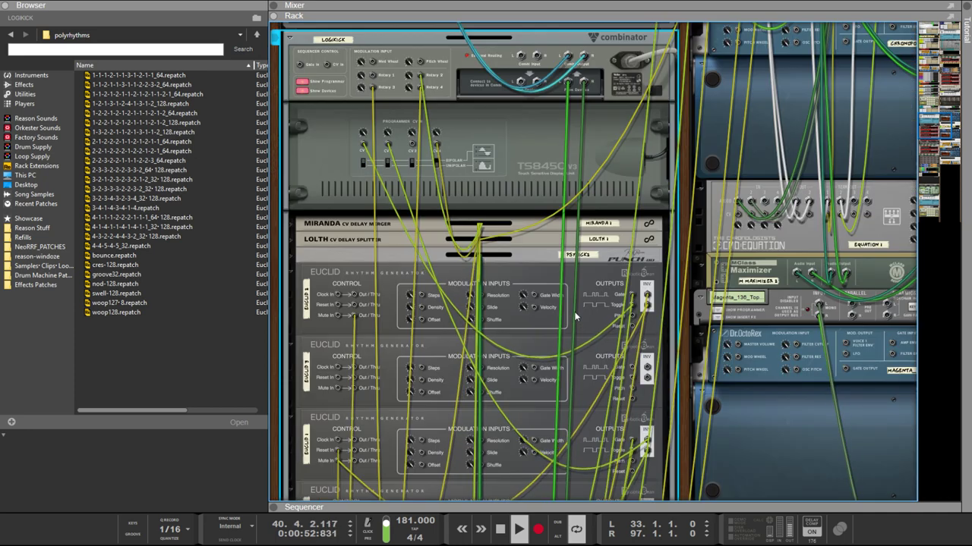
key(Tab)
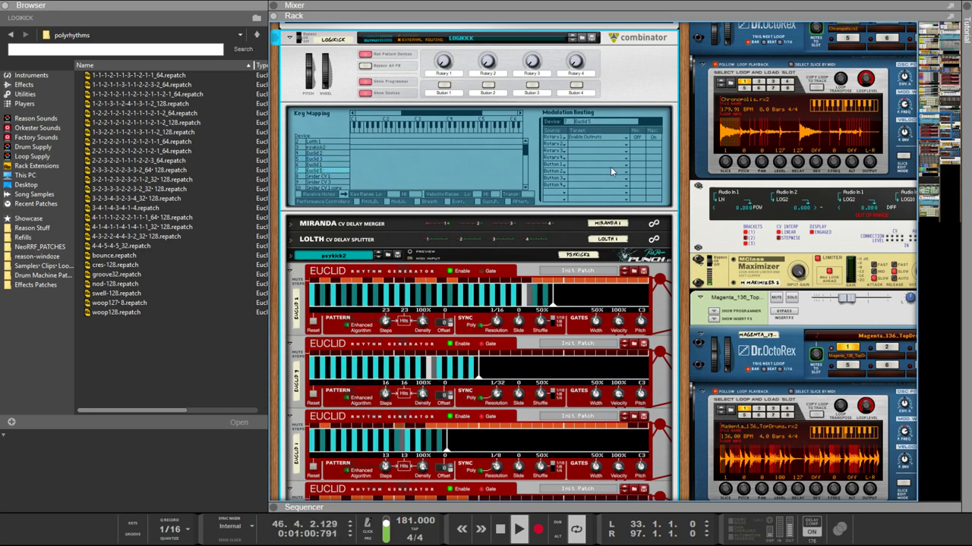
click(626, 137)
click(650, 139)
Step: Examine the LOGIKICK Combinator's rear Programmer CV inputs and compare them with its modulation routing
key(Tab)
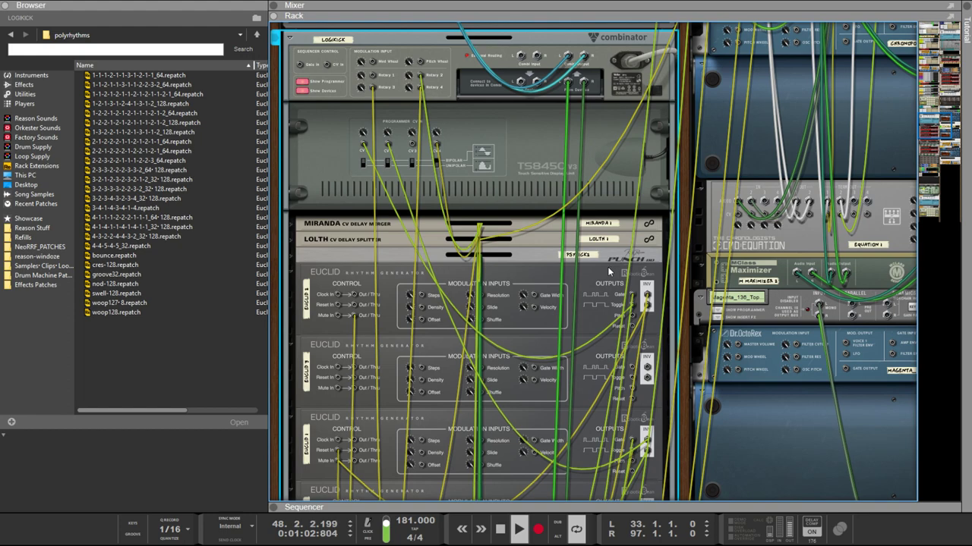
key(Tab)
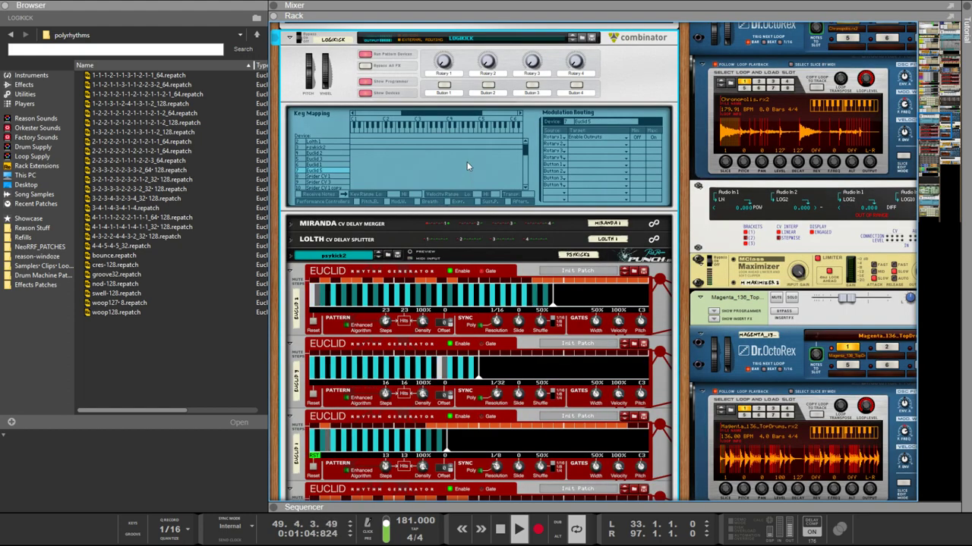
key(Tab)
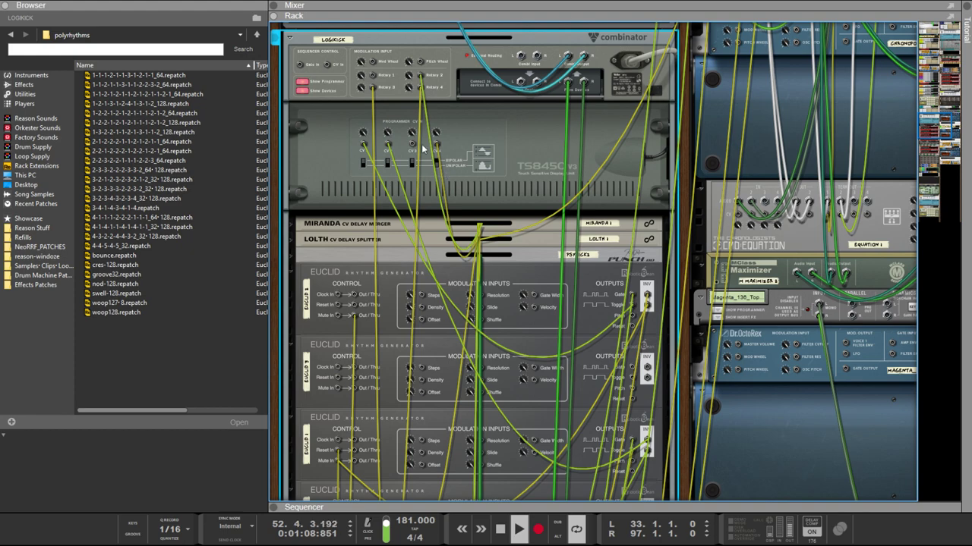
key(Tab)
scroll(599, 172, down, 2)
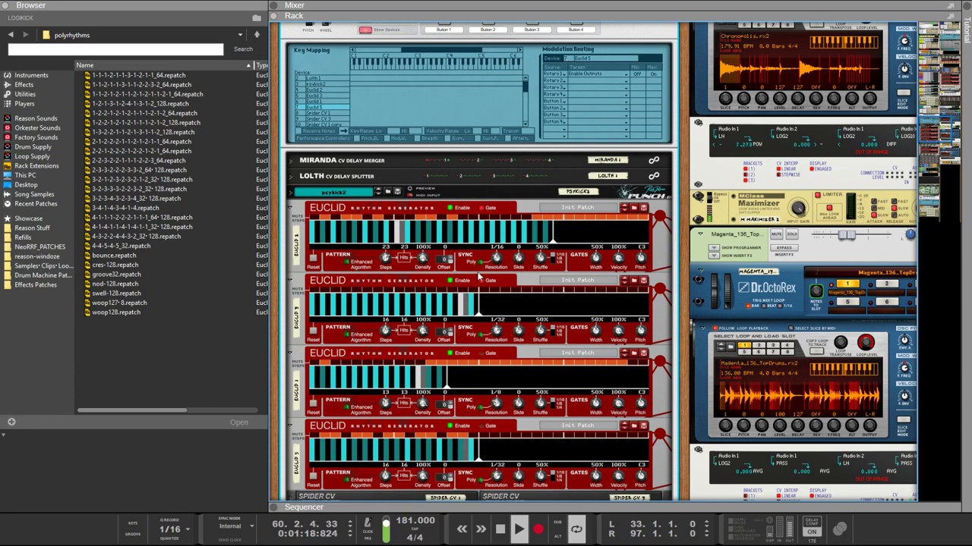
key(Tab)
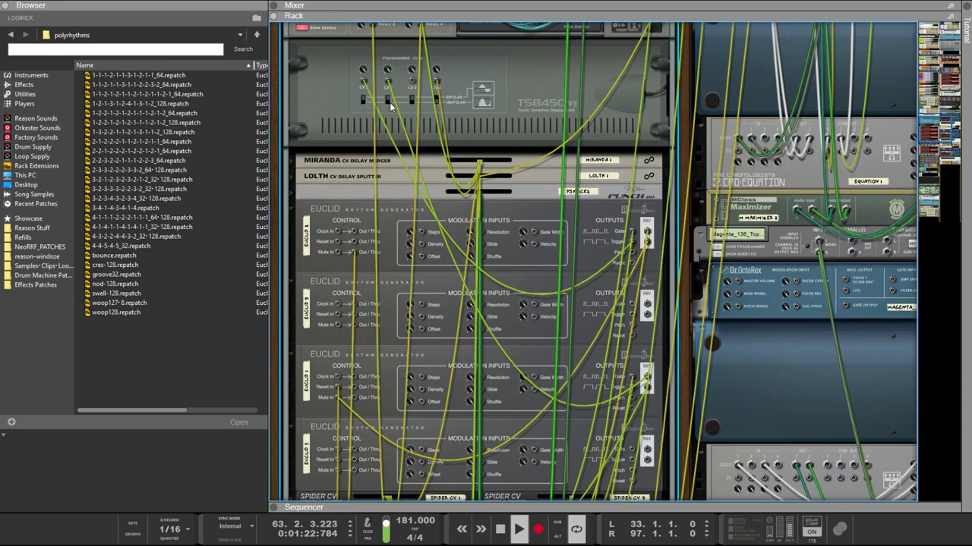
key(Tab)
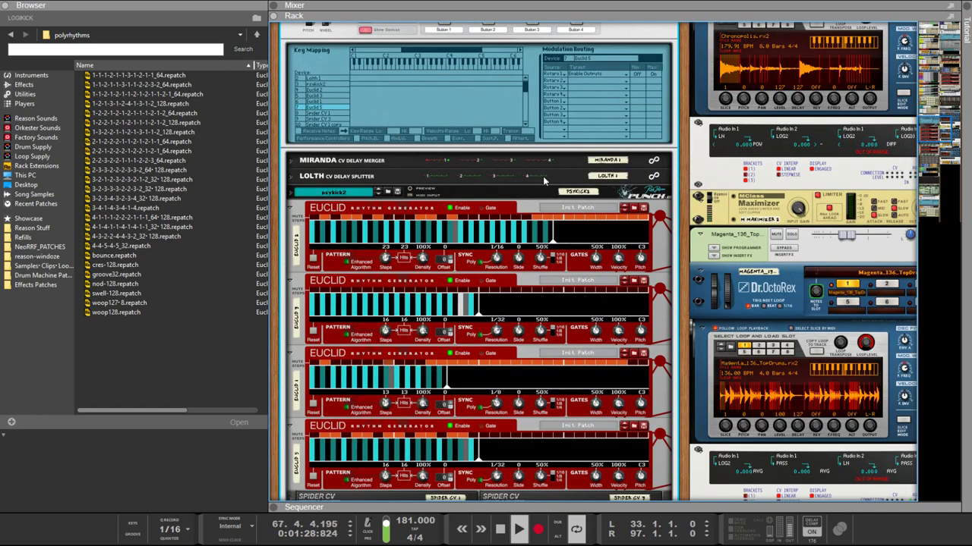
scroll(638, 90, up, 1)
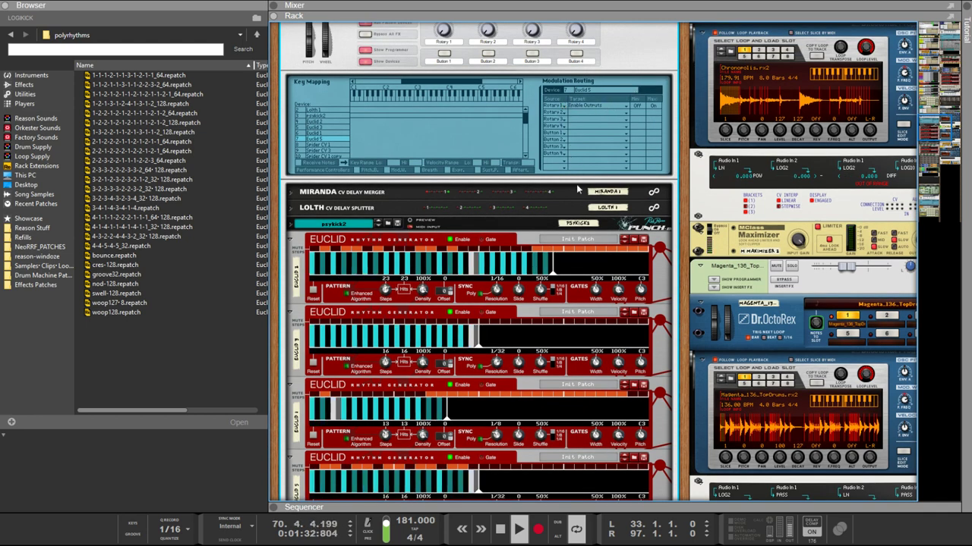
Step: Change the source of Euclid 5's Enable Outputs routing to CV In 1
click(324, 125)
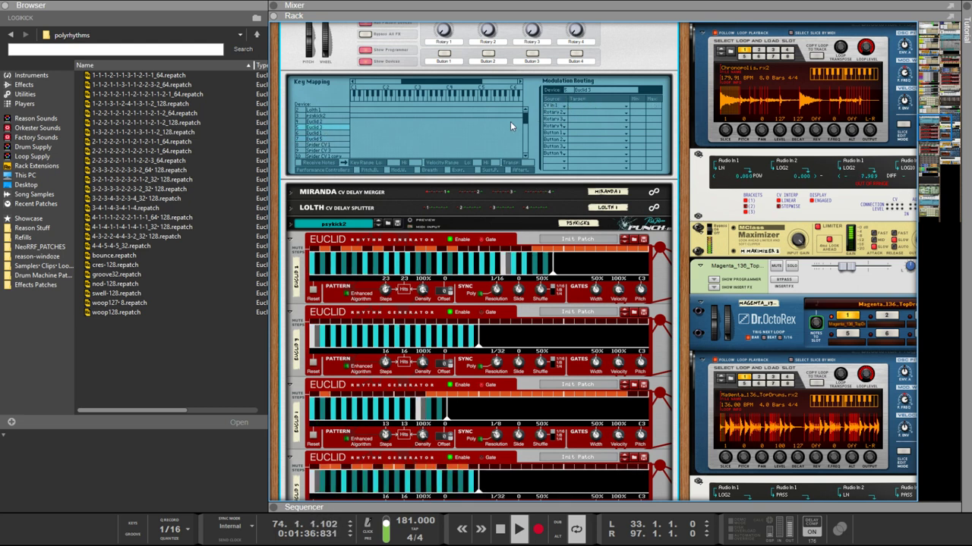
click(322, 126)
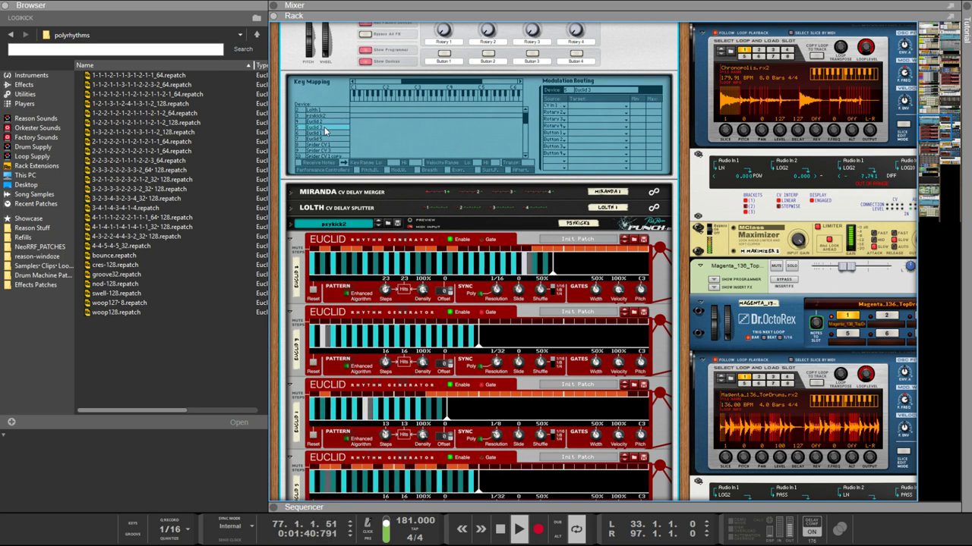
click(324, 127)
click(324, 145)
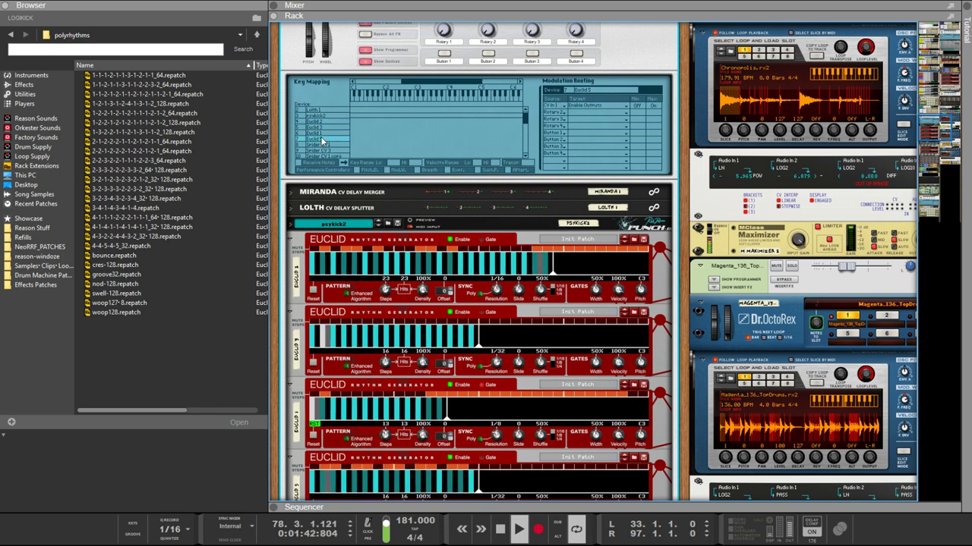
Step: Route CV In 2 to Enable Outputs for Euclid 3 in the LOGIKICK Combinator's modulation routing
click(322, 126)
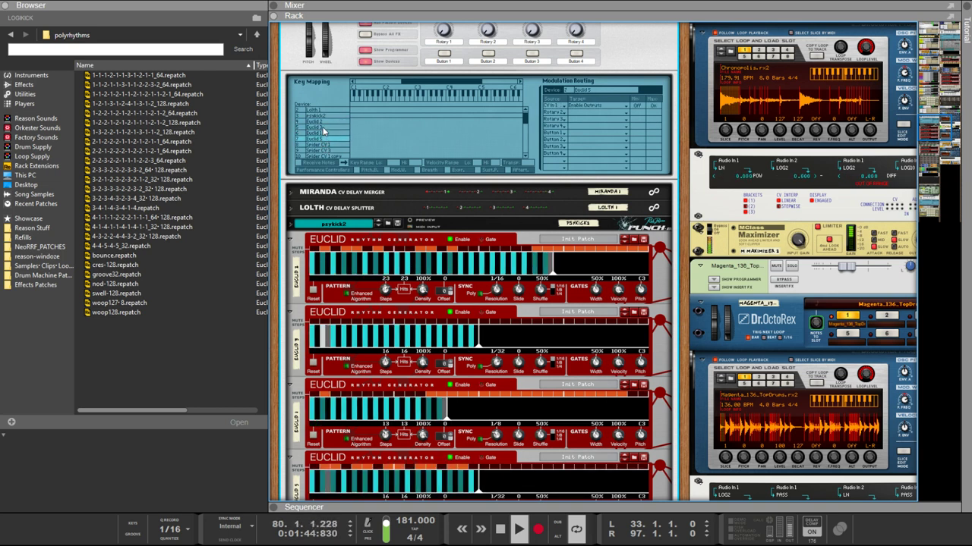
click(592, 105)
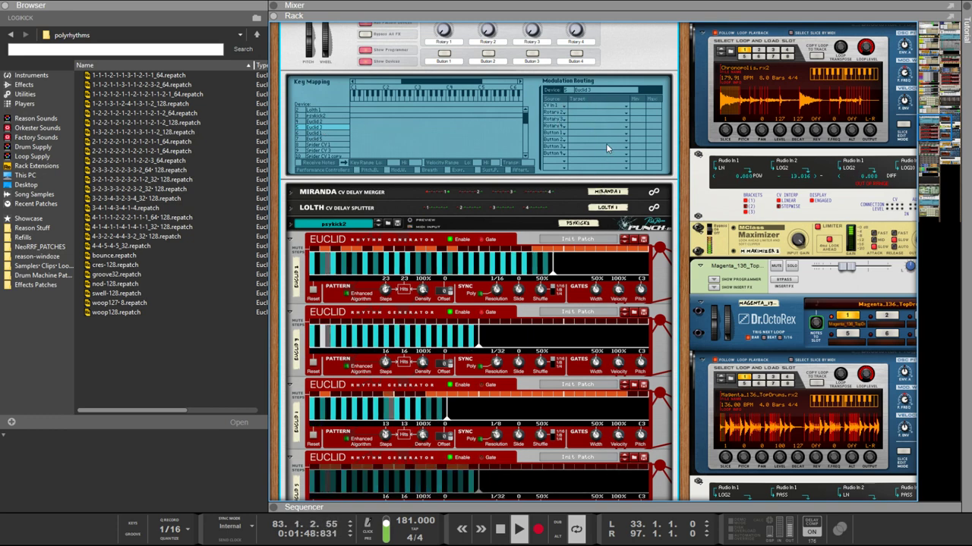
click(606, 143)
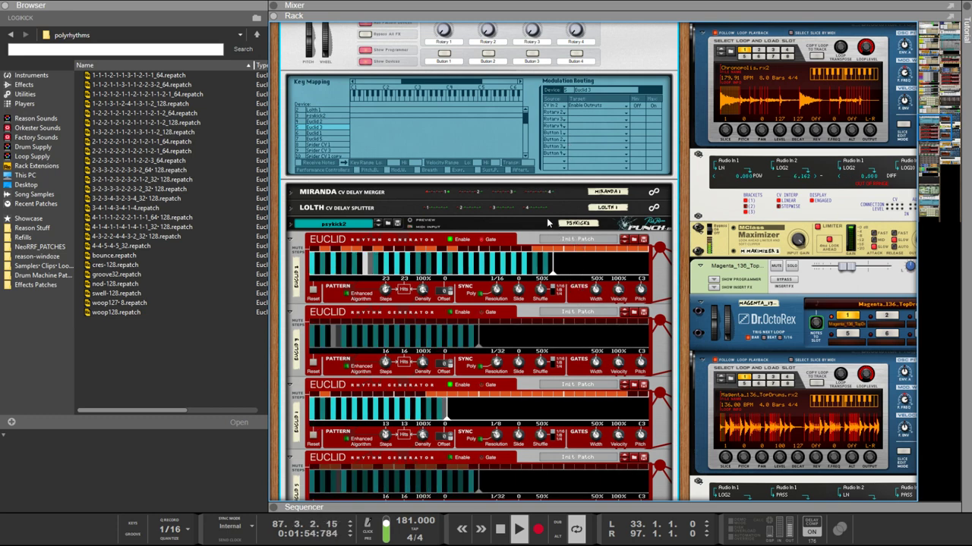
scroll(544, 219, down, 2)
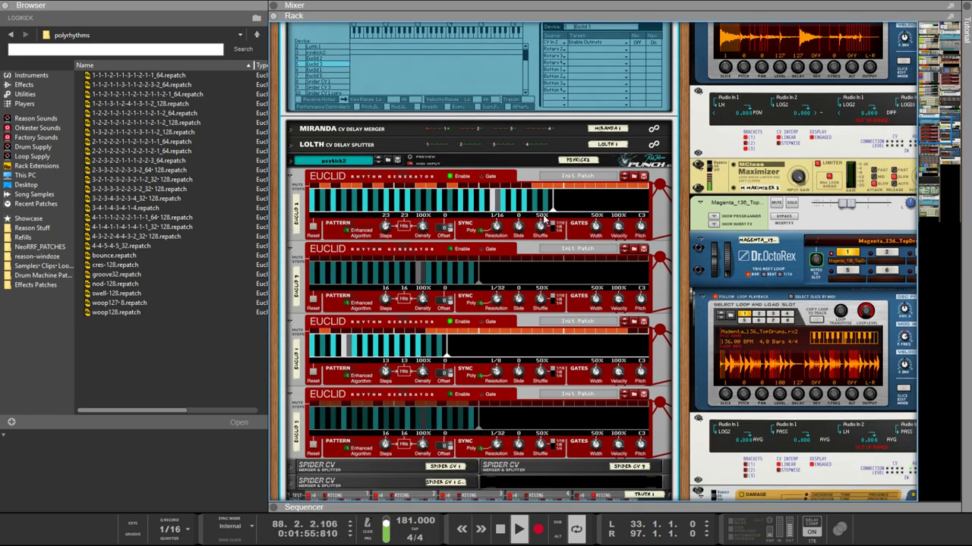
Step: Find the Now Counting Gate among the utilities and add it between psykick2 and Euclid 2 in the LOGIKICK Combinator
click(447, 142)
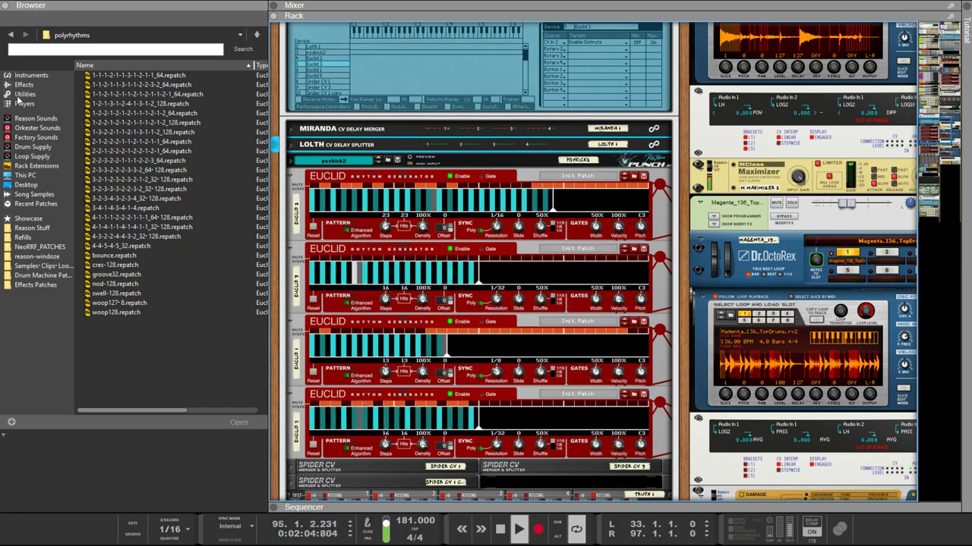
click(54, 95)
scroll(146, 152, down, 15)
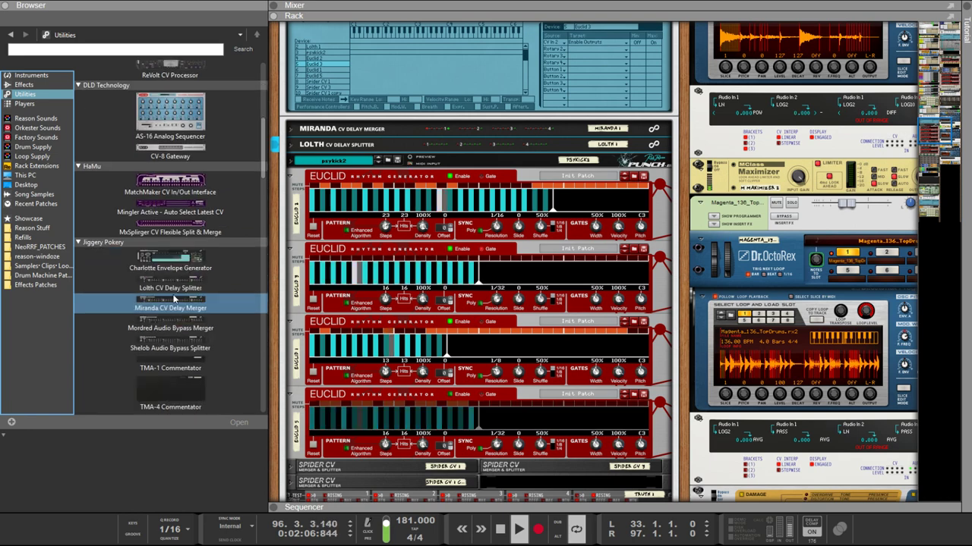
scroll(175, 367, up, 5)
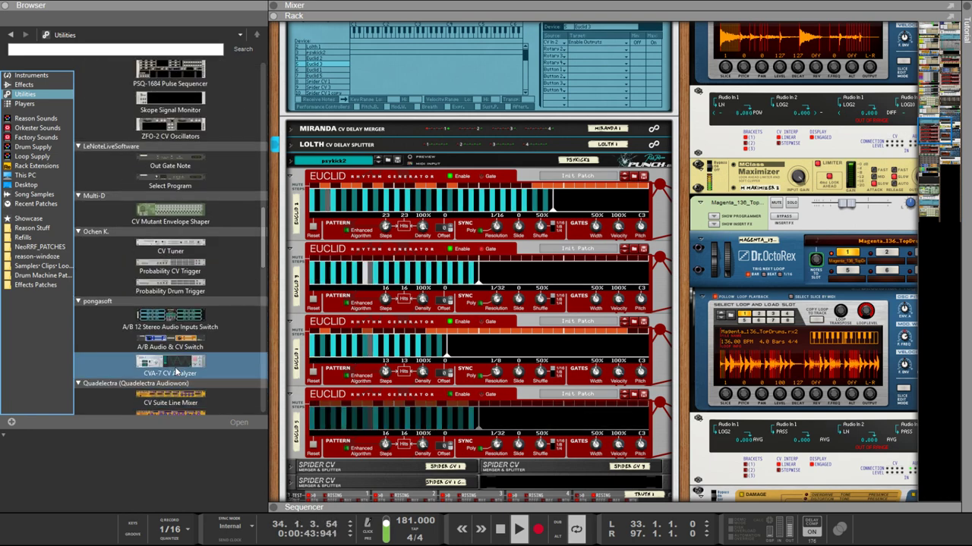
scroll(175, 368, up, 10)
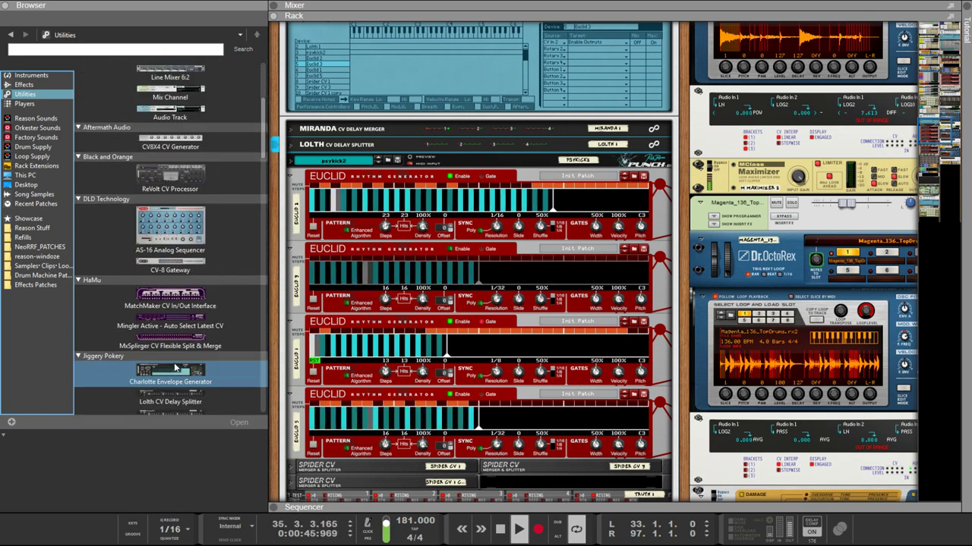
scroll(175, 367, down, 17)
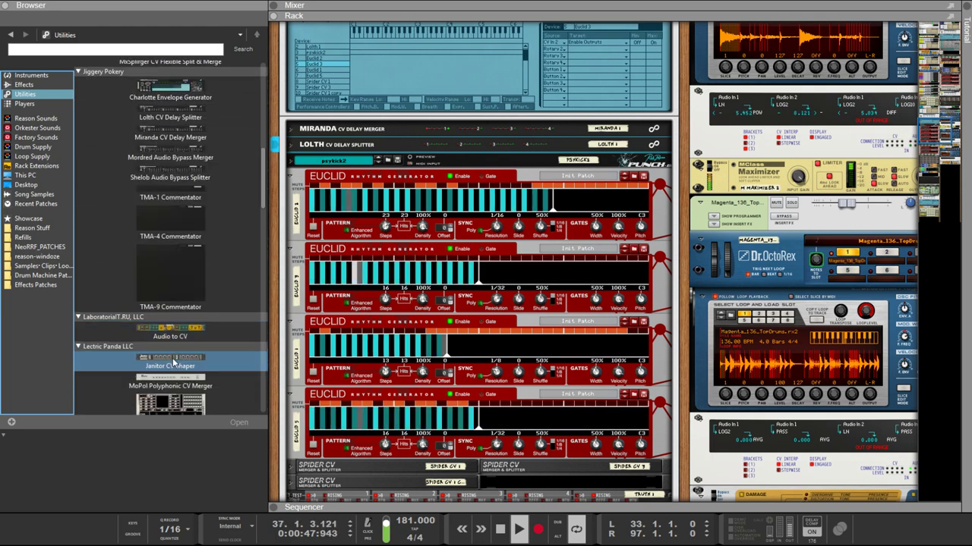
scroll(169, 360, down, 8)
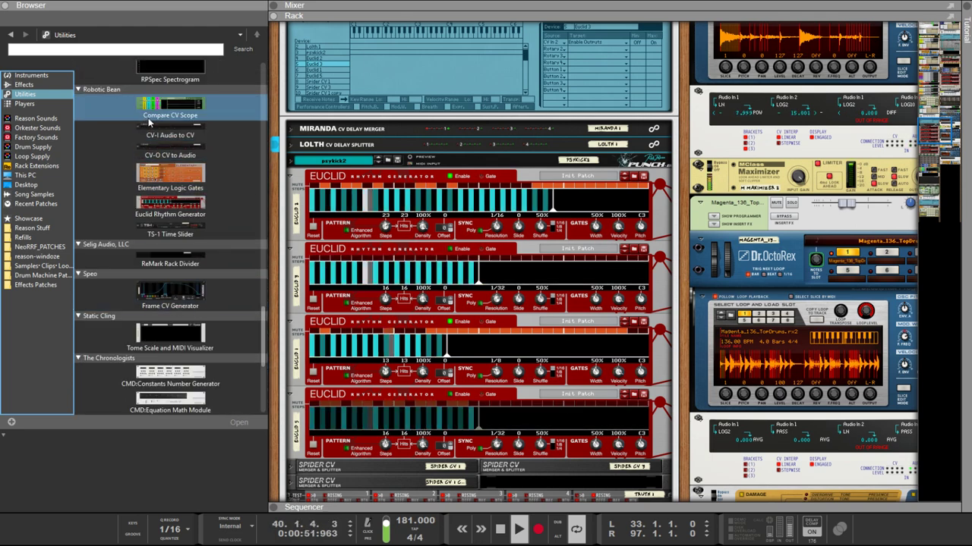
scroll(160, 154, down, 5)
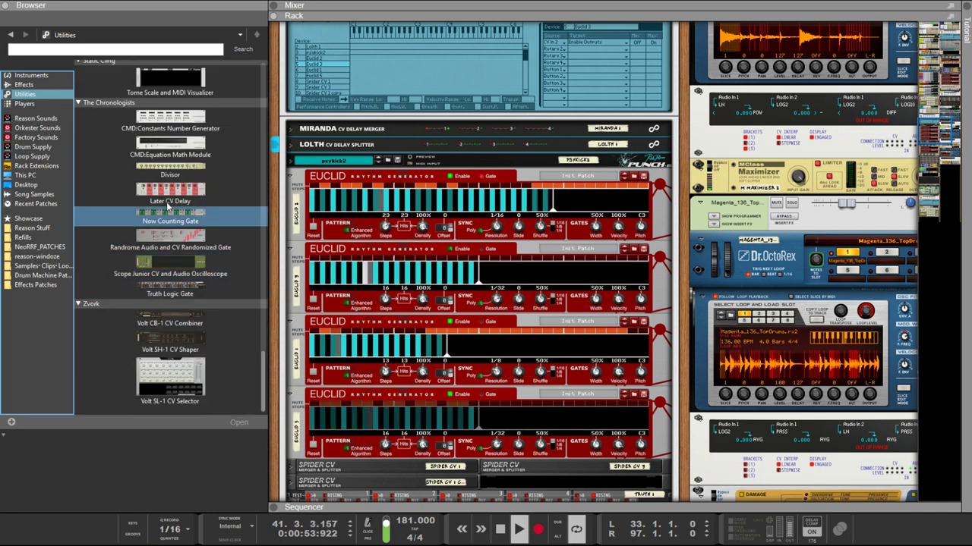
mouse_move(170, 216)
mouse_down()
mouse_move(463, 200)
mouse_move(405, 173)
mouse_up()
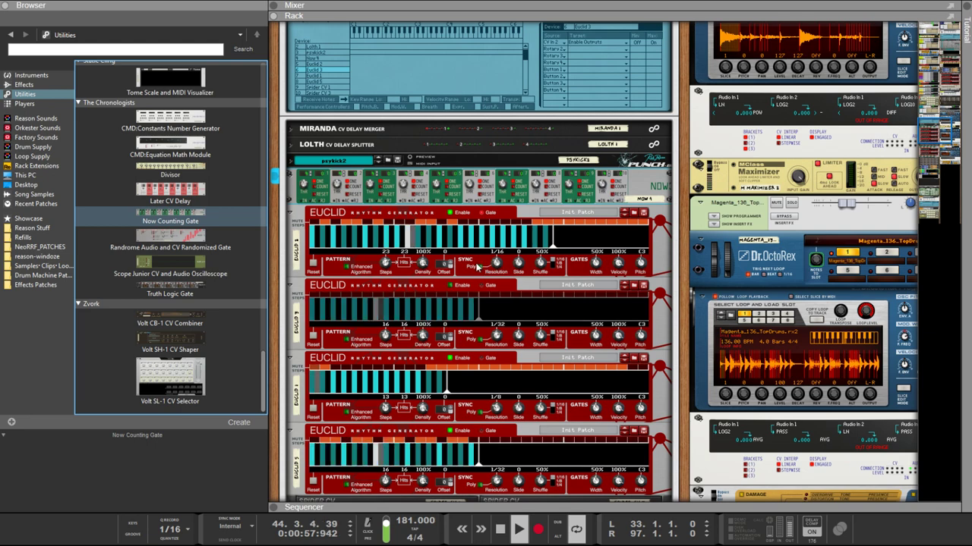
key(Tab)
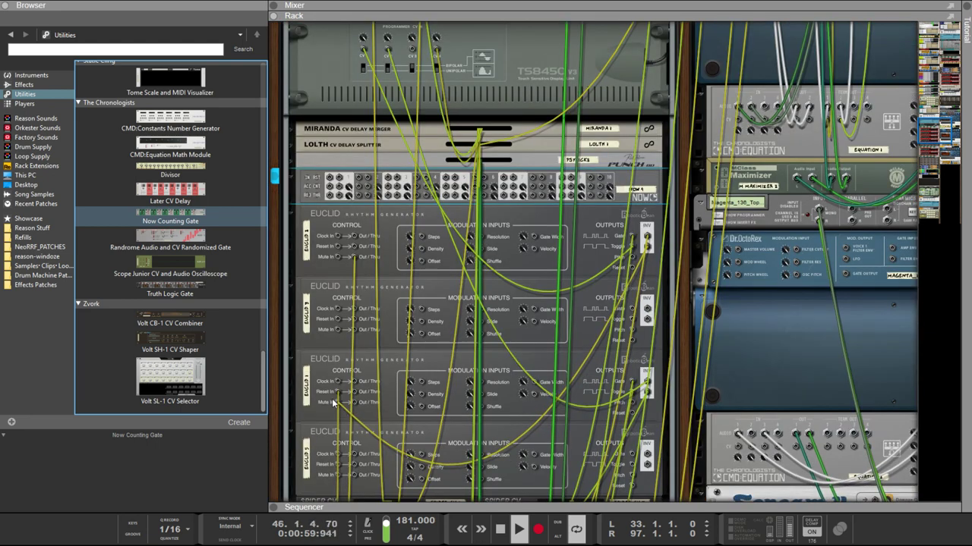
mouse_move(340, 404)
mouse_down()
mouse_move(379, 361)
mouse_move(391, 379)
mouse_move(383, 391)
mouse_move(340, 404)
mouse_up()
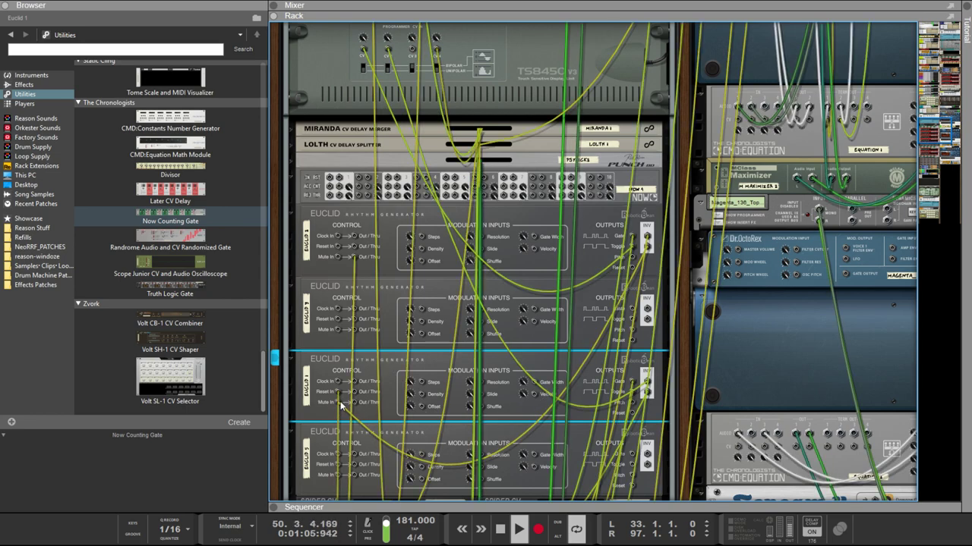
key(Tab)
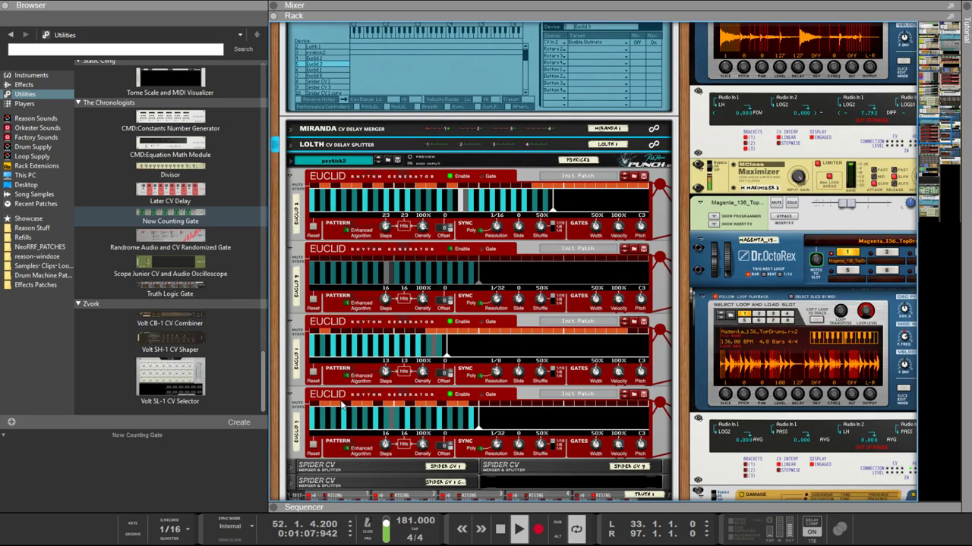
Step: Move the cables feeding the Combinator's Programmer CV In 1 and CV In 2 to the new counting gate's first two channel inputs
key(Tab)
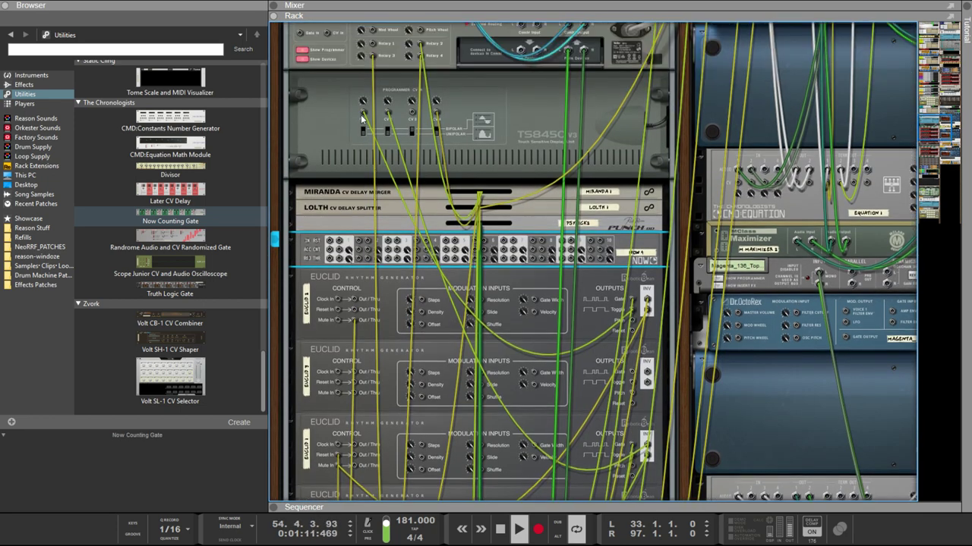
drag(362, 116, 333, 242)
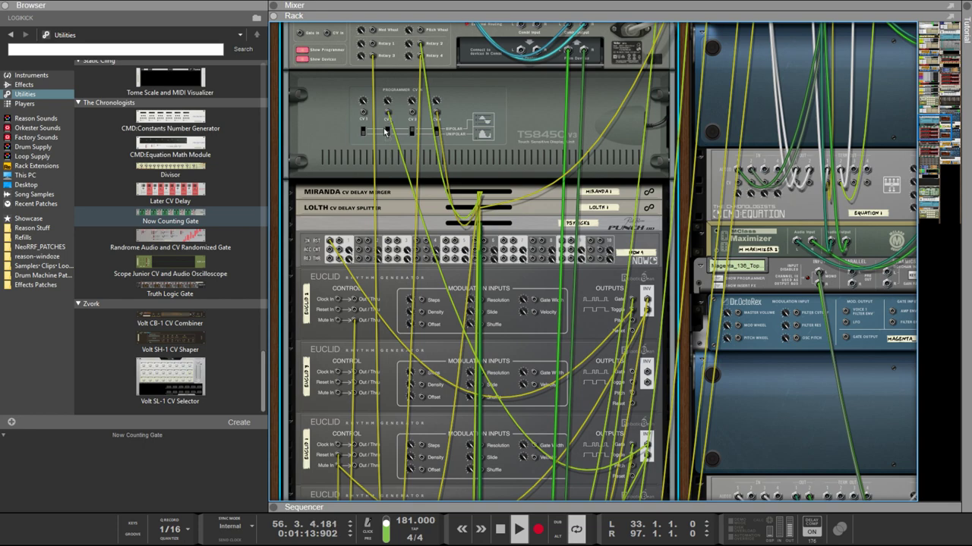
drag(385, 131, 359, 252)
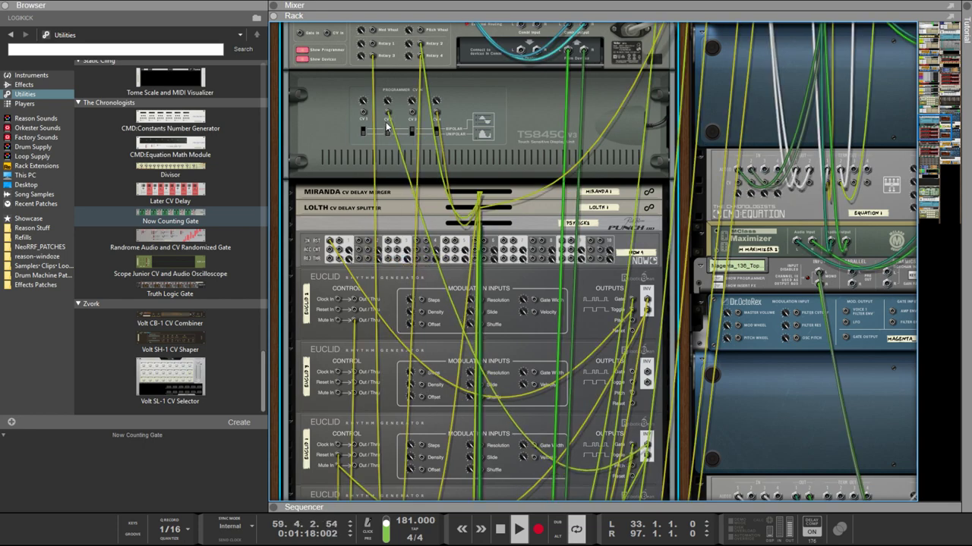
drag(388, 121, 349, 201)
Step: Patch the new counting gate's first two channel outputs to the Combinator's Programmer CV In 1 and CV In 2
key(Tab)
key(Tab)
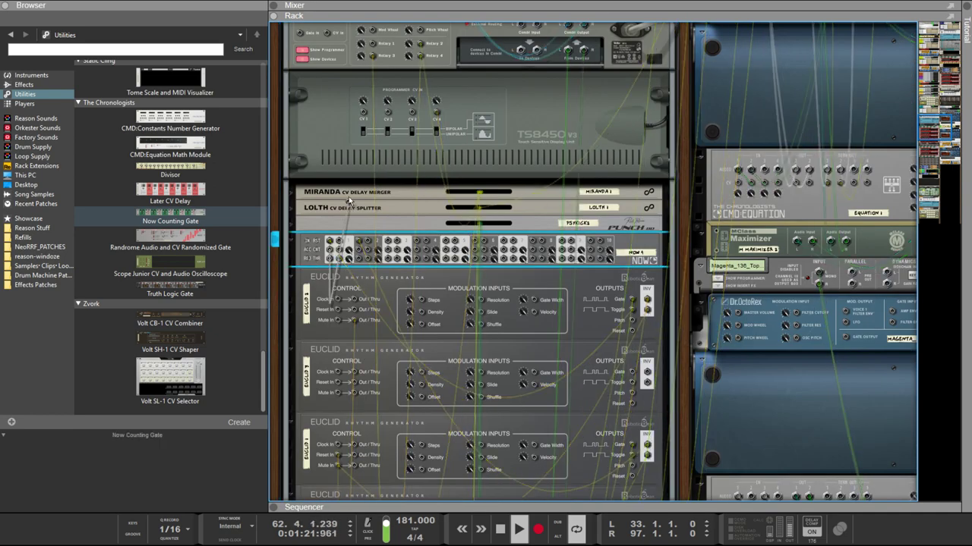
drag(363, 113, 388, 113)
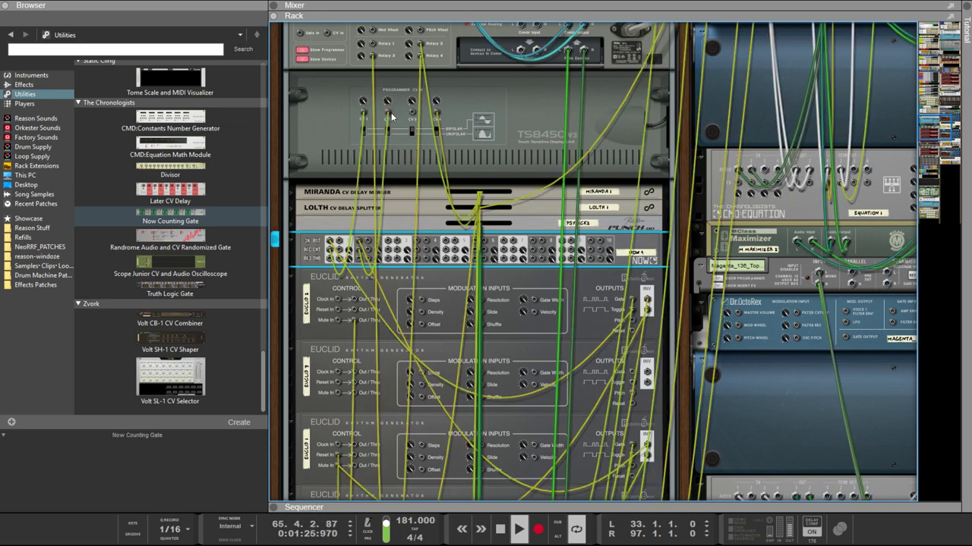
Step: Examine the output cabling of the Euclid generators and the gates between the LOGIKICK Combinator and the lower CV switching devices
scroll(408, 142, down, 4)
scroll(409, 142, down, 1)
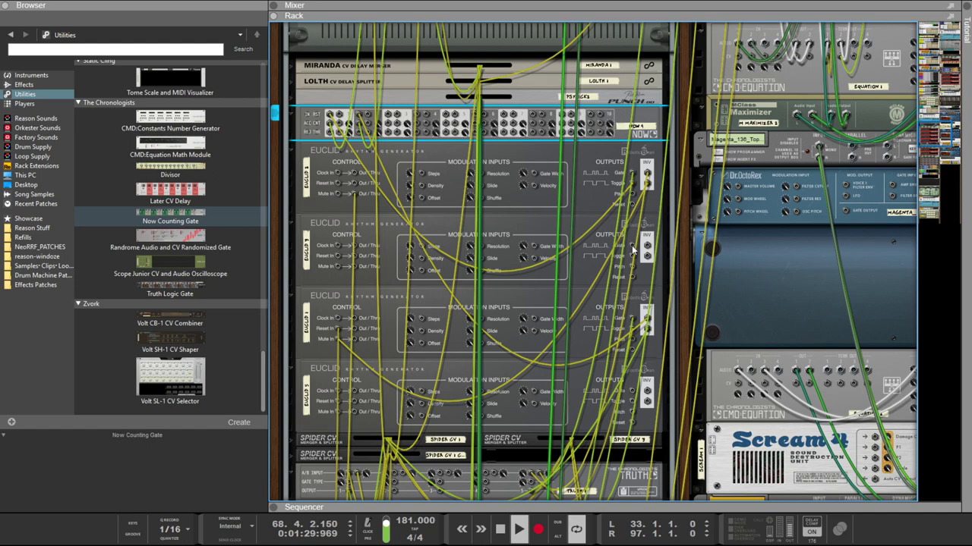
drag(633, 246, 571, 245)
scroll(571, 245, down, 10)
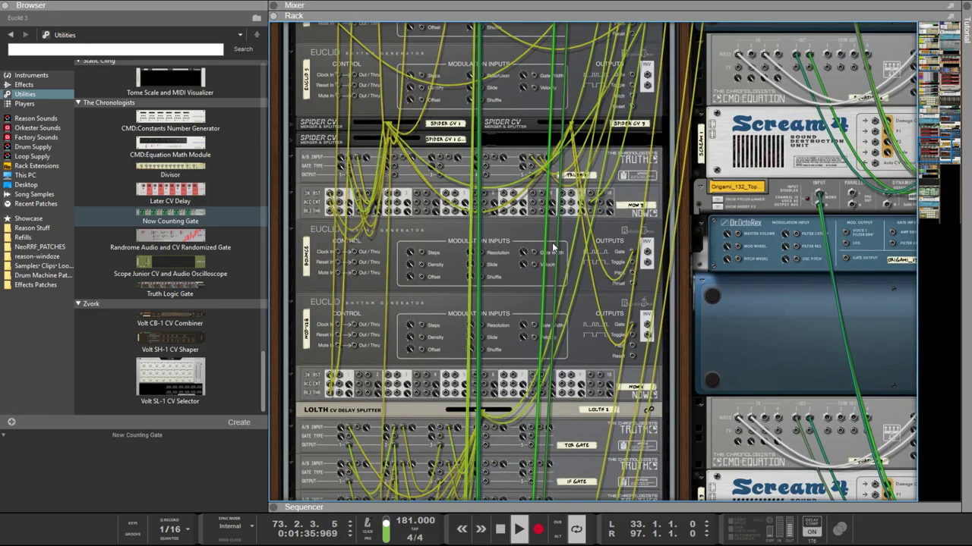
scroll(549, 247, down, 8)
scroll(547, 253, up, 12)
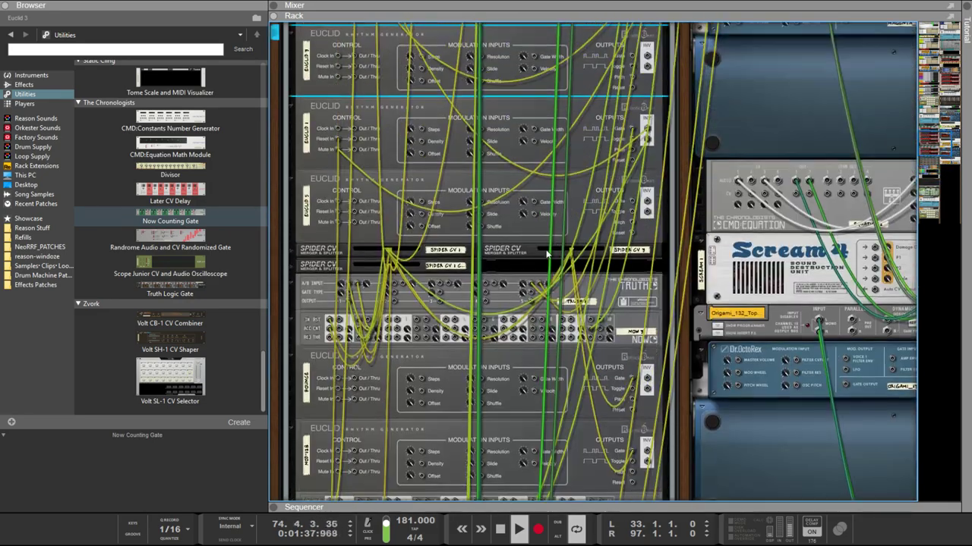
scroll(546, 254, up, 14)
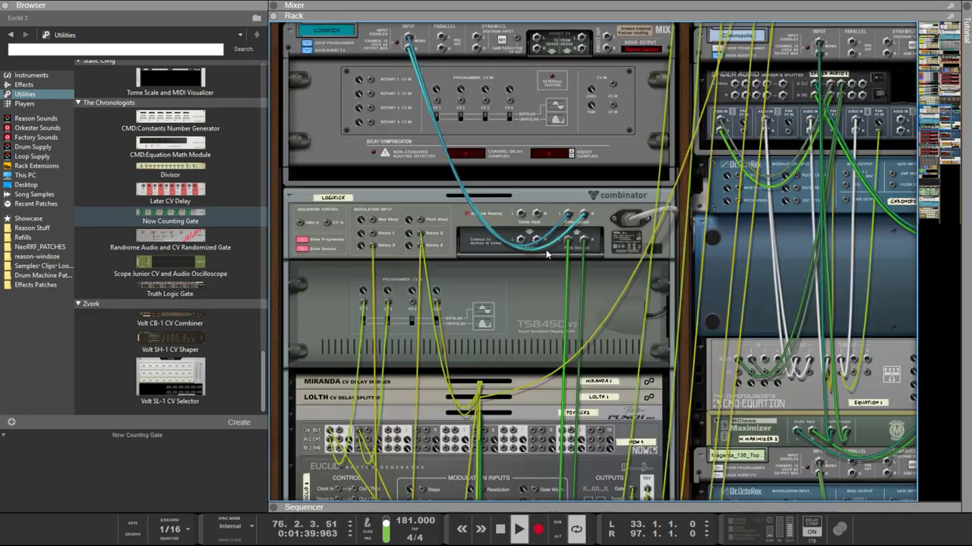
scroll(546, 255, down, 11)
scroll(490, 258, up, 2)
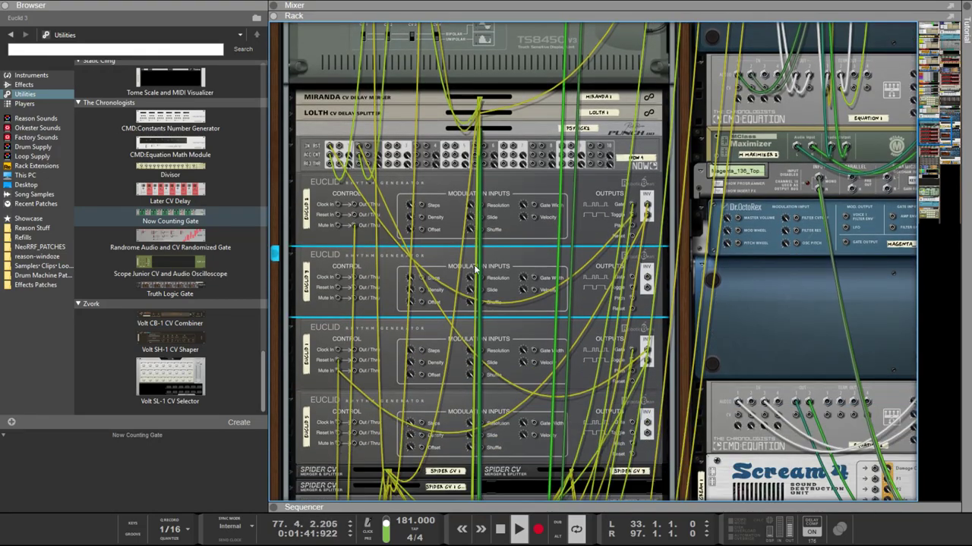
scroll(475, 269, down, 5)
scroll(400, 258, up, 5)
Step: Expand psykick2 in the rack and add an A/B Audio & CV Switch between the Spider CV pair and the Malström
click(289, 133)
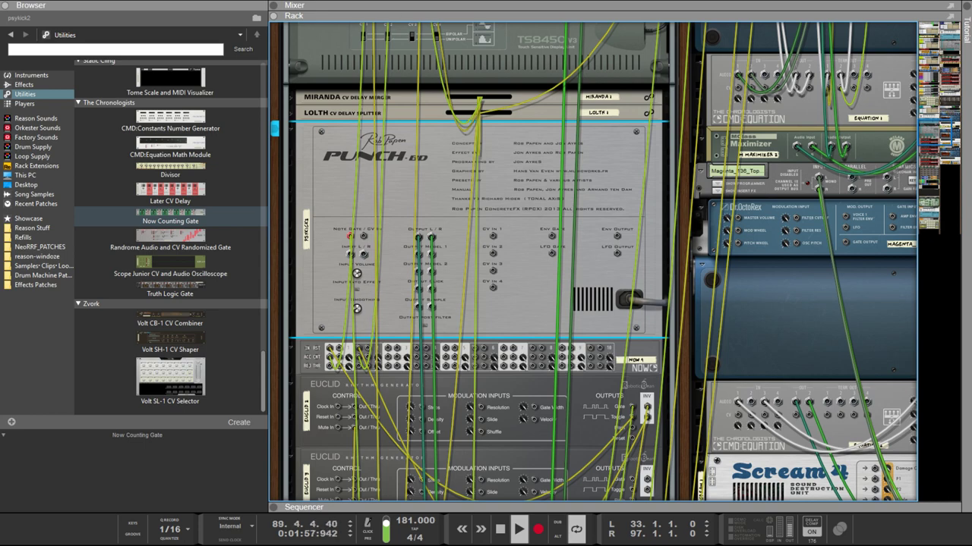
scroll(446, 279, up, 10)
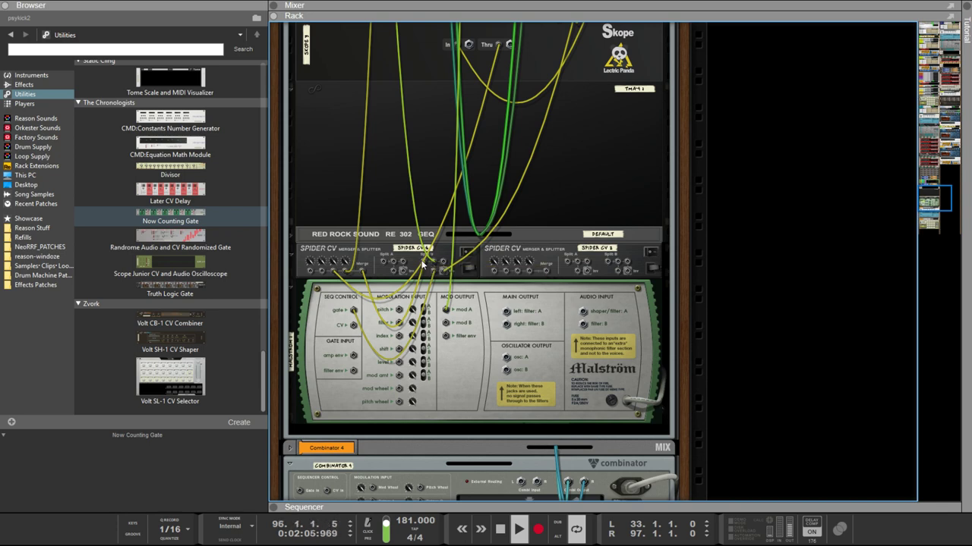
click(475, 278)
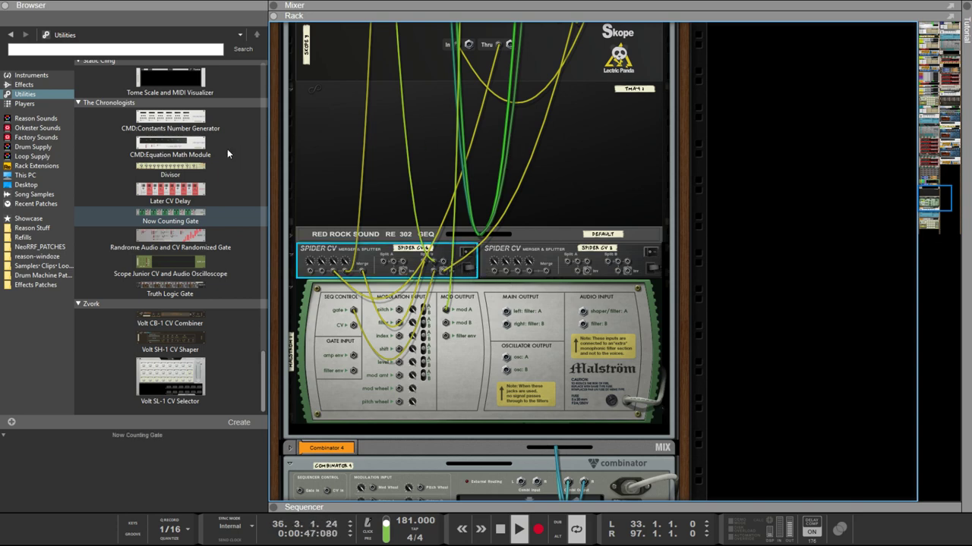
click(235, 190)
scroll(237, 191, up, 10)
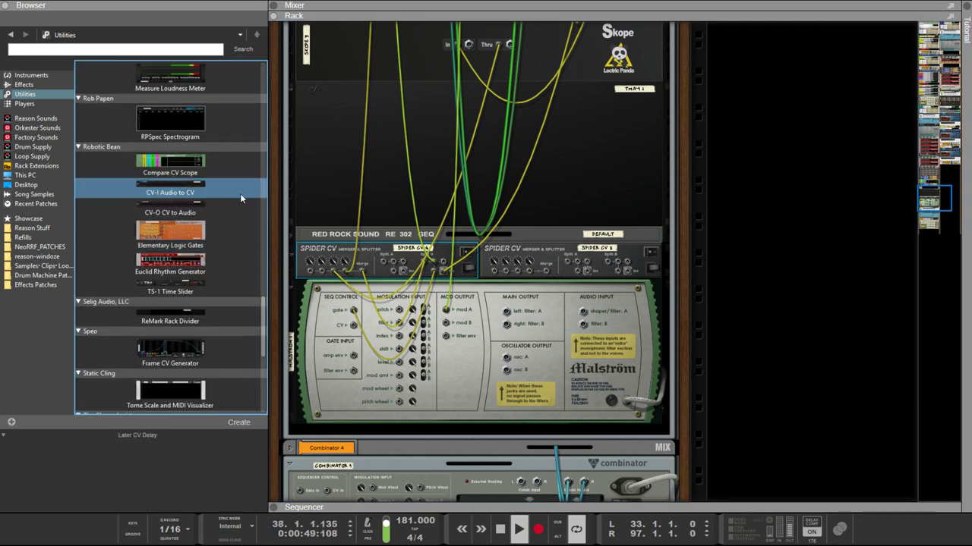
scroll(240, 194, up, 5)
click(249, 264)
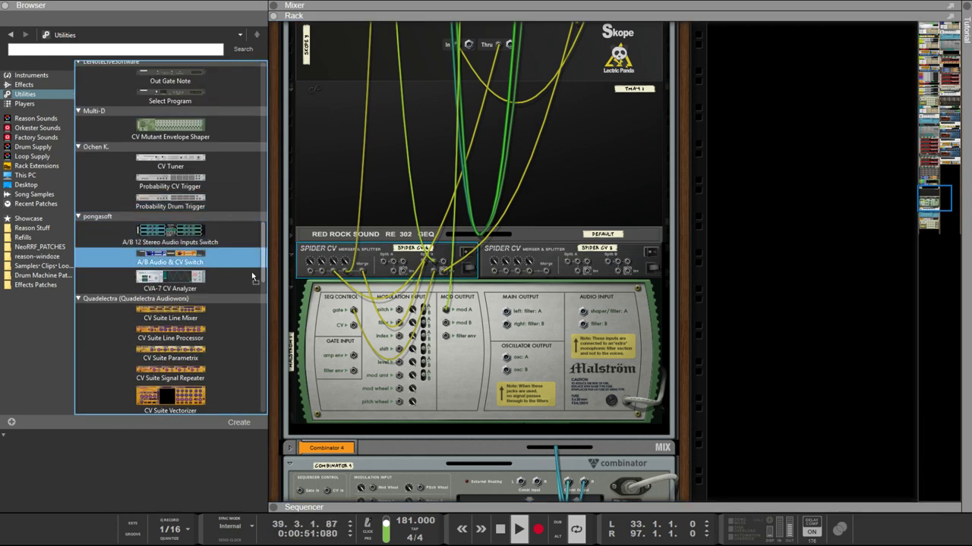
drag(354, 284, 357, 286)
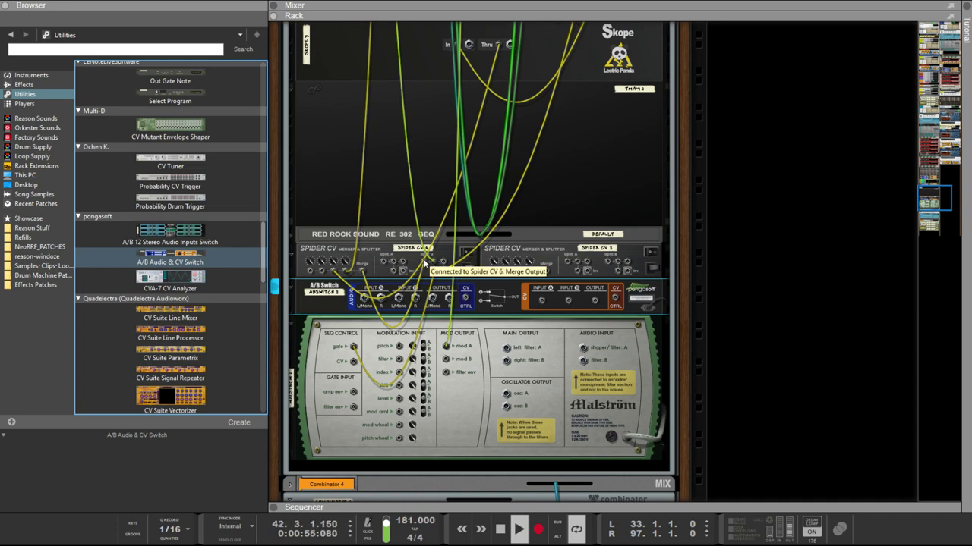
Step: Route Spider CV 6's merge output through the switch's CV Input A and output, and patch the neighbouring Spider CV's merge output to Input B
mouse_move(423, 264)
mouse_down()
mouse_move(429, 323)
mouse_move(486, 334)
mouse_move(539, 303)
mouse_move(592, 301)
mouse_move(429, 276)
mouse_move(426, 264)
mouse_up()
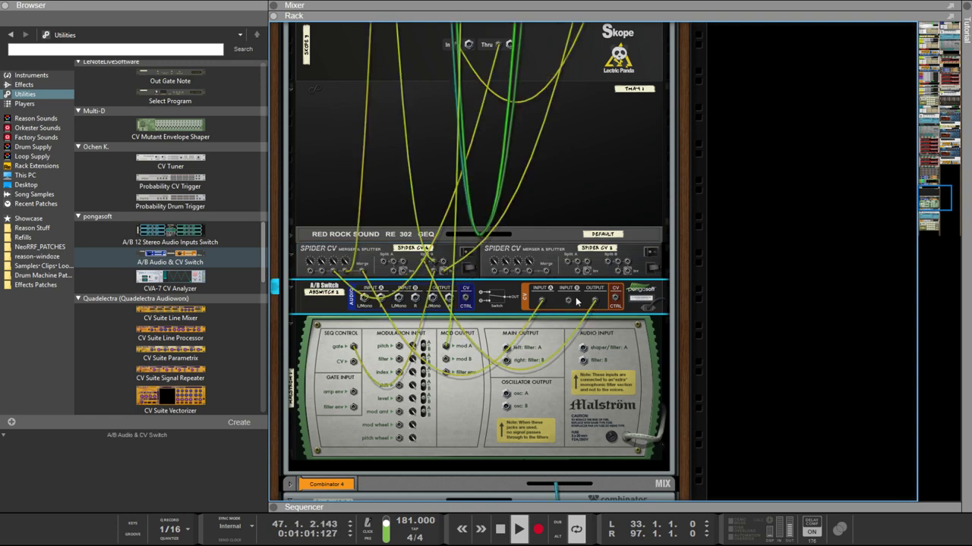
drag(571, 303, 577, 295)
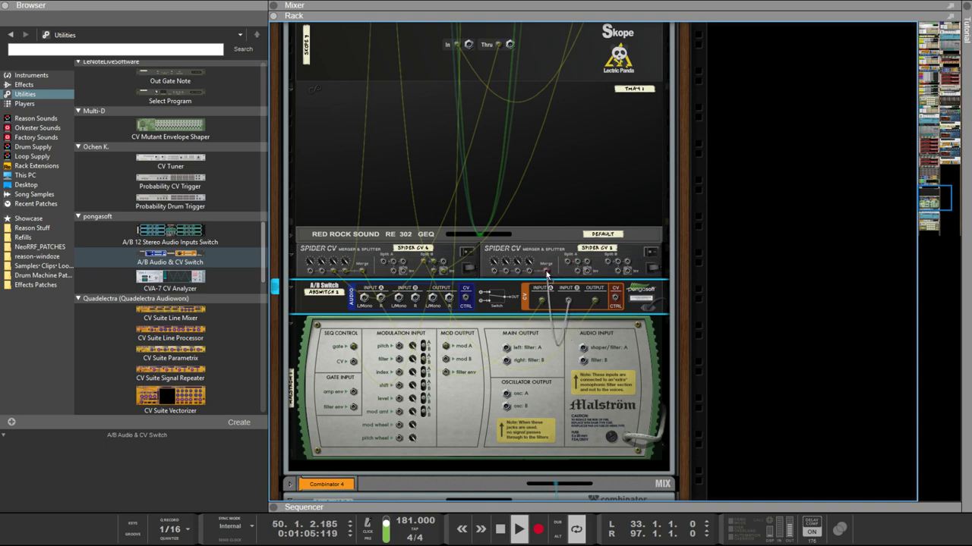
drag(547, 275, 547, 276)
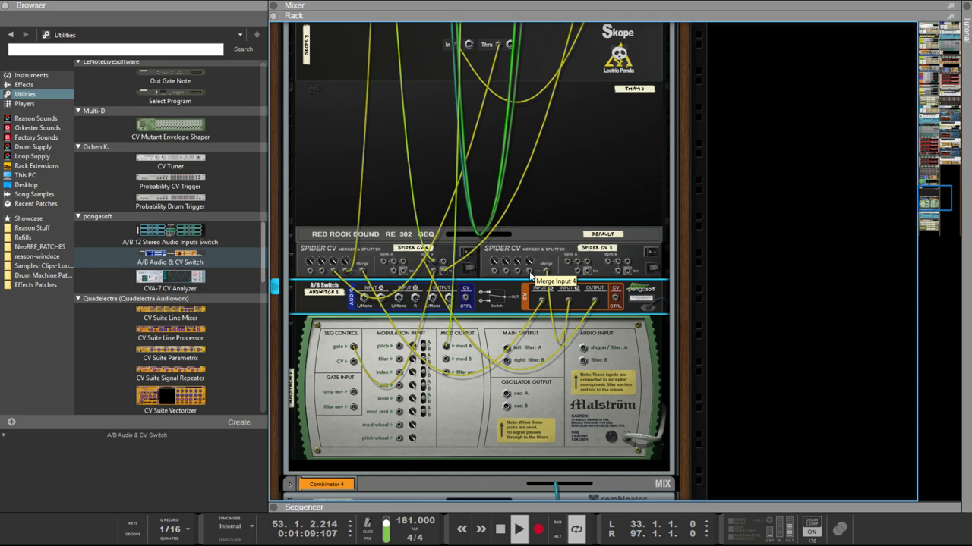
Step: Try to run a cable from the neighbouring Spider CV's merge inputs up to the Euclid generators below psykick2
click(530, 274)
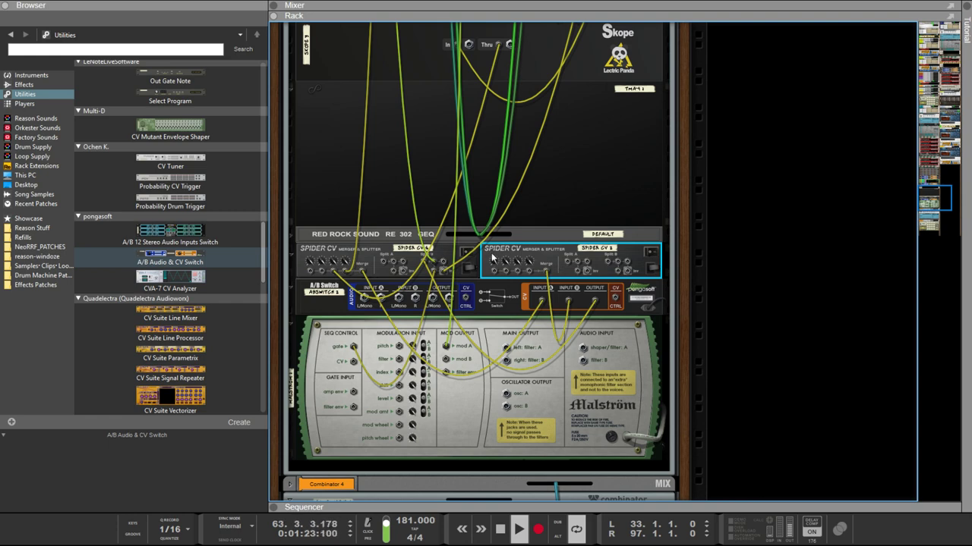
scroll(516, 182, up, 10)
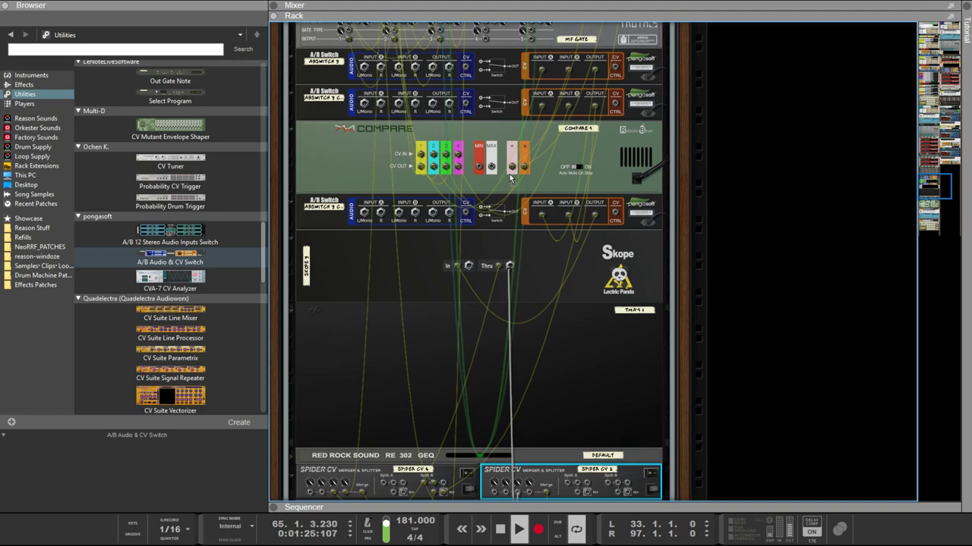
scroll(516, 179, up, 5)
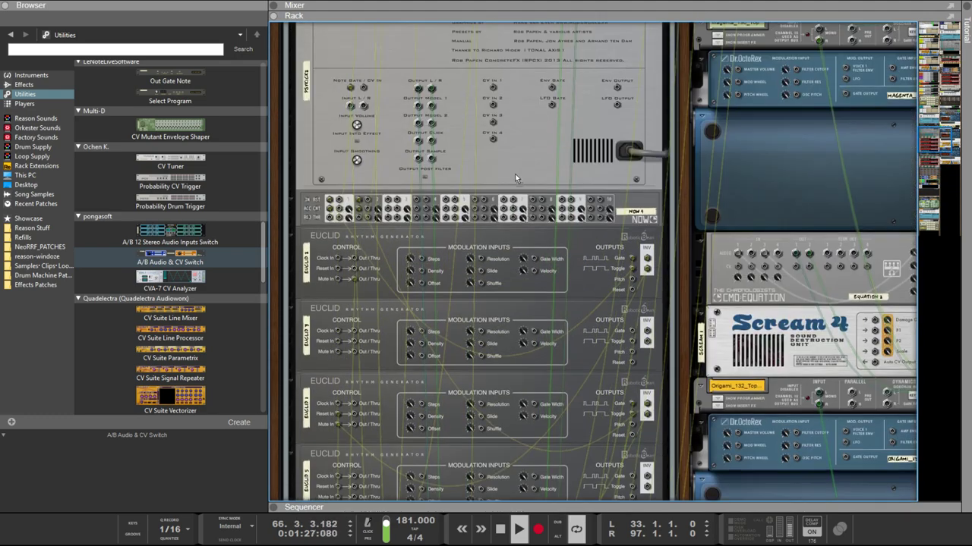
drag(454, 198, 529, 180)
scroll(348, 220, up, 3)
scroll(400, 204, down, 1)
scroll(456, 357, down, 4)
scroll(535, 341, down, 6)
Step: Try to patch Euclid 5's gate output into a free channel of the Now Counting Gate below psykick2
key(Tab)
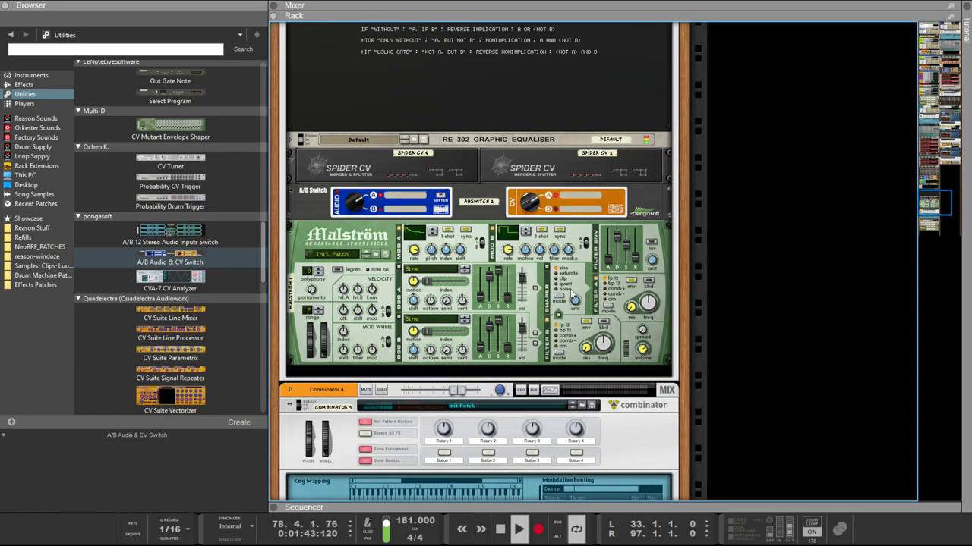
scroll(531, 194, up, 10)
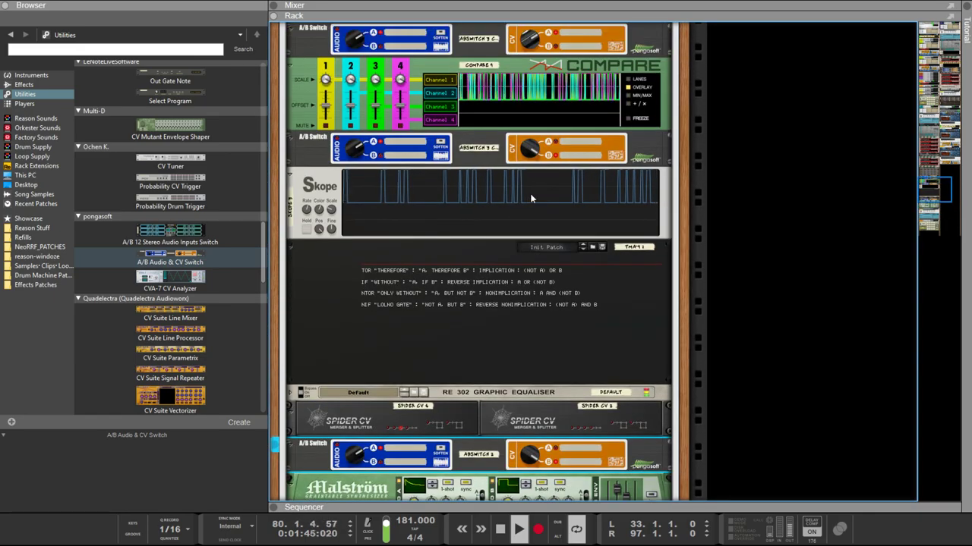
scroll(530, 196, up, 10)
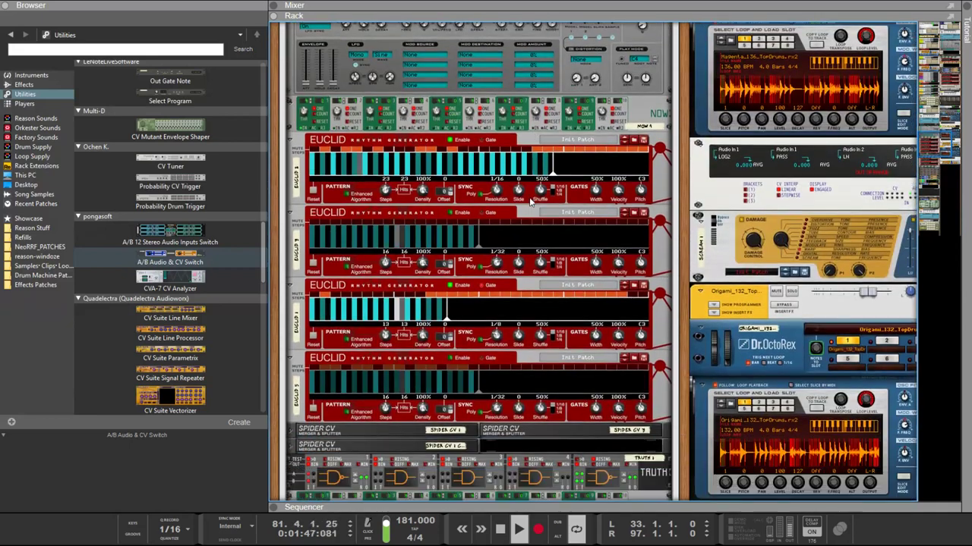
key(Tab)
scroll(441, 213, up, 1)
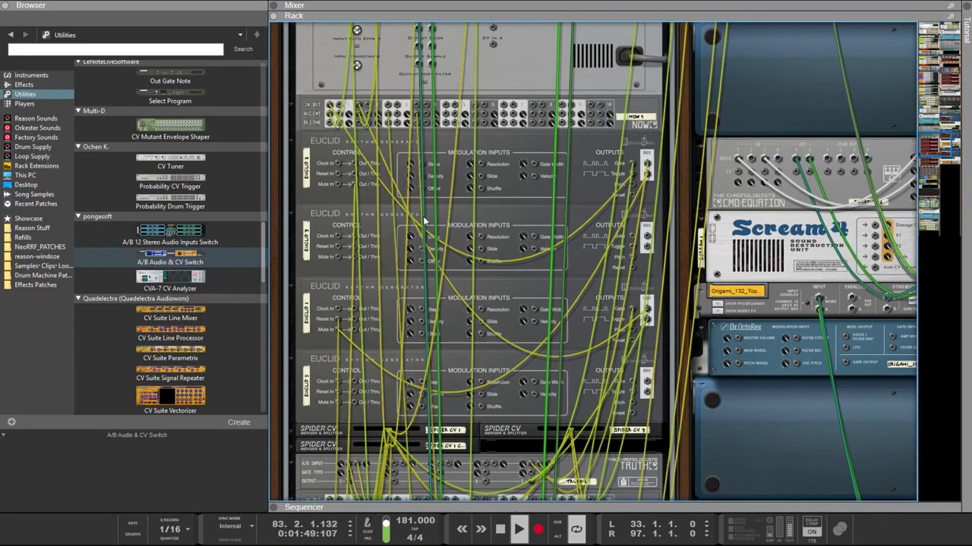
scroll(413, 228, up, 1)
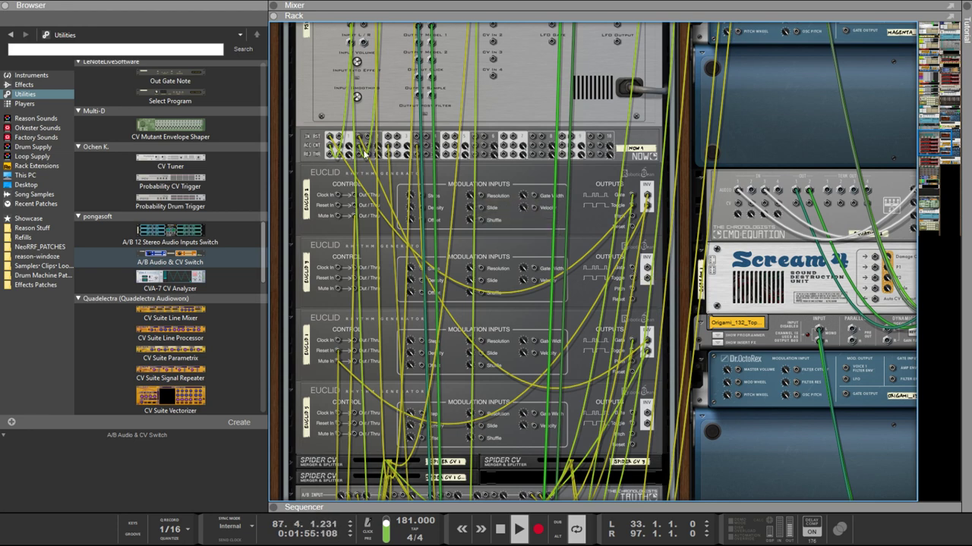
click(387, 149)
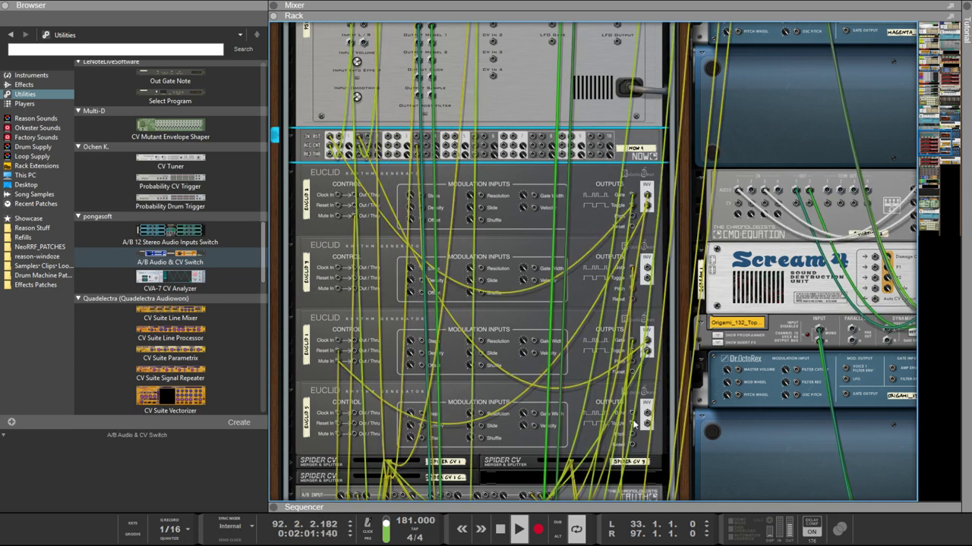
drag(634, 413, 455, 206)
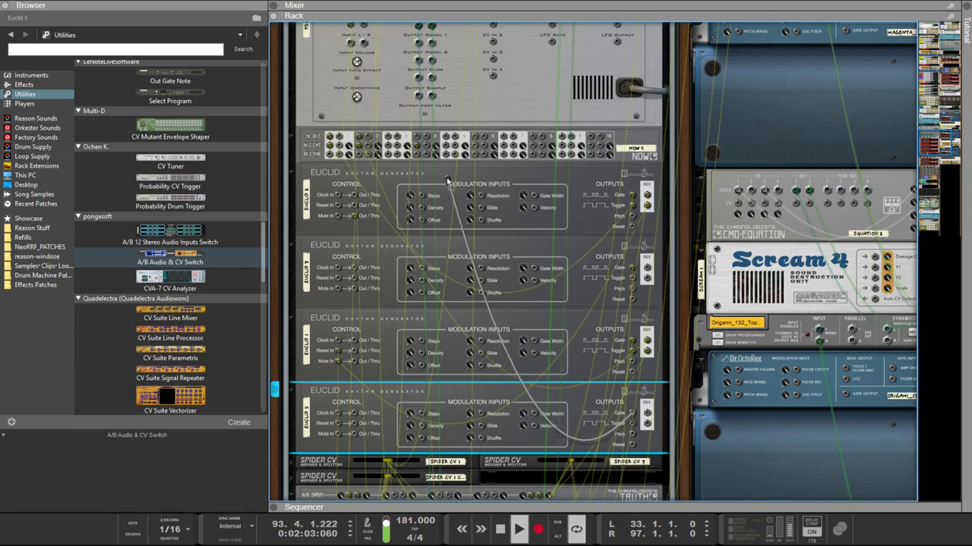
drag(451, 165, 449, 149)
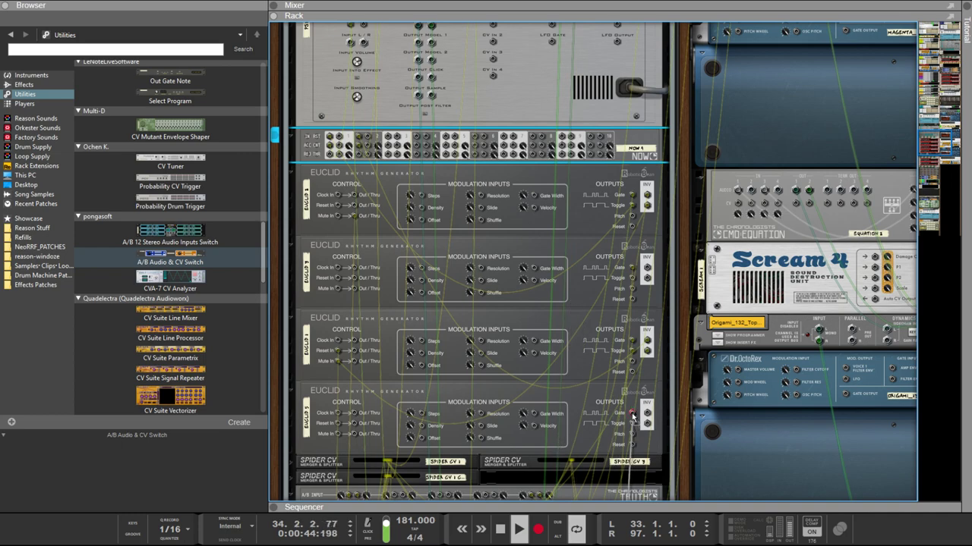
Step: Add a CV Suite Signal Repeater below the Now Counting Gate and route the third Euclid's inverted output through Repeater 1 to the gate's channel 2 input
key(Tab)
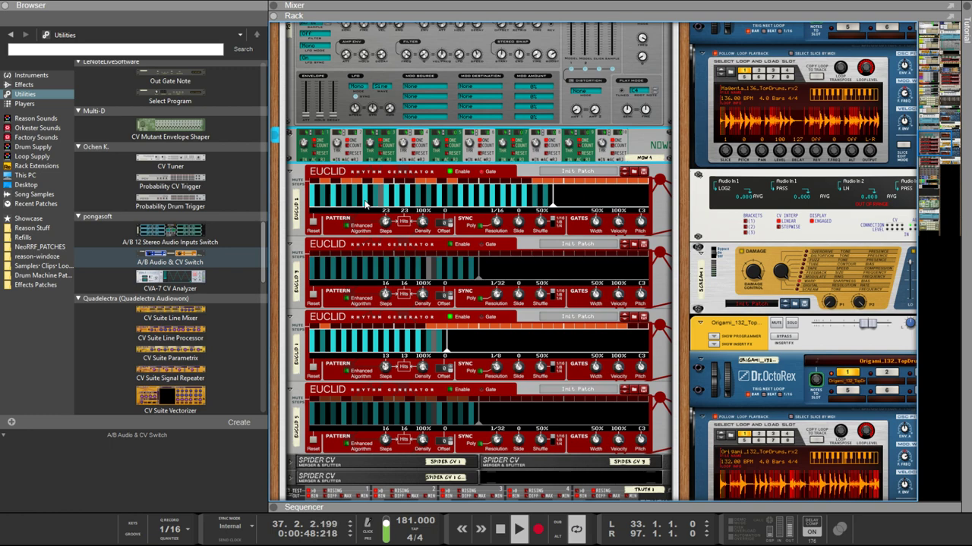
key(Tab)
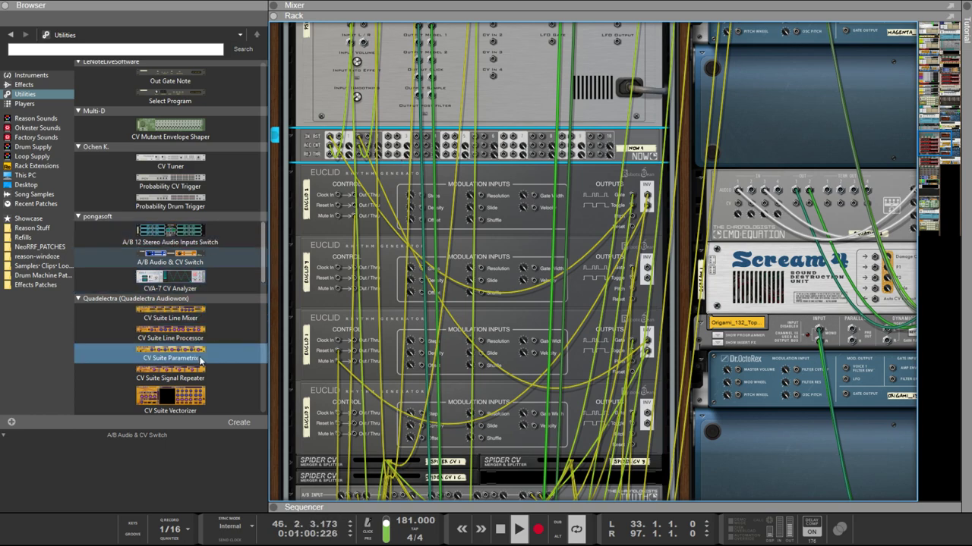
mouse_move(201, 373)
mouse_down()
mouse_move(432, 312)
mouse_move(427, 170)
mouse_up()
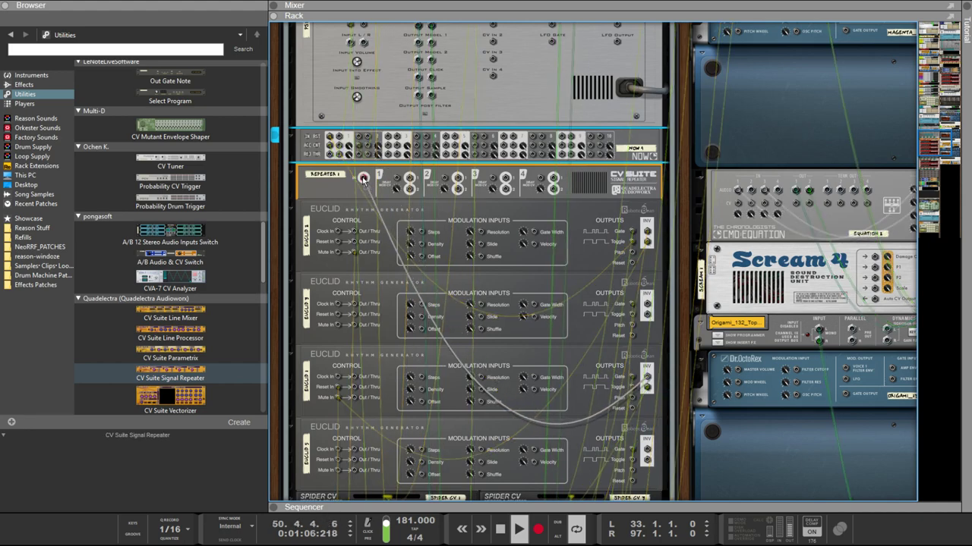
drag(399, 177, 360, 138)
click(360, 139)
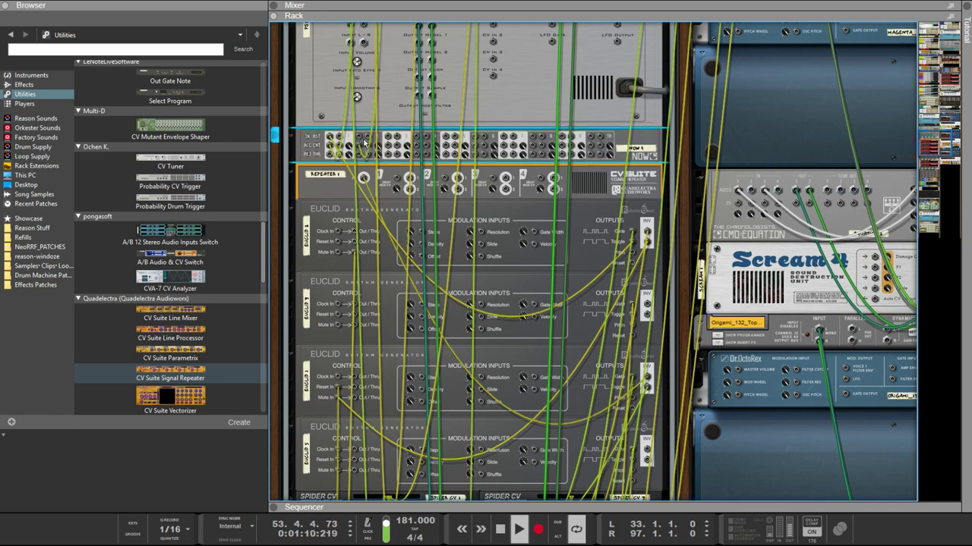
drag(410, 179, 410, 179)
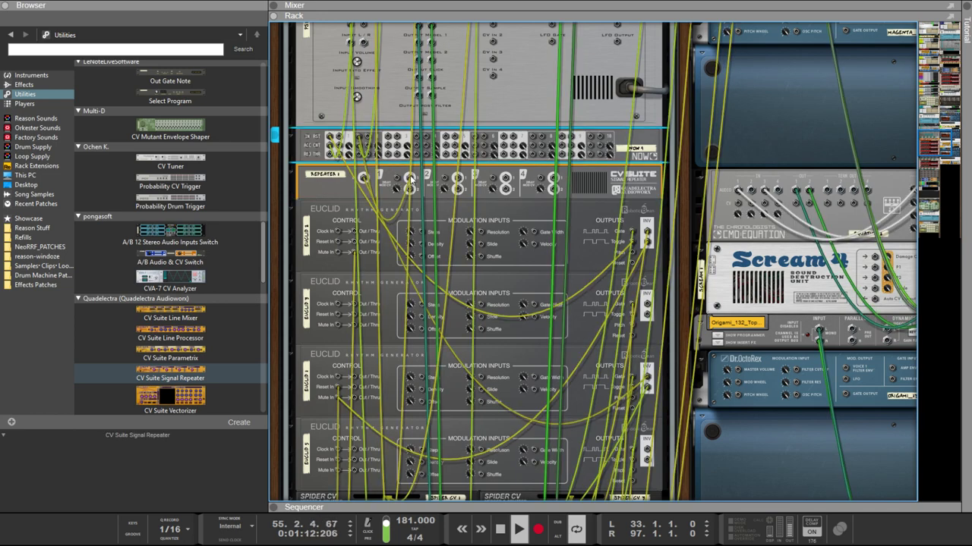
Step: Adjust the delay of Repeater 1 on the CV Suite Signal Repeater, trying 4, 6 and 16 steps
key(Tab)
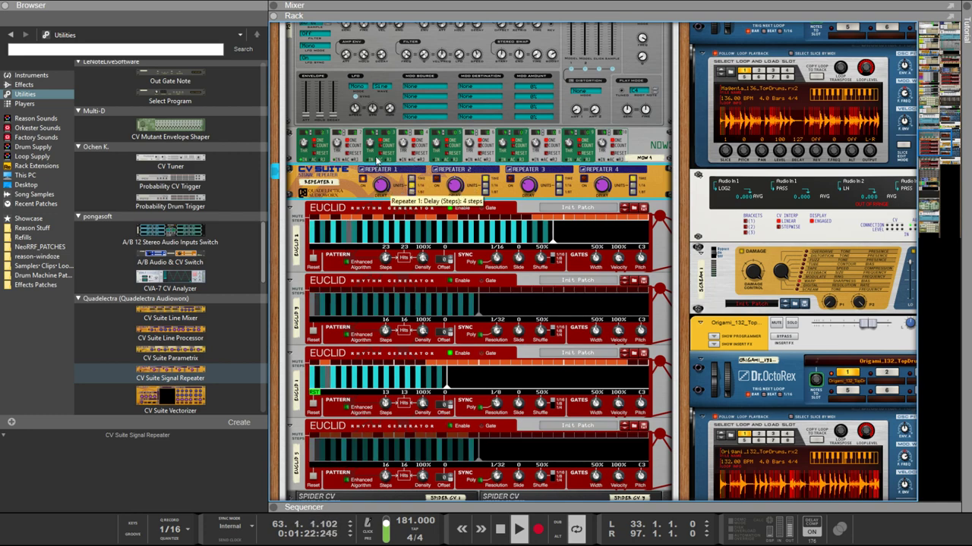
drag(374, 155, 377, 213)
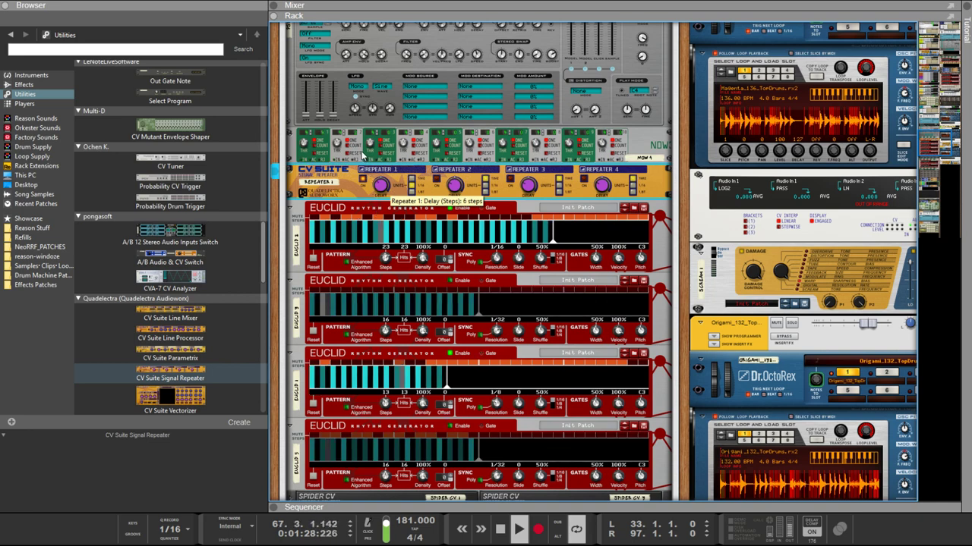
drag(363, 156, 361, 85)
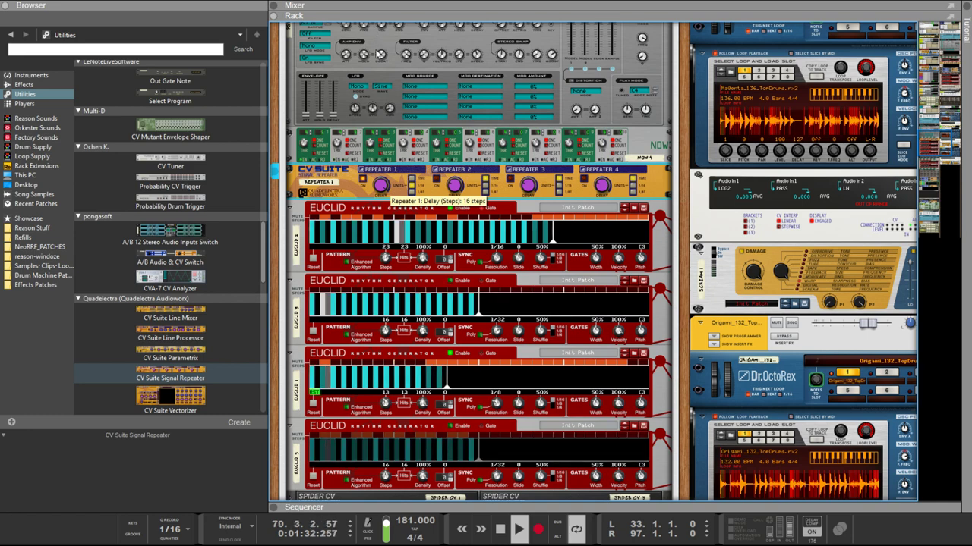
drag(379, 55, 381, 138)
Step: Try deleting the CV Suite Signal Repeater from the rack, and undo its removal
key(Tab)
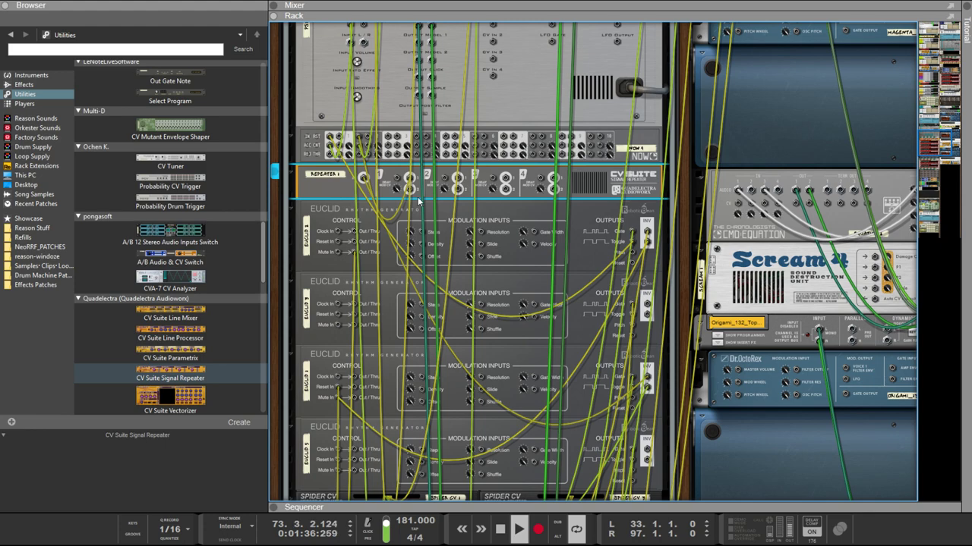
drag(363, 178, 415, 182)
key(Tab)
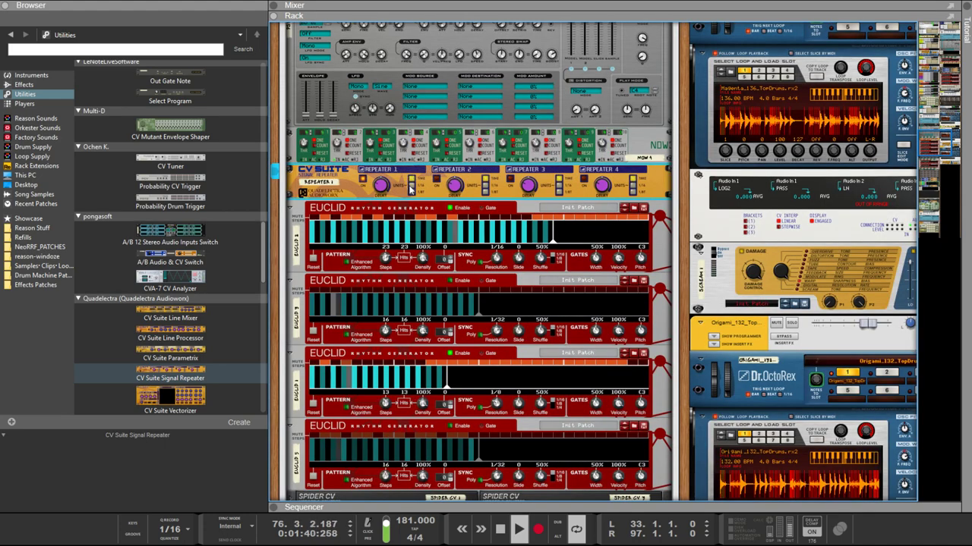
key(Tab)
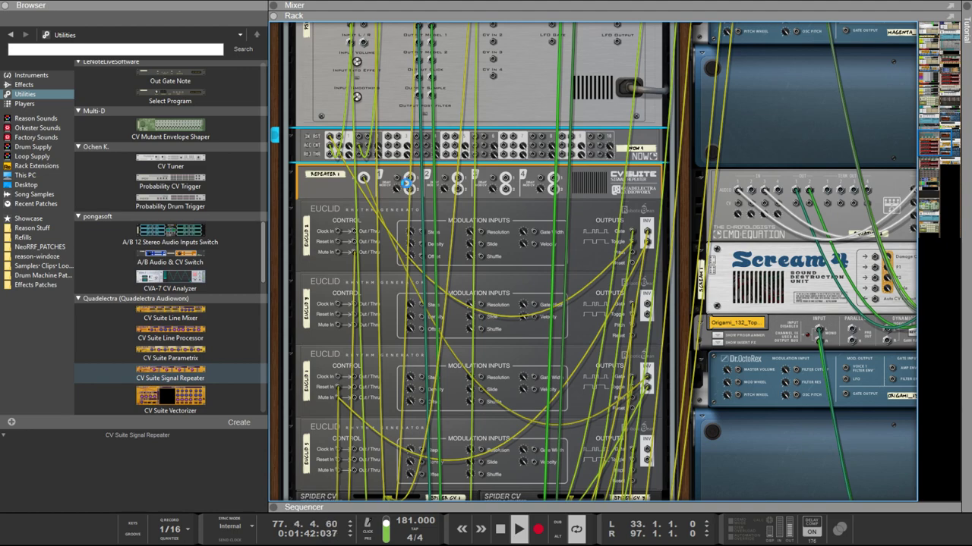
key(Delete)
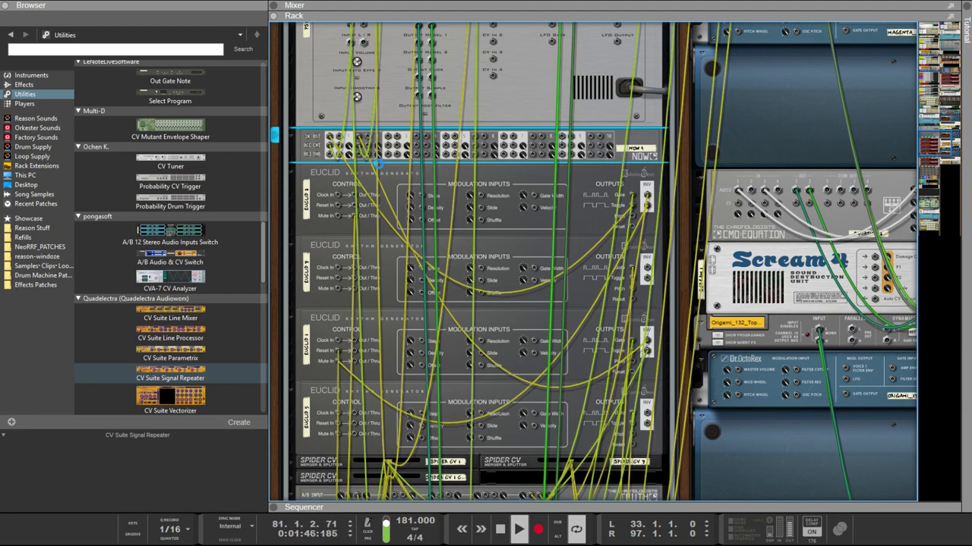
key(ctrl+z)
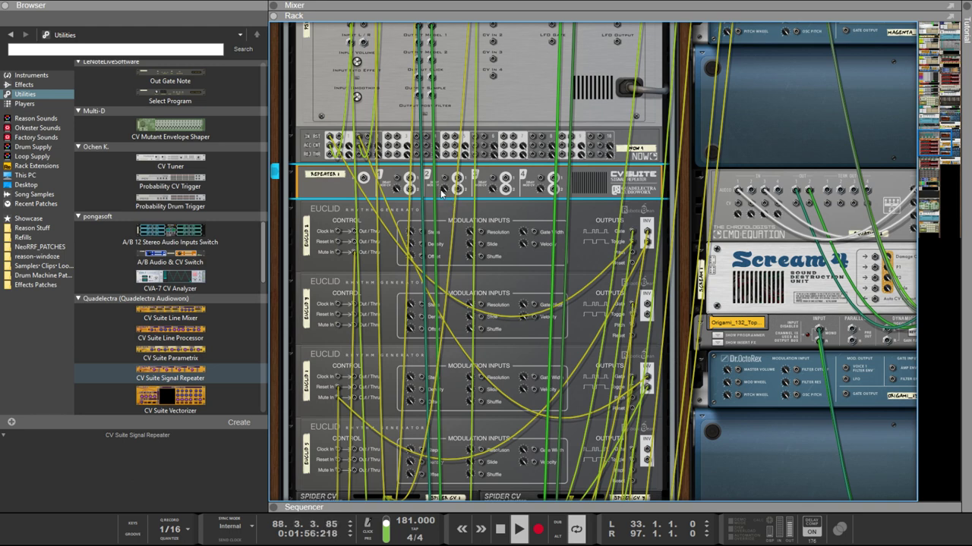
scroll(441, 192, up, 1)
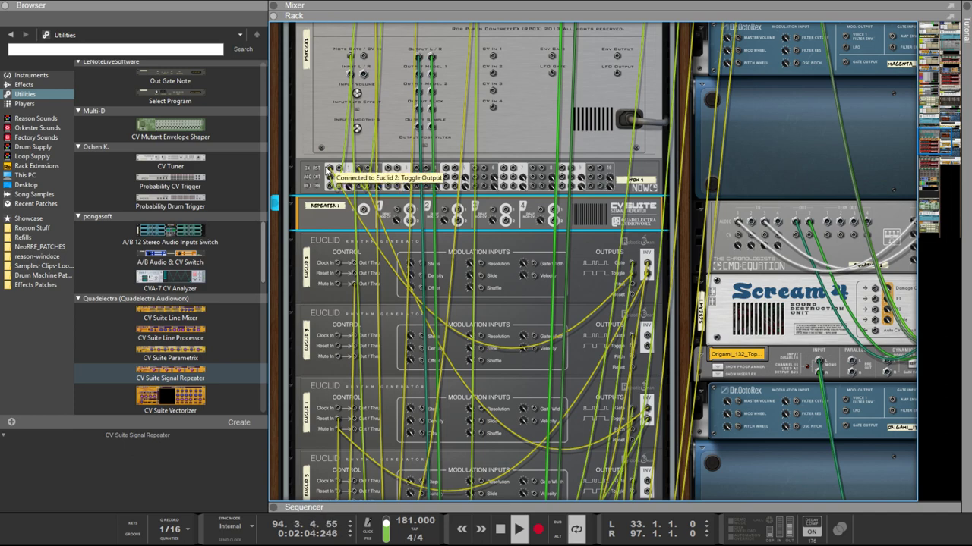
Step: Patch CV cables between the Euclid outputs, the first two Signal Repeater channels and the second channel of Now 4
drag(646, 263, 365, 211)
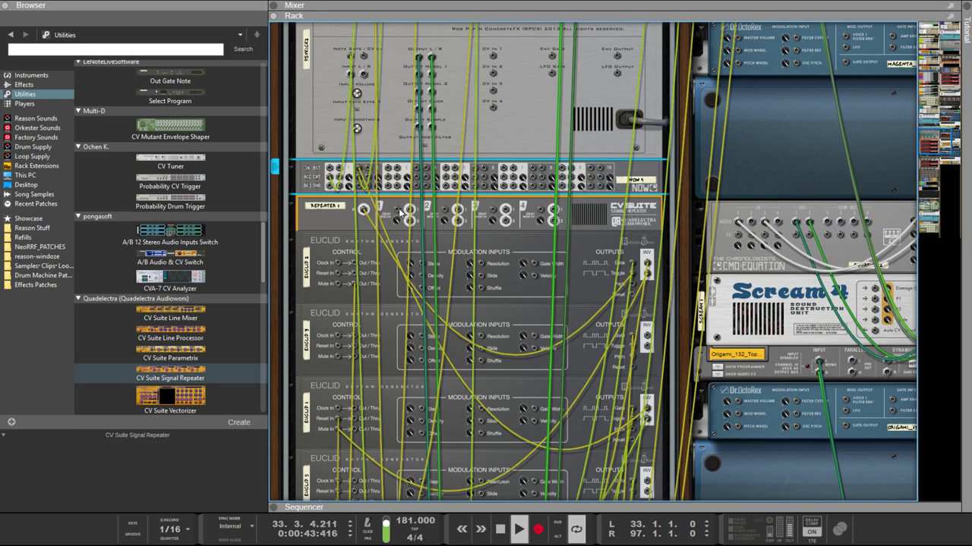
drag(409, 216, 363, 173)
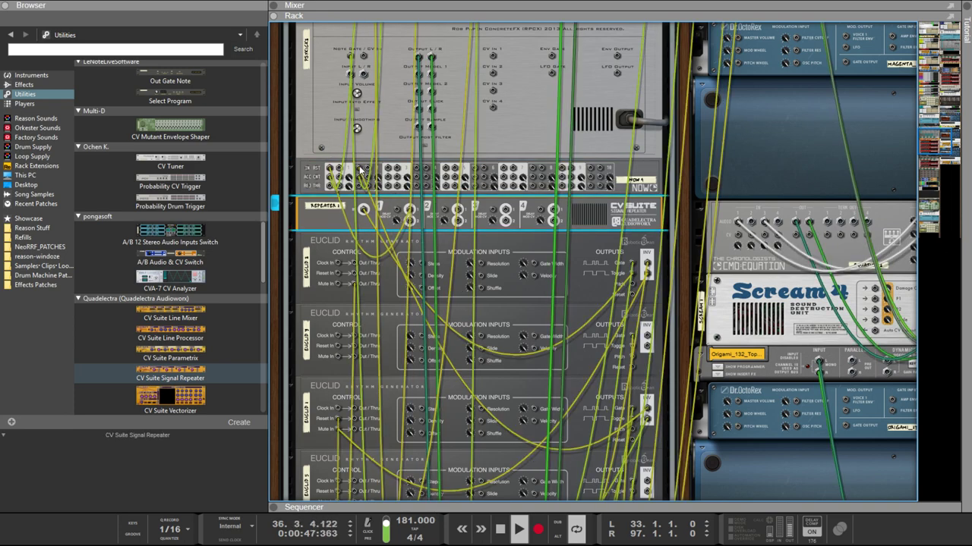
drag(457, 216, 531, 395)
drag(410, 213, 392, 196)
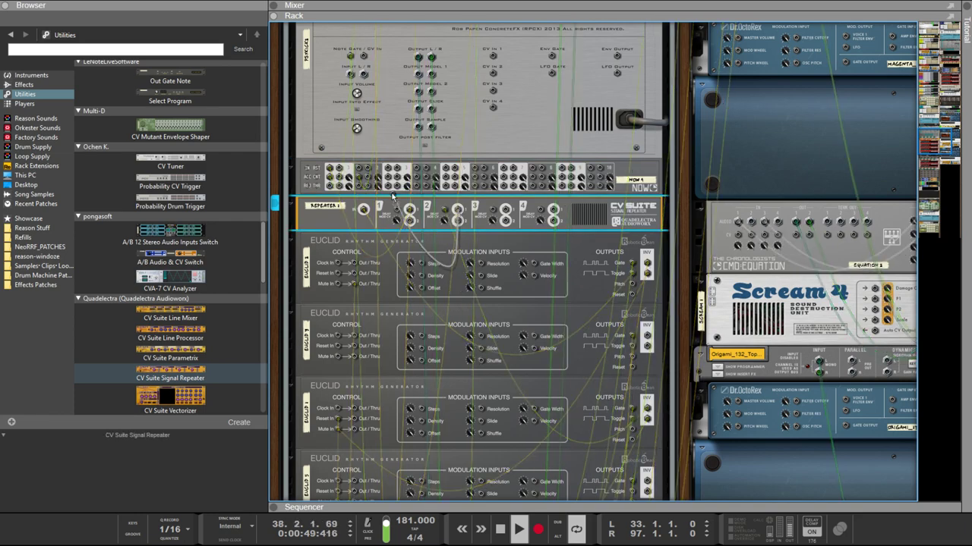
drag(361, 168, 362, 168)
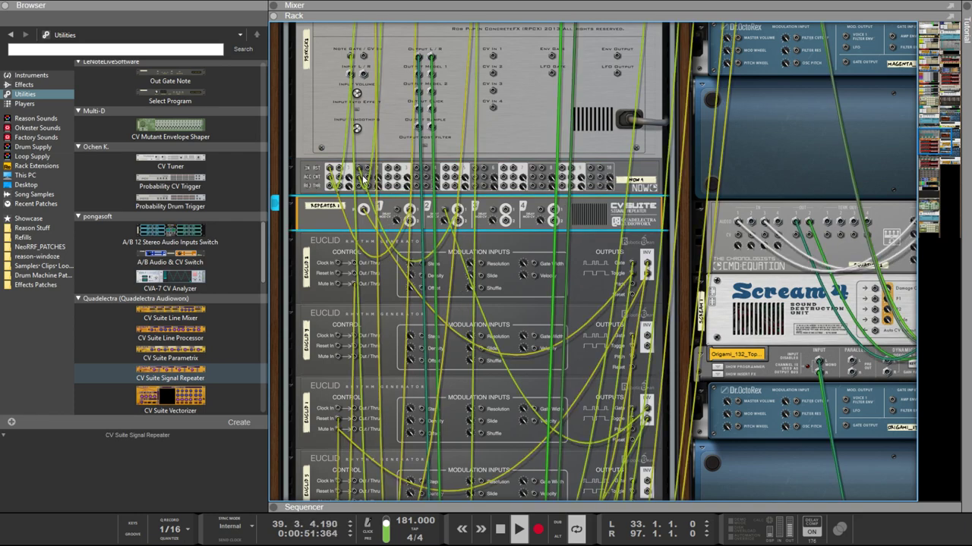
Step: On the rack front, set Euclid 5's resolution to 1/128 and its steps to 24
key(Tab)
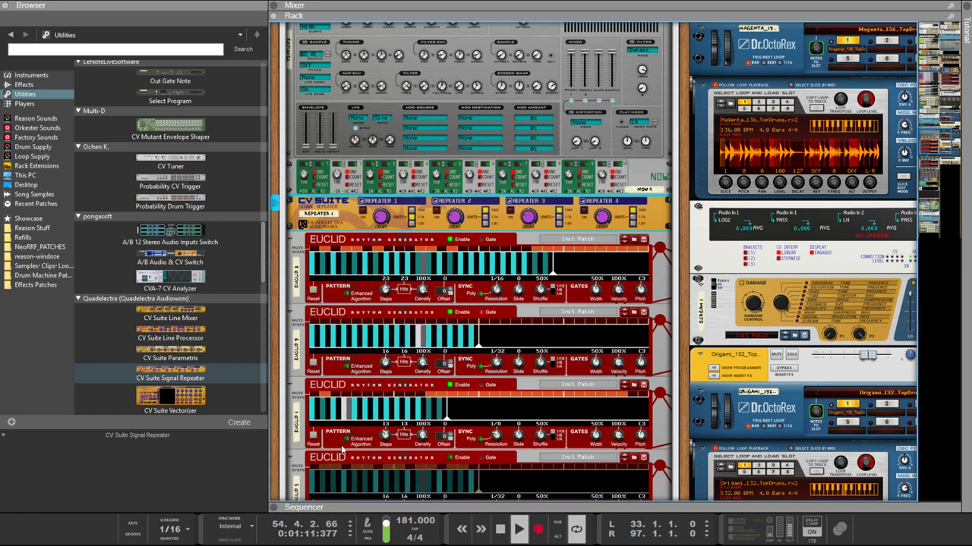
click(325, 472)
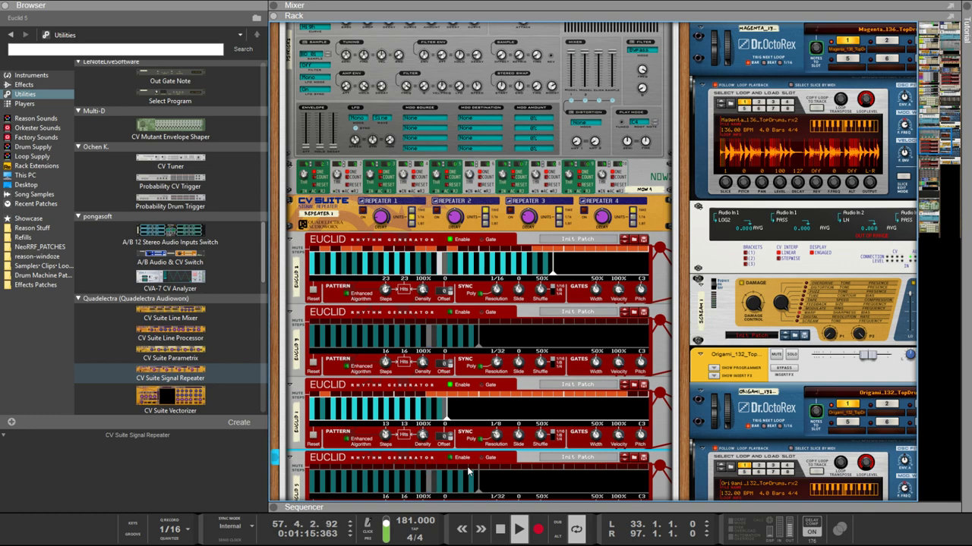
scroll(468, 472, down, 2)
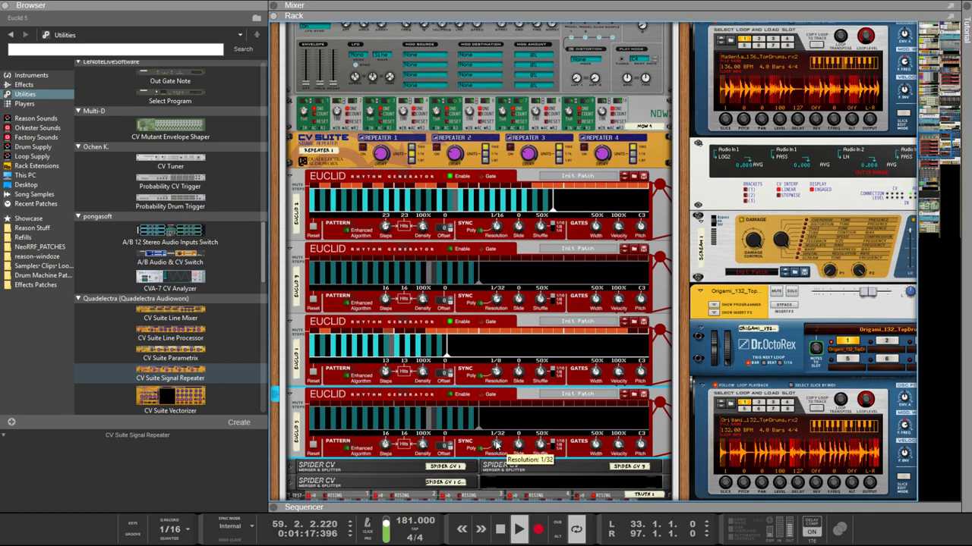
drag(496, 444, 496, 440)
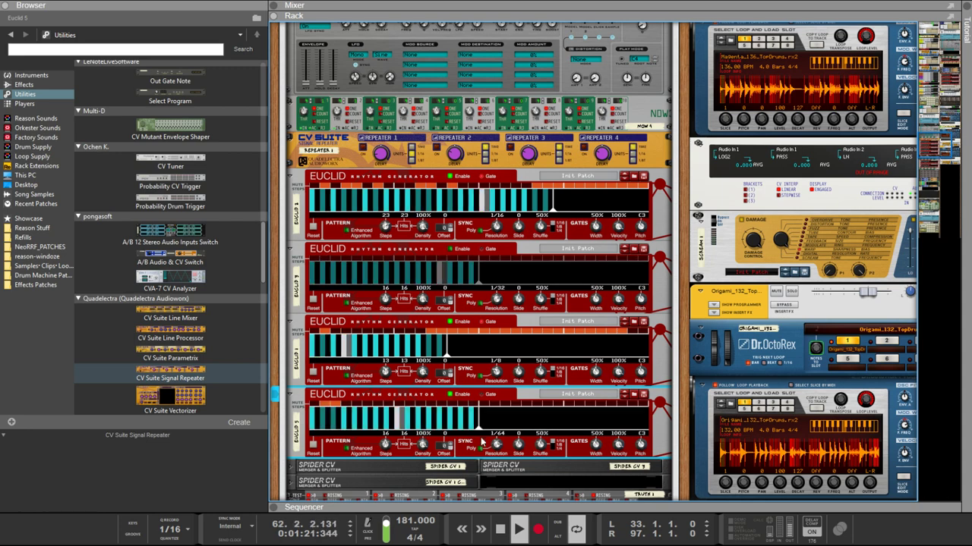
drag(494, 444, 495, 439)
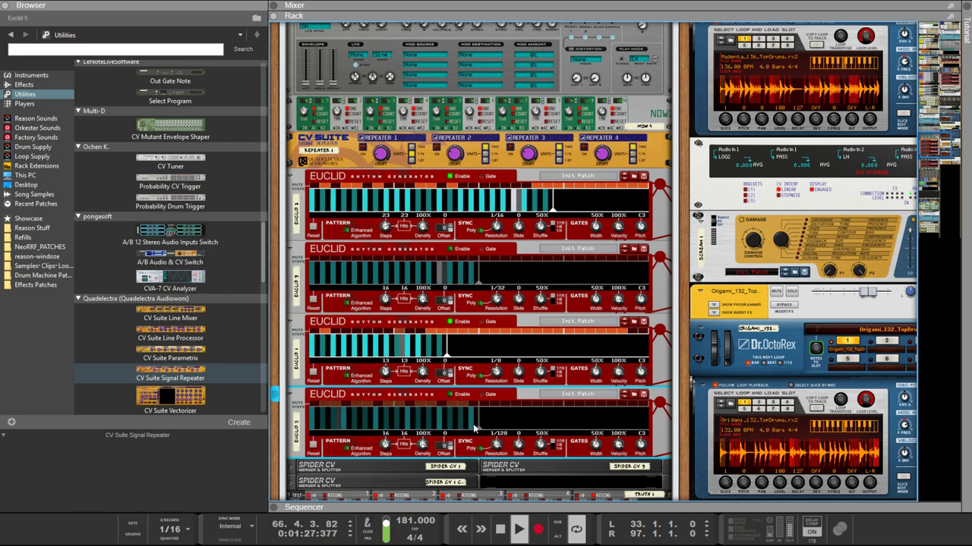
drag(385, 444, 388, 430)
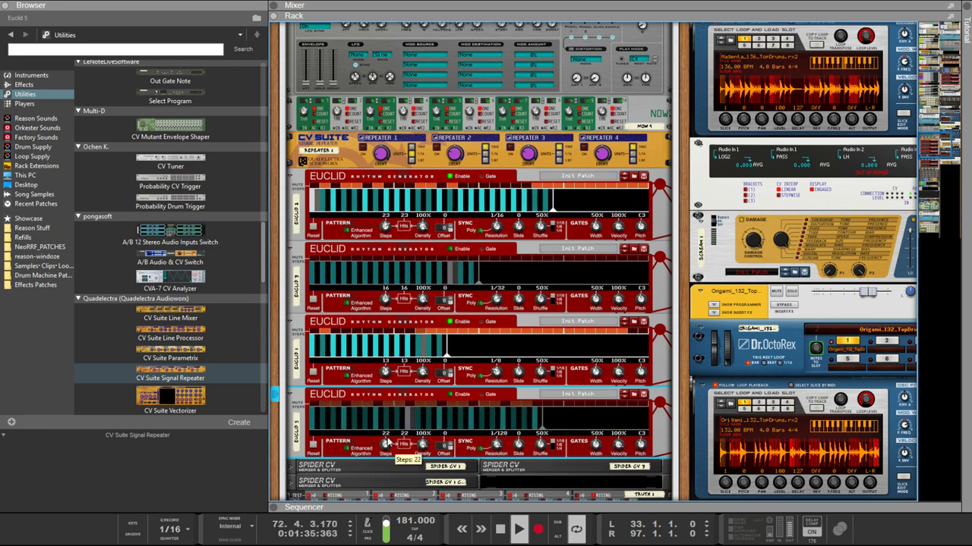
drag(388, 446, 389, 435)
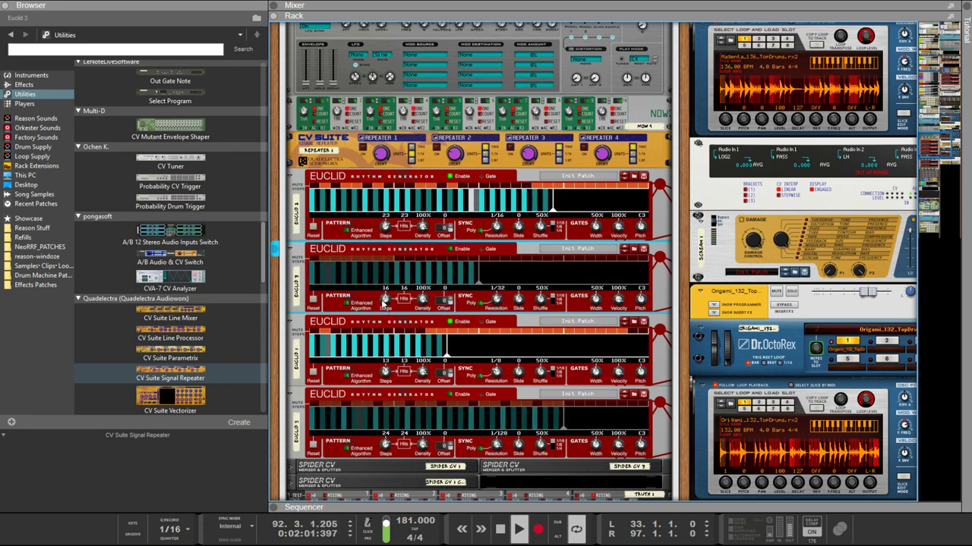
Step: Set Euclid 3 to 32 steps and Euclid 5 to 31 steps
drag(385, 299, 408, 263)
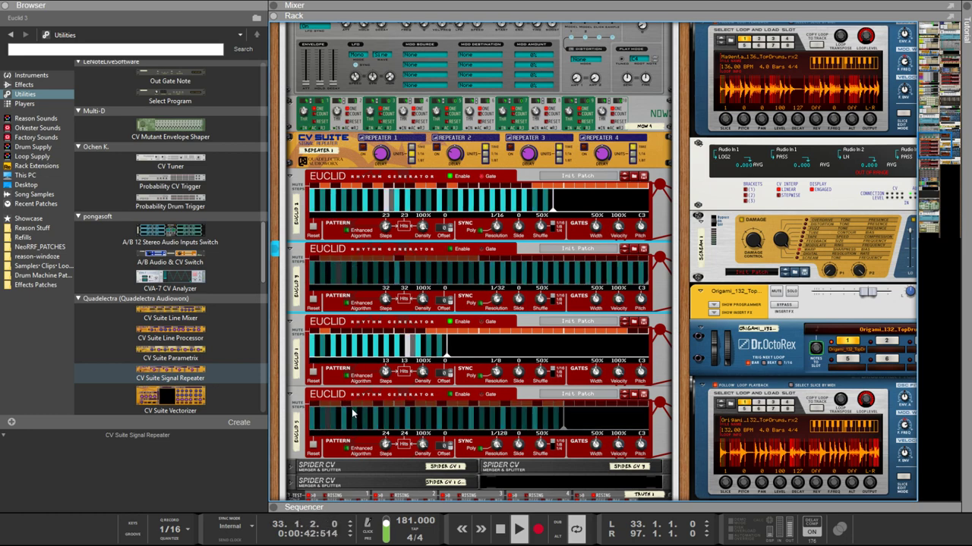
click(392, 406)
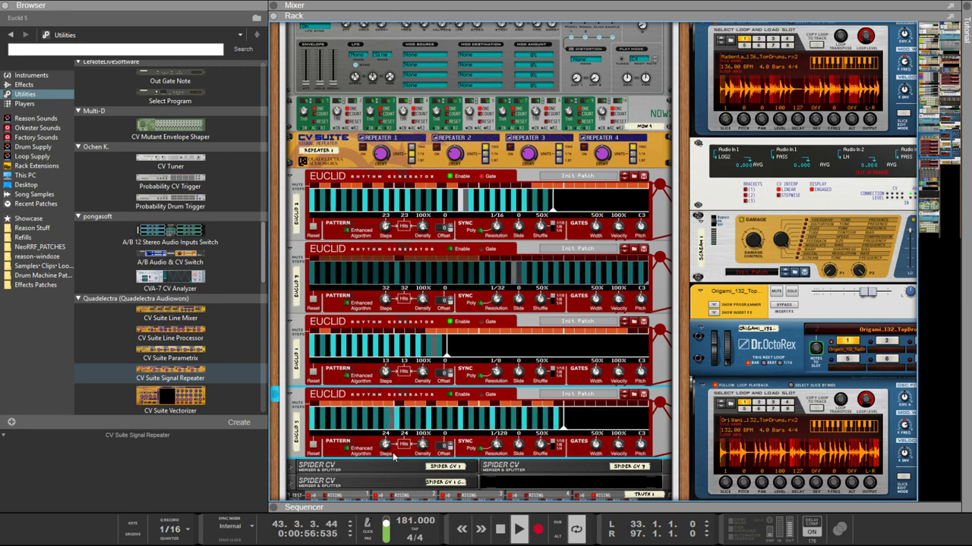
drag(386, 446, 384, 442)
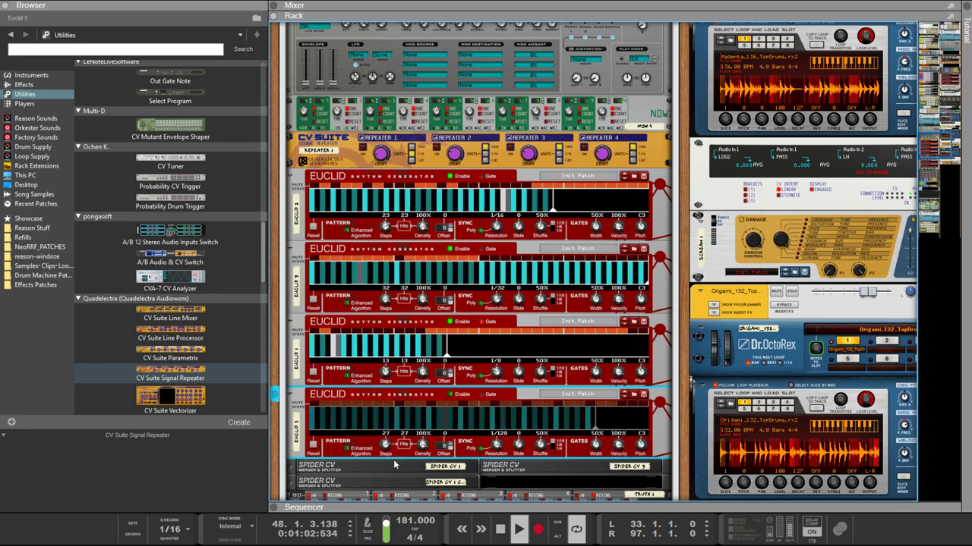
drag(386, 446, 387, 440)
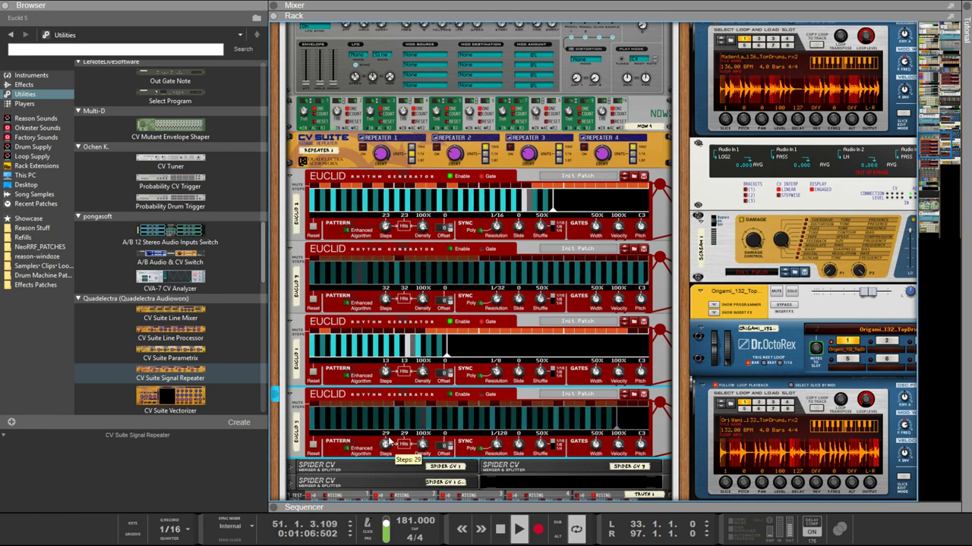
drag(387, 440, 388, 437)
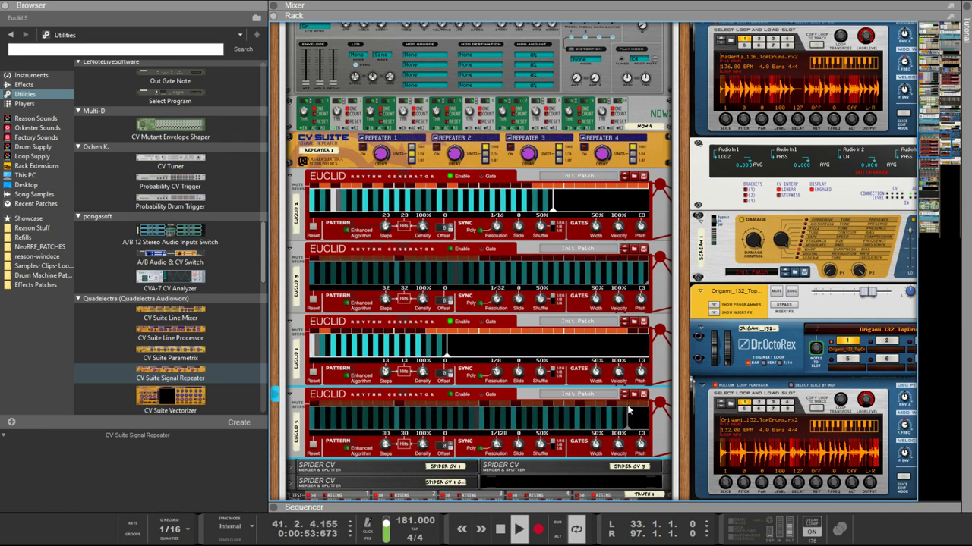
drag(627, 411, 636, 420)
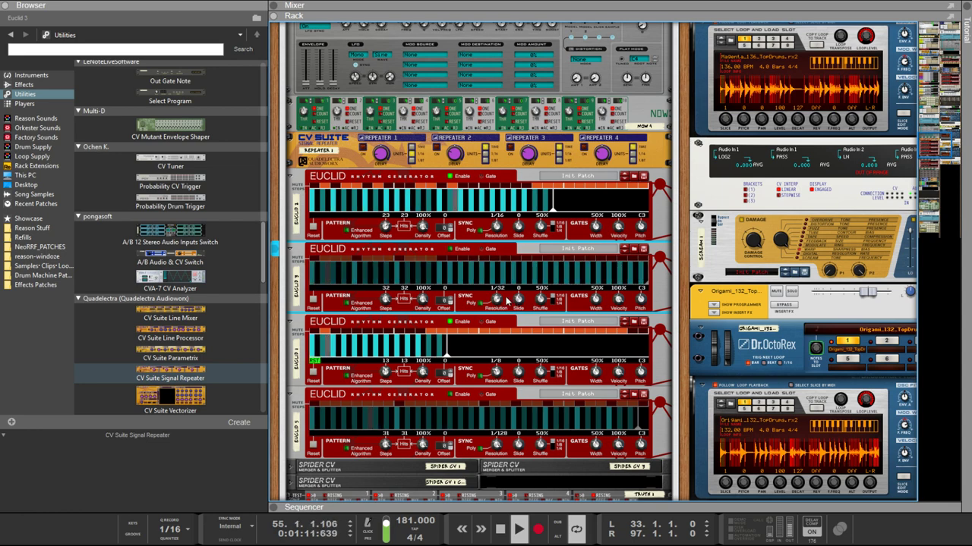
Step: Check the Now 4 and Euclid cabling on the rack rear, and unfold the Spider CV units below Euclid 5
key(Tab)
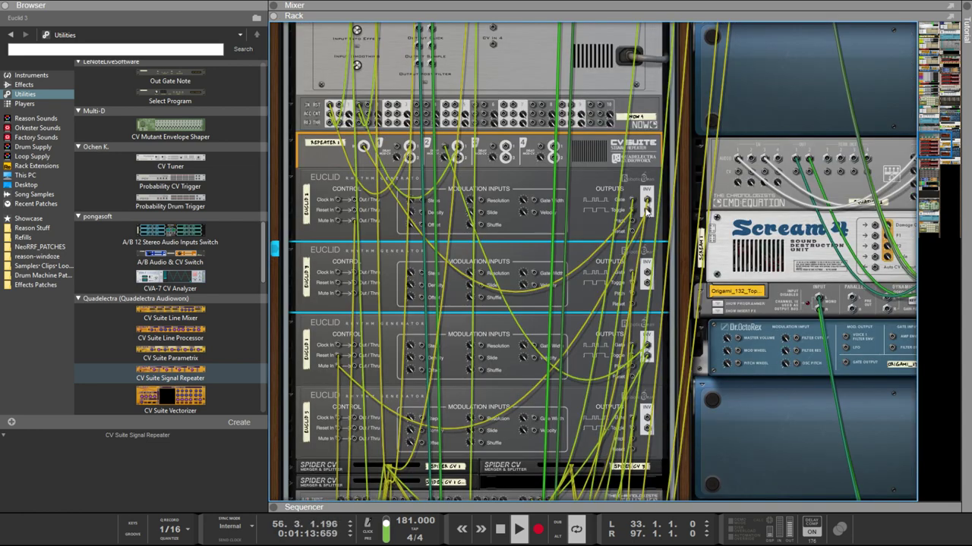
click(364, 106)
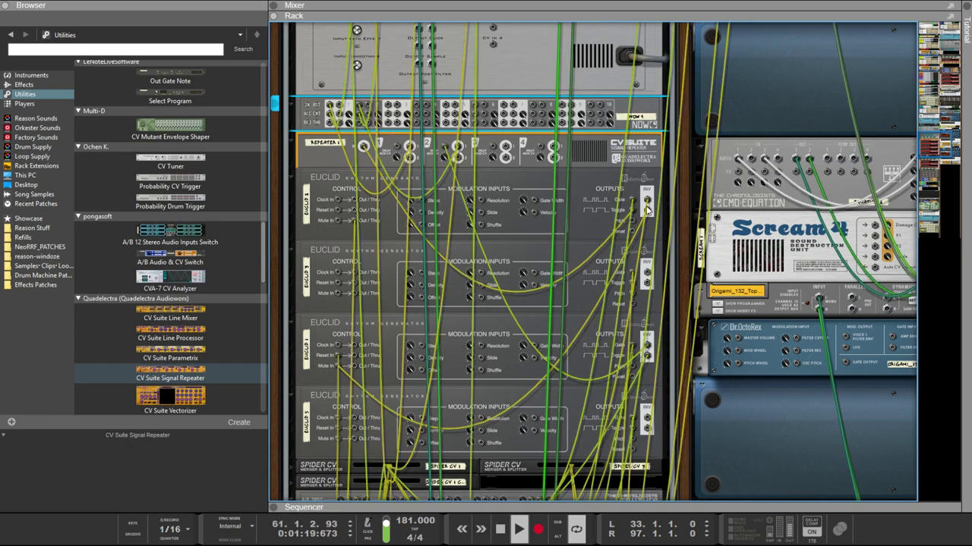
click(630, 216)
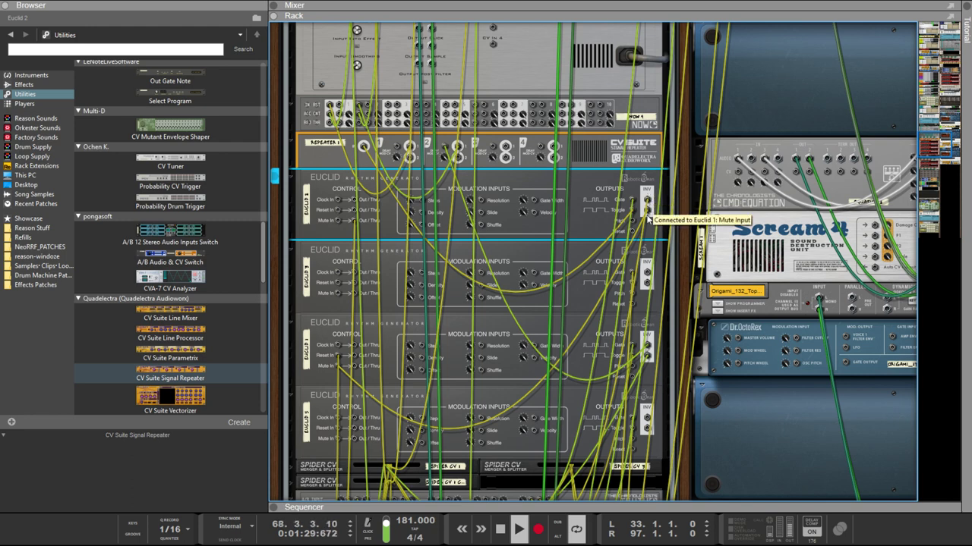
click(648, 357)
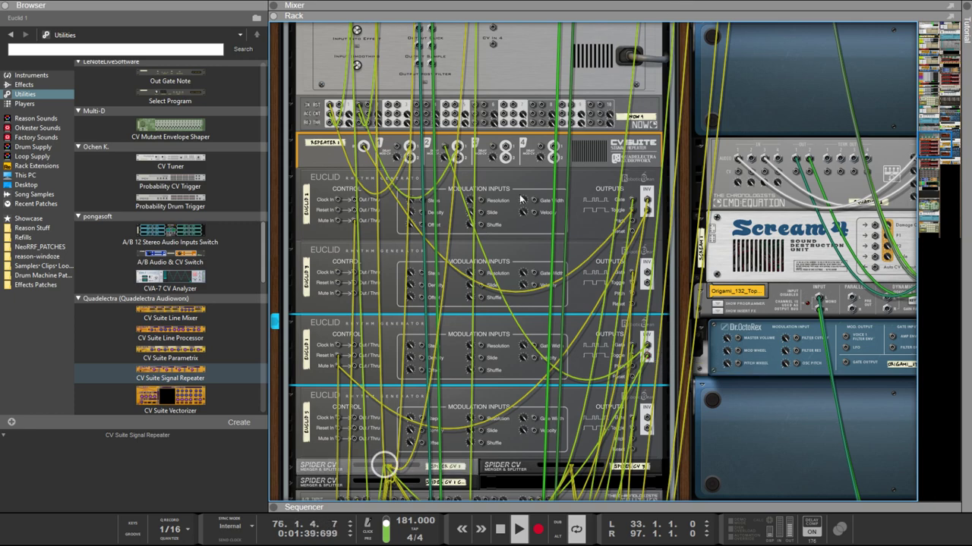
click(289, 472)
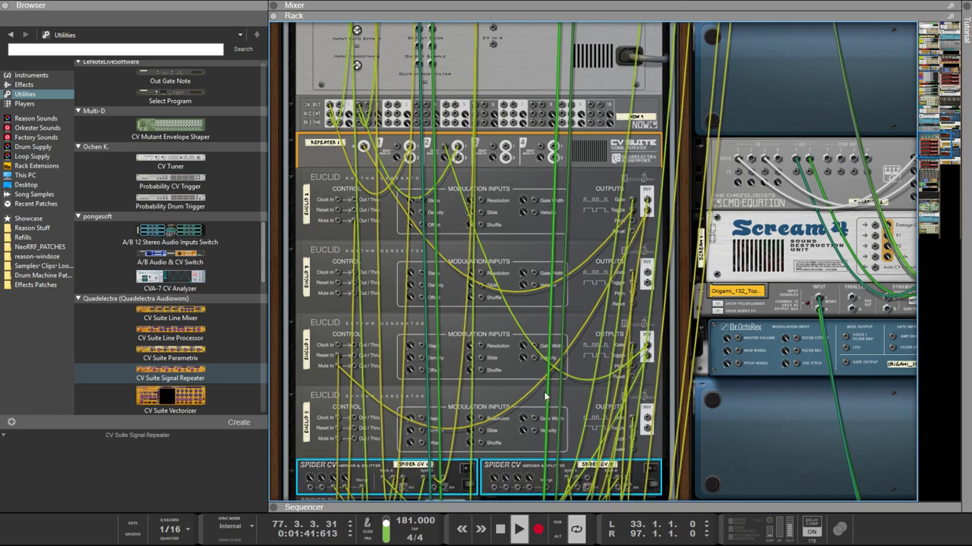
Step: Route Euclid 1's inverted toggle output through Spider CV 1 to the second channel input of the Signal Repeater
click(650, 364)
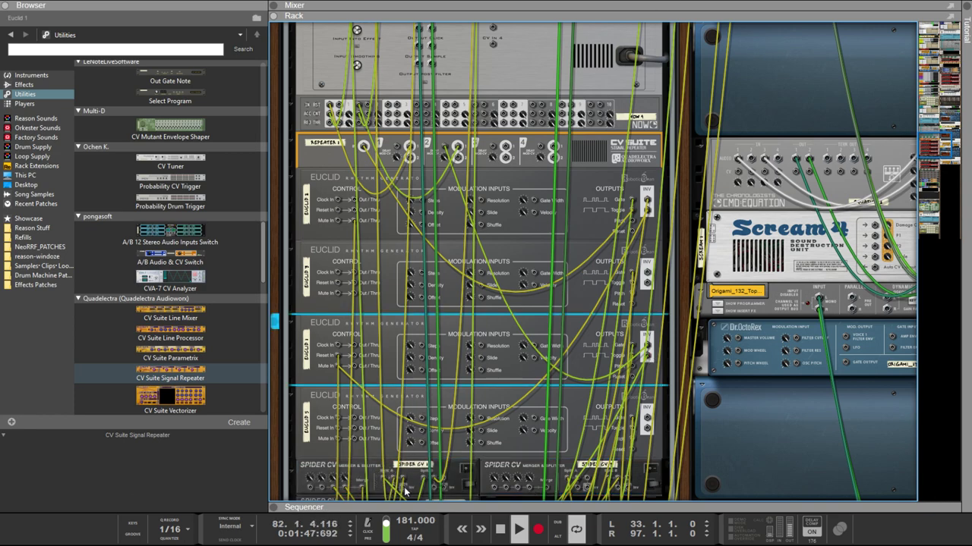
drag(405, 492, 429, 202)
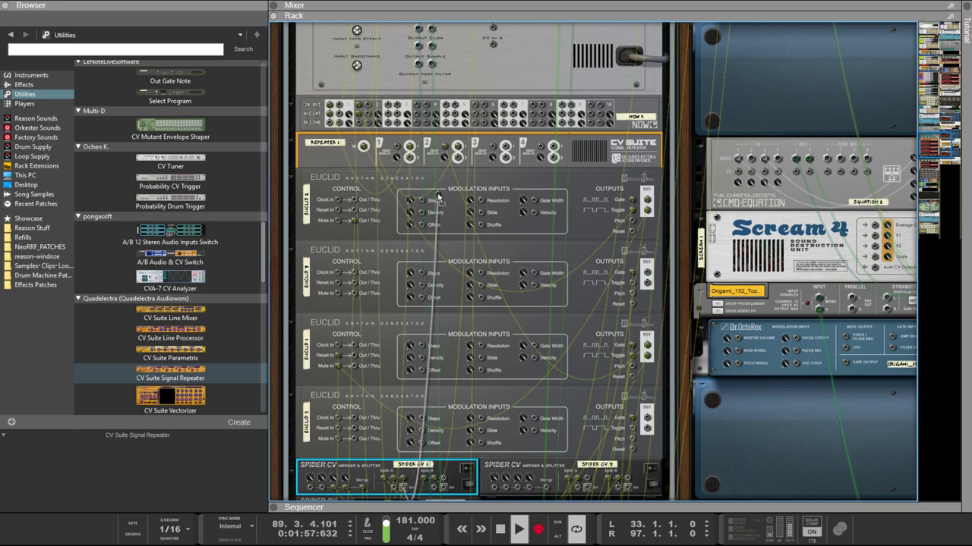
drag(438, 198, 438, 198)
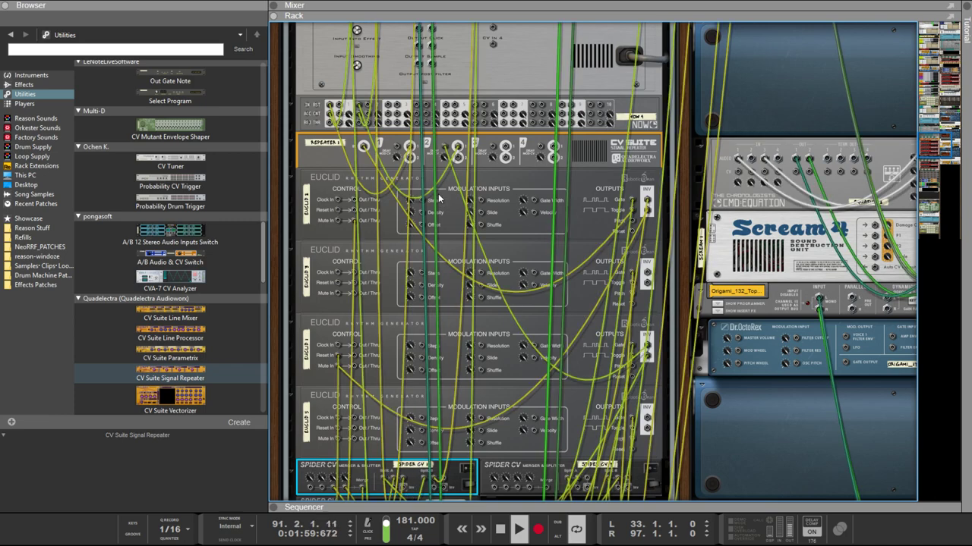
click(648, 356)
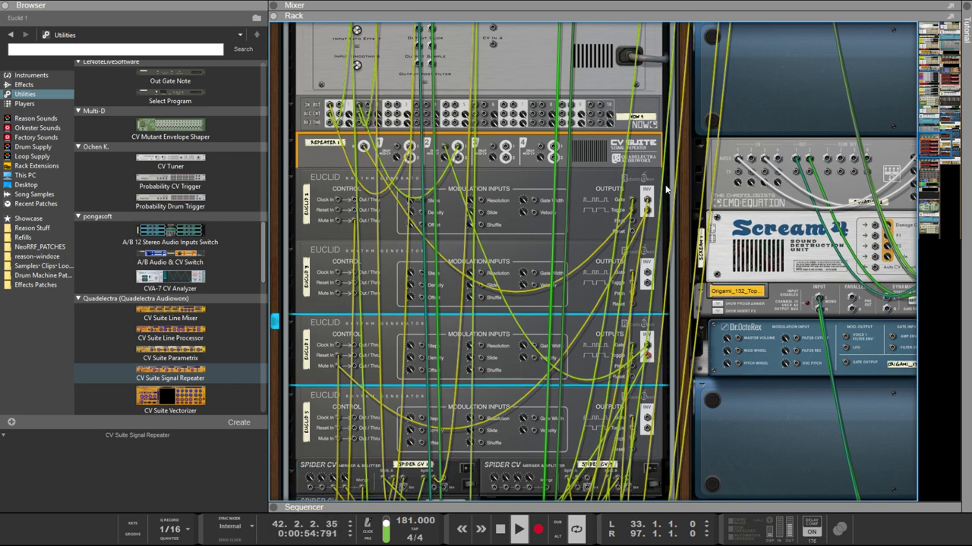
click(393, 492)
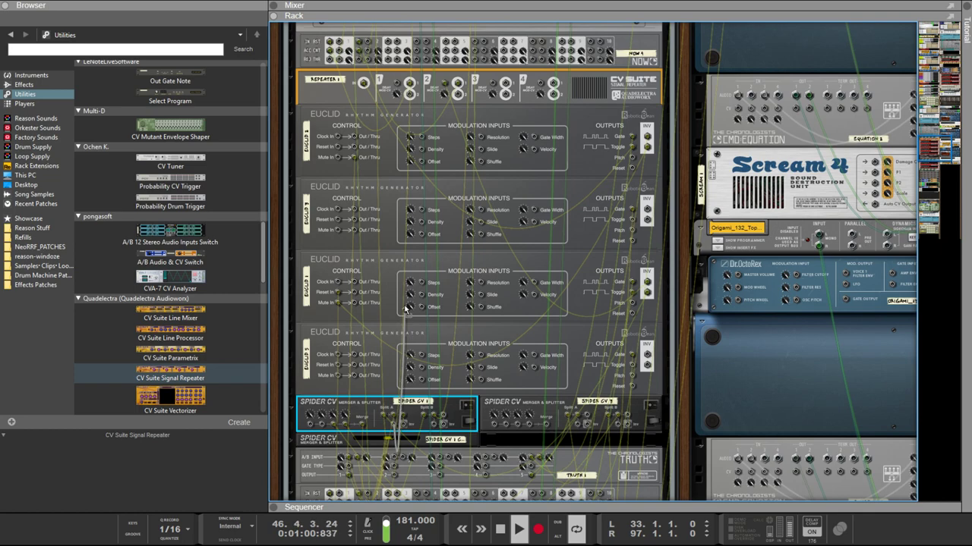
drag(407, 169, 445, 88)
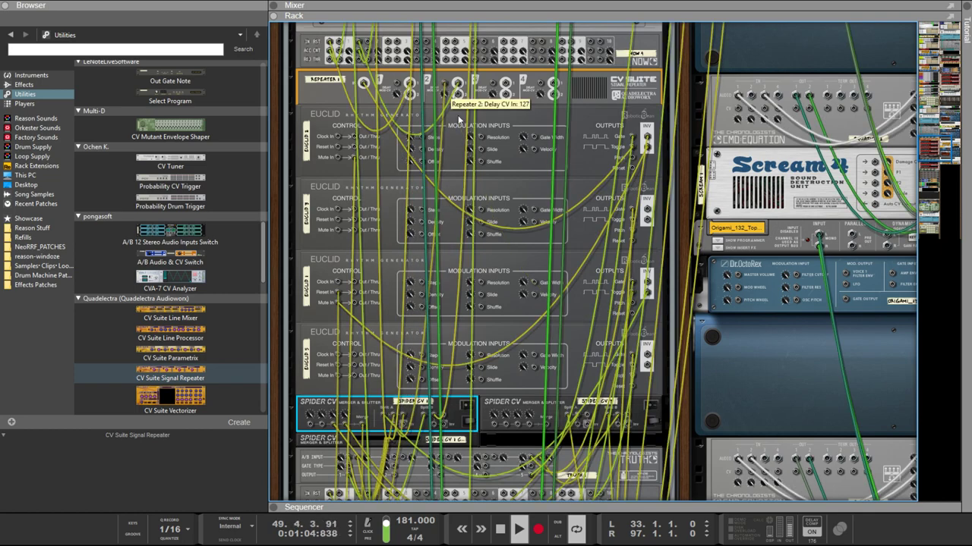
Step: On the rack front, set Euclid 2's resolution to 1/8
key(Tab)
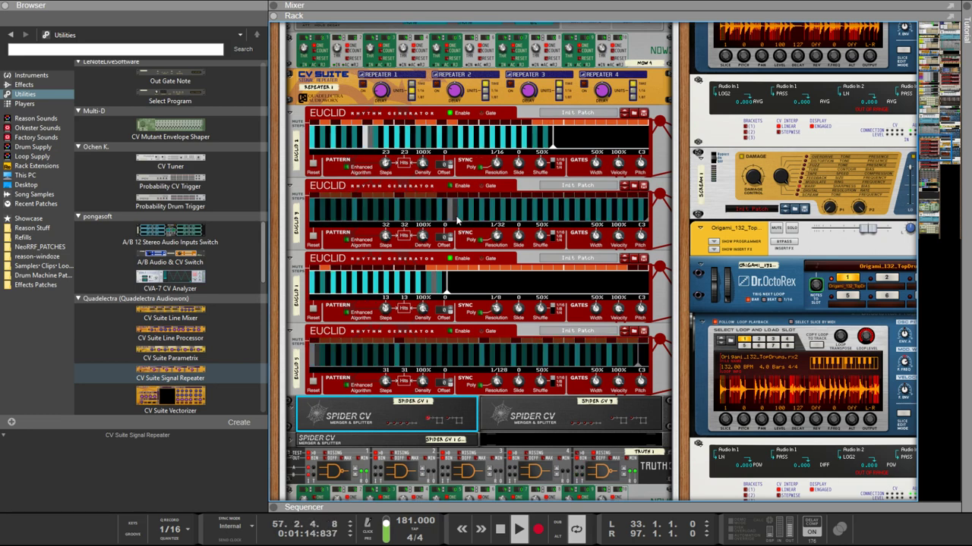
drag(496, 164, 504, 195)
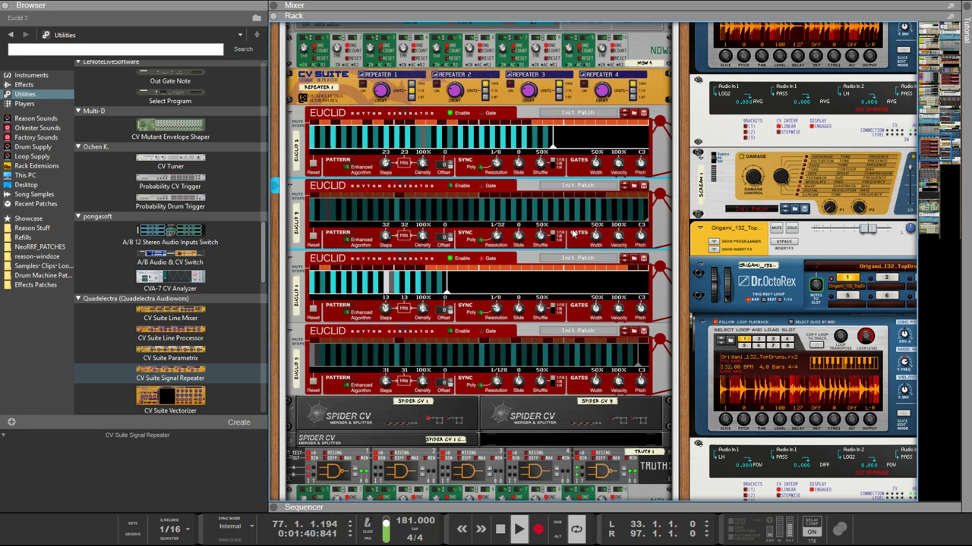
click(608, 338)
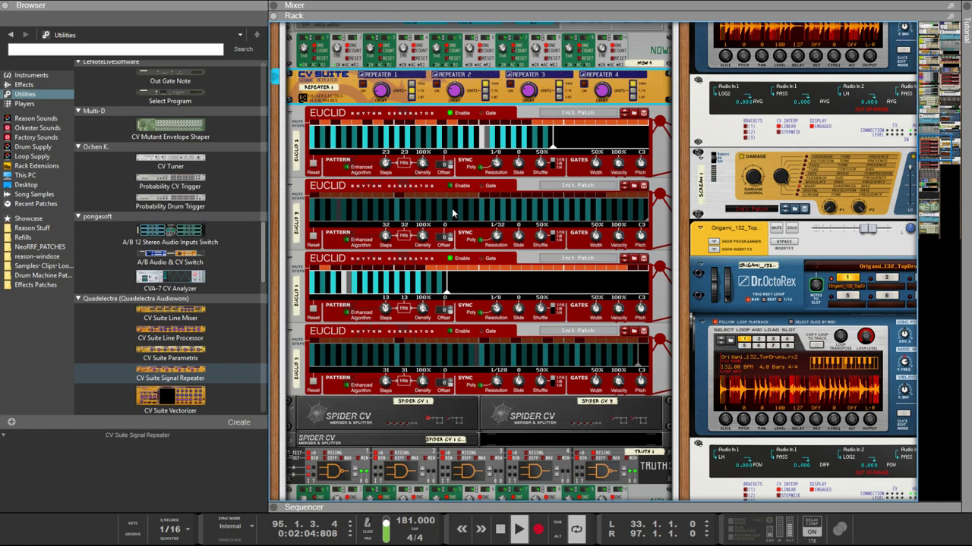
Step: Switch the CV selector of the A/B Switch directly below Compare to input A
scroll(454, 228, down, 3)
scroll(459, 264, up, 3)
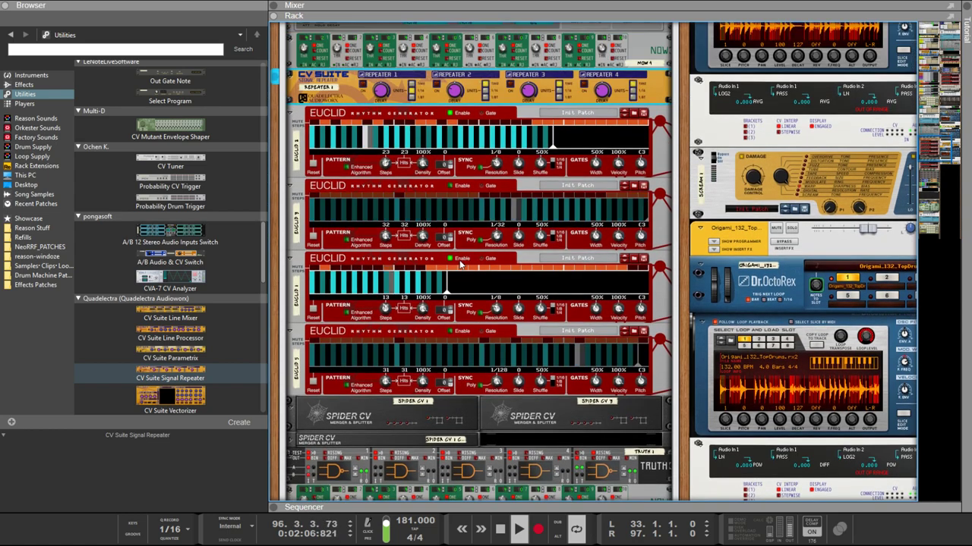
scroll(455, 260, down, 6)
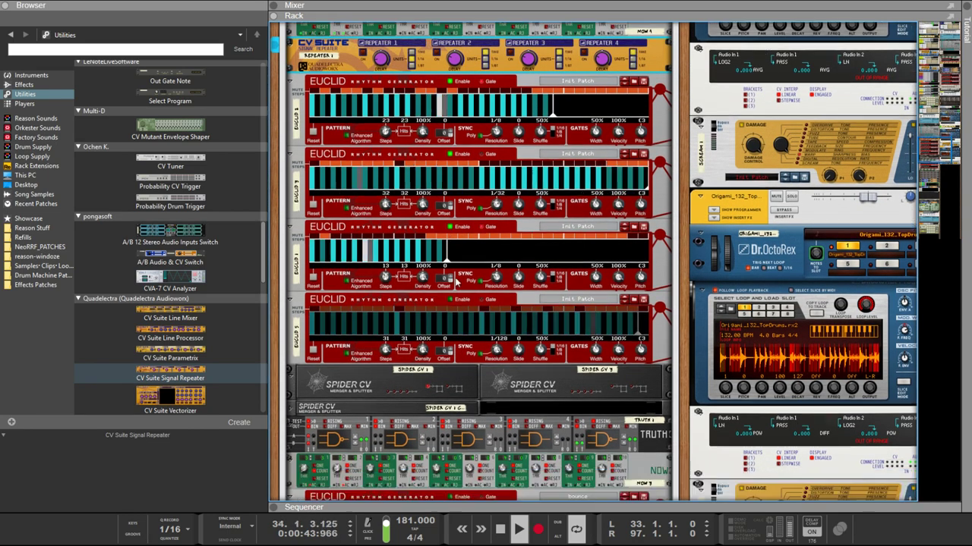
scroll(494, 303, down, 2)
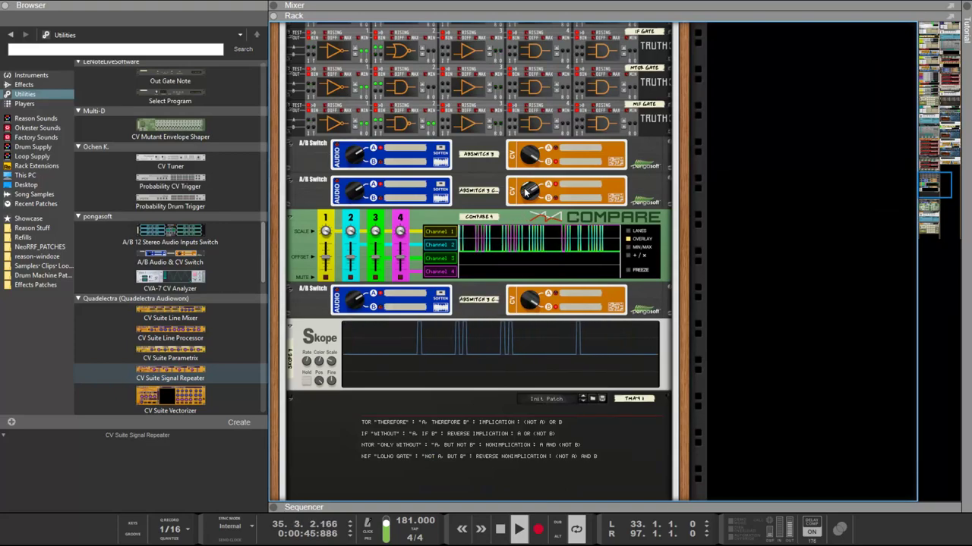
click(531, 299)
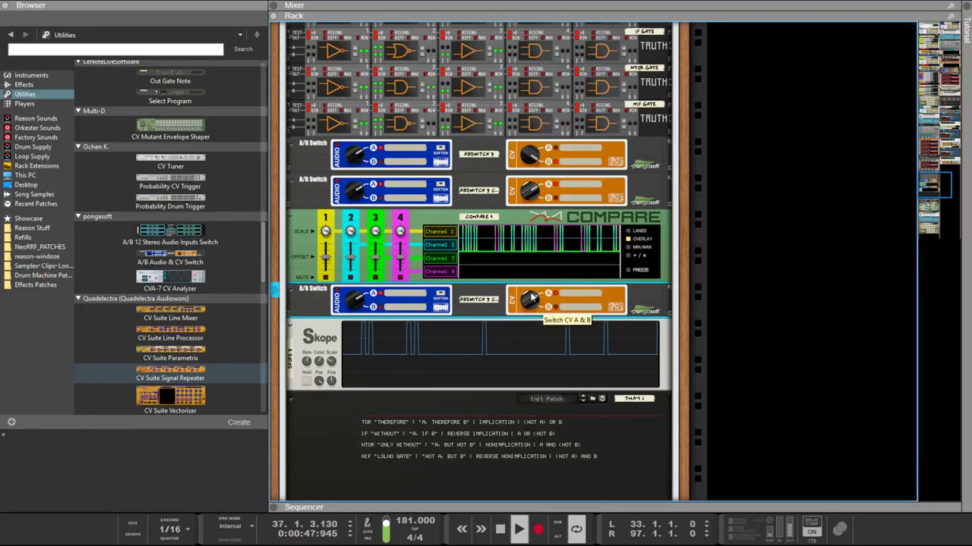
Step: Set the CV selector of the A/B Switch directly above Compare to B and the one above that to A
scroll(516, 243, up, 13)
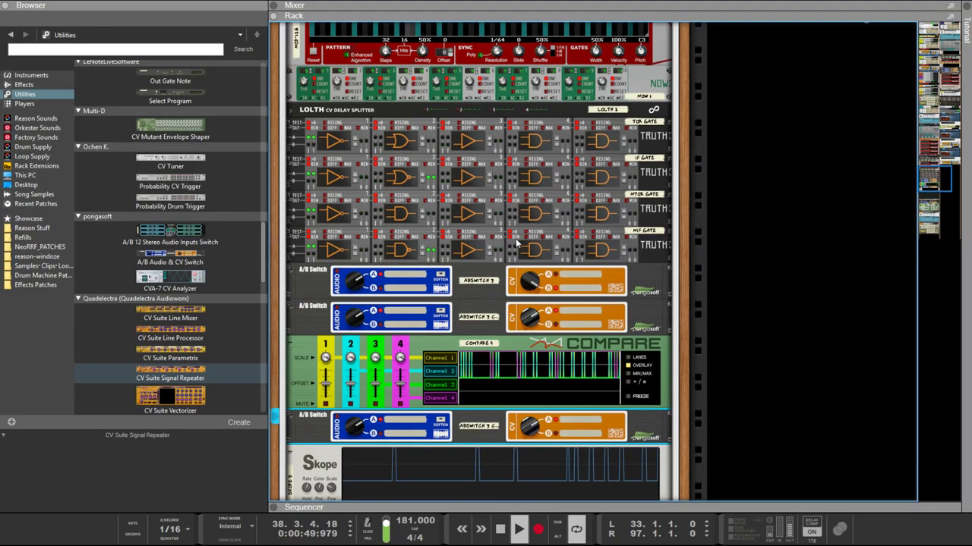
scroll(516, 243, up, 9)
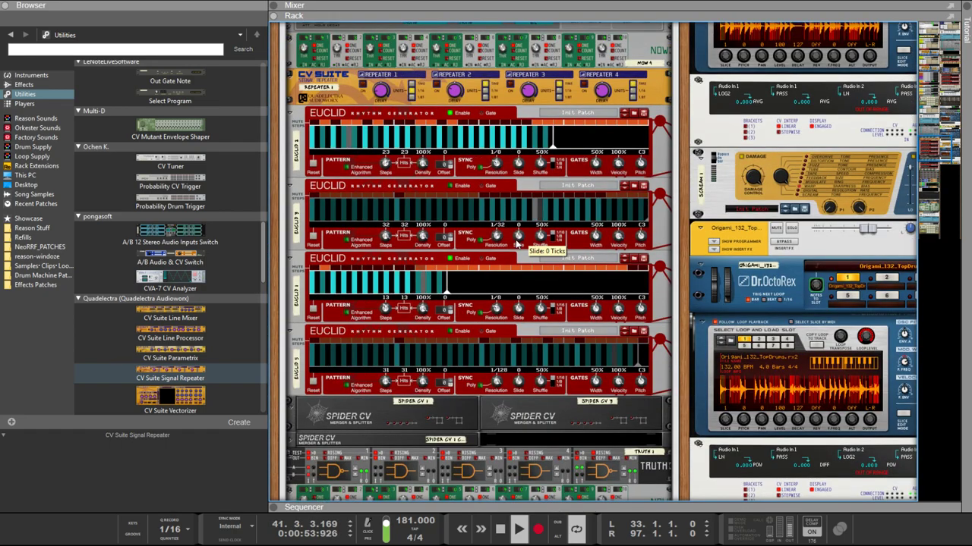
scroll(516, 243, down, 15)
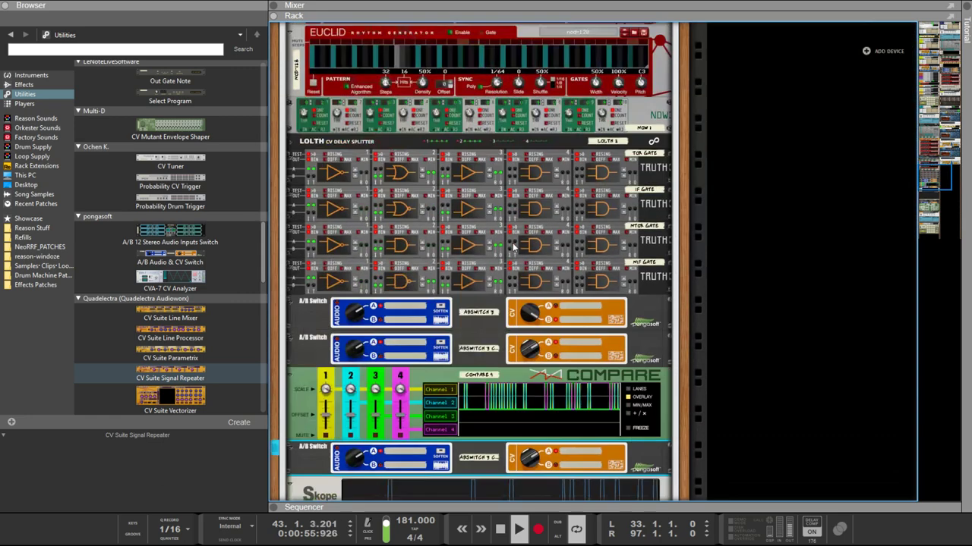
scroll(513, 246, down, 5)
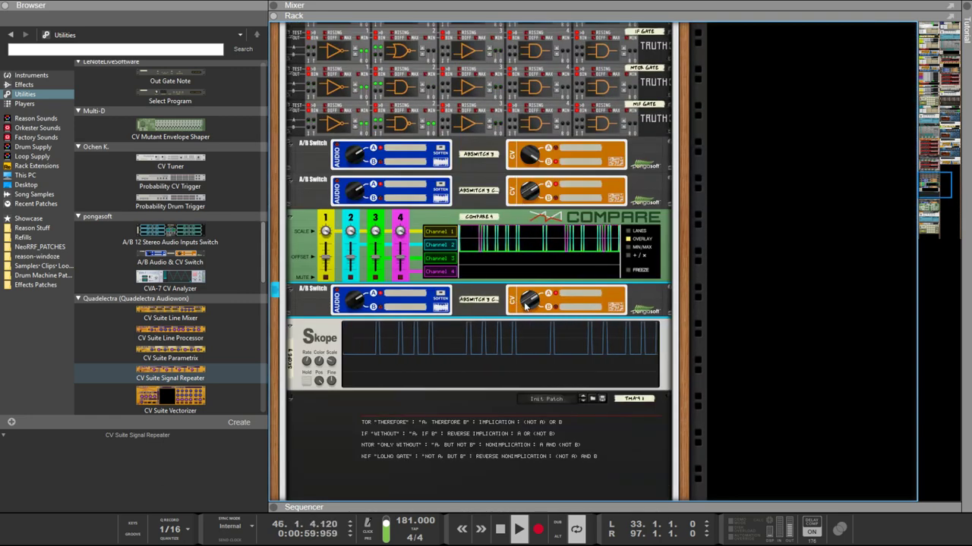
click(543, 199)
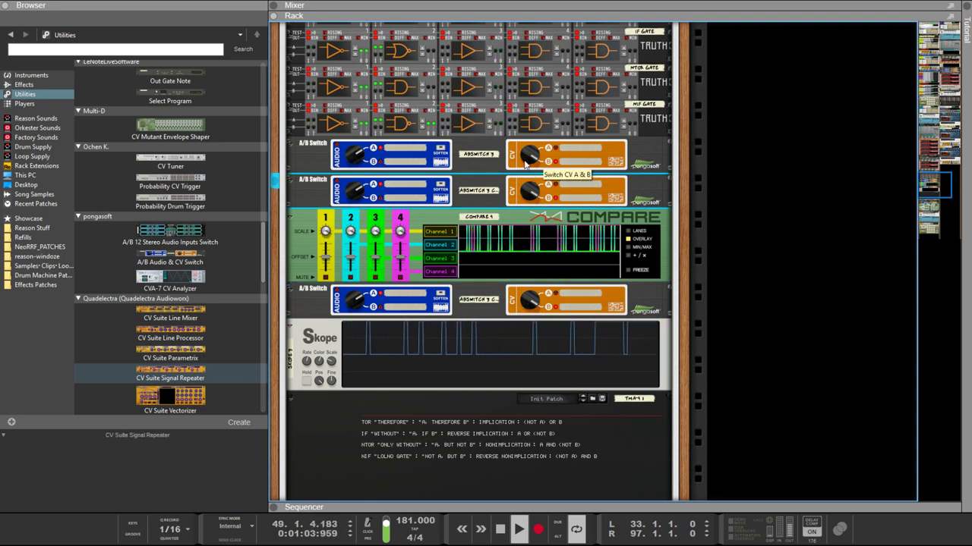
click(526, 165)
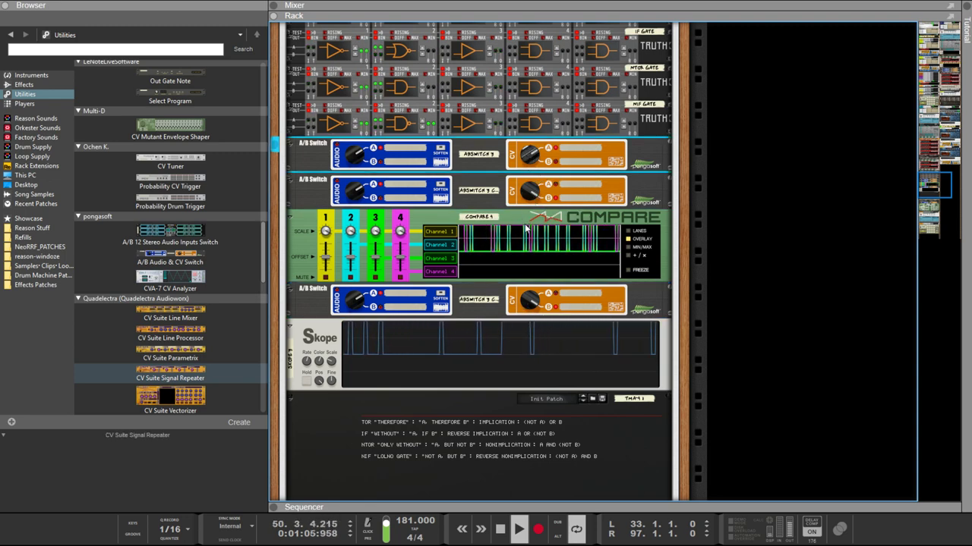
Step: Check the rear cabling of the A/B switches, Compare and Skope, and follow it down to the Malström section
key(Tab)
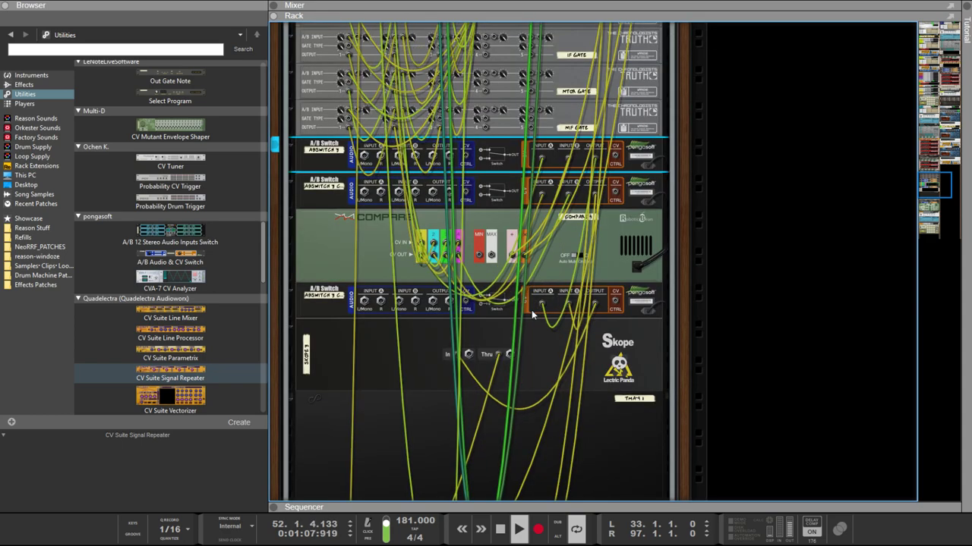
scroll(573, 313, down, 5)
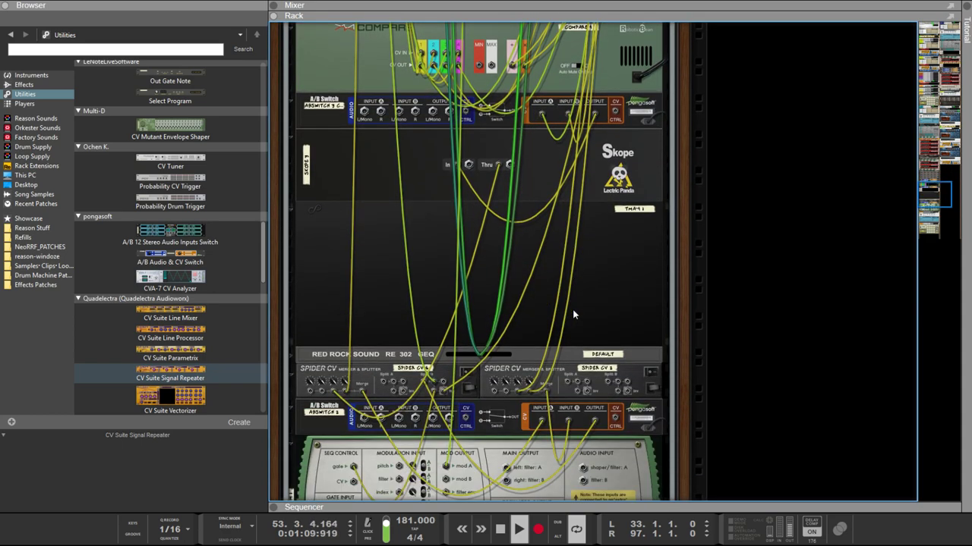
scroll(572, 309, down, 3)
key(Tab)
scroll(572, 337, down, 2)
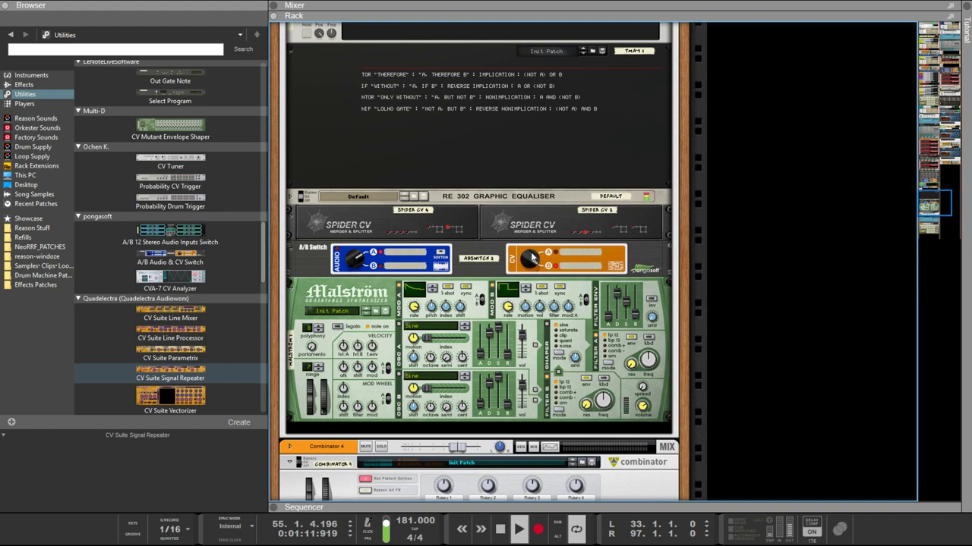
Step: Set Euclid 2's resolution to 1/16
scroll(532, 258, up, 12)
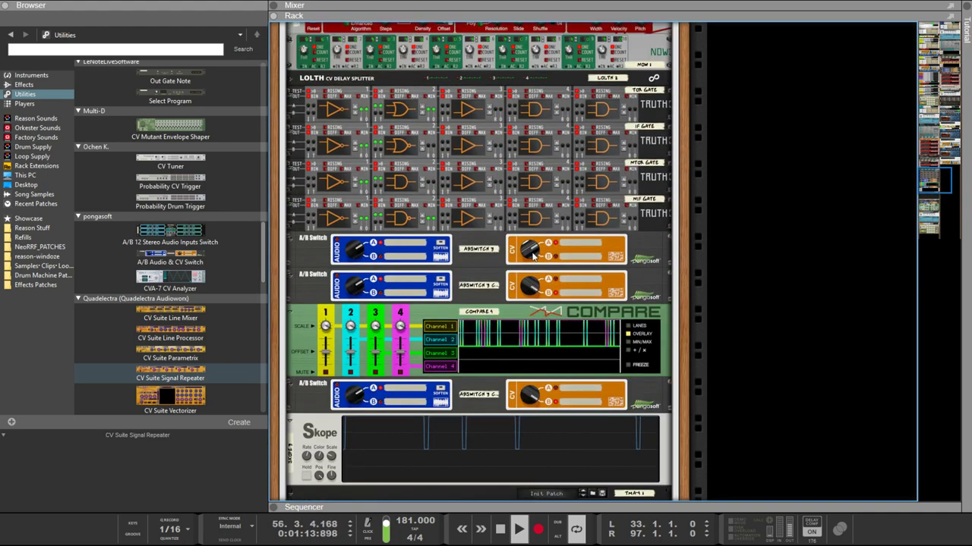
scroll(531, 257, up, 10)
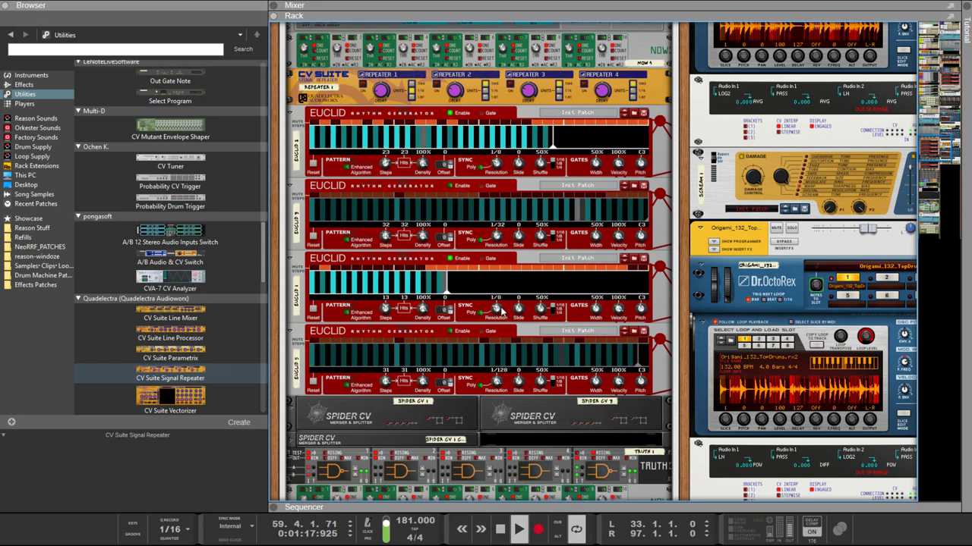
drag(497, 161, 500, 148)
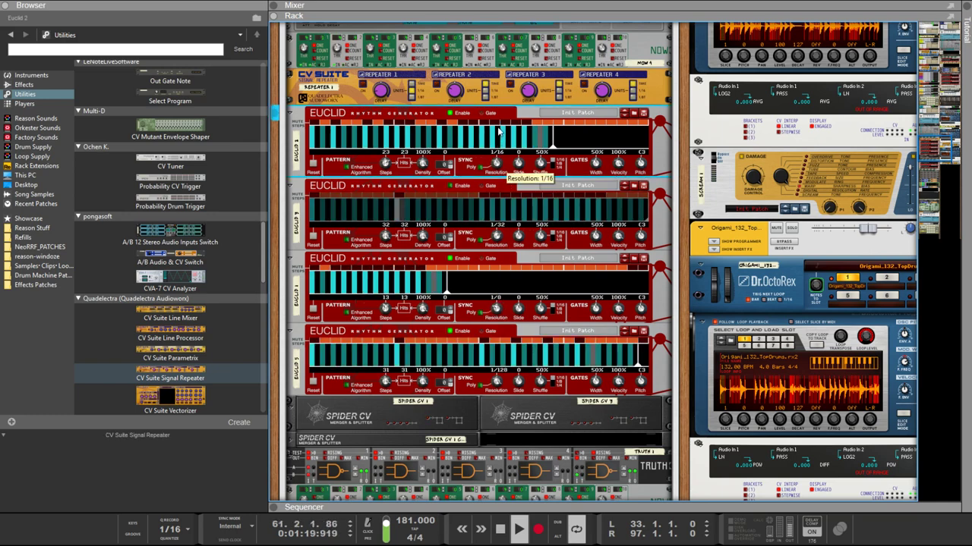
Step: In the sequencer, add a long fade-out to the 128-bar Combinator 3 clip starting at bar 33 and move the clip to bar 387
scroll(681, 162, down, 3)
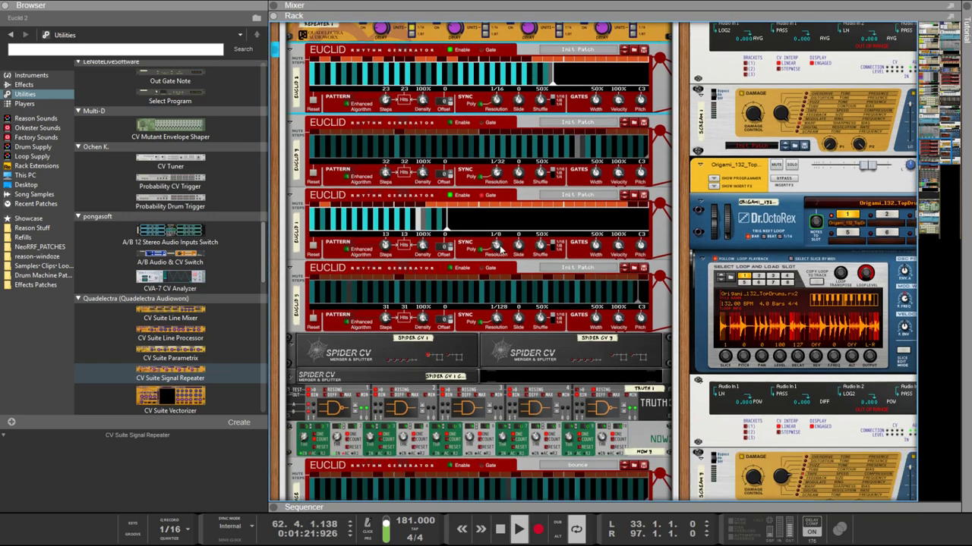
scroll(681, 163, down, 1)
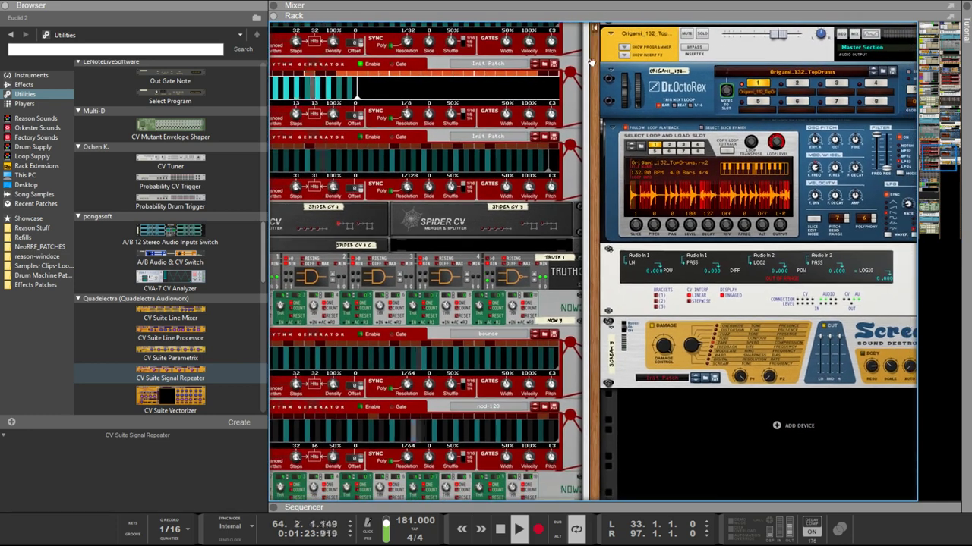
key(F7)
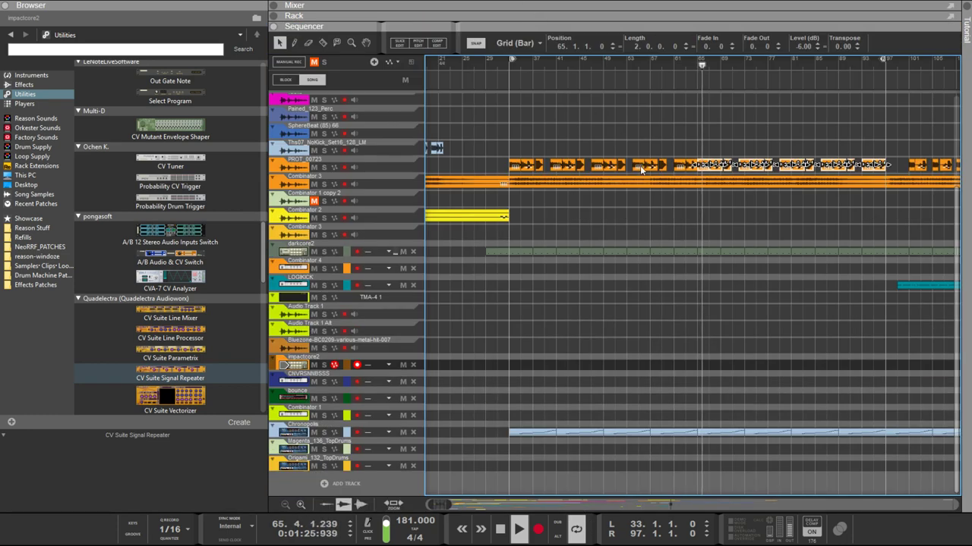
scroll(779, 221, down, 5)
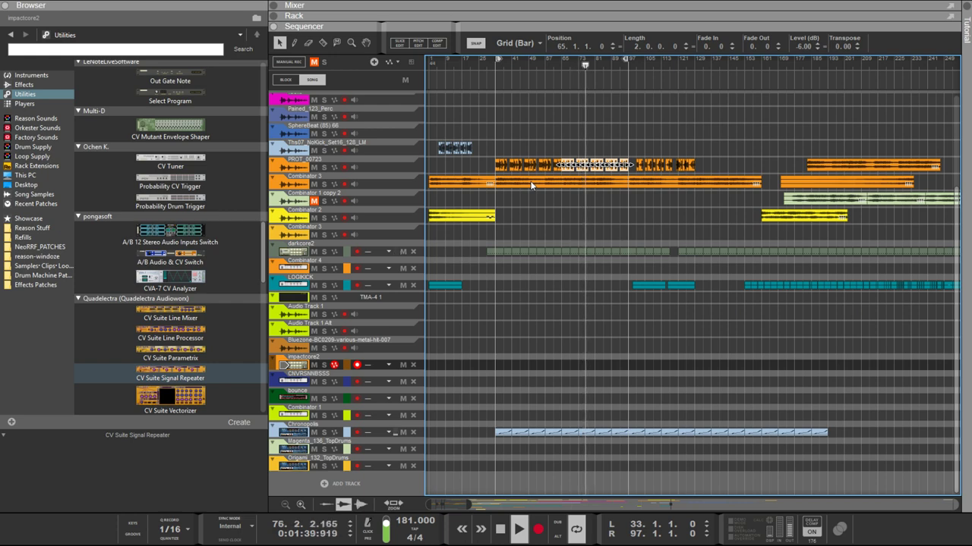
click(615, 182)
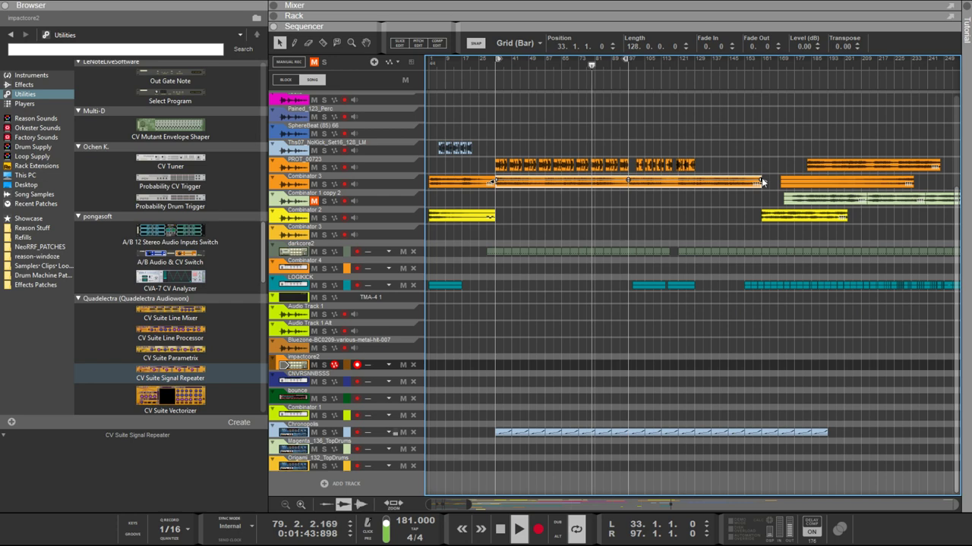
drag(687, 180, 605, 180)
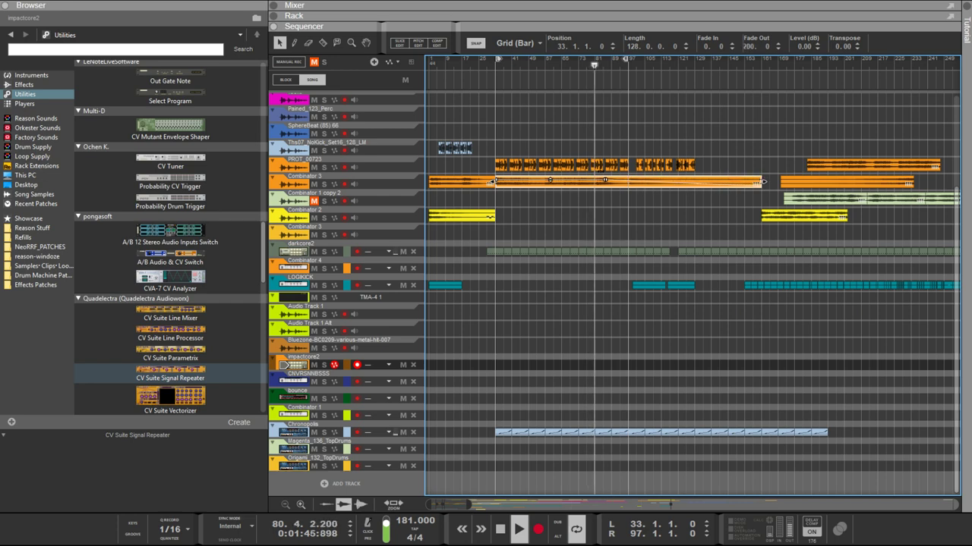
click(579, 166)
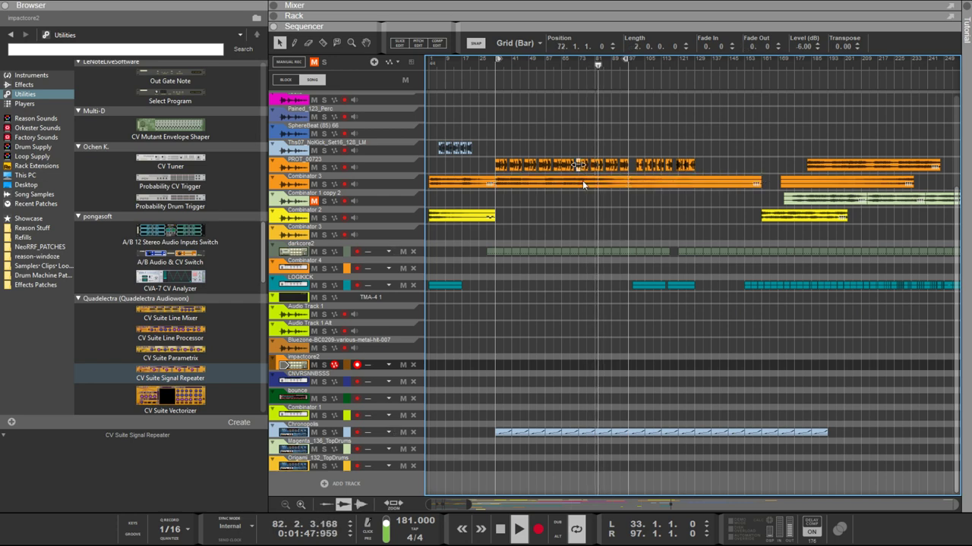
click(583, 184)
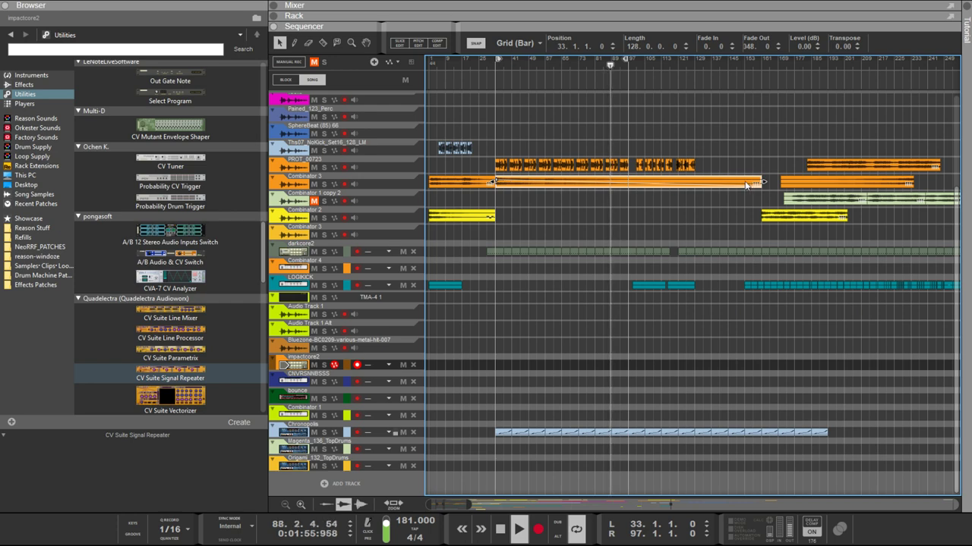
drag(737, 184, 775, 180)
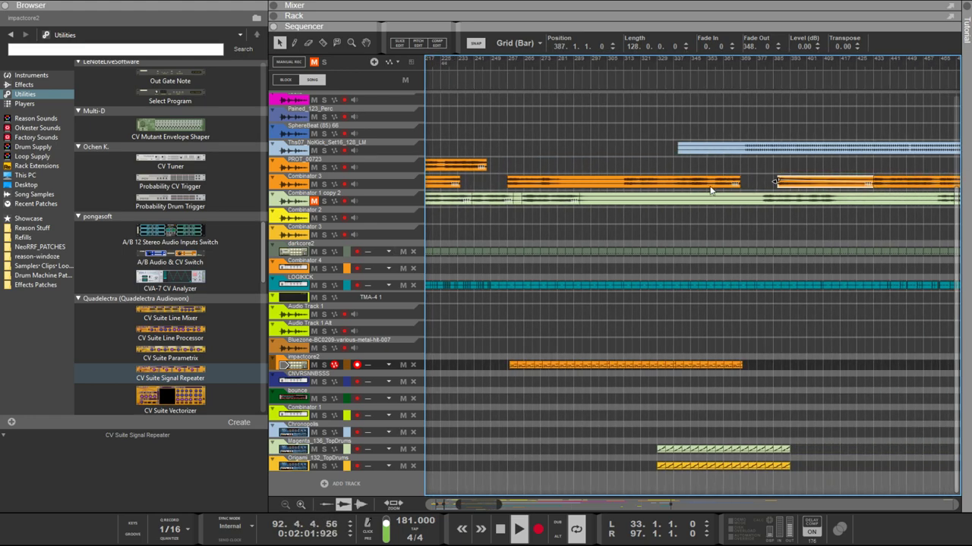
scroll(625, 244, down, 5)
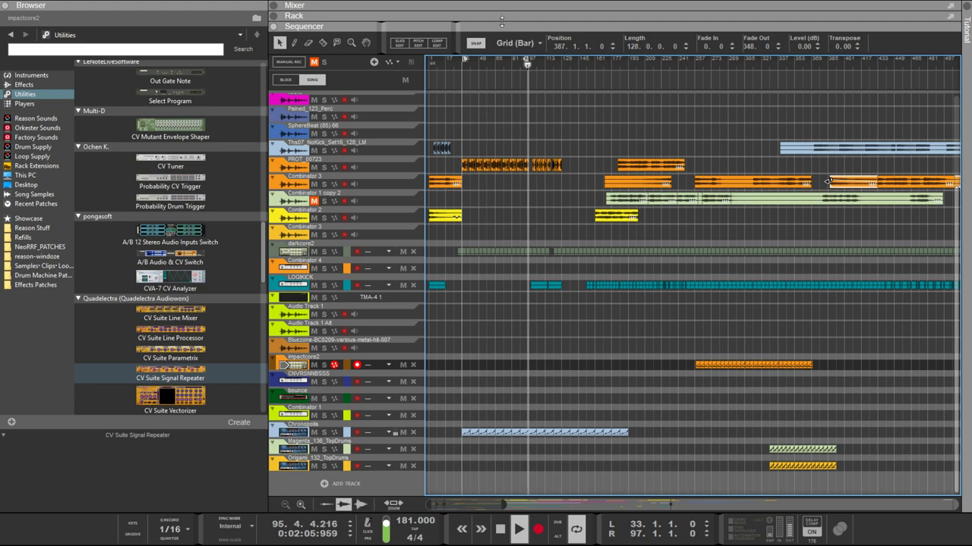
Step: Show the rack above the sequencer and switch the CV selector of the A/B Switch directly above Compare to A
drag(502, 21, 502, 240)
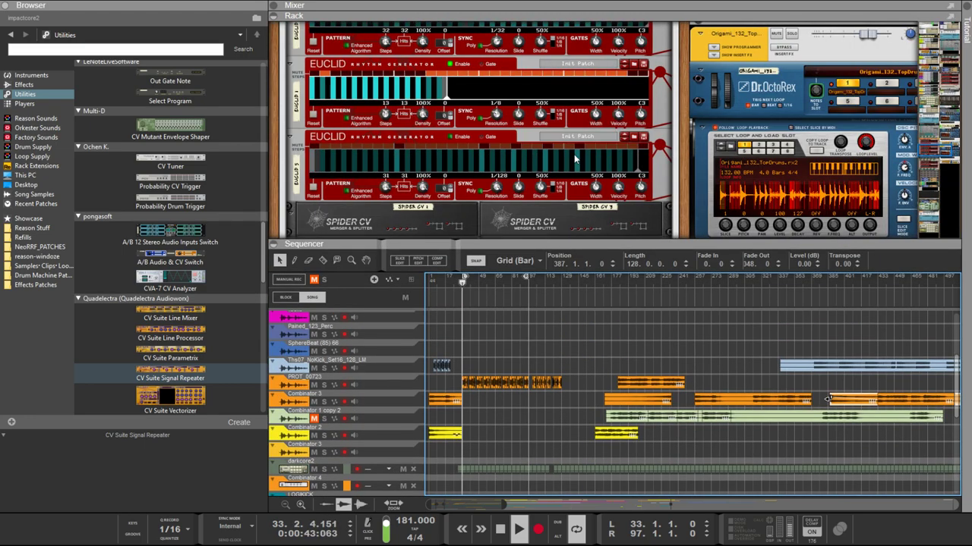
scroll(574, 159, down, 10)
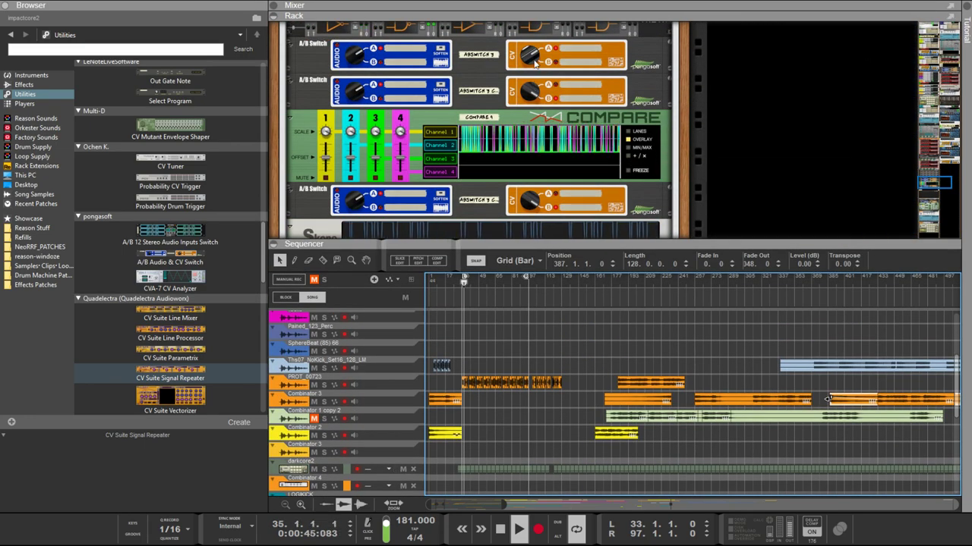
click(533, 92)
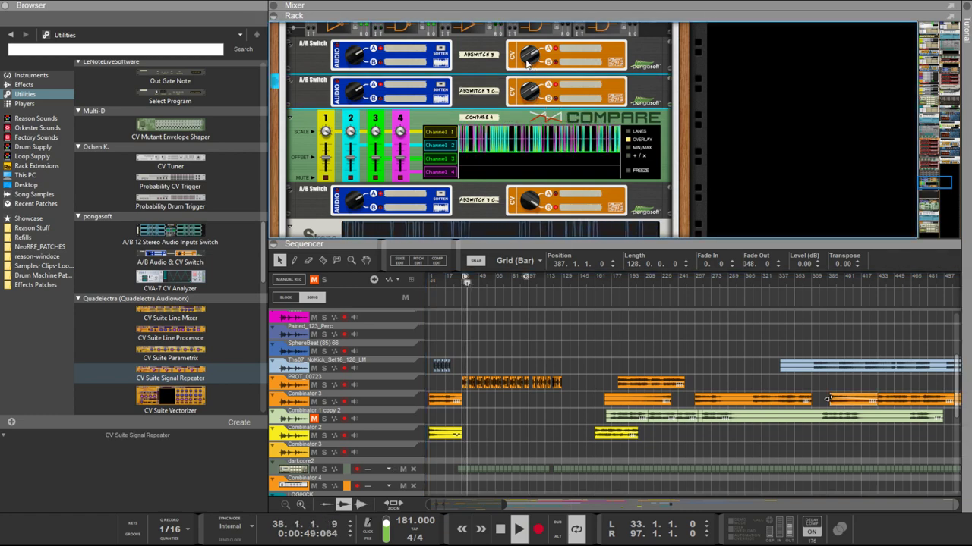
Step: Examine the Truth gates, the Compare display and the Euclid patterns during playback
scroll(535, 72, up, 3)
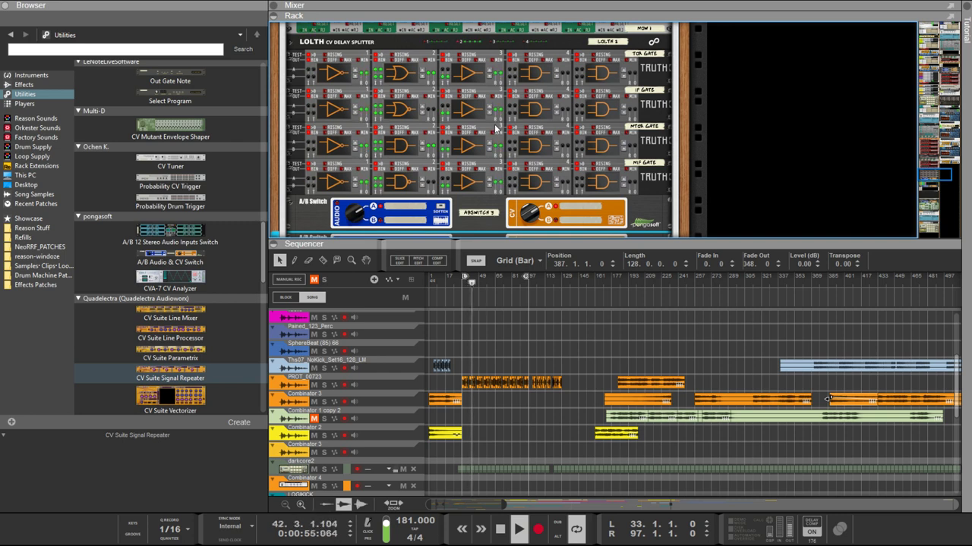
scroll(495, 129, down, 4)
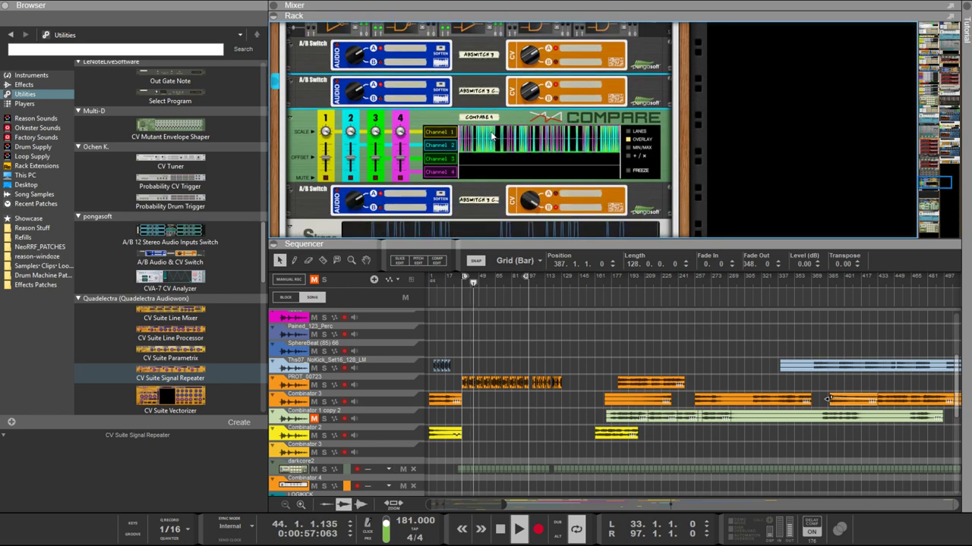
scroll(491, 139, up, 4)
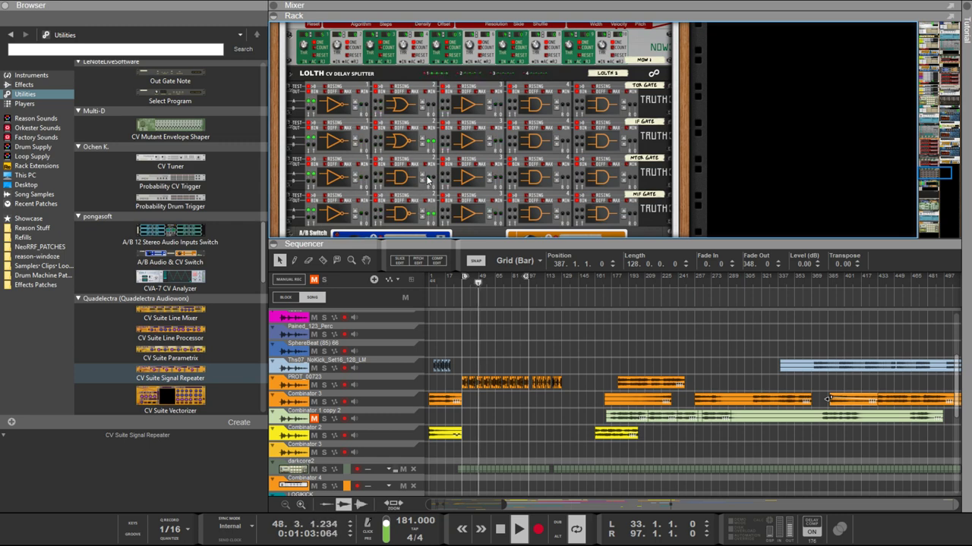
scroll(431, 180, down, 2)
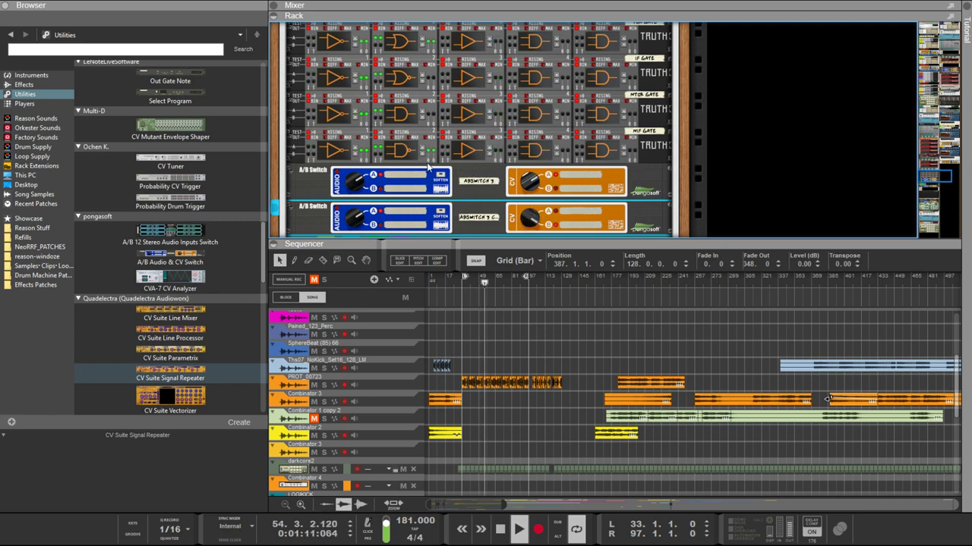
scroll(435, 171, up, 15)
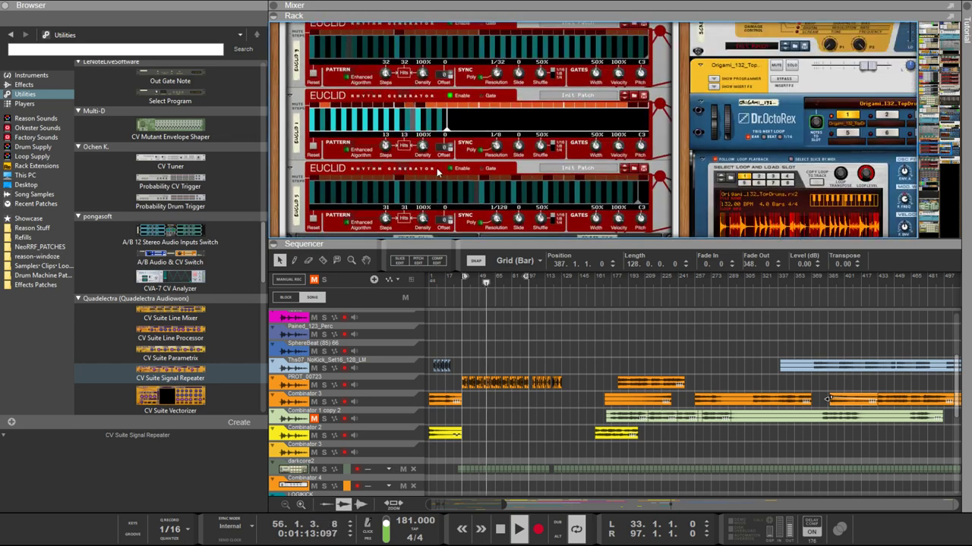
scroll(440, 171, down, 12)
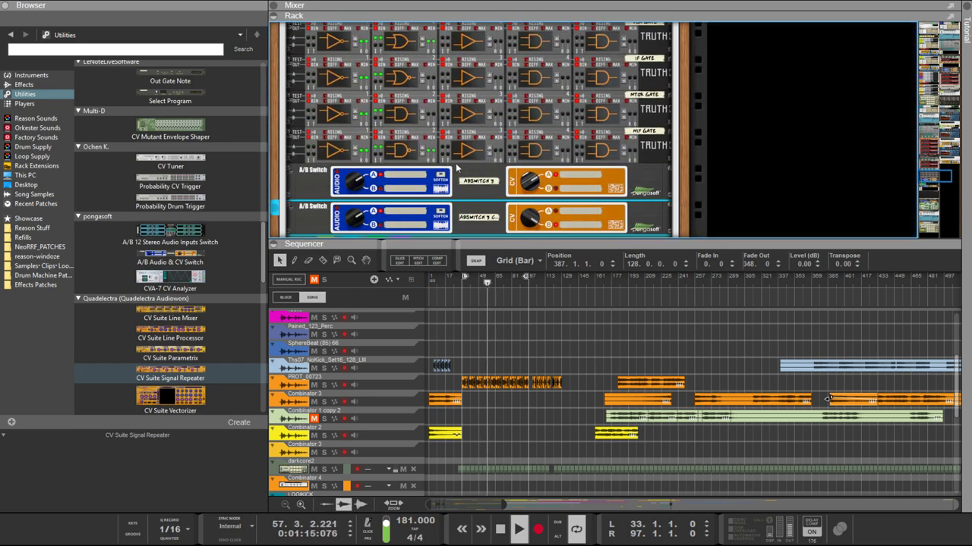
Step: Flip the CV selector of the A/B Switch directly below the MIF Gate and check the Compare display and gates
click(533, 191)
scroll(531, 222, down, 5)
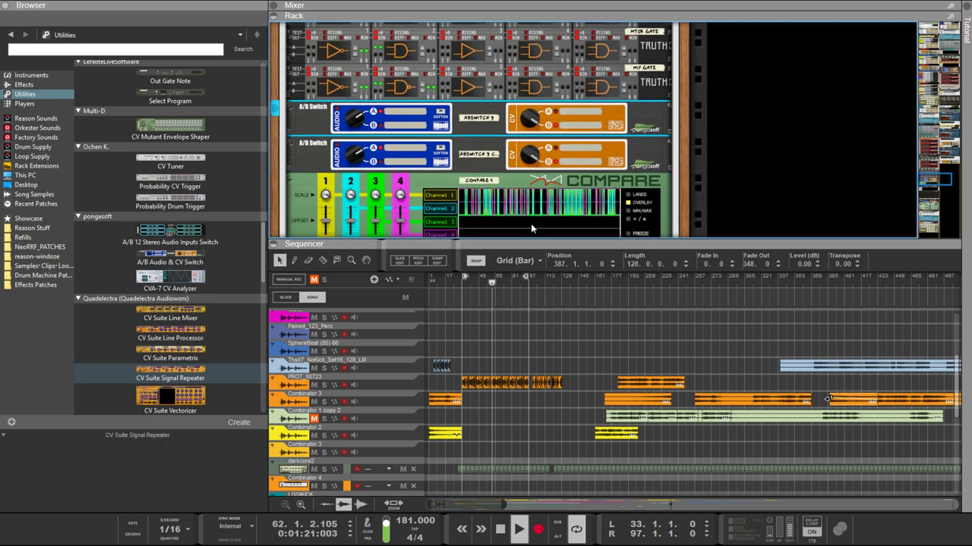
scroll(529, 175, up, 5)
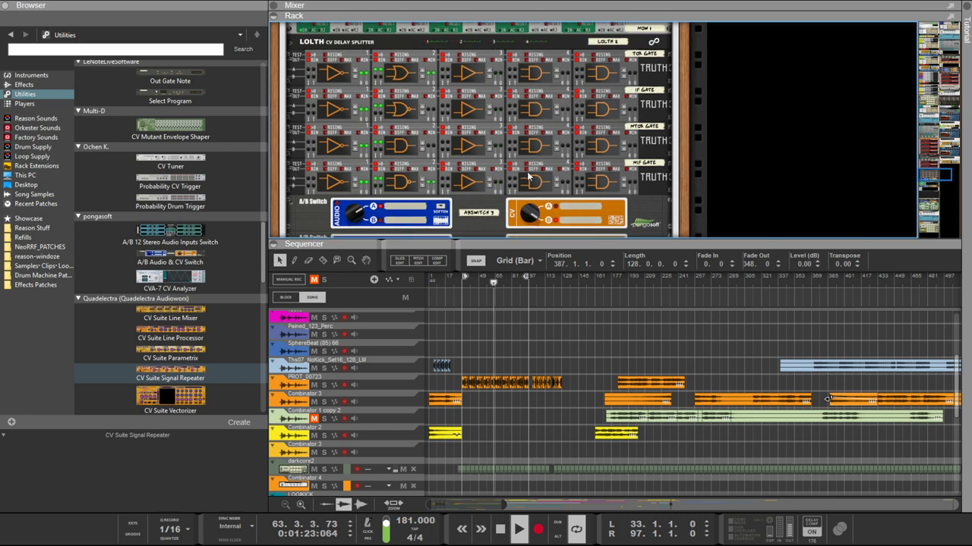
scroll(529, 176, up, 2)
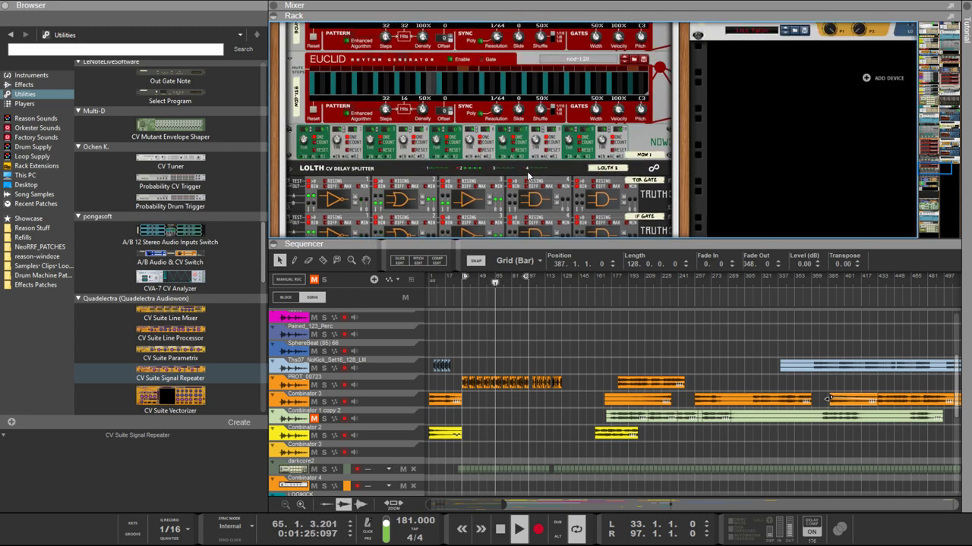
scroll(529, 177, down, 2)
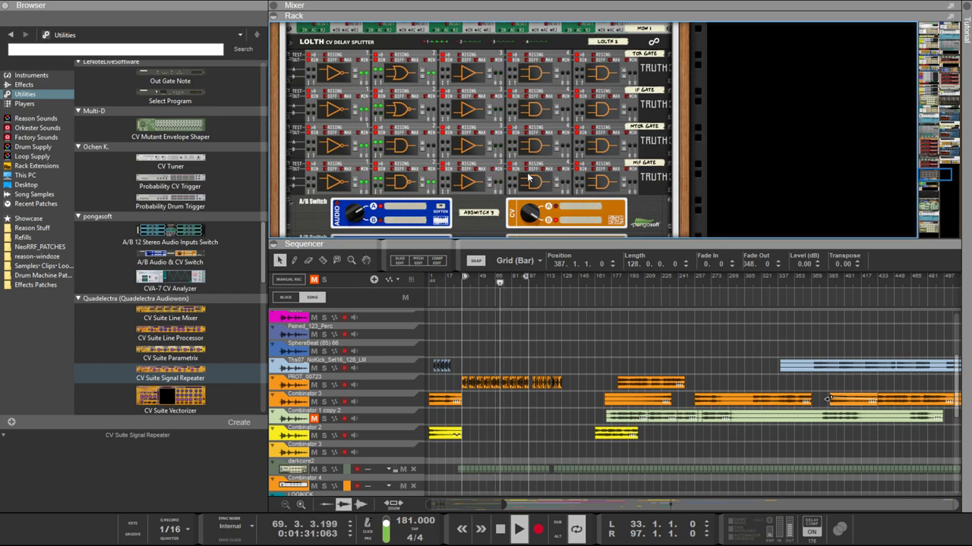
Step: Set Euclid 2's resolution to 1/8
scroll(529, 176, up, 8)
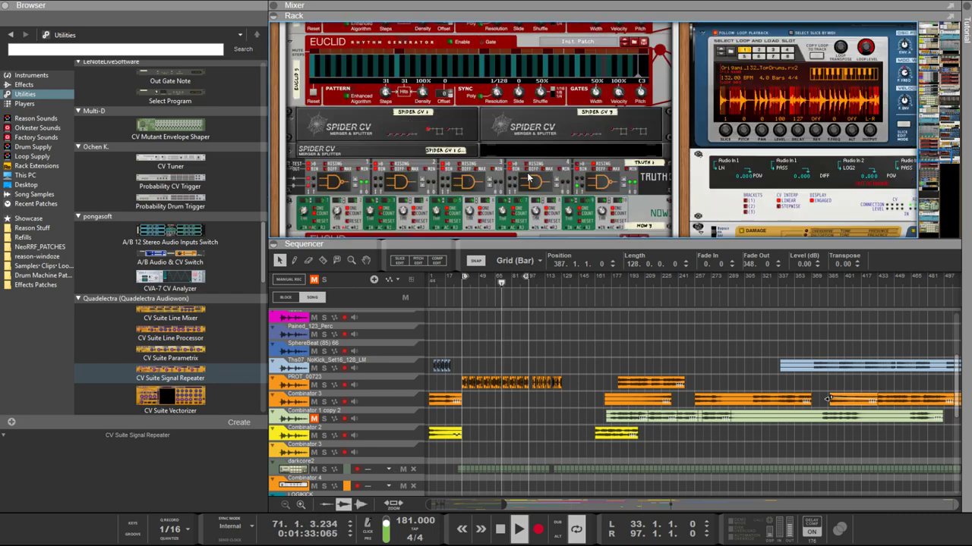
scroll(493, 190, down, 4)
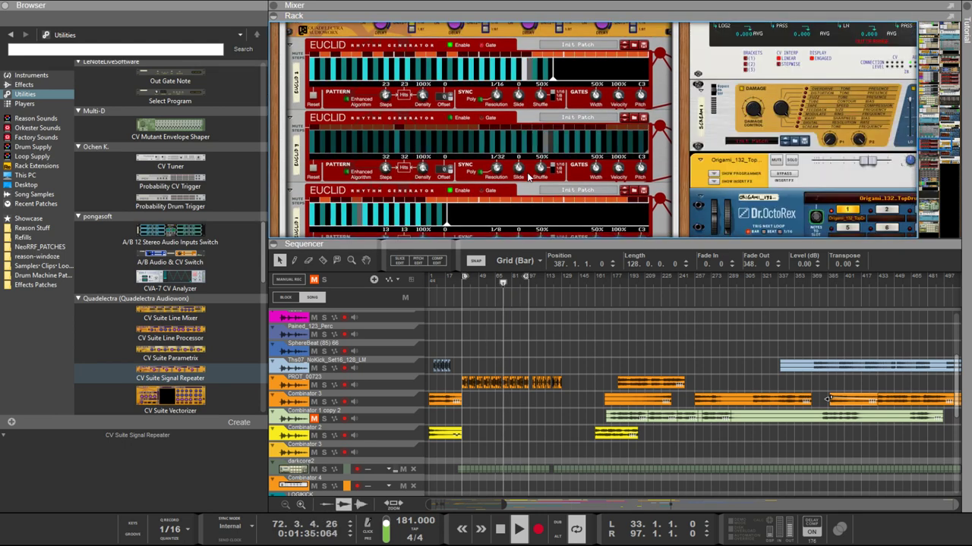
drag(495, 176, 495, 150)
scroll(496, 133, up, 5)
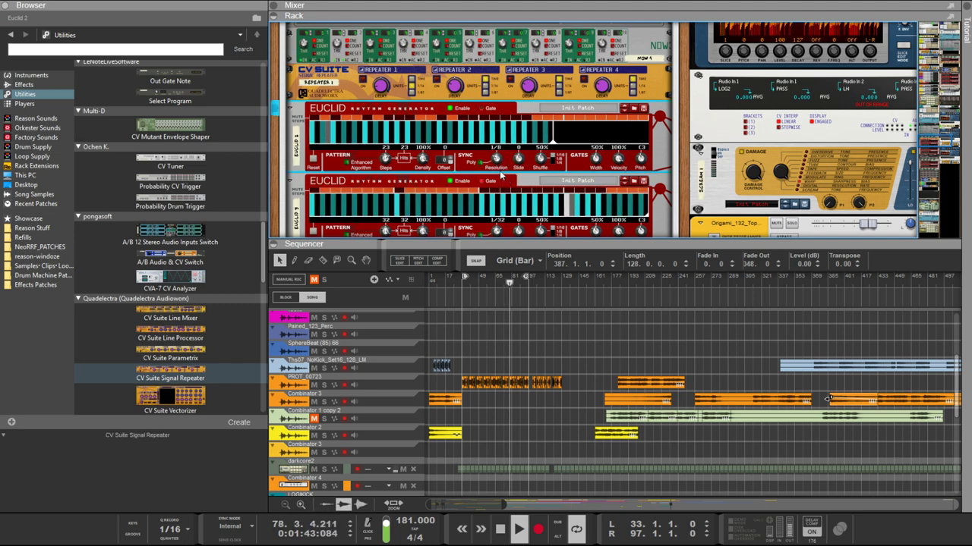
Step: Set Euclid 1's resolution to 1/8
scroll(494, 170, down, 5)
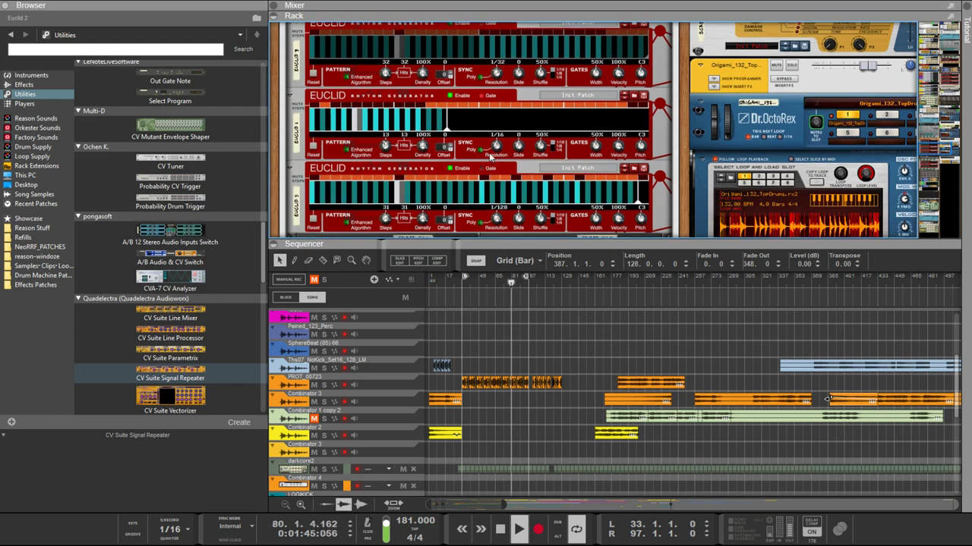
scroll(491, 155, down, 1)
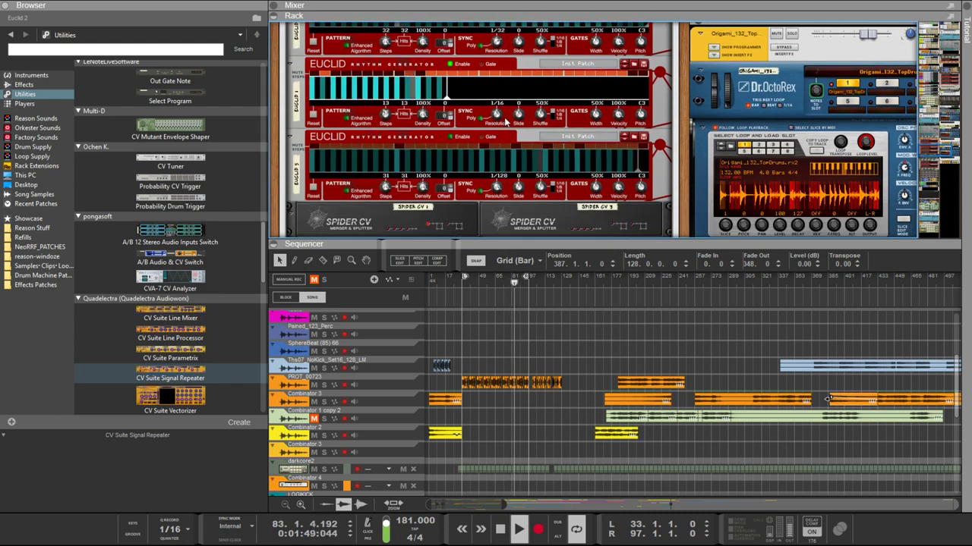
drag(498, 116, 497, 130)
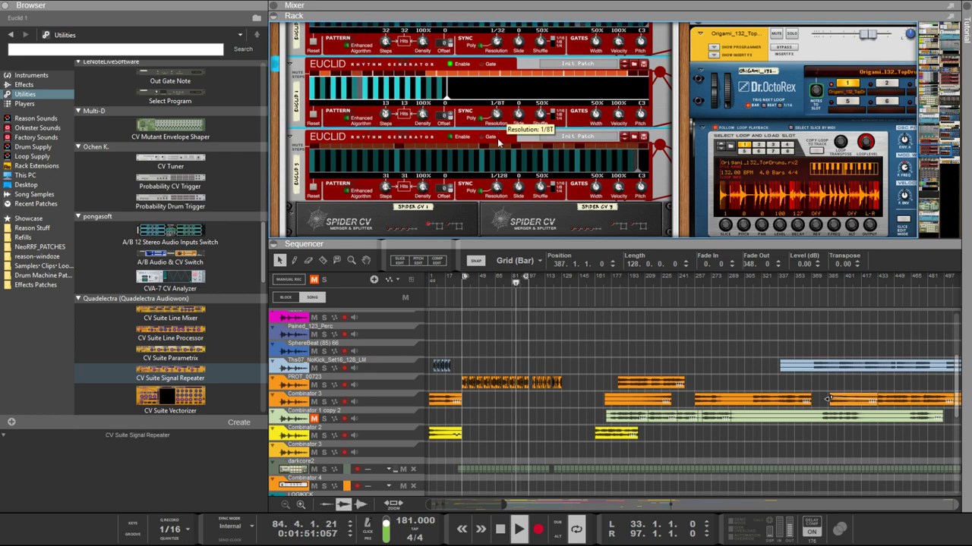
Step: Flip the CV selector of the A/B Switch below the MIF Gate again and check the signals in Compare and Skope
scroll(500, 144, down, 6)
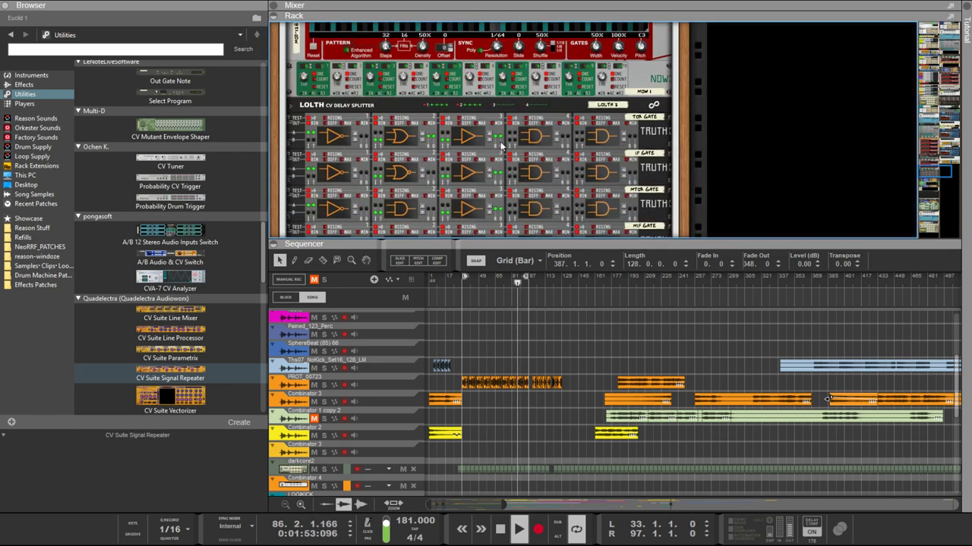
scroll(500, 145, down, 3)
scroll(500, 144, up, 3)
scroll(500, 144, down, 5)
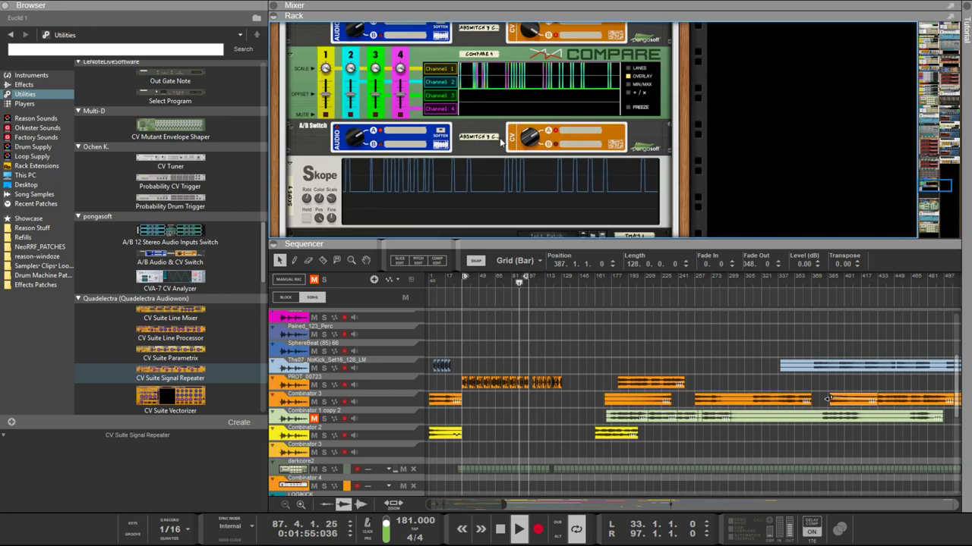
scroll(500, 141, up, 3)
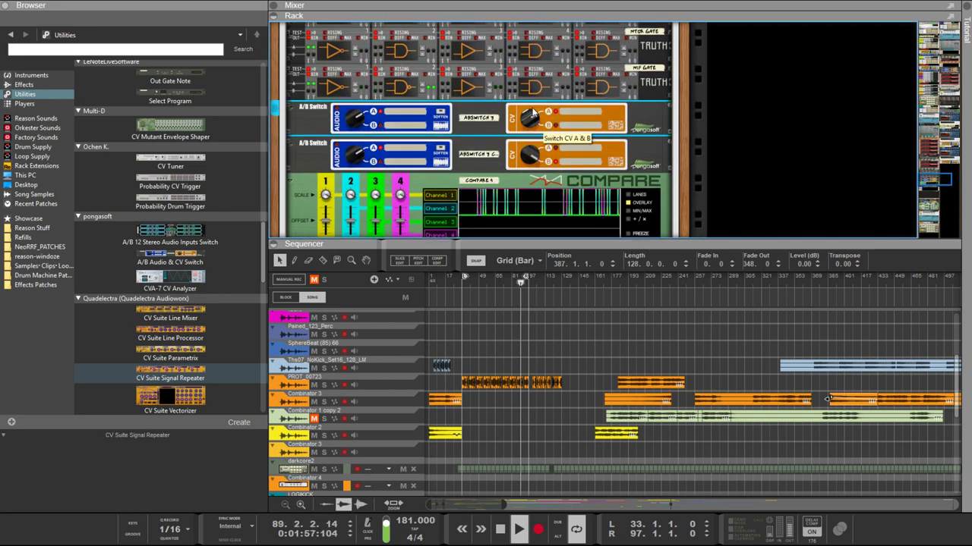
scroll(524, 122, up, 2)
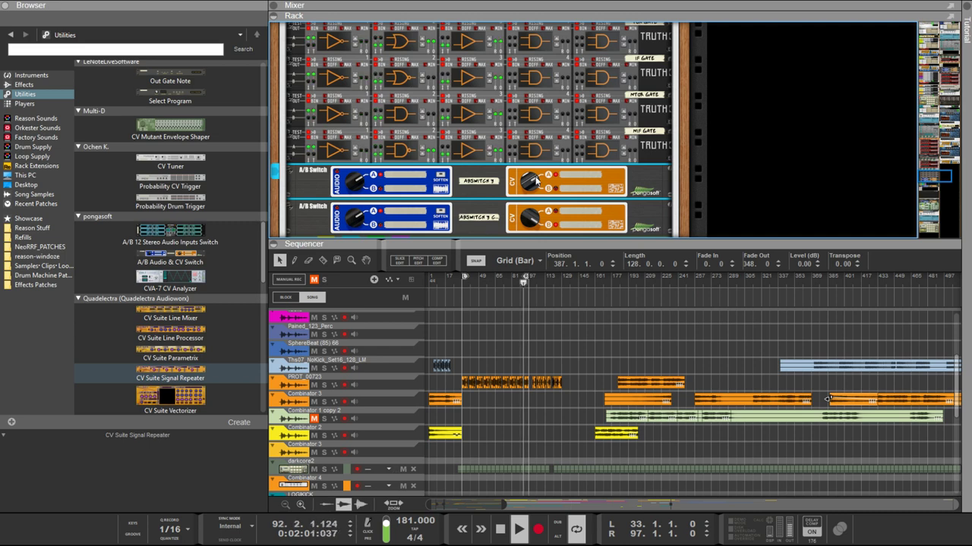
scroll(535, 180, down, 3)
scroll(535, 179, down, 4)
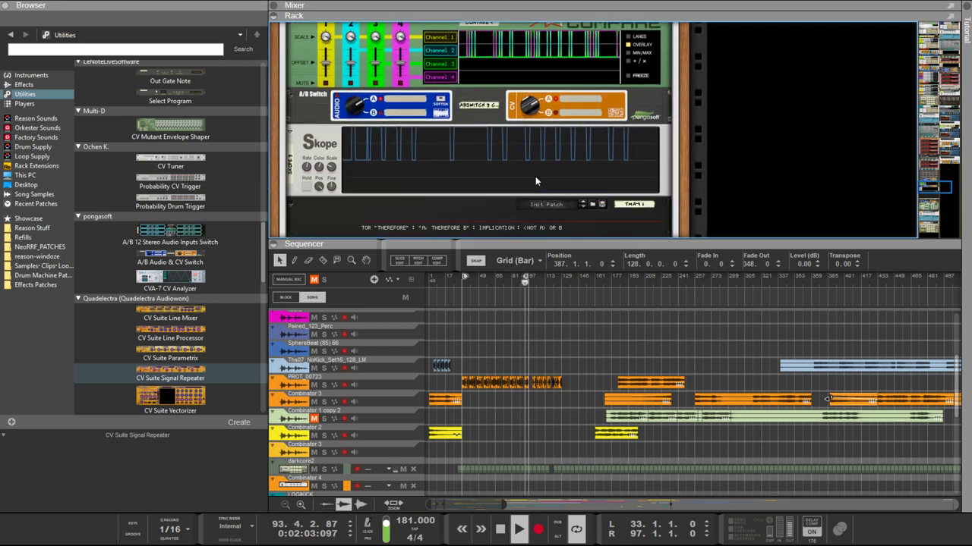
scroll(535, 176, up, 1)
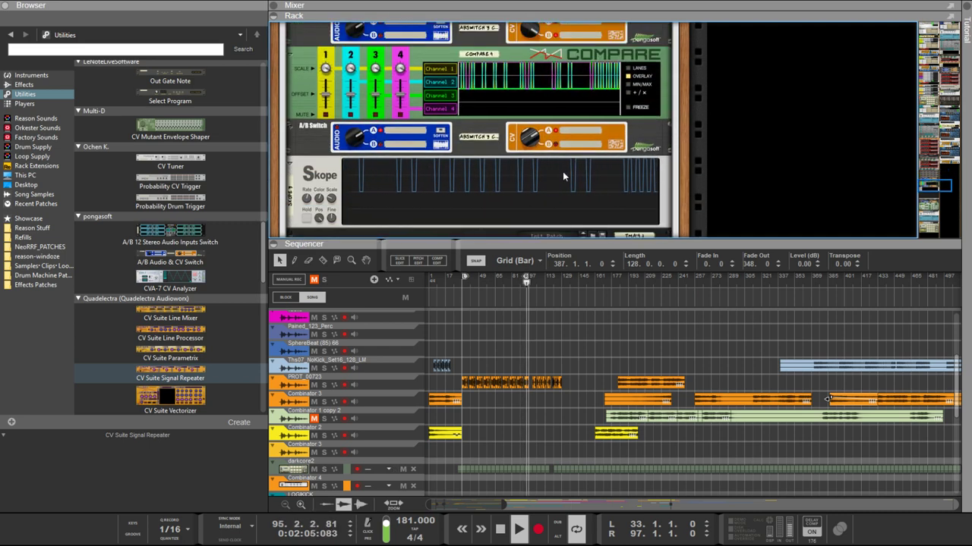
Step: Look through the Euclid generators, the Dr. OctoRex loop players and Combinator 1's Little LFO settings during playback
scroll(609, 170, up, 10)
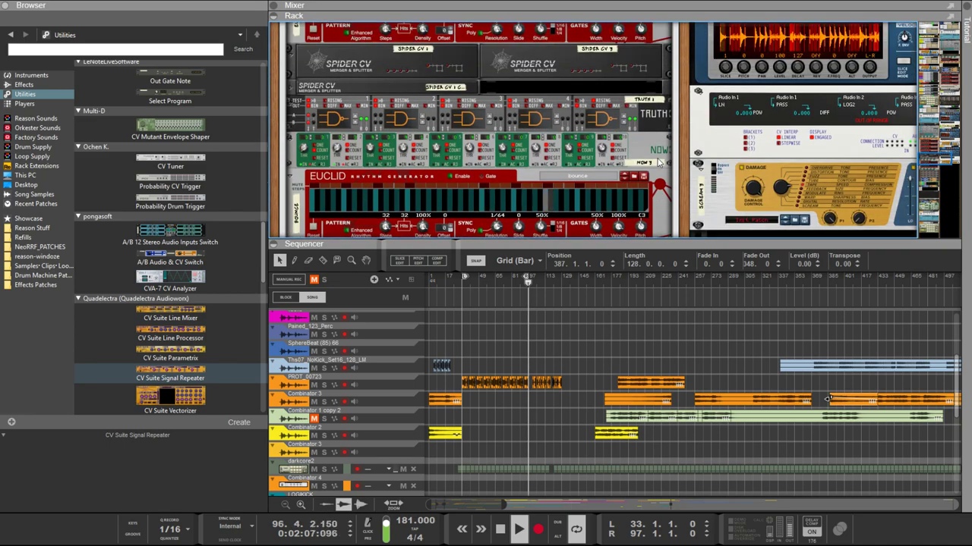
scroll(658, 162, up, 3)
scroll(658, 161, down, 3)
scroll(548, 202, right, 4)
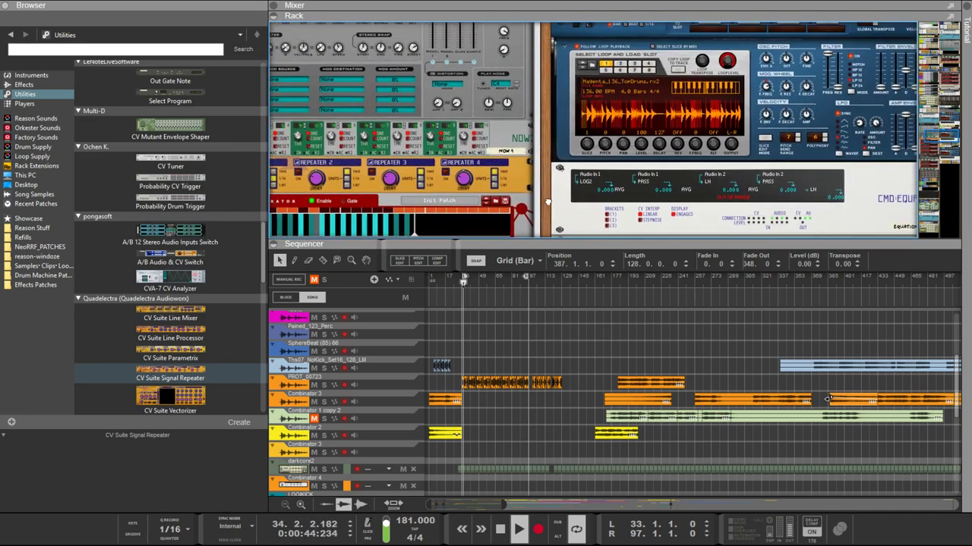
scroll(801, 148, up, 10)
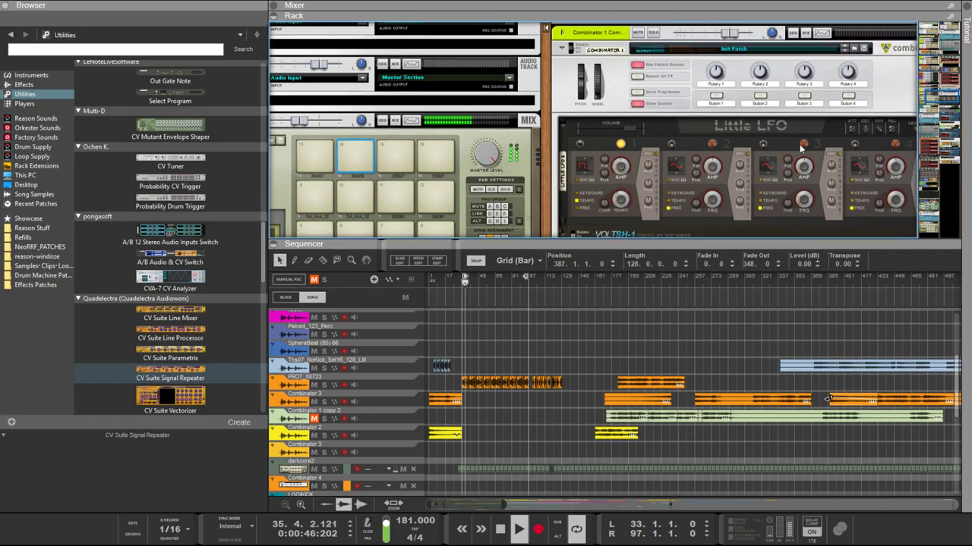
scroll(801, 148, up, 5)
scroll(716, 171, down, 5)
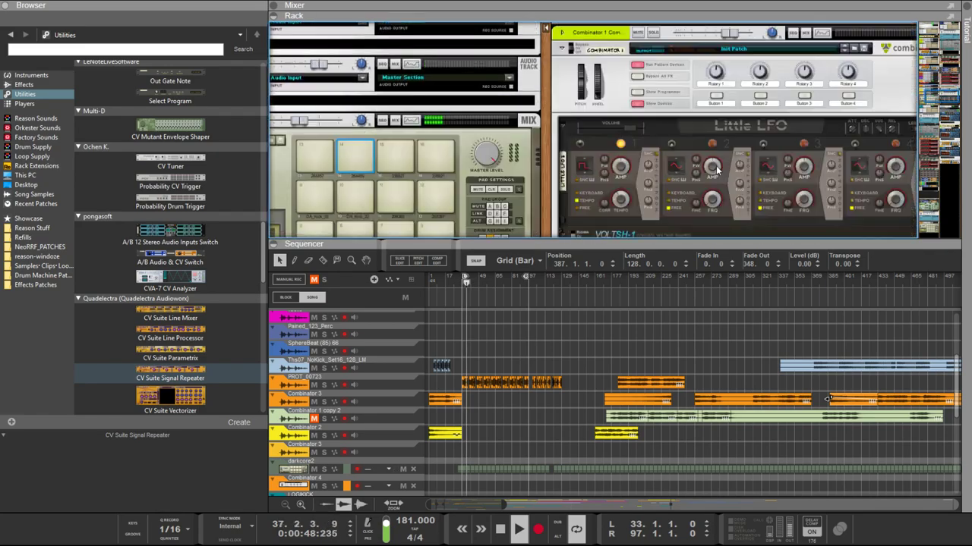
scroll(716, 171, down, 5)
scroll(543, 203, down, 10)
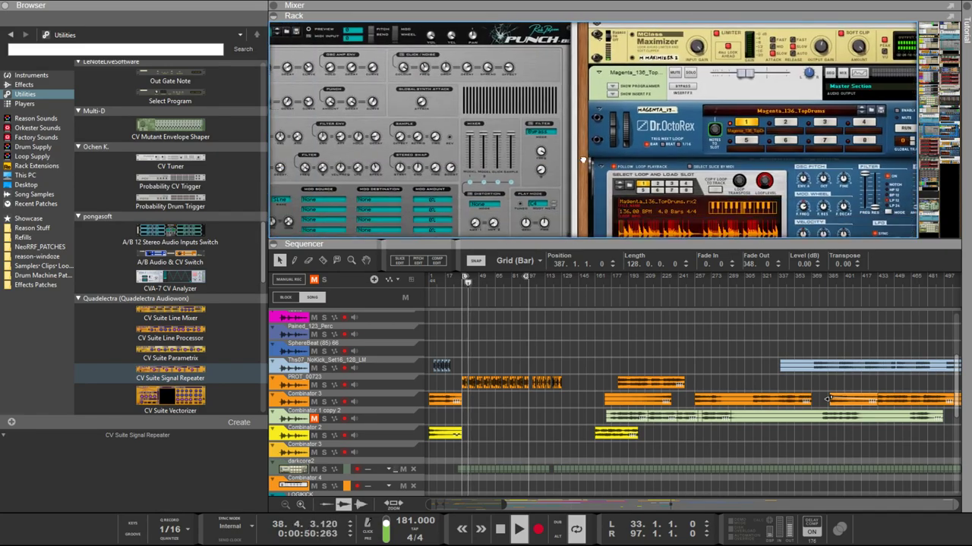
Step: Flip the CV selectors of the A/B Switches directly above and below Compare
scroll(602, 133, down, 10)
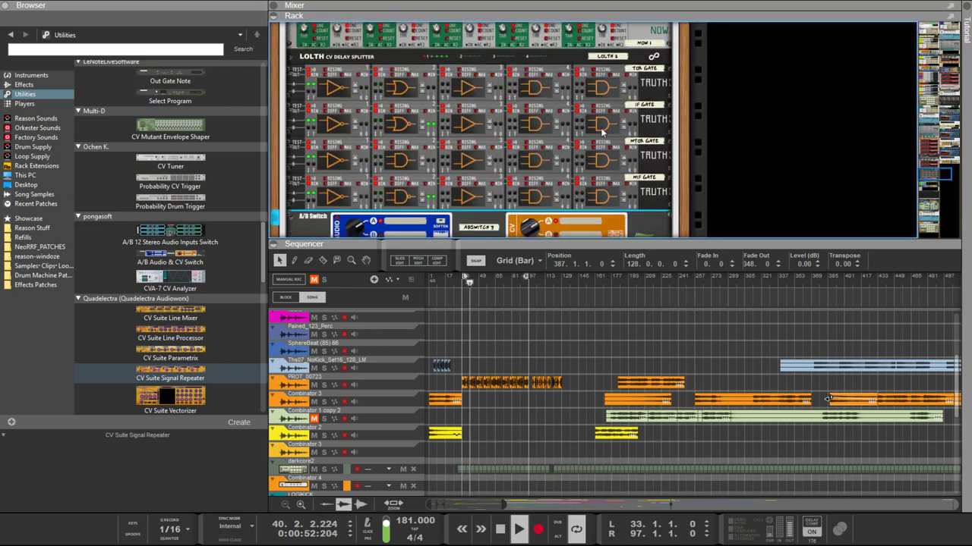
scroll(529, 173, down, 2)
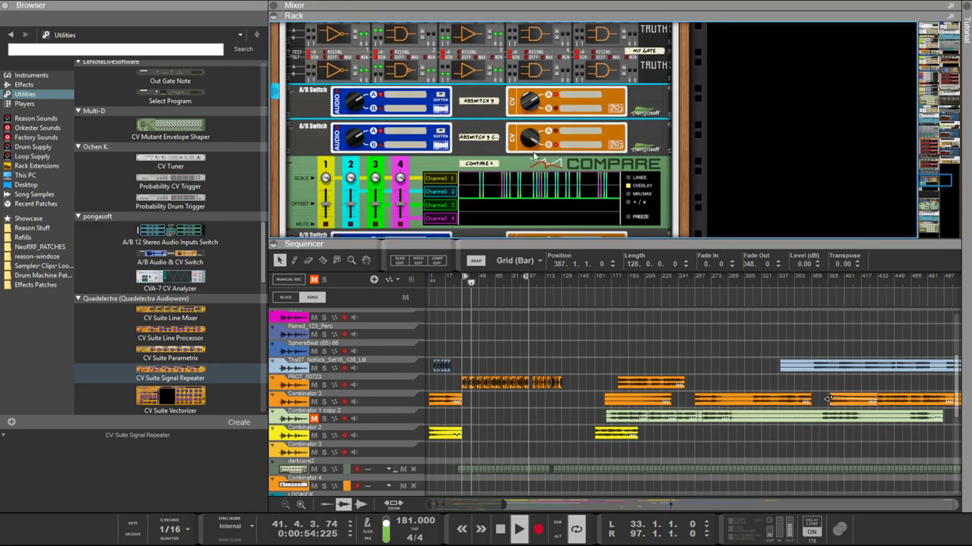
scroll(536, 156, down, 4)
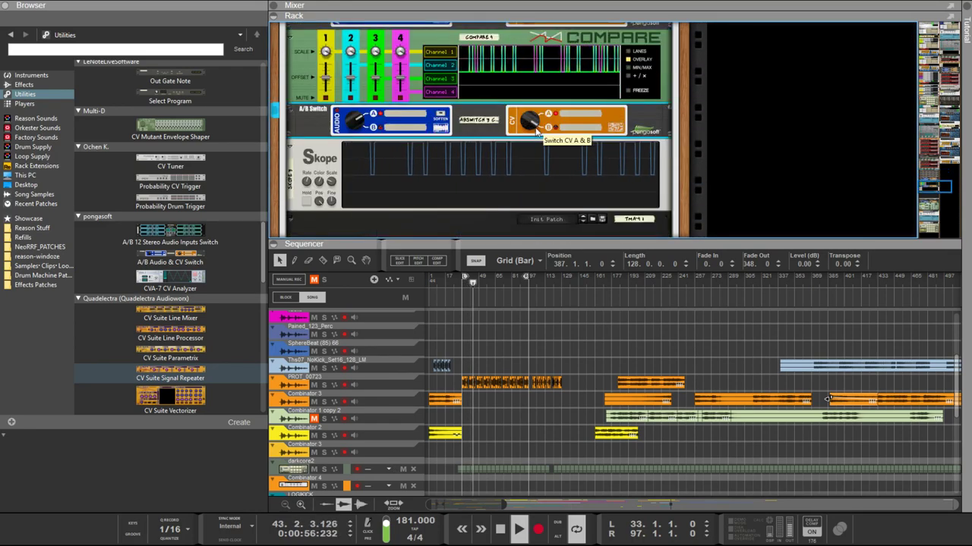
scroll(536, 156, up, 3)
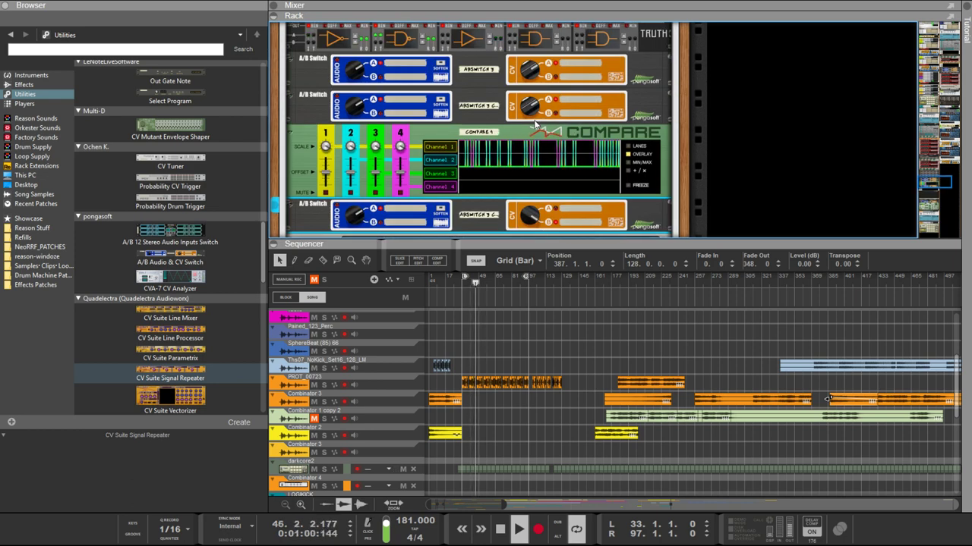
scroll(619, 130, down, 3)
scroll(626, 136, up, 4)
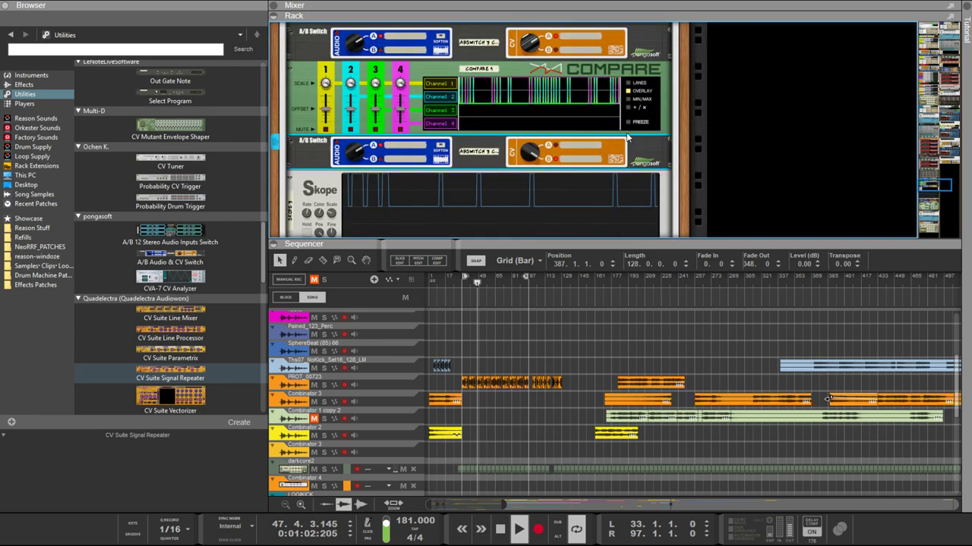
Step: Examine the Euclid patterns, the Malström and Combinator 4 devices and the Skope trace while the loop plays
scroll(553, 228, right, 3)
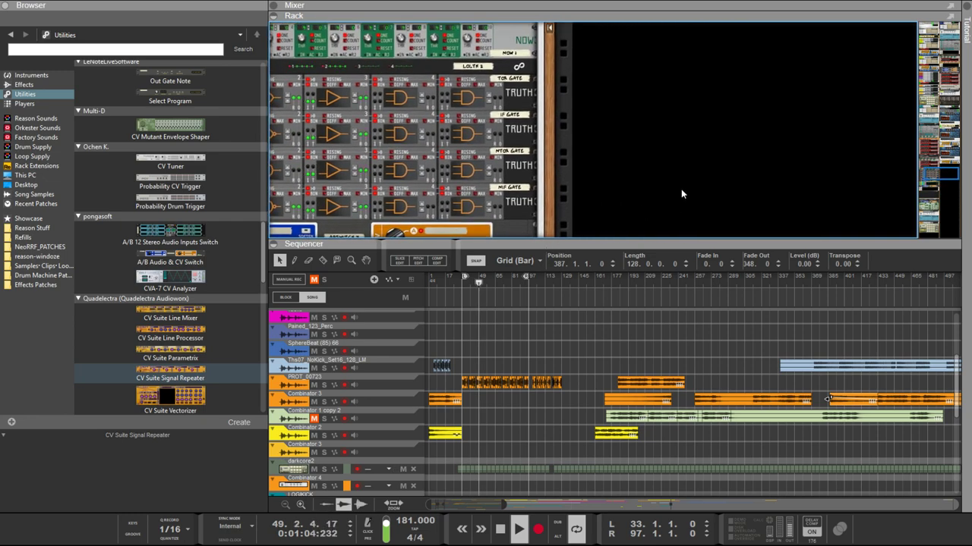
scroll(681, 190, up, 5)
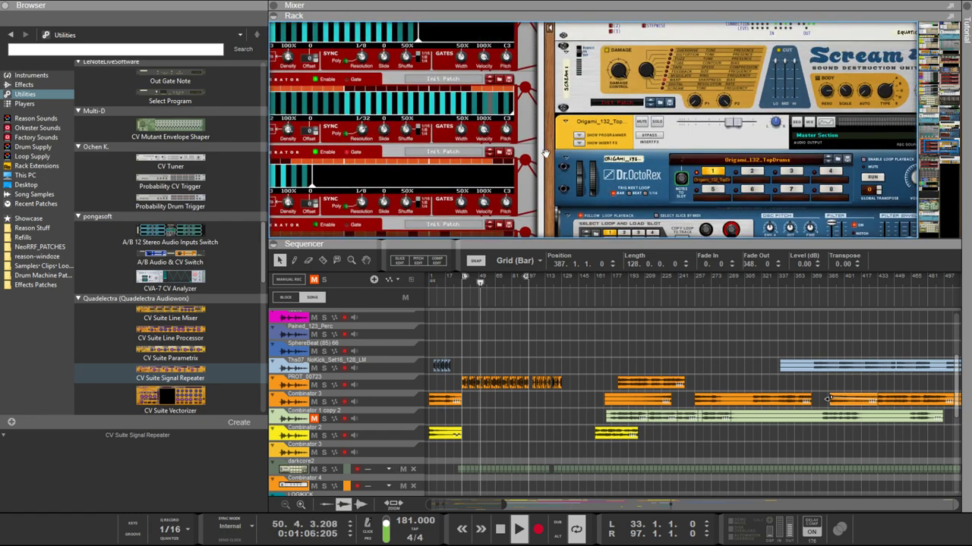
scroll(545, 153, left, 3)
scroll(607, 160, down, 1)
scroll(630, 161, up, 2)
scroll(649, 163, down, 2)
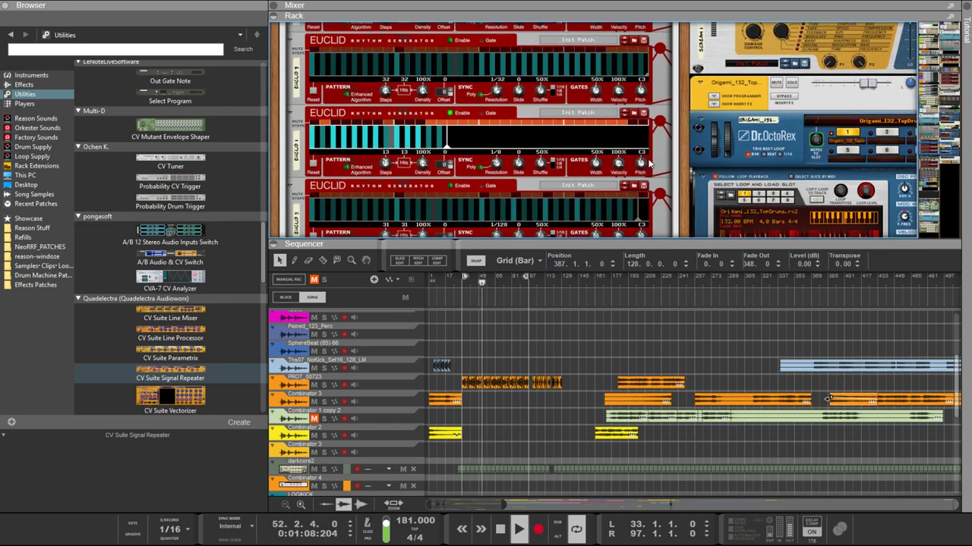
scroll(649, 175, down, 10)
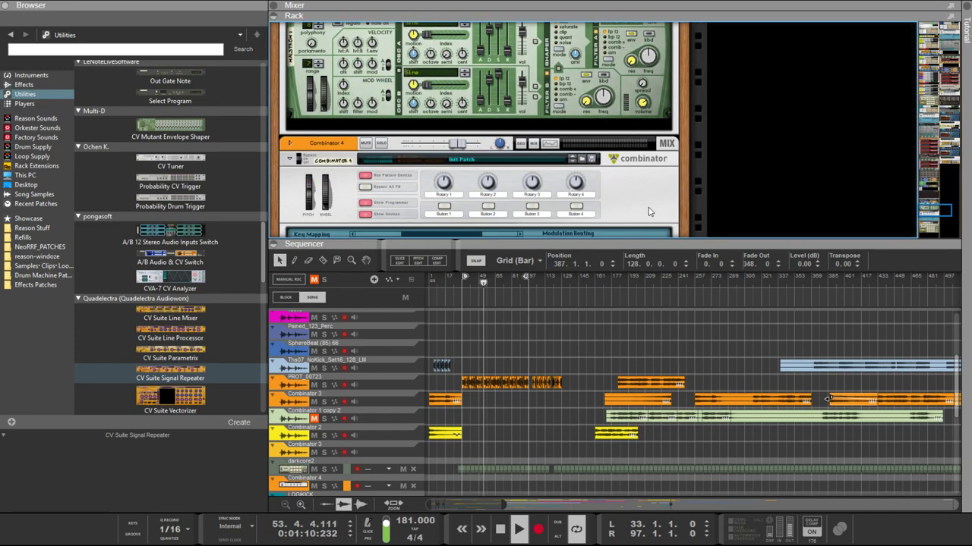
scroll(649, 210, down, 5)
scroll(645, 208, up, 3)
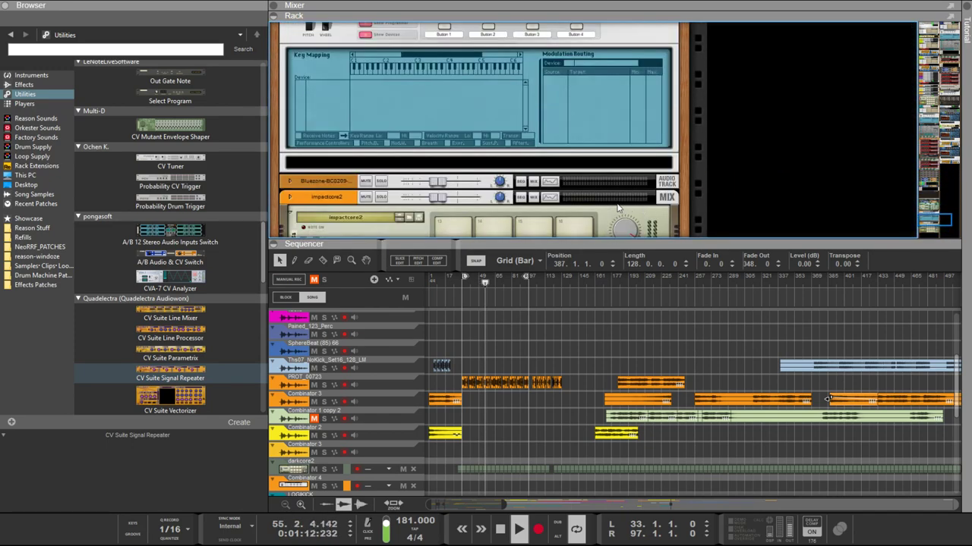
scroll(617, 207, up, 6)
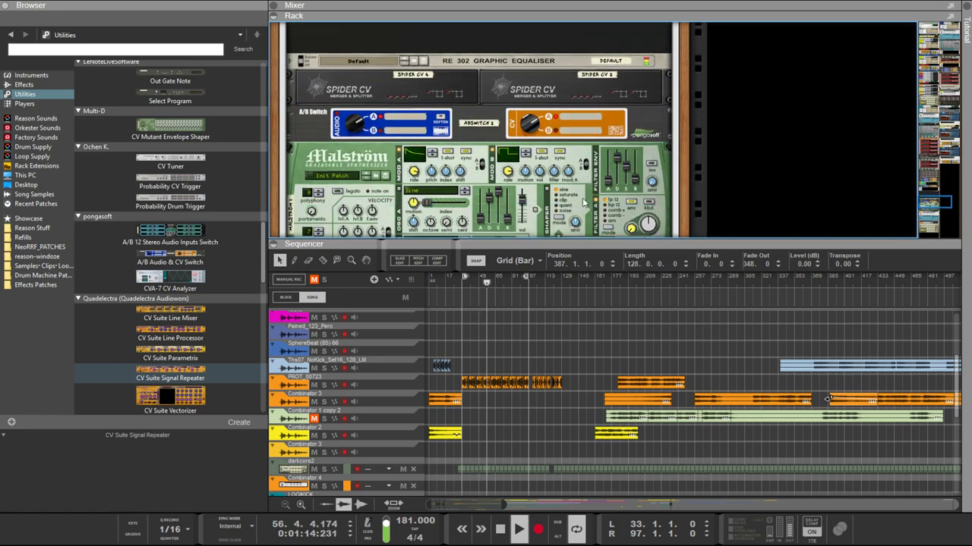
scroll(532, 129, up, 10)
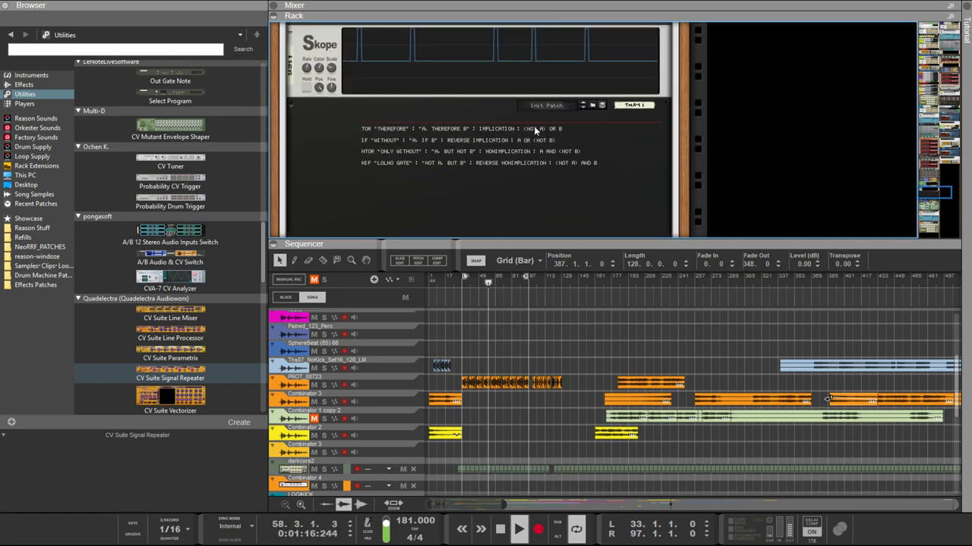
scroll(535, 130, up, 6)
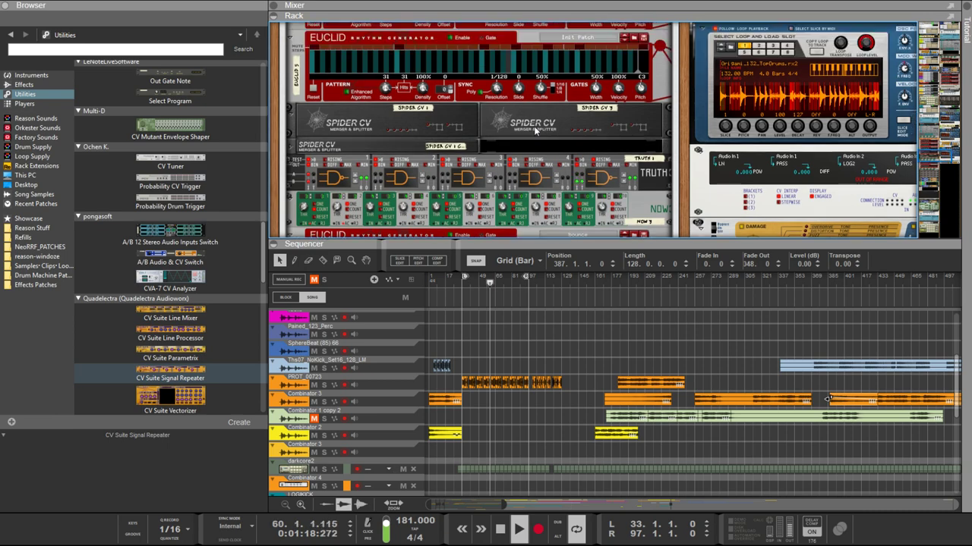
scroll(535, 130, down, 2)
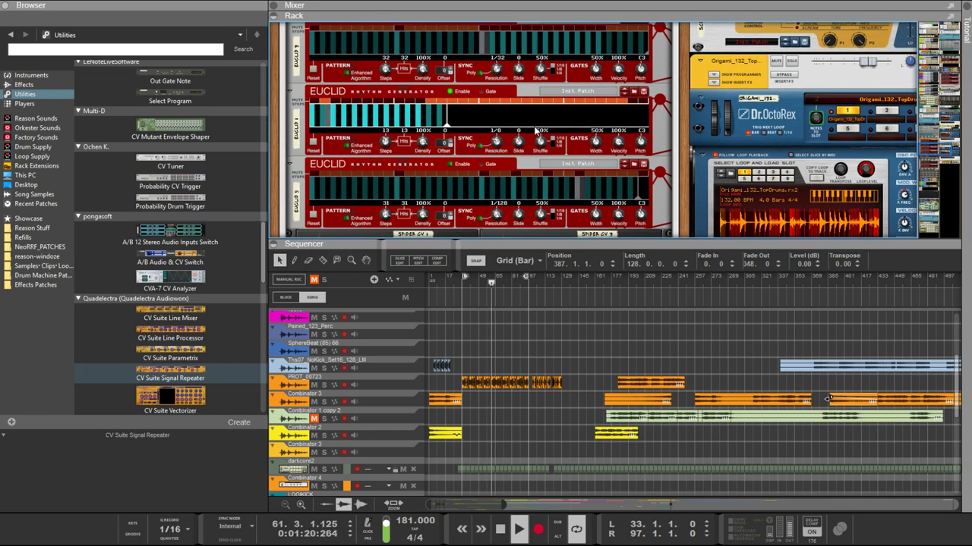
Step: Set the Resolution of Euclid 3 to 1/16 while the loop plays
scroll(535, 131, up, 2)
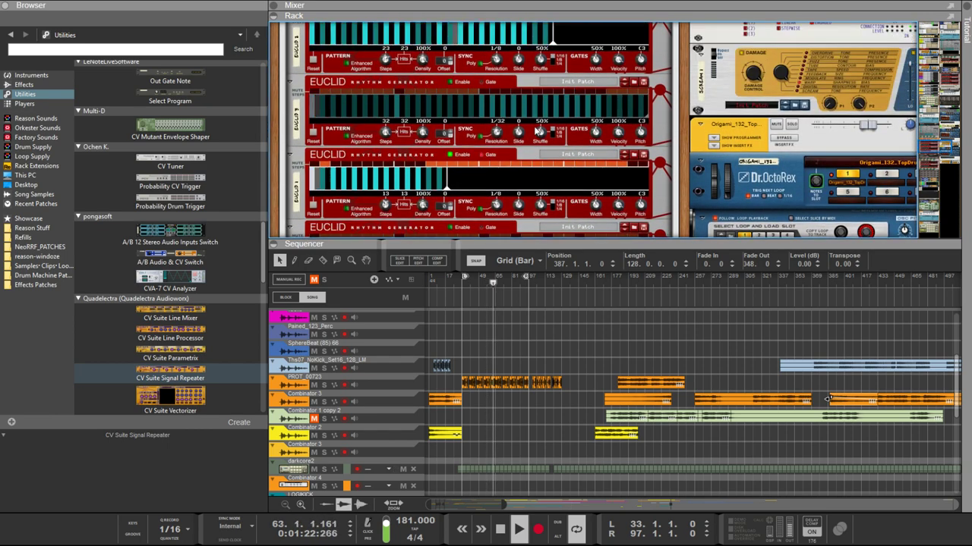
scroll(452, 189, down, 3)
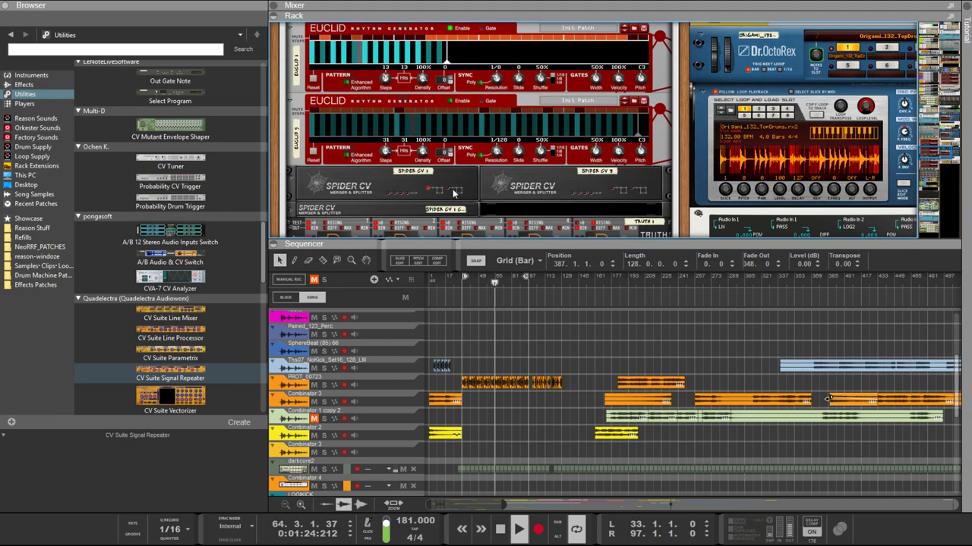
scroll(470, 176, up, 2)
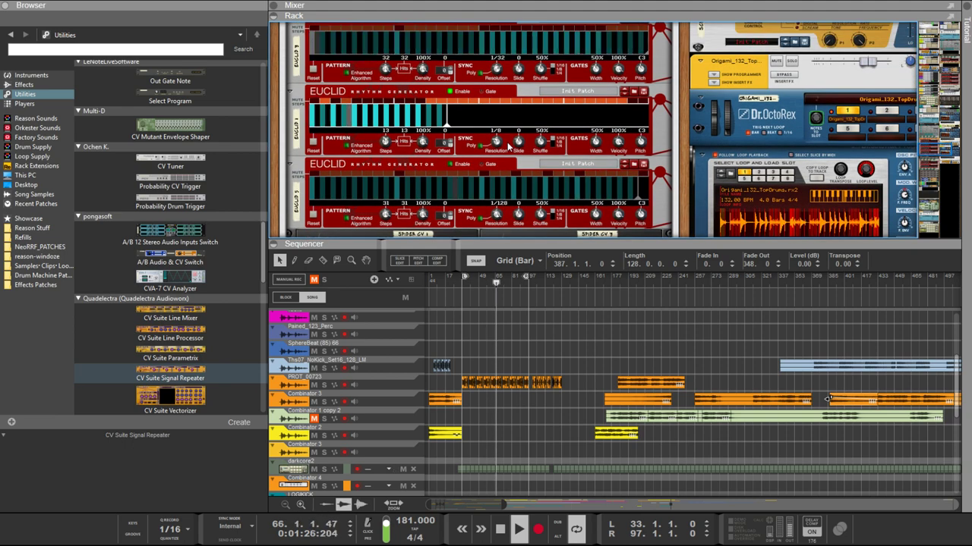
drag(498, 80, 500, 109)
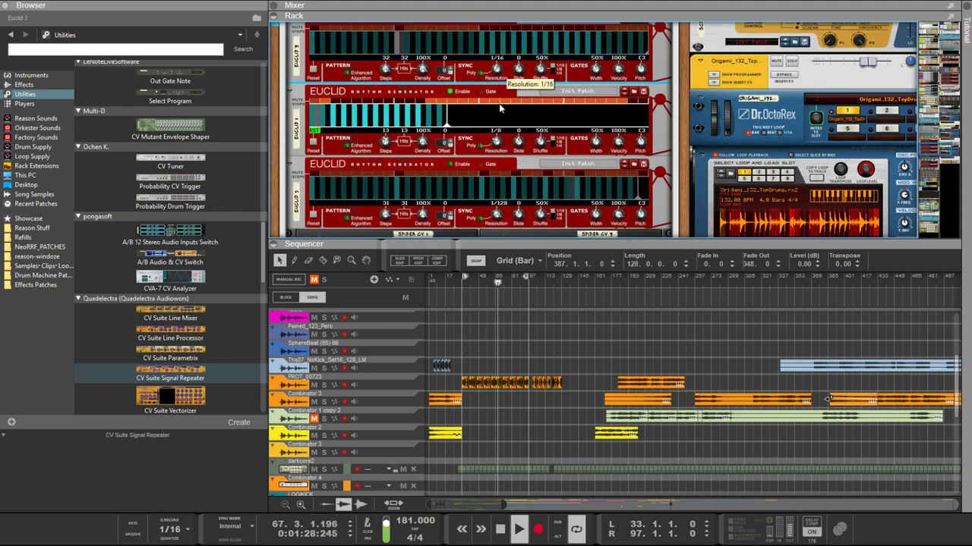
Step: Set Euclid 5 to a Resolution of 1/16 and 32 steps
drag(495, 214, 504, 298)
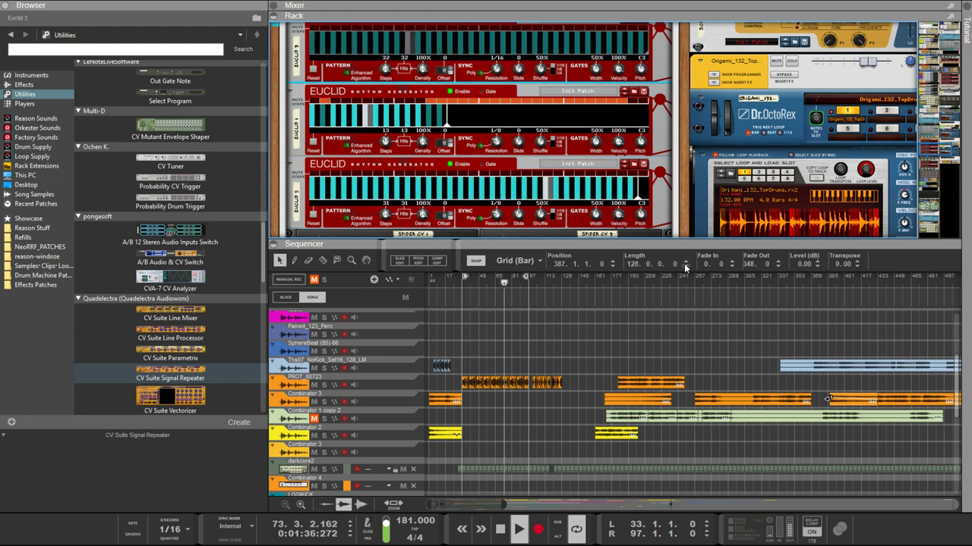
drag(384, 214, 382, 199)
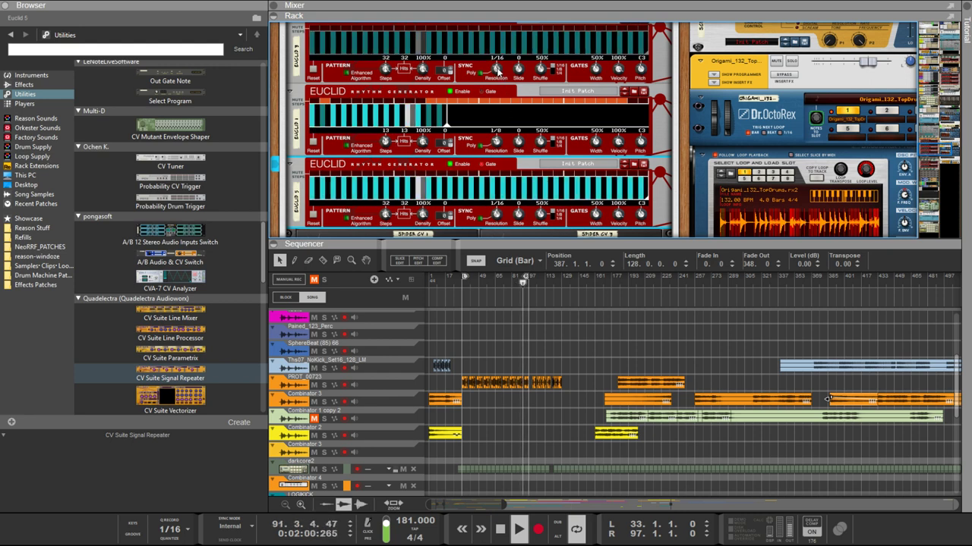
Step: Lower the Resolution of Euclid 3 to 1/8 and of Euclid 1 and Euclid 2 to 1/4
drag(496, 69, 500, 182)
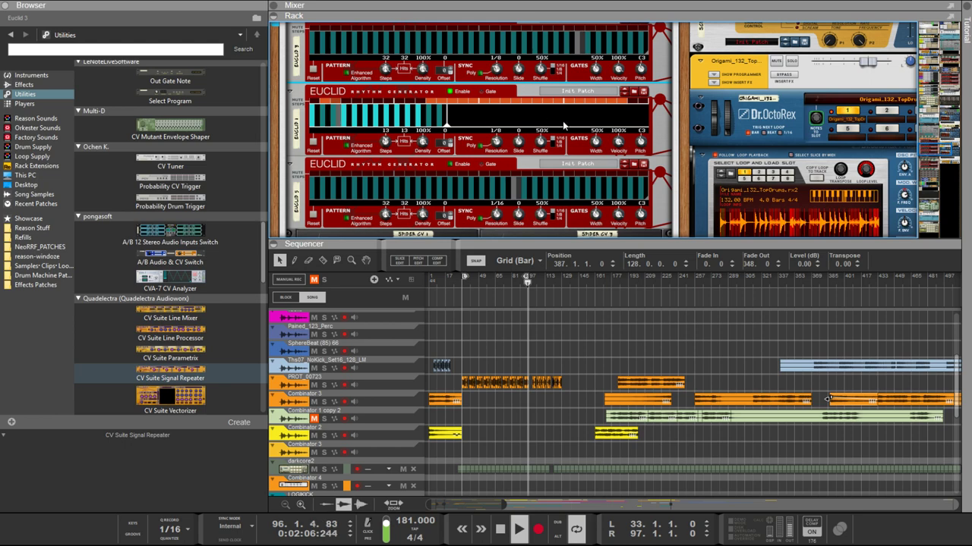
scroll(676, 122, down, 2)
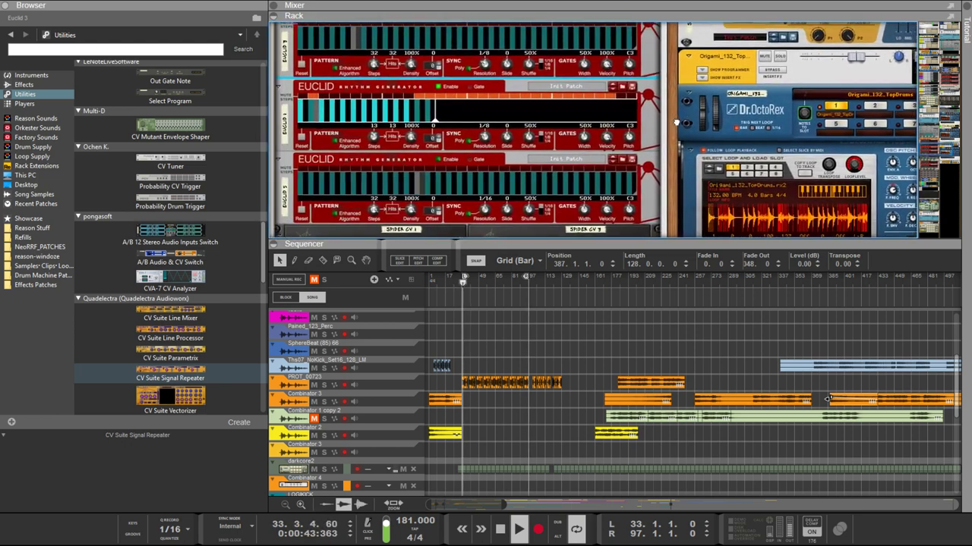
drag(675, 121, 689, 191)
drag(496, 208, 498, 220)
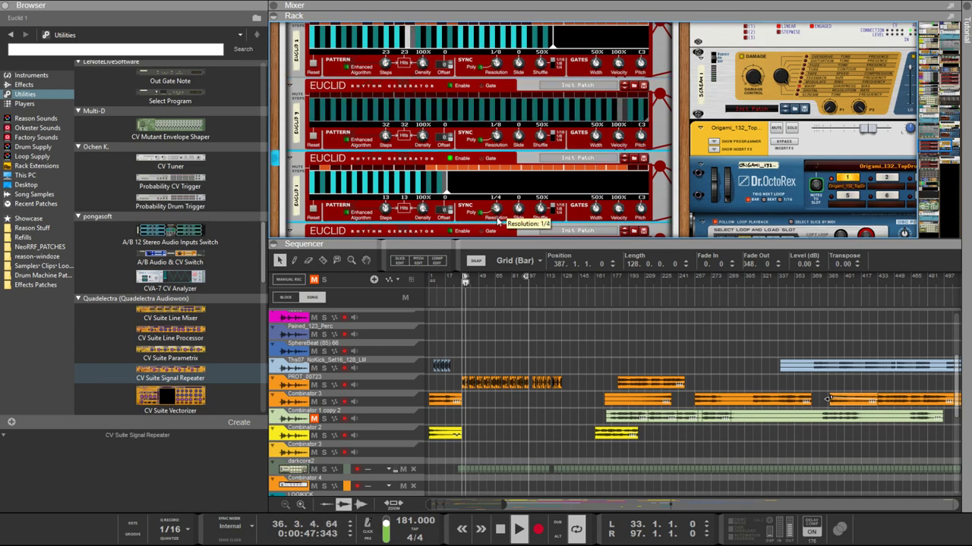
drag(496, 65, 497, 77)
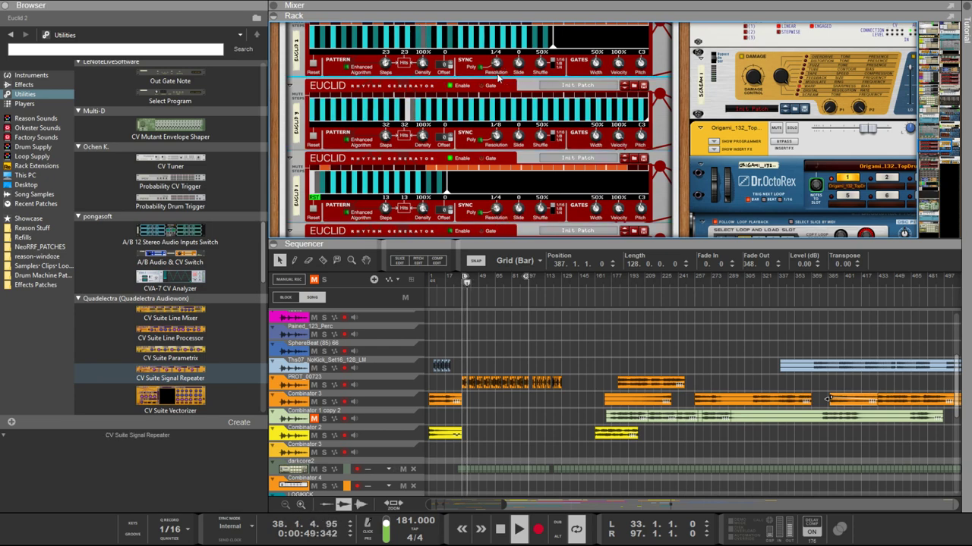
Step: Change the Resolution of Euclid 5 to the triplet value 1/16T
scroll(499, 78, down, 3)
scroll(503, 88, up, 3)
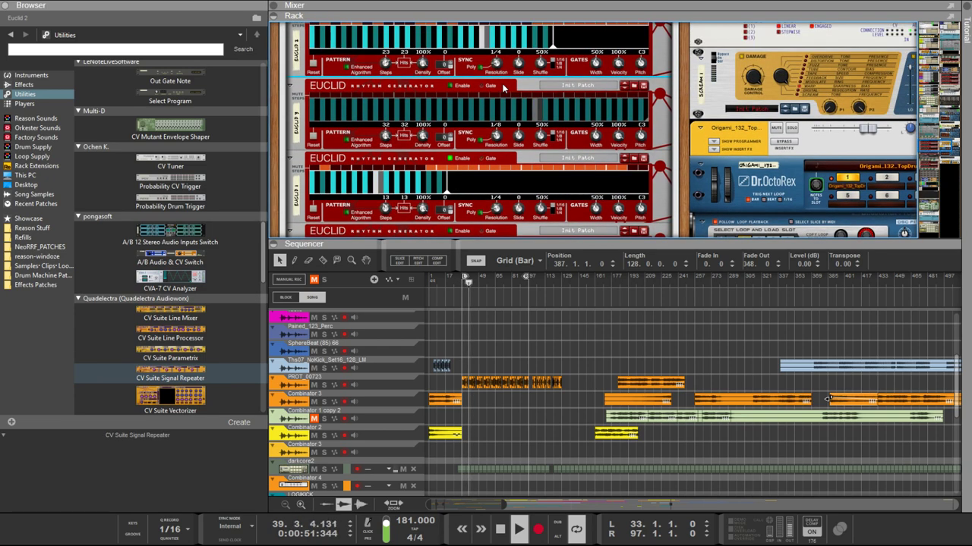
scroll(516, 92, down, 2)
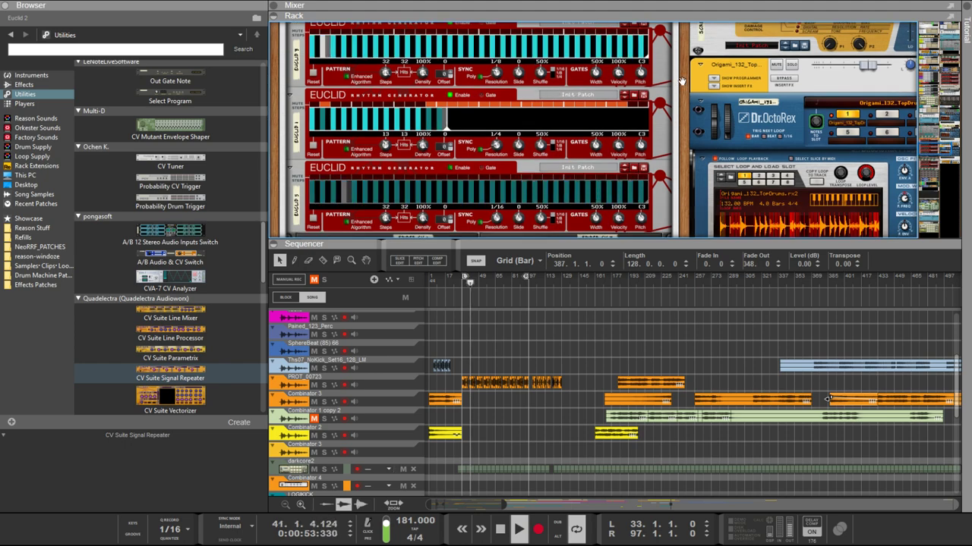
scroll(682, 80, up, 4)
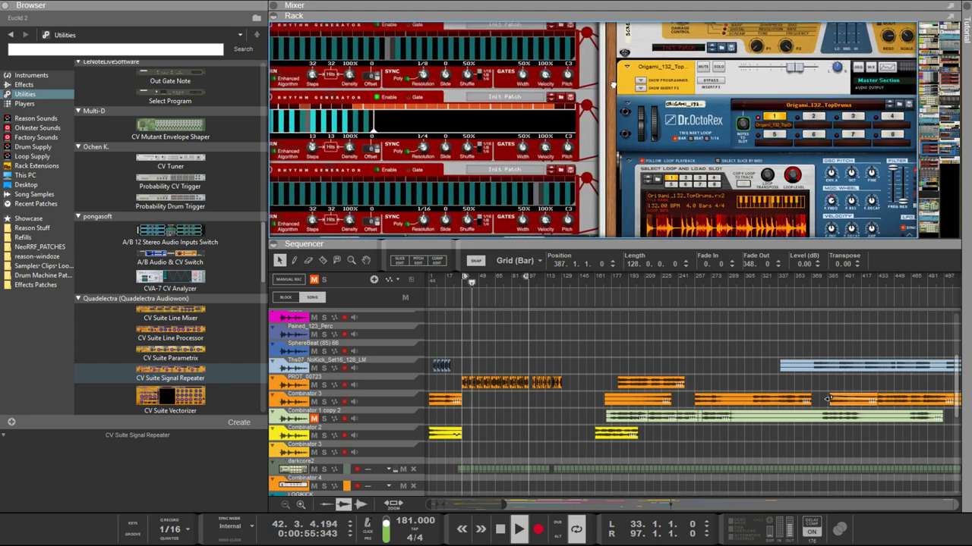
scroll(614, 84, up, 2)
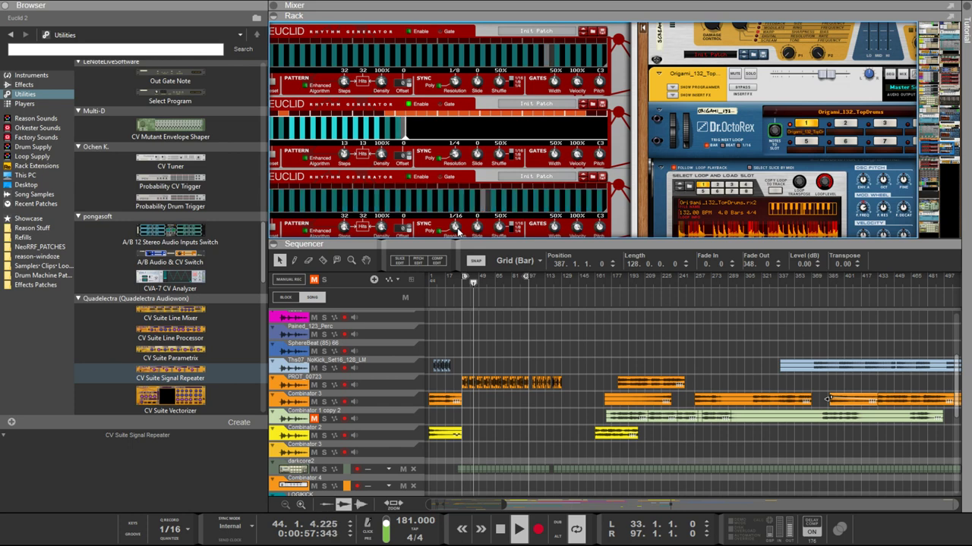
drag(457, 231, 458, 228)
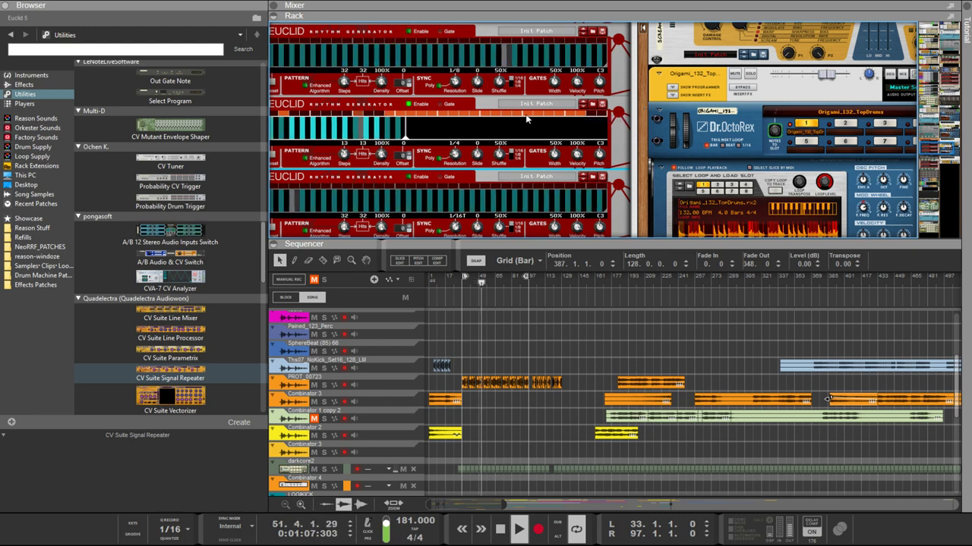
Step: Set Euclid 3 to a Resolution of 1/64 and 30 steps
scroll(447, 68, down, 1)
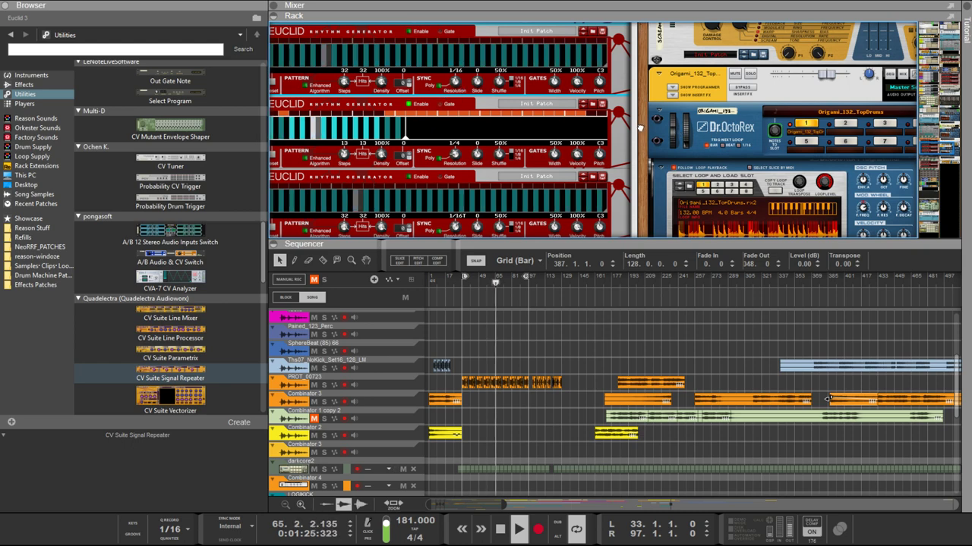
scroll(459, 89, up, 1)
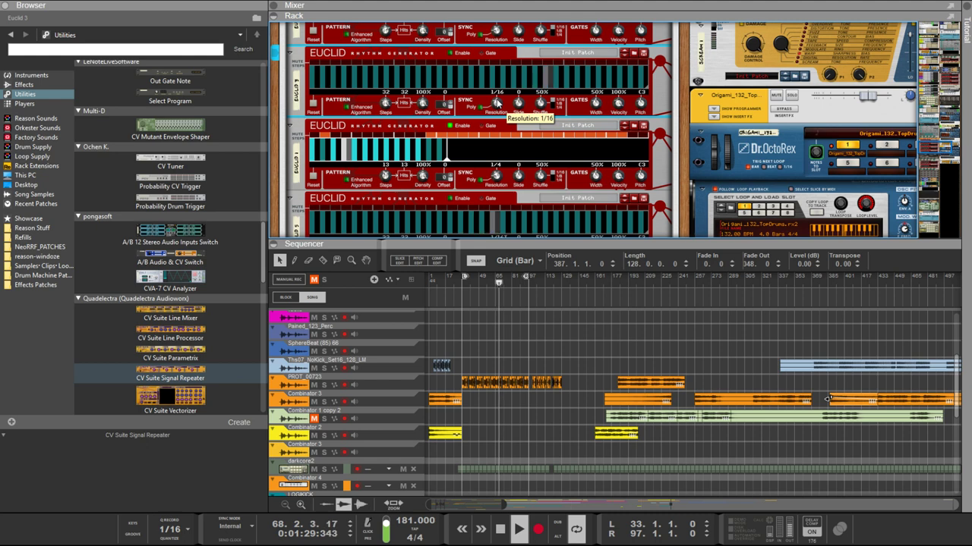
drag(495, 100, 321, 62)
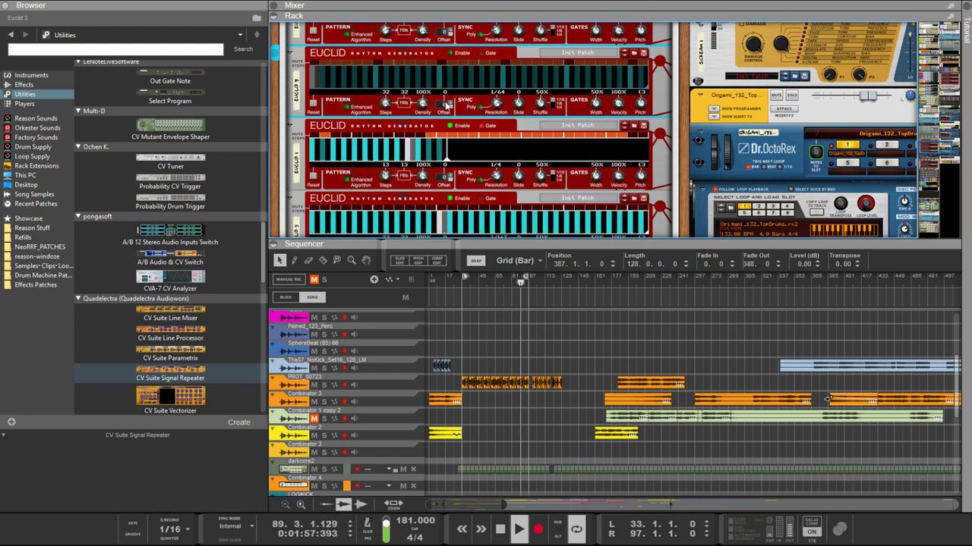
drag(386, 103, 394, 114)
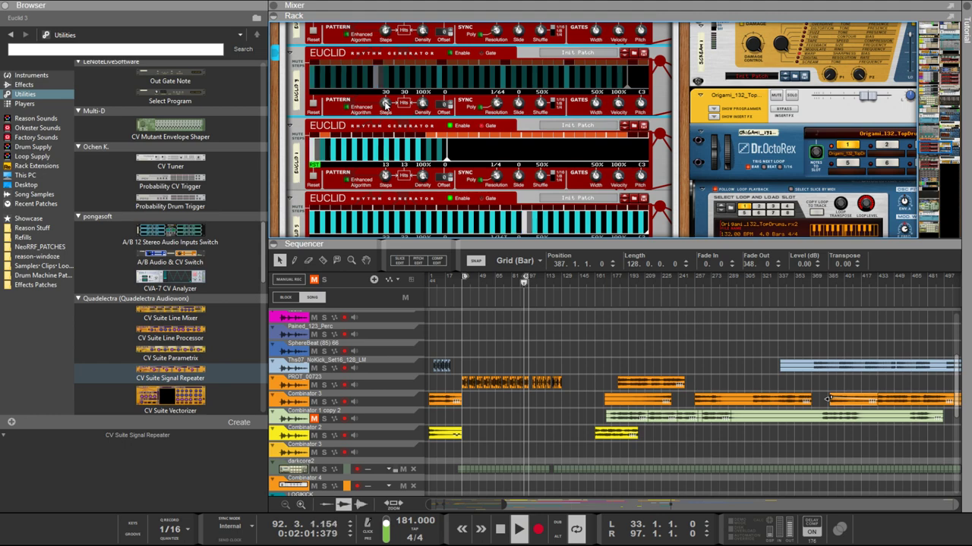
Step: Try Euclid 3 at a Resolution of 1/32 and at 1/128 during playback
scroll(387, 106, up, 5)
scroll(389, 110, down, 4)
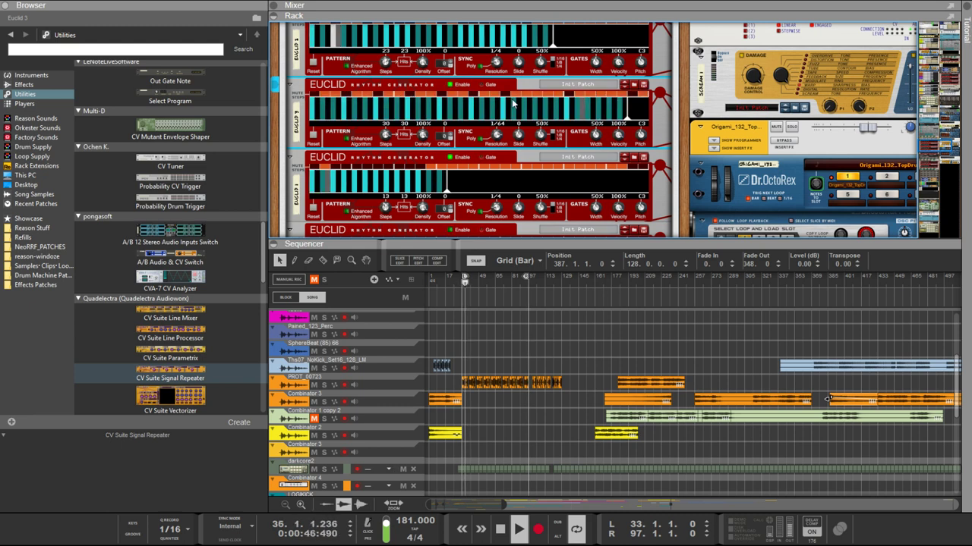
click(536, 93)
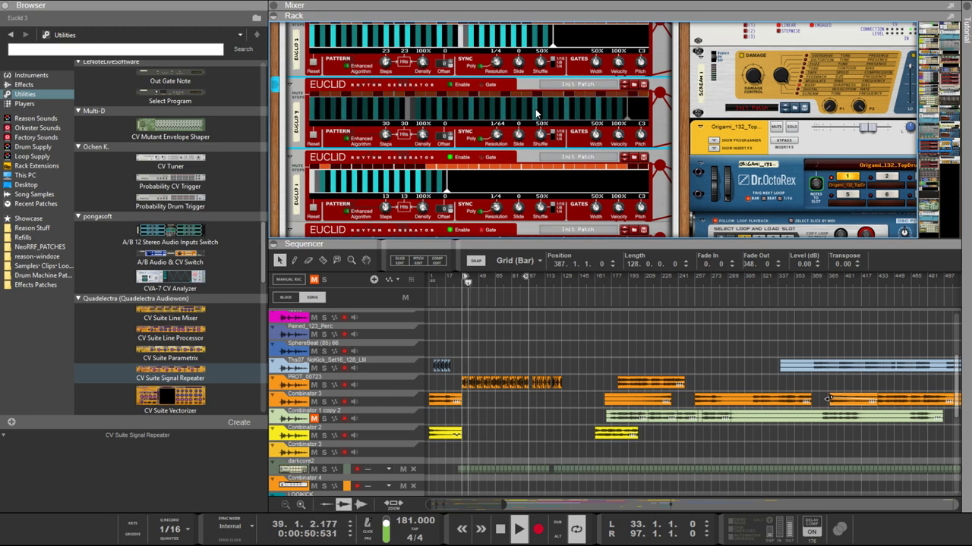
drag(496, 134, 499, 141)
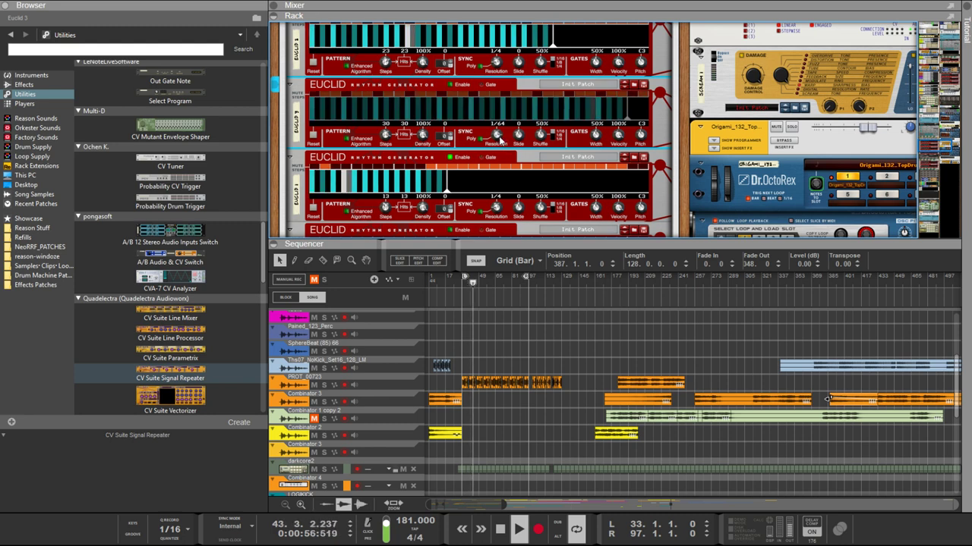
drag(498, 142, 495, 144)
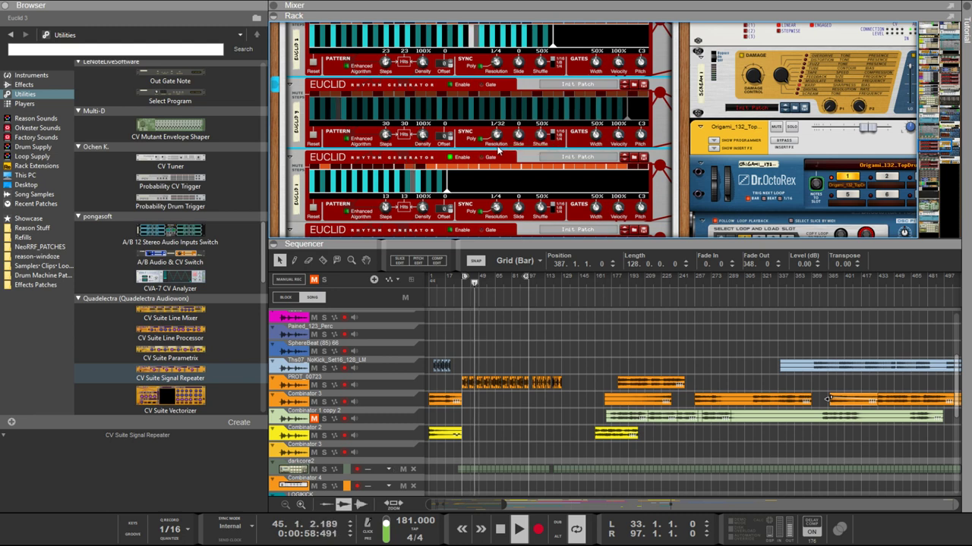
mouse_move(494, 137)
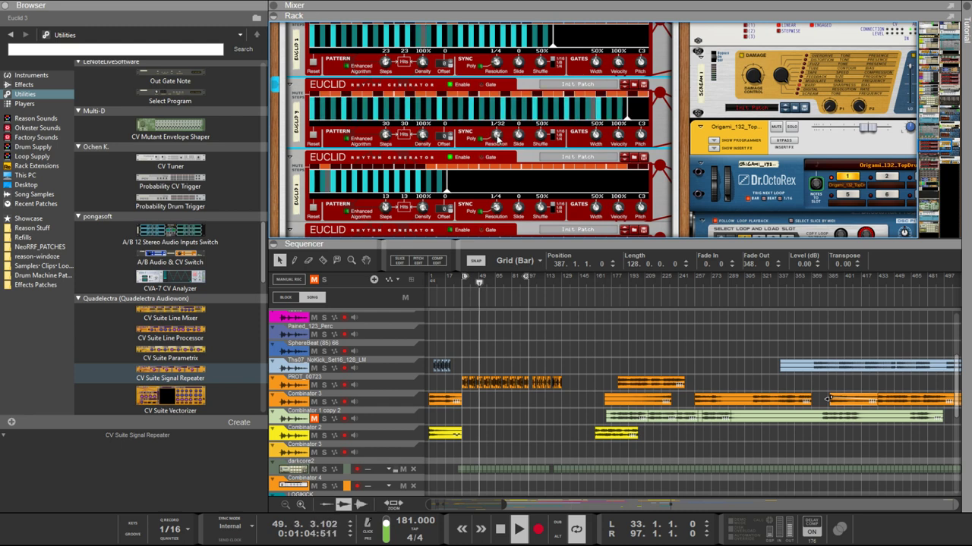
drag(496, 136, 493, 114)
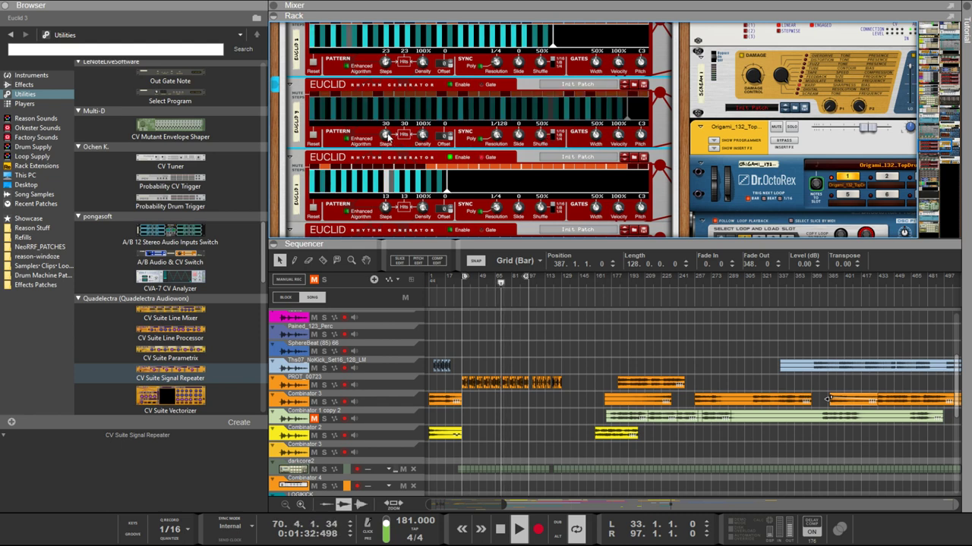
Step: Reduce Euclid 3 to 24 steps and set its Resolution to 1/8
drag(385, 136, 391, 160)
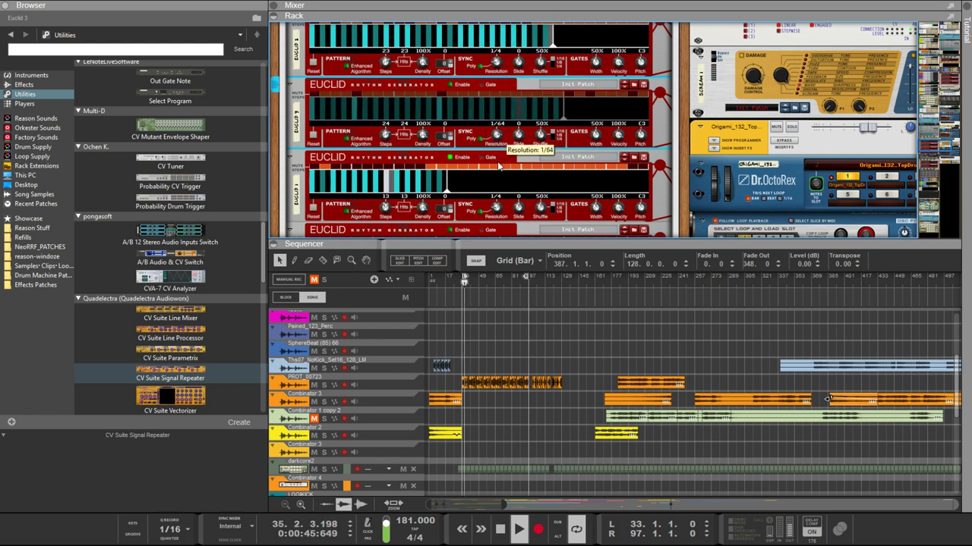
drag(498, 166, 501, 241)
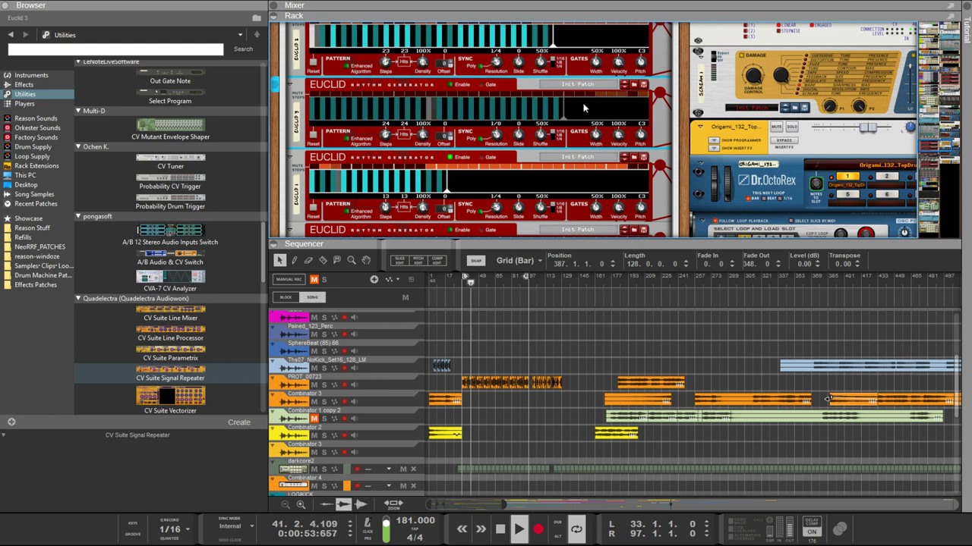
Step: Raise the song tempo to 199 BPM while the loop keeps playing
scroll(532, 115, down, 2)
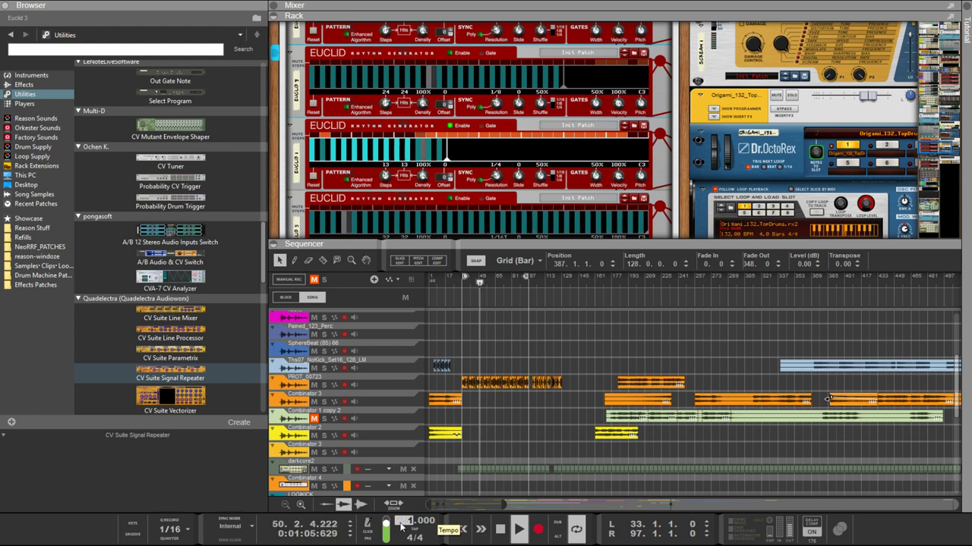
scroll(403, 524, up, 15)
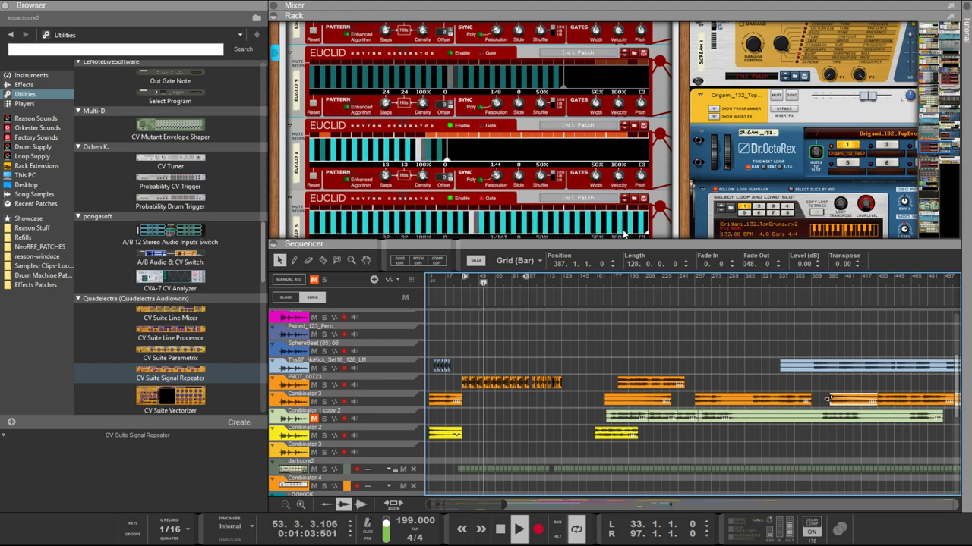
Step: Look through the Combinator modulation routing, the Dr. OctoRex loop players, the audio tracks and the bounce Euclid group during playback
scroll(644, 177, down, 2)
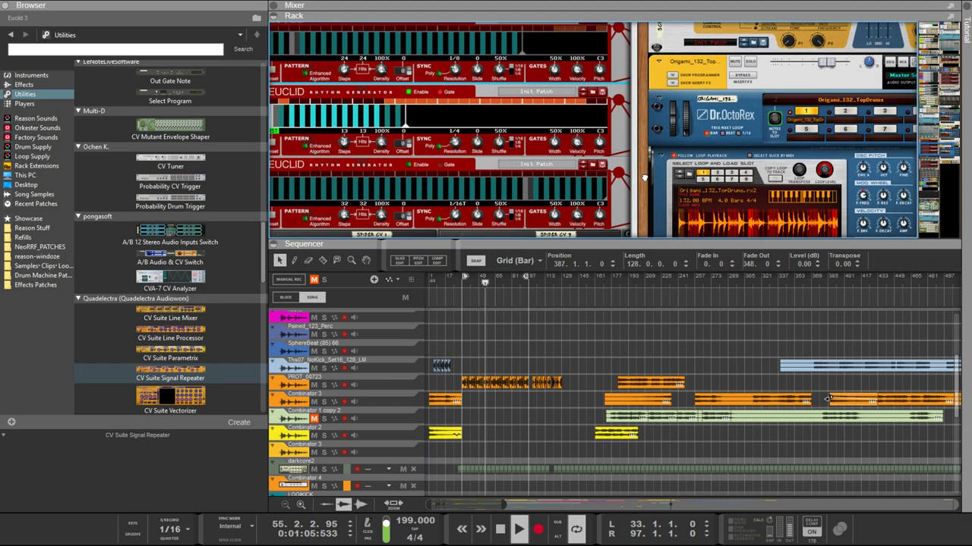
scroll(644, 177, down, 10)
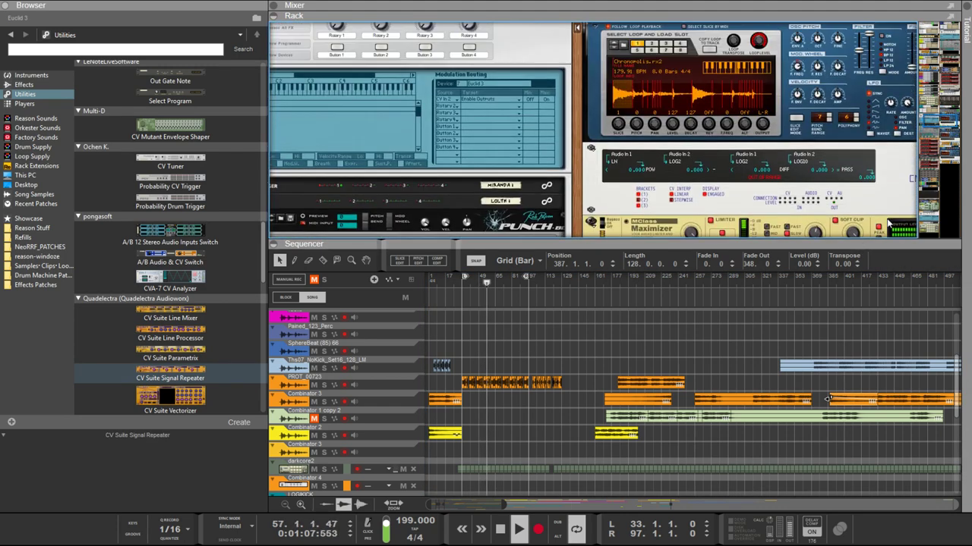
scroll(888, 222, up, 15)
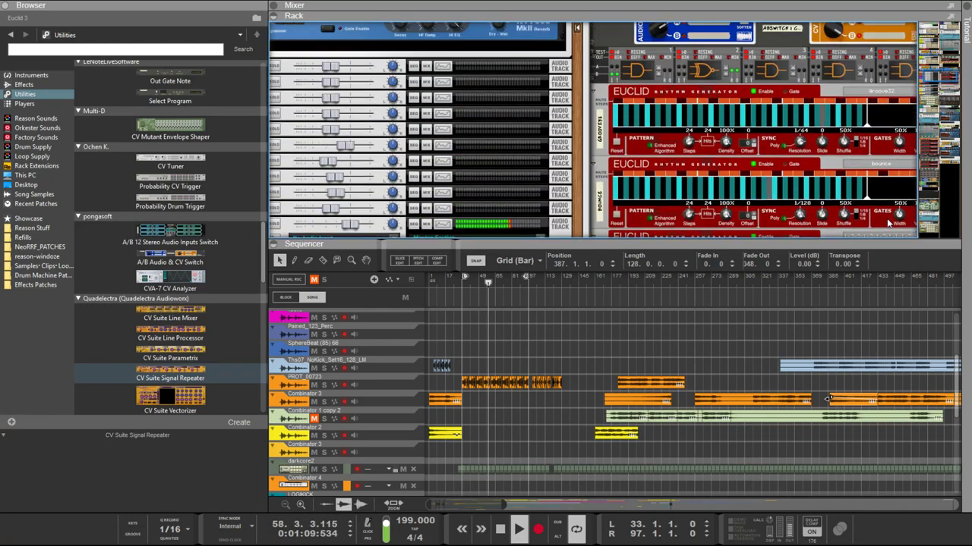
scroll(888, 221, down, 5)
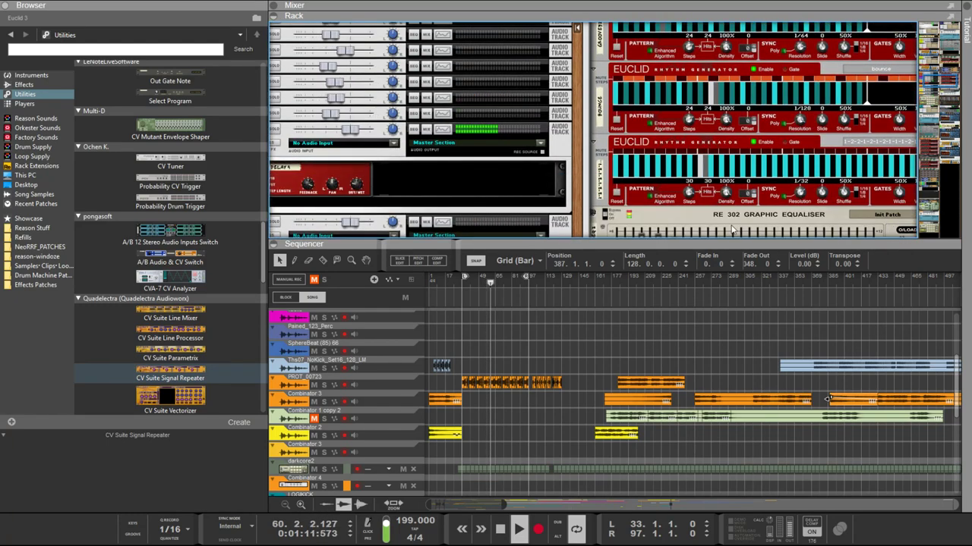
scroll(645, 220, up, 2)
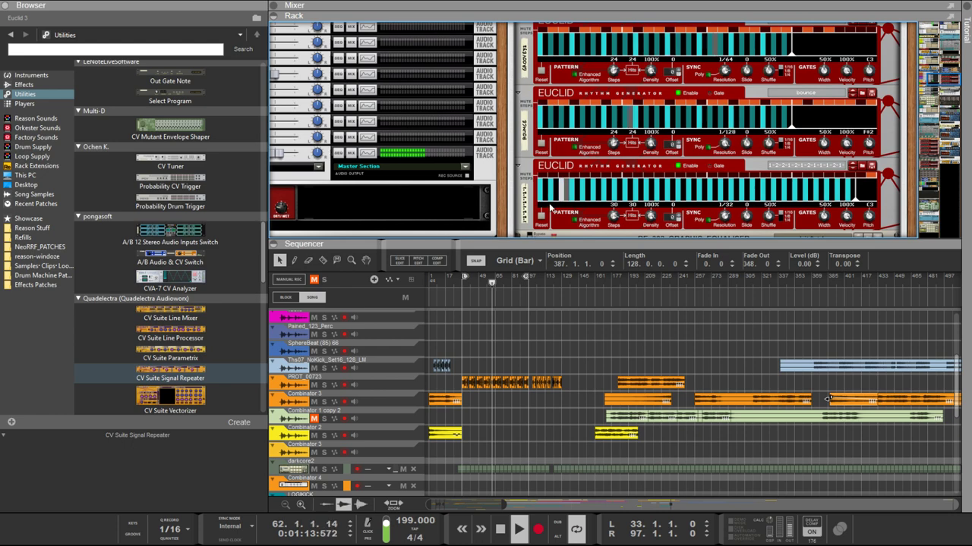
scroll(551, 206, down, 2)
scroll(622, 190, up, 2)
scroll(622, 190, down, 2)
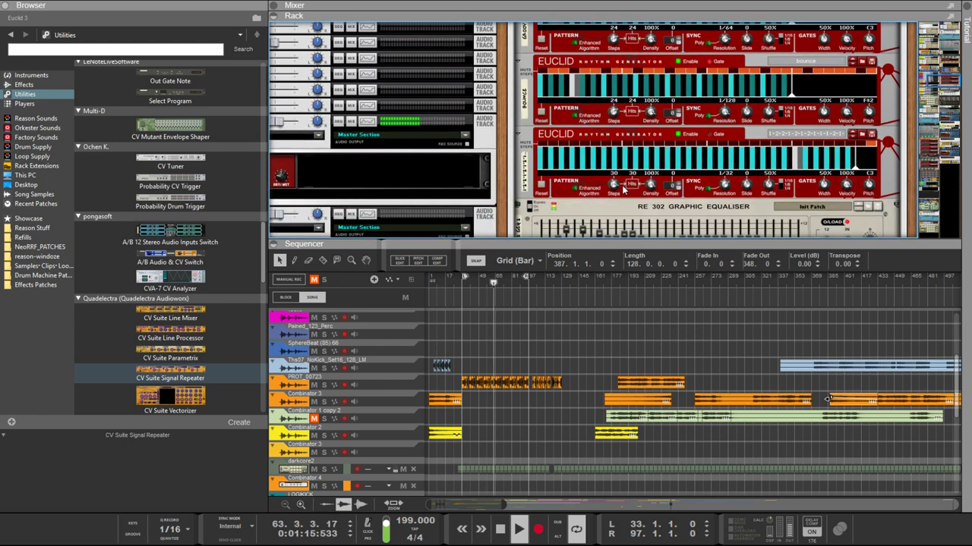
Step: Set the Resolution of the lowest Euclid, above the RE 302 equaliser, to 1/128 and reduce it to 28 steps
scroll(645, 167, up, 2)
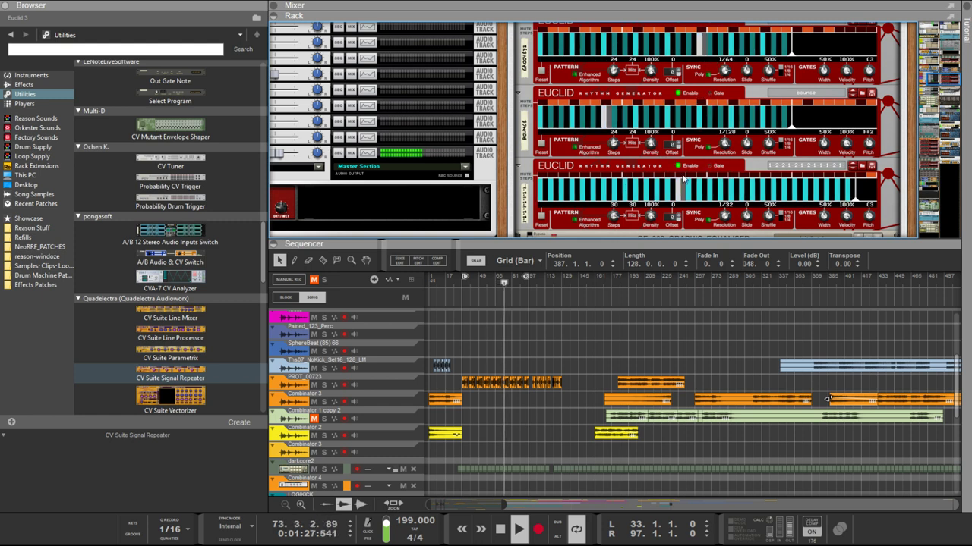
click(725, 218)
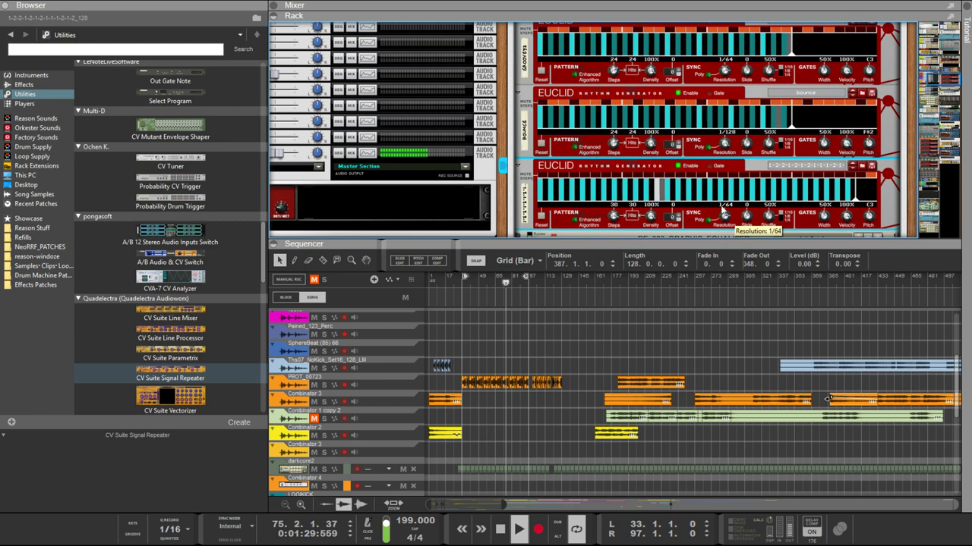
drag(724, 217, 723, 213)
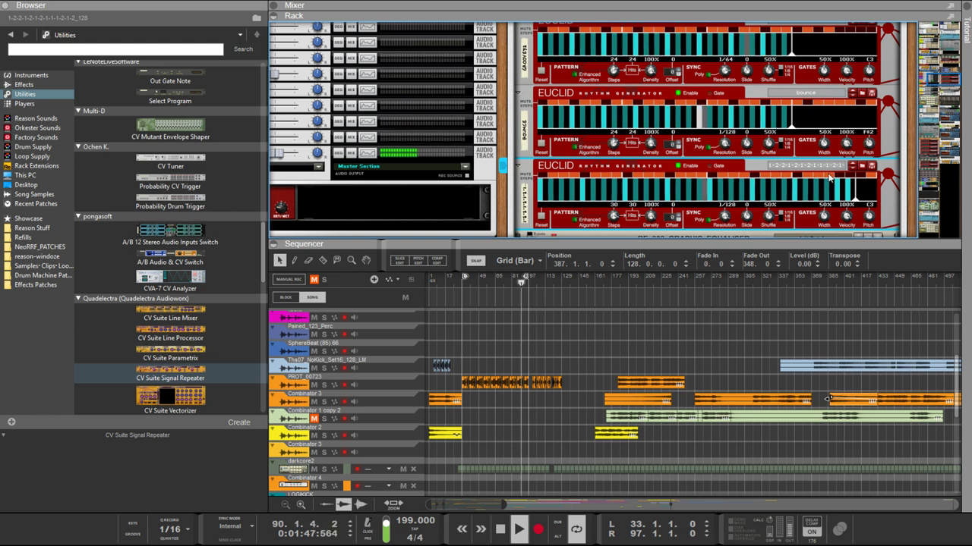
drag(613, 218, 613, 224)
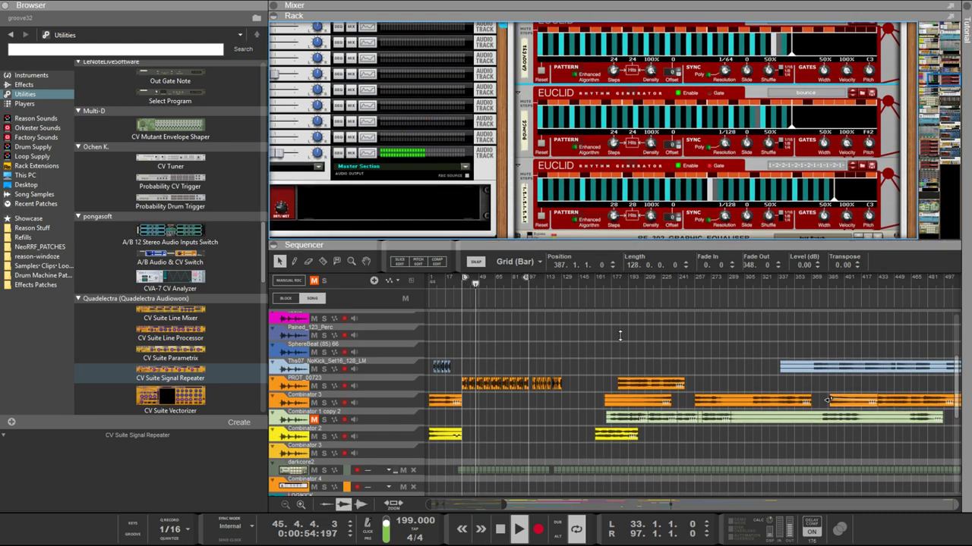
Step: Enlarge the rack area, set the groove32 Euclid's Resolution to 1/32 after trying 1/128, and sweep across its step mutes to activate the muted steps
drag(620, 334, 619, 405)
scroll(609, 327, up, 1)
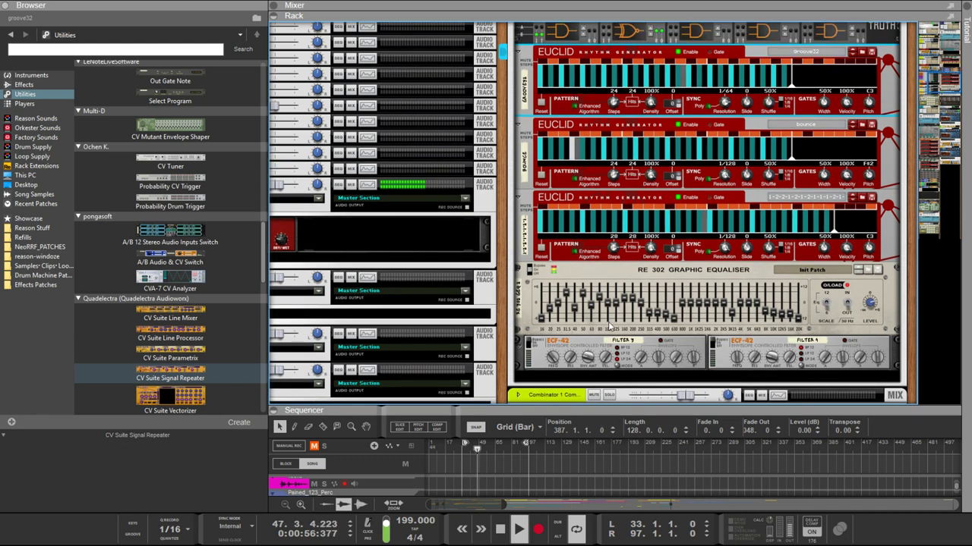
scroll(610, 326, up, 2)
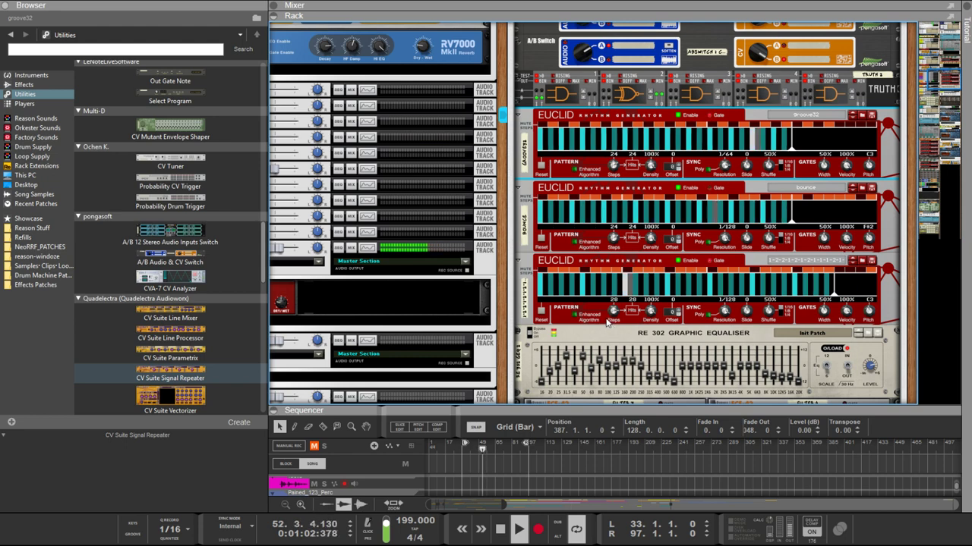
scroll(607, 323, up, 1)
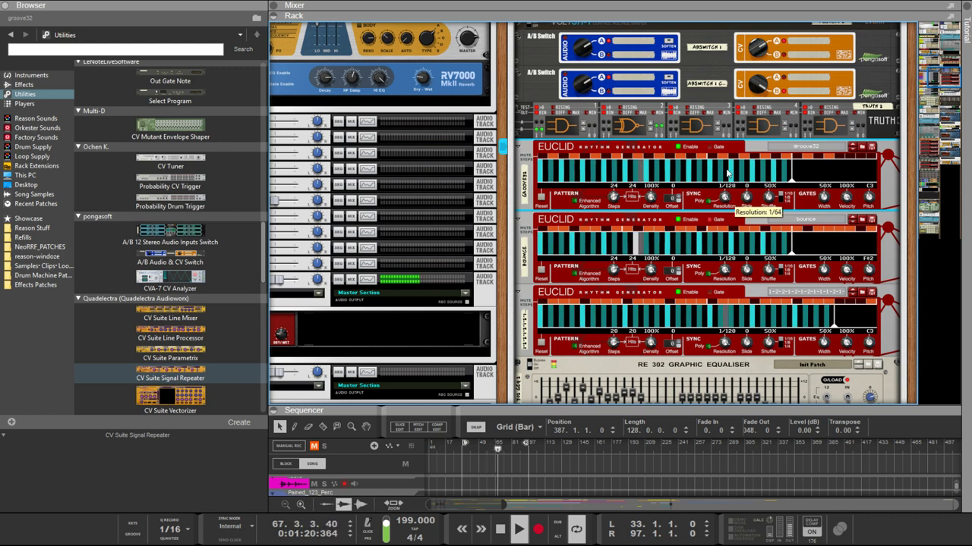
drag(727, 196, 727, 175)
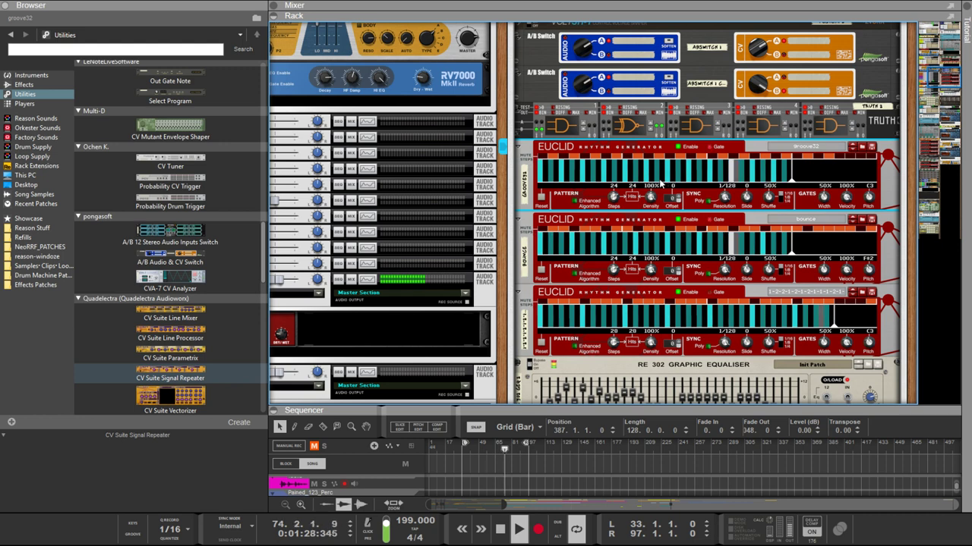
mouse_move(726, 199)
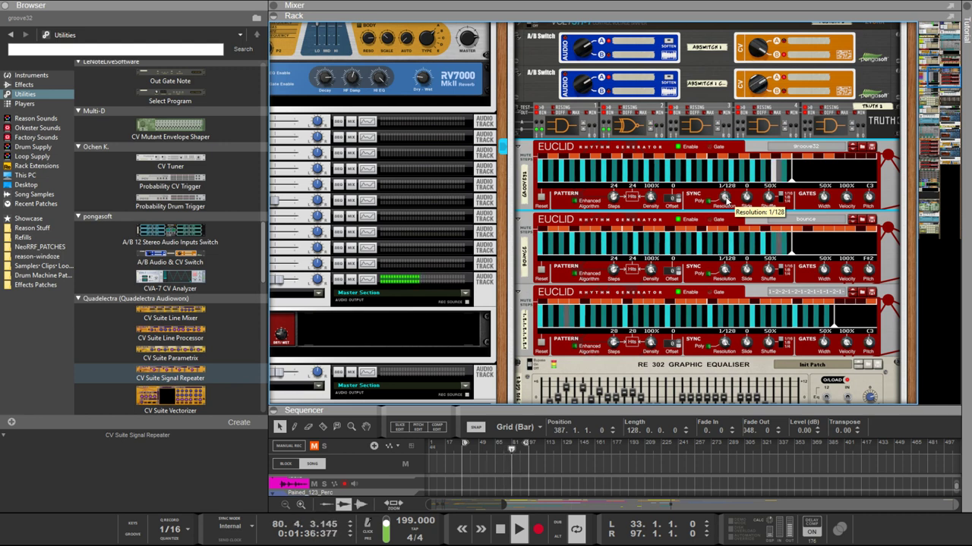
drag(724, 199, 734, 228)
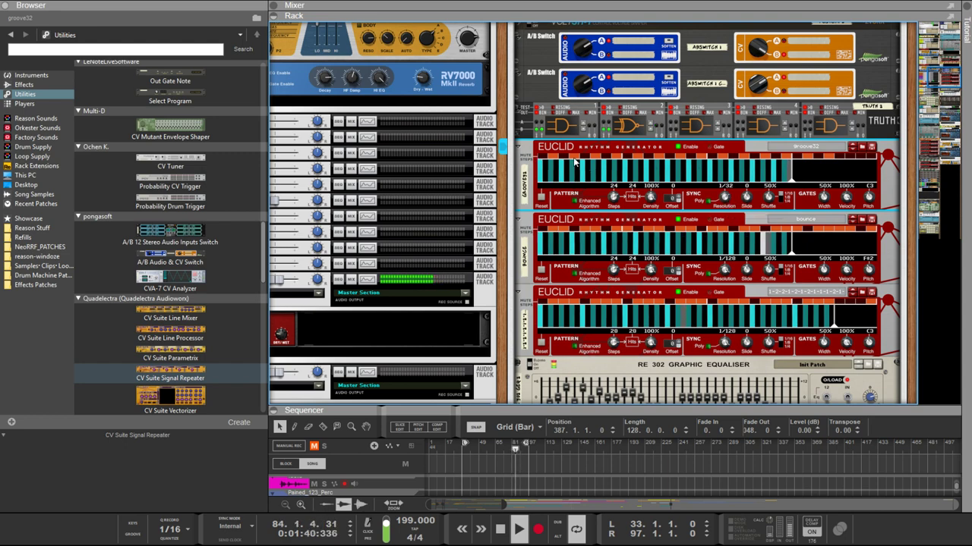
drag(557, 159, 786, 161)
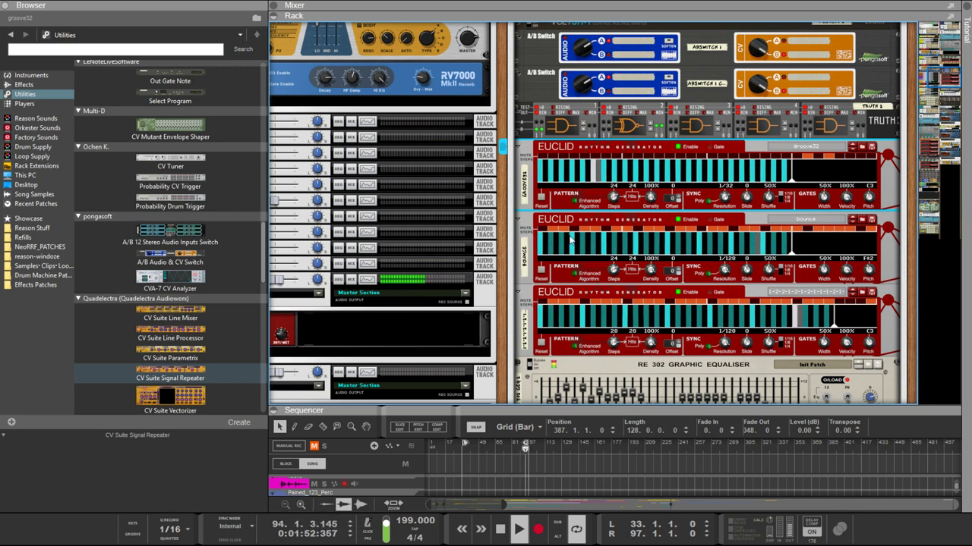
Step: Reduce the lowest Euclid to 25 steps and set the bounce Euclid's Resolution to 1/64
click(592, 305)
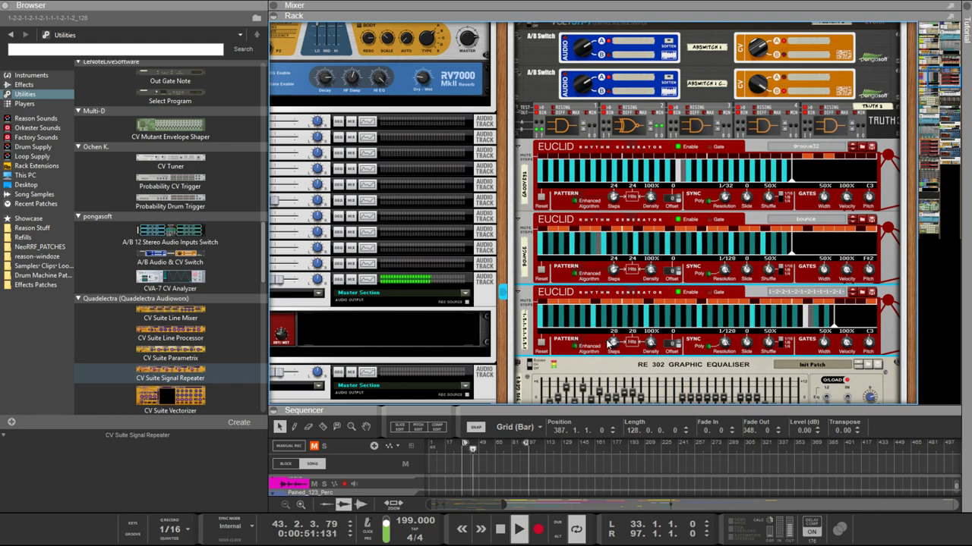
drag(614, 343, 613, 347)
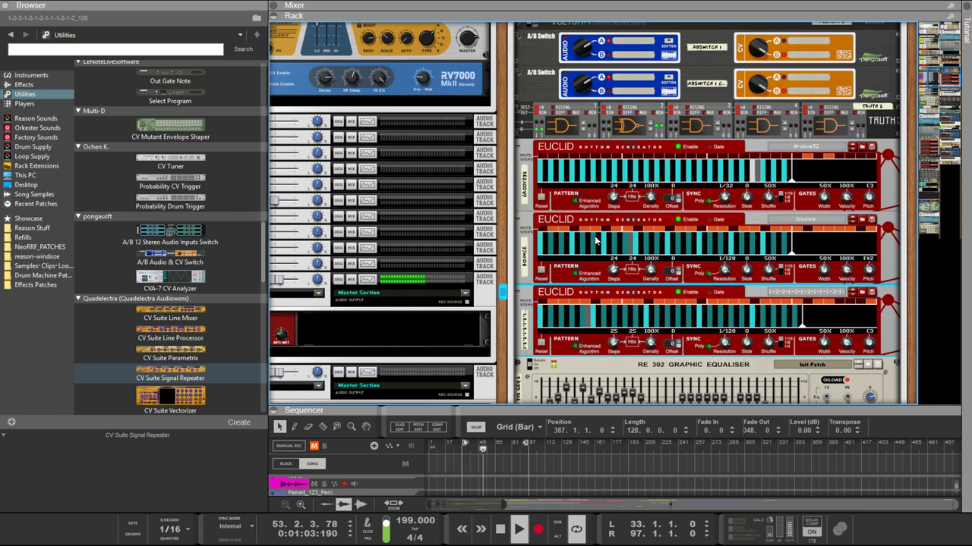
click(725, 275)
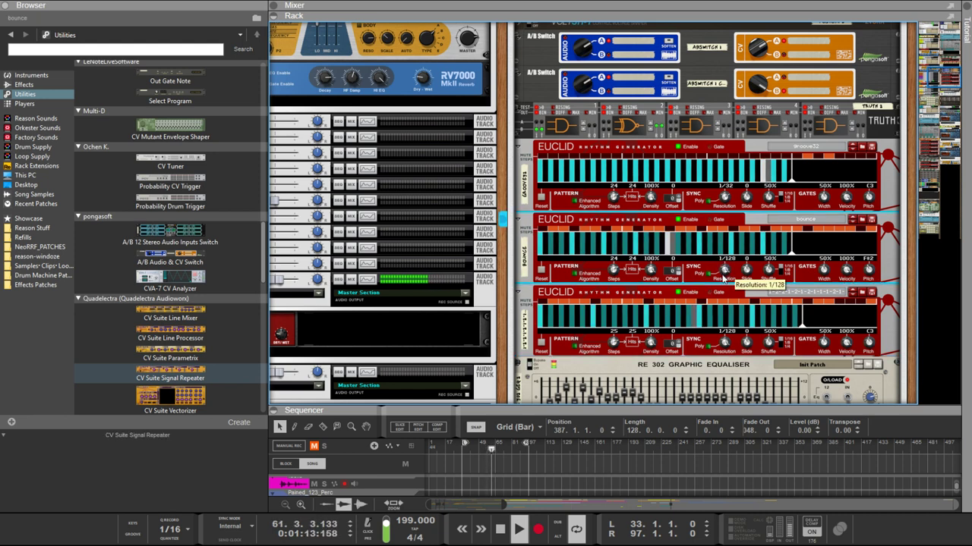
drag(724, 280, 681, 339)
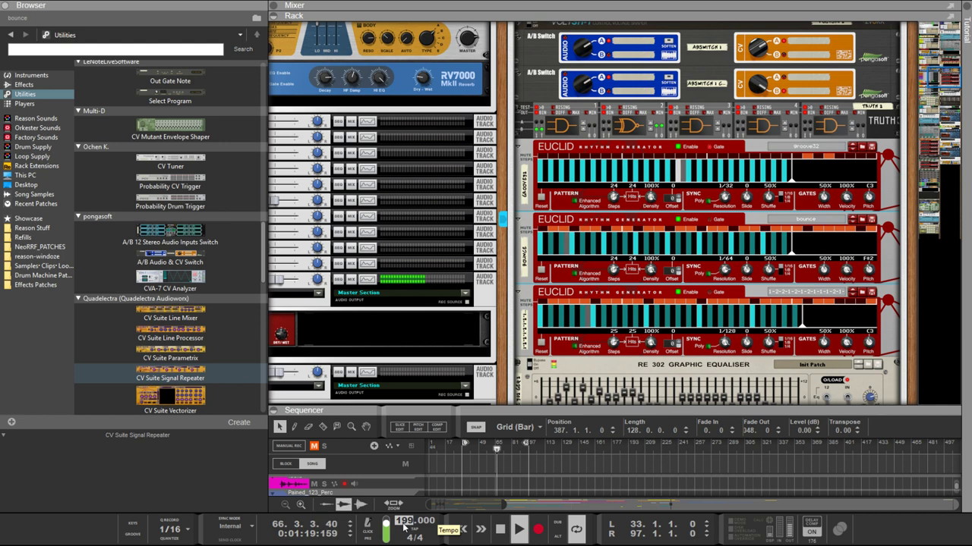
Step: Raise the song tempo to 257 BPM during playback
scroll(405, 523, down, 15)
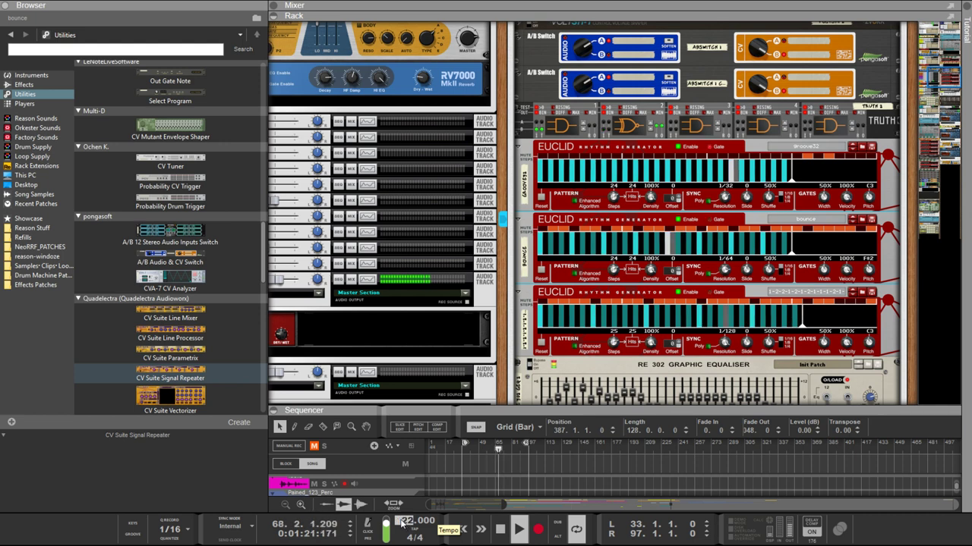
scroll(405, 523, up, 20)
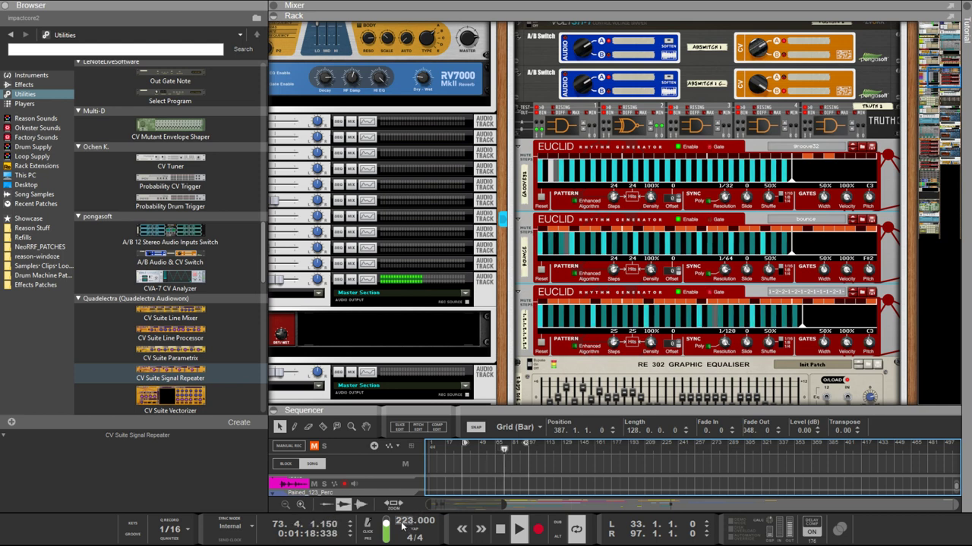
scroll(404, 522, up, 15)
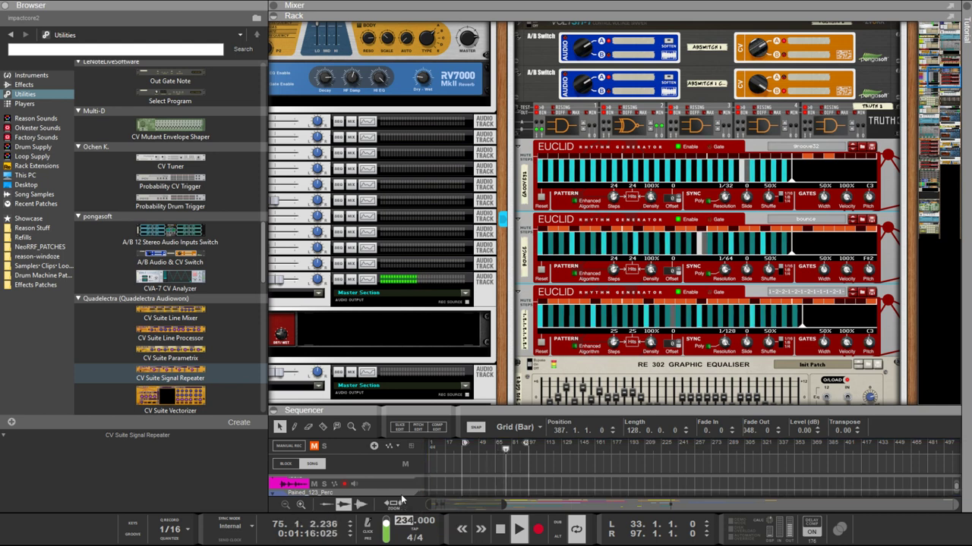
click(384, 459)
scroll(408, 520, down, 4)
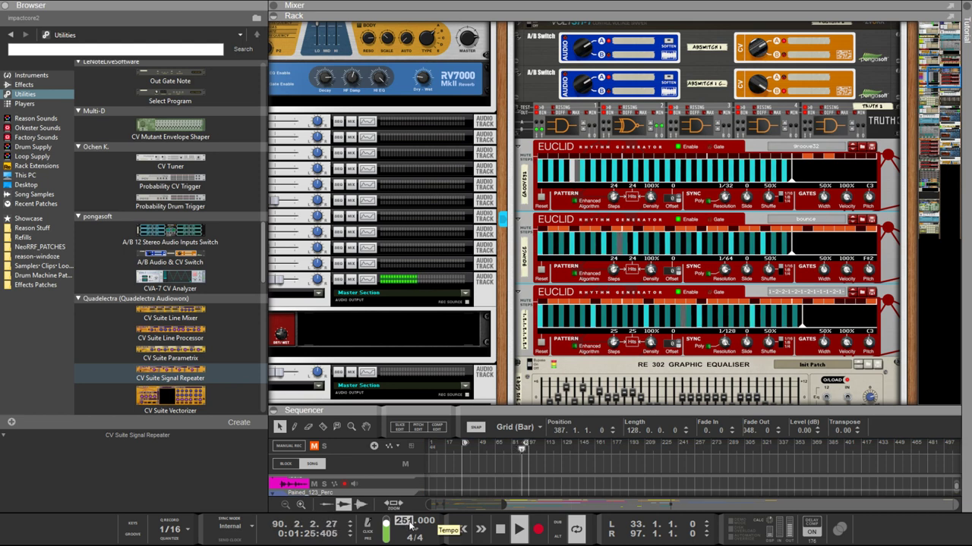
scroll(410, 523, up, 6)
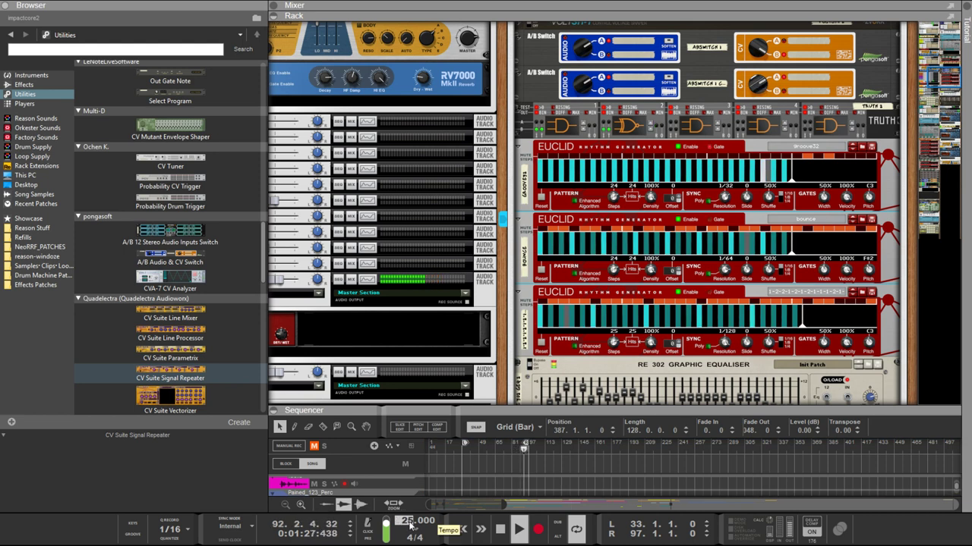
click(454, 483)
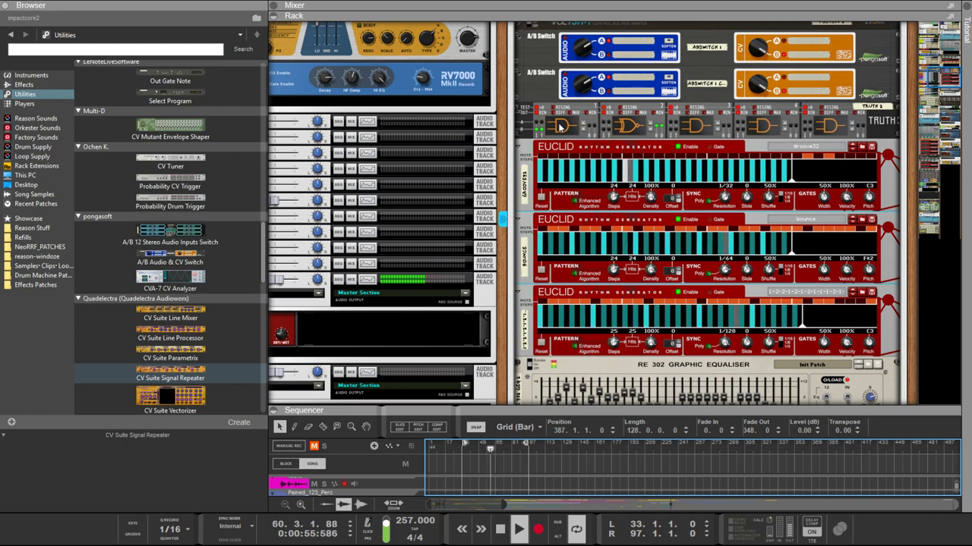
Step: Look over the LOGIKICK Combinator, its Euclid and Truth gate sections, and the neighbouring Dr. OctoRex loop players
scroll(504, 192, down, 3)
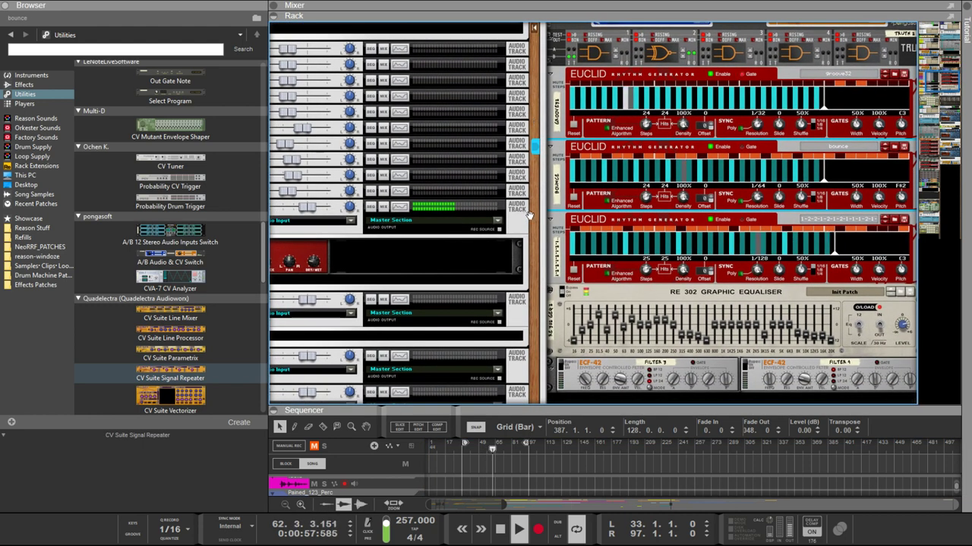
scroll(550, 204, left, 3)
scroll(550, 205, down, 15)
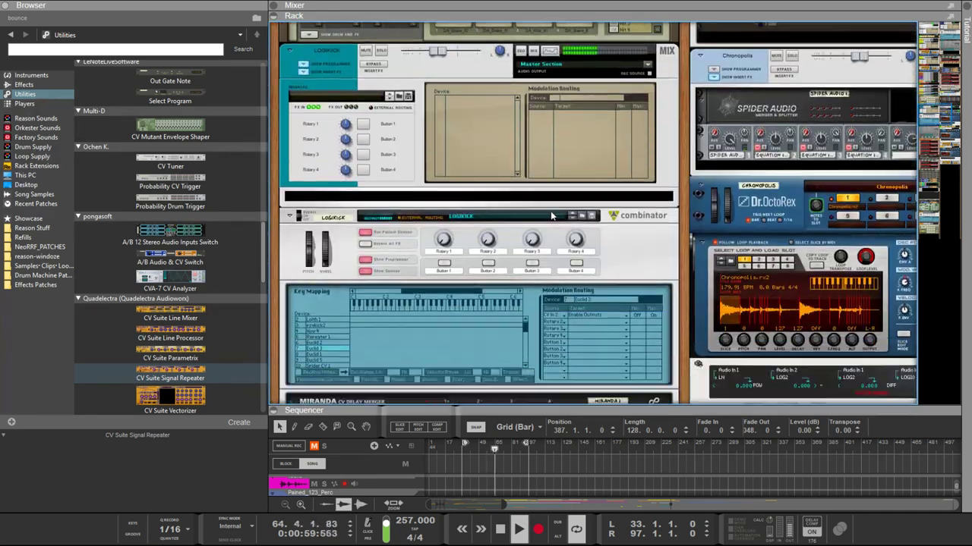
scroll(554, 220, down, 8)
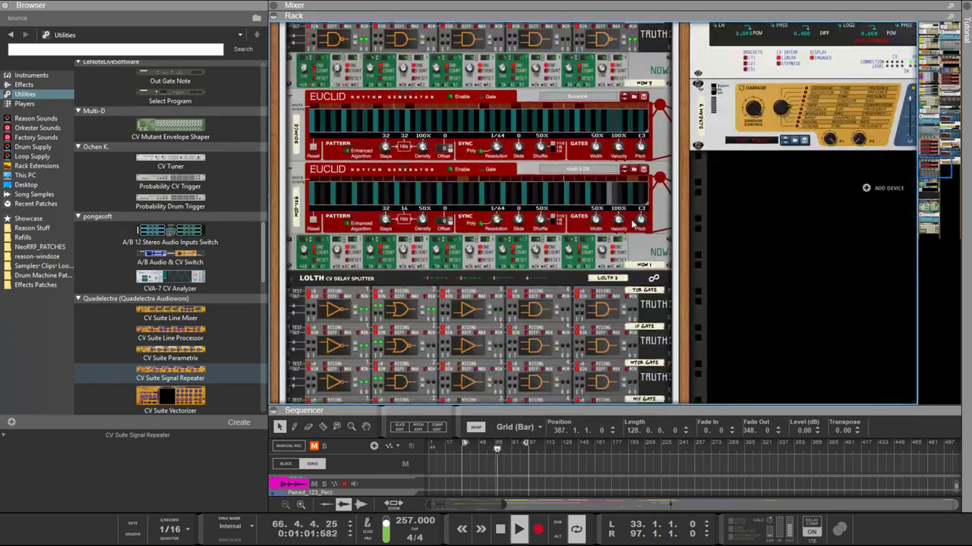
scroll(670, 155, up, 10)
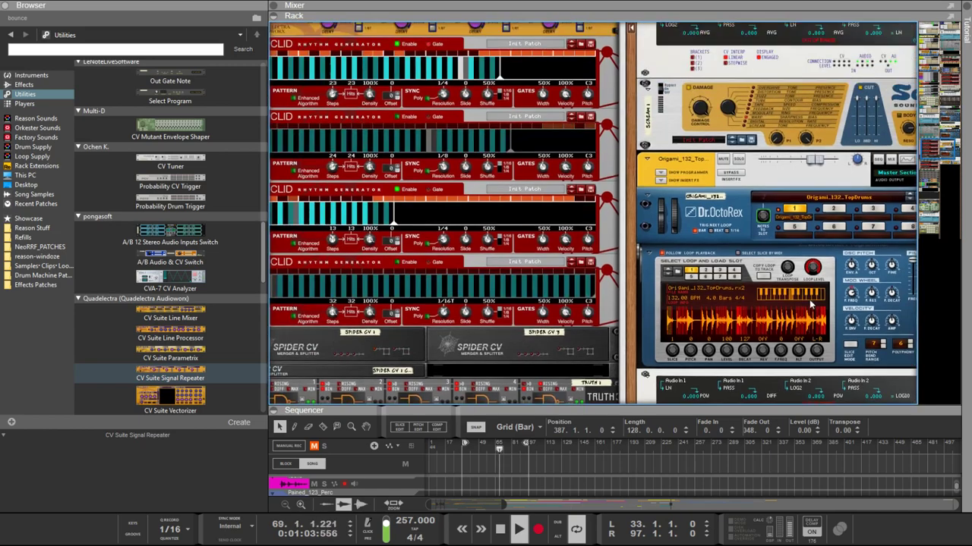
scroll(831, 293, up, 12)
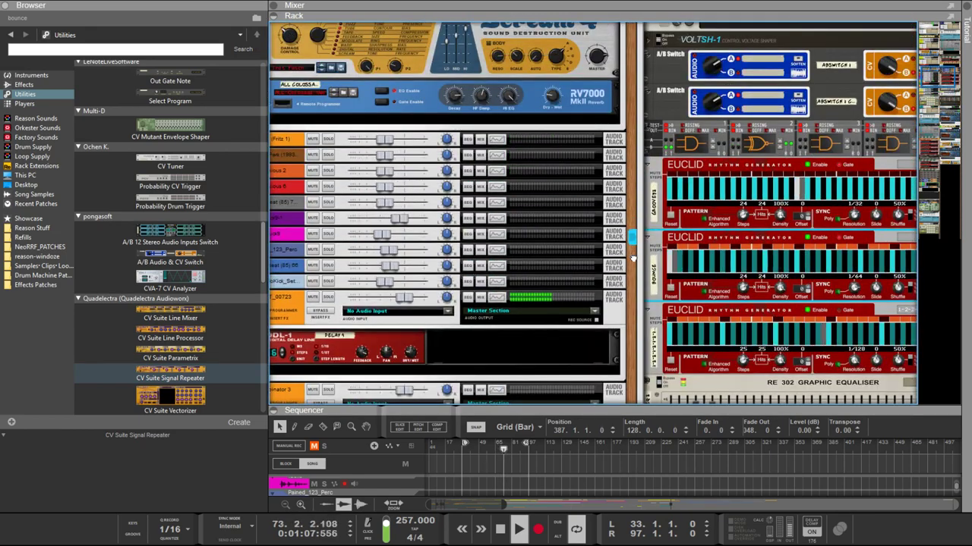
Step: Flip the rack to its rear and cable the Now device's first channel to the A input of the third Truth gate below the A/B switches
key(Tab)
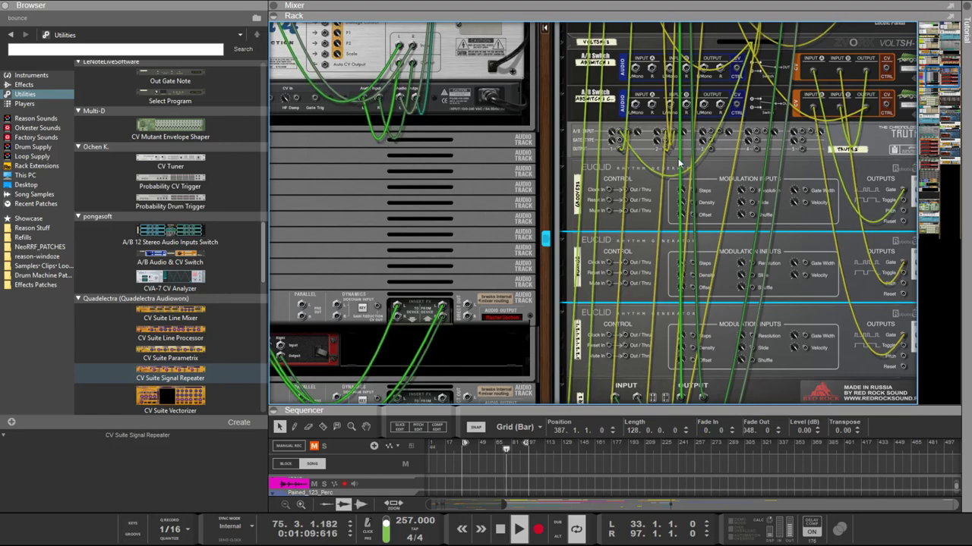
scroll(675, 163, up, 6)
scroll(691, 171, up, 2)
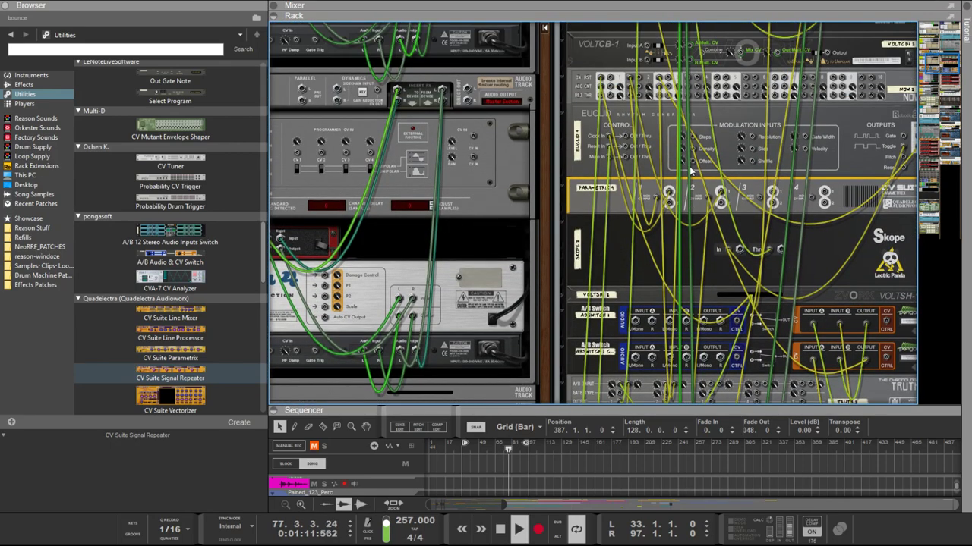
scroll(668, 395, down, 5)
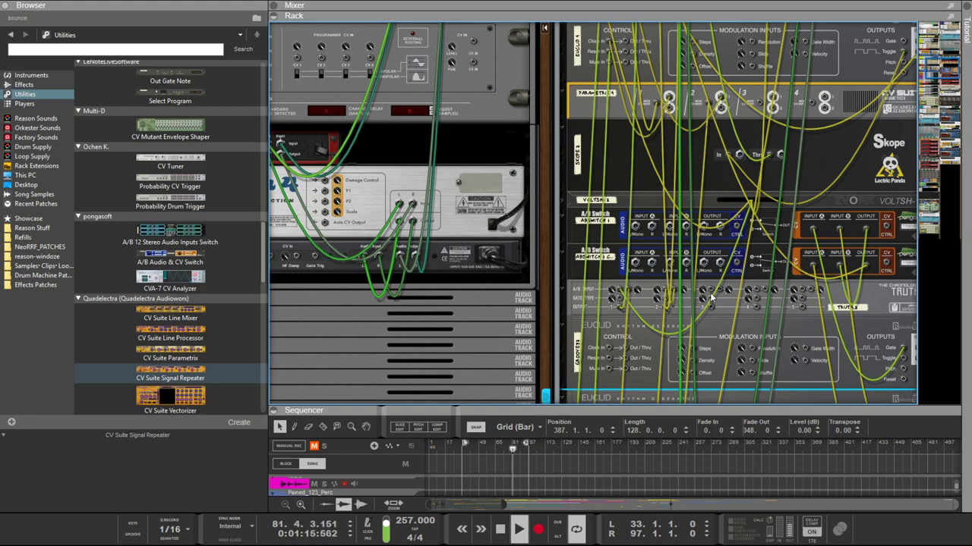
scroll(711, 299, down, 5)
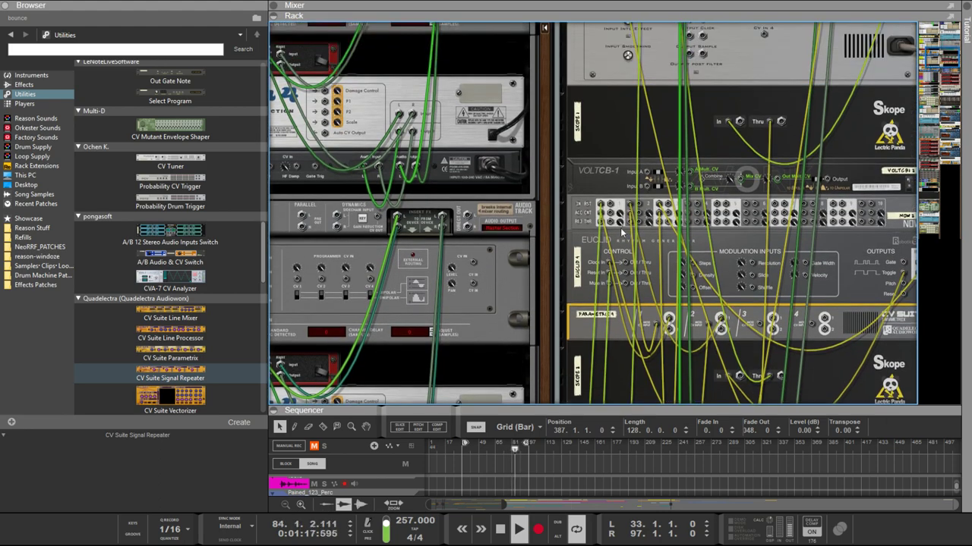
click(599, 222)
scroll(718, 320, down, 7)
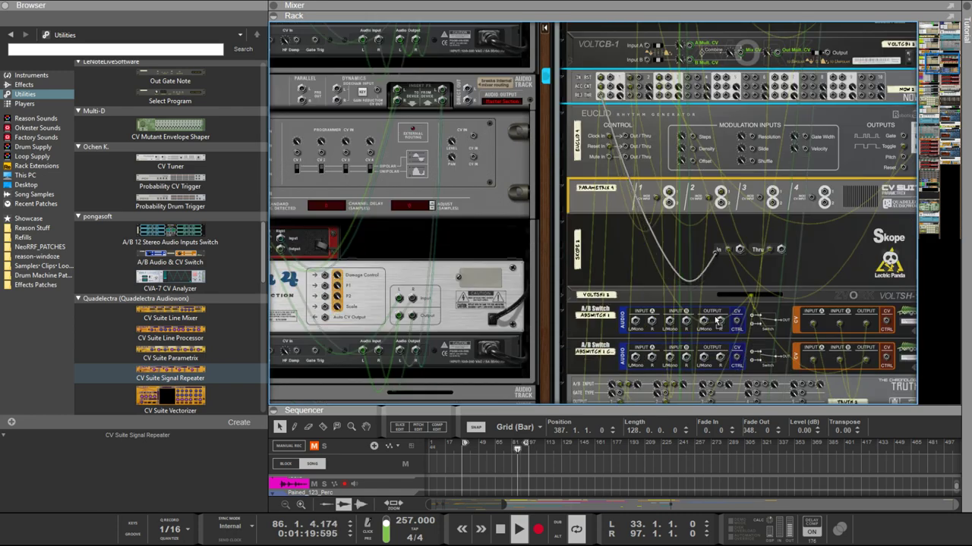
scroll(721, 327, down, 3)
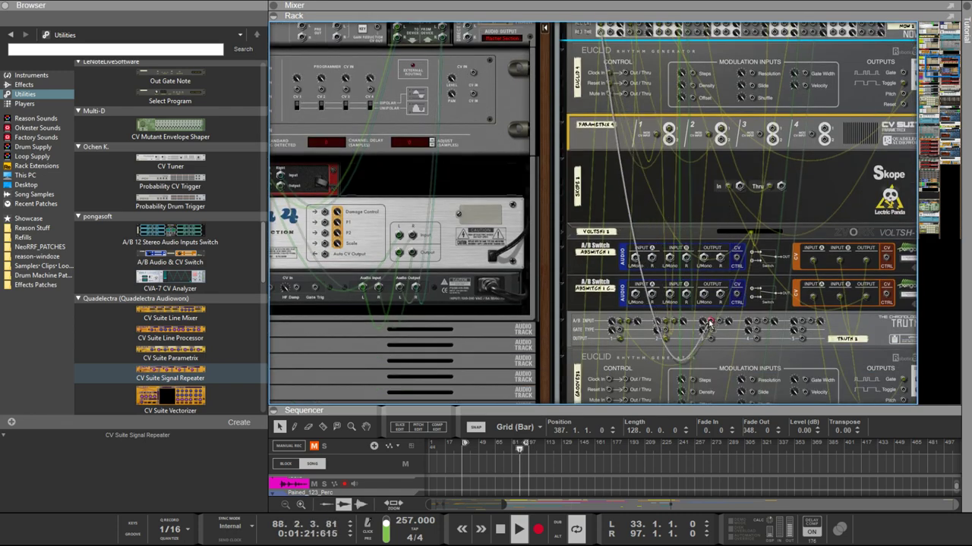
drag(711, 325, 632, 80)
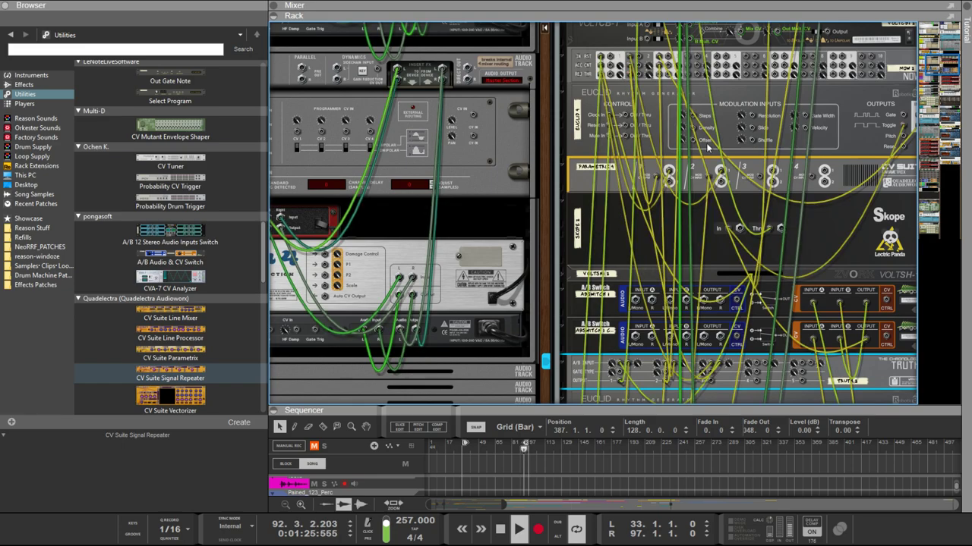
Step: Try cabling the third output of the TRUTH 2 device to the CV CTRL input of the A/B switch above the Malström
scroll(735, 217, down, 7)
key(Tab)
key(Tab)
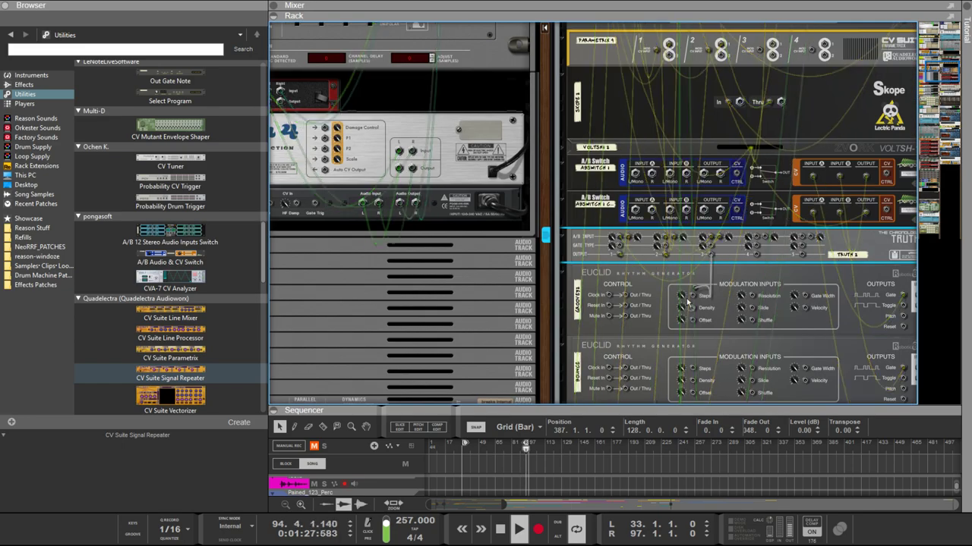
scroll(628, 308, down, 10)
scroll(629, 307, down, 15)
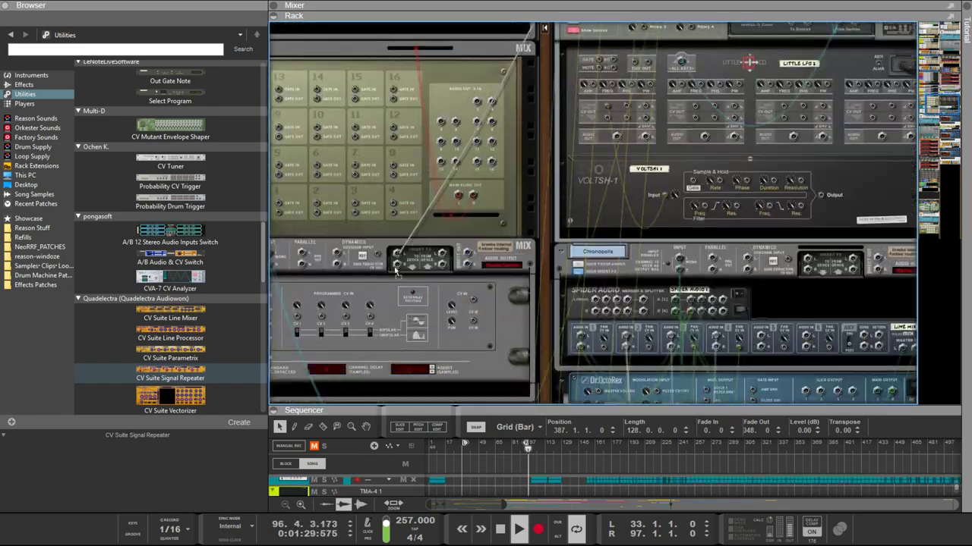
scroll(377, 320, down, 20)
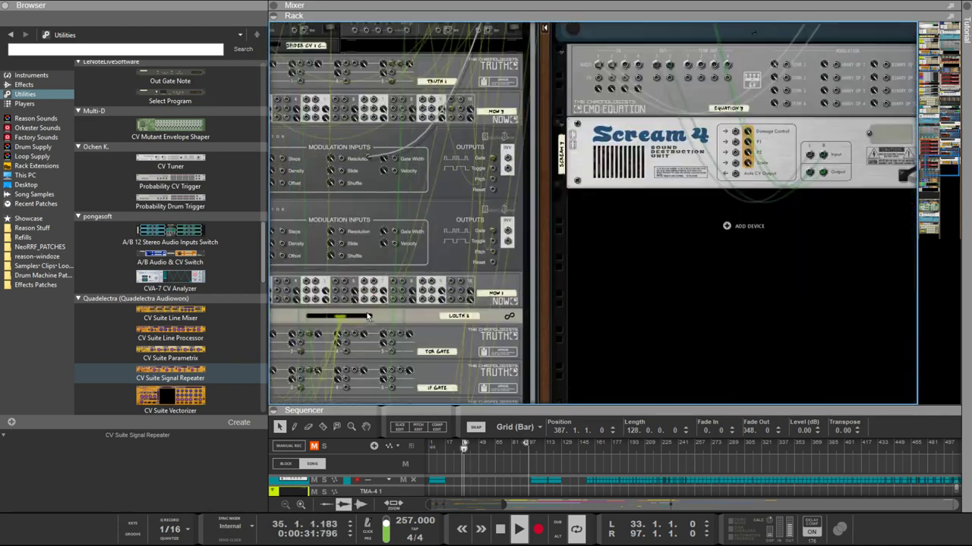
scroll(354, 294, down, 20)
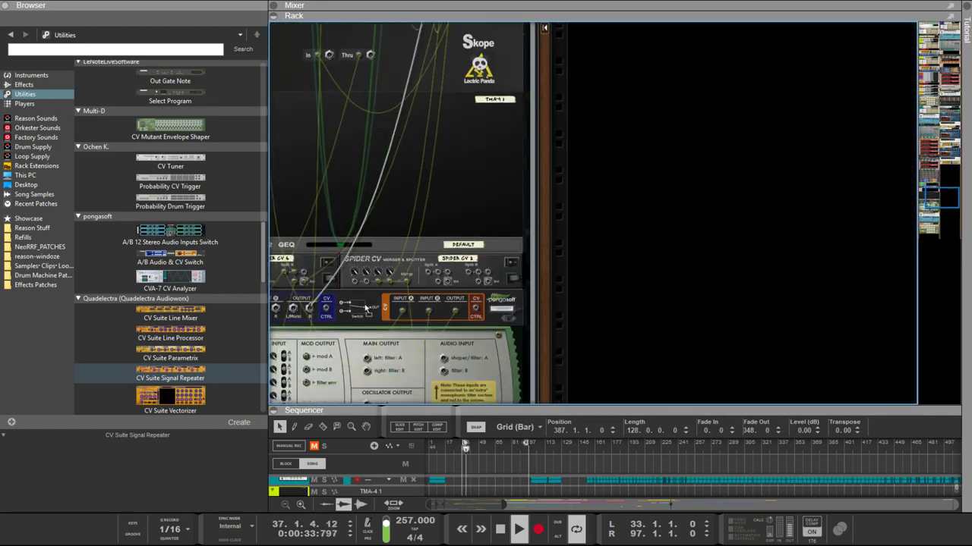
scroll(387, 308, left, 4)
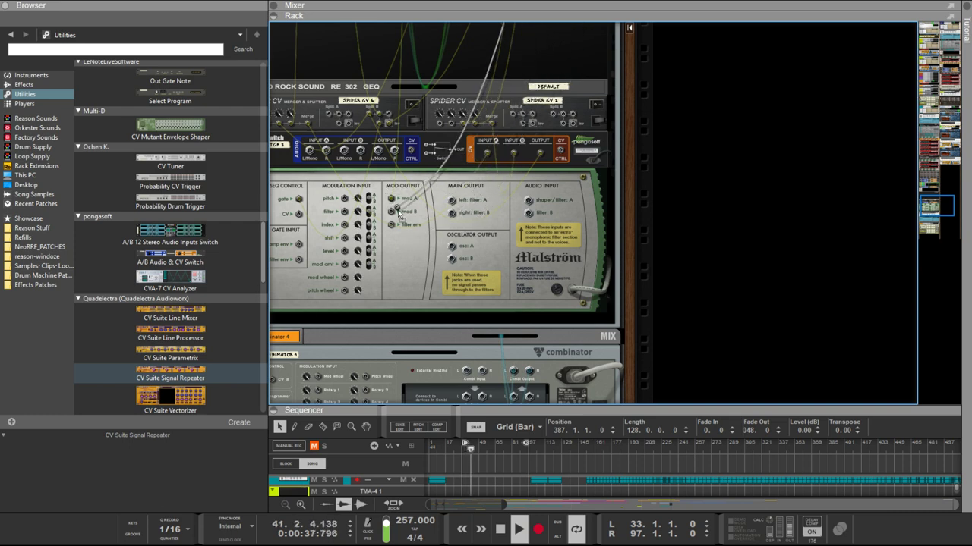
scroll(493, 189, up, 4)
scroll(502, 205, up, 11)
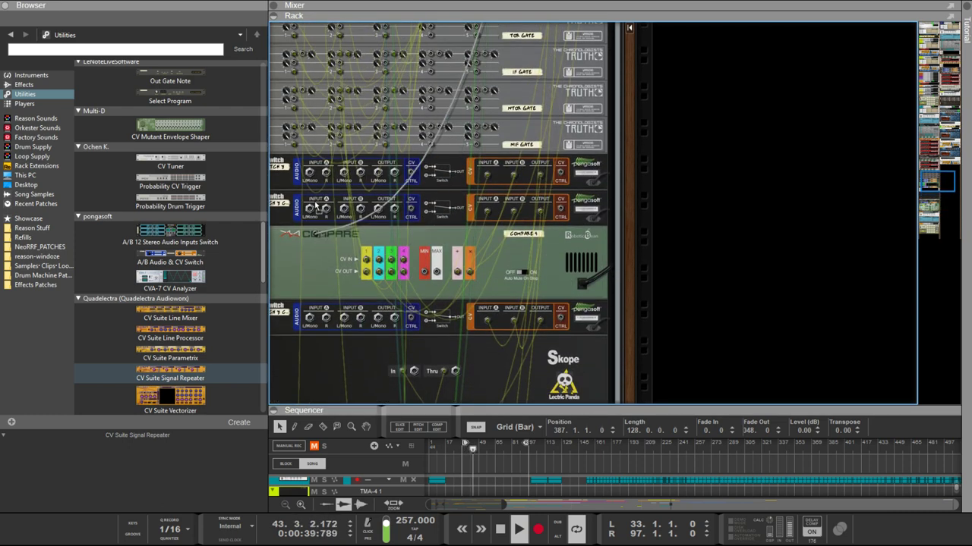
scroll(422, 210, down, 14)
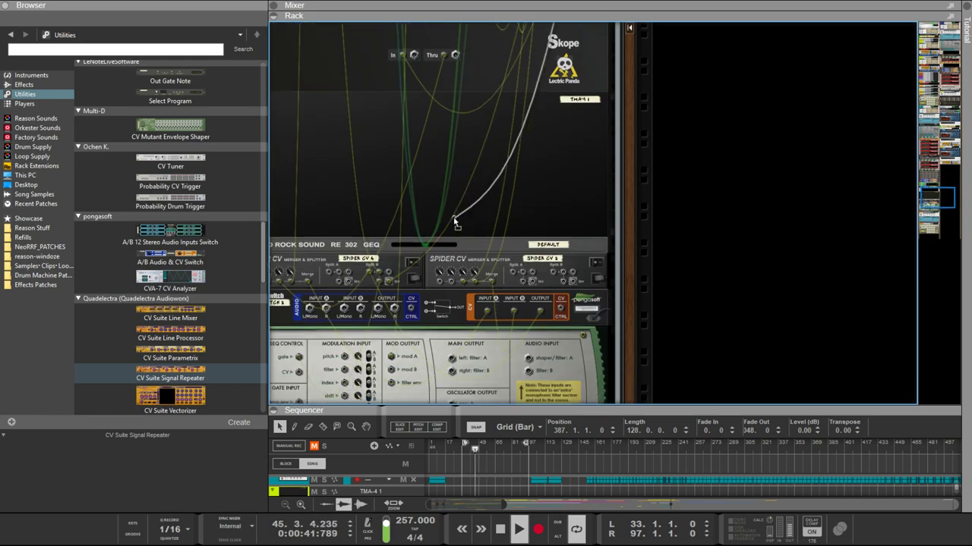
scroll(516, 269, up, 2)
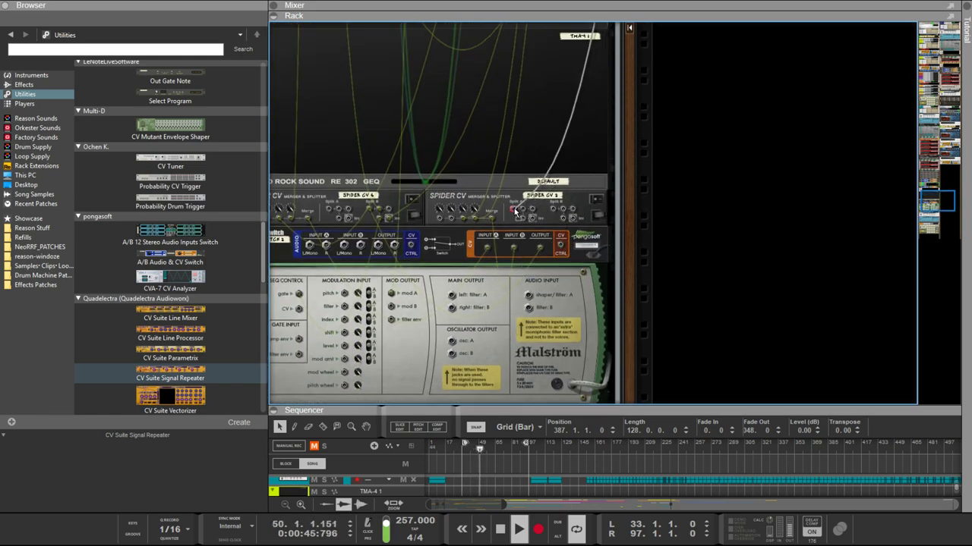
drag(514, 215, 569, 248)
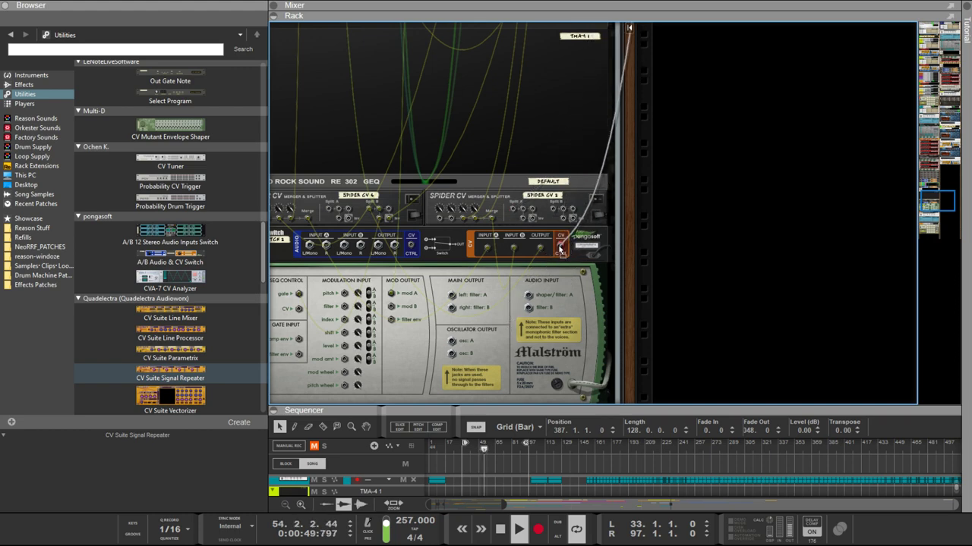
key(Tab)
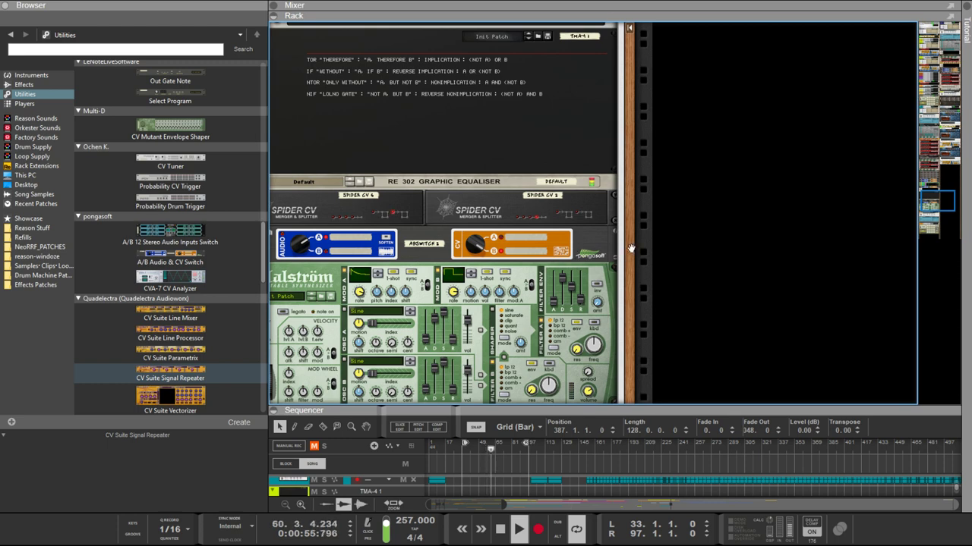
Step: Re-route the cable from TRUTH 2's third output into LOGIKICK's programmer CV 3 input and set that input's polarity to Bipolar
key(Tab)
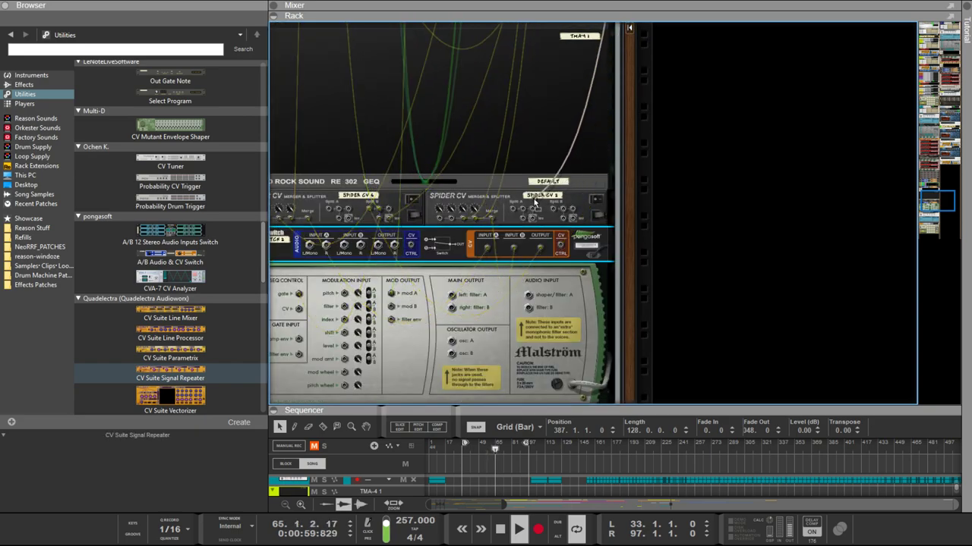
scroll(535, 204, up, 5)
scroll(533, 204, up, 10)
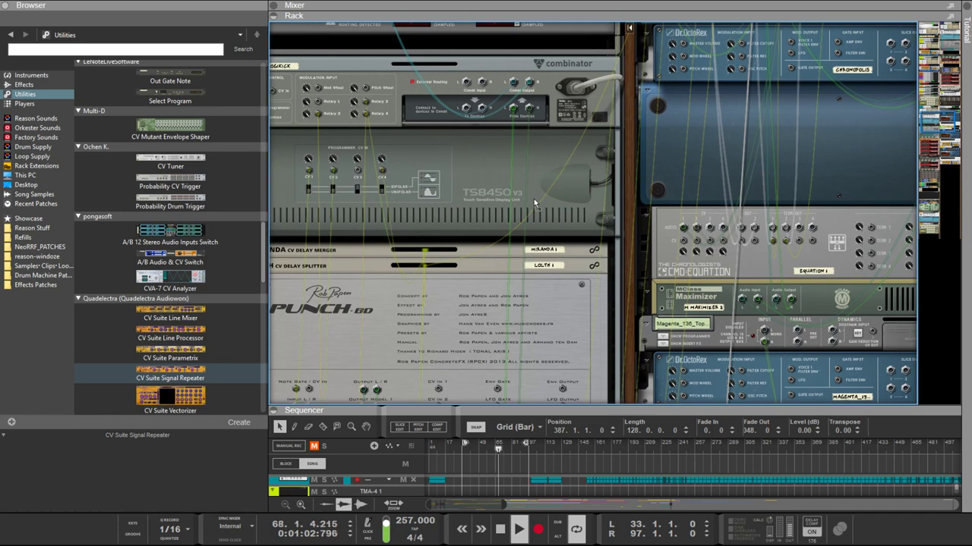
drag(514, 107, 360, 175)
click(356, 189)
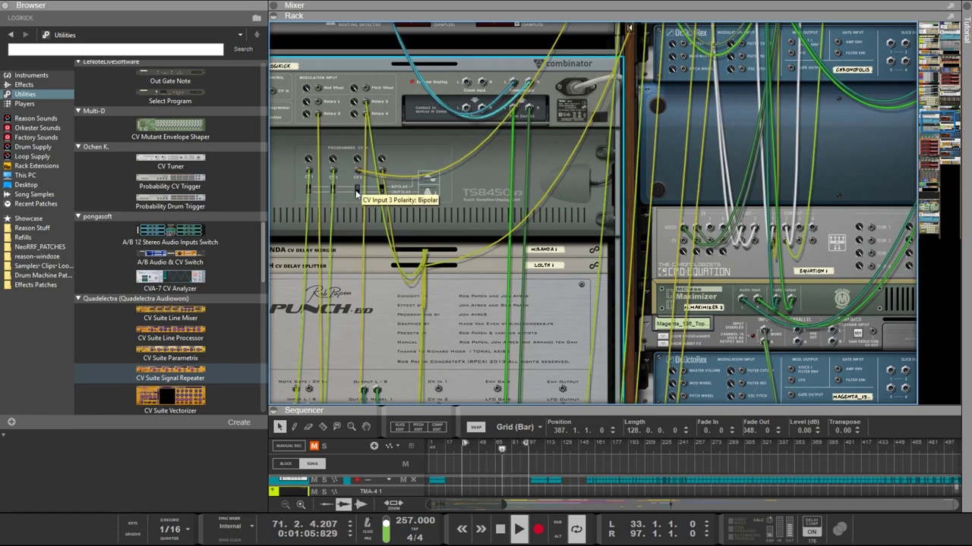
Step: In LOGIKICK's programmer, select ABSwitch 2 and route CV In 3 to its Switch CV A & B target
key(Tab)
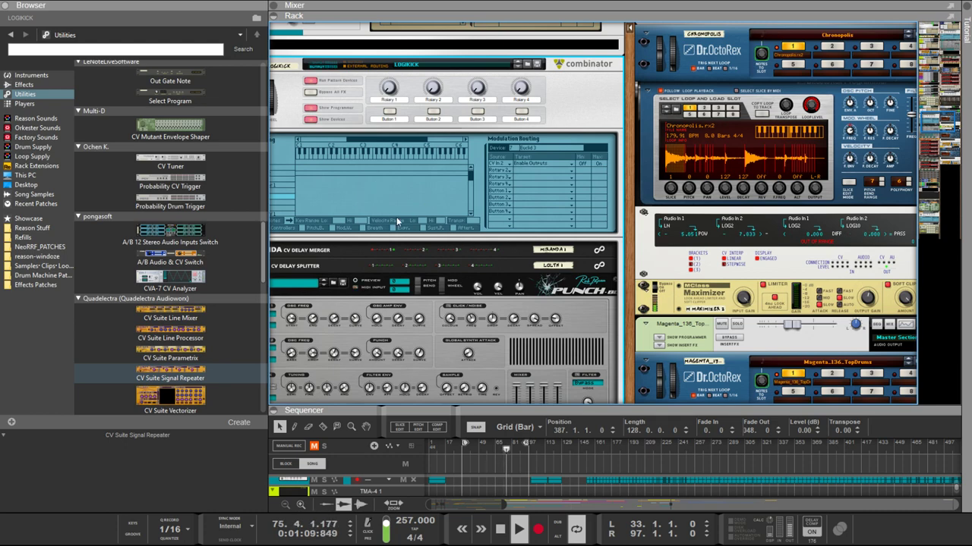
drag(267, 128, 193, 136)
scroll(322, 158, down, 5)
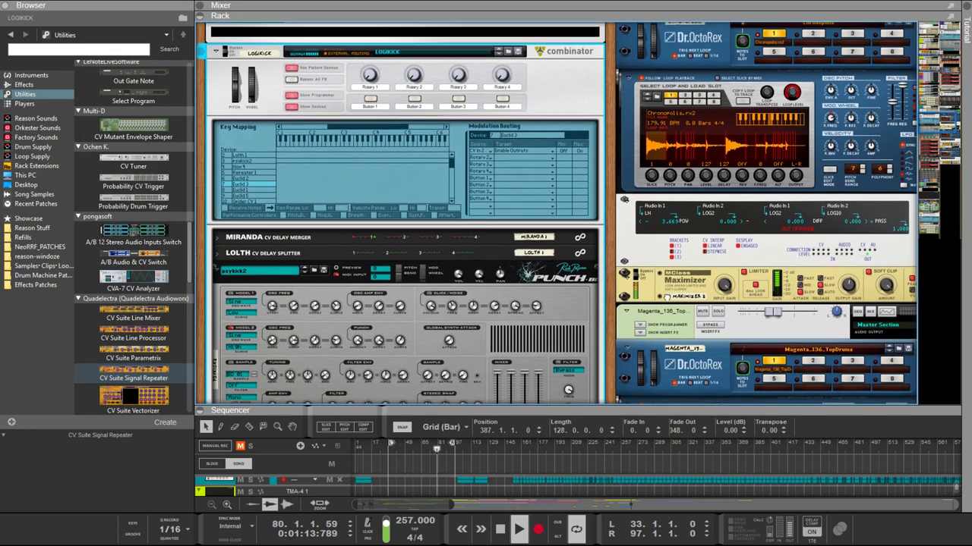
scroll(255, 178, up, 4)
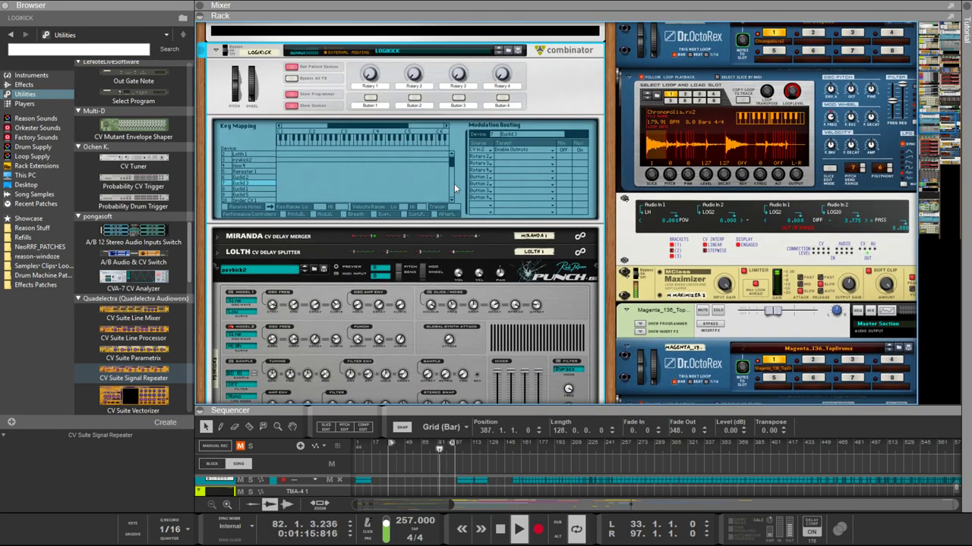
scroll(453, 184, down, 2)
scroll(452, 183, down, 3)
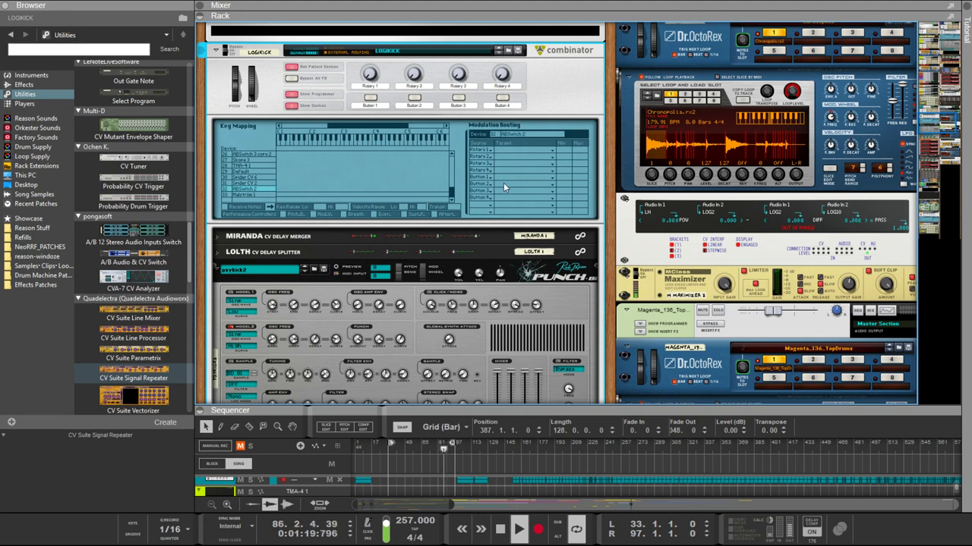
key(Tab)
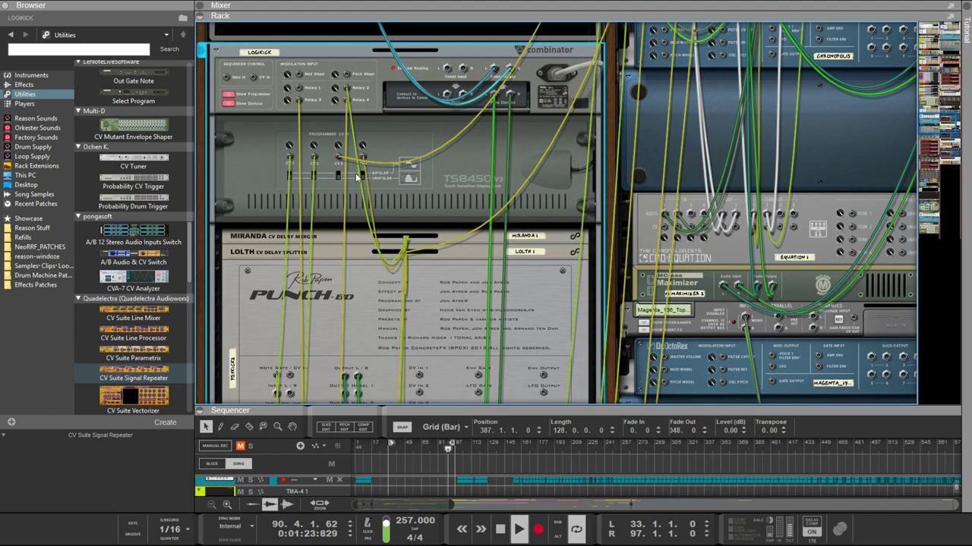
key(Tab)
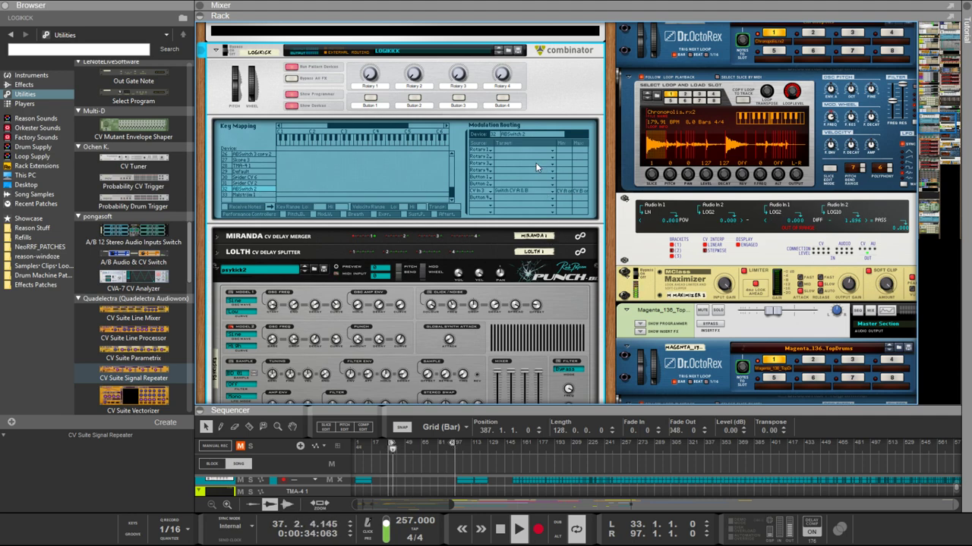
key(Tab)
key(Tab)
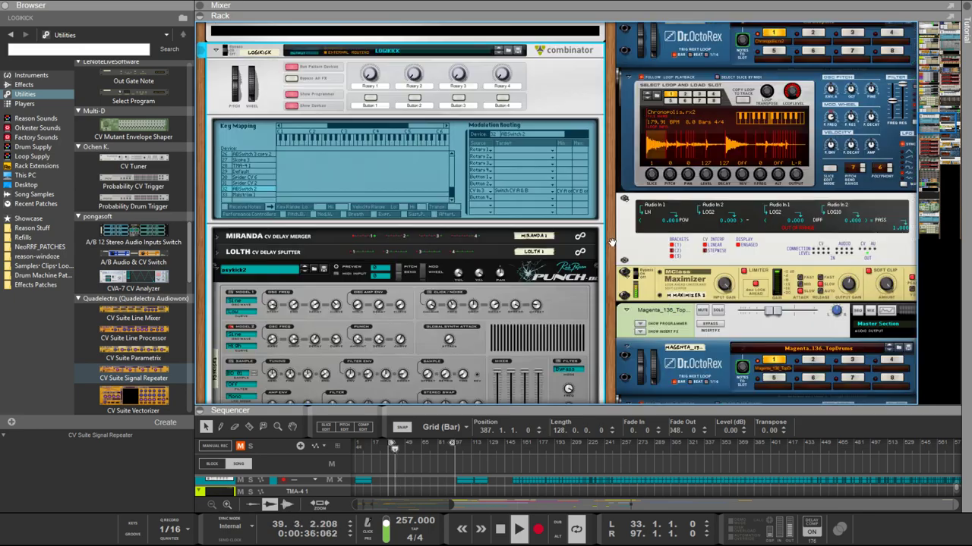
Step: Check ABSwitch 2's CV switch during playback, and swap the Min and Max values of its CV In 3 routing in LOGIKICK
scroll(612, 243, down, 15)
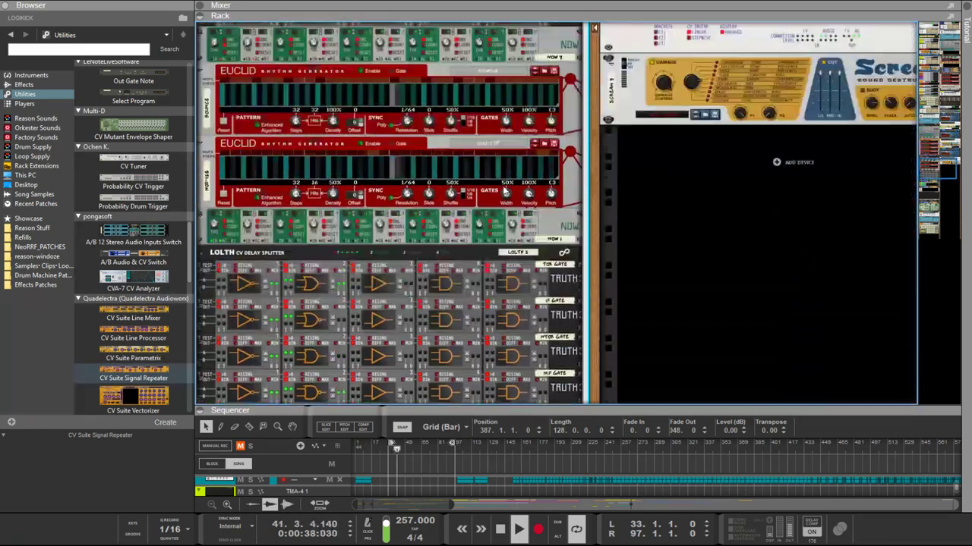
scroll(504, 196, down, 15)
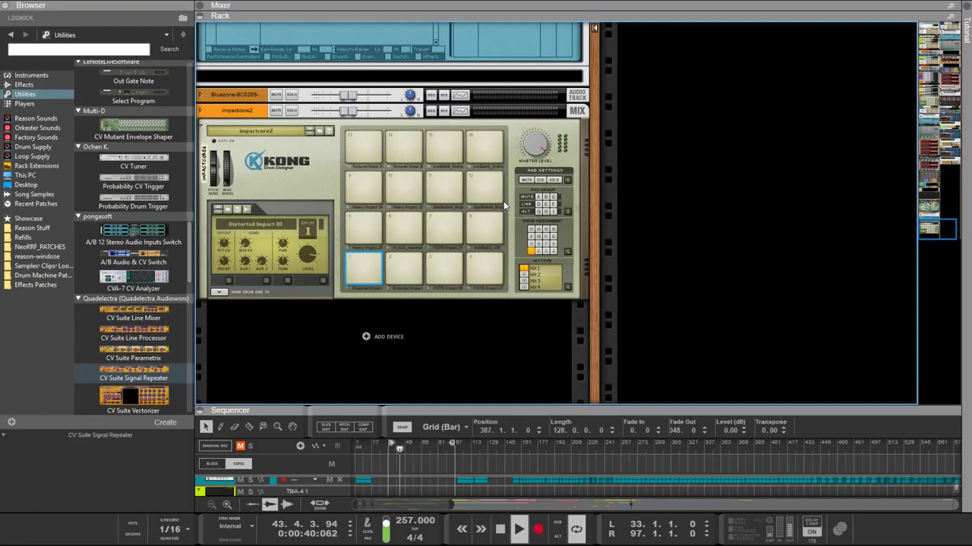
scroll(503, 205, up, 10)
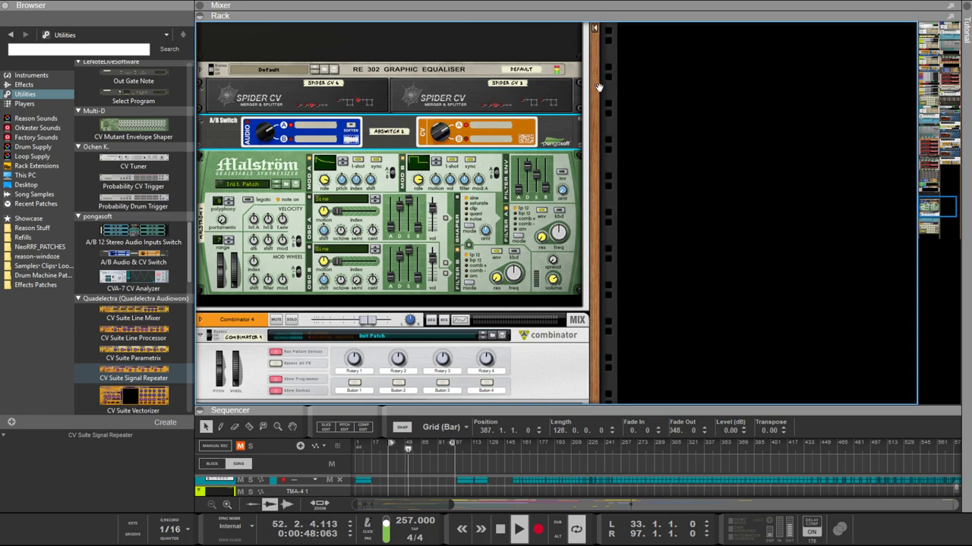
scroll(596, 85, up, 10)
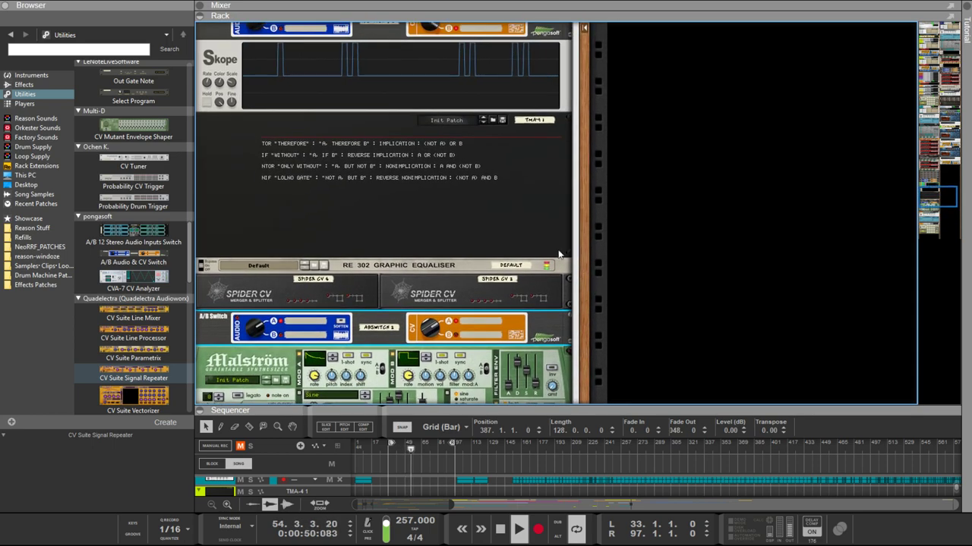
scroll(533, 235, up, 15)
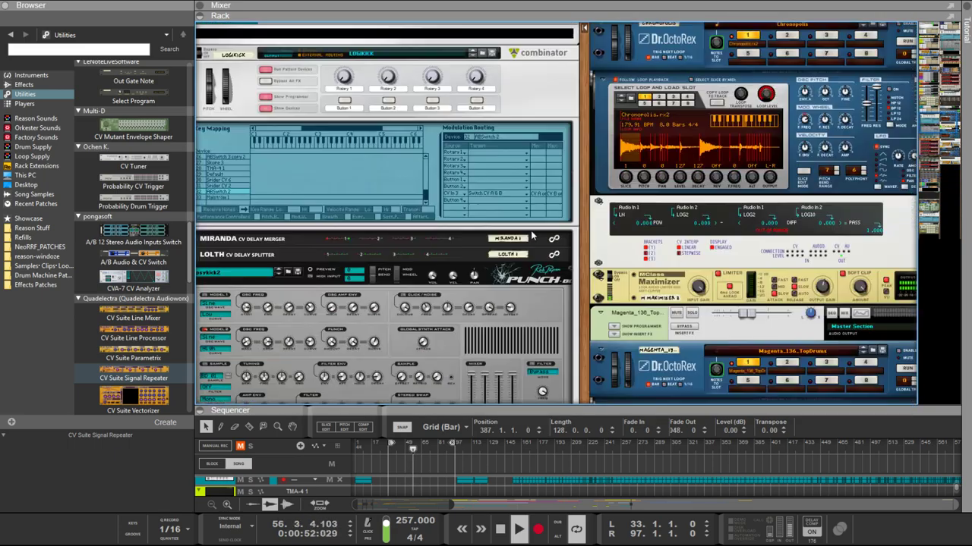
scroll(523, 224, down, 5)
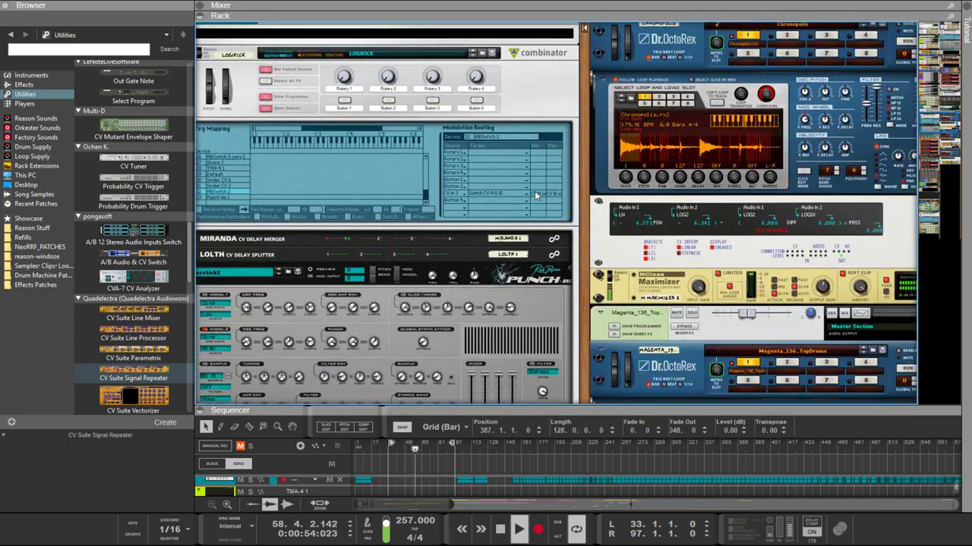
click(535, 192)
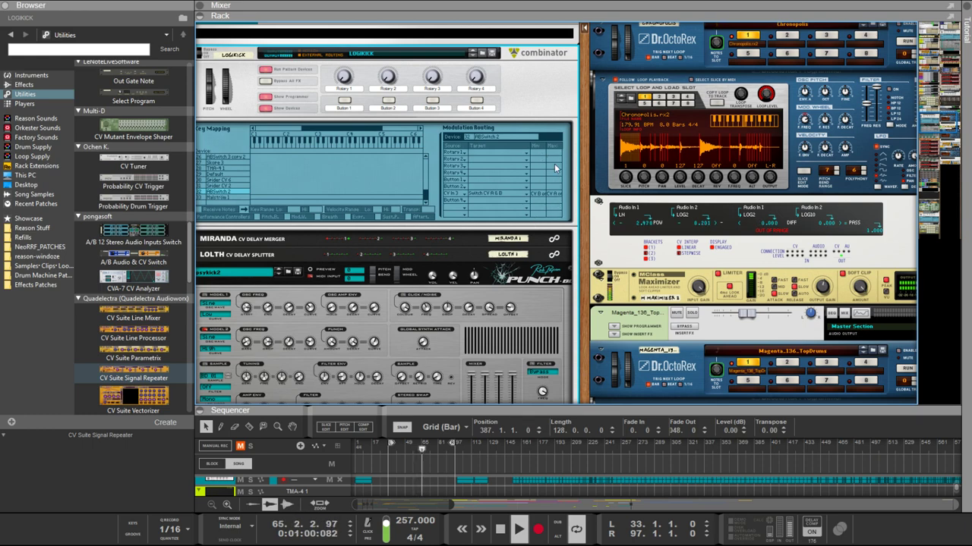
Step: Examine the Euclid patterns, Truth gates, Compare and Skope displays, and ABSwitch 2's CV switch while the loop plays
scroll(578, 184, down, 10)
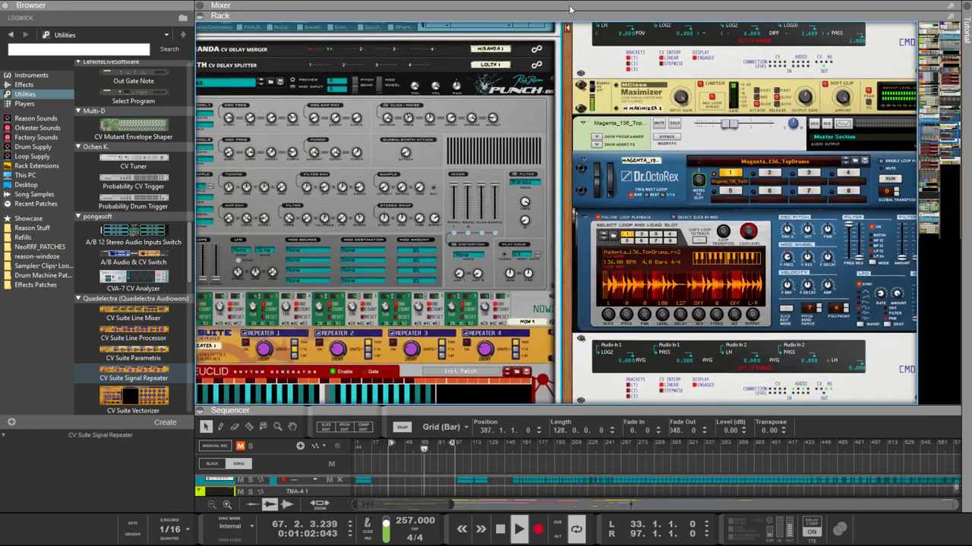
scroll(442, 164, down, 5)
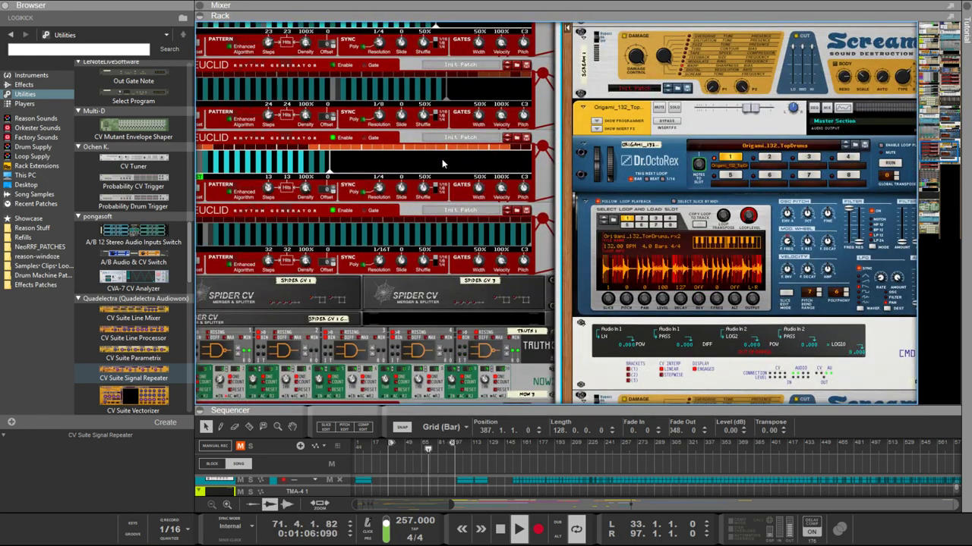
scroll(499, 184, up, 4)
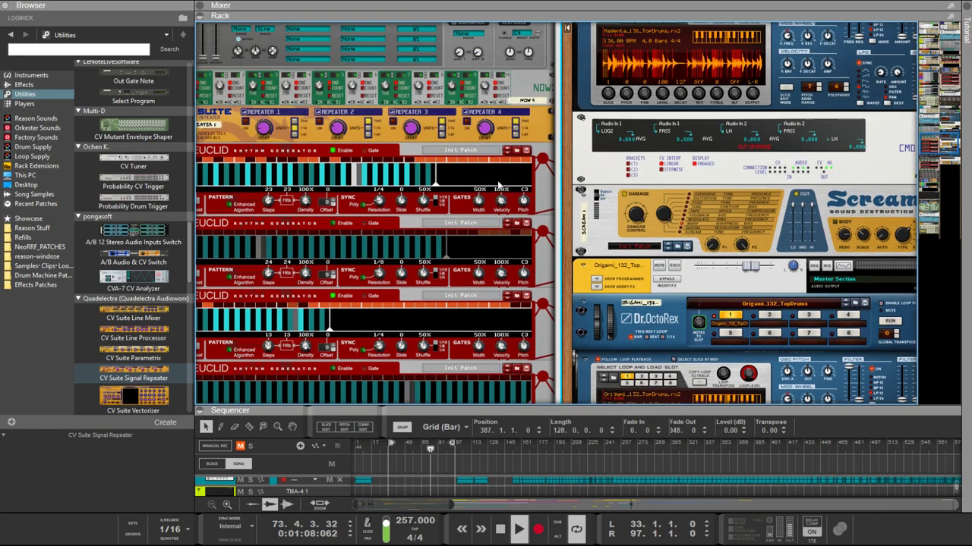
scroll(499, 184, down, 3)
scroll(498, 185, up, 5)
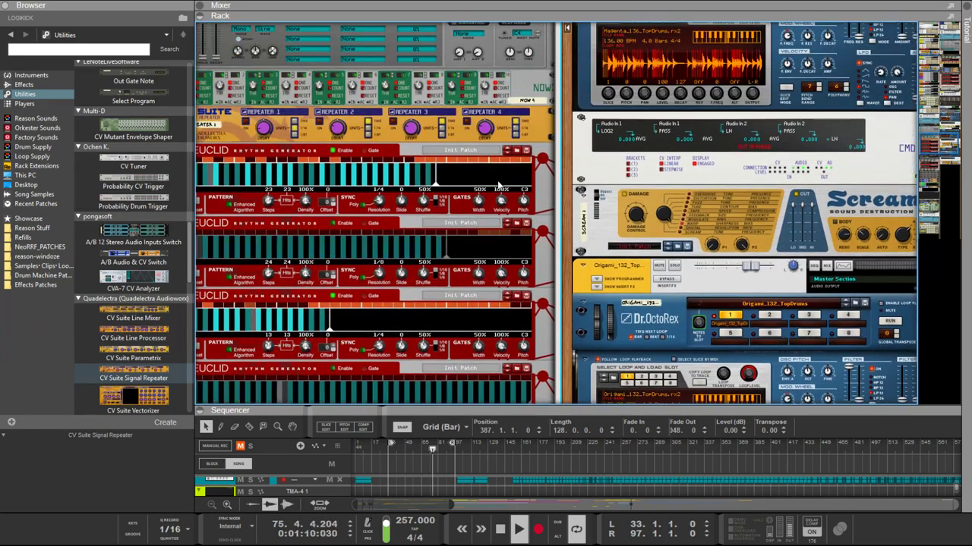
scroll(498, 184, down, 5)
scroll(497, 182, down, 15)
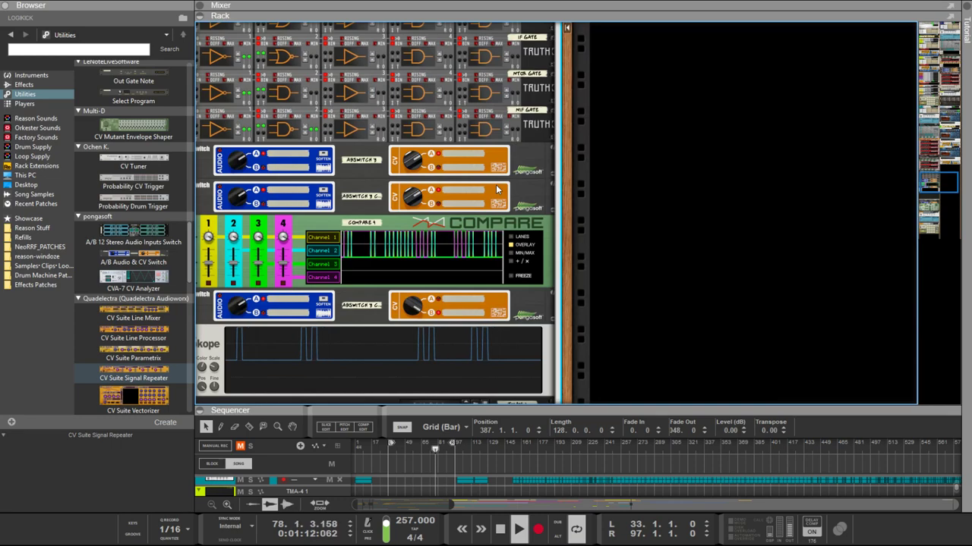
scroll(495, 191, down, 12)
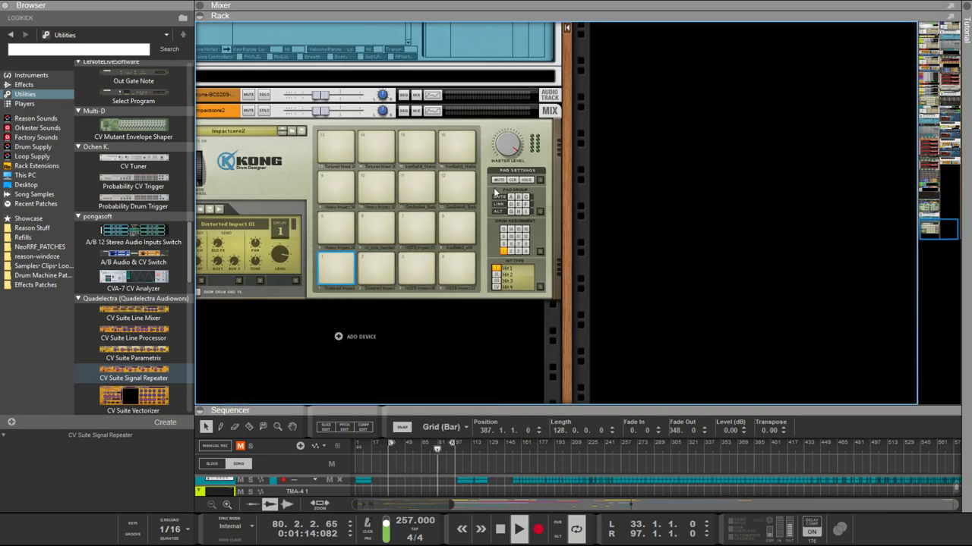
scroll(495, 192, up, 10)
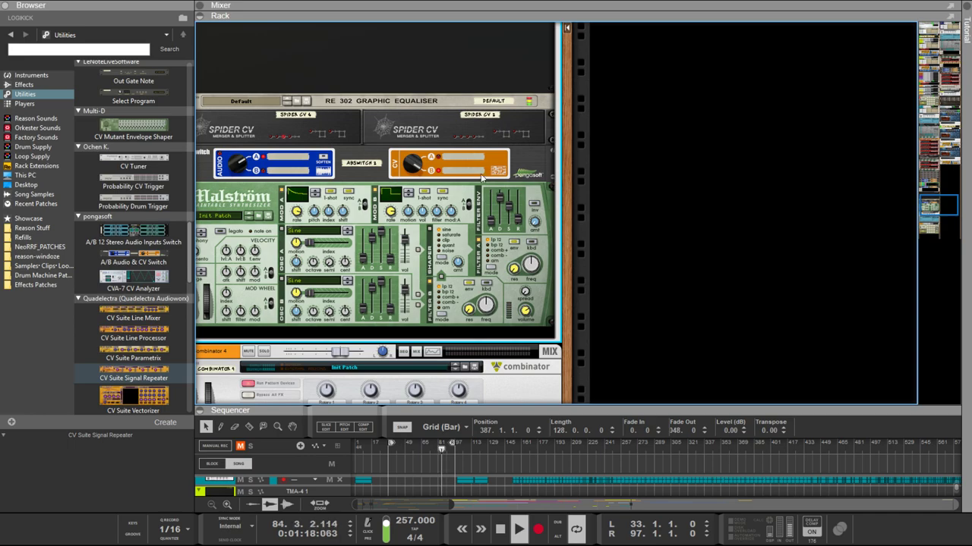
key(Tab)
key(Tab)
scroll(479, 173, up, 12)
scroll(458, 224, up, 10)
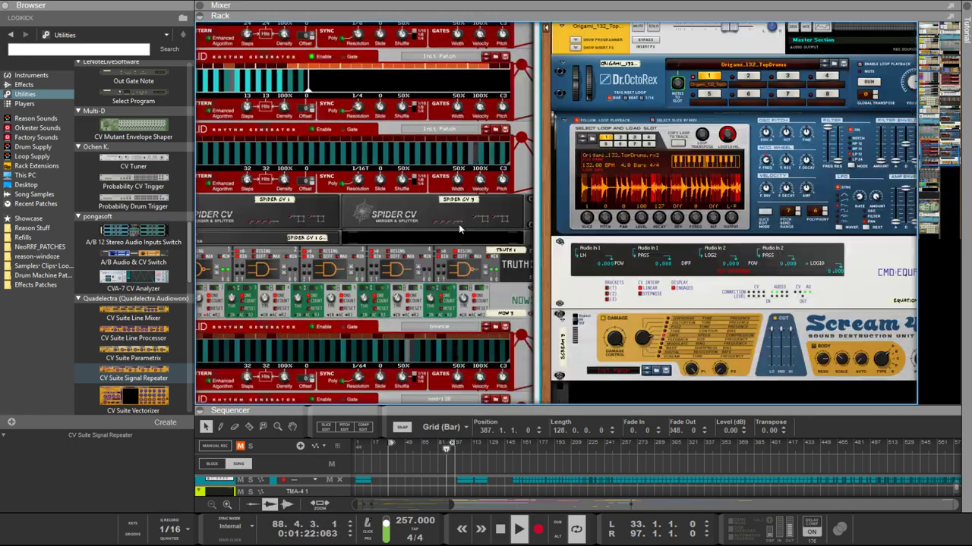
Step: Check the cabling at LOGIKICK's programmer CV inputs and the Euclid patterns below it while the loop plays
key(Tab)
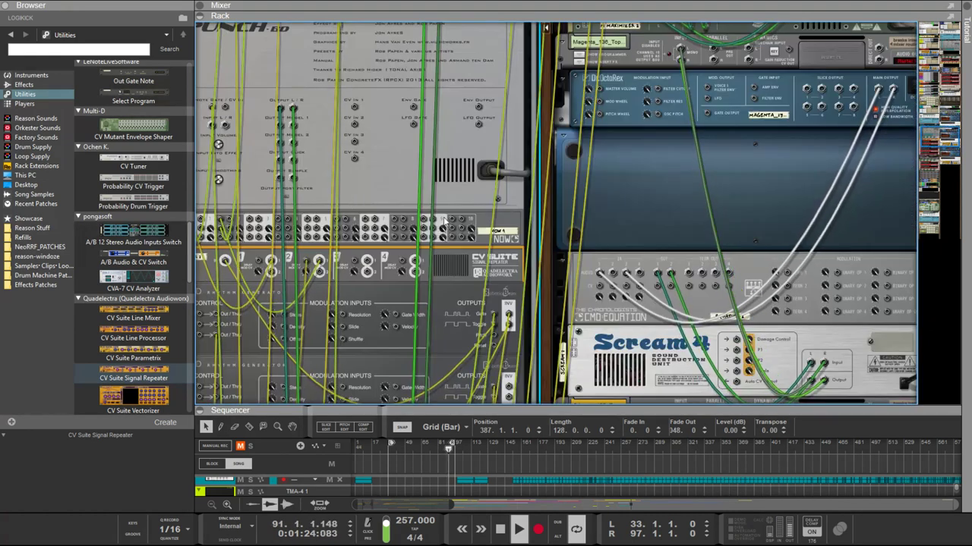
scroll(381, 218, up, 8)
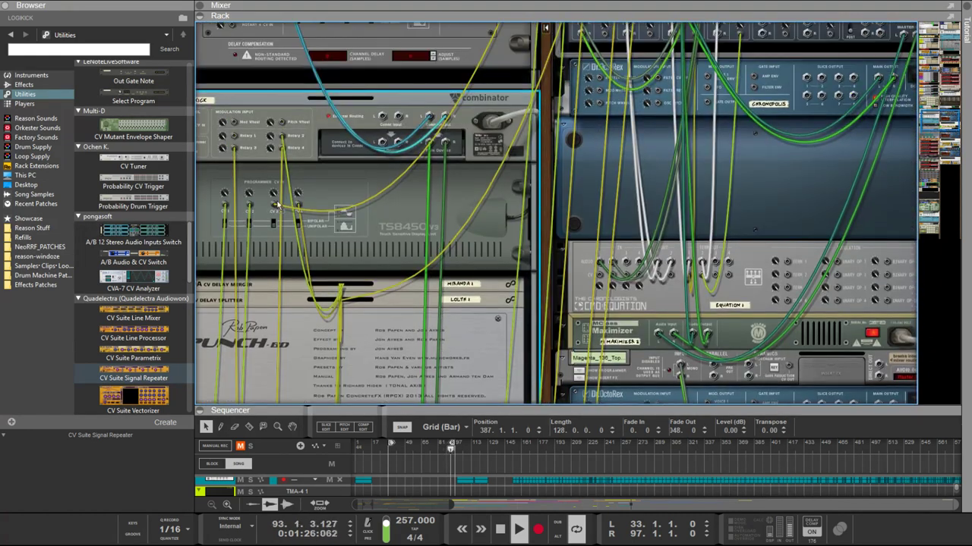
key(Tab)
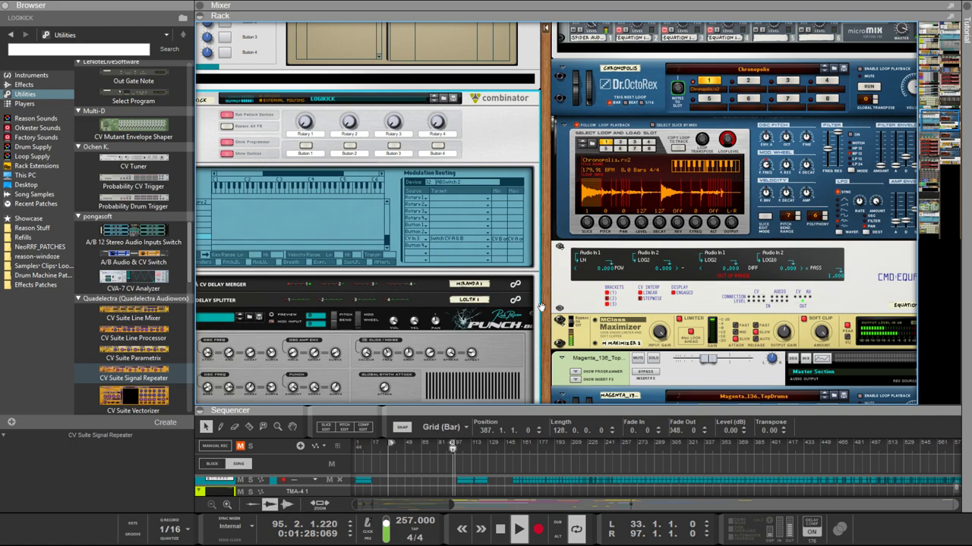
scroll(541, 308, down, 15)
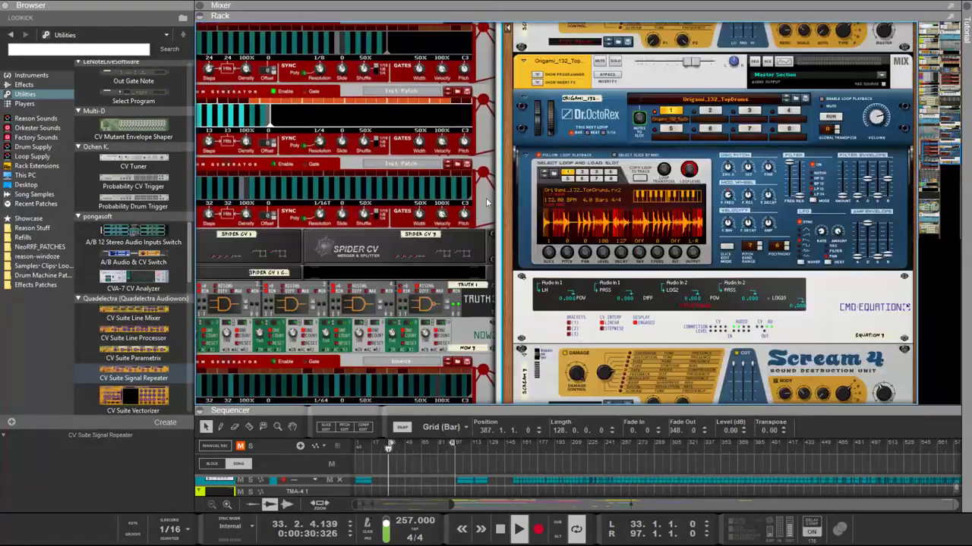
scroll(440, 210, up, 2)
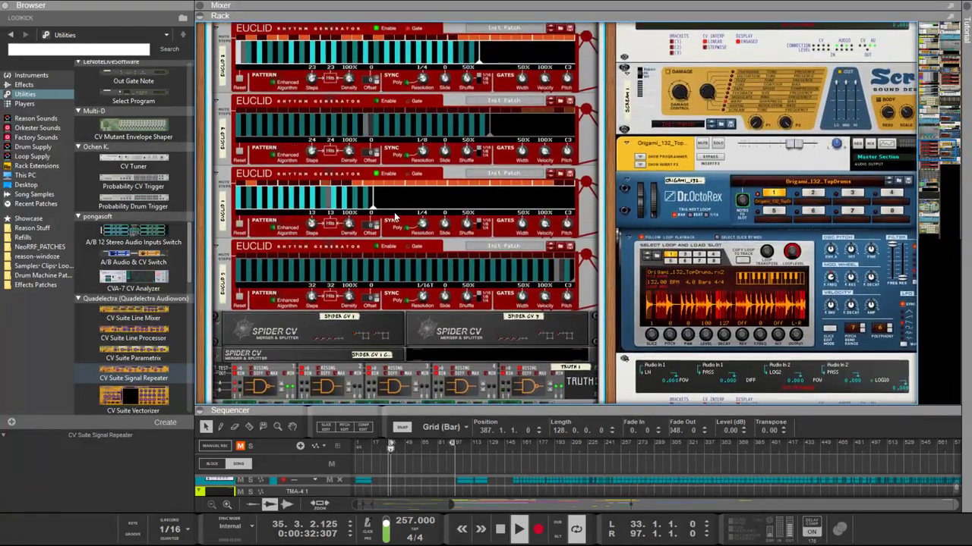
scroll(394, 218, up, 3)
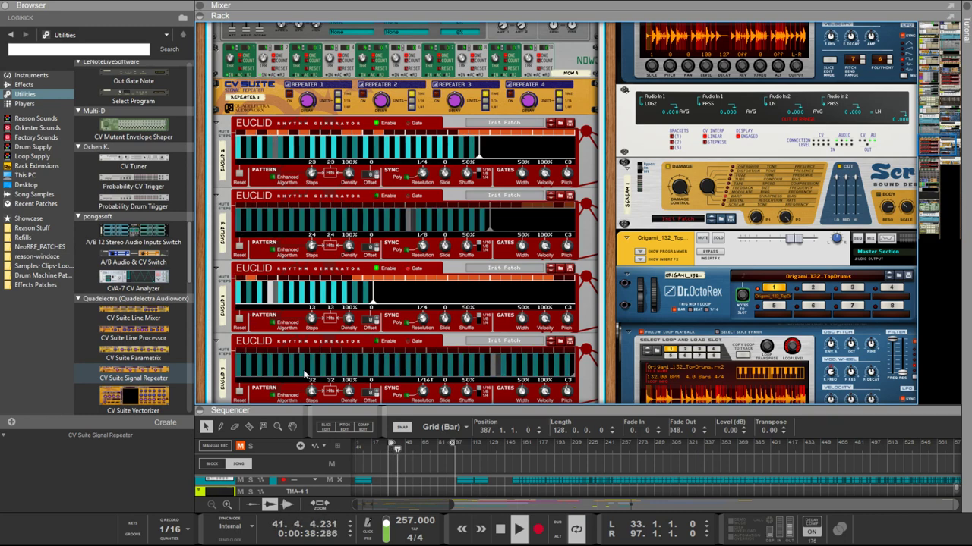
Step: Try resolutions of 1/8T on Euclid 5 and 1/16T on Euclid 3, and return them to 1/16T and 1/8
click(423, 390)
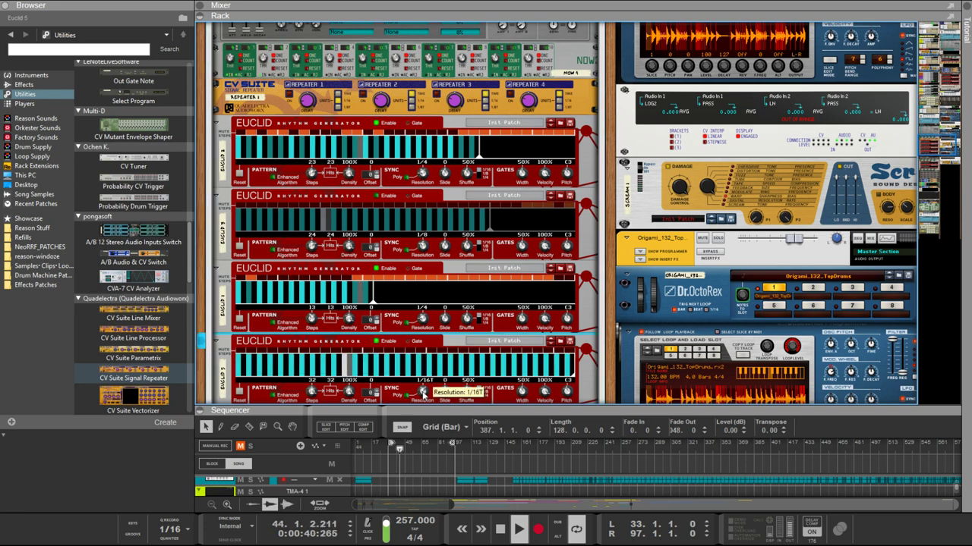
drag(423, 390, 422, 384)
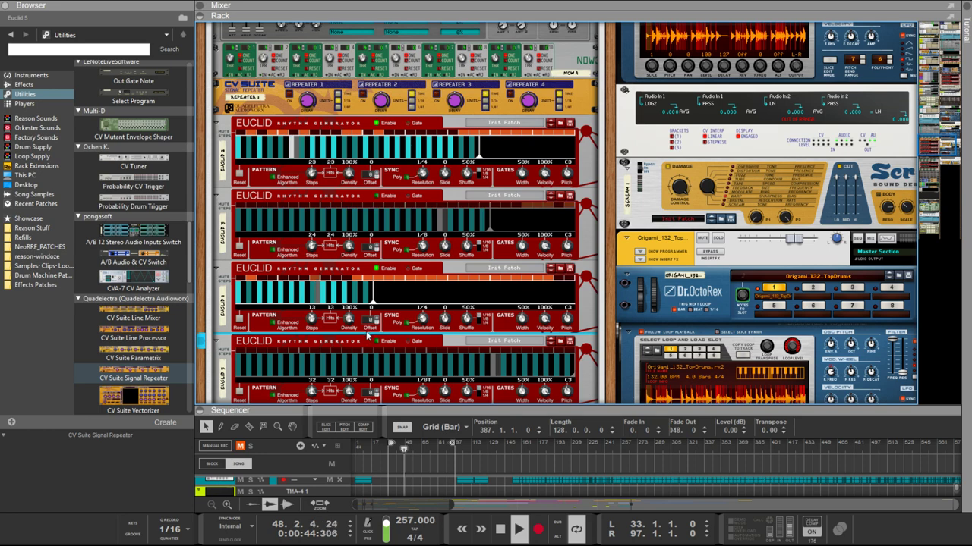
mouse_move(422, 247)
mouse_down()
mouse_move(416, 233)
mouse_move(430, 259)
mouse_move(417, 223)
mouse_move(425, 299)
mouse_move(428, 263)
mouse_up()
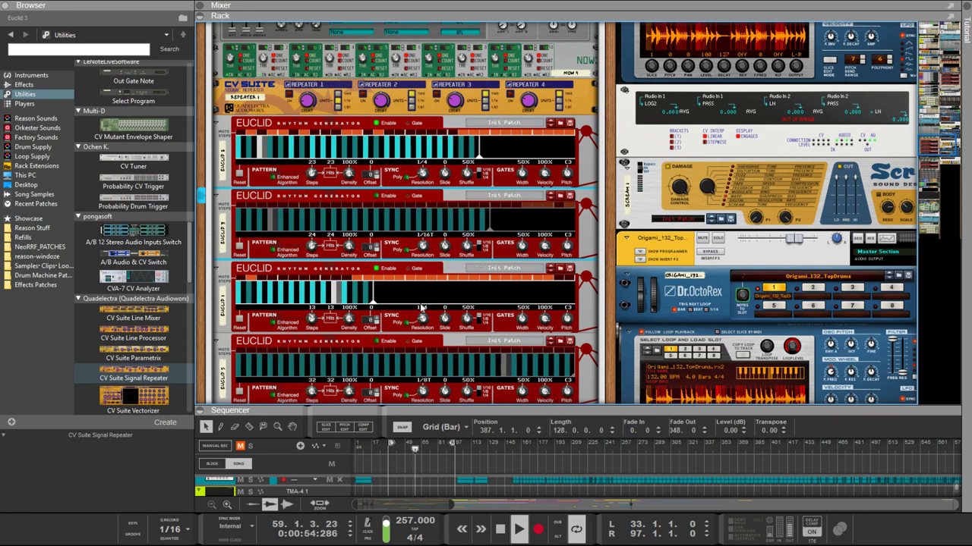
drag(423, 393, 423, 410)
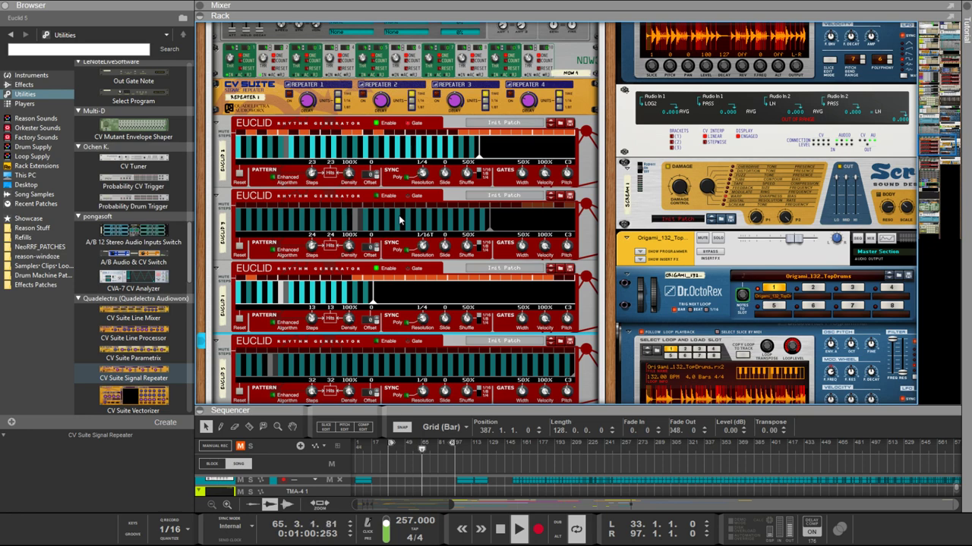
drag(422, 248, 436, 299)
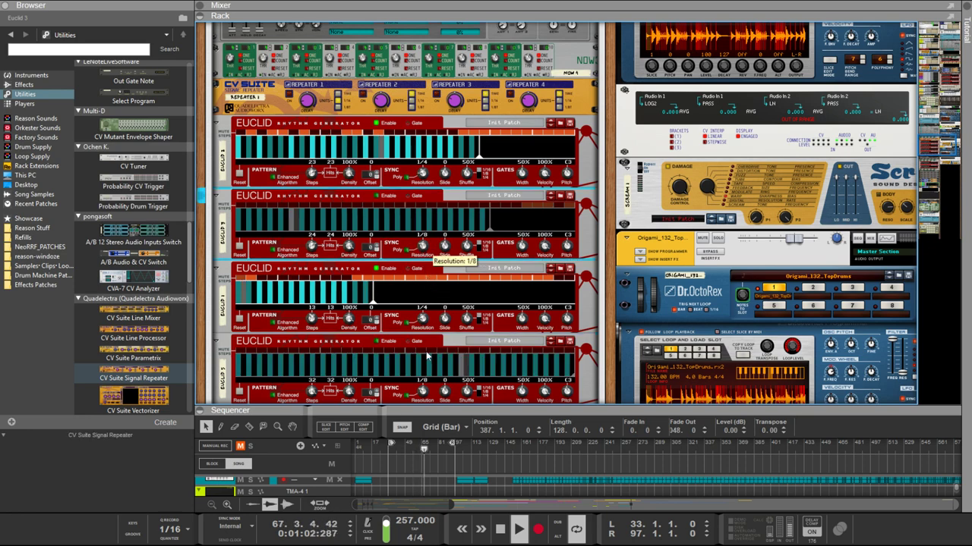
mouse_move(422, 392)
mouse_down()
mouse_move(429, 357)
mouse_move(418, 382)
mouse_up()
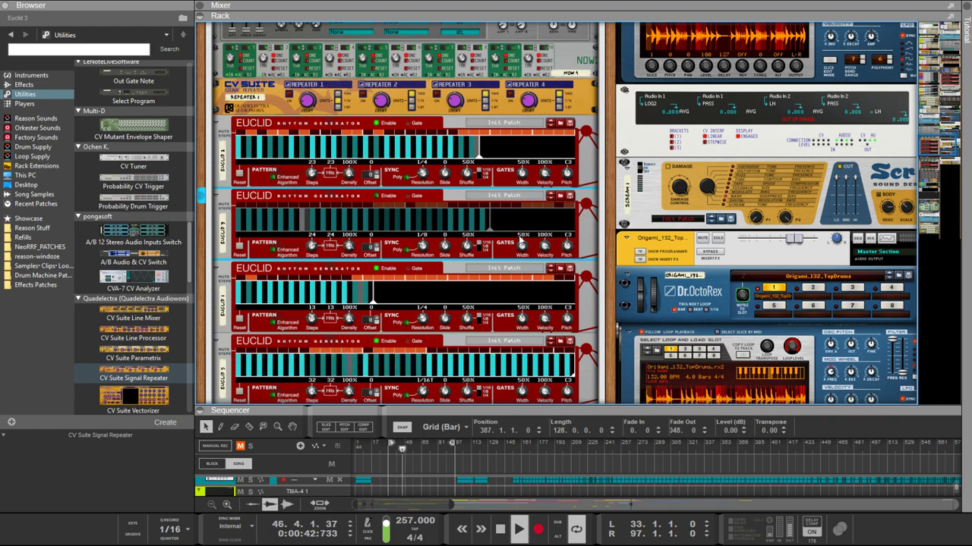
Step: Set the groove32 Euclid's resolution to 1/64 and reduce its pattern to 20 steps
scroll(526, 320, up, 2)
scroll(526, 321, down, 15)
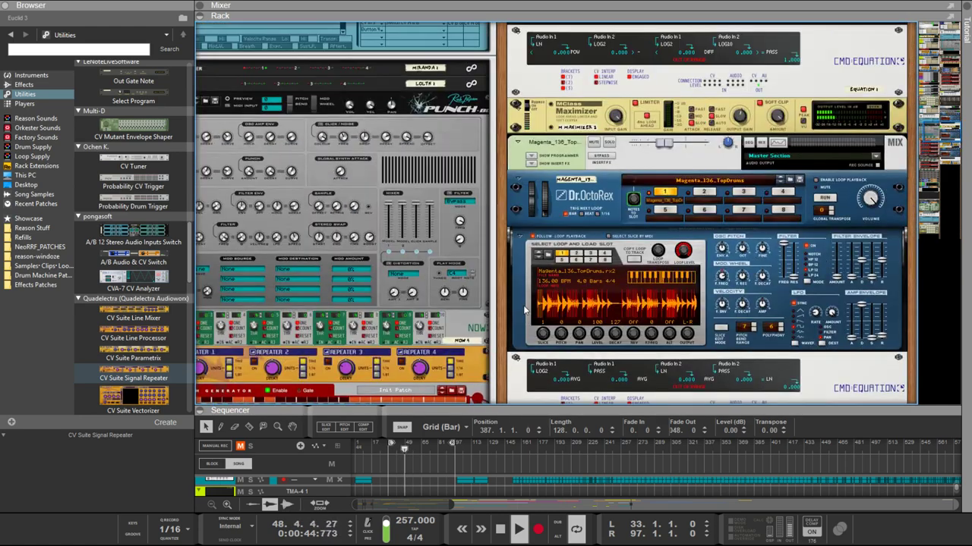
scroll(512, 289, down, 10)
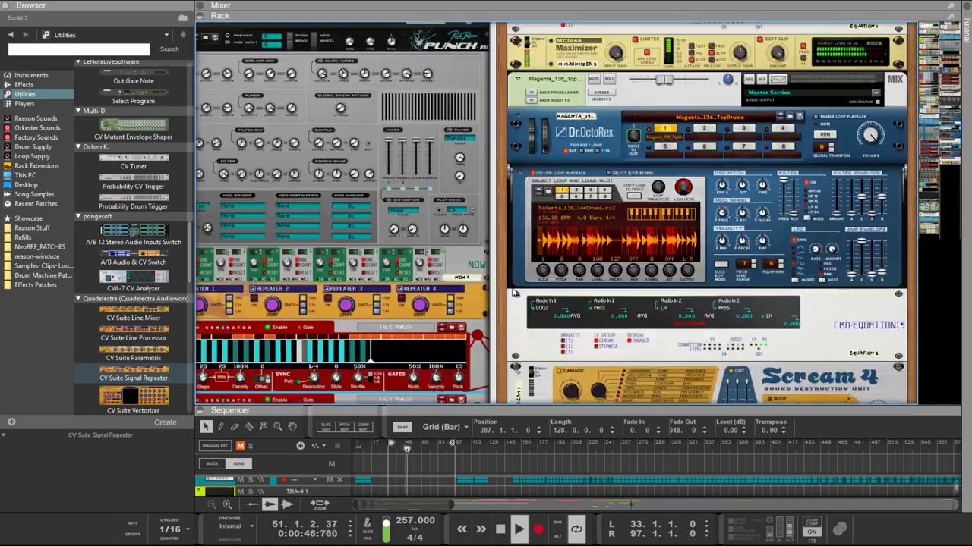
scroll(546, 289, up, 15)
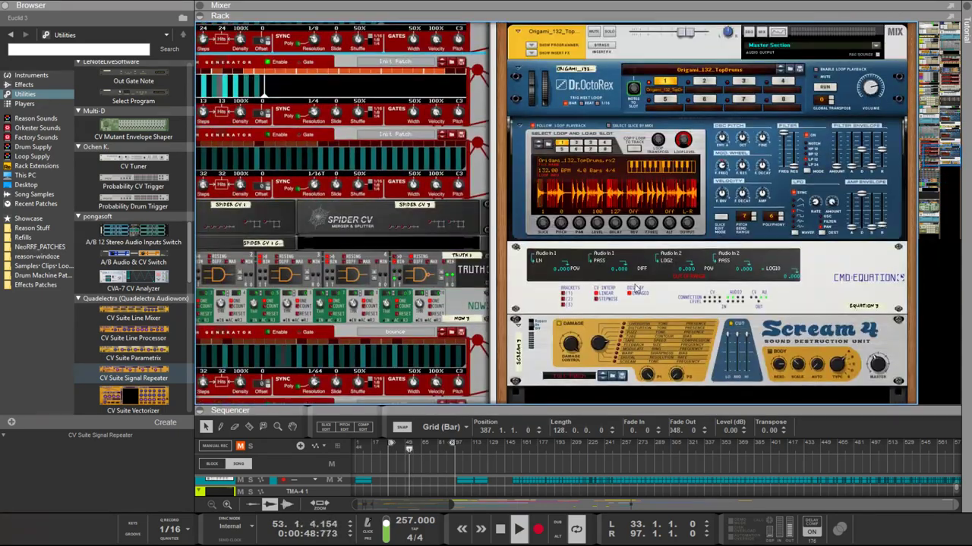
scroll(619, 281, up, 6)
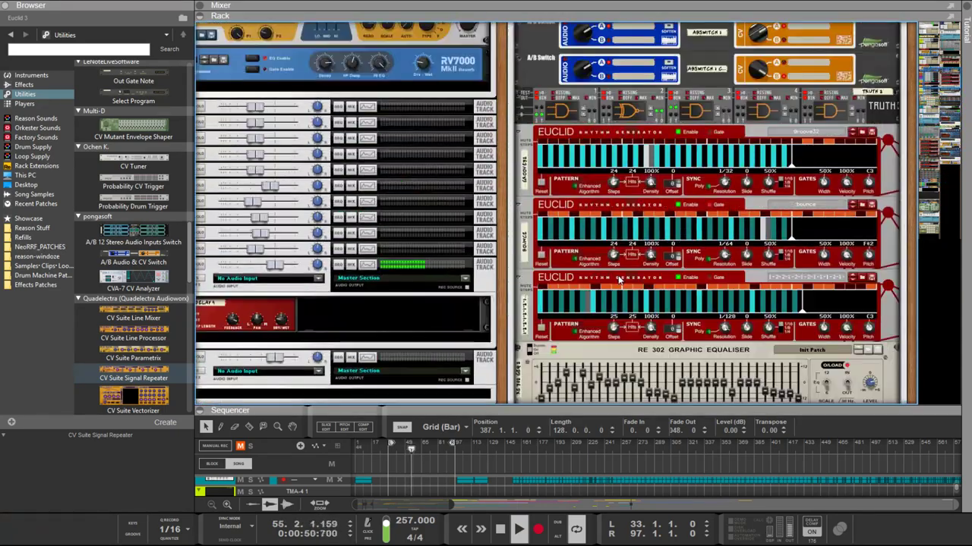
scroll(655, 158, down, 2)
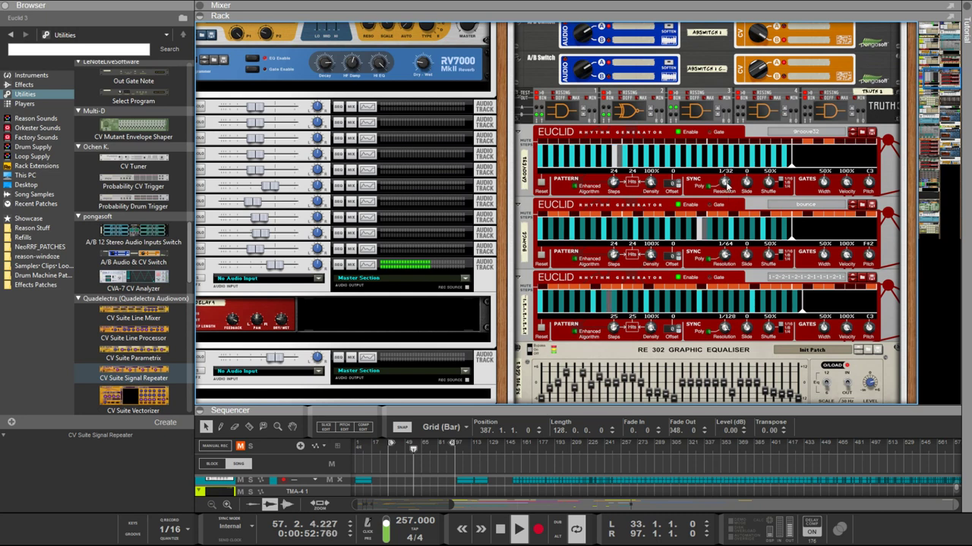
click(689, 139)
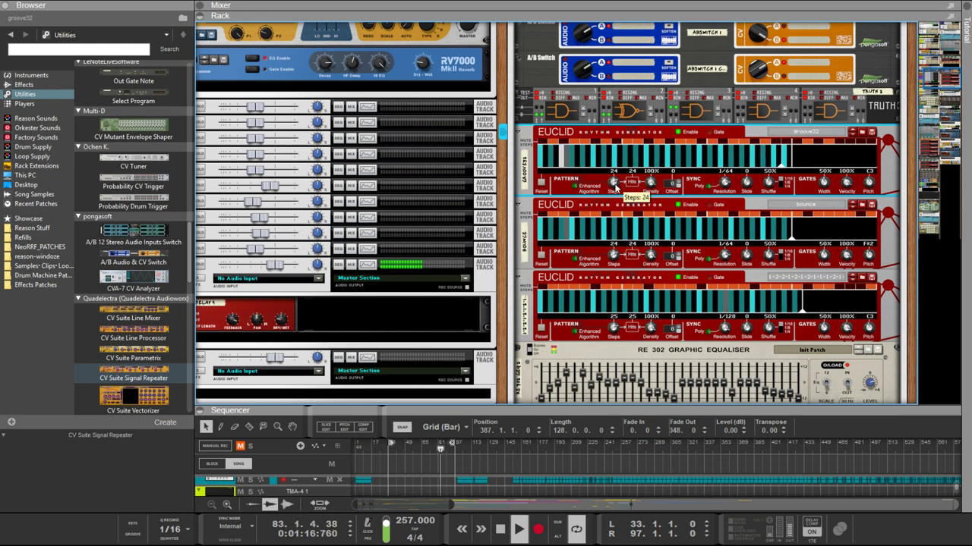
drag(613, 188, 616, 191)
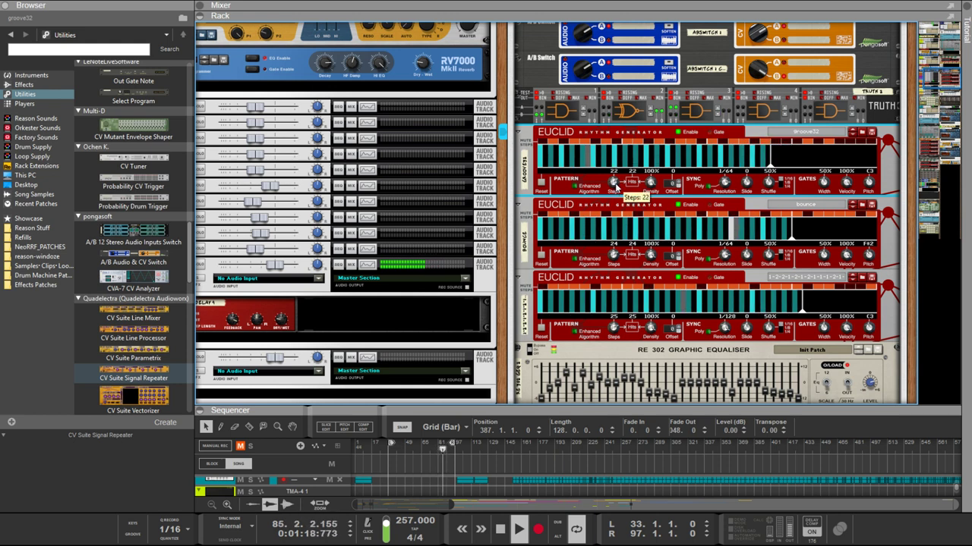
drag(615, 191, 615, 193)
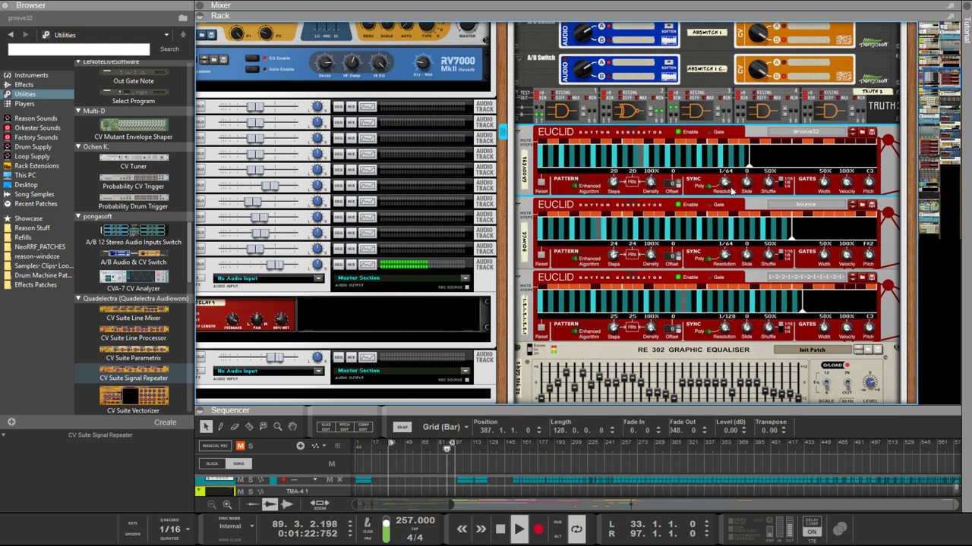
Step: Set groove32's resolution to 1/128, and try 21 steps before settling on 20
drag(731, 192, 731, 195)
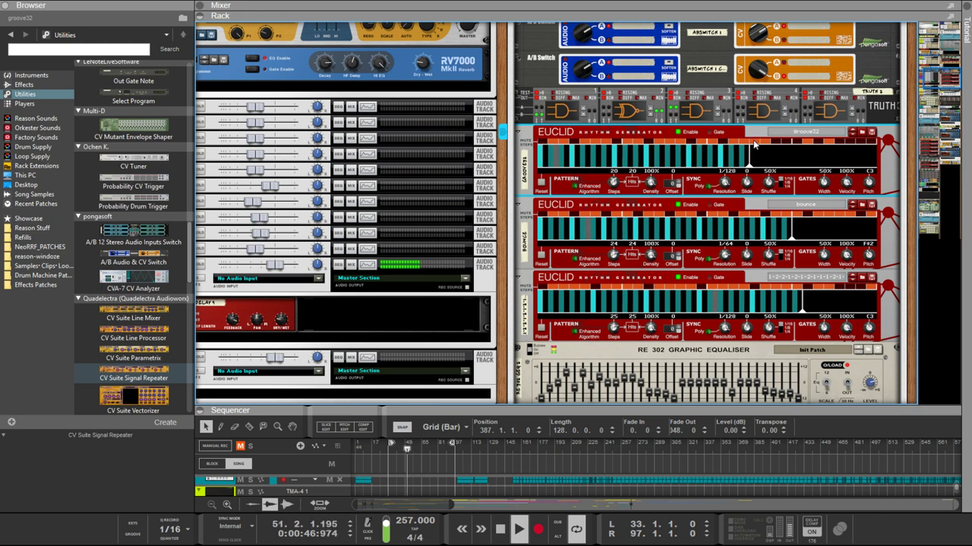
drag(616, 183, 617, 180)
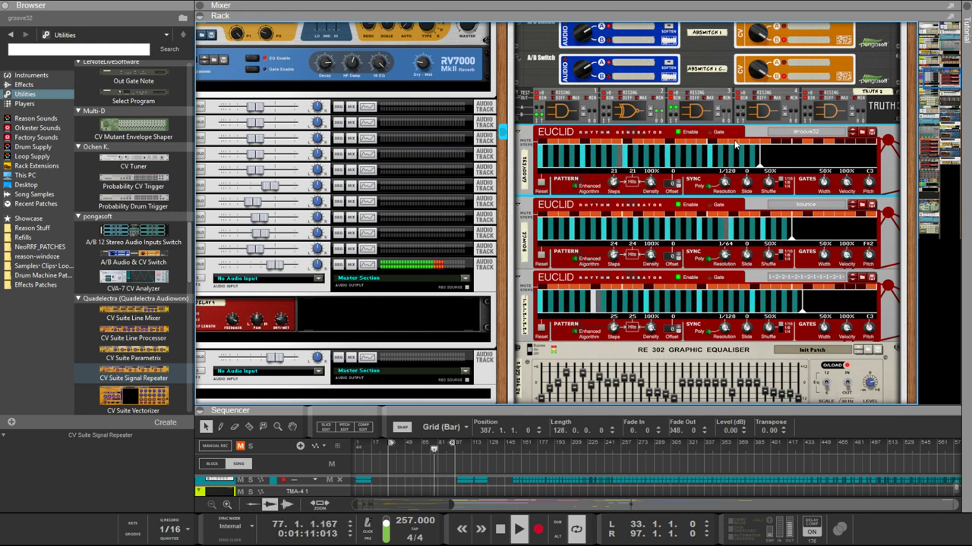
drag(620, 189, 623, 190)
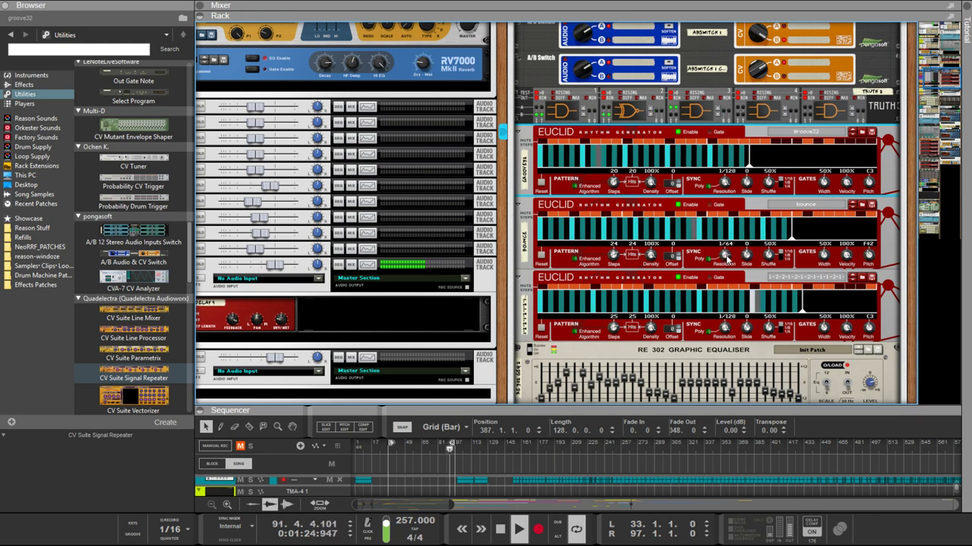
Step: Adjust the bounce Euclid's resolution and extend its pattern to 25 steps
mouse_move(727, 260)
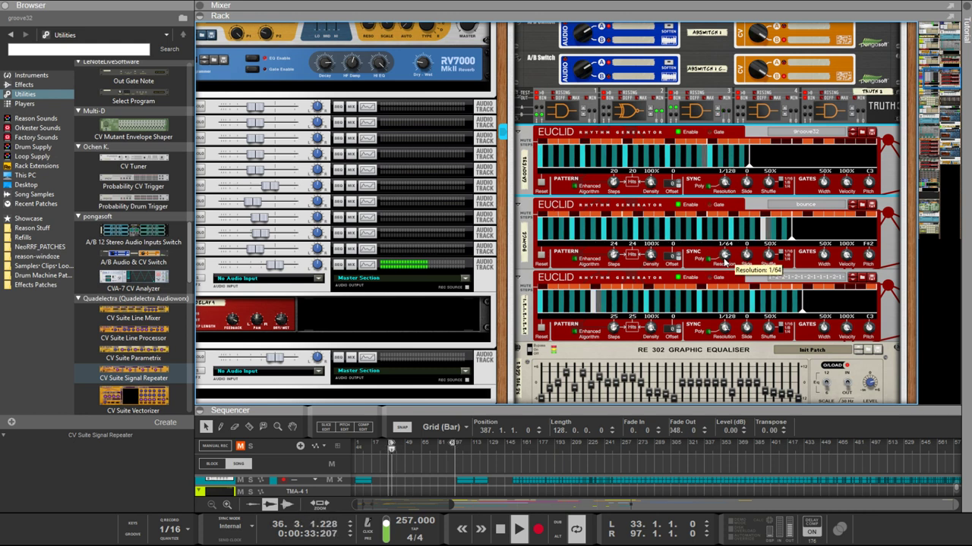
drag(725, 261, 725, 267)
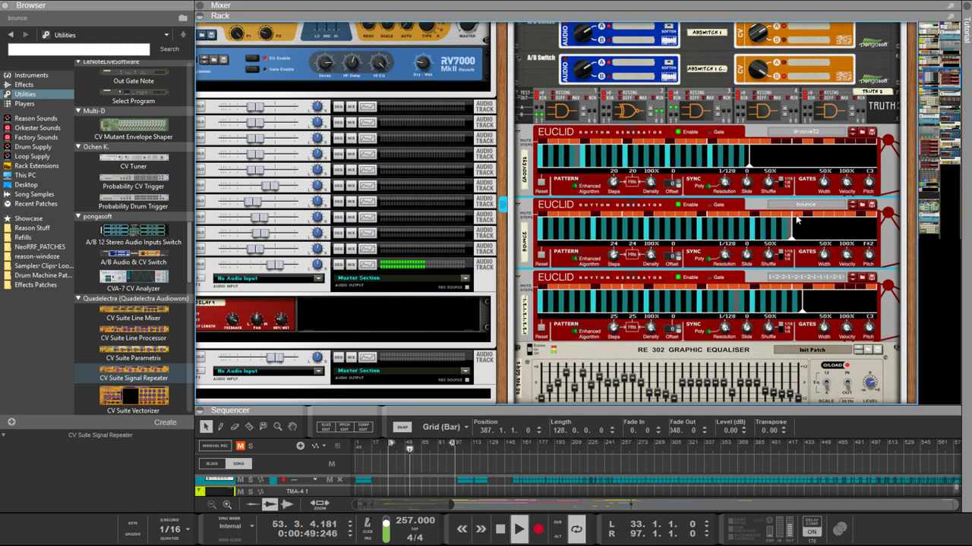
drag(796, 241, 801, 240)
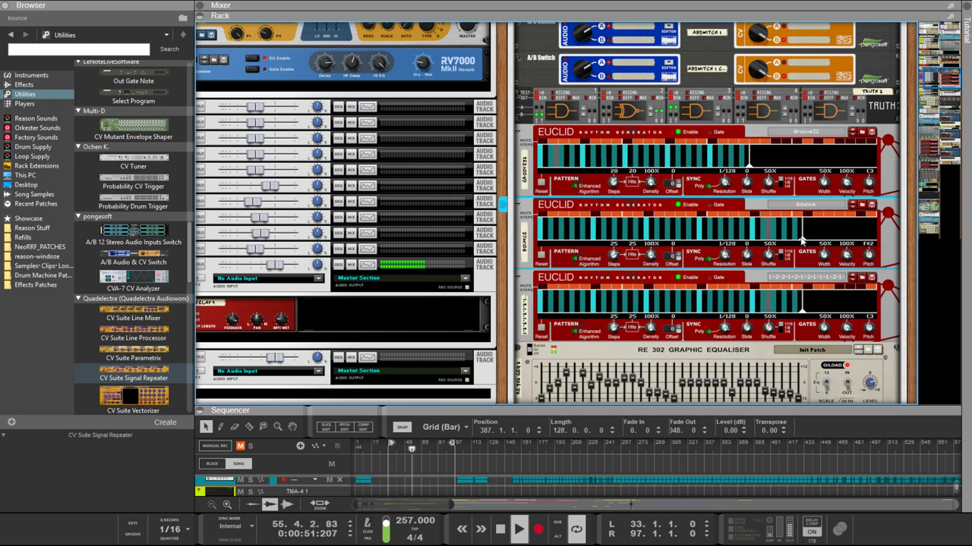
Step: Set the Euclid below bounce to 24 steps and a resolution of 1/64
click(565, 291)
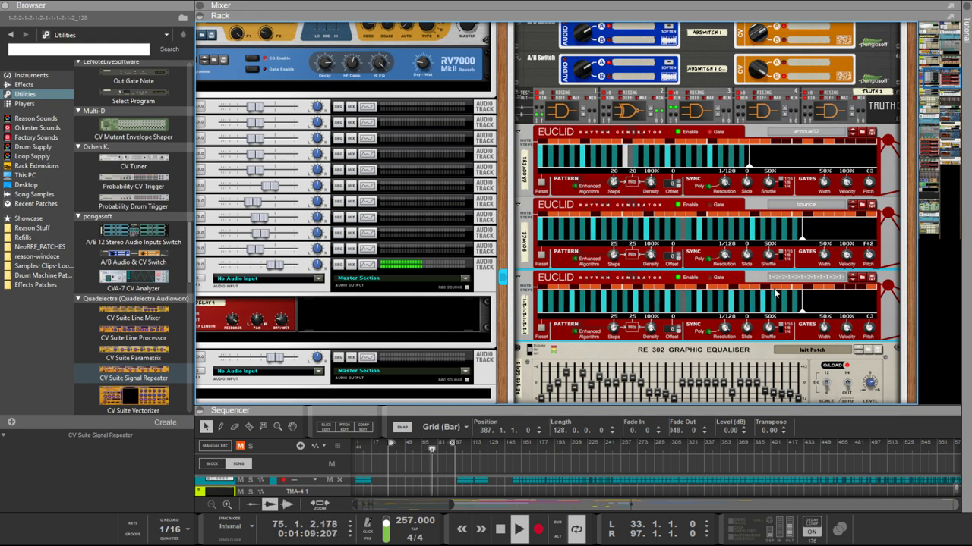
drag(610, 328, 611, 333)
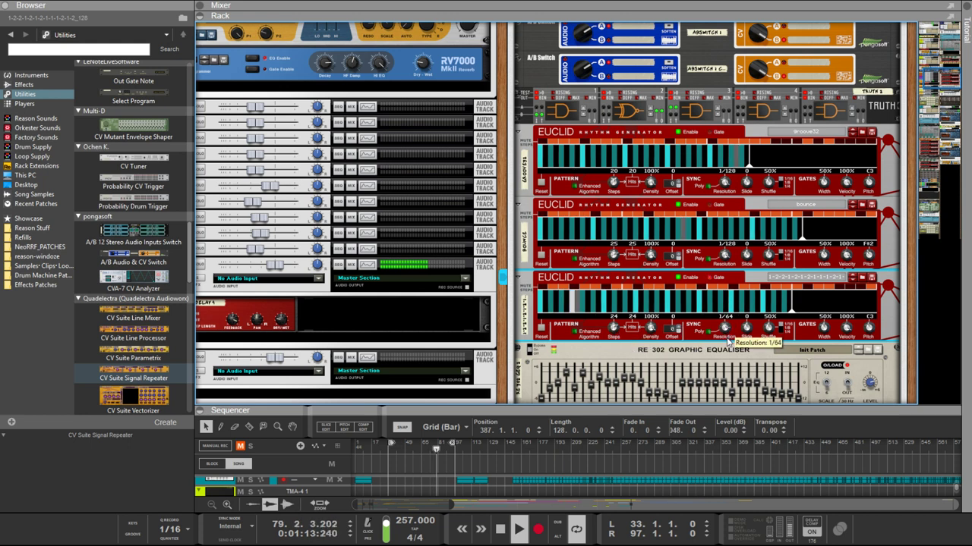
drag(726, 332, 724, 328)
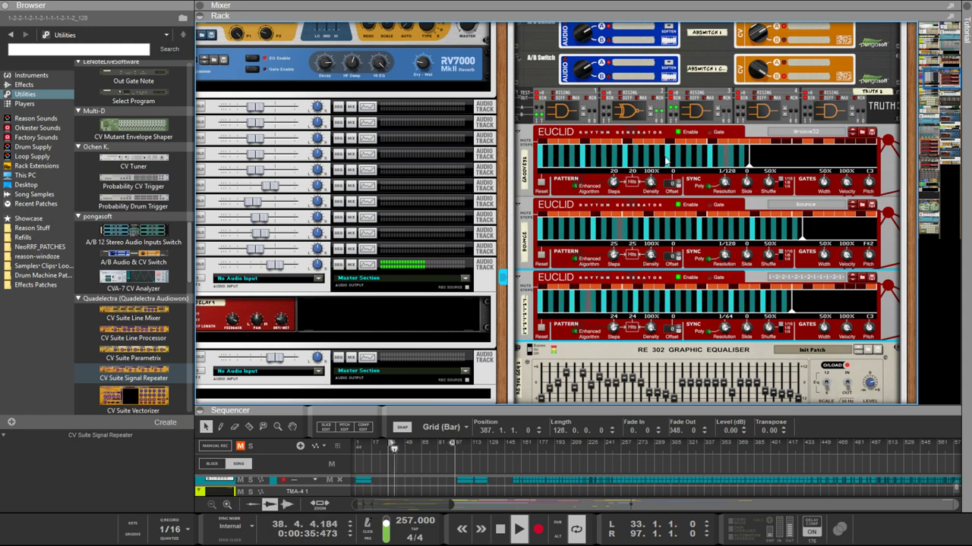
Step: Re-patch the ABSwitch 1 copy's CV cabling, connecting its CV Input B to the Gate output of the Euclid below bounce
key(Tab)
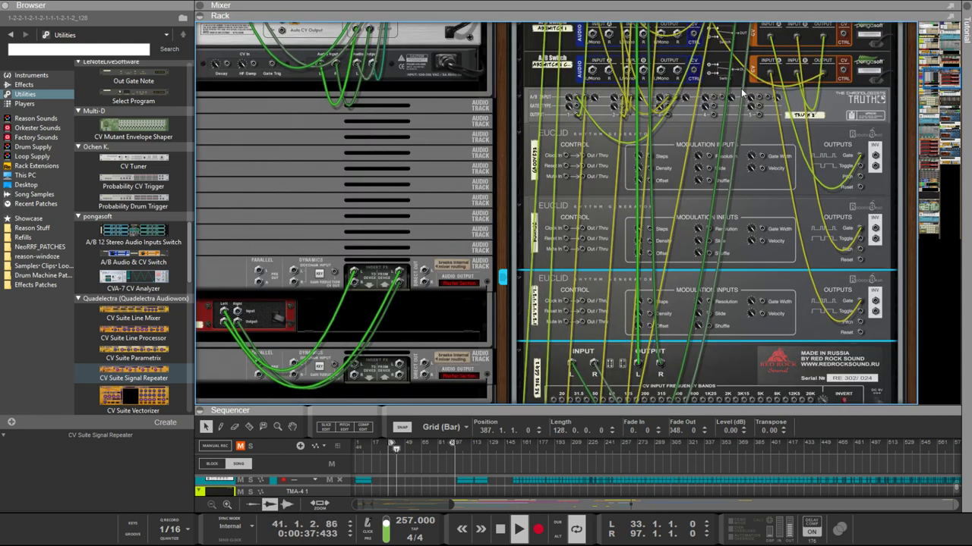
click(800, 75)
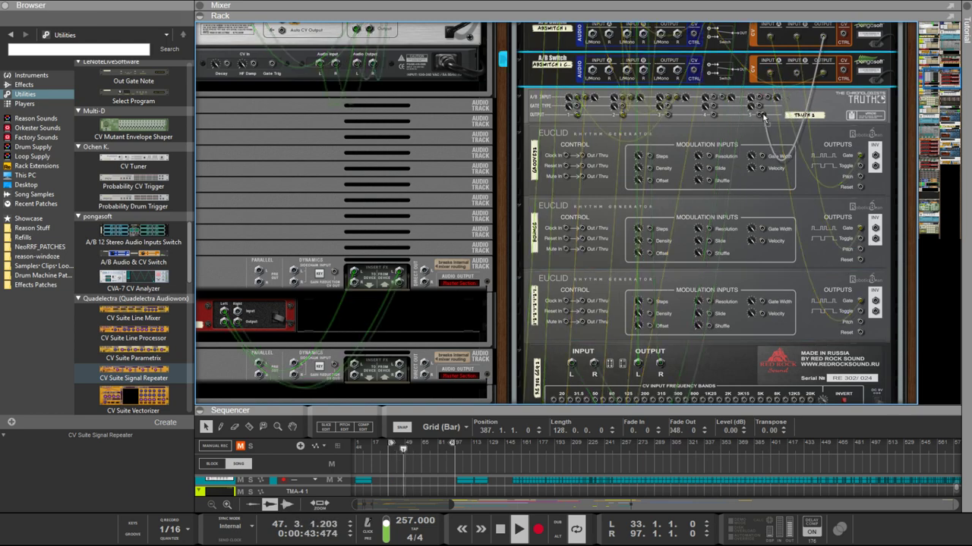
drag(764, 117, 791, 81)
drag(760, 111, 770, 71)
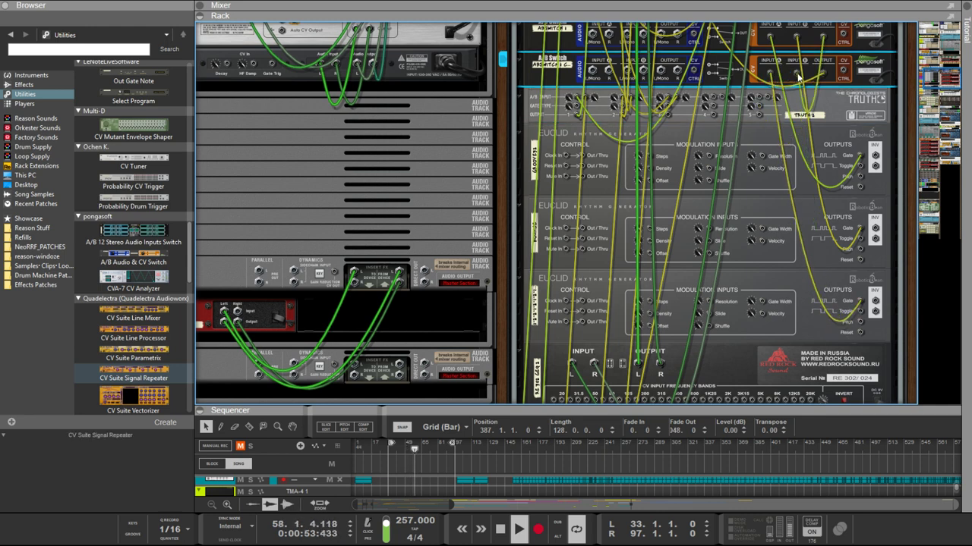
drag(798, 76, 861, 302)
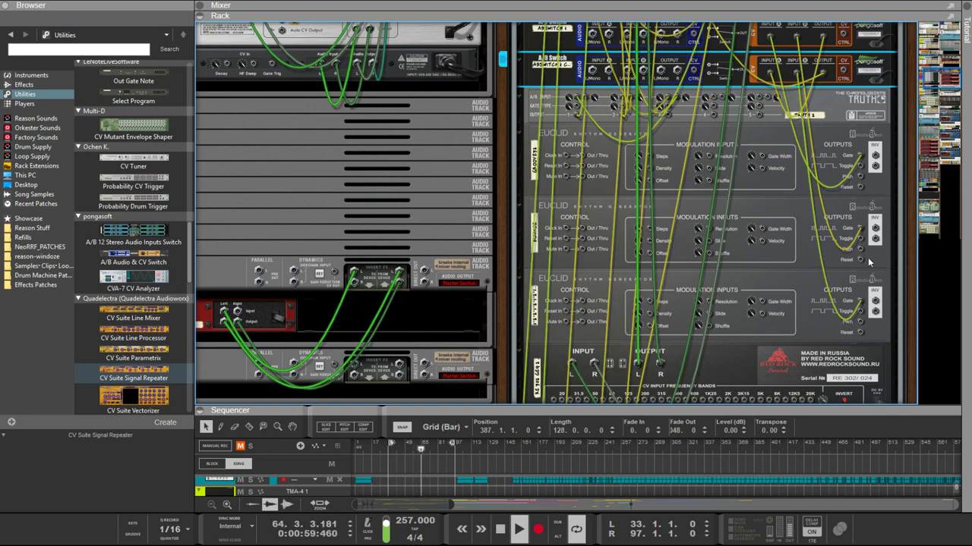
key(Tab)
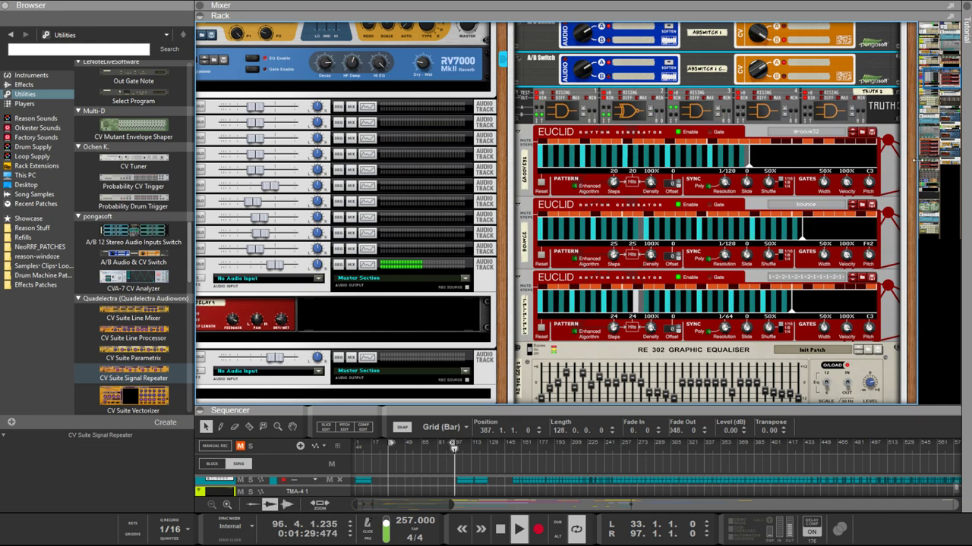
scroll(886, 294, up, 3)
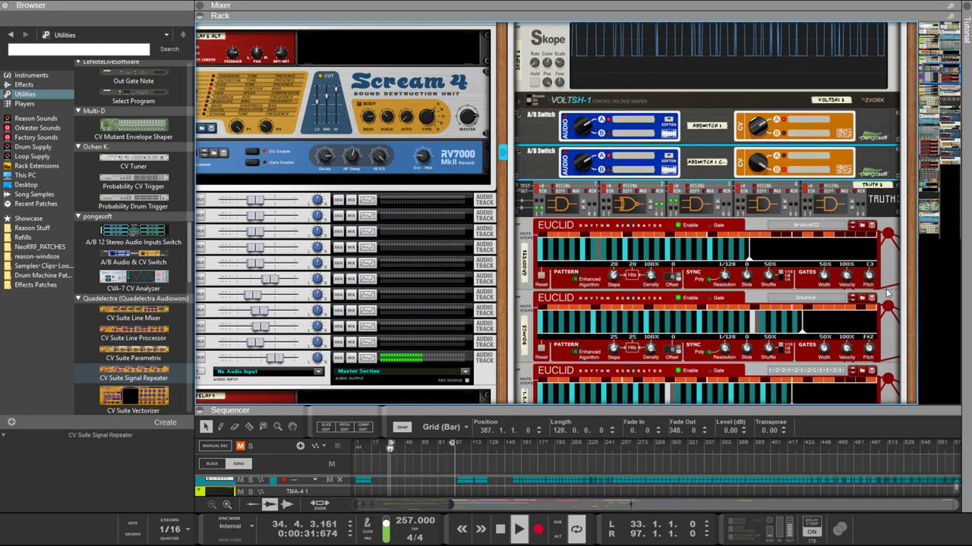
Step: Examine the front and rear of the patch, from the Punch-BD synth through NOW 1 and Euclid 4 to the Truth 2 gates
scroll(886, 293, up, 3)
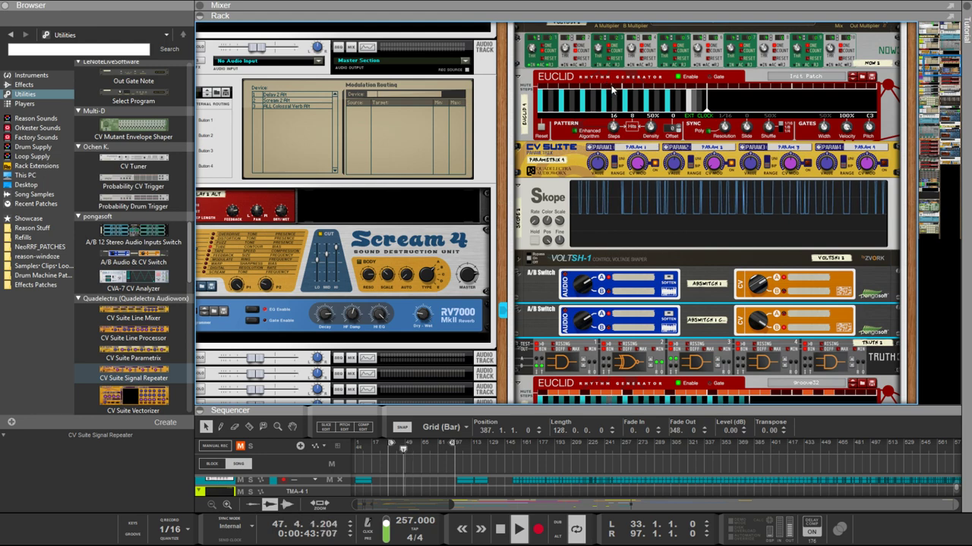
key(Tab)
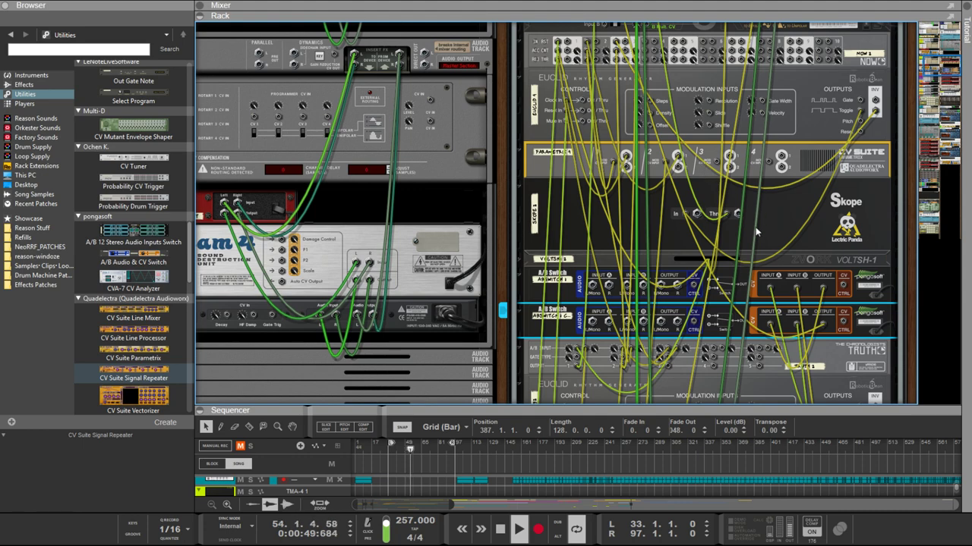
scroll(752, 199, up, 5)
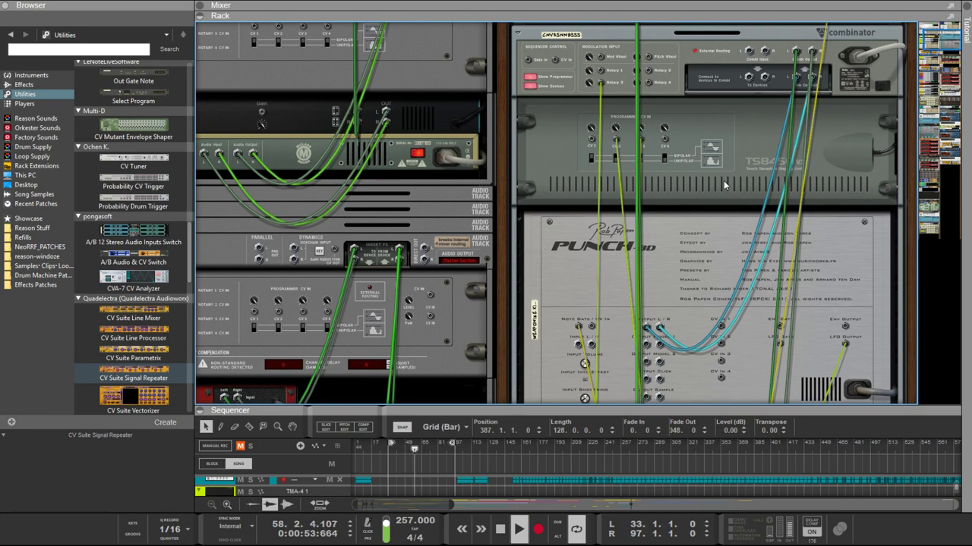
scroll(723, 182, down, 5)
scroll(713, 184, up, 1)
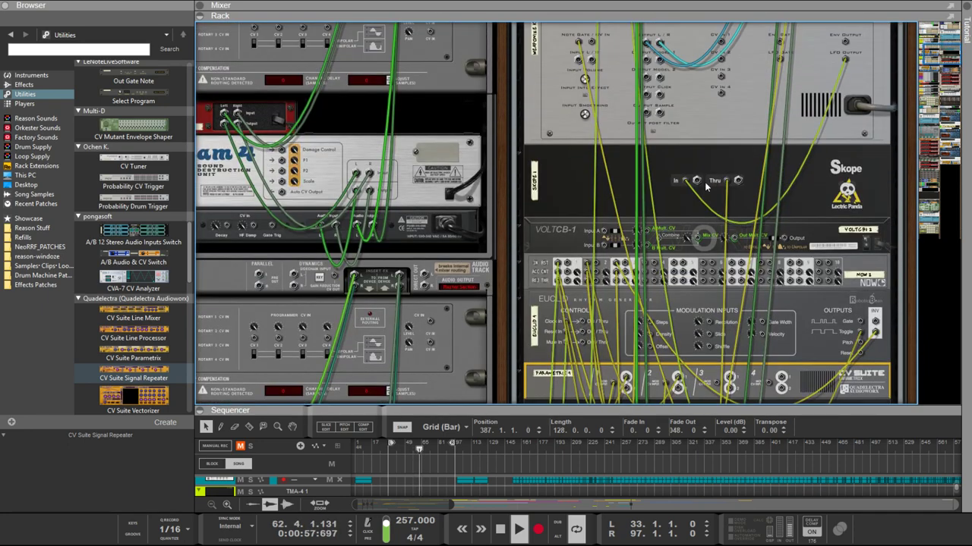
key(Tab)
scroll(668, 224, down, 1)
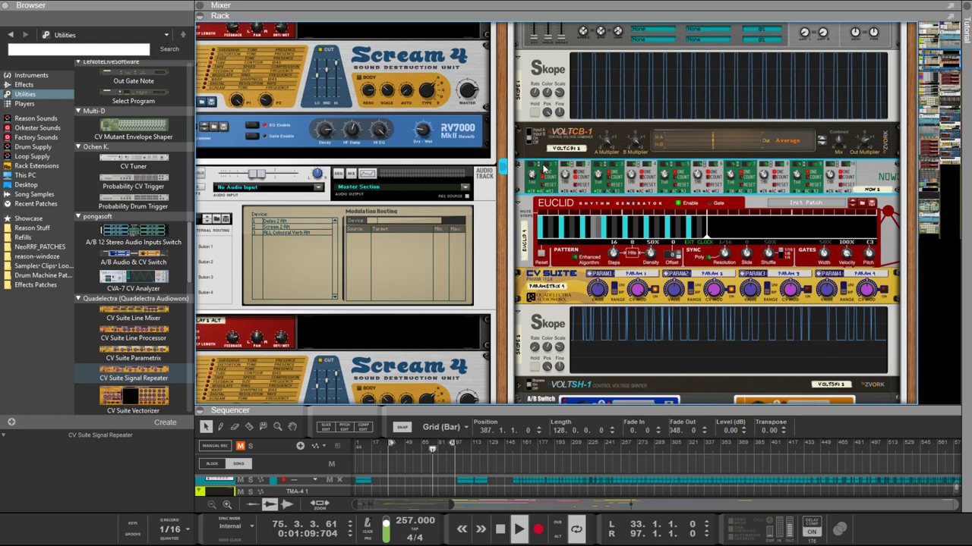
key(Tab)
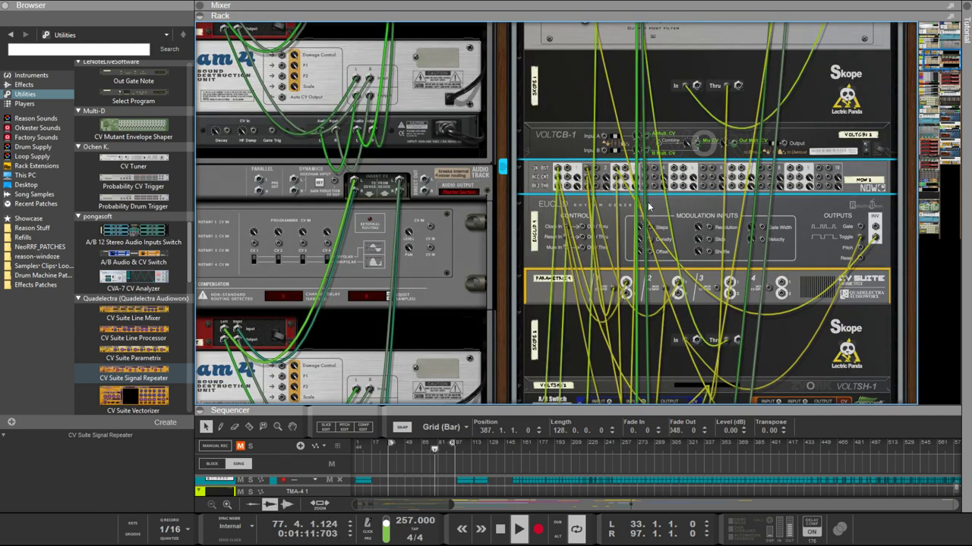
key(Tab)
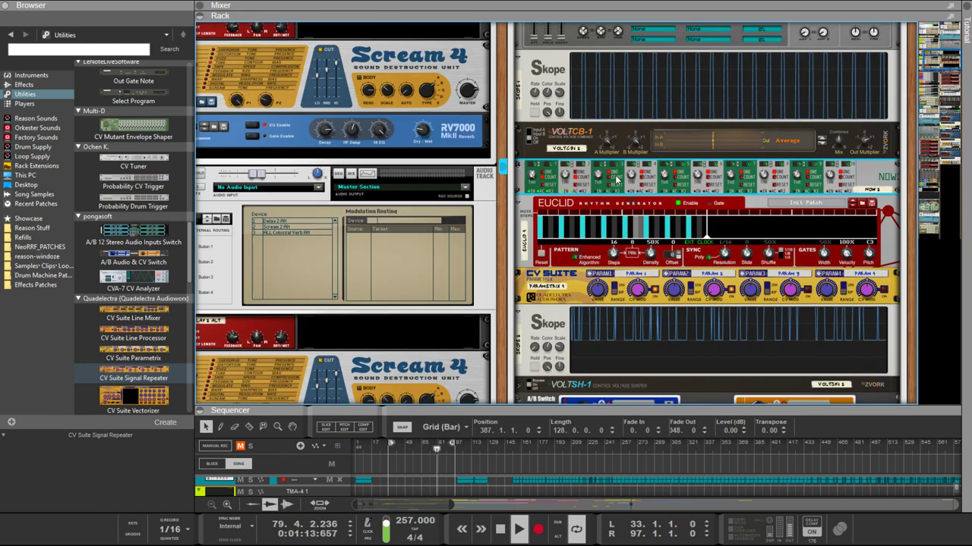
scroll(659, 232, down, 8)
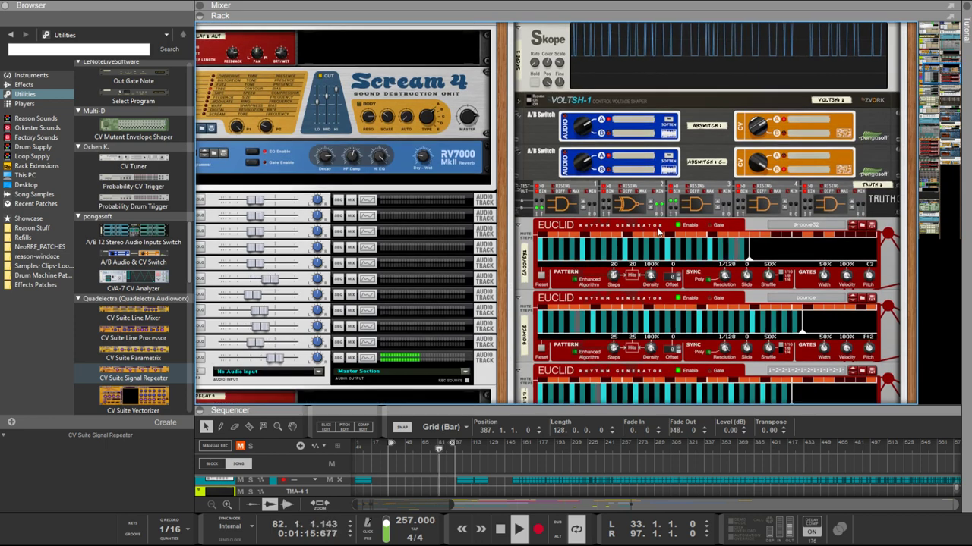
scroll(657, 232, up, 4)
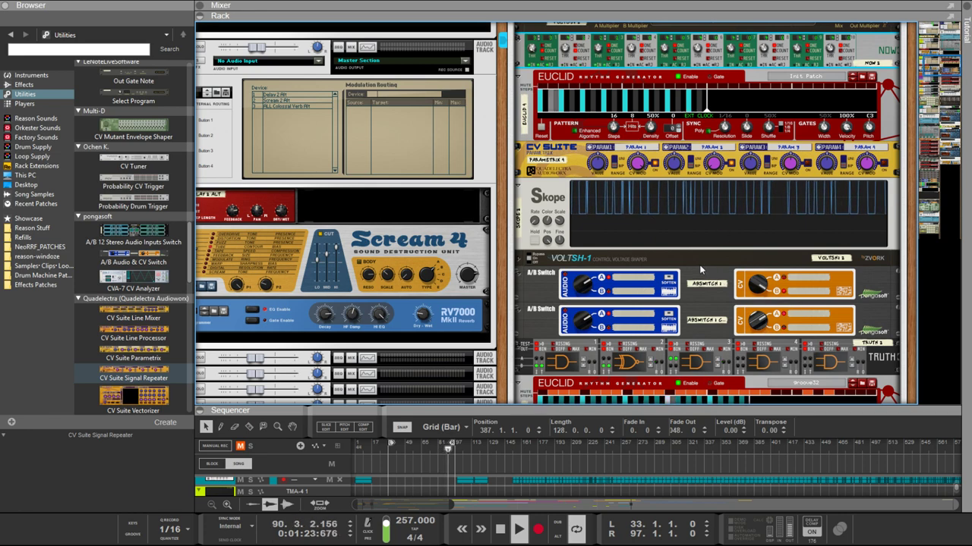
scroll(668, 239, up, 2)
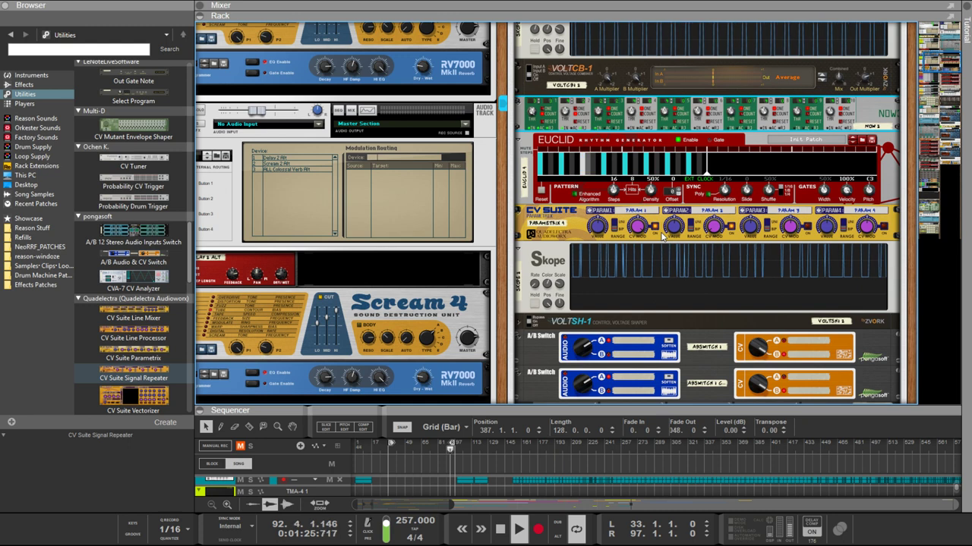
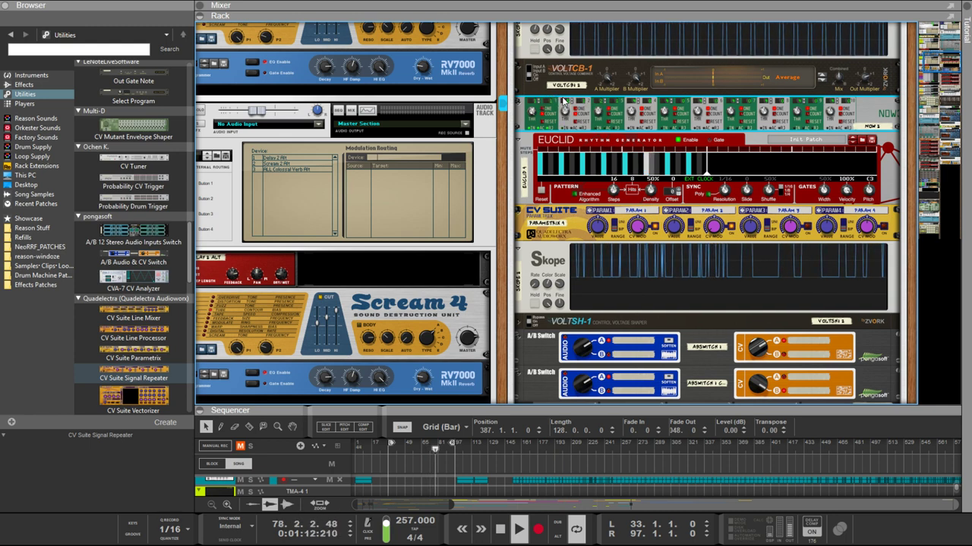
Step: Trace the rear CV cabling between the programmer inputs above Punch-BD, NOW 1, the A/B switches and Truth 2
scroll(666, 118, down, 1)
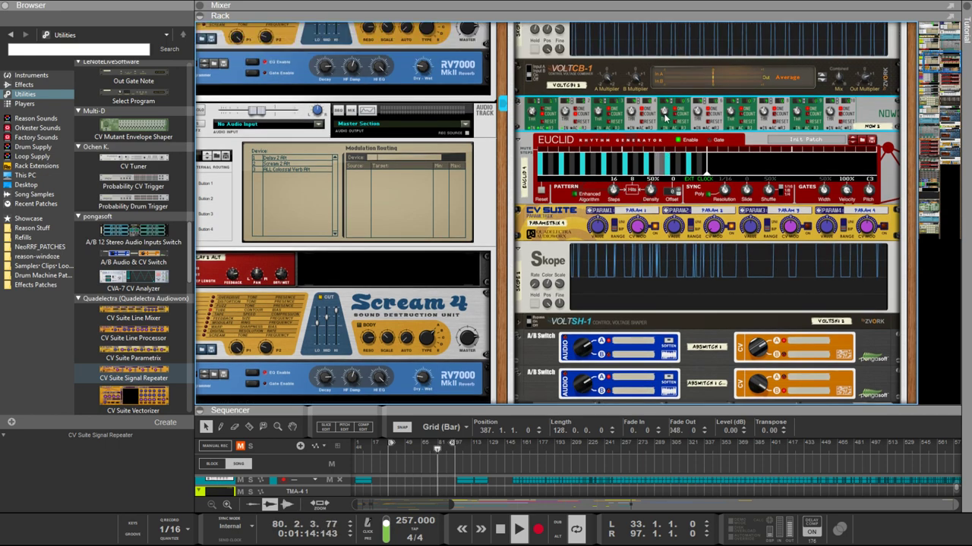
key(Tab)
scroll(618, 76, up, 5)
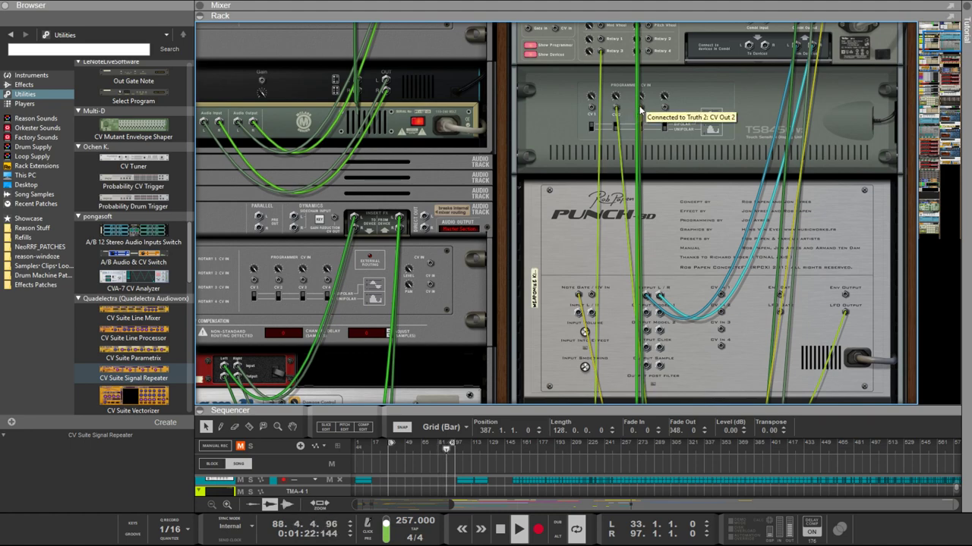
scroll(640, 112, down, 10)
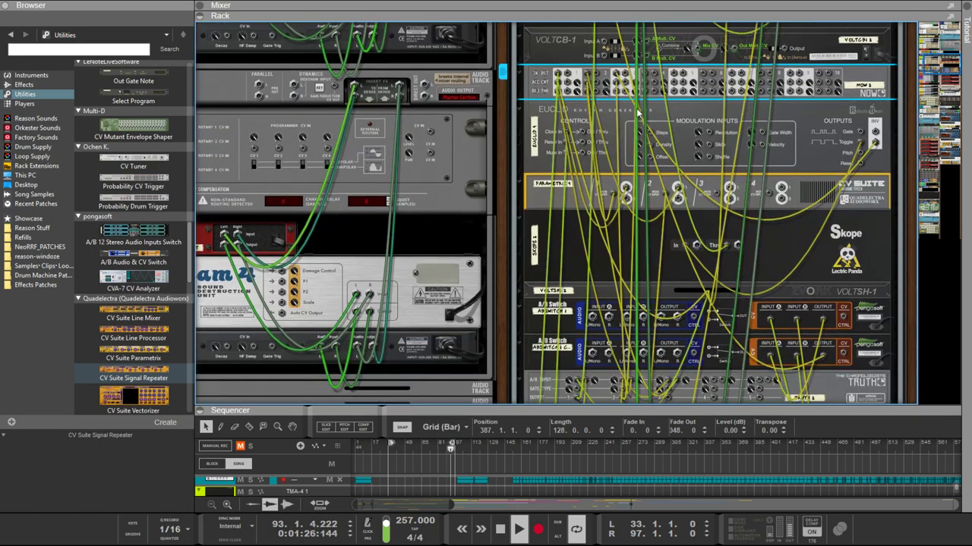
scroll(638, 111, down, 5)
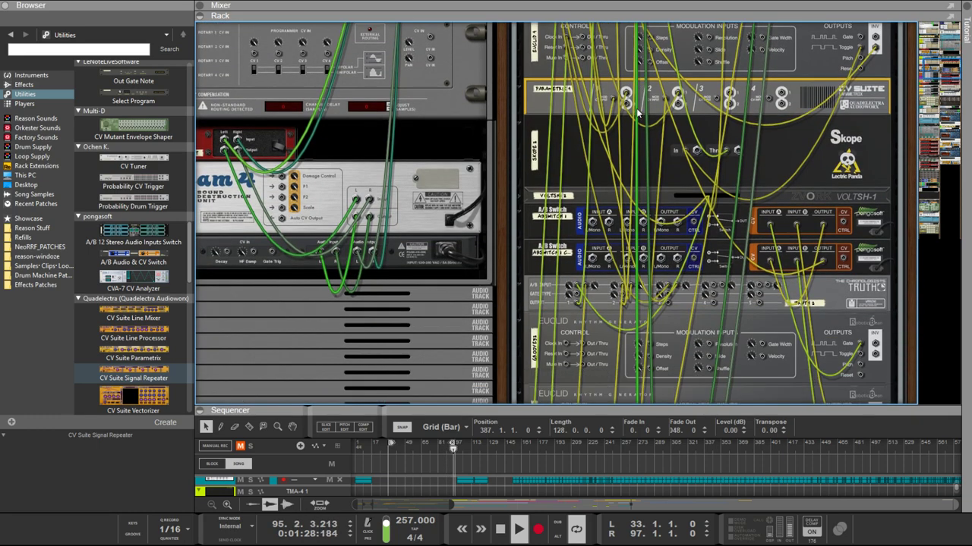
scroll(636, 108, up, 4)
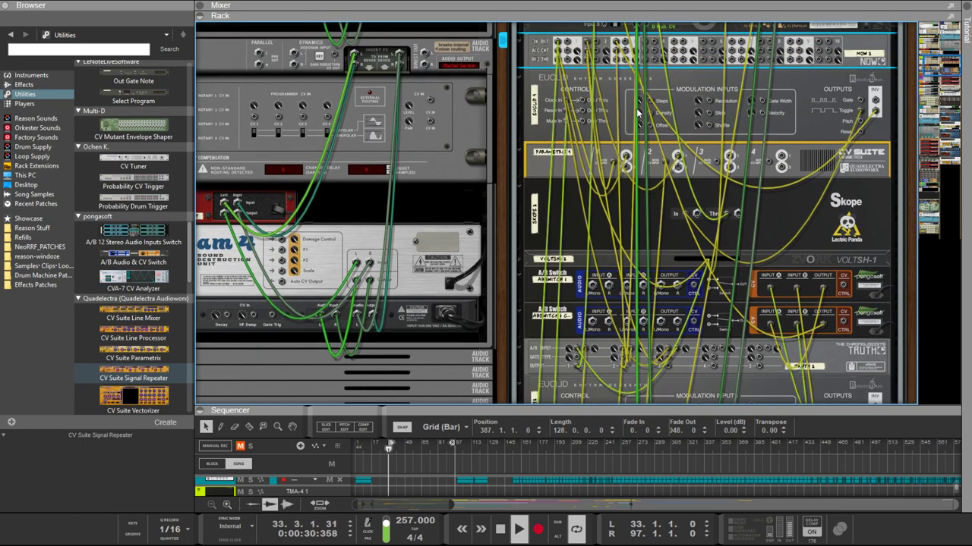
key(Tab)
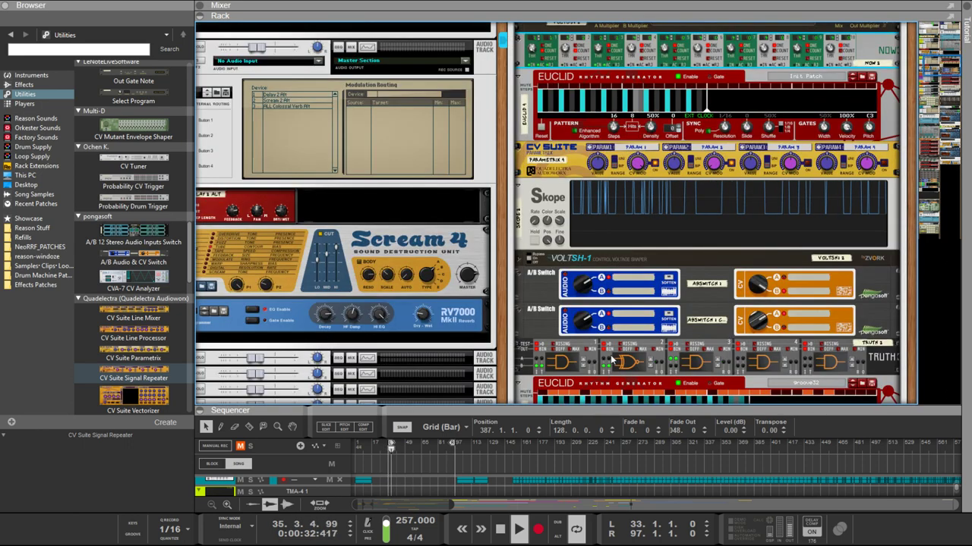
Step: Examine the signal flow between the groove32 and bounce Euclids, the Truth 2 gates and NOW 1, including its rear connections
scroll(618, 357, down, 2)
scroll(617, 353, down, 2)
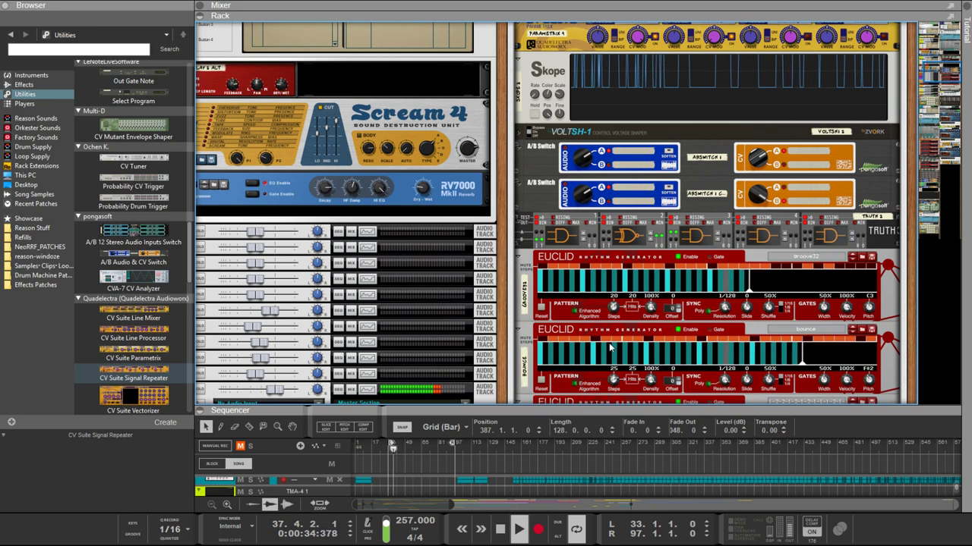
scroll(611, 350, up, 5)
scroll(606, 349, down, 3)
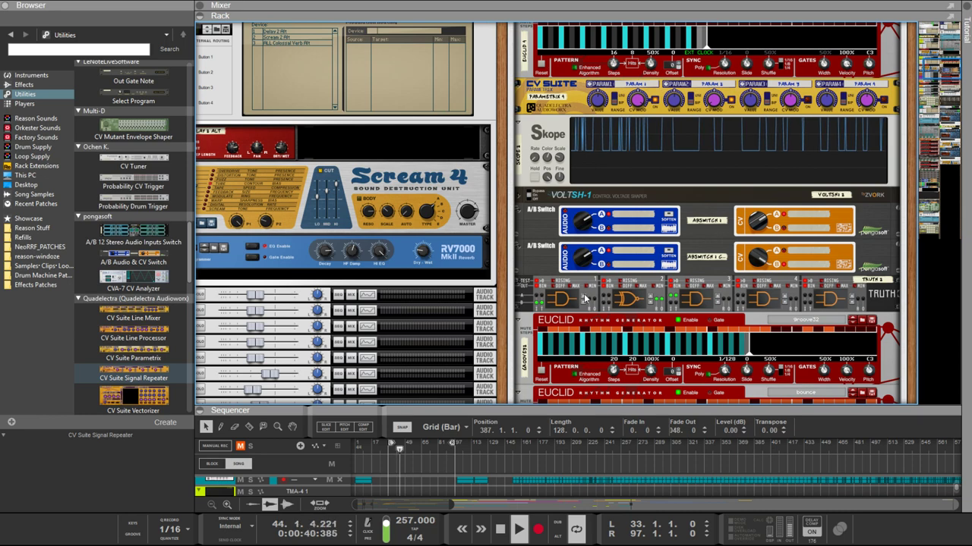
scroll(566, 296, up, 3)
scroll(547, 292, up, 3)
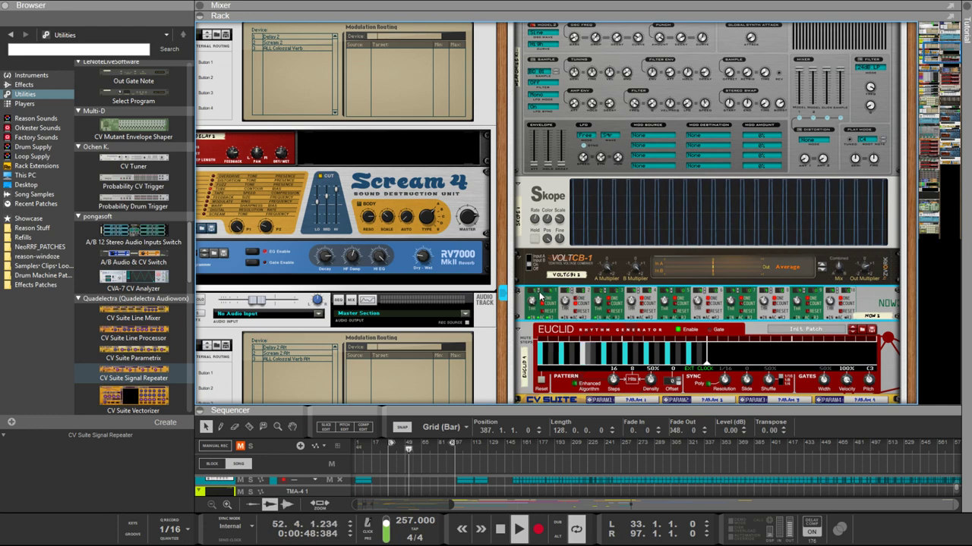
key(Tab)
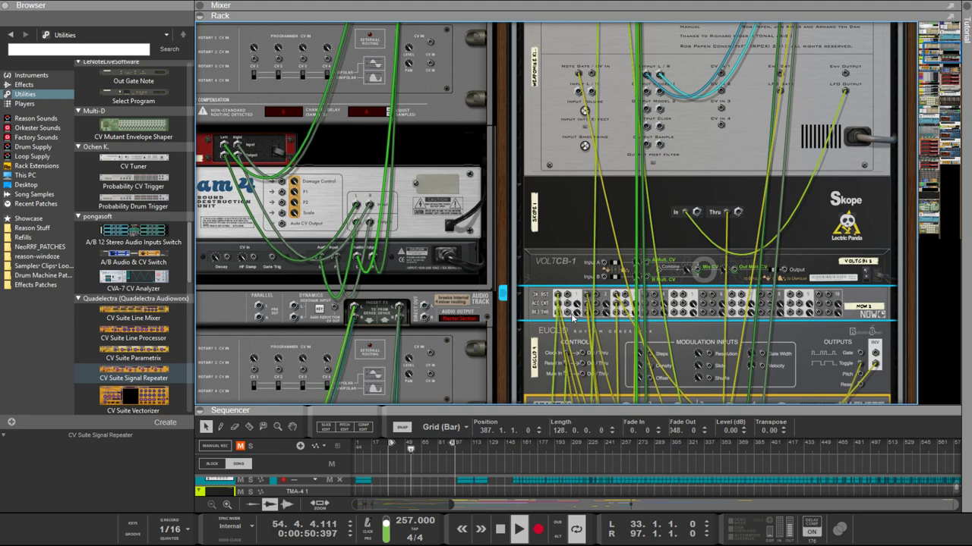
scroll(569, 304, down, 2)
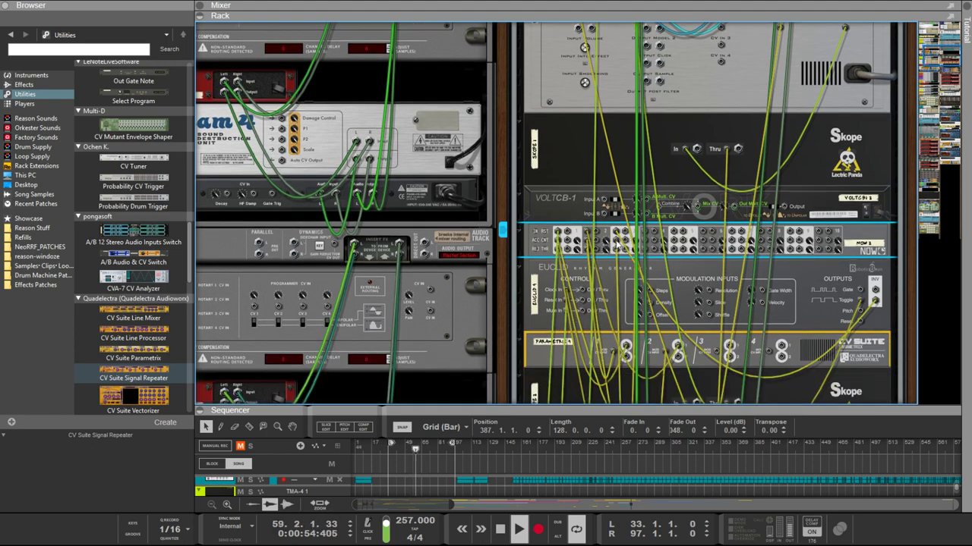
scroll(620, 245, down, 8)
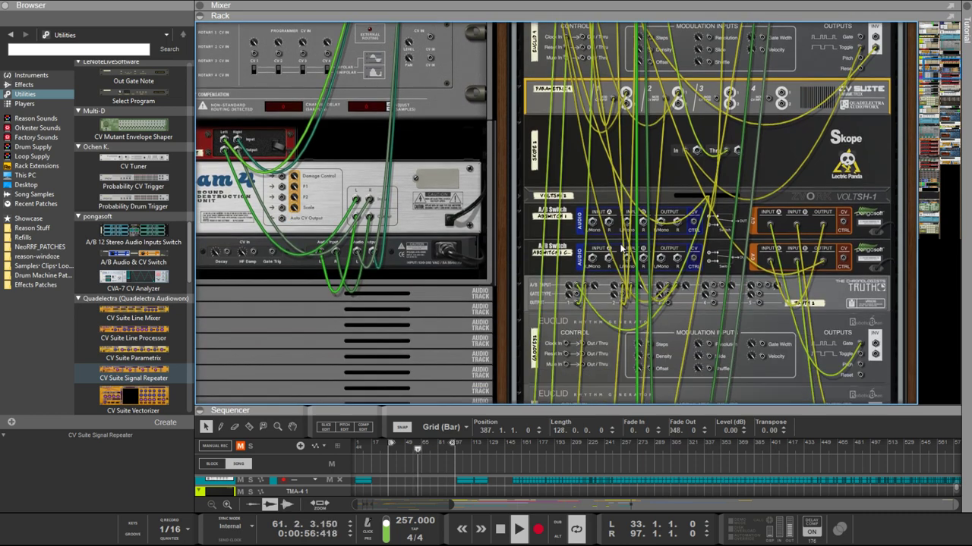
Step: Check the rear connections of Euclid 4's Toggle output, NOW 1 and the first two gates of Truth 2
scroll(621, 248, up, 2)
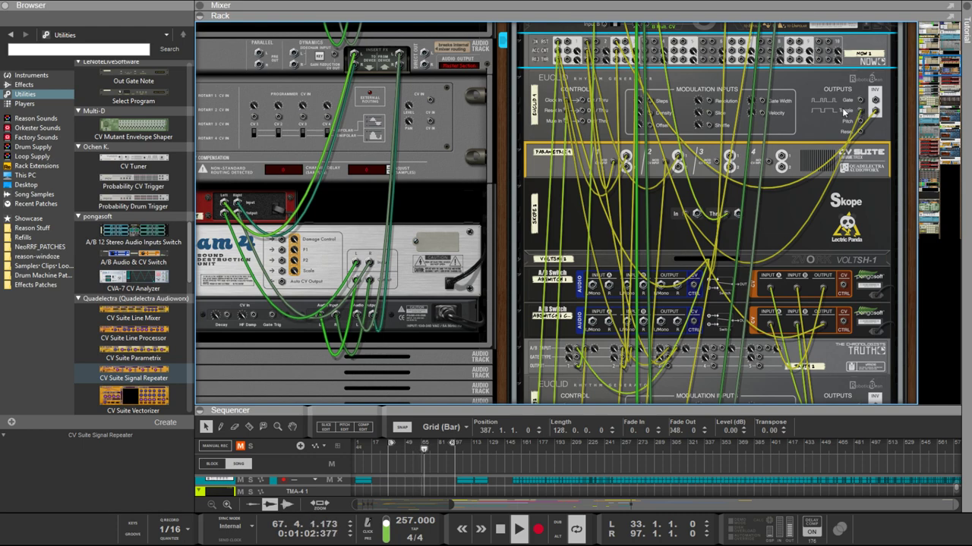
drag(860, 112, 723, 91)
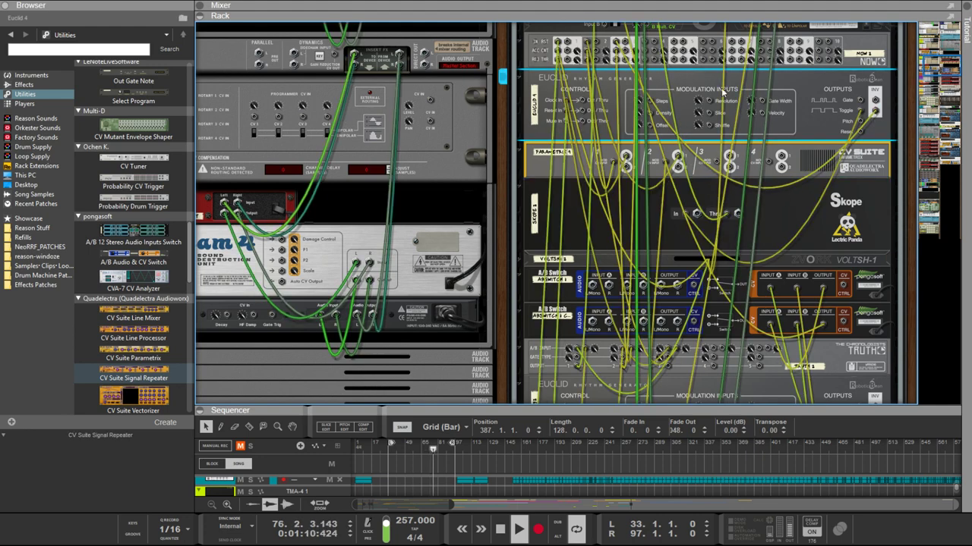
drag(622, 363, 616, 60)
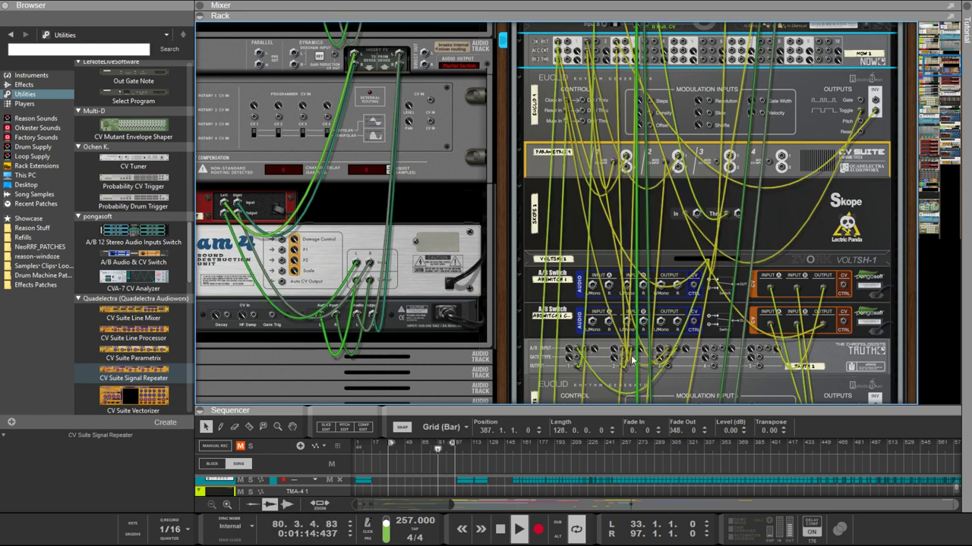
drag(624, 353, 624, 354)
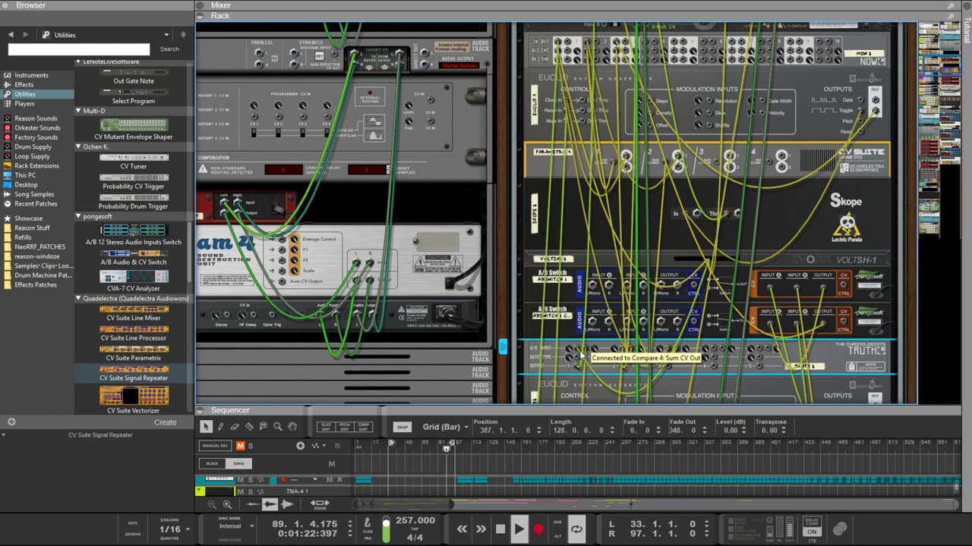
key(Tab)
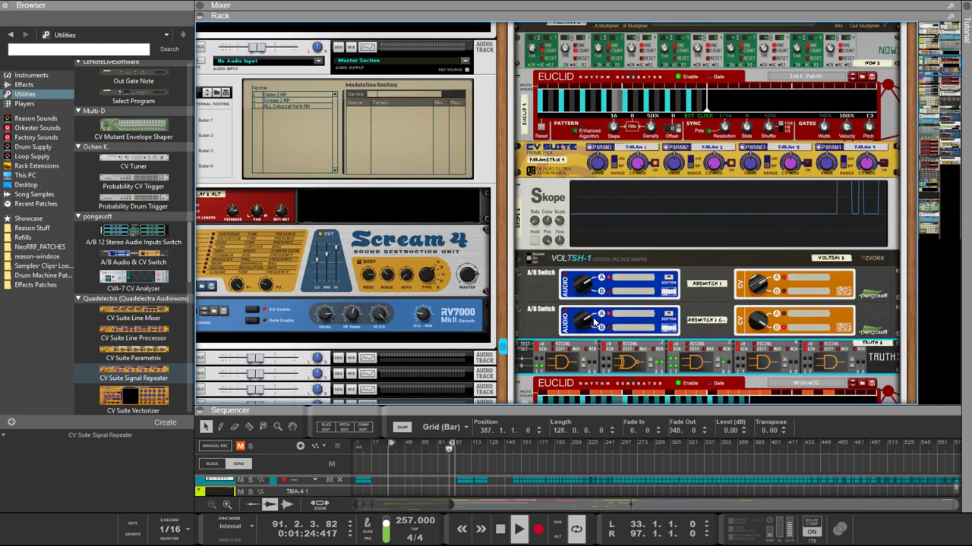
Step: Set the bounce Euclid's pattern to 25 steps and change the logic type of Truth 2's second gate
scroll(596, 322, down, 5)
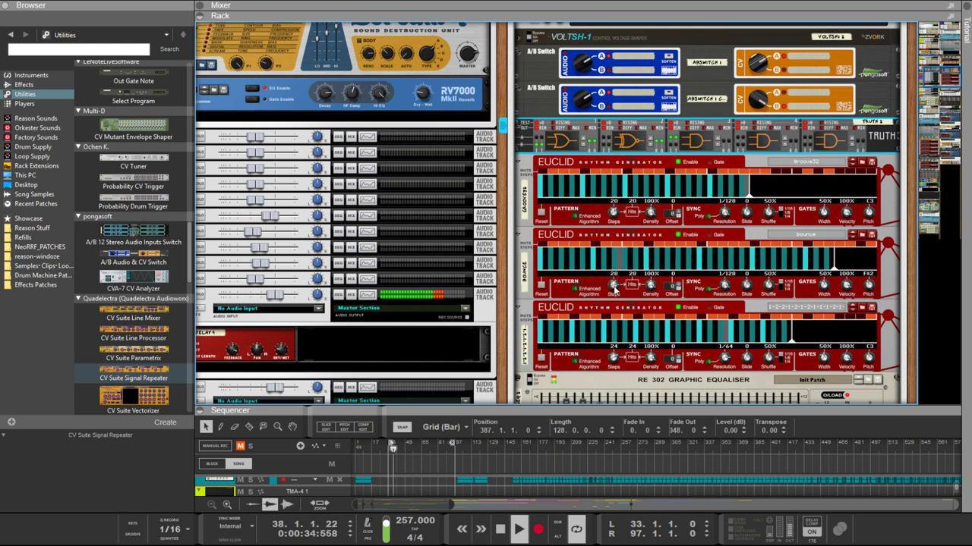
drag(614, 287, 628, 275)
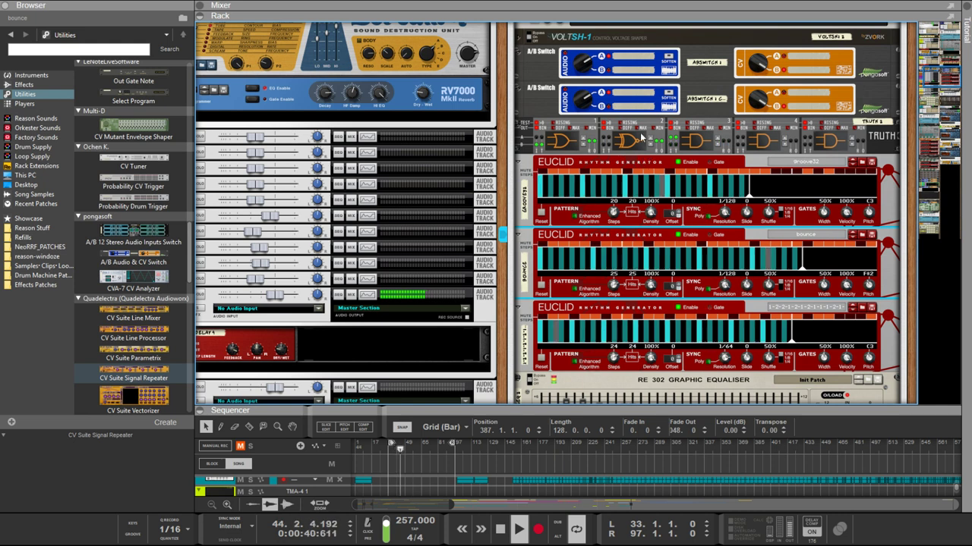
click(645, 139)
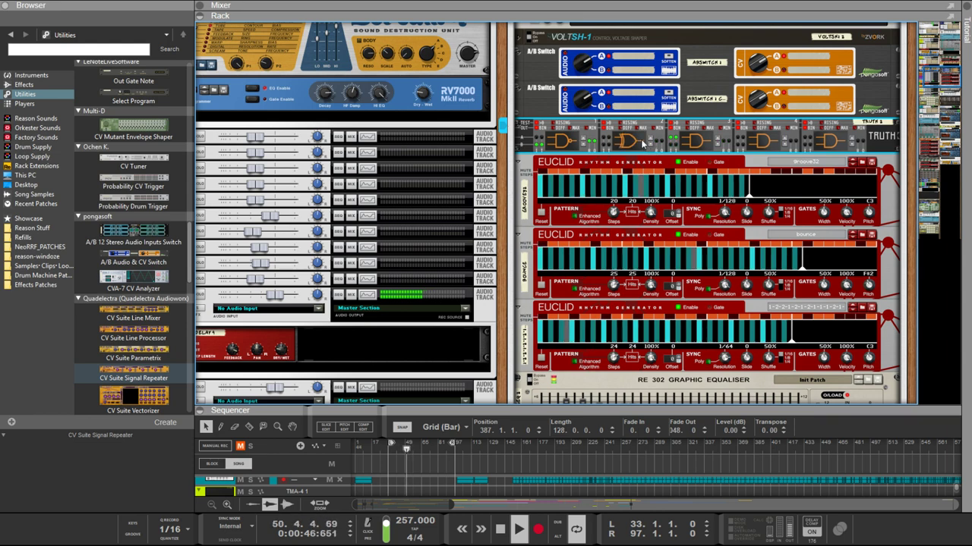
Step: Compare the Skope traces above VOLTCB-1 and VOLTSH-1 with the A/B switches and Truth 2 gates during playback
scroll(644, 142, up, 3)
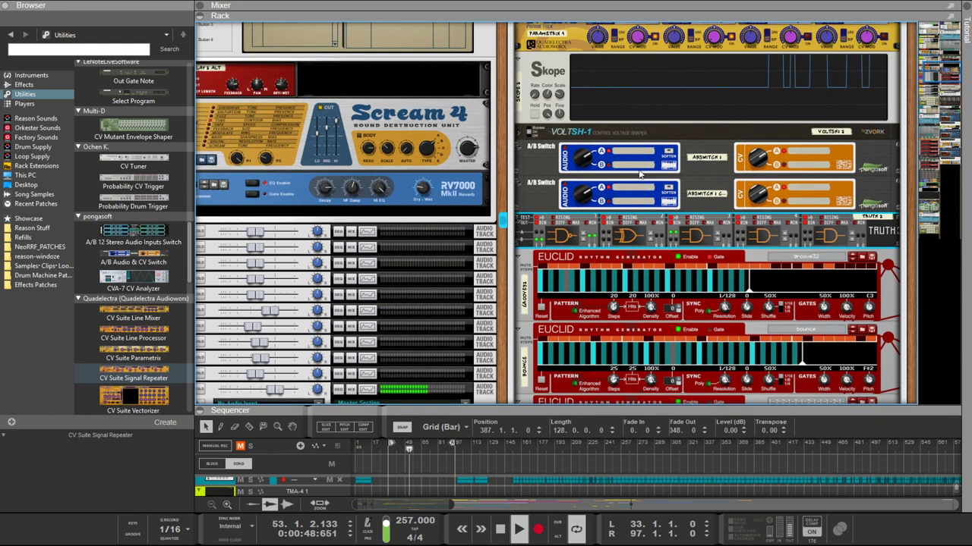
scroll(640, 175, up, 1)
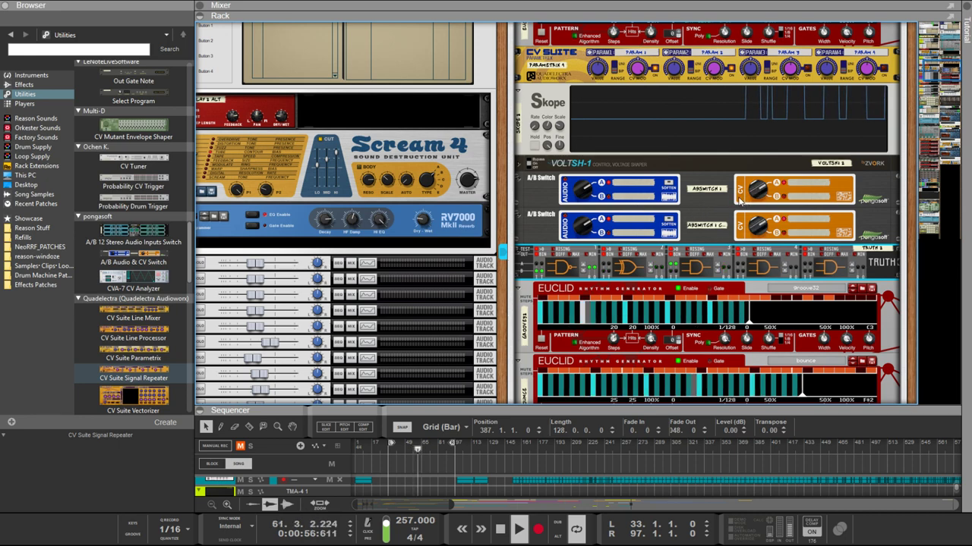
scroll(741, 196, up, 3)
scroll(711, 296, up, 6)
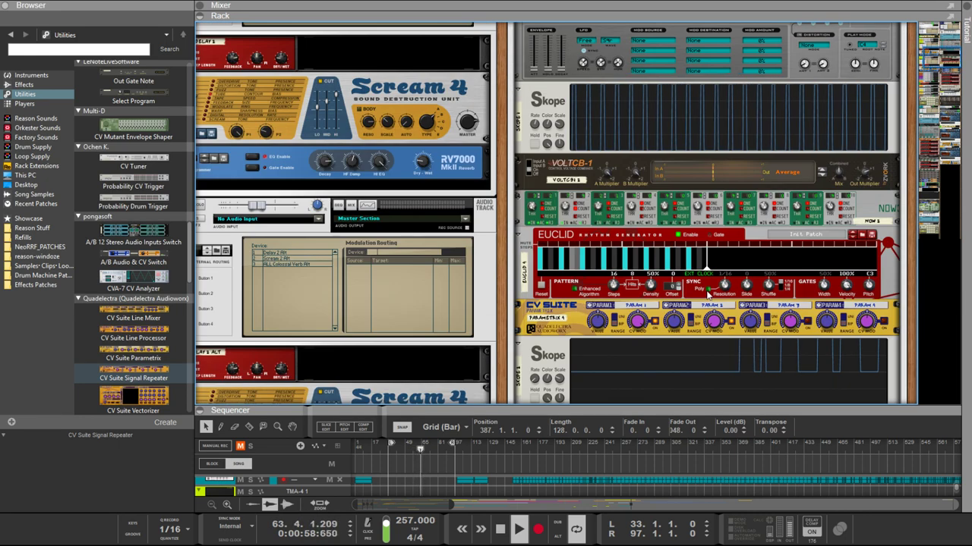
scroll(706, 292, up, 6)
scroll(697, 299, down, 12)
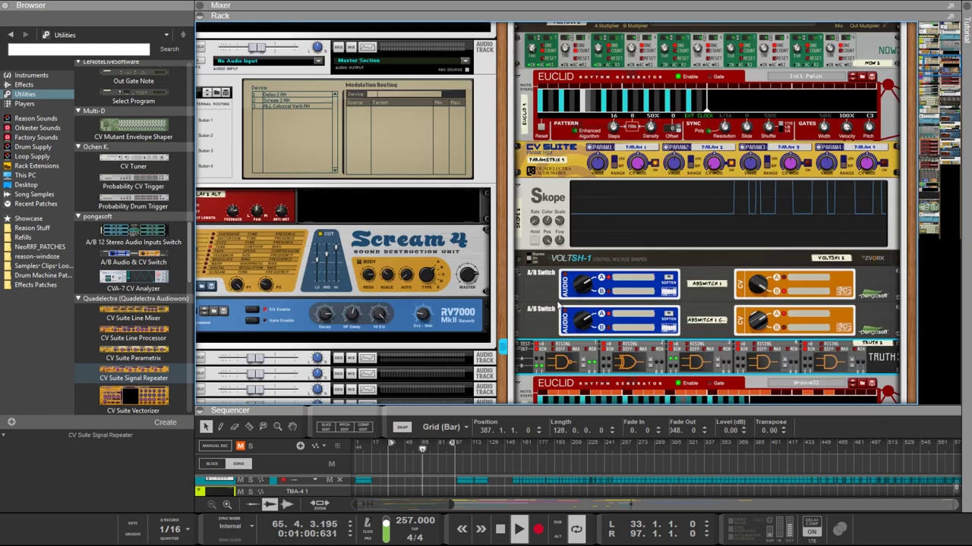
Step: Inspect the CNVRSNNBSSS Combinator's modulation routing for ABSwitch 1 and ABSwitch 1 copy
scroll(678, 288, up, 15)
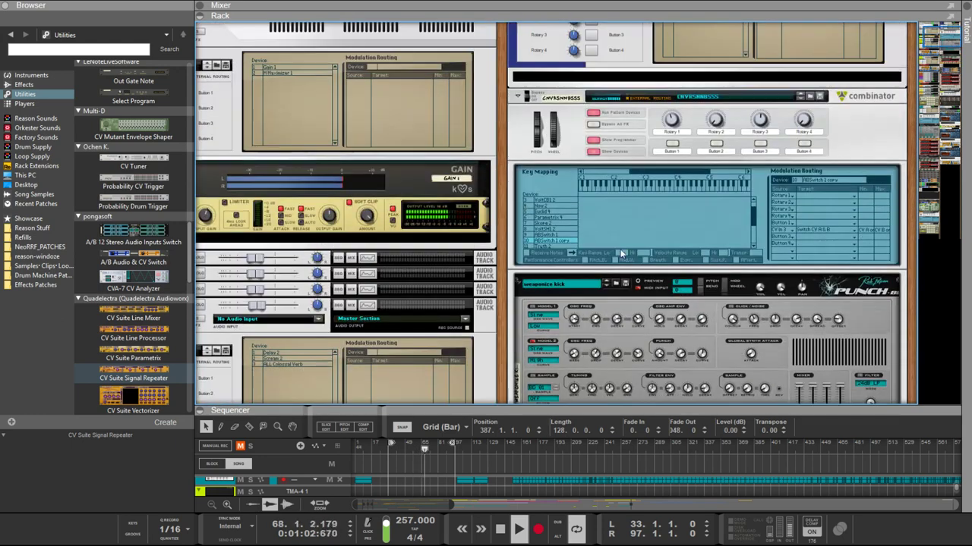
click(563, 238)
click(560, 241)
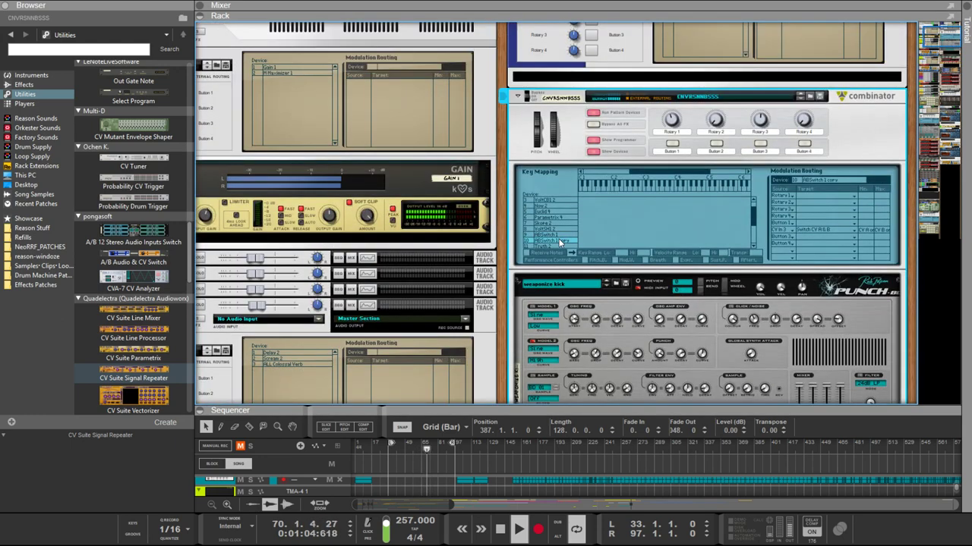
click(571, 234)
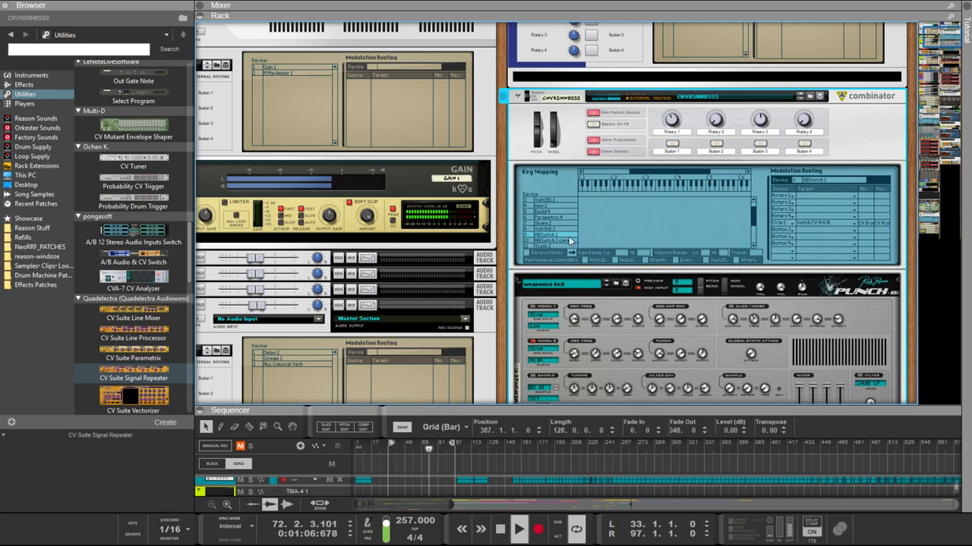
click(560, 234)
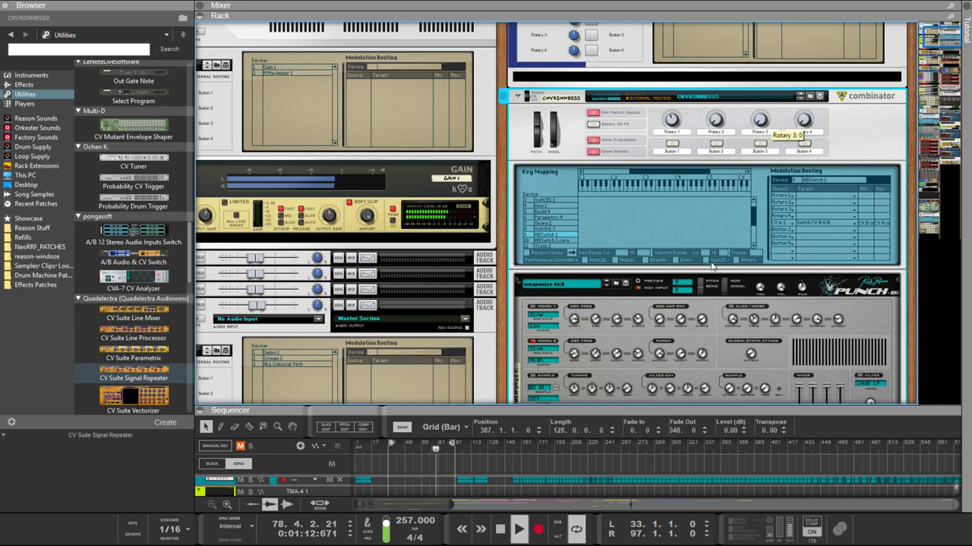
Step: Watch how Truth 2's gates relate to the A/B switches and the Skope trace above VOLTSH-1 during playback
scroll(696, 249, down, 15)
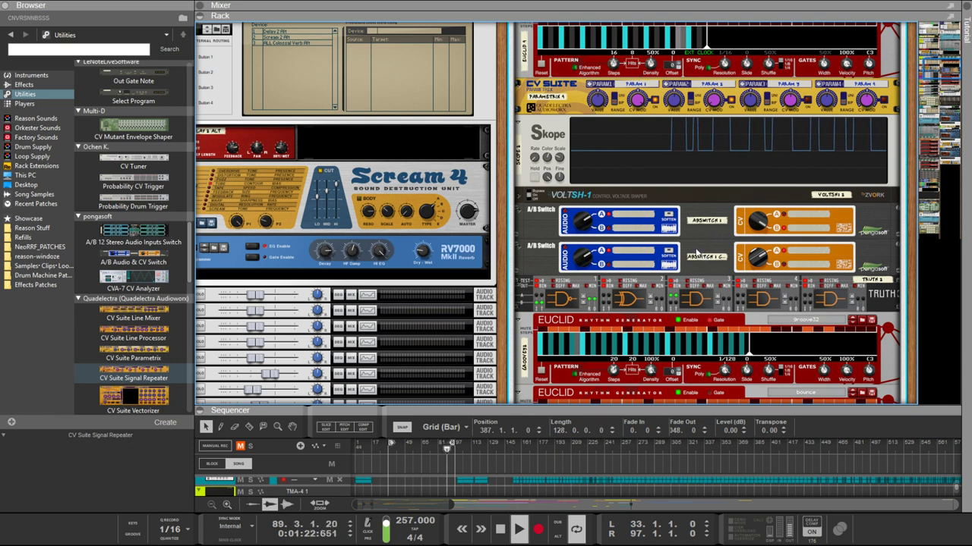
click(650, 300)
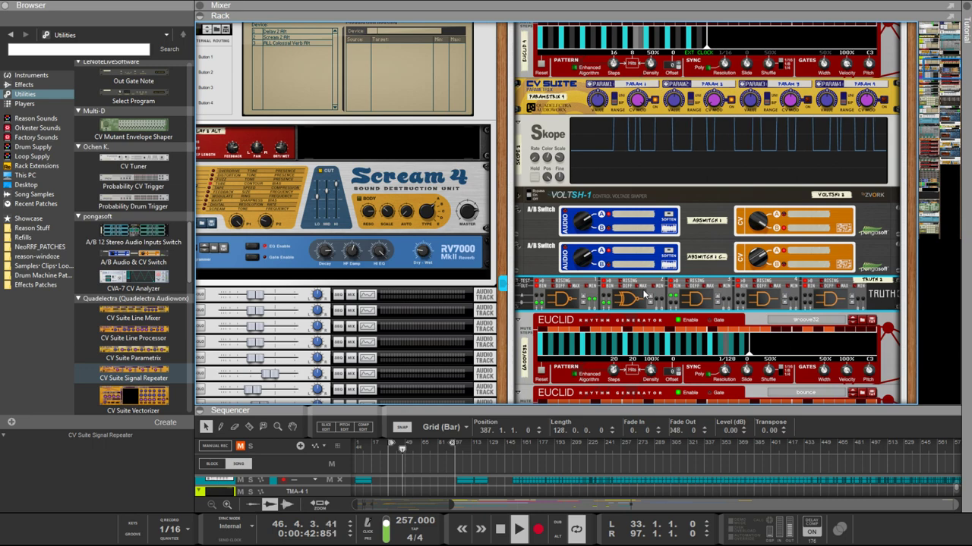
scroll(643, 295, up, 2)
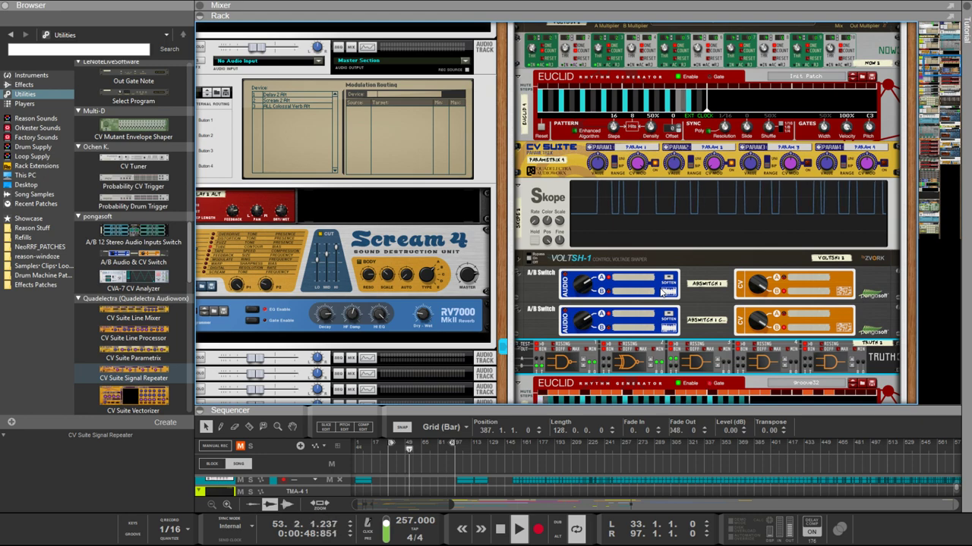
scroll(660, 292, up, 1)
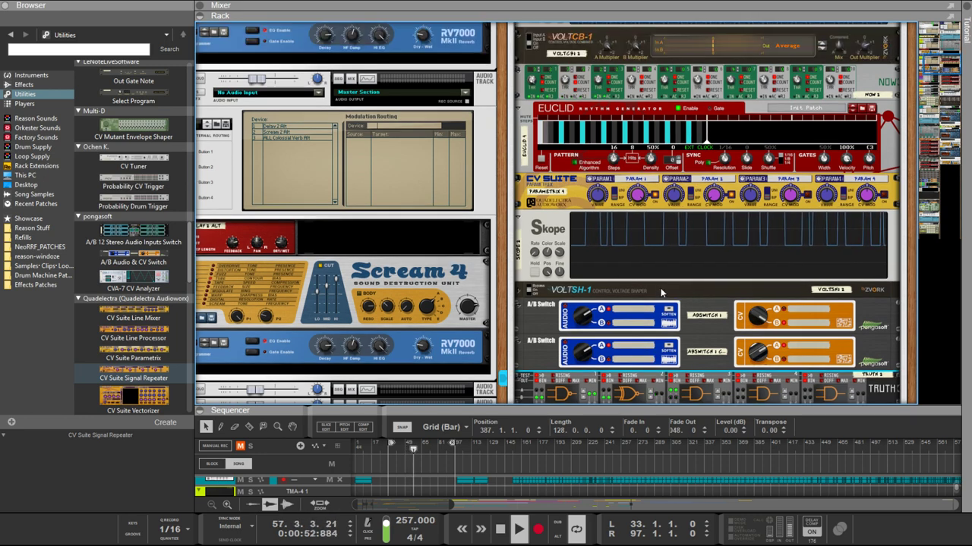
scroll(660, 292, up, 1)
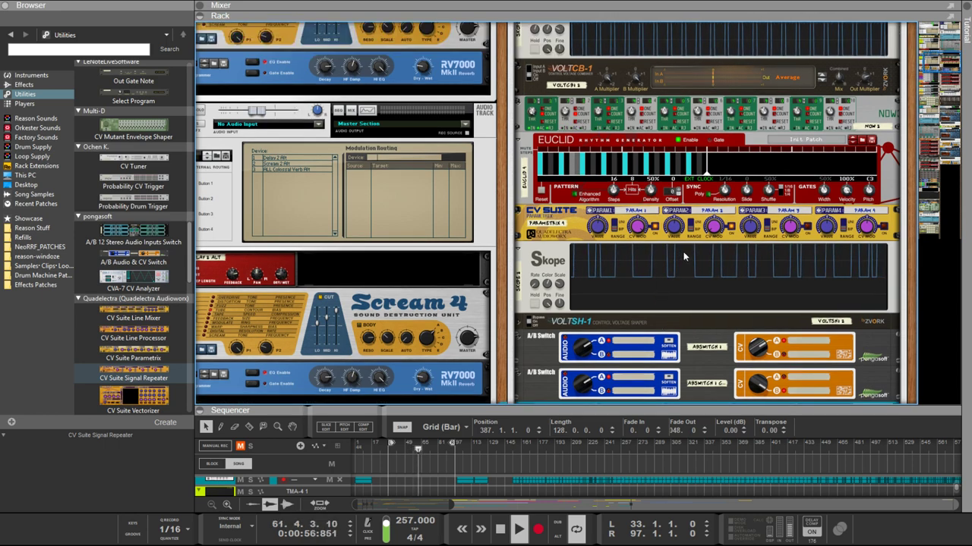
Step: Trace the rear outputs of NOW 1 and Truth 2 to the CNVRSNNBSSS Combinator, and check its Rotary 3 control
key(Tab)
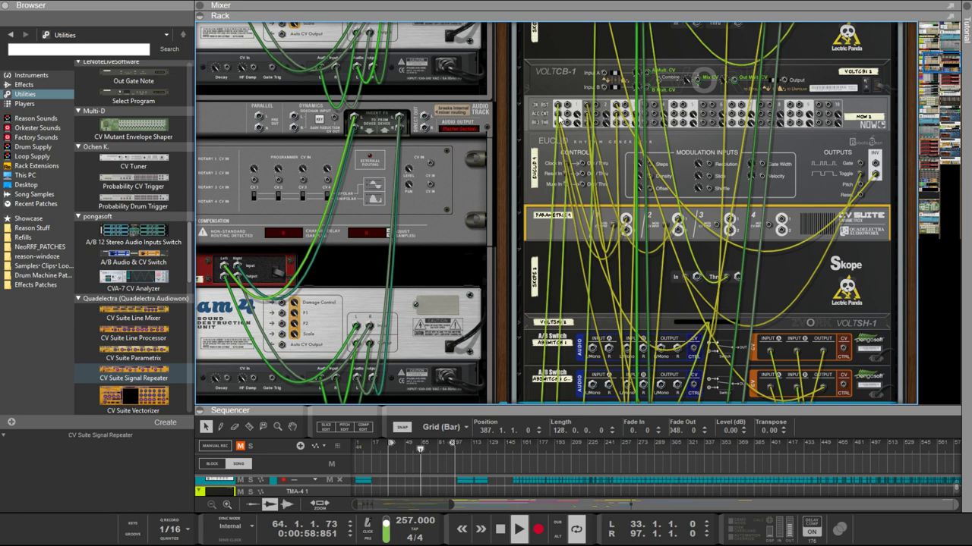
click(560, 116)
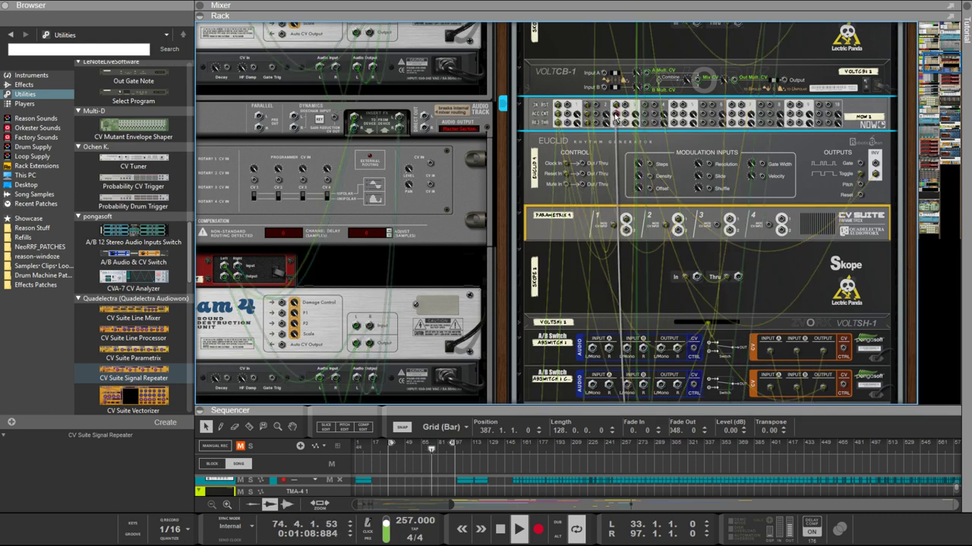
scroll(618, 115, down, 3)
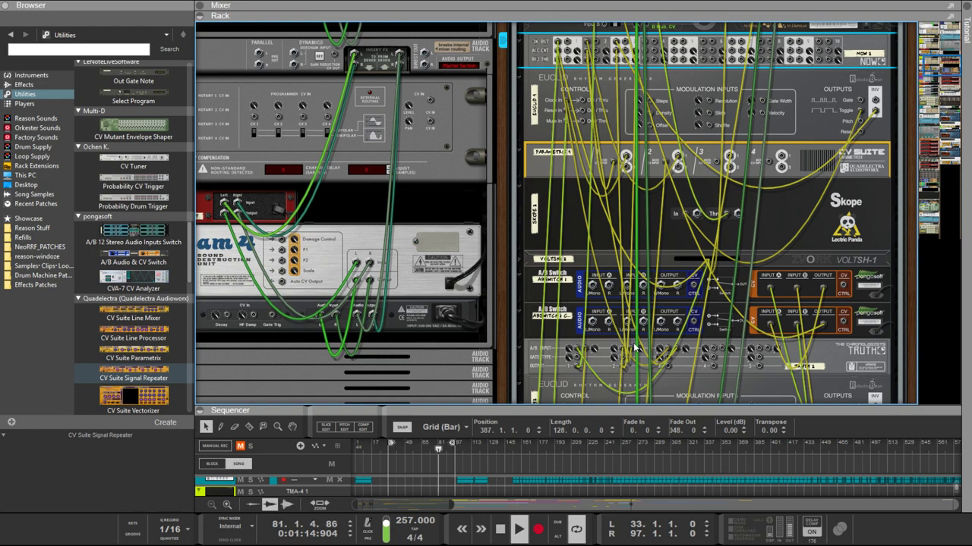
click(624, 369)
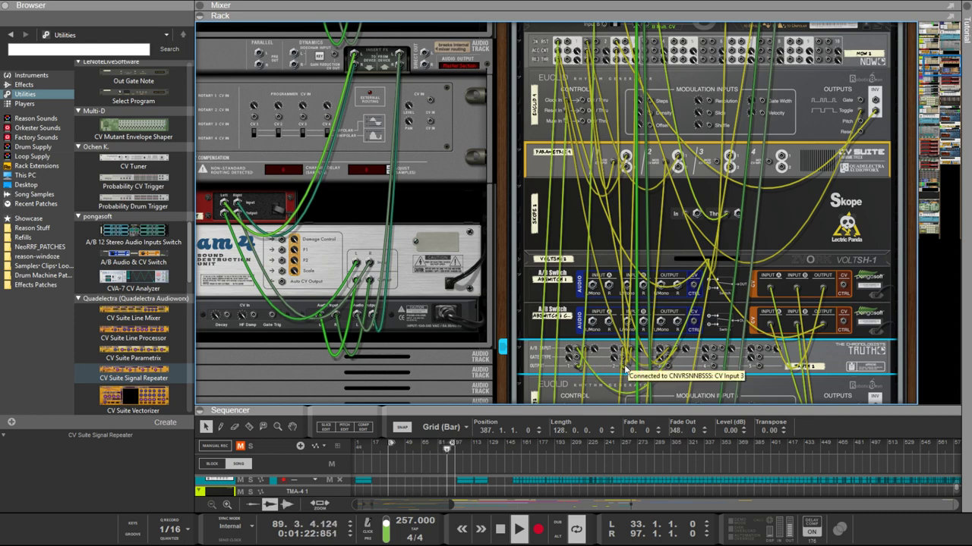
click(580, 366)
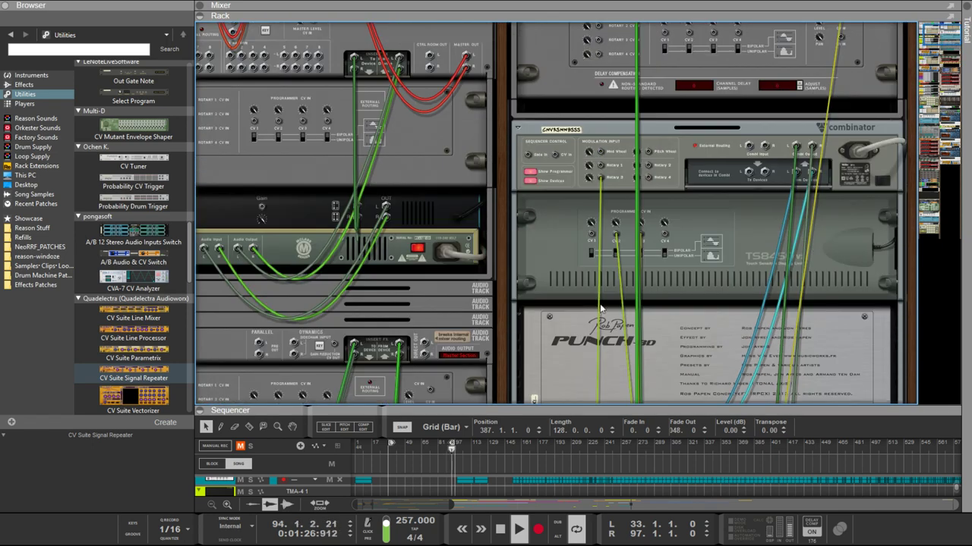
key(Tab)
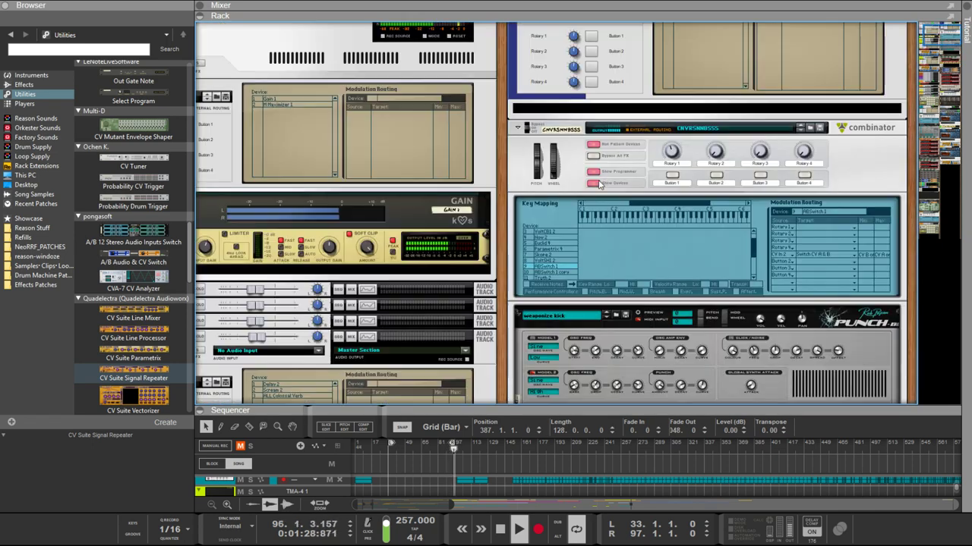
click(760, 153)
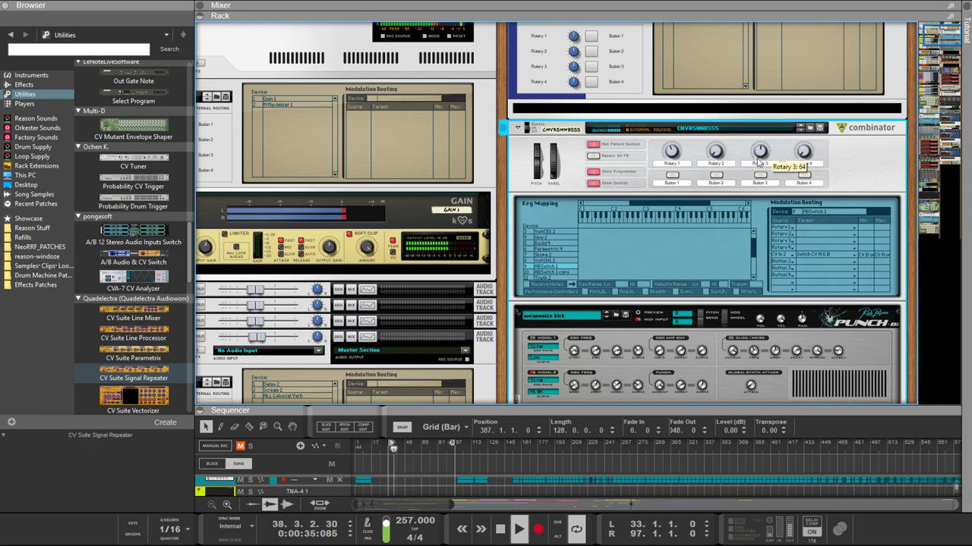
Step: Check ABSwitch 1 copy's modulation routing, the source feeding the Combinator's CV 2 input, and the A/B switches' output connections
scroll(757, 159, down, 3)
key(Tab)
key(Tab)
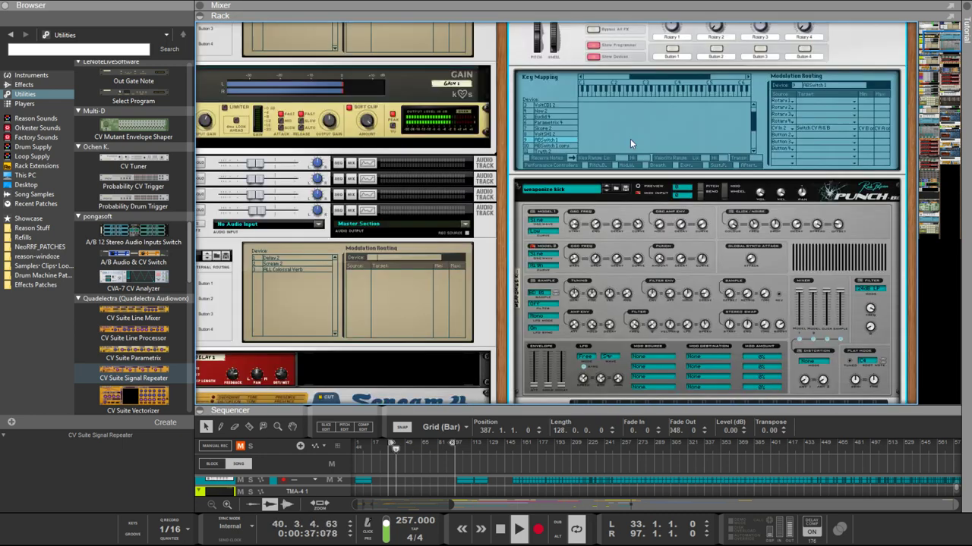
click(552, 144)
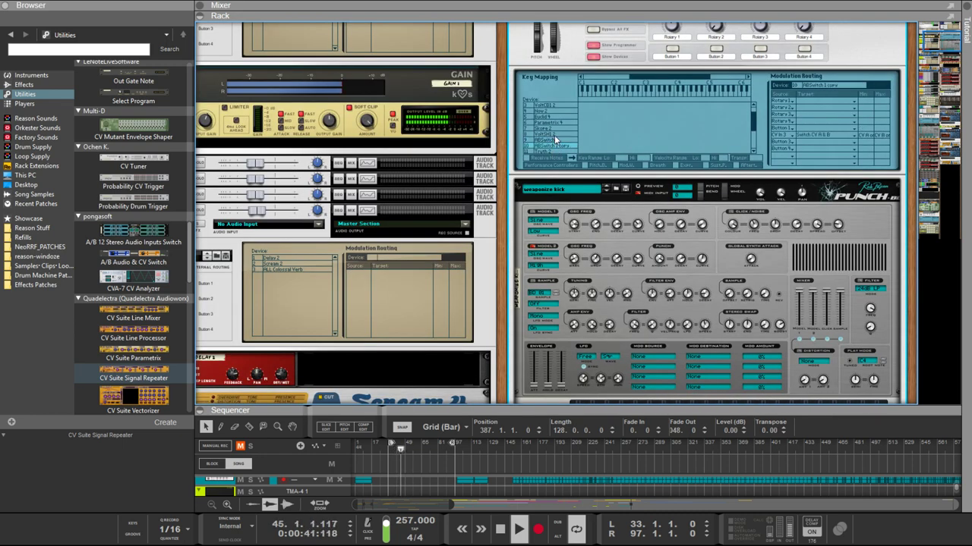
key(Tab)
scroll(631, 121, up, 3)
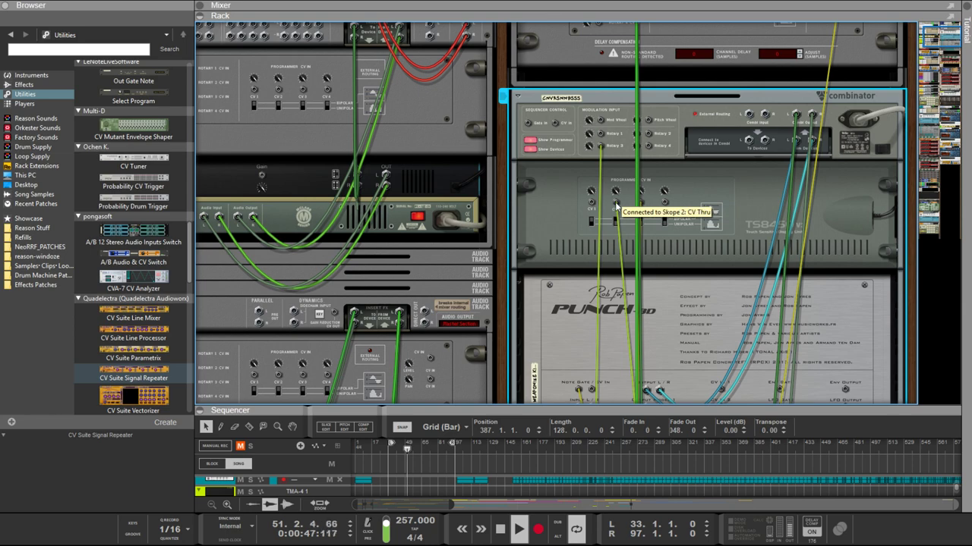
scroll(616, 206, down, 8)
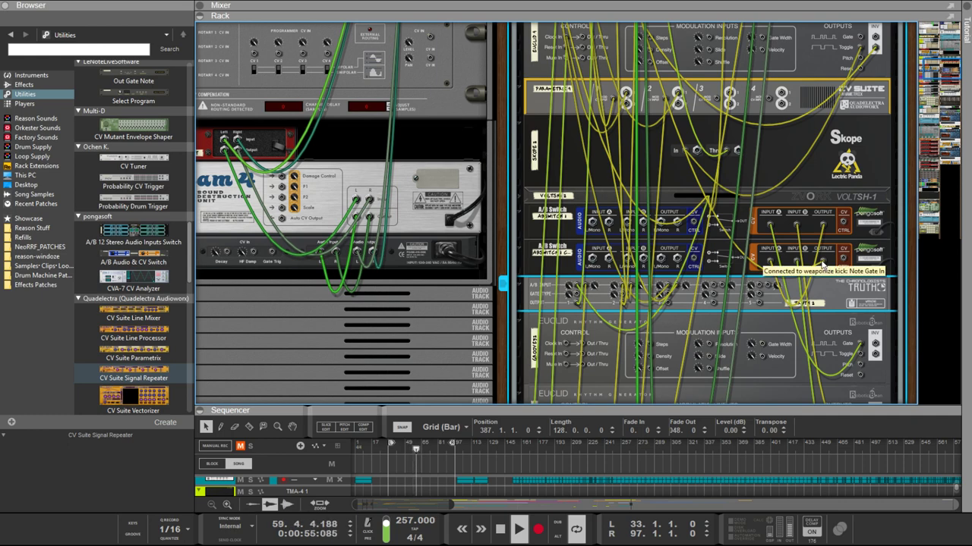
key(Tab)
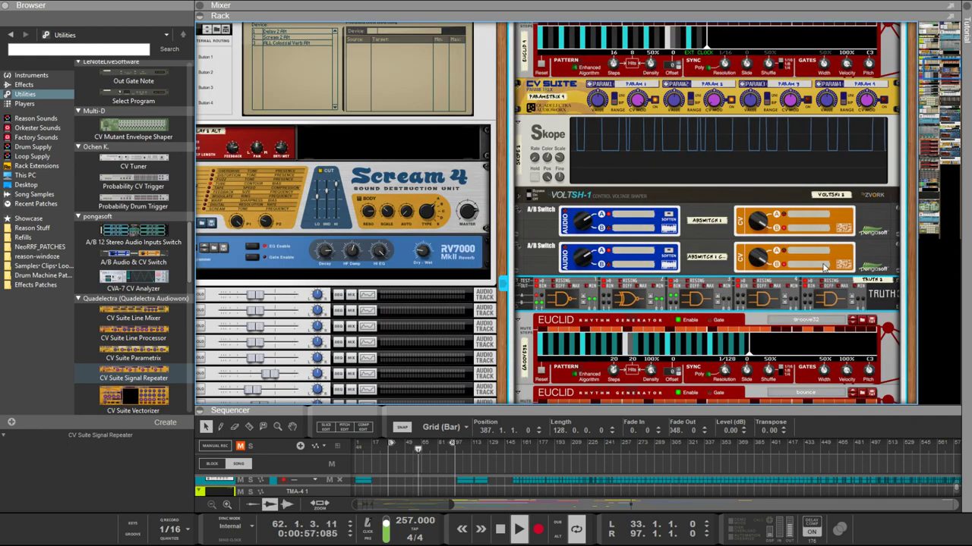
Step: Move the Combinator's Rotary 3 cable to programmer input CV 4 and route CV In 4 to ABSwitch 1 copy's Switch CV A/B
scroll(810, 264, up, 5)
key(Tab)
scroll(809, 264, up, 3)
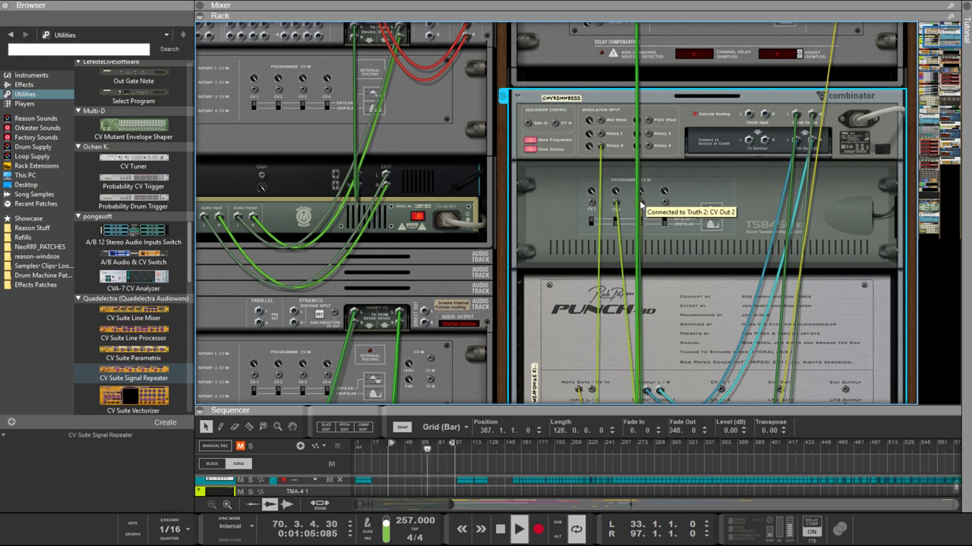
drag(603, 150, 665, 206)
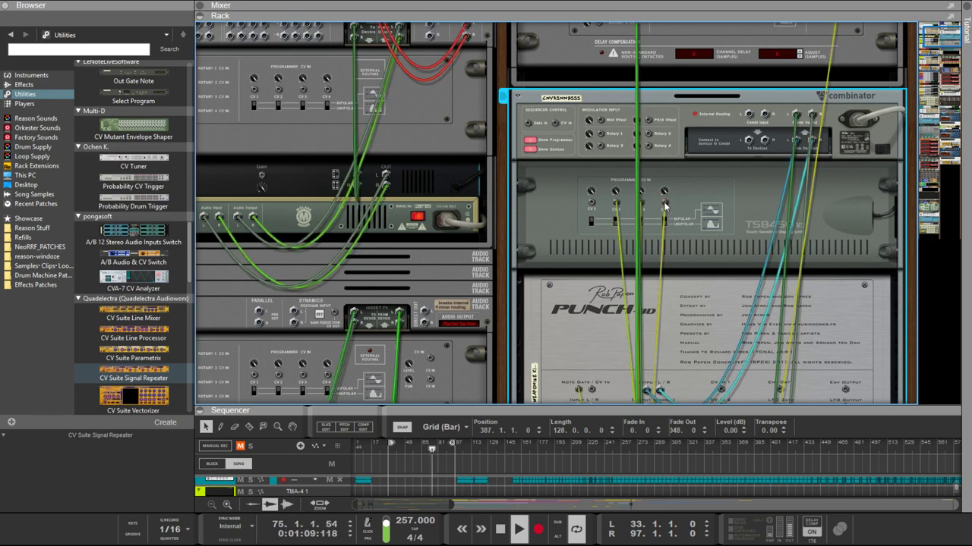
key(Tab)
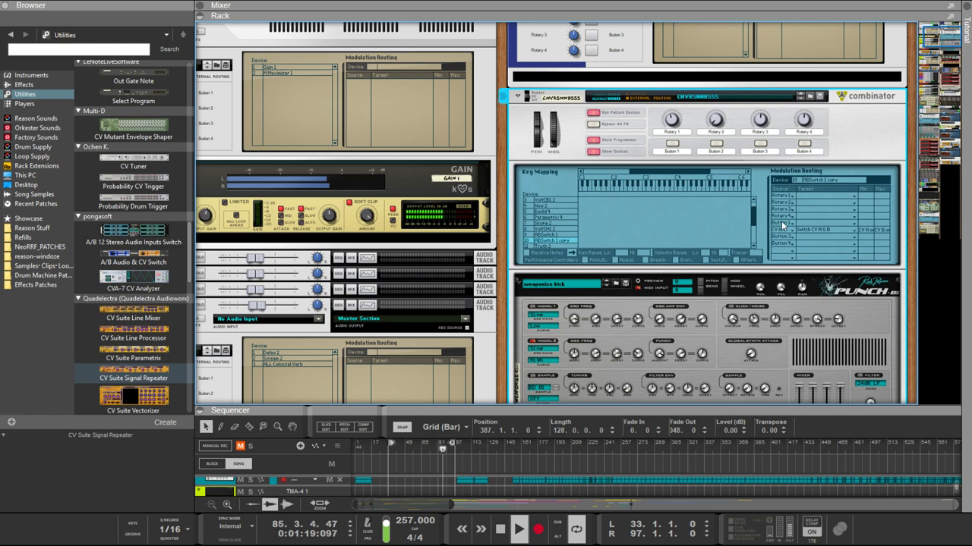
click(563, 235)
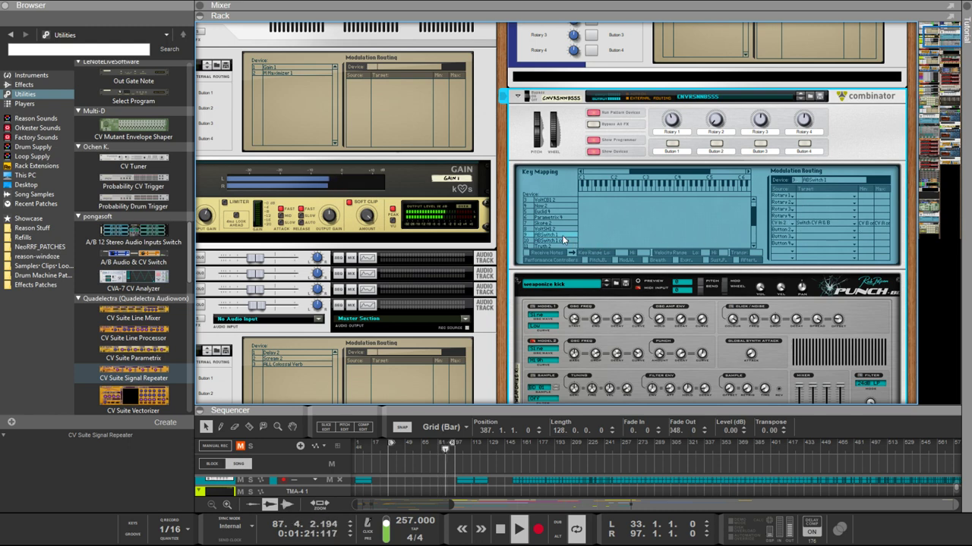
click(563, 240)
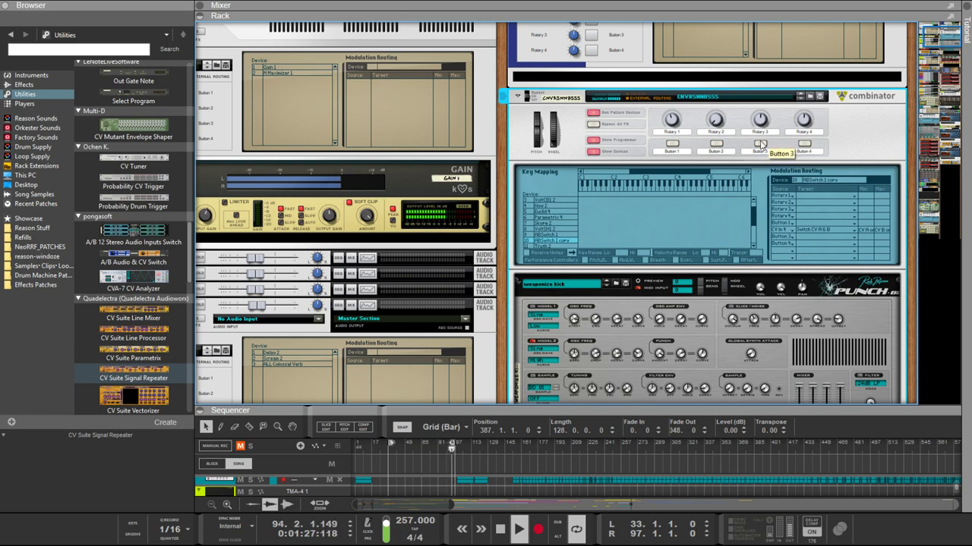
Step: Trace Truth 2's outputs to the Combinator's programmer CV inputs, and change the logic type of Truth 2's first gate
scroll(762, 144, down, 10)
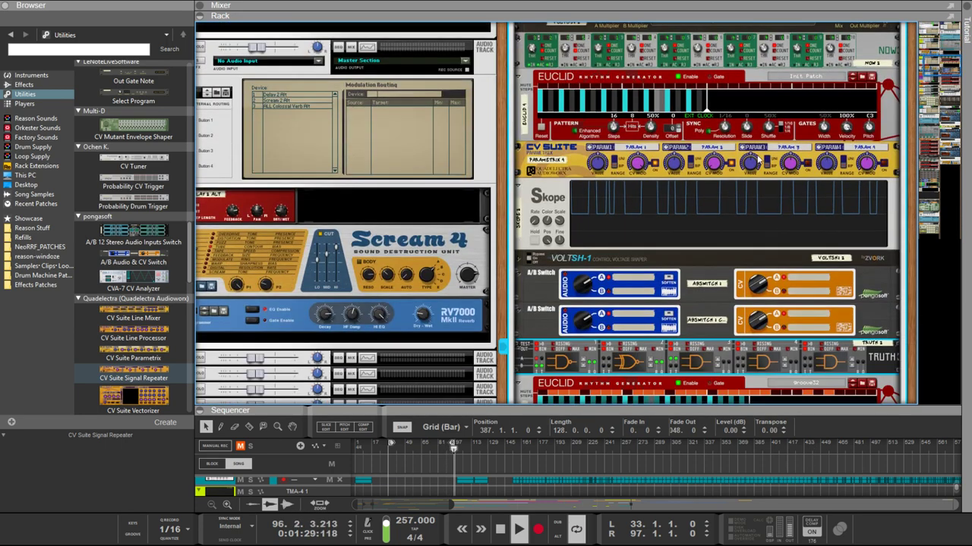
scroll(756, 158, down, 2)
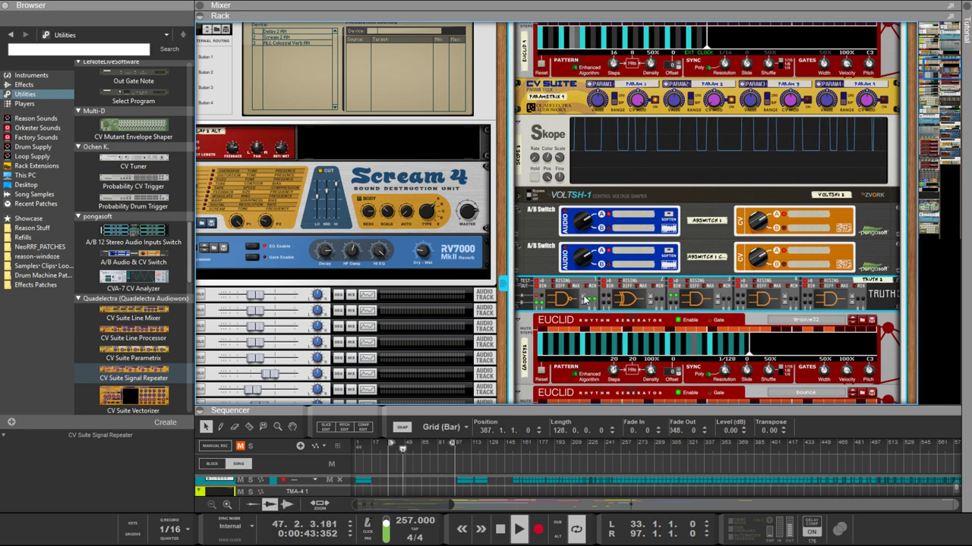
key(Tab)
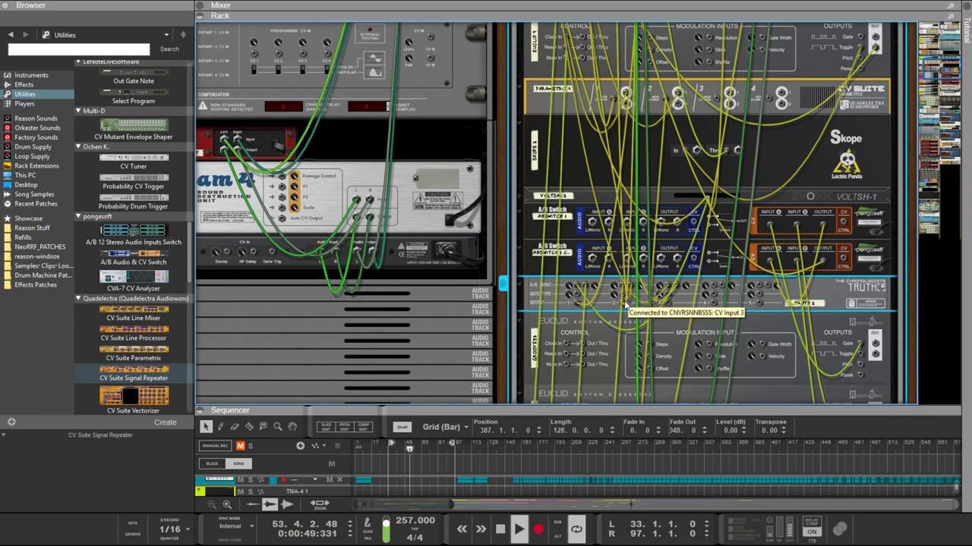
scroll(686, 250, up, 10)
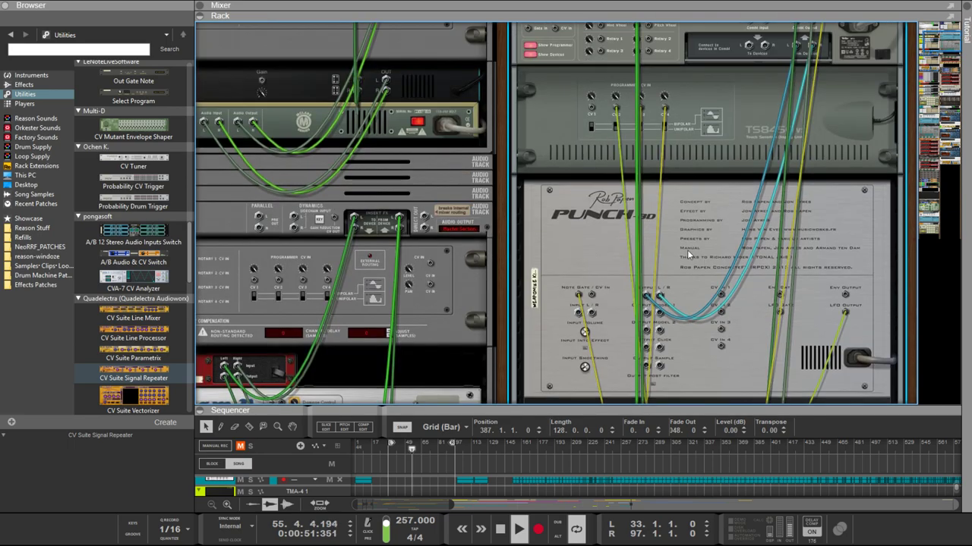
scroll(672, 166, down, 5)
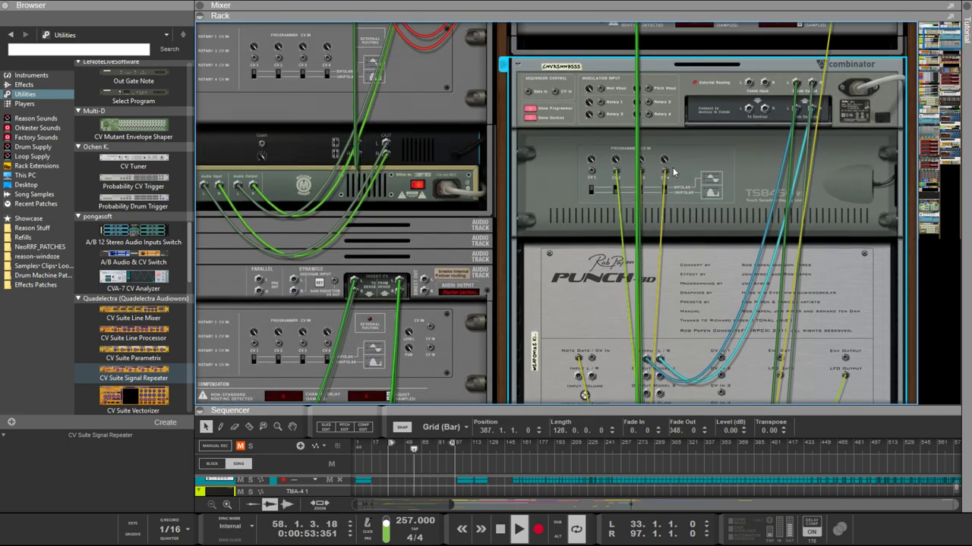
scroll(673, 167, up, 5)
scroll(672, 167, down, 10)
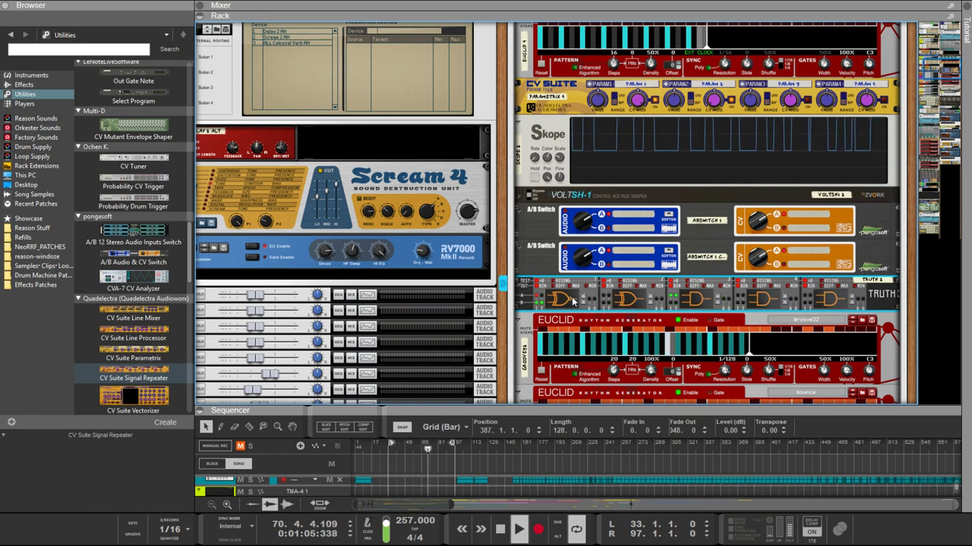
Step: Check the cable feeding Truth 2's first gate and unfold VOLTSH-1 to inspect its rear connections
key(Tab)
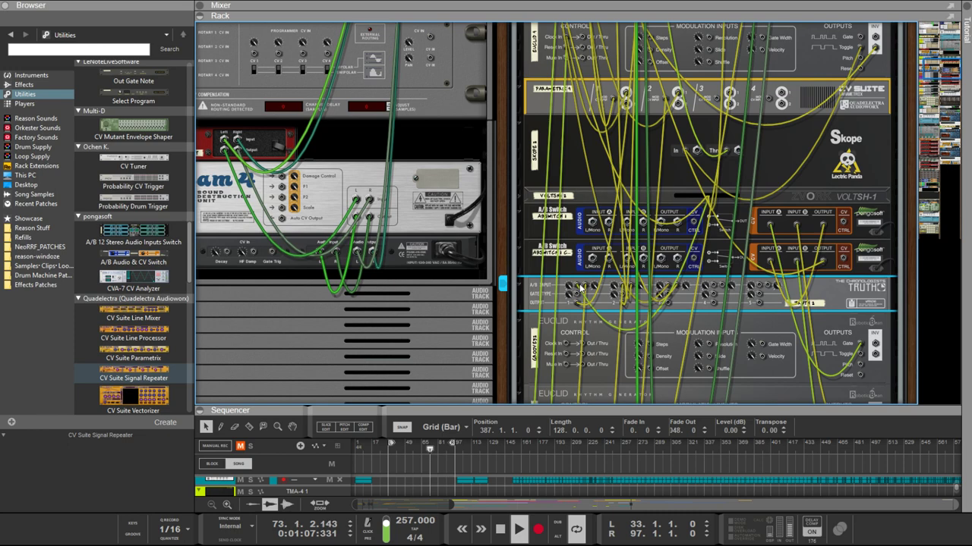
key(Tab)
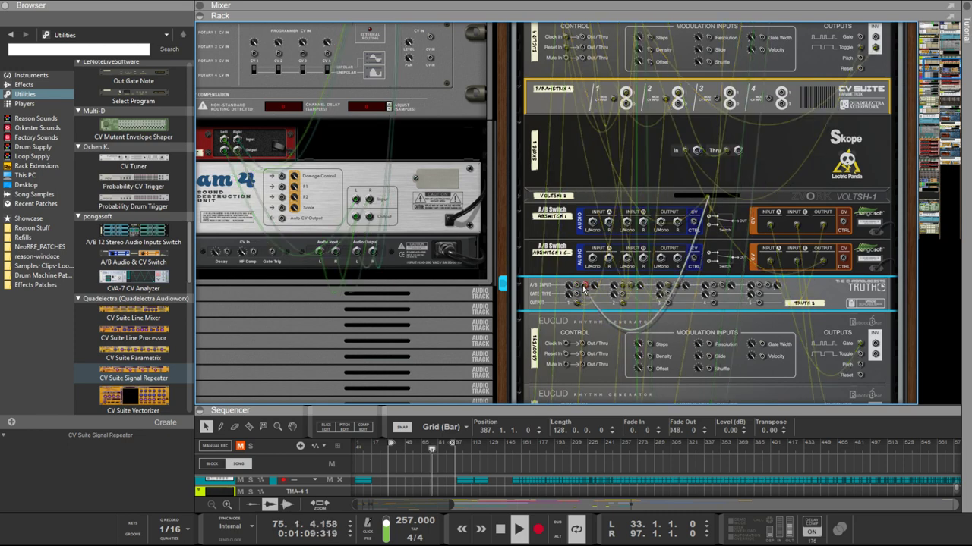
key(Tab)
click(527, 197)
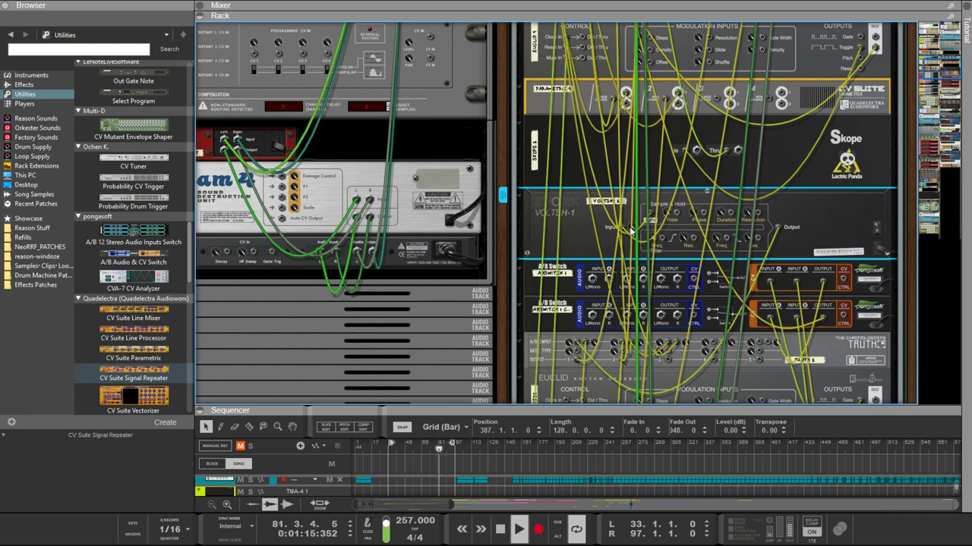
Step: Trace the cables between VOLTSH-1 and Punch-BD on the rack's rear, and inspect Skope's trace and the A/B switches from the front
scroll(630, 231, up, 10)
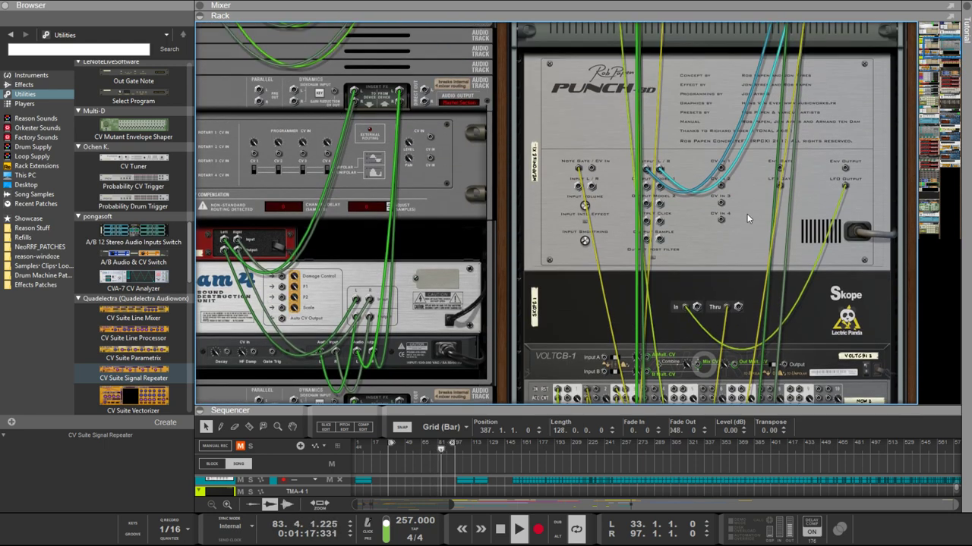
scroll(748, 219, up, 3)
scroll(746, 216, up, 4)
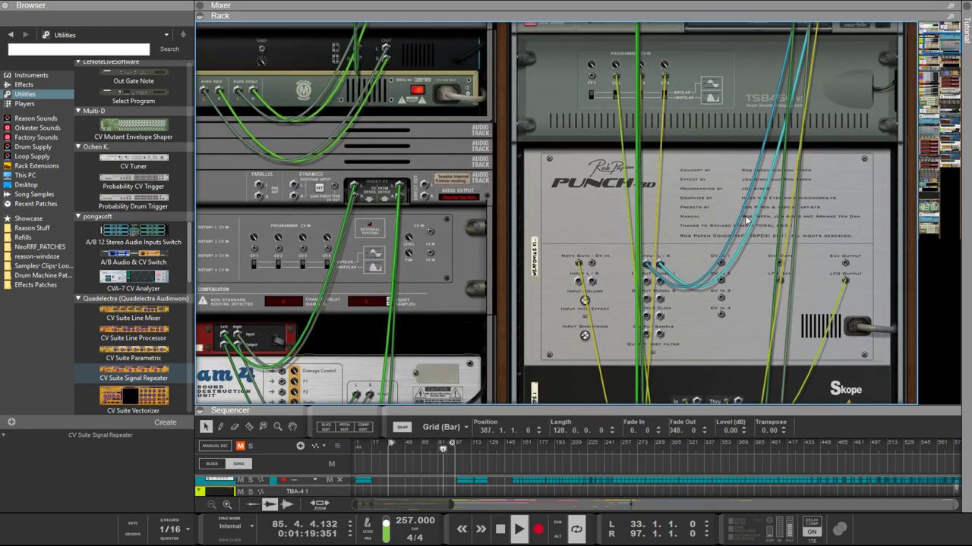
scroll(744, 216, down, 9)
scroll(743, 219, down, 10)
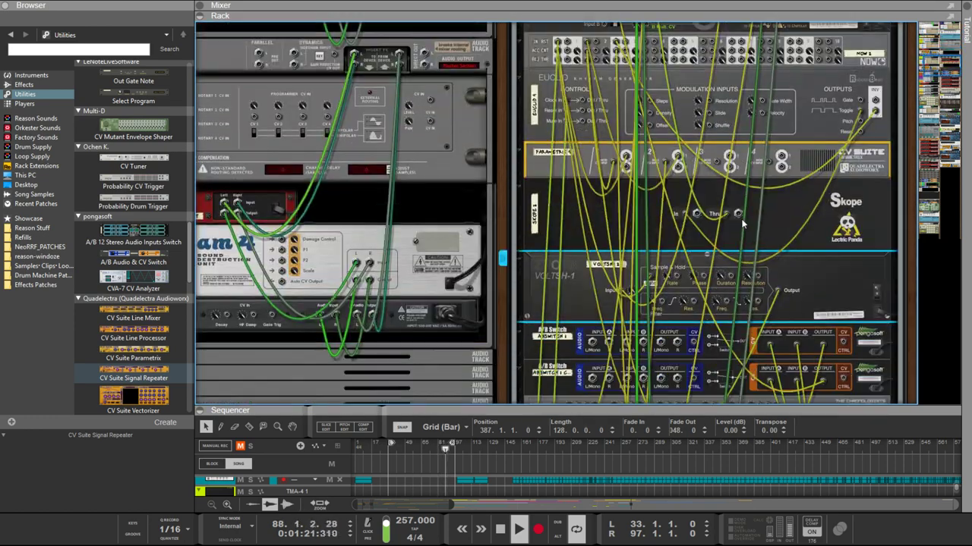
key(Tab)
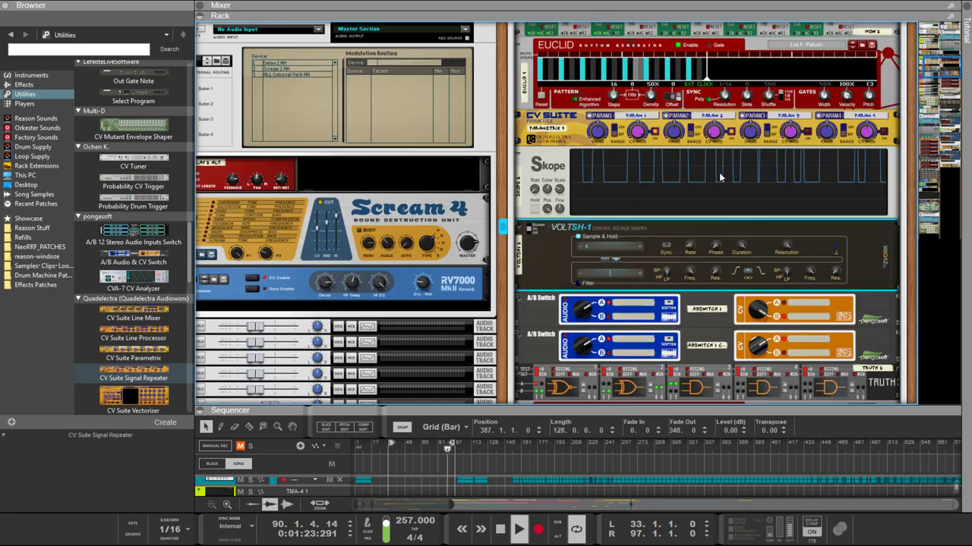
scroll(721, 190, down, 2)
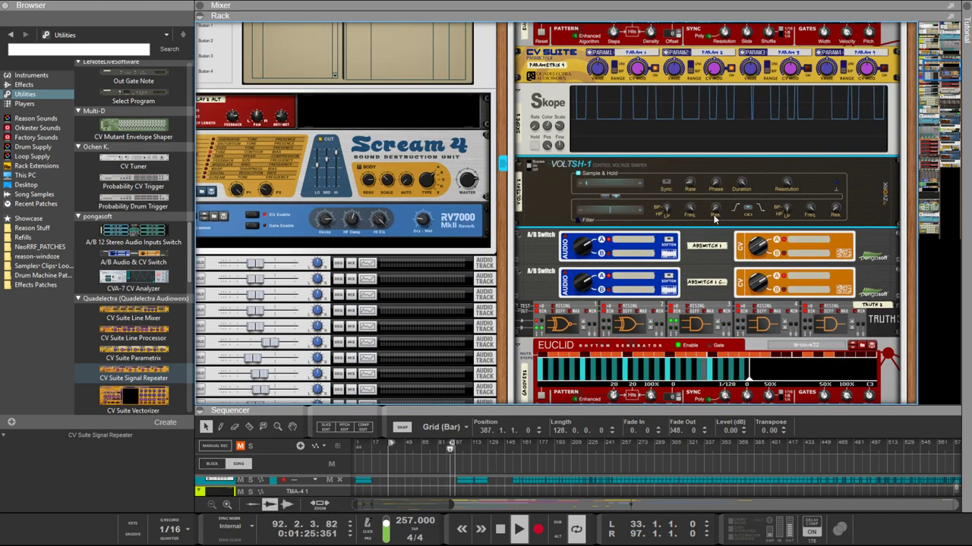
scroll(721, 216, up, 1)
scroll(721, 219, up, 1)
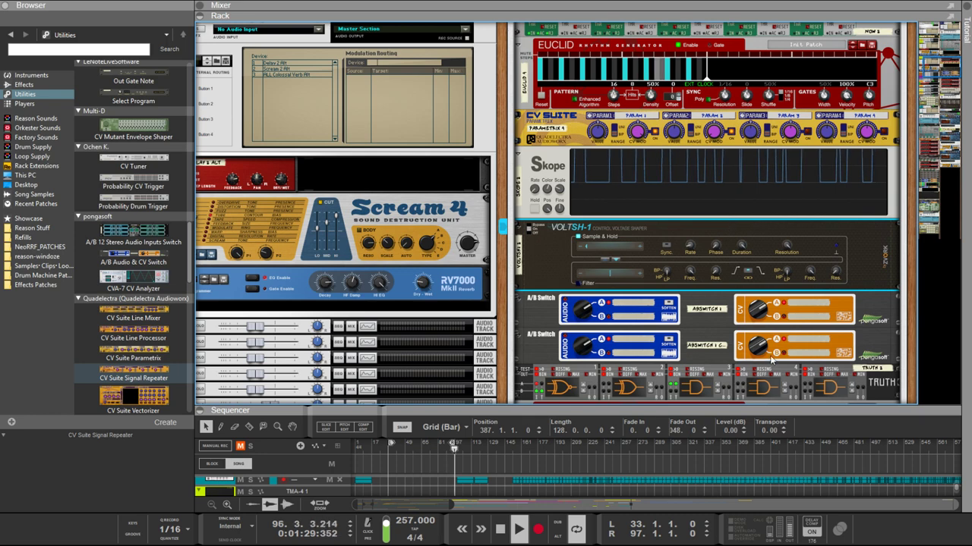
Step: Check the Combinator's modulation routing of CV In 4 to ABSwitch 1 copy's Switch CV A/B
scroll(764, 350, up, 10)
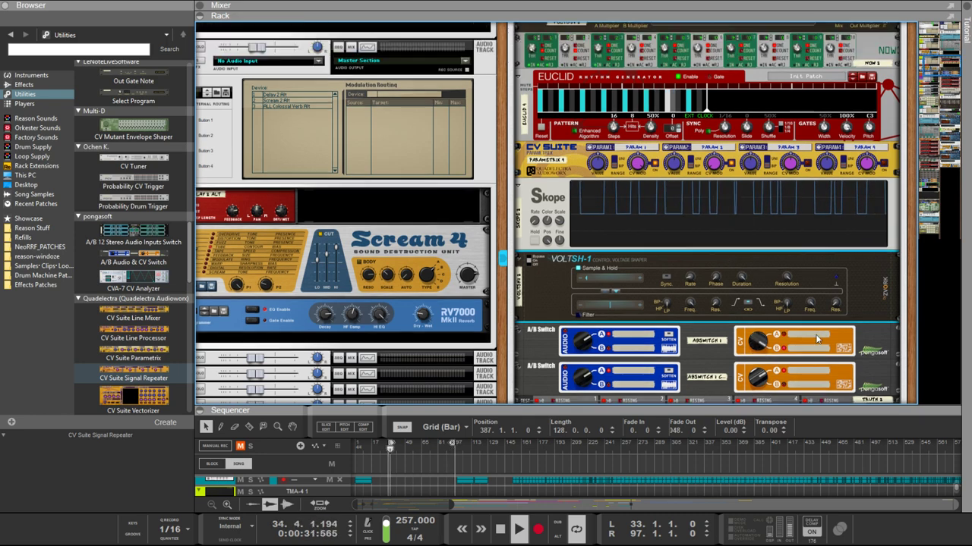
scroll(818, 339, down, 2)
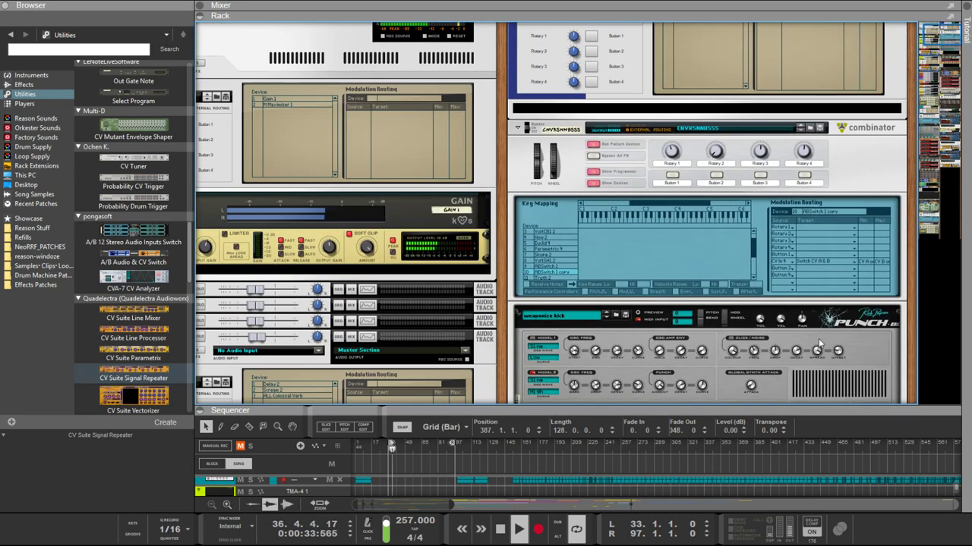
click(873, 270)
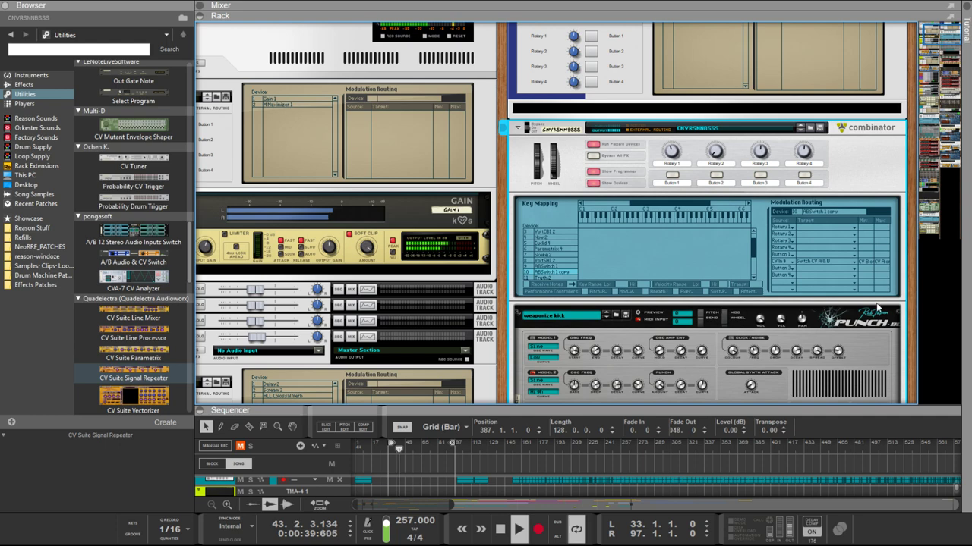
Step: Change the logic types of Truth 2's first and second gates
scroll(818, 267, down, 1)
scroll(819, 270, down, 8)
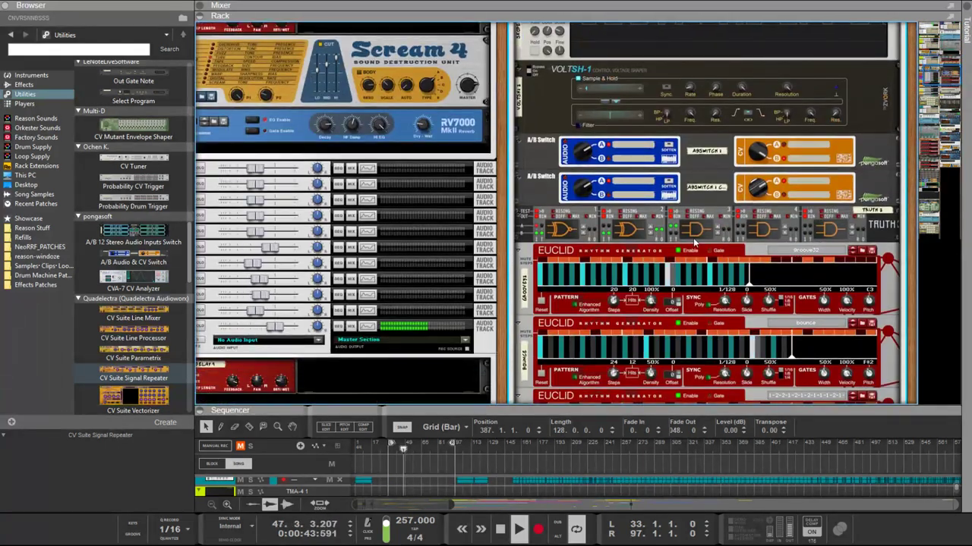
click(583, 238)
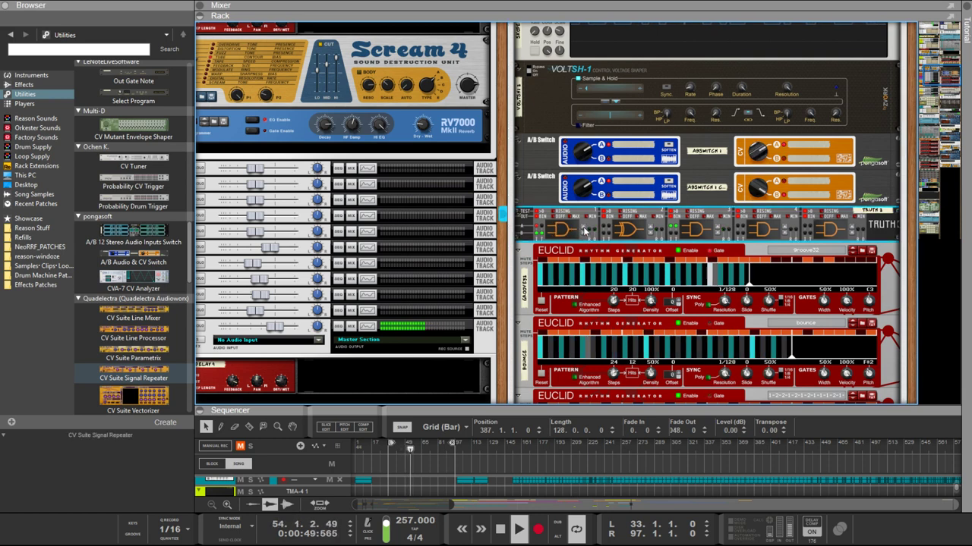
click(651, 229)
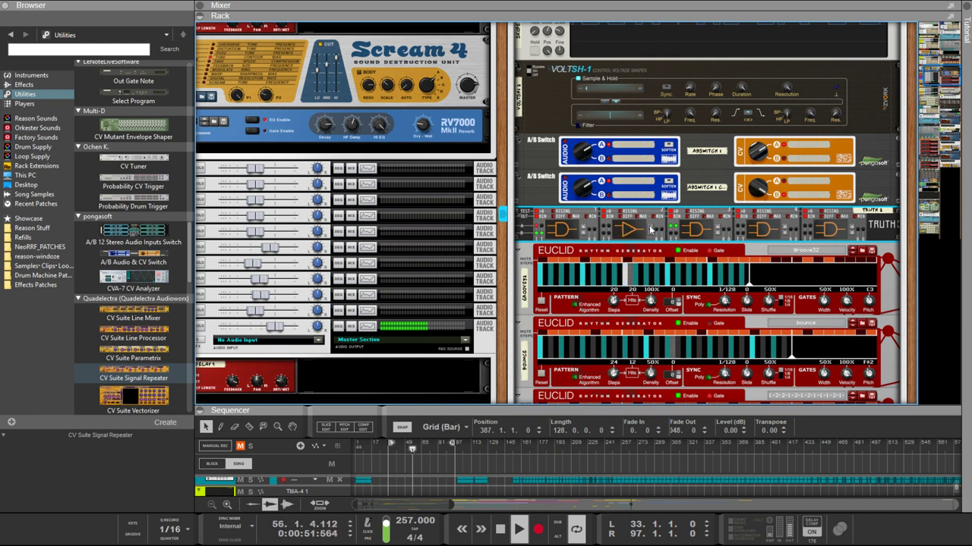
click(650, 231)
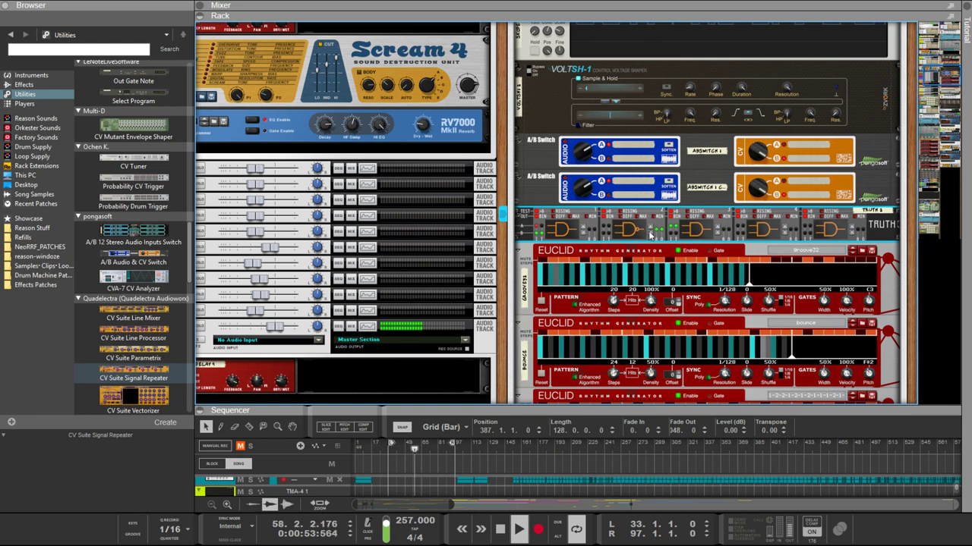
click(584, 229)
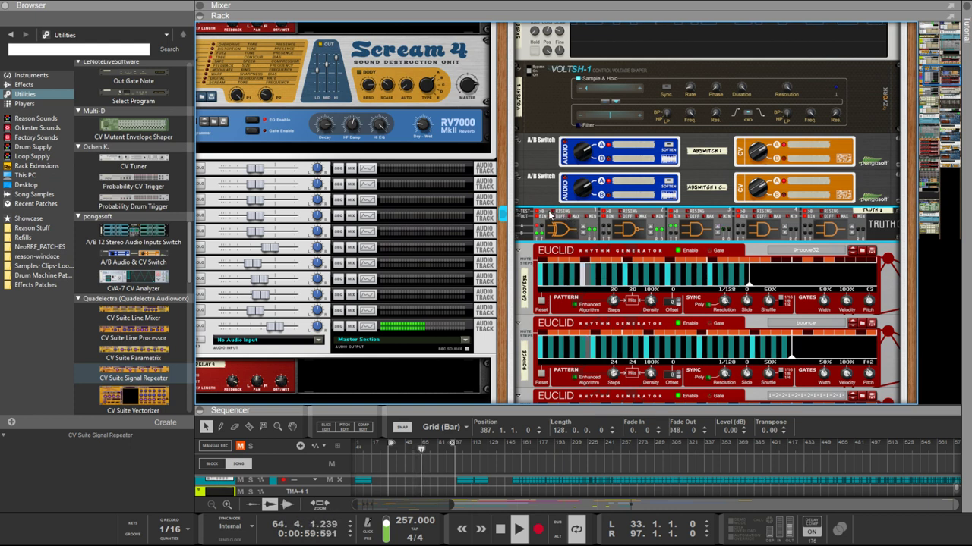
Step: Trace the cabling from Truth 2's first gate up through the rear of the rack to the Skope and Punch-BD
key(Tab)
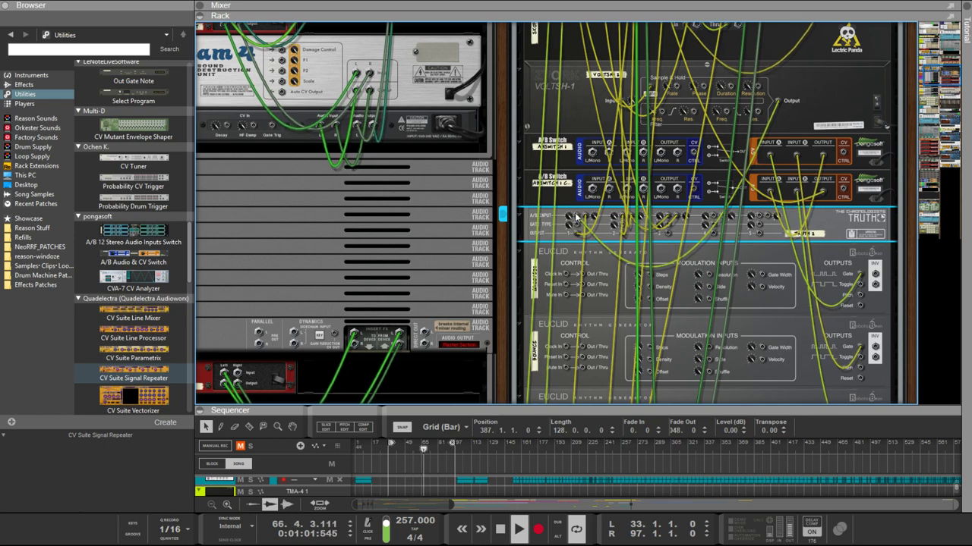
drag(575, 218, 584, 214)
scroll(591, 213, up, 2)
drag(628, 163, 624, 355)
scroll(639, 167, up, 2)
scroll(642, 170, up, 5)
scroll(621, 358, down, 1)
scroll(624, 354, up, 6)
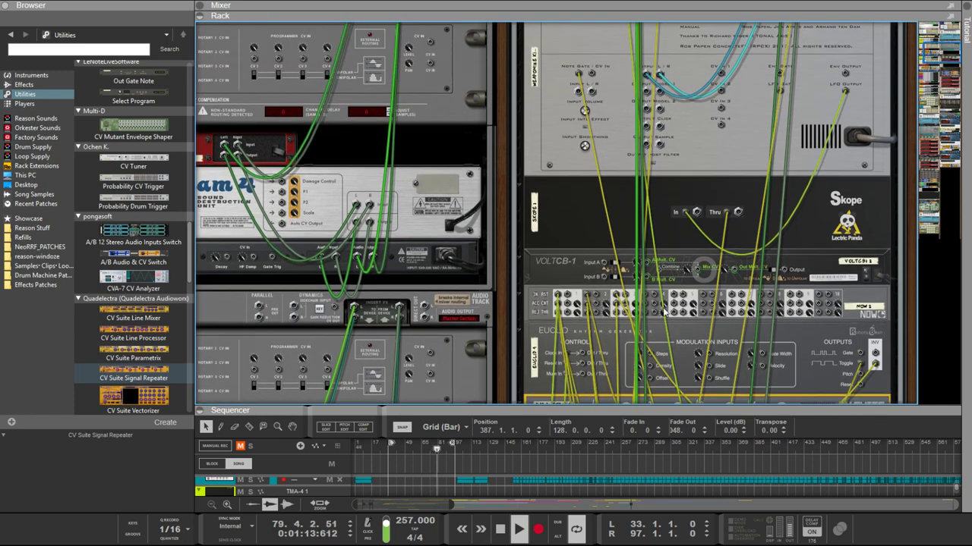
Step: Inspect Punch-BD's free LFO speed and the Skope trace on the rack's front
key(Tab)
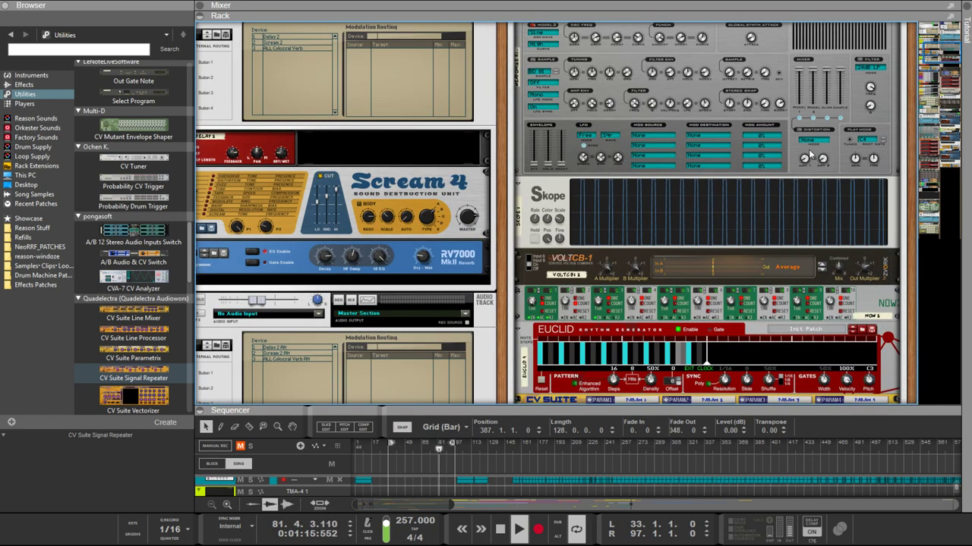
scroll(817, 159, down, 10)
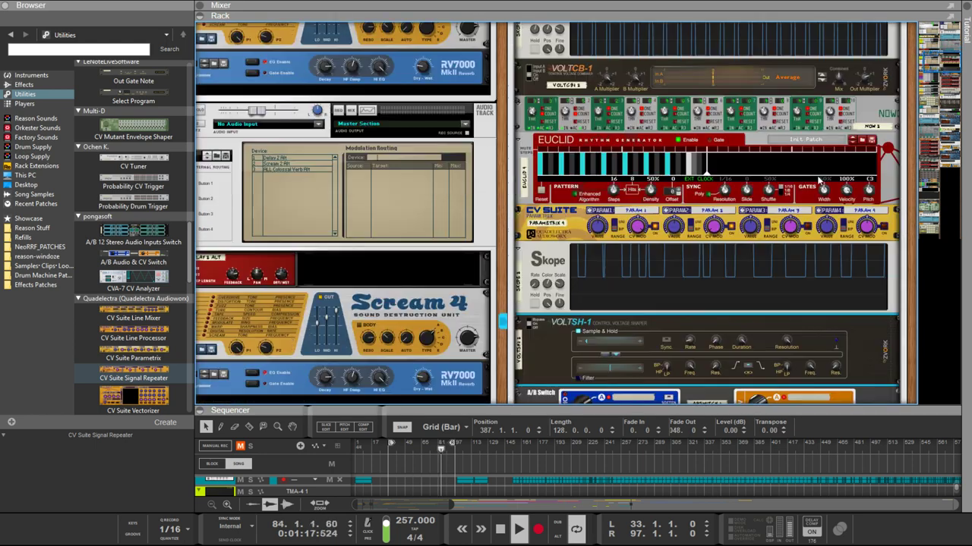
scroll(820, 182, up, 10)
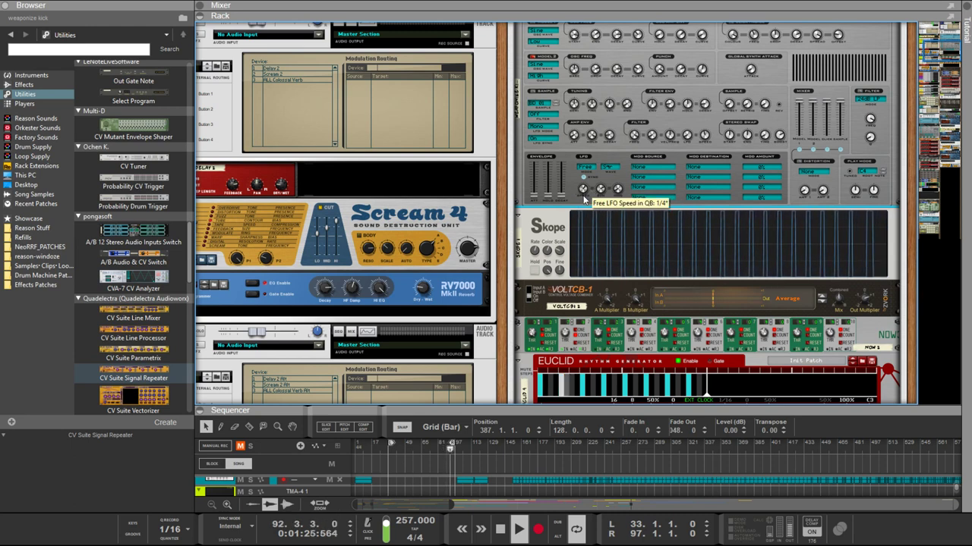
drag(583, 190, 586, 211)
scroll(589, 207, down, 10)
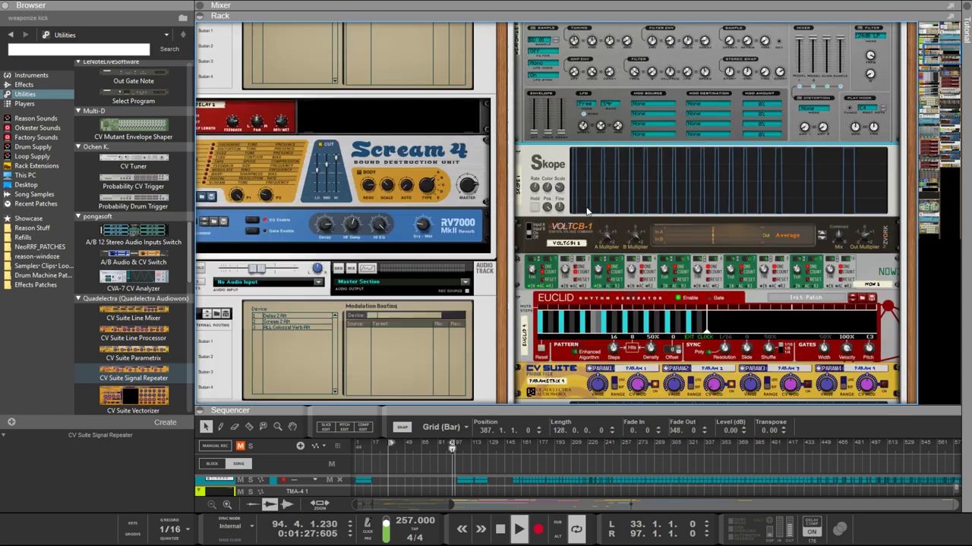
Step: Inspect the Resolution control and rear connections of the VOLTSH-1 beneath Little LFO in Combinator 1
scroll(592, 217, down, 15)
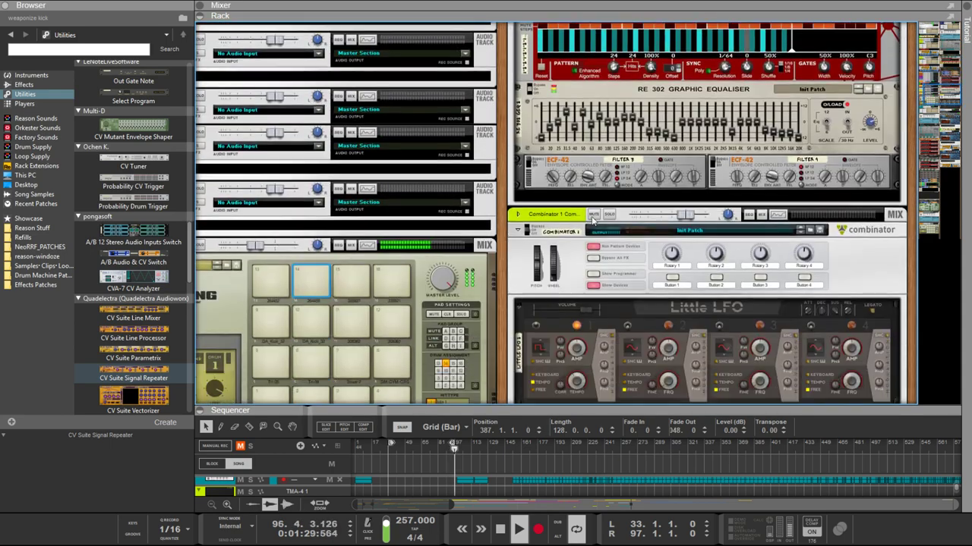
scroll(591, 217, down, 4)
scroll(592, 221, up, 5)
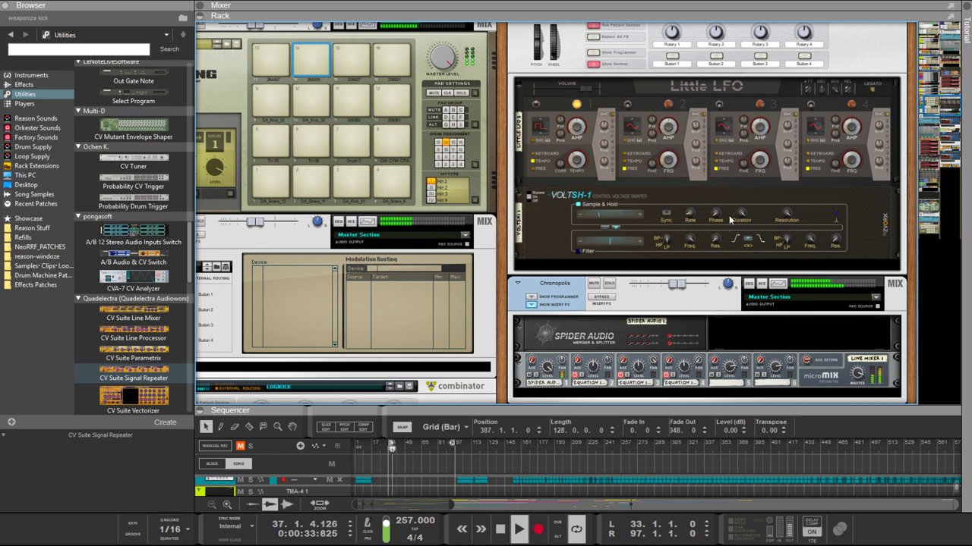
click(787, 217)
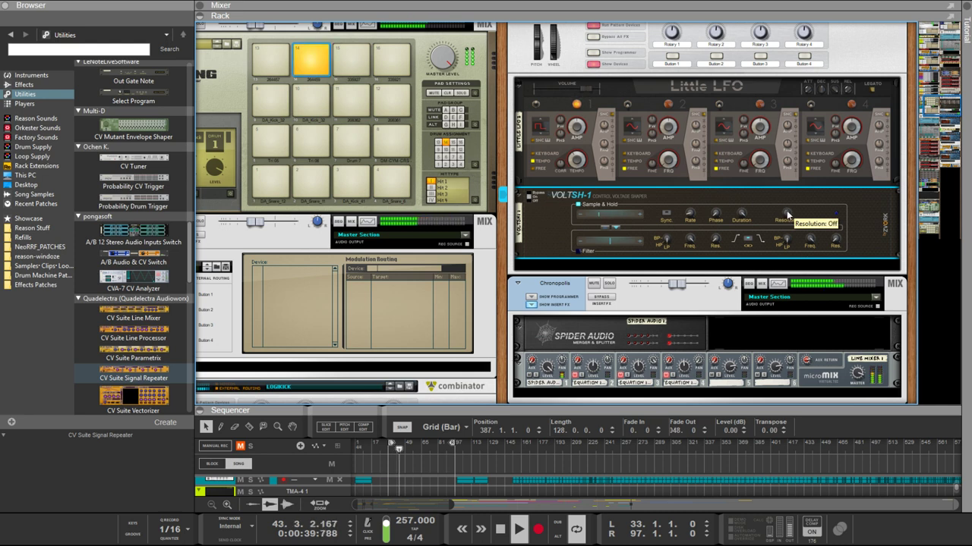
drag(787, 216, 787, 205)
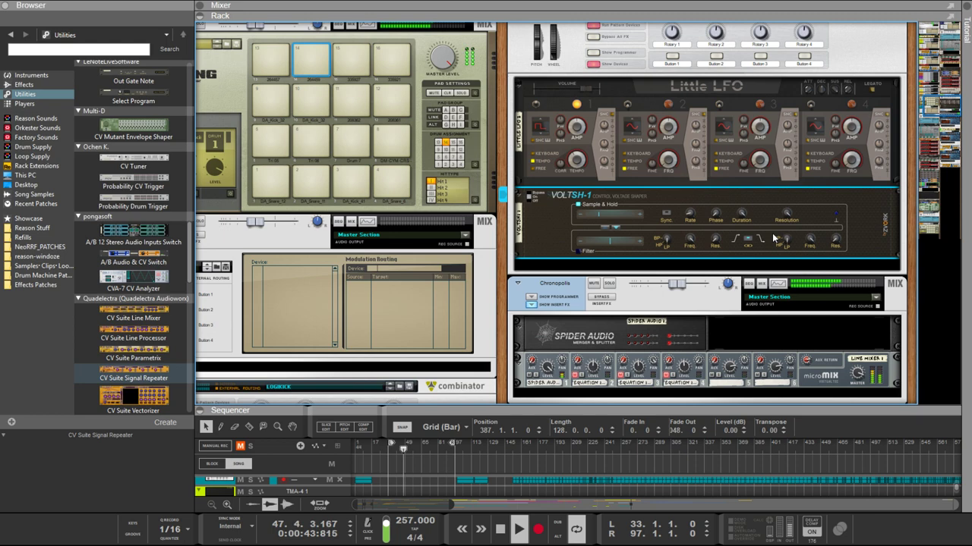
key(Tab)
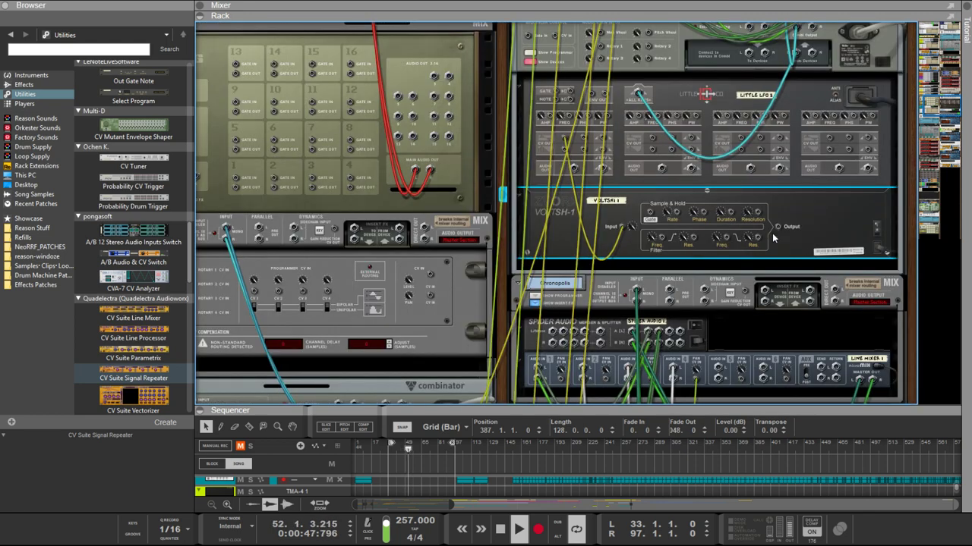
key(Tab)
Step: Compare the front Sample & Hold controls with the rear CV inputs of the VOLTSH-1 above the A/B switches
scroll(772, 238, up, 15)
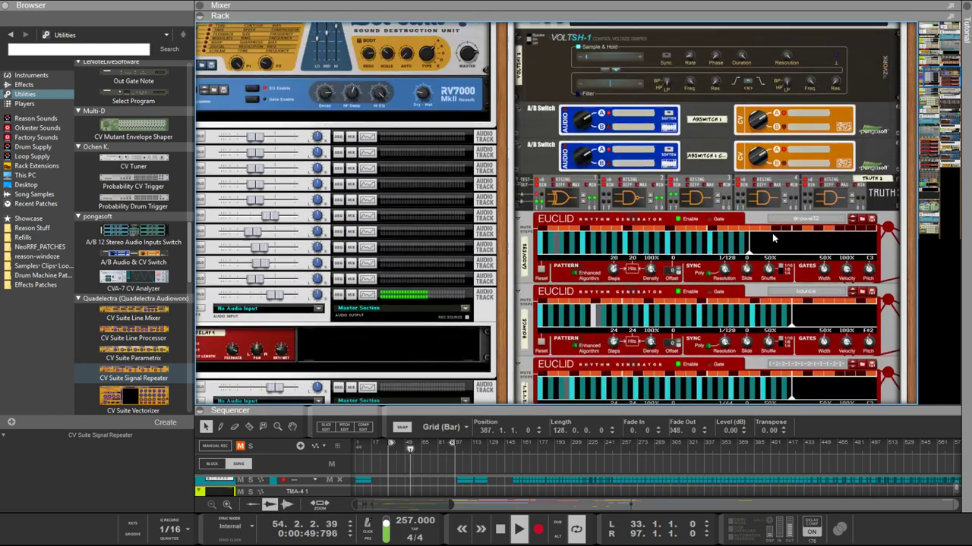
scroll(772, 233, up, 4)
key(Tab)
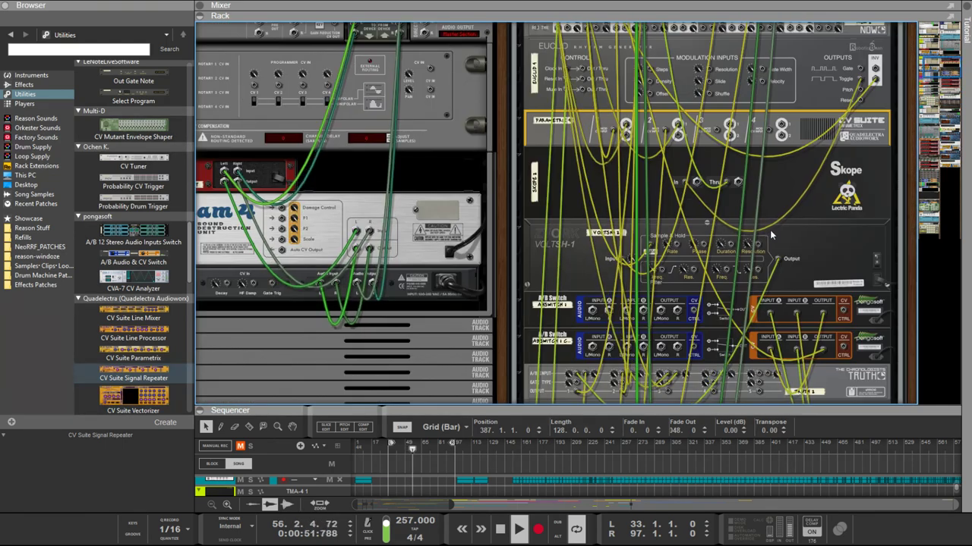
key(Tab)
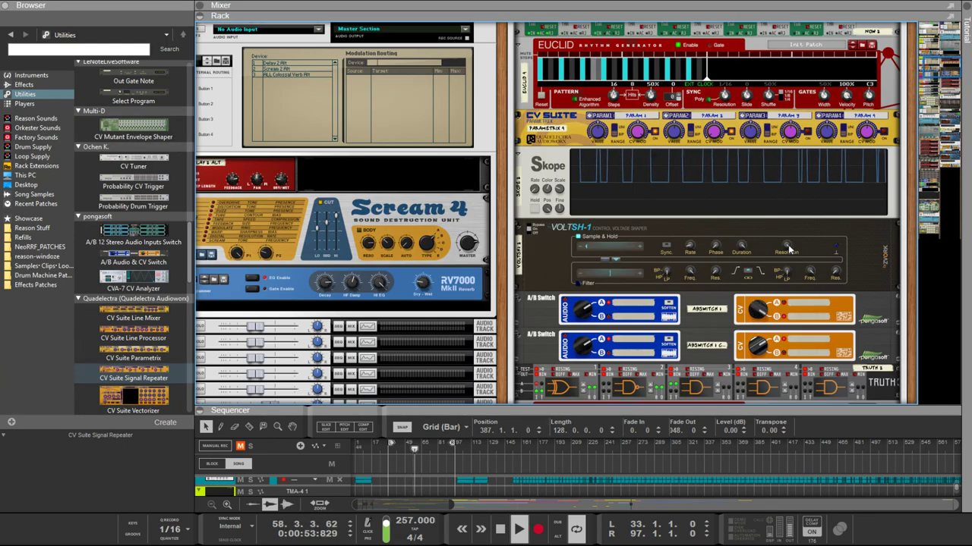
mouse_move(708, 245)
key(Tab)
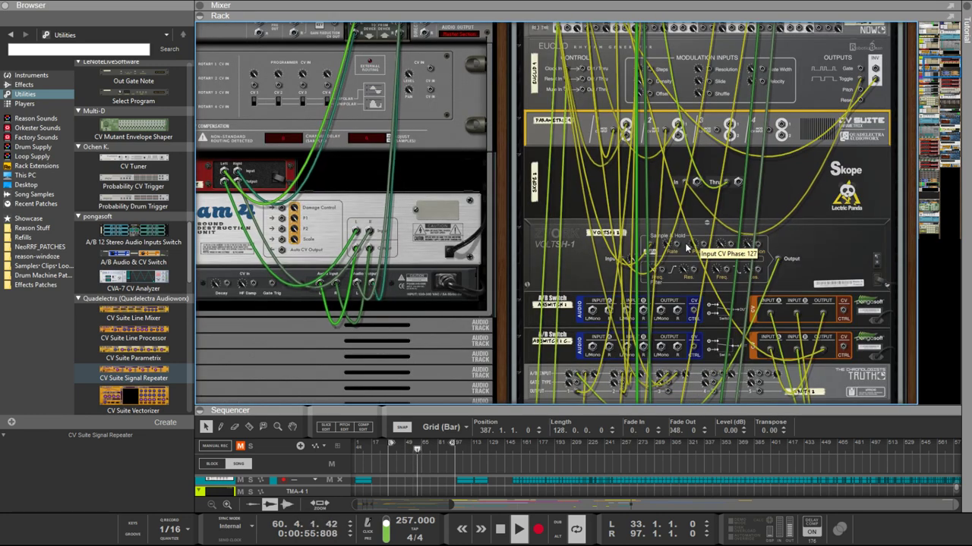
Step: Isolate the VOLTSH-1's cables to trace its Sample & Hold gate source to Now 1, and restore full cable visibility
scroll(676, 256, up, 2)
click(650, 313)
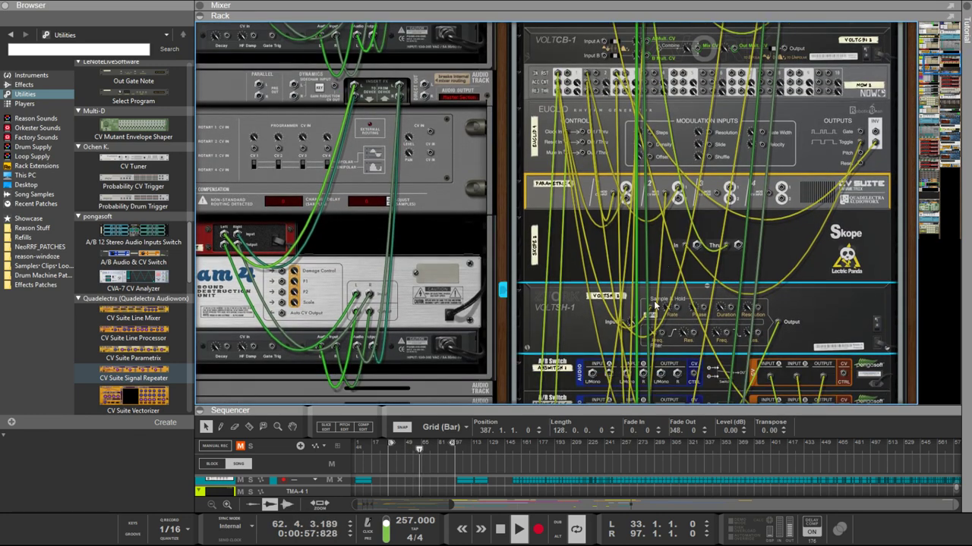
key(k)
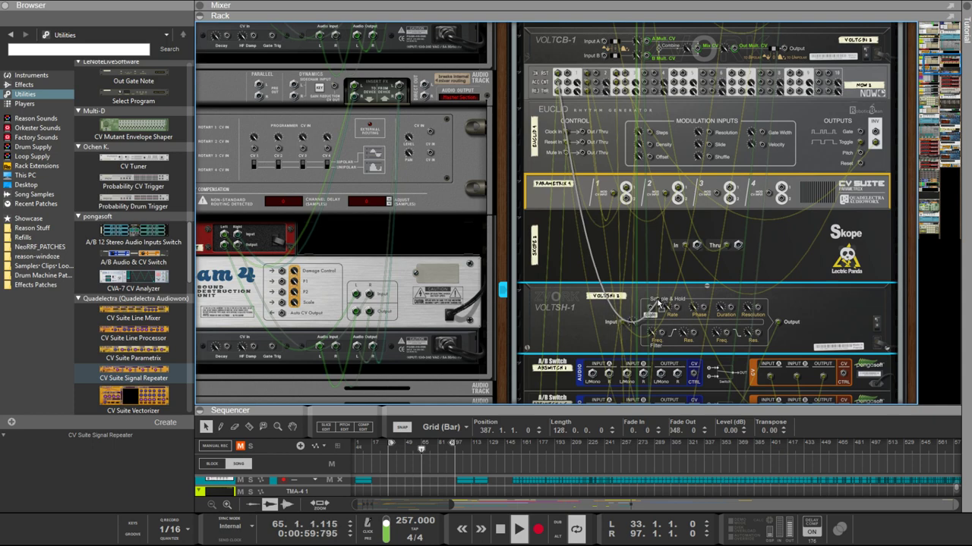
key(k)
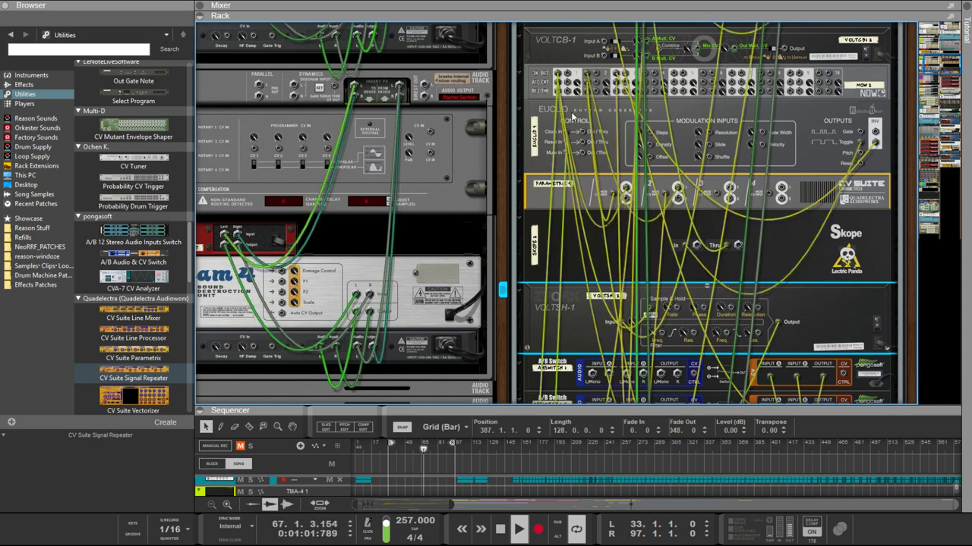
key(Tab)
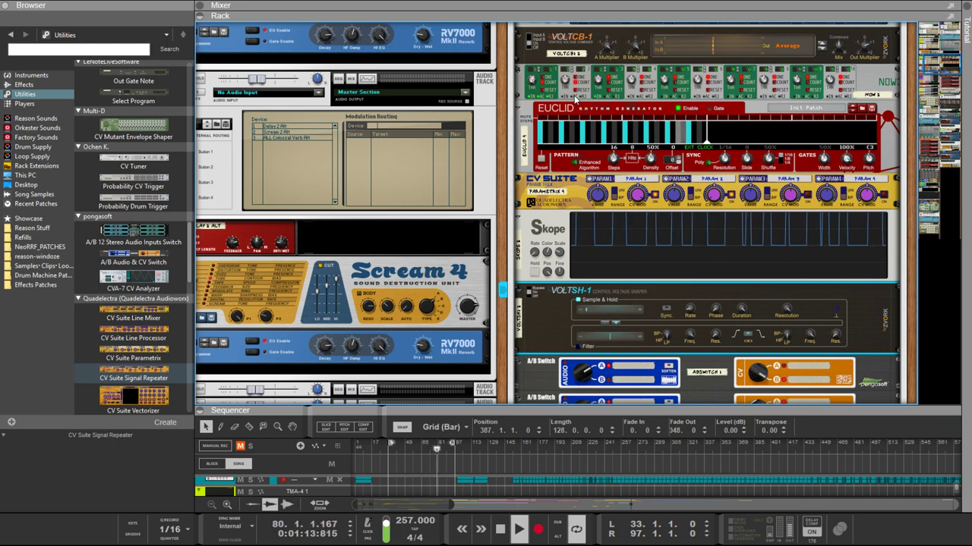
key(Tab)
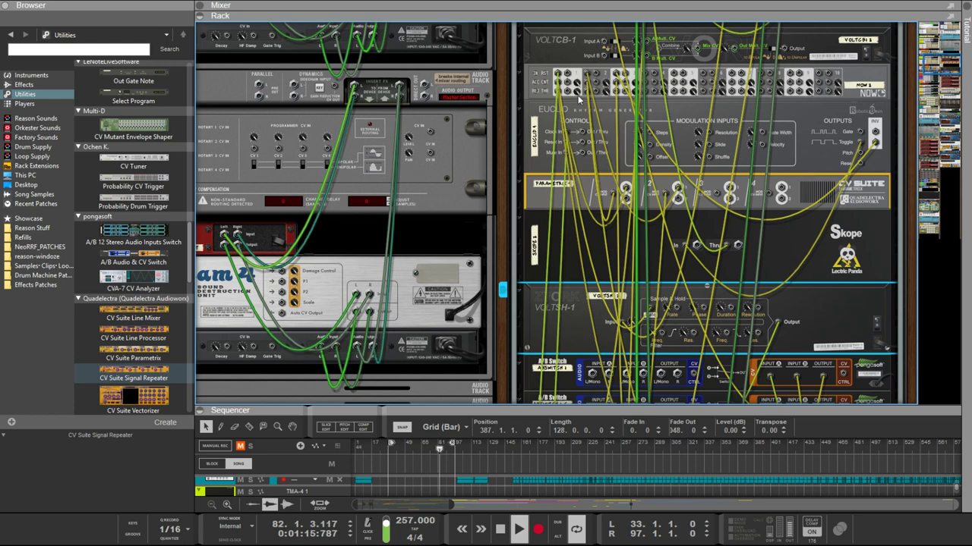
scroll(583, 99, down, 3)
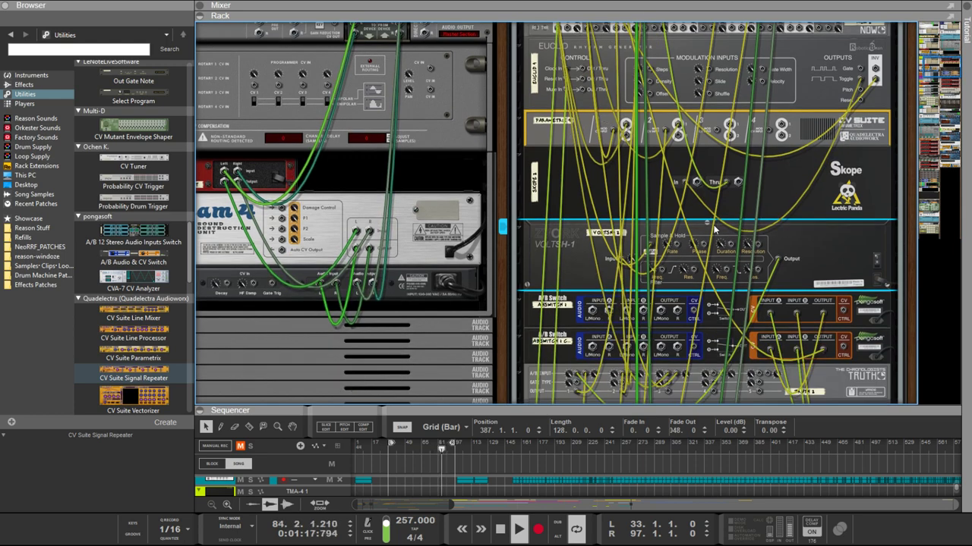
Step: Examine the rear CV cabling of the Truth 1 logic device against Now 1, the A/B switches and the neighbouring Euclid generators
scroll(773, 262, down, 4)
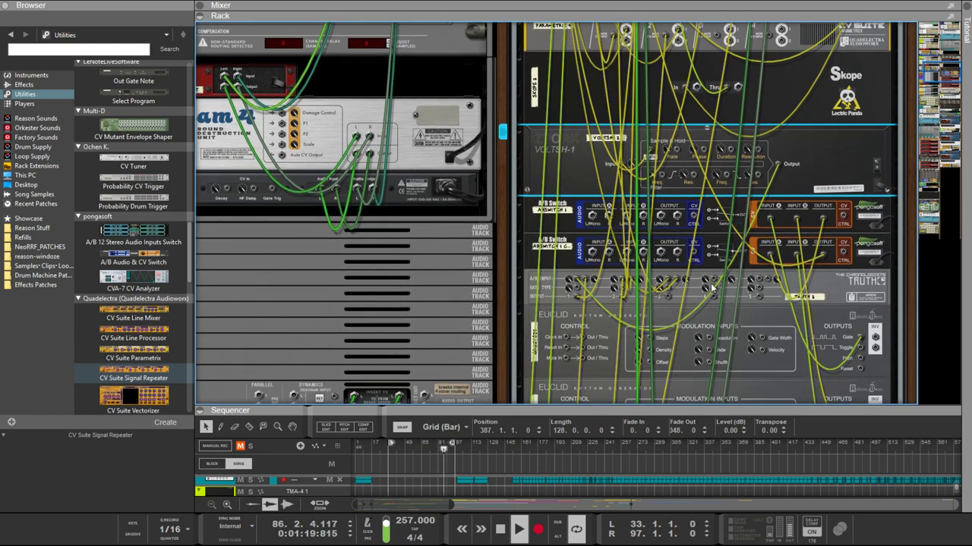
key(Tab)
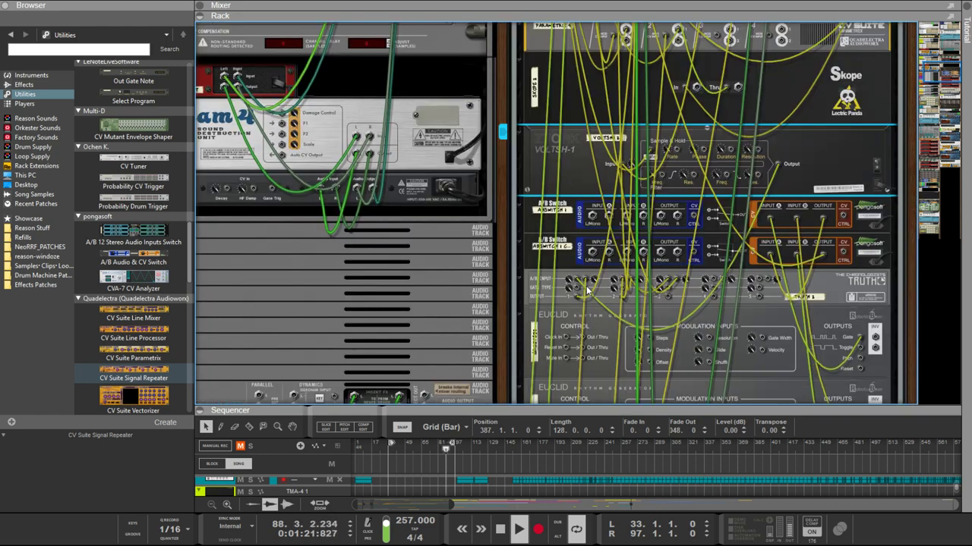
key(Tab)
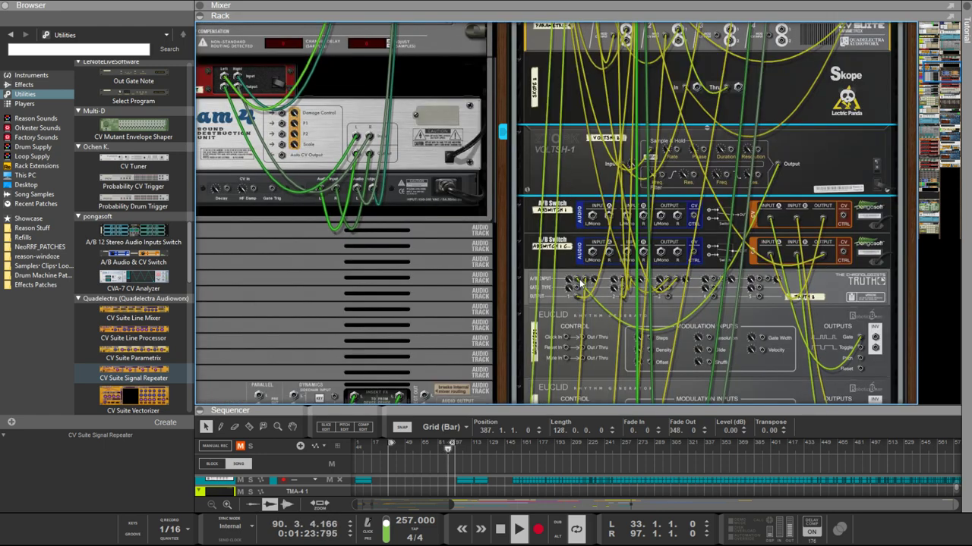
scroll(575, 281, up, 9)
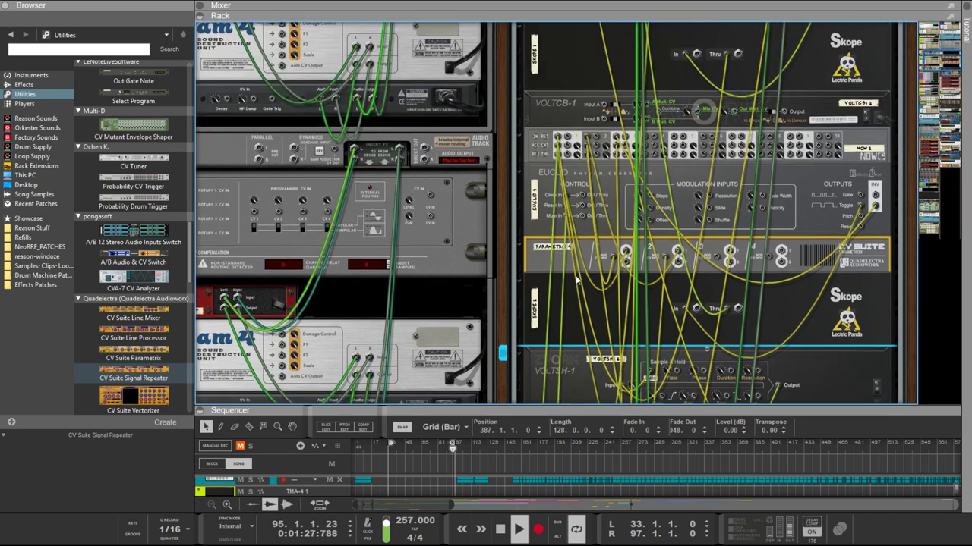
scroll(576, 281, down, 10)
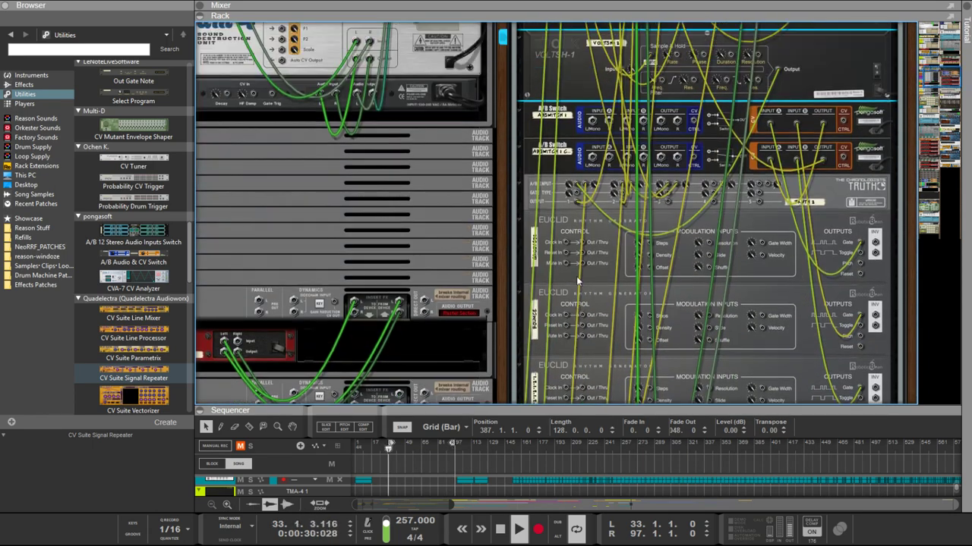
scroll(576, 278, down, 8)
scroll(577, 281, up, 15)
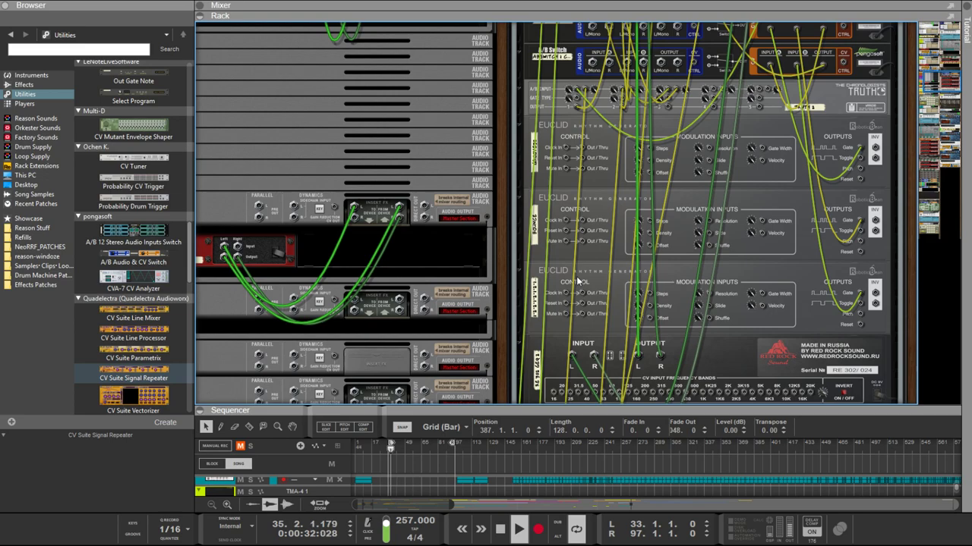
Step: Undo the last cable change between the VoltSH-1 and the Spider CV on the back of the rack
scroll(576, 276, up, 7)
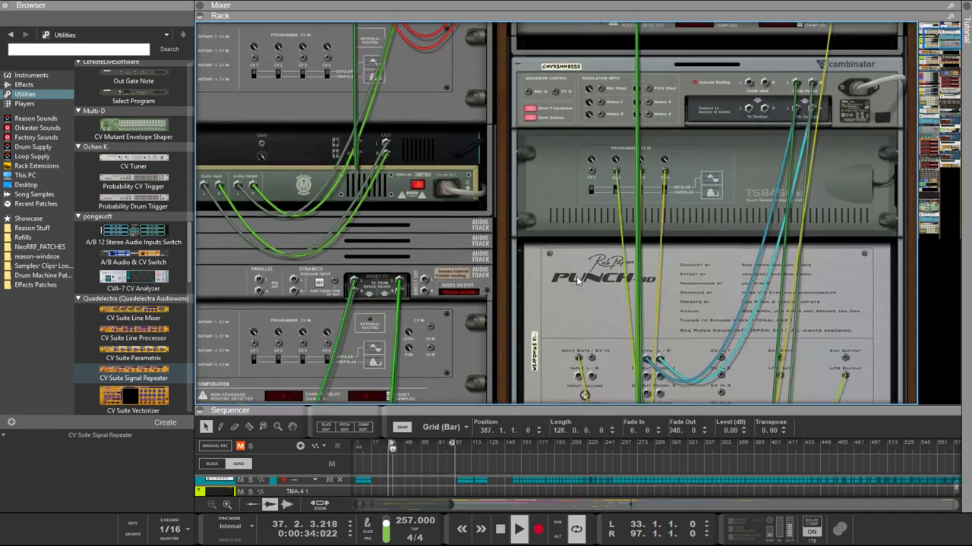
scroll(576, 276, down, 15)
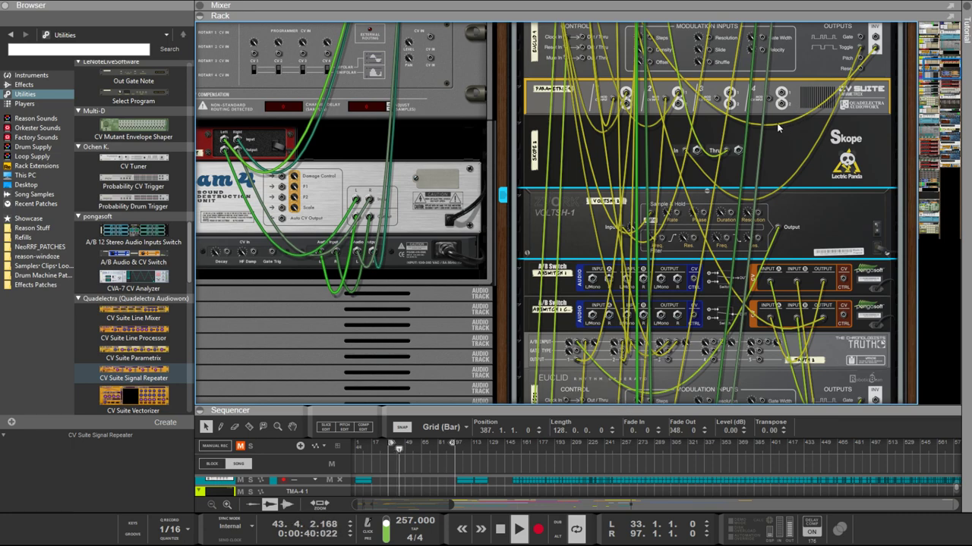
key(ctrl+z)
scroll(769, 199, down, 2)
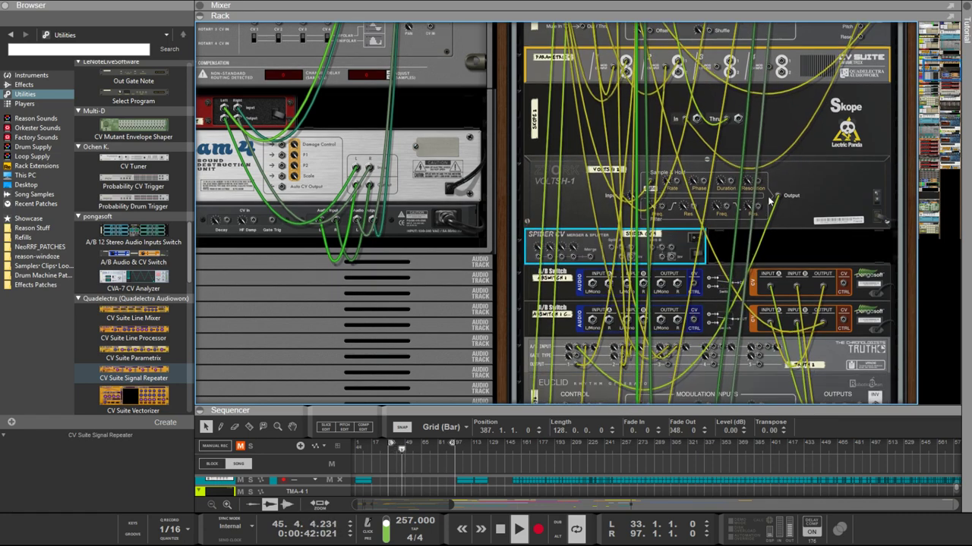
Step: Try the control cable on the Spider CV's split output in place of the VoltSH-1 output and compare both routings
mouse_move(784, 195)
mouse_down()
mouse_move(646, 259)
mouse_move(592, 258)
mouse_move(633, 258)
mouse_move(621, 253)
mouse_move(748, 228)
mouse_move(776, 199)
mouse_up()
key(Tab)
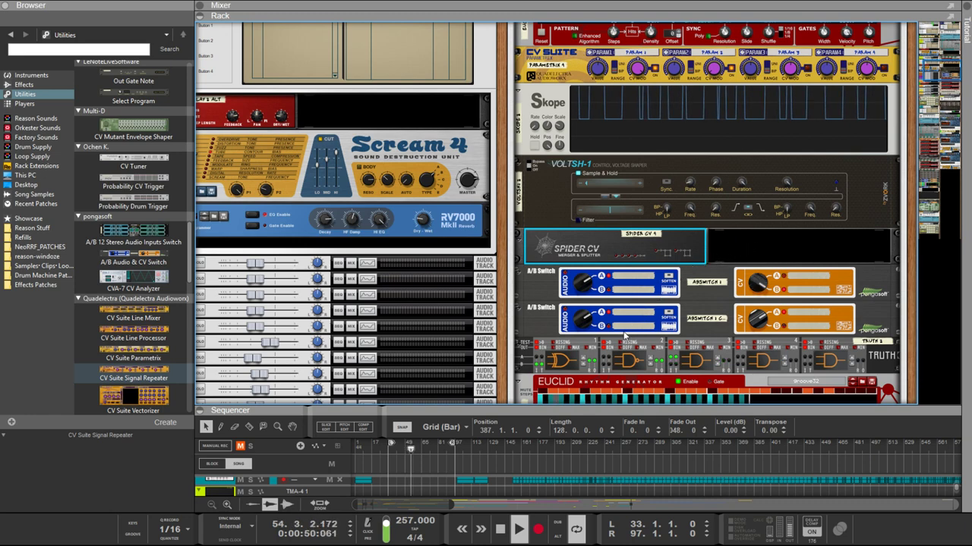
key(Tab)
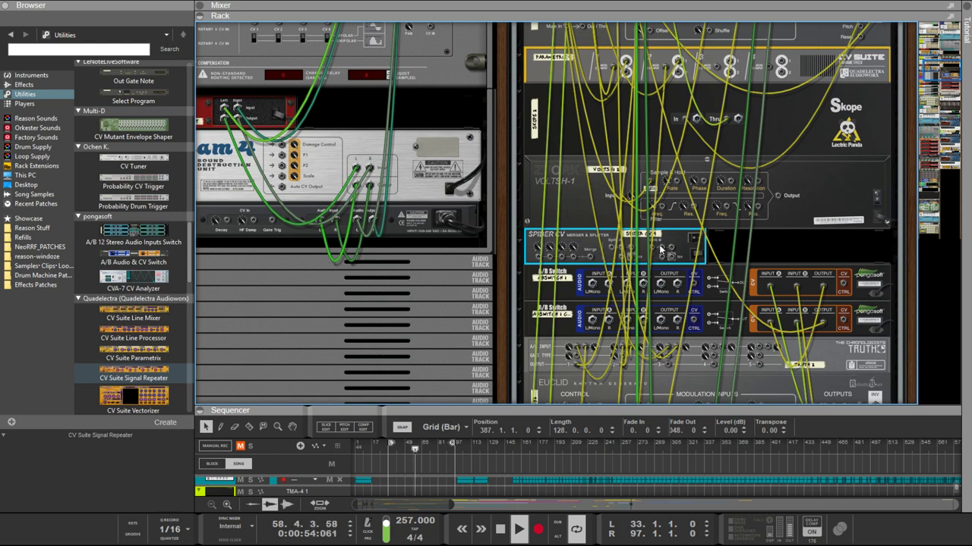
key(Up)
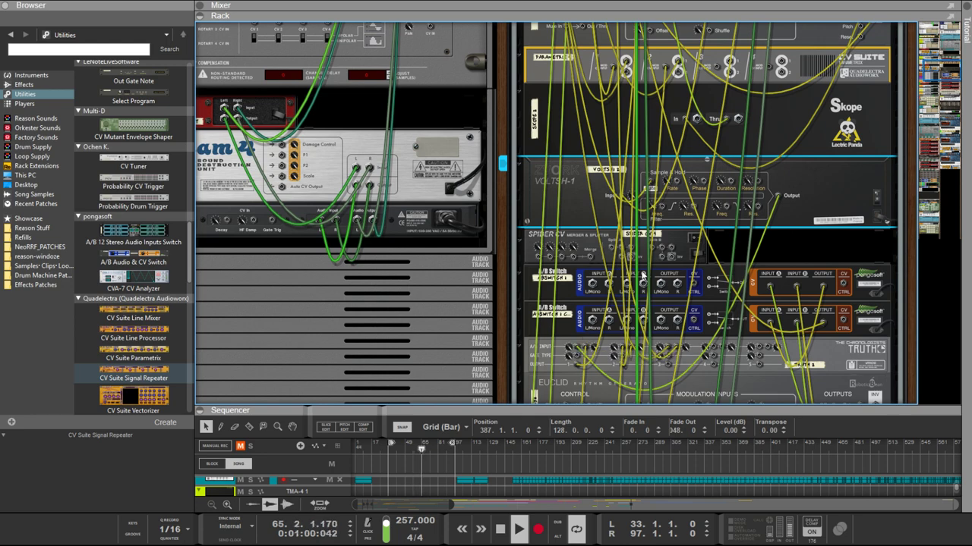
key(ctrl+z)
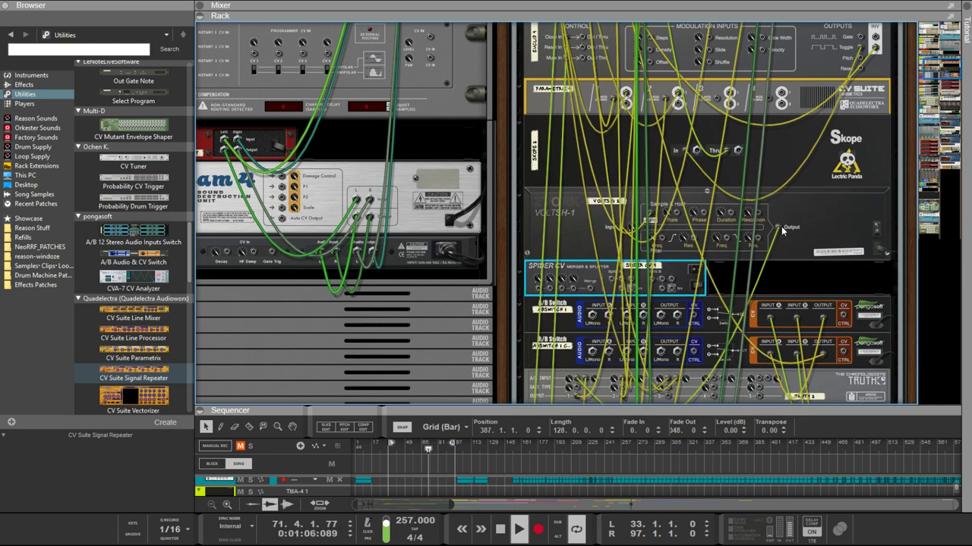
key(ctrl+y)
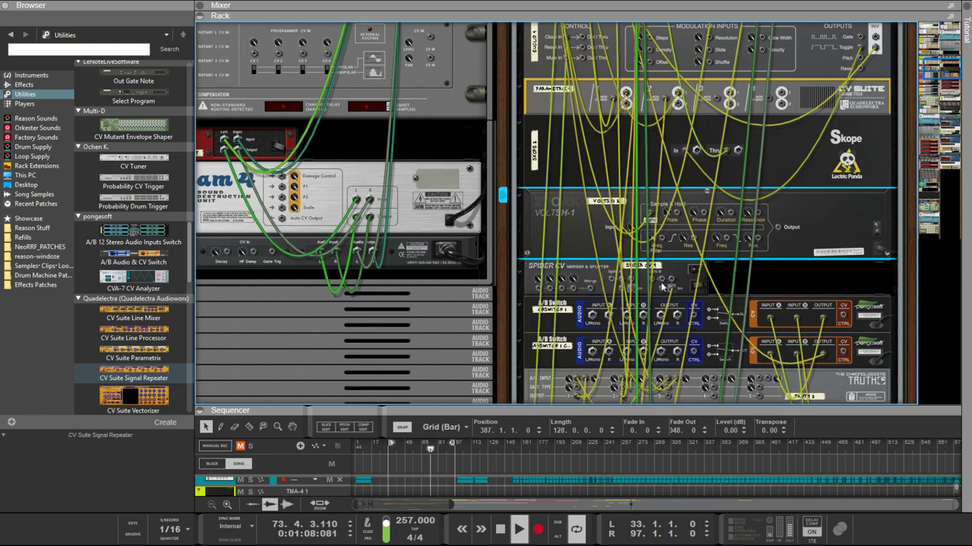
click(651, 281)
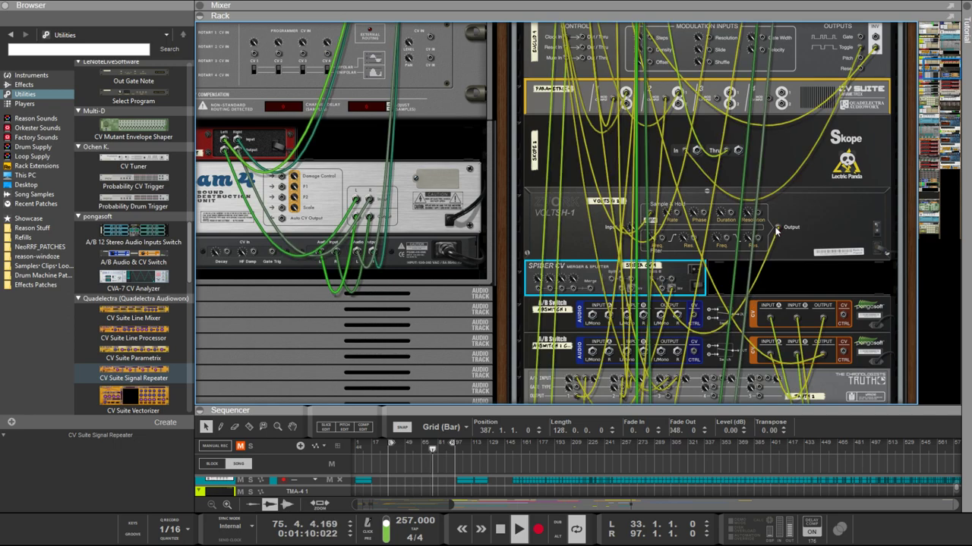
Step: Change the type of the first logic gate on the Truth device while the pattern plays
key(Tab)
scroll(668, 304, down, 3)
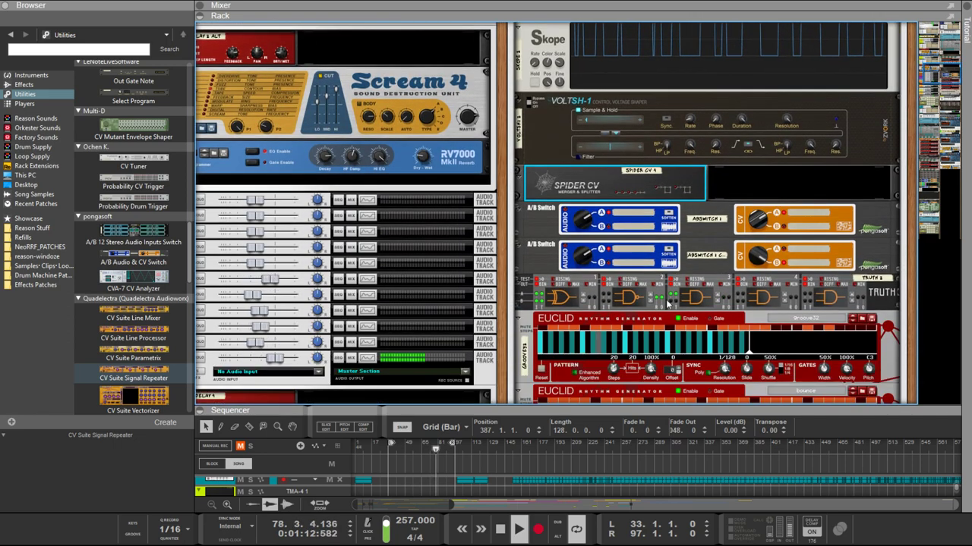
click(582, 302)
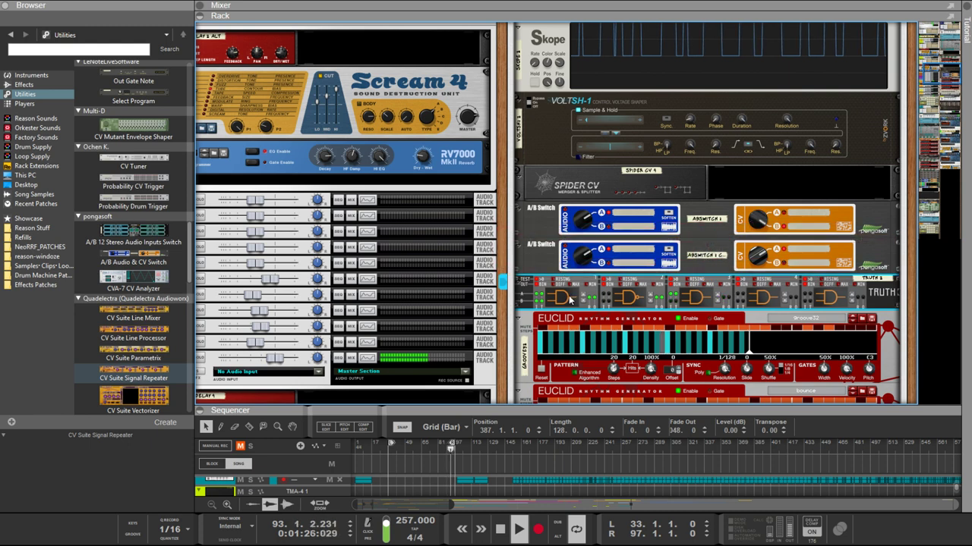
click(584, 299)
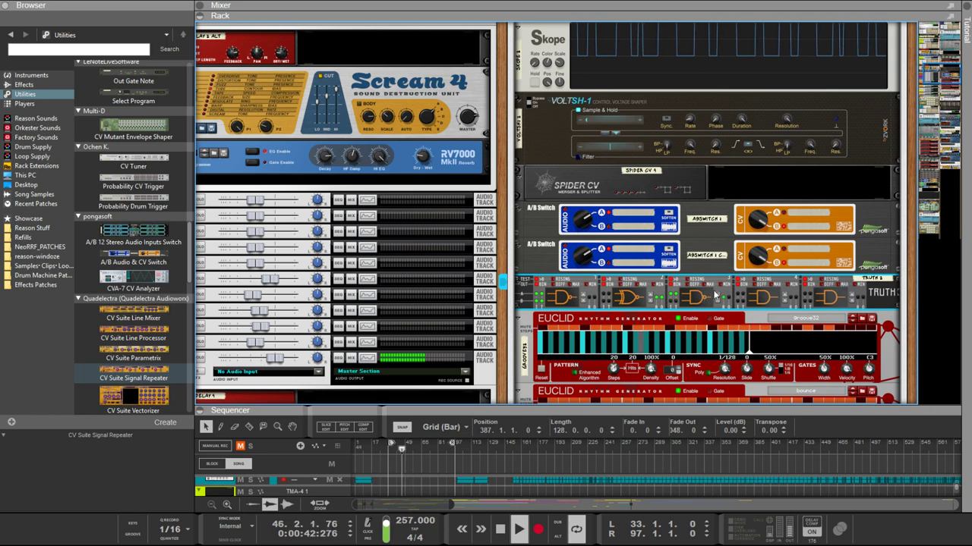
Step: Set Rotary 4 on the kick Combinator to 106
scroll(704, 283, up, 3)
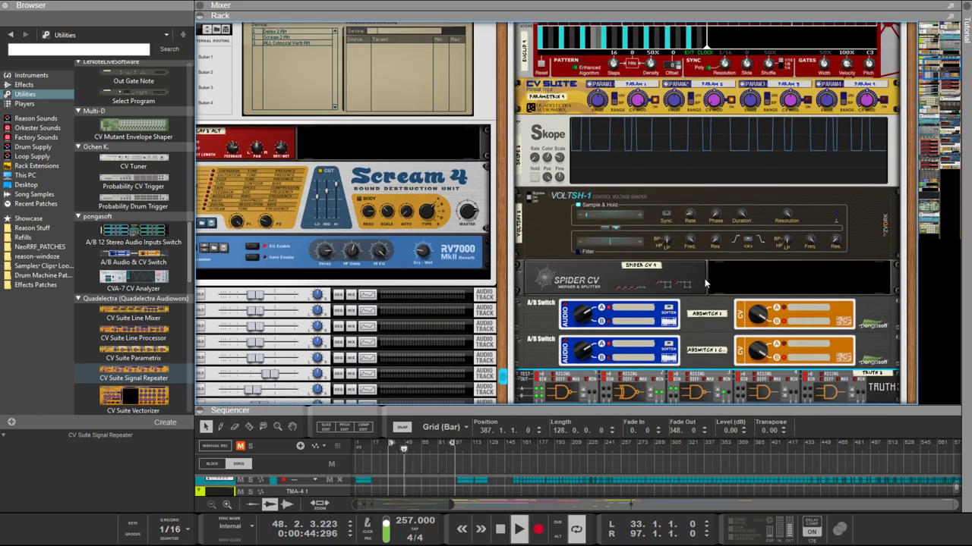
scroll(717, 283, up, 2)
scroll(747, 278, up, 10)
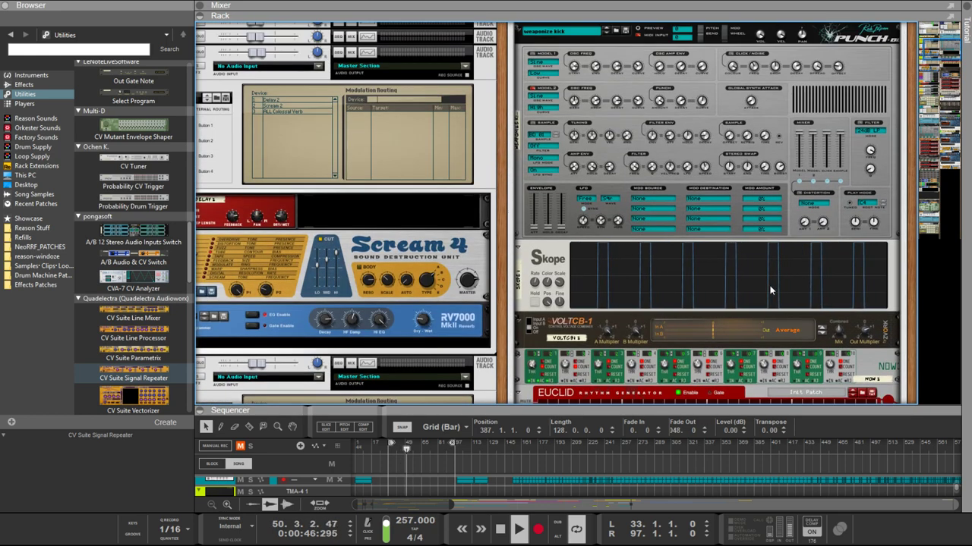
scroll(763, 227, up, 2)
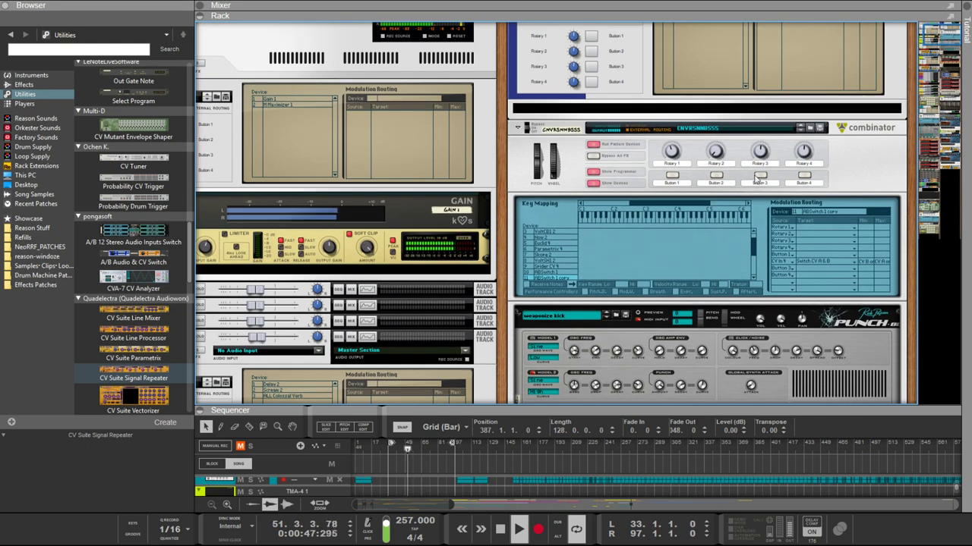
click(810, 152)
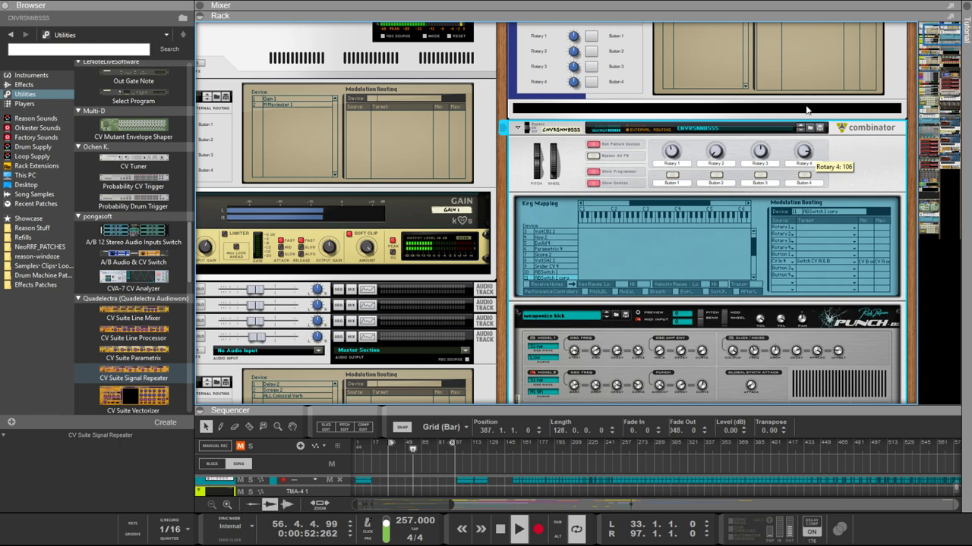
Step: Check the Combinator's CV-to-switch modulation routing for ABSwitch 1 against the A/B switches, Truth gates and Euclid generators
scroll(670, 342, down, 10)
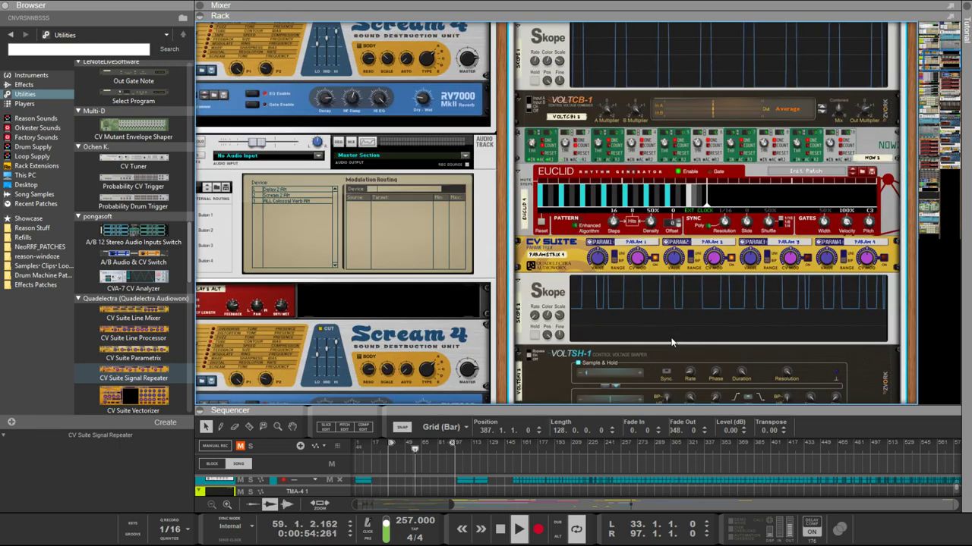
scroll(672, 340, down, 15)
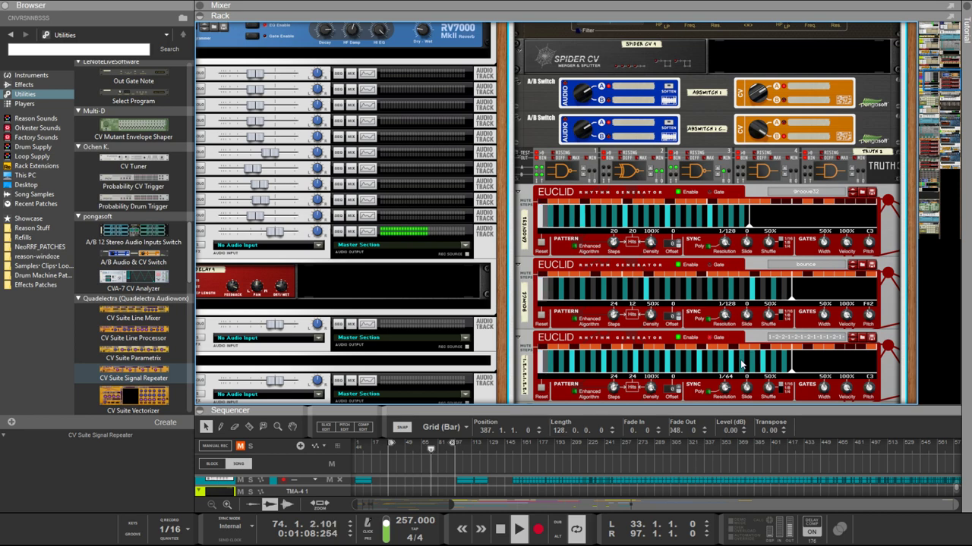
scroll(759, 329, up, 5)
scroll(759, 329, up, 5)
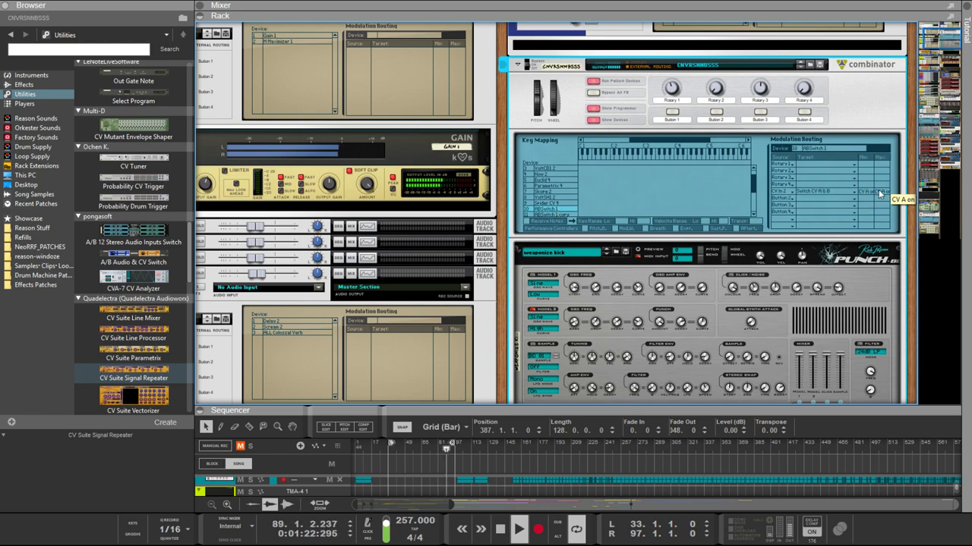
scroll(874, 187, down, 15)
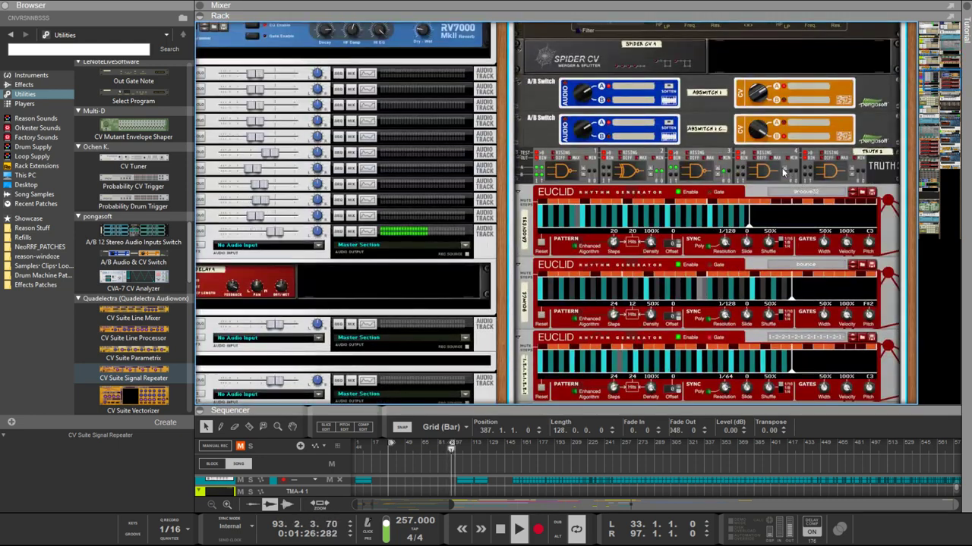
Step: Trace the CV cables from the Truth device's gate inputs and outputs to the Combinator's programmer CV inputs
key(Tab)
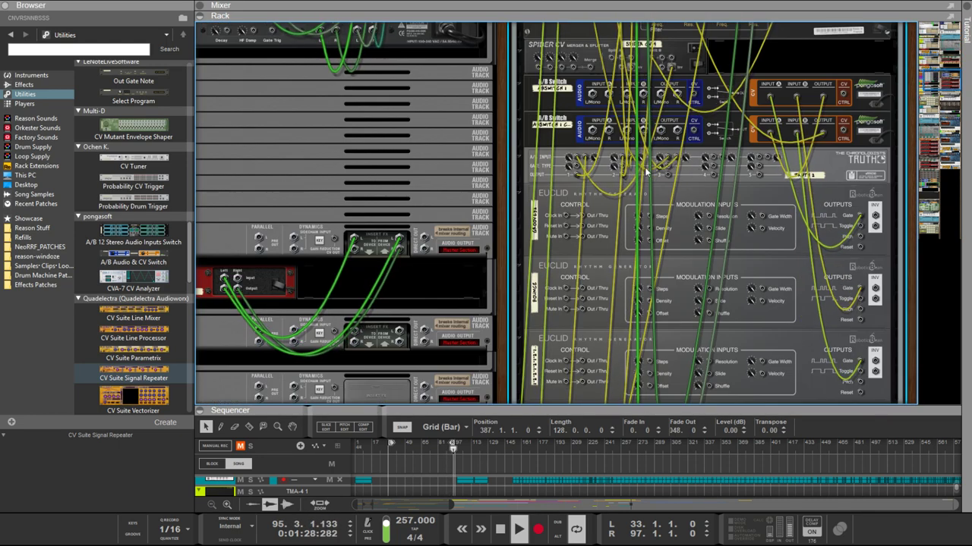
key(Tab)
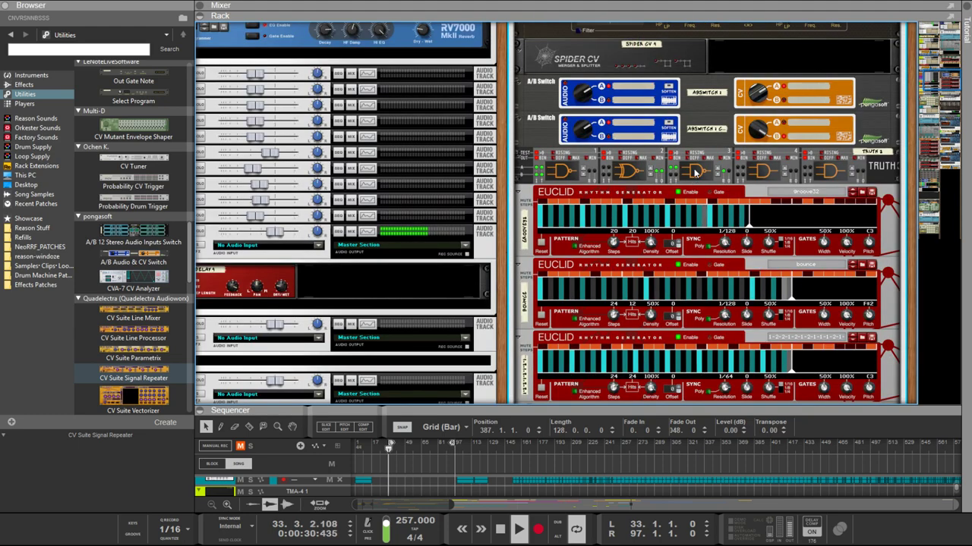
key(Tab)
scroll(683, 173, up, 3)
scroll(684, 173, up, 2)
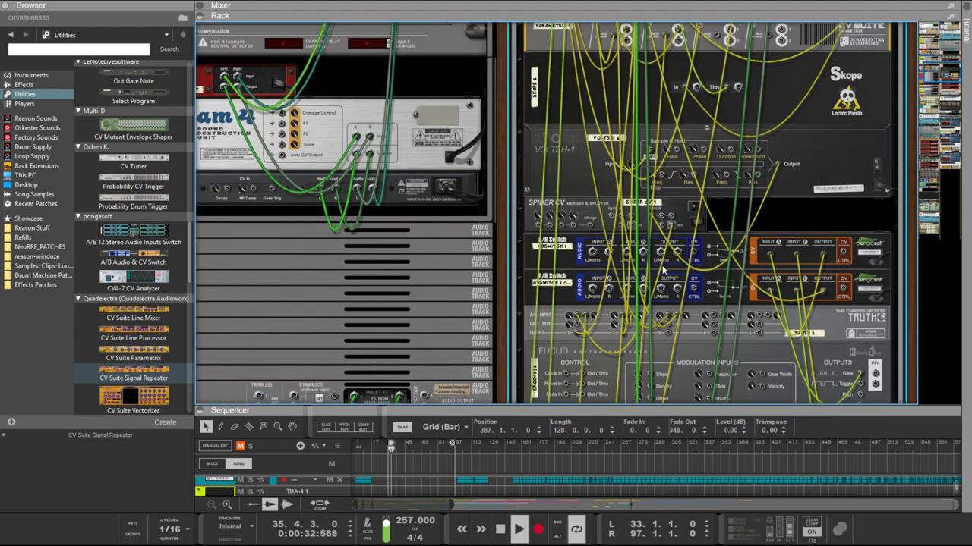
click(670, 317)
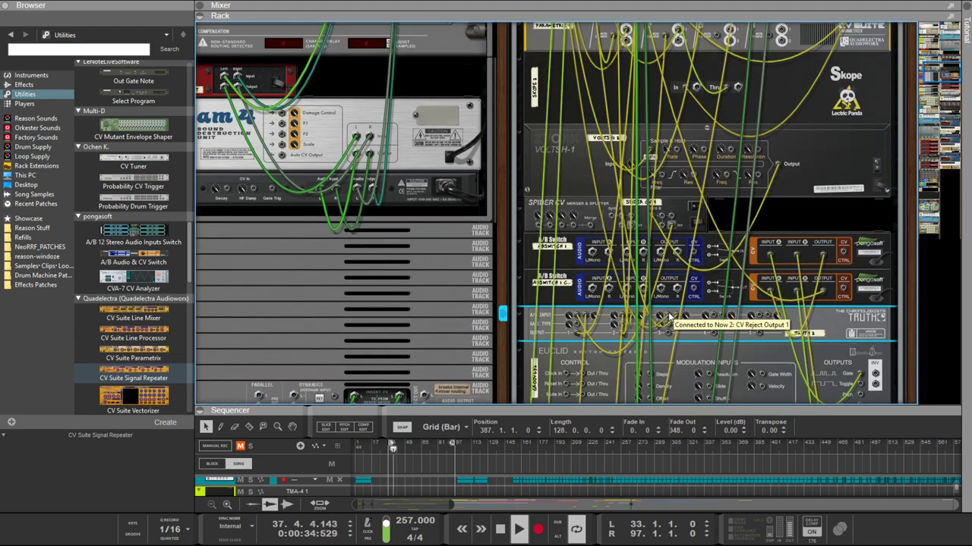
scroll(668, 312, up, 2)
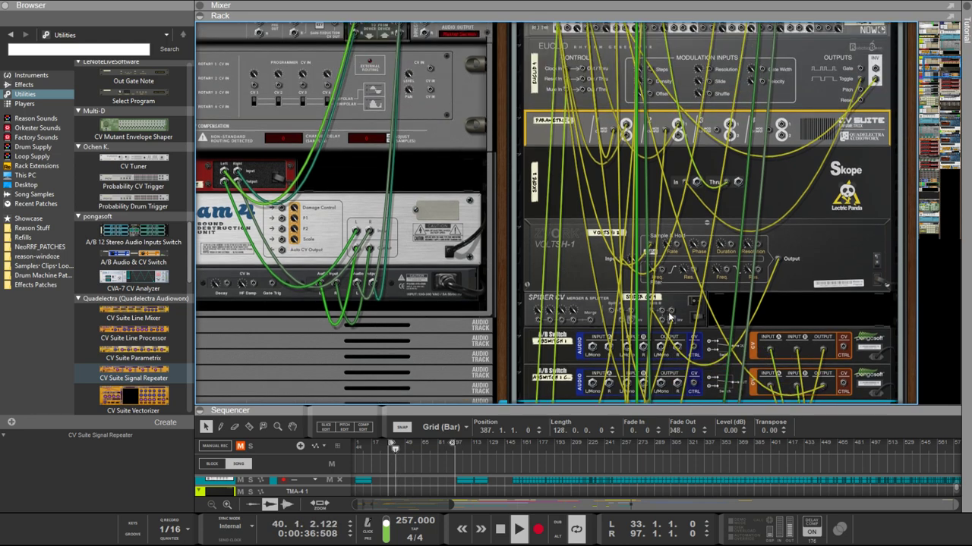
scroll(668, 312, down, 3)
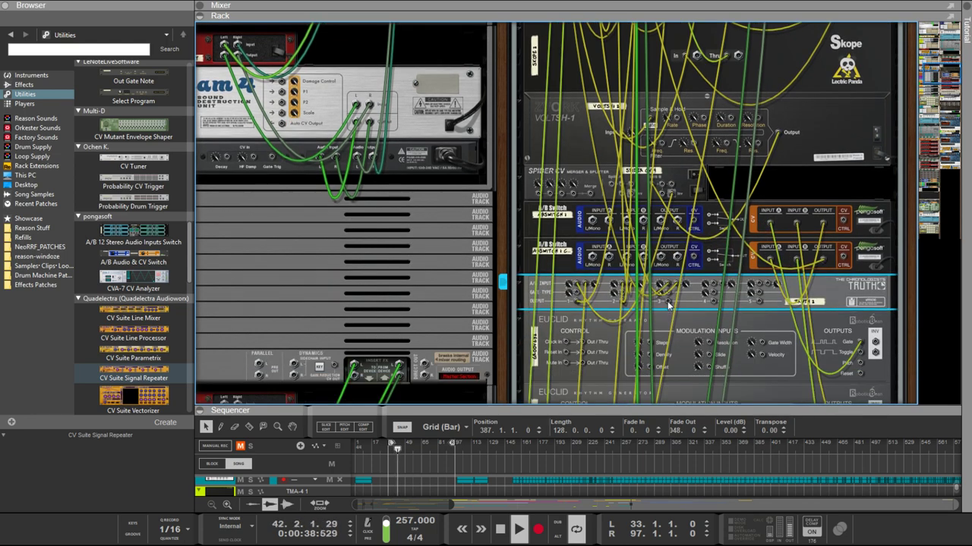
scroll(675, 312, up, 10)
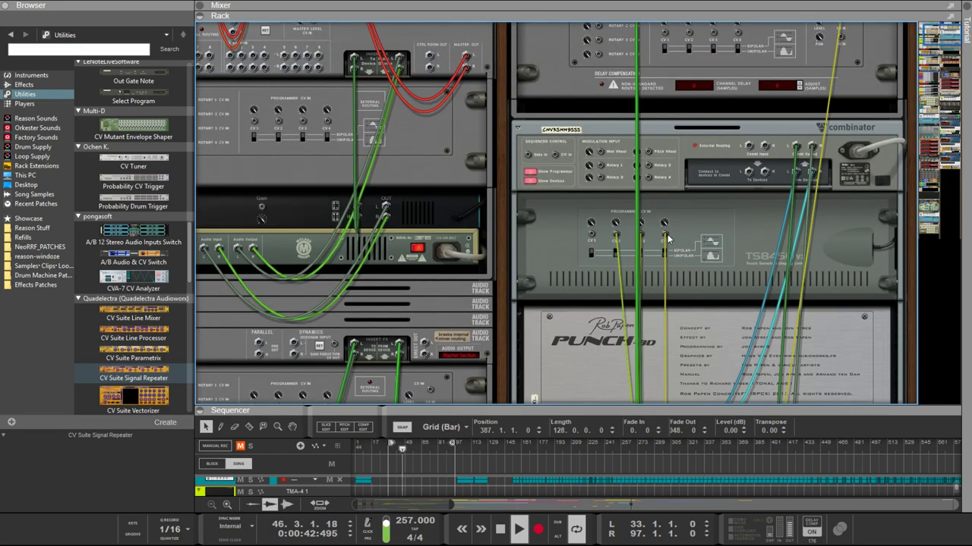
Step: Collapse the VoltSH-1 control voltage shaper on the front of the rack
scroll(698, 258, down, 6)
scroll(701, 256, down, 15)
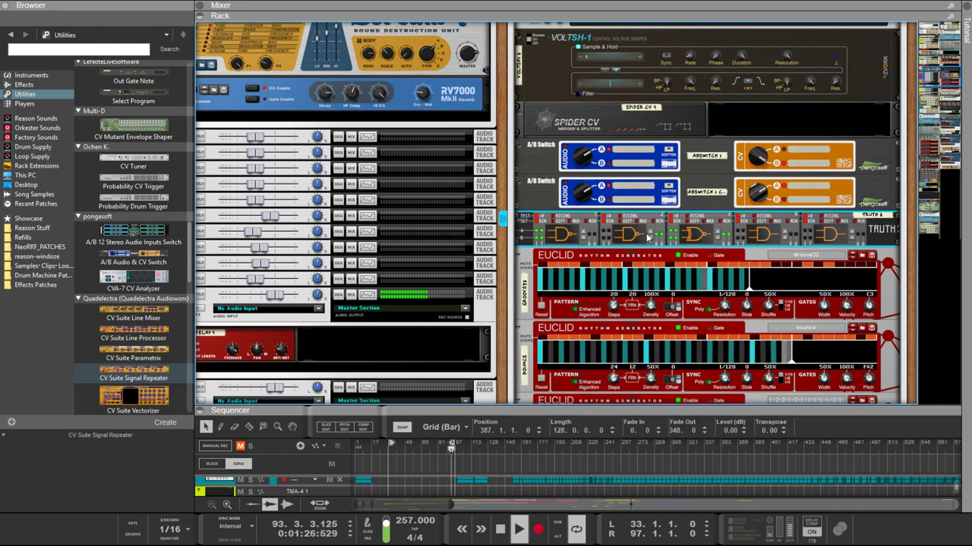
scroll(647, 238, up, 3)
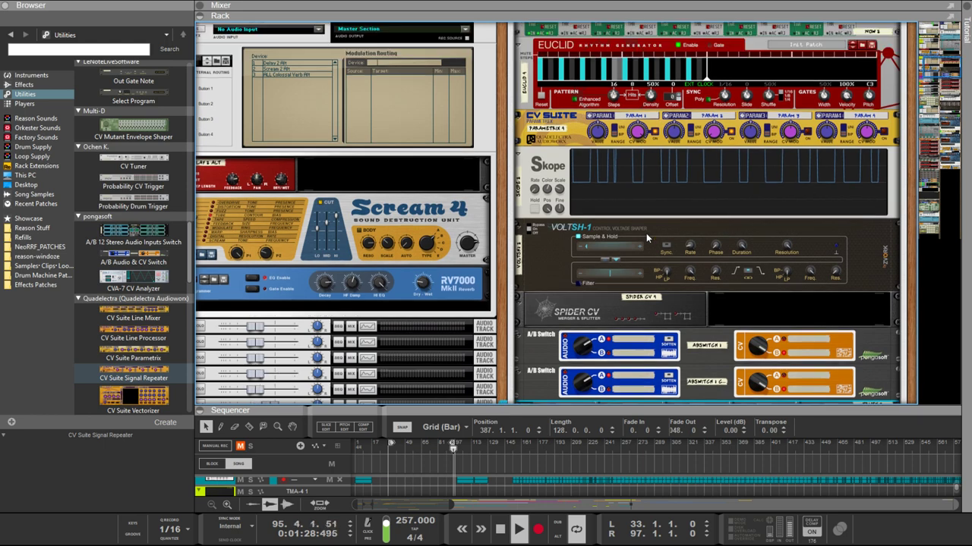
scroll(647, 237, up, 1)
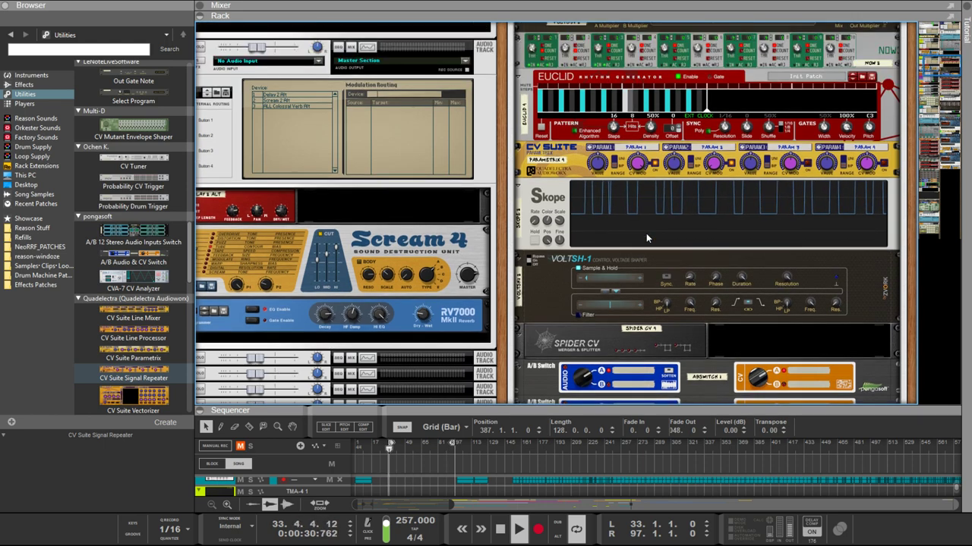
scroll(646, 237, down, 1)
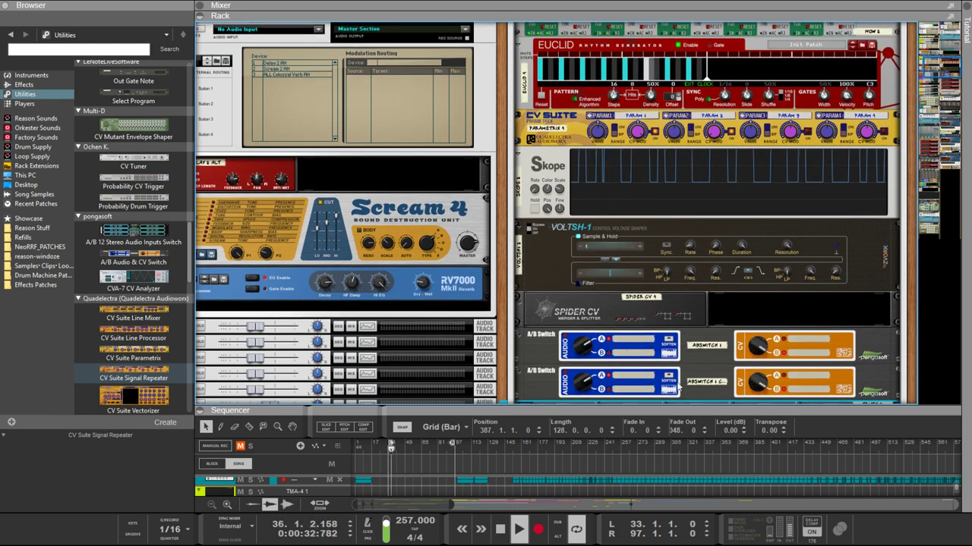
click(519, 225)
scroll(581, 205, up, 1)
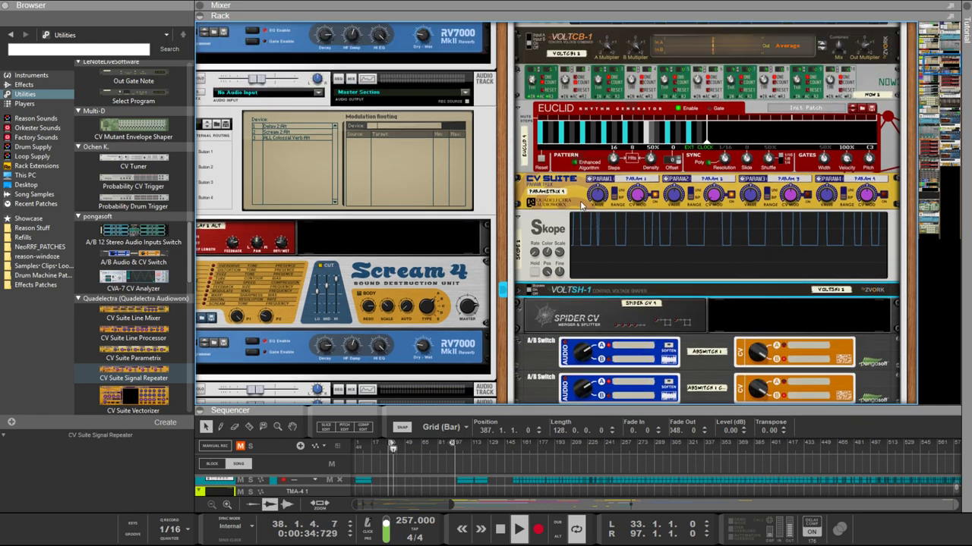
Step: Select the Now device and examine the cabling on the back of the Parametrix, Spider CV, A/B switches and Truth
click(605, 71)
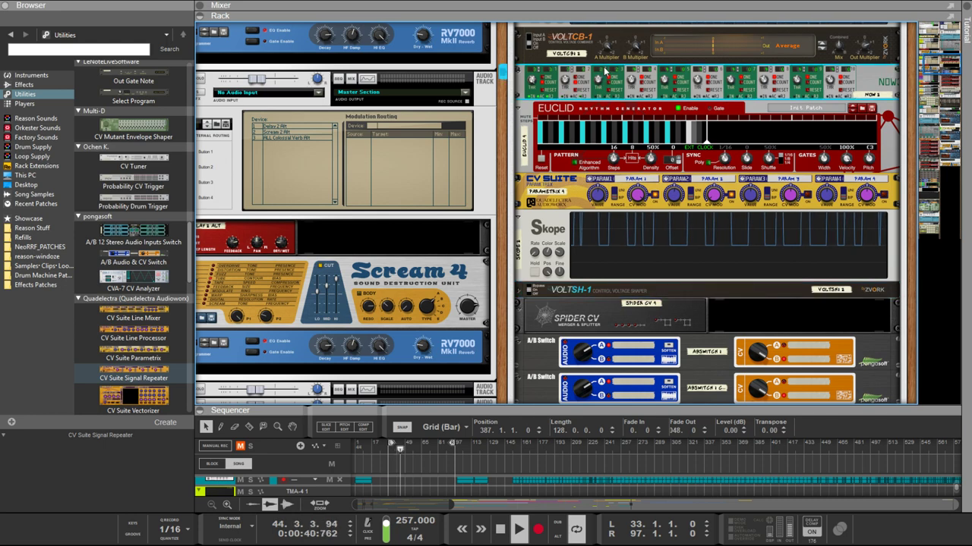
scroll(606, 84, down, 1)
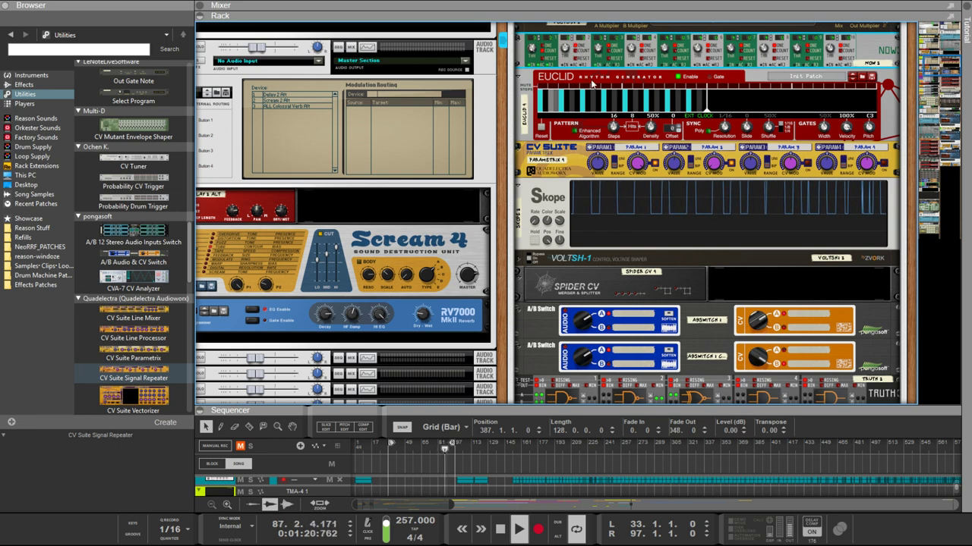
key(Tab)
scroll(616, 103, down, 3)
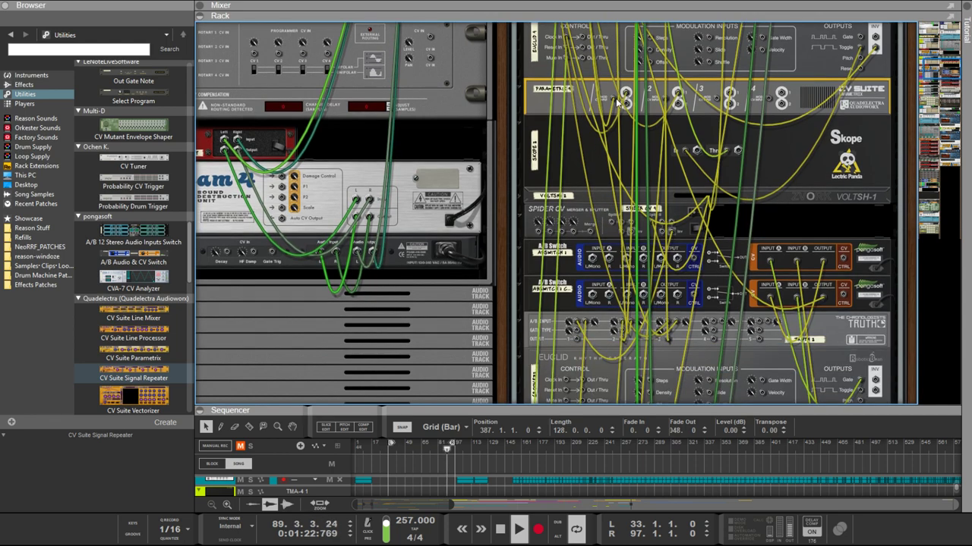
Step: Examine the CV output cabling of both A/B switches on the back of the rack
scroll(740, 166, down, 1)
scroll(738, 169, up, 3)
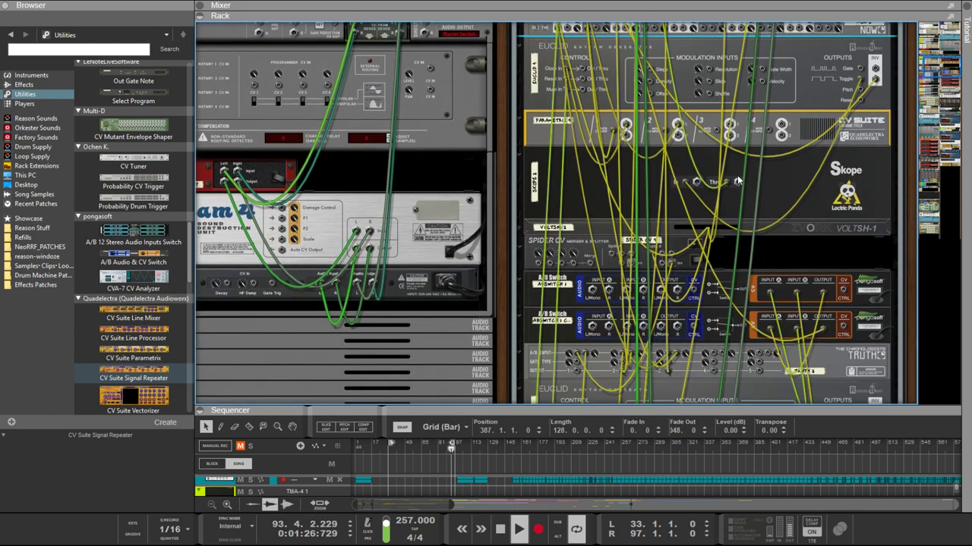
scroll(737, 174, down, 3)
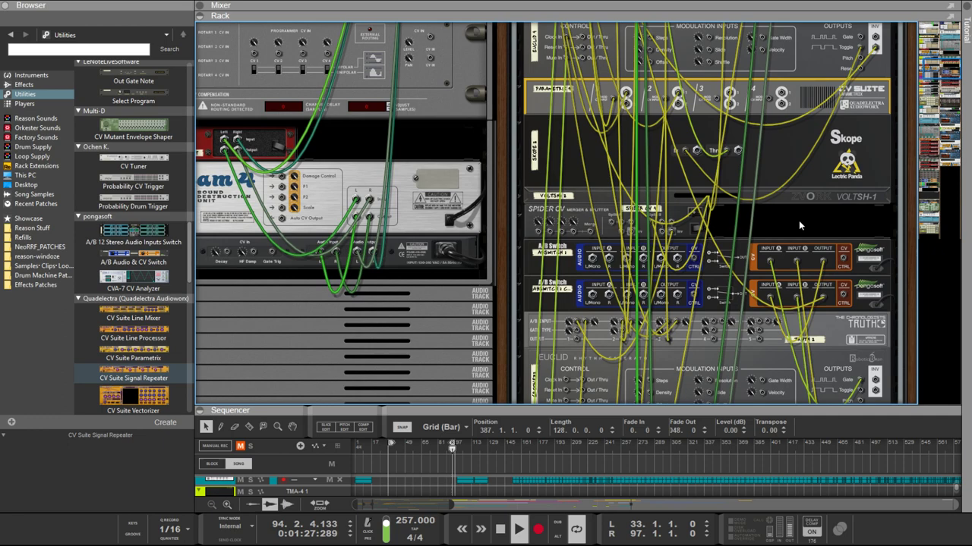
click(825, 265)
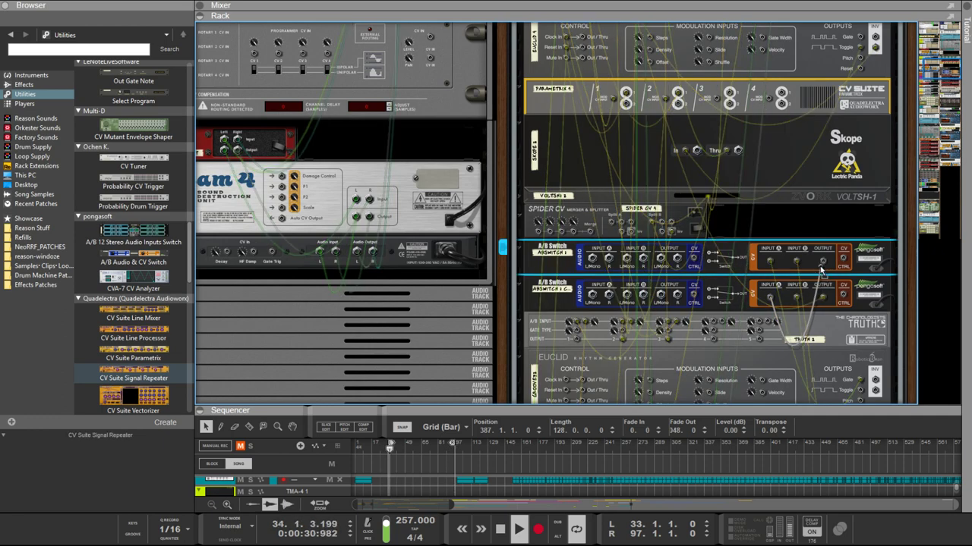
click(825, 266)
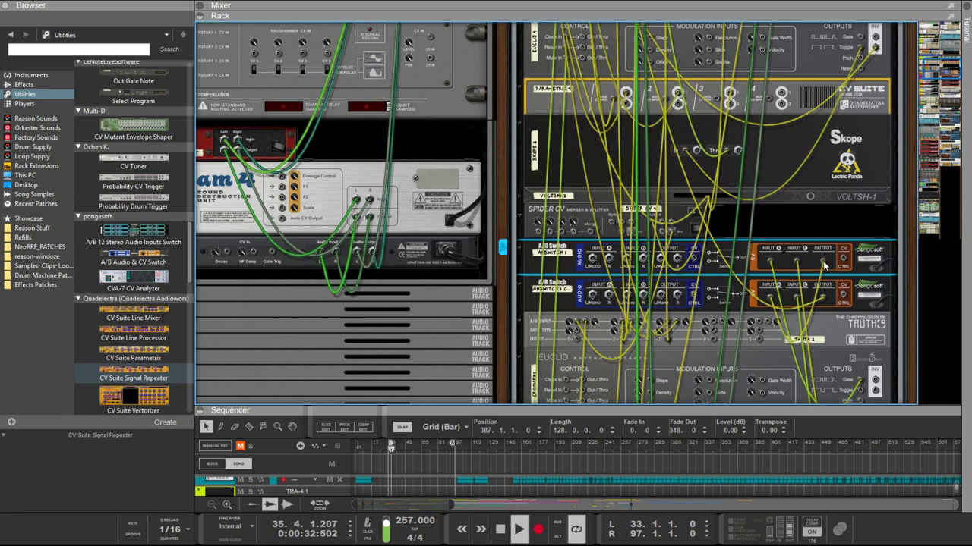
click(820, 301)
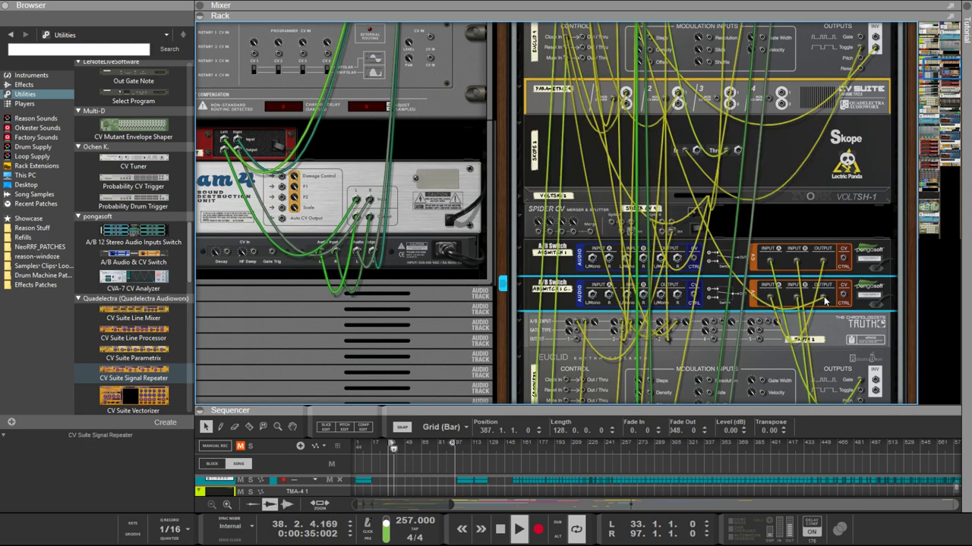
Step: Follow the A/B switches' CV cables up towards the Punch-BD and down to the Euclid generators' gate outputs
scroll(824, 300, up, 5)
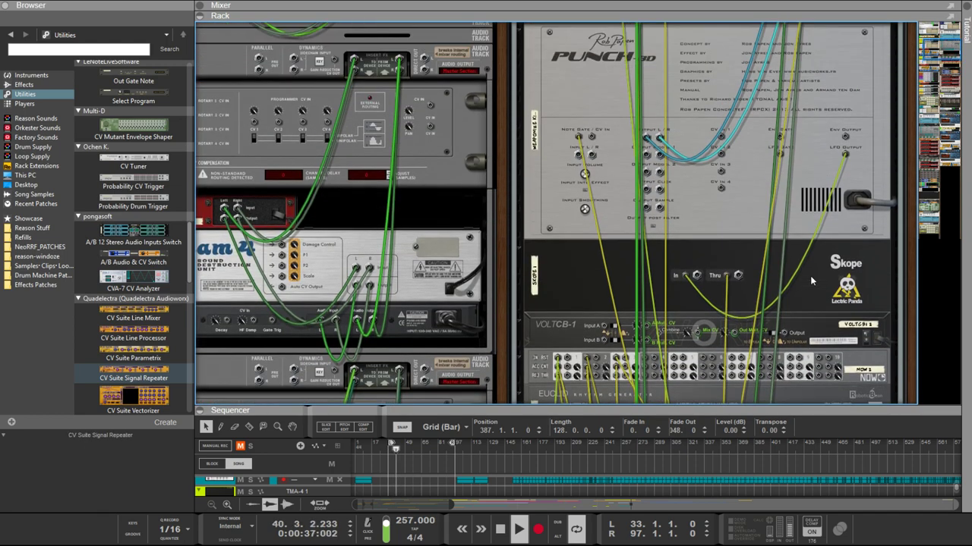
scroll(810, 276, down, 5)
scroll(810, 281, up, 3)
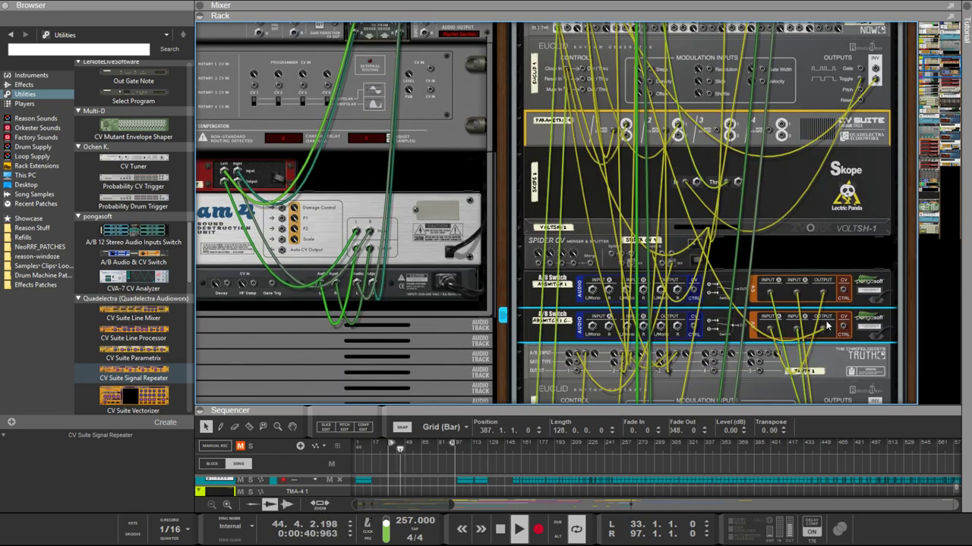
scroll(827, 327, down, 2)
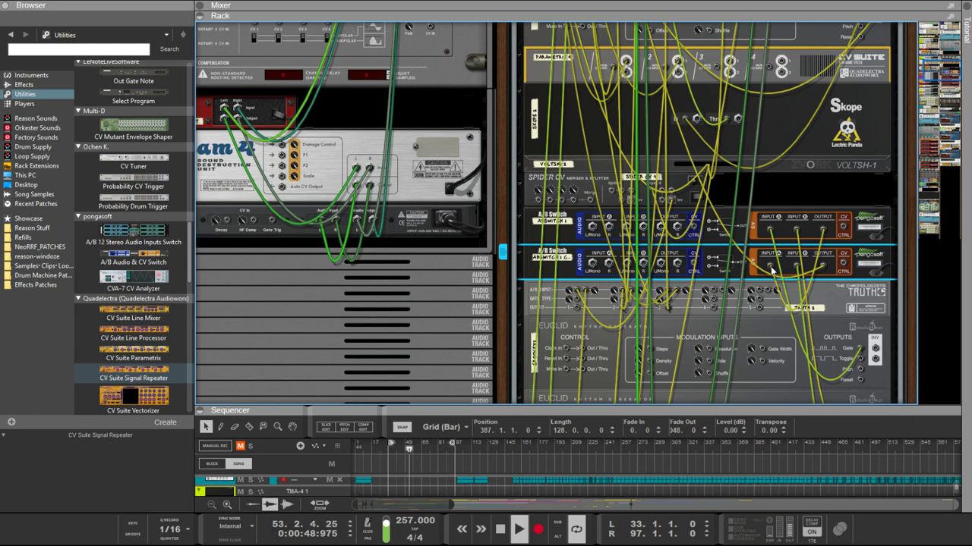
scroll(773, 267, down, 5)
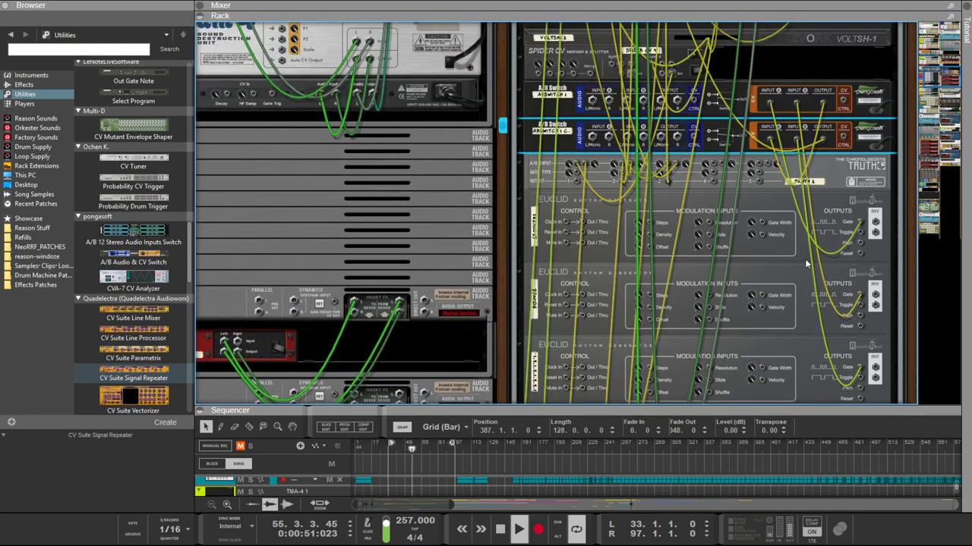
scroll(793, 227, up, 3)
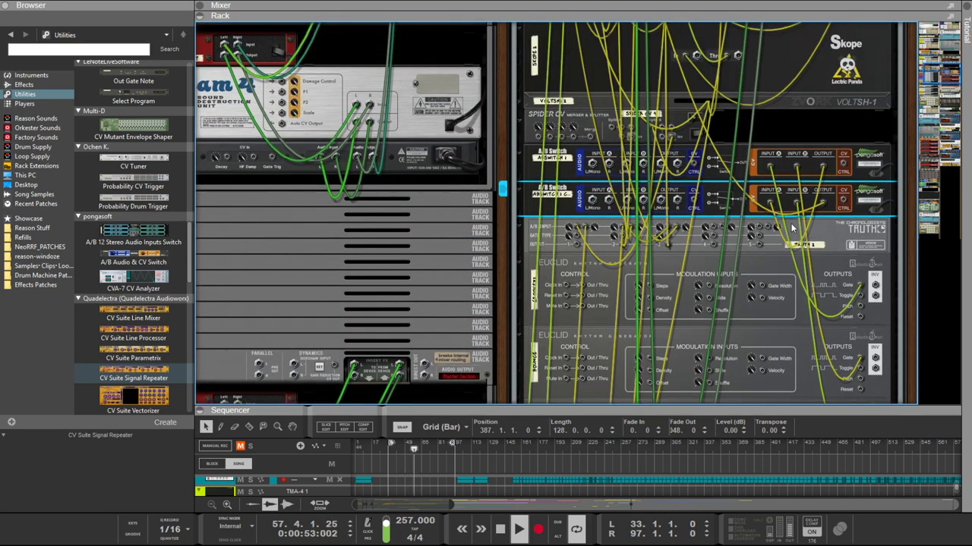
scroll(786, 201, up, 6)
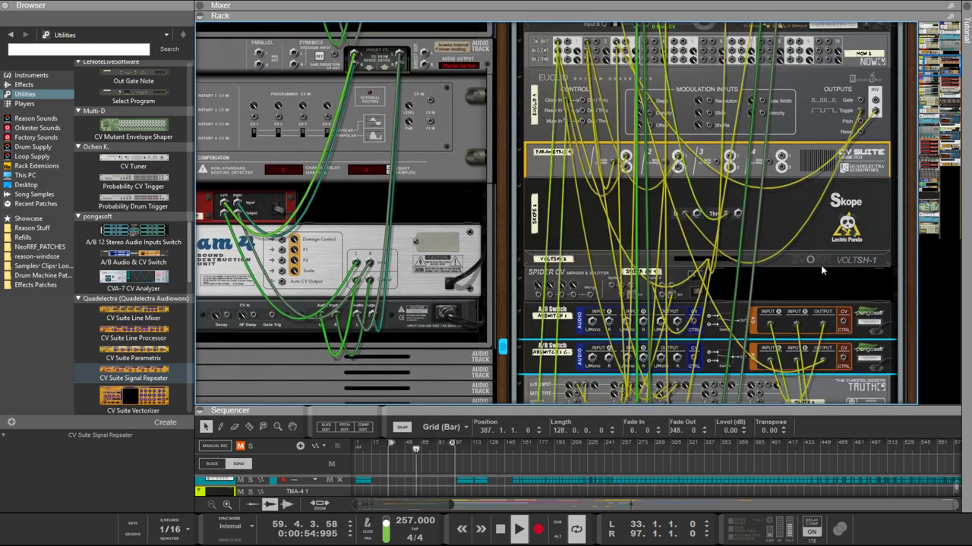
Step: Trace the lower A/B switch's CV output cable up to the Punch-BD's note gate input
drag(826, 364, 827, 391)
scroll(824, 358, up, 3)
scroll(816, 364, up, 8)
scroll(806, 346, down, 3)
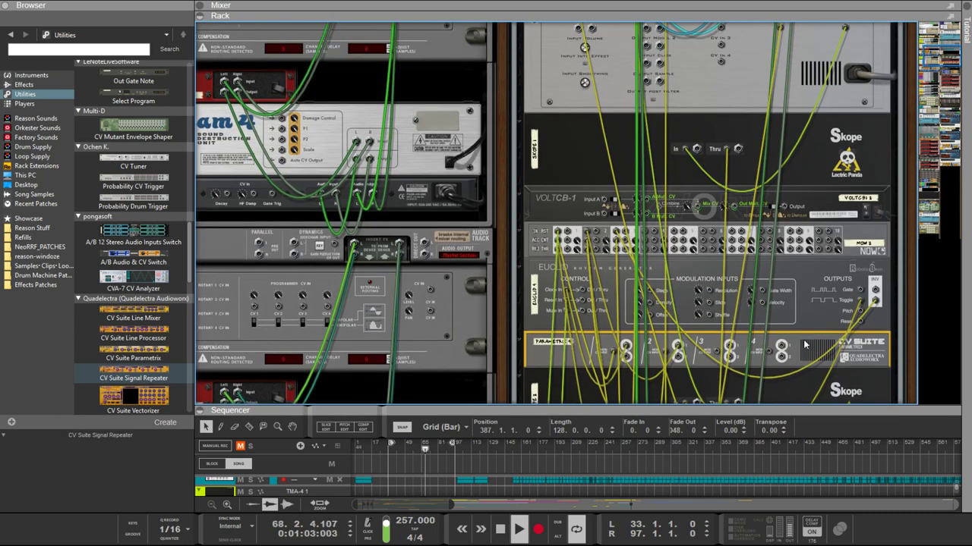
scroll(806, 345, down, 10)
click(827, 338)
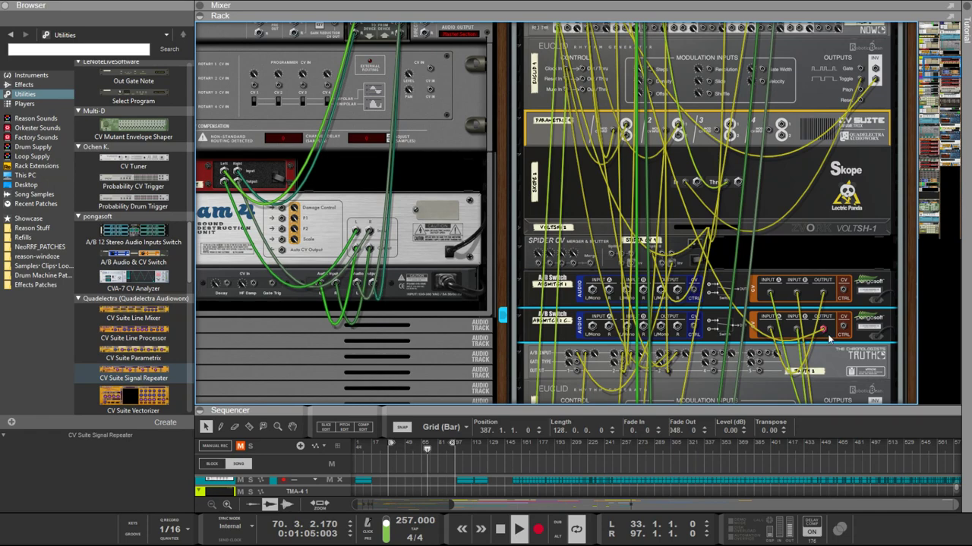
scroll(740, 109, up, 2)
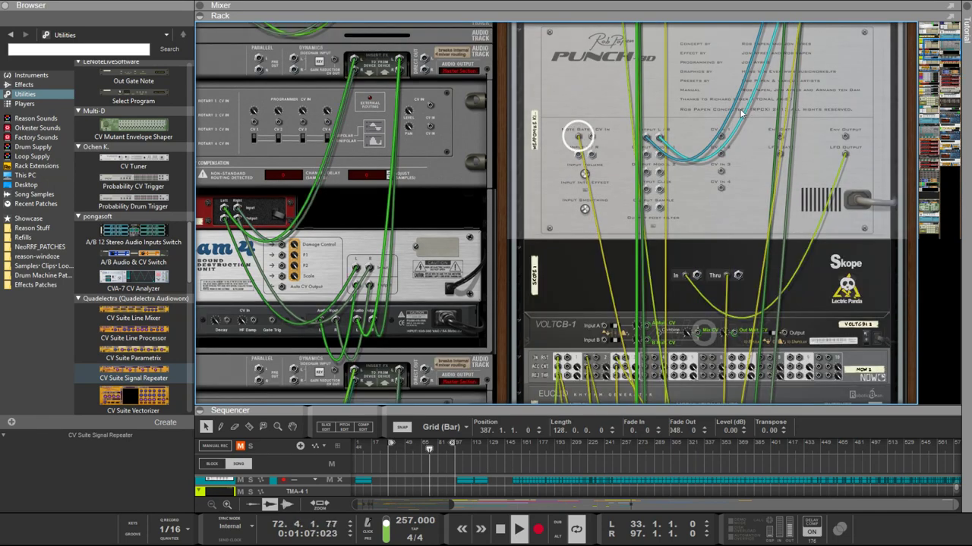
scroll(740, 109, down, 7)
scroll(759, 152, up, 6)
scroll(846, 243, down, 4)
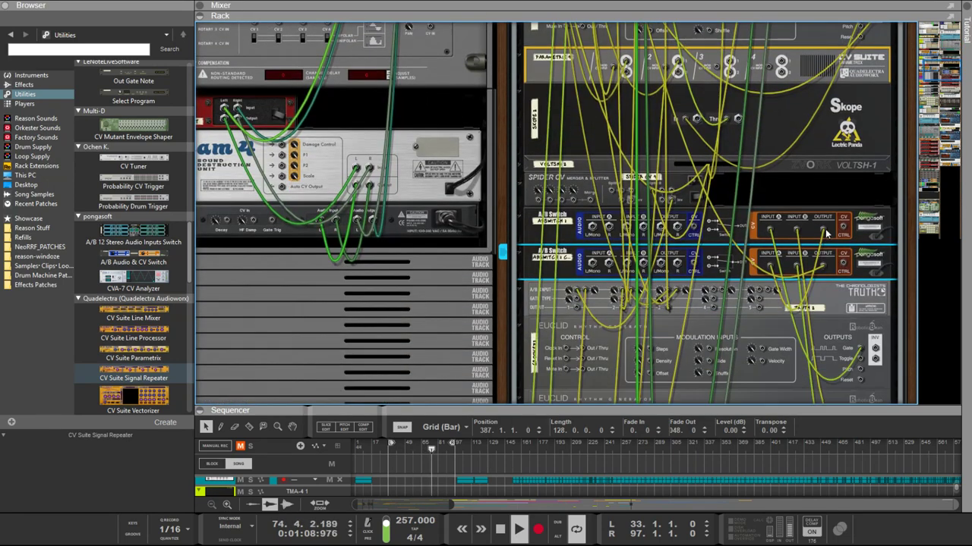
Step: Trace the upper A/B switch's CV output into the lower switch's input A and check ABSwitch 1's modulation routing in the Combinator
click(827, 234)
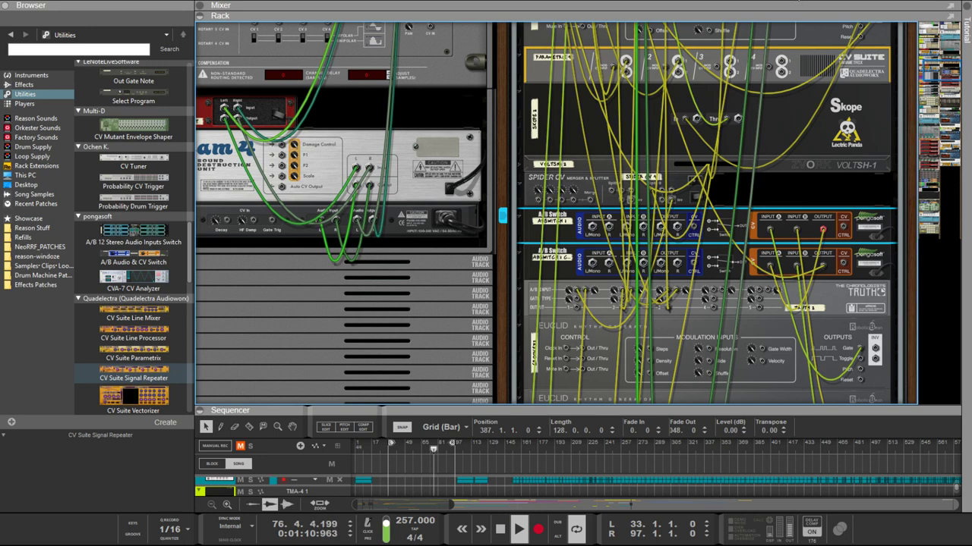
drag(822, 228, 768, 263)
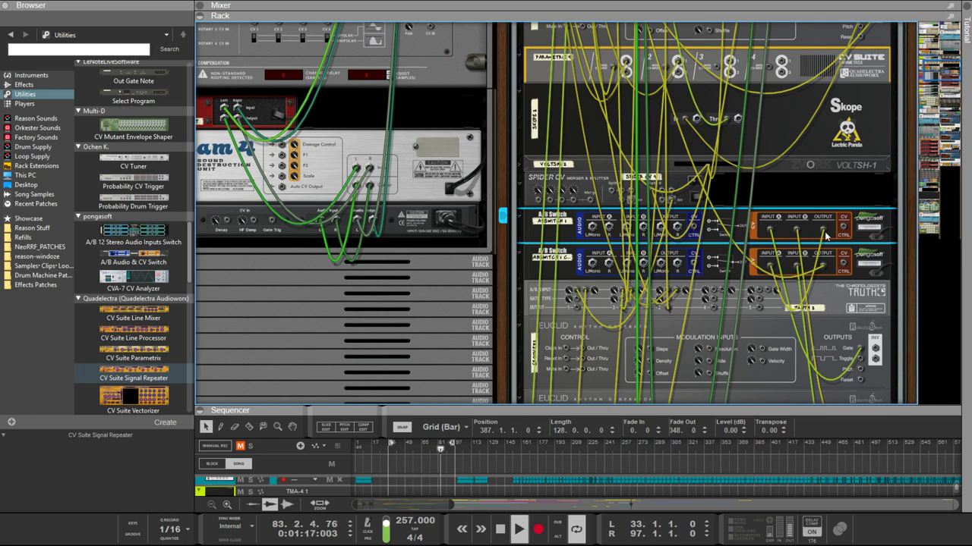
scroll(740, 233, up, 10)
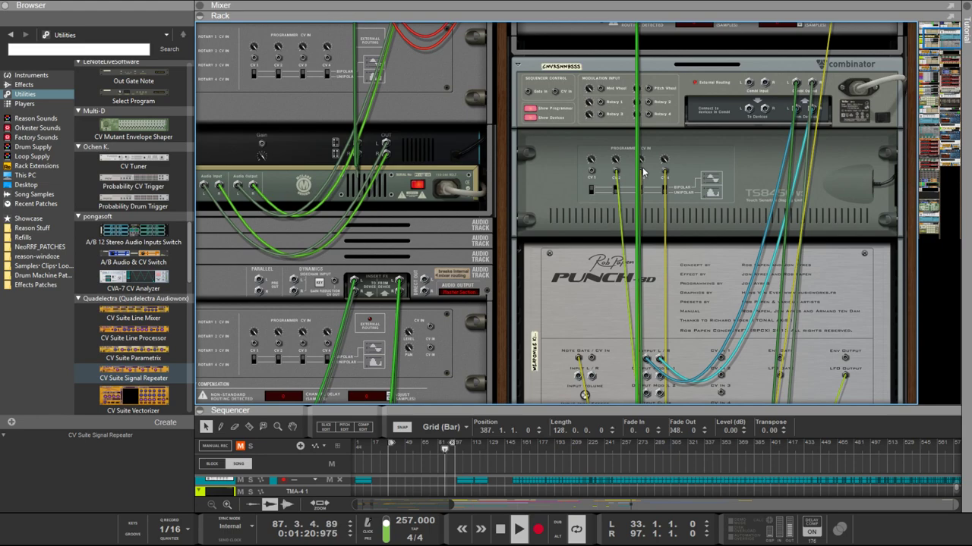
key(Tab)
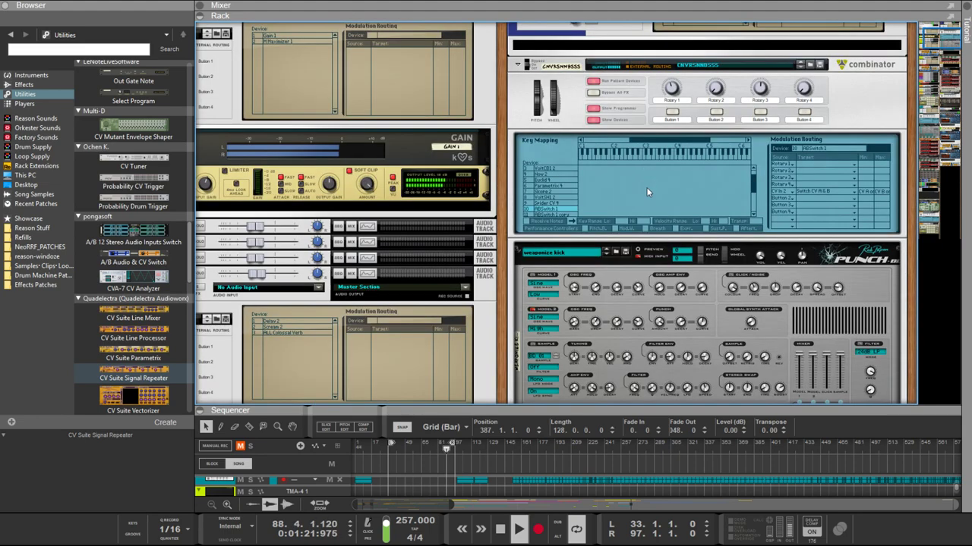
click(561, 218)
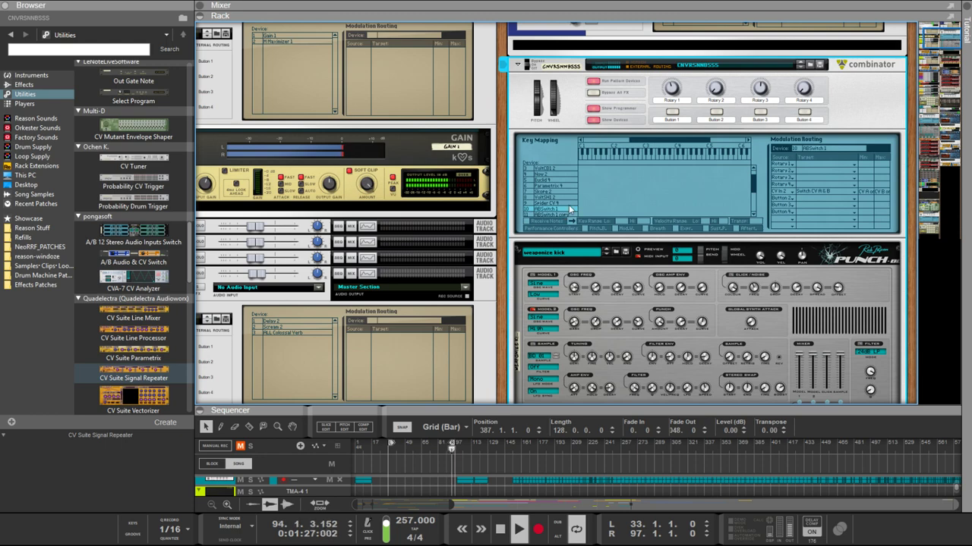
key(Tab)
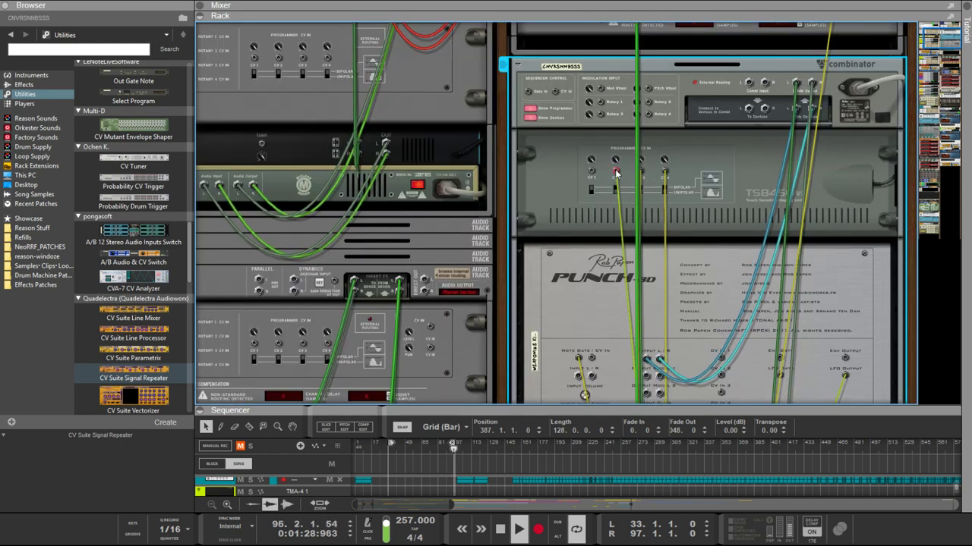
Step: Trace the Combinator's programmer CV 2 cable down to the Skope's thru output and view the signal on the Skope's front
scroll(713, 46, down, 5)
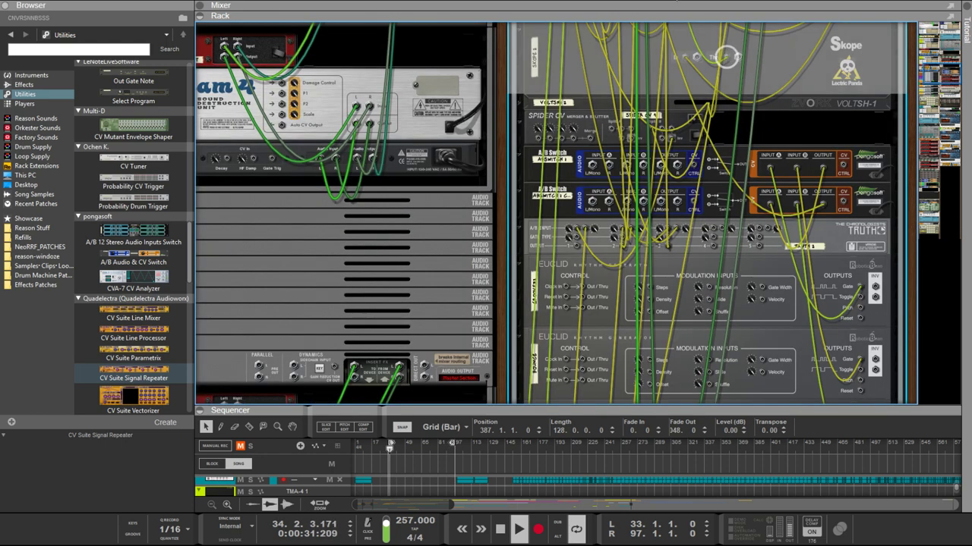
scroll(727, 31, up, 1)
scroll(727, 30, up, 1)
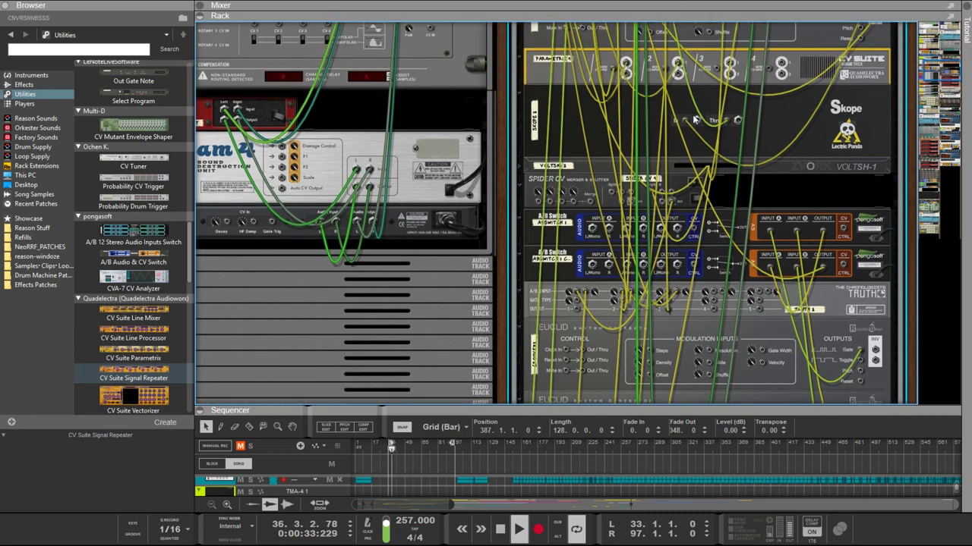
scroll(693, 123, up, 2)
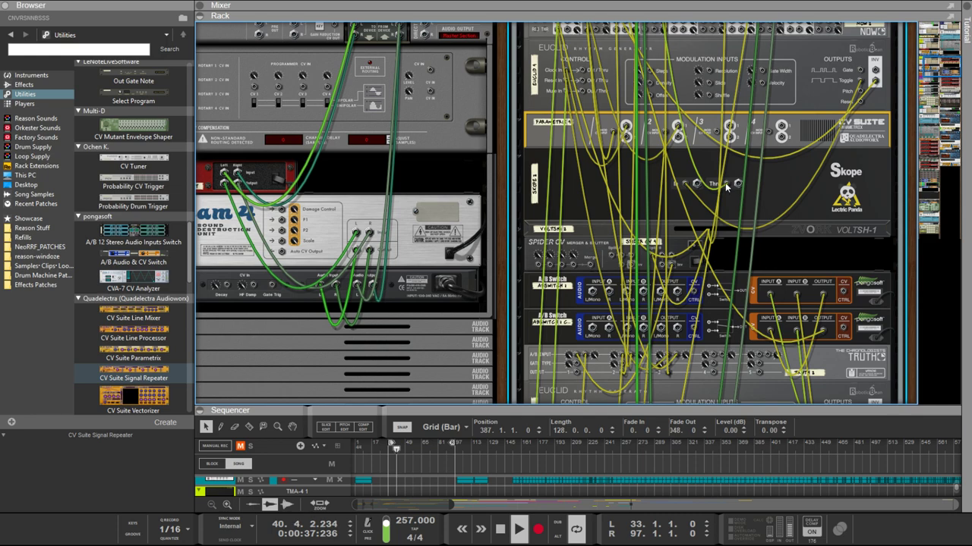
key(Tab)
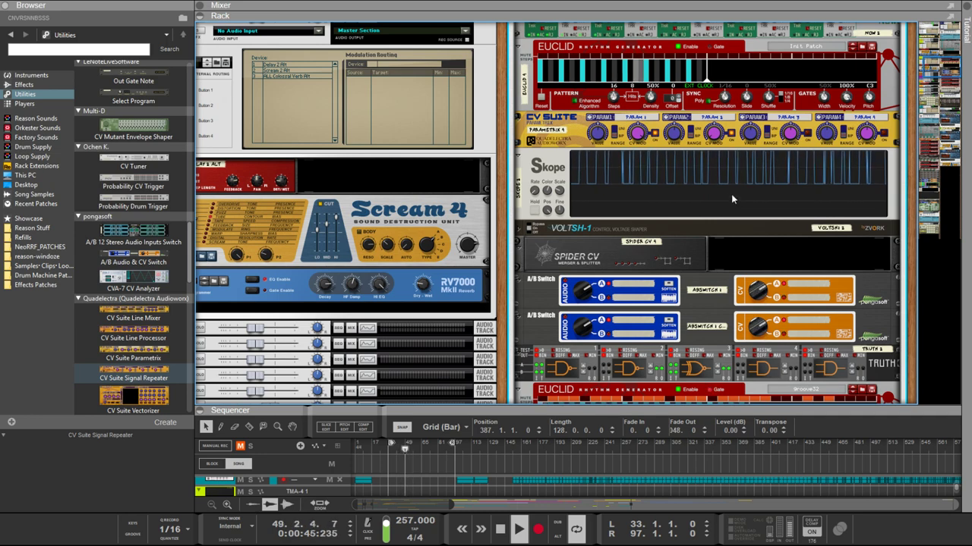
Step: Inspect Euclid 4's pattern and trace its clock input and the Parametrix's input to the Now device
scroll(732, 197, up, 3)
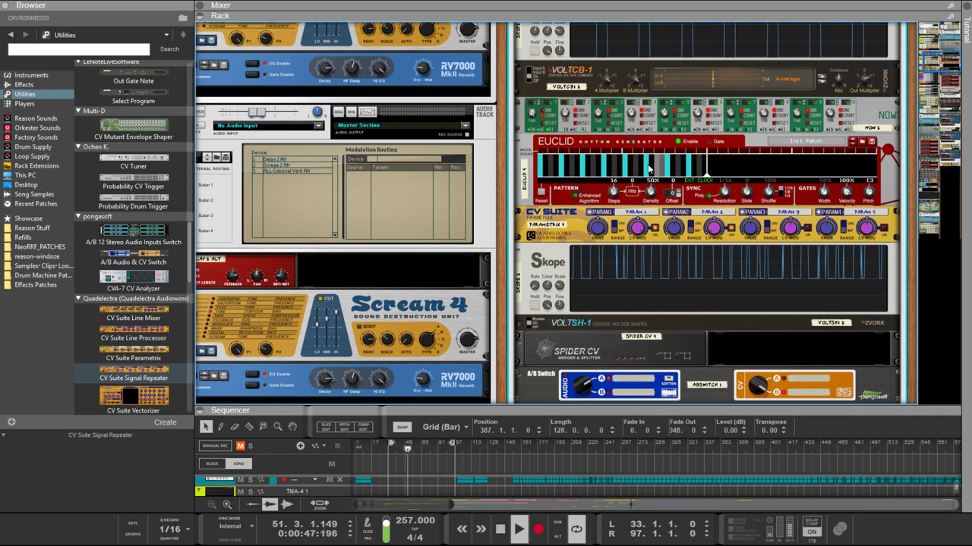
click(618, 154)
key(Tab)
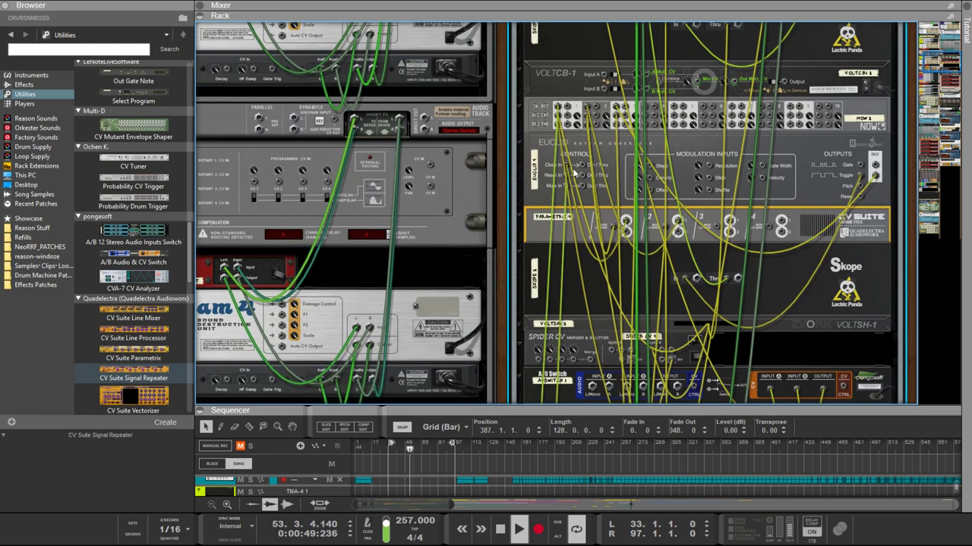
drag(569, 164, 623, 228)
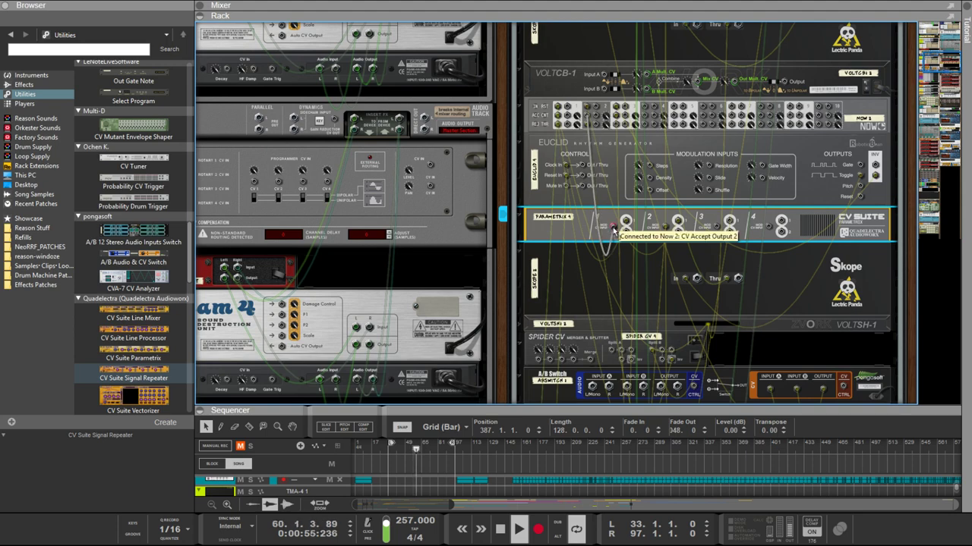
key(Tab)
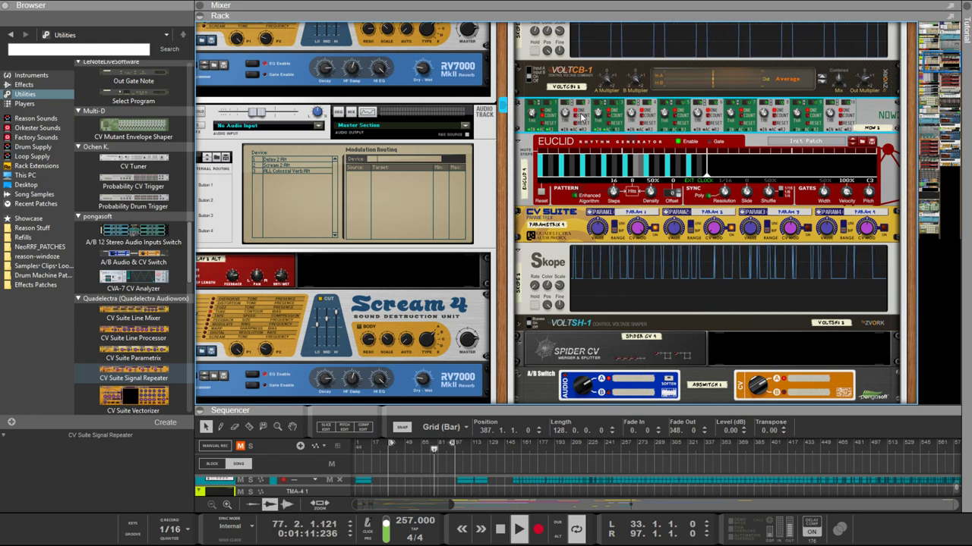
Step: Trace the Combinator's programmer CV 4 cable to the Truth's third gate and follow that gate's input back to the Now device
key(Tab)
scroll(588, 128, down, 1)
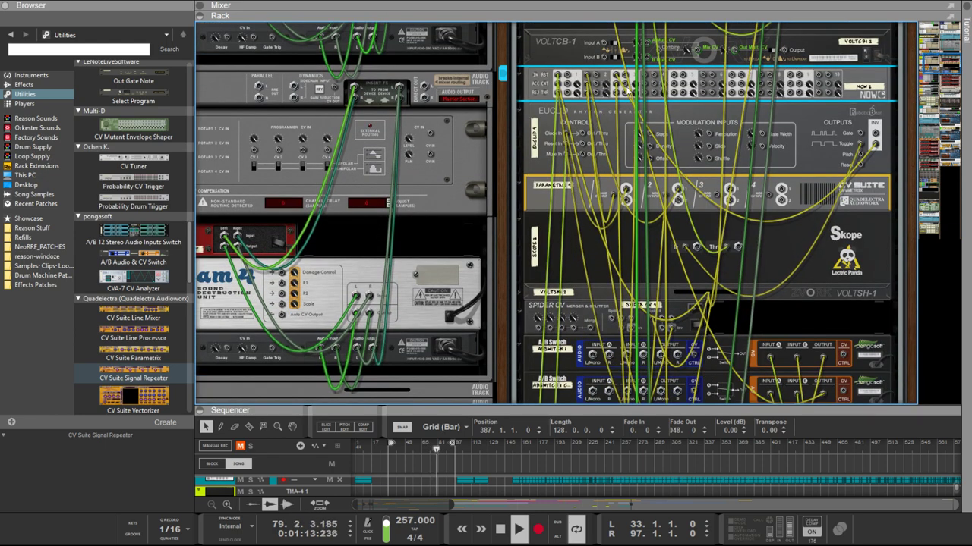
scroll(632, 94, up, 5)
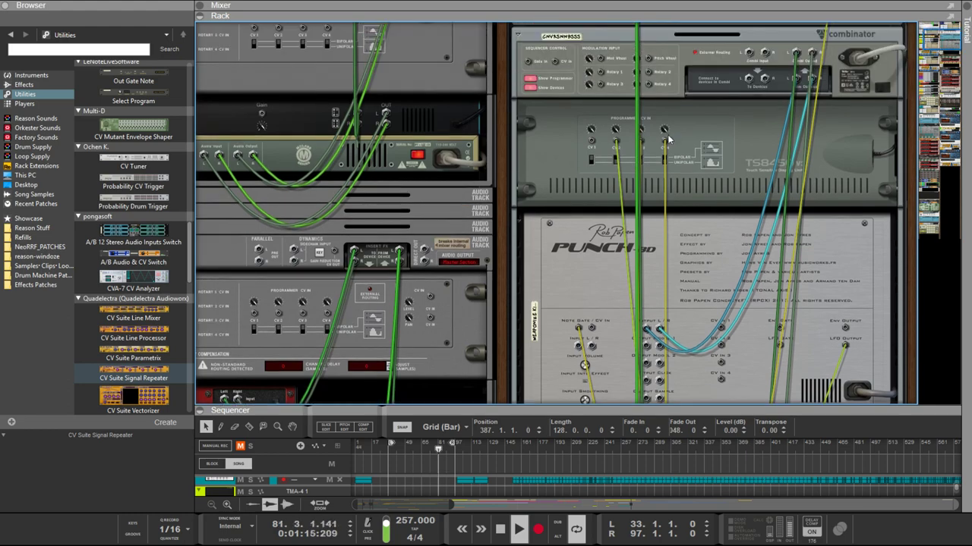
click(667, 156)
scroll(730, 70, down, 10)
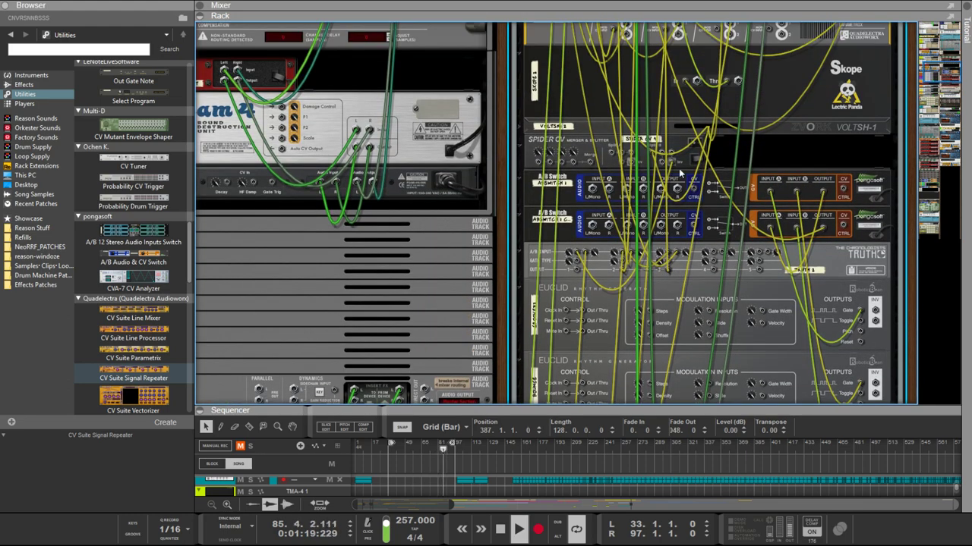
click(668, 258)
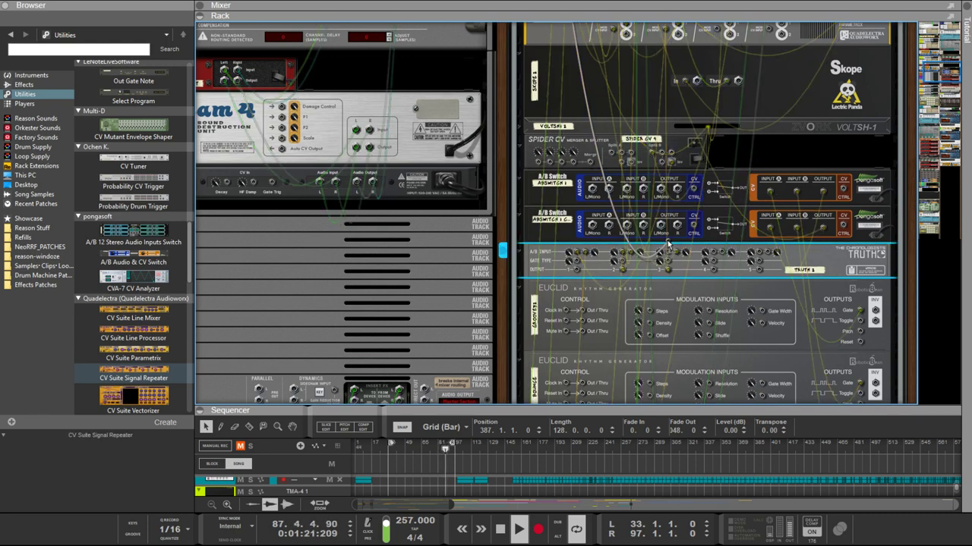
scroll(670, 250, up, 3)
scroll(670, 247, up, 3)
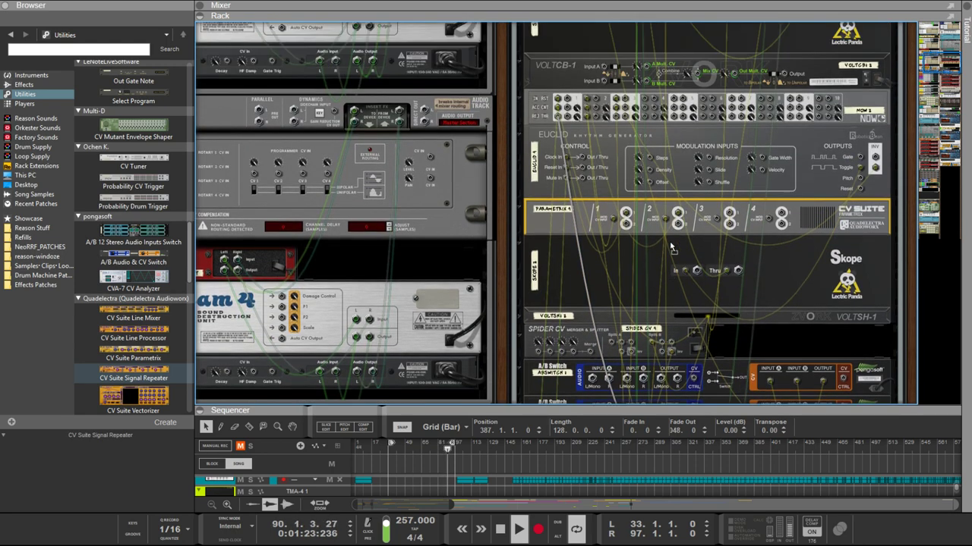
scroll(671, 248, down, 2)
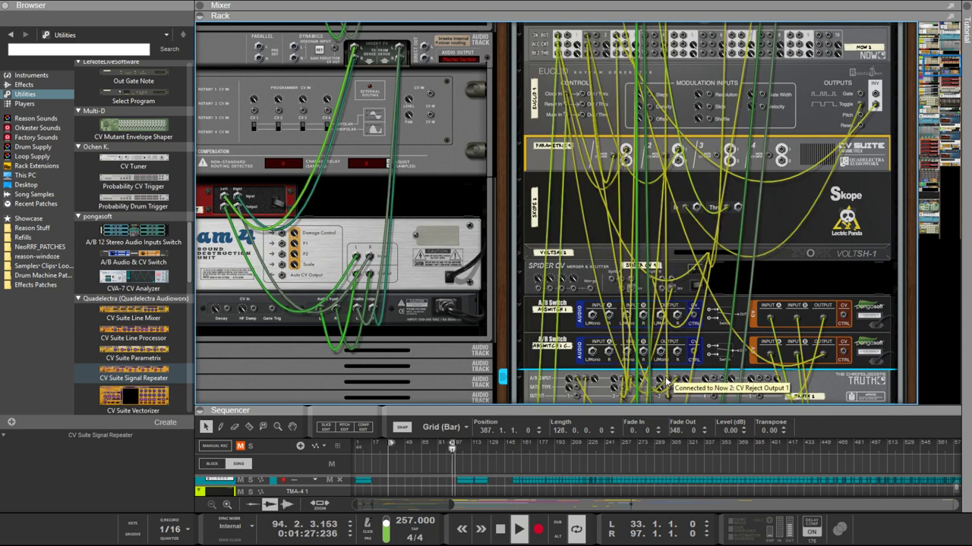
Step: Compare the Truth's third gate front and rear, and follow its second input back up to the Now device
key(Tab)
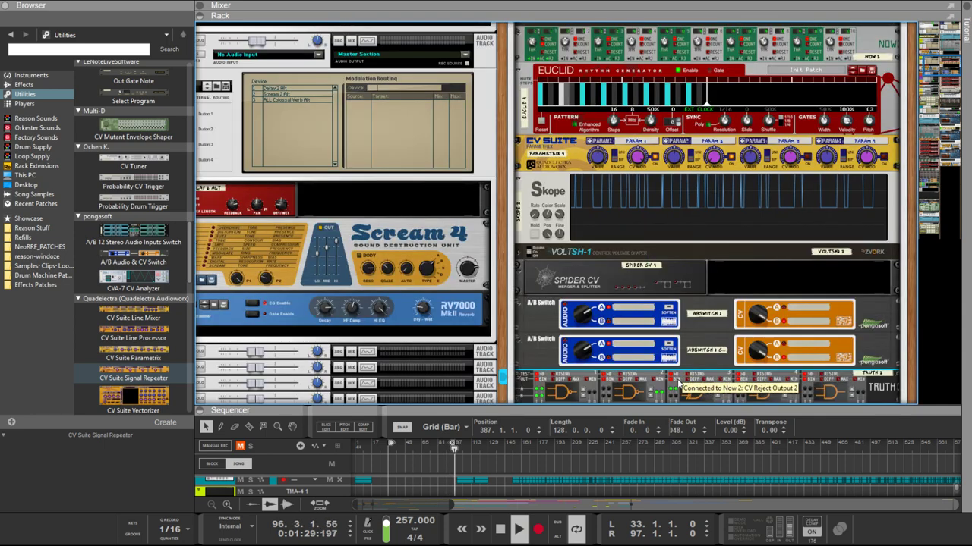
scroll(740, 353, down, 1)
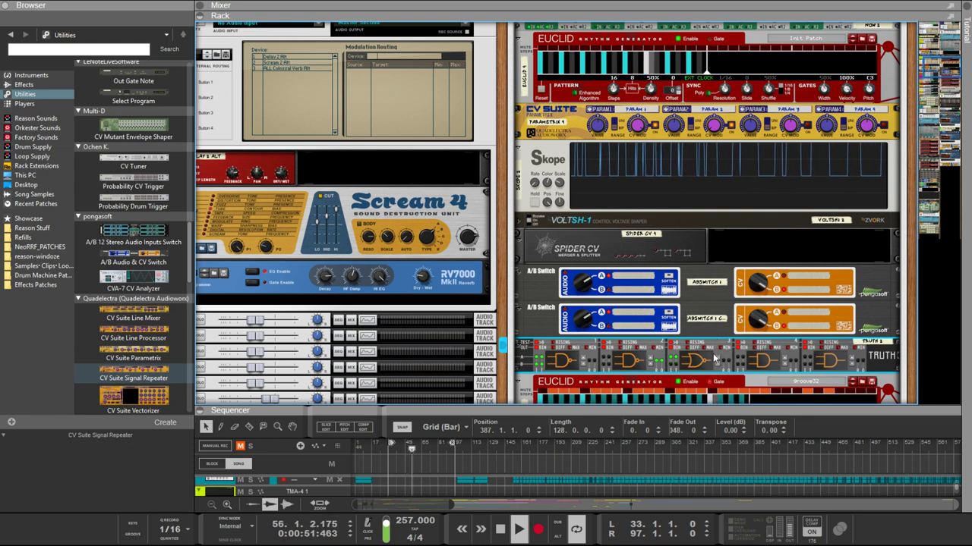
key(Tab)
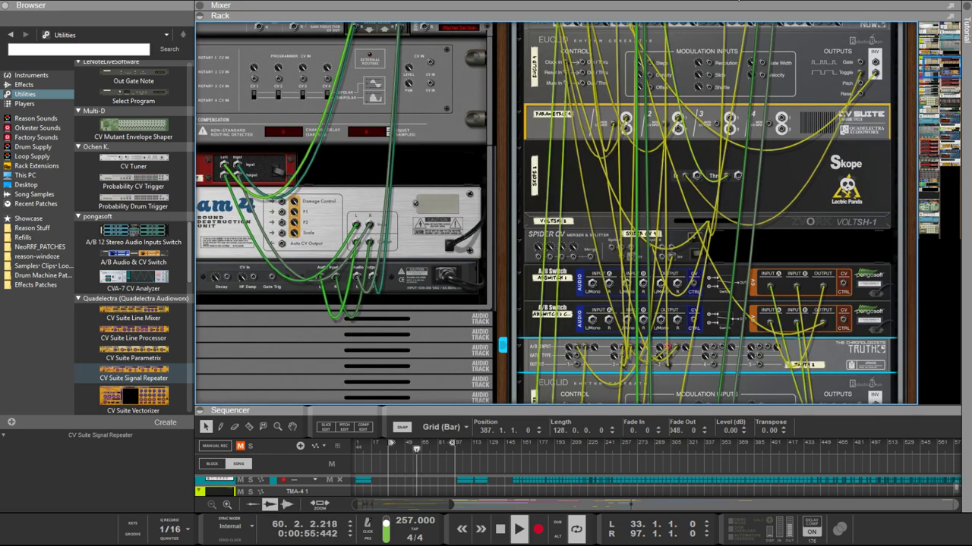
scroll(681, 261, up, 1)
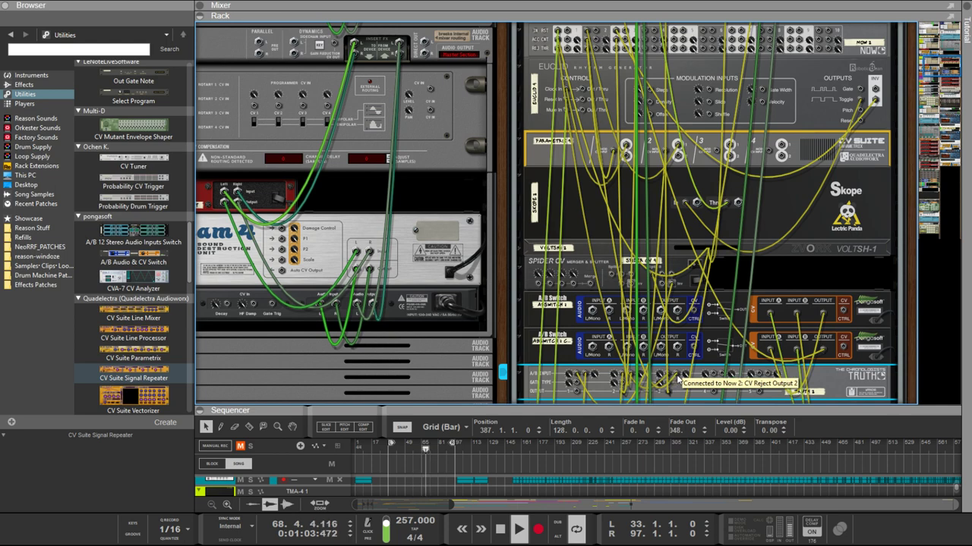
scroll(611, 147, up, 2)
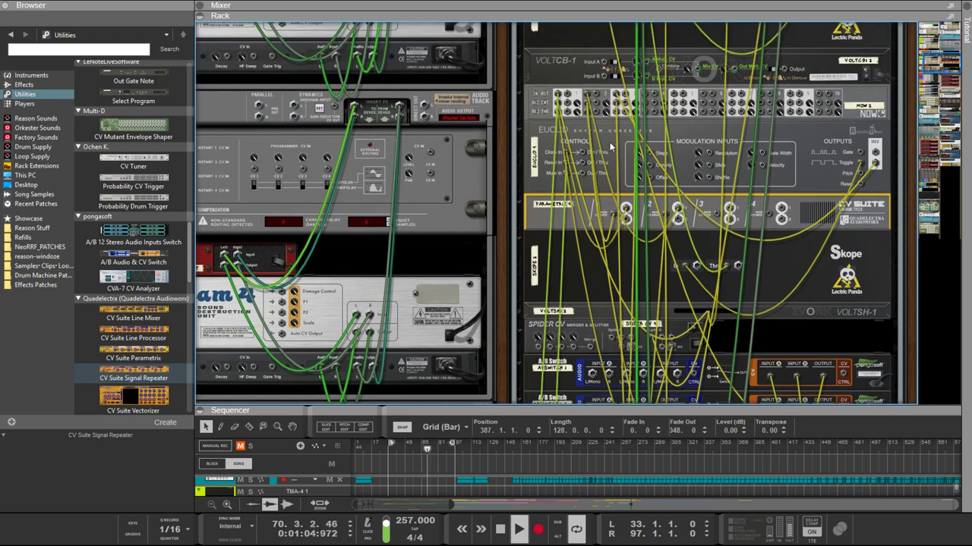
Step: Check the Parametrix's second parameter input on the rear and its modulation amount on the front
click(589, 94)
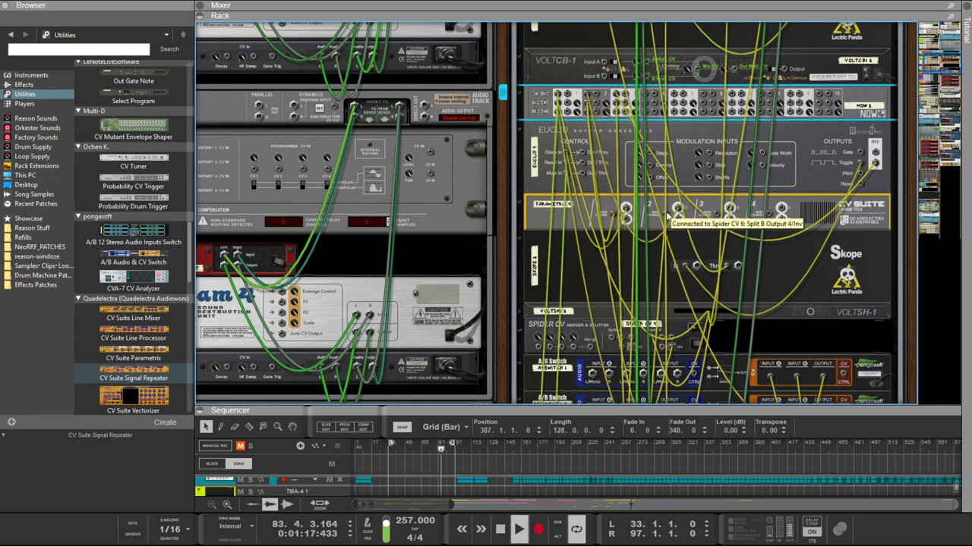
key(Tab)
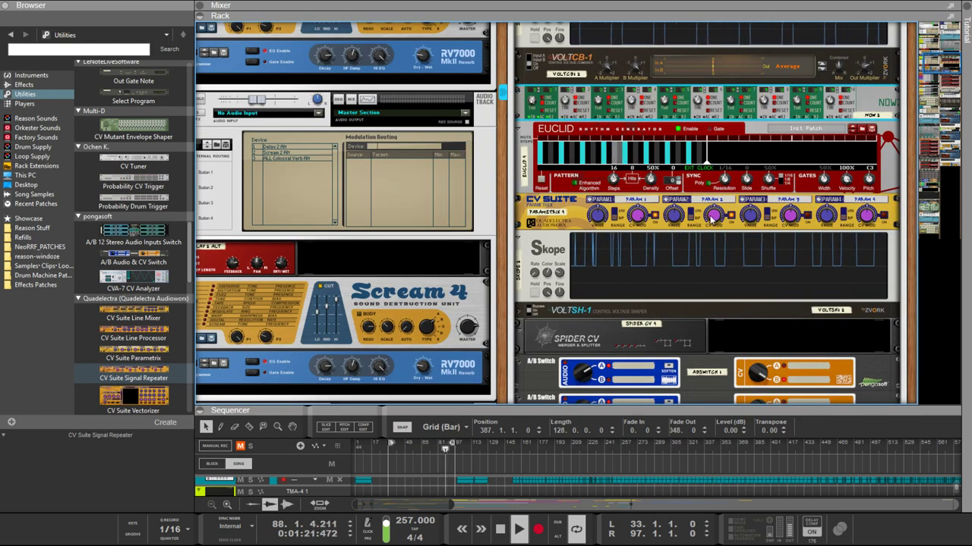
key(Tab)
key(Tab)
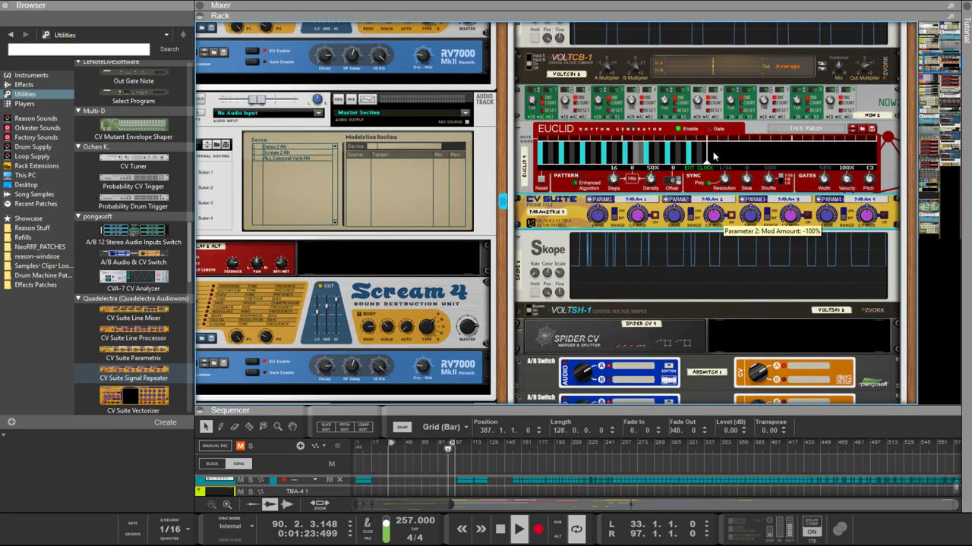
scroll(729, 212, down, 3)
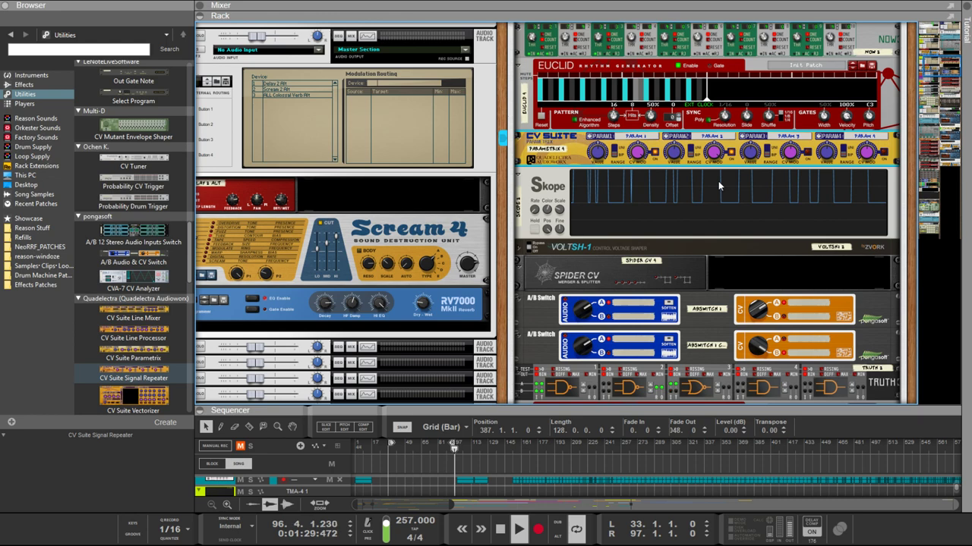
scroll(718, 181, up, 3)
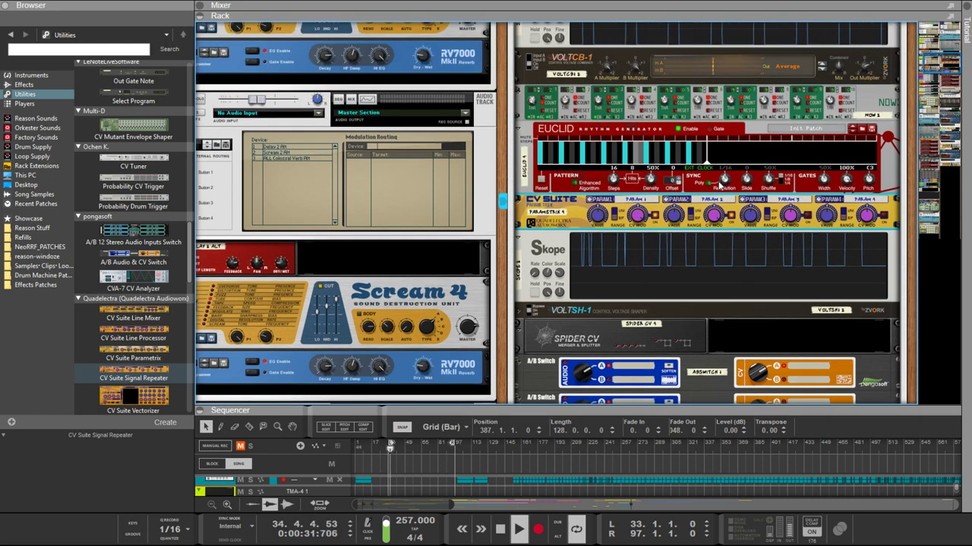
Step: Compare the Now device's front controls with the CV connections on its rear
key(Tab)
key(Tab)
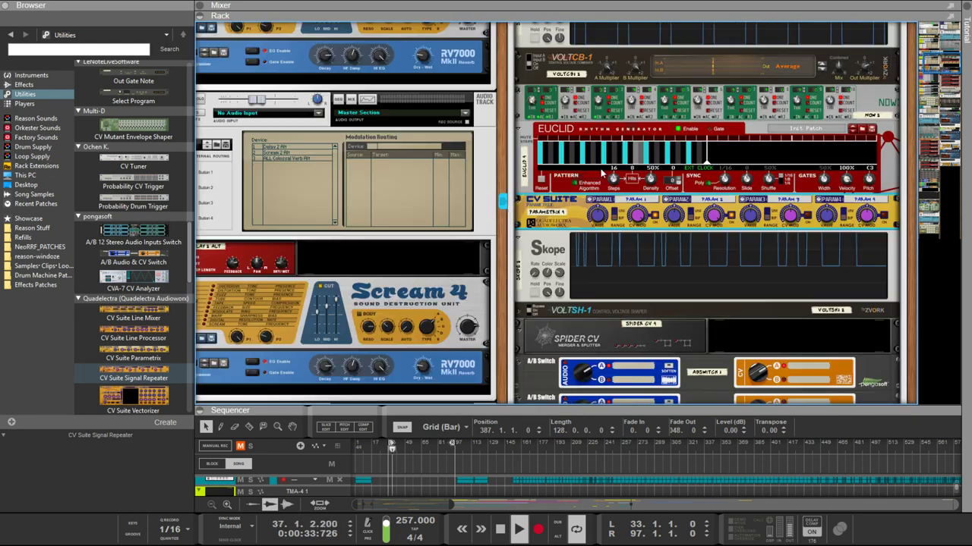
key(Tab)
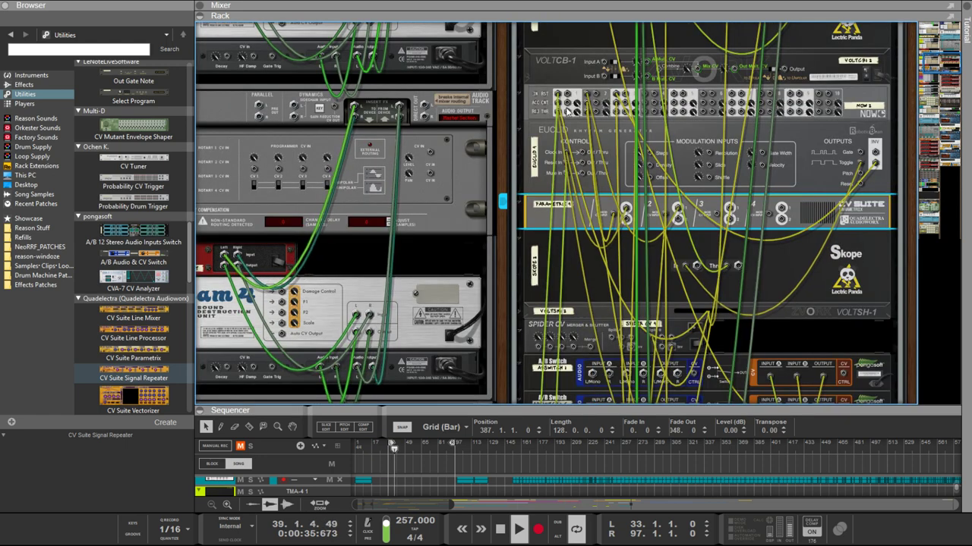
scroll(573, 146, down, 2)
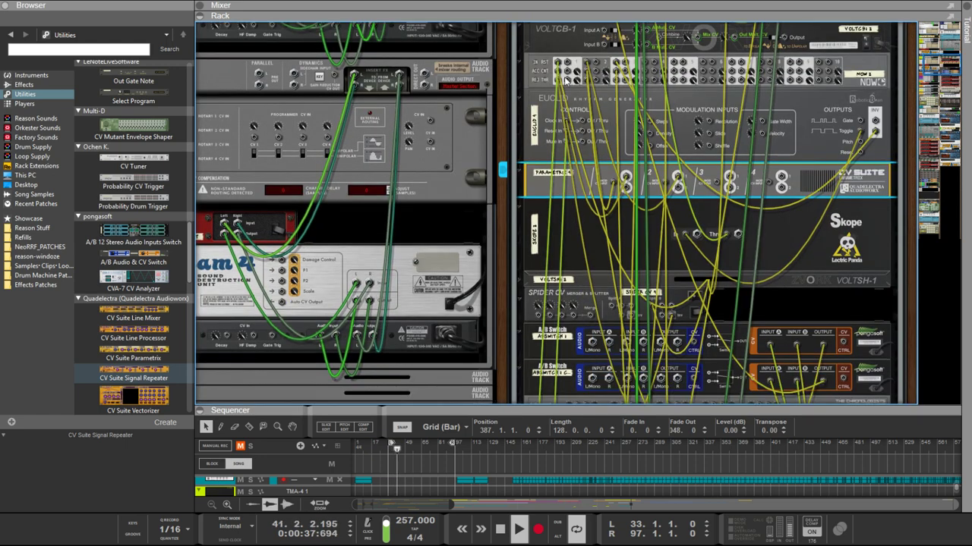
key(Tab)
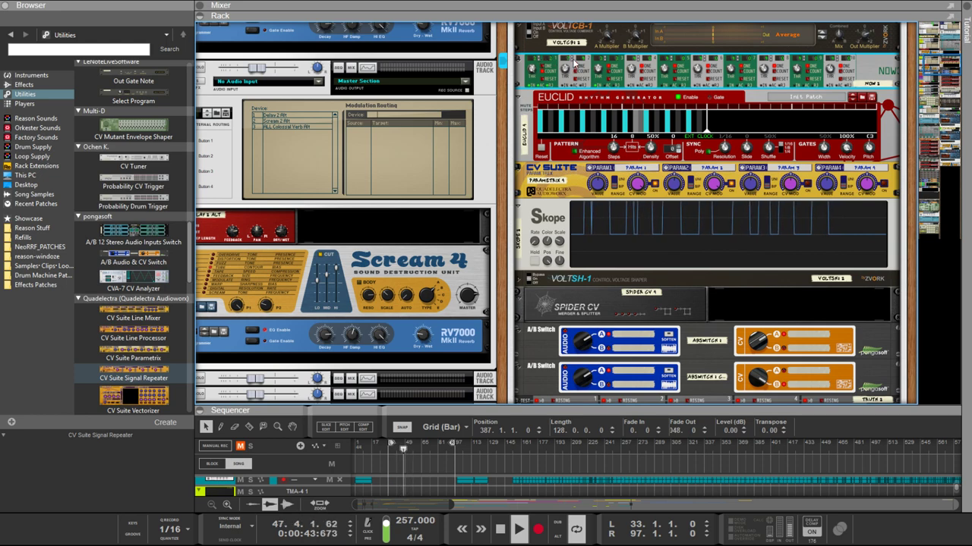
key(Tab)
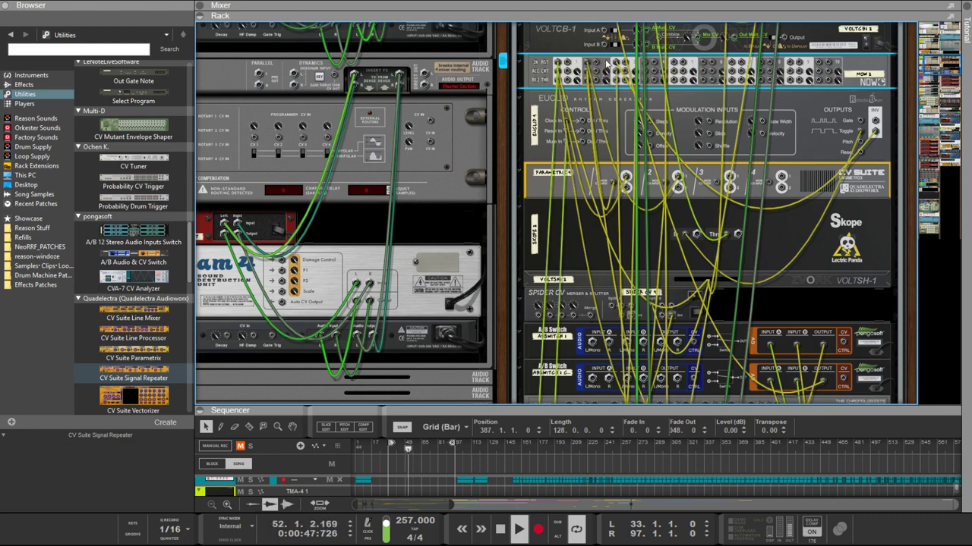
Step: Inspect the Truth's third gate output and the lower A/B switch's CV inputs, and follow the gate's first input up to the Now device
scroll(607, 76, down, 5)
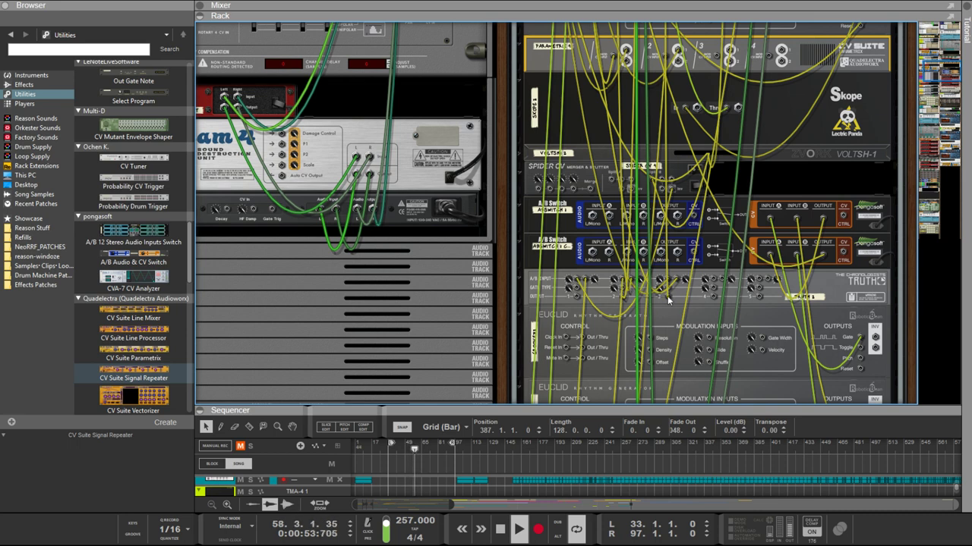
click(667, 298)
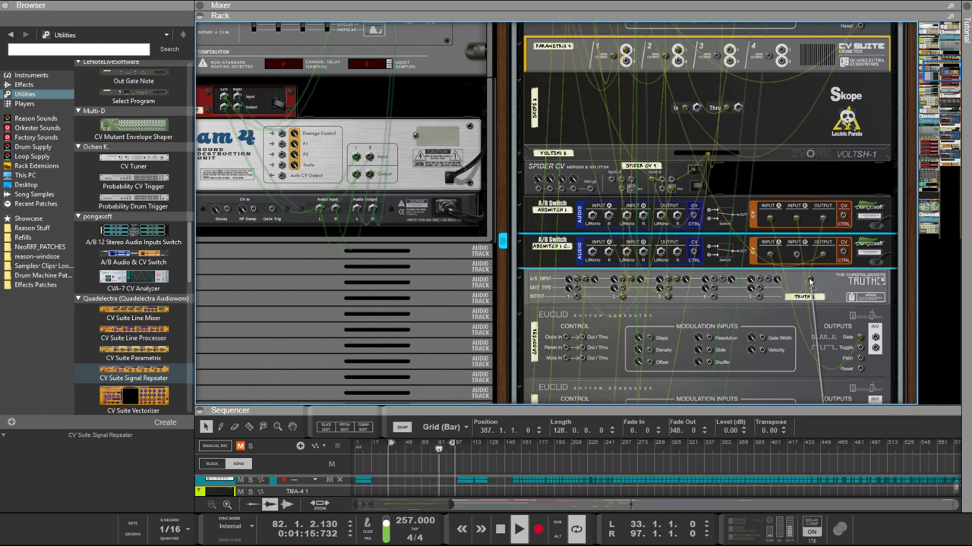
click(801, 256)
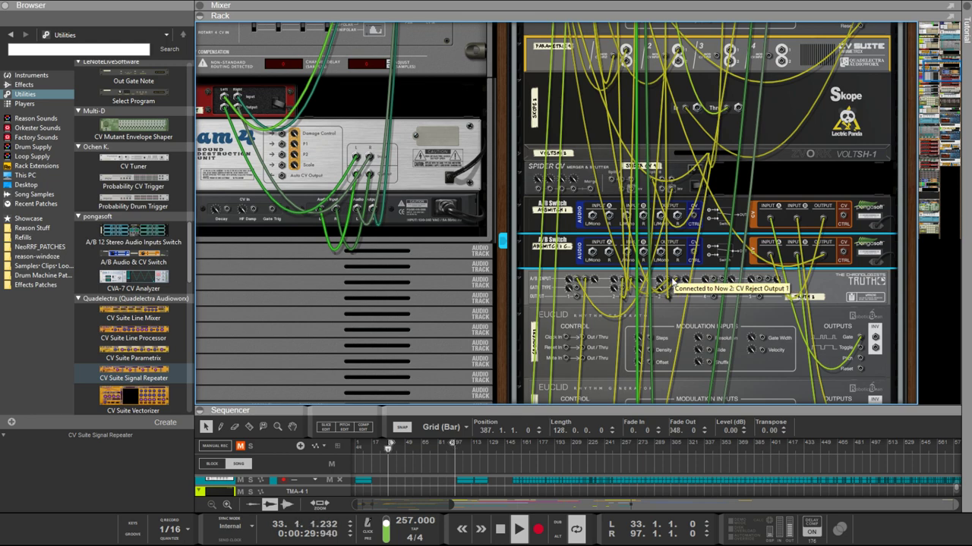
scroll(672, 282, up, 5)
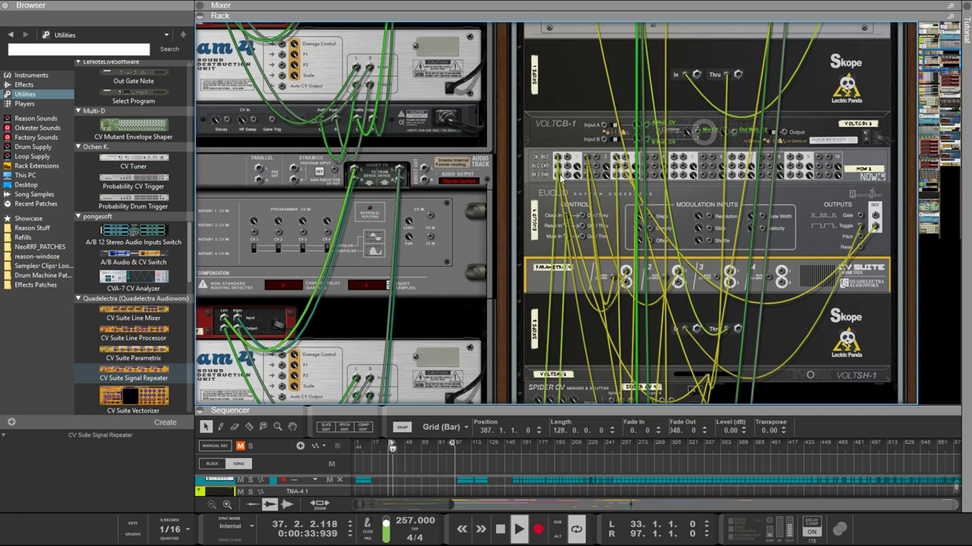
Step: Examine the front settings of the Now device, Euclid 4 and the Parametrix along with the Skope's signal below them
key(Tab)
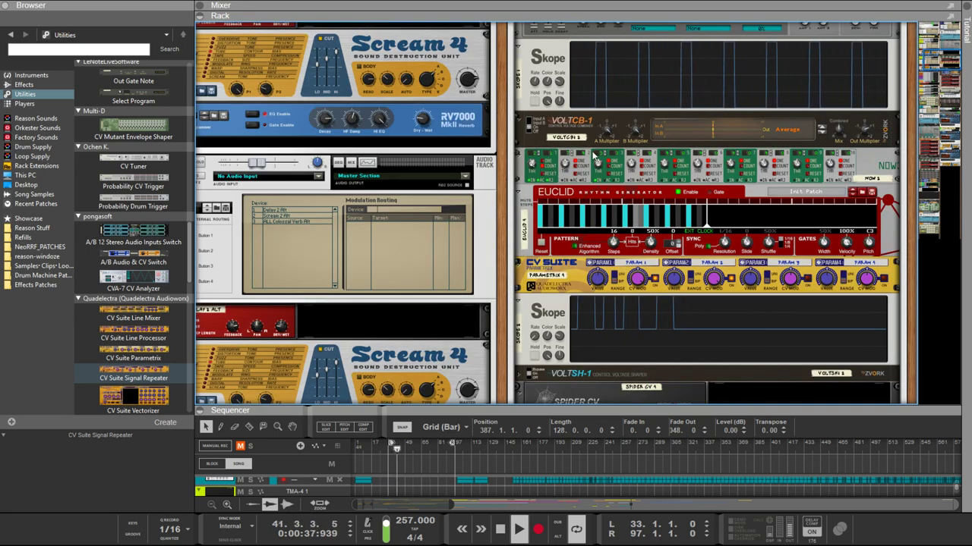
scroll(593, 159, down, 3)
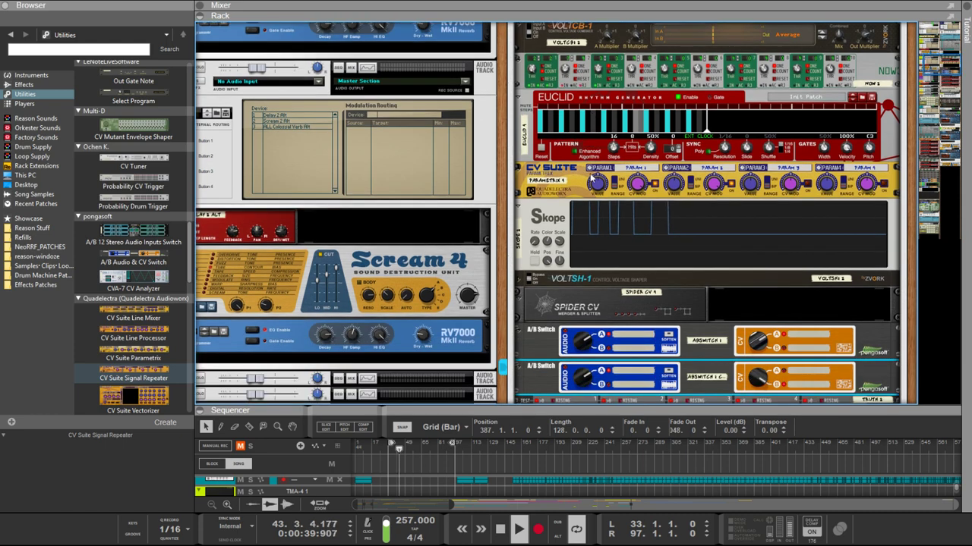
scroll(592, 178, up, 1)
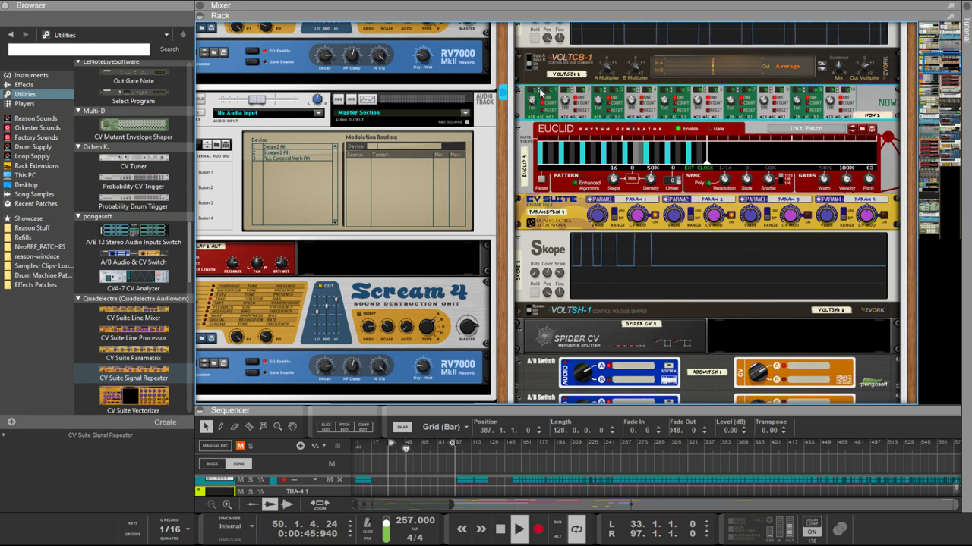
scroll(601, 116, down, 4)
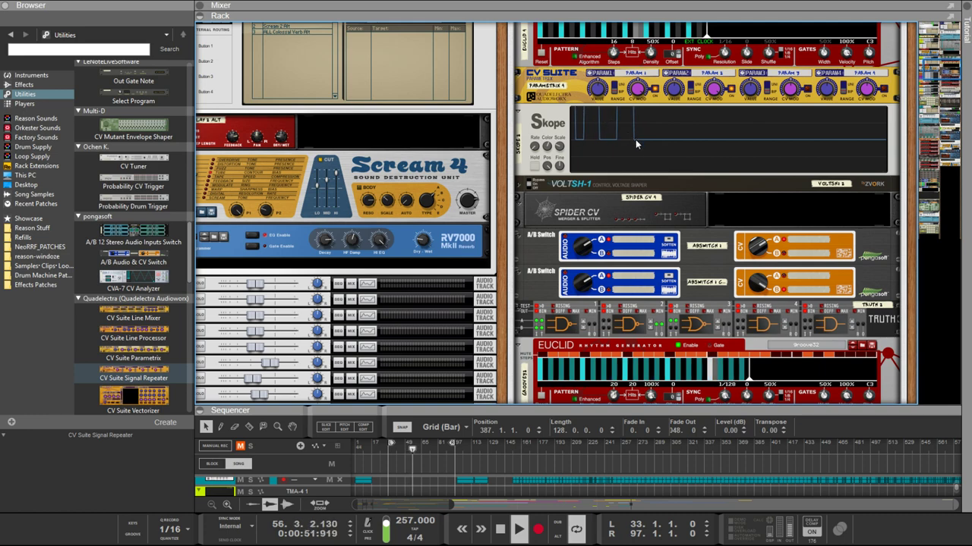
scroll(659, 165, up, 3)
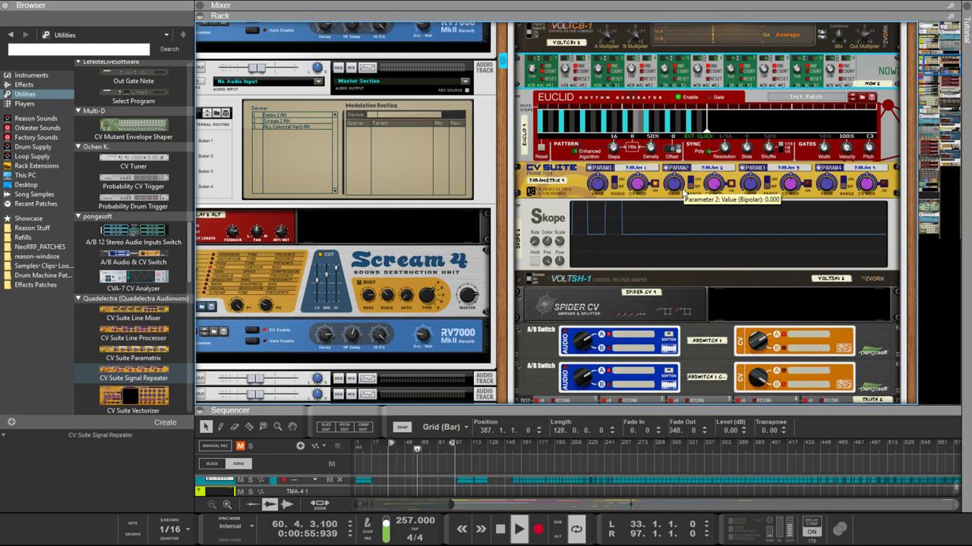
Step: Examine the CV selectors of both A/B switches, the Truth's third gate and the Groove32 Euclid below it
click(762, 378)
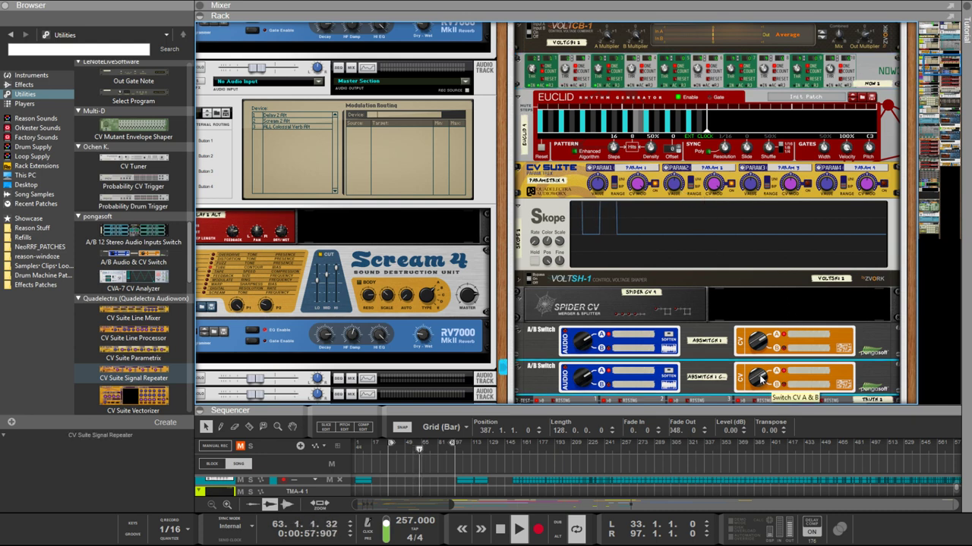
click(755, 343)
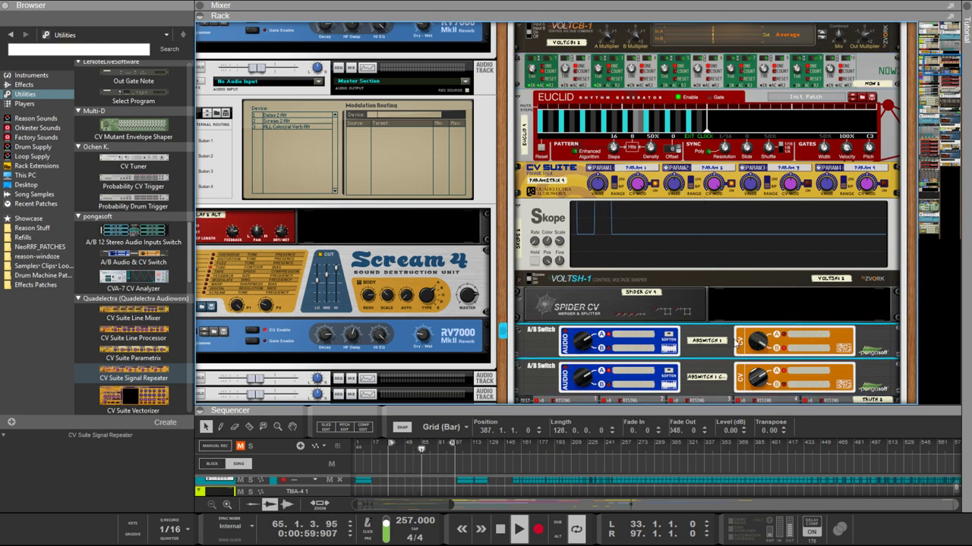
scroll(725, 349, down, 3)
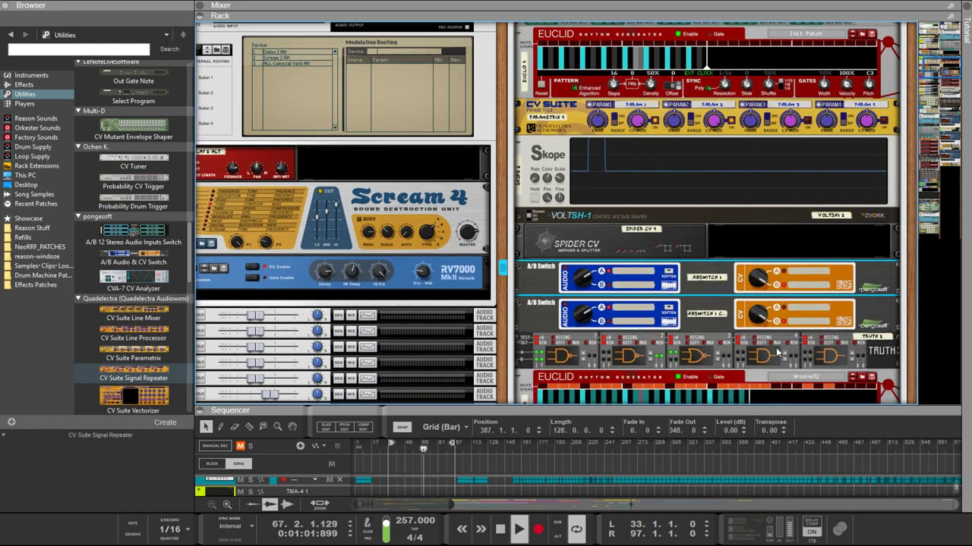
click(714, 358)
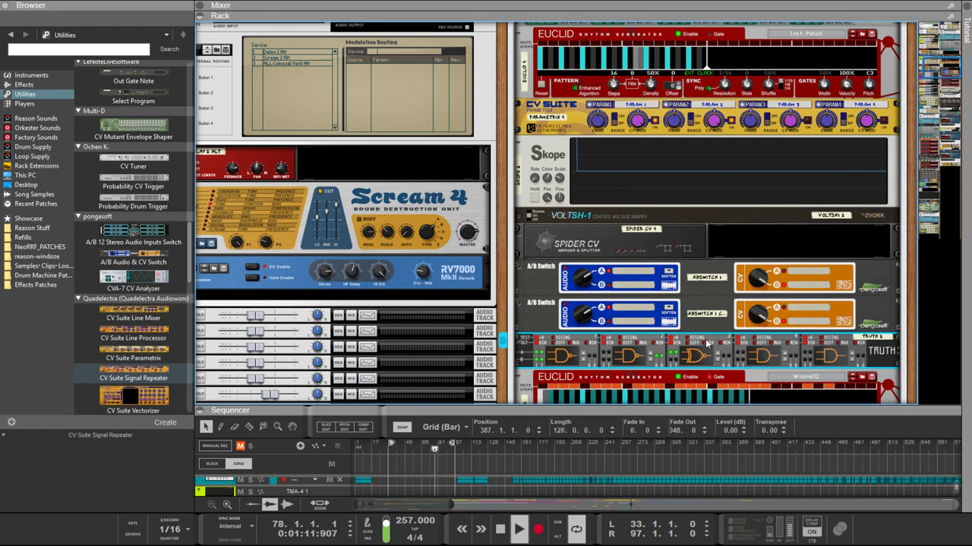
scroll(706, 344, down, 2)
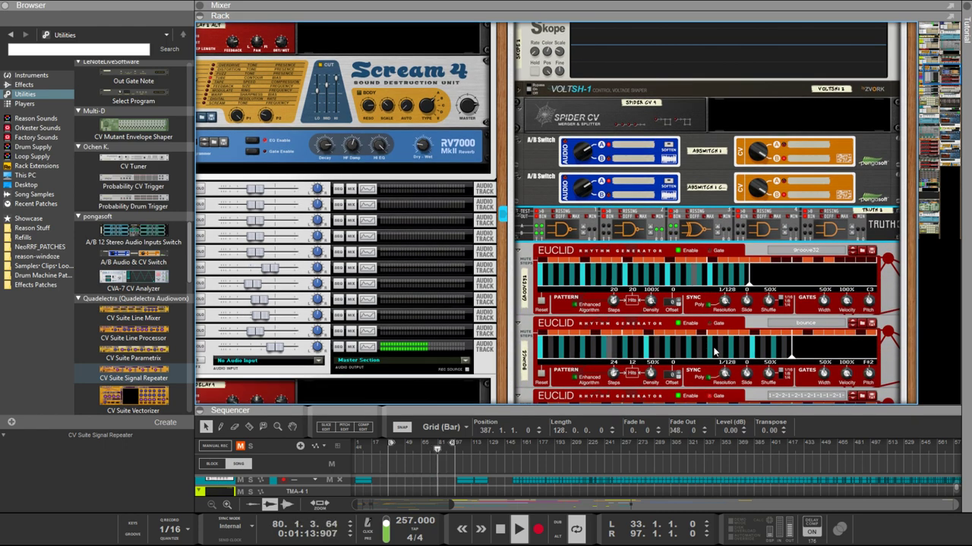
scroll(712, 326, up, 1)
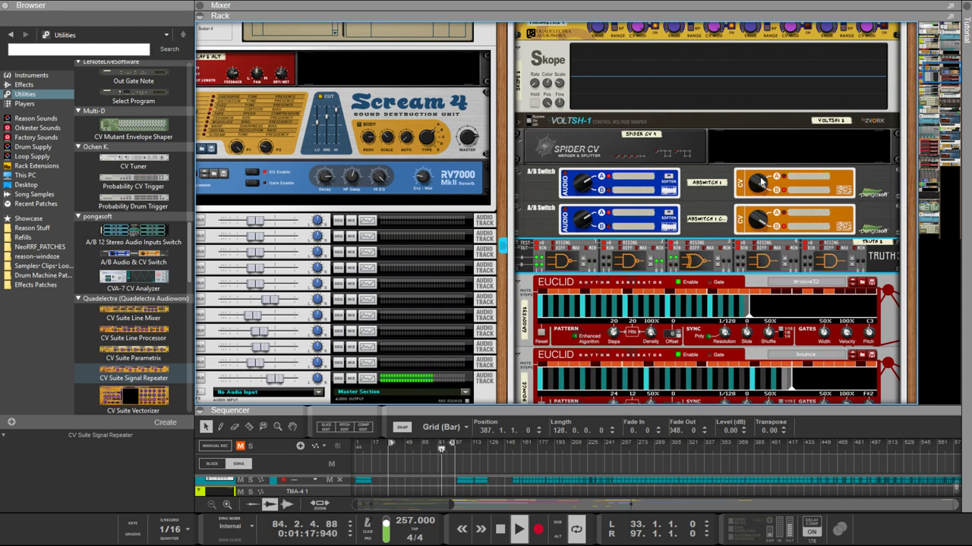
scroll(760, 186, up, 2)
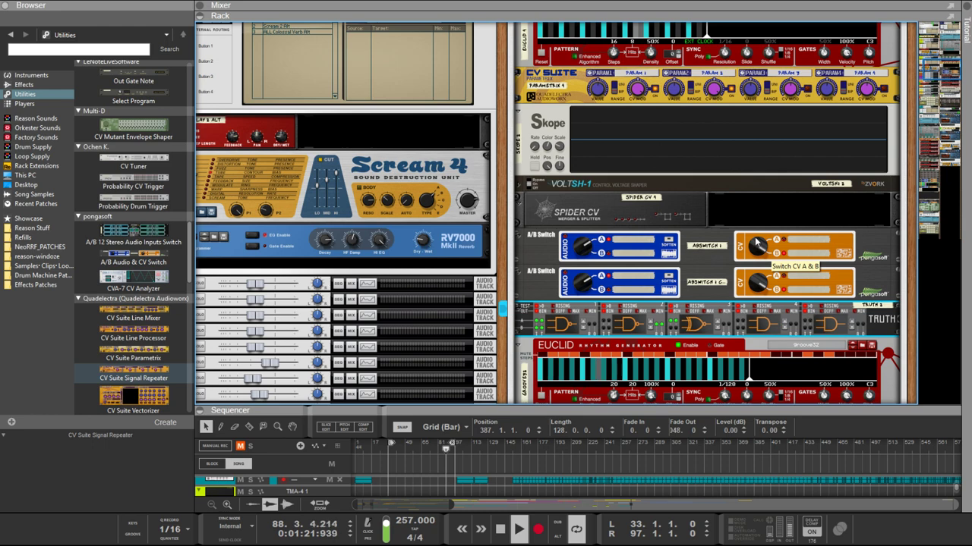
Step: Inspect the A/B switches' CV outputs on the rear, check the Punch-BD connections, and return to Euclid 4's toggle output
key(Tab)
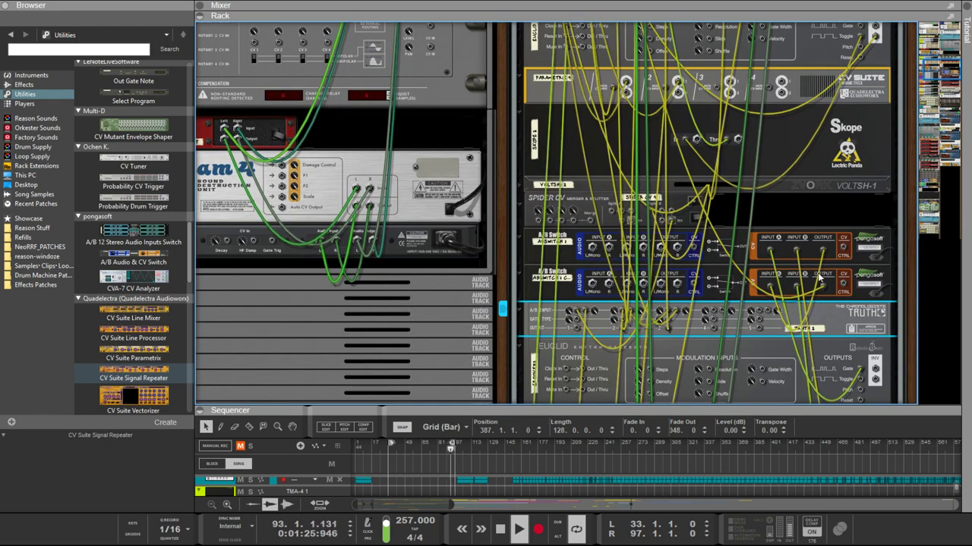
scroll(808, 281, up, 4)
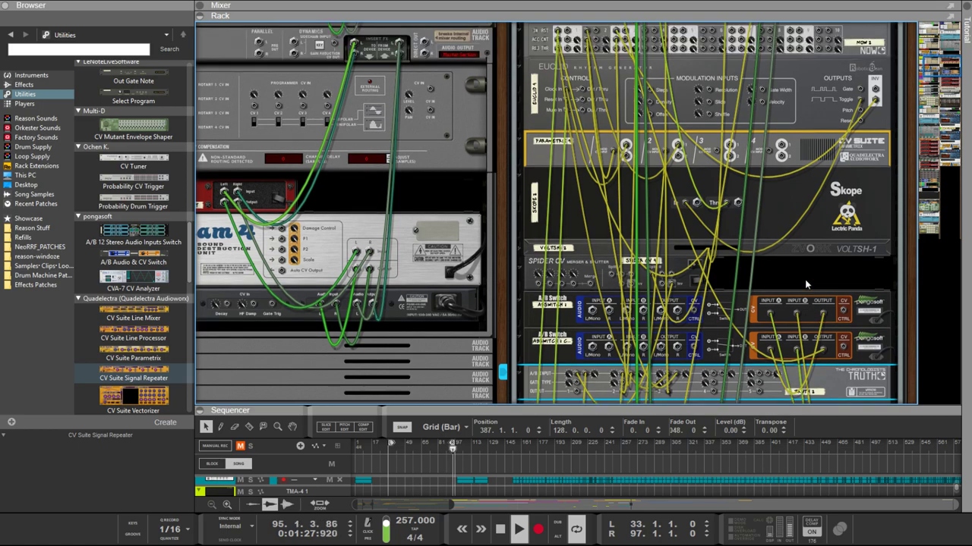
scroll(802, 280, up, 5)
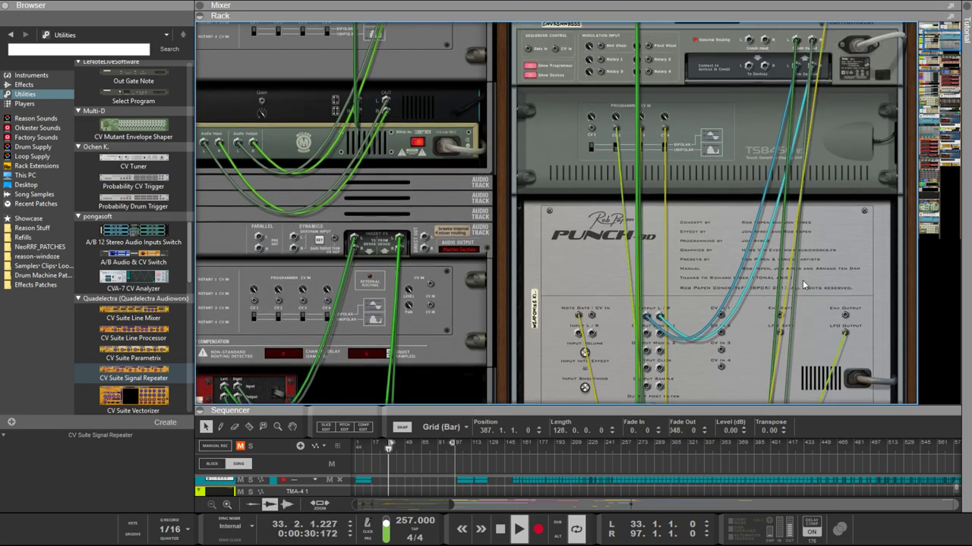
scroll(802, 280, down, 3)
scroll(814, 297, down, 4)
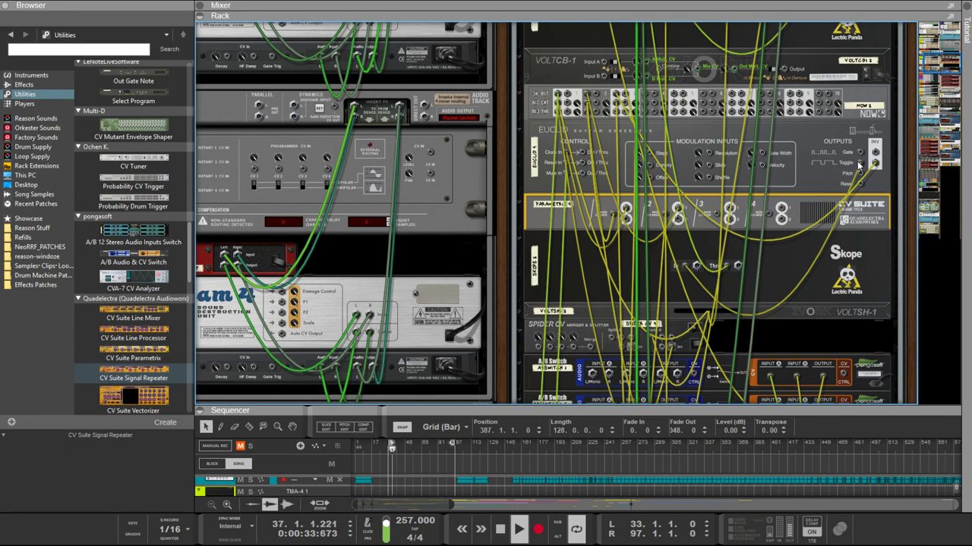
Step: Trace Euclid 4's toggle output through the lower Skope up to the Combinator programmer's second CV input
click(860, 165)
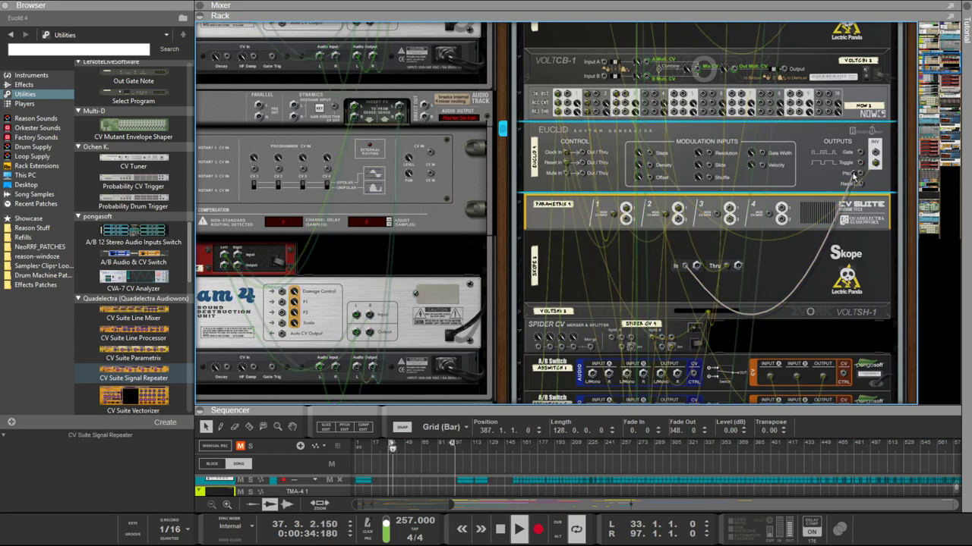
click(711, 270)
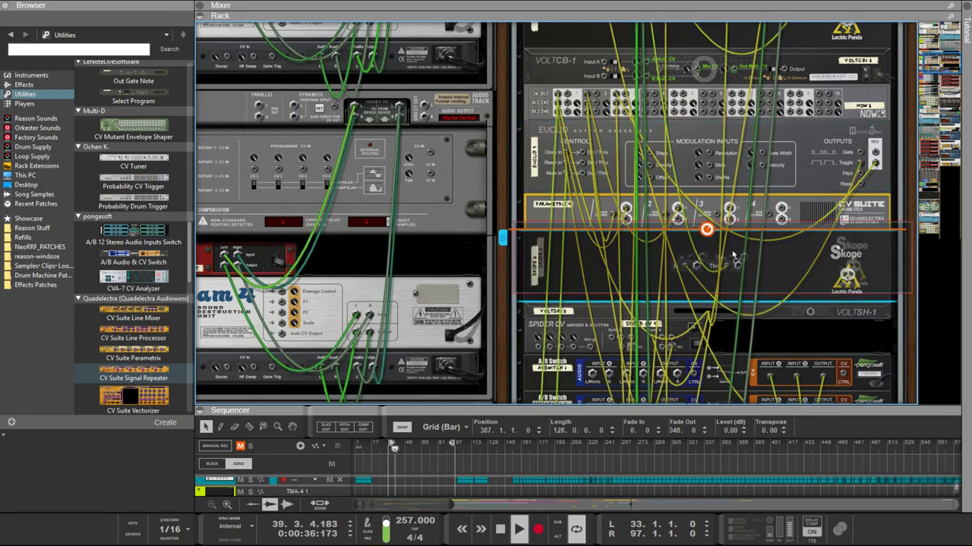
drag(727, 266, 726, 269)
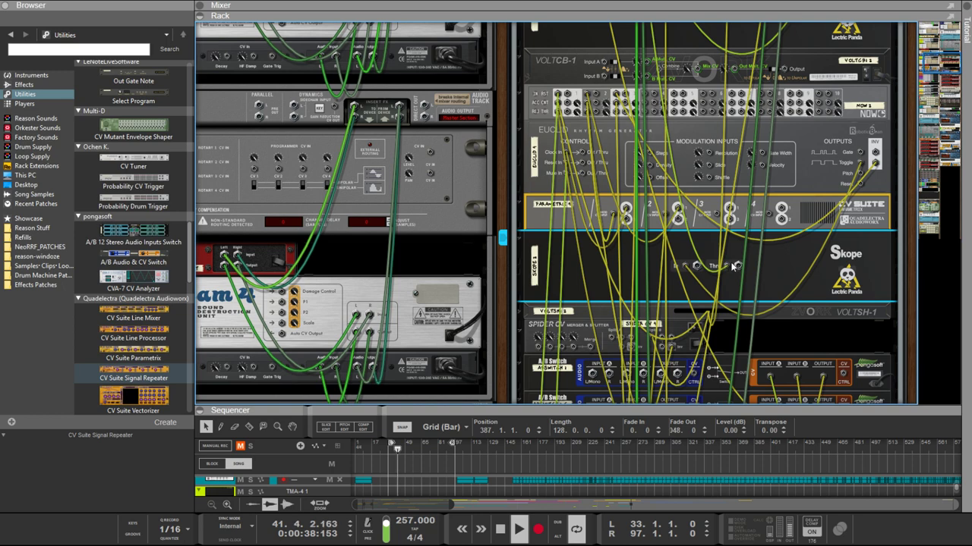
scroll(733, 259, up, 5)
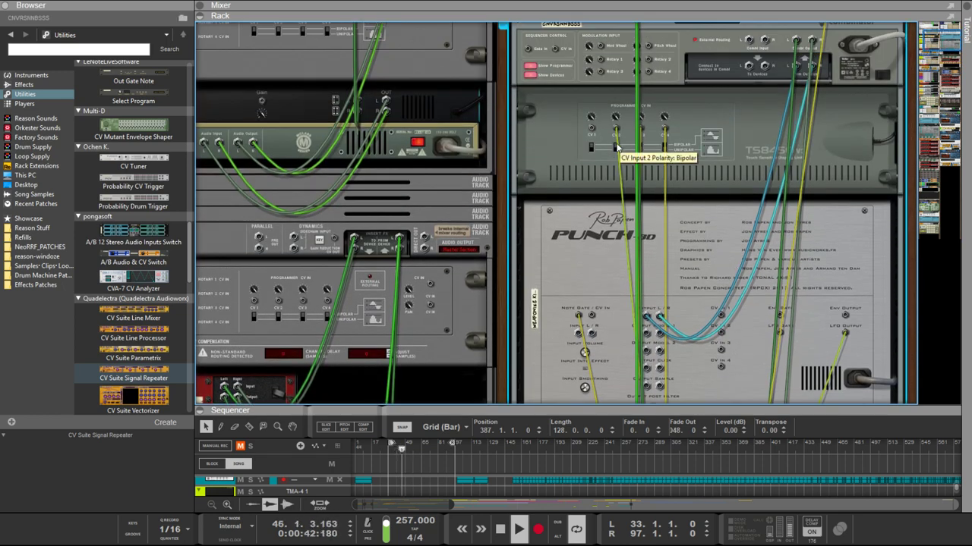
scroll(679, 186, down, 3)
scroll(679, 191, down, 6)
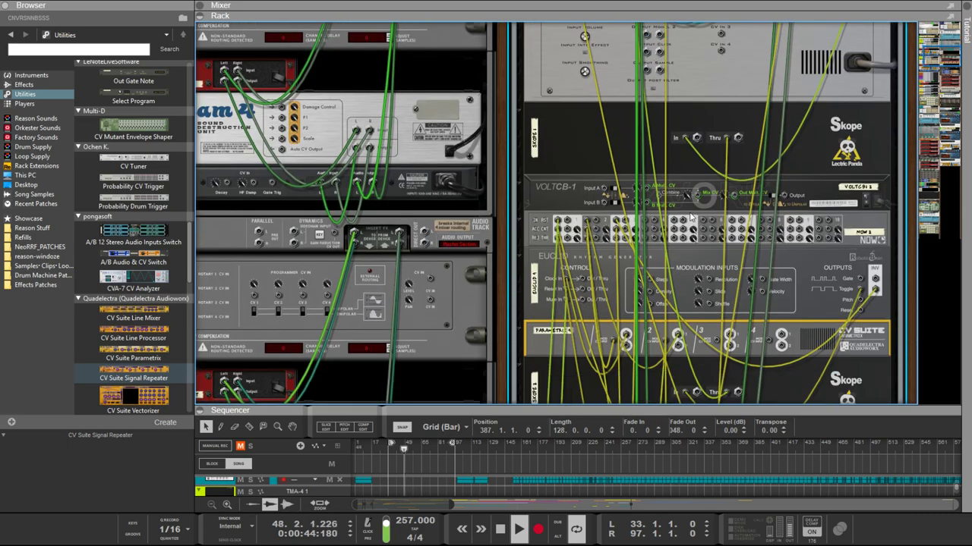
Step: Examine the front of both A/B switches and the result mode of the Truth's third gate
key(Tab)
scroll(689, 213, down, 5)
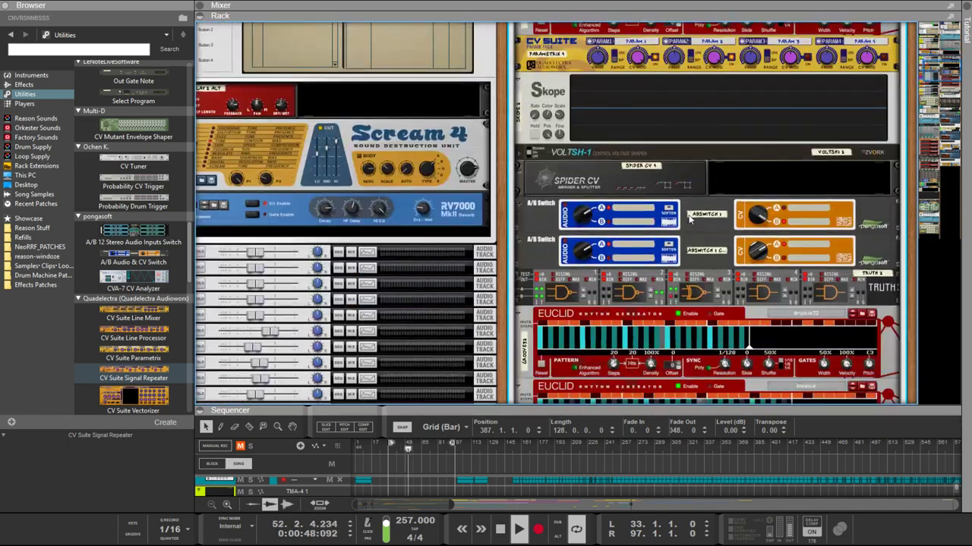
scroll(689, 218, down, 5)
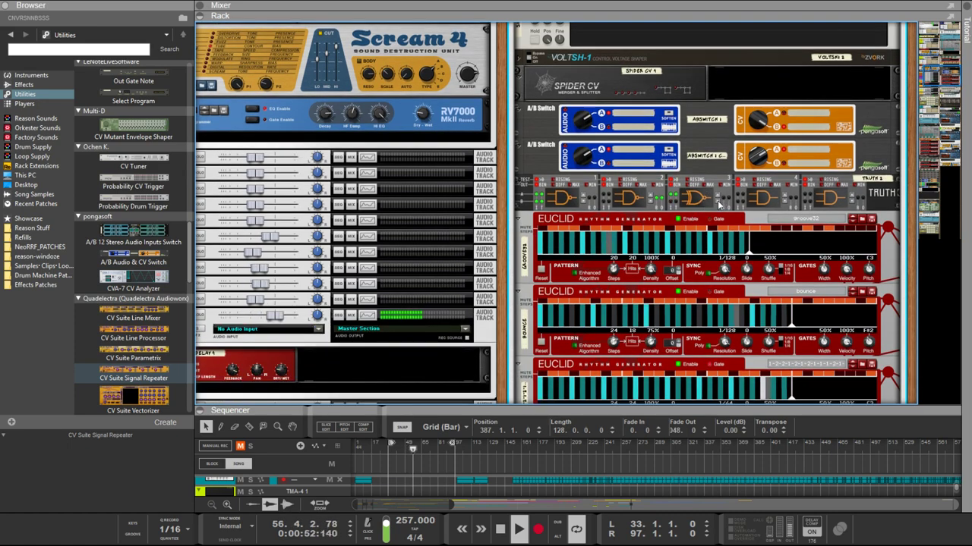
click(719, 203)
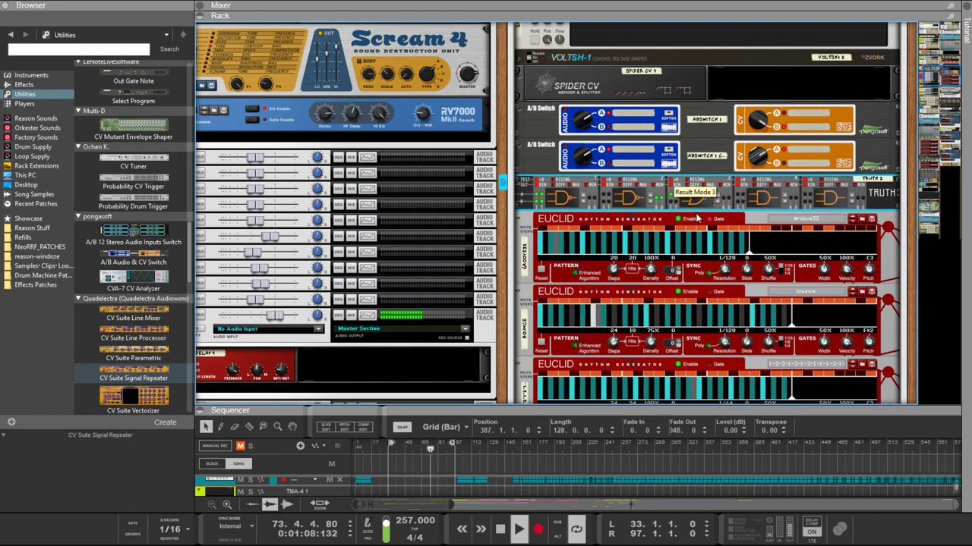
Step: Examine the Combinator's CV In 2 routing to Switch CV A & B on ABSwitch 1, checking the programmer's rear inputs
scroll(697, 218, up, 15)
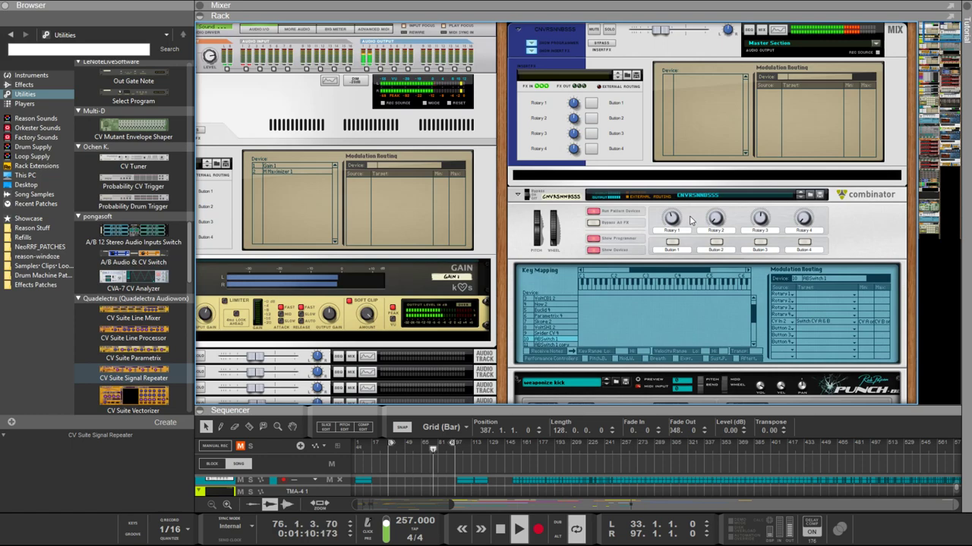
scroll(691, 220, down, 4)
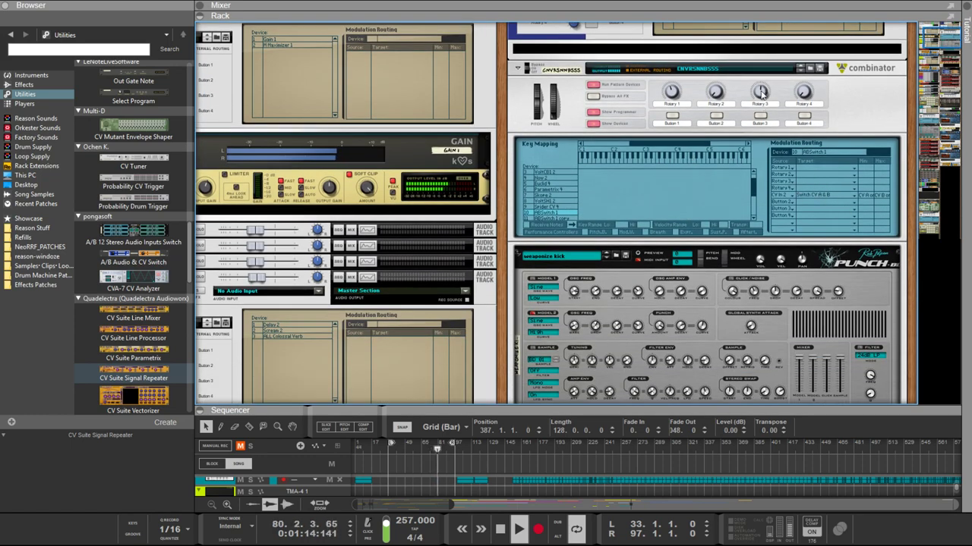
key(Tab)
key(Tab)
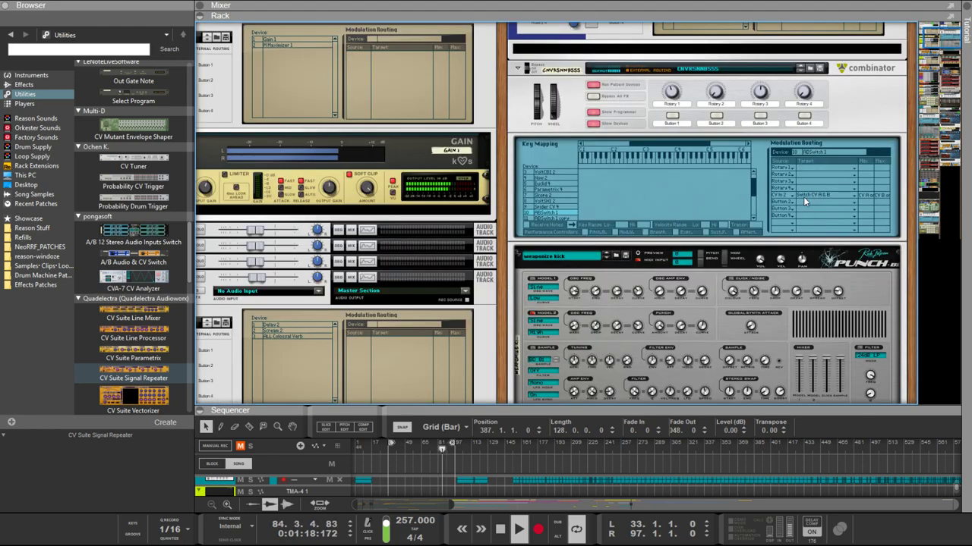
click(867, 218)
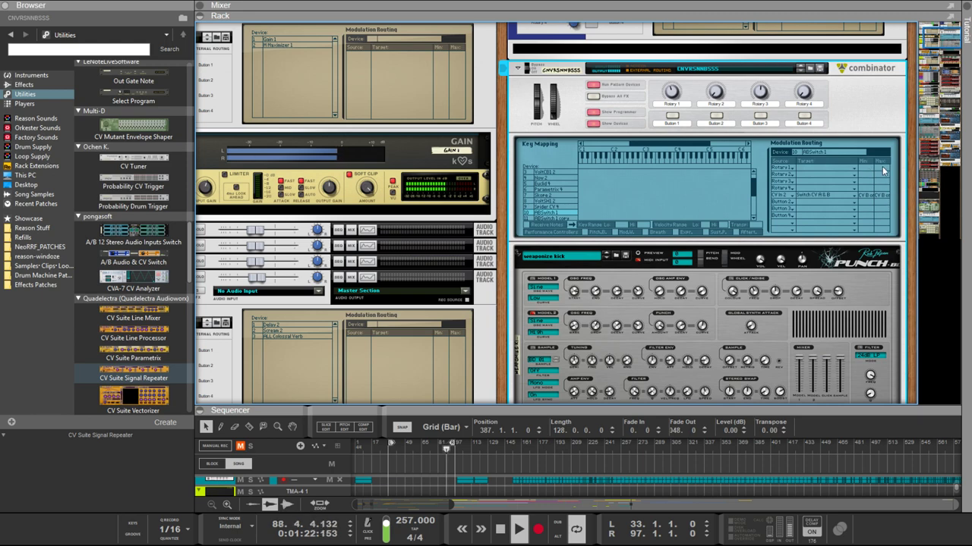
Step: Examine the front of the Parametrix, the Skope below it, the A/B switches and the Truth's third gate
scroll(683, 216, down, 15)
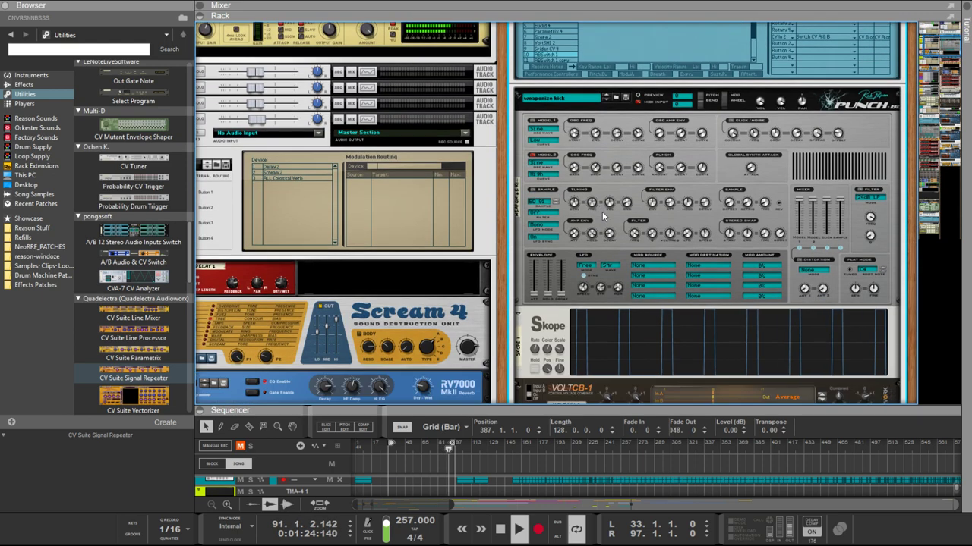
scroll(613, 217, up, 1)
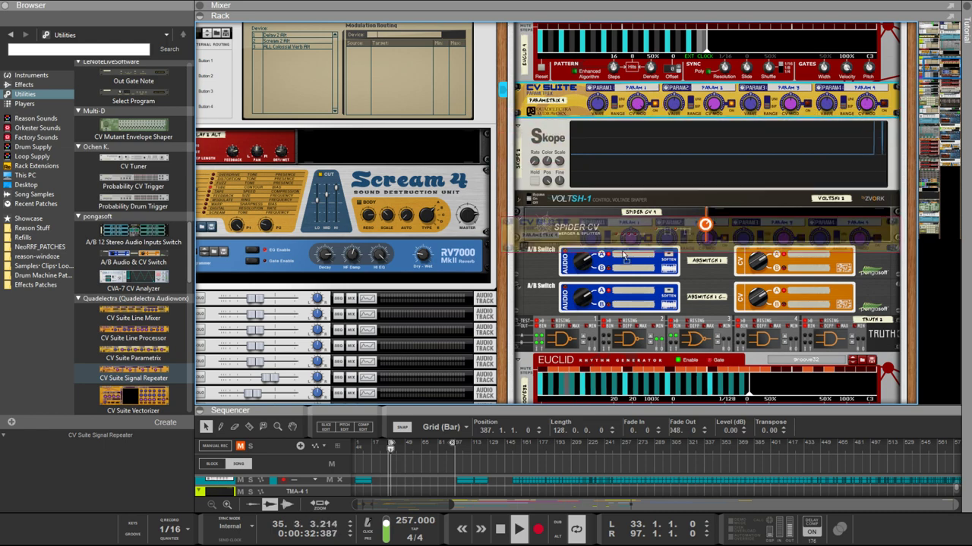
scroll(637, 103, down, 2)
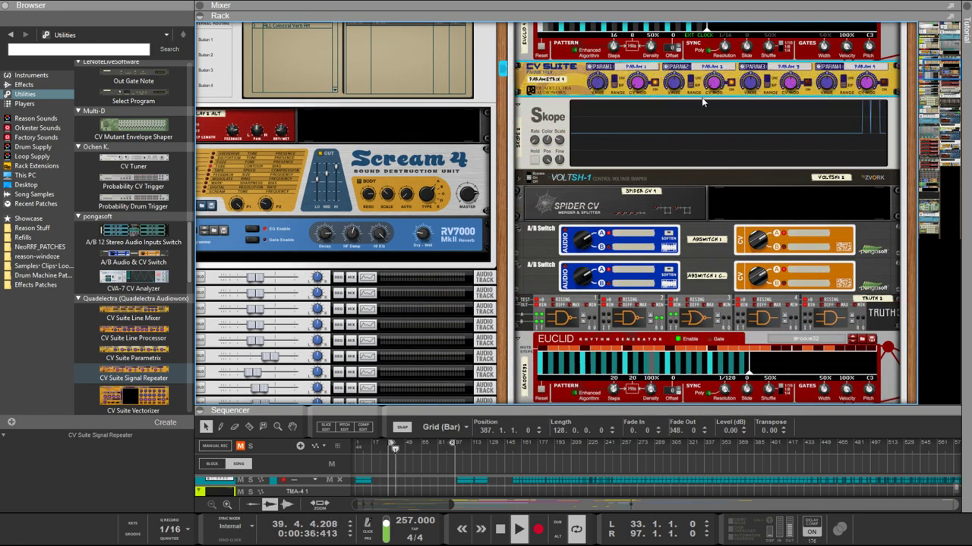
click(719, 326)
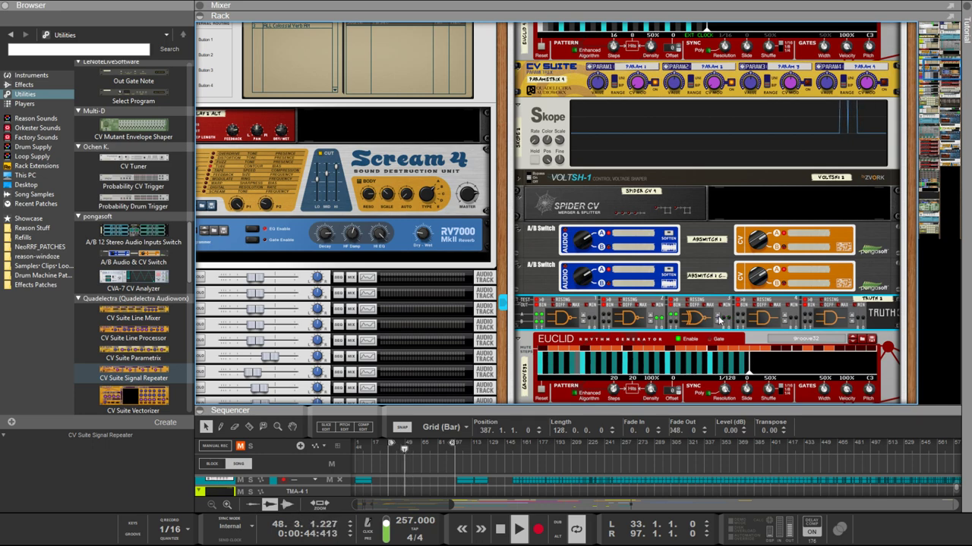
Step: Inspect the rear CV cables from the A/B switches and Truth up to the Now device's threshold inputs, and return to the front
key(Tab)
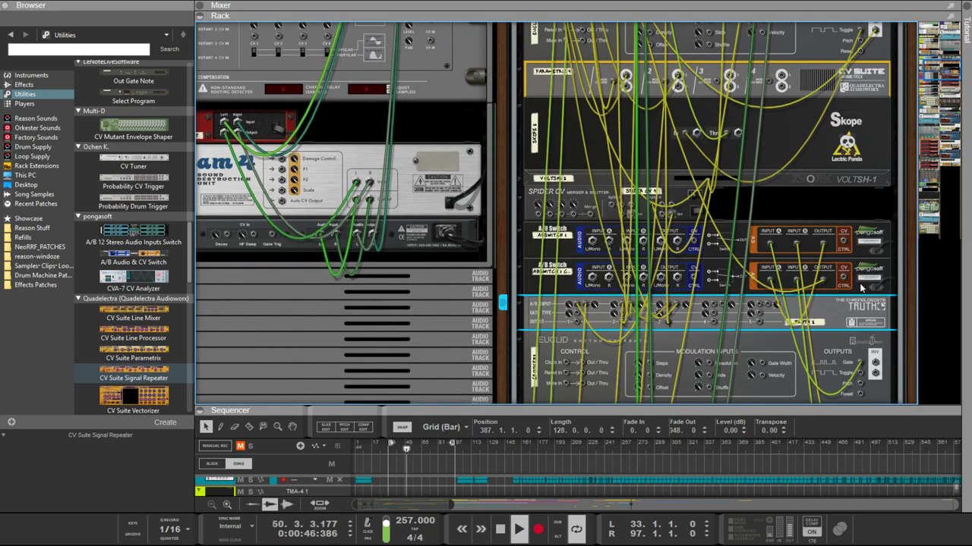
scroll(837, 282, up, 5)
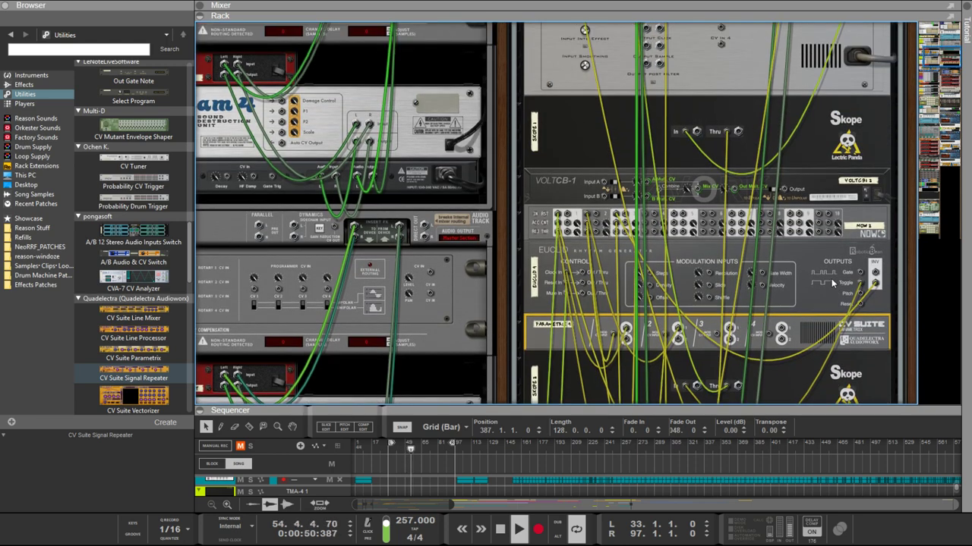
scroll(646, 251, down, 1)
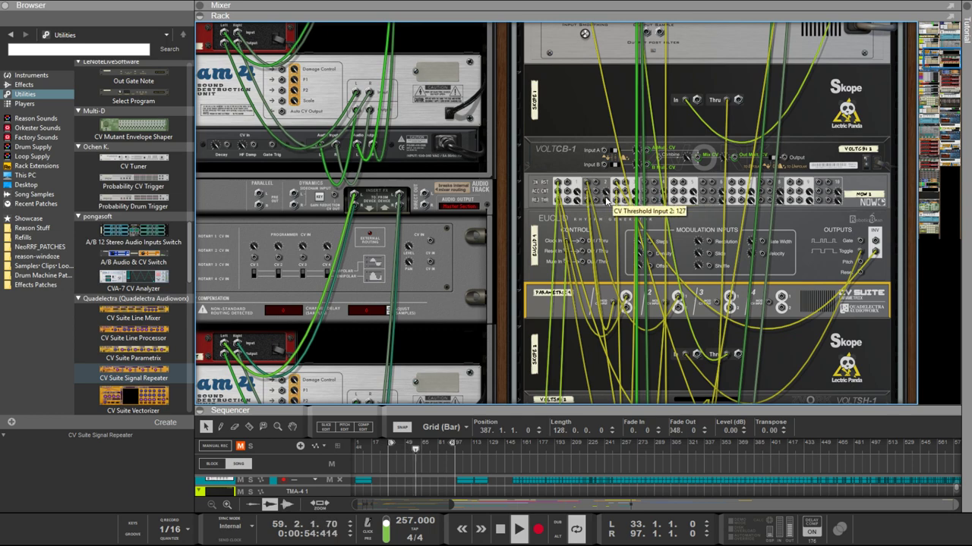
key(Tab)
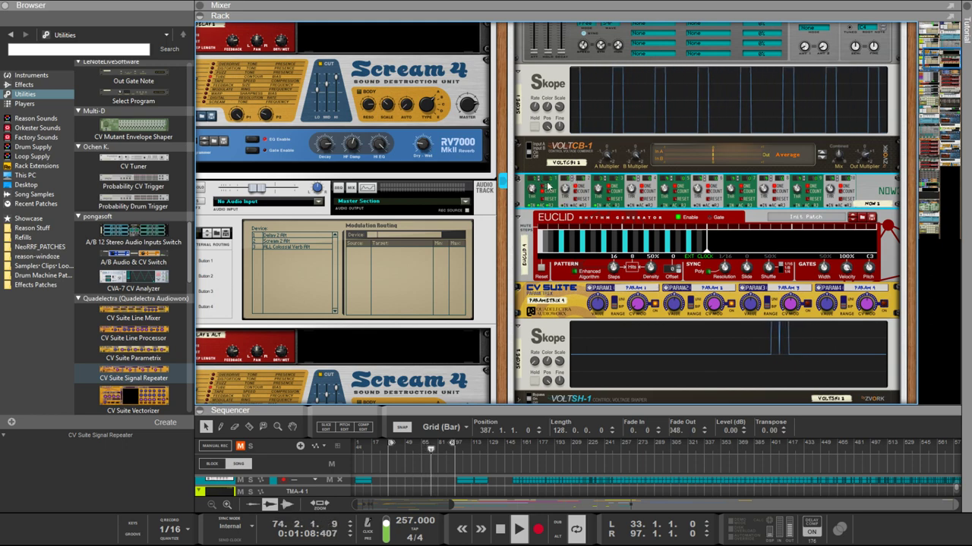
Step: Examine the lower A/B switch's CV selector, the Truth's third gate and the Combinator's modulation routing for the copied A/B switch
scroll(619, 205, down, 3)
scroll(619, 206, down, 2)
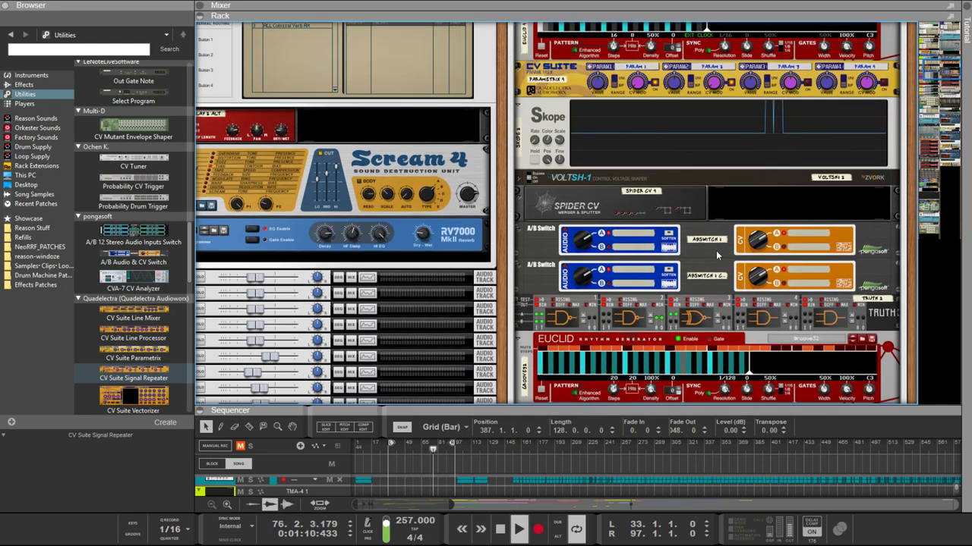
click(769, 284)
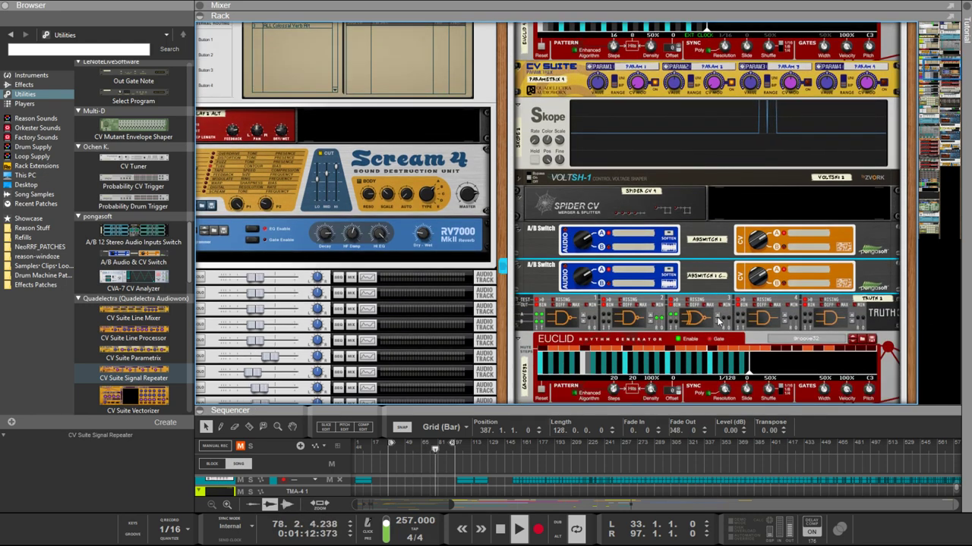
click(718, 324)
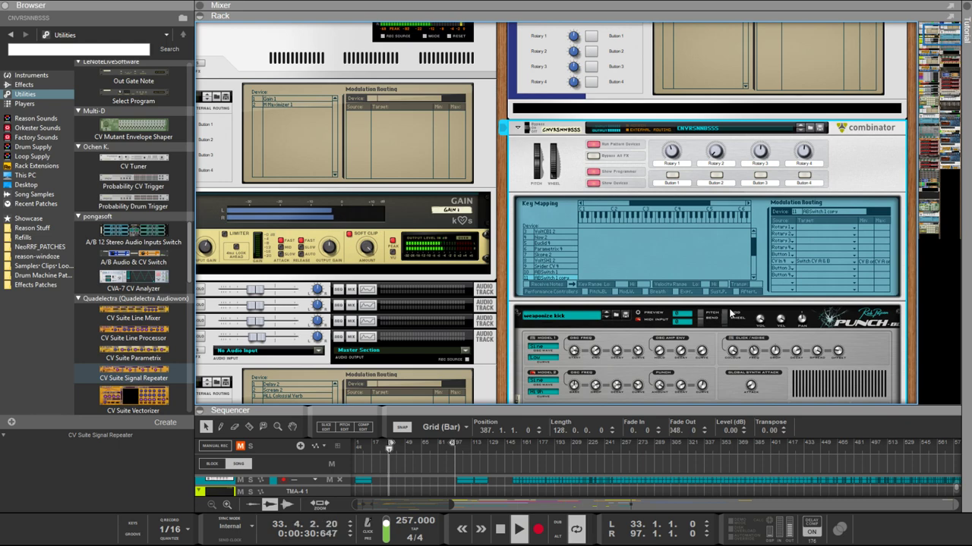
scroll(730, 312, up, 10)
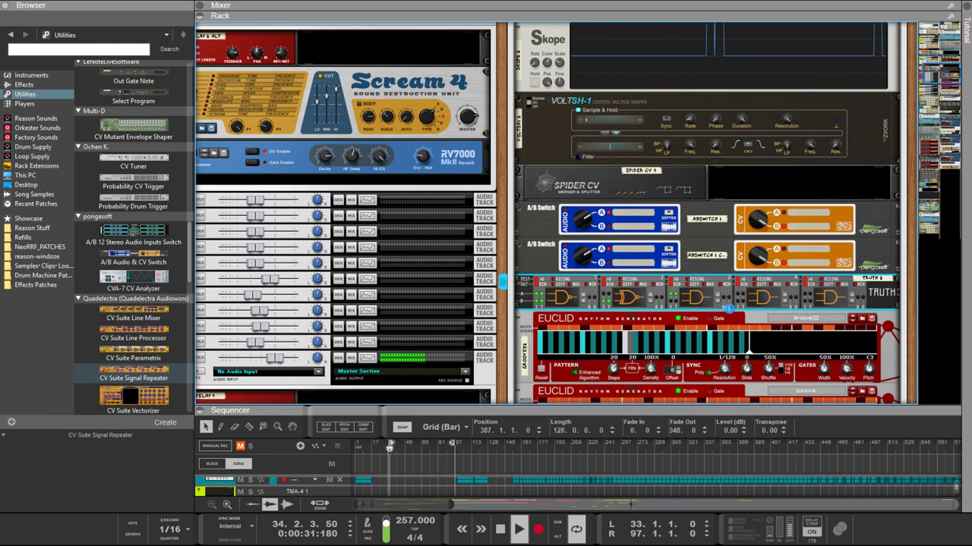
Step: Examine the three Euclids below the Truth on the front and check their gate outputs on the rear
drag(727, 307, 728, 307)
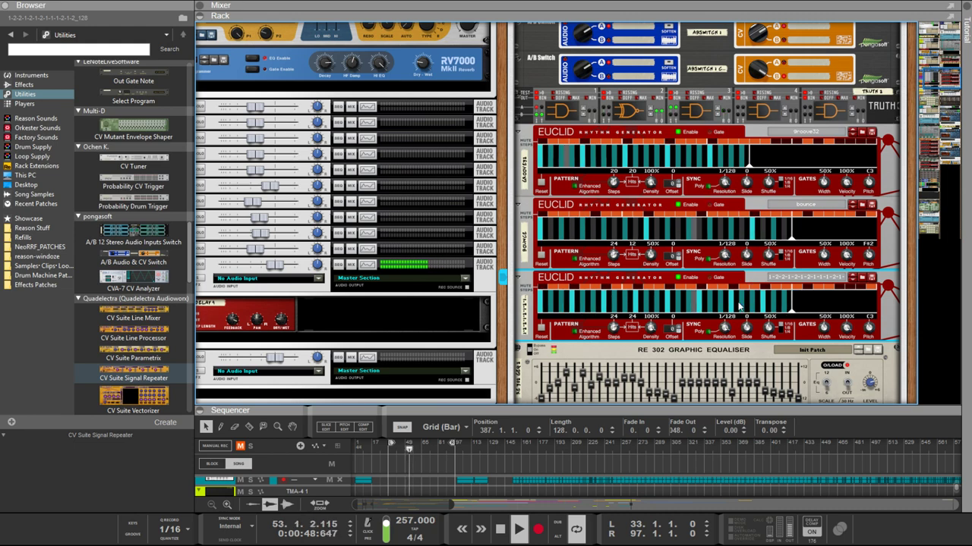
key(Tab)
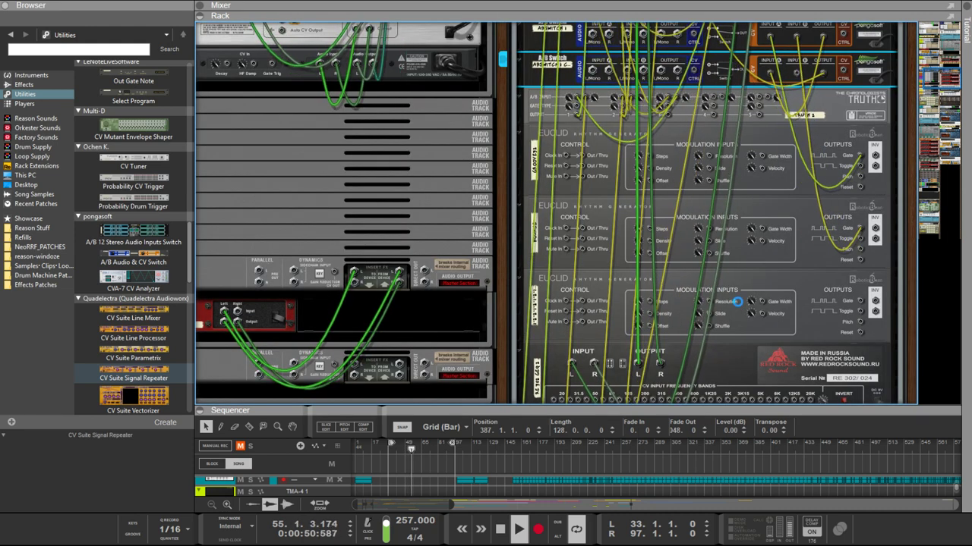
key(Tab)
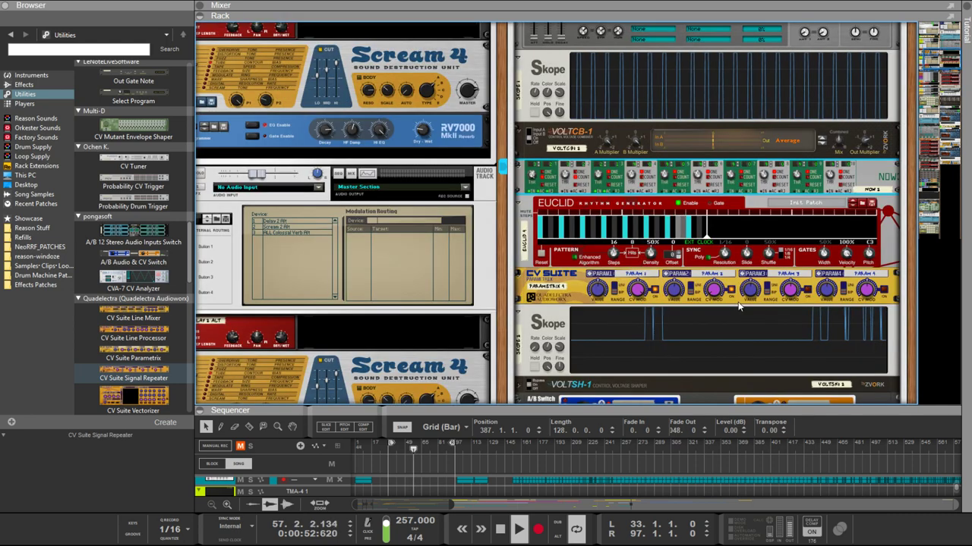
Step: Compare the Now device, Euclid 4, Parametrix and Skope with the A/B switches, Truth and three lower Euclids during playback
scroll(739, 306, down, 2)
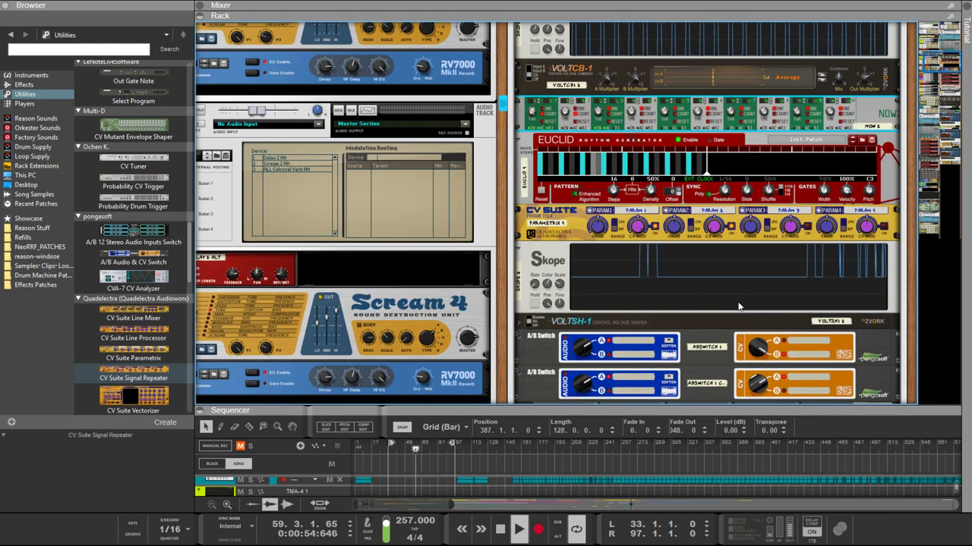
scroll(739, 306, down, 3)
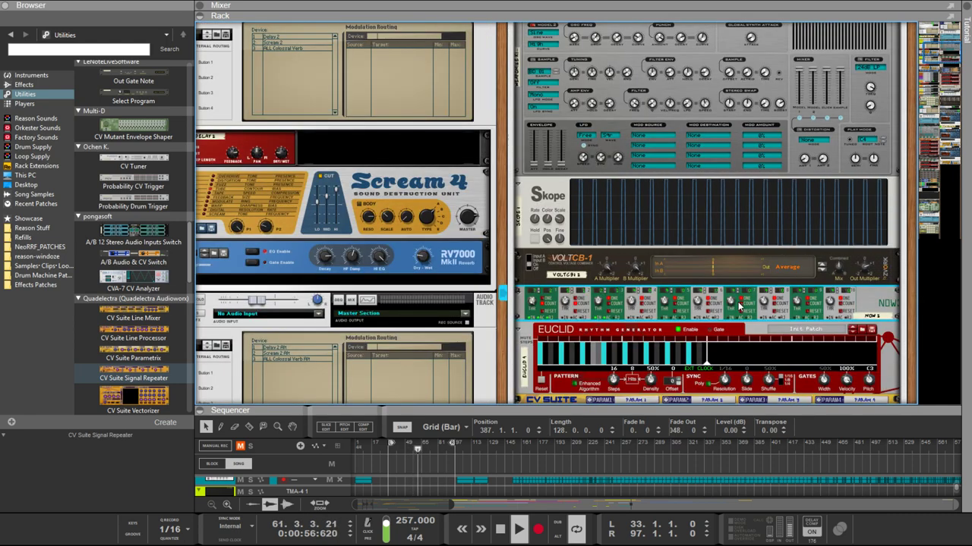
scroll(750, 327, up, 2)
scroll(750, 327, down, 5)
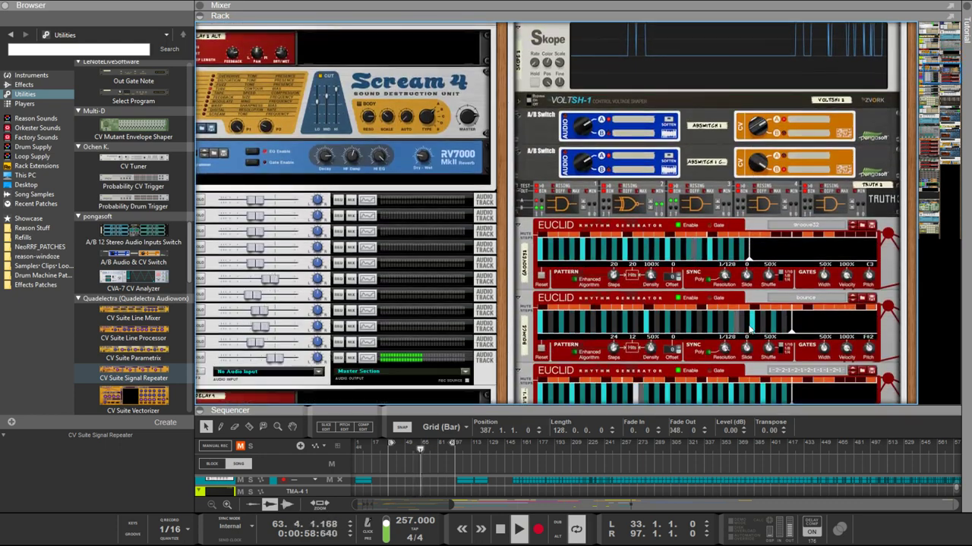
scroll(748, 326, up, 3)
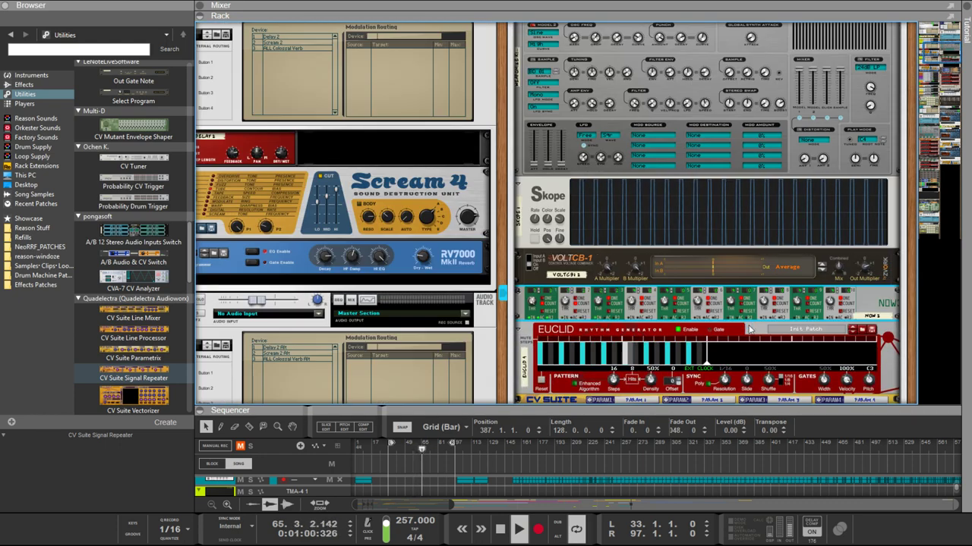
scroll(747, 327, down, 5)
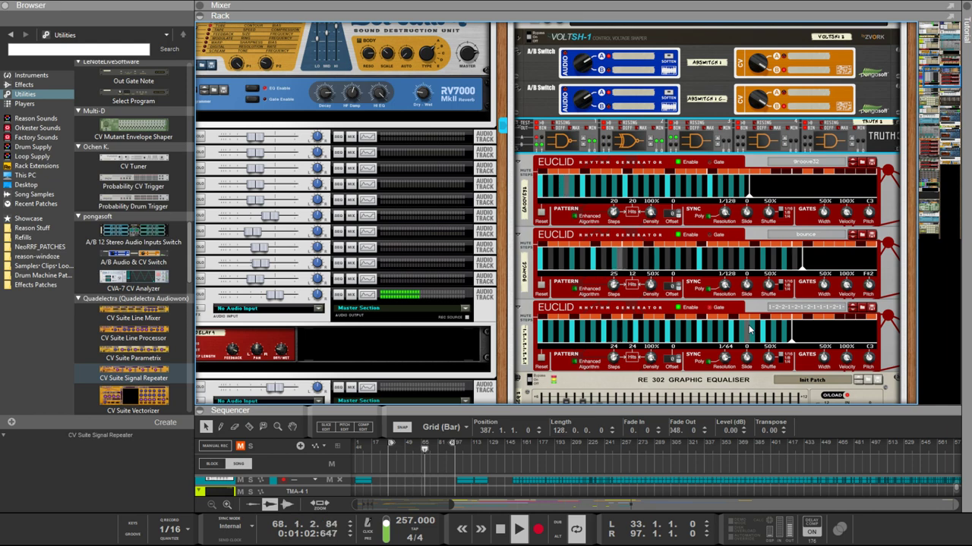
scroll(748, 327, up, 10)
scroll(750, 328, down, 7)
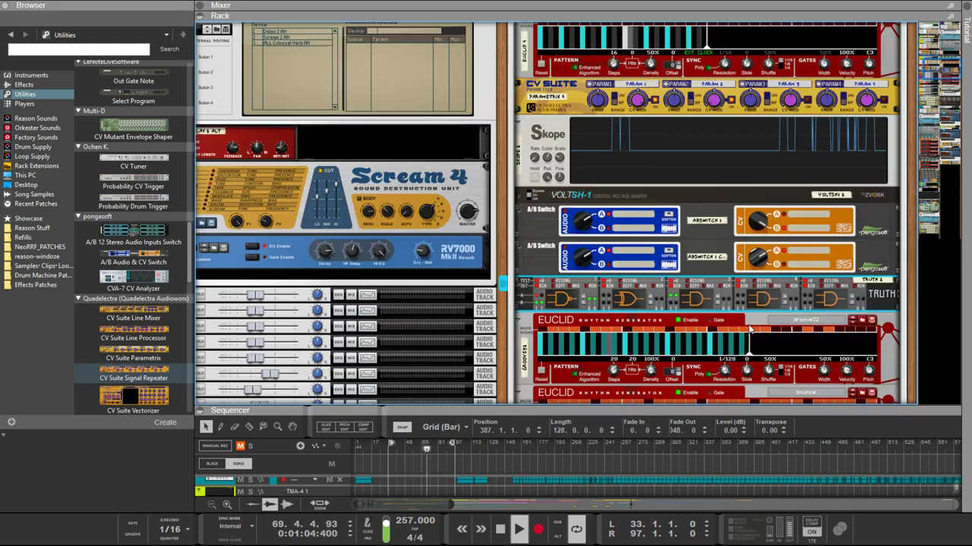
scroll(750, 328, down, 3)
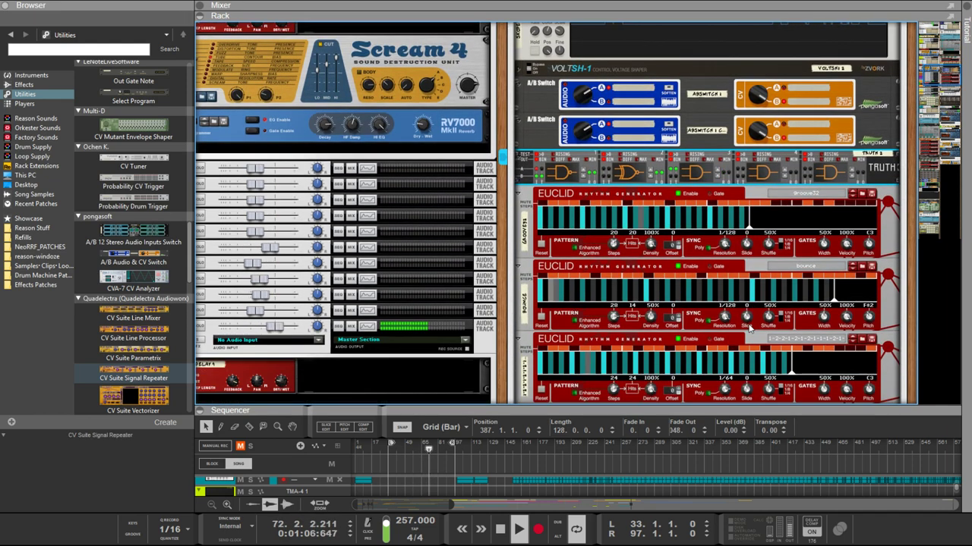
Step: Inspect the Combinator programmer's rear CV inputs and the cables leading to the Punch-BD
scroll(751, 326, up, 10)
key(Tab)
scroll(751, 324, down, 1)
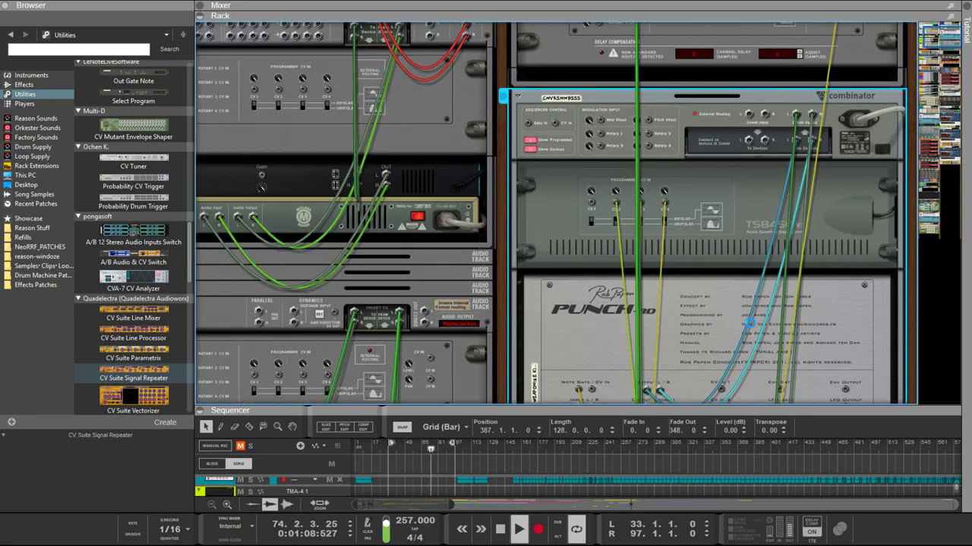
Step: Compare the Combinator programmer and Punch-BD cabling with the Skope, A/B switches, Truth and three lower Euclids during playback
key(Tab)
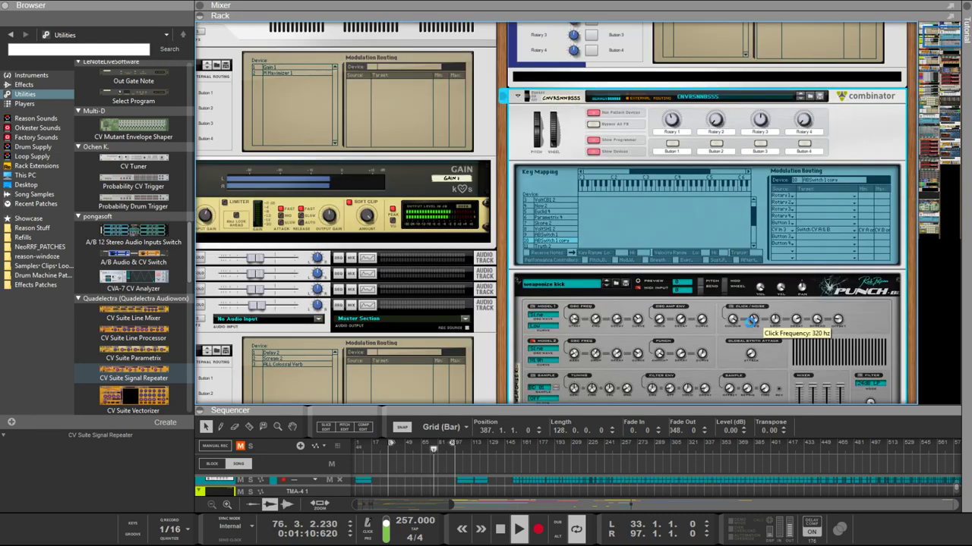
key(Tab)
key(Tab)
scroll(750, 323, up, 1)
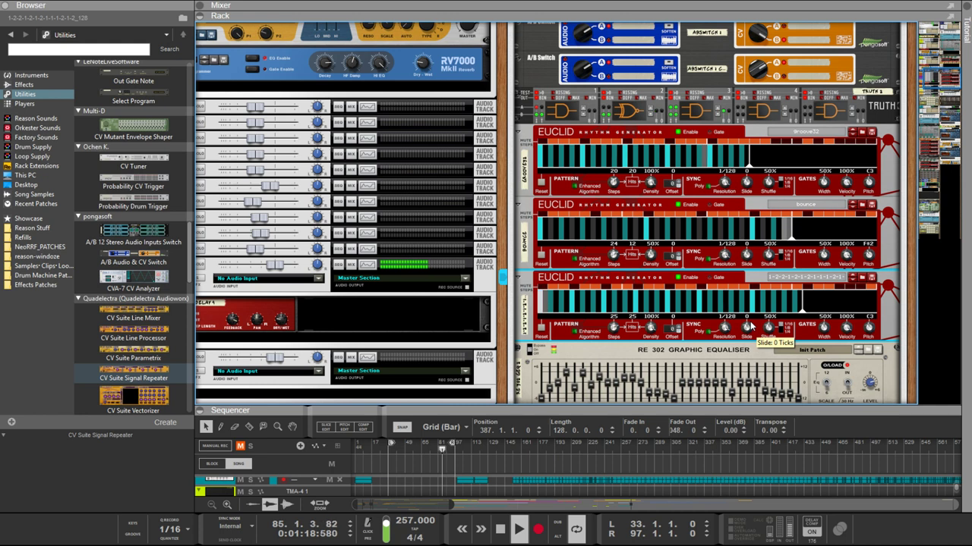
mouse_move(749, 322)
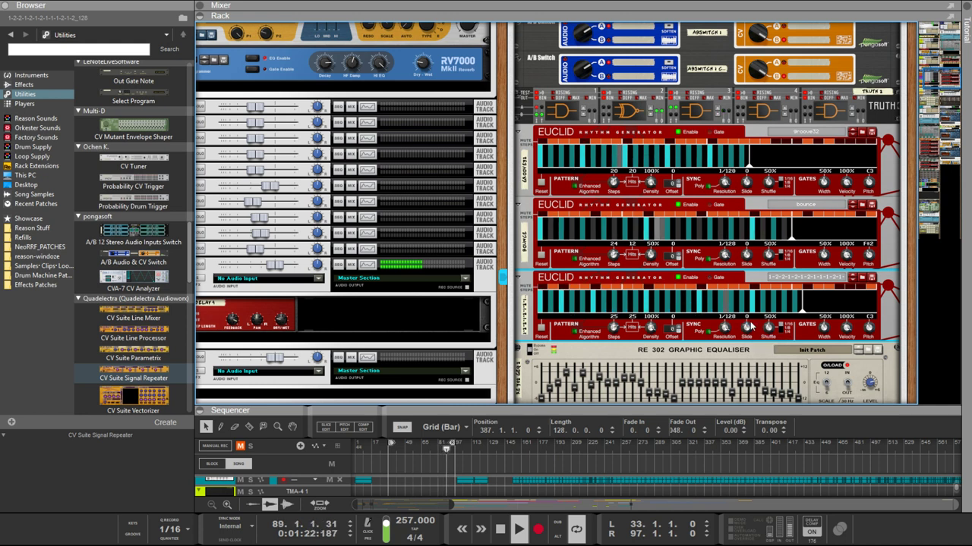
key(Up)
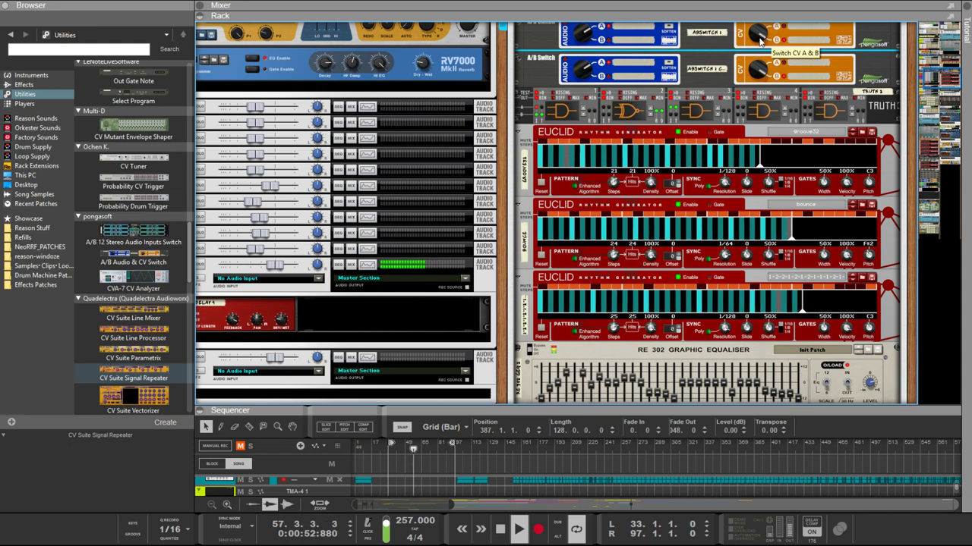
scroll(837, 67, up, 1)
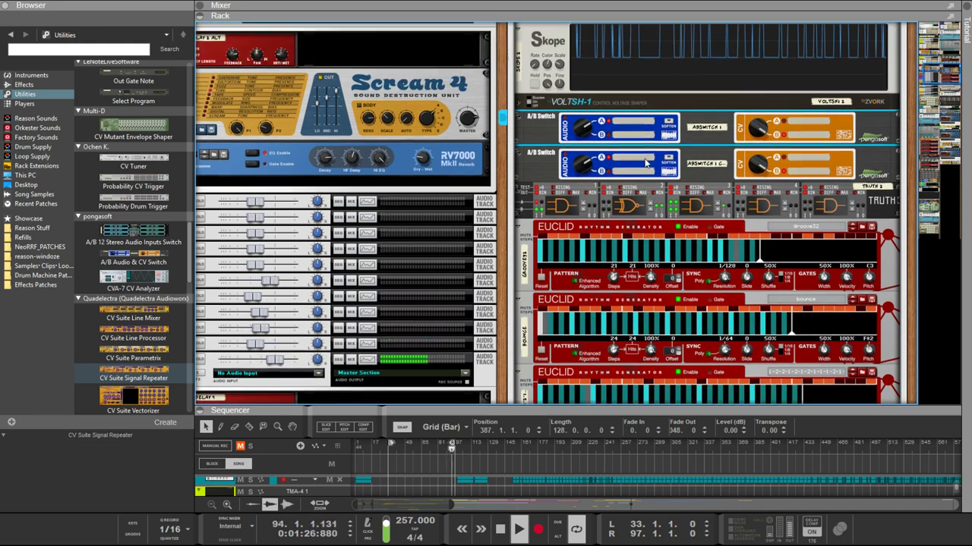
scroll(648, 166, up, 2)
scroll(660, 172, up, 3)
scroll(662, 173, up, 2)
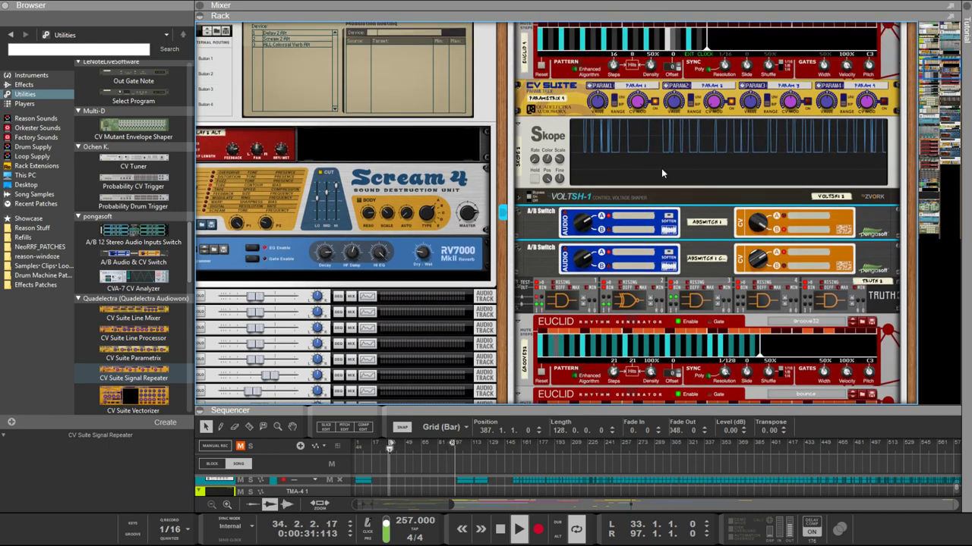
scroll(662, 173, down, 3)
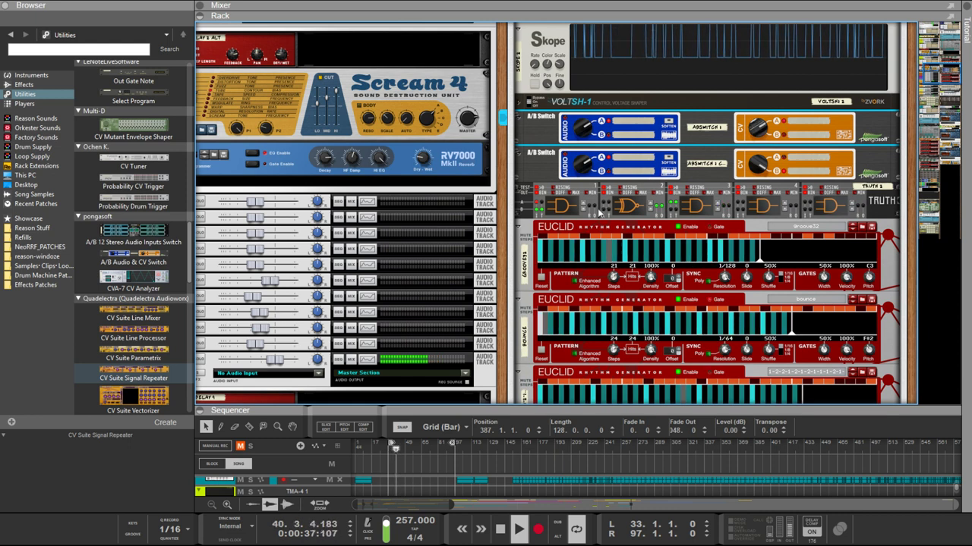
Step: Try a 1/64 resolution on the groove32 Euclid and adjust the resolution controls of the two Euclids below it
click(558, 241)
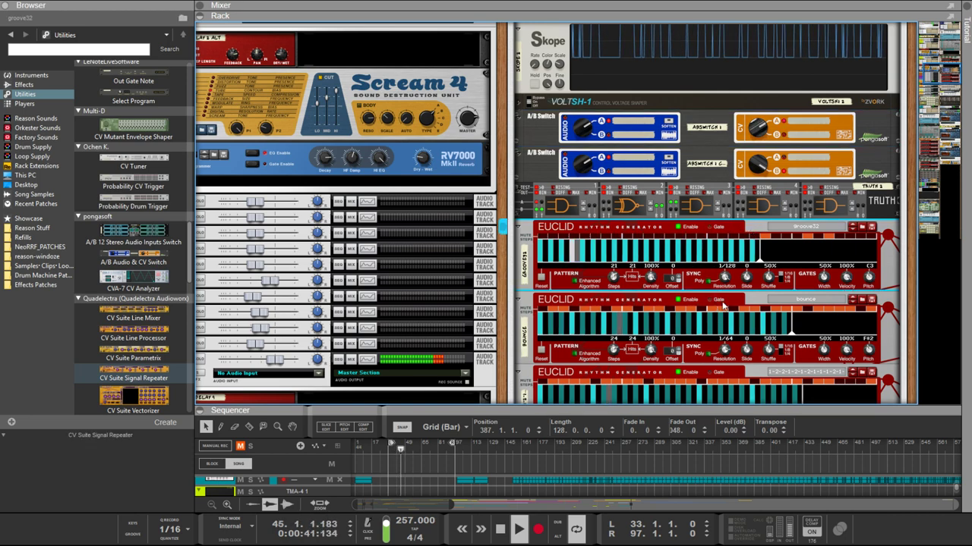
drag(725, 281, 727, 290)
scroll(727, 290, down, 3)
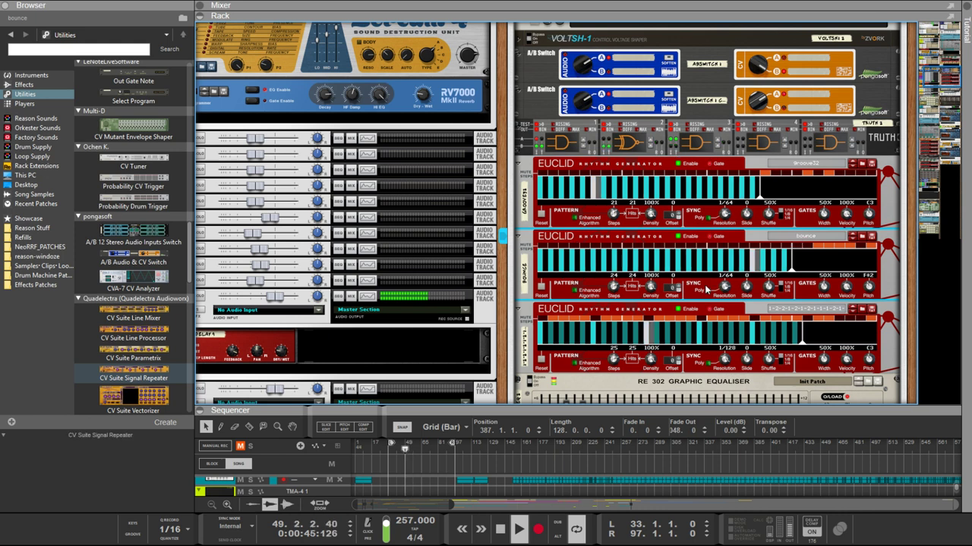
drag(724, 287, 725, 296)
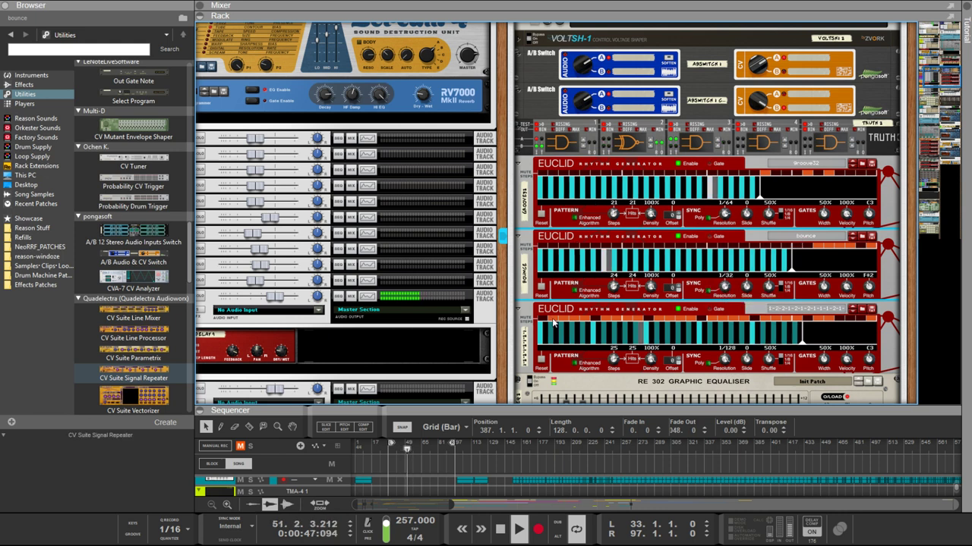
click(607, 335)
drag(727, 359, 719, 410)
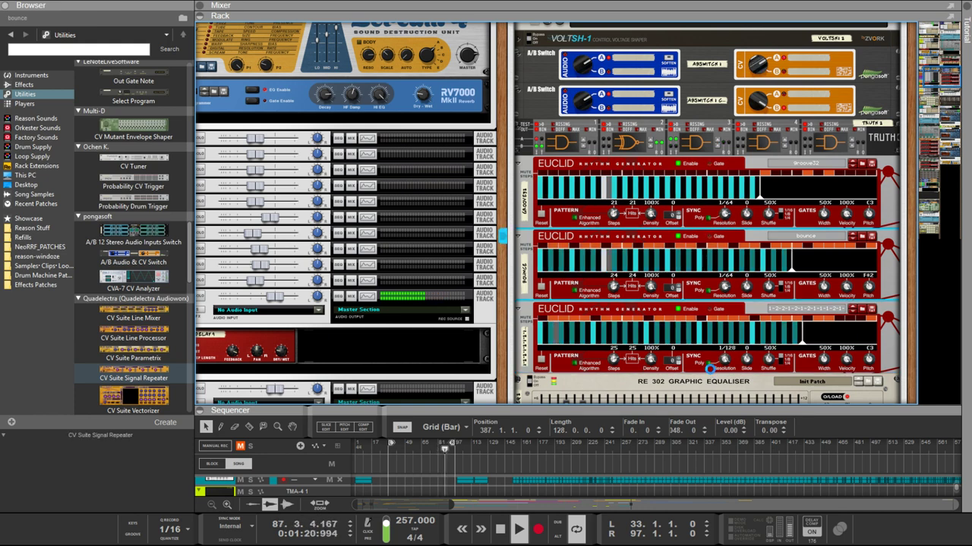
Step: Set the groove32 Euclid's pattern length to 20 steps
scroll(712, 373, up, 2)
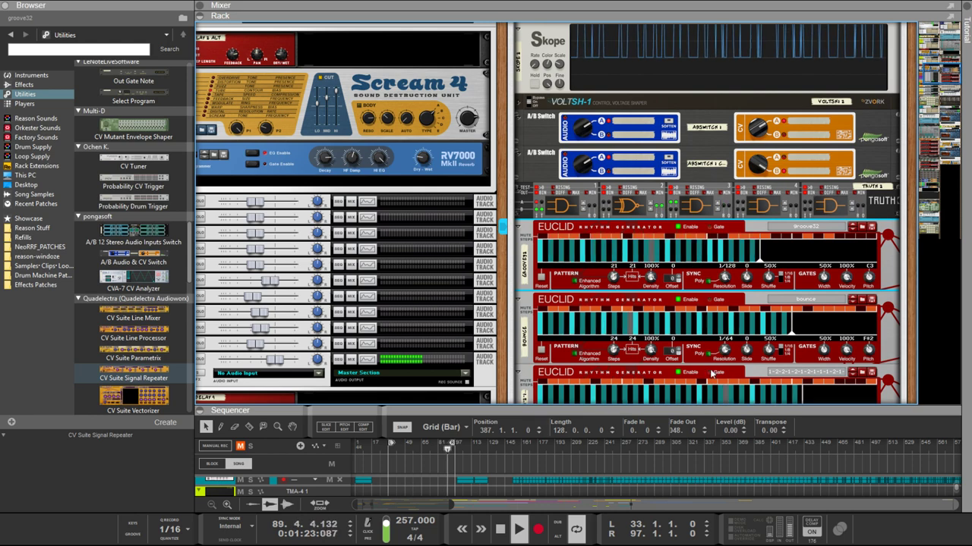
scroll(711, 374, down, 2)
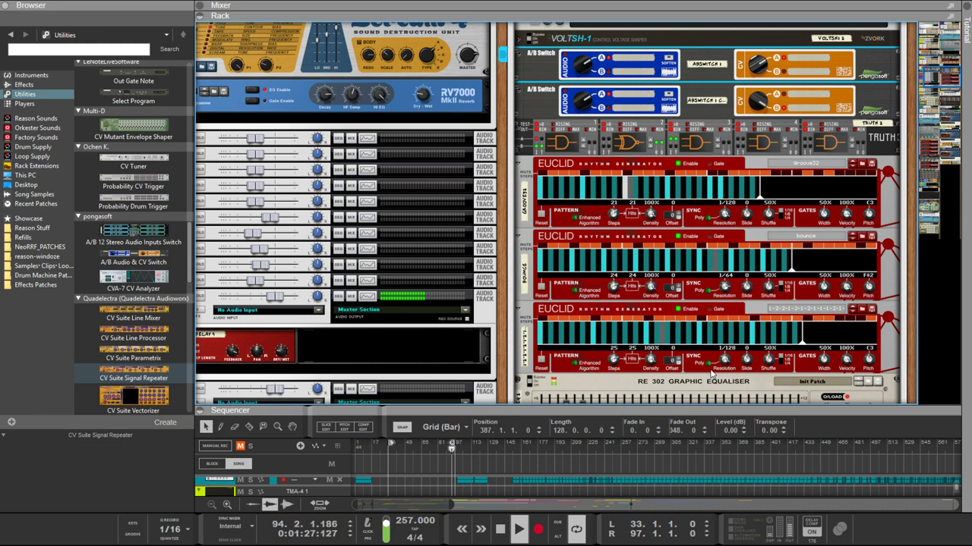
scroll(711, 373, down, 1)
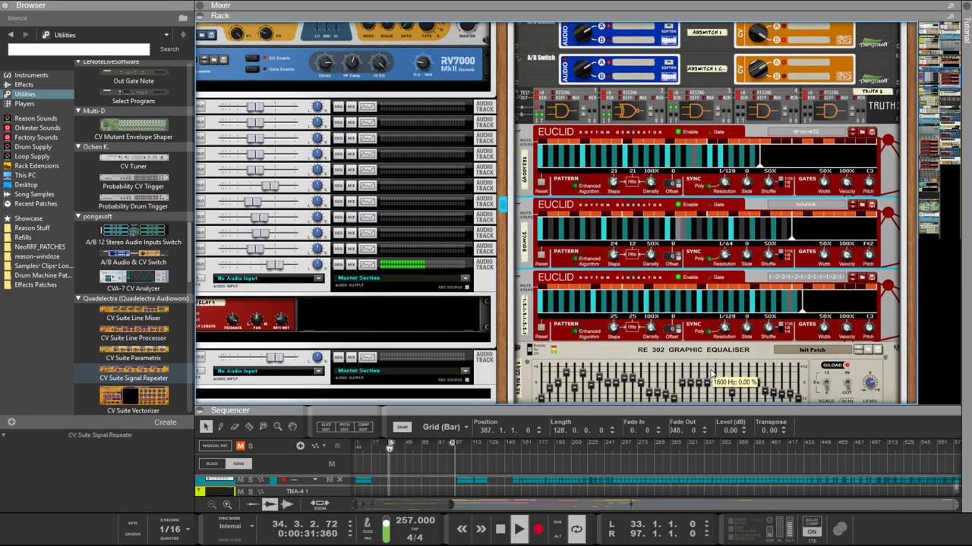
click(722, 144)
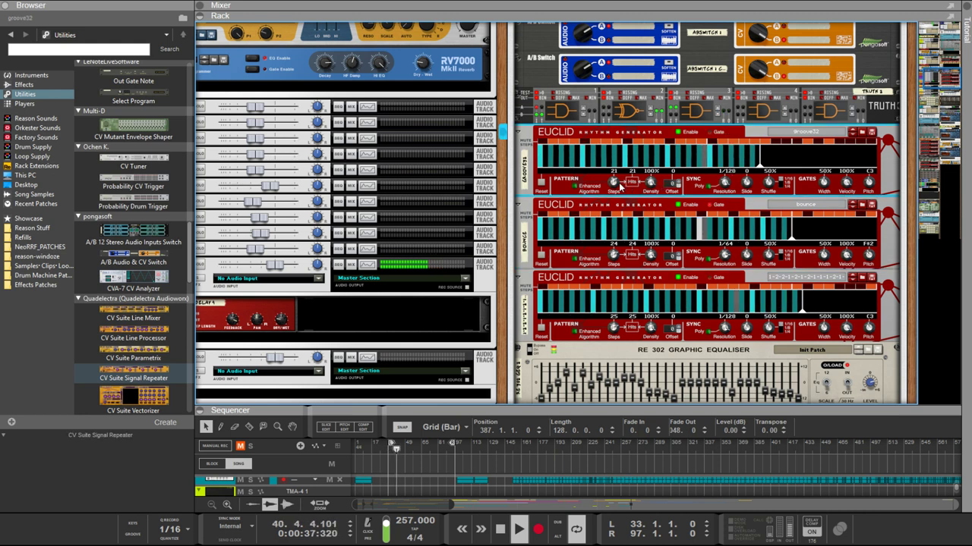
drag(620, 186, 638, 205)
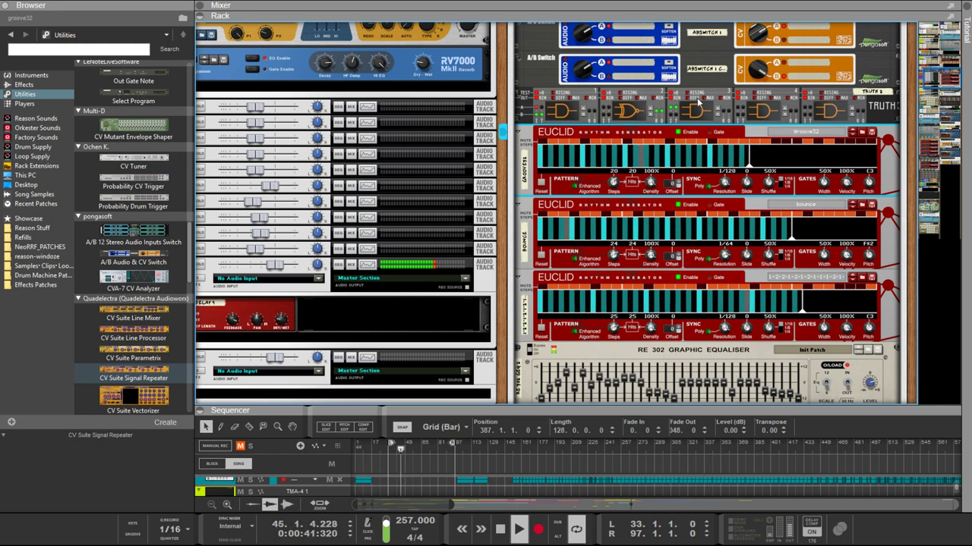
Step: Examine the Now device, Euclid 4 and Parametrix on the front and trace their rear CV cables up towards the Punch-BD
scroll(640, 92, up, 3)
scroll(706, 116, up, 6)
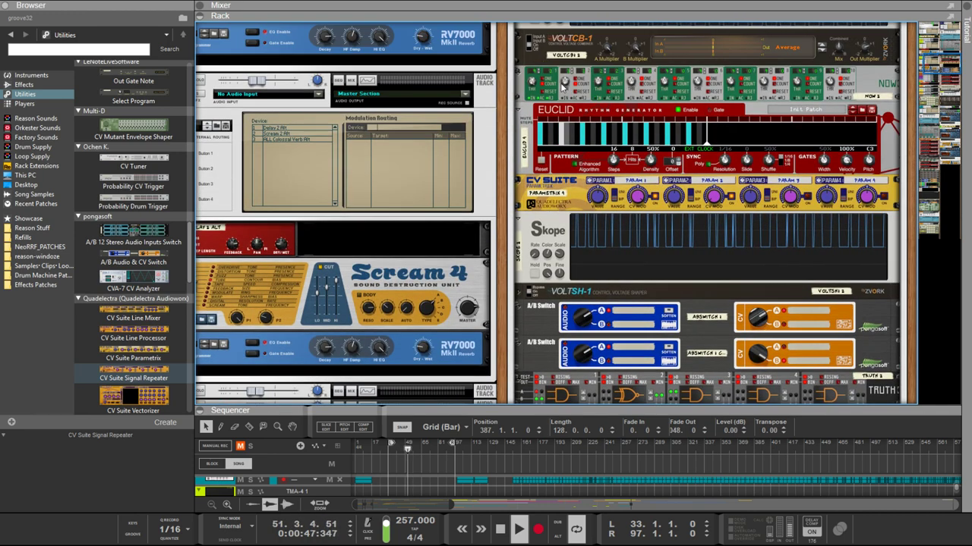
scroll(538, 88, down, 1)
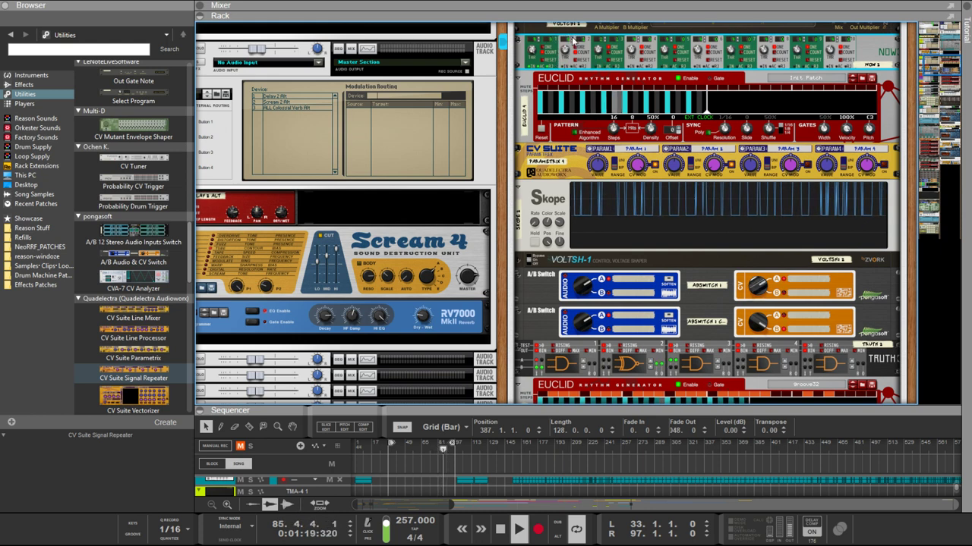
key(Tab)
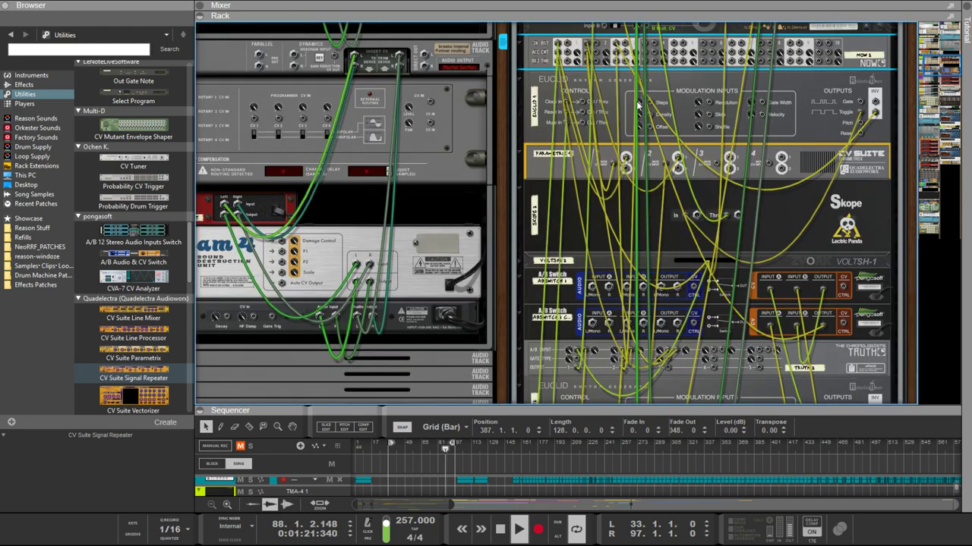
scroll(640, 107, up, 3)
scroll(640, 106, up, 3)
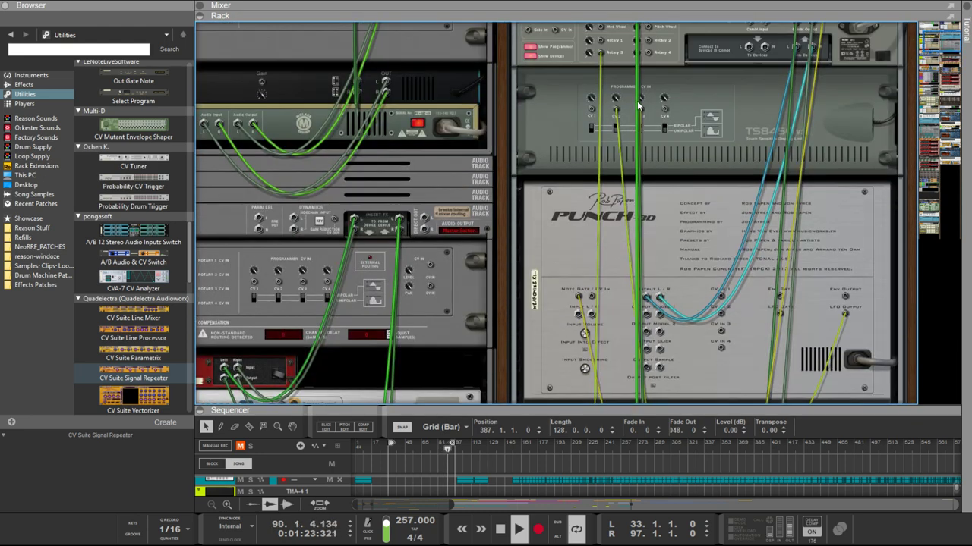
Step: Check the copied A/B switch's modulation routing in the Combinator programmer against the programmer's rear CV inputs
scroll(638, 105, up, 1)
key(Tab)
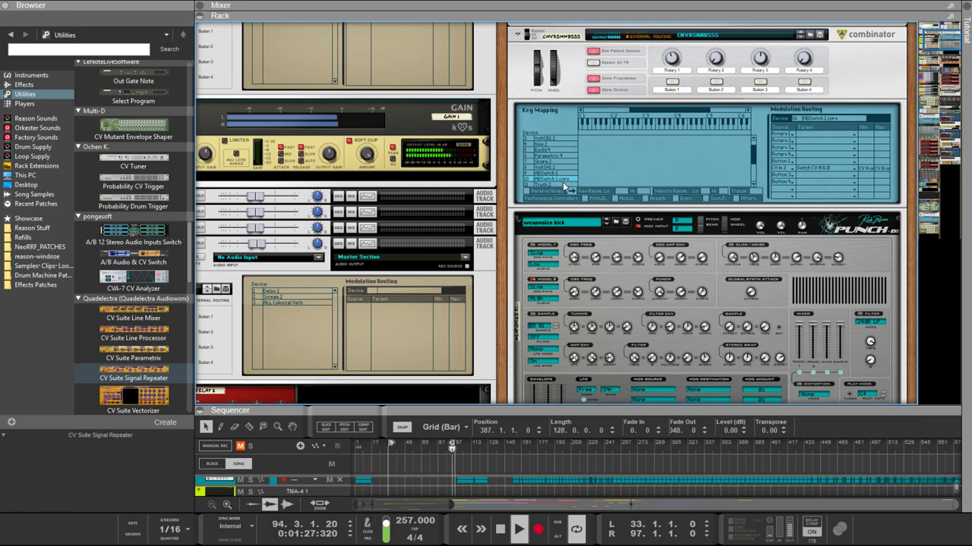
key(Tab)
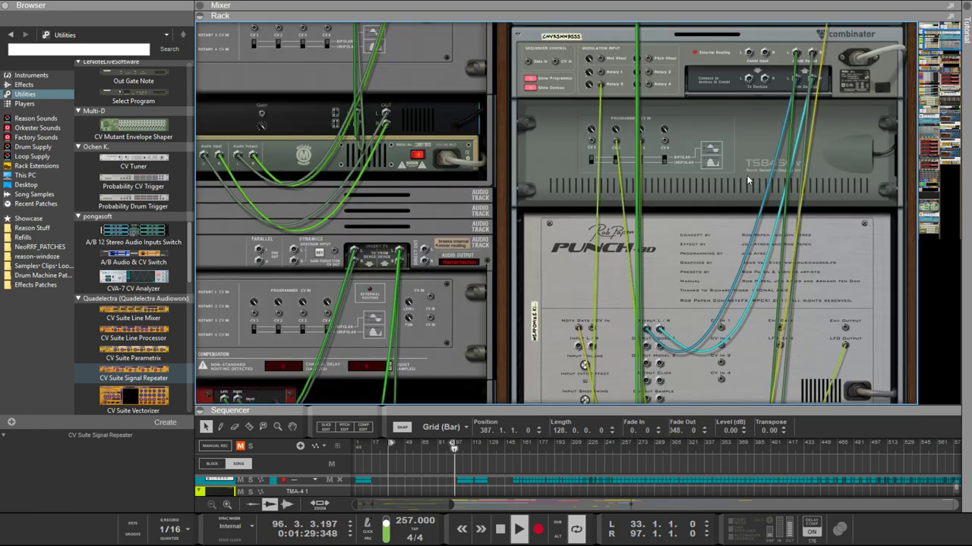
key(Tab)
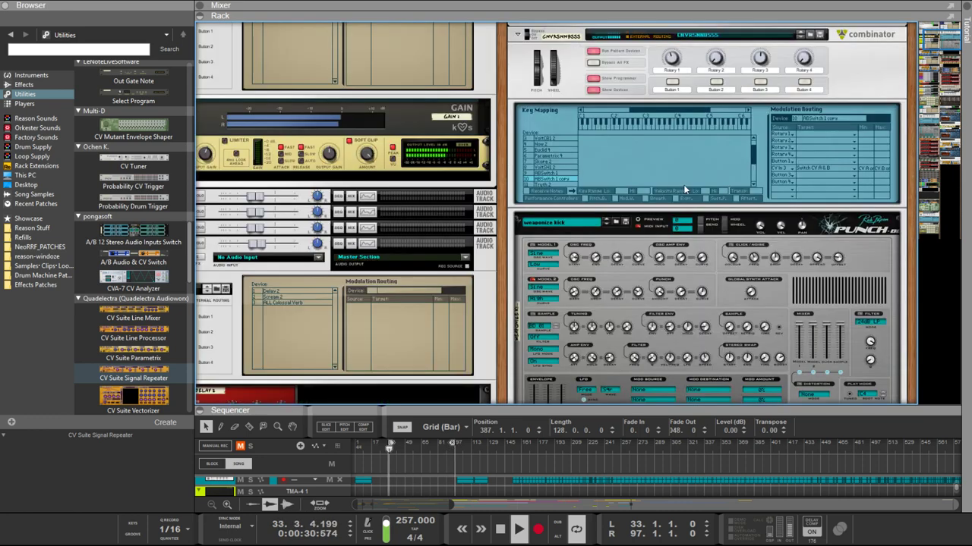
click(550, 176)
click(550, 180)
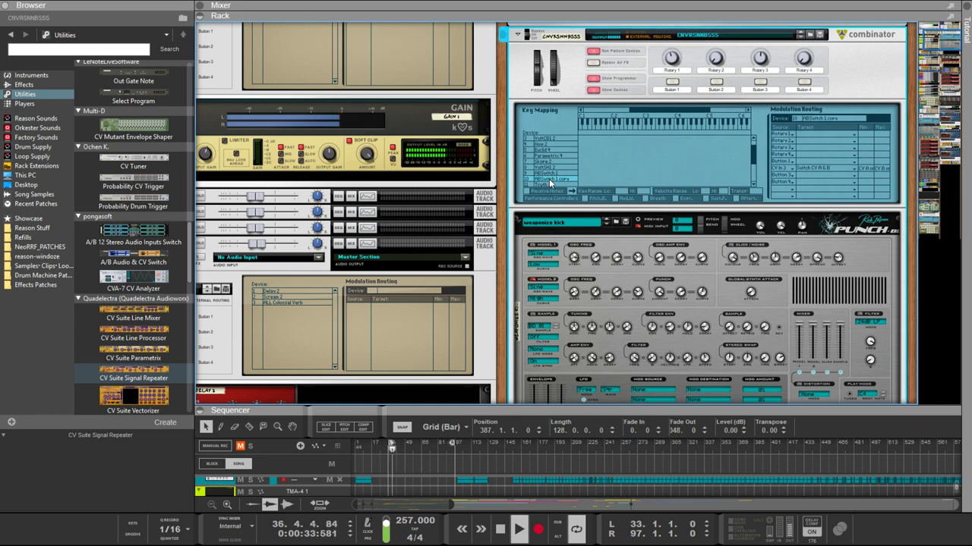
key(Tab)
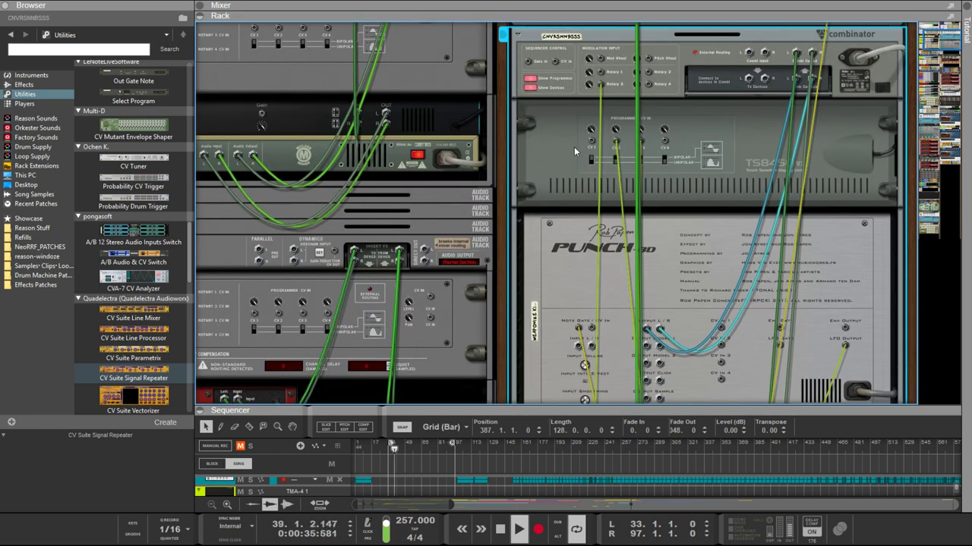
Step: Review the Now device, Euclid 4, Parametrix and Skope on the front alongside the A/B switches, Truth and lower Euclids
key(Tab)
scroll(588, 137, down, 2)
scroll(588, 146, down, 5)
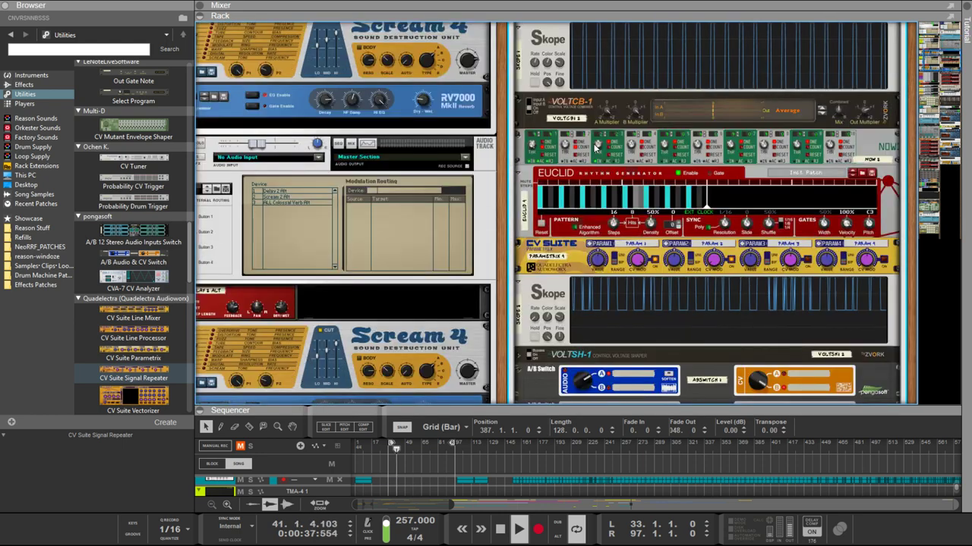
scroll(611, 152, up, 1)
scroll(611, 152, down, 2)
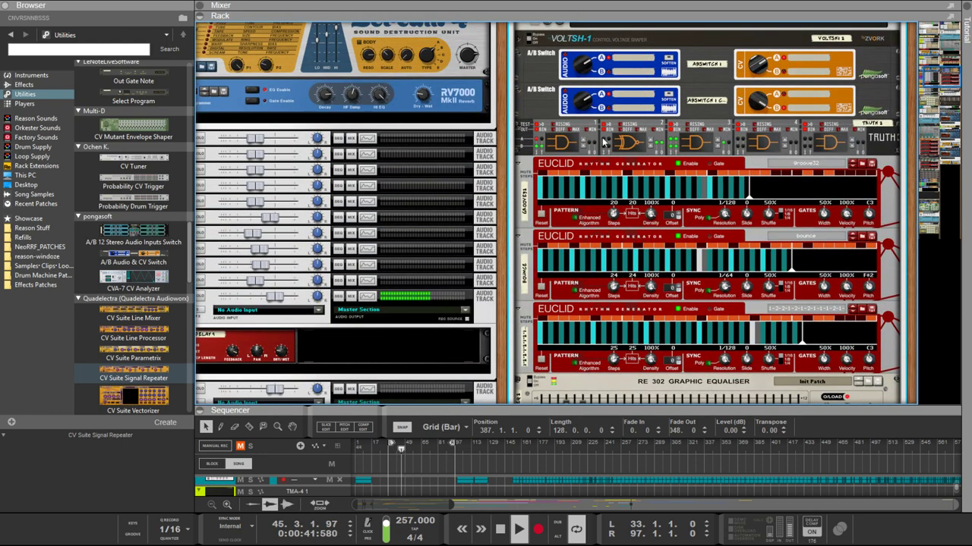
scroll(615, 125, up, 2)
scroll(616, 123, up, 3)
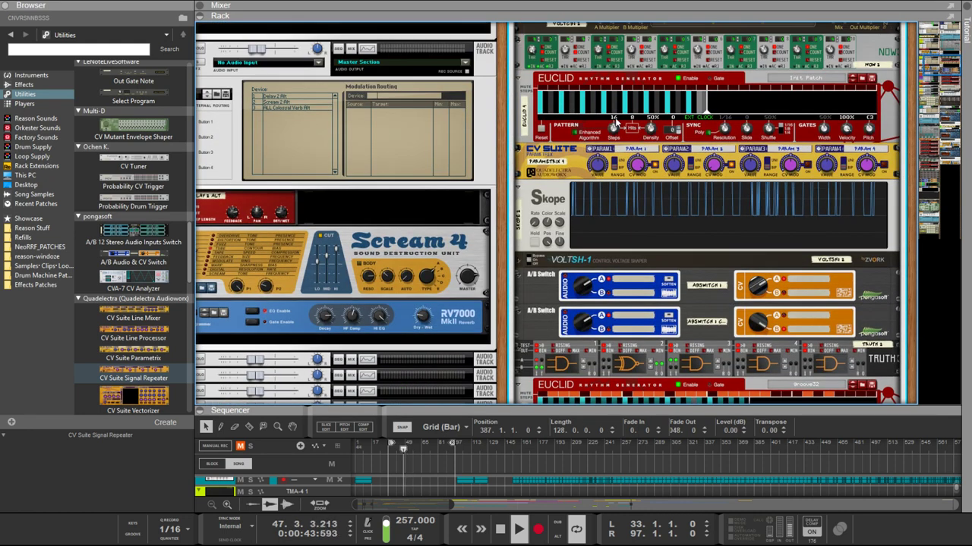
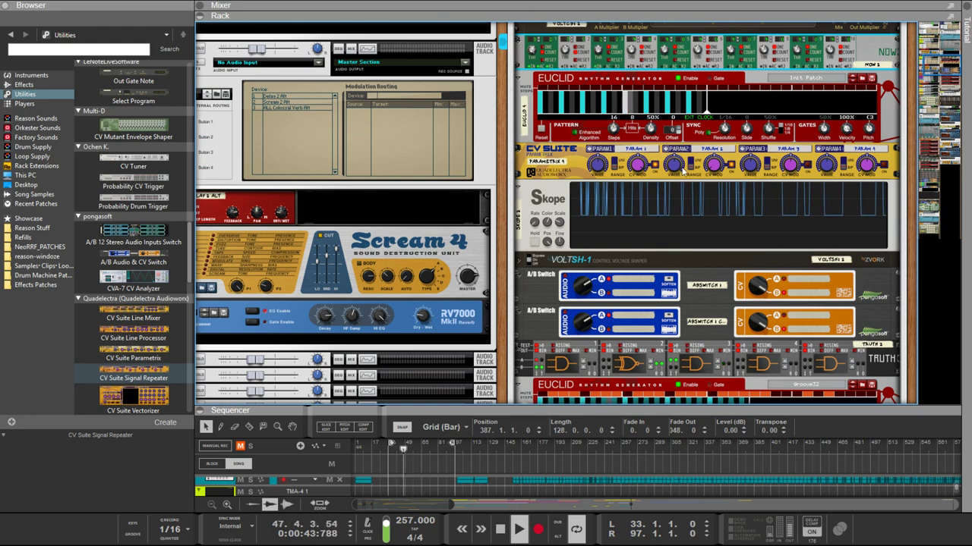
Step: Trace the rear cabling between the programmer CV inputs, Now device, Truth and three lower Euclids, and compare it with the front
key(Tab)
key(Tab)
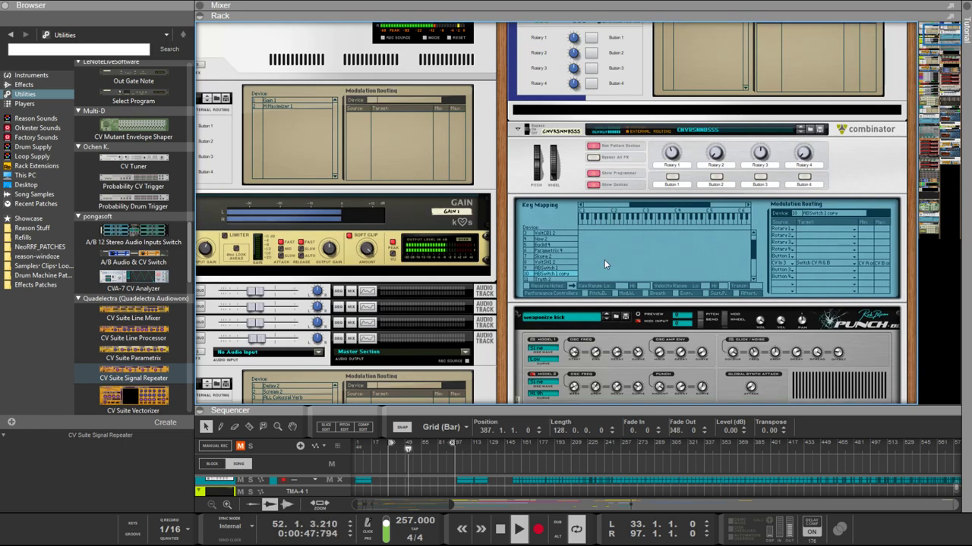
key(Tab)
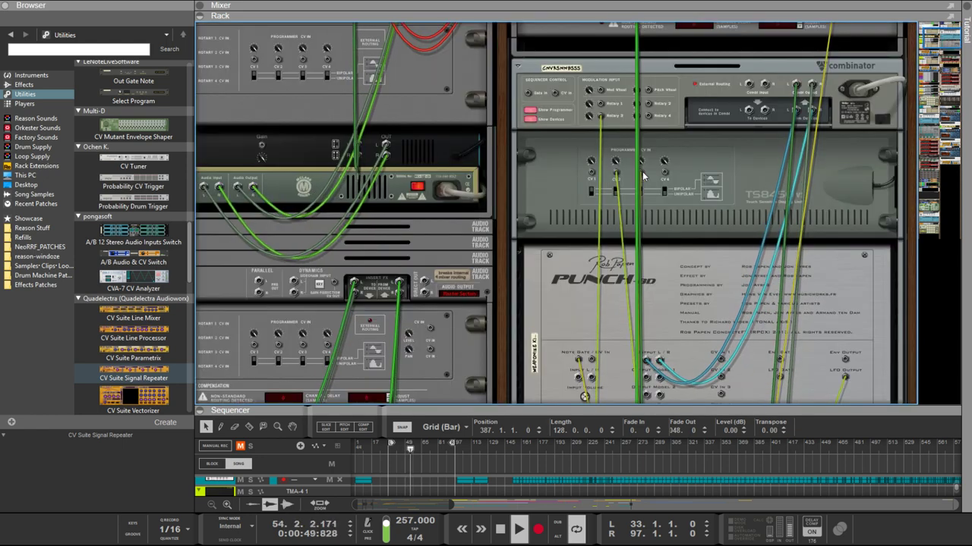
scroll(641, 177, down, 6)
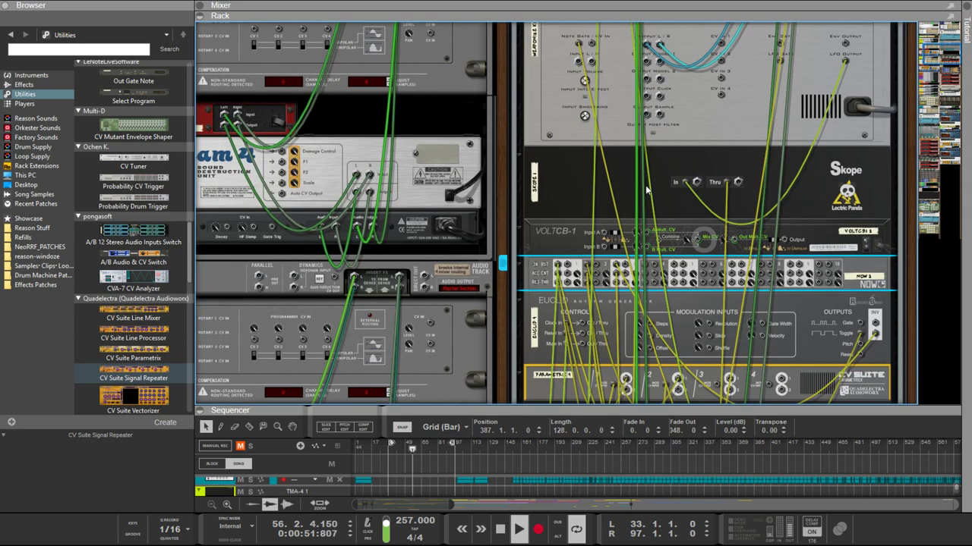
scroll(647, 187, up, 5)
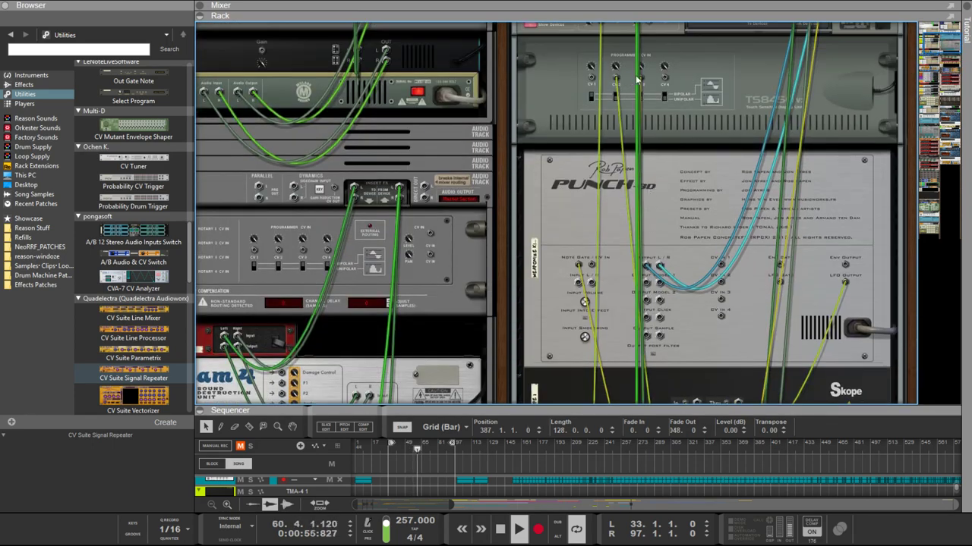
scroll(661, 135, down, 6)
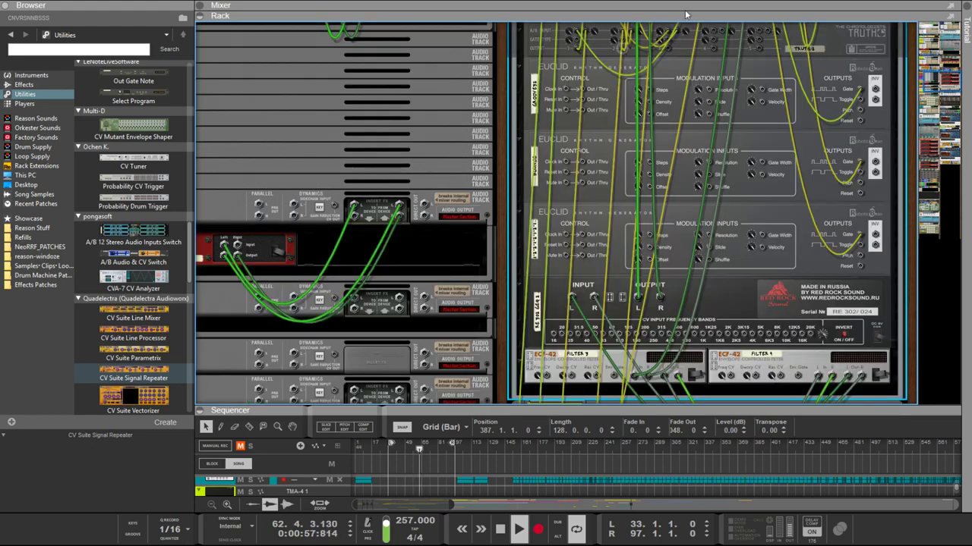
key(Tab)
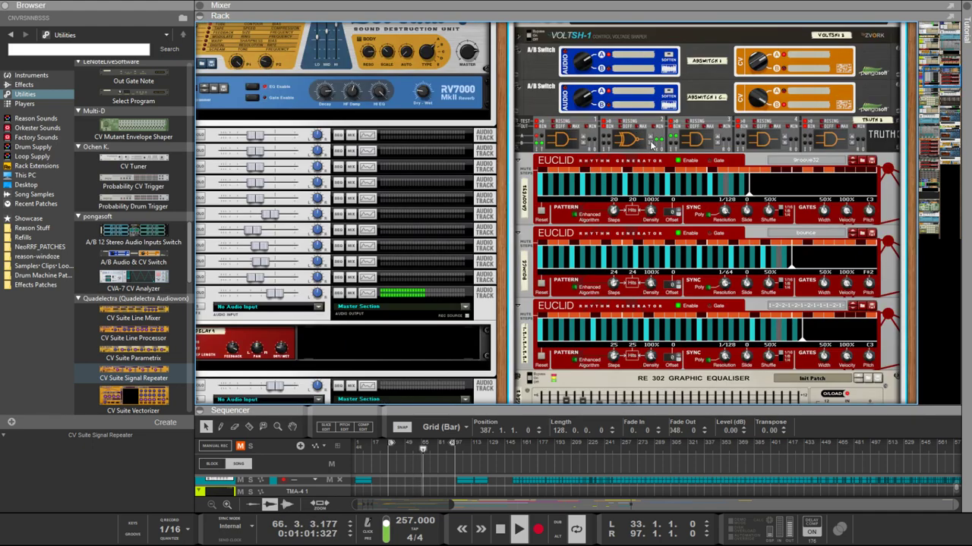
Step: Trace the rear cable at the Combinator programmer's second CV input down past the Now device towards the A/B switches
click(652, 146)
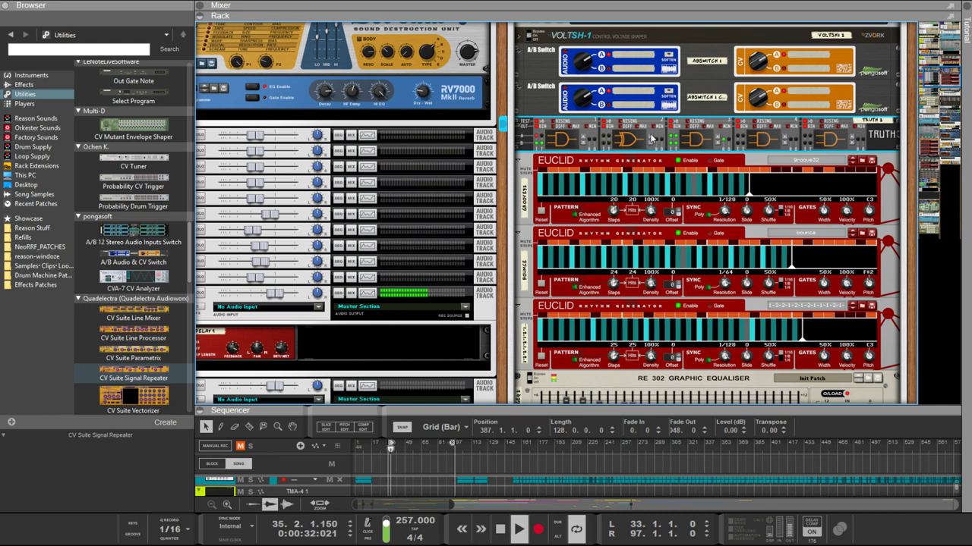
scroll(658, 124, up, 10)
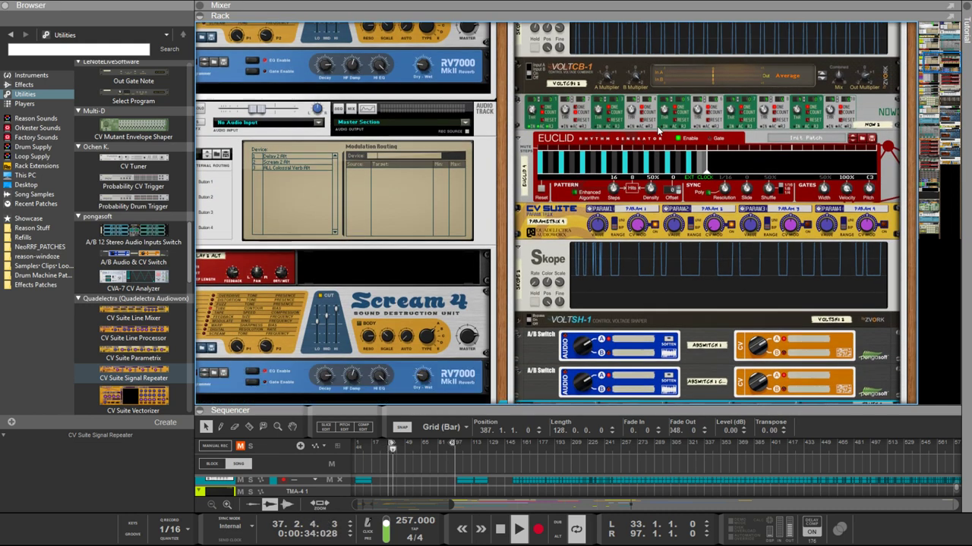
scroll(656, 128, up, 2)
scroll(655, 128, down, 3)
key(Tab)
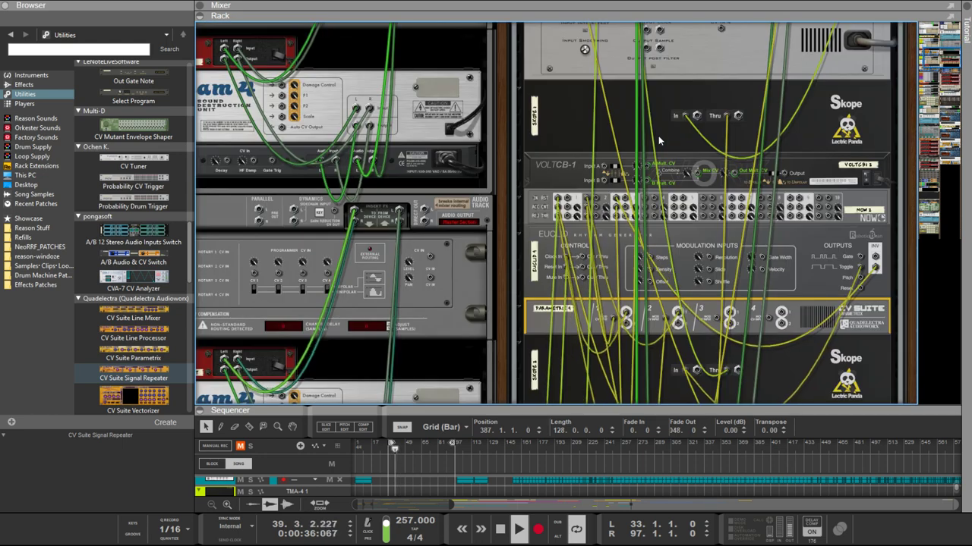
scroll(659, 142, up, 3)
scroll(659, 142, up, 5)
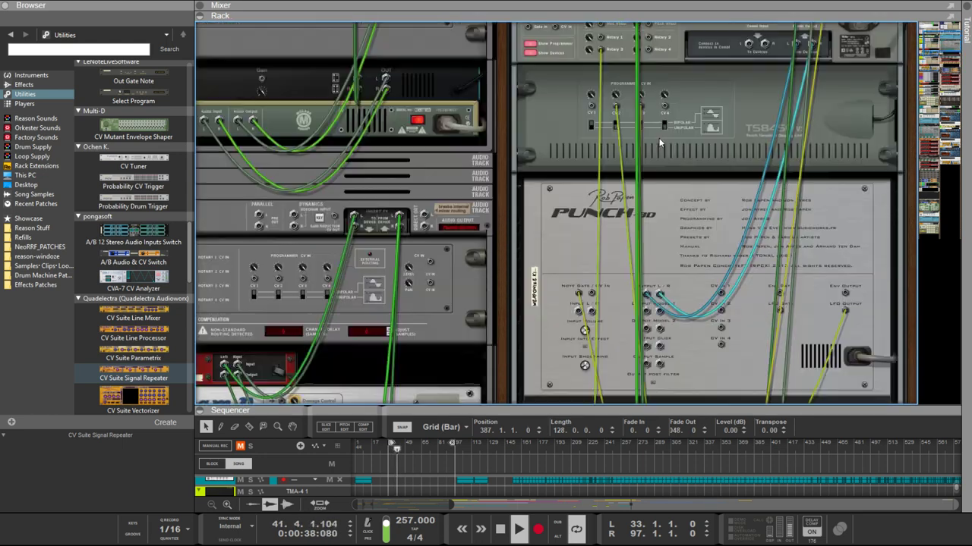
click(621, 177)
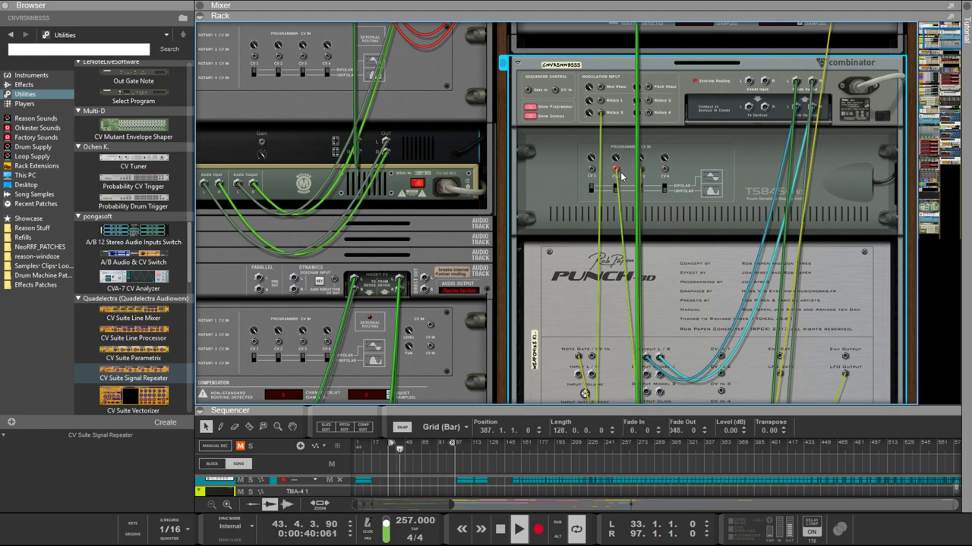
scroll(584, 394, down, 9)
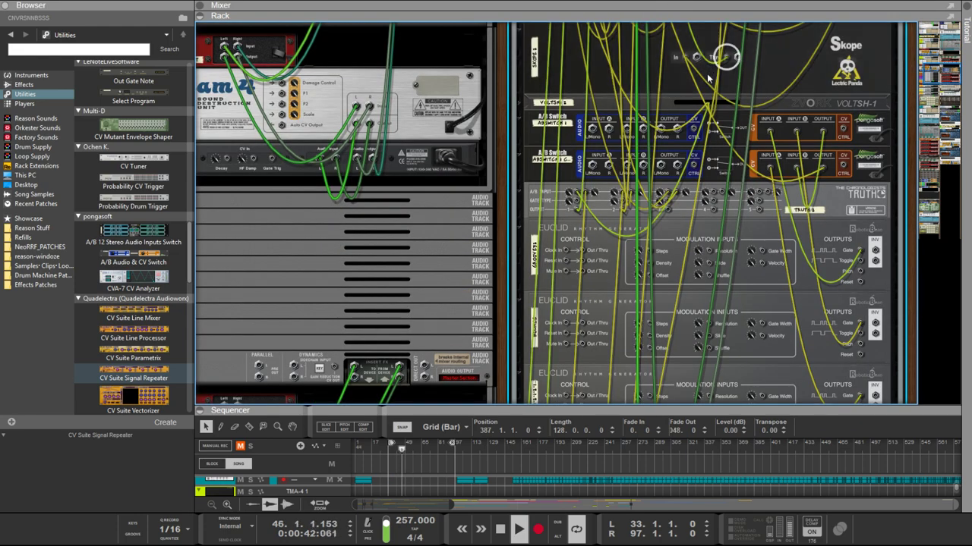
Step: Trace the rear cables at Euclid 4's clock input and Parametrix 4's first input, and compare them with the front
scroll(708, 77, up, 3)
scroll(722, 97, up, 2)
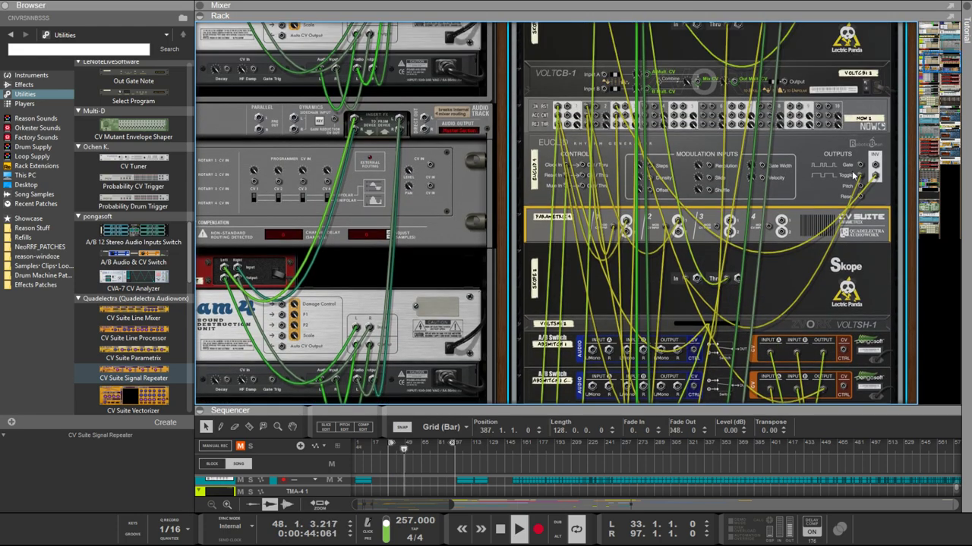
key(Tab)
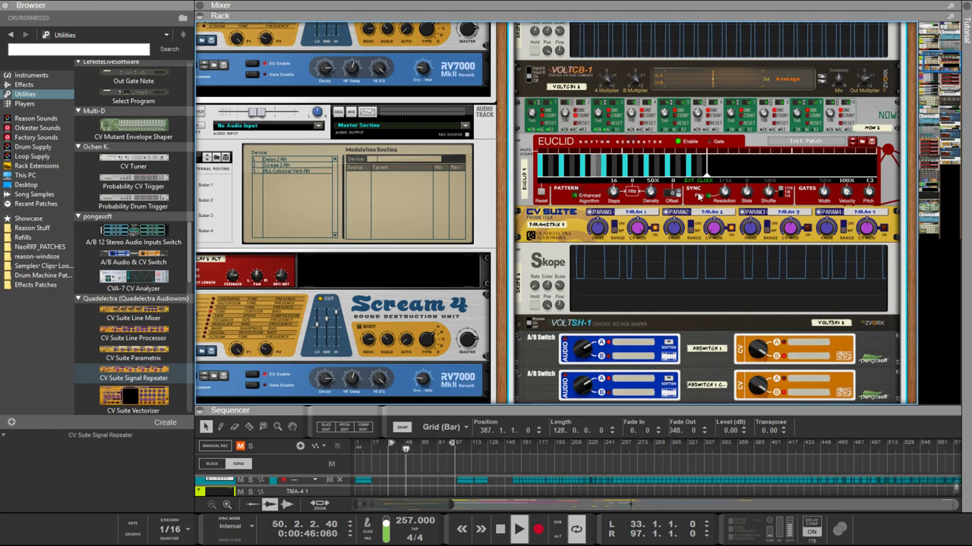
key(Tab)
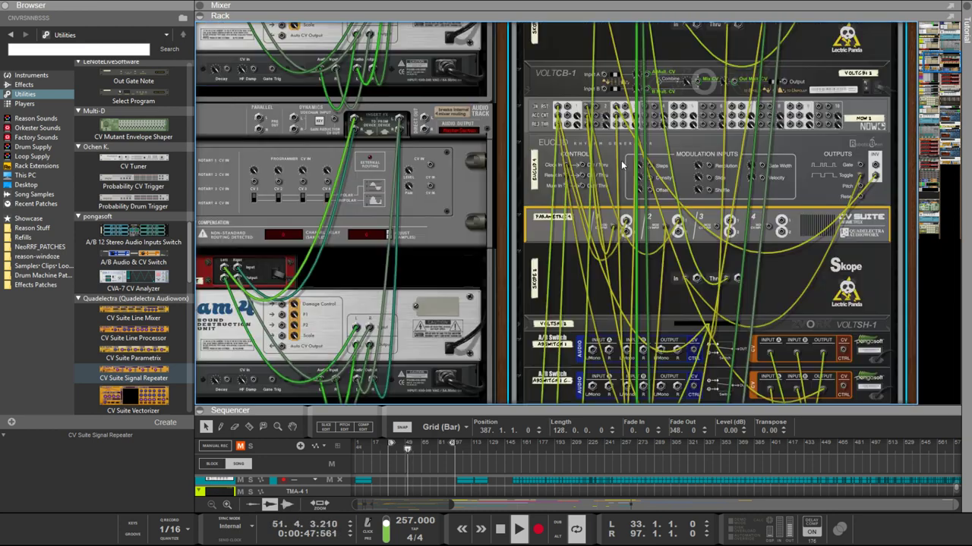
click(571, 169)
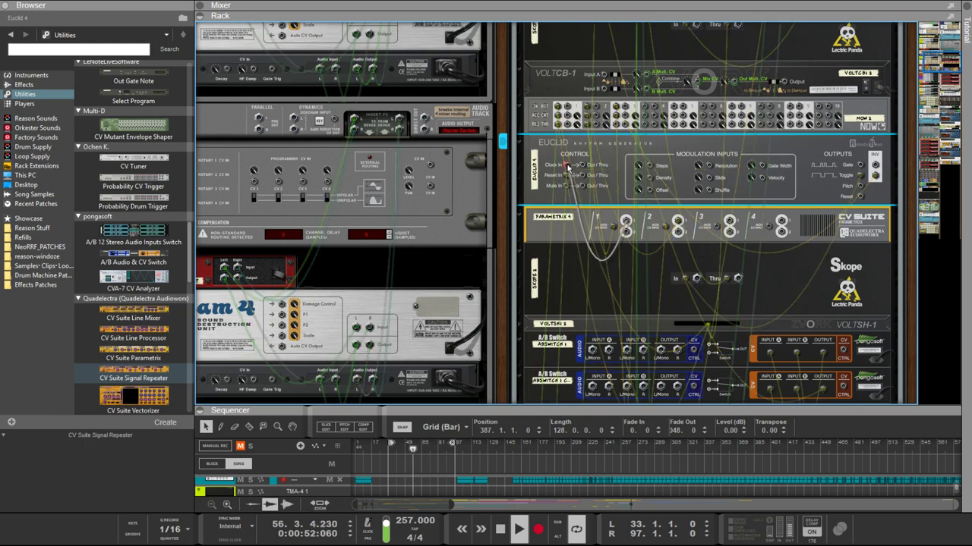
click(615, 227)
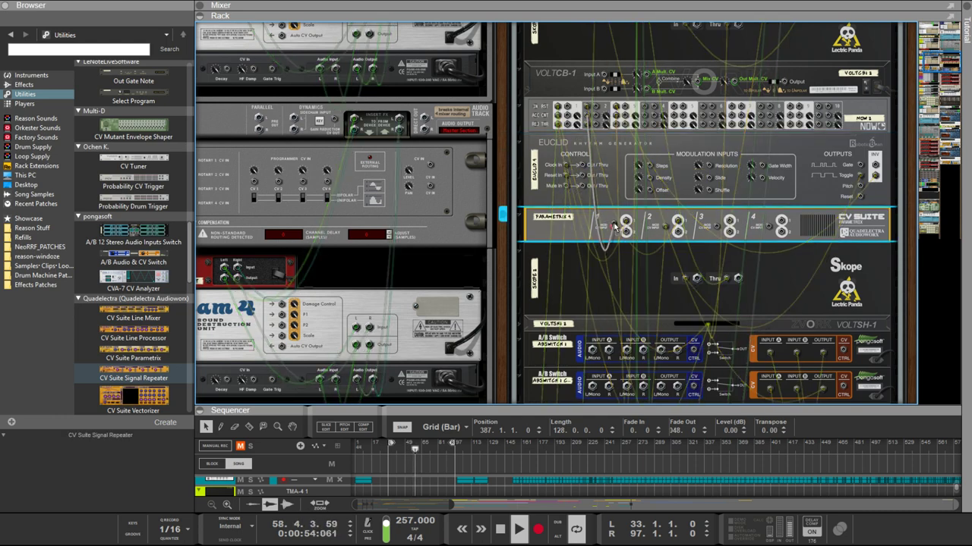
key(Tab)
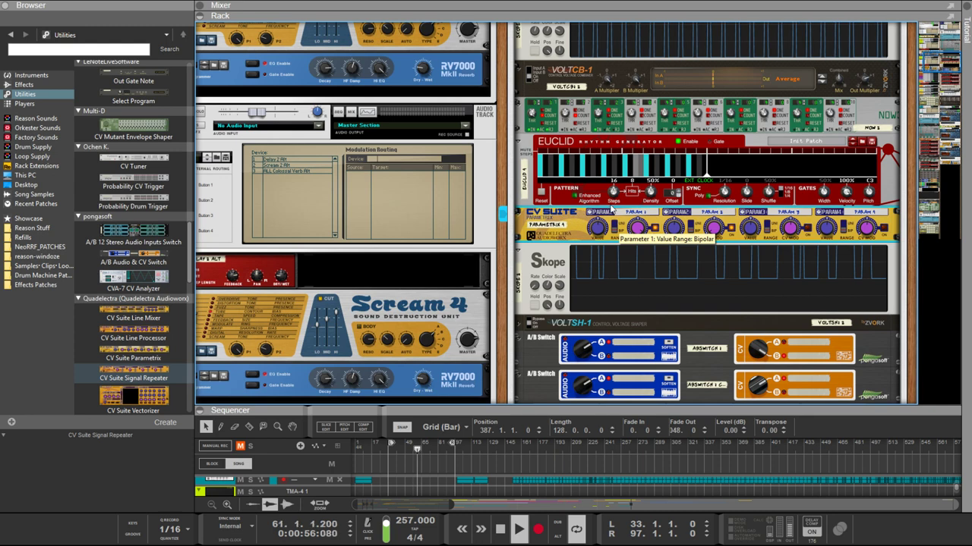
Step: Raise Euclid 4's density to 100%
click(571, 108)
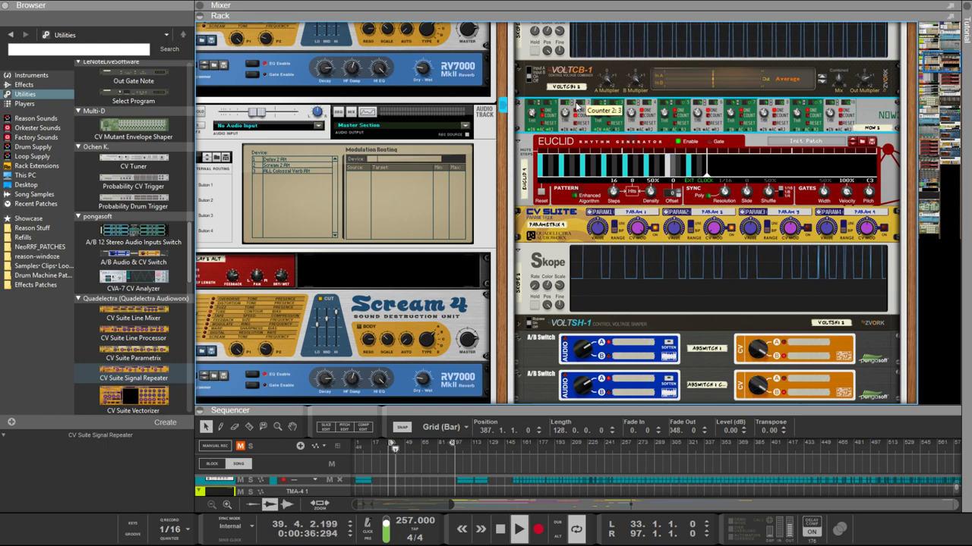
scroll(588, 71, up, 5)
scroll(589, 69, up, 5)
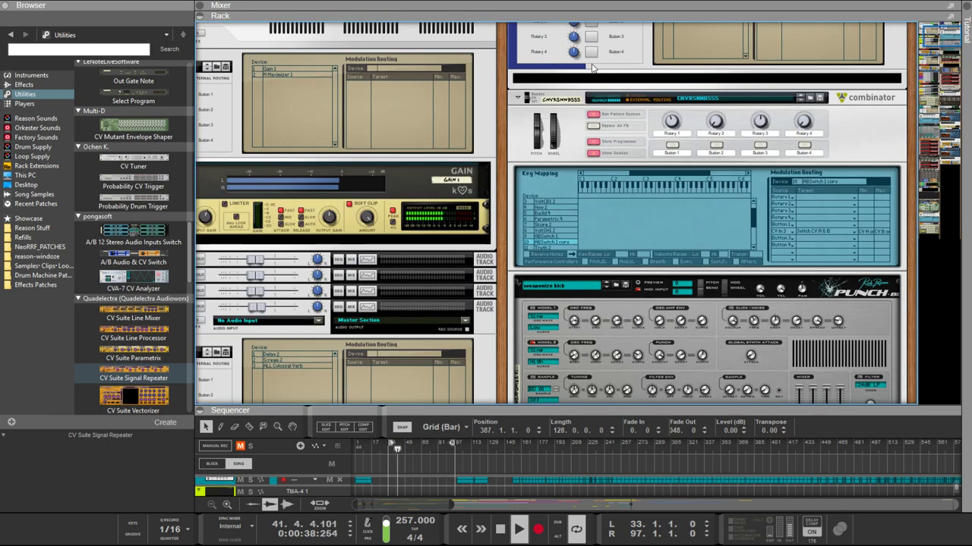
scroll(593, 52, down, 6)
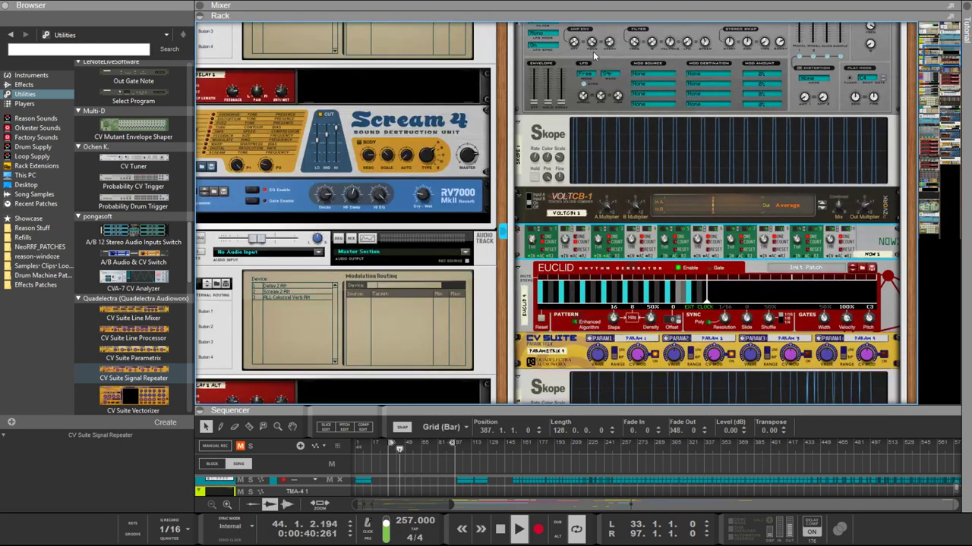
scroll(592, 51, down, 1)
scroll(625, 99, down, 2)
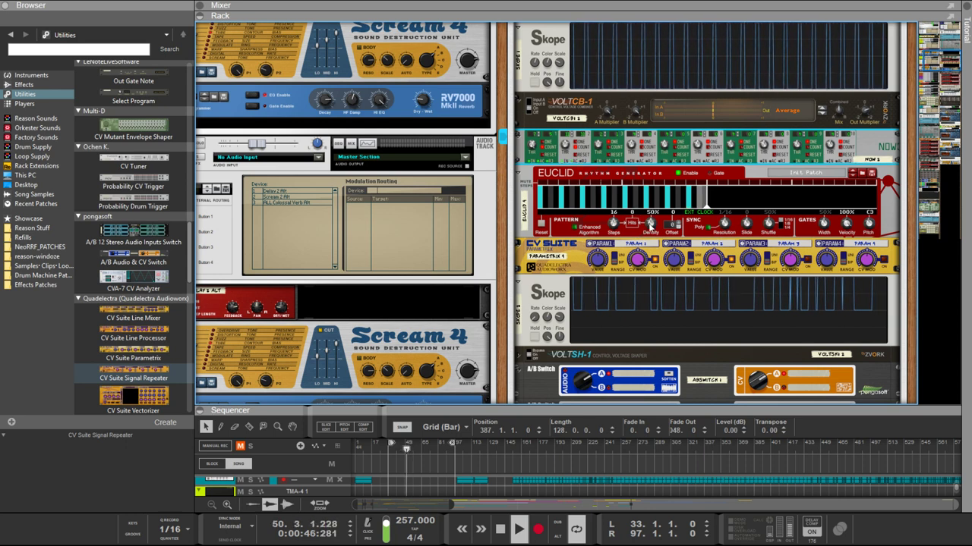
click(548, 184)
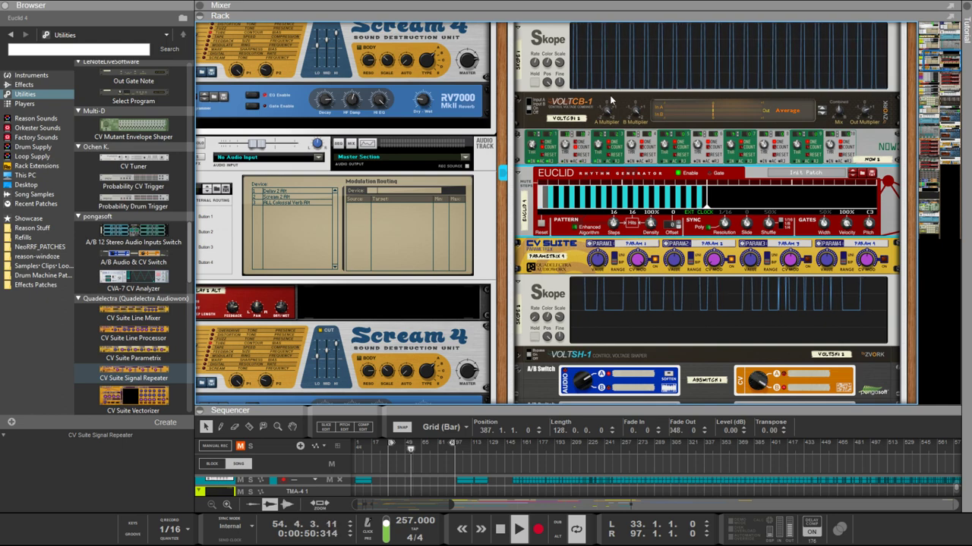
Step: Review Euclid 4, Parametrix, the A/B switches and Truth gates, and check the resolution of the bounce Euclid
scroll(613, 95, down, 3)
scroll(614, 98, up, 2)
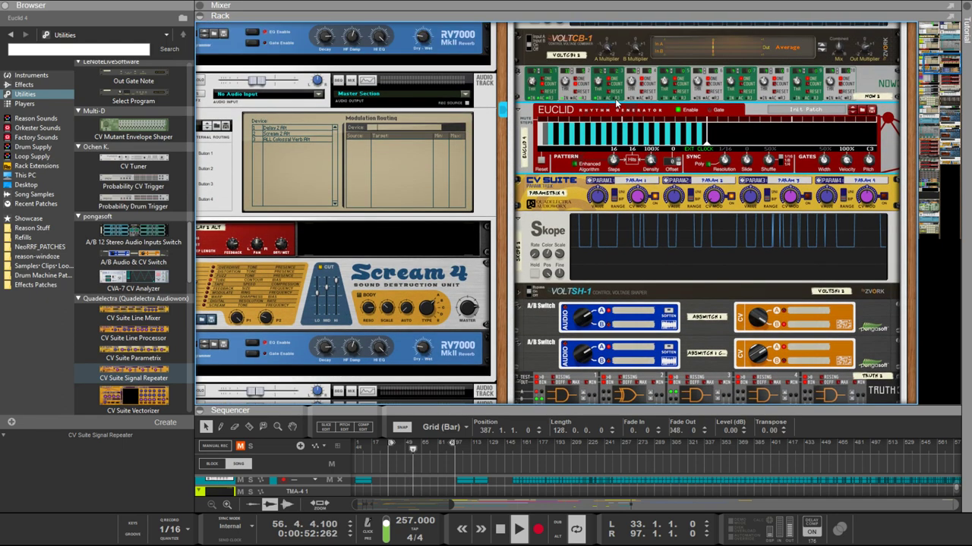
scroll(615, 98, down, 1)
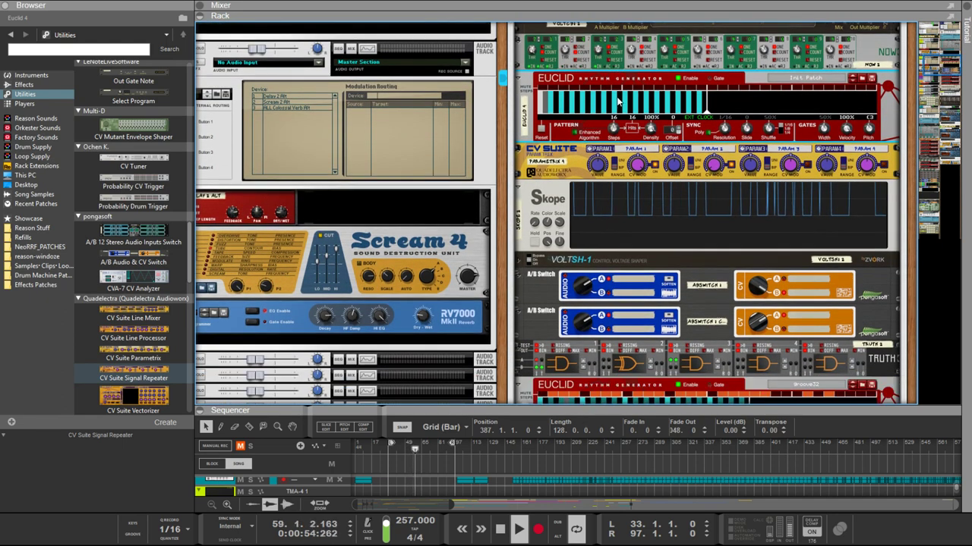
scroll(622, 98, down, 1)
scroll(627, 95, up, 1)
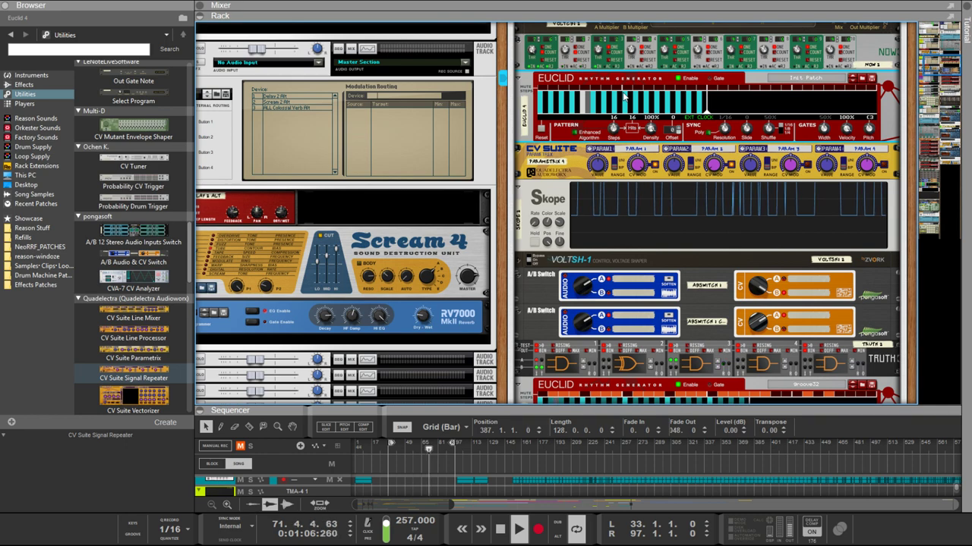
scroll(622, 96, down, 4)
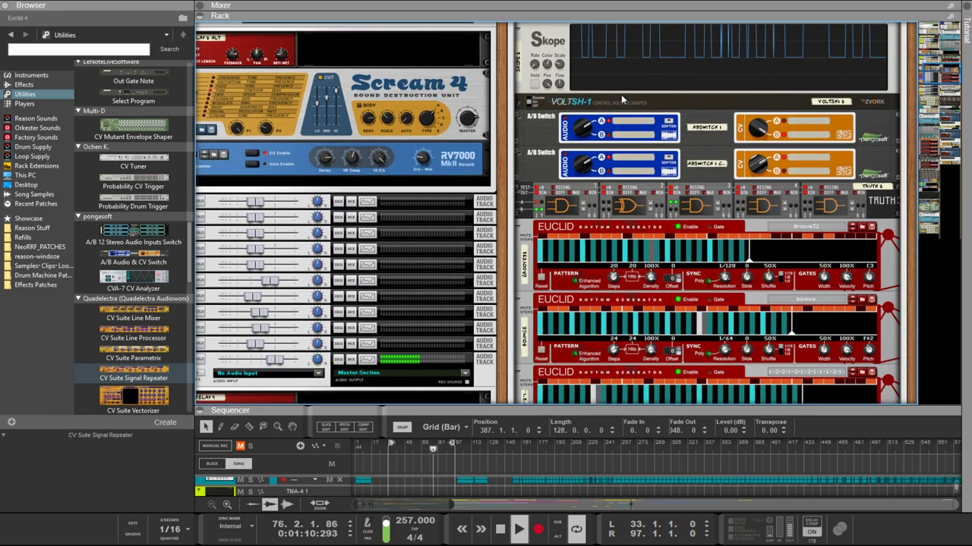
scroll(620, 94, down, 1)
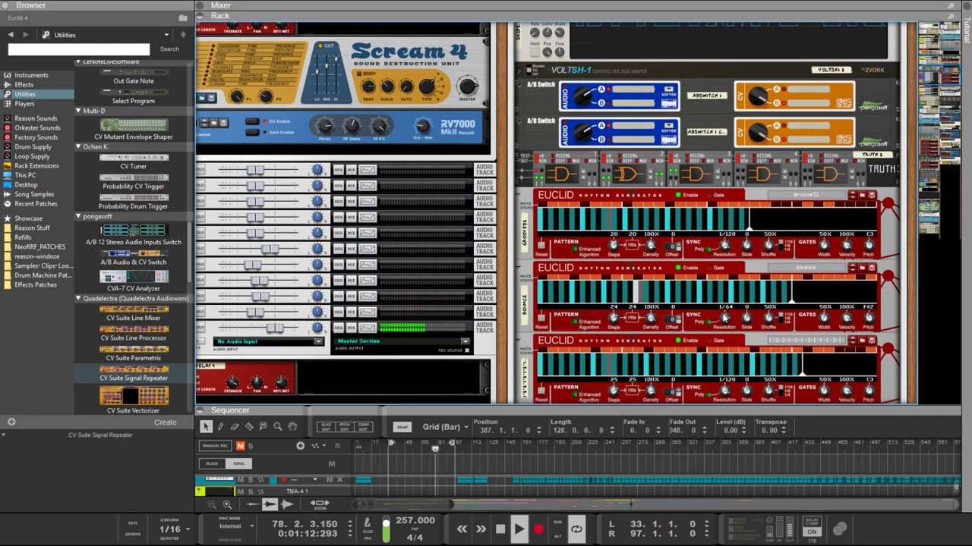
click(725, 315)
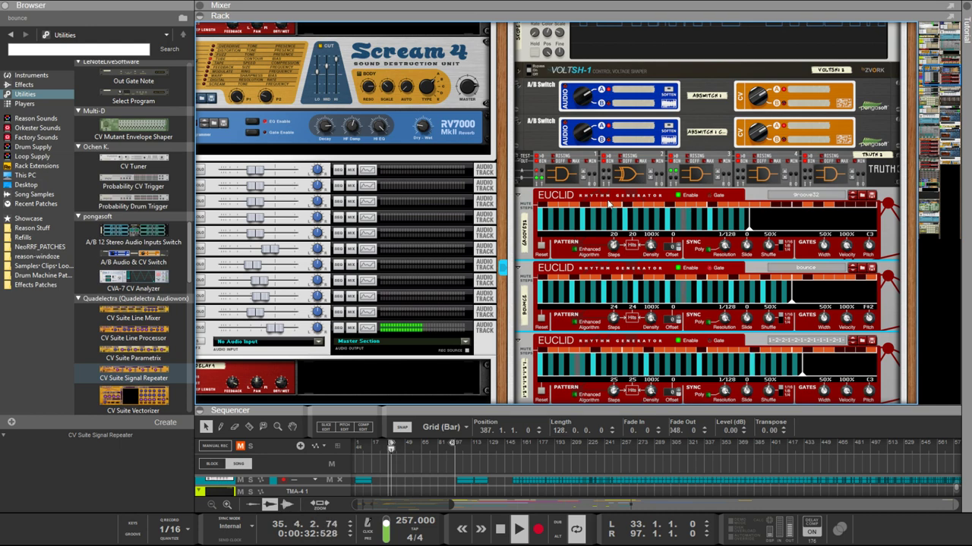
Step: Compare the CV knob movement of the two A/B switches with the Truth gates, Now device and Euclid 4
scroll(744, 140, up, 2)
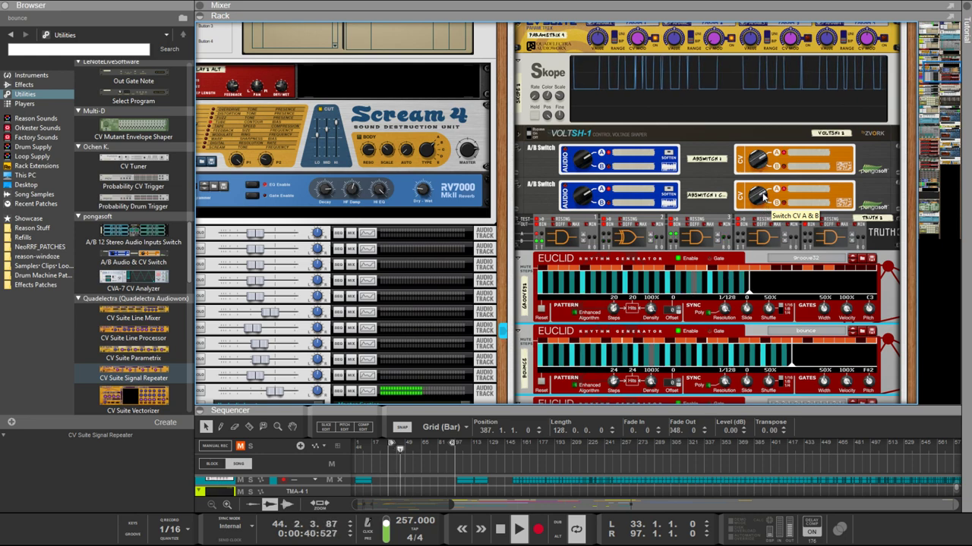
scroll(764, 196, up, 1)
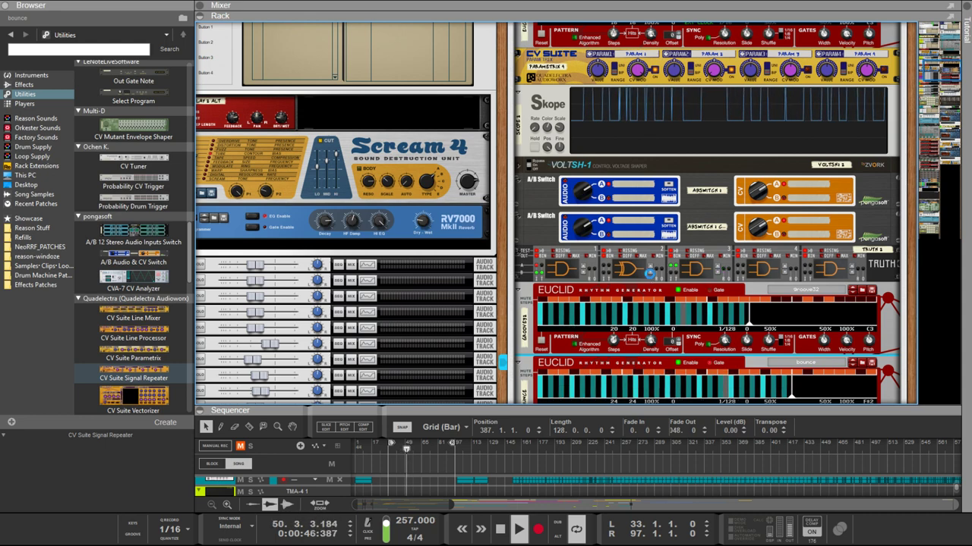
scroll(651, 278, up, 6)
scroll(651, 278, down, 1)
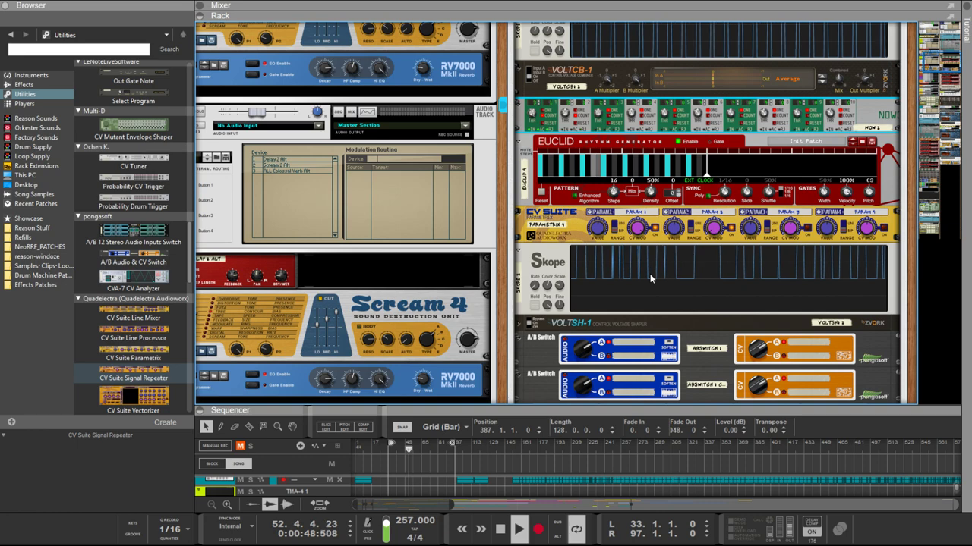
scroll(649, 274, down, 10)
scroll(650, 274, up, 8)
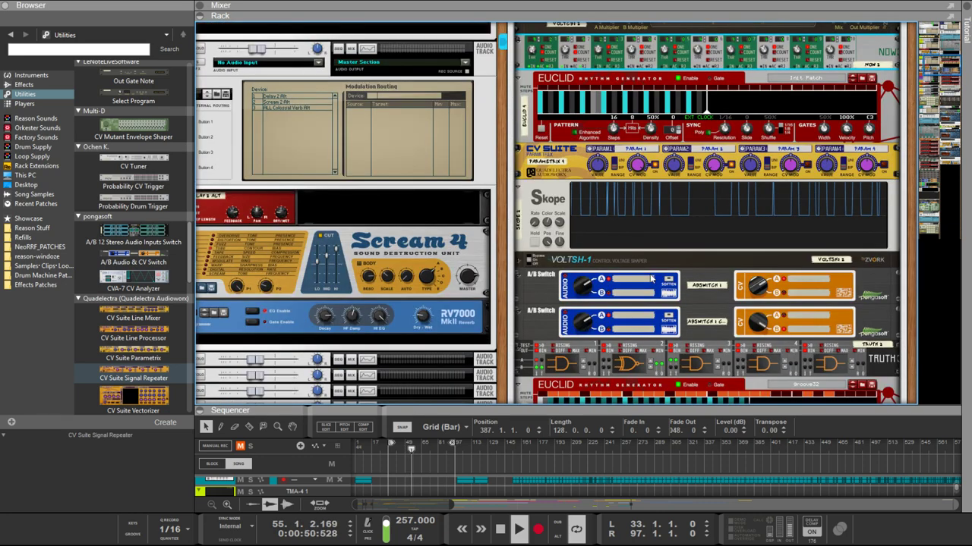
Step: Set the steps of the groove32 Euclid below Truth to 20
scroll(649, 276, down, 8)
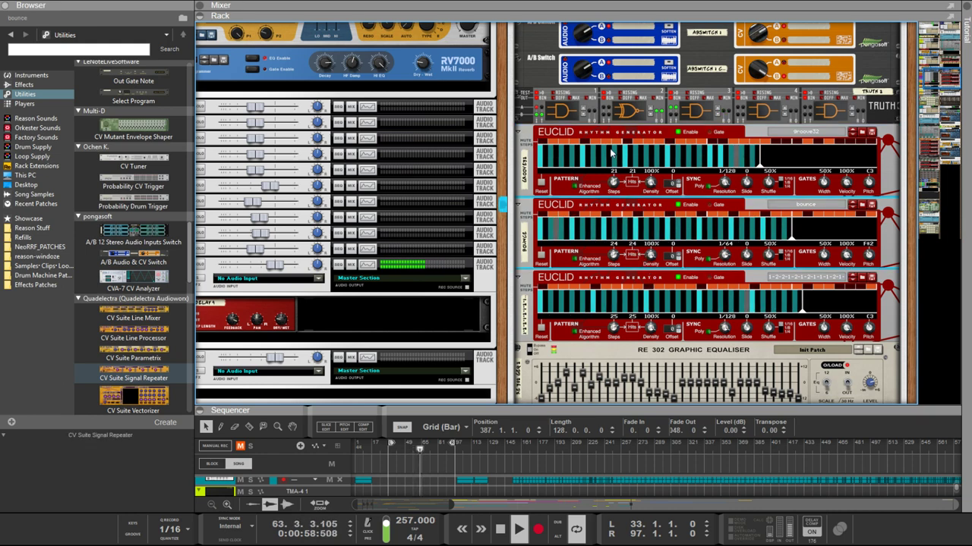
scroll(626, 222, up, 2)
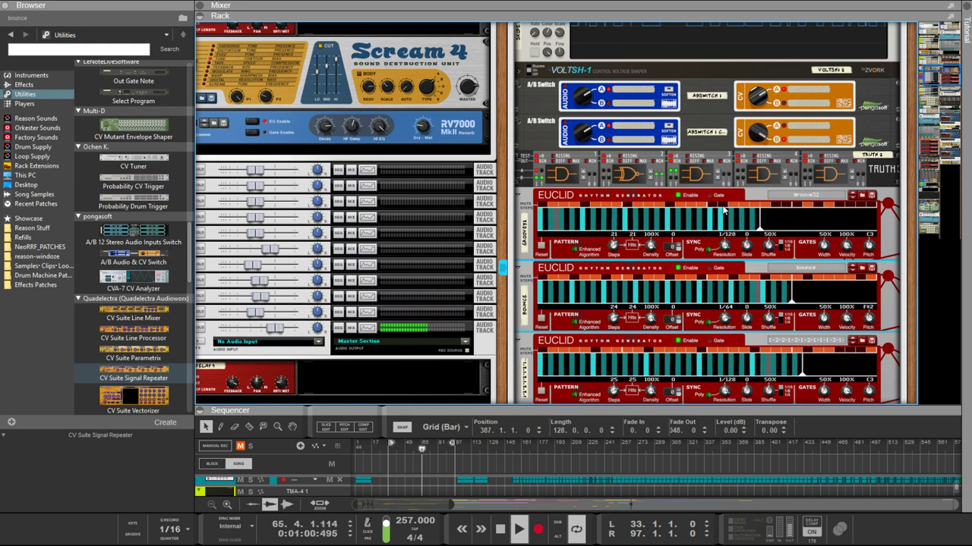
drag(614, 245, 618, 251)
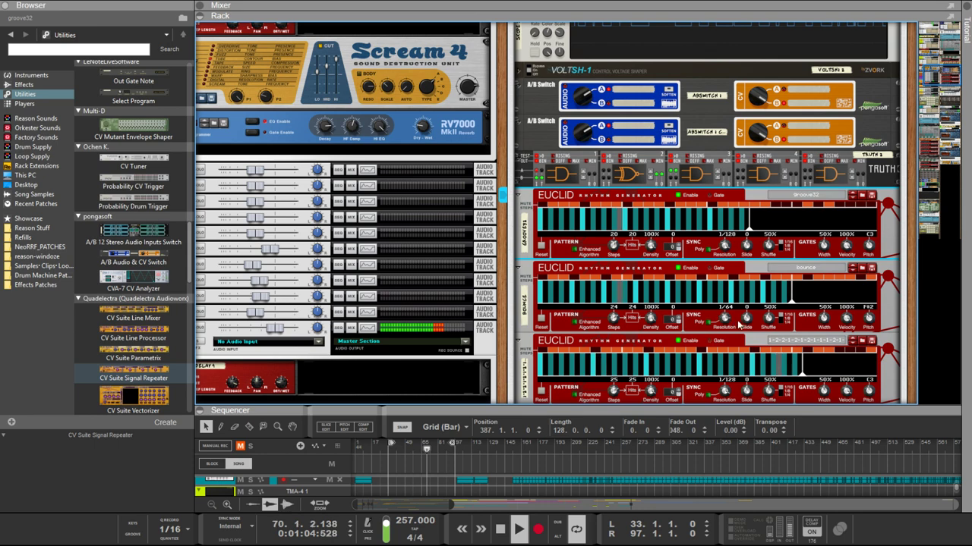
Step: Set the density of Euclid 4 to 100% so that all 16 steps are hits
scroll(696, 267, up, 3)
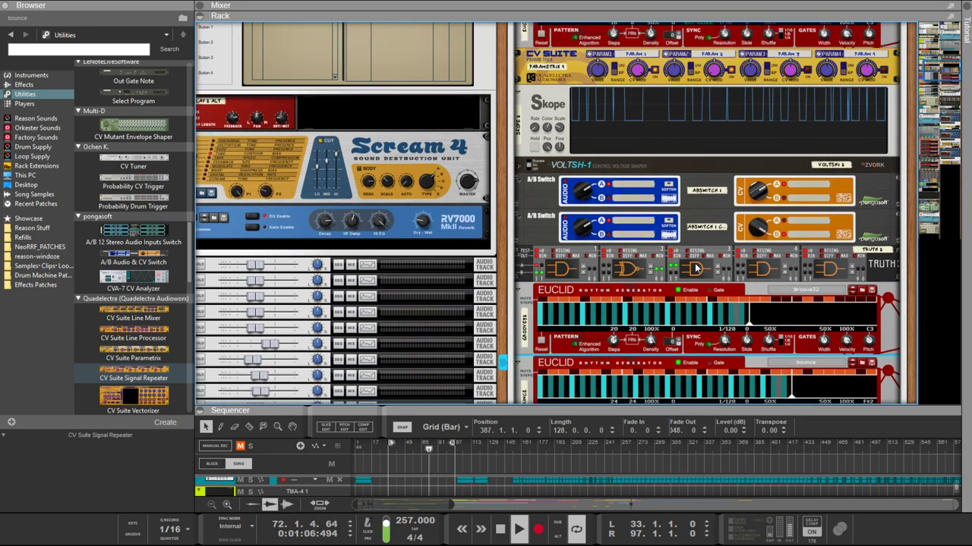
scroll(653, 236, up, 2)
scroll(644, 224, up, 3)
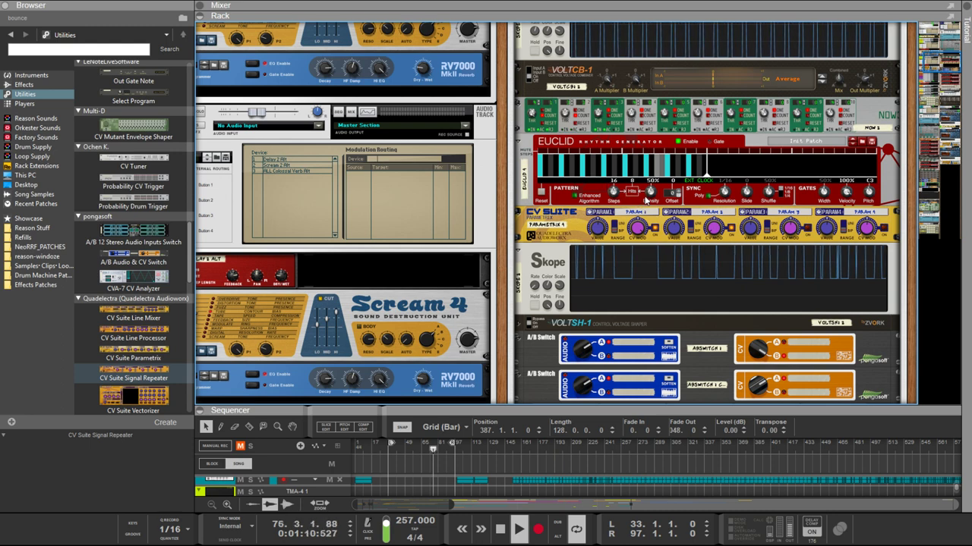
drag(646, 200, 645, 163)
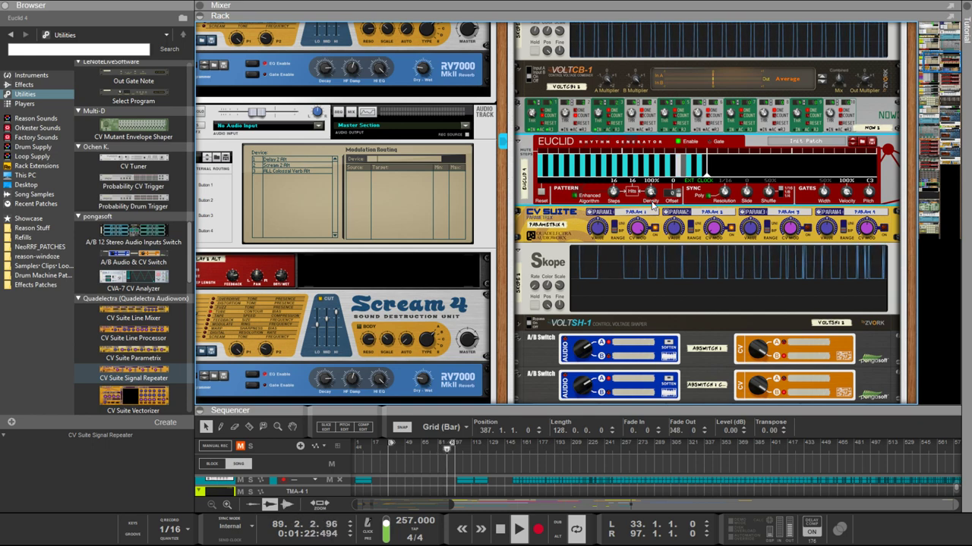
Step: Edit the muted steps of the lowest kick Euclid (1-2-2-1) and set its resolution to 1/128
scroll(654, 203, down, 3)
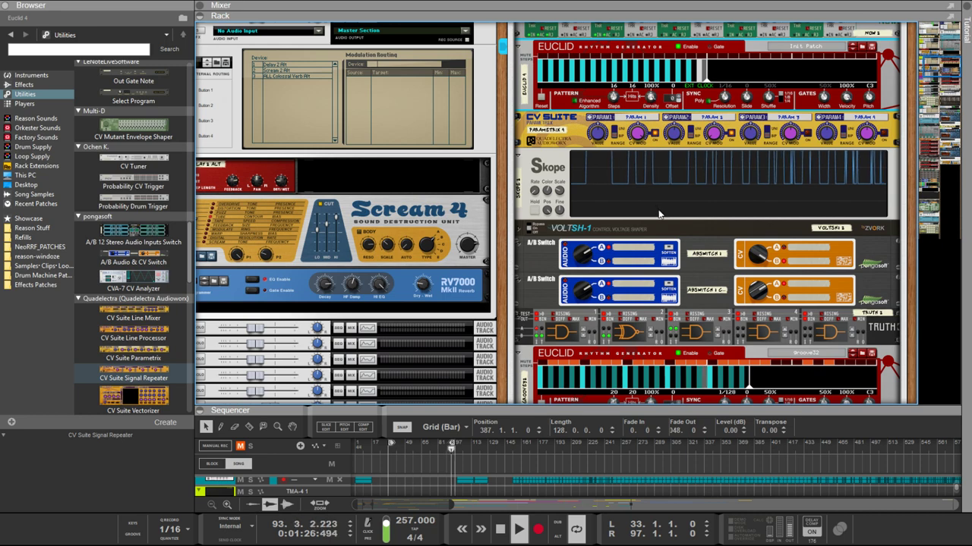
scroll(659, 215, down, 10)
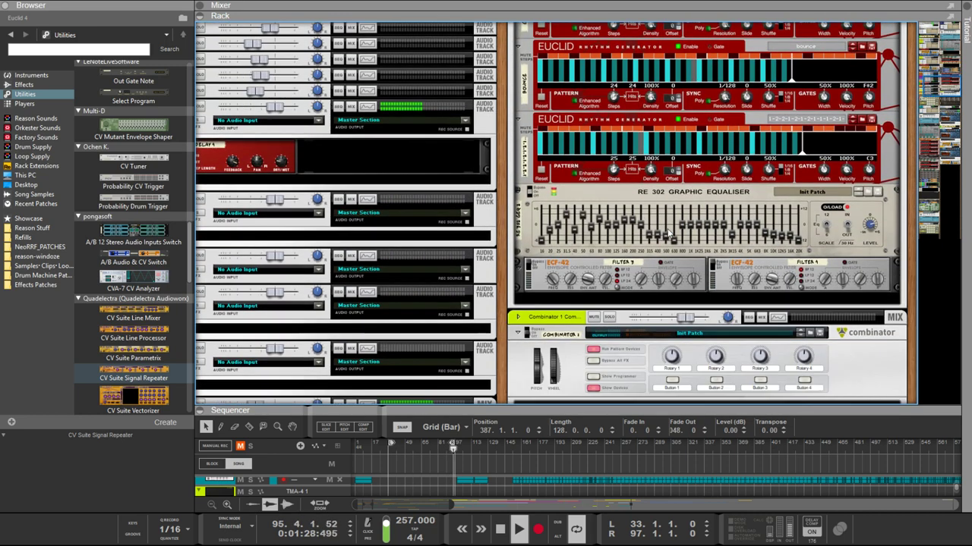
scroll(669, 236, up, 9)
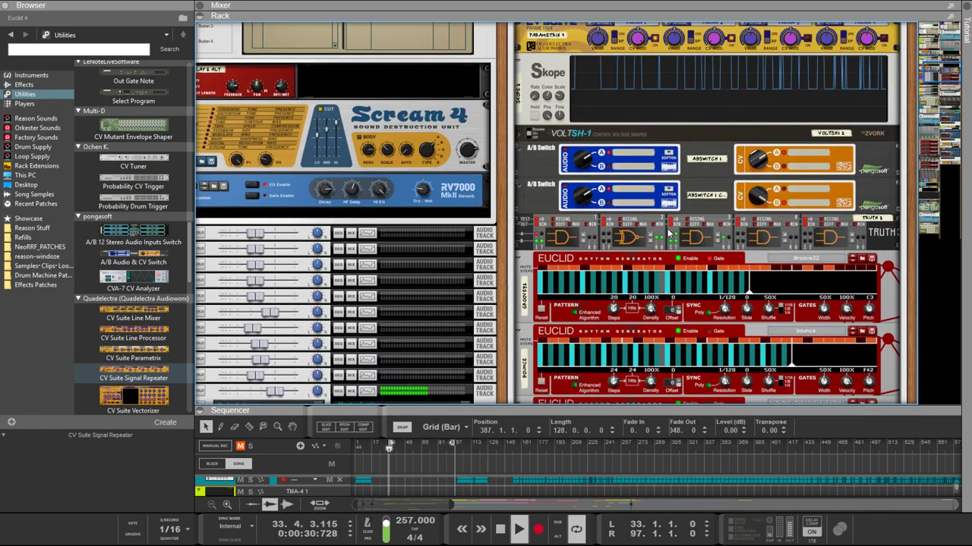
scroll(670, 234, down, 2)
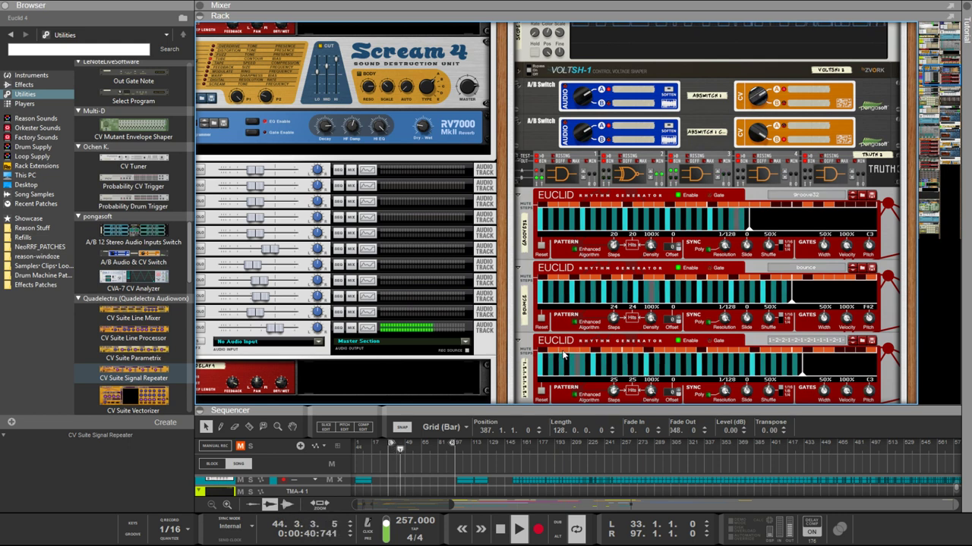
click(585, 353)
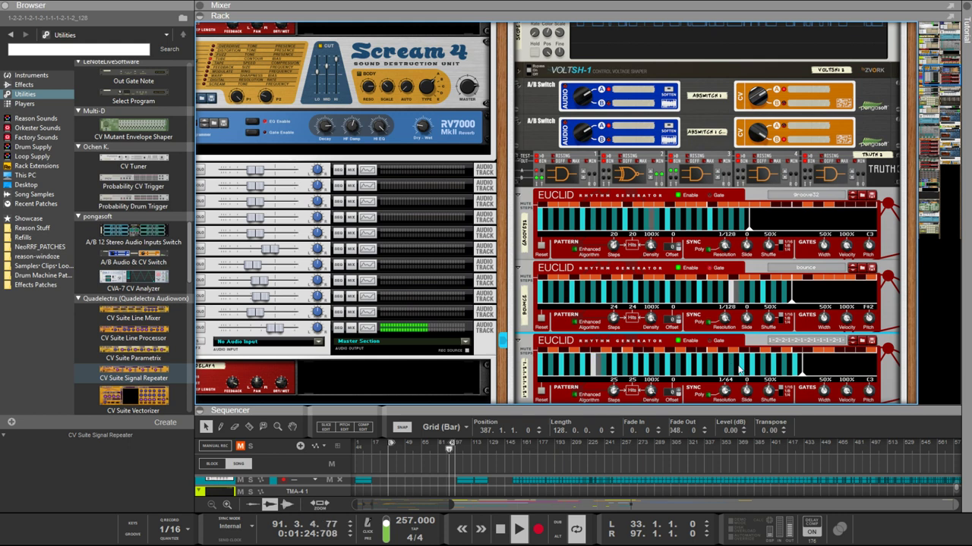
drag(717, 377, 692, 357)
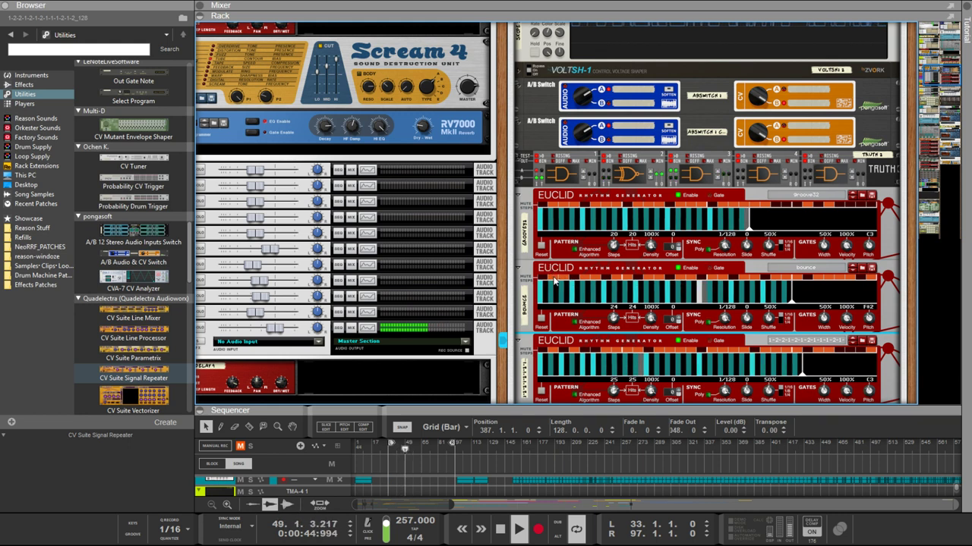
Step: Edit the muted steps of the bounce and groove32 Euclids and extend the lowest kick Euclid to 30 steps
click(586, 274)
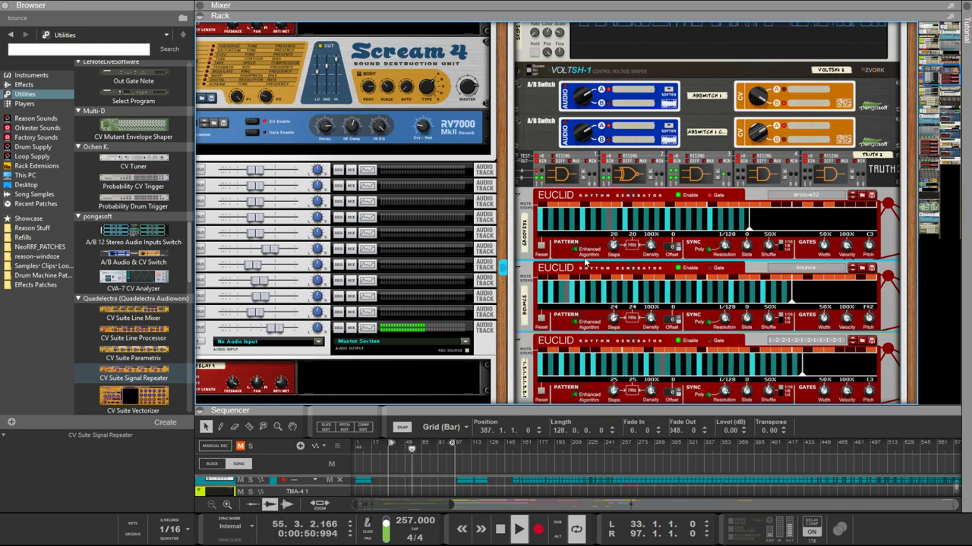
click(562, 207)
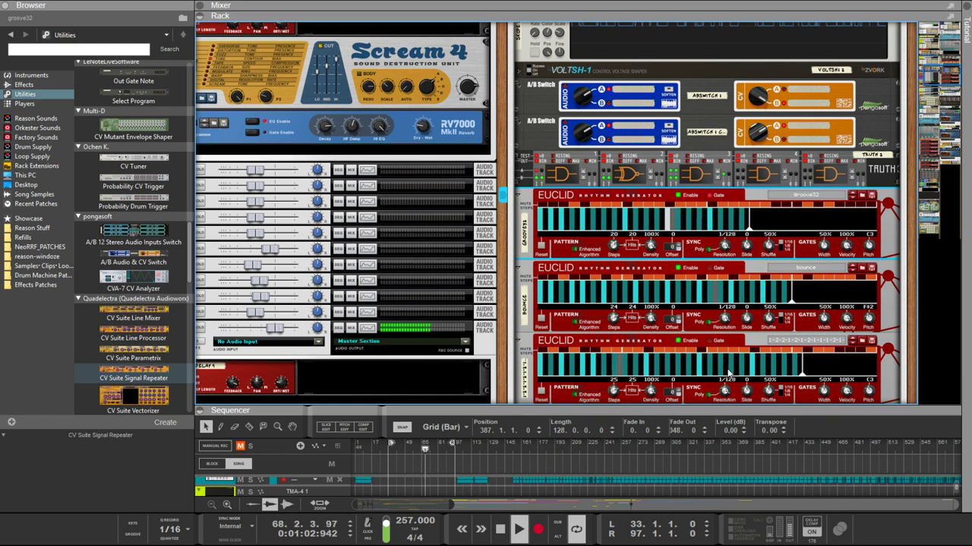
drag(802, 362, 856, 378)
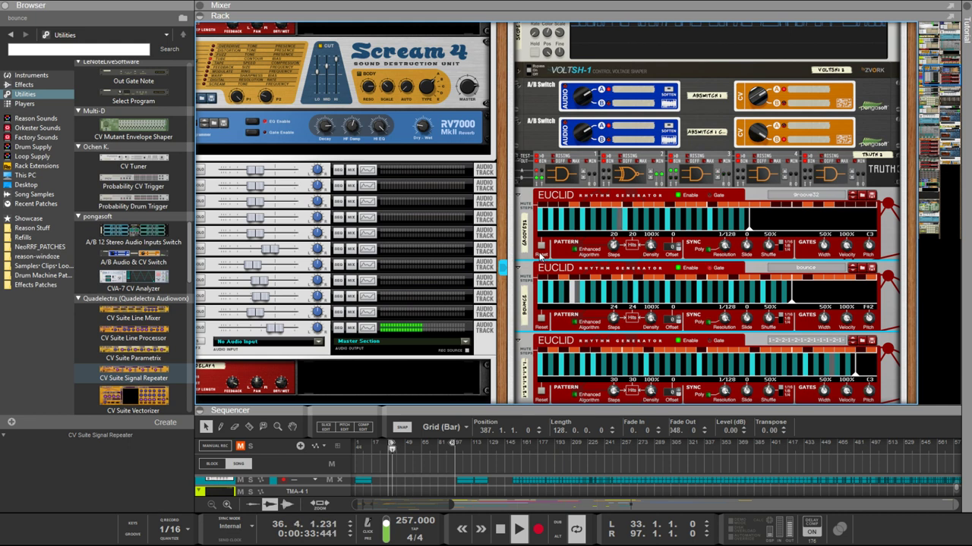
click(573, 209)
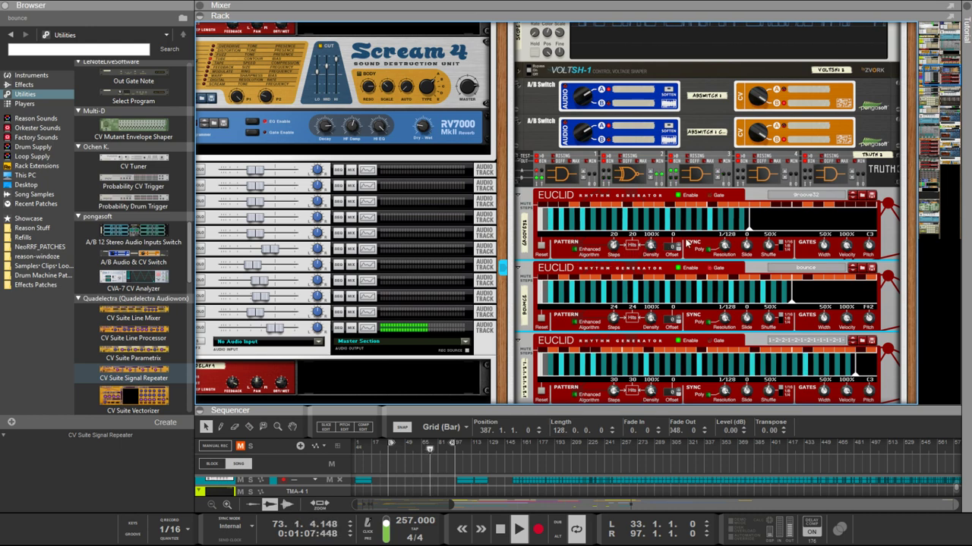
Step: Set the resolution of Euclid 3, in the group below the CV Suite Repeater, to 1/32 and the song tempo to 171
scroll(446, 235, down, 10)
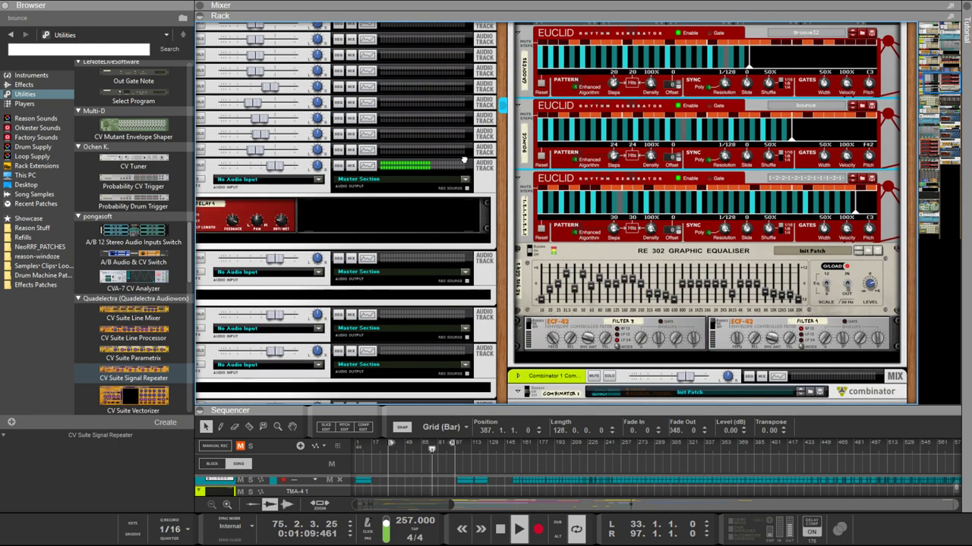
scroll(447, 236, down, 15)
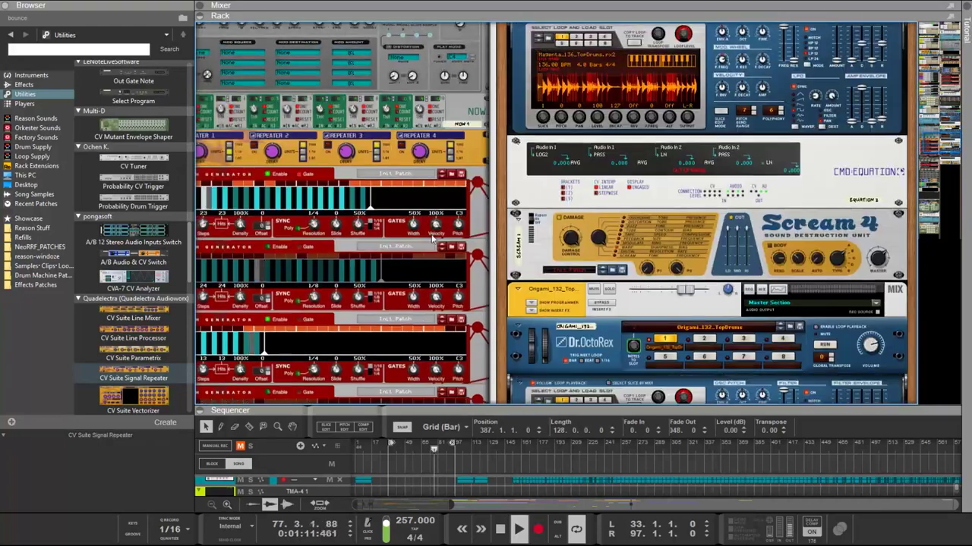
scroll(430, 241, down, 3)
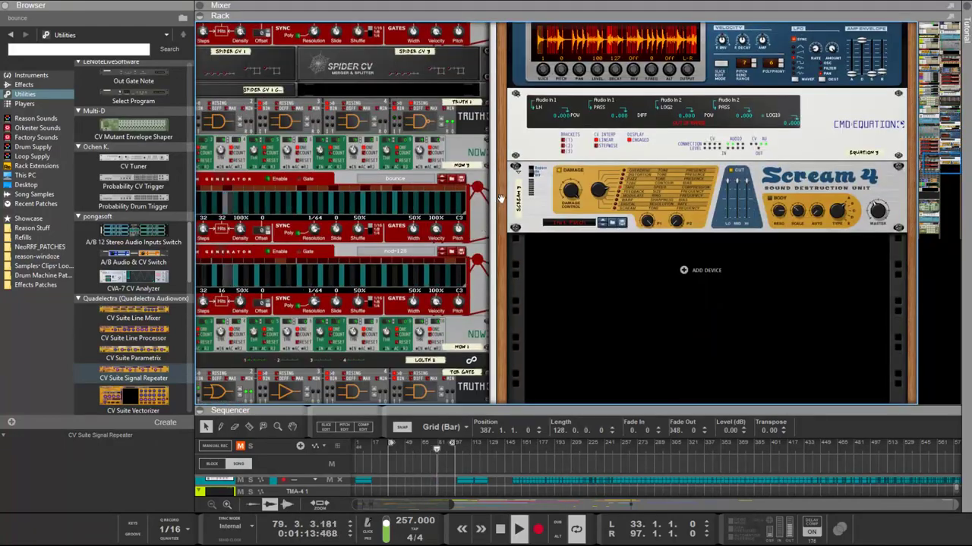
scroll(501, 199, up, 5)
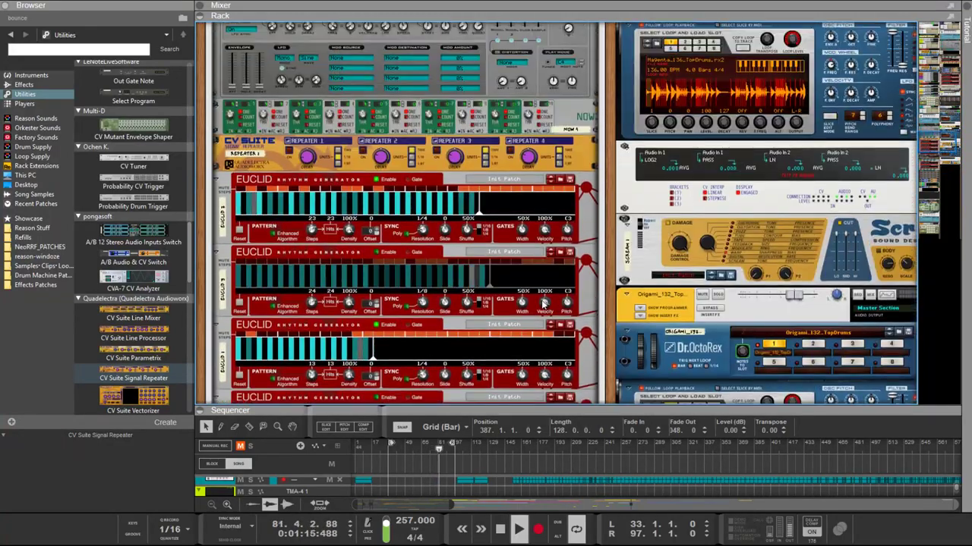
scroll(544, 302, down, 2)
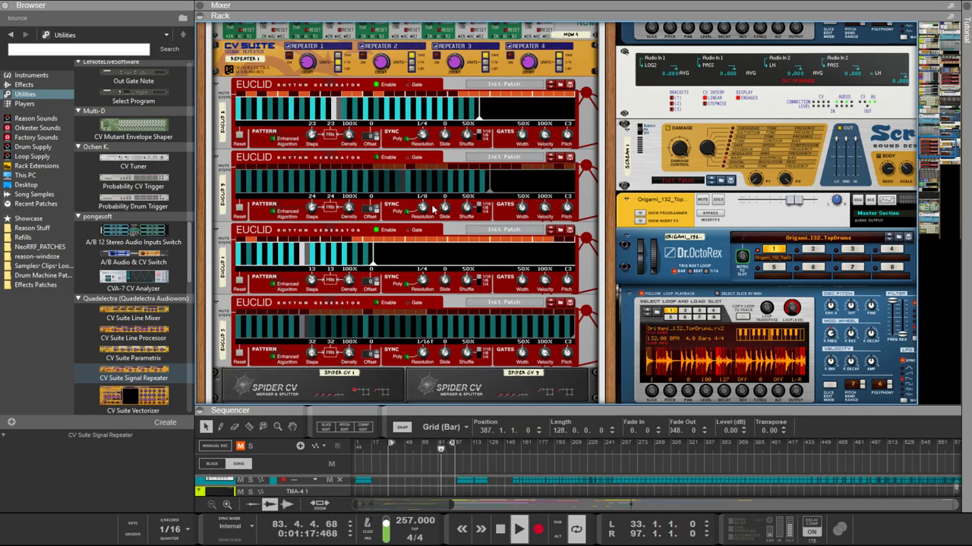
drag(434, 208, 416, 177)
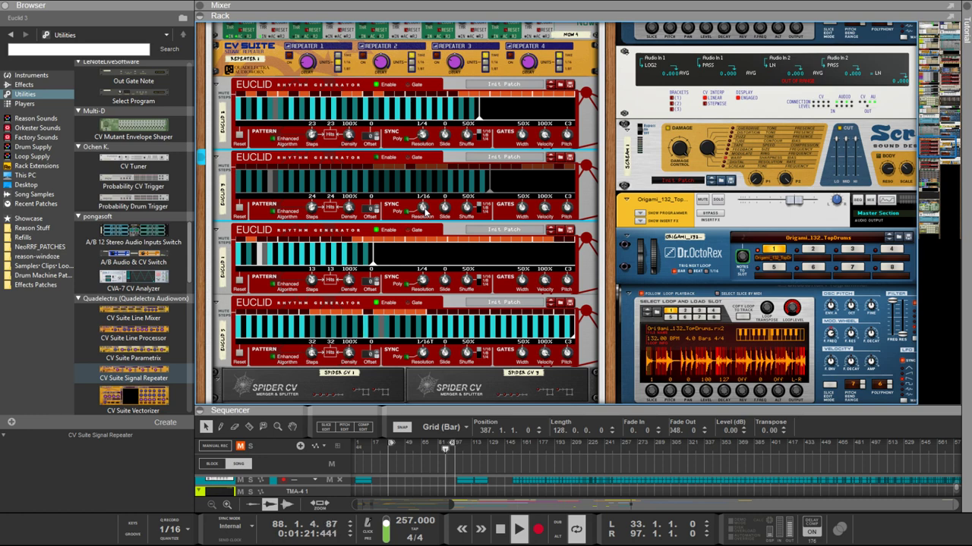
drag(424, 211, 414, 198)
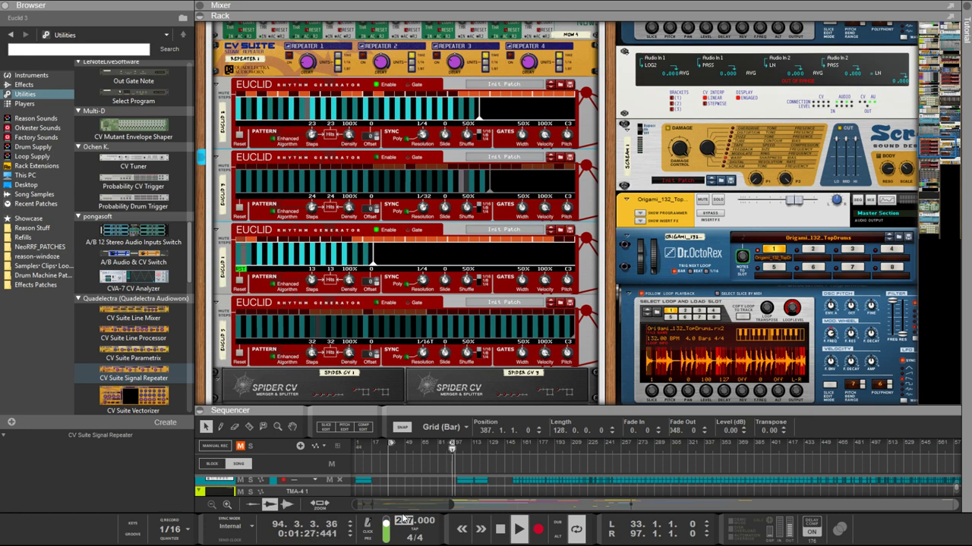
scroll(405, 519, down, 10)
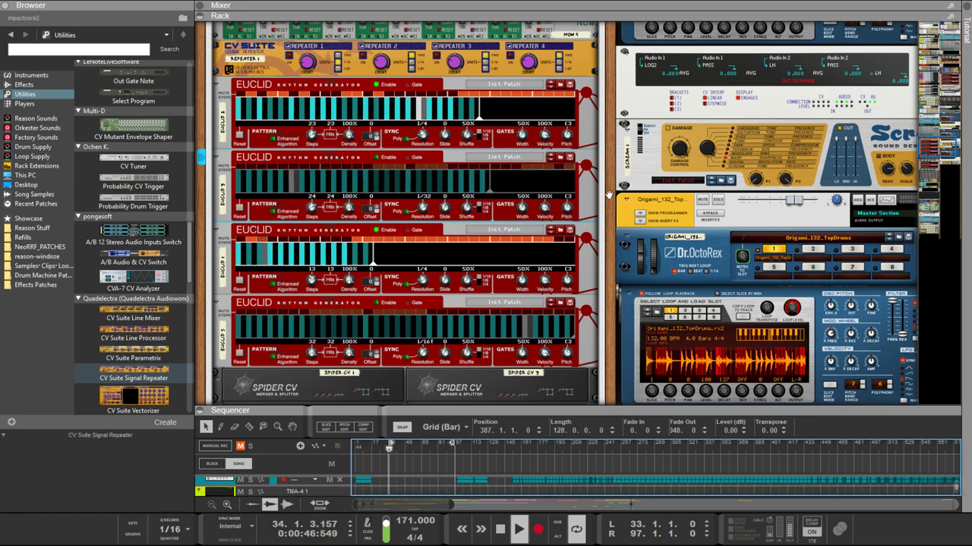
Step: Back in the kick Combinator, set the resolution of the lowest Euclid to 1/32 and of the bounce Euclid to 1/64
scroll(607, 196, up, 15)
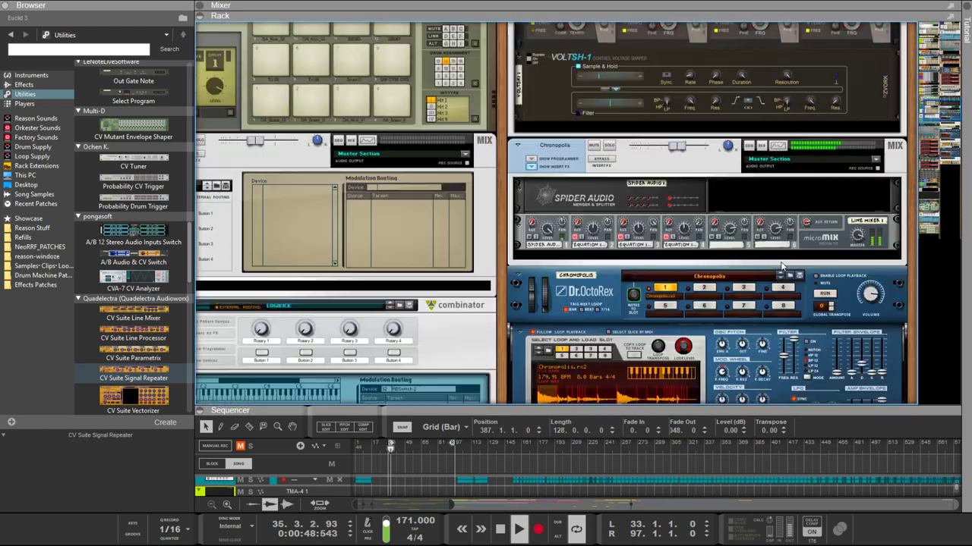
scroll(782, 266, up, 15)
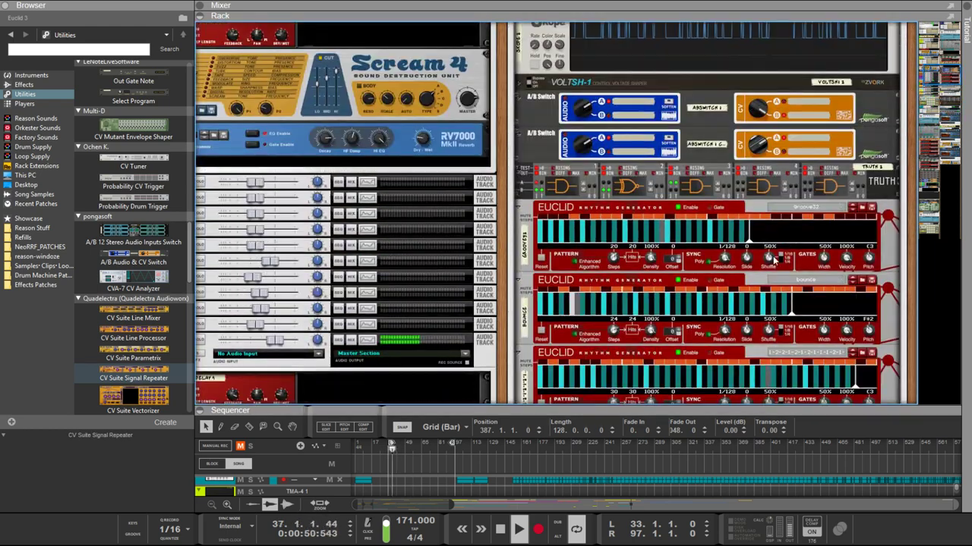
scroll(773, 255, down, 3)
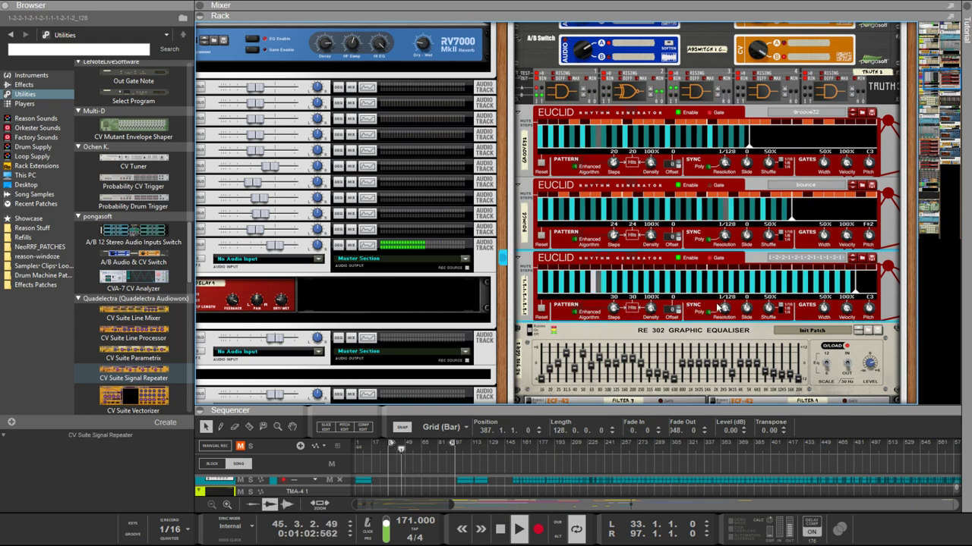
drag(724, 312, 721, 322)
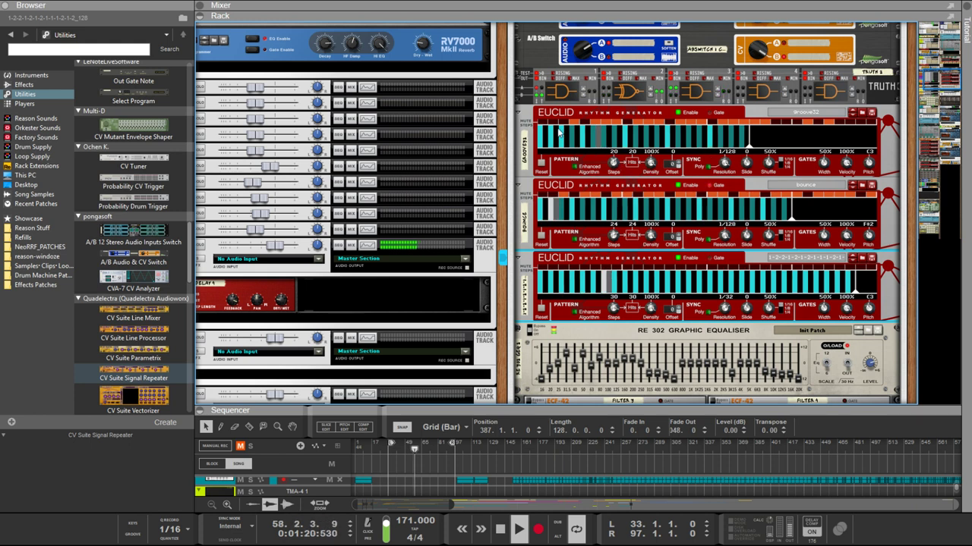
click(725, 238)
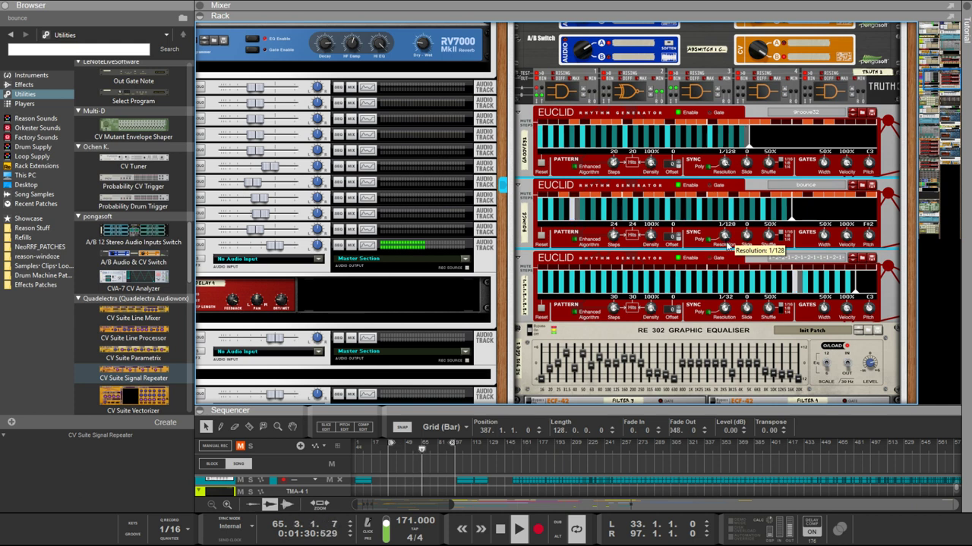
drag(727, 244, 727, 253)
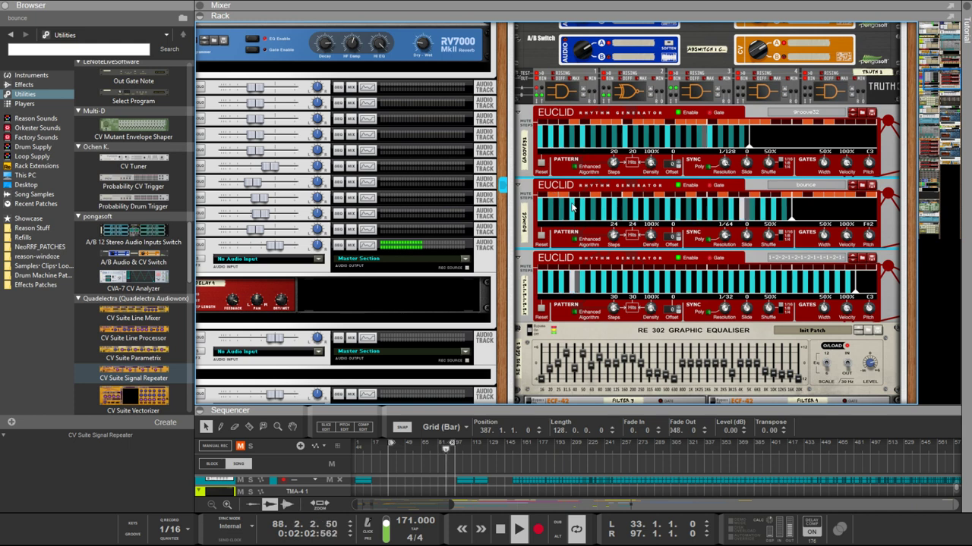
Step: Redraw the muted steps of the lowest, bounce and groove32 Euclids and set the groove32 resolution to 1/32
click(583, 272)
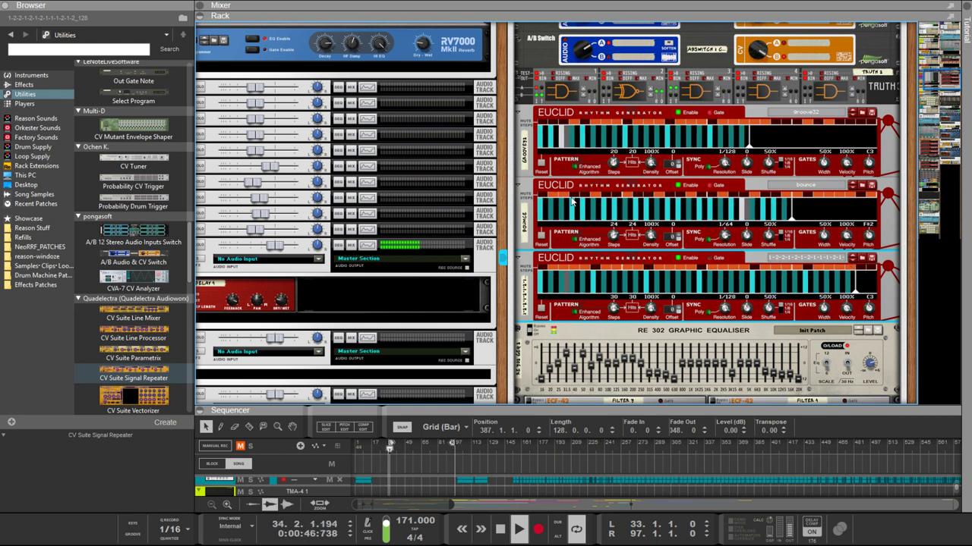
click(651, 199)
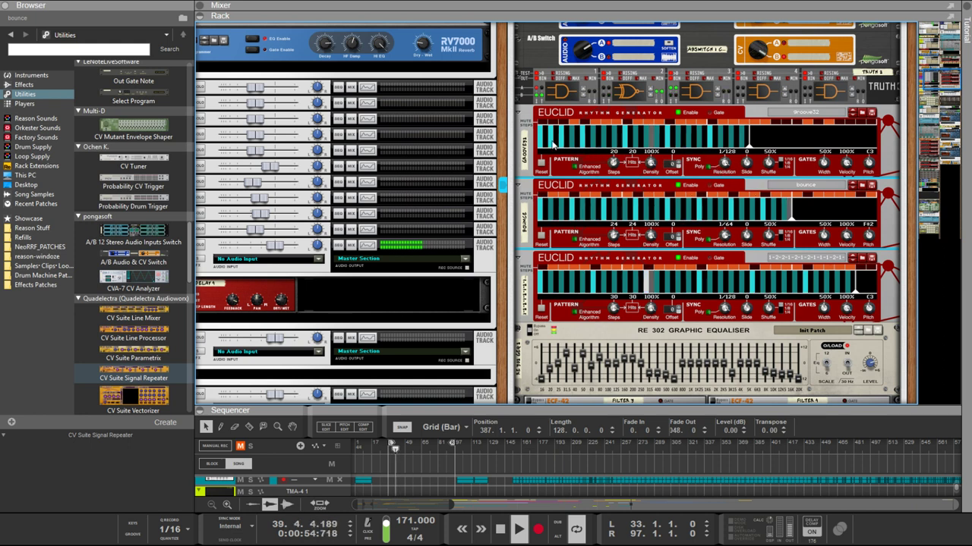
click(577, 127)
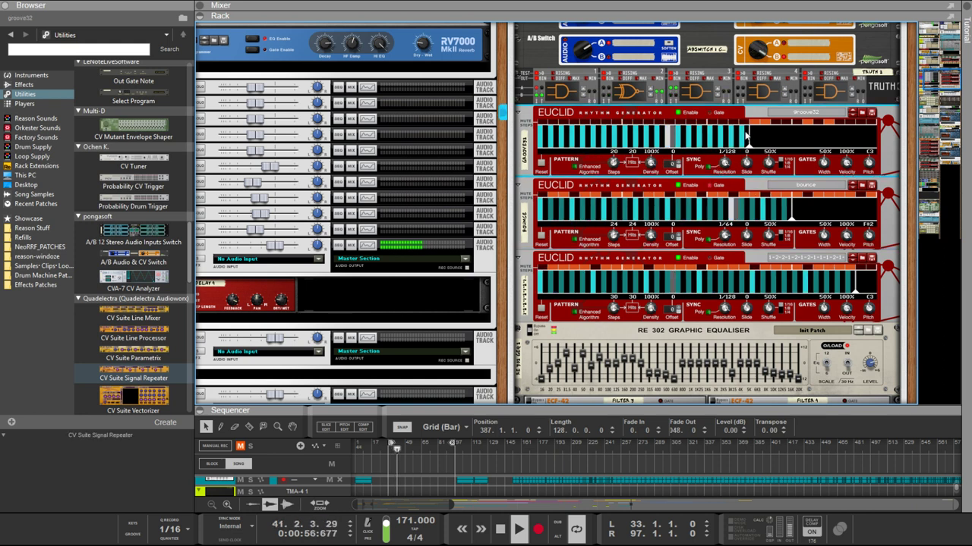
drag(727, 163, 723, 190)
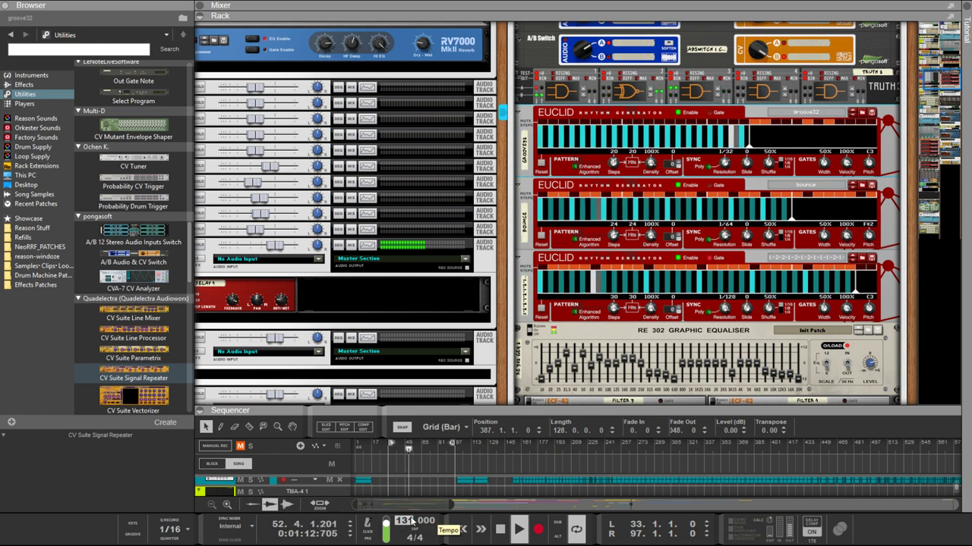
Step: Set the song tempo to 133 and edit the muted steps of the lowest and groove32 Euclids
click(434, 444)
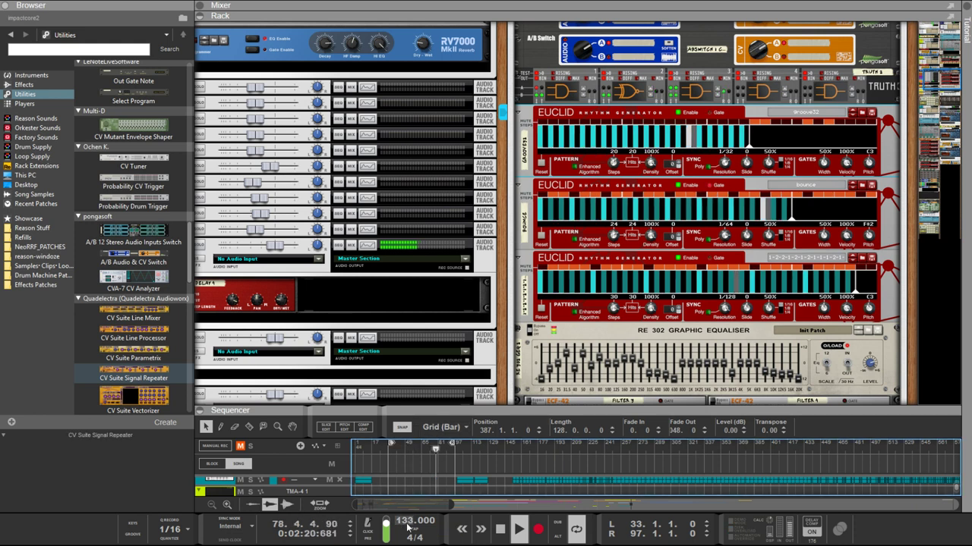
scroll(414, 524, up, 2)
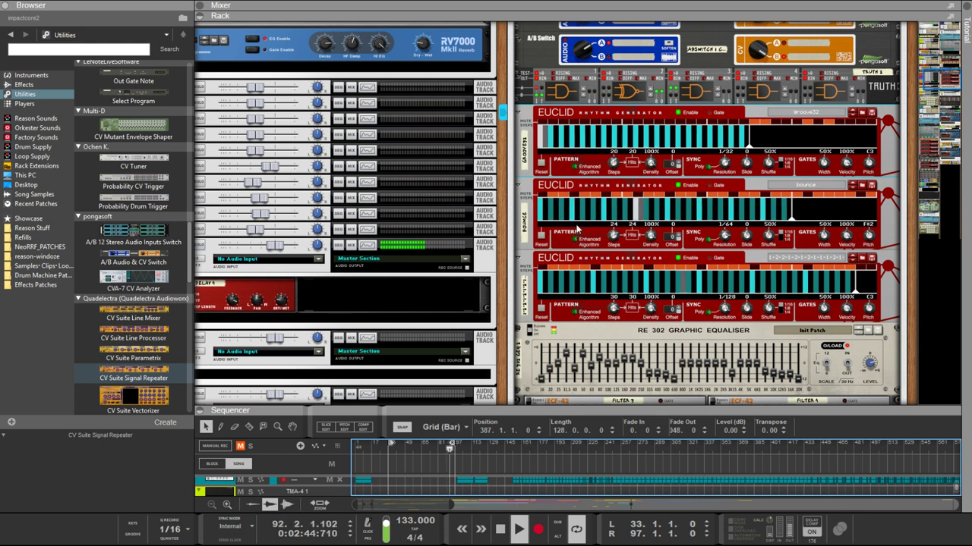
click(577, 275)
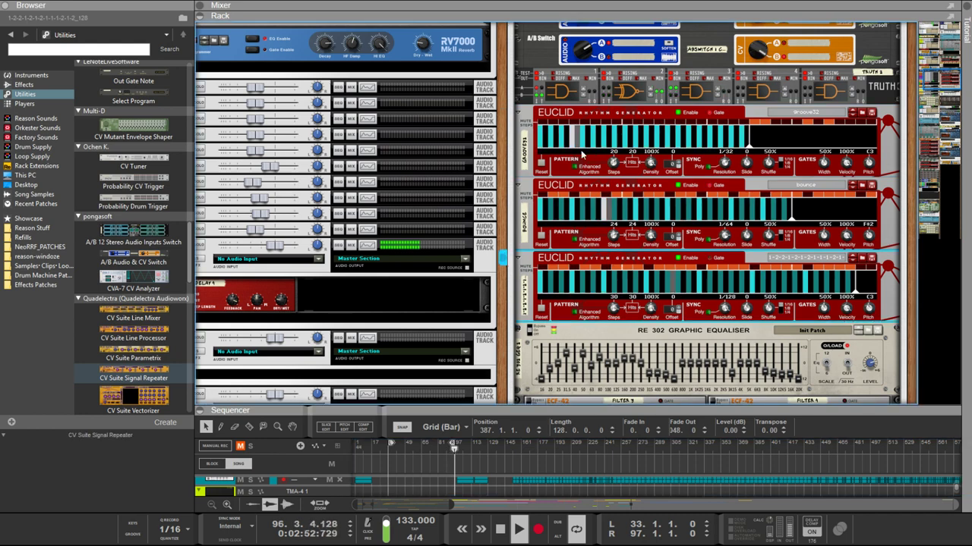
click(565, 127)
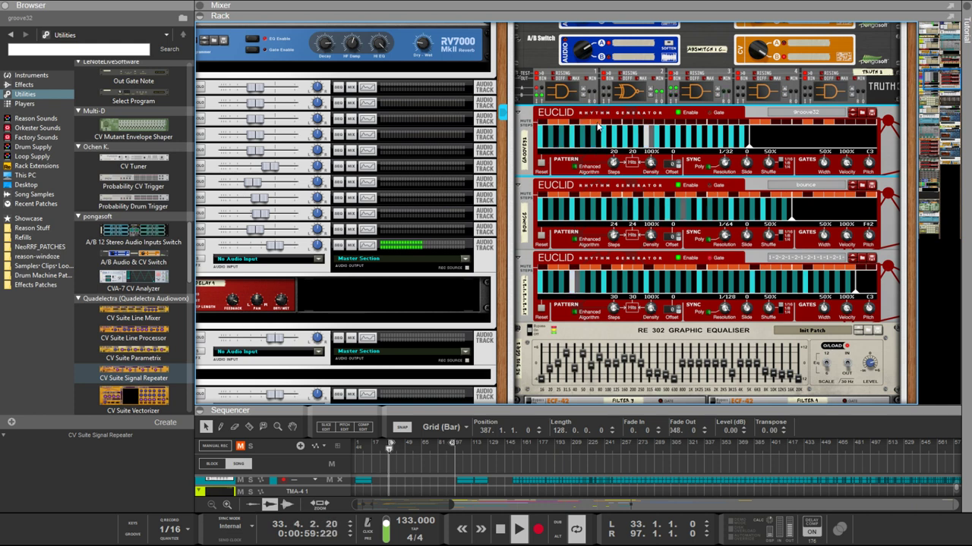
Step: Set groove32 to 1/128 resolution with 24 steps, and give the lowest kick Euclid 32 steps
drag(725, 162, 684, 128)
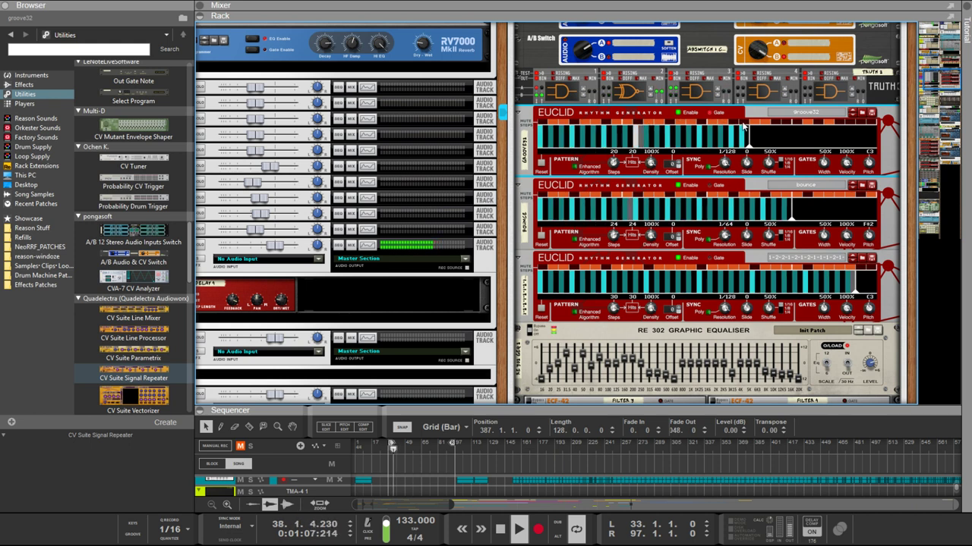
drag(613, 163, 640, 142)
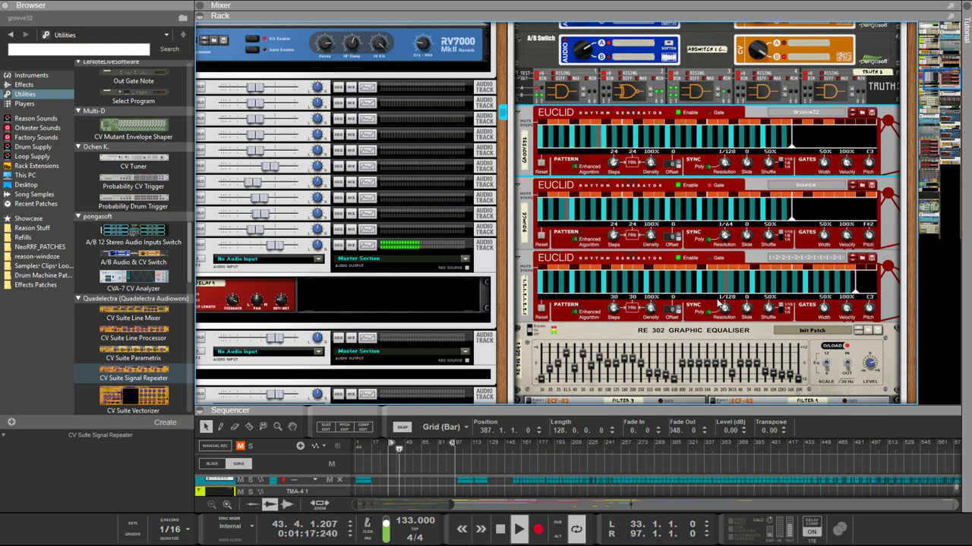
drag(619, 314, 612, 282)
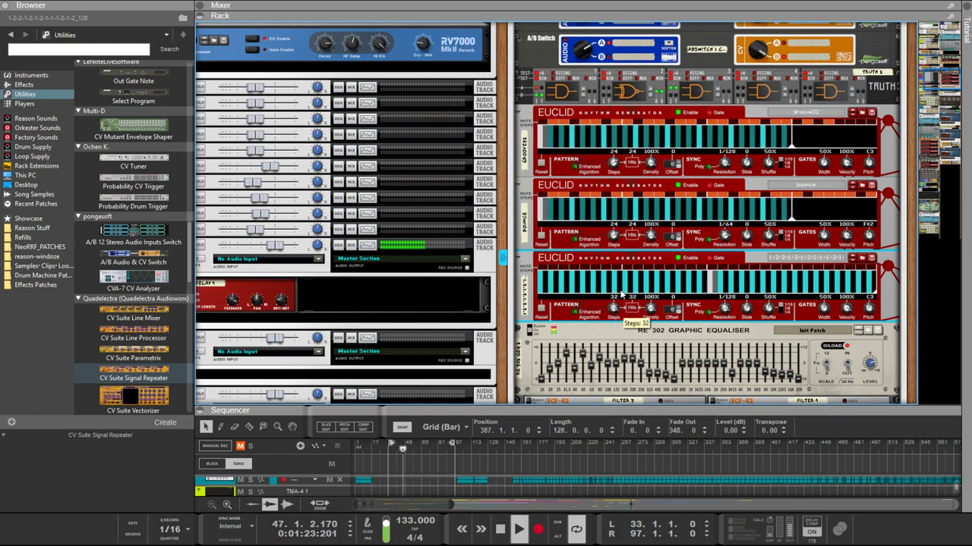
Step: Set the resolution of the lowest kick Euclid to 1/64 and edit the muted steps of the bounce and groove32 Euclids
drag(724, 309, 722, 326)
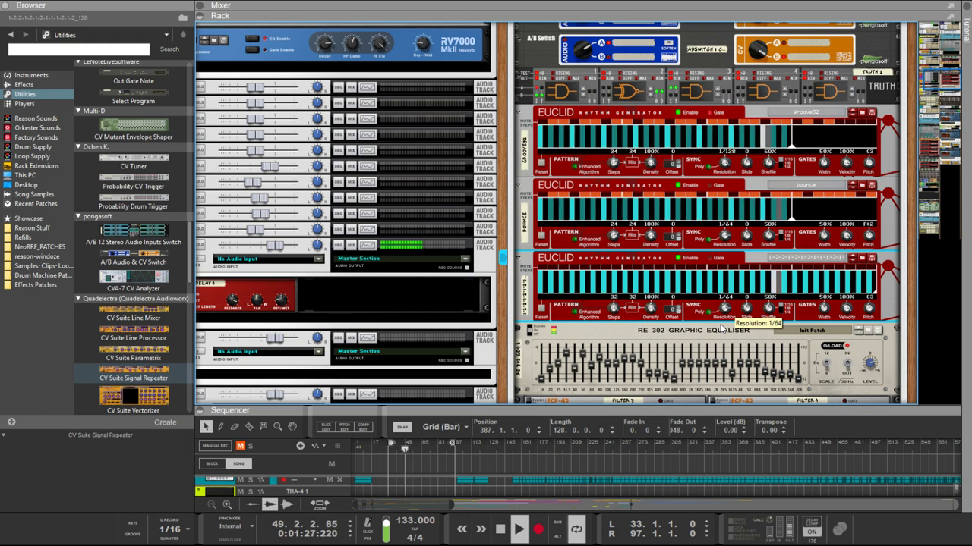
drag(722, 327, 727, 333)
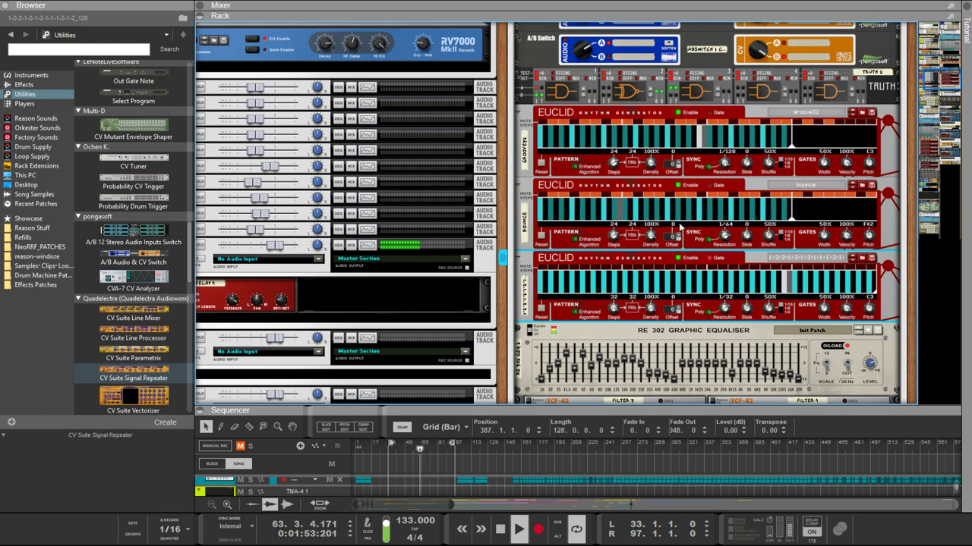
click(584, 198)
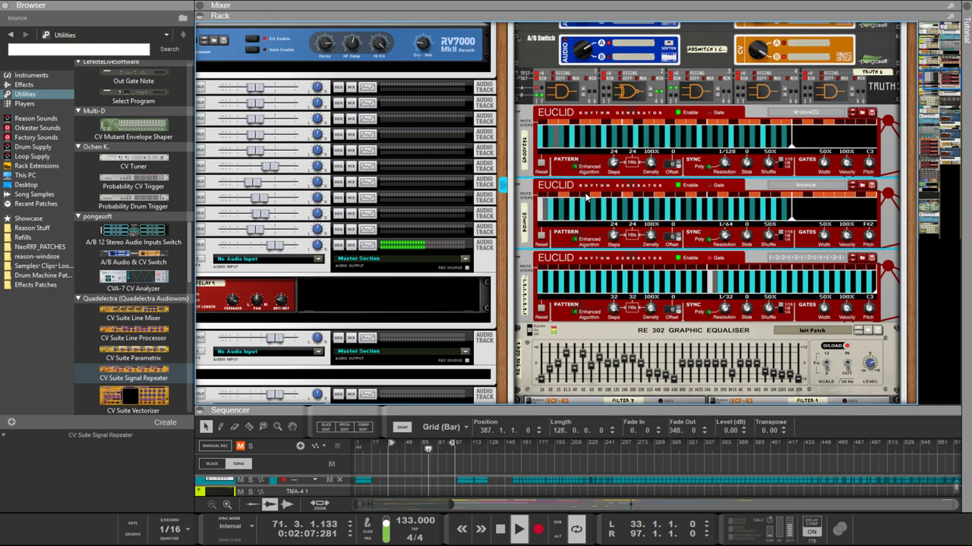
click(560, 129)
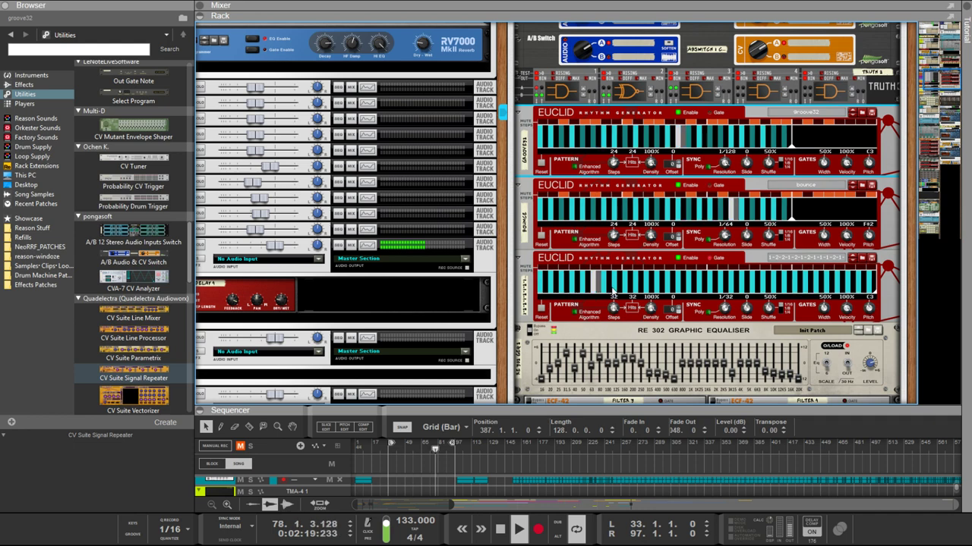
Step: Try filling bars 33 to 97 with copied Magenta and Origami top-drum clips shortened to 2 bars, and delete the copies
scroll(654, 173, up, 2)
scroll(607, 266, down, 3)
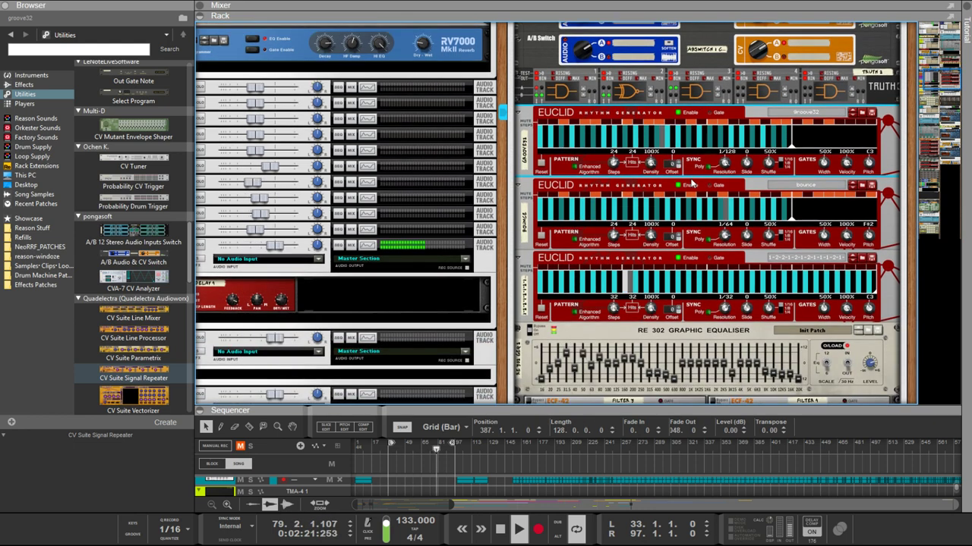
scroll(513, 375, down, 1)
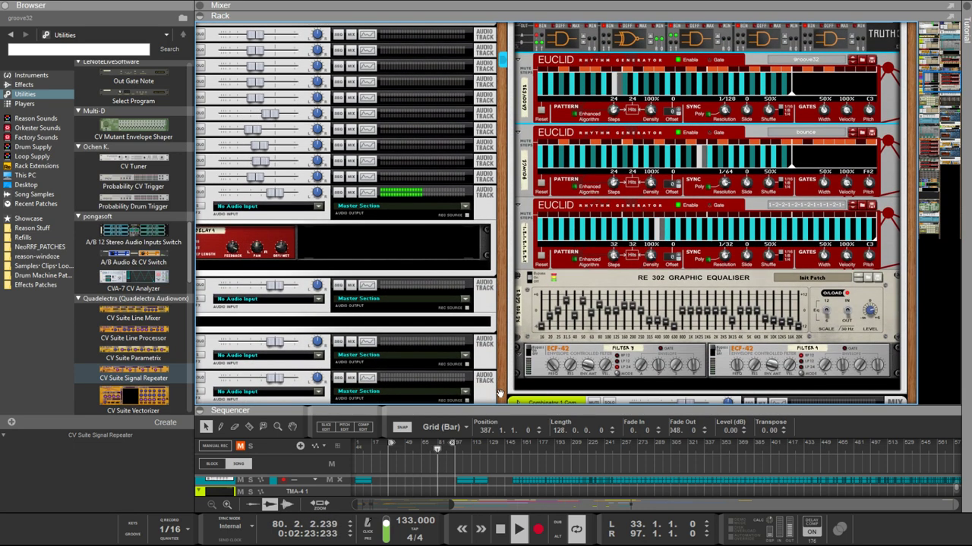
key(F7)
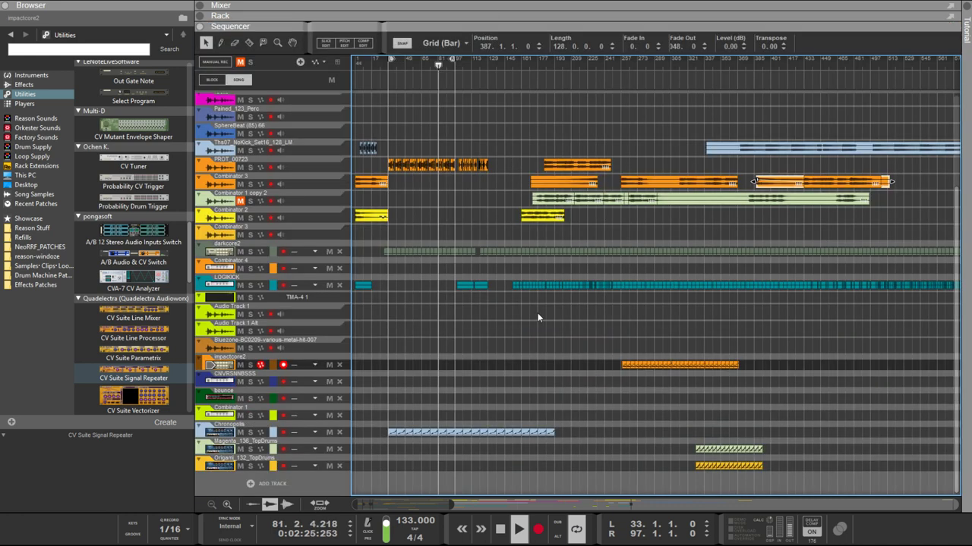
drag(798, 444, 388, 465)
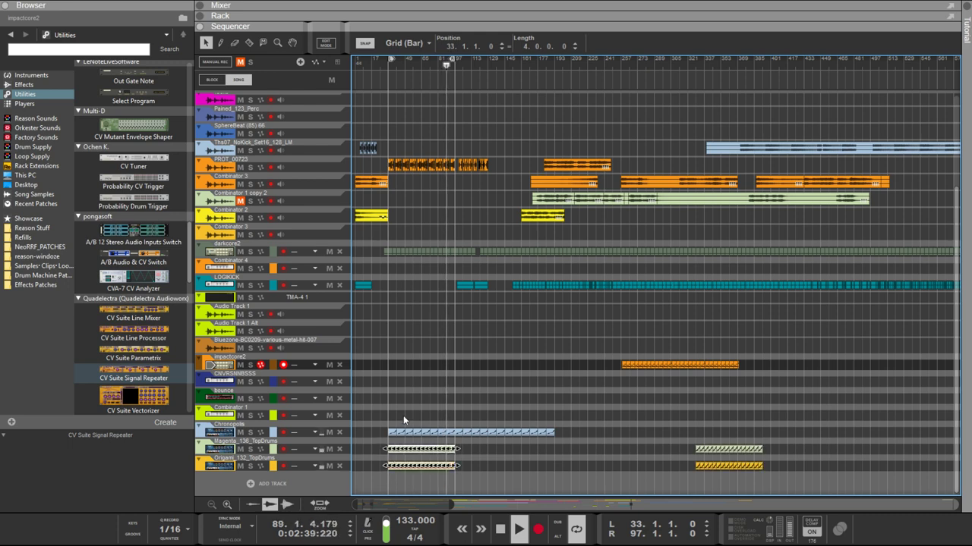
scroll(404, 437, up, 2)
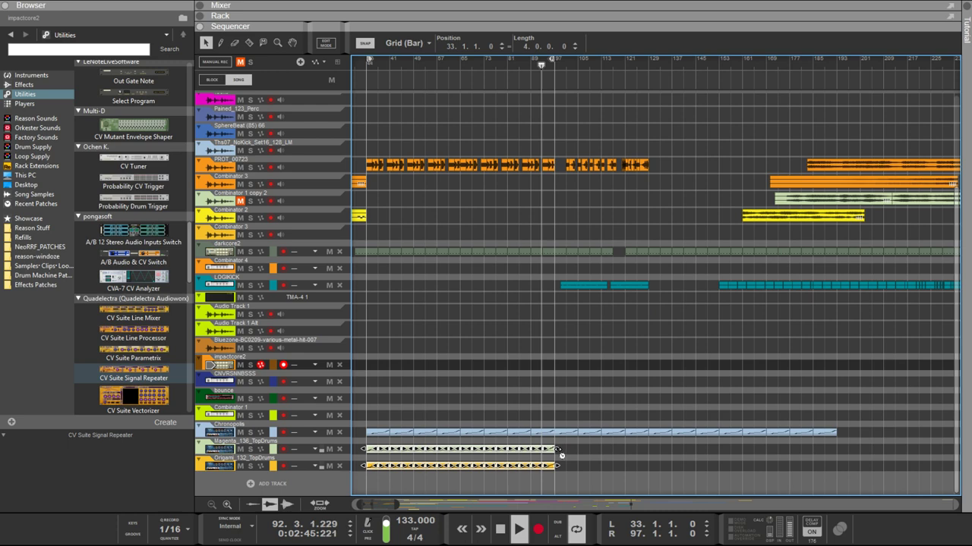
drag(558, 450, 494, 467)
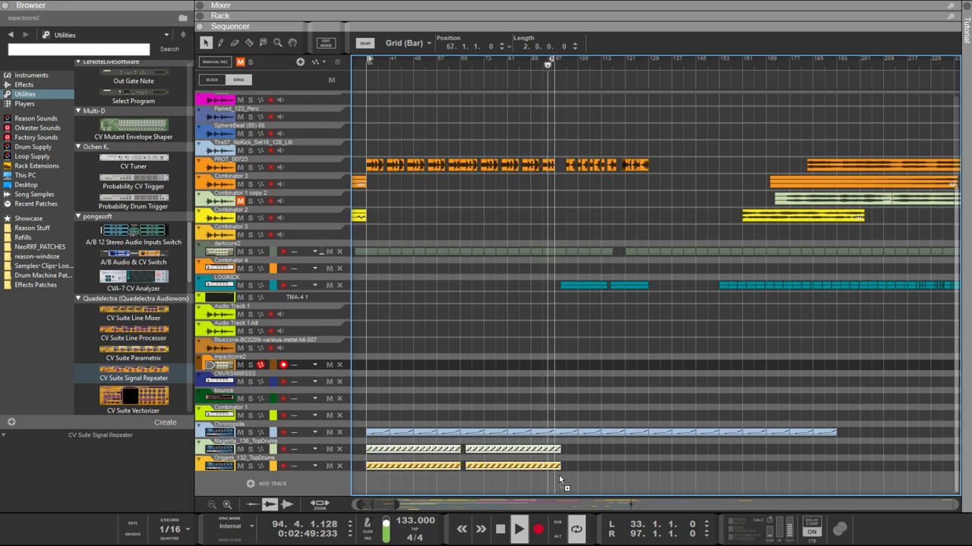
drag(559, 475, 553, 475)
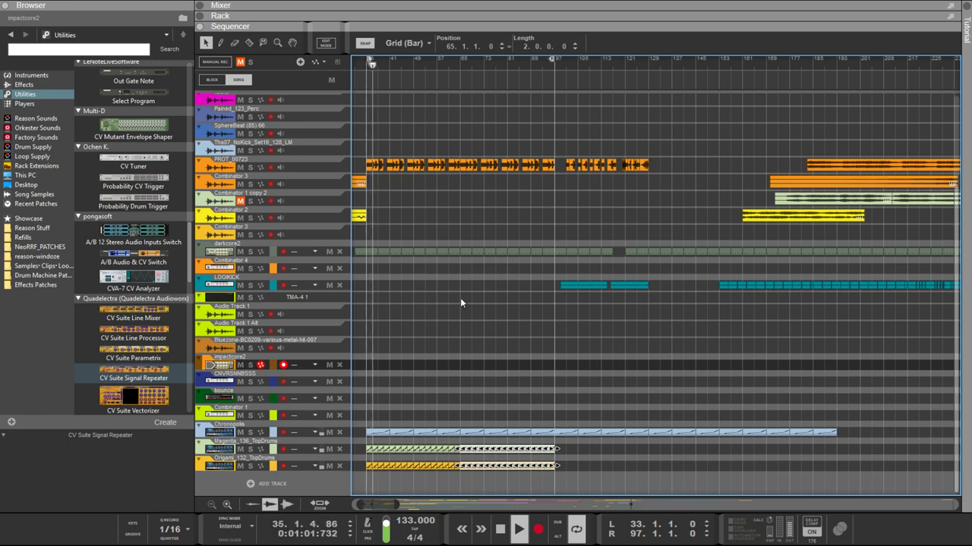
drag(581, 447, 525, 456)
drag(371, 467, 369, 464)
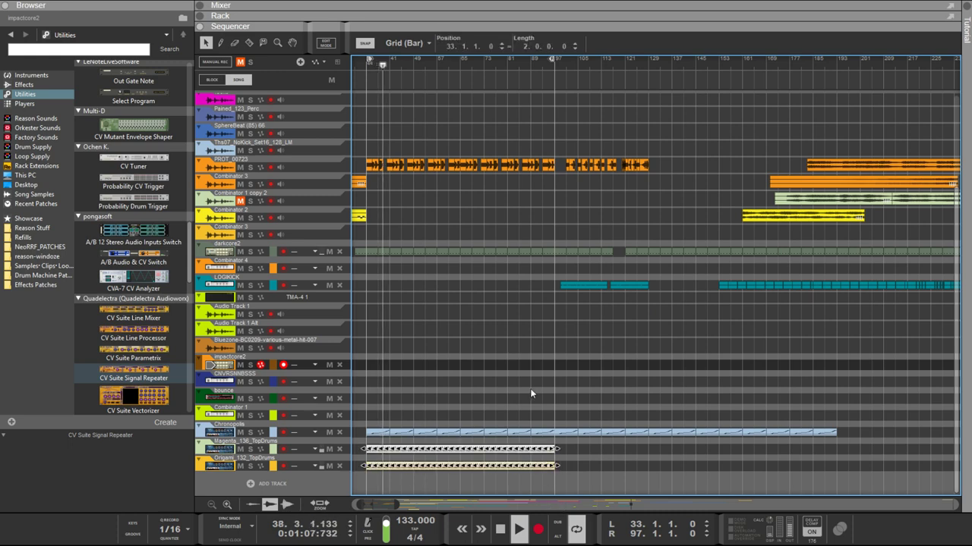
key(Delete)
Step: Return to the kick Combinator in the rack and edit the muted steps of the bounce and groove32 Euclids
scroll(580, 270, up, 3)
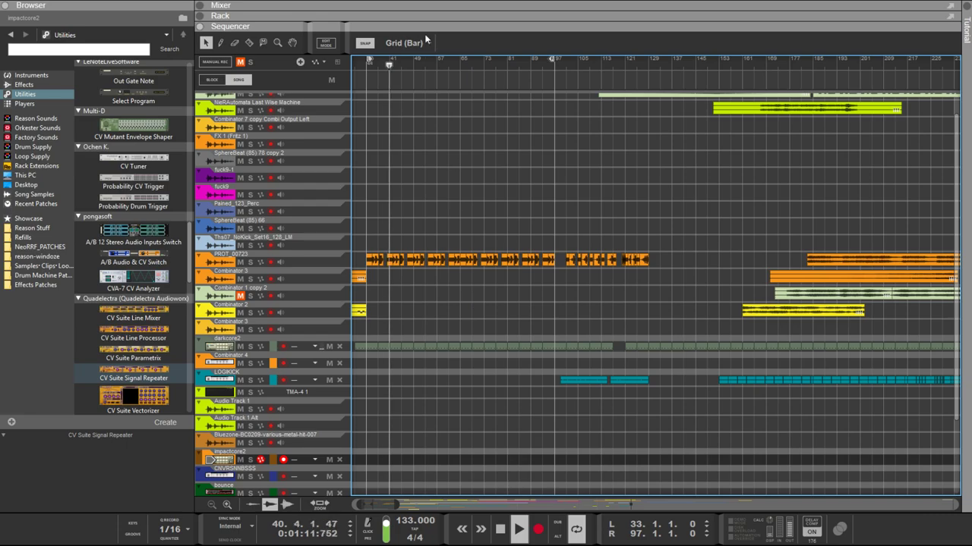
key(F6)
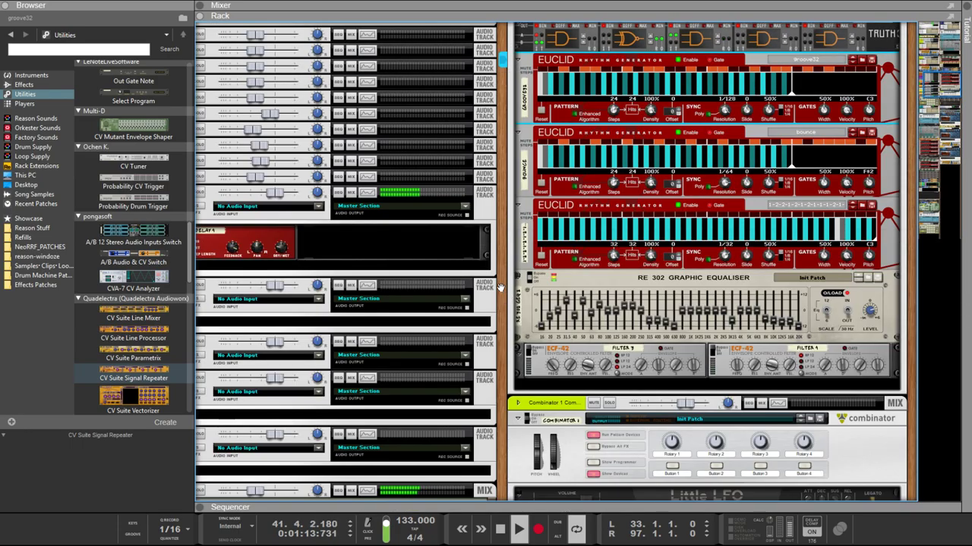
scroll(632, 328, up, 2)
scroll(632, 328, down, 1)
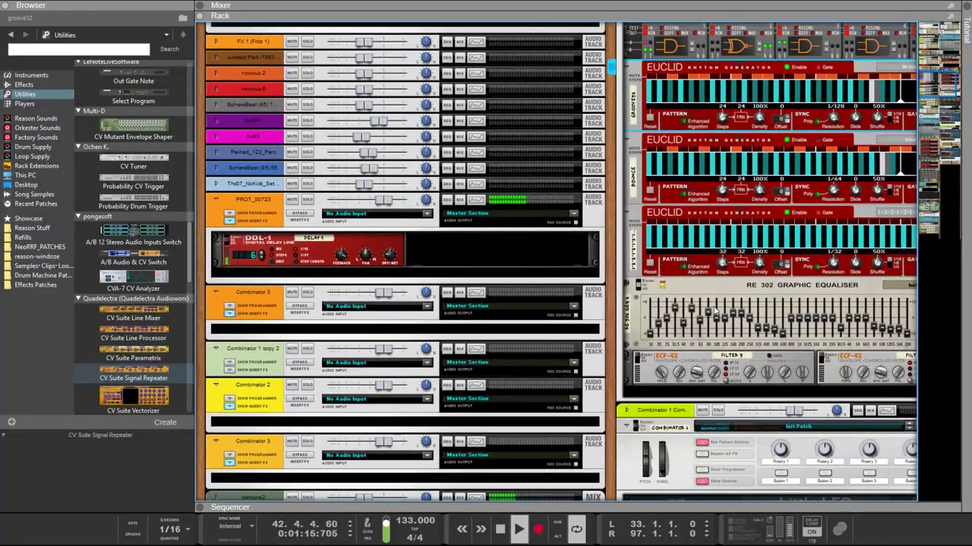
scroll(713, 311, up, 2)
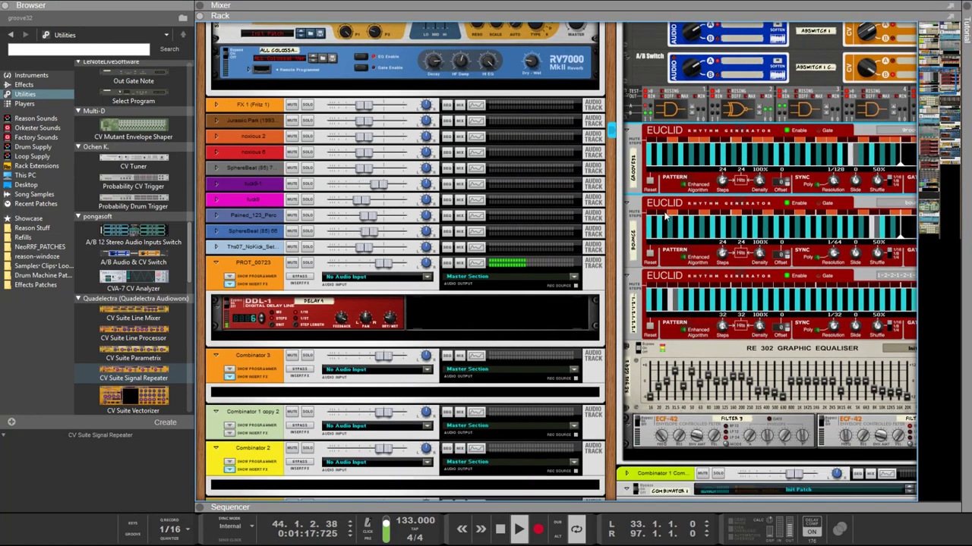
scroll(665, 216, up, 3)
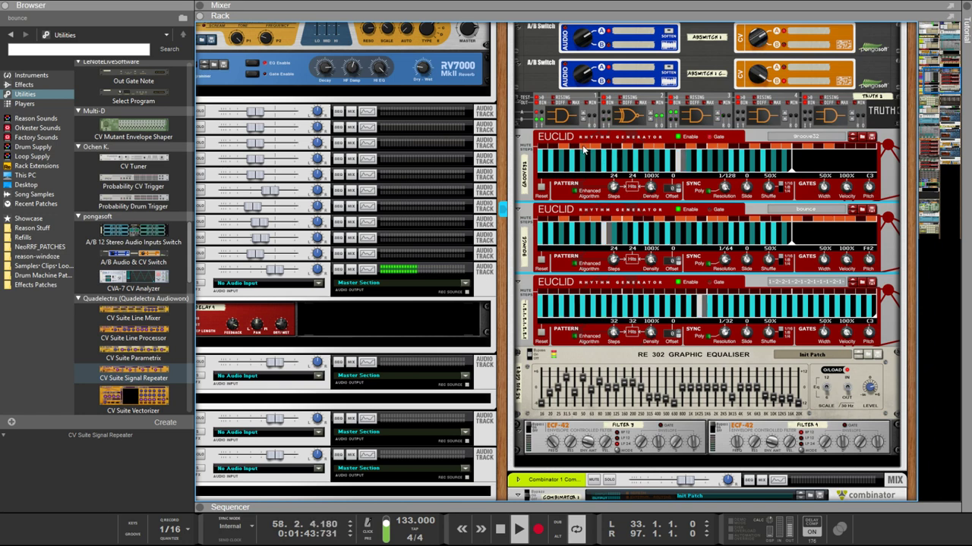
click(618, 149)
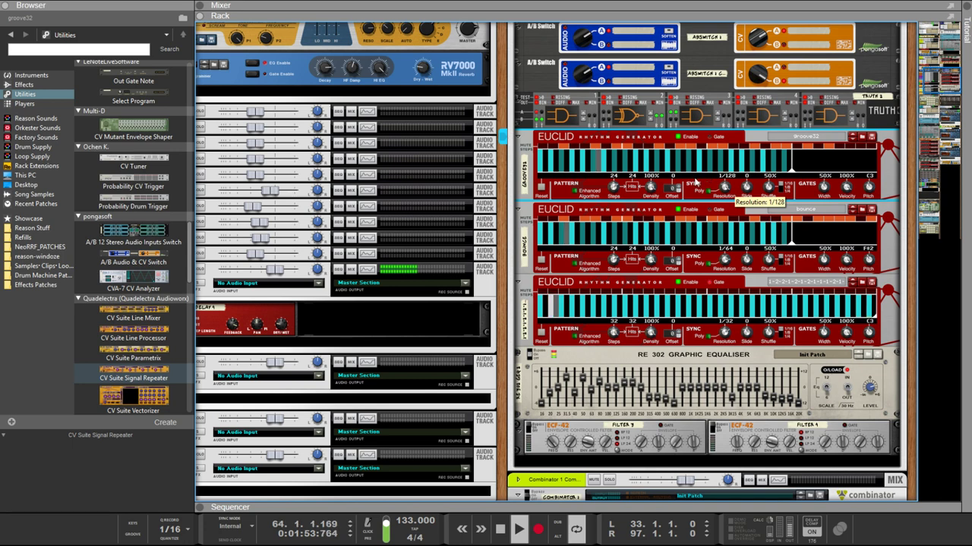
Step: Try the groove32 Euclid with 9, 17, 18 and 22 steps, and bring it back to 24 steps
drag(613, 187, 615, 204)
drag(612, 236, 613, 253)
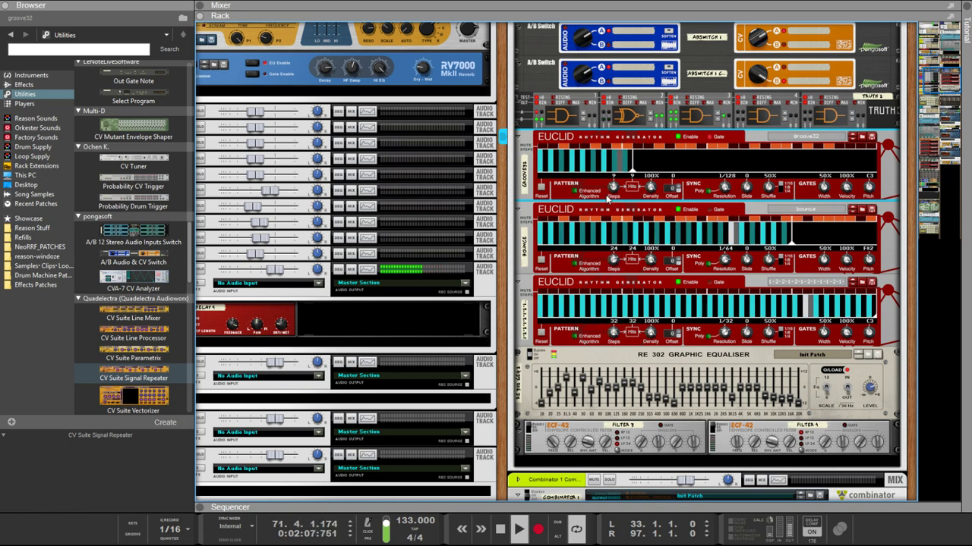
drag(607, 194, 607, 157)
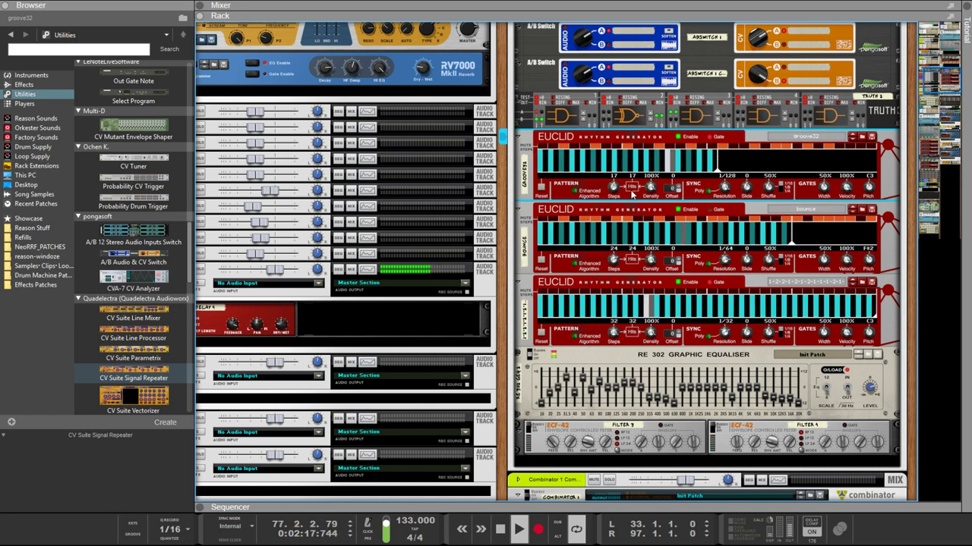
scroll(613, 185, up, 1)
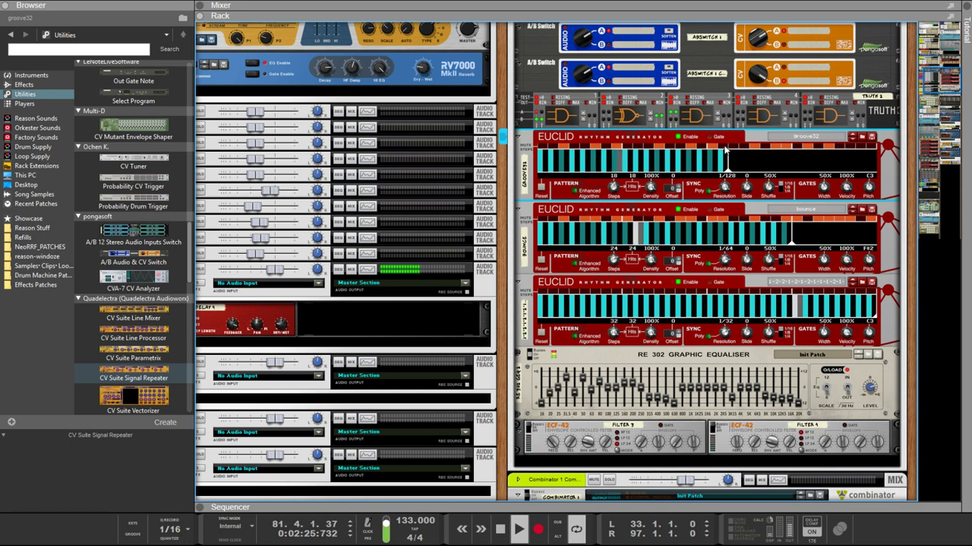
drag(617, 187, 612, 171)
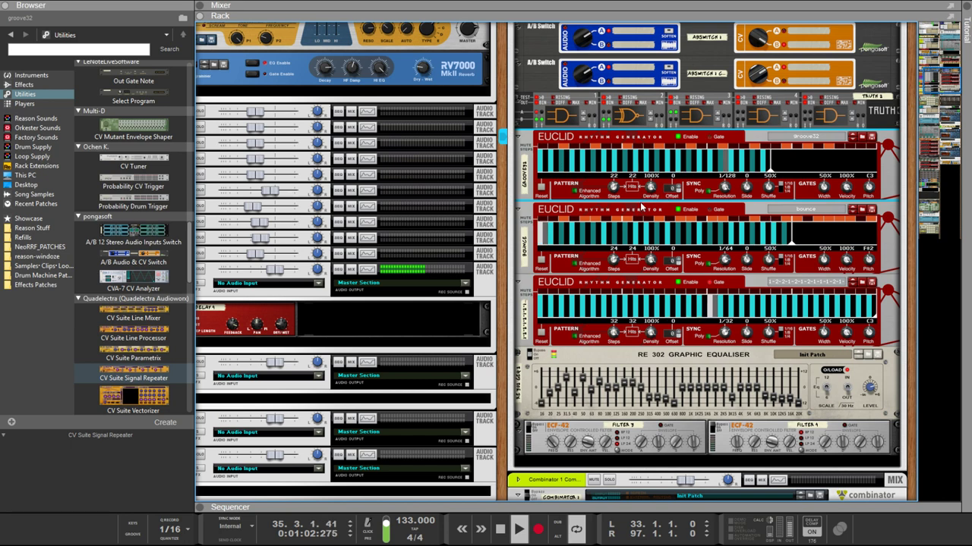
drag(613, 186, 614, 181)
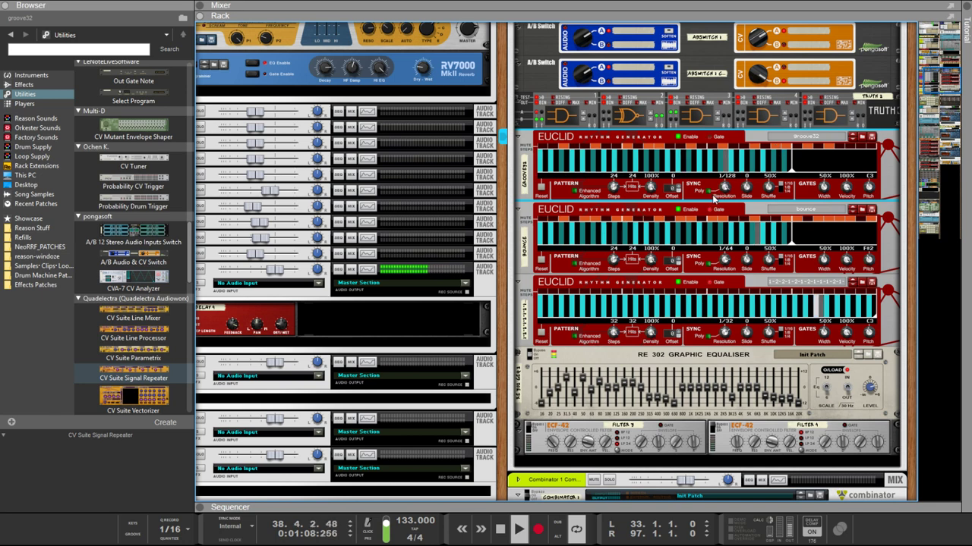
Step: Give the lowest Euclid 24 steps and adjust its resolution; edit the bounce Euclid's muted steps and set its resolution to 1/128
click(610, 221)
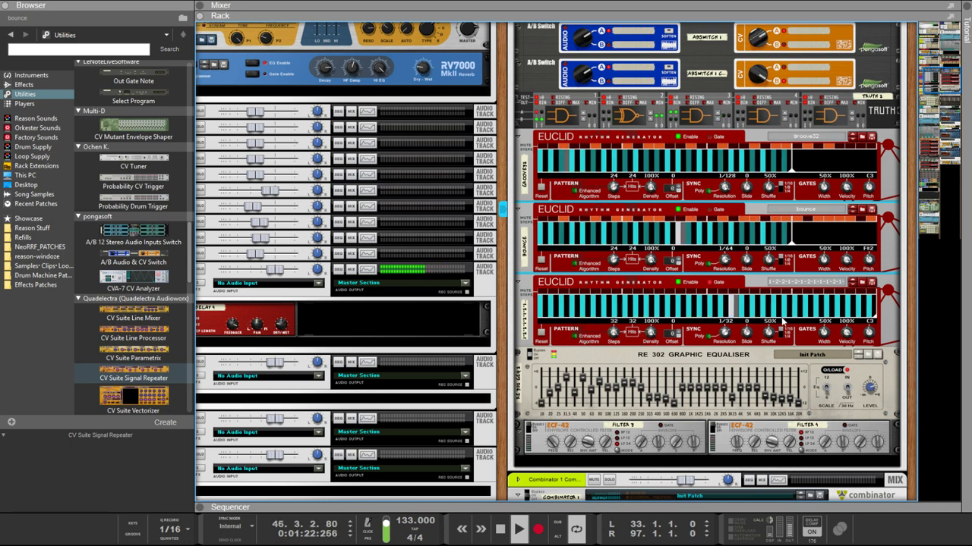
drag(613, 332, 625, 359)
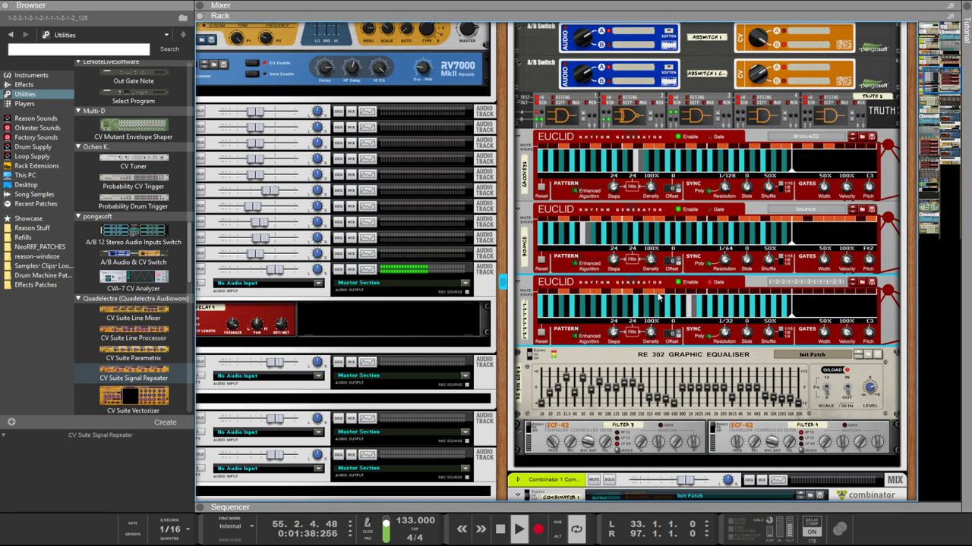
drag(728, 332, 728, 319)
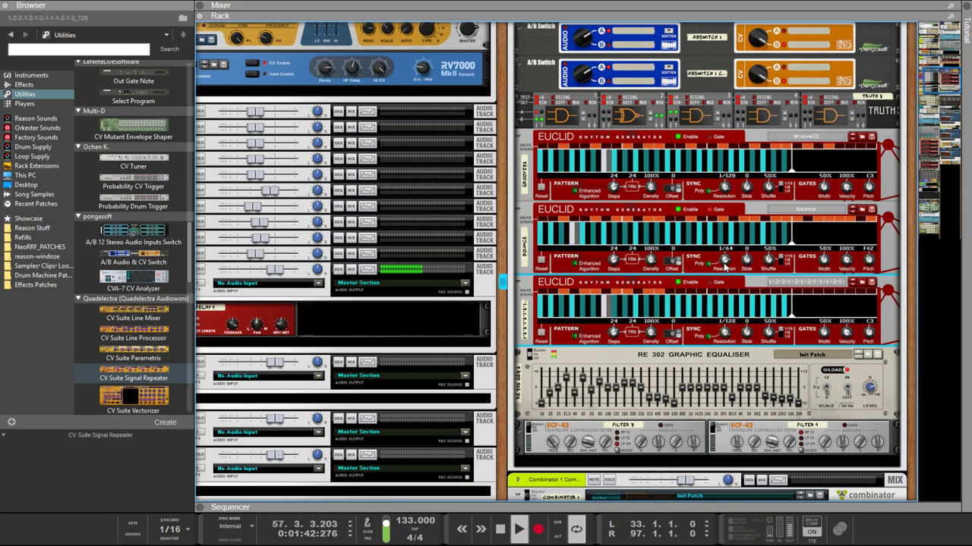
drag(724, 260, 725, 251)
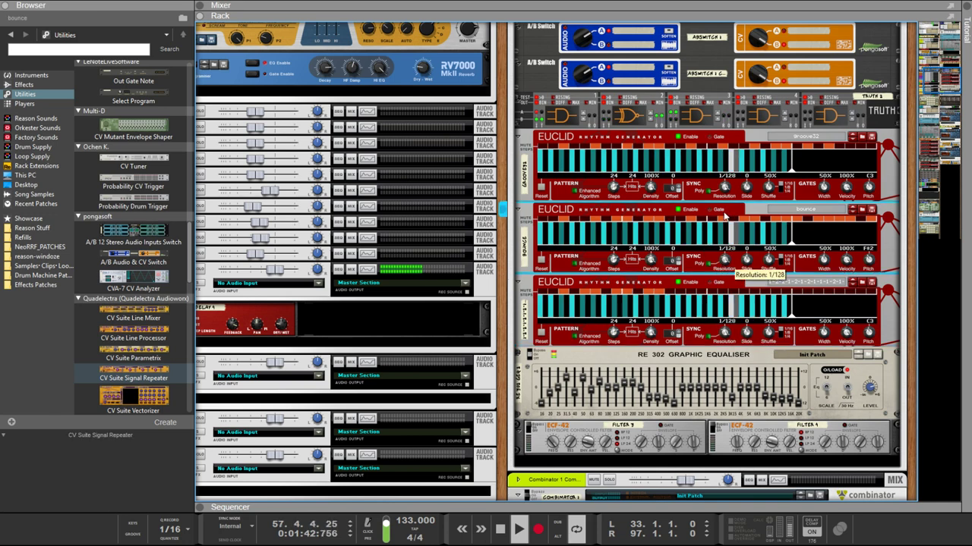
Step: Edit the muted steps of the lowest kick Euclid and readjust its resolution
click(686, 296)
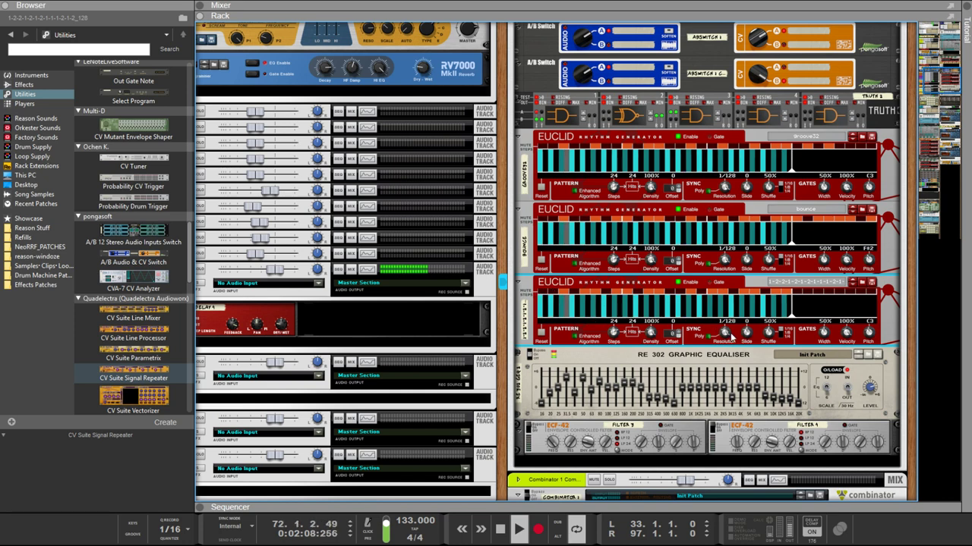
drag(724, 332, 730, 315)
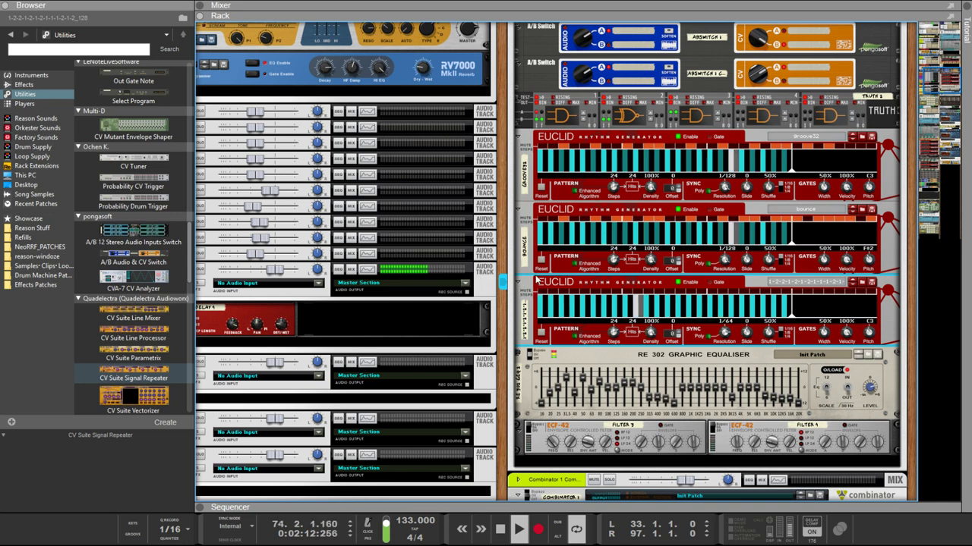
drag(725, 333, 726, 322)
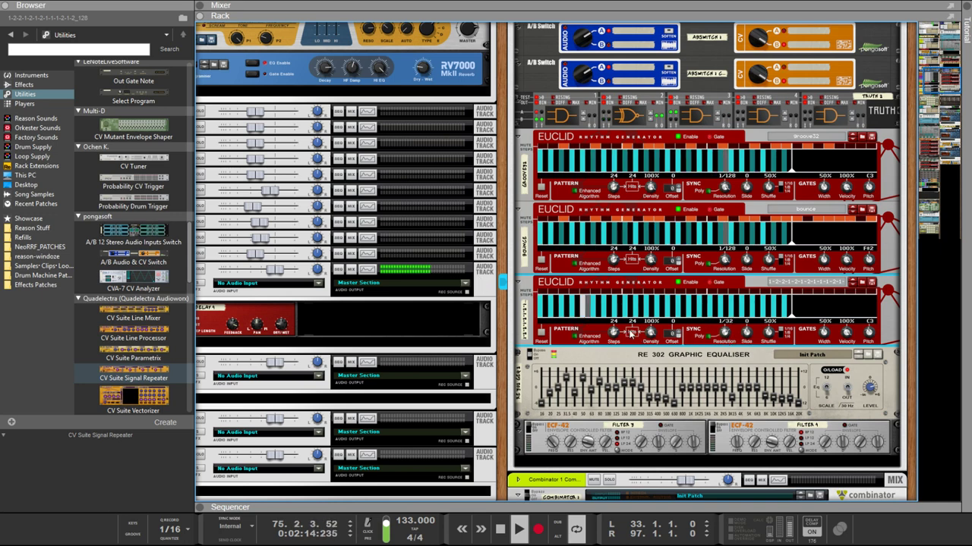
drag(719, 325, 708, 300)
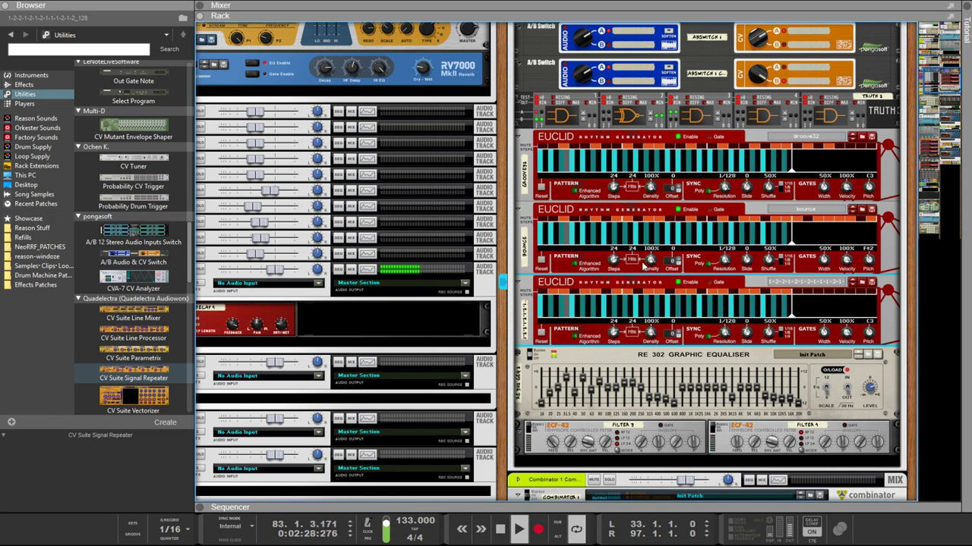
Step: Redraw the muted steps of the bounce Euclid and lengthen its pattern by one step
click(578, 221)
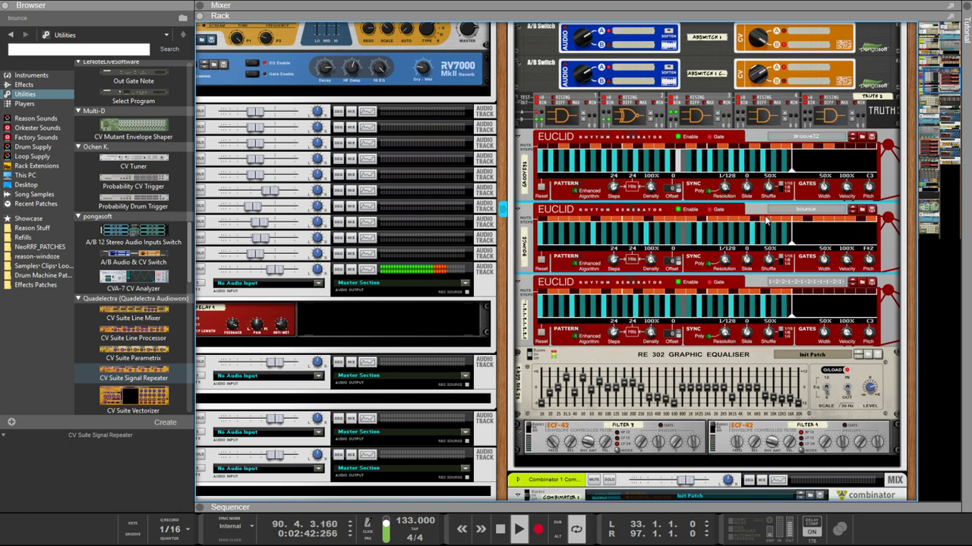
drag(793, 246, 799, 246)
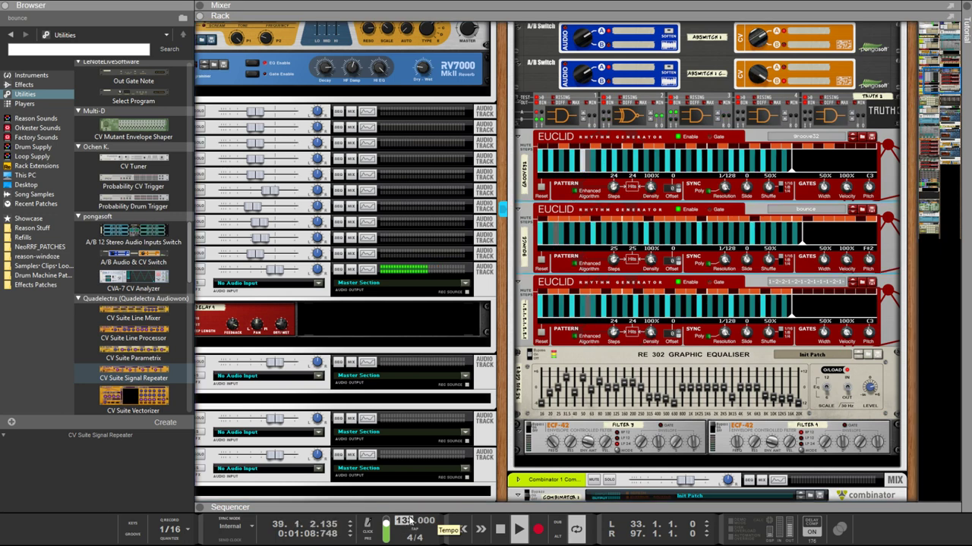
Step: Set the song tempo to 257
text(25)
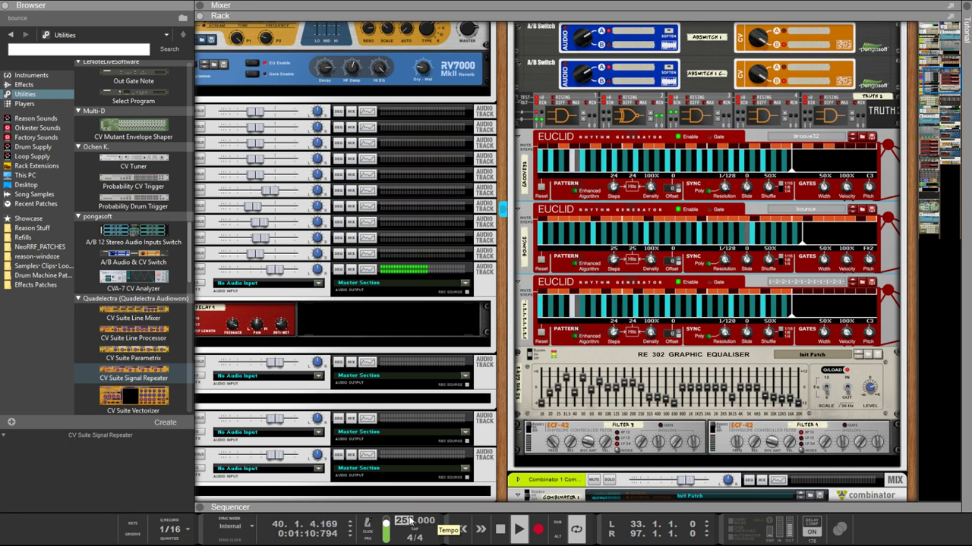
text(7)
key(Return)
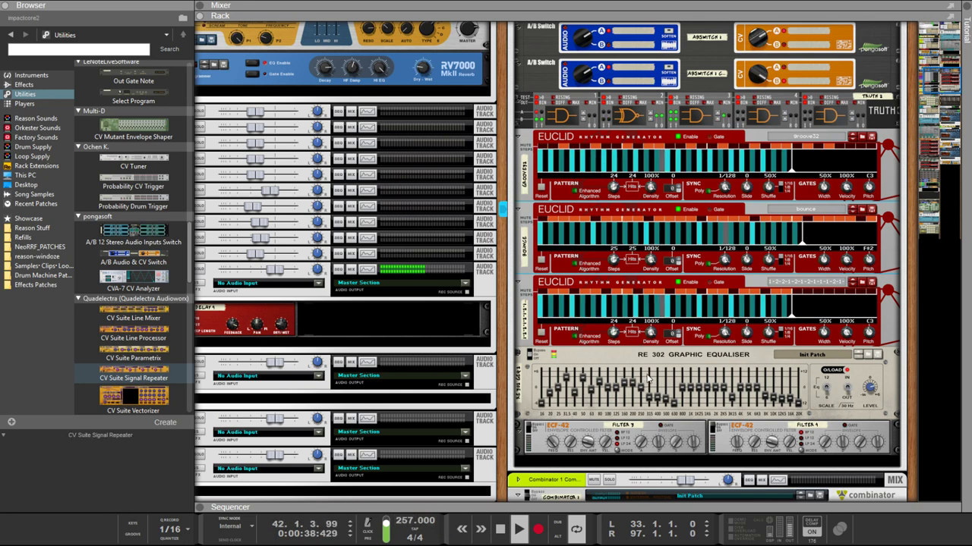
Step: Edit the muted steps of the groove32 Euclid, the bounce Euclid and the lowest Euclid in the kick Combinator
click(579, 296)
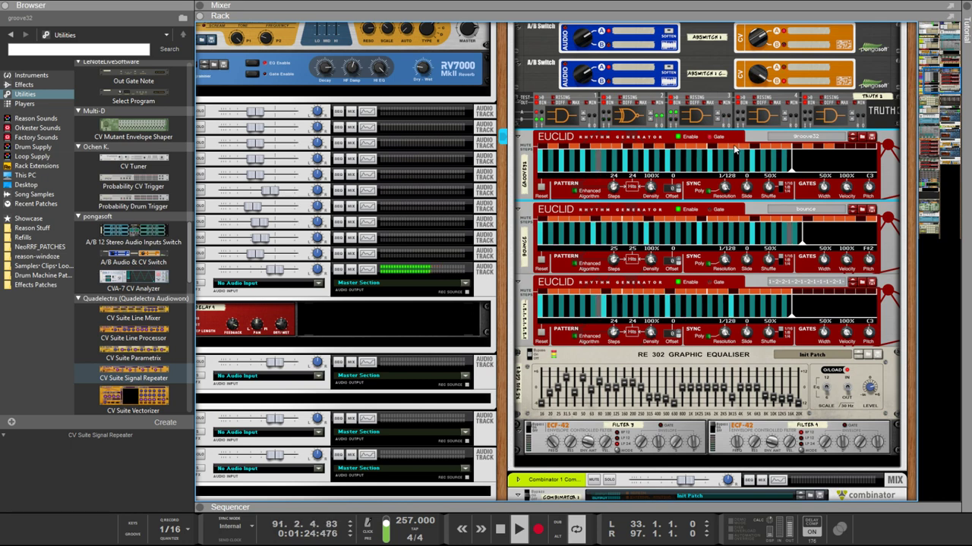
click(564, 220)
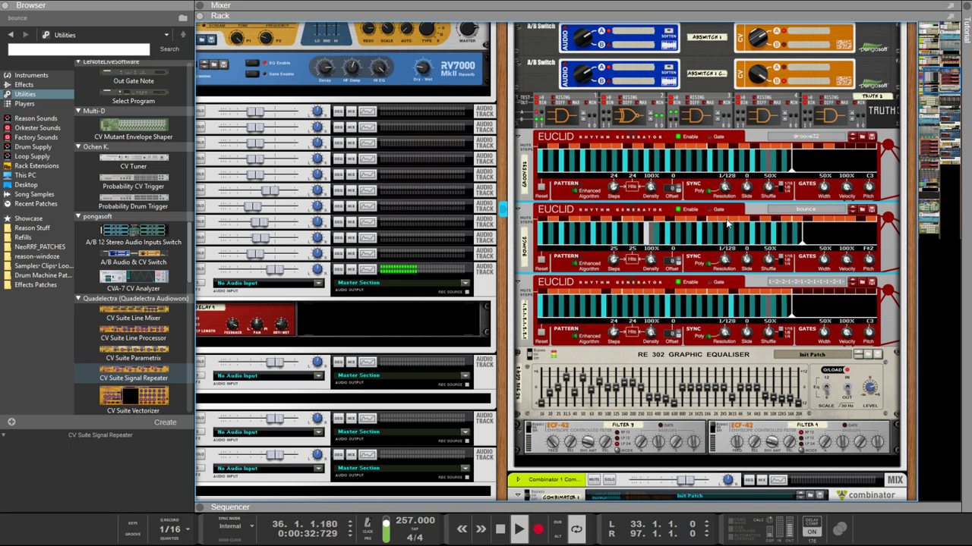
click(562, 299)
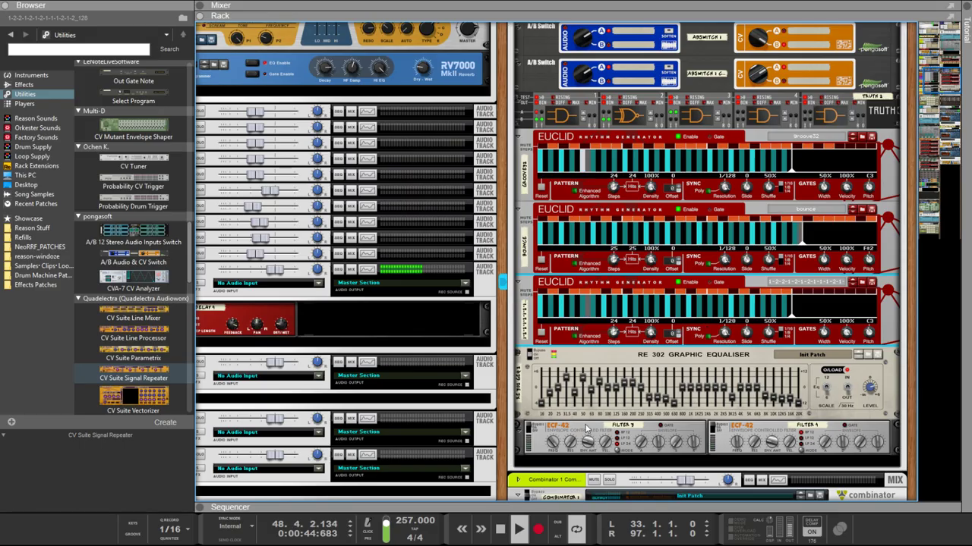
Step: Flip the CV selectors of the two A/B Switches between the logic gates and Compare in the LOGIKICK Combinator
scroll(500, 441, down, 20)
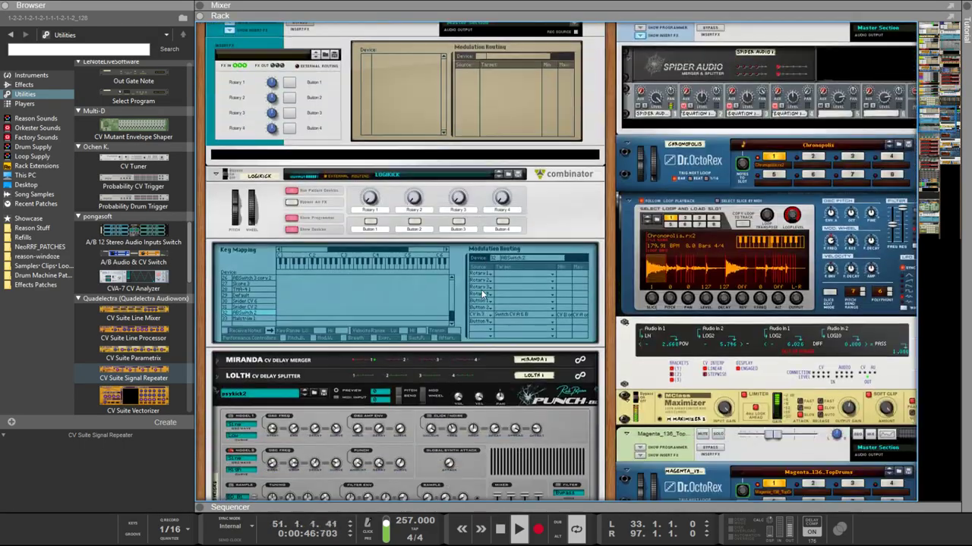
scroll(481, 311, down, 20)
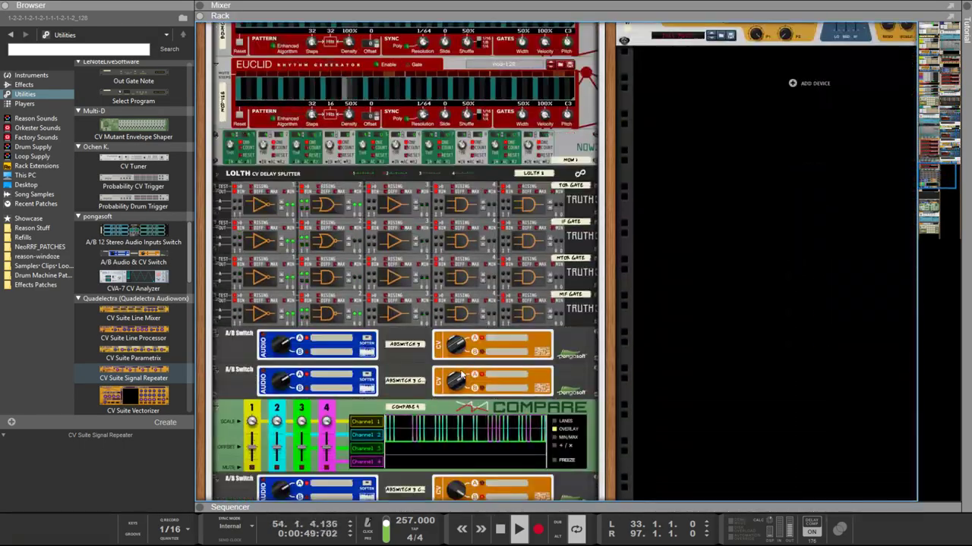
click(460, 381)
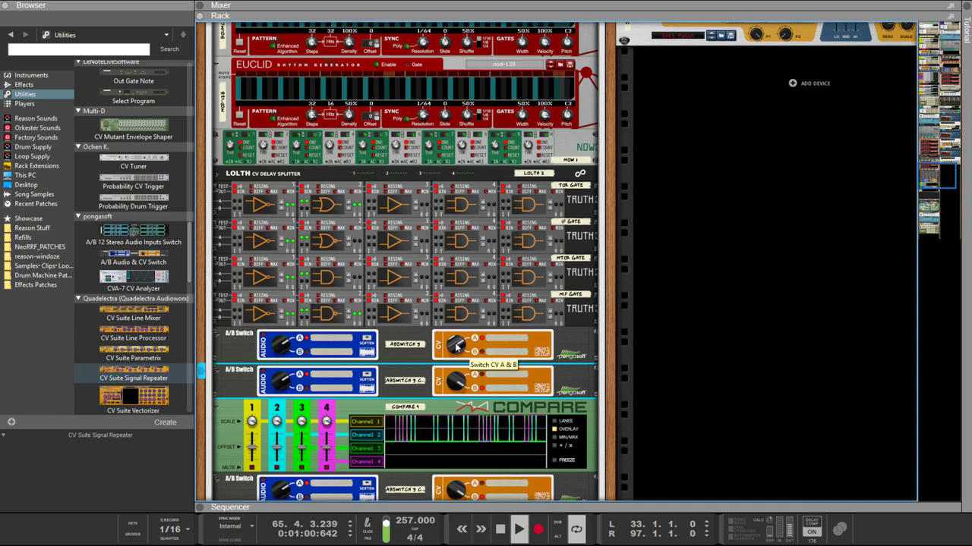
click(456, 346)
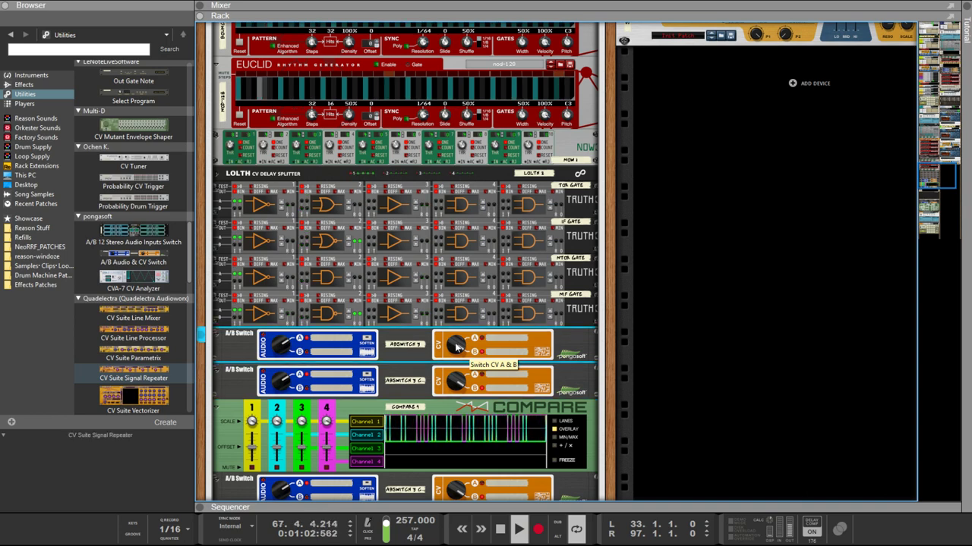
Step: Adjust the resolution of Euclid 3 in the LOGIKICK Combinator
scroll(456, 346, up, 10)
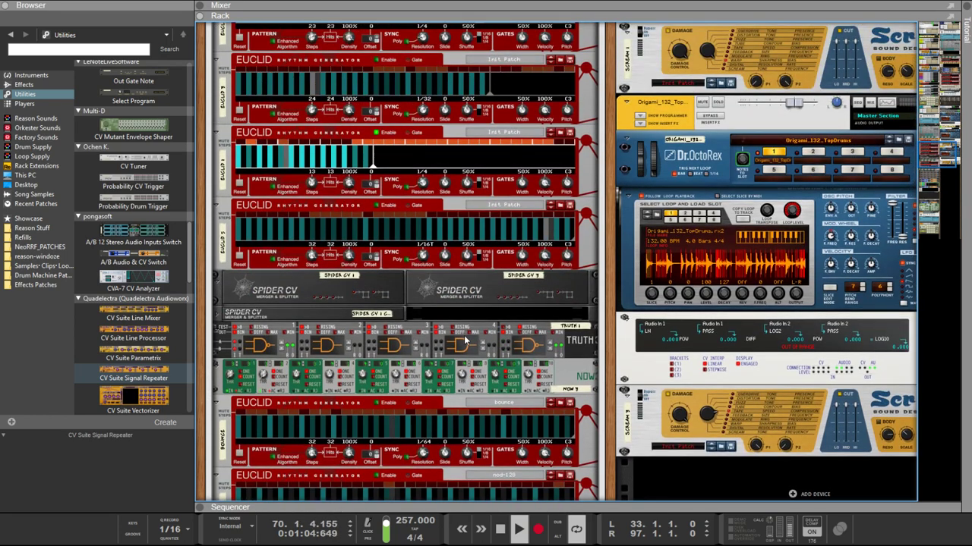
scroll(466, 343, up, 3)
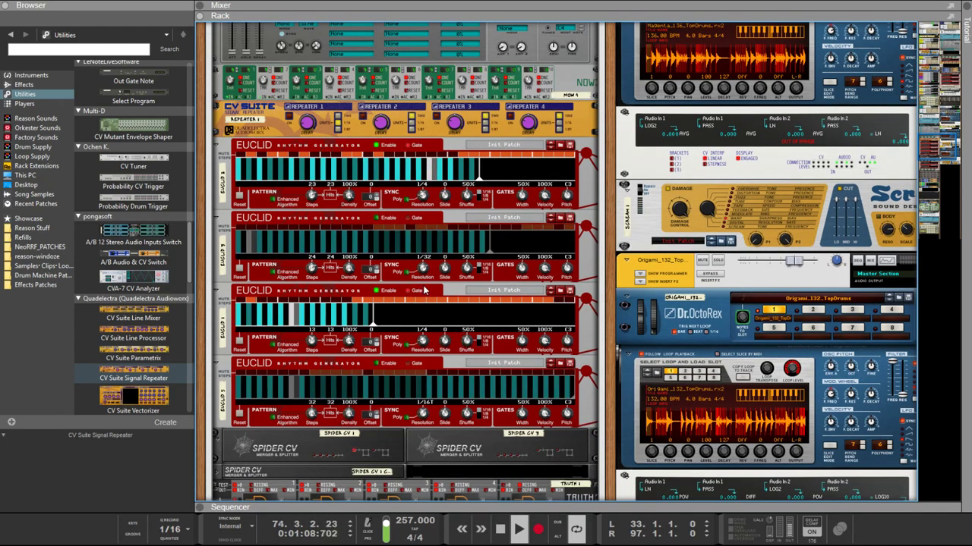
drag(423, 269, 444, 305)
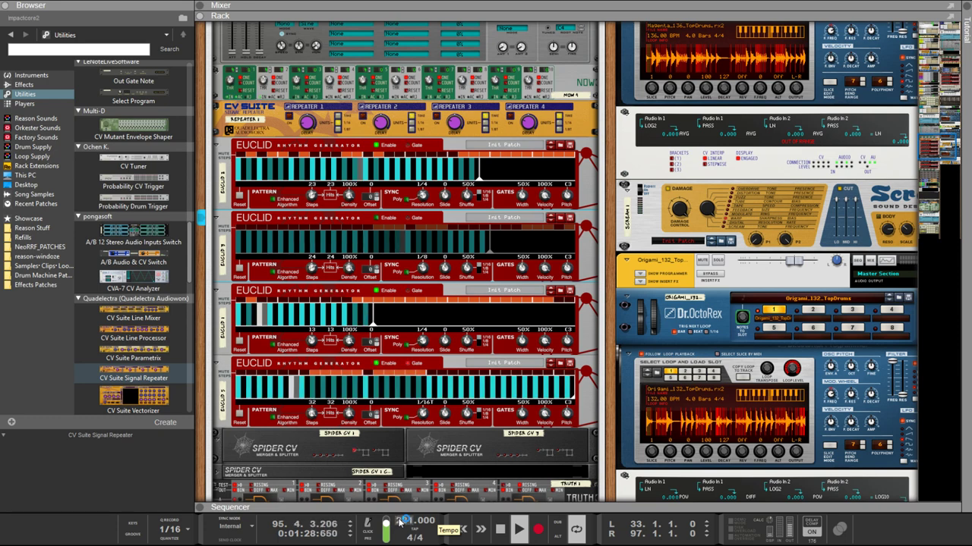
Step: Set the song tempo to 281 and readjust it to 277
drag(400, 523, 402, 501)
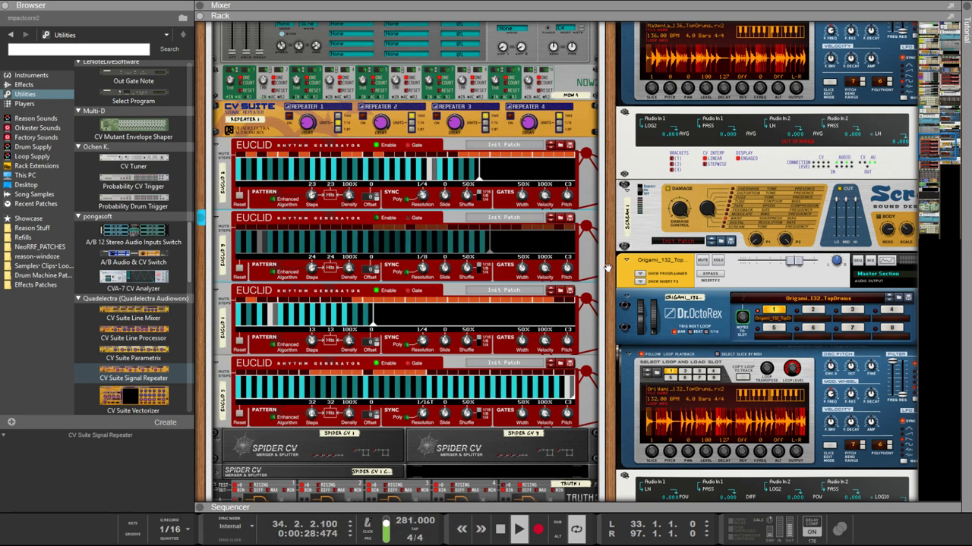
scroll(608, 267, up, 3)
scroll(719, 363, up, 2)
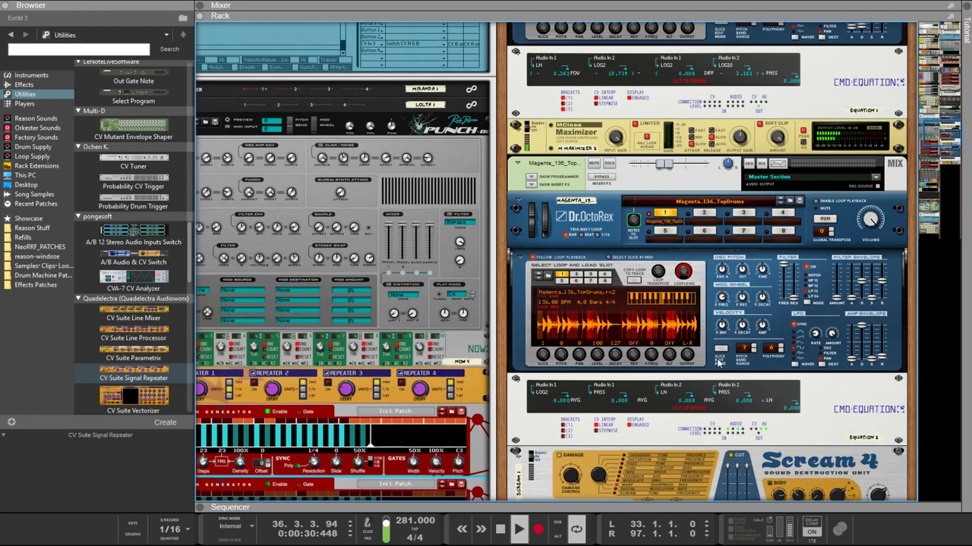
scroll(720, 363, up, 10)
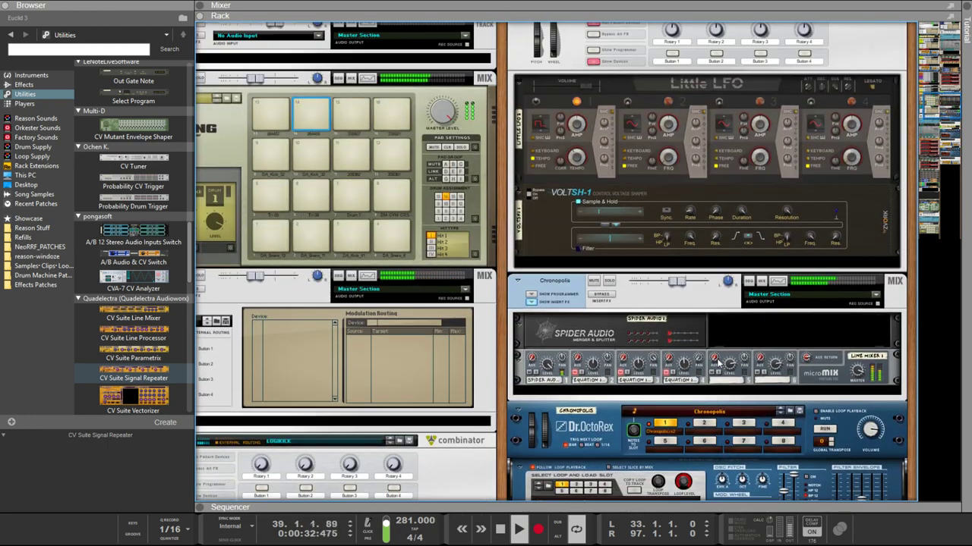
scroll(718, 364, down, 8)
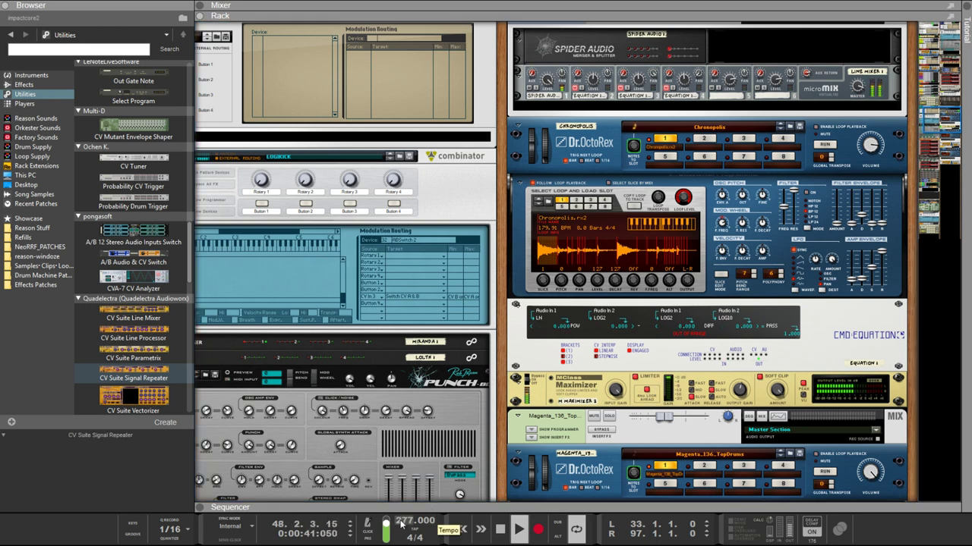
Step: Rework the muted steps of the three kick Euclids above the RE 302 equaliser, from the lowest up to groove32
scroll(499, 346, up, 20)
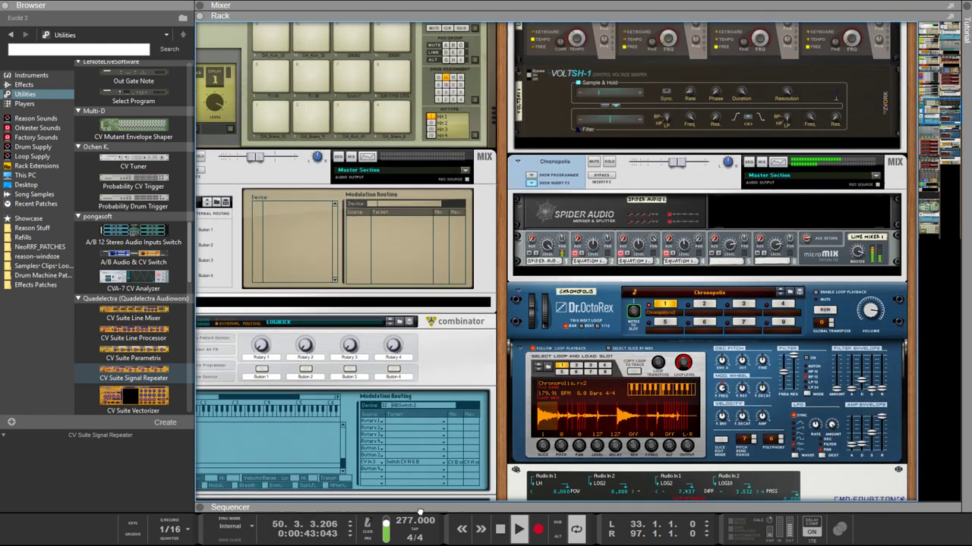
scroll(634, 438, up, 10)
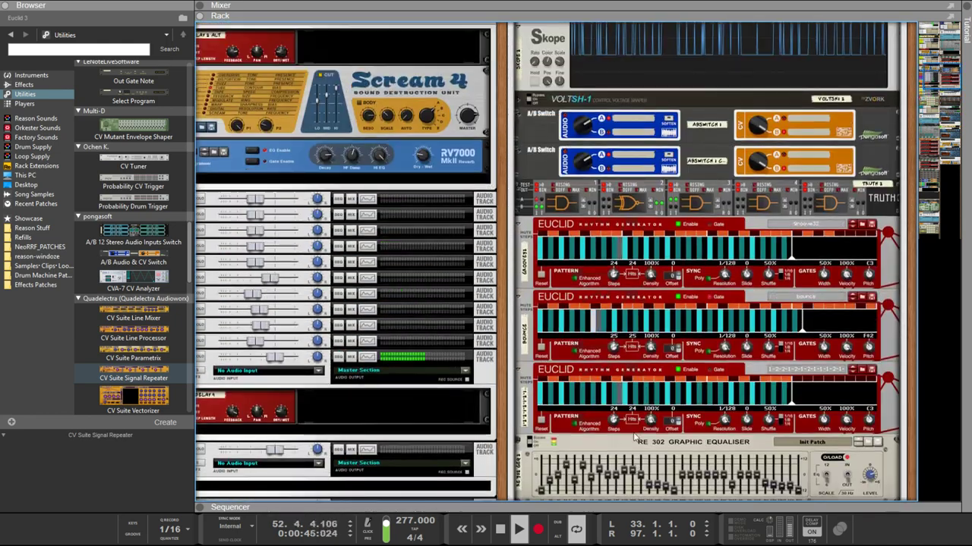
scroll(645, 373, down, 8)
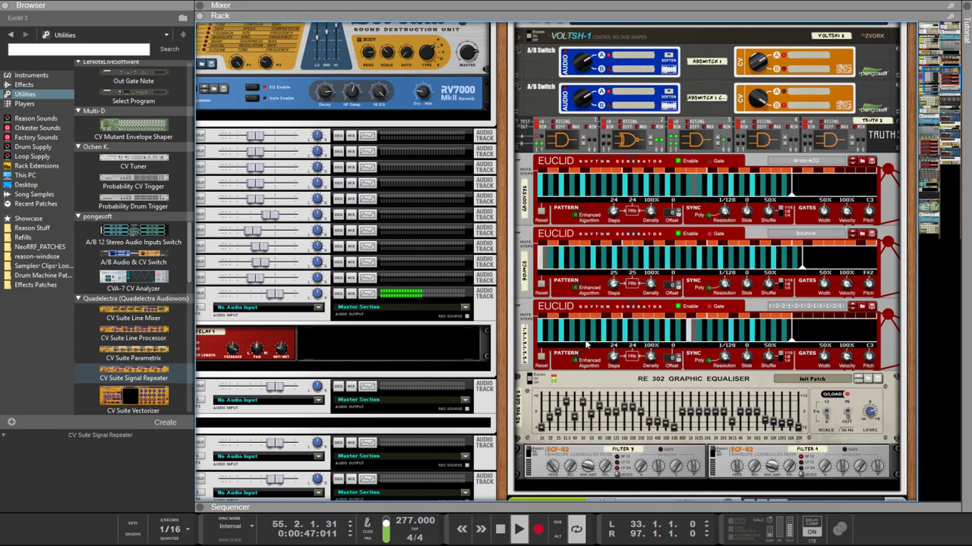
click(566, 322)
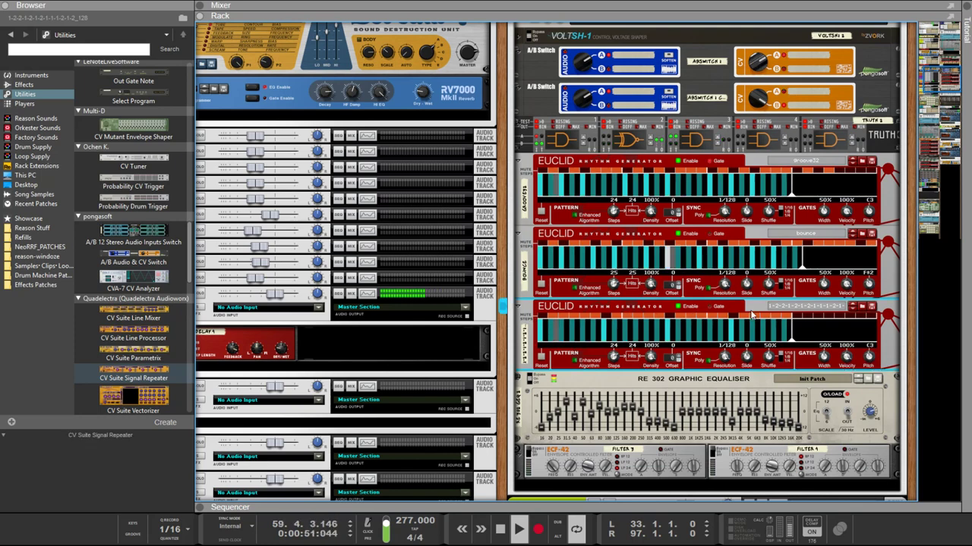
click(619, 248)
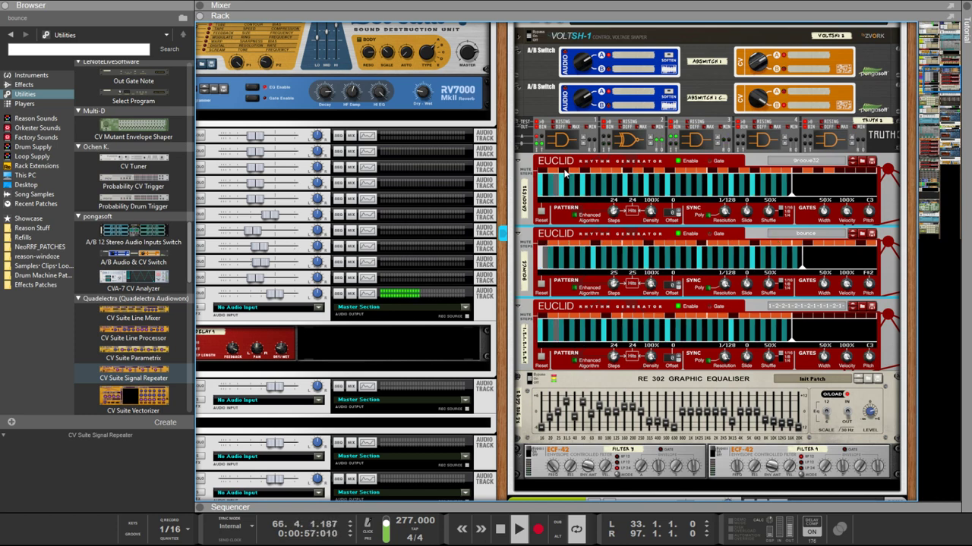
click(619, 174)
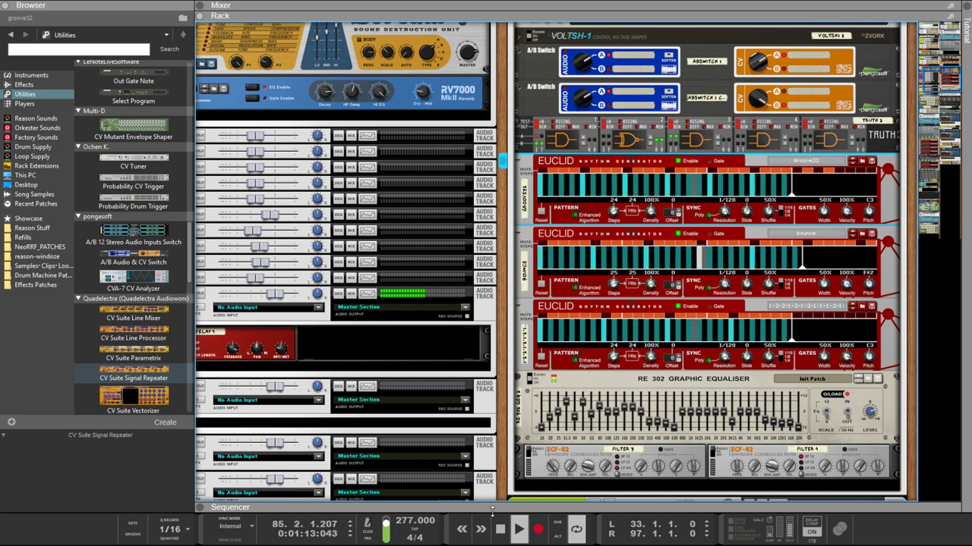
Step: Enlarge the sequencer and delete the darkcore2 track's clips from bar 49 to bar 97
drag(492, 509, 523, 30)
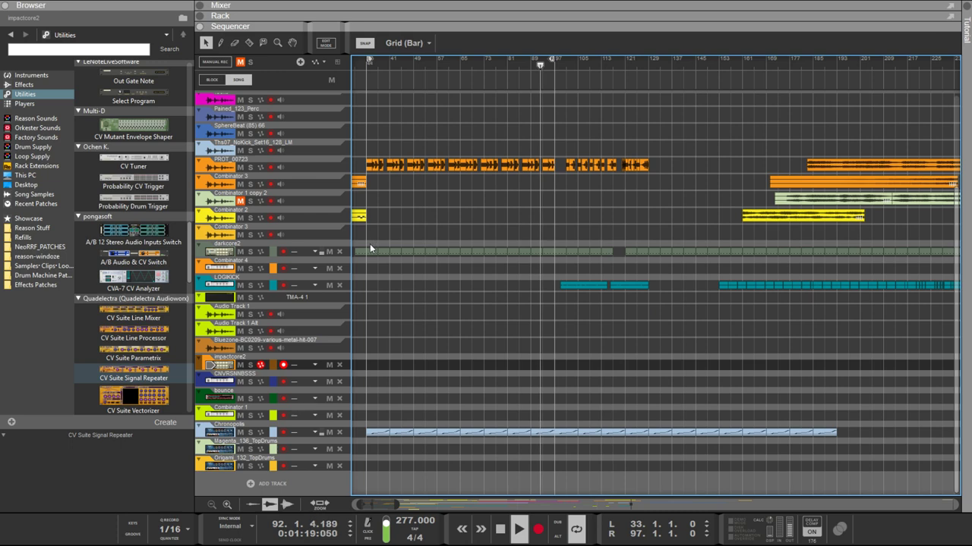
drag(370, 244, 525, 235)
click(425, 241)
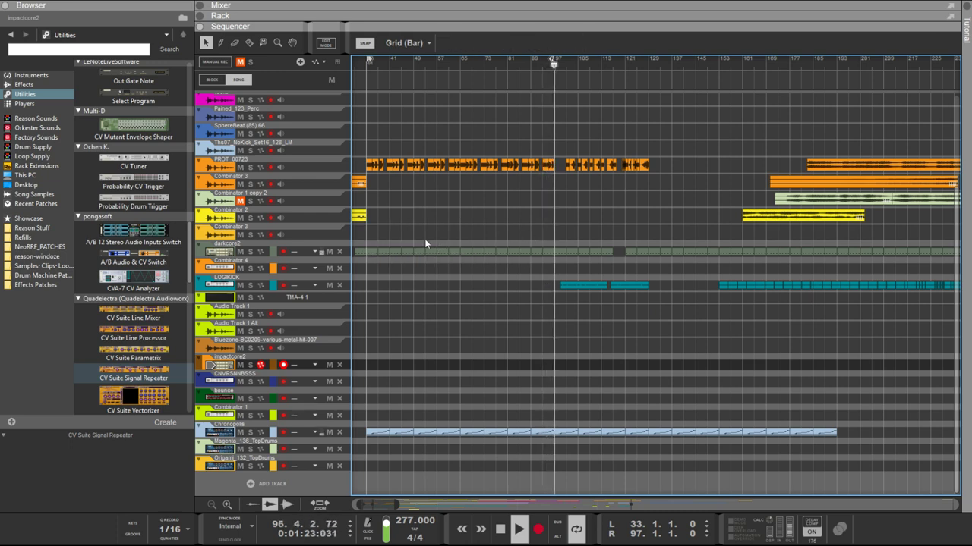
drag(414, 224, 551, 264)
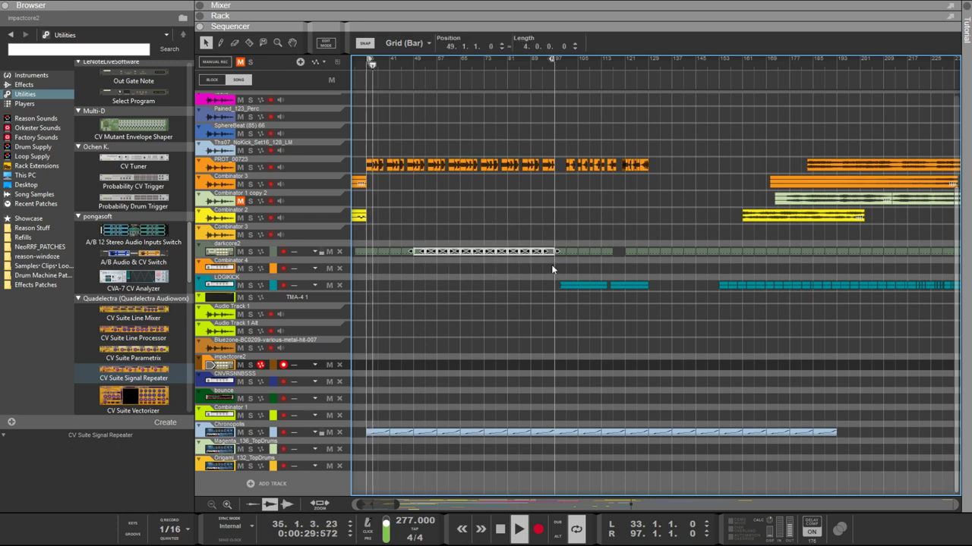
key(Delete)
Step: Stretch the darkcore2 clips starting at bar 33 to 8 bars each and copy them to bar 65
drag(450, 226, 464, 267)
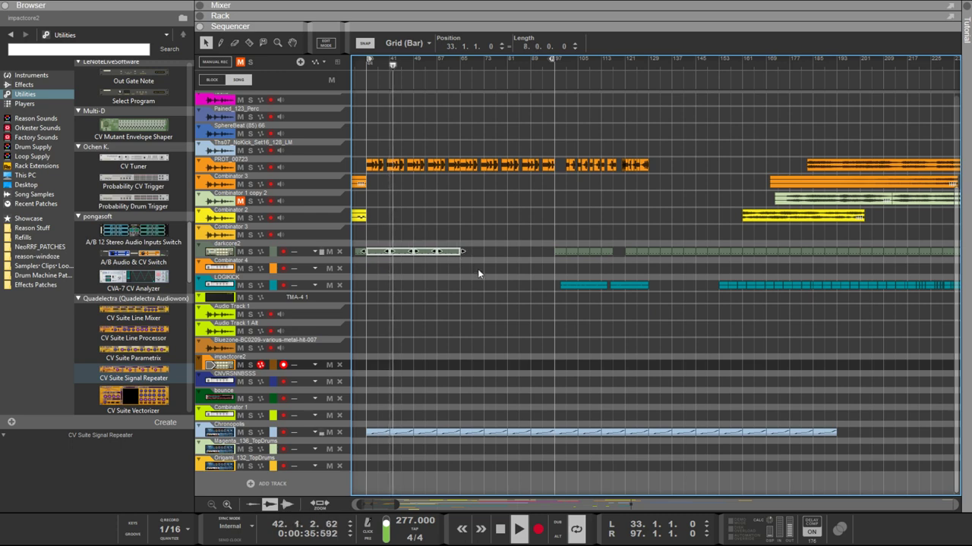
drag(381, 244, 472, 257)
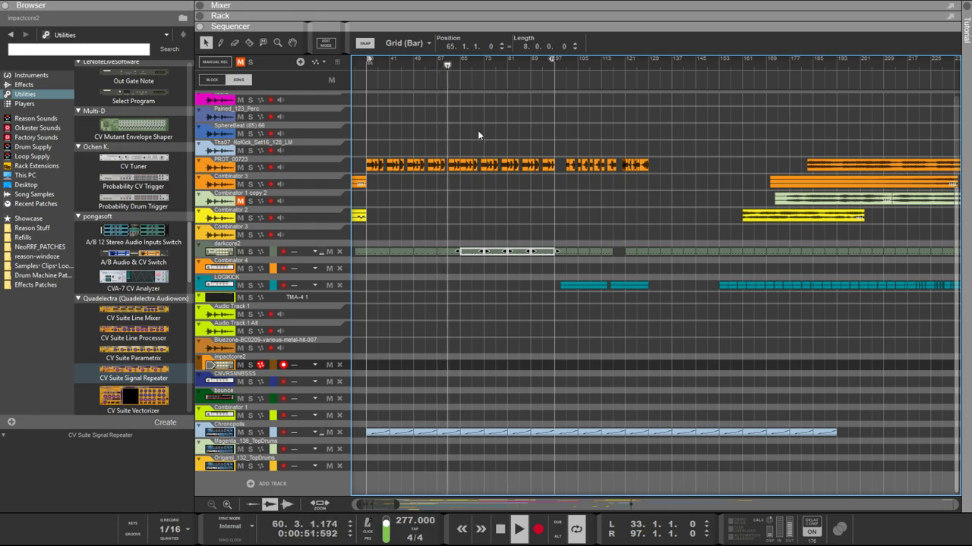
Step: Label the CV inputs of the two A/B Switches above Compare in LOGIKICK, naming the second switch's inputs "abjunct" and "lolno"
key(F6)
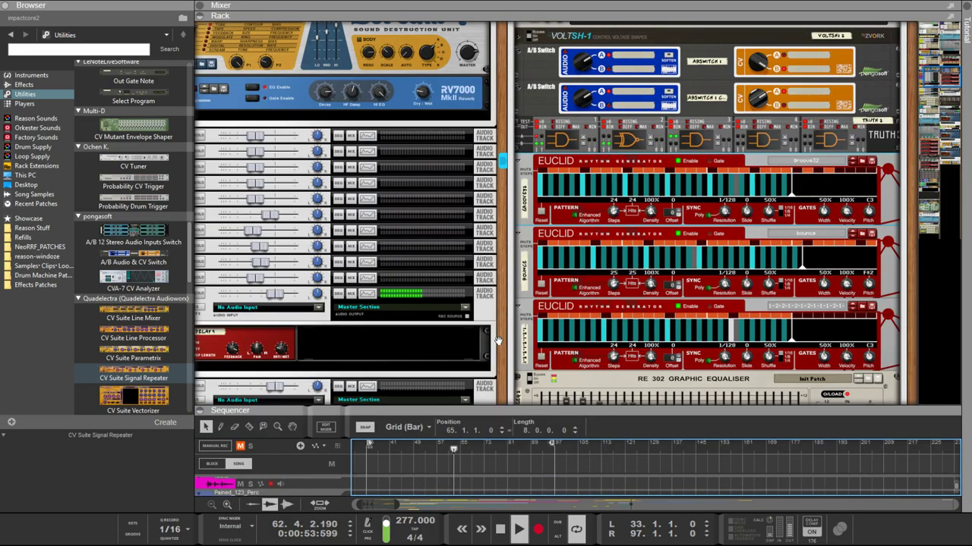
scroll(498, 340, down, 15)
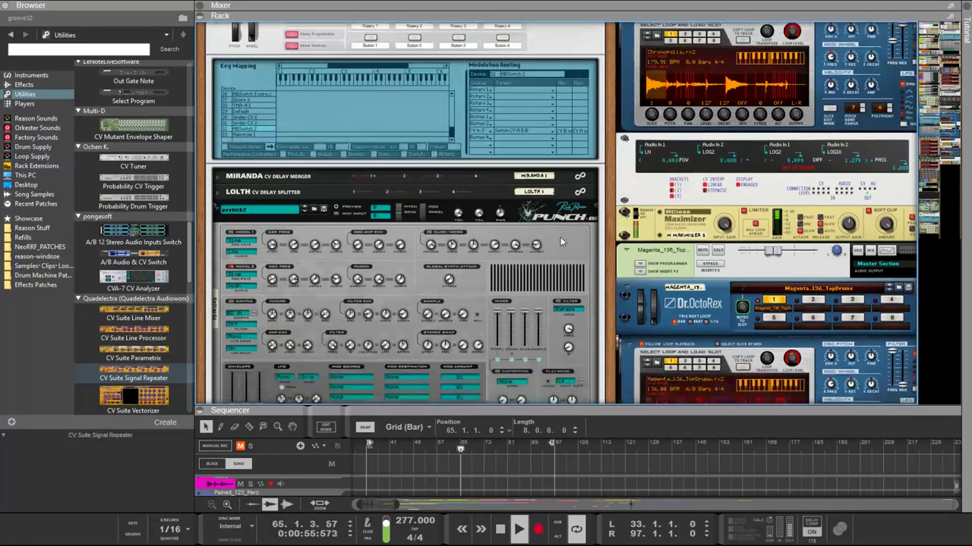
scroll(560, 237, down, 15)
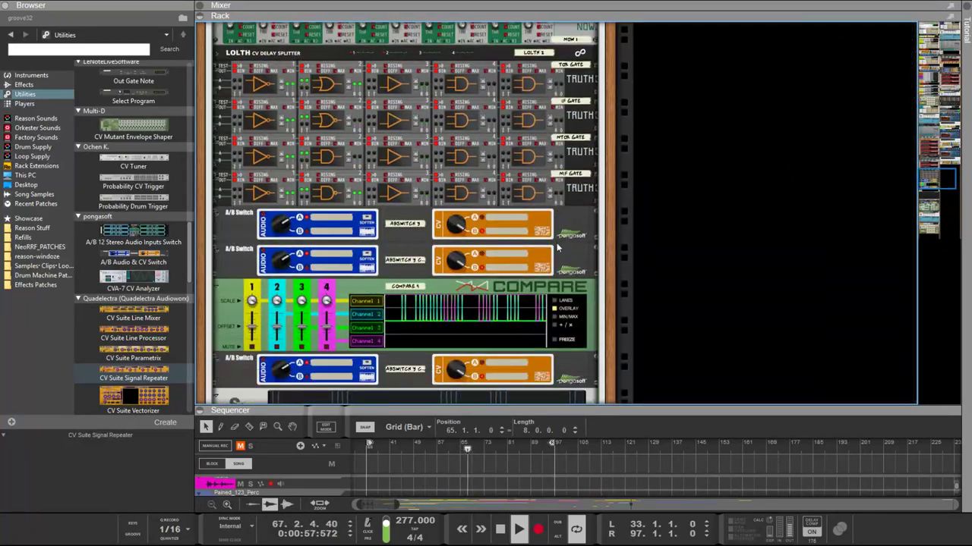
scroll(531, 250, down, 2)
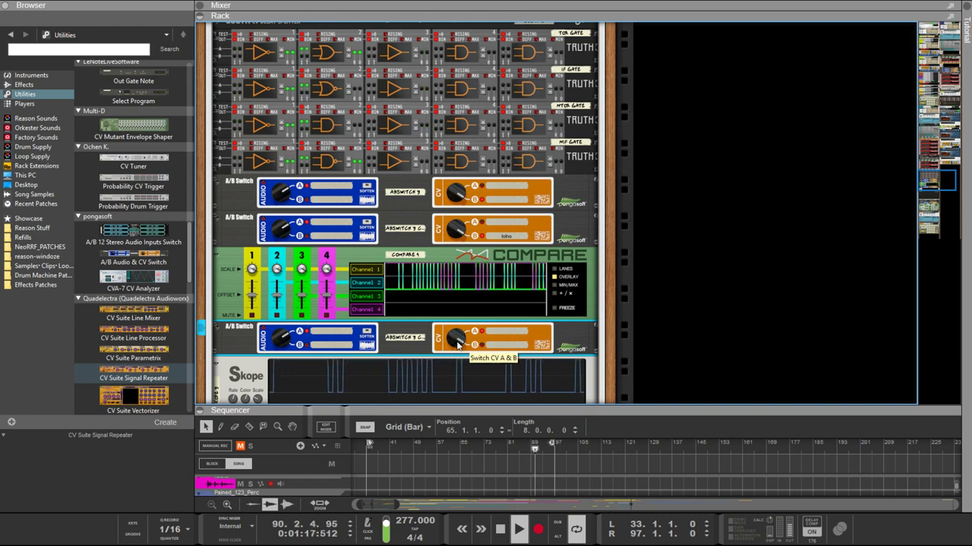
click(500, 225)
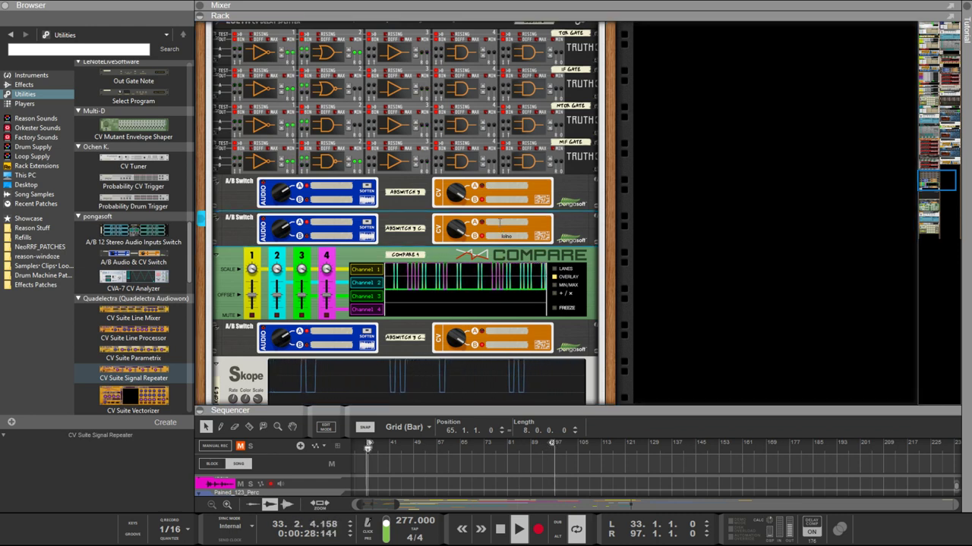
scroll(524, 245, down, 5)
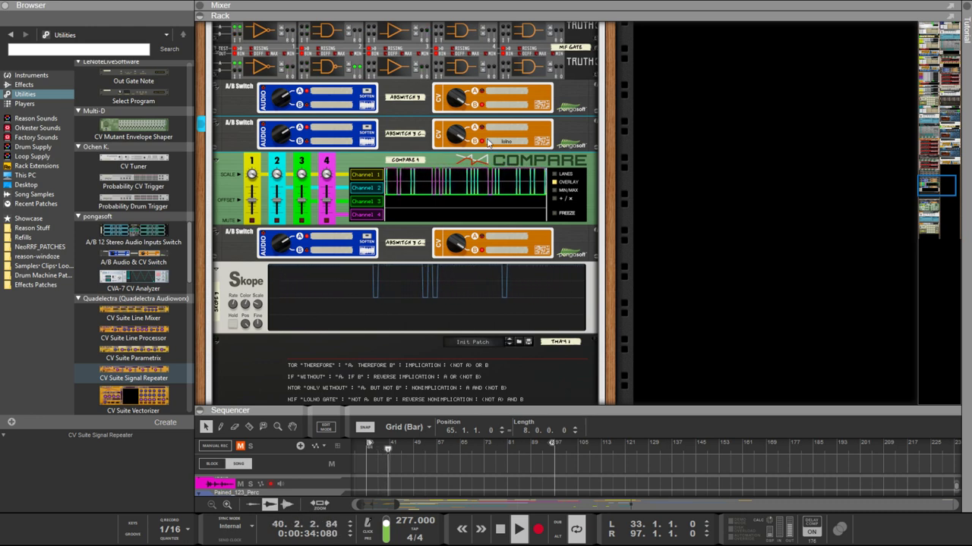
click(507, 138)
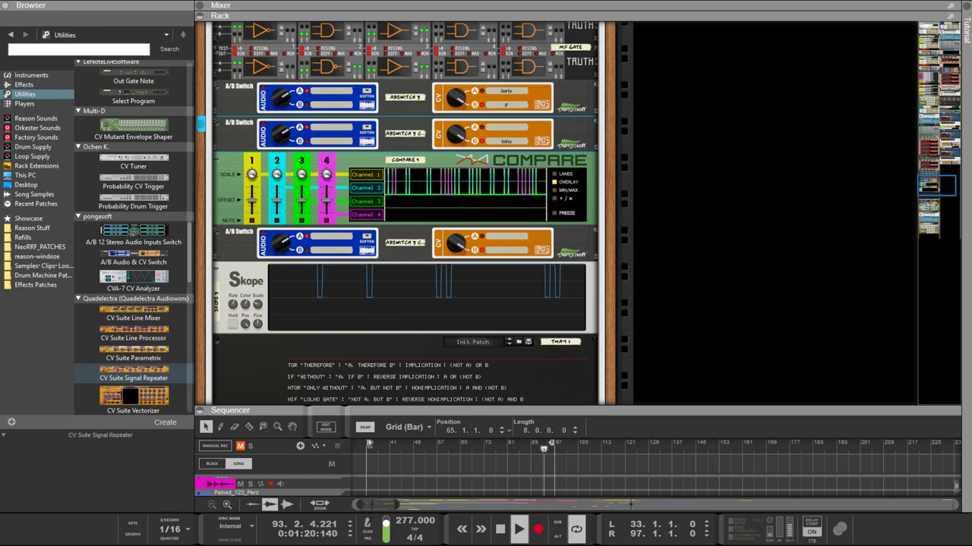
click(515, 152)
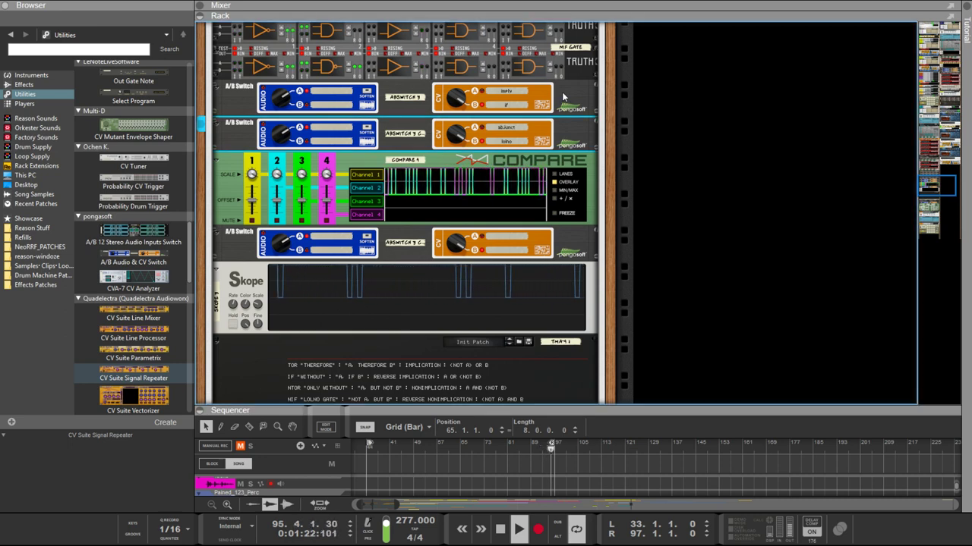
Step: Label CV input A of the A/B Switch between Compare and Skope "implication"
click(508, 240)
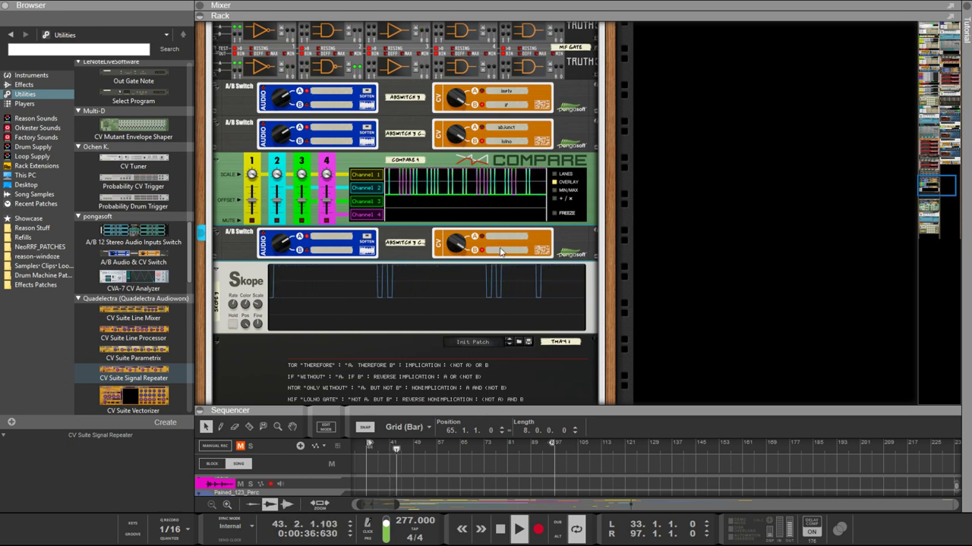
text(implication)
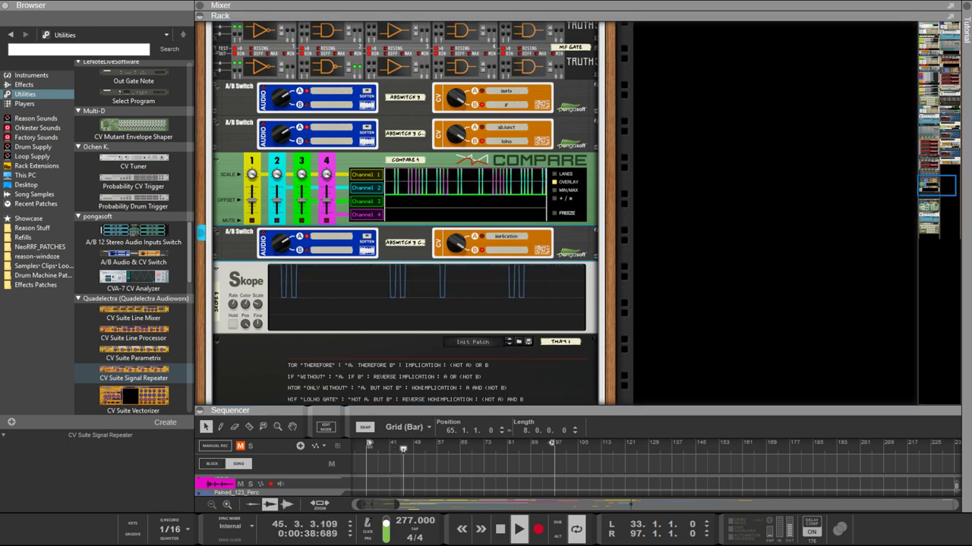
Step: Label CV input B of the A/B Switch between Compare and Skope "nonimplication" and try the CV switches around Compare
click(451, 160)
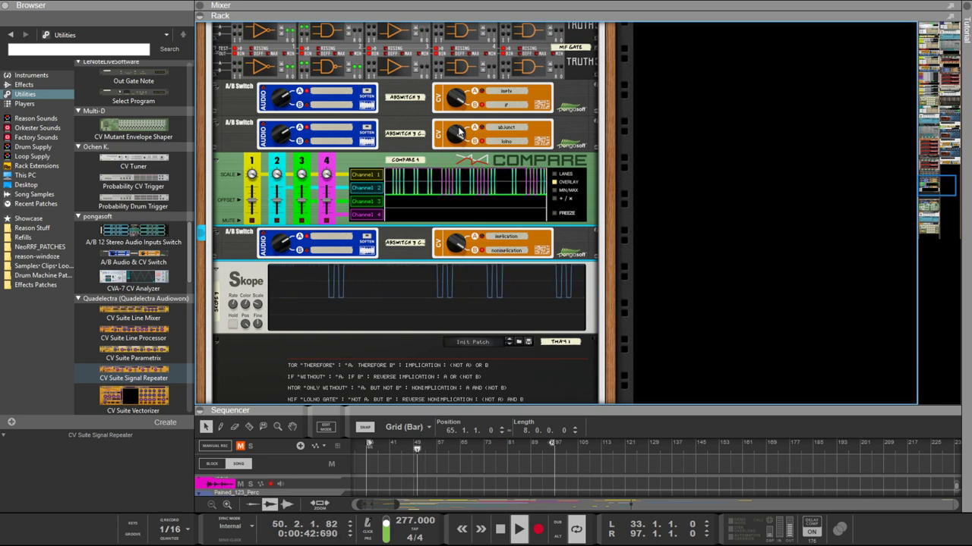
click(458, 133)
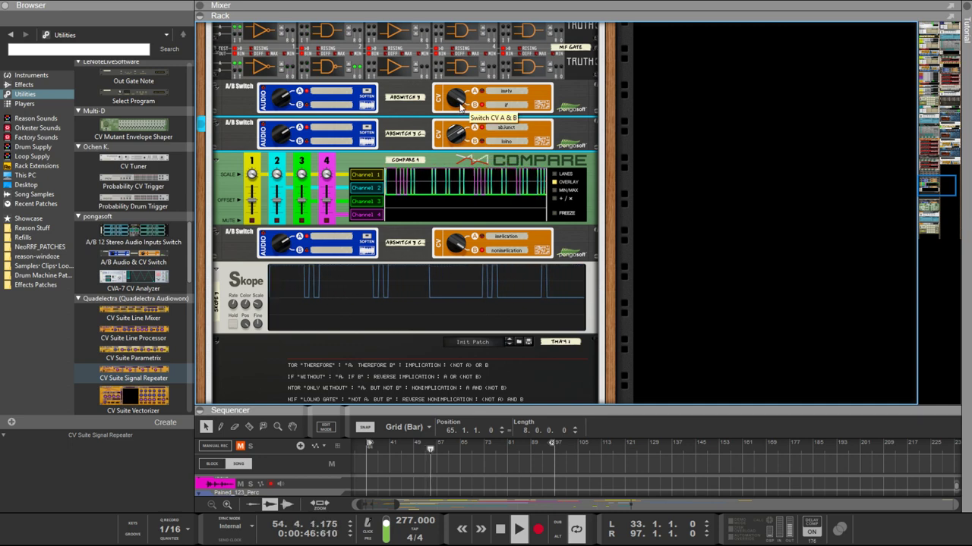
click(457, 240)
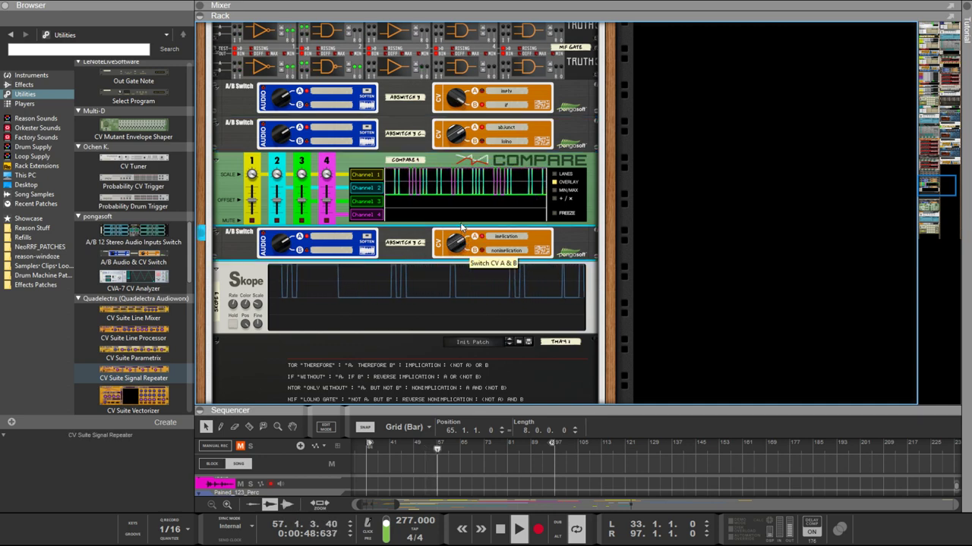
click(543, 106)
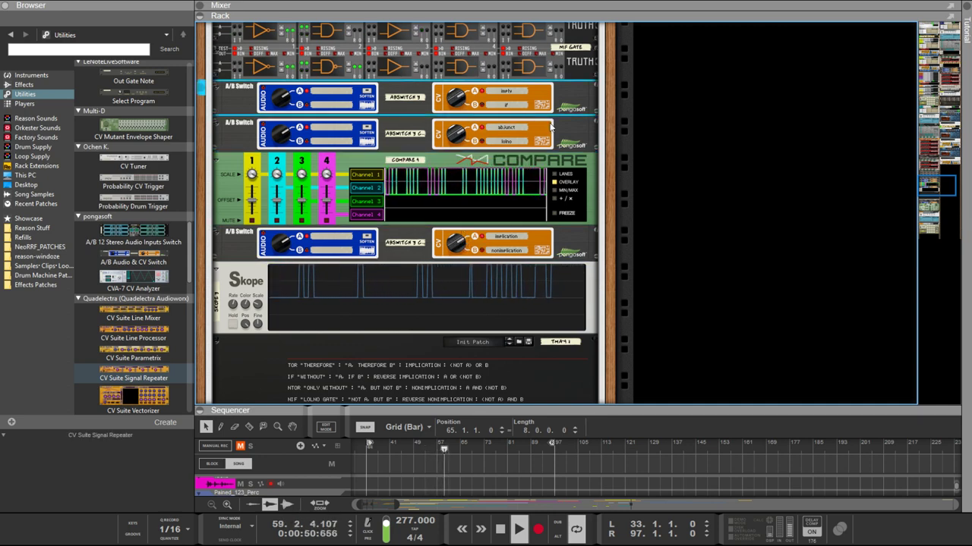
Step: Look over the Euclids and Spider CVs driving LOGIKICK, the neighbouring drum devices and the sequencer tracks
scroll(600, 137, up, 4)
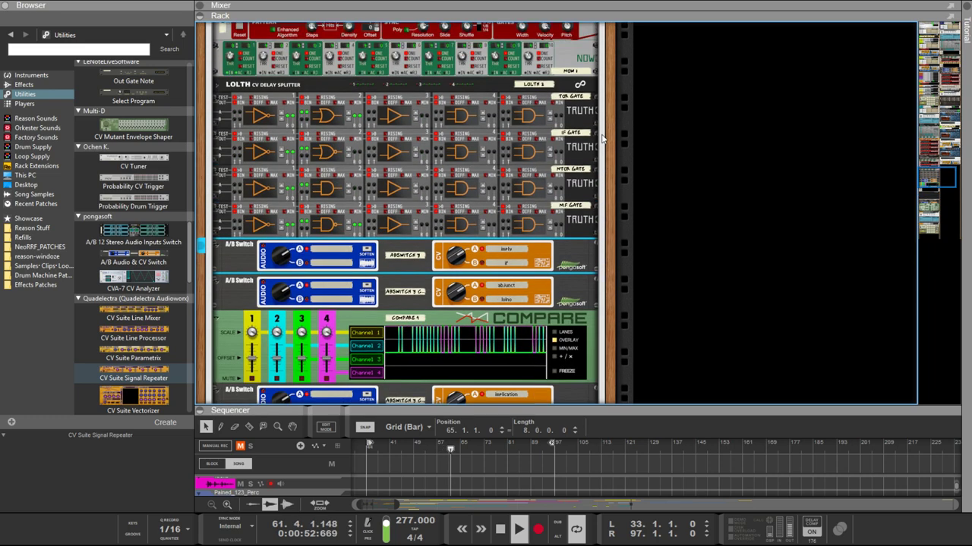
scroll(592, 141, up, 10)
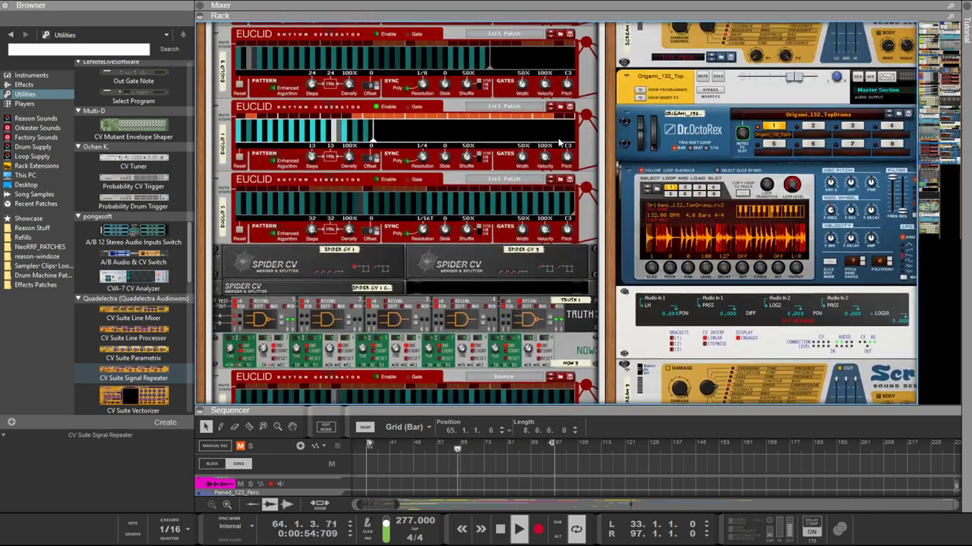
scroll(554, 138, up, 2)
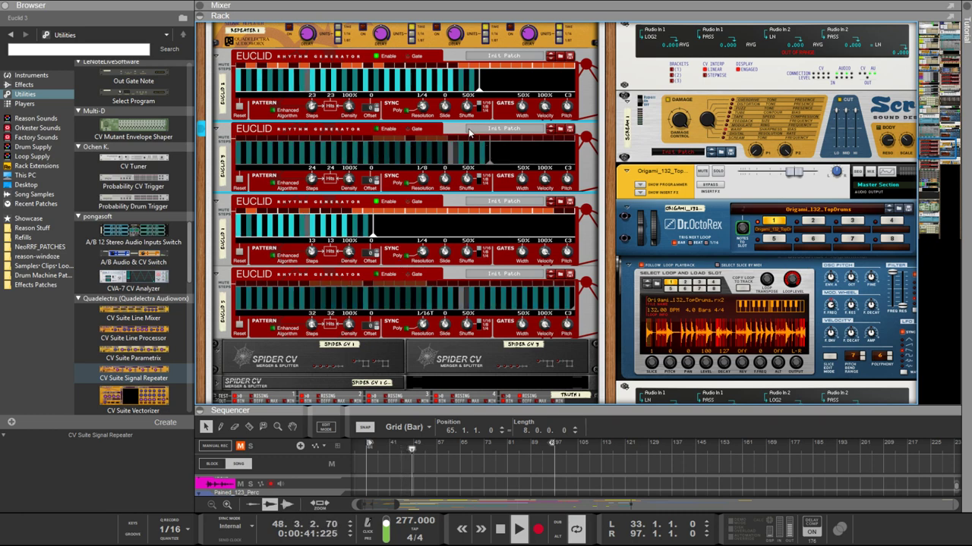
scroll(497, 202, down, 5)
scroll(497, 202, right, 3)
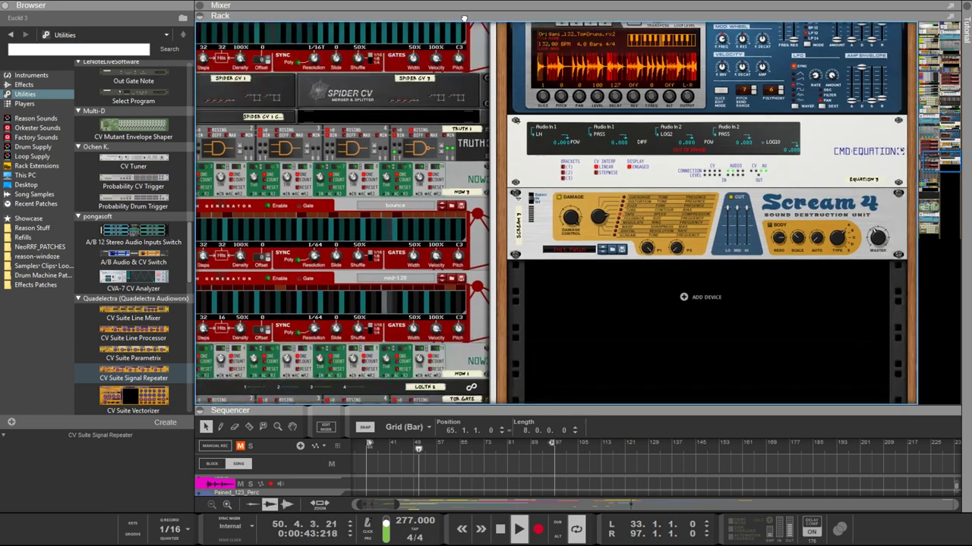
drag(461, 409, 486, 30)
scroll(756, 272, up, 1)
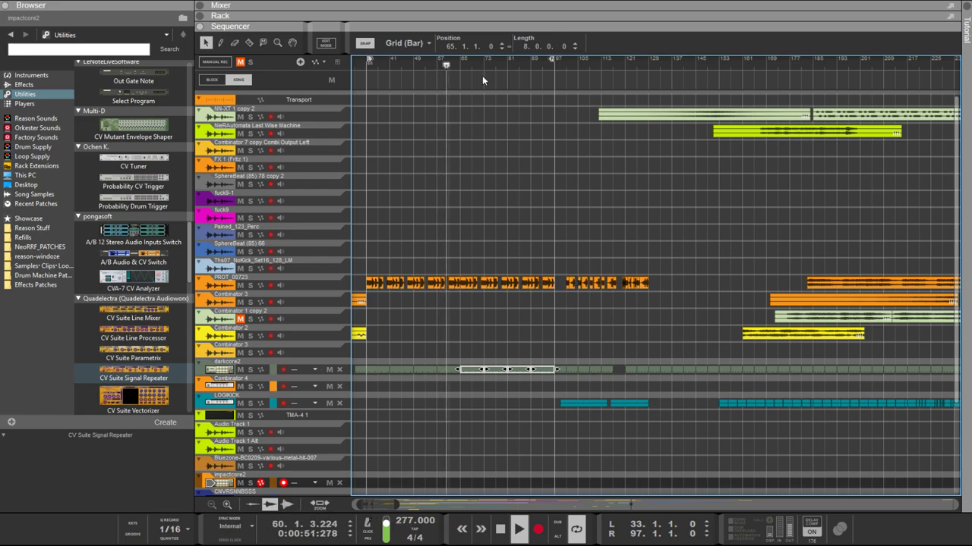
Step: Set the groove32 and bounce Euclids to 1/16 resolution and lower the resolution of the Euclid above the graphic equaliser
drag(504, 14, 528, 349)
click(522, 494)
scroll(619, 279, down, 20)
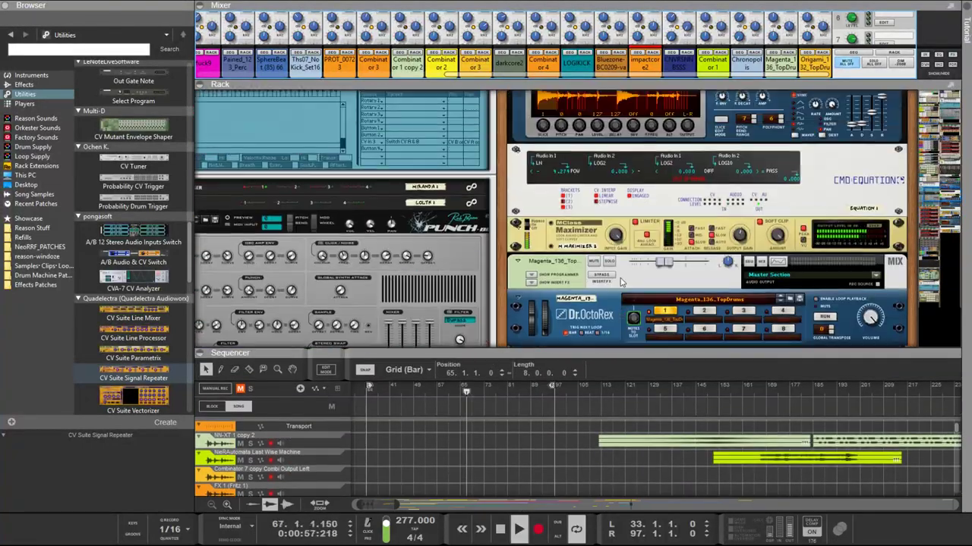
scroll(619, 266, up, 10)
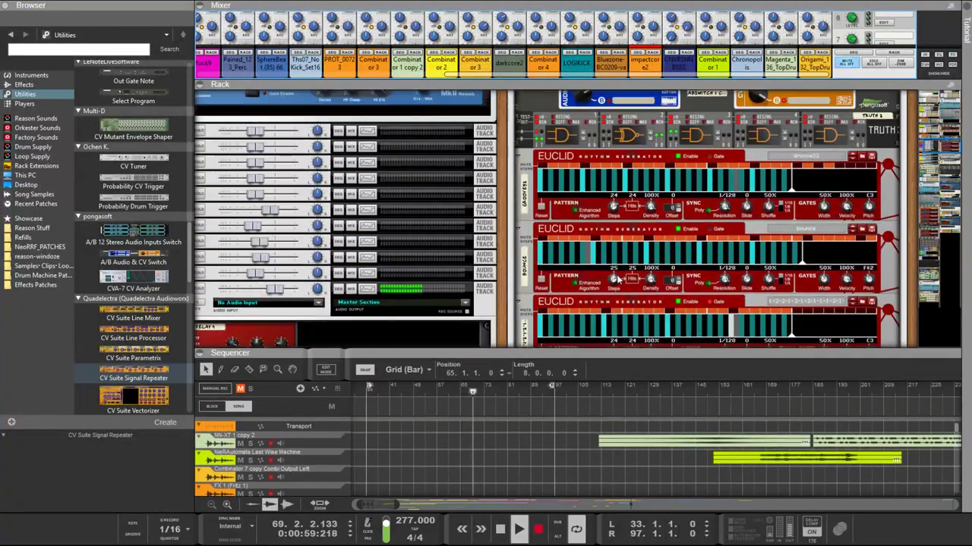
scroll(630, 246, down, 6)
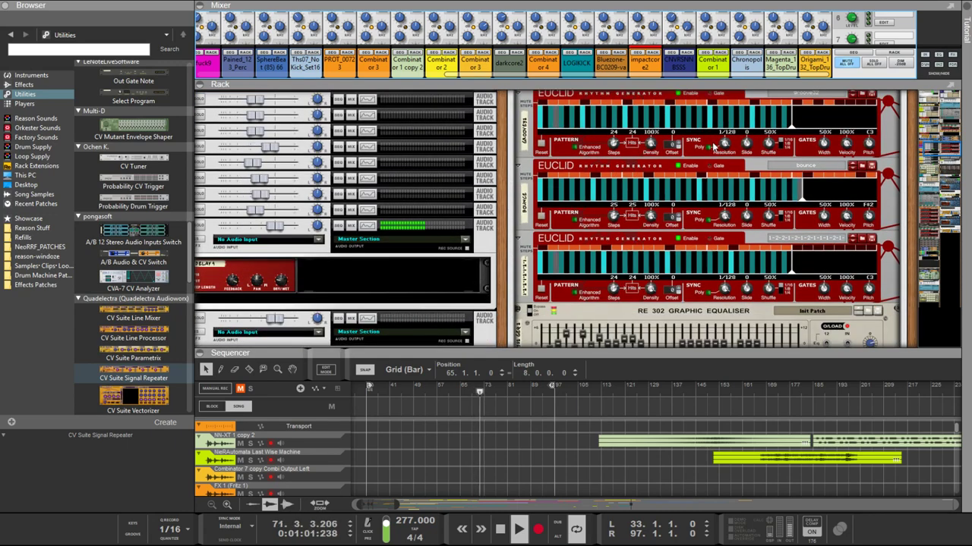
drag(713, 147, 719, 169)
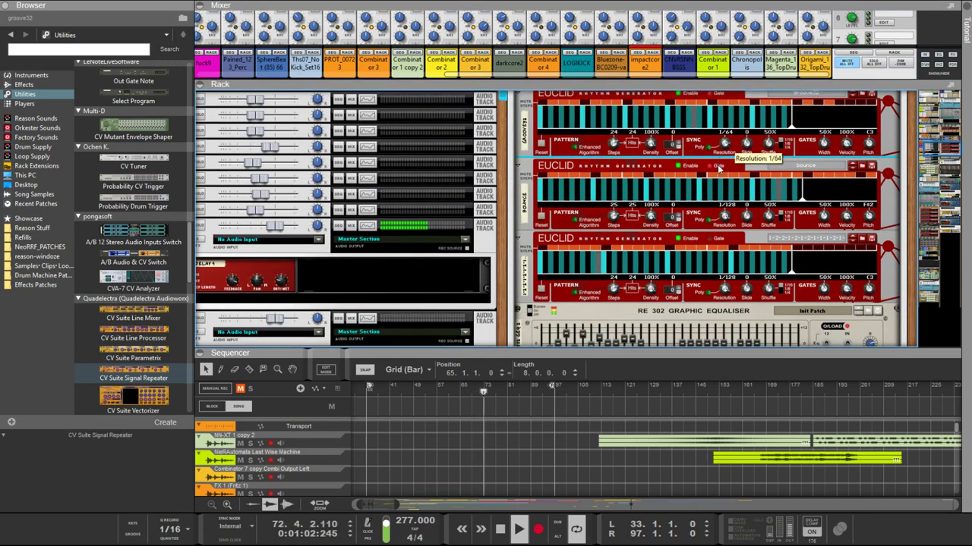
click(725, 218)
drag(724, 217, 724, 228)
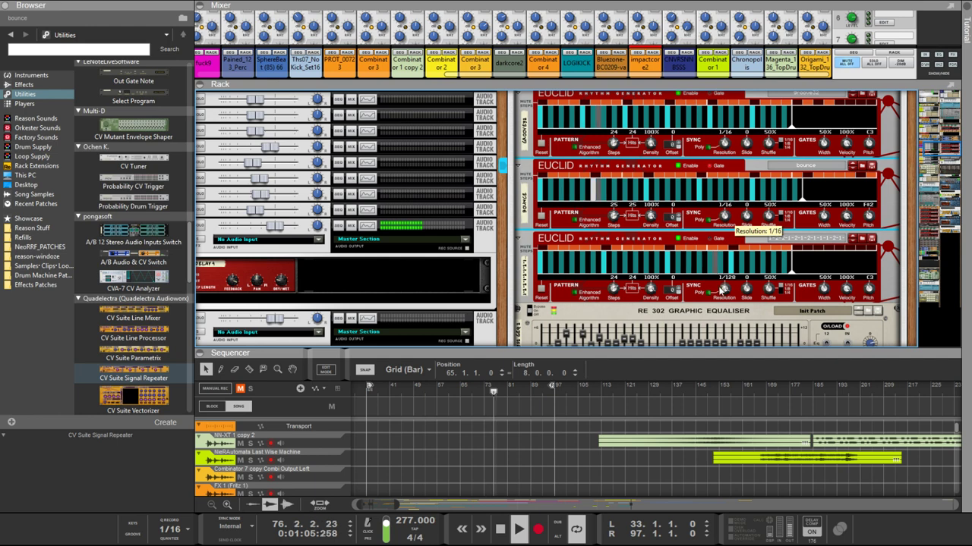
drag(725, 290, 722, 323)
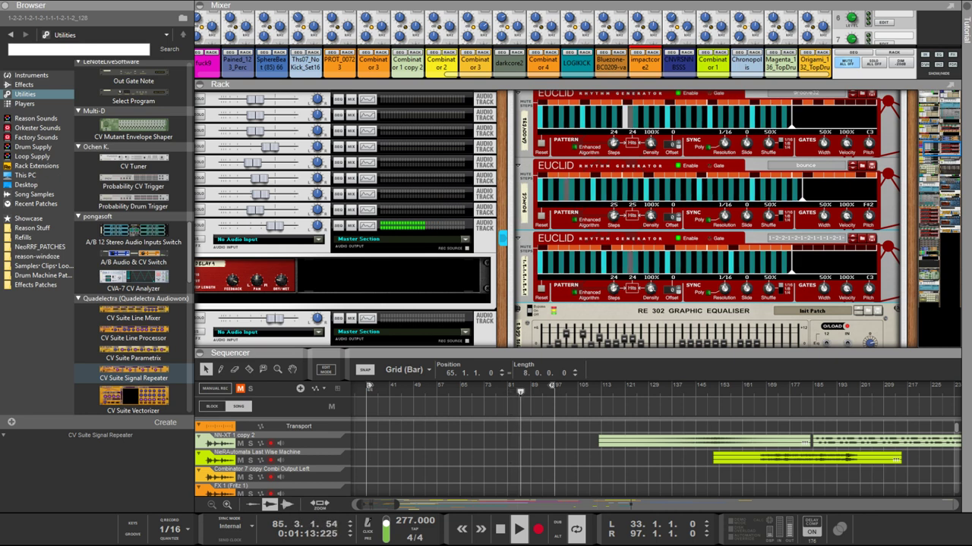
Step: Set the tempo to 101 BPM and edit the three Euclids' step patterns, shortening the bounce Euclid to 24 steps
drag(415, 521, 414, 522)
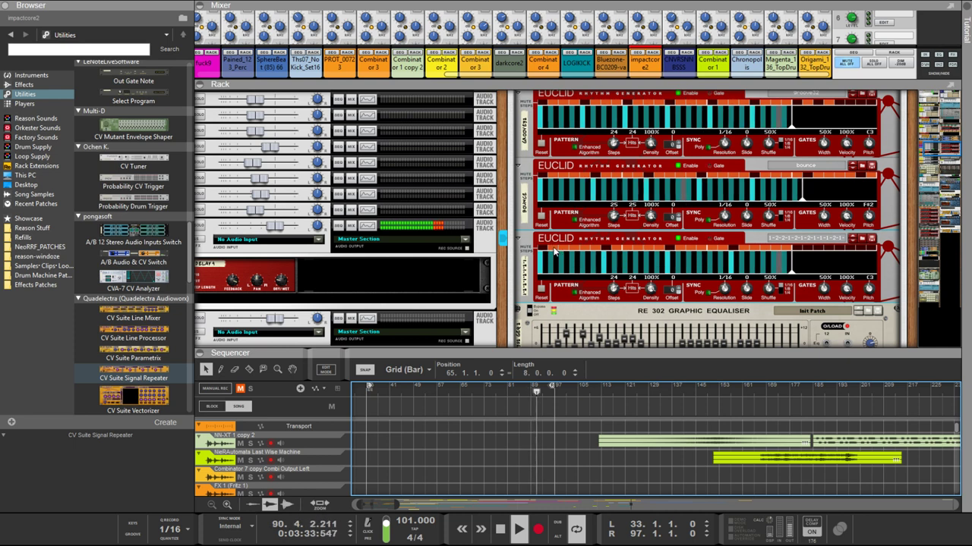
click(593, 248)
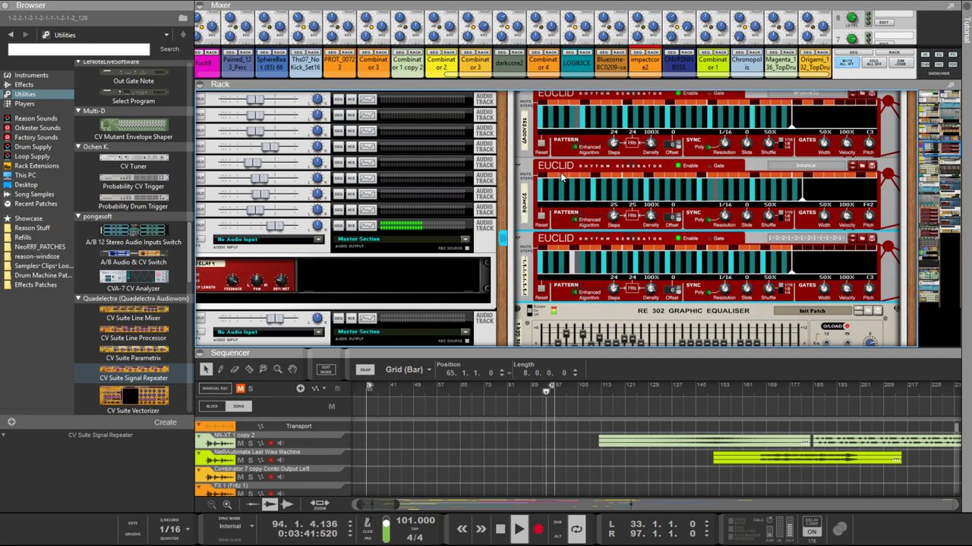
click(607, 180)
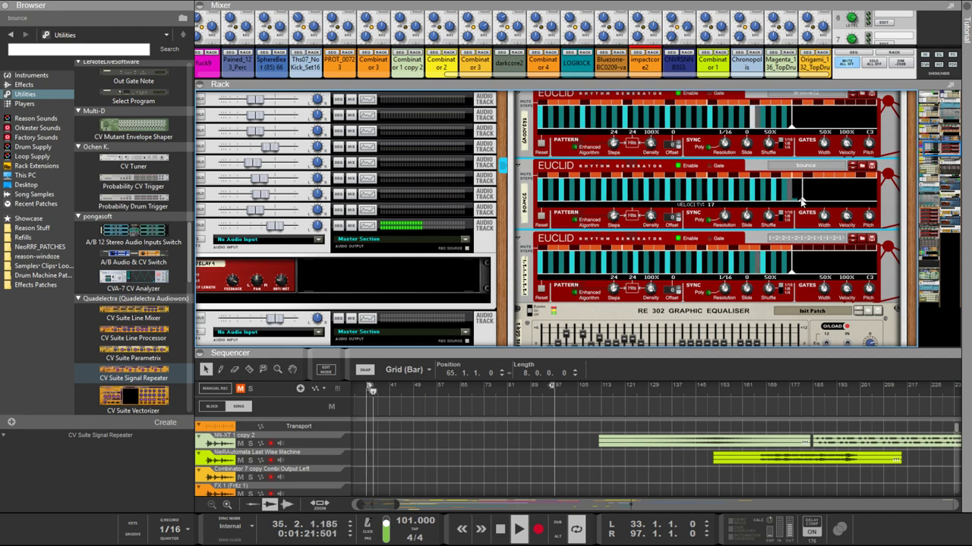
mouse_move(791, 193)
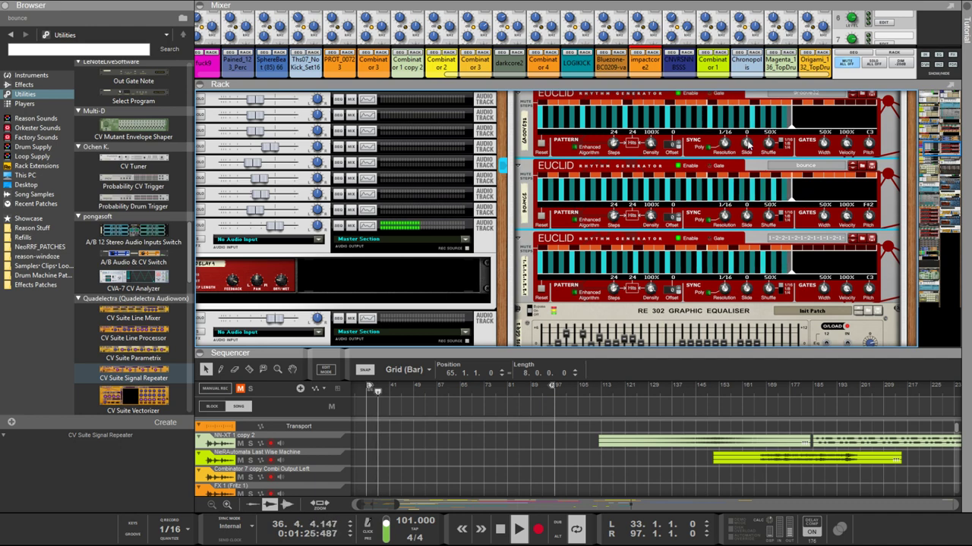
click(638, 99)
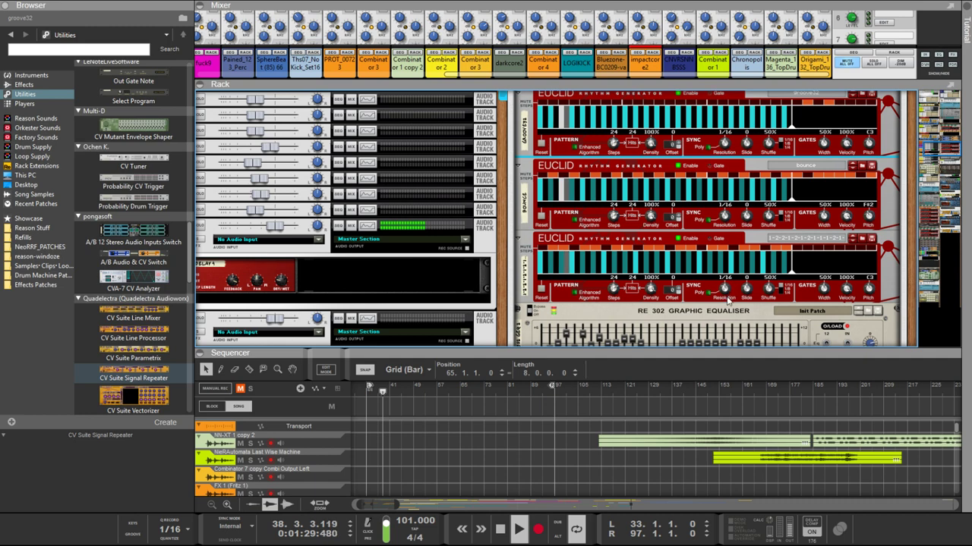
Step: Set the resolution of the groove32, bounce and lowest Euclids to 1/128
drag(725, 292, 725, 201)
click(725, 141)
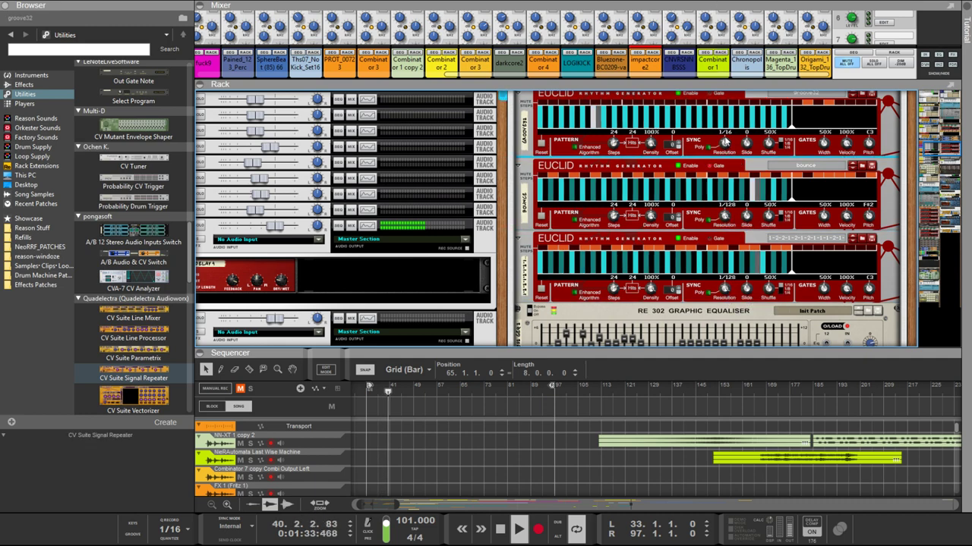
drag(725, 141, 720, 76)
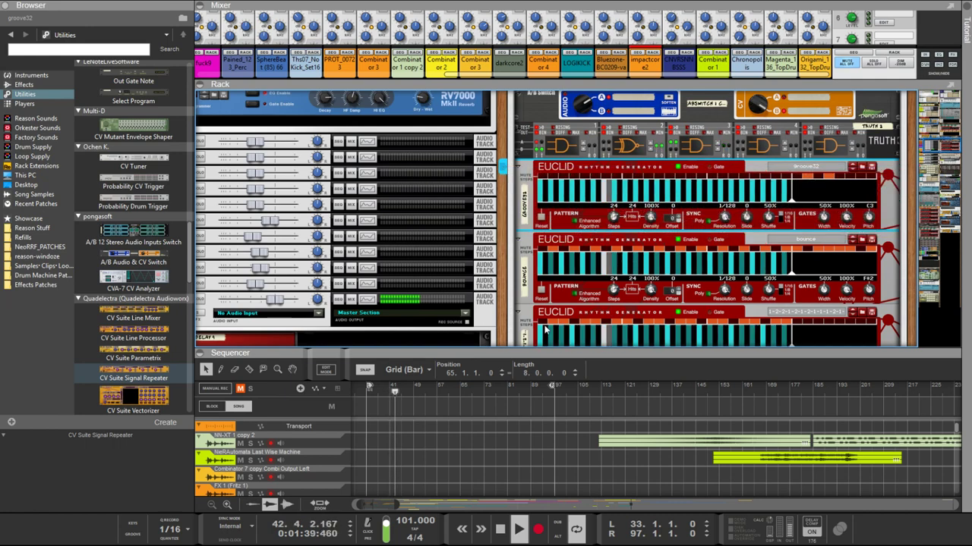
Step: Select the darkcore2 clips between bars 33 and 97 in the sequencer and compress them
key(F6)
scroll(545, 352, down, 5)
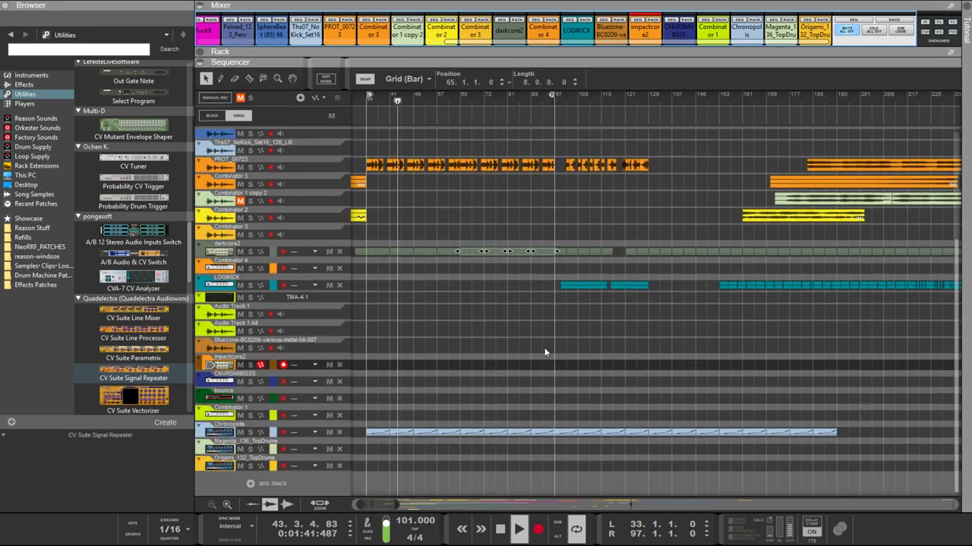
drag(550, 261, 365, 232)
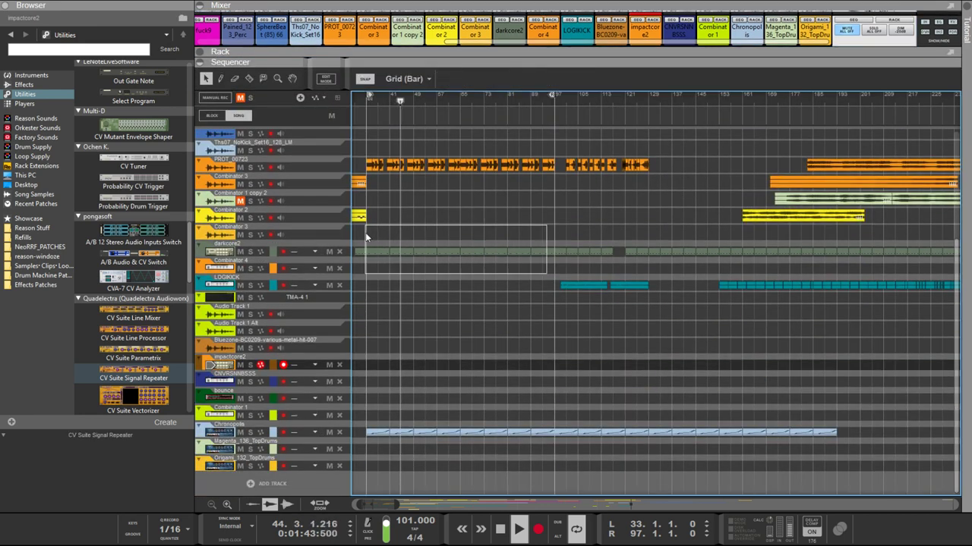
mouse_move(560, 255)
mouse_down()
mouse_move(502, 265)
mouse_move(457, 252)
mouse_move(546, 259)
mouse_up()
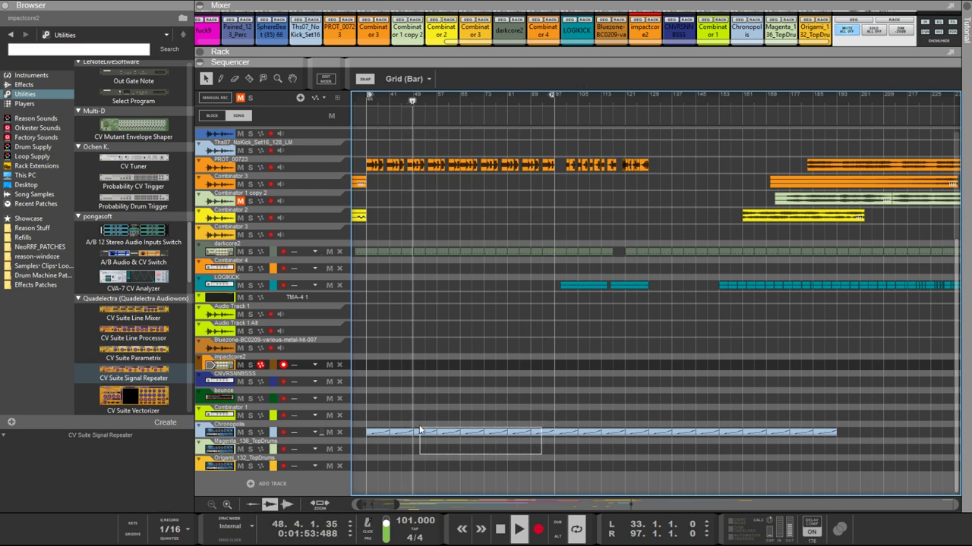
Step: Compress the Chronopolis clips between bars 33 and 97 to 4 bars each and copy them to bar 65
drag(419, 430, 380, 432)
drag(559, 432, 545, 432)
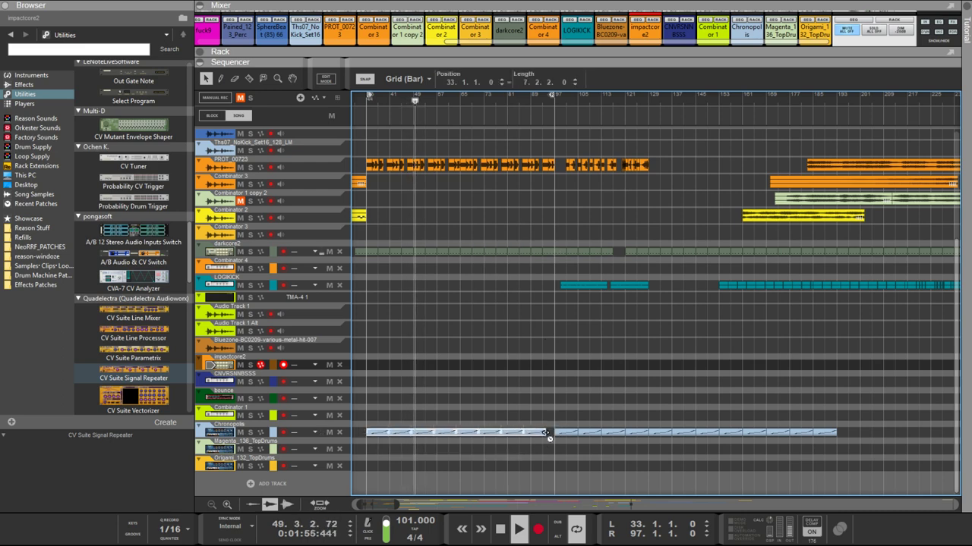
drag(456, 438, 550, 430)
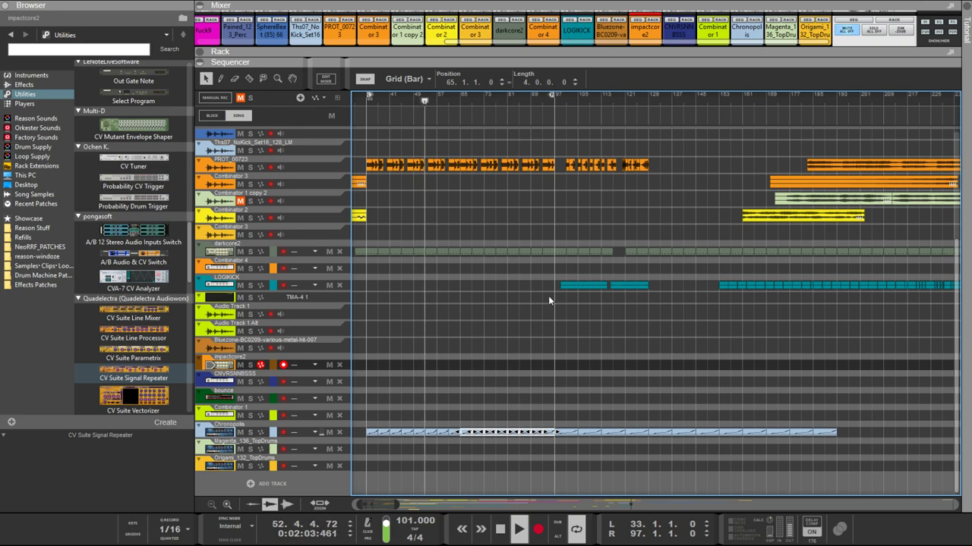
scroll(546, 303, up, 5)
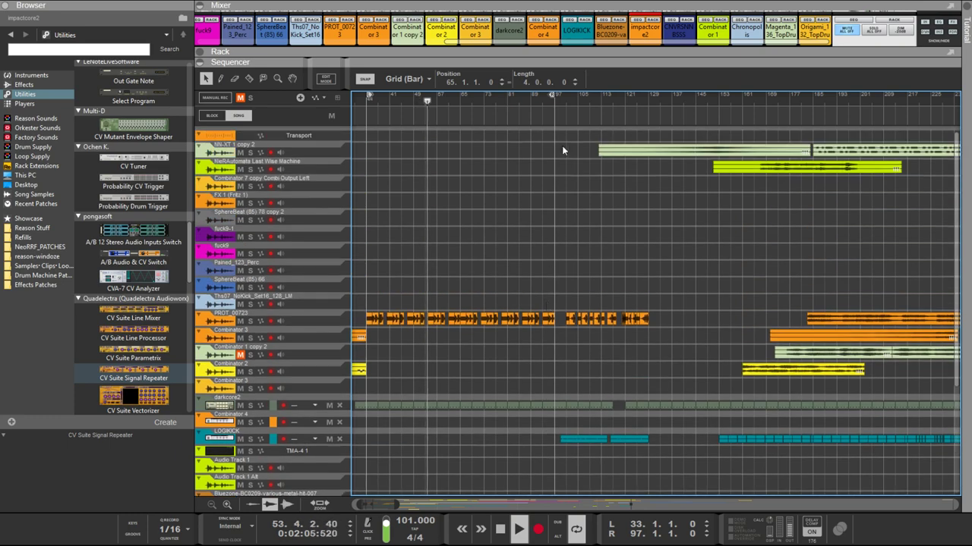
Step: Try the groove32 Euclid at 1/32 resolution, return it to 1/128, and set the lowest Euclid's resolution to 1/32
key(F6)
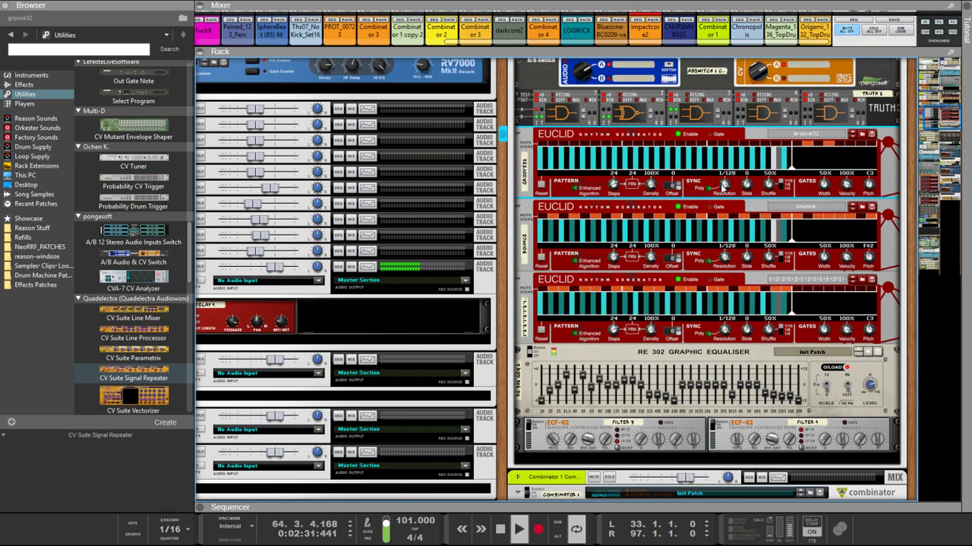
drag(724, 185, 717, 224)
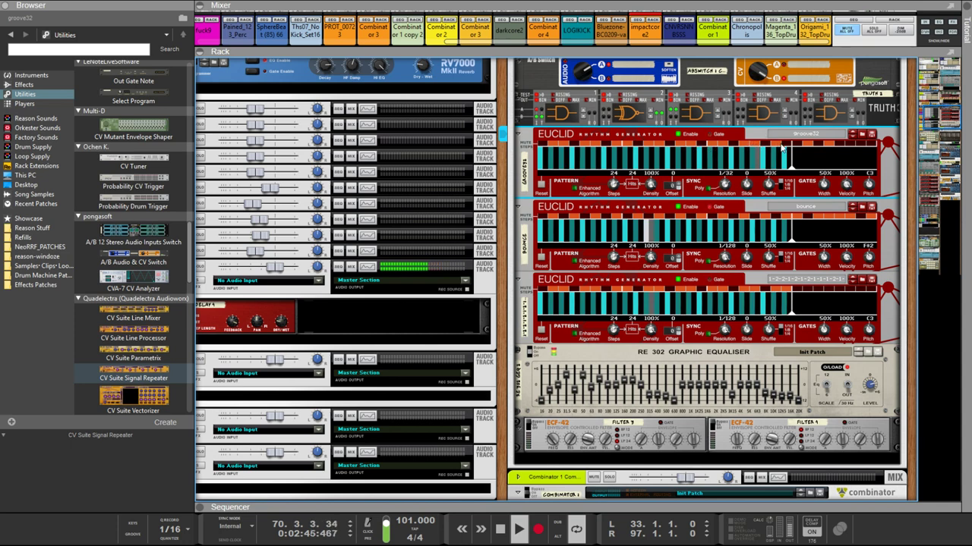
drag(735, 192, 725, 348)
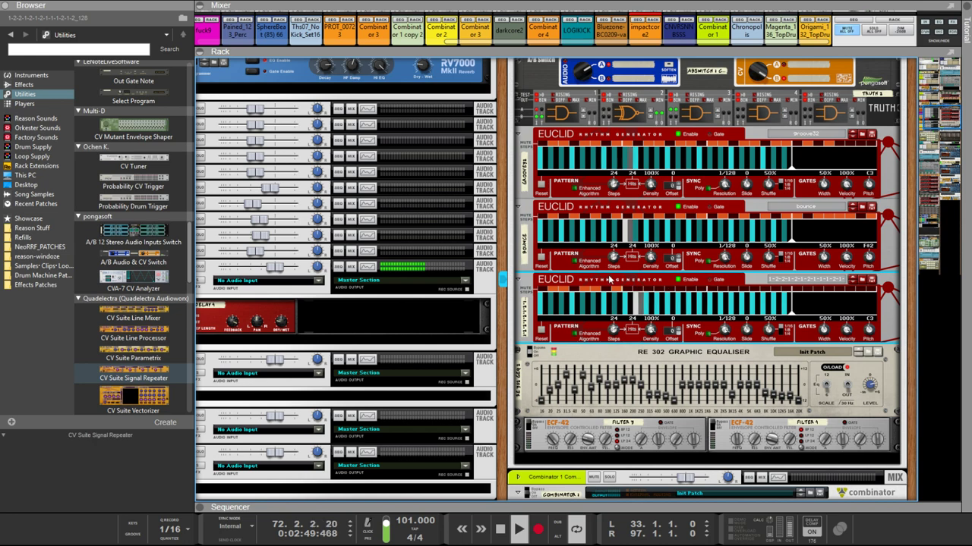
drag(725, 331, 718, 359)
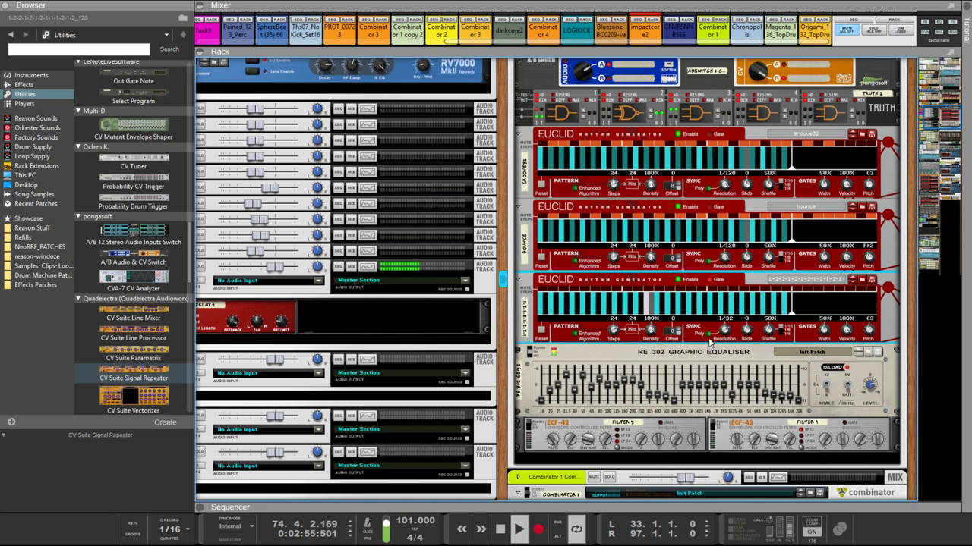
Step: Set the tempo to 9 BPM and raise the resolution of the Euclid above the graphic equaliser
scroll(705, 336, up, 2)
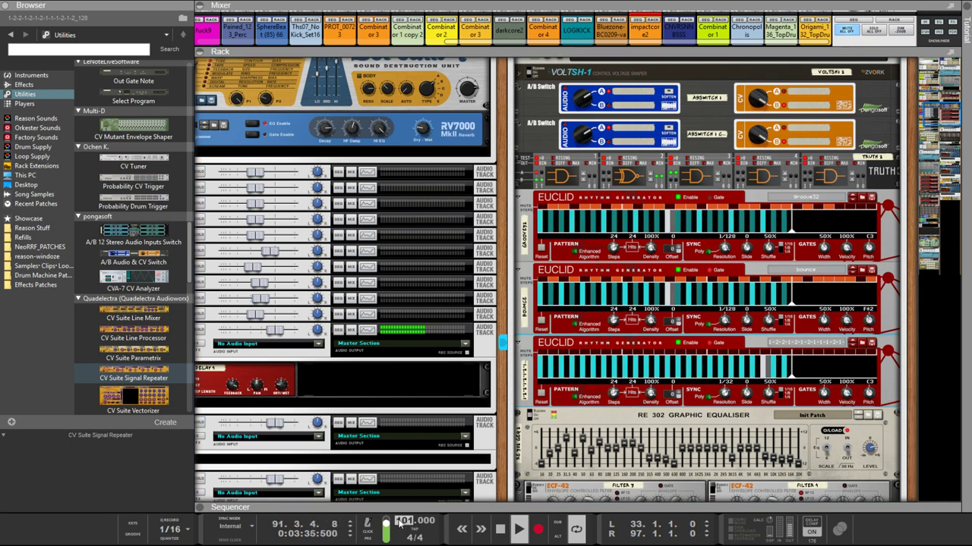
drag(400, 522, 400, 524)
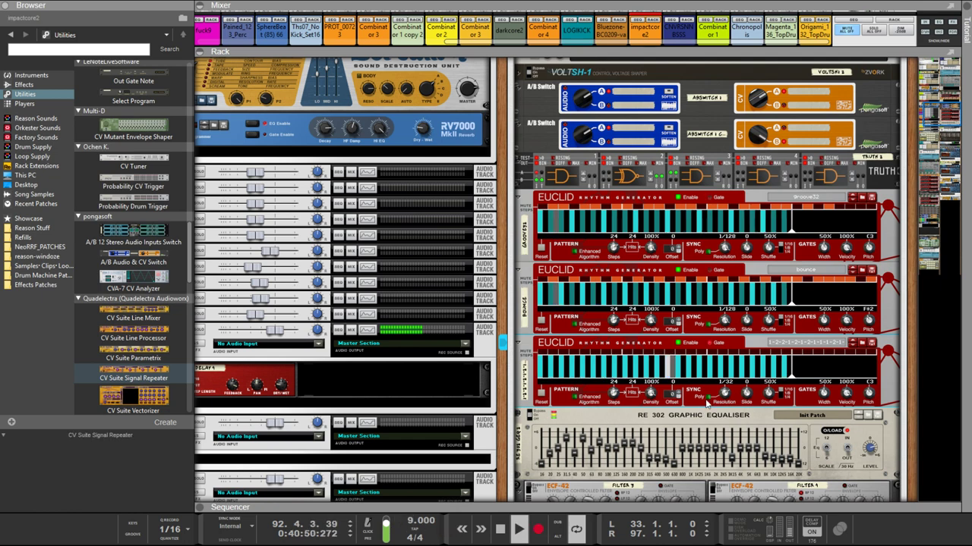
drag(723, 393, 721, 357)
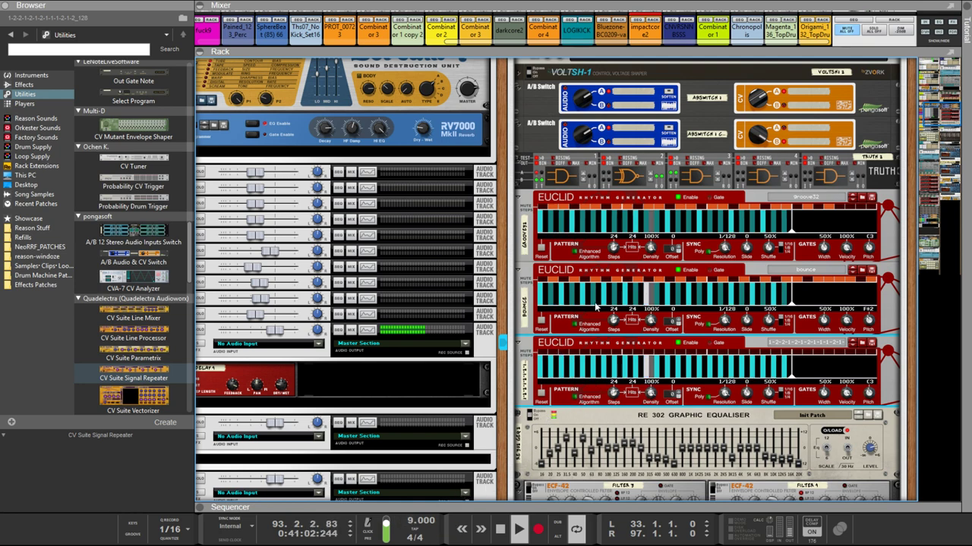
Step: Repaint the mute steps of the bounce and groove32 Euclids
click(556, 282)
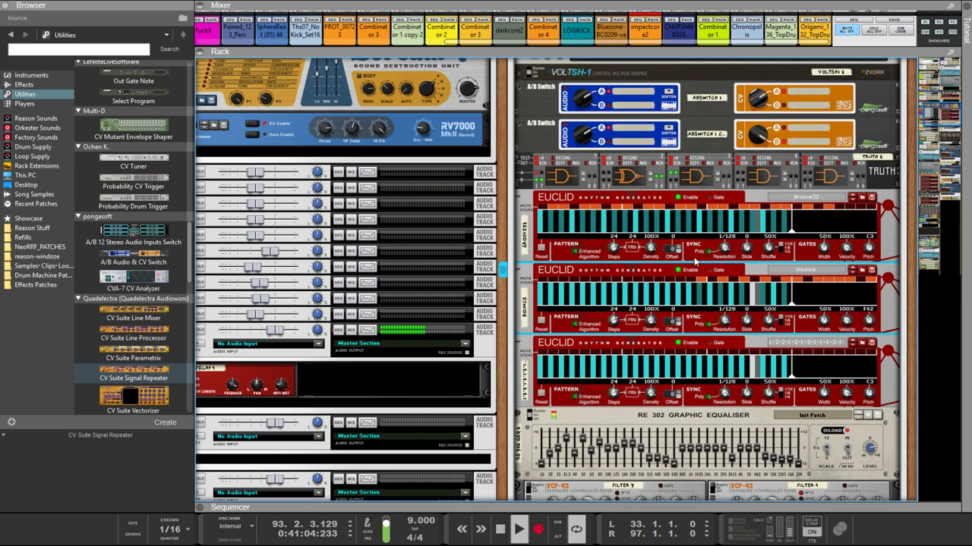
click(550, 213)
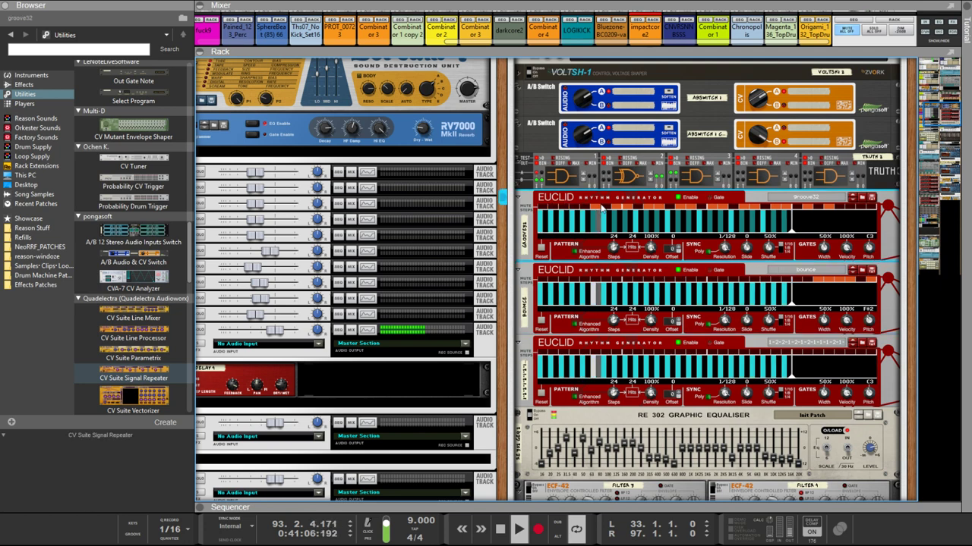